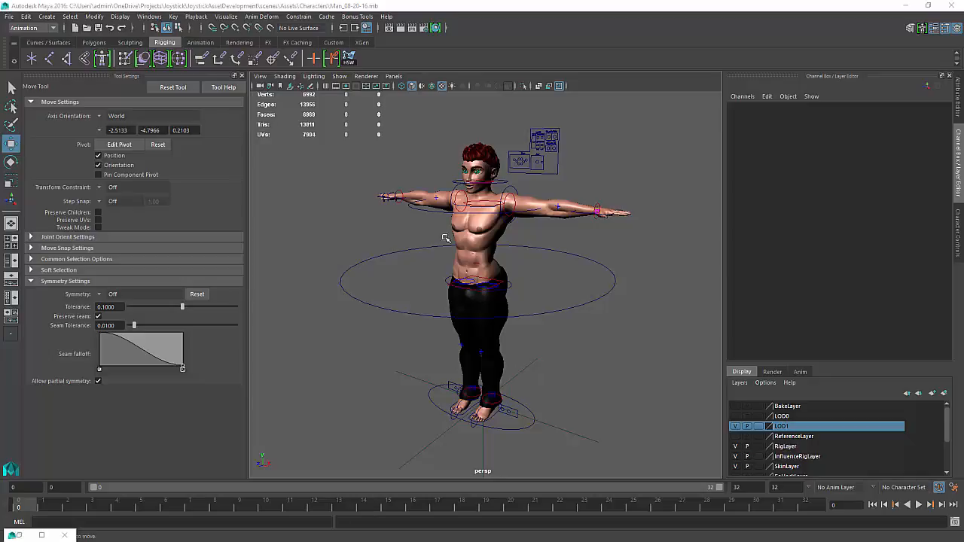
Open the Outliner and select Character1_Ctrl_Reference
{"action": "scroll", "coordinate": [608, 312], "scroll_direction": "up", "scroll_amount": 1}
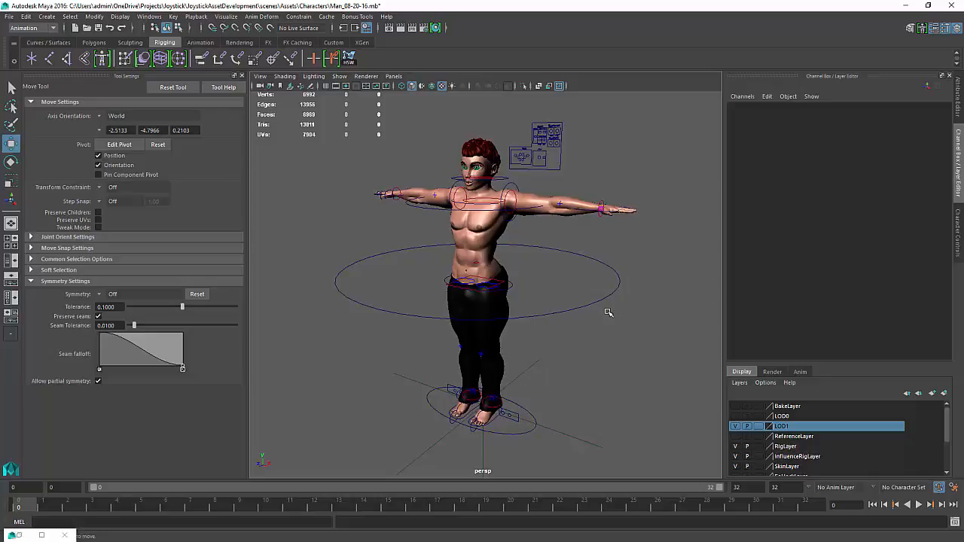
{"action": "key", "text": "shift+o"}
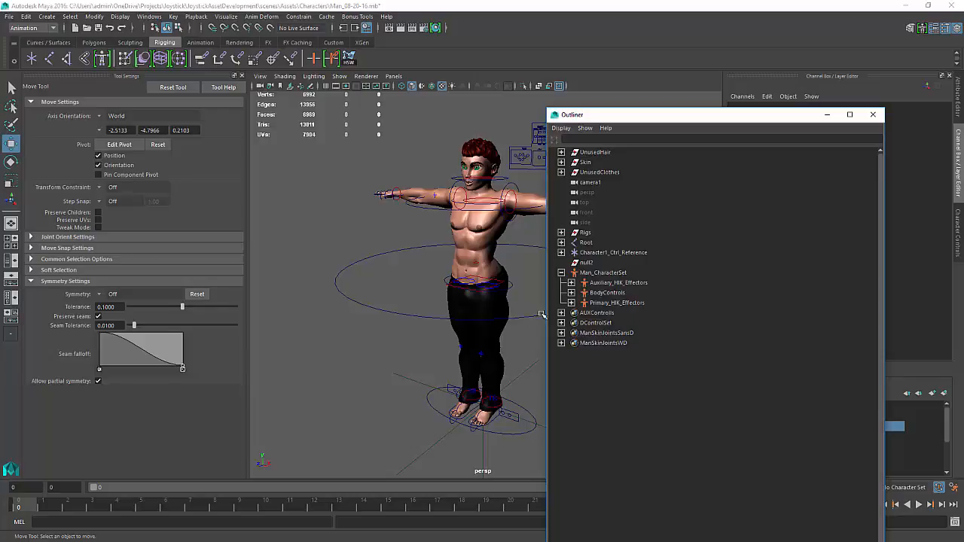
{"action": "left_click", "coordinate": [610, 254]}
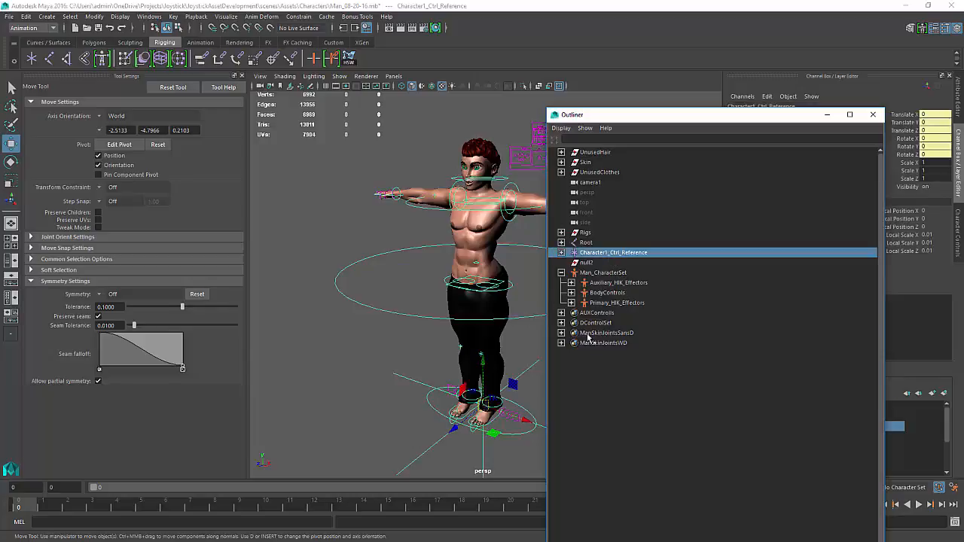
Try moving the reference control at the character's feet and undo the moves
{"action": "left_click", "coordinate": [521, 419]}
{"action": "left_click_drag", "start_coordinate": [506, 415], "coordinate": [414, 408]}
{"action": "key", "text": "ctrl+z"}
{"action": "middle_click_drag", "start_coordinate": [413, 409], "coordinate": [398, 366], "text": "alt"}
{"action": "left_click_drag", "start_coordinate": [441, 381], "coordinate": [423, 402]}
{"action": "key", "text": "ctrl+z"}
{"action": "right_click_drag", "start_coordinate": [424, 401], "coordinate": [391, 353], "text": "alt"}
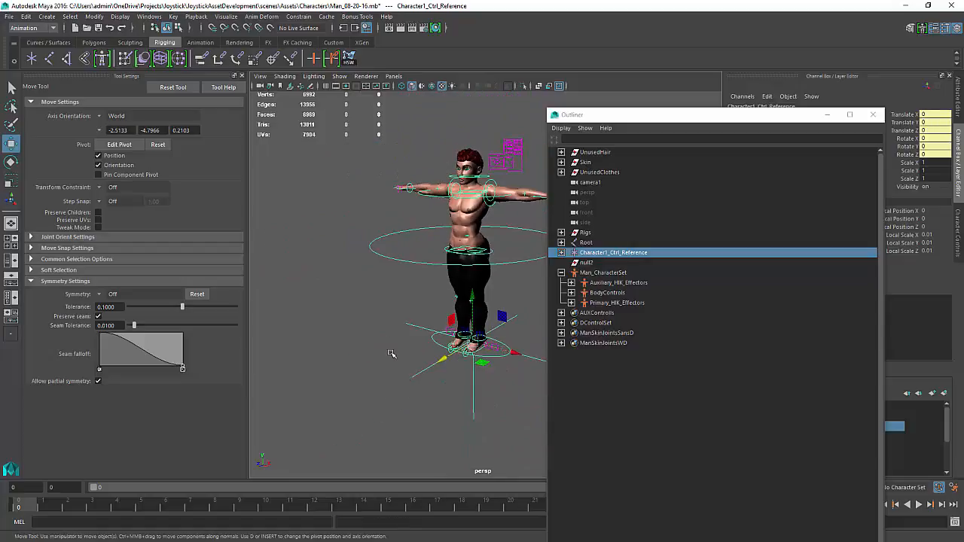
{"action": "middle_click_drag", "start_coordinate": [391, 353], "coordinate": [375, 391], "text": "alt"}
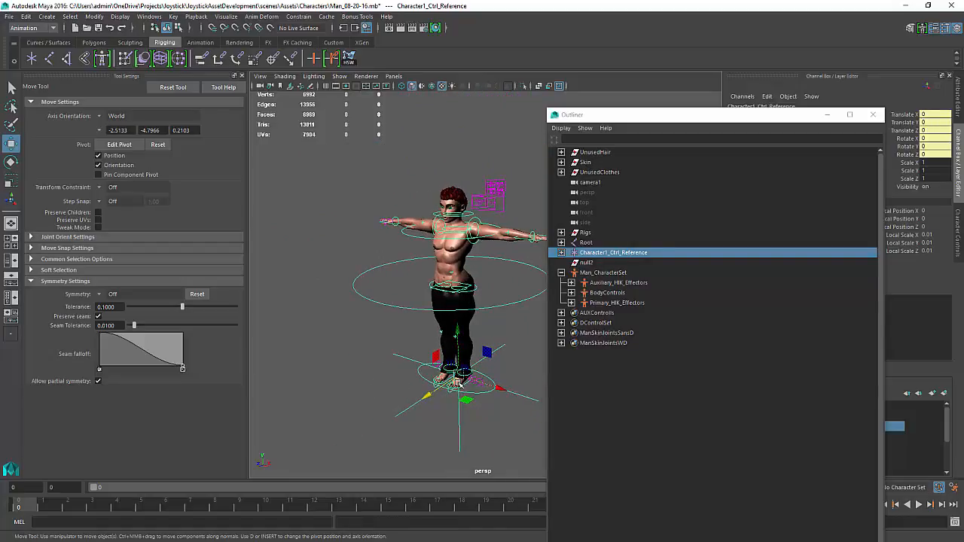
Try rotating the reference control with the Rotate tool and undo the rotations
{"action": "key", "text": "e"}
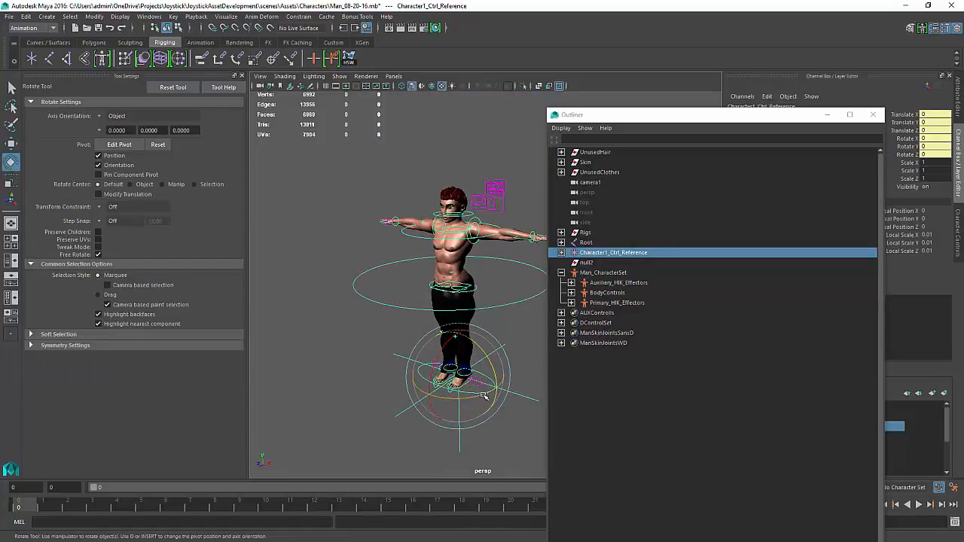
{"action": "left_click_drag", "start_coordinate": [483, 395], "coordinate": [445, 409]}
{"action": "left_click_drag", "start_coordinate": [470, 403], "coordinate": [509, 393]}
{"action": "key", "text": "ctrl+z"}
{"action": "middle_click_drag", "start_coordinate": [468, 347], "coordinate": [457, 352], "text": "alt"}
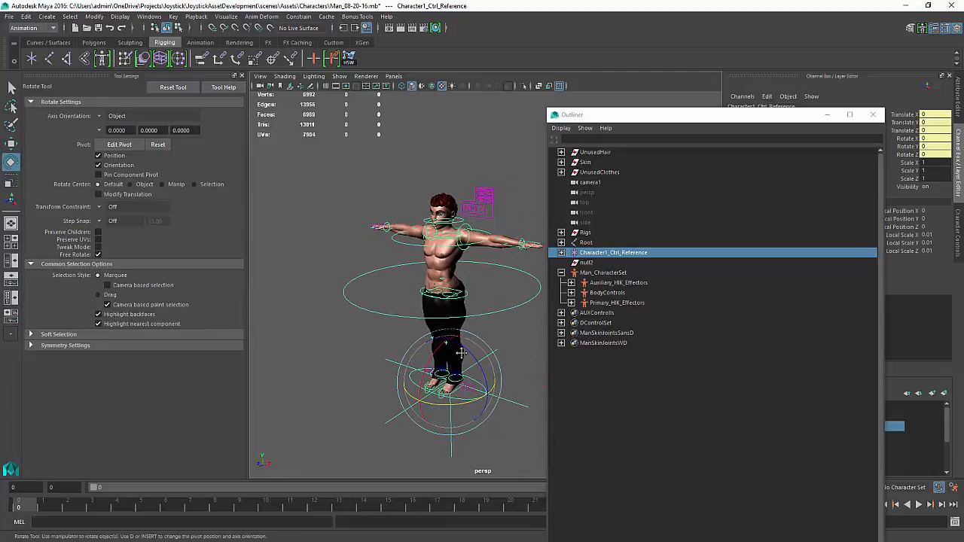
{"action": "scroll", "coordinate": [446, 348], "scroll_direction": "up", "scroll_amount": 1}
{"action": "left_click_drag", "start_coordinate": [461, 359], "coordinate": [430, 367]}
{"action": "key", "text": "ctrl+z"}
{"action": "key", "text": "ctrl+z"}
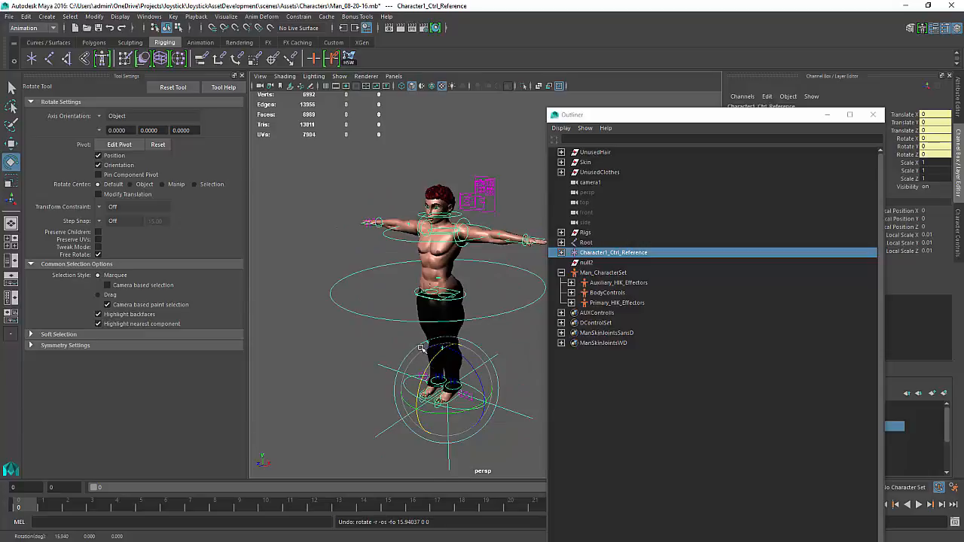
Break connections on the reference control's Rotate X and Rotate Z channels and lock both channels
{"action": "scroll", "coordinate": [429, 369], "scroll_direction": "up", "scroll_amount": 2}
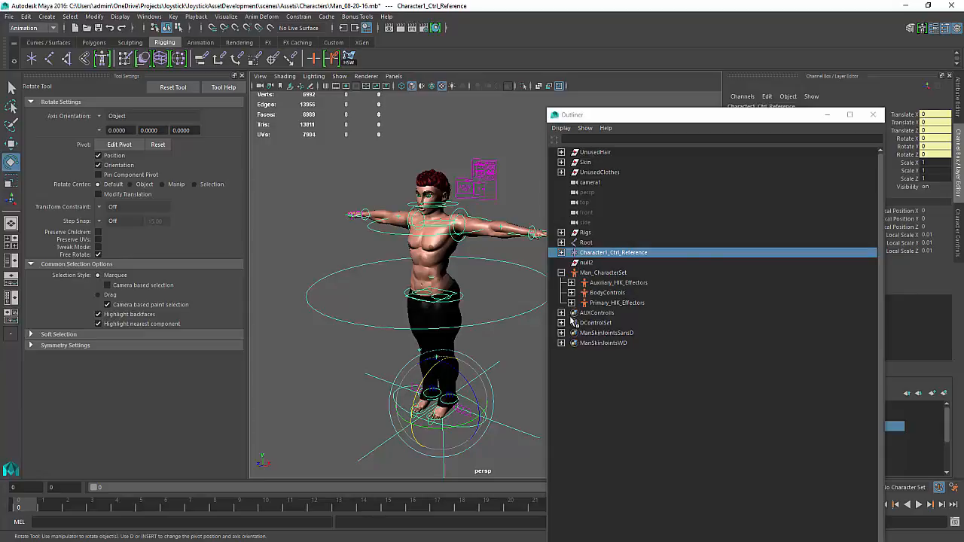
{"action": "left_click_drag", "start_coordinate": [662, 118], "coordinate": [963, 218]}
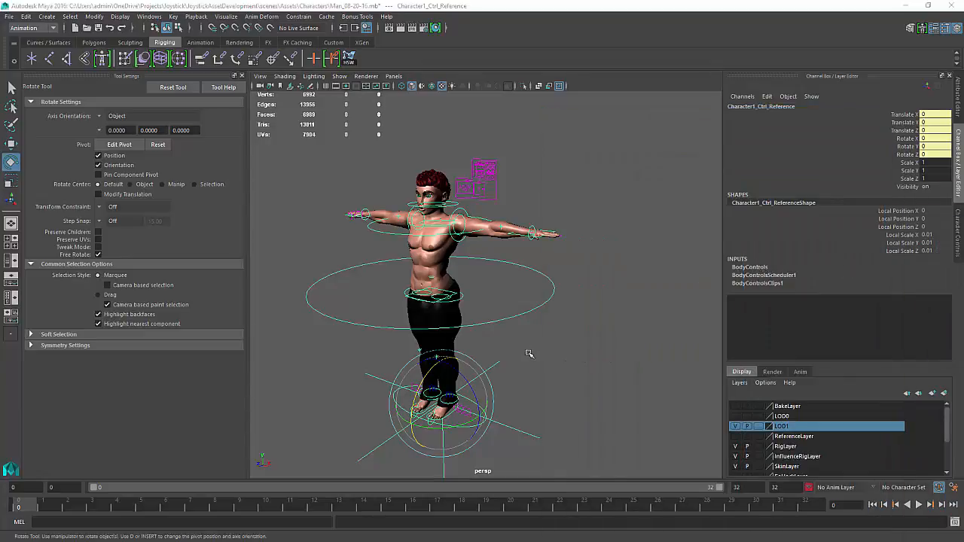
{"action": "left_click", "coordinate": [907, 140]}
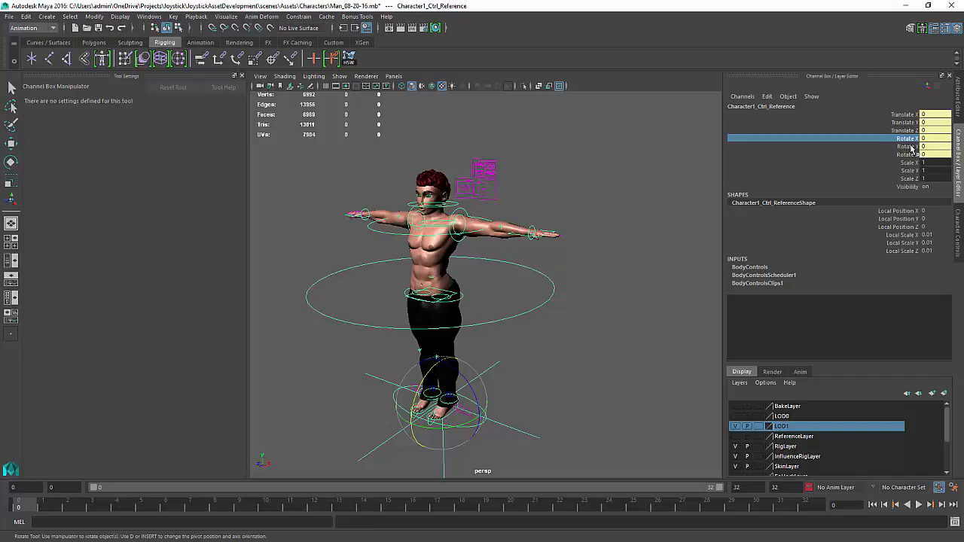
{"action": "left_click", "coordinate": [914, 154], "text": "ctrl"}
{"action": "right_click", "coordinate": [914, 155]}
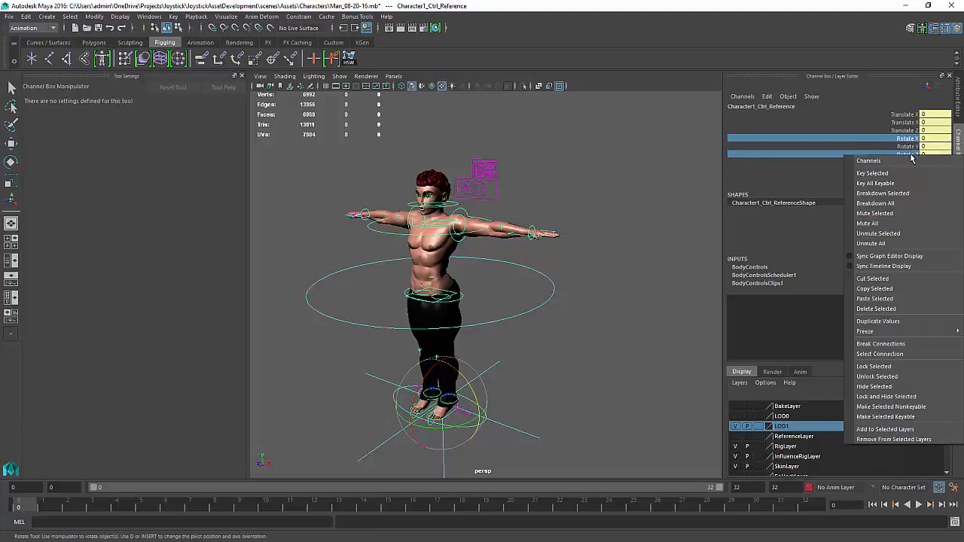
{"action": "left_click", "coordinate": [885, 344]}
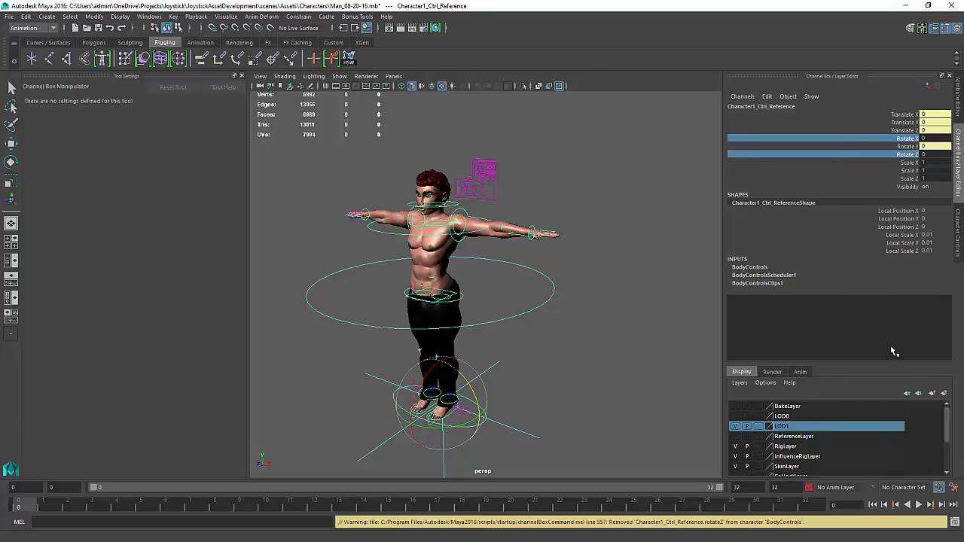
{"action": "right_click", "coordinate": [911, 155]}
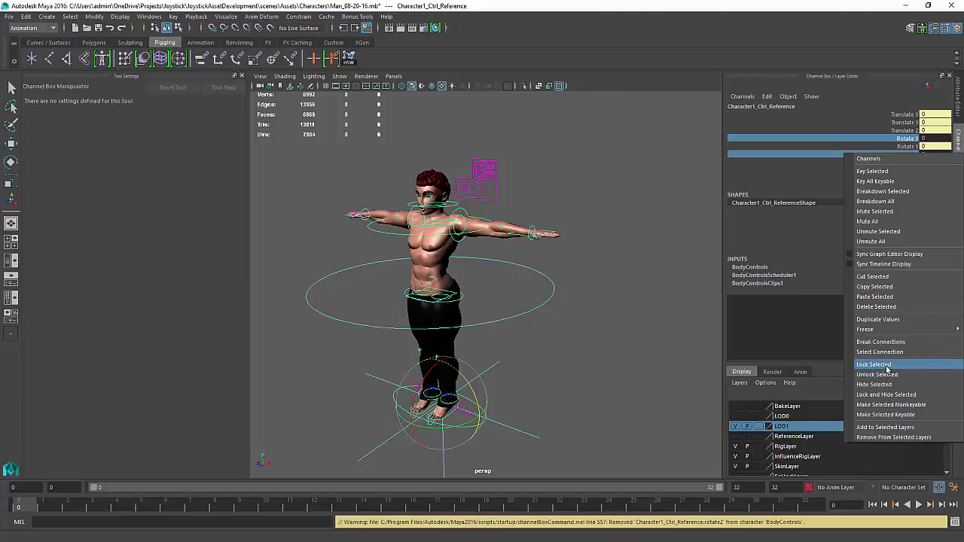
{"action": "left_click", "coordinate": [887, 366]}
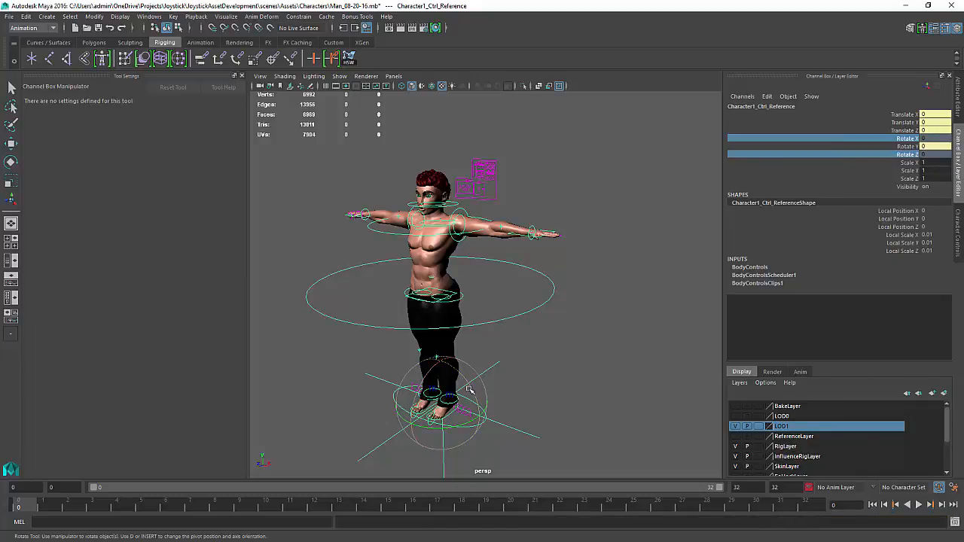
Try rotating the reference control around its vertical axis and undo the rotation
{"action": "left_click_drag", "start_coordinate": [470, 423], "coordinate": [512, 427]}
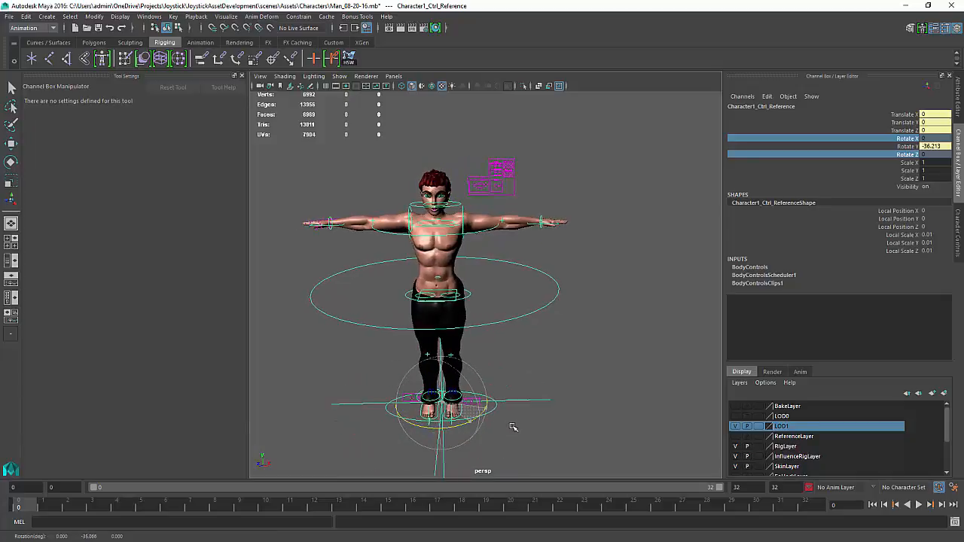
{"action": "key", "text": "ctrl+z"}
{"action": "middle_click_drag", "start_coordinate": [454, 324], "coordinate": [465, 304], "text": "alt"}
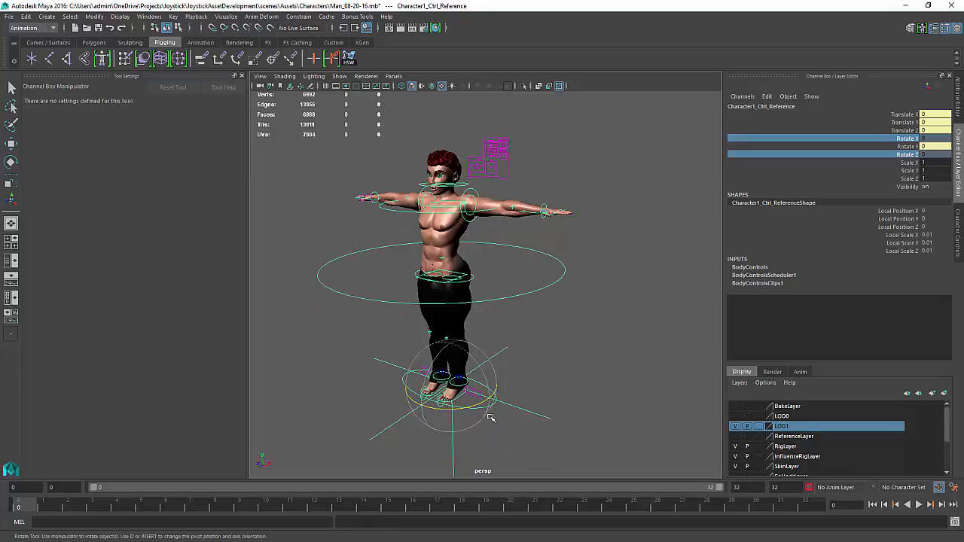
{"action": "left_click_drag", "start_coordinate": [477, 363], "coordinate": [491, 387]}
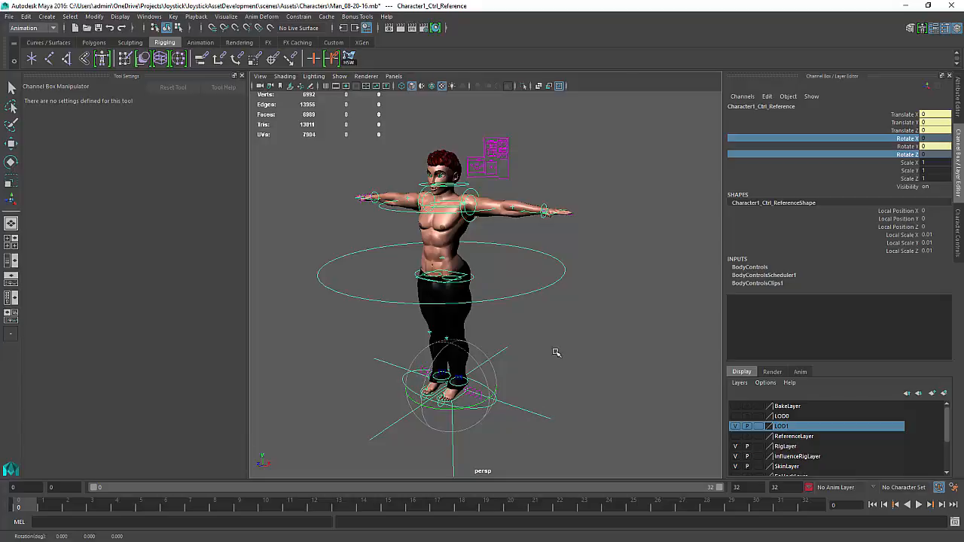
{"action": "middle_click_drag", "start_coordinate": [506, 329], "coordinate": [509, 332], "text": "alt"}
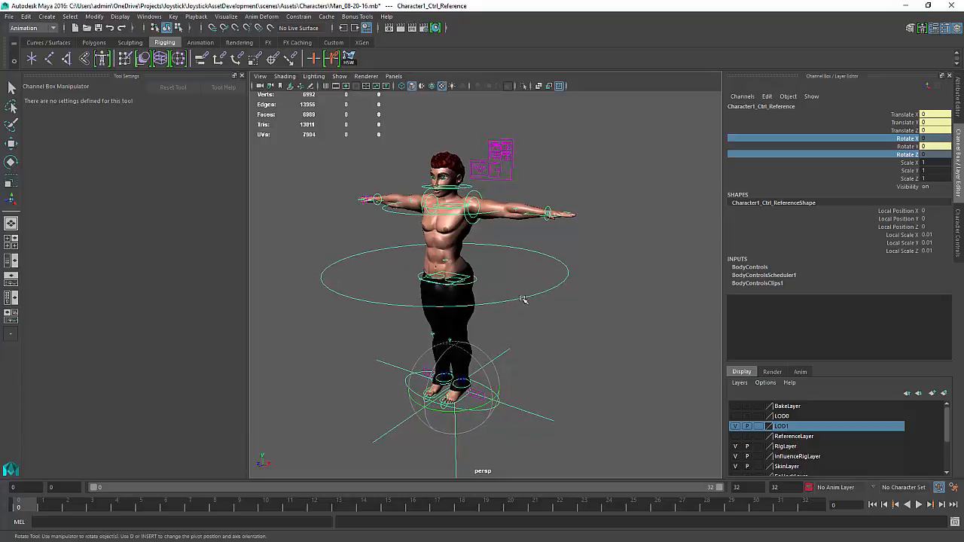
Try rotating the FullBodyIKControl, undo it, and reselect the reference control
{"action": "left_click", "coordinate": [522, 300]}
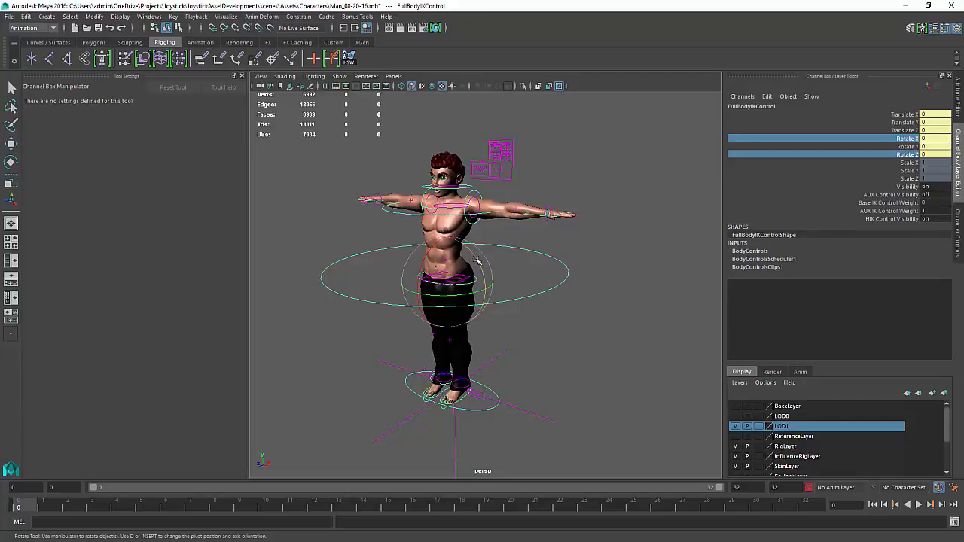
{"action": "left_click_drag", "start_coordinate": [476, 261], "coordinate": [484, 274]}
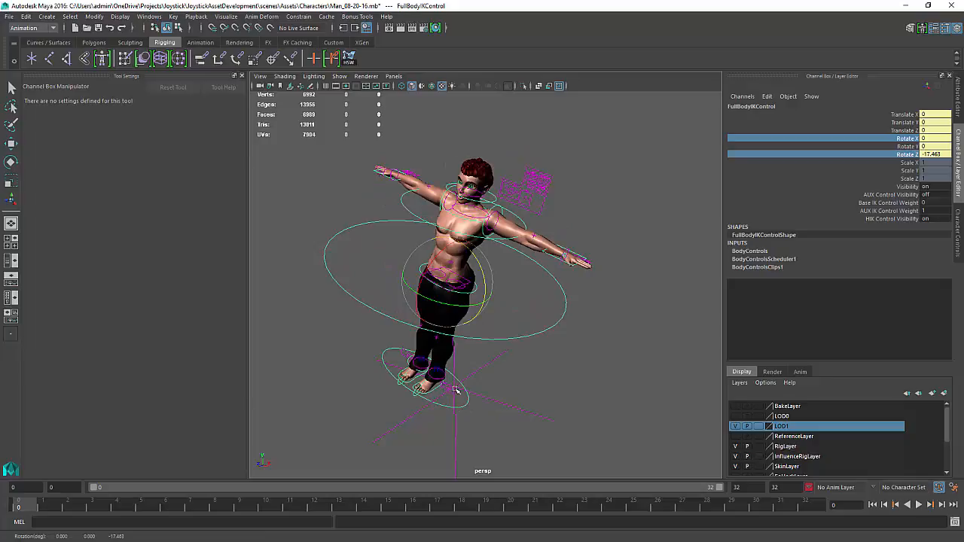
{"action": "key", "text": "ctrl+z"}
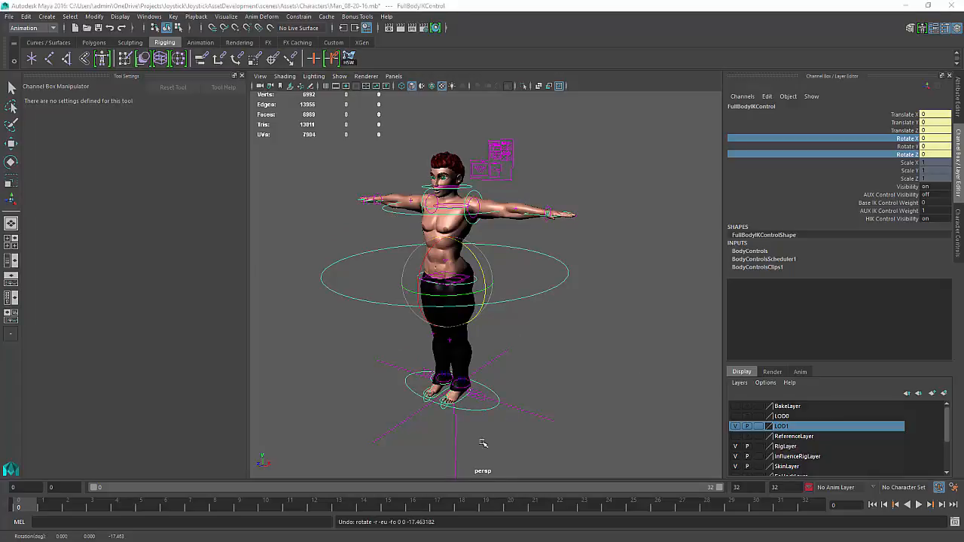
{"action": "left_click", "coordinate": [540, 414]}
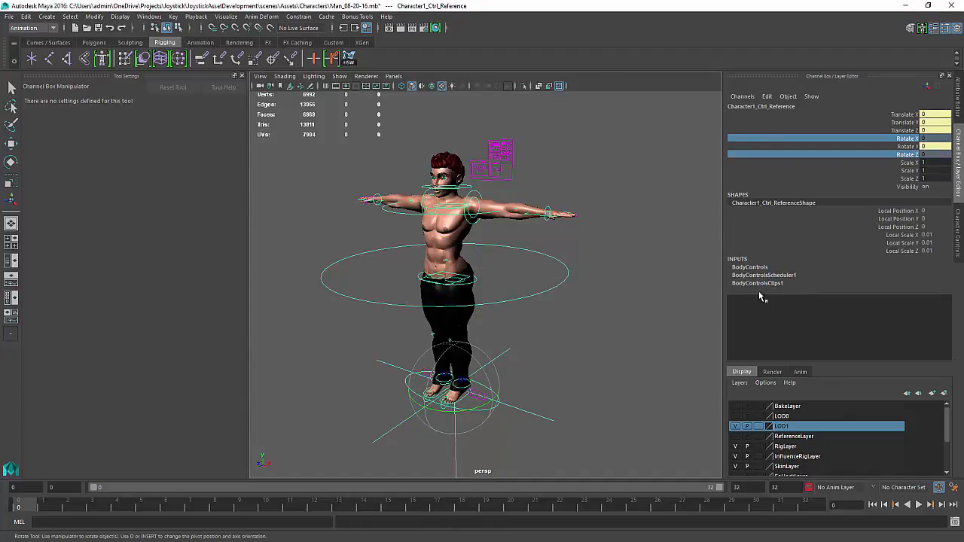
Open the Attribute Editor with the reference control selected
{"action": "left_click", "coordinate": [742, 98]}
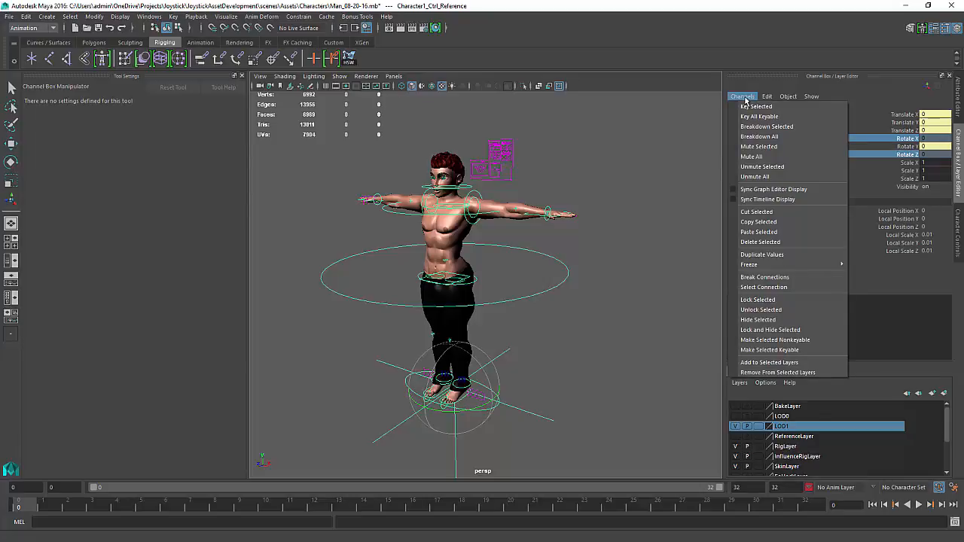
{"action": "key", "text": "Escape"}
{"action": "key", "text": "e"}
{"action": "left_click", "coordinate": [677, 216]}
{"action": "key", "text": "ctrl+a"}
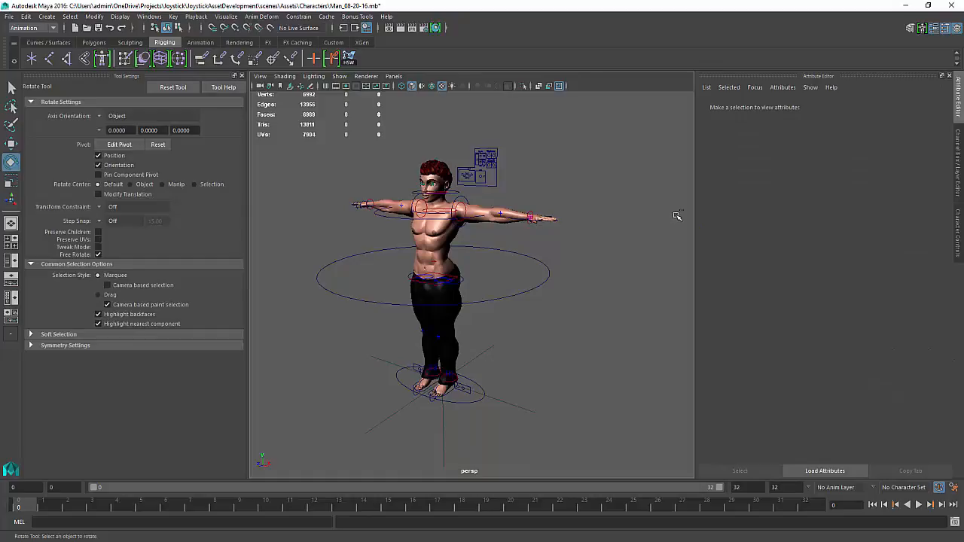
{"action": "left_click", "coordinate": [534, 414]}
Add a float attribute Lean_X with minimum 0 and maximum 90 to the reference control
{"action": "left_click", "coordinate": [783, 87]}
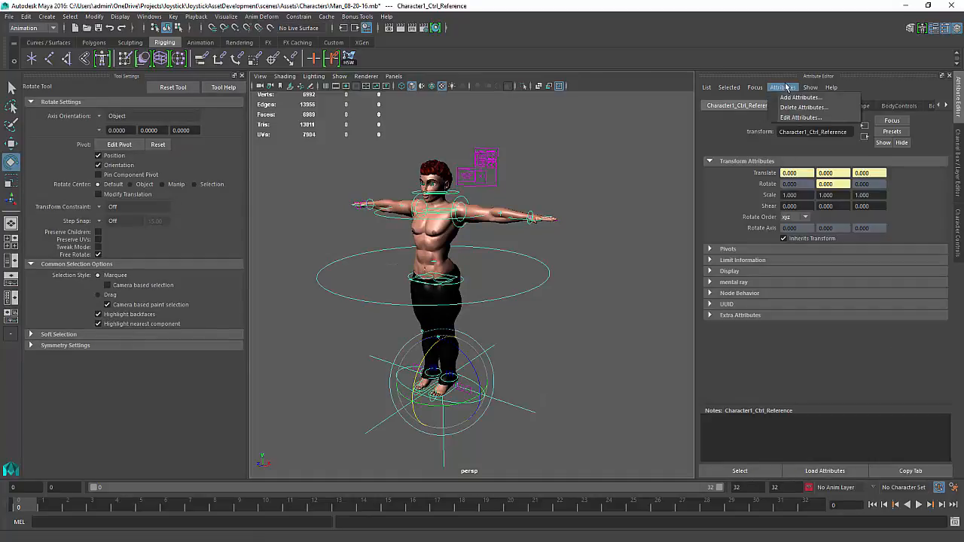
{"action": "left_click", "coordinate": [789, 100]}
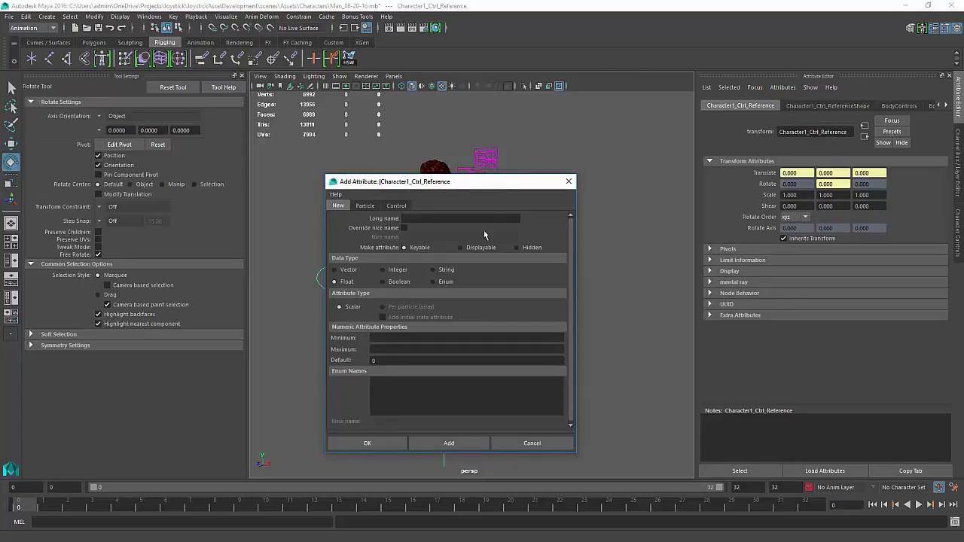
{"action": "type", "text": "Lean"}
{"action": "type", "text": "0"}
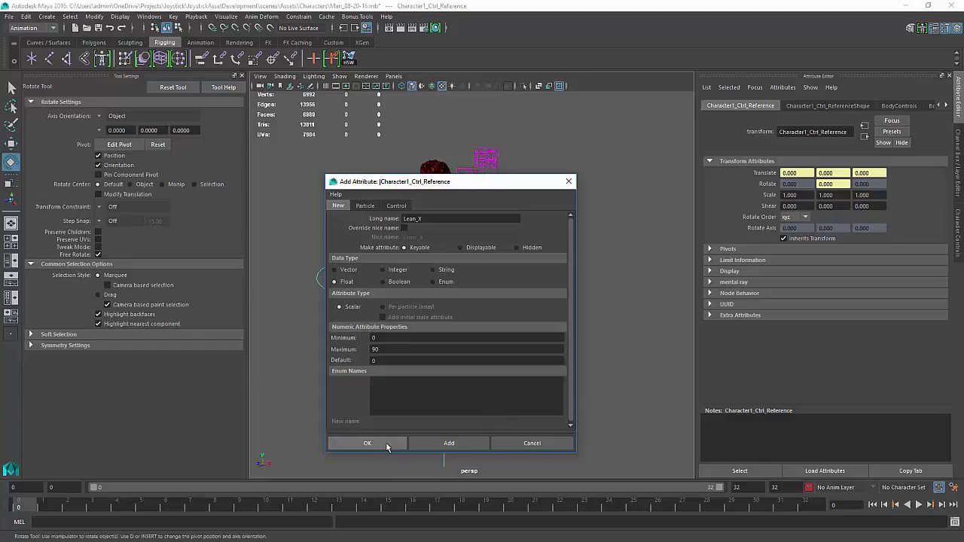
{"action": "left_click", "coordinate": [461, 442]}
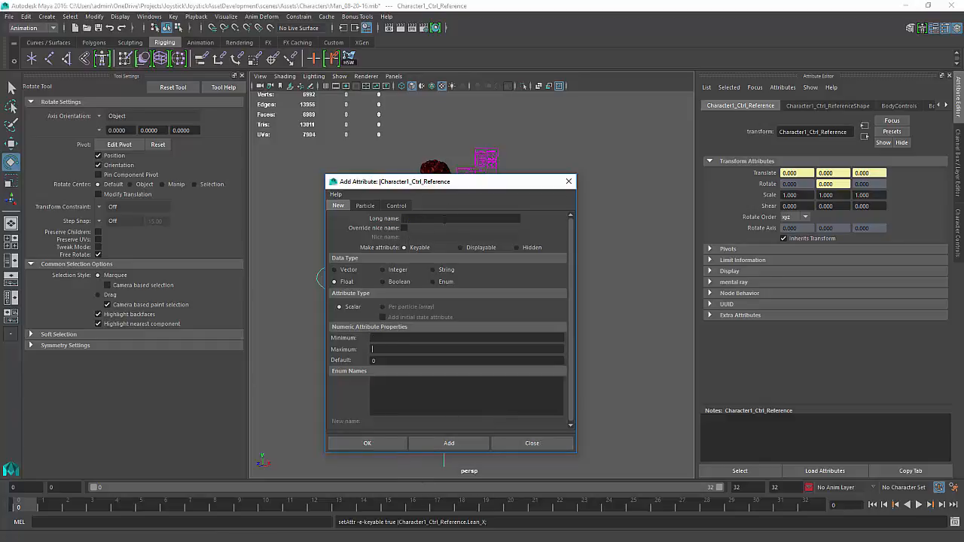
{"action": "left_click", "coordinate": [443, 219]}
{"action": "type", "text": "Lean_Z0"}
{"action": "left_click", "coordinate": [396, 349]}
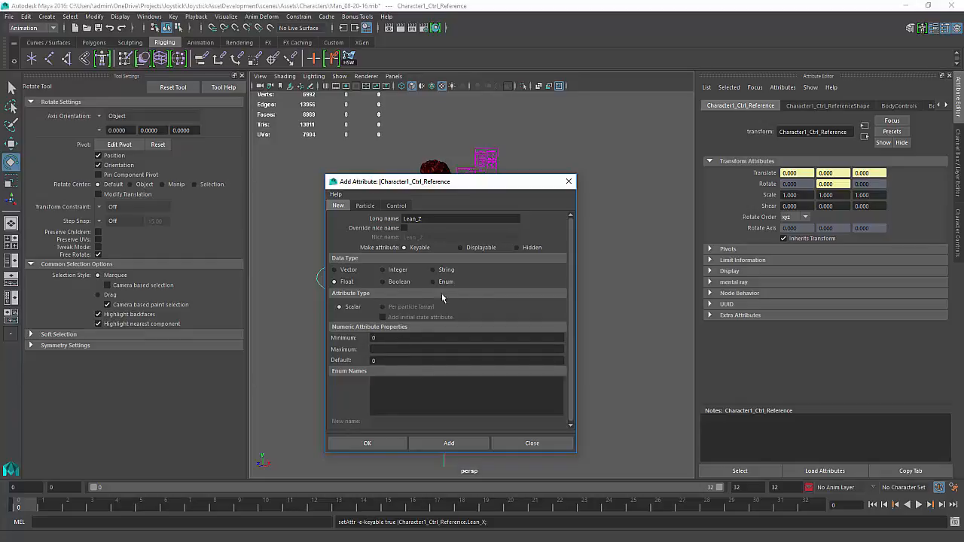
{"action": "left_click", "coordinate": [593, 249]}
{"action": "key", "text": "ctrl+z"}
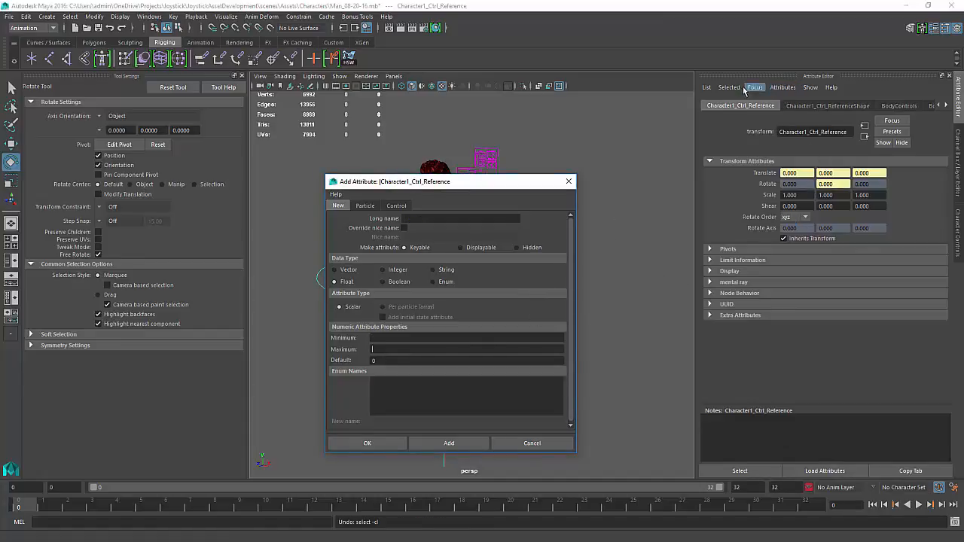
Delete the Lean_X attribute from the reference control
{"action": "left_click", "coordinate": [787, 89]}
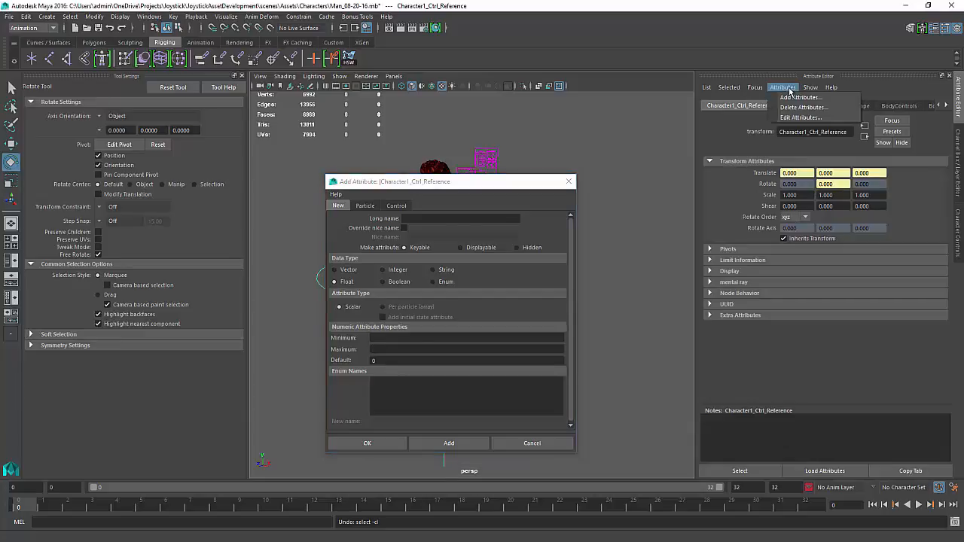
{"action": "left_click", "coordinate": [802, 104]}
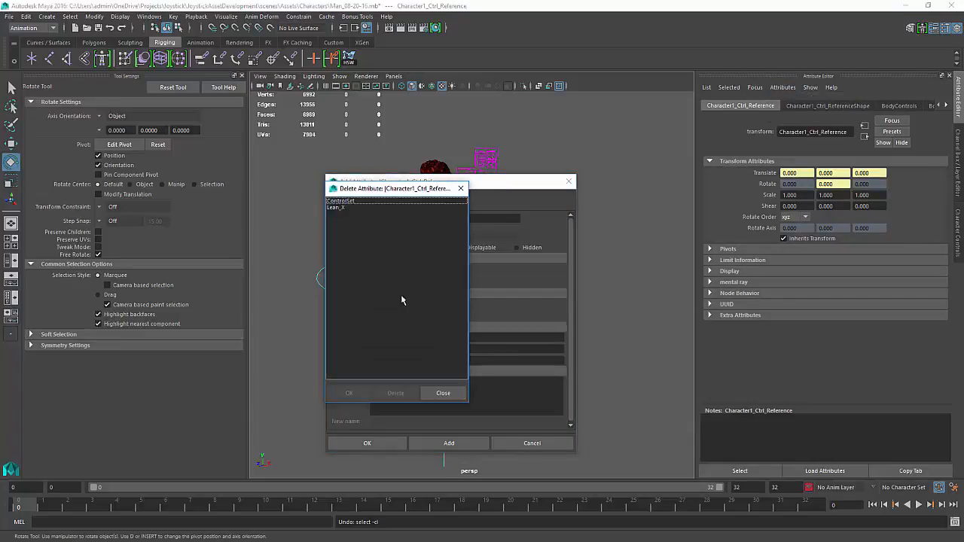
{"action": "left_click", "coordinate": [343, 207]}
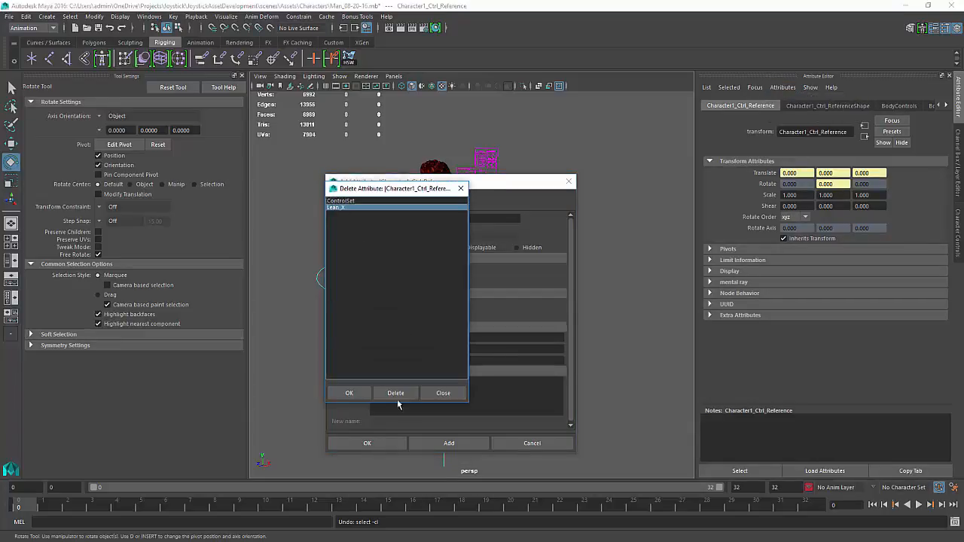
{"action": "left_click", "coordinate": [345, 393]}
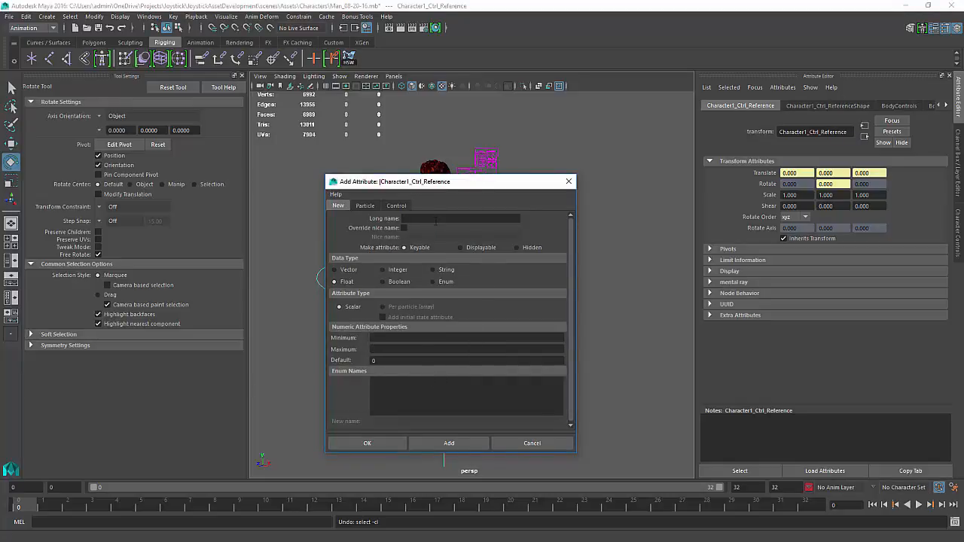
Add the float attribute Lean_X to the reference control with minimum and maximum limits
{"action": "left_click", "coordinate": [436, 221]}
{"action": "type", "text": "Lean_Z"}
{"action": "left_click", "coordinate": [395, 339]}
{"action": "left_click", "coordinate": [401, 348]}
{"action": "left_click", "coordinate": [445, 444]}
Add a float attribute Lean_Z with minimum -90 to the reference control and close the Add Attribute dialog
{"action": "left_click", "coordinate": [442, 219]}
{"action": "type", "text": "Lean"}
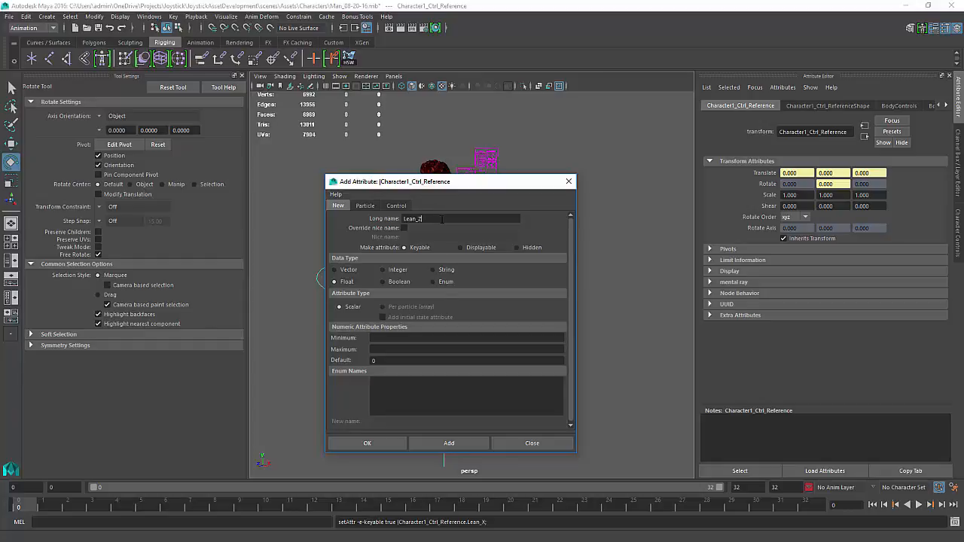
{"action": "left_click", "coordinate": [401, 338]}
{"action": "type", "text": "-90"}
{"action": "left_click", "coordinate": [437, 443]}
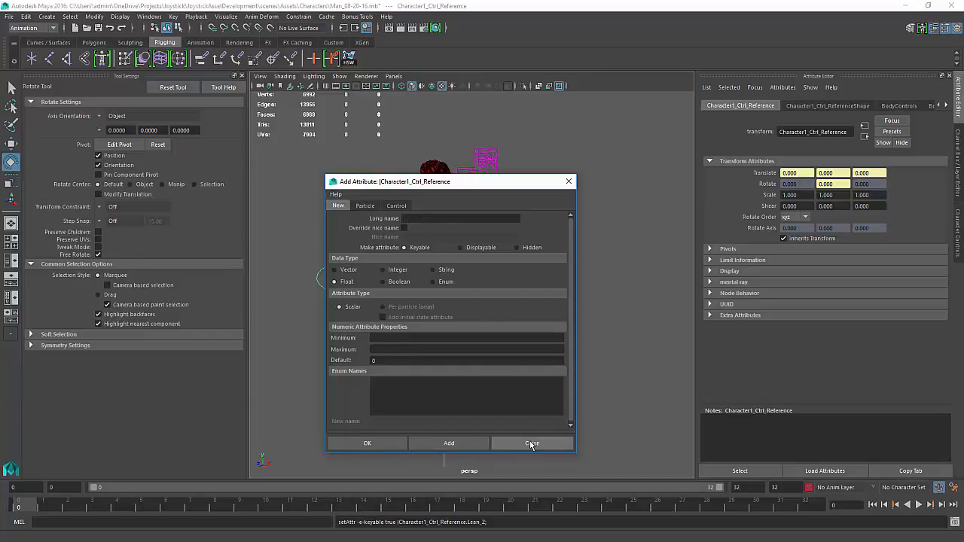
{"action": "left_click", "coordinate": [527, 443]}
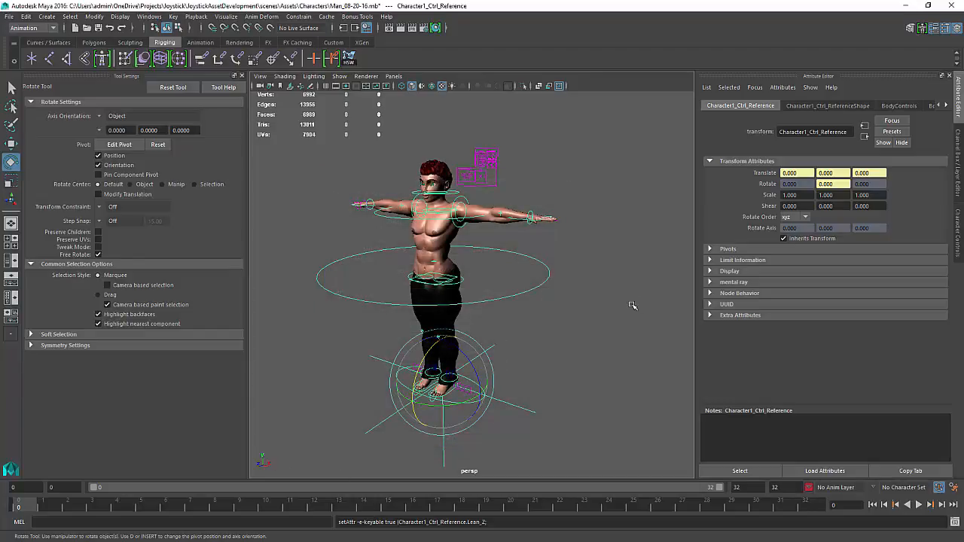
Open the Outliner and expand the Character1_Ctrl_Reference hierarchy to inspect its children
{"action": "key", "text": "ctrl+a"}
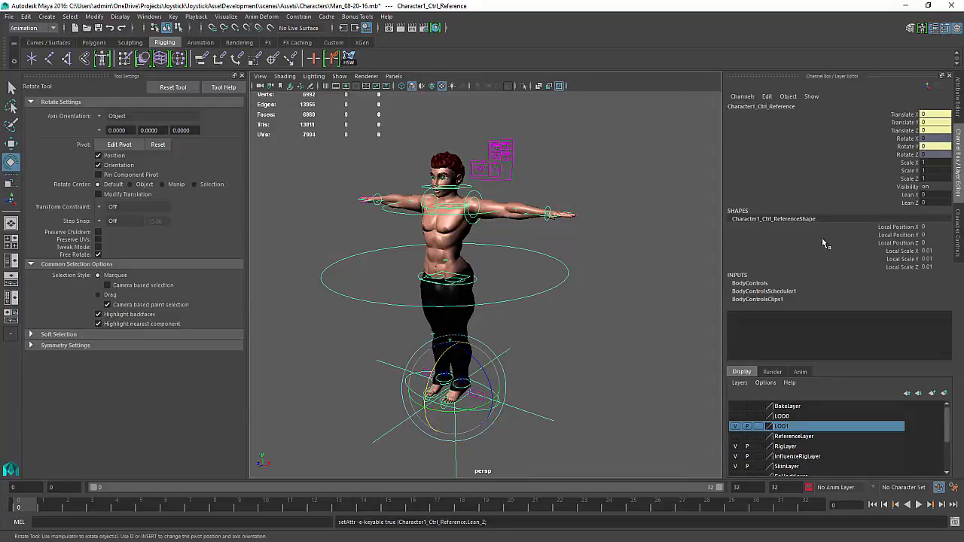
{"action": "left_click", "coordinate": [540, 296]}
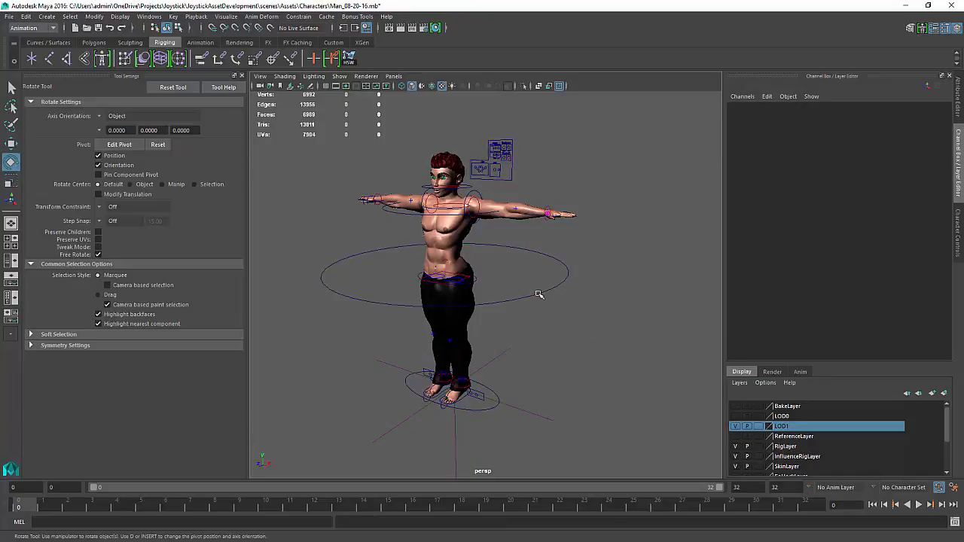
{"action": "left_click", "coordinate": [539, 296]}
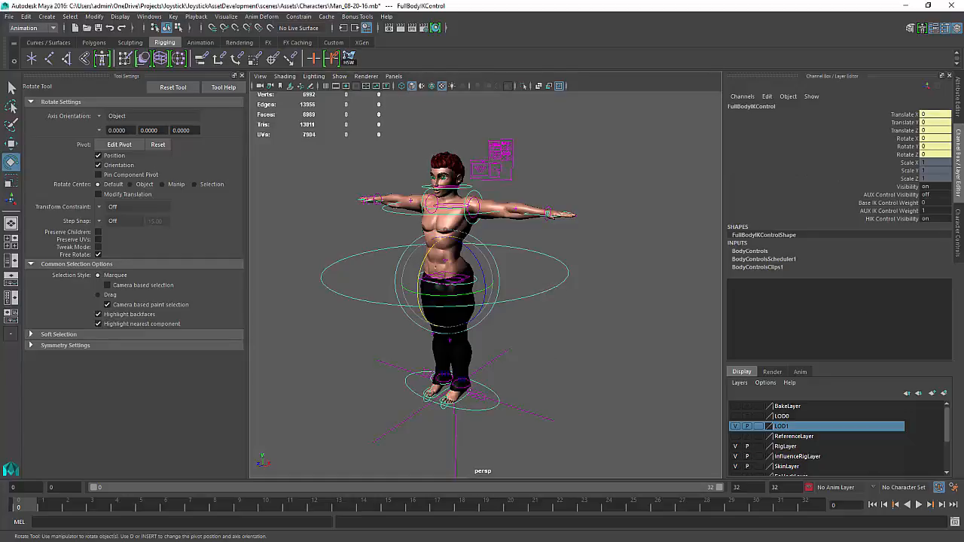
{"action": "left_click_drag", "start_coordinate": [963, 226], "coordinate": [636, 136]}
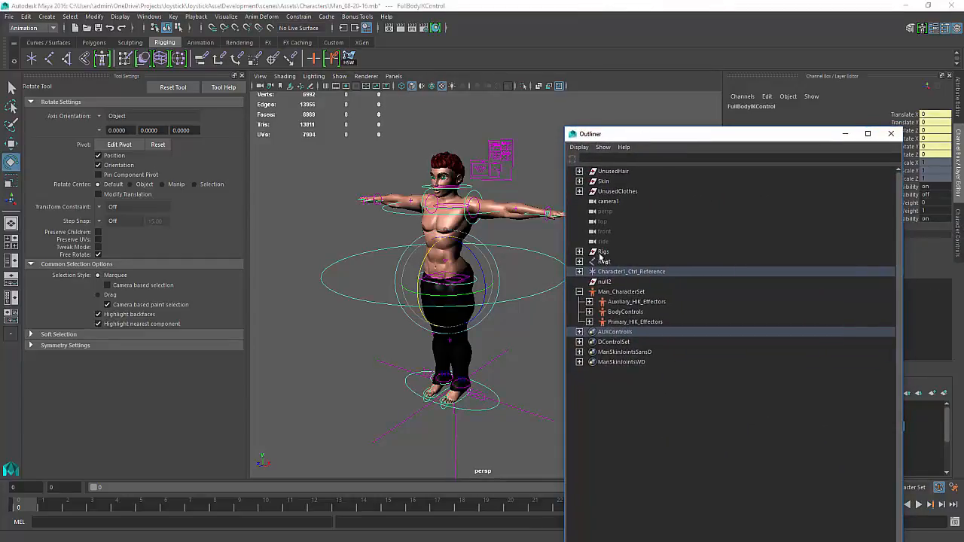
{"action": "left_click", "coordinate": [580, 272]}
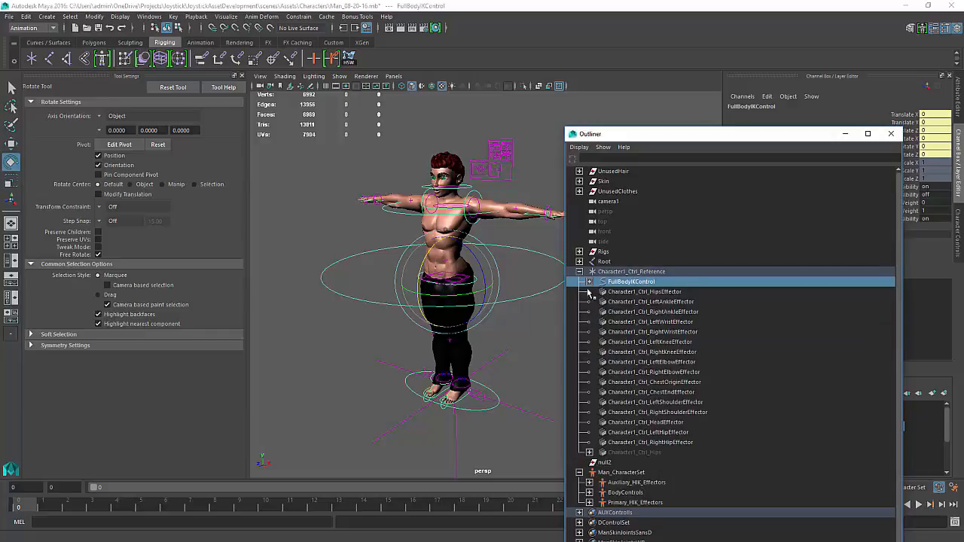
{"action": "left_click", "coordinate": [625, 272]}
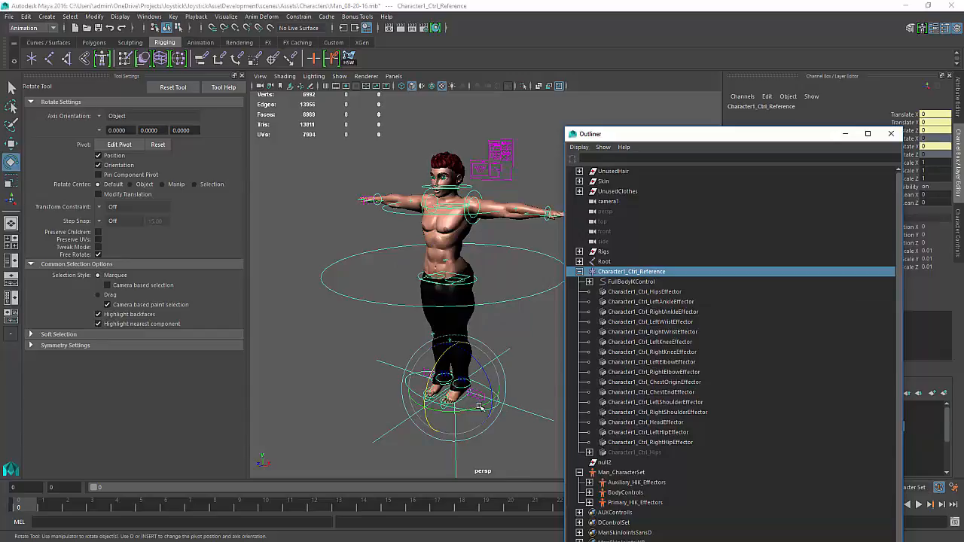
Group the FullBodyIKControl node inside the reference control
{"action": "left_click_drag", "start_coordinate": [479, 407], "coordinate": [488, 382]}
{"action": "key", "text": "ctrl+z"}
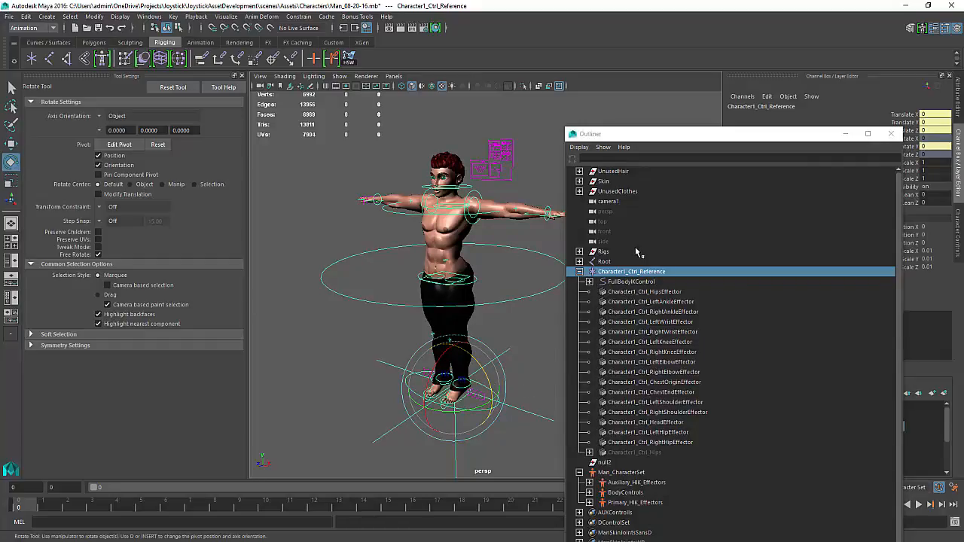
{"action": "left_click", "coordinate": [631, 283]}
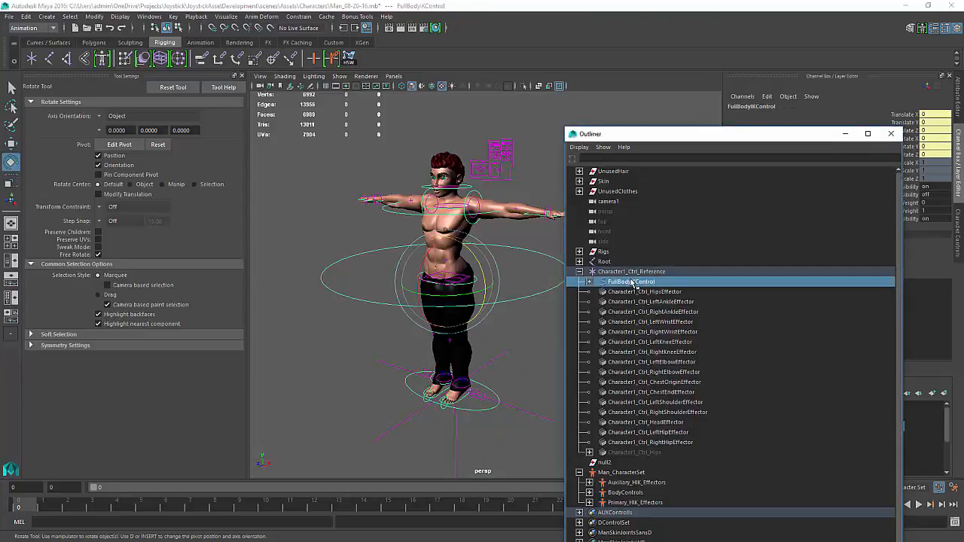
{"action": "key", "text": "ctrl+g"}
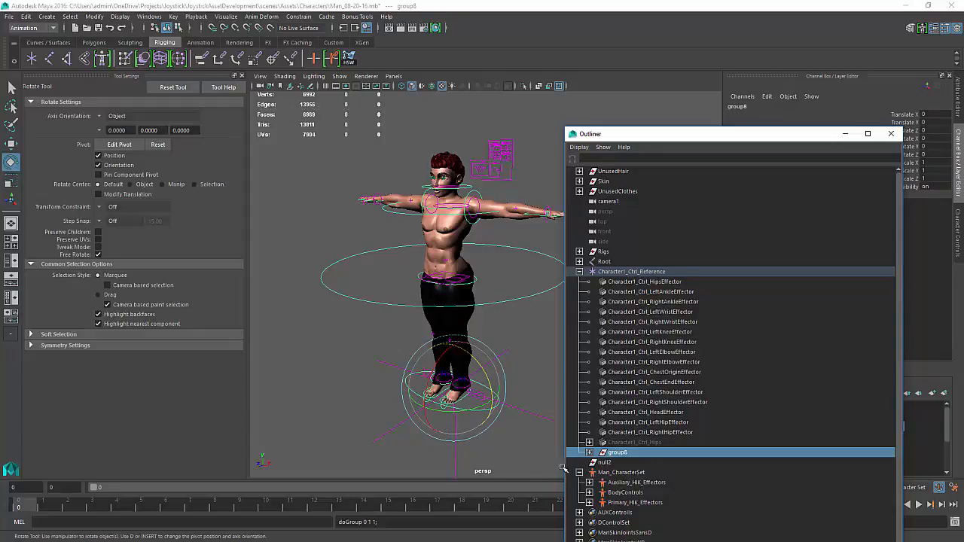
Rename the new group BodyLean_Null
{"action": "double_click", "coordinate": [619, 453]}
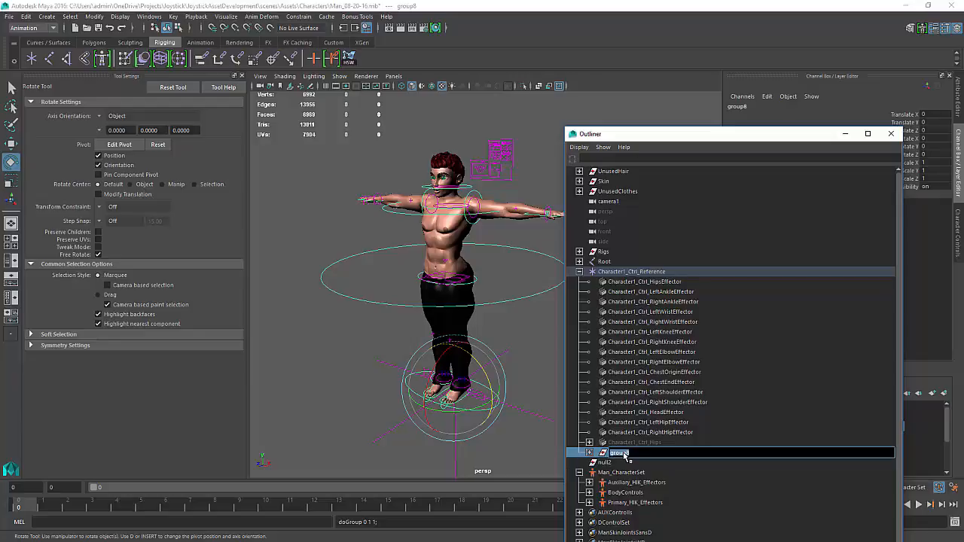
{"action": "type", "text": "Bo"}
{"action": "type", "text": "dyLean_Null"}
{"action": "key", "text": "Return"}
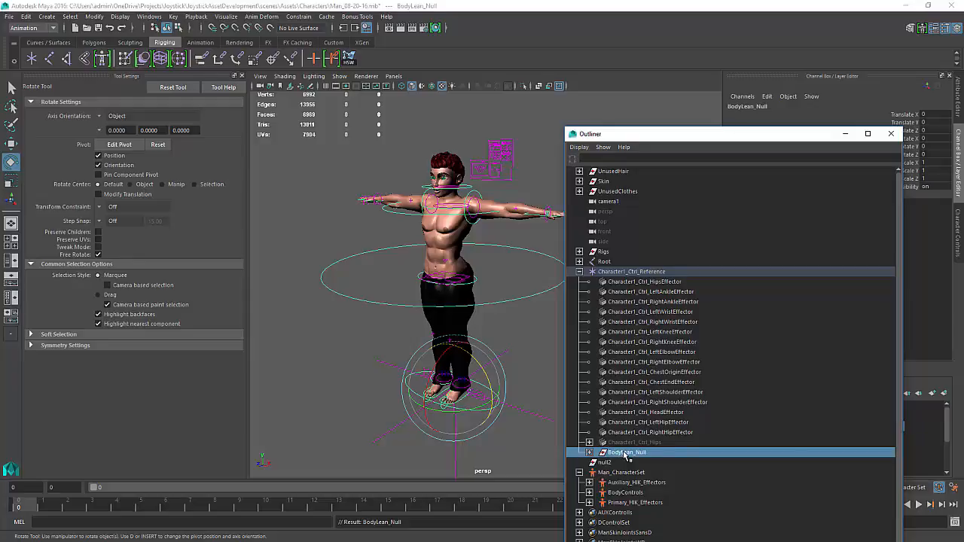
Test-rotate the BodyLean_Null group in the viewport and undo the rotations
{"action": "left_click", "coordinate": [485, 375]}
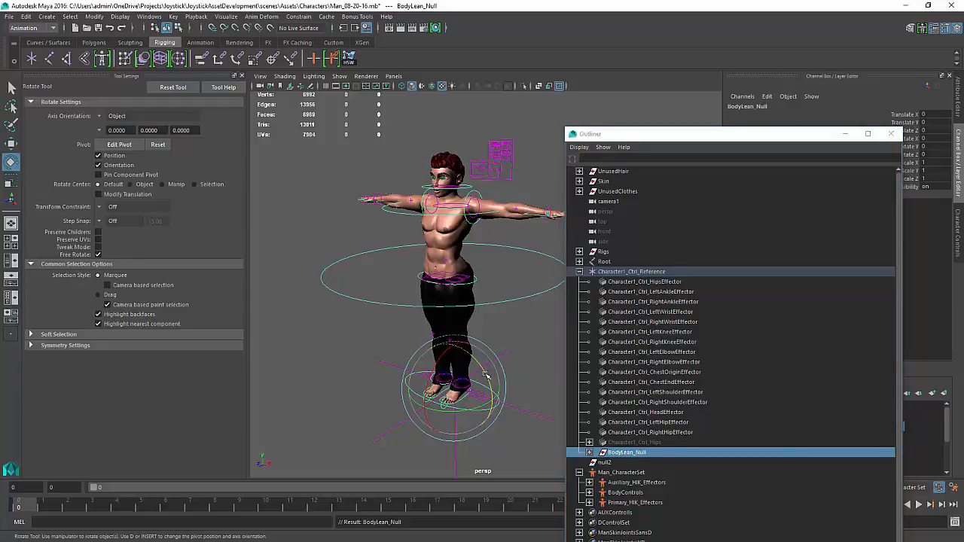
{"action": "mouse_move", "coordinate": [485, 374]}
{"action": "left_mouse_down"}
{"action": "mouse_move", "coordinate": [497, 407]}
{"action": "mouse_move", "coordinate": [482, 392]}
{"action": "left_mouse_up"}
{"action": "key", "text": "ctrl+z"}
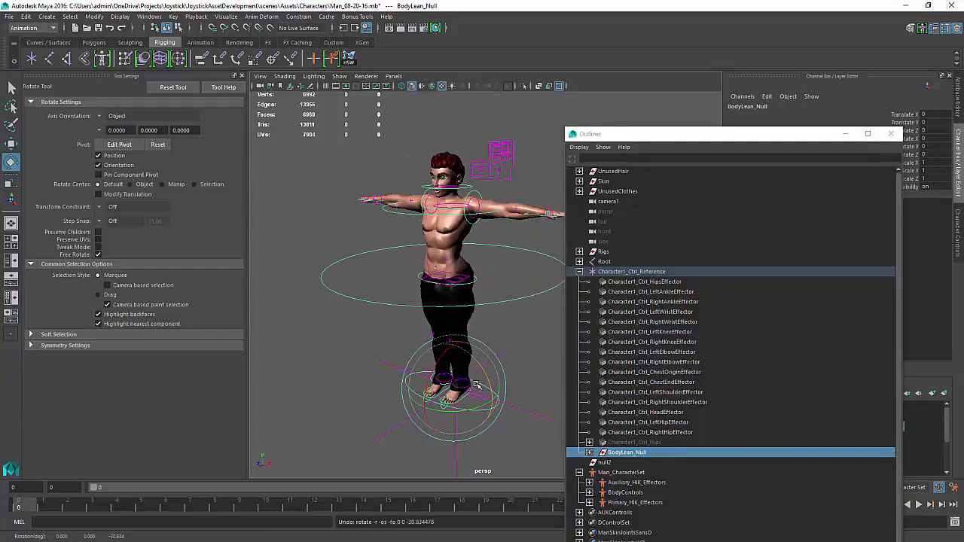
{"action": "mouse_move", "coordinate": [452, 359]}
{"action": "left_mouse_down"}
{"action": "mouse_move", "coordinate": [429, 380]}
{"action": "mouse_move", "coordinate": [440, 373]}
{"action": "left_mouse_up"}
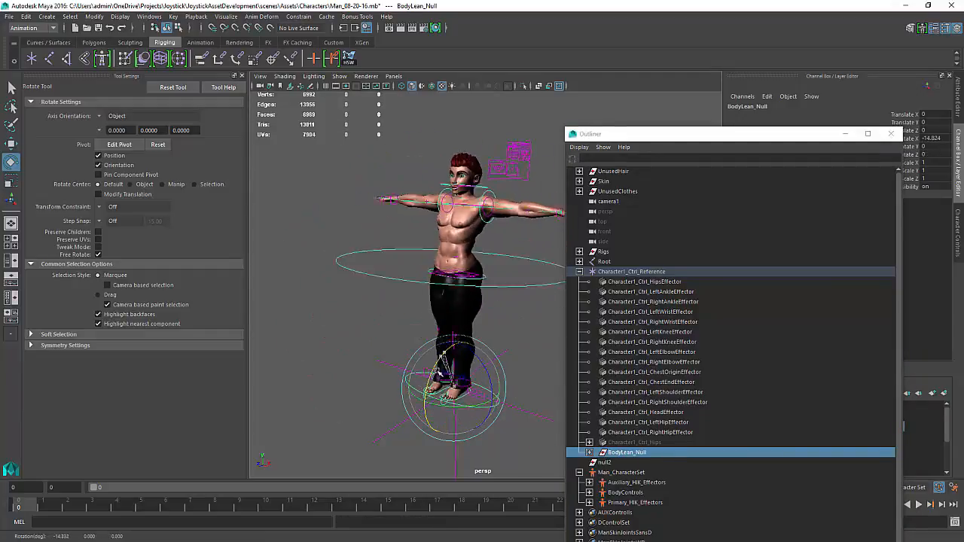
{"action": "key", "text": "ctrl+z"}
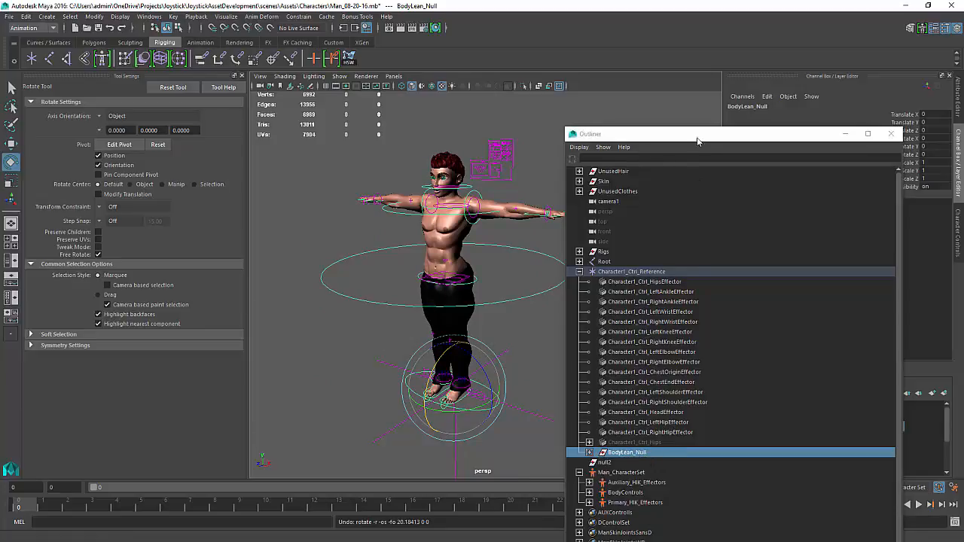
Close the Outliner, select the reference control and open the Connection Editor
{"action": "left_click_drag", "start_coordinate": [696, 136], "coordinate": [963, 136]}
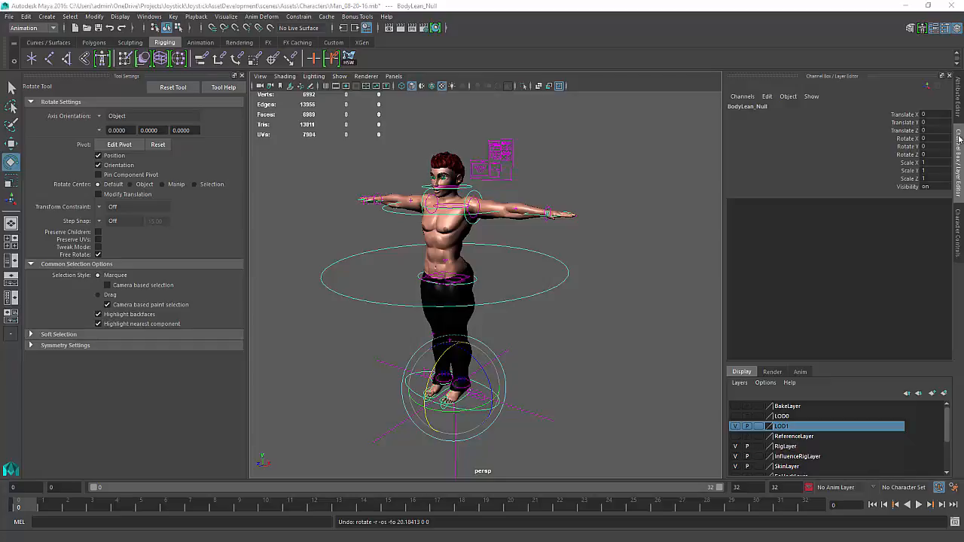
{"action": "left_click", "coordinate": [533, 294]}
{"action": "left_click", "coordinate": [538, 428]}
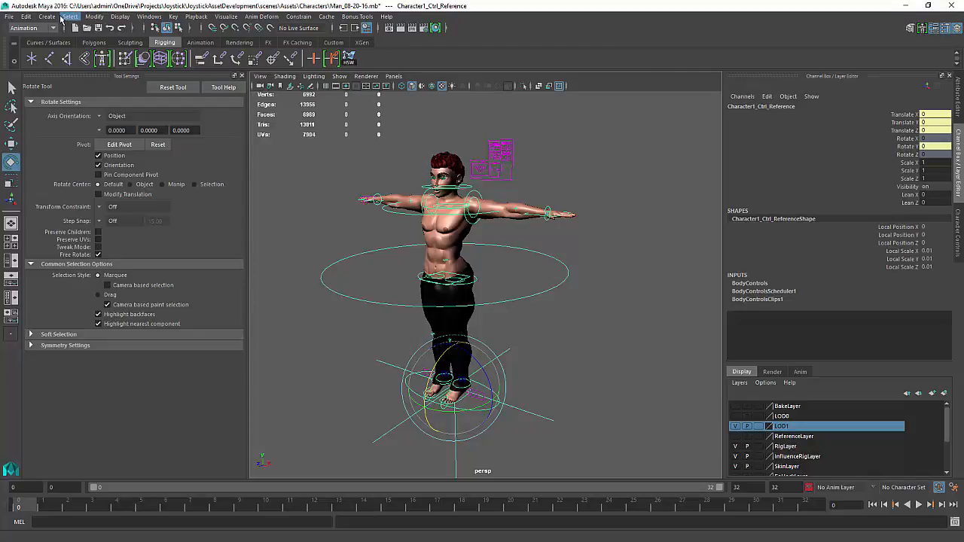
{"action": "left_click", "coordinate": [149, 16]}
{"action": "mouse_move", "coordinate": [205, 83]}
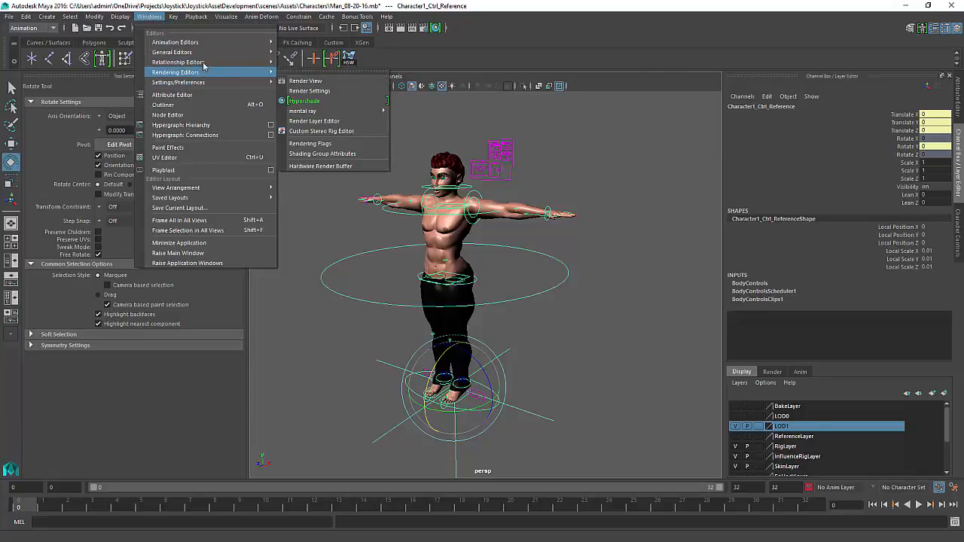
{"action": "mouse_move", "coordinate": [200, 52]}
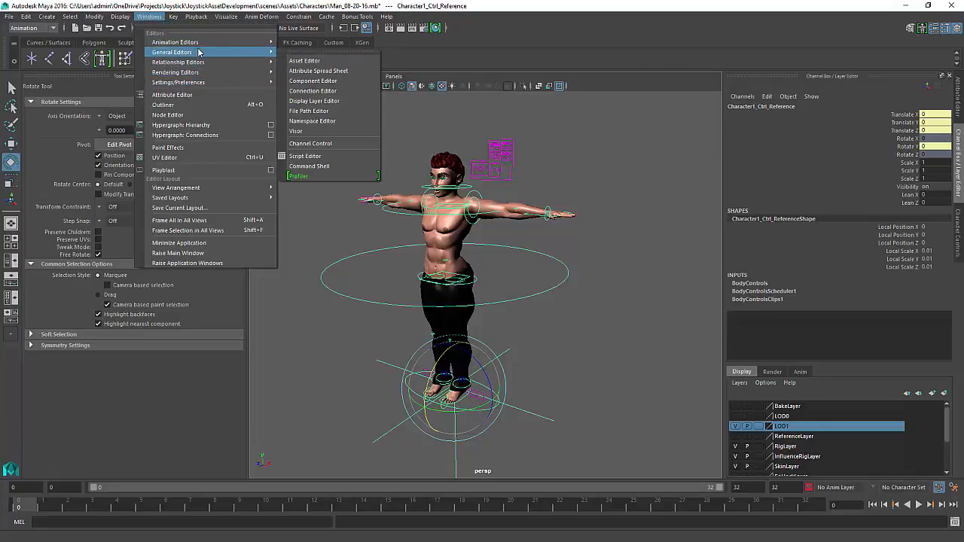
{"action": "left_click", "coordinate": [314, 91]}
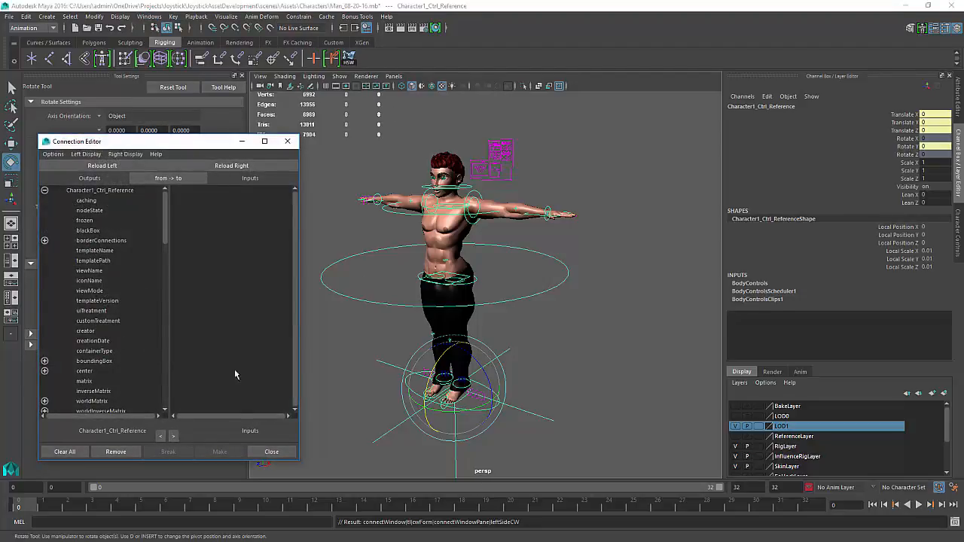
Connect the reference control's Lean_X output to BodyLean_Null's rotateX input
{"action": "scroll", "coordinate": [92, 348], "scroll_direction": "down", "scroll_amount": 15}
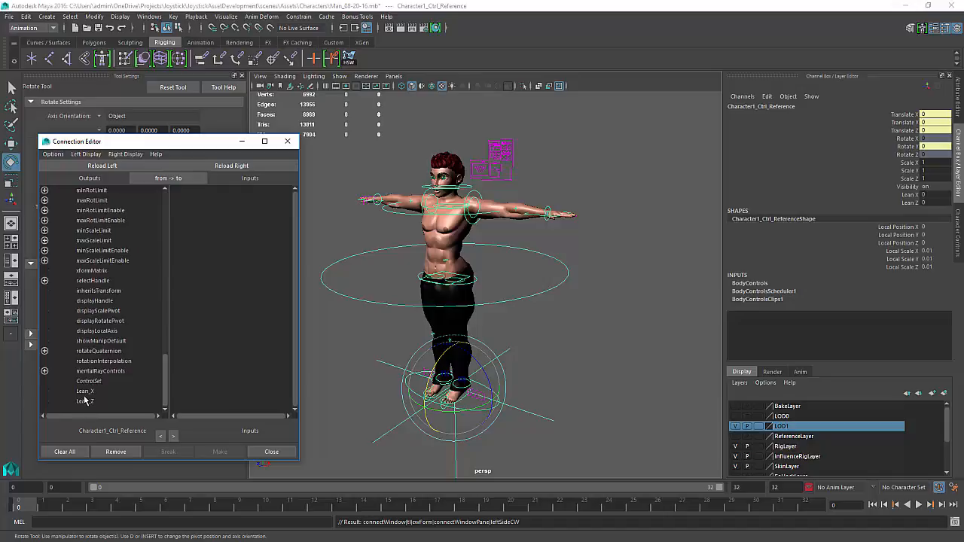
{"action": "left_click", "coordinate": [83, 392]}
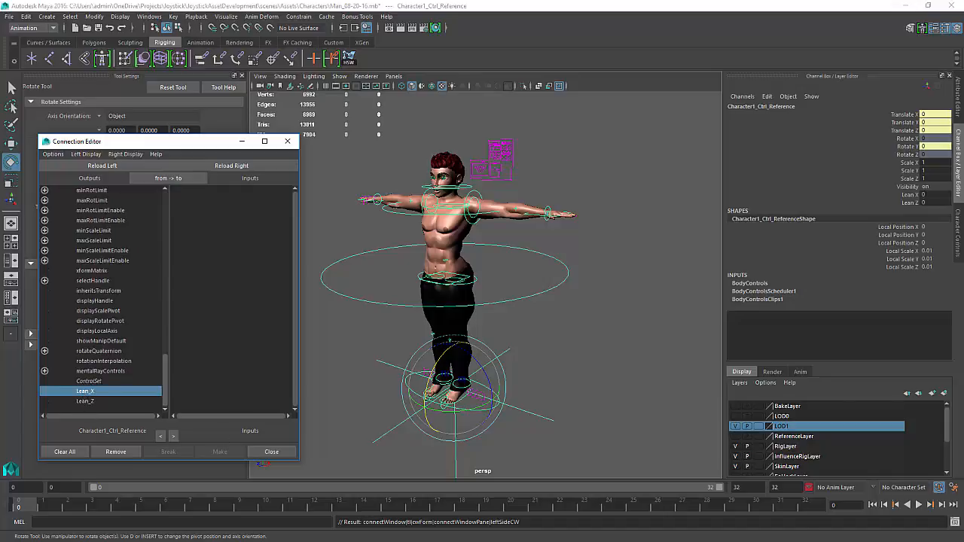
{"action": "key", "text": "shift+o"}
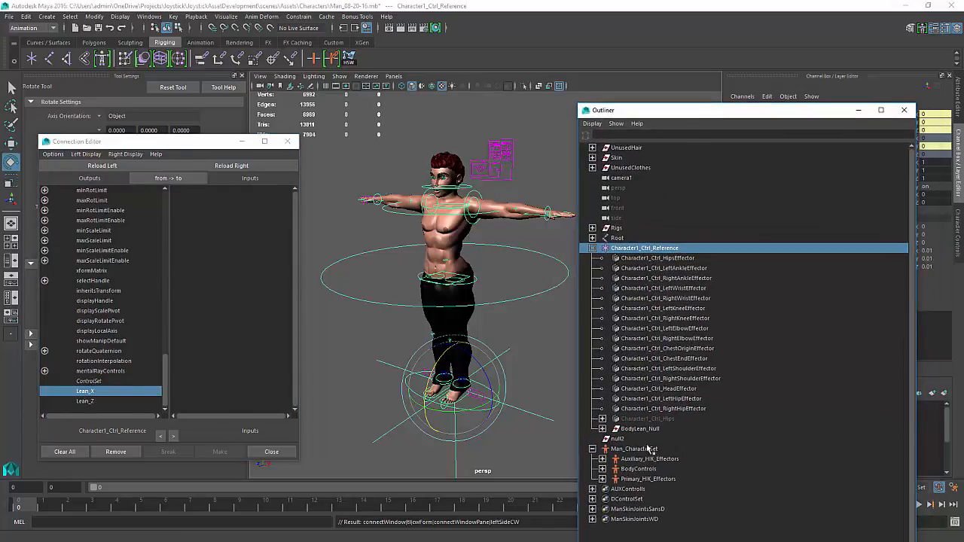
{"action": "left_click", "coordinate": [639, 429]}
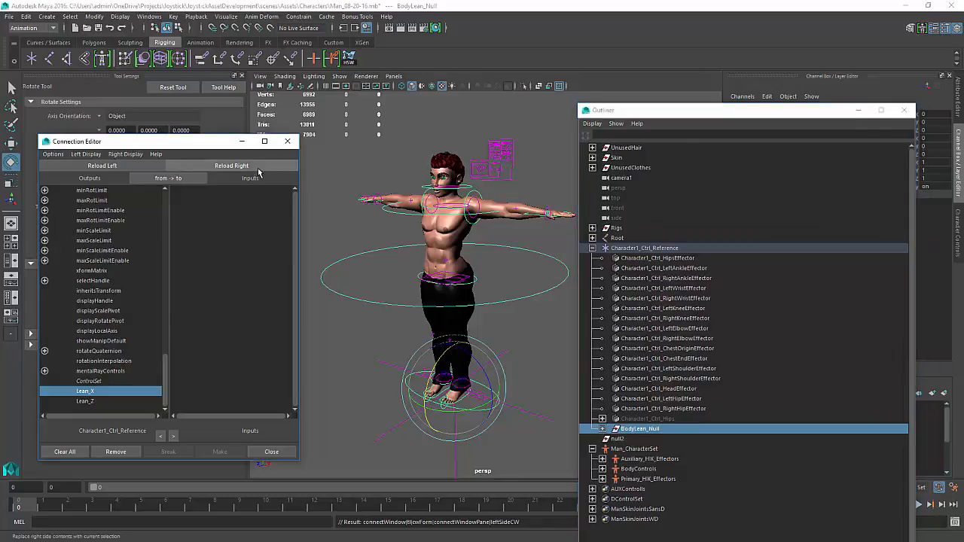
{"action": "left_click", "coordinate": [231, 165]}
{"action": "scroll", "coordinate": [223, 354], "scroll_direction": "down", "scroll_amount": 5}
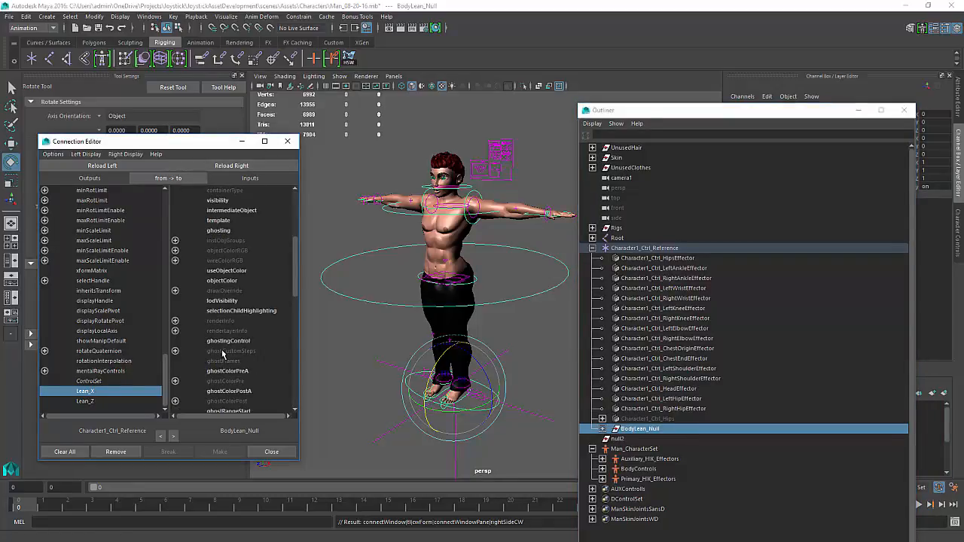
{"action": "scroll", "coordinate": [222, 354], "scroll_direction": "down", "scroll_amount": 5}
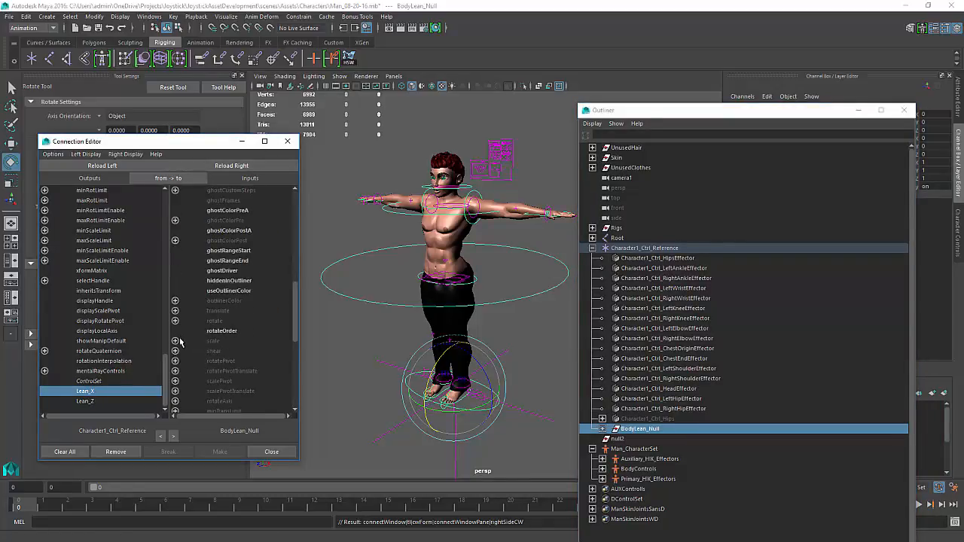
{"action": "left_click", "coordinate": [175, 320]}
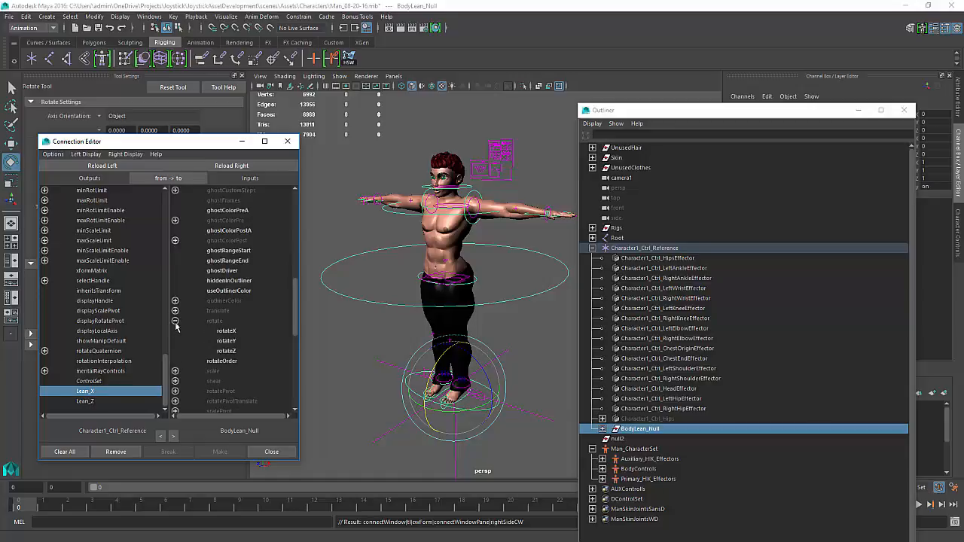
{"action": "left_click", "coordinate": [226, 331]}
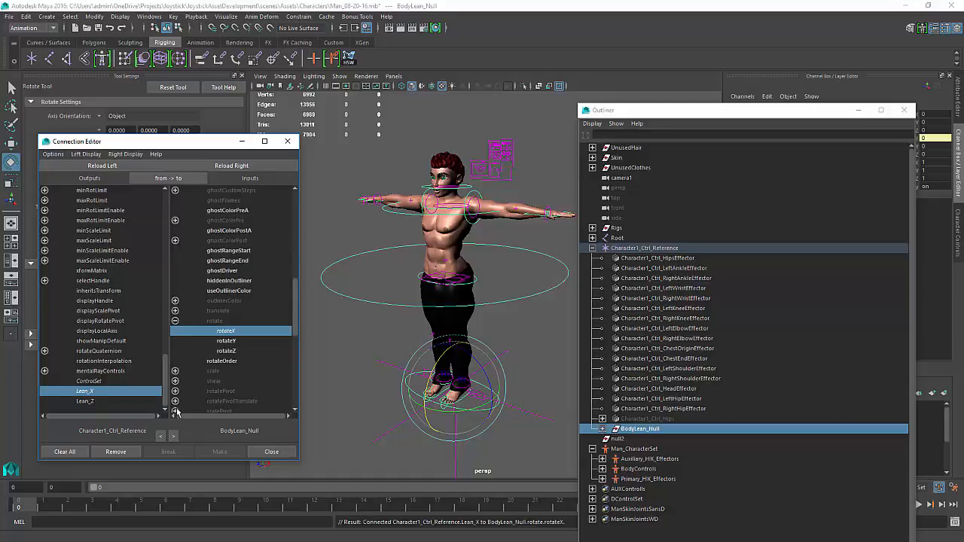
Connect Lean_Z to BodyLean_Null's rotateZ input and close the Connection Editor
{"action": "left_click", "coordinate": [85, 401]}
{"action": "left_click", "coordinate": [228, 352]}
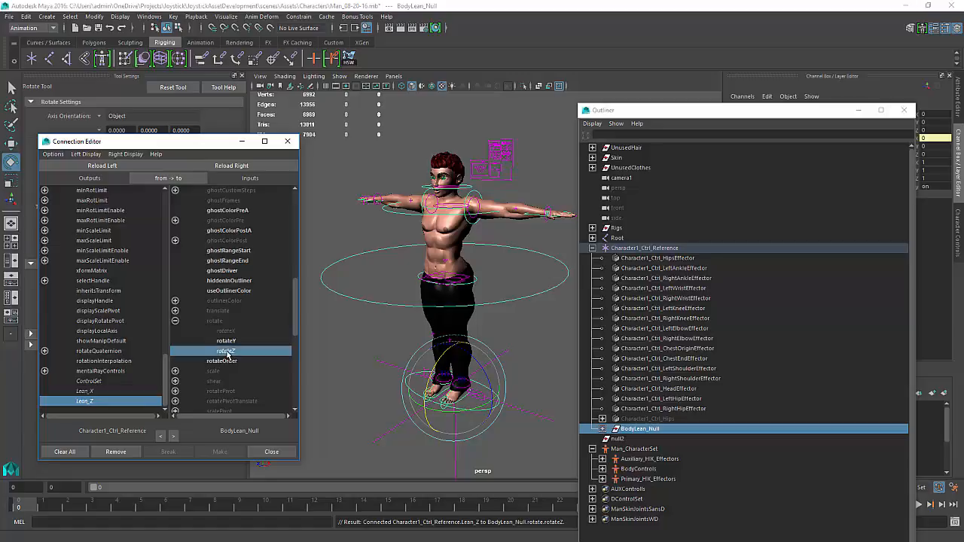
{"action": "left_click", "coordinate": [271, 452]}
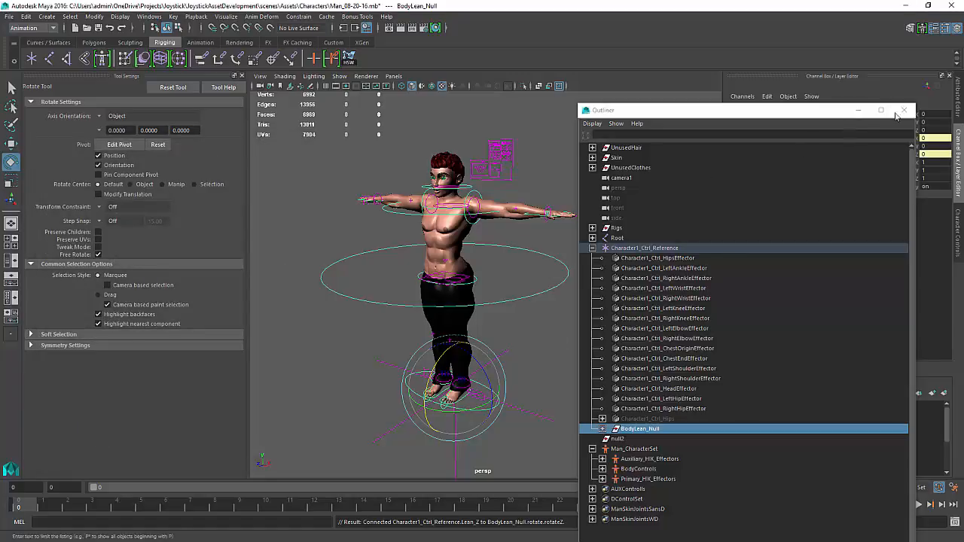
Close the Outliner and scrub the reference control's Lean X channel to test the body lean
{"action": "left_click", "coordinate": [904, 111]}
{"action": "left_click_drag", "start_coordinate": [558, 399], "coordinate": [537, 424]}
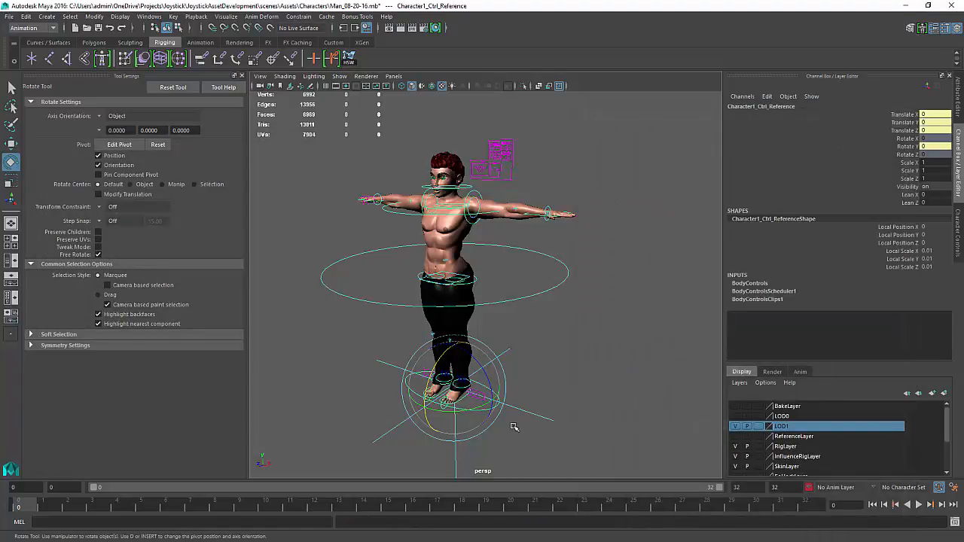
{"action": "left_click", "coordinate": [911, 194]}
{"action": "middle_click_drag", "start_coordinate": [611, 281], "coordinate": [483, 338]}
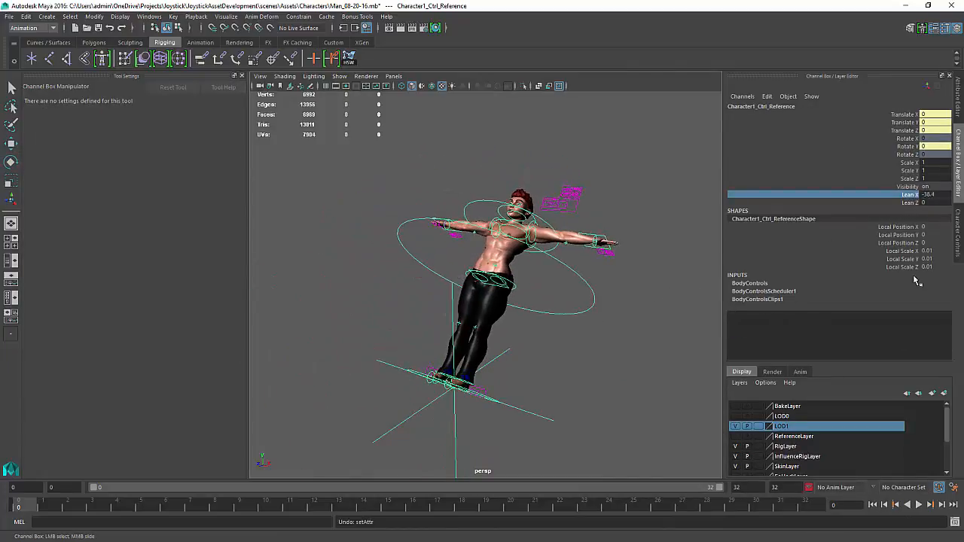
Undo the Lean X change, then scrub the reference control's Lean Z channel to test the sideways lean and undo it
{"action": "key", "text": "ctrl+z"}
{"action": "left_click", "coordinate": [910, 204]}
{"action": "middle_click_drag", "start_coordinate": [534, 305], "coordinate": [329, 376]}
{"action": "key", "text": "ctrl+z"}
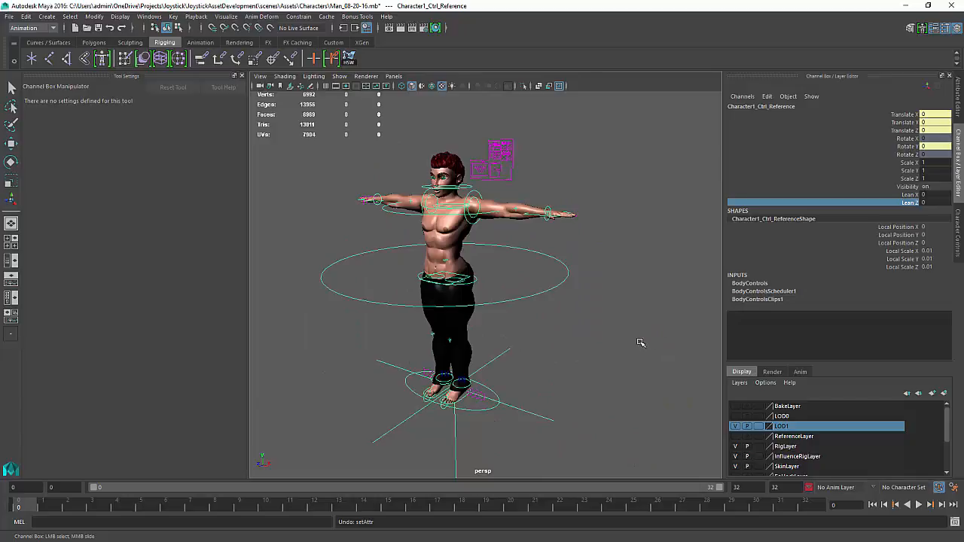
{"action": "middle_click_drag", "start_coordinate": [639, 340], "coordinate": [673, 320], "text": "alt"}
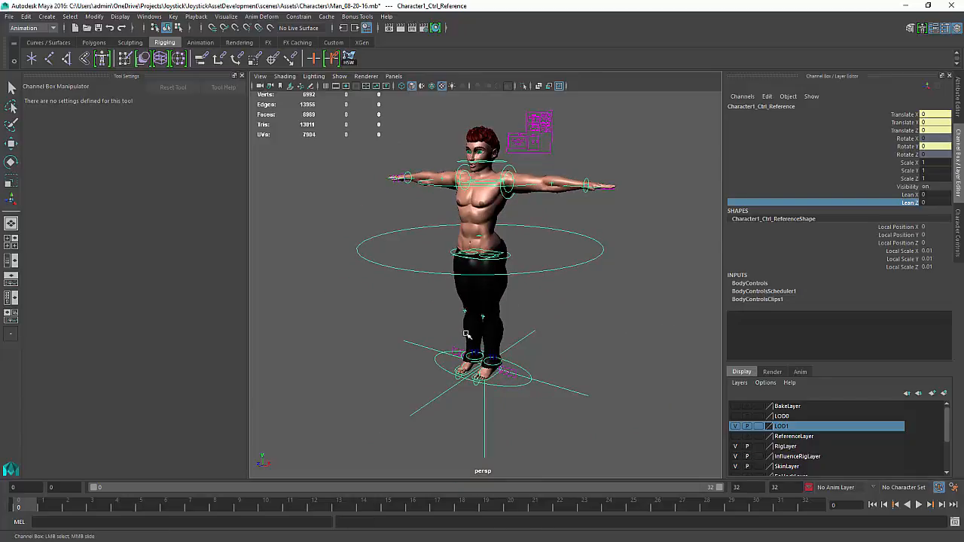
{"action": "left_click_drag", "start_coordinate": [468, 335], "coordinate": [462, 334], "text": "alt"}
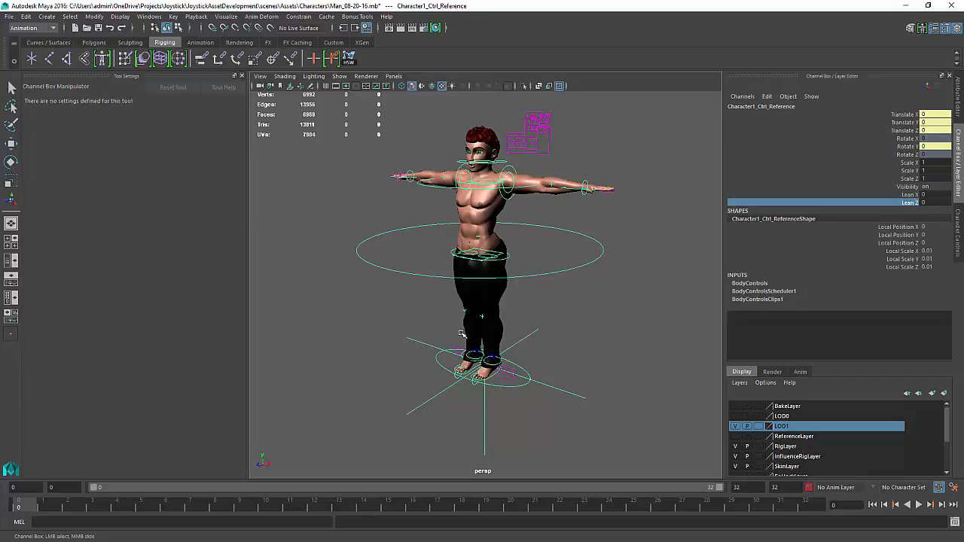
{"action": "left_click", "coordinate": [585, 344]}
{"action": "key", "text": "e"}
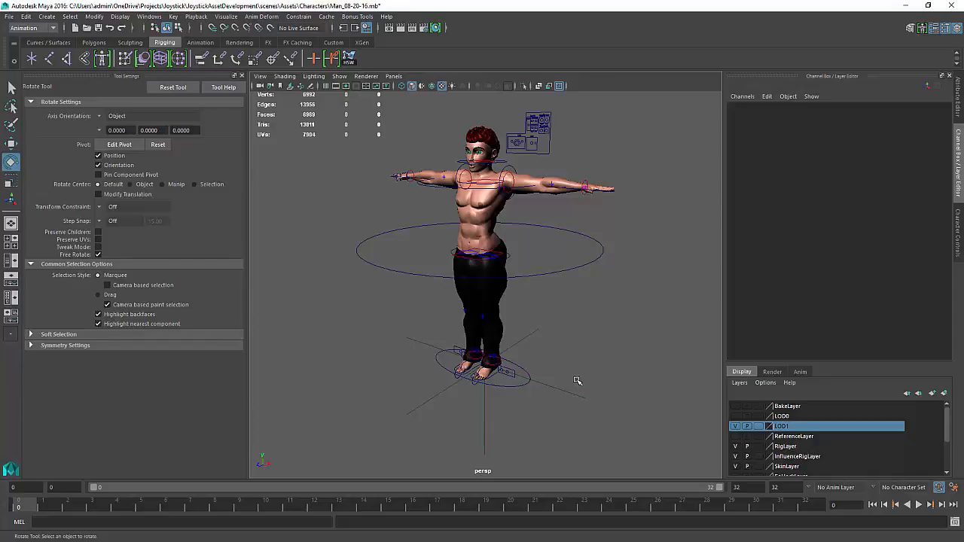
{"action": "middle_click_drag", "start_coordinate": [562, 370], "coordinate": [560, 370], "text": "alt"}
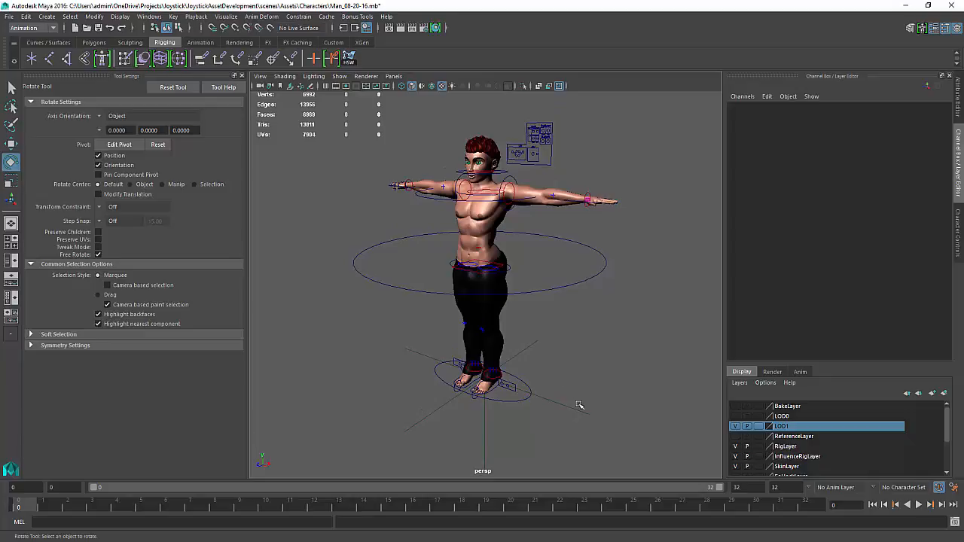
{"action": "right_click_drag", "start_coordinate": [480, 367], "coordinate": [489, 384], "text": "alt"}
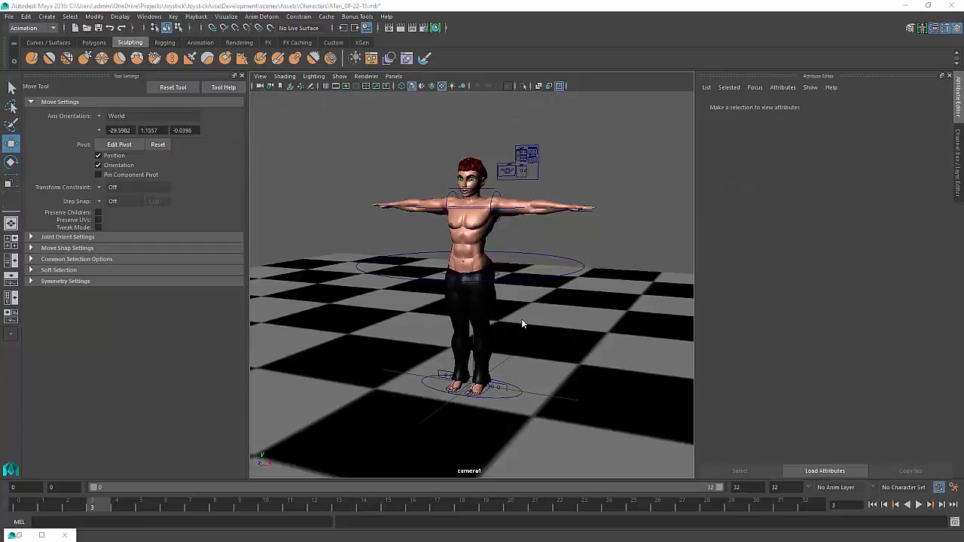
Try rotating the full-body IK control with the Rotate tool, undoing each rotation
{"action": "scroll", "coordinate": [530, 305], "scroll_direction": "up", "scroll_amount": 1}
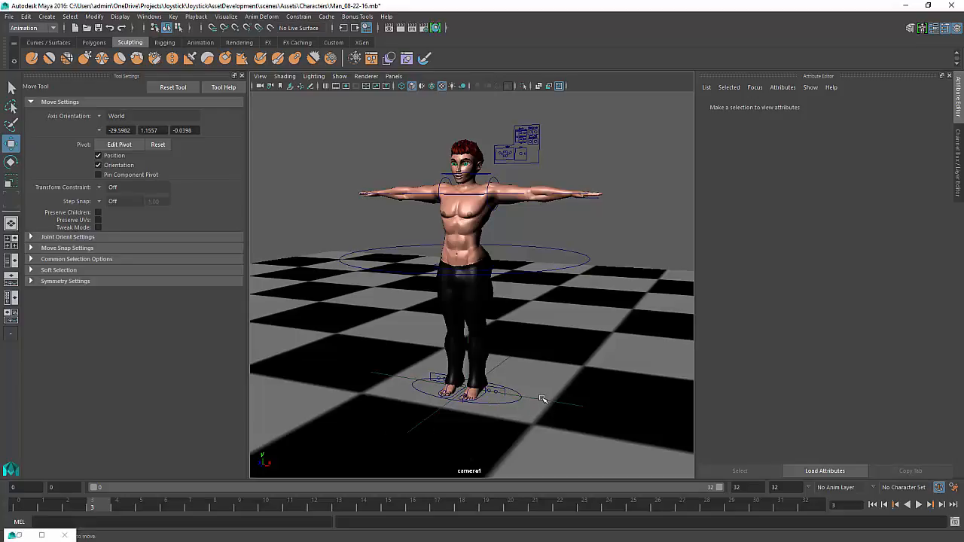
{"action": "left_click", "coordinate": [540, 248]}
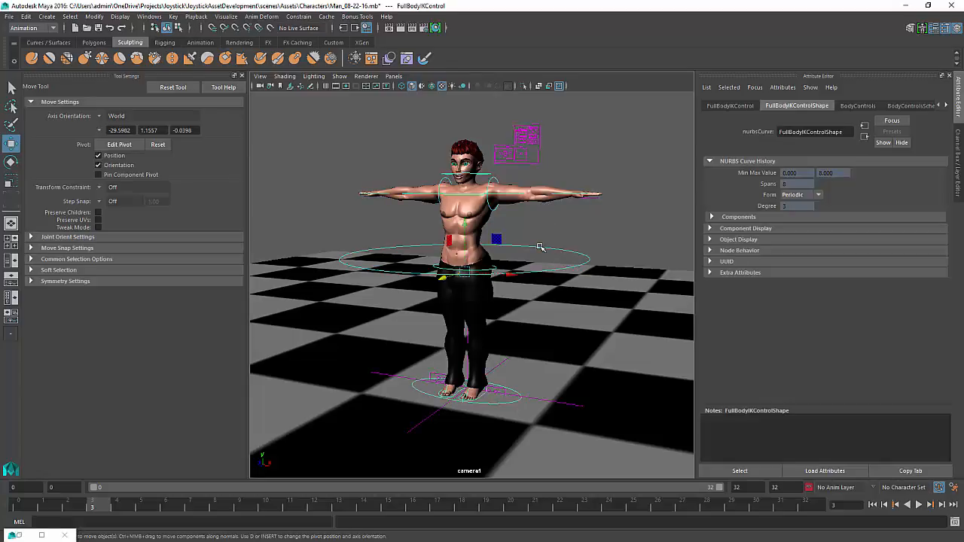
{"action": "left_click", "coordinate": [546, 400]}
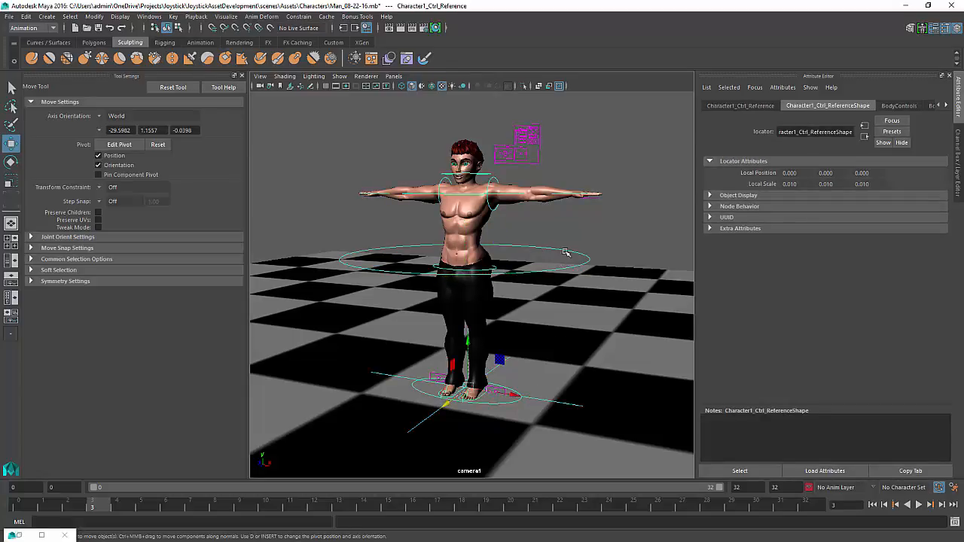
{"action": "key", "text": "e"}
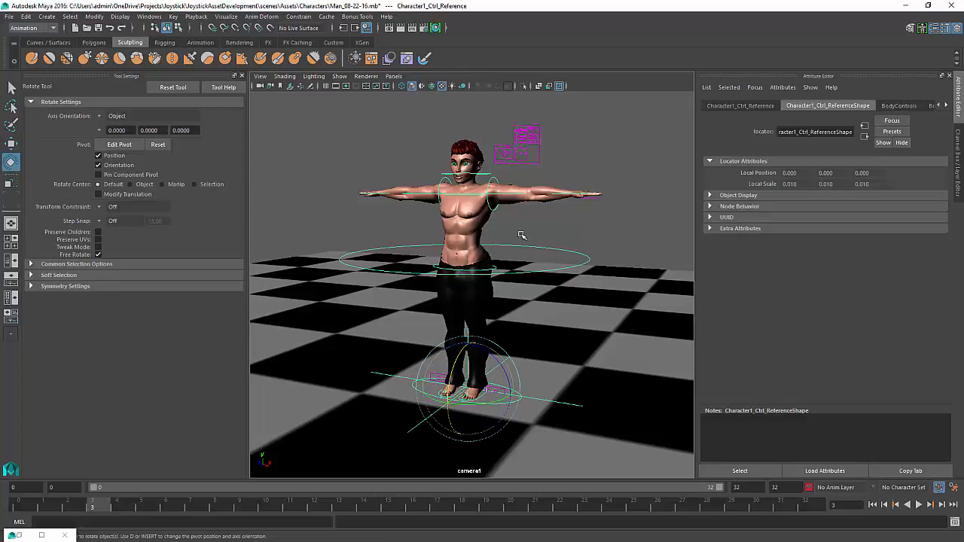
{"action": "left_click", "coordinate": [546, 271]}
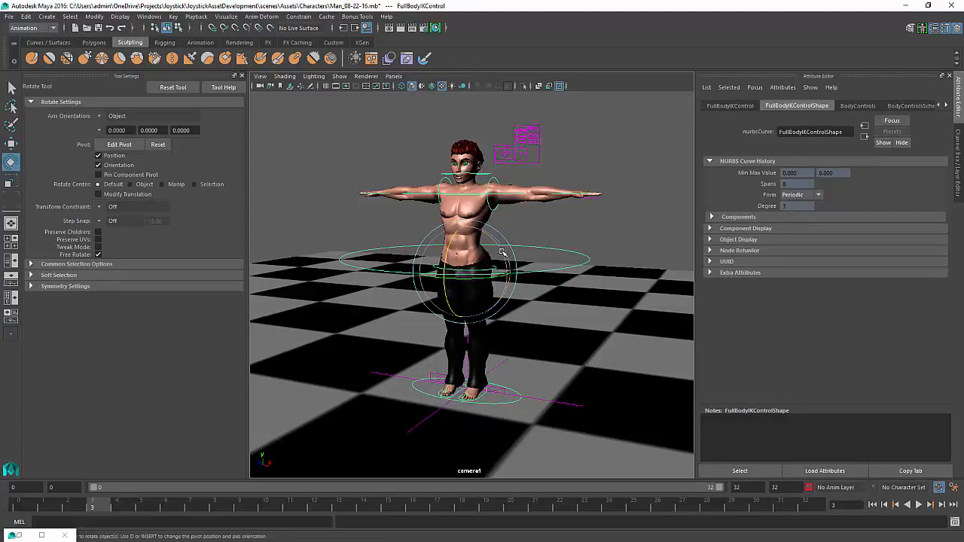
{"action": "left_click_drag", "start_coordinate": [501, 252], "coordinate": [354, 414]}
{"action": "key", "text": "ctrl+z"}
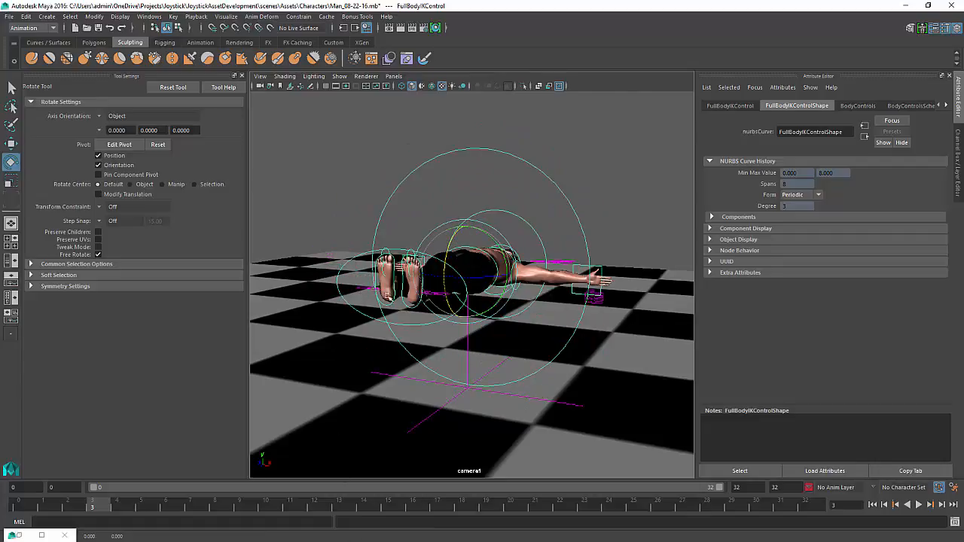
{"action": "left_click_drag", "start_coordinate": [388, 296], "coordinate": [408, 434]}
{"action": "key", "text": "ctrl+z"}
{"action": "key", "text": "ctrl+z"}
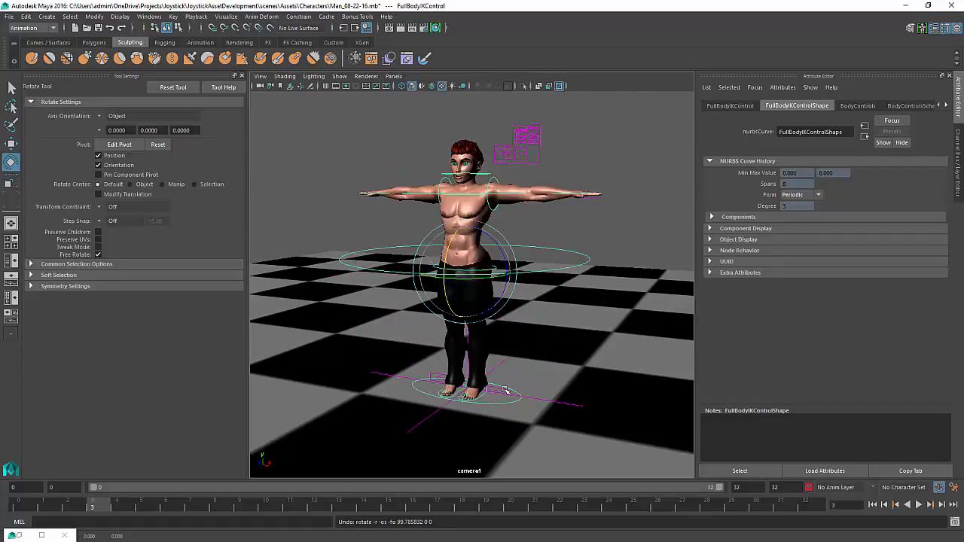
{"action": "key", "text": "ctrl+a"}
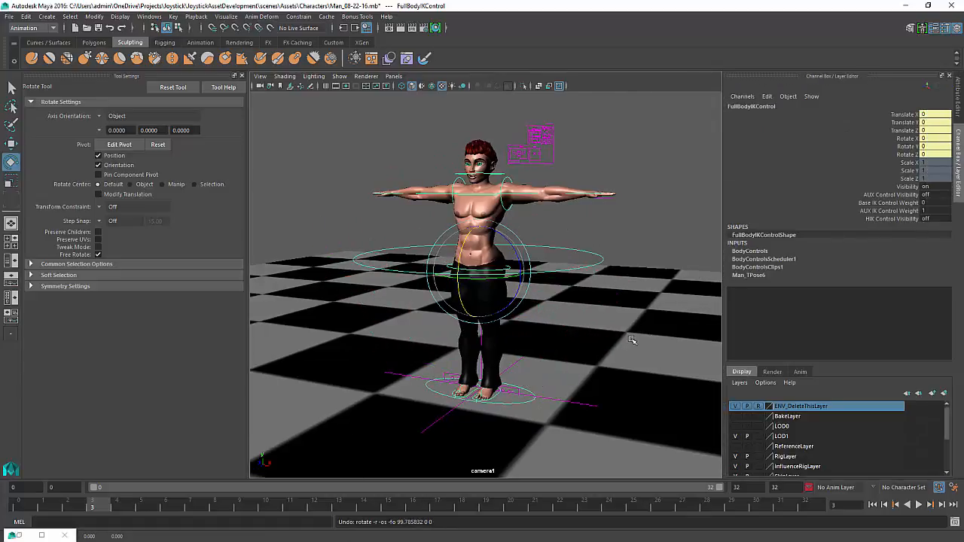
{"action": "left_click_drag", "start_coordinate": [520, 289], "coordinate": [510, 322]}
{"action": "key", "text": "ctrl+z"}
{"action": "key", "text": "ctrl+z"}
{"action": "key", "text": "ctrl+z"}
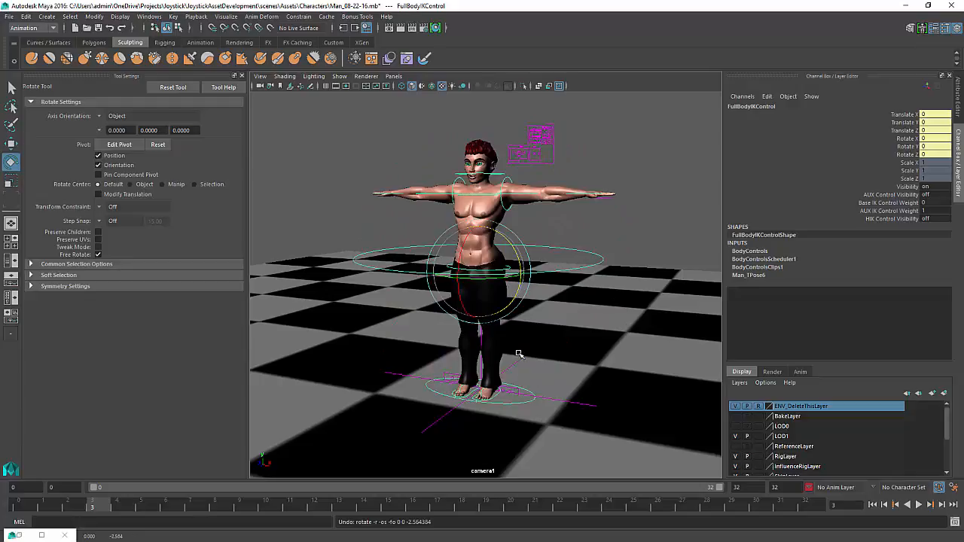
Select the reference control, scrub its Lean Z channel and try rotating it, undoing each change
{"action": "left_click", "coordinate": [584, 405]}
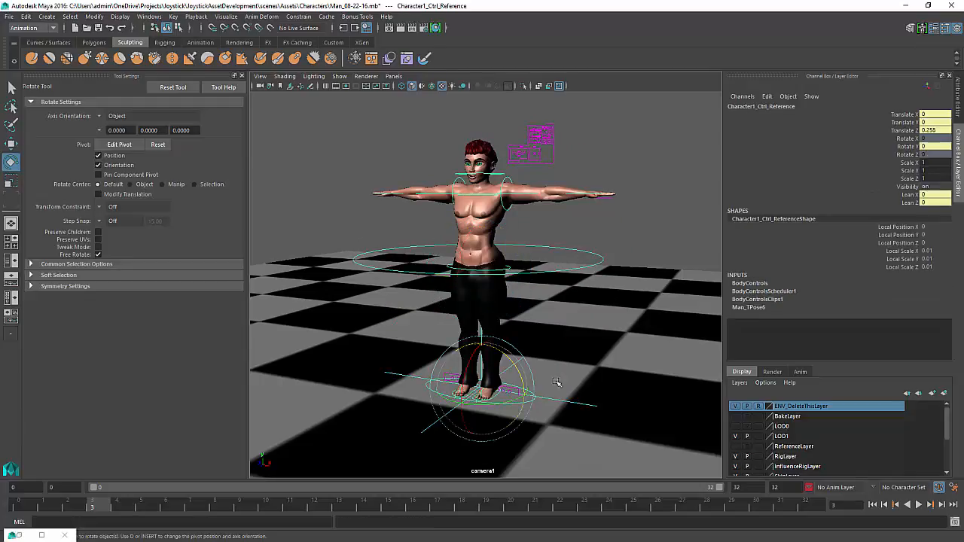
{"action": "left_click", "coordinate": [910, 195]}
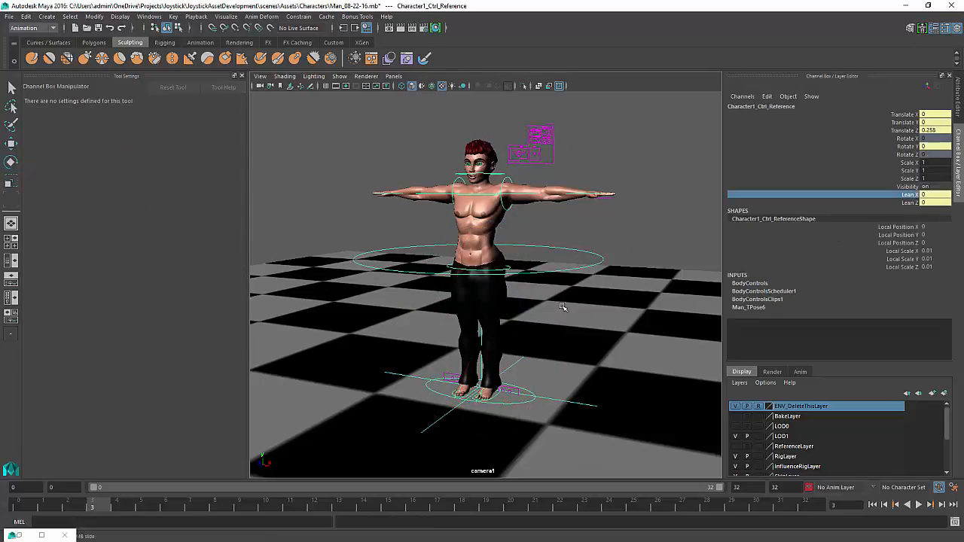
{"action": "left_click", "coordinate": [910, 202]}
{"action": "middle_click_drag", "start_coordinate": [508, 318], "coordinate": [581, 348]}
{"action": "key", "text": "ctrl+z"}
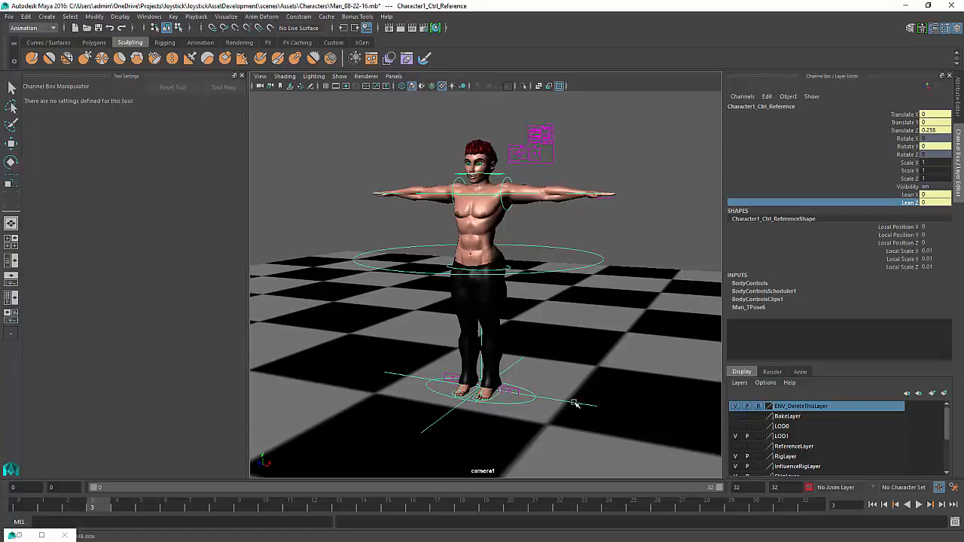
{"action": "key", "text": "e"}
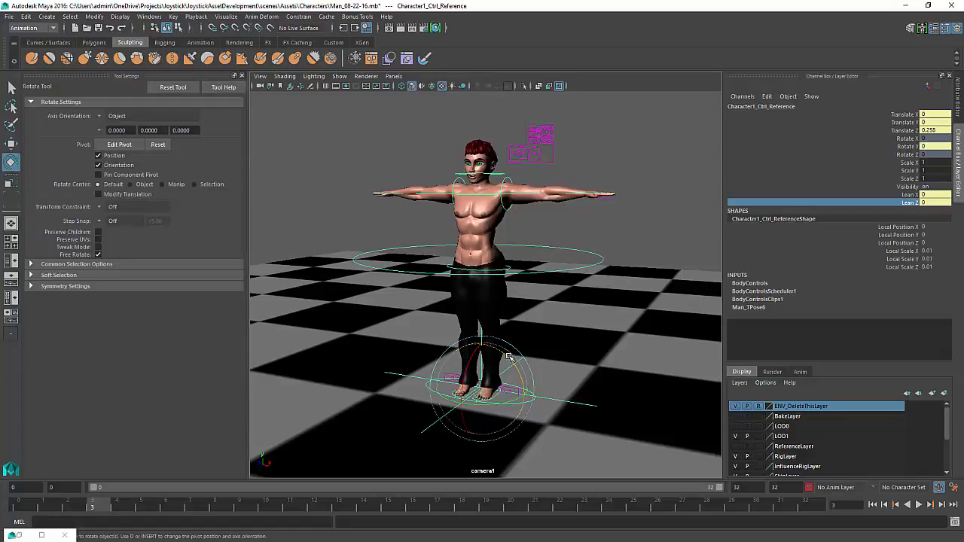
{"action": "left_click_drag", "start_coordinate": [518, 391], "coordinate": [526, 401]}
{"action": "key", "text": "ctrl+z"}
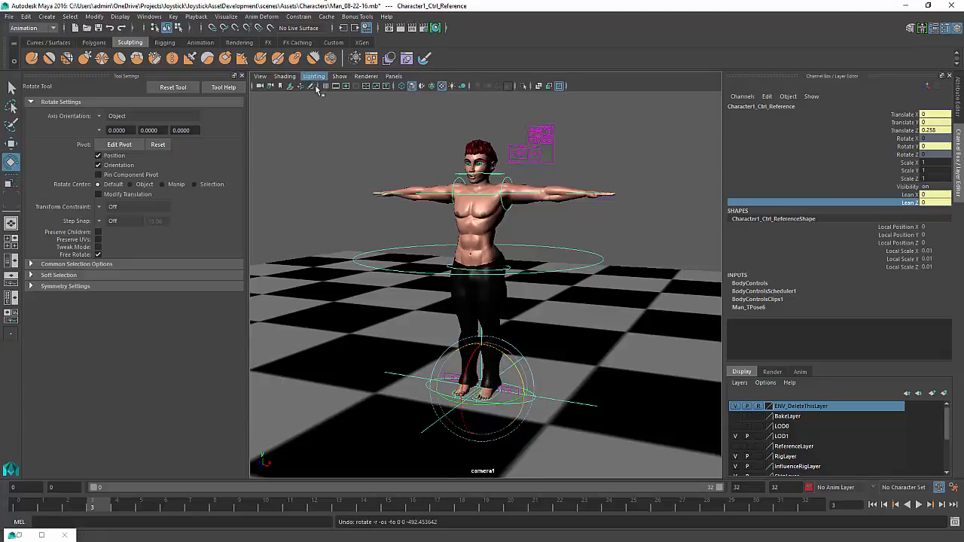
Turn on joint display in the viewport and try rotating the Root joint, then undo the rotation
{"action": "left_click", "coordinate": [340, 76]}
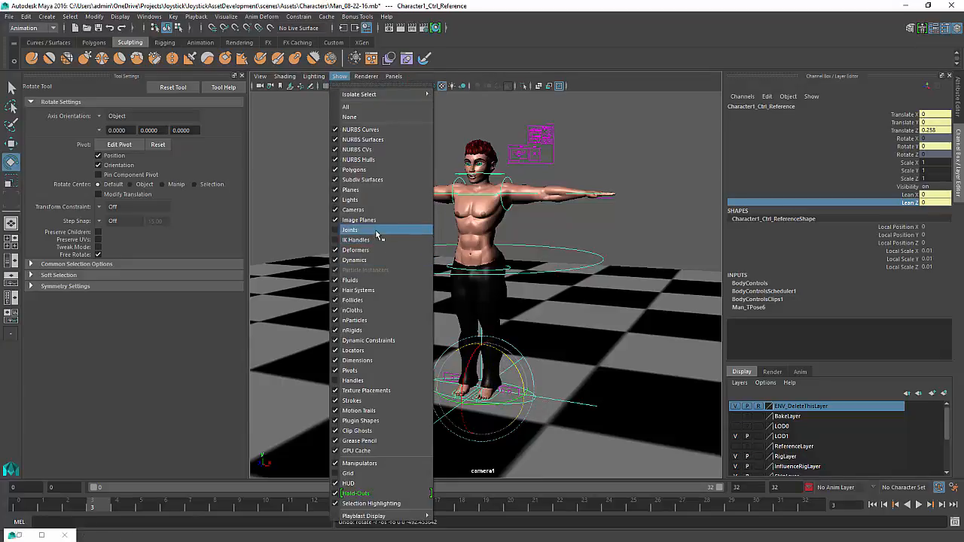
{"action": "left_click", "coordinate": [376, 230]}
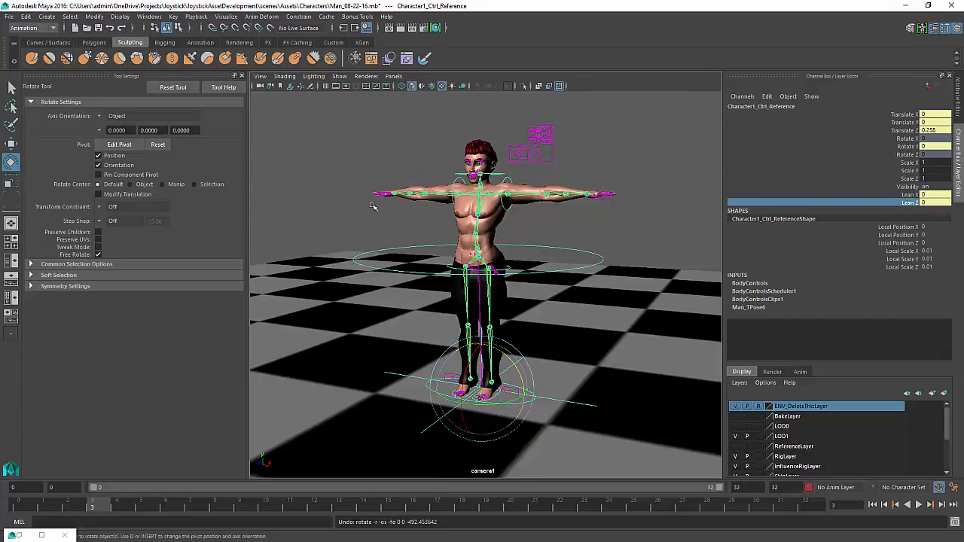
{"action": "left_click", "coordinate": [483, 303]}
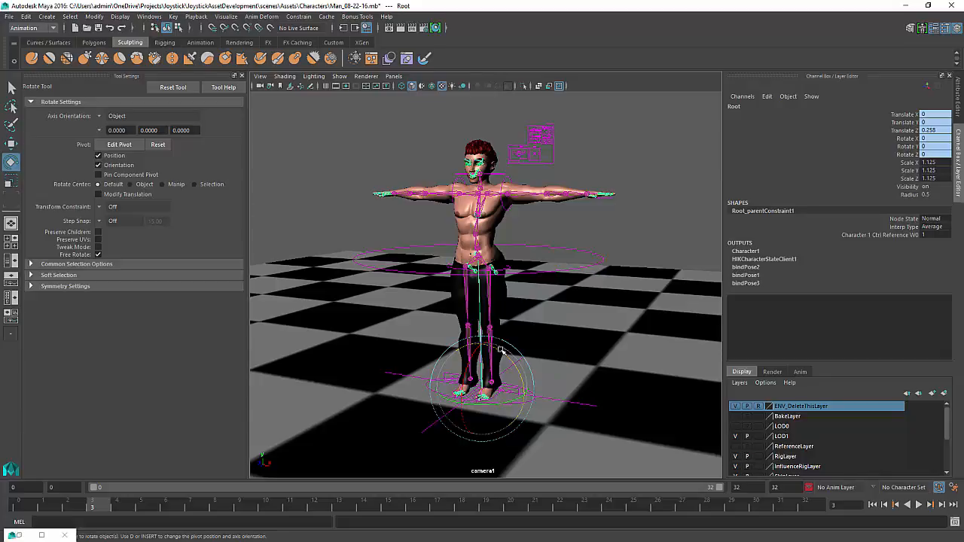
{"action": "left_click_drag", "start_coordinate": [501, 350], "coordinate": [482, 322]}
{"action": "key", "text": "ctrl+z"}
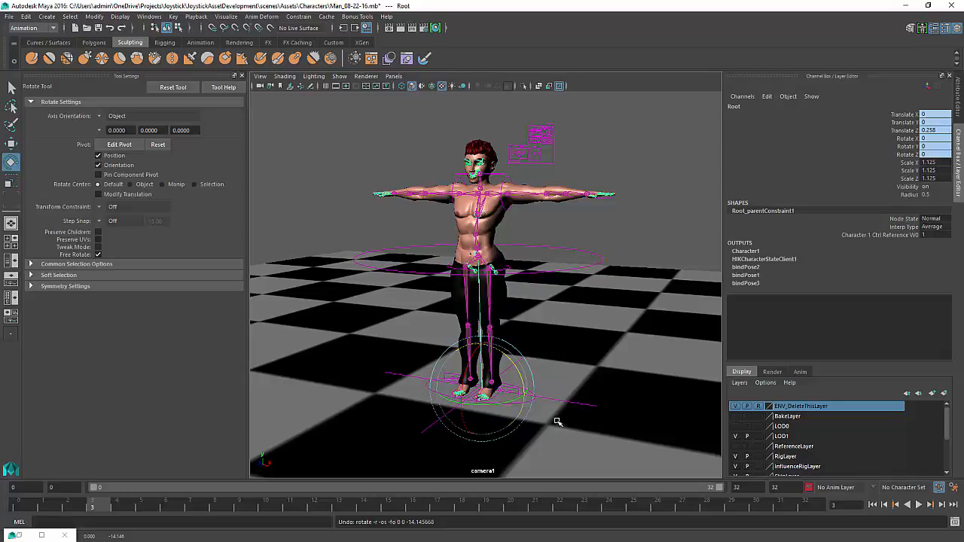
Select the reference control and scrub Lean X and Lean Z together to test a diagonal lean, undoing the changes
{"action": "left_click", "coordinate": [550, 272]}
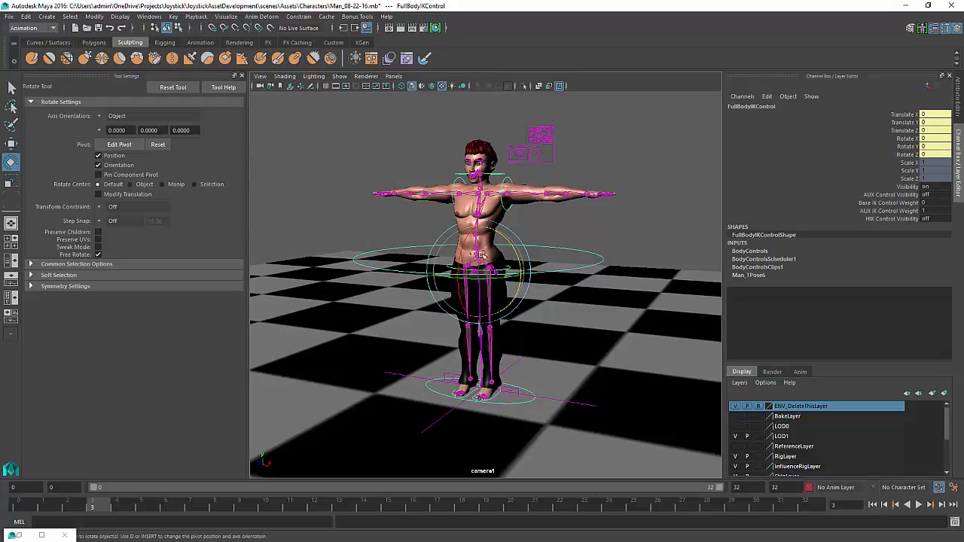
{"action": "left_click", "coordinate": [580, 405]}
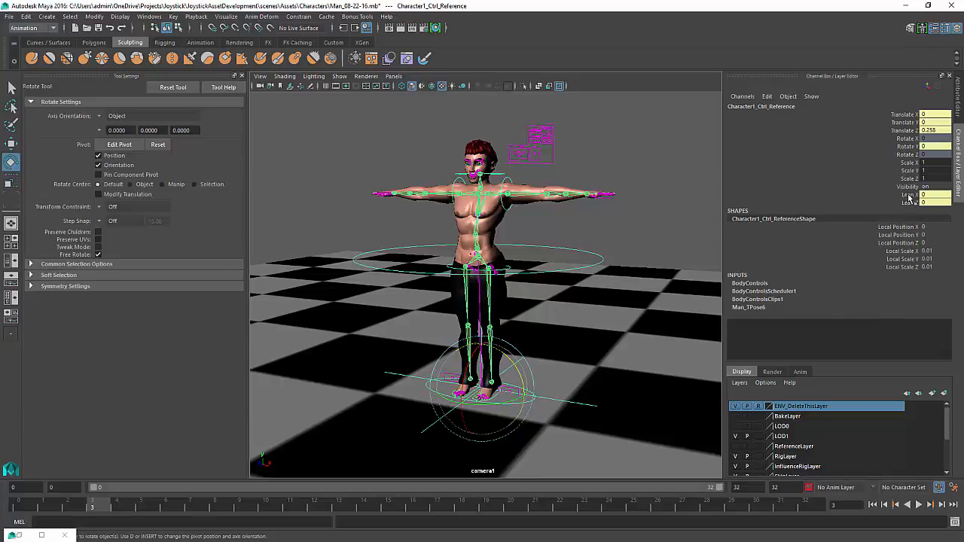
{"action": "left_click_drag", "start_coordinate": [910, 196], "coordinate": [910, 202]}
{"action": "middle_click_drag", "start_coordinate": [525, 316], "coordinate": [420, 267]}
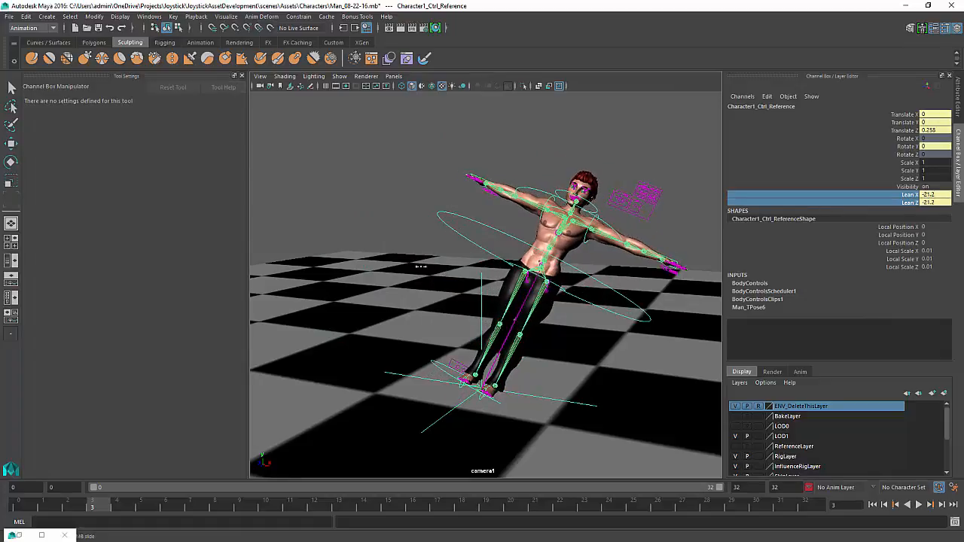
{"action": "key", "text": "ctrl+z"}
{"action": "key", "text": "ctrl+z"}
{"action": "key", "text": "ctrl+z"}
{"action": "key", "text": "ctrl+z"}
{"action": "key", "text": "ctrl+z"}
{"action": "key", "text": "ctrl+z"}
{"action": "key", "text": "ctrl+z"}
{"action": "key", "text": "ctrl+z"}
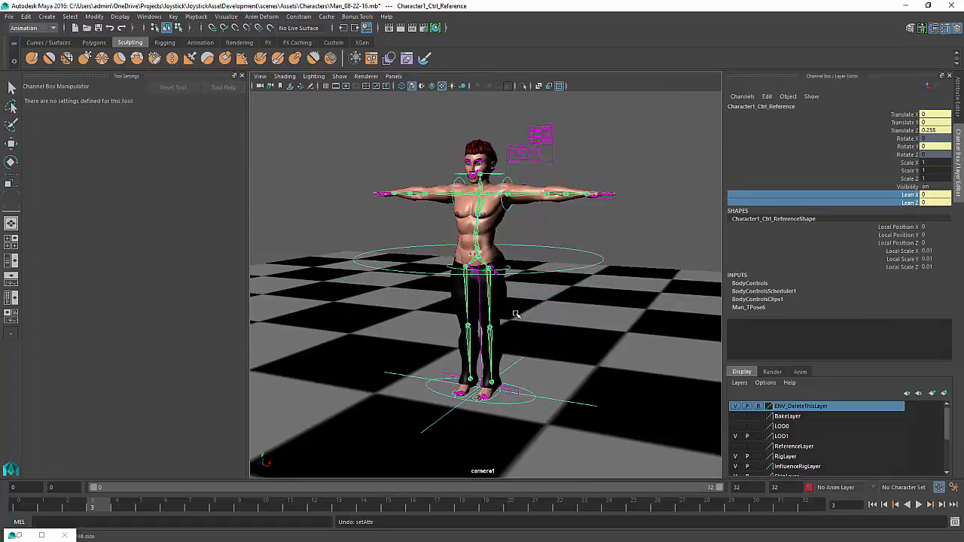
{"action": "middle_click_drag", "start_coordinate": [516, 314], "coordinate": [521, 390]}
{"action": "key", "text": "ctrl+z"}
{"action": "key", "text": "e"}
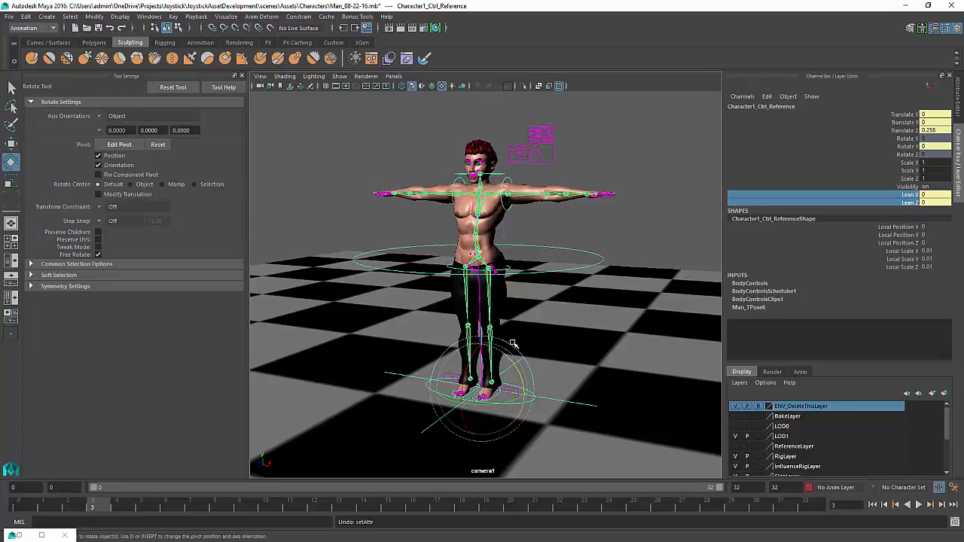
{"action": "left_click_drag", "start_coordinate": [509, 355], "coordinate": [530, 372]}
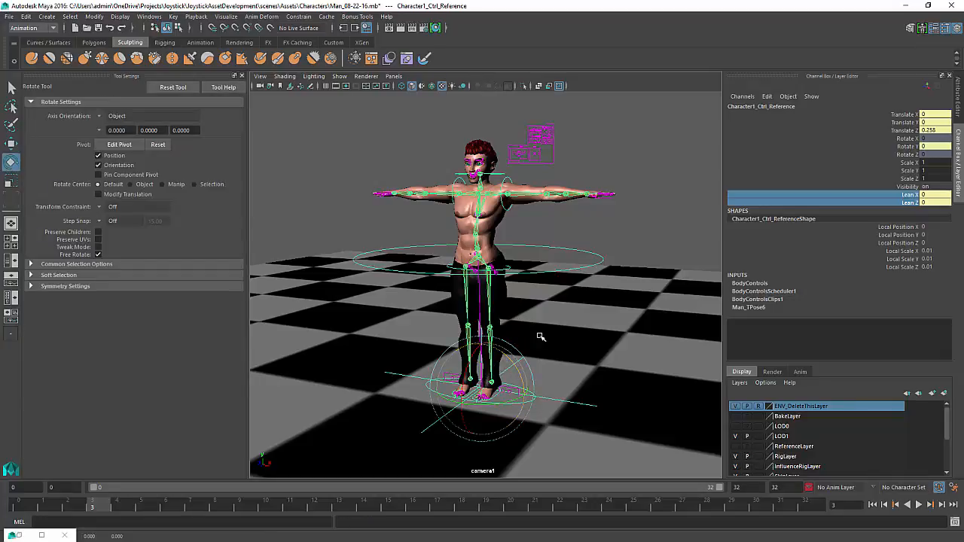
Scrub the reference control's Lean X to lean the body forward about 21.6 and set Lean Z to 0
{"action": "left_click", "coordinate": [909, 194]}
{"action": "middle_click_drag", "start_coordinate": [593, 261], "coordinate": [425, 328]}
{"action": "middle_click_drag", "start_coordinate": [665, 305], "coordinate": [673, 282]}
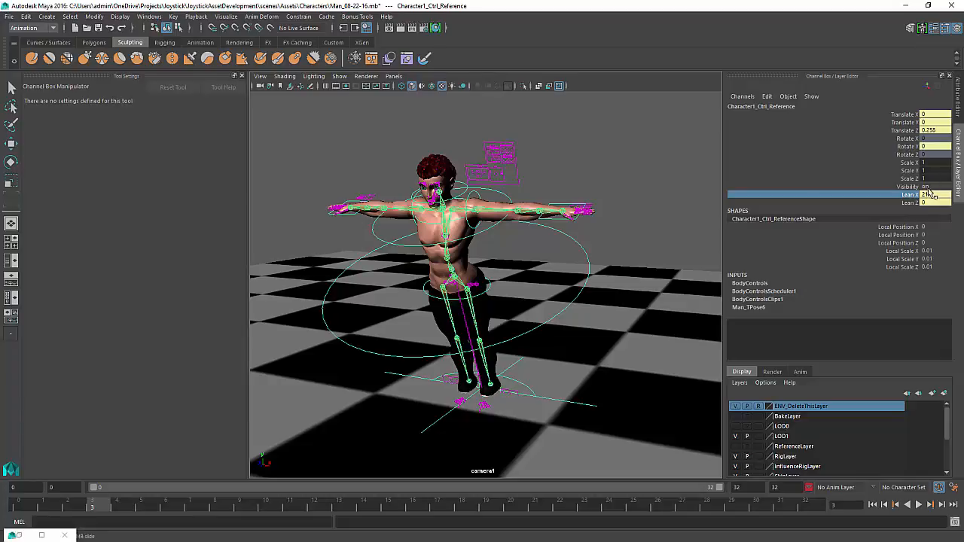
{"action": "key", "text": "Tab"}
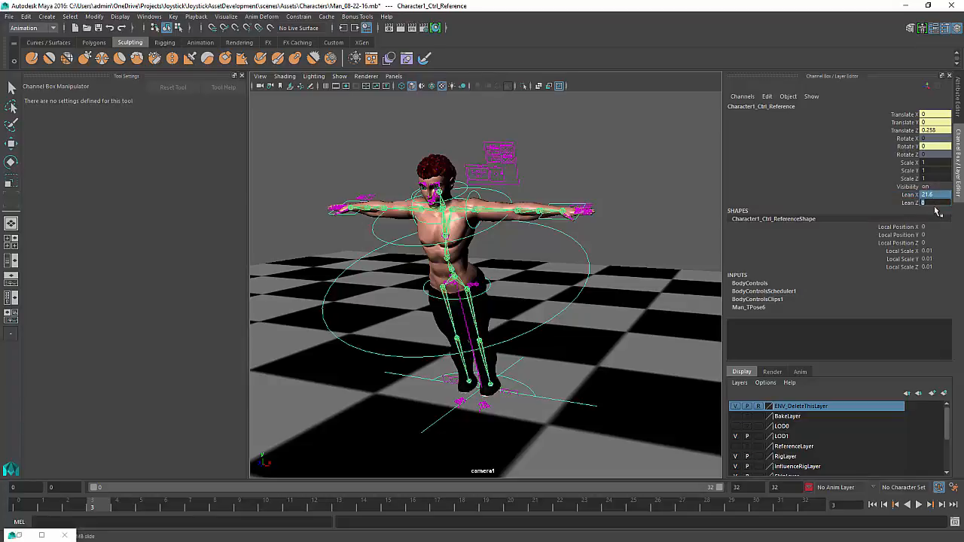
{"action": "type", "text": "0"}
{"action": "key", "text": "Return"}
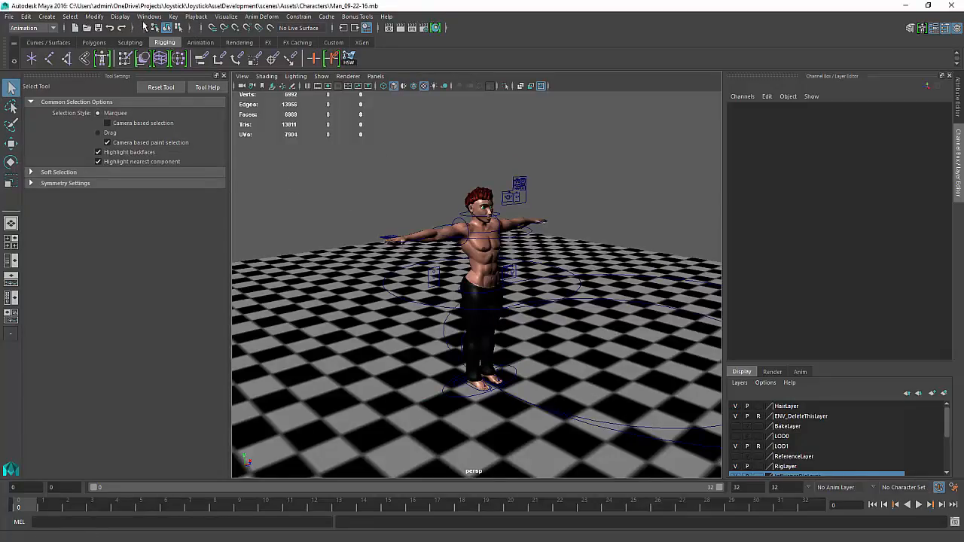
Open the Preferences Settings category and check the working units, reselecting meter linear units and NTSC (30 fps) time
{"action": "left_click", "coordinate": [147, 16]}
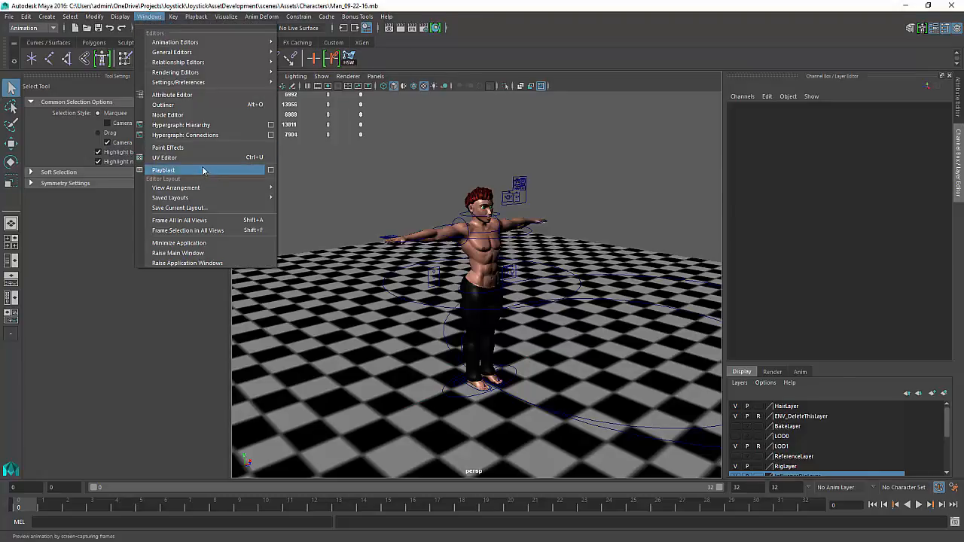
{"action": "mouse_move", "coordinate": [204, 72]}
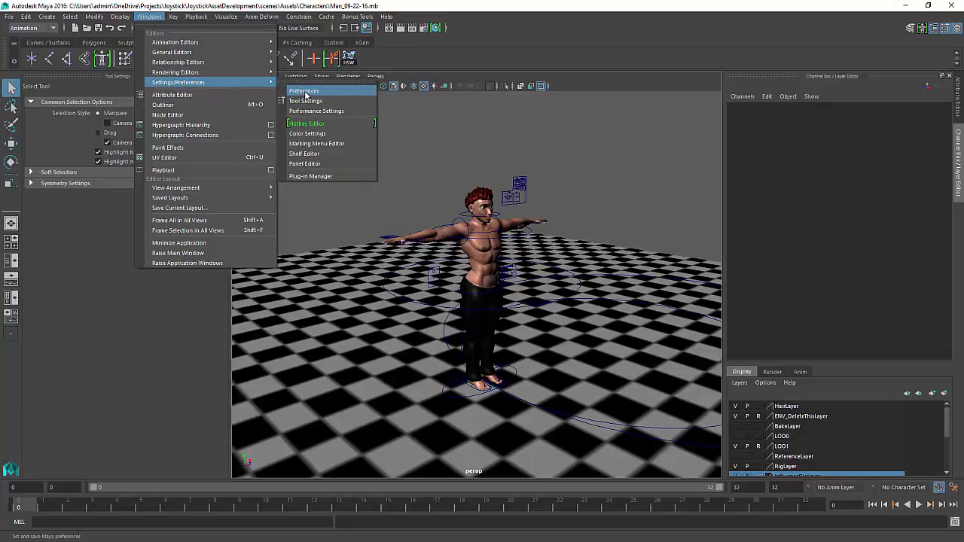
{"action": "left_click", "coordinate": [304, 91]}
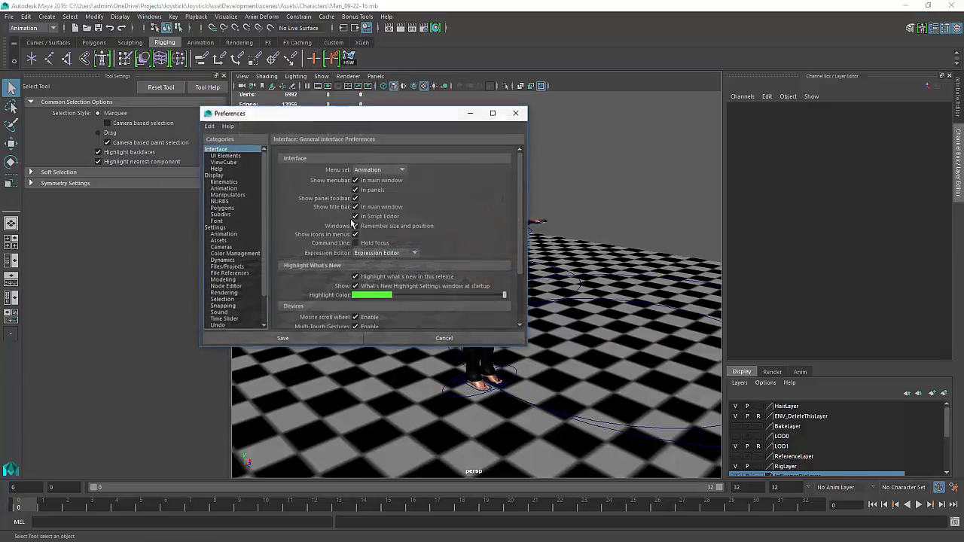
{"action": "left_click", "coordinate": [215, 229]}
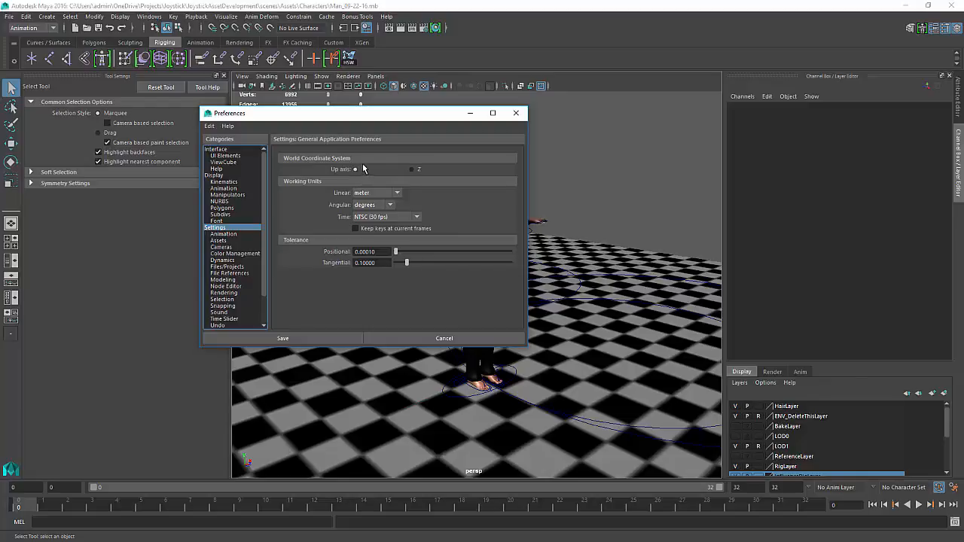
{"action": "left_click", "coordinate": [380, 194]}
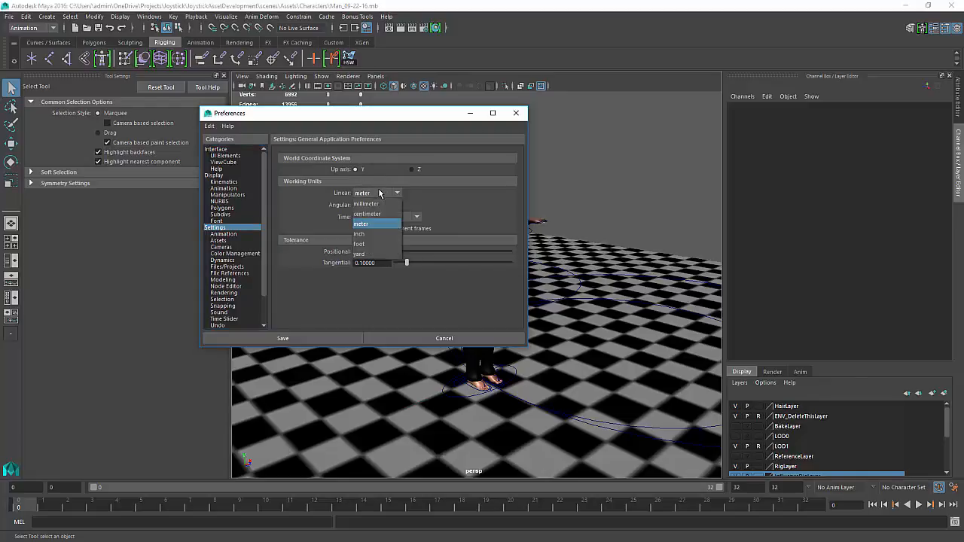
{"action": "left_click", "coordinate": [450, 193]}
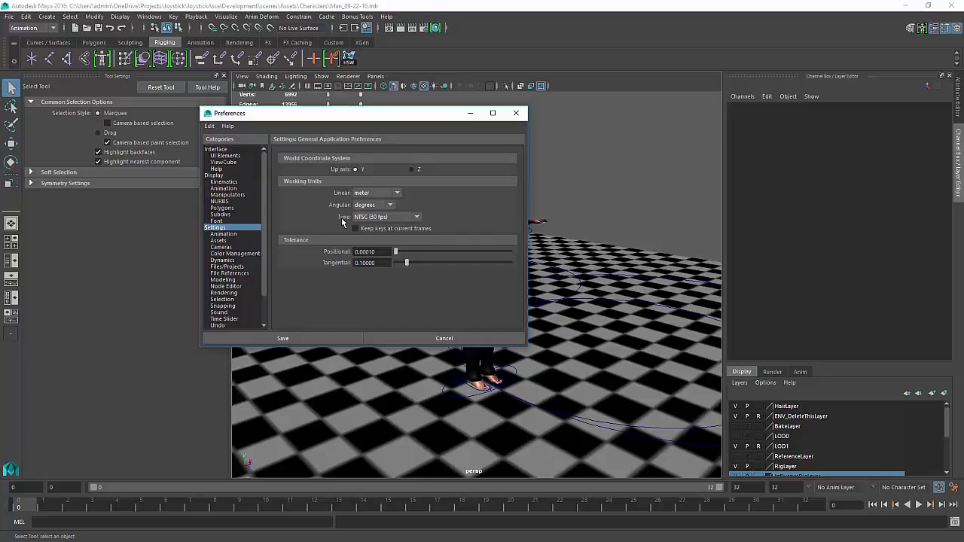
{"action": "left_click", "coordinate": [418, 217]}
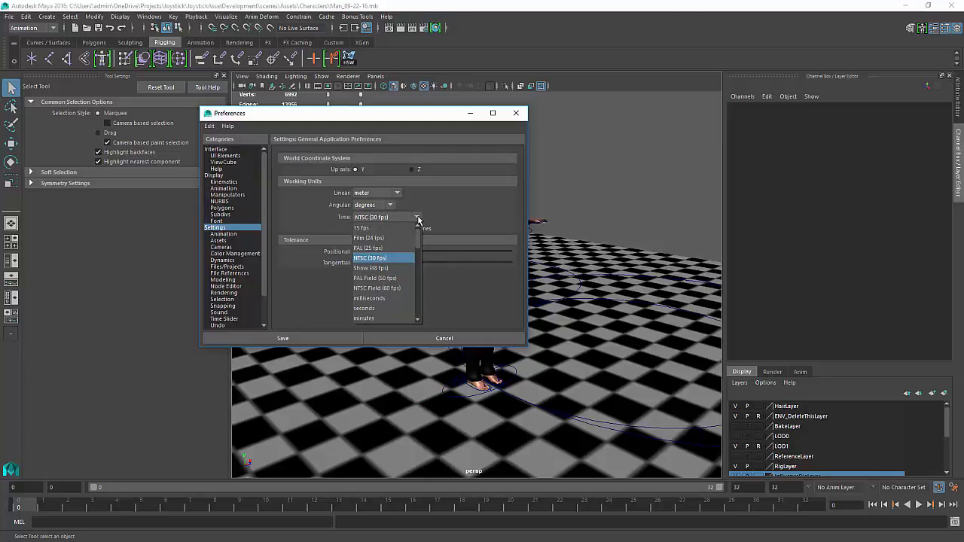
{"action": "left_click", "coordinate": [370, 258]}
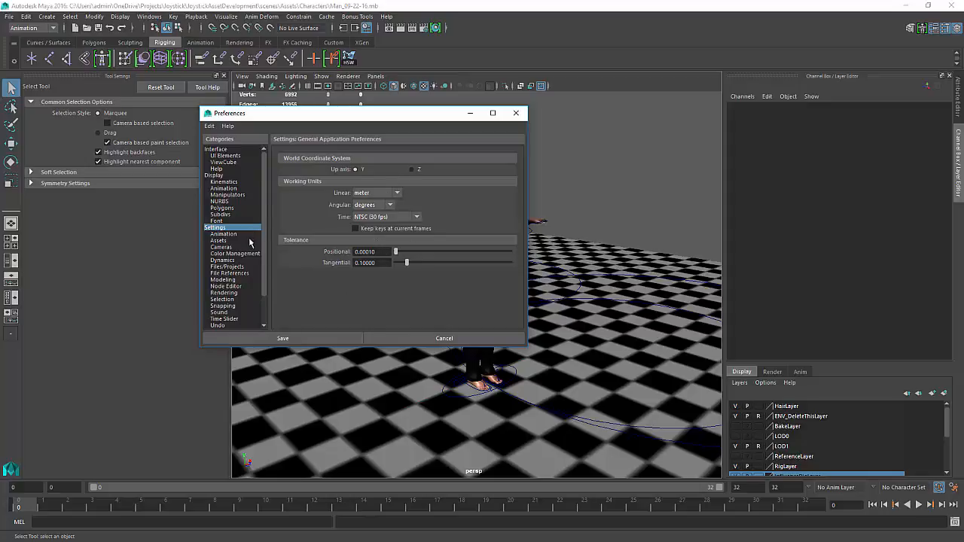
{"action": "scroll", "coordinate": [249, 247], "scroll_direction": "down", "scroll_amount": 2}
{"action": "scroll", "coordinate": [247, 245], "scroll_direction": "up", "scroll_amount": 2}
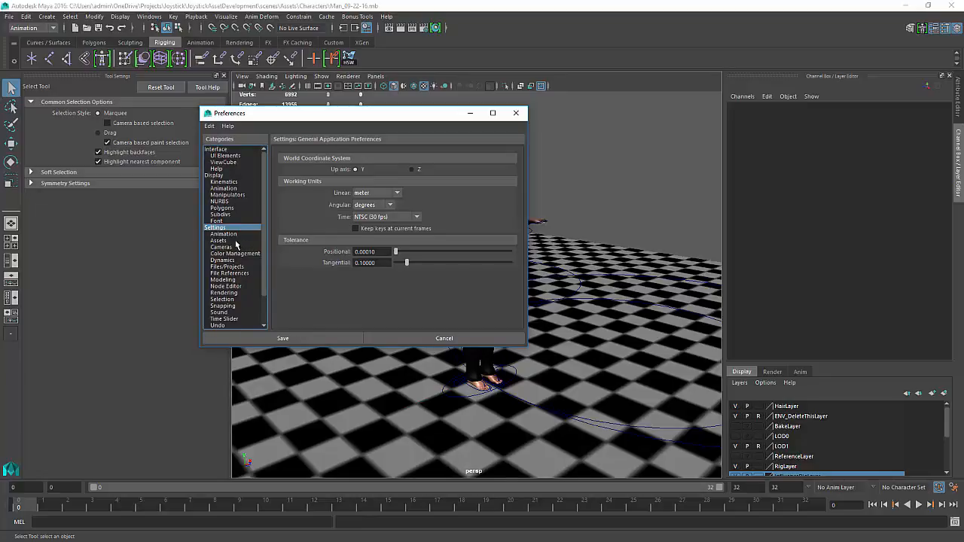
{"action": "left_click", "coordinate": [516, 115]}
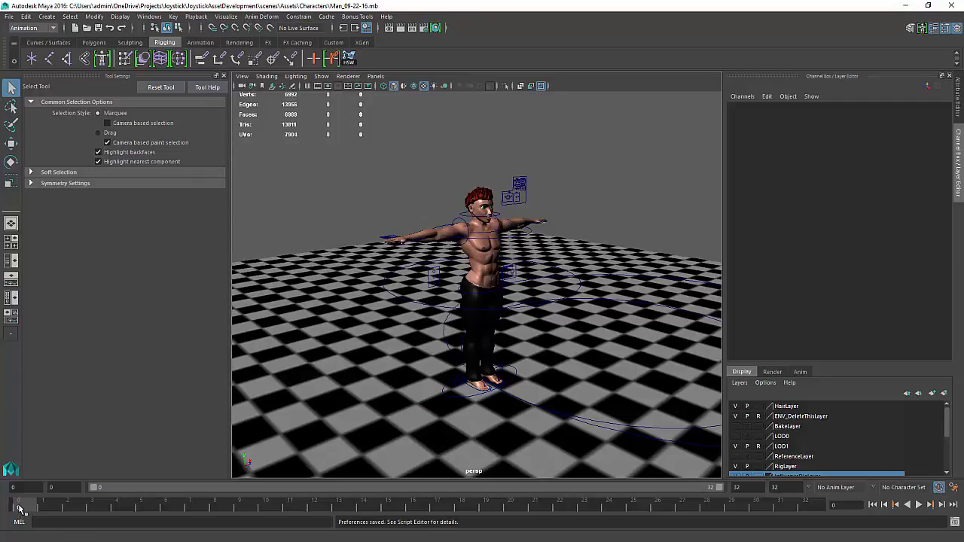
Play back the animation and scrub the time slider, stopping playback each time
{"action": "key", "text": "alt+v"}
{"action": "mouse_move", "coordinate": [9, 505]}
{"action": "left_mouse_down"}
{"action": "mouse_move", "coordinate": [215, 496]}
{"action": "mouse_move", "coordinate": [362, 512]}
{"action": "mouse_move", "coordinate": [11, 509]}
{"action": "left_mouse_up"}
{"action": "key", "text": "alt+v"}
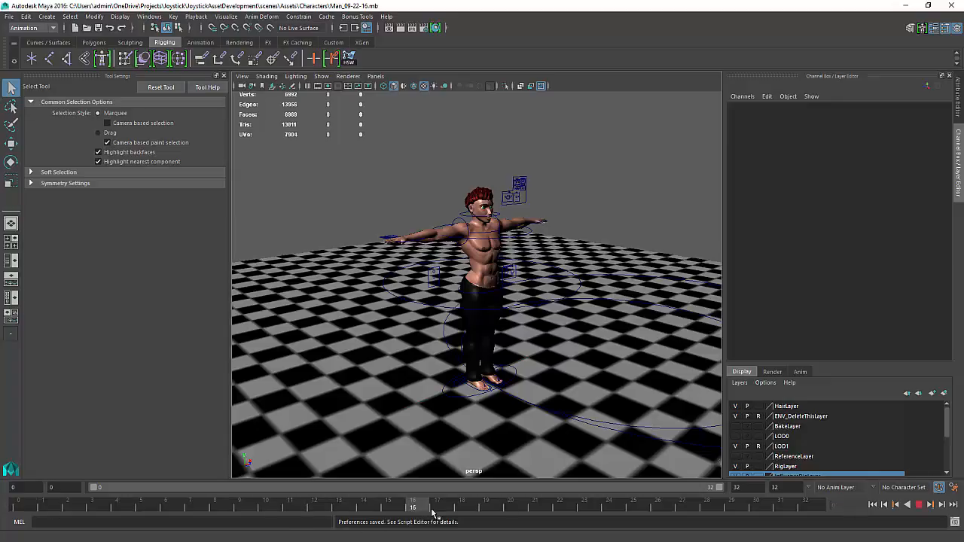
{"action": "key", "text": "Escape"}
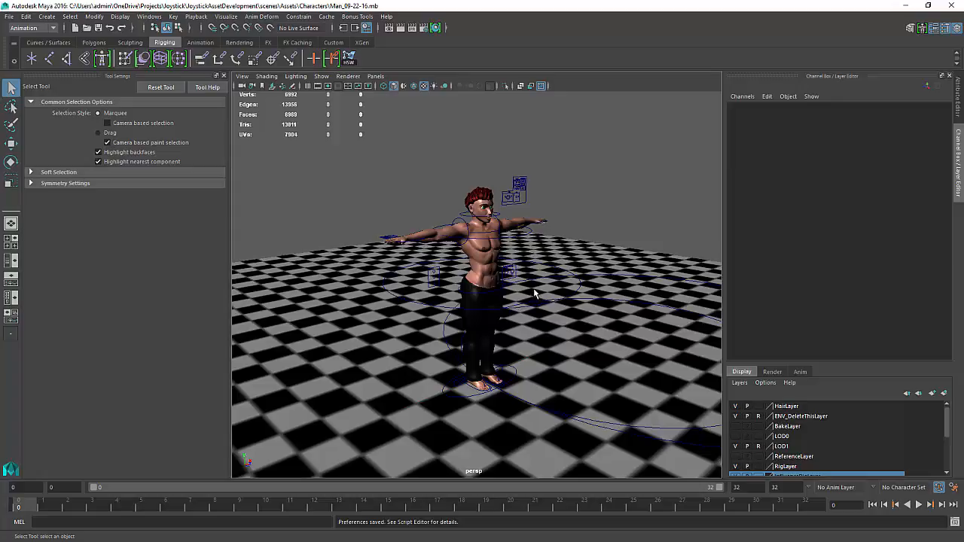
{"action": "key", "text": "alt+v"}
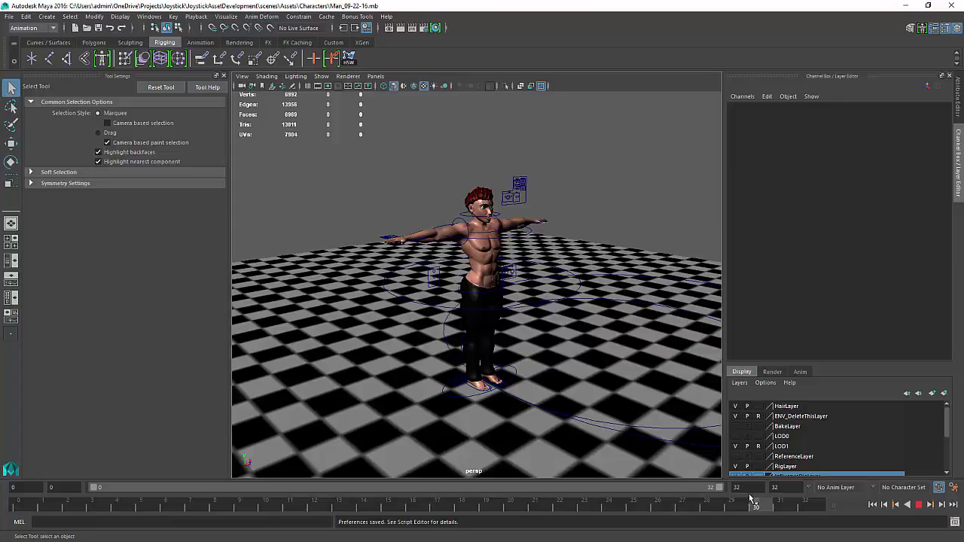
{"action": "key", "text": "Escape"}
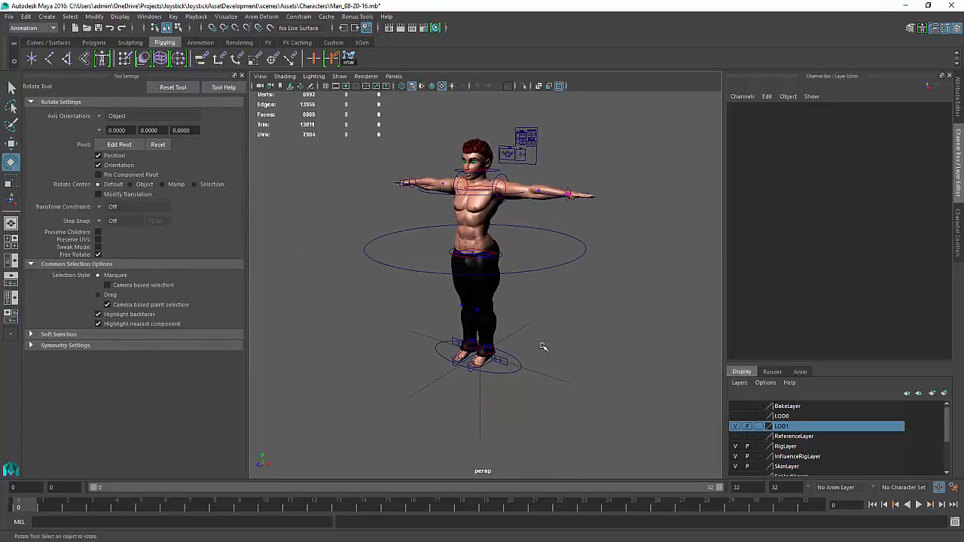
Select the BodyControls character subset together with the reference control in the Outliner
{"action": "left_click", "coordinate": [538, 395]}
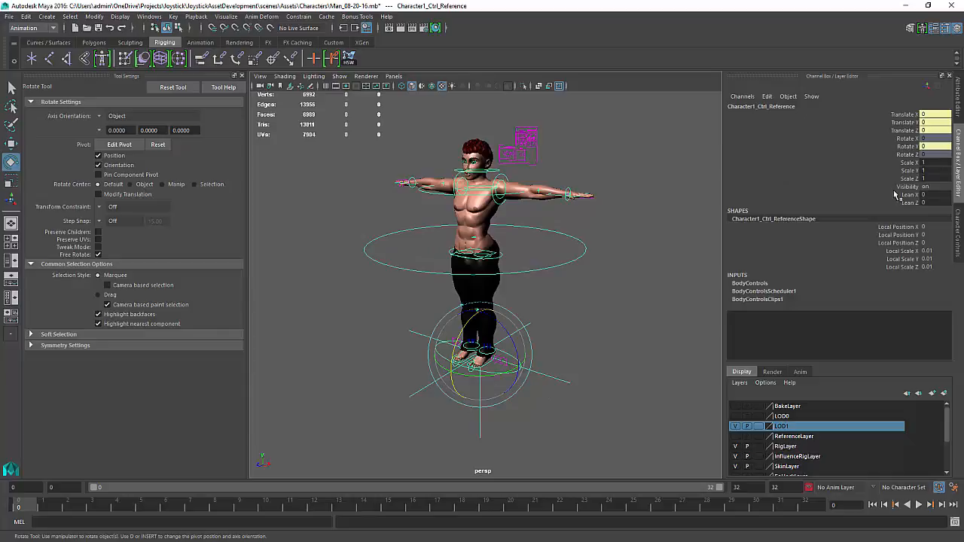
{"action": "left_click_drag", "start_coordinate": [904, 195], "coordinate": [909, 205]}
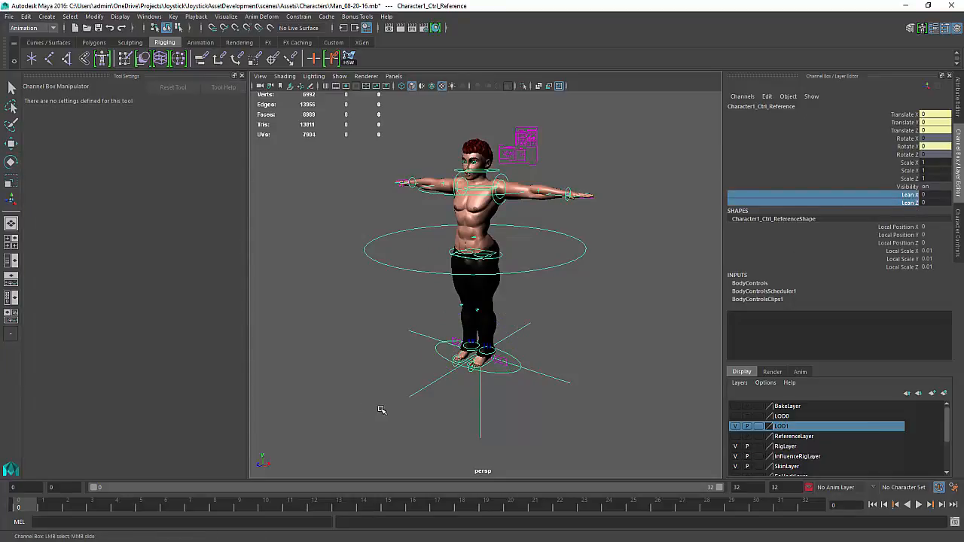
{"action": "right_click_drag", "start_coordinate": [372, 233], "coordinate": [384, 275], "text": "alt"}
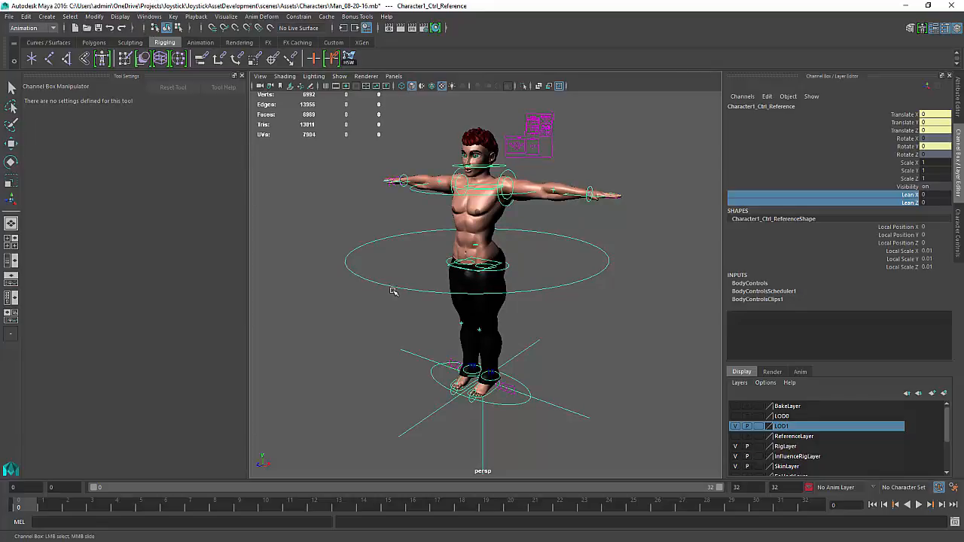
{"action": "key", "text": "shift+o"}
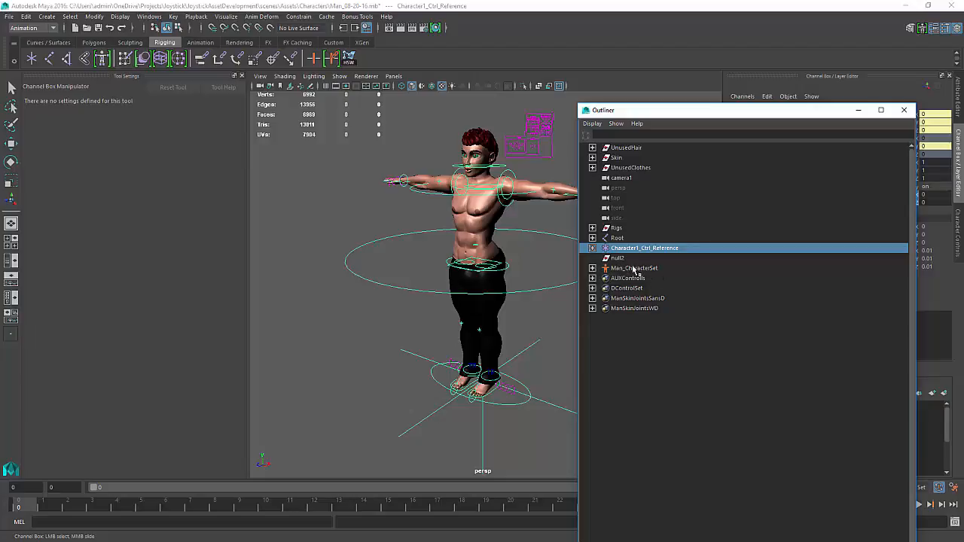
{"action": "left_click", "coordinate": [592, 268]}
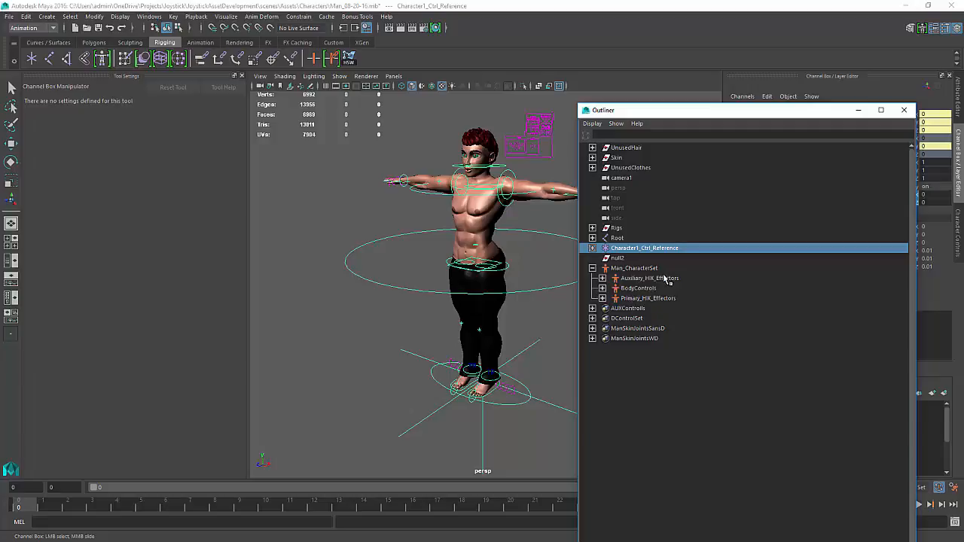
{"action": "left_click", "coordinate": [627, 291]}
{"action": "key", "text": "e"}
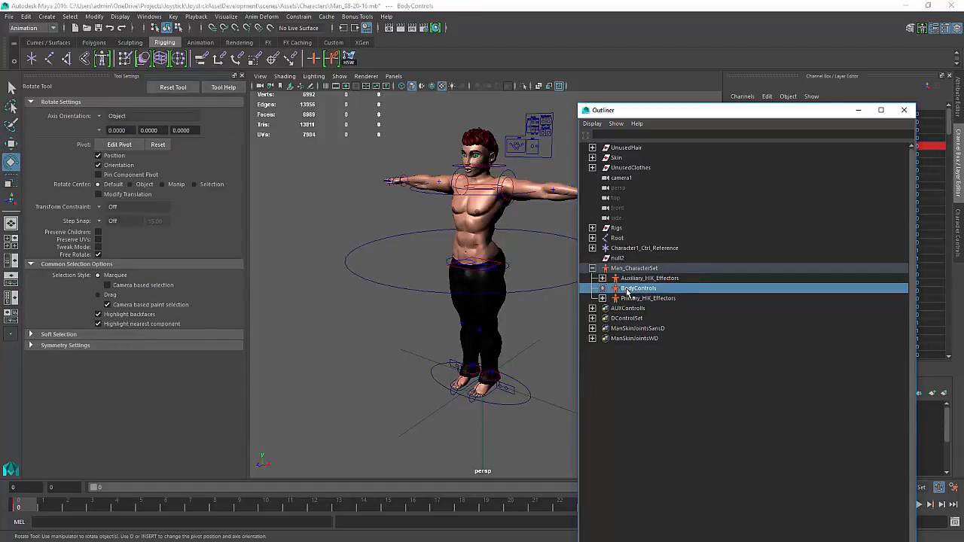
{"action": "left_click", "coordinate": [624, 250], "text": "ctrl"}
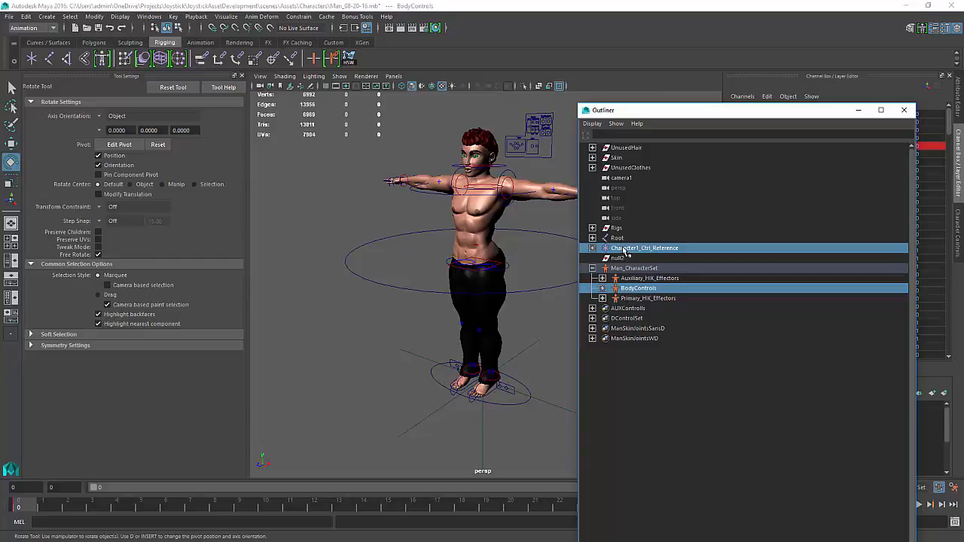
{"action": "left_click", "coordinate": [858, 110]}
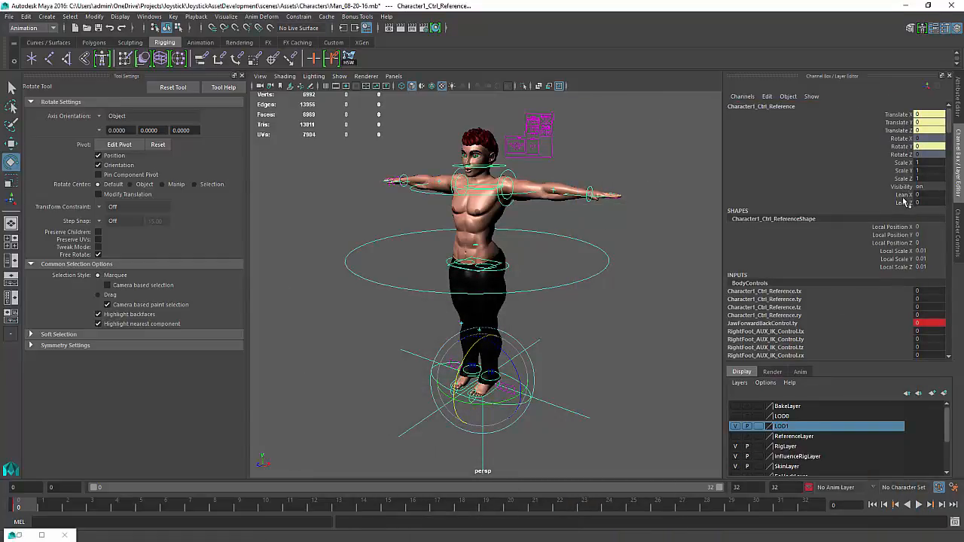
Add the reference control's Lean X and Lean Z channels to the BodyControls character set
{"action": "left_click_drag", "start_coordinate": [906, 194], "coordinate": [906, 204]}
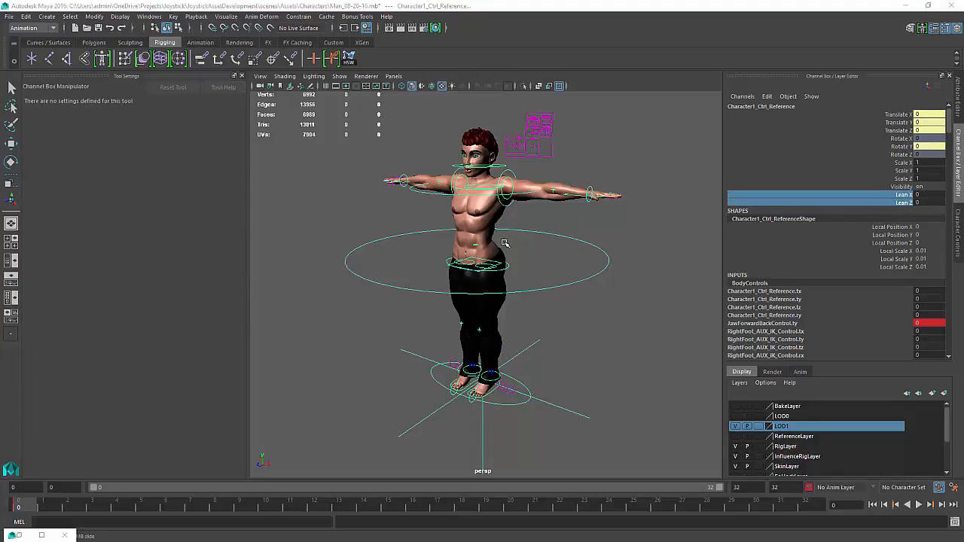
{"action": "key", "text": "space"}
{"action": "left_click", "coordinate": [561, 280]}
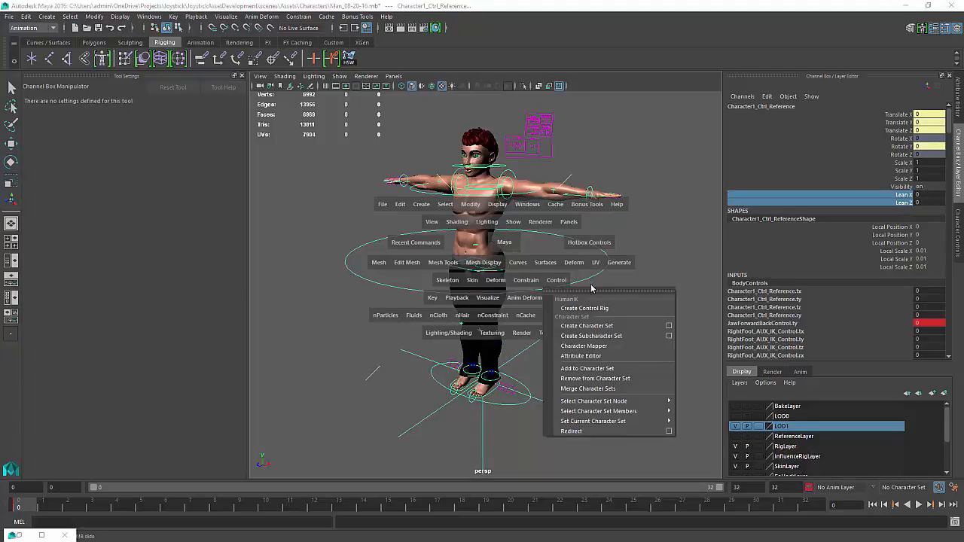
{"action": "left_click", "coordinate": [587, 368]}
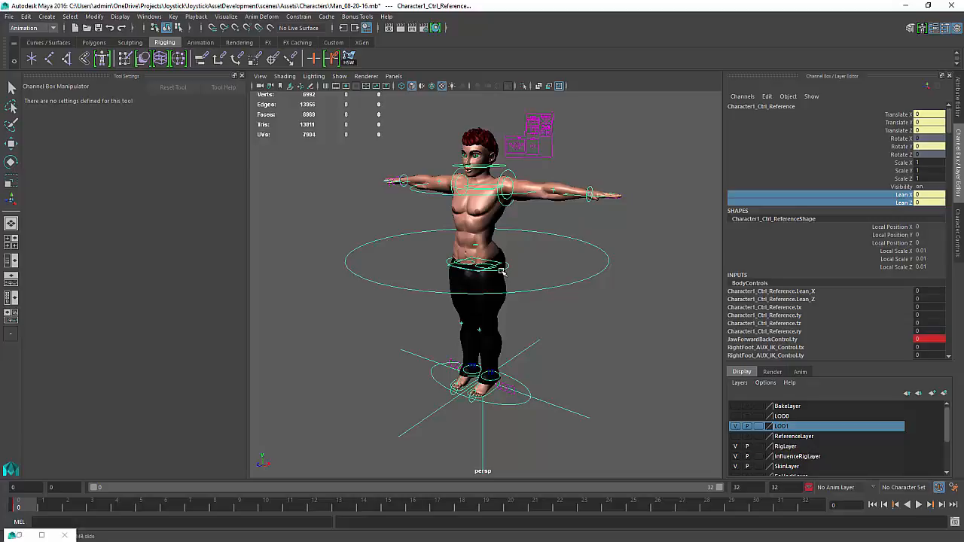
Select the left foot's AUX IK control at the ankle with the Rotate tool
{"action": "scroll", "coordinate": [523, 276], "scroll_direction": "up", "scroll_amount": 1}
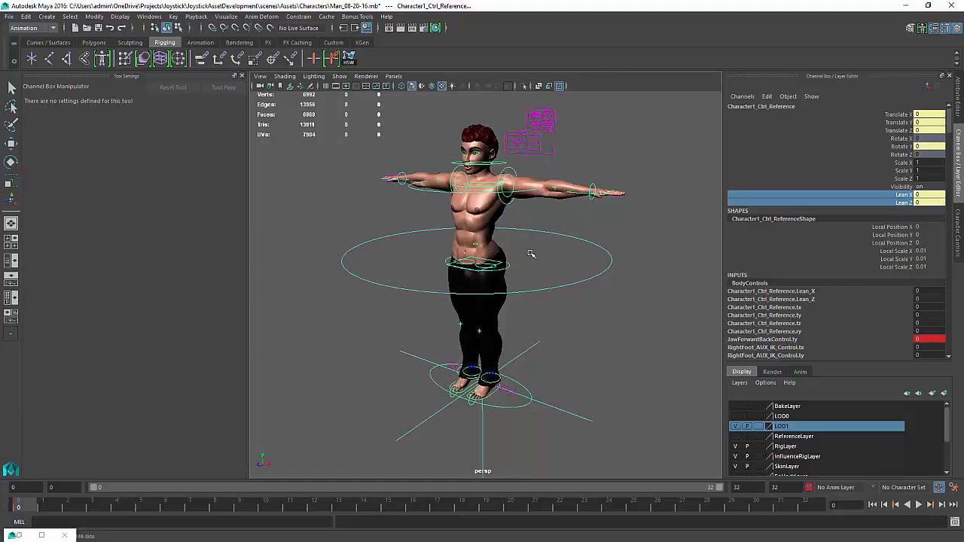
{"action": "middle_click_drag", "start_coordinate": [502, 319], "coordinate": [505, 303], "text": "alt"}
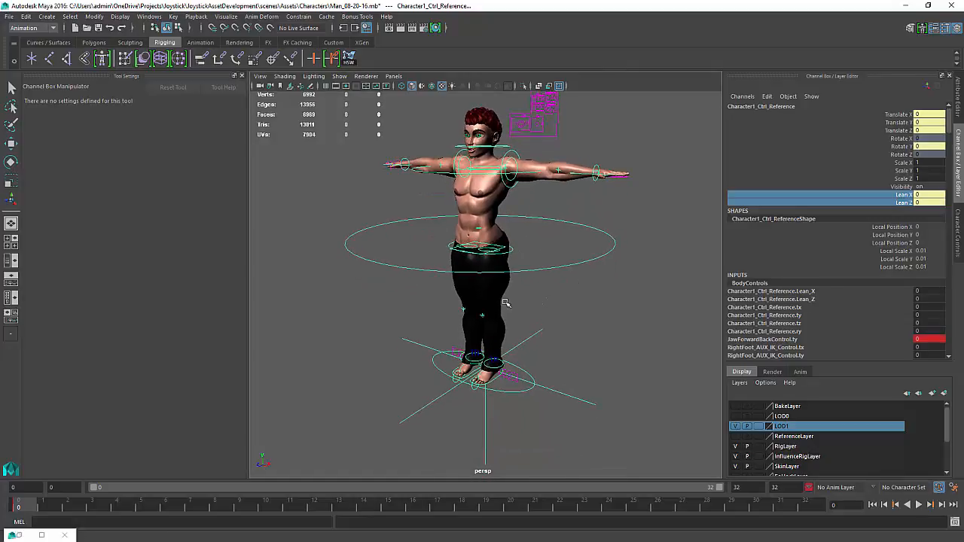
{"action": "scroll", "coordinate": [505, 302], "scroll_direction": "up", "scroll_amount": 1}
{"action": "left_click_drag", "start_coordinate": [503, 294], "coordinate": [505, 317], "text": "alt"}
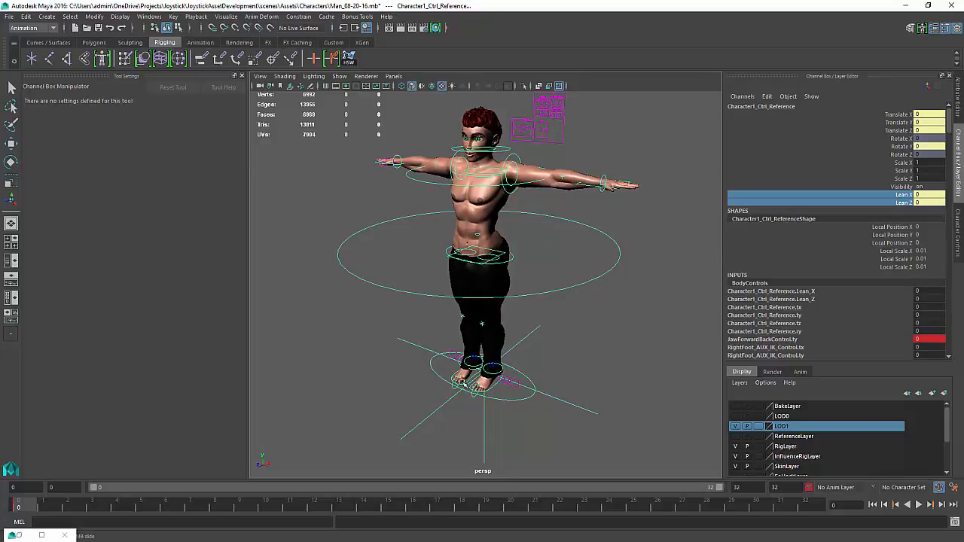
{"action": "middle_click_drag", "start_coordinate": [464, 382], "coordinate": [469, 296], "text": "alt"}
{"action": "right_click_drag", "start_coordinate": [470, 296], "coordinate": [680, 345], "text": "alt"}
{"action": "left_click_drag", "start_coordinate": [560, 323], "coordinate": [550, 318], "text": "alt"}
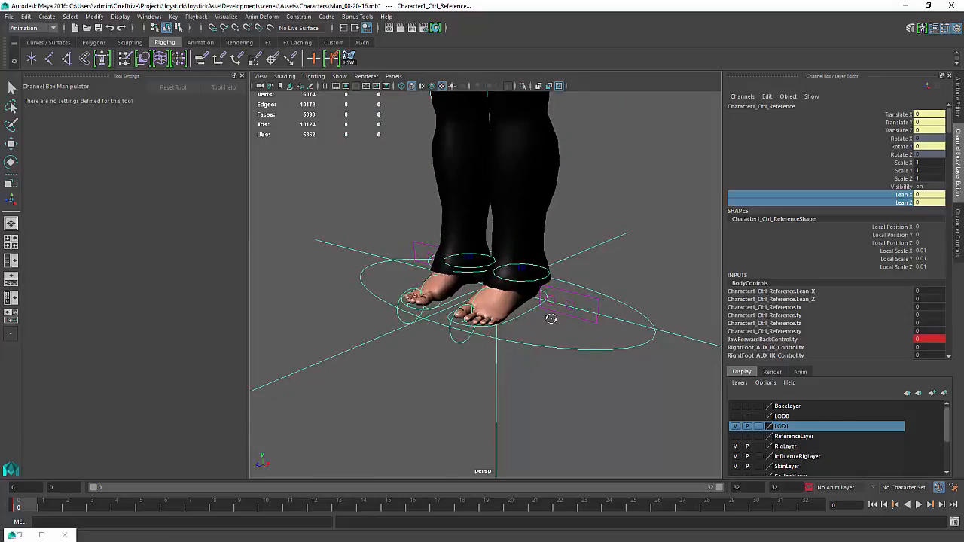
{"action": "right_click_drag", "start_coordinate": [540, 314], "coordinate": [556, 345], "text": "alt"}
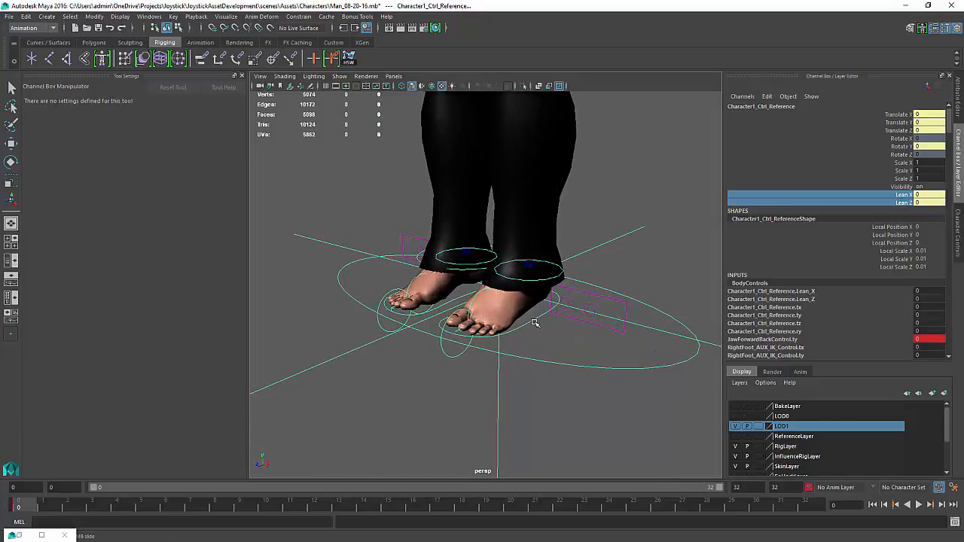
{"action": "left_click", "coordinate": [532, 320]}
{"action": "key", "text": "e"}
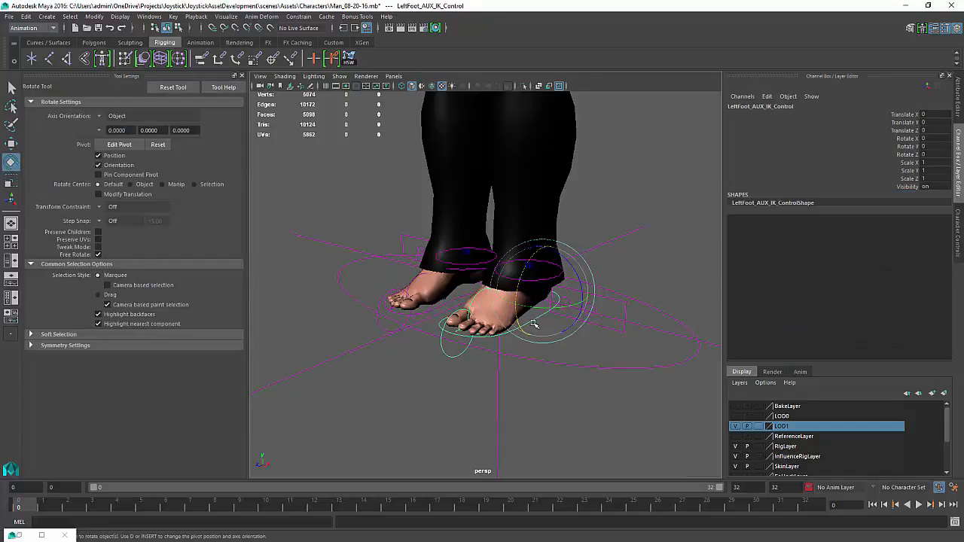
{"action": "left_click_drag", "start_coordinate": [530, 320], "coordinate": [506, 323], "text": "alt"}
Raise the left foot AUX IK control to about 0.153 in Translate Y with the Move tool
{"action": "key", "text": "w"}
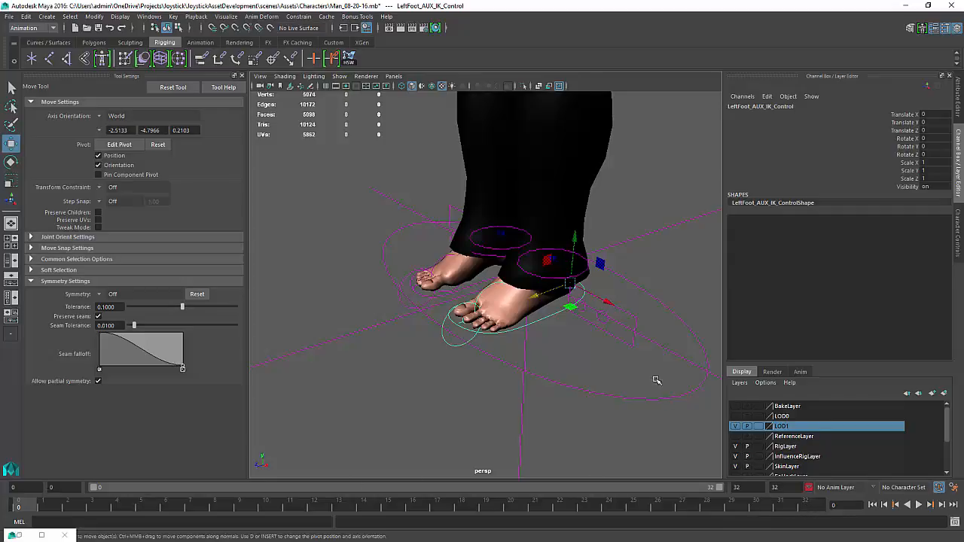
{"action": "left_click_drag", "start_coordinate": [656, 381], "coordinate": [574, 373], "text": "alt"}
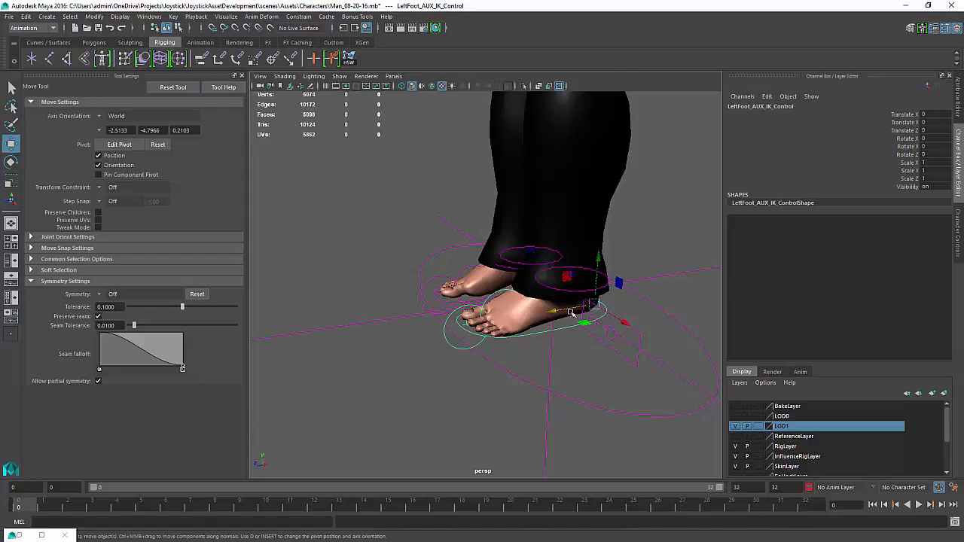
{"action": "left_click_drag", "start_coordinate": [538, 297], "coordinate": [556, 217], "text": "alt"}
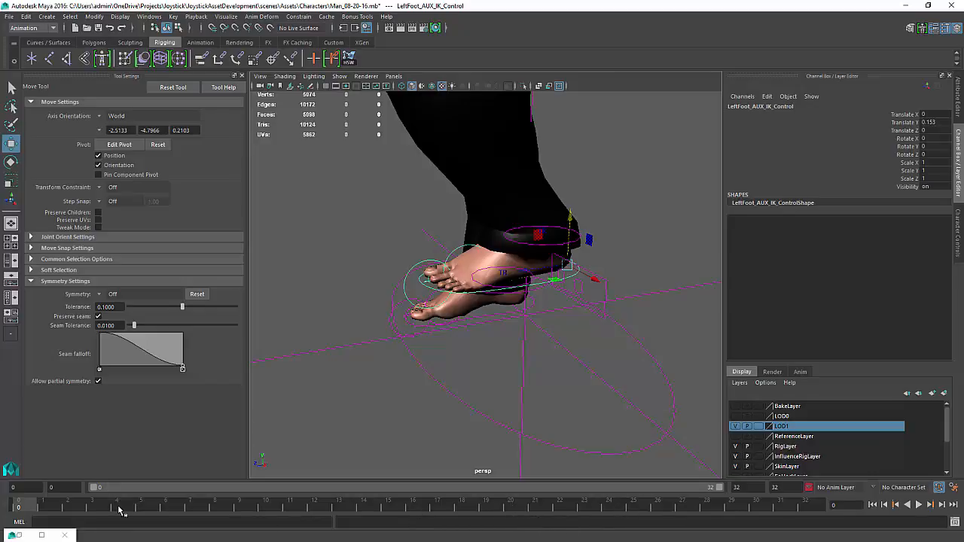
{"action": "left_click_drag", "start_coordinate": [448, 370], "coordinate": [344, 402], "text": "alt"}
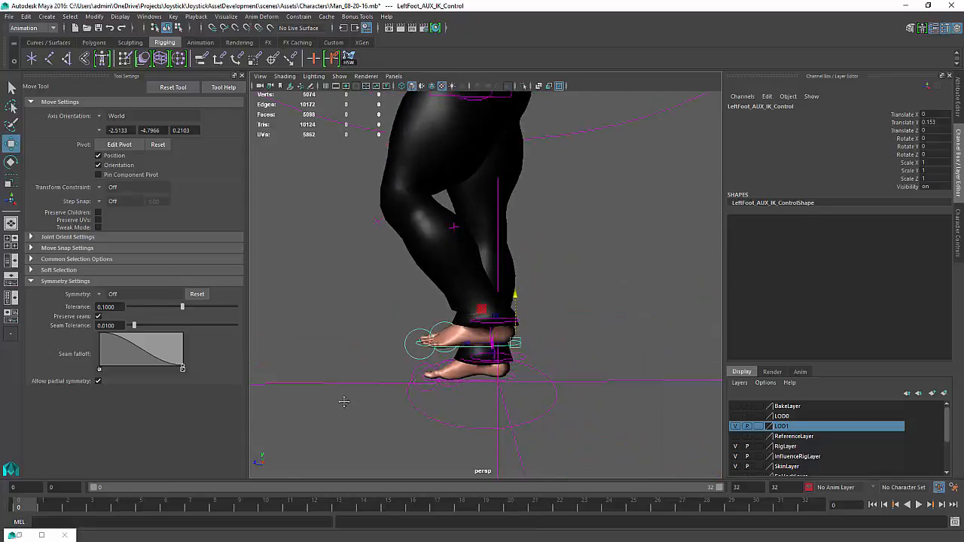
Pose the left foot AUX IK control by rotating it about 60° in X and raising it to about 0.38 Translate Y
{"action": "key", "text": "e"}
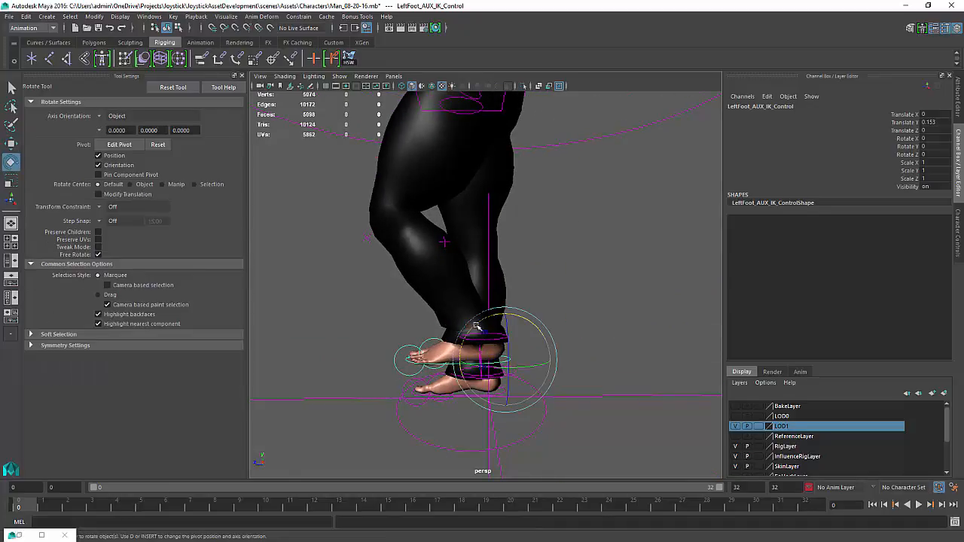
{"action": "left_click_drag", "start_coordinate": [476, 326], "coordinate": [519, 244]}
{"action": "key", "text": "w"}
{"action": "left_click_drag", "start_coordinate": [457, 293], "coordinate": [548, 320]}
{"action": "key", "text": "e"}
{"action": "left_click_drag", "start_coordinate": [427, 338], "coordinate": [669, 306], "text": "alt"}
Orbit around the character to inspect the raised leg pose
{"action": "mouse_move", "coordinate": [578, 318]}
{"action": "left_mouse_down", "text": "alt"}
{"action": "mouse_move", "coordinate": [574, 325]}
{"action": "mouse_move", "coordinate": [586, 328]}
{"action": "left_mouse_up", "text": "alt"}
{"action": "left_click_drag", "start_coordinate": [475, 323], "coordinate": [494, 332], "text": "alt"}
{"action": "right_click_drag", "start_coordinate": [494, 331], "coordinate": [461, 378], "text": "alt"}
{"action": "left_click_drag", "start_coordinate": [461, 379], "coordinate": [417, 274], "text": "alt"}
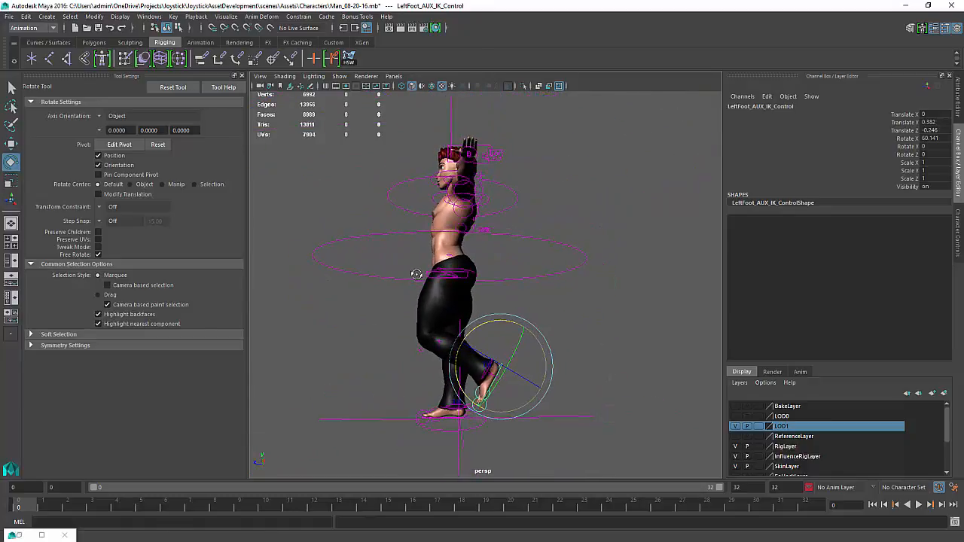
{"action": "right_click_drag", "start_coordinate": [417, 274], "coordinate": [456, 363], "text": "alt"}
{"action": "middle_click_drag", "start_coordinate": [501, 233], "coordinate": [516, 392], "text": "alt"}
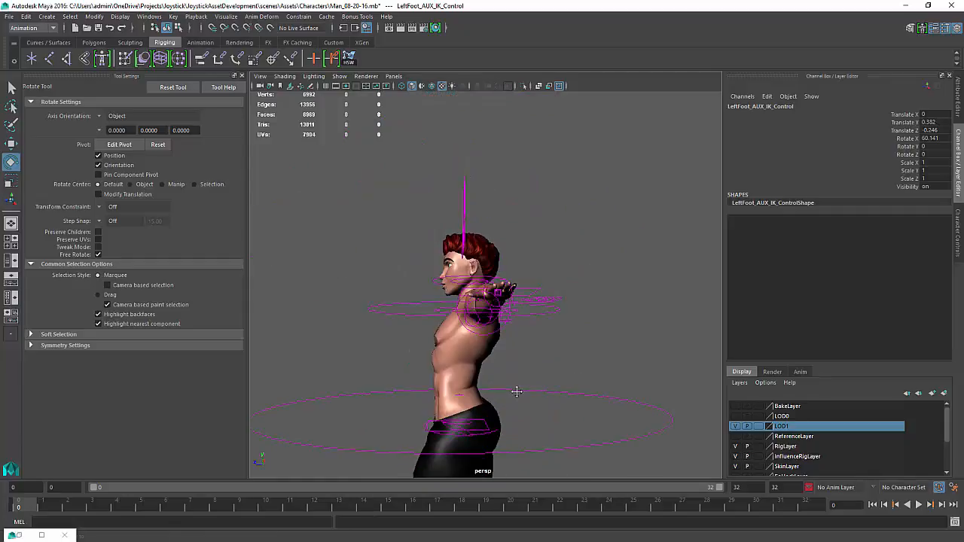
{"action": "left_click_drag", "start_coordinate": [516, 392], "coordinate": [429, 369], "text": "alt"}
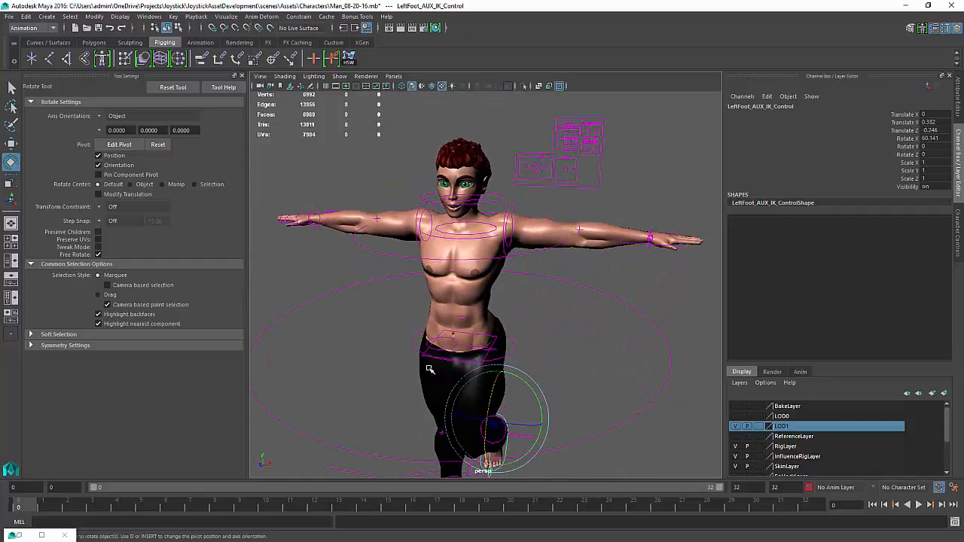
Try rotating the right shoulder AUX IK controller about 62° in Z
{"action": "left_click_drag", "start_coordinate": [441, 217], "coordinate": [452, 206], "text": "alt"}
{"action": "middle_click_drag", "start_coordinate": [452, 207], "coordinate": [497, 265], "text": "alt"}
{"action": "right_click_drag", "start_coordinate": [378, 219], "coordinate": [399, 226], "text": "alt"}
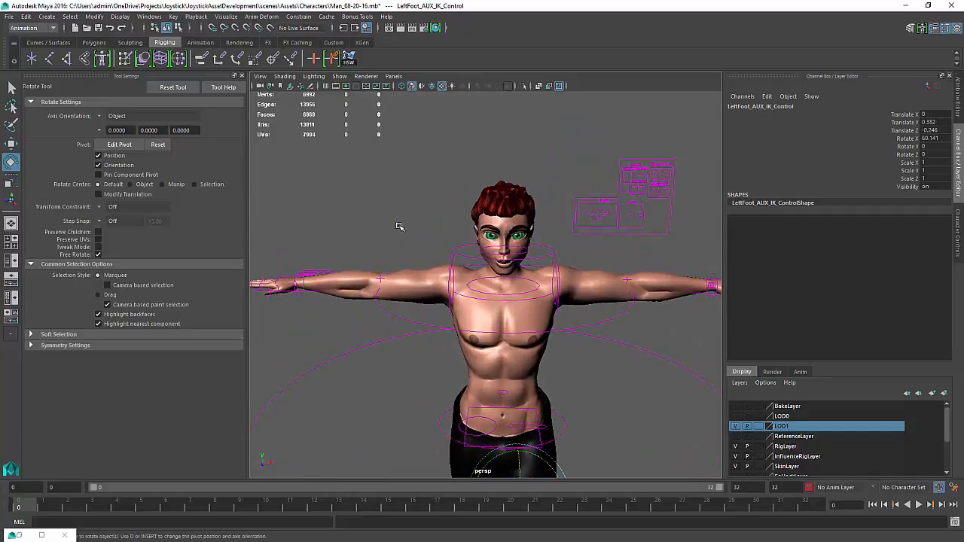
{"action": "middle_click_drag", "start_coordinate": [405, 223], "coordinate": [422, 210], "text": "alt"}
{"action": "right_click_drag", "start_coordinate": [437, 223], "coordinate": [446, 231], "text": "alt"}
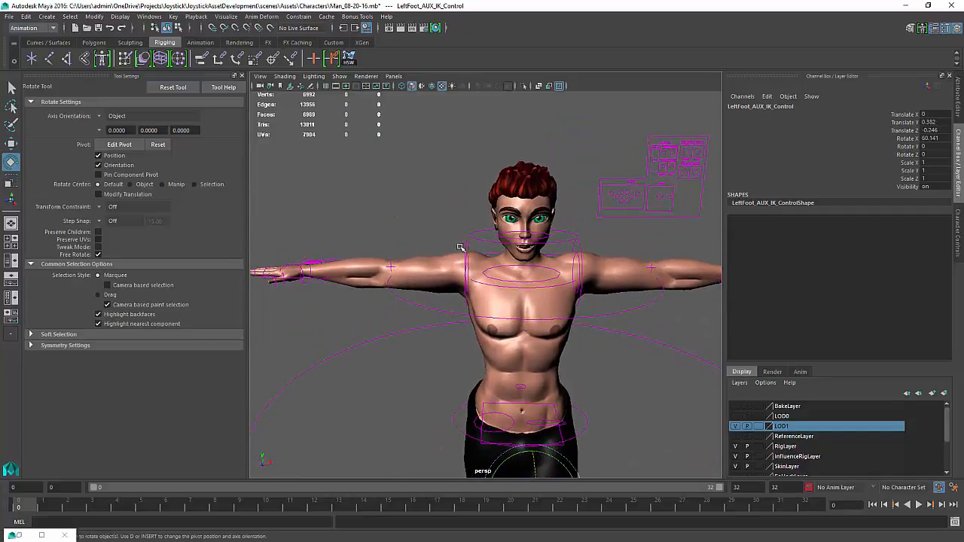
{"action": "left_click", "coordinate": [465, 247]}
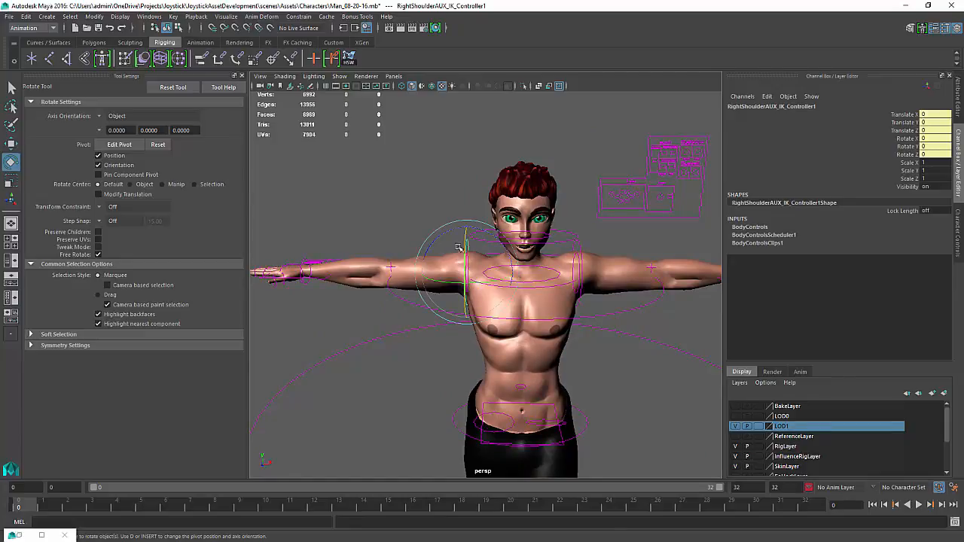
{"action": "middle_click_drag", "start_coordinate": [625, 394], "coordinate": [561, 386], "text": "alt"}
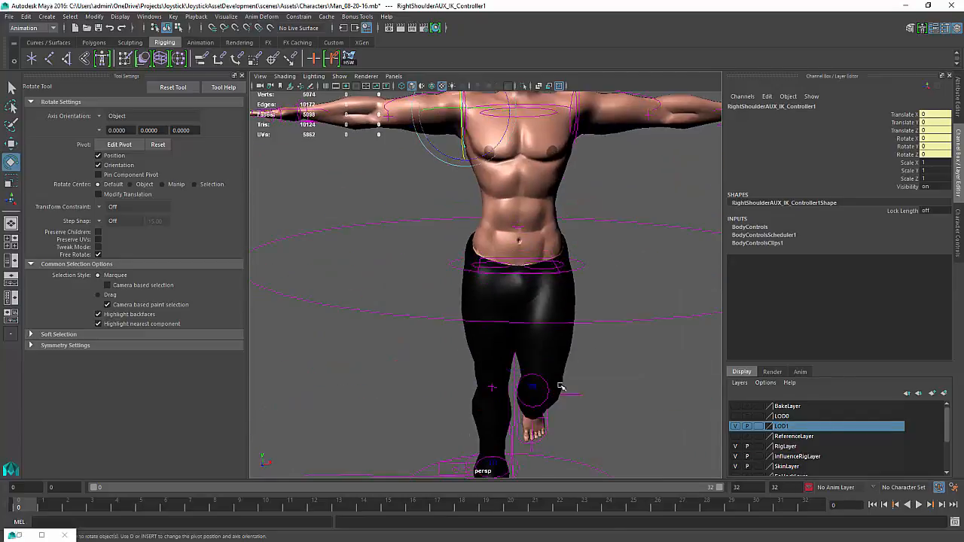
{"action": "left_click_drag", "start_coordinate": [515, 352], "coordinate": [486, 301], "text": "alt"}
{"action": "middle_click_drag", "start_coordinate": [486, 301], "coordinate": [491, 368], "text": "alt"}
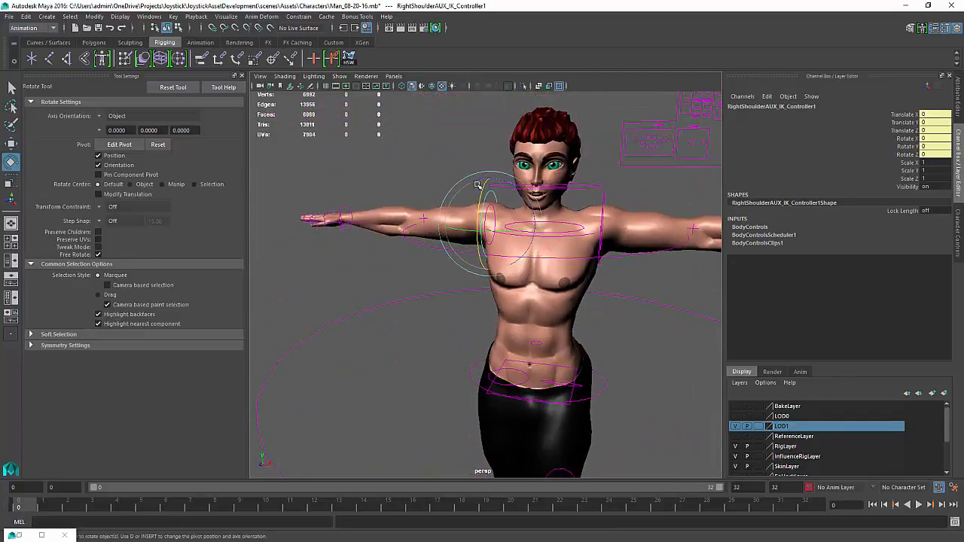
{"action": "left_click_drag", "start_coordinate": [507, 182], "coordinate": [407, 130]}
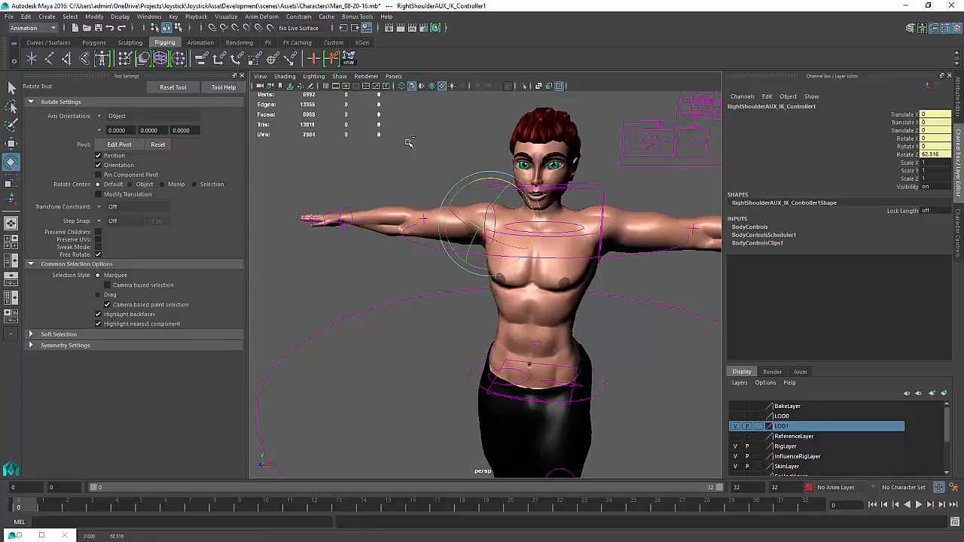
{"action": "key", "text": "ctrl+z"}
Select the right hand IK constraint control at the wrist
{"action": "left_click_drag", "start_coordinate": [343, 226], "coordinate": [392, 233], "text": "alt"}
{"action": "middle_click_drag", "start_coordinate": [392, 234], "coordinate": [602, 309], "text": "alt"}
{"action": "right_click_drag", "start_coordinate": [603, 309], "coordinate": [626, 415], "text": "alt"}
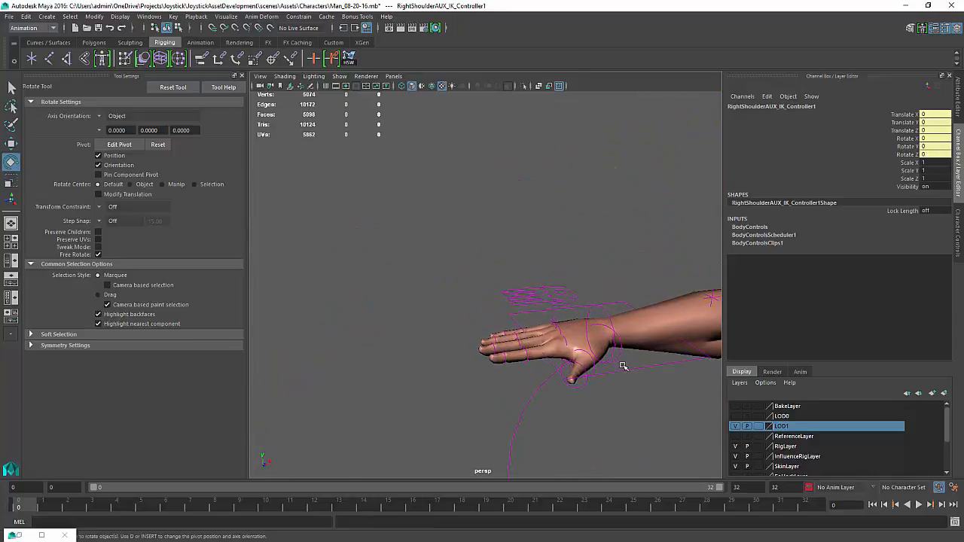
{"action": "left_click", "coordinate": [630, 370]}
{"action": "middle_click_drag", "start_coordinate": [629, 370], "coordinate": [499, 333], "text": "alt"}
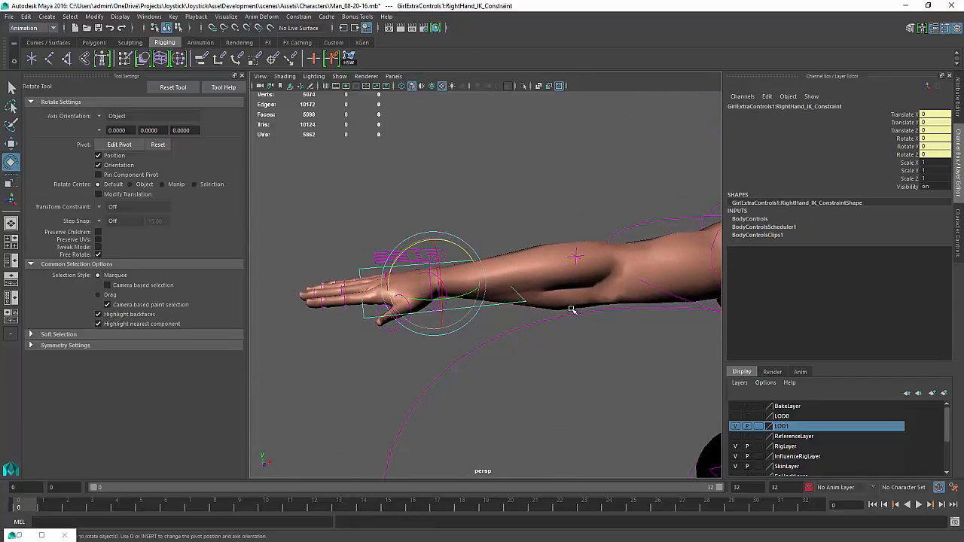
{"action": "key", "text": "ctrl+a"}
{"action": "key", "text": "ctrl+a"}
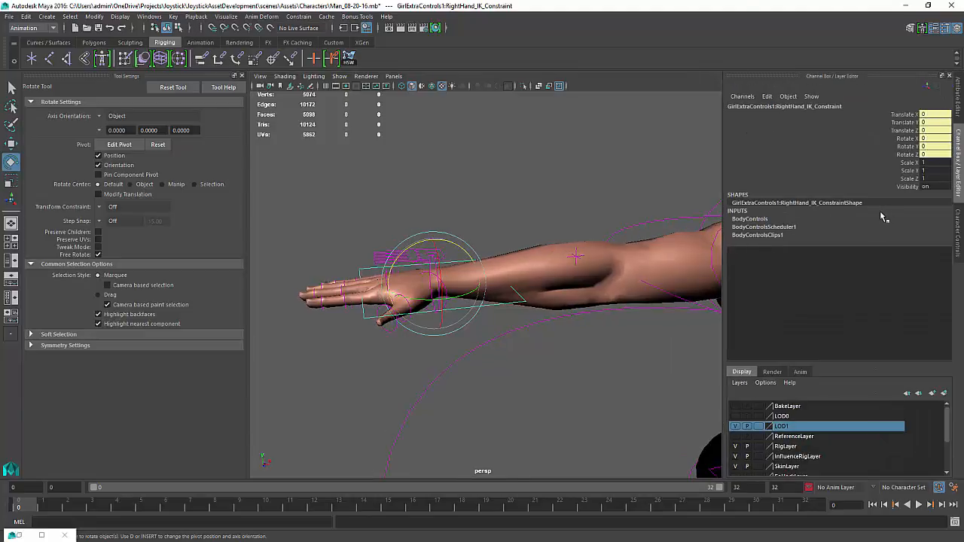
Try moving the right hand IK constraint control
{"action": "left_click", "coordinate": [381, 343]}
{"action": "left_click", "coordinate": [367, 317]}
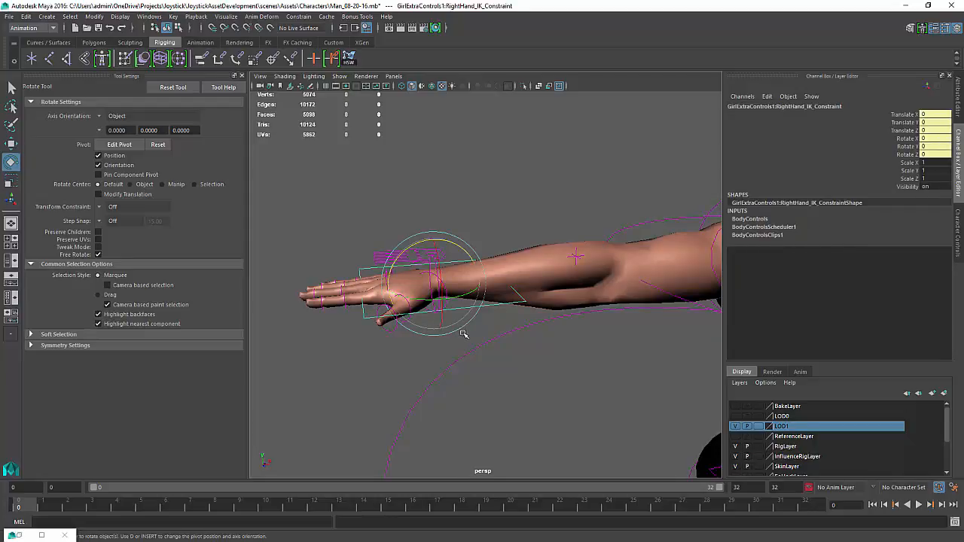
{"action": "left_click_drag", "start_coordinate": [463, 334], "coordinate": [440, 347], "text": "alt"}
{"action": "key", "text": "w"}
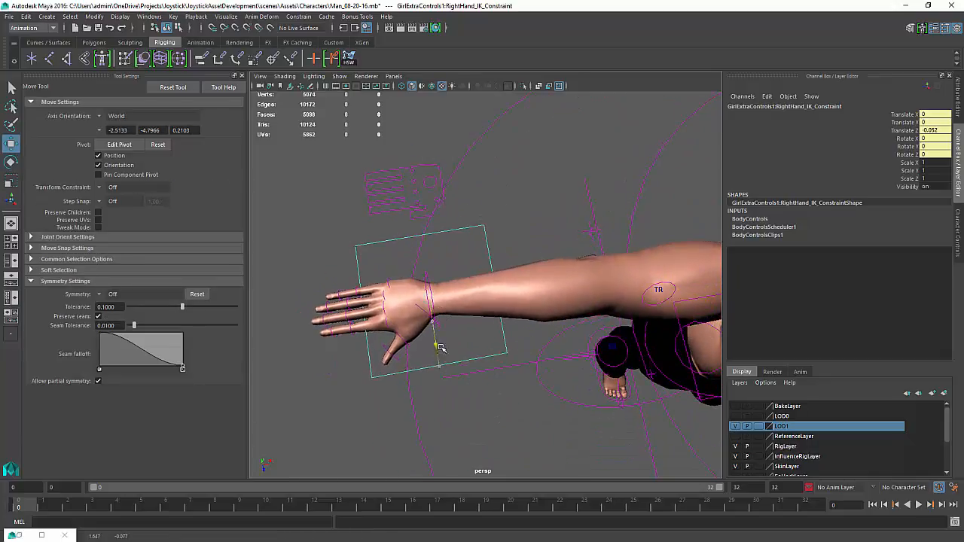
{"action": "key", "text": "ctrl+z"}
{"action": "key", "text": "ctrl+z"}
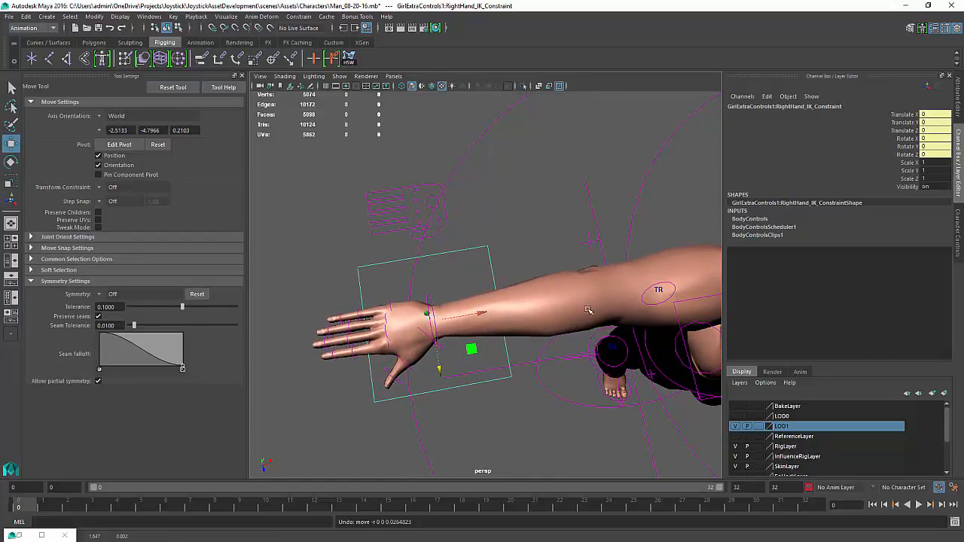
Add a float attribute IK_Rotate with maximum 1 and default 1 to the right hand IK constraint
{"action": "left_click_drag", "start_coordinate": [588, 310], "coordinate": [531, 257], "text": "alt"}
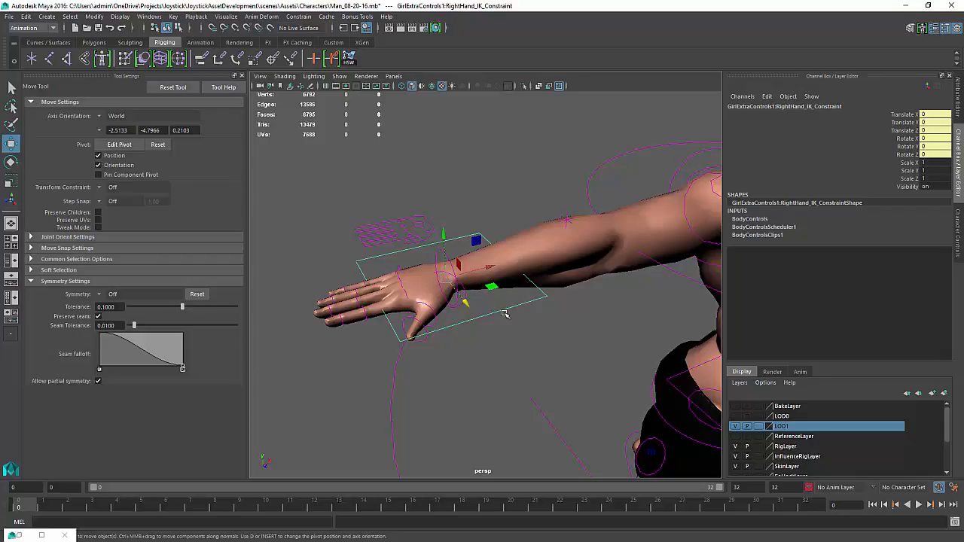
{"action": "key", "text": "ctrl+a"}
{"action": "left_click", "coordinate": [783, 87]}
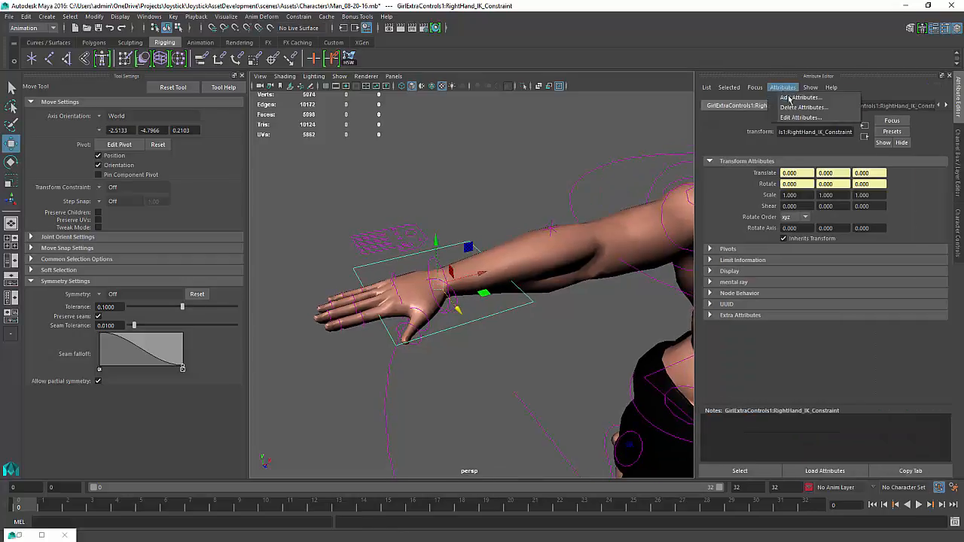
{"action": "left_click", "coordinate": [783, 101]}
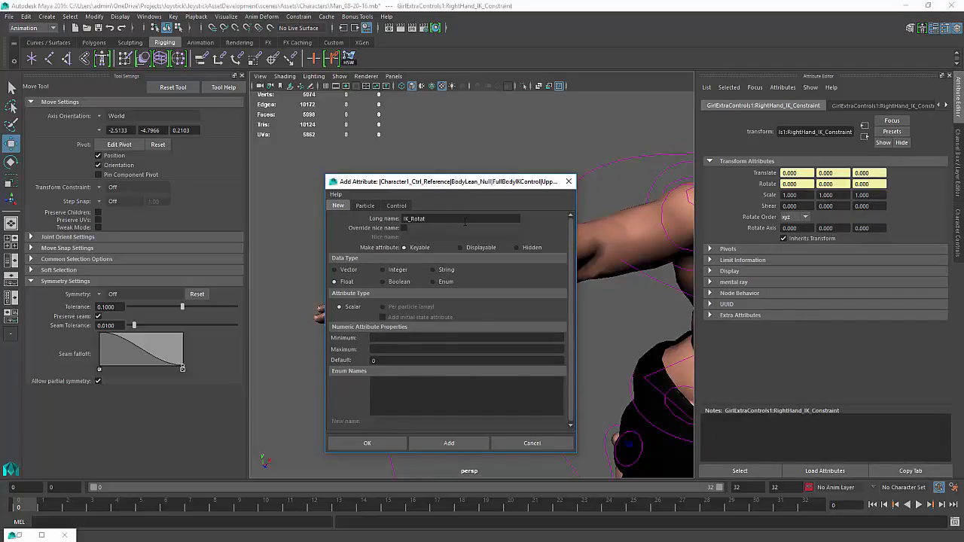
{"action": "left_click", "coordinate": [398, 349]}
{"action": "type", "text": "1"}
{"action": "key", "text": "Tab"}
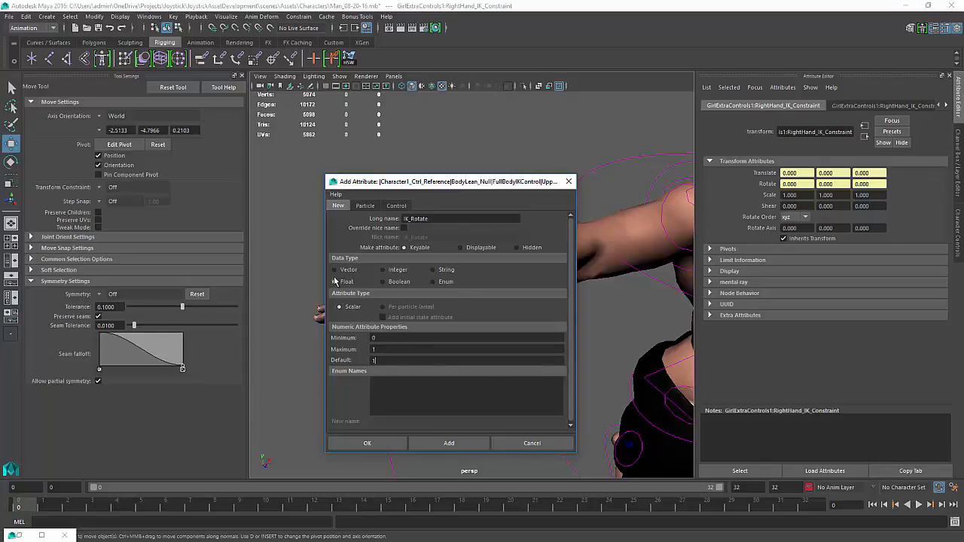
{"action": "left_click", "coordinate": [449, 443]}
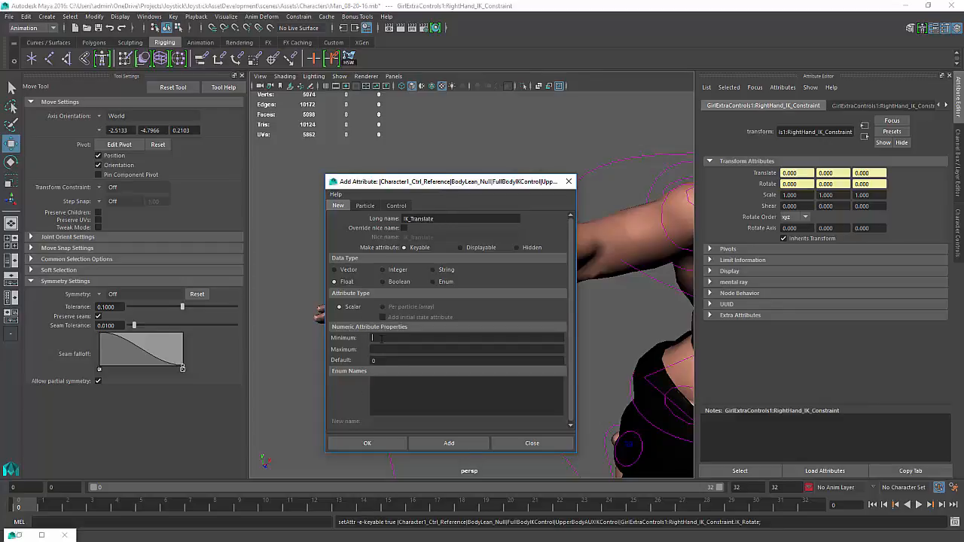
Add a second float attribute IK_Translate set to 1 and close the Add Attribute dialog
{"action": "type", "text": "1"}
{"action": "left_click", "coordinate": [457, 445]}
{"action": "left_click", "coordinate": [504, 443]}
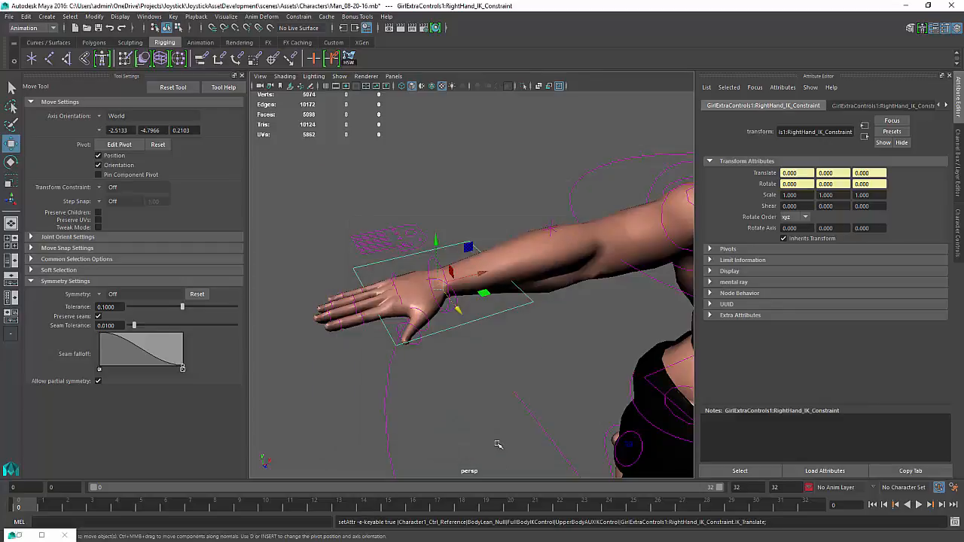
Select the FullBodyIKControl and turn its AUX Control Visibility on by setting it to 1
{"action": "left_click_drag", "start_coordinate": [453, 324], "coordinate": [484, 365], "text": "alt"}
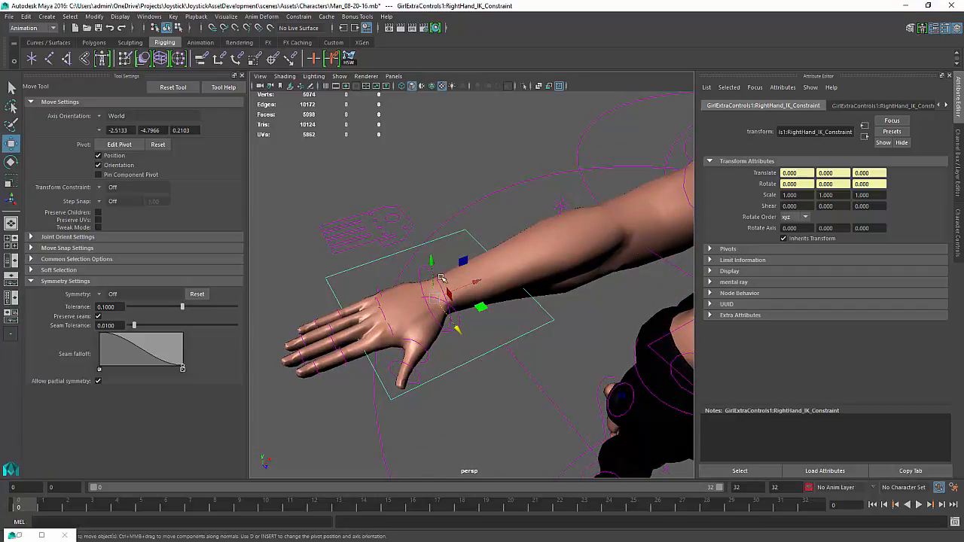
{"action": "key", "text": "ctrl+a"}
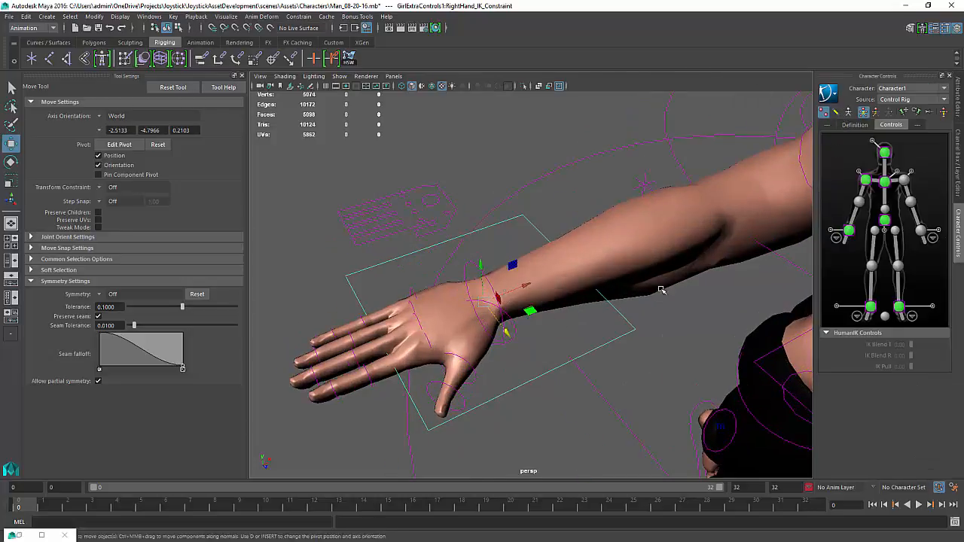
{"action": "left_click", "coordinate": [341, 77]}
{"action": "left_click", "coordinate": [493, 174]}
{"action": "left_click", "coordinate": [498, 168]}
{"action": "left_click_drag", "start_coordinate": [531, 428], "coordinate": [498, 431], "text": "alt"}
{"action": "right_click_drag", "start_coordinate": [497, 431], "coordinate": [452, 422], "text": "alt"}
{"action": "left_click", "coordinate": [652, 180]}
{"action": "key", "text": "ctrl+a"}
{"action": "key", "text": "ctrl+a"}
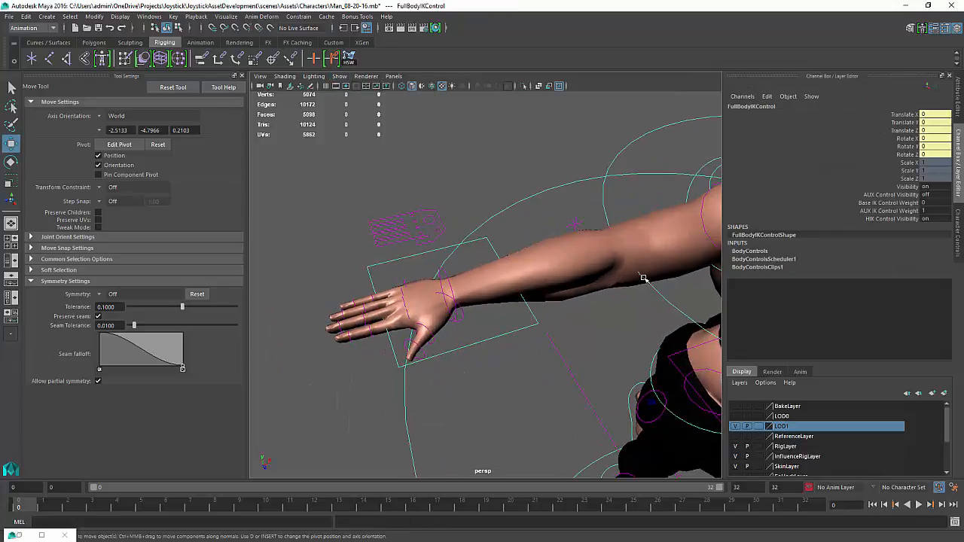
{"action": "left_click", "coordinate": [927, 195]}
{"action": "type", "text": "1"}
{"action": "key", "text": "Return"}
Select the right wrist auxiliary effector and open the Connection Editor
{"action": "middle_click_drag", "start_coordinate": [301, 316], "coordinate": [424, 322], "text": "alt"}
{"action": "right_click_drag", "start_coordinate": [424, 322], "coordinate": [446, 440], "text": "alt"}
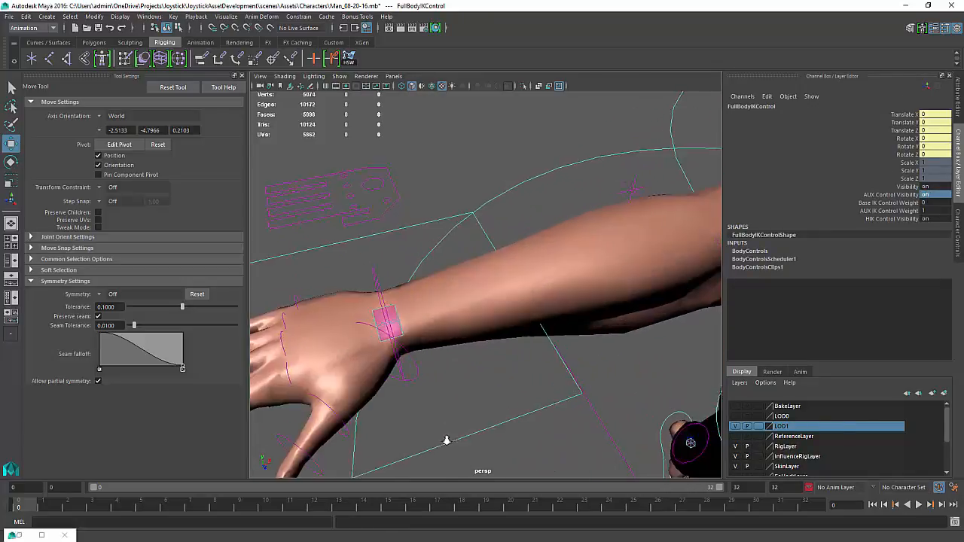
{"action": "left_click_drag", "start_coordinate": [447, 441], "coordinate": [424, 327], "text": "alt"}
{"action": "left_click", "coordinate": [426, 321]}
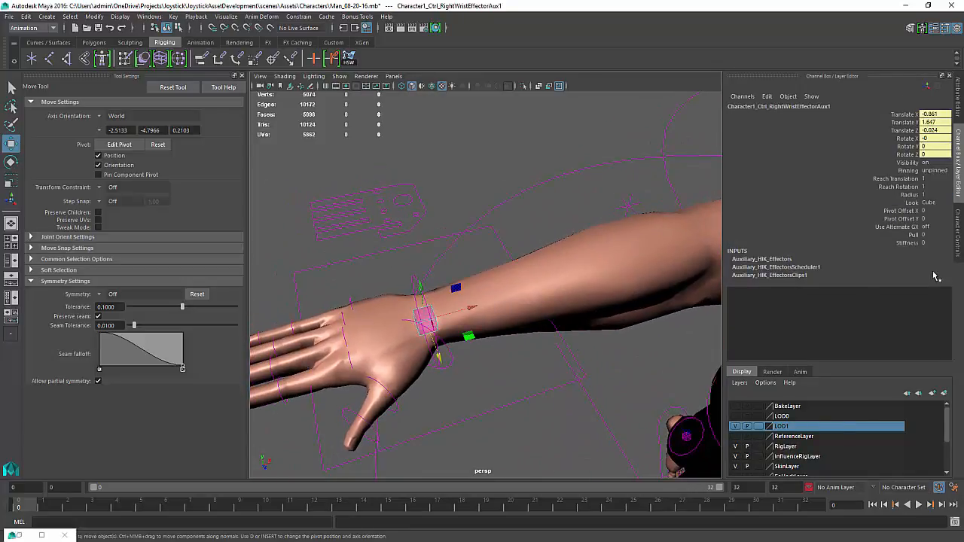
{"action": "left_click_drag", "start_coordinate": [550, 348], "coordinate": [552, 339], "text": "alt"}
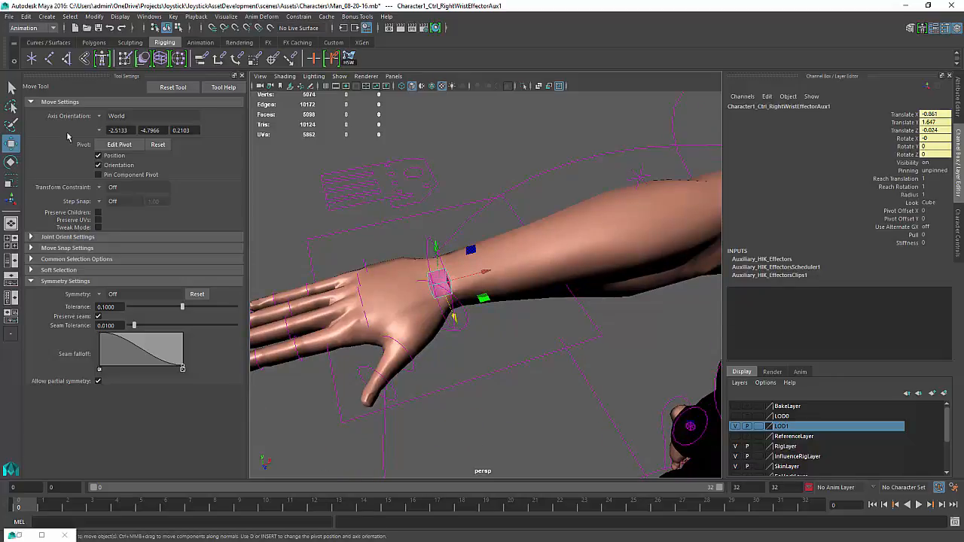
{"action": "left_click", "coordinate": [149, 17]}
{"action": "mouse_move", "coordinate": [174, 52]}
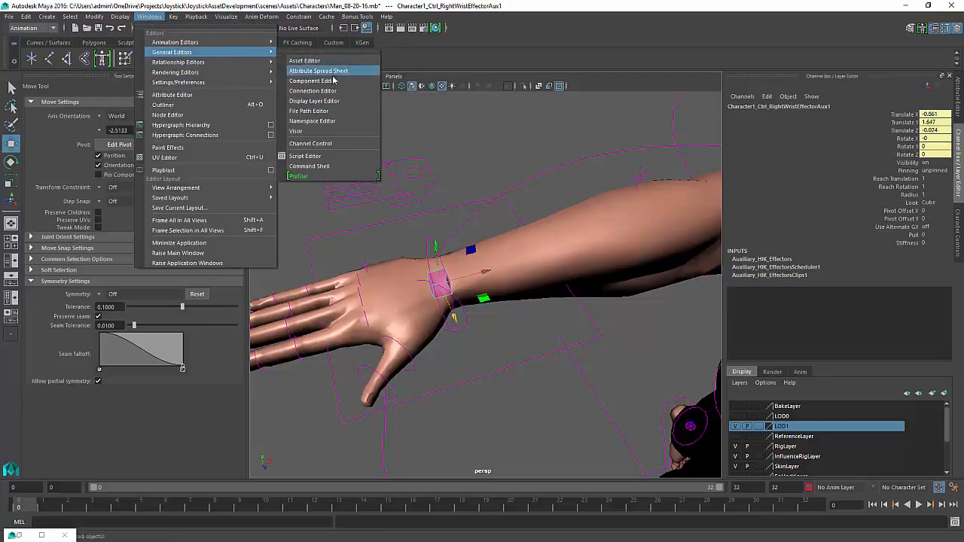
{"action": "left_click", "coordinate": [323, 91]}
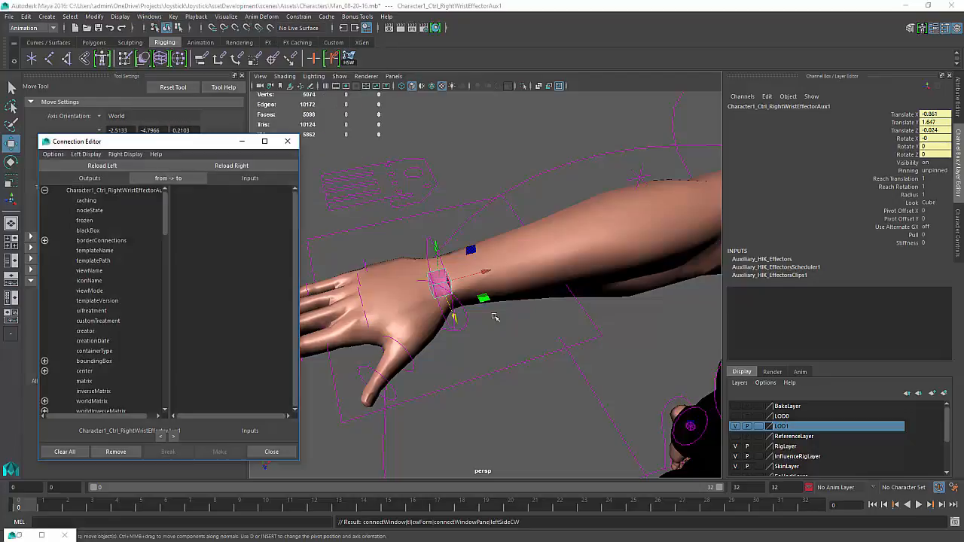
Connect the hand constraint's IK_Rotate to the wrist effector's reachRotation and IK_Translate to reachTranslation
{"action": "left_click", "coordinate": [250, 171]}
{"action": "left_click", "coordinate": [525, 362]}
{"action": "left_click", "coordinate": [116, 171]}
{"action": "scroll", "coordinate": [106, 324], "scroll_direction": "down", "scroll_amount": 20}
{"action": "left_click", "coordinate": [93, 393]}
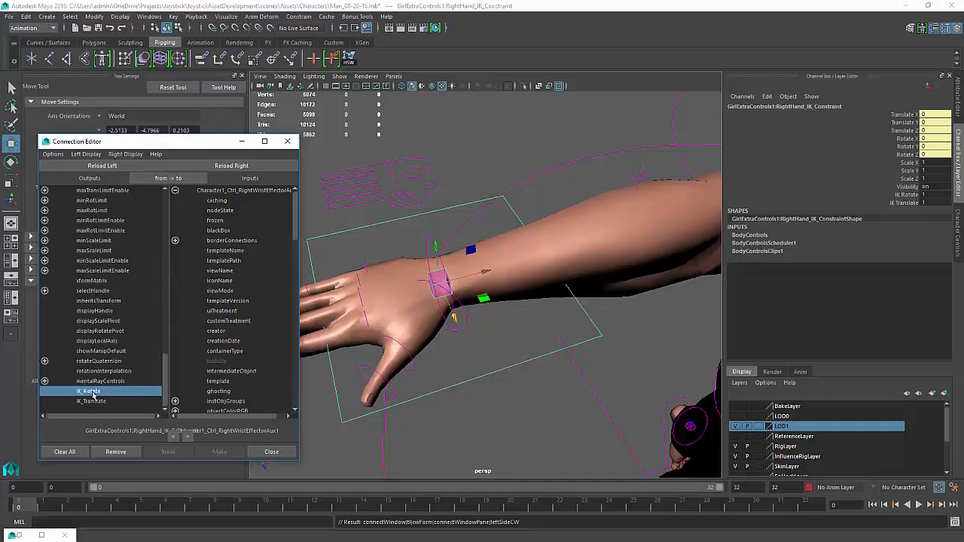
{"action": "scroll", "coordinate": [235, 275], "scroll_direction": "down", "scroll_amount": 8}
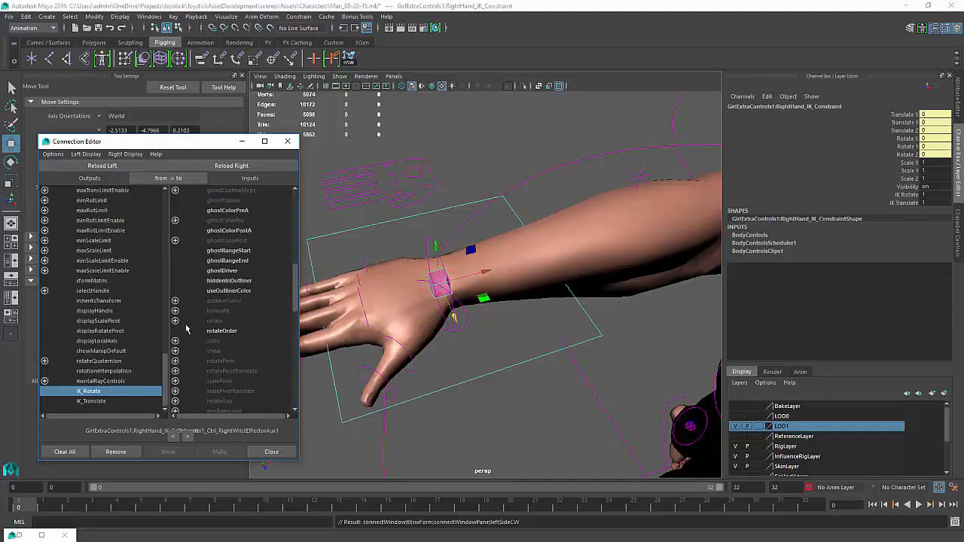
{"action": "scroll", "coordinate": [188, 348], "scroll_direction": "down", "scroll_amount": 10}
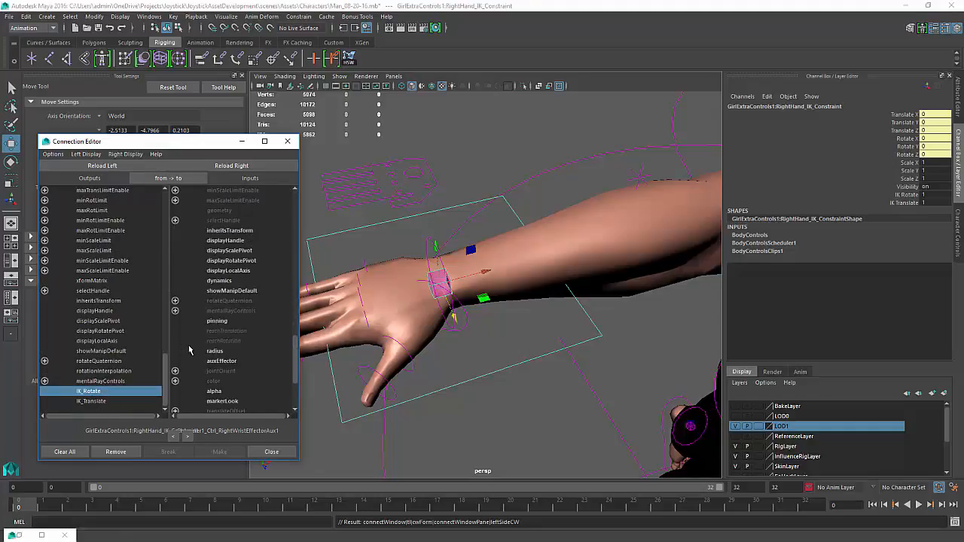
{"action": "left_click", "coordinate": [216, 340]}
{"action": "left_click", "coordinate": [90, 401]}
{"action": "left_click", "coordinate": [226, 331]}
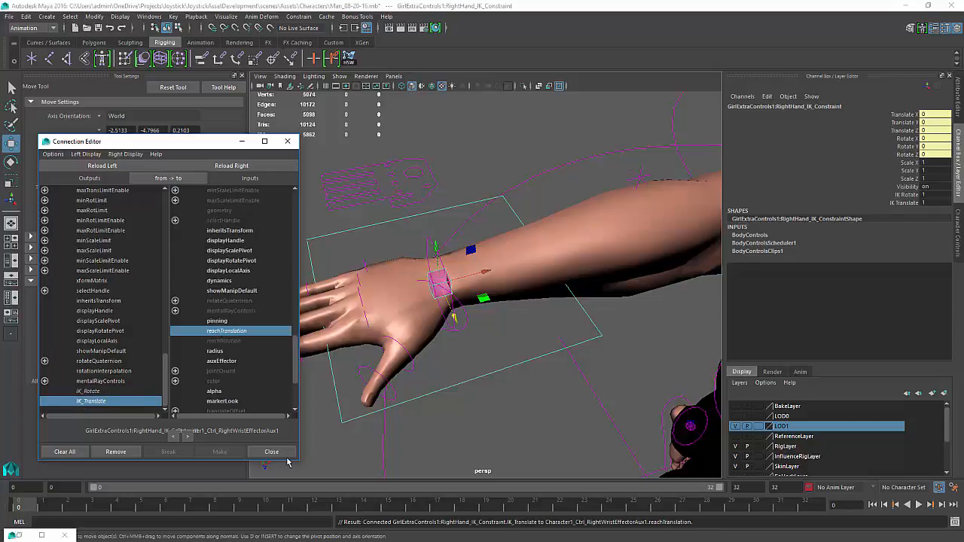
Undo the last three moves
{"action": "key", "text": "ctrl+z"}
{"action": "key", "text": "ctrl+z"}
{"action": "key", "text": "ctrl+z"}
{"action": "key", "text": "ctrl+z"}
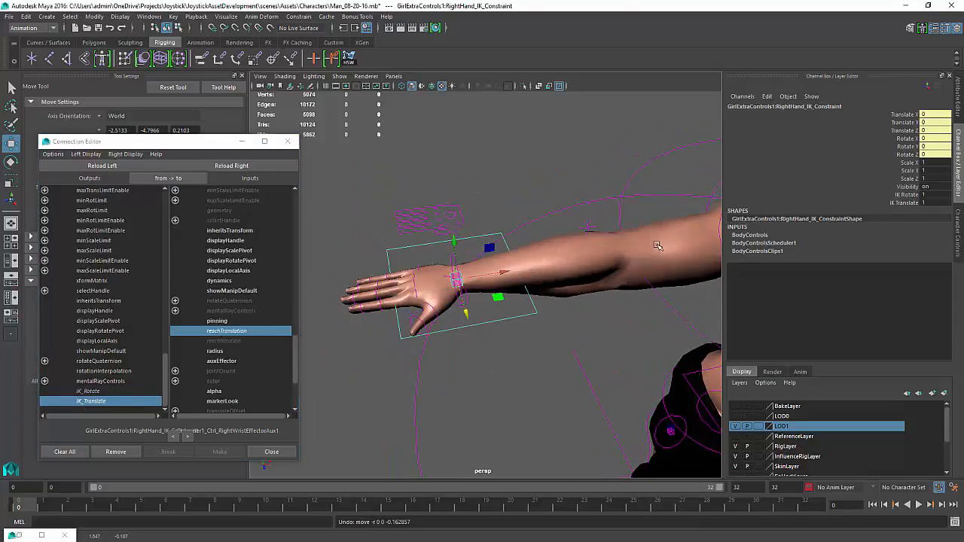
Set the right hand constraint's IK Rotate and IK Translate attributes to 0
{"action": "left_click_drag", "start_coordinate": [924, 196], "coordinate": [928, 202]}
{"action": "type", "text": "0"}
{"action": "key", "text": "Return"}
Test moving the right hand constraint and rotating the right shoulder AUX controller, undoing each change
{"action": "left_click_drag", "start_coordinate": [462, 313], "coordinate": [461, 289]}
{"action": "key", "text": "ctrl+z"}
{"action": "scroll", "coordinate": [461, 289], "scroll_direction": "down", "scroll_amount": 5}
{"action": "middle_click_drag", "start_coordinate": [462, 290], "coordinate": [422, 281], "text": "alt"}
{"action": "left_click", "coordinate": [556, 256]}
{"action": "key", "text": "e"}
{"action": "left_click_drag", "start_coordinate": [522, 245], "coordinate": [515, 284]}
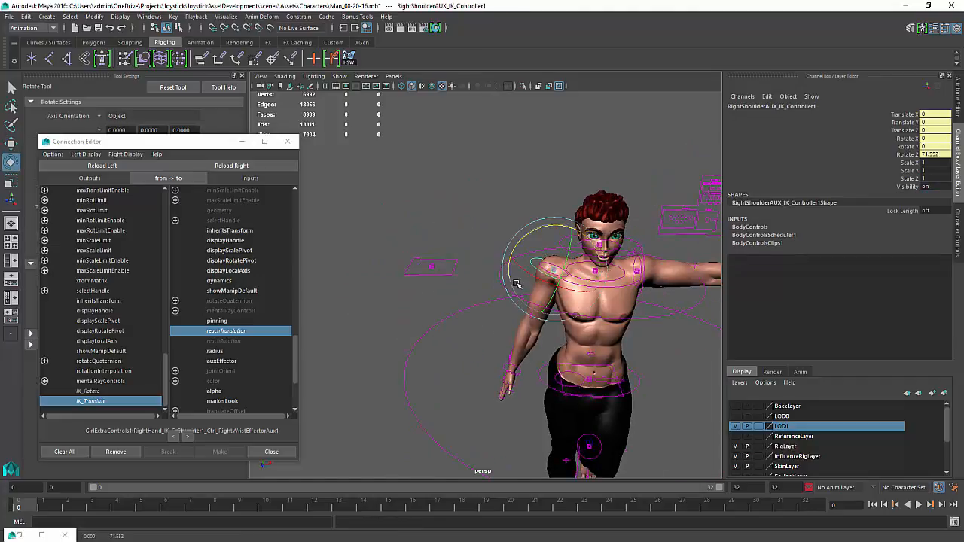
{"action": "key", "text": "ctrl+z"}
Select and inspect the left hand IK constraint, left shoulder effector and left wrist effector controls
{"action": "scroll", "coordinate": [500, 264], "scroll_direction": "up", "scroll_amount": 3}
{"action": "left_click_drag", "start_coordinate": [430, 351], "coordinate": [640, 262], "text": "alt"}
{"action": "left_click", "coordinate": [640, 262]}
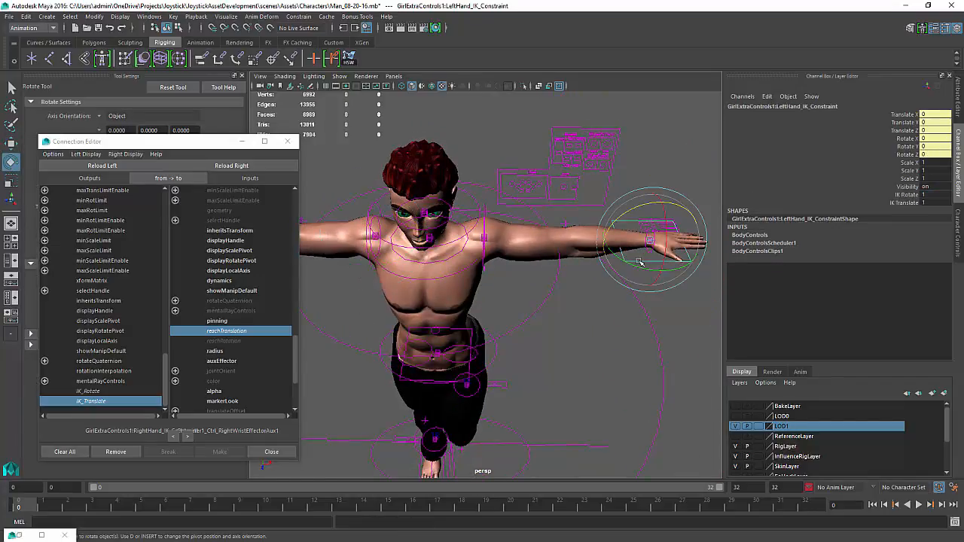
{"action": "key", "text": "w"}
{"action": "key", "text": "ctrl+z"}
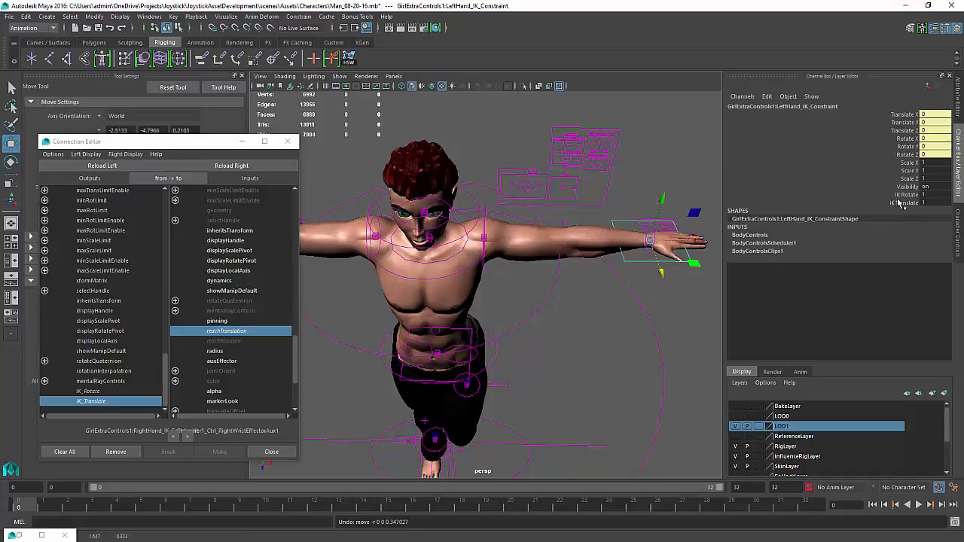
{"action": "left_click", "coordinate": [497, 217]}
{"action": "key", "text": "e"}
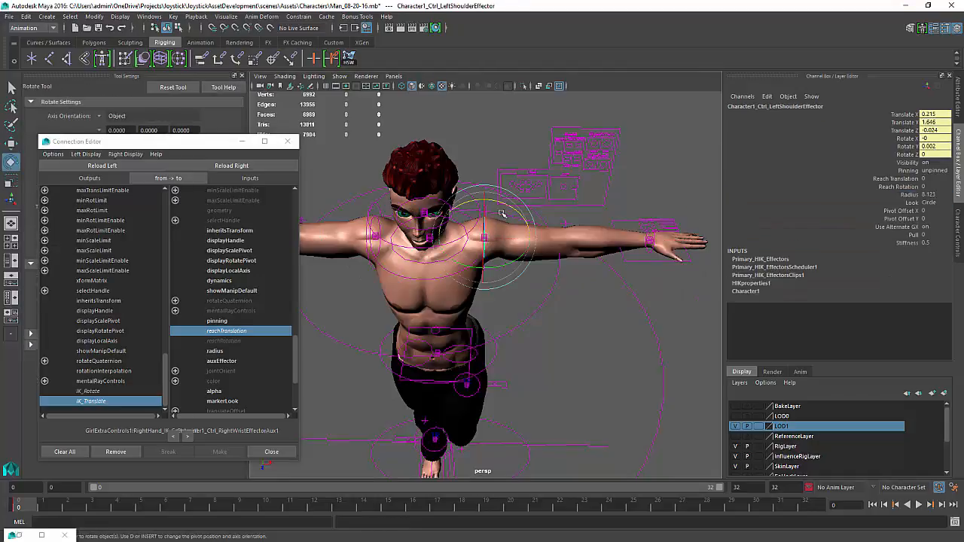
{"action": "left_click_drag", "start_coordinate": [500, 213], "coordinate": [656, 353]}
{"action": "left_click", "coordinate": [652, 254]}
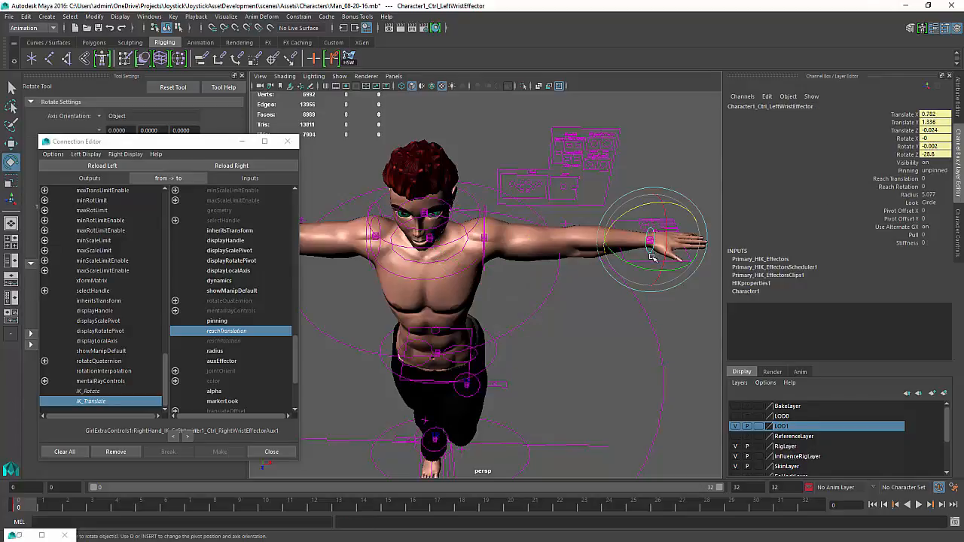
{"action": "left_click", "coordinate": [630, 259]}
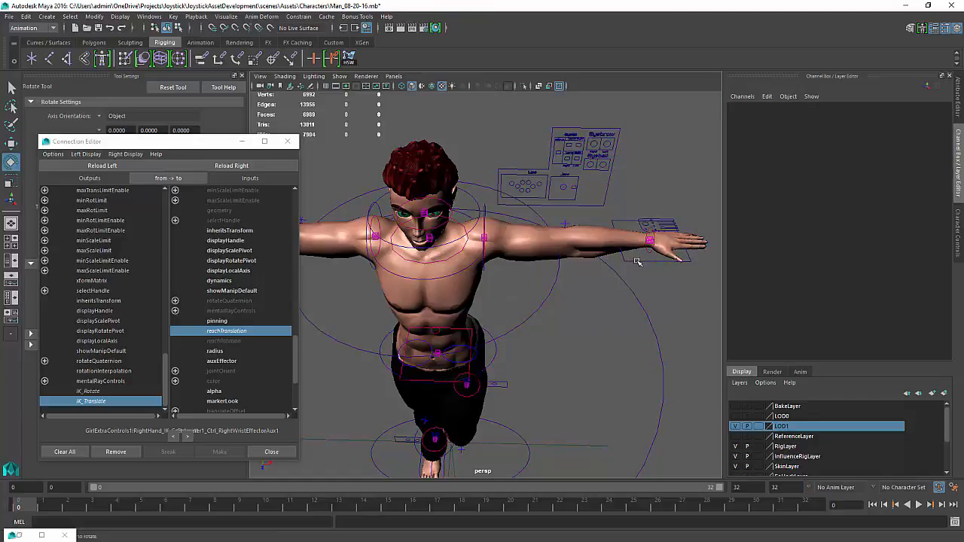
{"action": "left_click", "coordinate": [637, 262]}
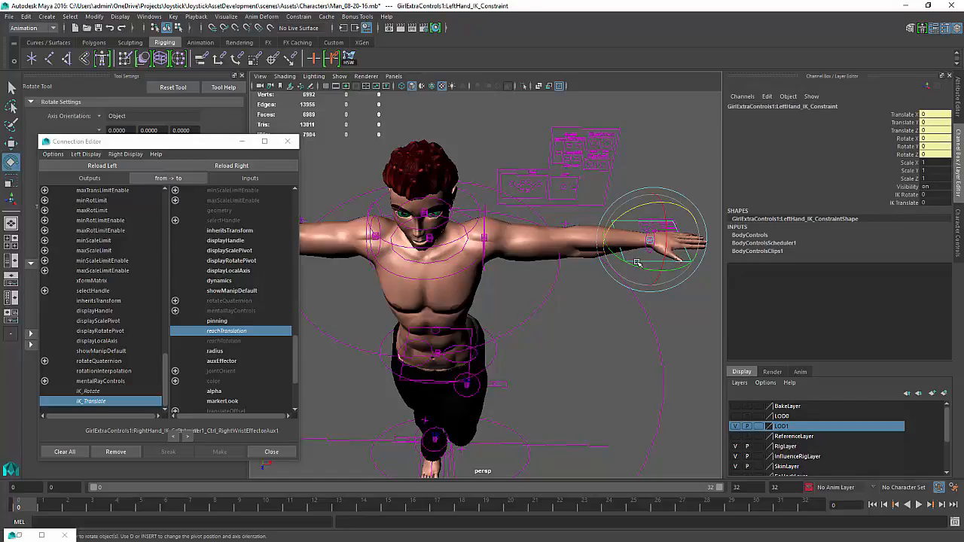
{"action": "left_click", "coordinate": [628, 337]}
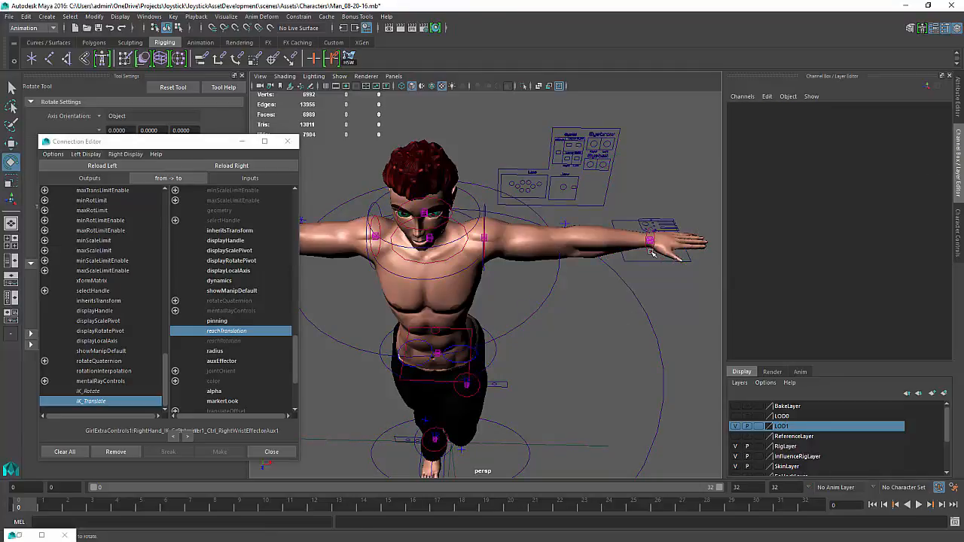
{"action": "left_click", "coordinate": [650, 251]}
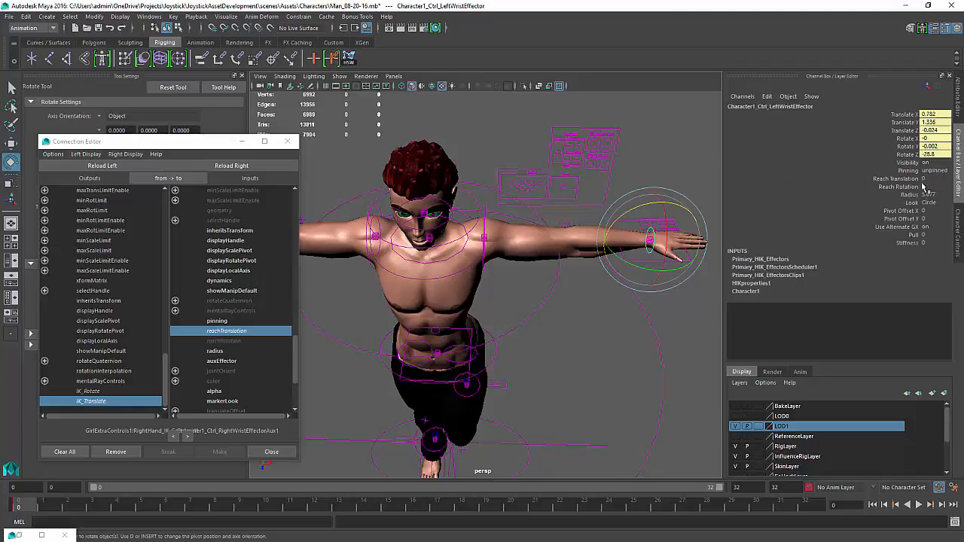
{"action": "key", "text": "w"}
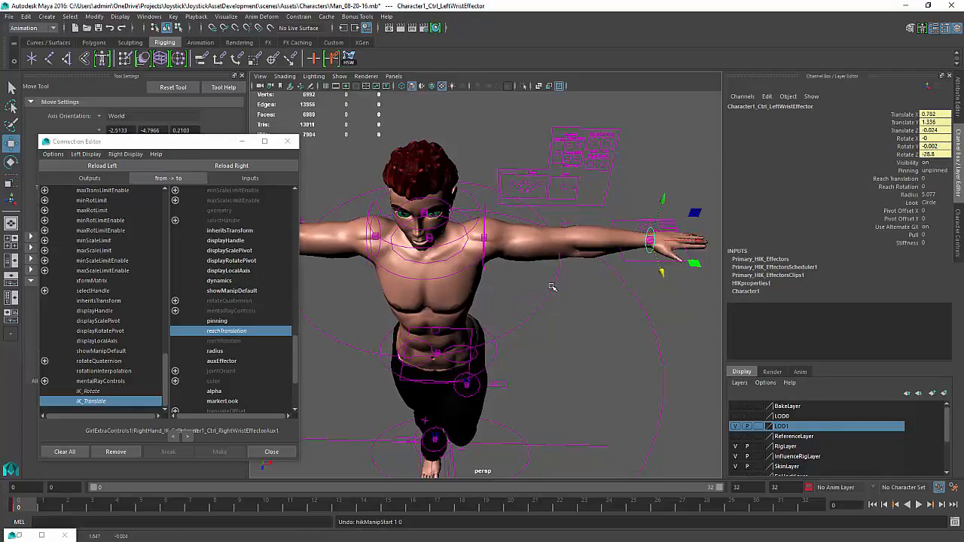
Try moving the left hand IK constraint, then undo the last three actions
{"action": "left_click", "coordinate": [640, 262]}
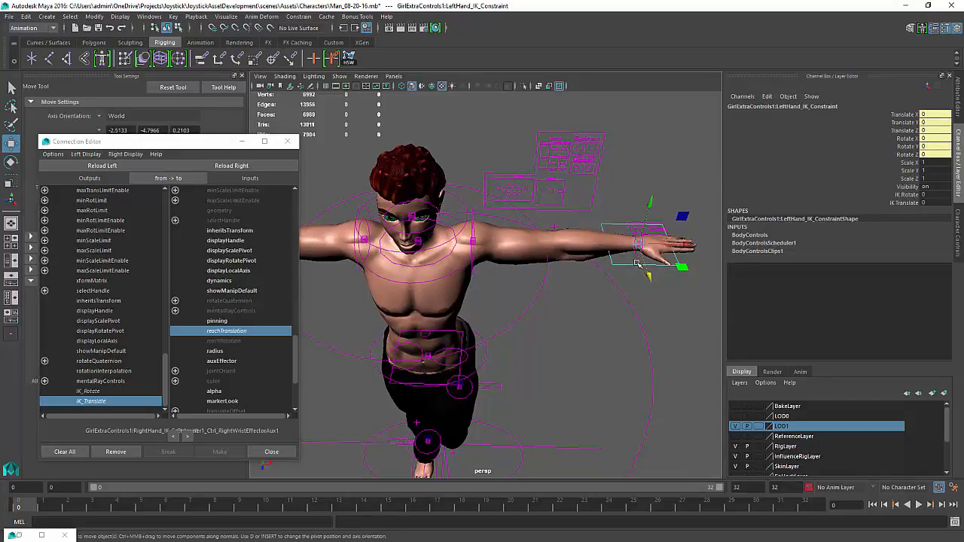
{"action": "left_click_drag", "start_coordinate": [640, 253], "coordinate": [609, 217]}
{"action": "key", "text": "ctrl+z"}
{"action": "key", "text": "ctrl+z"}
{"action": "key", "text": "ctrl+z"}
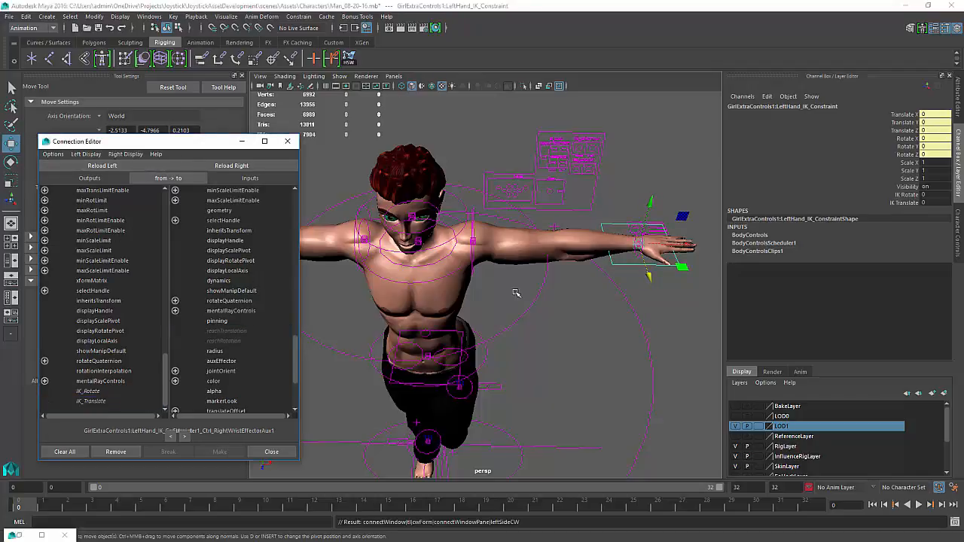
Select the left wrist auxiliary effector and inspect its reach attributes
{"action": "left_click", "coordinate": [606, 302]}
{"action": "left_click", "coordinate": [642, 245]}
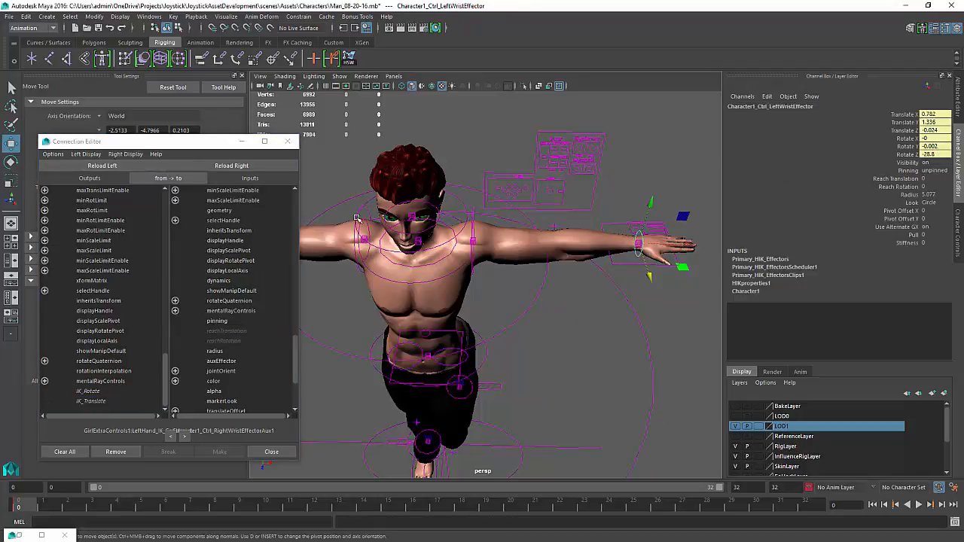
{"action": "left_click", "coordinate": [630, 289]}
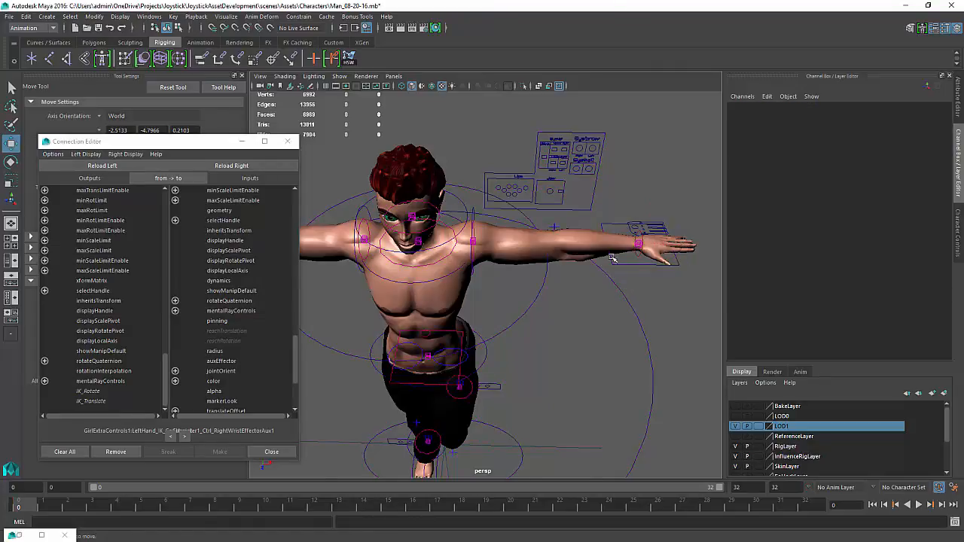
{"action": "middle_click_drag", "start_coordinate": [613, 259], "coordinate": [502, 332], "text": "alt"}
{"action": "right_click_drag", "start_coordinate": [502, 331], "coordinate": [540, 363], "text": "alt"}
{"action": "left_click", "coordinate": [543, 327]}
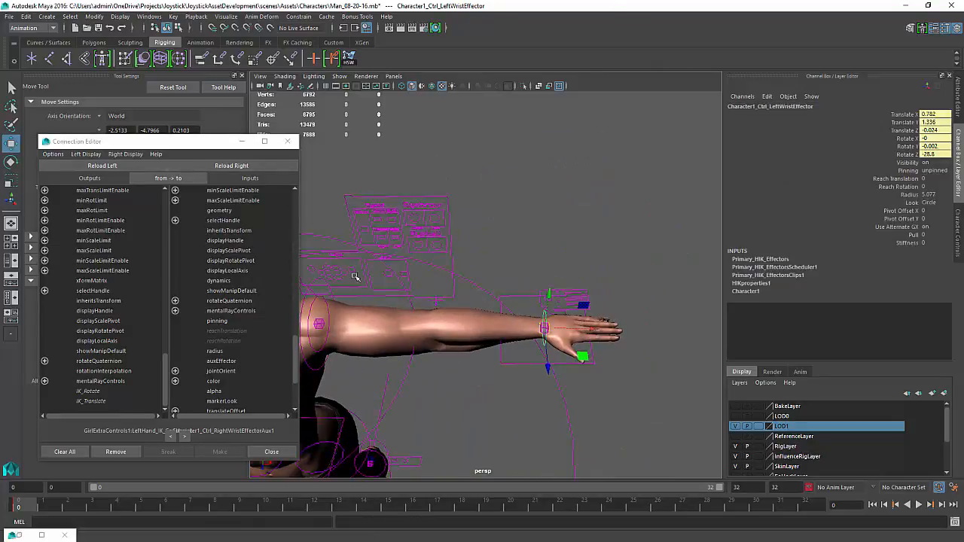
{"action": "left_click_drag", "start_coordinate": [350, 276], "coordinate": [496, 349], "text": "alt"}
{"action": "left_click", "coordinate": [456, 354]}
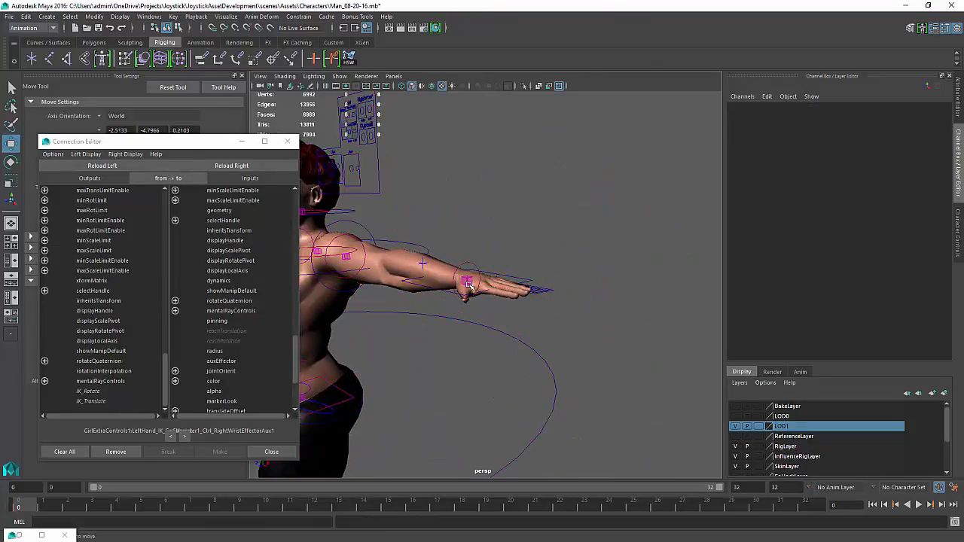
{"action": "left_click", "coordinate": [465, 284]}
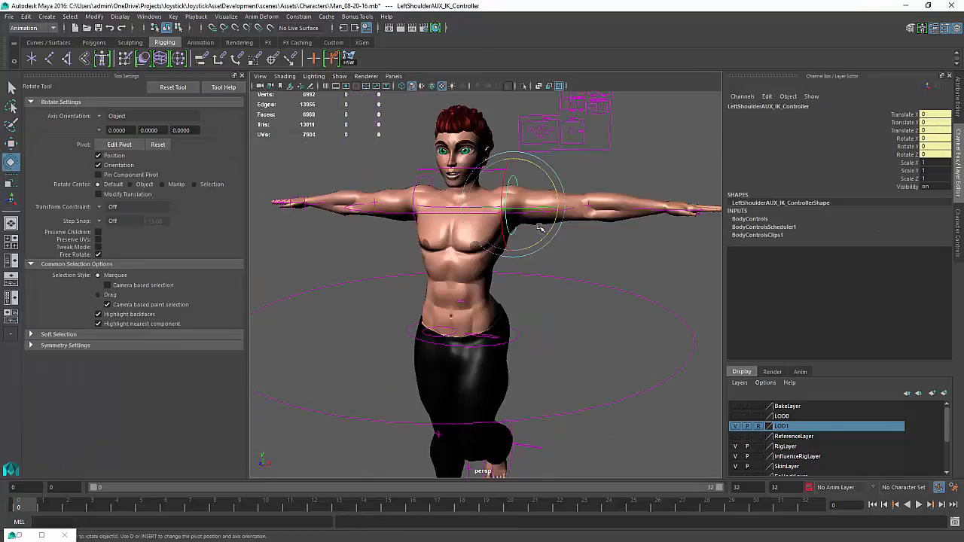
{"action": "left_click", "coordinate": [555, 251]}
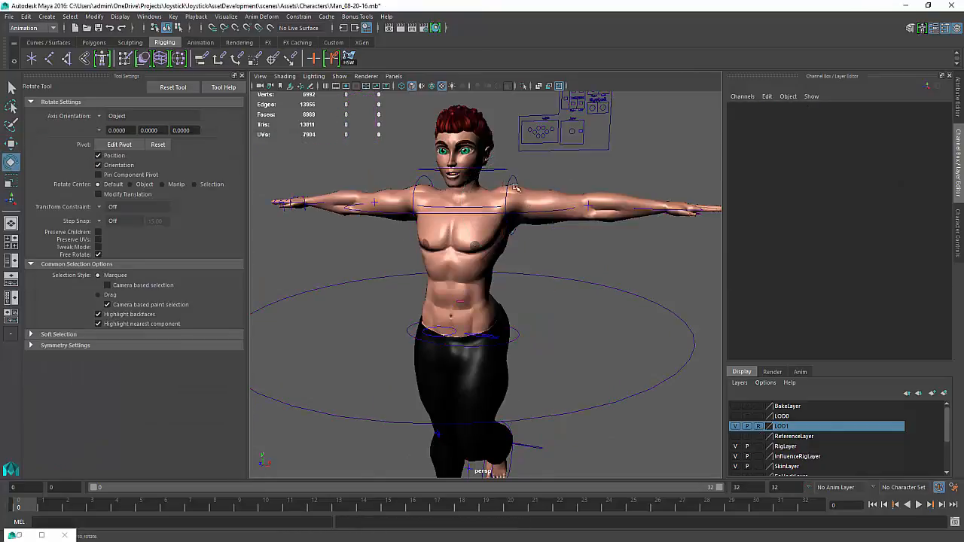
Rotate the left shoulder AUX IK controller about -84.5° on Z to lower the left arm
{"action": "left_click", "coordinate": [494, 205]}
{"action": "left_click", "coordinate": [603, 287]}
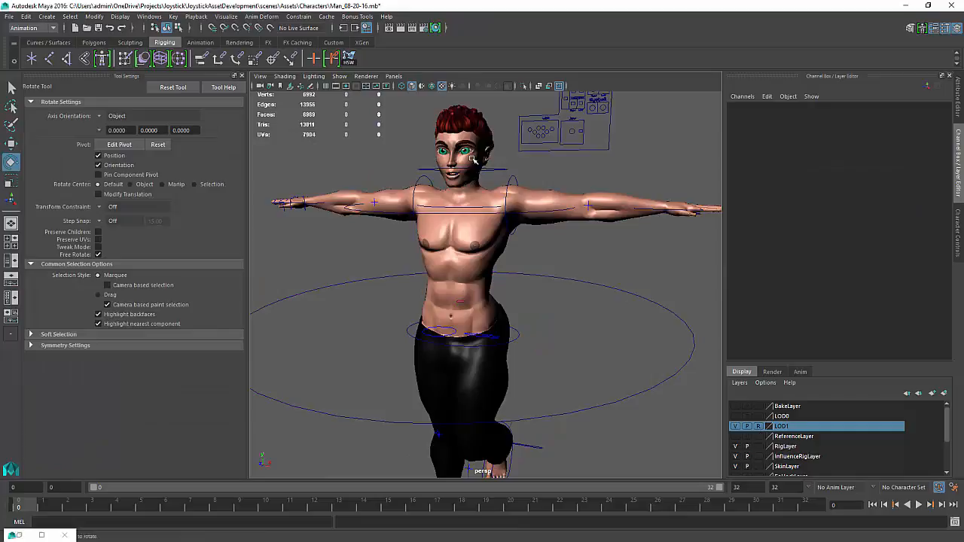
{"action": "left_click", "coordinate": [512, 179]}
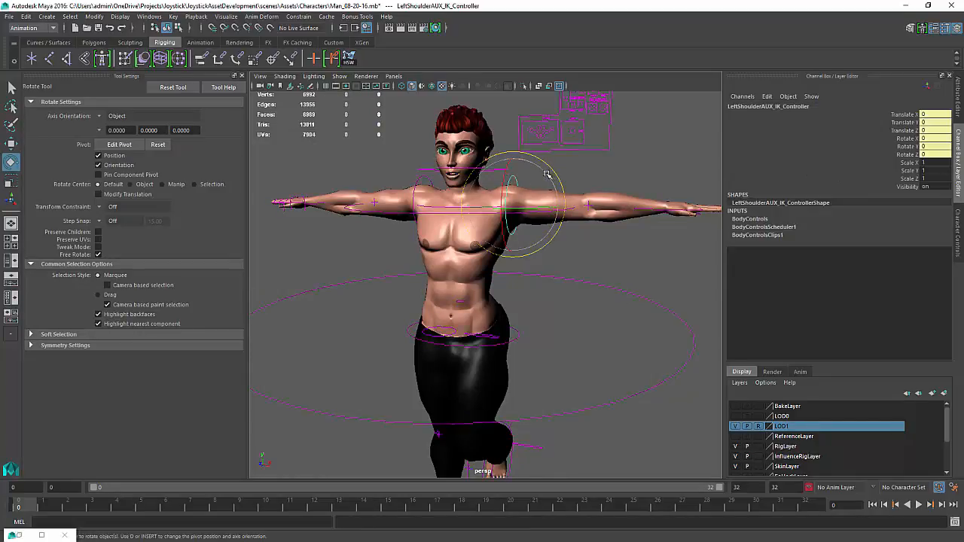
{"action": "left_click_drag", "start_coordinate": [548, 175], "coordinate": [546, 238]}
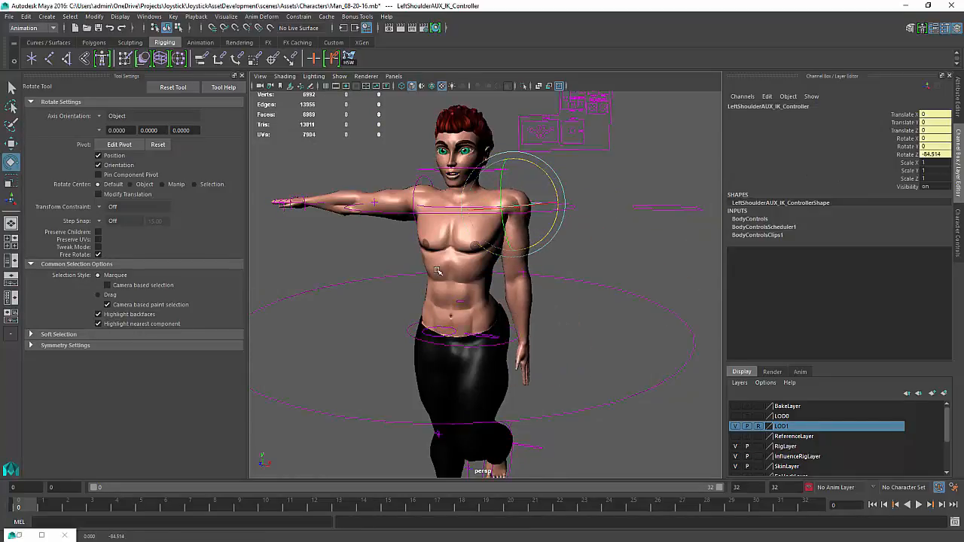
{"action": "left_click_drag", "start_coordinate": [415, 273], "coordinate": [441, 272], "text": "alt"}
Rotate the right shoulder AUX IK controller about 83° on Z to lower the right arm
{"action": "left_click", "coordinate": [402, 180]}
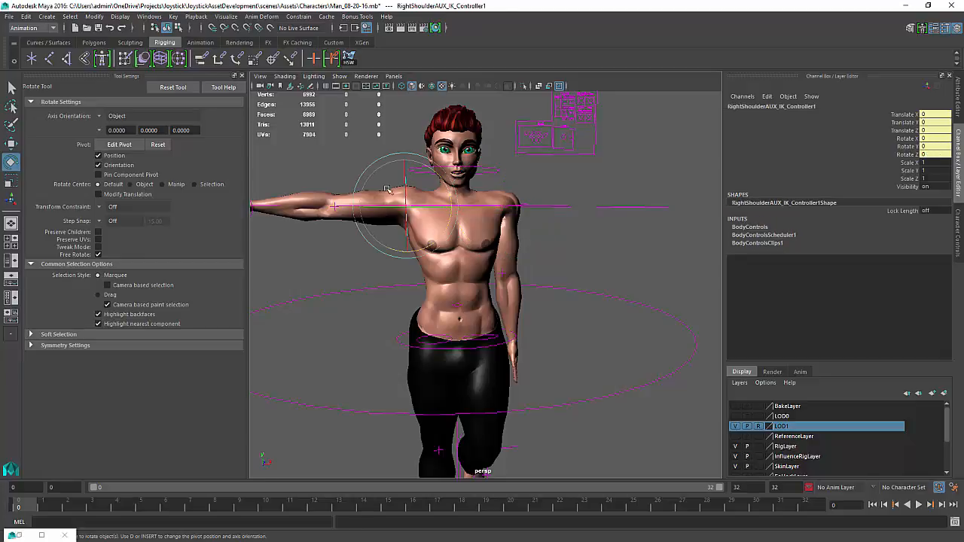
{"action": "left_click_drag", "start_coordinate": [384, 186], "coordinate": [421, 135], "text": "alt"}
{"action": "left_click_drag", "start_coordinate": [420, 134], "coordinate": [381, 77]}
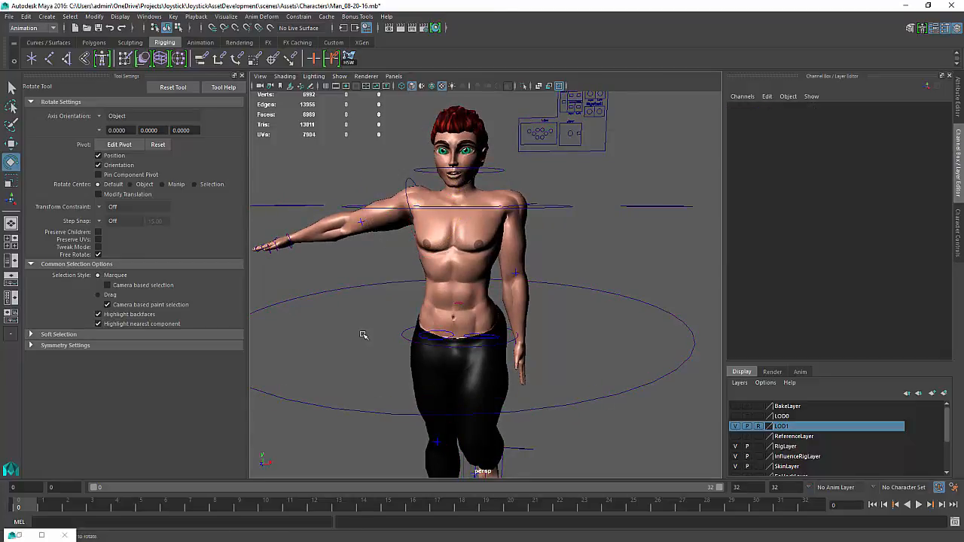
{"action": "key", "text": "ctrl+z"}
{"action": "left_click_drag", "start_coordinate": [453, 226], "coordinate": [463, 170]}
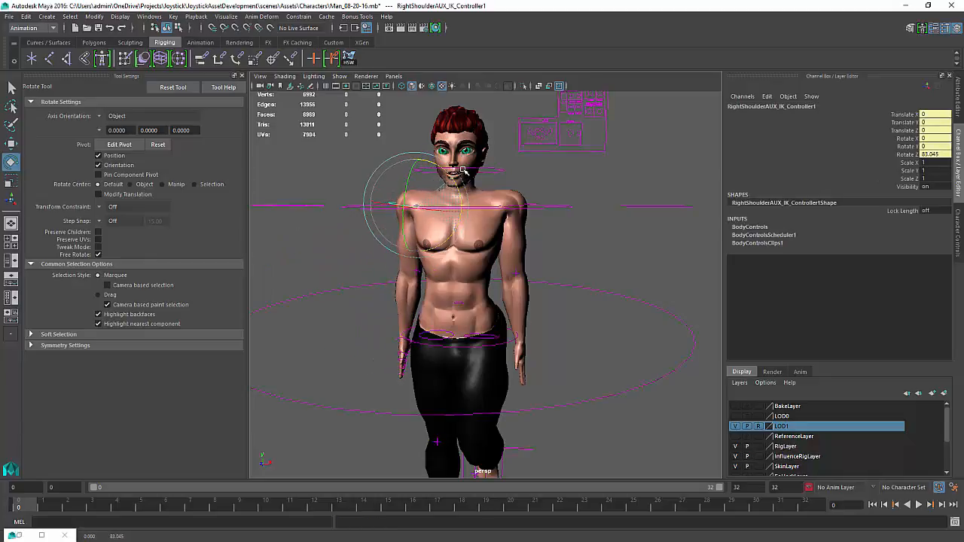
{"action": "left_click_drag", "start_coordinate": [562, 227], "coordinate": [555, 225], "text": "alt"}
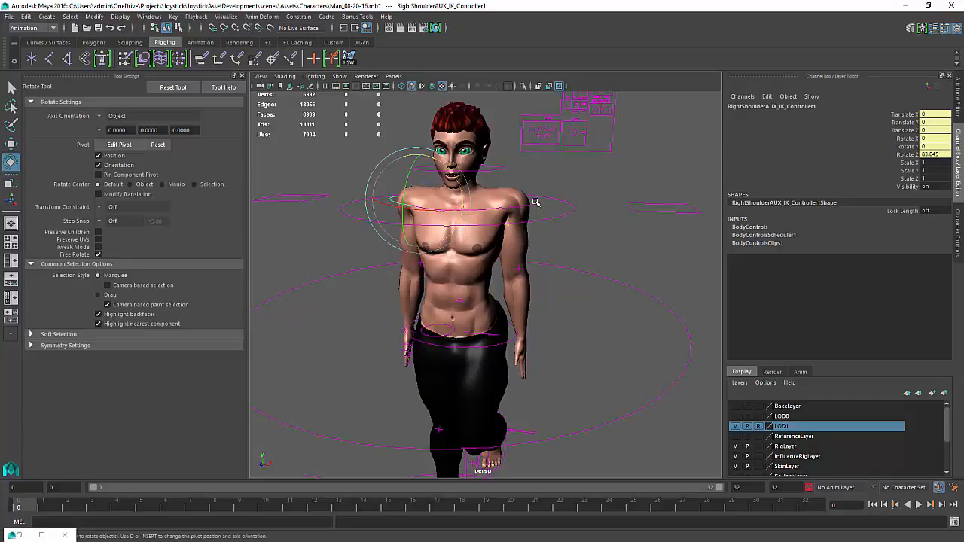
Move the left shoulder AUX IK controller slightly down, about -0.046 in Y
{"action": "left_click", "coordinate": [535, 202]}
{"action": "key", "text": "w"}
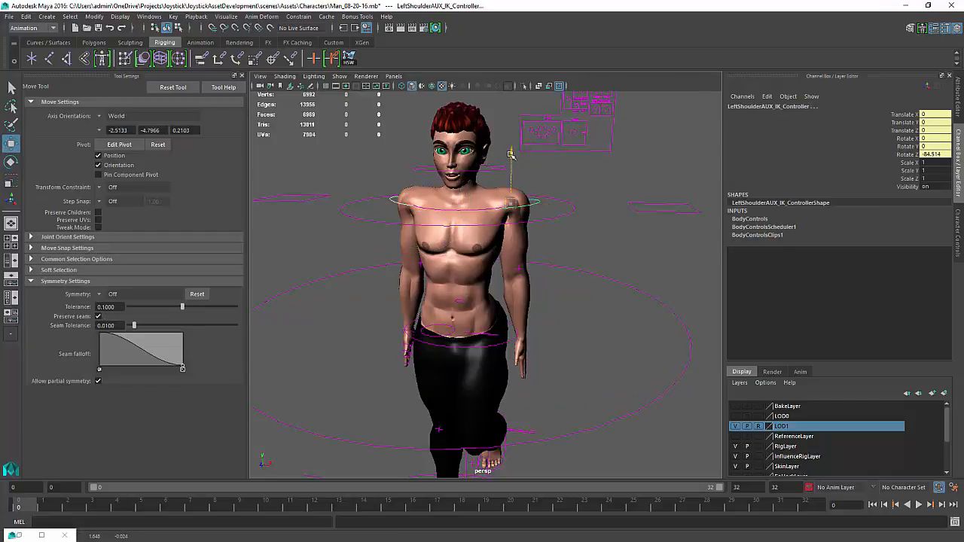
{"action": "left_click_drag", "start_coordinate": [512, 155], "coordinate": [511, 163]}
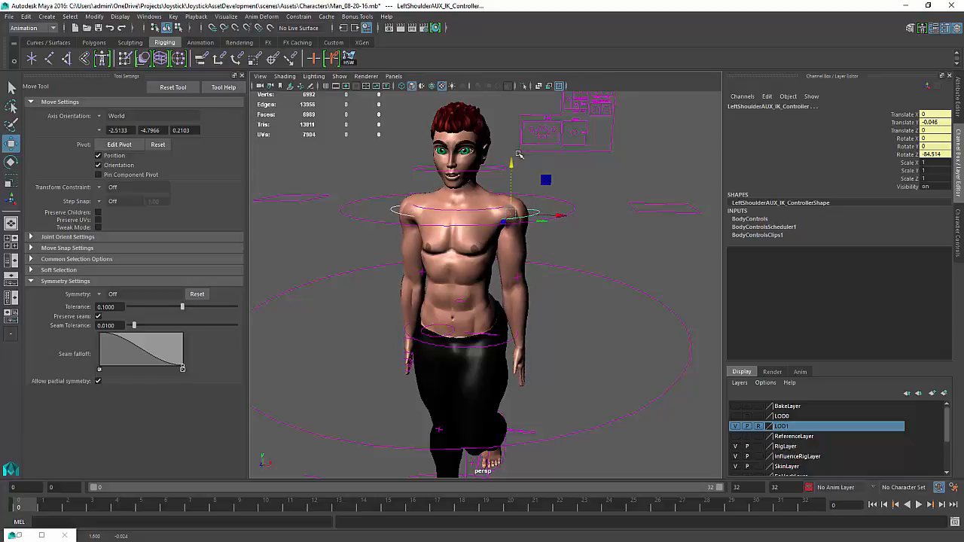
Select the body mesh and open the Paint Skin Weights tool
{"action": "scroll", "coordinate": [486, 217], "scroll_direction": "up", "scroll_amount": 5}
{"action": "left_click", "coordinate": [478, 212]}
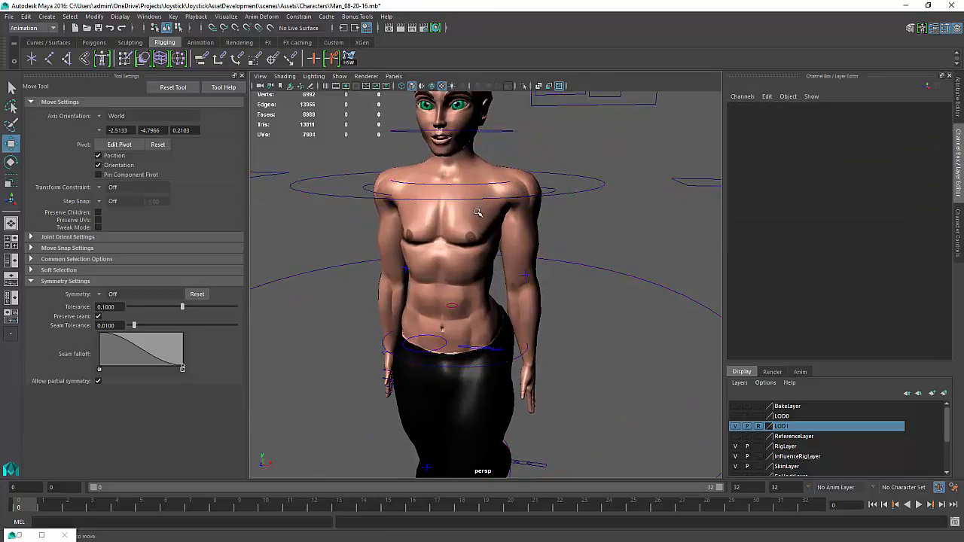
{"action": "scroll", "coordinate": [476, 214], "scroll_direction": "up", "scroll_amount": 2}
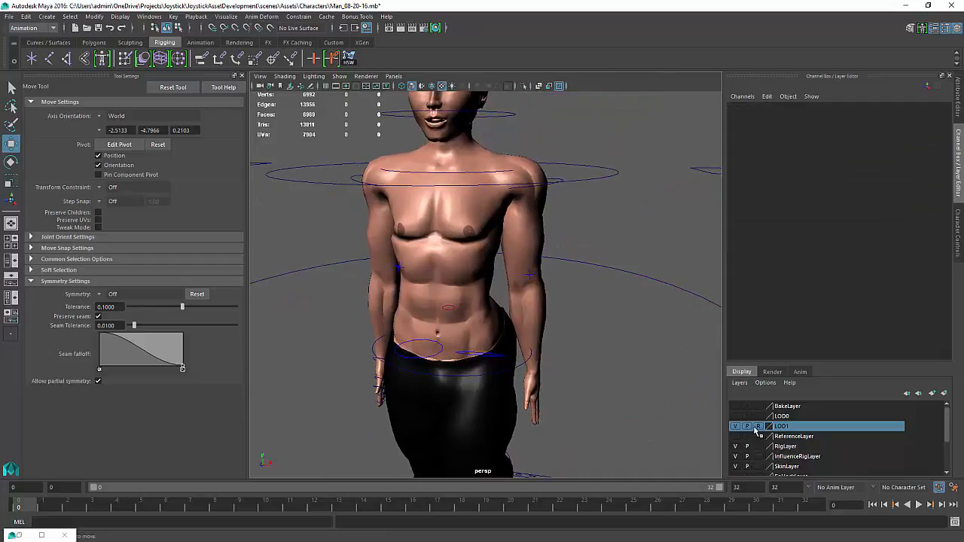
{"action": "left_click", "coordinate": [484, 235]}
{"action": "middle_click_drag", "start_coordinate": [484, 235], "coordinate": [479, 266], "text": "alt"}
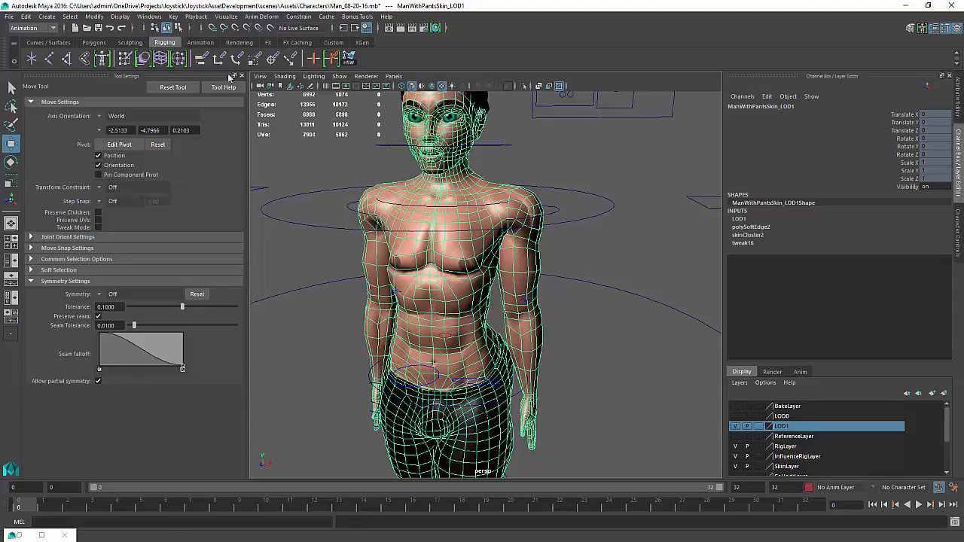
{"action": "left_click", "coordinate": [125, 59]}
{"action": "scroll", "coordinate": [441, 241], "scroll_direction": "up", "scroll_amount": 2}
{"action": "left_click", "coordinate": [339, 76]}
{"action": "left_click", "coordinate": [353, 230]}
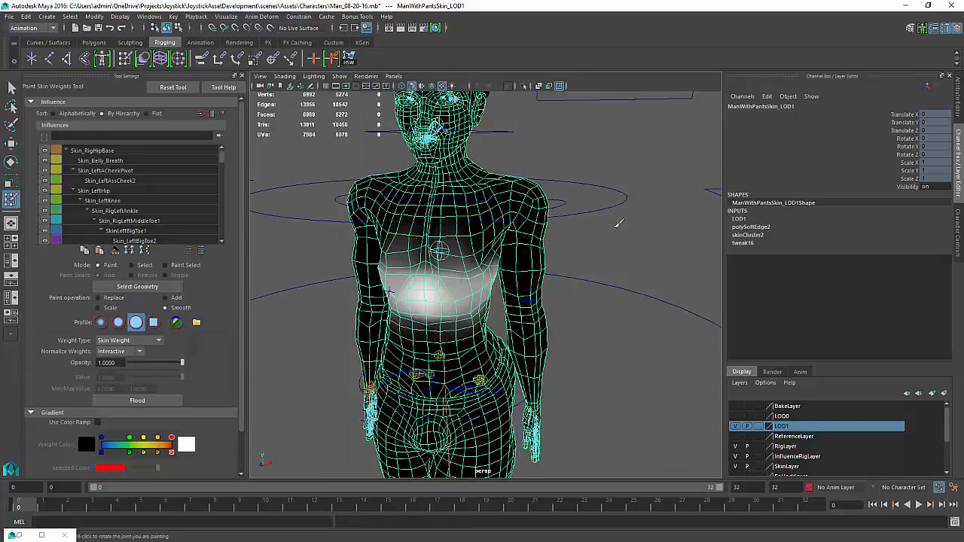
{"action": "middle_click_drag", "start_coordinate": [595, 214], "coordinate": [594, 227], "text": "alt"}
Paint Skin_Rig_Spine3 weights on the chest with Add at value 1.0, then smooth them
{"action": "left_click", "coordinate": [957, 234]}
{"action": "left_click", "coordinate": [849, 112]}
{"action": "scroll", "coordinate": [546, 191], "scroll_direction": "up", "scroll_amount": 1}
{"action": "right_click_drag", "start_coordinate": [545, 192], "coordinate": [549, 176]}
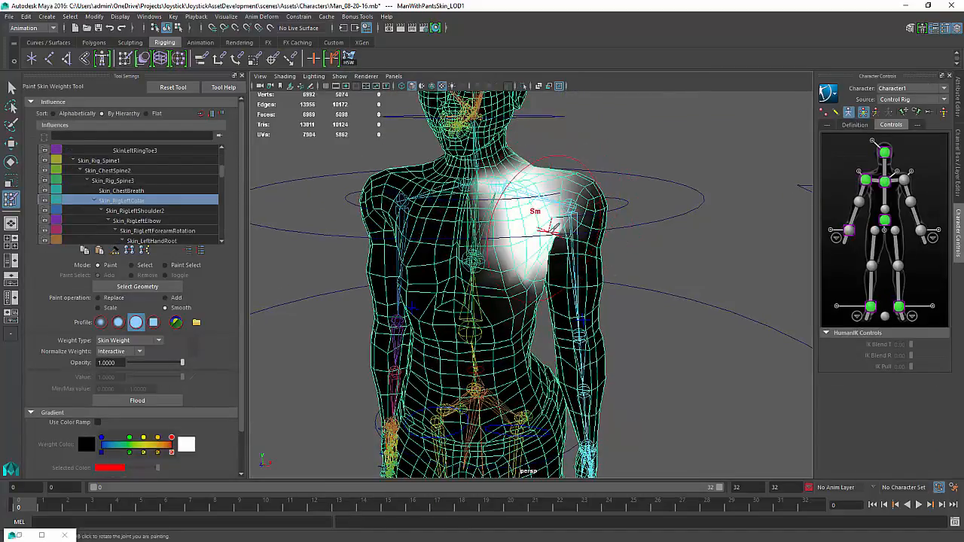
{"action": "right_click_drag", "start_coordinate": [497, 242], "coordinate": [506, 232]}
{"action": "left_click", "coordinate": [165, 298]}
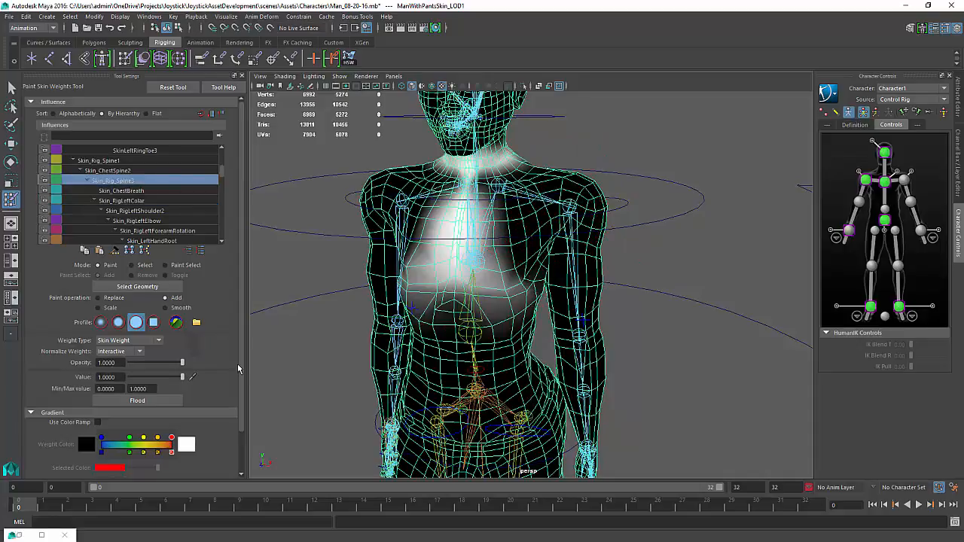
{"action": "mouse_move", "coordinate": [500, 236]}
{"action": "left_mouse_down"}
{"action": "mouse_move", "coordinate": [518, 264]}
{"action": "mouse_move", "coordinate": [534, 268]}
{"action": "mouse_move", "coordinate": [500, 220]}
{"action": "mouse_move", "coordinate": [522, 210]}
{"action": "mouse_move", "coordinate": [517, 218]}
{"action": "left_mouse_up"}
{"action": "left_click", "coordinate": [165, 307]}
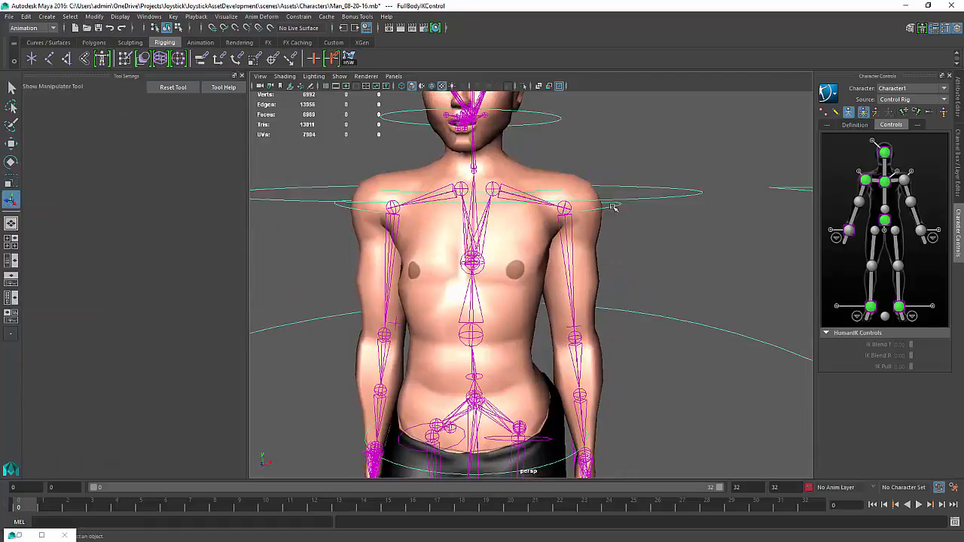
Try moving the left shoulder AUX IK controller, then undo the move
{"action": "left_click", "coordinate": [613, 207]}
{"action": "key", "text": "w"}
{"action": "left_click", "coordinate": [613, 206]}
{"action": "mouse_move", "coordinate": [566, 159]}
{"action": "left_mouse_down"}
{"action": "mouse_move", "coordinate": [566, 142]}
{"action": "mouse_move", "coordinate": [567, 156]}
{"action": "left_mouse_up"}
{"action": "scroll", "coordinate": [560, 225], "scroll_direction": "down", "scroll_amount": 5}
{"action": "key", "text": "ctrl+z"}
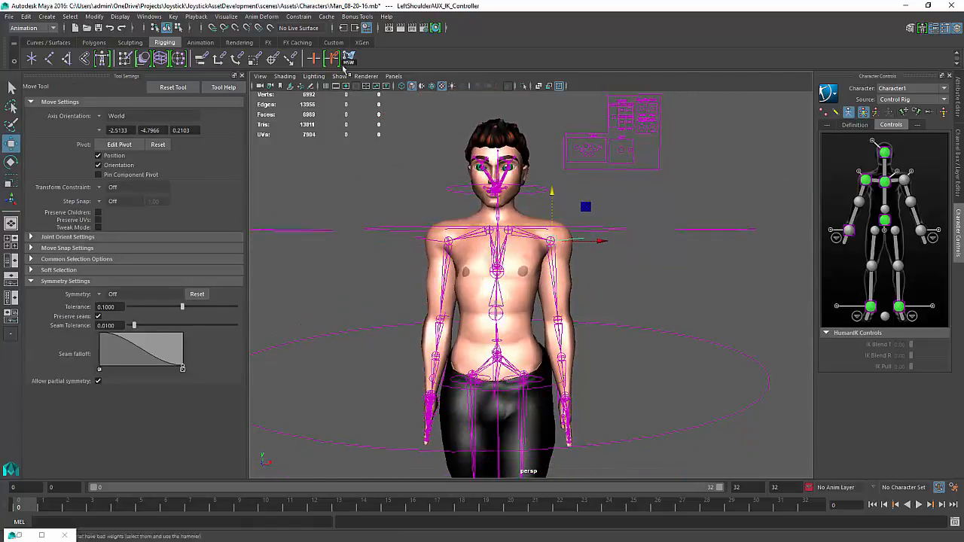
Orbit the viewport to examine the character's legs and feet with the skeleton
{"action": "left_click", "coordinate": [366, 76]}
{"action": "left_click", "coordinate": [402, 115]}
{"action": "scroll", "coordinate": [522, 264], "scroll_direction": "down", "scroll_amount": 5}
{"action": "left_click_drag", "start_coordinate": [522, 263], "coordinate": [444, 273], "text": "alt"}
{"action": "middle_click_drag", "start_coordinate": [595, 324], "coordinate": [622, 241], "text": "alt"}
{"action": "scroll", "coordinate": [622, 241], "scroll_direction": "up", "scroll_amount": 6}
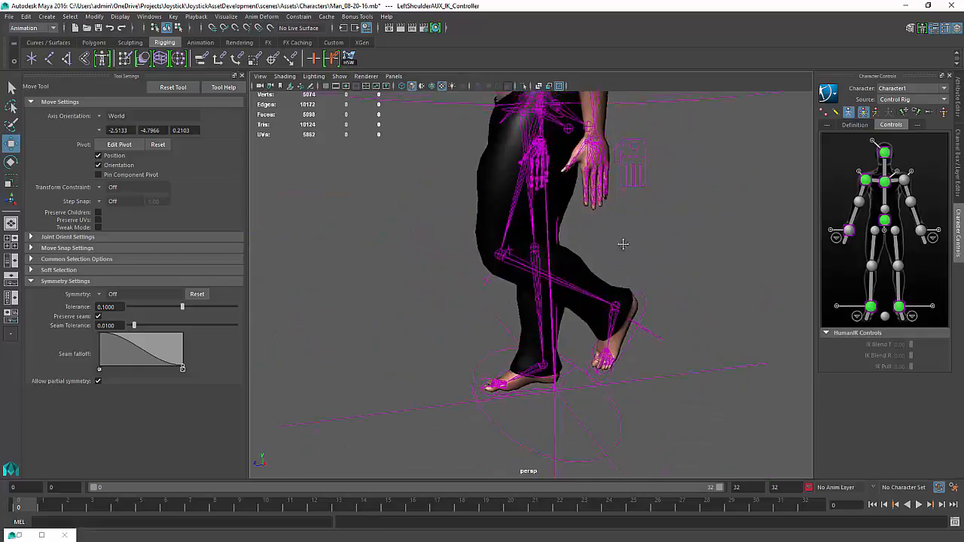
Select the left foot AUX IK control and hide joints in the viewport display
{"action": "left_click_drag", "start_coordinate": [622, 241], "coordinate": [620, 226], "text": "alt"}
{"action": "left_click", "coordinate": [639, 312]}
{"action": "key", "text": "ctrl+a"}
{"action": "left_click_drag", "start_coordinate": [640, 312], "coordinate": [596, 318], "text": "alt"}
{"action": "left_click", "coordinate": [958, 232]}
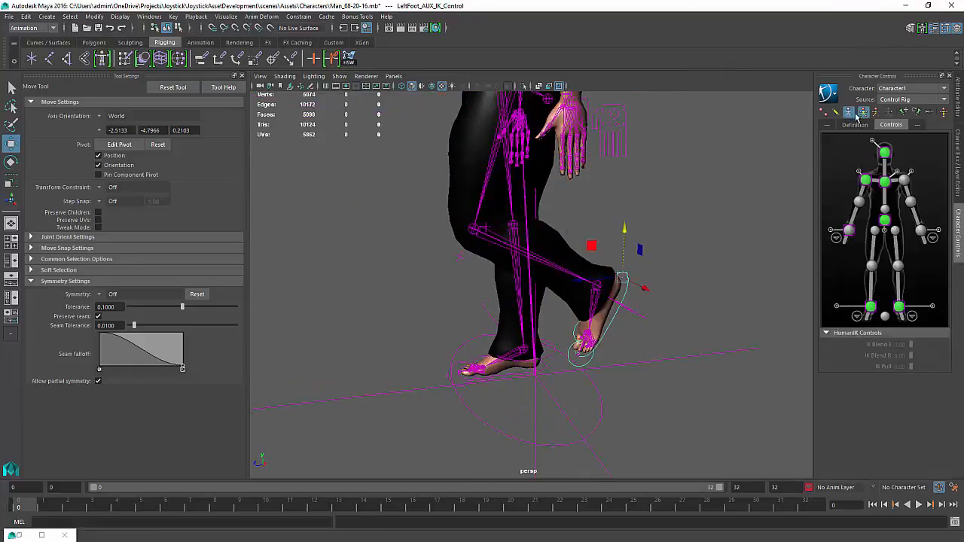
{"action": "left_click", "coordinate": [847, 112]}
{"action": "scroll", "coordinate": [542, 257], "scroll_direction": "up", "scroll_amount": 3}
{"action": "left_click_drag", "start_coordinate": [527, 241], "coordinate": [501, 226], "text": "alt"}
{"action": "left_click", "coordinate": [340, 77]}
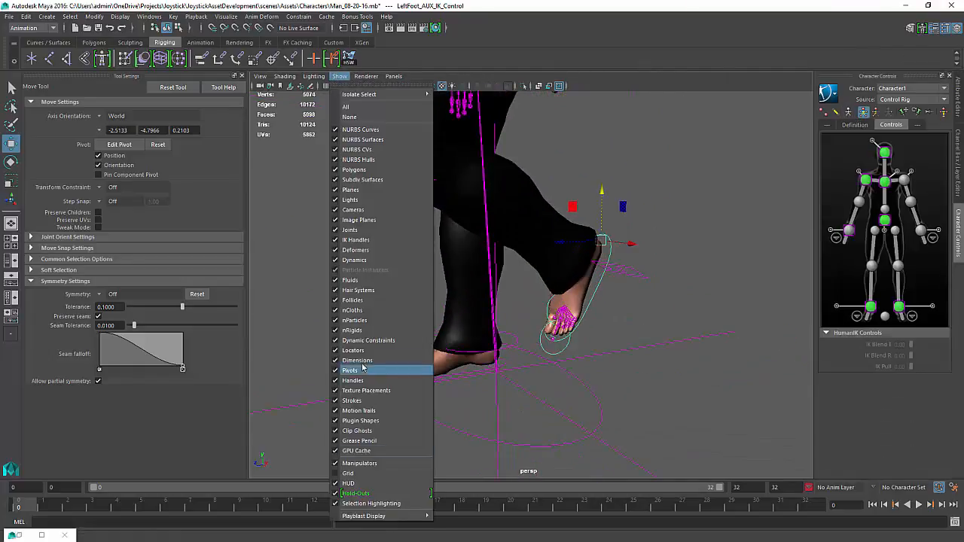
{"action": "left_click", "coordinate": [361, 235]}
Zero the left foot AUX IK control's translate and rotate channels
{"action": "left_click_drag", "start_coordinate": [444, 280], "coordinate": [430, 259], "text": "alt"}
{"action": "middle_click_drag", "start_coordinate": [620, 368], "coordinate": [613, 334], "text": "alt"}
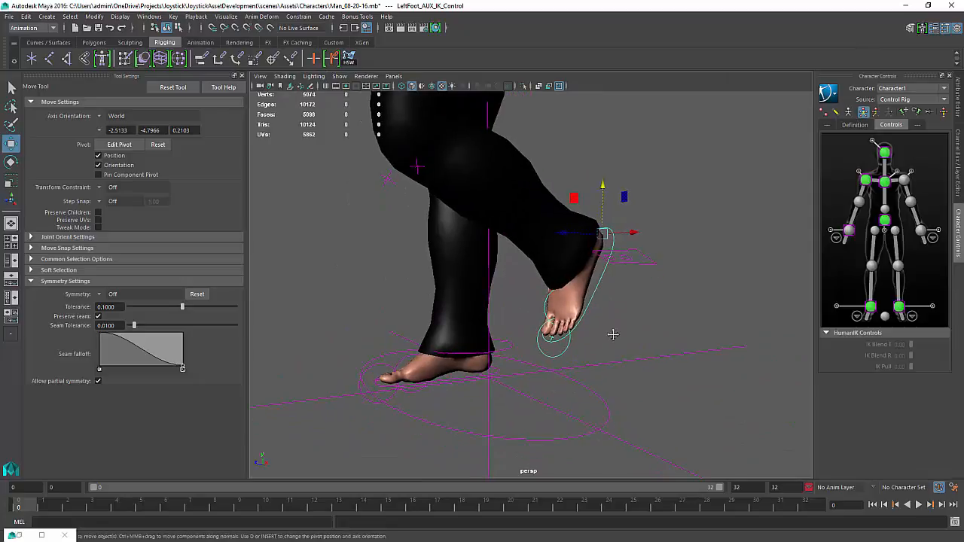
{"action": "left_click_drag", "start_coordinate": [572, 306], "coordinate": [635, 319], "text": "alt"}
{"action": "key", "text": "ctrl+a"}
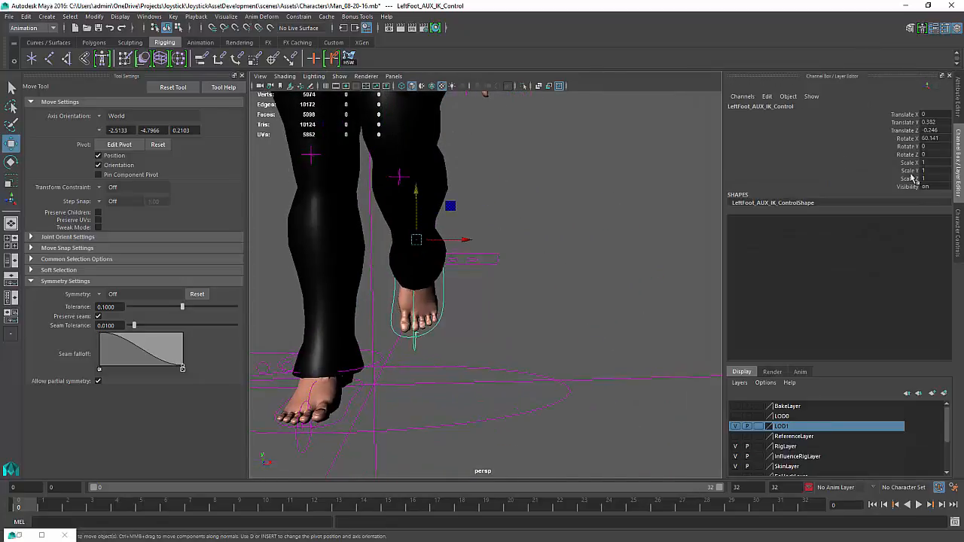
{"action": "left_click_drag", "start_coordinate": [908, 114], "coordinate": [908, 154]}
{"action": "type", "text": "0"}
{"action": "key", "text": "Return"}
Inspect the left foot toe and ball roll controls and the character set hierarchy in the Outliner
{"action": "left_click_drag", "start_coordinate": [376, 362], "coordinate": [554, 359], "text": "alt"}
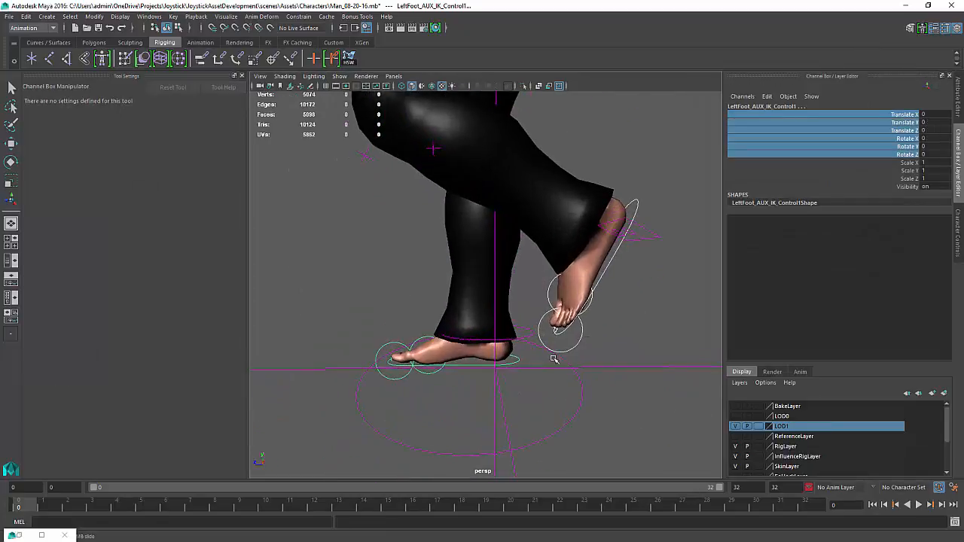
{"action": "left_click", "coordinate": [582, 340]}
{"action": "left_click", "coordinate": [396, 379]}
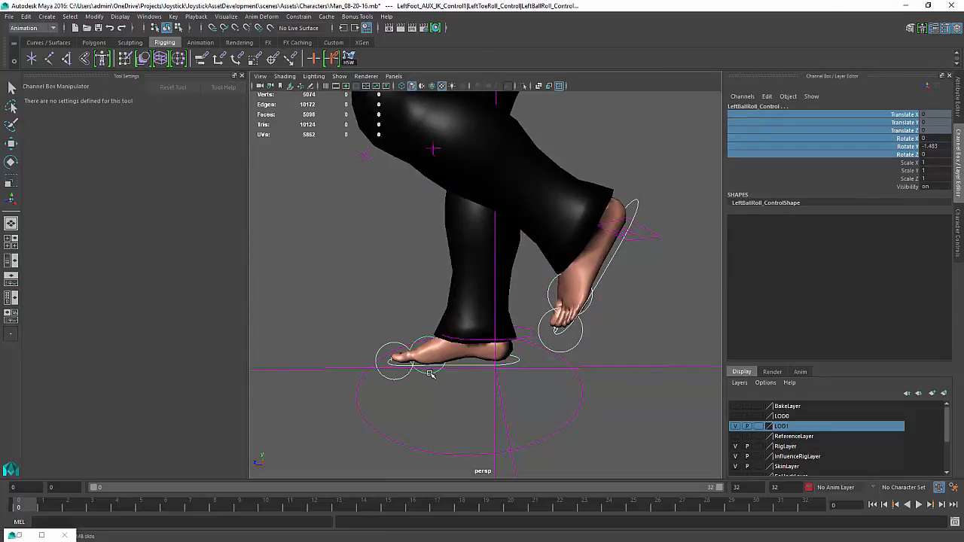
{"action": "left_click_drag", "start_coordinate": [429, 374], "coordinate": [578, 248], "text": "alt"}
{"action": "key", "text": "space"}
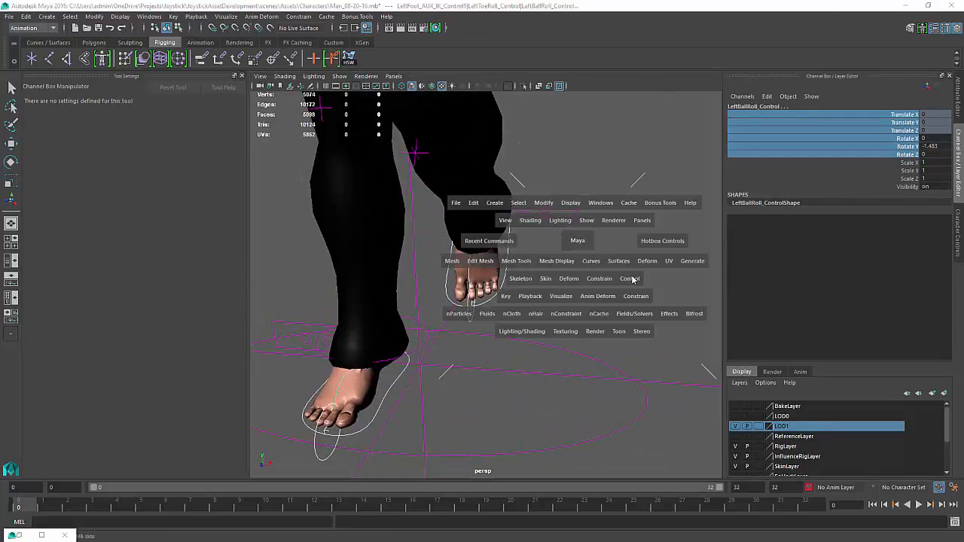
{"action": "left_click", "coordinate": [652, 288]}
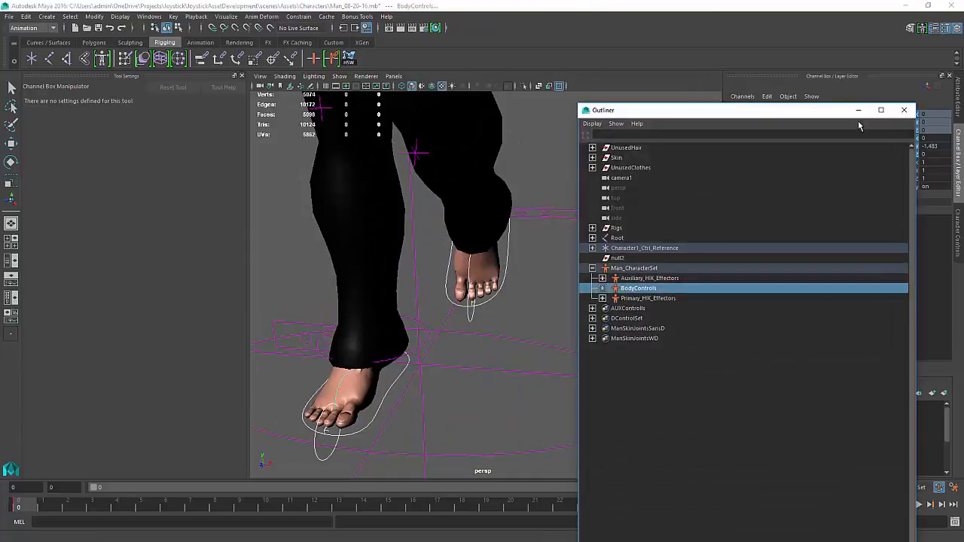
{"action": "left_click", "coordinate": [855, 110]}
{"action": "key", "text": "space"}
{"action": "left_click", "coordinate": [628, 339]}
{"action": "left_click", "coordinate": [656, 426]}
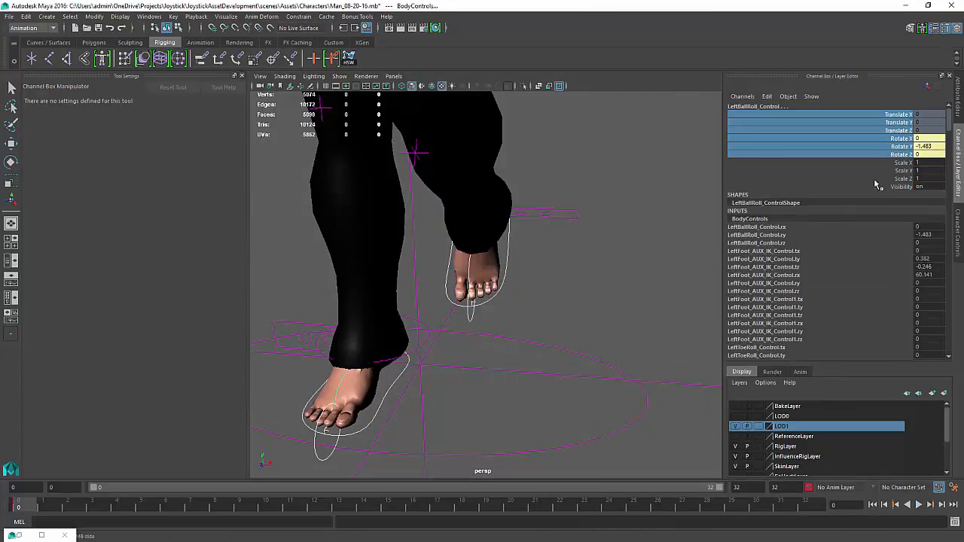
Select the left foot AUX IK control and key its translate and rotate channels
{"action": "left_click", "coordinate": [554, 276]}
{"action": "left_click_drag", "start_coordinate": [501, 291], "coordinate": [537, 269], "text": "alt"}
{"action": "left_click", "coordinate": [531, 261]}
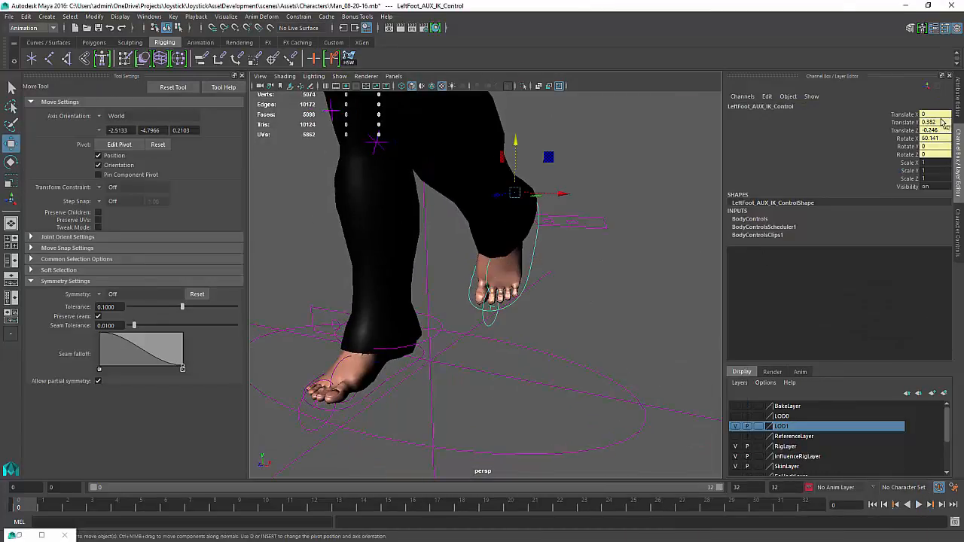
{"action": "left_click_drag", "start_coordinate": [547, 373], "coordinate": [464, 367], "text": "alt"}
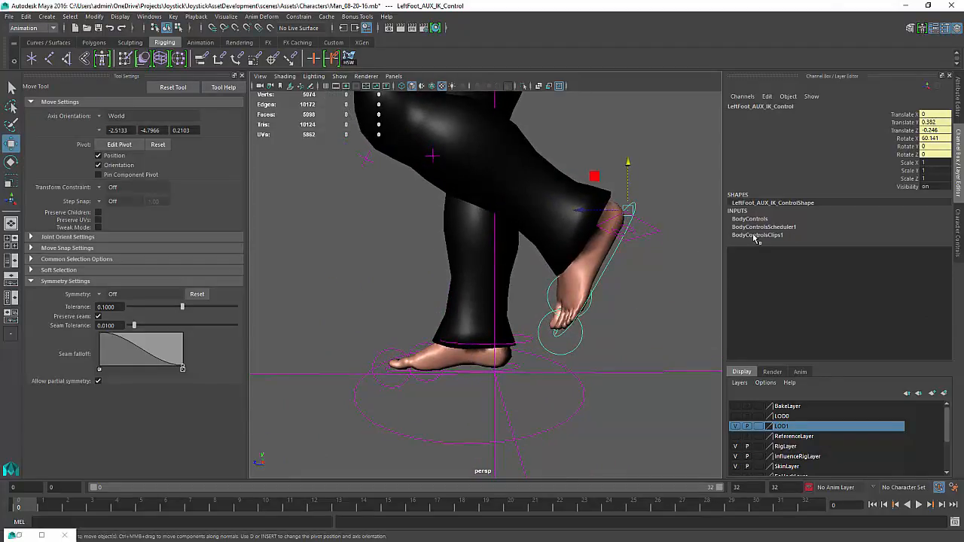
{"action": "left_click", "coordinate": [914, 115]}
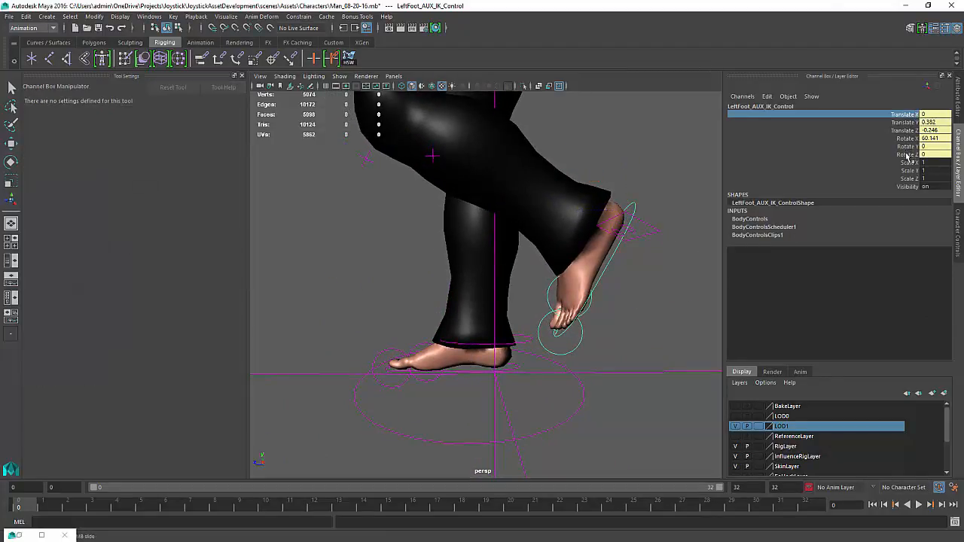
{"action": "left_click", "coordinate": [909, 155], "text": "shift"}
{"action": "right_click", "coordinate": [909, 155]}
{"action": "left_click", "coordinate": [900, 168]}
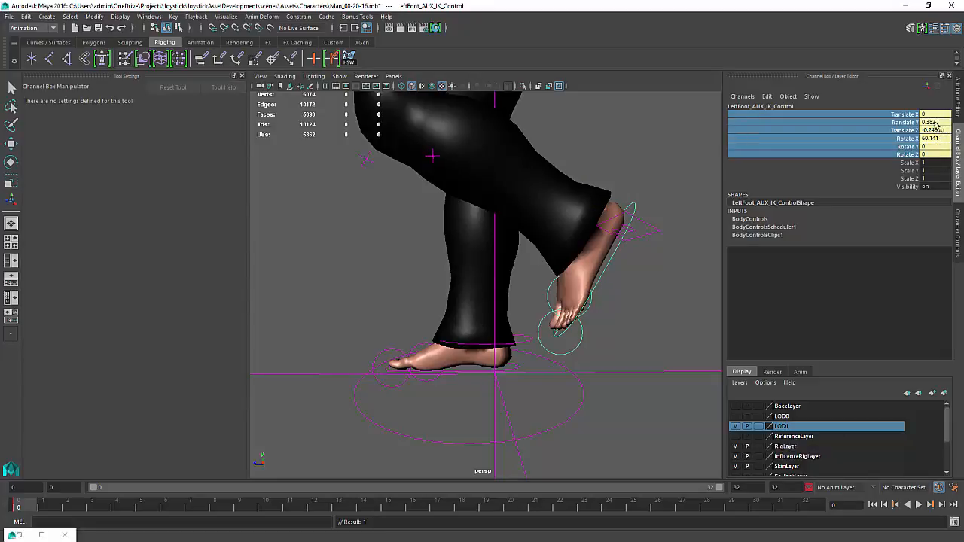
Rotate the right shoulder AUX IK controller and key its channels
{"action": "left_click_drag", "start_coordinate": [485, 375], "coordinate": [595, 363], "text": "alt"}
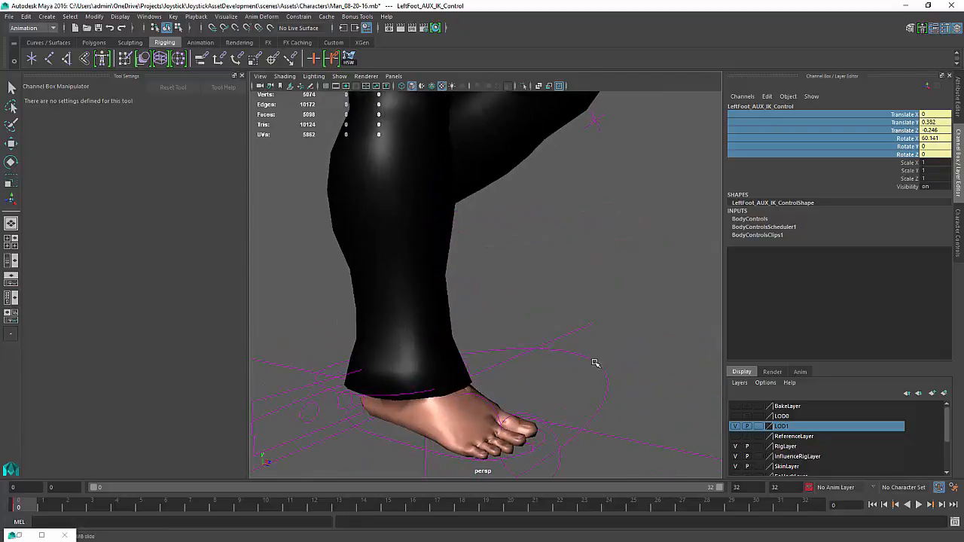
{"action": "left_click_drag", "start_coordinate": [350, 415], "coordinate": [385, 403], "text": "alt"}
{"action": "right_click_drag", "start_coordinate": [421, 395], "coordinate": [390, 385], "text": "alt"}
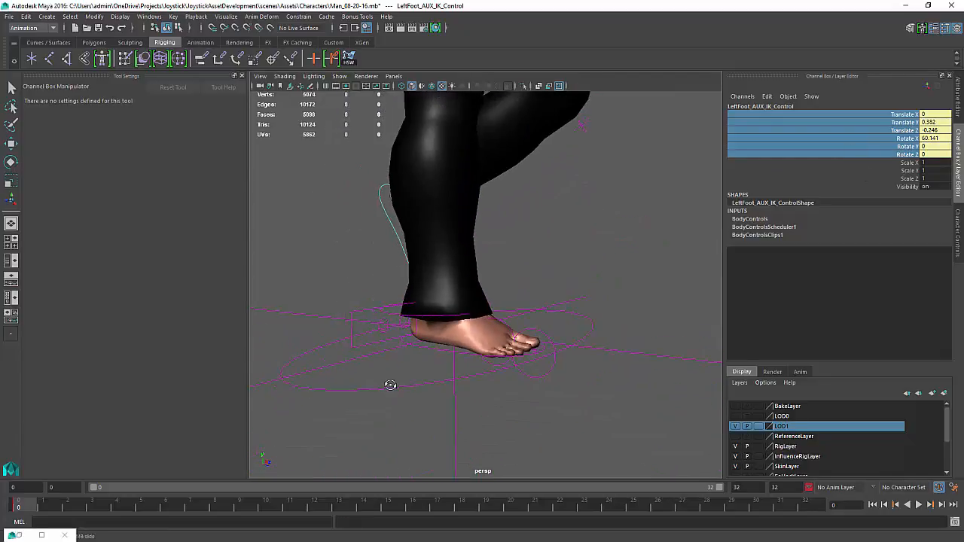
{"action": "left_click_drag", "start_coordinate": [389, 385], "coordinate": [488, 375], "text": "alt"}
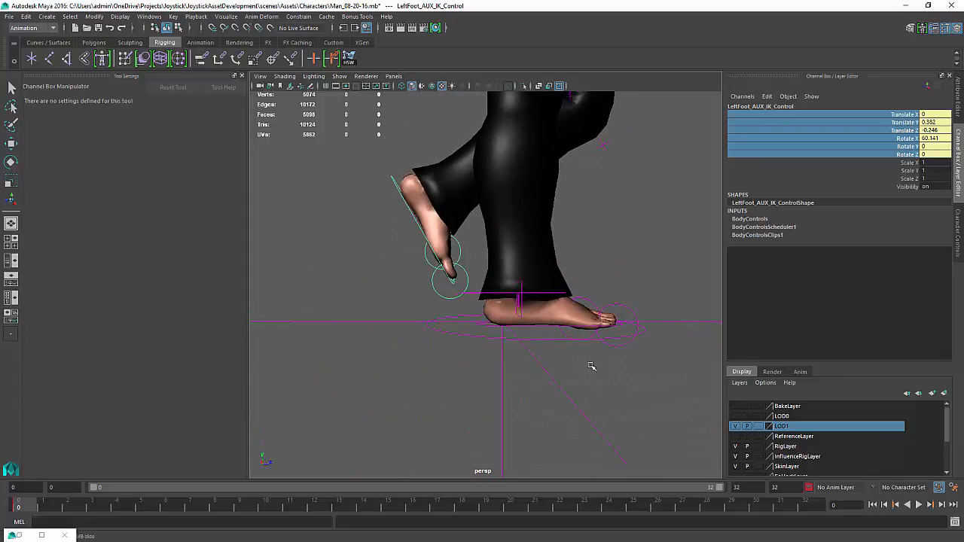
{"action": "left_click_drag", "start_coordinate": [591, 366], "coordinate": [429, 181], "text": "alt"}
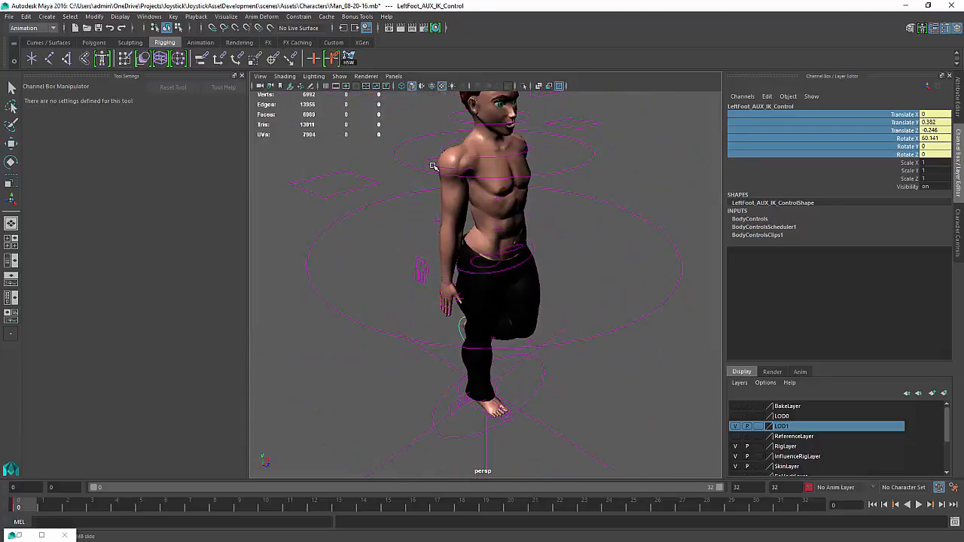
{"action": "left_click", "coordinate": [433, 165]}
{"action": "key", "text": "e"}
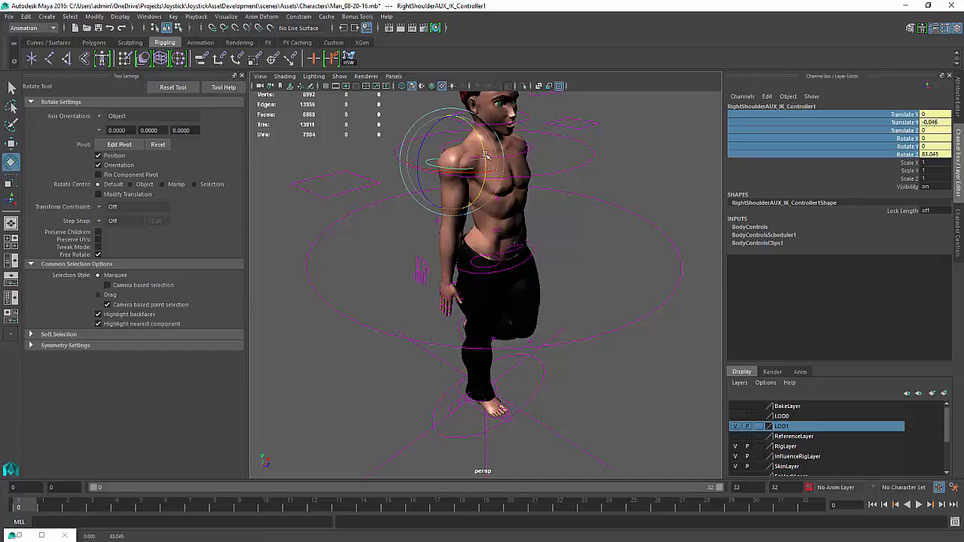
{"action": "left_click_drag", "start_coordinate": [486, 156], "coordinate": [476, 151]}
{"action": "left_click_drag", "start_coordinate": [602, 196], "coordinate": [460, 184], "text": "alt"}
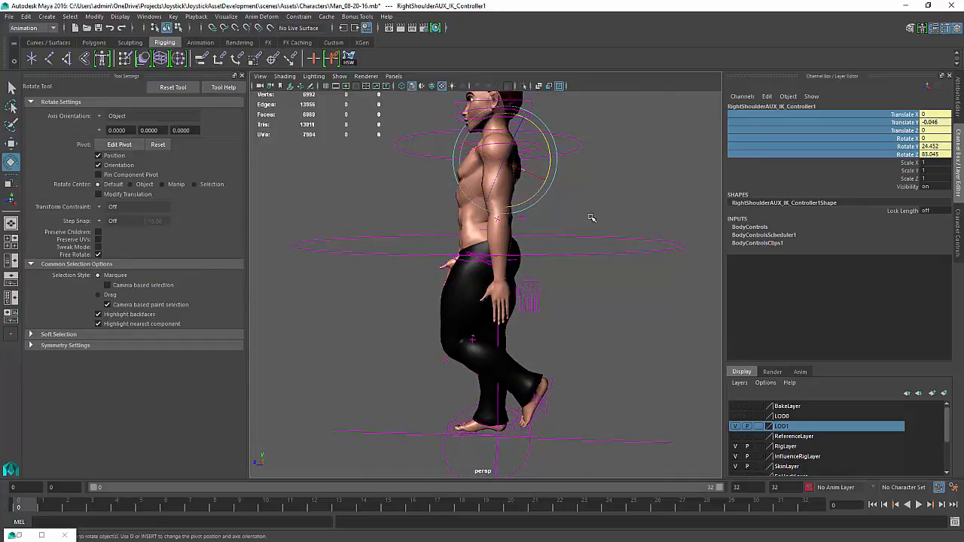
{"action": "right_click", "coordinate": [901, 134]}
{"action": "left_click", "coordinate": [894, 149]}
Adjust the right shoulder AUX IK controller's position and rotation, then key its channels again
{"action": "mouse_move", "coordinate": [529, 150]}
{"action": "left_mouse_down", "text": "alt"}
{"action": "mouse_move", "coordinate": [603, 167]}
{"action": "mouse_move", "coordinate": [570, 167]}
{"action": "mouse_move", "coordinate": [550, 141]}
{"action": "mouse_move", "coordinate": [540, 160]}
{"action": "left_mouse_up", "text": "alt"}
{"action": "left_click", "coordinate": [572, 172]}
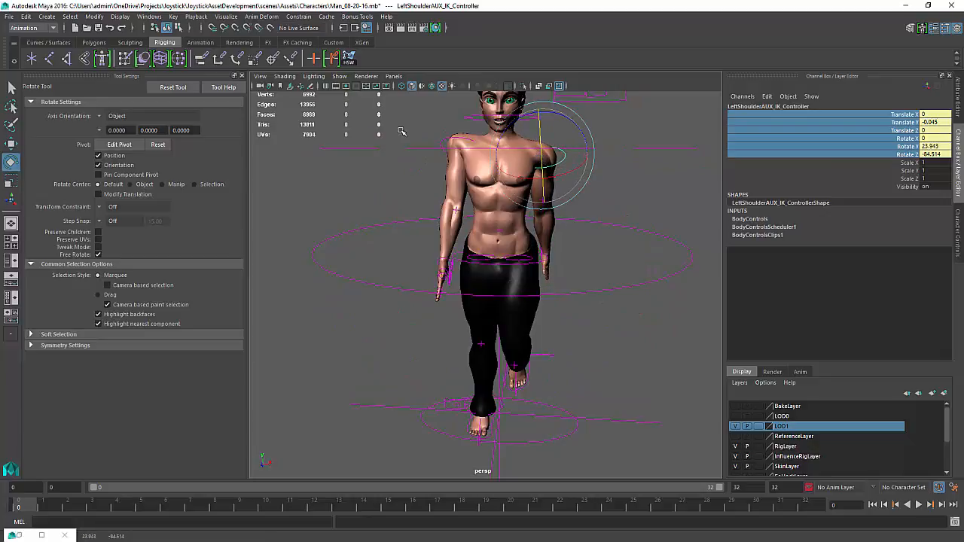
{"action": "left_click", "coordinate": [444, 140]}
{"action": "key", "text": "w"}
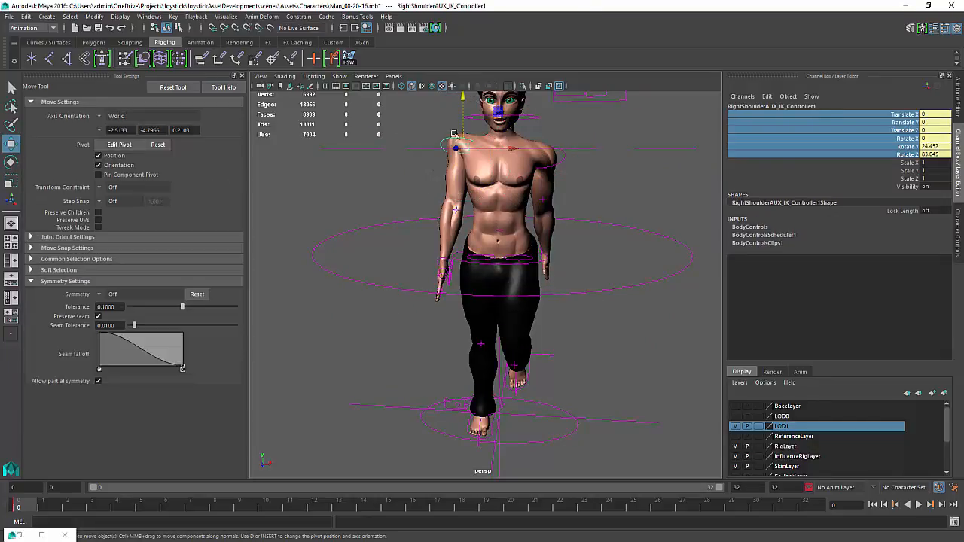
{"action": "left_click_drag", "start_coordinate": [463, 104], "coordinate": [463, 110]}
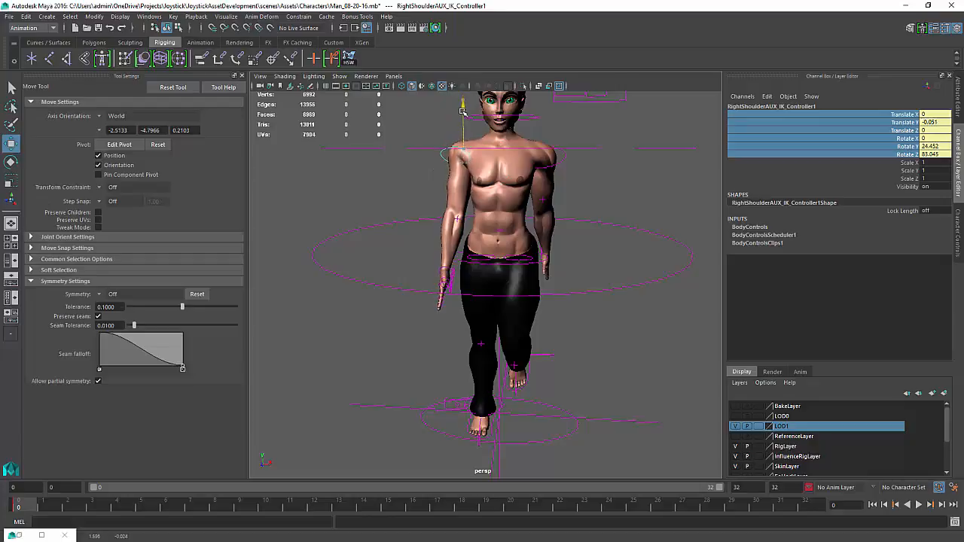
{"action": "left_click_drag", "start_coordinate": [441, 148], "coordinate": [558, 159], "text": "alt"}
{"action": "key", "text": "e"}
{"action": "left_click_drag", "start_coordinate": [512, 181], "coordinate": [508, 175]}
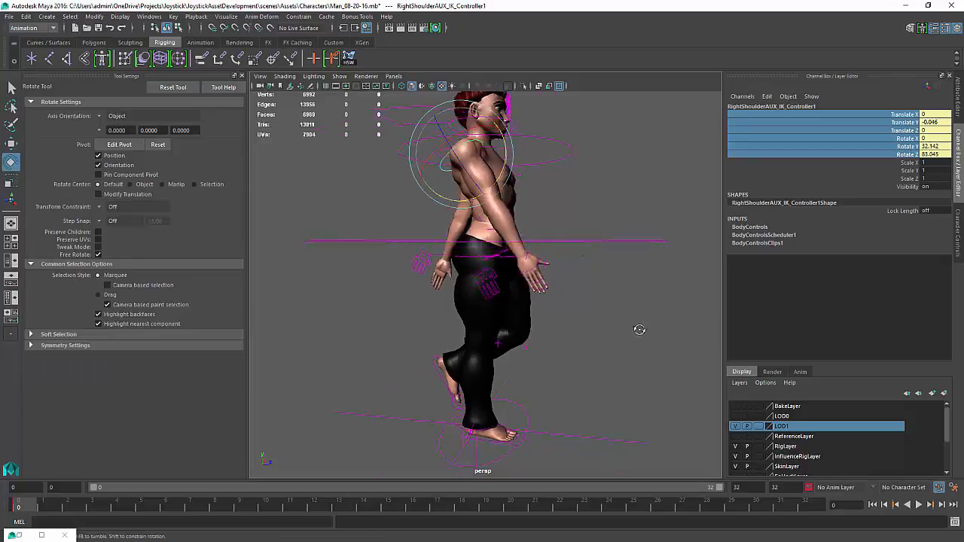
{"action": "left_click_drag", "start_coordinate": [639, 329], "coordinate": [430, 348], "text": "alt"}
{"action": "right_click", "coordinate": [903, 147]}
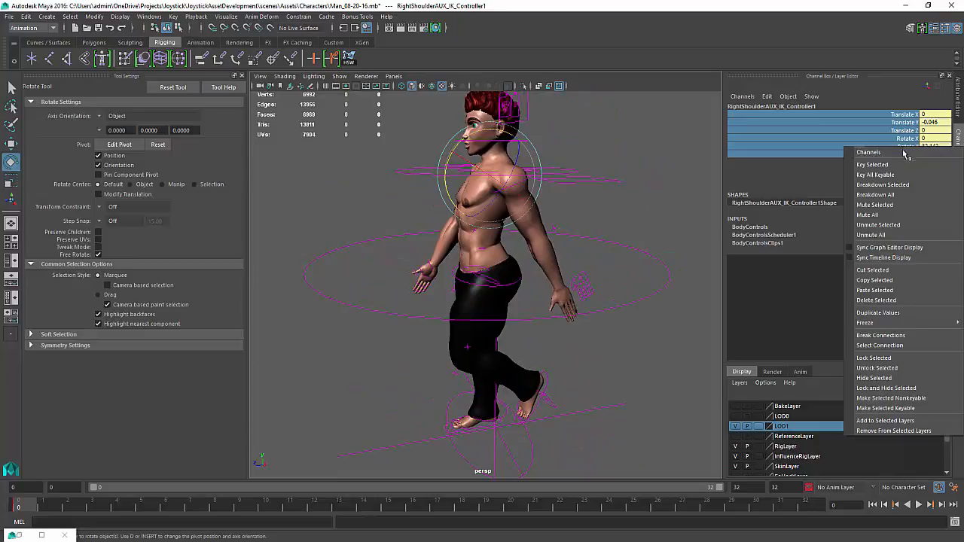
{"action": "left_click", "coordinate": [904, 164]}
Go to frame 32 and key the left foot AUX IK control's channels there
{"action": "left_click_drag", "start_coordinate": [484, 402], "coordinate": [487, 394], "text": "alt"}
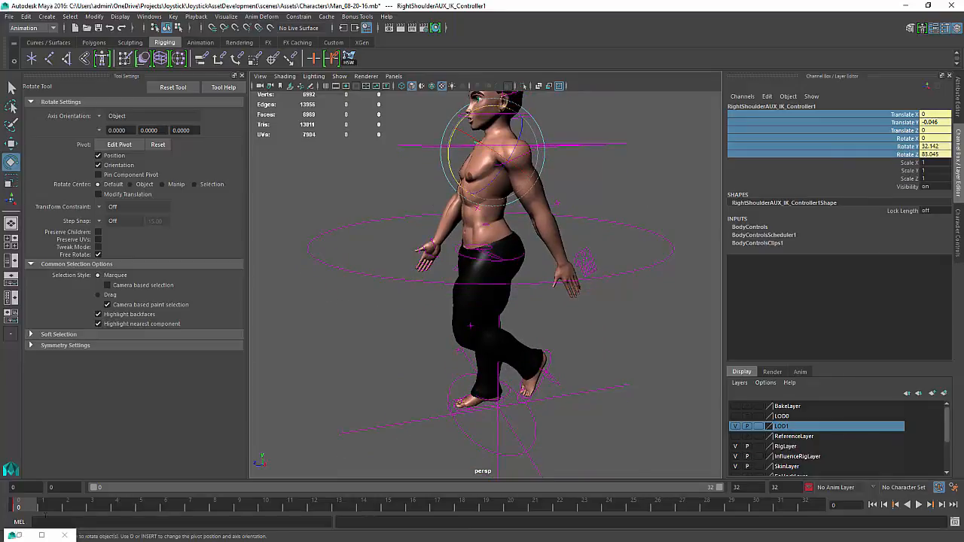
{"action": "left_click_drag", "start_coordinate": [276, 414], "coordinate": [313, 416], "text": "alt"}
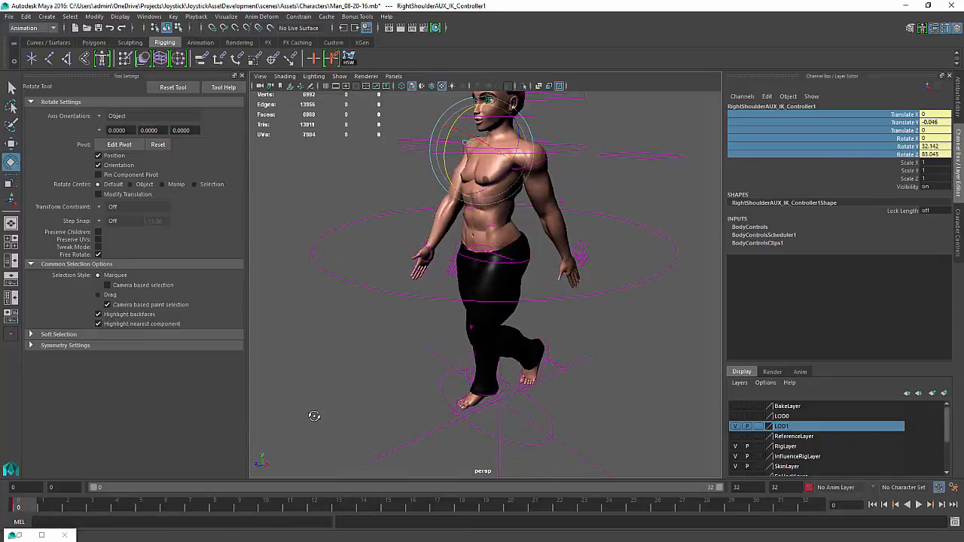
{"action": "left_click", "coordinate": [543, 371]}
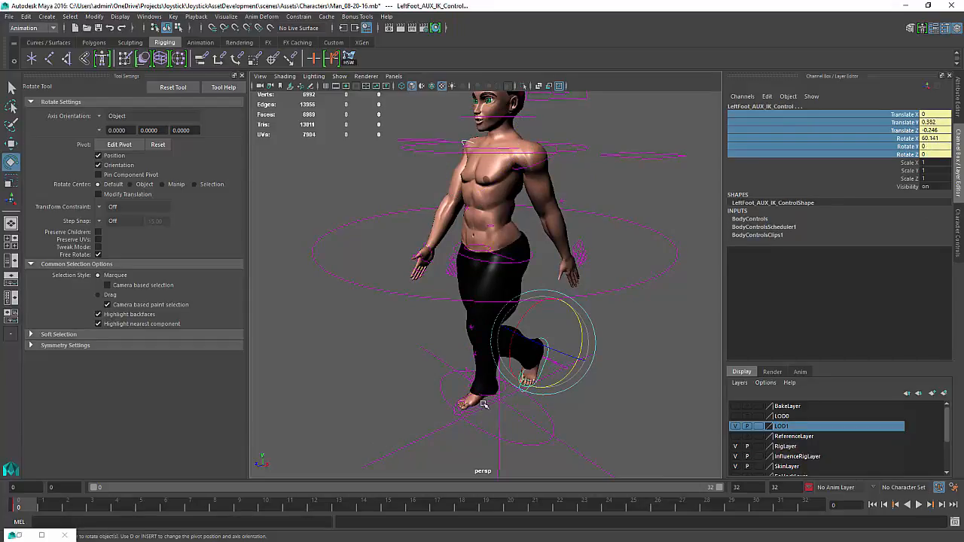
{"action": "left_click", "coordinate": [483, 404]}
{"action": "key", "text": "k"}
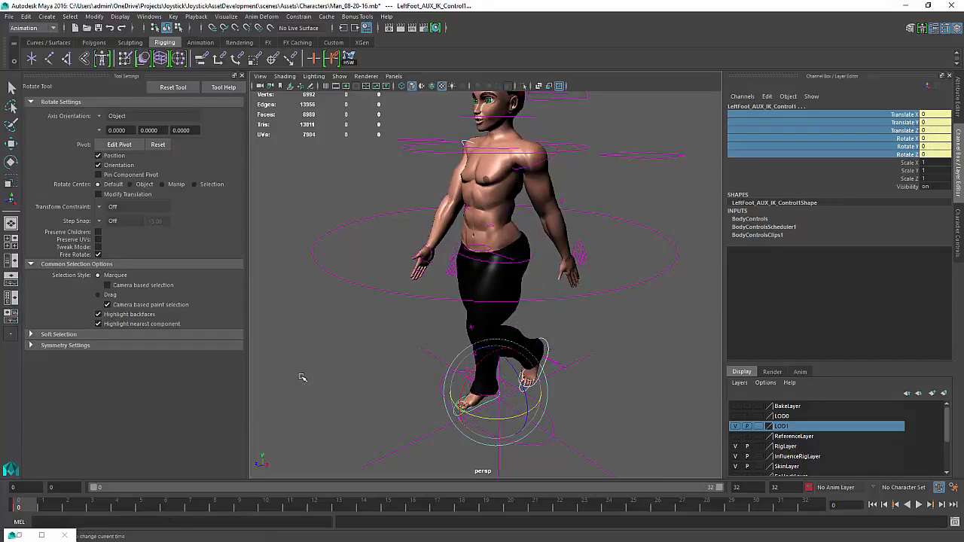
{"action": "left_click_drag", "start_coordinate": [302, 378], "coordinate": [591, 407]}
{"action": "left_click_drag", "start_coordinate": [905, 396], "coordinate": [904, 393]}
{"action": "right_click", "coordinate": [896, 132]}
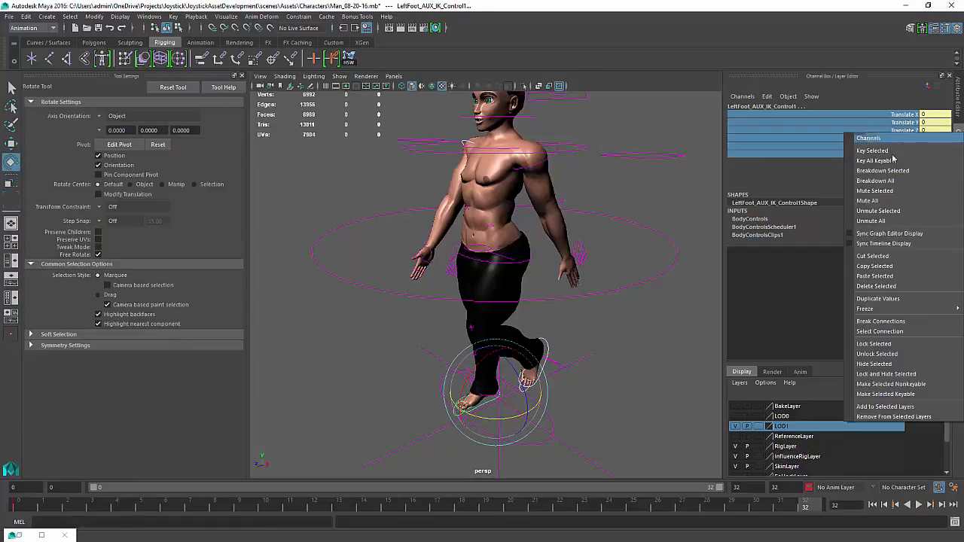
{"action": "left_click", "coordinate": [893, 152]}
Play back the animation and orbit to preview the keyed motion
{"action": "left_click_drag", "start_coordinate": [568, 245], "coordinate": [534, 438], "text": "alt"}
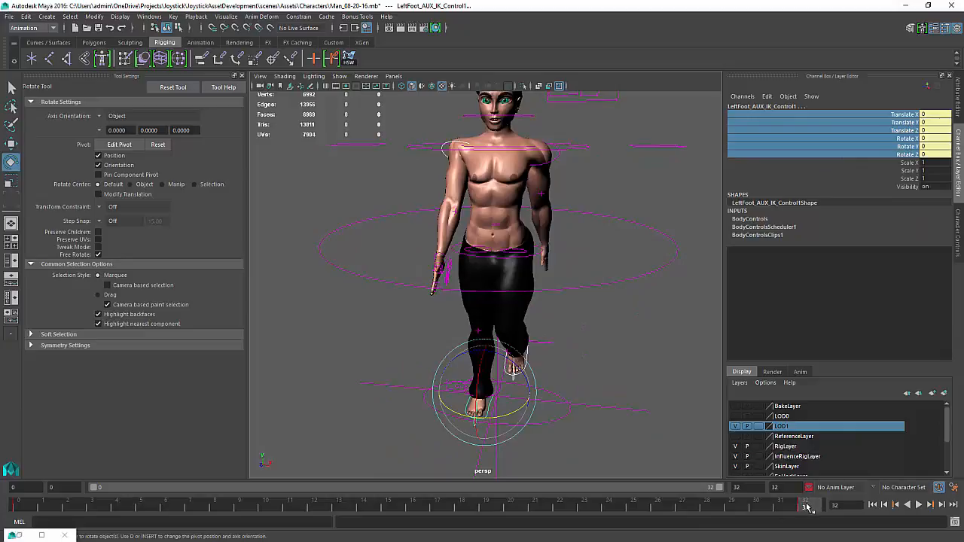
{"action": "key", "text": "alt+v"}
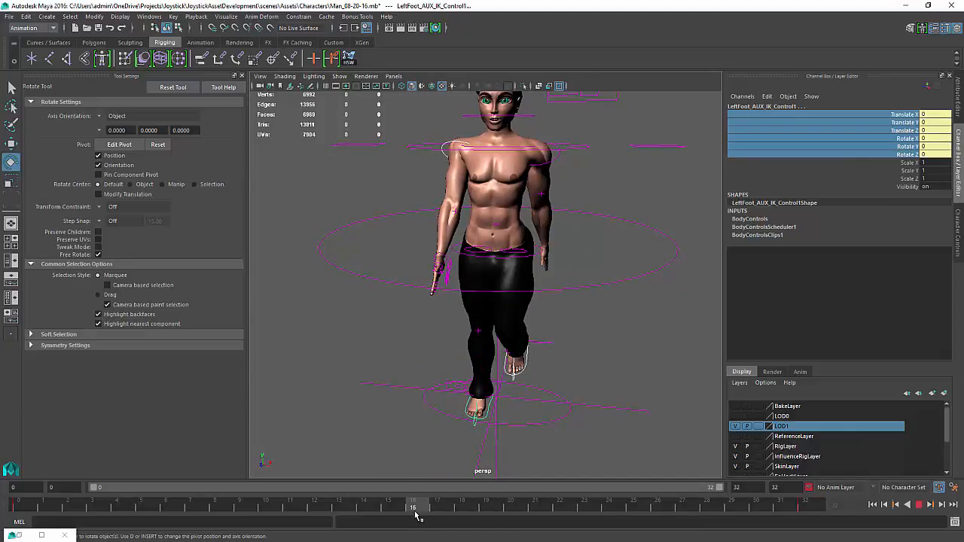
{"action": "mouse_move", "coordinate": [493, 430]}
{"action": "left_mouse_down", "text": "alt"}
{"action": "mouse_move", "coordinate": [565, 413]}
{"action": "mouse_move", "coordinate": [493, 414]}
{"action": "left_mouse_up", "text": "alt"}
{"action": "middle_click_drag", "start_coordinate": [493, 414], "coordinate": [482, 293], "text": "alt"}
{"action": "left_click_drag", "start_coordinate": [482, 293], "coordinate": [471, 292], "text": "alt"}
Set the left foot AUX IK control's translate and rotate channels to 0 at frame 16, then deselect
{"action": "left_click", "coordinate": [540, 280]}
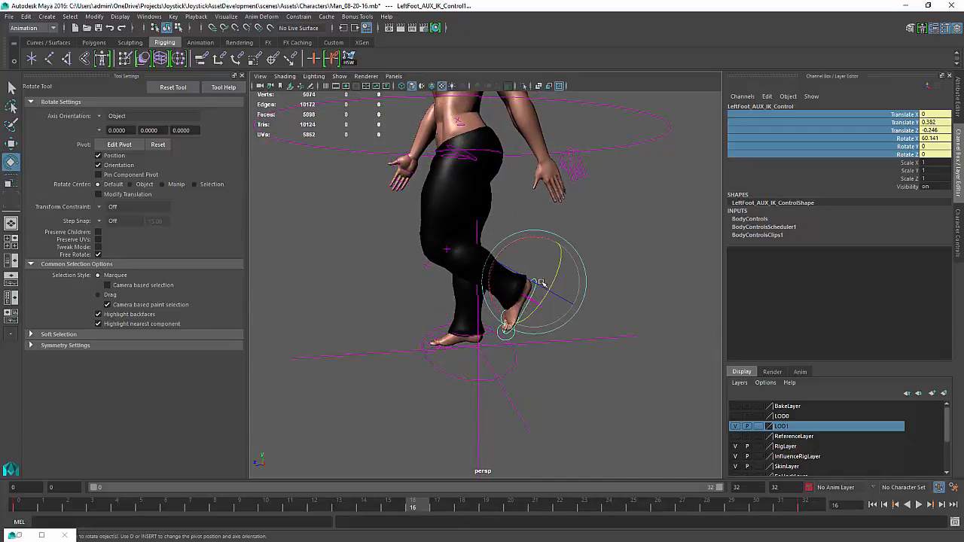
{"action": "left_click", "coordinate": [935, 117]}
{"action": "left_click", "coordinate": [935, 154], "text": "shift"}
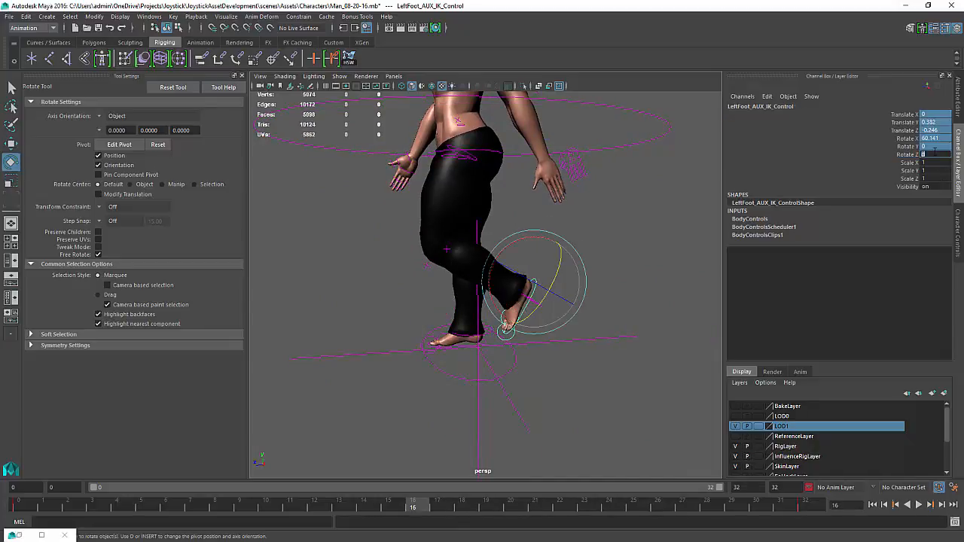
{"action": "type", "text": "0"}
{"action": "key", "text": "Return"}
{"action": "left_click_drag", "start_coordinate": [401, 362], "coordinate": [489, 373], "text": "alt"}
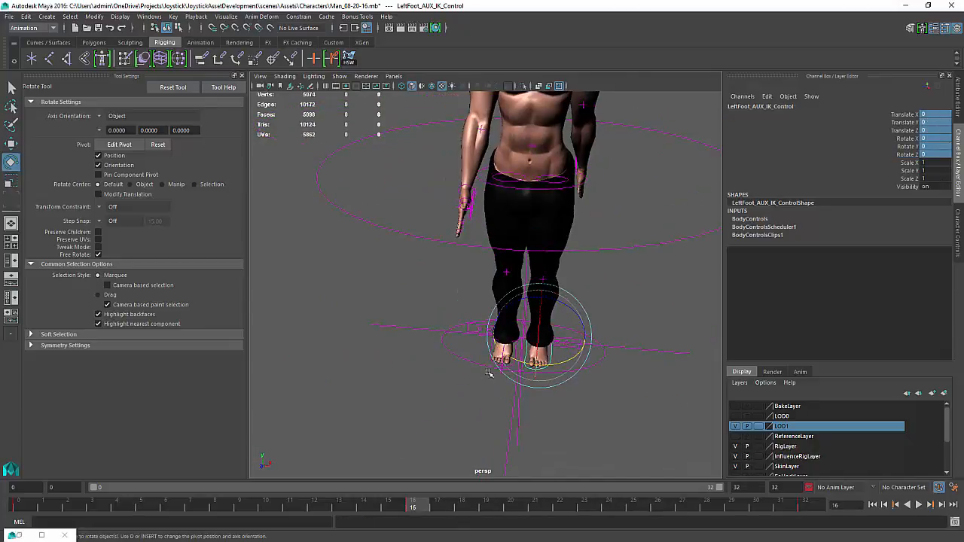
{"action": "left_click", "coordinate": [465, 374]}
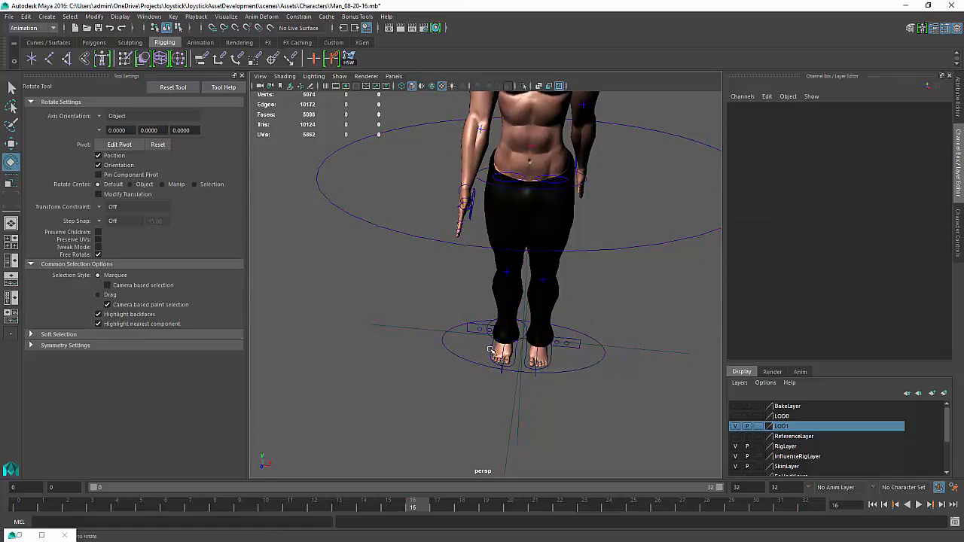
Select the left foot AUX IK control and raise it at frame 16 to lift the foot
{"action": "left_click", "coordinate": [491, 350]}
{"action": "left_click_drag", "start_coordinate": [490, 350], "coordinate": [585, 382], "text": "alt"}
{"action": "key", "text": "w"}
{"action": "mouse_move", "coordinate": [492, 311]}
{"action": "left_mouse_down"}
{"action": "mouse_move", "coordinate": [495, 278]}
{"action": "mouse_move", "coordinate": [520, 298]}
{"action": "mouse_move", "coordinate": [495, 305]}
{"action": "mouse_move", "coordinate": [510, 294]}
{"action": "mouse_move", "coordinate": [497, 295]}
{"action": "left_mouse_up"}
{"action": "key", "text": "e"}
{"action": "key", "text": "w"}
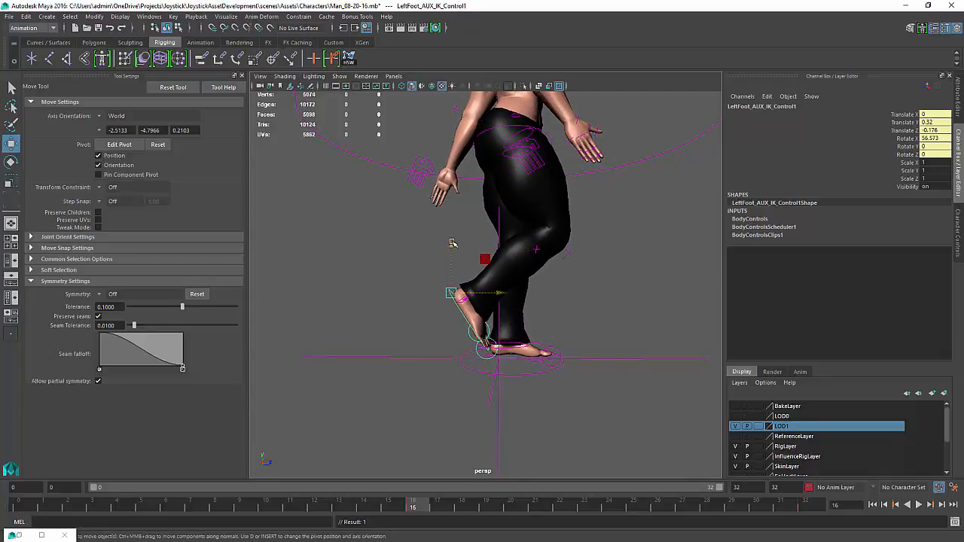
{"action": "left_click_drag", "start_coordinate": [452, 243], "coordinate": [625, 278]}
{"action": "scroll", "coordinate": [624, 278], "scroll_direction": "down", "scroll_amount": 5}
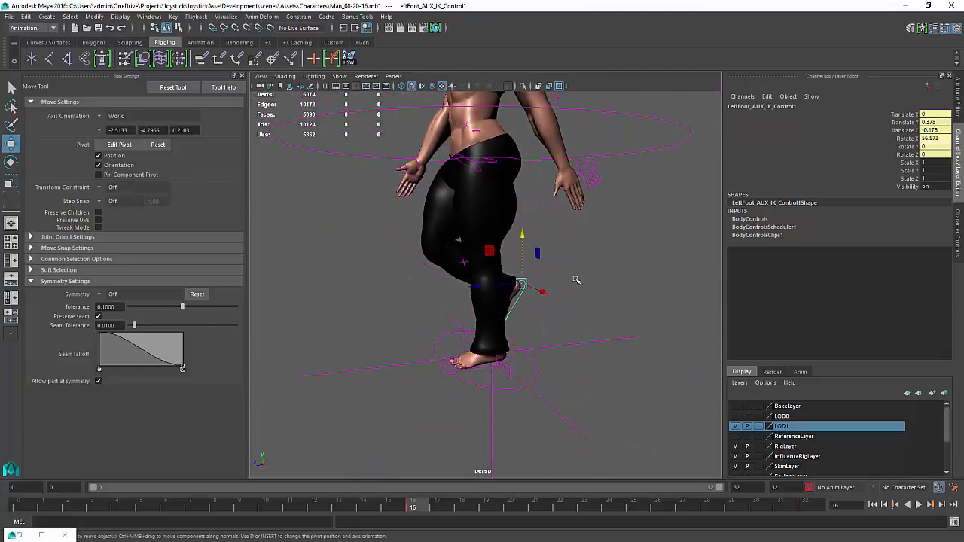
Rotate the right shoulder AUX IK controller to adjust the right arm pose, then deselect
{"action": "left_click_drag", "start_coordinate": [564, 390], "coordinate": [518, 316], "text": "alt"}
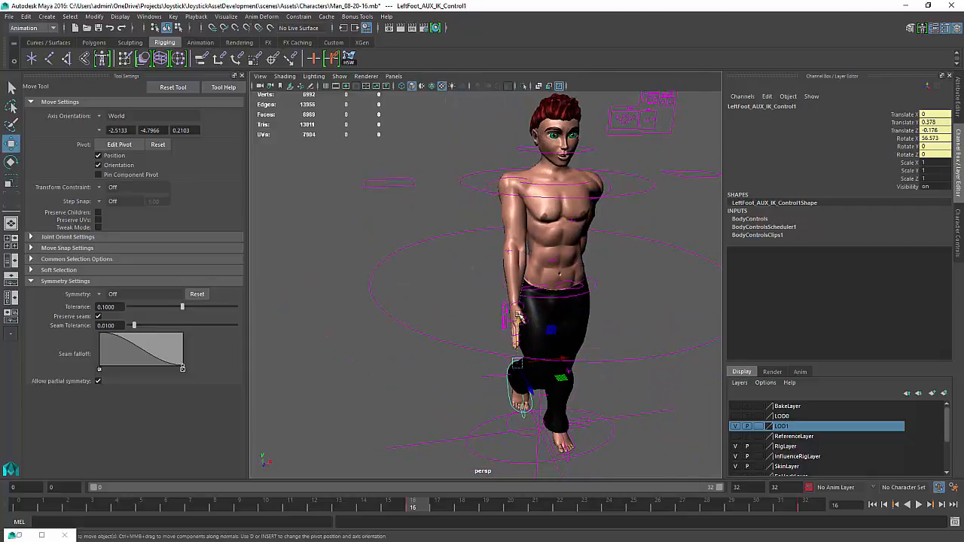
{"action": "left_click", "coordinate": [494, 183]}
{"action": "key", "text": "e"}
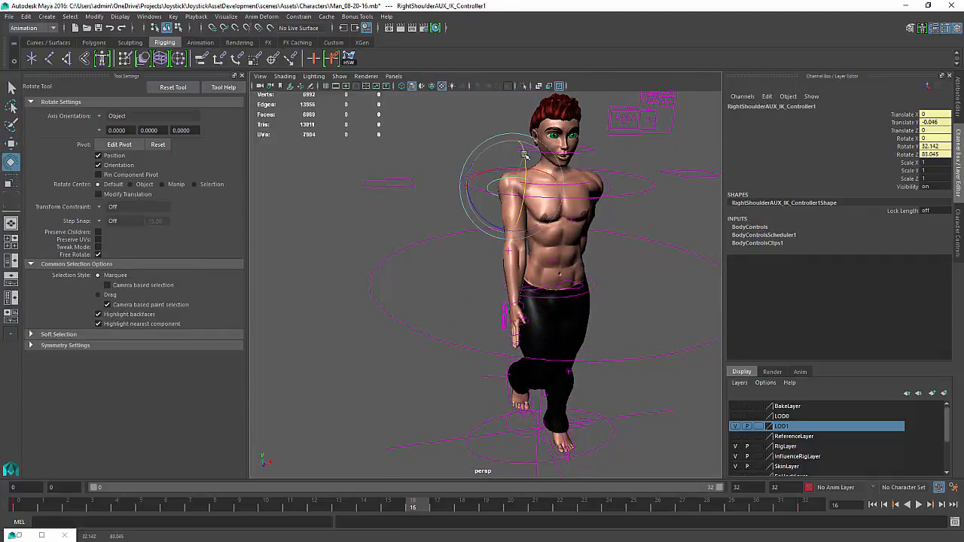
{"action": "left_click_drag", "start_coordinate": [609, 249], "coordinate": [492, 242], "text": "alt"}
{"action": "left_click", "coordinate": [612, 154]}
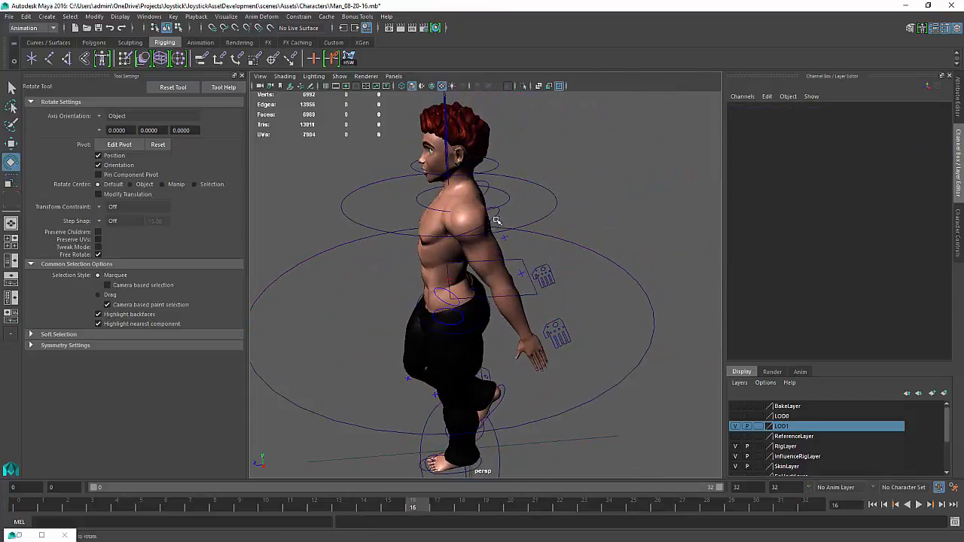
Rotate the left shoulder AUX IK controller and key its translate and rotate channels at frame 16
{"action": "left_click", "coordinate": [496, 216]}
{"action": "left_click_drag", "start_coordinate": [503, 185], "coordinate": [509, 236]}
{"action": "left_click_drag", "start_coordinate": [410, 296], "coordinate": [624, 278], "text": "alt"}
{"action": "middle_click_drag", "start_coordinate": [624, 278], "coordinate": [604, 291], "text": "alt"}
{"action": "left_click_drag", "start_coordinate": [604, 289], "coordinate": [491, 287], "text": "alt"}
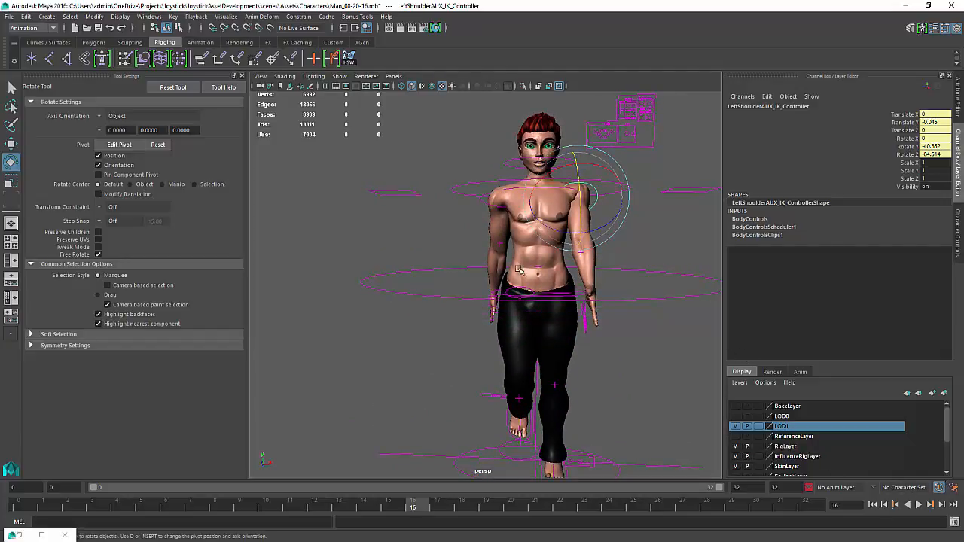
{"action": "scroll", "coordinate": [476, 270], "scroll_direction": "down", "scroll_amount": 2}
{"action": "left_click_drag", "start_coordinate": [473, 268], "coordinate": [503, 292], "text": "alt"}
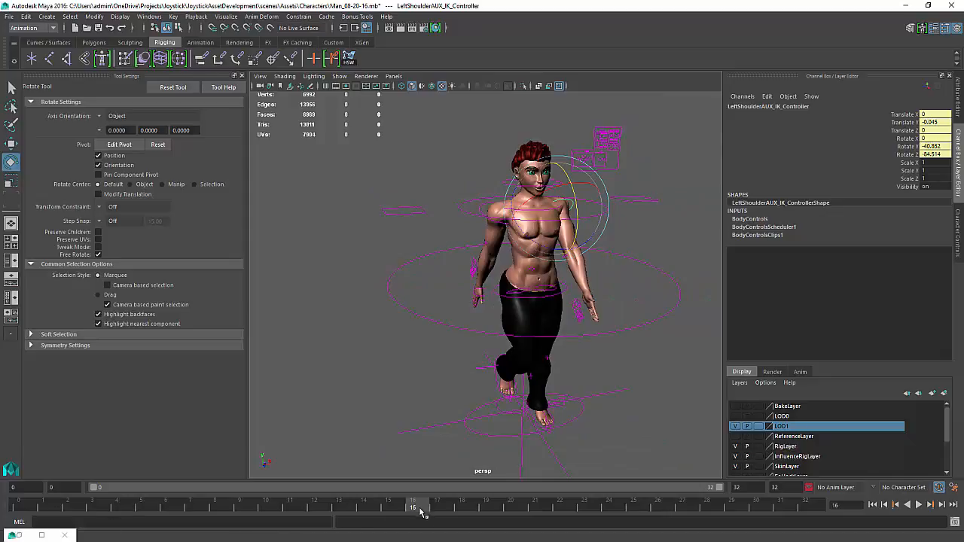
{"action": "left_click_drag", "start_coordinate": [908, 114], "coordinate": [908, 156]}
{"action": "right_click", "coordinate": [908, 156]}
{"action": "left_click", "coordinate": [899, 173]}
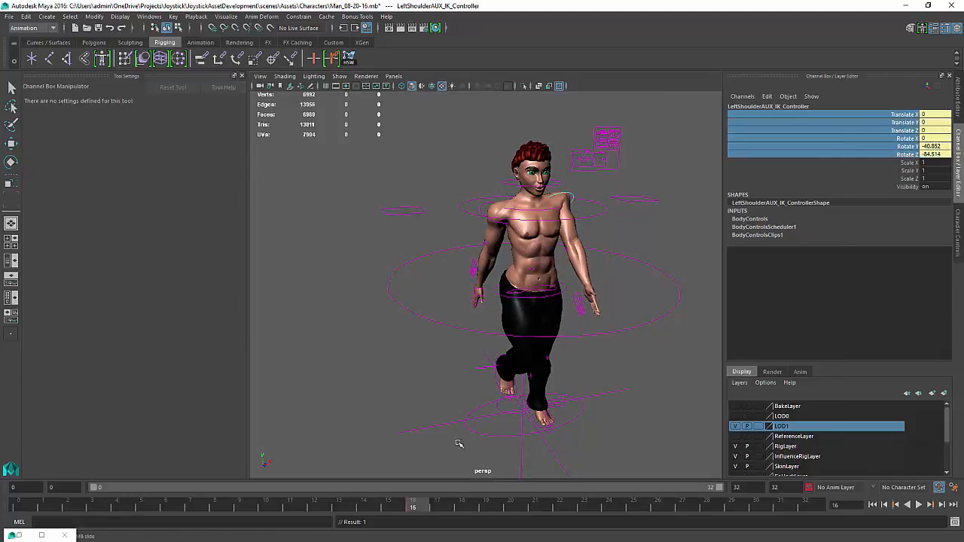
Nudge the left shoulder AUX IK controller's position slightly upward
{"action": "key", "text": "w"}
{"action": "left_click_drag", "start_coordinate": [543, 235], "coordinate": [567, 165], "text": "alt"}
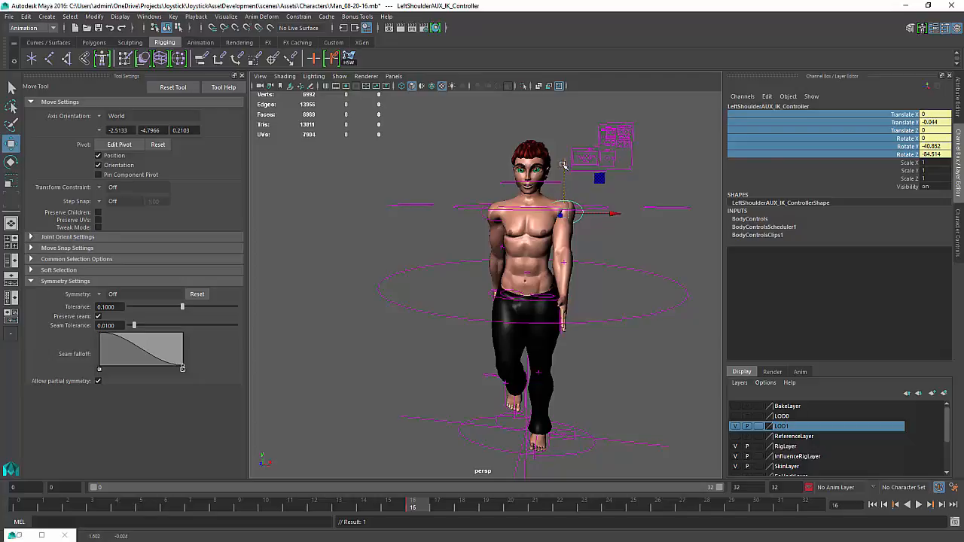
{"action": "left_click_drag", "start_coordinate": [554, 219], "coordinate": [606, 245], "text": "alt"}
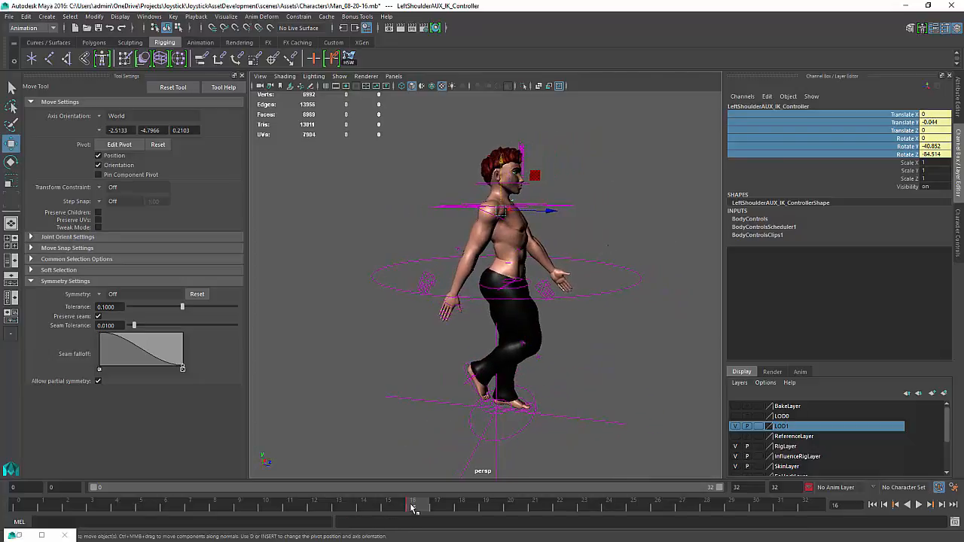
Scrub the timeline back to frame 0 to preview the keyed motion
{"action": "left_click_drag", "start_coordinate": [413, 508], "coordinate": [2, 519]}
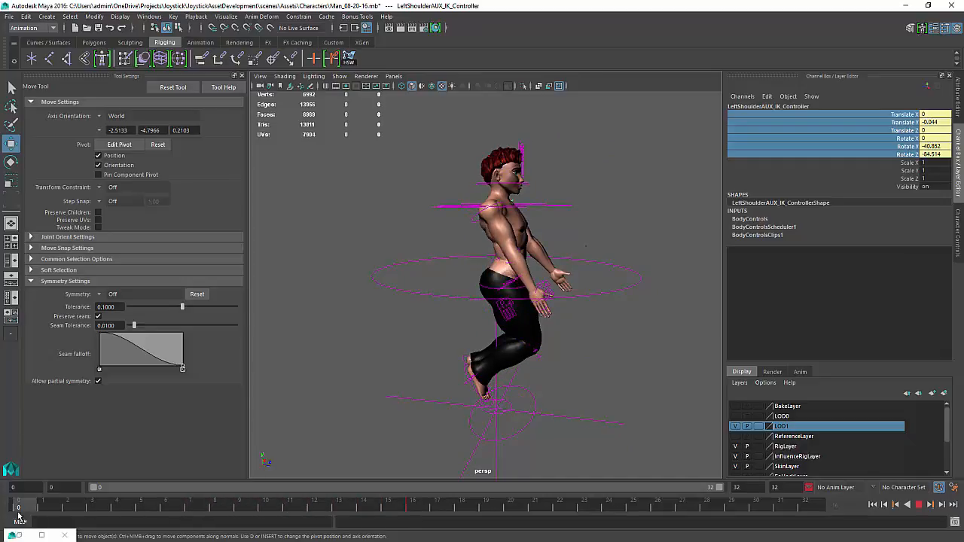
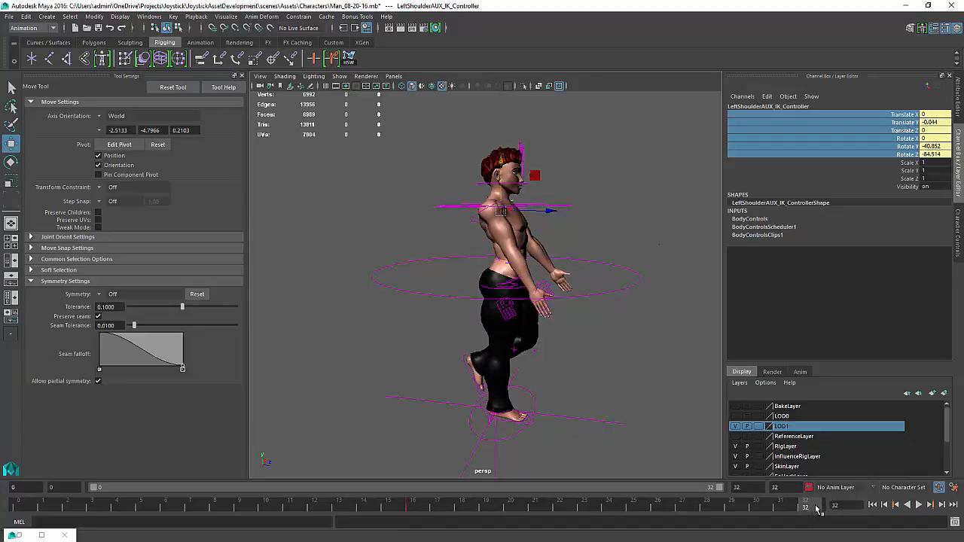
Select the left foot AUX IK control at frame 0 and key all of its channels
{"action": "mouse_move", "coordinate": [818, 510]}
{"action": "left_mouse_down"}
{"action": "mouse_move", "coordinate": [75, 496]}
{"action": "mouse_move", "coordinate": [412, 503]}
{"action": "mouse_move", "coordinate": [639, 494]}
{"action": "left_mouse_up"}
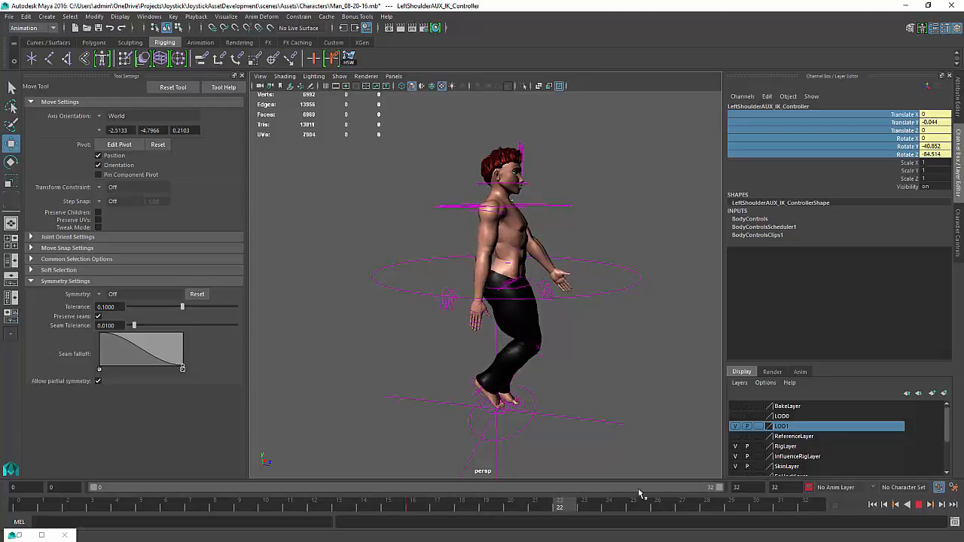
{"action": "left_click", "coordinate": [504, 422]}
{"action": "key", "text": "k"}
{"action": "middle_click_drag", "start_coordinate": [522, 413], "coordinate": [1, 432]}
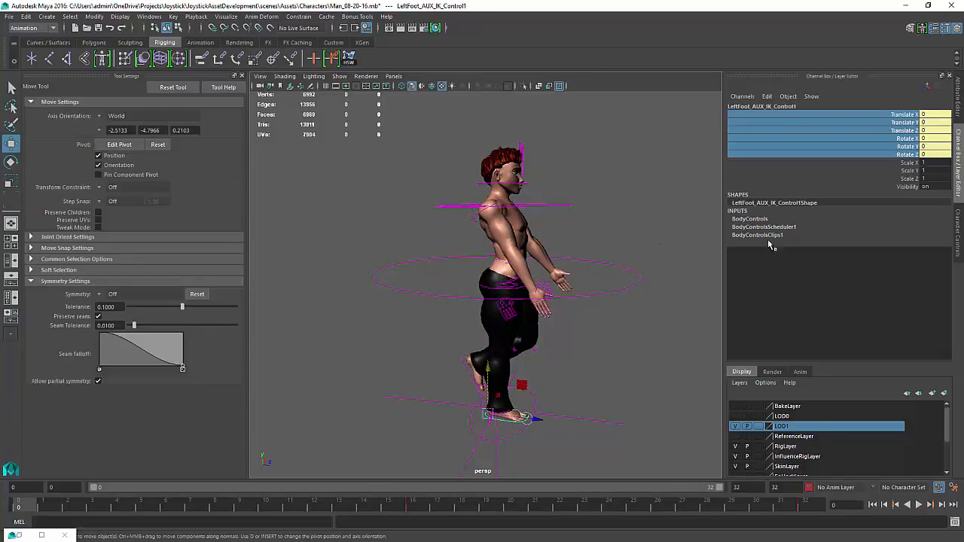
{"action": "right_click", "coordinate": [866, 151]}
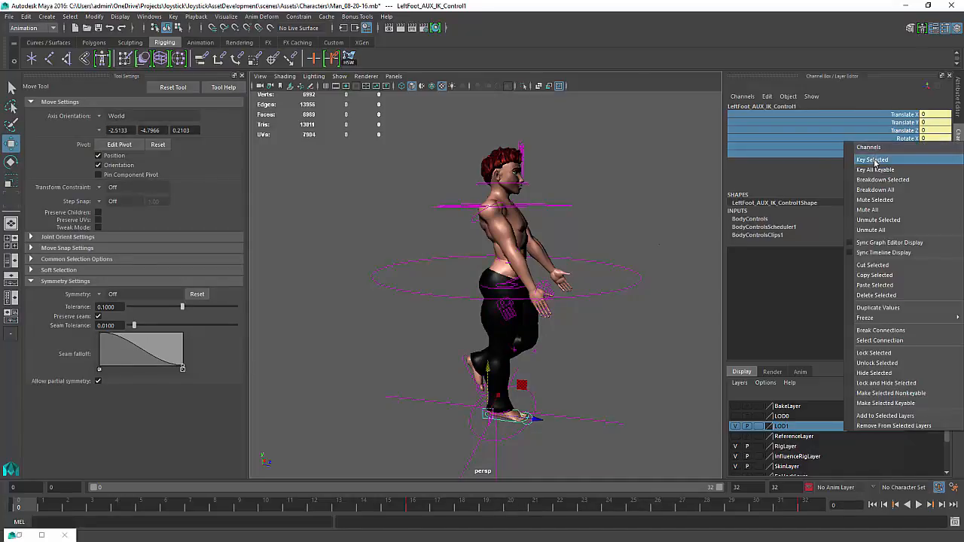
{"action": "left_click", "coordinate": [896, 157]}
Play back the animation, then scrub back to frame 0
{"action": "key", "text": "alt+v"}
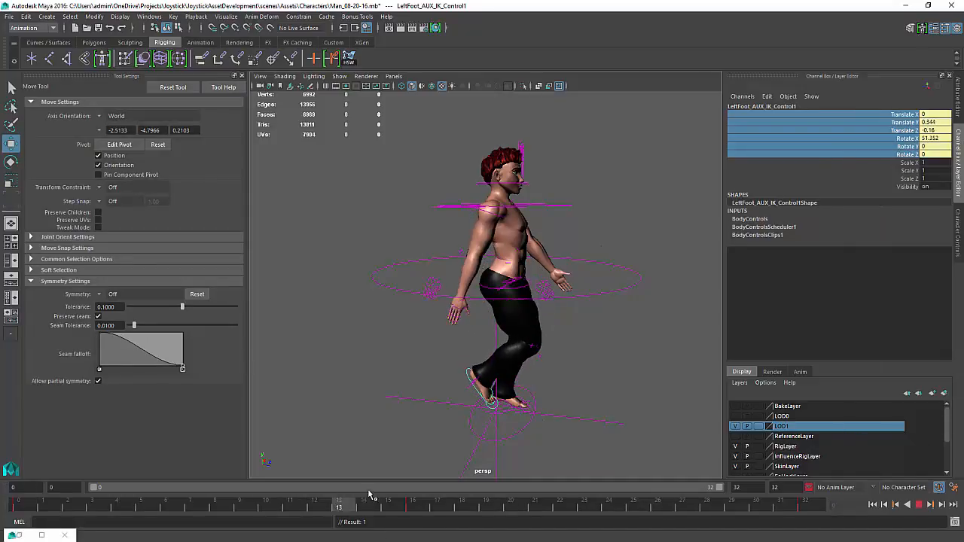
{"action": "left_click_drag", "start_coordinate": [735, 489], "coordinate": [1, 444]}
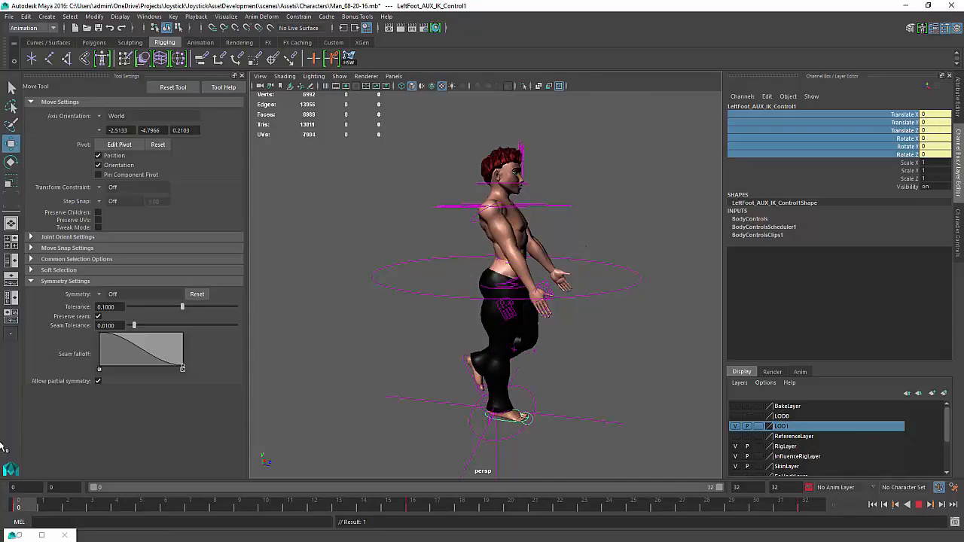
At frame 32, rotate the left shoulder AUX IK controller to about 23 degrees in Y and key its channels
{"action": "left_click_drag", "start_coordinate": [655, 235], "coordinate": [530, 278], "text": "alt"}
{"action": "left_click", "coordinate": [582, 215]}
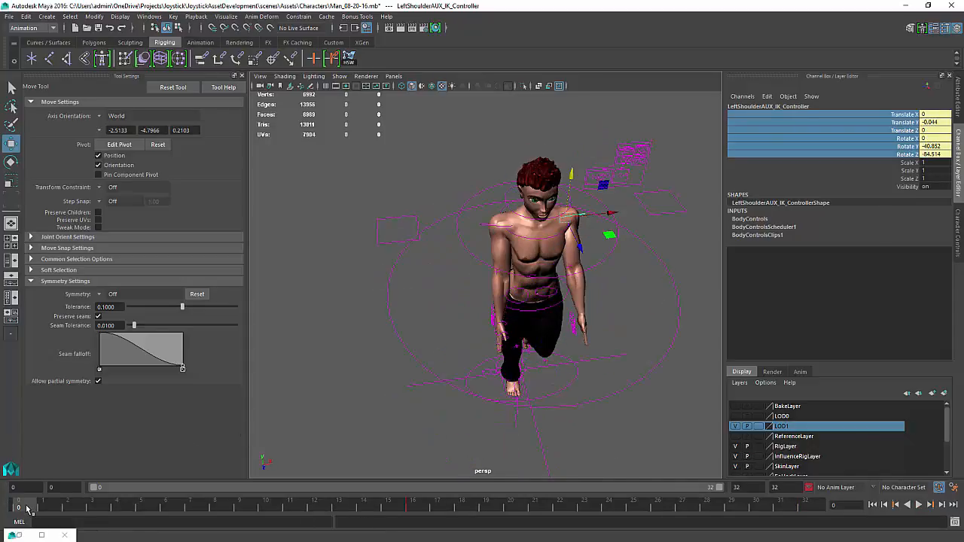
{"action": "key", "text": "e"}
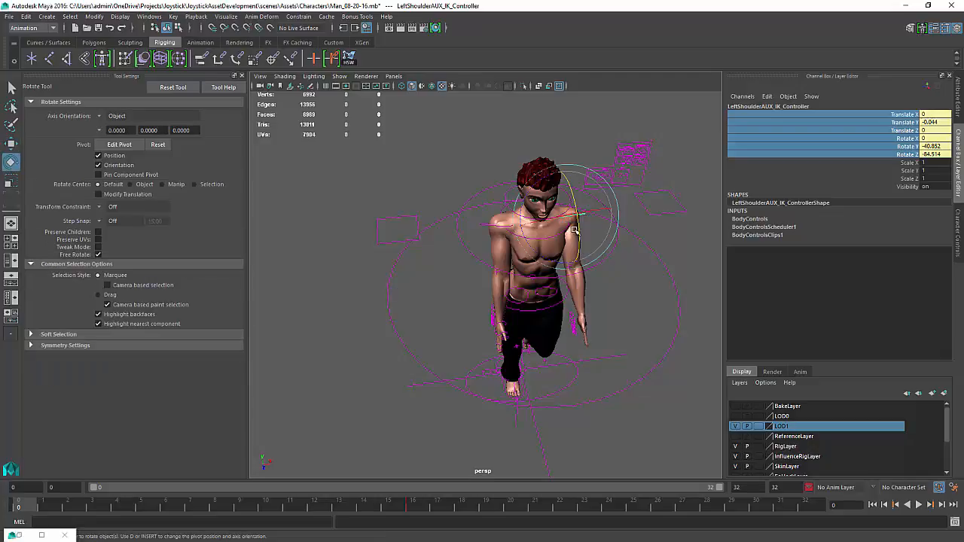
{"action": "left_click_drag", "start_coordinate": [580, 244], "coordinate": [577, 261]}
{"action": "left_click_drag", "start_coordinate": [586, 281], "coordinate": [473, 234], "text": "alt"}
{"action": "middle_click_drag", "start_coordinate": [530, 353], "coordinate": [564, 338]}
{"action": "key", "text": "k"}
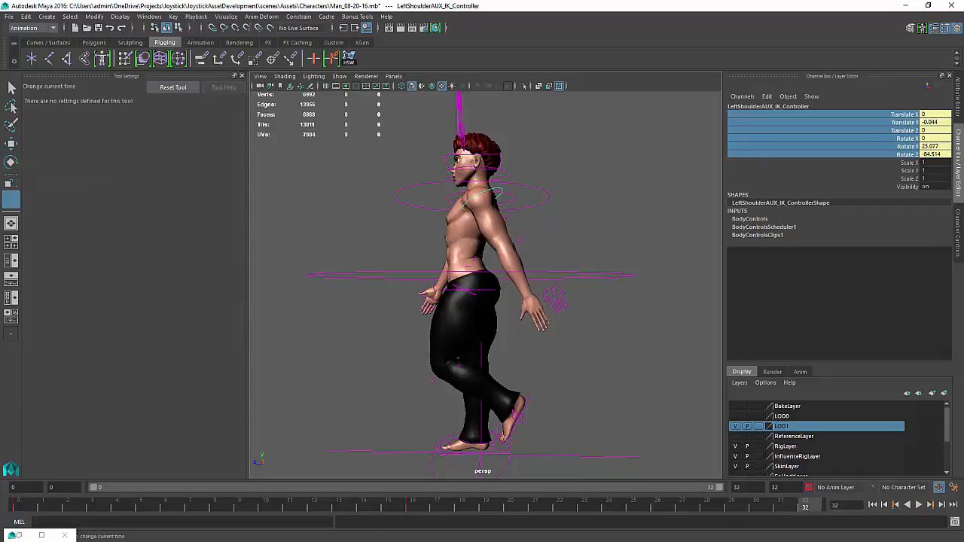
{"action": "right_click", "coordinate": [889, 143]}
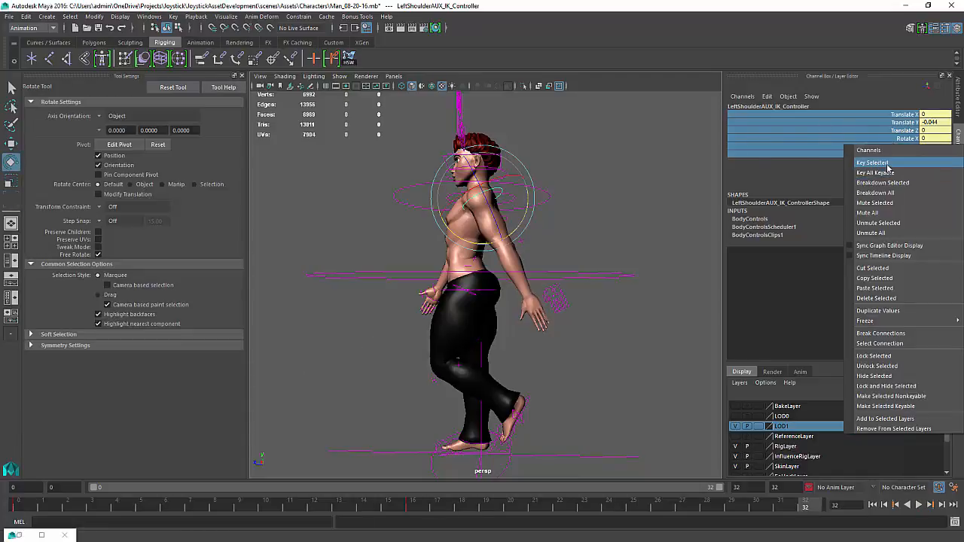
{"action": "left_click", "coordinate": [820, 163]}
Play back the animation to review the shoulder motion, then return to frame 0
{"action": "left_click_drag", "start_coordinate": [574, 334], "coordinate": [432, 394], "text": "alt"}
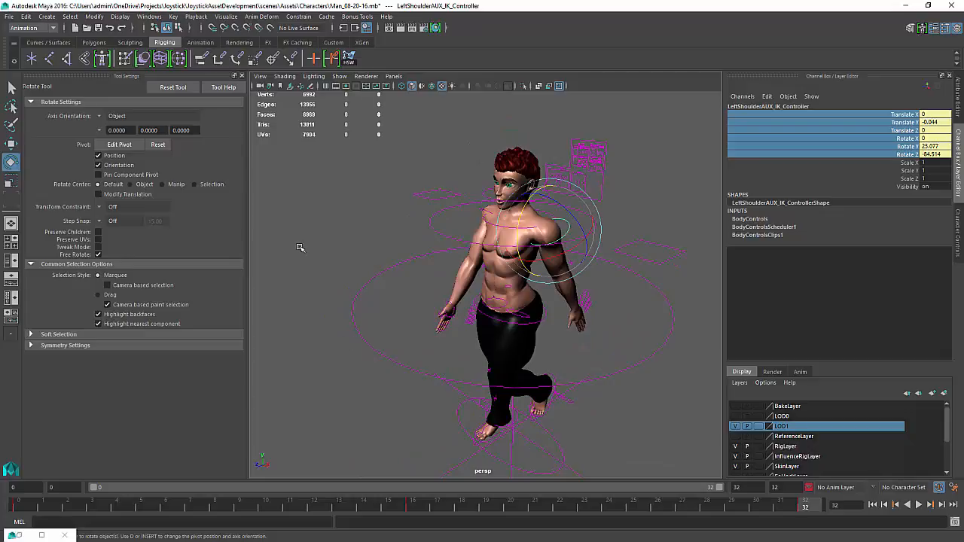
{"action": "left_click", "coordinate": [919, 504]}
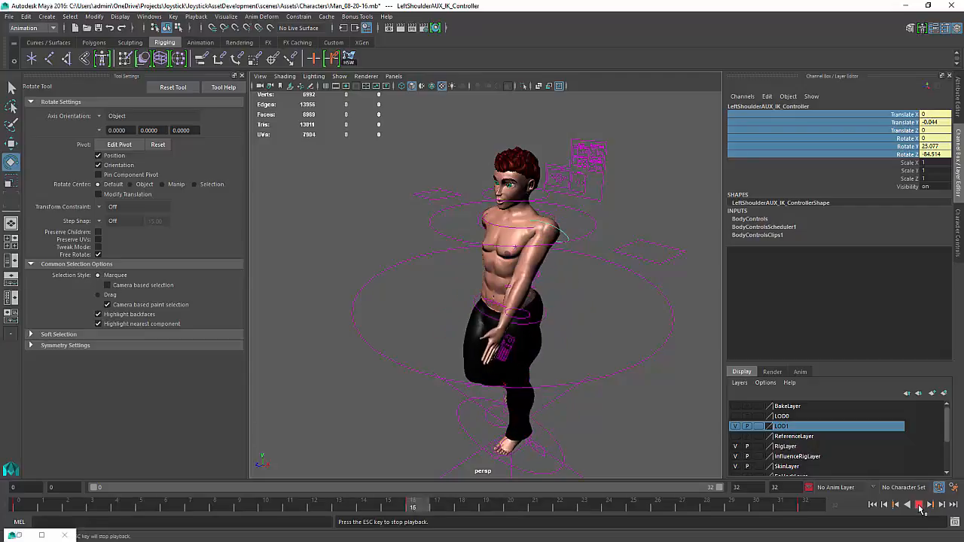
{"action": "left_click", "coordinate": [919, 504]}
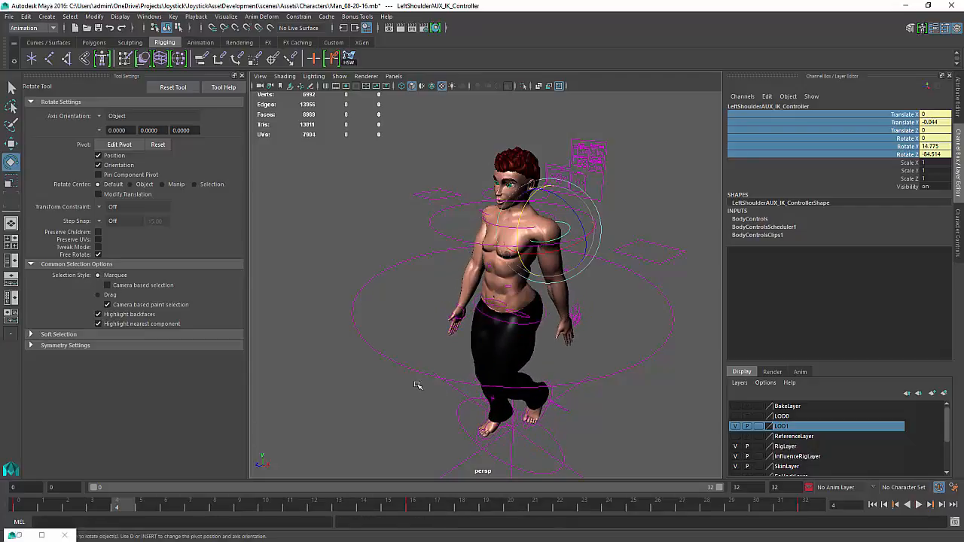
{"action": "left_click_drag", "start_coordinate": [419, 387], "coordinate": [449, 457], "text": "alt"}
{"action": "left_click_drag", "start_coordinate": [110, 512], "coordinate": [12, 503]}
{"action": "key", "text": "Escape"}
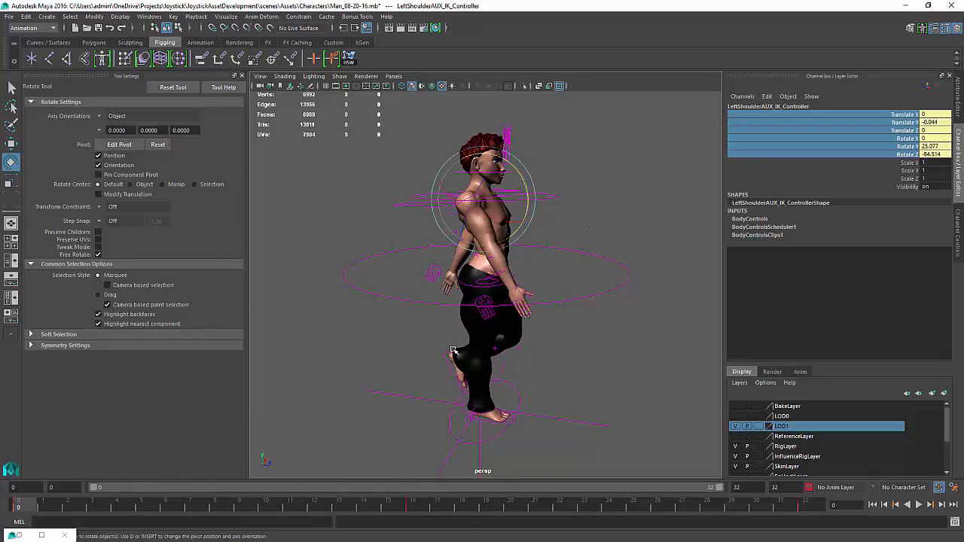
At frame 8, move the left foot AUX IK control to lift the foot and shift it back
{"action": "left_click", "coordinate": [484, 419]}
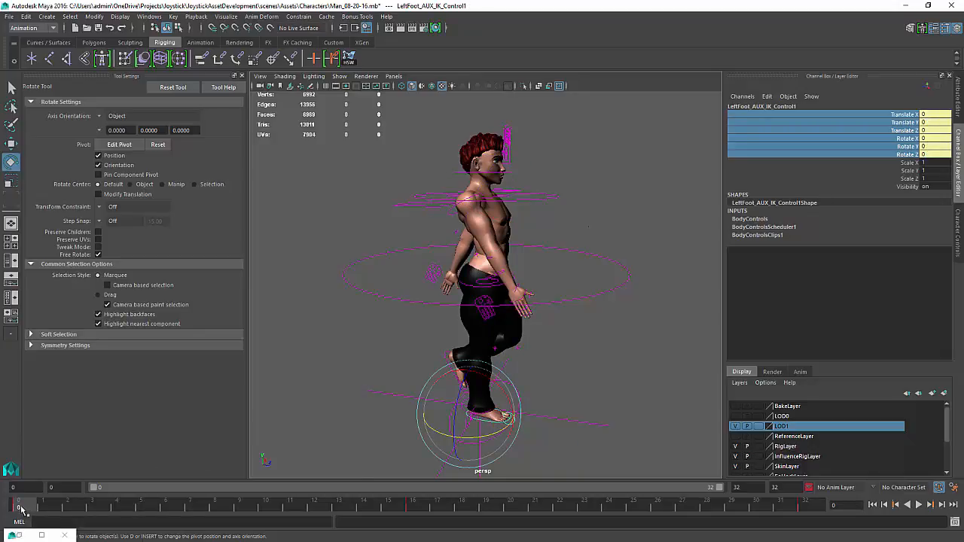
{"action": "left_click_drag", "start_coordinate": [21, 509], "coordinate": [219, 510]}
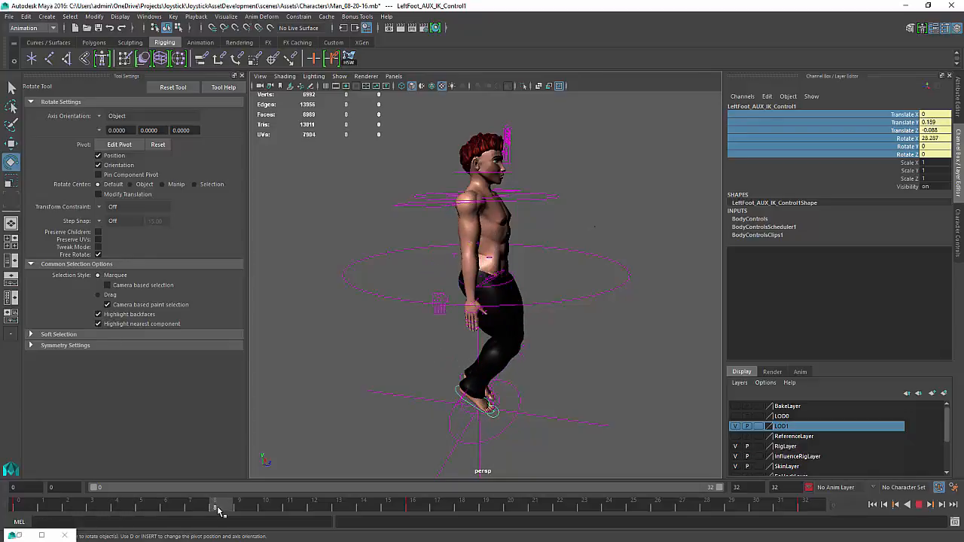
{"action": "key", "text": "w"}
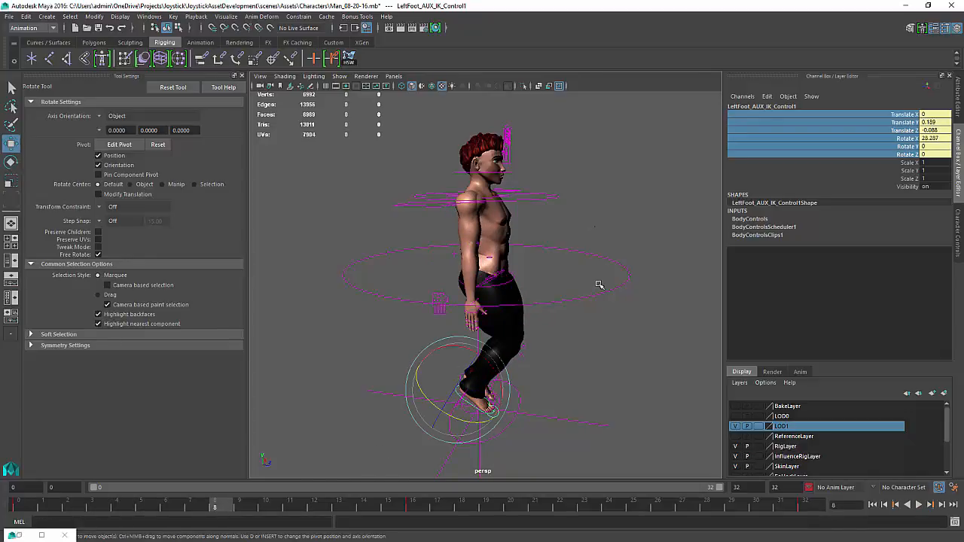
{"action": "left_click_drag", "start_coordinate": [625, 260], "coordinate": [567, 318], "text": "alt"}
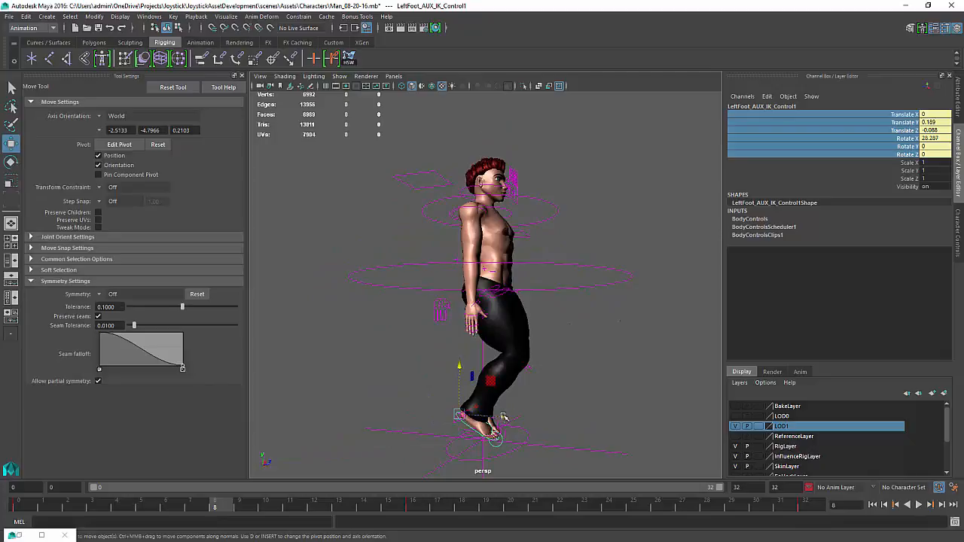
{"action": "left_click_drag", "start_coordinate": [502, 419], "coordinate": [480, 405]}
{"action": "middle_click_drag", "start_coordinate": [480, 405], "coordinate": [513, 351], "text": "alt"}
{"action": "right_click_drag", "start_coordinate": [514, 351], "coordinate": [538, 374], "text": "alt"}
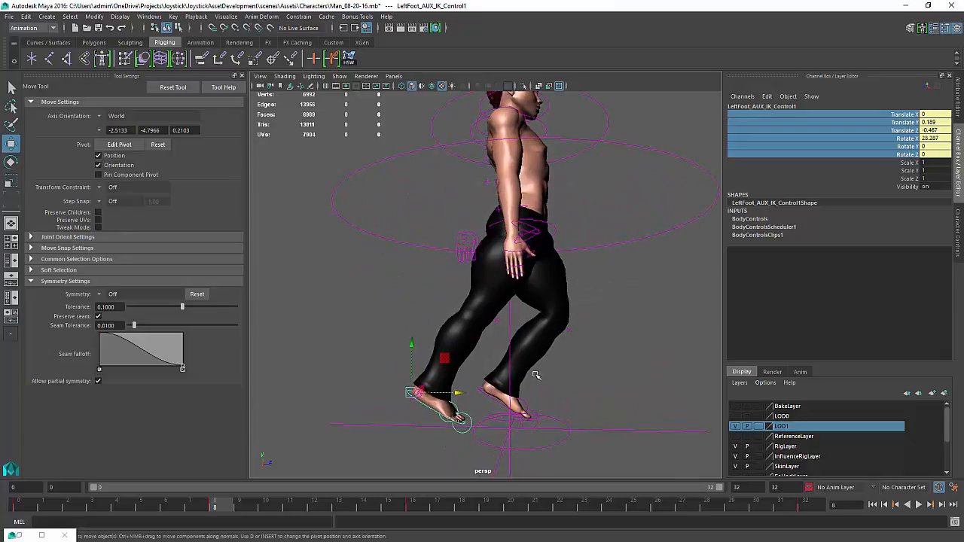
Select the left ball roll control and rotate it about -10 degrees in X
{"action": "left_click", "coordinate": [466, 414]}
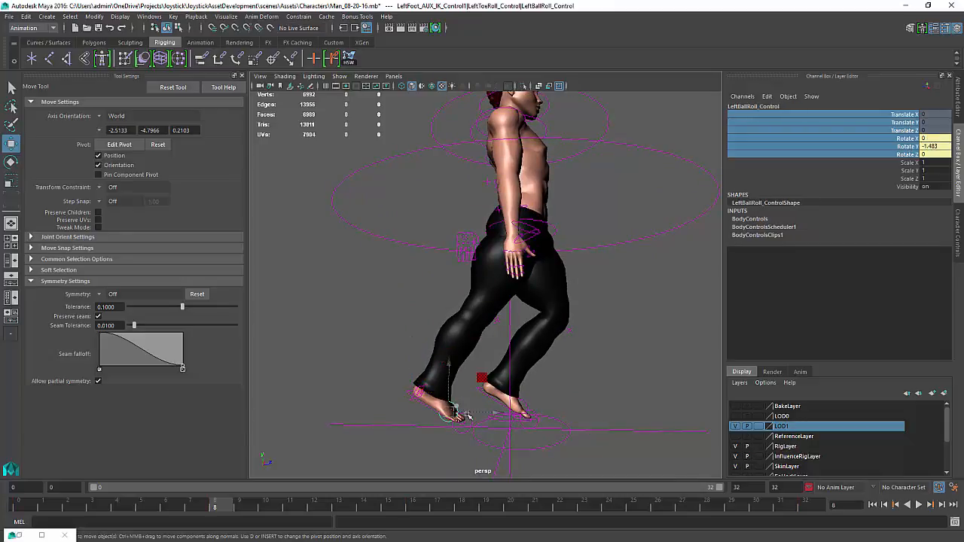
{"action": "key", "text": "e"}
{"action": "left_click_drag", "start_coordinate": [491, 397], "coordinate": [488, 385]}
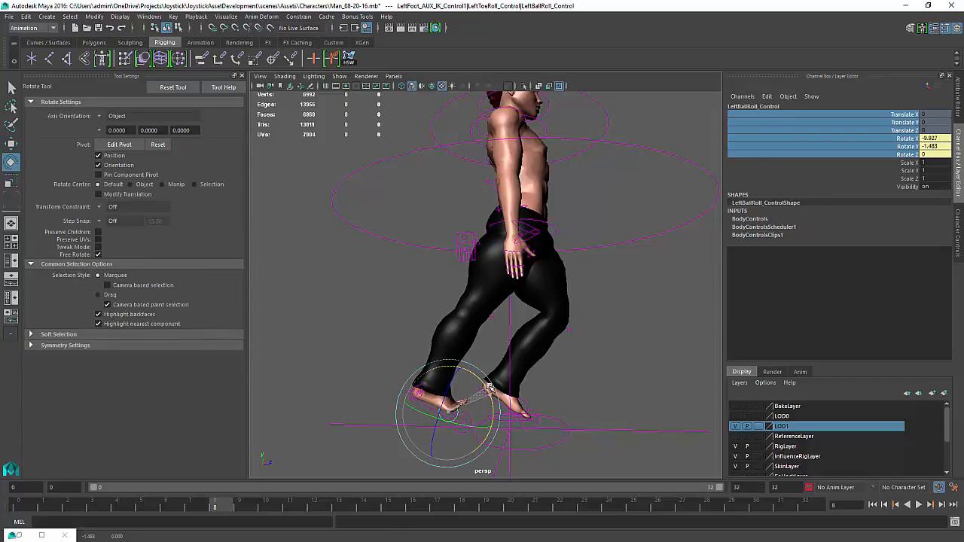
Reselect the left foot AUX IK control and rotate it to about 45 degrees in X
{"action": "left_click", "coordinate": [370, 390]}
{"action": "left_click", "coordinate": [427, 395]}
{"action": "mouse_move", "coordinate": [449, 373]}
{"action": "left_mouse_down"}
{"action": "mouse_move", "coordinate": [439, 371]}
{"action": "mouse_move", "coordinate": [450, 382]}
{"action": "left_mouse_up"}
{"action": "right_click_drag", "start_coordinate": [442, 416], "coordinate": [472, 433], "text": "alt"}
{"action": "middle_click_drag", "start_coordinate": [472, 434], "coordinate": [494, 350], "text": "alt"}
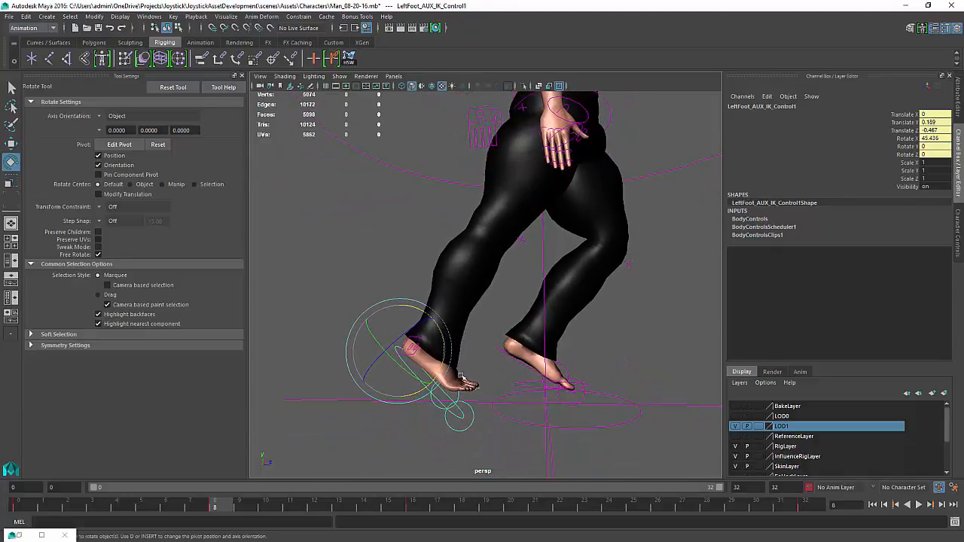
{"action": "middle_click_drag", "start_coordinate": [458, 379], "coordinate": [482, 371], "text": "alt"}
Move the left foot AUX IK control slightly upward and forward
{"action": "key", "text": "w"}
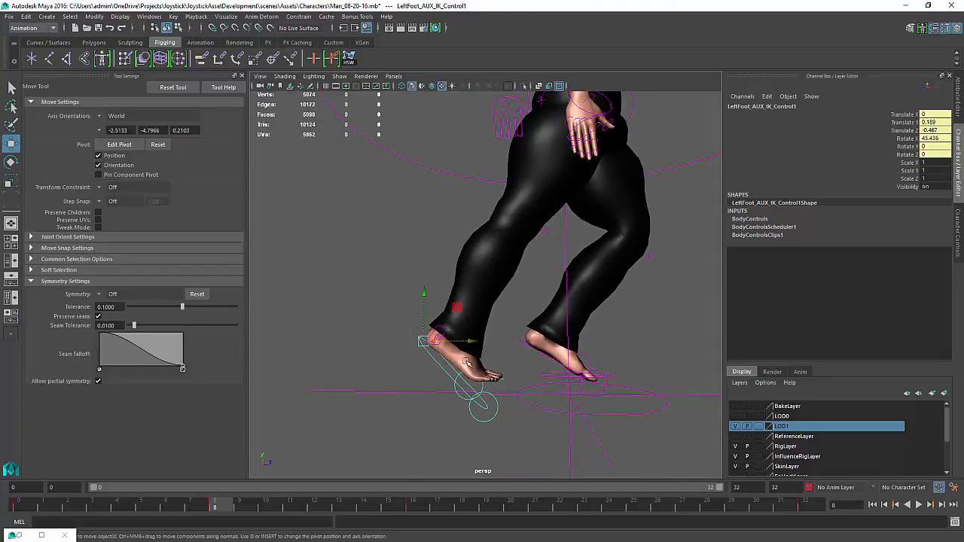
{"action": "left_click_drag", "start_coordinate": [477, 352], "coordinate": [486, 346]}
{"action": "left_click_drag", "start_coordinate": [436, 299], "coordinate": [489, 305]}
{"action": "middle_click_drag", "start_coordinate": [658, 256], "coordinate": [648, 284], "text": "alt"}
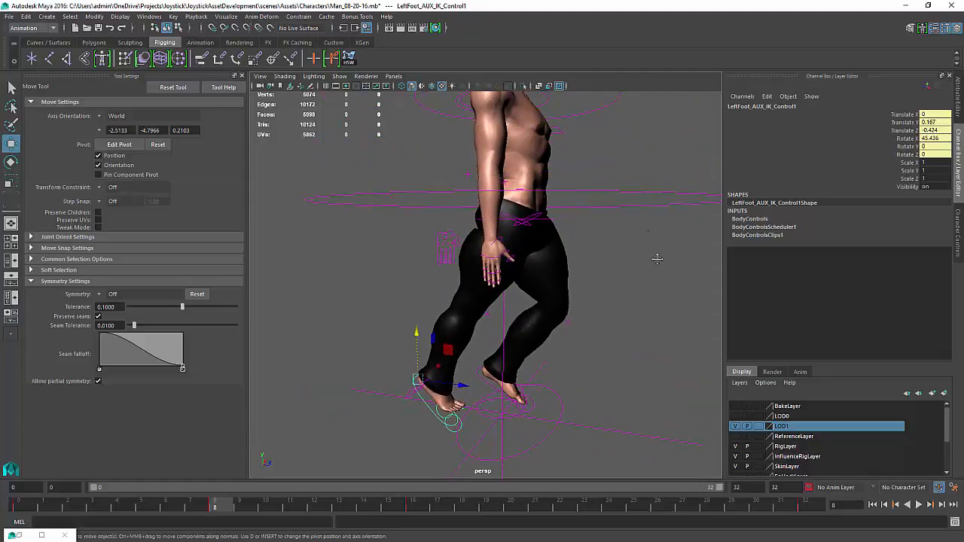
Undo the accidental move made while selecting the full body IK control
{"action": "right_click_drag", "start_coordinate": [656, 258], "coordinate": [554, 236], "text": "alt"}
{"action": "left_click_drag", "start_coordinate": [550, 239], "coordinate": [497, 204], "text": "alt"}
{"action": "left_click", "coordinate": [550, 240]}
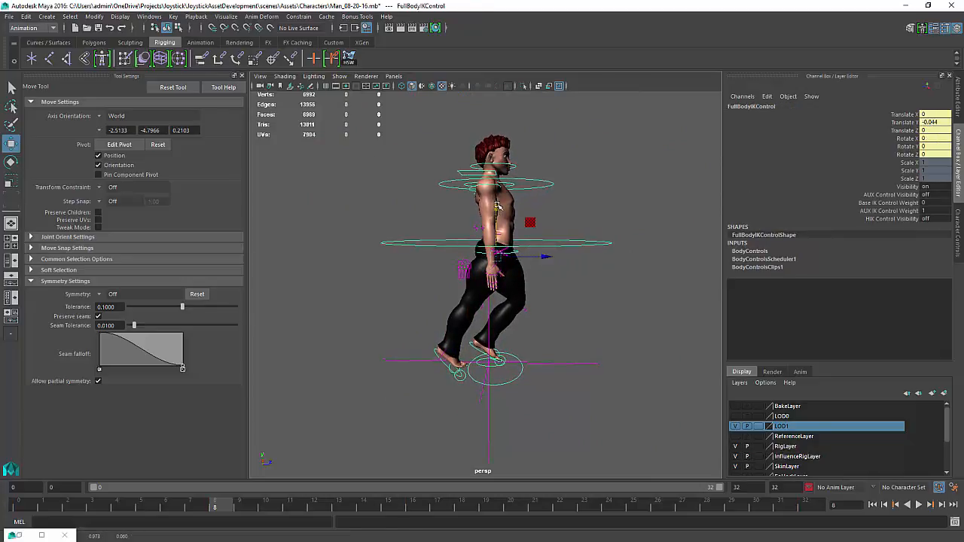
{"action": "key", "text": "ctrl+z"}
Create a NURBS plane as a ground plane under the character
{"action": "left_click", "coordinate": [344, 76]}
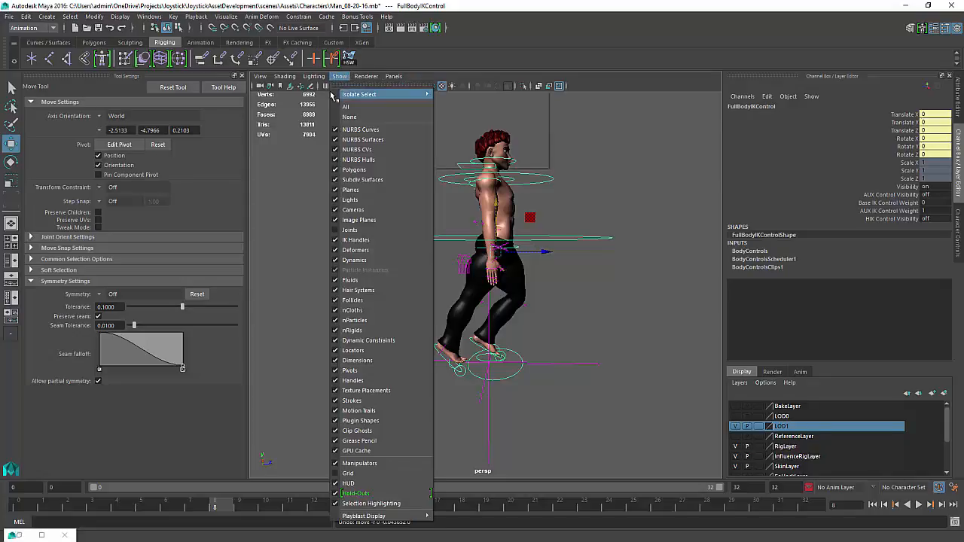
{"action": "left_click", "coordinate": [623, 178]}
{"action": "key", "text": "space"}
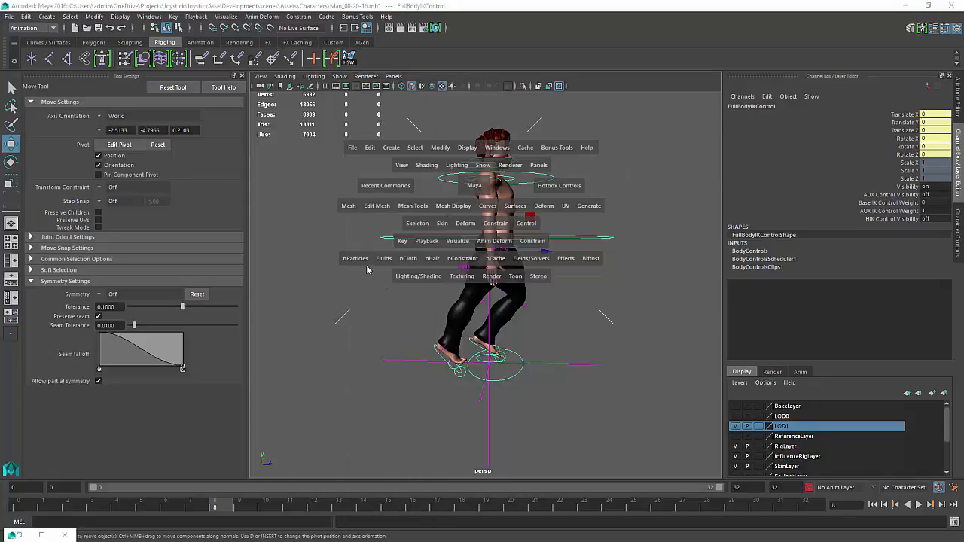
{"action": "left_click", "coordinate": [389, 148]}
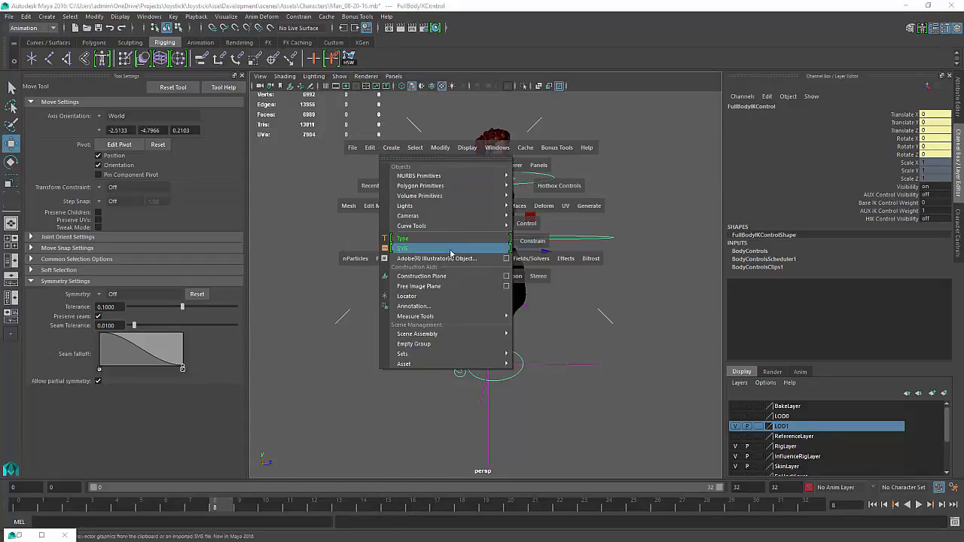
{"action": "mouse_move", "coordinate": [446, 176]}
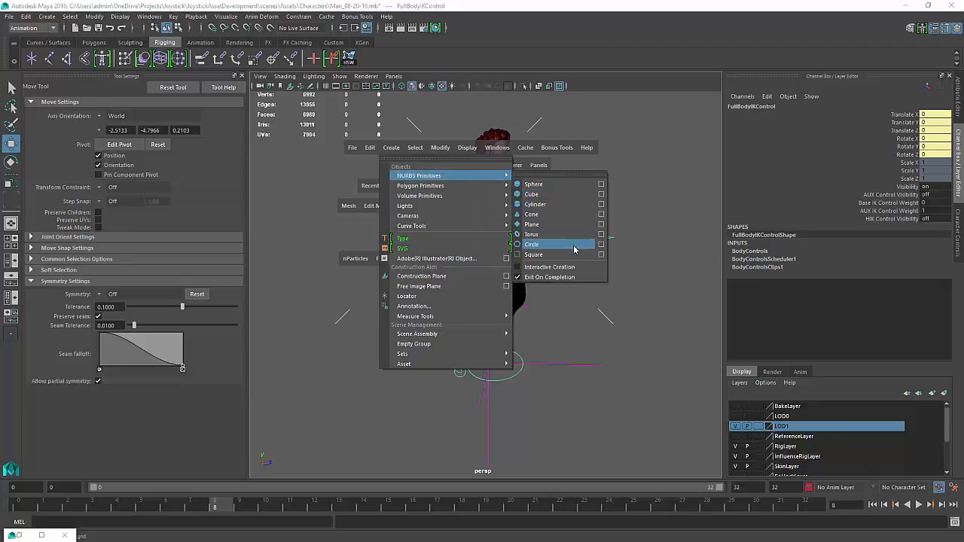
{"action": "left_click", "coordinate": [552, 224]}
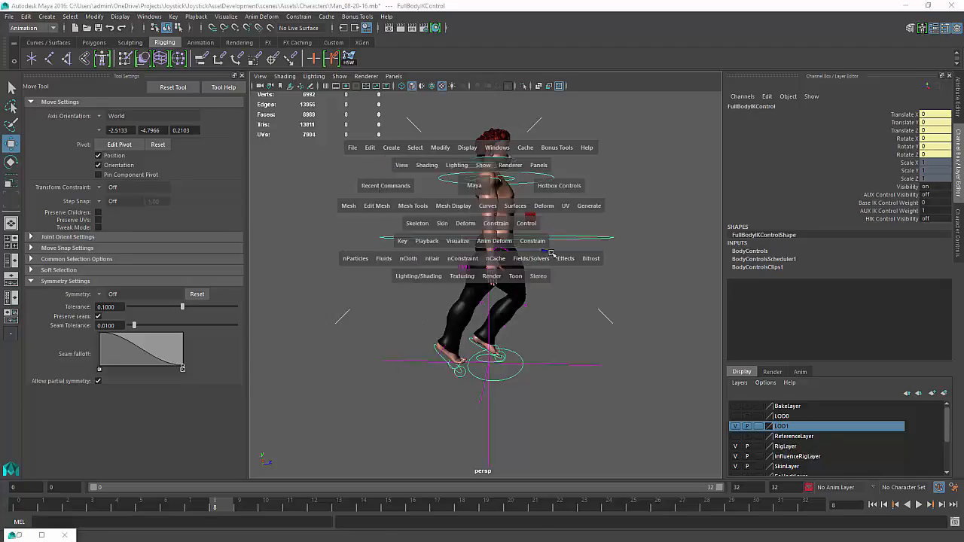
Assign the NURBS plane to a new display layer
{"action": "left_click_drag", "start_coordinate": [949, 430], "coordinate": [890, 474]}
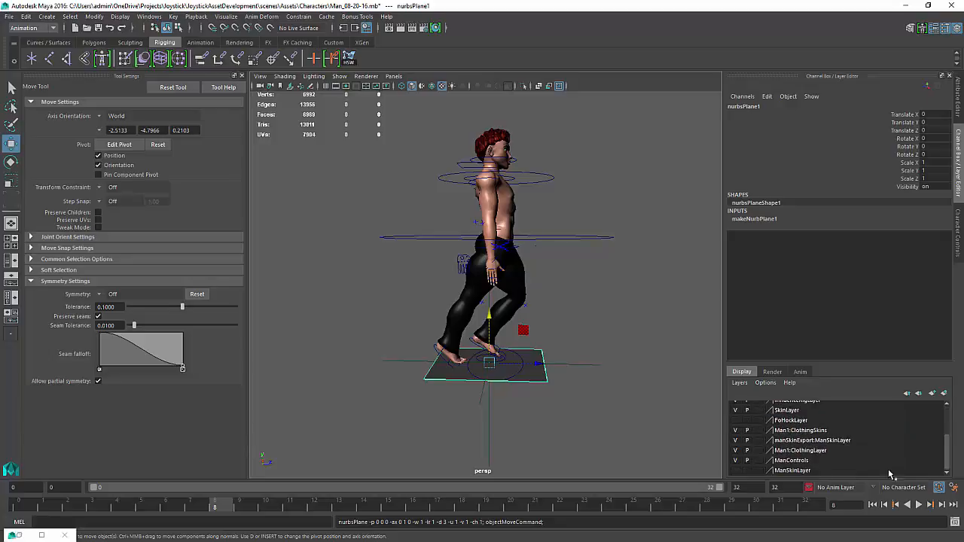
{"action": "scroll", "coordinate": [885, 424], "scroll_direction": "up", "scroll_amount": 3}
{"action": "left_click", "coordinate": [891, 428]}
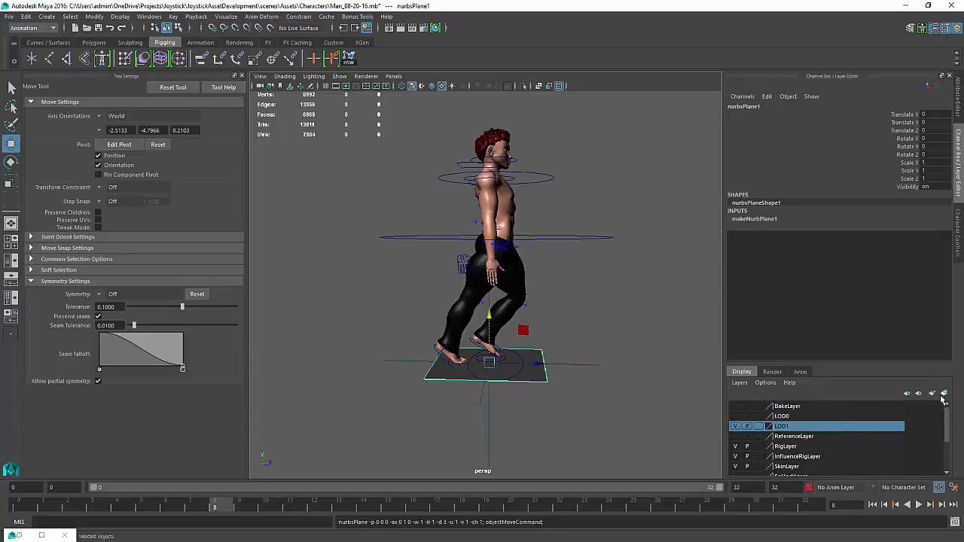
Enable adding new objects to the current layer in the layer options
{"action": "left_click", "coordinate": [740, 383]}
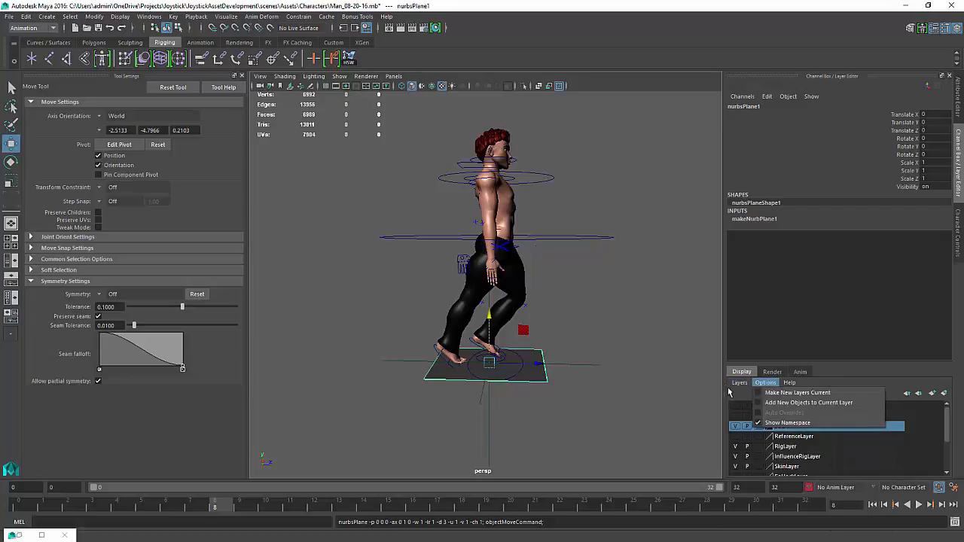
{"action": "left_click", "coordinate": [776, 402]}
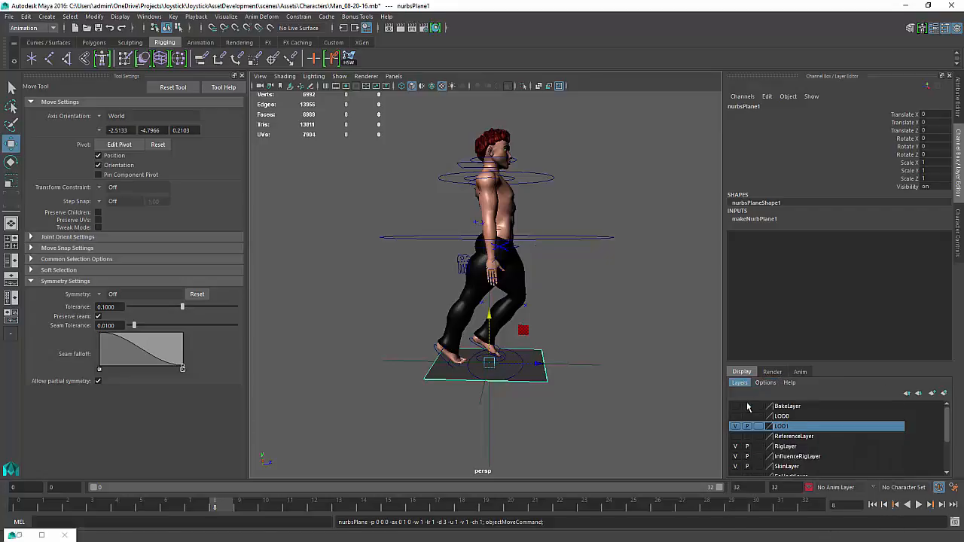
{"action": "double_click", "coordinate": [787, 438]}
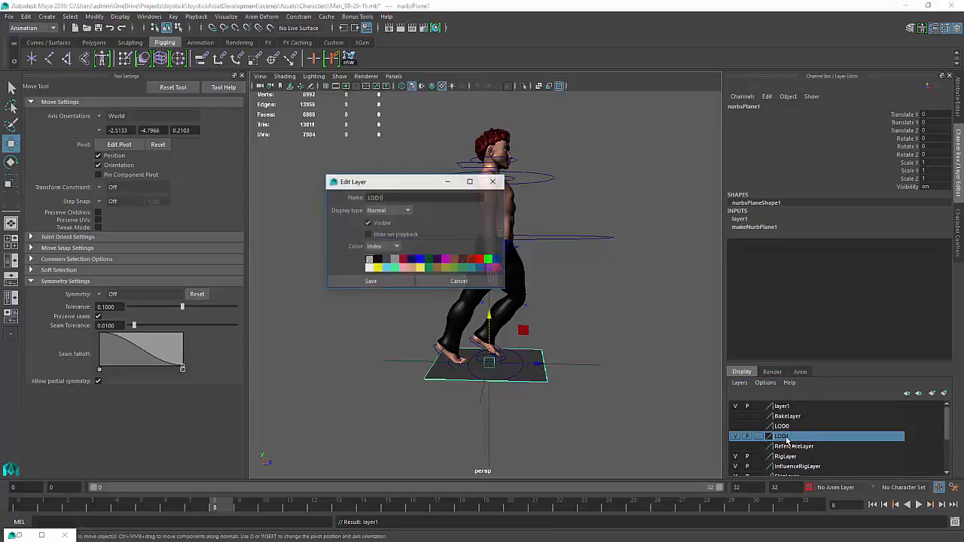
{"action": "left_click", "coordinate": [459, 281]}
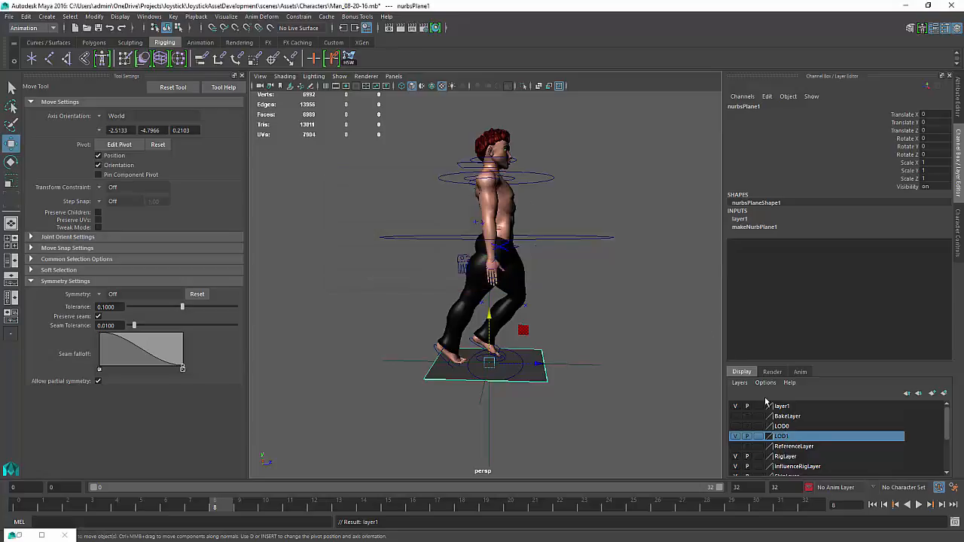
Rename the new display layer to ENV_DeleteThisLayer
{"action": "double_click", "coordinate": [783, 407]}
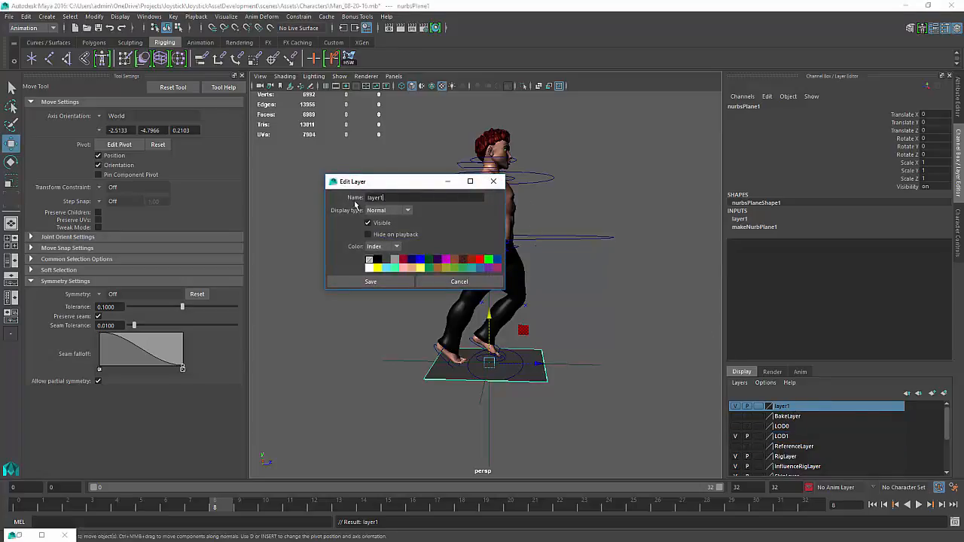
{"action": "left_click_drag", "start_coordinate": [393, 198], "coordinate": [178, 181]}
{"action": "left_click", "coordinate": [390, 282]}
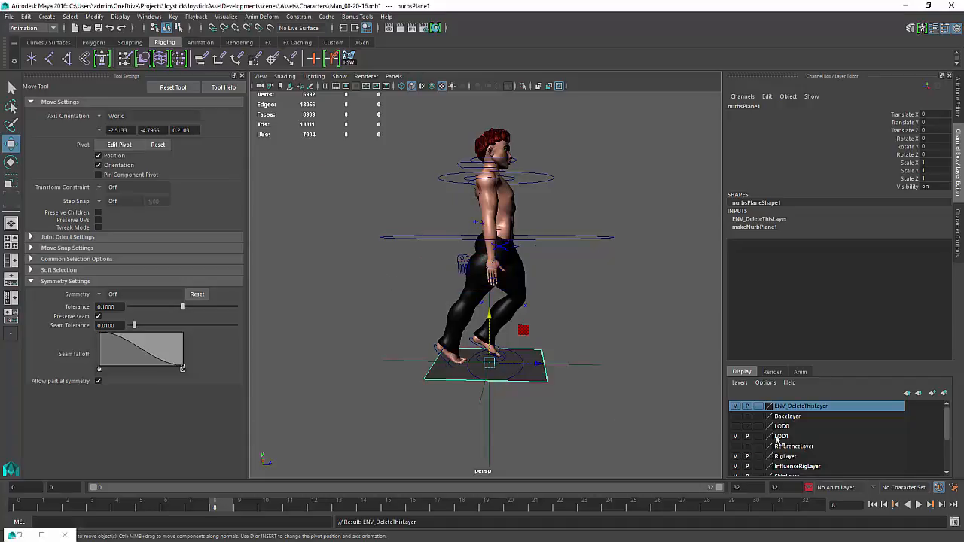
Scale the ground plane uniformly to about 16 times its size
{"action": "left_click", "coordinate": [526, 375]}
{"action": "key", "text": "e"}
{"action": "key", "text": "r"}
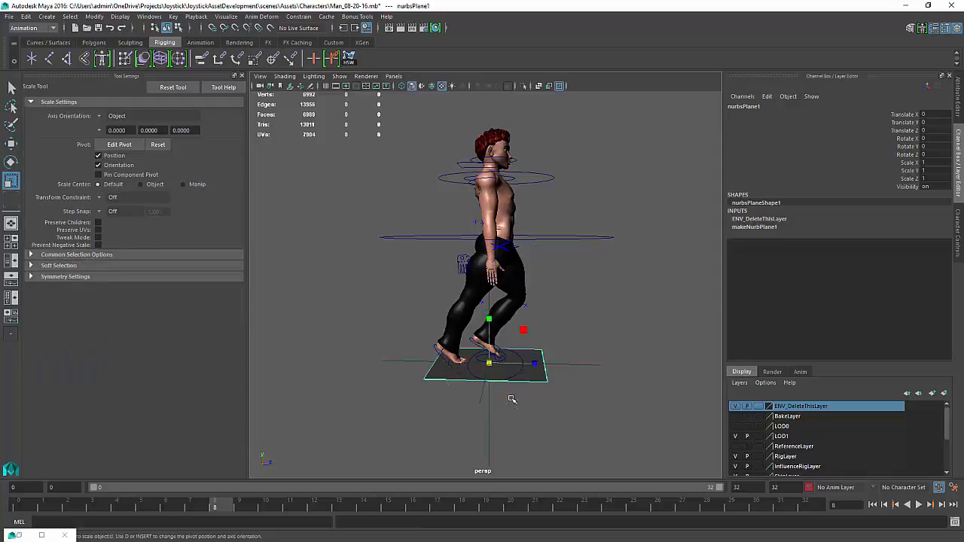
{"action": "left_click_drag", "start_coordinate": [533, 364], "coordinate": [662, 373]}
{"action": "key", "text": "ctrl+z"}
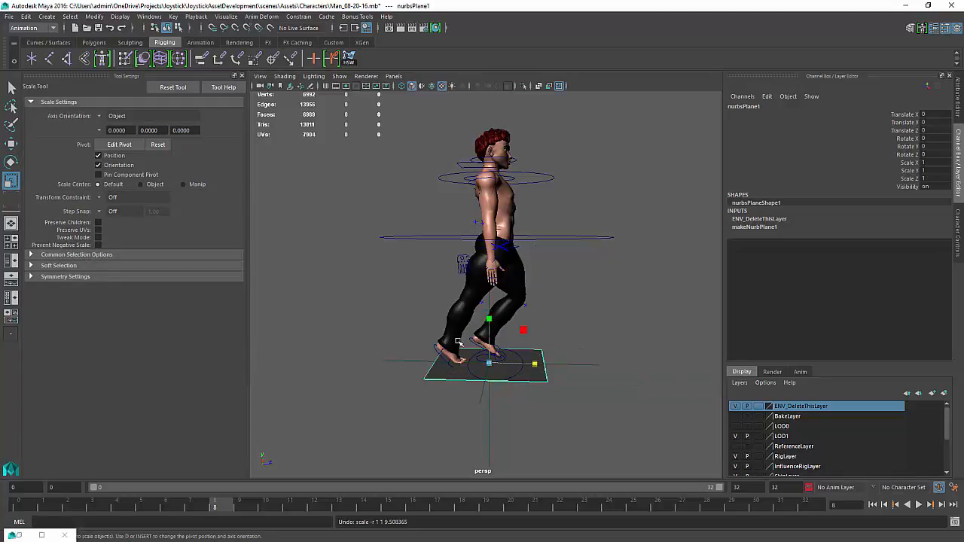
{"action": "left_click", "coordinate": [490, 365]}
{"action": "middle_click_drag", "start_coordinate": [555, 430], "coordinate": [678, 406]}
{"action": "middle_click_drag", "start_coordinate": [721, 279], "coordinate": [429, 280]}
{"action": "left_click_drag", "start_coordinate": [429, 279], "coordinate": [458, 238], "text": "alt"}
{"action": "middle_click_drag", "start_coordinate": [458, 238], "coordinate": [490, 244]}
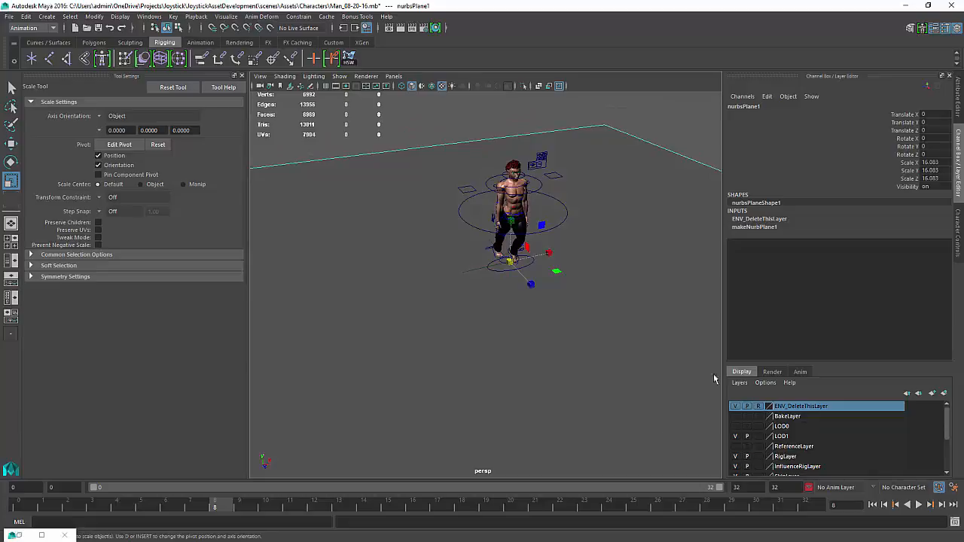
Move the full body IK control slightly down and key its translate and rotate channels
{"action": "left_click", "coordinate": [510, 296]}
{"action": "right_click_drag", "start_coordinate": [510, 295], "coordinate": [546, 366], "text": "alt"}
{"action": "left_click_drag", "start_coordinate": [426, 378], "coordinate": [495, 362], "text": "alt"}
{"action": "middle_click_drag", "start_coordinate": [495, 362], "coordinate": [498, 363], "text": "alt"}
{"action": "left_click_drag", "start_coordinate": [498, 364], "coordinate": [495, 360], "text": "alt"}
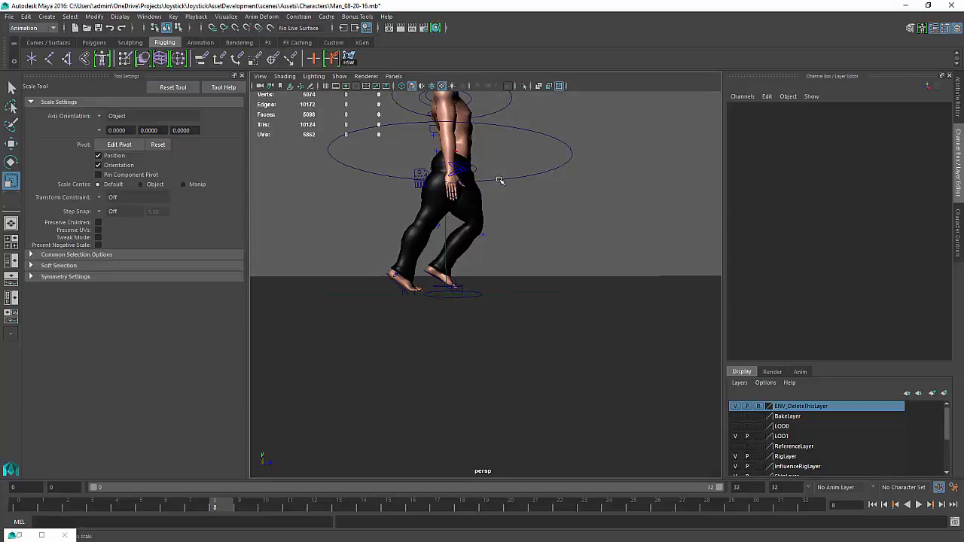
{"action": "left_click", "coordinate": [501, 180]}
{"action": "left_click_drag", "start_coordinate": [460, 199], "coordinate": [473, 221], "text": "alt"}
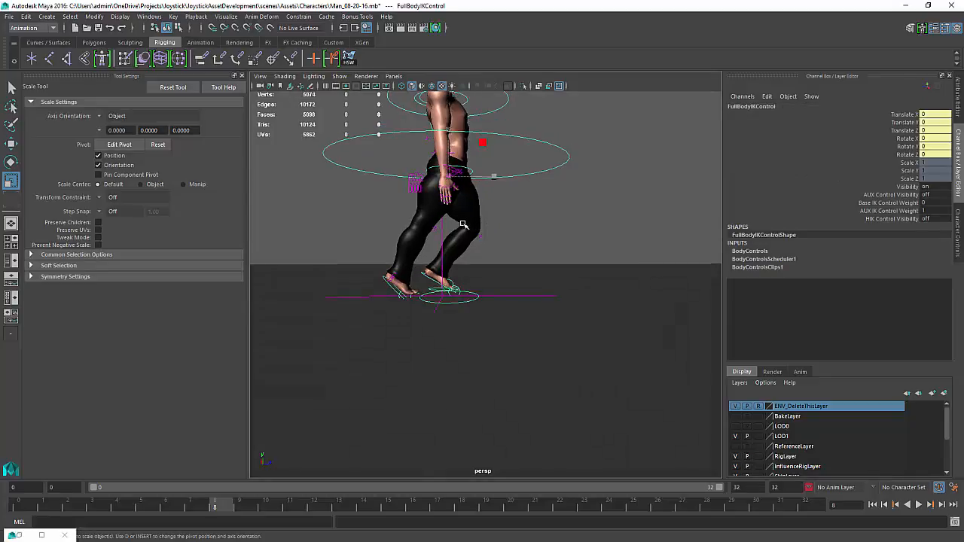
{"action": "key", "text": "w"}
{"action": "left_click_drag", "start_coordinate": [448, 125], "coordinate": [447, 127]}
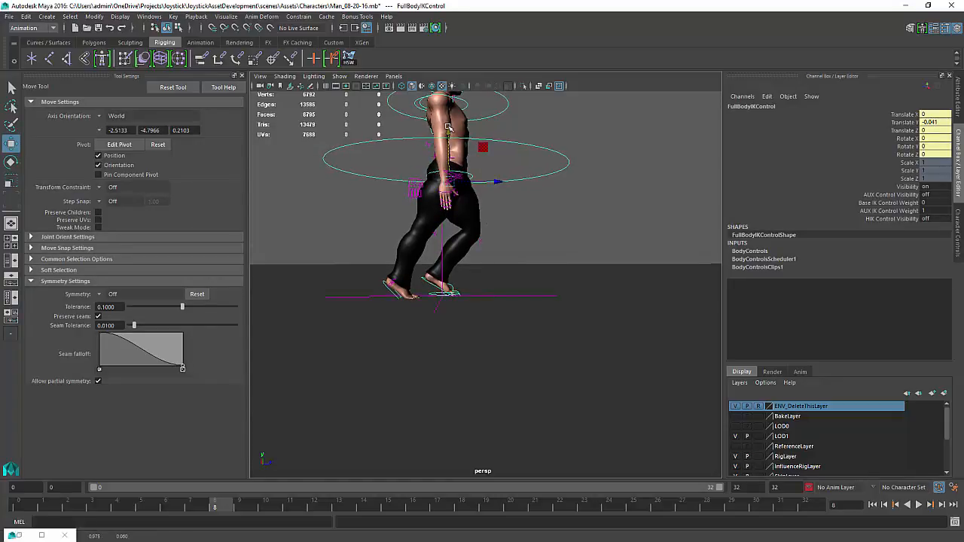
{"action": "left_click", "coordinate": [904, 114]}
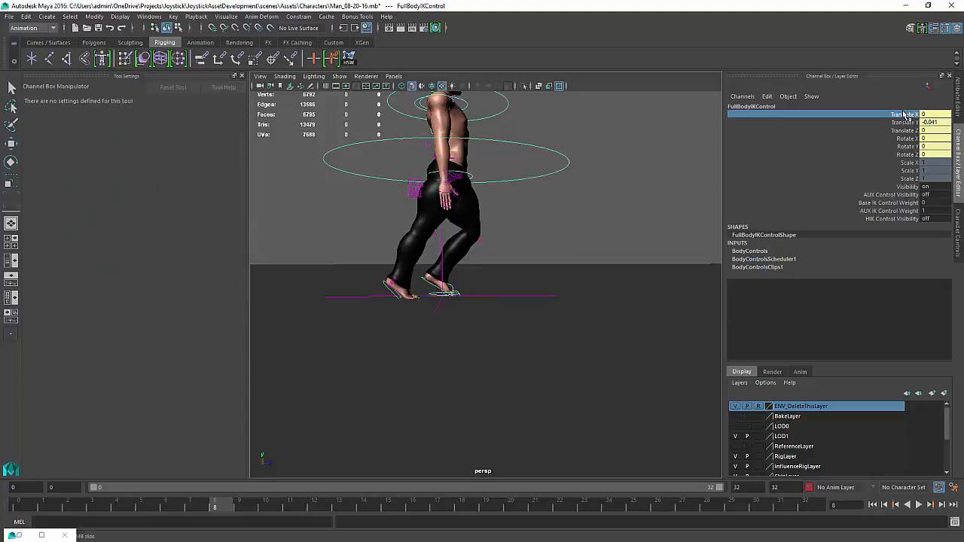
{"action": "left_click", "coordinate": [907, 154], "text": "shift"}
{"action": "right_click", "coordinate": [908, 156]}
{"action": "left_click", "coordinate": [896, 174]}
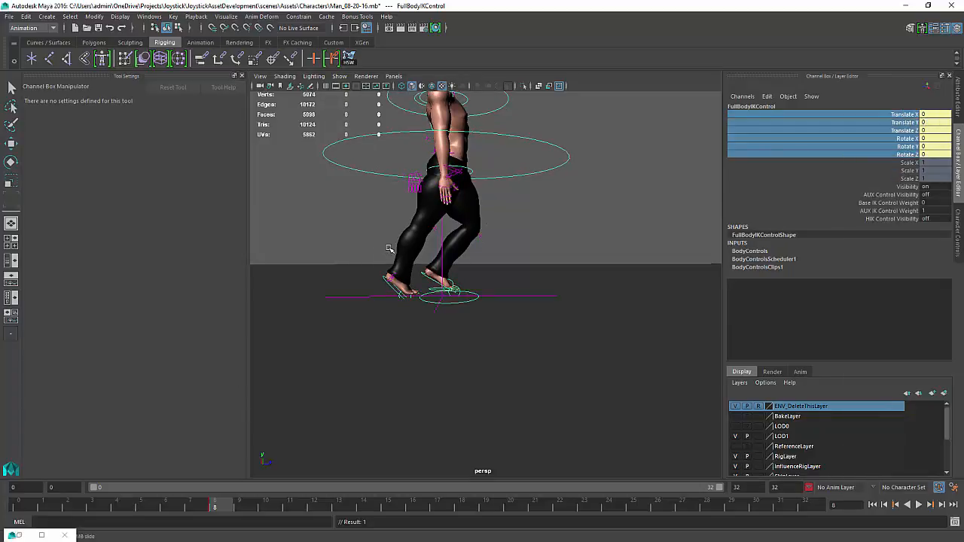
Lower the full body IK control slightly again
{"action": "key", "text": "w"}
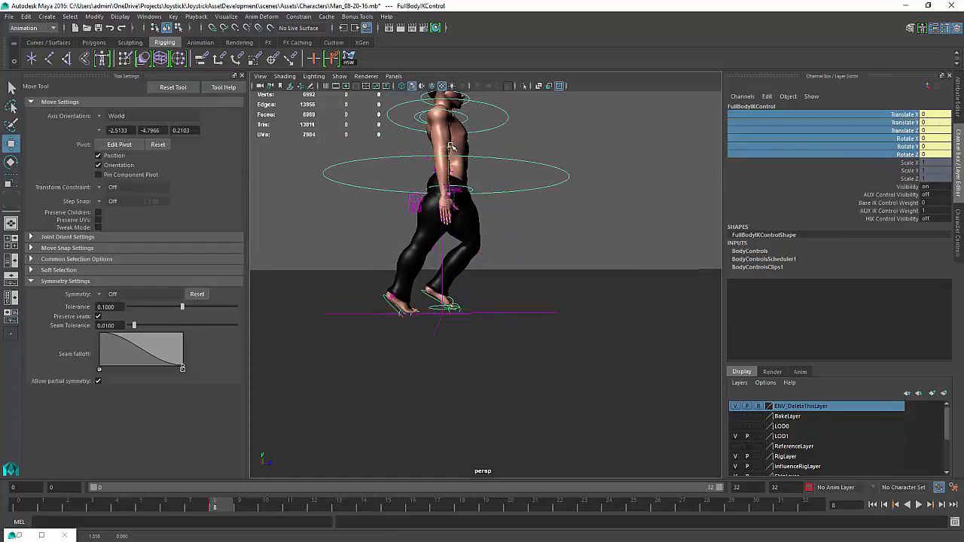
{"action": "left_click_drag", "start_coordinate": [450, 145], "coordinate": [450, 149]}
{"action": "middle_click_drag", "start_coordinate": [446, 202], "coordinate": [453, 180], "text": "alt"}
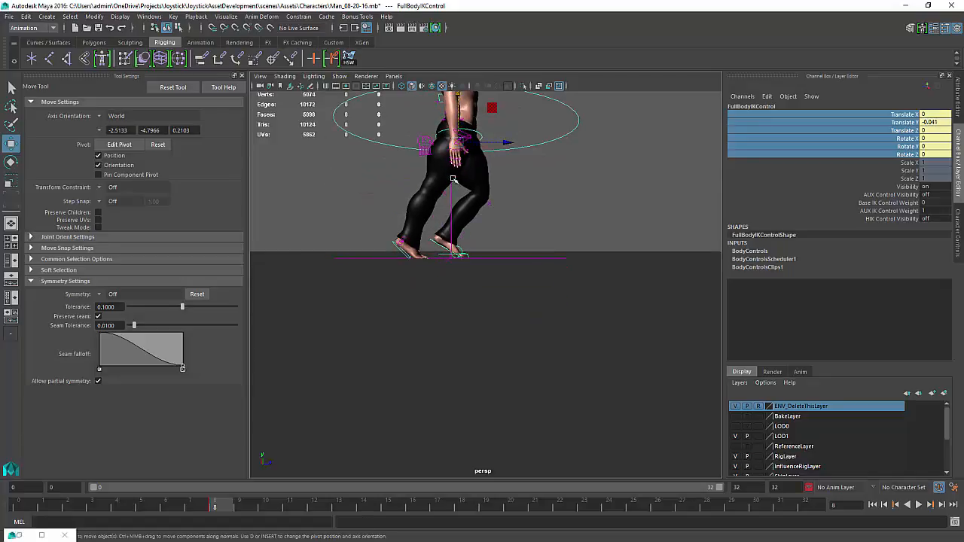
Pose the left foot AUX IK control forward, rotated about -39 degrees on X and lowered toward the ground
{"action": "left_click", "coordinate": [433, 241]}
{"action": "left_click_drag", "start_coordinate": [482, 243], "coordinate": [554, 251]}
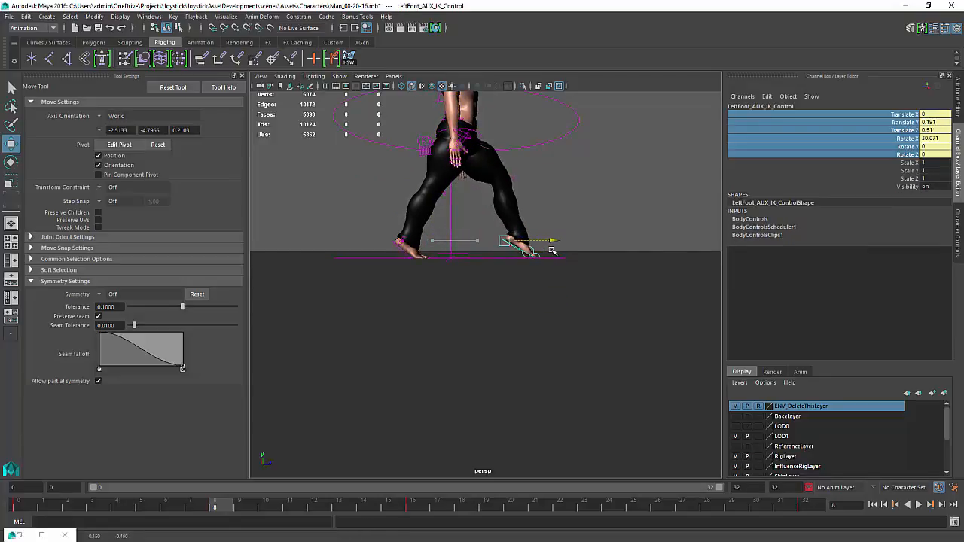
{"action": "key", "text": "e"}
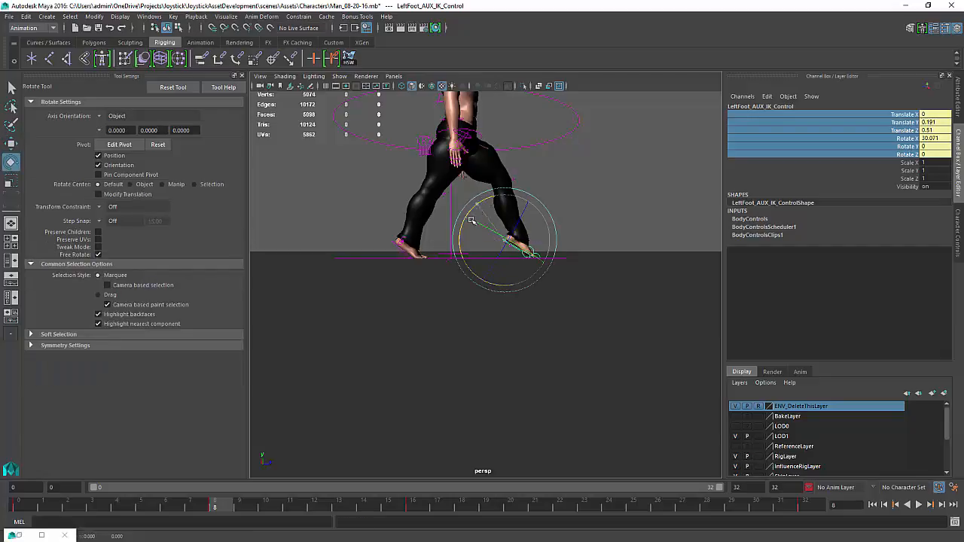
{"action": "left_click_drag", "start_coordinate": [471, 220], "coordinate": [458, 253]}
{"action": "key", "text": "w"}
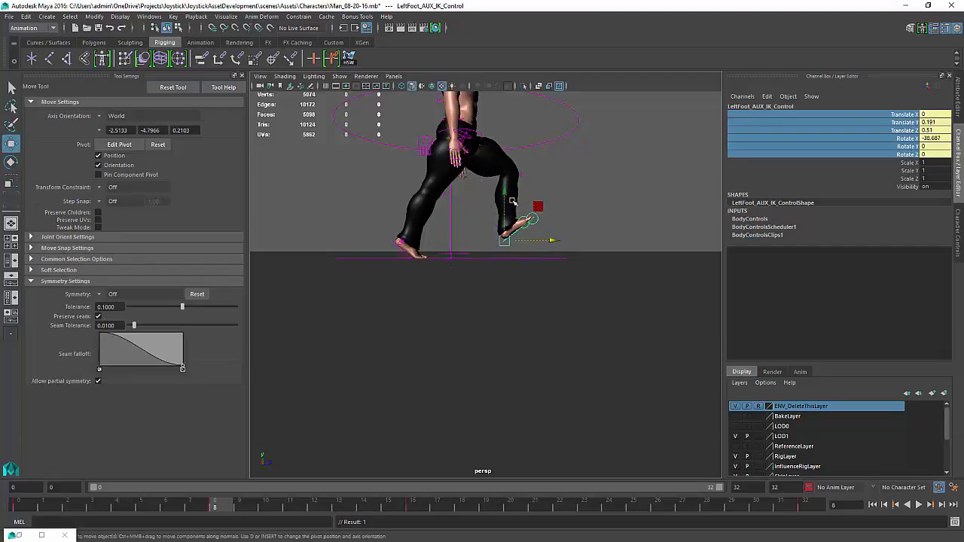
{"action": "left_click_drag", "start_coordinate": [513, 202], "coordinate": [507, 210]}
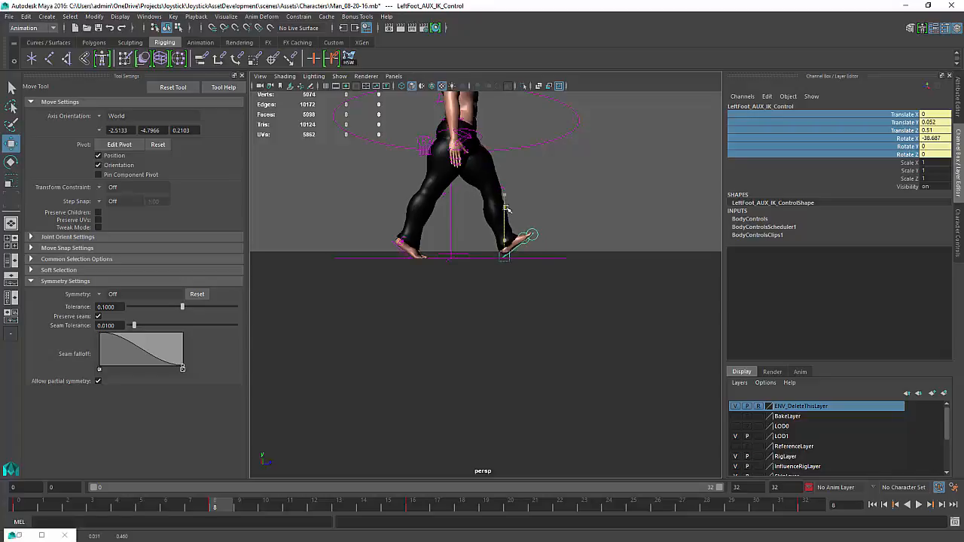
{"action": "left_click_drag", "start_coordinate": [551, 254], "coordinate": [559, 257]}
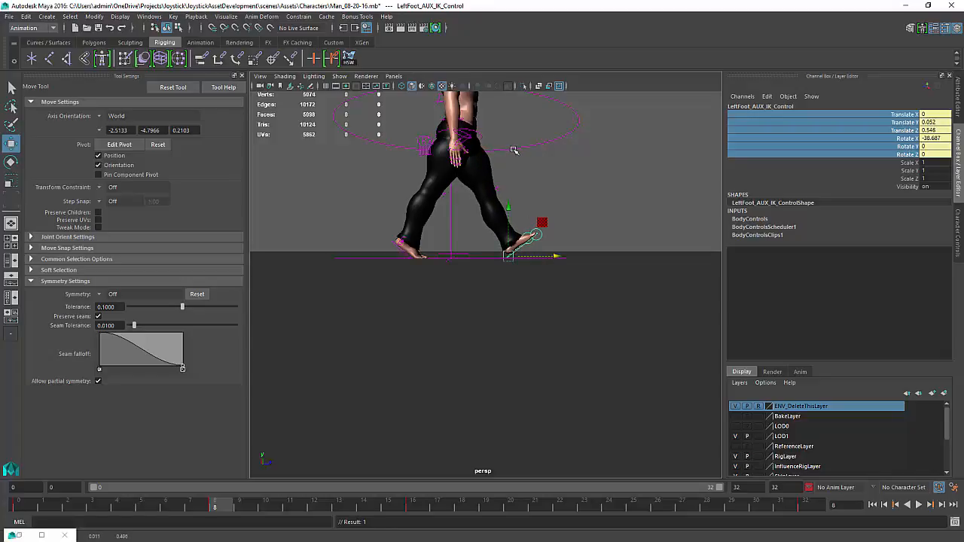
{"action": "left_click_drag", "start_coordinate": [514, 150], "coordinate": [513, 153], "text": "alt"}
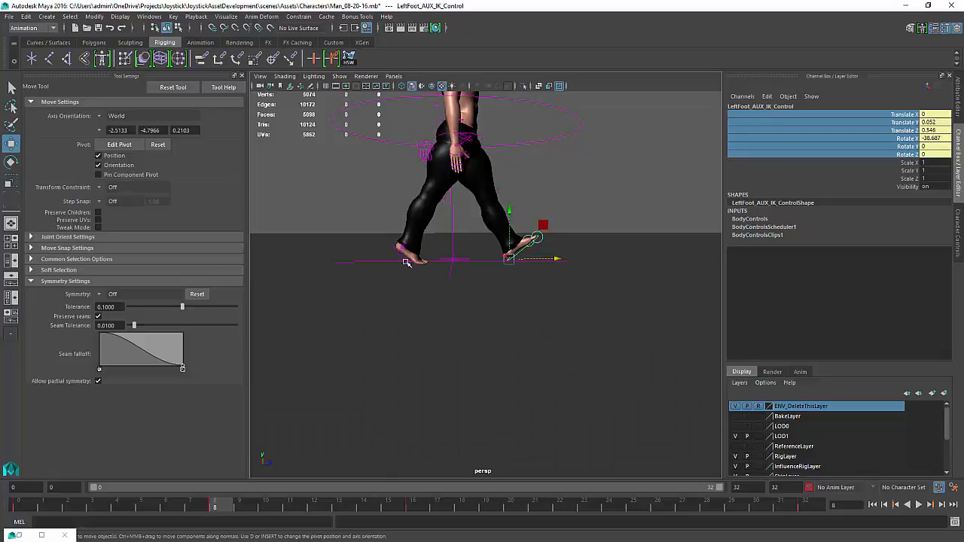
{"action": "left_click_drag", "start_coordinate": [424, 262], "coordinate": [397, 418], "text": "alt"}
{"action": "left_click_drag", "start_coordinate": [469, 253], "coordinate": [452, 211], "text": "alt"}
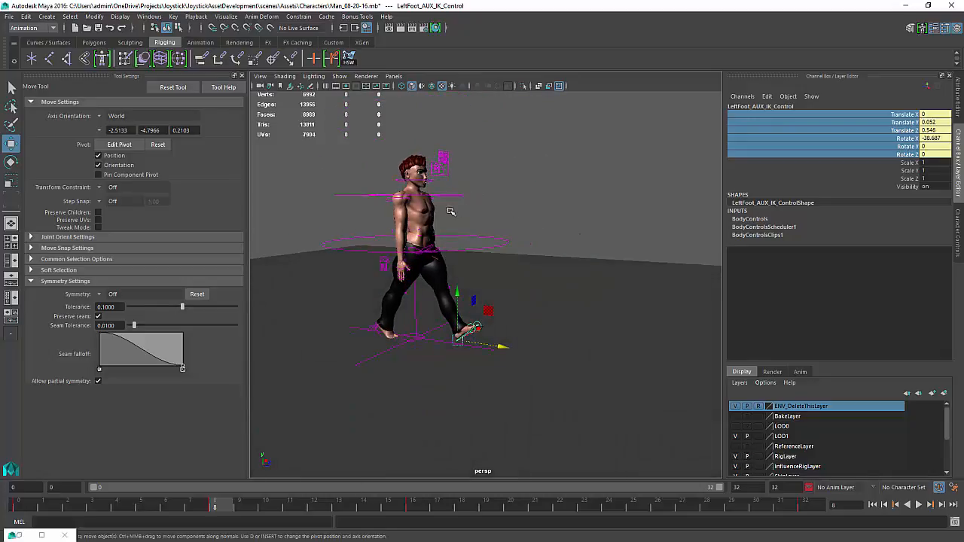
Rotate the right and left shoulder AUX IK controllers to swing the arms into a walking pose
{"action": "left_click", "coordinate": [389, 202]}
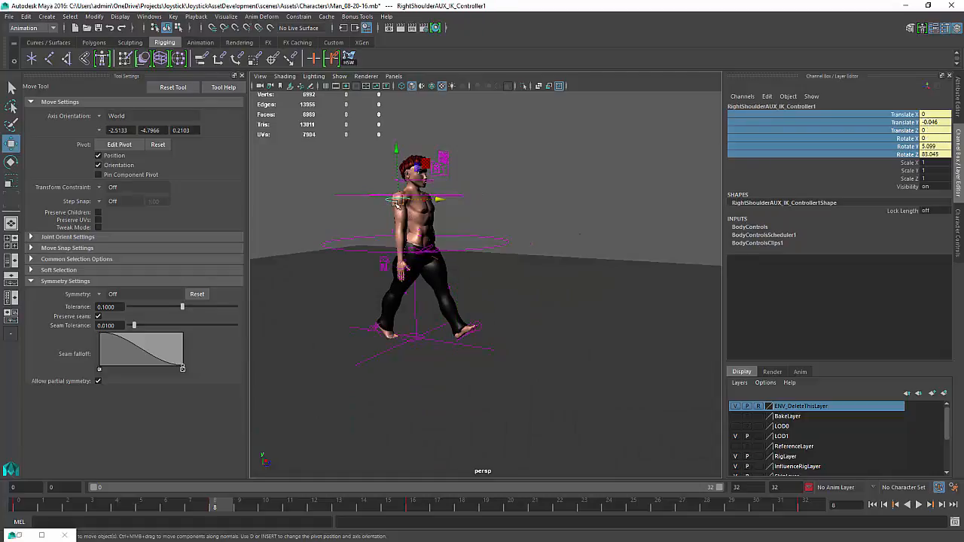
{"action": "key", "text": "e"}
{"action": "left_click_drag", "start_coordinate": [431, 223], "coordinate": [323, 220]}
{"action": "right_click_drag", "start_coordinate": [322, 219], "coordinate": [492, 361], "text": "alt"}
{"action": "middle_click_drag", "start_coordinate": [445, 343], "coordinate": [384, 435], "text": "alt"}
{"action": "left_click", "coordinate": [608, 177]}
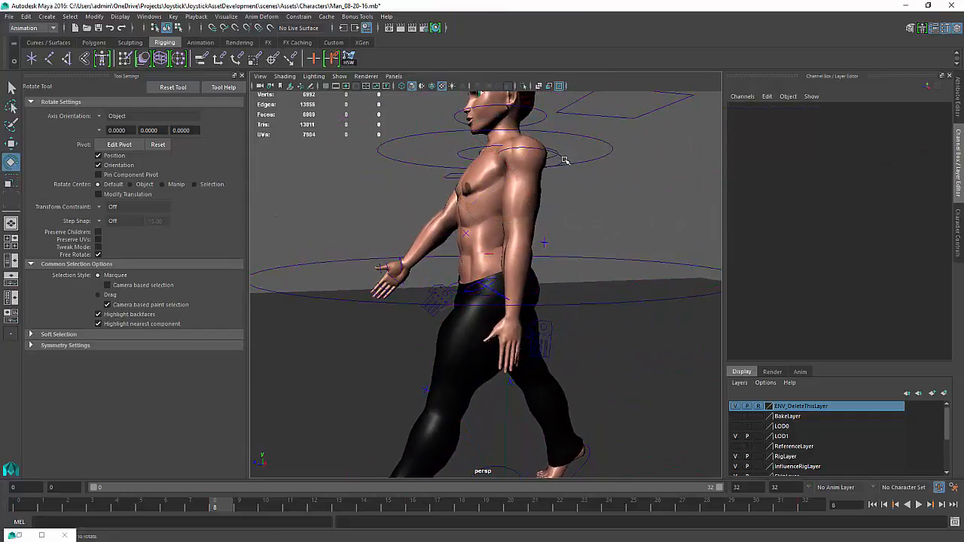
{"action": "left_click", "coordinate": [559, 161]}
{"action": "left_click_drag", "start_coordinate": [508, 197], "coordinate": [528, 226]}
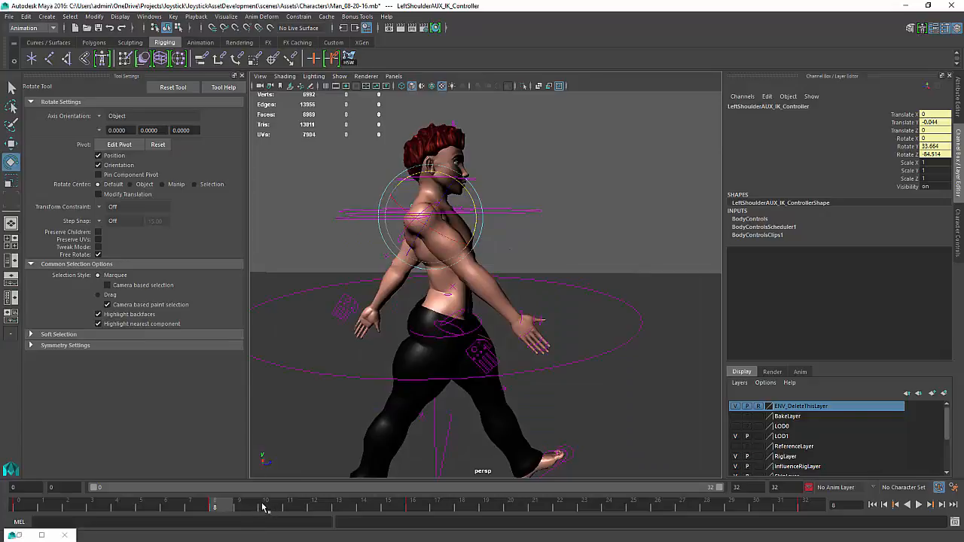
{"action": "left_click_drag", "start_coordinate": [567, 294], "coordinate": [531, 426], "text": "alt"}
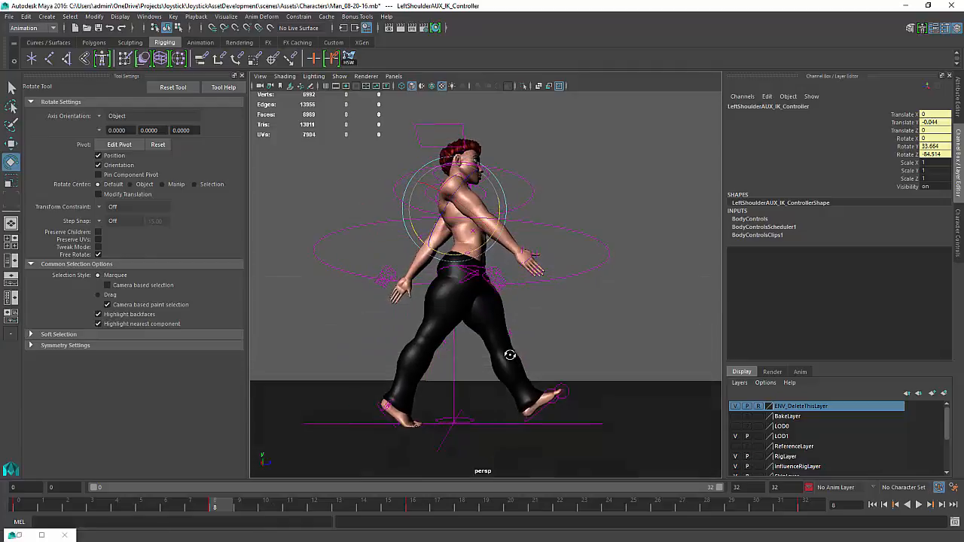
Reposition the forward foot's AUX IK control along Z to about 0.617
{"action": "left_click", "coordinate": [541, 410]}
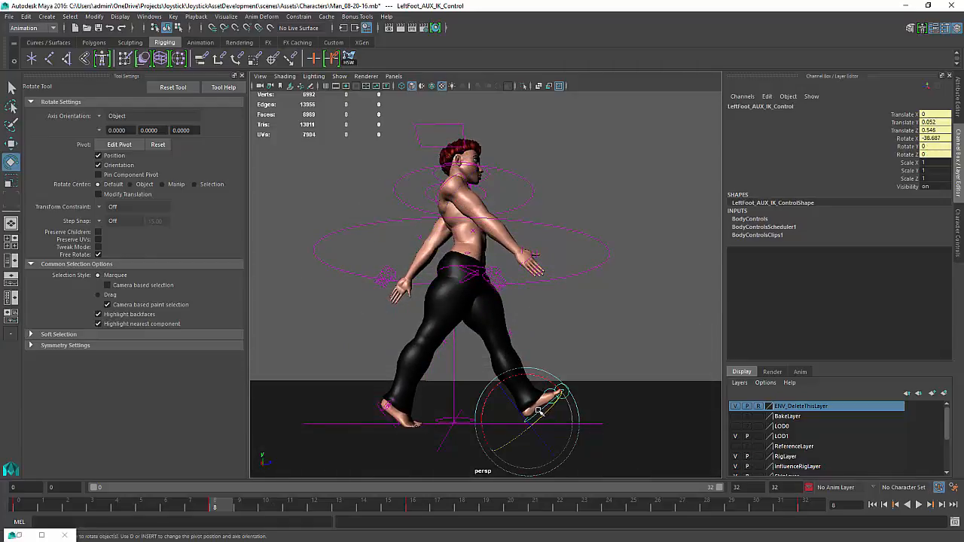
{"action": "key", "text": "w"}
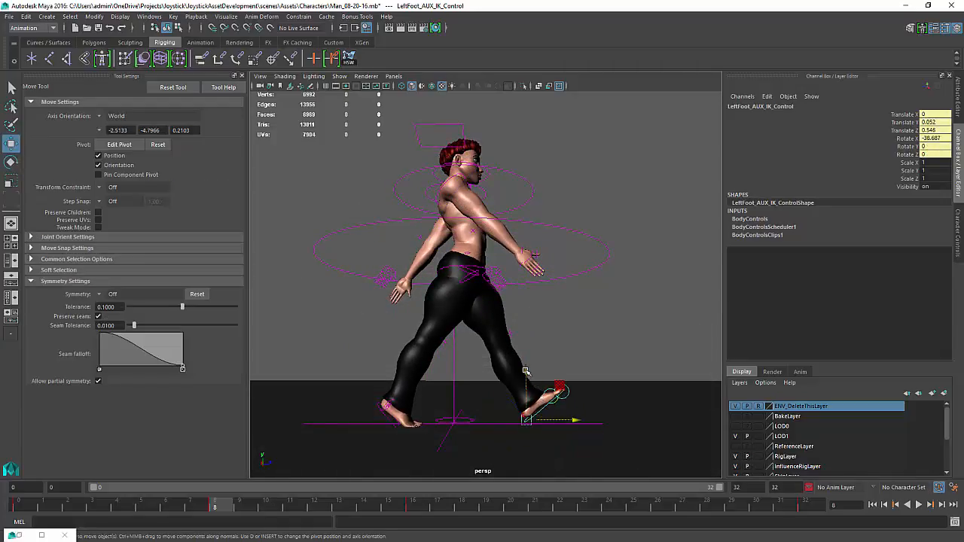
{"action": "key", "text": "ctrl+z"}
{"action": "key", "text": "ctrl+z"}
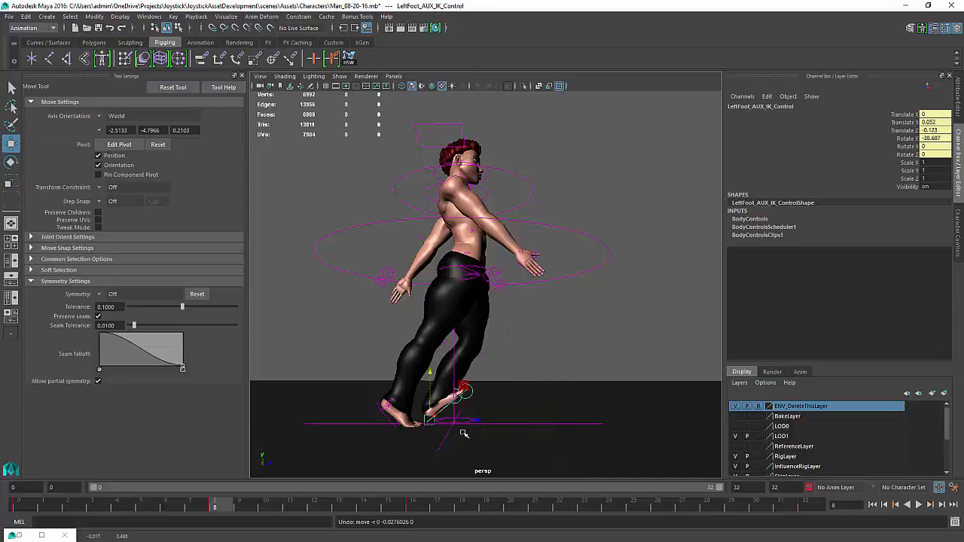
{"action": "left_click_drag", "start_coordinate": [468, 422], "coordinate": [592, 427]}
{"action": "left_click_drag", "start_coordinate": [580, 428], "coordinate": [565, 427]}
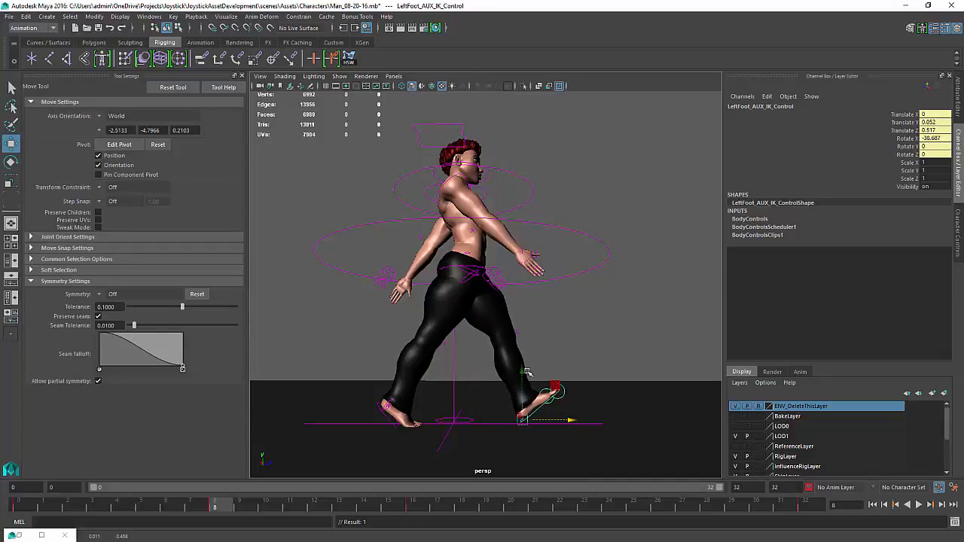
Lower the full body IK control slightly and nudge the forward foot's AUX IK control
{"action": "left_click", "coordinate": [519, 281]}
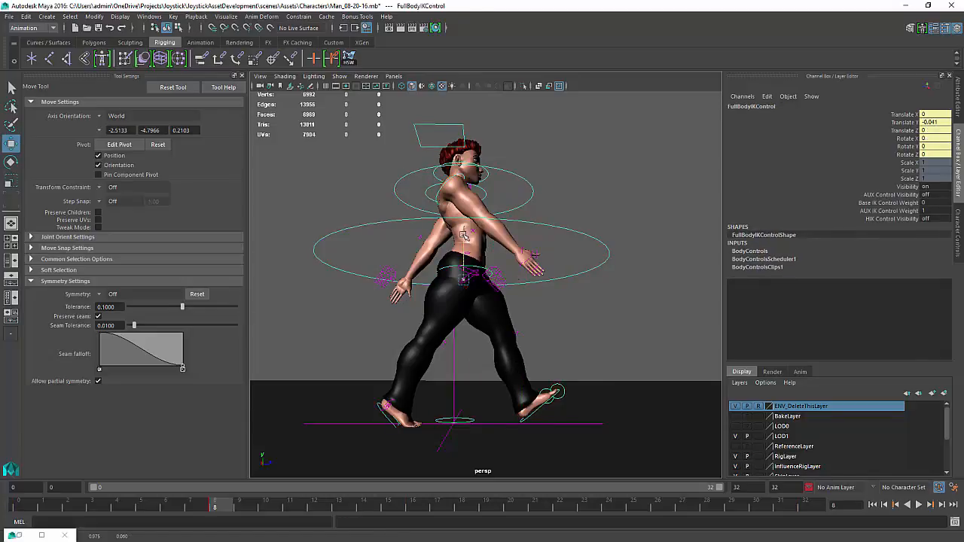
{"action": "left_click_drag", "start_coordinate": [457, 234], "coordinate": [464, 240]}
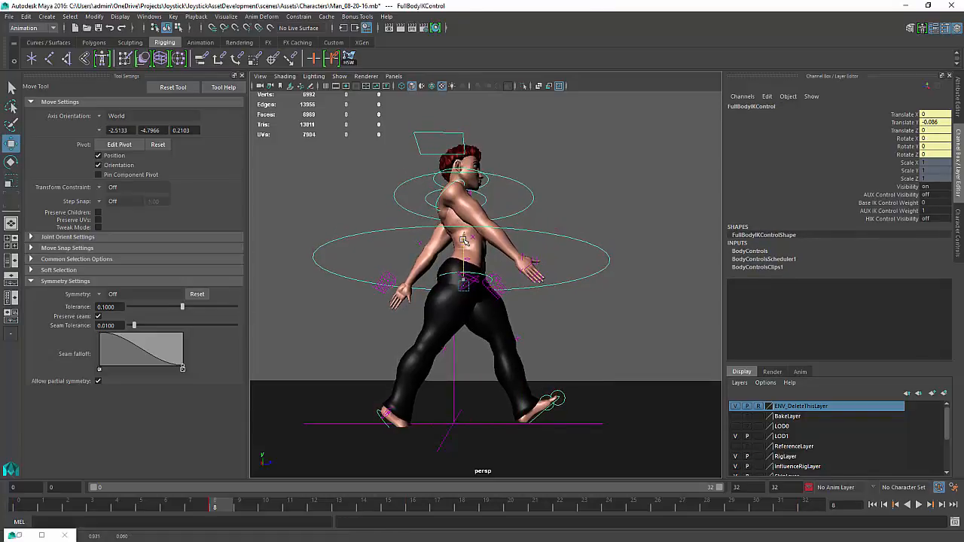
{"action": "left_click", "coordinate": [541, 414]}
{"action": "left_click_drag", "start_coordinate": [564, 422], "coordinate": [567, 428]}
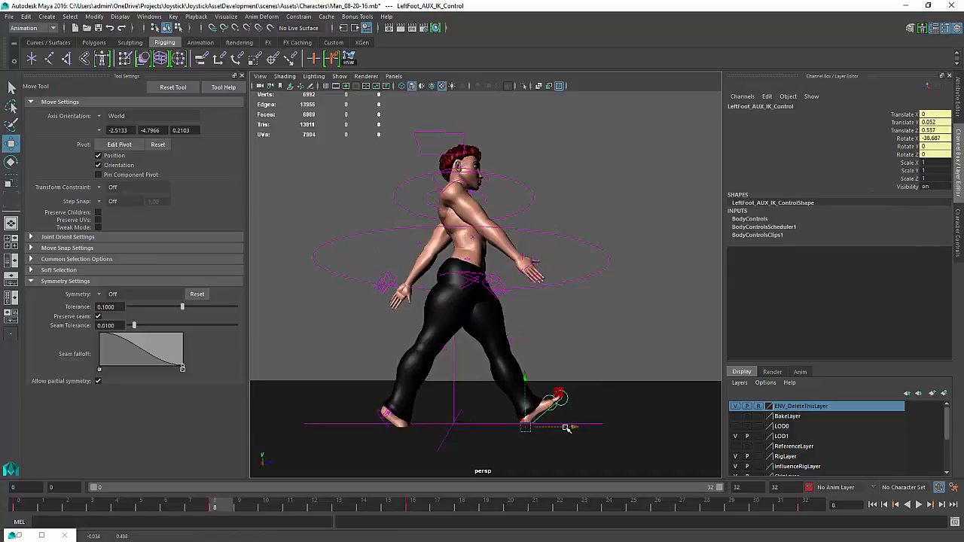
Pose the rear foot's AUX IK control raised and rotated about 60 degrees on X
{"action": "left_click", "coordinate": [386, 414]}
{"action": "left_click_drag", "start_coordinate": [427, 410], "coordinate": [415, 410]}
{"action": "left_click_drag", "start_coordinate": [379, 372], "coordinate": [376, 345]}
{"action": "key", "text": "e"}
{"action": "key", "text": "w"}
{"action": "left_click_drag", "start_coordinate": [419, 394], "coordinate": [381, 426]}
{"action": "key", "text": "e"}
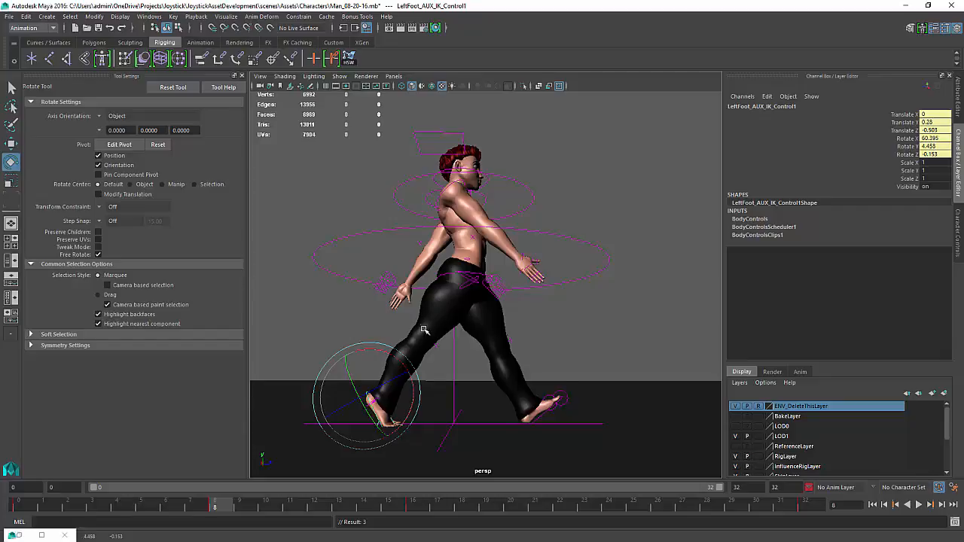
{"action": "left_click_drag", "start_coordinate": [425, 330], "coordinate": [433, 324], "text": "alt"}
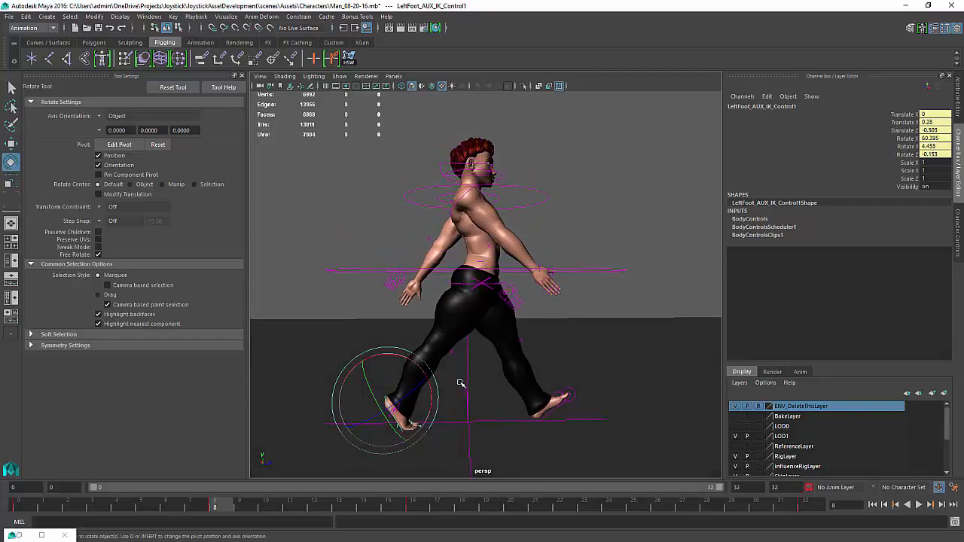
{"action": "mouse_move", "coordinate": [461, 384]}
{"action": "left_mouse_down", "text": "alt"}
{"action": "mouse_move", "coordinate": [463, 368]}
{"action": "mouse_move", "coordinate": [475, 378]}
{"action": "mouse_move", "coordinate": [471, 370]}
{"action": "left_mouse_up", "text": "alt"}
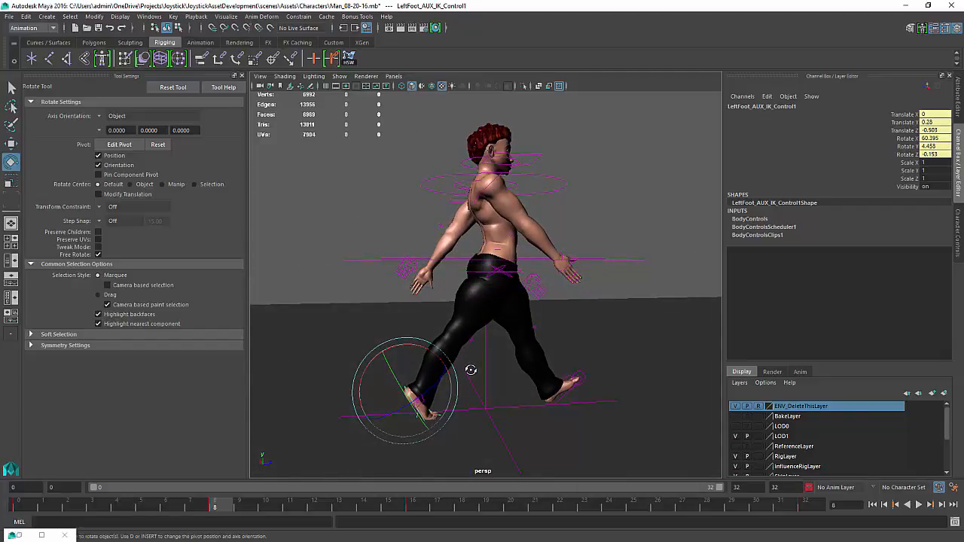
{"action": "left_click_drag", "start_coordinate": [448, 332], "coordinate": [446, 336], "text": "alt"}
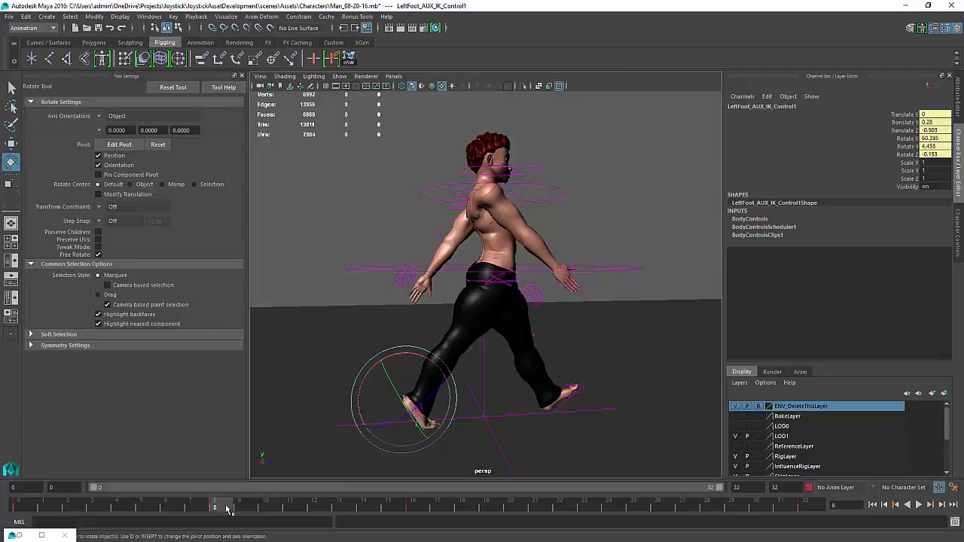
At frame 24, move the left foot's AUX IK control forward to about 0.574 on Z
{"action": "left_click_drag", "start_coordinate": [226, 509], "coordinate": [610, 521]}
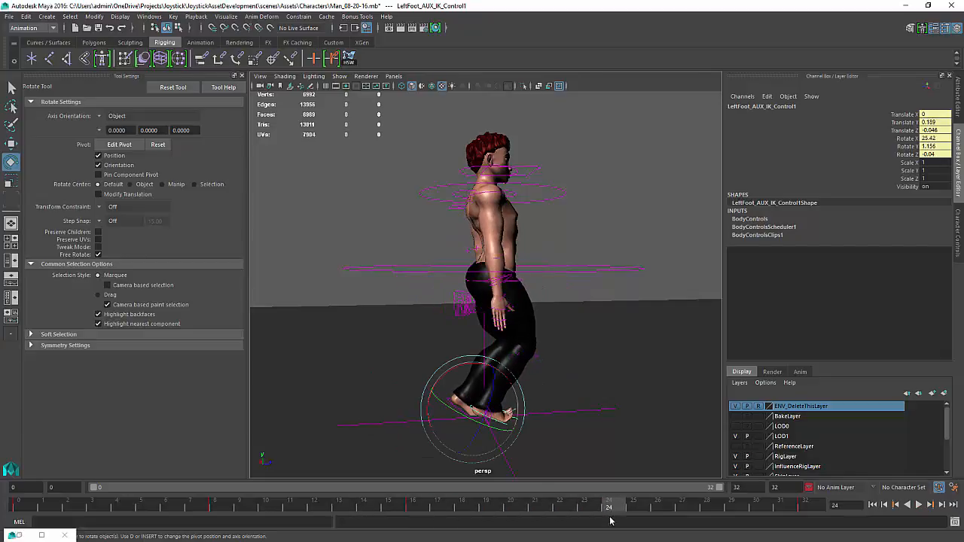
{"action": "left_click_drag", "start_coordinate": [469, 399], "coordinate": [451, 361], "text": "alt"}
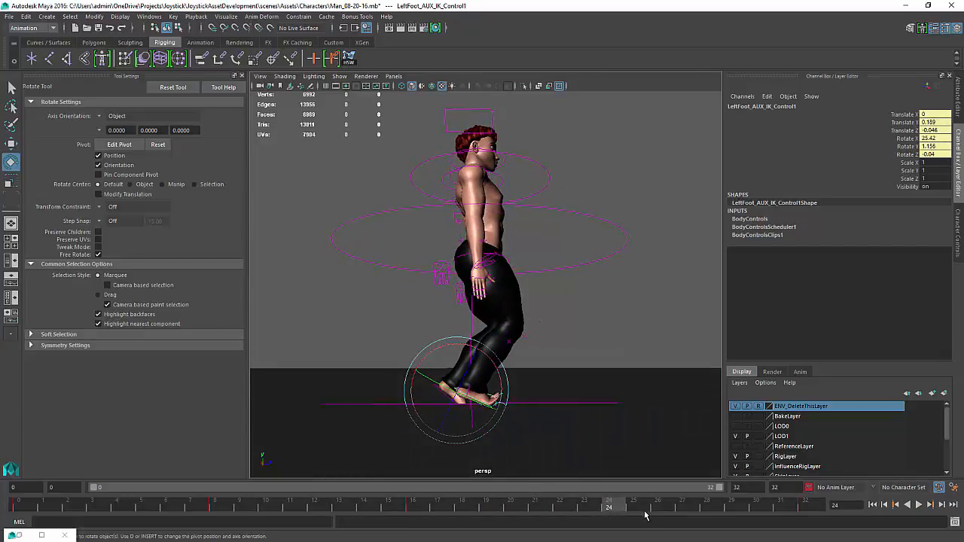
{"action": "mouse_move", "coordinate": [614, 508]}
{"action": "left_mouse_down"}
{"action": "mouse_move", "coordinate": [218, 506]}
{"action": "mouse_move", "coordinate": [609, 507]}
{"action": "left_mouse_up"}
{"action": "key", "text": "w"}
{"action": "left_click", "coordinate": [528, 393]}
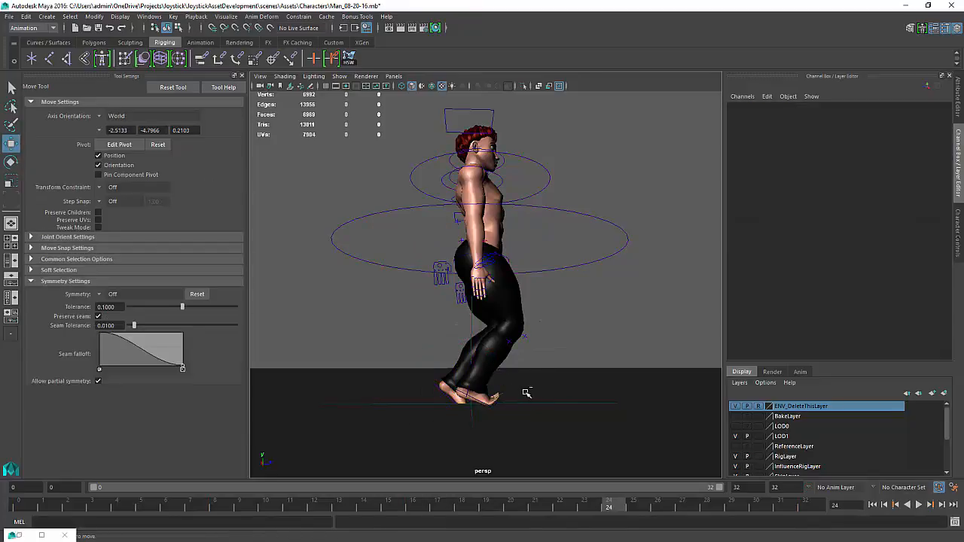
{"action": "left_click", "coordinate": [526, 393]}
{"action": "left_click_drag", "start_coordinate": [513, 391], "coordinate": [598, 389]}
Rotate the left foot's AUX IK control to about -40.6 degrees on X and lower it slightly
{"action": "key", "text": "e"}
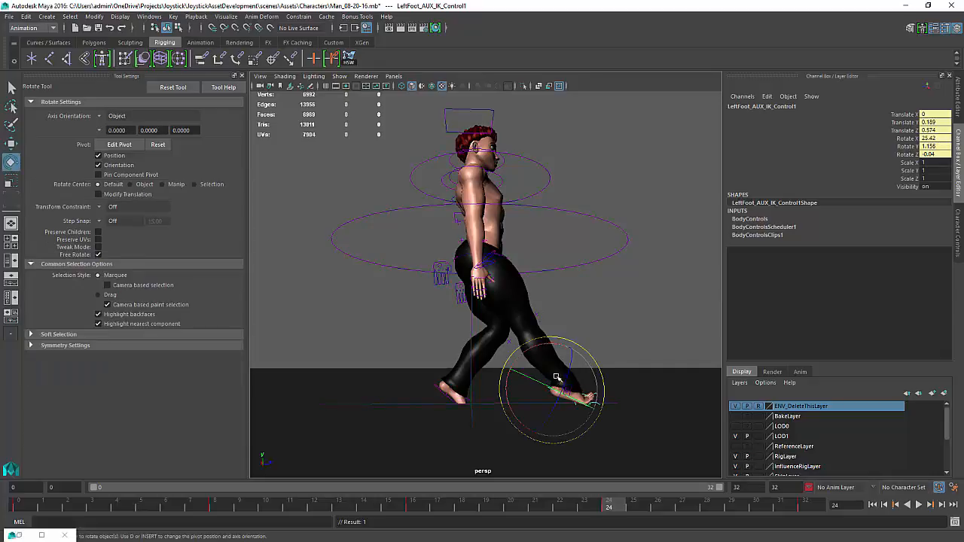
{"action": "left_click_drag", "start_coordinate": [542, 344], "coordinate": [515, 381]}
{"action": "key", "text": "w"}
{"action": "left_click_drag", "start_coordinate": [546, 339], "coordinate": [550, 352]}
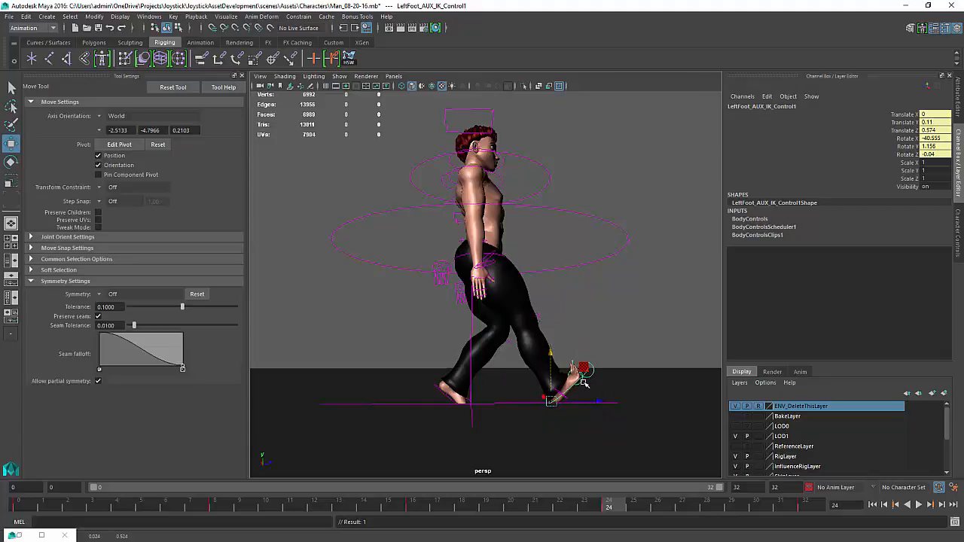
Reset the left ball roll control's rotation values to 0
{"action": "left_click", "coordinate": [584, 368]}
{"action": "left_click_drag", "start_coordinate": [934, 139], "coordinate": [937, 155]}
{"action": "type", "text": "0"}
{"action": "key", "text": "Return"}
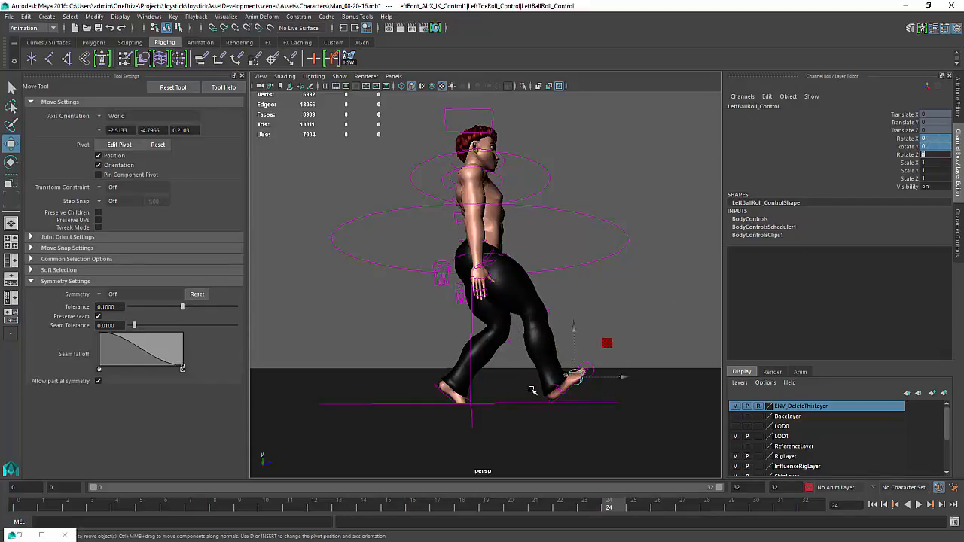
Lower the left foot's AUX IK control slightly and set a key on it
{"action": "left_click", "coordinate": [554, 403]}
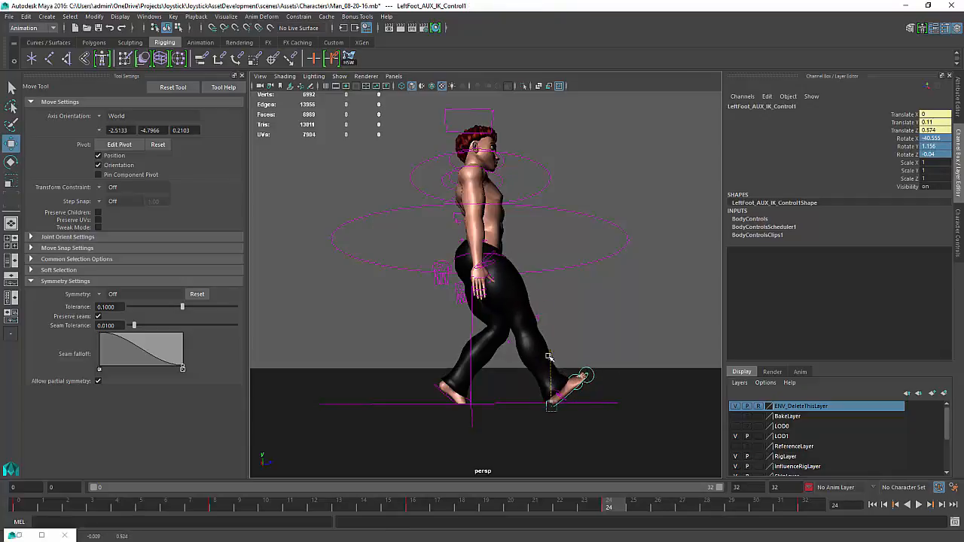
{"action": "left_click_drag", "start_coordinate": [548, 356], "coordinate": [549, 358]}
{"action": "key", "text": "s"}
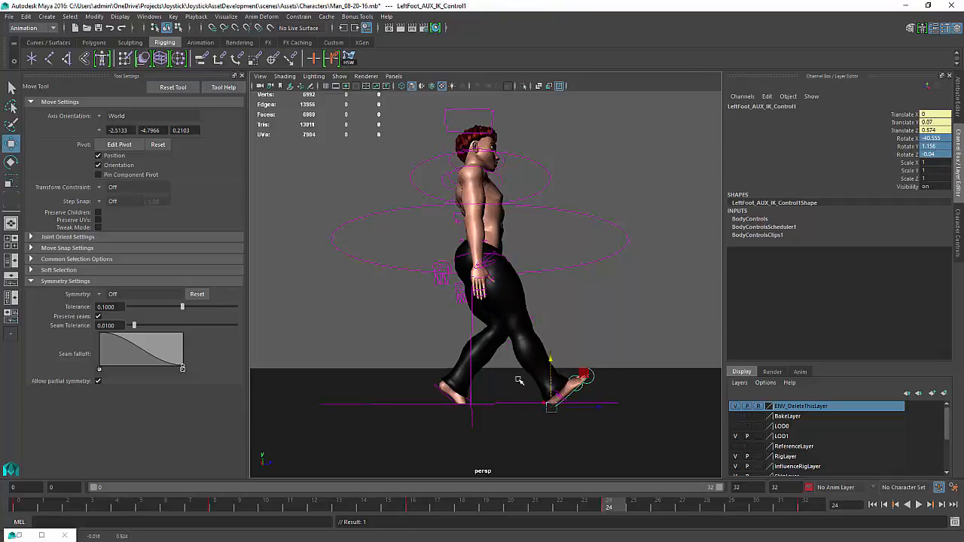
Move the rear foot's AUX IK control back to about -0.467 on Z and set a key
{"action": "left_click", "coordinate": [447, 398]}
{"action": "left_click_drag", "start_coordinate": [486, 387], "coordinate": [445, 388]}
{"action": "key", "text": "s"}
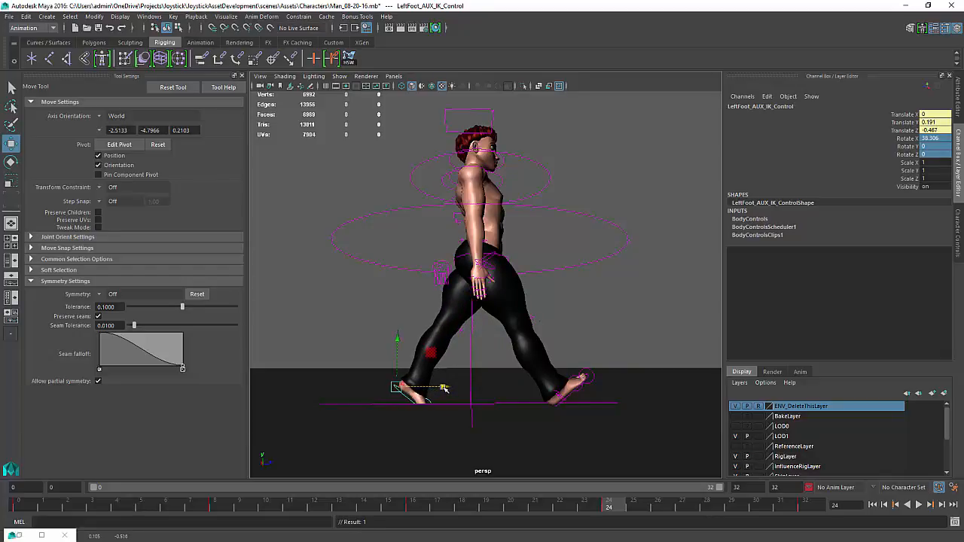
Rotate the rear foot's ball roll control to about -10 degrees on X
{"action": "left_click", "coordinate": [429, 399]}
{"action": "key", "text": "e"}
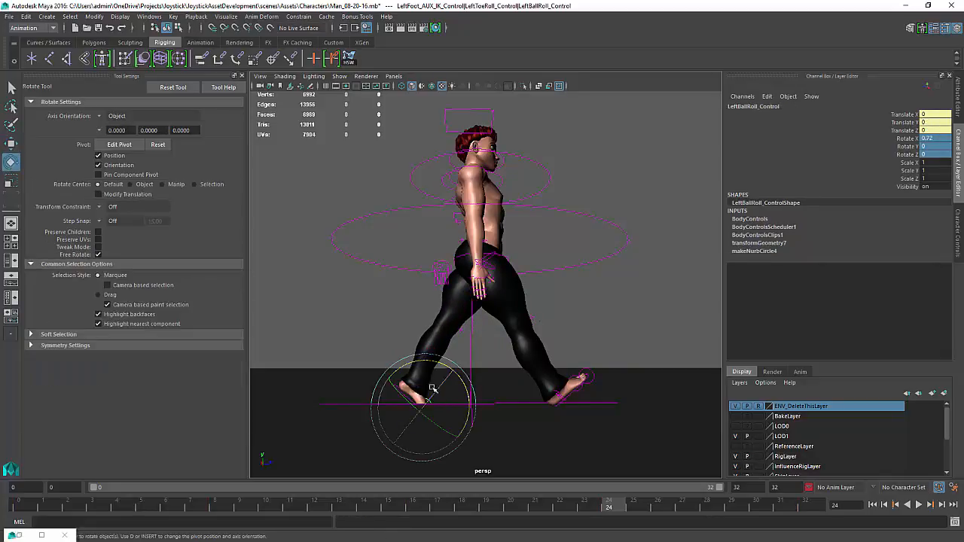
{"action": "left_click_drag", "start_coordinate": [437, 367], "coordinate": [428, 421]}
{"action": "key", "text": "ctrl+z"}
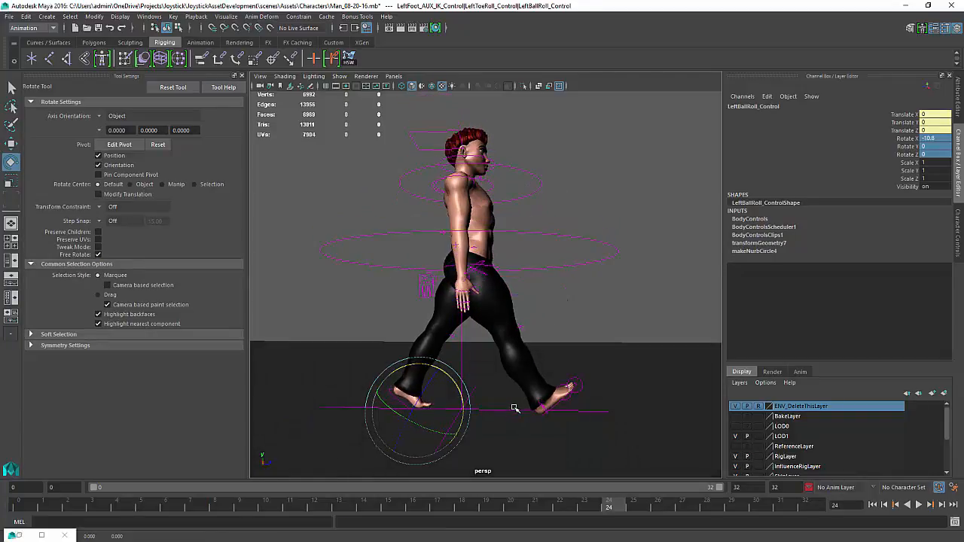
{"action": "left_click_drag", "start_coordinate": [504, 410], "coordinate": [510, 404], "text": "alt"}
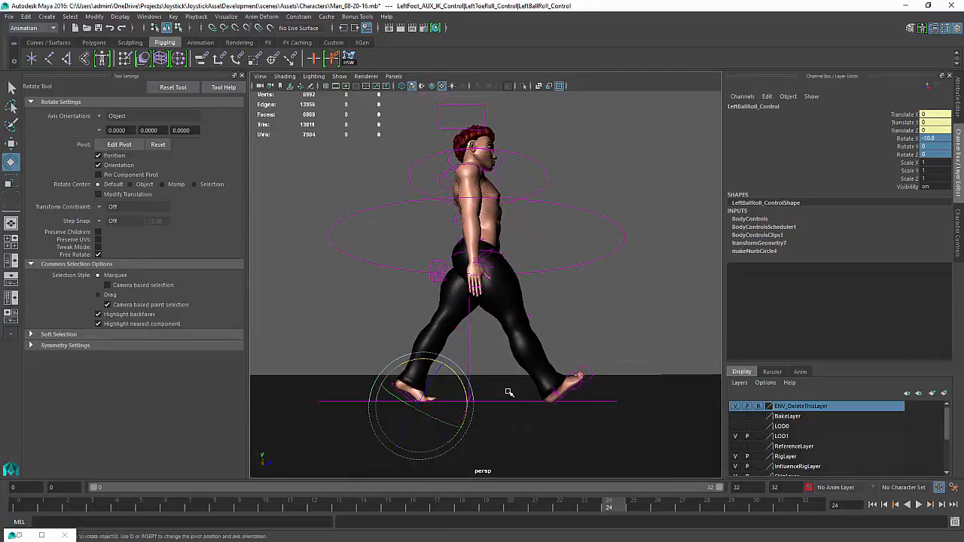
{"action": "middle_click_drag", "start_coordinate": [509, 392], "coordinate": [509, 393]}
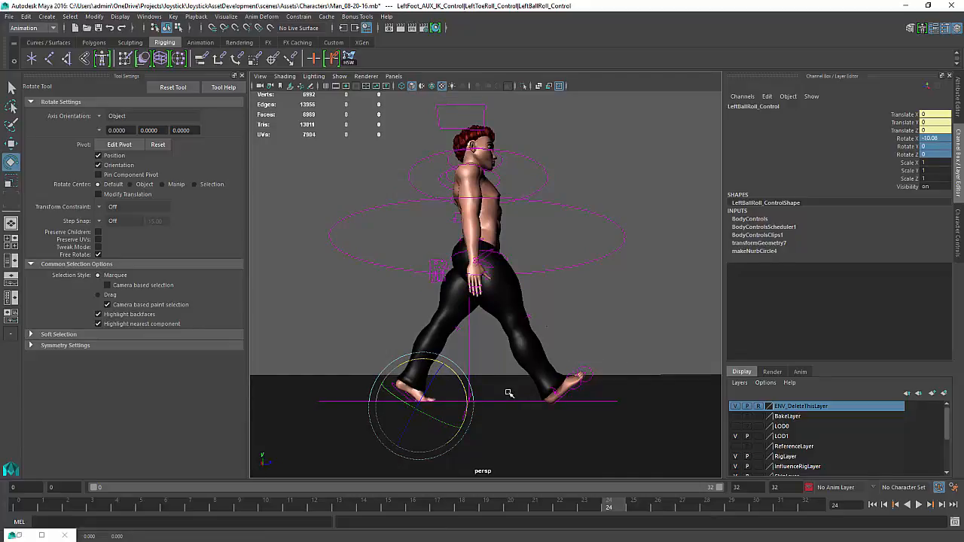
Raise the rear foot's AUX IK control slightly and play back the animation
{"action": "left_click", "coordinate": [381, 292]}
{"action": "left_click", "coordinate": [395, 386]}
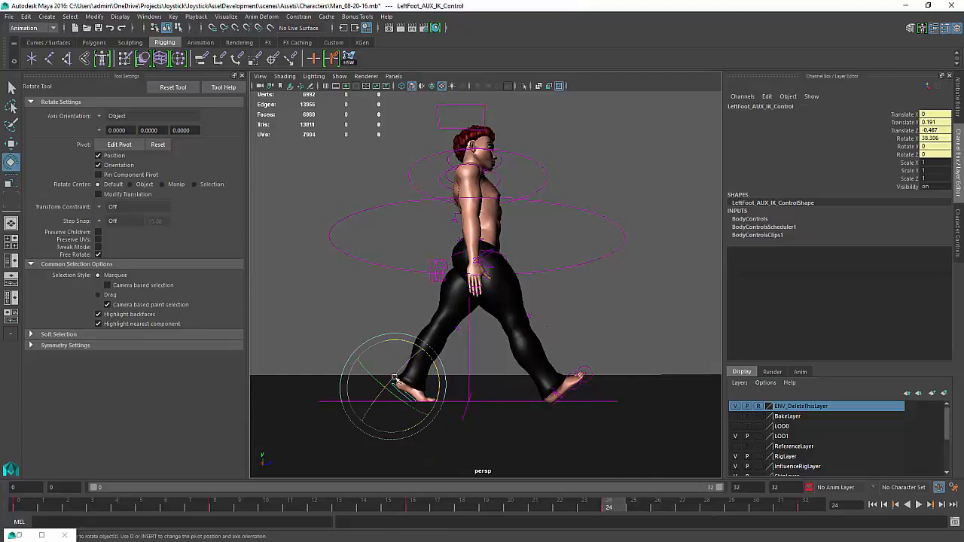
{"action": "key", "text": "w"}
{"action": "left_click_drag", "start_coordinate": [393, 338], "coordinate": [393, 336]}
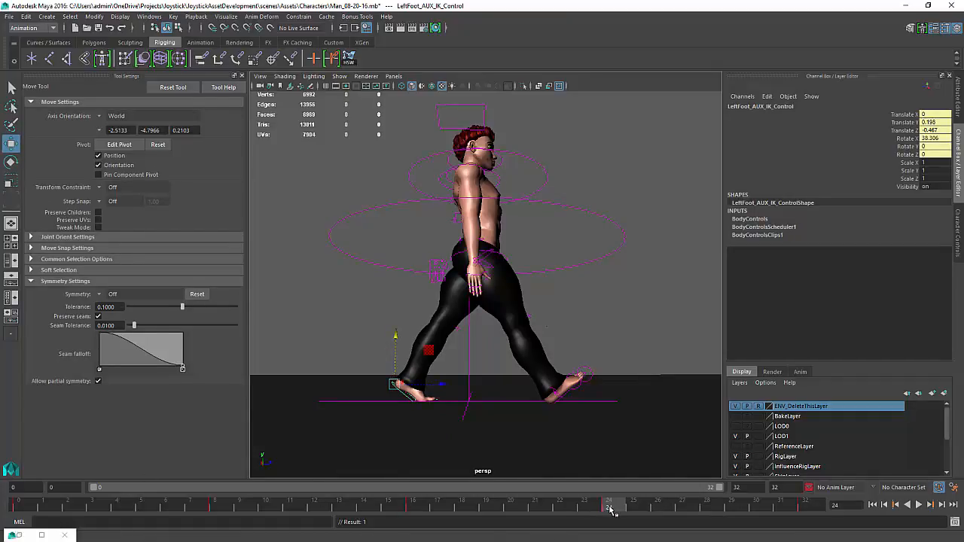
{"action": "key", "text": "alt+v"}
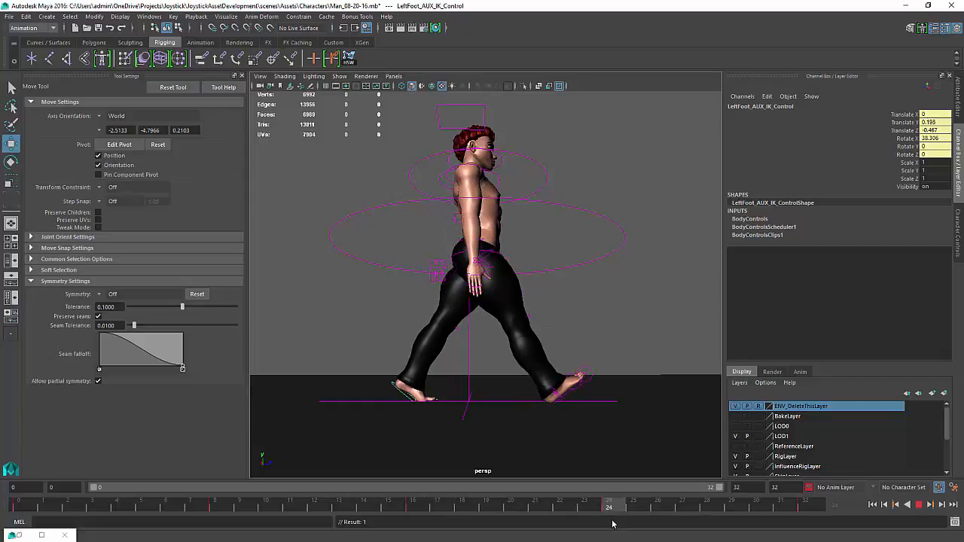
{"action": "key", "text": "Escape"}
Adjust the shoulder AUX IK controllers' rotation and set a key
{"action": "left_click_drag", "start_coordinate": [477, 182], "coordinate": [415, 197], "text": "alt"}
{"action": "left_click", "coordinate": [419, 195]}
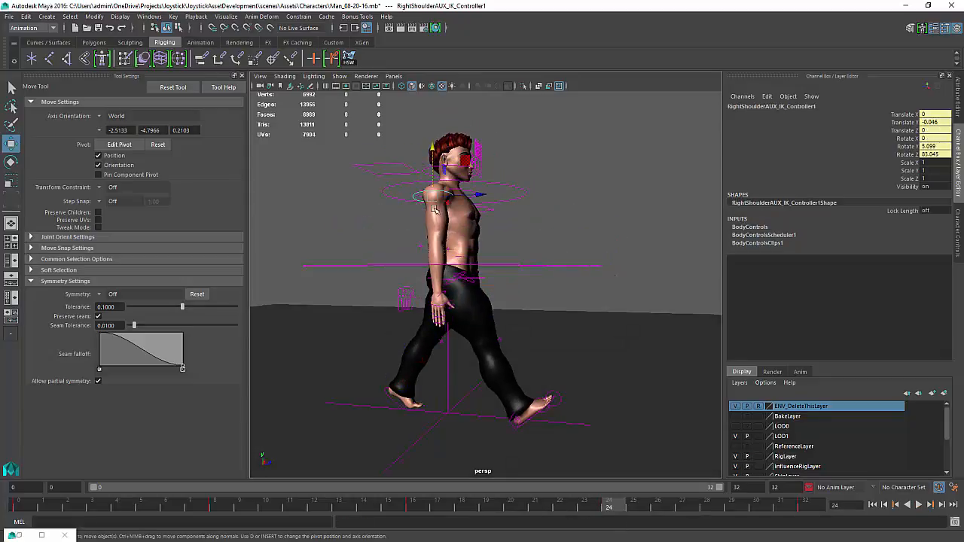
{"action": "key", "text": "e"}
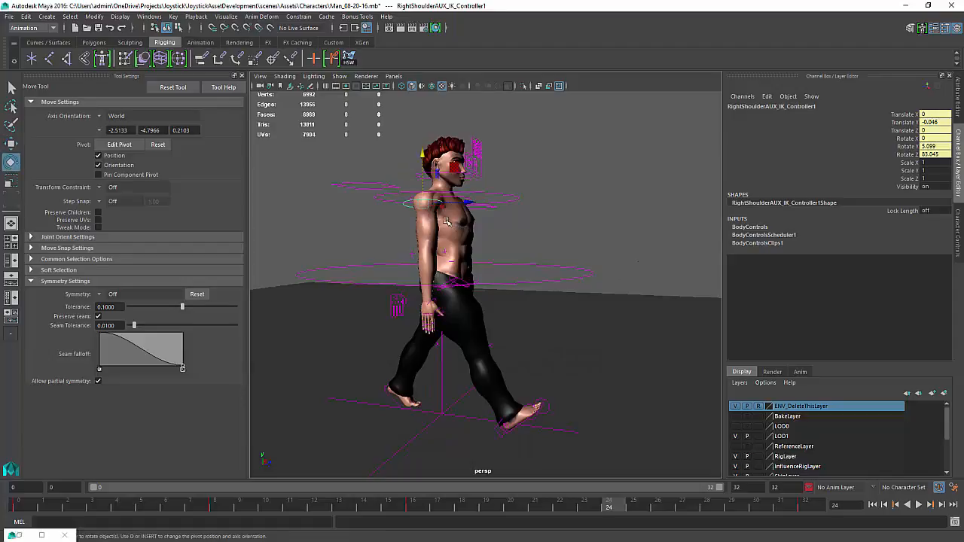
{"action": "left_click_drag", "start_coordinate": [463, 215], "coordinate": [491, 243]}
{"action": "left_click", "coordinate": [438, 211]}
{"action": "key", "text": "ctrl+z"}
{"action": "key", "text": "s"}
Play back the walk, then at frame 0 set the full body IK control's Translate Y to 0
{"action": "left_click", "coordinate": [917, 506]}
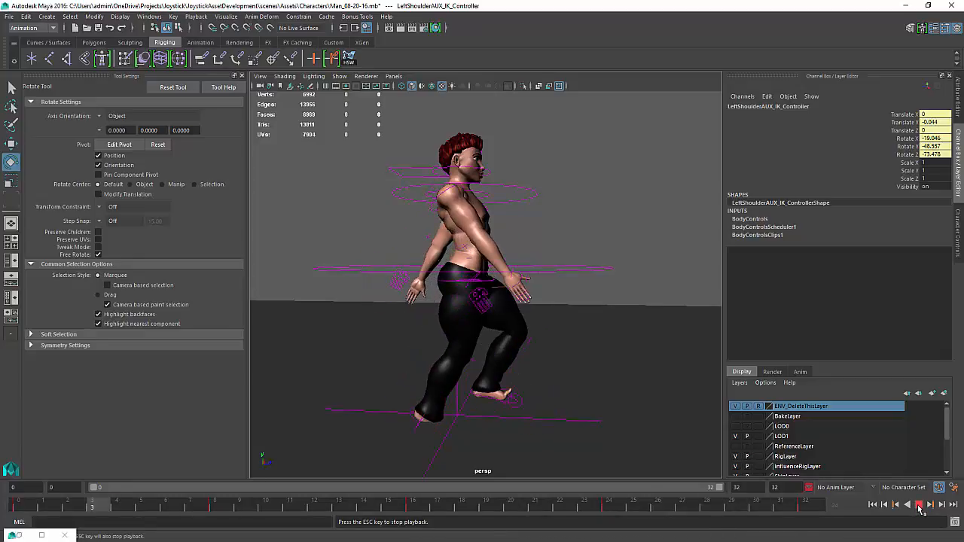
{"action": "left_click", "coordinate": [918, 505]}
{"action": "mouse_move", "coordinate": [109, 514]}
{"action": "left_mouse_down"}
{"action": "mouse_move", "coordinate": [211, 508]}
{"action": "mouse_move", "coordinate": [6, 499]}
{"action": "mouse_move", "coordinate": [21, 490]}
{"action": "left_mouse_up"}
{"action": "left_click", "coordinate": [571, 266]}
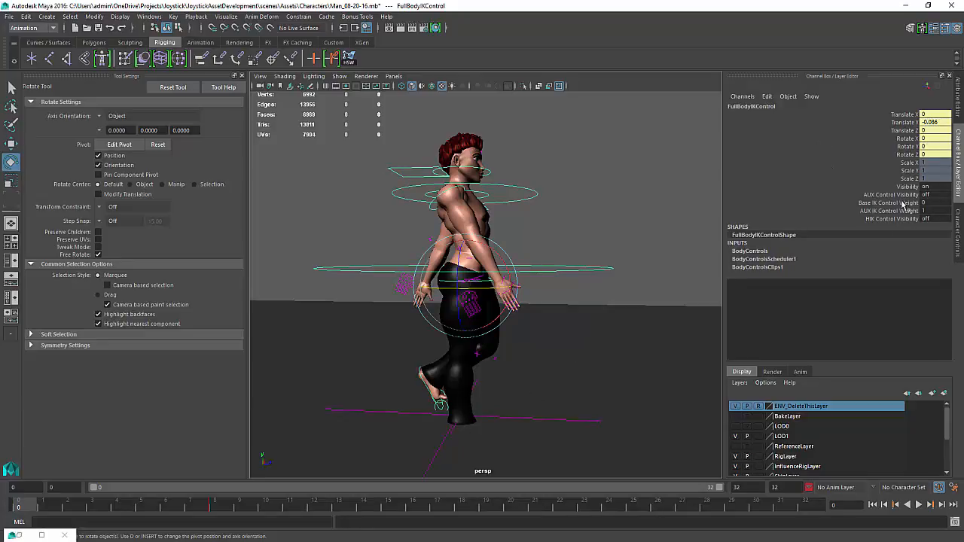
{"action": "double_click", "coordinate": [933, 122]}
{"action": "type", "text": "0"}
{"action": "key", "text": "Return"}
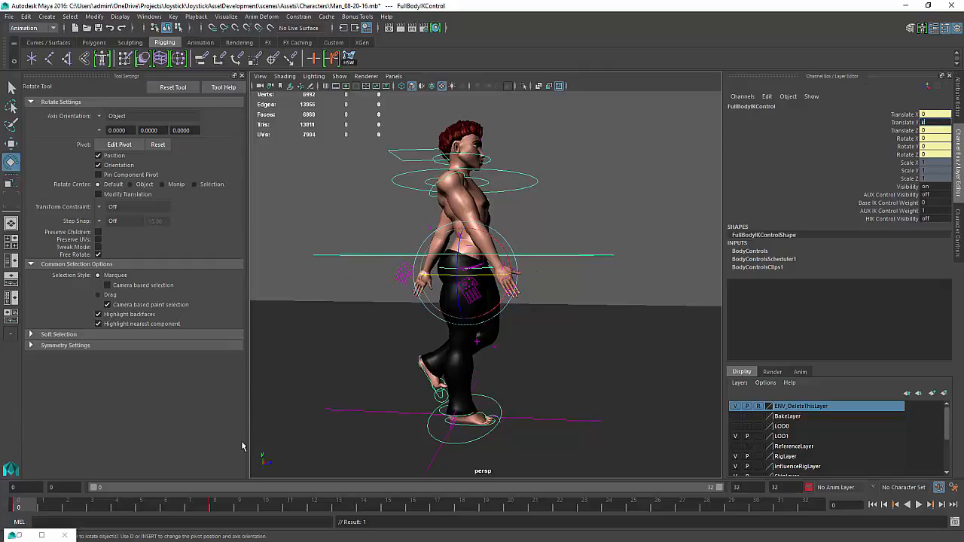
Key the full body IK control's Translate Y at frame 16
{"action": "type", "text": "kkkkkkkkkkkk"}
{"action": "left_click_drag", "start_coordinate": [15, 509], "coordinate": [412, 516]}
{"action": "left_click", "coordinate": [909, 130]}
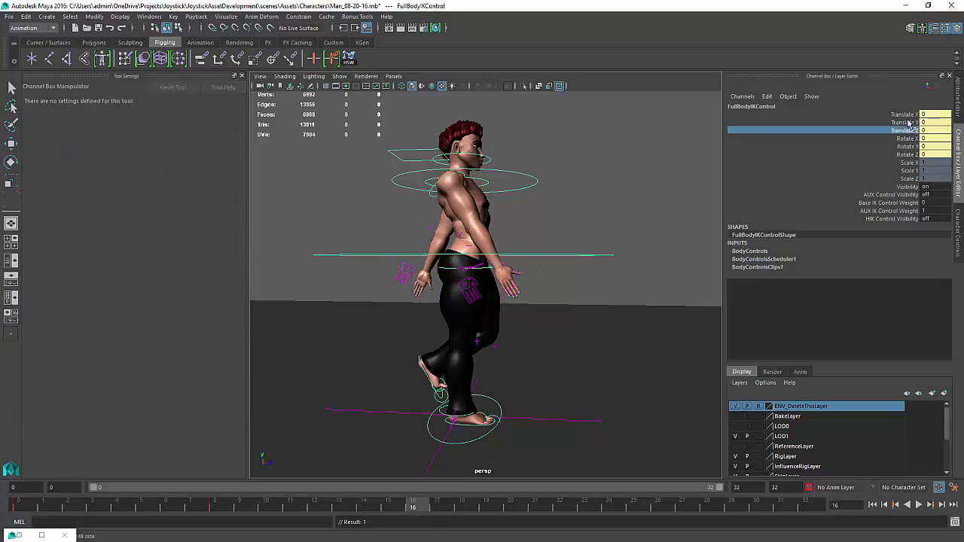
{"action": "left_click", "coordinate": [907, 123]}
{"action": "right_click", "coordinate": [906, 123]}
{"action": "left_click", "coordinate": [894, 137]}
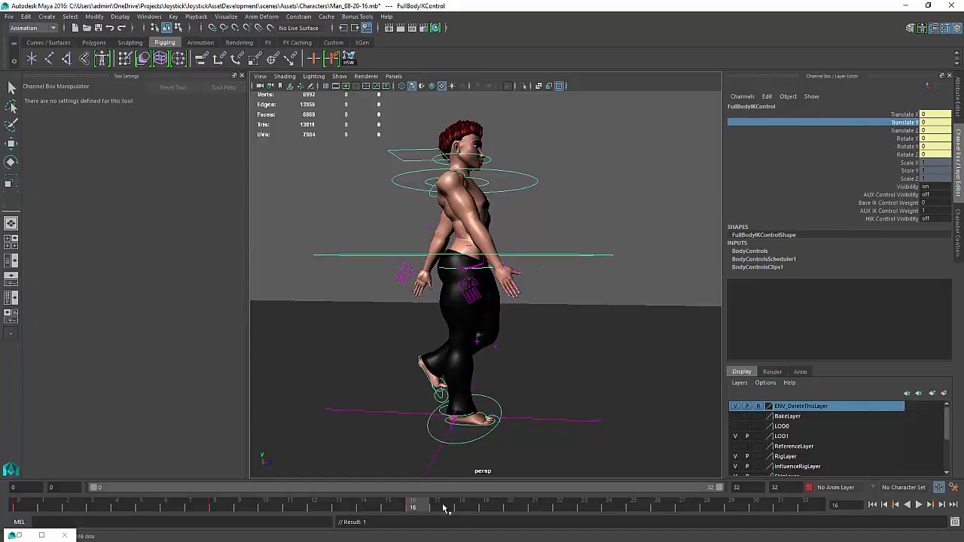
Key the full body IK control's Translate Y at frame 32
{"action": "key", "text": "q"}
{"action": "left_click_drag", "start_coordinate": [441, 505], "coordinate": [805, 507]}
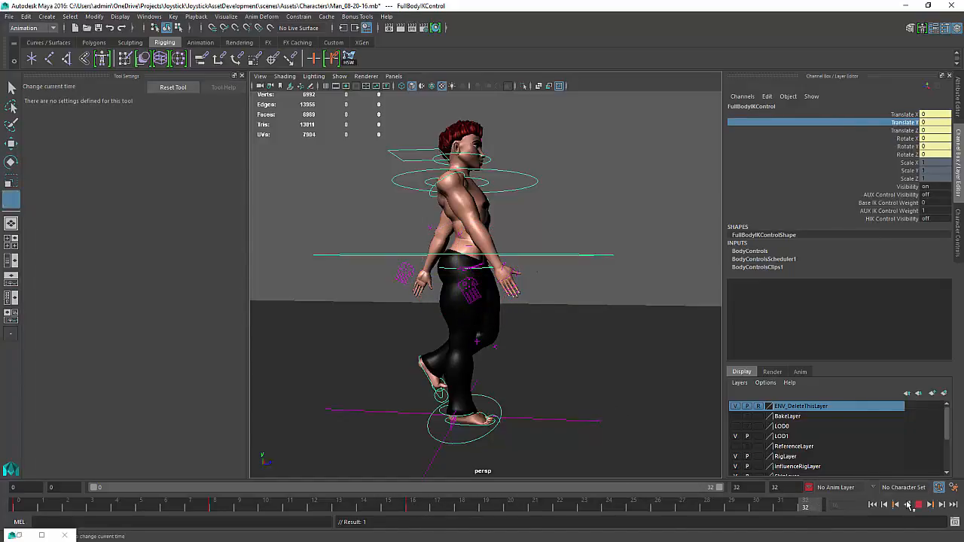
{"action": "right_click", "coordinate": [908, 129]}
{"action": "left_click", "coordinate": [899, 140]}
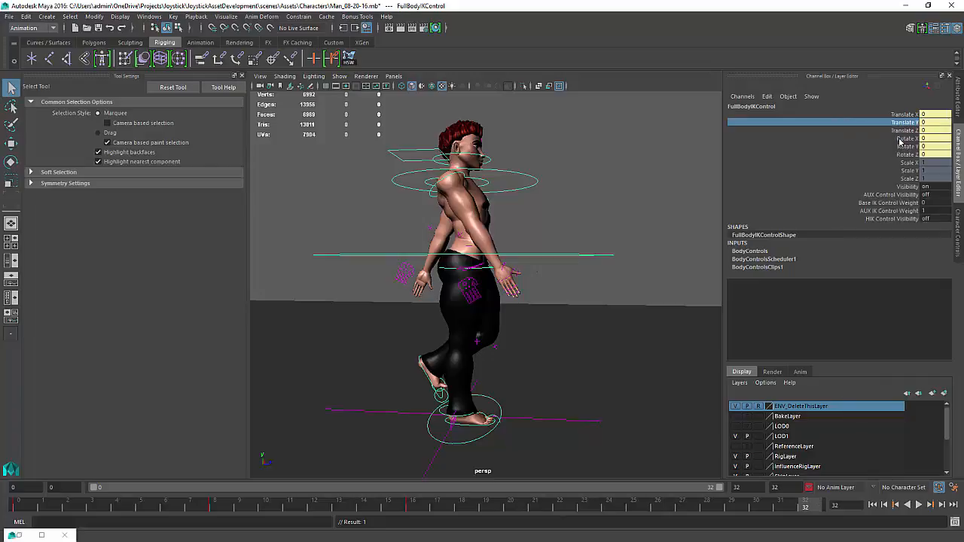
{"action": "left_click", "coordinate": [806, 507]}
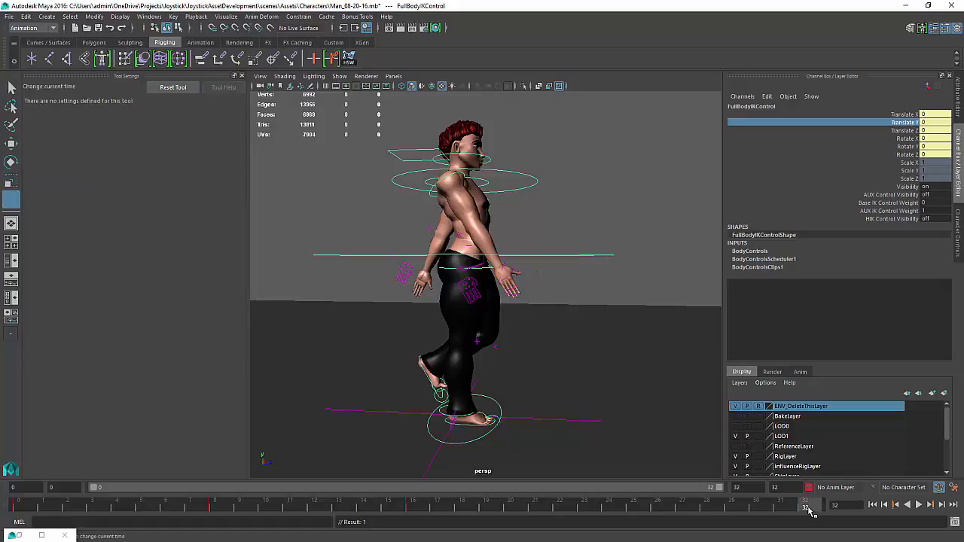
Preview the animation and key the full body IK control's Translate Y at frame 24
{"action": "key", "text": "alt+v"}
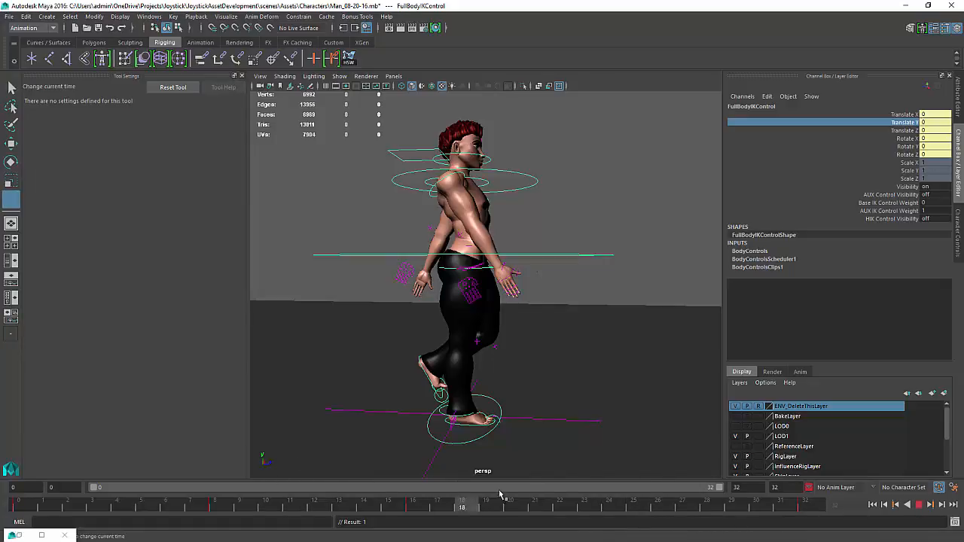
{"action": "left_click_drag", "start_coordinate": [612, 513], "coordinate": [611, 513]}
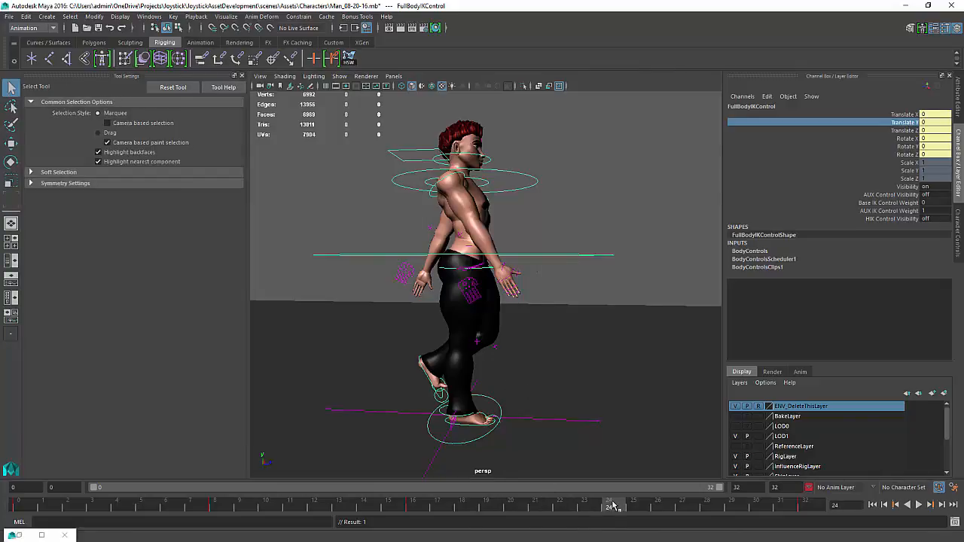
{"action": "mouse_move", "coordinate": [265, 510]}
{"action": "left_mouse_down"}
{"action": "mouse_move", "coordinate": [211, 519]}
{"action": "mouse_move", "coordinate": [264, 508]}
{"action": "mouse_move", "coordinate": [222, 508]}
{"action": "left_mouse_up"}
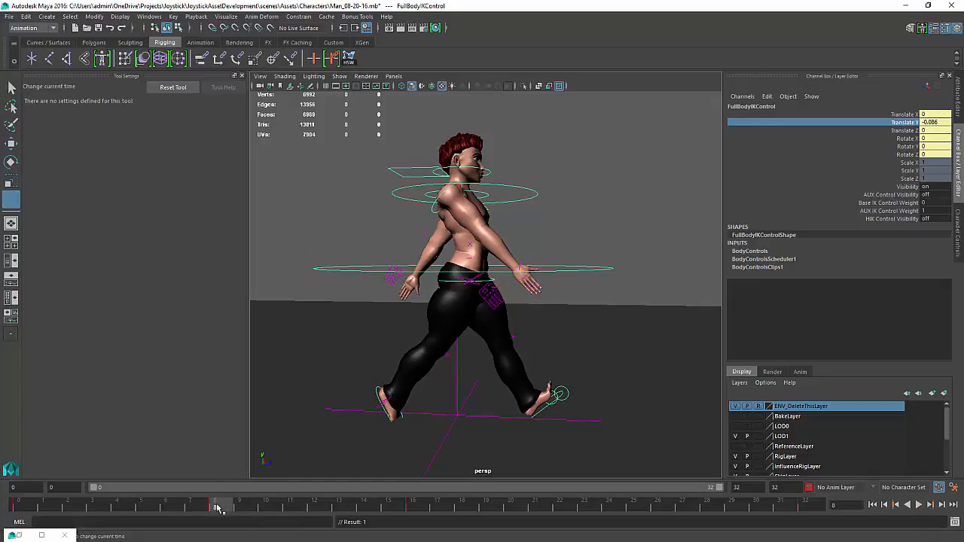
{"action": "mouse_move", "coordinate": [218, 510]}
{"action": "left_mouse_down"}
{"action": "mouse_move", "coordinate": [633, 507]}
{"action": "mouse_move", "coordinate": [614, 509]}
{"action": "left_mouse_up"}
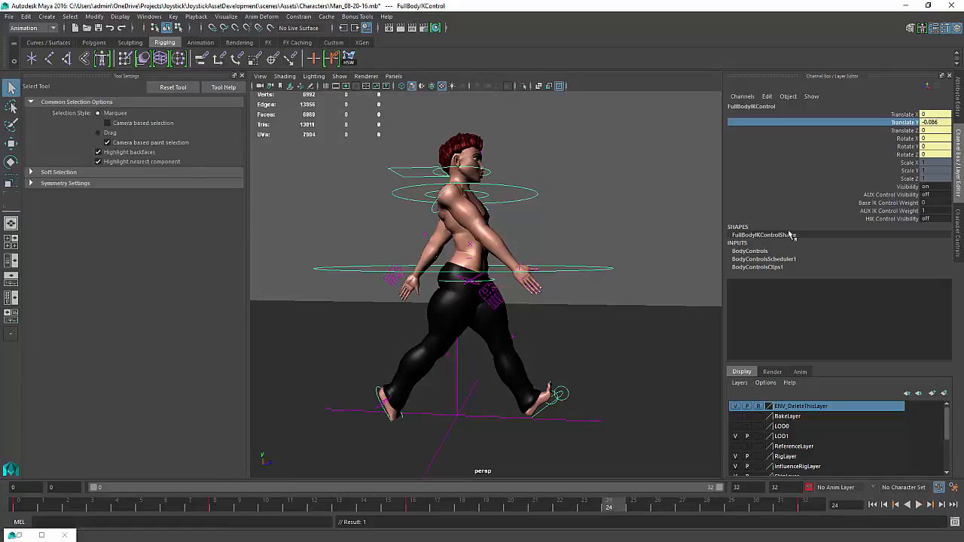
{"action": "right_click", "coordinate": [910, 123]}
{"action": "left_click", "coordinate": [903, 142]}
Play back the walk animation
{"action": "left_click", "coordinate": [918, 505]}
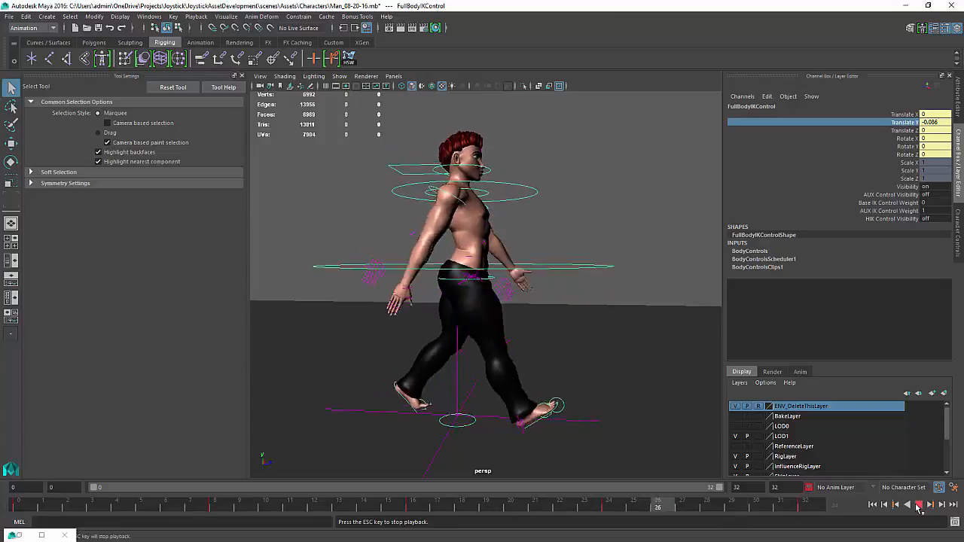
{"action": "left_click", "coordinate": [918, 506]}
{"action": "key", "text": "alt+v"}
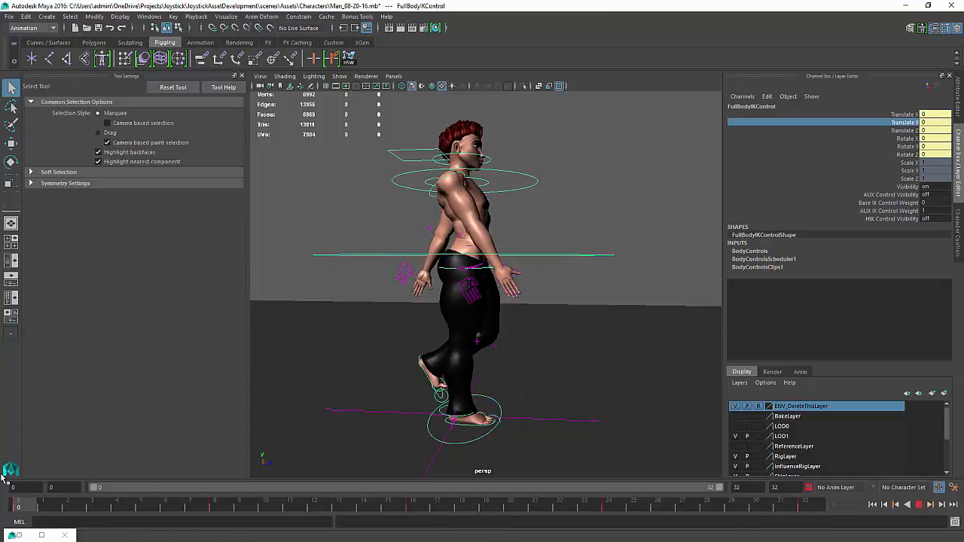
{"action": "key", "text": "Escape"}
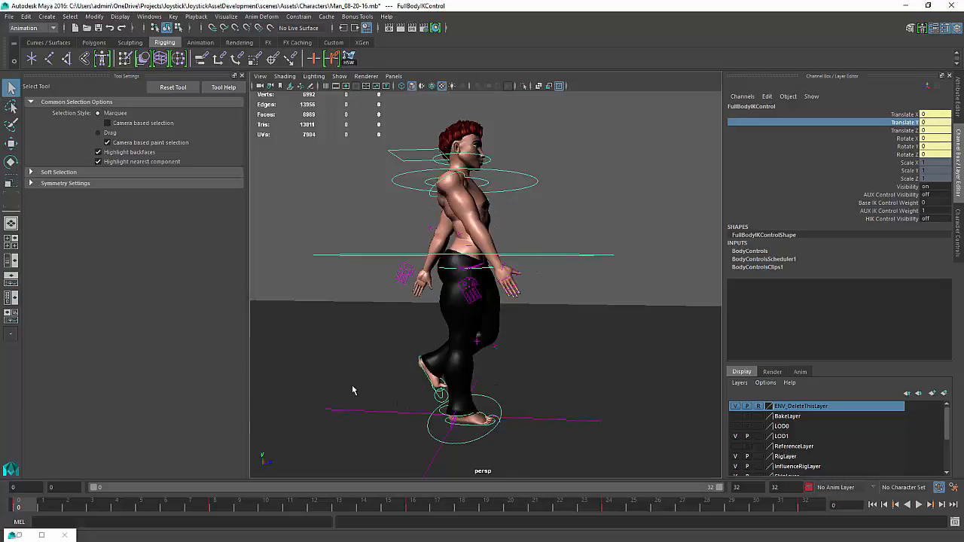
Select the left ball roll control and set its Rotate X to 0
{"action": "right_click_drag", "start_coordinate": [355, 391], "coordinate": [510, 339], "text": "alt"}
{"action": "left_click", "coordinate": [498, 310]}
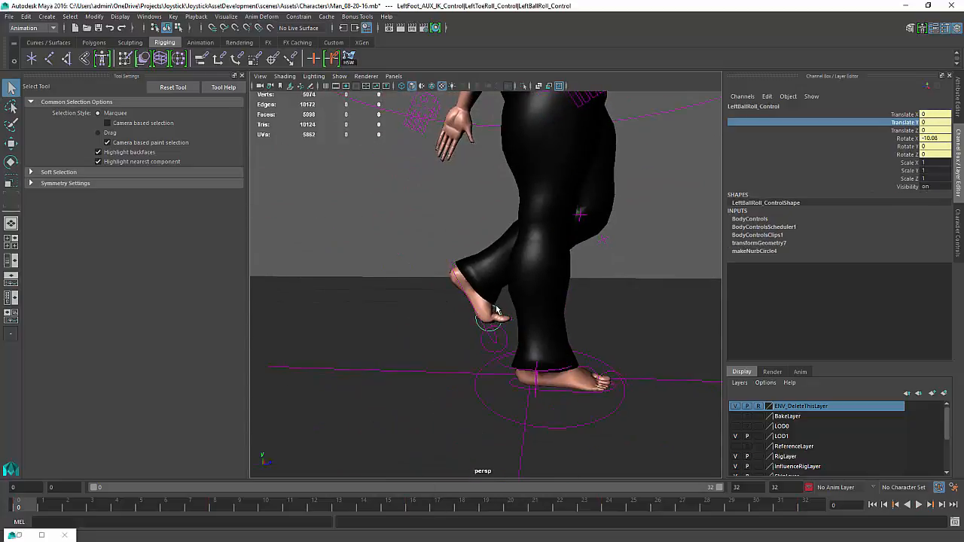
{"action": "key", "text": "e"}
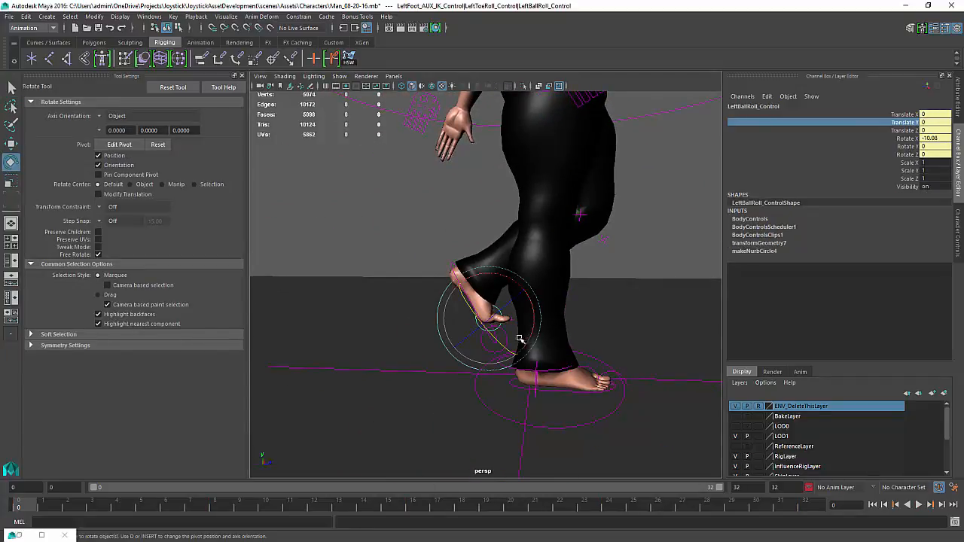
{"action": "left_click", "coordinate": [938, 139]}
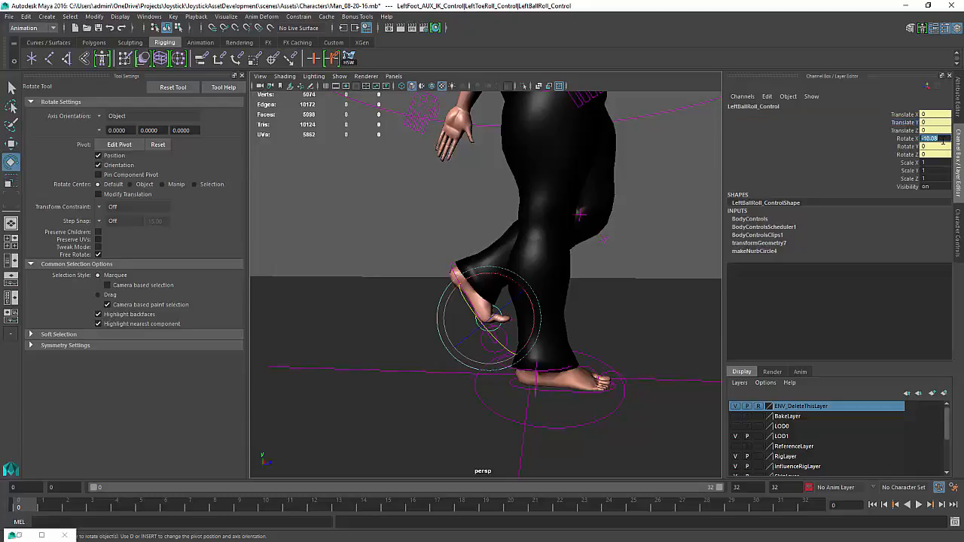
{"action": "type", "text": "0"}
{"action": "key", "text": "Return"}
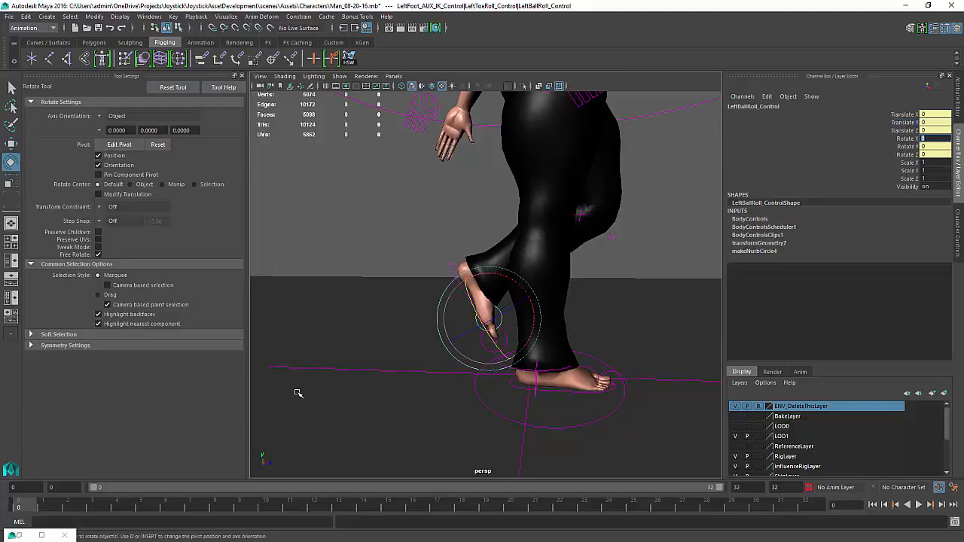
Key the left ball roll control's Rotate X at frame 0 and play back the animation
{"action": "left_click", "coordinate": [904, 140]}
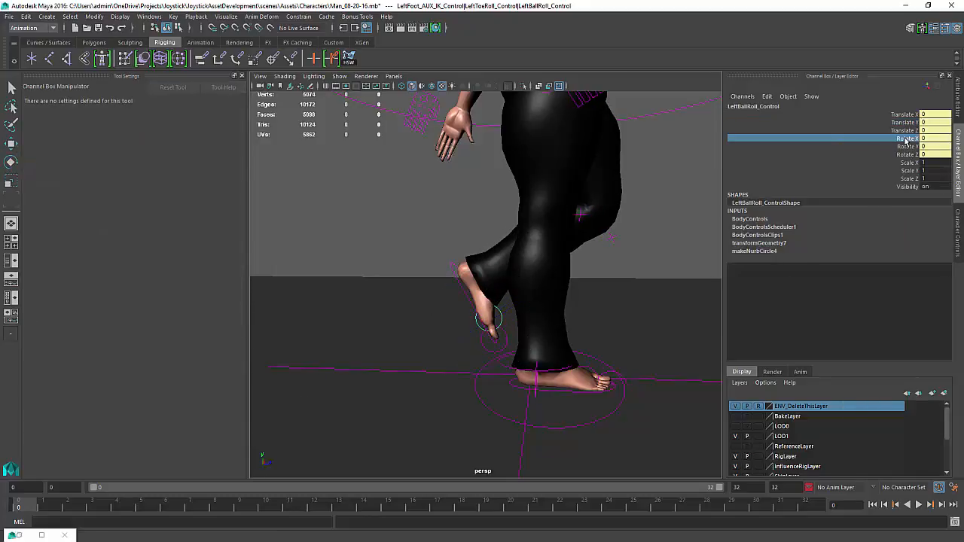
{"action": "right_click", "coordinate": [906, 140]}
{"action": "left_click", "coordinate": [901, 161]}
{"action": "key", "text": "alt+v"}
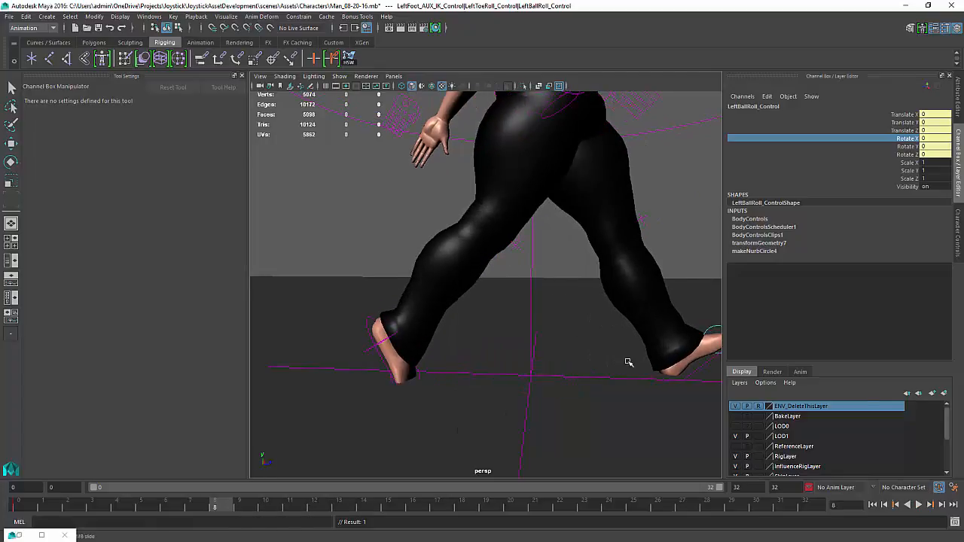
Reselect the left ball roll control at frame 0 and key its Rotate X again
{"action": "left_click", "coordinate": [666, 370]}
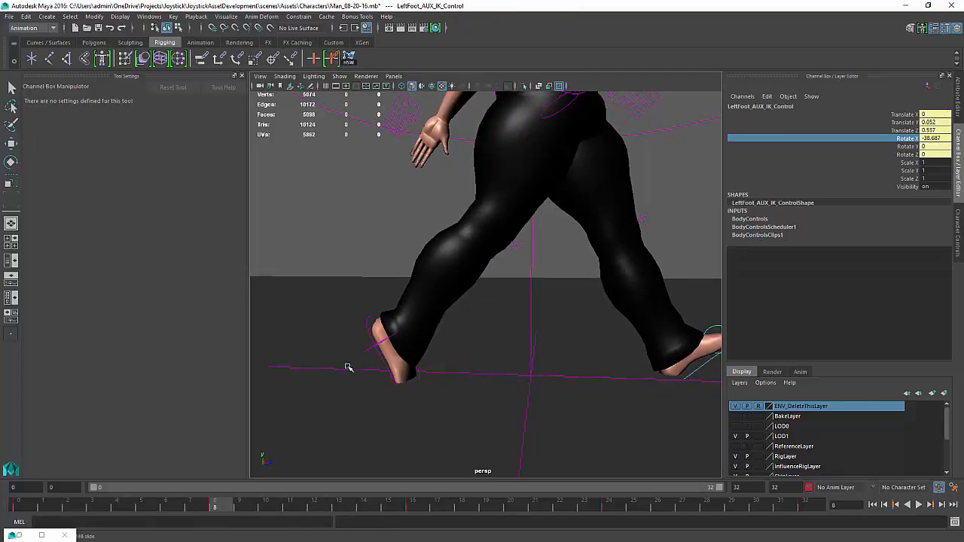
{"action": "left_click_drag", "start_coordinate": [348, 366], "coordinate": [422, 368], "text": "alt"}
{"action": "left_click", "coordinate": [407, 376]}
{"action": "key", "text": "e"}
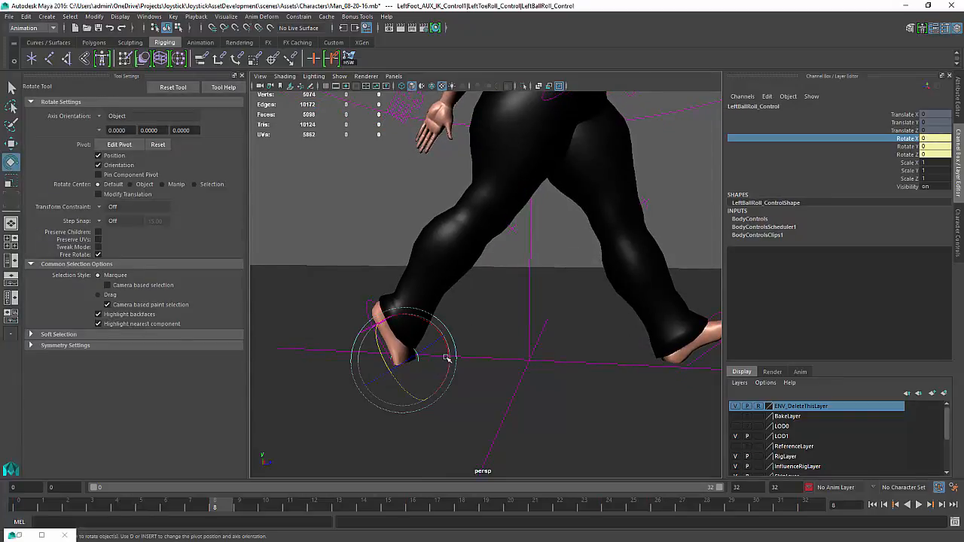
{"action": "left_click_drag", "start_coordinate": [215, 507], "coordinate": [8, 514]}
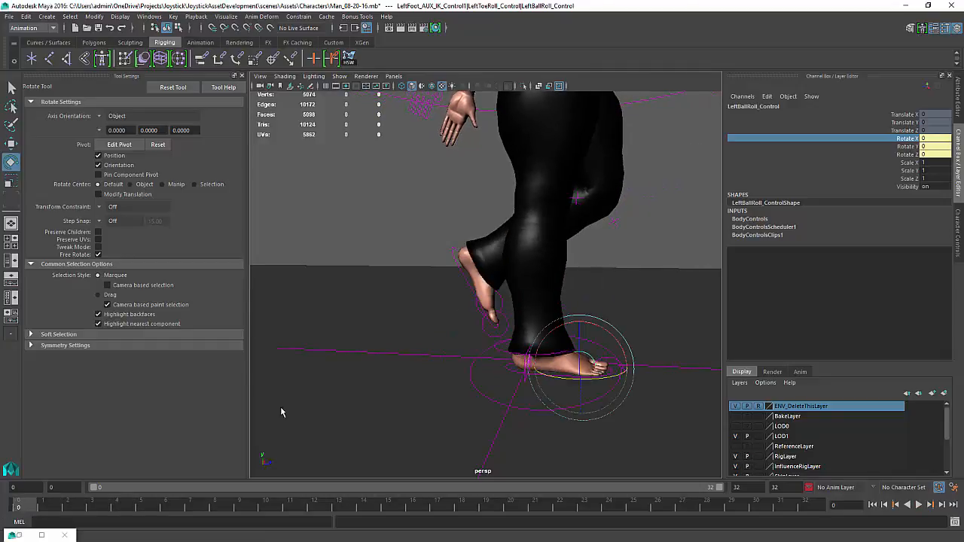
{"action": "left_click", "coordinate": [910, 141]}
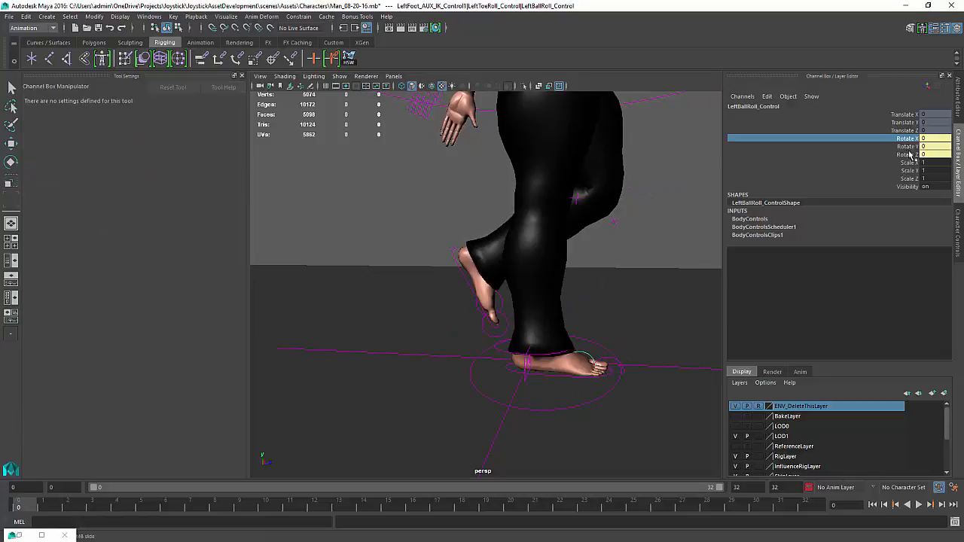
{"action": "right_click", "coordinate": [913, 143]}
{"action": "left_click", "coordinate": [904, 157]}
Try rotating the left ball roll control around frame 9, then undo the rotation
{"action": "left_click_drag", "start_coordinate": [115, 512], "coordinate": [216, 511]}
{"action": "key", "text": "e"}
{"action": "left_click_drag", "start_coordinate": [443, 341], "coordinate": [479, 354]}
{"action": "key", "text": "ctrl+z"}
Play back the walk, stop at frame 10, and set the left ball roll control's Rotate X to 0
{"action": "key", "text": "alt+v"}
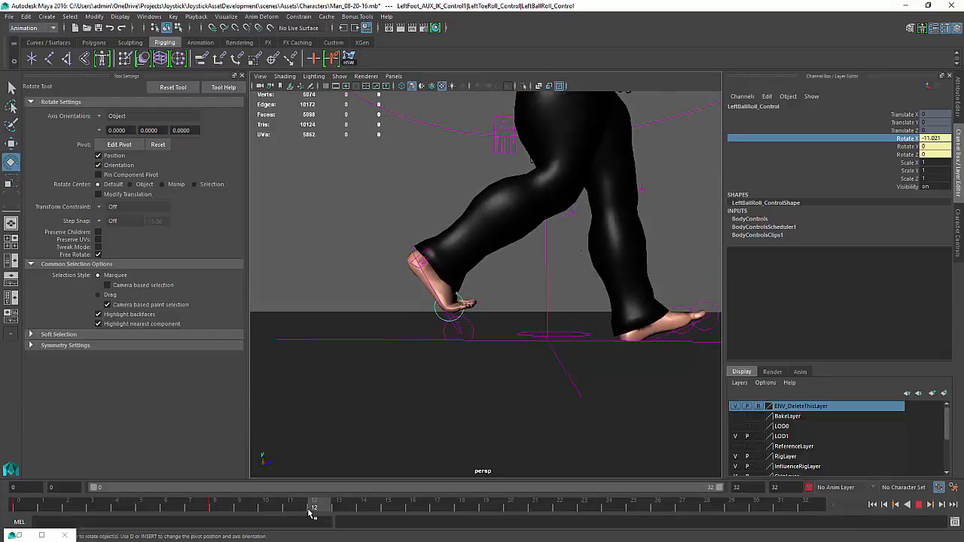
{"action": "key", "text": "Escape"}
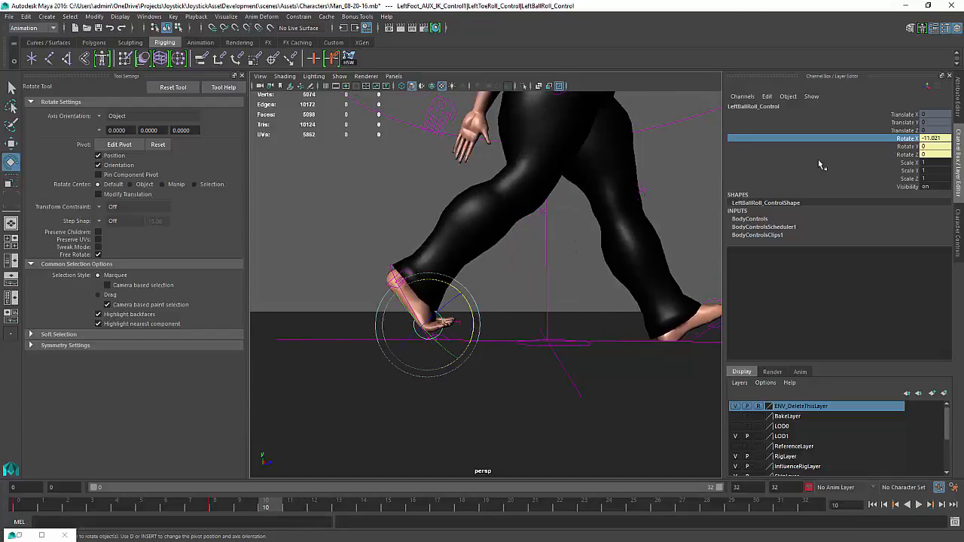
{"action": "left_click", "coordinate": [932, 139]}
{"action": "type", "text": "0"}
{"action": "key", "text": "Return"}
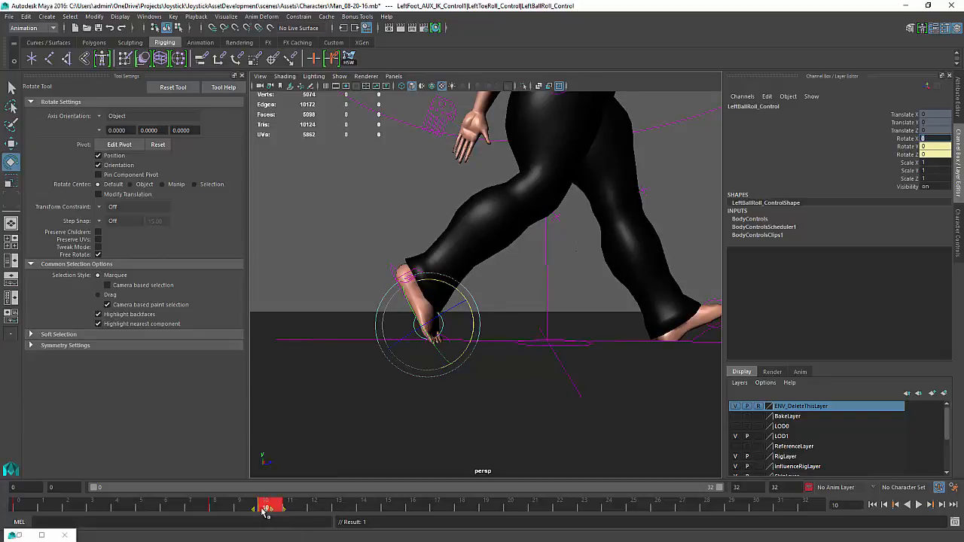
Scrub the timeline and orbit around the character to review the left foot roll during playback
{"action": "left_click_drag", "start_coordinate": [265, 512], "coordinate": [1, 521]}
{"action": "right_click", "coordinate": [2, 521]}
{"action": "left_click", "coordinate": [110, 494]}
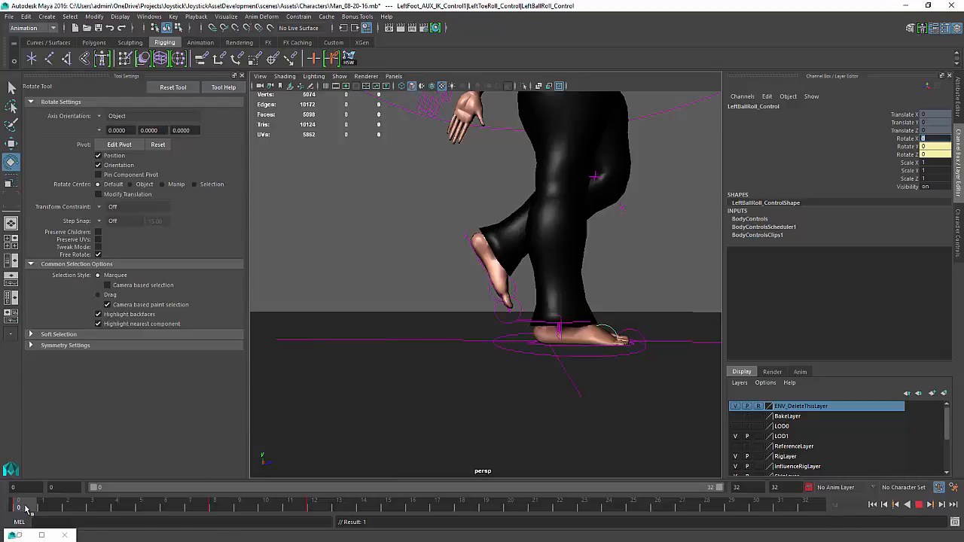
{"action": "left_click_drag", "start_coordinate": [27, 509], "coordinate": [317, 536]}
{"action": "middle_click_drag", "start_coordinate": [572, 317], "coordinate": [318, 329], "text": "alt"}
{"action": "left_click_drag", "start_coordinate": [467, 313], "coordinate": [363, 456], "text": "alt"}
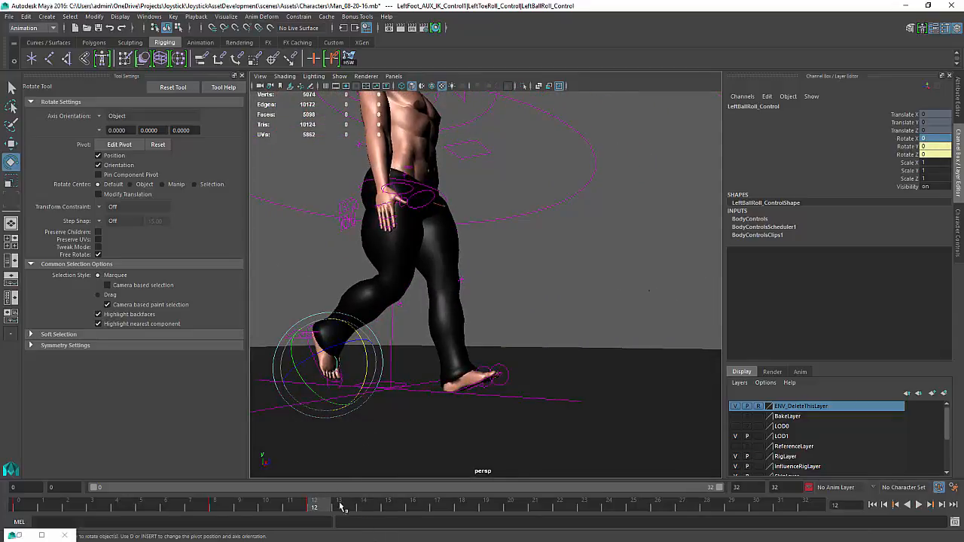
{"action": "right_click_drag", "start_coordinate": [612, 304], "coordinate": [505, 312], "text": "alt"}
{"action": "left_click_drag", "start_coordinate": [506, 312], "coordinate": [552, 391], "text": "alt"}
{"action": "middle_click_drag", "start_coordinate": [553, 392], "coordinate": [586, 446], "text": "alt"}
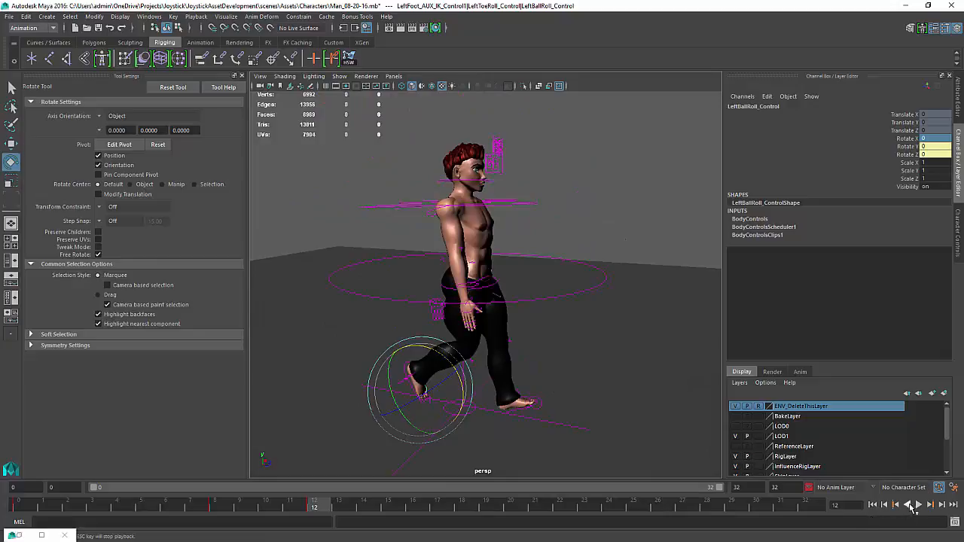
{"action": "left_click", "coordinate": [917, 506]}
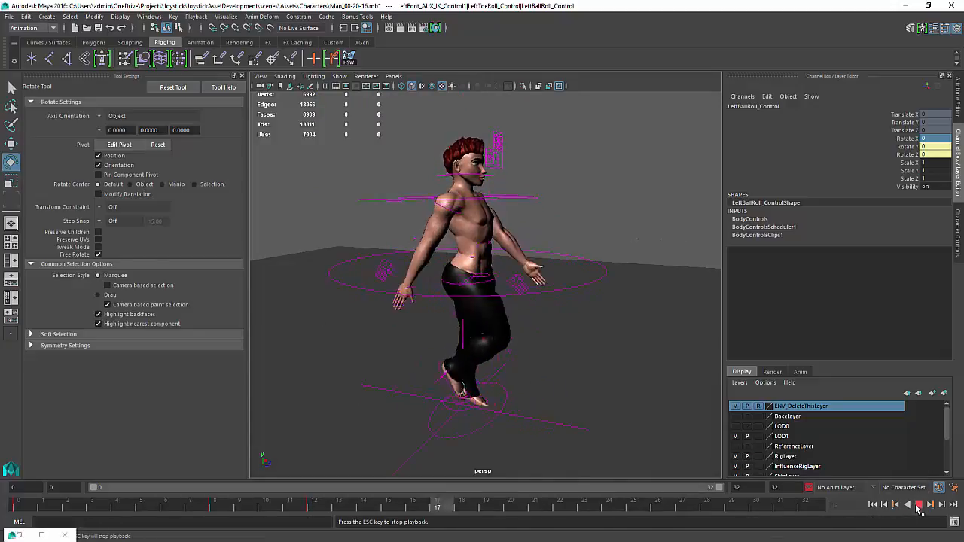
{"action": "left_click", "coordinate": [917, 508]}
Try rotating the left ball roll control, play back, and undo the rotation
{"action": "left_click_drag", "start_coordinate": [495, 368], "coordinate": [519, 344], "text": "alt"}
{"action": "middle_click_drag", "start_coordinate": [518, 344], "coordinate": [578, 277], "text": "alt"}
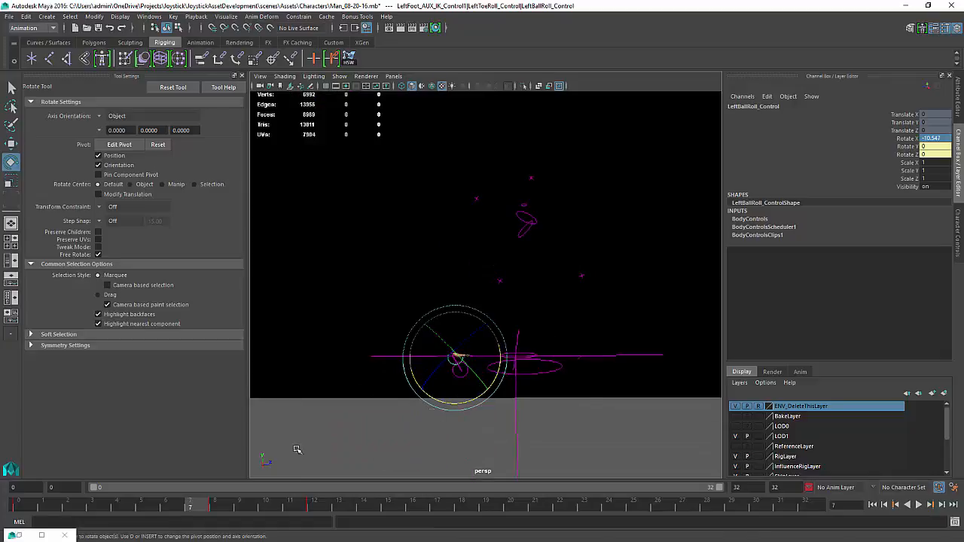
{"action": "left_click_drag", "start_coordinate": [397, 399], "coordinate": [389, 410], "text": "alt"}
{"action": "key", "text": "alt+v"}
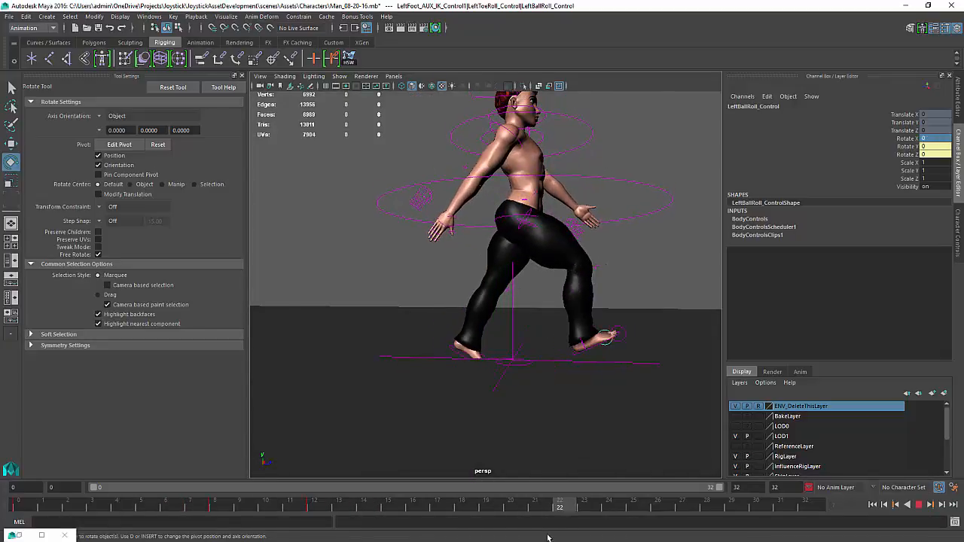
{"action": "key", "text": "alt+v"}
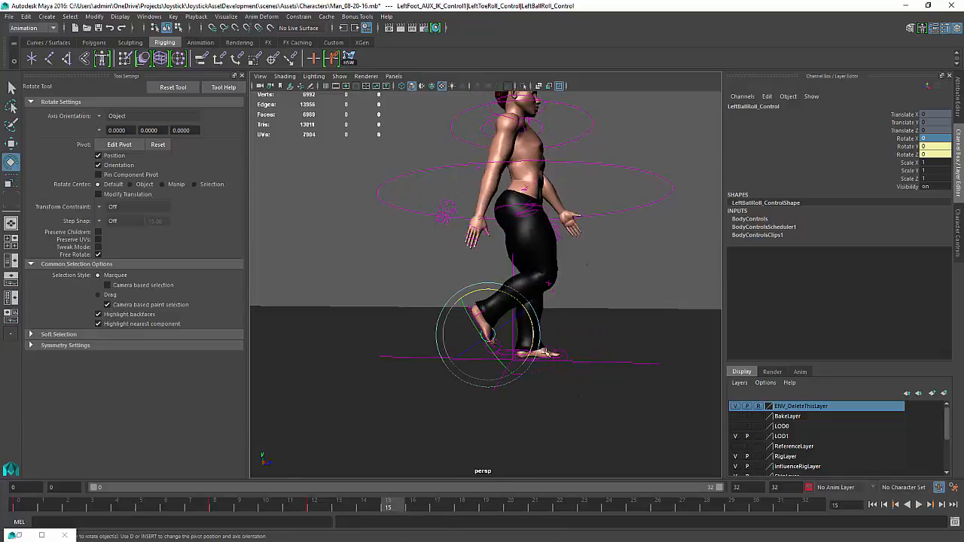
{"action": "key", "text": "ctrl+z"}
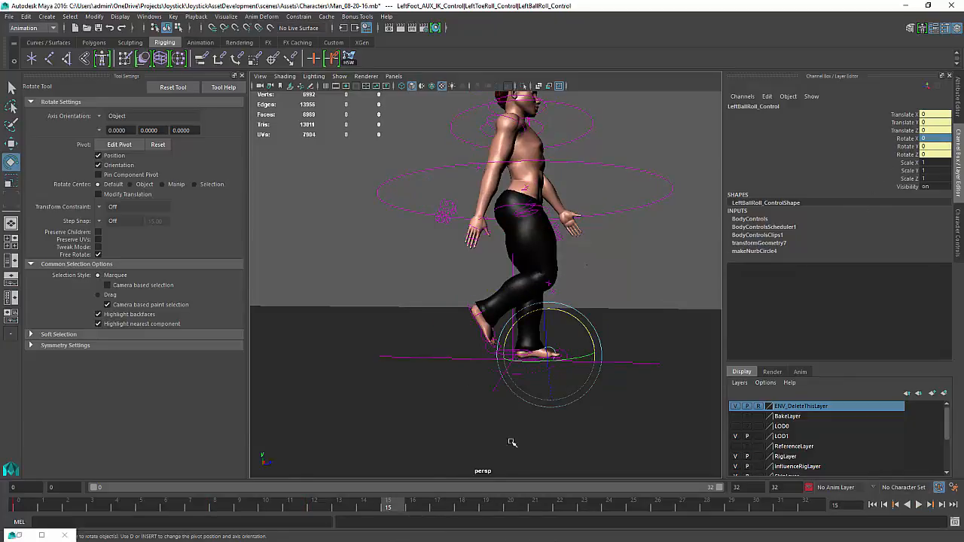
Key the left ball roll control's Rotate X at frame 16
{"action": "key", "text": "alt+v"}
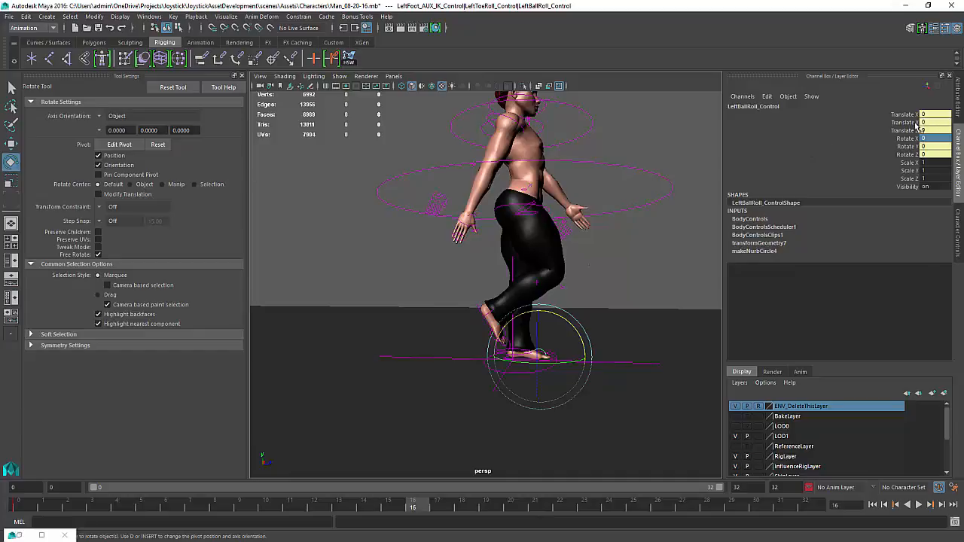
{"action": "left_click_drag", "start_coordinate": [908, 115], "coordinate": [911, 155]}
{"action": "left_click", "coordinate": [912, 139]}
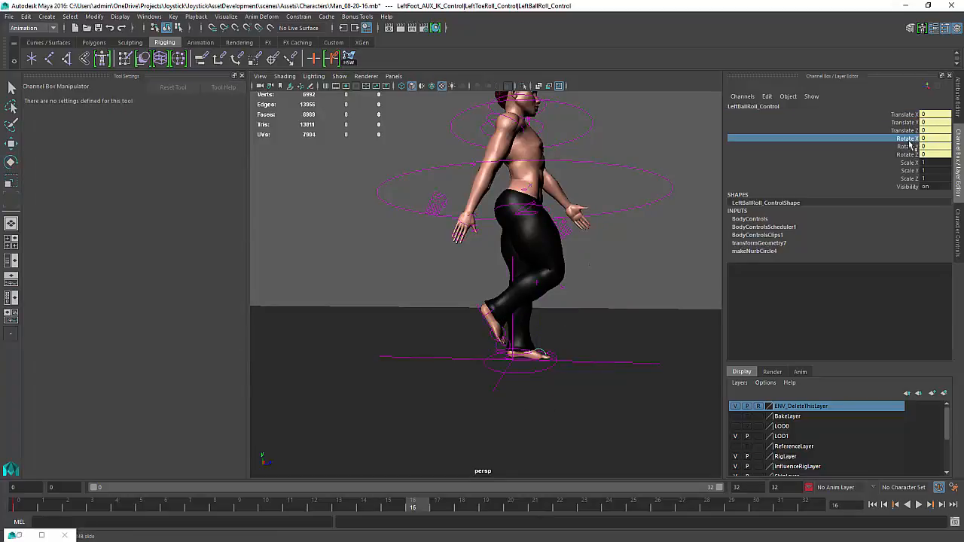
{"action": "right_click", "coordinate": [911, 139]}
{"action": "left_click", "coordinate": [904, 158]}
At frame 24, rotate the left ball roll control to about -10.7 degrees on X
{"action": "left_click_drag", "start_coordinate": [433, 511], "coordinate": [616, 512]}
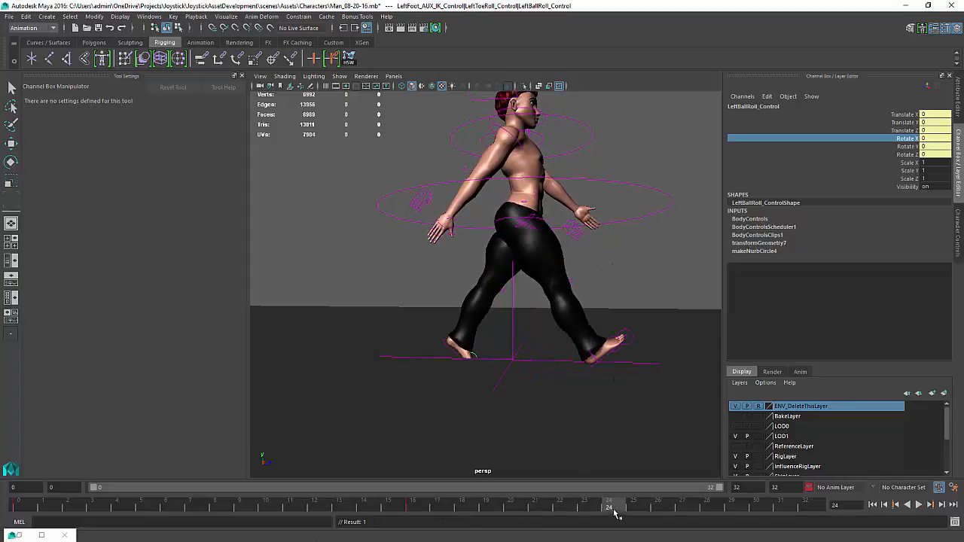
{"action": "key", "text": "e"}
{"action": "left_click_drag", "start_coordinate": [507, 334], "coordinate": [507, 322]}
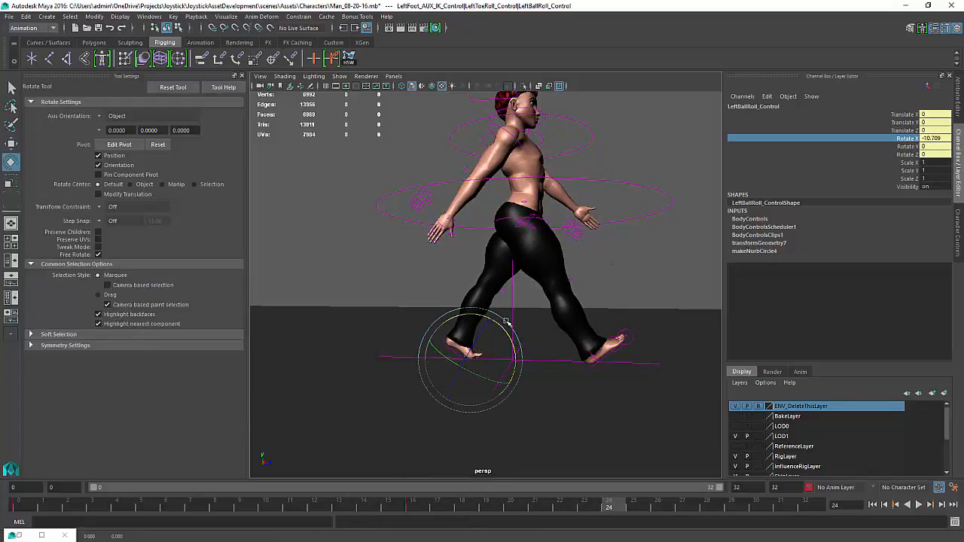
Select the left foot AUX IK control and play back the walk
{"action": "left_click", "coordinate": [450, 314]}
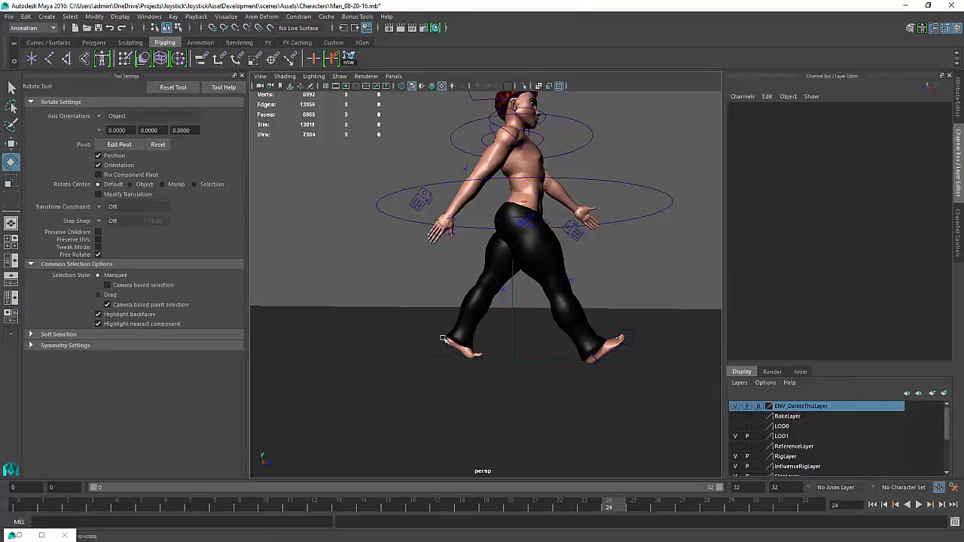
{"action": "left_click", "coordinate": [443, 339]}
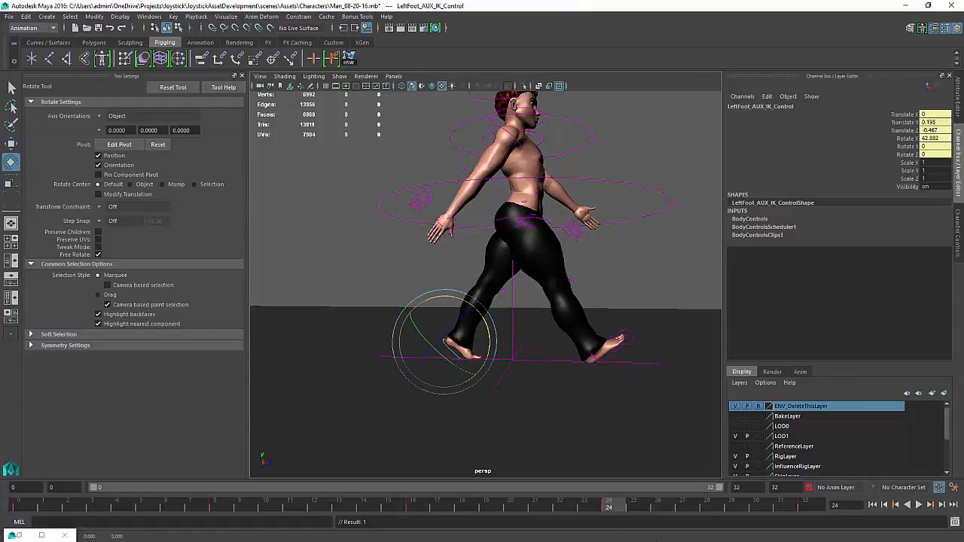
{"action": "key", "text": "alt+v"}
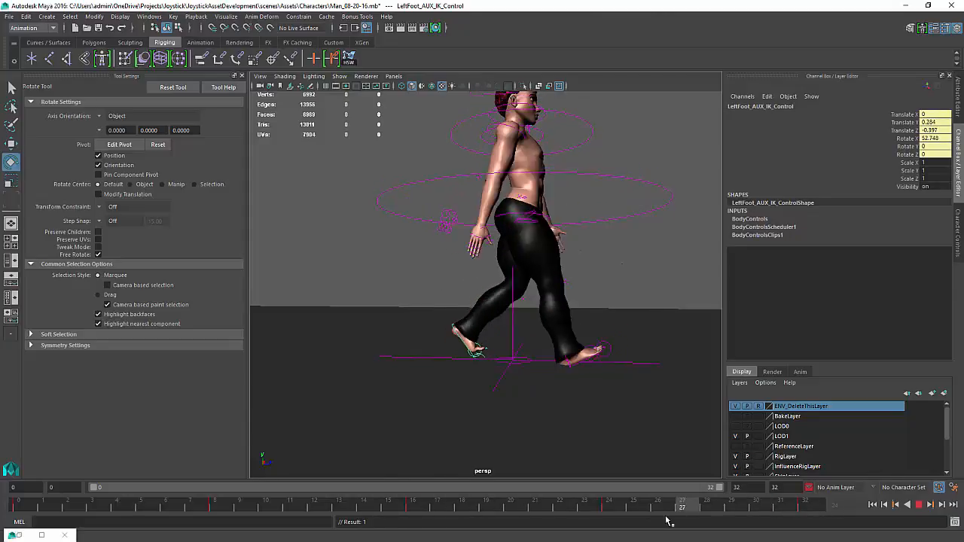
{"action": "key", "text": "alt+v"}
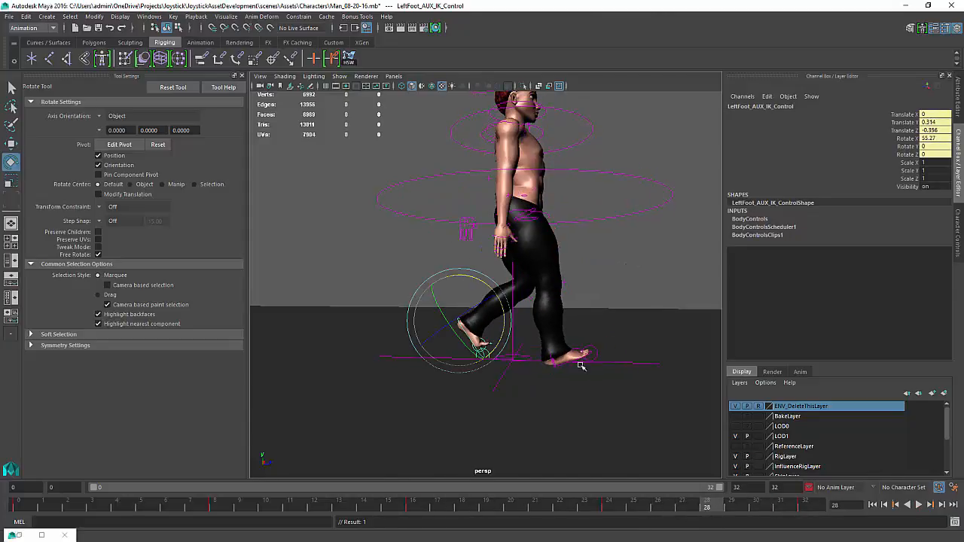
Select the left ball roll control at frame 28, set its Rotate X to 0, and return to frame 0
{"action": "left_click", "coordinate": [489, 343]}
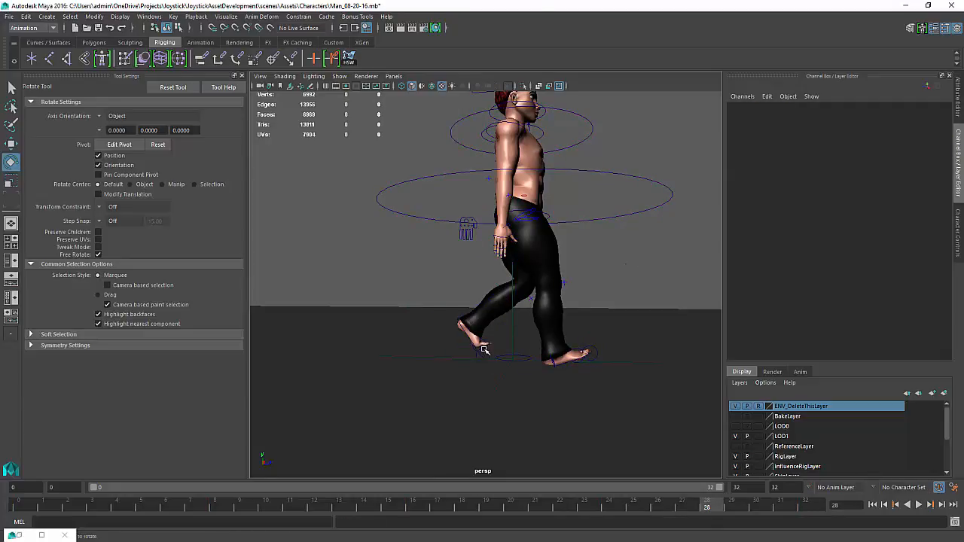
{"action": "left_click", "coordinate": [485, 349]}
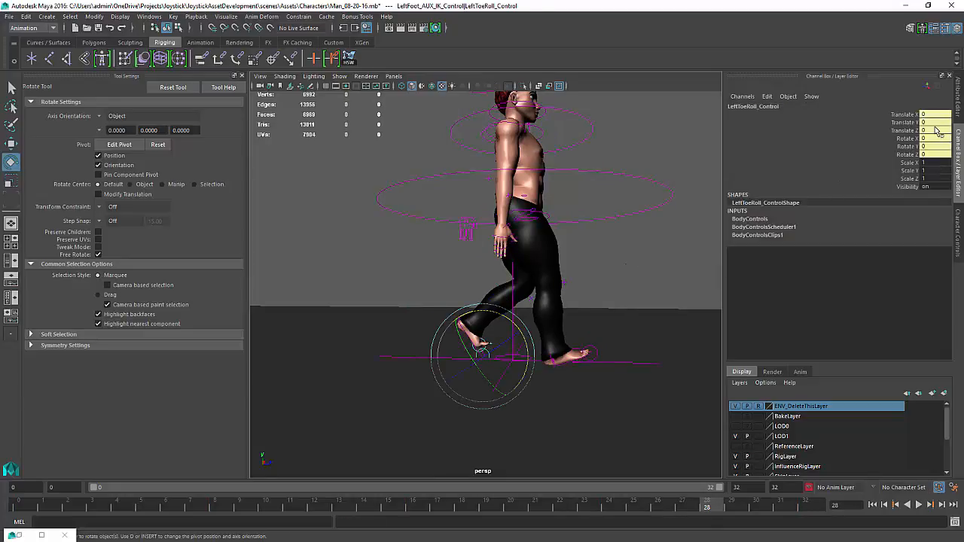
{"action": "scroll", "coordinate": [569, 339], "scroll_direction": "up", "scroll_amount": 3}
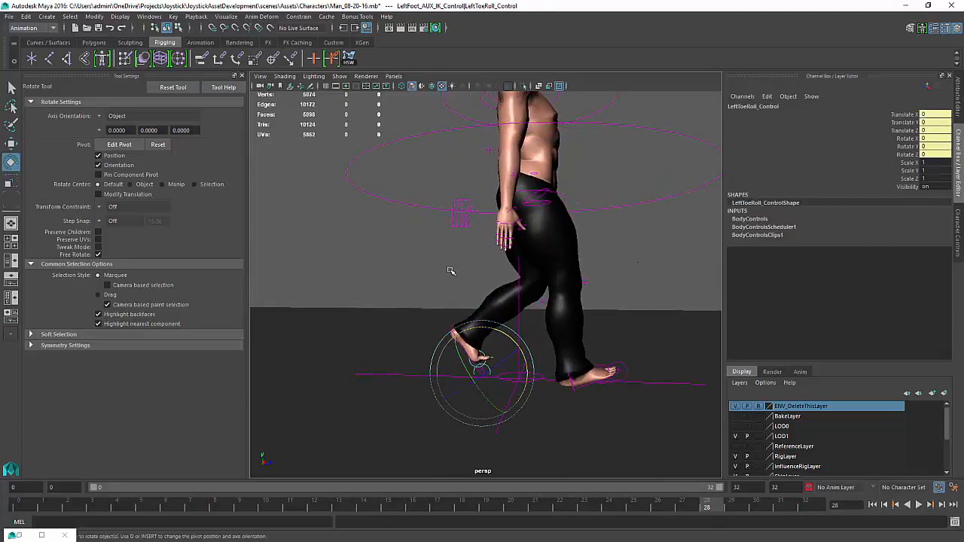
{"action": "left_click", "coordinate": [477, 365]}
{"action": "left_click", "coordinate": [470, 366]}
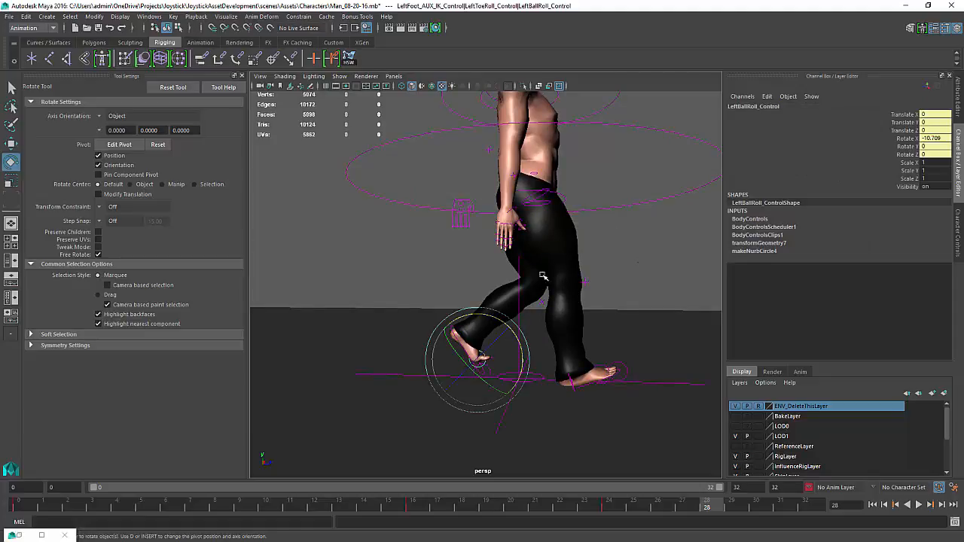
{"action": "type", "text": "0"}
{"action": "key", "text": "Return"}
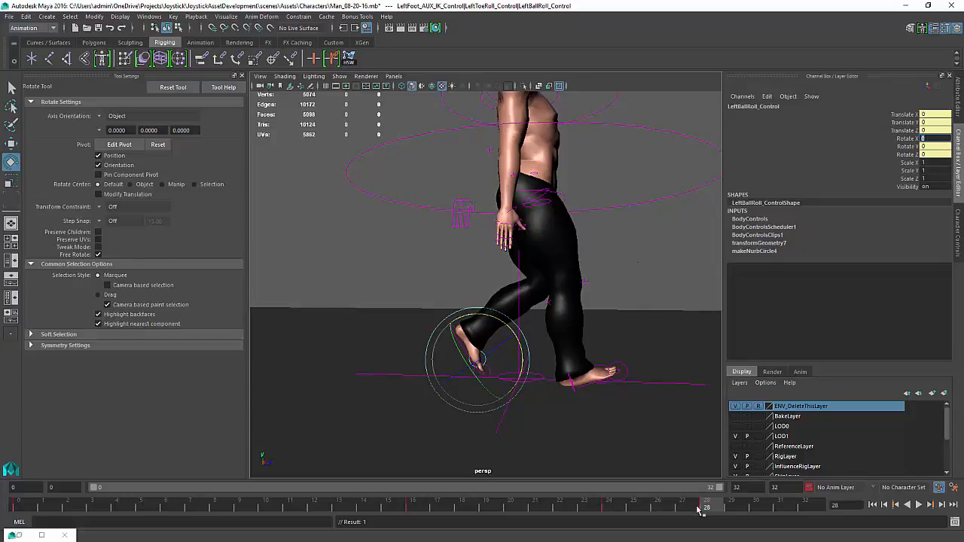
{"action": "left_click_drag", "start_coordinate": [710, 512], "coordinate": [18, 506]}
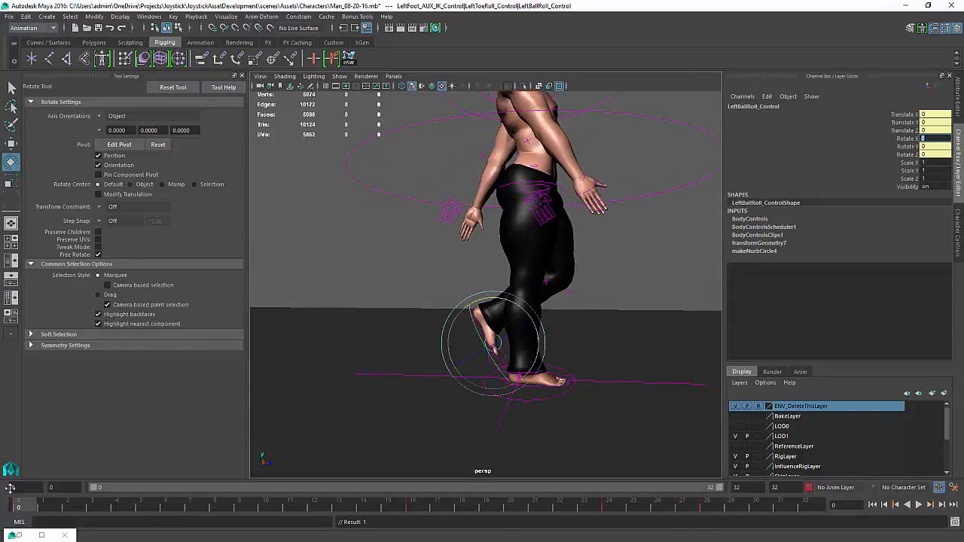
Key the left ball roll control's Rotate X at frame 32
{"action": "key", "text": "alt+v"}
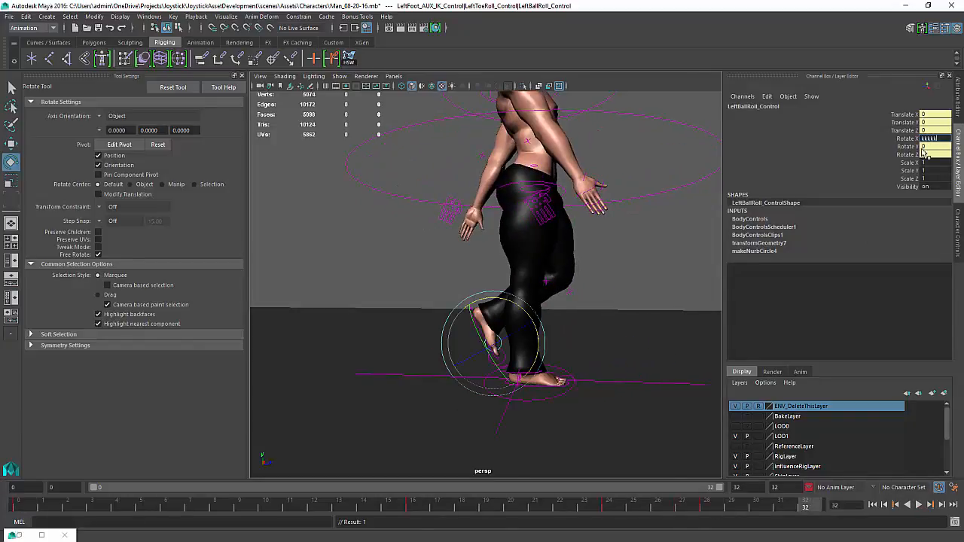
{"action": "left_click", "coordinate": [906, 139]}
{"action": "right_click", "coordinate": [906, 140]}
{"action": "left_click", "coordinate": [900, 154]}
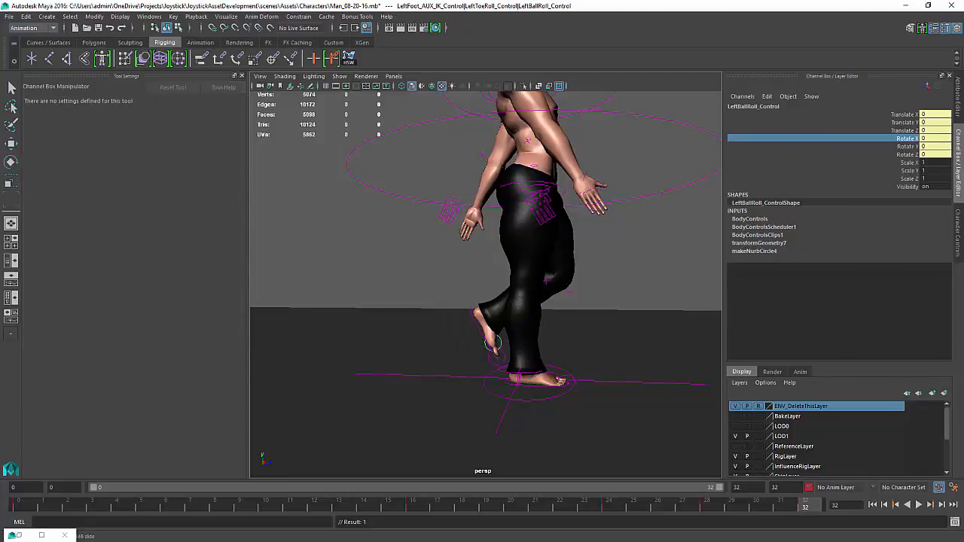
Play back the walk cycle while orbiting around the character to review the foot roll
{"action": "key", "text": "alt+v"}
{"action": "left_click", "coordinate": [924, 504]}
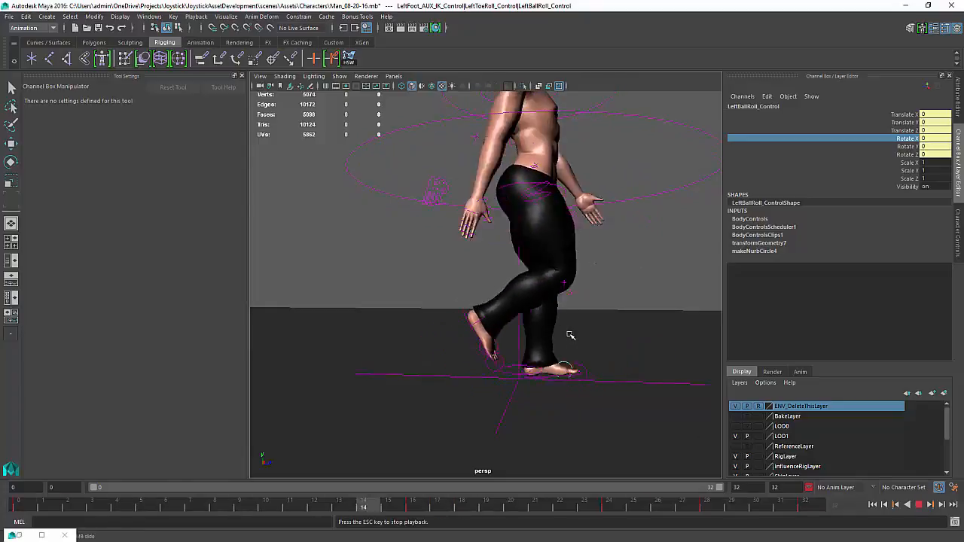
{"action": "middle_click_drag", "start_coordinate": [592, 309], "coordinate": [577, 357], "text": "alt"}
{"action": "left_click_drag", "start_coordinate": [576, 357], "coordinate": [539, 362], "text": "alt"}
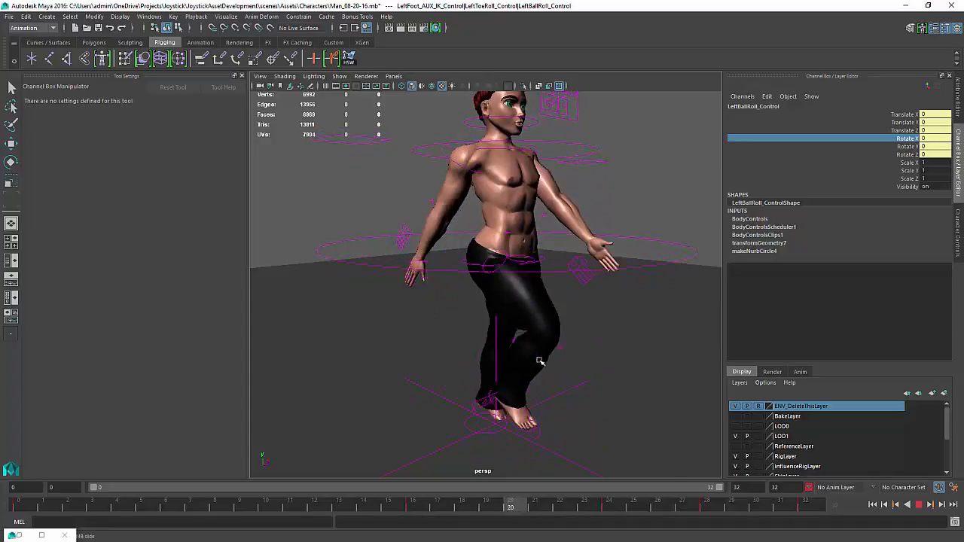
{"action": "left_click", "coordinate": [921, 505]}
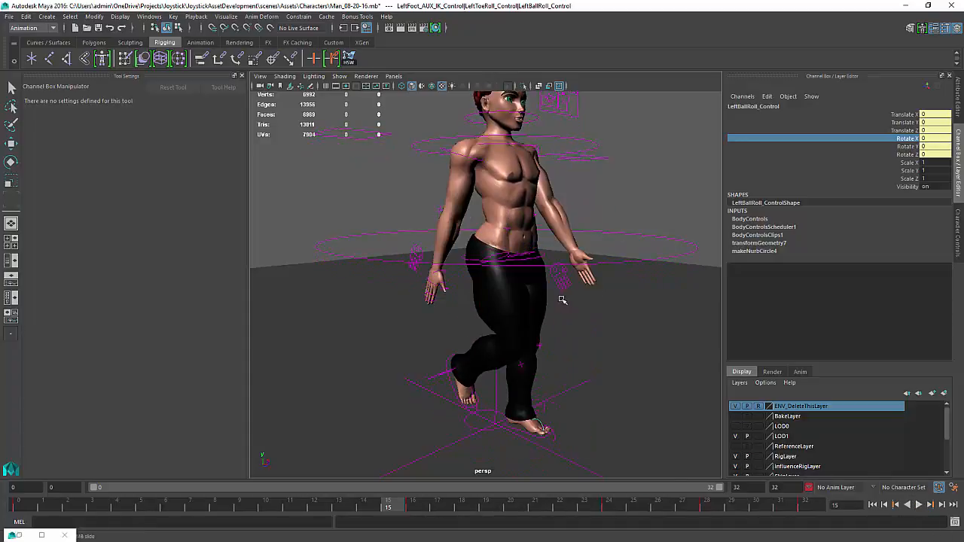
Show joints in the viewport and select the Root joint from the Outliner
{"action": "left_click", "coordinate": [338, 77]}
{"action": "left_click", "coordinate": [365, 241]}
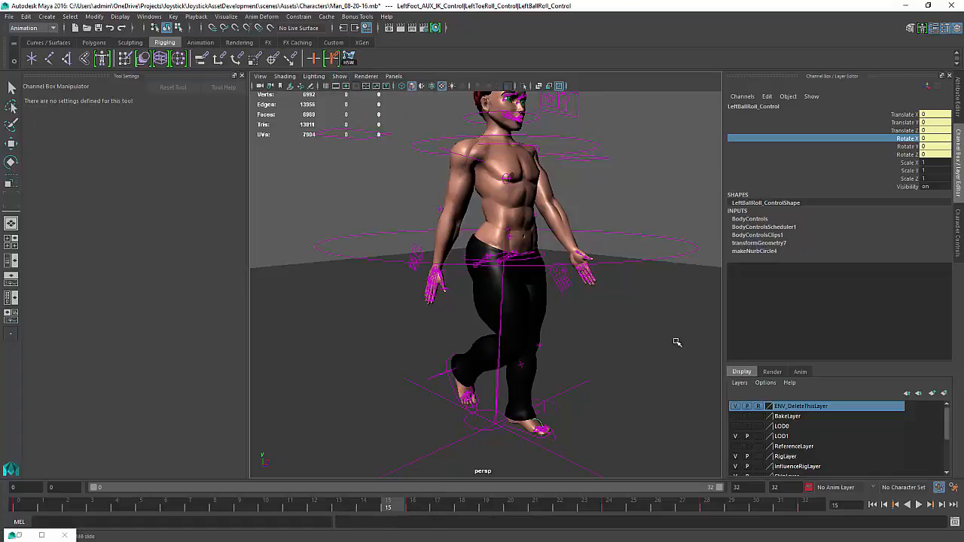
{"action": "key", "text": "shift+o"}
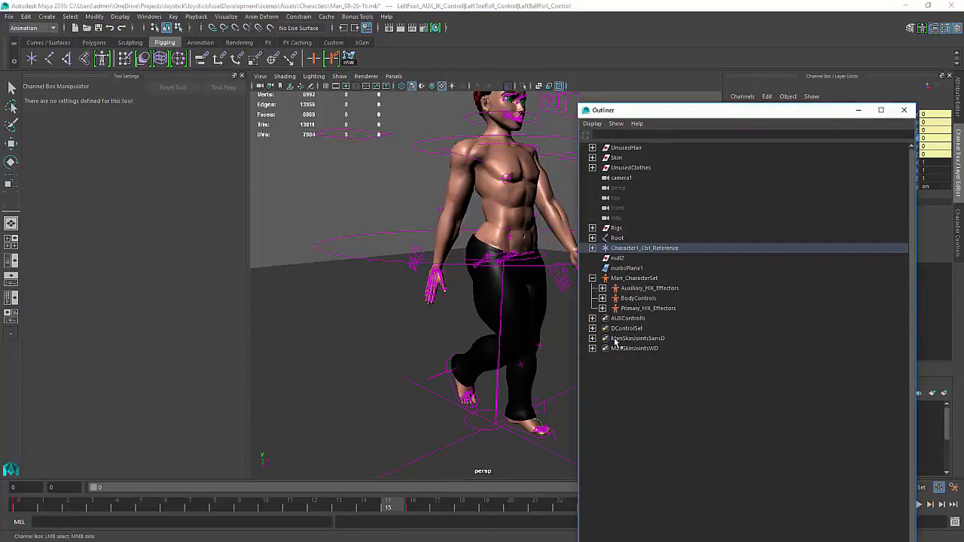
{"action": "left_click", "coordinate": [616, 238]}
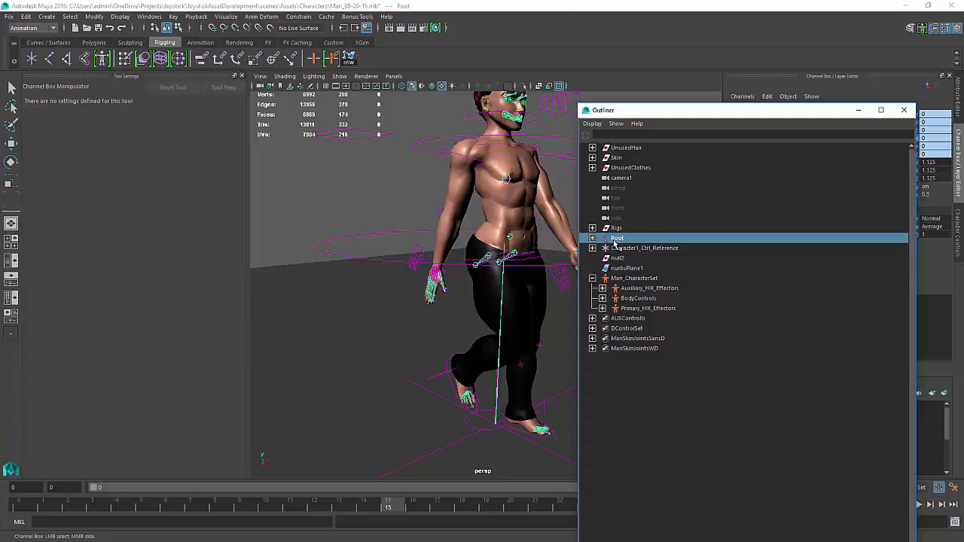
{"action": "left_click", "coordinate": [858, 110]}
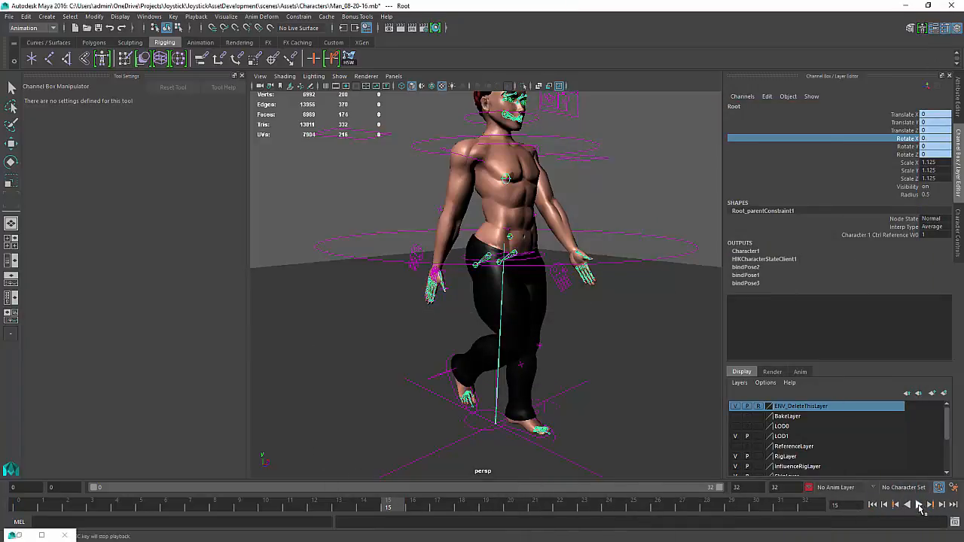
Play back the walk with the Root joint selected and zoom out to view the whole character
{"action": "left_click", "coordinate": [919, 506]}
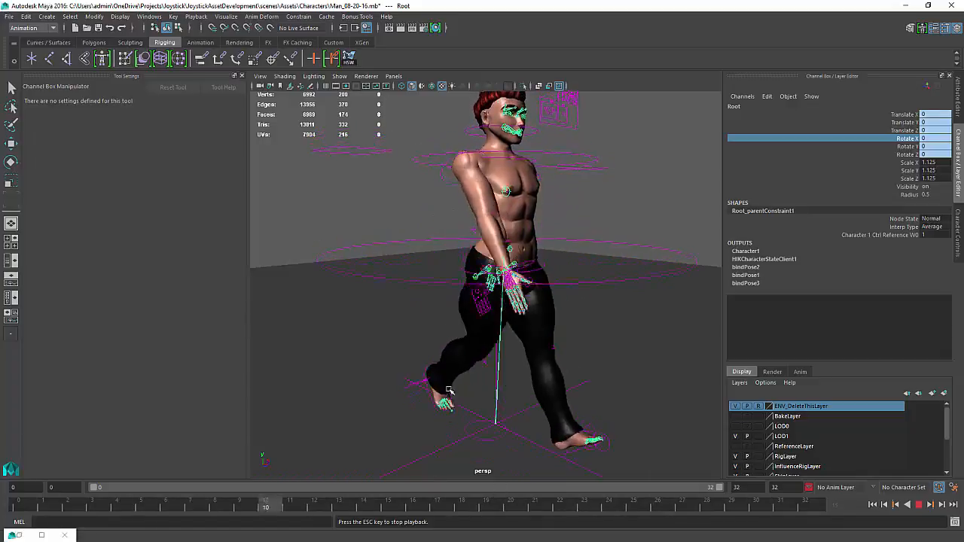
{"action": "left_click", "coordinate": [918, 504]}
{"action": "scroll", "coordinate": [533, 308], "scroll_direction": "down", "scroll_amount": 3}
{"action": "left_click_drag", "start_coordinate": [533, 308], "coordinate": [513, 308], "text": "alt"}
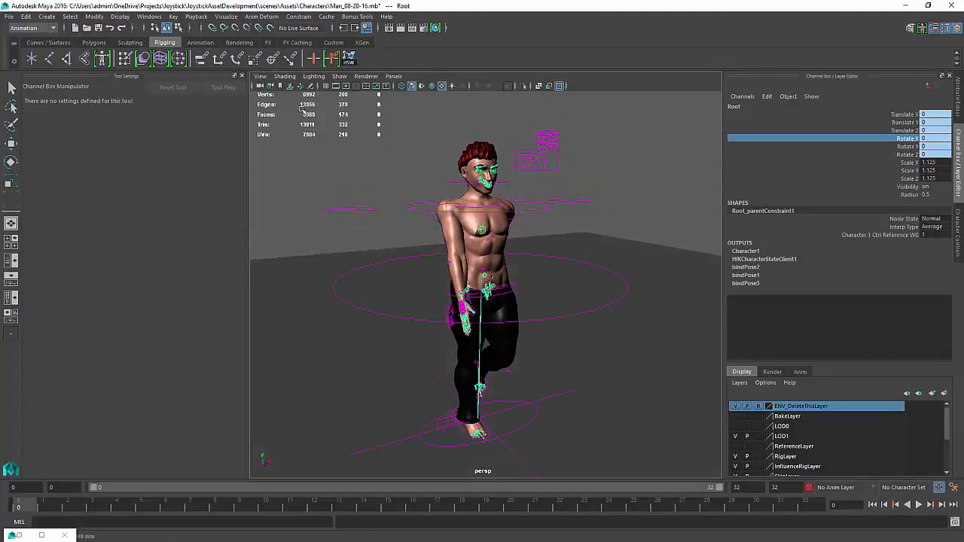
Hide joints in the viewport, clear the selection and activate the Rotate tool
{"action": "left_click", "coordinate": [341, 77]}
{"action": "left_click", "coordinate": [353, 240]}
{"action": "left_click", "coordinate": [729, 220]}
{"action": "left_click", "coordinate": [585, 342]}
{"action": "key", "text": "e"}
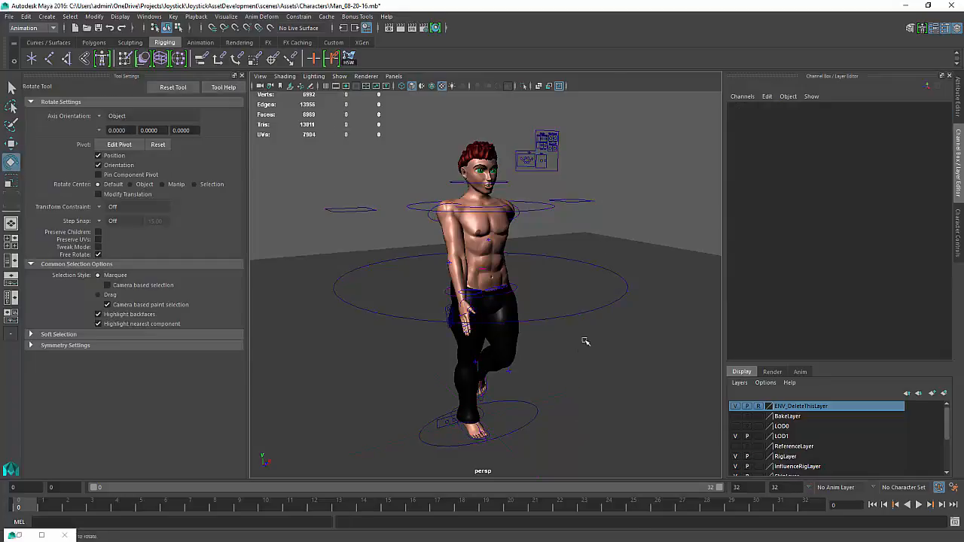
Play back the walk and orbit closer around the character's torso to examine the upper body motion
{"action": "left_click", "coordinate": [918, 505]}
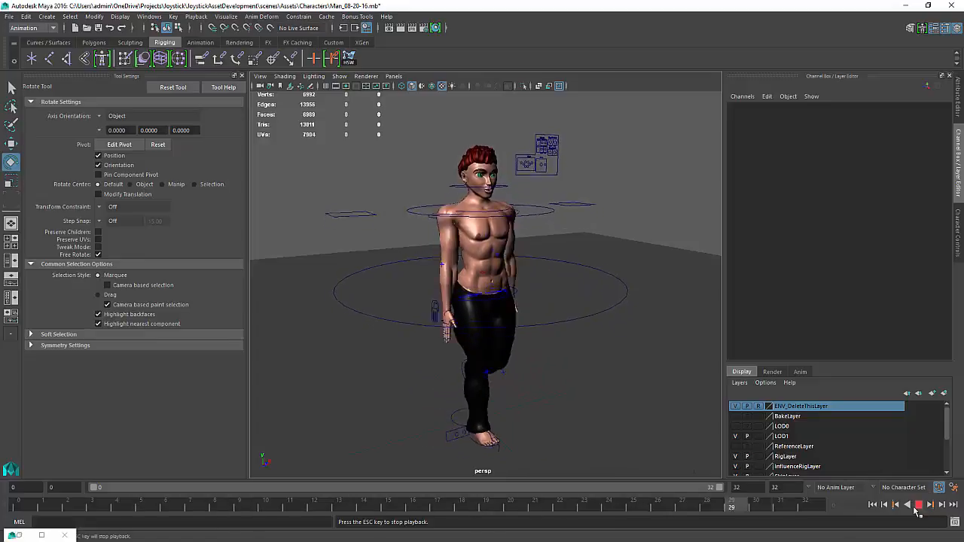
{"action": "left_click_drag", "start_coordinate": [458, 309], "coordinate": [534, 304], "text": "alt"}
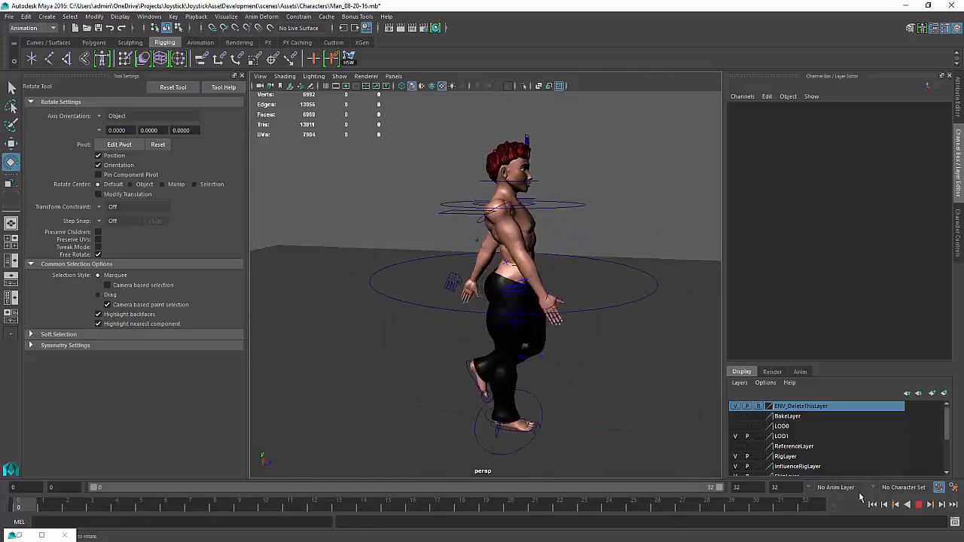
{"action": "left_click", "coordinate": [919, 507]}
{"action": "left_click_drag", "start_coordinate": [615, 284], "coordinate": [503, 317], "text": "alt"}
{"action": "right_click_drag", "start_coordinate": [503, 316], "coordinate": [555, 297], "text": "alt"}
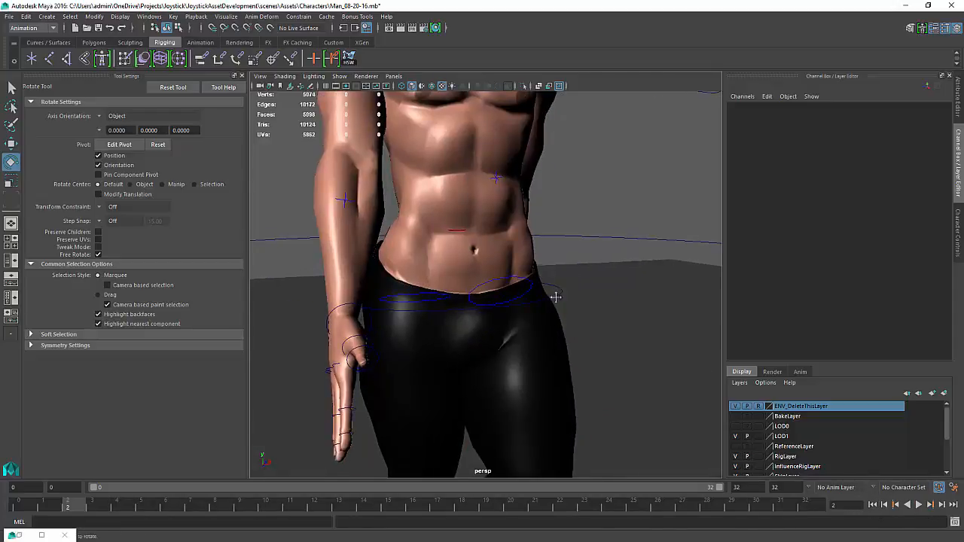
{"action": "middle_click_drag", "start_coordinate": [555, 297], "coordinate": [541, 371], "text": "alt"}
{"action": "left_click_drag", "start_coordinate": [541, 371], "coordinate": [524, 377], "text": "alt"}
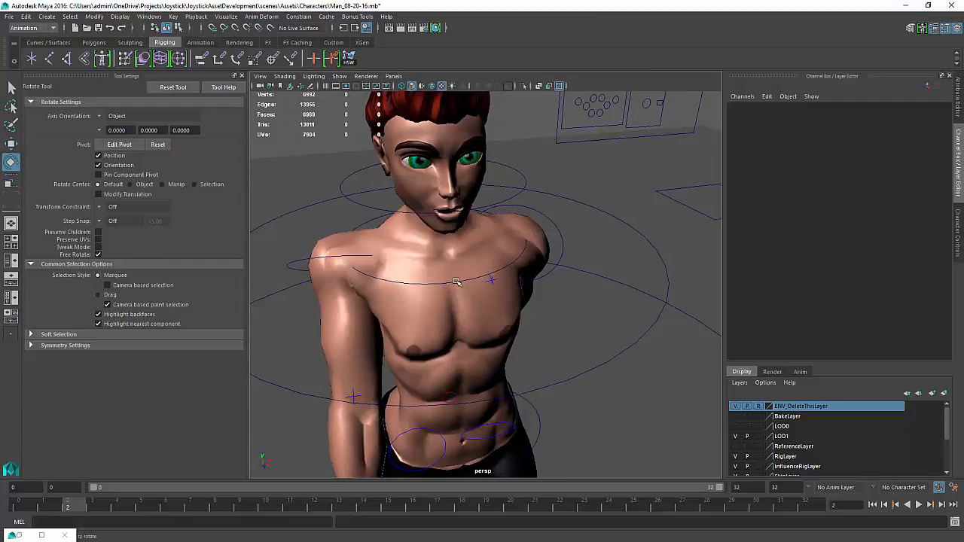
{"action": "left_click", "coordinate": [592, 371]}
{"action": "right_click_drag", "start_coordinate": [587, 370], "coordinate": [510, 345], "text": "alt"}
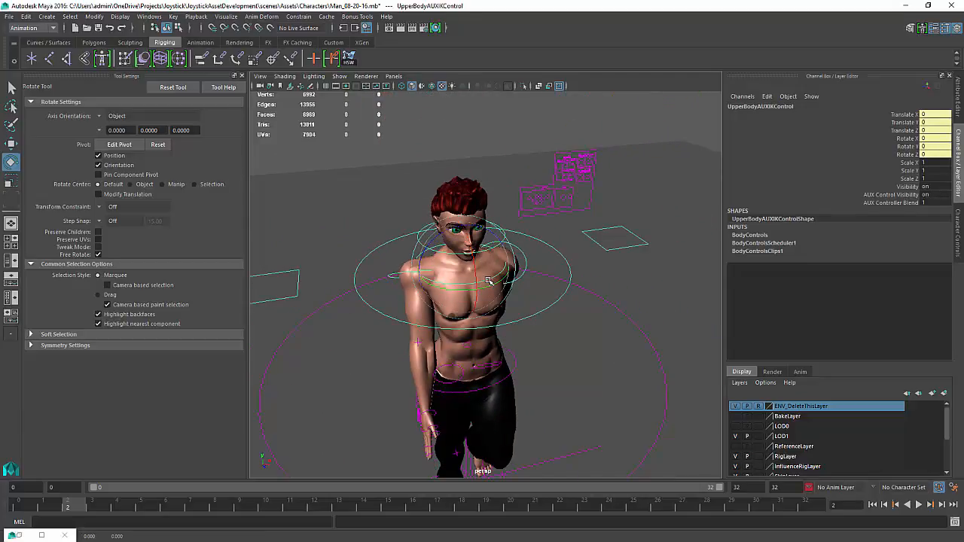
{"action": "left_click_drag", "start_coordinate": [489, 281], "coordinate": [503, 283]}
{"action": "key", "text": "ctrl+z"}
{"action": "left_click", "coordinate": [577, 260]}
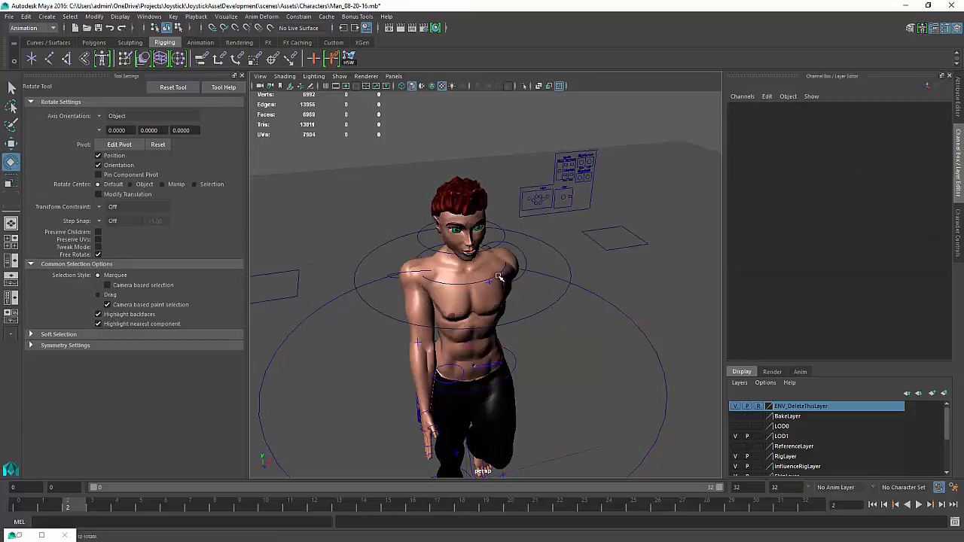
{"action": "left_click", "coordinate": [496, 279]}
{"action": "left_click_drag", "start_coordinate": [490, 279], "coordinate": [463, 298]}
{"action": "key", "text": "ctrl+z"}
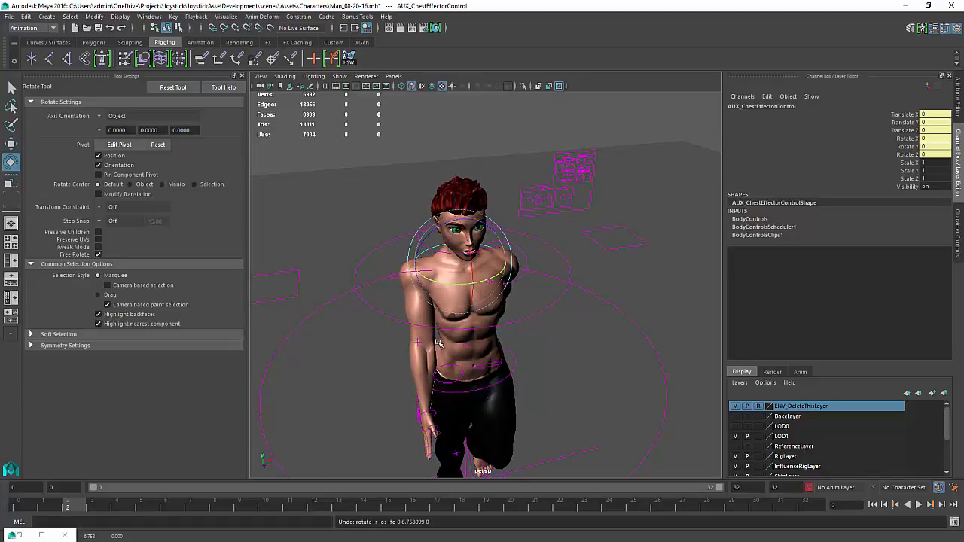
At frame 9, rotate the chest effector control about 12.7 degrees on Y and key its Rotate Y
{"action": "left_click", "coordinate": [541, 314]}
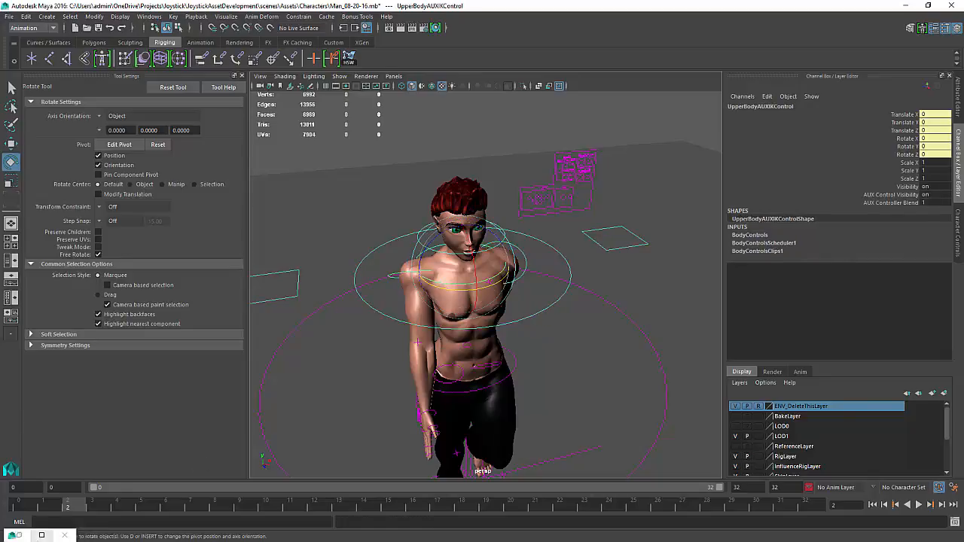
{"action": "left_click_drag", "start_coordinate": [47, 506], "coordinate": [240, 509]}
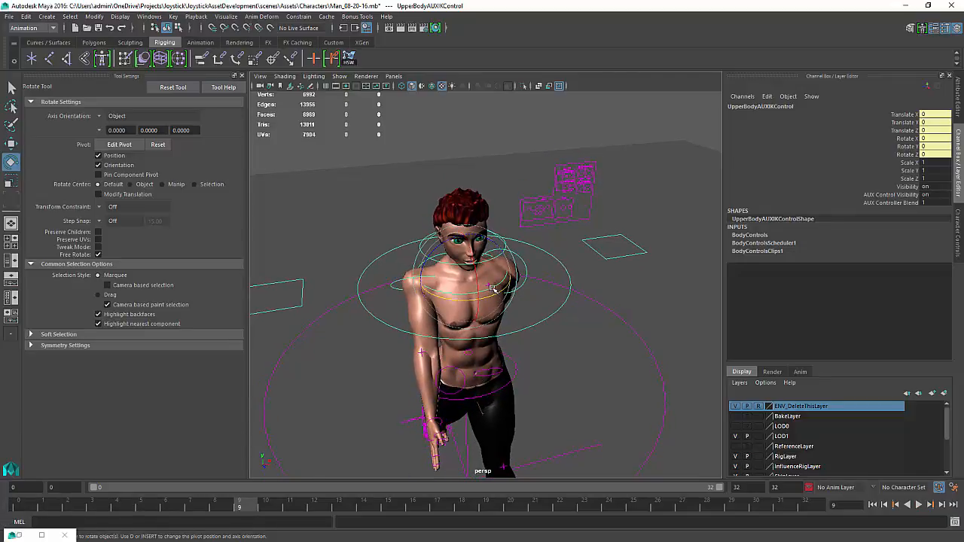
{"action": "left_click_drag", "start_coordinate": [493, 289], "coordinate": [497, 290]}
{"action": "key", "text": "ctrl+z"}
{"action": "left_click", "coordinate": [504, 297]}
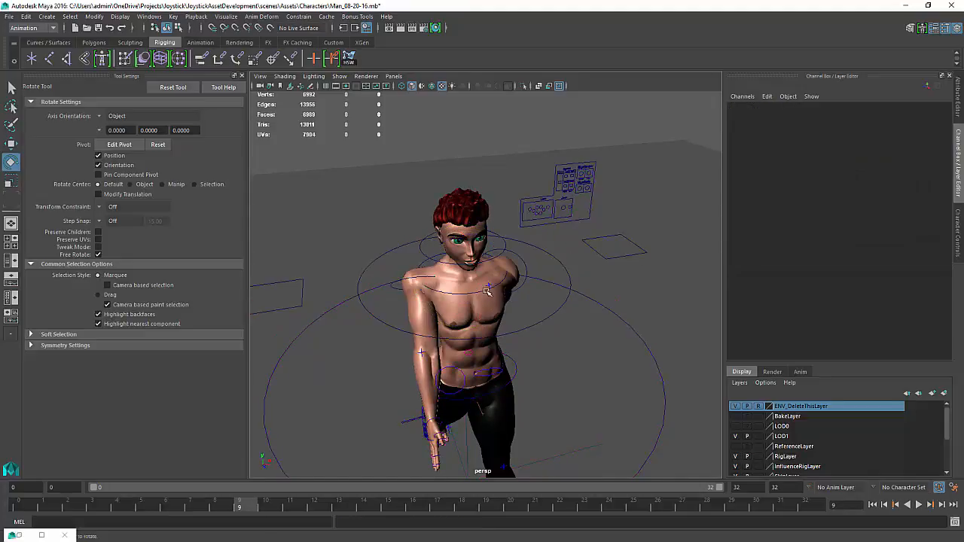
{"action": "left_click", "coordinate": [488, 291]}
{"action": "left_click_drag", "start_coordinate": [488, 291], "coordinate": [494, 293]}
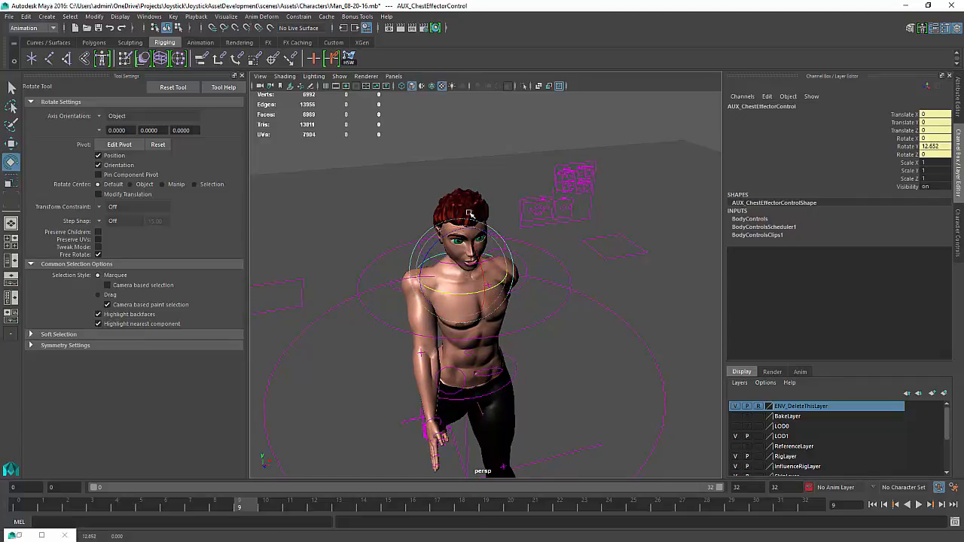
{"action": "left_click_drag", "start_coordinate": [393, 268], "coordinate": [390, 264], "text": "alt"}
{"action": "right_click_drag", "start_coordinate": [390, 264], "coordinate": [417, 298], "text": "alt"}
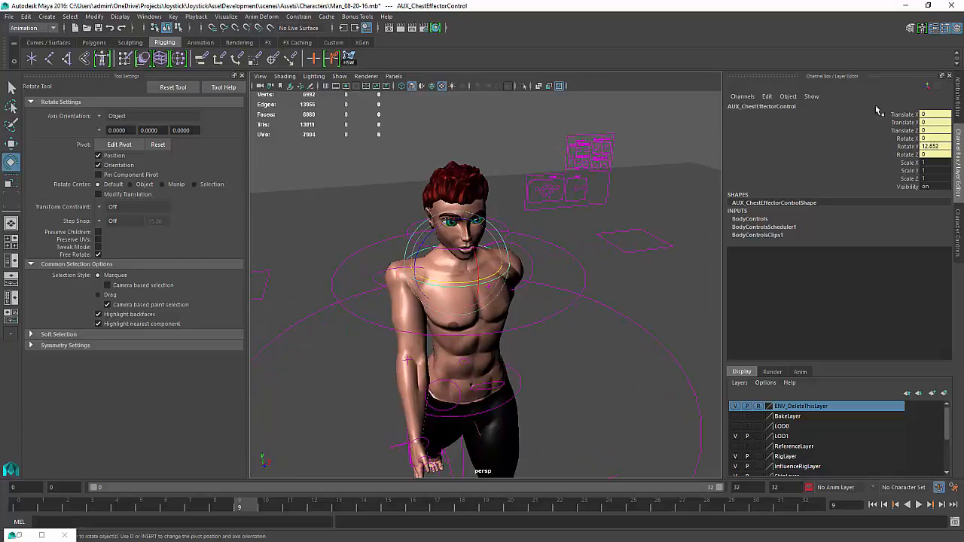
{"action": "left_click", "coordinate": [907, 147]}
{"action": "right_click", "coordinate": [907, 148]}
{"action": "left_click", "coordinate": [892, 167]}
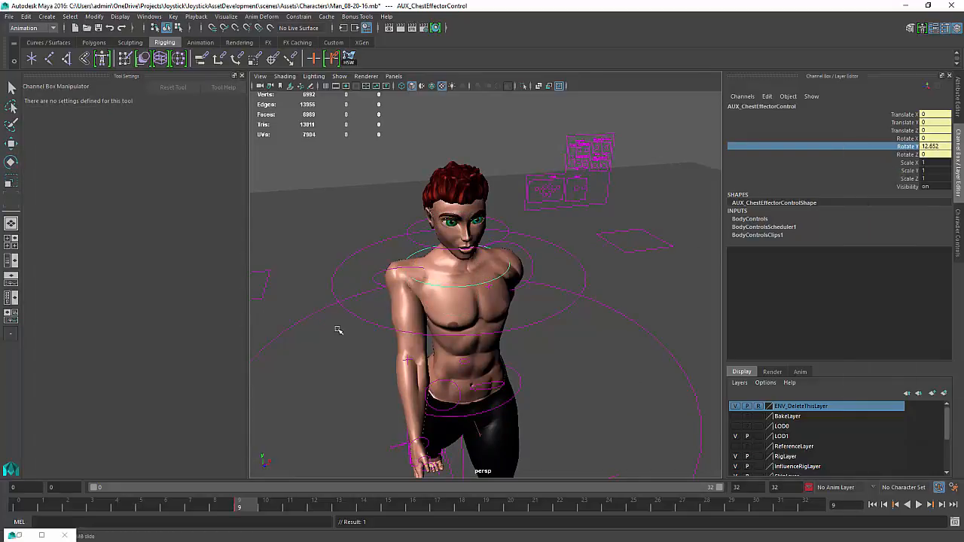
At frame 24, set the chest effector control's Rotate Y to -12
{"action": "key", "text": "alt+v"}
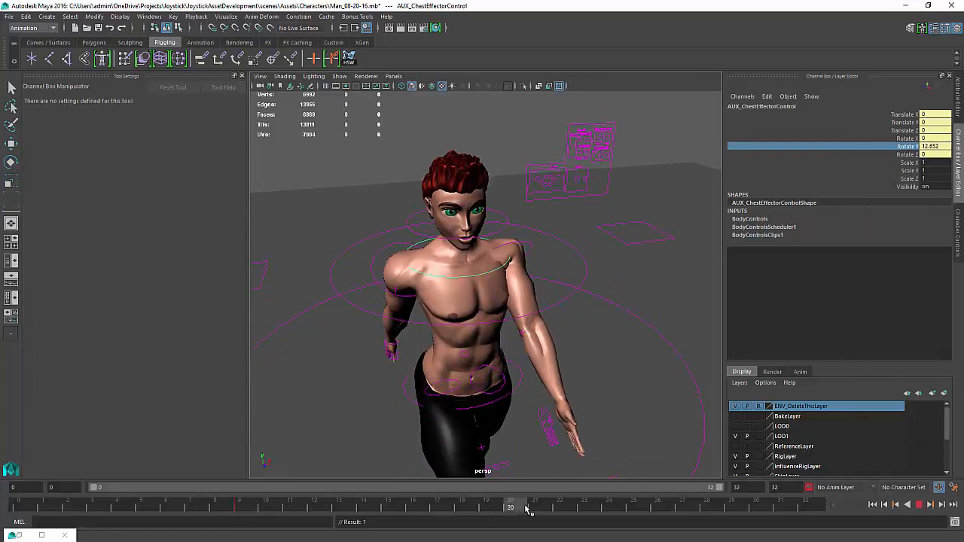
{"action": "key", "text": "alt+v"}
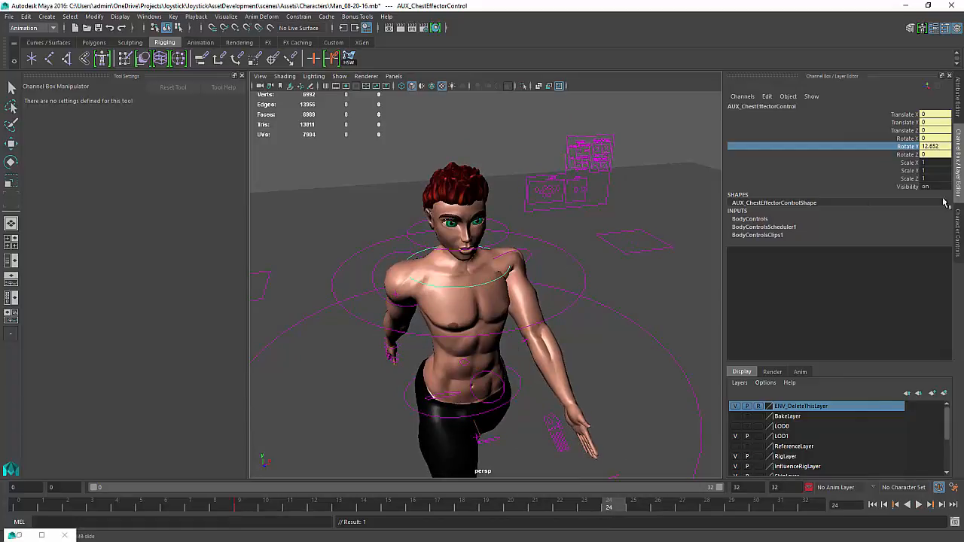
{"action": "double_click", "coordinate": [935, 147]}
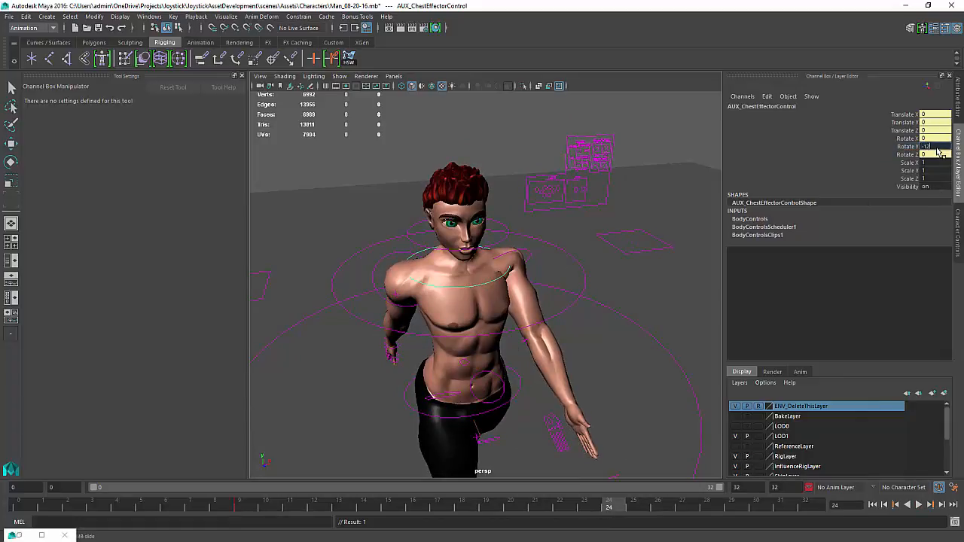
{"action": "type", "text": "-12"}
{"action": "key", "text": "Return"}
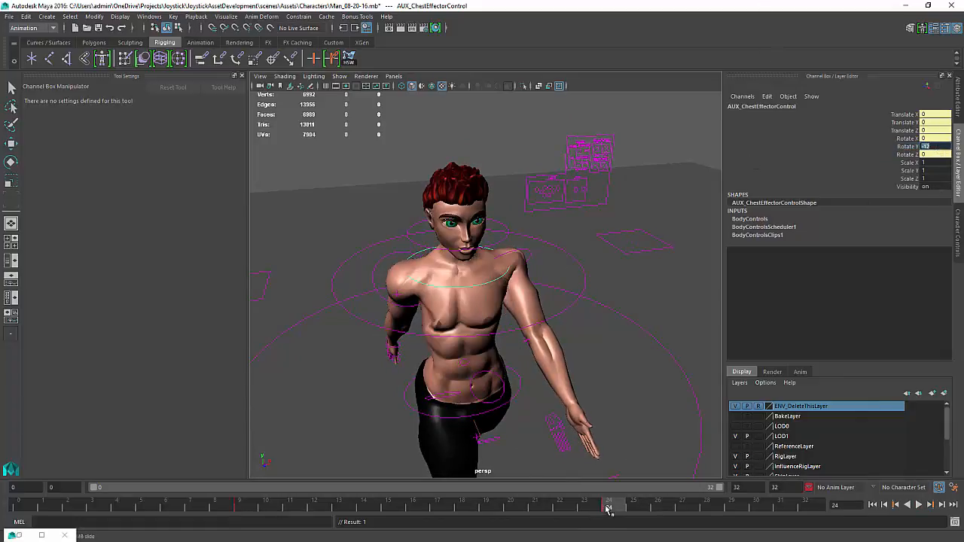
At frame 16, set the chest effector control's Rotate Y to 0
{"action": "key", "text": "alt+v"}
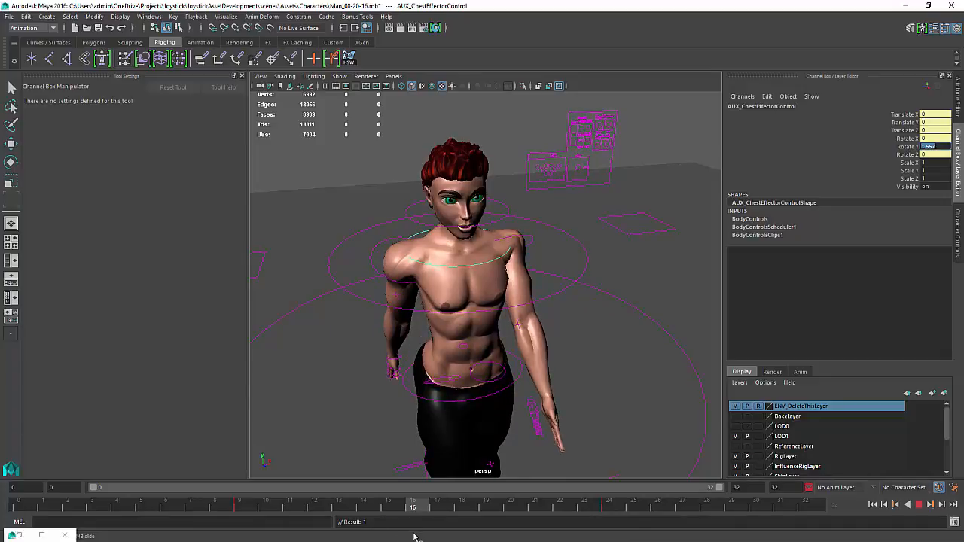
{"action": "type", "text": "0"}
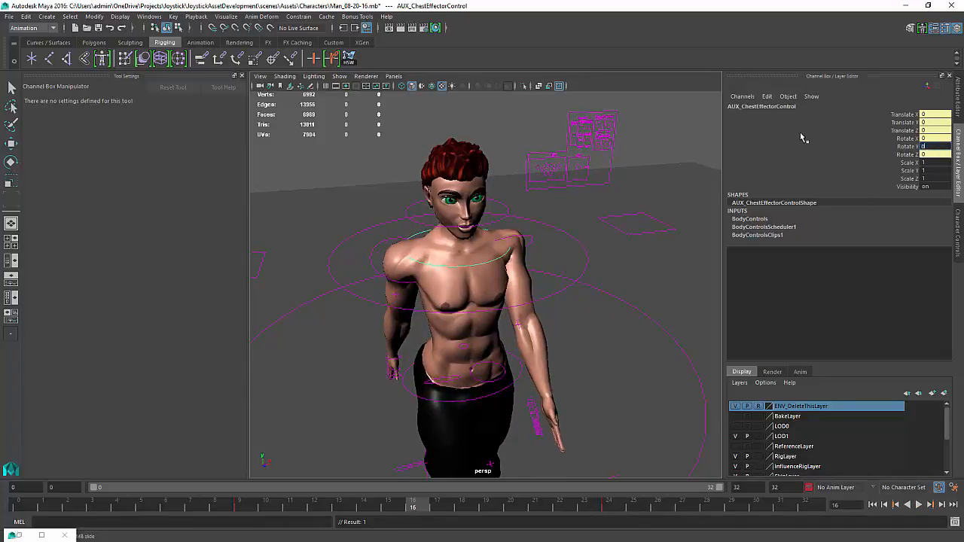
{"action": "key", "text": "Return"}
At frame 32, set the chest effector control's Rotate Y to 0
{"action": "left_click_drag", "start_coordinate": [420, 502], "coordinate": [940, 503]}
{"action": "type", "text": "0"}
{"action": "key", "text": "Return"}
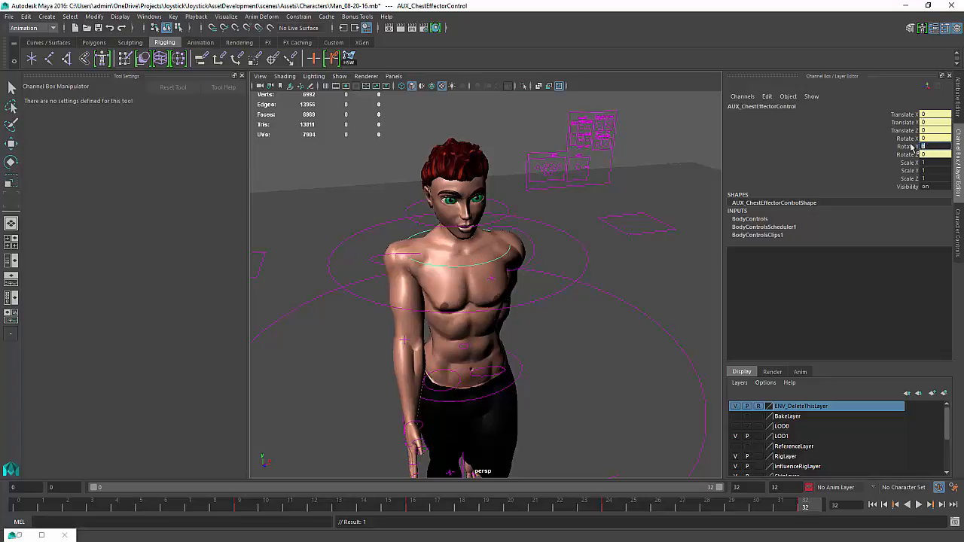
Return to frame 0 and play back the walk with the chest rotation
{"action": "key", "text": "alt+shift+v"}
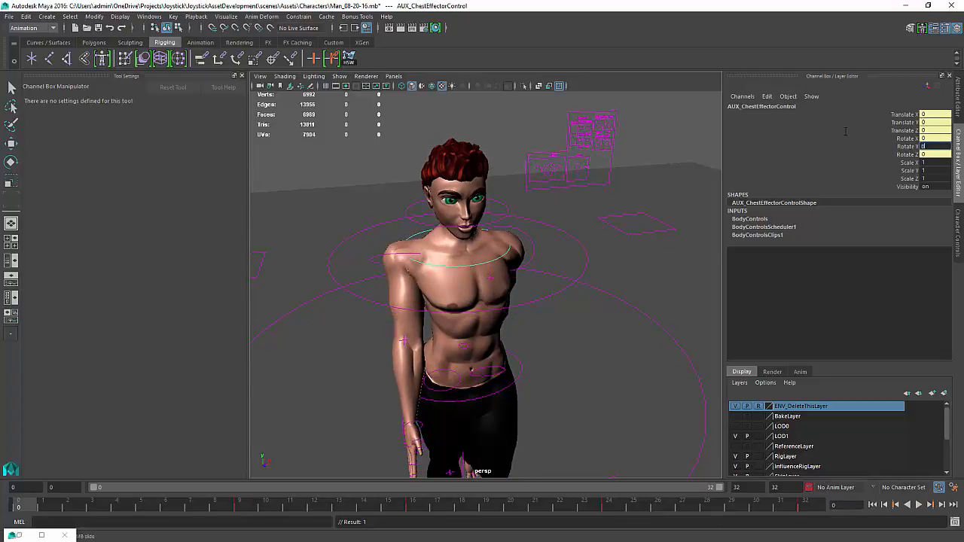
{"action": "left_click_drag", "start_coordinate": [489, 336], "coordinate": [531, 367], "text": "alt"}
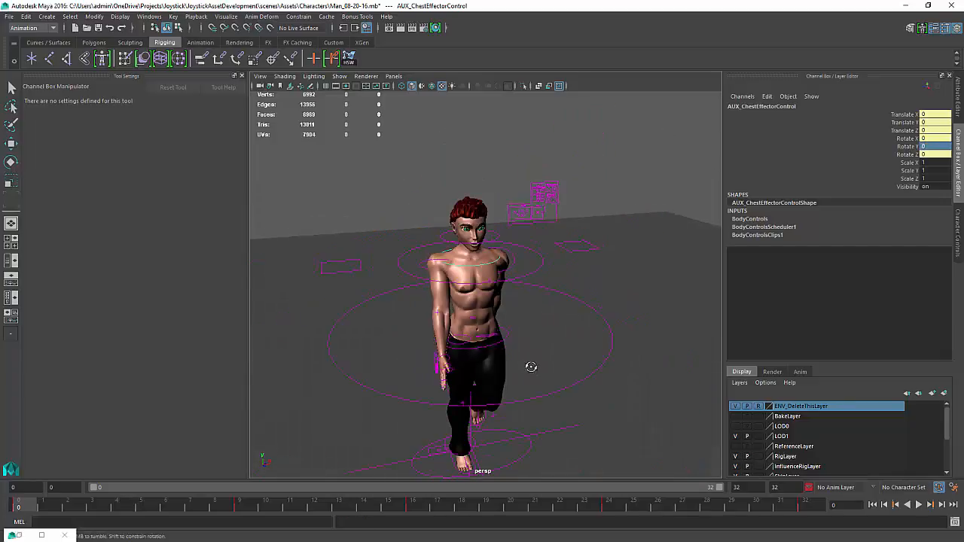
{"action": "left_click", "coordinate": [919, 506]}
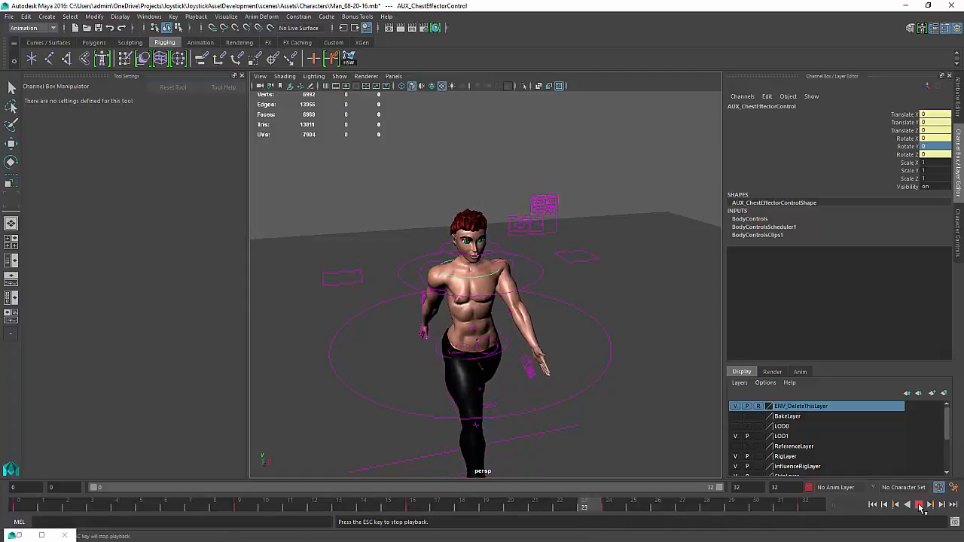
Stop playback and, at frame 8, nudge the left shoulder AUX IK controller slightly with the Move tool
{"action": "left_click", "coordinate": [920, 505]}
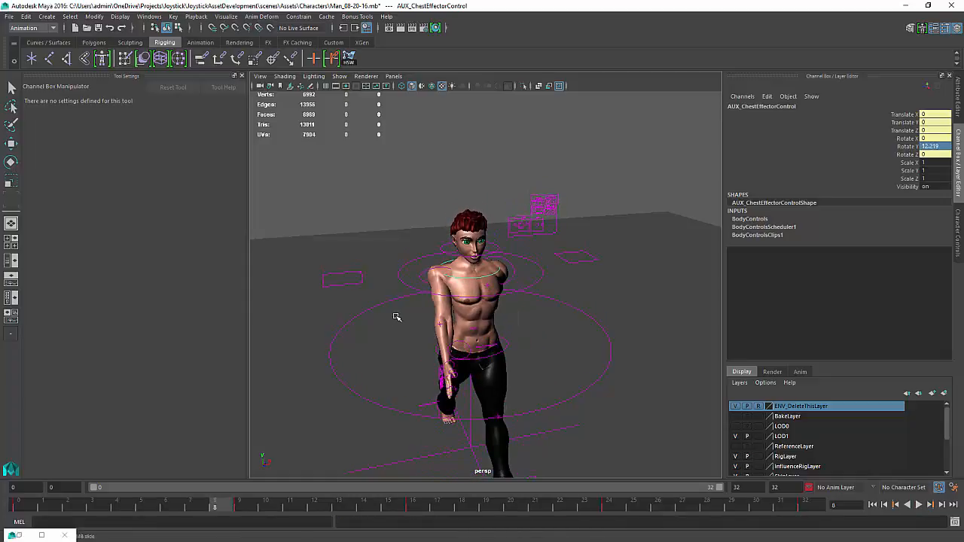
{"action": "left_click_drag", "start_coordinate": [396, 317], "coordinate": [372, 293], "text": "alt"}
{"action": "left_click", "coordinate": [426, 282]}
{"action": "key", "text": "e"}
{"action": "key", "text": "w"}
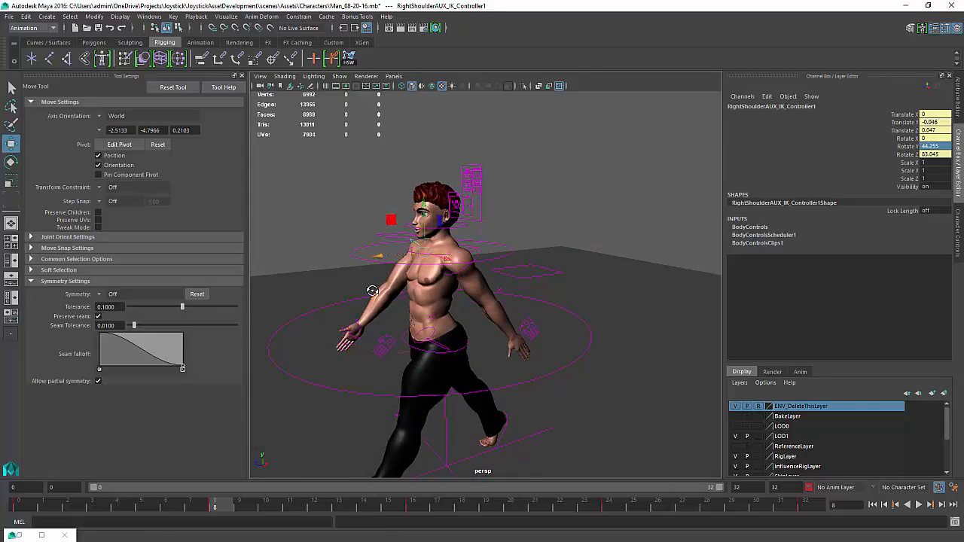
{"action": "left_click", "coordinate": [479, 260]}
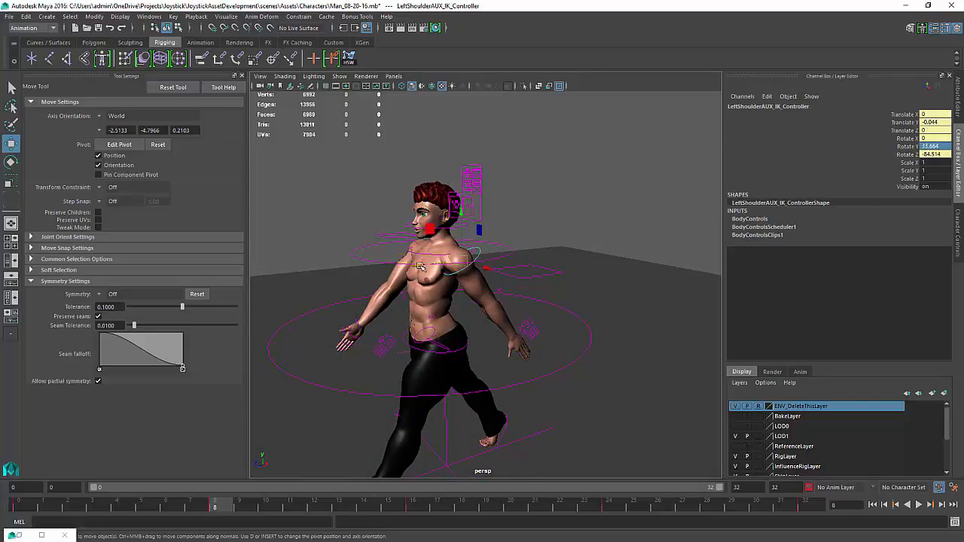
{"action": "left_click_drag", "start_coordinate": [420, 267], "coordinate": [425, 267]}
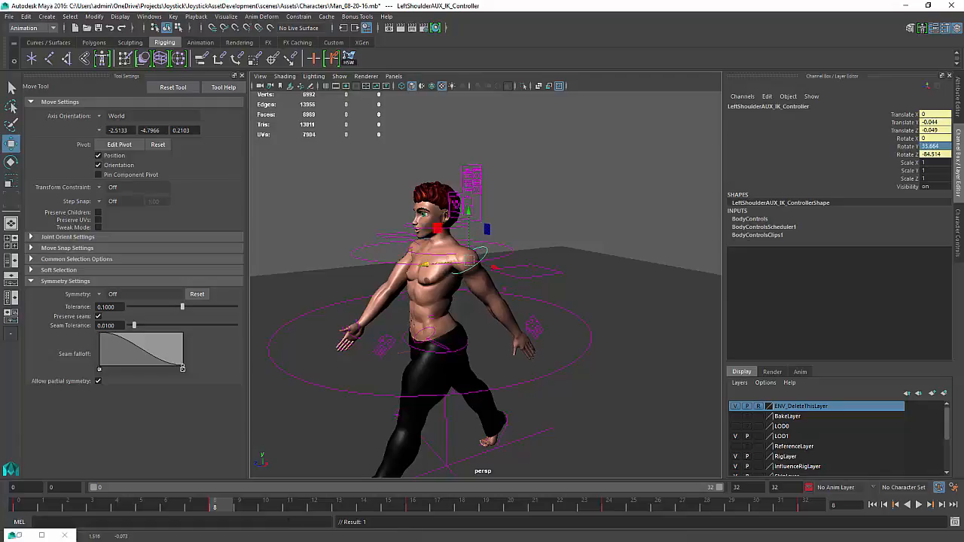
At frame 24, move the left shoulder AUX IK controller slightly
{"action": "left_click_drag", "start_coordinate": [220, 509], "coordinate": [608, 518]}
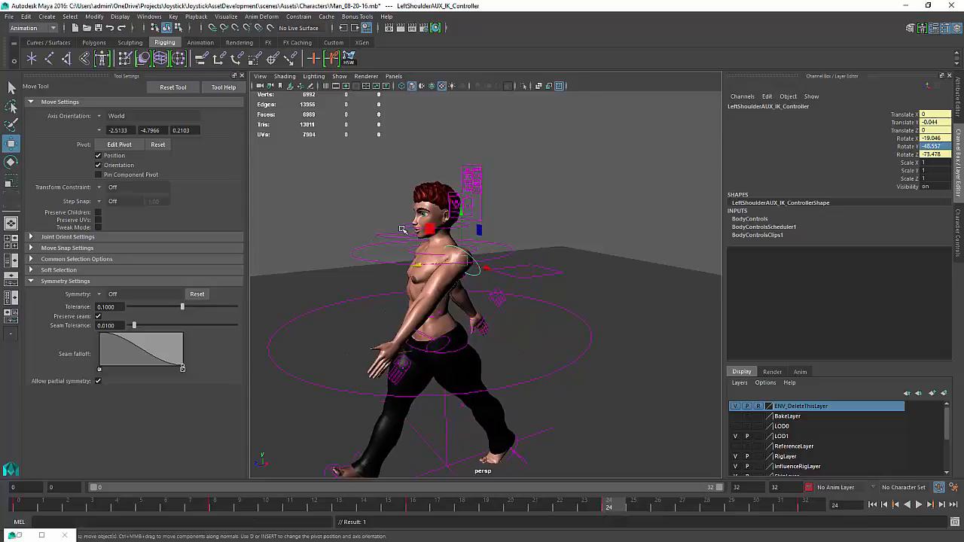
{"action": "left_click_drag", "start_coordinate": [417, 263], "coordinate": [407, 265]}
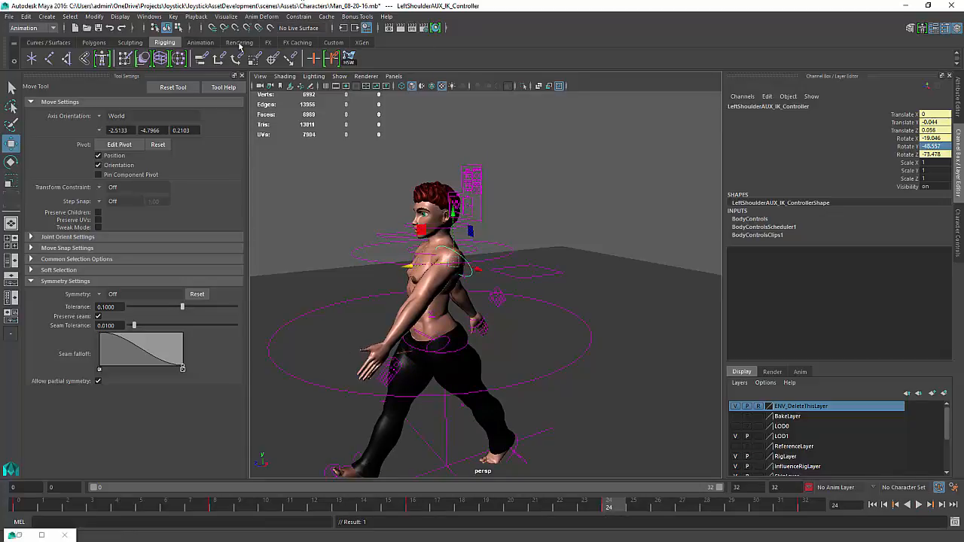
Inspect the left shoulder AUX IK controller's animation curves in the Graph Editor
{"action": "left_click", "coordinate": [149, 18]}
{"action": "mouse_move", "coordinate": [183, 42]}
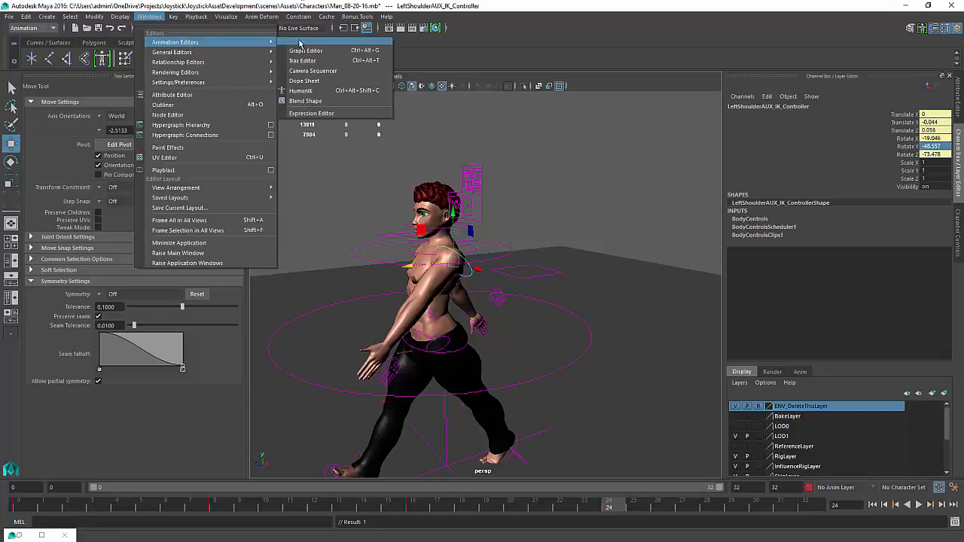
{"action": "left_click", "coordinate": [301, 40]}
{"action": "left_click", "coordinate": [329, 42]}
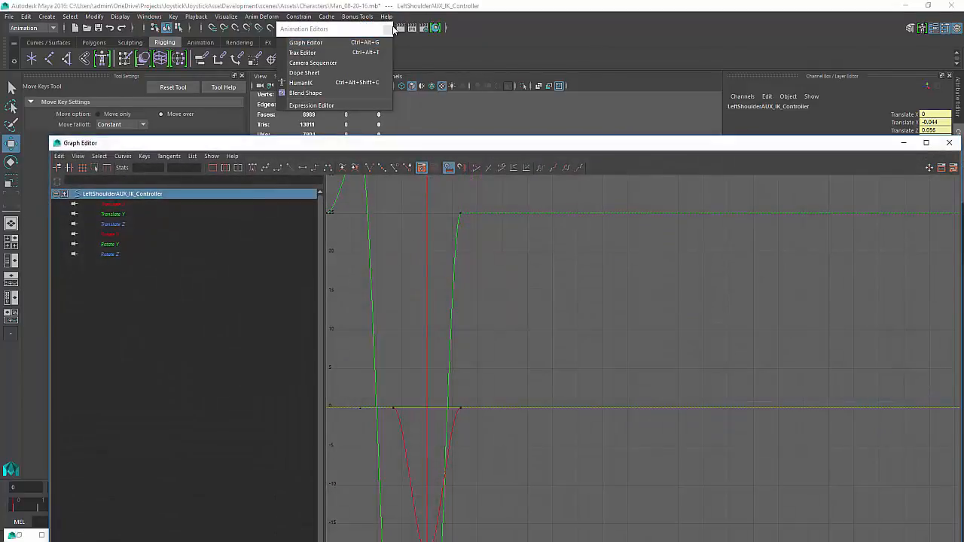
{"action": "key", "text": "f"}
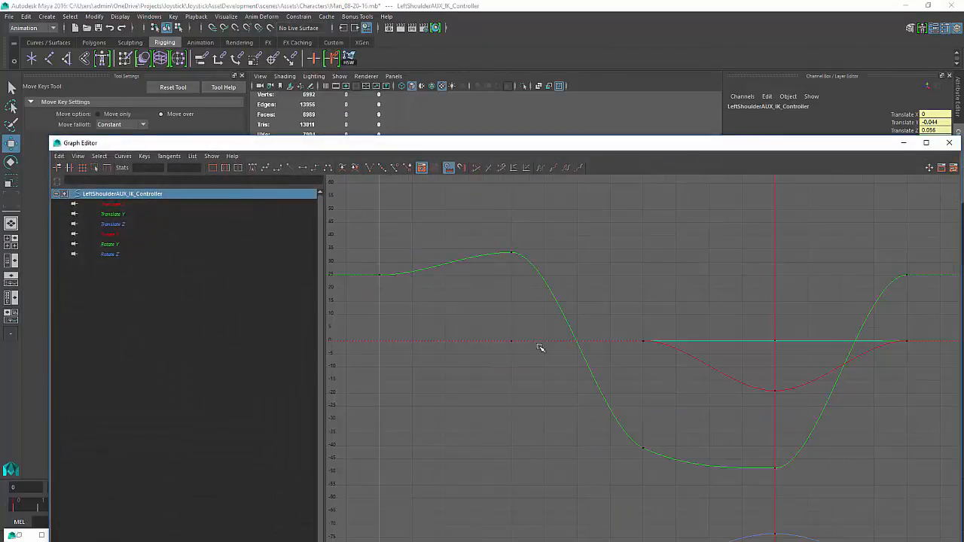
{"action": "left_click", "coordinate": [901, 142]}
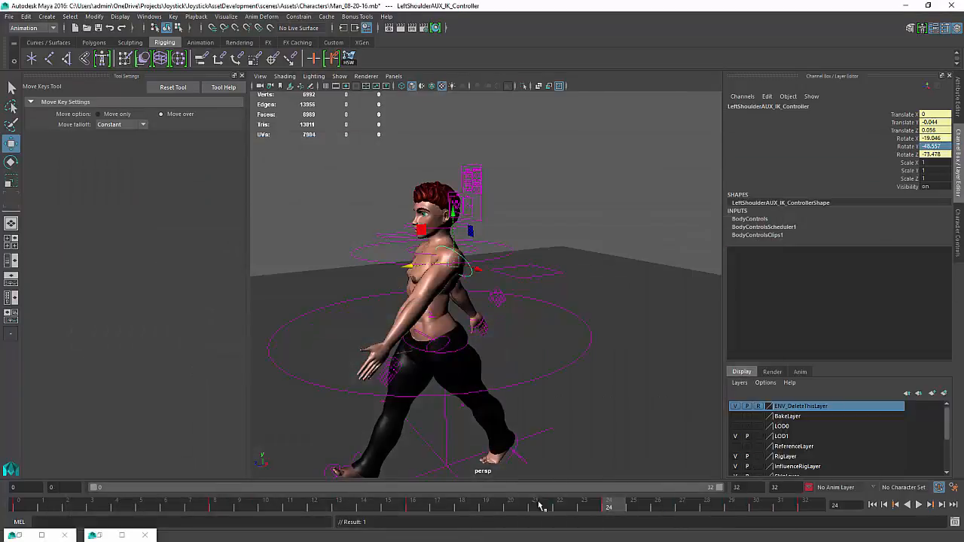
Play back the walk, reviewing the shoulder controls from different angles
{"action": "key", "text": "w"}
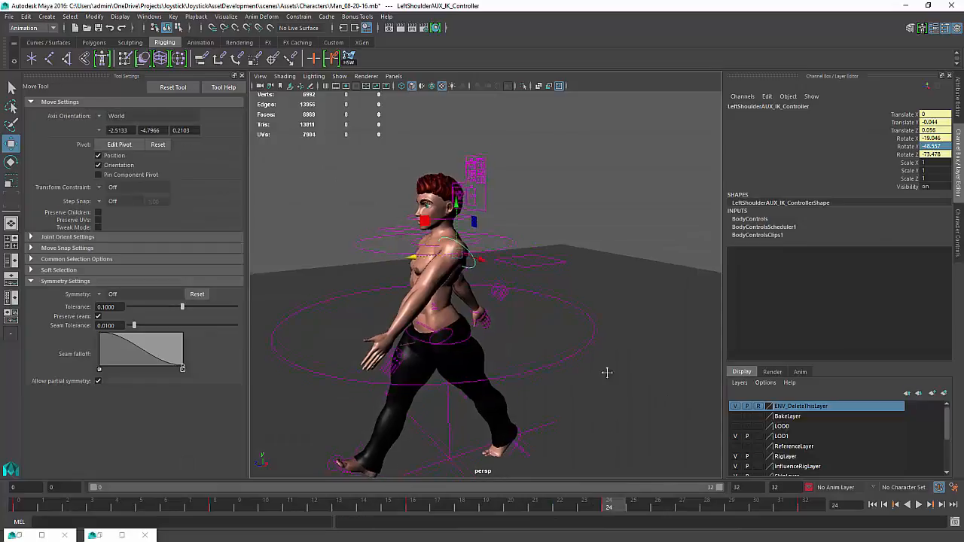
{"action": "key", "text": "alt+v"}
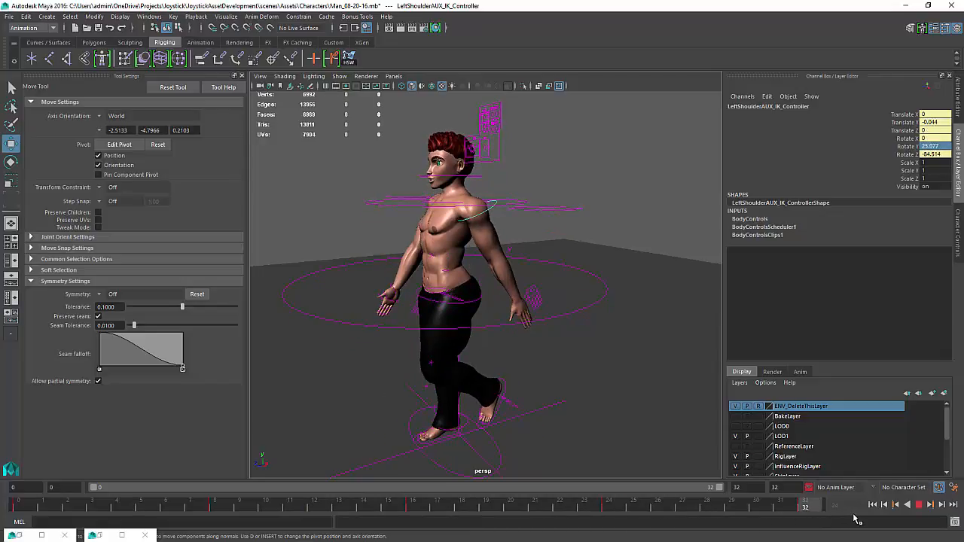
{"action": "left_click_drag", "start_coordinate": [370, 184], "coordinate": [408, 210], "text": "alt"}
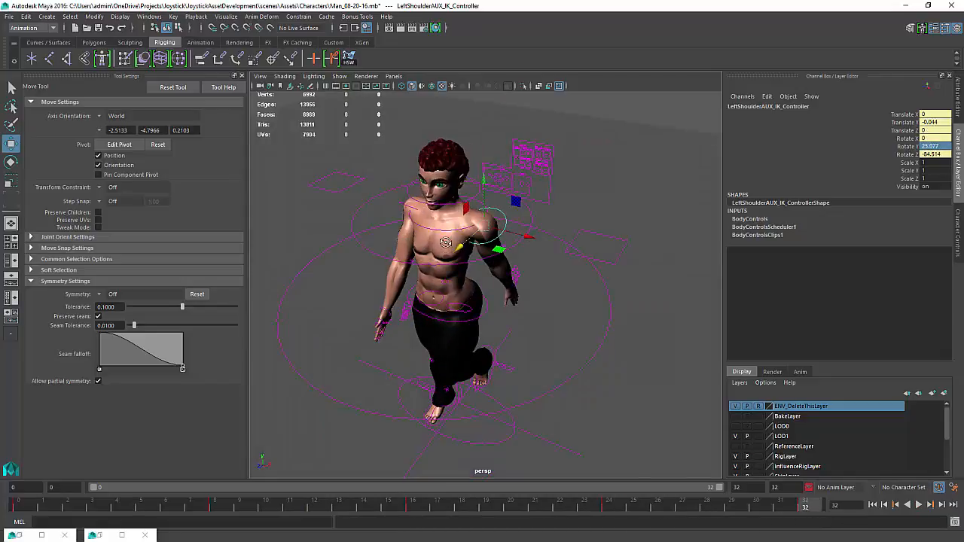
{"action": "left_click", "coordinate": [398, 203], "text": "shift"}
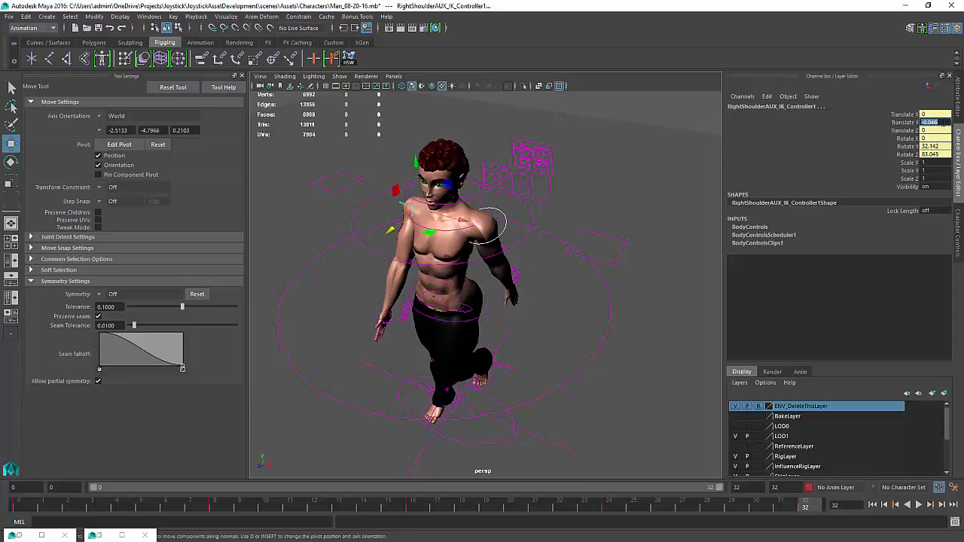
{"action": "left_click_drag", "start_coordinate": [508, 301], "coordinate": [603, 280], "text": "alt"}
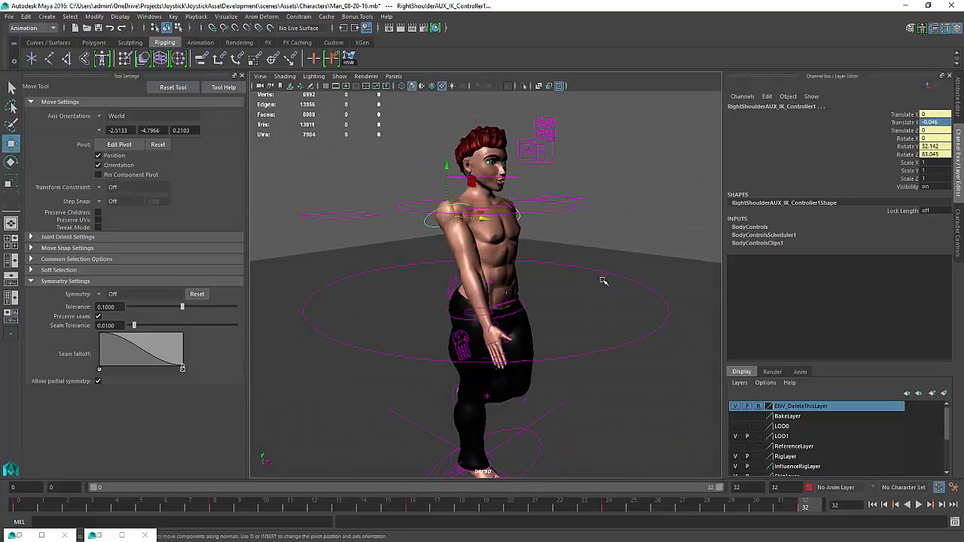
{"action": "left_click", "coordinate": [918, 505]}
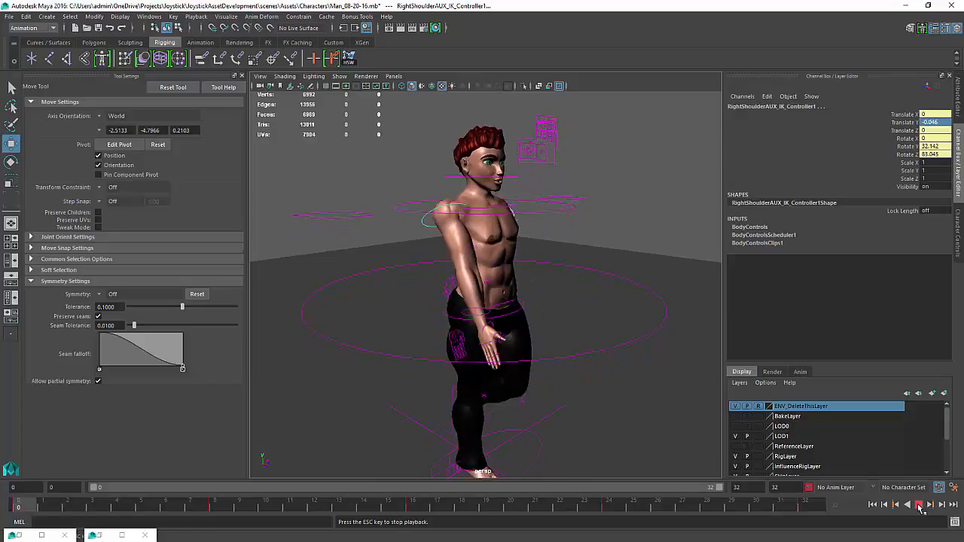
{"action": "key", "text": "Escape"}
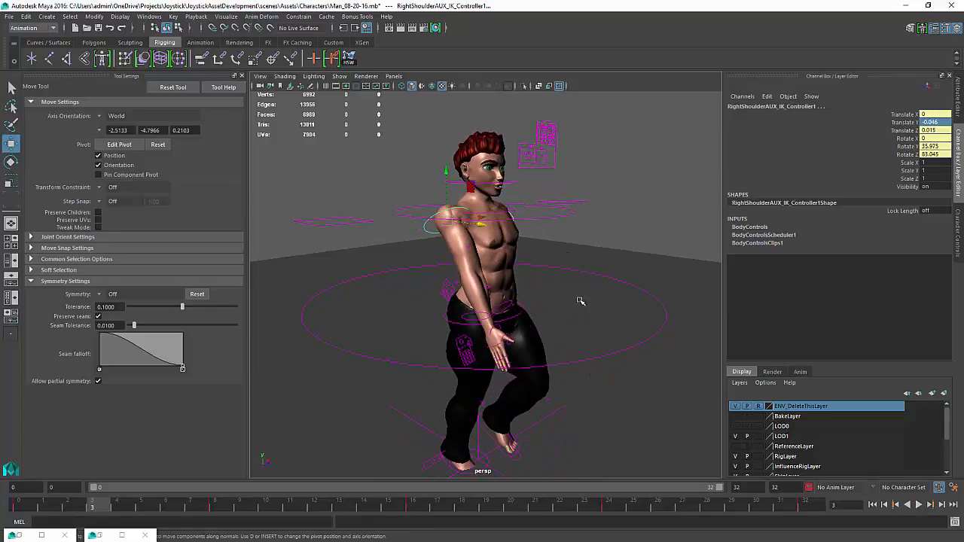
Select the left shoulder AUX IK controller and key its translate and rotate channels at frame 0
{"action": "left_click", "coordinate": [513, 216]}
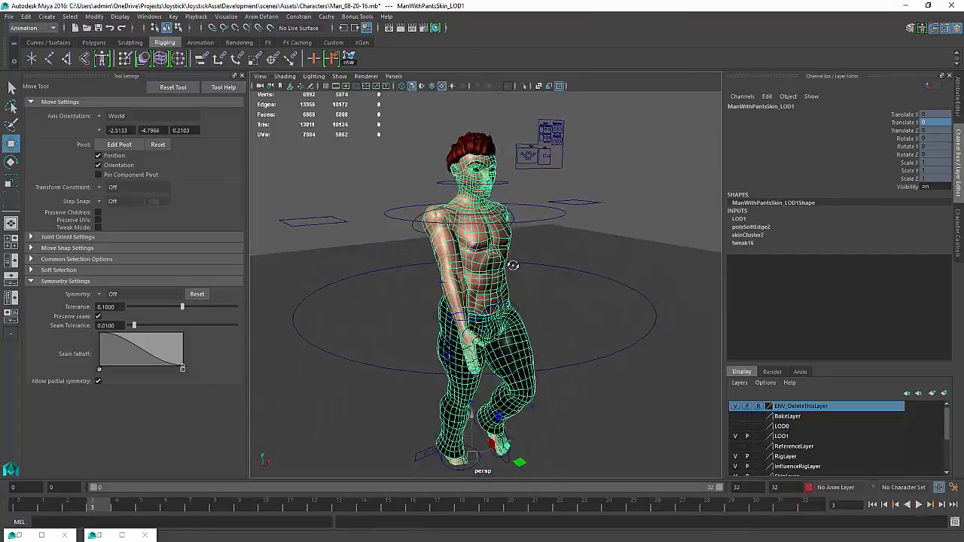
{"action": "left_click", "coordinate": [513, 215]}
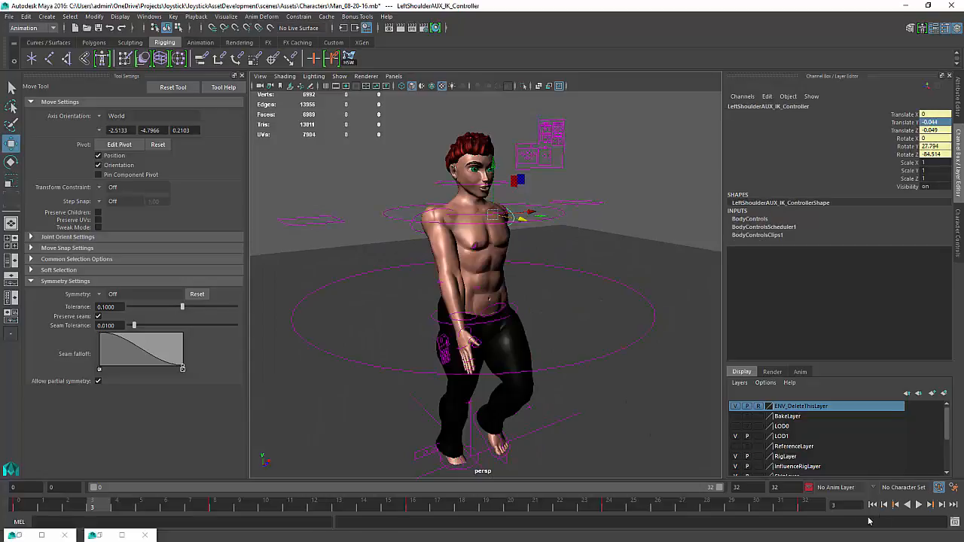
{"action": "left_click", "coordinate": [806, 508]}
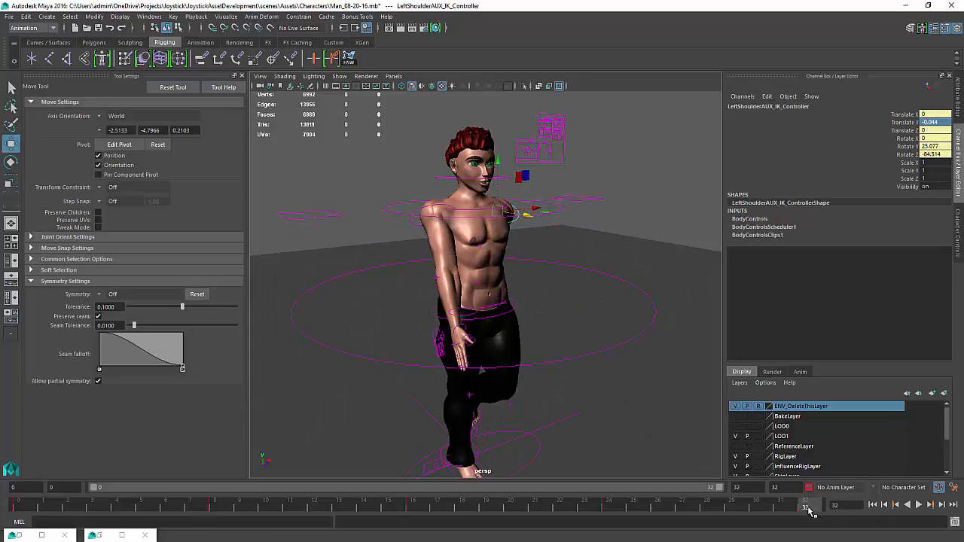
{"action": "key", "text": "alt+v"}
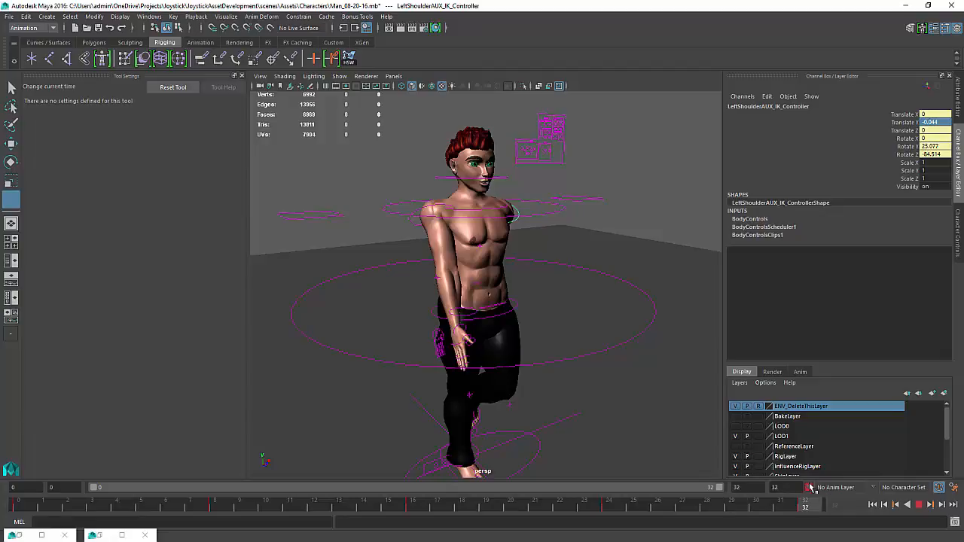
{"action": "key", "text": "Escape"}
{"action": "key", "text": "w"}
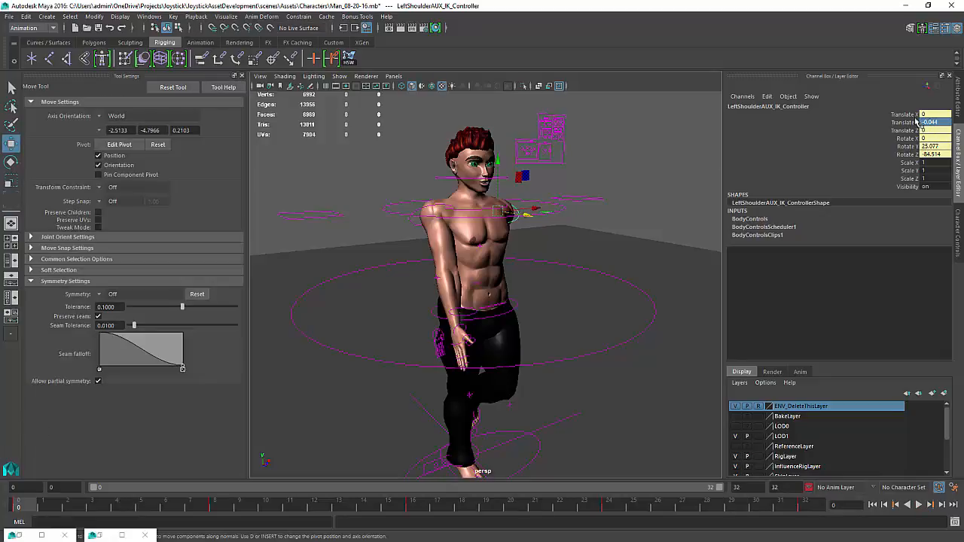
{"action": "left_click_drag", "start_coordinate": [911, 113], "coordinate": [912, 153]}
{"action": "right_click", "coordinate": [911, 154]}
{"action": "left_click", "coordinate": [904, 168]}
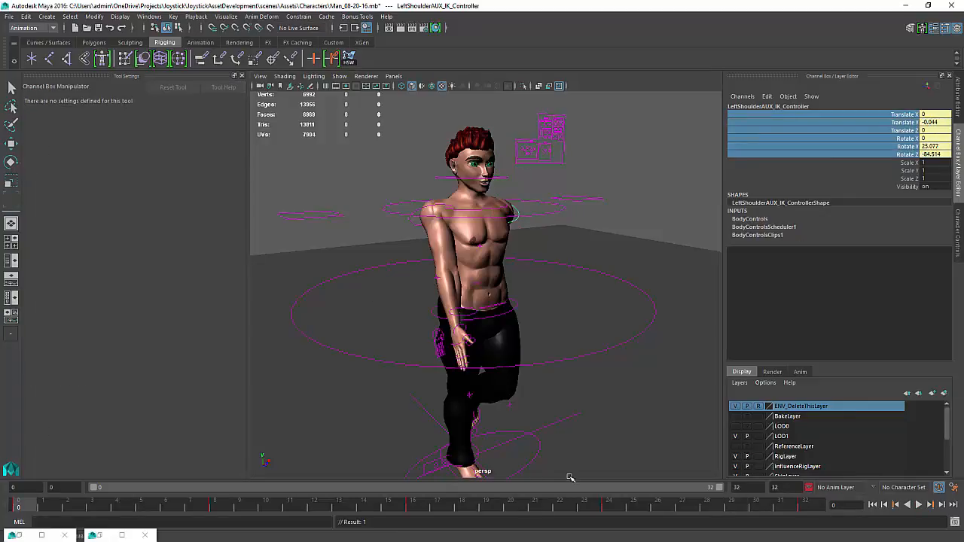
Play back the walk, orbiting around to view the character from the side
{"action": "left_click", "coordinate": [921, 505]}
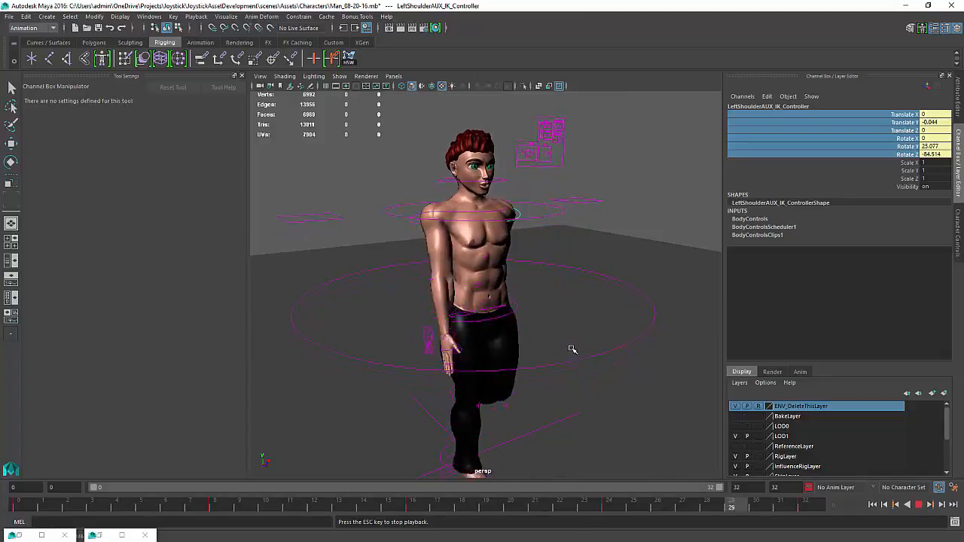
{"action": "left_click_drag", "start_coordinate": [574, 347], "coordinate": [510, 340], "text": "alt"}
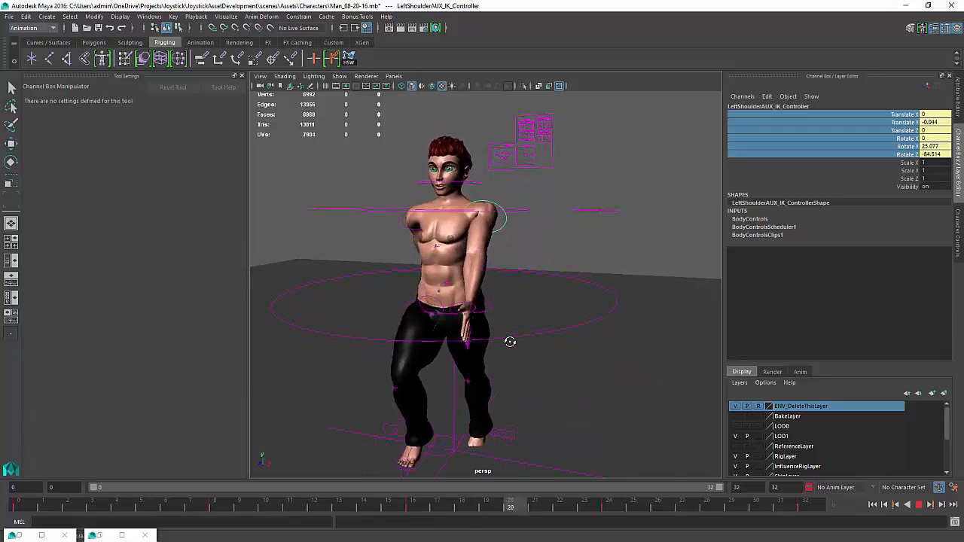
{"action": "left_click_drag", "start_coordinate": [521, 354], "coordinate": [459, 337], "text": "alt"}
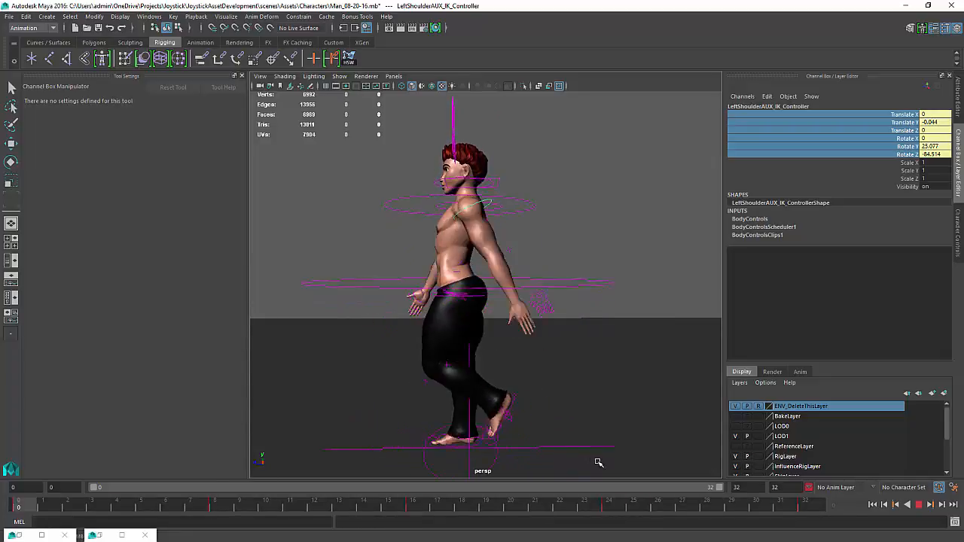
{"action": "left_click", "coordinate": [918, 505]}
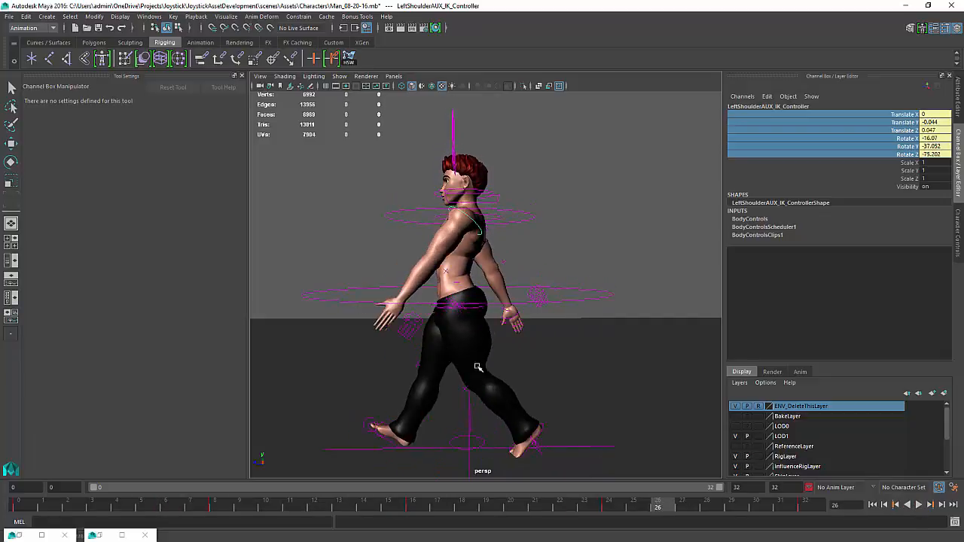
Zoom in on the feet and play back the walk from frame 0 to check foot contact
{"action": "left_click_drag", "start_coordinate": [478, 366], "coordinate": [474, 367], "text": "alt"}
{"action": "middle_click_drag", "start_coordinate": [474, 367], "coordinate": [542, 212], "text": "alt"}
{"action": "right_click_drag", "start_coordinate": [542, 212], "coordinate": [542, 284], "text": "alt"}
{"action": "middle_click_drag", "start_coordinate": [542, 284], "coordinate": [514, 299], "text": "alt"}
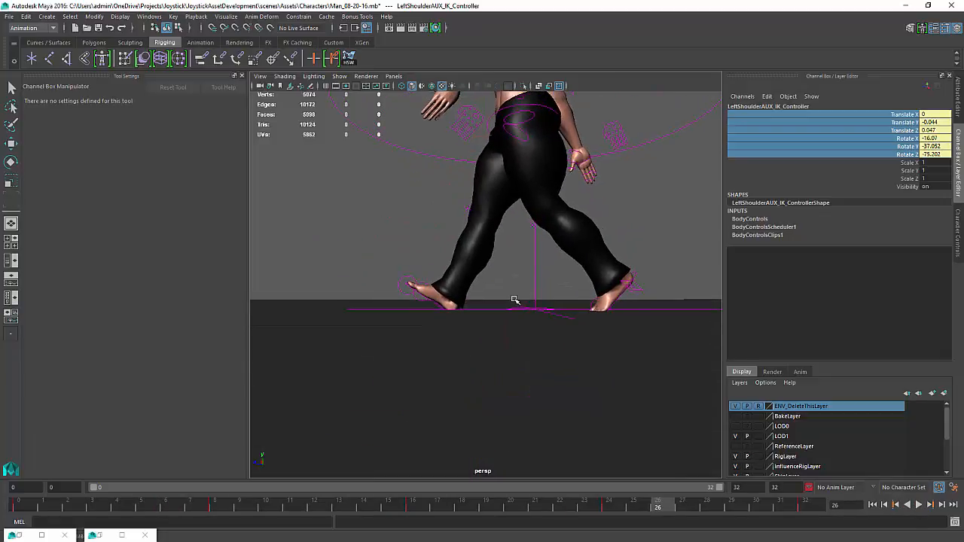
{"action": "left_click_drag", "start_coordinate": [514, 299], "coordinate": [503, 306], "text": "alt"}
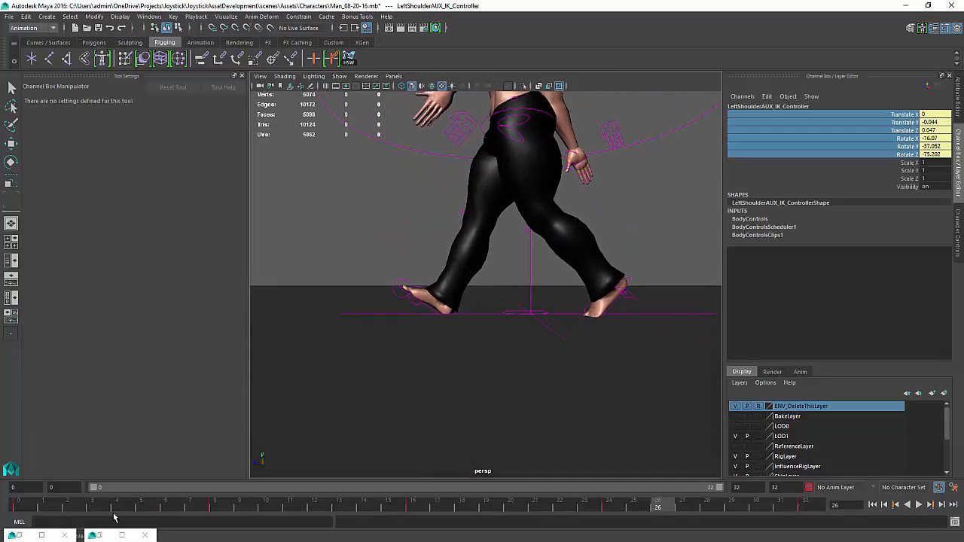
{"action": "left_click", "coordinate": [15, 507]}
{"action": "key", "text": "alt+v"}
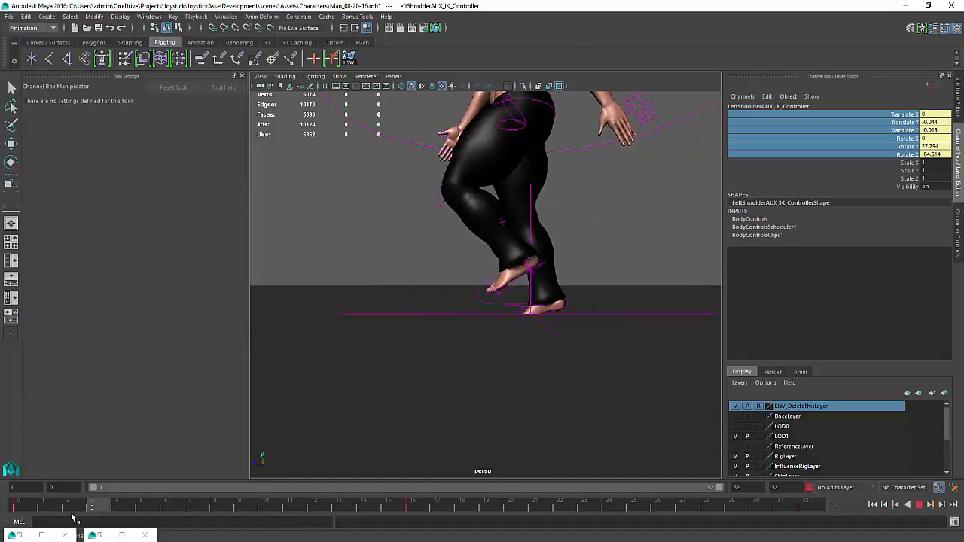
{"action": "mouse_move", "coordinate": [67, 518]}
{"action": "left_mouse_down"}
{"action": "mouse_move", "coordinate": [46, 520]}
{"action": "mouse_move", "coordinate": [354, 535]}
{"action": "mouse_move", "coordinate": [4, 514]}
{"action": "left_mouse_up"}
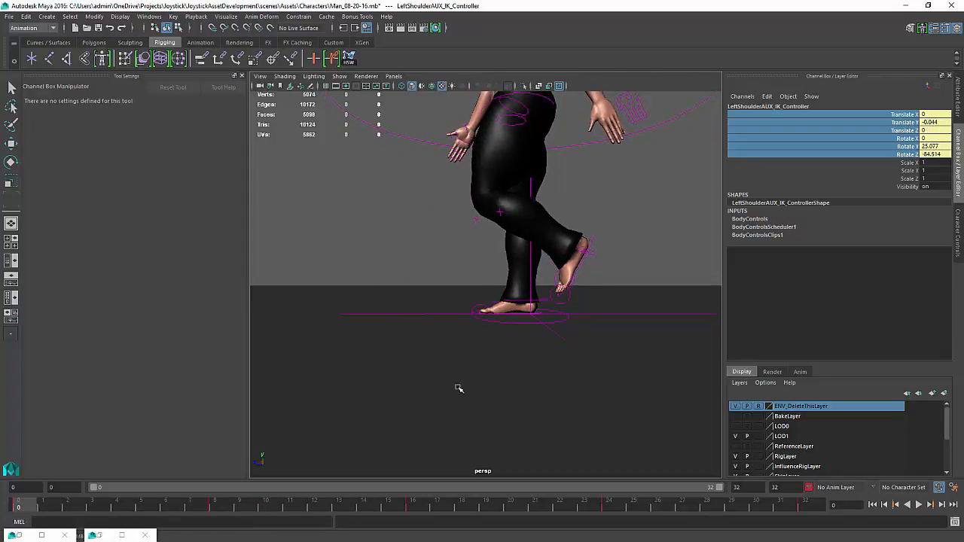
At frame 4, raise the left foot AUX IK control slightly
{"action": "left_click_drag", "start_coordinate": [498, 345], "coordinate": [507, 331], "text": "alt"}
{"action": "left_click", "coordinate": [516, 299]}
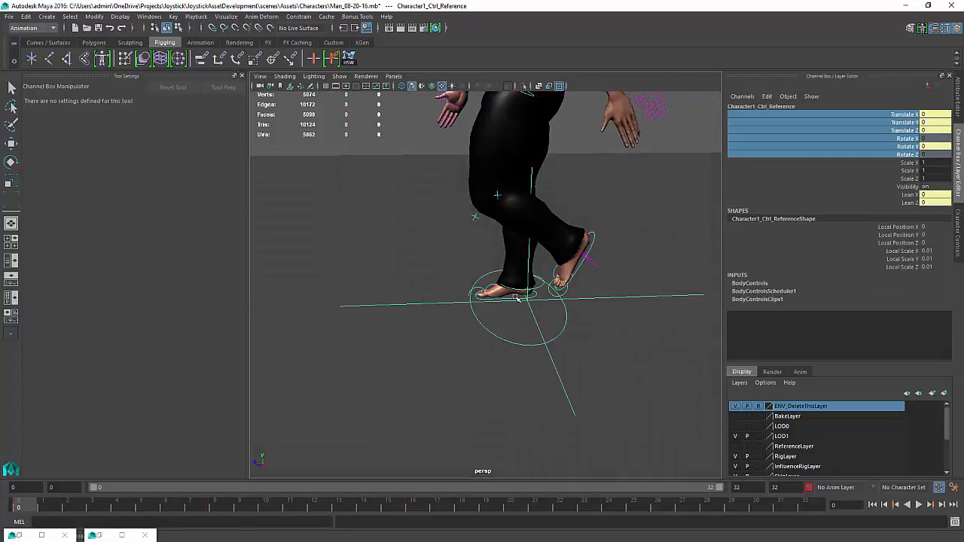
{"action": "left_click", "coordinate": [533, 296]}
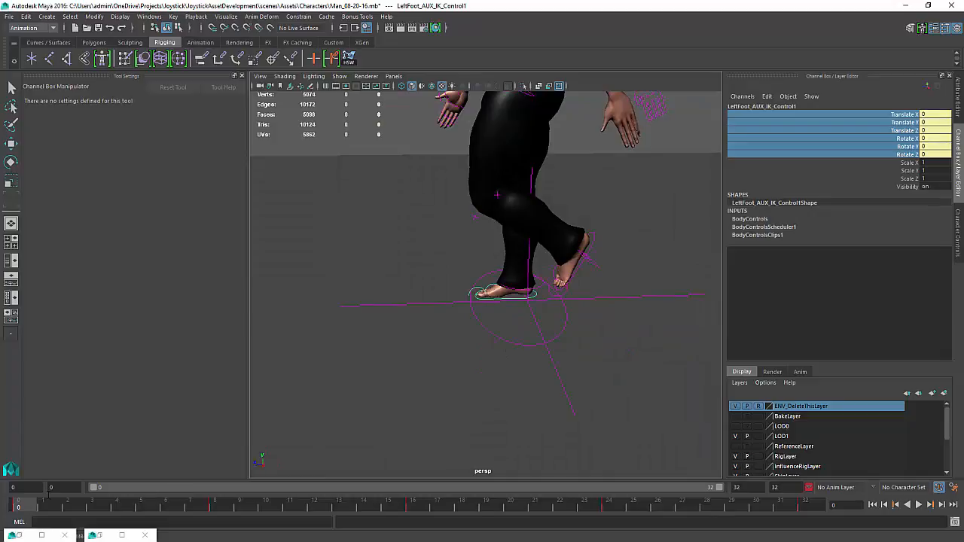
{"action": "left_click_drag", "start_coordinate": [44, 508], "coordinate": [116, 510]}
{"action": "left_click_drag", "start_coordinate": [512, 328], "coordinate": [510, 312], "text": "alt"}
{"action": "key", "text": "w"}
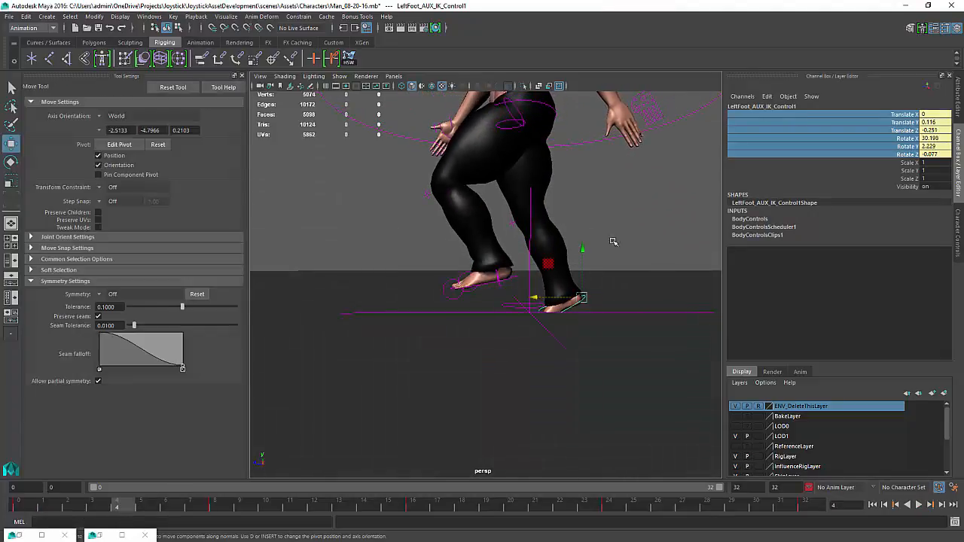
{"action": "left_click_drag", "start_coordinate": [582, 248], "coordinate": [583, 241]}
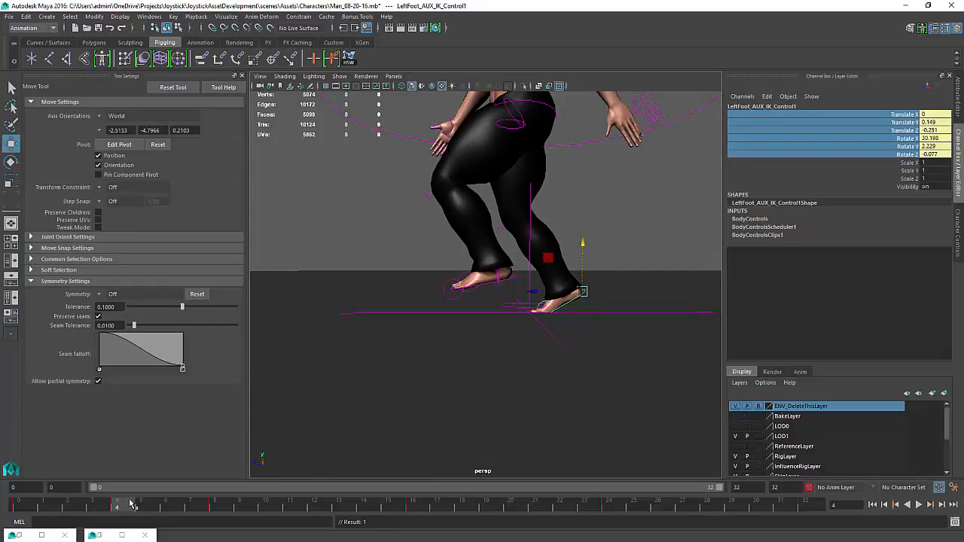
Scrub between frames 4 and 8 and play back the walk to review the left foot's lift
{"action": "left_click_drag", "start_coordinate": [130, 503], "coordinate": [214, 527]}
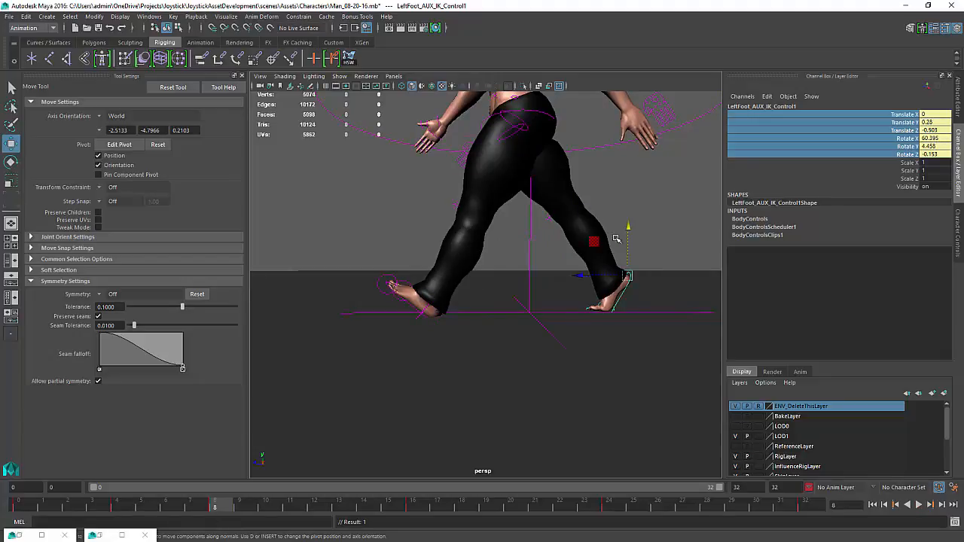
{"action": "left_click_drag", "start_coordinate": [627, 229], "coordinate": [595, 243]}
{"action": "key", "text": "e"}
{"action": "key", "text": "alt+v"}
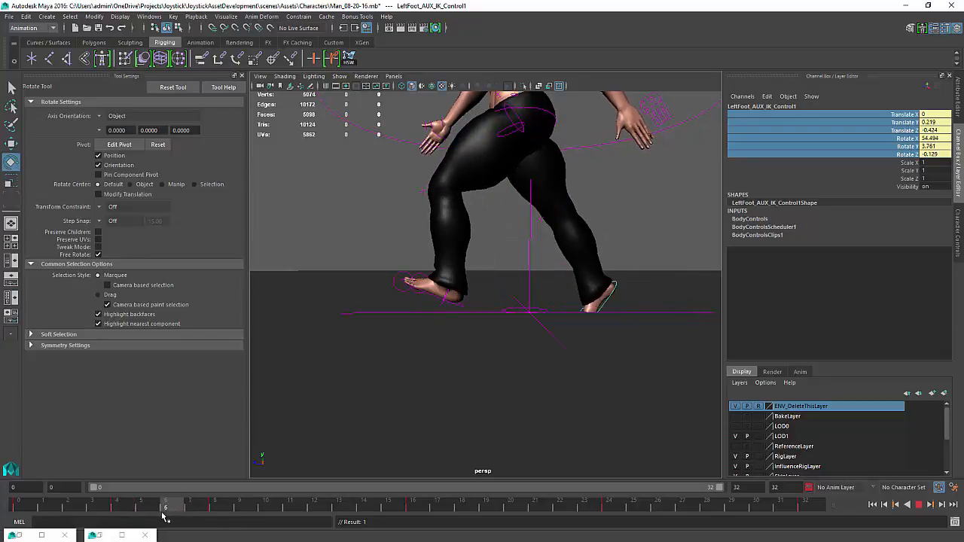
{"action": "left_click_drag", "start_coordinate": [162, 515], "coordinate": [155, 515]}
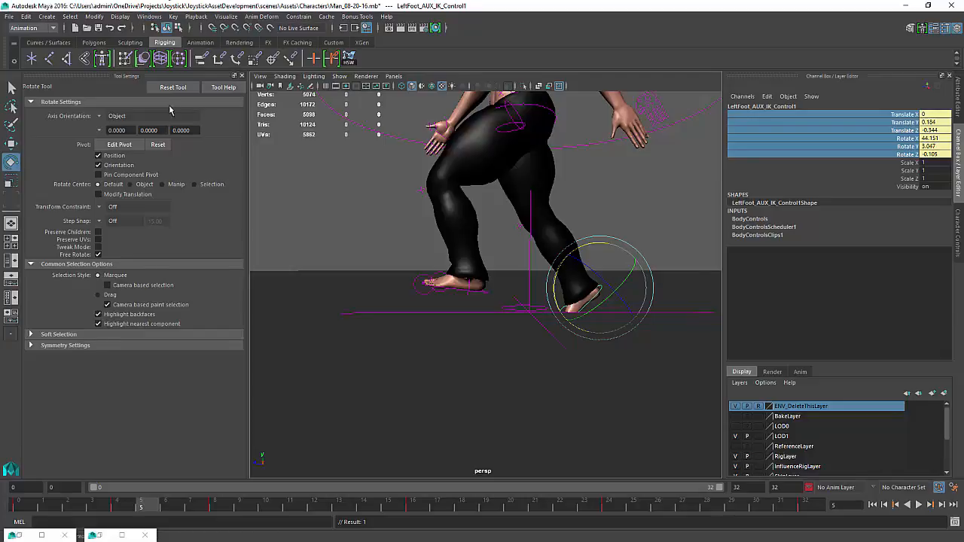
Open the Graph Editor docked under the viewport and frame the left foot AUX IK control's Translate Y curve
{"action": "left_click", "coordinate": [96, 536]}
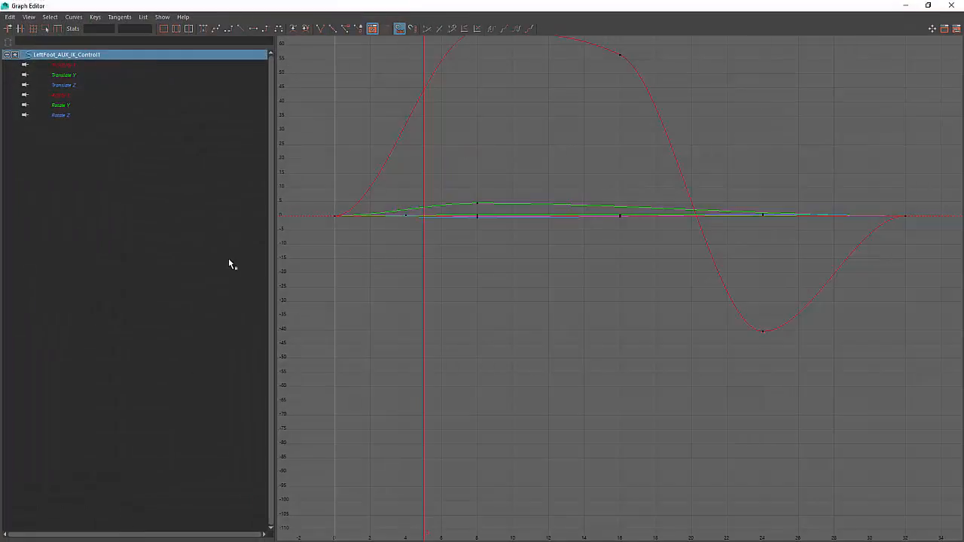
{"action": "middle_click_drag", "start_coordinate": [509, 216], "coordinate": [514, 231], "text": "alt"}
{"action": "key", "text": "f"}
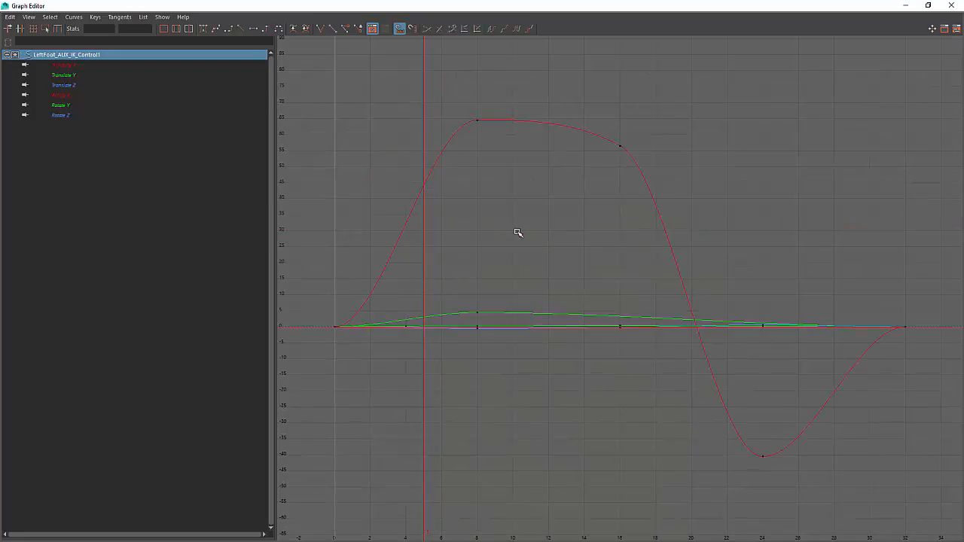
{"action": "left_click_drag", "start_coordinate": [518, 9], "coordinate": [471, 331]}
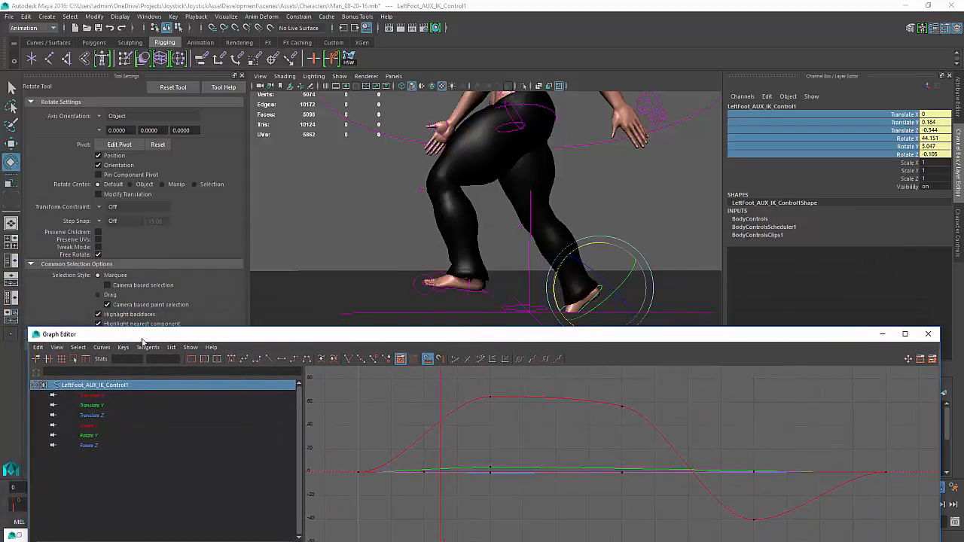
{"action": "left_click", "coordinate": [92, 406]}
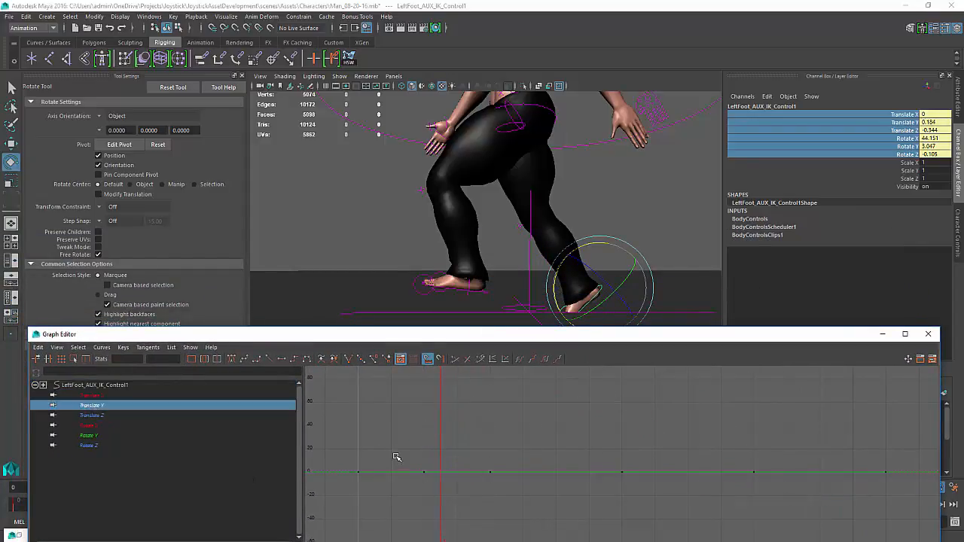
{"action": "key", "text": "f"}
{"action": "scroll", "coordinate": [462, 473], "scroll_direction": "down", "scroll_amount": 2}
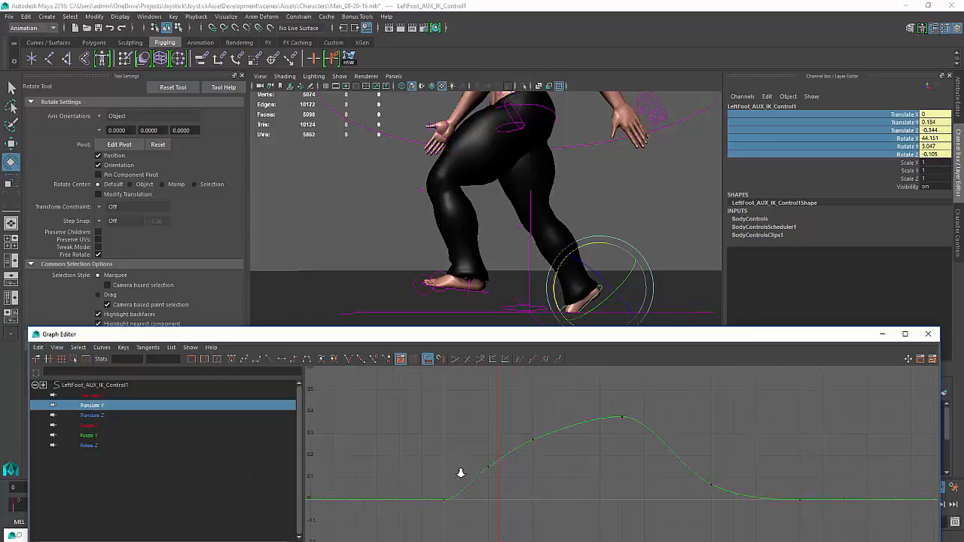
{"action": "scroll", "coordinate": [461, 472], "scroll_direction": "up", "scroll_amount": 2}
Select the rising Translate Y keys, change their tangent type, and reshape the curve's tangent around frame 6
{"action": "left_click_drag", "start_coordinate": [509, 419], "coordinate": [433, 486]}
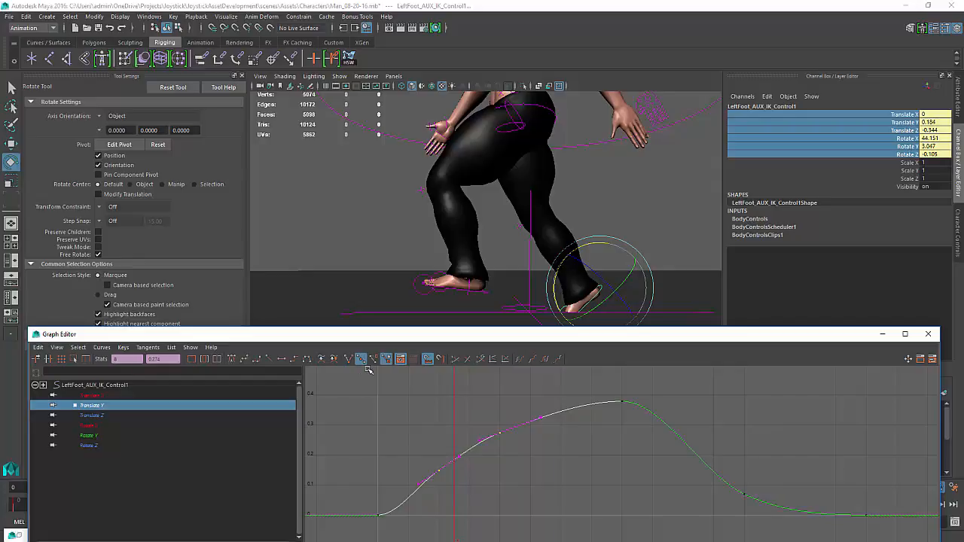
{"action": "middle_click_drag", "start_coordinate": [501, 425], "coordinate": [459, 469]}
{"action": "key", "text": "ctrl+z"}
{"action": "left_click_drag", "start_coordinate": [482, 409], "coordinate": [456, 475]}
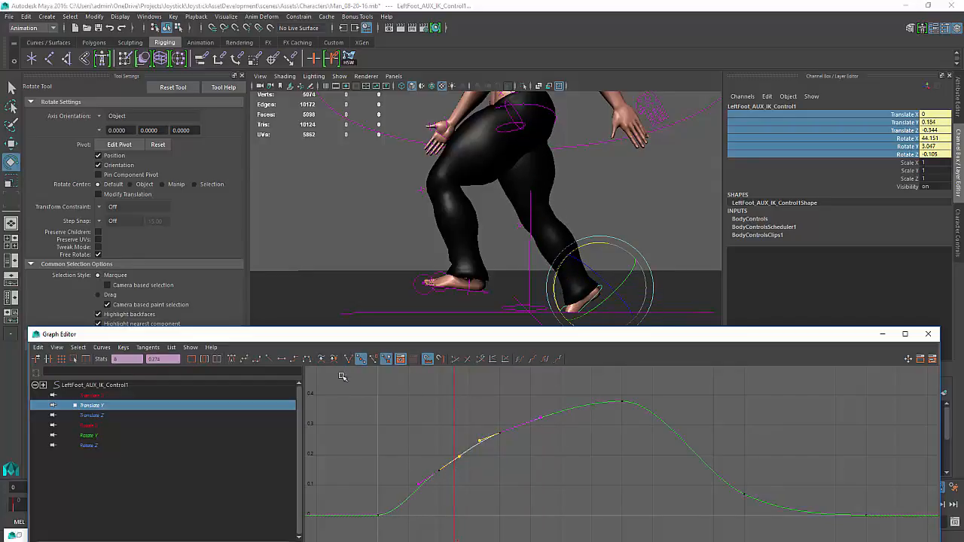
{"action": "left_click", "coordinate": [268, 361]}
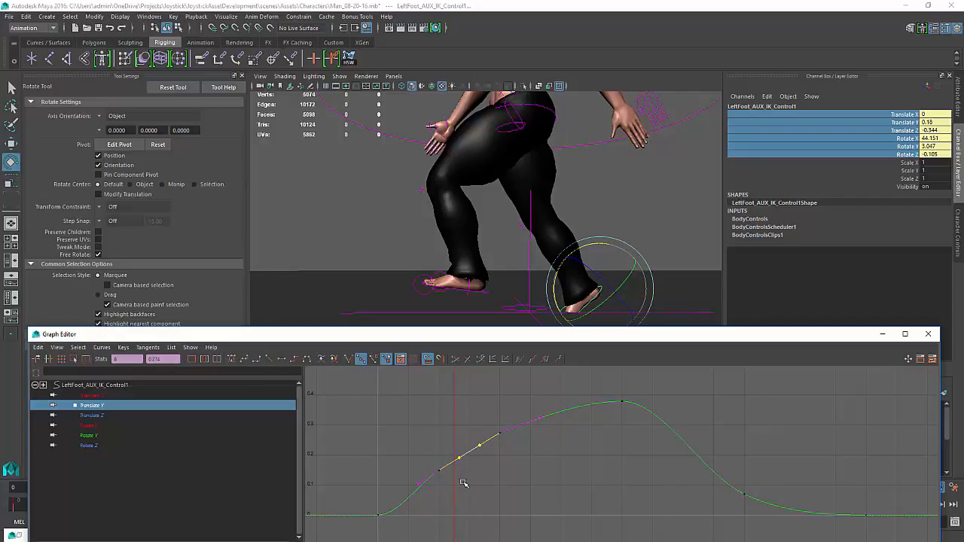
{"action": "key", "text": "k"}
{"action": "left_click_drag", "start_coordinate": [456, 482], "coordinate": [471, 497]}
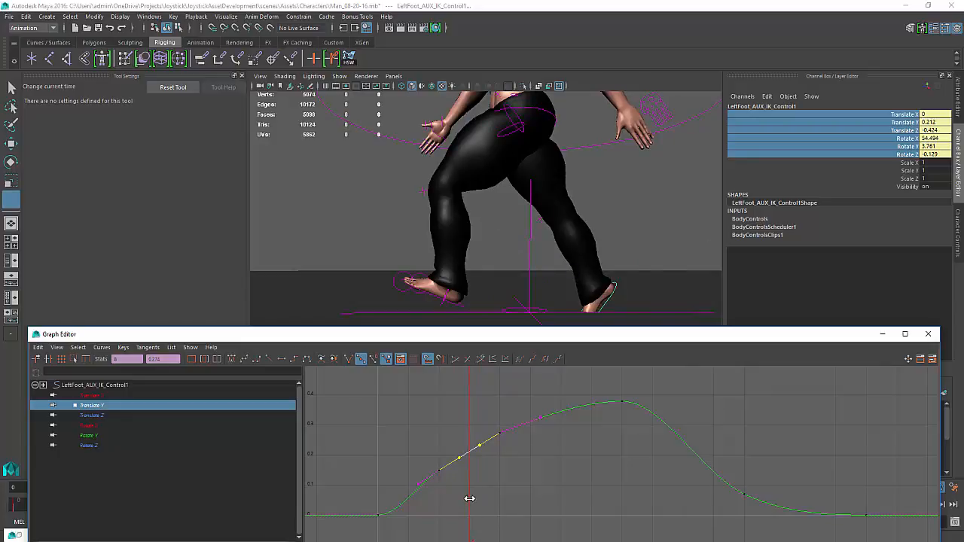
{"action": "key", "text": "e"}
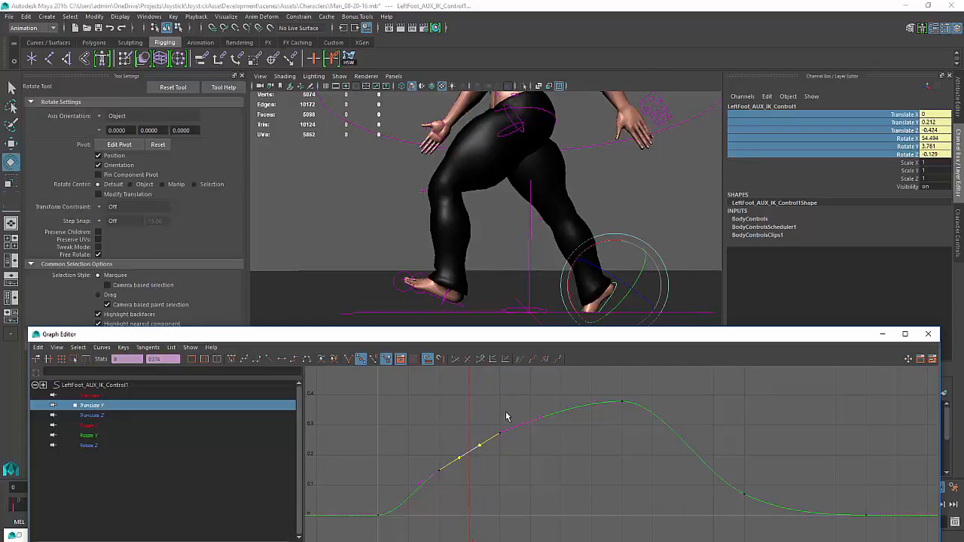
{"action": "left_click_drag", "start_coordinate": [507, 415], "coordinate": [427, 498]}
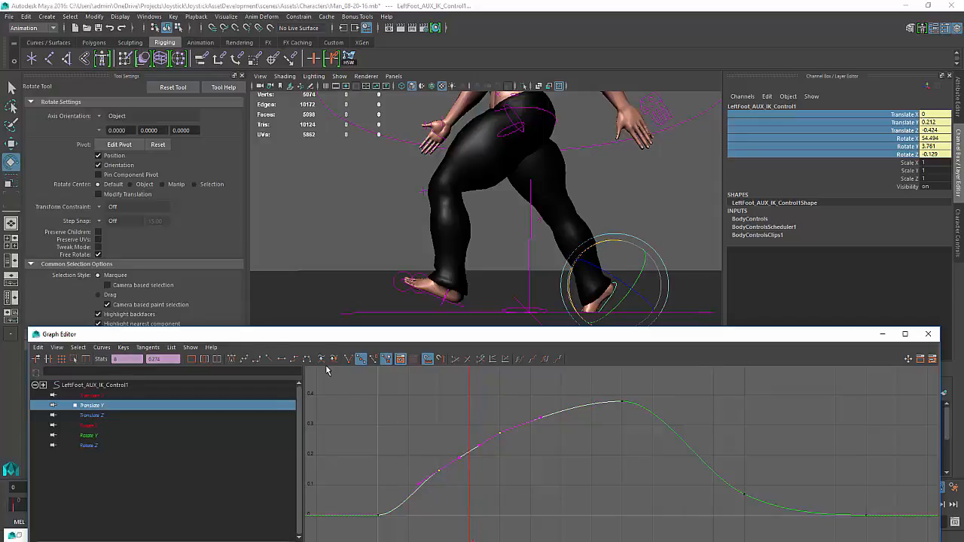
{"action": "left_click", "coordinate": [373, 360]}
{"action": "left_click", "coordinate": [351, 360]}
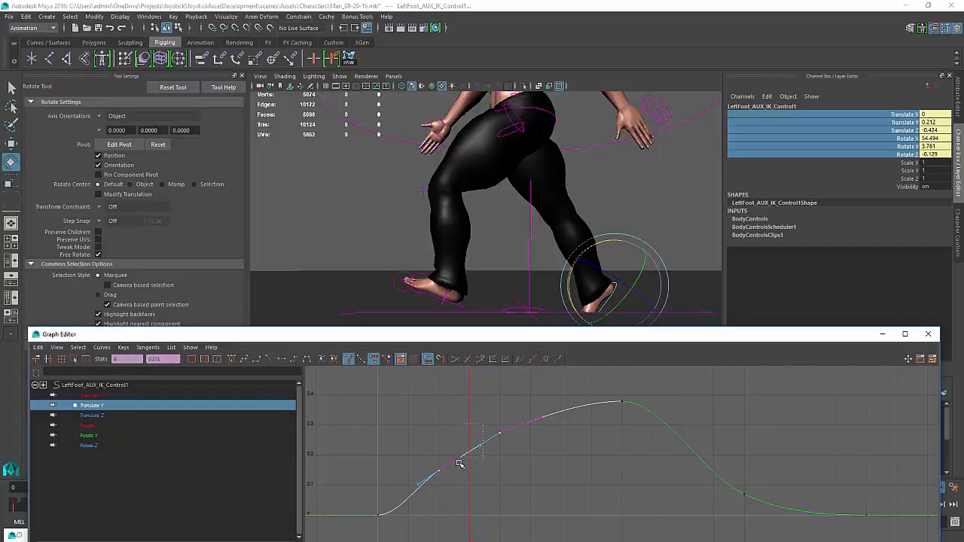
{"action": "middle_click_drag", "start_coordinate": [457, 472], "coordinate": [455, 459]}
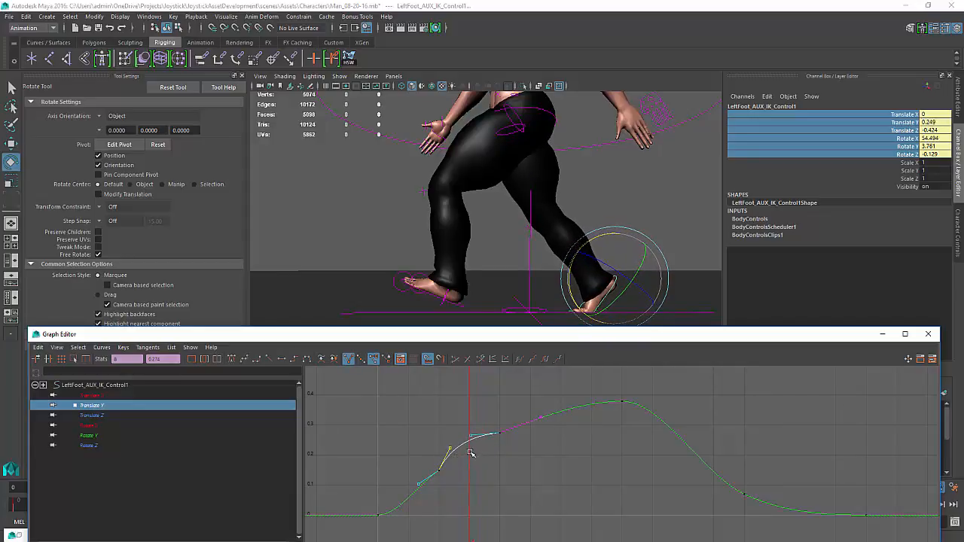
Adjust the Translate Y key at frame 4 to smooth the foot's lift curve
{"action": "key", "text": "k"}
{"action": "left_click_drag", "start_coordinate": [470, 453], "coordinate": [445, 457]}
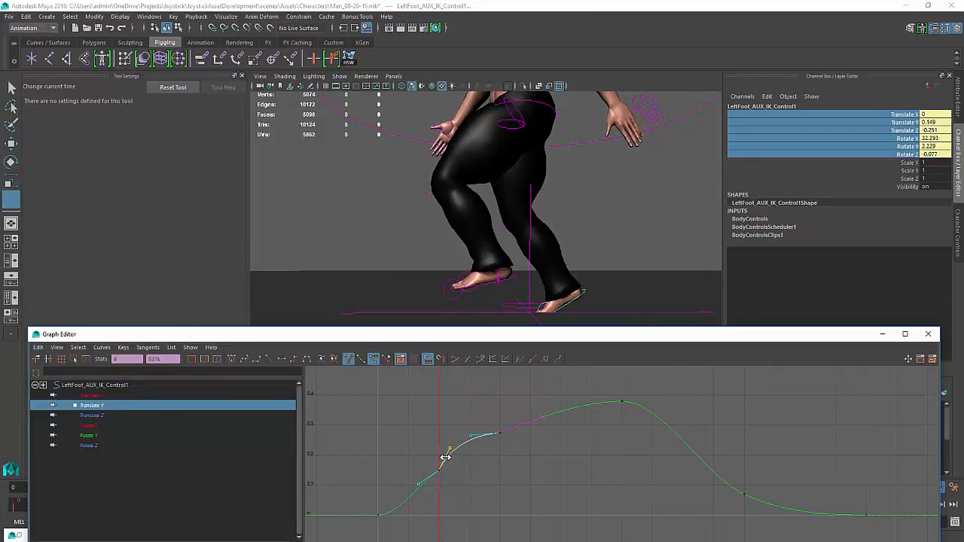
{"action": "key", "text": "e"}
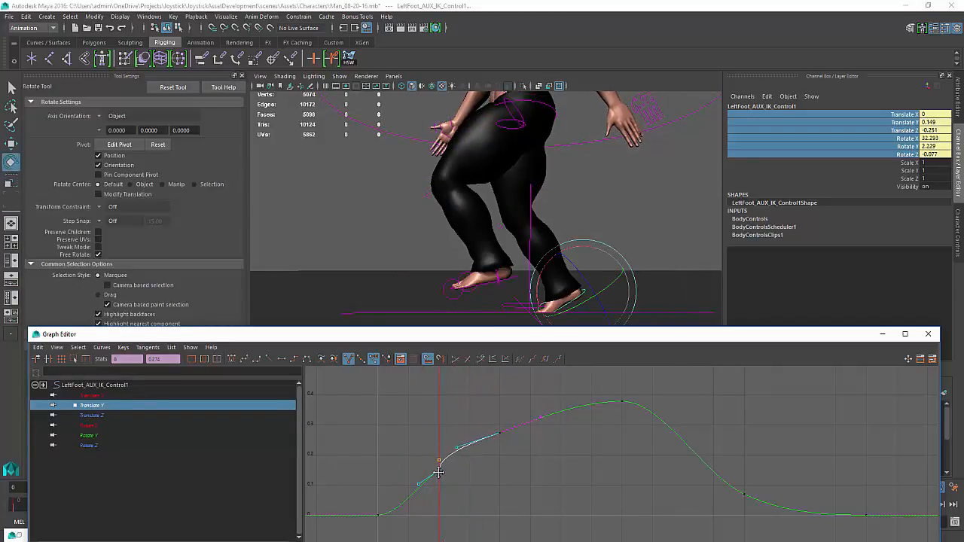
{"action": "left_click", "coordinate": [459, 482]}
{"action": "left_click_drag", "start_coordinate": [459, 483], "coordinate": [435, 462]}
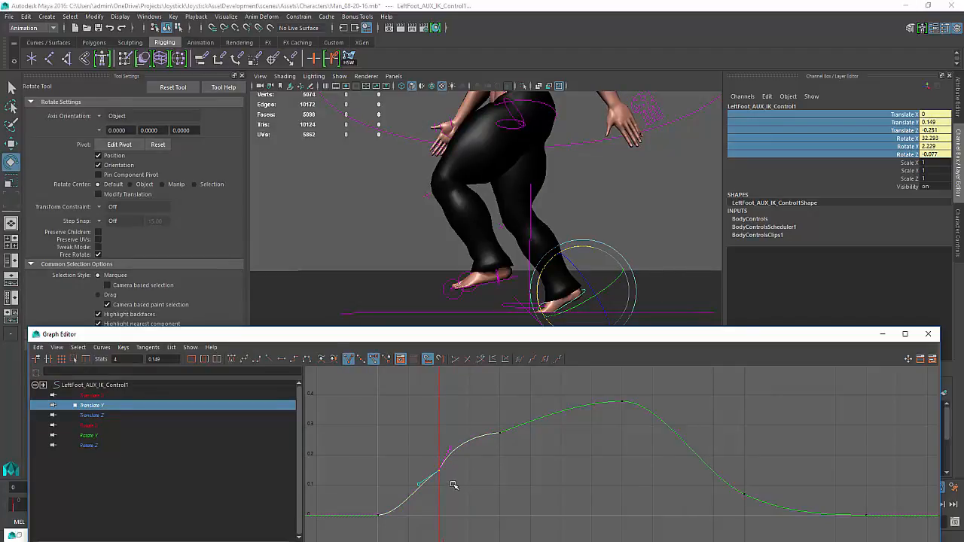
{"action": "middle_click_drag", "start_coordinate": [452, 481], "coordinate": [452, 478]}
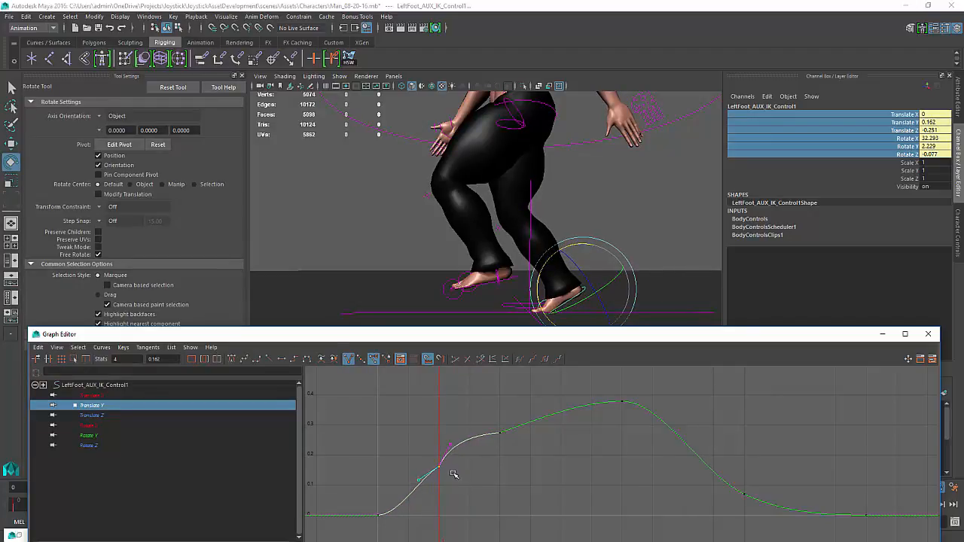
{"action": "left_click_drag", "start_coordinate": [440, 470], "coordinate": [467, 469]}
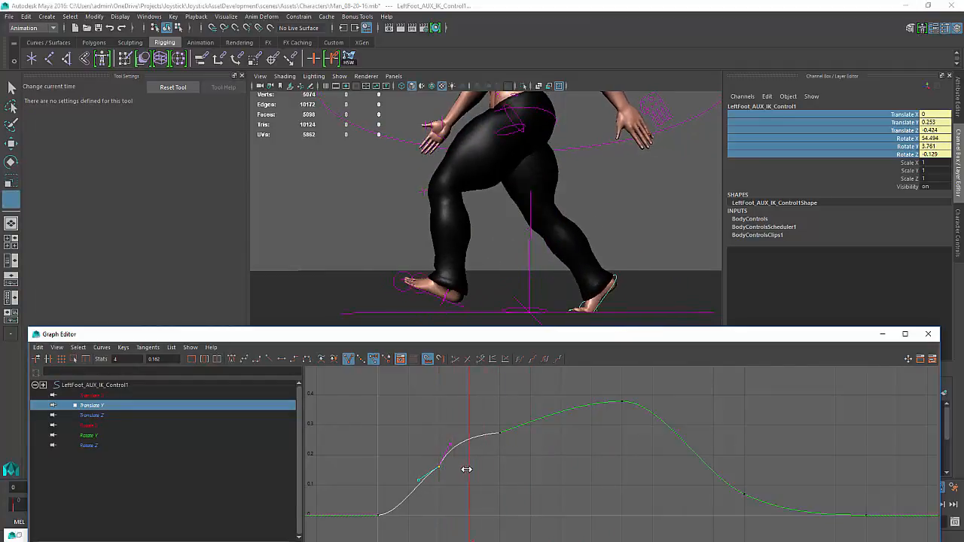
Nudge the Translate Y key at frame 8 slightly higher and scrub to frame 16
{"action": "key", "text": "e"}
{"action": "left_click_drag", "start_coordinate": [478, 430], "coordinate": [461, 453]}
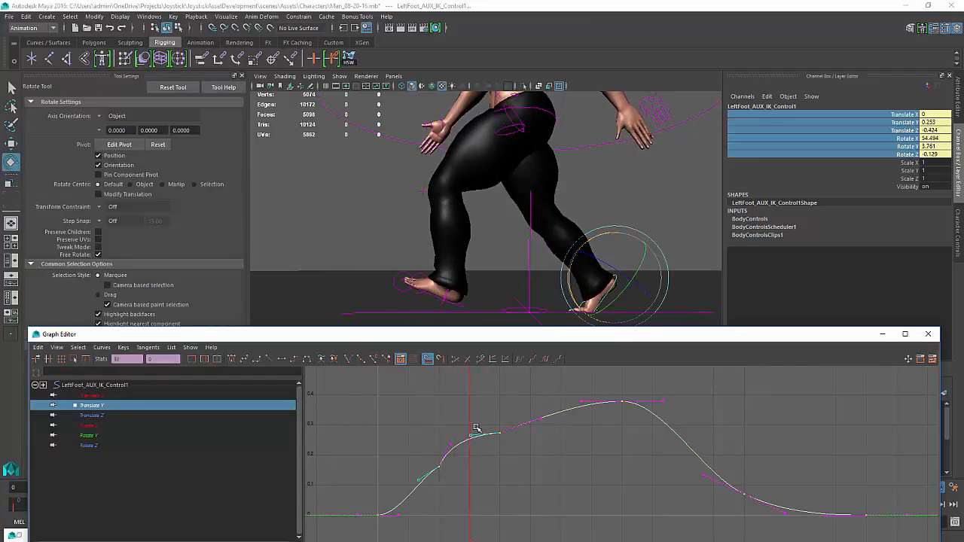
{"action": "left_click", "coordinate": [467, 438]}
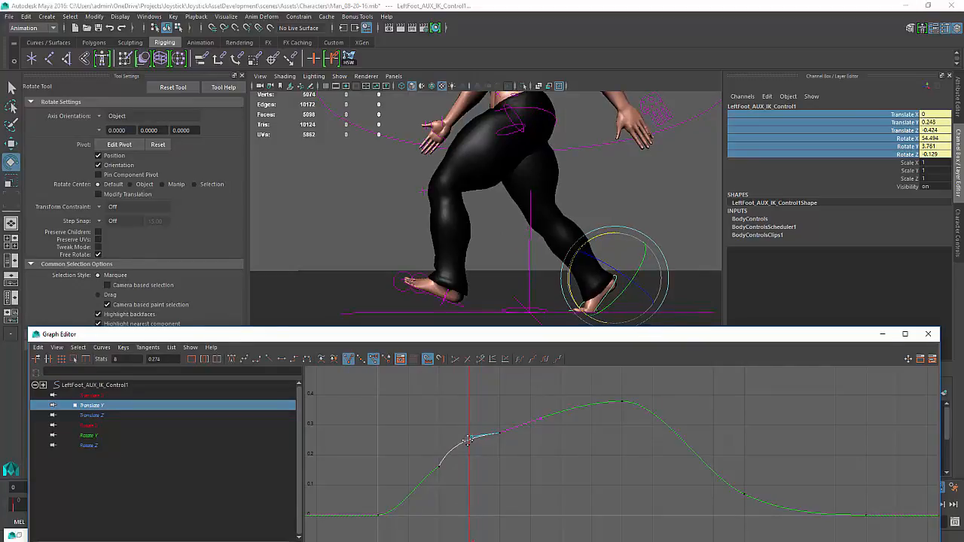
{"action": "middle_click_drag", "start_coordinate": [467, 438], "coordinate": [467, 437]}
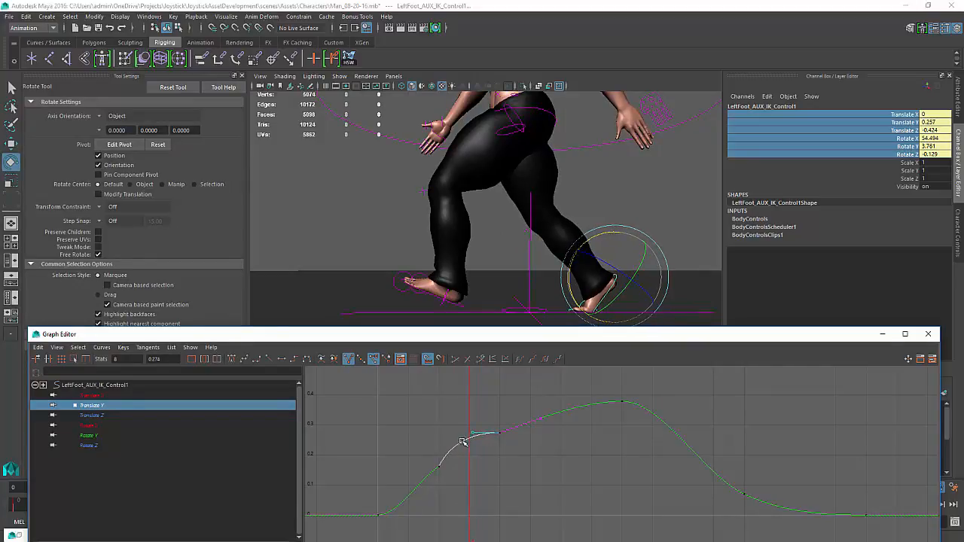
{"action": "left_click_drag", "start_coordinate": [468, 443], "coordinate": [625, 478]}
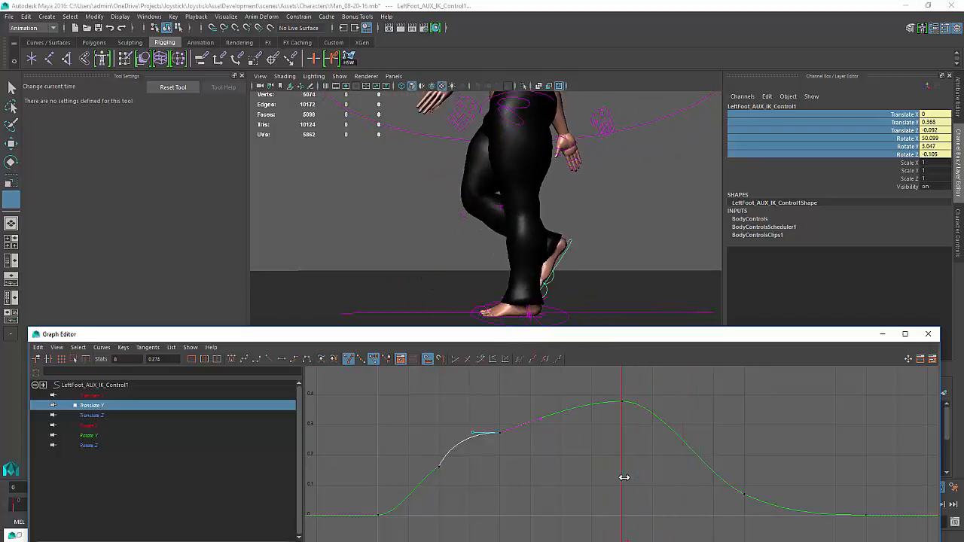
Select the left foot IK control, raise it slightly at frame 20, and set a key
{"action": "key", "text": "e"}
{"action": "left_click", "coordinate": [531, 322]}
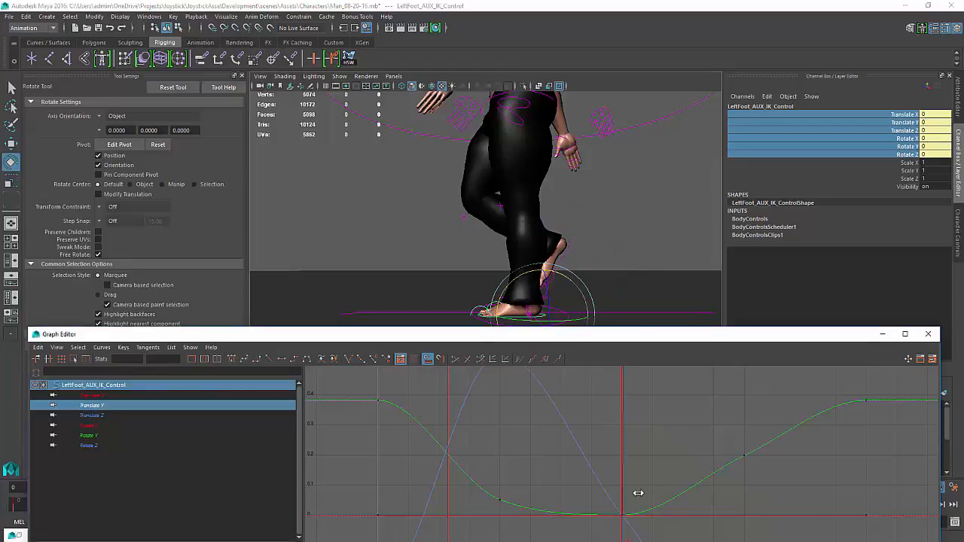
{"action": "key", "text": "k"}
{"action": "left_click_drag", "start_coordinate": [622, 495], "coordinate": [704, 496]}
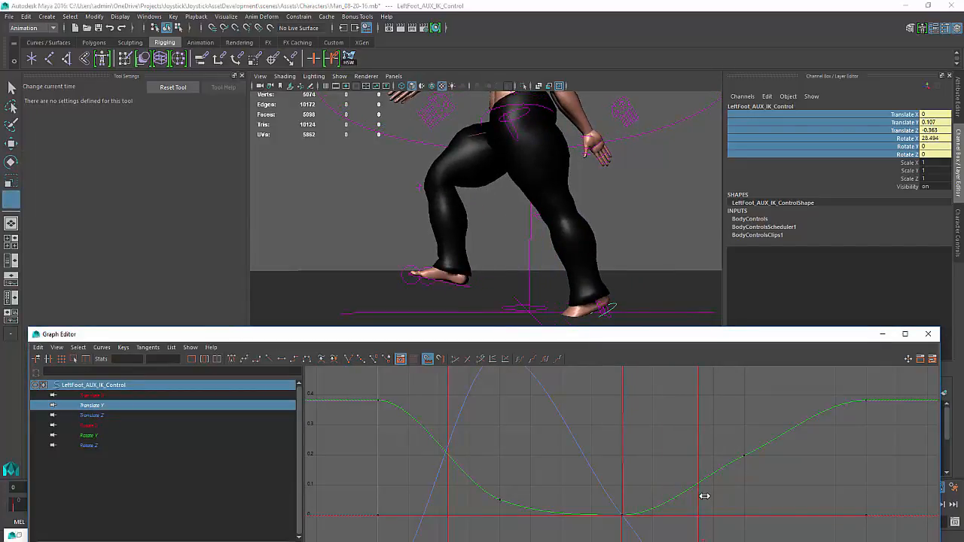
{"action": "mouse_move", "coordinate": [704, 497]}
{"action": "left_mouse_down"}
{"action": "mouse_move", "coordinate": [692, 497]}
{"action": "mouse_move", "coordinate": [714, 494]}
{"action": "mouse_move", "coordinate": [656, 505]}
{"action": "mouse_move", "coordinate": [690, 500]}
{"action": "left_mouse_up"}
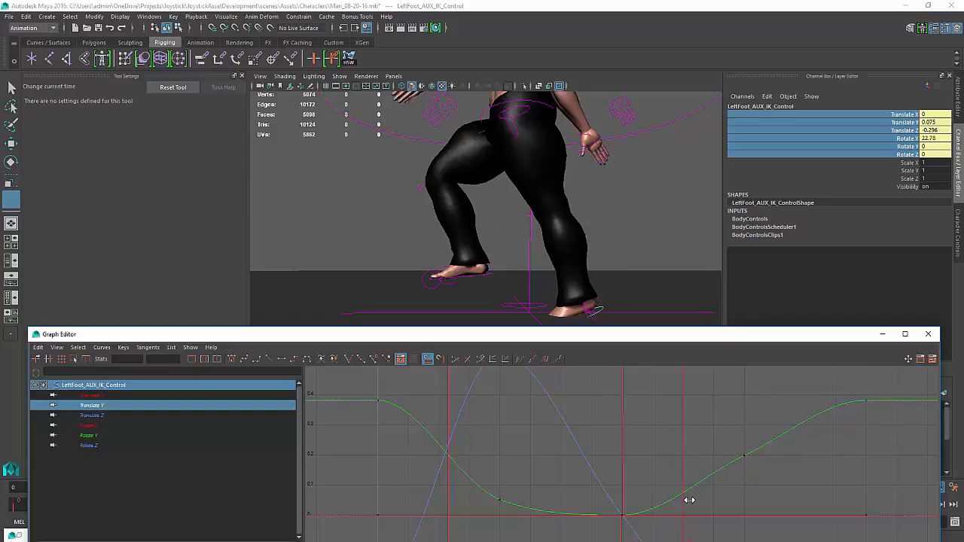
{"action": "key", "text": "e"}
{"action": "key", "text": "w"}
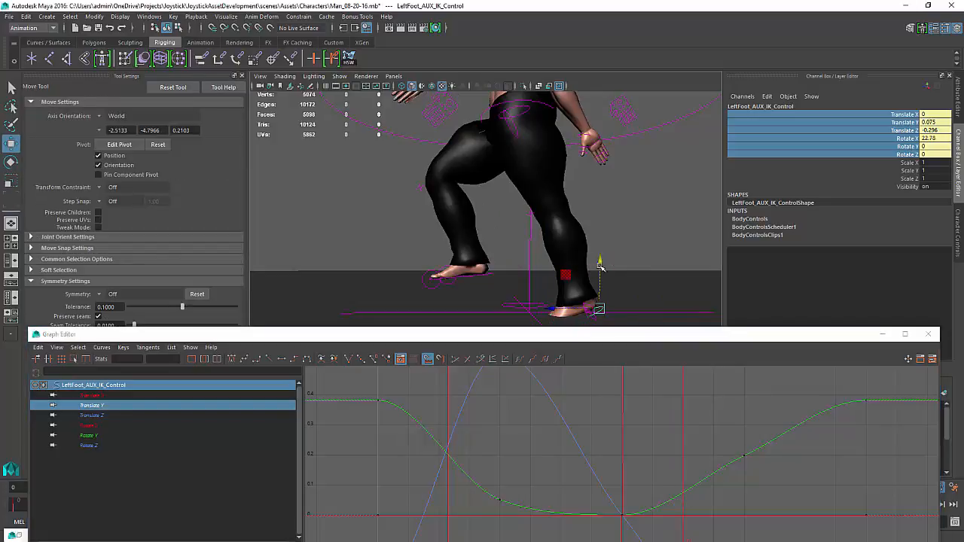
{"action": "left_click_drag", "start_coordinate": [602, 270], "coordinate": [600, 250]}
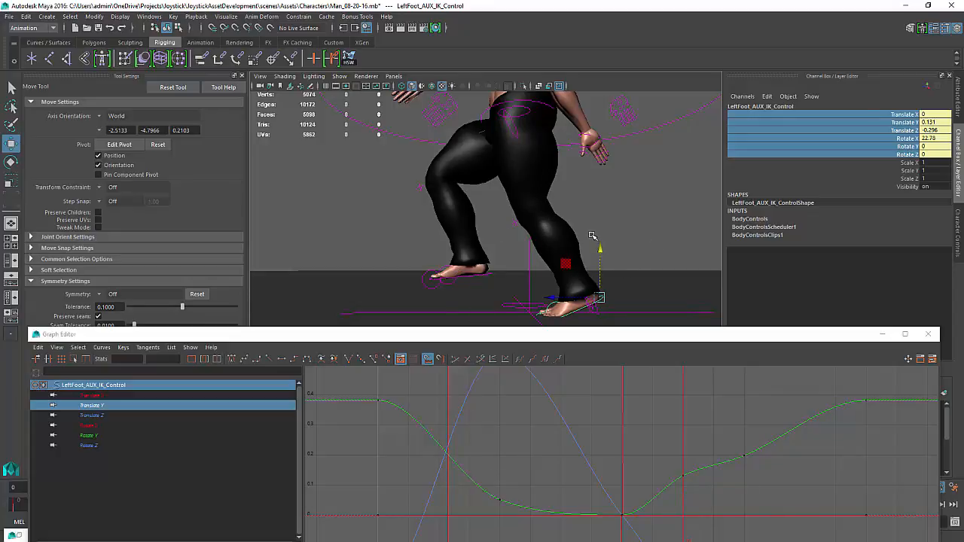
{"action": "left_click_drag", "start_coordinate": [601, 247], "coordinate": [599, 250]}
{"action": "key", "text": "k"}
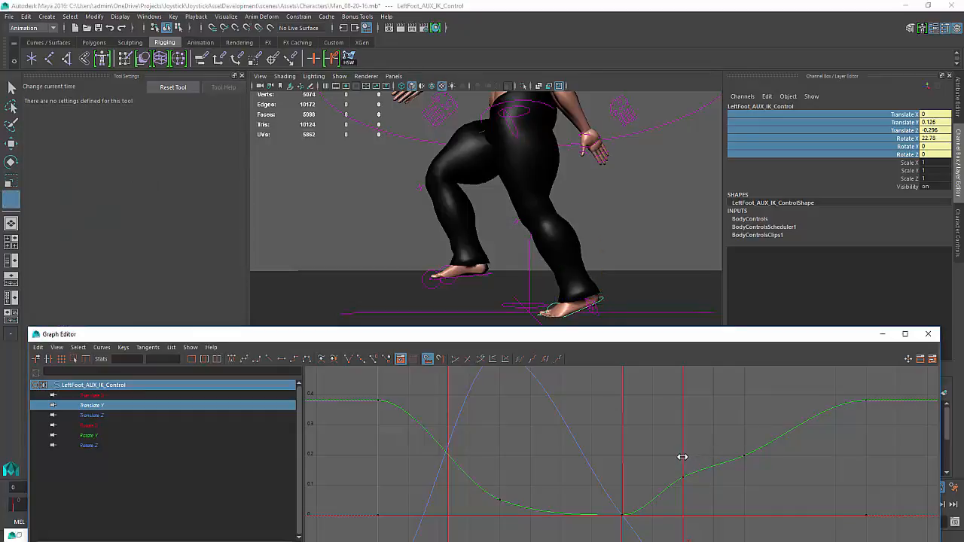
{"action": "left_click_drag", "start_coordinate": [680, 457], "coordinate": [651, 469]}
Smooth the Translate Y tangents around the new frame 20 key on the left foot IK control
{"action": "key", "text": "w"}
{"action": "middle_click_drag", "start_coordinate": [670, 480], "coordinate": [673, 465], "text": "alt"}
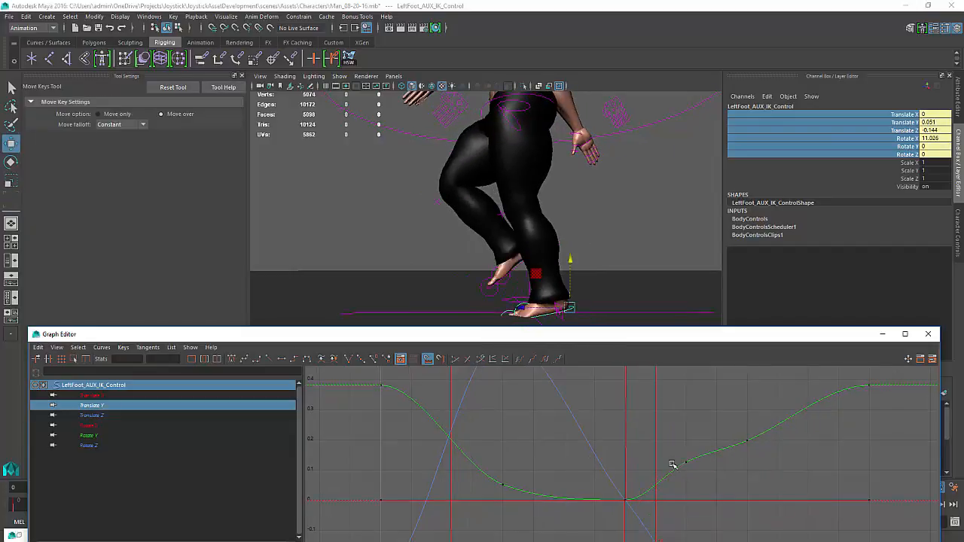
{"action": "left_click", "coordinate": [97, 407]}
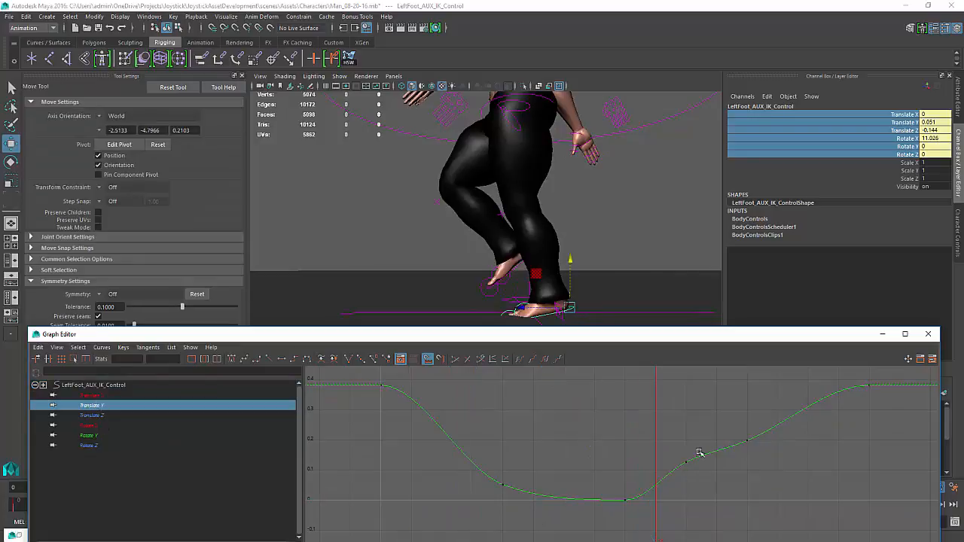
{"action": "left_click_drag", "start_coordinate": [699, 452], "coordinate": [610, 524]}
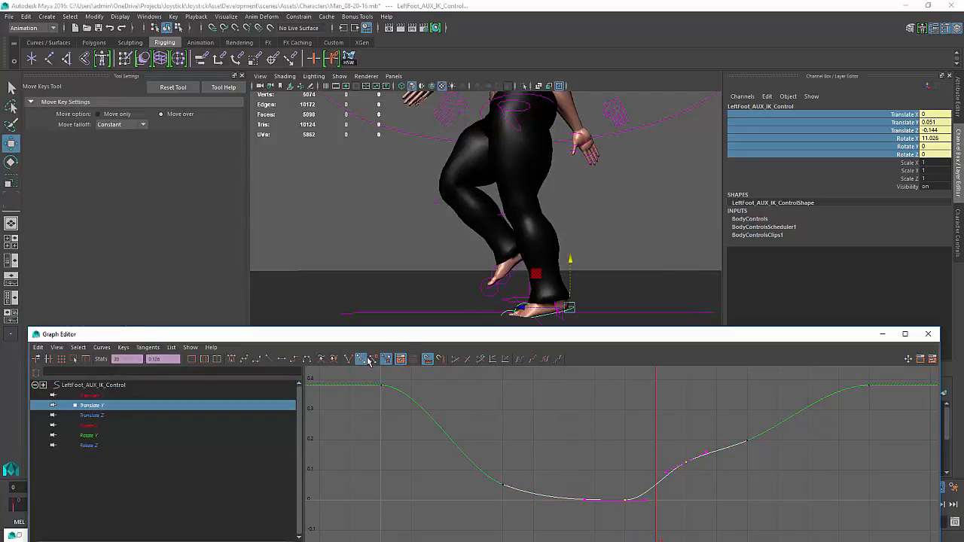
{"action": "left_click", "coordinate": [374, 362]}
{"action": "left_click", "coordinate": [350, 361]}
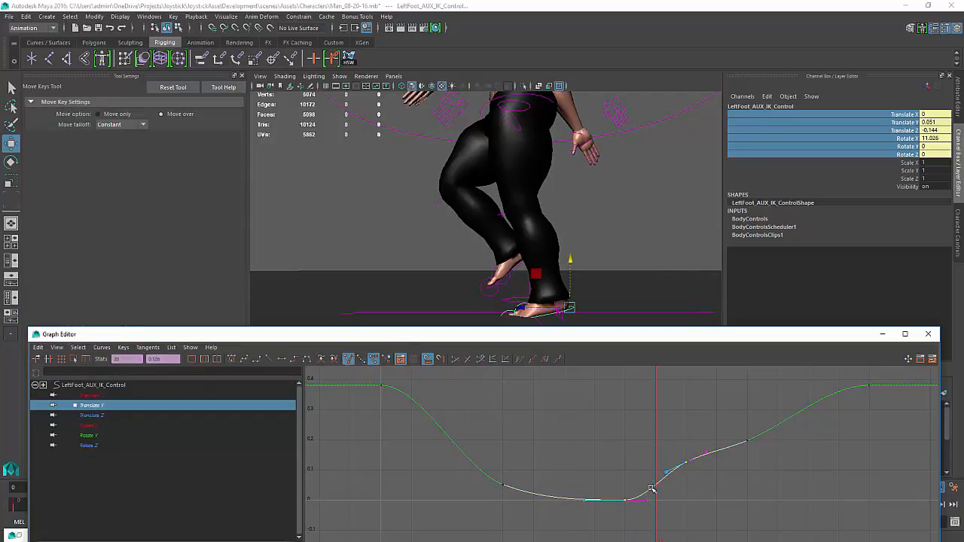
{"action": "left_click_drag", "start_coordinate": [651, 488], "coordinate": [629, 528]}
{"action": "middle_click_drag", "start_coordinate": [649, 515], "coordinate": [648, 508]}
{"action": "left_click_drag", "start_coordinate": [650, 487], "coordinate": [745, 486]}
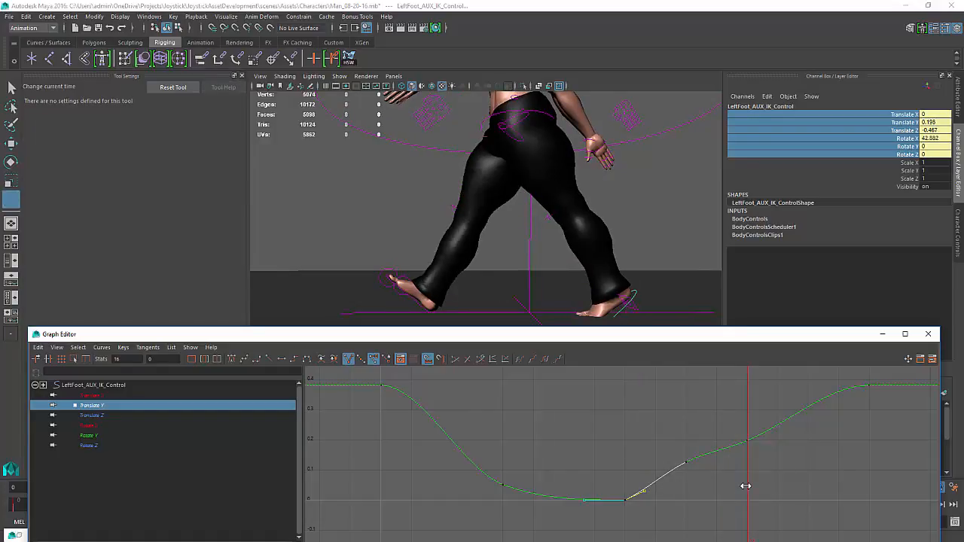
Raise the left foot IK control's Translate Y key at frame 24 slightly and scrub to frame 22
{"action": "key", "text": "w"}
{"action": "left_click", "coordinate": [745, 442]}
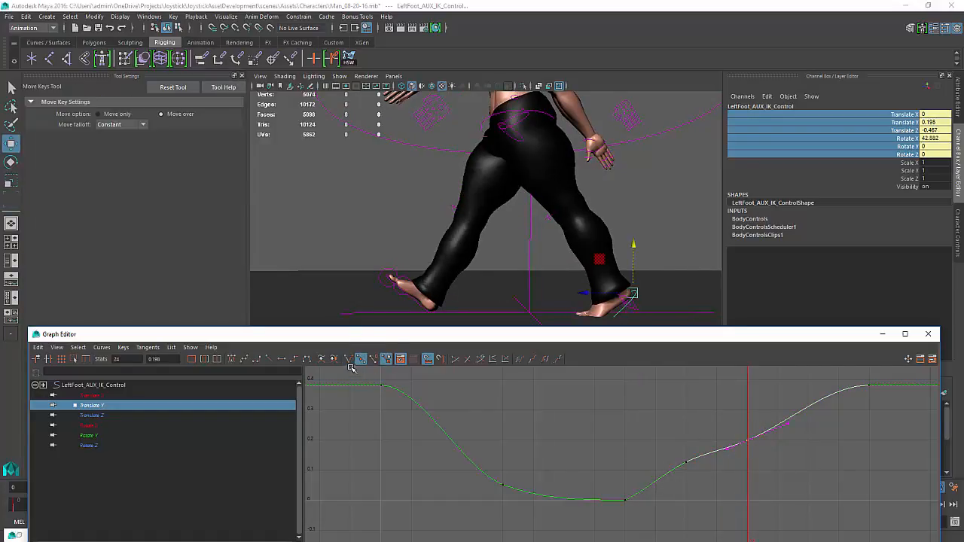
{"action": "left_click_drag", "start_coordinate": [734, 441], "coordinate": [725, 455]}
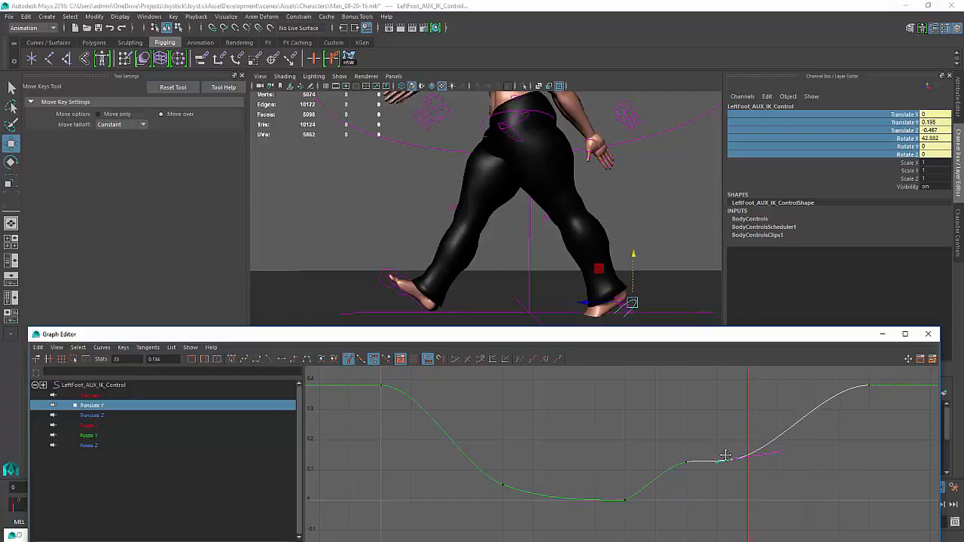
{"action": "key", "text": "ctrl+z"}
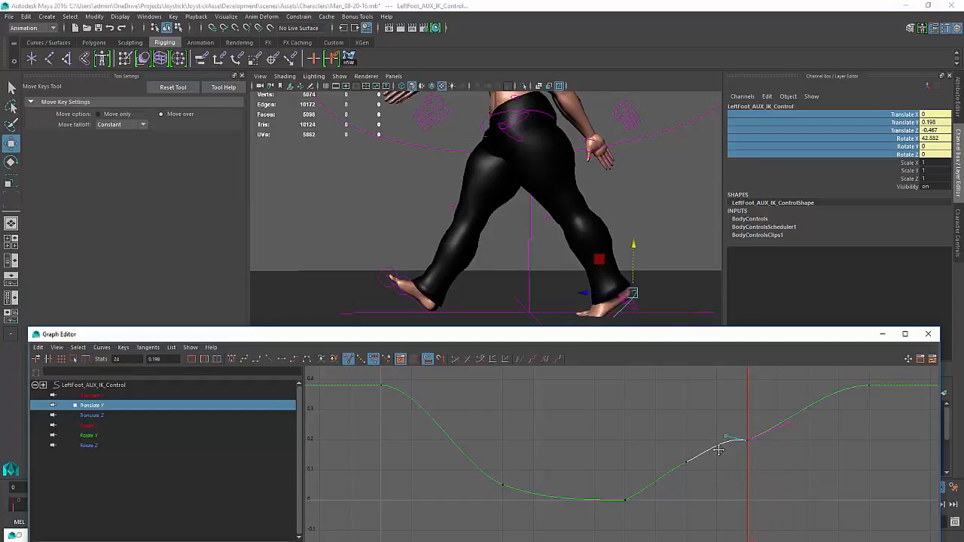
{"action": "middle_click_drag", "start_coordinate": [718, 449], "coordinate": [739, 443]}
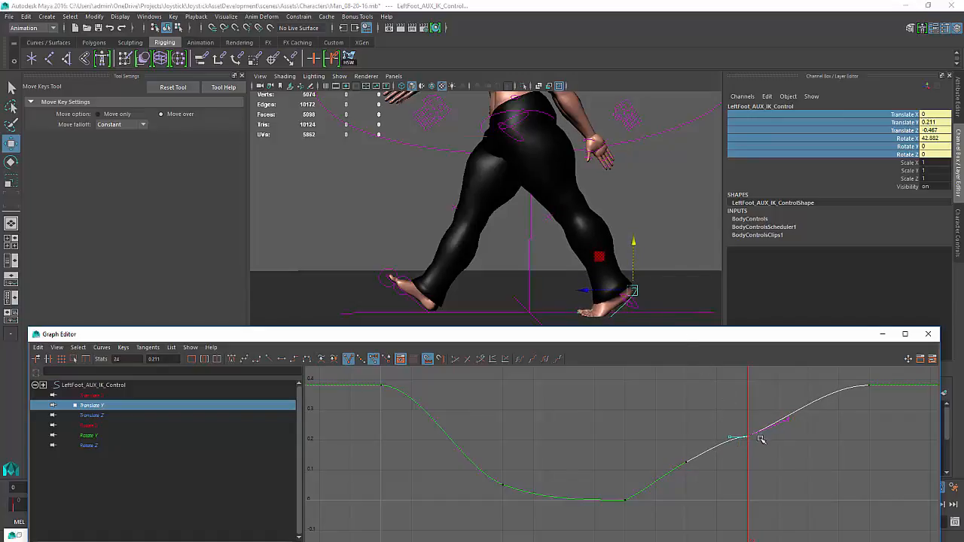
{"action": "key", "text": "k"}
{"action": "mouse_move", "coordinate": [761, 439]}
{"action": "left_mouse_down"}
{"action": "mouse_move", "coordinate": [629, 441]}
{"action": "mouse_move", "coordinate": [748, 439]}
{"action": "left_mouse_up"}
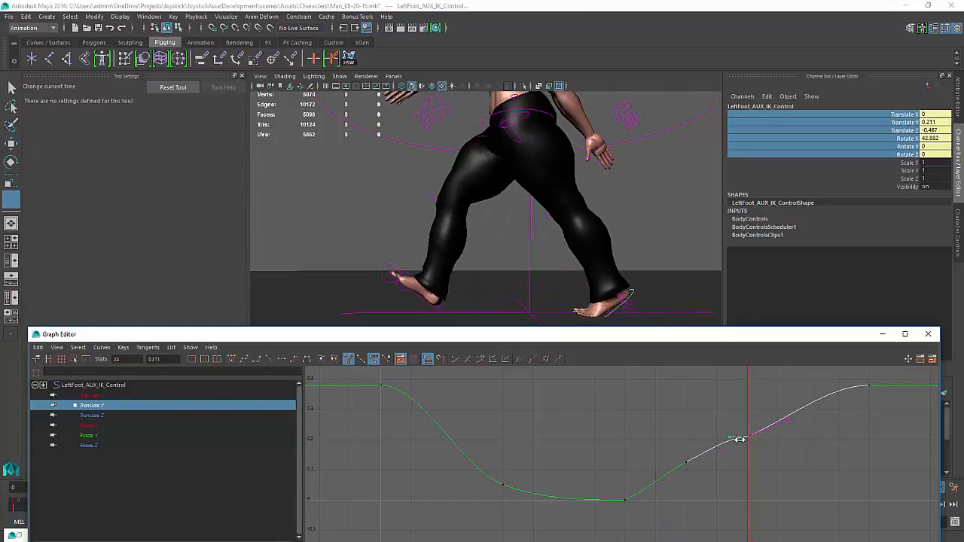
Raise the Rotate X key at frame 24 on the left foot IK control to about 45.3
{"action": "left_click", "coordinate": [86, 395]}
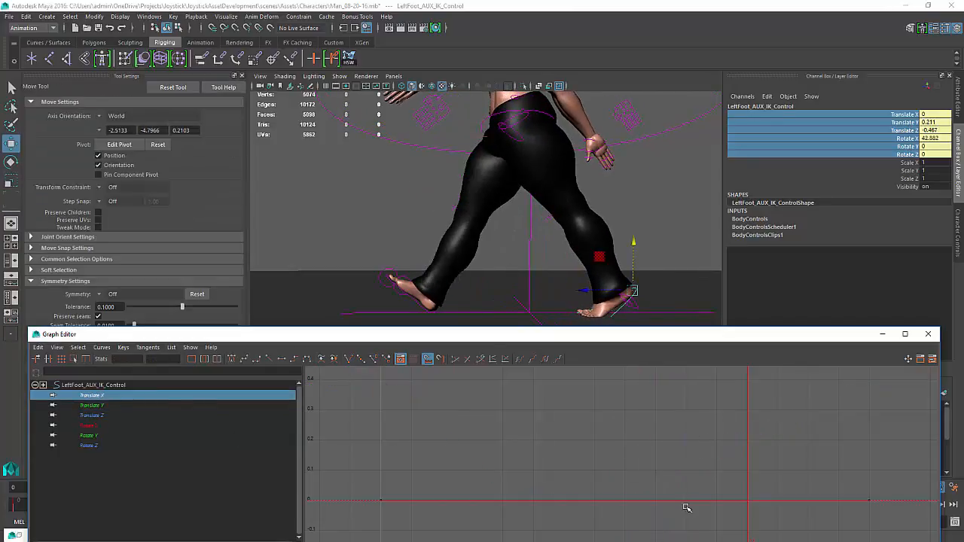
{"action": "left_click", "coordinate": [87, 426]}
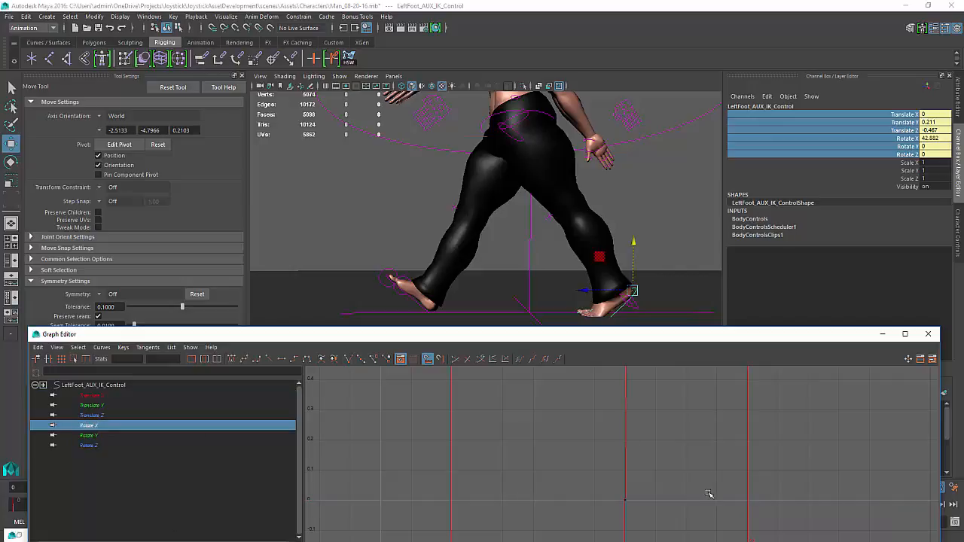
{"action": "key", "text": "f"}
{"action": "left_click", "coordinate": [754, 420]}
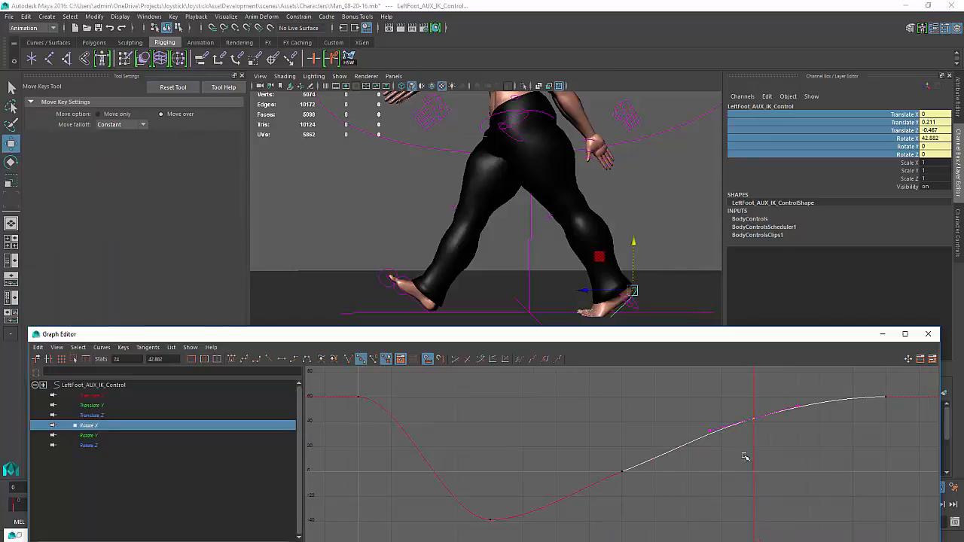
{"action": "middle_click_drag", "start_coordinate": [751, 457], "coordinate": [749, 451], "text": "shift"}
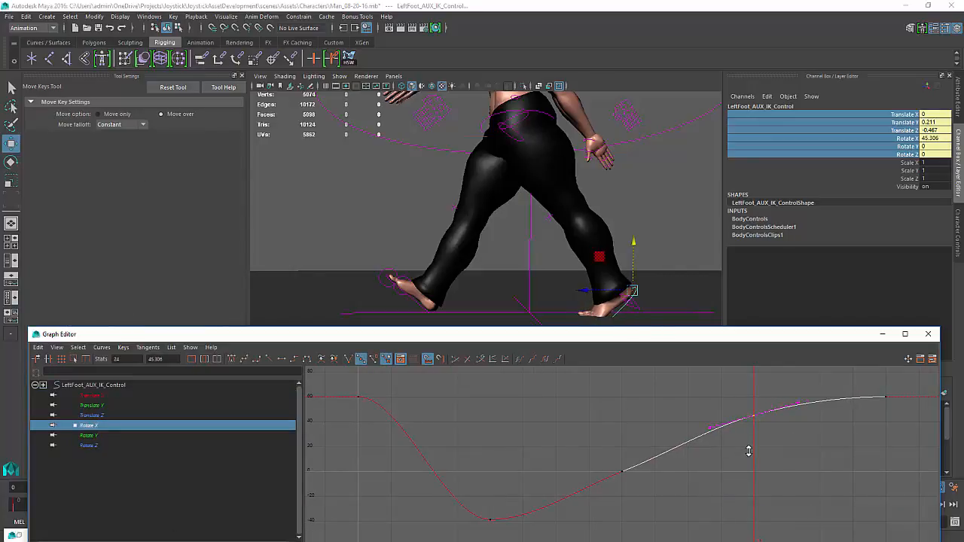
Raise the Translate Y key at frame 24 on the left foot IK control to about 0.23
{"action": "left_click", "coordinate": [93, 406]}
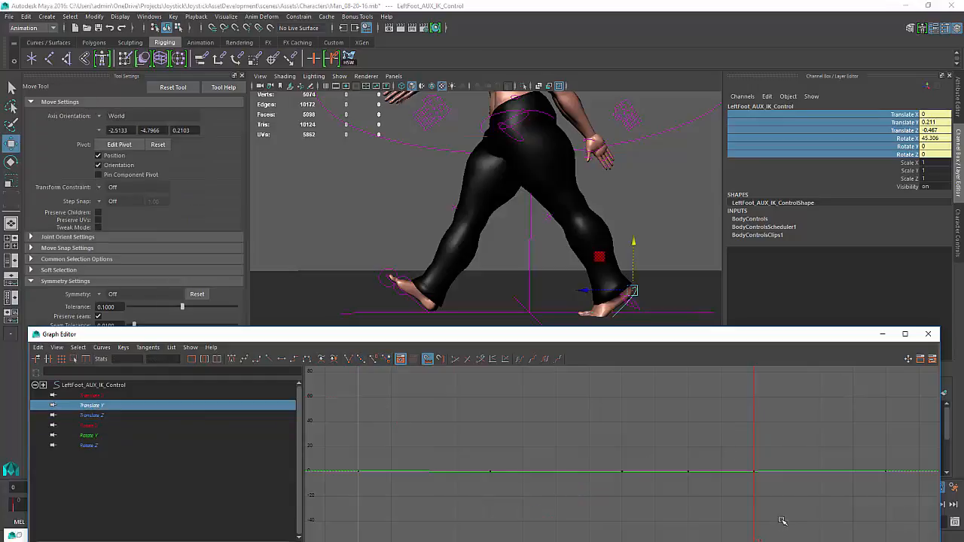
{"action": "key", "text": "w"}
{"action": "left_click_drag", "start_coordinate": [793, 461], "coordinate": [738, 498]}
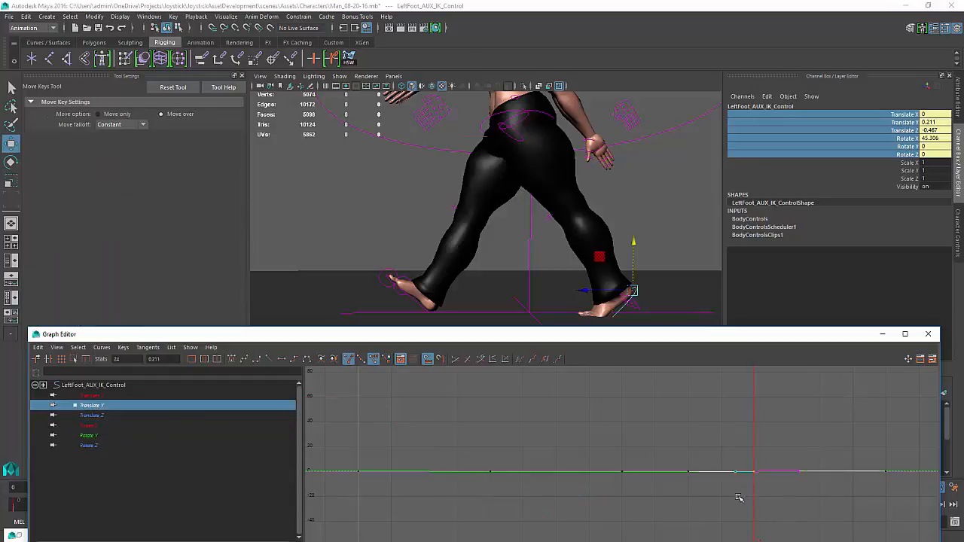
{"action": "key", "text": "a"}
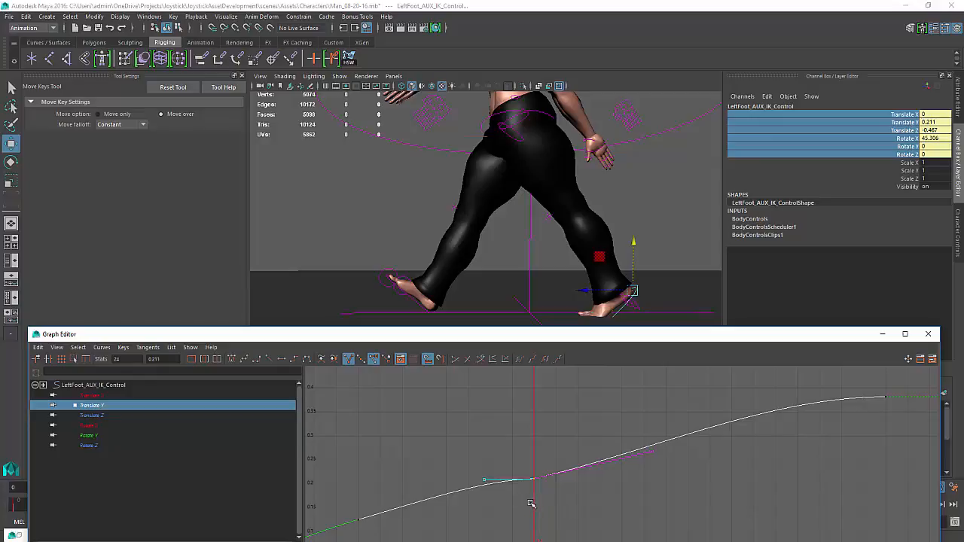
{"action": "middle_click_drag", "start_coordinate": [535, 499], "coordinate": [535, 492], "text": "shift"}
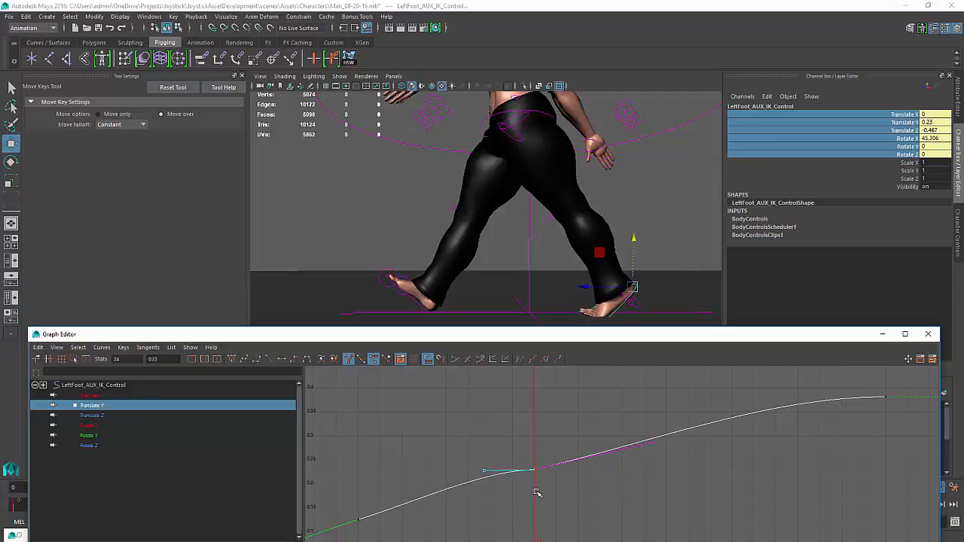
Rotate the left foot IK control further upward and raise it slightly in the viewport at frame 24
{"action": "key", "text": "e"}
{"action": "left_click_drag", "start_coordinate": [612, 247], "coordinate": [632, 236]}
{"action": "key", "text": "w"}
{"action": "key", "text": "e"}
{"action": "key", "text": "w"}
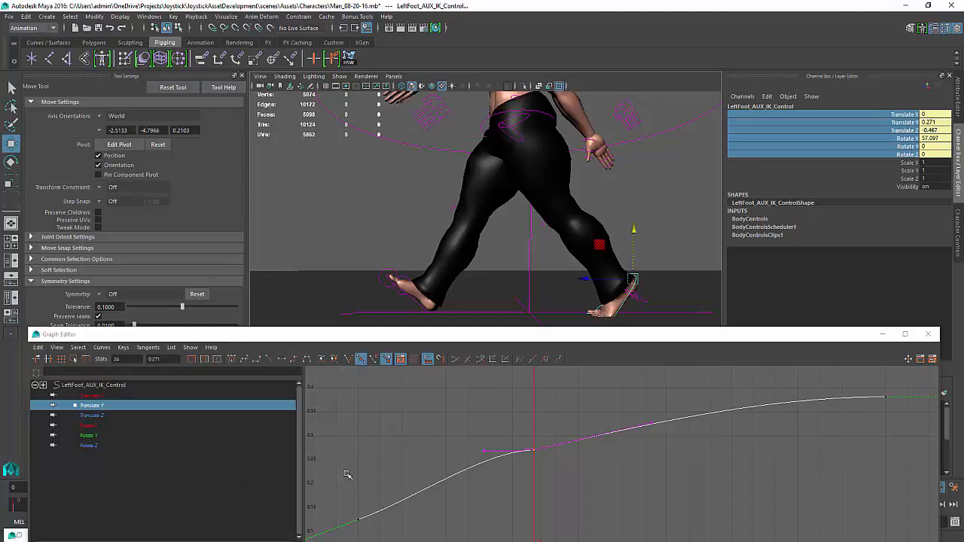
{"action": "middle_click_drag", "start_coordinate": [579, 461], "coordinate": [633, 428], "text": "alt"}
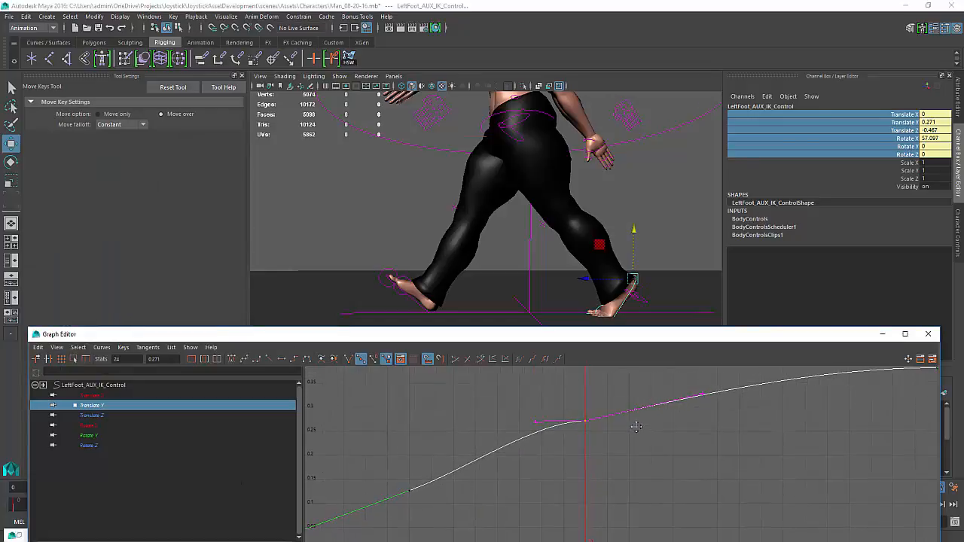
{"action": "left_click_drag", "start_coordinate": [634, 230], "coordinate": [635, 229]}
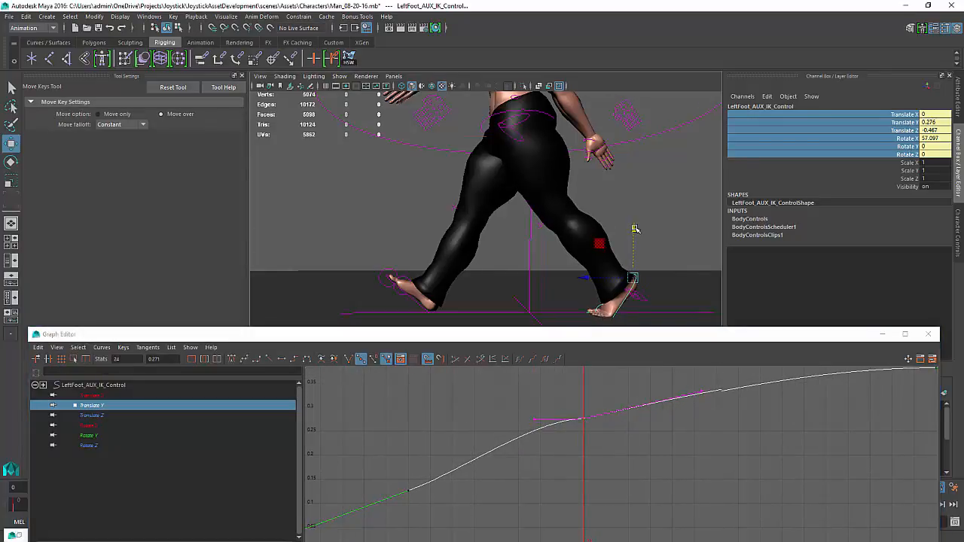
Rotate the left ball roll control slightly at frame 24
{"action": "left_click", "coordinate": [596, 293]}
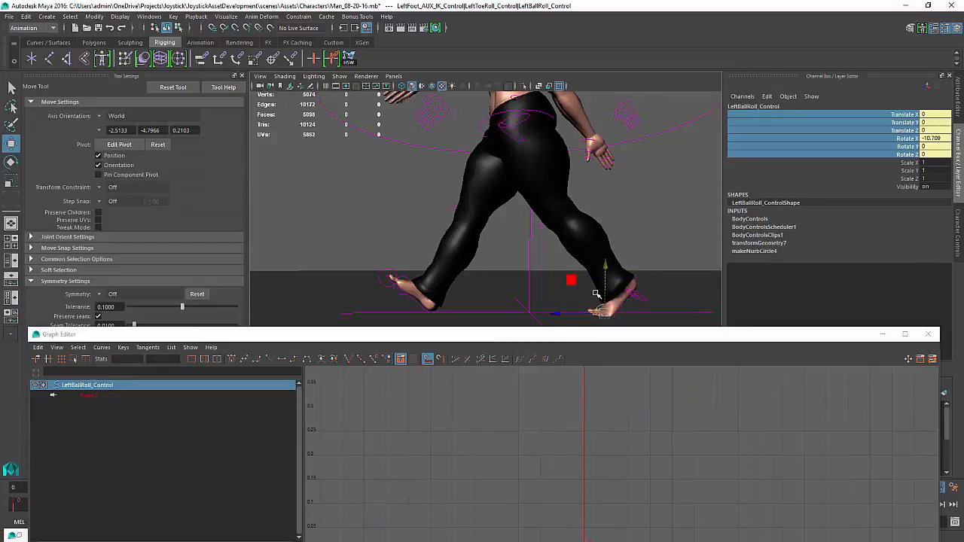
{"action": "key", "text": "e"}
{"action": "left_click_drag", "start_coordinate": [588, 274], "coordinate": [586, 272]}
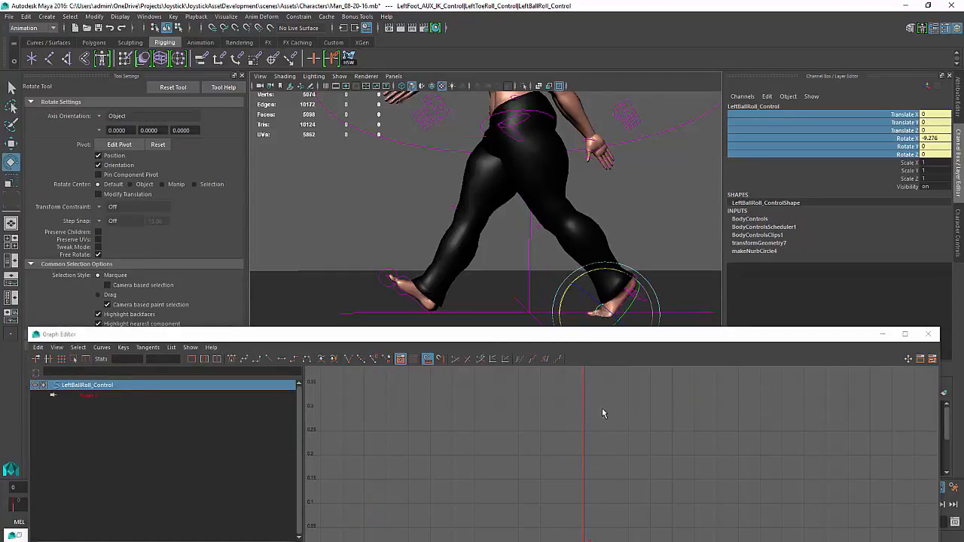
Reselect the left foot IK control, raise it slightly, and scrub back to frame 20
{"action": "left_click", "coordinate": [646, 261]}
{"action": "left_click", "coordinate": [634, 274]}
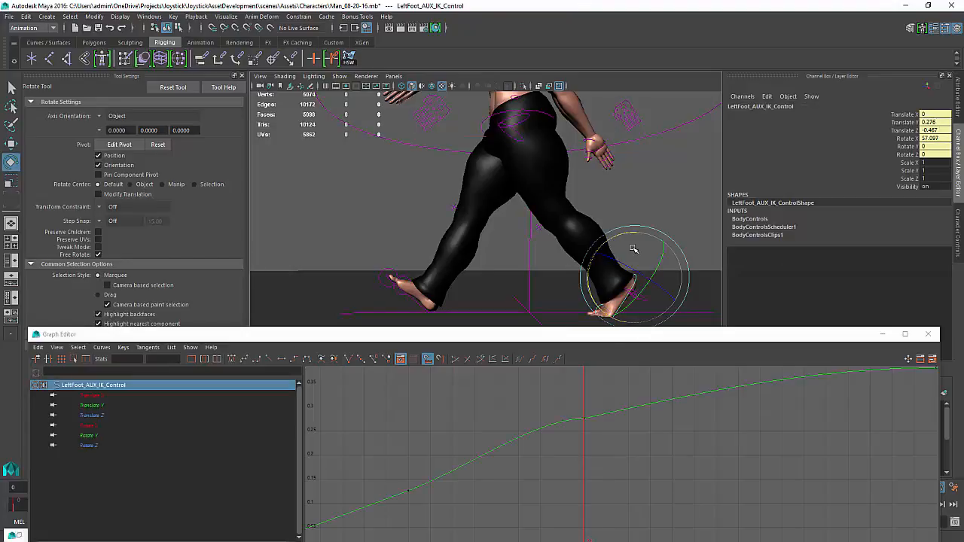
{"action": "key", "text": "w"}
{"action": "left_click_drag", "start_coordinate": [634, 229], "coordinate": [636, 228]}
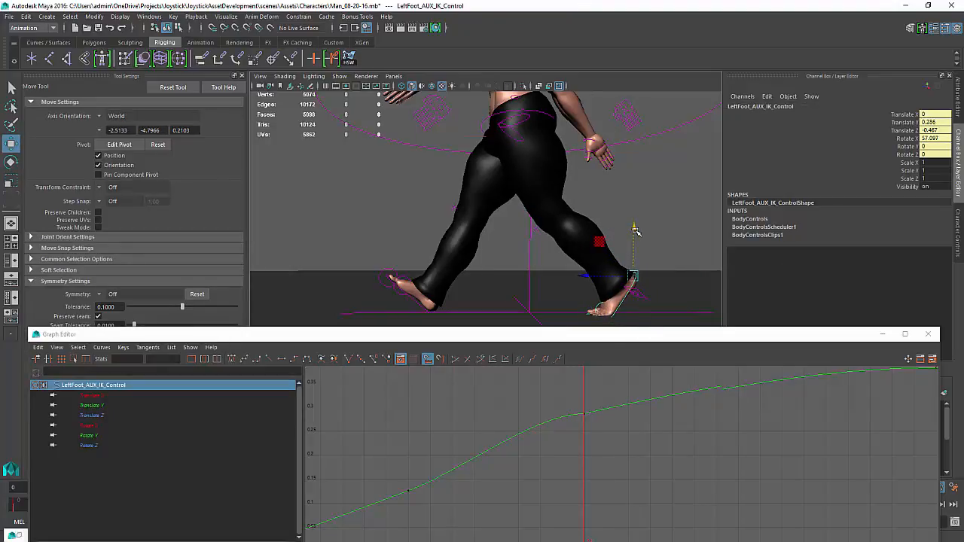
{"action": "left_click_drag", "start_coordinate": [576, 417], "coordinate": [416, 442]}
{"action": "key", "text": "w"}
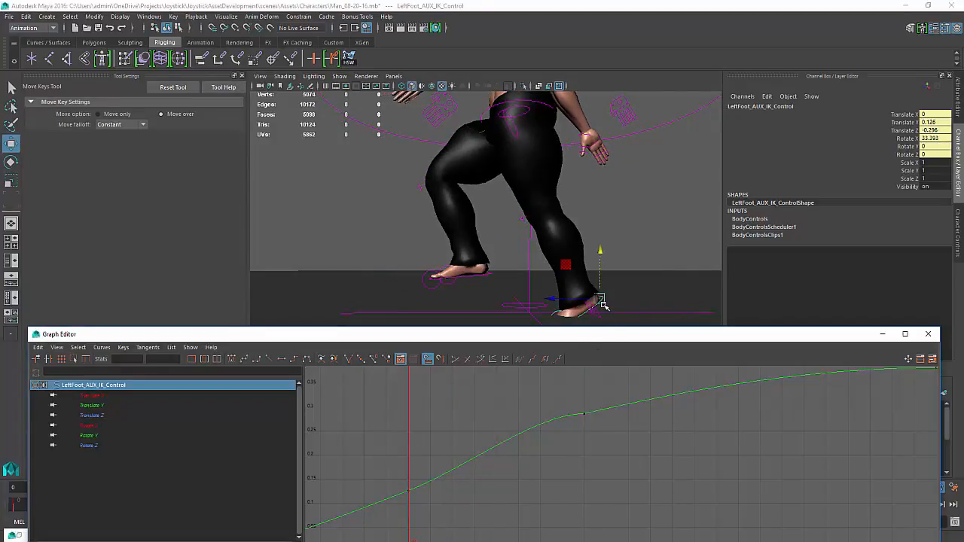
Isolate the left foot IK control's Rotate X curve and delete its key at frame 20
{"action": "left_click", "coordinate": [88, 426]}
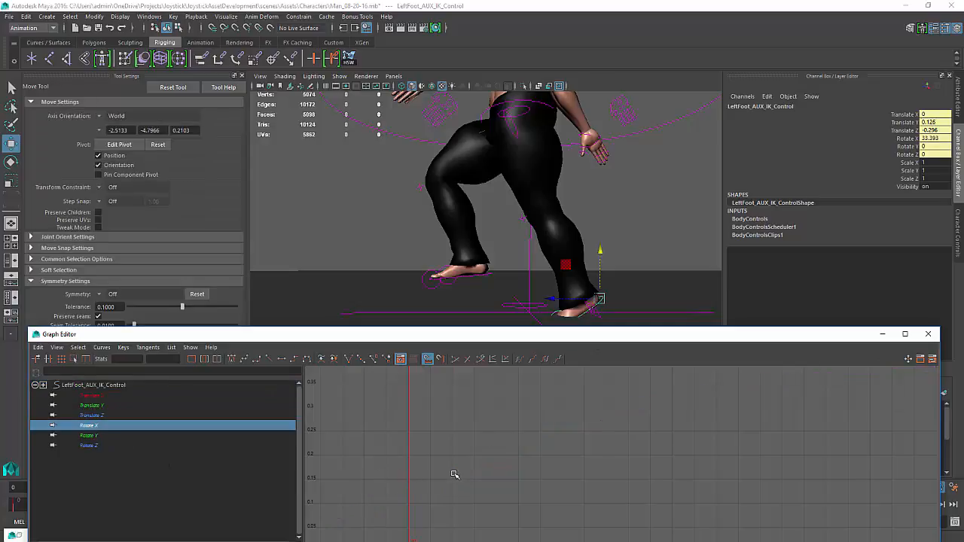
{"action": "key", "text": "f"}
{"action": "left_click", "coordinate": [694, 425]}
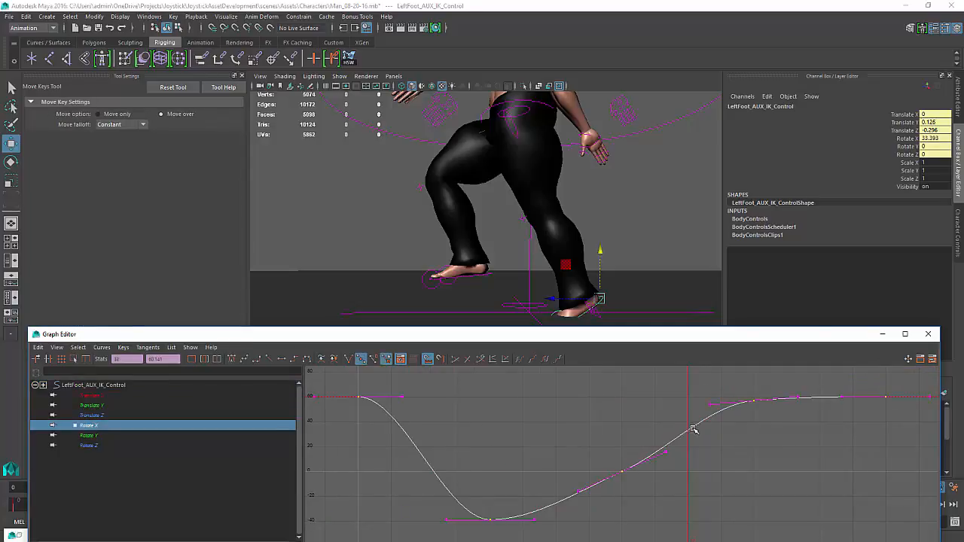
{"action": "right_click", "coordinate": [694, 427]}
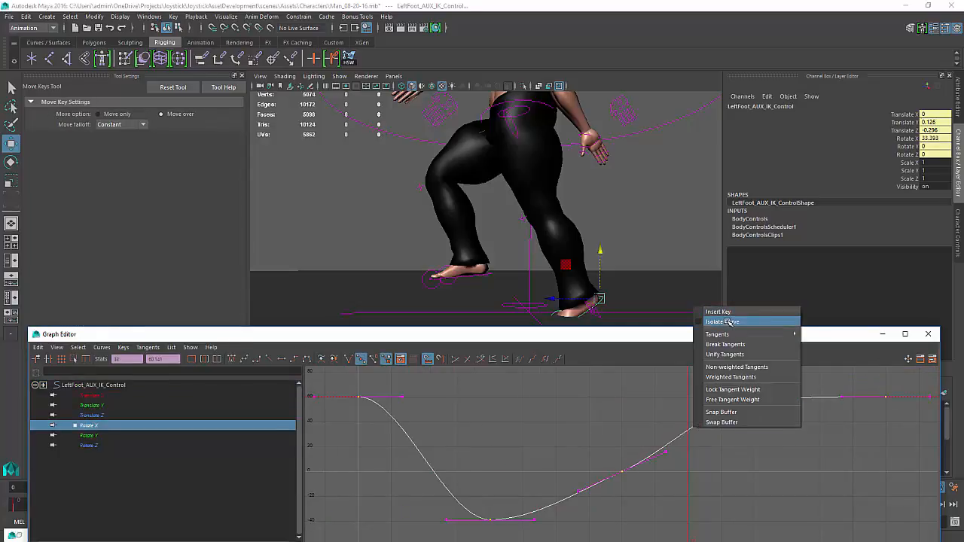
{"action": "left_click", "coordinate": [730, 322]}
{"action": "left_click_drag", "start_coordinate": [687, 423], "coordinate": [687, 452]}
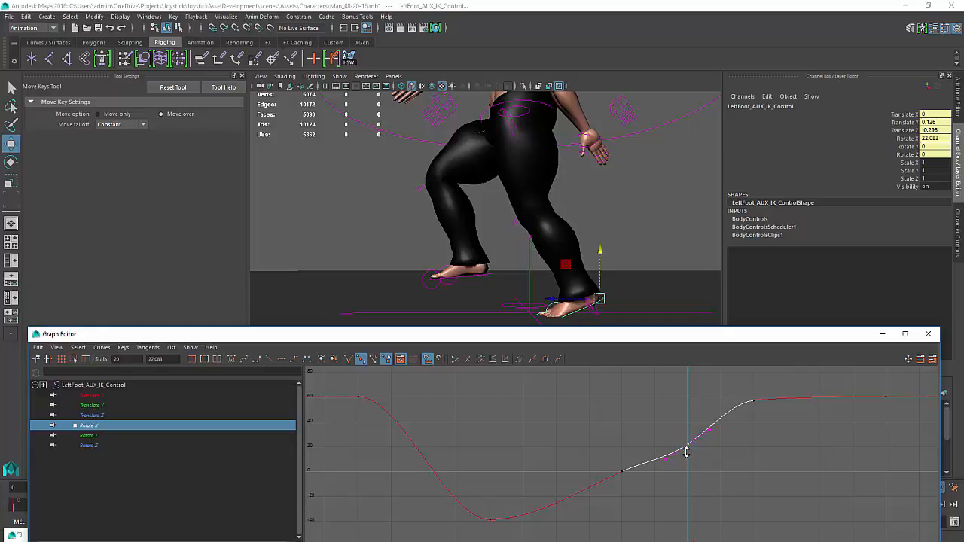
{"action": "key", "text": "ctrl+z"}
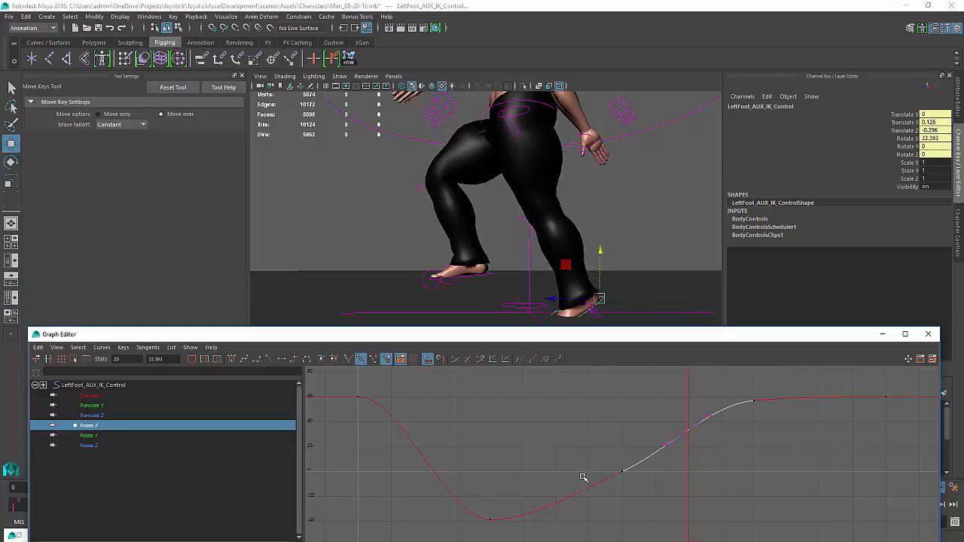
{"action": "key", "text": "k"}
{"action": "left_click_drag", "start_coordinate": [598, 469], "coordinate": [679, 518]}
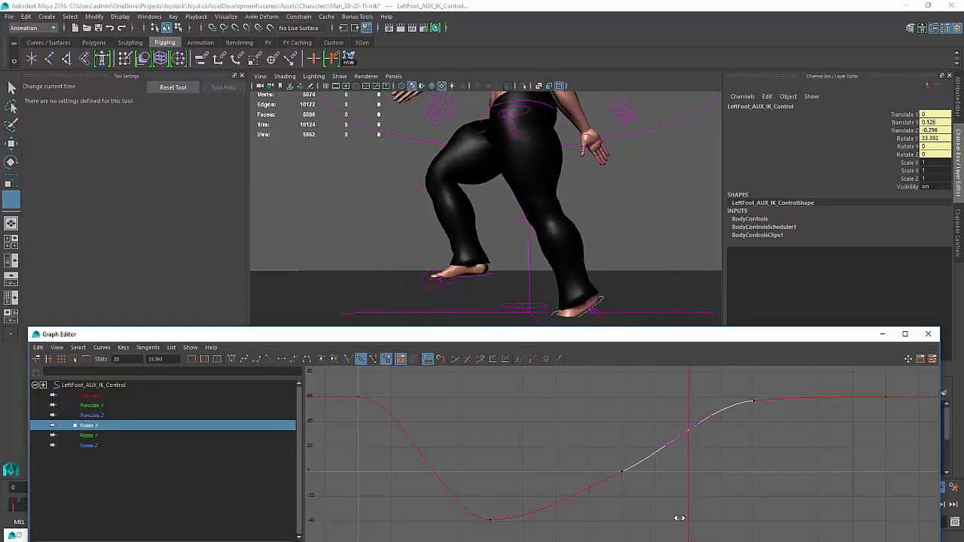
{"action": "left_click", "coordinate": [701, 376]}
{"action": "left_click_drag", "start_coordinate": [697, 415], "coordinate": [684, 437]}
{"action": "key", "text": "Delete"}
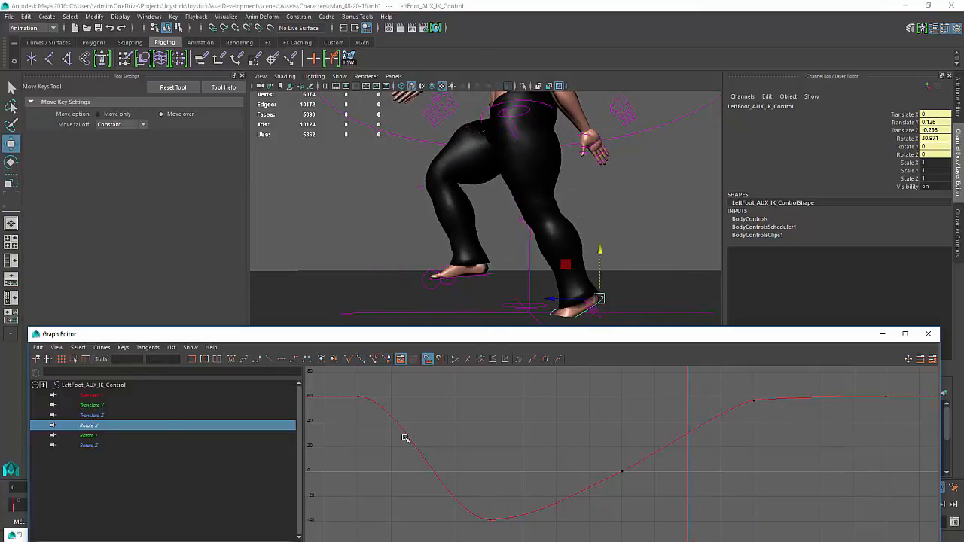
Raise the Translate Y key at frame 20 on the left foot IK control slightly
{"action": "left_click", "coordinate": [75, 405]}
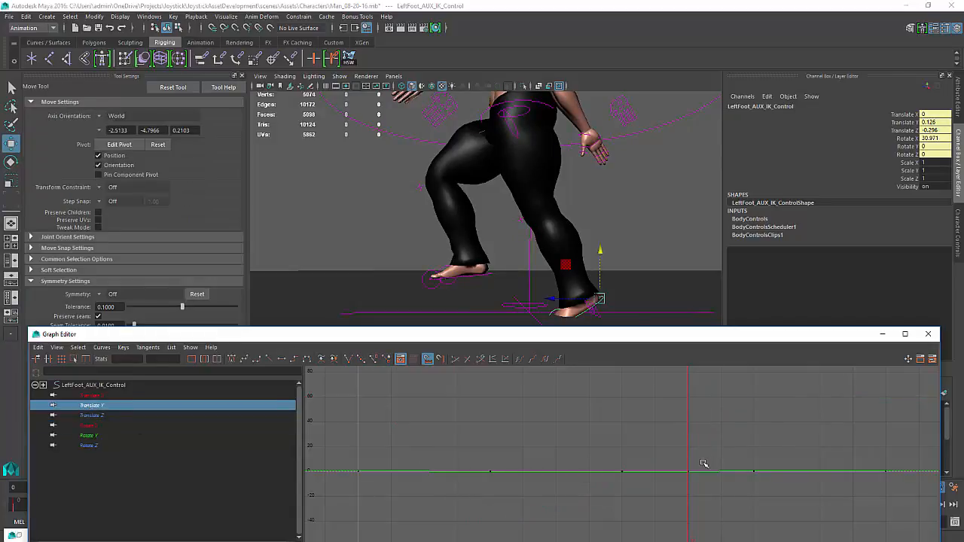
{"action": "key", "text": "f"}
{"action": "left_click_drag", "start_coordinate": [696, 465], "coordinate": [682, 494]}
{"action": "middle_click_drag", "start_coordinate": [682, 495], "coordinate": [683, 485], "text": "shift"}
Select the left ball roll control and rotate it further at frame 20
{"action": "left_click", "coordinate": [550, 310]}
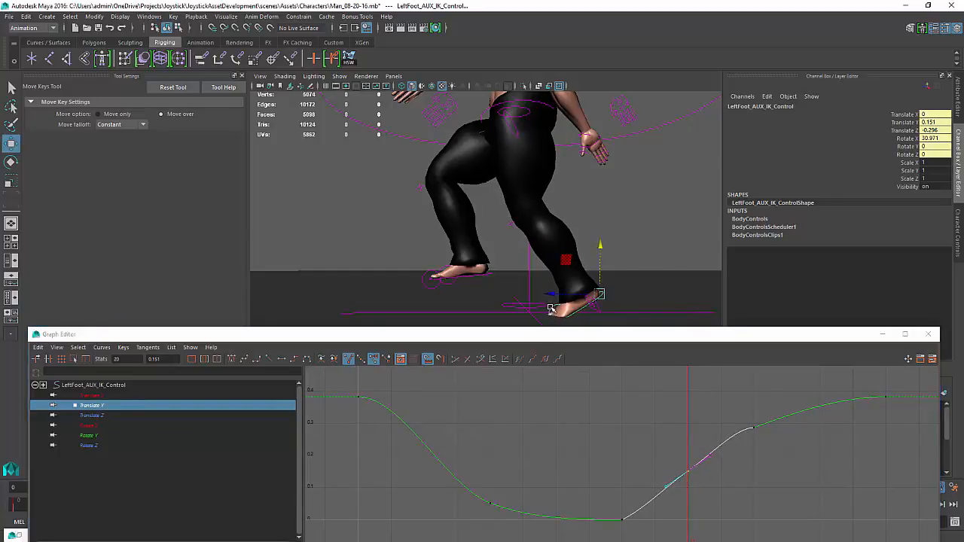
{"action": "left_click", "coordinate": [704, 470]}
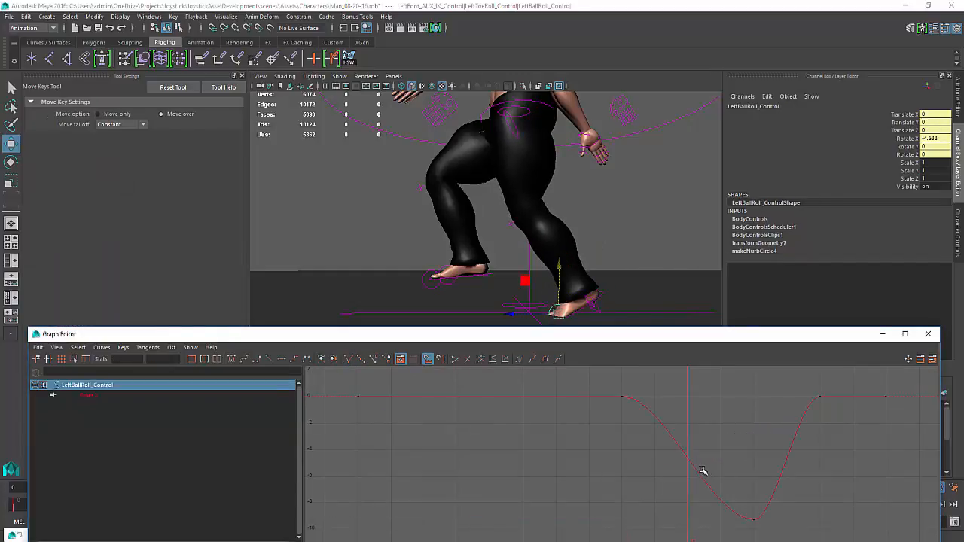
{"action": "key", "text": "e"}
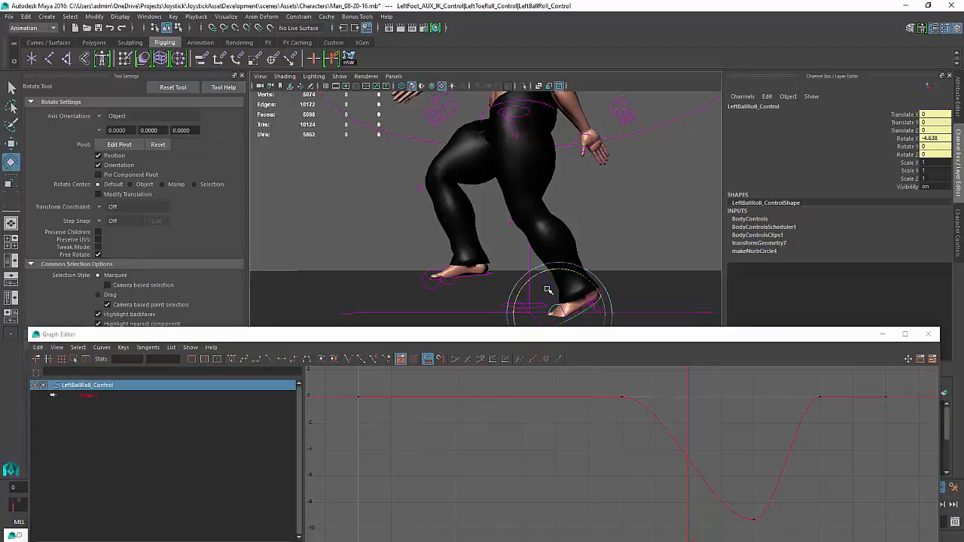
{"action": "left_click_drag", "start_coordinate": [552, 272], "coordinate": [554, 272]}
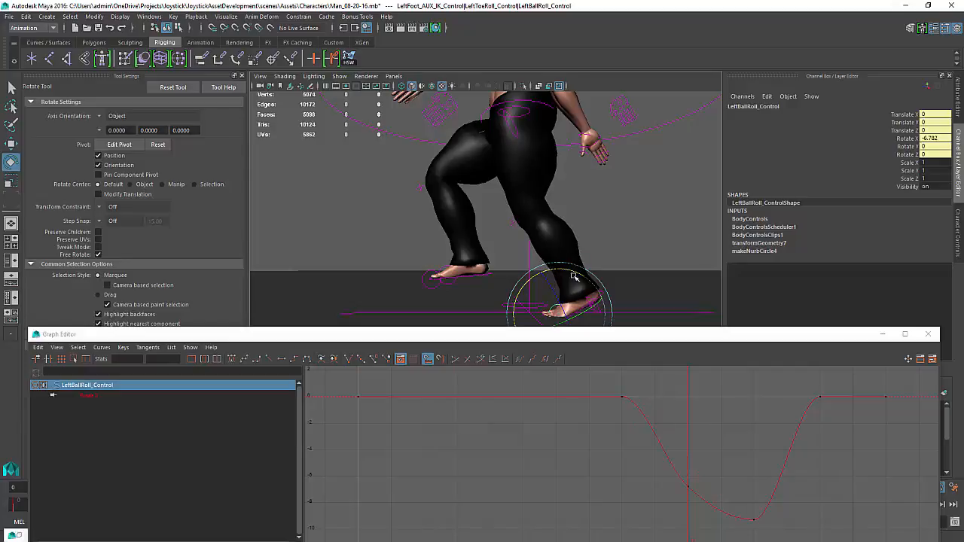
Deselect the controls and move the Graph Editor aside to clear the viewport
{"action": "left_click", "coordinate": [621, 256]}
{"action": "left_click", "coordinate": [601, 296]}
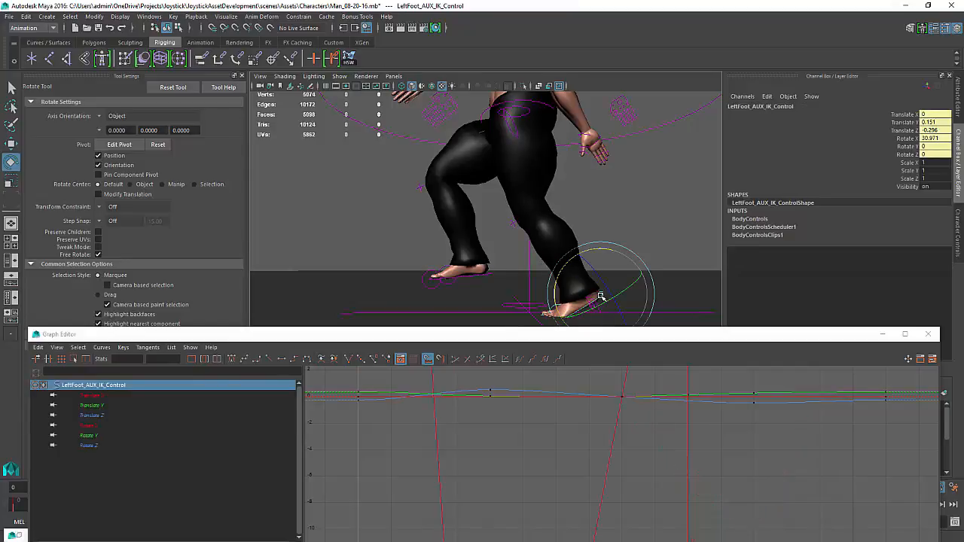
{"action": "key", "text": "w"}
{"action": "left_click_drag", "start_coordinate": [602, 246], "coordinate": [497, 361]}
{"action": "left_click", "coordinate": [638, 196]}
{"action": "left_click_drag", "start_coordinate": [517, 242], "coordinate": [963, 251], "text": "alt"}
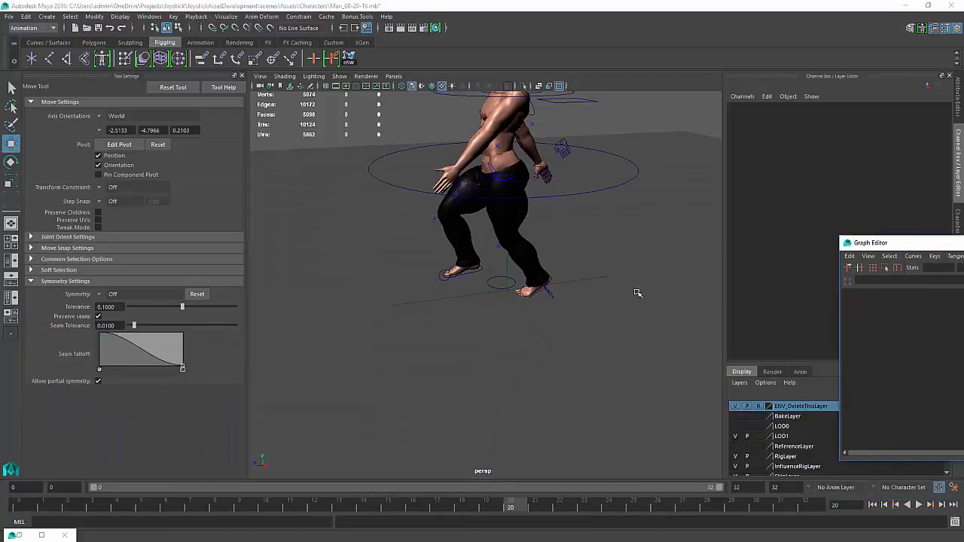
Play back the walk cycle to review the foot motion
{"action": "mouse_move", "coordinate": [558, 388]}
{"action": "left_mouse_down", "text": "alt"}
{"action": "mouse_move", "coordinate": [531, 398]}
{"action": "mouse_move", "coordinate": [539, 381]}
{"action": "left_mouse_up", "text": "alt"}
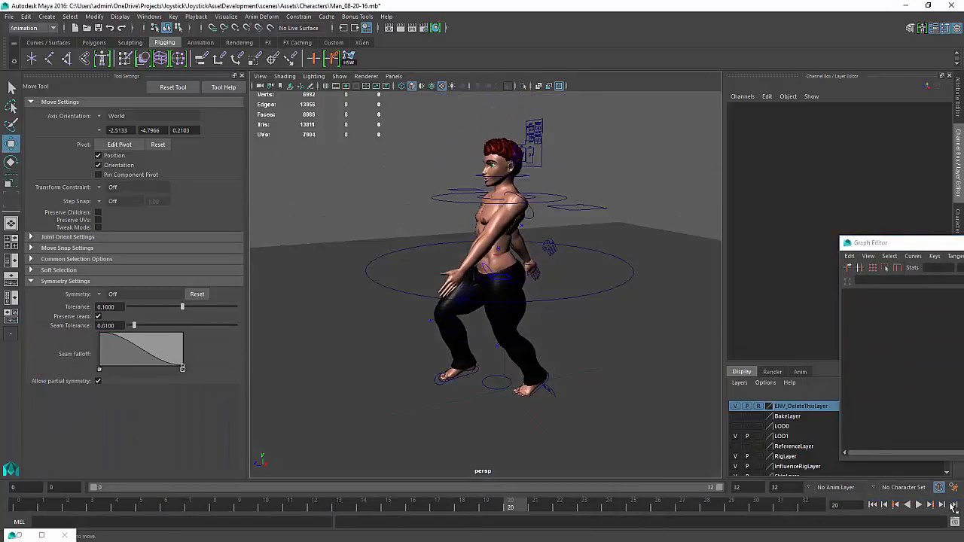
{"action": "left_click", "coordinate": [918, 505]}
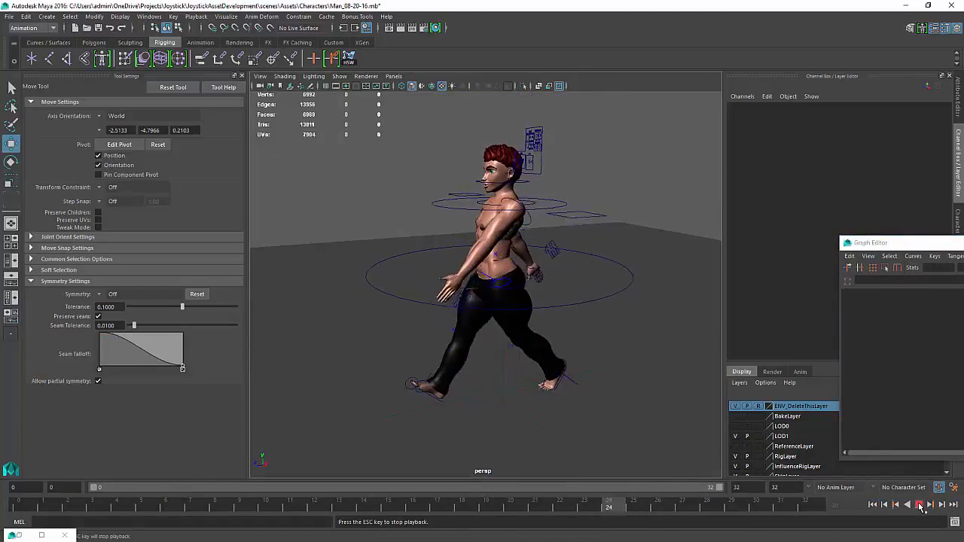
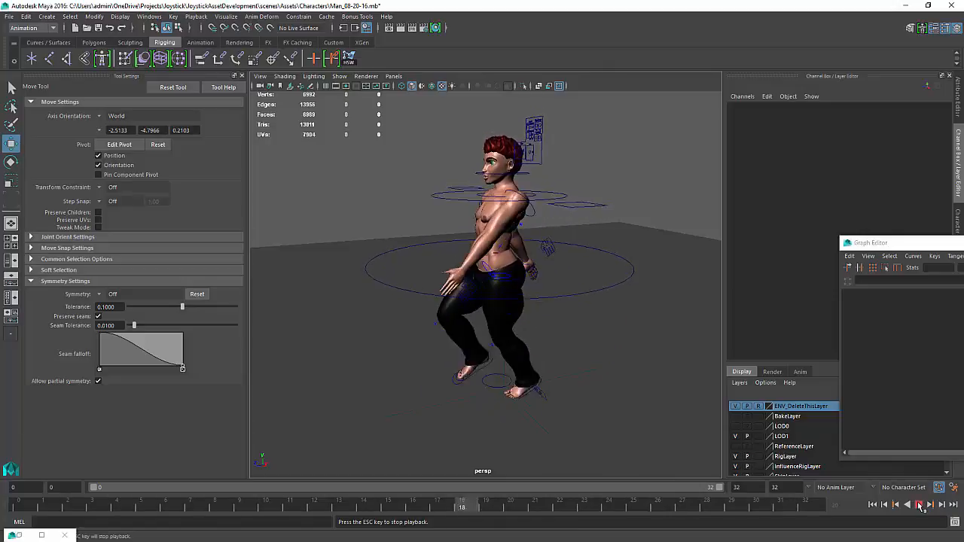
Zoom in on the legs and play back the walk cycle to watch the feet
{"action": "left_click", "coordinate": [921, 506]}
{"action": "scroll", "coordinate": [512, 451], "scroll_direction": "up", "scroll_amount": 6}
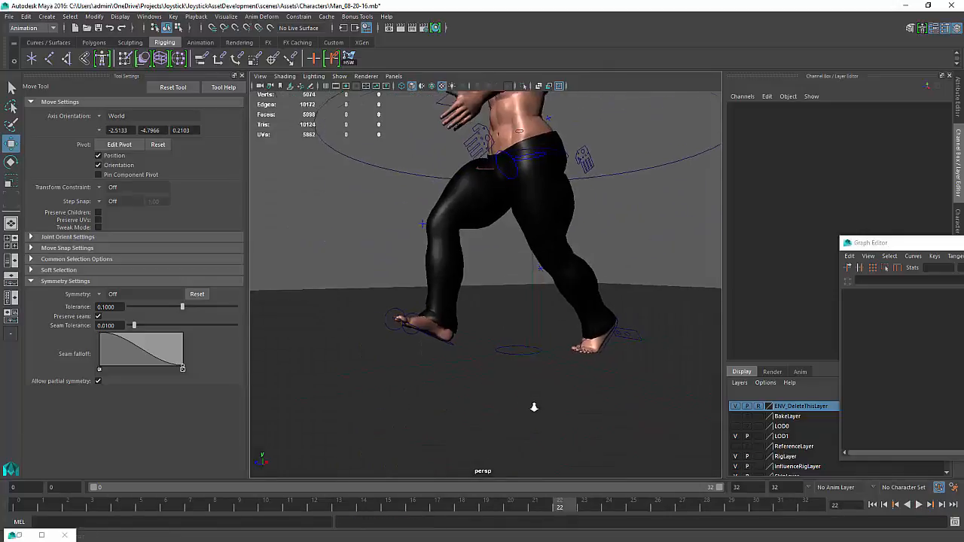
{"action": "scroll", "coordinate": [534, 407], "scroll_direction": "up", "scroll_amount": 3}
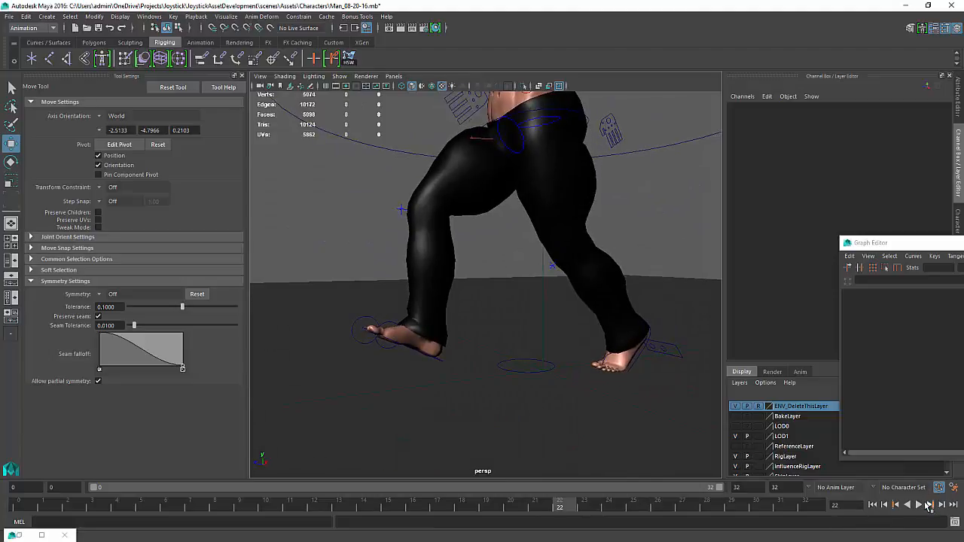
{"action": "left_click", "coordinate": [921, 506]}
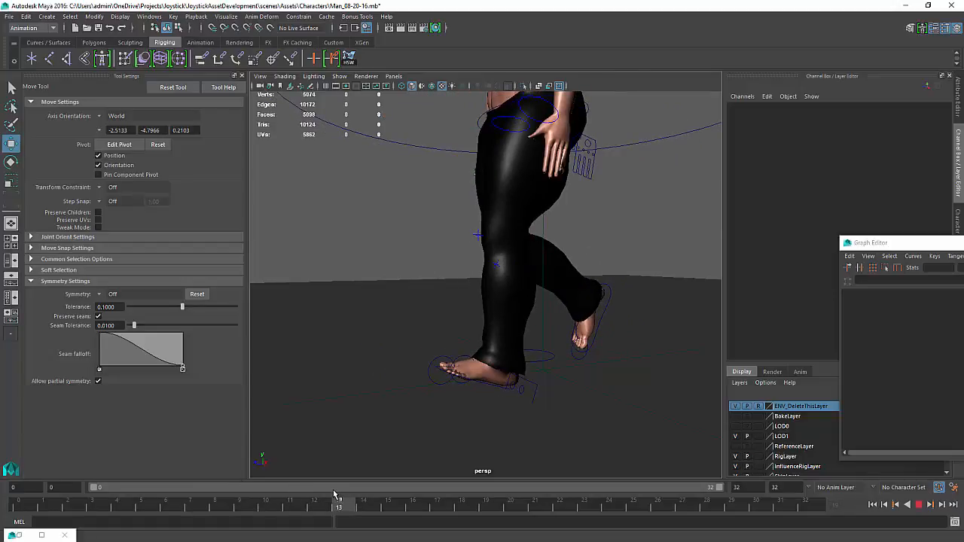
Set the LOD1 display layer to Reference so the body mesh can no longer be selected
{"action": "left_click_drag", "start_coordinate": [337, 497], "coordinate": [216, 508]}
{"action": "left_click", "coordinate": [415, 384]}
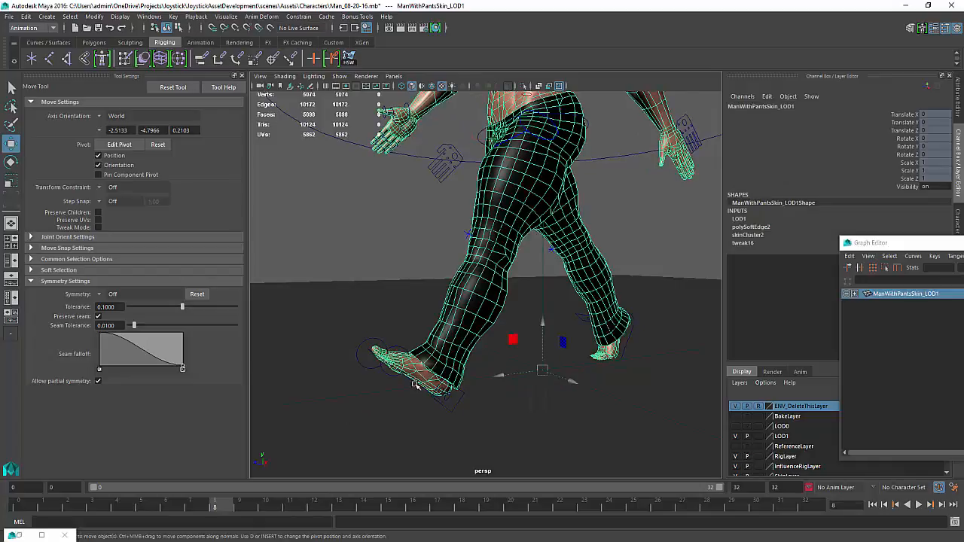
{"action": "left_click", "coordinate": [757, 436]}
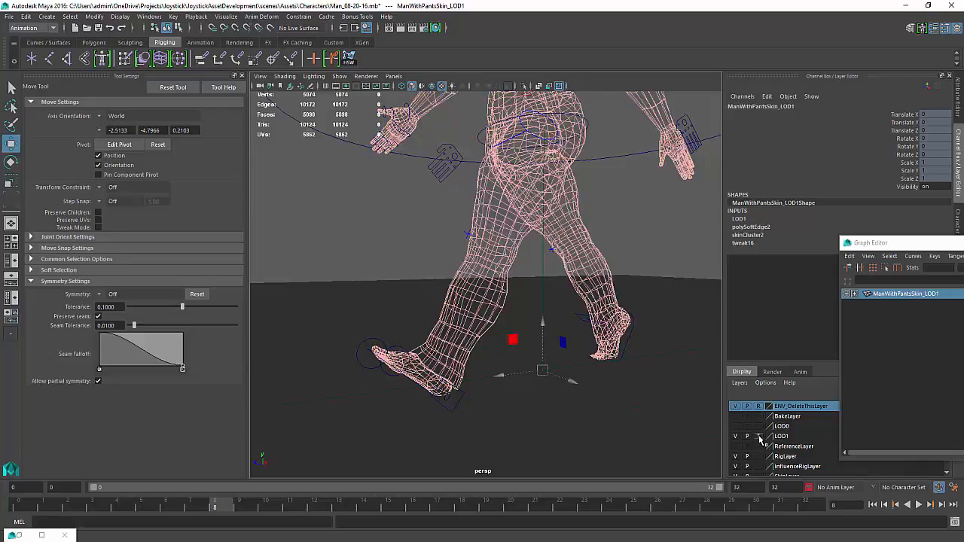
{"action": "left_click", "coordinate": [757, 437]}
{"action": "left_click", "coordinate": [411, 250]}
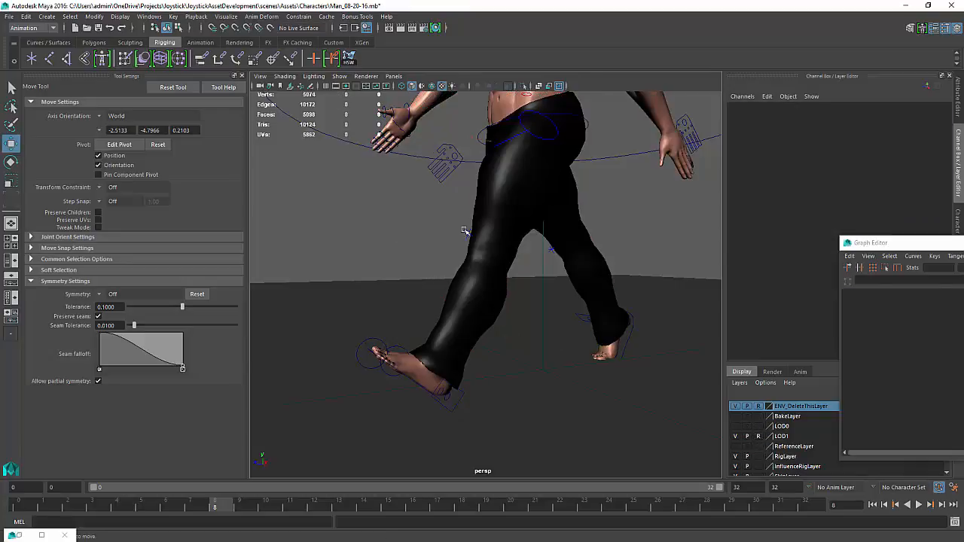
At frame 12, set the left foot AUX IK control's Rotate X to 0 and raise it slightly
{"action": "left_click", "coordinate": [411, 381]}
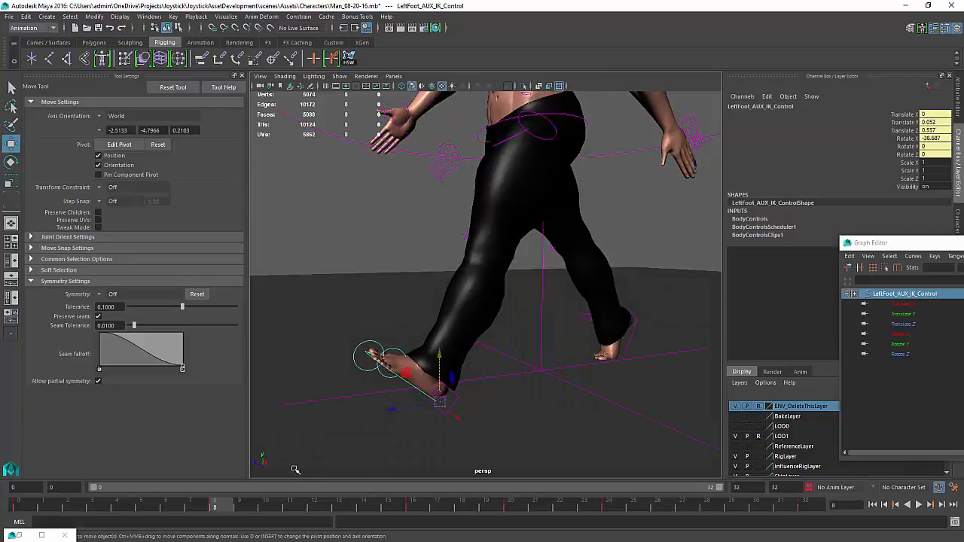
{"action": "left_click_drag", "start_coordinate": [233, 509], "coordinate": [322, 515]}
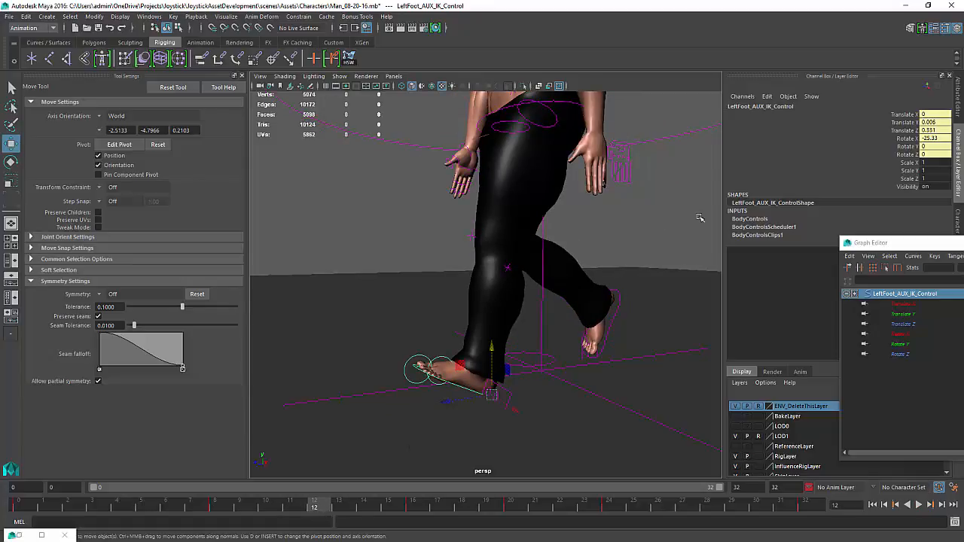
{"action": "left_click", "coordinate": [940, 139]}
{"action": "type", "text": "0"}
{"action": "key", "text": "Return"}
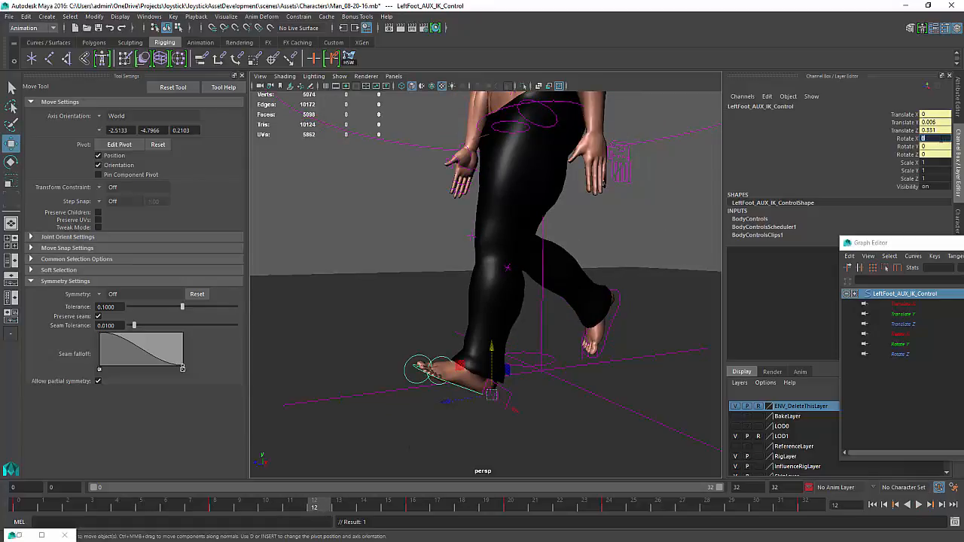
{"action": "right_click", "coordinate": [939, 138]}
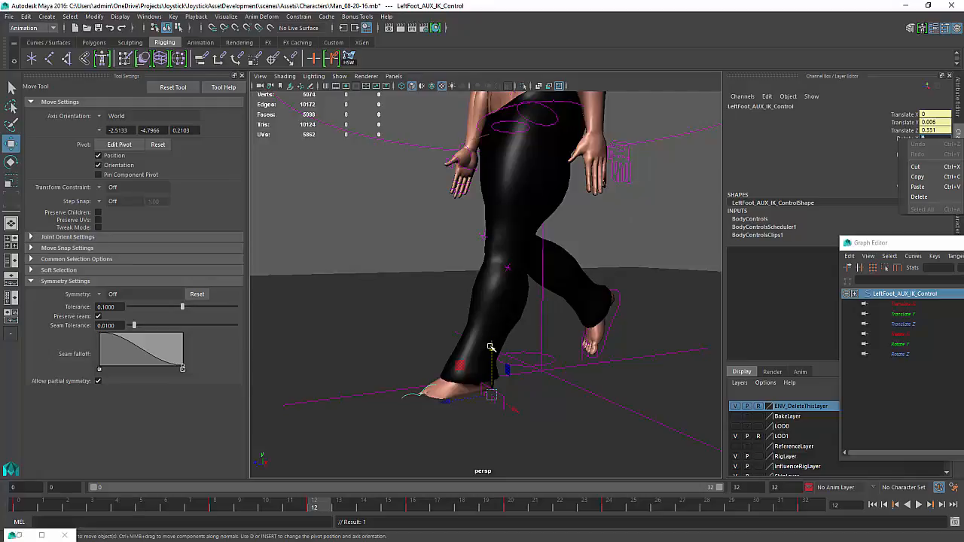
{"action": "left_click_drag", "start_coordinate": [490, 347], "coordinate": [491, 339]}
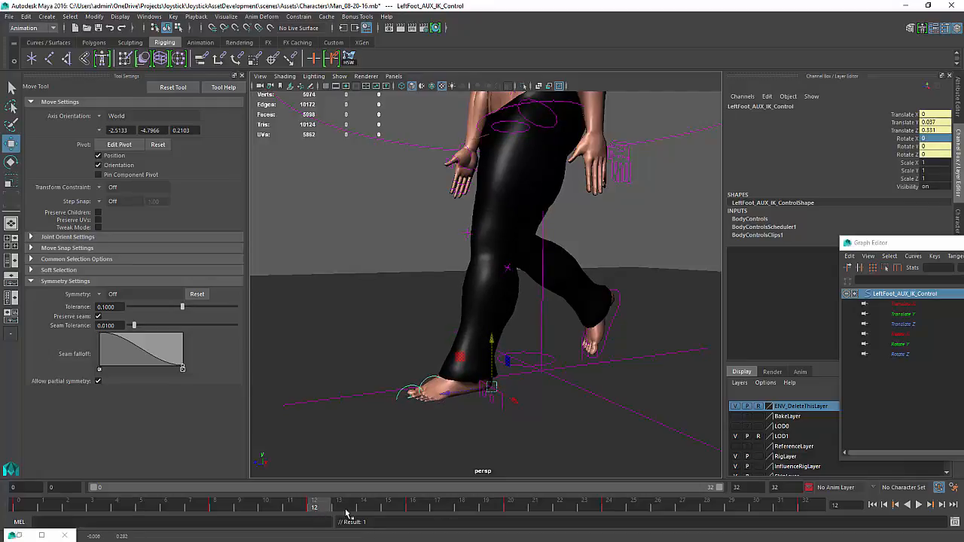
At frame 28, set the LeftFoot_AUX_IK_Control1 control's Rotate X to 0 and raise it slightly
{"action": "left_click_drag", "start_coordinate": [346, 511], "coordinate": [706, 510]}
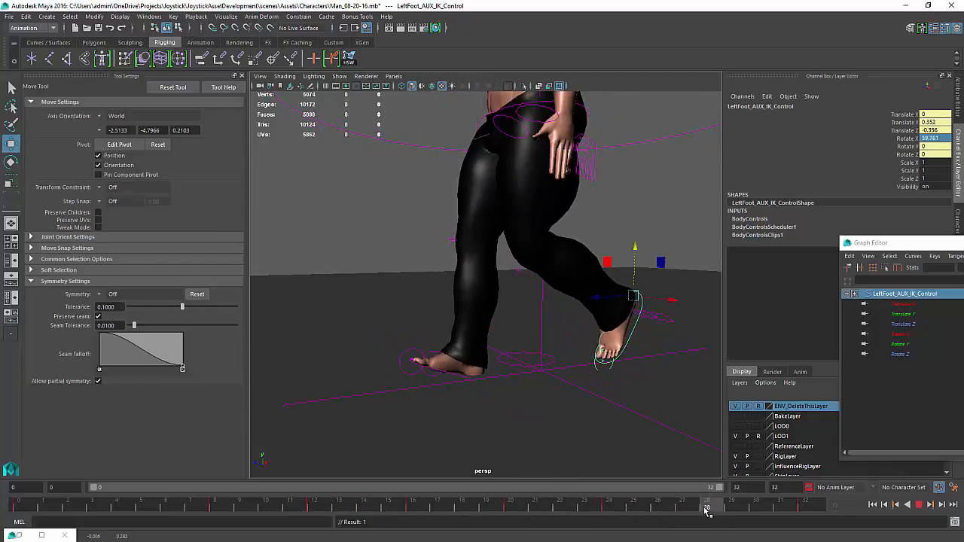
{"action": "left_click", "coordinate": [458, 376]}
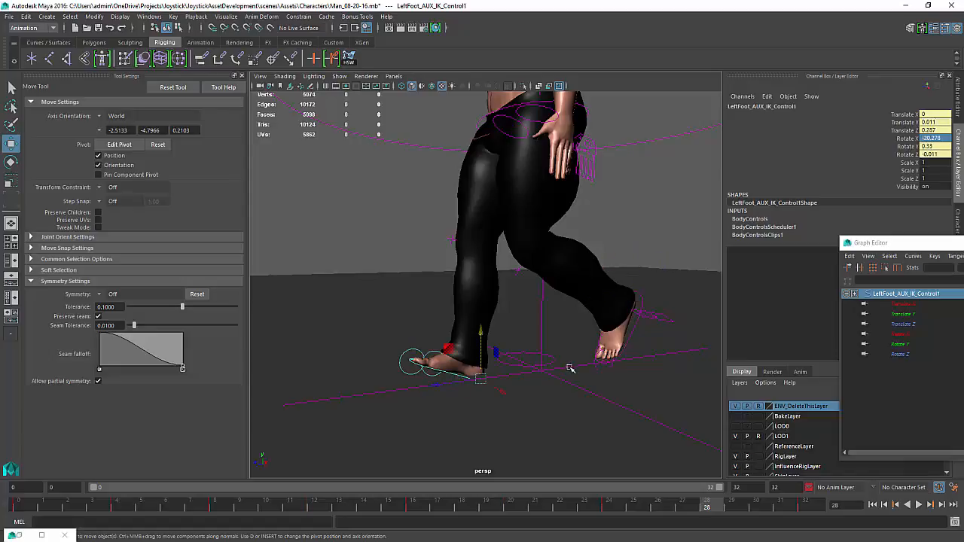
{"action": "type", "text": "0"}
{"action": "key", "text": "Return"}
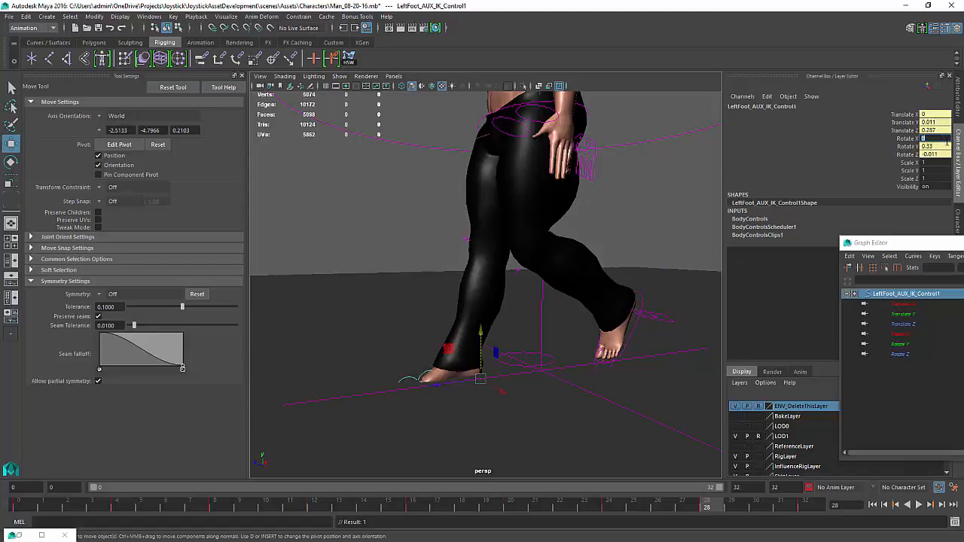
{"action": "left_click_drag", "start_coordinate": [484, 351], "coordinate": [483, 333]}
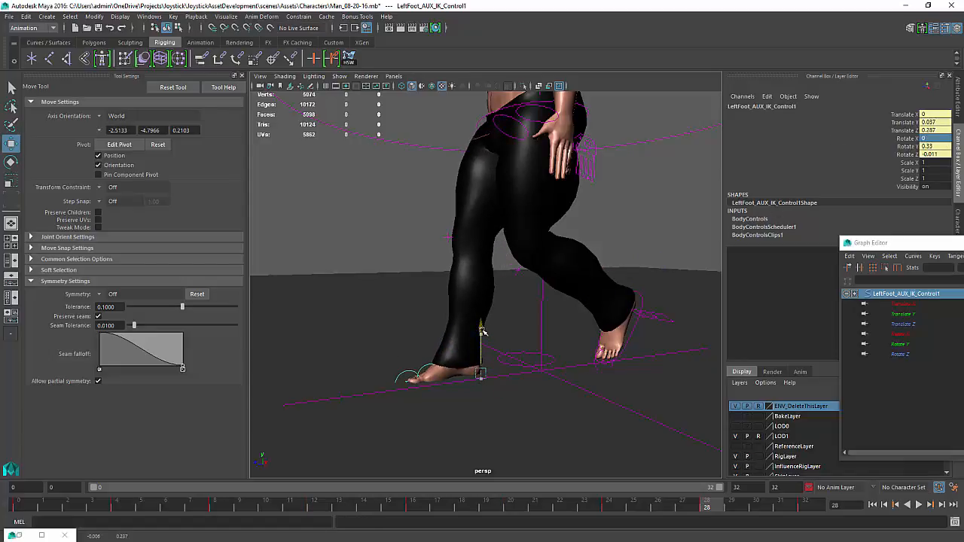
Play back the animation to review the adjusted foot poses
{"action": "left_click", "coordinate": [919, 505]}
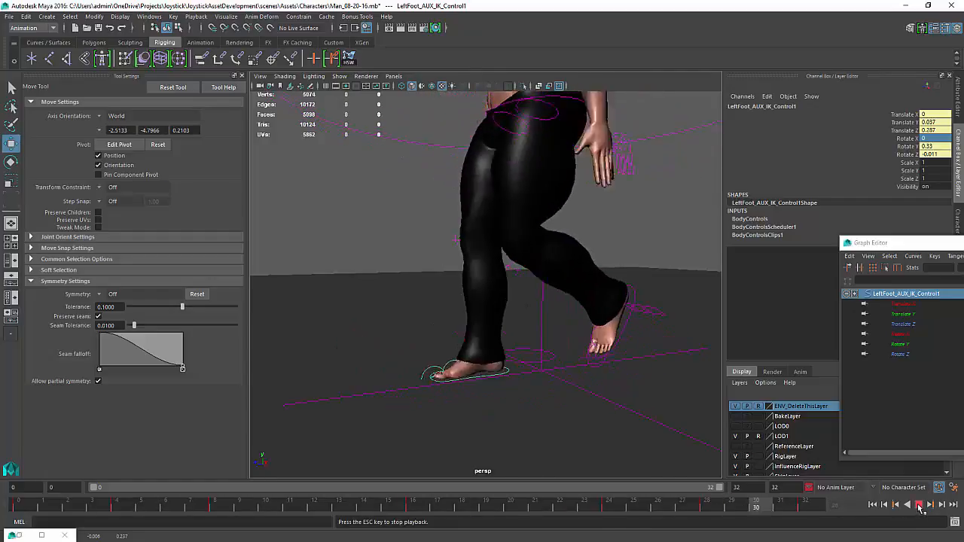
{"action": "left_click", "coordinate": [919, 505]}
Flatten the tangents of the left foot AUX IK control's Rotate X keys at frames 12 and 16
{"action": "left_click_drag", "start_coordinate": [275, 511], "coordinate": [367, 505]}
{"action": "left_click", "coordinate": [426, 402]}
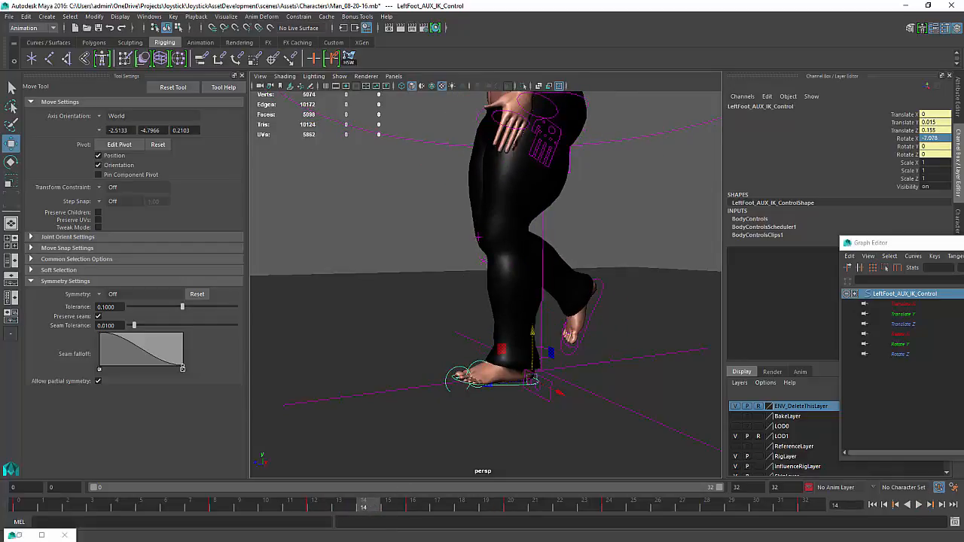
{"action": "left_click_drag", "start_coordinate": [904, 243], "coordinate": [421, 241]}
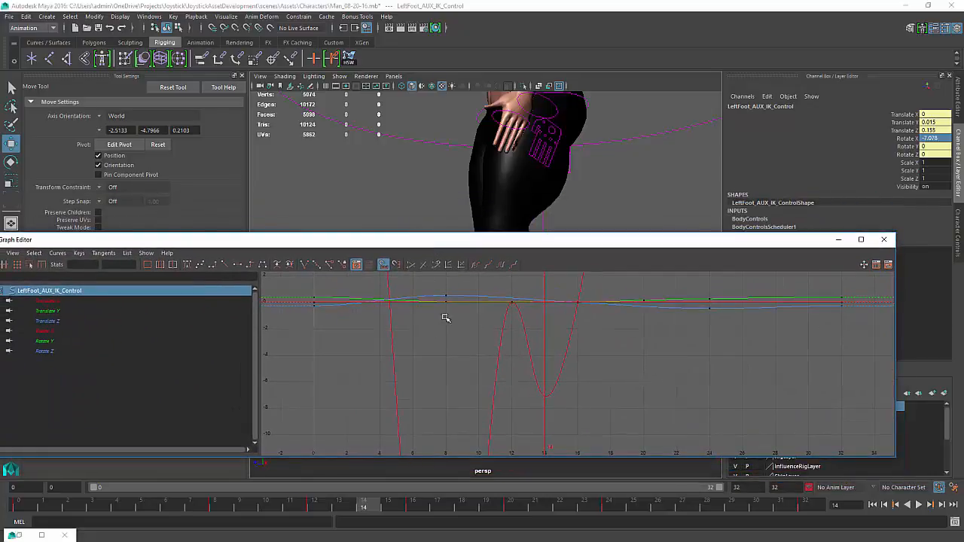
{"action": "key", "text": "a"}
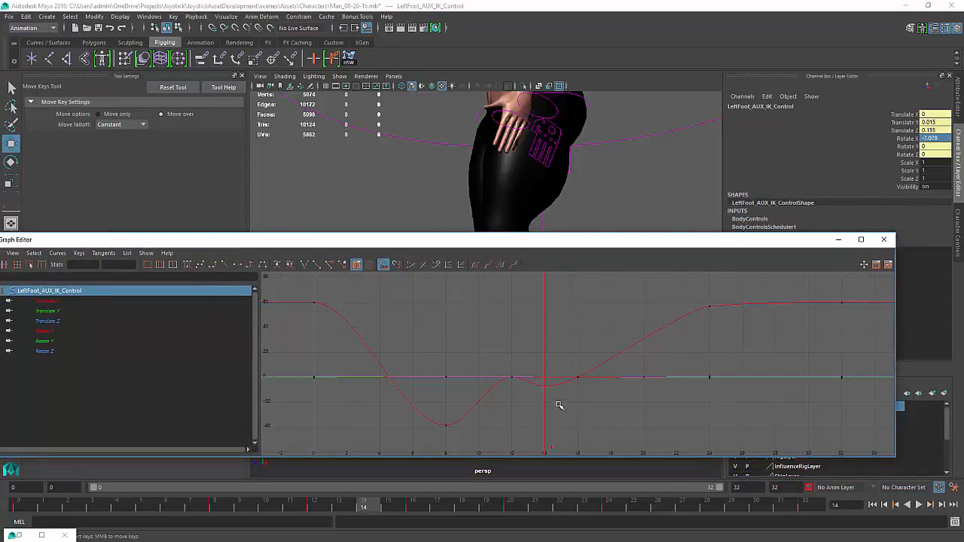
{"action": "scroll", "coordinate": [558, 405], "scroll_direction": "up", "scroll_amount": 2}
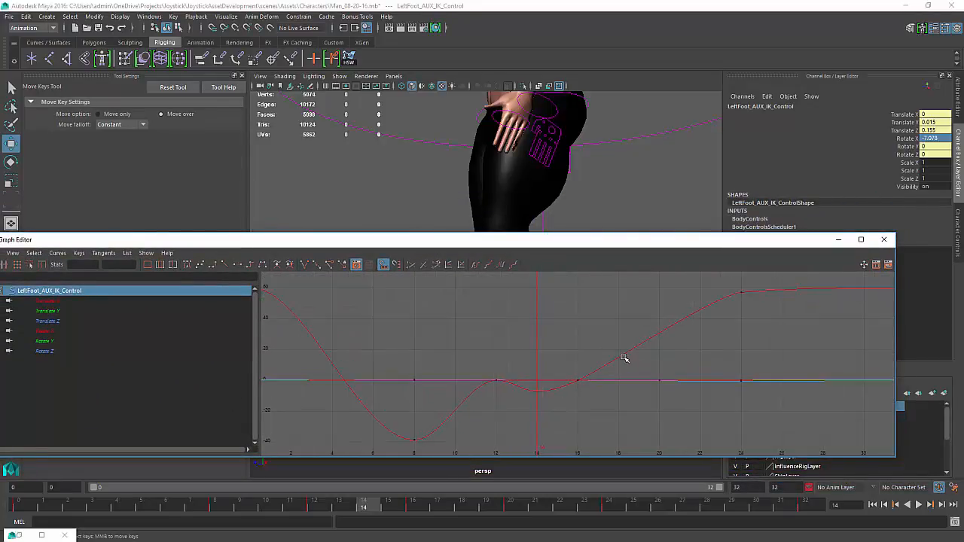
{"action": "left_click", "coordinate": [646, 341]}
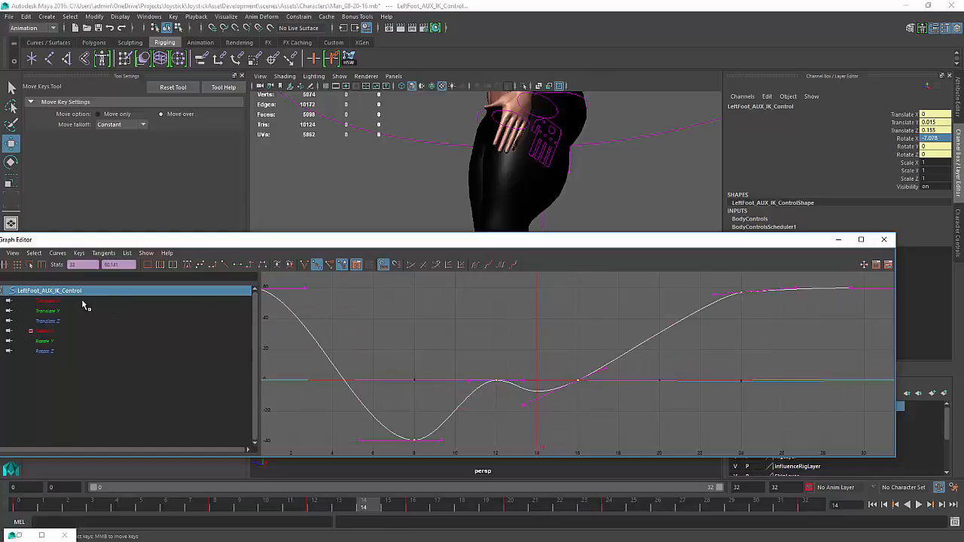
{"action": "left_click", "coordinate": [49, 332]}
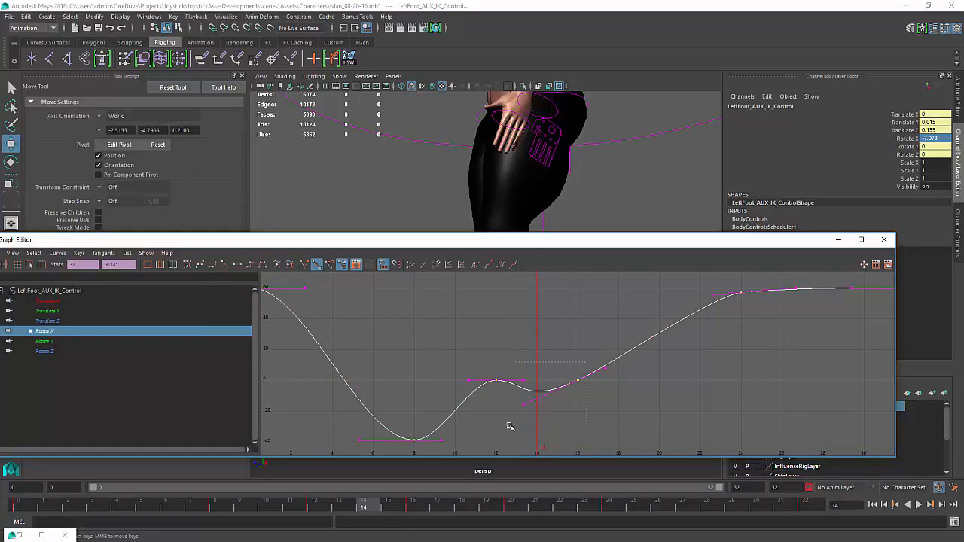
{"action": "left_click_drag", "start_coordinate": [491, 424], "coordinate": [491, 424]}
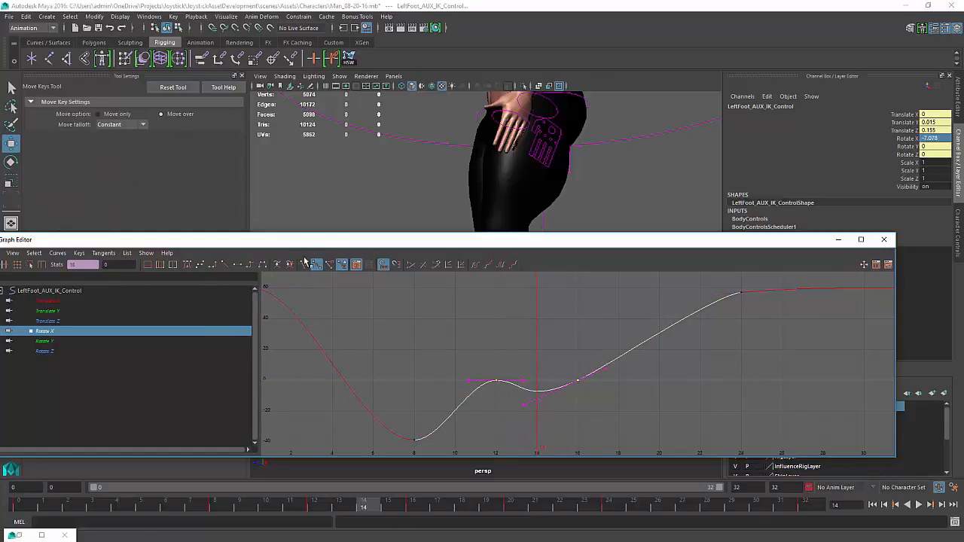
{"action": "left_click", "coordinate": [250, 264]}
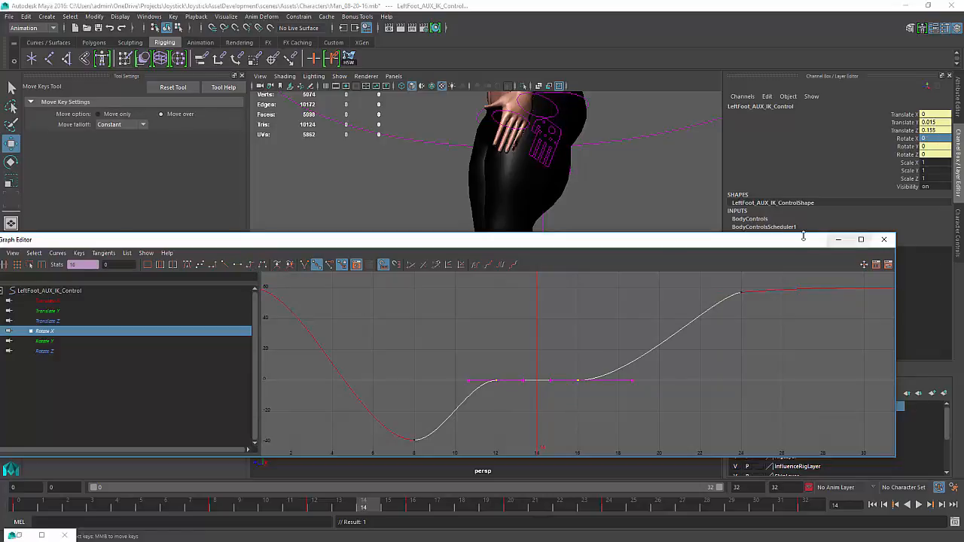
{"action": "left_click", "coordinate": [841, 241]}
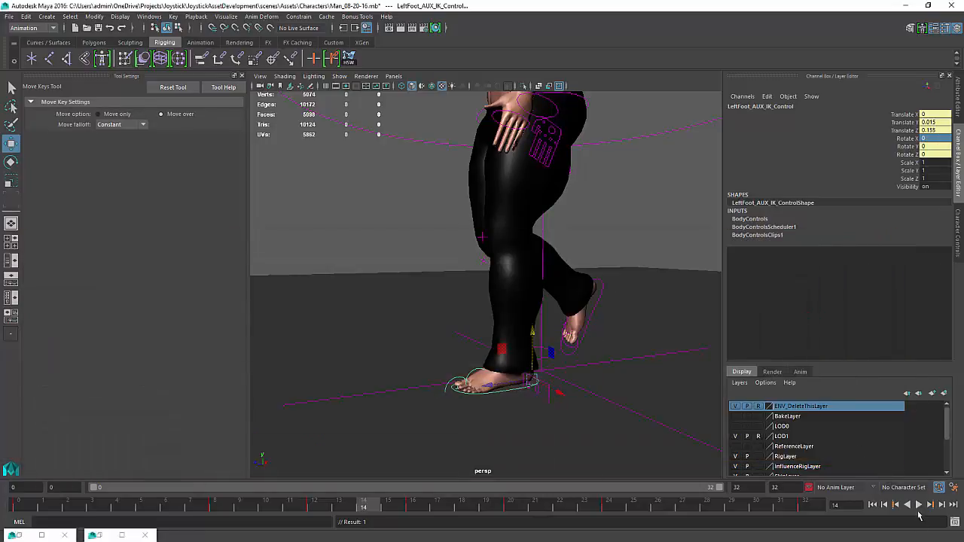
Play back the walk cycle again to check the flattened foot rotation
{"action": "left_click", "coordinate": [918, 504]}
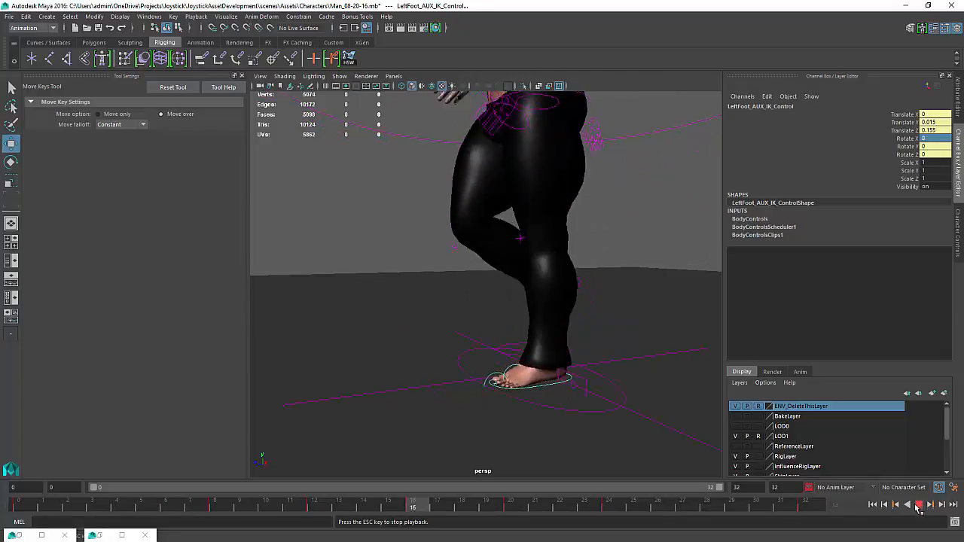
{"action": "left_click", "coordinate": [918, 506]}
Insert a Rotate X key at frame 20 on the left foot AUX IK control and raise it to about 31.8
{"action": "left_click_drag", "start_coordinate": [448, 510], "coordinate": [511, 515]}
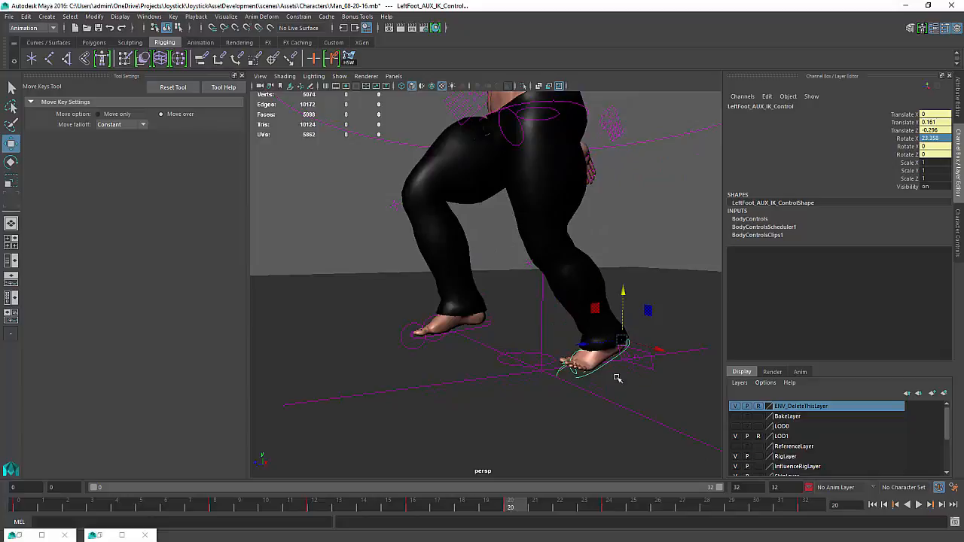
{"action": "left_click", "coordinate": [122, 537]}
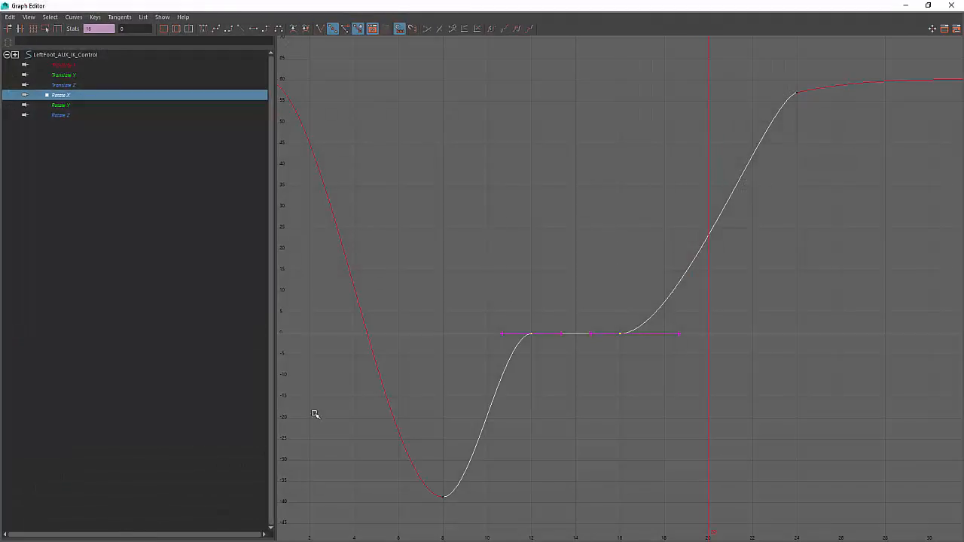
{"action": "left_click", "coordinate": [927, 5]}
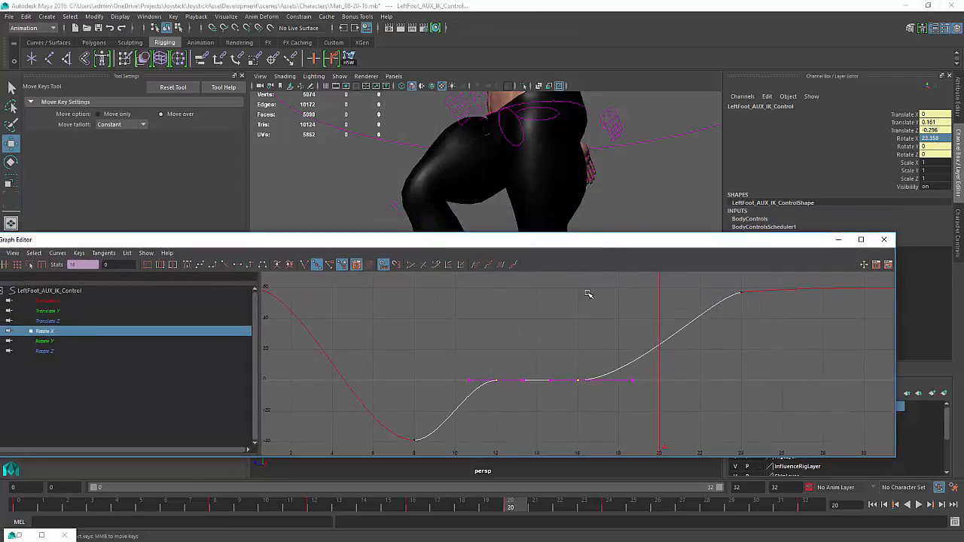
{"action": "left_click_drag", "start_coordinate": [597, 249], "coordinate": [657, 395]}
{"action": "right_click", "coordinate": [743, 482]}
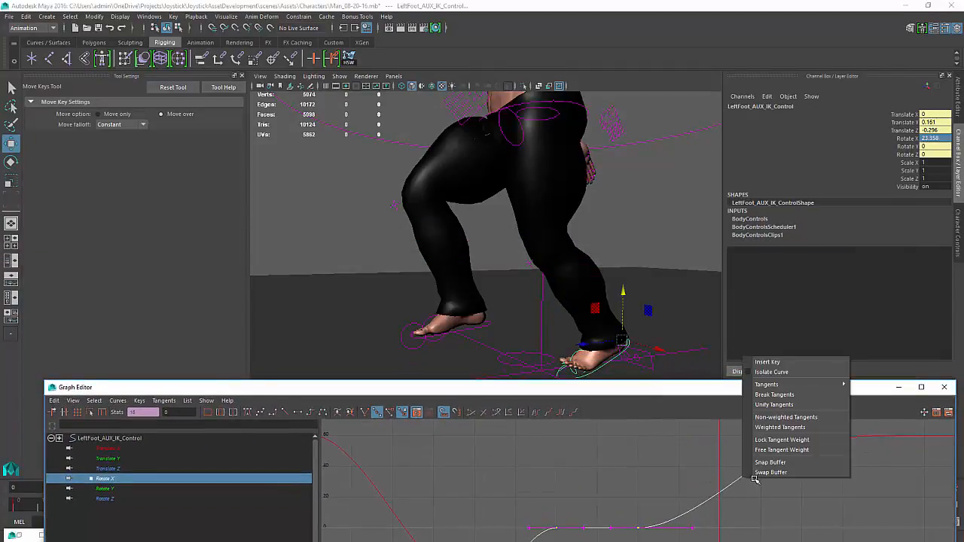
{"action": "left_click", "coordinate": [763, 362]}
{"action": "left_click", "coordinate": [719, 494]}
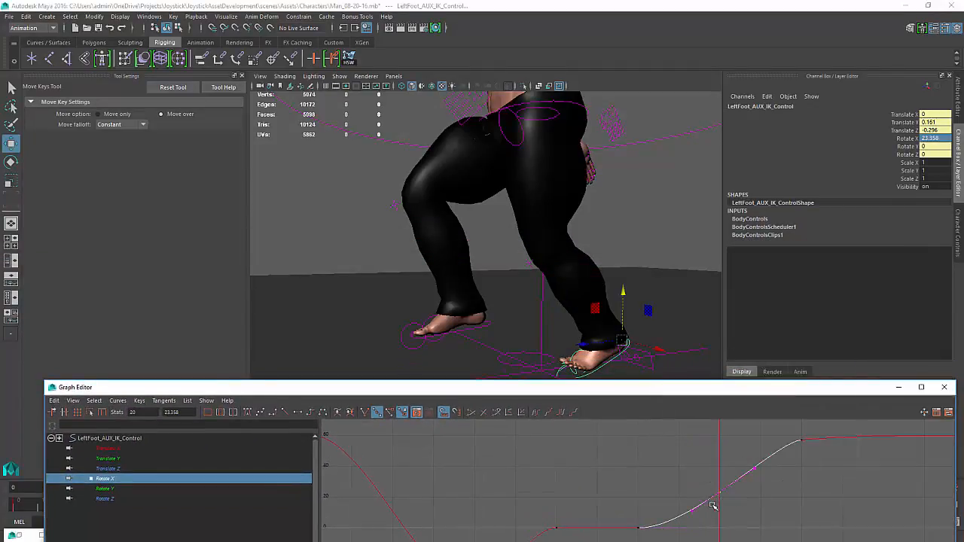
{"action": "middle_click_drag", "start_coordinate": [721, 506], "coordinate": [722, 488], "text": "shift"}
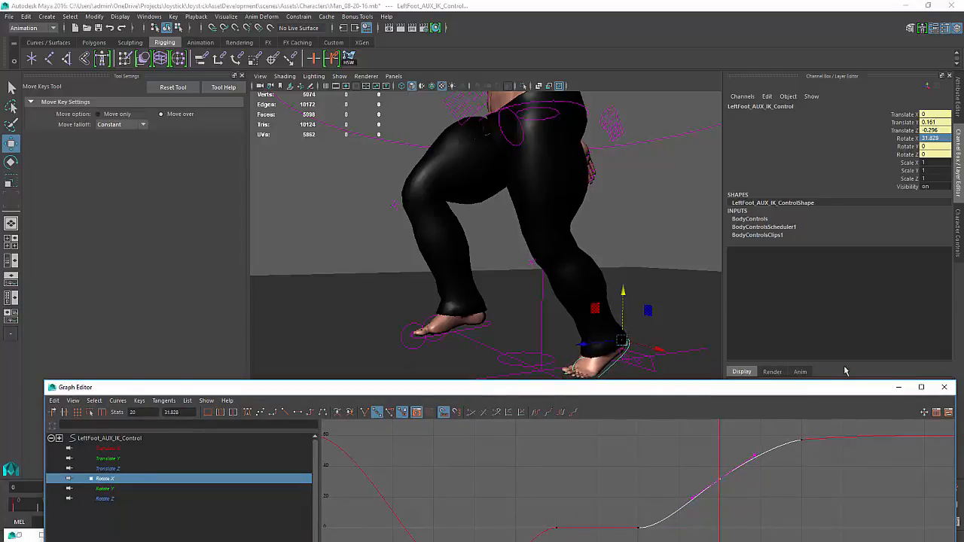
{"action": "left_click", "coordinate": [897, 387]}
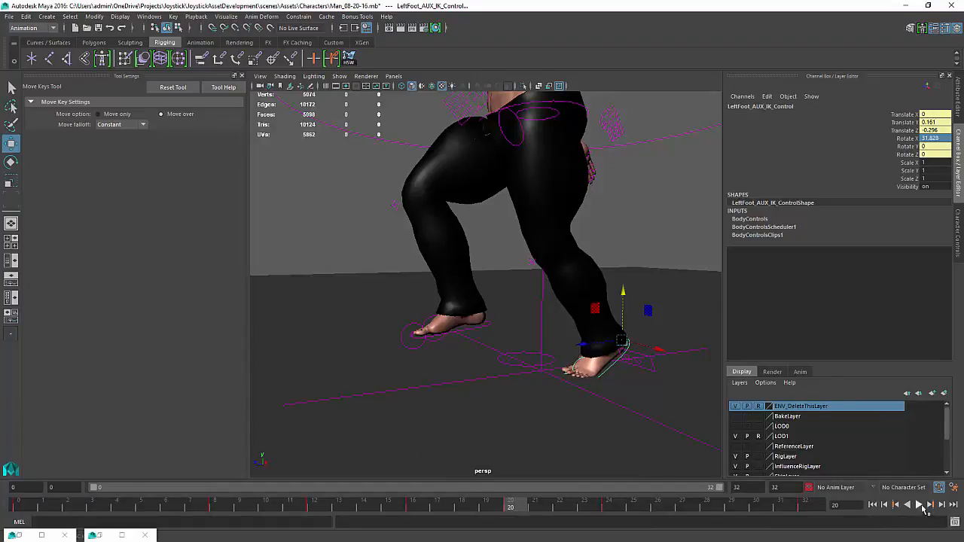
Play back the walk cycle to review the new ankle rotation
{"action": "left_click", "coordinate": [920, 507]}
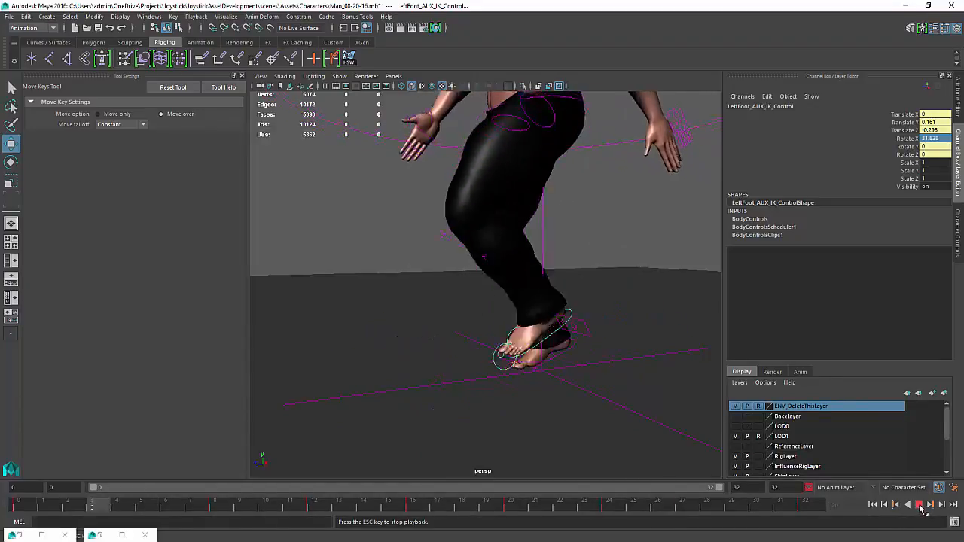
{"action": "left_click", "coordinate": [918, 507]}
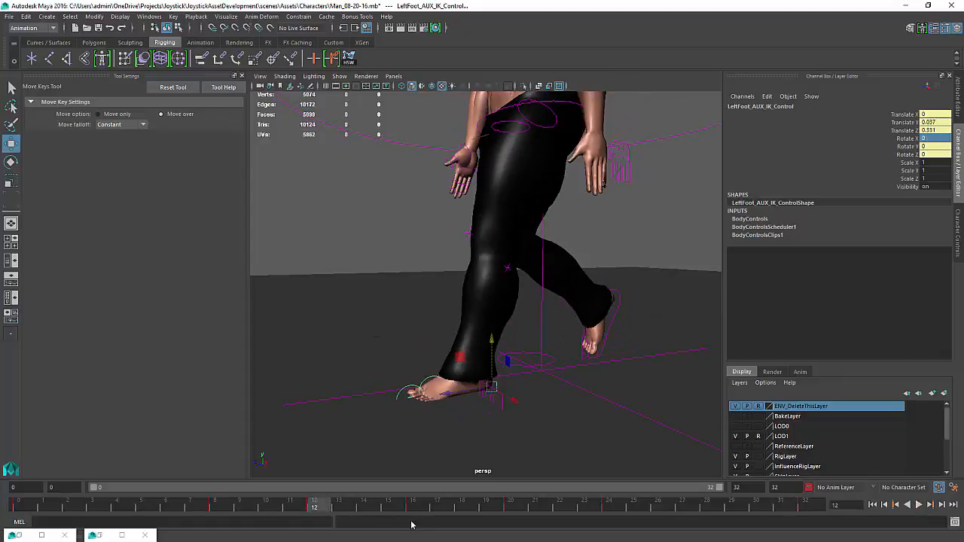
Scrub between frames 12 and 16 and play back the walk cycle to inspect the left foot's ground contact
{"action": "left_click_drag", "start_coordinate": [321, 508], "coordinate": [428, 525]}
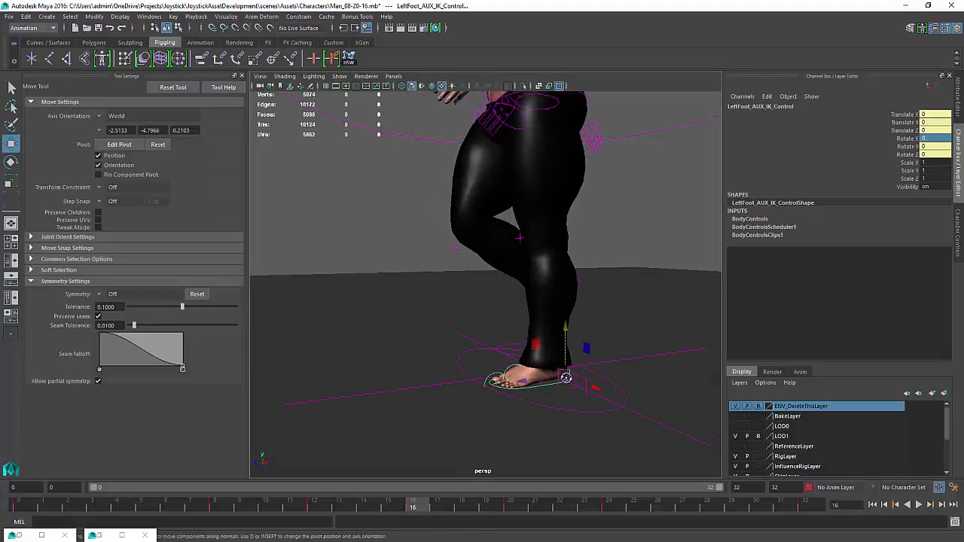
{"action": "left_click_drag", "start_coordinate": [584, 392], "coordinate": [553, 403], "text": "alt"}
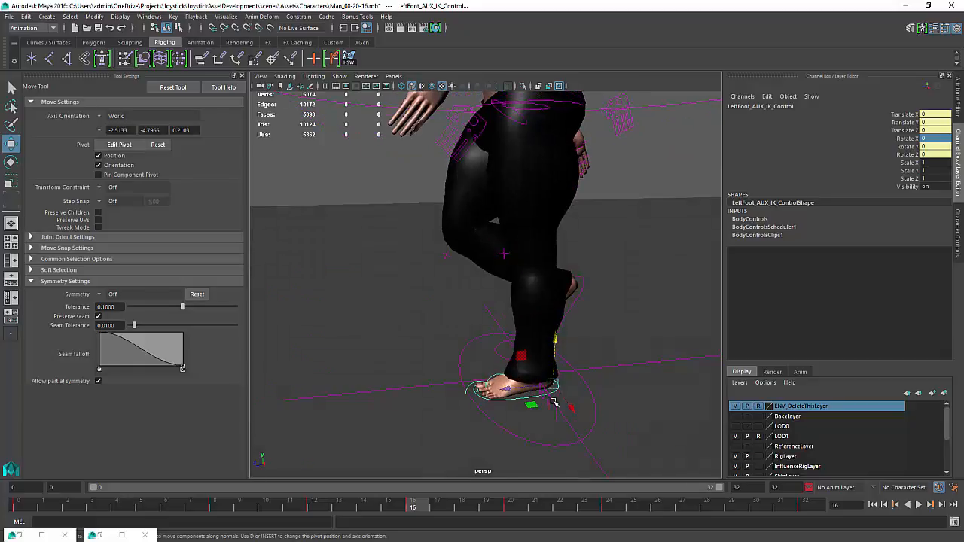
{"action": "left_click_drag", "start_coordinate": [416, 511], "coordinate": [363, 516]}
{"action": "mouse_move", "coordinate": [452, 358]}
{"action": "left_mouse_down", "text": "alt"}
{"action": "mouse_move", "coordinate": [447, 334]}
{"action": "mouse_move", "coordinate": [443, 343]}
{"action": "left_mouse_up", "text": "alt"}
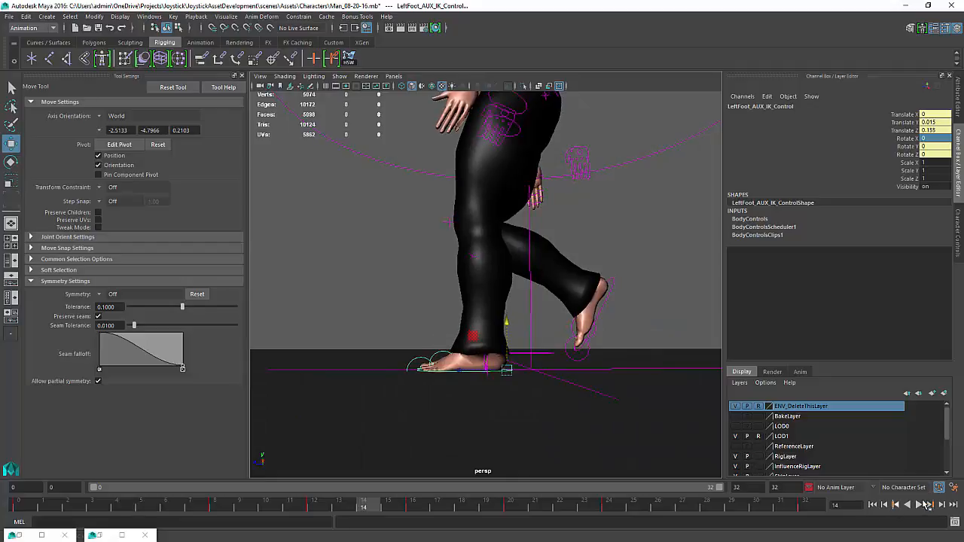
{"action": "left_click", "coordinate": [919, 506]}
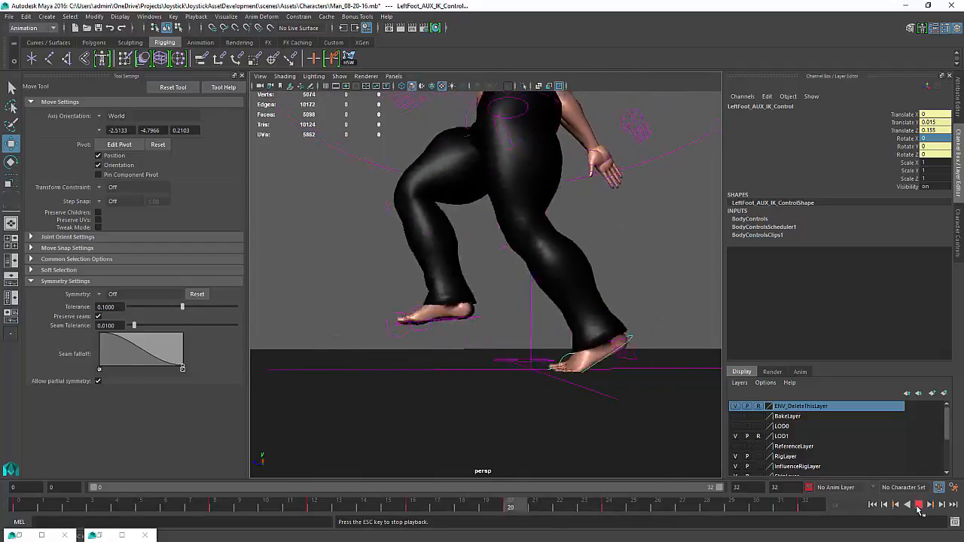
{"action": "left_click", "coordinate": [919, 506]}
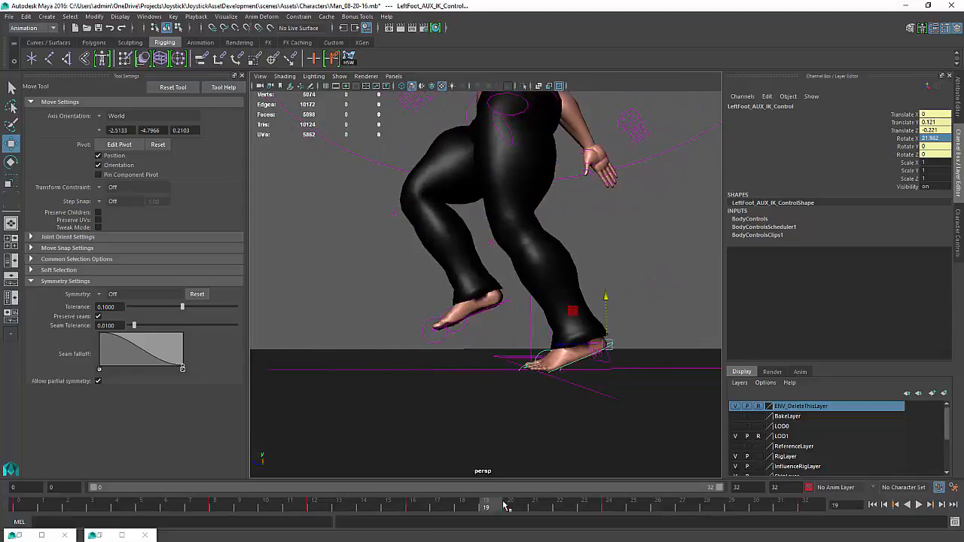
Open the Graph Editor at frame 12 and frame the left foot AUX IK control's Translate Y curve
{"action": "left_click", "coordinate": [314, 504]}
{"action": "left_click", "coordinate": [123, 536]}
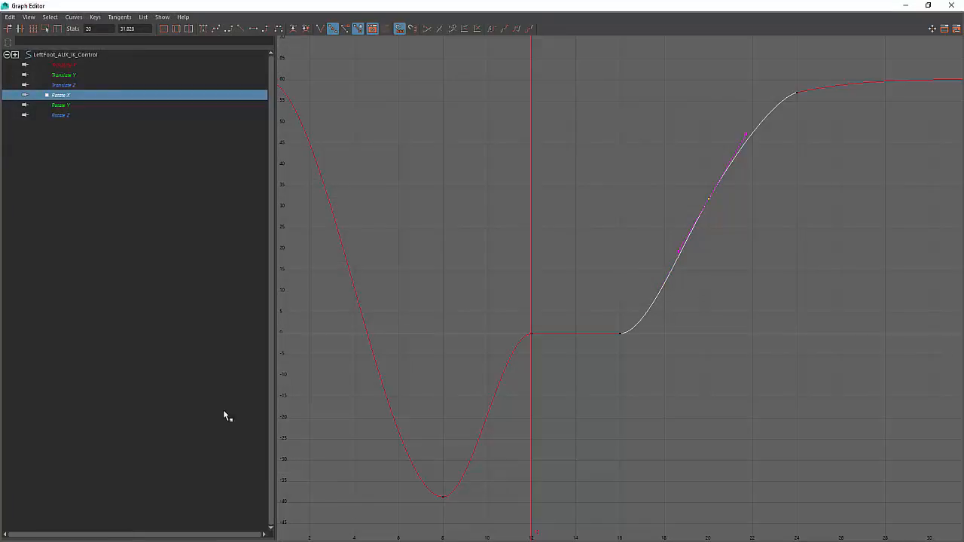
{"action": "left_click", "coordinate": [74, 75]}
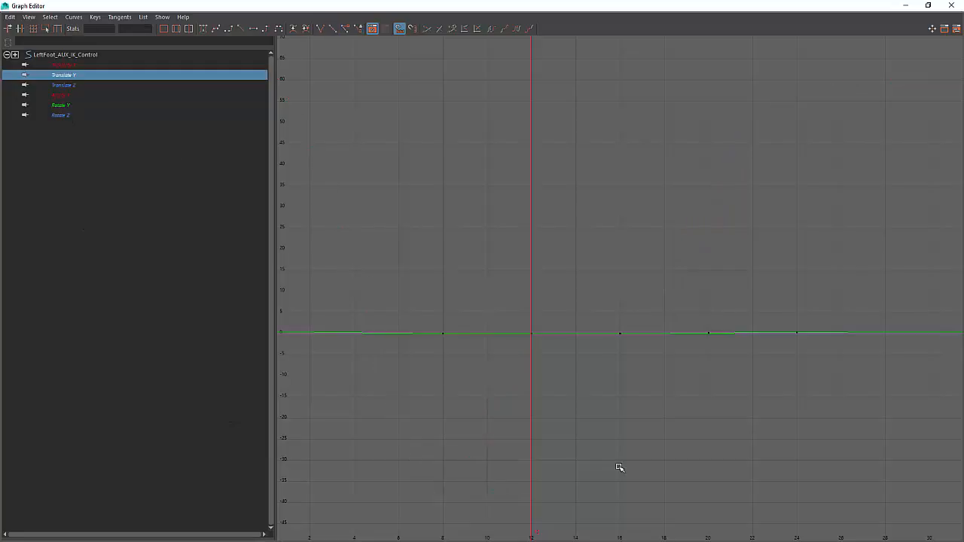
{"action": "key", "text": "f"}
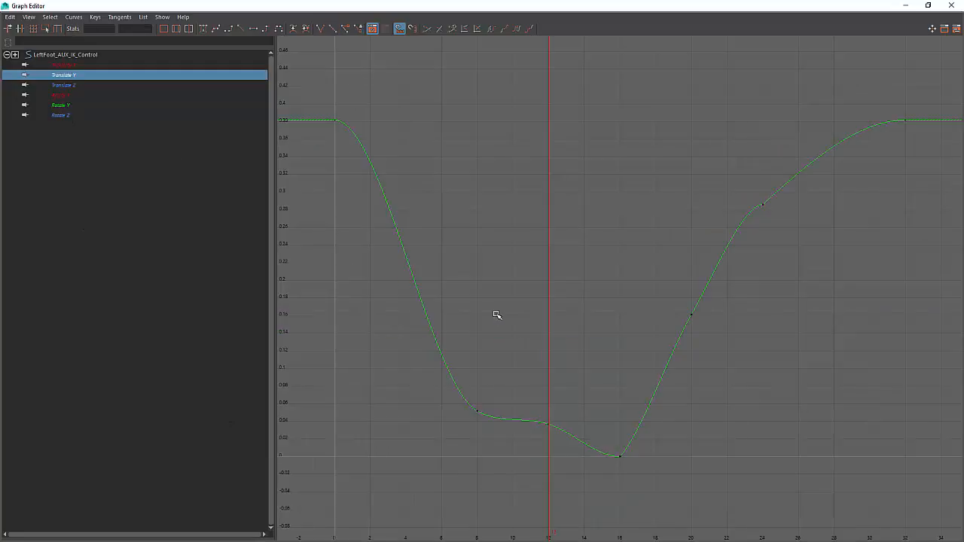
{"action": "left_click", "coordinate": [926, 6]}
{"action": "left_click_drag", "start_coordinate": [511, 390], "coordinate": [463, 324]}
{"action": "left_click_drag", "start_coordinate": [584, 215], "coordinate": [563, 175], "text": "alt"}
{"action": "middle_click_drag", "start_coordinate": [563, 174], "coordinate": [558, 85], "text": "alt"}
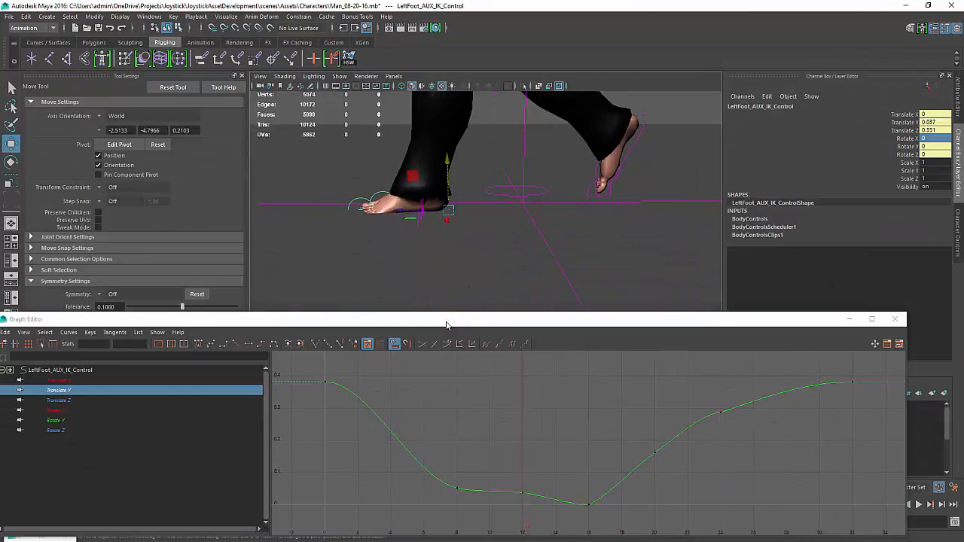
Insert a Translate Y key near frame 14 on the left foot AUX IK control and adjust it to smooth the foot's descent
{"action": "key", "text": "k"}
{"action": "left_click_drag", "start_coordinate": [525, 460], "coordinate": [518, 478]}
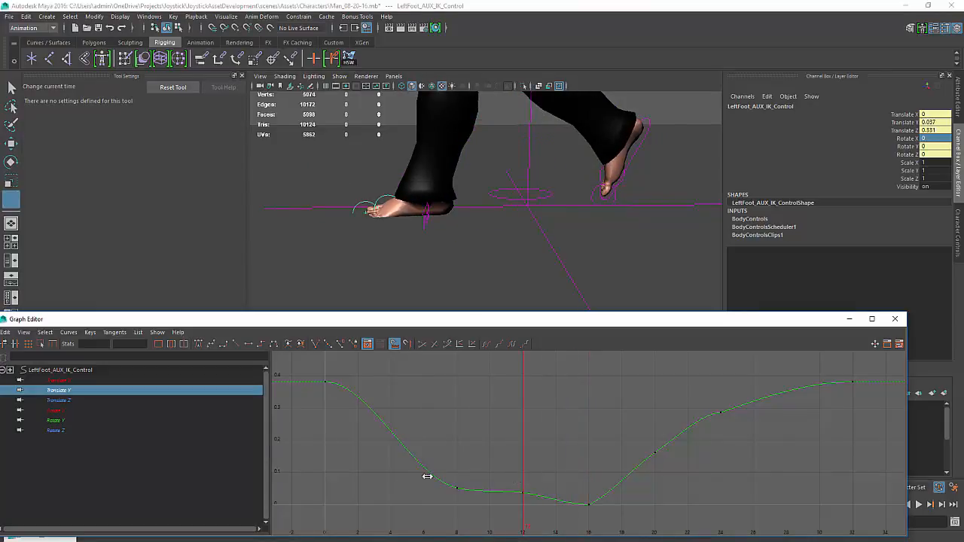
{"action": "left_click_drag", "start_coordinate": [427, 477], "coordinate": [576, 476]}
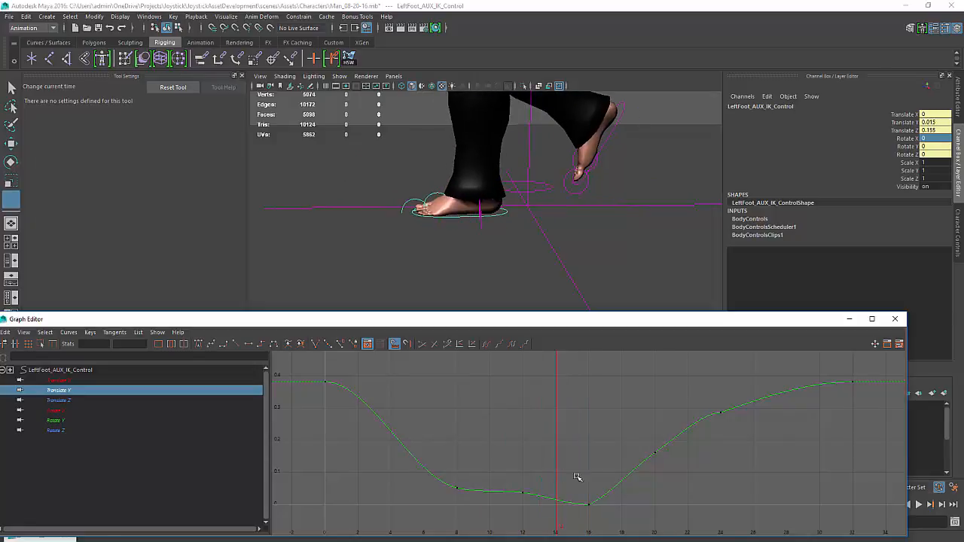
{"action": "key", "text": "w"}
{"action": "left_click_drag", "start_coordinate": [510, 510], "coordinate": [509, 511]}
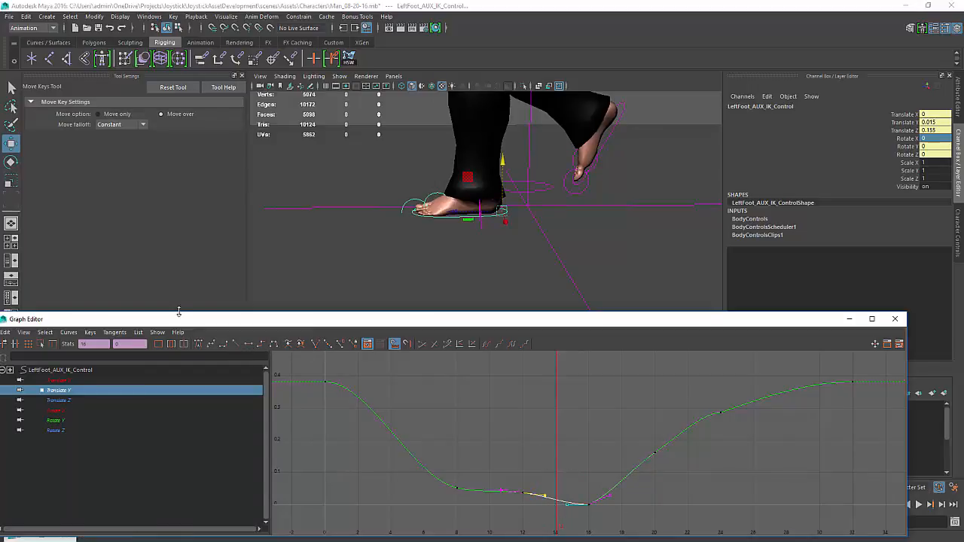
{"action": "left_click", "coordinate": [236, 344]}
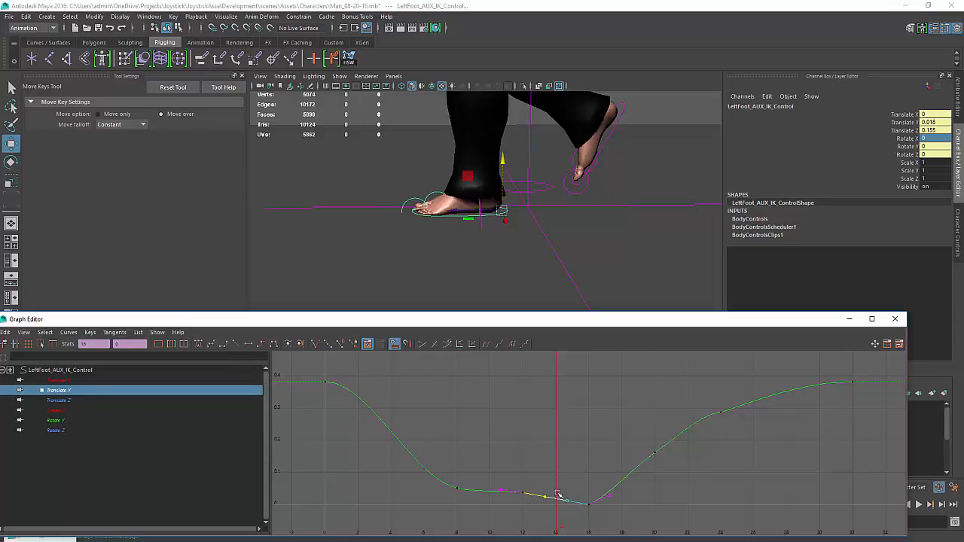
{"action": "left_click_drag", "start_coordinate": [553, 490], "coordinate": [539, 512]}
{"action": "key", "text": "w"}
{"action": "key", "text": "k"}
{"action": "key", "text": "w"}
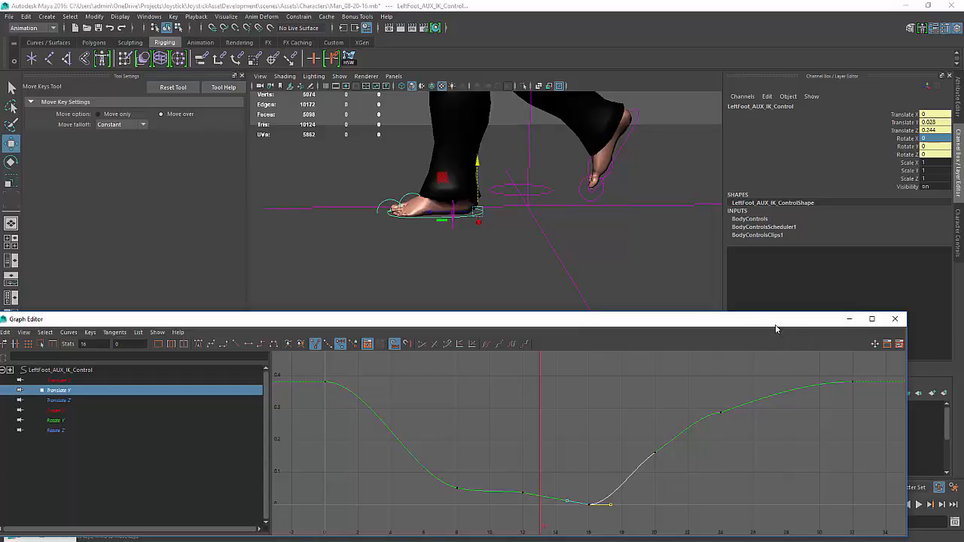
Play back the walk cycle from different angles to review the smoothed foot motion
{"action": "left_click_drag", "start_coordinate": [775, 324], "coordinate": [689, 439]}
{"action": "left_click", "coordinate": [917, 505]}
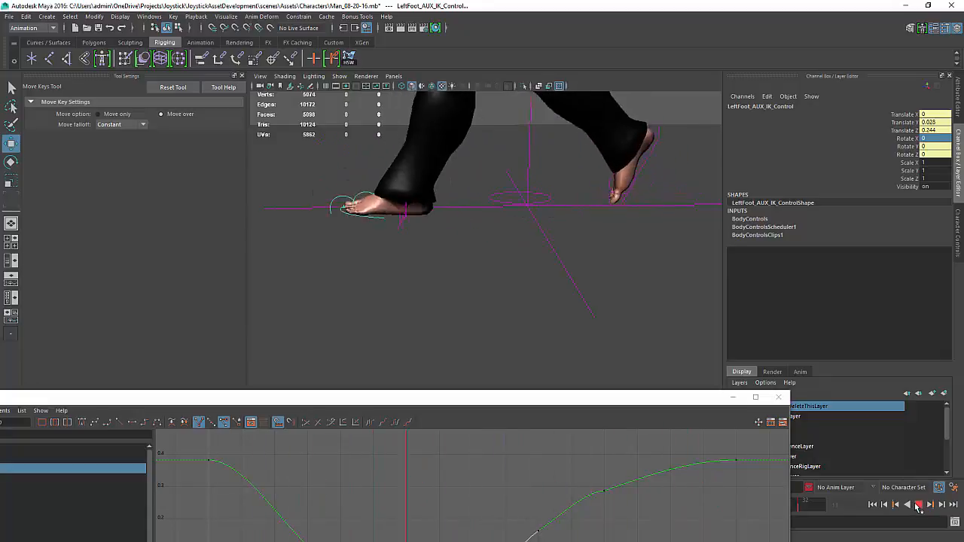
{"action": "left_click", "coordinate": [916, 506]}
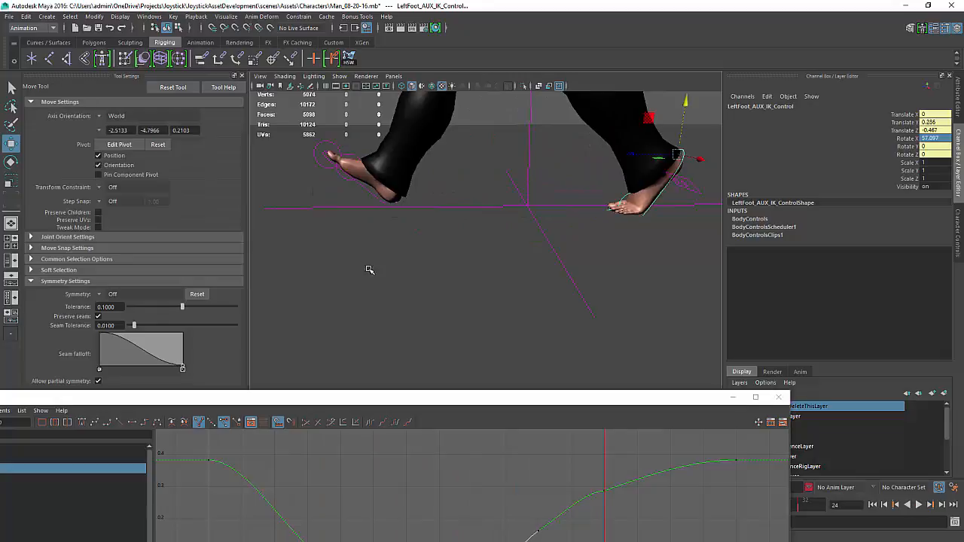
{"action": "left_click_drag", "start_coordinate": [370, 269], "coordinate": [579, 280], "text": "alt"}
{"action": "middle_click_drag", "start_coordinate": [579, 280], "coordinate": [565, 310], "text": "alt"}
{"action": "left_click_drag", "start_coordinate": [566, 310], "coordinate": [482, 378], "text": "alt"}
{"action": "left_click", "coordinate": [918, 506]}
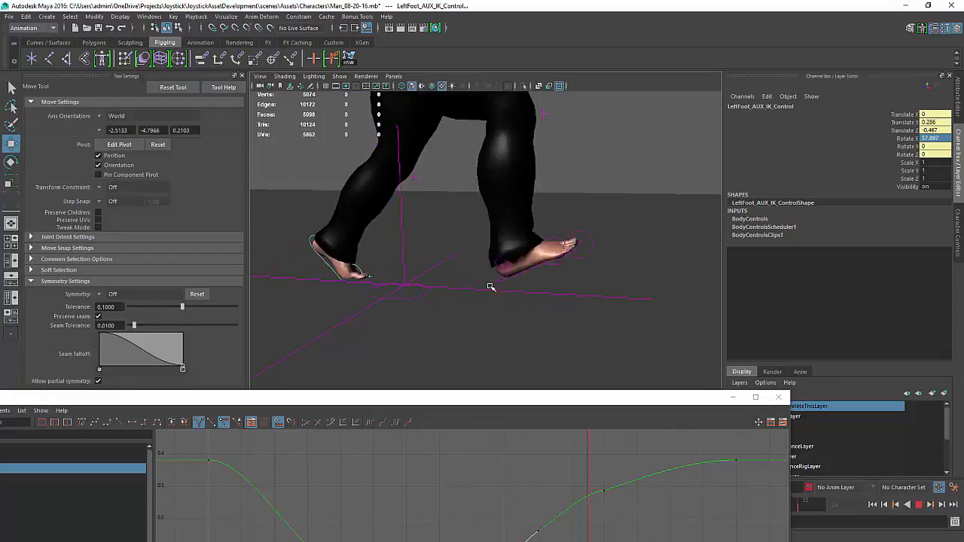
{"action": "left_click", "coordinate": [920, 506]}
Select both foot AUX IK controls, compare their Translate Z curves in the Graph Editor, and play back the cycle
{"action": "middle_click_drag", "start_coordinate": [558, 370], "coordinate": [564, 371], "text": "alt"}
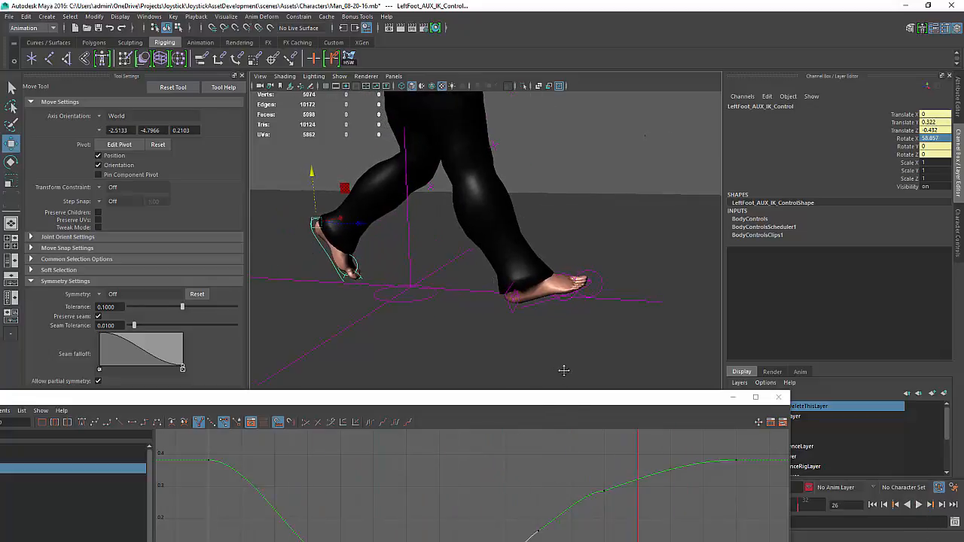
{"action": "left_click", "coordinate": [547, 301]}
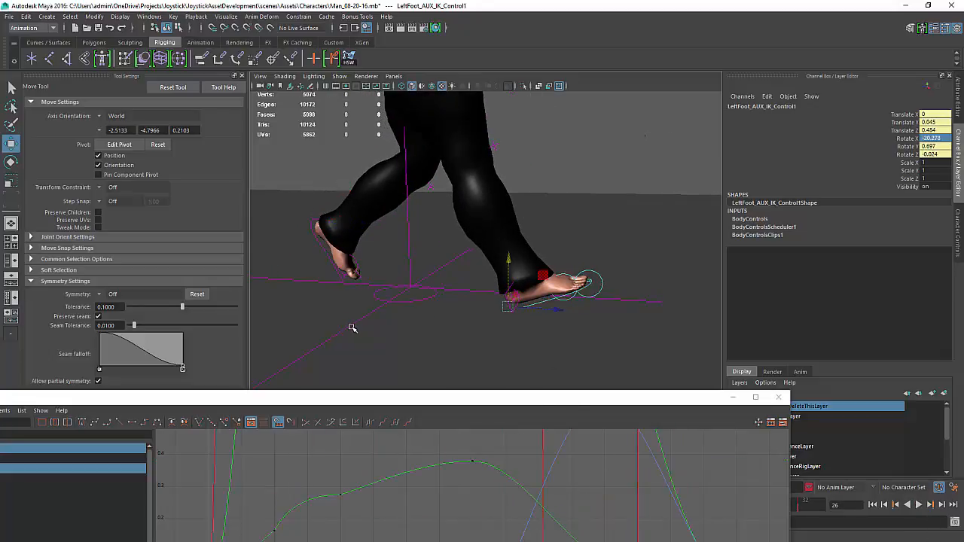
{"action": "left_click", "coordinate": [324, 250]}
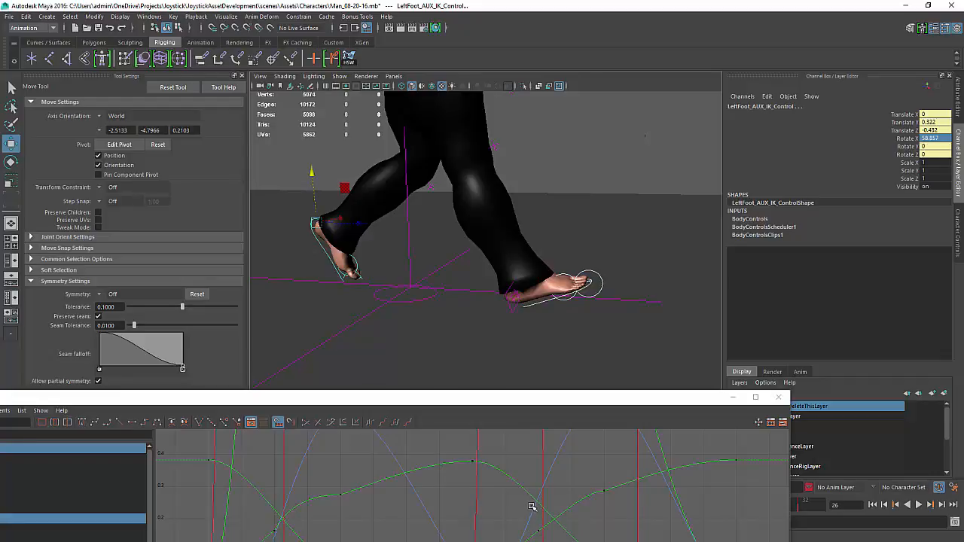
{"action": "left_click", "coordinate": [327, 405]}
{"action": "left_click_drag", "start_coordinate": [336, 401], "coordinate": [426, 269]}
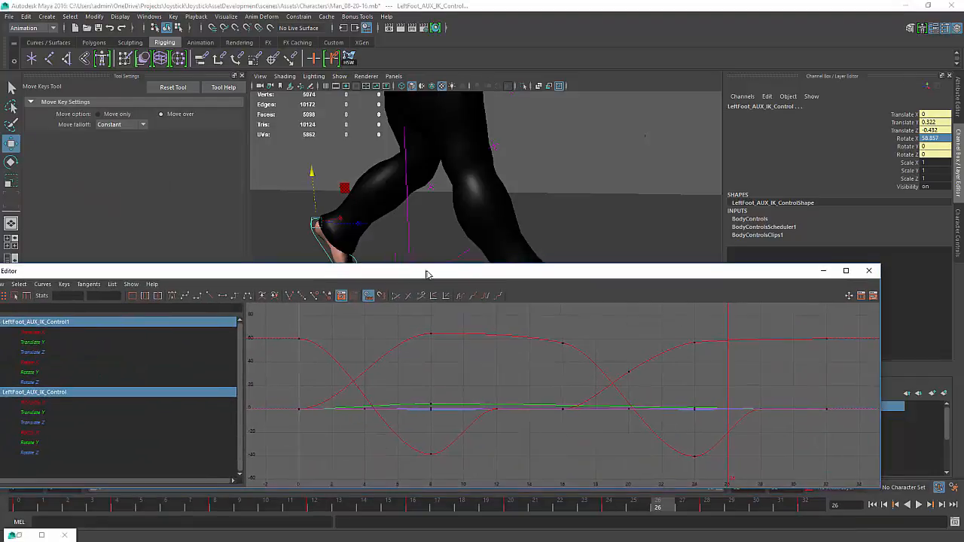
{"action": "left_click", "coordinate": [34, 352]}
{"action": "left_click", "coordinate": [33, 423], "text": "ctrl"}
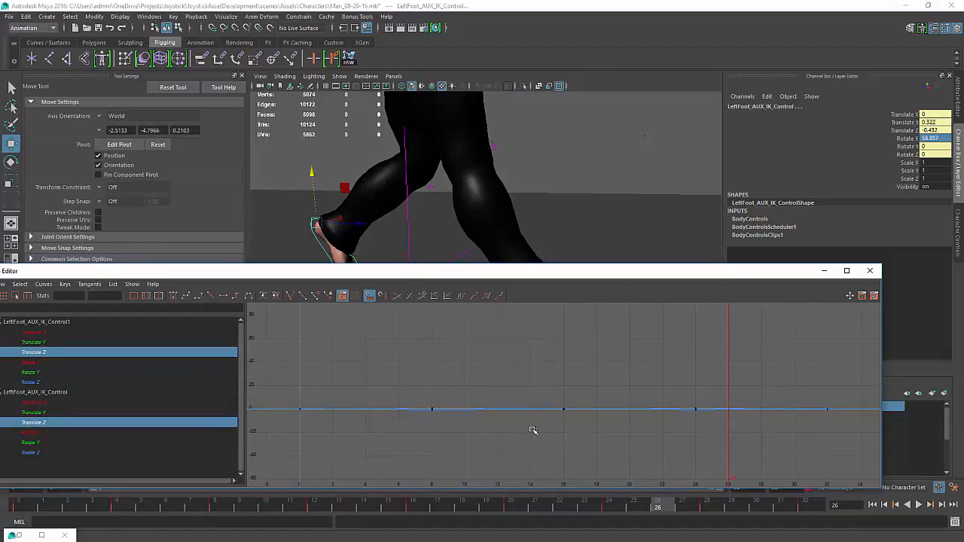
{"action": "key", "text": "f"}
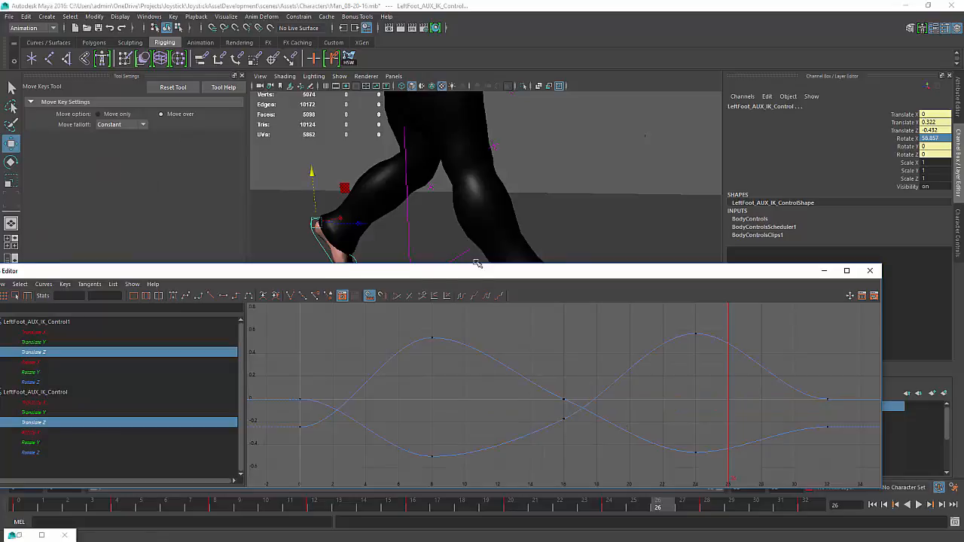
{"action": "left_click_drag", "start_coordinate": [914, 321], "coordinate": [470, 356]}
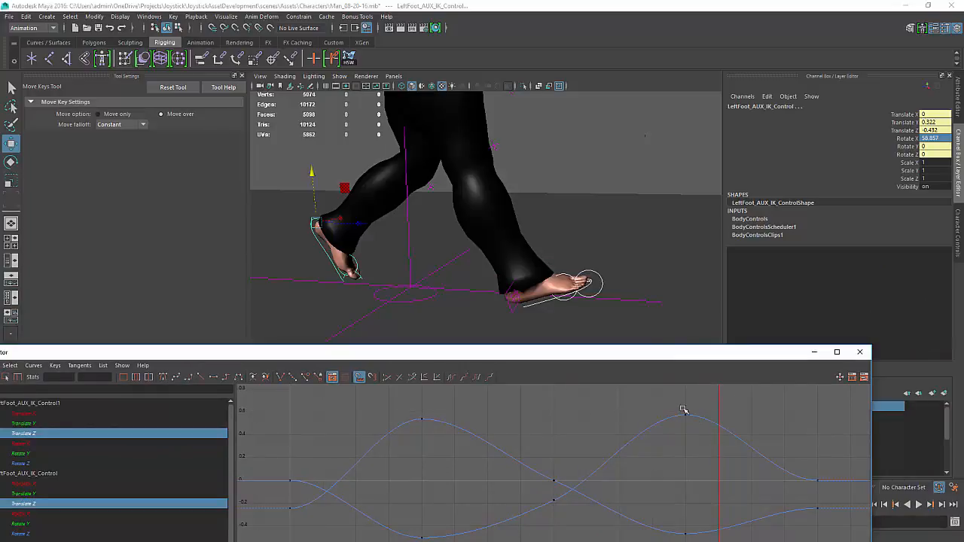
{"action": "left_click_drag", "start_coordinate": [656, 354], "coordinate": [539, 376]}
{"action": "left_click", "coordinate": [917, 506]}
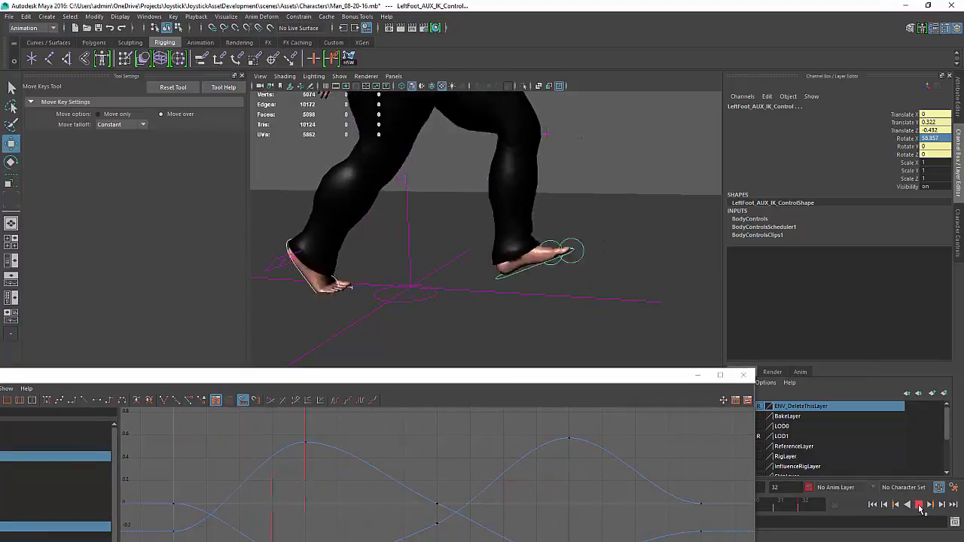
{"action": "left_click", "coordinate": [919, 506]}
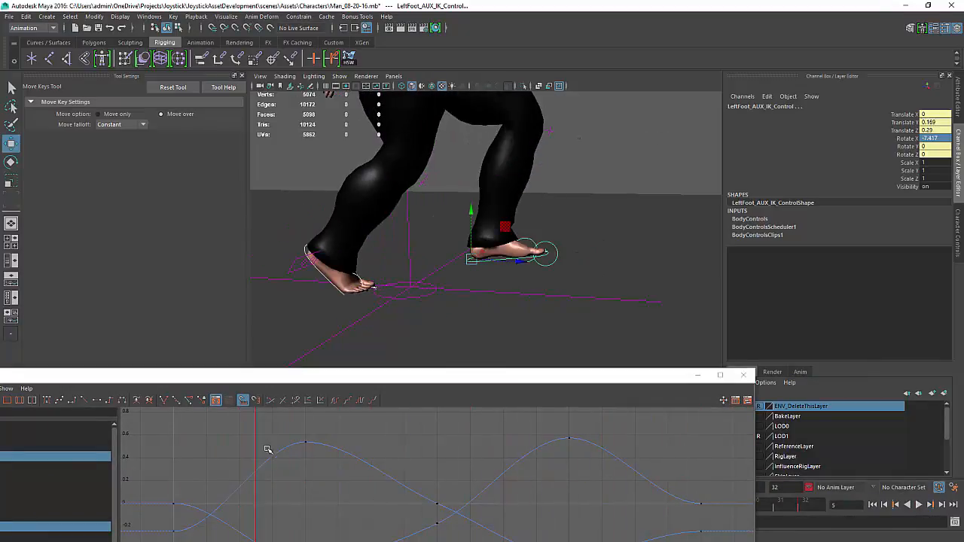
Select the BodyControls set in the Outliner and examine its animation curves in the Graph Editor
{"action": "scroll", "coordinate": [463, 479], "scroll_direction": "down", "scroll_amount": 6}
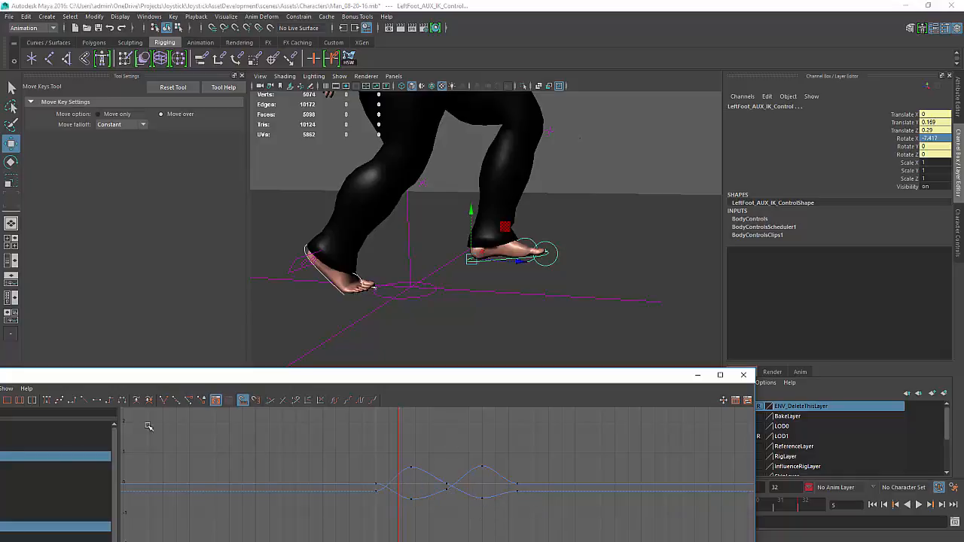
{"action": "middle_click_drag", "start_coordinate": [438, 268], "coordinate": [460, 266], "text": "alt"}
{"action": "left_click", "coordinate": [267, 370]}
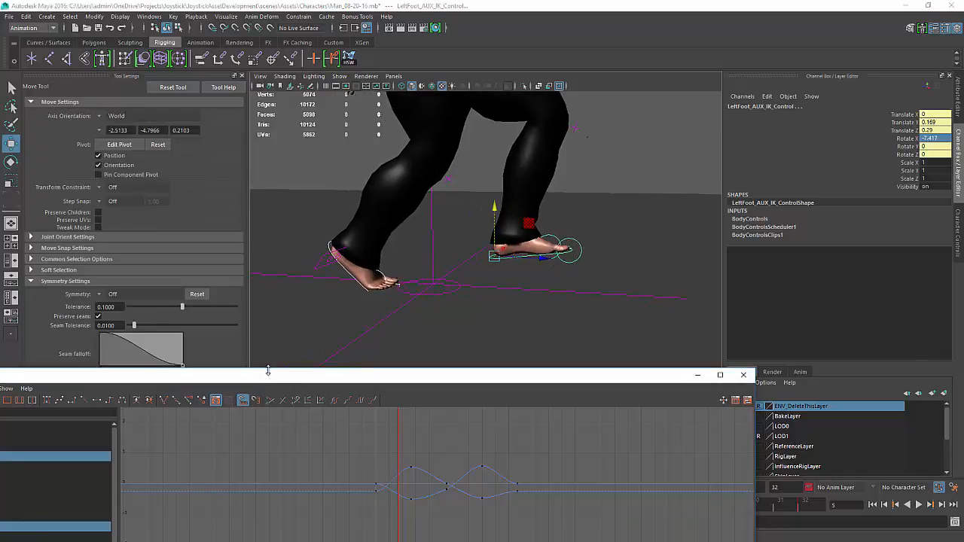
{"action": "left_click_drag", "start_coordinate": [268, 375], "coordinate": [457, 353]}
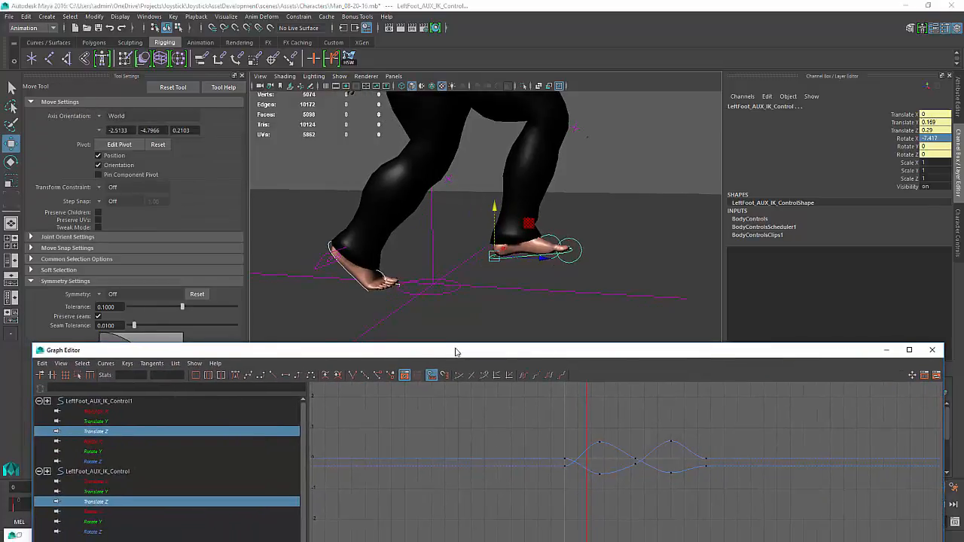
{"action": "left_click", "coordinate": [92, 413]}
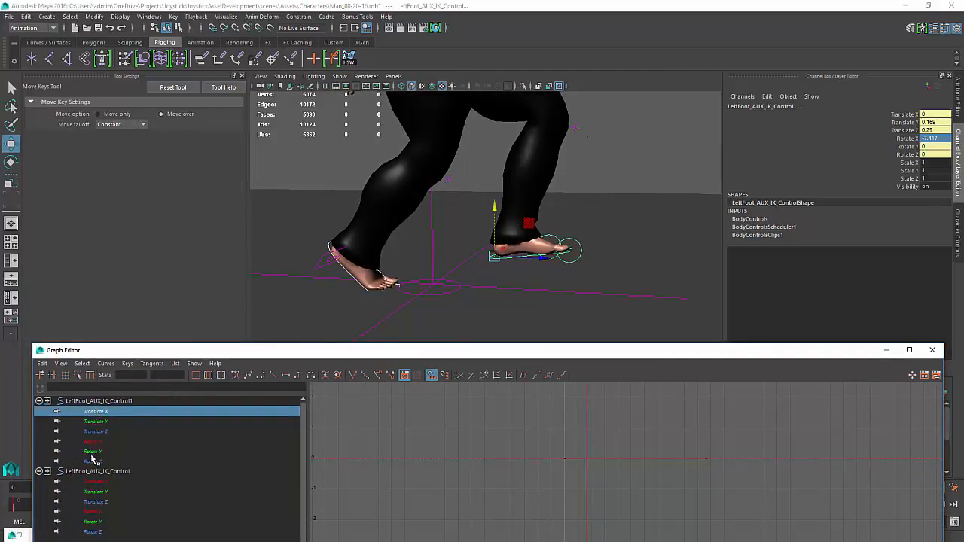
{"action": "left_click", "coordinate": [638, 177]}
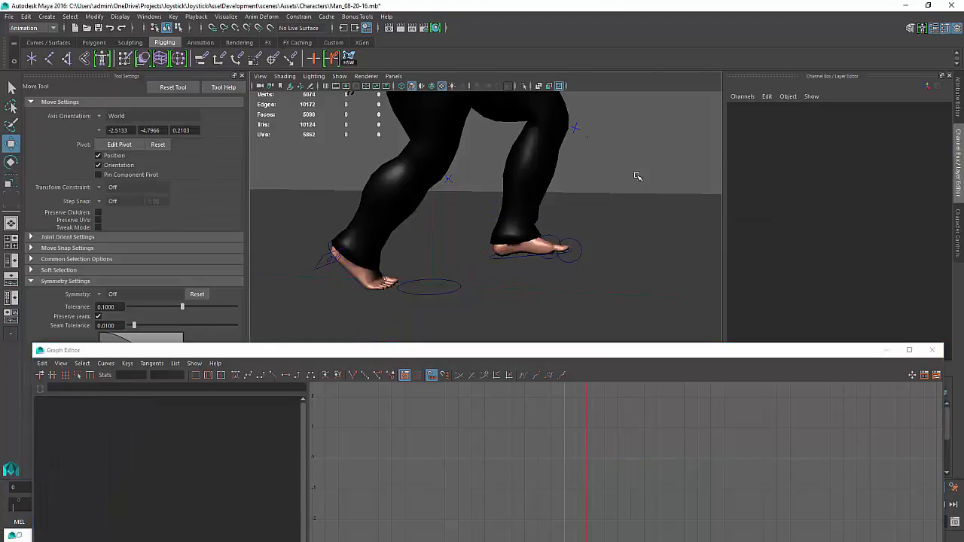
{"action": "key", "text": "shift+o"}
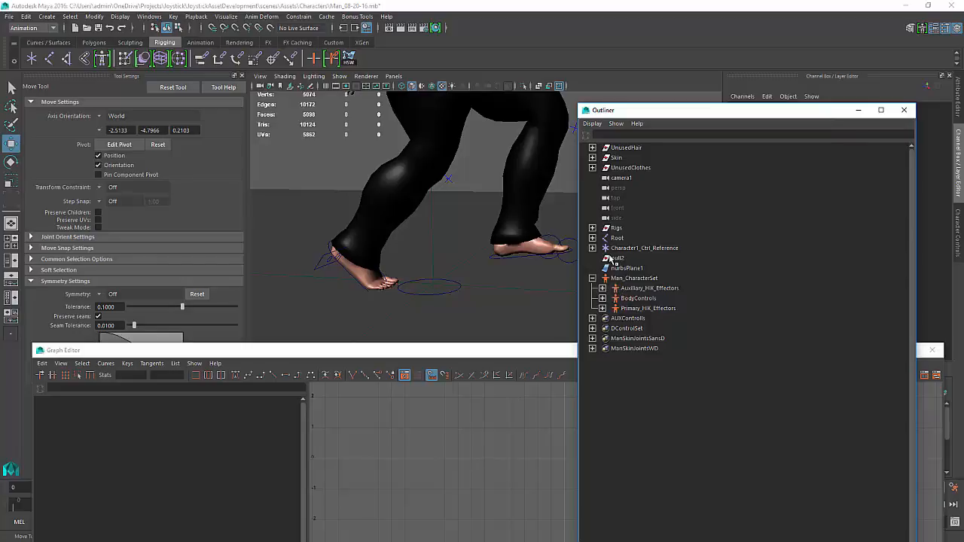
{"action": "left_click", "coordinate": [635, 299]}
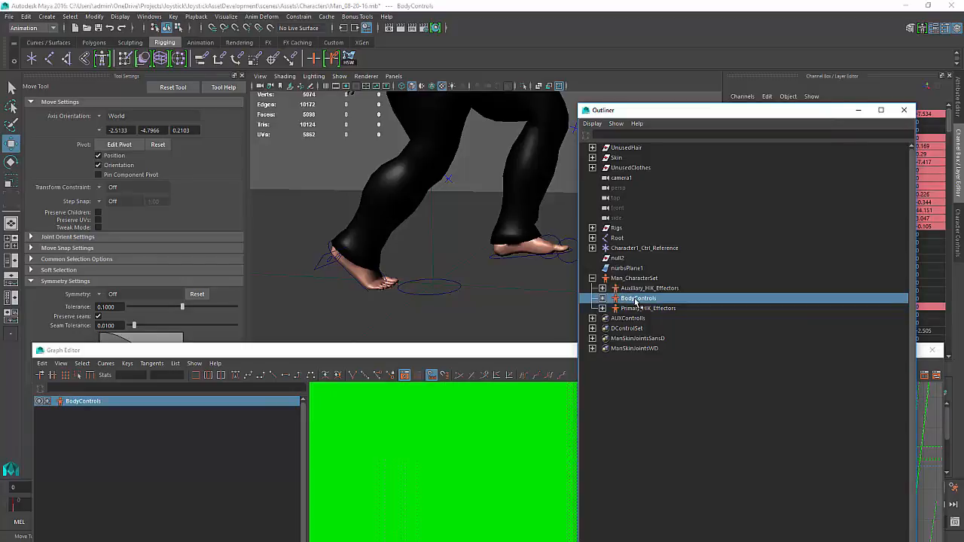
{"action": "left_click", "coordinate": [452, 499]}
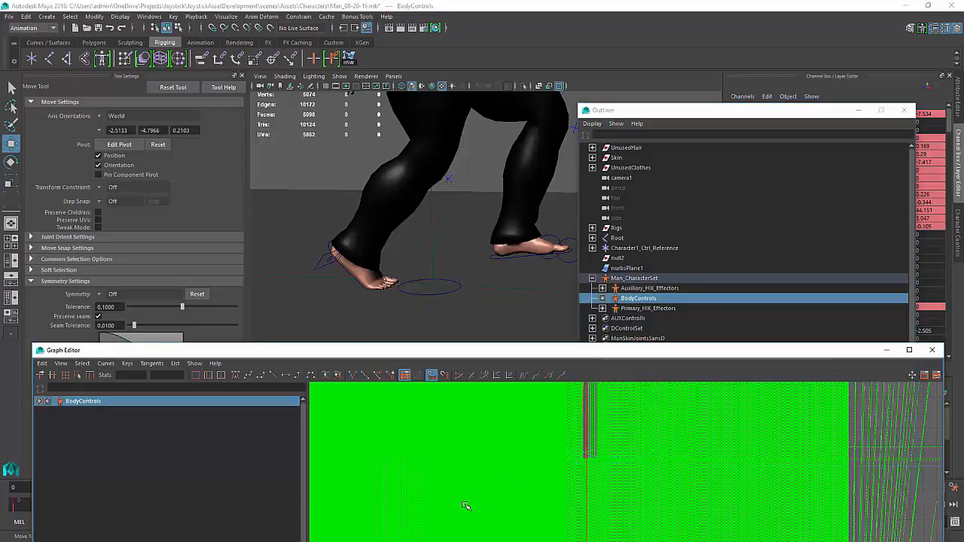
{"action": "scroll", "coordinate": [430, 497], "scroll_direction": "down", "scroll_amount": 3}
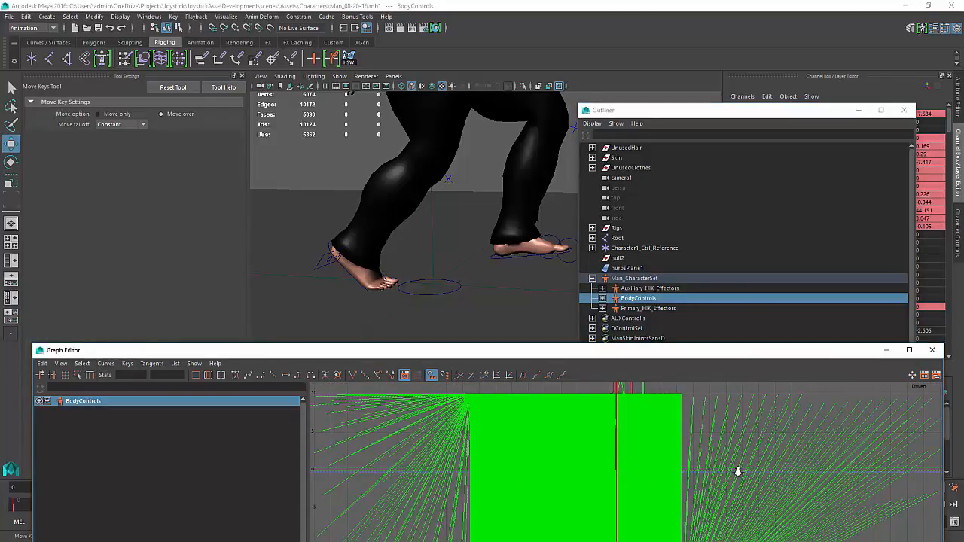
Set both the pre-infinity and post-infinity of the BodyControls animation curves to Cycle
{"action": "left_click", "coordinate": [105, 363]}
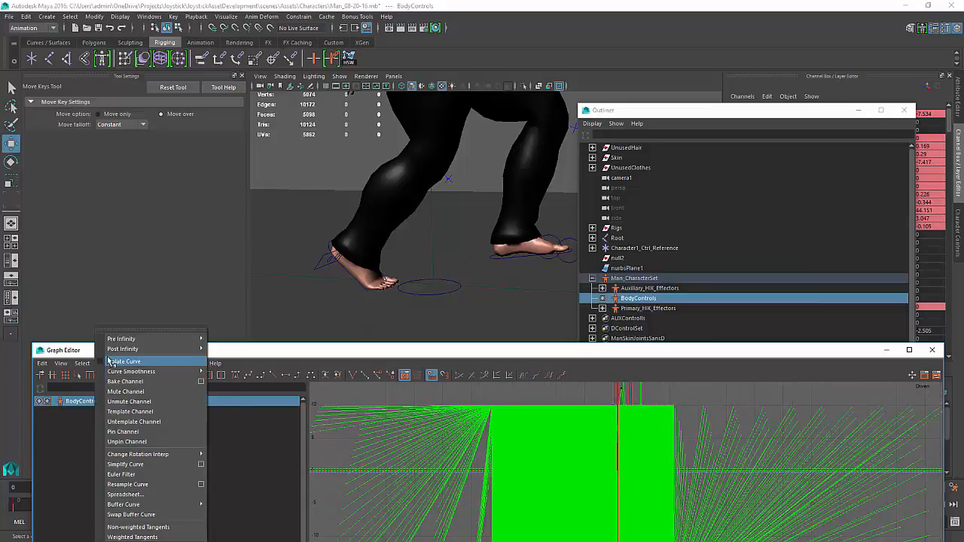
{"action": "mouse_move", "coordinate": [157, 340]}
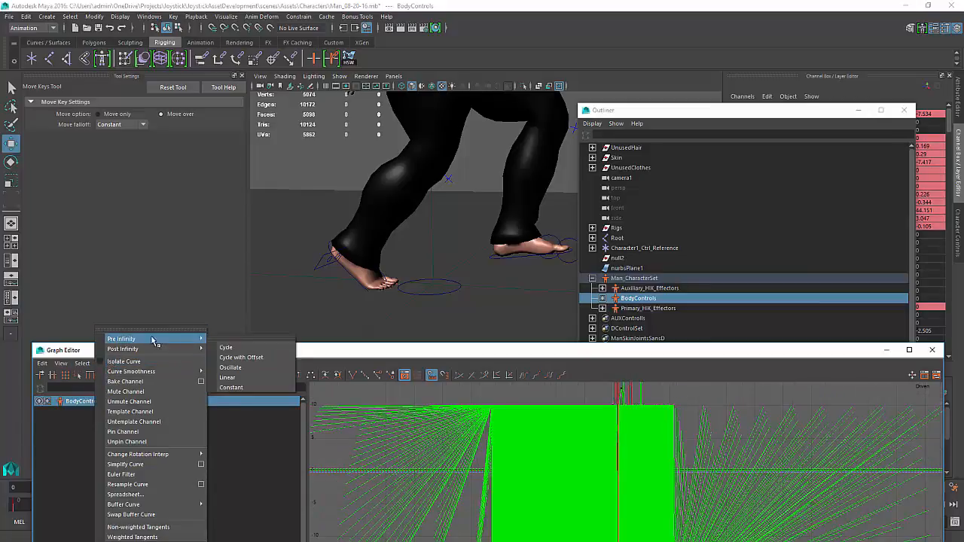
{"action": "left_click", "coordinate": [253, 348]}
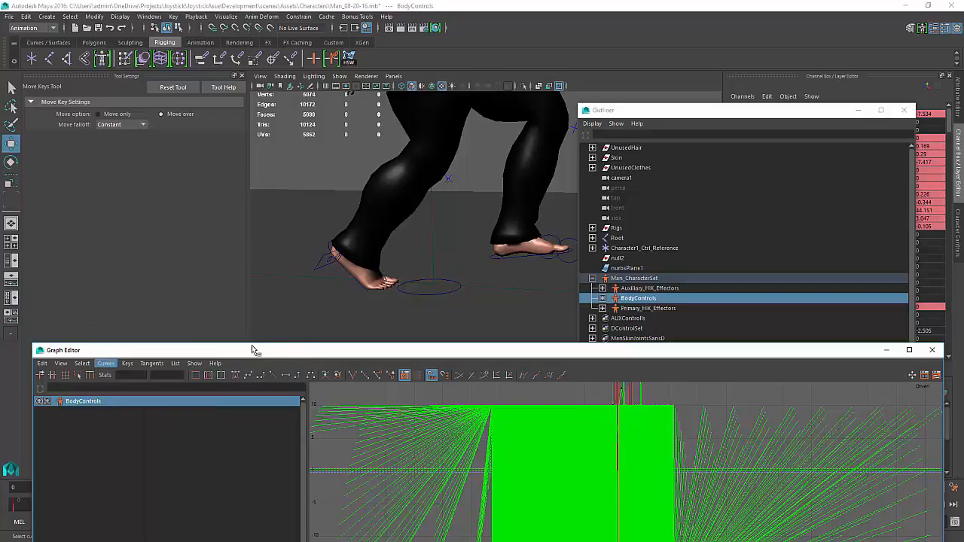
{"action": "left_click", "coordinate": [112, 364]}
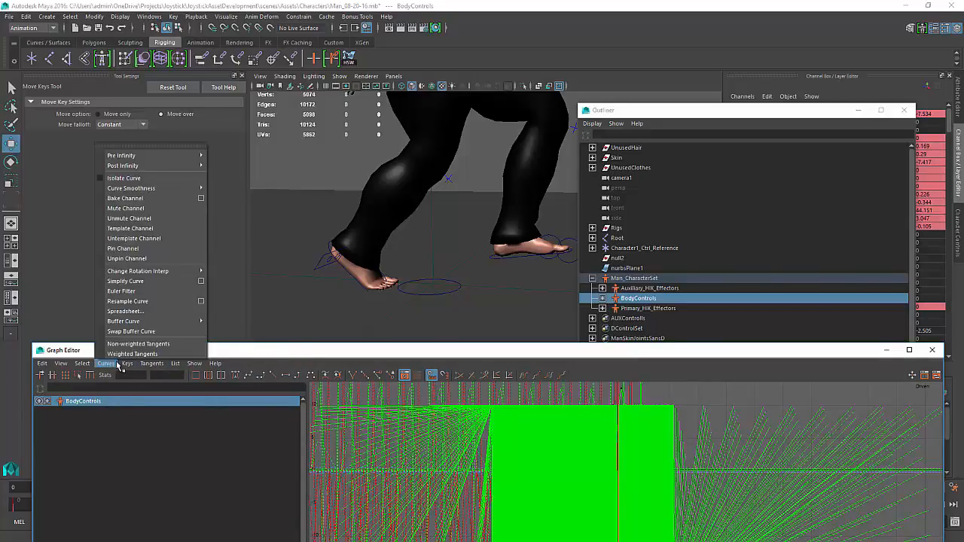
{"action": "mouse_move", "coordinate": [143, 164]}
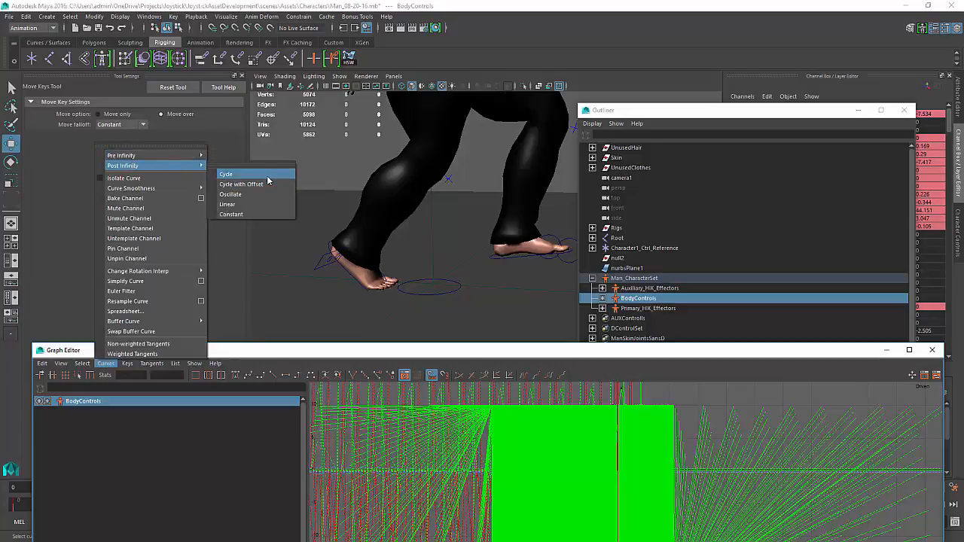
{"action": "left_click", "coordinate": [266, 177]}
Clear the character set selection in the Outliner and minimize the Outliner window
{"action": "left_click", "coordinate": [747, 305]}
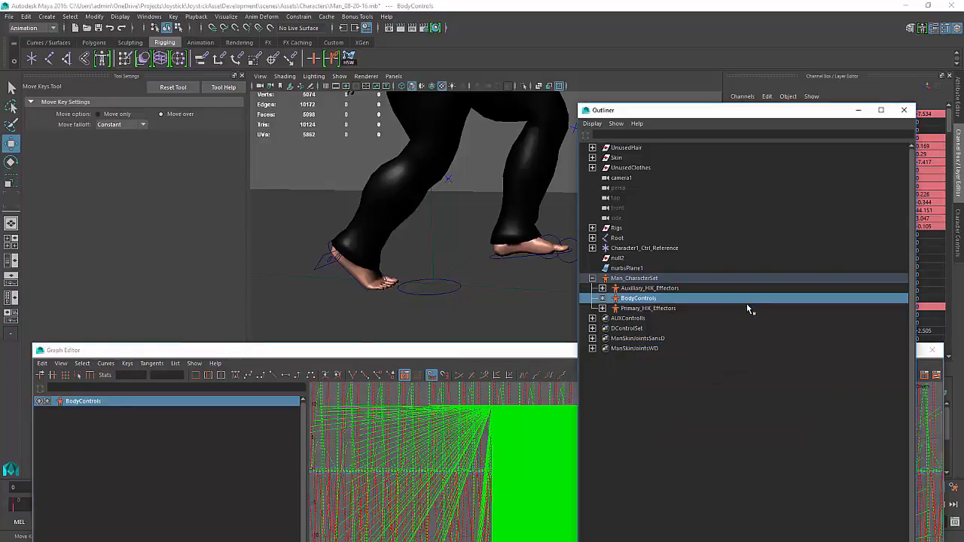
{"action": "left_click", "coordinate": [669, 308]}
{"action": "left_click", "coordinate": [640, 298]}
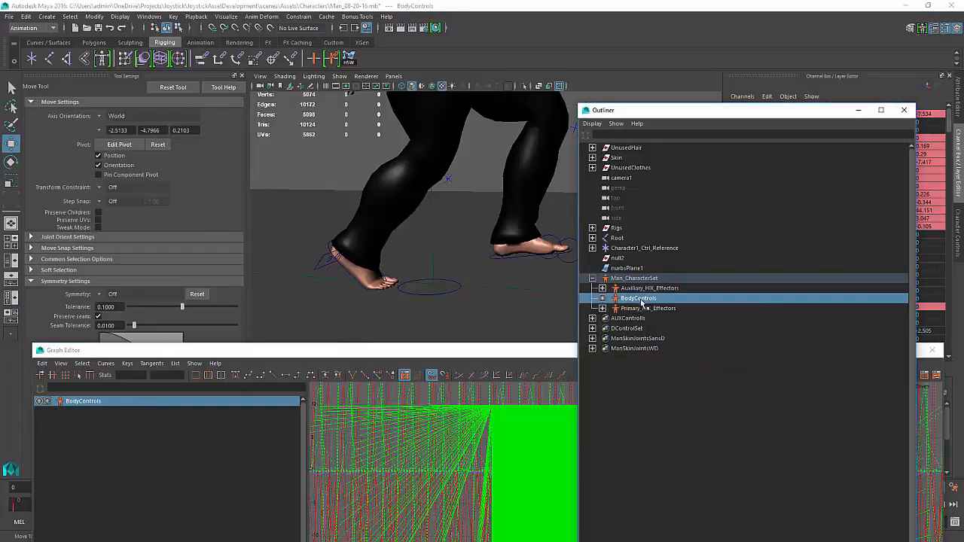
{"action": "left_click", "coordinate": [513, 322]}
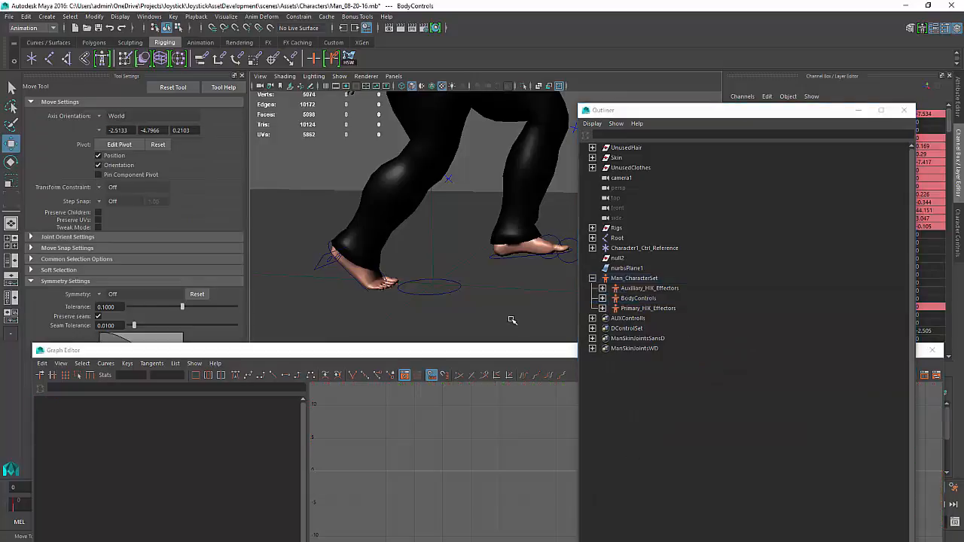
{"action": "left_click", "coordinate": [854, 111]}
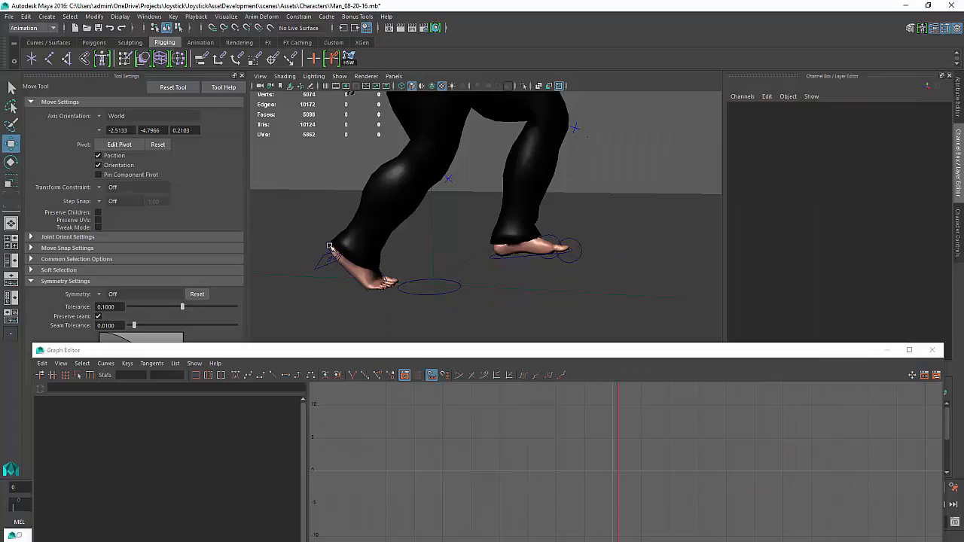
Select LeftFoot_AUX_IK_Control1, isolate its Translate Z curve in the Graph Editor, and adjust two keys' tangents to smooth it
{"action": "left_click", "coordinate": [329, 244]}
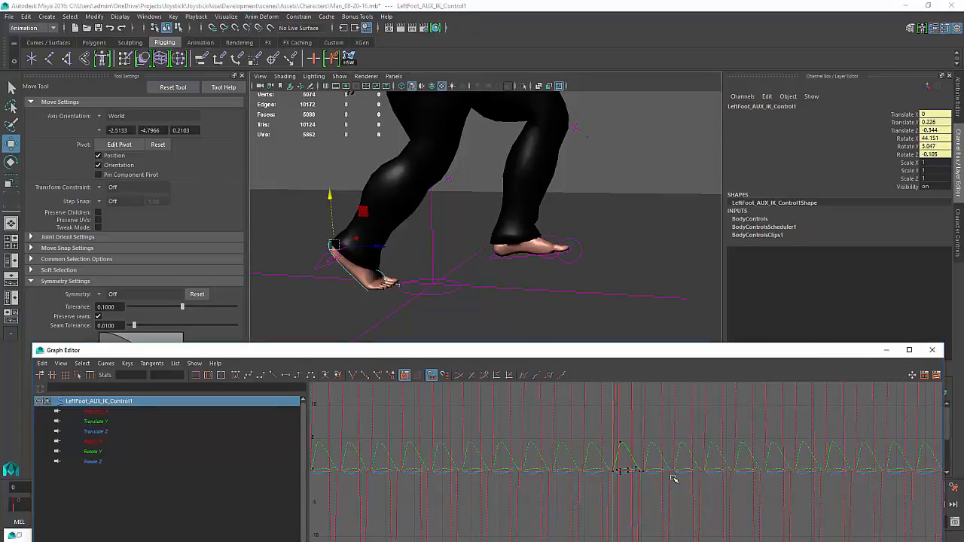
{"action": "key", "text": "f"}
{"action": "scroll", "coordinate": [741, 497], "scroll_direction": "down", "scroll_amount": 5}
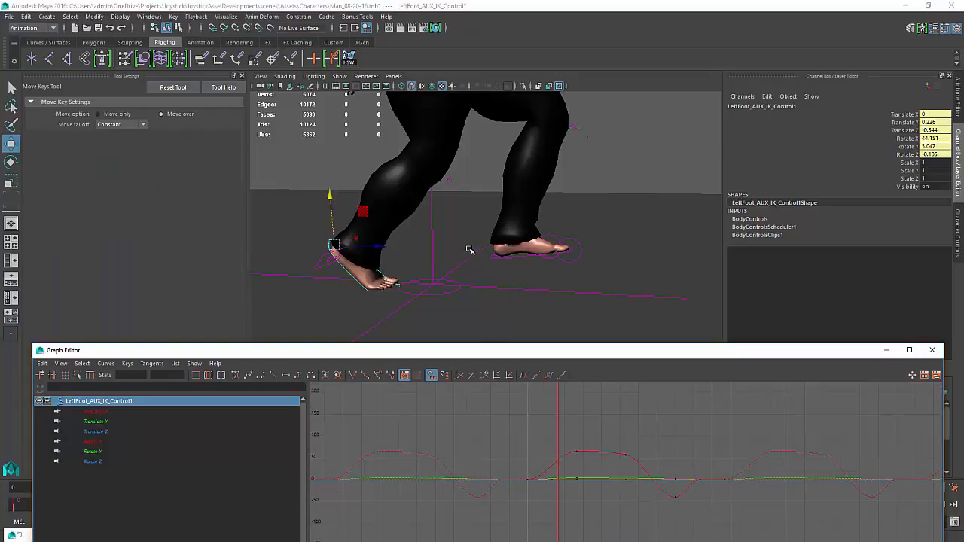
{"action": "scroll", "coordinate": [470, 250], "scroll_direction": "up", "scroll_amount": 1}
{"action": "left_click", "coordinate": [96, 431]}
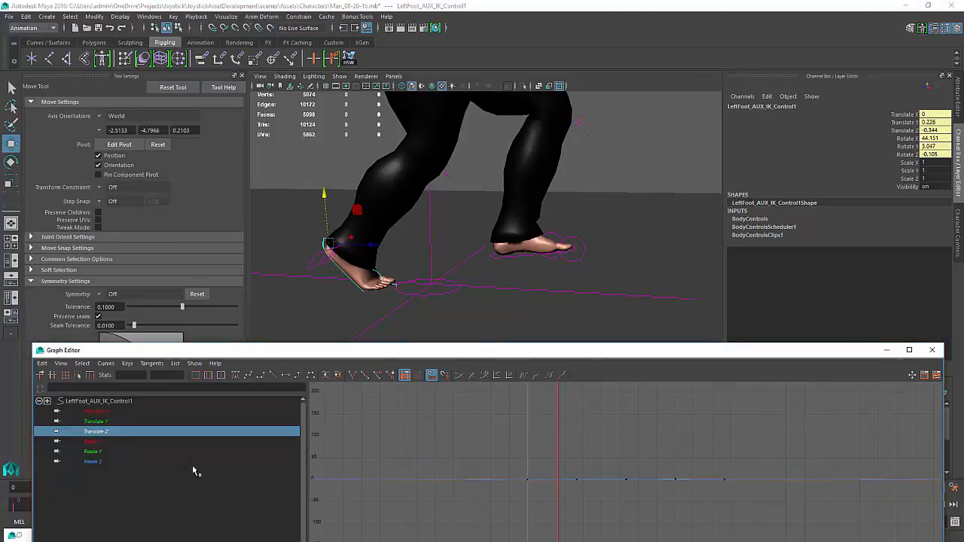
{"action": "left_click", "coordinate": [554, 495]}
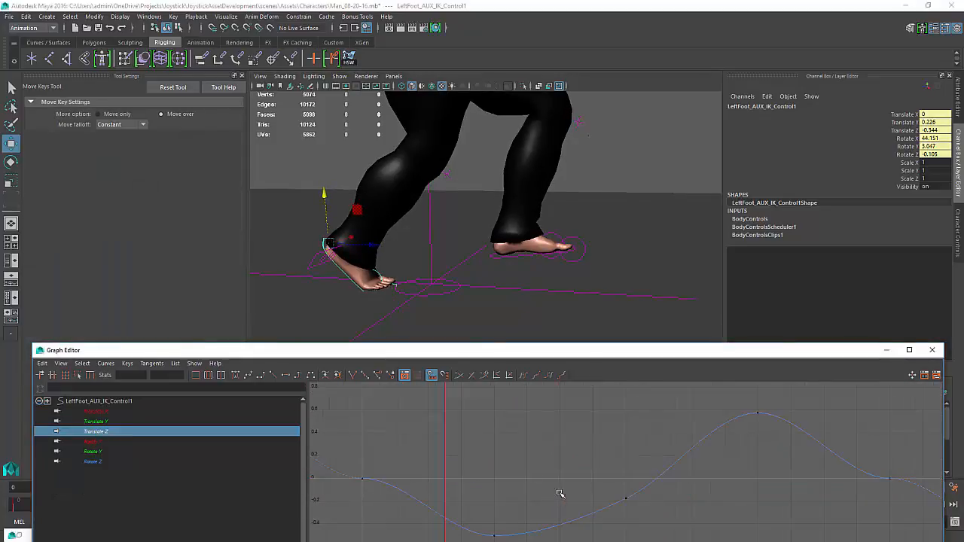
{"action": "key", "text": "f"}
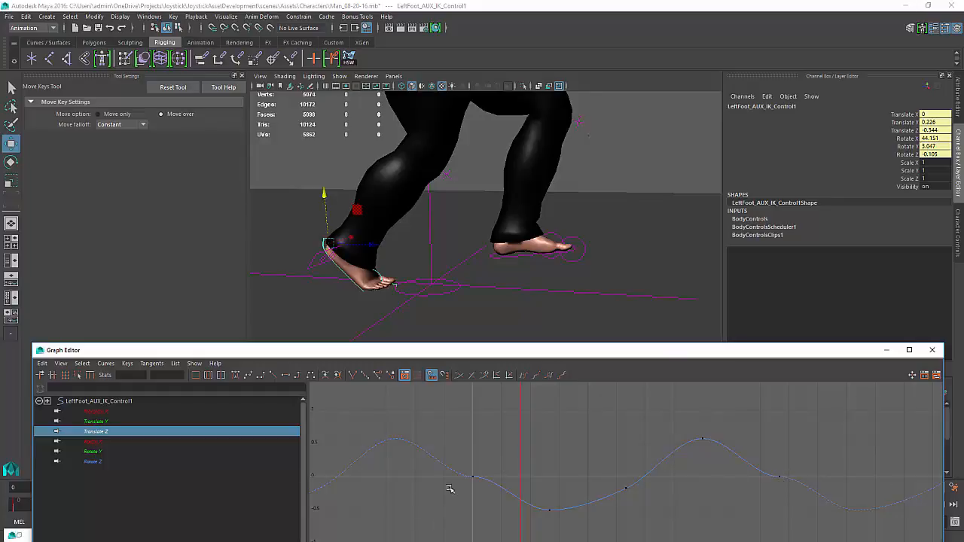
{"action": "left_click_drag", "start_coordinate": [444, 504], "coordinate": [512, 464]}
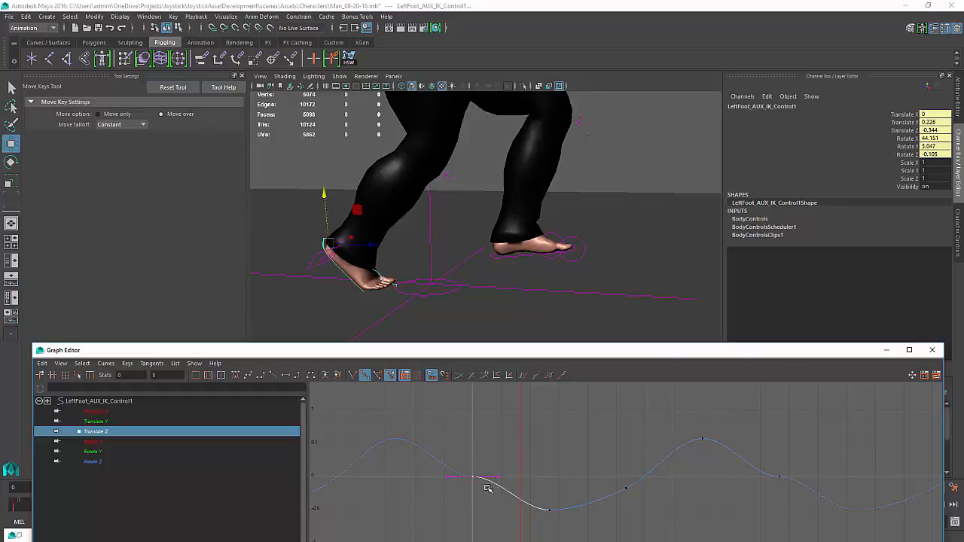
{"action": "middle_click_drag", "start_coordinate": [484, 482], "coordinate": [481, 500]}
{"action": "left_click_drag", "start_coordinate": [788, 455], "coordinate": [738, 491]}
{"action": "middle_click_drag", "start_coordinate": [734, 491], "coordinate": [734, 477]}
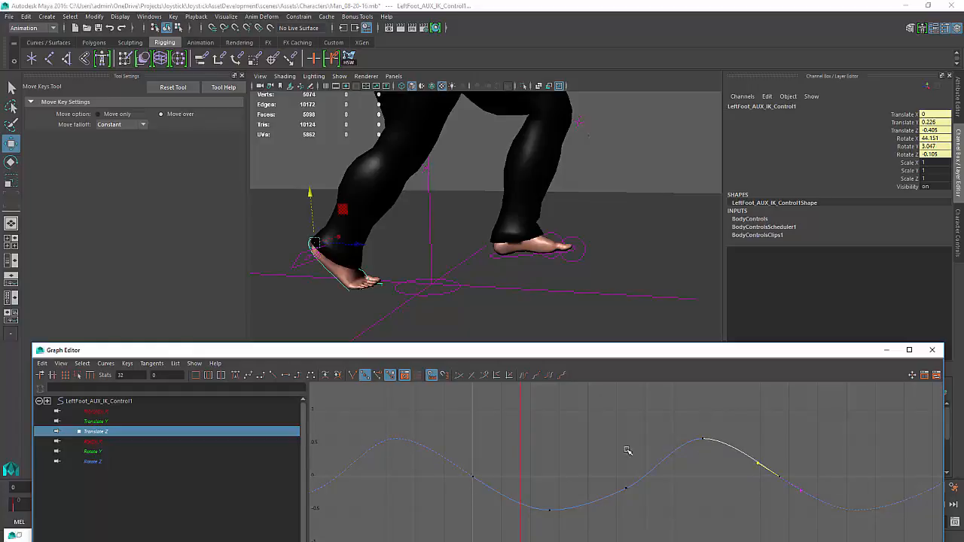
{"action": "left_click", "coordinate": [615, 508]}
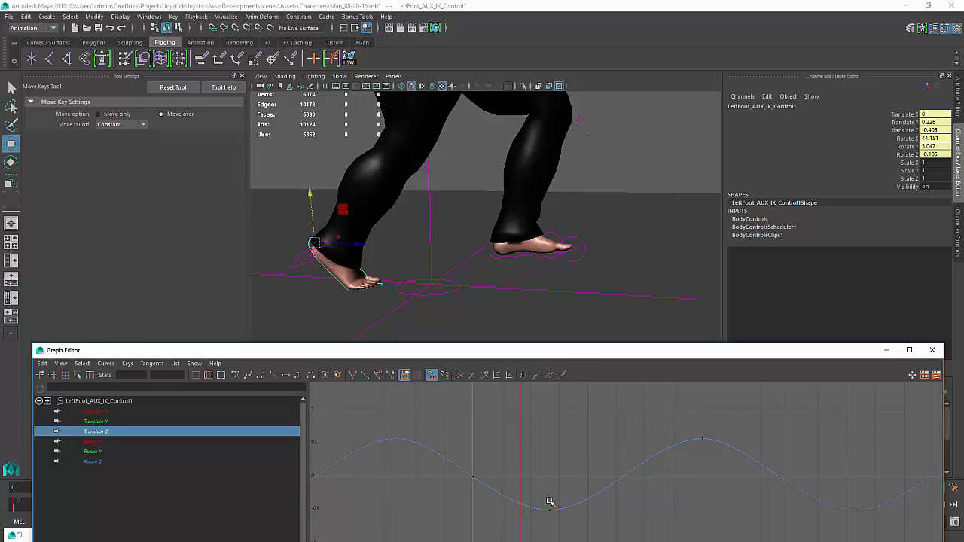
Select LeftFoot_AUX_IK_Control, show its Translate Z curve, and reshape tangents on the keys around its trough
{"action": "scroll", "coordinate": [653, 466], "scroll_direction": "down", "scroll_amount": 5}
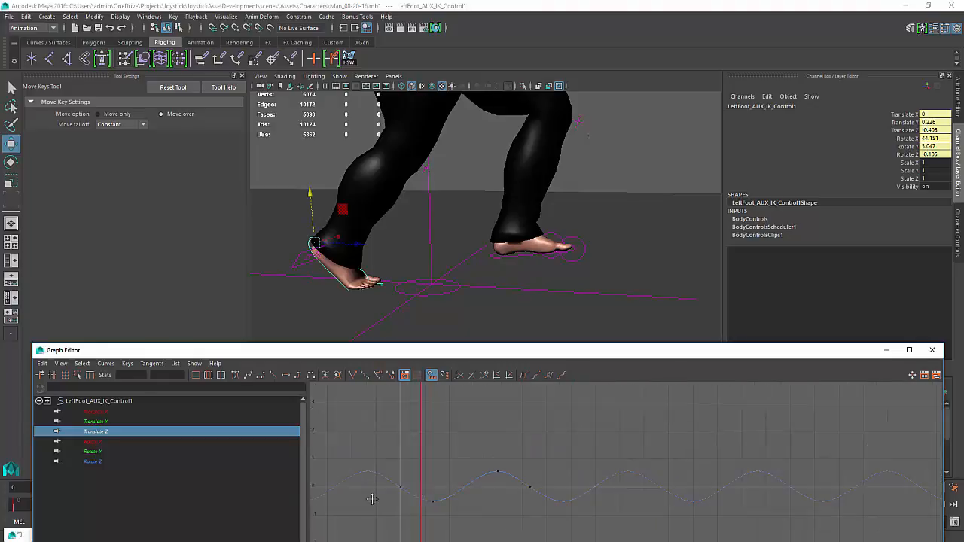
{"action": "middle_click_drag", "start_coordinate": [554, 497], "coordinate": [553, 485], "text": "alt"}
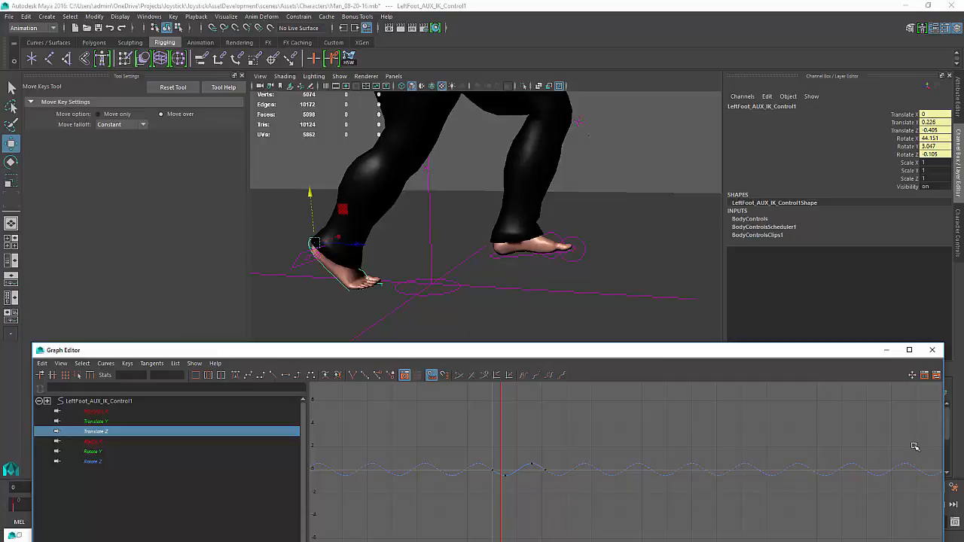
{"action": "mouse_move", "coordinate": [570, 456]}
{"action": "middle_mouse_down", "text": "alt"}
{"action": "mouse_move", "coordinate": [596, 441]}
{"action": "mouse_move", "coordinate": [674, 436]}
{"action": "middle_mouse_up", "text": "alt"}
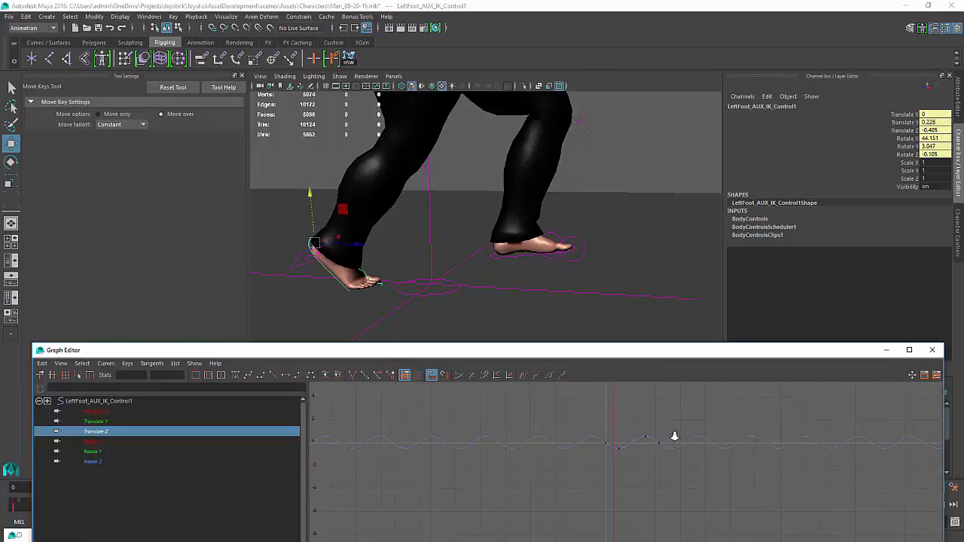
{"action": "scroll", "coordinate": [682, 452], "scroll_direction": "up", "scroll_amount": 3}
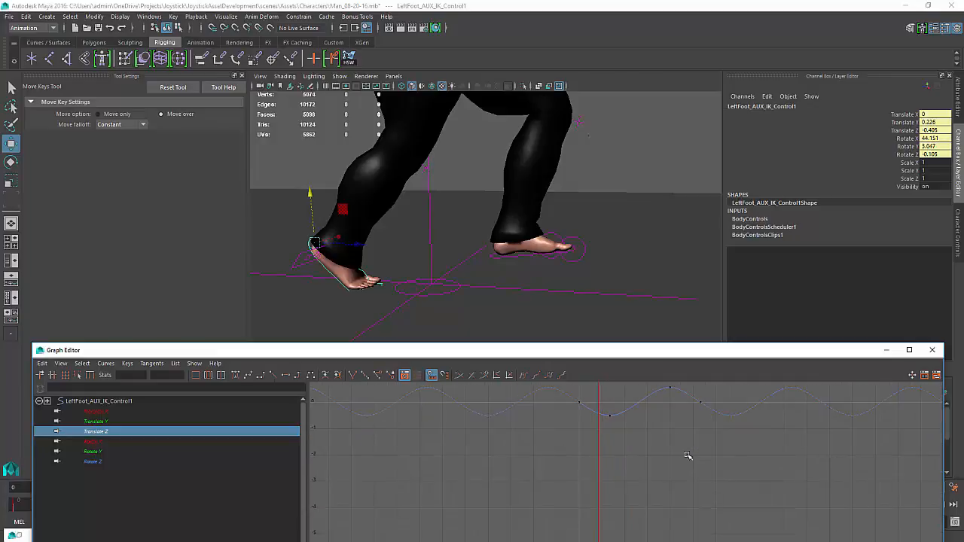
{"action": "left_click", "coordinate": [528, 254]}
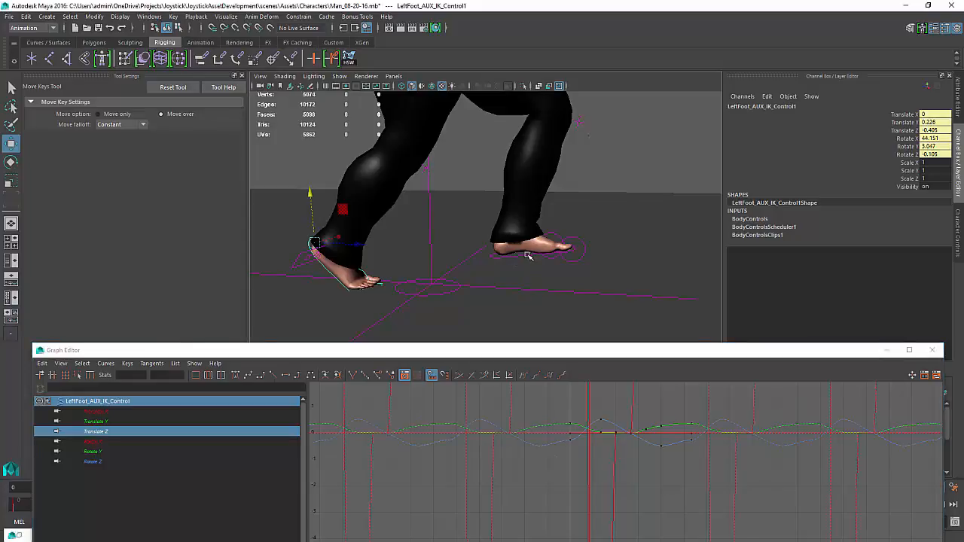
{"action": "key", "text": "w"}
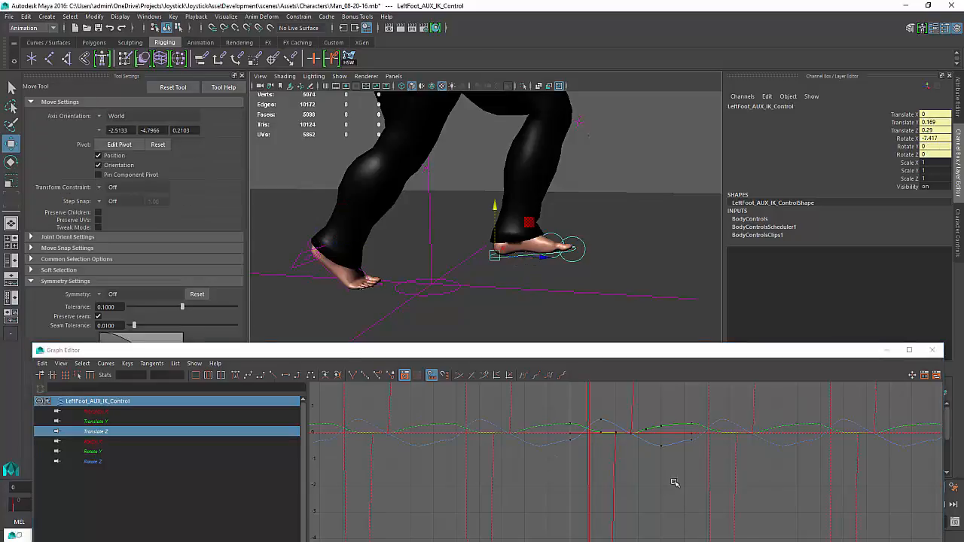
{"action": "left_click", "coordinate": [101, 433]}
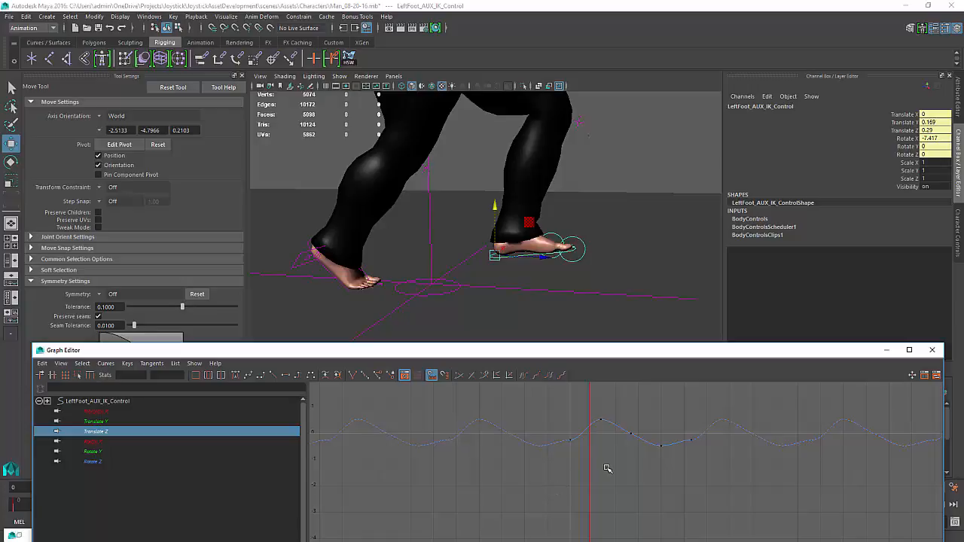
{"action": "key", "text": "w"}
{"action": "scroll", "coordinate": [607, 468], "scroll_direction": "up", "scroll_amount": 2}
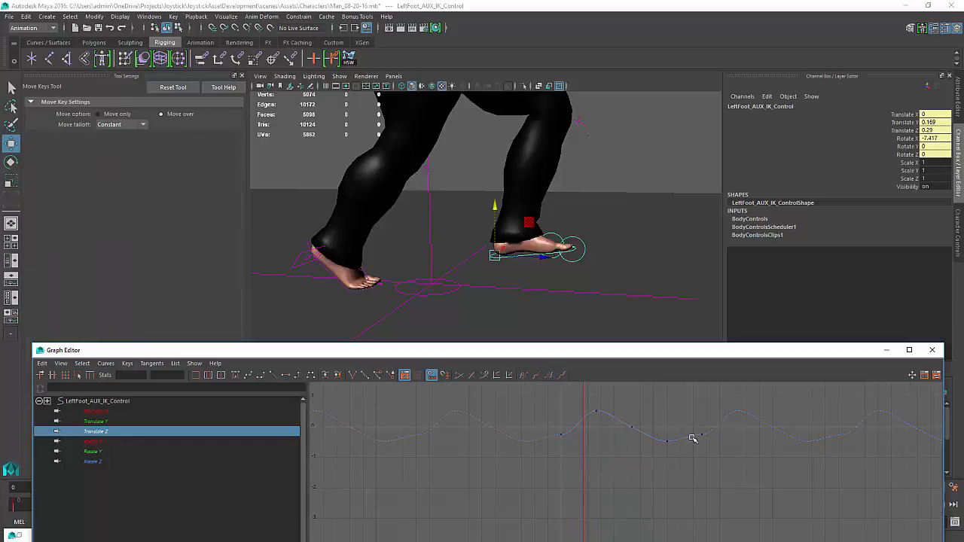
{"action": "left_click_drag", "start_coordinate": [705, 428], "coordinate": [699, 443]}
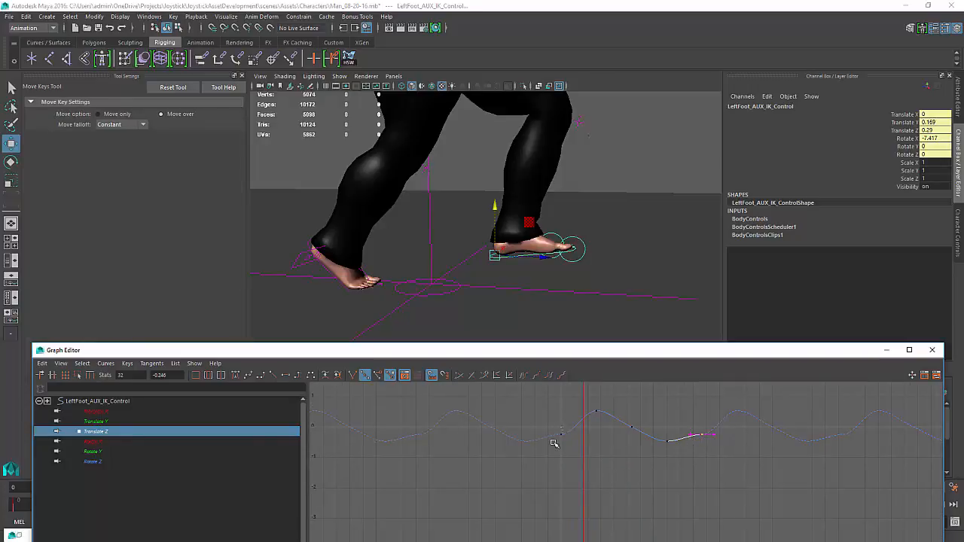
{"action": "left_click_drag", "start_coordinate": [553, 443], "coordinate": [555, 444], "text": "shift"}
{"action": "middle_click_drag", "start_coordinate": [561, 447], "coordinate": [561, 442], "text": "shift"}
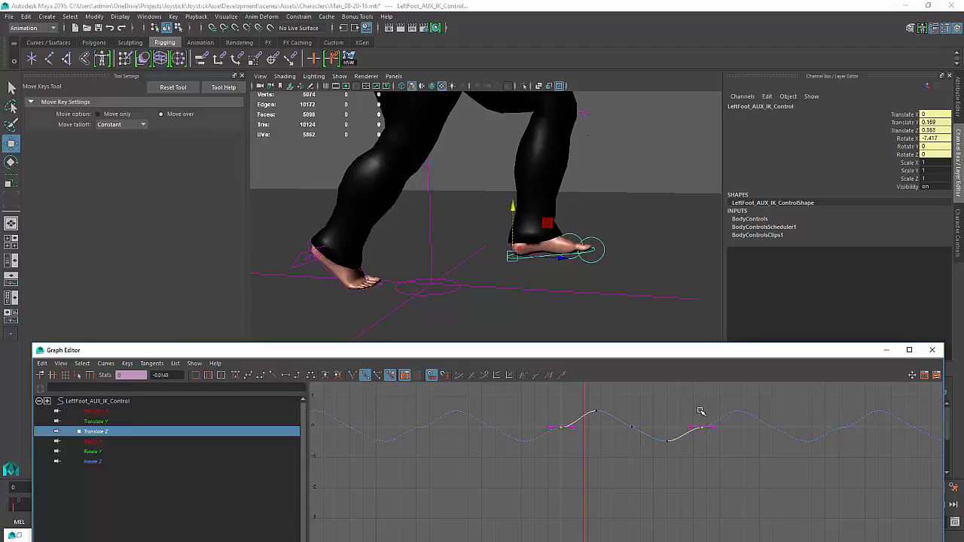
{"action": "left_click_drag", "start_coordinate": [697, 412], "coordinate": [682, 434]}
{"action": "middle_click_drag", "start_coordinate": [679, 434], "coordinate": [682, 437]}
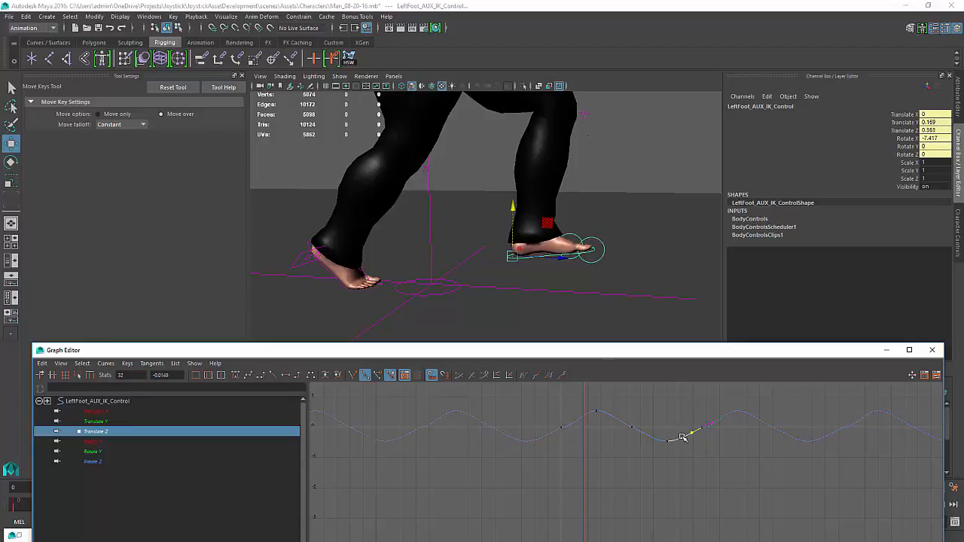
Refine the Translate Z tangents around the peak key of LeftFoot_AUX_IK_Control for a smoother forward swing
{"action": "scroll", "coordinate": [568, 454], "scroll_direction": "up", "scroll_amount": 4}
{"action": "middle_click_drag", "start_coordinate": [554, 421], "coordinate": [561, 459], "text": "alt"}
{"action": "left_click_drag", "start_coordinate": [532, 400], "coordinate": [530, 441]}
{"action": "middle_click_drag", "start_coordinate": [533, 437], "coordinate": [534, 426]}
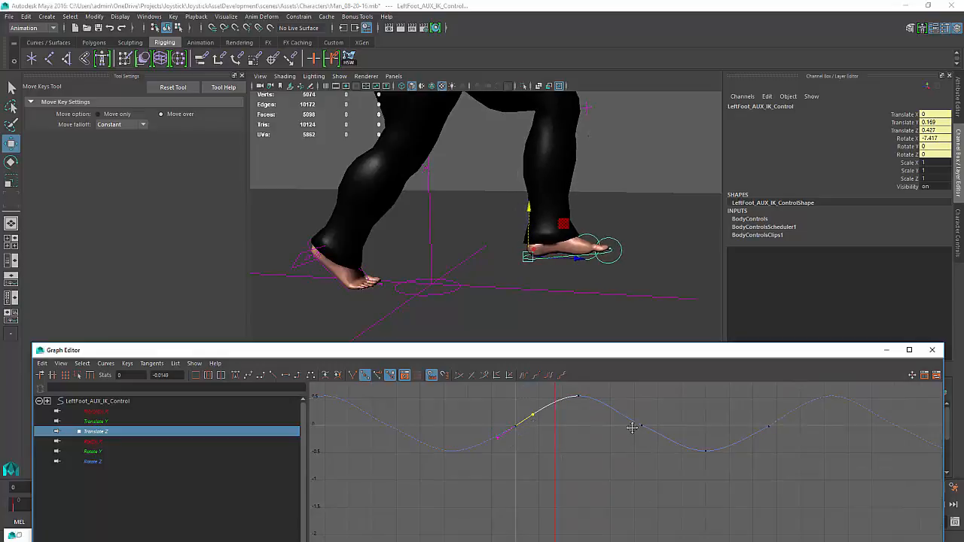
{"action": "middle_click_drag", "start_coordinate": [632, 428], "coordinate": [629, 440], "text": "alt"}
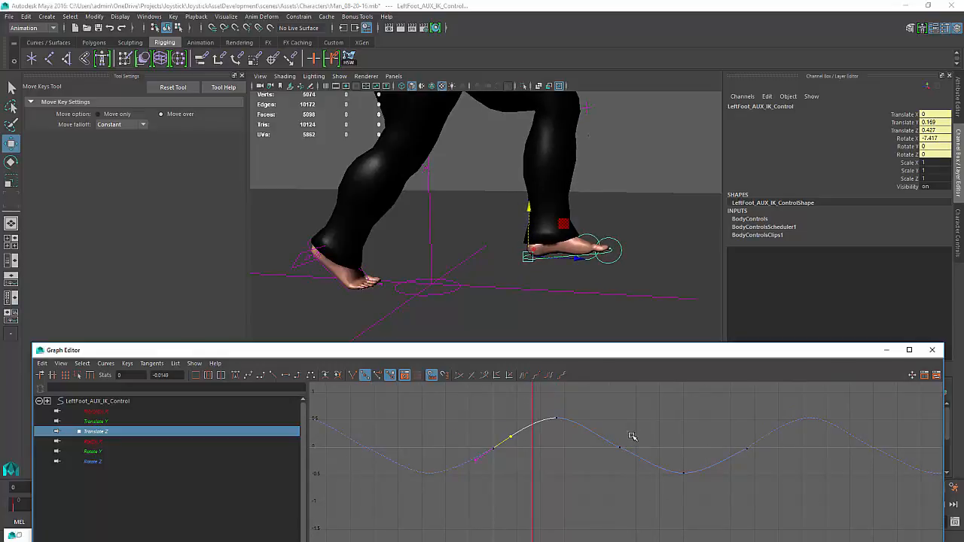
{"action": "scroll", "coordinate": [758, 506], "scroll_direction": "down", "scroll_amount": 5}
{"action": "middle_click_drag", "start_coordinate": [757, 505], "coordinate": [600, 507], "text": "alt"}
{"action": "scroll", "coordinate": [660, 510], "scroll_direction": "down", "scroll_amount": 3}
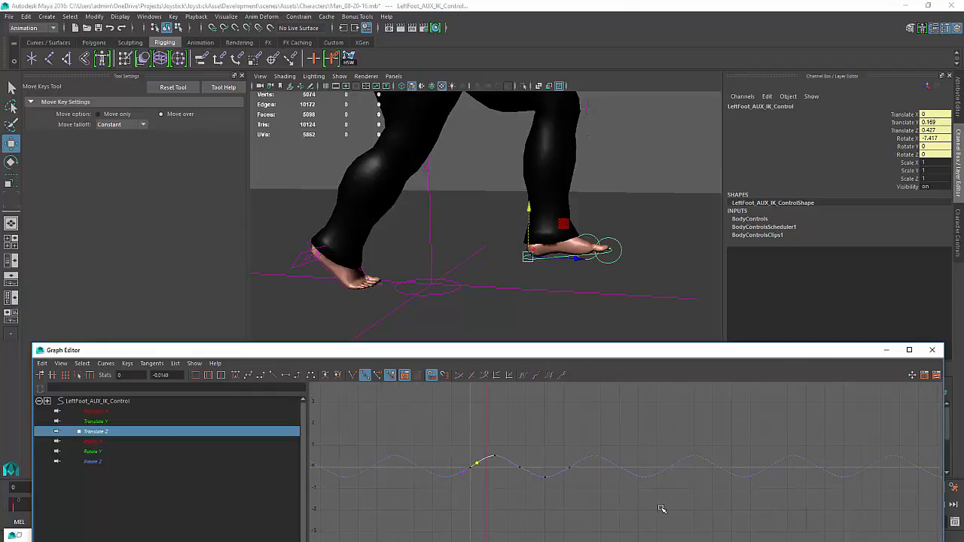
{"action": "mouse_move", "coordinate": [652, 480]}
{"action": "middle_mouse_down", "text": "alt"}
{"action": "mouse_move", "coordinate": [556, 491]}
{"action": "mouse_move", "coordinate": [689, 445]}
{"action": "mouse_move", "coordinate": [687, 454]}
{"action": "middle_mouse_up", "text": "alt"}
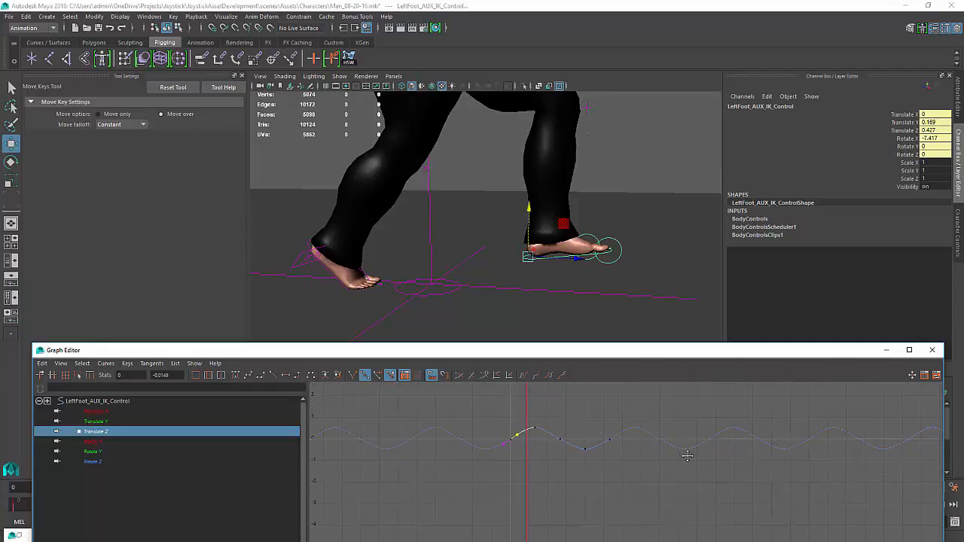
Close the Graph Editor and play back the walk cycle to review the refined foot motion
{"action": "left_click", "coordinate": [885, 350]}
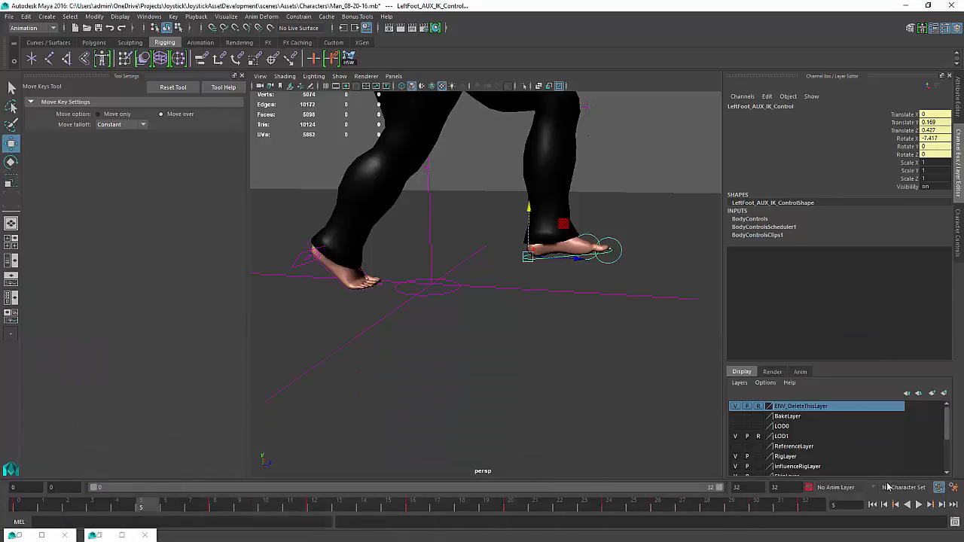
{"action": "left_click", "coordinate": [919, 505]}
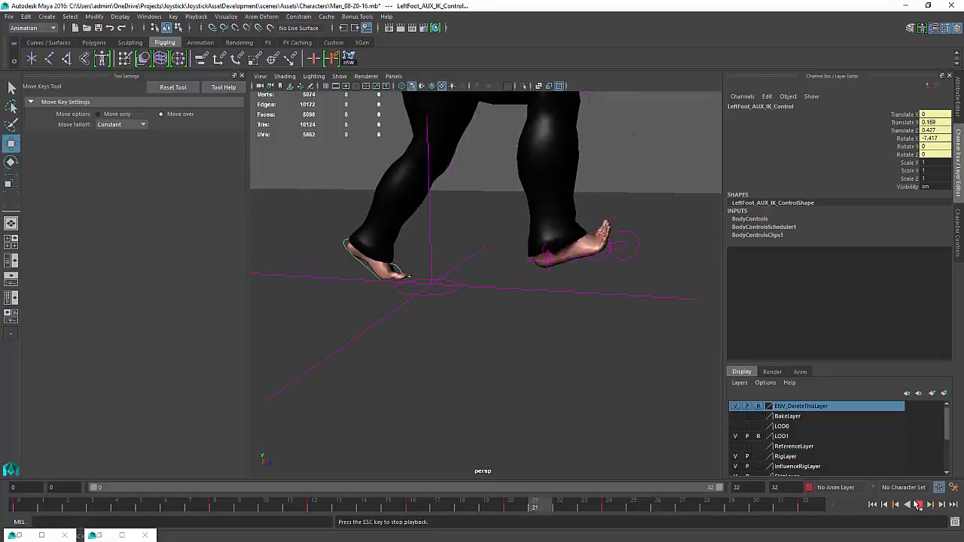
{"action": "left_click", "coordinate": [918, 505]}
{"action": "key", "text": "w"}
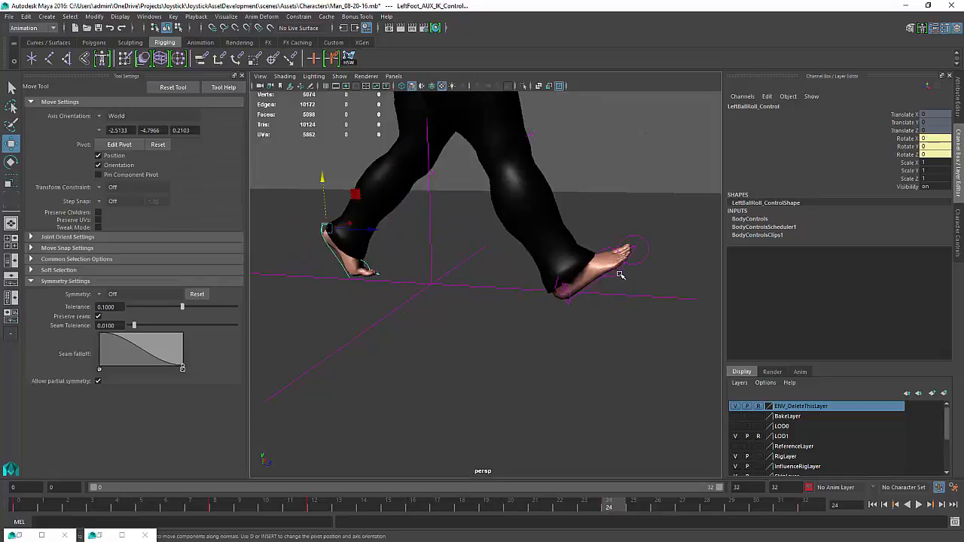
Select LeftBallRoll_Control, scrub through the walk, and key its Rotate X, Y and Z channels at frame 32
{"action": "left_click", "coordinate": [620, 271]}
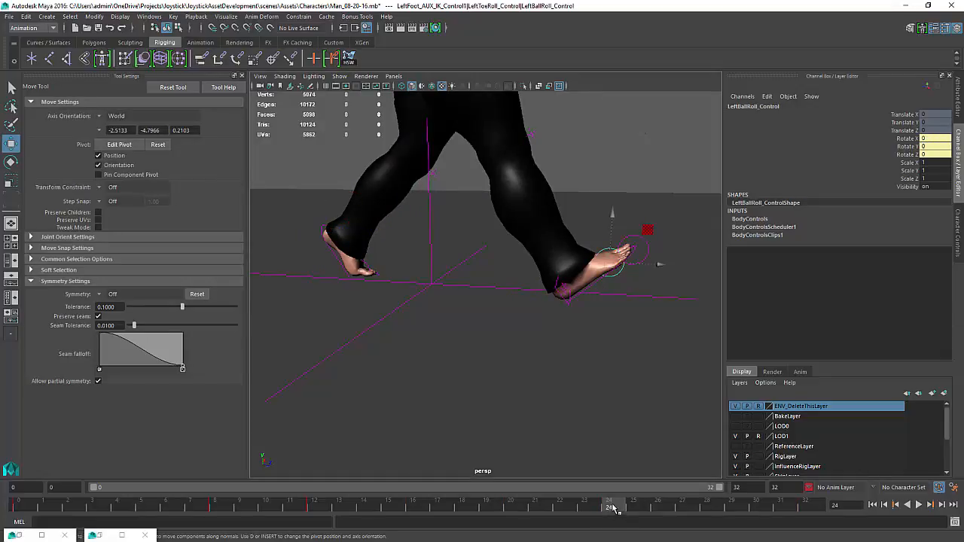
{"action": "left_click_drag", "start_coordinate": [615, 508], "coordinate": [806, 535]}
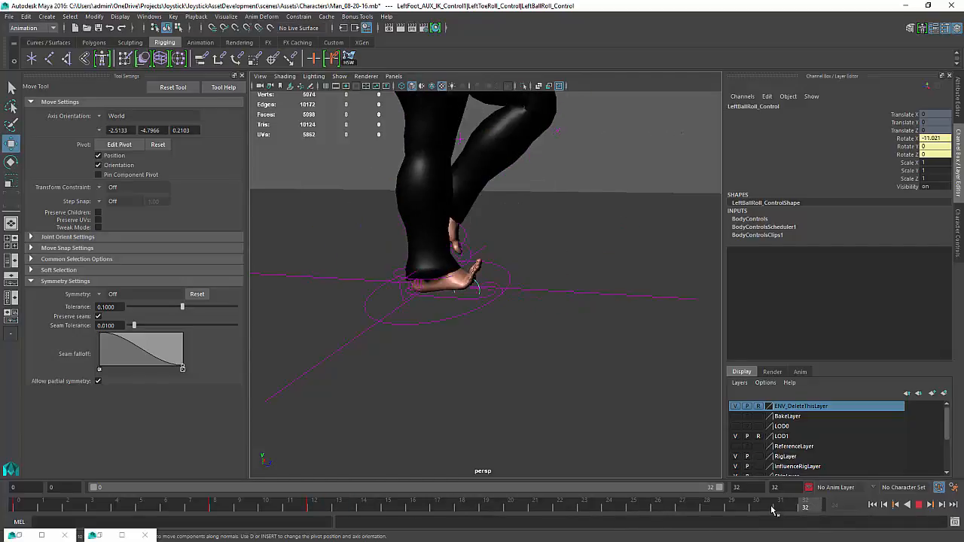
{"action": "left_click_drag", "start_coordinate": [812, 510], "coordinate": [311, 509]}
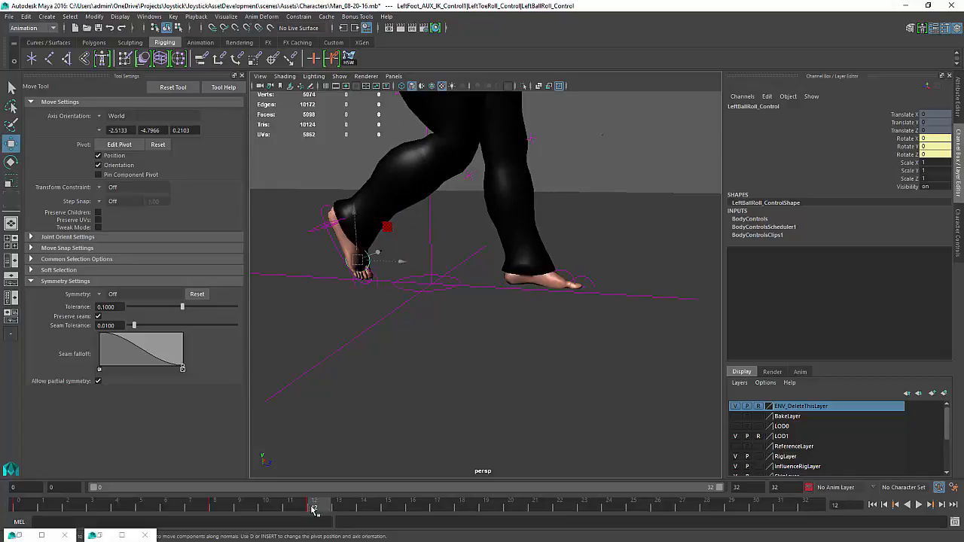
{"action": "left_click_drag", "start_coordinate": [312, 509], "coordinate": [806, 511]}
{"action": "left_click", "coordinate": [907, 142]}
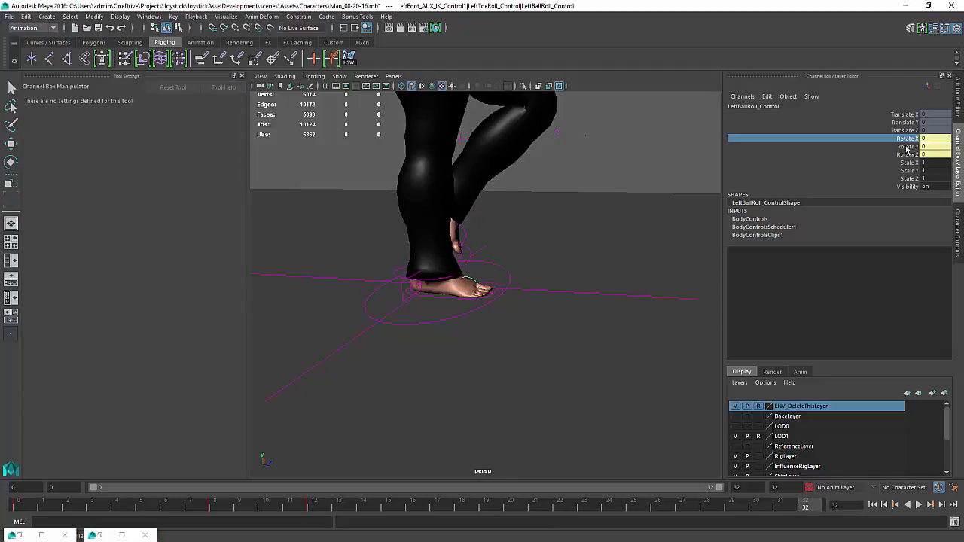
{"action": "left_click_drag", "start_coordinate": [906, 147], "coordinate": [907, 154]}
{"action": "right_click", "coordinate": [907, 154]}
{"action": "left_click", "coordinate": [892, 171]}
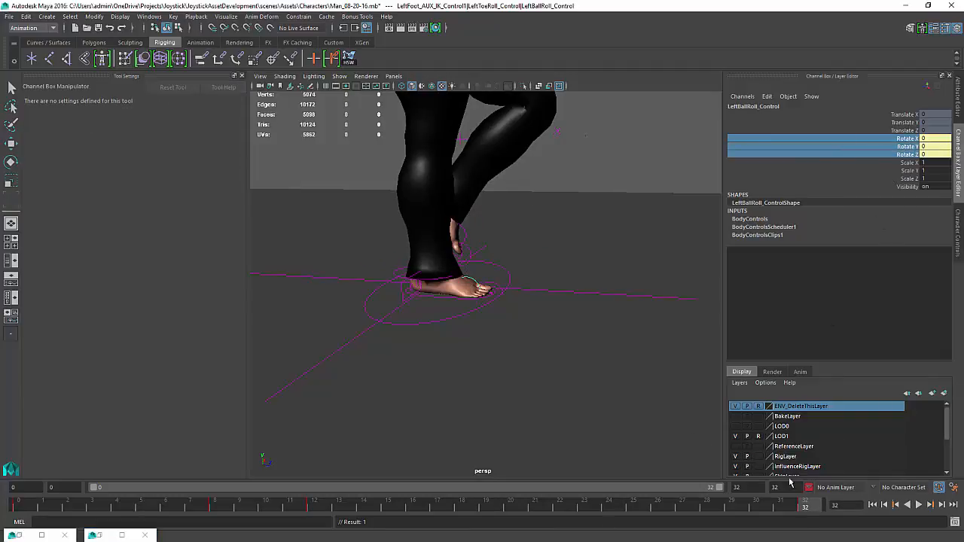
Play back the walk cycle, orbiting around the character to review the foot roll from several angles
{"action": "key", "text": "alt+v"}
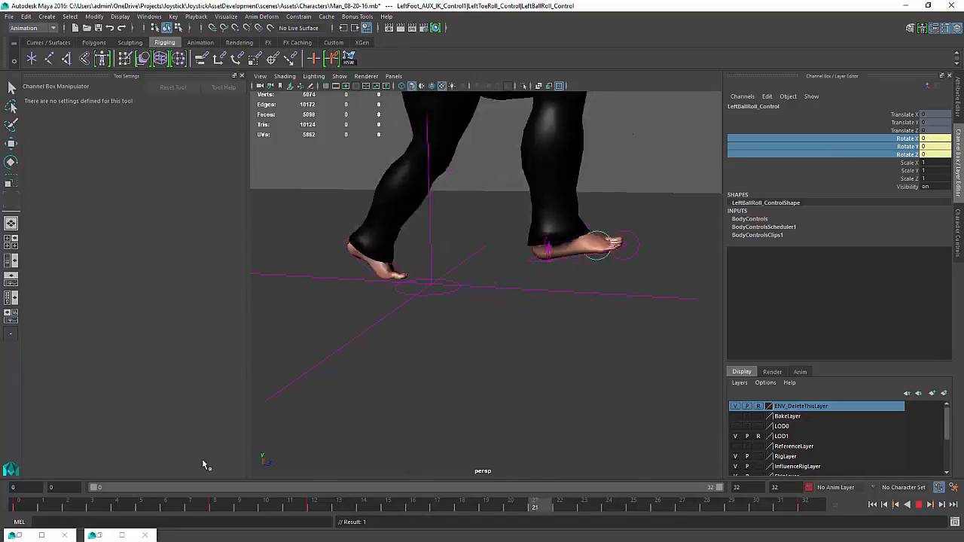
{"action": "key", "text": "Escape"}
{"action": "left_click", "coordinate": [919, 505]}
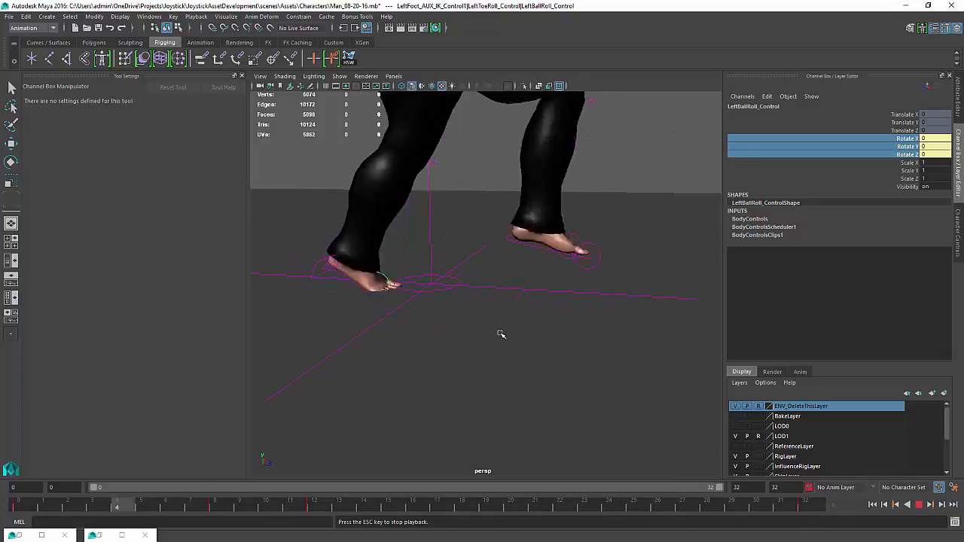
{"action": "left_click_drag", "start_coordinate": [590, 291], "coordinate": [525, 247], "text": "alt"}
{"action": "middle_click_drag", "start_coordinate": [525, 248], "coordinate": [549, 394], "text": "alt"}
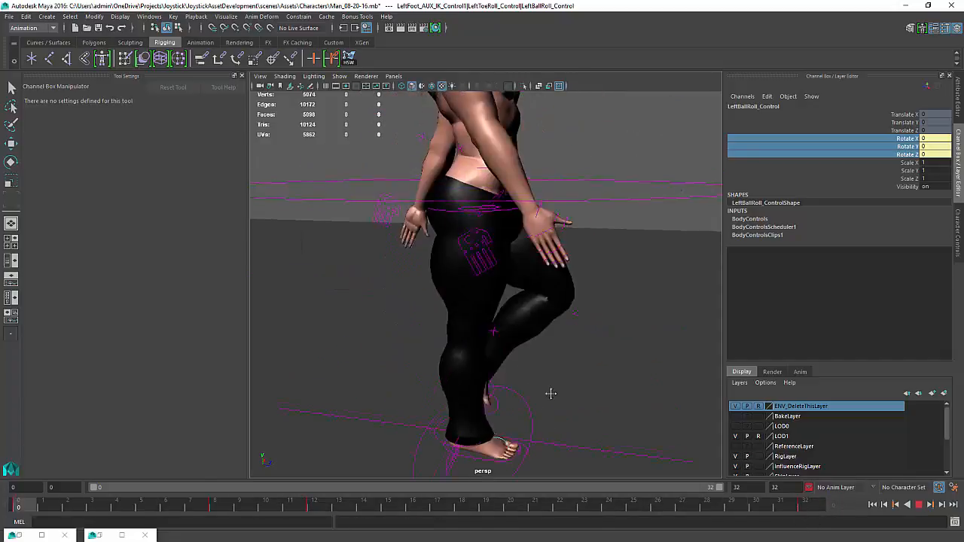
{"action": "left_click_drag", "start_coordinate": [550, 394], "coordinate": [542, 387], "text": "alt"}
{"action": "right_click_drag", "start_coordinate": [541, 387], "coordinate": [498, 353], "text": "alt"}
{"action": "left_click_drag", "start_coordinate": [498, 353], "coordinate": [499, 370], "text": "alt"}
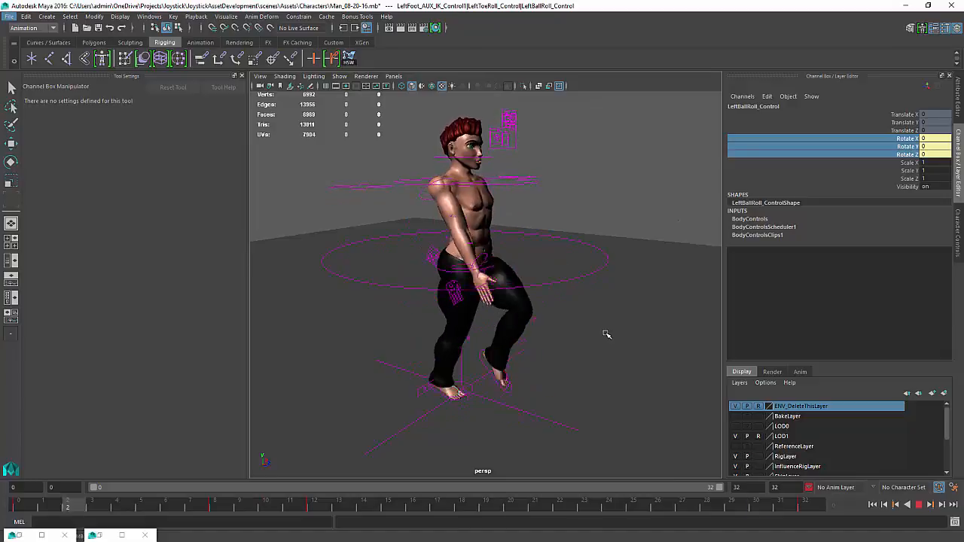
{"action": "left_click_drag", "start_coordinate": [608, 336], "coordinate": [520, 342], "text": "alt"}
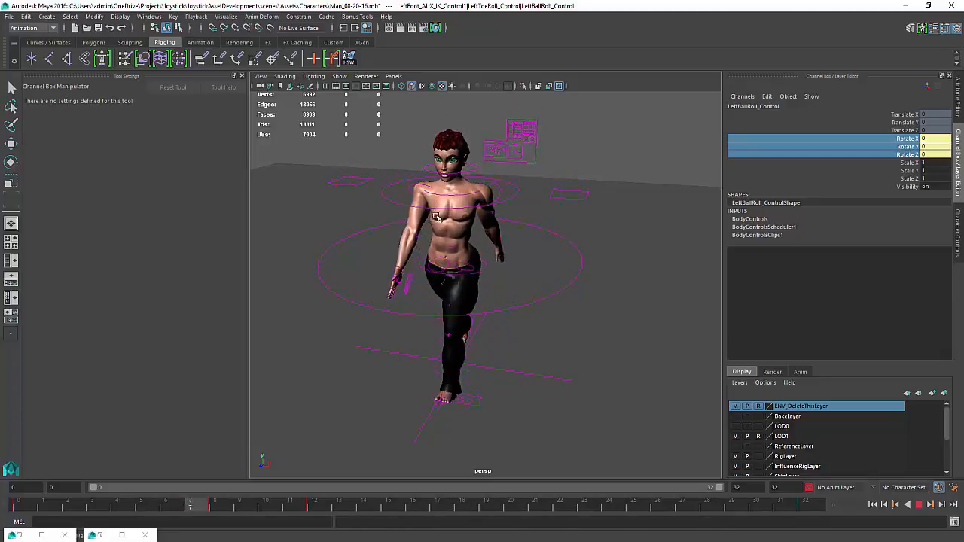
{"action": "left_click_drag", "start_coordinate": [432, 199], "coordinate": [493, 316], "text": "alt"}
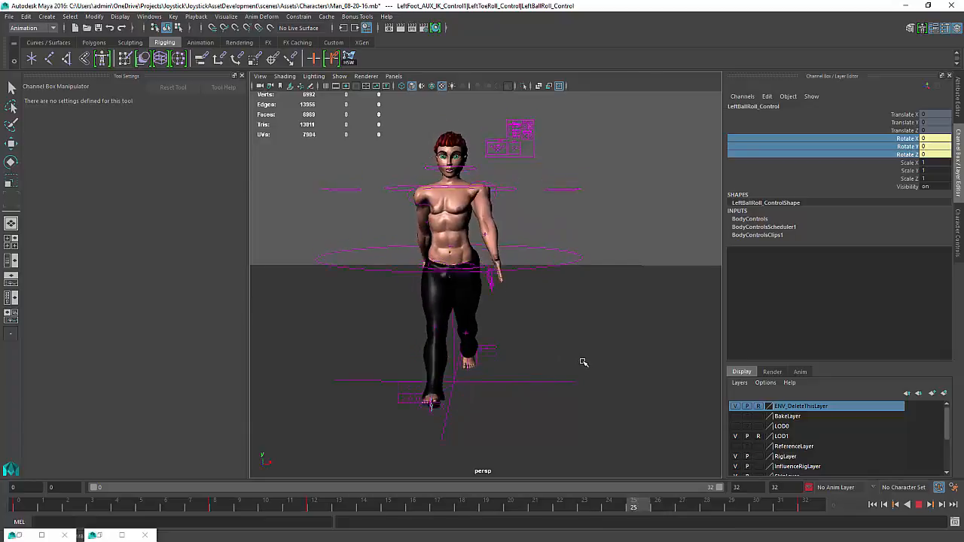
{"action": "left_click_drag", "start_coordinate": [581, 362], "coordinate": [508, 370], "text": "alt"}
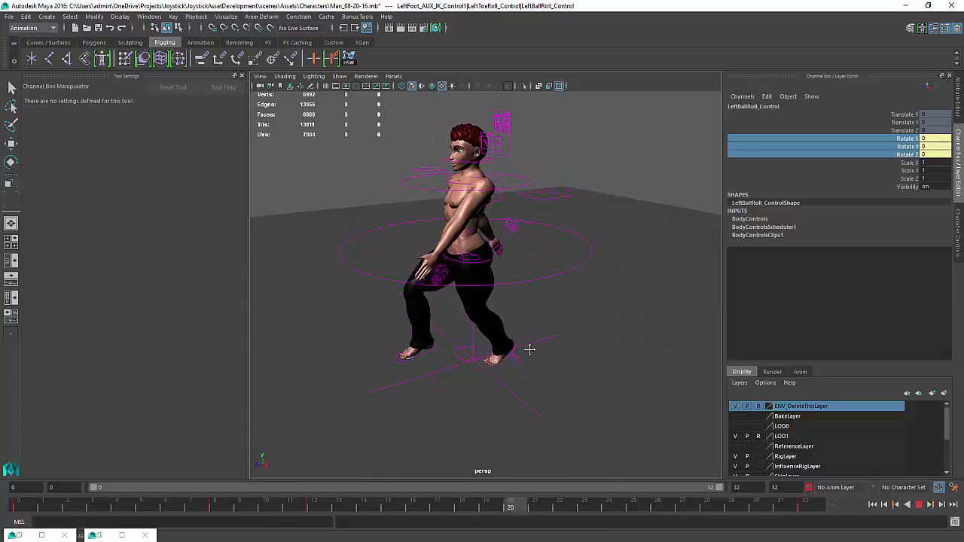
{"action": "middle_click_drag", "start_coordinate": [530, 348], "coordinate": [540, 377], "text": "alt"}
{"action": "left_click", "coordinate": [917, 505]}
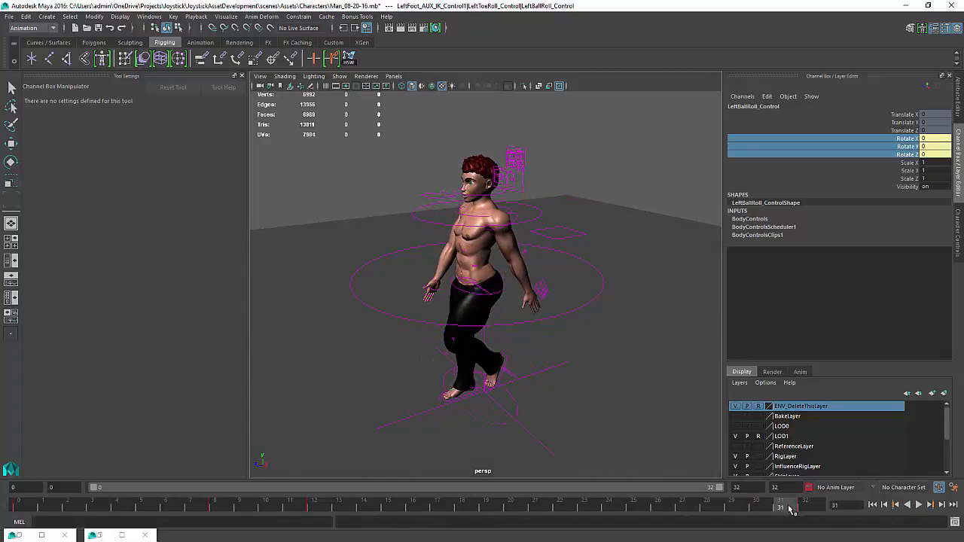
{"action": "left_click", "coordinate": [27, 508]}
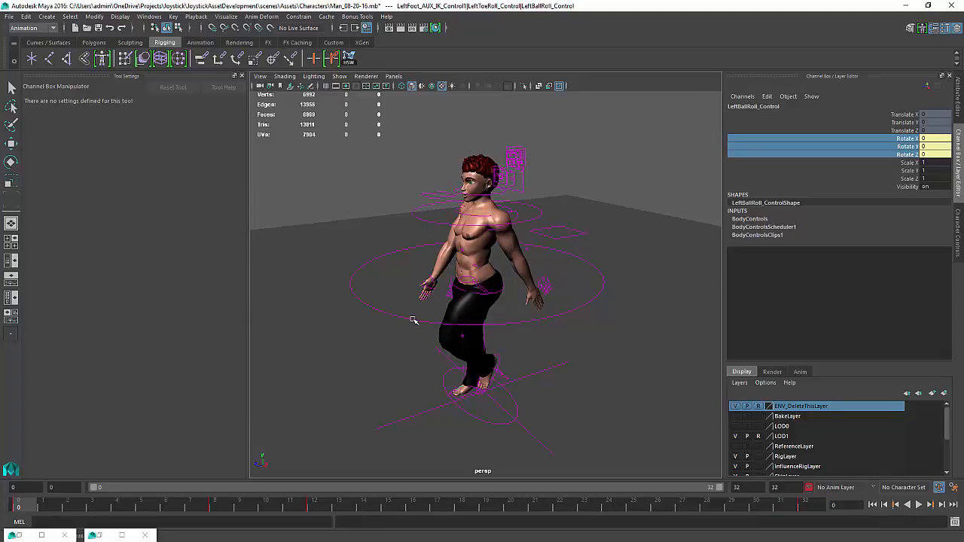
Select Man_CharacterSet, switch to the Move tool, and save the scene
{"action": "key", "text": "shift+o"}
{"action": "left_click", "coordinate": [628, 278]}
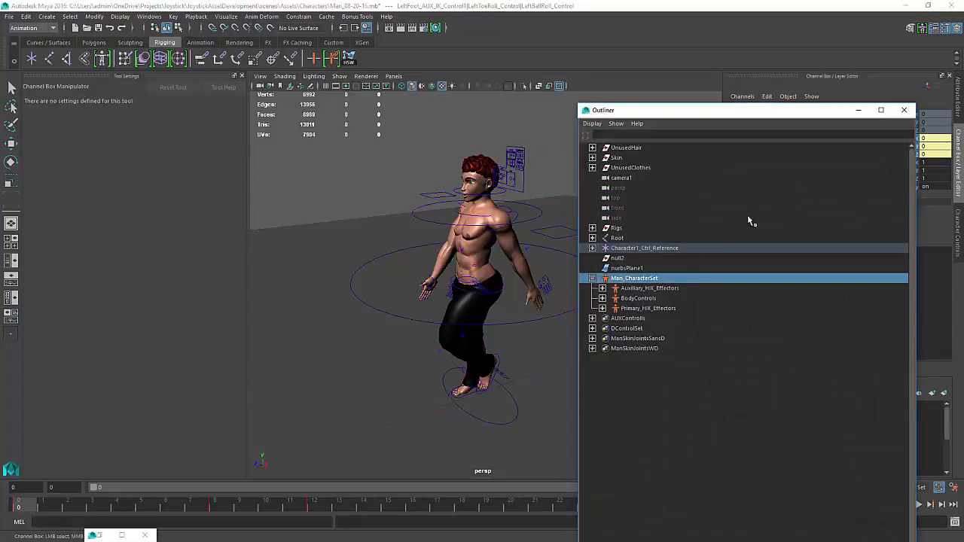
{"action": "key", "text": "w"}
{"action": "left_click", "coordinate": [859, 110]}
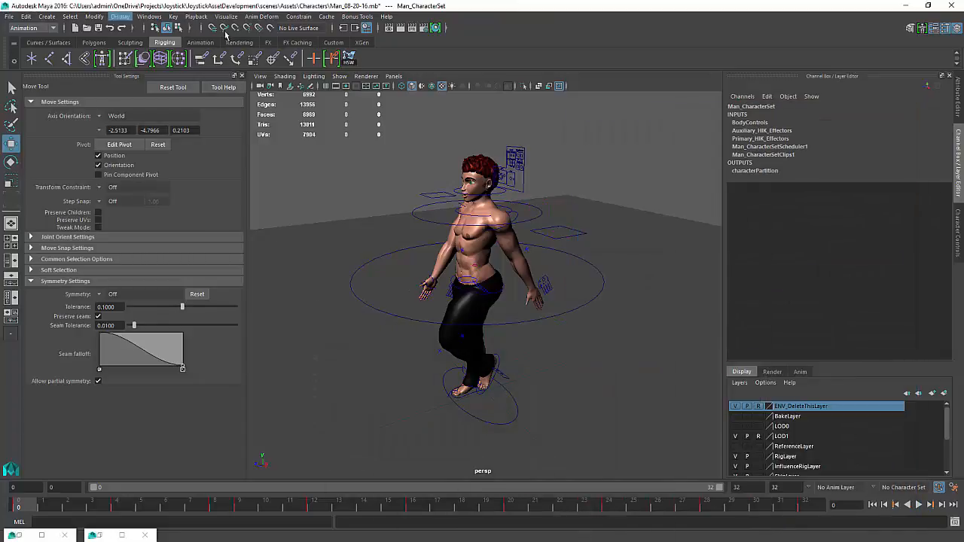
{"action": "left_click_drag", "start_coordinate": [334, 178], "coordinate": [342, 181], "text": "alt"}
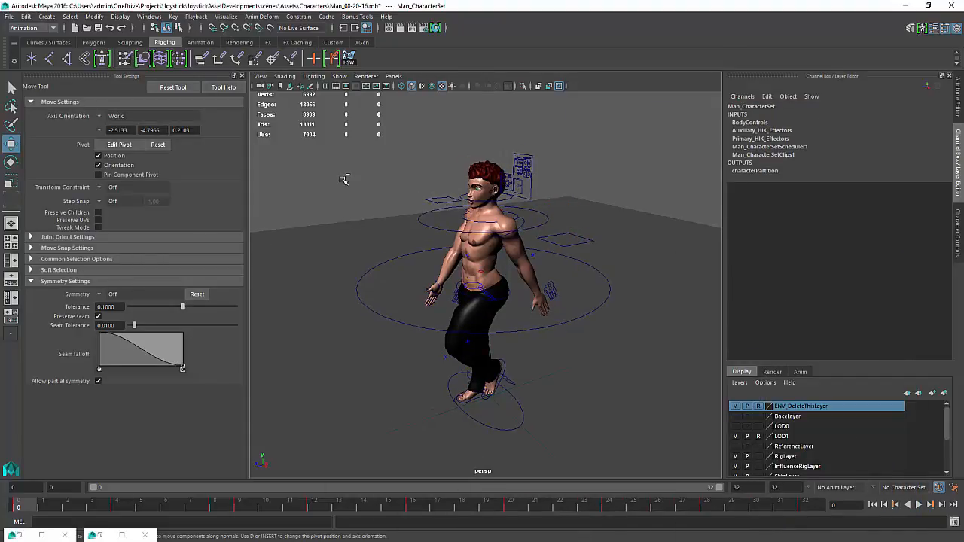
{"action": "key", "text": "ctrl+s"}
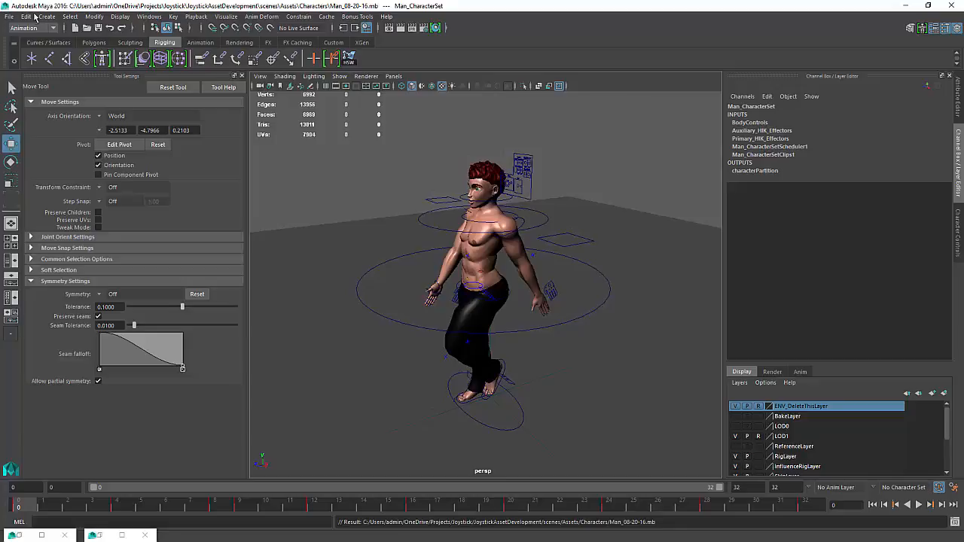
Open the Trax Editor and reposition its window beside the character
{"action": "left_click", "coordinate": [141, 20]}
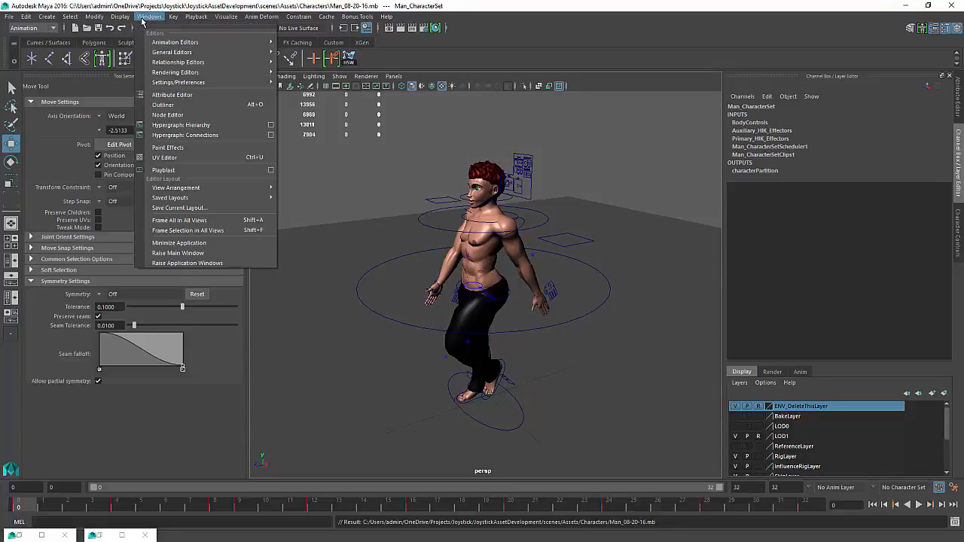
{"action": "mouse_move", "coordinate": [172, 43]}
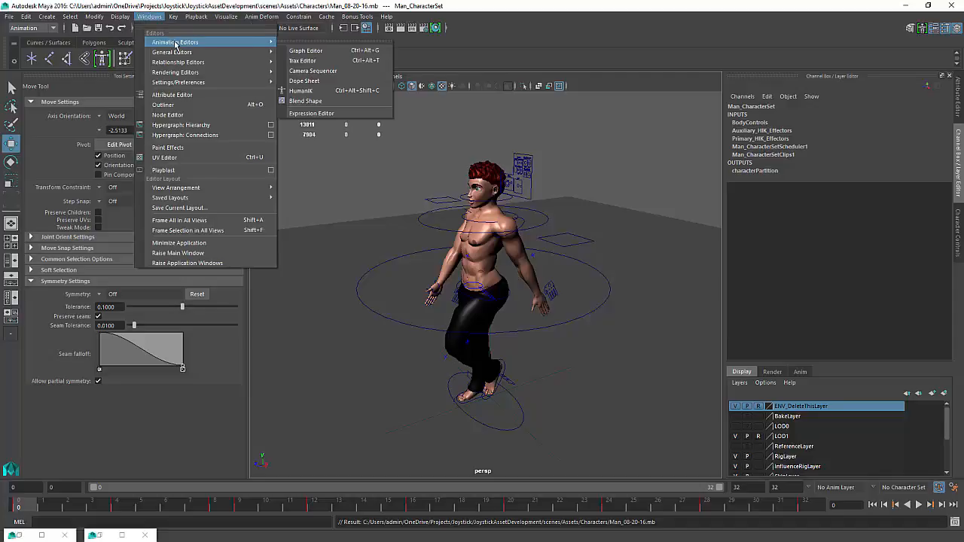
{"action": "left_click", "coordinate": [335, 63]}
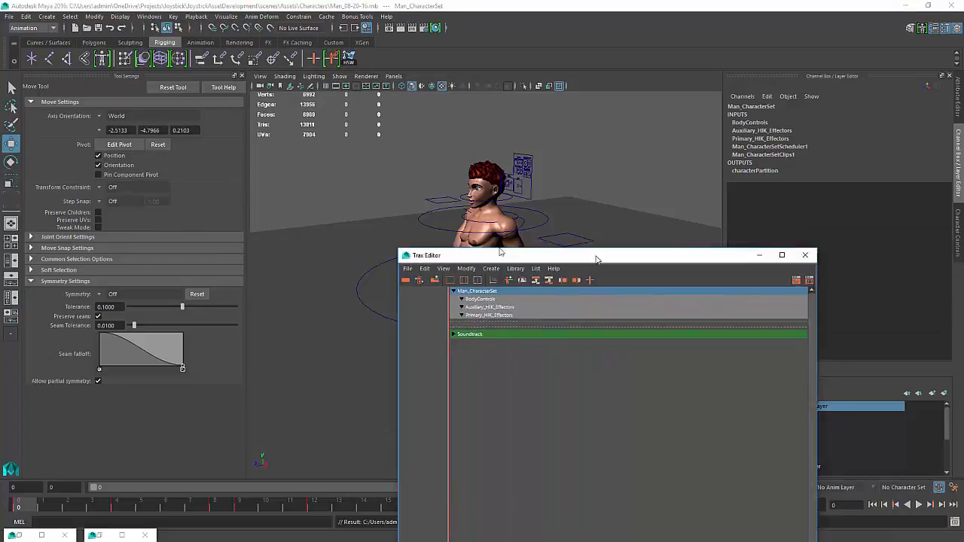
{"action": "left_click_drag", "start_coordinate": [597, 253], "coordinate": [315, 156]}
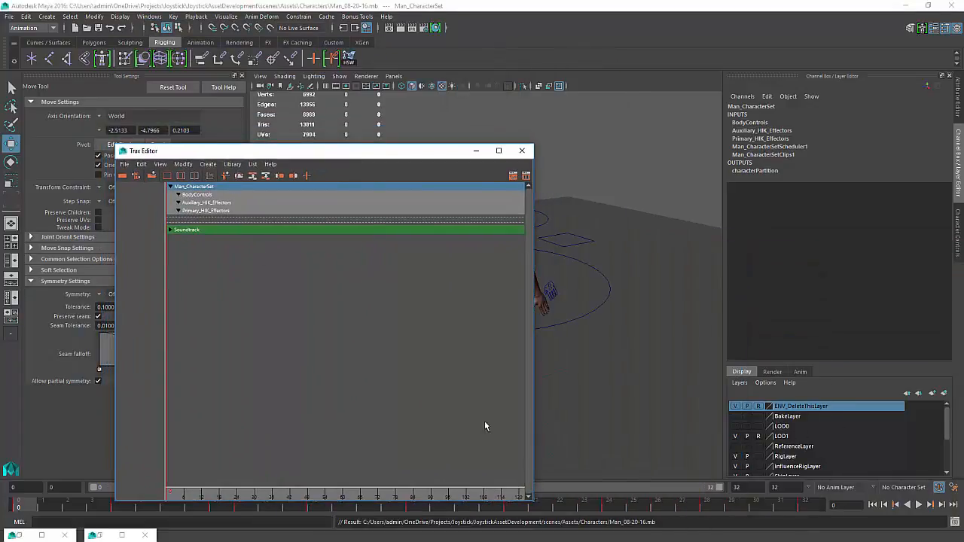
{"action": "left_click", "coordinate": [27, 536]}
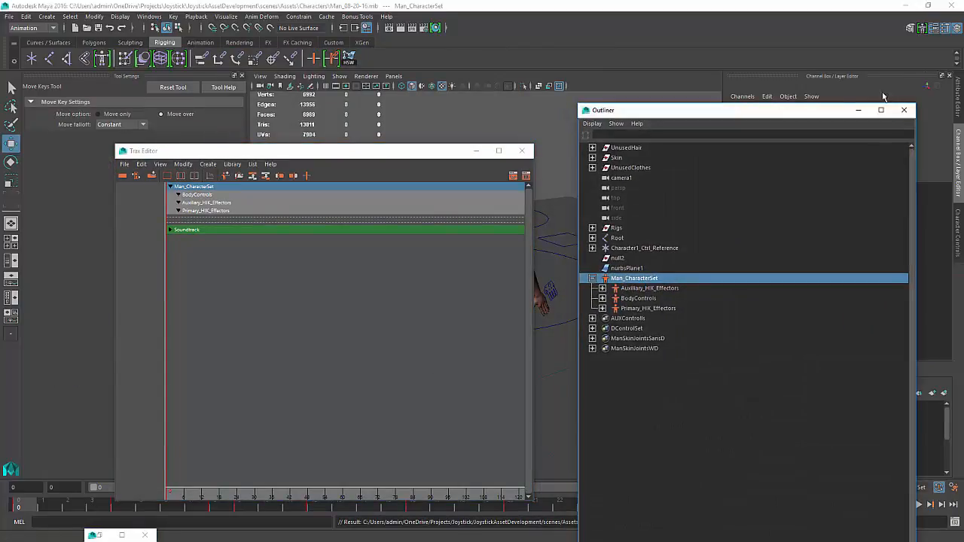
{"action": "left_click", "coordinate": [858, 110]}
Create an animation clip named Man_Walk_Straight from the time slider range, placed in the Trax Editor and Visor
{"action": "left_click", "coordinate": [208, 164]}
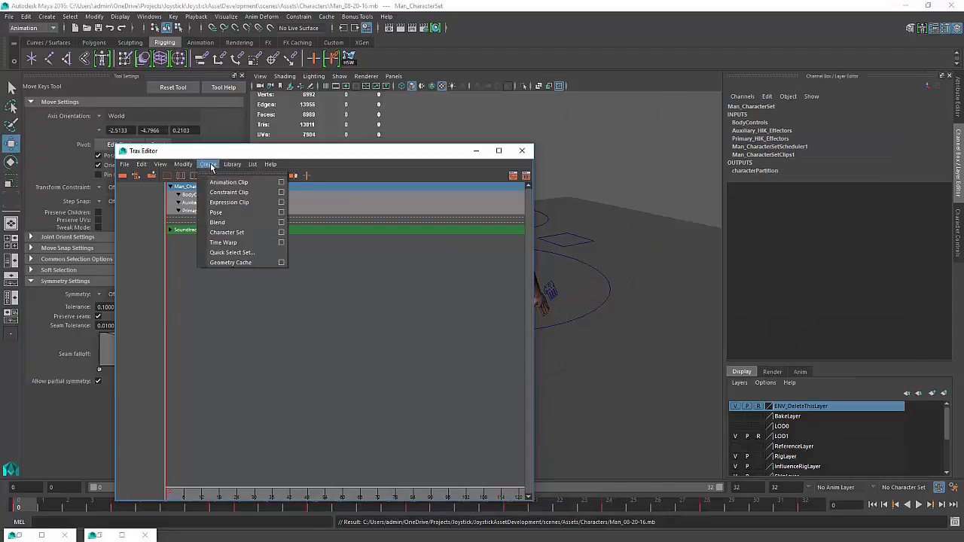
{"action": "left_click", "coordinate": [281, 183]}
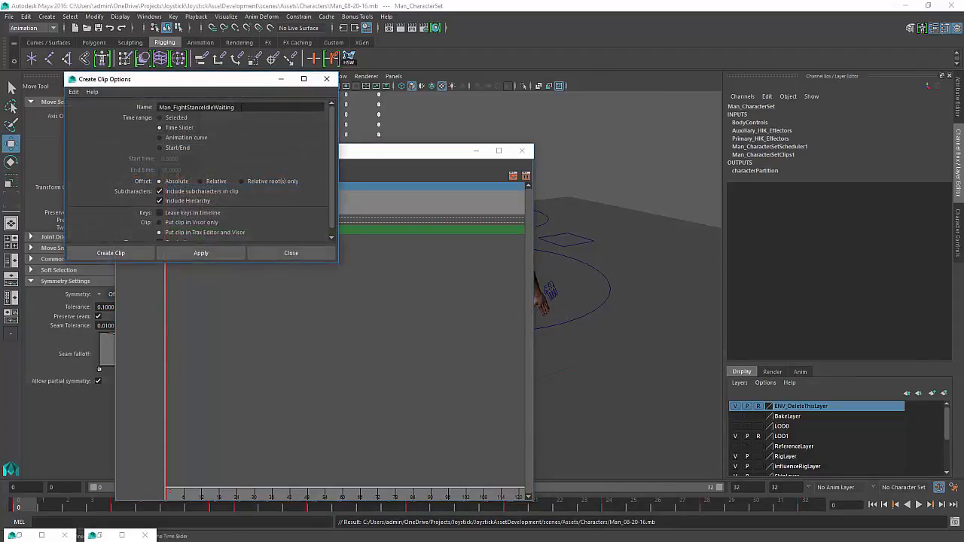
{"action": "type", "text": "Man_Walk"}
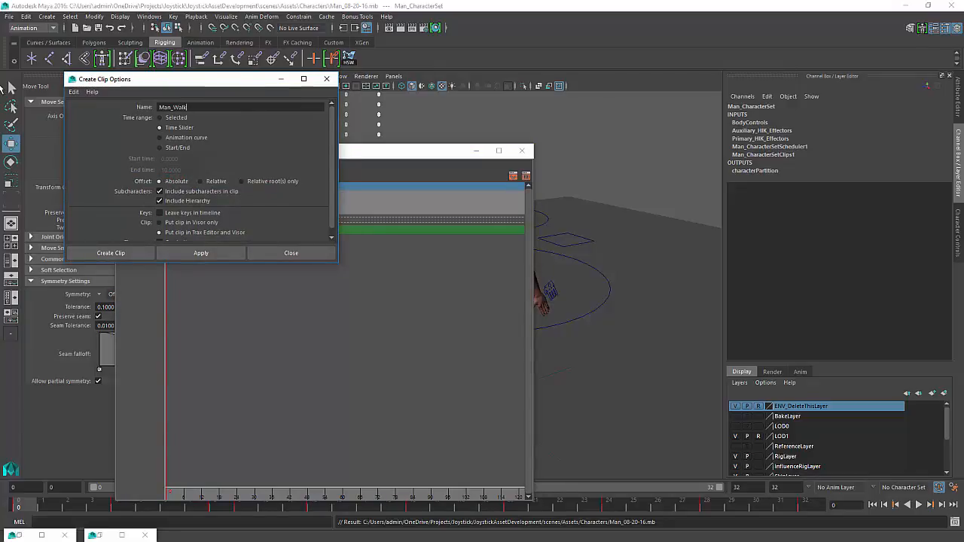
{"action": "type", "text": "_Straight"}
{"action": "scroll", "coordinate": [166, 202], "scroll_direction": "down", "scroll_amount": 1}
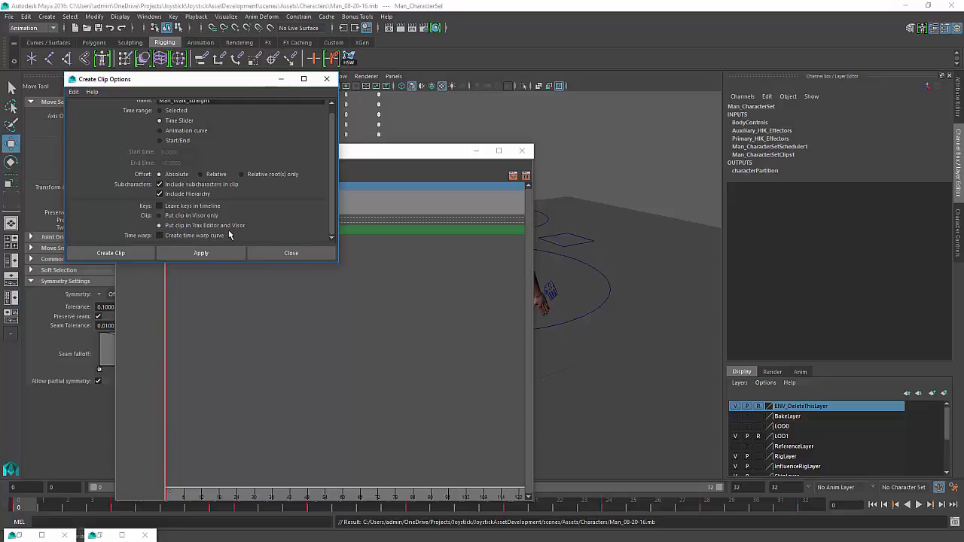
{"action": "left_click", "coordinate": [201, 253]}
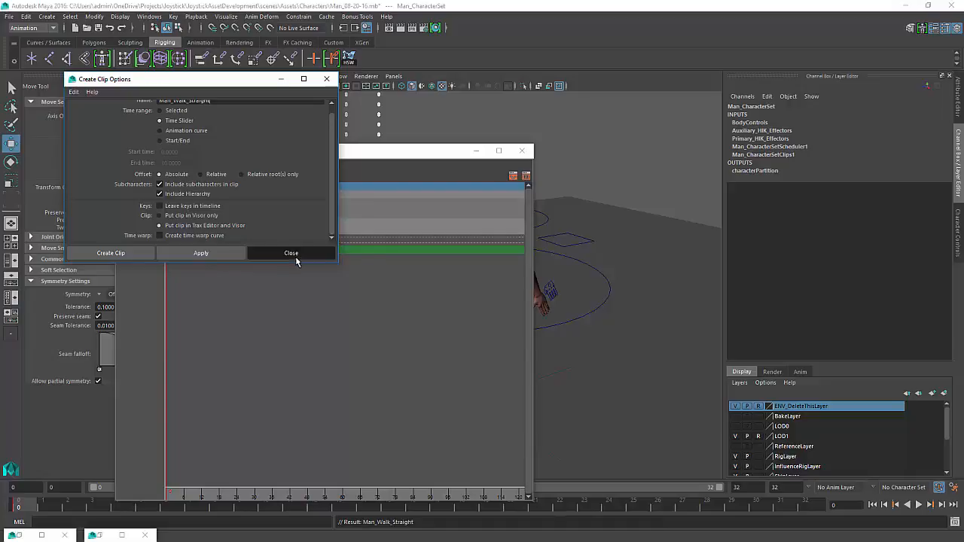
{"action": "left_click", "coordinate": [294, 253]}
{"action": "middle_click_drag", "start_coordinate": [239, 266], "coordinate": [354, 327], "text": "alt"}
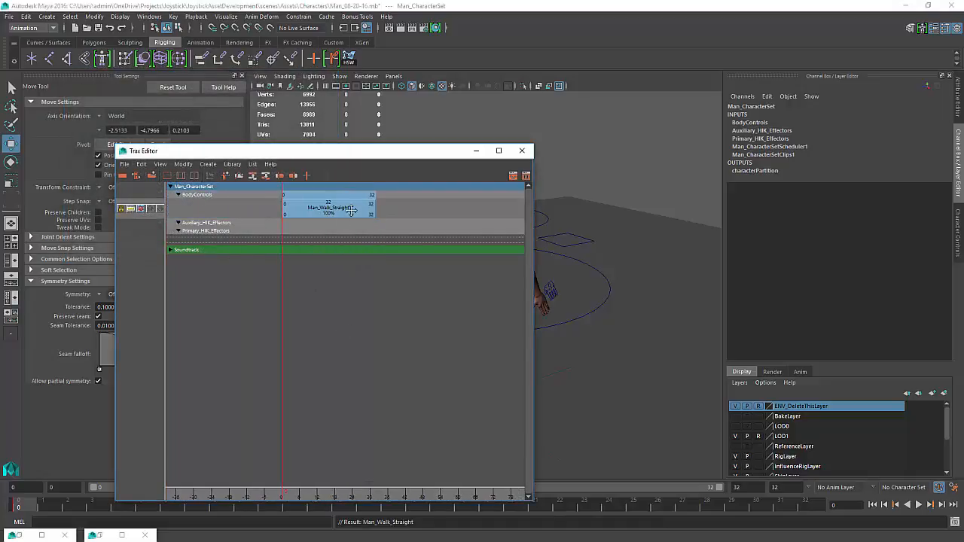
{"action": "left_click_drag", "start_coordinate": [336, 150], "coordinate": [963, 273]}
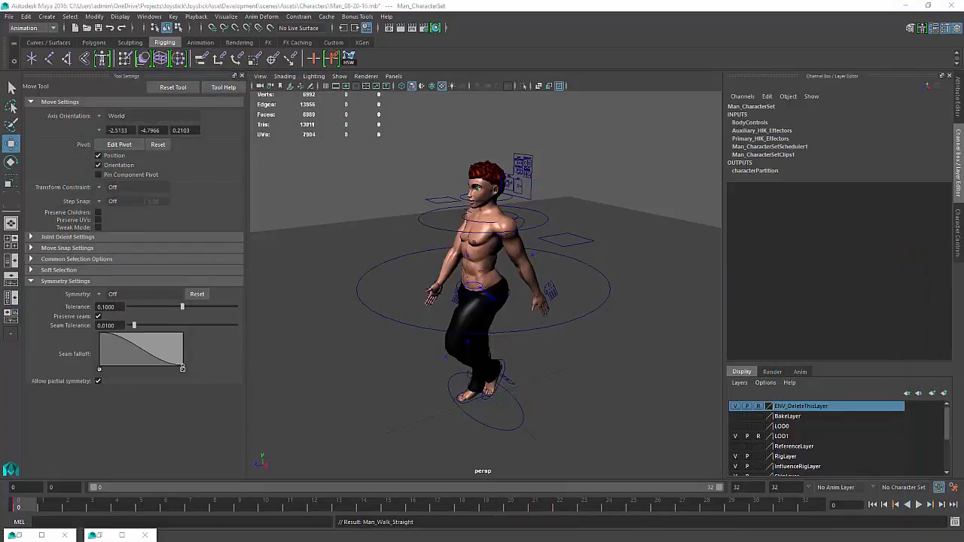
Play back the clipped walk cycle and return to frame 0
{"action": "left_click", "coordinate": [919, 504]}
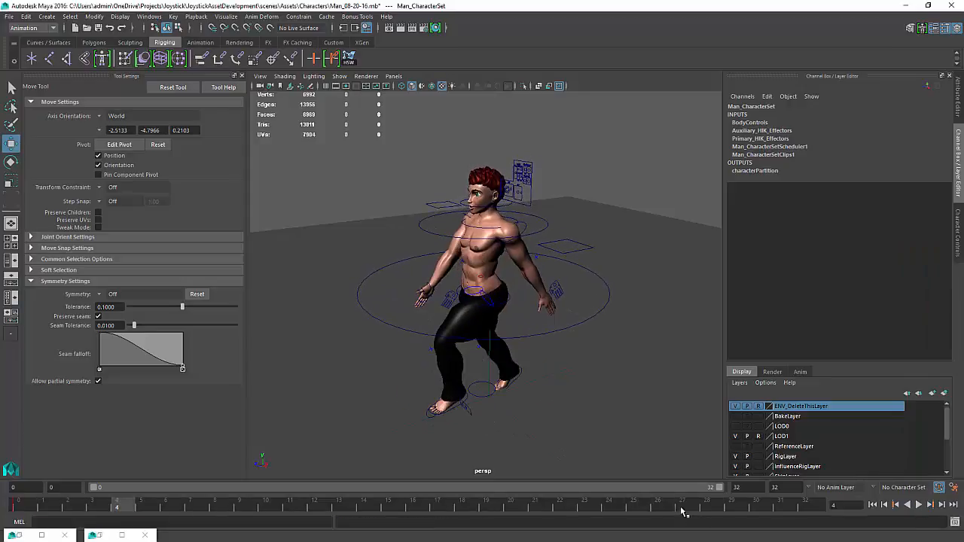
{"action": "key", "text": "Escape"}
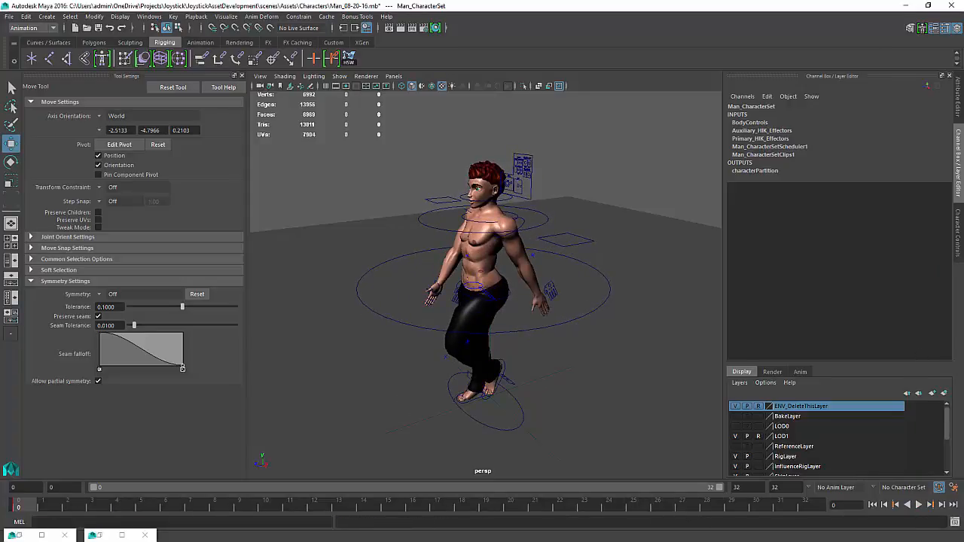
{"action": "left_click", "coordinate": [21, 510], "text": "shift"}
Open the Graph Editor for Man_CharacterSet
{"action": "left_click", "coordinate": [149, 16]}
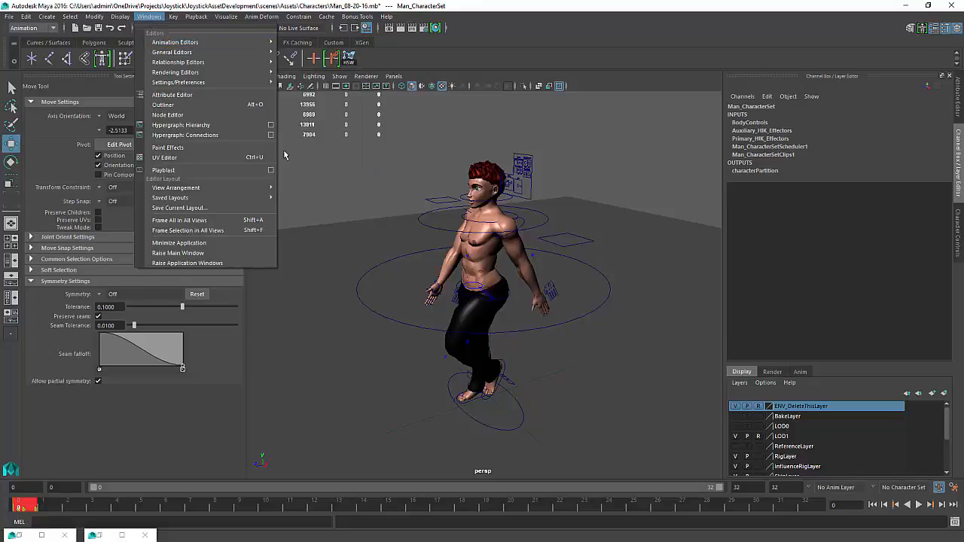
{"action": "mouse_move", "coordinate": [256, 42]}
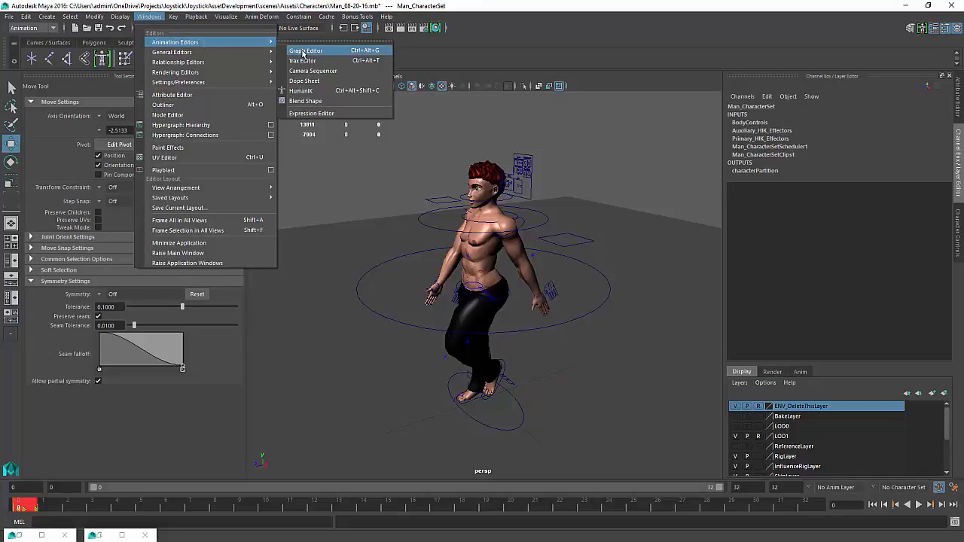
{"action": "left_click", "coordinate": [304, 50]}
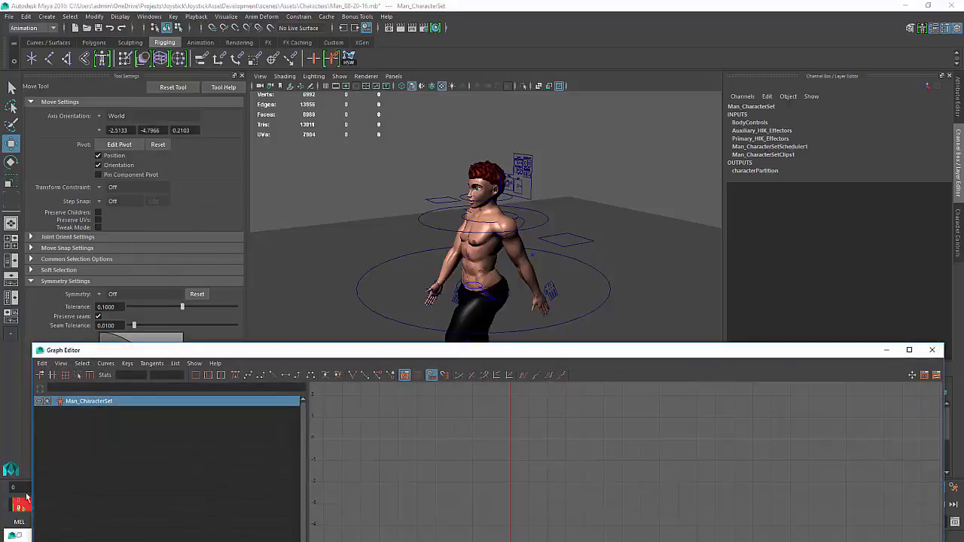
Expand Man_CharacterSet in the Graph Editor and examine the left elbow effector's Rotate Z curve, then move the editor aside
{"action": "left_click_drag", "start_coordinate": [504, 352], "coordinate": [532, 185]}
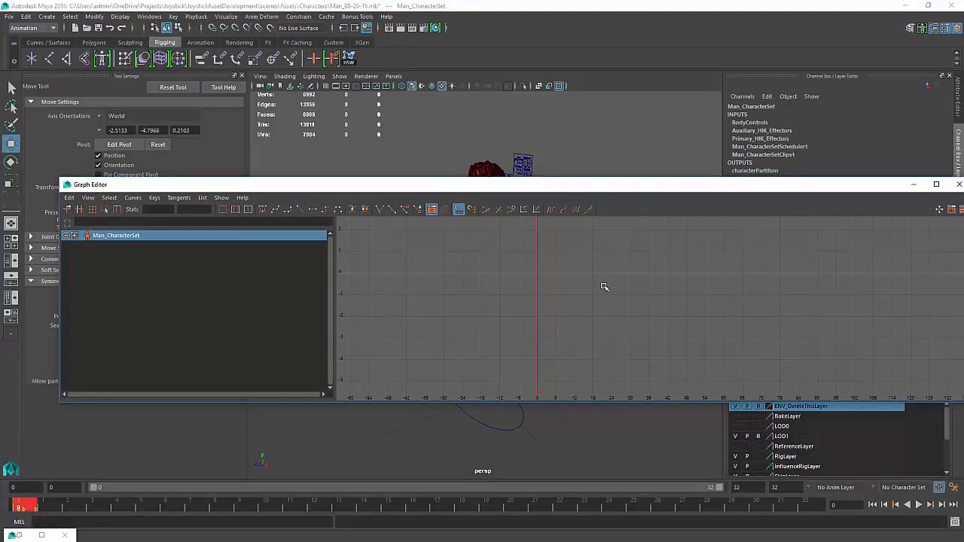
{"action": "key", "text": "f"}
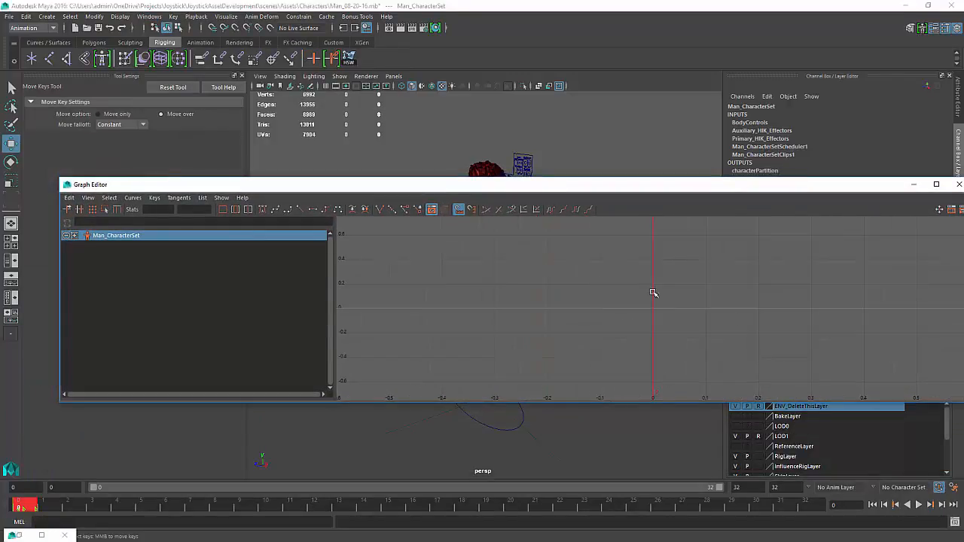
{"action": "left_click", "coordinate": [73, 236]}
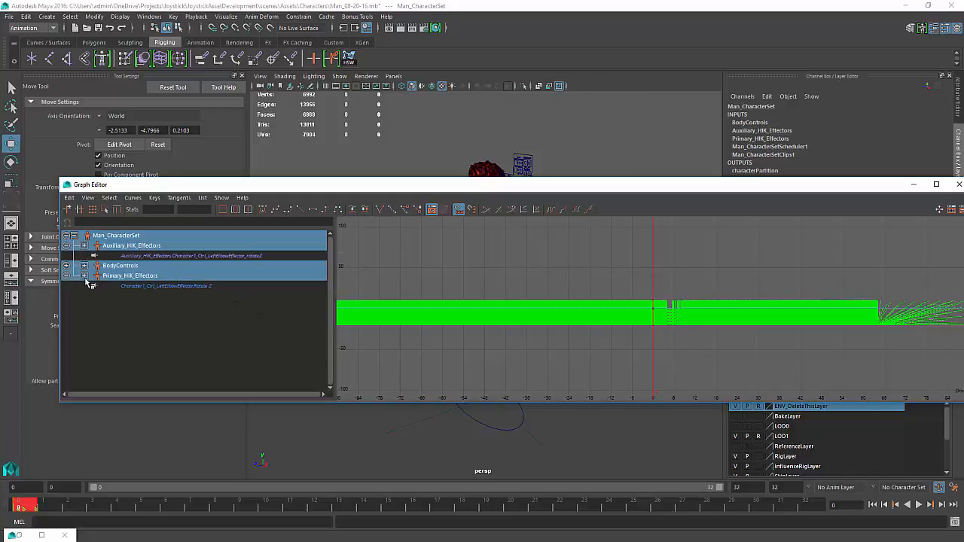
{"action": "left_click", "coordinate": [169, 286]}
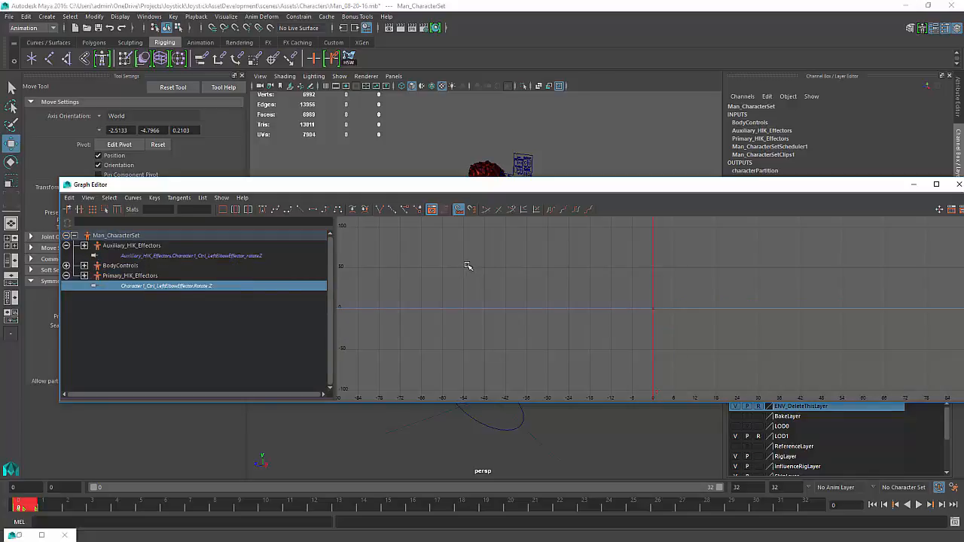
{"action": "scroll", "coordinate": [556, 302], "scroll_direction": "up", "scroll_amount": 2}
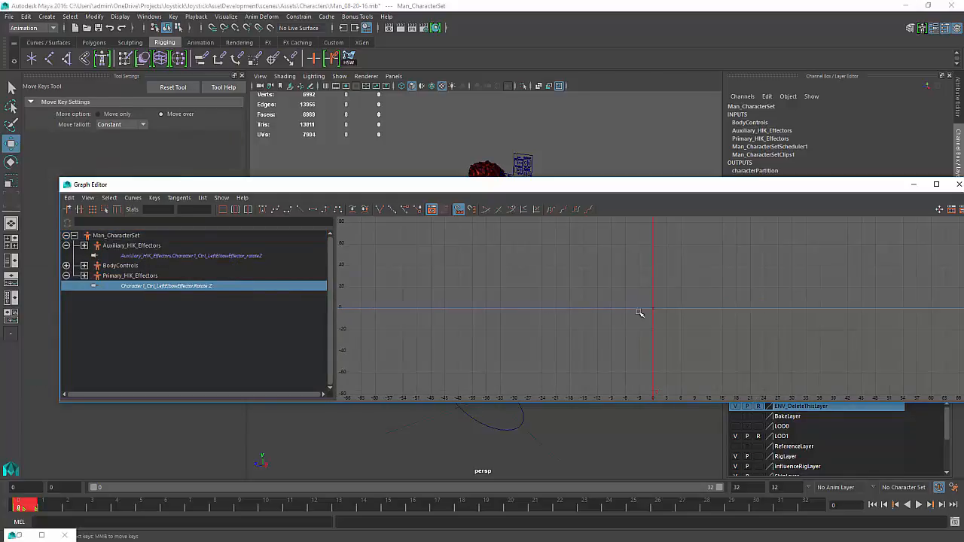
{"action": "left_click_drag", "start_coordinate": [660, 305], "coordinate": [626, 339]}
{"action": "key", "text": "f"}
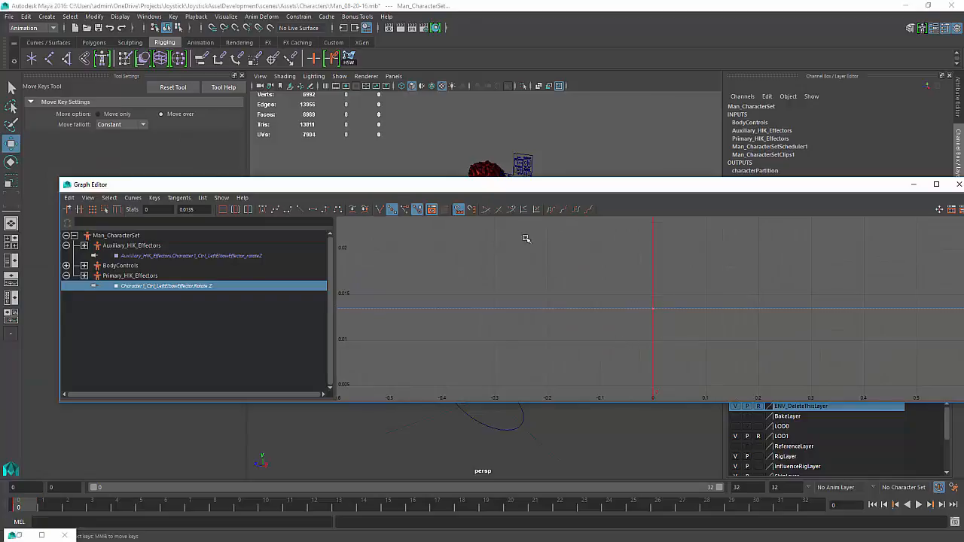
{"action": "left_click_drag", "start_coordinate": [483, 188], "coordinate": [216, 387]}
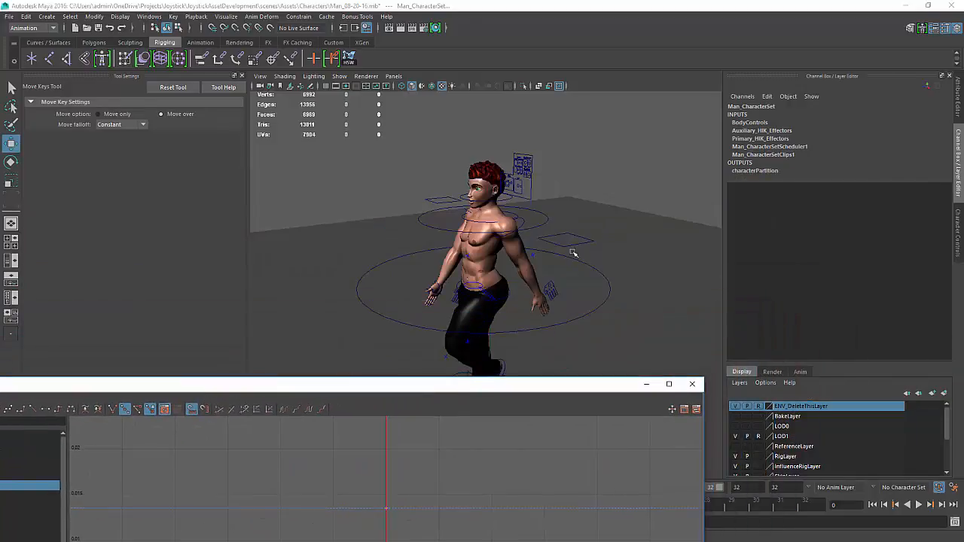
Turn on joint display in the viewport's Show options while selecting the elbow effectors
{"action": "left_click", "coordinate": [532, 258]}
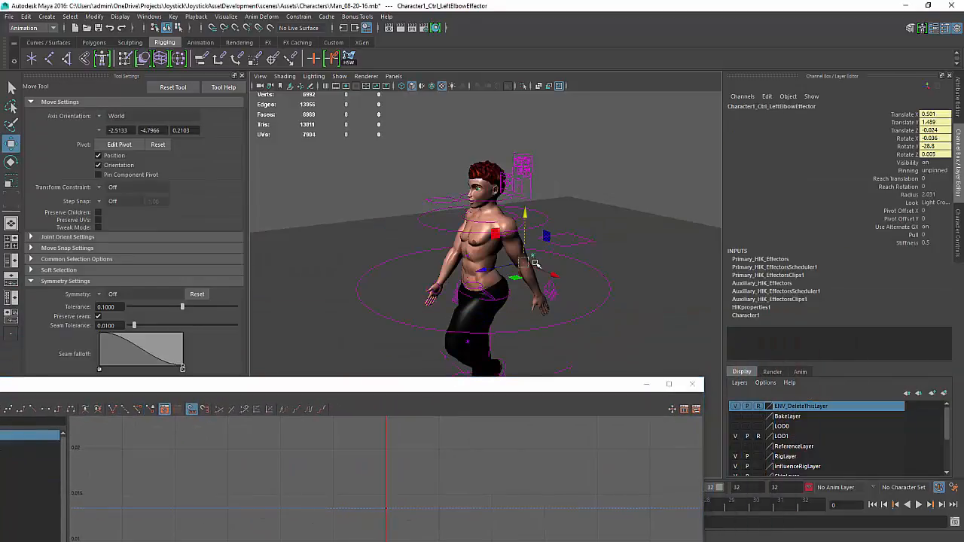
{"action": "mouse_move", "coordinate": [536, 262]}
{"action": "left_mouse_down", "text": "alt"}
{"action": "mouse_move", "coordinate": [551, 267]}
{"action": "mouse_move", "coordinate": [534, 259]}
{"action": "left_mouse_up", "text": "alt"}
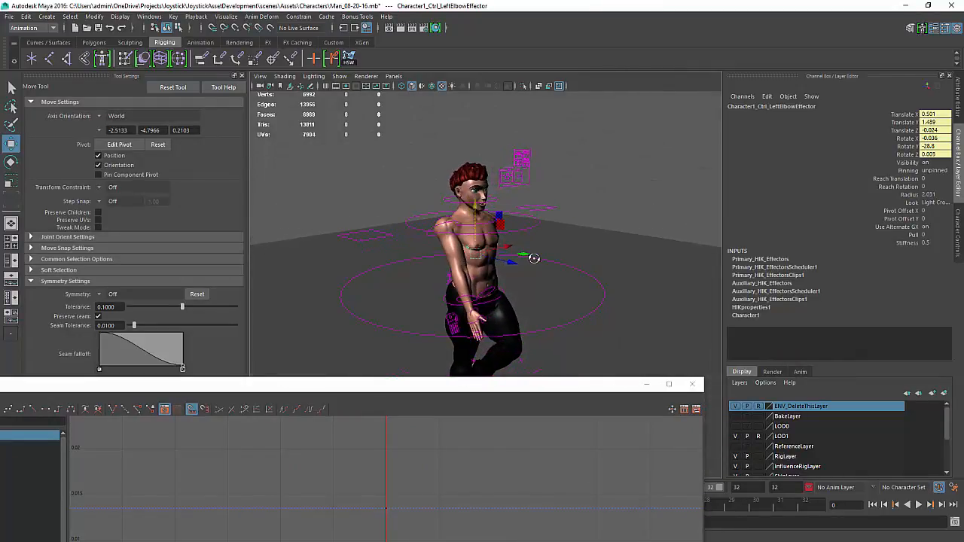
{"action": "left_click", "coordinate": [443, 279]}
{"action": "left_click_drag", "start_coordinate": [413, 266], "coordinate": [422, 290], "text": "alt"}
{"action": "right_click_drag", "start_coordinate": [421, 290], "coordinate": [438, 311], "text": "alt"}
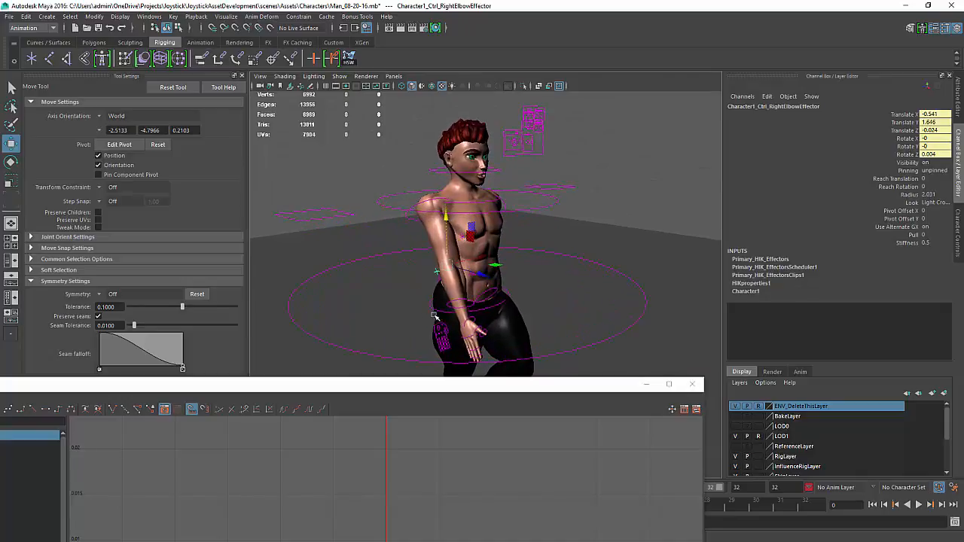
{"action": "left_click_drag", "start_coordinate": [433, 290], "coordinate": [418, 294], "text": "alt"}
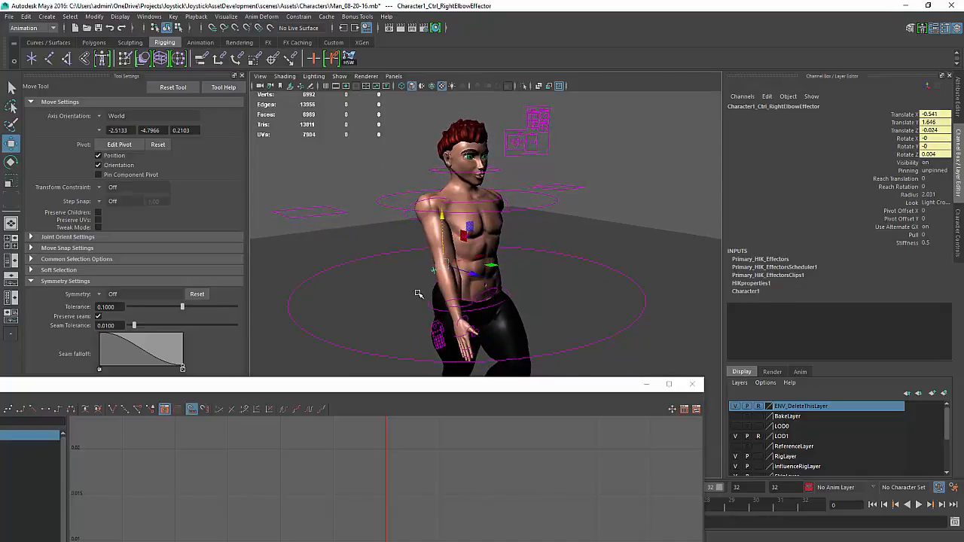
{"action": "left_click", "coordinate": [340, 76]}
{"action": "left_click", "coordinate": [366, 76]}
{"action": "left_click", "coordinate": [341, 77]}
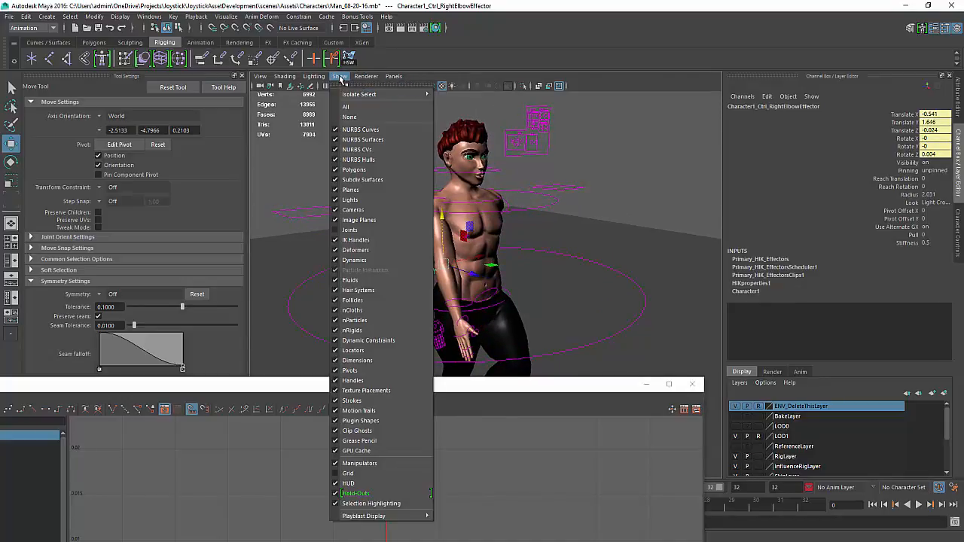
{"action": "left_click", "coordinate": [350, 230]}
{"action": "left_click_drag", "start_coordinate": [535, 217], "coordinate": [537, 234], "text": "alt"}
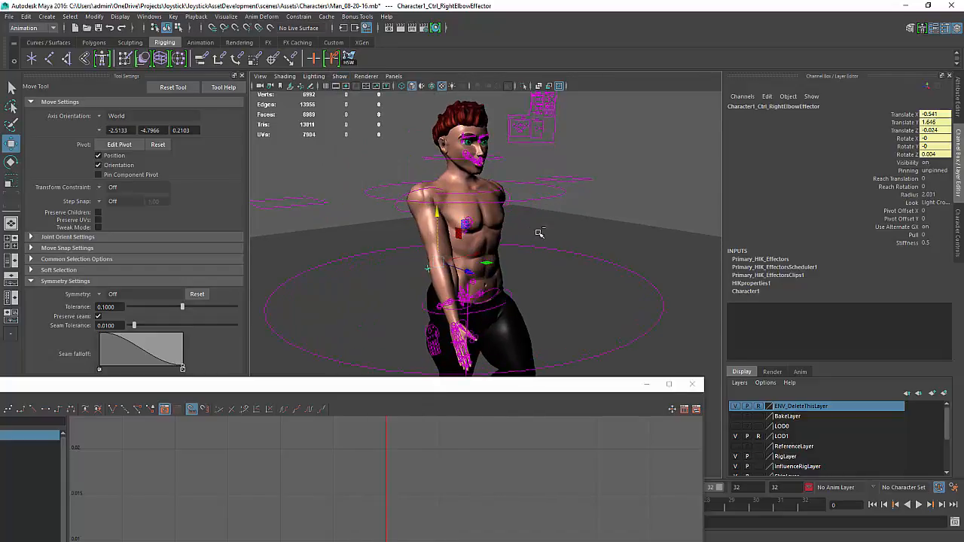
Open Character Controls for Character1 and display the FK skeleton controls in the viewport
{"action": "key", "text": "ctrl+a"}
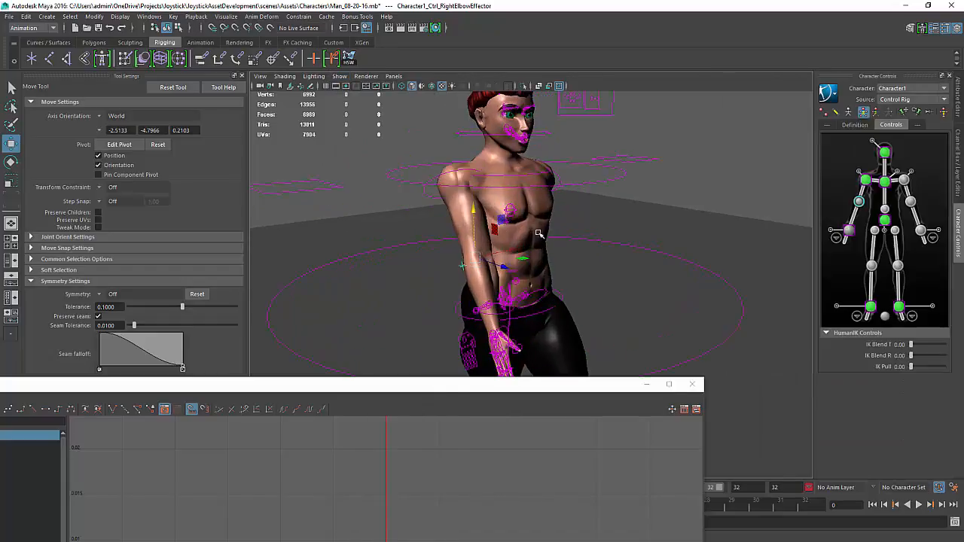
{"action": "left_click", "coordinate": [838, 114]}
{"action": "right_click_drag", "start_coordinate": [381, 277], "coordinate": [488, 292], "text": "alt"}
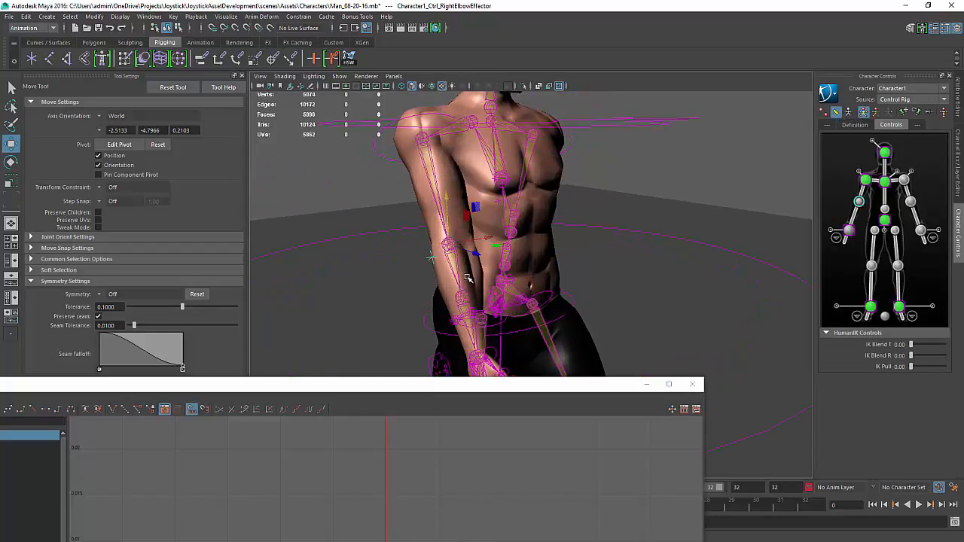
{"action": "left_click", "coordinate": [458, 275]}
{"action": "key", "text": "ctrl+a"}
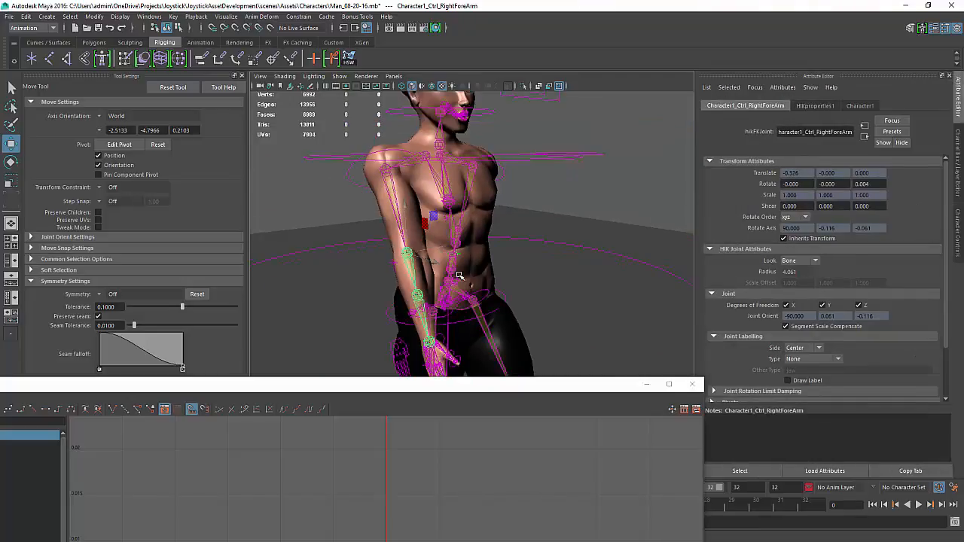
{"action": "key", "text": "ctrl+a"}
{"action": "left_click_drag", "start_coordinate": [467, 315], "coordinate": [353, 317], "text": "alt"}
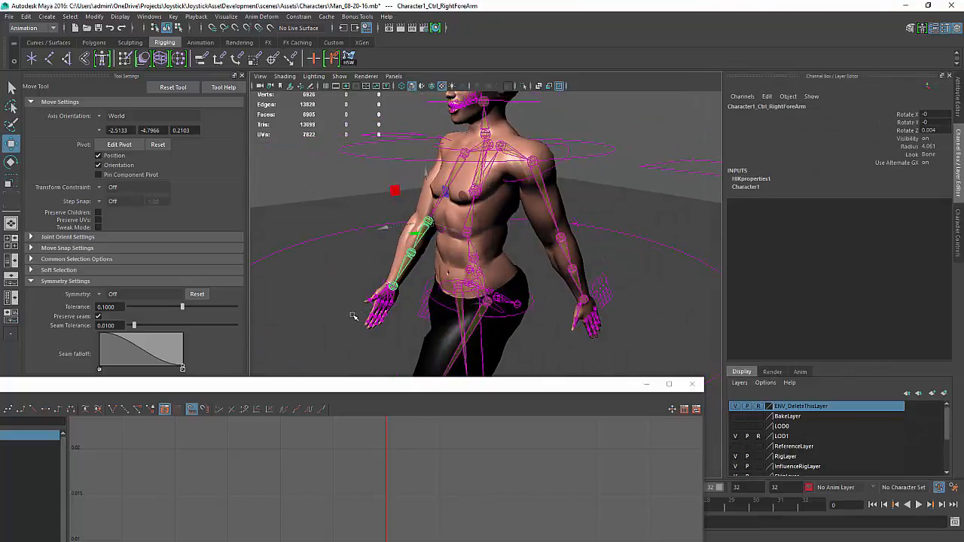
Select the arm FK controls one by one and inspect their rotation channels
{"action": "left_click", "coordinate": [566, 263]}
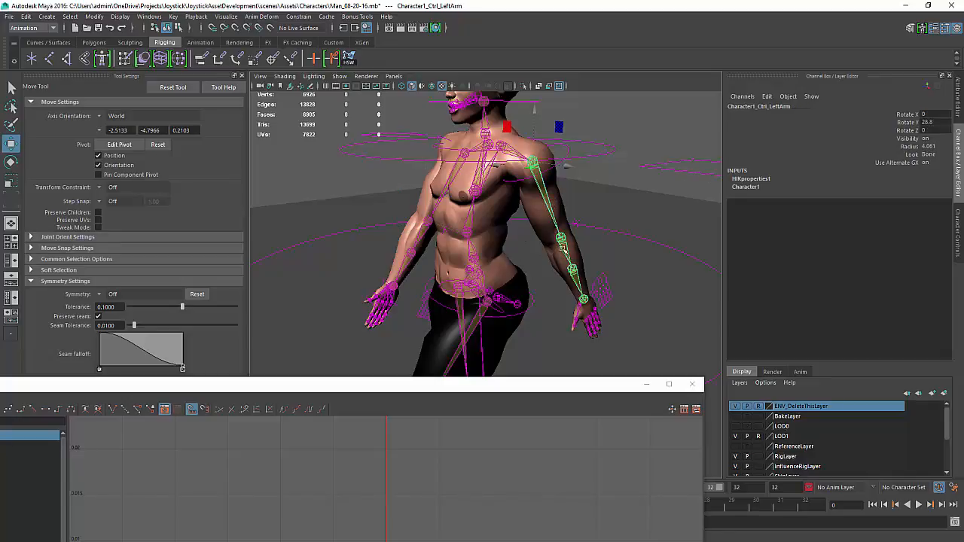
{"action": "left_click_drag", "start_coordinate": [338, 308], "coordinate": [398, 273], "text": "alt"}
{"action": "left_click", "coordinate": [393, 259]}
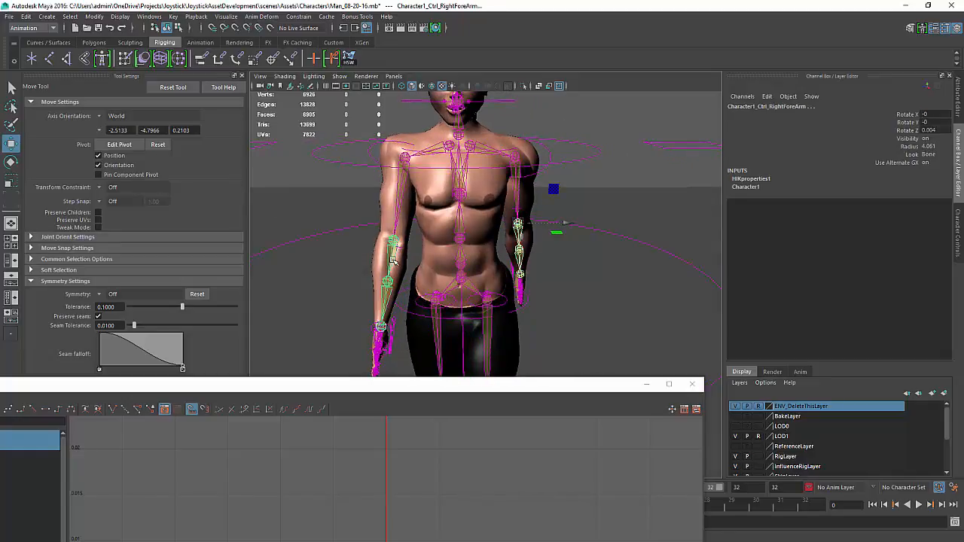
{"action": "middle_click_drag", "start_coordinate": [393, 310], "coordinate": [402, 294], "text": "alt"}
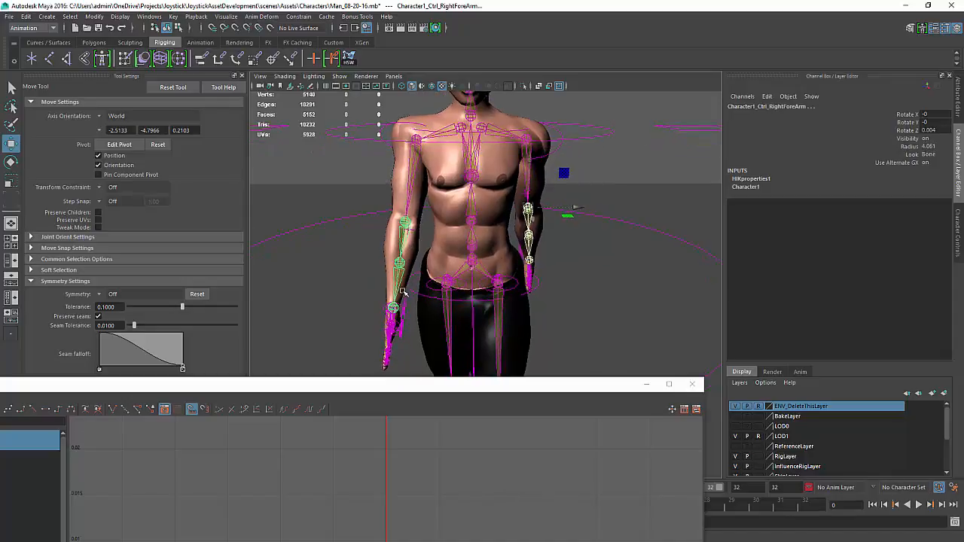
{"action": "right_click_drag", "start_coordinate": [402, 294], "coordinate": [397, 319], "text": "alt"}
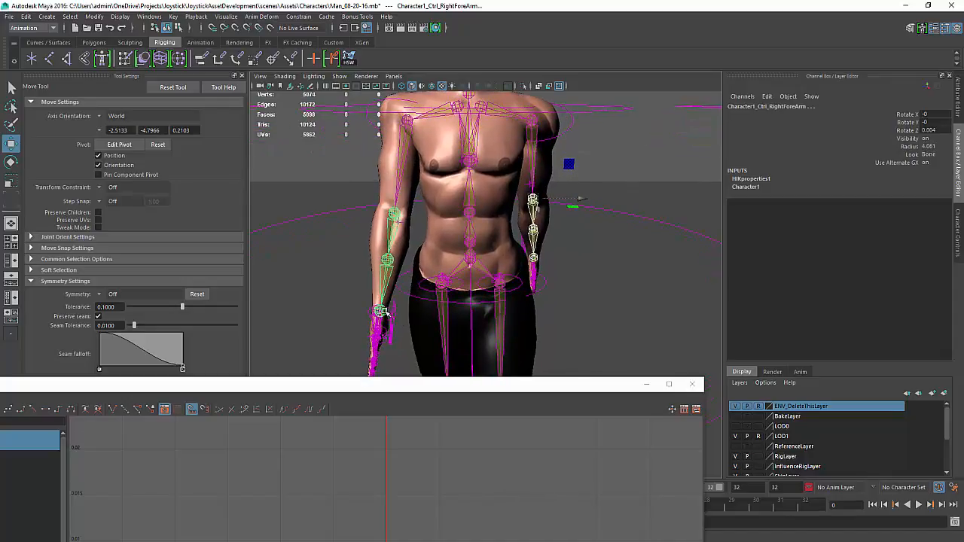
{"action": "left_click", "coordinate": [382, 312]}
{"action": "left_click", "coordinate": [387, 307]}
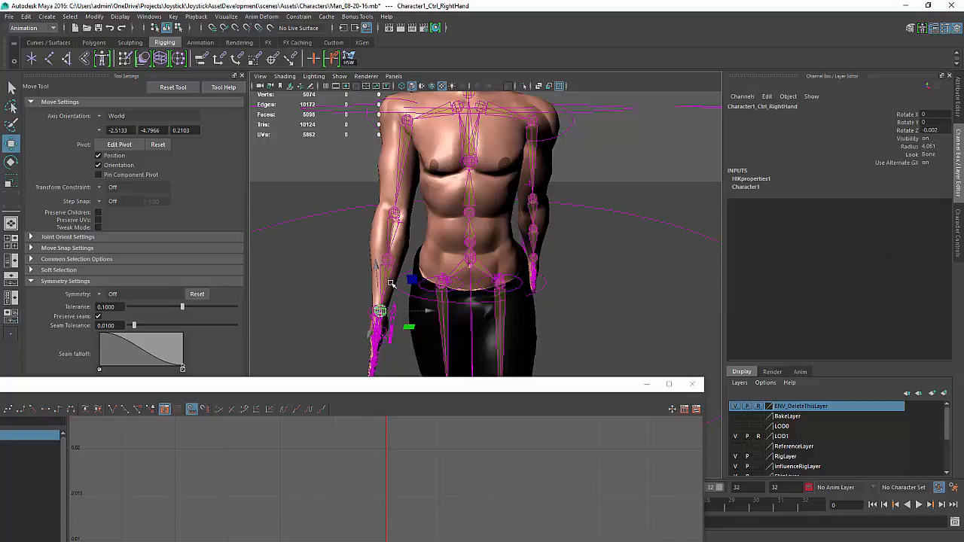
{"action": "left_click", "coordinate": [390, 279], "text": "shift"}
{"action": "left_click", "coordinate": [392, 230], "text": "shift"}
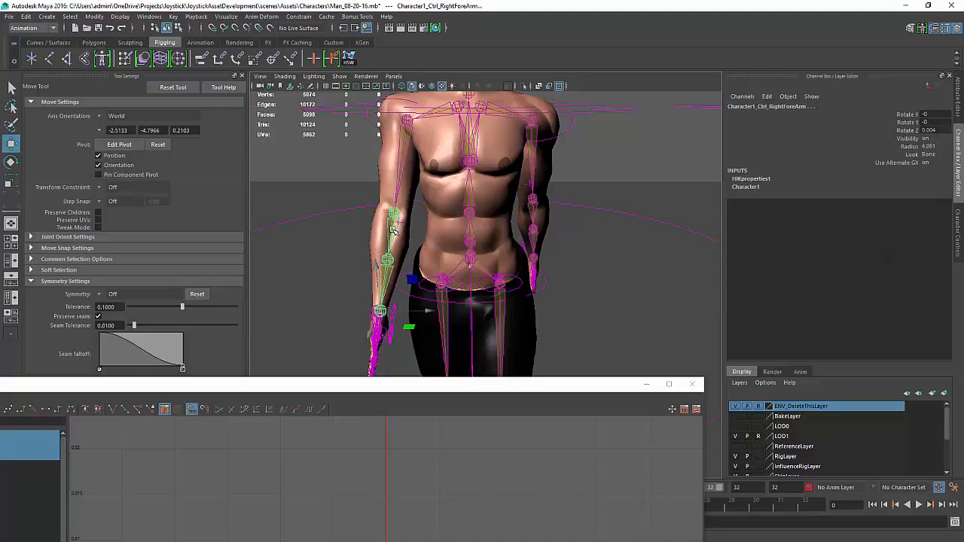
{"action": "left_click", "coordinate": [402, 162], "text": "shift"}
{"action": "left_click_drag", "start_coordinate": [419, 160], "coordinate": [602, 323], "text": "alt"}
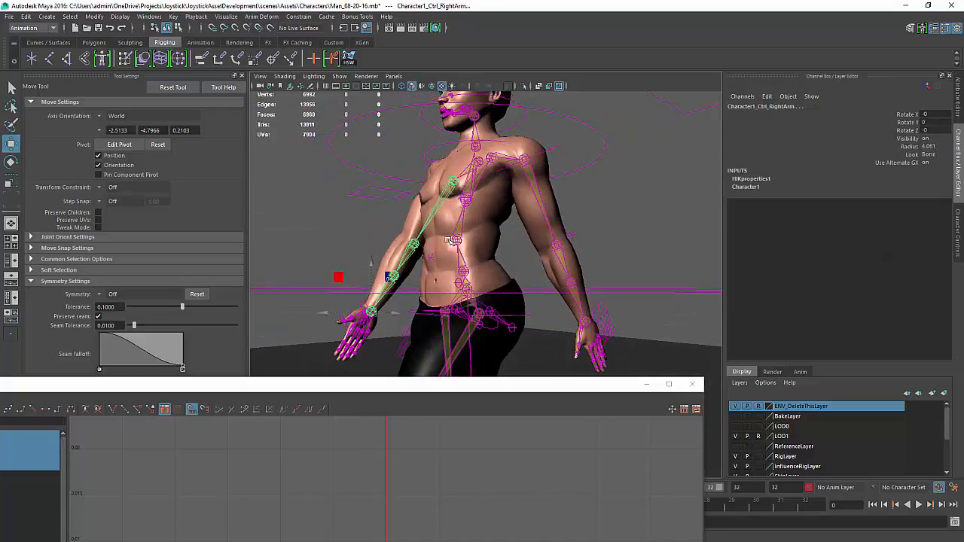
{"action": "left_click", "coordinate": [587, 322], "text": "shift"}
{"action": "left_click", "coordinate": [571, 284], "text": "shift"}
{"action": "left_click", "coordinate": [556, 245], "text": "shift"}
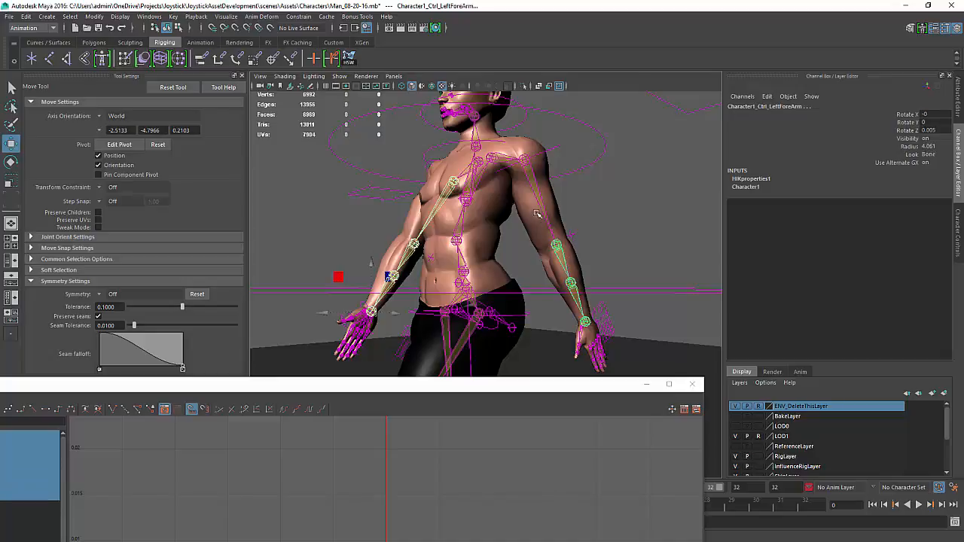
{"action": "left_click", "coordinate": [539, 212], "text": "shift"}
{"action": "left_click_drag", "start_coordinate": [539, 211], "coordinate": [465, 109], "text": "alt"}
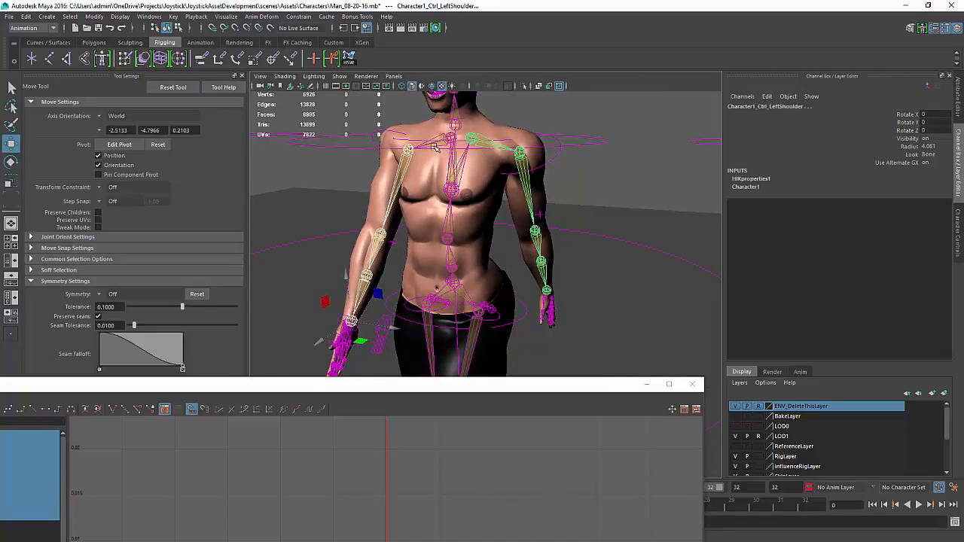
Select the shoulder, spine, leg and foot FK controls in turn and inspect their rotation channels
{"action": "left_click", "coordinate": [447, 142]}
{"action": "left_click_drag", "start_coordinate": [457, 174], "coordinate": [461, 177], "text": "alt"}
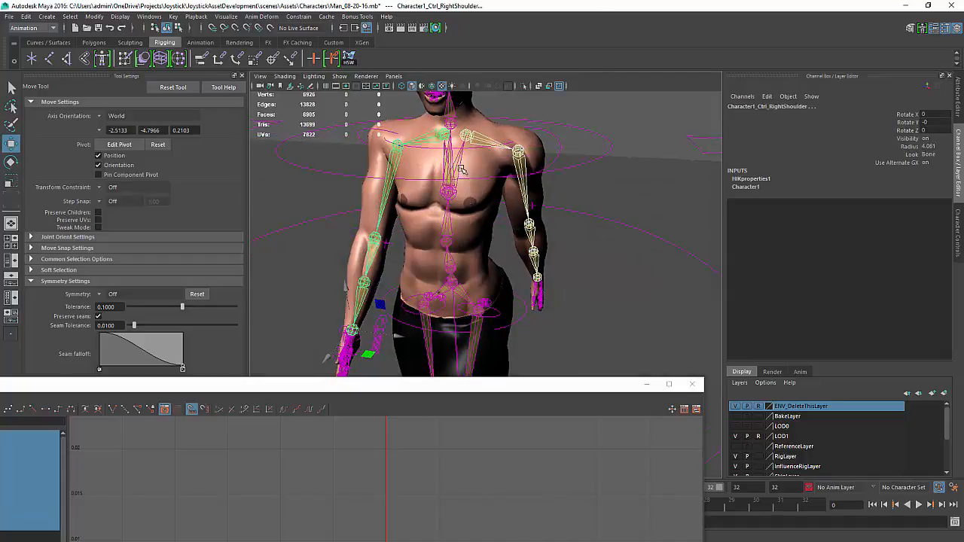
{"action": "left_click", "coordinate": [456, 166], "text": "shift"}
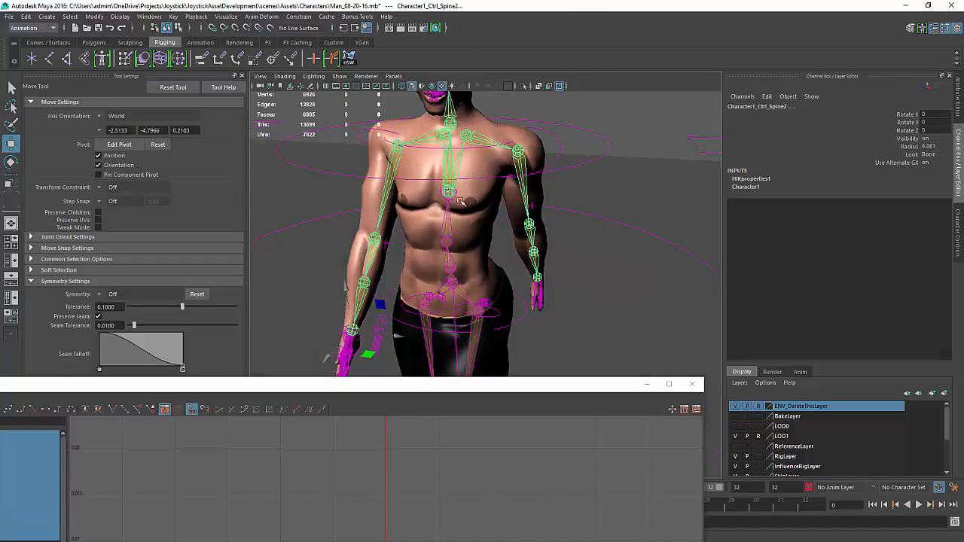
{"action": "left_click_drag", "start_coordinate": [463, 291], "coordinate": [486, 278], "text": "alt"}
{"action": "left_click", "coordinate": [463, 292]}
{"action": "left_click", "coordinate": [465, 274]}
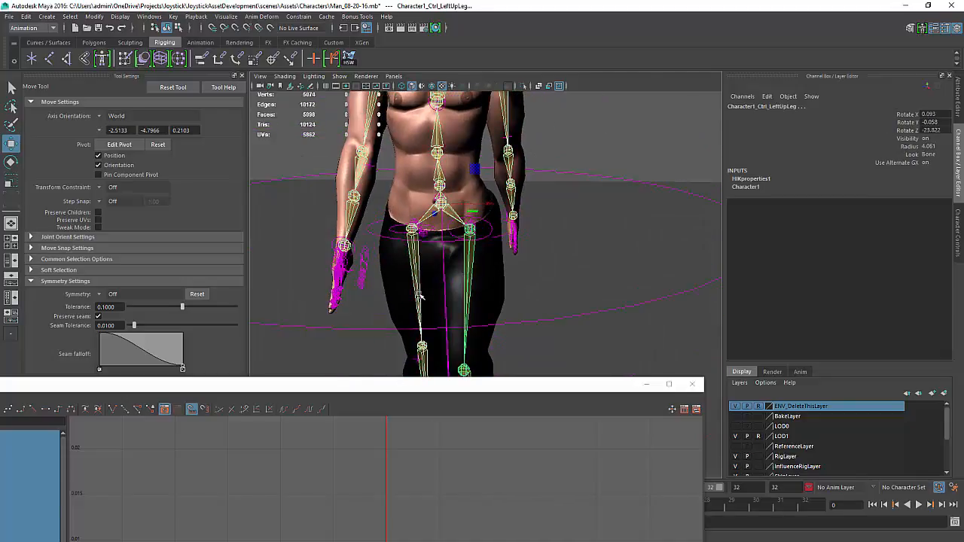
{"action": "left_click", "coordinate": [419, 304]}
{"action": "middle_click_drag", "start_coordinate": [419, 304], "coordinate": [441, 175], "text": "alt"}
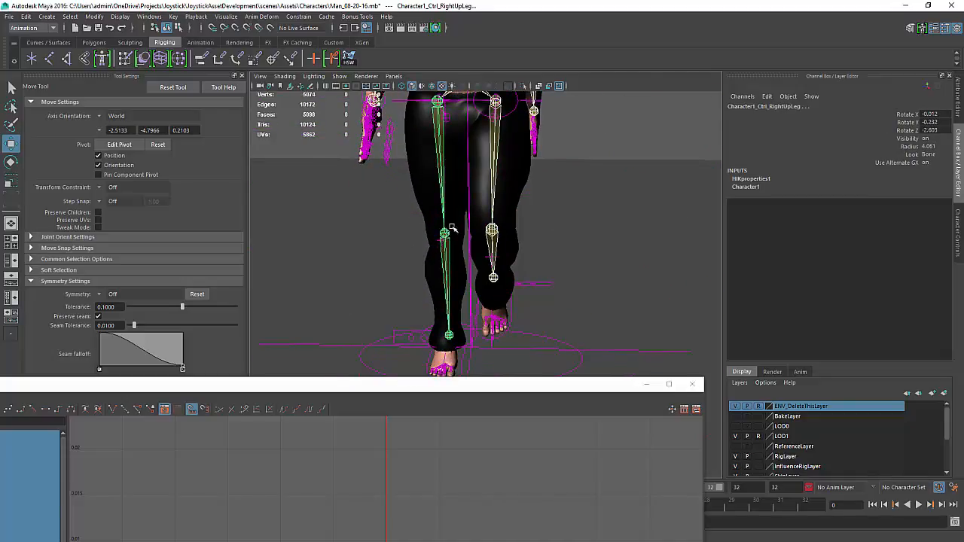
{"action": "left_click", "coordinate": [492, 233]}
{"action": "left_click_drag", "start_coordinate": [492, 234], "coordinate": [496, 336], "text": "alt"}
{"action": "left_click", "coordinate": [603, 270]}
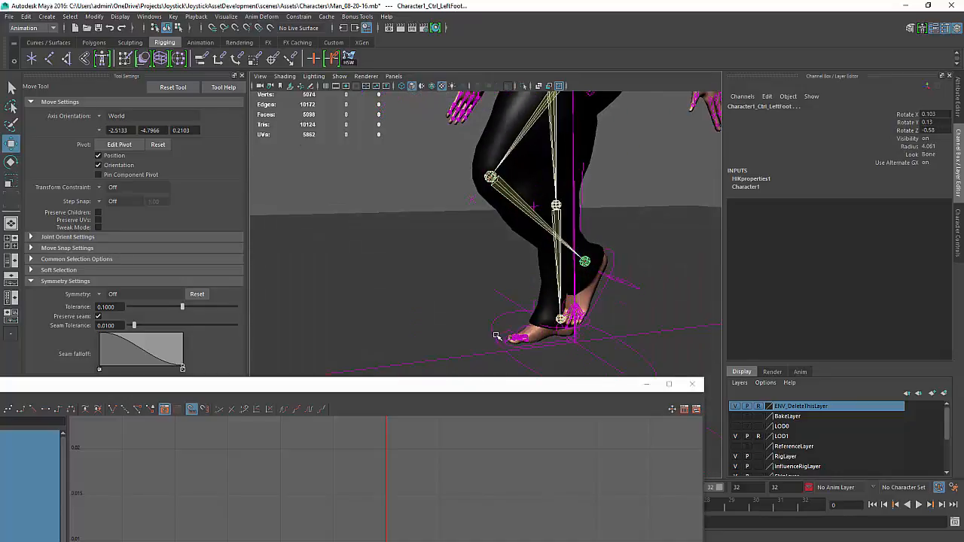
{"action": "left_click", "coordinate": [558, 318]}
{"action": "right_click_drag", "start_coordinate": [602, 311], "coordinate": [471, 232], "text": "alt"}
{"action": "middle_click_drag", "start_coordinate": [471, 232], "coordinate": [512, 291], "text": "alt"}
{"action": "right_click_drag", "start_coordinate": [512, 291], "coordinate": [572, 352], "text": "alt"}
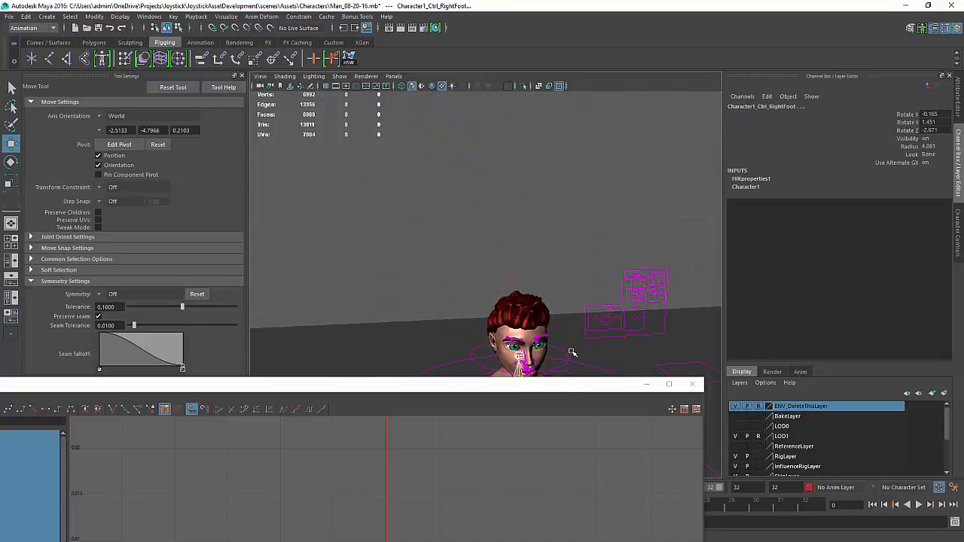
Orbit around the character and select the head FK control to inspect it
{"action": "middle_click_drag", "start_coordinate": [573, 352], "coordinate": [514, 277], "text": "alt"}
{"action": "left_click_drag", "start_coordinate": [514, 277], "coordinate": [549, 261], "text": "alt"}
{"action": "right_click_drag", "start_coordinate": [549, 261], "coordinate": [553, 288], "text": "alt"}
{"action": "left_click_drag", "start_coordinate": [552, 289], "coordinate": [509, 272], "text": "alt"}
{"action": "left_click", "coordinate": [465, 258]}
{"action": "middle_click_drag", "start_coordinate": [515, 275], "coordinate": [494, 184], "text": "alt"}
{"action": "right_click_drag", "start_coordinate": [562, 290], "coordinate": [524, 265], "text": "alt"}
{"action": "middle_click_drag", "start_coordinate": [524, 265], "coordinate": [494, 200], "text": "alt"}
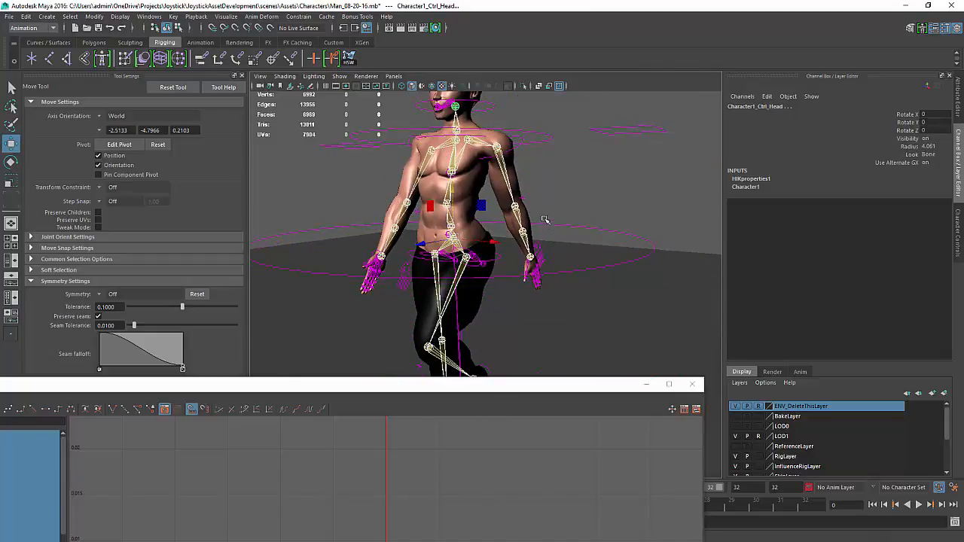
Highlight the head control's Rotate X, Y and Z channels and open the Outliner
{"action": "left_click_drag", "start_coordinate": [908, 116], "coordinate": [909, 131]}
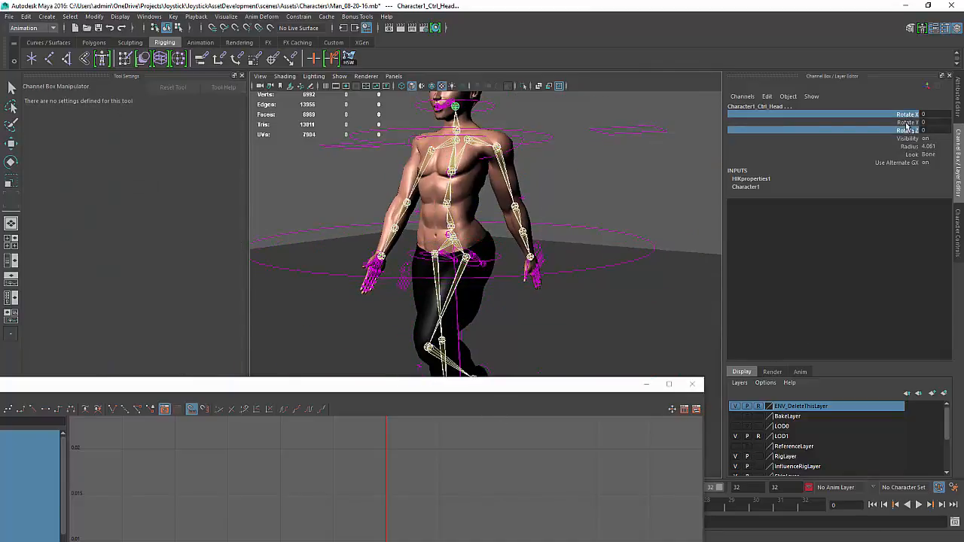
{"action": "key", "text": "shift+o"}
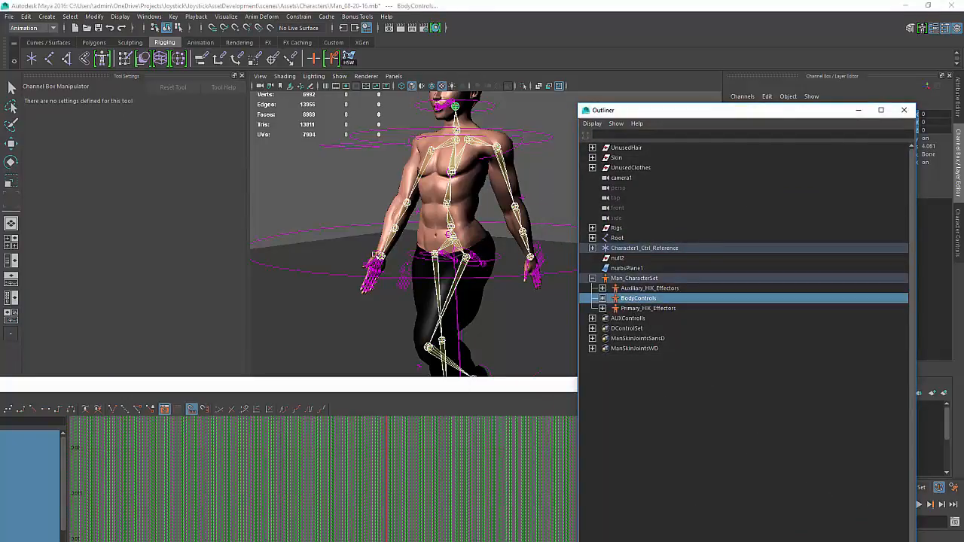
Add the selected BodyControls to the character set and close the Outliner
{"action": "key", "text": "space"}
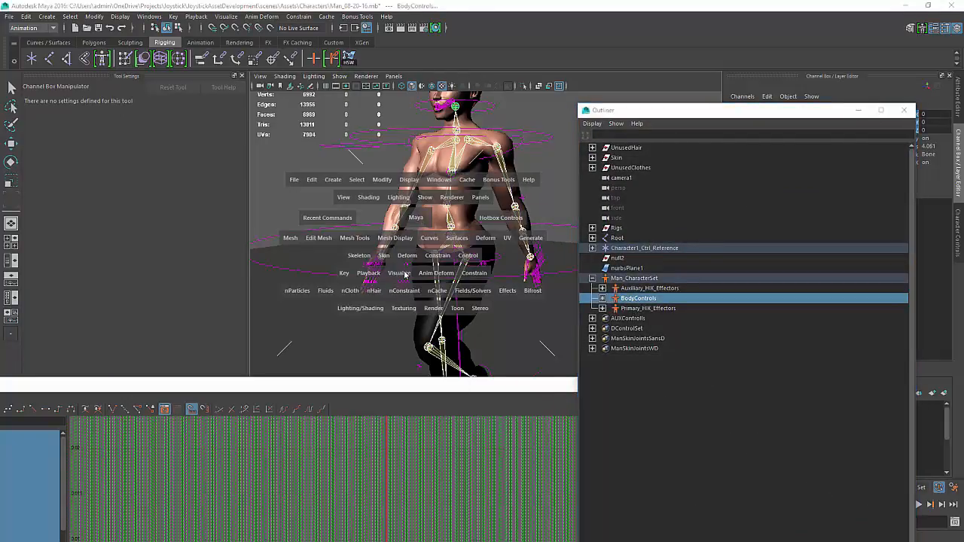
{"action": "left_click", "coordinate": [467, 256]}
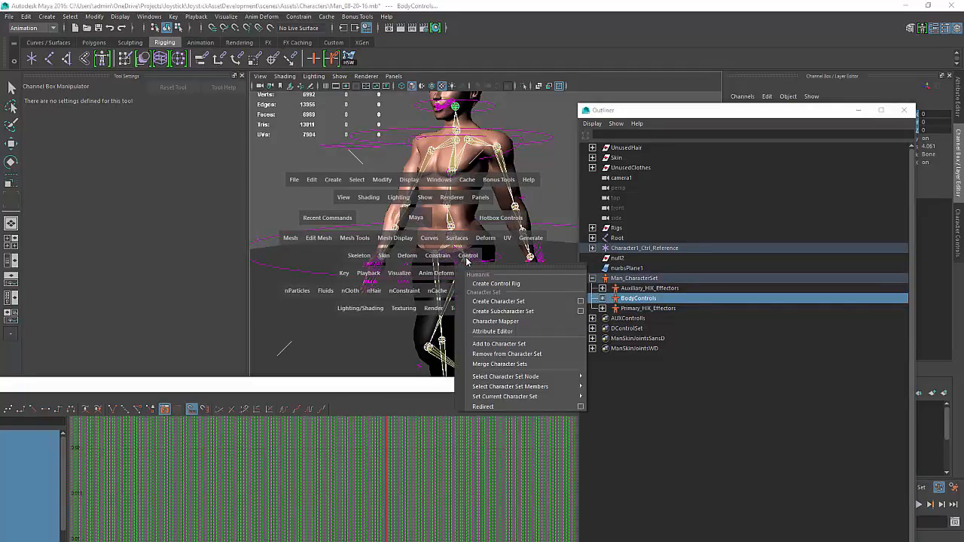
{"action": "left_click", "coordinate": [498, 344]}
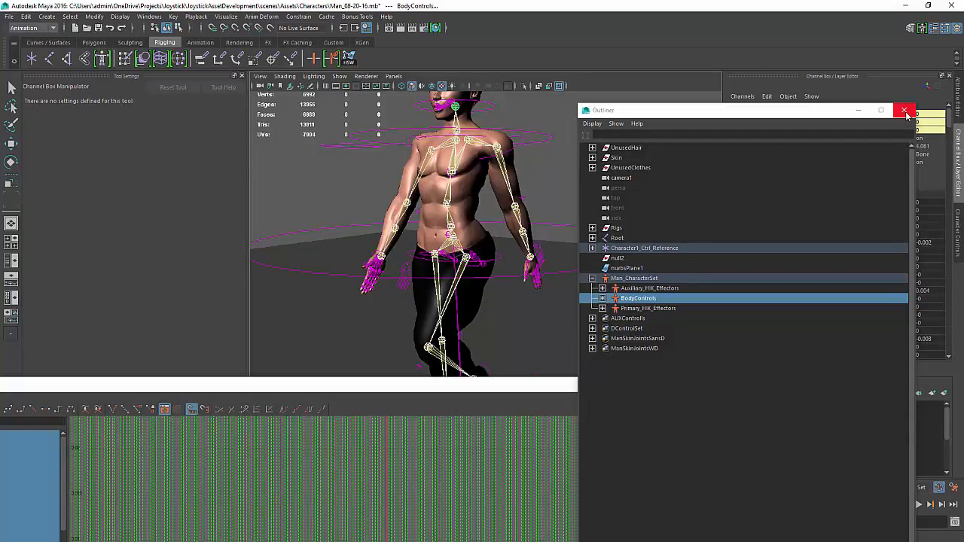
{"action": "left_click", "coordinate": [905, 111]}
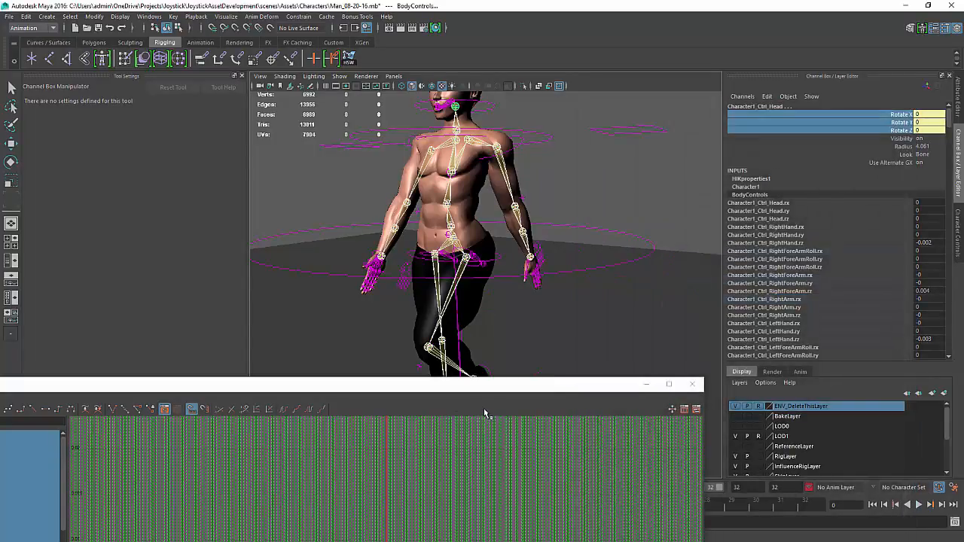
Delete all animation keys on the head control's rotation curves in the Graph Editor, then close it
{"action": "left_click_drag", "start_coordinate": [496, 385], "coordinate": [502, 251]}
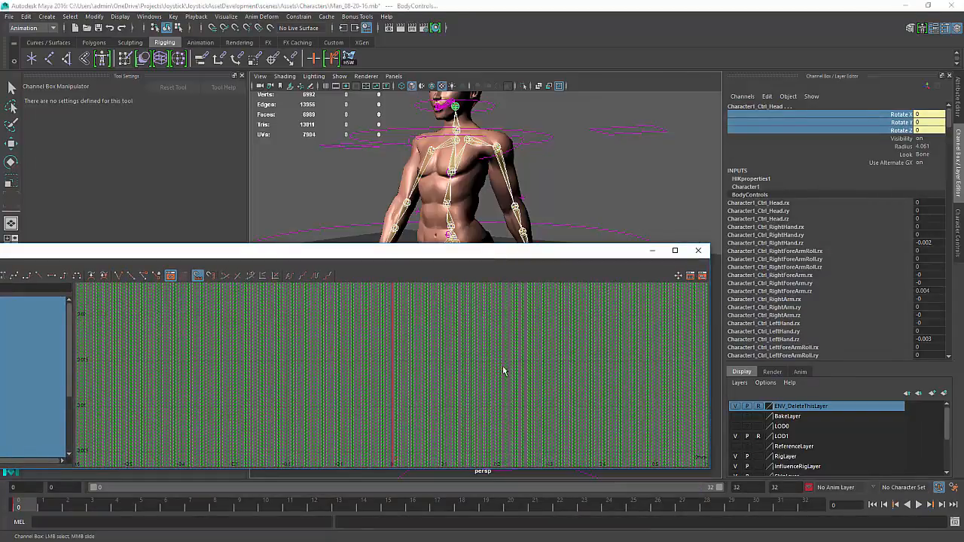
{"action": "right_click_drag", "start_coordinate": [502, 366], "coordinate": [492, 368], "text": "alt"}
{"action": "key", "text": "f"}
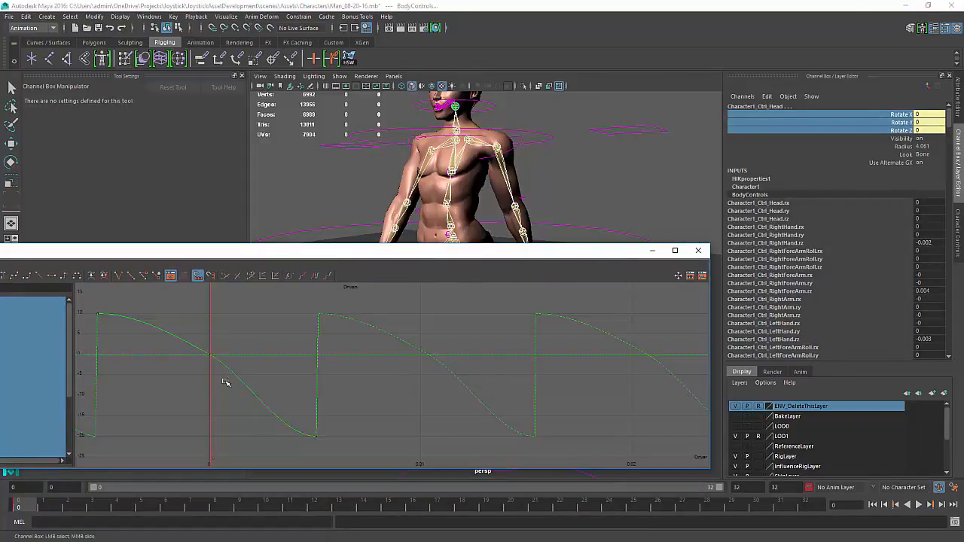
{"action": "left_click_drag", "start_coordinate": [262, 323], "coordinate": [229, 463]}
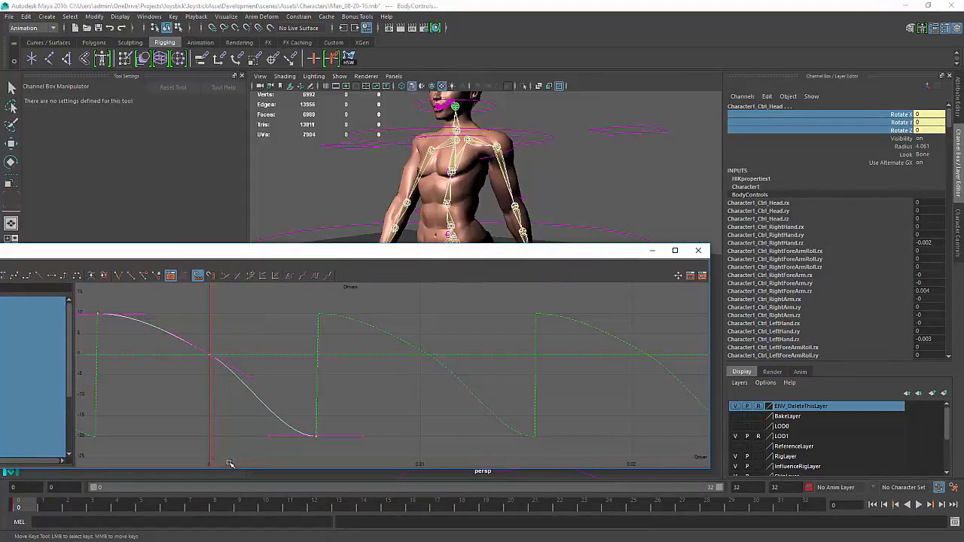
{"action": "key", "text": "Delete"}
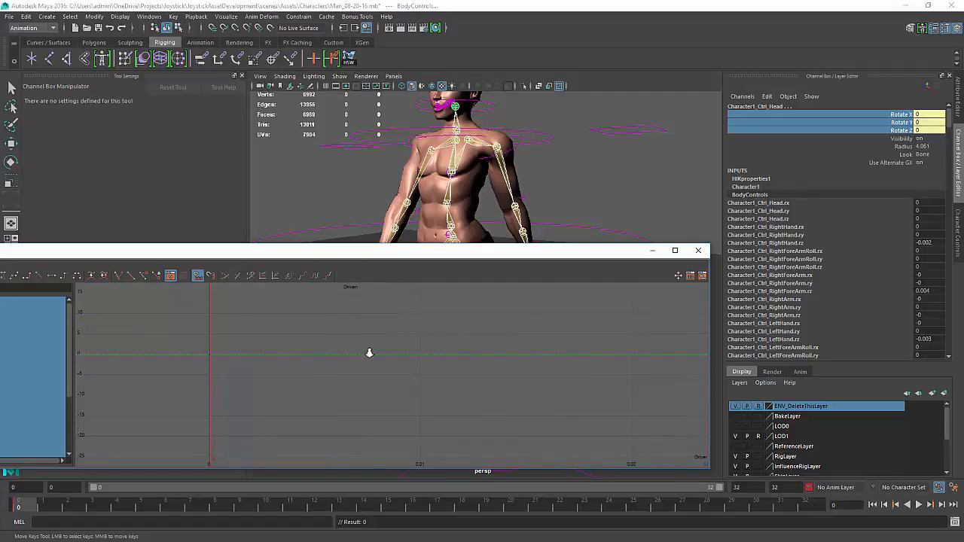
{"action": "key", "text": "a"}
{"action": "key", "text": "Delete"}
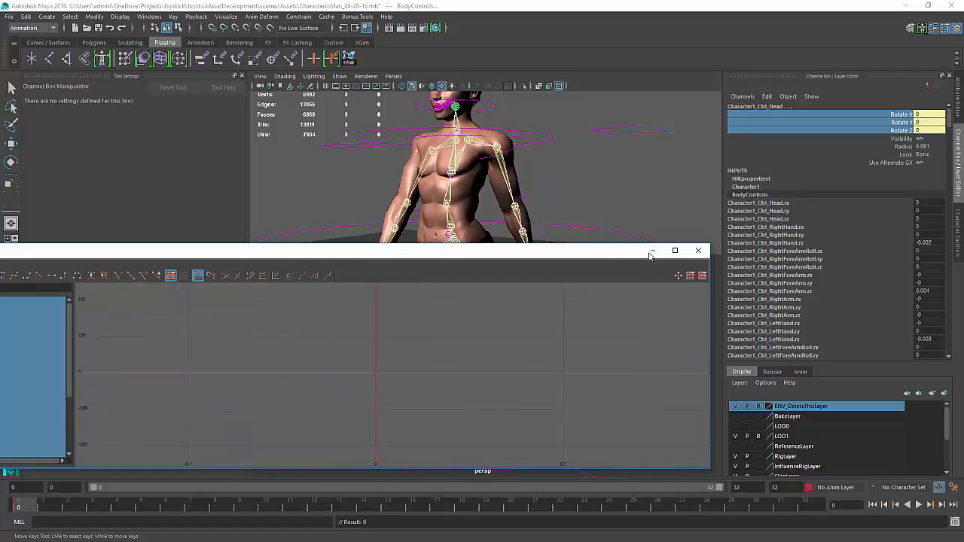
{"action": "left_click", "coordinate": [698, 251]}
Open the Character Controls panel and play back the walk animation
{"action": "left_click", "coordinate": [581, 155]}
{"action": "left_click_drag", "start_coordinate": [525, 257], "coordinate": [658, 235], "text": "alt"}
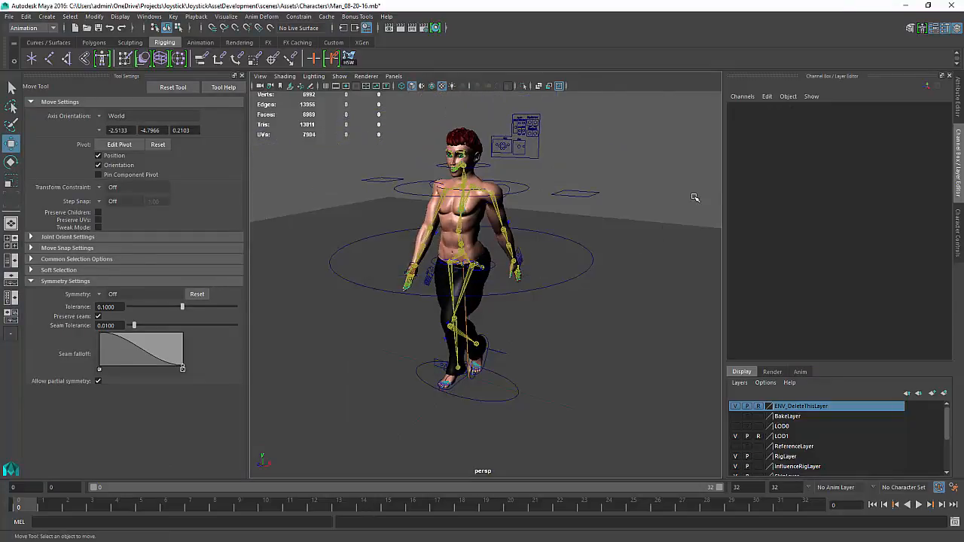
{"action": "left_click", "coordinate": [958, 233]}
{"action": "left_click", "coordinate": [864, 113]}
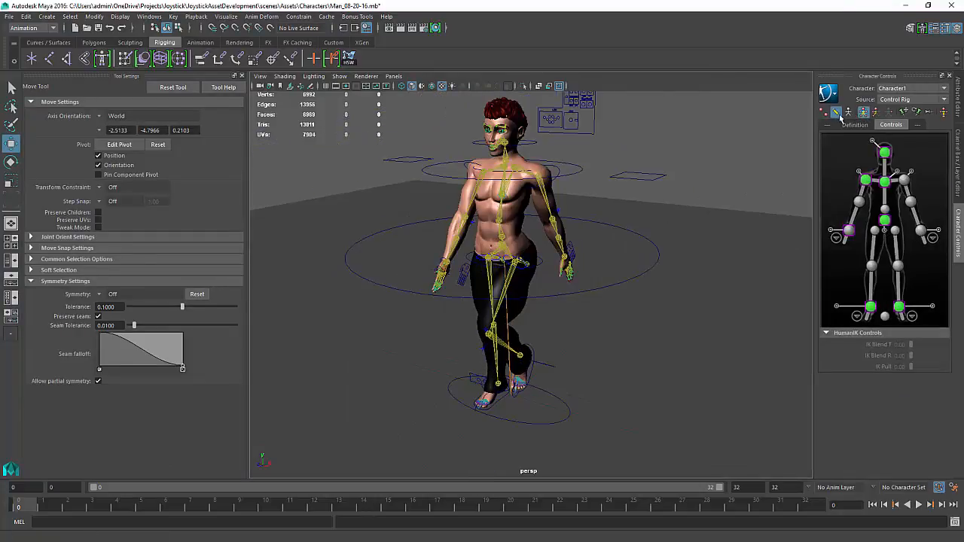
{"action": "left_click_drag", "start_coordinate": [628, 303], "coordinate": [585, 320], "text": "alt"}
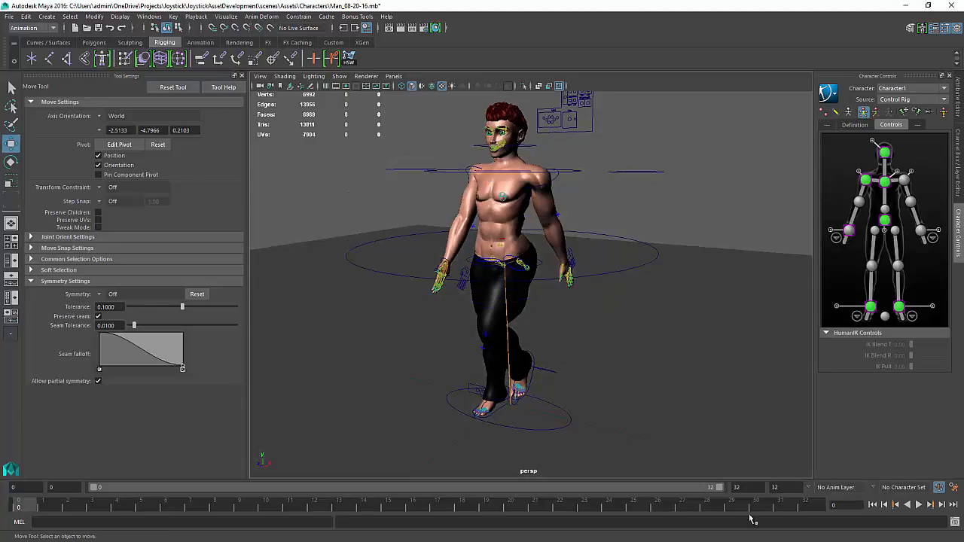
{"action": "left_click", "coordinate": [919, 504]}
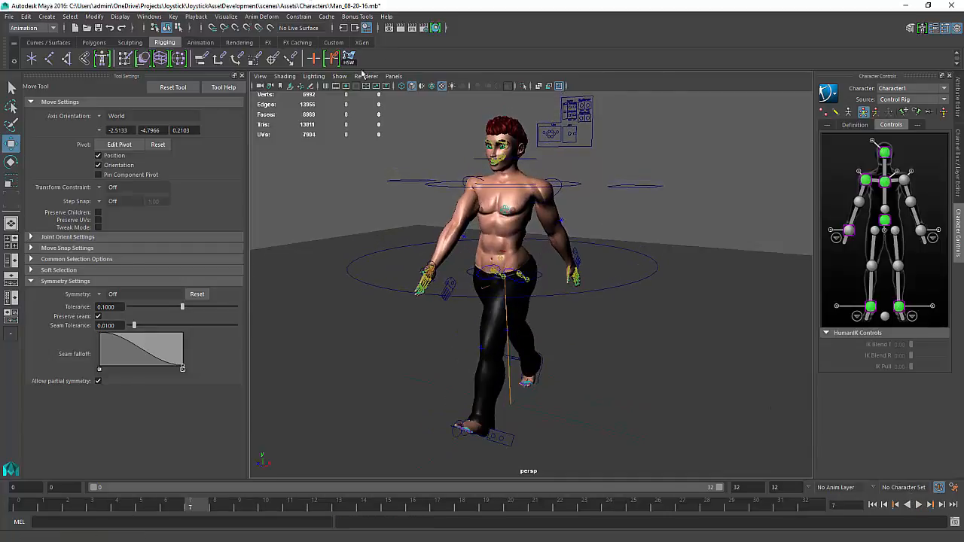
Hide IK handles in the viewport and select the left shoulder AUX IK controller
{"action": "left_click", "coordinate": [339, 76]}
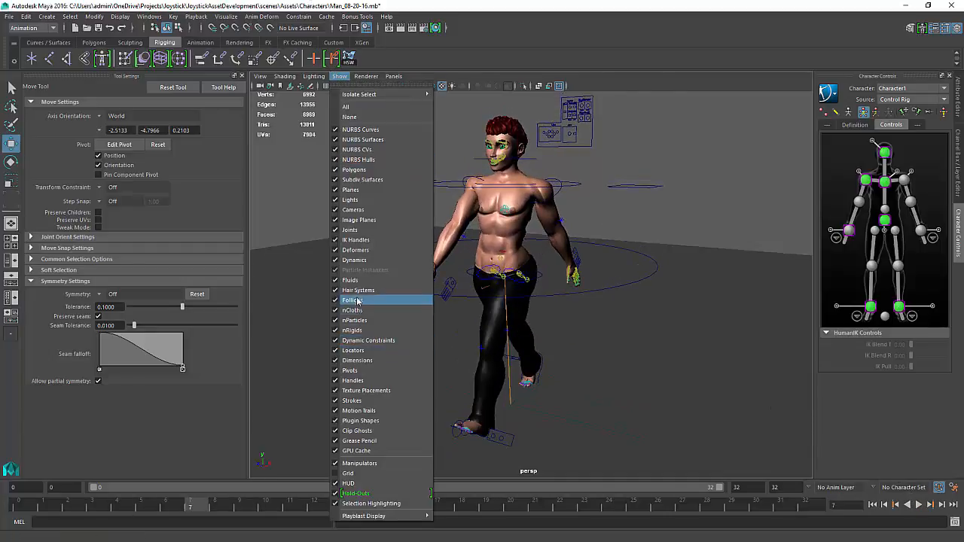
{"action": "left_click", "coordinate": [351, 239]}
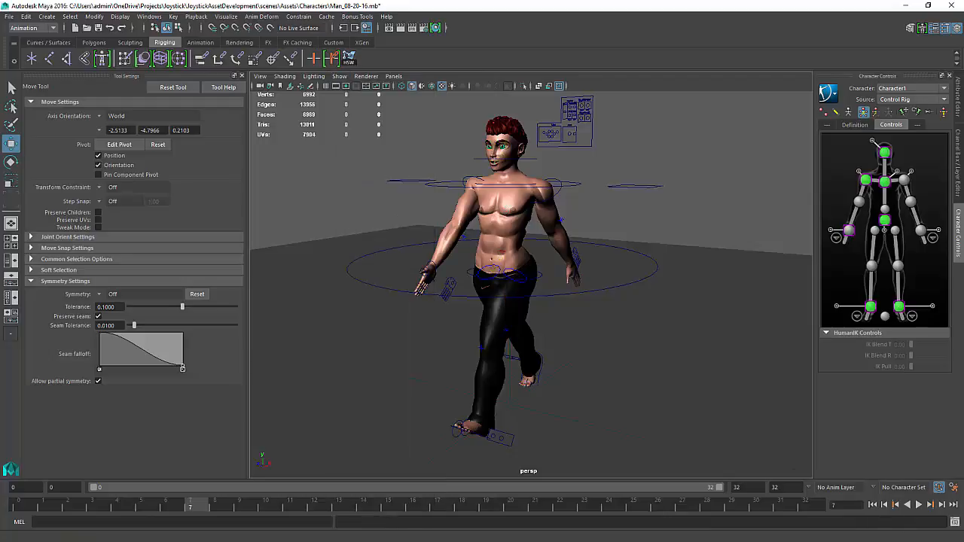
{"action": "left_click", "coordinate": [557, 193]}
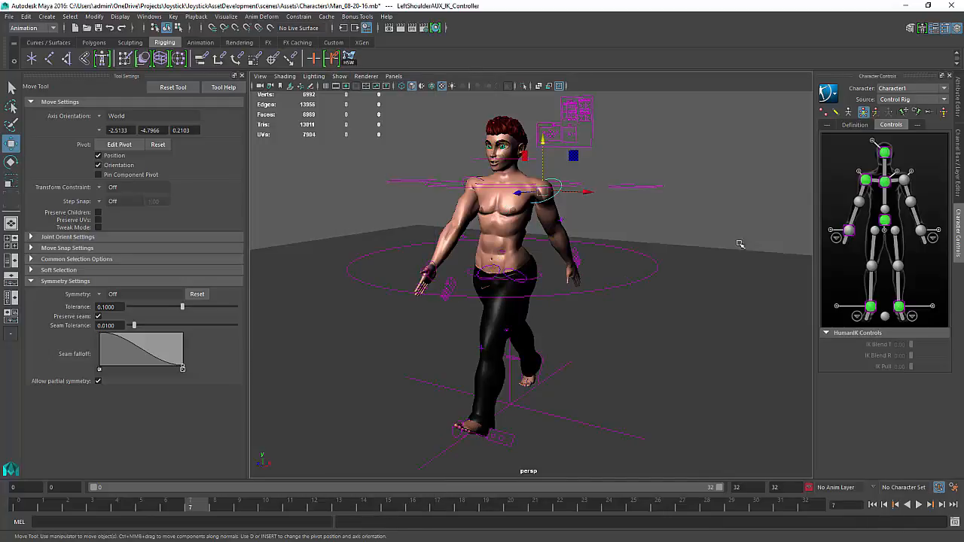
Return to frame 0, delete the Man_Walk_Straight clip from the Trax Editor, and close it
{"action": "left_click_drag", "start_coordinate": [963, 251], "coordinate": [200, 128]}
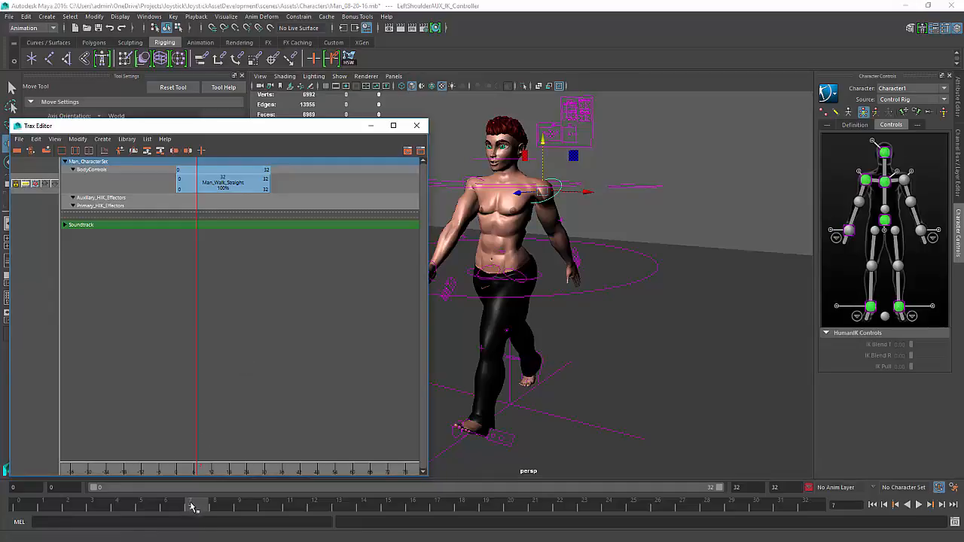
{"action": "left_click_drag", "start_coordinate": [194, 507], "coordinate": [18, 506]}
{"action": "left_click_drag", "start_coordinate": [263, 391], "coordinate": [189, 181]}
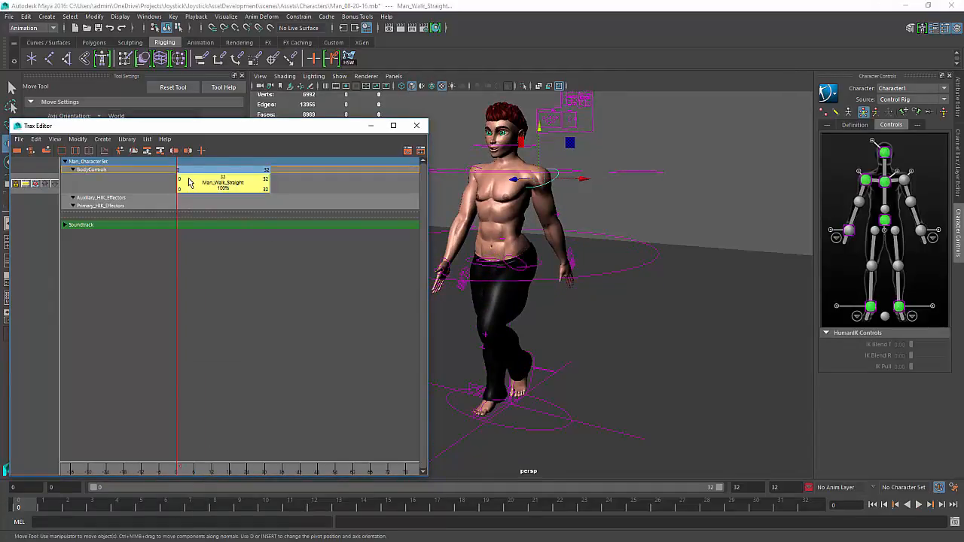
{"action": "key", "text": "Delete"}
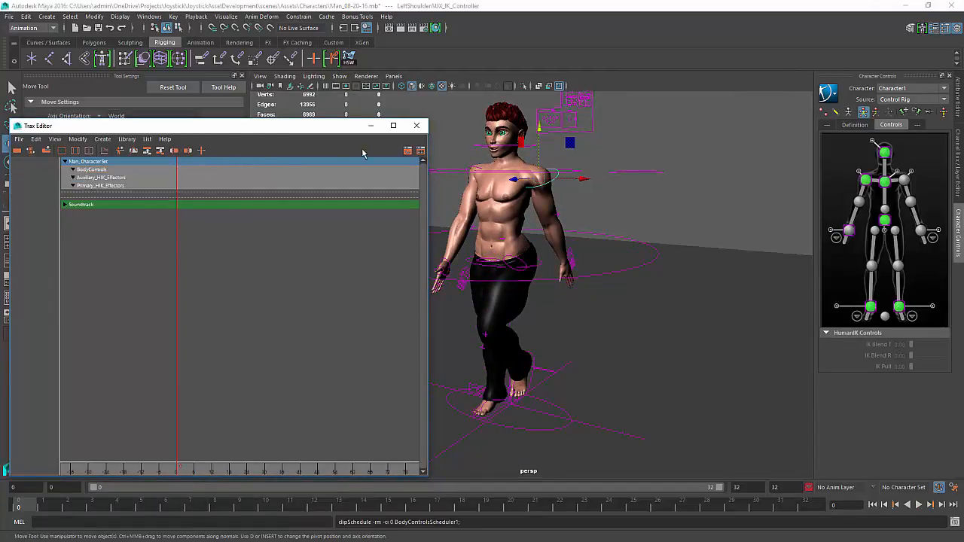
{"action": "left_click", "coordinate": [416, 125]}
Play back the animation and return to frame 0 to review the result
{"action": "left_click", "coordinate": [918, 505]}
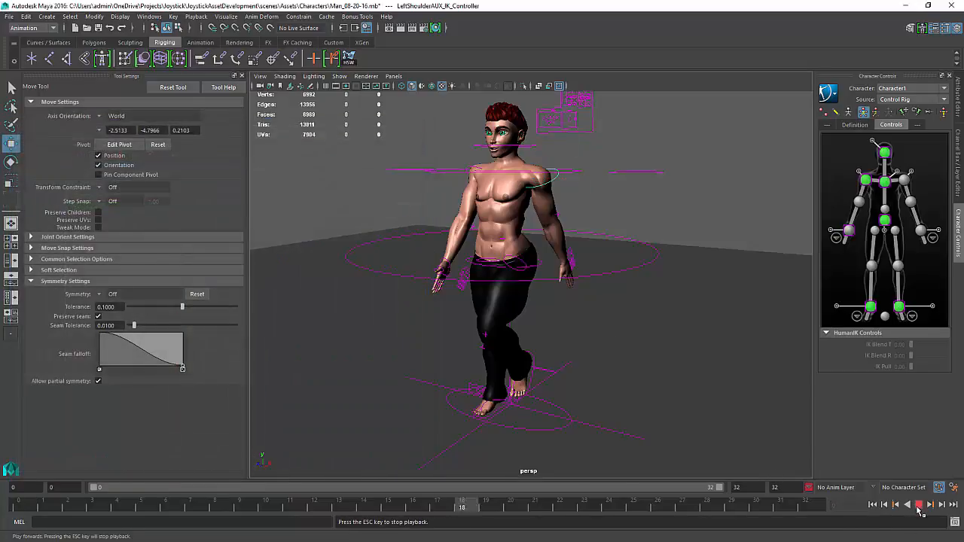
{"action": "left_click", "coordinate": [682, 505]}
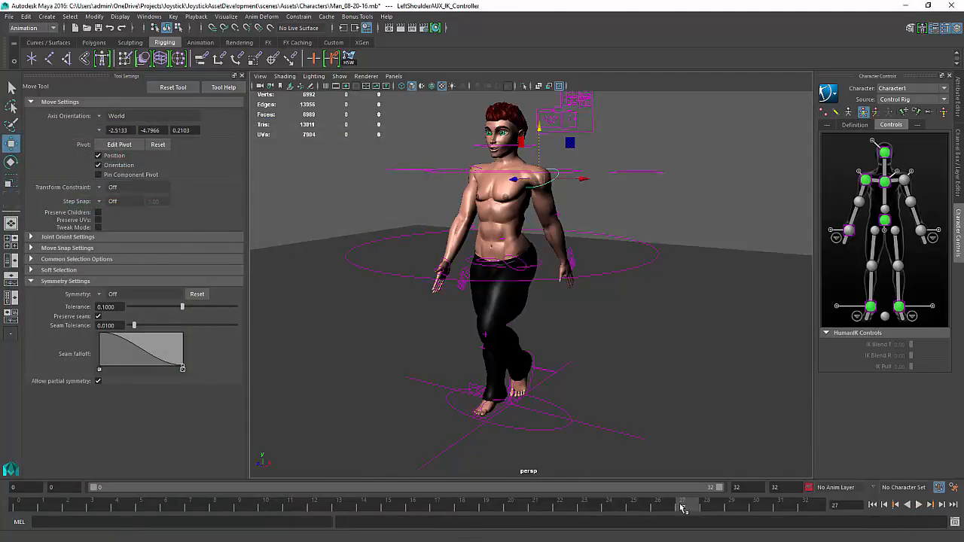
{"action": "left_click_drag", "start_coordinate": [681, 509], "coordinate": [18, 503]}
{"action": "middle_click_drag", "start_coordinate": [323, 170], "coordinate": [331, 190], "text": "alt"}
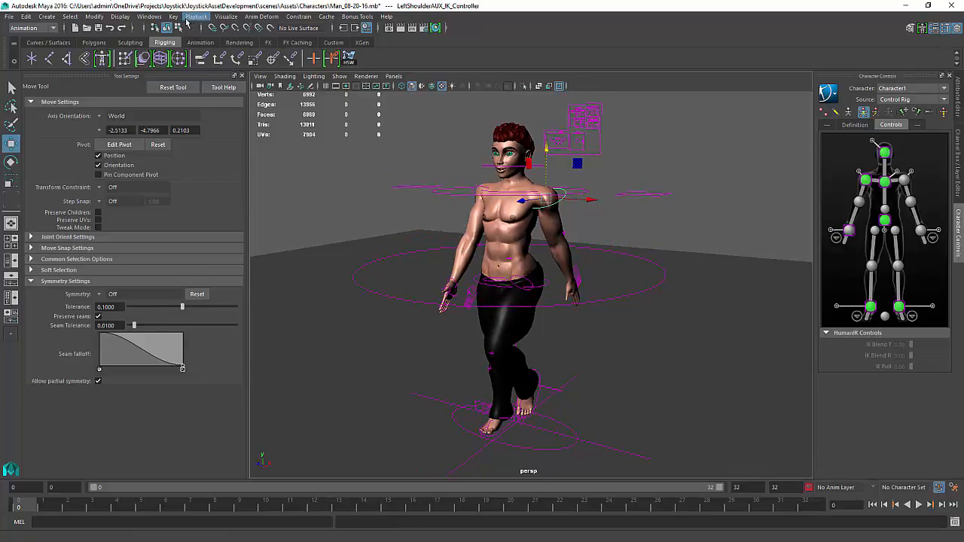
Open the Trax Editor and browse its library for clips to insert
{"action": "left_click", "coordinate": [149, 16]}
{"action": "mouse_move", "coordinate": [193, 43]}
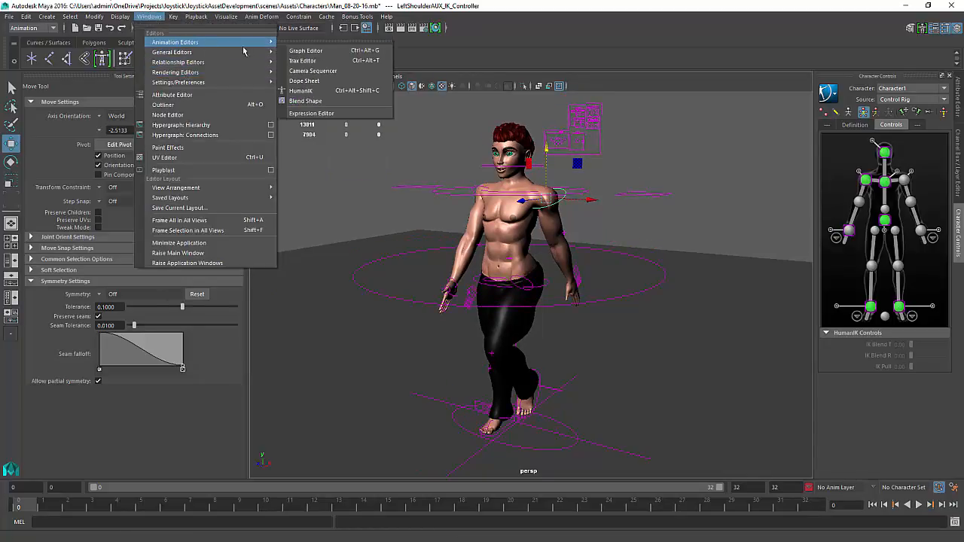
{"action": "left_click", "coordinate": [308, 52]}
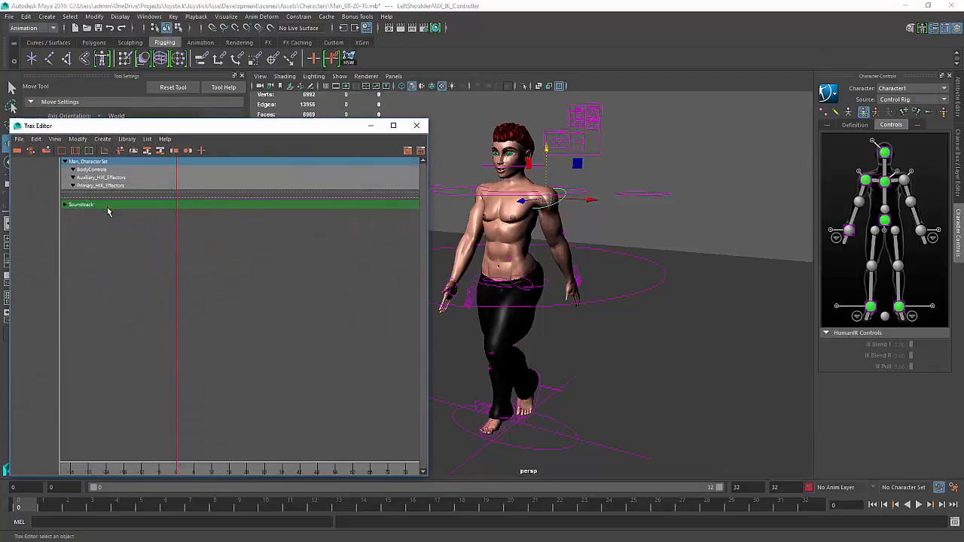
{"action": "left_click", "coordinate": [126, 140]}
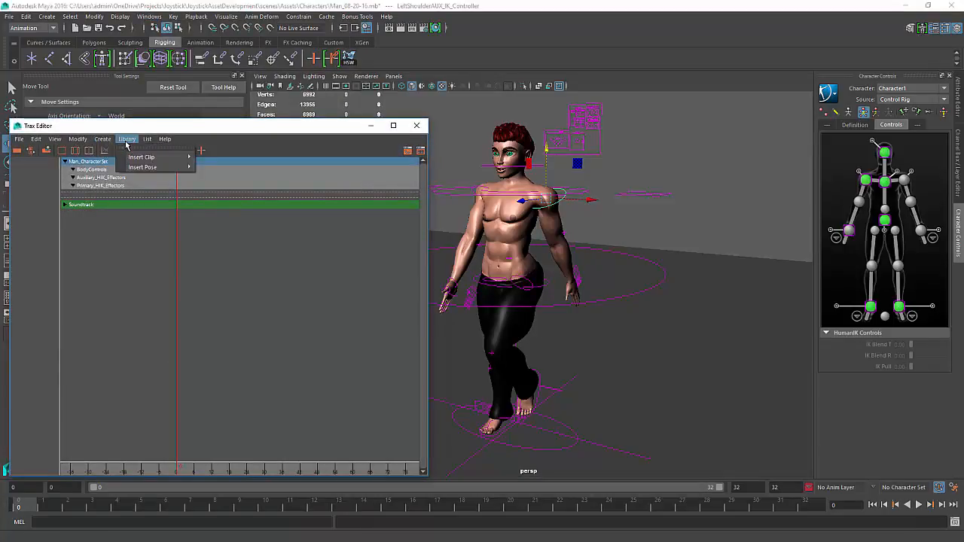
{"action": "mouse_move", "coordinate": [157, 161]}
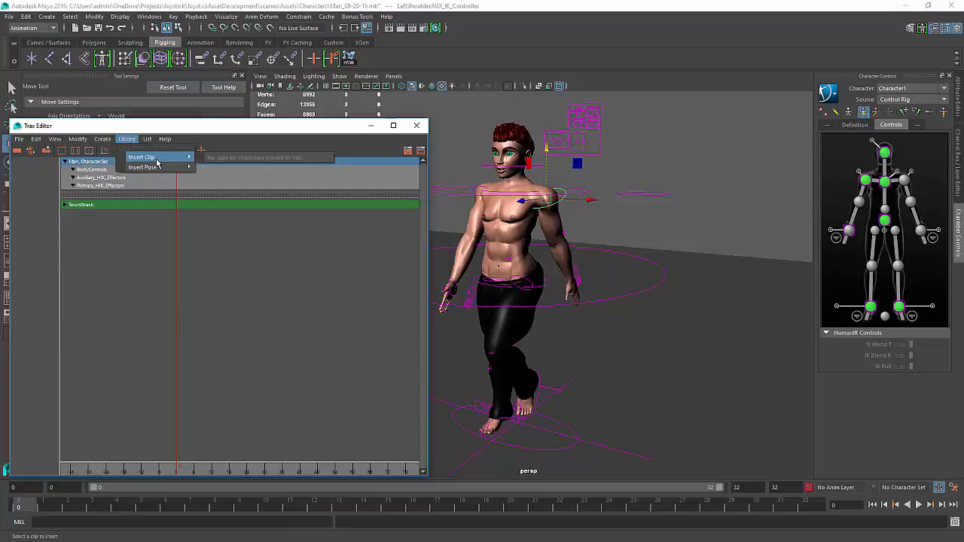
{"action": "left_click", "coordinate": [498, 254]}
{"action": "left_click", "coordinate": [728, 229]}
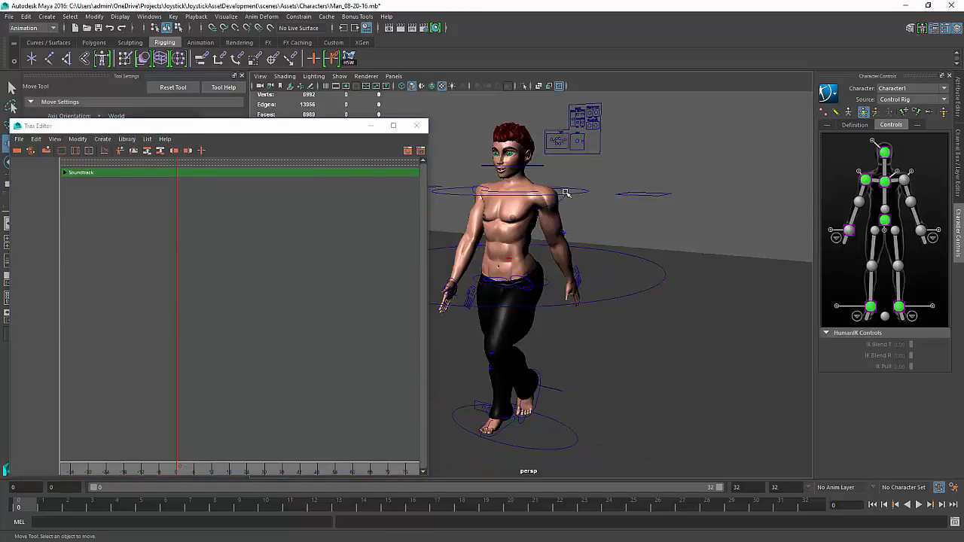
Insert the T_Pose2Source clip from the Trax library
{"action": "left_click", "coordinate": [126, 139]}
{"action": "mouse_move", "coordinate": [145, 160]}
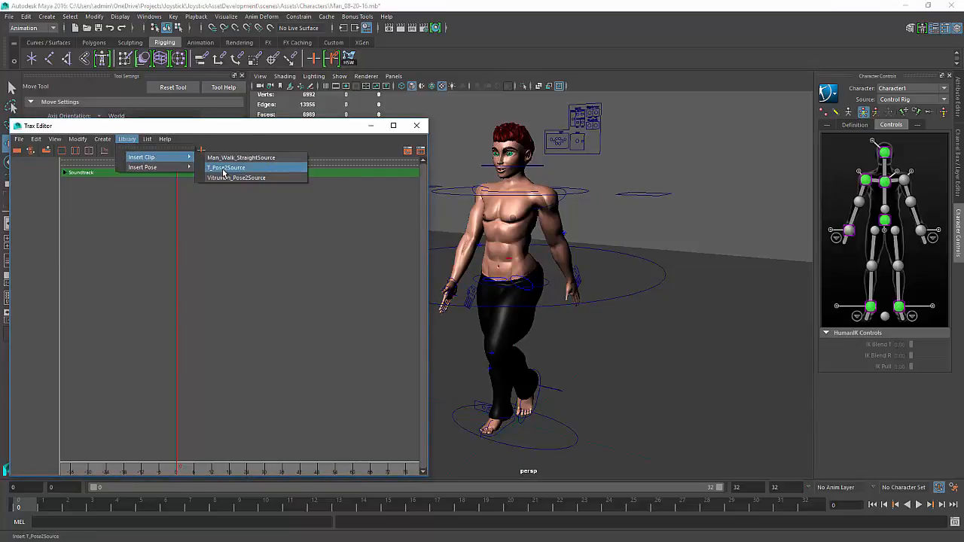
{"action": "left_click", "coordinate": [223, 169]}
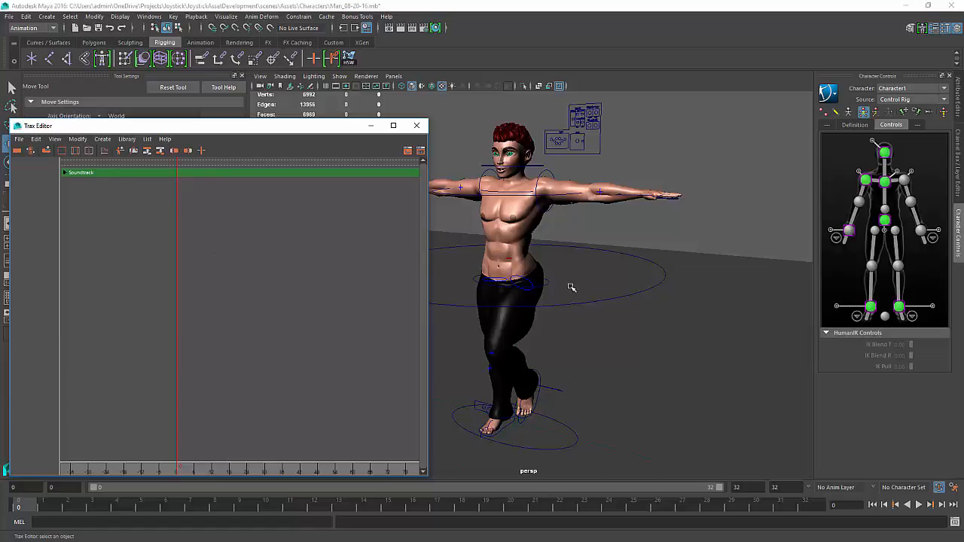
Select the left foot IK control and activate the keys of the inserted T-pose clip
{"action": "left_click", "coordinate": [542, 393]}
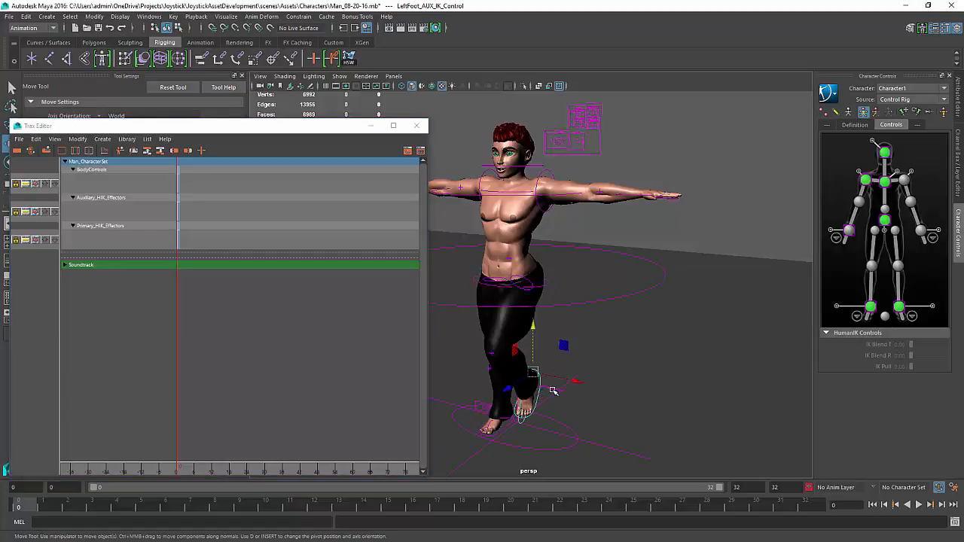
{"action": "middle_click_drag", "start_coordinate": [543, 393], "coordinate": [594, 257], "text": "alt"}
{"action": "scroll", "coordinate": [468, 329], "scroll_direction": "up", "scroll_amount": 1}
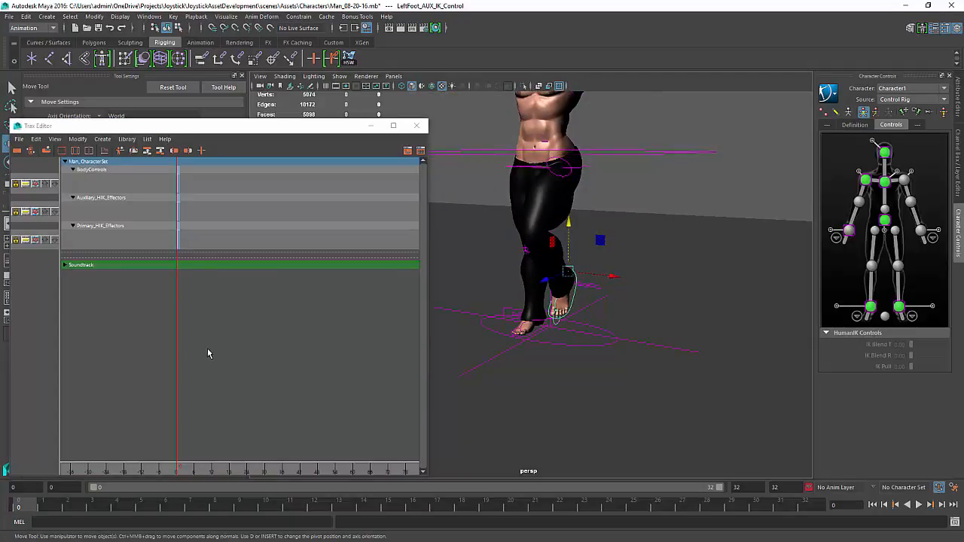
{"action": "left_click", "coordinate": [214, 303]}
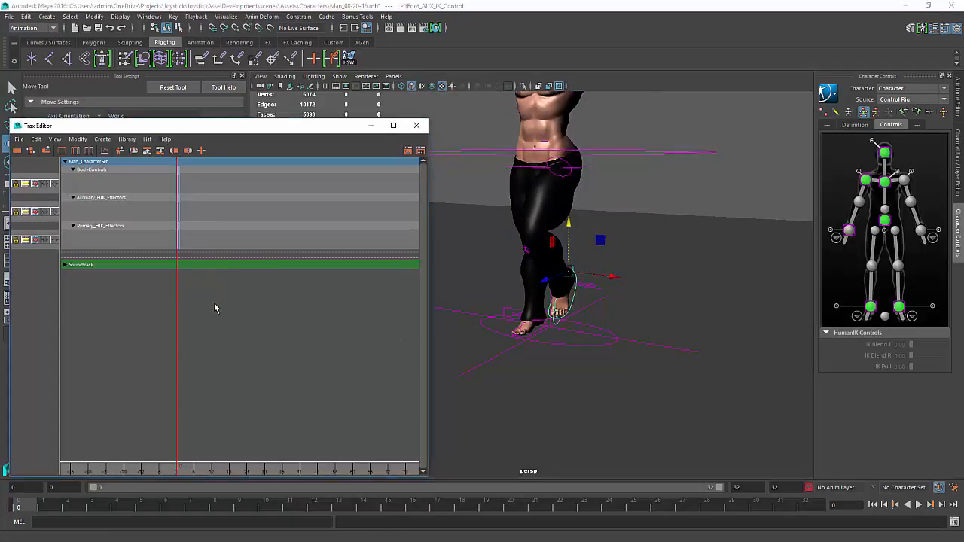
{"action": "left_click", "coordinate": [175, 175]}
{"action": "right_click", "coordinate": [179, 183]}
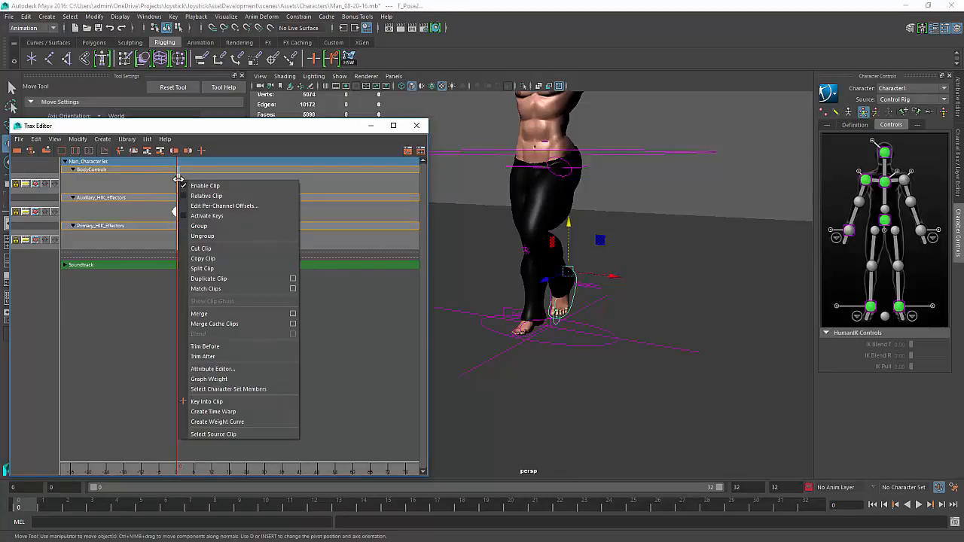
{"action": "left_click", "coordinate": [206, 216]}
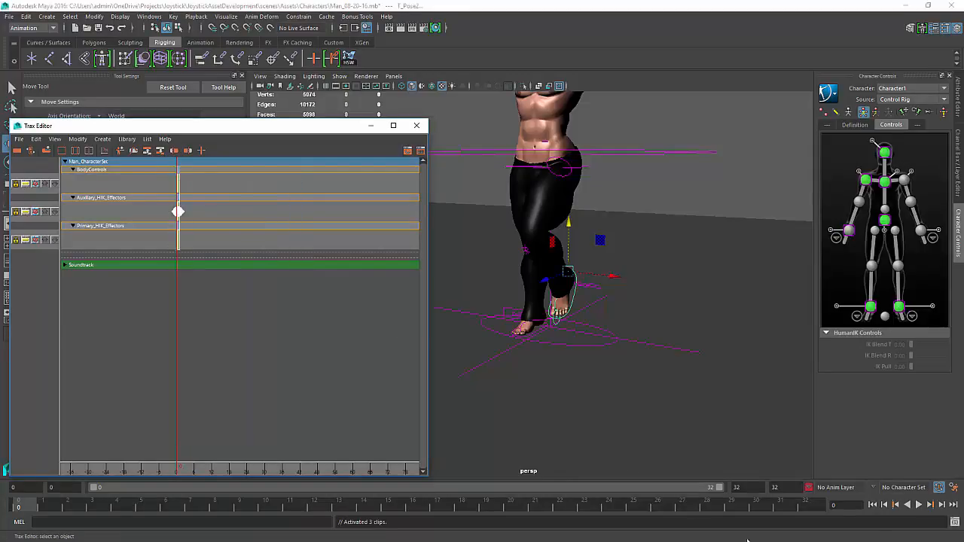
Delete all three T-pose clips from the Trax Editor tracks
{"action": "left_click_drag", "start_coordinate": [268, 326], "coordinate": [175, 178]}
{"action": "key", "text": "Delete"}
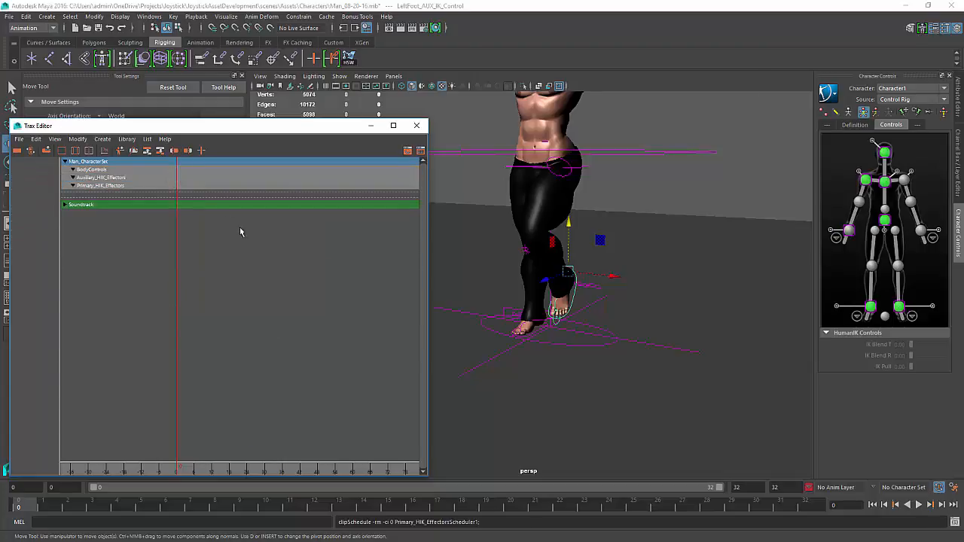
Close the Trax Editor, open the Graph Editor and inspect the full body IK control's animation curves
{"action": "left_click", "coordinate": [416, 125]}
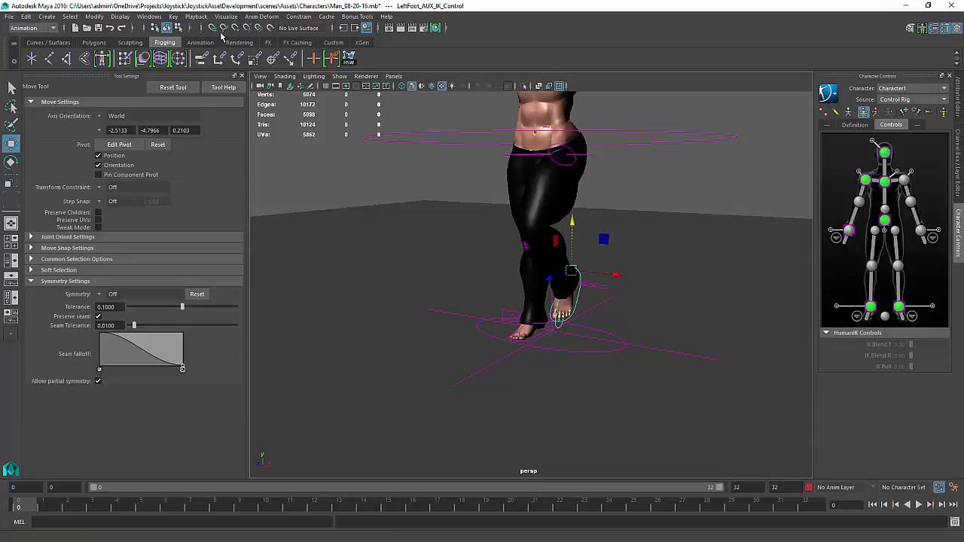
{"action": "left_click", "coordinate": [149, 16]}
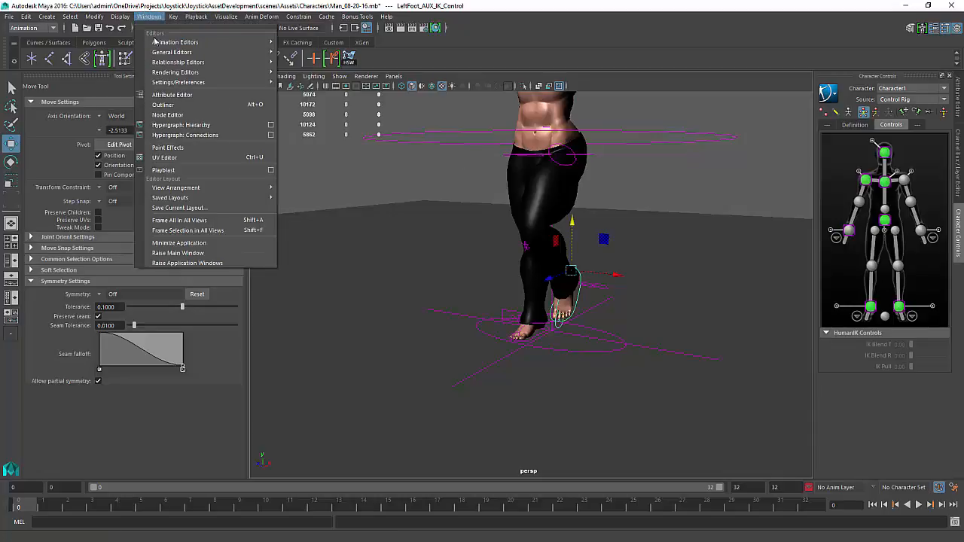
{"action": "mouse_move", "coordinate": [170, 44]}
{"action": "left_click", "coordinate": [305, 52]}
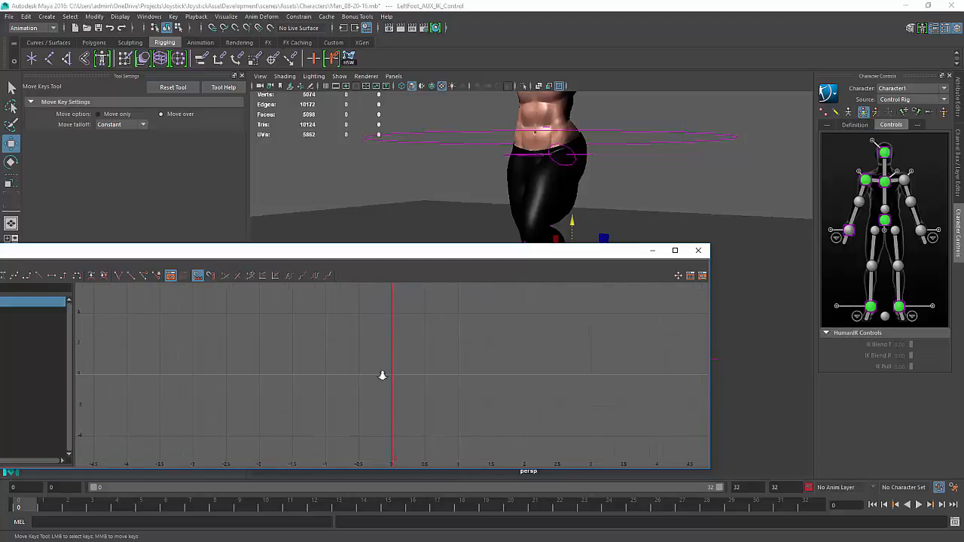
{"action": "left_click_drag", "start_coordinate": [319, 251], "coordinate": [960, 279]}
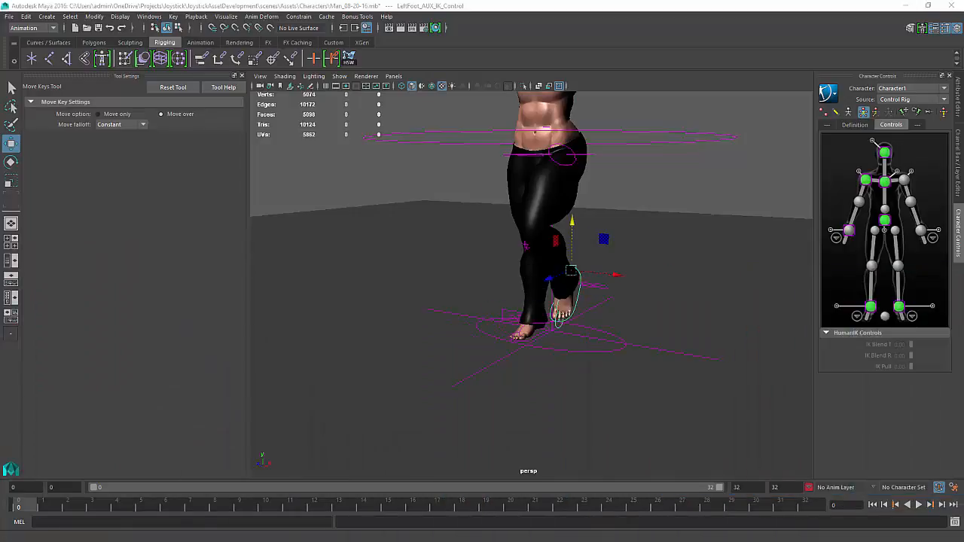
{"action": "left_click", "coordinate": [700, 138]}
{"action": "key", "text": "w"}
{"action": "key", "text": "alt+Tab"}
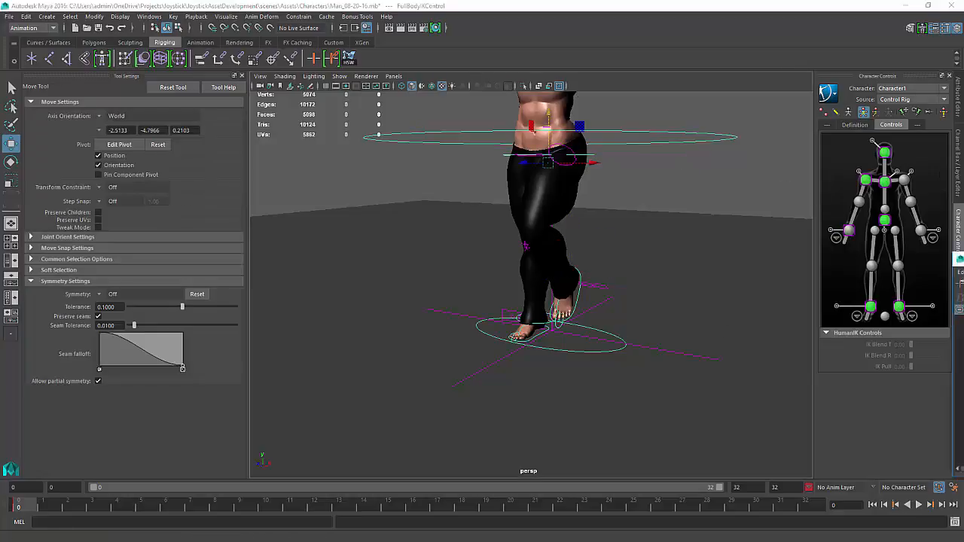
{"action": "left_click", "coordinate": [642, 384]}
{"action": "key", "text": "f"}
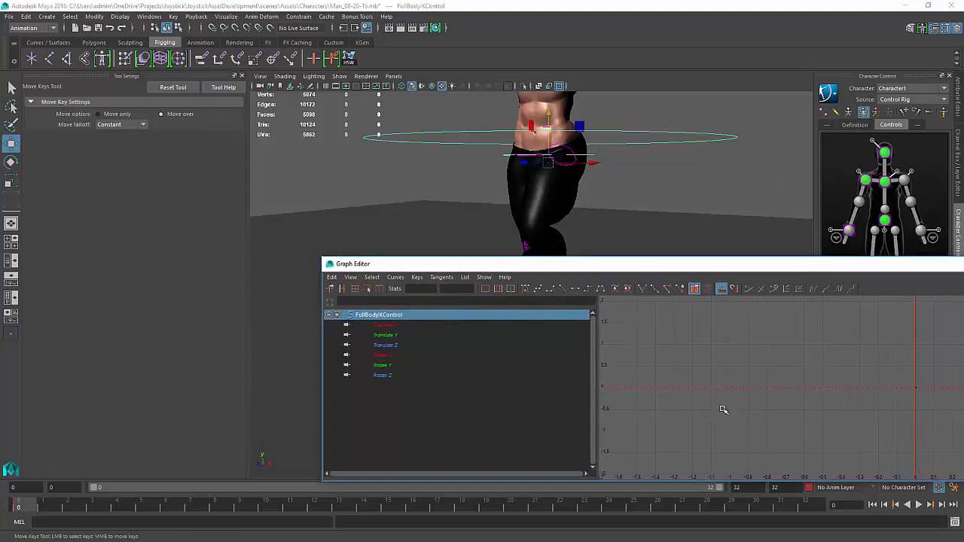
{"action": "left_click_drag", "start_coordinate": [732, 265], "coordinate": [963, 320]}
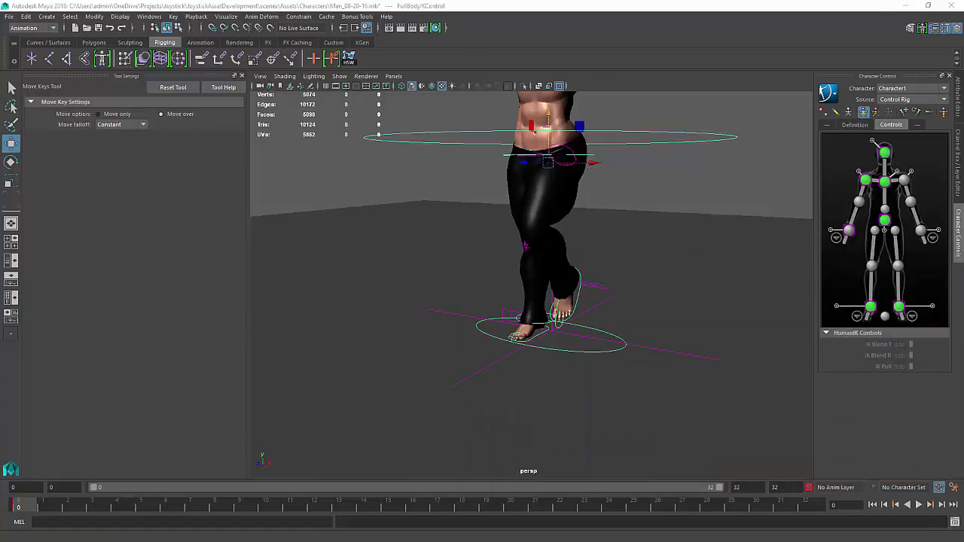
Select the left foot AUX IK control and key its translate and rotate channels
{"action": "right_click_drag", "start_coordinate": [464, 363], "coordinate": [532, 432], "text": "alt"}
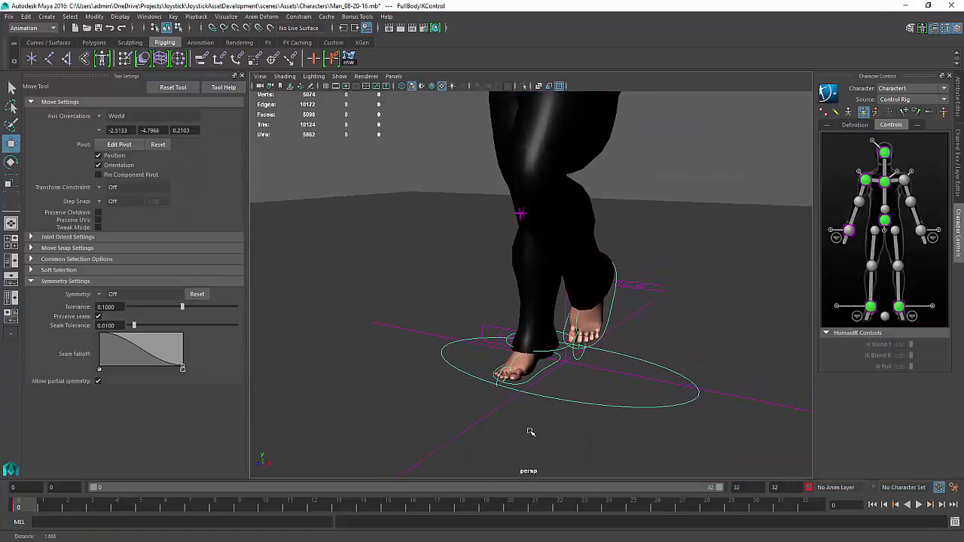
{"action": "left_click", "coordinate": [608, 307]}
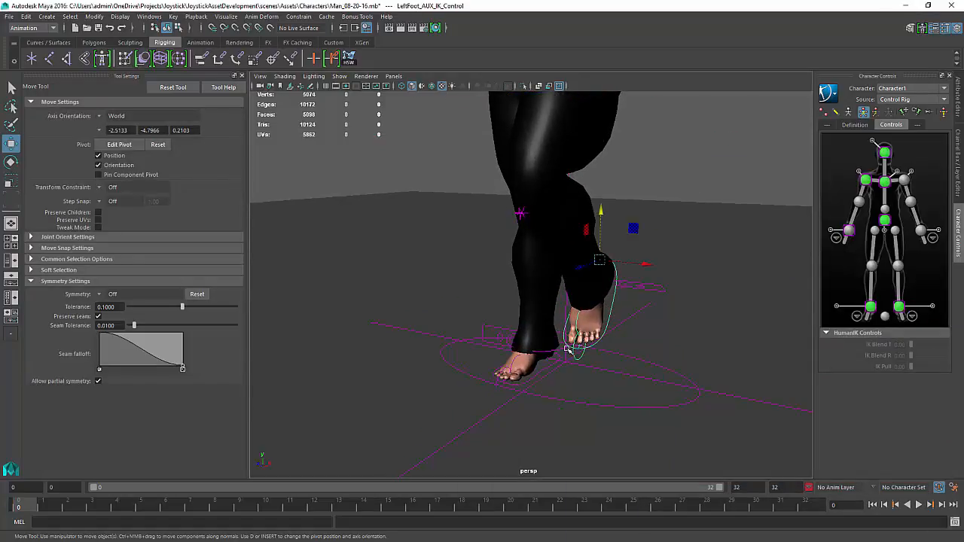
{"action": "left_click", "coordinate": [549, 365], "text": "shift"}
{"action": "left_click", "coordinate": [959, 132]}
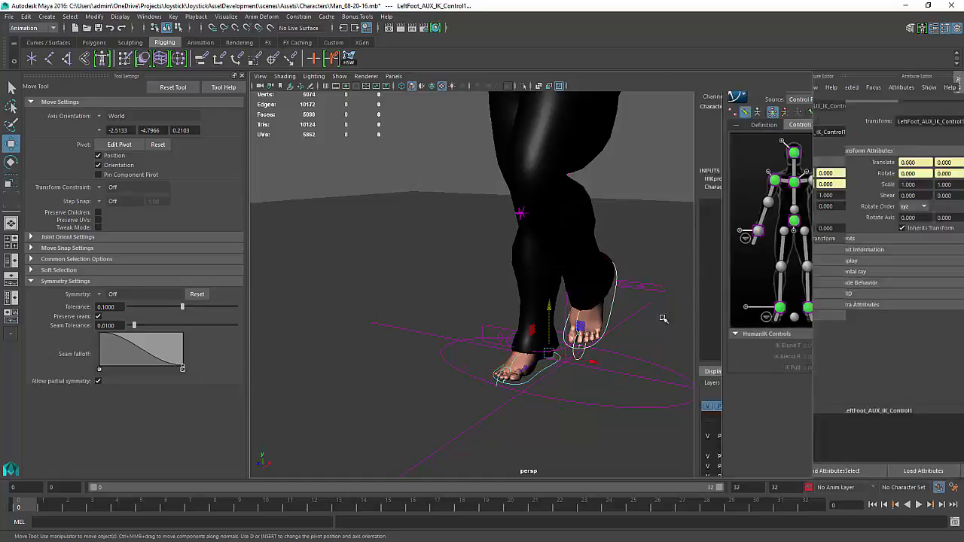
{"action": "left_click_drag", "start_coordinate": [932, 115], "coordinate": [929, 159]}
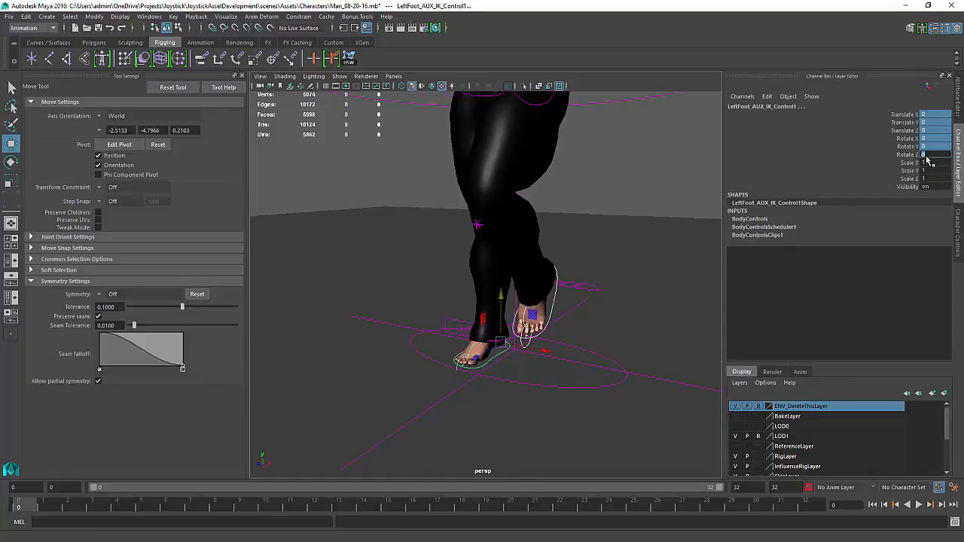
{"action": "key", "text": "Return"}
{"action": "left_click_drag", "start_coordinate": [922, 120], "coordinate": [910, 155]}
{"action": "right_click", "coordinate": [908, 153]}
{"action": "left_click", "coordinate": [906, 170]}
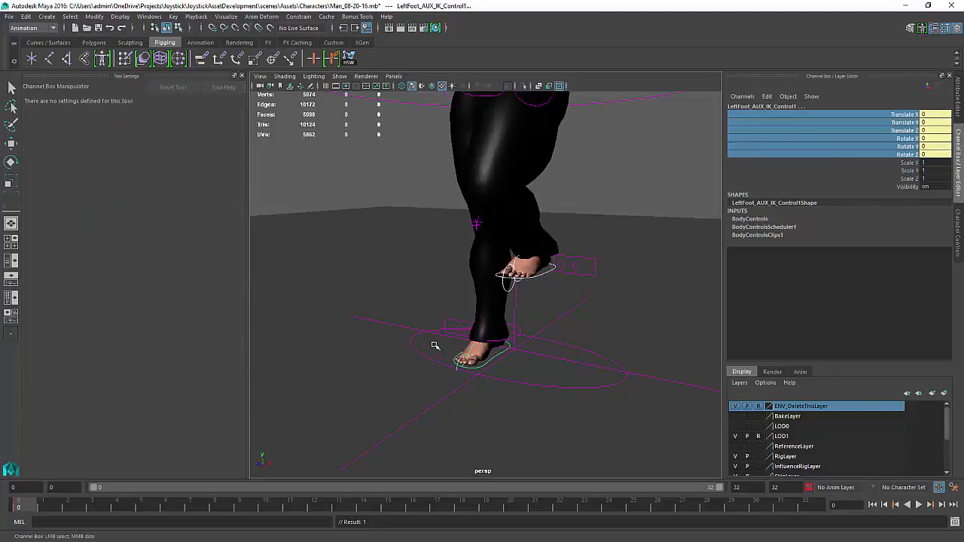
Set the left foot IK control's translate and rotate channels to 0
{"action": "left_click_drag", "start_coordinate": [434, 344], "coordinate": [437, 333], "text": "alt"}
{"action": "left_click_drag", "start_coordinate": [947, 113], "coordinate": [942, 153]}
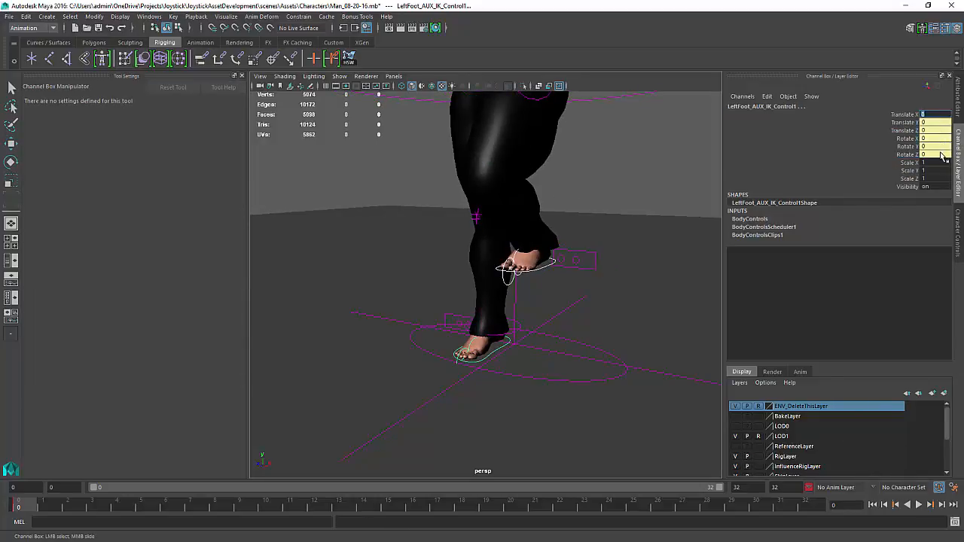
{"action": "type", "text": "0"}
{"action": "key", "text": "Return"}
Select the left toe roll control and set its translate and rotate channels to 0
{"action": "right_click_drag", "start_coordinate": [469, 280], "coordinate": [500, 385], "text": "alt"}
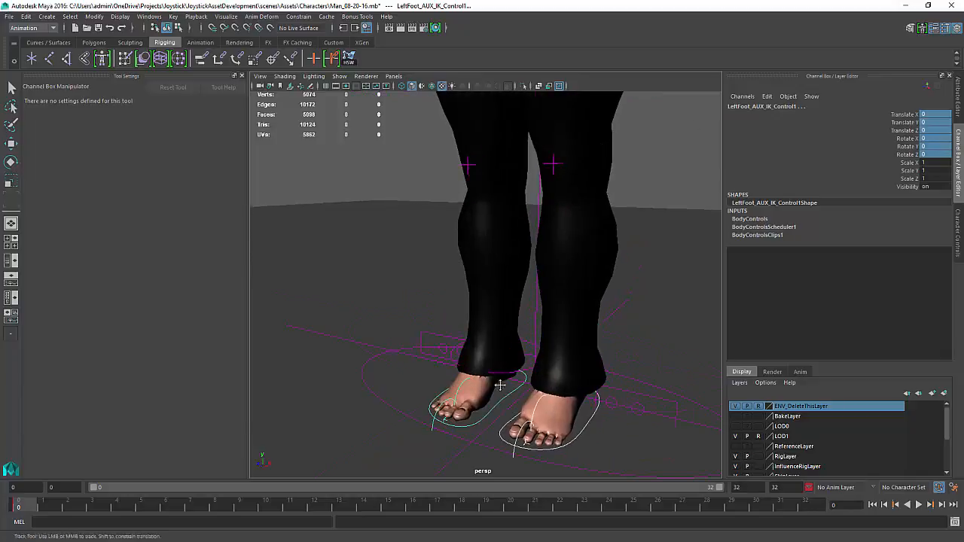
{"action": "middle_click_drag", "start_coordinate": [499, 385], "coordinate": [462, 291], "text": "alt"}
{"action": "left_click_drag", "start_coordinate": [462, 291], "coordinate": [482, 298], "text": "alt"}
{"action": "left_click", "coordinate": [631, 319]}
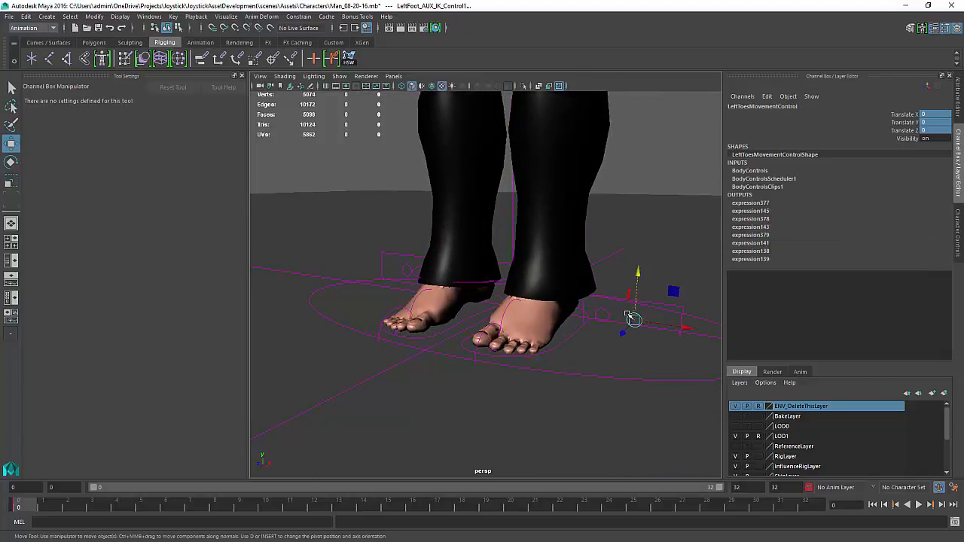
{"action": "key", "text": "w"}
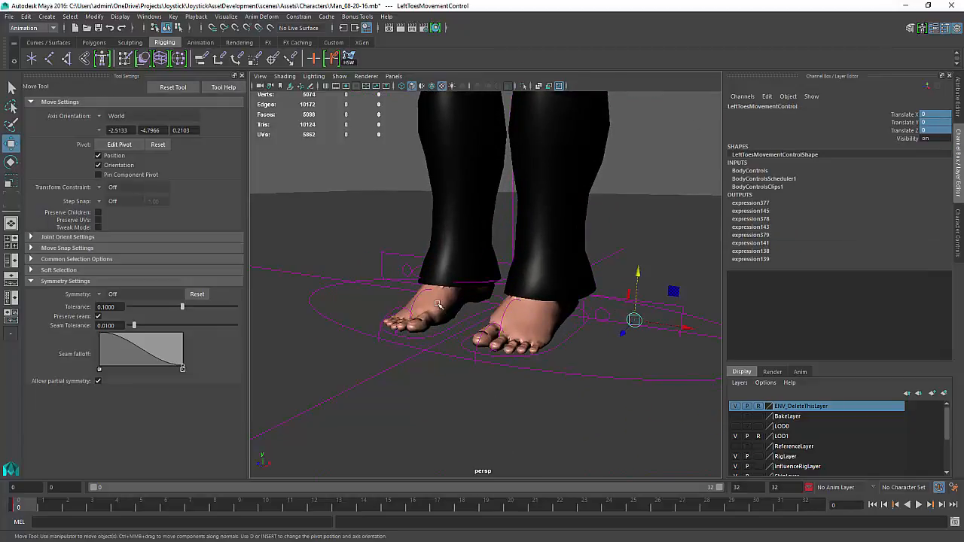
{"action": "left_click", "coordinate": [394, 311]}
{"action": "left_click", "coordinate": [391, 312]}
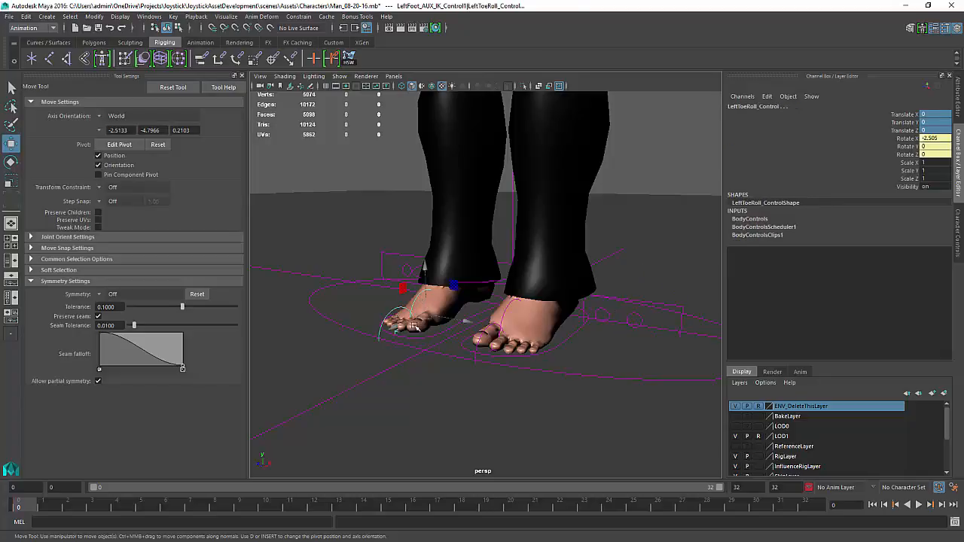
{"action": "left_click", "coordinate": [505, 312]}
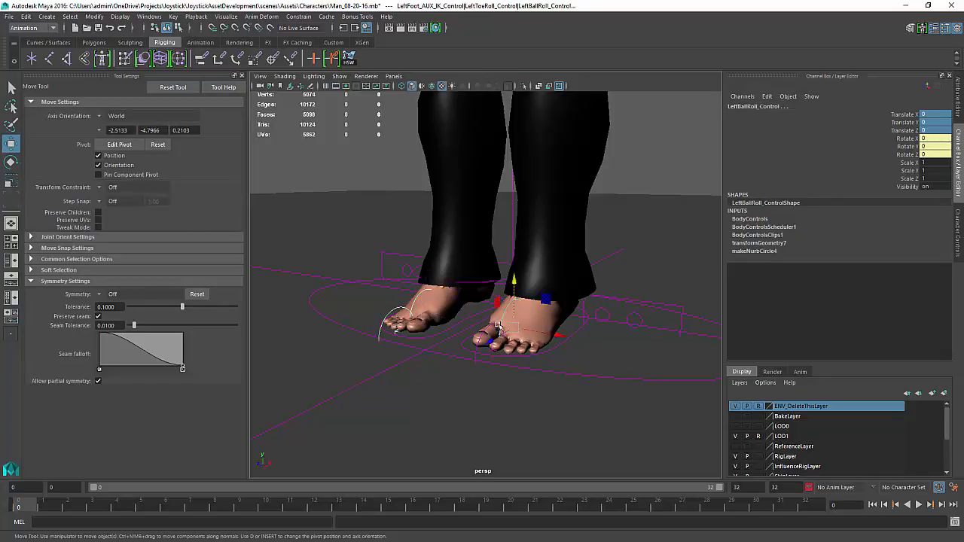
{"action": "left_click", "coordinate": [486, 329]}
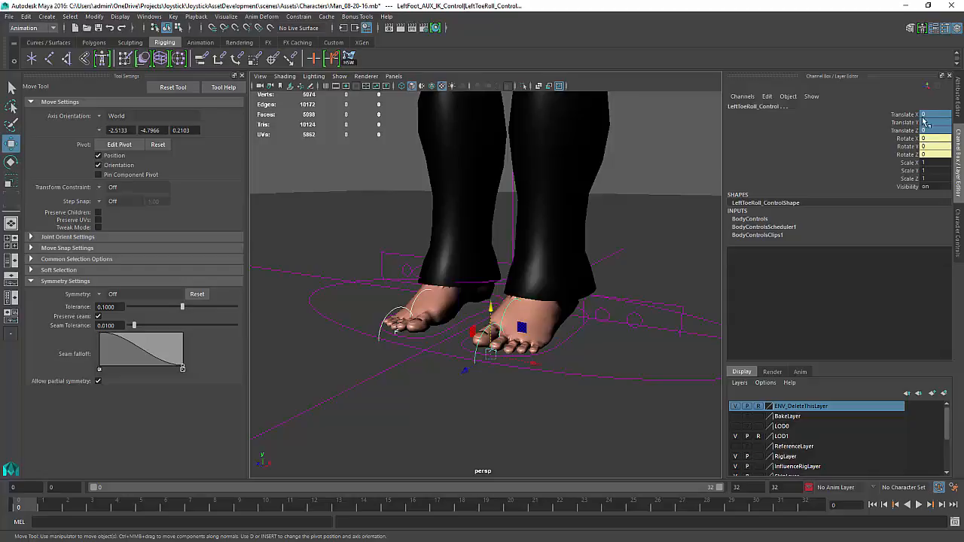
{"action": "left_click_drag", "start_coordinate": [931, 116], "coordinate": [932, 155]}
{"action": "type", "text": "0"}
{"action": "key", "text": "Return"}
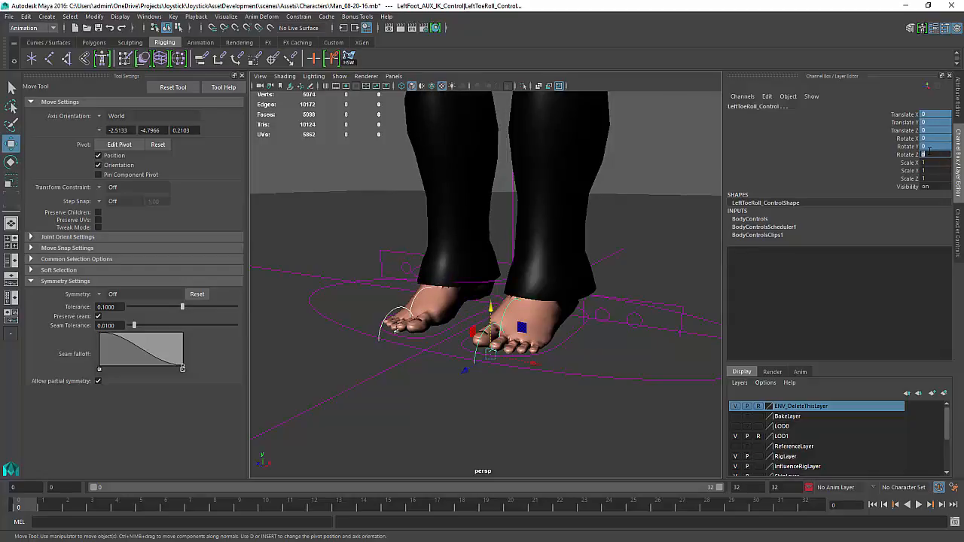
Key the left toe roll control's translate and rotate channels and set them to 0
{"action": "left_click", "coordinate": [909, 115]}
{"action": "left_click", "coordinate": [910, 156], "text": "shift"}
{"action": "right_click", "coordinate": [910, 156]}
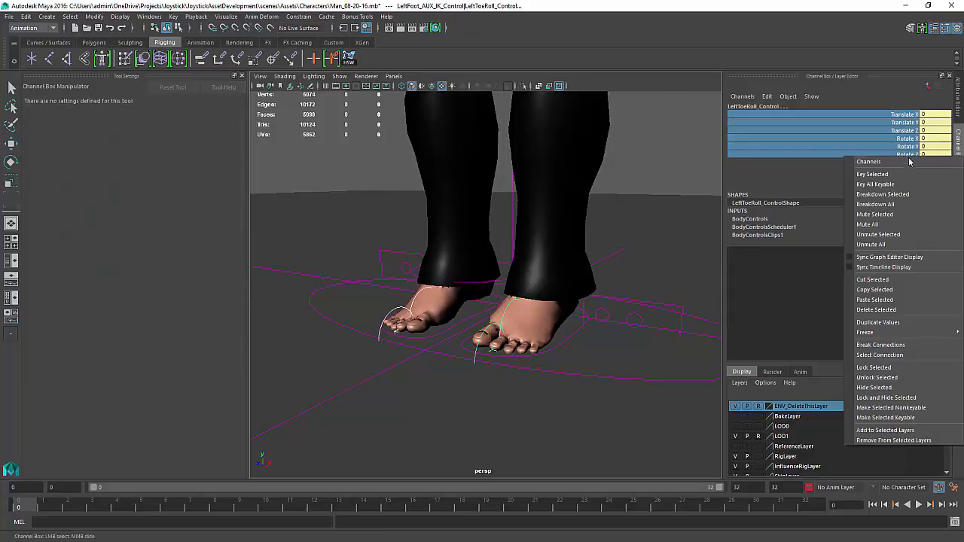
{"action": "left_click", "coordinate": [907, 174]}
{"action": "double_click", "coordinate": [941, 114]}
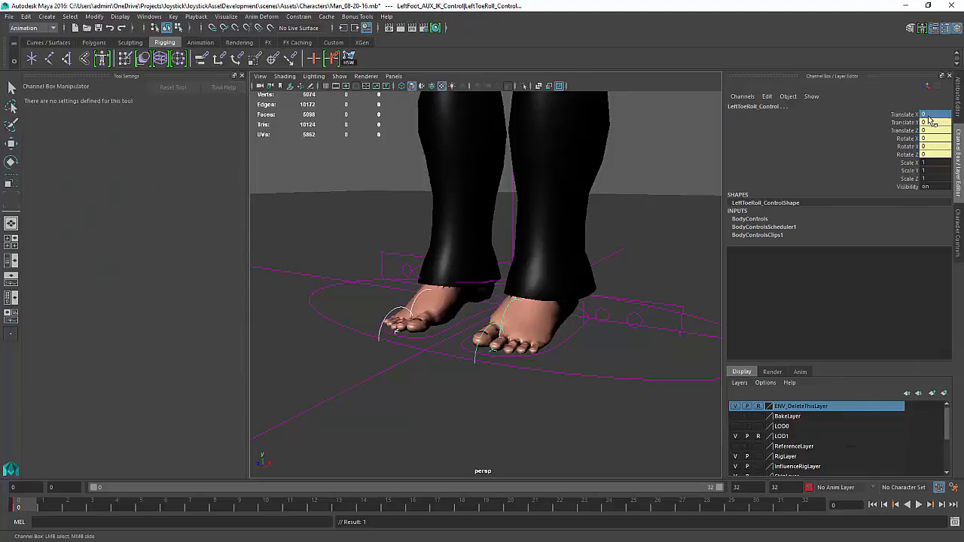
{"action": "left_click", "coordinate": [939, 156], "text": "shift"}
{"action": "type", "text": "0"}
{"action": "key", "text": "Return"}
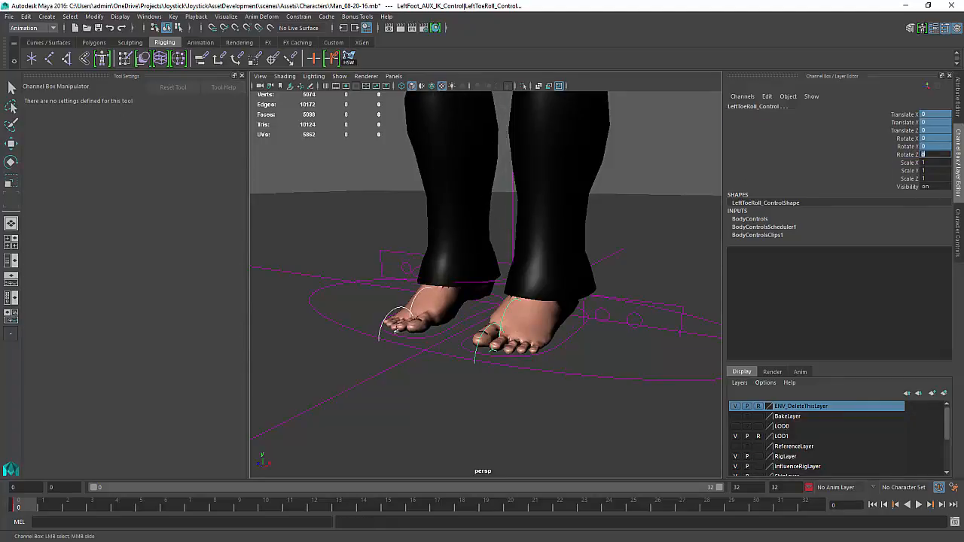
Lock the left toe roll control's Scale X, Y and Z channels
{"action": "left_click", "coordinate": [910, 163]}
{"action": "left_click", "coordinate": [909, 171], "text": "shift"}
{"action": "right_click", "coordinate": [907, 177]}
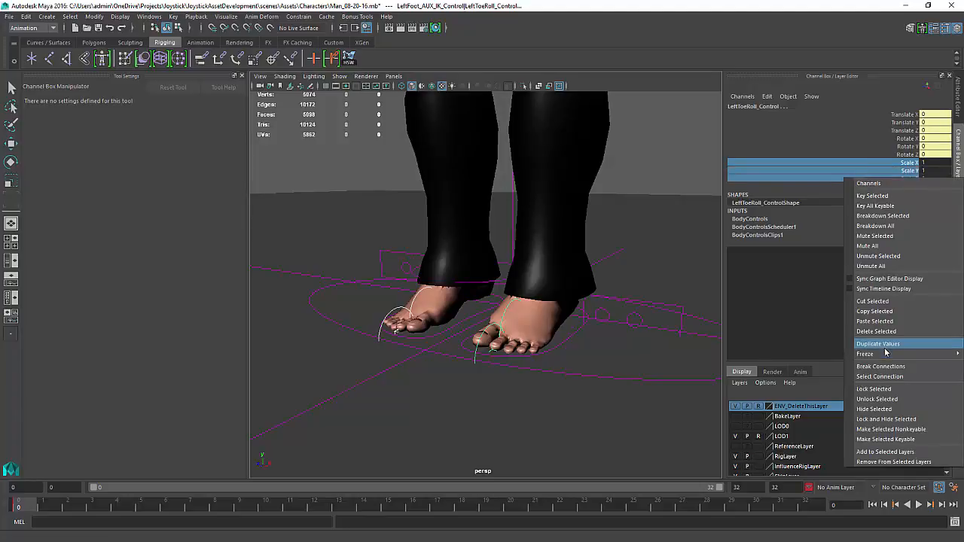
{"action": "left_click", "coordinate": [878, 390]}
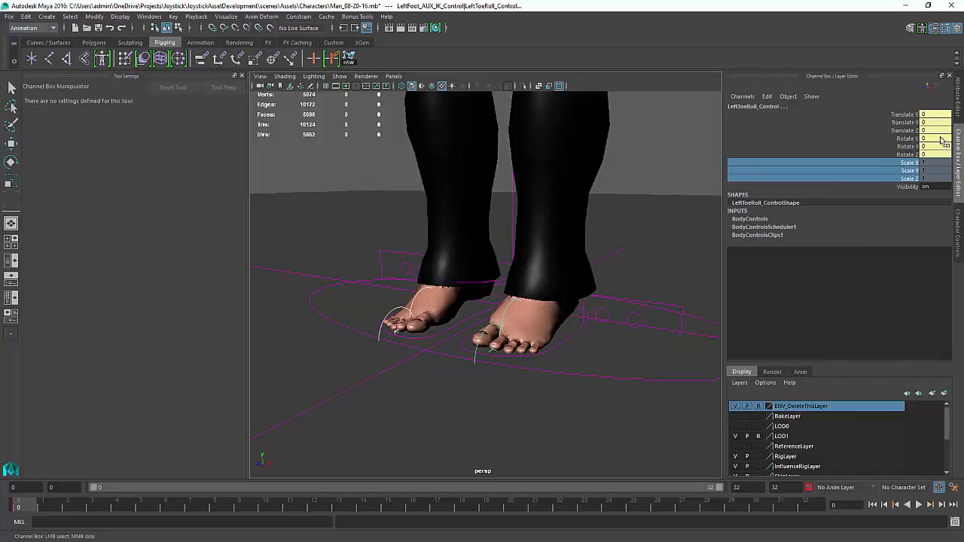
Try moving the right foot AUX IK control upward, then undo the move
{"action": "right_click_drag", "start_coordinate": [541, 303], "coordinate": [463, 273], "text": "alt"}
{"action": "middle_click_drag", "start_coordinate": [484, 234], "coordinate": [465, 433], "text": "alt"}
{"action": "right_click_drag", "start_coordinate": [516, 392], "coordinate": [480, 372], "text": "alt"}
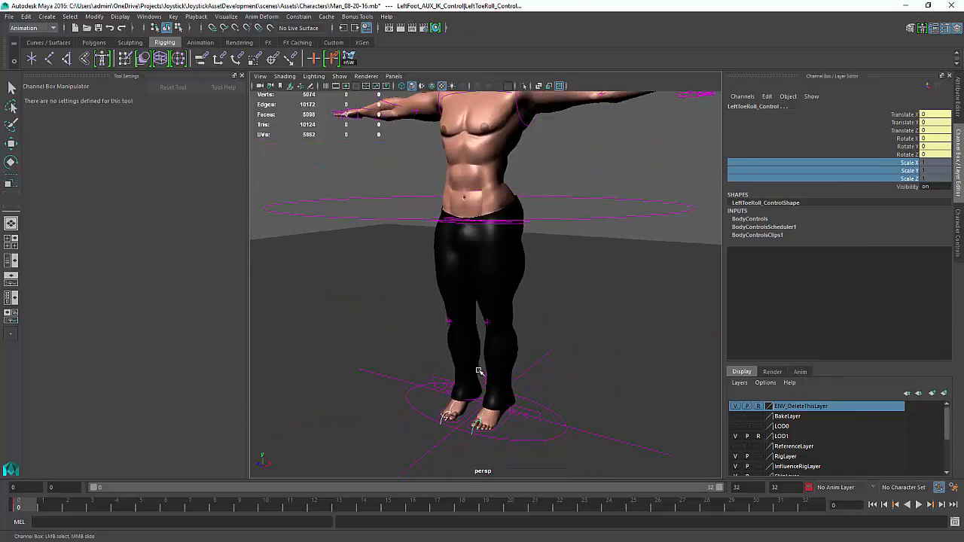
{"action": "middle_click_drag", "start_coordinate": [512, 214], "coordinate": [508, 414], "text": "alt"}
{"action": "right_click_drag", "start_coordinate": [509, 414], "coordinate": [501, 352], "text": "alt"}
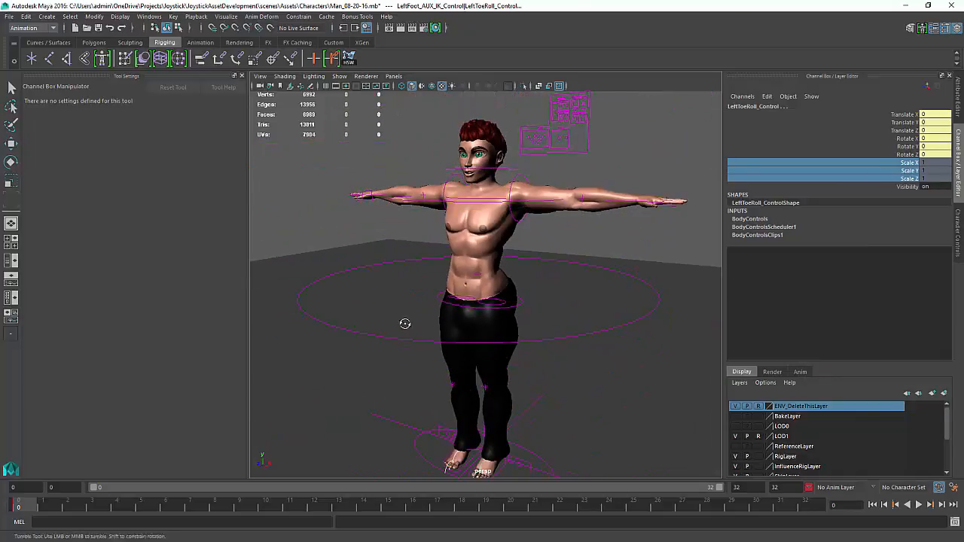
{"action": "left_click_drag", "start_coordinate": [404, 323], "coordinate": [468, 329], "text": "alt"}
{"action": "middle_click_drag", "start_coordinate": [467, 330], "coordinate": [487, 307], "text": "alt"}
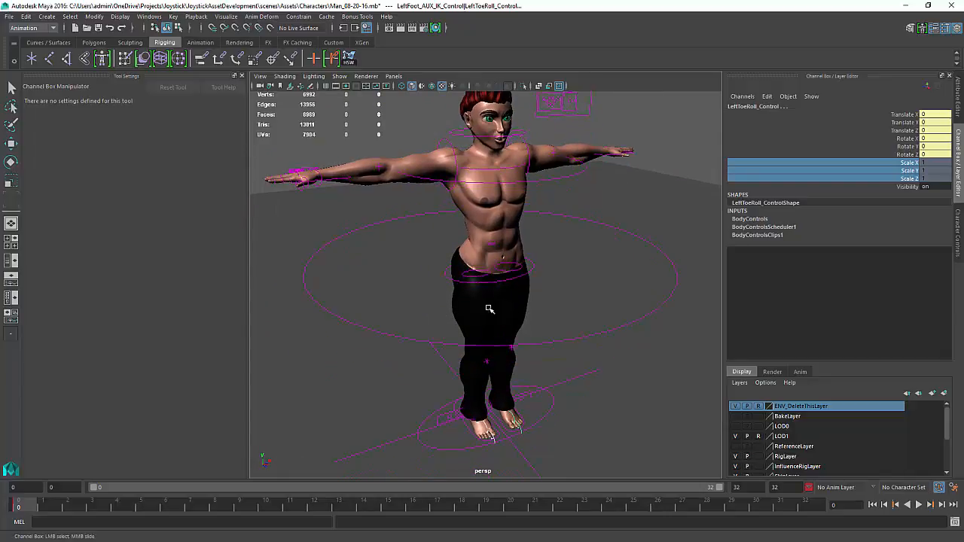
{"action": "left_click_drag", "start_coordinate": [530, 293], "coordinate": [546, 284], "text": "alt"}
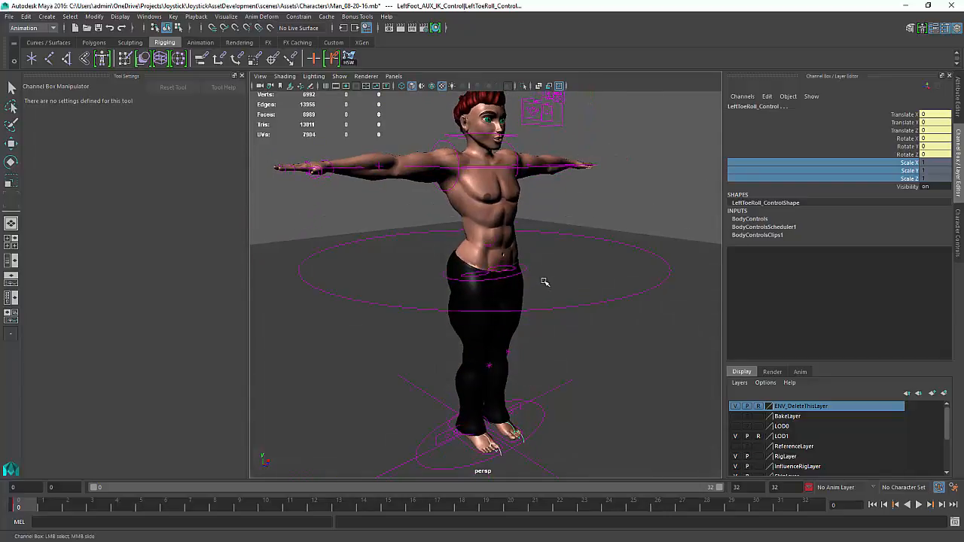
{"action": "left_click", "coordinate": [450, 424]}
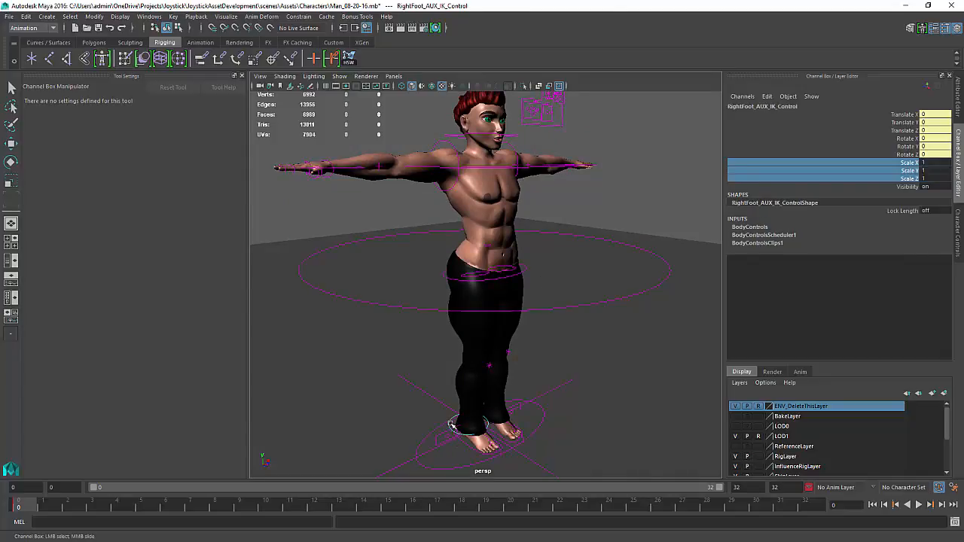
{"action": "key", "text": "w"}
{"action": "left_click_drag", "start_coordinate": [468, 423], "coordinate": [563, 293]}
{"action": "key", "text": "ctrl+z"}
{"action": "left_click", "coordinate": [456, 366]}
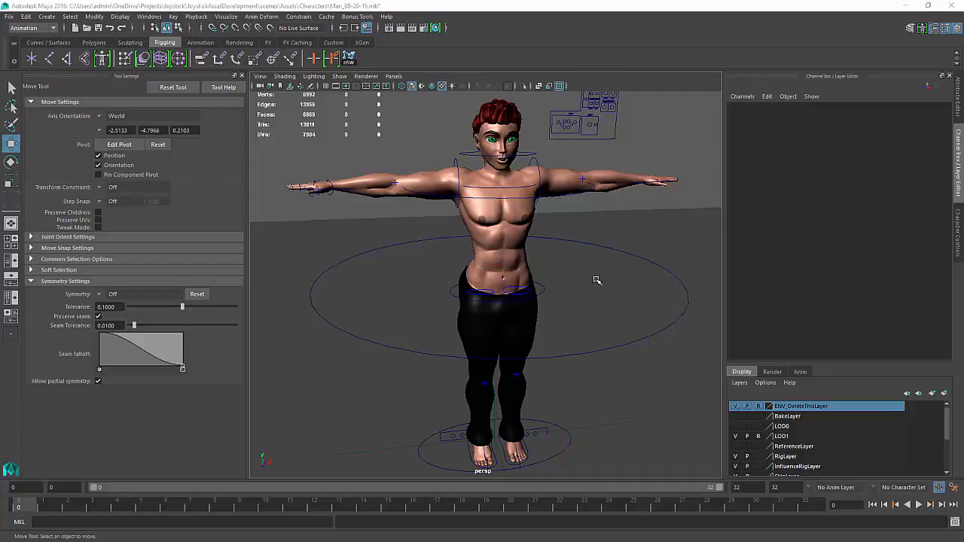
Rotate the right shoulder AUX IK controller to lower the right arm, about 67 degrees on Rotate Z
{"action": "left_click_drag", "start_coordinate": [582, 272], "coordinate": [592, 272], "text": "alt"}
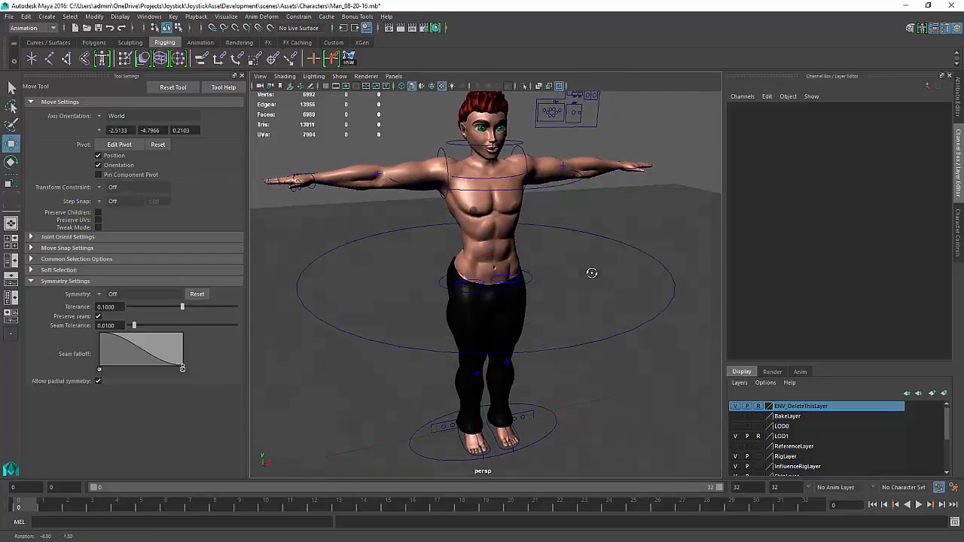
{"action": "left_click", "coordinate": [445, 155]}
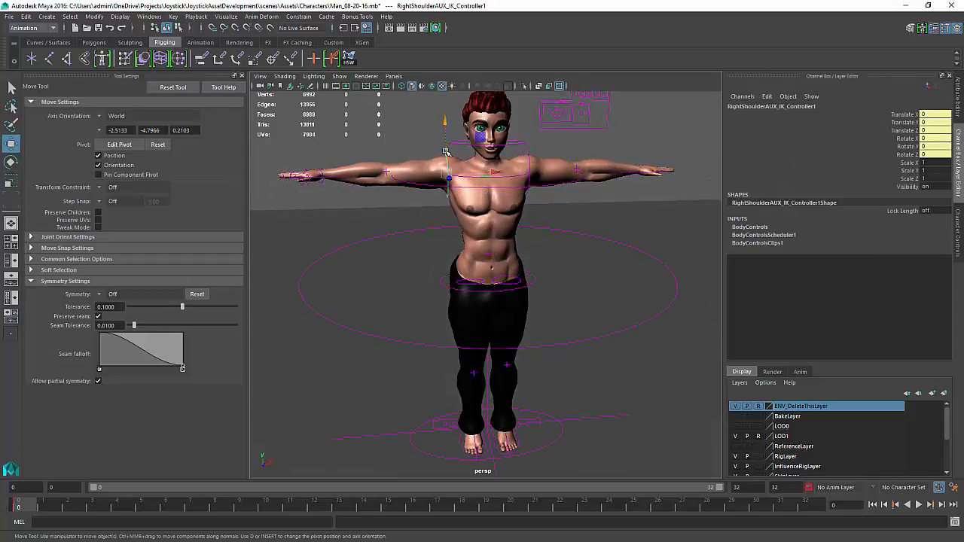
{"action": "key", "text": "e"}
{"action": "left_click_drag", "start_coordinate": [429, 128], "coordinate": [403, 182]}
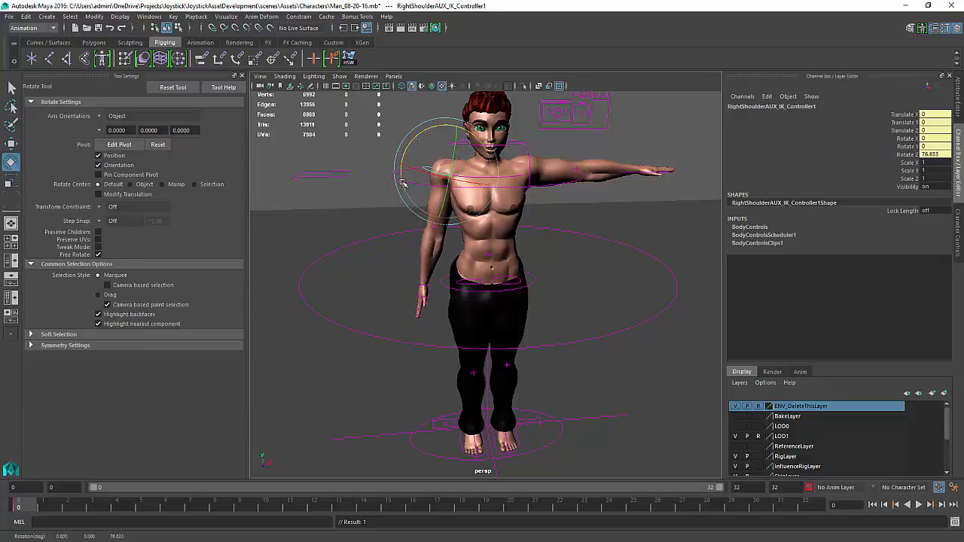
{"action": "left_click_drag", "start_coordinate": [418, 134], "coordinate": [442, 139]}
{"action": "key", "text": "w"}
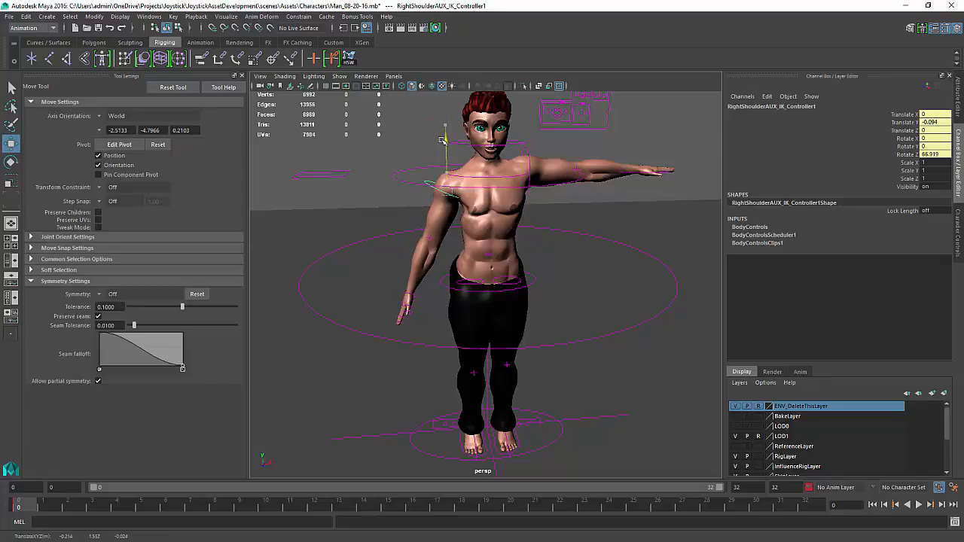
Undo the right shoulder AUX IK controller rotation to return the arm to its T-pose
{"action": "key", "text": "ctrl+z"}
{"action": "key", "text": "ctrl+z"}
{"action": "key", "text": "ctrl+z"}
{"action": "key", "text": "ctrl+z"}
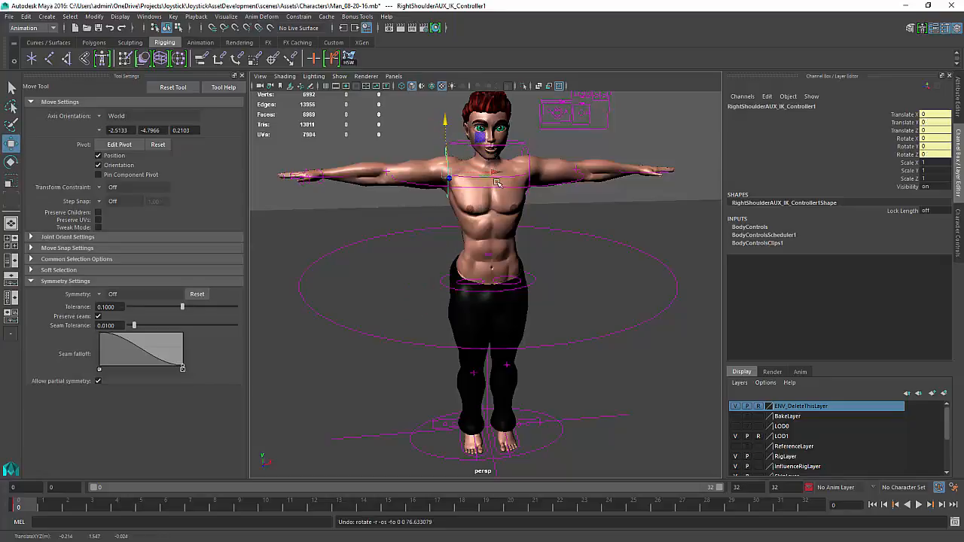
Mirror the LOD1 body mesh's skin weights across the YZ plane, positive to negative X, using closest point and closest joint
{"action": "left_click_drag", "start_coordinate": [496, 182], "coordinate": [479, 196], "text": "alt"}
{"action": "right_click_drag", "start_coordinate": [479, 195], "coordinate": [506, 198], "text": "alt"}
{"action": "left_click", "coordinate": [507, 198]}
{"action": "middle_click_drag", "start_coordinate": [509, 197], "coordinate": [564, 218], "text": "alt"}
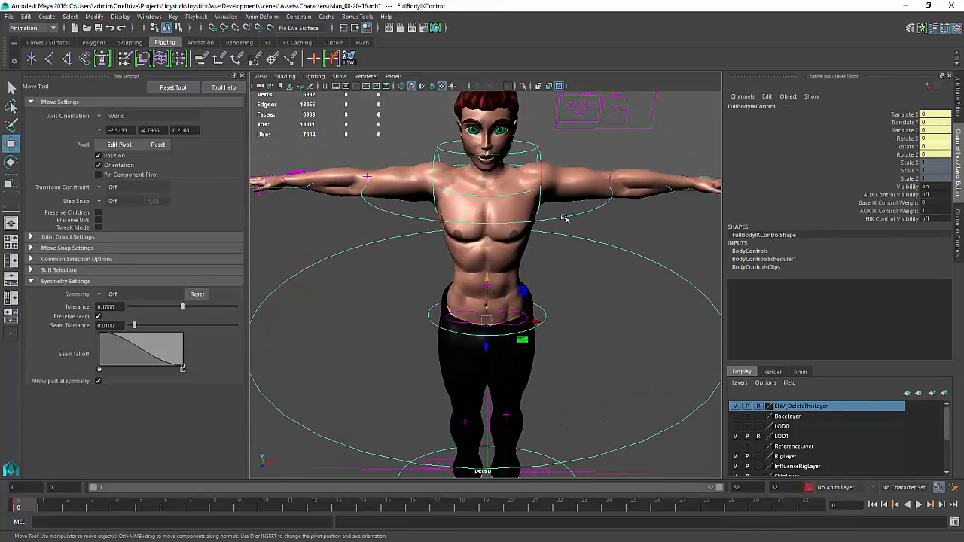
{"action": "left_click", "coordinate": [759, 437]}
{"action": "left_click", "coordinate": [520, 248]}
{"action": "key", "text": "space"}
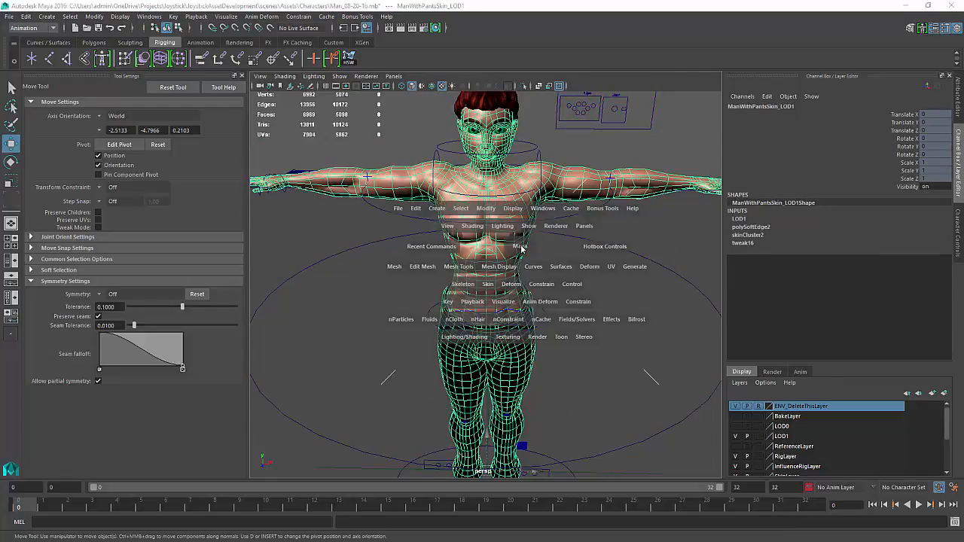
{"action": "left_click", "coordinate": [490, 284]}
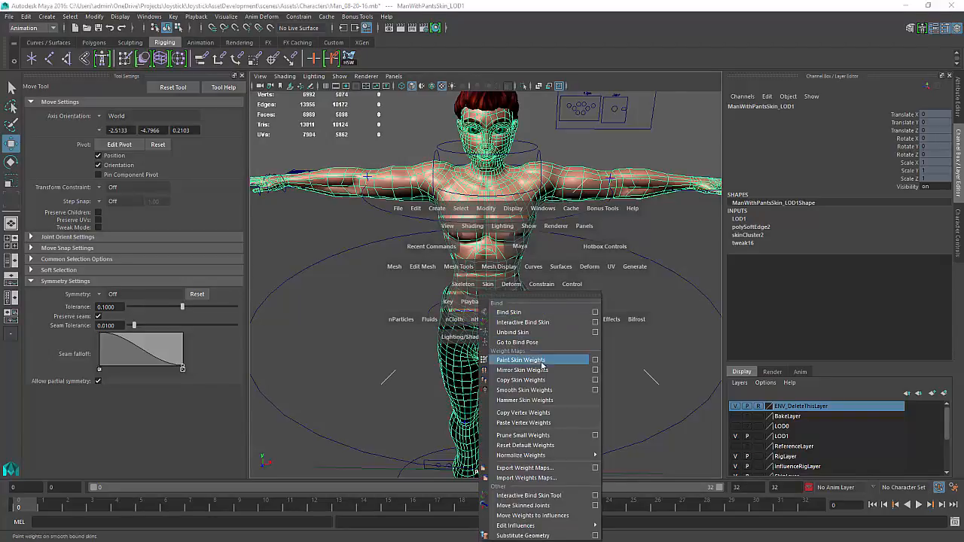
{"action": "left_click", "coordinate": [595, 370]}
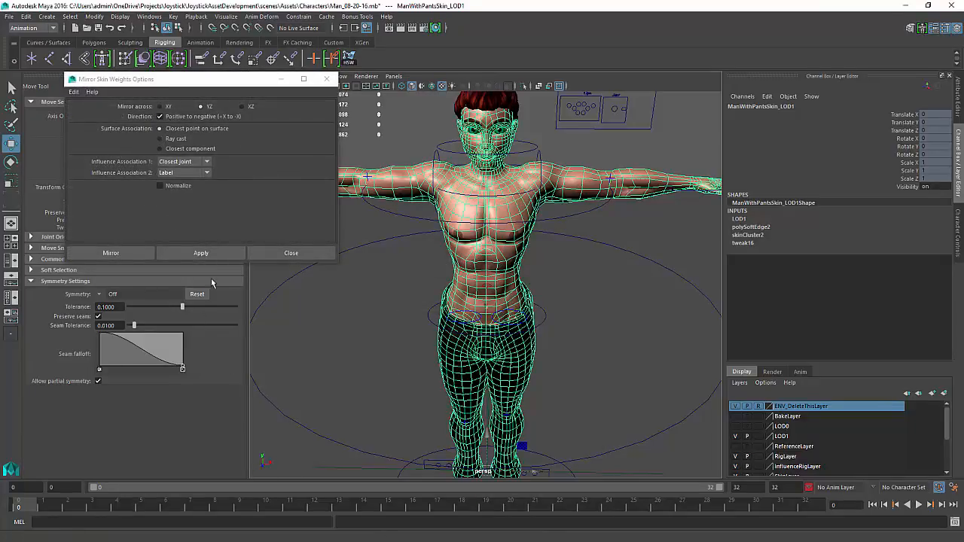
{"action": "left_click", "coordinate": [212, 253]}
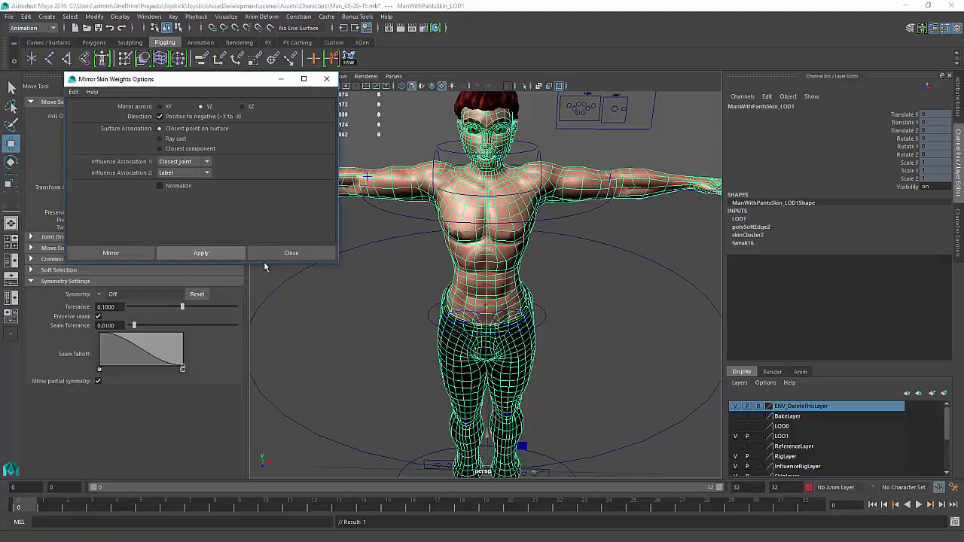
{"action": "left_click", "coordinate": [295, 254]}
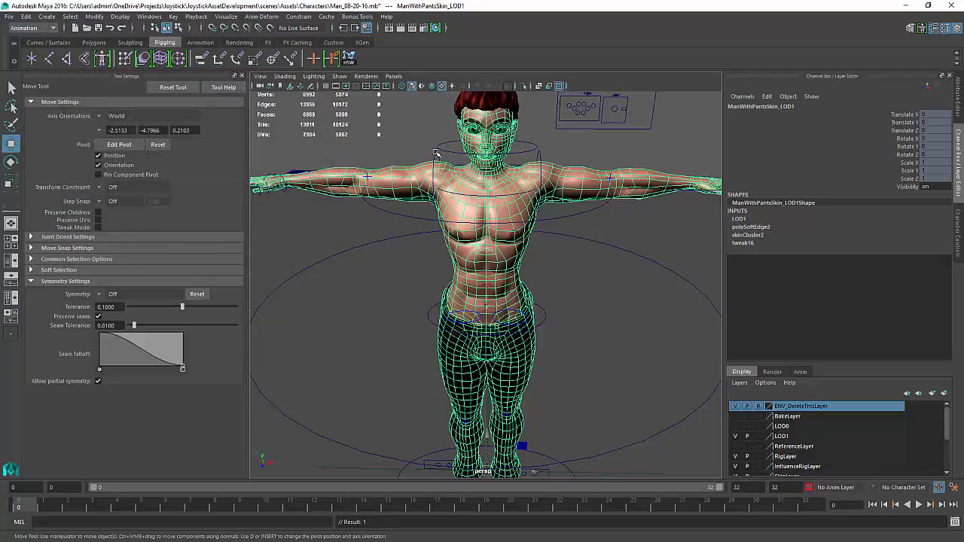
Try moving the left shoulder AUX IK controller, then undo the move and the controller selections
{"action": "left_click", "coordinate": [436, 153]}
{"action": "left_click_drag", "start_coordinate": [436, 151], "coordinate": [436, 145]}
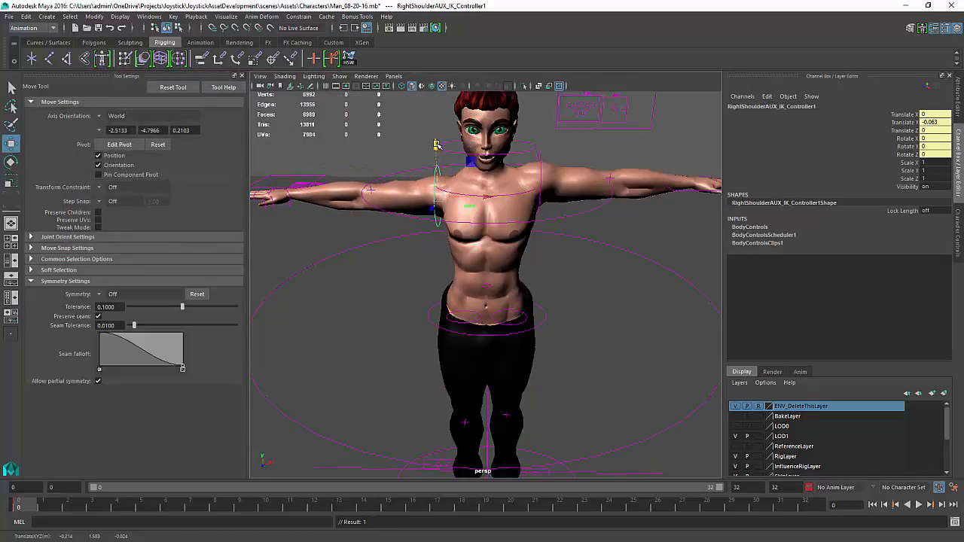
{"action": "left_click", "coordinate": [540, 158]}
{"action": "left_click_drag", "start_coordinate": [541, 129], "coordinate": [544, 139]}
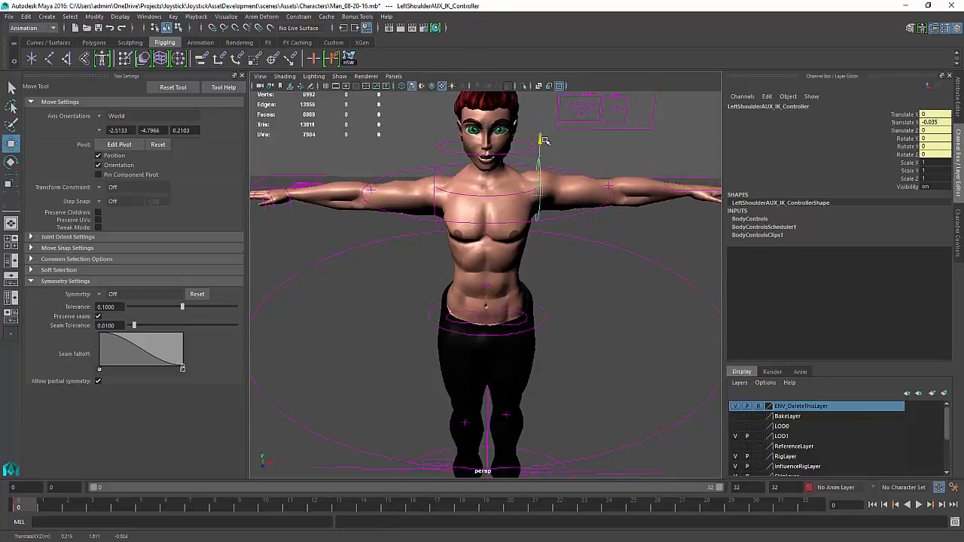
{"action": "key", "text": "ctrl+z"}
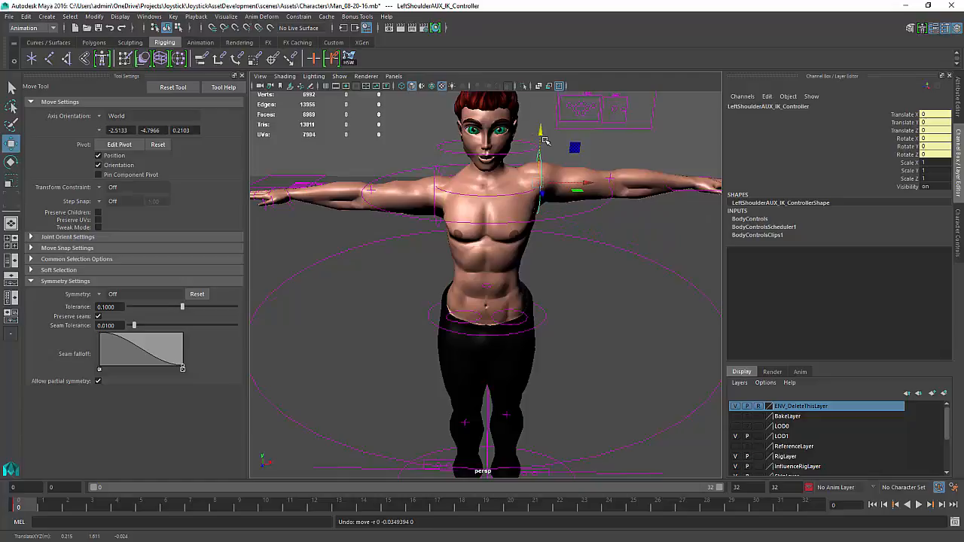
{"action": "key", "text": "ctrl+z"}
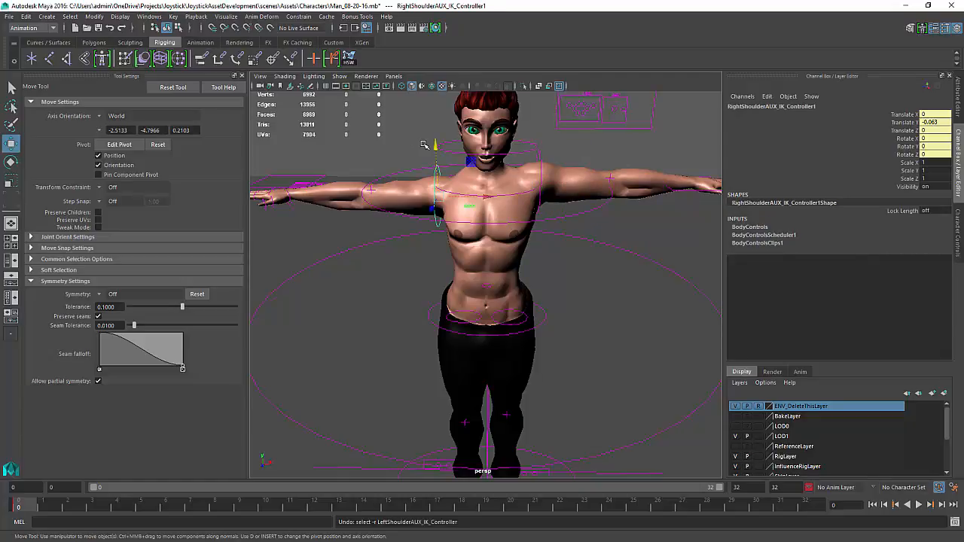
{"action": "key", "text": "ctrl+z"}
Open the Trax Editor and insert the Man_Walk_StraightSource clip from the library
{"action": "left_click_drag", "start_coordinate": [622, 269], "coordinate": [586, 262], "text": "alt"}
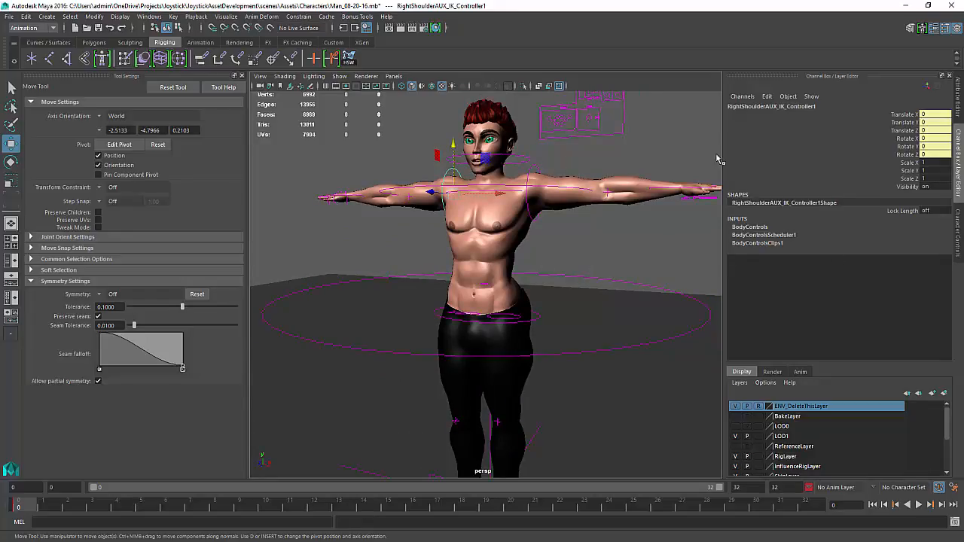
{"action": "left_click", "coordinate": [149, 17]}
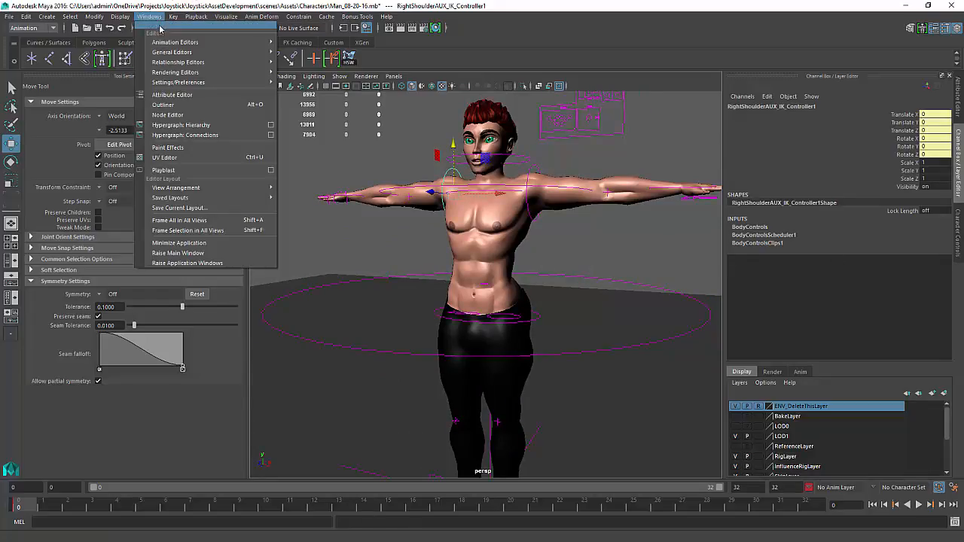
{"action": "mouse_move", "coordinate": [169, 43]}
{"action": "left_click", "coordinate": [351, 60]}
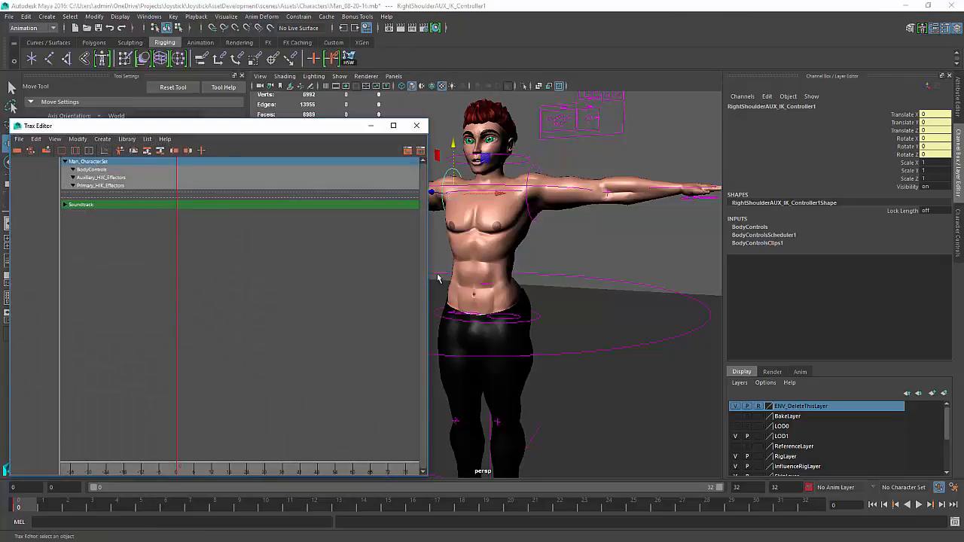
{"action": "left_click", "coordinate": [588, 241]}
{"action": "left_click", "coordinate": [539, 221]}
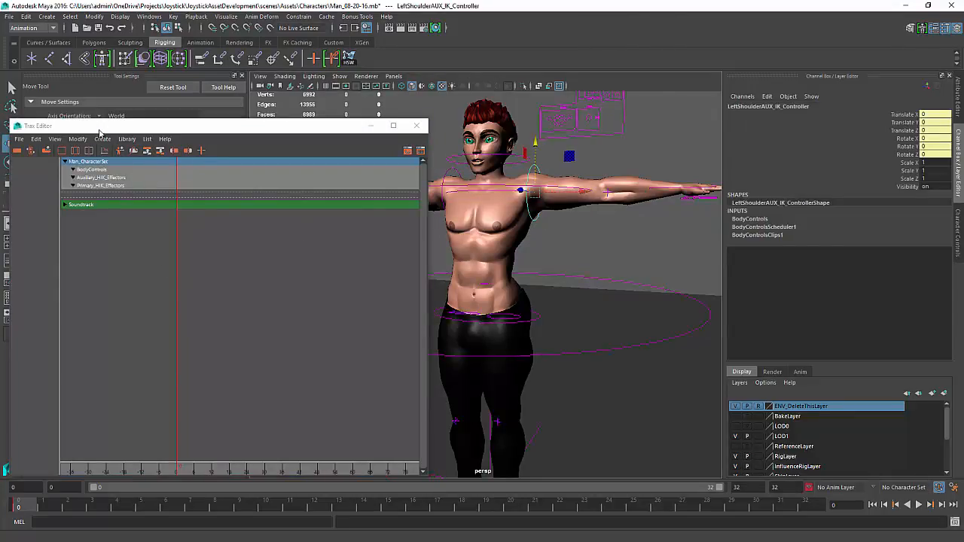
{"action": "left_click", "coordinate": [592, 238]}
{"action": "left_click", "coordinate": [126, 140]}
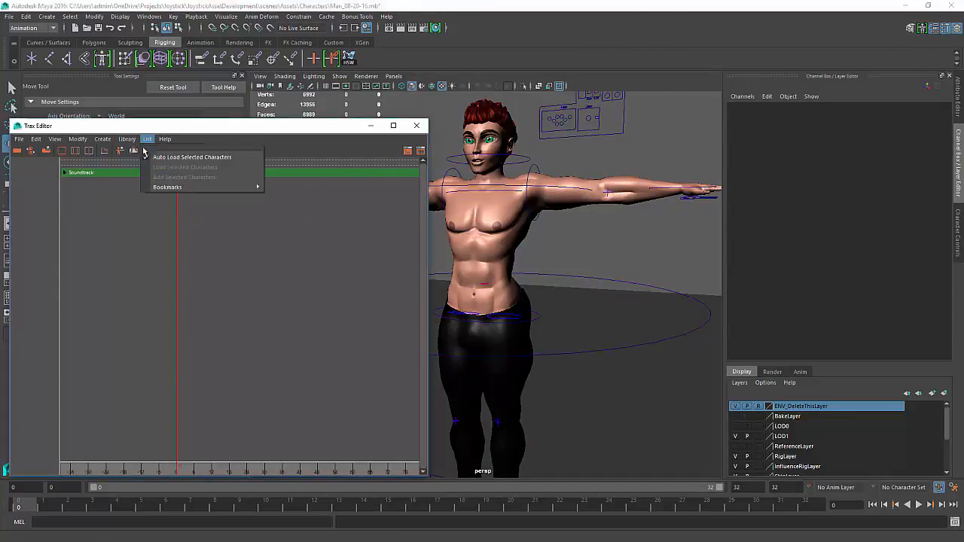
{"action": "left_click", "coordinate": [126, 140]}
{"action": "mouse_move", "coordinate": [139, 158]}
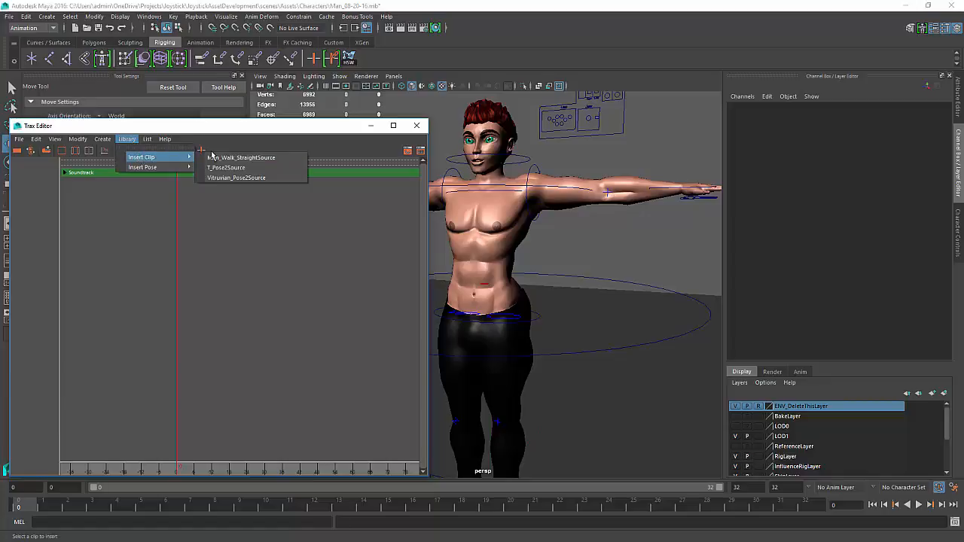
{"action": "left_click", "coordinate": [245, 159]}
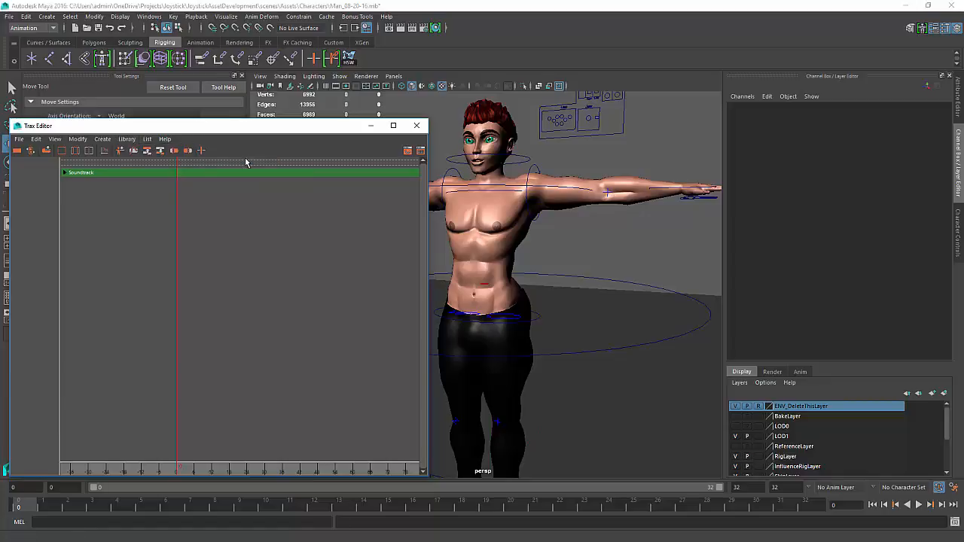
Close the Trax Editor and play back the walk animation in the viewport
{"action": "left_click", "coordinate": [417, 125]}
{"action": "right_click_drag", "start_coordinate": [616, 333], "coordinate": [596, 332], "text": "alt"}
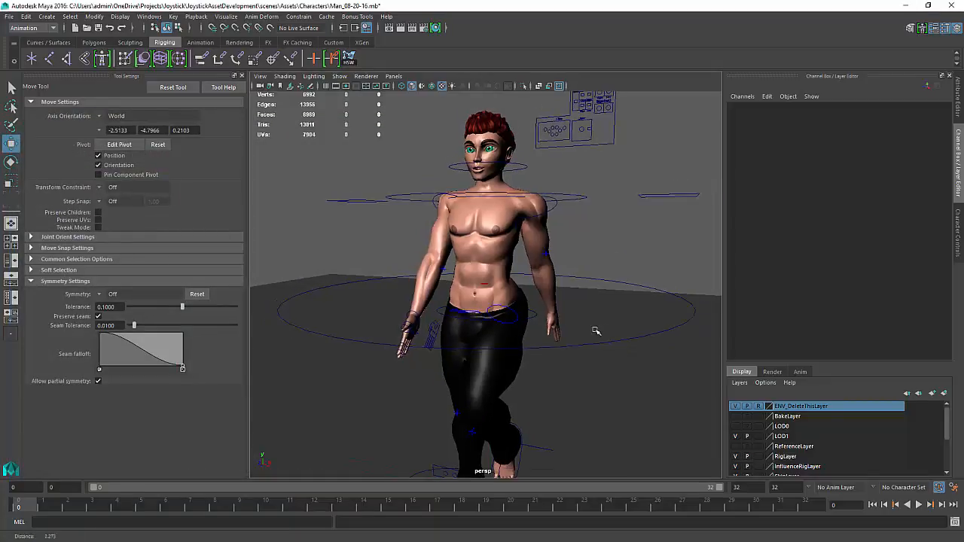
{"action": "left_click_drag", "start_coordinate": [544, 348], "coordinate": [533, 362], "text": "alt"}
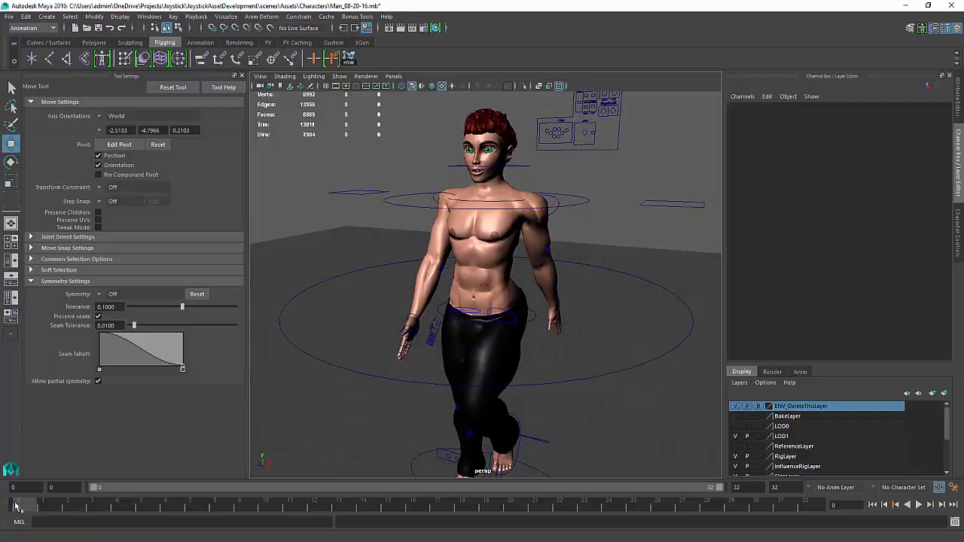
{"action": "key", "text": "alt+v"}
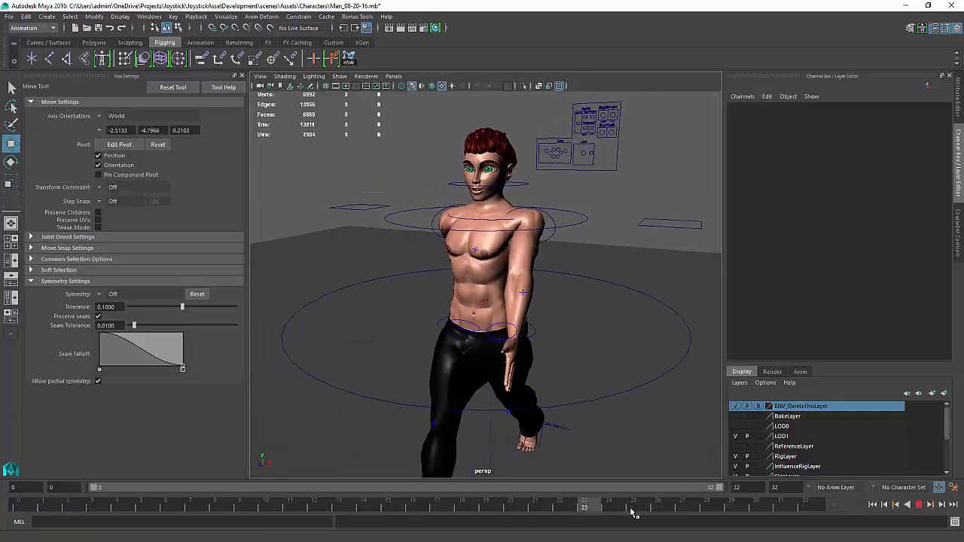
{"action": "key", "text": "Escape"}
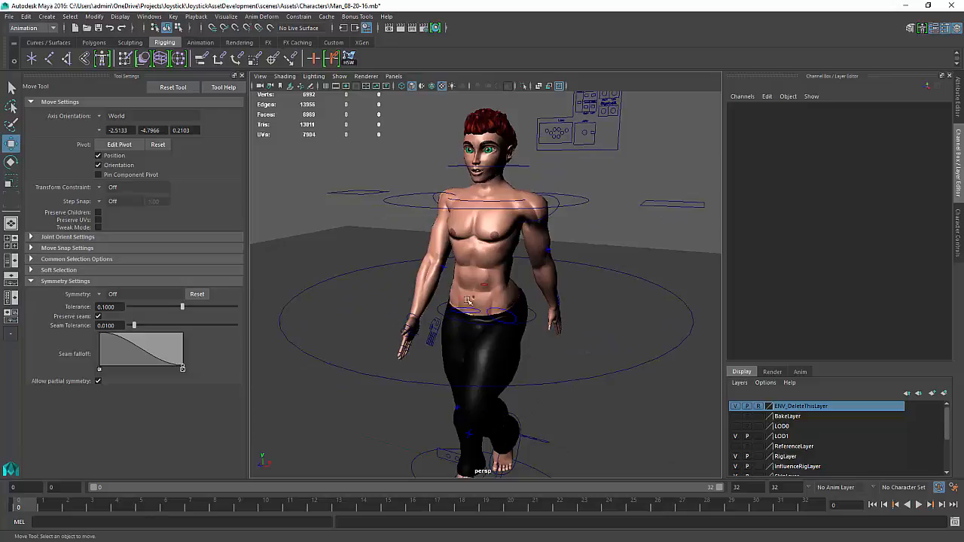
{"action": "left_click_drag", "start_coordinate": [614, 276], "coordinate": [594, 256], "text": "alt"}
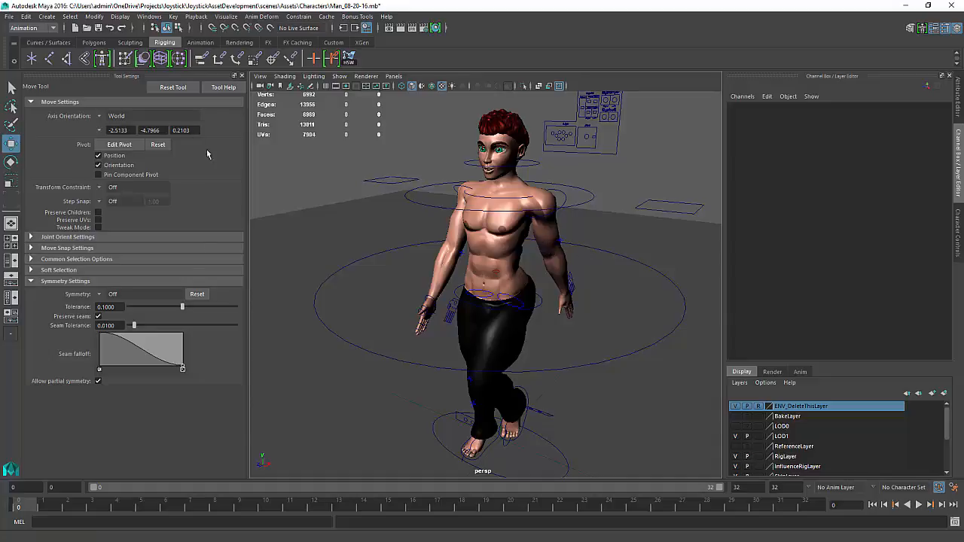
Reopen the Trax Editor and try to make the Man_Walk_Straight clip active for keying
{"action": "left_click", "coordinate": [151, 17]}
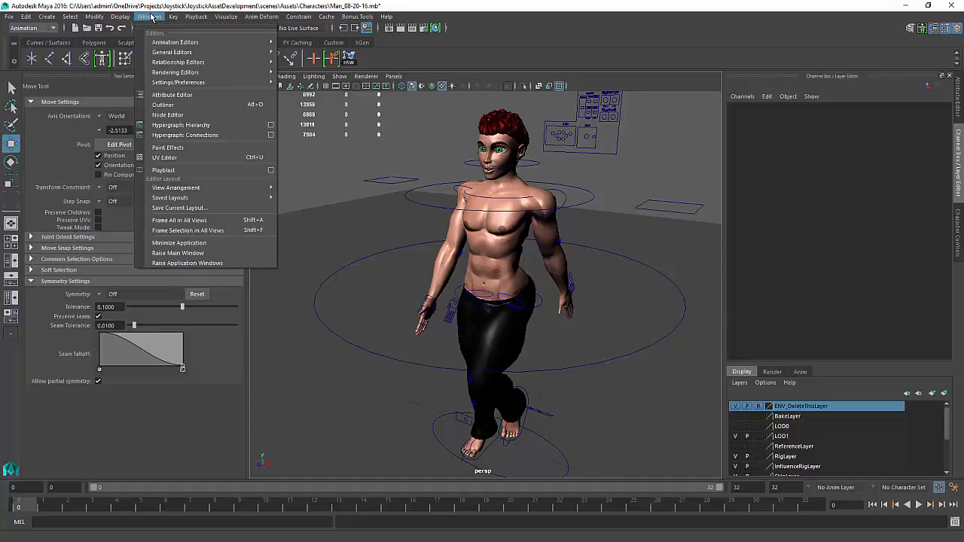
{"action": "mouse_move", "coordinate": [173, 41]}
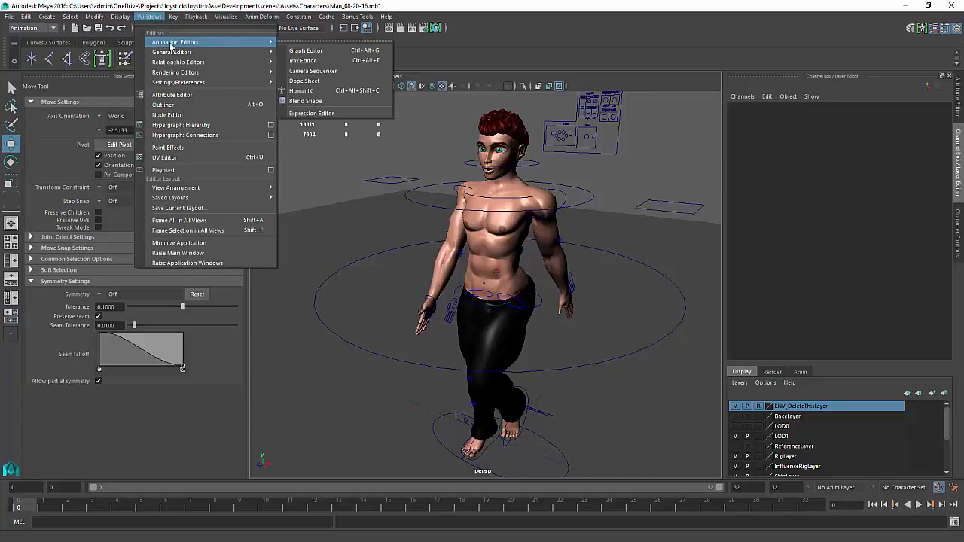
{"action": "left_click", "coordinate": [320, 63]}
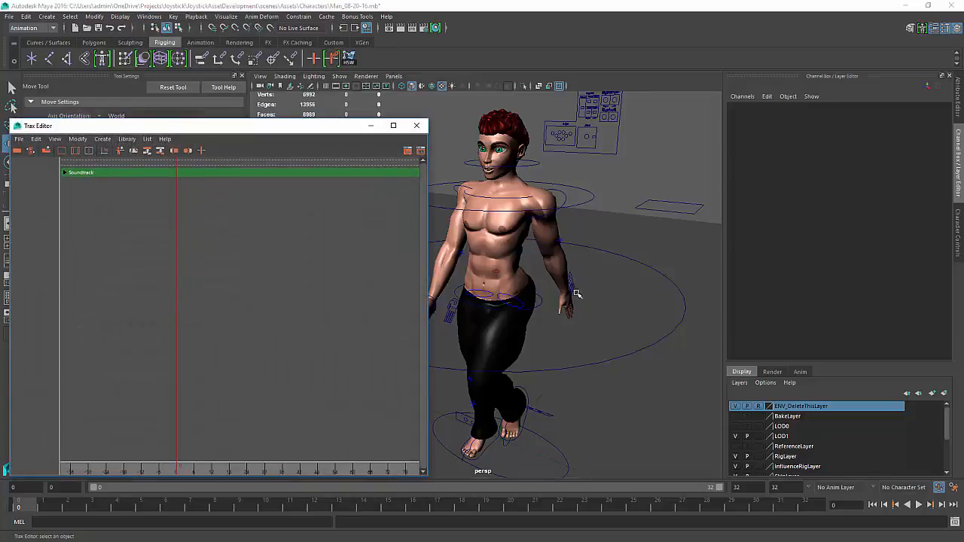
{"action": "left_click", "coordinate": [594, 197]}
{"action": "left_click", "coordinate": [249, 183]}
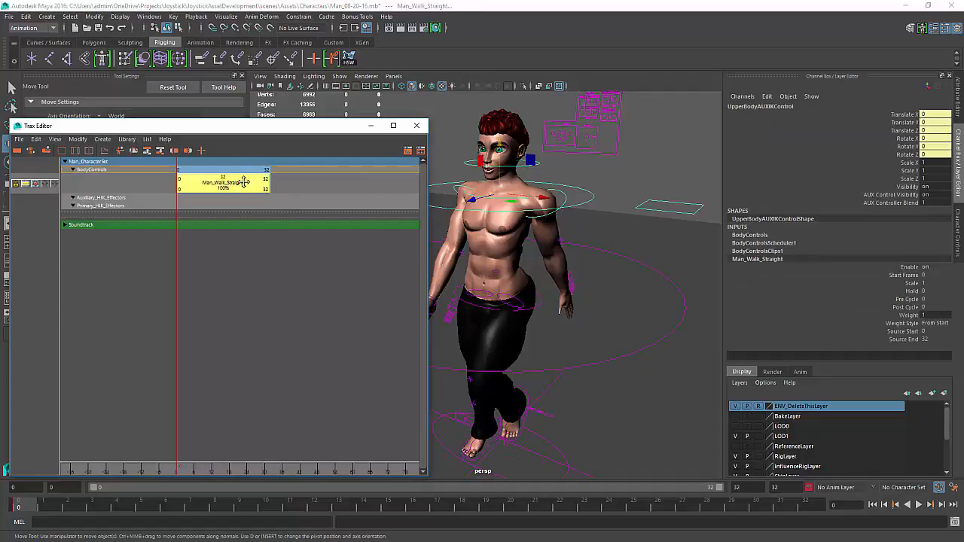
{"action": "right_click", "coordinate": [249, 184]}
{"action": "left_click", "coordinate": [272, 218]}
{"action": "left_click", "coordinate": [240, 269]}
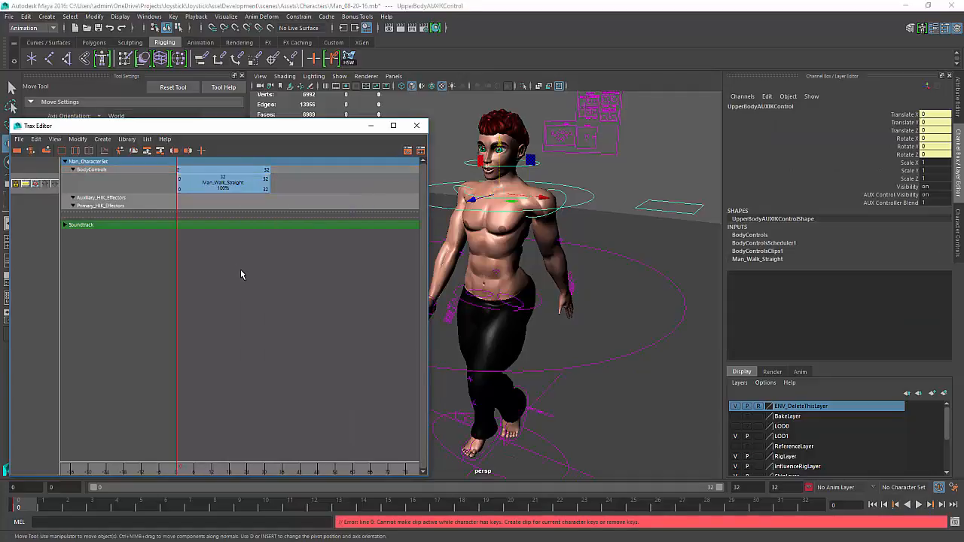
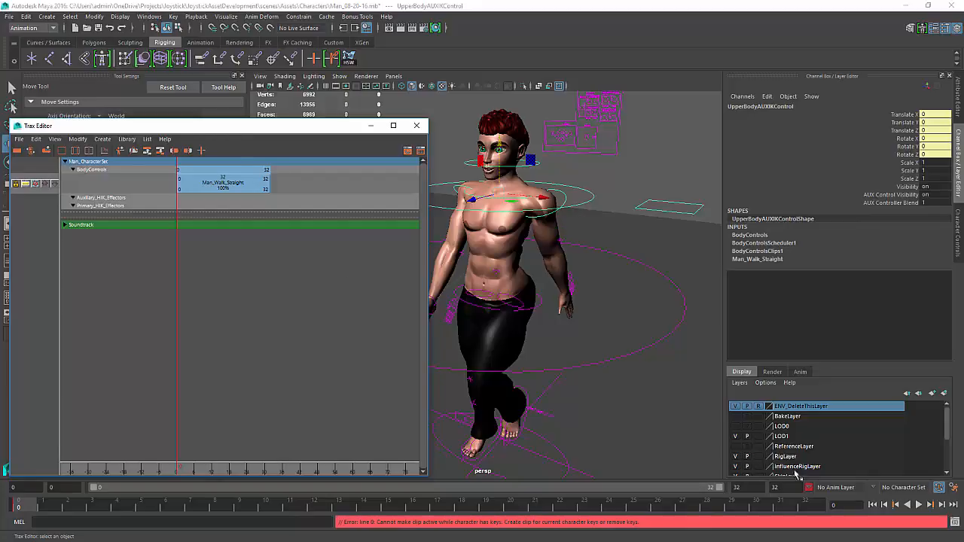
Clear the selection and select Man_CharacterSet through the Outliner, closing the Outliner afterwards
{"action": "left_click", "coordinate": [646, 177]}
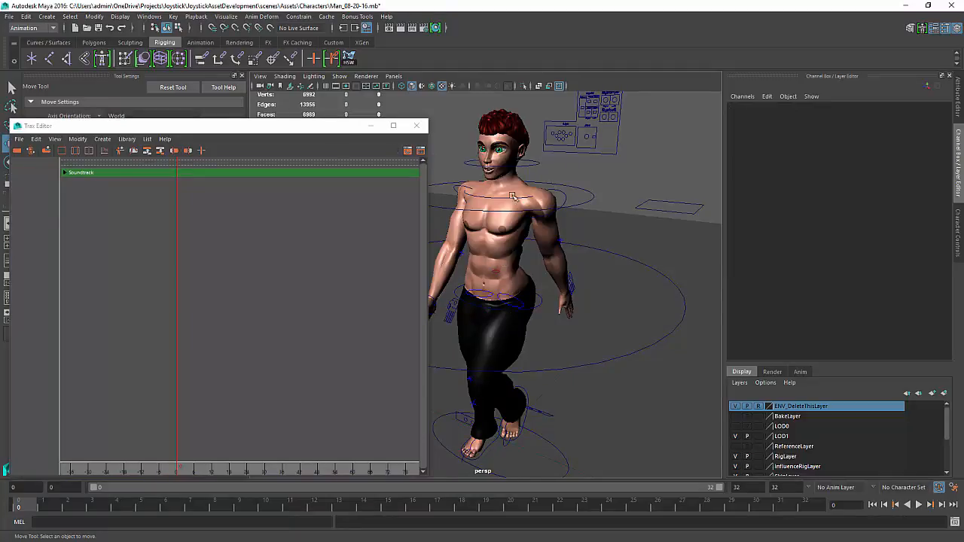
{"action": "left_click", "coordinate": [142, 16]}
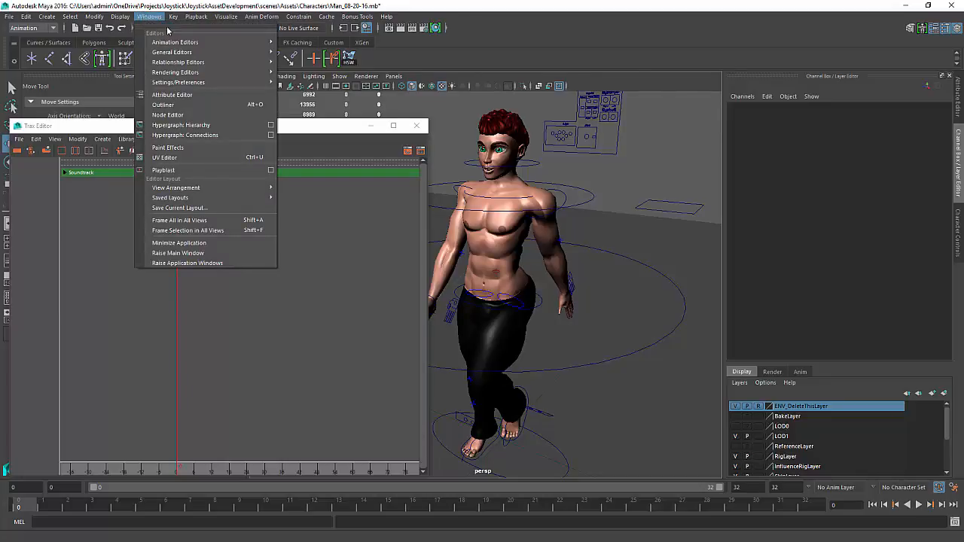
{"action": "mouse_move", "coordinate": [181, 42]}
{"action": "left_click", "coordinate": [305, 58]}
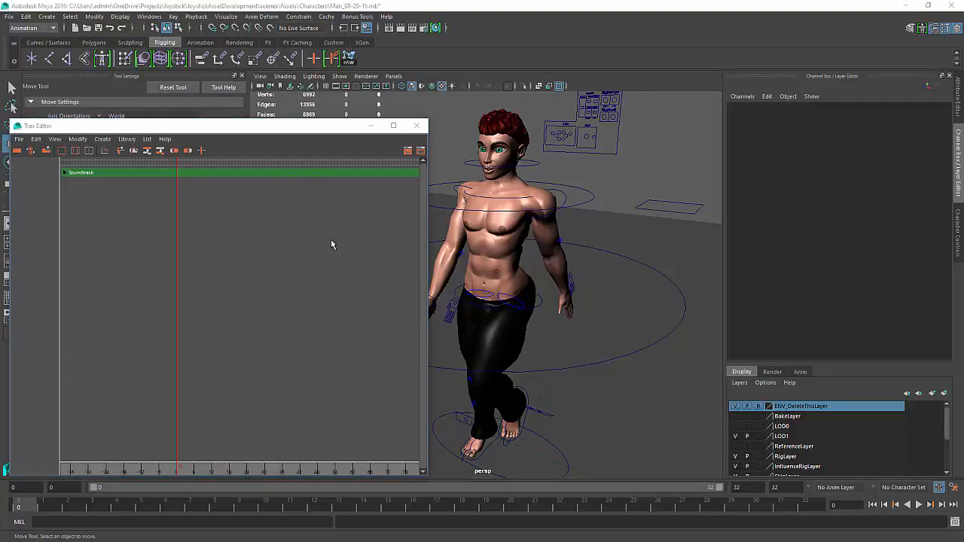
{"action": "key", "text": "shift+o"}
{"action": "left_click", "coordinate": [614, 279]}
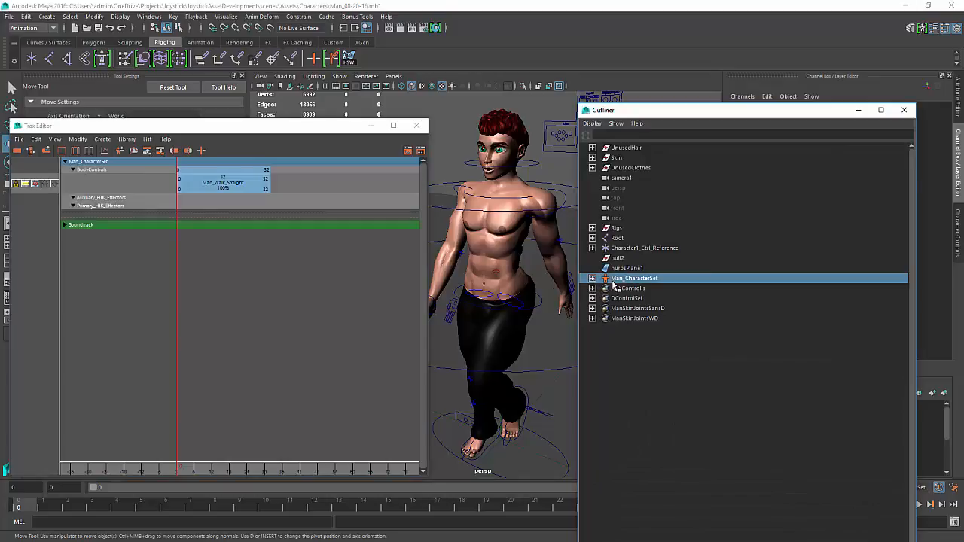
{"action": "left_click", "coordinate": [860, 110]}
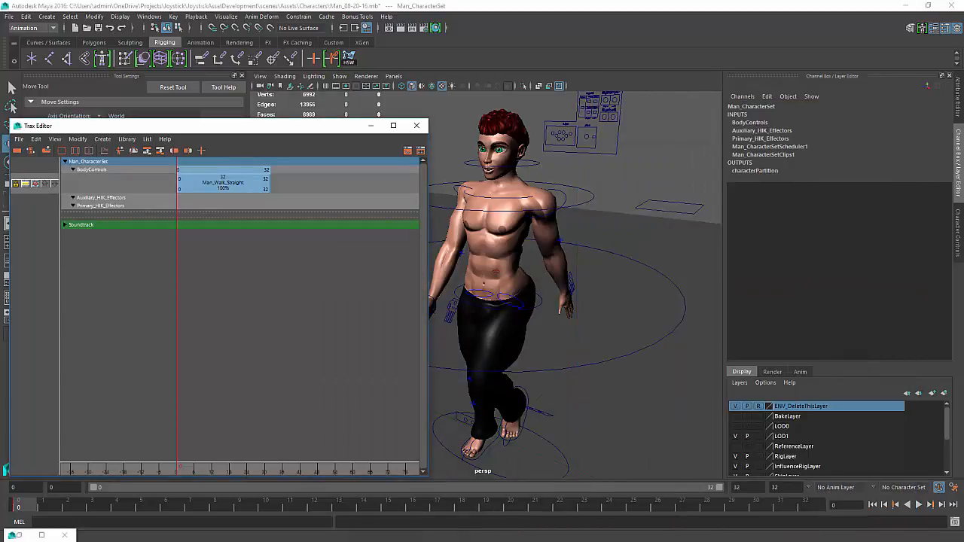
Open the Graph Editor for Man_CharacterSet, expand it, and delete all of its keys
{"action": "left_click_drag", "start_coordinate": [963, 290], "coordinate": [278, 195]}
{"action": "scroll", "coordinate": [431, 320], "scroll_direction": "down", "scroll_amount": 5}
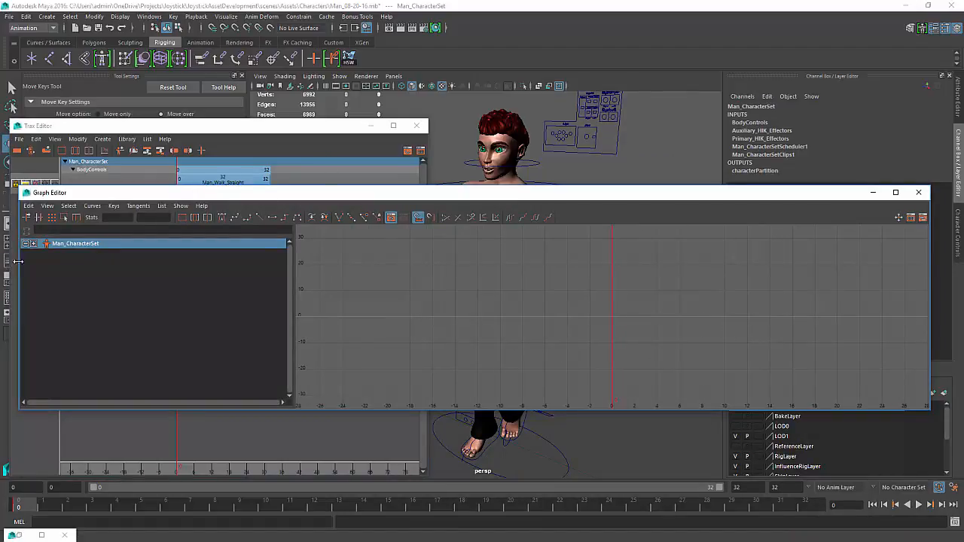
{"action": "left_click", "coordinate": [34, 244]}
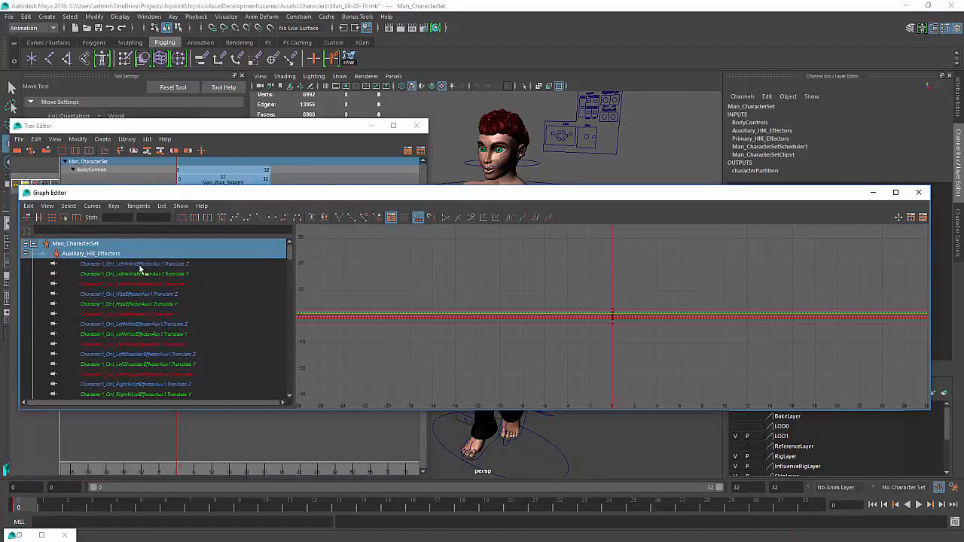
{"action": "left_click_drag", "start_coordinate": [652, 272], "coordinate": [565, 384]}
{"action": "key", "text": "Delete"}
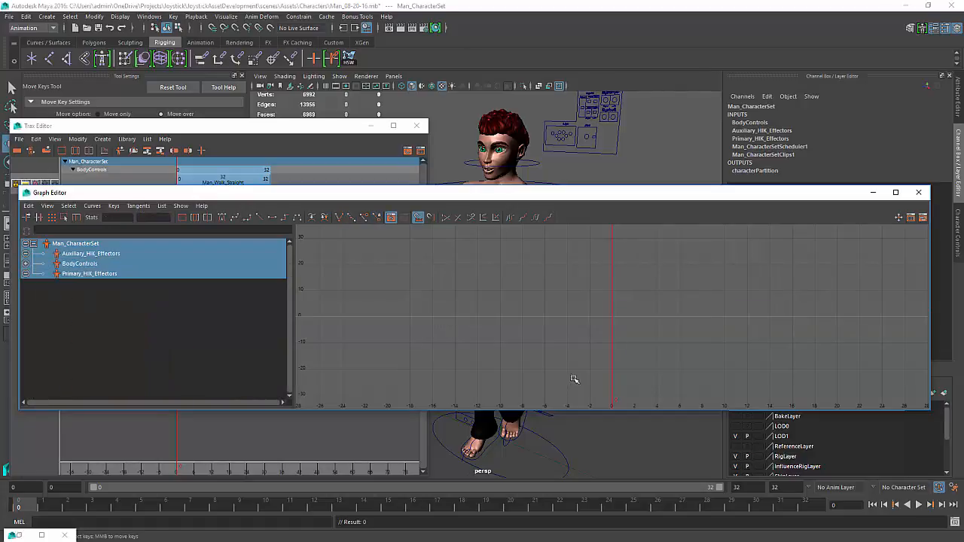
Close the Graph Editor and activate the Man_Walk_Straight clip in the Trax Editor
{"action": "left_click", "coordinate": [873, 193]}
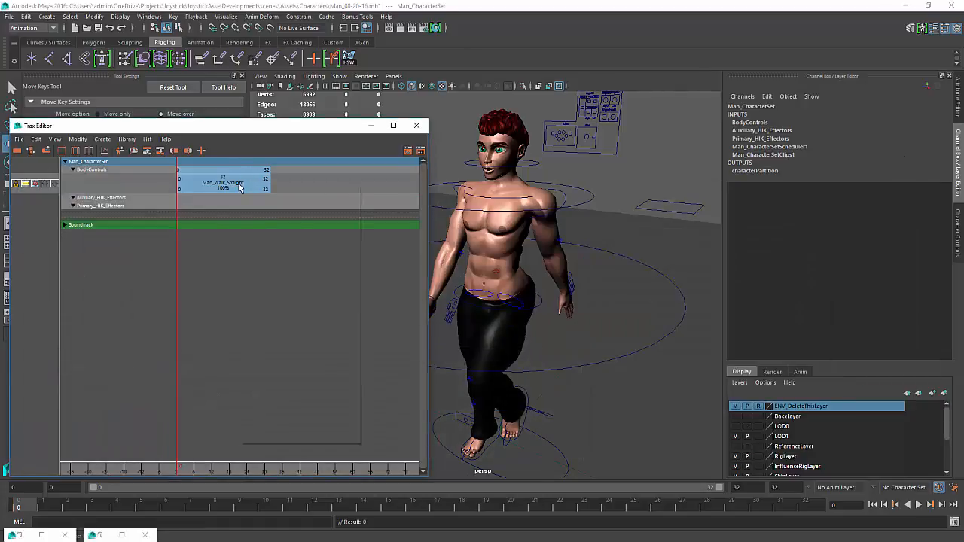
{"action": "right_click", "coordinate": [239, 187]}
{"action": "left_click", "coordinate": [258, 218]}
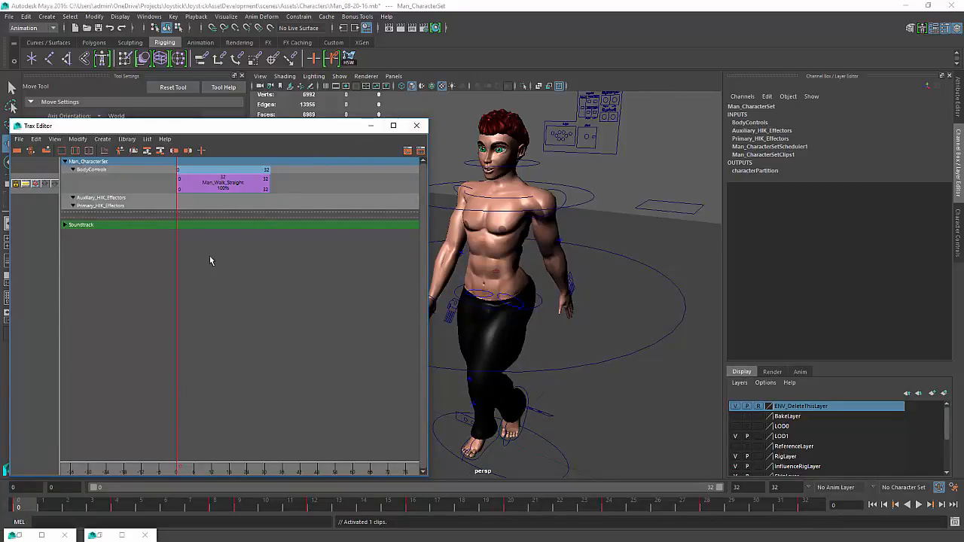
Delete the Man_Walk_Straight clip and close the Trax Editor
{"action": "left_click_drag", "start_coordinate": [210, 201], "coordinate": [208, 194]}
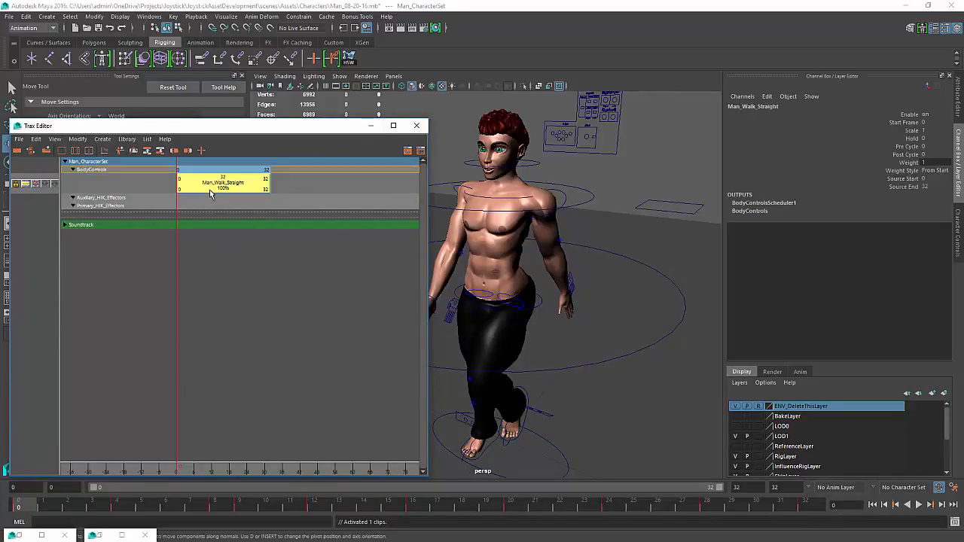
{"action": "key", "text": "Delete"}
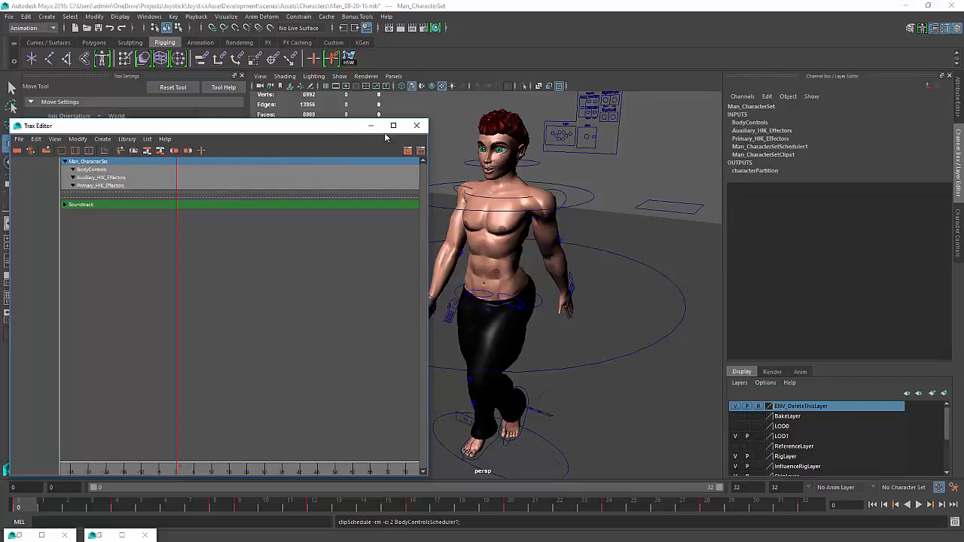
{"action": "left_click", "coordinate": [416, 125]}
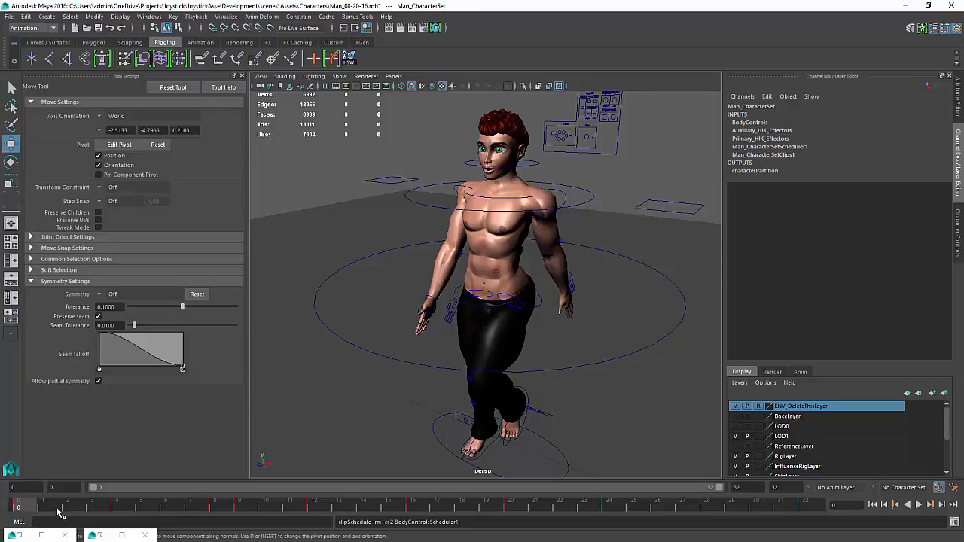
Play back and scrub the walk animation in the viewport, then stop playback
{"action": "key", "text": "alt+v"}
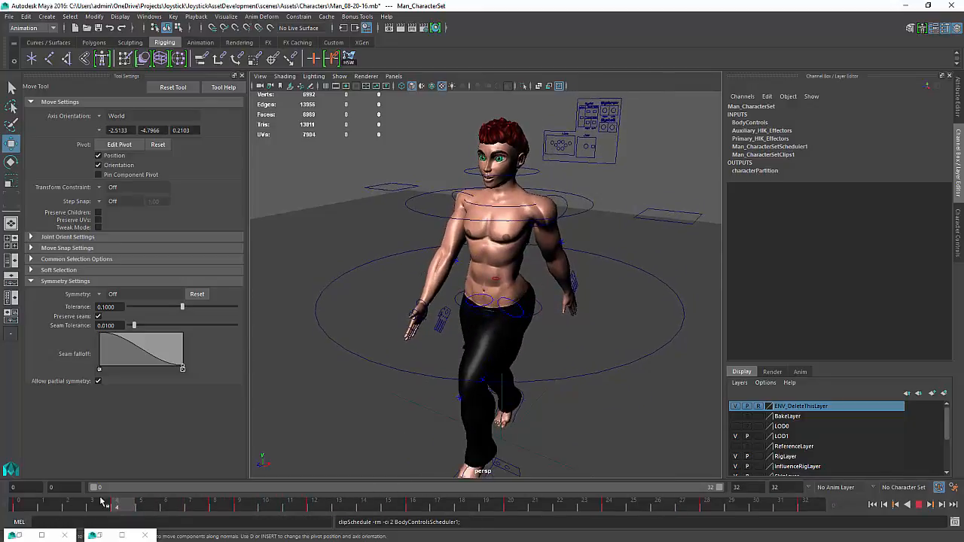
{"action": "left_click_drag", "start_coordinate": [100, 498], "coordinate": [7, 503]}
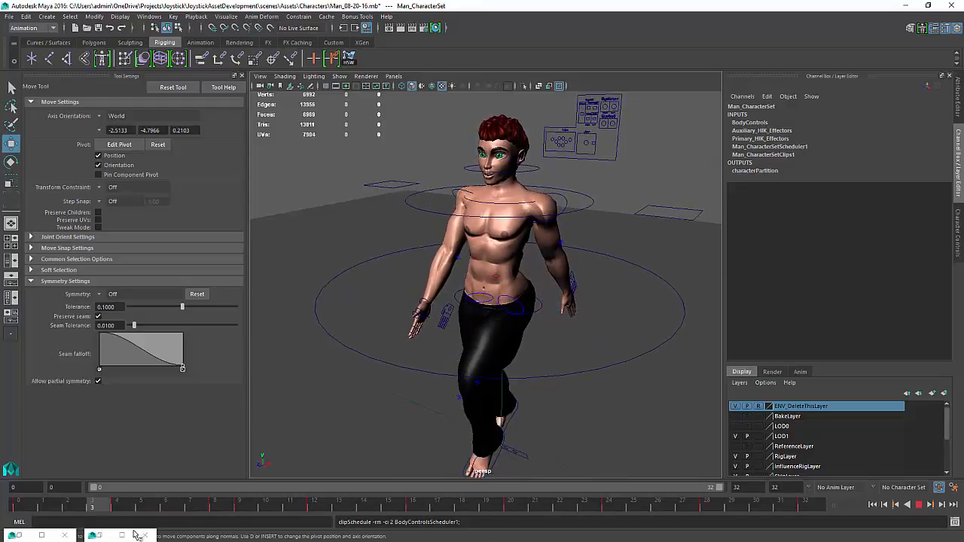
{"action": "key", "text": "Escape"}
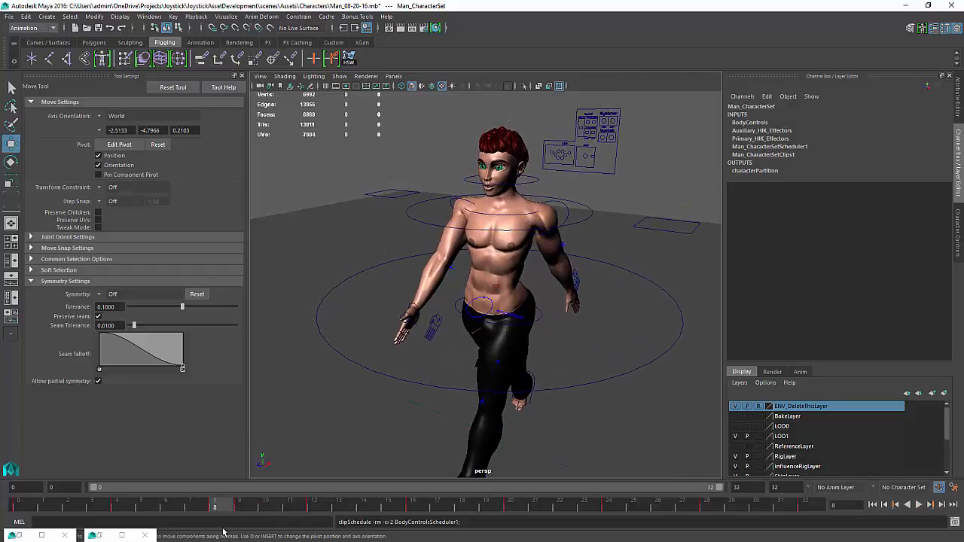
Select the chest effector control and adjust the tangents of its Rotate Y keys at frames 0 and 32 in the Graph Editor
{"action": "left_click", "coordinate": [497, 218]}
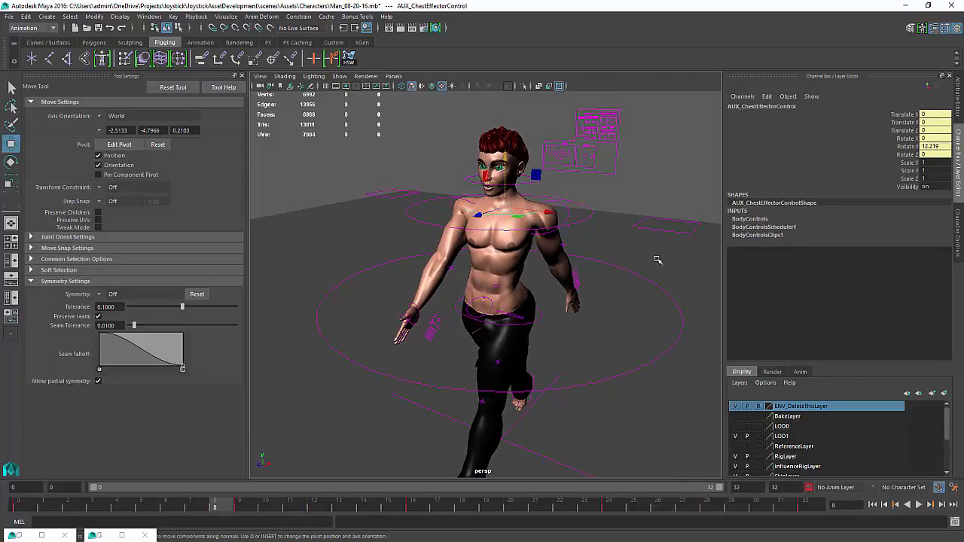
{"action": "left_click", "coordinate": [122, 536]}
{"action": "left_click", "coordinate": [122, 536]}
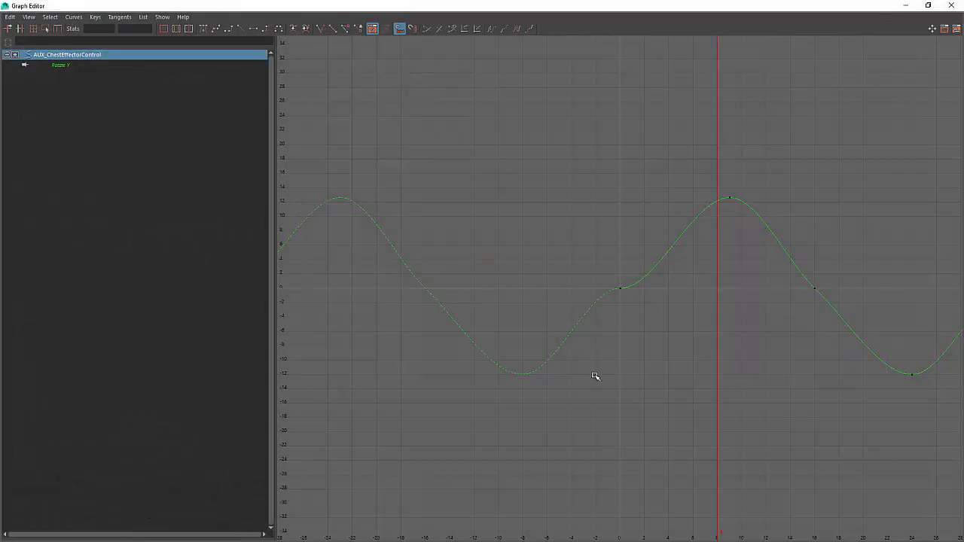
{"action": "left_click", "coordinate": [651, 283]}
{"action": "middle_click_drag", "start_coordinate": [668, 292], "coordinate": [534, 307], "text": "alt"}
{"action": "left_click_drag", "start_coordinate": [545, 290], "coordinate": [520, 327]}
{"action": "middle_click_drag", "start_coordinate": [520, 323], "coordinate": [520, 299]}
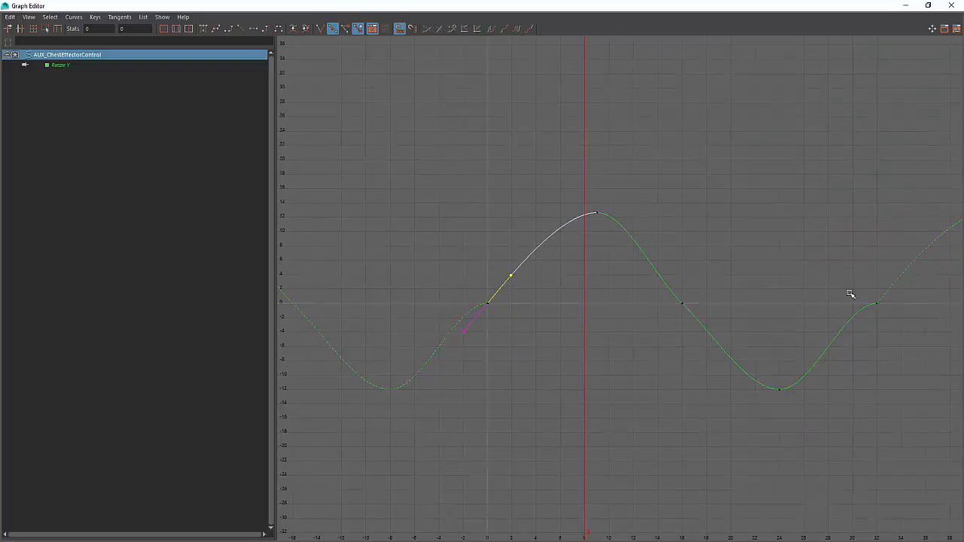
{"action": "left_click_drag", "start_coordinate": [884, 281], "coordinate": [831, 311]}
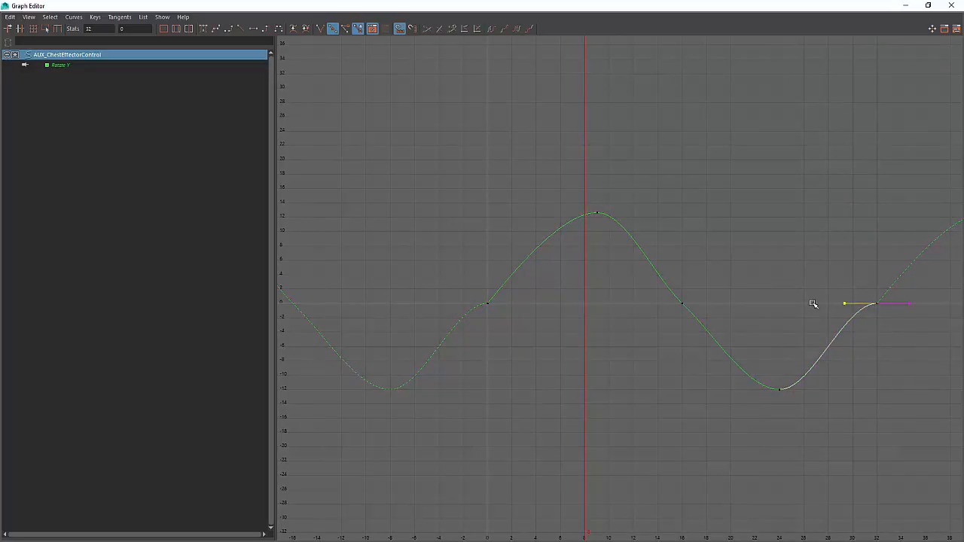
{"action": "middle_click_drag", "start_coordinate": [812, 305], "coordinate": [817, 337]}
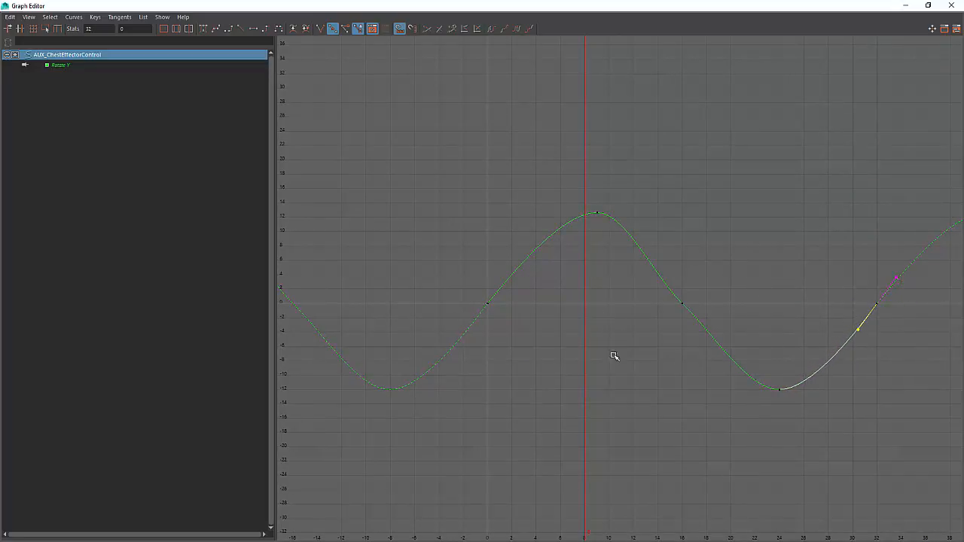
Select the Rotate Y curve and scale its values down vertically to reduce the chest rotation amplitude
{"action": "scroll", "coordinate": [594, 329], "scroll_direction": "down", "scroll_amount": 5}
{"action": "left_click_drag", "start_coordinate": [637, 283], "coordinate": [613, 303]}
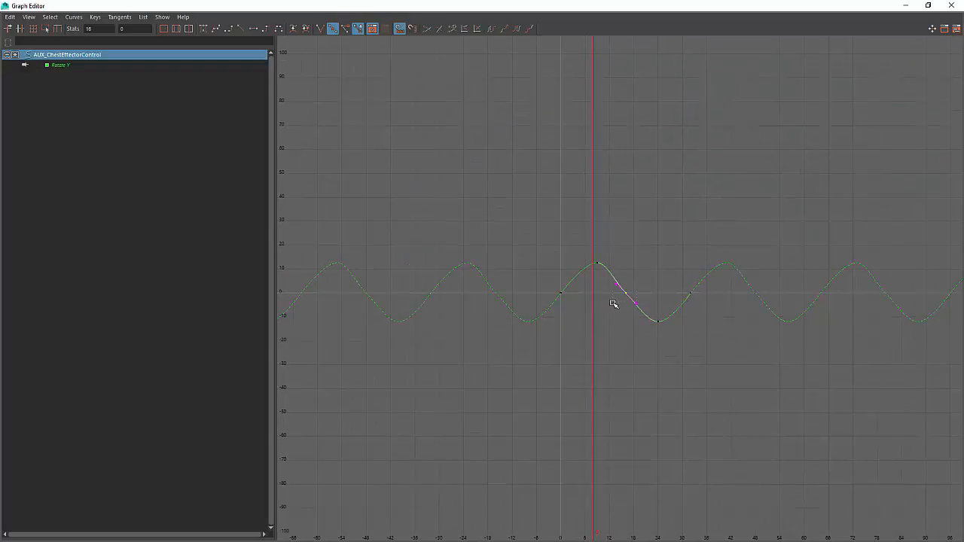
{"action": "left_click", "coordinate": [625, 304]}
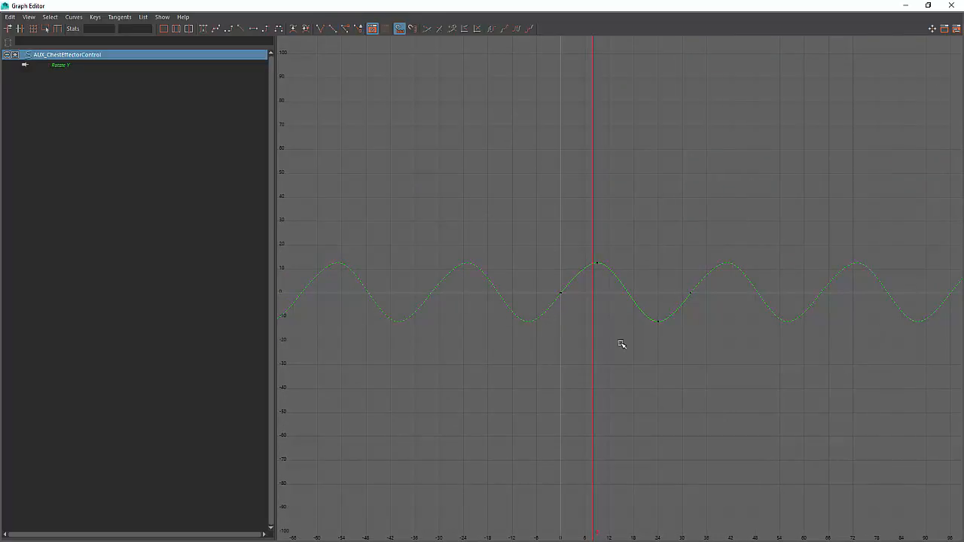
{"action": "middle_click_drag", "start_coordinate": [590, 323], "coordinate": [588, 346], "text": "alt"}
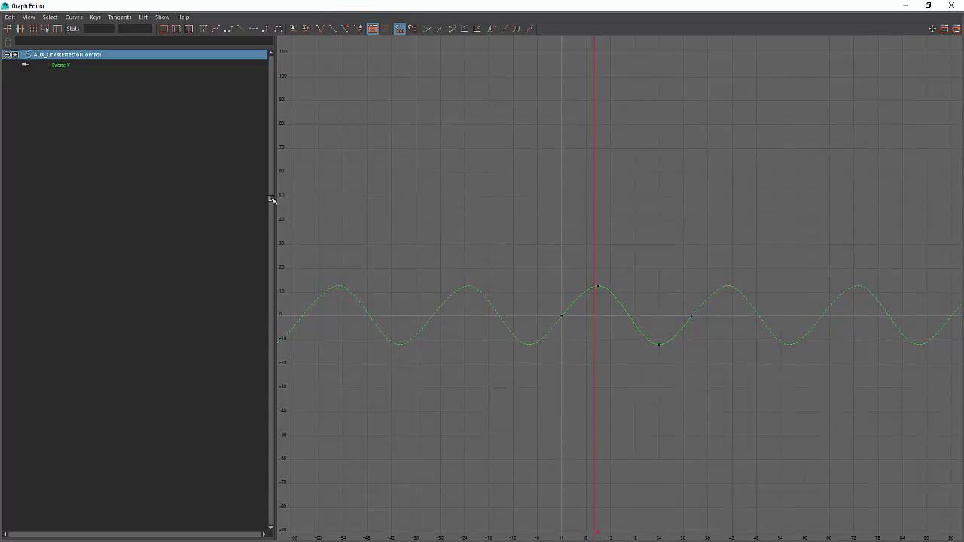
{"action": "left_click", "coordinate": [626, 316]}
{"action": "scroll", "coordinate": [598, 318], "scroll_direction": "up", "scroll_amount": 2}
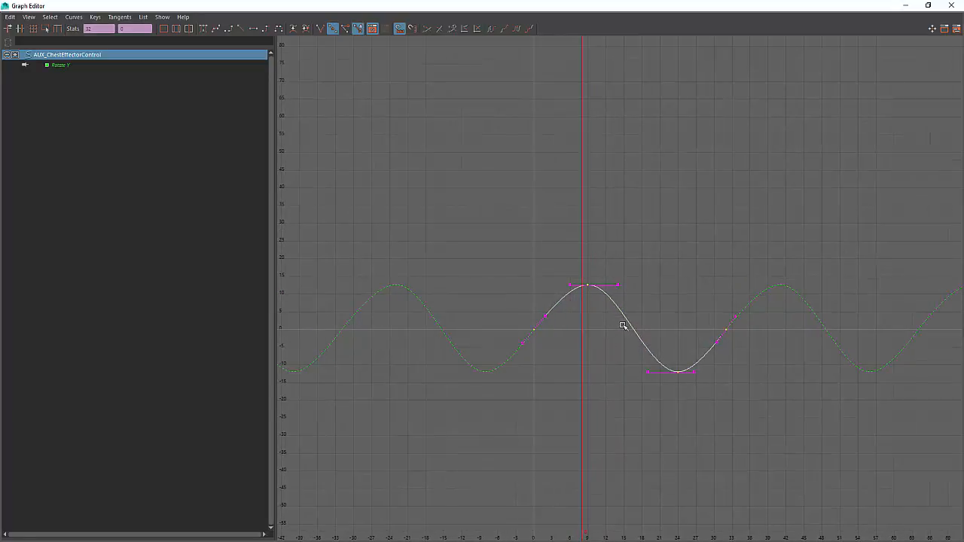
{"action": "middle_click_drag", "start_coordinate": [635, 329], "coordinate": [634, 337], "text": "shift"}
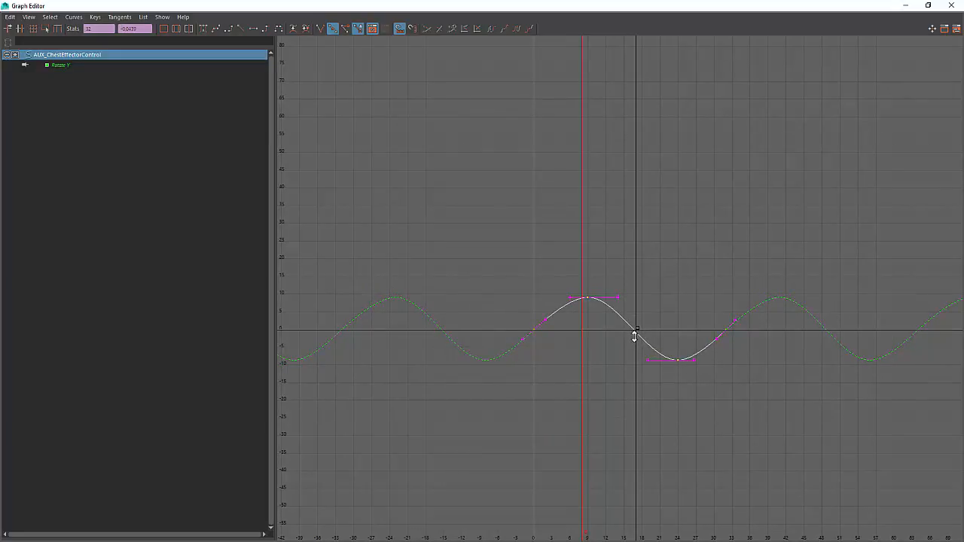
{"action": "left_click", "coordinate": [676, 302]}
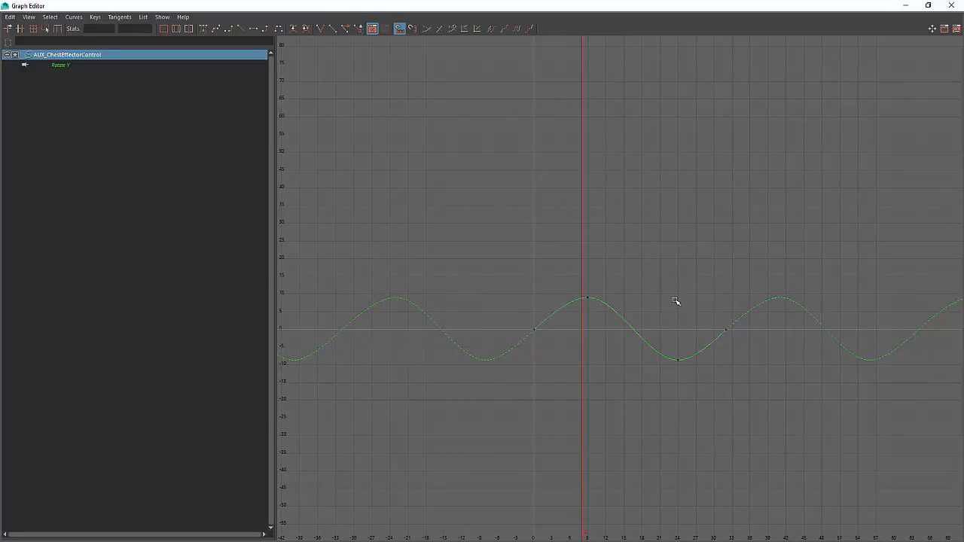
{"action": "left_click", "coordinate": [905, 5]}
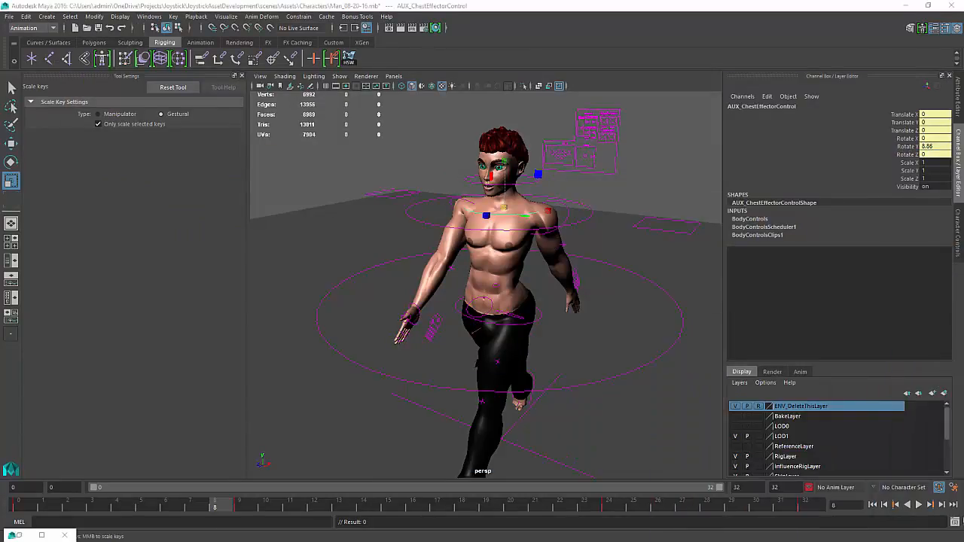
Preview the walk, then scale the chest control's Rotate Y curve down further in the Graph Editor
{"action": "left_click", "coordinate": [919, 505]}
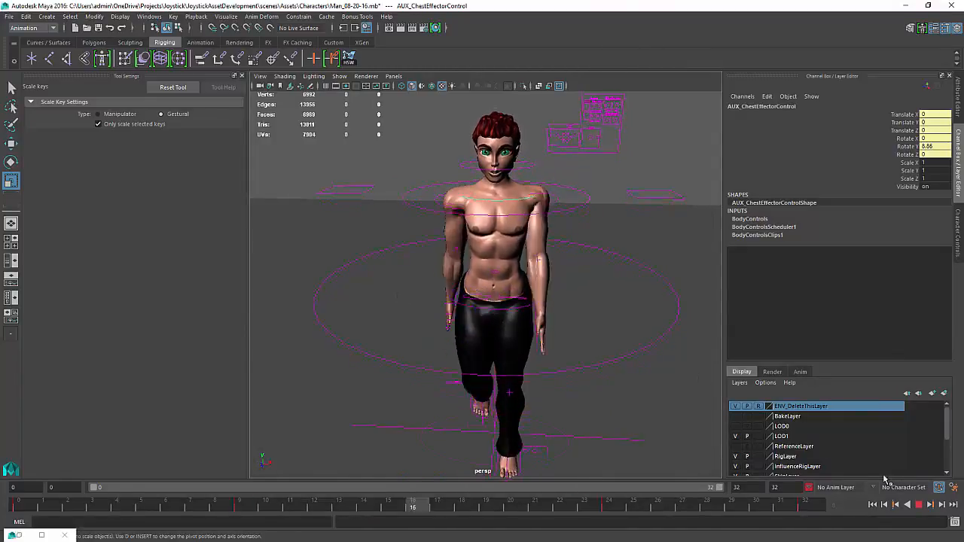
{"action": "left_click", "coordinate": [920, 505]}
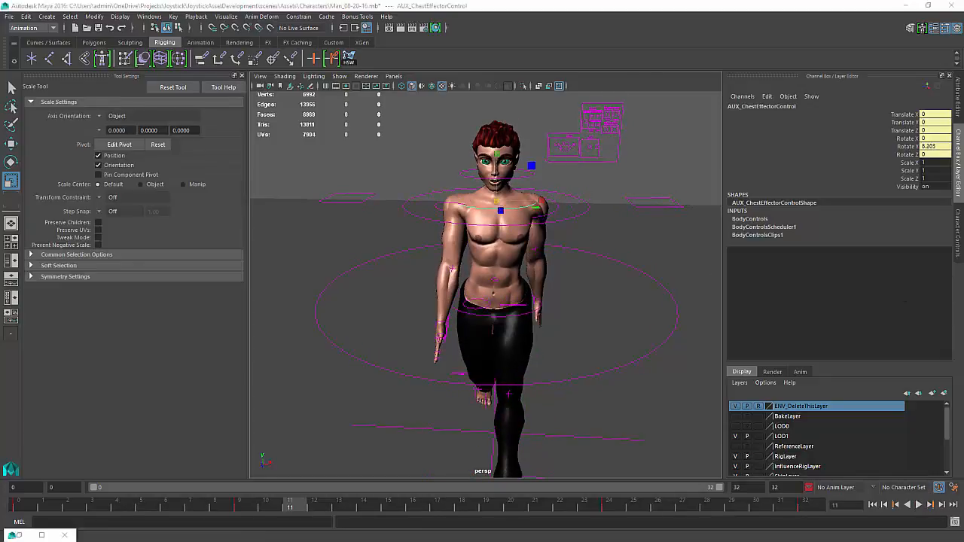
{"action": "left_click_drag", "start_coordinate": [963, 302], "coordinate": [573, 221]}
{"action": "left_click", "coordinate": [633, 347]}
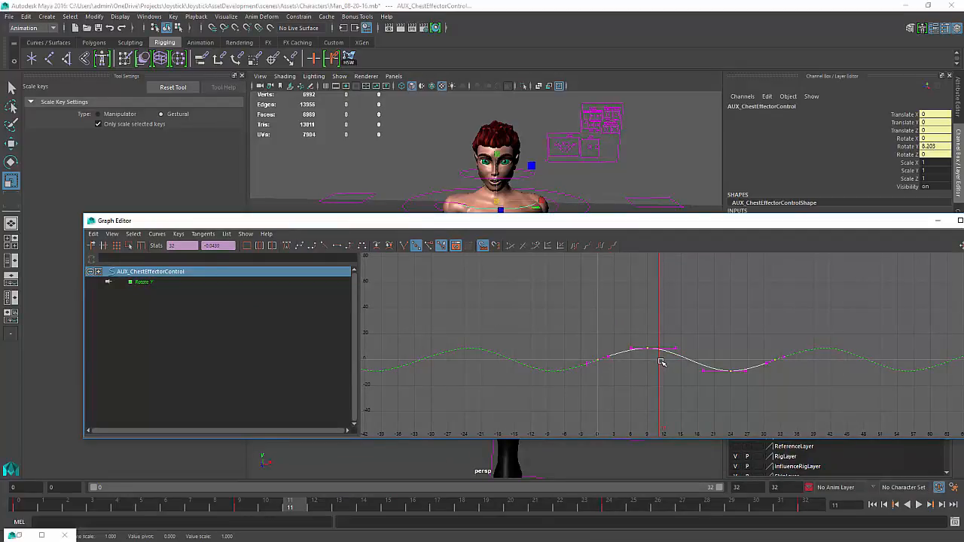
{"action": "left_click_drag", "start_coordinate": [659, 361], "coordinate": [662, 367]}
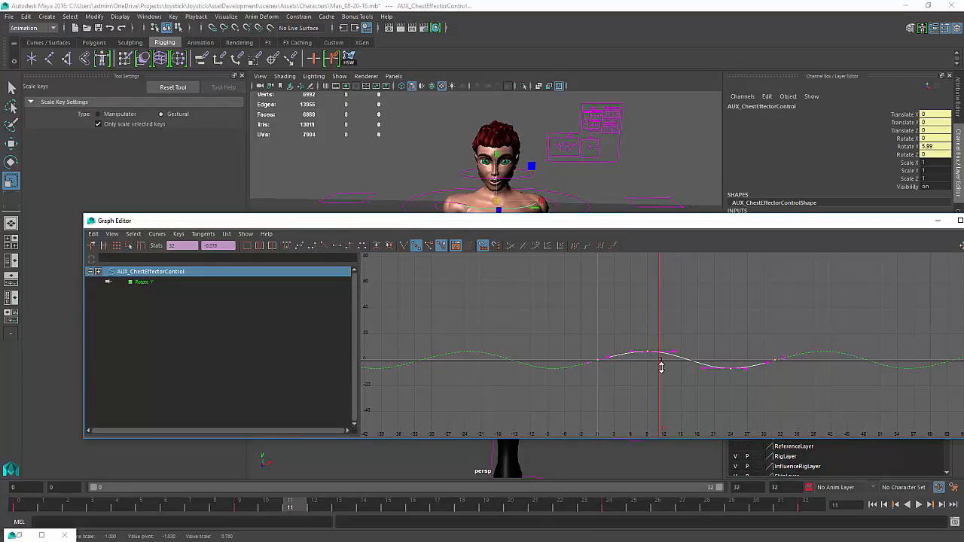
{"action": "left_click_drag", "start_coordinate": [611, 224], "coordinate": [963, 271]}
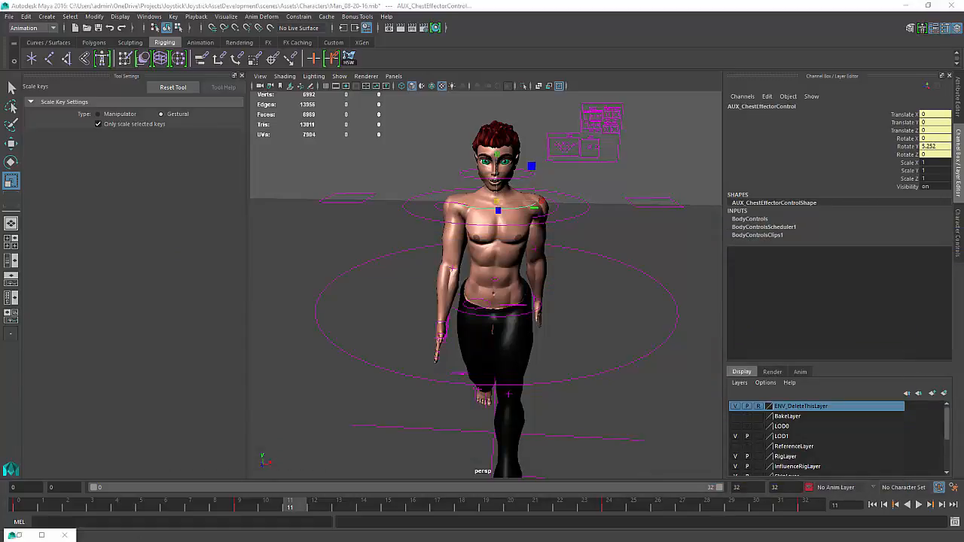
Play back the walk to review the chest motion, stop it, and bring the Graph Editor back
{"action": "left_click", "coordinate": [918, 504]}
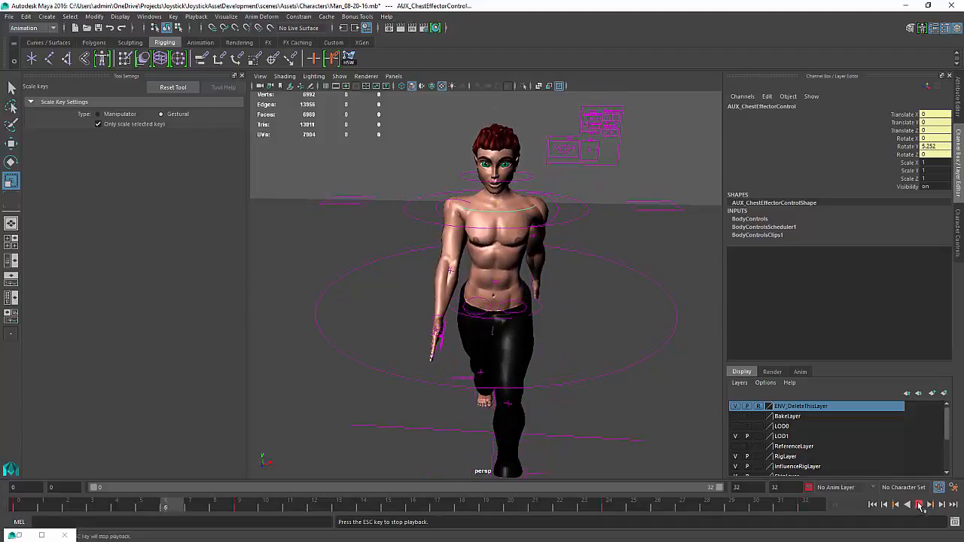
{"action": "left_click", "coordinate": [918, 505]}
{"action": "left_click_drag", "start_coordinate": [963, 250], "coordinate": [342, 251]}
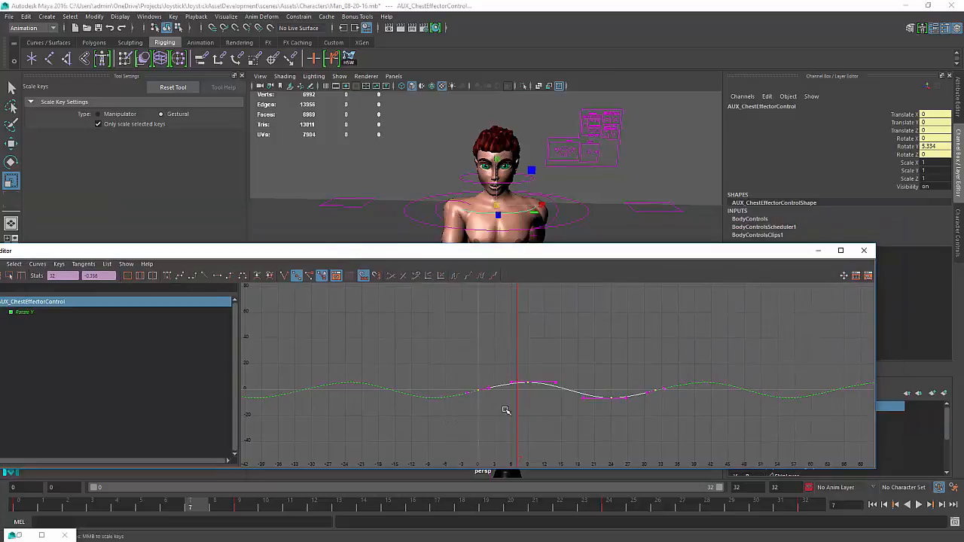
{"action": "middle_click_drag", "start_coordinate": [507, 410], "coordinate": [523, 410]}
{"action": "key", "text": "ctrl+z"}
{"action": "key", "text": "w"}
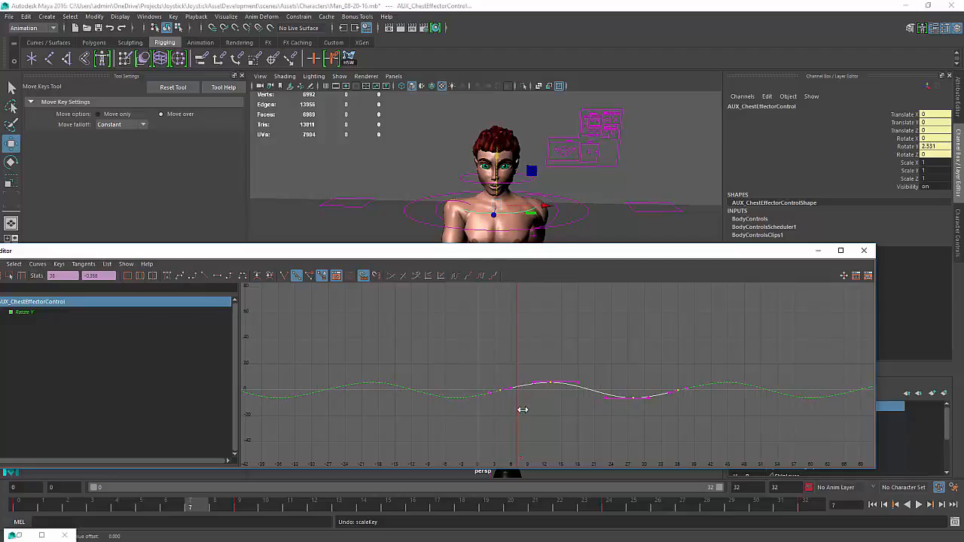
Play back the walk to check the reduced chest rotation
{"action": "left_click_drag", "start_coordinate": [606, 254], "coordinate": [959, 361]}
{"action": "left_click", "coordinate": [919, 506]}
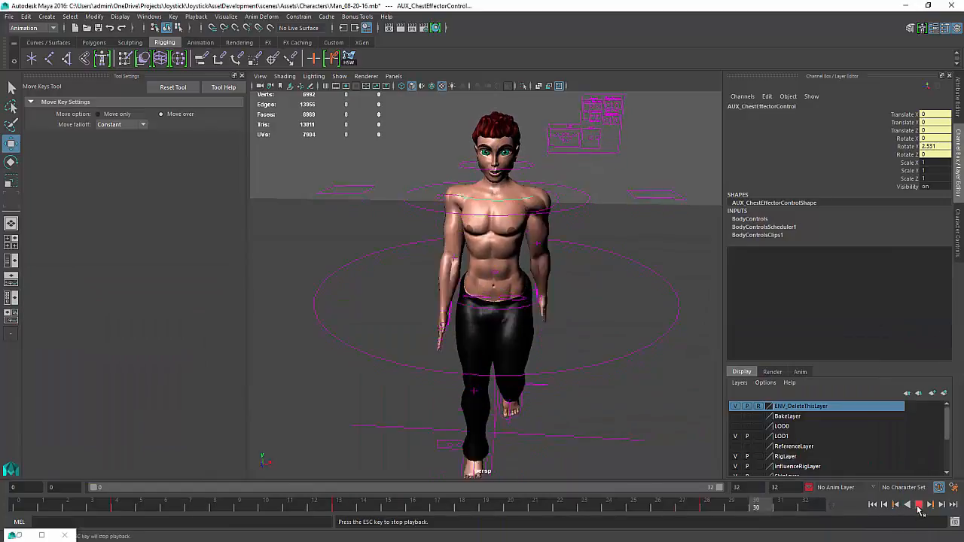
{"action": "left_click", "coordinate": [919, 506]}
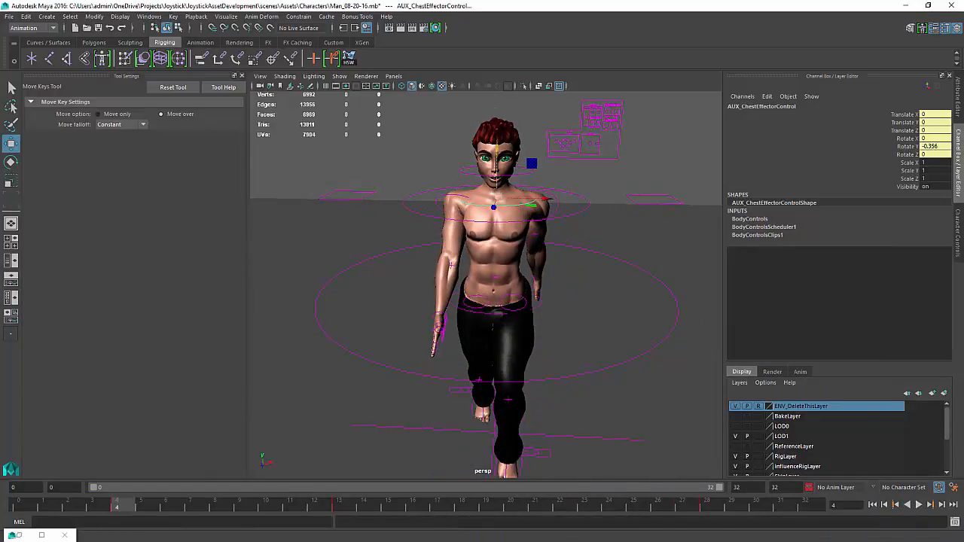
Play the walk again and review the chest swing from the viewport
{"action": "left_click_drag", "start_coordinate": [963, 386], "coordinate": [424, 304]}
{"action": "right_click_drag", "start_coordinate": [594, 480], "coordinate": [616, 503], "text": "alt"}
{"action": "middle_click_drag", "start_coordinate": [617, 475], "coordinate": [642, 413], "text": "alt"}
{"action": "middle_click_drag", "start_coordinate": [564, 446], "coordinate": [528, 445]}
{"action": "left_click_drag", "start_coordinate": [775, 305], "coordinate": [963, 285]}
{"action": "left_click", "coordinate": [919, 505]}
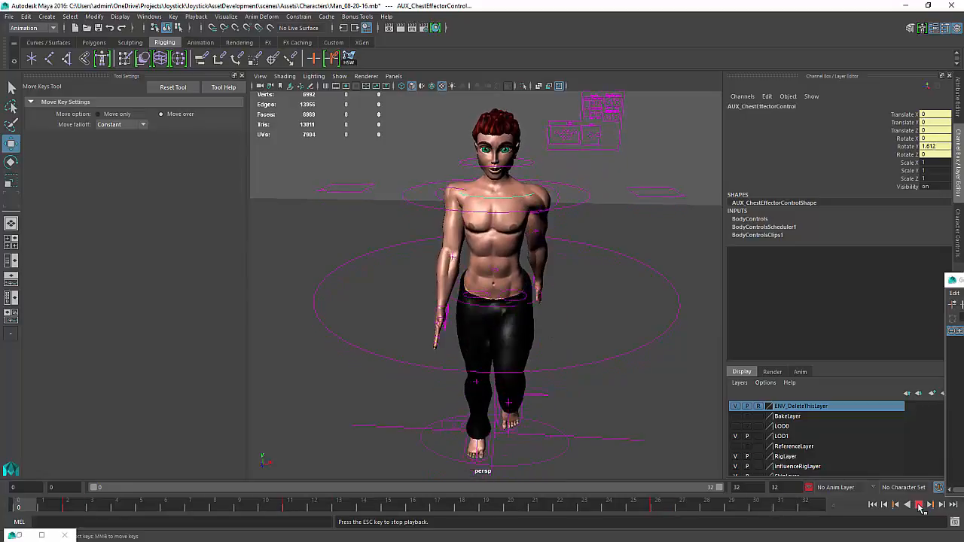
{"action": "left_click", "coordinate": [919, 505]}
Go to frame 0 and insert a key on the chest effector's Rotate Y curve there
{"action": "left_click_drag", "start_coordinate": [963, 281], "coordinate": [411, 247]}
{"action": "key", "text": "k"}
{"action": "mouse_move", "coordinate": [466, 338]}
{"action": "left_mouse_down"}
{"action": "mouse_move", "coordinate": [482, 353]}
{"action": "mouse_move", "coordinate": [468, 354]}
{"action": "left_mouse_up"}
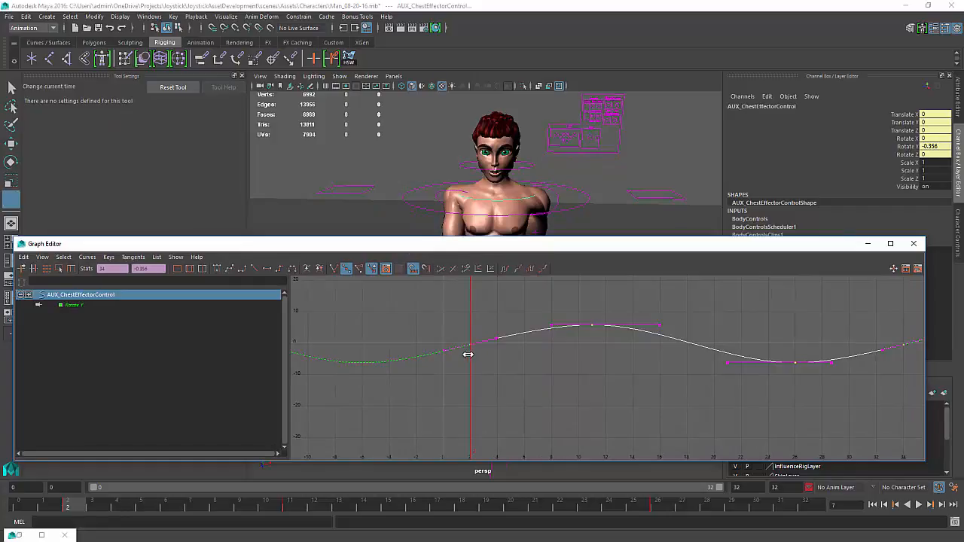
{"action": "key", "text": "w"}
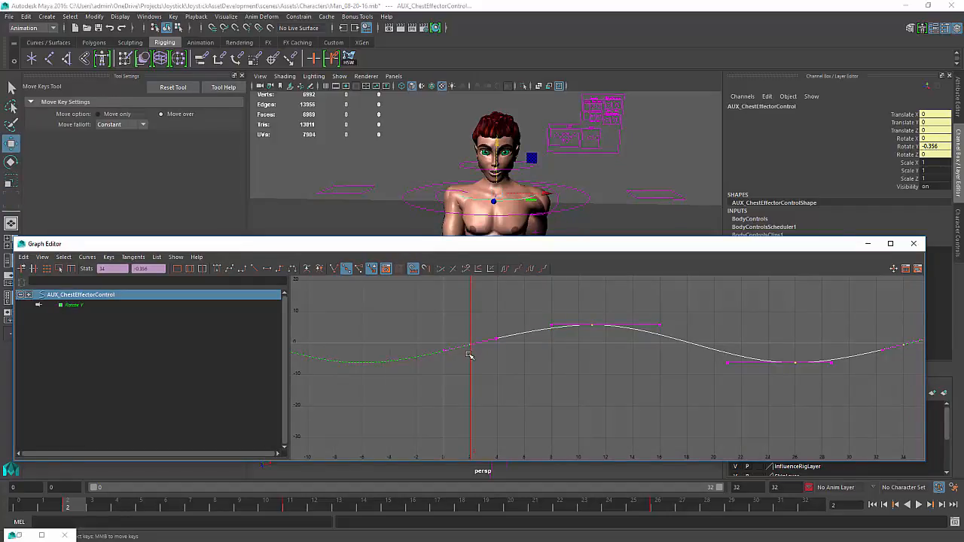
{"action": "key", "text": "k"}
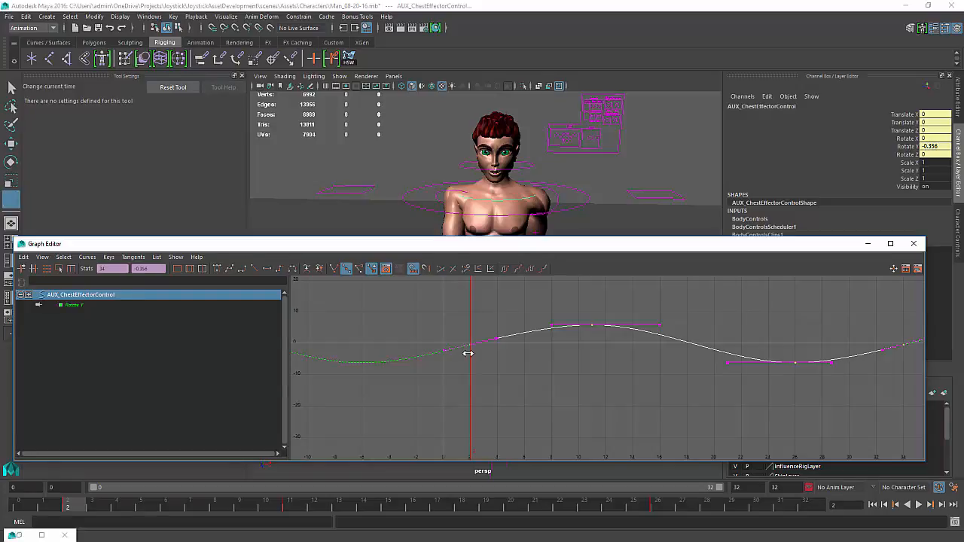
{"action": "left_click_drag", "start_coordinate": [486, 356], "coordinate": [437, 369]}
{"action": "key", "text": "k"}
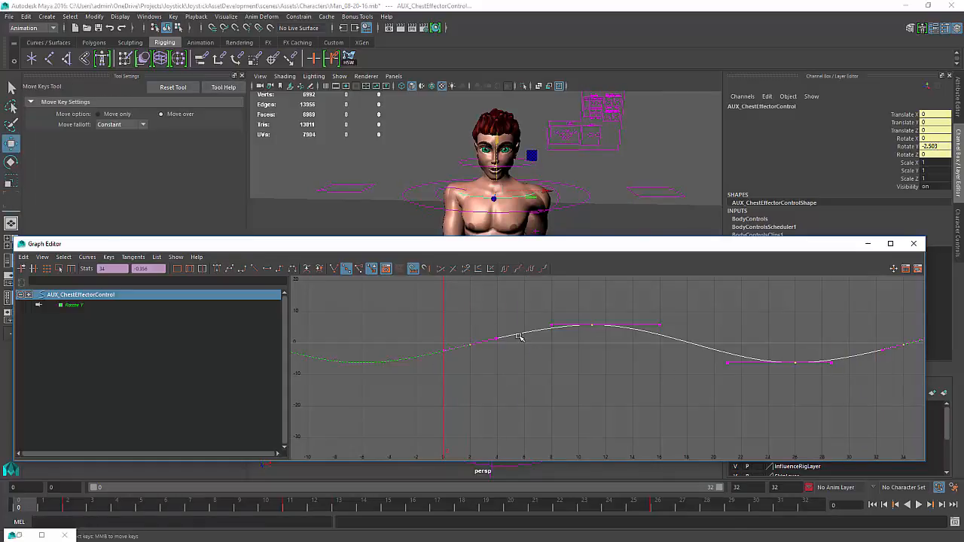
{"action": "right_click", "coordinate": [519, 336]}
{"action": "left_click", "coordinate": [542, 339]}
{"action": "key", "text": "k"}
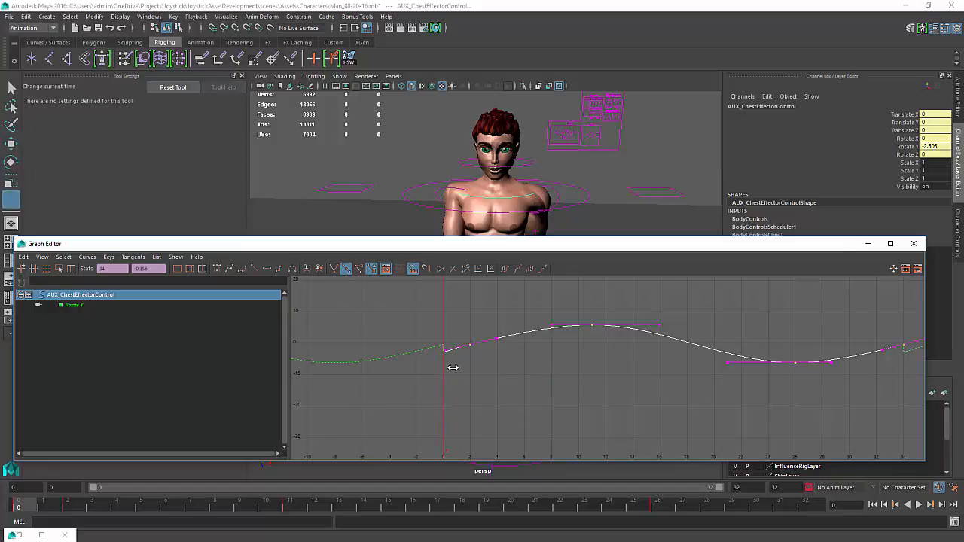
Go to frame 32 and insert another key on the Rotate Y curve there
{"action": "mouse_move", "coordinate": [453, 367]}
{"action": "left_mouse_down"}
{"action": "mouse_move", "coordinate": [878, 370]}
{"action": "mouse_move", "coordinate": [442, 365]}
{"action": "left_mouse_up"}
{"action": "right_click_drag", "start_coordinate": [442, 365], "coordinate": [457, 370]}
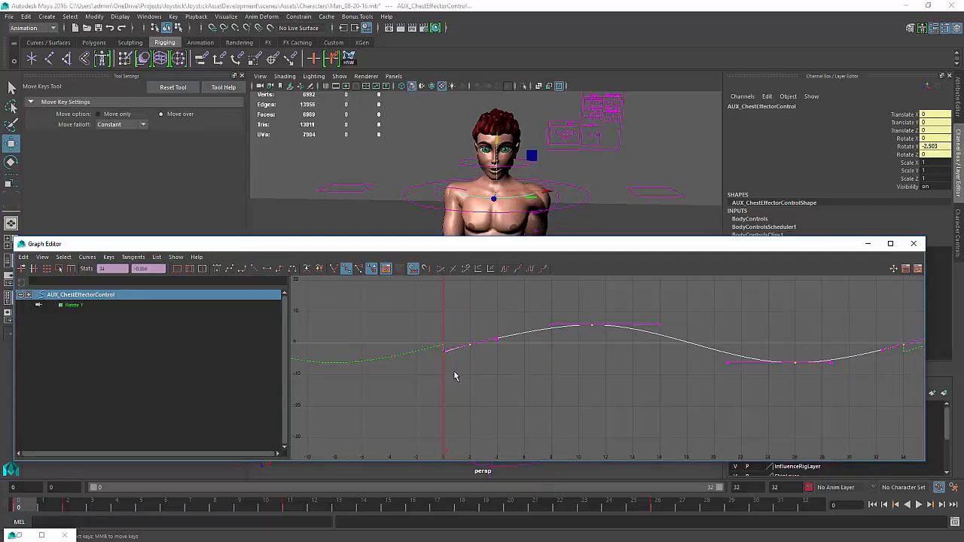
{"action": "key", "text": "k"}
{"action": "mouse_move", "coordinate": [444, 372]}
{"action": "left_mouse_down"}
{"action": "mouse_move", "coordinate": [896, 394]}
{"action": "mouse_move", "coordinate": [878, 395]}
{"action": "left_mouse_up"}
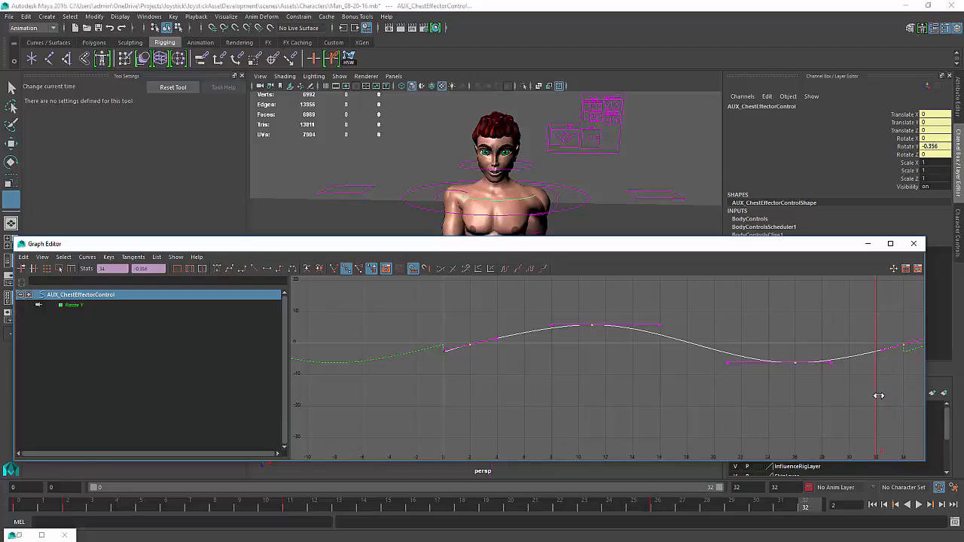
{"action": "mouse_move", "coordinate": [879, 396]}
{"action": "left_mouse_down"}
{"action": "mouse_move", "coordinate": [424, 389]}
{"action": "mouse_move", "coordinate": [781, 394]}
{"action": "mouse_move", "coordinate": [882, 380]}
{"action": "left_mouse_up"}
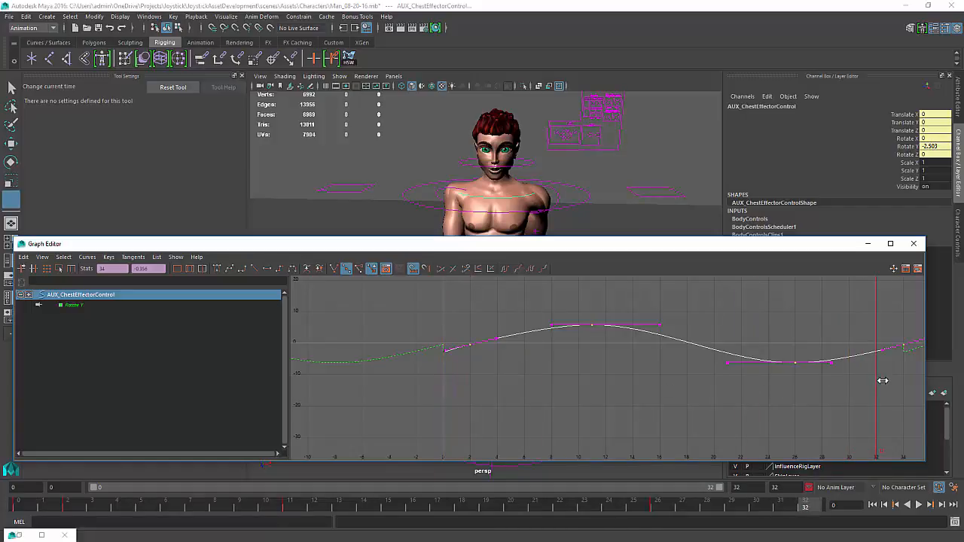
{"action": "right_click", "coordinate": [878, 378]}
{"action": "left_click", "coordinate": [881, 384]}
{"action": "key", "text": "w"}
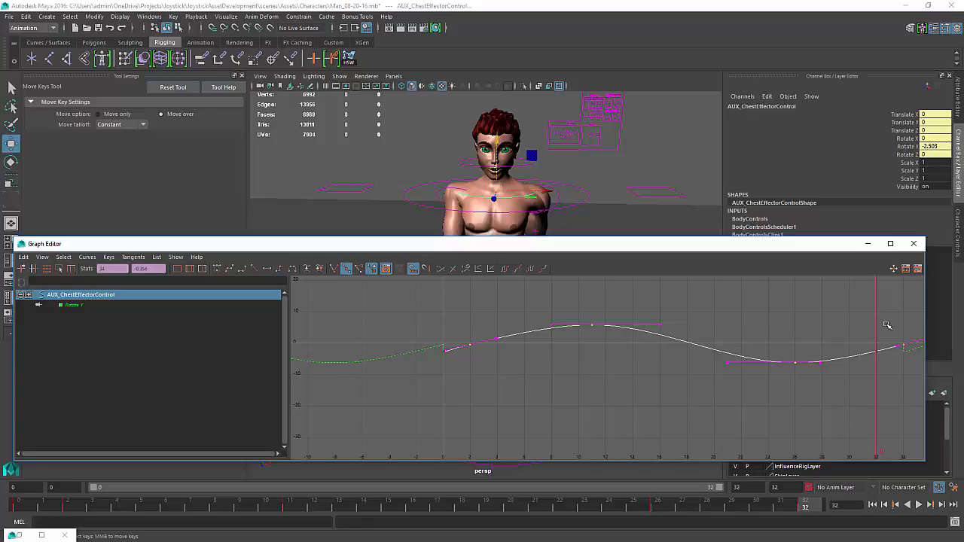
{"action": "middle_click_drag", "start_coordinate": [908, 332], "coordinate": [899, 360]}
{"action": "key", "text": "ctrl+z"}
{"action": "left_click", "coordinate": [912, 312]}
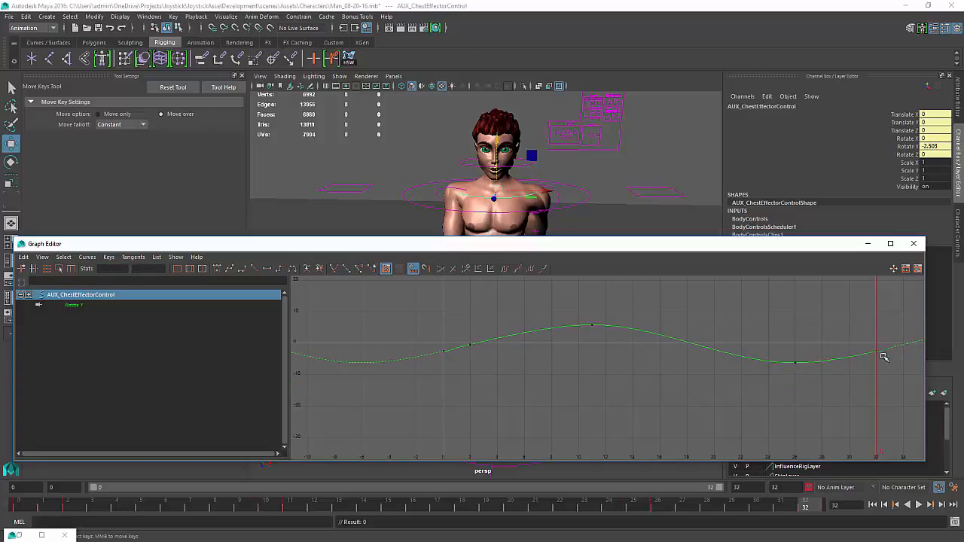
Select and frame the key near frame 0 to inspect its tangents on the Rotate Y curve
{"action": "left_click_drag", "start_coordinate": [417, 338], "coordinate": [400, 366]}
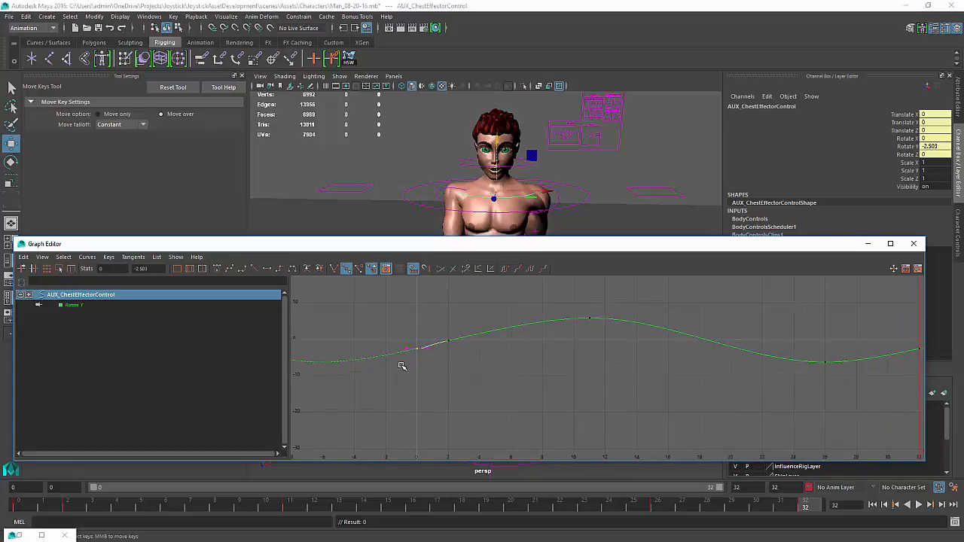
{"action": "key", "text": "f"}
{"action": "middle_click_drag", "start_coordinate": [307, 294], "coordinate": [398, 344], "text": "alt"}
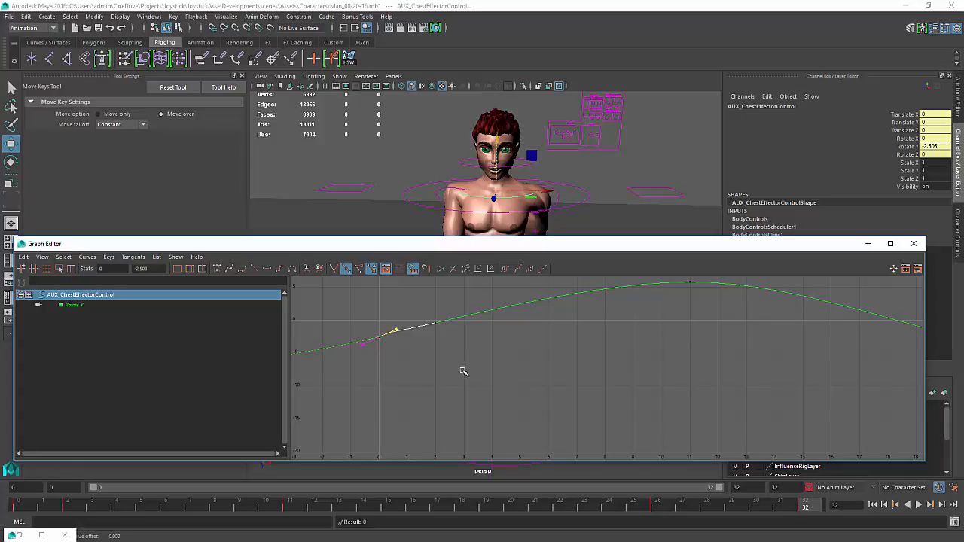
{"action": "middle_click_drag", "start_coordinate": [463, 371], "coordinate": [463, 372]}
Orbit around the character and play the walk to review the chest motion from several angles
{"action": "left_click_drag", "start_coordinate": [826, 249], "coordinate": [829, 486]}
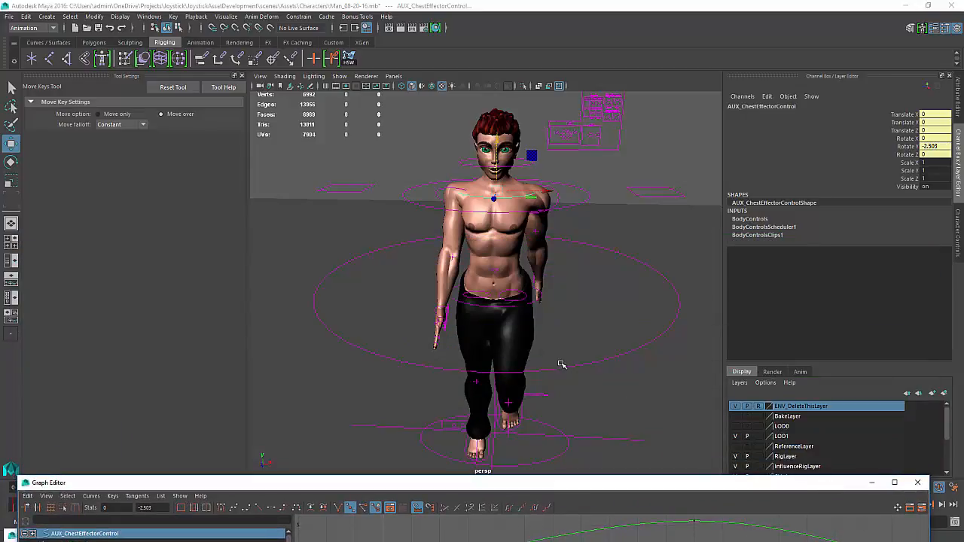
{"action": "middle_click_drag", "start_coordinate": [562, 364], "coordinate": [562, 339], "text": "alt"}
{"action": "right_click_drag", "start_coordinate": [562, 338], "coordinate": [575, 326], "text": "alt"}
{"action": "middle_click_drag", "start_coordinate": [576, 326], "coordinate": [567, 344], "text": "alt"}
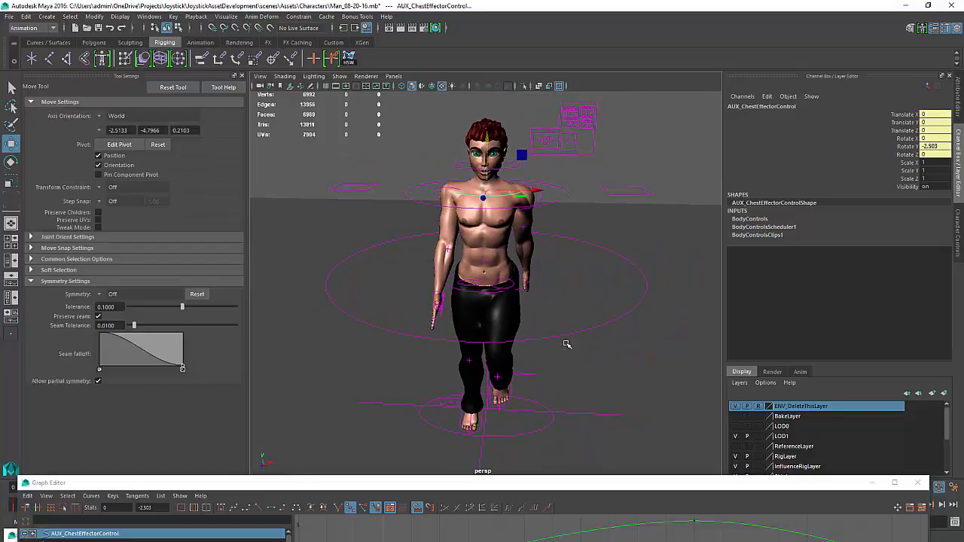
{"action": "right_click_drag", "start_coordinate": [581, 347], "coordinate": [486, 309], "text": "alt"}
{"action": "left_click_drag", "start_coordinate": [486, 309], "coordinate": [453, 311], "text": "alt"}
{"action": "right_click_drag", "start_coordinate": [572, 309], "coordinate": [671, 382], "text": "alt"}
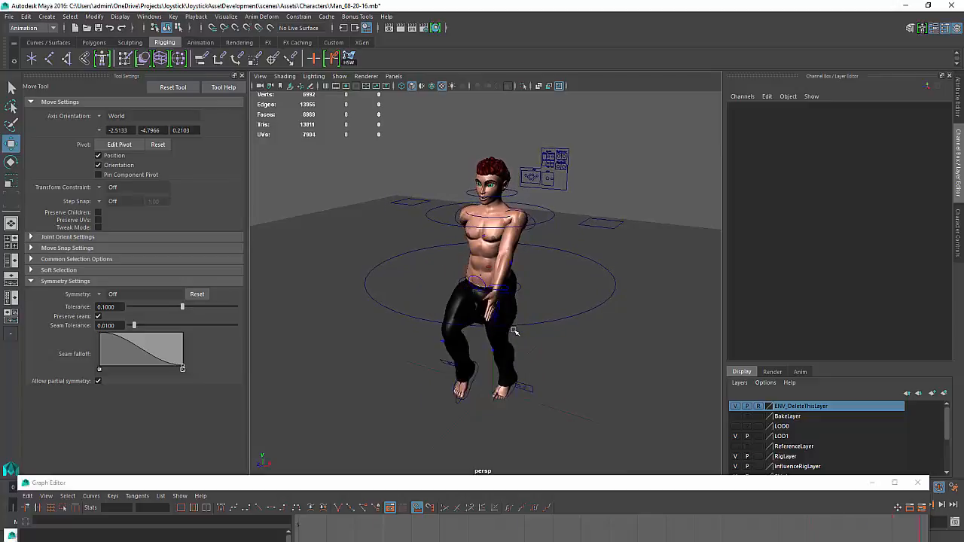
{"action": "left_click_drag", "start_coordinate": [512, 333], "coordinate": [555, 314], "text": "alt"}
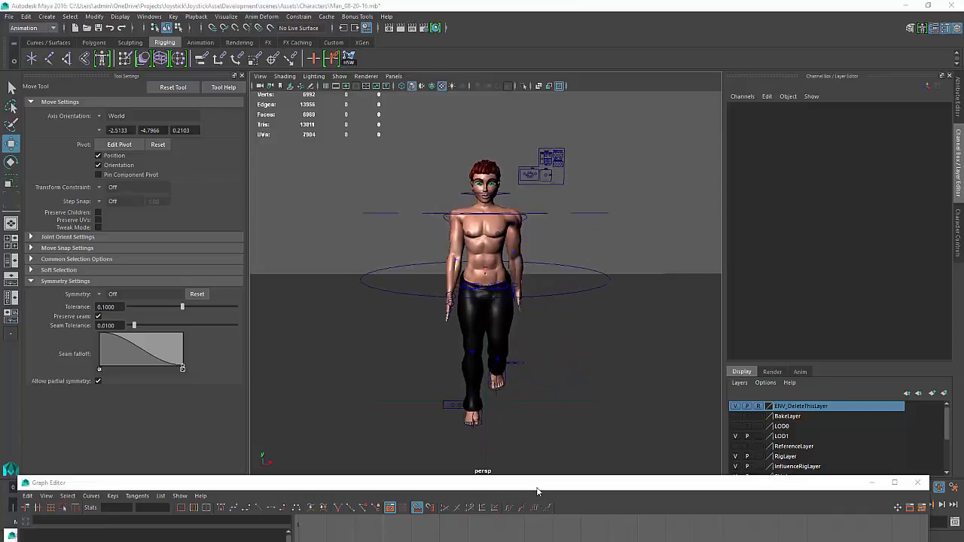
{"action": "left_click_drag", "start_coordinate": [537, 486], "coordinate": [334, 458]}
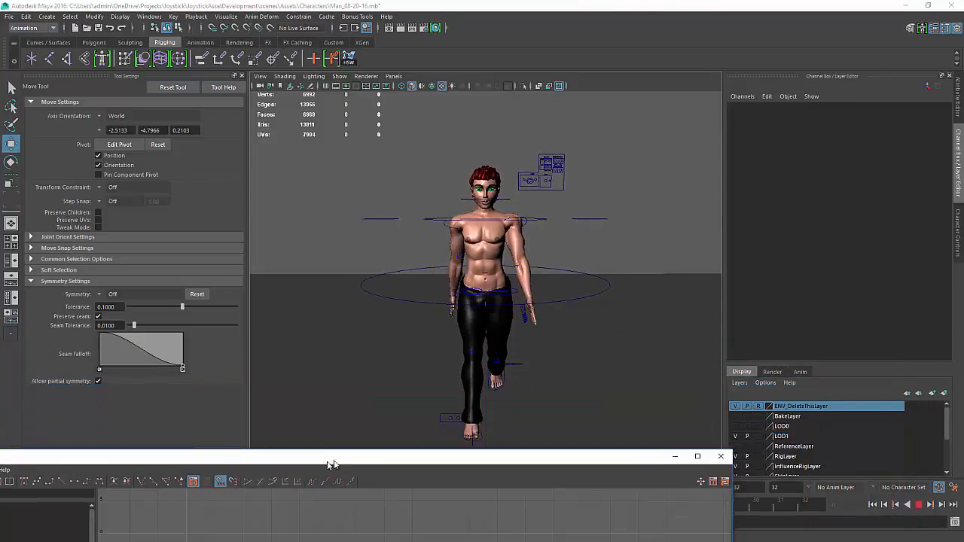
{"action": "left_click", "coordinate": [925, 506]}
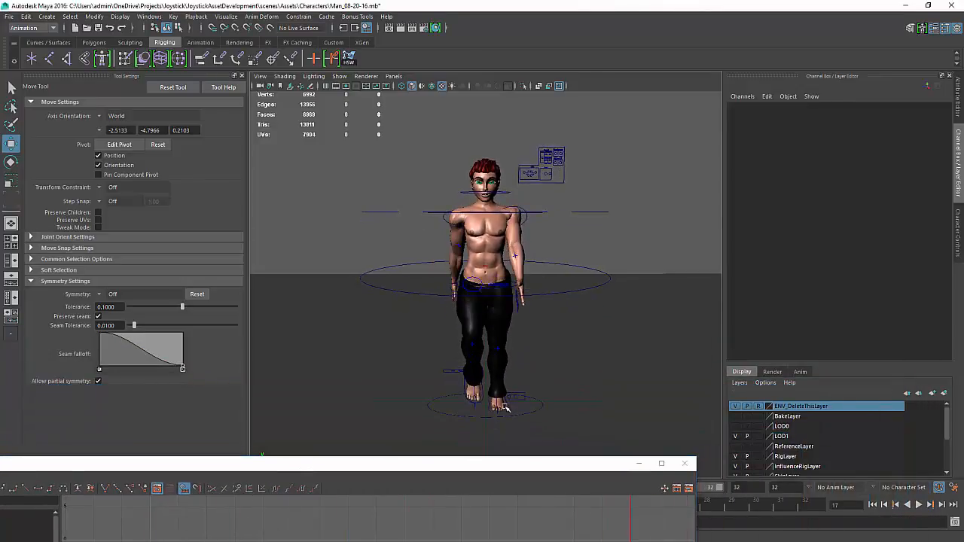
{"action": "left_click_drag", "start_coordinate": [406, 470], "coordinate": [456, 467]}
{"action": "left_click_drag", "start_coordinate": [553, 147], "coordinate": [531, 196], "text": "alt"}
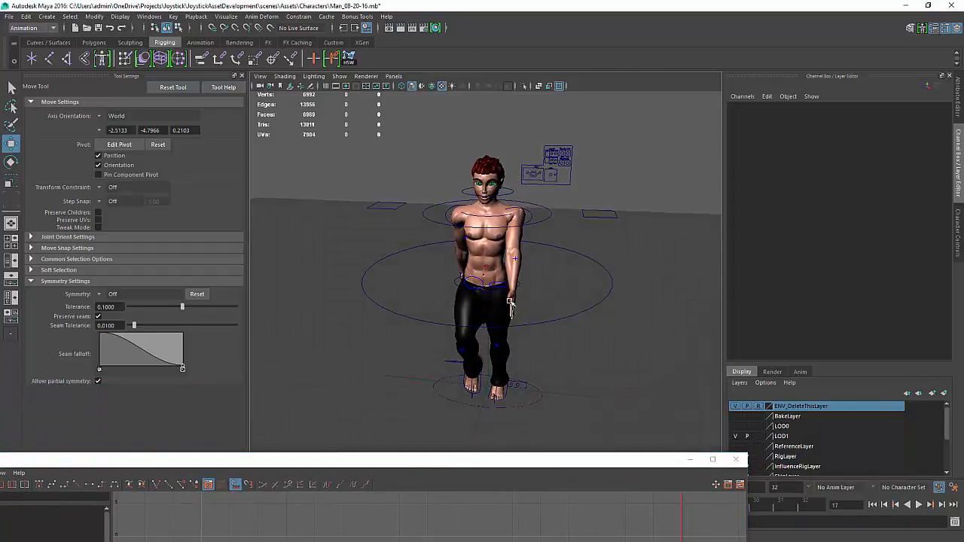
{"action": "scroll", "coordinate": [532, 197], "scroll_direction": "up", "scroll_amount": 3}
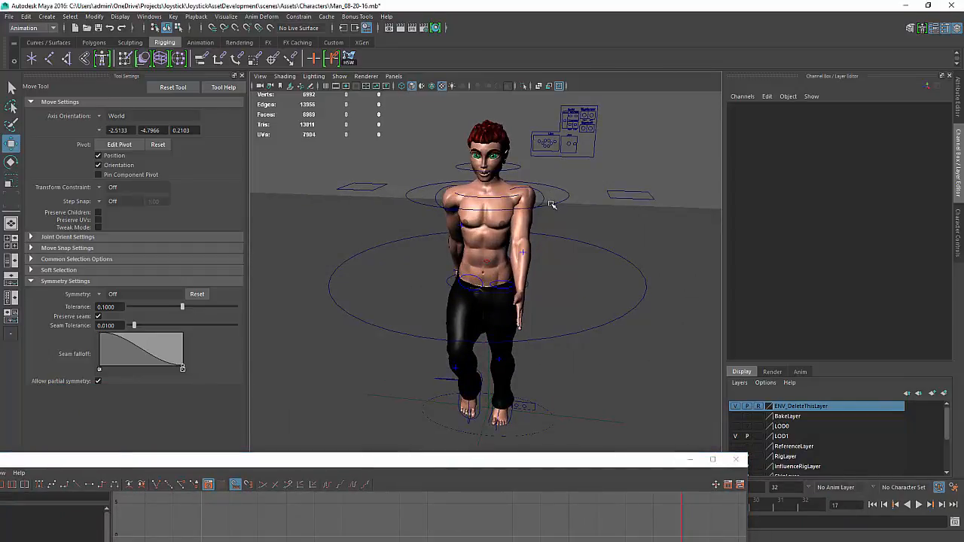
{"action": "left_click", "coordinate": [502, 198]}
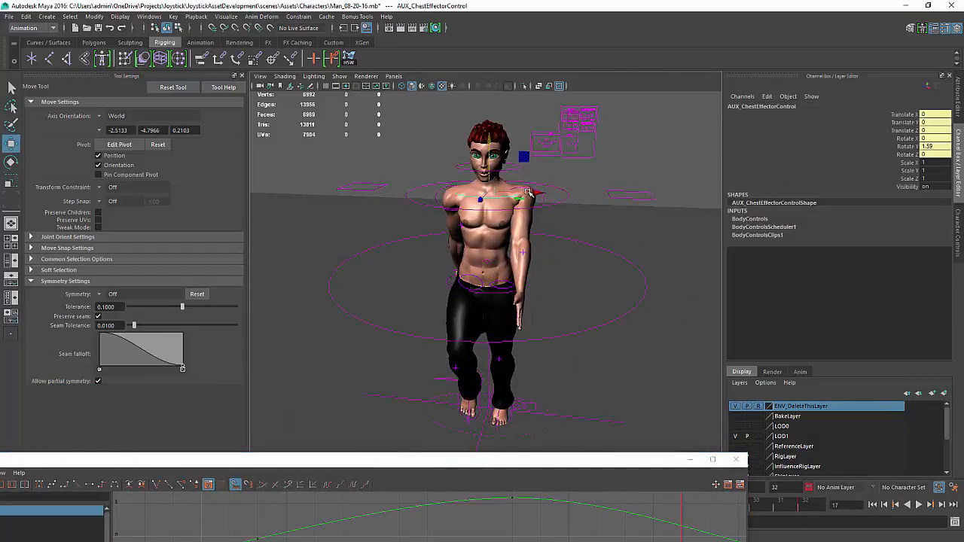
{"action": "left_click_drag", "start_coordinate": [530, 194], "coordinate": [534, 194]}
{"action": "key", "text": "ctrl+z"}
Select the upper-body AUX IK control and key its translate and rotate channels at frame 0
{"action": "left_click", "coordinate": [559, 202]}
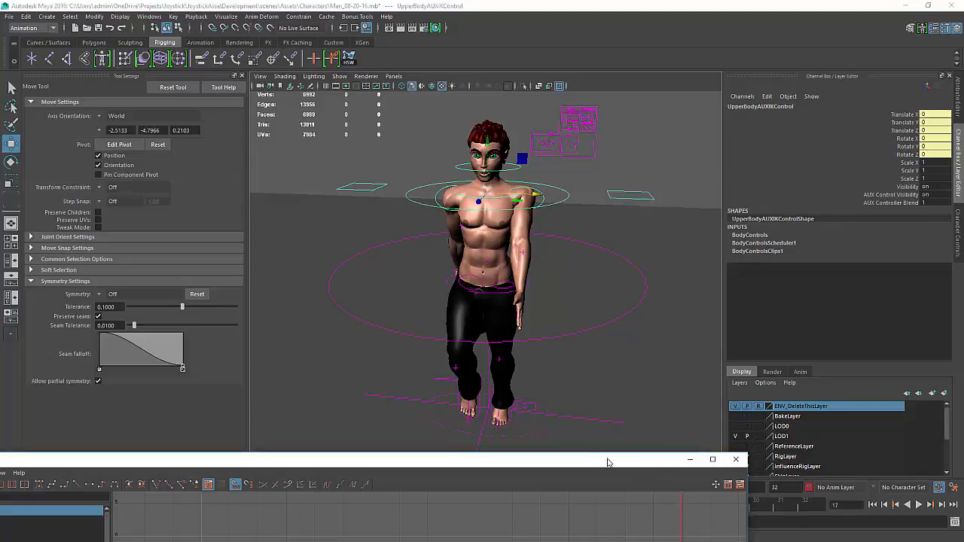
{"action": "left_click_drag", "start_coordinate": [607, 458], "coordinate": [678, 274]}
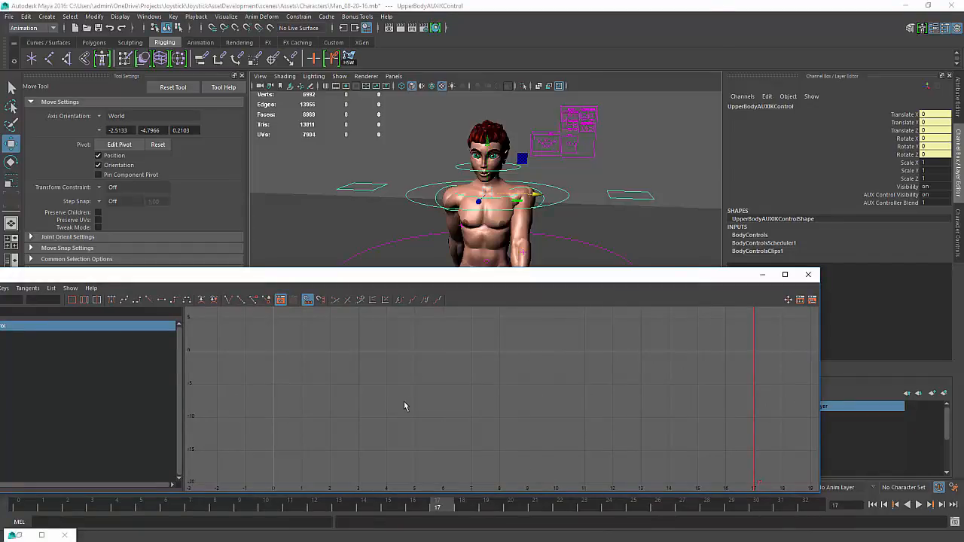
{"action": "key", "text": "k"}
{"action": "left_click_drag", "start_coordinate": [405, 406], "coordinate": [274, 406]}
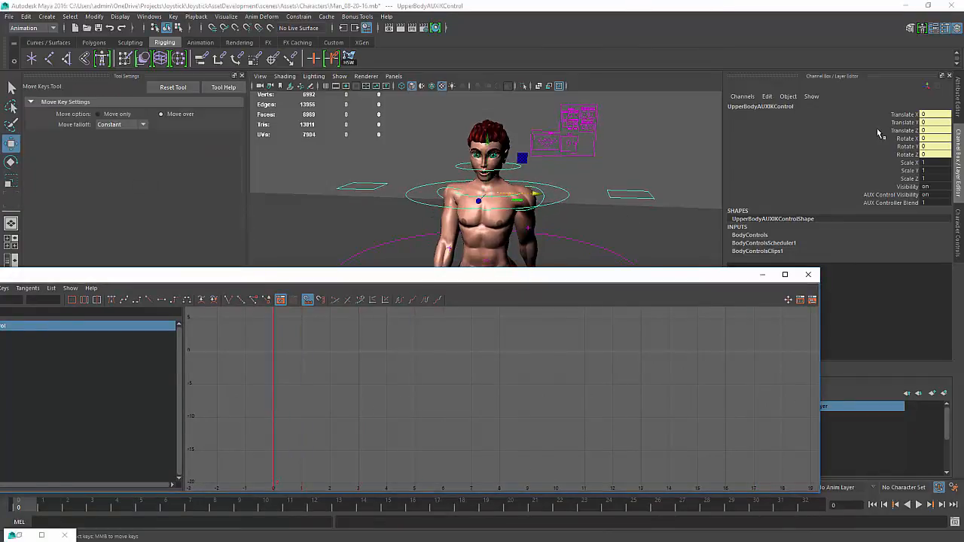
{"action": "left_click_drag", "start_coordinate": [908, 114], "coordinate": [908, 155]}
{"action": "right_click", "coordinate": [908, 155]}
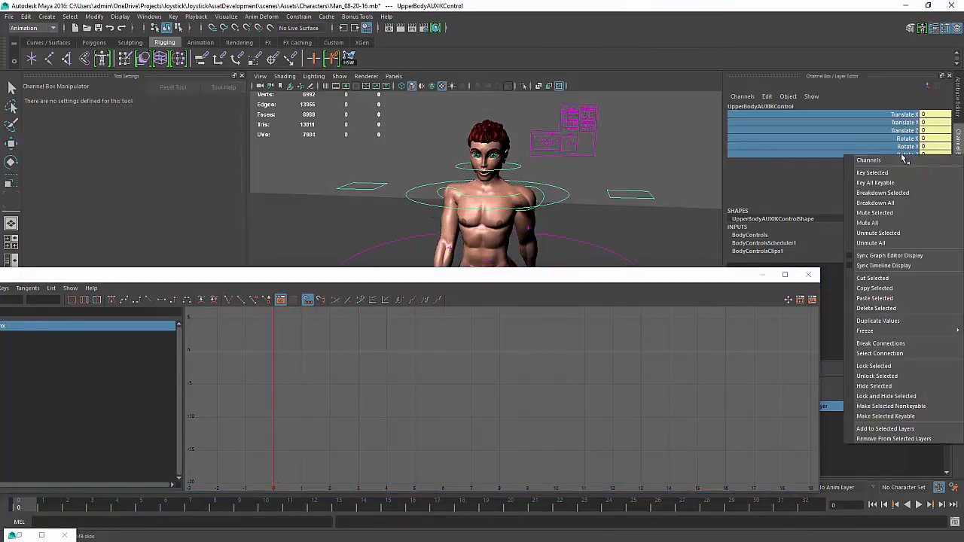
{"action": "left_click", "coordinate": [899, 174]}
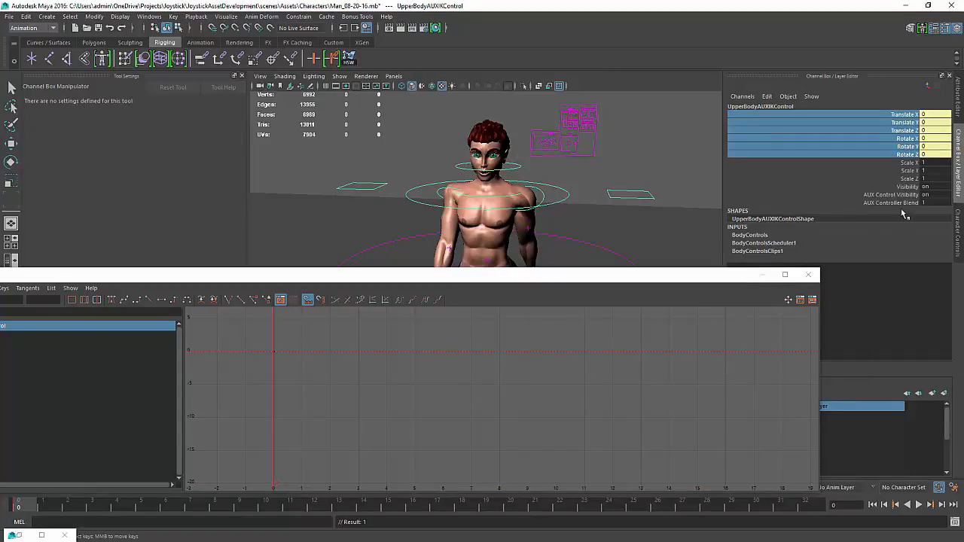
Lock the upper-body control's Scale X, Y and Z channels and close the Graph Editor
{"action": "left_click_drag", "start_coordinate": [906, 163], "coordinate": [906, 179]}
{"action": "right_click", "coordinate": [904, 181]}
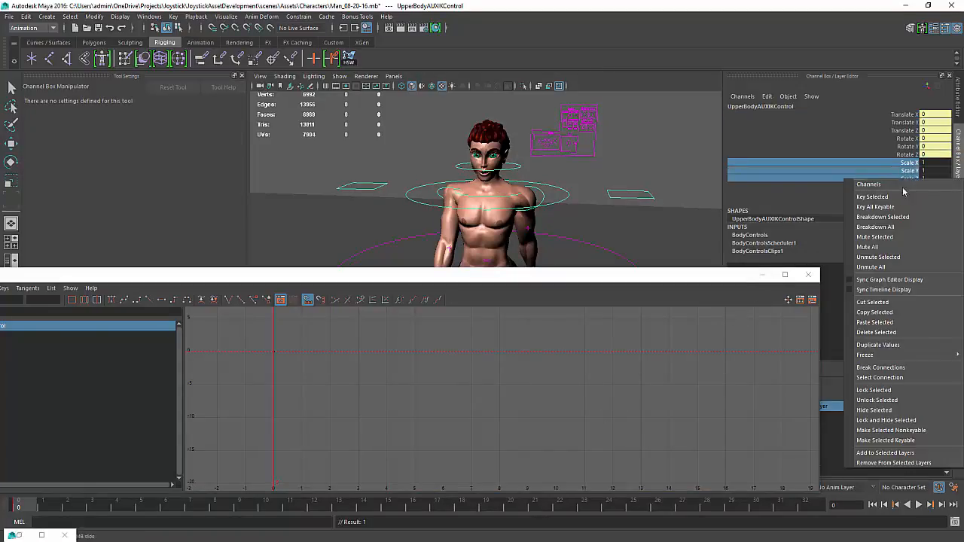
{"action": "left_click", "coordinate": [875, 391]}
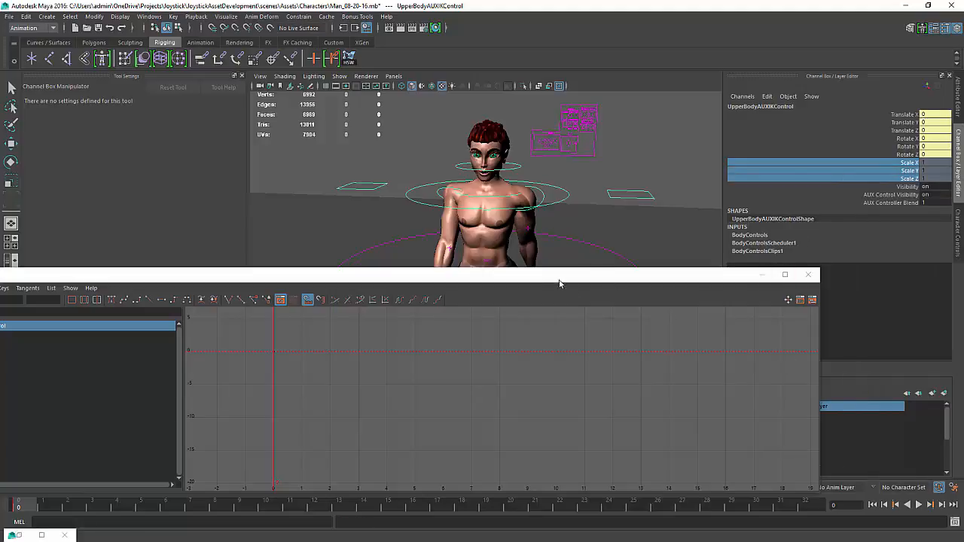
{"action": "left_click_drag", "start_coordinate": [559, 280], "coordinate": [549, 309]}
{"action": "left_click", "coordinate": [798, 306]}
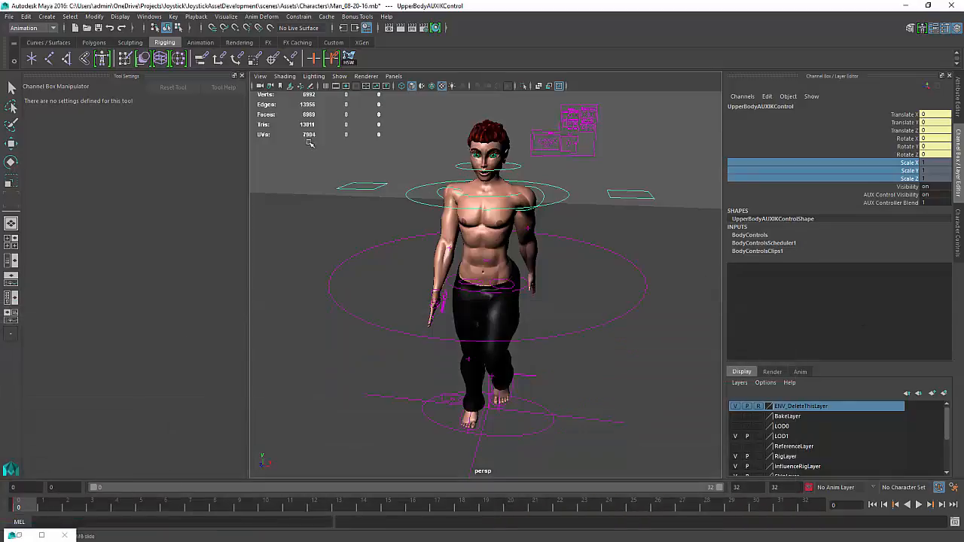
Change the viewport layout to two panes stacked
{"action": "left_click", "coordinate": [394, 76]}
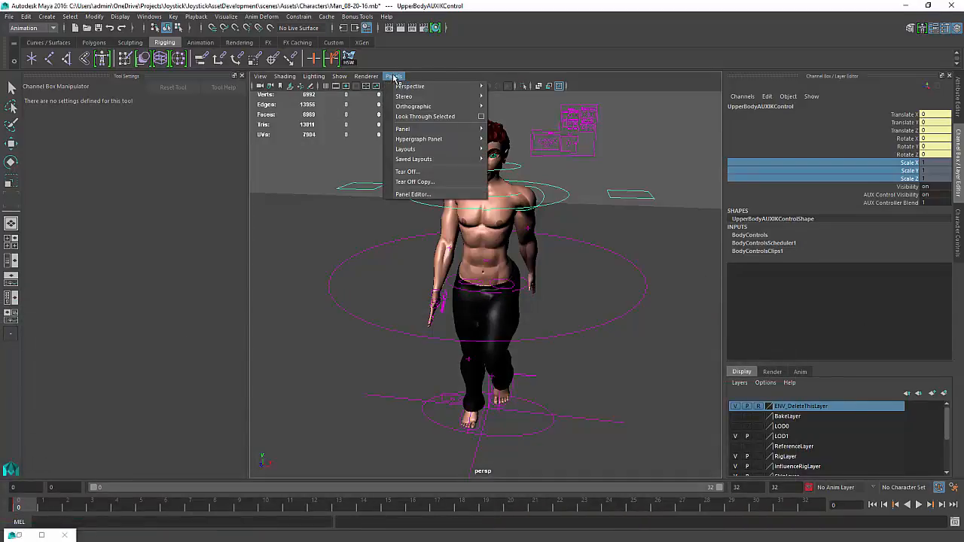
{"action": "mouse_move", "coordinate": [422, 153]}
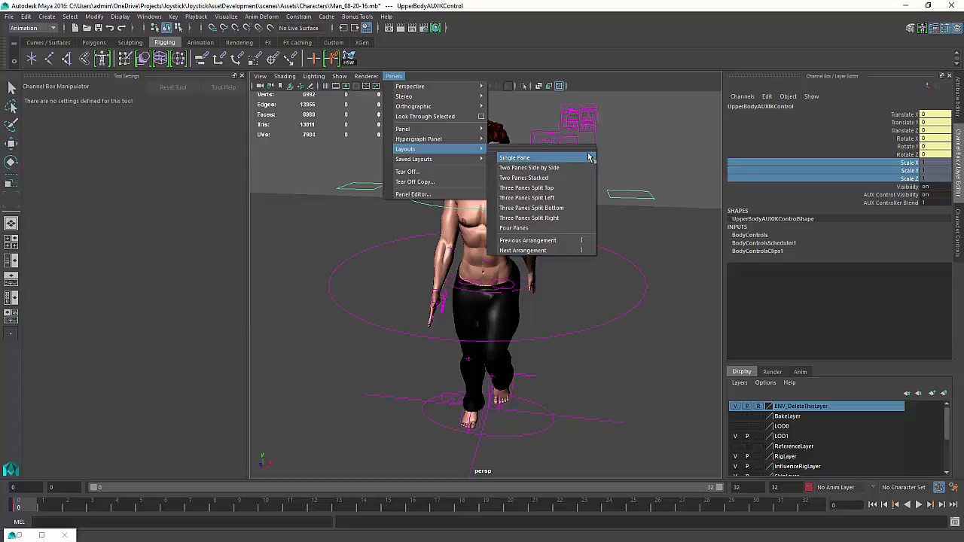
{"action": "left_click", "coordinate": [574, 179]}
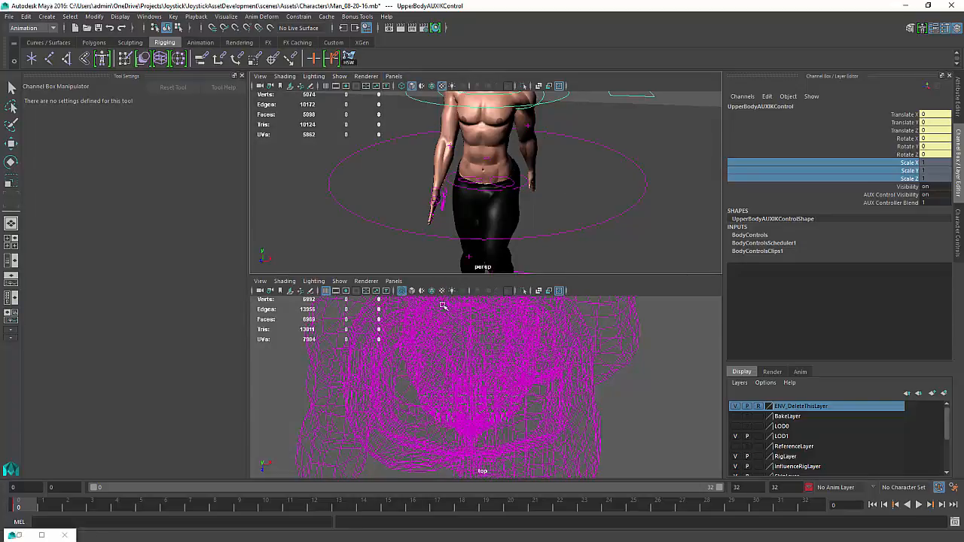
{"action": "key", "text": "space"}
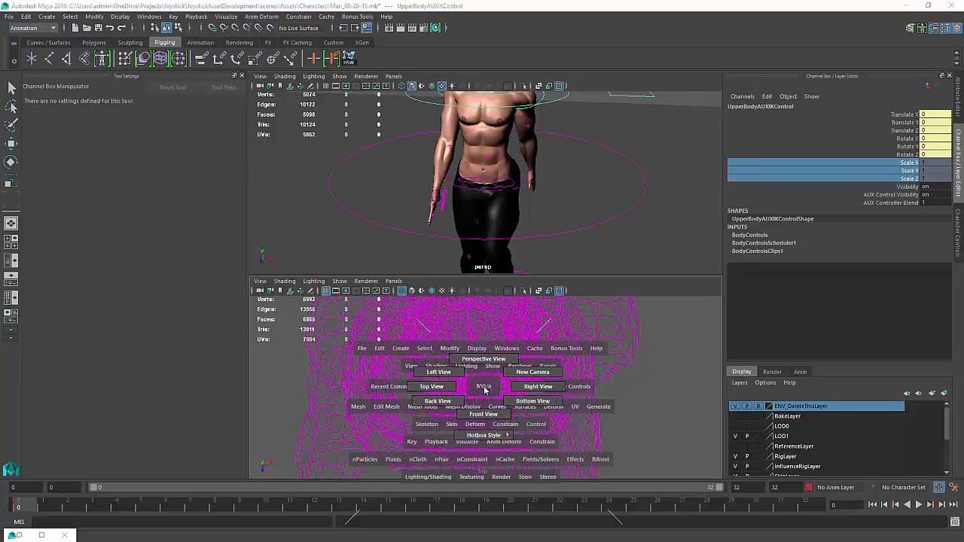
{"action": "right_click", "coordinate": [485, 389]}
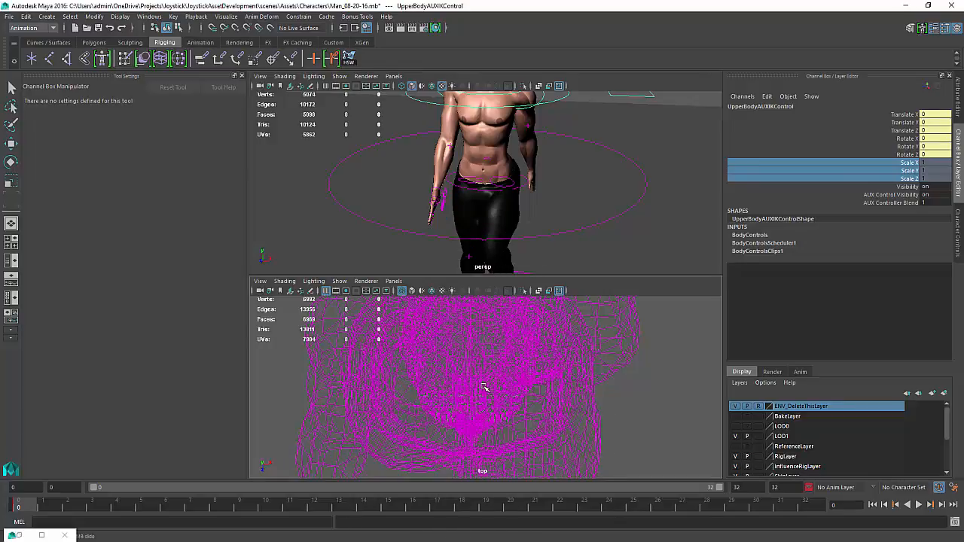
{"action": "right_click", "coordinate": [485, 387], "text": "shift"}
{"action": "key", "text": "space"}
{"action": "key", "text": "space"}
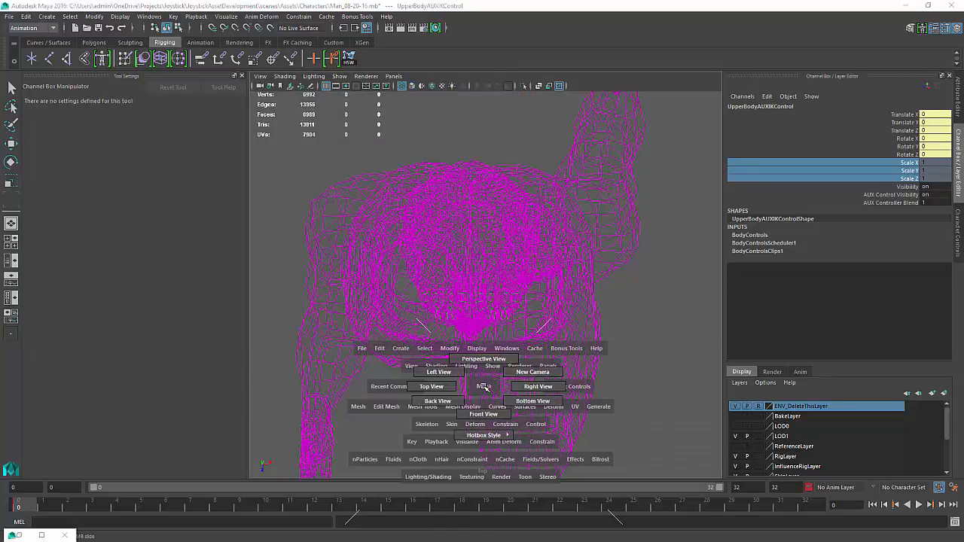
{"action": "key", "text": "space"}
{"action": "key", "text": "space"}
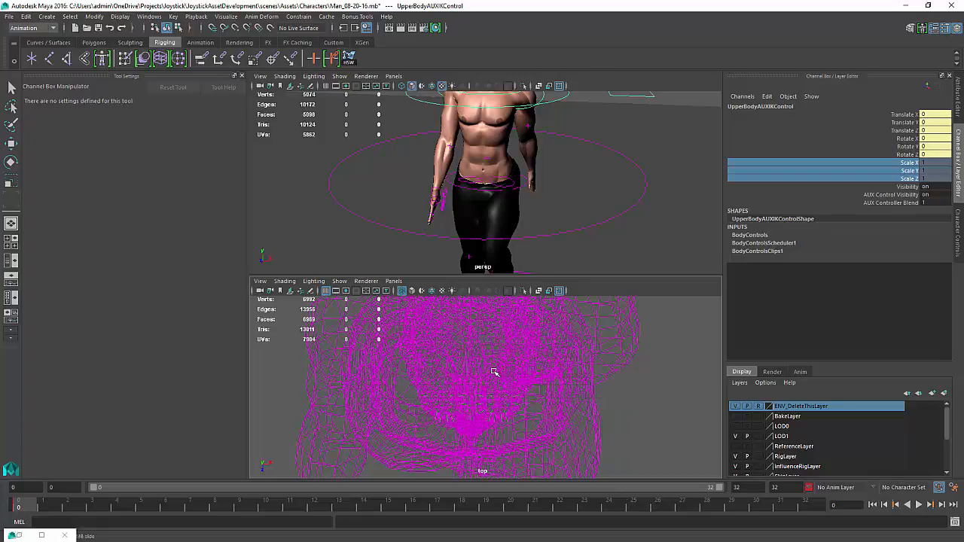
Show the Graph Editor in the lower pane and resize the panes to widen the perspective view
{"action": "left_click", "coordinate": [393, 281]}
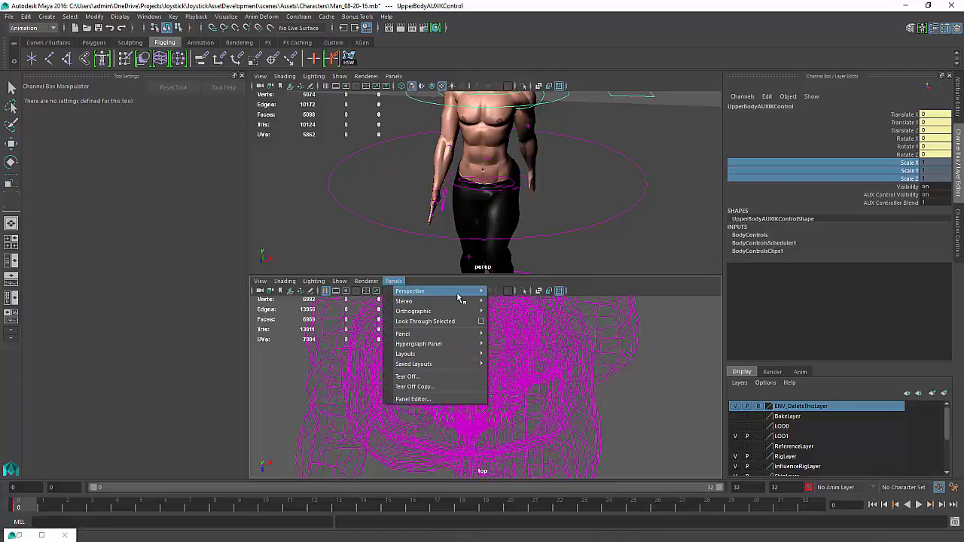
{"action": "mouse_move", "coordinate": [458, 299]}
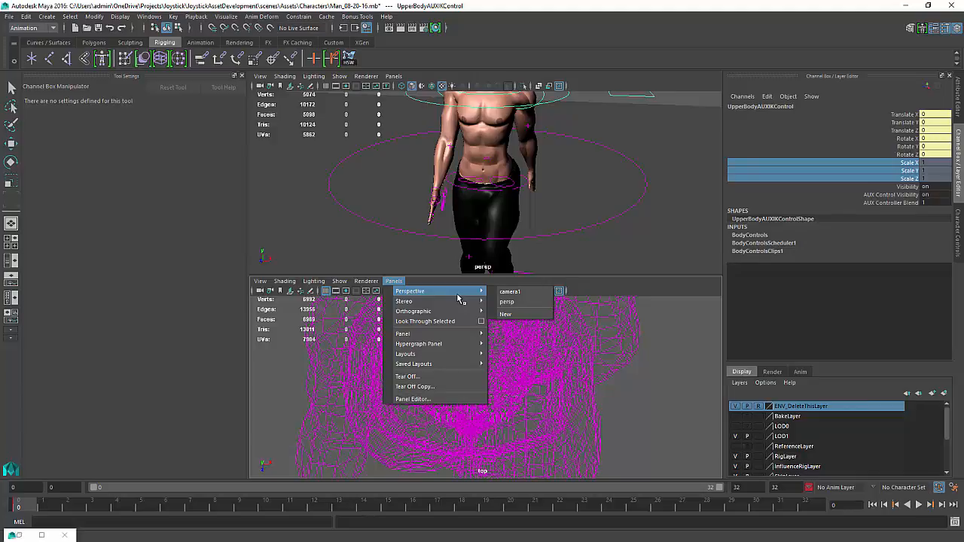
{"action": "mouse_move", "coordinate": [465, 334]}
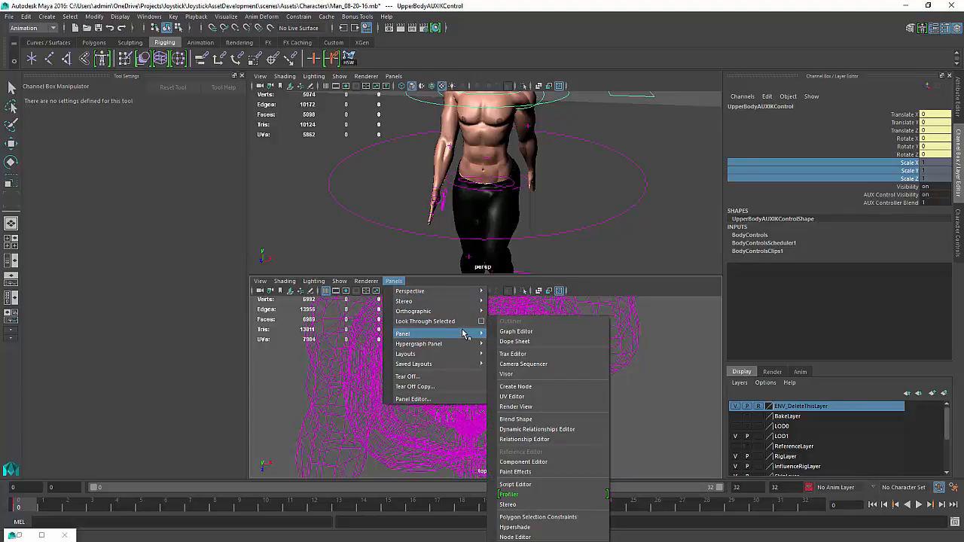
{"action": "left_click", "coordinate": [518, 331]}
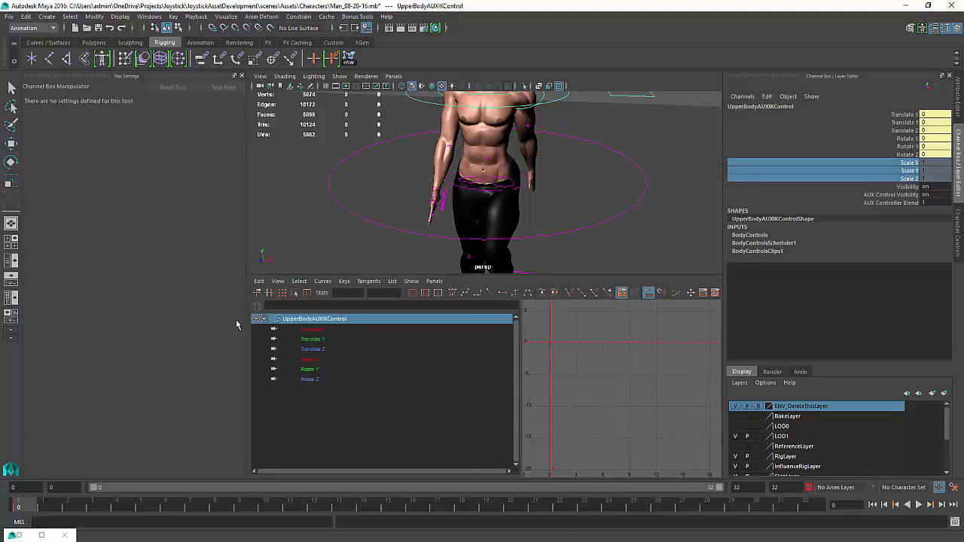
{"action": "left_click", "coordinate": [241, 76]}
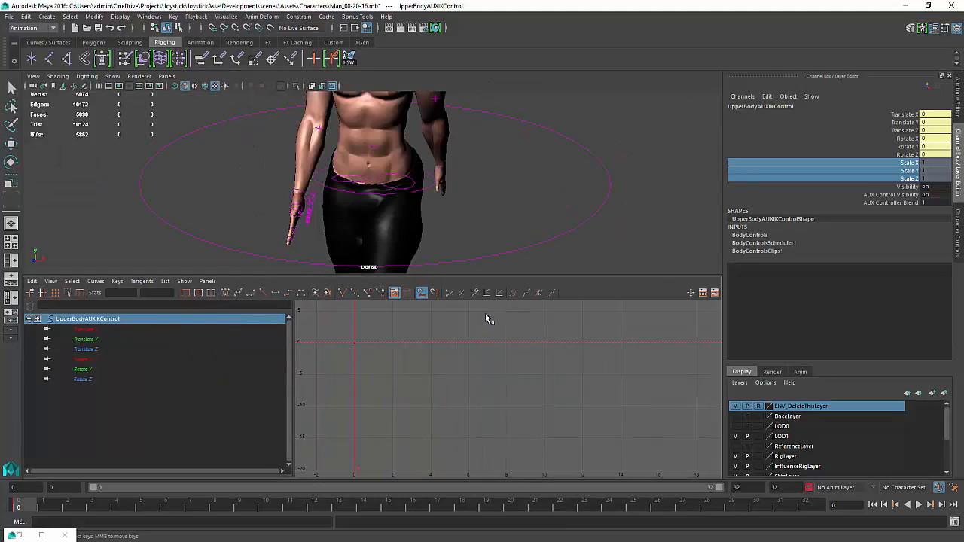
{"action": "left_click_drag", "start_coordinate": [506, 275], "coordinate": [502, 348]}
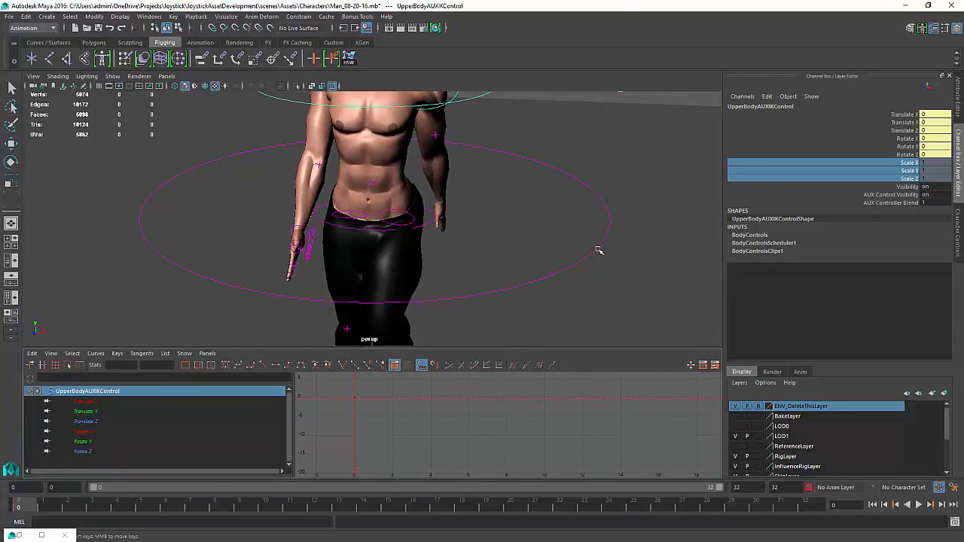
Orbit the perspective view and play the walk to review the upper-body motion
{"action": "right_click_drag", "start_coordinate": [598, 249], "coordinate": [464, 264], "text": "alt"}
{"action": "middle_click_drag", "start_coordinate": [464, 263], "coordinate": [464, 259], "text": "alt"}
{"action": "left_click_drag", "start_coordinate": [464, 258], "coordinate": [421, 230], "text": "alt"}
{"action": "right_click_drag", "start_coordinate": [421, 231], "coordinate": [389, 221], "text": "alt"}
{"action": "middle_click_drag", "start_coordinate": [389, 222], "coordinate": [391, 233], "text": "alt"}
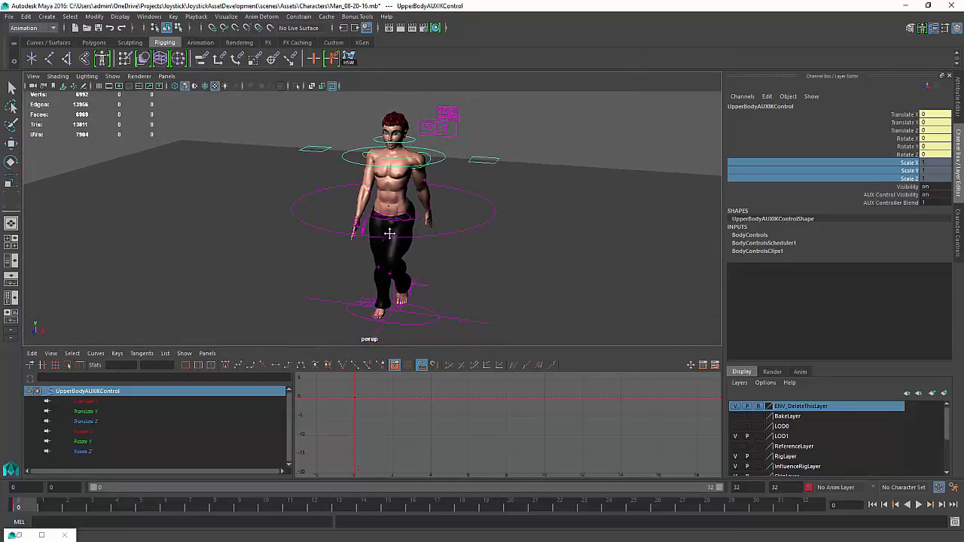
{"action": "left_click", "coordinate": [920, 505]}
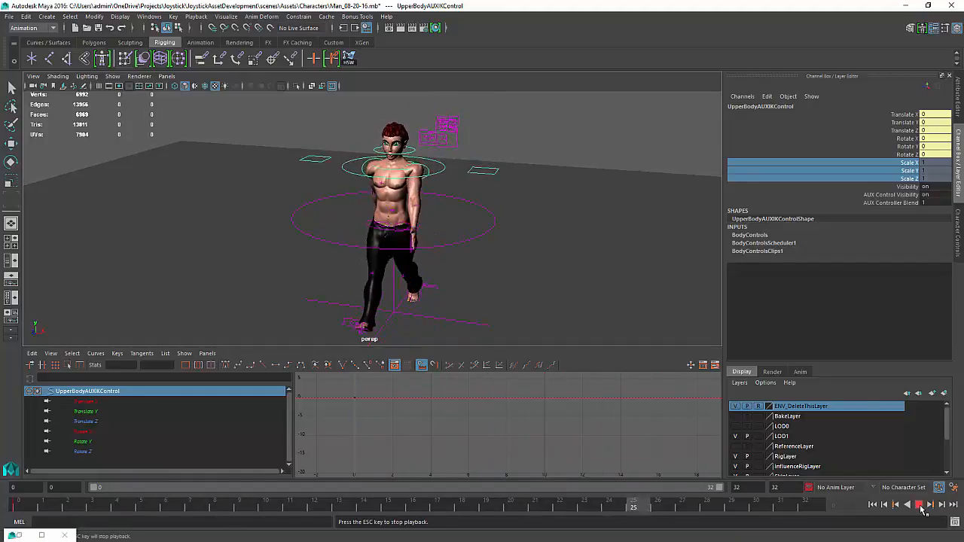
{"action": "key", "text": "Escape"}
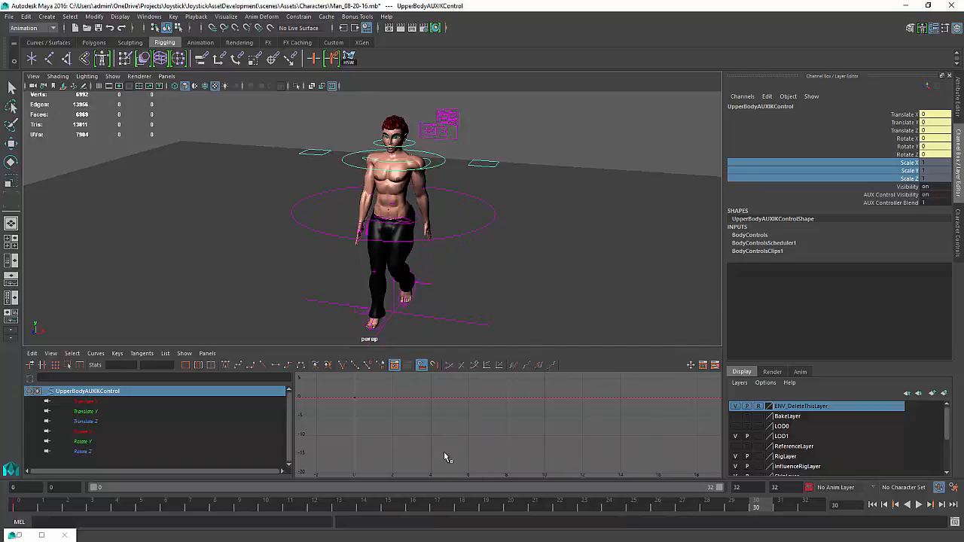
At frame 8, select the upper-body control, move it to Translate X 0.02, rotate it to Rotate Z -2.72 and key it
{"action": "key", "text": "k"}
{"action": "left_click_drag", "start_coordinate": [396, 424], "coordinate": [357, 426]}
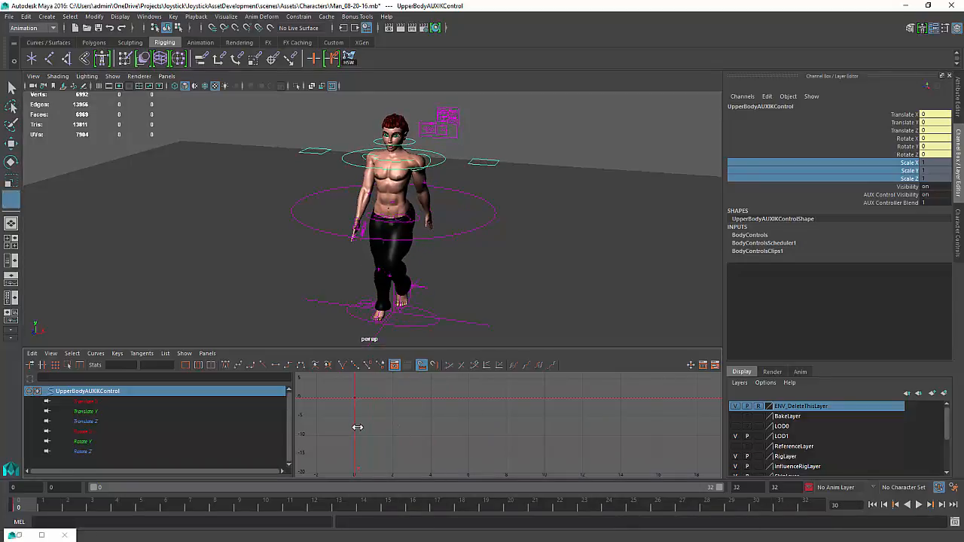
{"action": "left_click_drag", "start_coordinate": [433, 158], "coordinate": [441, 177], "text": "alt"}
{"action": "key", "text": "w"}
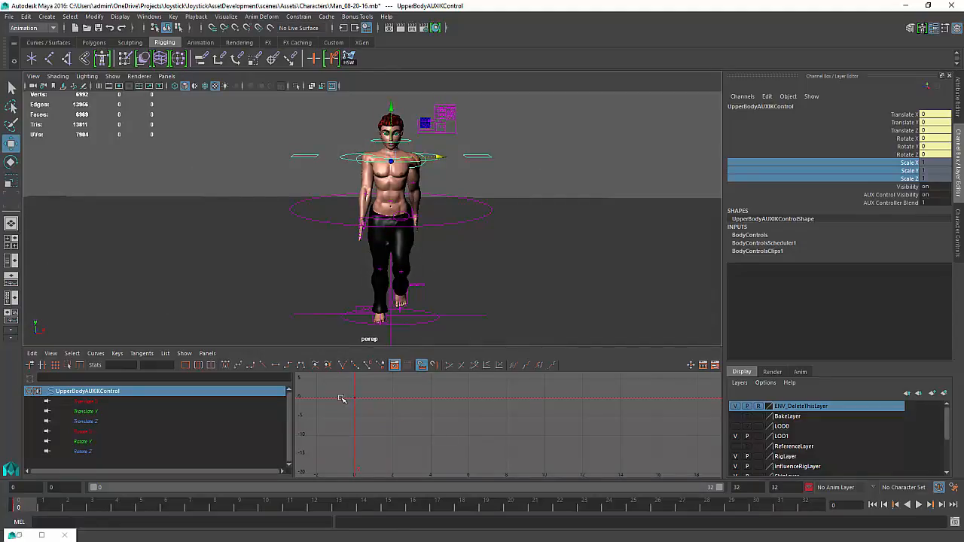
{"action": "key", "text": "k"}
{"action": "left_click_drag", "start_coordinate": [354, 415], "coordinate": [508, 428]}
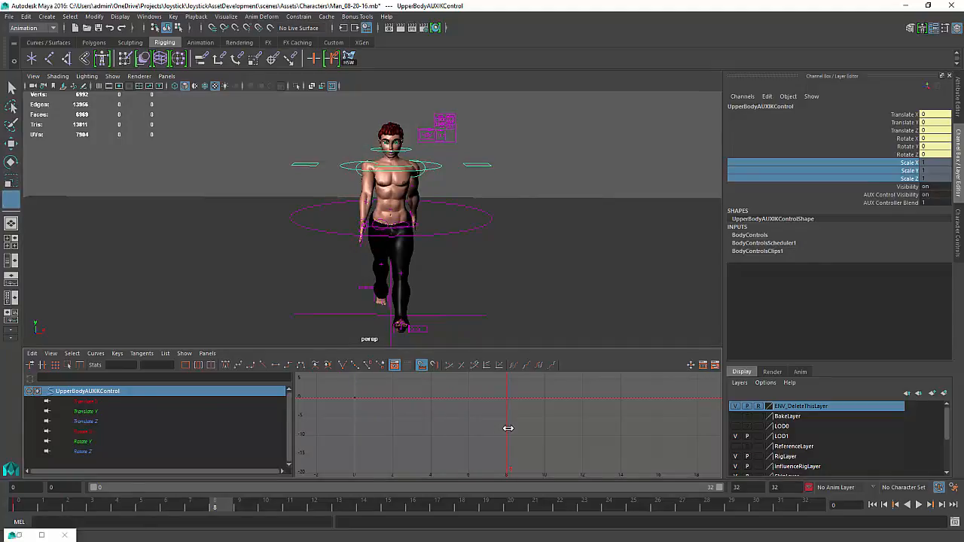
{"action": "key", "text": "w"}
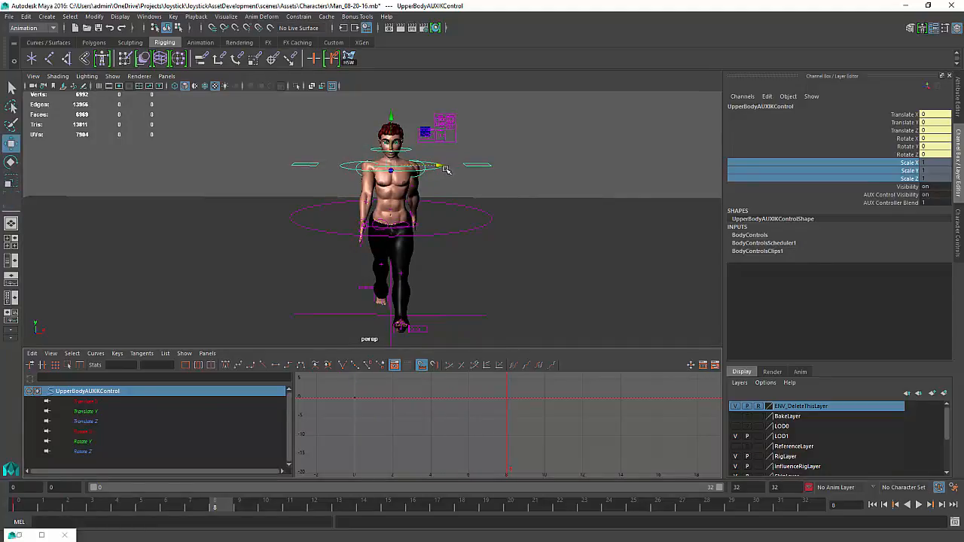
{"action": "left_click_drag", "start_coordinate": [444, 167], "coordinate": [443, 165]}
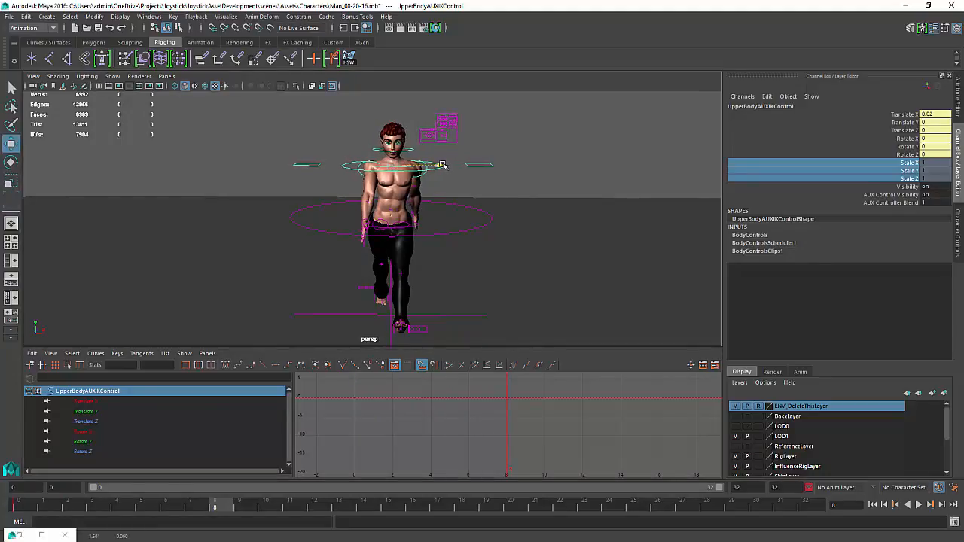
{"action": "key", "text": "r"}
{"action": "key", "text": "e"}
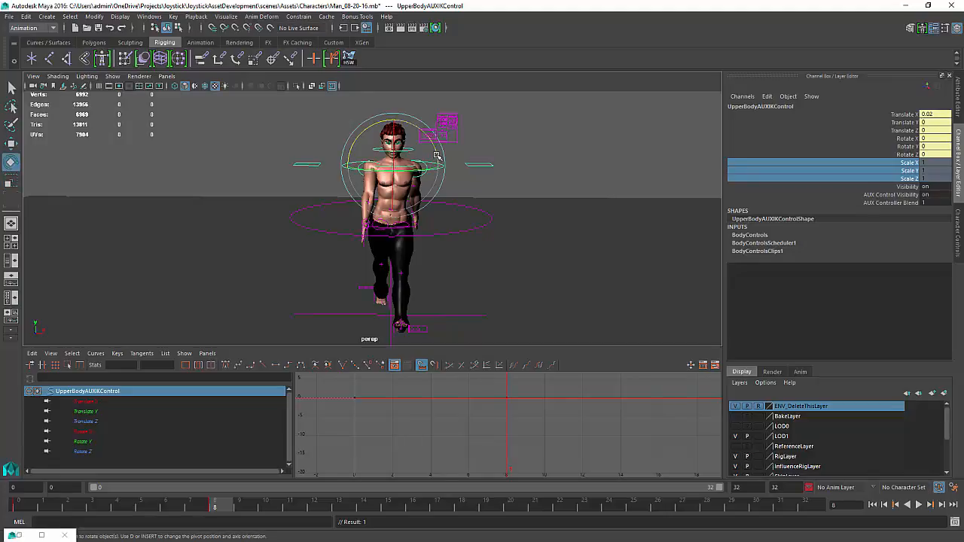
{"action": "left_click_drag", "start_coordinate": [434, 146], "coordinate": [431, 143]}
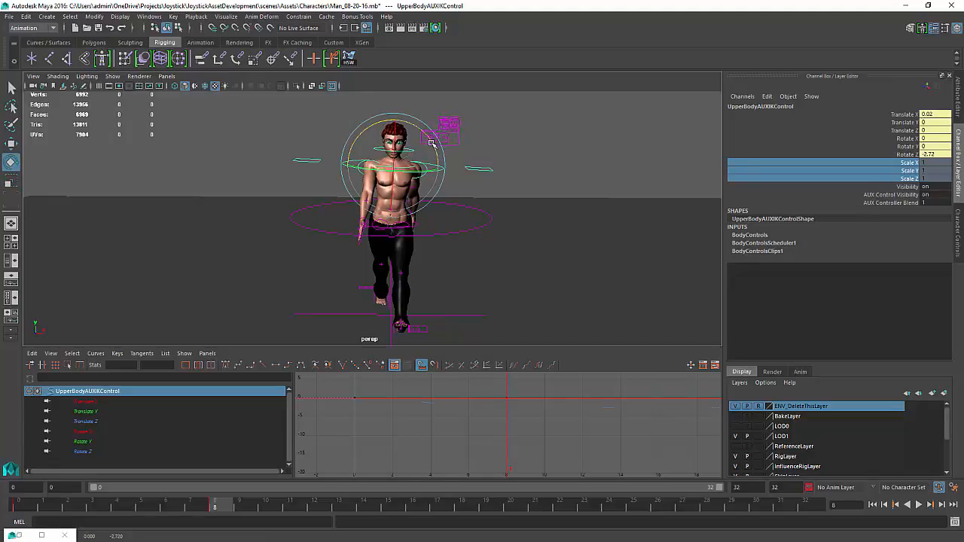
{"action": "key", "text": "s"}
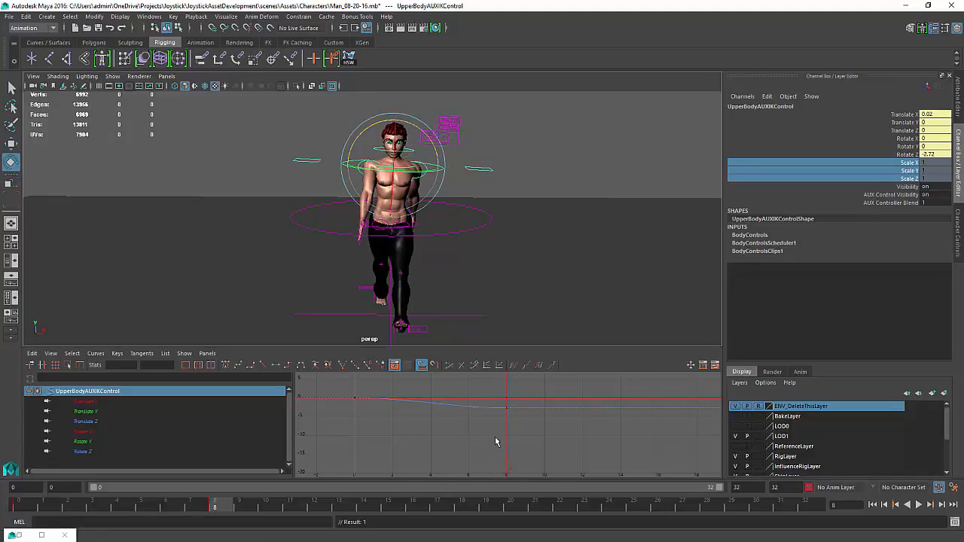
At frame 24, rotate the upper-body control to about 3.26 on Rotate Z and move its Translate X back to about 0
{"action": "mouse_move", "coordinate": [496, 441]}
{"action": "left_mouse_down"}
{"action": "mouse_move", "coordinate": [379, 439]}
{"action": "mouse_move", "coordinate": [510, 433]}
{"action": "left_mouse_up"}
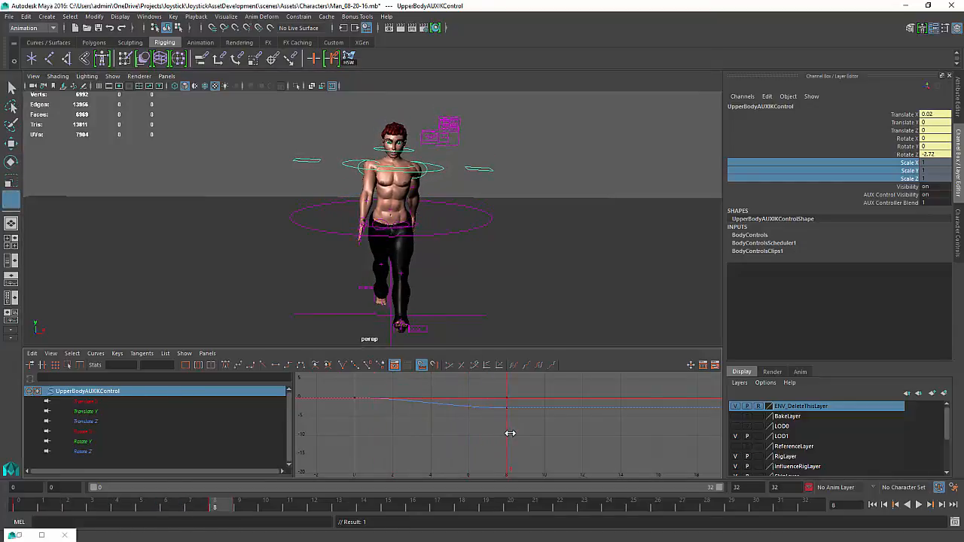
{"action": "key", "text": "e"}
{"action": "middle_click_drag", "start_coordinate": [578, 433], "coordinate": [482, 426], "text": "alt"}
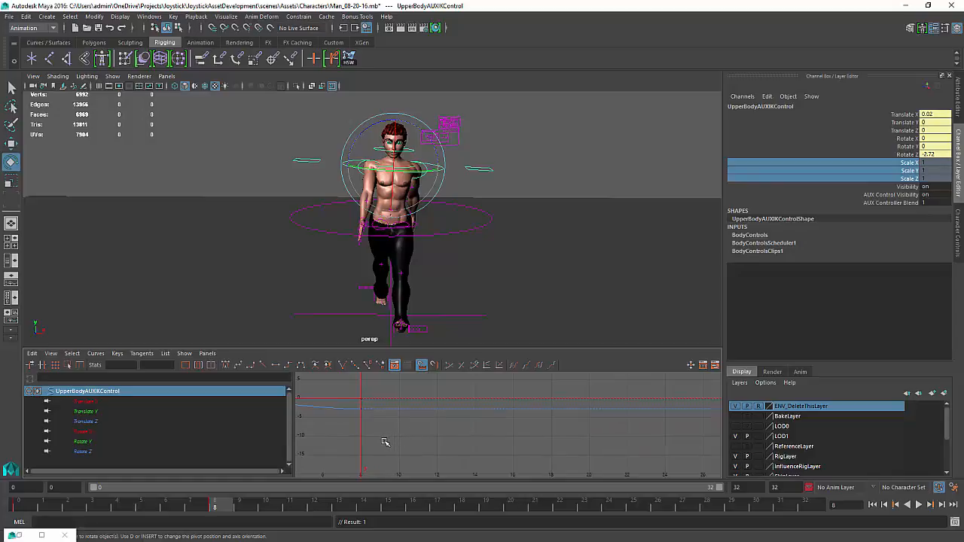
{"action": "left_click_drag", "start_coordinate": [381, 440], "coordinate": [669, 439]}
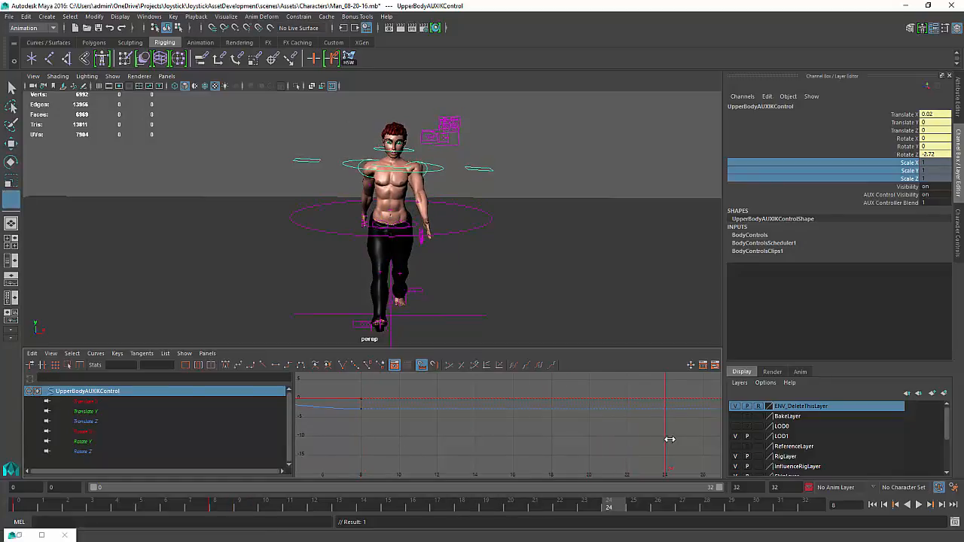
{"action": "key", "text": "e"}
{"action": "left_click_drag", "start_coordinate": [413, 122], "coordinate": [411, 121]}
{"action": "key", "text": "w"}
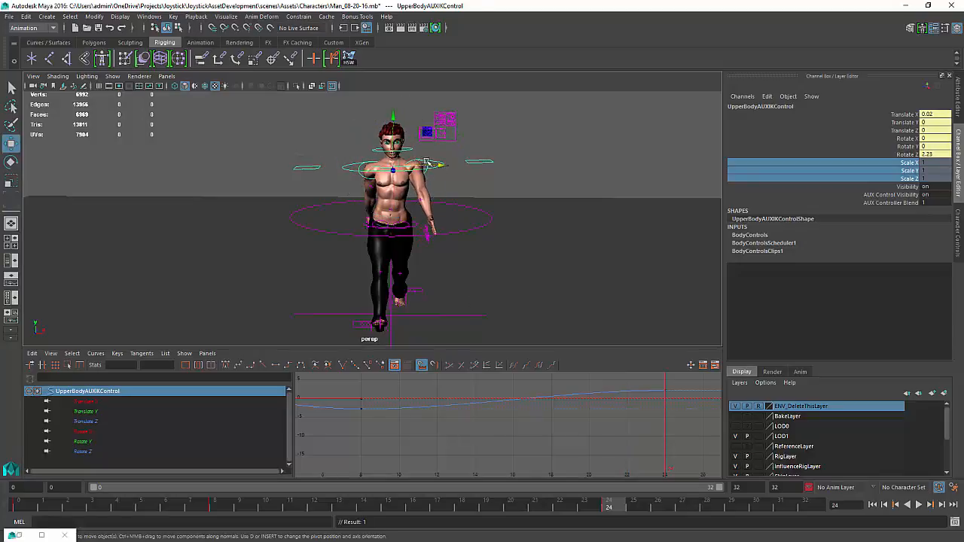
{"action": "left_click_drag", "start_coordinate": [434, 164], "coordinate": [434, 152]}
{"action": "key", "text": "e"}
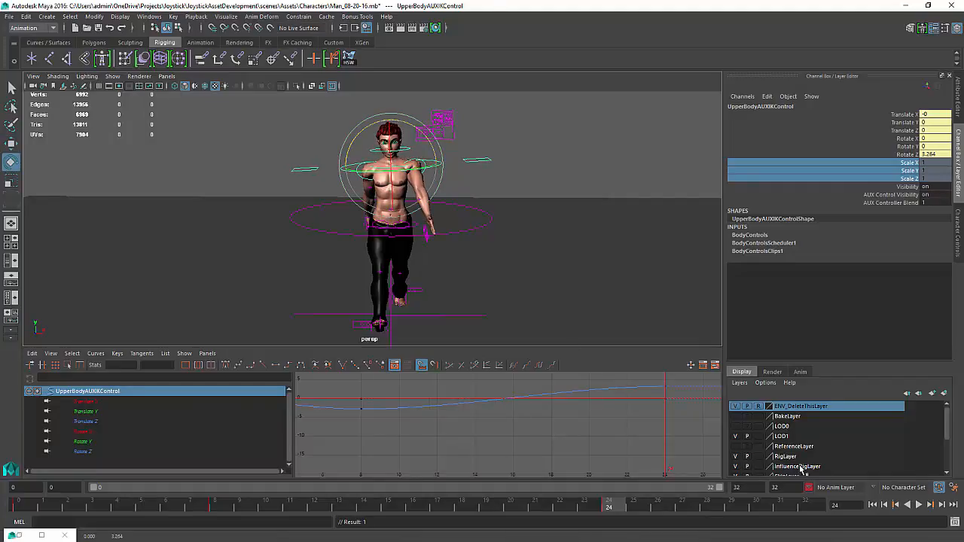
{"action": "mouse_move", "coordinate": [617, 425]}
{"action": "middle_mouse_down", "text": "alt"}
{"action": "mouse_move", "coordinate": [572, 421]}
{"action": "mouse_move", "coordinate": [626, 432]}
{"action": "middle_mouse_up", "text": "alt"}
{"action": "right_click_drag", "start_coordinate": [637, 434], "coordinate": [612, 430], "text": "alt"}
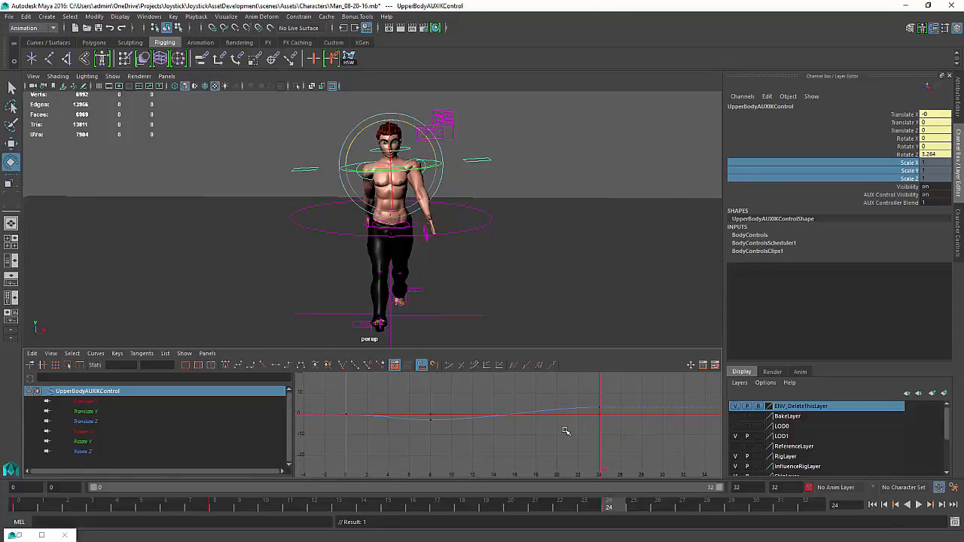
{"action": "middle_click_drag", "start_coordinate": [575, 433], "coordinate": [537, 429], "text": "alt"}
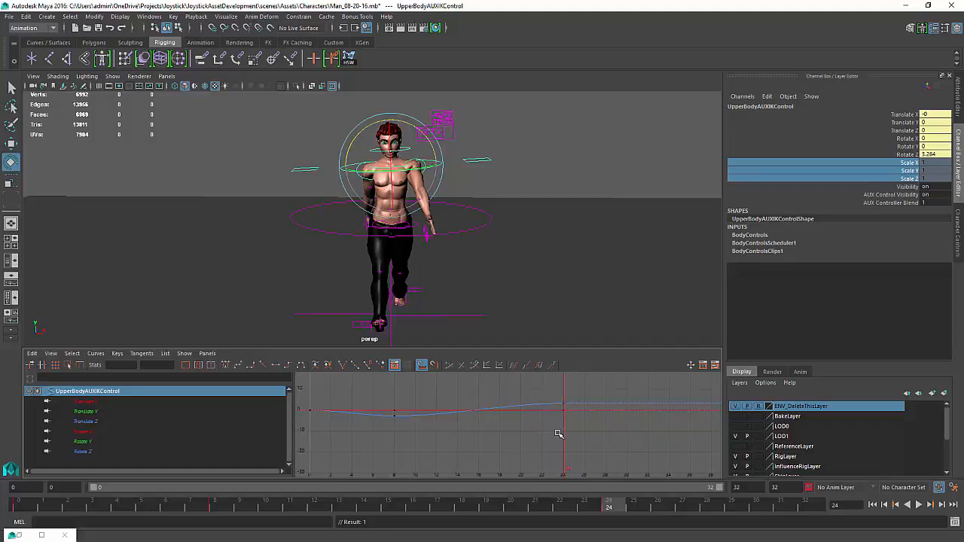
At frame 32, set the control's Translate X and Rotate Z to 0, then play back the walk
{"action": "key", "text": "k"}
{"action": "left_click_drag", "start_coordinate": [558, 433], "coordinate": [652, 441]}
{"action": "left_click", "coordinate": [928, 116]}
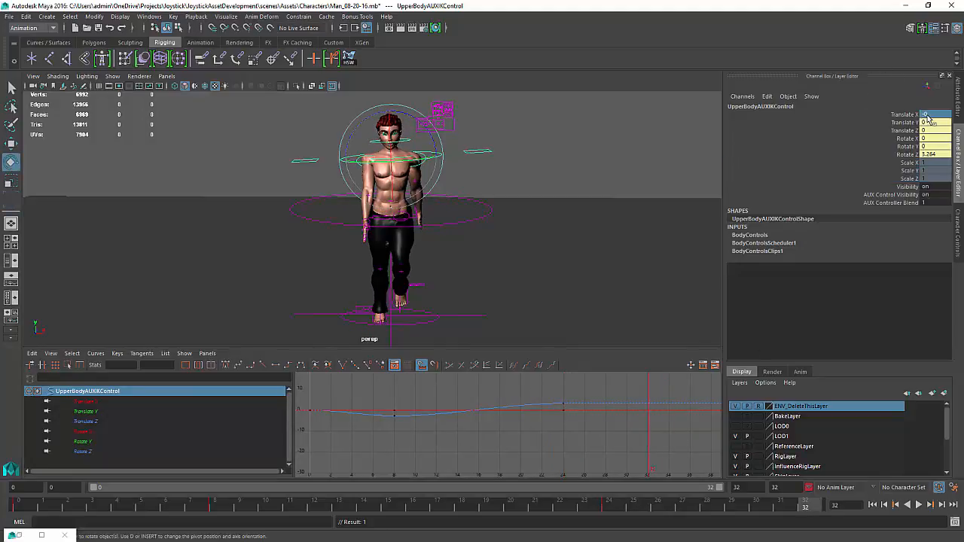
{"action": "left_click", "coordinate": [941, 153], "text": "shift"}
{"action": "type", "text": "0"}
{"action": "key", "text": "Return"}
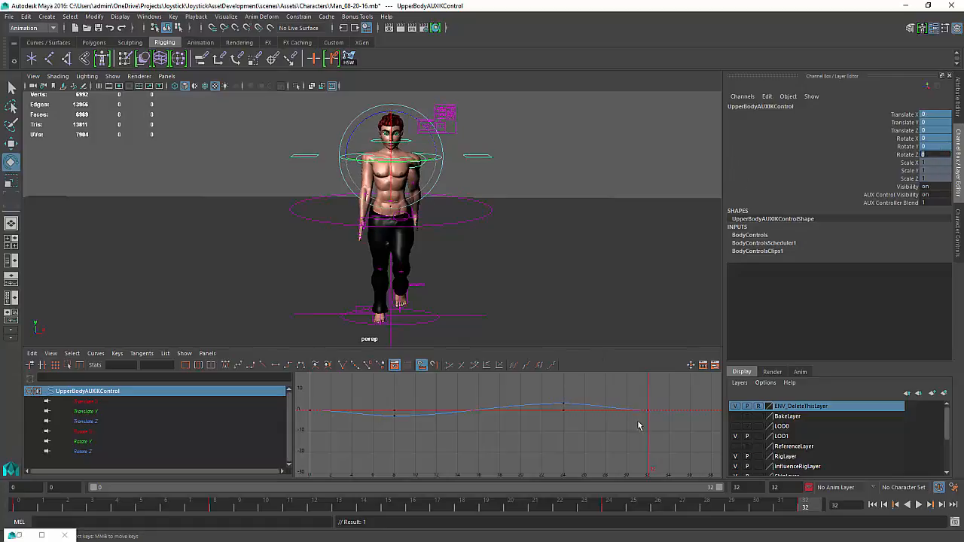
{"action": "left_click", "coordinate": [917, 505]}
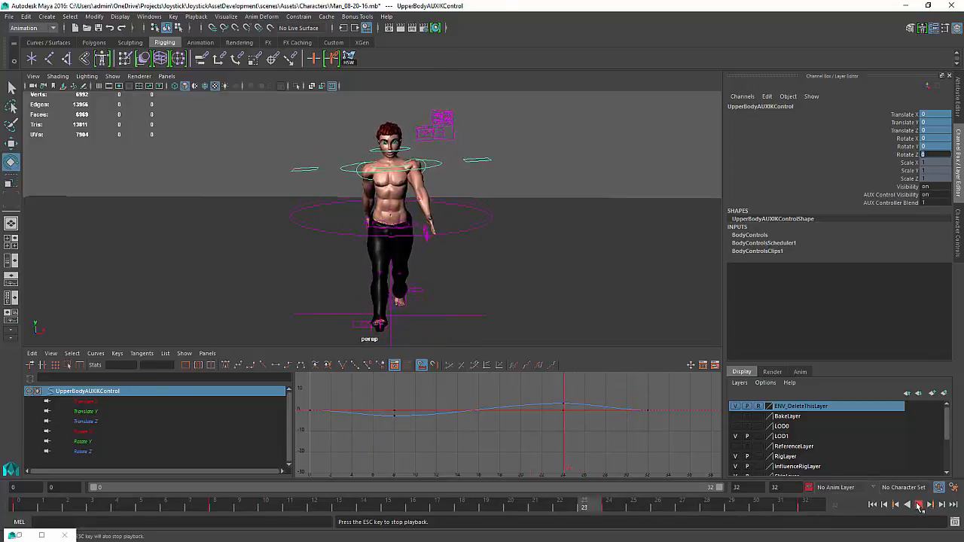
{"action": "left_click", "coordinate": [919, 504]}
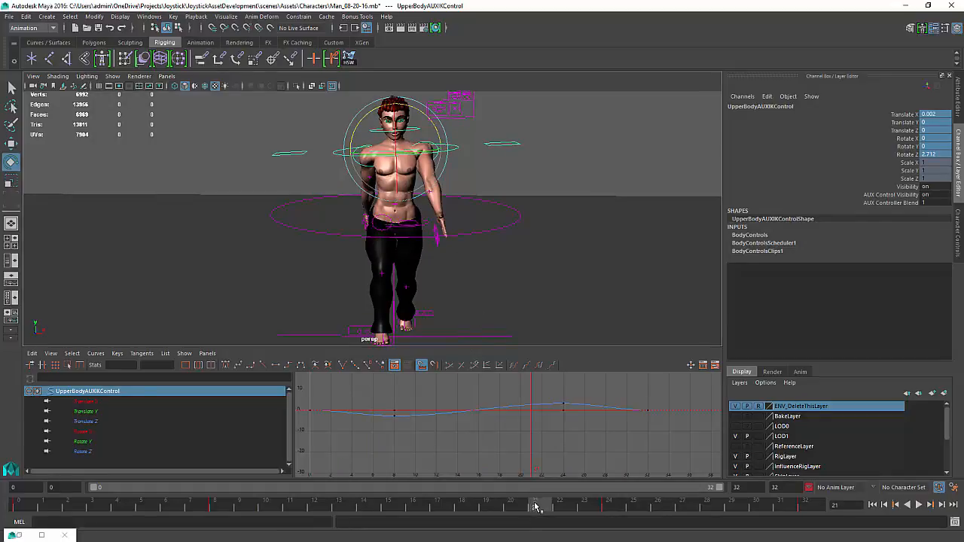
Play back the walk cycle to review the upper-body sway, then return to frame 0
{"action": "key", "text": "alt+v"}
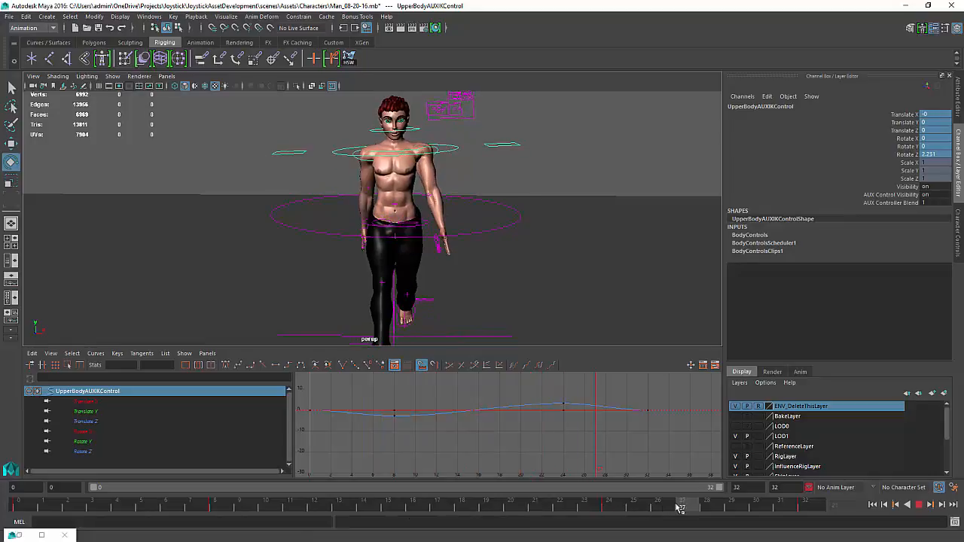
{"action": "key", "text": "alt+v"}
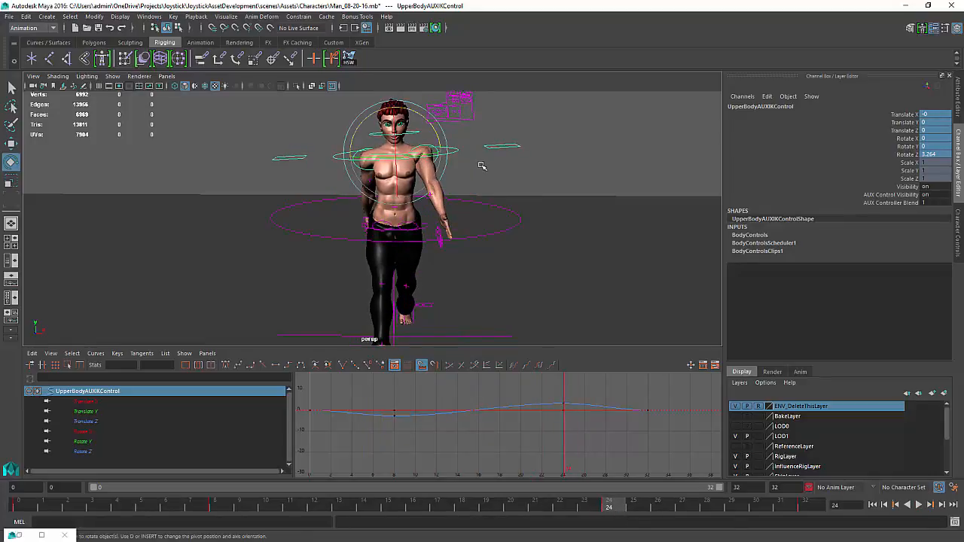
{"action": "left_click", "coordinate": [457, 182]}
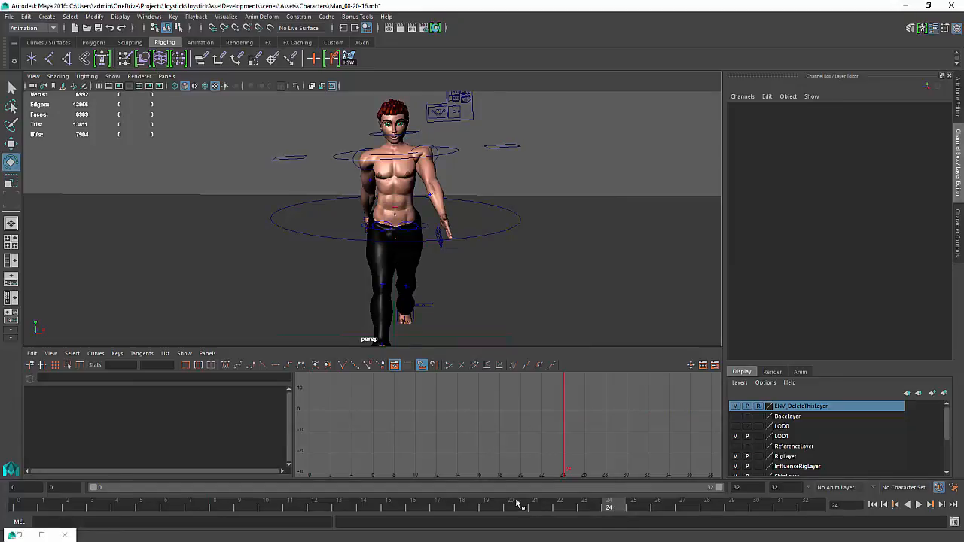
{"action": "key", "text": "alt+v"}
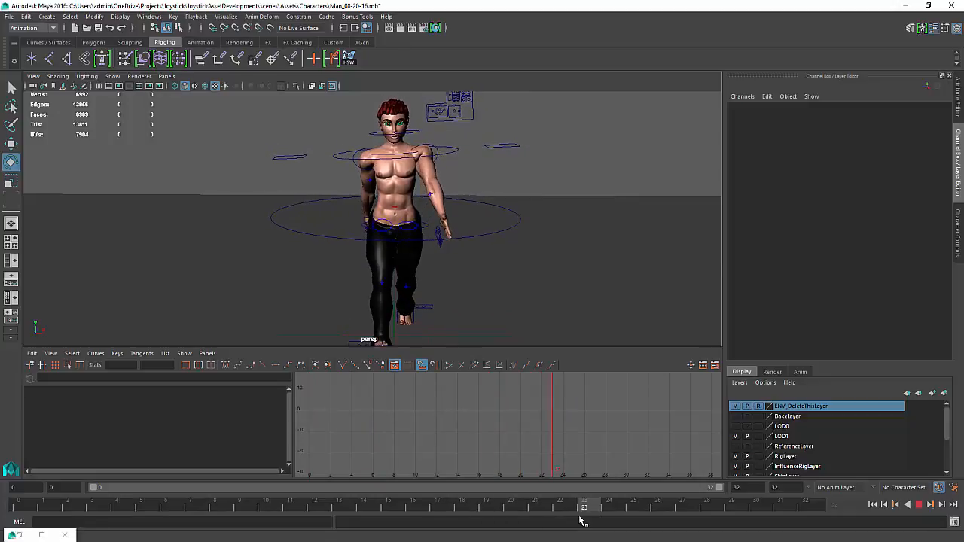
{"action": "left_click_drag", "start_coordinate": [580, 519], "coordinate": [2, 520]}
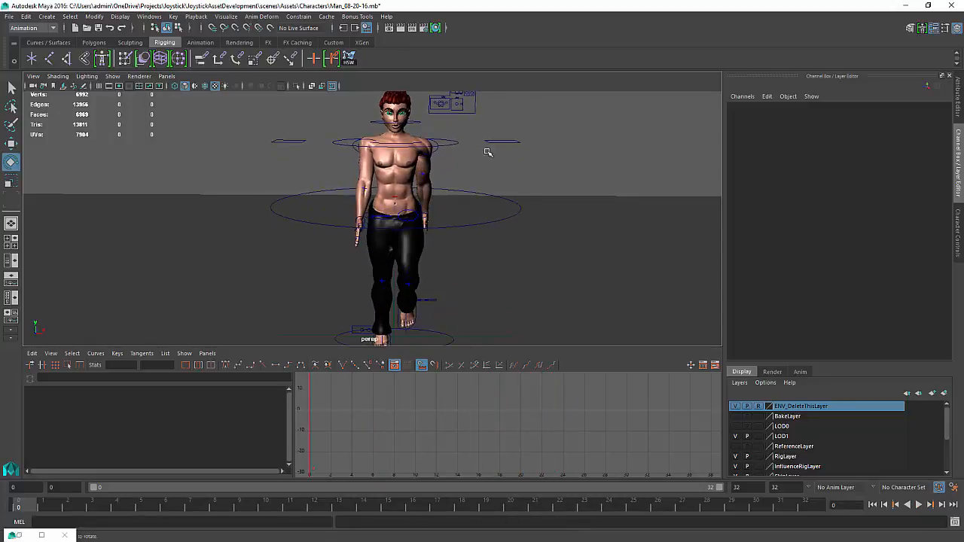
Select the left shoulder IK controller and, at frame 8, rotate it to about Rotate Y 35.6 and key its rotation
{"action": "left_click", "coordinate": [434, 151]}
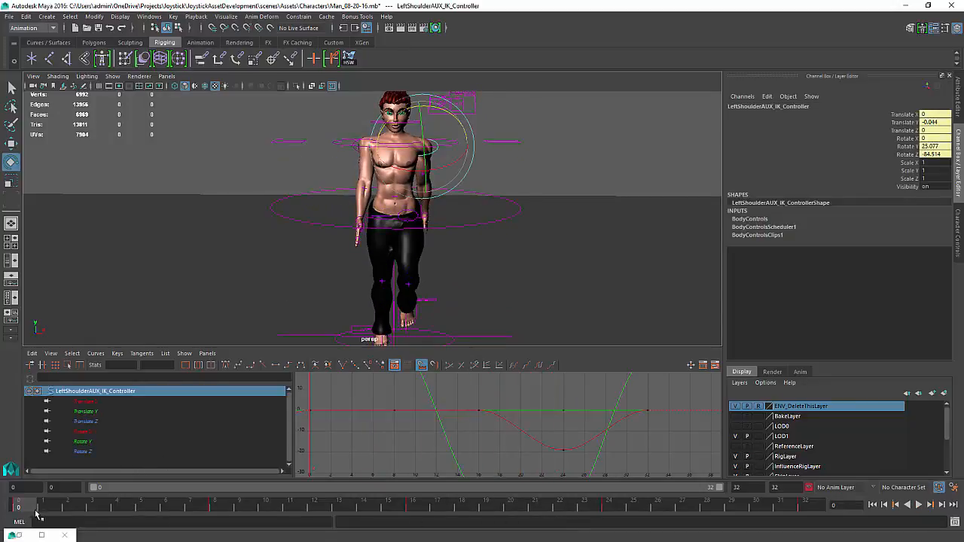
{"action": "left_click_drag", "start_coordinate": [30, 509], "coordinate": [217, 495]}
{"action": "left_click_drag", "start_coordinate": [456, 176], "coordinate": [451, 162], "text": "alt"}
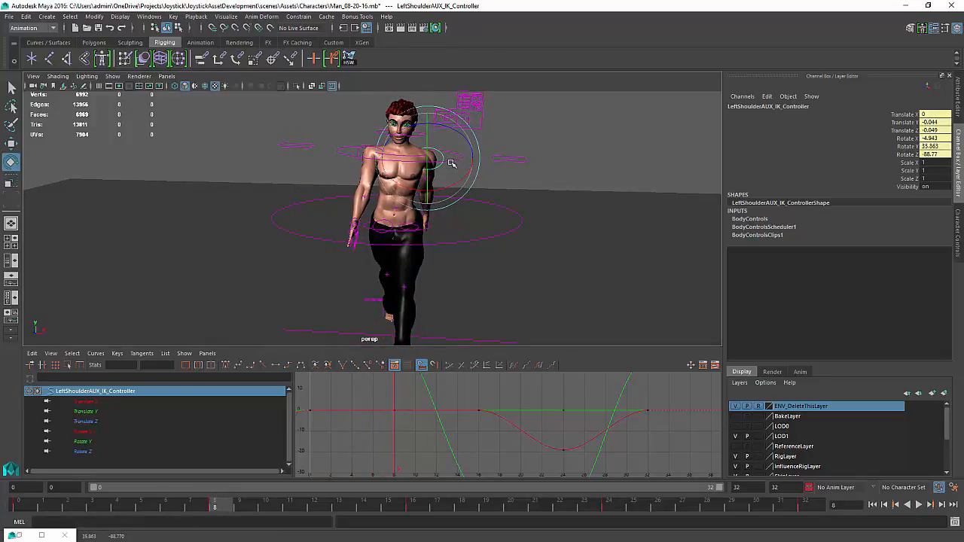
{"action": "key", "text": "shift+e"}
At frame 12, rotate the left shoulder controller to about Rotate Z -78.8
{"action": "left_click_drag", "start_coordinate": [223, 507], "coordinate": [413, 510]}
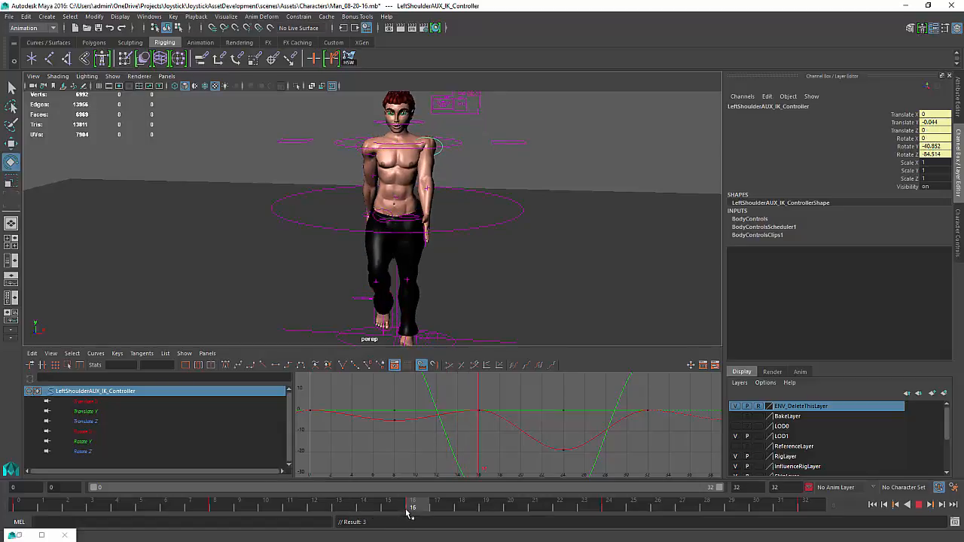
{"action": "key", "text": "e"}
{"action": "left_click_drag", "start_coordinate": [446, 185], "coordinate": [448, 178], "text": "alt"}
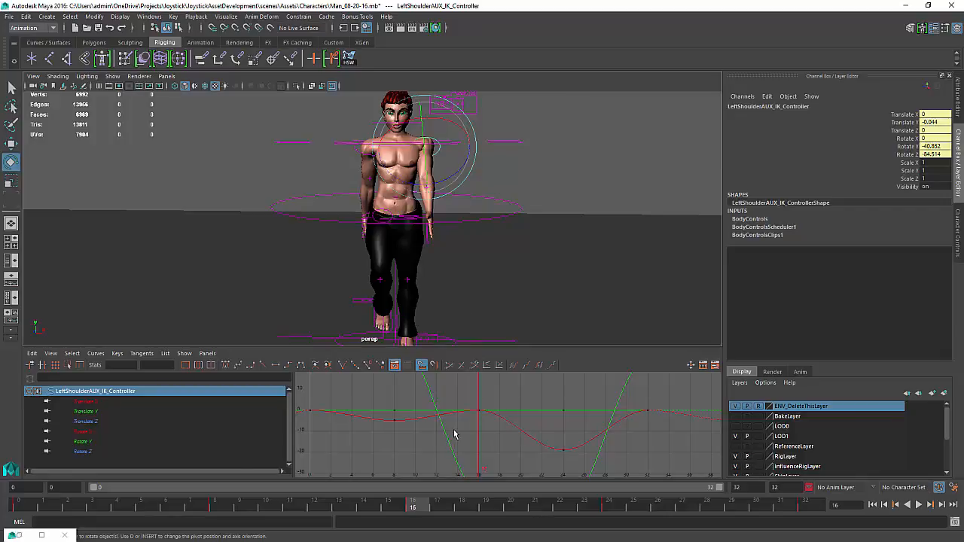
{"action": "key", "text": "a"}
{"action": "middle_click_drag", "start_coordinate": [475, 436], "coordinate": [468, 429], "text": "alt"}
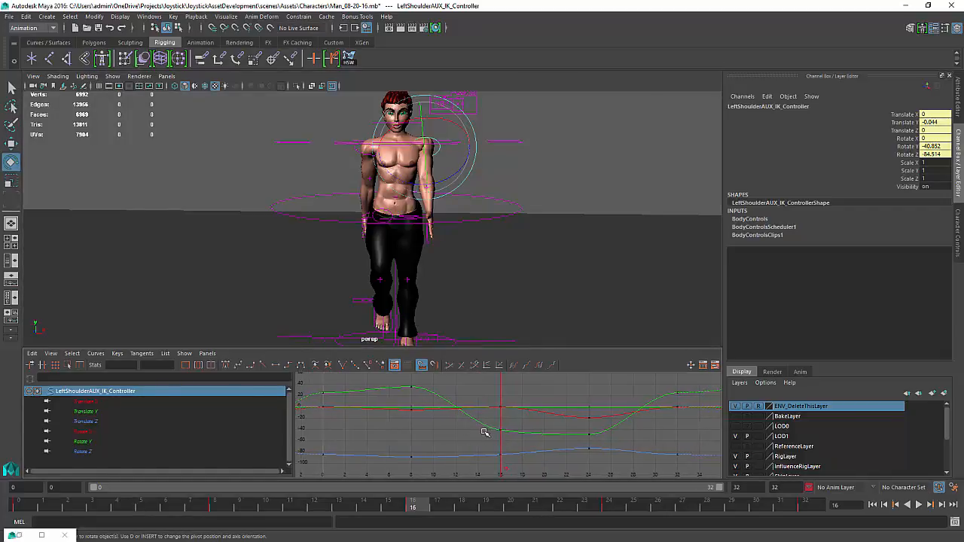
{"action": "left_click_drag", "start_coordinate": [485, 432], "coordinate": [459, 434]}
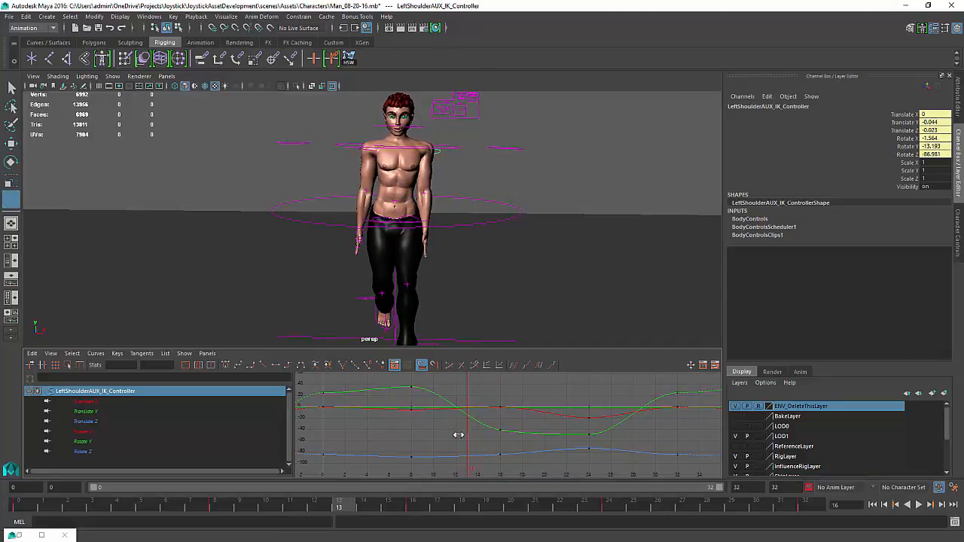
{"action": "key", "text": "e"}
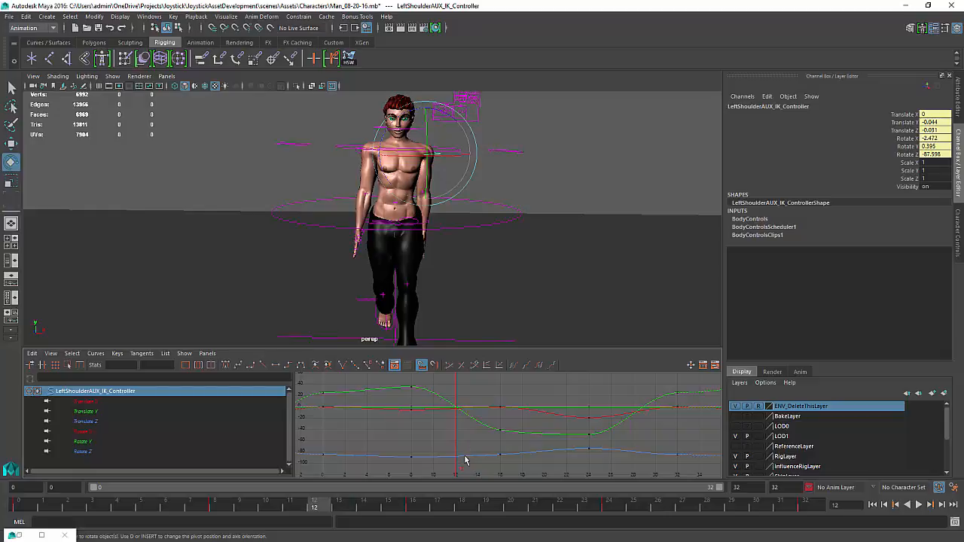
{"action": "right_click", "coordinate": [467, 460]}
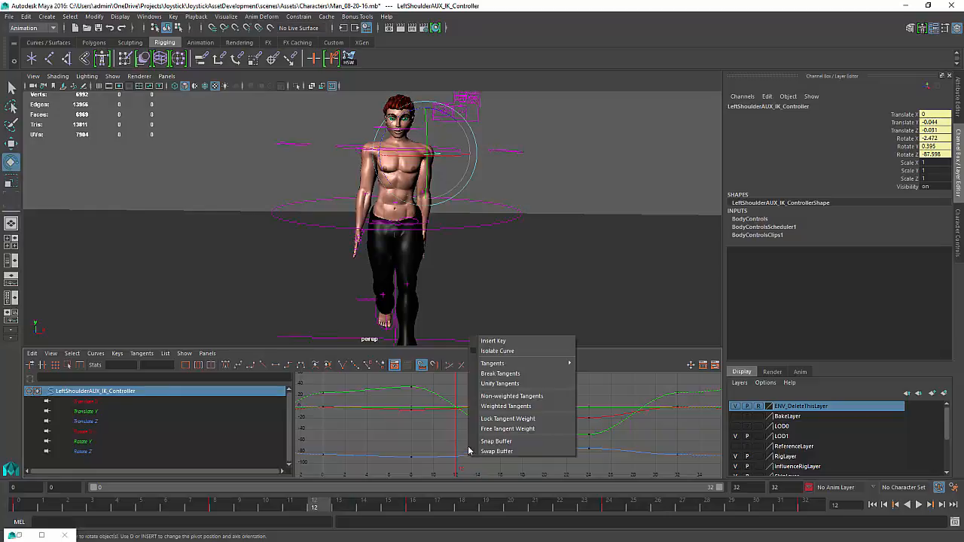
{"action": "left_click", "coordinate": [461, 446]}
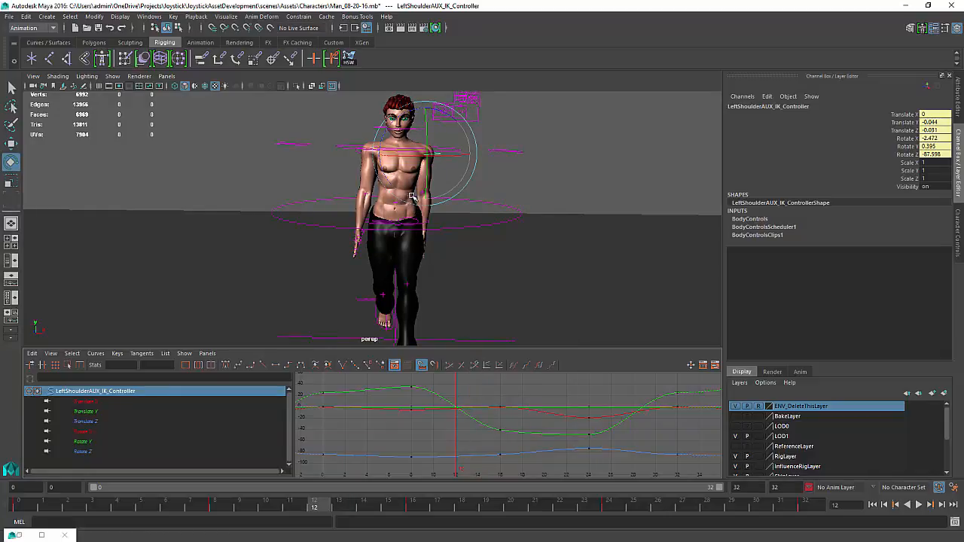
{"action": "left_click_drag", "start_coordinate": [448, 112], "coordinate": [432, 118]}
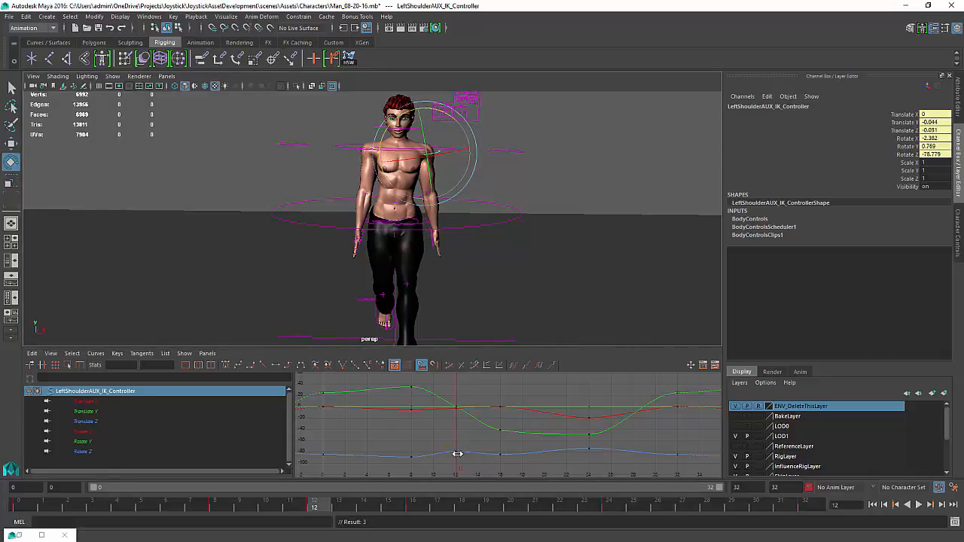
At frame 24, rotate the left shoulder controller to about Rotate X 19.6 and Rotate Y -47.7
{"action": "mouse_move", "coordinate": [455, 454]}
{"action": "left_mouse_down"}
{"action": "mouse_move", "coordinate": [377, 457]}
{"action": "mouse_move", "coordinate": [586, 459]}
{"action": "left_mouse_up"}
{"action": "key", "text": "e"}
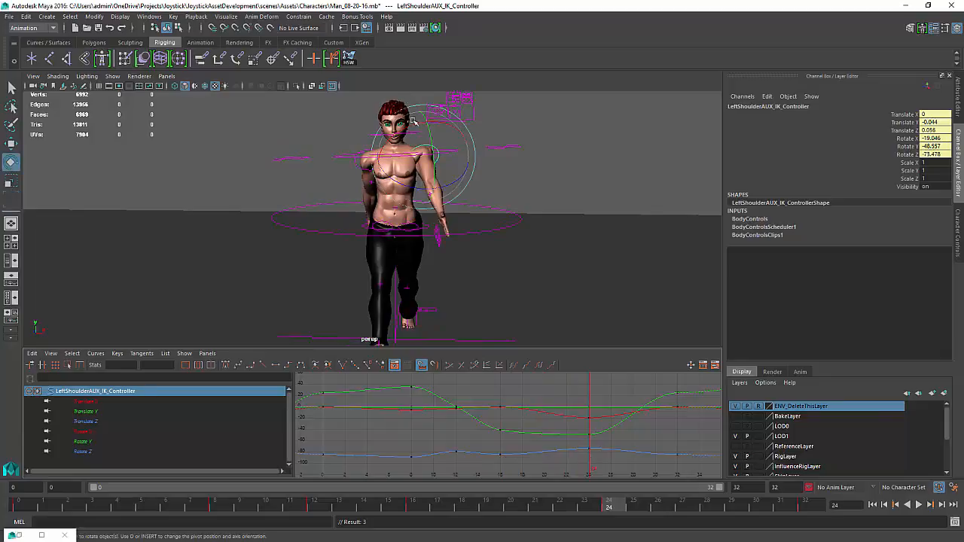
{"action": "left_click_drag", "start_coordinate": [448, 162], "coordinate": [431, 128]}
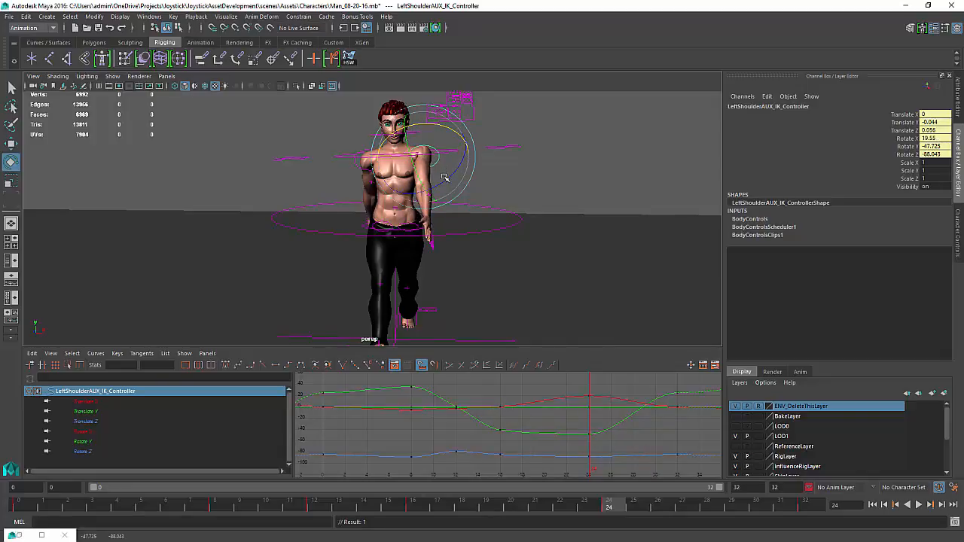
At frame 28, rotate the left shoulder controller to about Rotate X 20.9
{"action": "left_click_drag", "start_coordinate": [574, 415], "coordinate": [637, 431]}
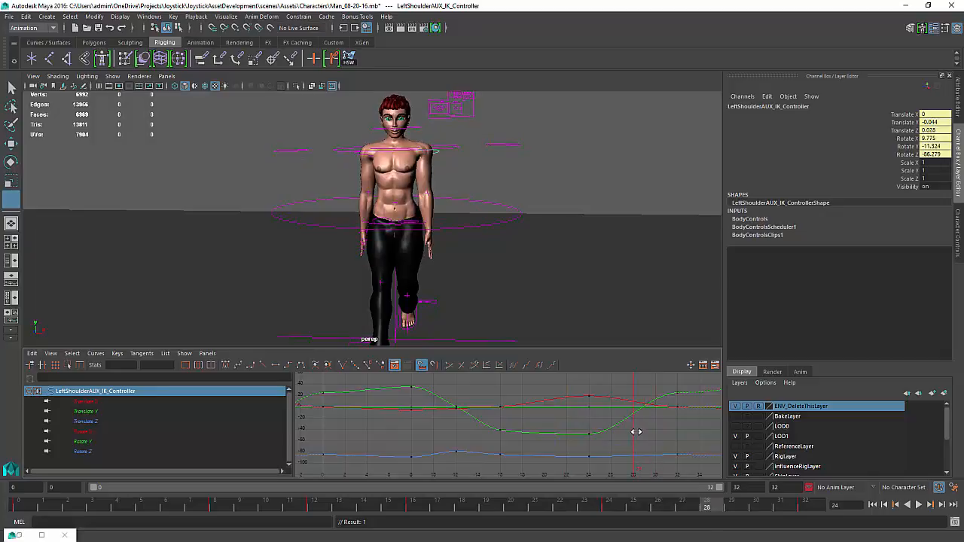
{"action": "key", "text": "e"}
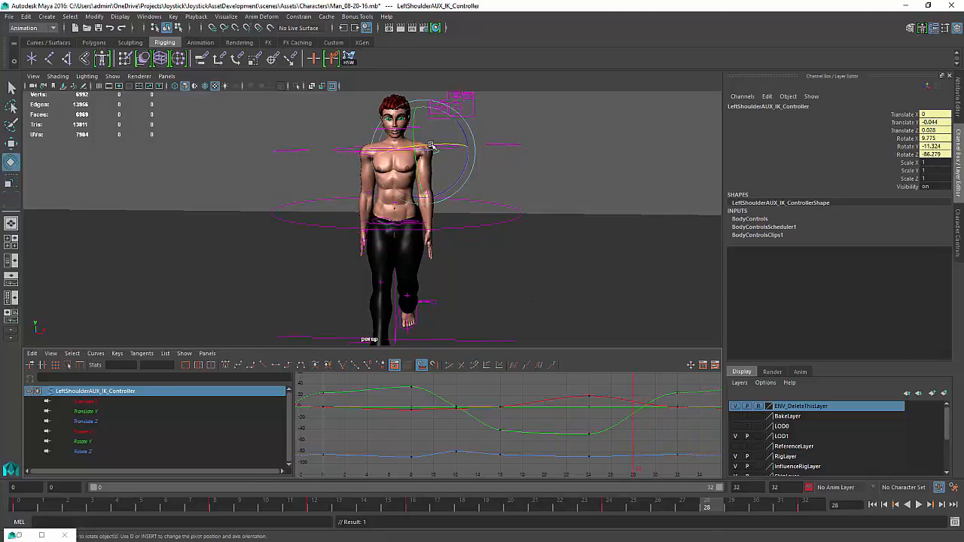
{"action": "left_click_drag", "start_coordinate": [432, 146], "coordinate": [426, 148]}
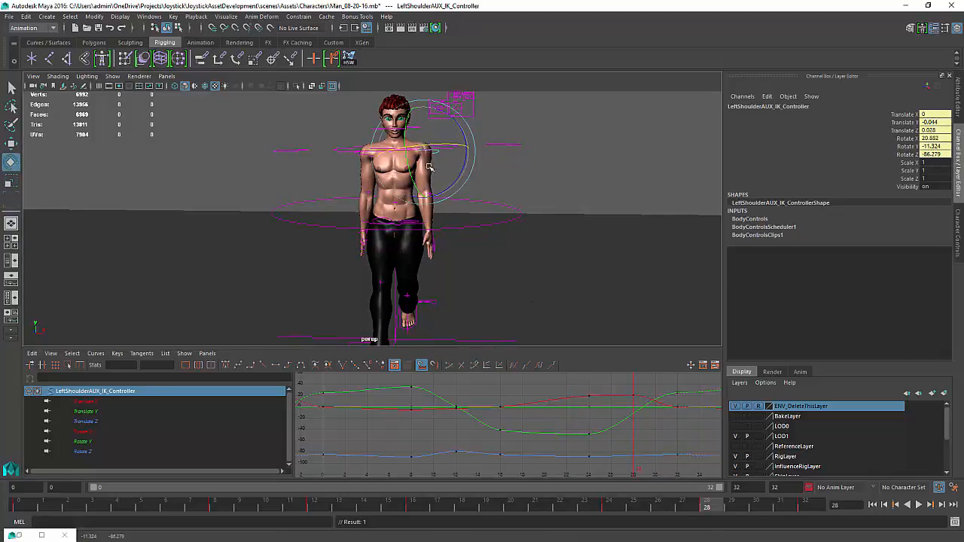
Play the walk from the start to check the new shoulder swing
{"action": "key", "text": "k"}
{"action": "mouse_move", "coordinate": [616, 456]}
{"action": "left_mouse_down"}
{"action": "mouse_move", "coordinate": [718, 446]}
{"action": "mouse_move", "coordinate": [345, 444]}
{"action": "left_mouse_up"}
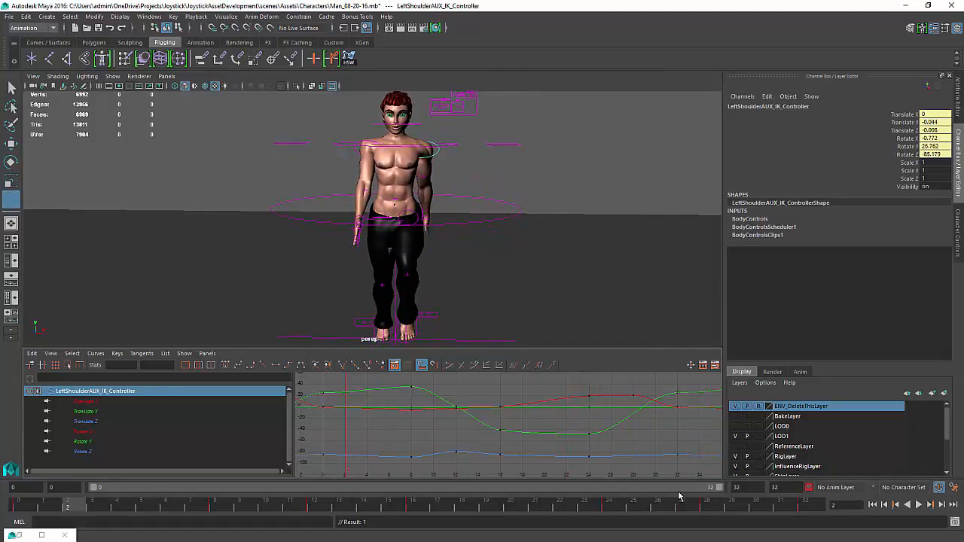
{"action": "key", "text": "e"}
{"action": "left_click", "coordinate": [920, 506]}
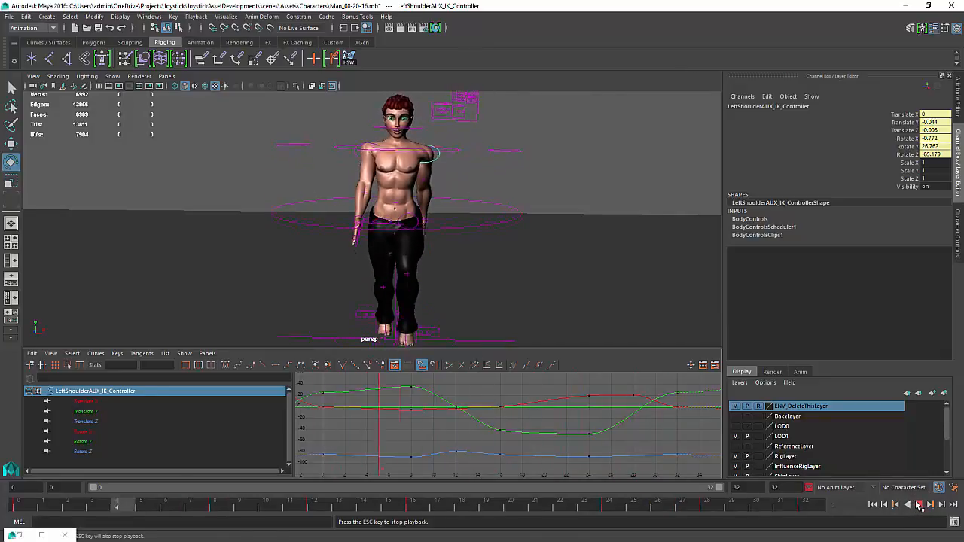
{"action": "key", "text": "Escape"}
Delete the left shoulder controller's rotation keys around frame 16
{"action": "mouse_move", "coordinate": [542, 445]}
{"action": "left_mouse_down"}
{"action": "mouse_move", "coordinate": [334, 446]}
{"action": "mouse_move", "coordinate": [632, 435]}
{"action": "mouse_move", "coordinate": [463, 439]}
{"action": "mouse_move", "coordinate": [521, 443]}
{"action": "mouse_move", "coordinate": [497, 442]}
{"action": "left_mouse_up"}
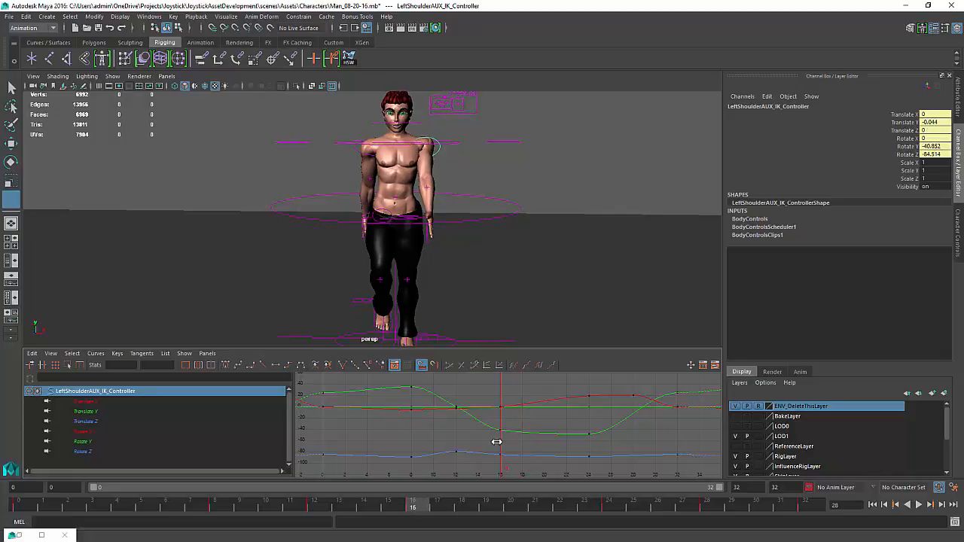
{"action": "key", "text": "e"}
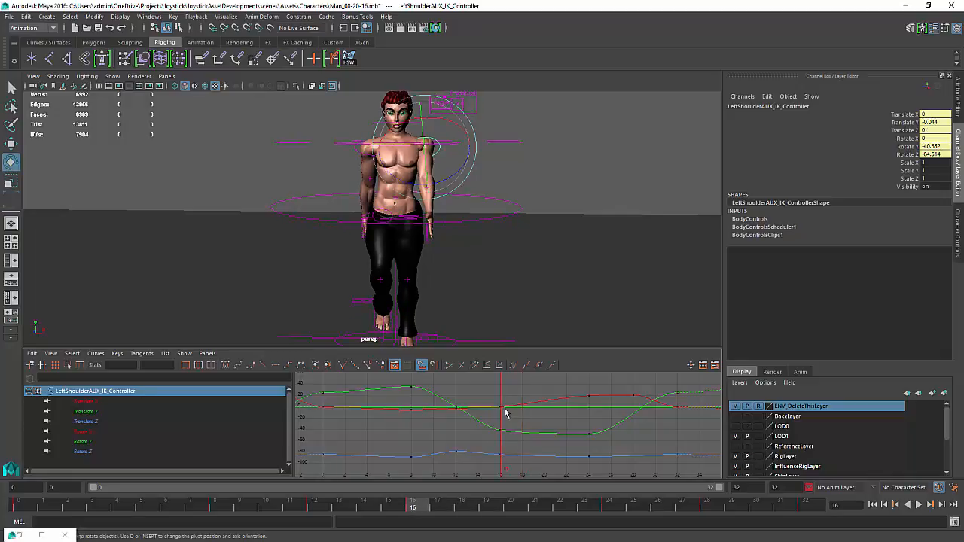
{"action": "left_click_drag", "start_coordinate": [487, 492], "coordinate": [594, 460]}
{"action": "key", "text": "Delete"}
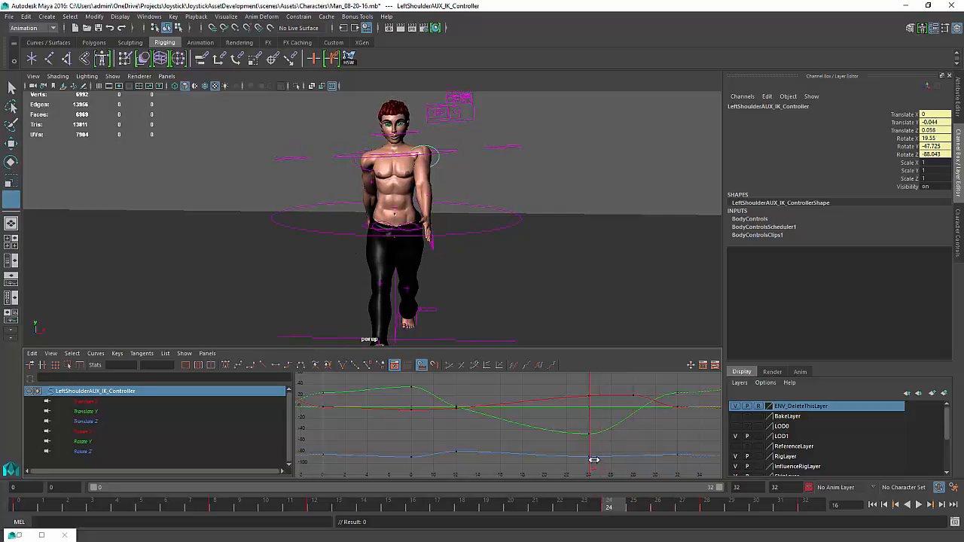
Play back the walk again to review the shoulder motion after the deletion
{"action": "left_click_drag", "start_coordinate": [595, 458], "coordinate": [637, 440]}
{"action": "key", "text": "e"}
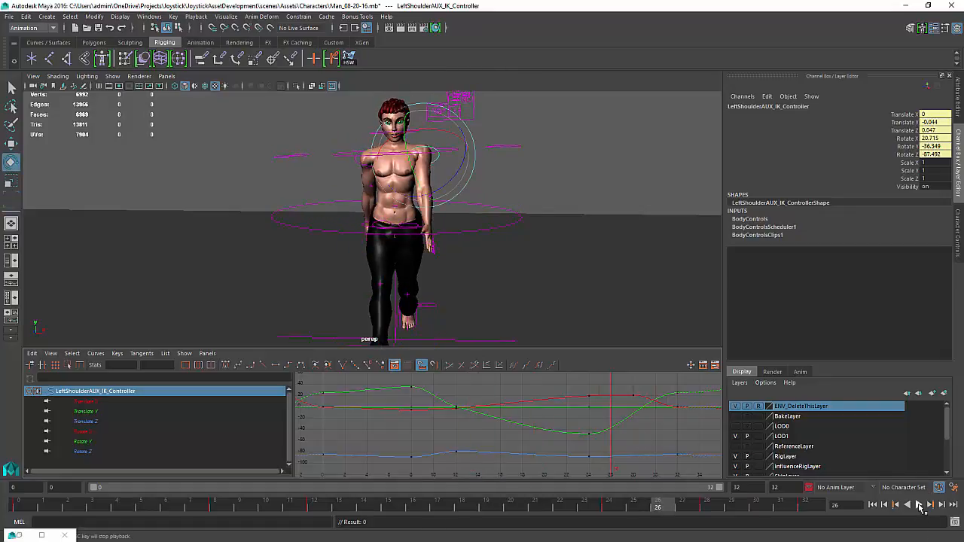
{"action": "left_click", "coordinate": [919, 505]}
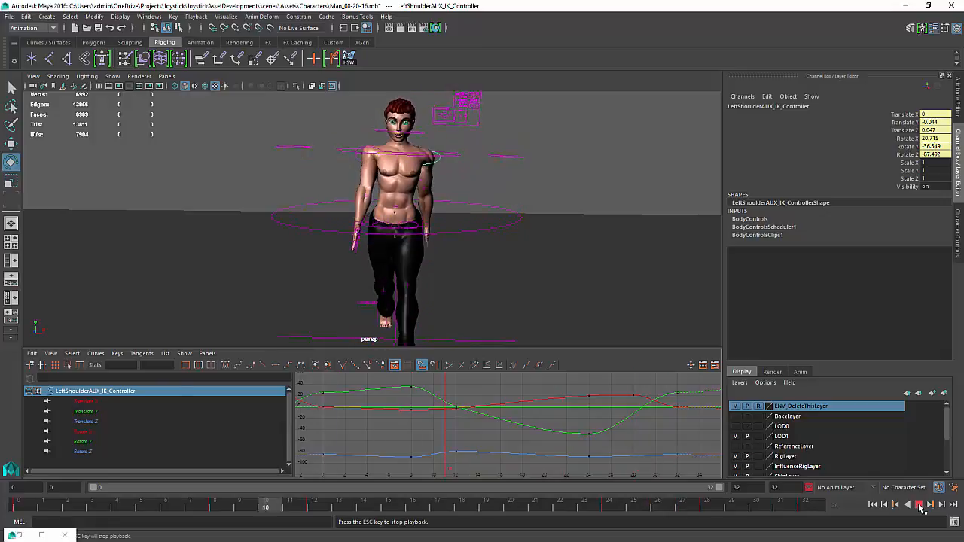
{"action": "left_click", "coordinate": [919, 505]}
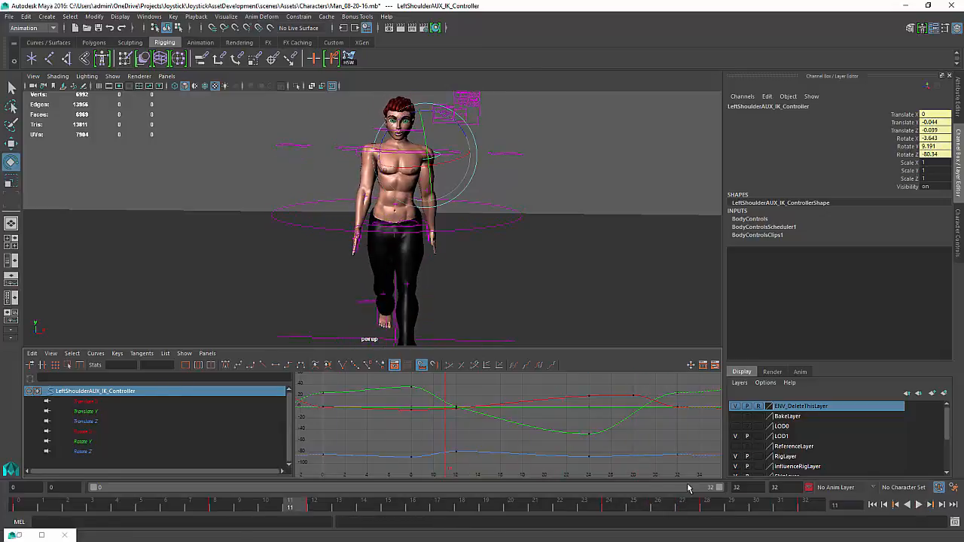
Adjust the Rotate Y curve's tangents at frames 32 and 0 to smooth the shoulder's loop
{"action": "left_click", "coordinate": [675, 394]}
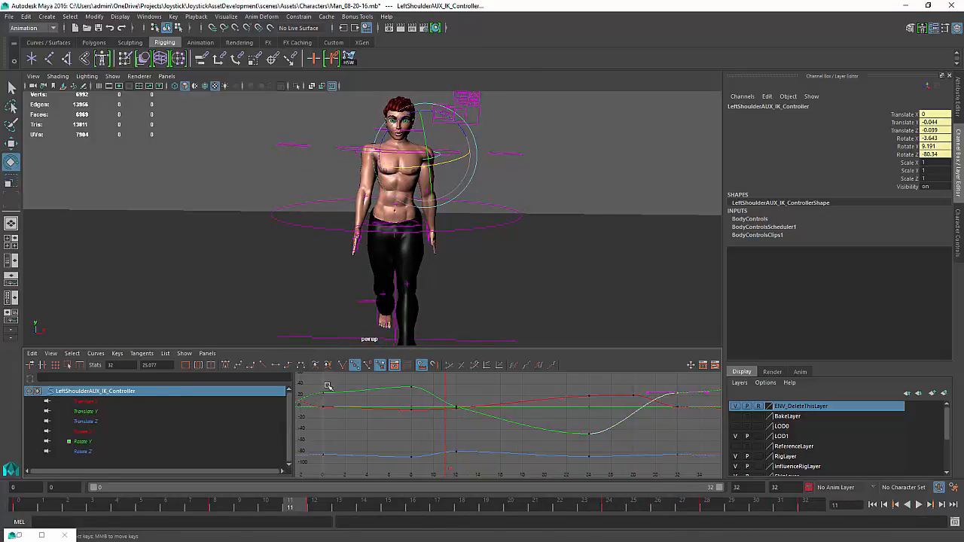
{"action": "left_click_drag", "start_coordinate": [318, 396], "coordinate": [317, 397], "text": "shift"}
{"action": "middle_click_drag", "start_coordinate": [322, 406], "coordinate": [323, 416], "text": "shift"}
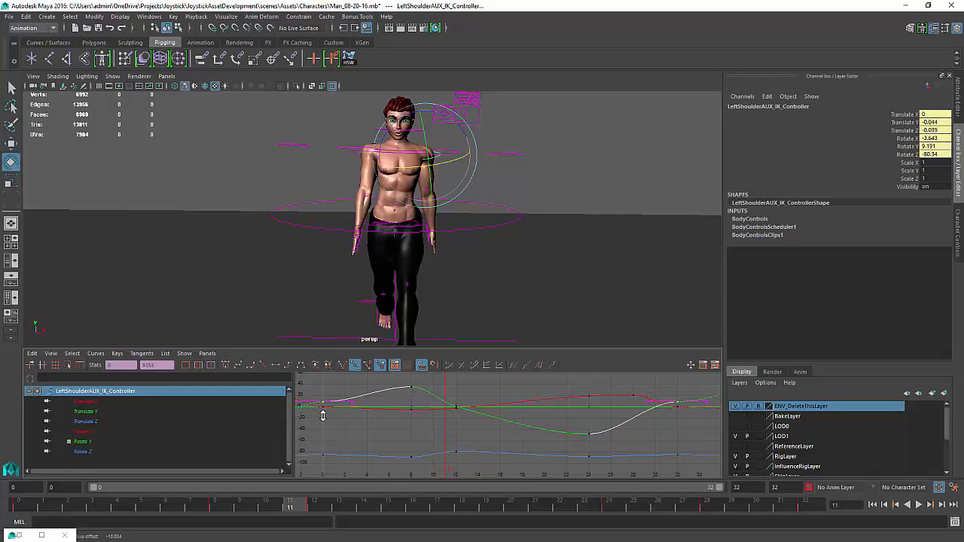
{"action": "left_click", "coordinate": [648, 402]}
{"action": "middle_click_drag", "start_coordinate": [646, 407], "coordinate": [640, 421]}
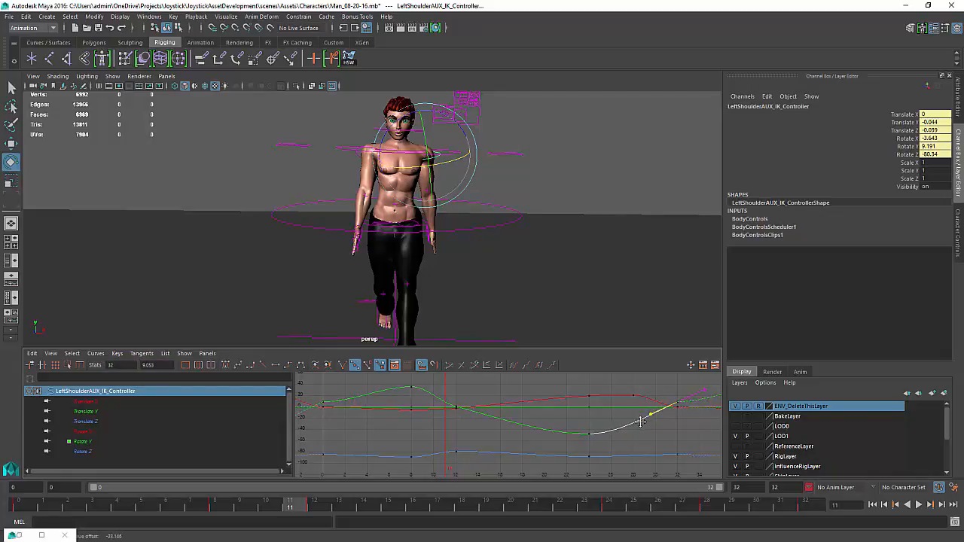
{"action": "left_click_drag", "start_coordinate": [319, 406], "coordinate": [317, 406]}
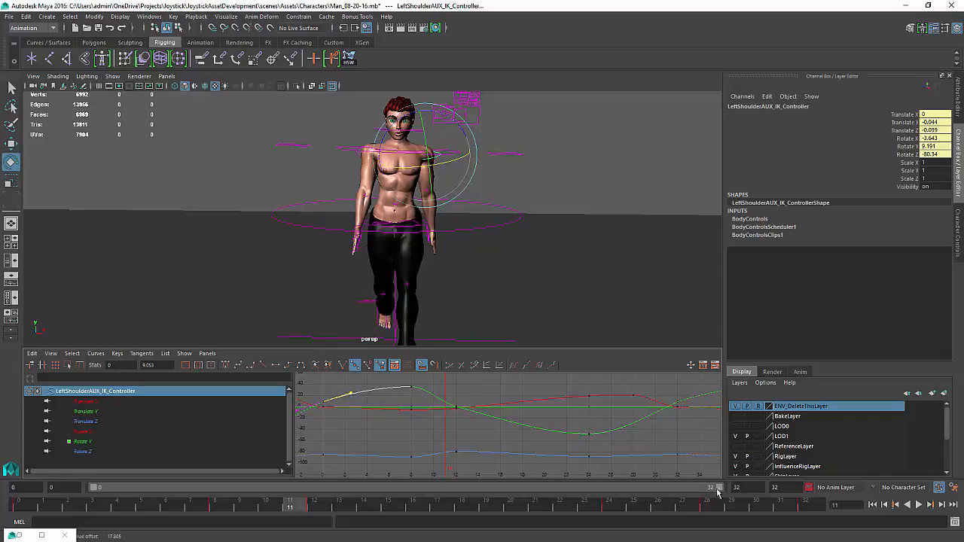
Play back the walk and scrub to frame 12 to inspect the smoothed shoulder swing
{"action": "left_click", "coordinate": [918, 505]}
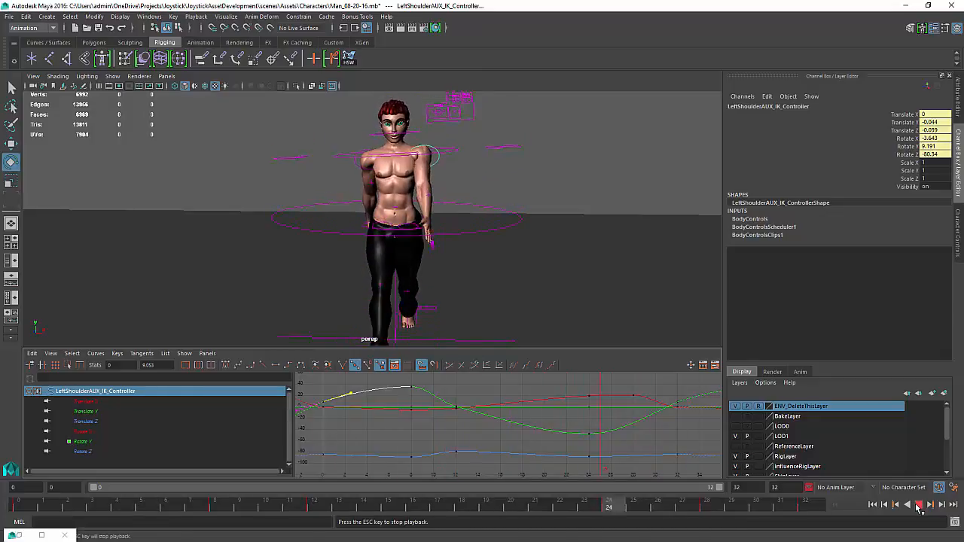
{"action": "left_click", "coordinate": [918, 505]}
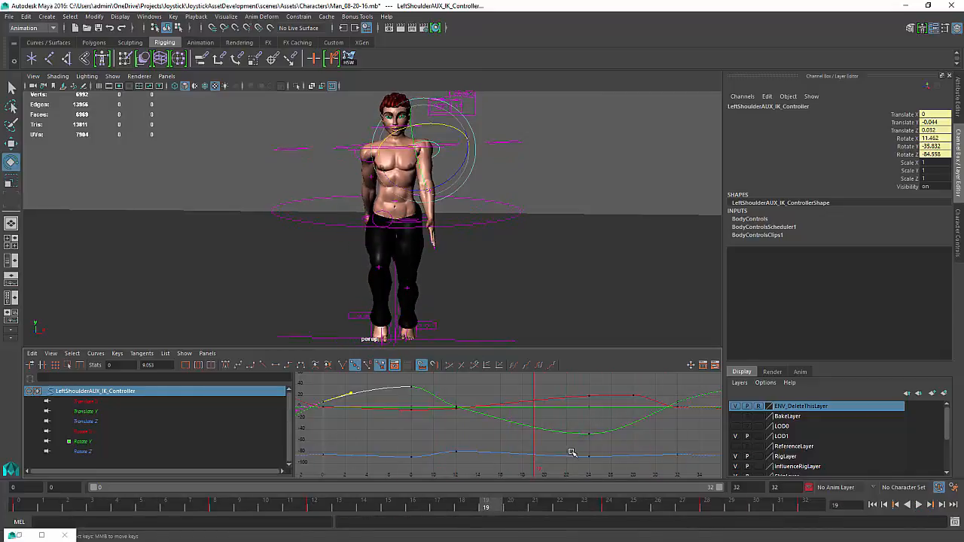
{"action": "mouse_move", "coordinate": [572, 453]}
{"action": "left_mouse_down"}
{"action": "mouse_move", "coordinate": [400, 454]}
{"action": "mouse_move", "coordinate": [503, 449]}
{"action": "mouse_move", "coordinate": [404, 449]}
{"action": "mouse_move", "coordinate": [454, 450]}
{"action": "left_mouse_up"}
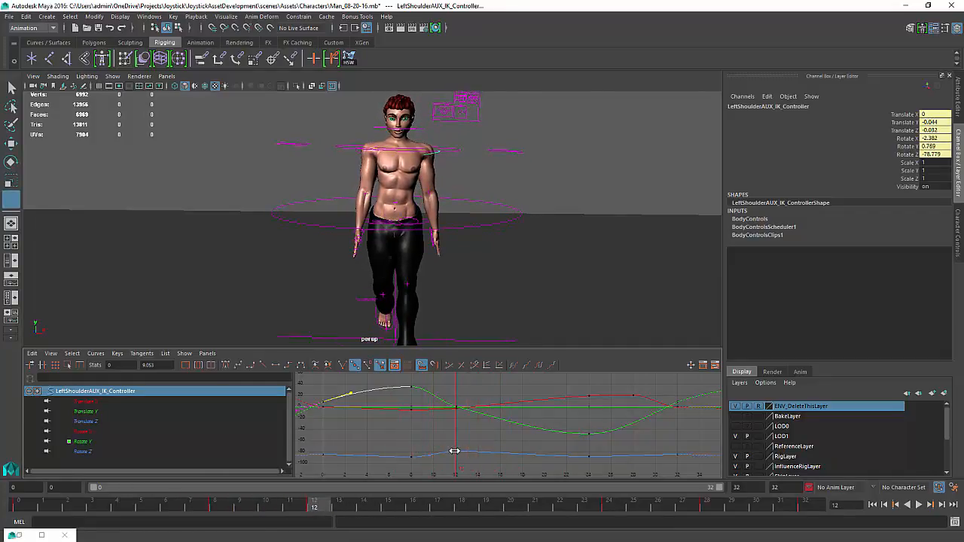
Adjust the left shoulder controller's Rotate Y keys at frames 24 and 12, then play back the walk to review
{"action": "key", "text": "e"}
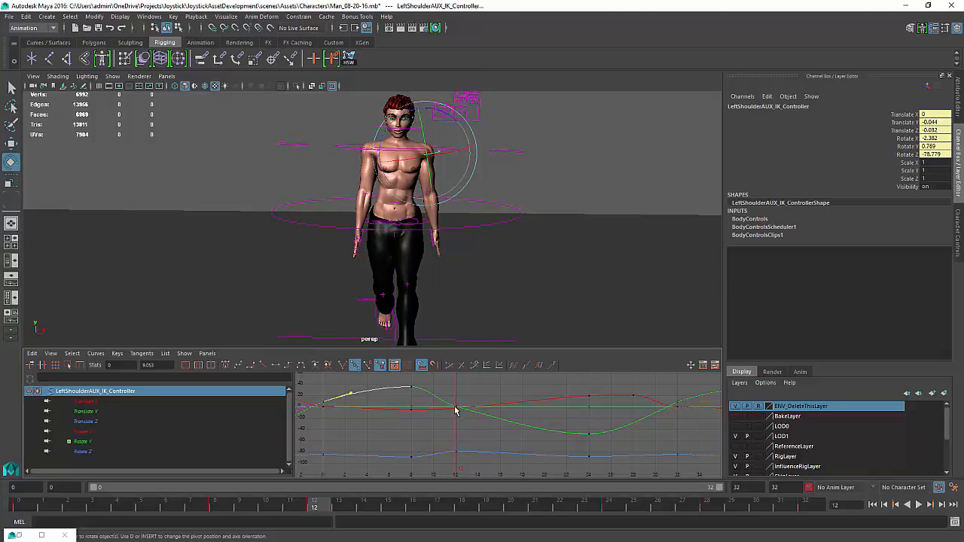
{"action": "middle_click_drag", "start_coordinate": [455, 410], "coordinate": [475, 405], "text": "alt"}
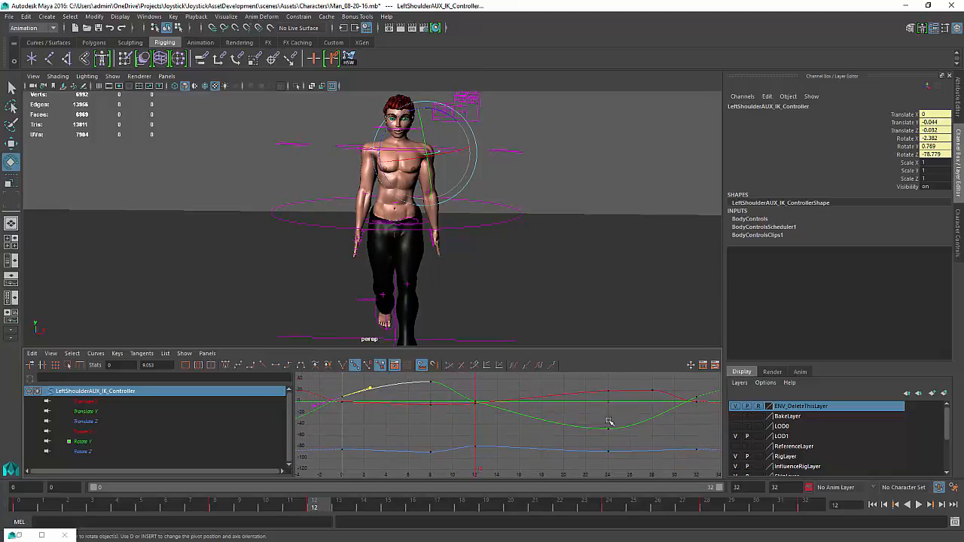
{"action": "left_click_drag", "start_coordinate": [610, 423], "coordinate": [595, 437]}
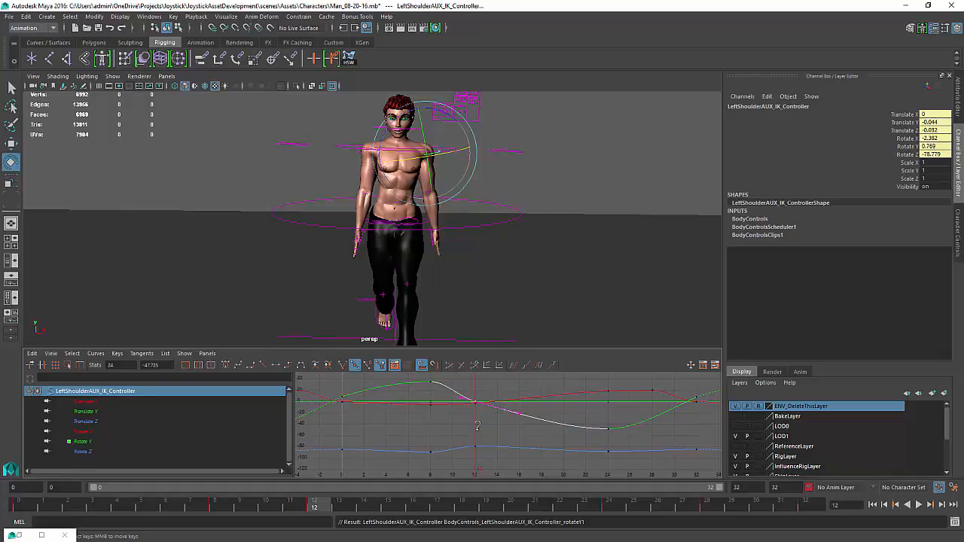
{"action": "middle_click_drag", "start_coordinate": [477, 425], "coordinate": [479, 419]}
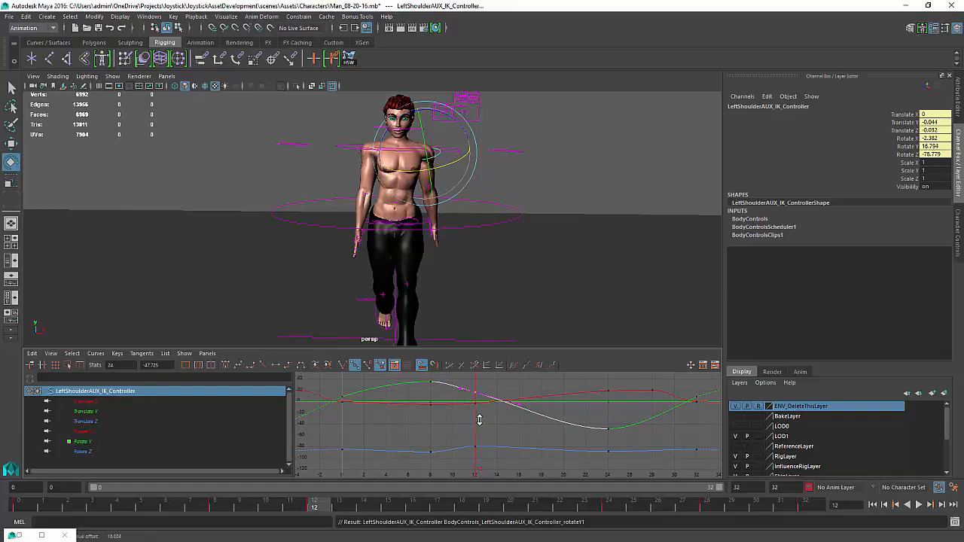
{"action": "left_click", "coordinate": [517, 410]}
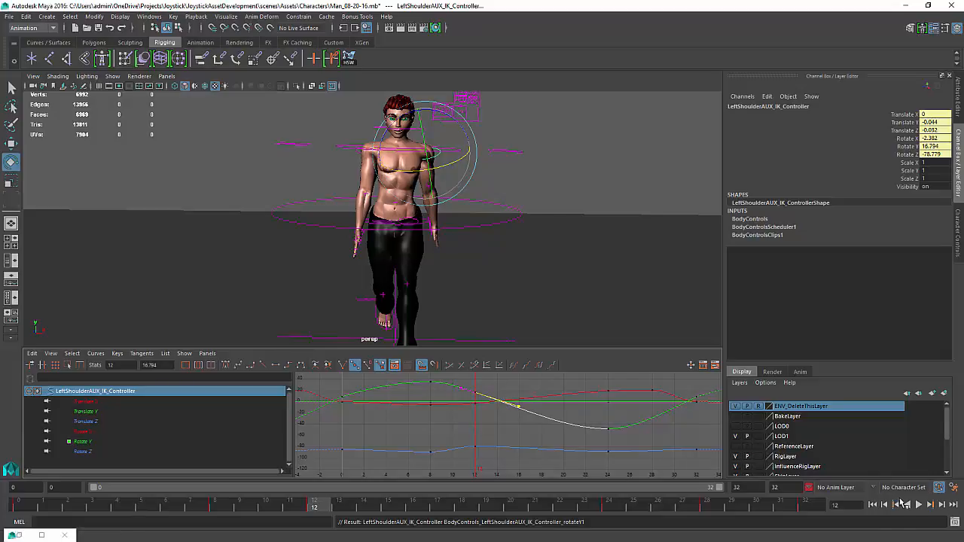
{"action": "left_click", "coordinate": [919, 505]}
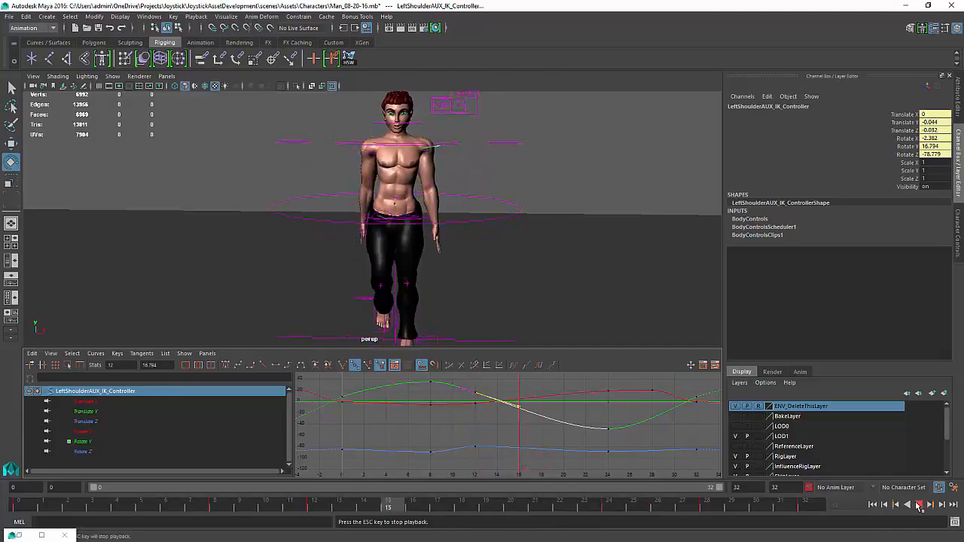
{"action": "left_click", "coordinate": [919, 505]}
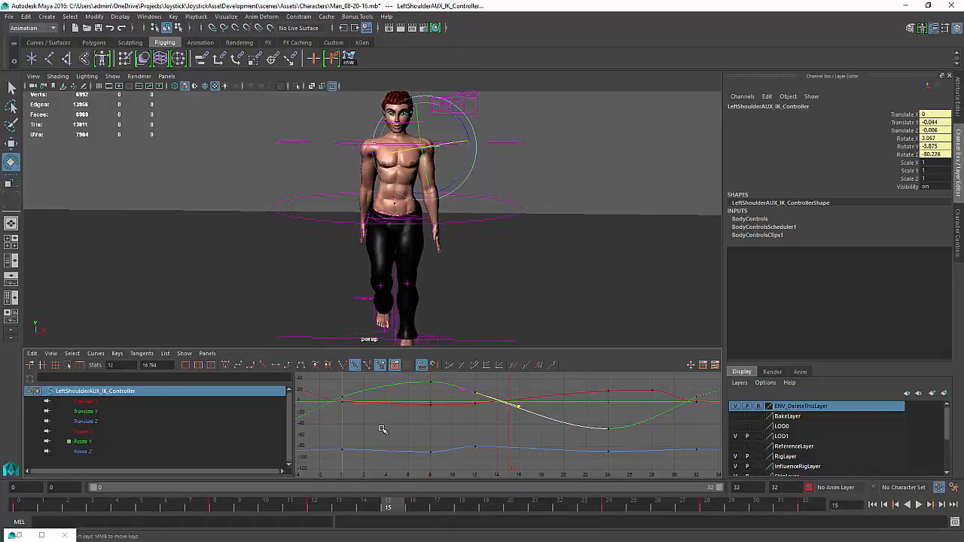
Delete the left shoulder controller's keys between frames 8 and 12 and replay the walk
{"action": "left_click_drag", "start_coordinate": [389, 430], "coordinate": [467, 456]}
{"action": "key", "text": "e"}
{"action": "key", "text": "Delete"}
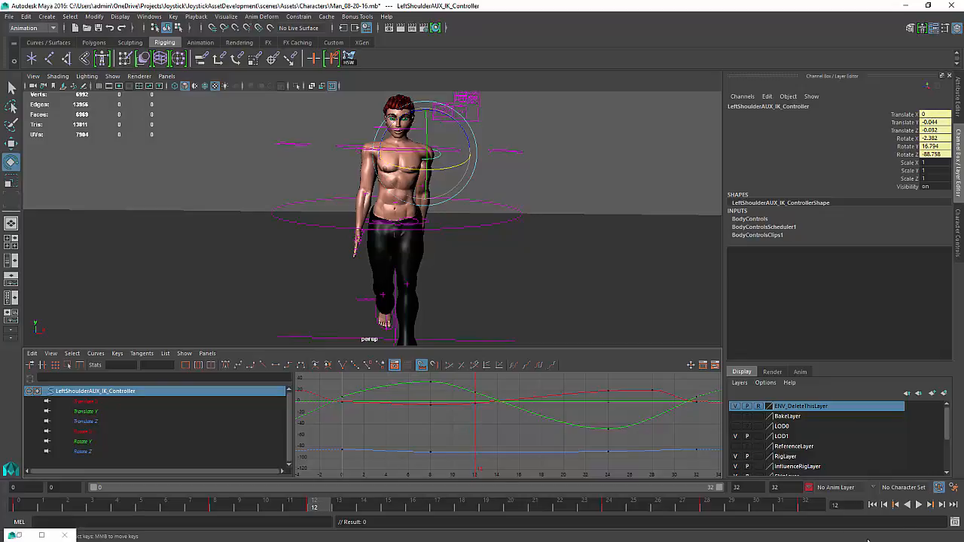
{"action": "left_click", "coordinate": [920, 505]}
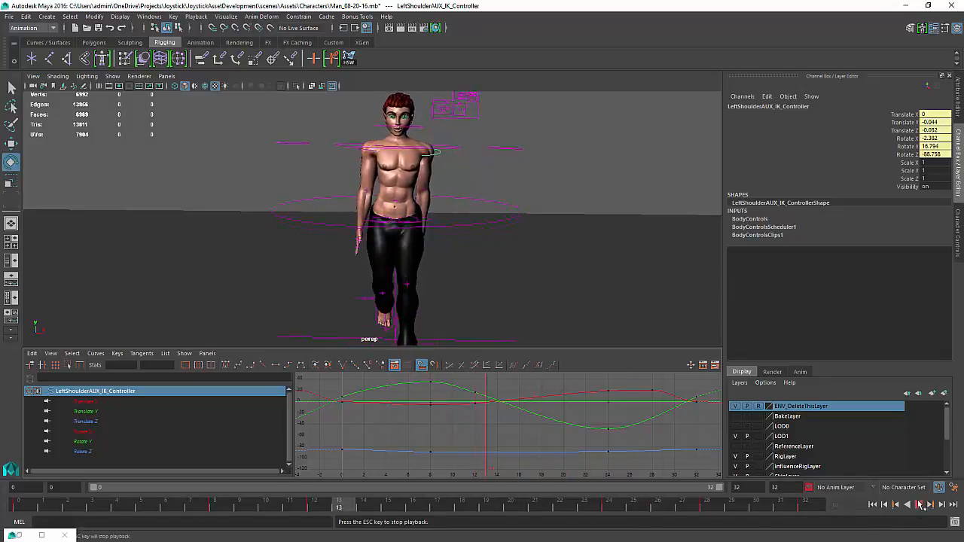
{"action": "left_click", "coordinate": [920, 504]}
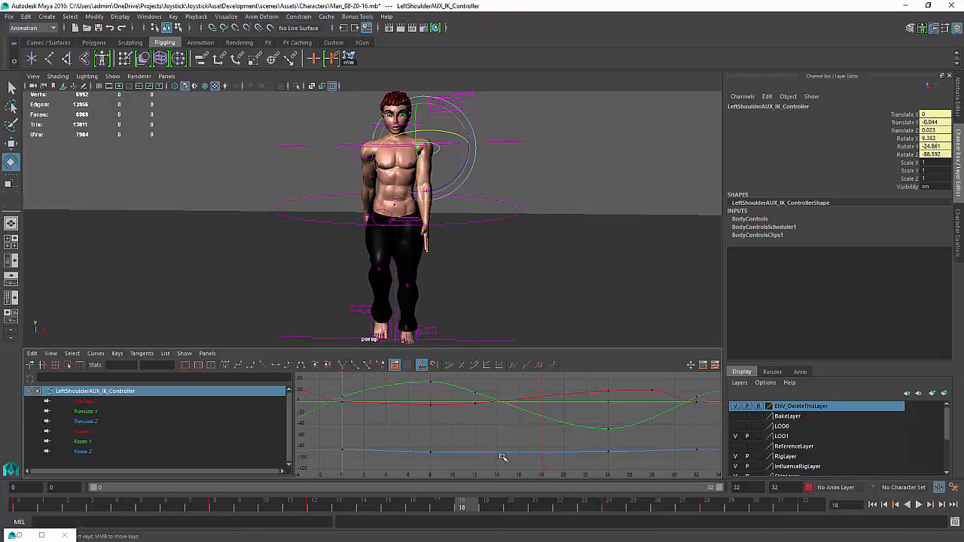
Set the left shoulder's Rotate Z key at frame 16 to about -83.5 and flatten its tangents
{"action": "mouse_move", "coordinate": [507, 448]}
{"action": "left_mouse_down"}
{"action": "mouse_move", "coordinate": [447, 449]}
{"action": "mouse_move", "coordinate": [518, 450]}
{"action": "left_mouse_up"}
{"action": "key", "text": "e"}
{"action": "left_click", "coordinate": [536, 451]}
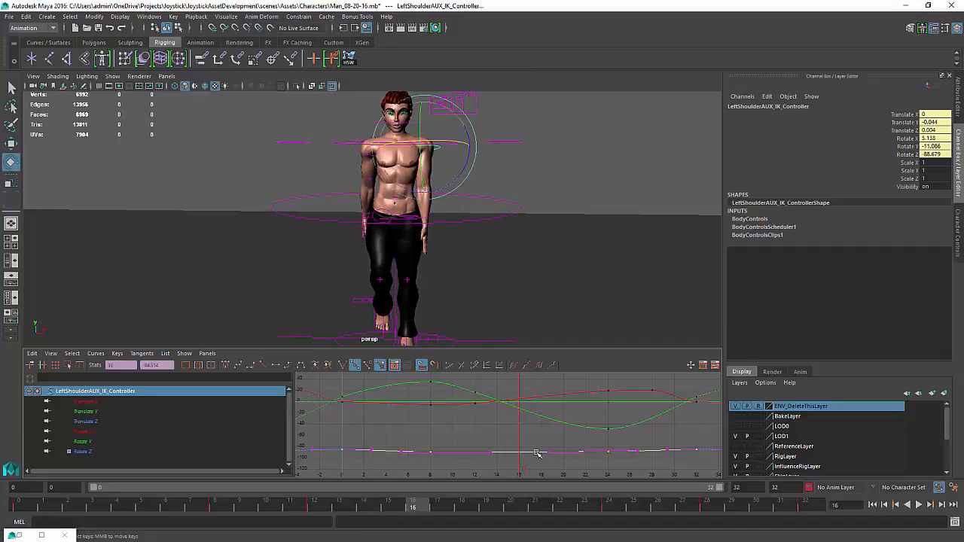
{"action": "right_click", "coordinate": [539, 452]}
{"action": "left_click", "coordinate": [554, 337]}
{"action": "left_click_drag", "start_coordinate": [526, 433], "coordinate": [509, 461]}
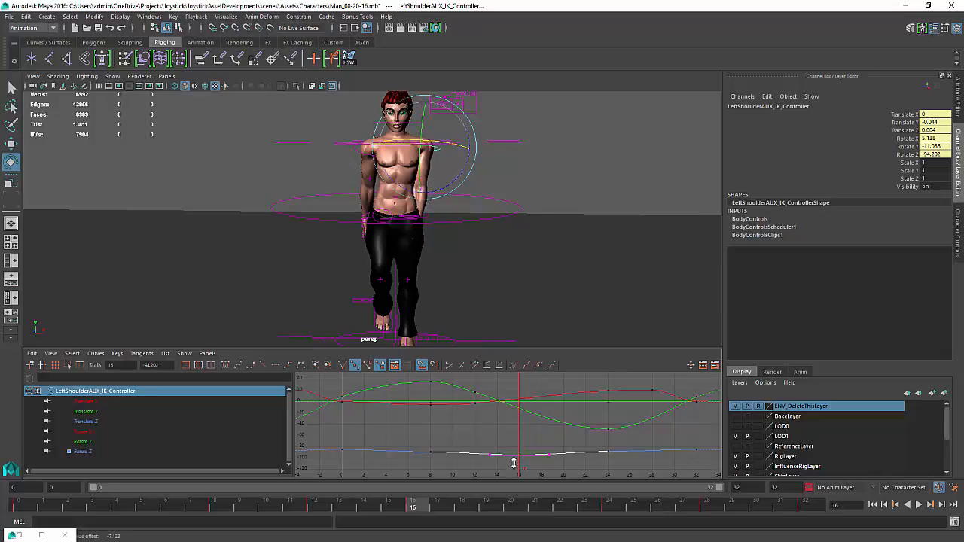
{"action": "middle_click_drag", "start_coordinate": [514, 463], "coordinate": [516, 459]}
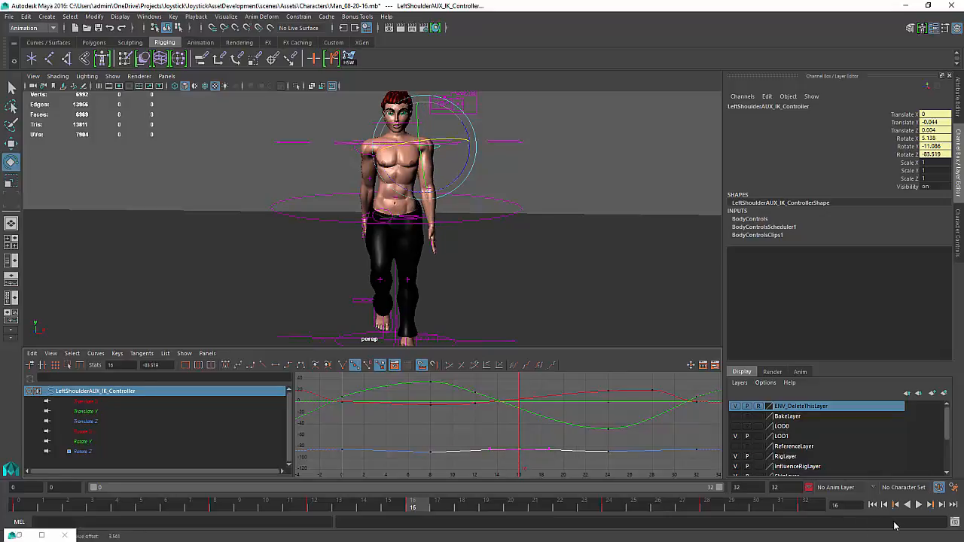
Play back the walk to check the left shoulder, then return to frame 0
{"action": "left_click", "coordinate": [918, 507]}
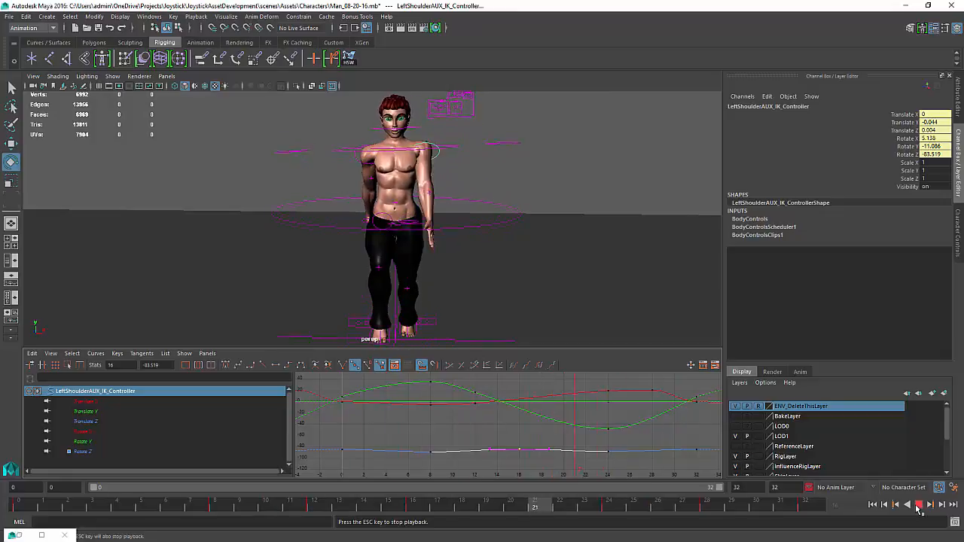
{"action": "left_click", "coordinate": [919, 505]}
{"action": "left_click", "coordinate": [872, 506]}
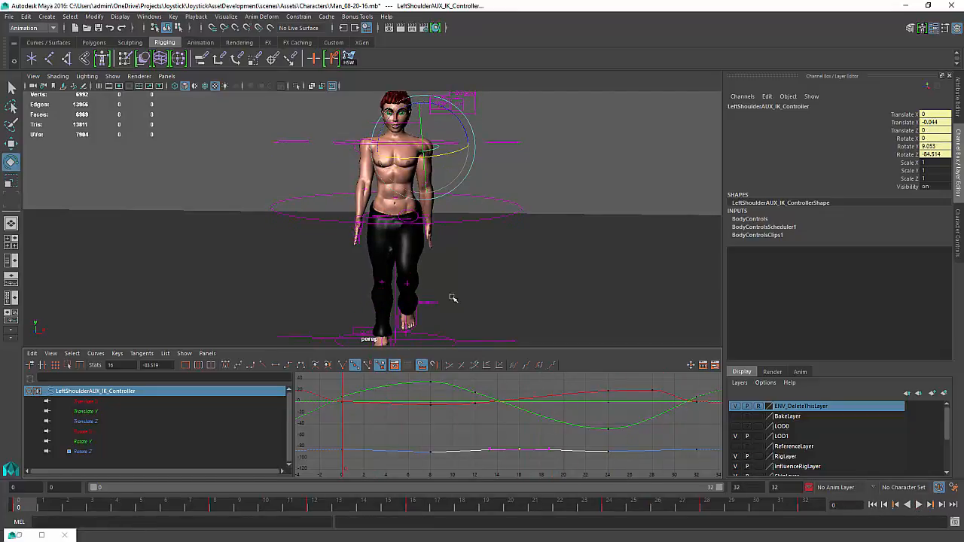
Select the right shoulder controller and key a forward rotation for it at frame 8
{"action": "left_click", "coordinate": [354, 151]}
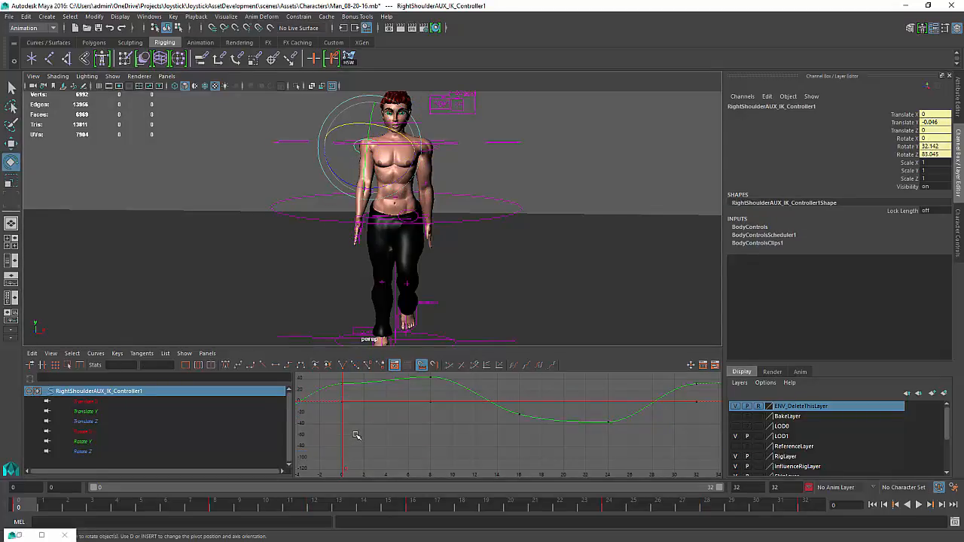
{"action": "mouse_move", "coordinate": [354, 435]}
{"action": "left_mouse_down"}
{"action": "mouse_move", "coordinate": [608, 457]}
{"action": "mouse_move", "coordinate": [425, 447]}
{"action": "left_mouse_up"}
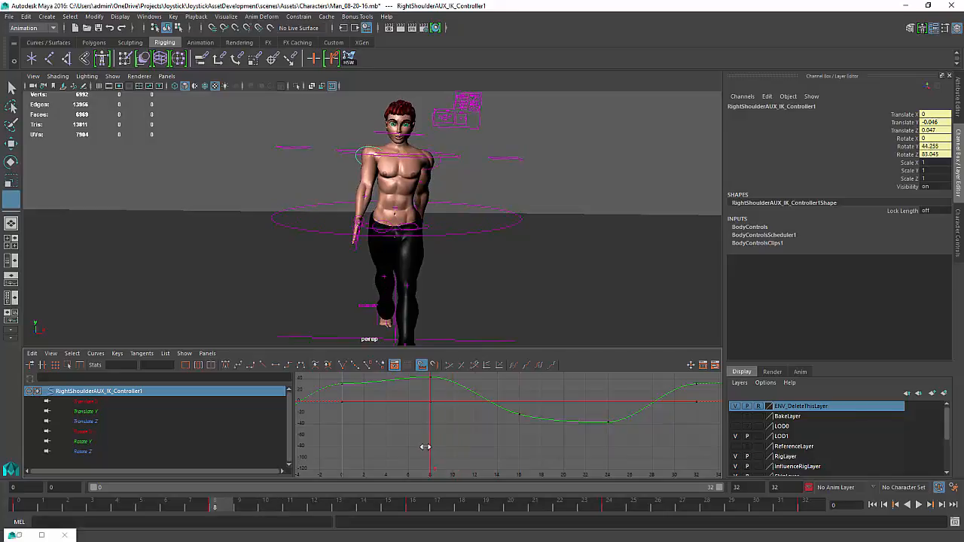
{"action": "key", "text": "e"}
{"action": "left_click_drag", "start_coordinate": [382, 167], "coordinate": [376, 132]}
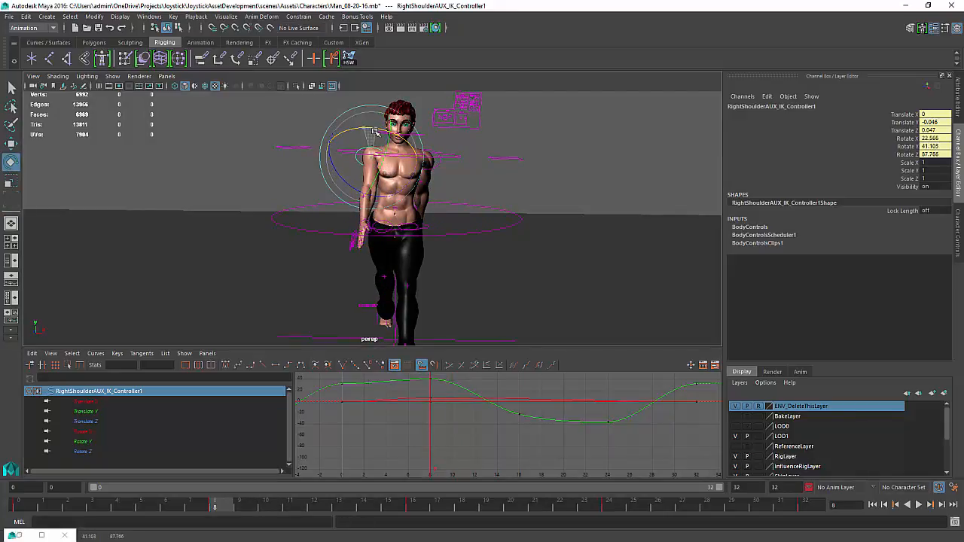
{"action": "key", "text": "s"}
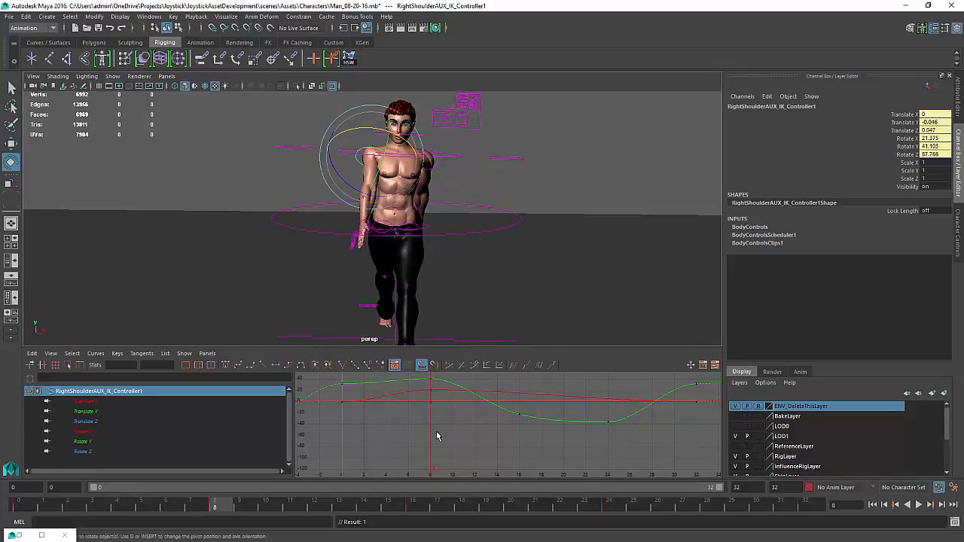
Rotate and key the right shoulder controller at frame 12
{"action": "key", "text": "k"}
{"action": "left_click_drag", "start_coordinate": [442, 433], "coordinate": [470, 450]}
{"action": "key", "text": "e"}
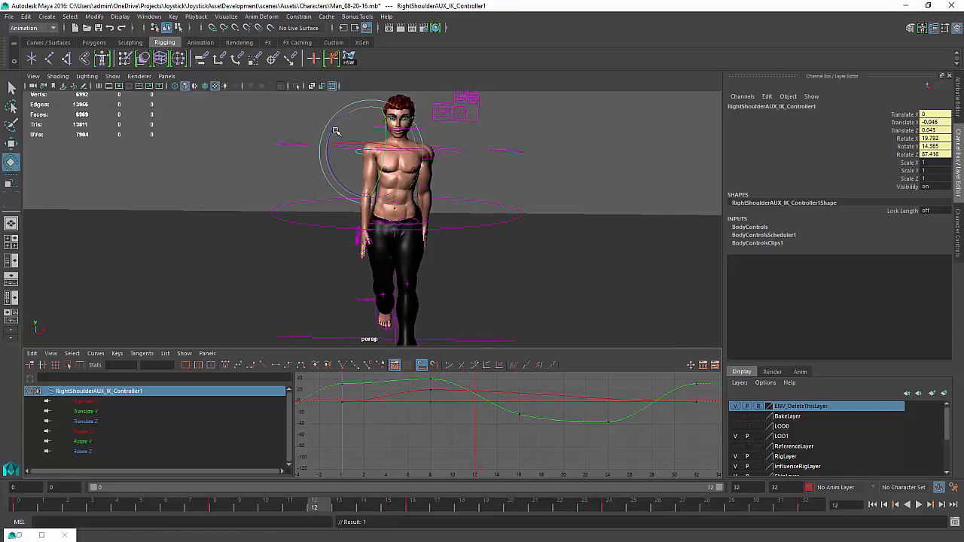
{"action": "left_click_drag", "start_coordinate": [330, 133], "coordinate": [331, 128]}
{"action": "key", "text": "k"}
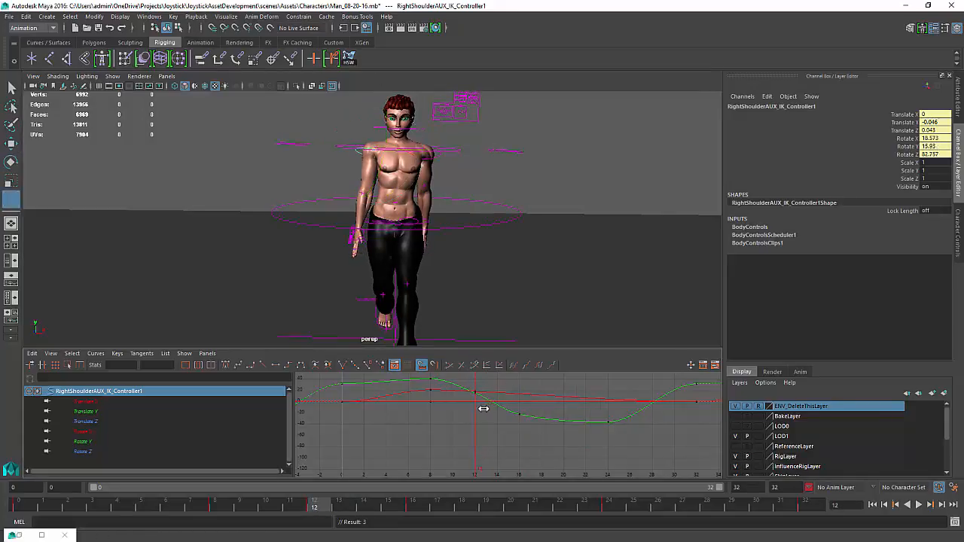
Rotate and key the right shoulder controller backward at frame 24
{"action": "left_click_drag", "start_coordinate": [482, 416], "coordinate": [611, 409]}
{"action": "key", "text": "e"}
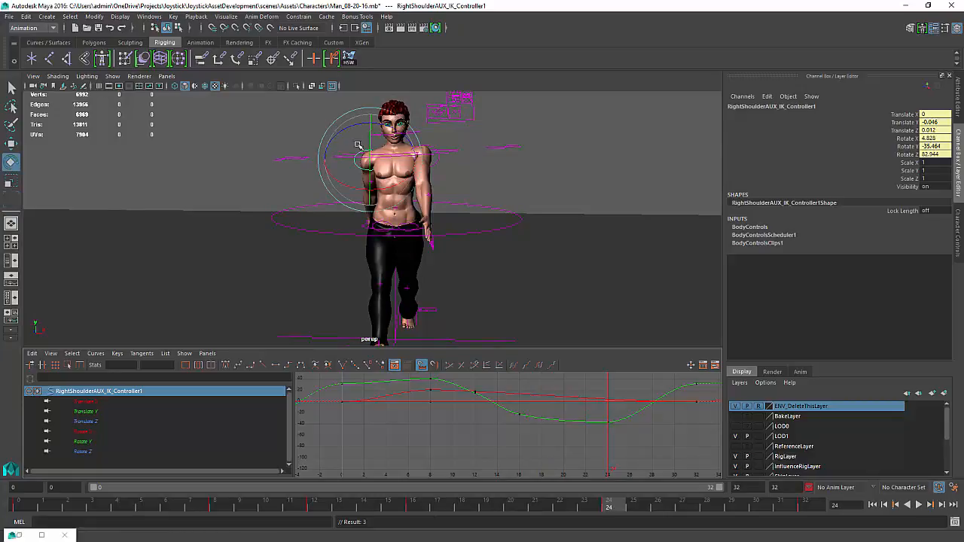
{"action": "left_click_drag", "start_coordinate": [347, 177], "coordinate": [352, 165]}
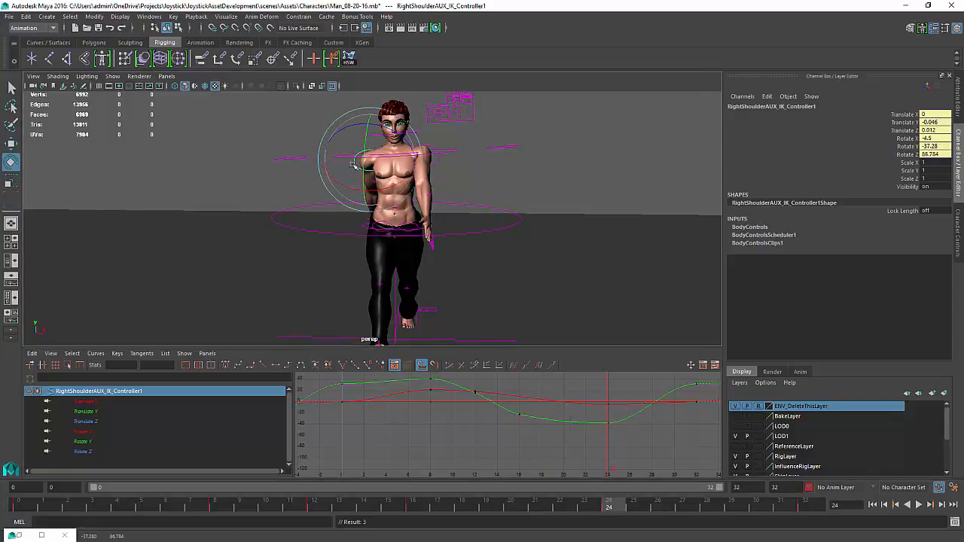
{"action": "key", "text": "k"}
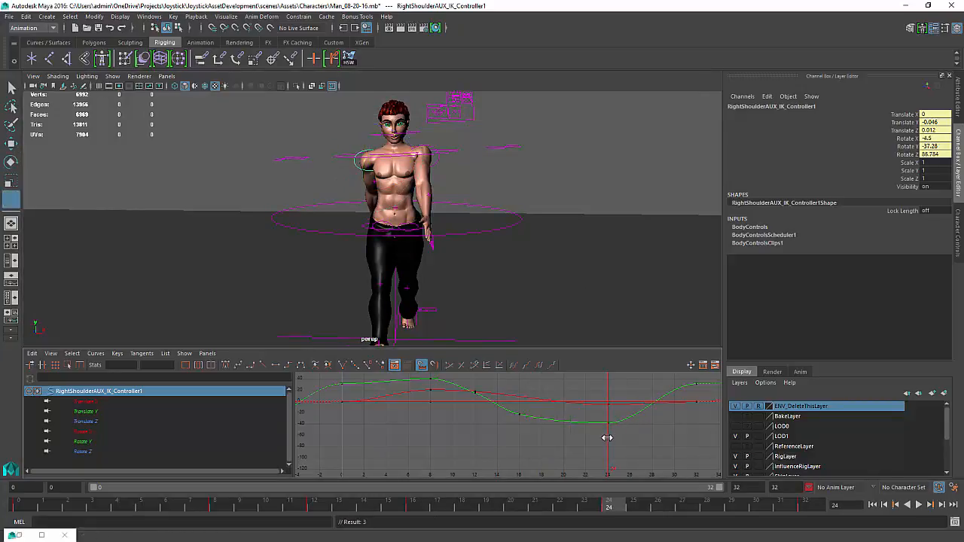
Play back the walk to review the right shoulder's new swing across all its rotation curves
{"action": "left_click_drag", "start_coordinate": [607, 437], "coordinate": [694, 433]}
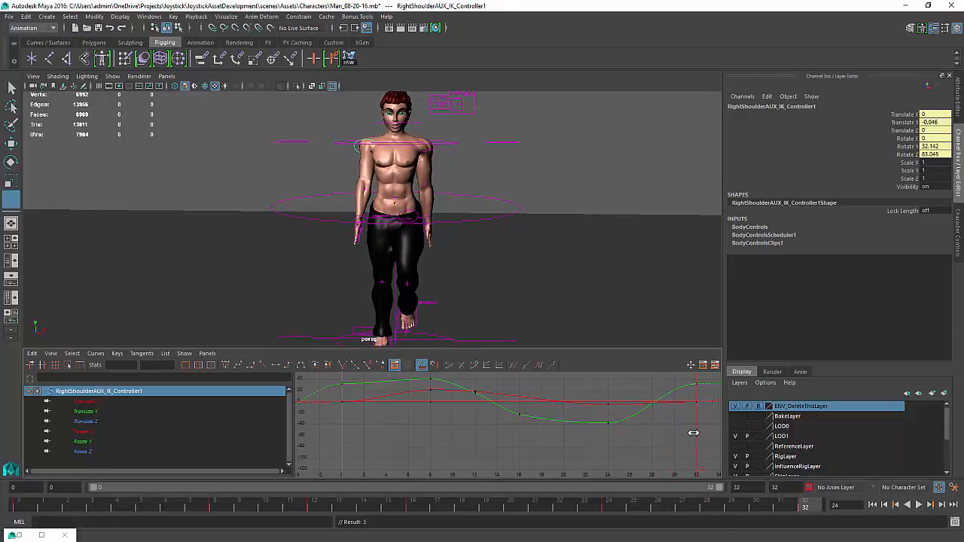
{"action": "key", "text": "e"}
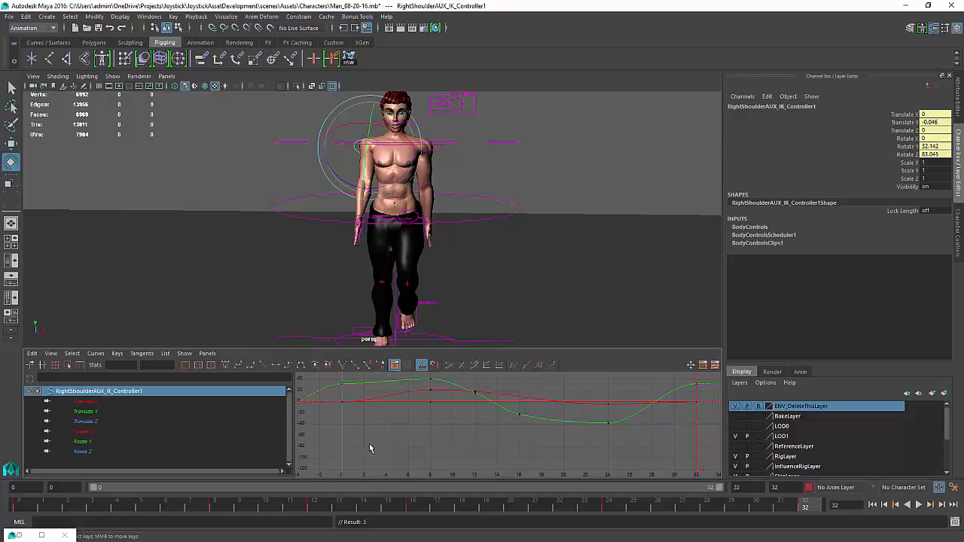
{"action": "scroll", "coordinate": [520, 423], "scroll_direction": "down", "scroll_amount": 2}
{"action": "middle_click_drag", "start_coordinate": [488, 426], "coordinate": [426, 453], "text": "alt"}
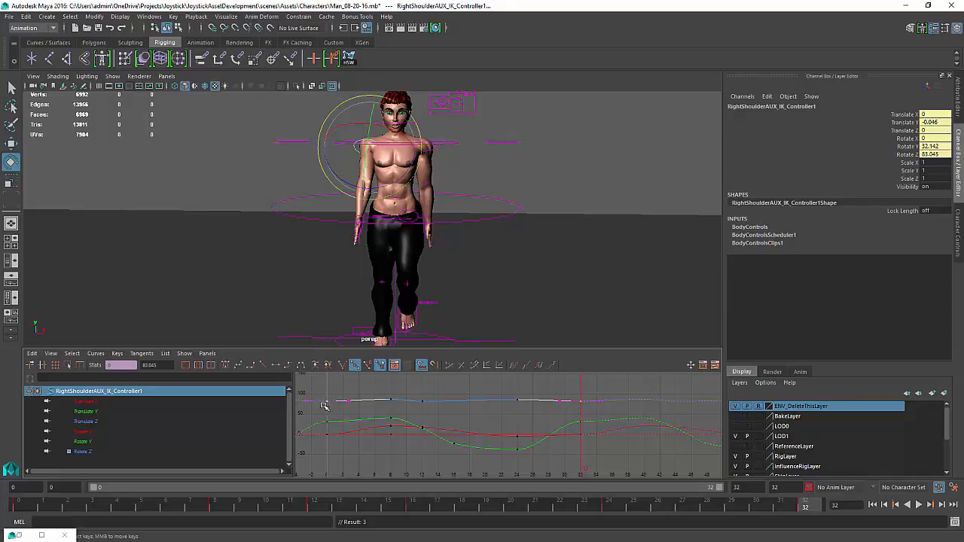
{"action": "middle_click_drag", "start_coordinate": [339, 407], "coordinate": [341, 407], "text": "shift"}
{"action": "left_click", "coordinate": [920, 506]}
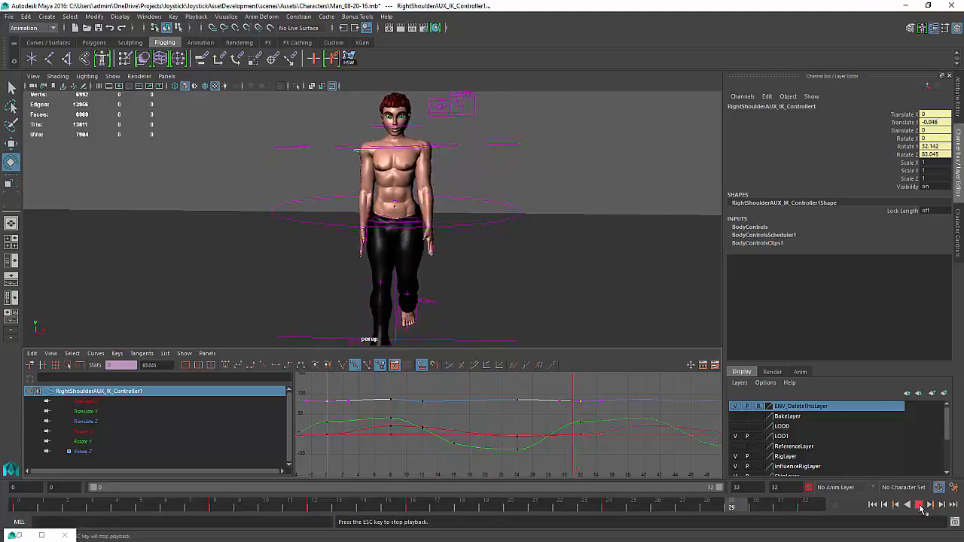
{"action": "key", "text": "Escape"}
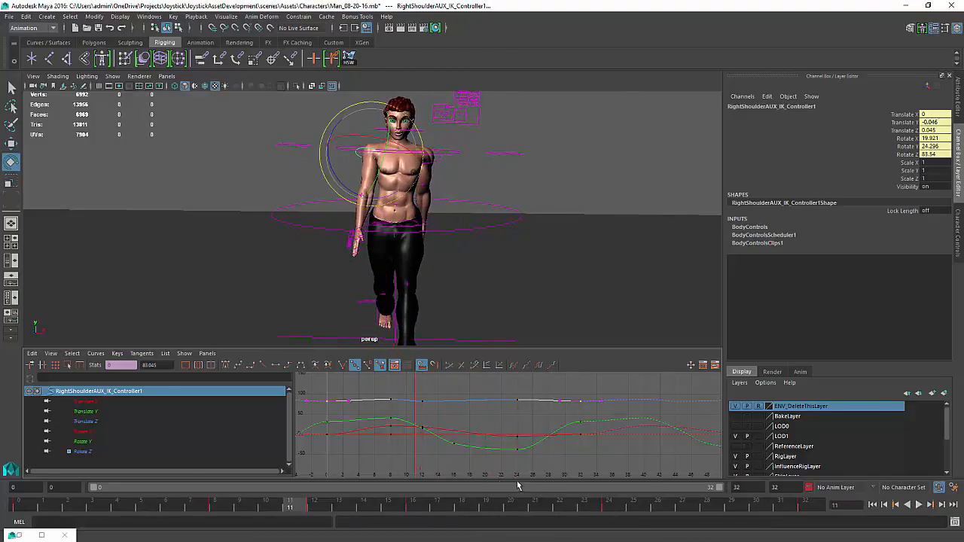
Delete the right shoulder controller's rotation keys at frame 12 and replay the walk
{"action": "left_click_drag", "start_coordinate": [370, 402], "coordinate": [412, 434]}
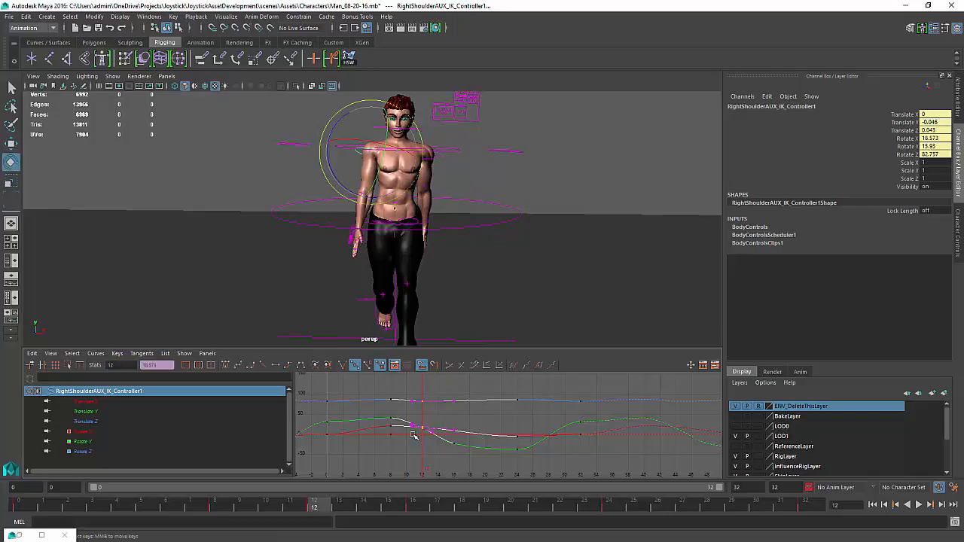
{"action": "key", "text": "Delete"}
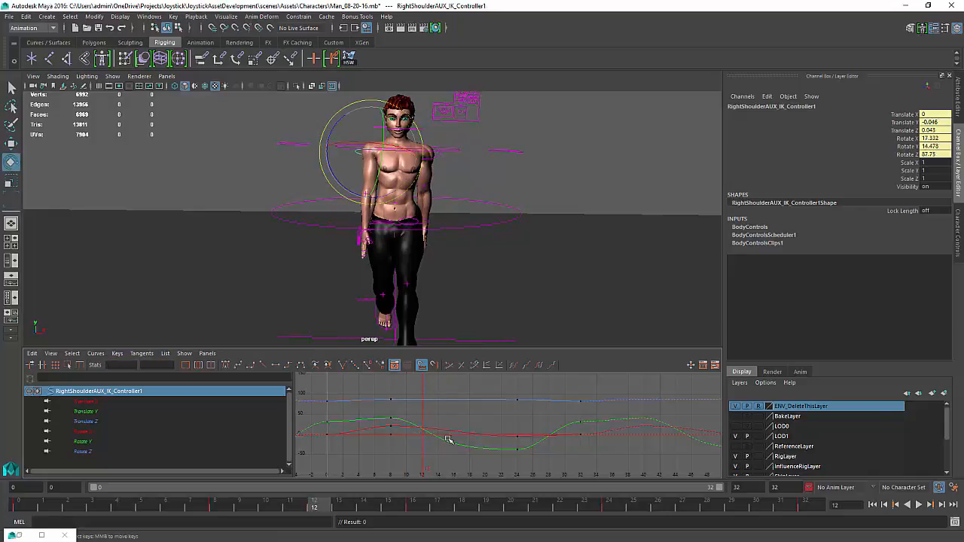
{"action": "left_click", "coordinate": [919, 505]}
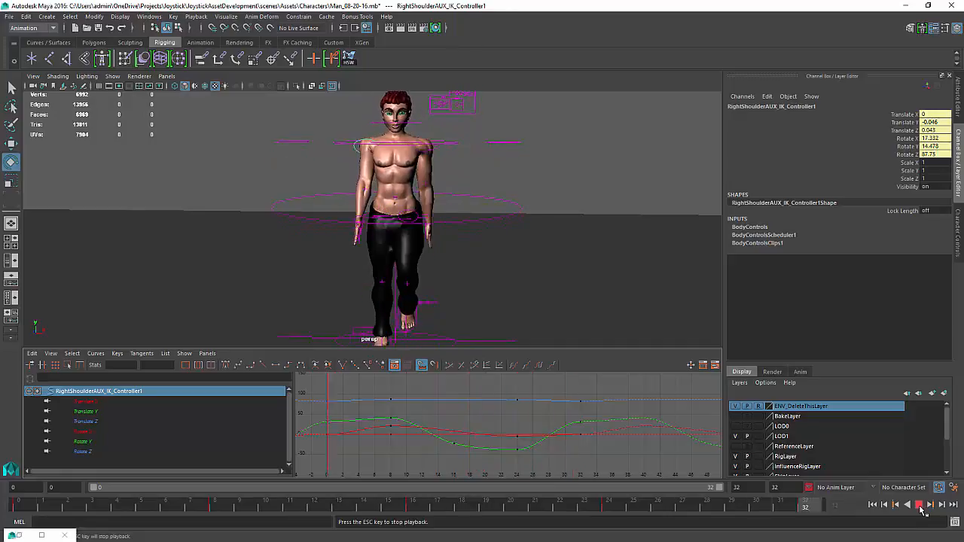
{"action": "key", "text": "Escape"}
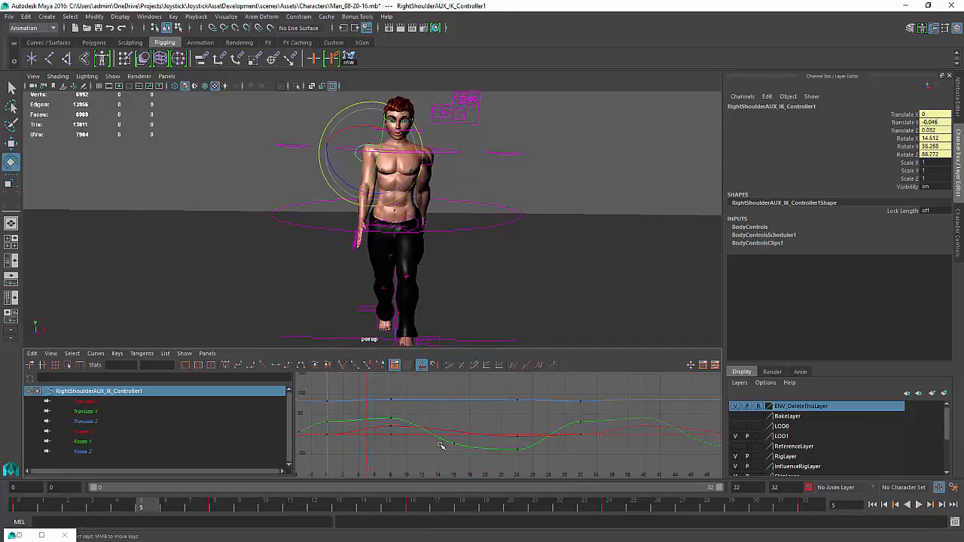
Delete the right shoulder's Rotate Y key near frame 14 and play back the walk
{"action": "mouse_move", "coordinate": [441, 445]}
{"action": "left_mouse_down"}
{"action": "mouse_move", "coordinate": [336, 463]}
{"action": "mouse_move", "coordinate": [456, 454]}
{"action": "mouse_move", "coordinate": [438, 452]}
{"action": "left_mouse_up"}
{"action": "key", "text": "e"}
{"action": "key", "text": "Delete"}
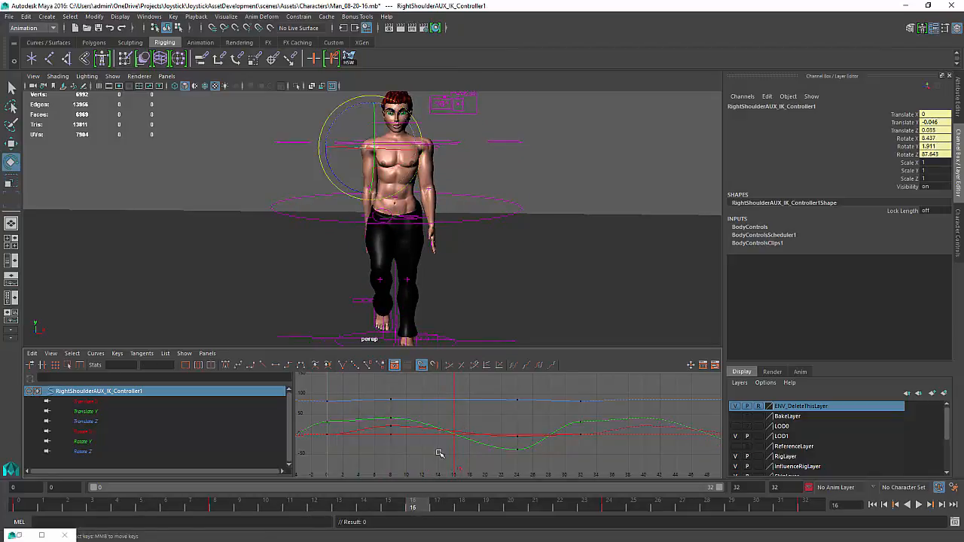
{"action": "left_click", "coordinate": [918, 506]}
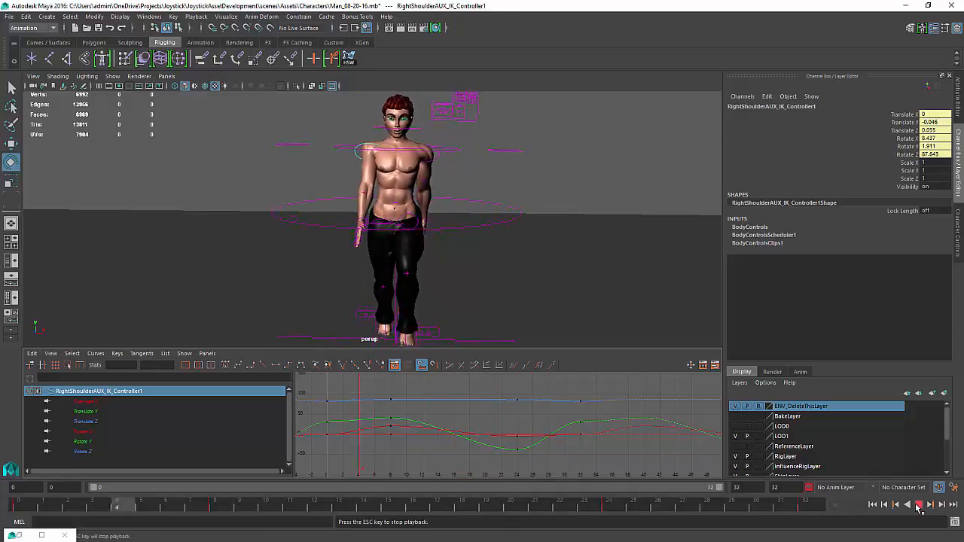
Stop playback, move to frame 16 and rotate the right shoulder controller slightly to re-key its pose there
{"action": "left_click", "coordinate": [918, 506]}
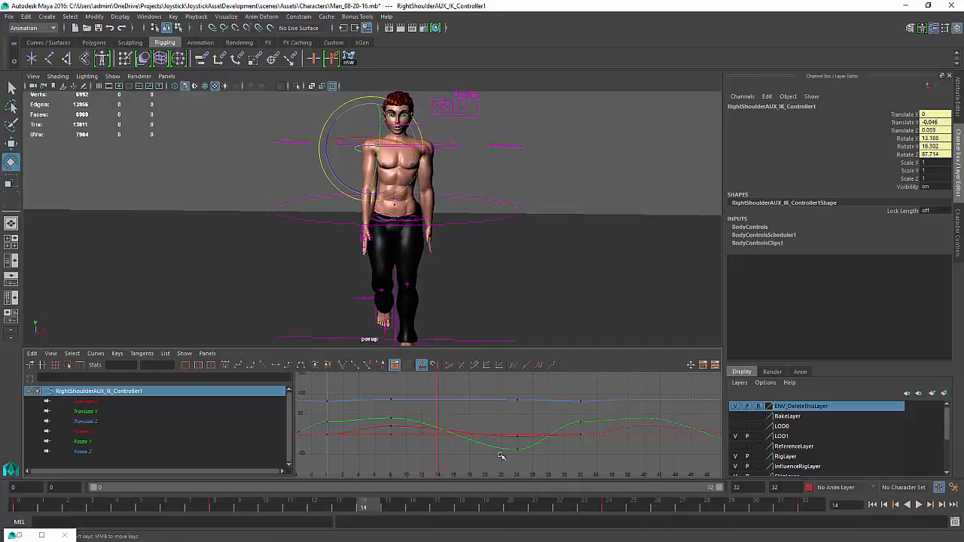
{"action": "key", "text": "k"}
{"action": "left_click_drag", "start_coordinate": [437, 442], "coordinate": [453, 450]}
{"action": "key", "text": "e"}
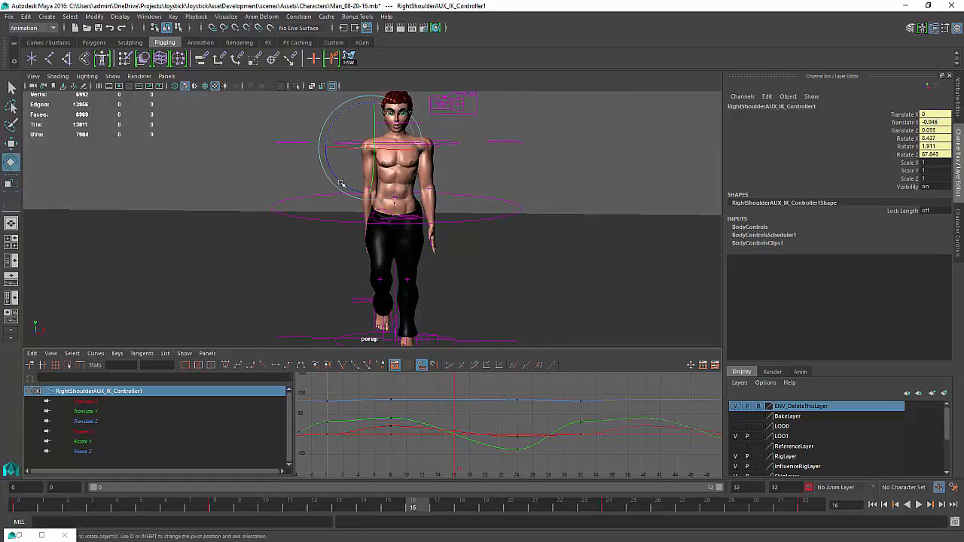
{"action": "left_click_drag", "start_coordinate": [341, 183], "coordinate": [338, 183]}
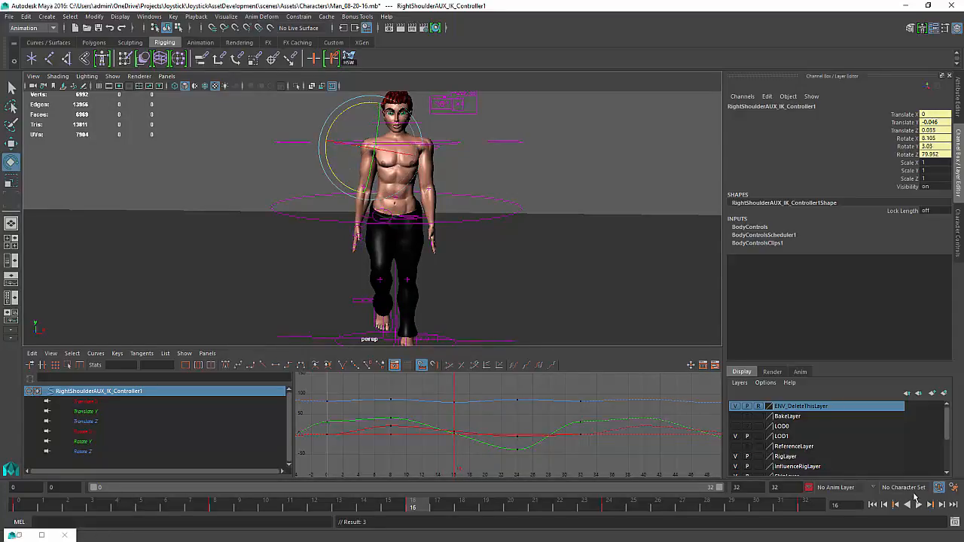
Adjust the right shoulder's Rotate Y curve keys near frames 2 and 30 to smooth its swing, undoing one stray key move
{"action": "left_click", "coordinate": [920, 504]}
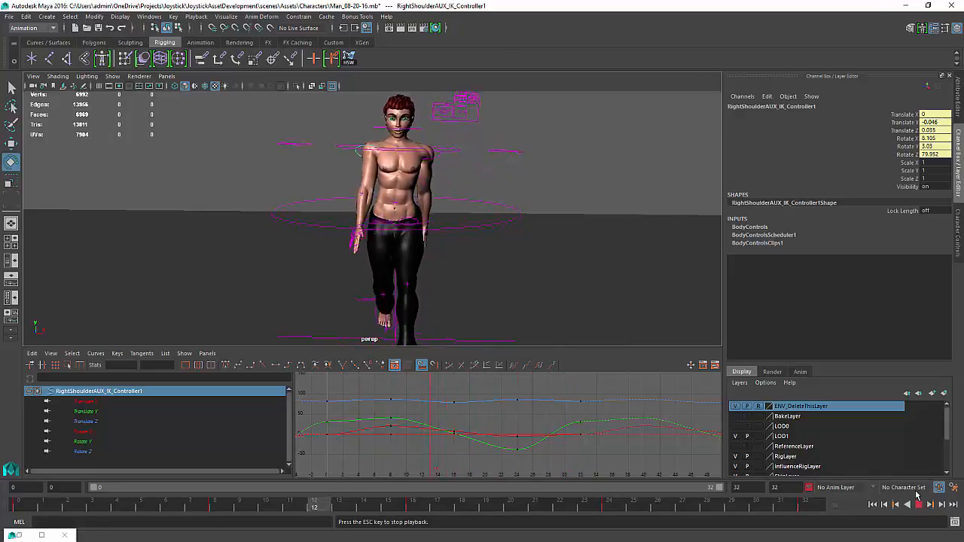
{"action": "left_click", "coordinate": [324, 426]}
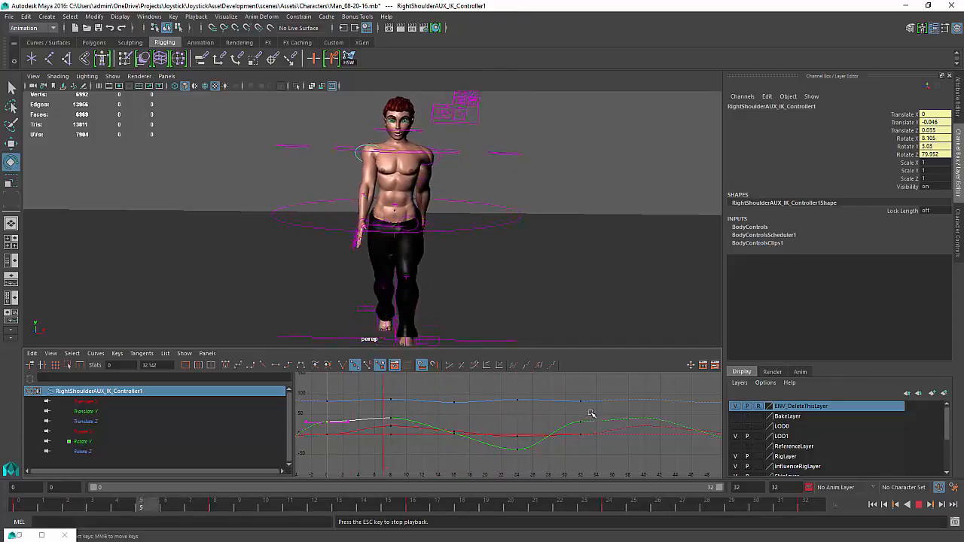
{"action": "left_click_drag", "start_coordinate": [591, 412], "coordinate": [574, 430], "text": "shift"}
{"action": "middle_click_drag", "start_coordinate": [574, 433], "coordinate": [574, 434], "text": "shift"}
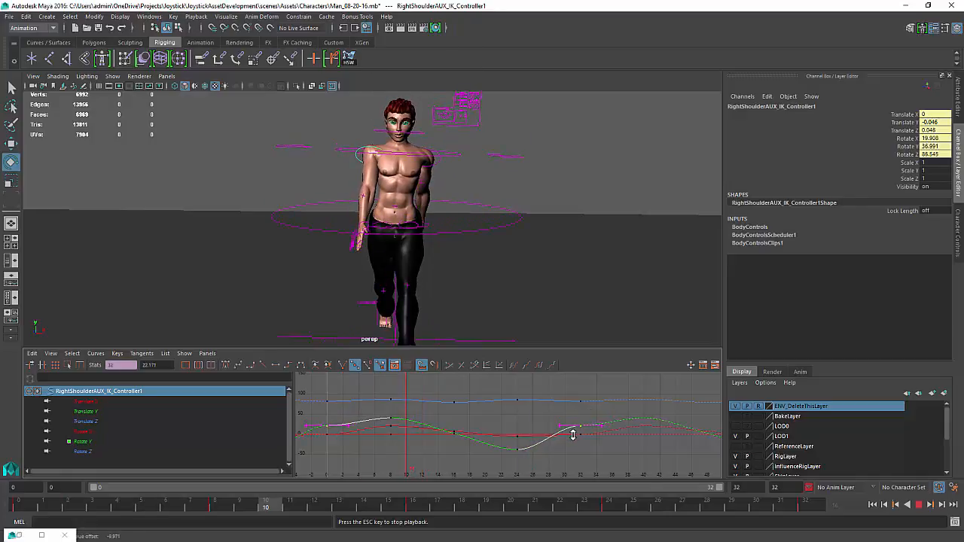
{"action": "left_click_drag", "start_coordinate": [354, 414], "coordinate": [343, 433]}
{"action": "middle_click_drag", "start_coordinate": [346, 442], "coordinate": [345, 435]}
{"action": "left_click_drag", "start_coordinate": [586, 420], "coordinate": [553, 433]}
{"action": "key", "text": "ctrl+z"}
{"action": "middle_click_drag", "start_coordinate": [558, 427], "coordinate": [558, 436]}
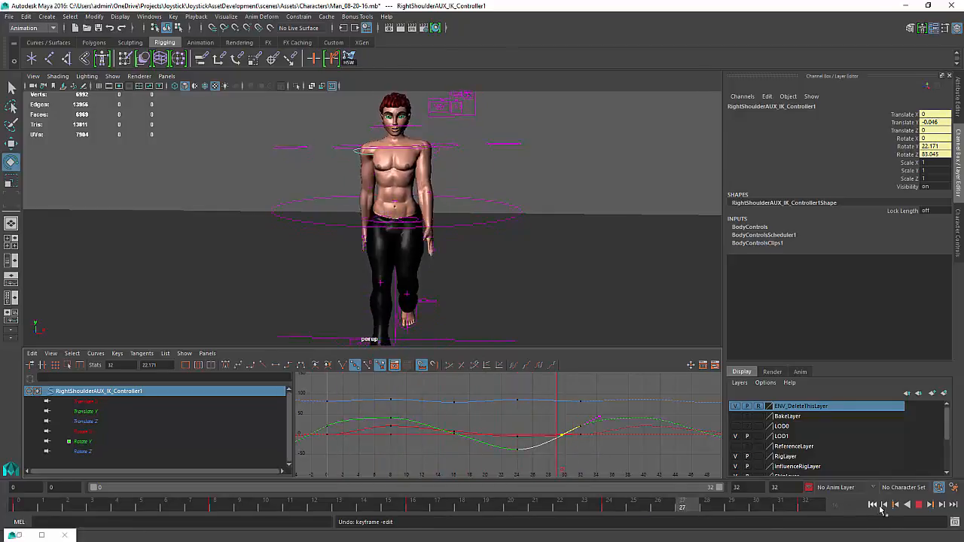
Play back the walk from a side view to review the right shoulder's swing
{"action": "left_click", "coordinate": [920, 506]}
{"action": "left_click_drag", "start_coordinate": [307, 228], "coordinate": [423, 218], "text": "alt"}
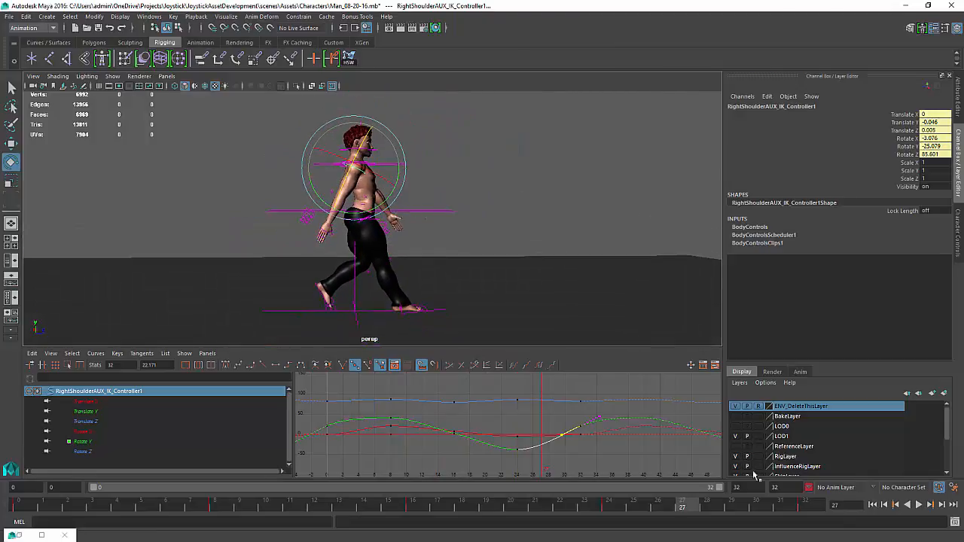
{"action": "left_click", "coordinate": [918, 505]}
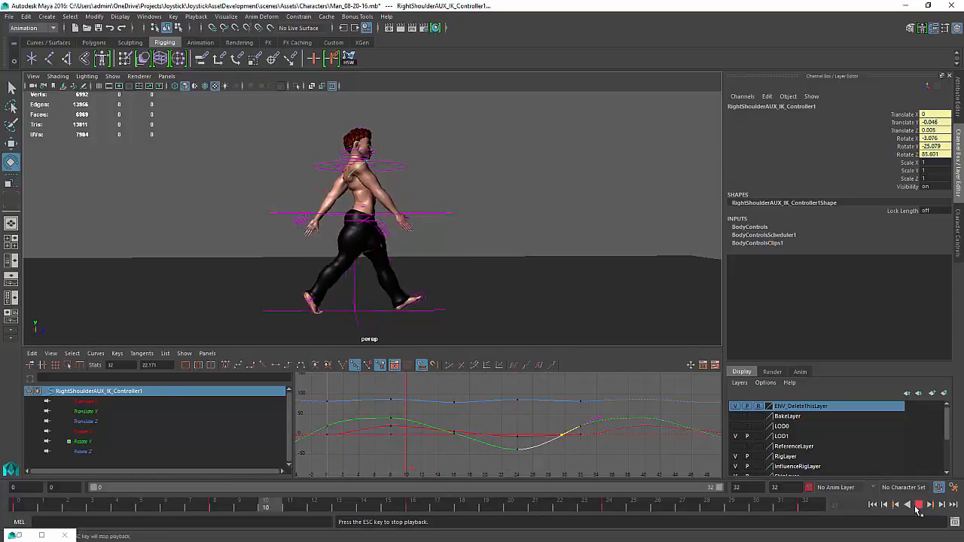
{"action": "left_click", "coordinate": [919, 507]}
Pick pants mesh vertices behind the right knee, then hide deformers from the viewport display
{"action": "left_click_drag", "start_coordinate": [371, 291], "coordinate": [463, 278], "text": "alt"}
{"action": "scroll", "coordinate": [360, 290], "scroll_direction": "up", "scroll_amount": 7}
{"action": "left_click_drag", "start_coordinate": [357, 256], "coordinate": [325, 273], "text": "alt"}
{"action": "scroll", "coordinate": [336, 274], "scroll_direction": "up", "scroll_amount": 5}
{"action": "left_click", "coordinate": [372, 230]}
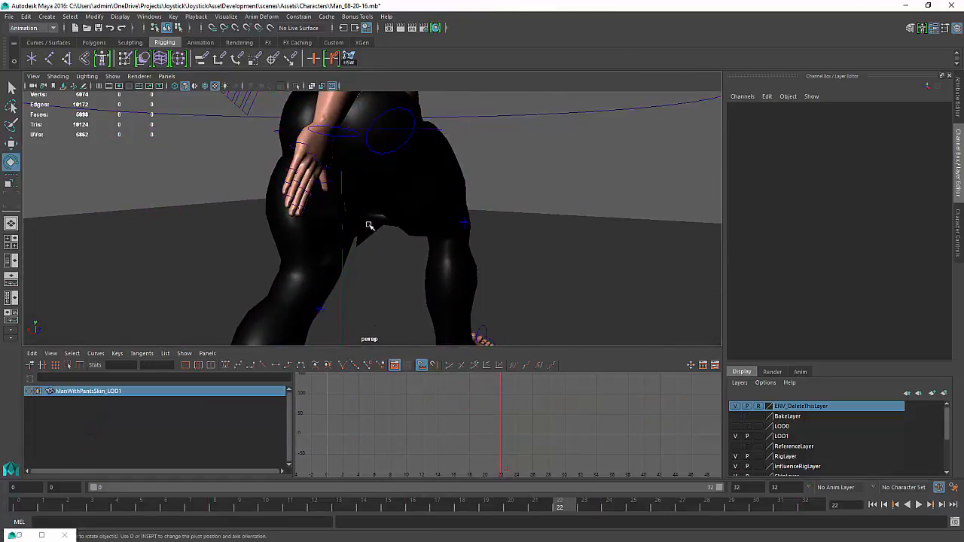
{"action": "mouse_move", "coordinate": [372, 221]}
{"action": "left_mouse_down", "text": "alt"}
{"action": "mouse_move", "coordinate": [386, 219]}
{"action": "mouse_move", "coordinate": [356, 223]}
{"action": "left_mouse_up", "text": "alt"}
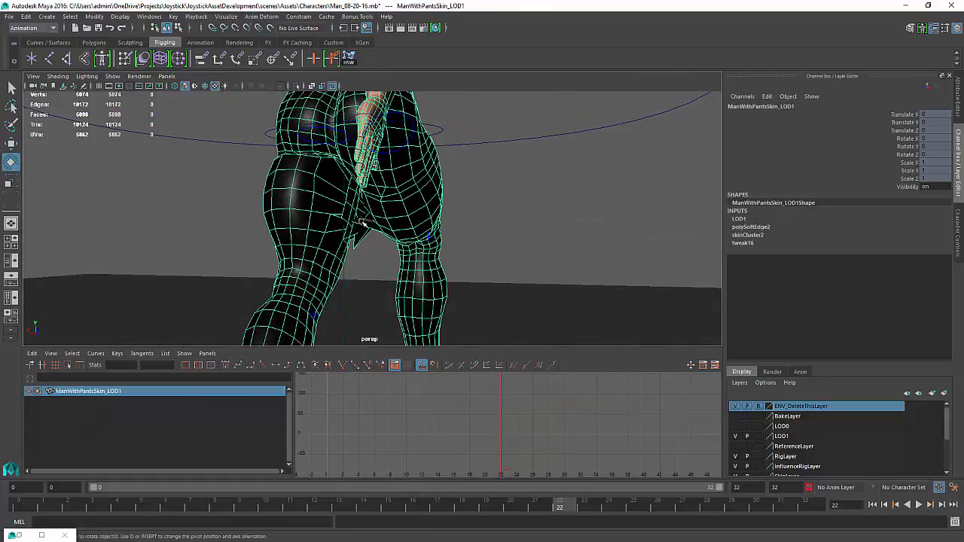
{"action": "right_click_drag", "start_coordinate": [362, 223], "coordinate": [341, 223]}
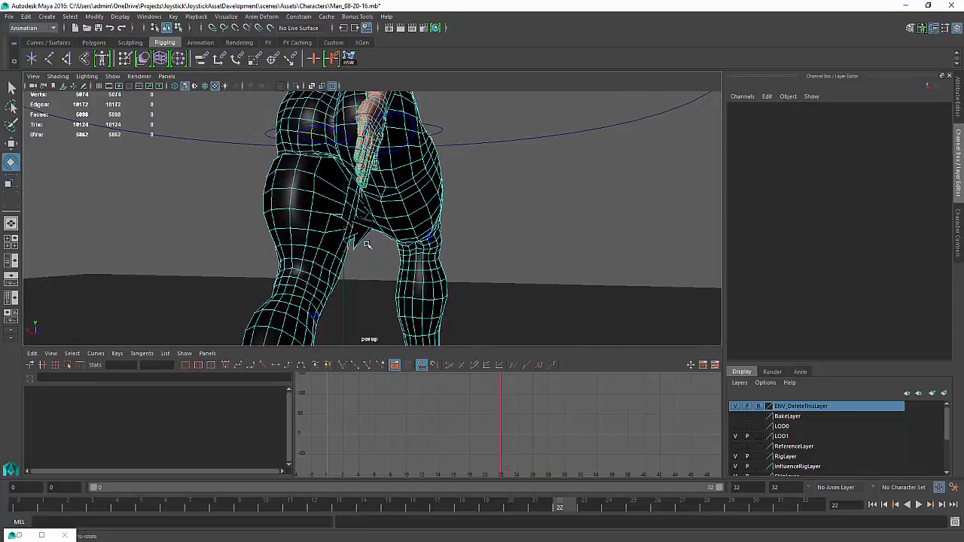
{"action": "left_click_drag", "start_coordinate": [357, 250], "coordinate": [347, 260]}
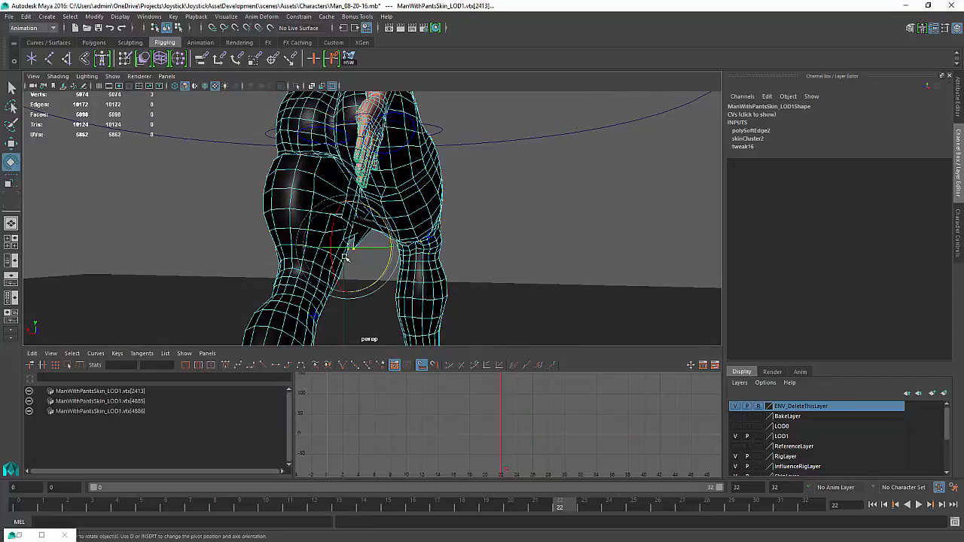
{"action": "mouse_move", "coordinate": [377, 169]}
{"action": "left_mouse_down", "text": "alt"}
{"action": "mouse_move", "coordinate": [402, 173]}
{"action": "mouse_move", "coordinate": [391, 172]}
{"action": "left_mouse_up", "text": "alt"}
{"action": "left_click", "coordinate": [334, 253]}
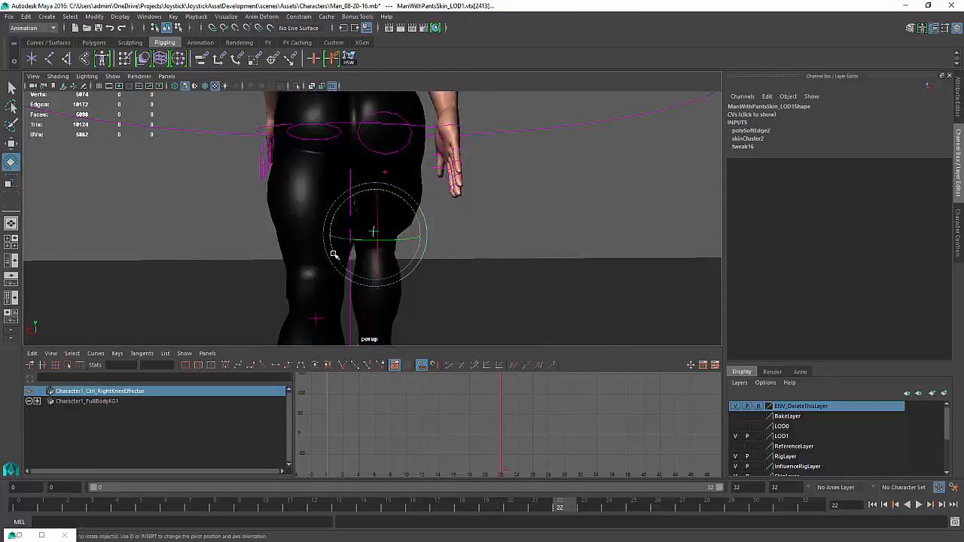
{"action": "key", "text": "ctrl+z"}
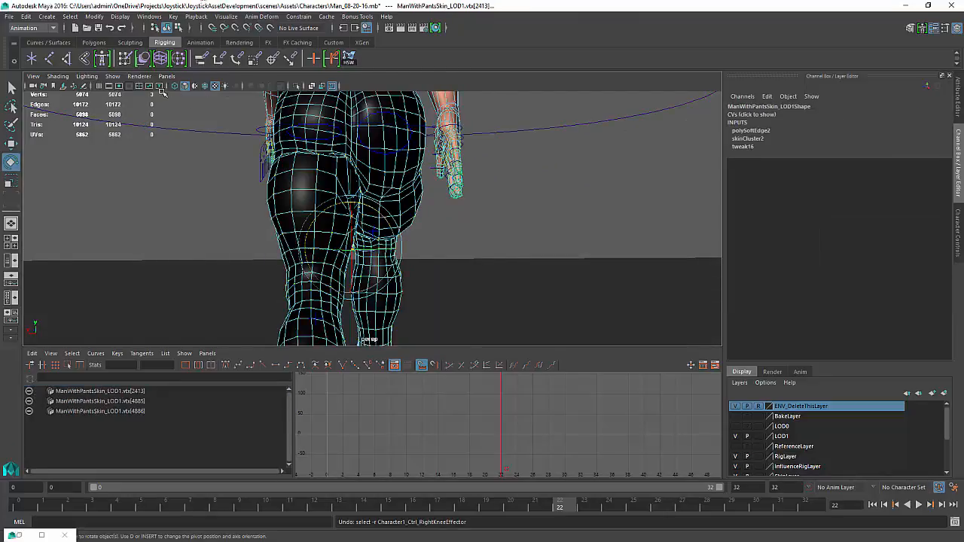
{"action": "left_click", "coordinate": [115, 76]}
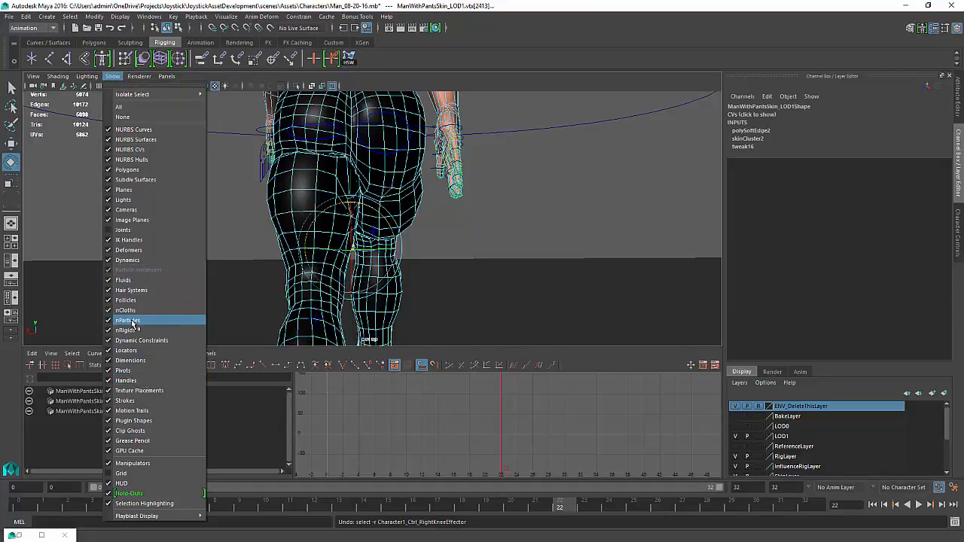
{"action": "left_click", "coordinate": [128, 249]}
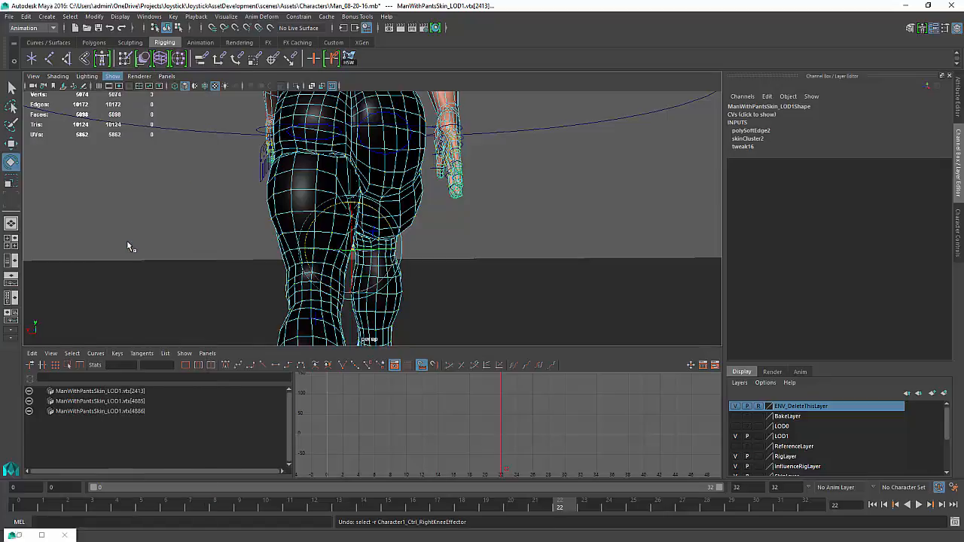
Select the pants vertices behind the right knee and run the HSW skin weight tool on them
{"action": "left_click", "coordinate": [471, 230]}
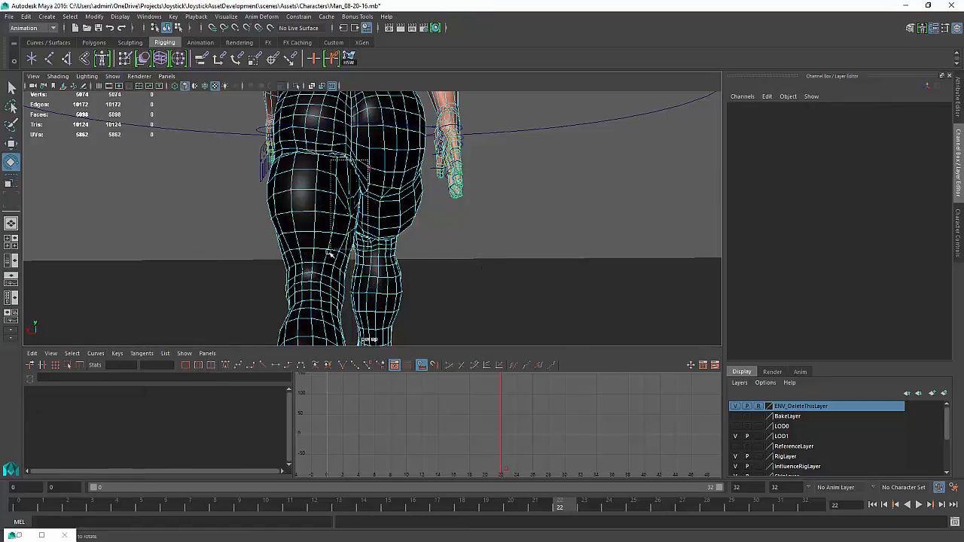
{"action": "left_click_drag", "start_coordinate": [325, 256], "coordinate": [258, 253]}
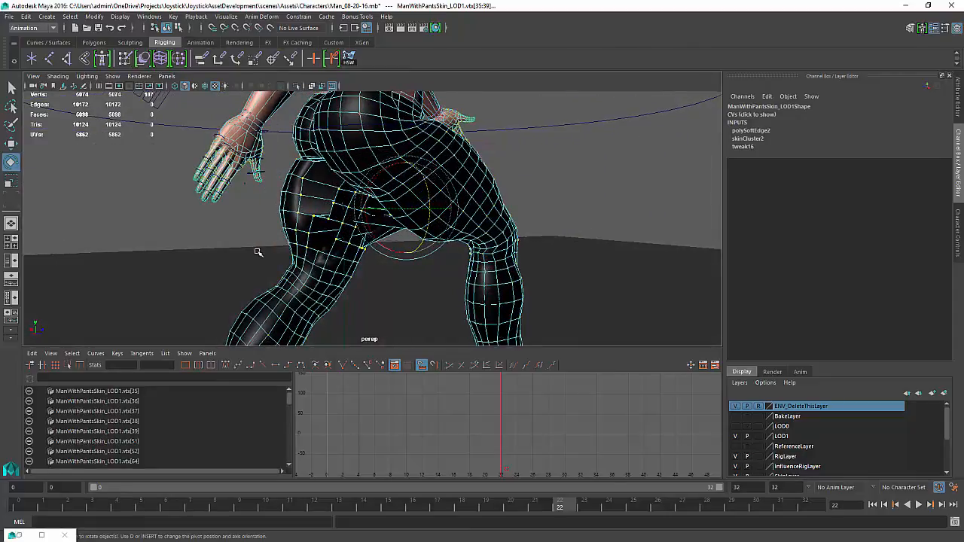
{"action": "left_click_drag", "start_coordinate": [279, 200], "coordinate": [321, 177], "text": "alt"}
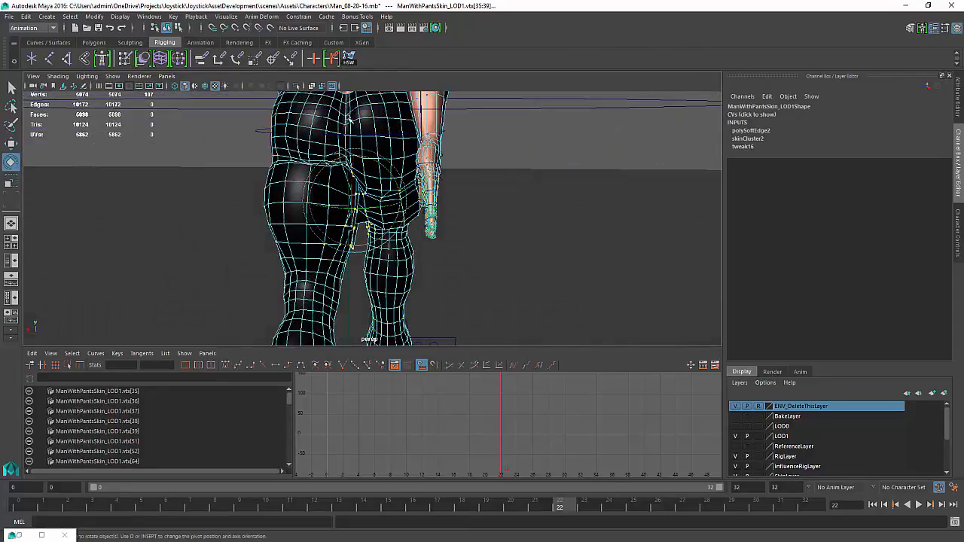
{"action": "left_click", "coordinate": [349, 59]}
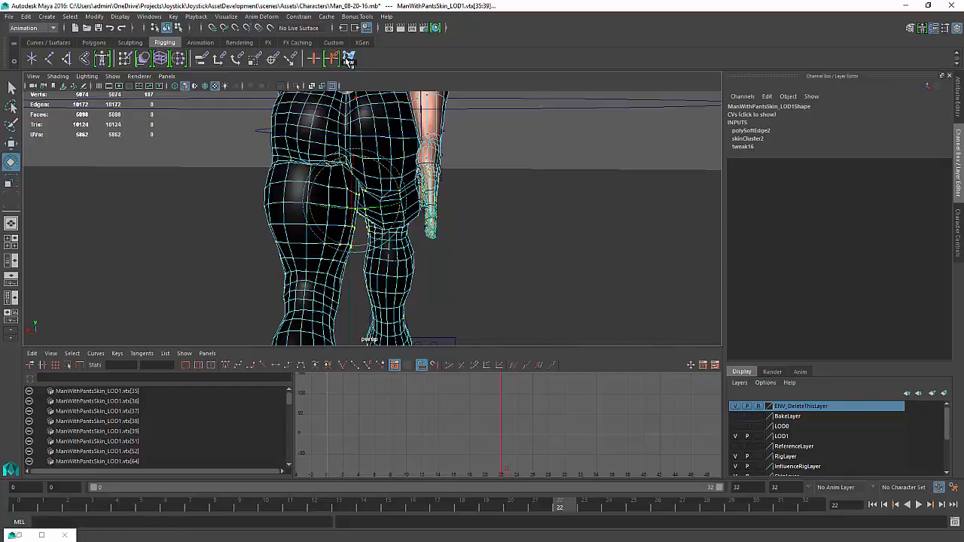
Select the pants vertices around the front of the other knee and repeat the HSW tool on them
{"action": "left_click_drag", "start_coordinate": [331, 189], "coordinate": [177, 254], "text": "alt"}
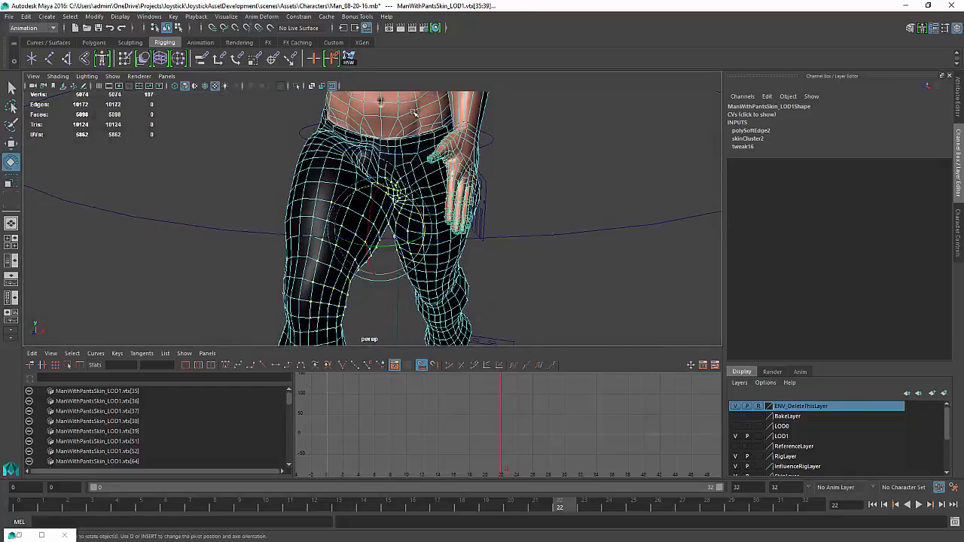
{"action": "left_click_drag", "start_coordinate": [532, 305], "coordinate": [401, 242], "text": "alt"}
{"action": "left_click", "coordinate": [542, 252]}
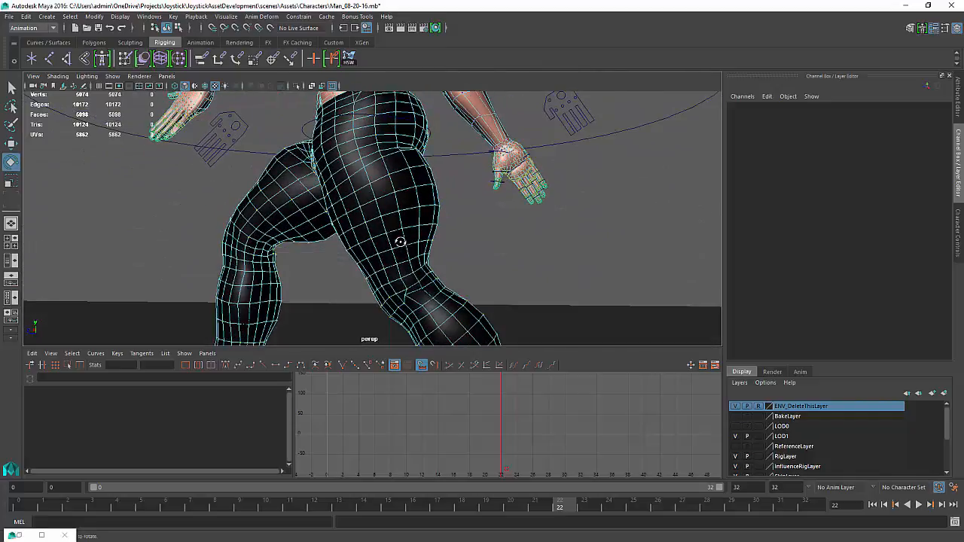
{"action": "left_click", "coordinate": [404, 295]}
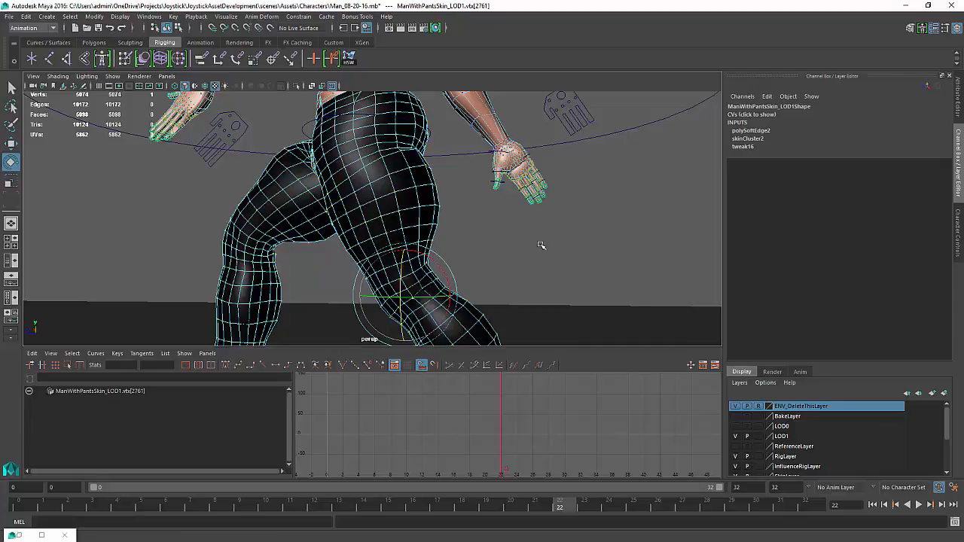
{"action": "left_click_drag", "start_coordinate": [299, 292], "coordinate": [437, 245], "text": "alt"}
{"action": "left_click", "coordinate": [465, 266]}
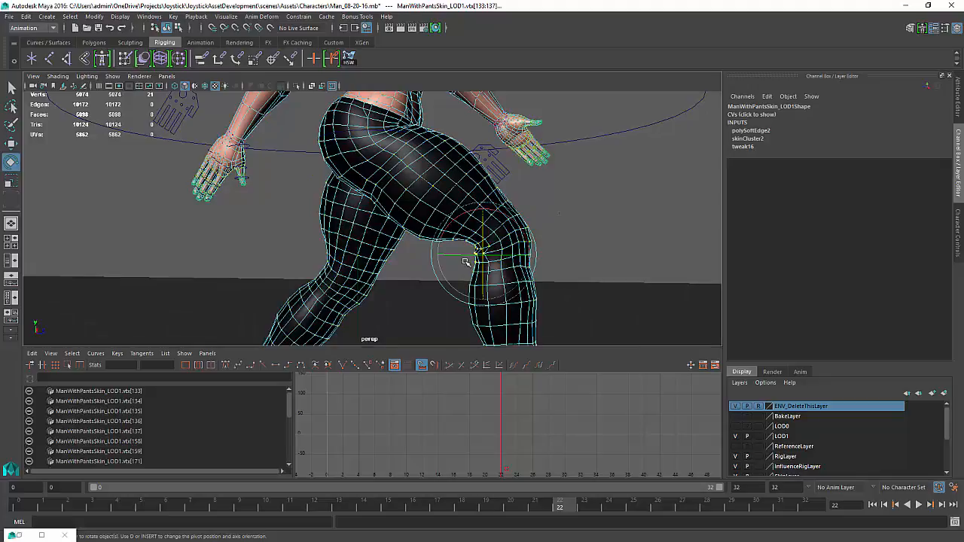
{"action": "key", "text": "g"}
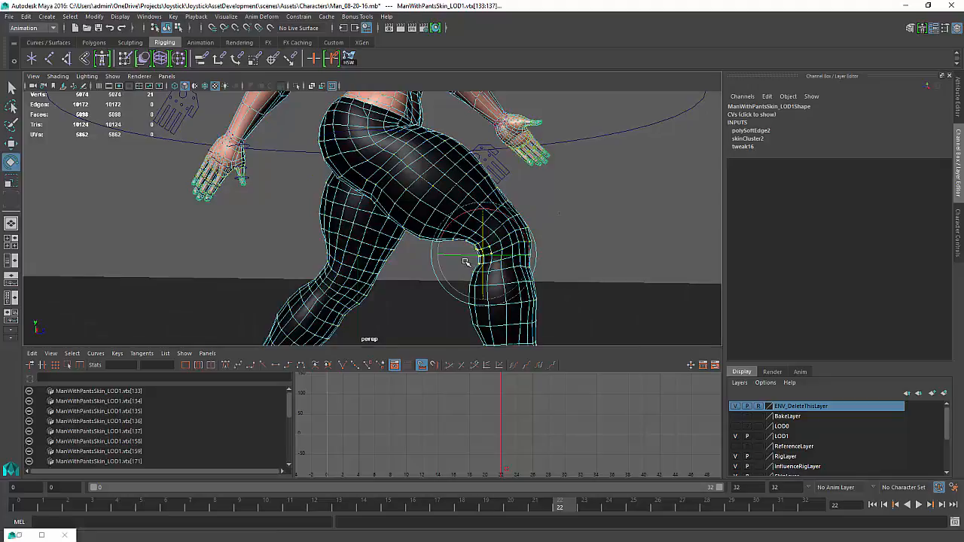
Inspect individual pants vertices around the knee and hip from several angles
{"action": "left_click", "coordinate": [618, 232]}
{"action": "left_click_drag", "start_coordinate": [424, 260], "coordinate": [646, 259], "text": "alt"}
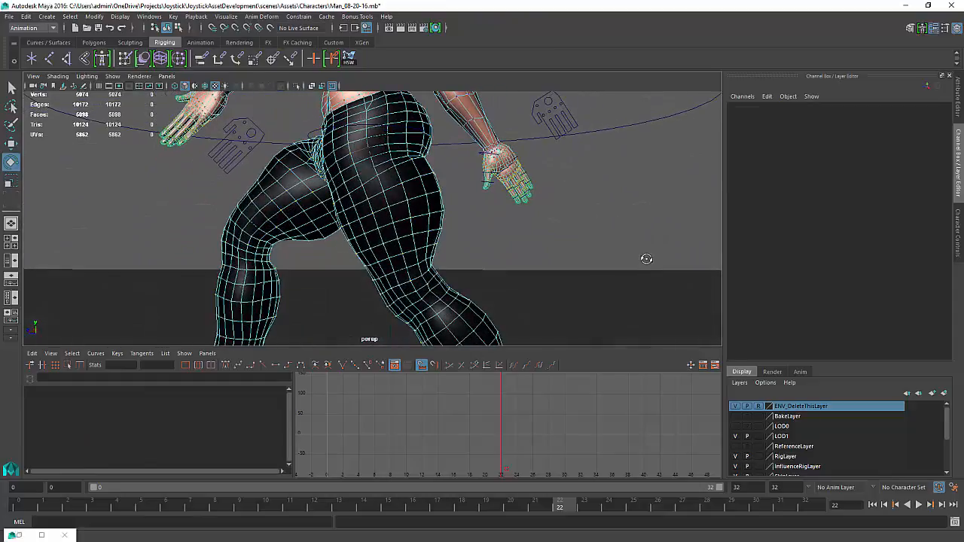
{"action": "left_click", "coordinate": [431, 292]}
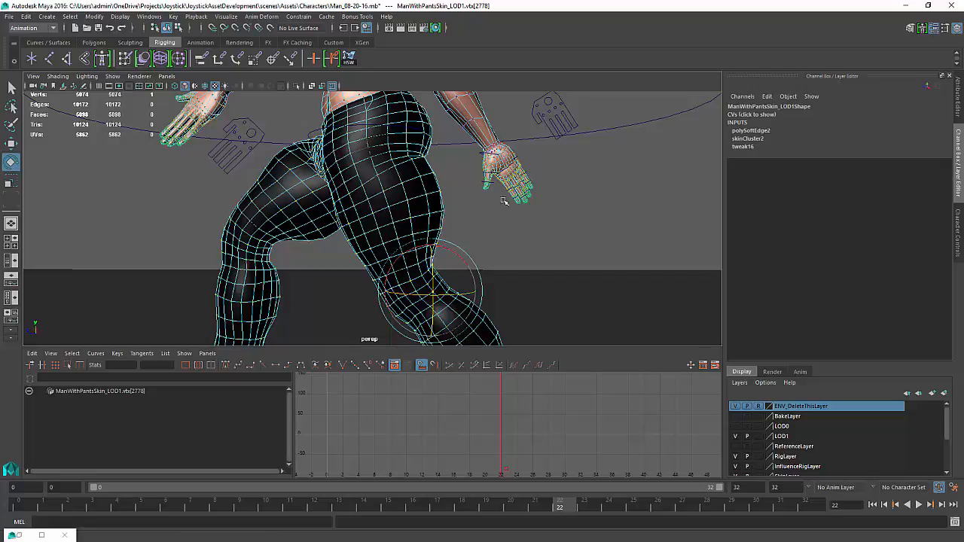
{"action": "left_click", "coordinate": [501, 231]}
{"action": "left_click_drag", "start_coordinate": [499, 234], "coordinate": [631, 245], "text": "alt"}
{"action": "left_click_drag", "start_coordinate": [695, 243], "coordinate": [716, 238], "text": "alt"}
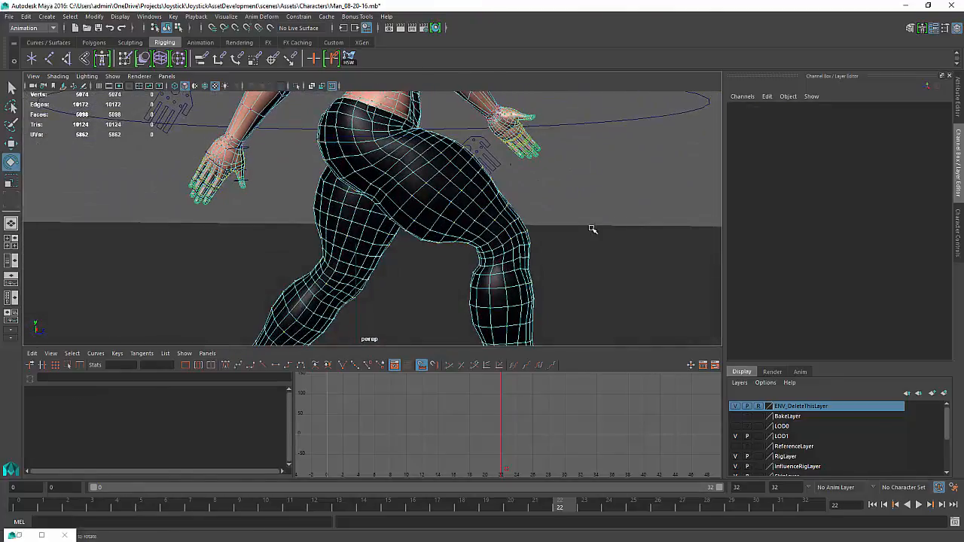
{"action": "left_click", "coordinate": [354, 174]}
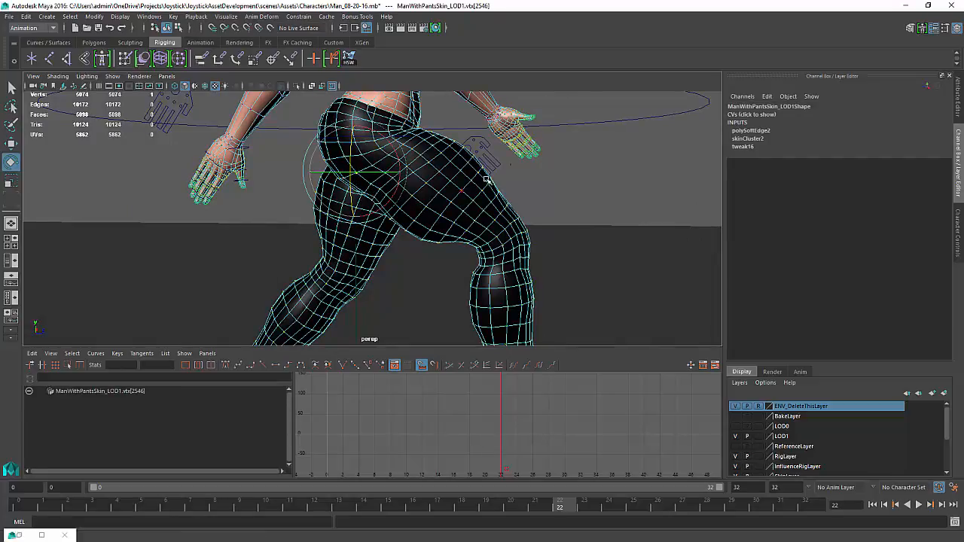
{"action": "left_click", "coordinate": [595, 175]}
Select and grow a patch of groin vertices on the pants, then scrub to frame 4 to check the deformation
{"action": "left_click_drag", "start_coordinate": [594, 178], "coordinate": [370, 214], "text": "alt"}
{"action": "scroll", "coordinate": [365, 207], "scroll_direction": "up", "scroll_amount": 8}
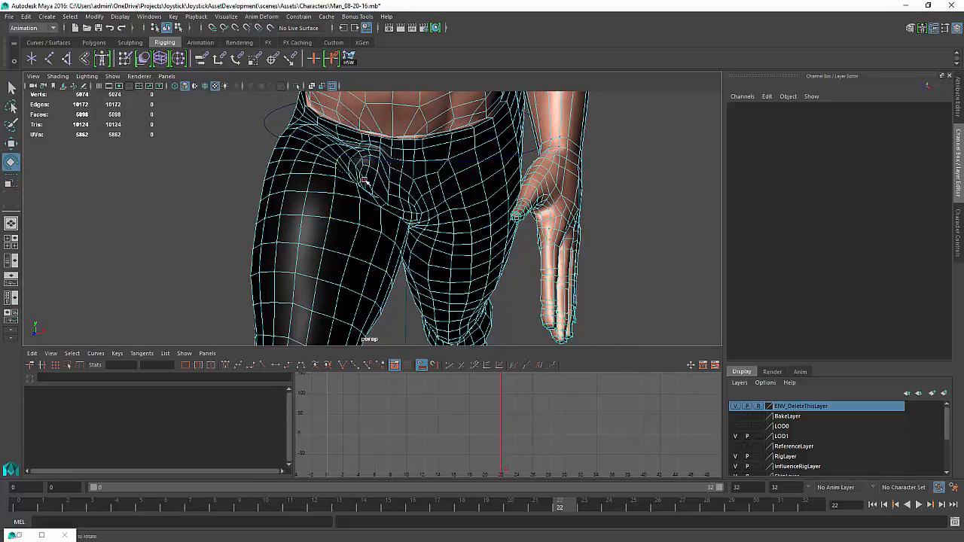
{"action": "left_click", "coordinate": [366, 181]}
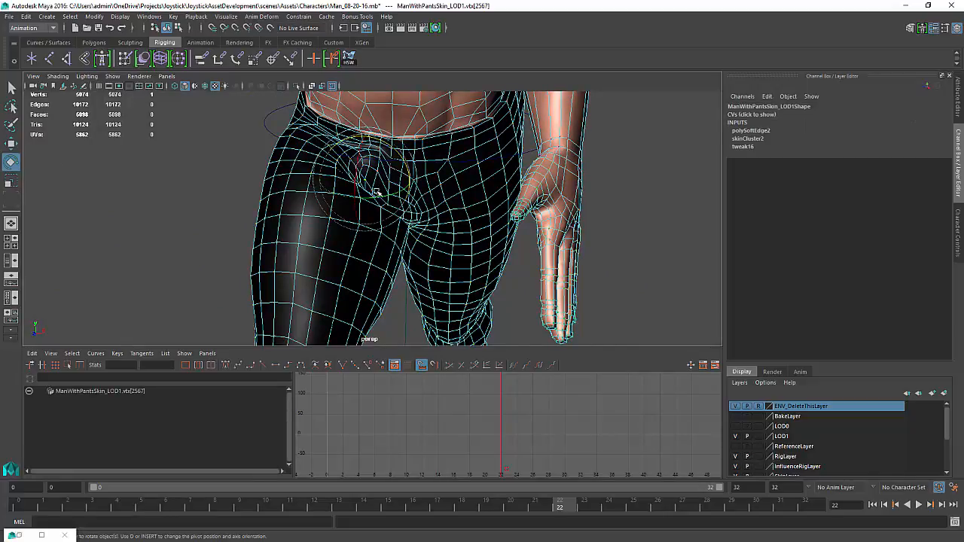
{"action": "key", "text": "shift+period"}
{"action": "key", "text": "shift+period"}
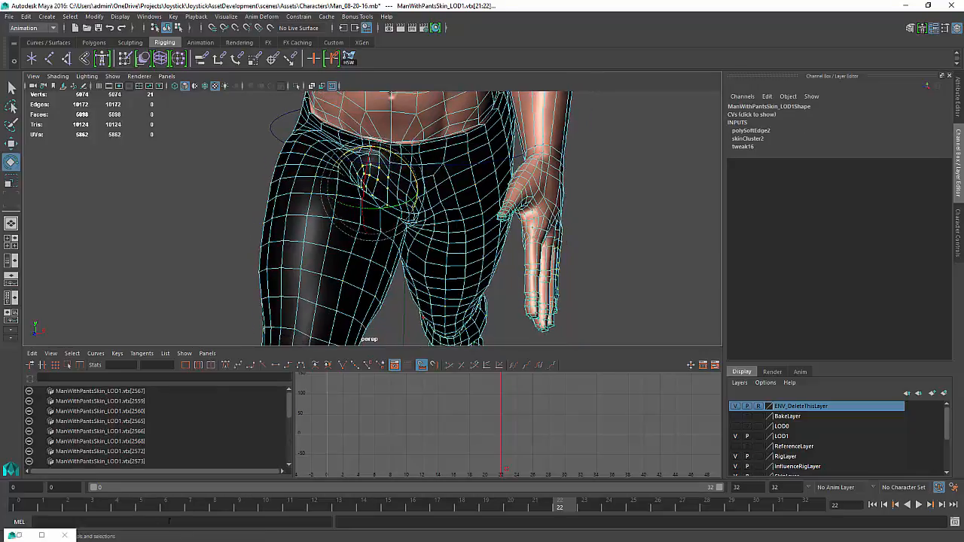
{"action": "left_click_drag", "start_coordinate": [563, 511], "coordinate": [122, 516]}
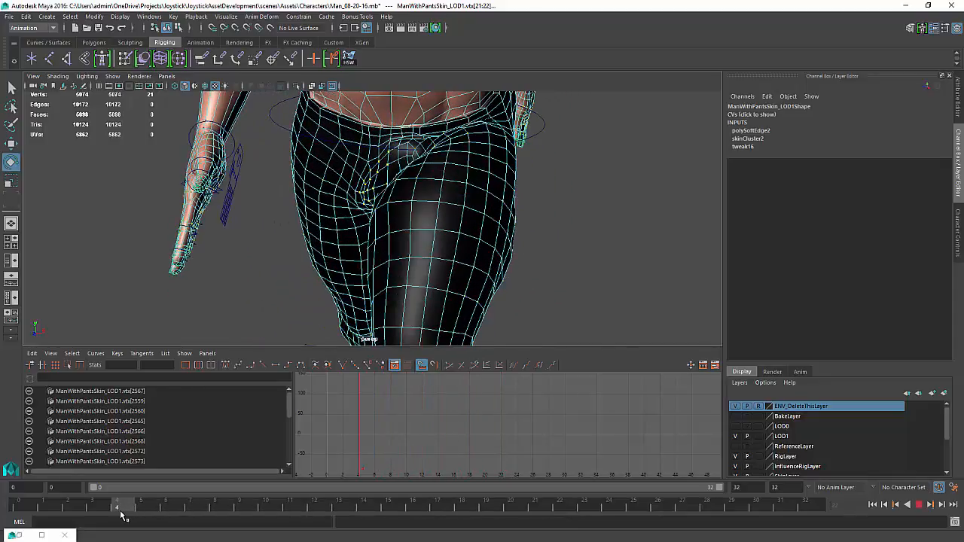
{"action": "key", "text": "e"}
{"action": "left_click", "coordinate": [549, 204]}
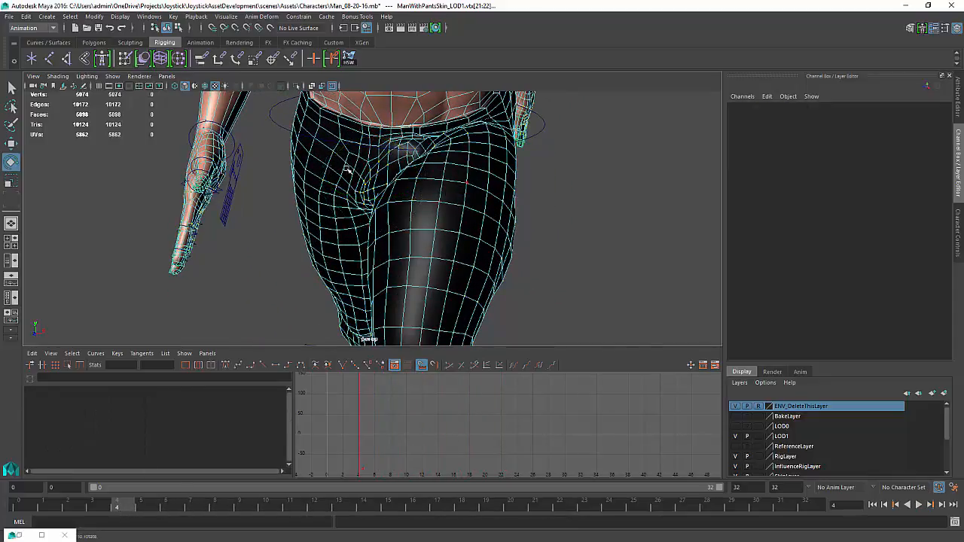
Select a groin vertex on the pants, grow the selection twice, and reapply the HSW skin weight tool
{"action": "left_click", "coordinate": [401, 162]}
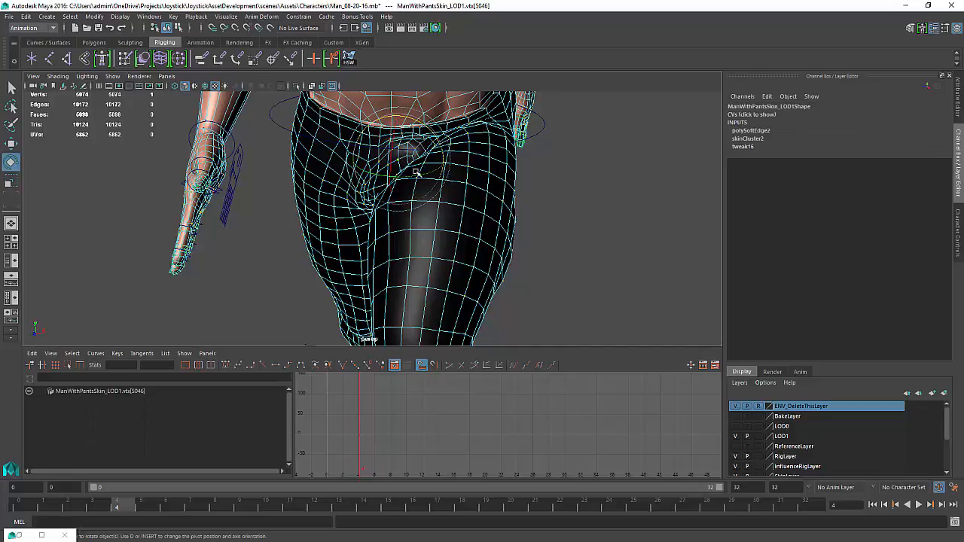
{"action": "key", "text": "shift+period"}
{"action": "key", "text": "shift+period"}
{"action": "key", "text": "g"}
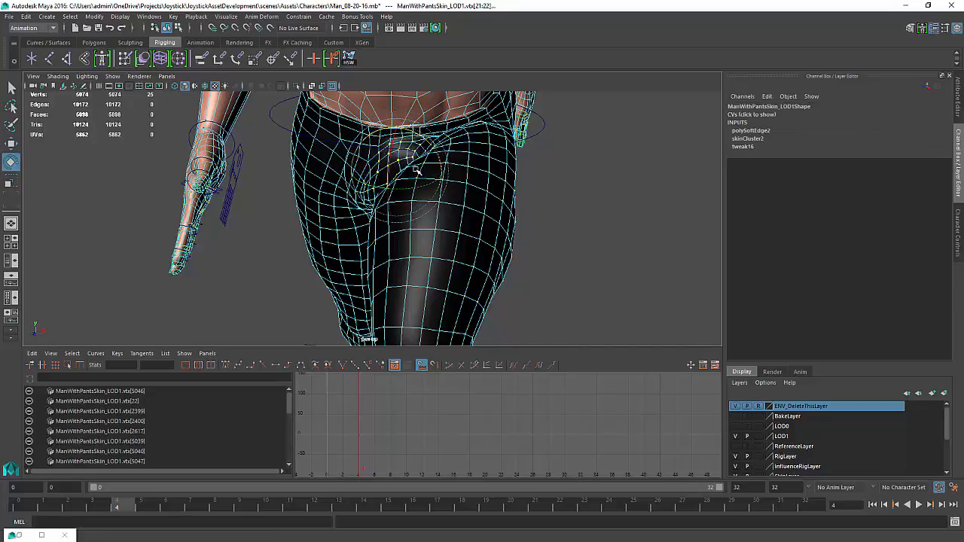
{"action": "left_click", "coordinate": [582, 212]}
Play the walk cycle and orbit around the character to check the pants deformation
{"action": "left_click_drag", "start_coordinate": [483, 274], "coordinate": [506, 274], "text": "alt"}
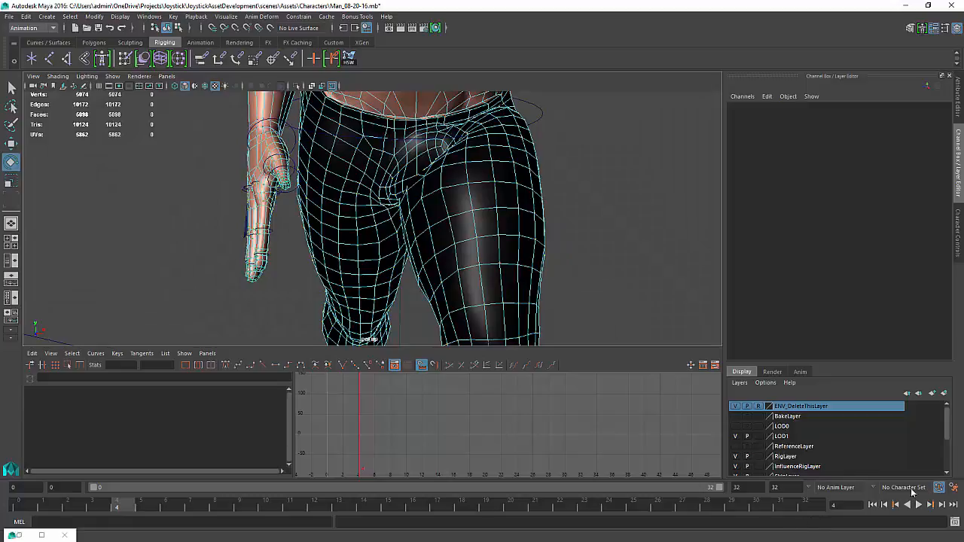
{"action": "left_click", "coordinate": [918, 505]}
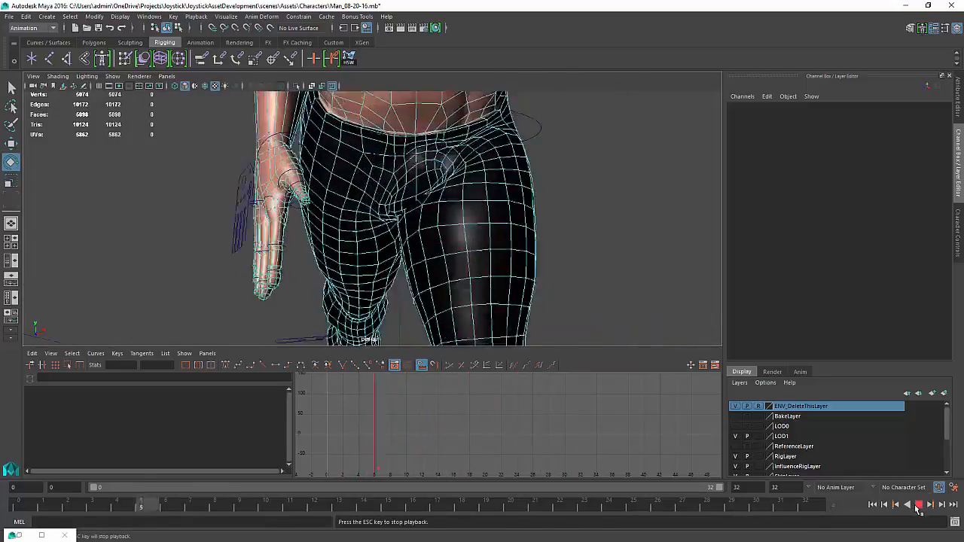
{"action": "left_click", "coordinate": [917, 506]}
{"action": "right_click_drag", "start_coordinate": [647, 237], "coordinate": [497, 236], "text": "alt"}
{"action": "left_click_drag", "start_coordinate": [497, 237], "coordinate": [490, 195], "text": "alt"}
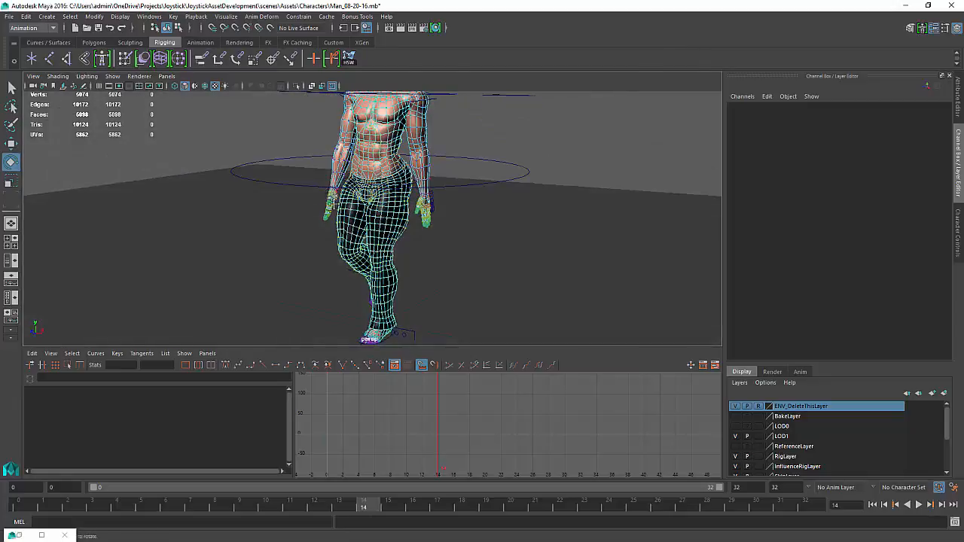
{"action": "middle_click_drag", "start_coordinate": [341, 170], "coordinate": [352, 208], "text": "alt"}
{"action": "right_click_drag", "start_coordinate": [353, 209], "coordinate": [316, 208], "text": "alt"}
{"action": "left_click_drag", "start_coordinate": [316, 208], "coordinate": [333, 215], "text": "alt"}
{"action": "right_click_drag", "start_coordinate": [334, 215], "coordinate": [312, 207], "text": "alt"}
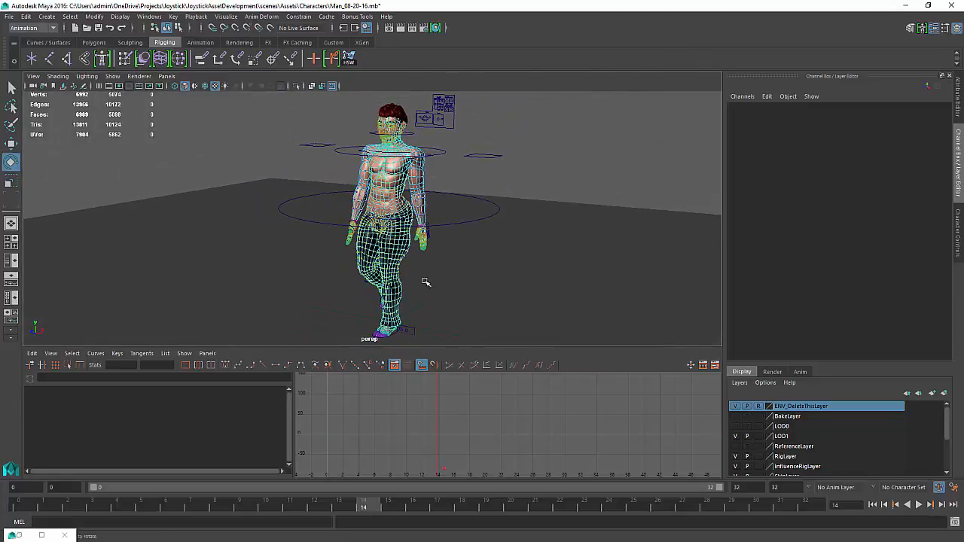
Set the LOD1 layer to reference mode and switch back to object selection mode
{"action": "left_click", "coordinate": [747, 436]}
{"action": "left_click", "coordinate": [758, 406]}
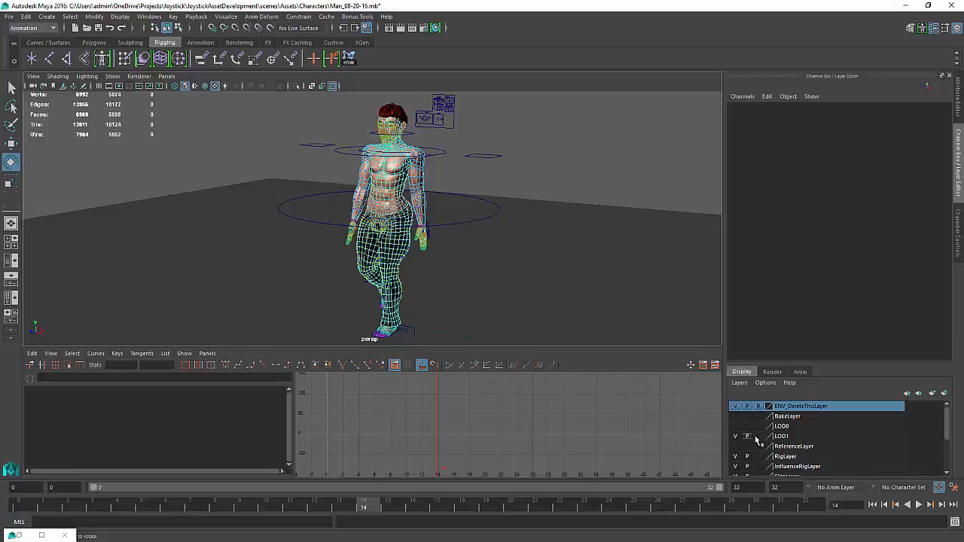
{"action": "left_click", "coordinate": [757, 437]}
{"action": "left_click", "coordinate": [757, 437]}
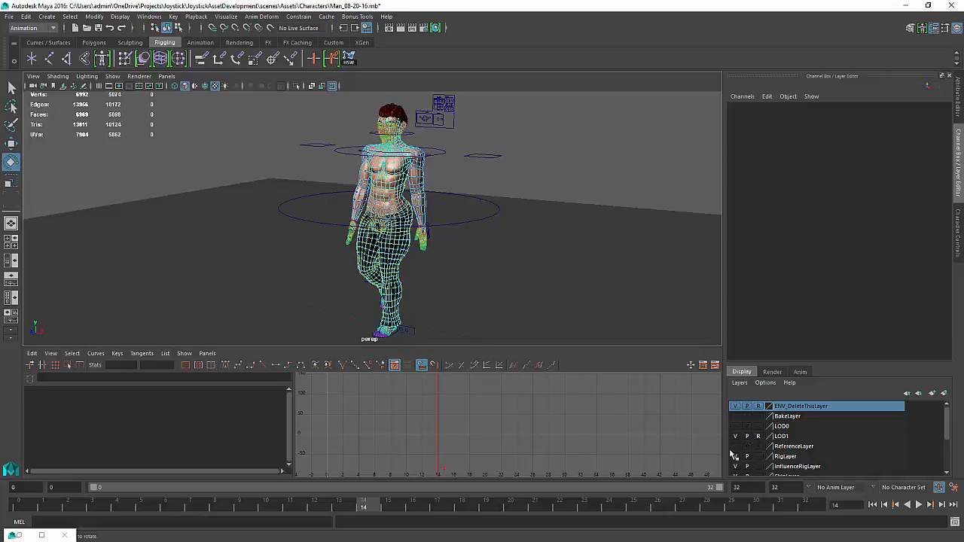
{"action": "key", "text": "F8"}
{"action": "key", "text": "F8"}
{"action": "left_click", "coordinate": [521, 265]}
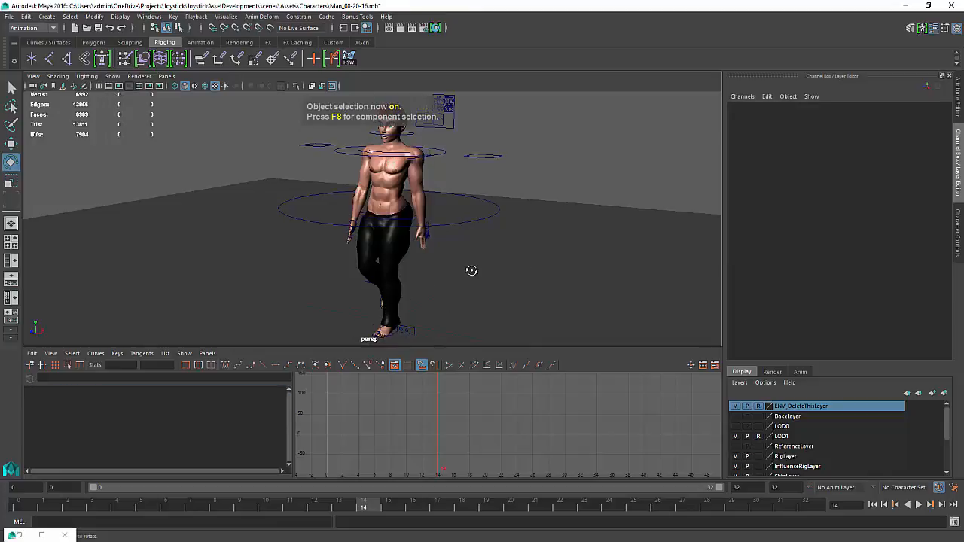
Play the walk cycle and orbit to review the character's motion from the front
{"action": "mouse_move", "coordinate": [472, 270]}
{"action": "left_mouse_down", "text": "alt"}
{"action": "mouse_move", "coordinate": [486, 277]}
{"action": "mouse_move", "coordinate": [469, 275]}
{"action": "left_mouse_up", "text": "alt"}
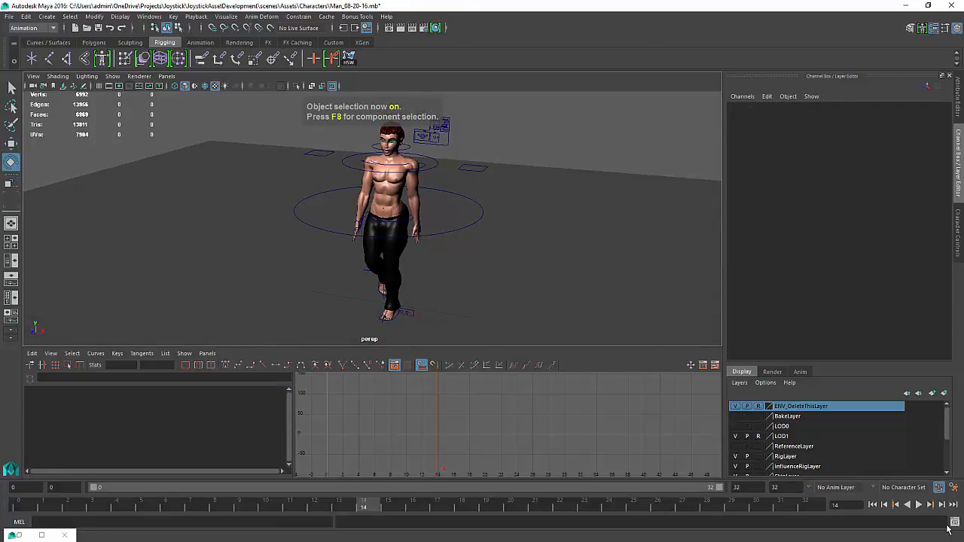
{"action": "left_click", "coordinate": [918, 505]}
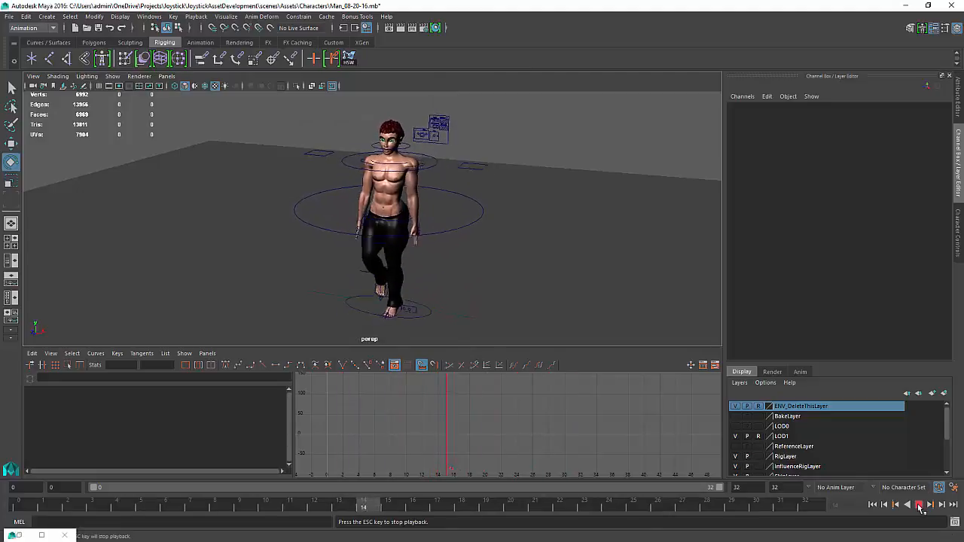
{"action": "left_click_drag", "start_coordinate": [562, 280], "coordinate": [555, 286], "text": "alt"}
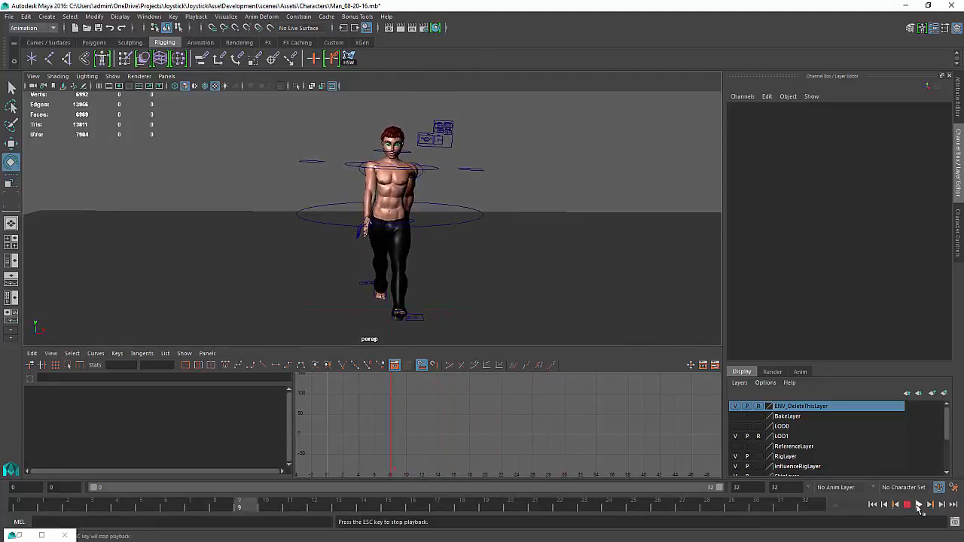
{"action": "left_click", "coordinate": [918, 507]}
{"action": "left_click", "coordinate": [918, 507]}
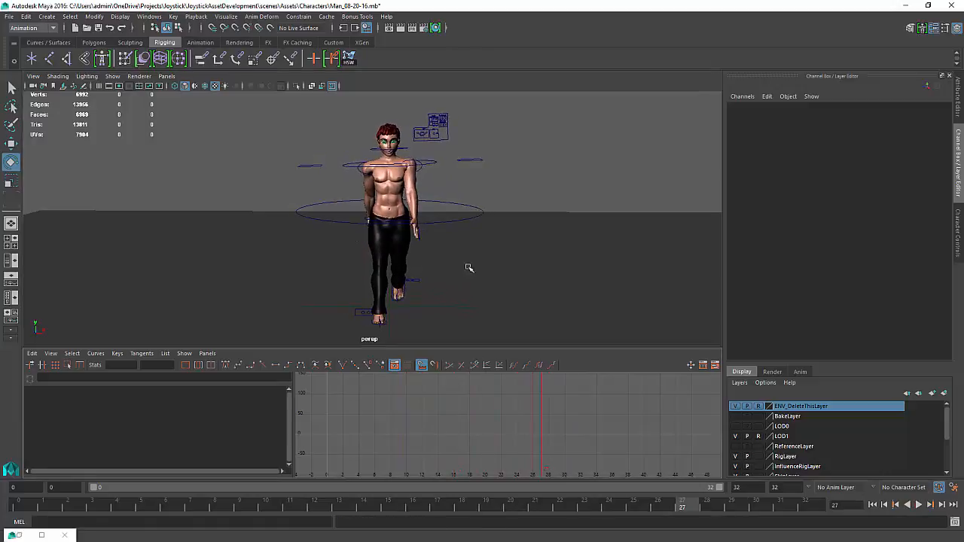
{"action": "right_click_drag", "start_coordinate": [469, 267], "coordinate": [542, 344], "text": "alt"}
Select the hip controller and key its translate and rotate channels at frame 0
{"action": "left_click", "coordinate": [419, 222]}
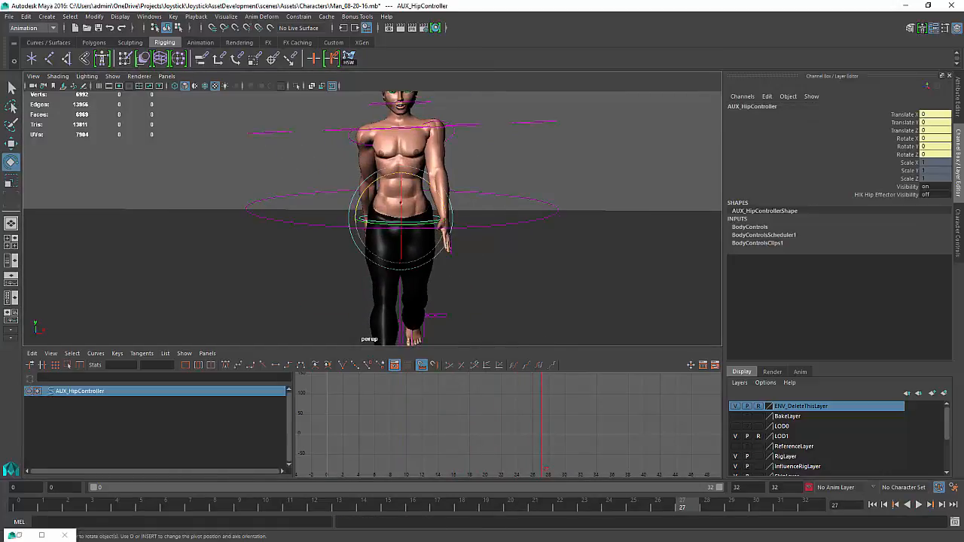
{"action": "left_click_drag", "start_coordinate": [30, 509], "coordinate": [4, 520]}
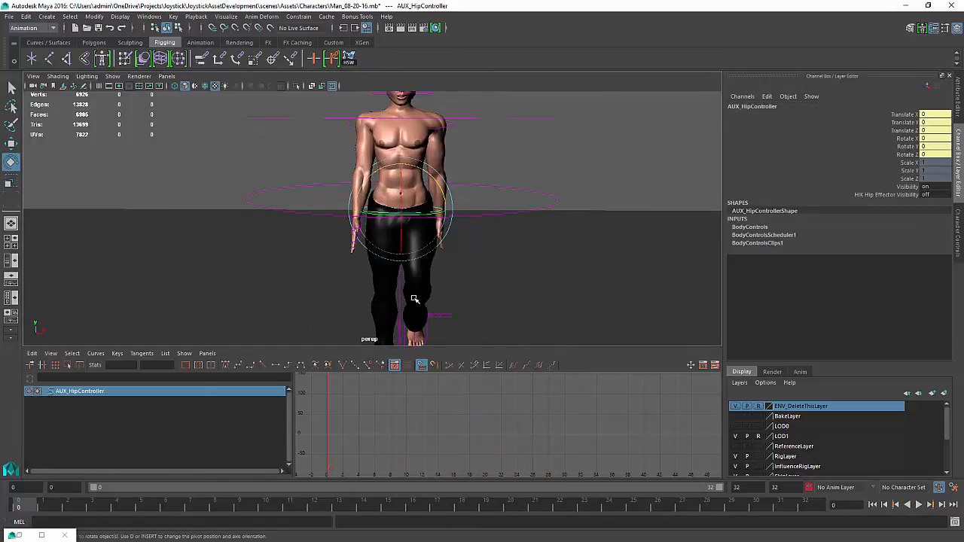
{"action": "left_click_drag", "start_coordinate": [907, 119], "coordinate": [914, 154]}
{"action": "right_click", "coordinate": [914, 154]}
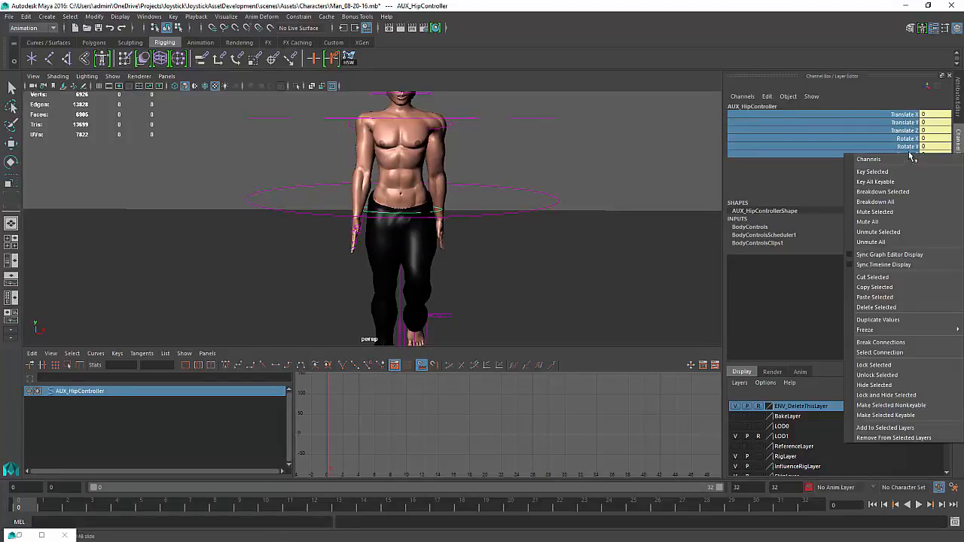
{"action": "left_click", "coordinate": [866, 167]}
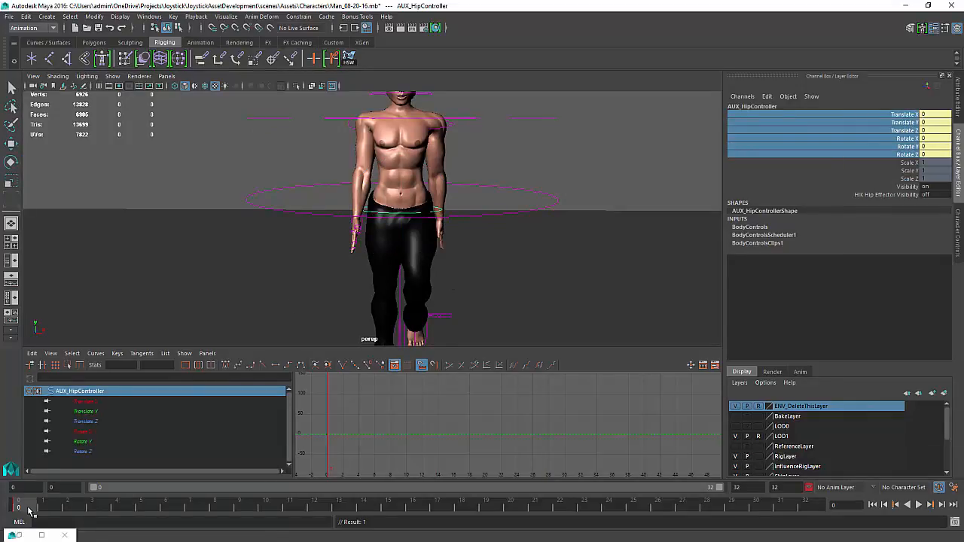
At frame 8, rotate the hip controller about -3.8 degrees in Y and key it
{"action": "mouse_move", "coordinate": [28, 511]}
{"action": "left_mouse_down"}
{"action": "mouse_move", "coordinate": [245, 512]}
{"action": "mouse_move", "coordinate": [215, 509]}
{"action": "left_mouse_up"}
{"action": "key", "text": "e"}
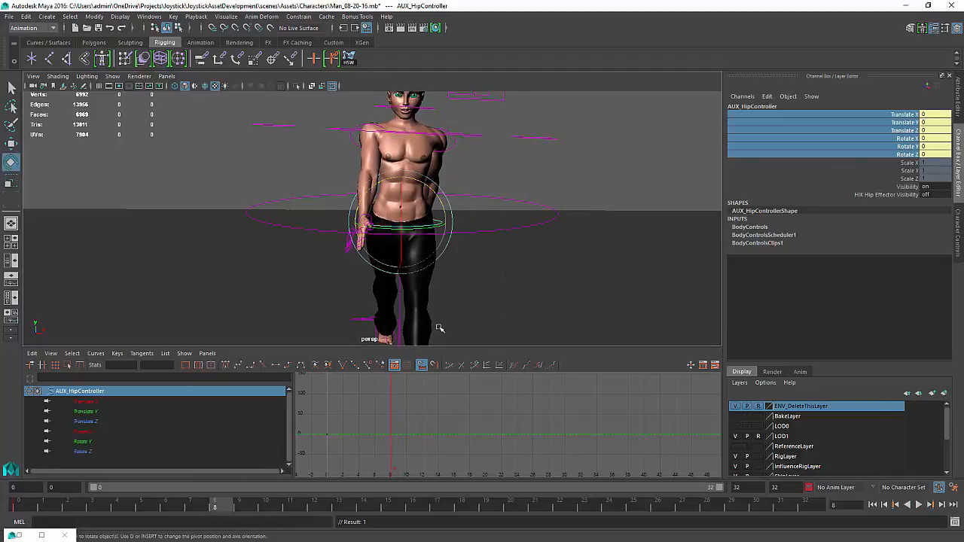
{"action": "left_click_drag", "start_coordinate": [438, 226], "coordinate": [435, 227]}
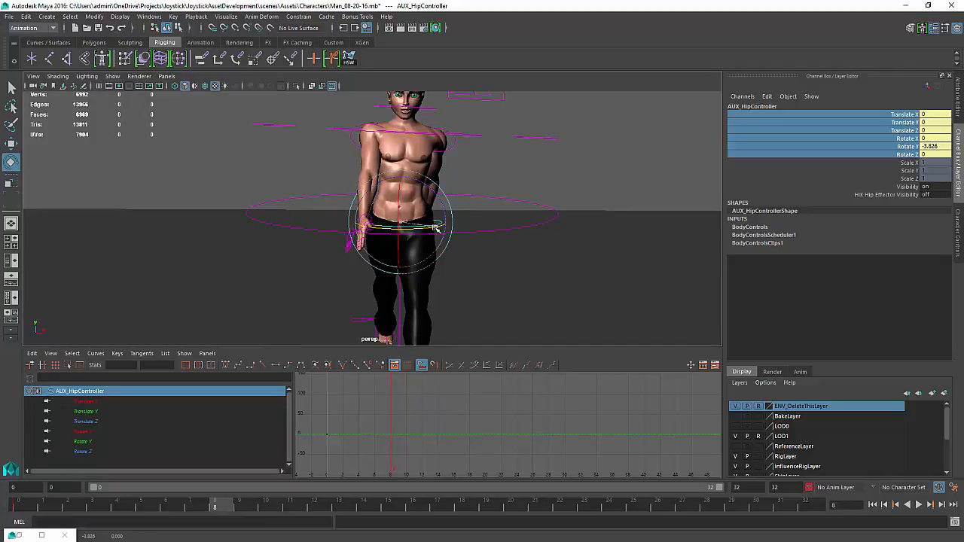
{"action": "key", "text": "s"}
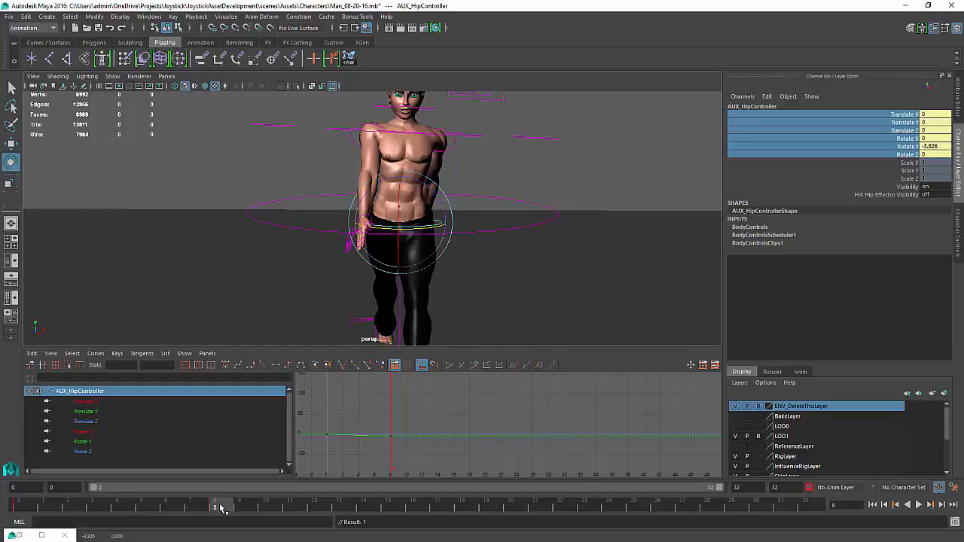
At frame 12, tilt the hip controller about 4.8 degrees in Z and play the animation
{"action": "left_click_drag", "start_coordinate": [232, 510], "coordinate": [314, 508]}
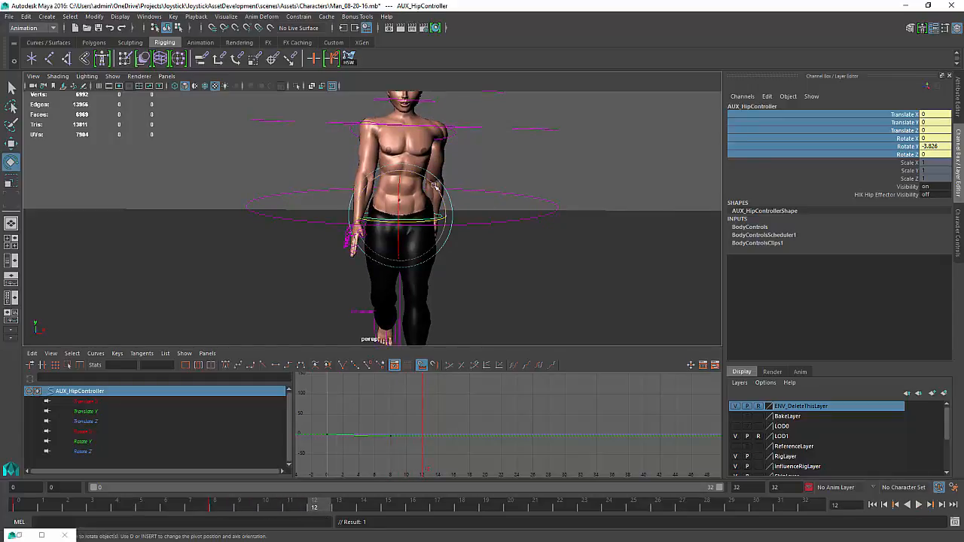
{"action": "left_click_drag", "start_coordinate": [435, 187], "coordinate": [432, 184]}
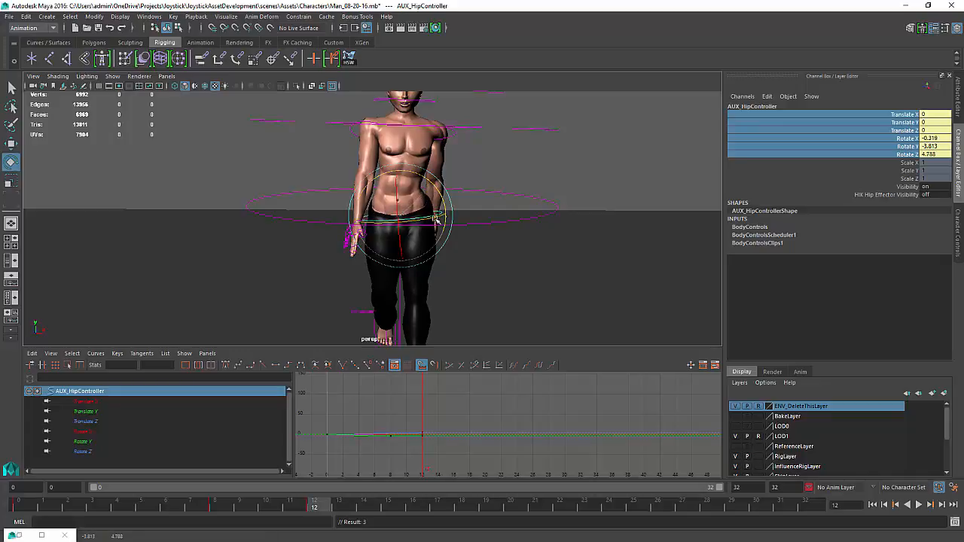
{"action": "left_click_drag", "start_coordinate": [435, 218], "coordinate": [427, 219]}
{"action": "key", "text": "alt+v"}
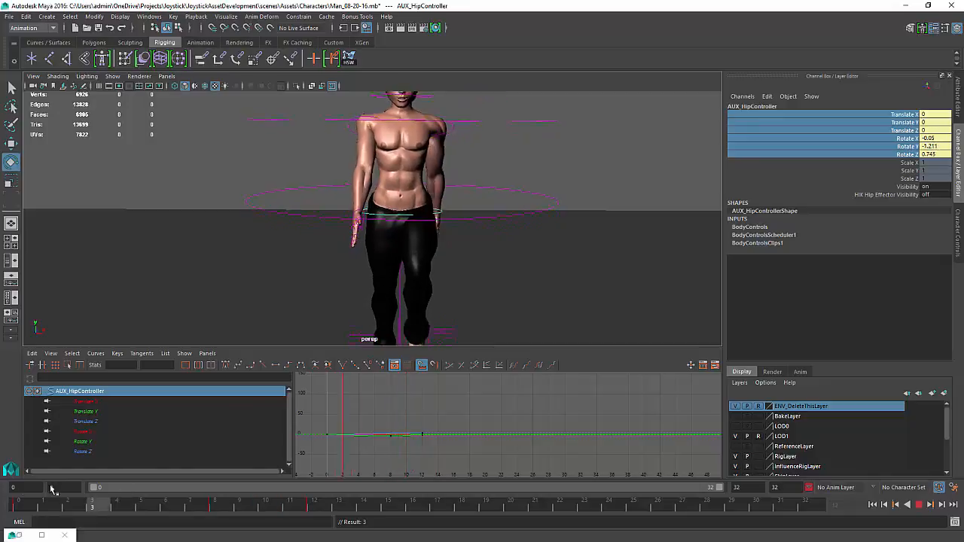
At frame 16, set the hip controller's rotate channels to 0
{"action": "left_click_drag", "start_coordinate": [255, 503], "coordinate": [413, 510]}
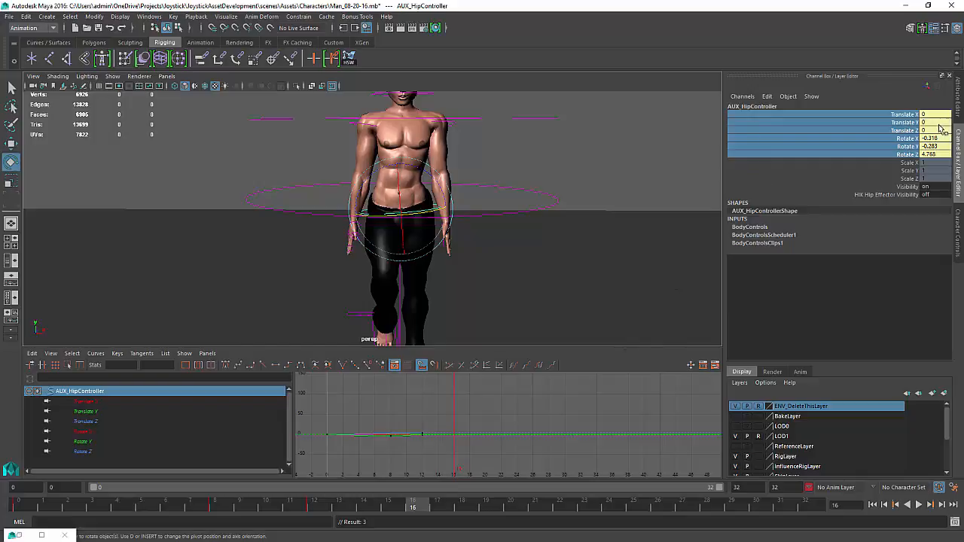
{"action": "type", "text": "0"}
{"action": "key", "text": "Return"}
{"action": "left_click", "coordinate": [939, 154]}
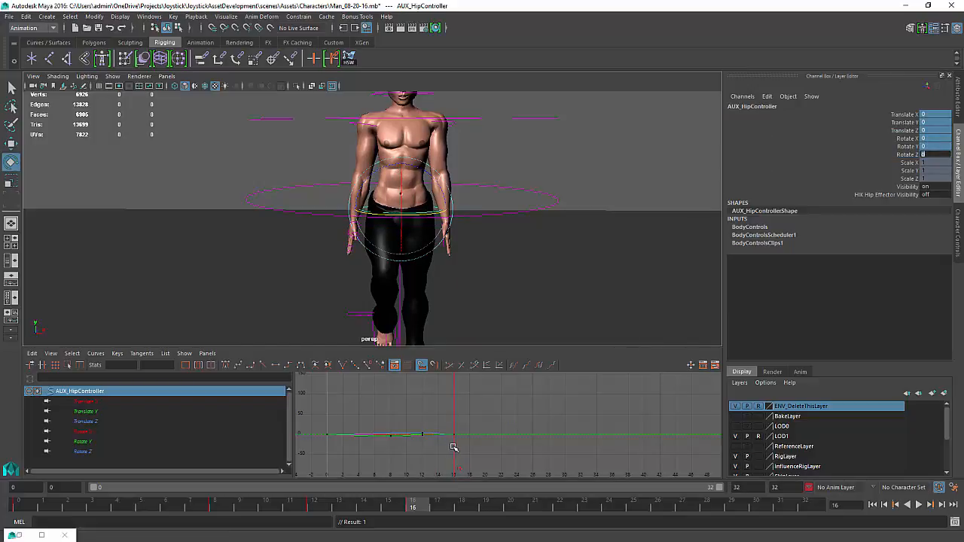
At frame 24, rotate the hip controller about 8.8 degrees in Y and key it
{"action": "left_click_drag", "start_coordinate": [453, 448], "coordinate": [520, 450]}
{"action": "key", "text": "k"}
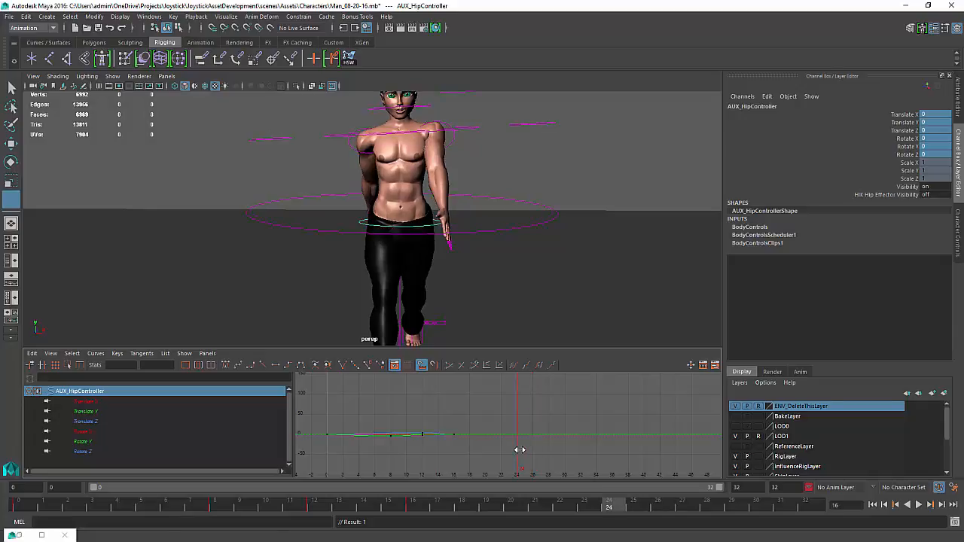
{"action": "key", "text": "e"}
{"action": "left_click_drag", "start_coordinate": [412, 229], "coordinate": [422, 231]}
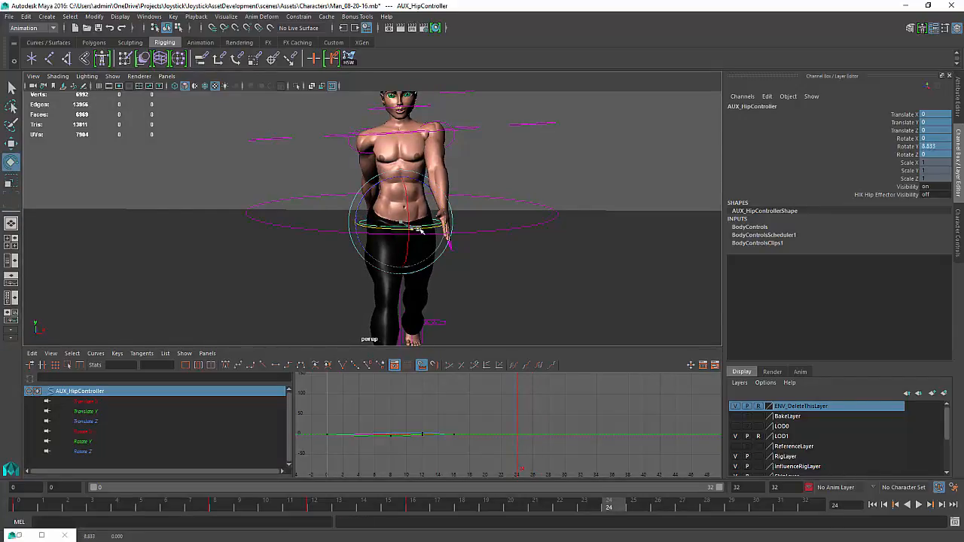
{"action": "key", "text": "s"}
At frame 28, tilt the hip controller about -4.8 degrees in Z and key its rotation
{"action": "key", "text": "k"}
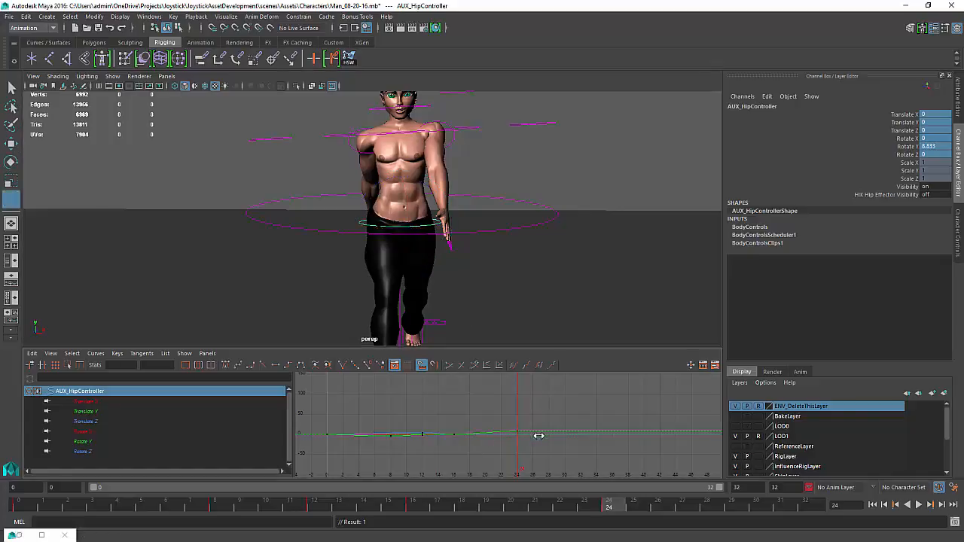
{"action": "left_click_drag", "start_coordinate": [524, 443], "coordinate": [549, 444]}
{"action": "key", "text": "e"}
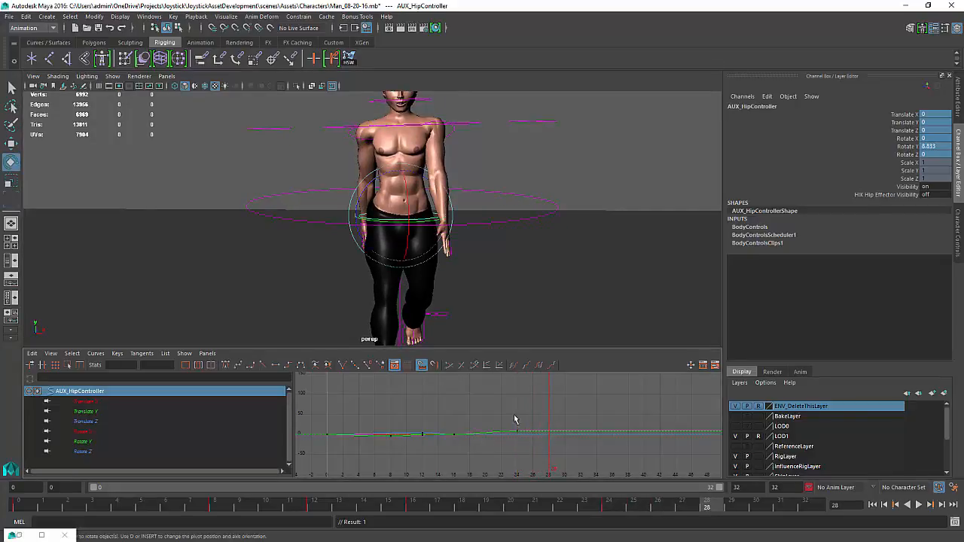
{"action": "left_click_drag", "start_coordinate": [390, 220], "coordinate": [374, 182]}
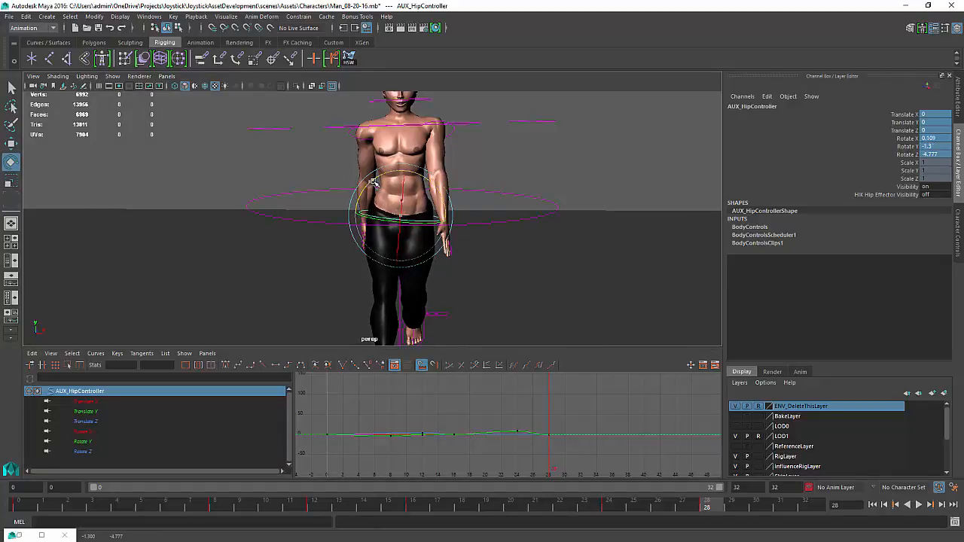
{"action": "key", "text": "shift+e"}
{"action": "left_click_drag", "start_coordinate": [415, 223], "coordinate": [417, 224]}
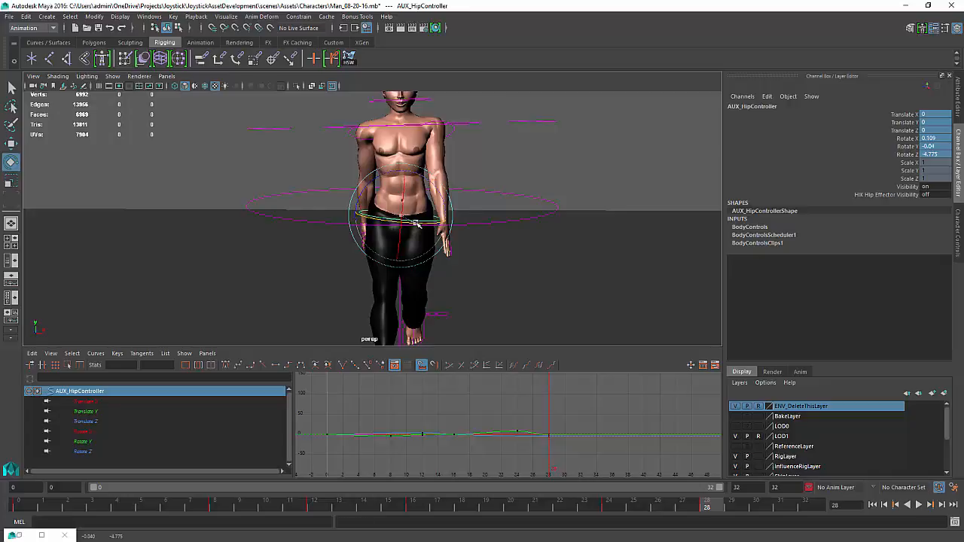
At frame 32, key the hip controller with its rotations back at 0
{"action": "key", "text": "k"}
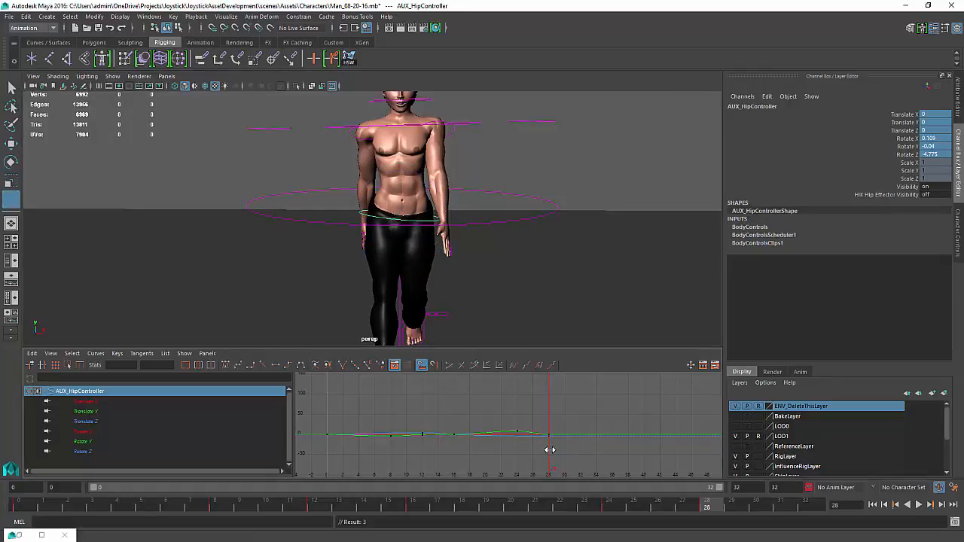
{"action": "left_click_drag", "start_coordinate": [550, 449], "coordinate": [580, 438]}
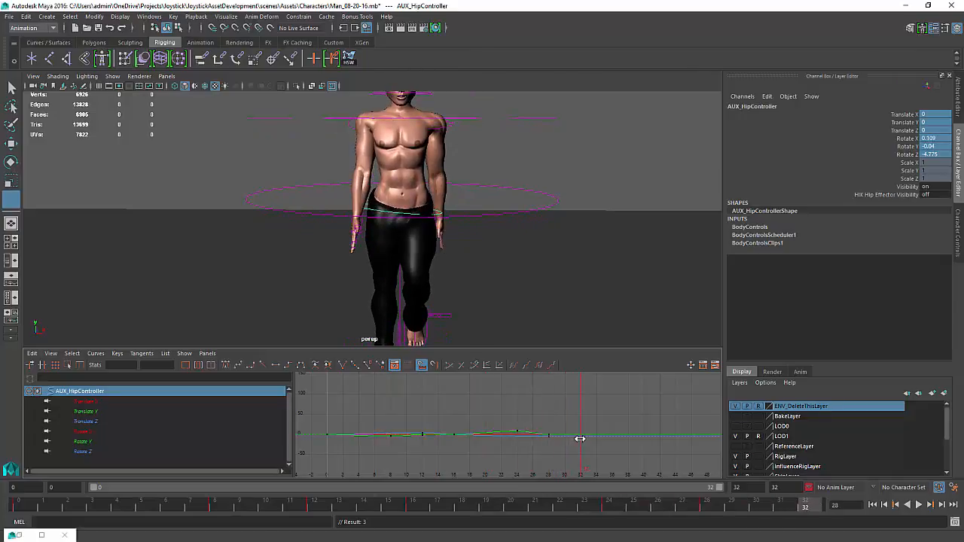
{"action": "key", "text": "e"}
{"action": "key", "text": "Return"}
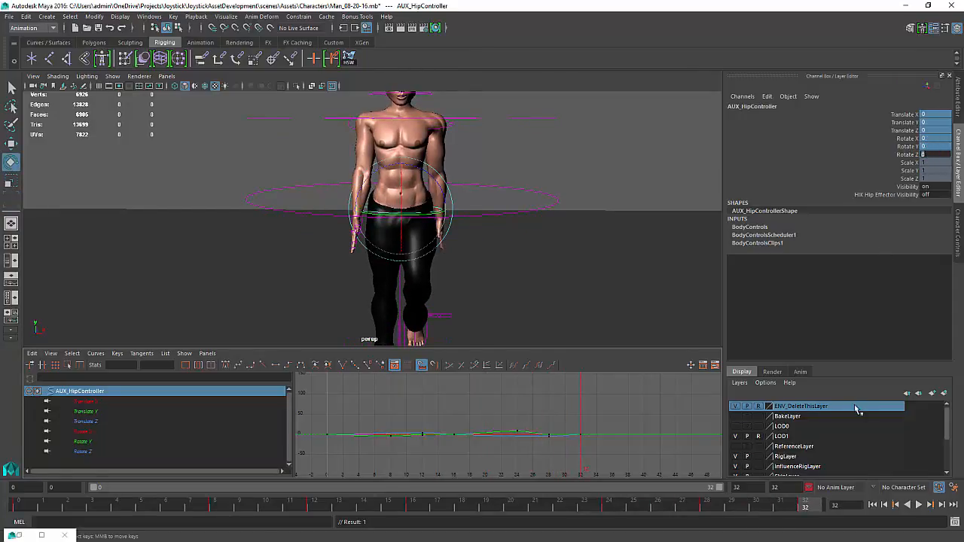
Play the walk cycle and orbit the view to review the new hip motion
{"action": "left_click", "coordinate": [918, 504]}
{"action": "right_click_drag", "start_coordinate": [536, 242], "coordinate": [497, 239], "text": "alt"}
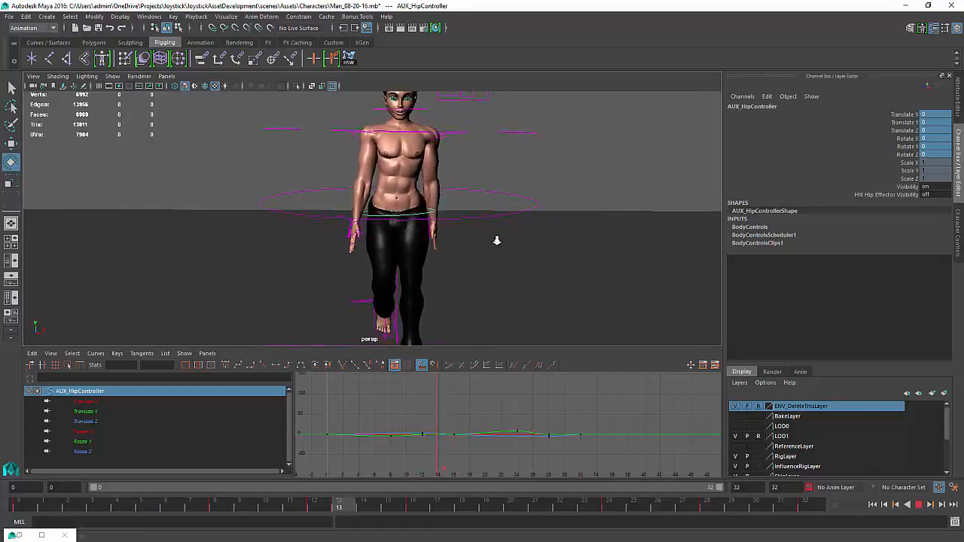
{"action": "left_click_drag", "start_coordinate": [497, 239], "coordinate": [479, 243], "text": "alt"}
{"action": "right_click_drag", "start_coordinate": [479, 243], "coordinate": [426, 233], "text": "alt"}
{"action": "left_click_drag", "start_coordinate": [426, 232], "coordinate": [432, 233], "text": "alt"}
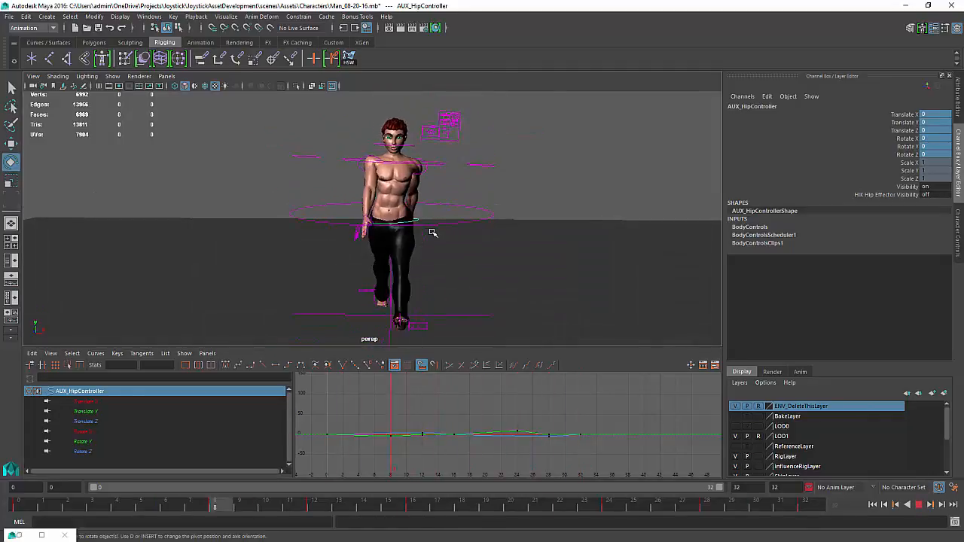
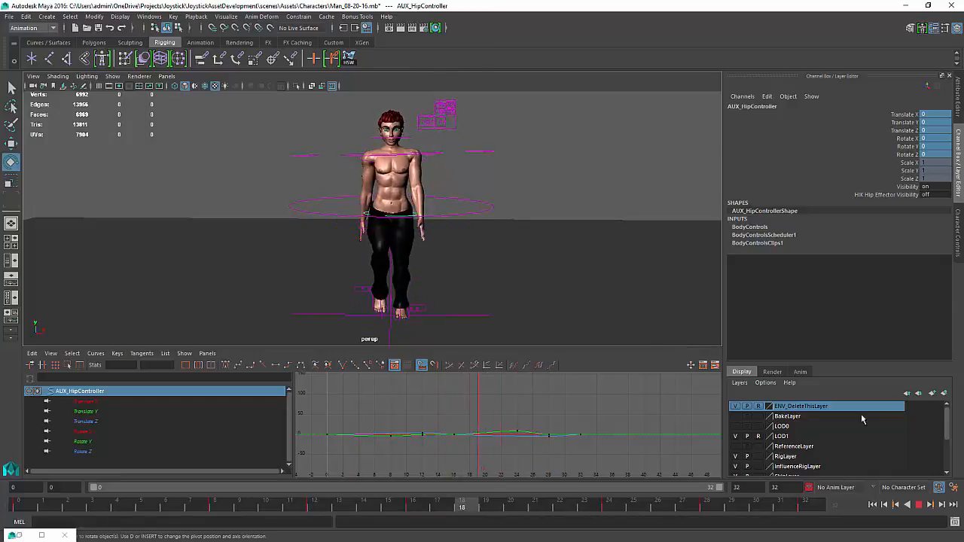
At frame 24, lower the hip controller's Rotate Y key to about 3.5 degrees and play back the cycle
{"action": "left_click", "coordinate": [919, 505]}
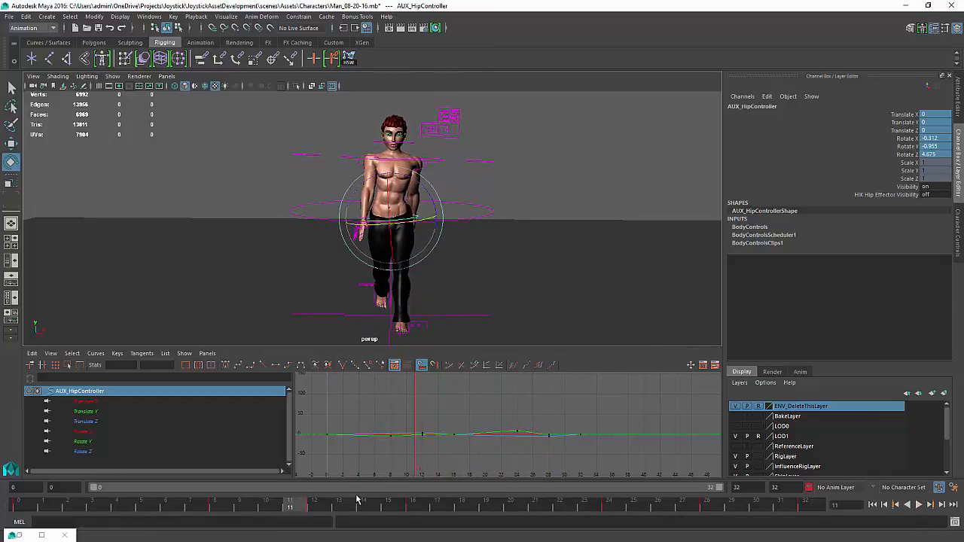
{"action": "left_click_drag", "start_coordinate": [318, 507], "coordinate": [600, 516]}
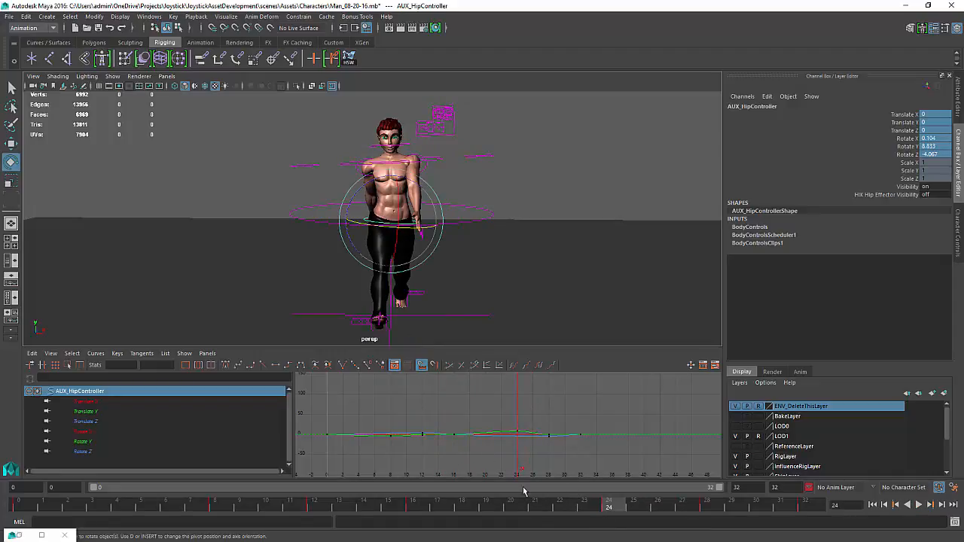
{"action": "left_click", "coordinate": [83, 412]}
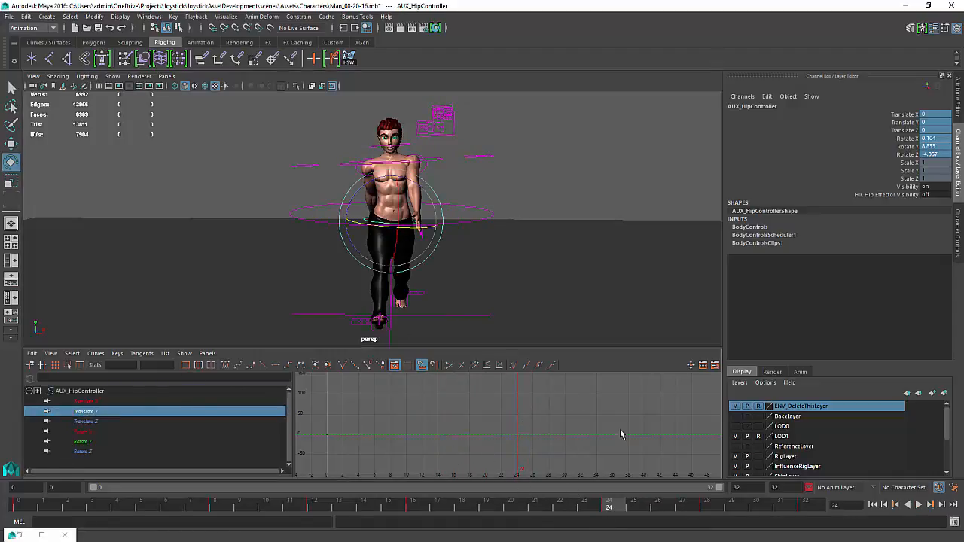
{"action": "left_click", "coordinate": [84, 442]}
{"action": "key", "text": "f"}
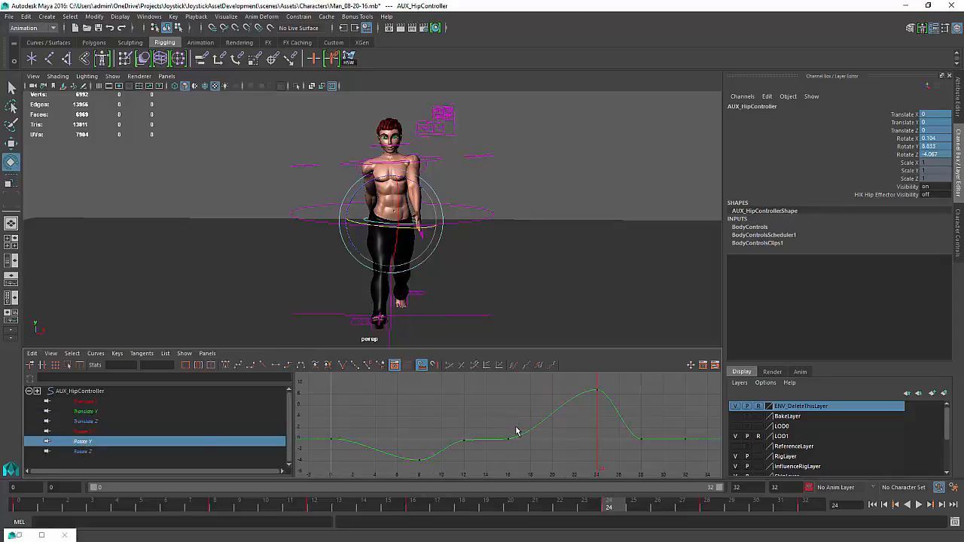
{"action": "scroll", "coordinate": [517, 430], "scroll_direction": "down", "scroll_amount": 2}
{"action": "left_click_drag", "start_coordinate": [576, 390], "coordinate": [559, 411]}
{"action": "middle_click_drag", "start_coordinate": [559, 411], "coordinate": [527, 417]}
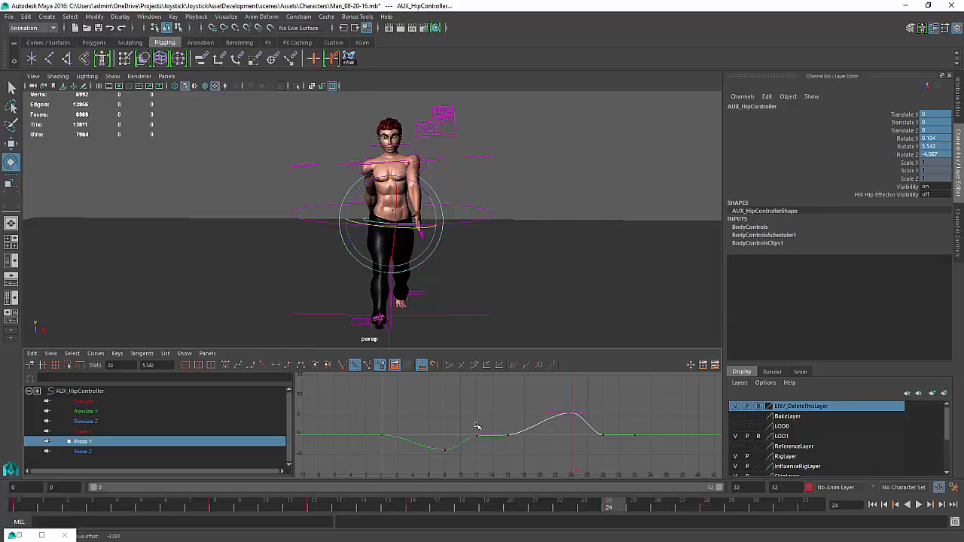
{"action": "middle_click_drag", "start_coordinate": [491, 433], "coordinate": [489, 442]}
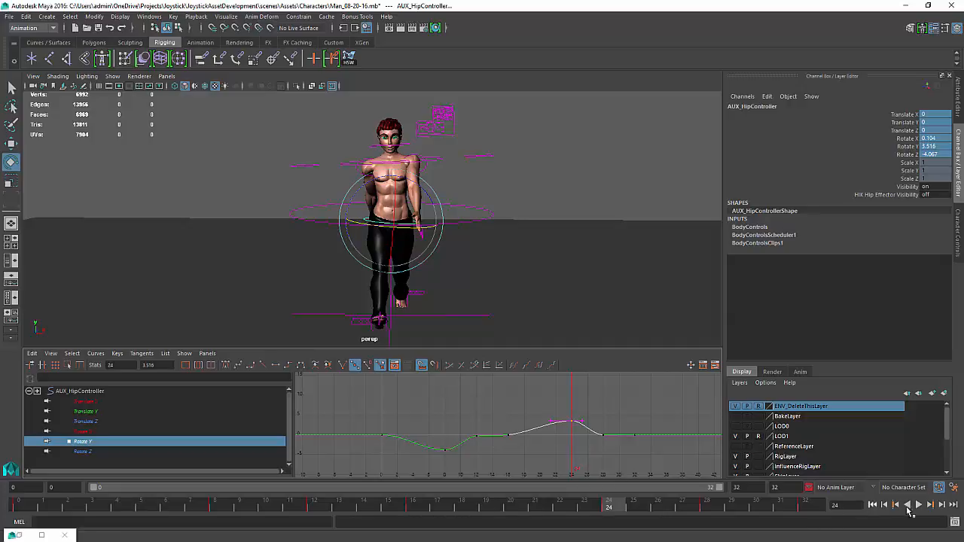
{"action": "left_click", "coordinate": [918, 505]}
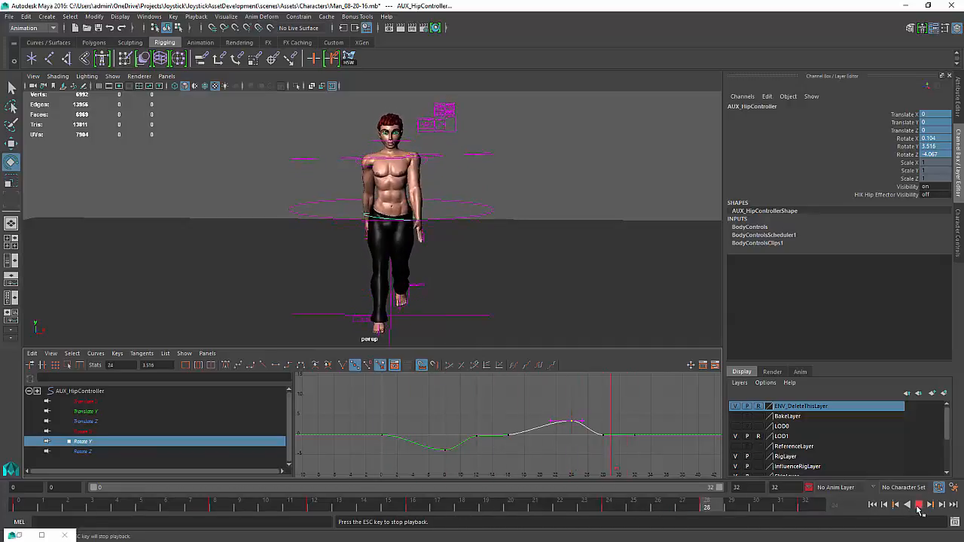
{"action": "left_click", "coordinate": [918, 506]}
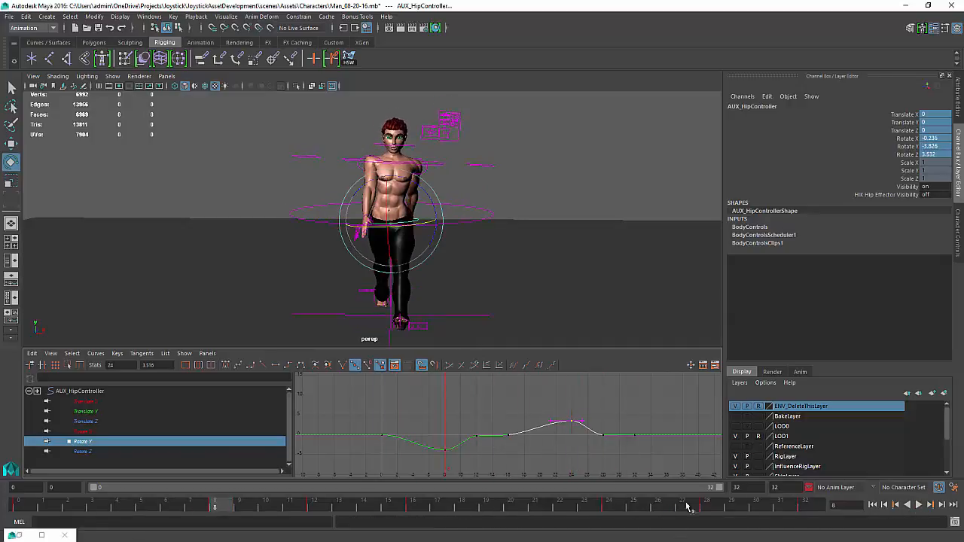
Scale the hip controller's Rotate Z keys down vertically to flatten its side-tilt curve
{"action": "left_click", "coordinate": [83, 451]}
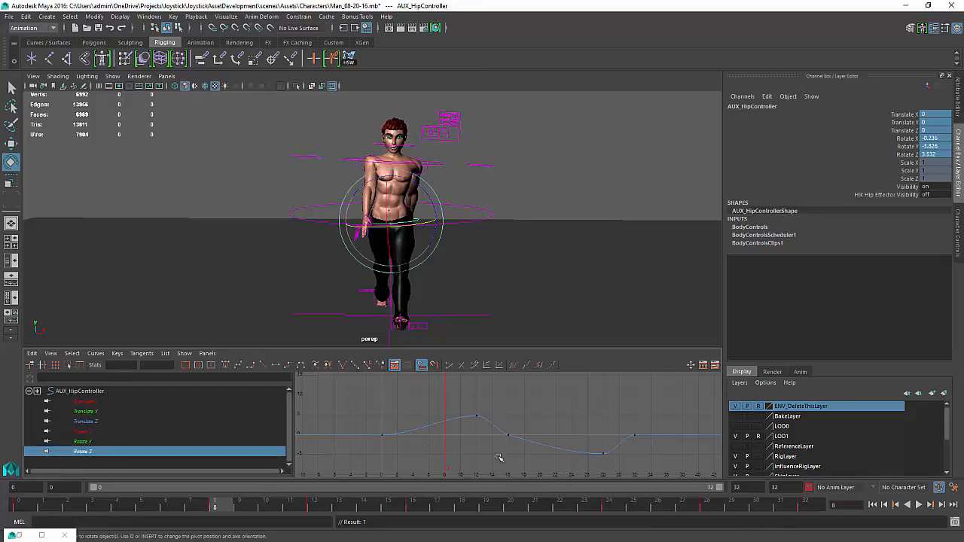
{"action": "left_click", "coordinate": [539, 451]}
{"action": "key", "text": "e"}
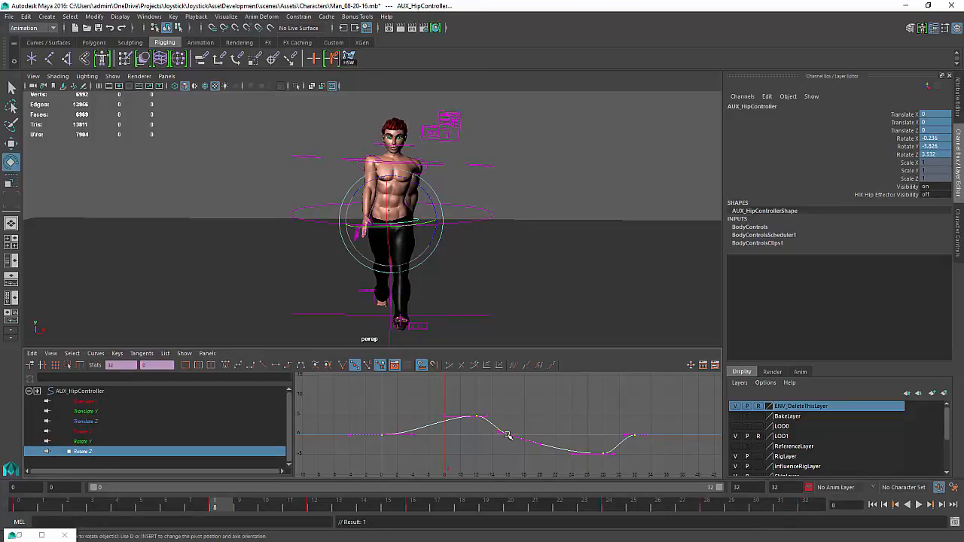
{"action": "middle_click_drag", "start_coordinate": [508, 436], "coordinate": [509, 438]}
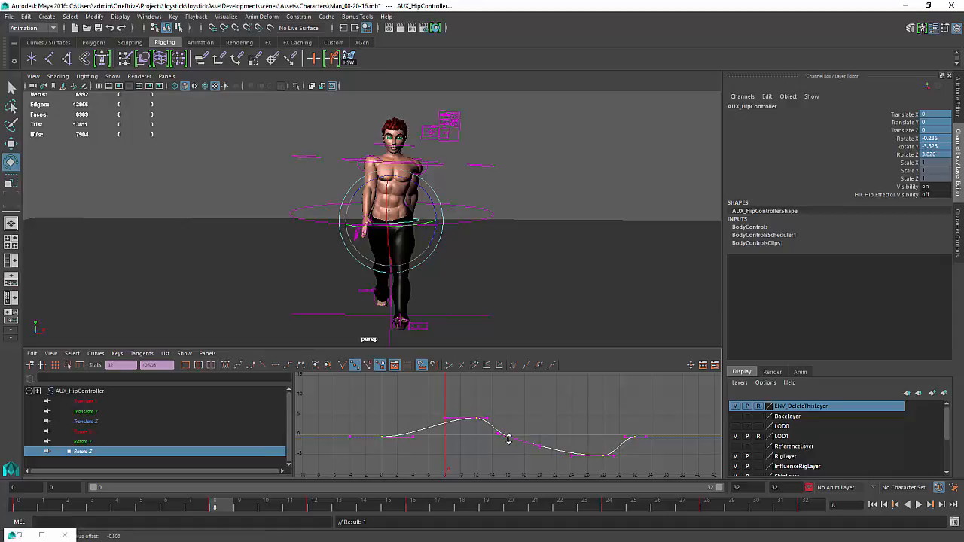
{"action": "key", "text": "ctrl+z"}
{"action": "key", "text": "e"}
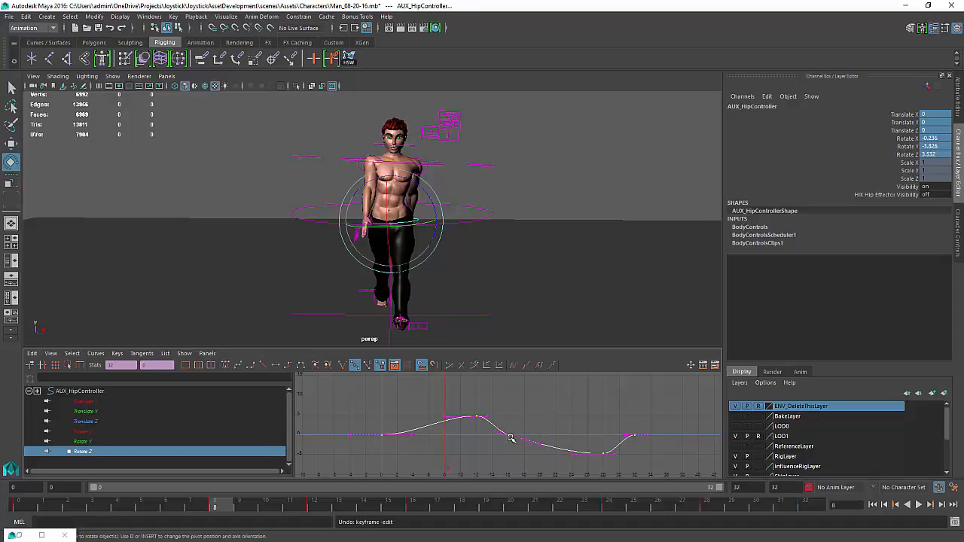
{"action": "middle_click_drag", "start_coordinate": [509, 436], "coordinate": [508, 440]}
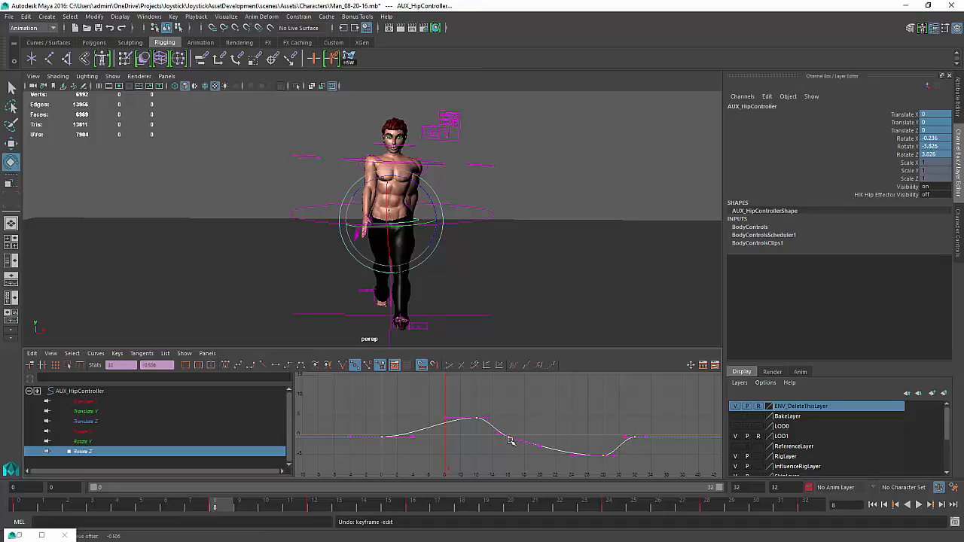
{"action": "key", "text": "ctrl+z"}
{"action": "key", "text": "r"}
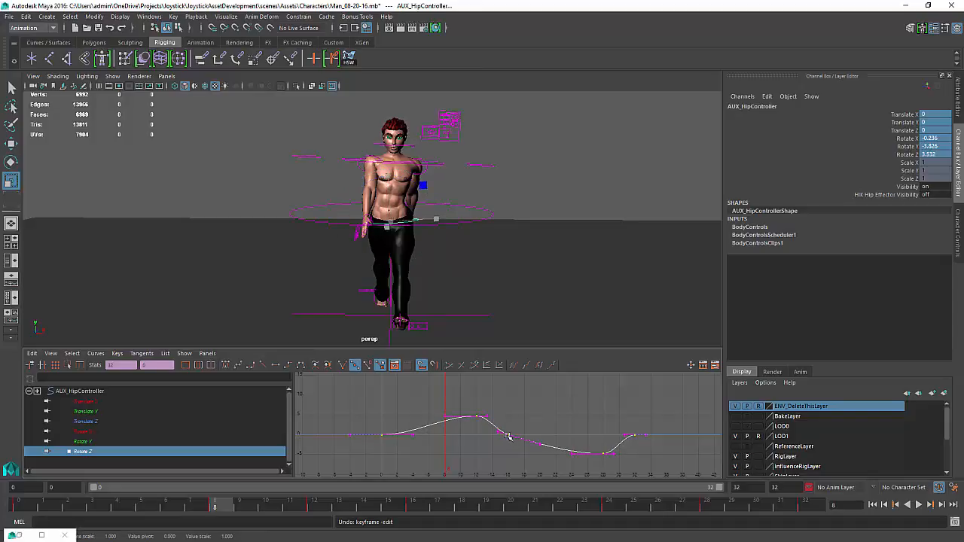
{"action": "middle_click_drag", "start_coordinate": [507, 436], "coordinate": [506, 445]}
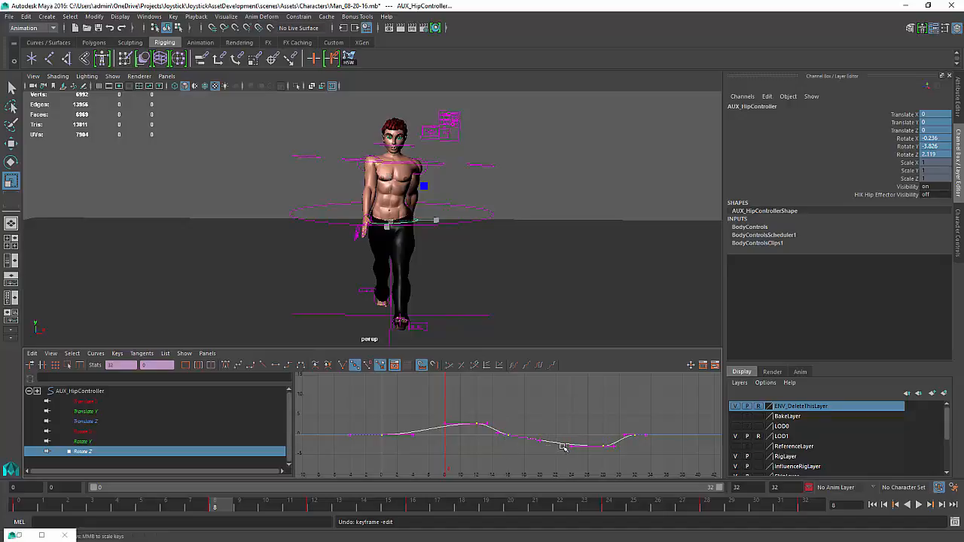
Select the chest effector control and scale its Rotate Y keys down vertically to reduce the chest twist
{"action": "left_click", "coordinate": [922, 506]}
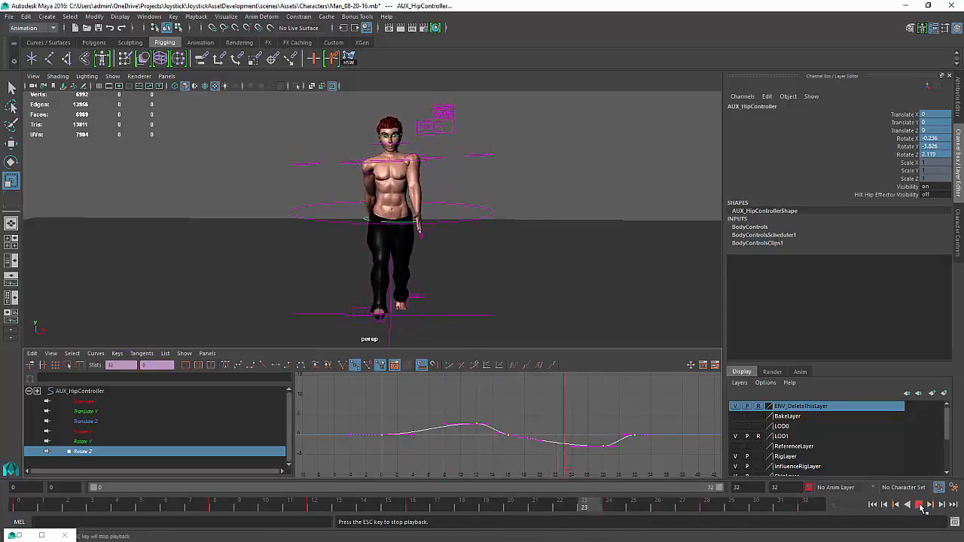
{"action": "left_click", "coordinate": [921, 507]}
{"action": "left_click_drag", "start_coordinate": [461, 184], "coordinate": [471, 251], "text": "alt"}
{"action": "left_click", "coordinate": [400, 178]}
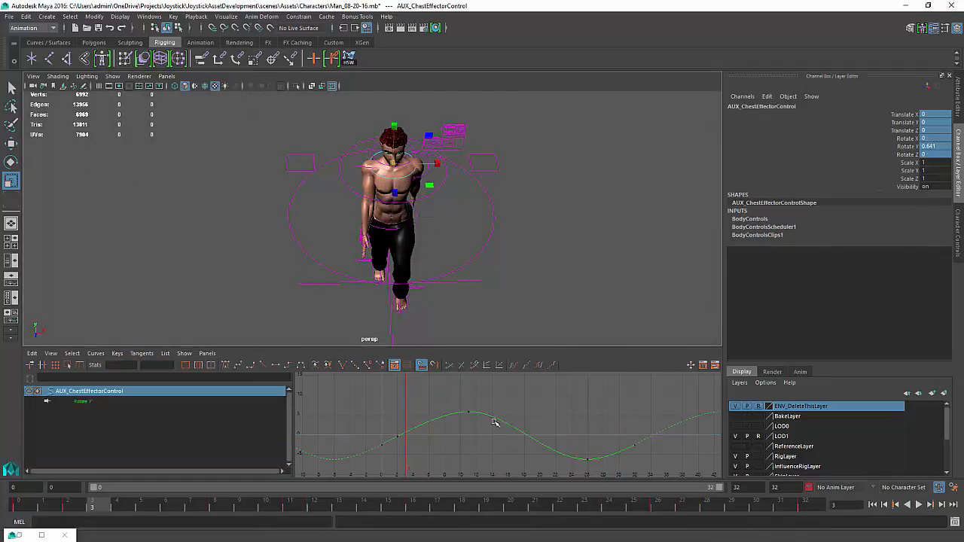
{"action": "left_click_drag", "start_coordinate": [517, 422], "coordinate": [509, 437]}
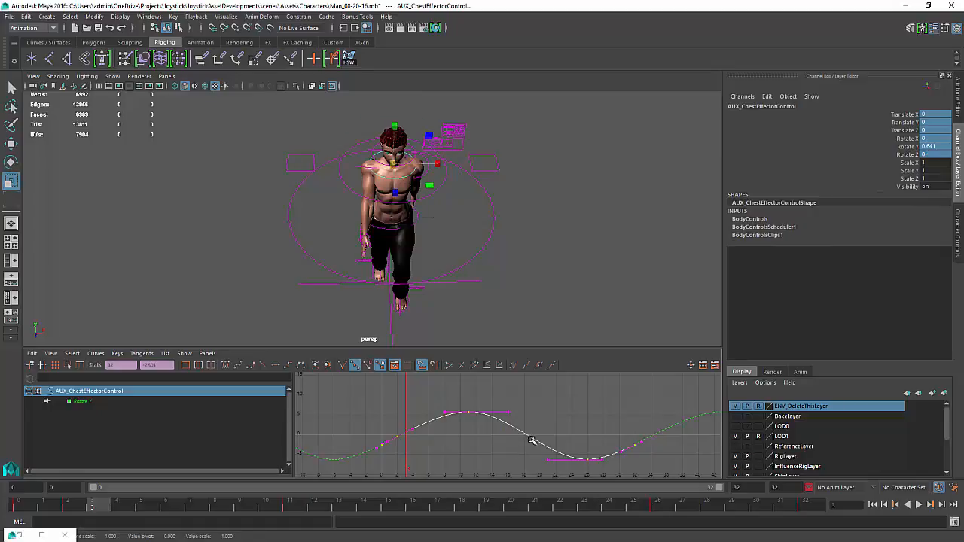
{"action": "middle_click_drag", "start_coordinate": [525, 433], "coordinate": [524, 448]}
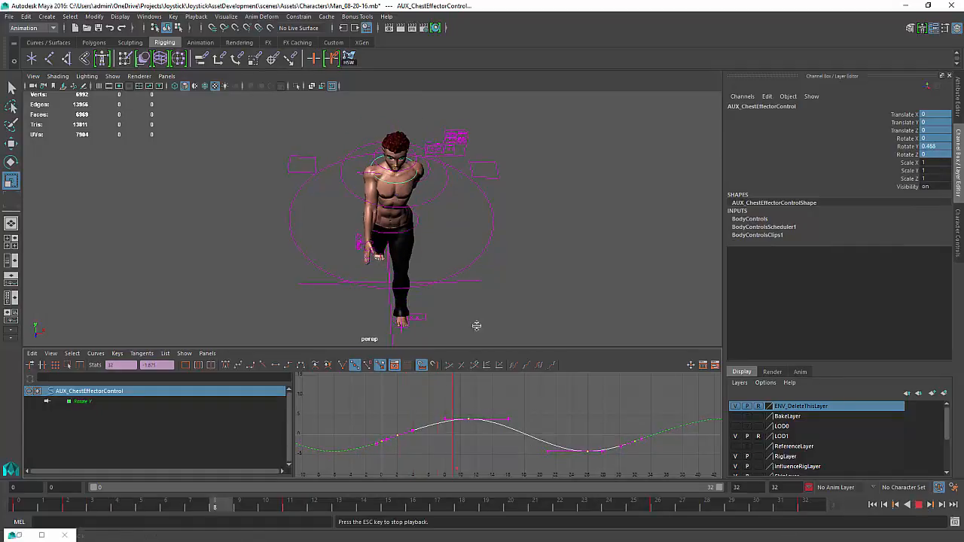
Play the walk cycle, then orbit and zoom the view in on the character's torso and arm
{"action": "left_click_drag", "start_coordinate": [420, 284], "coordinate": [419, 259], "text": "alt"}
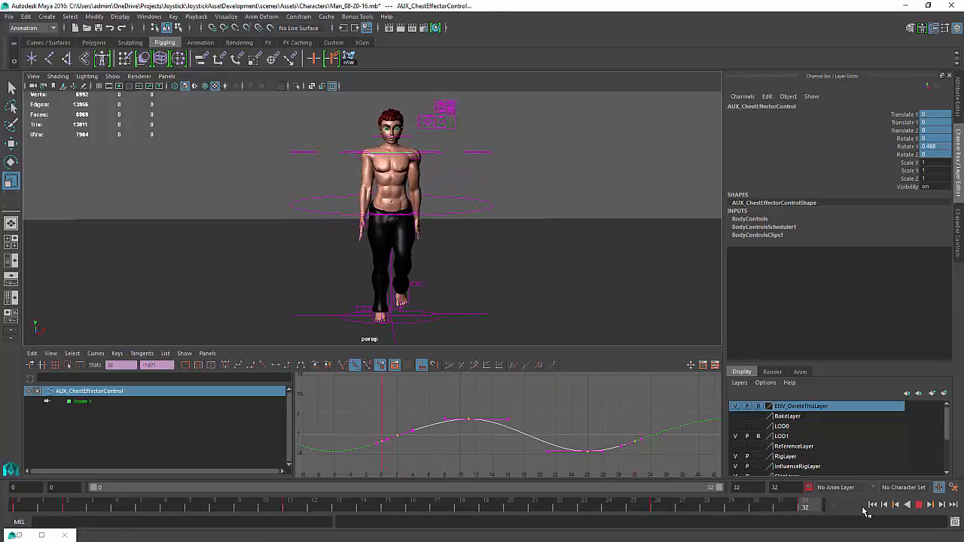
{"action": "left_click", "coordinate": [921, 507]}
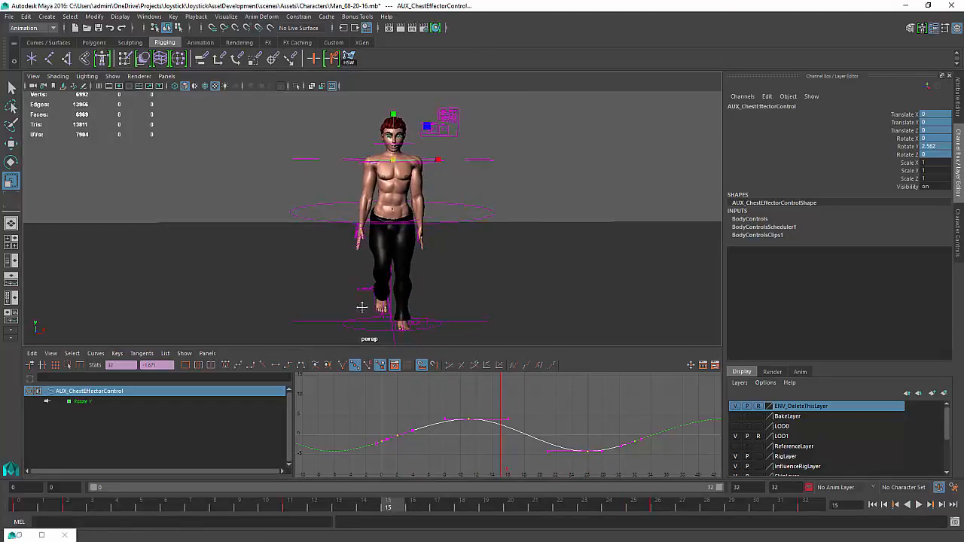
{"action": "mouse_move", "coordinate": [377, 274]}
{"action": "left_mouse_down", "text": "alt"}
{"action": "mouse_move", "coordinate": [436, 274]}
{"action": "mouse_move", "coordinate": [392, 286]}
{"action": "left_mouse_up", "text": "alt"}
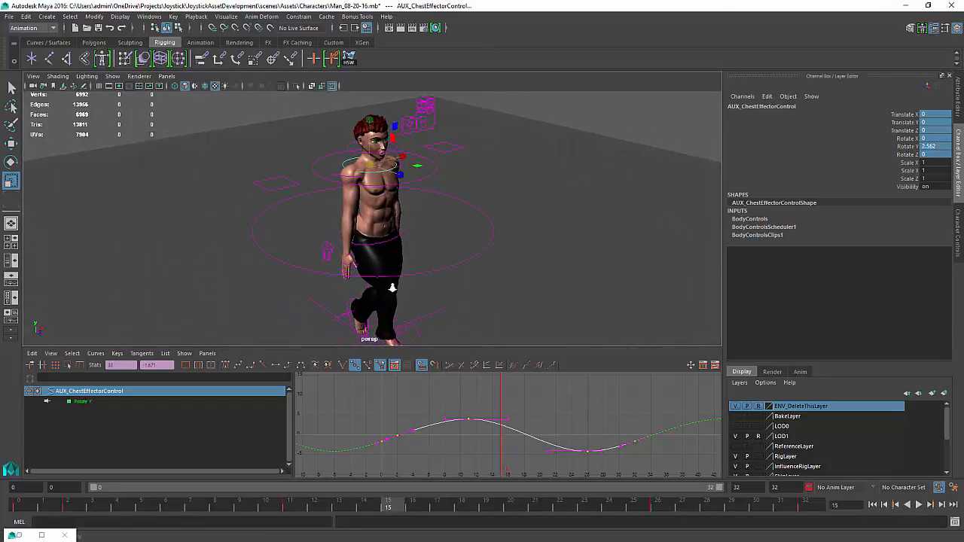
{"action": "scroll", "coordinate": [398, 252], "scroll_direction": "up", "scroll_amount": 5}
{"action": "left_click_drag", "start_coordinate": [400, 248], "coordinate": [351, 213], "text": "alt"}
{"action": "scroll", "coordinate": [351, 211], "scroll_direction": "up", "scroll_amount": 2}
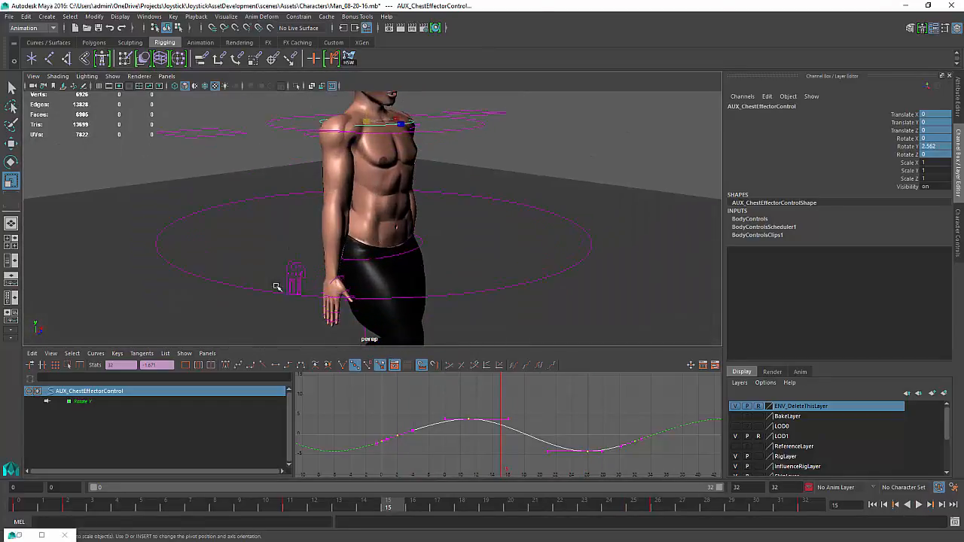
Show joints and IK handles in the viewport
{"action": "left_click", "coordinate": [112, 76]}
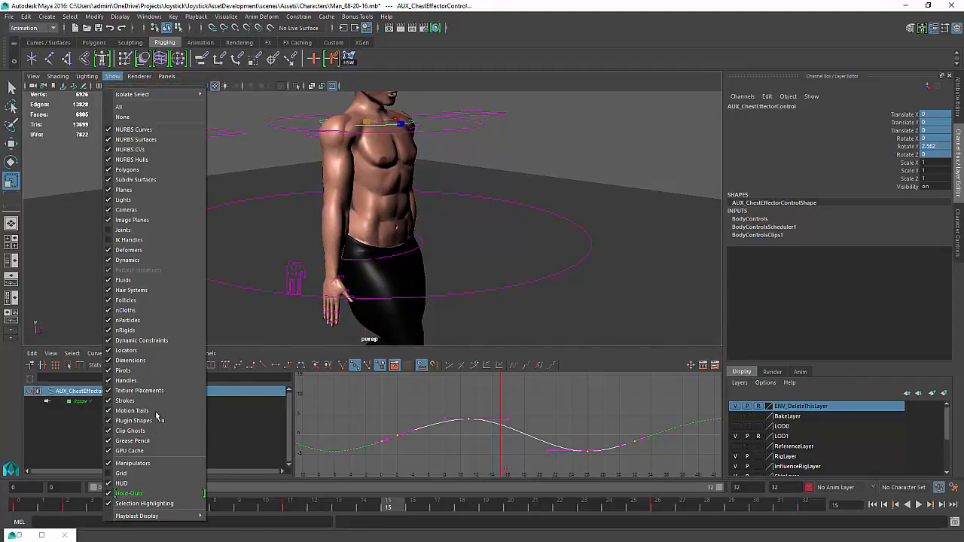
{"action": "left_click", "coordinate": [120, 232]}
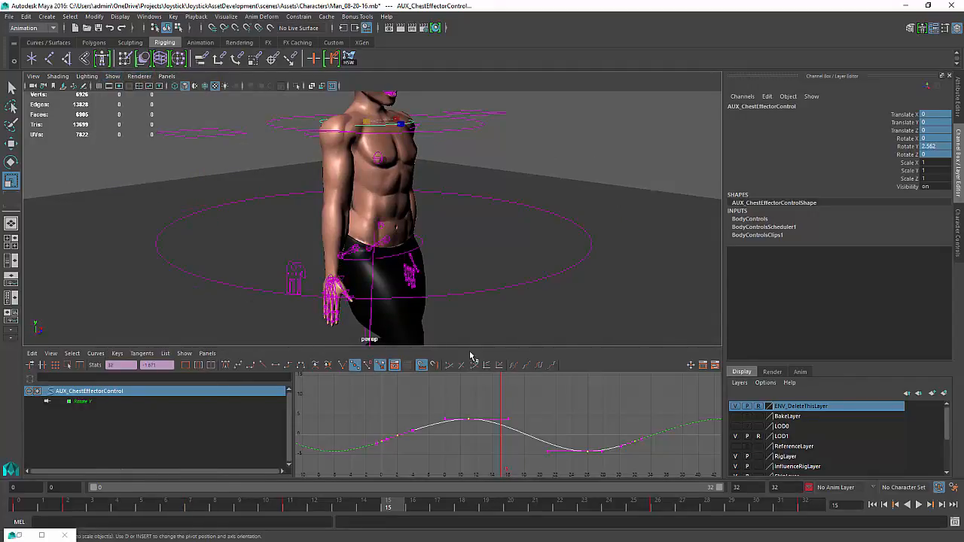
{"action": "left_click", "coordinate": [116, 78]}
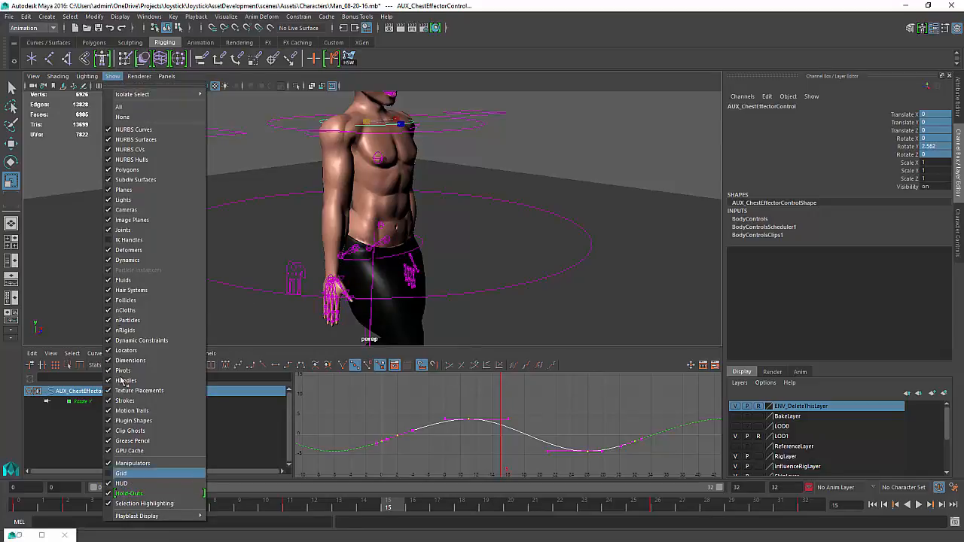
{"action": "left_click", "coordinate": [122, 240]}
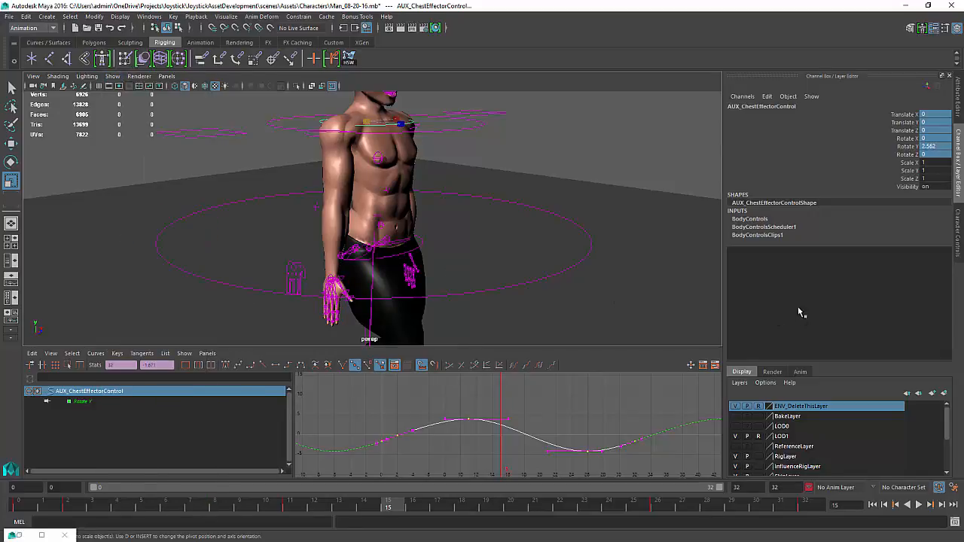
Display the HumanIK control rig and select the right forearm control
{"action": "left_click", "coordinate": [958, 232]}
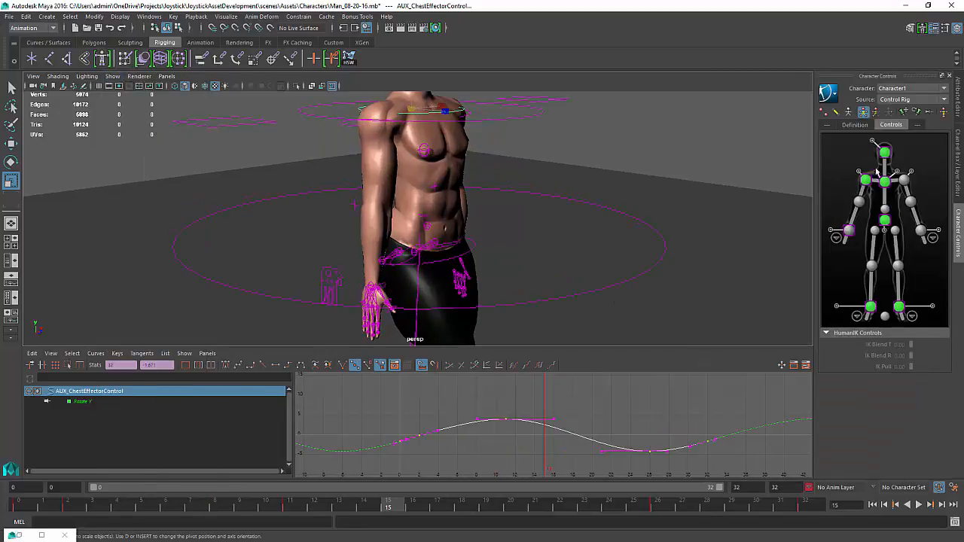
{"action": "left_click", "coordinate": [836, 113]}
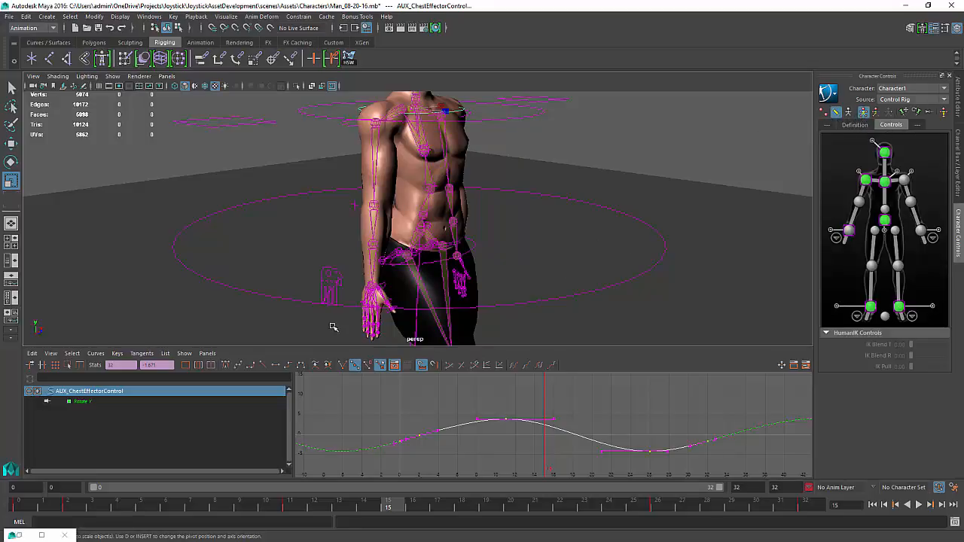
{"action": "left_click_drag", "start_coordinate": [327, 248], "coordinate": [366, 234], "text": "alt"}
{"action": "left_click", "coordinate": [383, 223]}
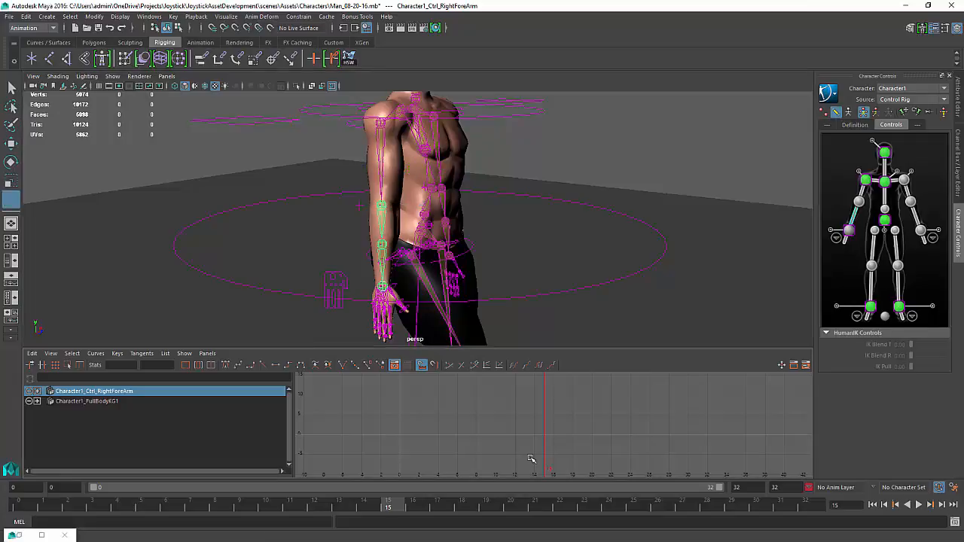
At frame 6, key the right forearm control's rotate channels
{"action": "mouse_move", "coordinate": [531, 459]}
{"action": "left_mouse_down"}
{"action": "mouse_move", "coordinate": [433, 450]}
{"action": "mouse_move", "coordinate": [519, 455]}
{"action": "mouse_move", "coordinate": [458, 461]}
{"action": "left_mouse_up"}
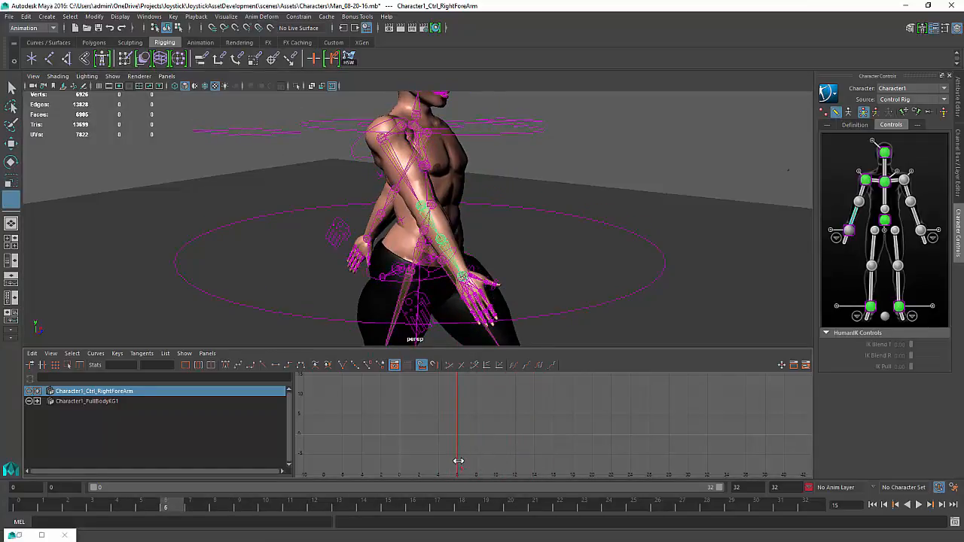
{"action": "key", "text": "r"}
{"action": "key", "text": "ctrl+a"}
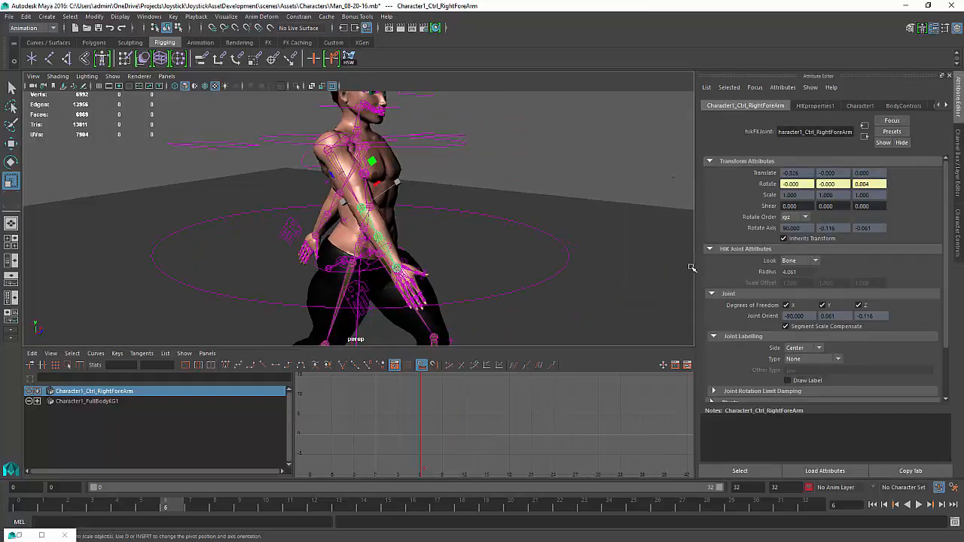
{"action": "key", "text": "ctrl+a"}
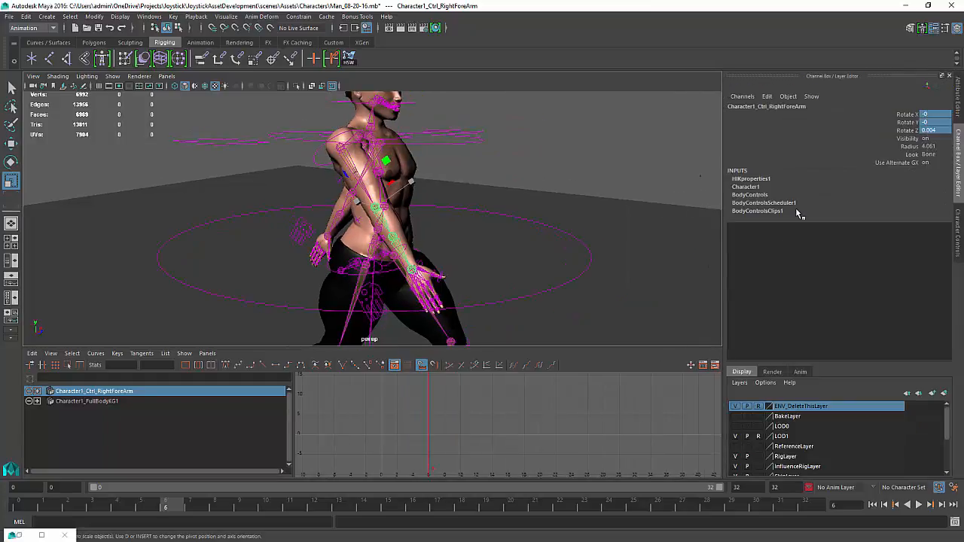
{"action": "left_click", "coordinate": [913, 114]}
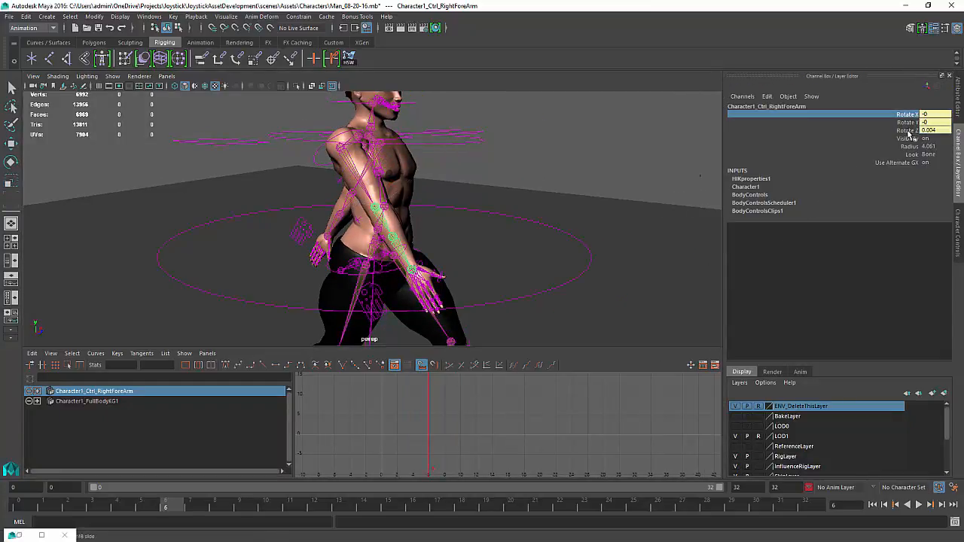
{"action": "left_click", "coordinate": [911, 134], "text": "shift"}
{"action": "right_click", "coordinate": [912, 134]}
{"action": "left_click", "coordinate": [877, 152]}
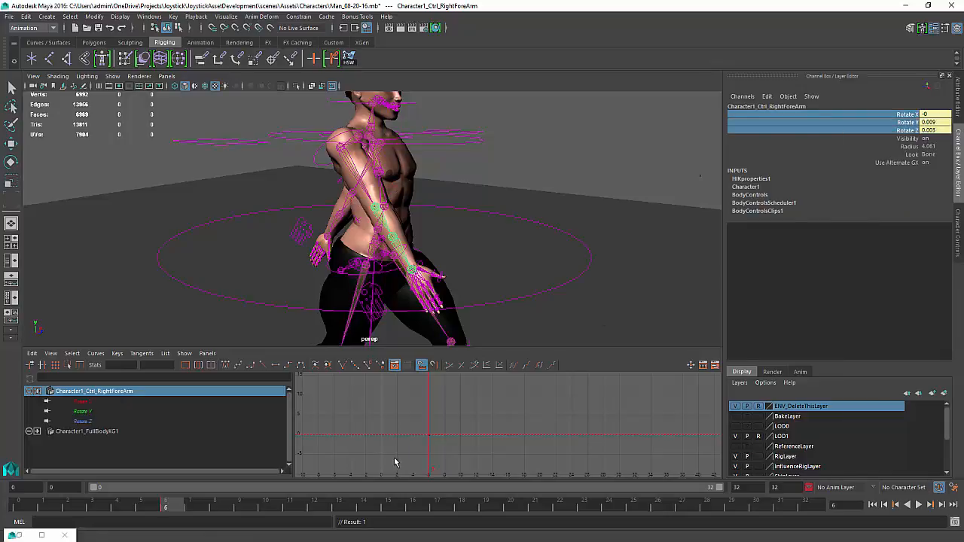
At frame 12, rotate the right forearm control about 22 degrees around Z
{"action": "mouse_move", "coordinate": [170, 514]}
{"action": "left_mouse_down"}
{"action": "mouse_move", "coordinate": [360, 509]}
{"action": "mouse_move", "coordinate": [315, 509]}
{"action": "left_mouse_up"}
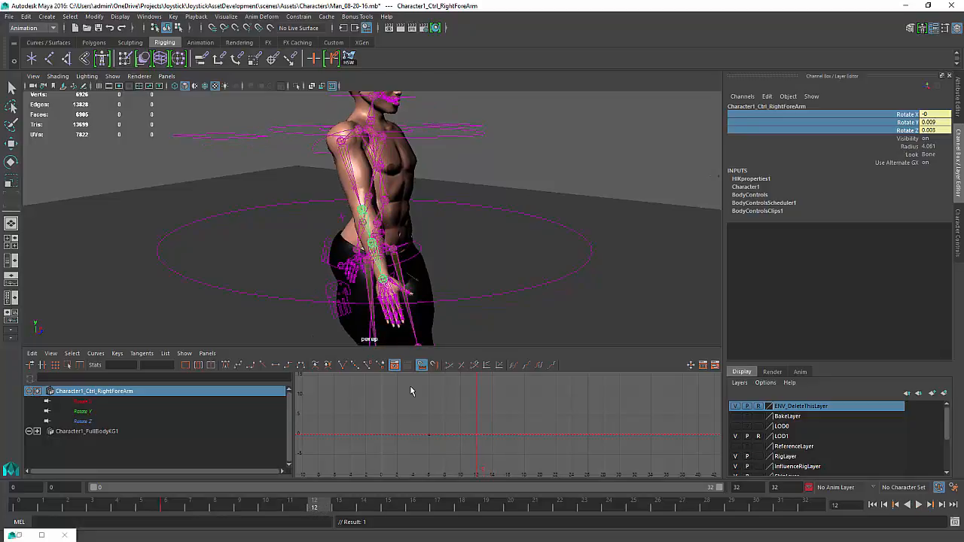
{"action": "key", "text": "e"}
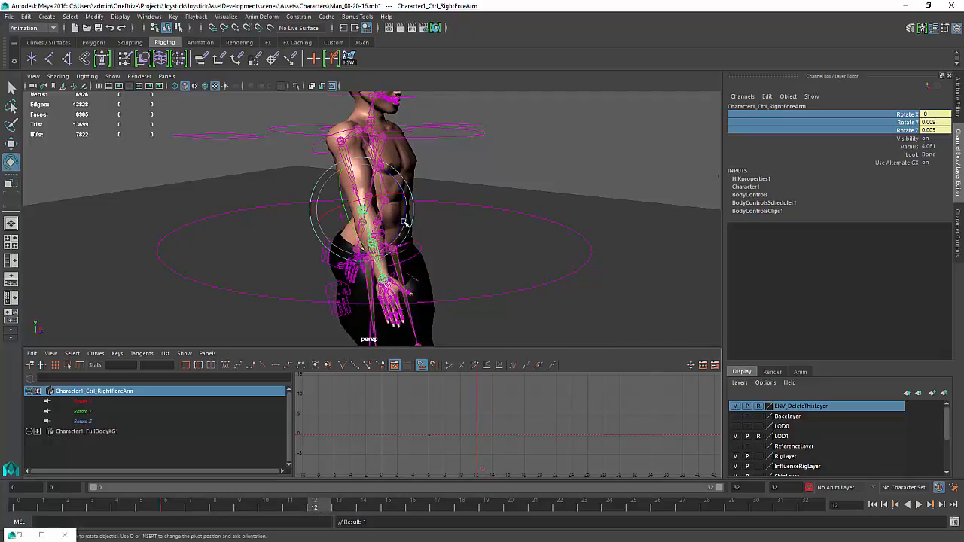
{"action": "left_click_drag", "start_coordinate": [404, 223], "coordinate": [425, 380]}
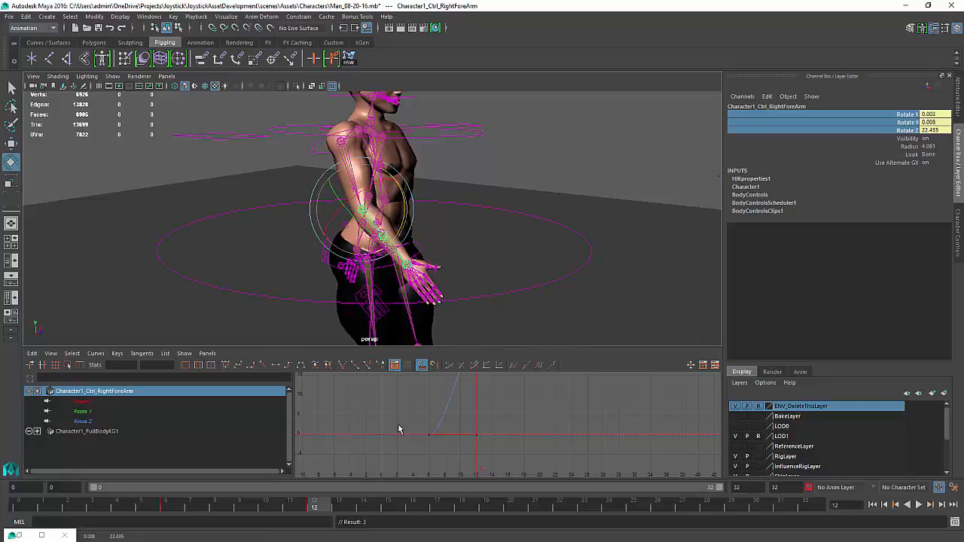
Key the right forearm control at frame 24 and start playback of the walk cycle
{"action": "left_click_drag", "start_coordinate": [317, 508], "coordinate": [613, 520]}
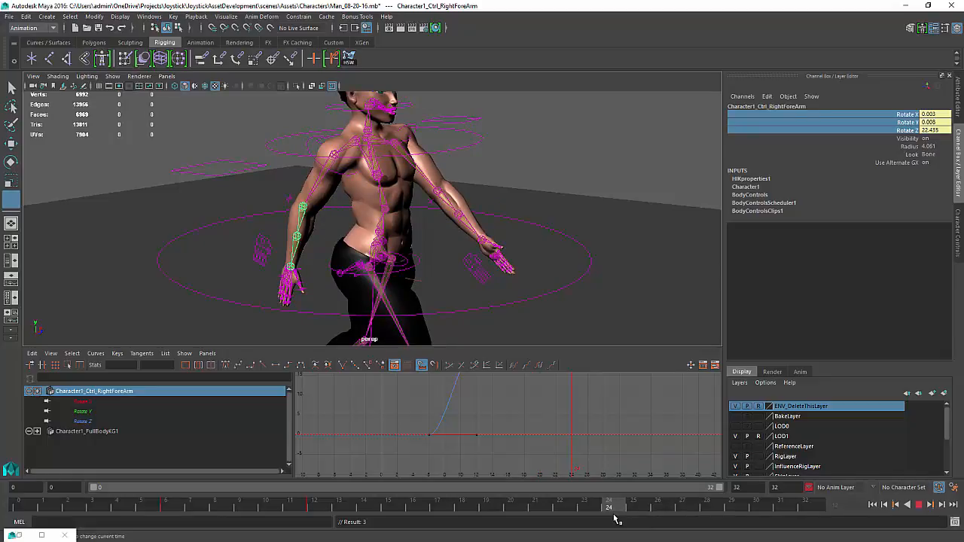
{"action": "key", "text": "e"}
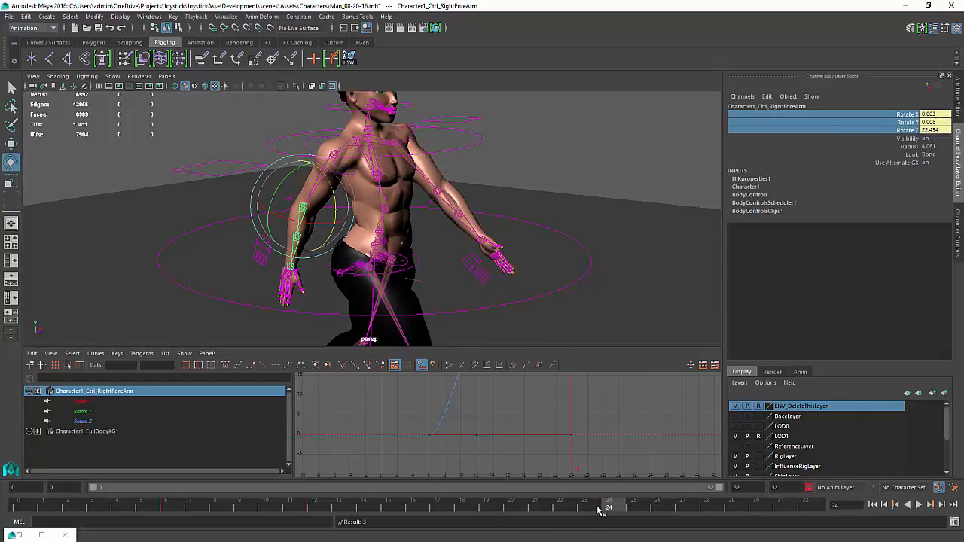
{"action": "key", "text": "alt+v"}
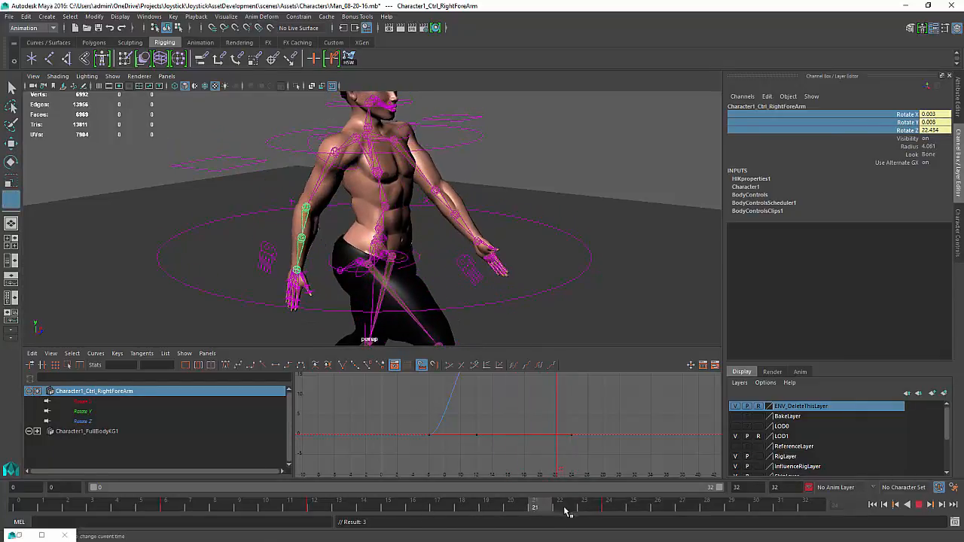
At frame 28, rotate the right forearm control back to about 0 degrees and set a key
{"action": "left_click", "coordinate": [714, 508]}
{"action": "key", "text": "e"}
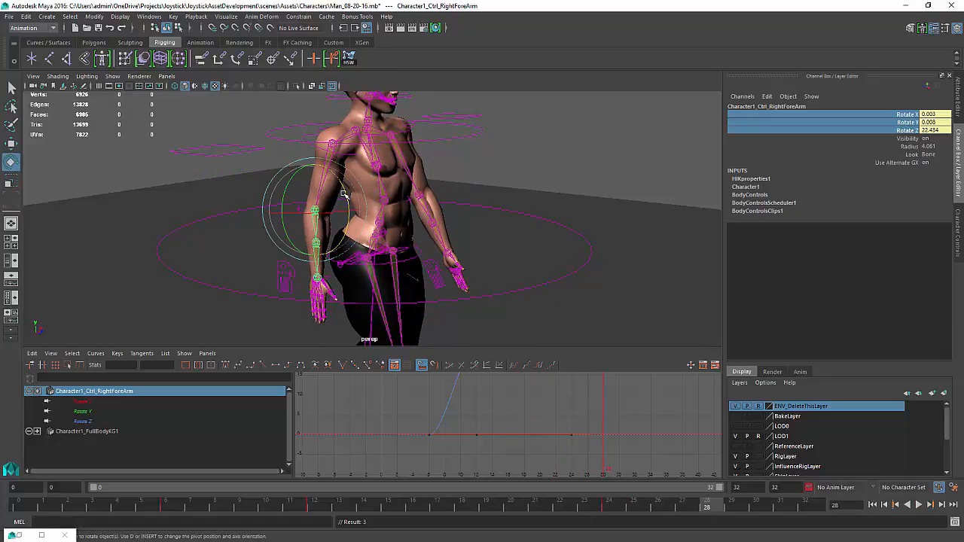
{"action": "left_click_drag", "start_coordinate": [342, 194], "coordinate": [348, 220]}
{"action": "key", "text": "s"}
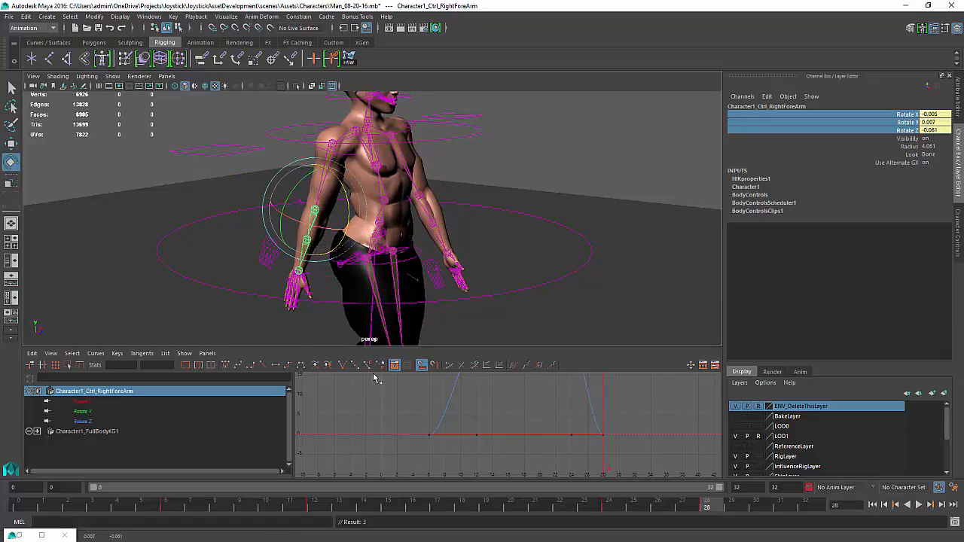
At frame 32, key all three rotate channels of the right forearm control
{"action": "left_click_drag", "start_coordinate": [705, 510], "coordinate": [805, 509]}
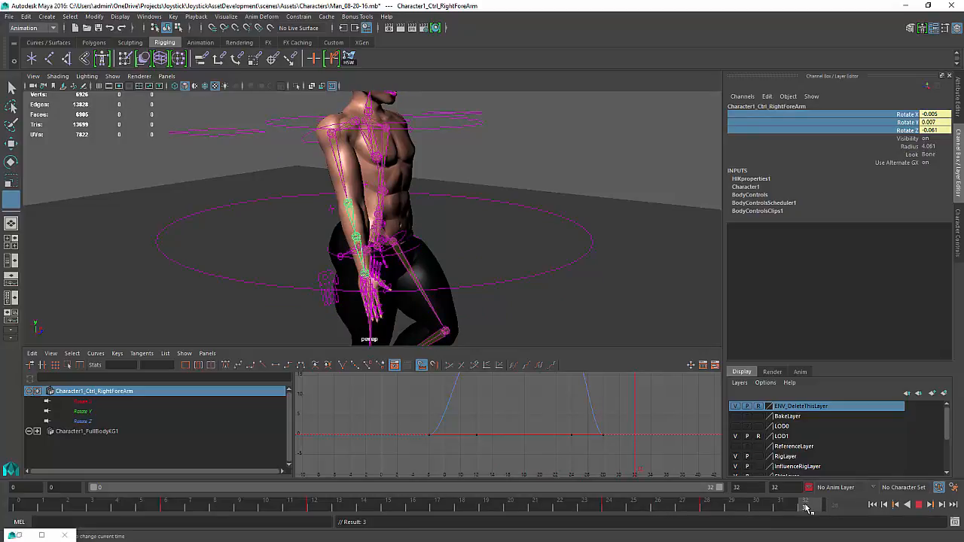
{"action": "key", "text": "e"}
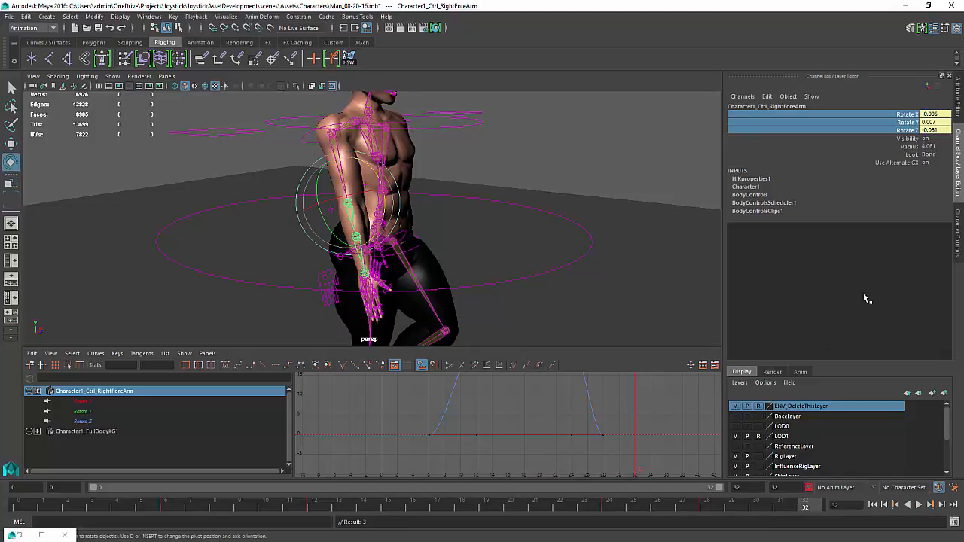
{"action": "left_click", "coordinate": [900, 114]}
{"action": "left_click", "coordinate": [904, 132], "text": "shift"}
{"action": "right_click", "coordinate": [903, 132]}
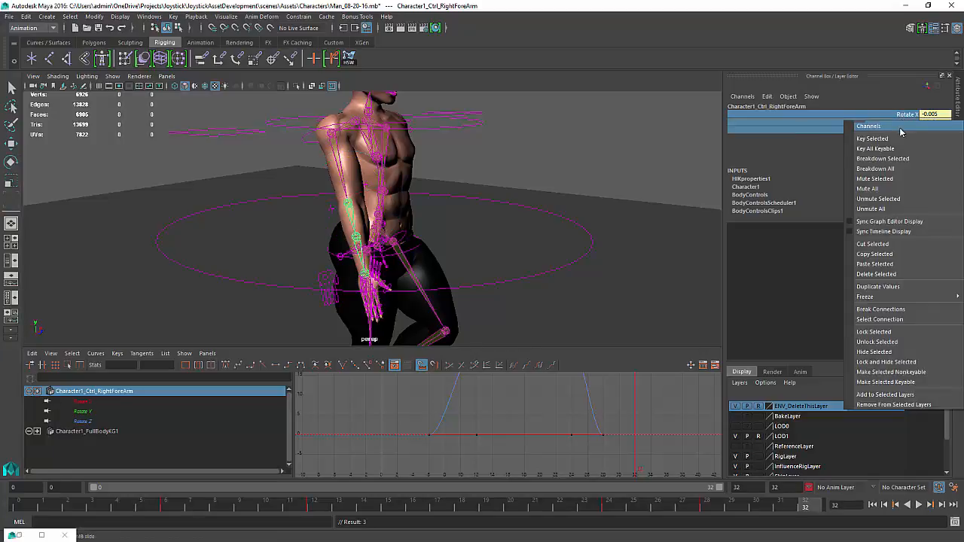
{"action": "left_click", "coordinate": [896, 140]}
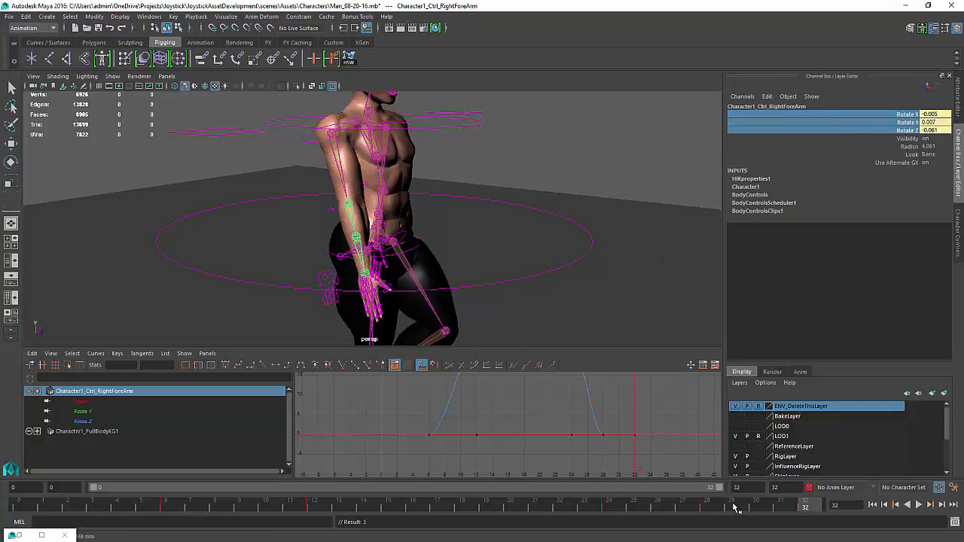
At frame 0, key the right forearm control's rotate channels, then play and stop the cycle
{"action": "left_click_drag", "start_coordinate": [734, 508], "coordinate": [20, 507]}
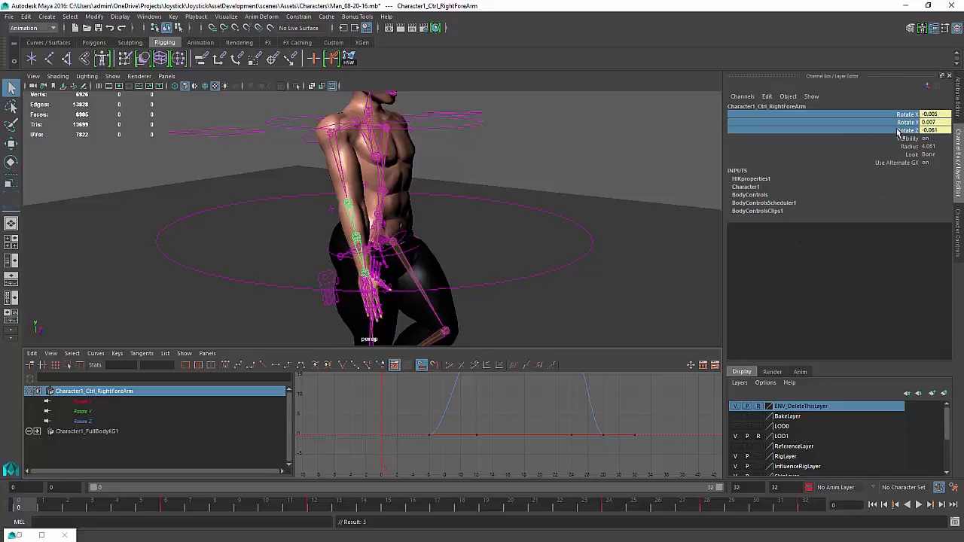
{"action": "right_click", "coordinate": [898, 131]}
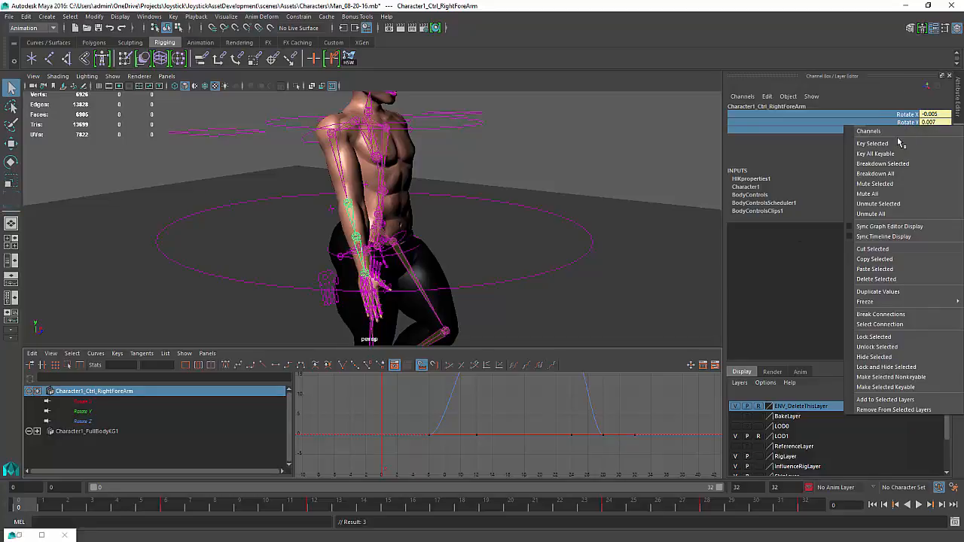
{"action": "left_click", "coordinate": [858, 140]}
{"action": "left_click", "coordinate": [919, 505]}
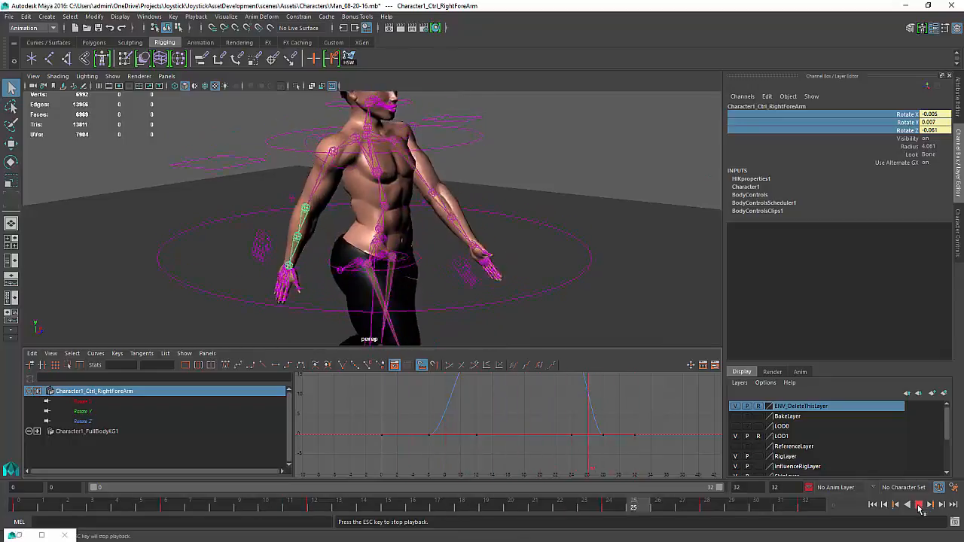
{"action": "left_click", "coordinate": [919, 505]}
In the Graph Editor, move the right forearm's Rotate Z key from frame 12 to frame 16
{"action": "key", "text": "k"}
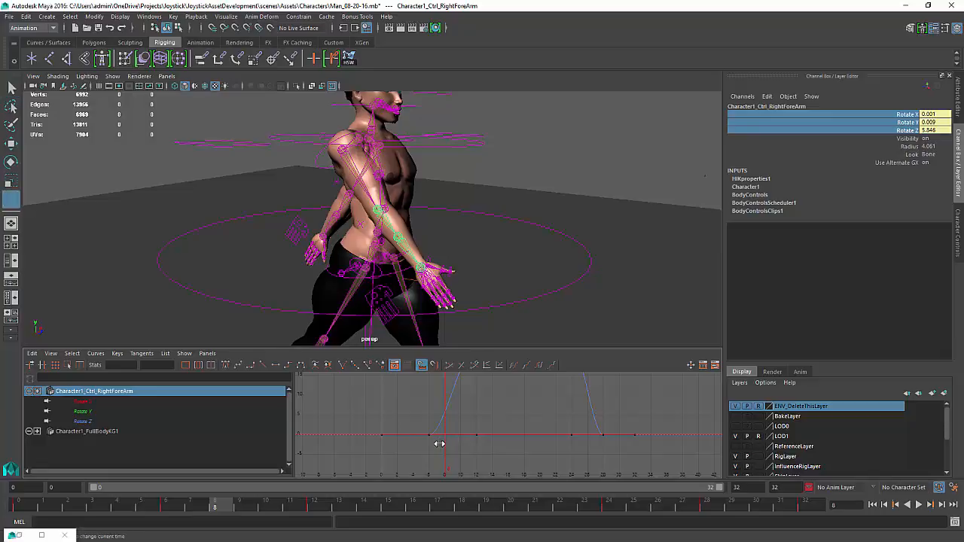
{"action": "mouse_move", "coordinate": [435, 445]}
{"action": "left_mouse_down"}
{"action": "mouse_move", "coordinate": [414, 445]}
{"action": "mouse_move", "coordinate": [469, 450]}
{"action": "mouse_move", "coordinate": [429, 449]}
{"action": "left_mouse_up"}
{"action": "left_click", "coordinate": [455, 390]}
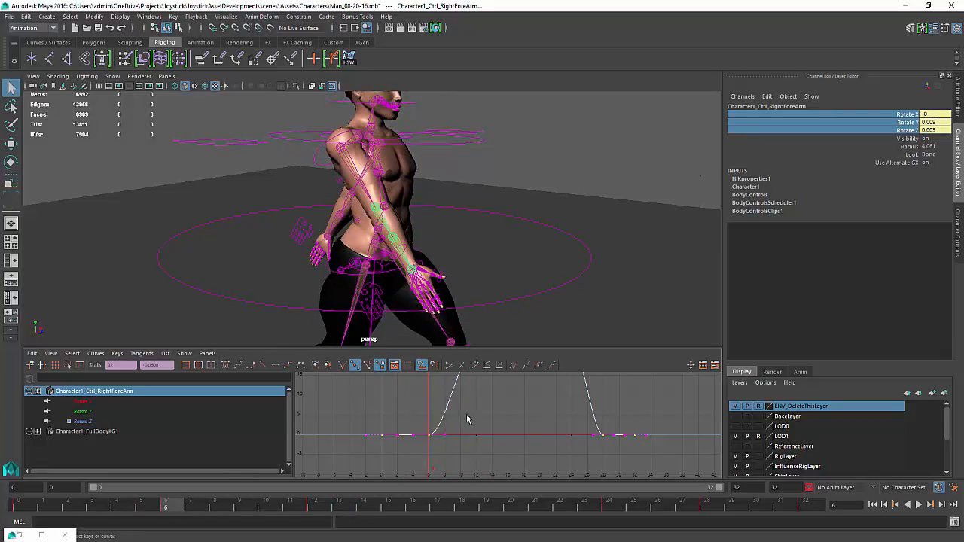
{"action": "key", "text": "f"}
{"action": "left_click", "coordinate": [474, 429]}
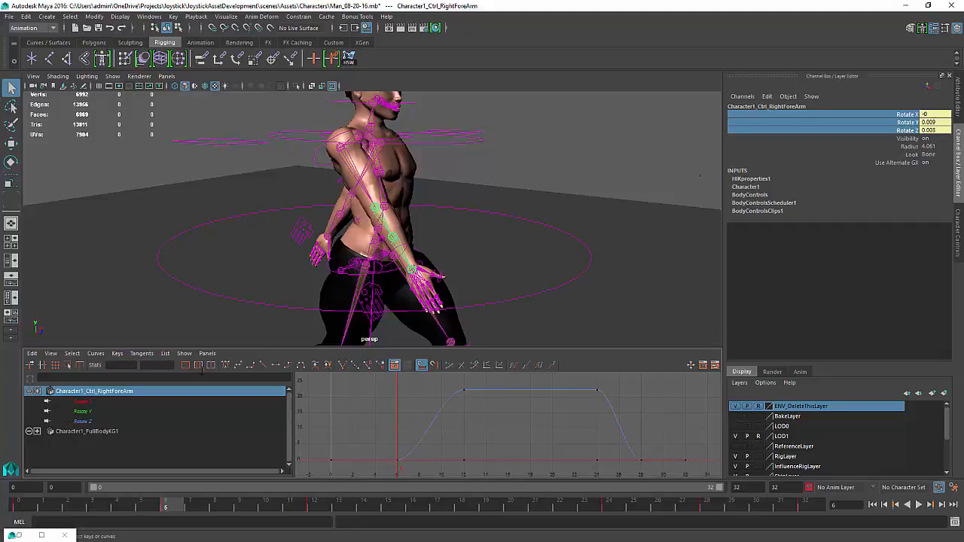
{"action": "left_click", "coordinate": [80, 421]}
{"action": "left_click_drag", "start_coordinate": [410, 439], "coordinate": [510, 453]}
{"action": "left_click_drag", "start_coordinate": [475, 379], "coordinate": [448, 413]}
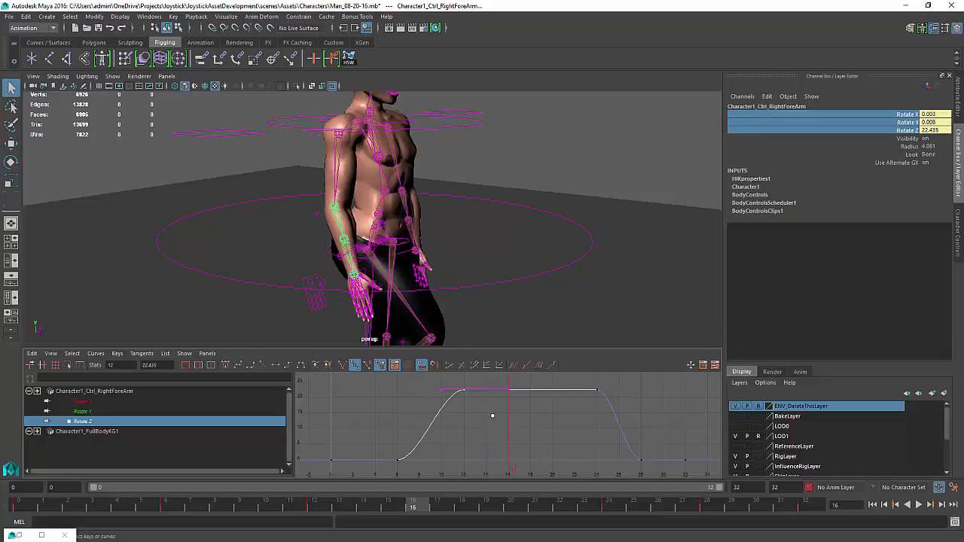
{"action": "key", "text": "w"}
{"action": "middle_click_drag", "start_coordinate": [482, 396], "coordinate": [541, 432], "text": "shift"}
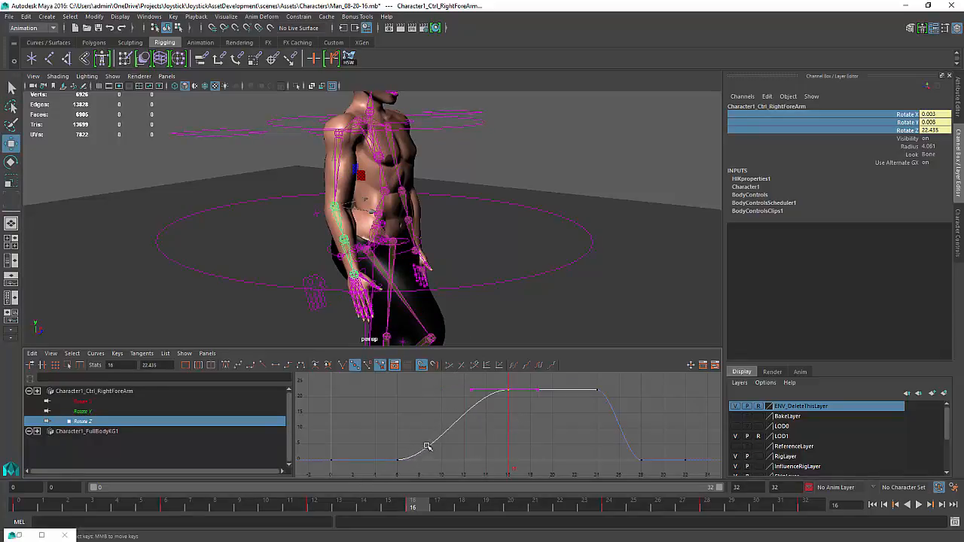
Flatten the tangent of the Rotate Z key at frame 6 and lengthen its ease-out handle
{"action": "left_click_drag", "start_coordinate": [426, 447], "coordinate": [377, 476]}
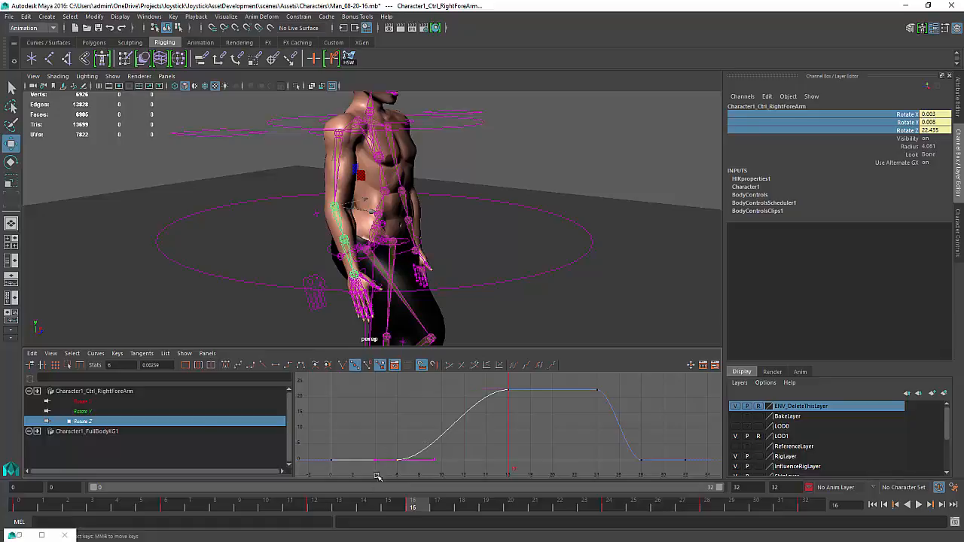
{"action": "left_click", "coordinate": [343, 365]}
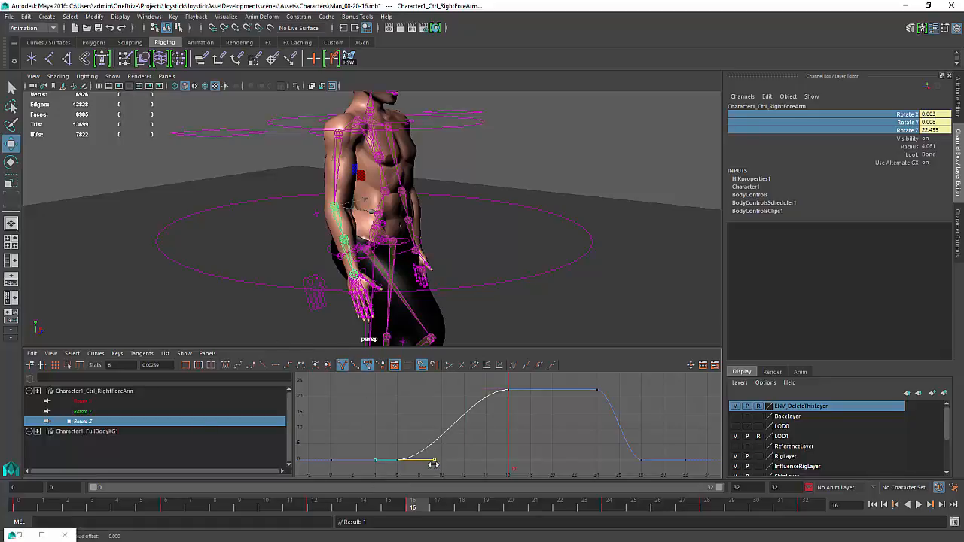
{"action": "middle_click_drag", "start_coordinate": [433, 465], "coordinate": [450, 467], "text": "shift"}
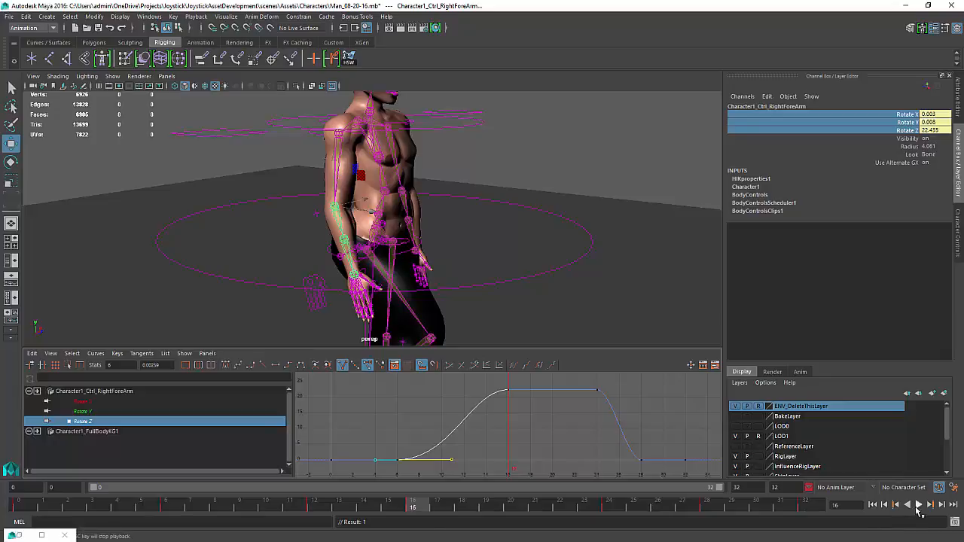
Play the animation to review the eased right arm swing
{"action": "left_click", "coordinate": [918, 506]}
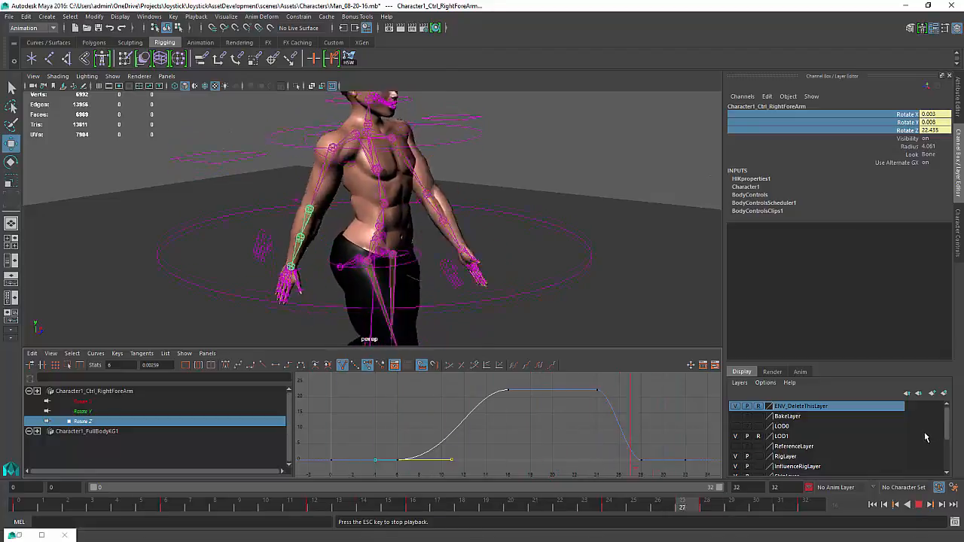
{"action": "left_click", "coordinate": [919, 504]}
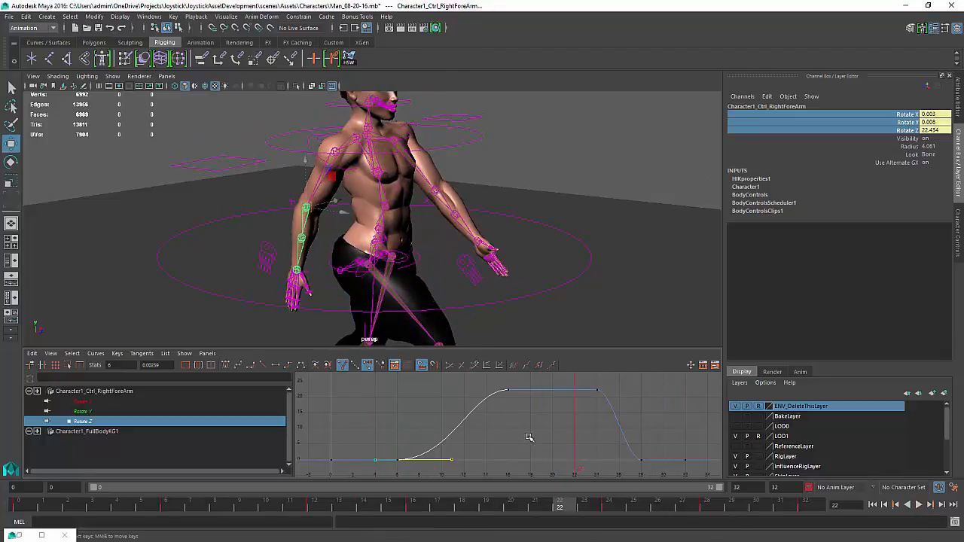
{"action": "left_click", "coordinate": [524, 441]}
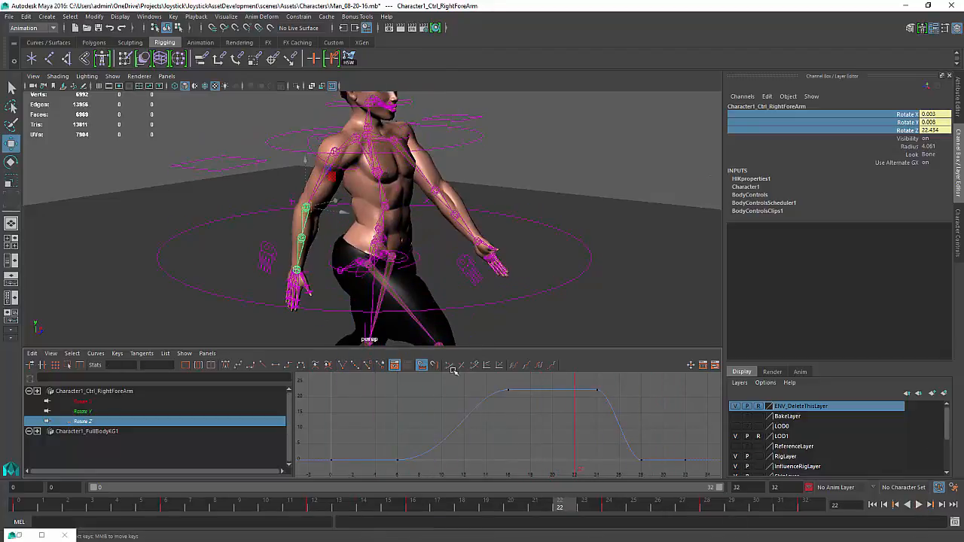
Select the left forearm control and key its rotate channels at frame 24
{"action": "left_click", "coordinate": [449, 205]}
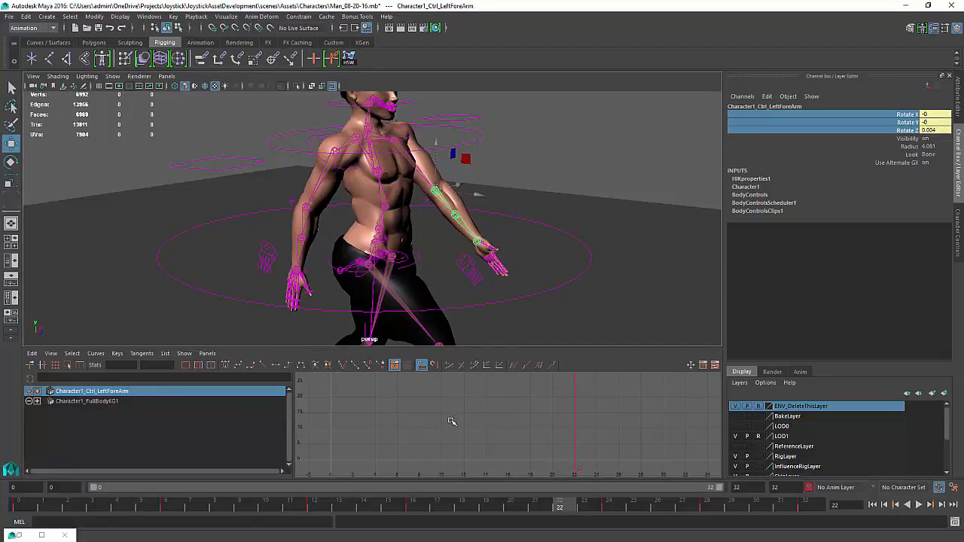
{"action": "left_click_drag", "start_coordinate": [450, 421], "coordinate": [597, 441]}
{"action": "key", "text": "w"}
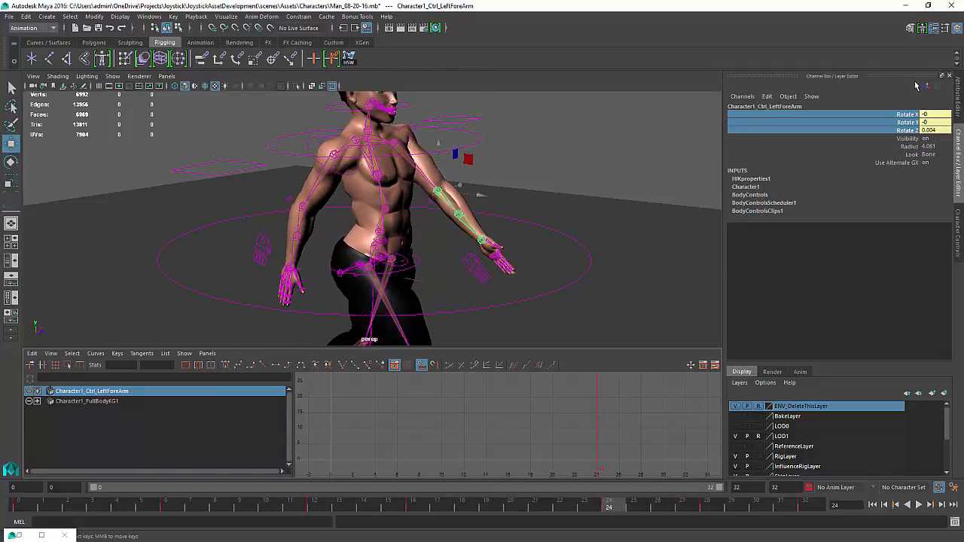
{"action": "right_click", "coordinate": [906, 123]}
{"action": "left_click", "coordinate": [912, 125]}
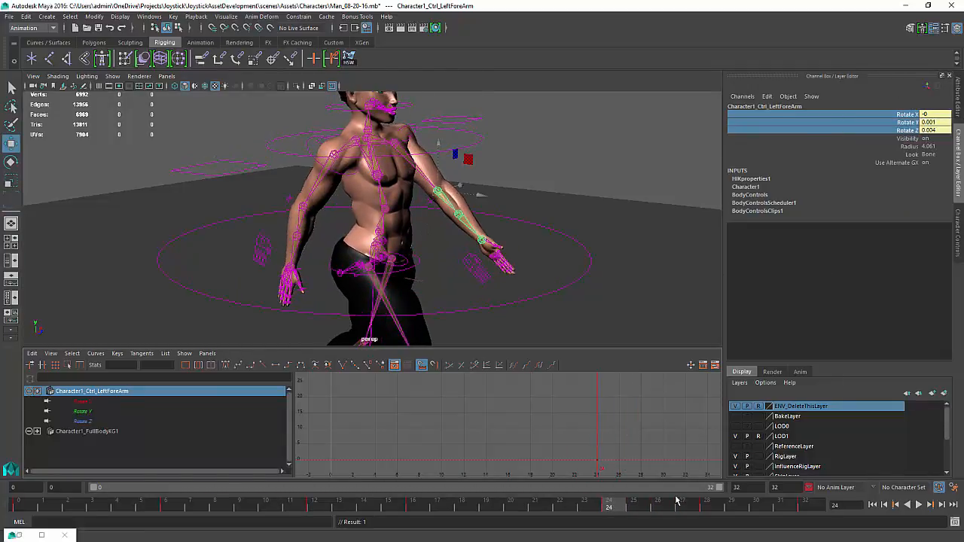
At frame 32, rotate the left forearm control about 32 degrees around Z
{"action": "key", "text": "k"}
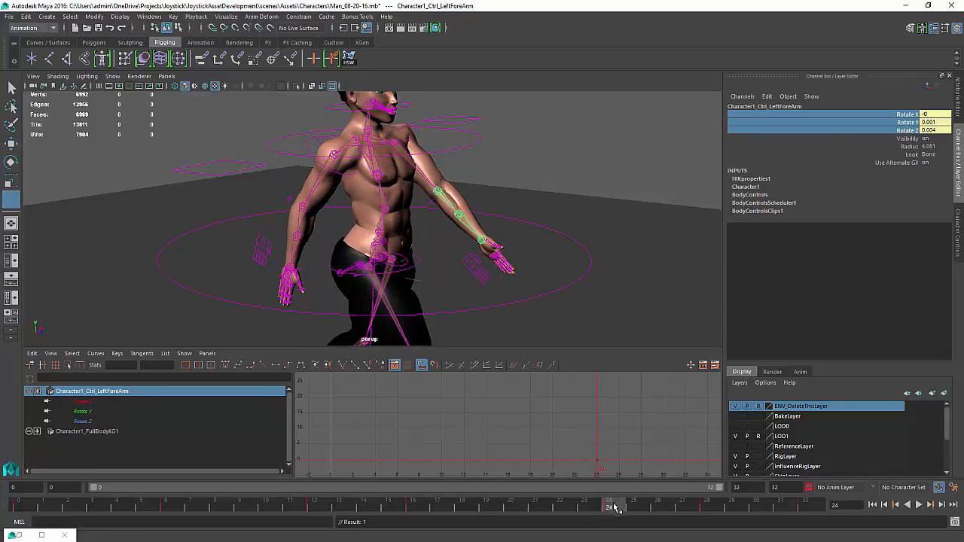
{"action": "left_click_drag", "start_coordinate": [624, 509], "coordinate": [806, 511]}
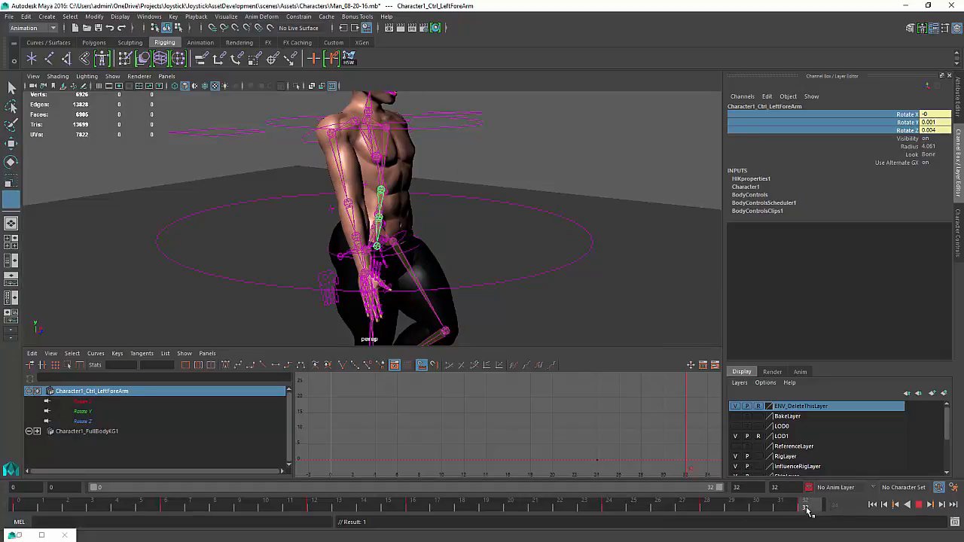
{"action": "key", "text": "w"}
{"action": "left_click_drag", "start_coordinate": [465, 241], "coordinate": [305, 252], "text": "alt"}
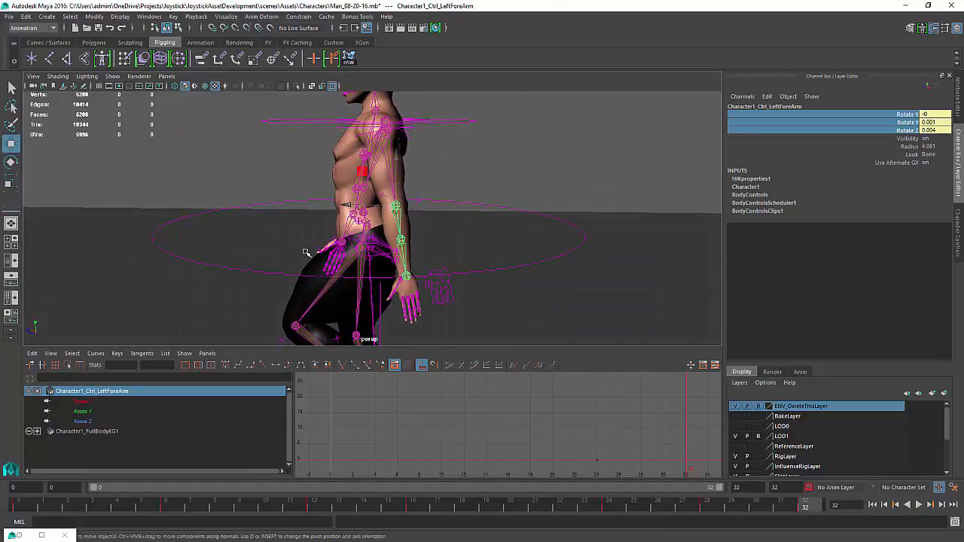
{"action": "key", "text": "e"}
{"action": "left_click_drag", "start_coordinate": [443, 209], "coordinate": [478, 260]}
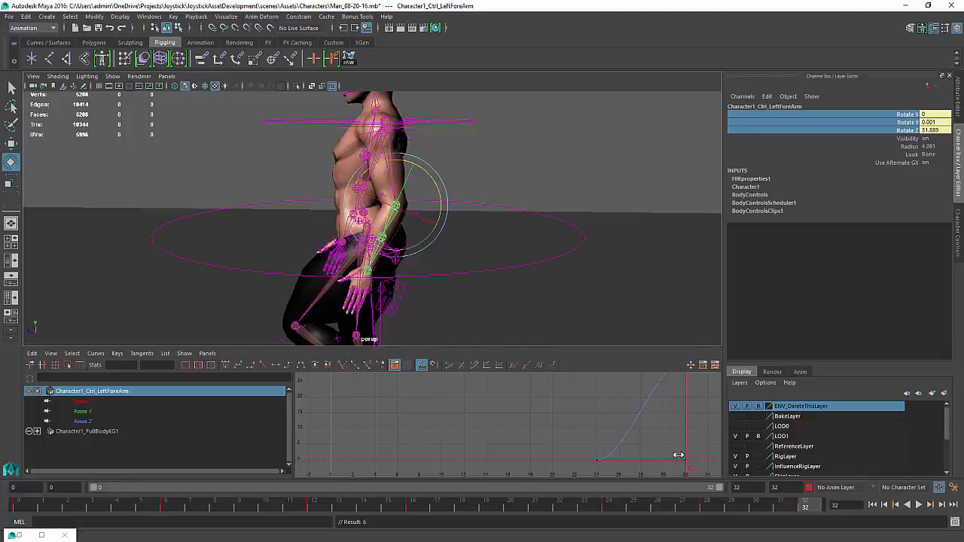
At frame 0, key the left forearm control's rotate channels
{"action": "left_click_drag", "start_coordinate": [678, 455], "coordinate": [657, 453]}
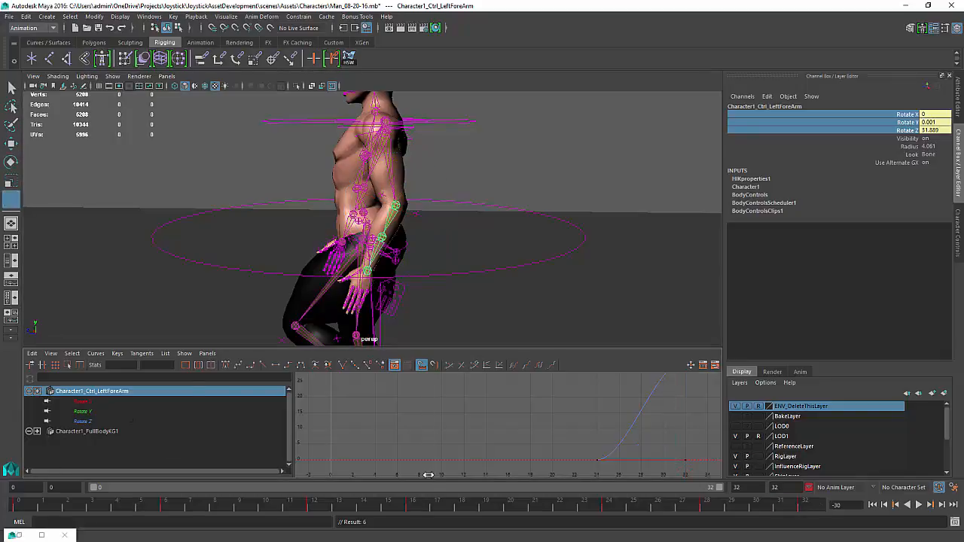
{"action": "left_click_drag", "start_coordinate": [195, 510], "coordinate": [3, 503]}
{"action": "key", "text": "e"}
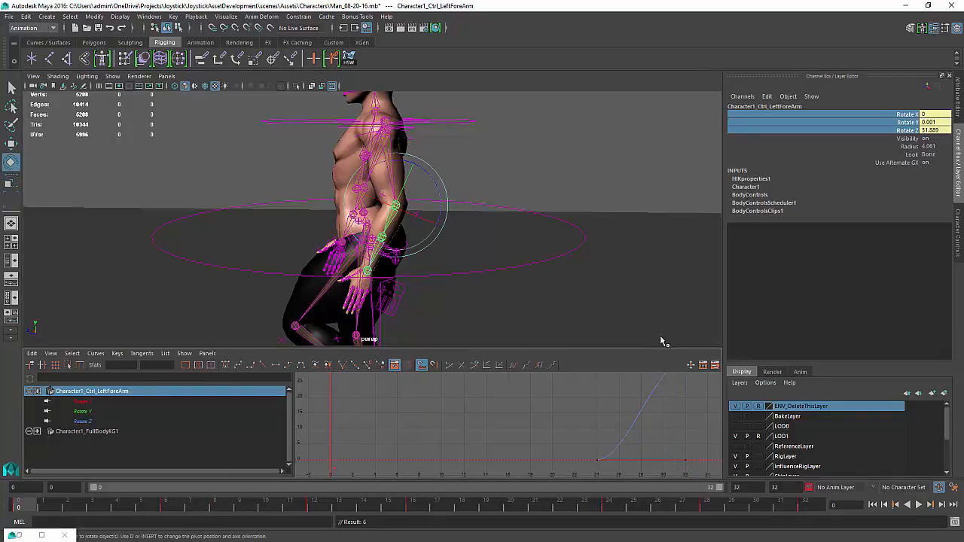
{"action": "right_click", "coordinate": [929, 125]}
{"action": "left_click", "coordinate": [934, 131]}
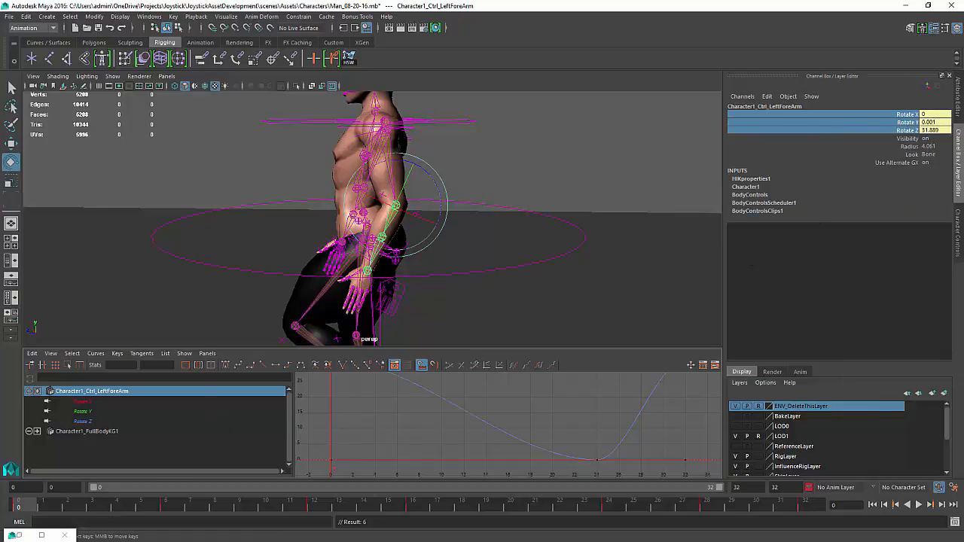
At frame 8, key the left forearm control's rotate channels
{"action": "key", "text": "k"}
{"action": "left_click_drag", "start_coordinate": [33, 509], "coordinate": [223, 518]}
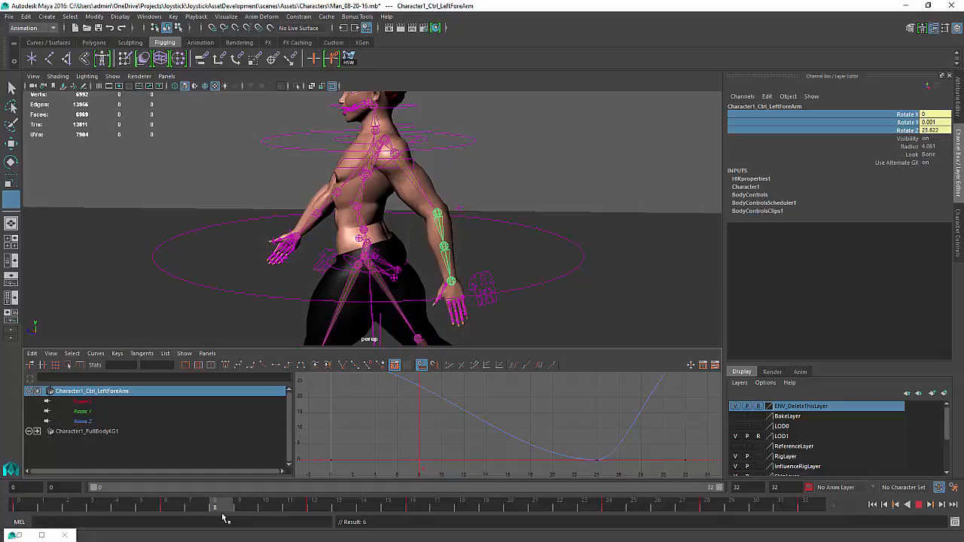
{"action": "right_click", "coordinate": [889, 129]}
{"action": "left_click", "coordinate": [887, 143]}
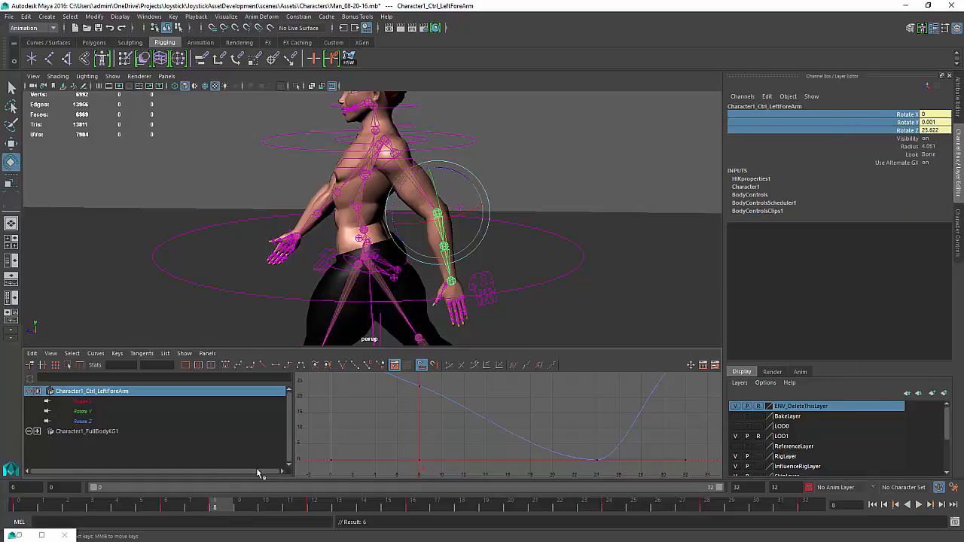
Play the animation from frame 5 to review the left arm swing
{"action": "left_click_drag", "start_coordinate": [232, 509], "coordinate": [462, 508]}
{"action": "left_click", "coordinate": [919, 504]}
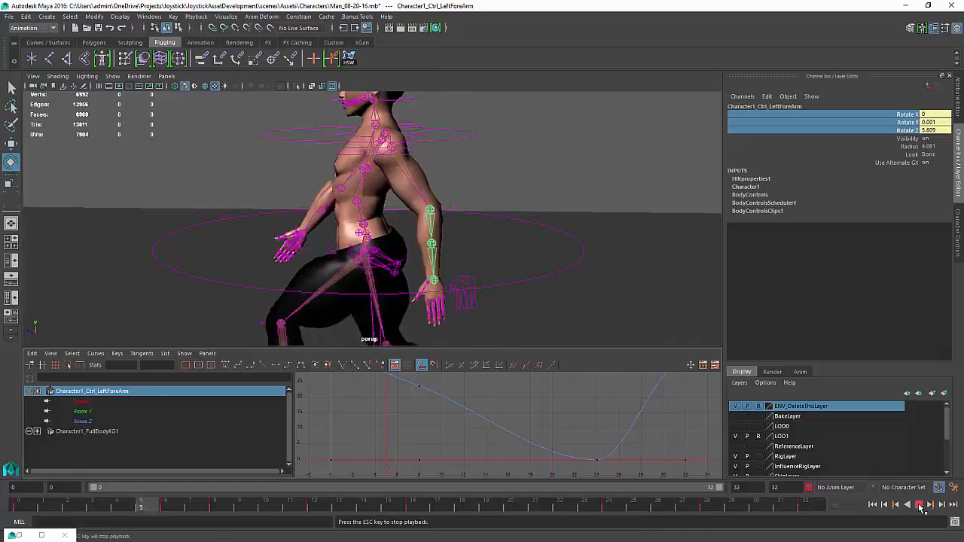
{"action": "left_click", "coordinate": [919, 505]}
At frame 12, lower the left forearm's Rotate Z key to about 0 in the Graph Editor
{"action": "left_click_drag", "start_coordinate": [148, 521], "coordinate": [313, 520]}
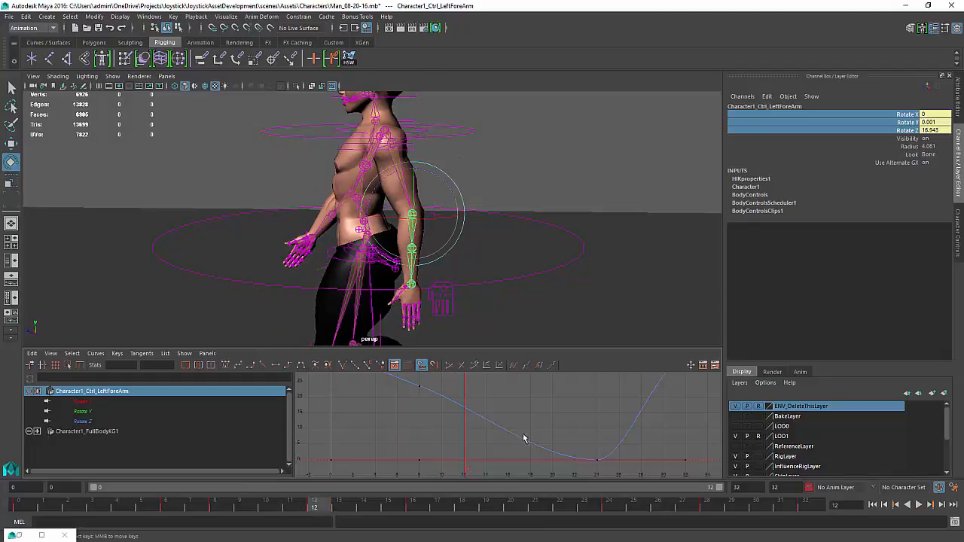
{"action": "right_click_drag", "start_coordinate": [484, 423], "coordinate": [479, 405]}
{"action": "left_click_drag", "start_coordinate": [468, 416], "coordinate": [468, 418]}
{"action": "right_click_drag", "start_coordinate": [483, 414], "coordinate": [446, 376]}
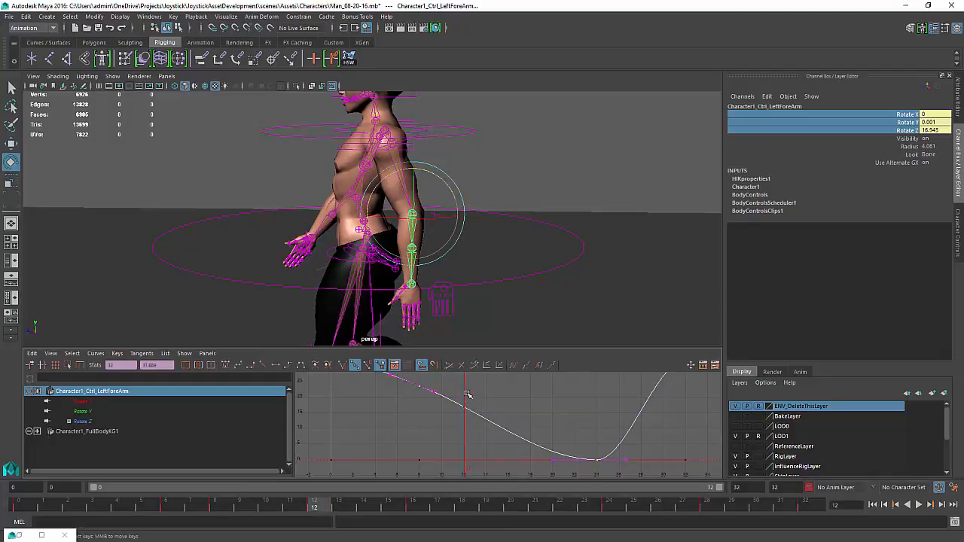
{"action": "middle_click_drag", "start_coordinate": [468, 395], "coordinate": [459, 483]}
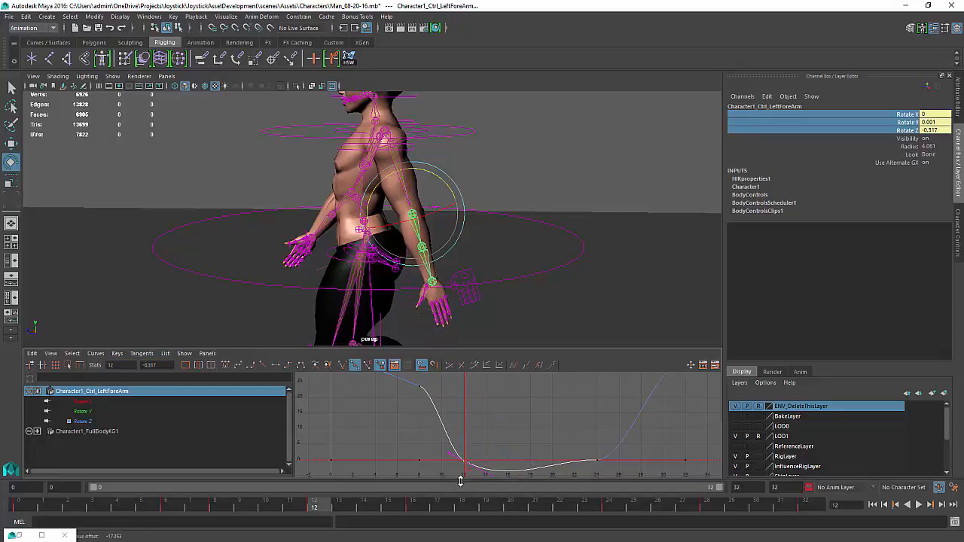
{"action": "left_click", "coordinate": [286, 364]}
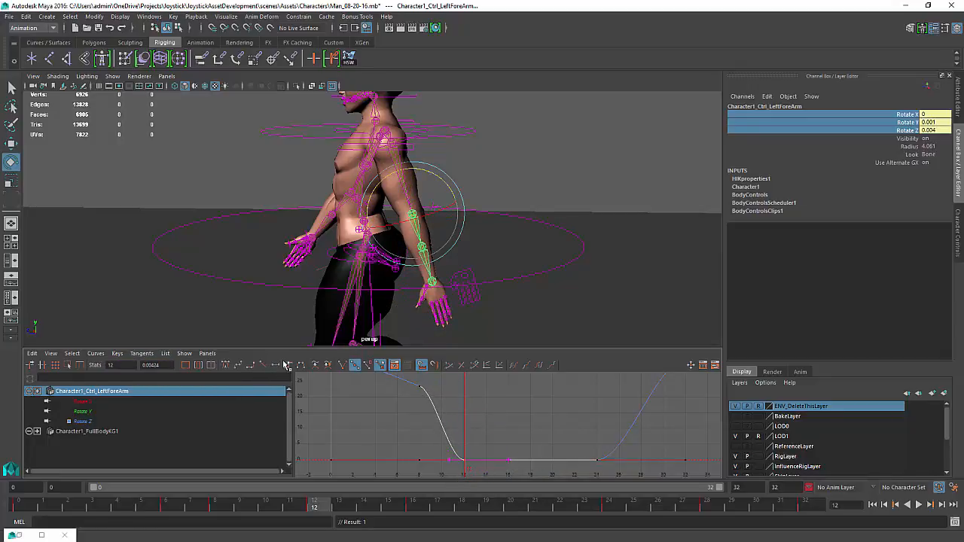
Play the animation and orbit around the character to review the left arm swing from several angles
{"action": "middle_click_drag", "start_coordinate": [459, 420], "coordinate": [467, 438], "text": "alt"}
{"action": "scroll", "coordinate": [459, 430], "scroll_direction": "down", "scroll_amount": 4}
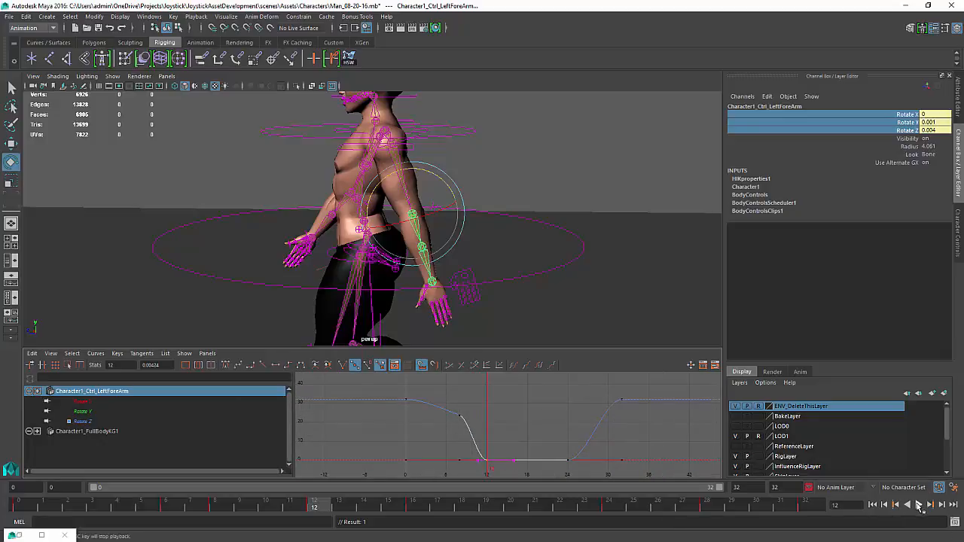
{"action": "left_click", "coordinate": [919, 506]}
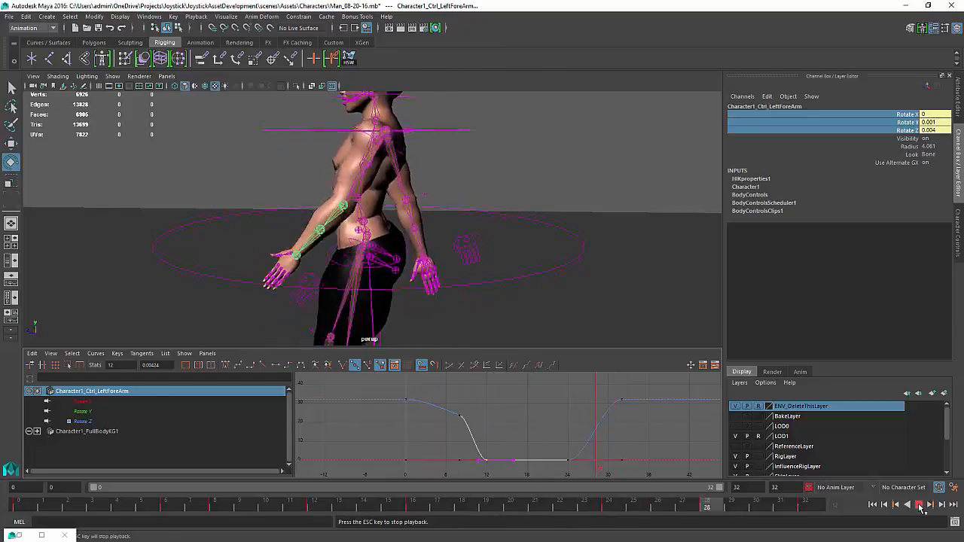
{"action": "left_click_drag", "start_coordinate": [477, 222], "coordinate": [527, 225], "text": "alt"}
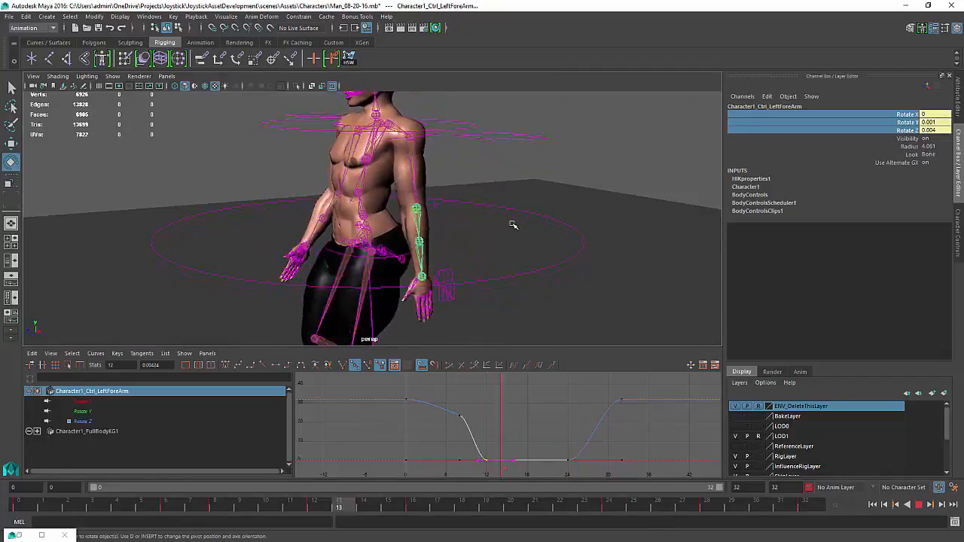
{"action": "left_click_drag", "start_coordinate": [512, 224], "coordinate": [522, 241], "text": "alt"}
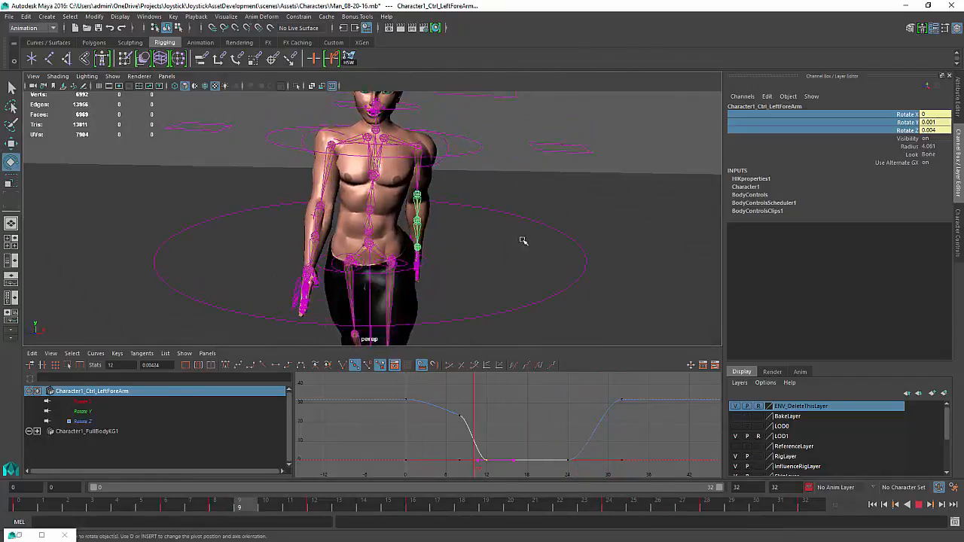
{"action": "right_click_drag", "start_coordinate": [523, 241], "coordinate": [472, 228], "text": "alt"}
{"action": "middle_click_drag", "start_coordinate": [472, 228], "coordinate": [516, 203], "text": "alt"}
{"action": "left_click_drag", "start_coordinate": [517, 203], "coordinate": [478, 205], "text": "alt"}
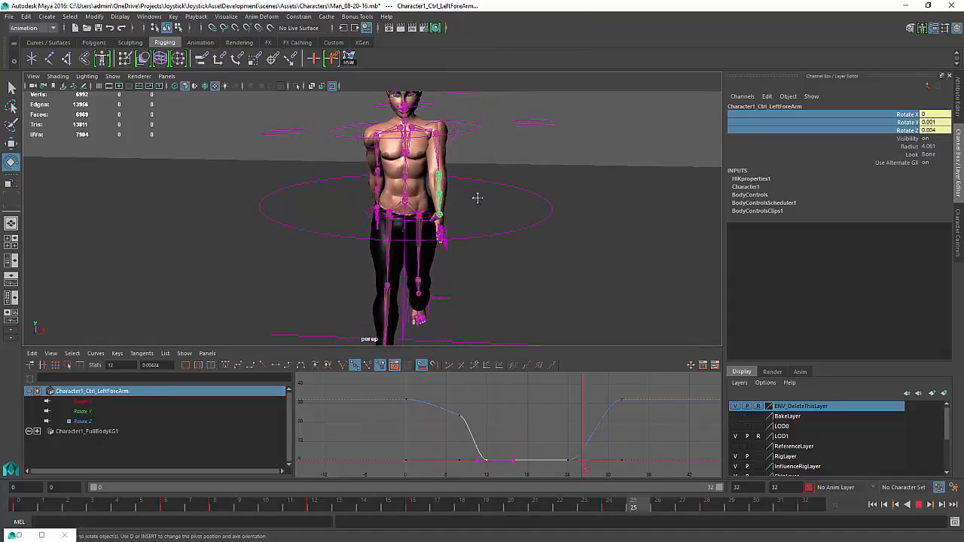
{"action": "middle_click_drag", "start_coordinate": [477, 198], "coordinate": [490, 221], "text": "alt"}
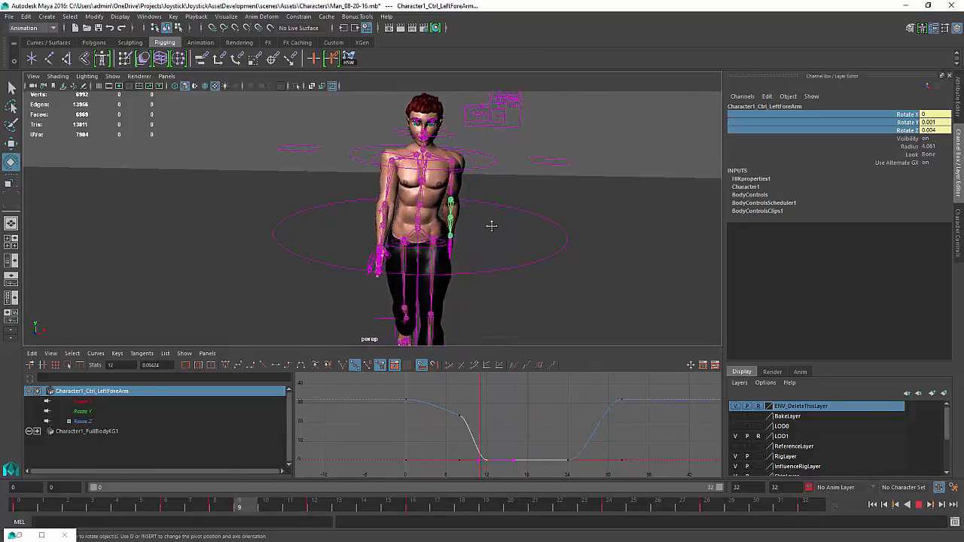
{"action": "right_click_drag", "start_coordinate": [490, 224], "coordinate": [448, 220], "text": "alt"}
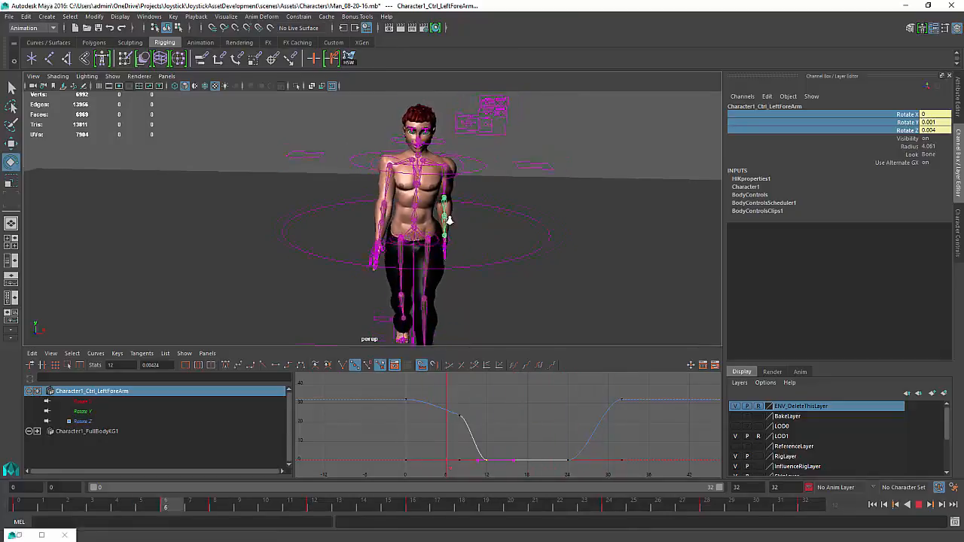
{"action": "left_click_drag", "start_coordinate": [449, 220], "coordinate": [545, 221], "text": "alt"}
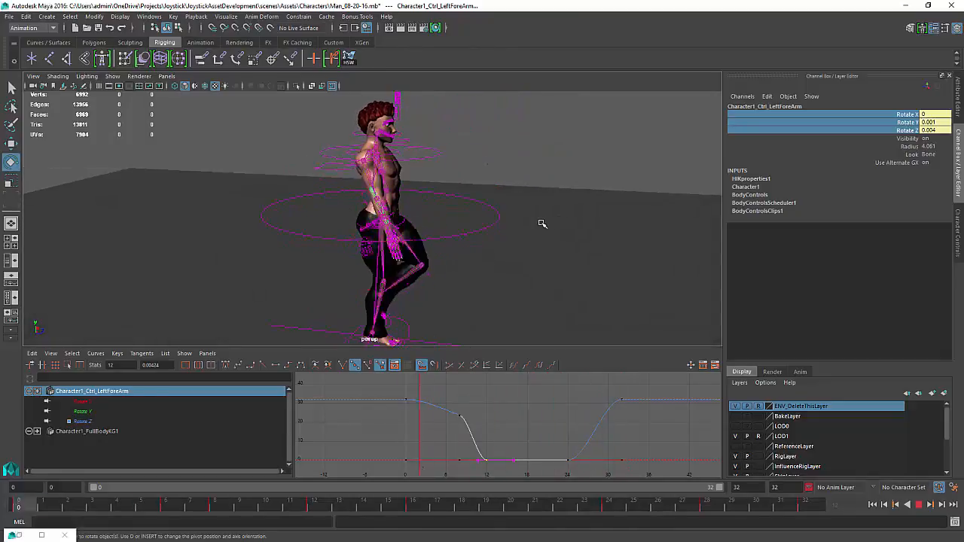
{"action": "mouse_move", "coordinate": [541, 224]}
{"action": "left_mouse_down", "text": "alt"}
{"action": "mouse_move", "coordinate": [468, 240]}
{"action": "mouse_move", "coordinate": [480, 189]}
{"action": "mouse_move", "coordinate": [499, 220]}
{"action": "mouse_move", "coordinate": [548, 215]}
{"action": "left_mouse_up", "text": "alt"}
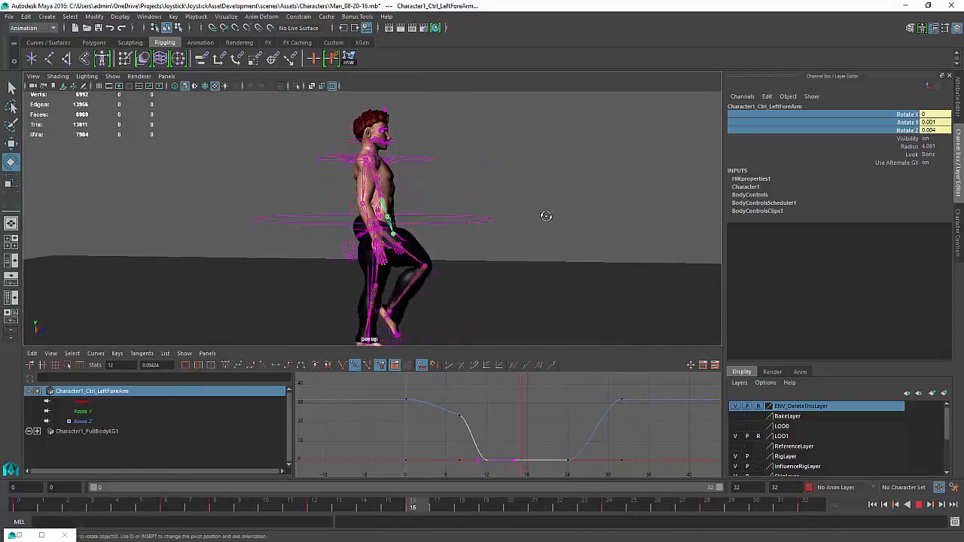
{"action": "left_click", "coordinate": [919, 505]}
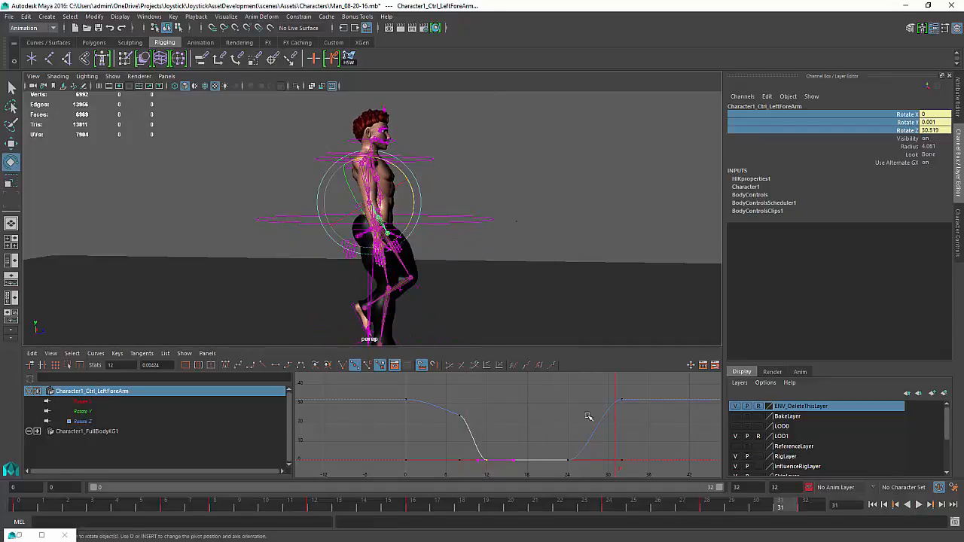
Select the upper body AUX IK control and, at frame 4, move it slightly forward
{"action": "left_click_drag", "start_coordinate": [141, 509], "coordinate": [19, 496]}
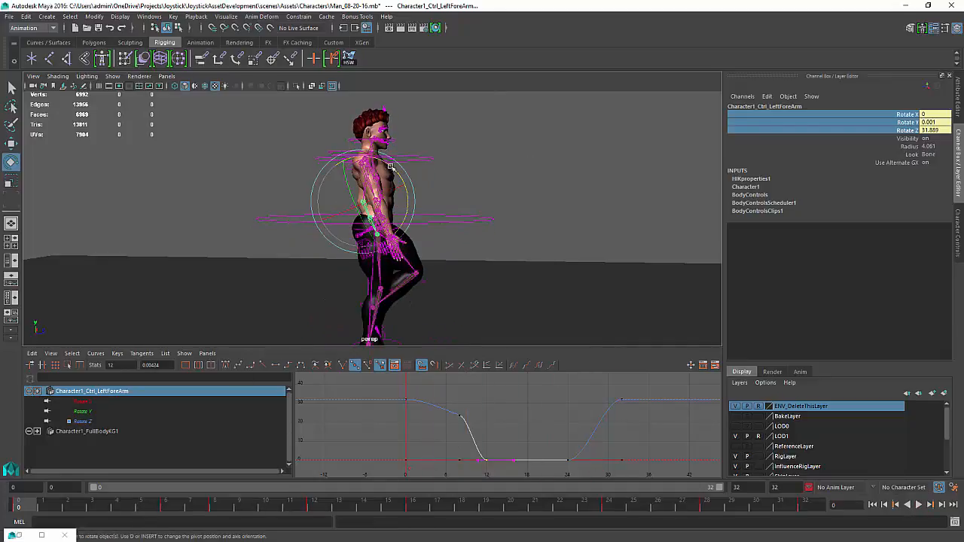
{"action": "left_click", "coordinate": [416, 157]}
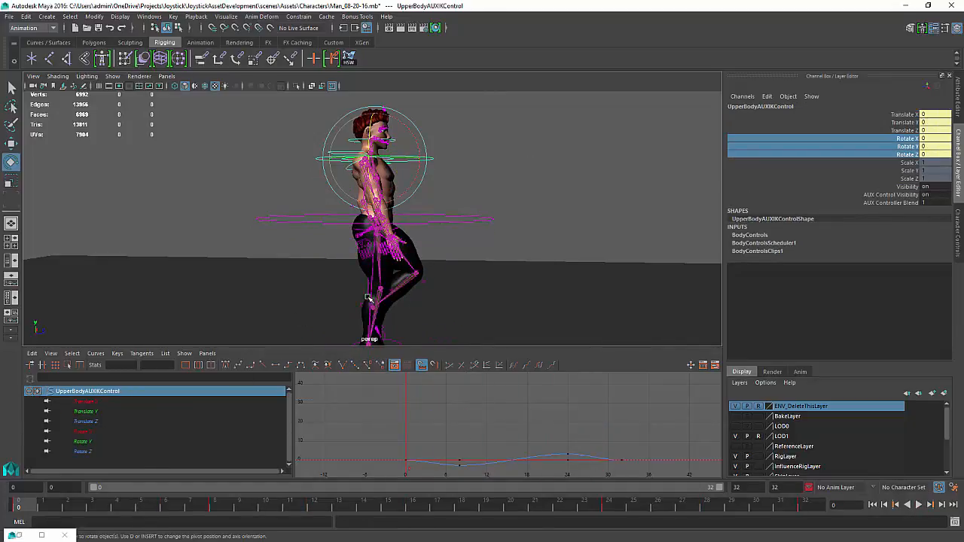
{"action": "key", "text": "w"}
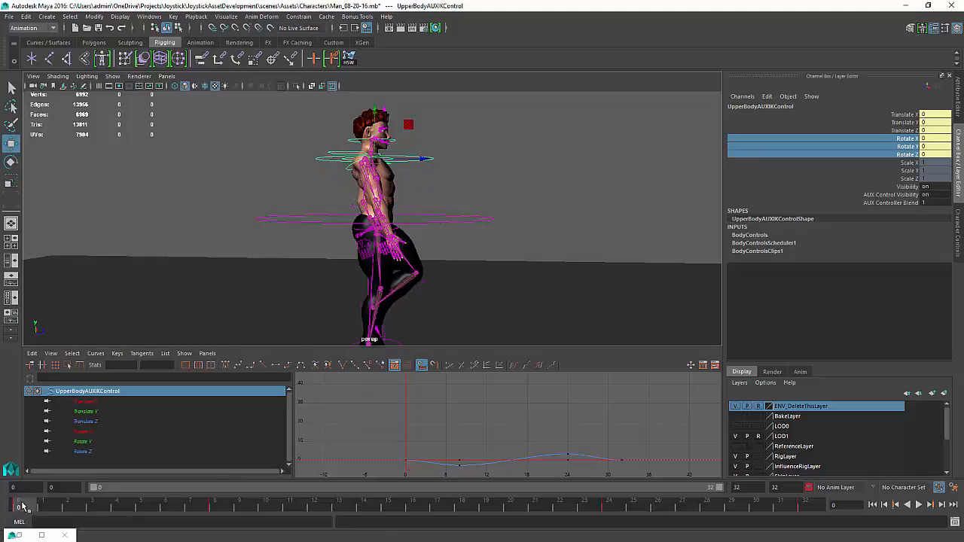
{"action": "key", "text": "alt+v"}
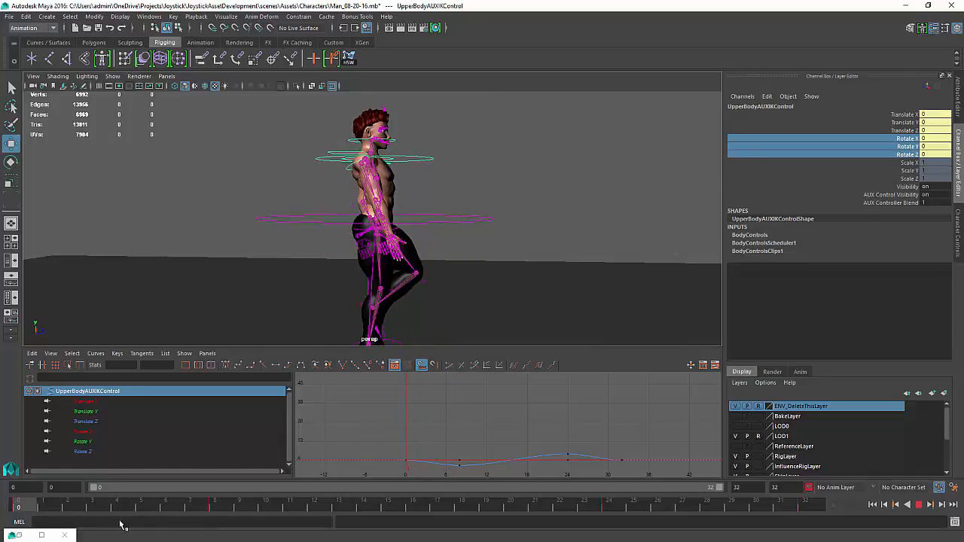
{"action": "key", "text": "Escape"}
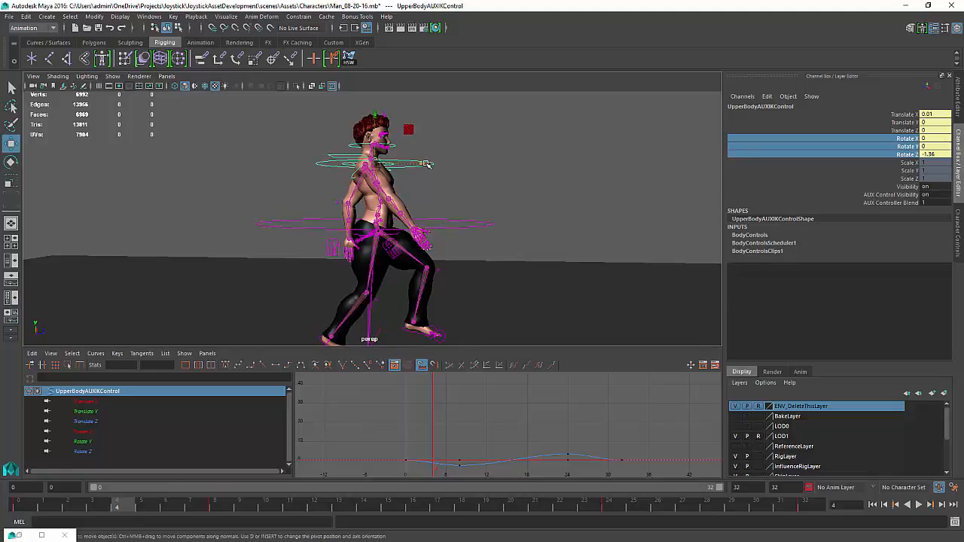
{"action": "left_click_drag", "start_coordinate": [427, 164], "coordinate": [435, 165]}
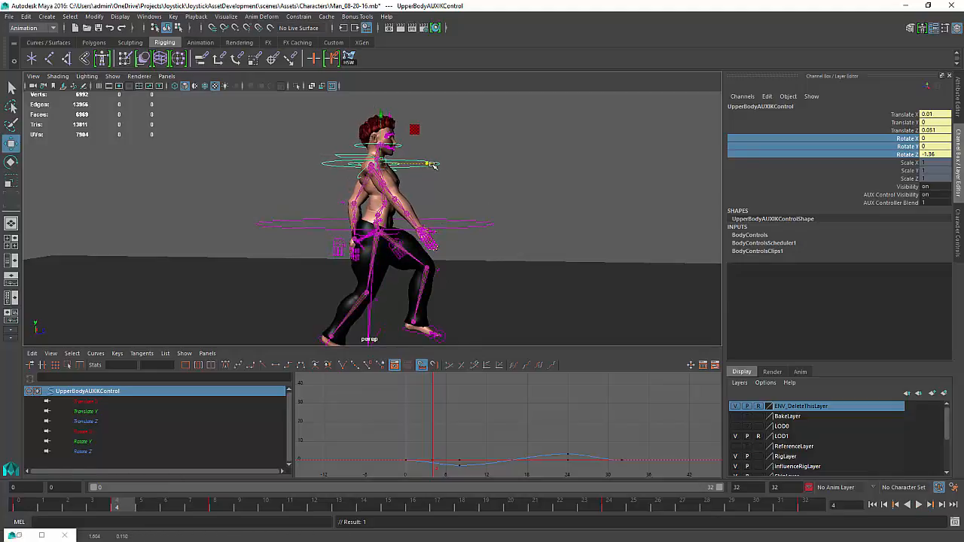
Select the hip controller and scrub to frame 16 to check its pose
{"action": "left_click", "coordinate": [400, 235]}
{"action": "left_click_drag", "start_coordinate": [430, 235], "coordinate": [420, 214]}
{"action": "key", "text": "e"}
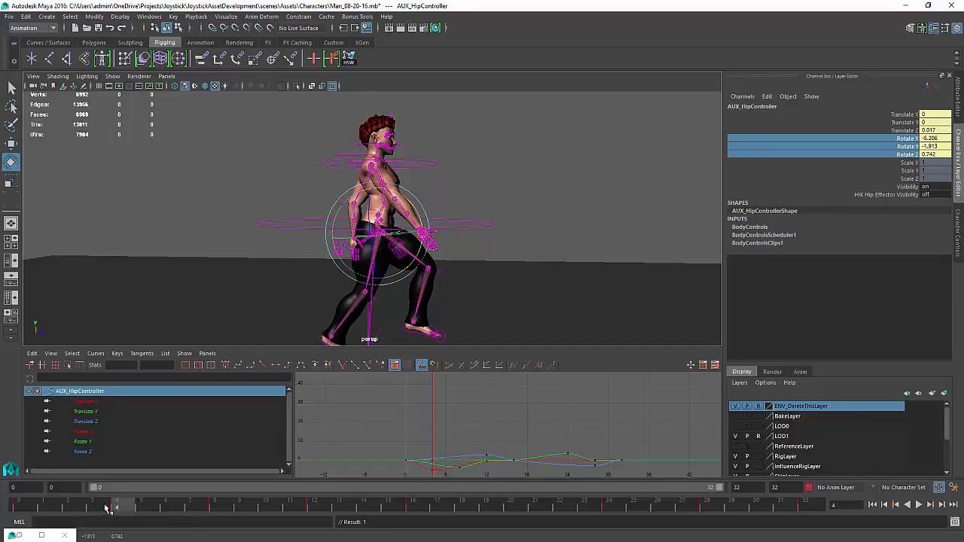
{"action": "mouse_move", "coordinate": [107, 509]}
{"action": "left_mouse_down"}
{"action": "mouse_move", "coordinate": [53, 512]}
{"action": "mouse_move", "coordinate": [413, 525]}
{"action": "left_mouse_up"}
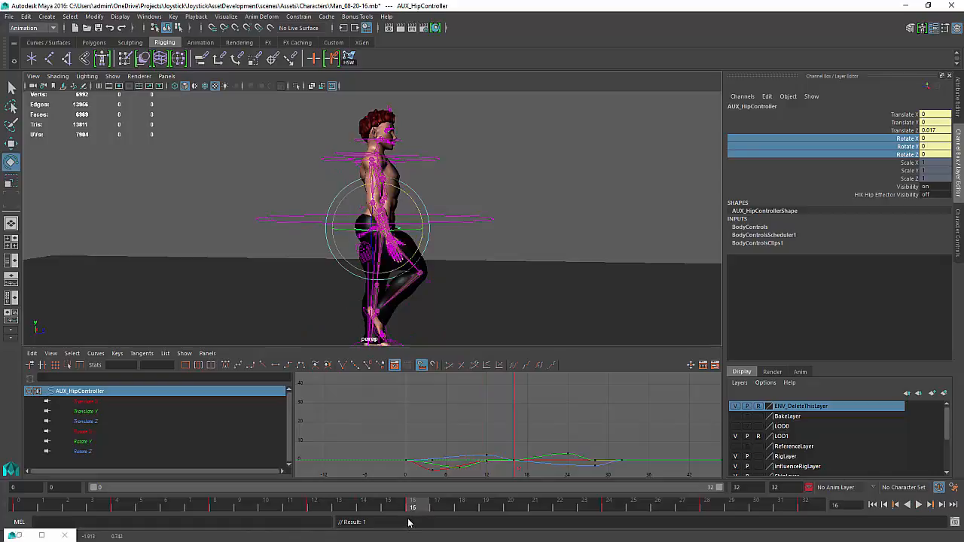
At frame 16, set the upper body AUX IK control's translate channels to 0
{"action": "left_click", "coordinate": [435, 155]}
{"action": "left_click", "coordinate": [434, 159]}
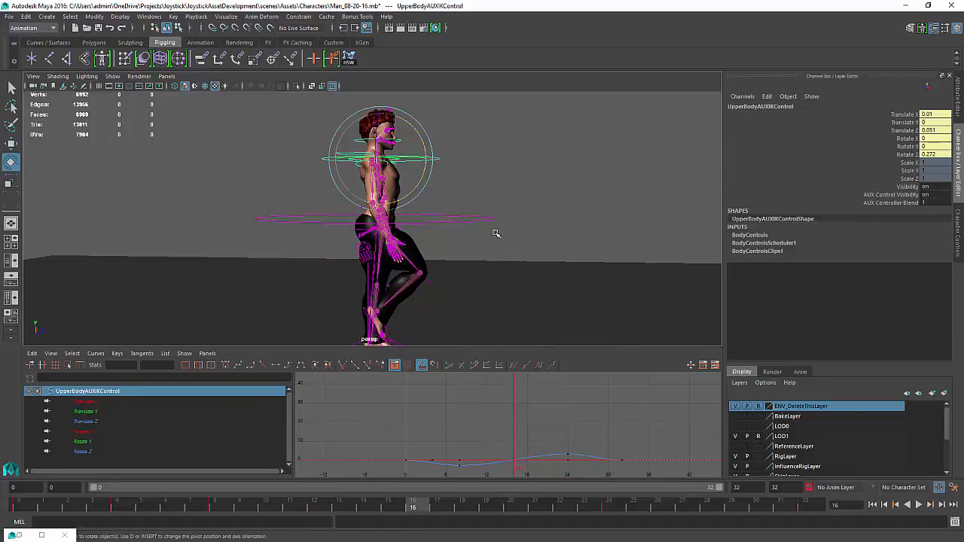
{"action": "left_click", "coordinate": [85, 402]}
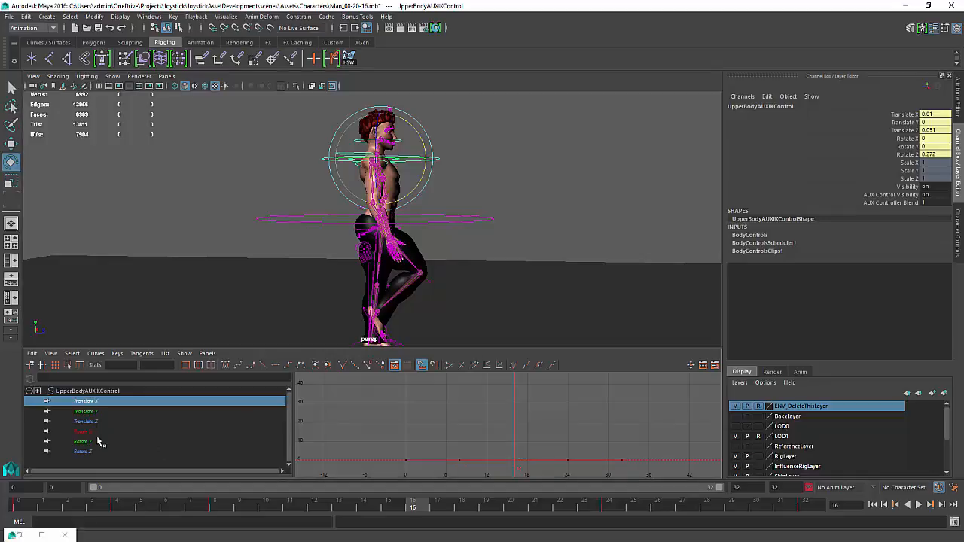
{"action": "left_click", "coordinate": [90, 422], "text": "shift"}
{"action": "key", "text": "f"}
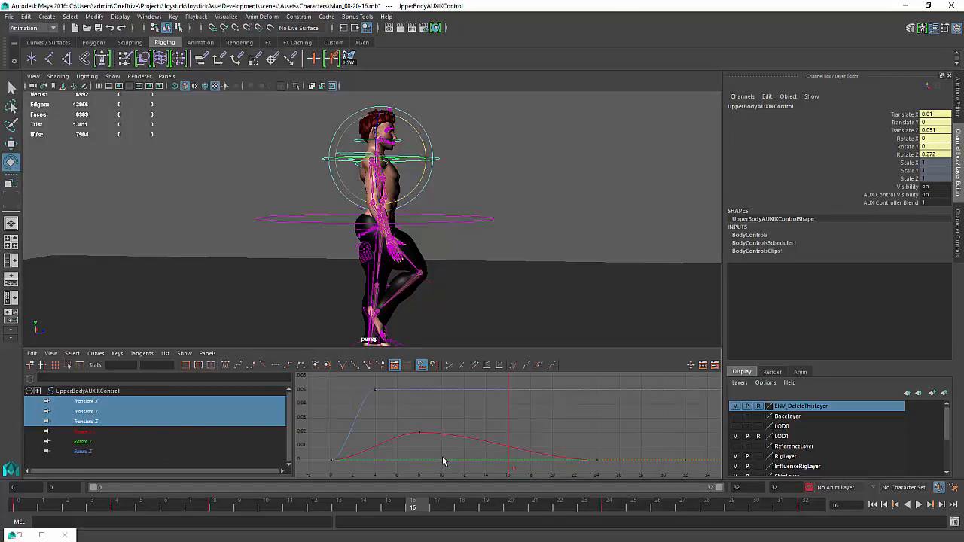
{"action": "left_click_drag", "start_coordinate": [934, 114], "coordinate": [934, 131]}
{"action": "type", "text": "0"}
{"action": "key", "text": "Return"}
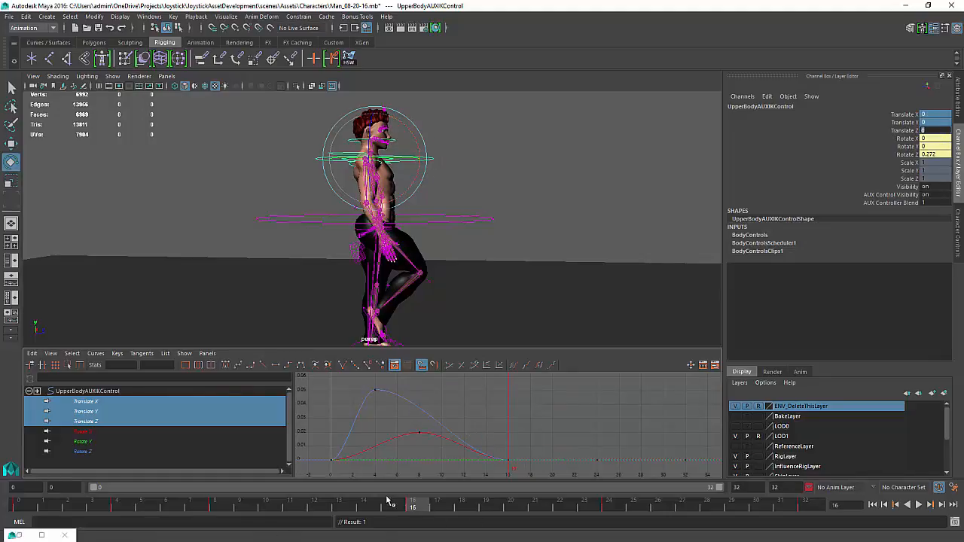
At frame 32, key the upper body AUX IK control's translate channels
{"action": "middle_click_drag", "start_coordinate": [413, 506], "coordinate": [933, 519]}
{"action": "type", "text": "kkk"}
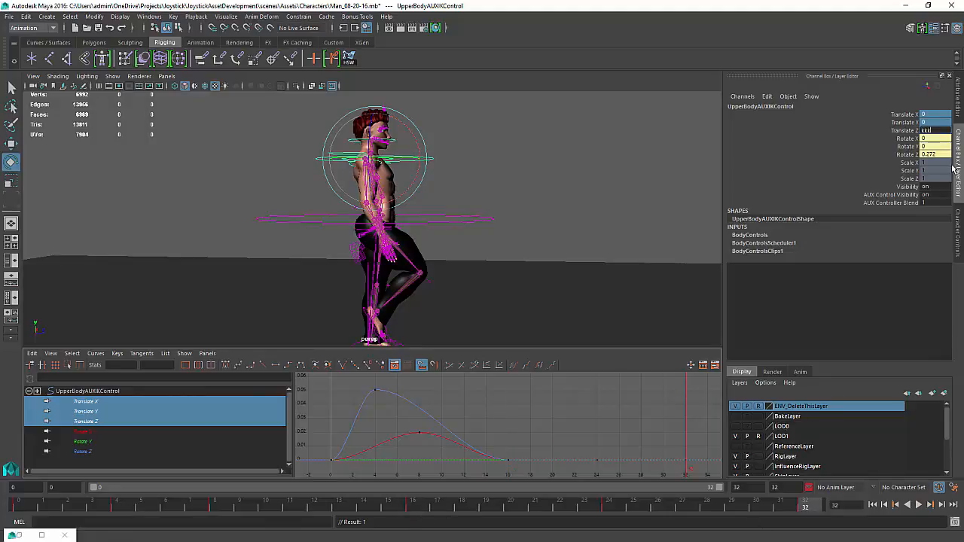
{"action": "left_click_drag", "start_coordinate": [909, 115], "coordinate": [906, 131]}
{"action": "right_click", "coordinate": [906, 130]}
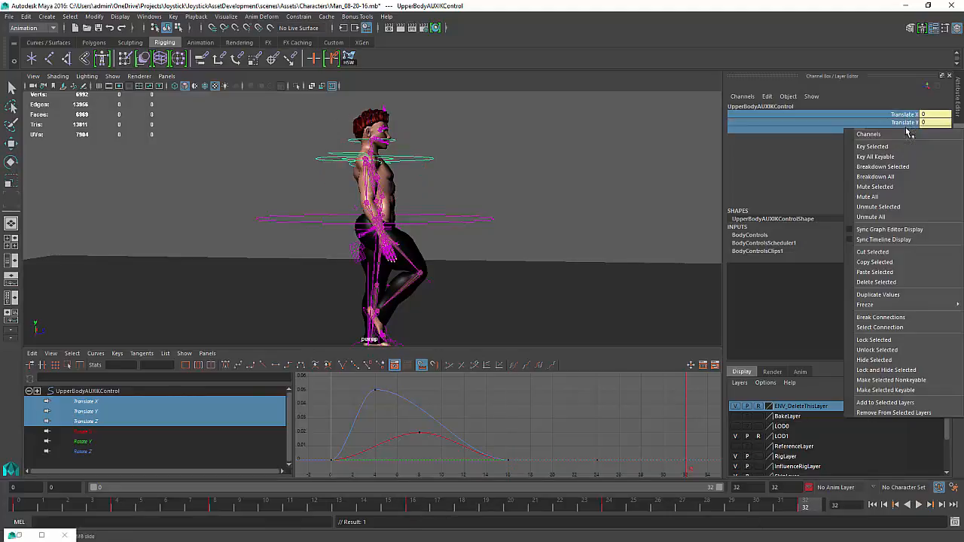
{"action": "left_click", "coordinate": [899, 147]}
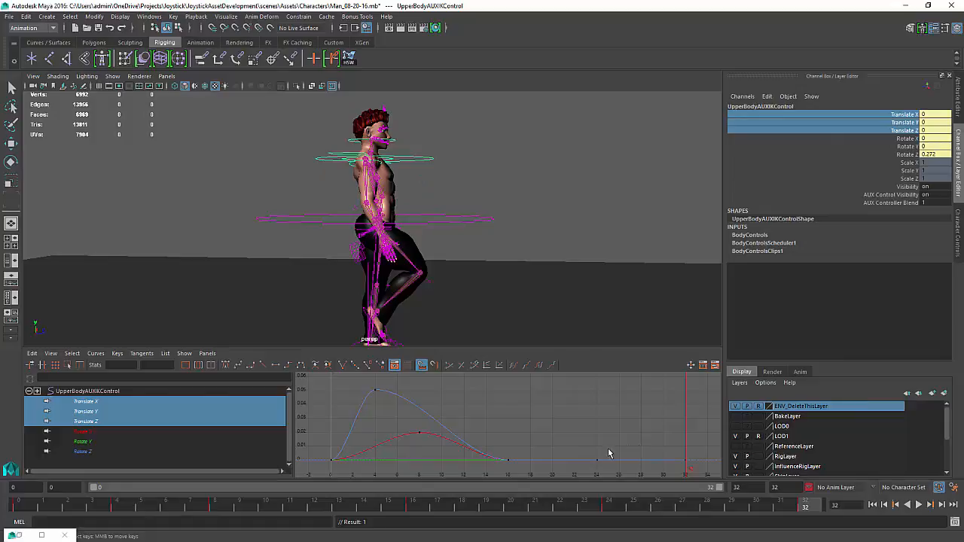
Select the translate curve keys in the Graph Editor and undo the last paste
{"action": "left_click_drag", "start_coordinate": [610, 454], "coordinate": [508, 456]}
{"action": "key", "text": "q"}
{"action": "left_click", "coordinate": [414, 403]}
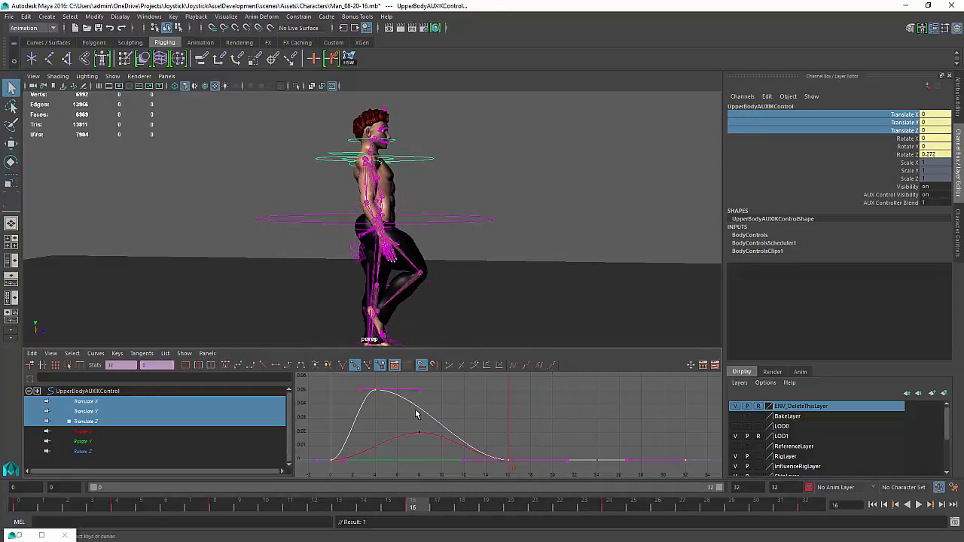
{"action": "left_click_drag", "start_coordinate": [509, 473], "coordinate": [513, 470], "text": "ctrl"}
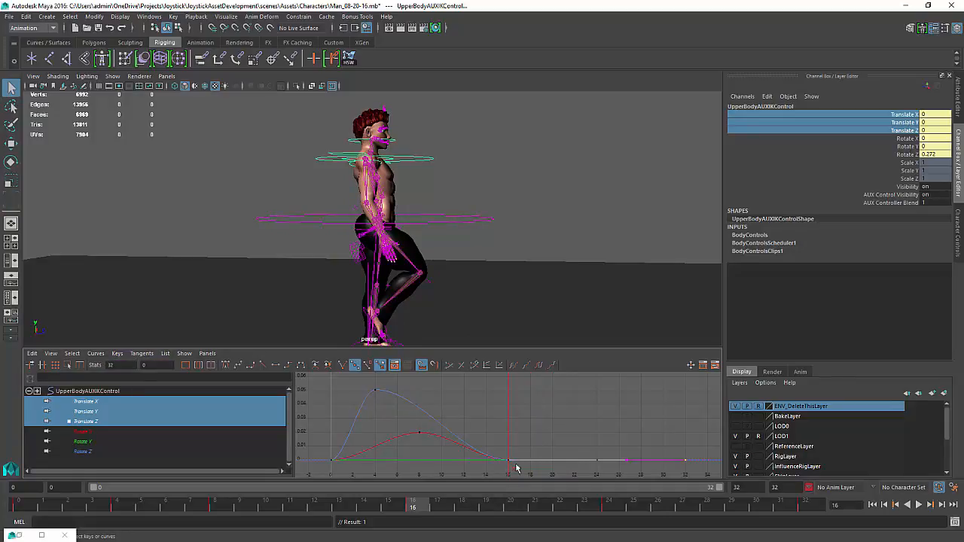
{"action": "scroll", "coordinate": [547, 449], "scroll_direction": "down", "scroll_amount": 3}
{"action": "key", "text": "ctrl+z"}
{"action": "scroll", "coordinate": [625, 443], "scroll_direction": "up", "scroll_amount": 3}
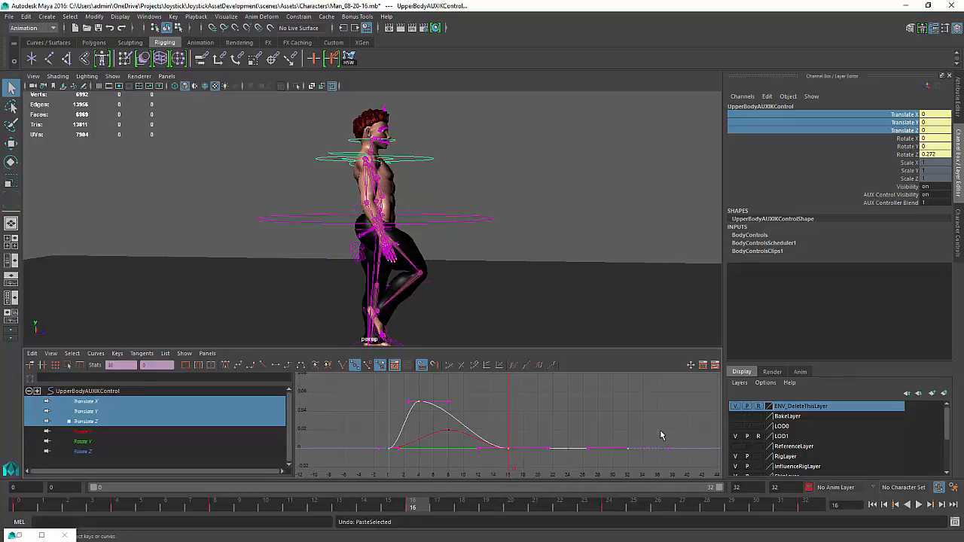
Delete the selected translate keys lying after frame 16 in the Graph Editor
{"action": "left_click_drag", "start_coordinate": [662, 433], "coordinate": [593, 477]}
{"action": "key", "text": "Delete"}
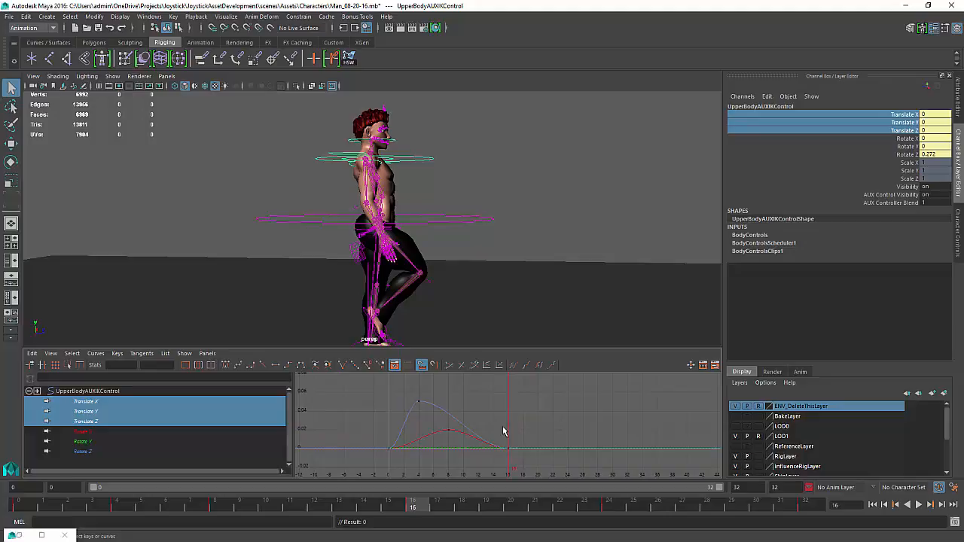
Try deleting the translate Z curve and dragging curve keys, undoing each change
{"action": "left_click", "coordinate": [440, 417]}
{"action": "key", "text": "Delete"}
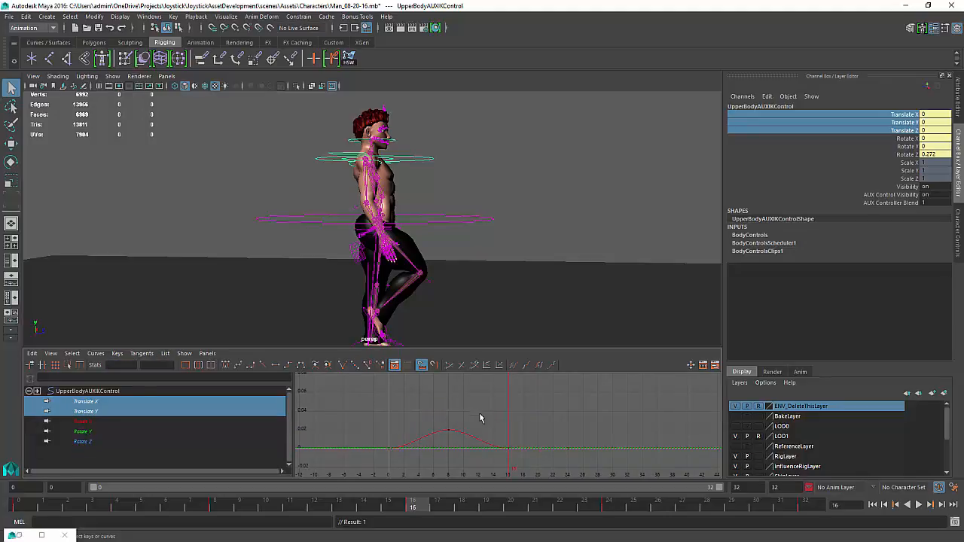
{"action": "key", "text": "ctrl+z"}
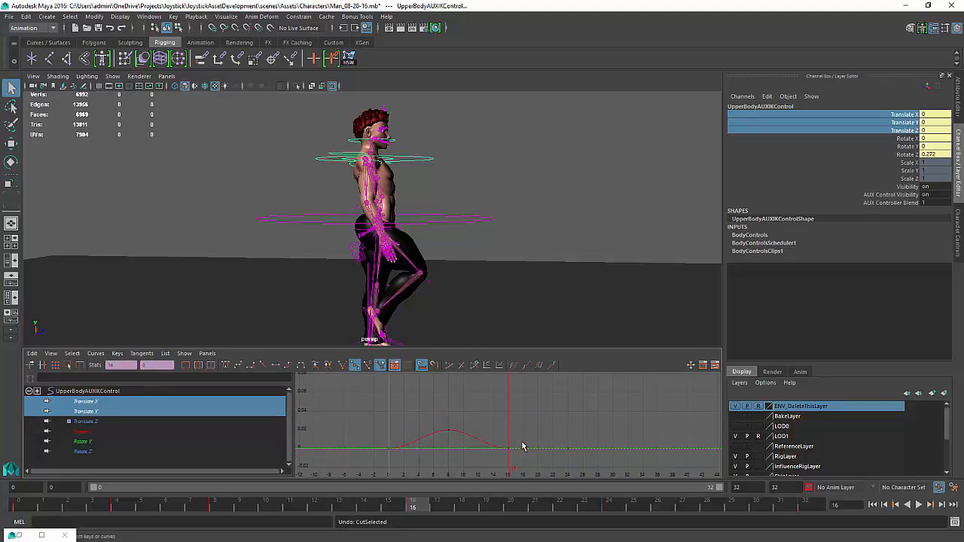
{"action": "left_click", "coordinate": [102, 423], "text": "shift"}
{"action": "left_click", "coordinate": [459, 410]}
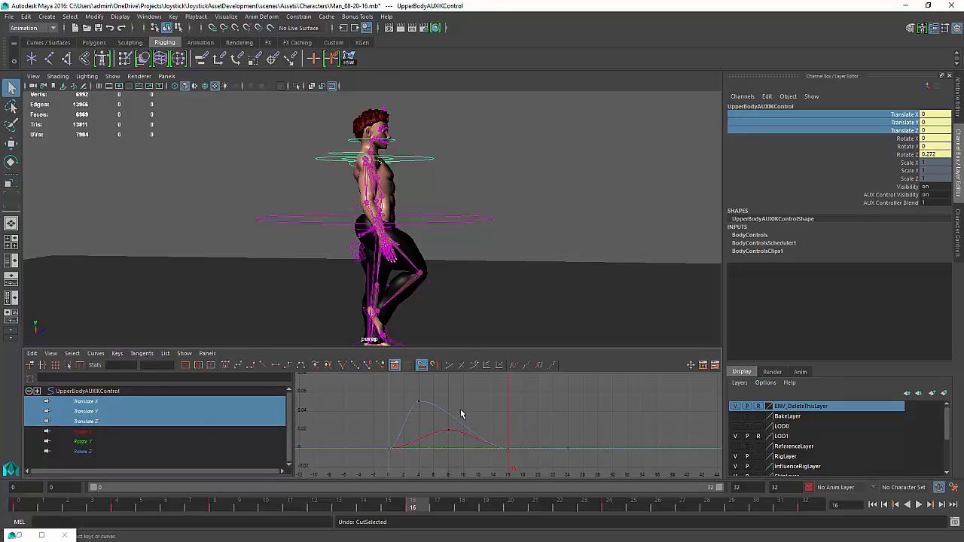
{"action": "left_click_drag", "start_coordinate": [448, 409], "coordinate": [449, 422]}
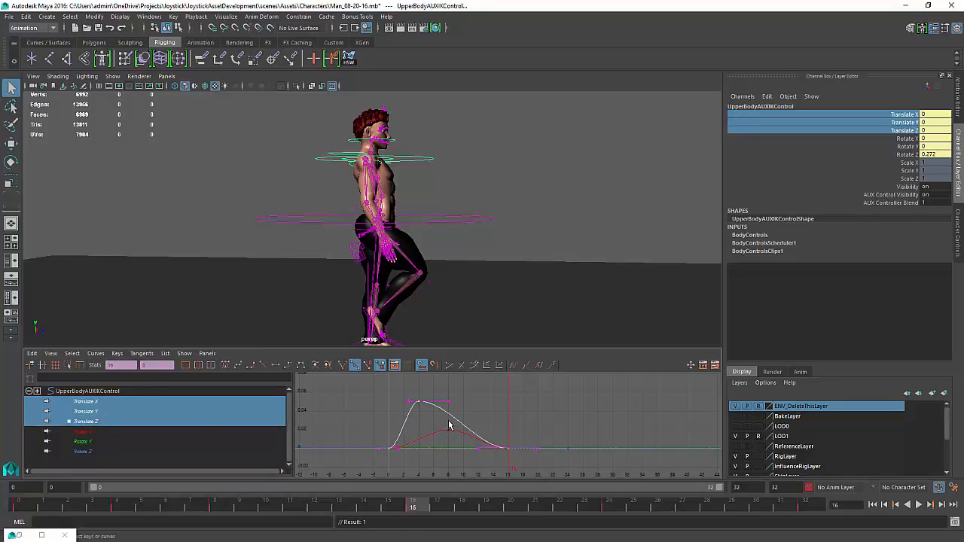
{"action": "key", "text": "ctrl+z"}
{"action": "mouse_move", "coordinate": [573, 424]}
{"action": "right_mouse_down", "text": "alt"}
{"action": "mouse_move", "coordinate": [503, 407]}
{"action": "mouse_move", "coordinate": [585, 434]}
{"action": "right_mouse_up", "text": "alt"}
{"action": "key", "text": "ctrl+z"}
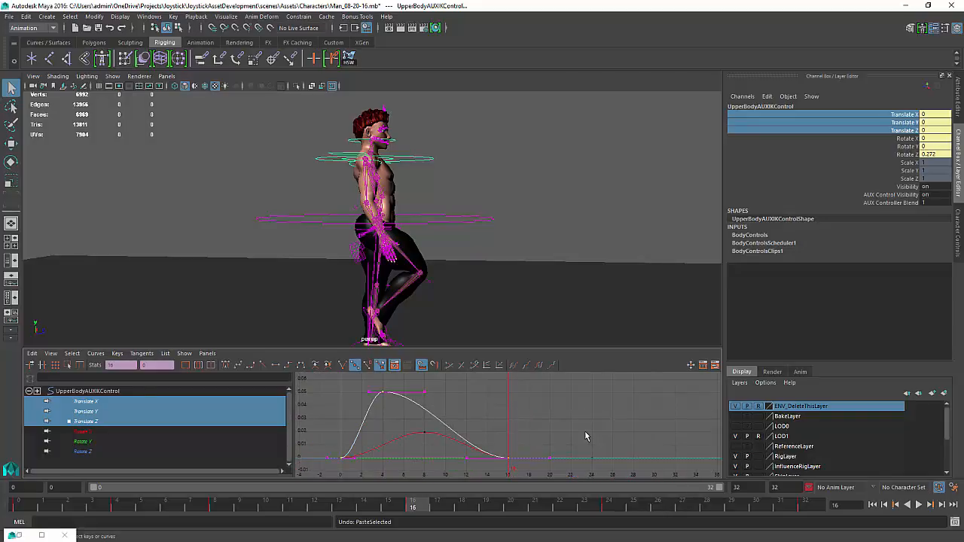
Paste the translate Z curve keys after frame 16 using Paste Keys options with Time range set to Clipboard
{"action": "left_click", "coordinate": [425, 419]}
{"action": "left_click", "coordinate": [426, 417]}
{"action": "left_click", "coordinate": [444, 410]}
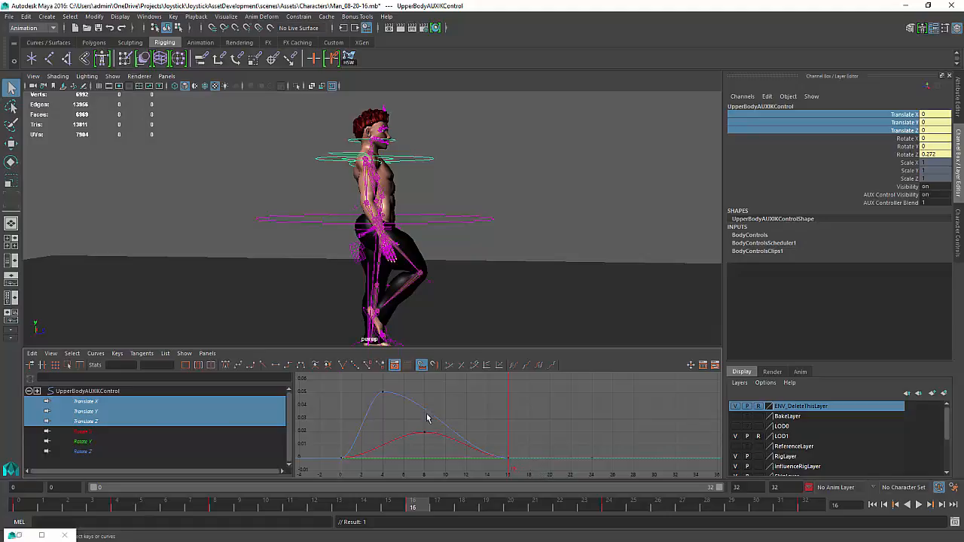
{"action": "left_click", "coordinate": [427, 416]}
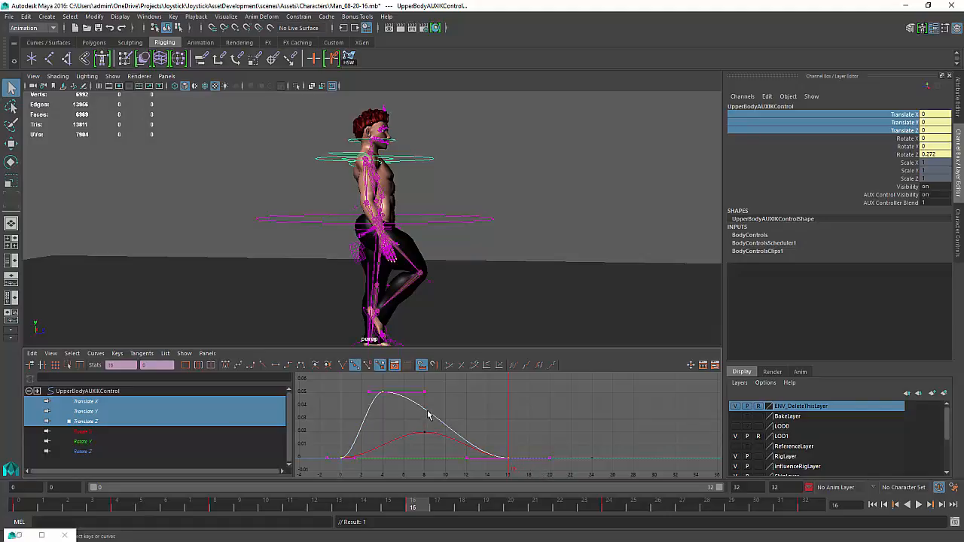
{"action": "left_click", "coordinate": [427, 417]}
{"action": "scroll", "coordinate": [484, 425], "scroll_direction": "down", "scroll_amount": 2}
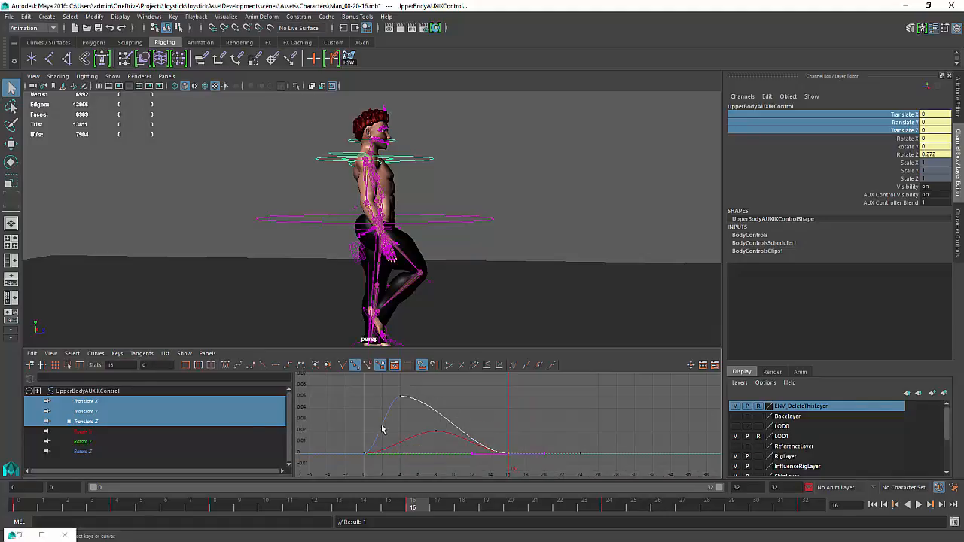
{"action": "left_click", "coordinate": [32, 354]}
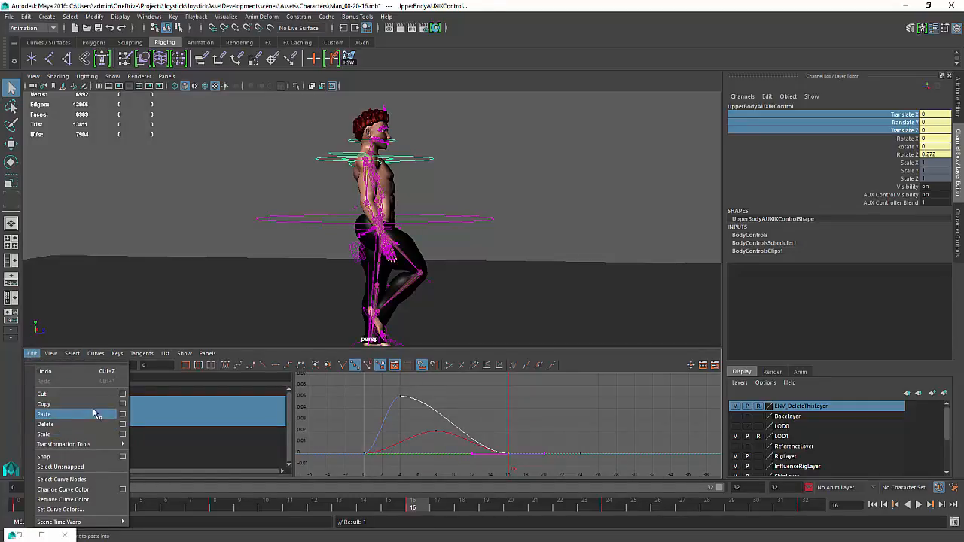
{"action": "left_click", "coordinate": [122, 415]}
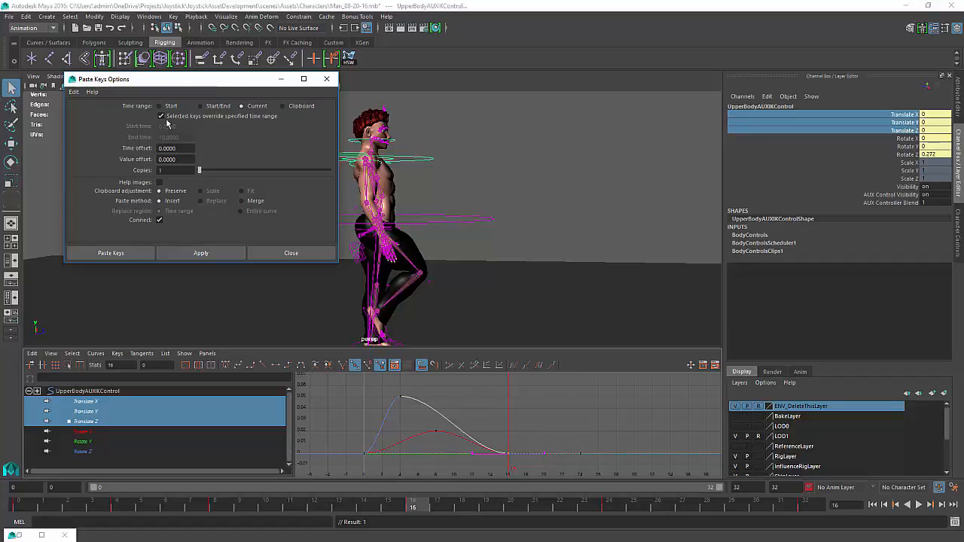
{"action": "left_click", "coordinate": [301, 106]}
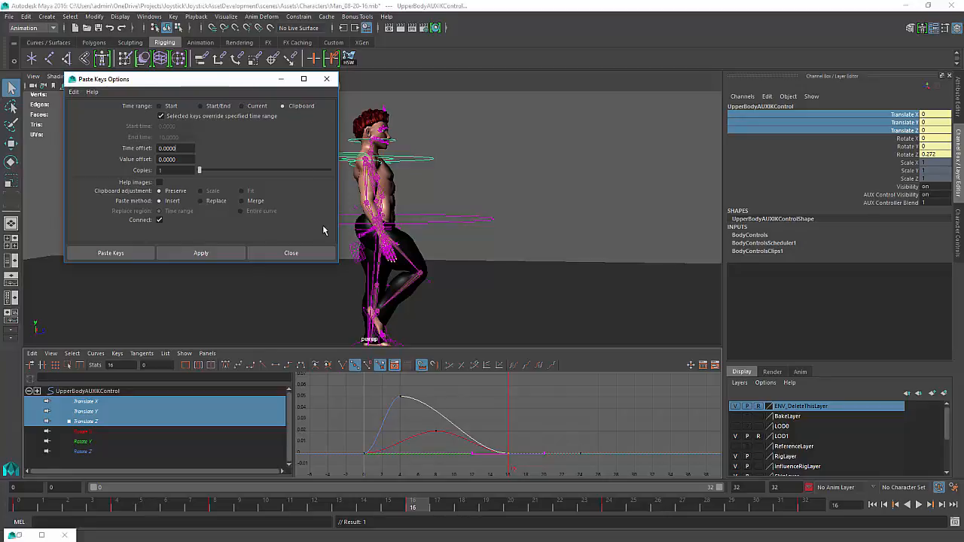
{"action": "left_click", "coordinate": [220, 253]}
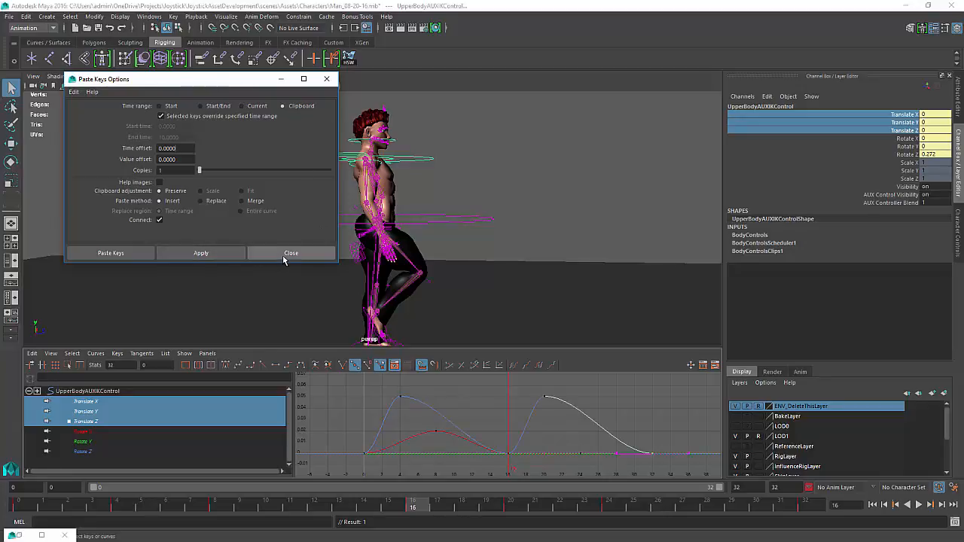
{"action": "left_click", "coordinate": [283, 255]}
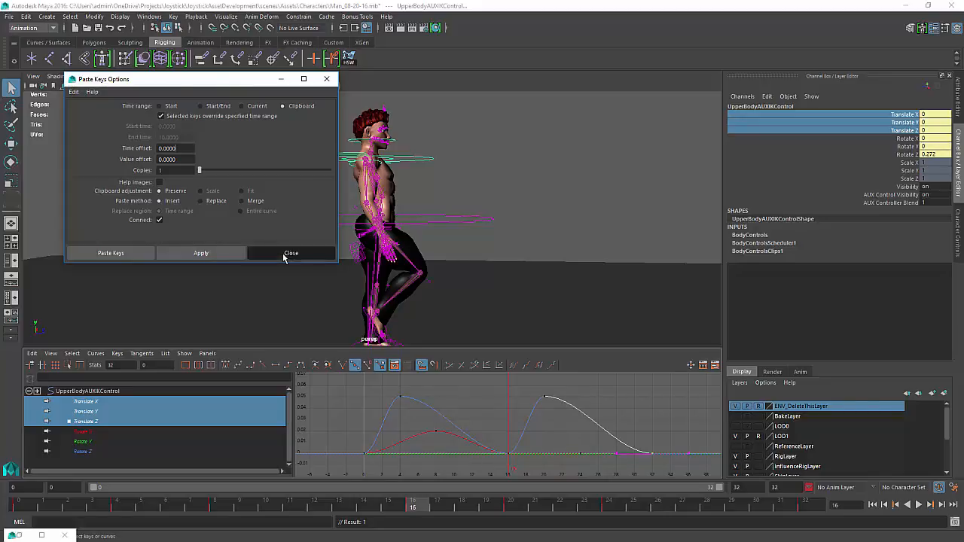
Try copying and pasting the translate X curve's keys, undoing the changes
{"action": "left_click", "coordinate": [421, 439]}
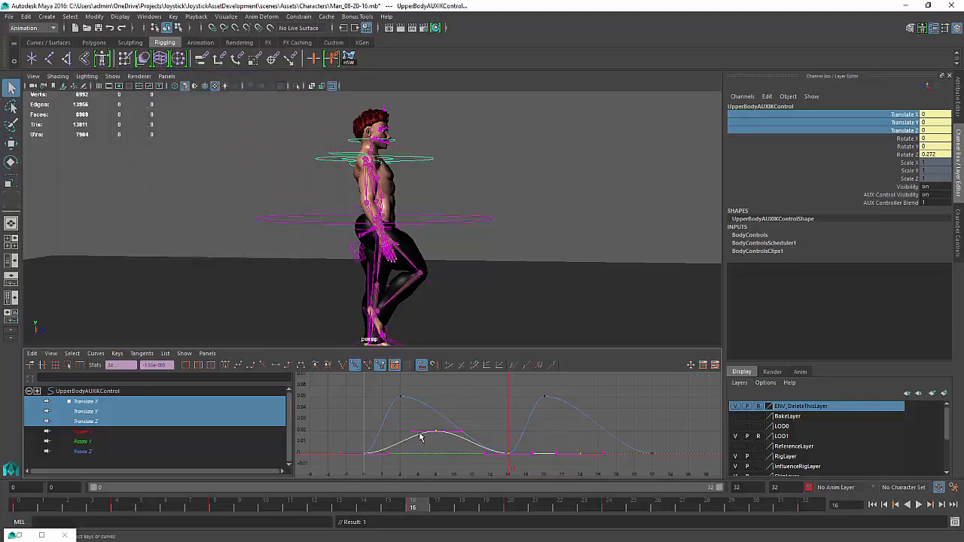
{"action": "key", "text": "ctrl+z"}
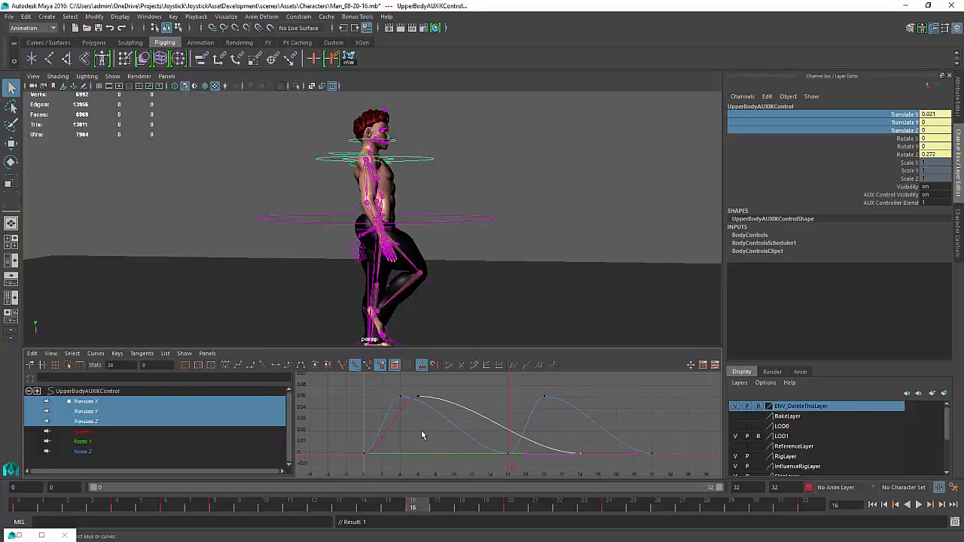
{"action": "key", "text": "ctrl+z"}
{"action": "left_click", "coordinate": [420, 447]}
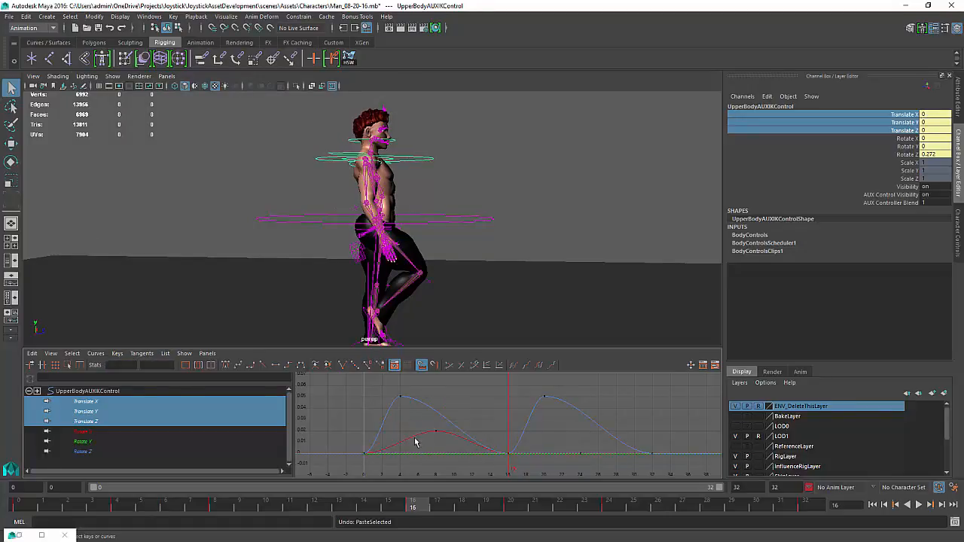
{"action": "left_click", "coordinate": [415, 438]}
{"action": "key", "text": "ctrl+c"}
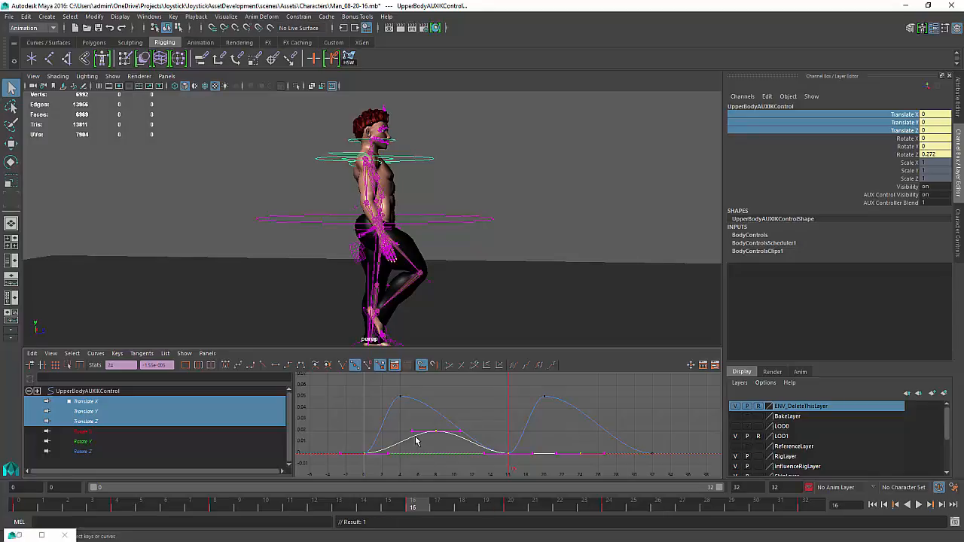
{"action": "key", "text": "ctrl+v"}
{"action": "scroll", "coordinate": [647, 440], "scroll_direction": "up", "scroll_amount": 3}
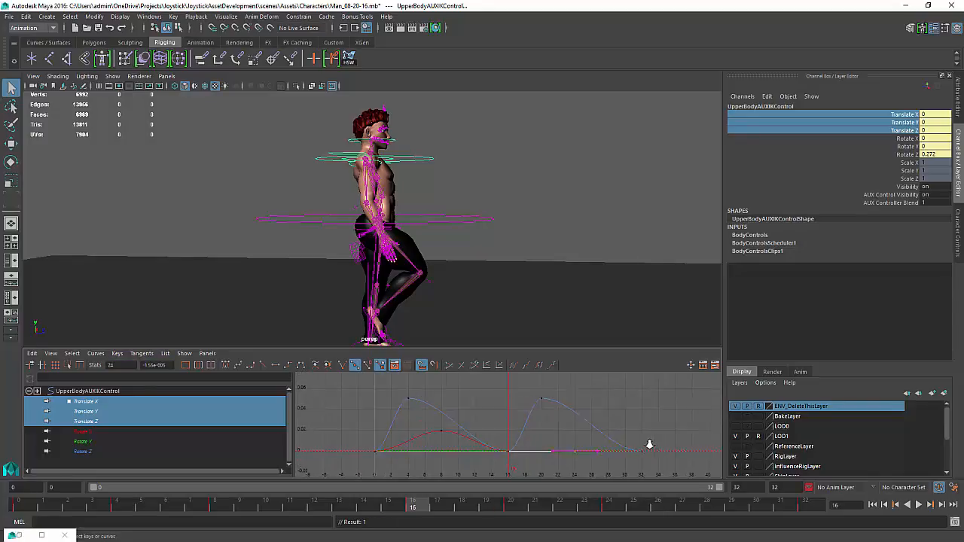
{"action": "middle_click_drag", "start_coordinate": [552, 458], "coordinate": [554, 450], "text": "alt"}
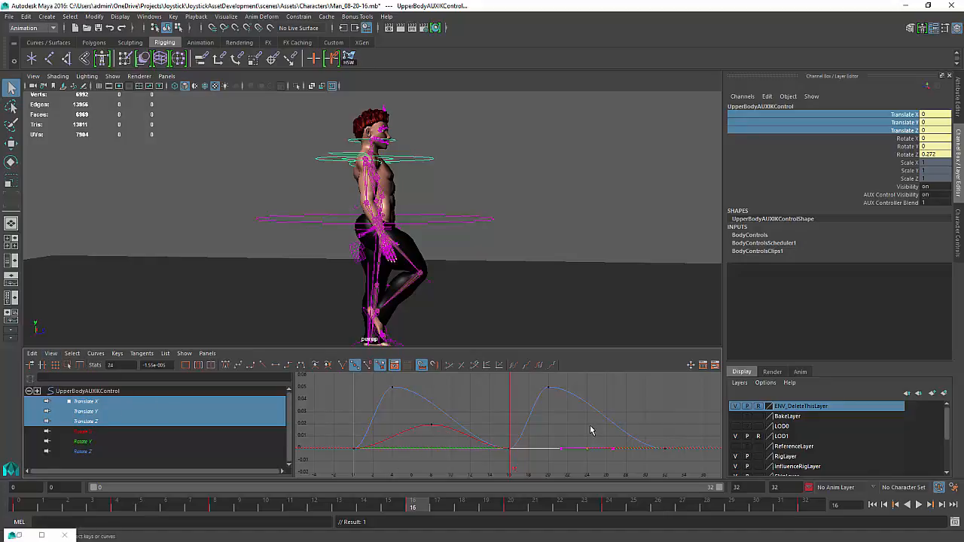
{"action": "left_click", "coordinate": [445, 429]}
Isolate the Translate X channel, select its curve keys and copy them
{"action": "left_click", "coordinate": [254, 402]}
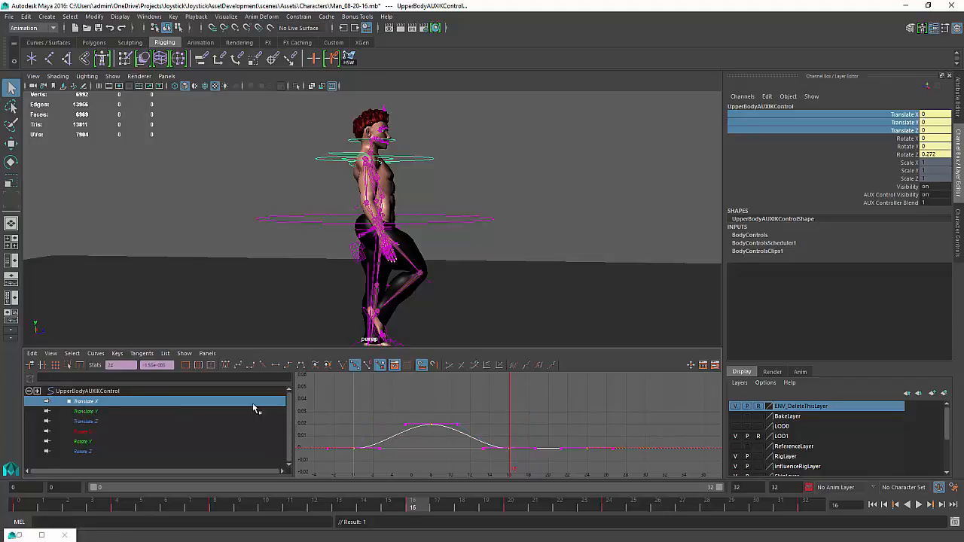
{"action": "left_click", "coordinate": [585, 457]}
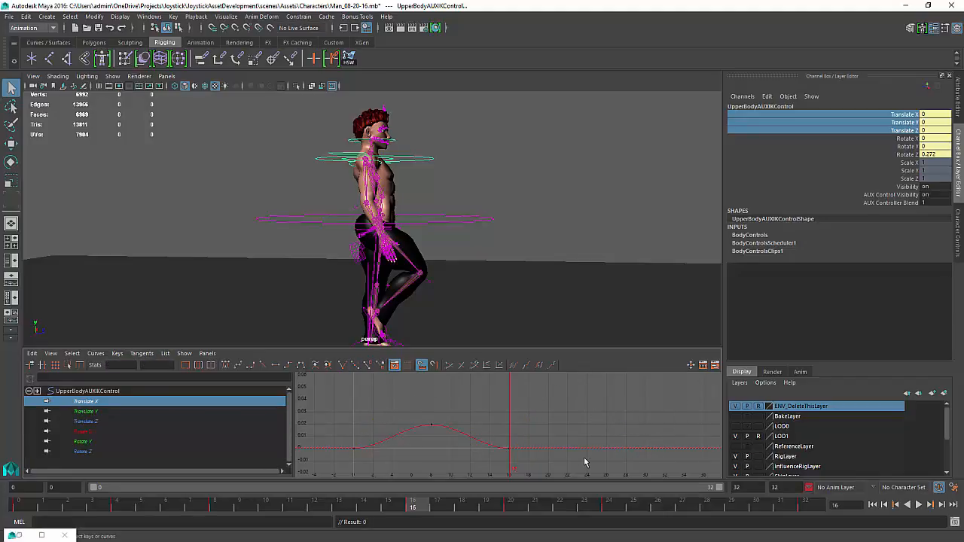
{"action": "left_click", "coordinate": [468, 444]}
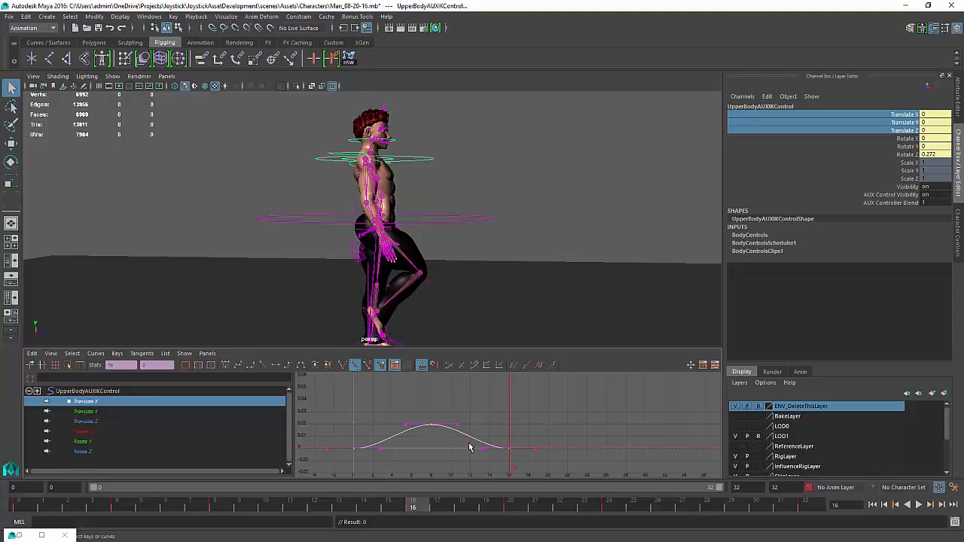
{"action": "left_click", "coordinate": [468, 447]}
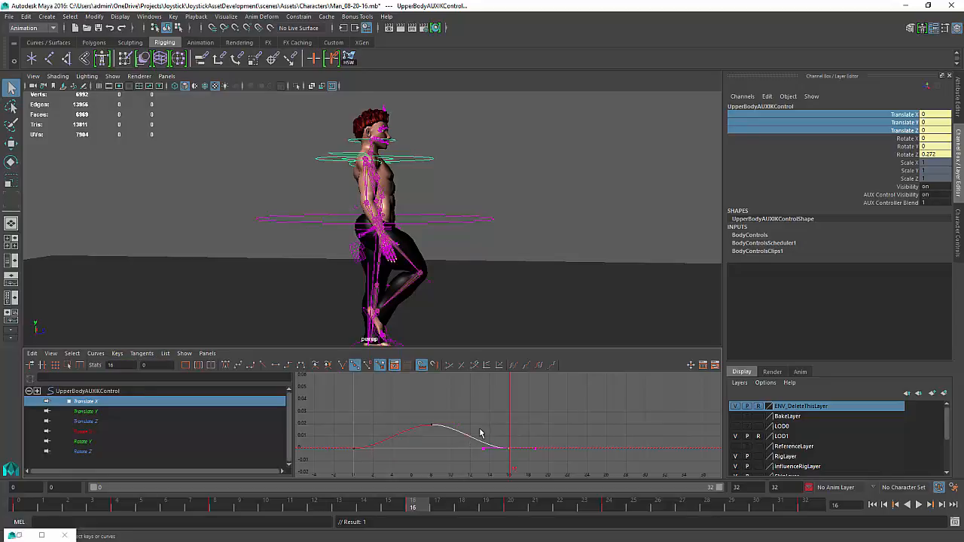
{"action": "left_click", "coordinate": [470, 443]}
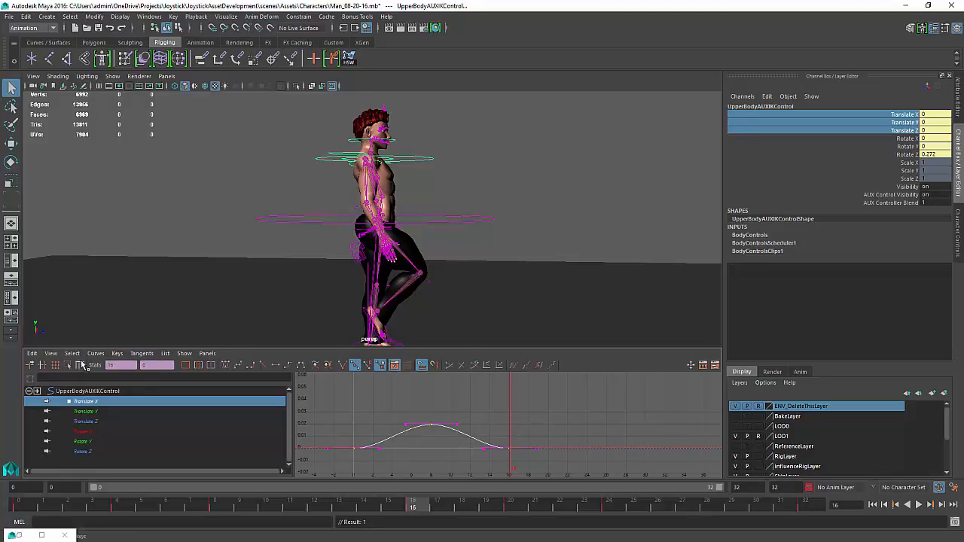
{"action": "left_click", "coordinate": [32, 353]}
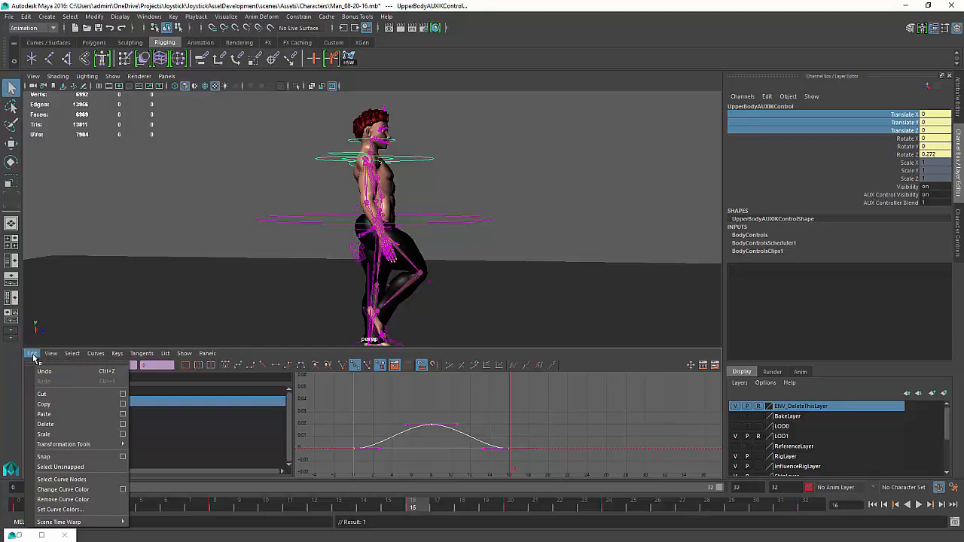
{"action": "left_click", "coordinate": [49, 404]}
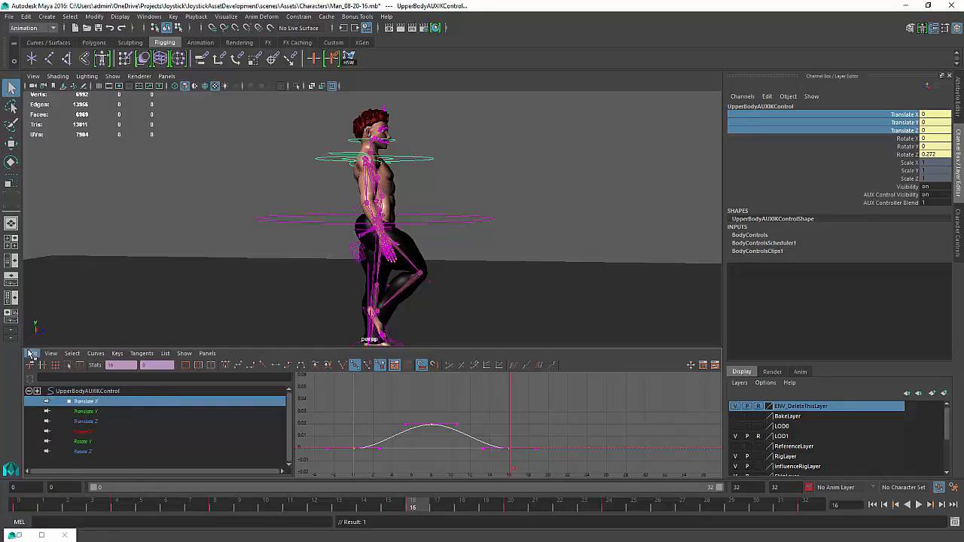
Paste the translate X keys at the current frame 16 with Time range set to Current, then show all translate curves
{"action": "left_click", "coordinate": [32, 354]}
{"action": "left_click", "coordinate": [122, 414]}
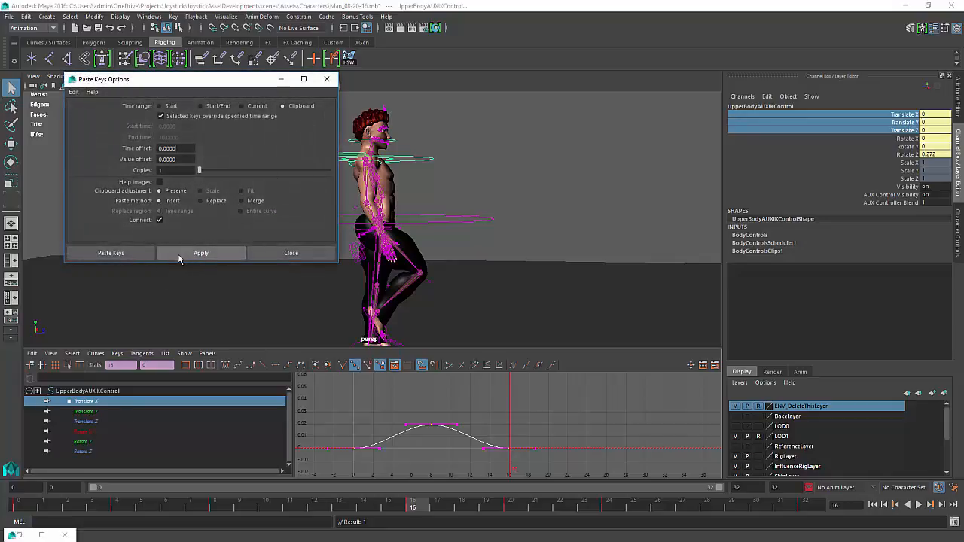
{"action": "left_click", "coordinate": [178, 253]}
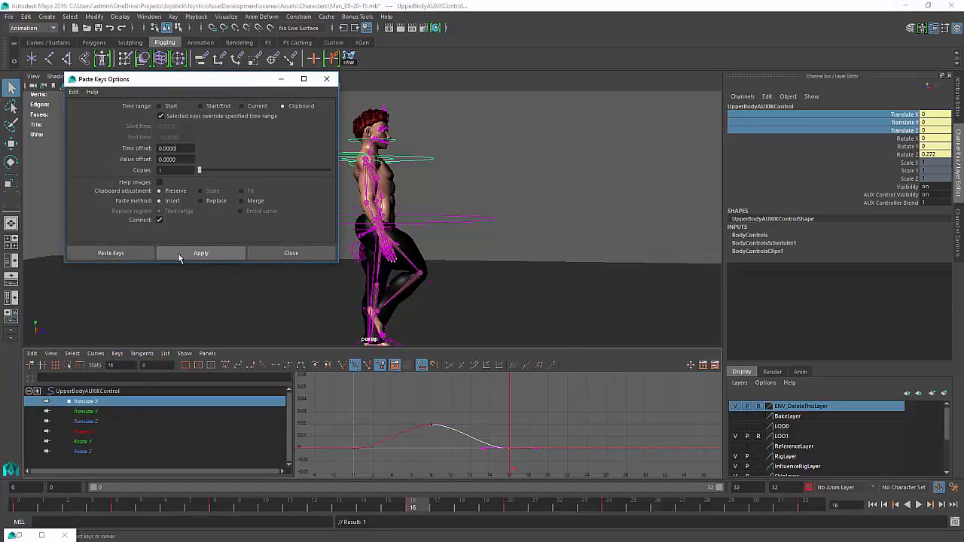
{"action": "left_click", "coordinate": [166, 106]}
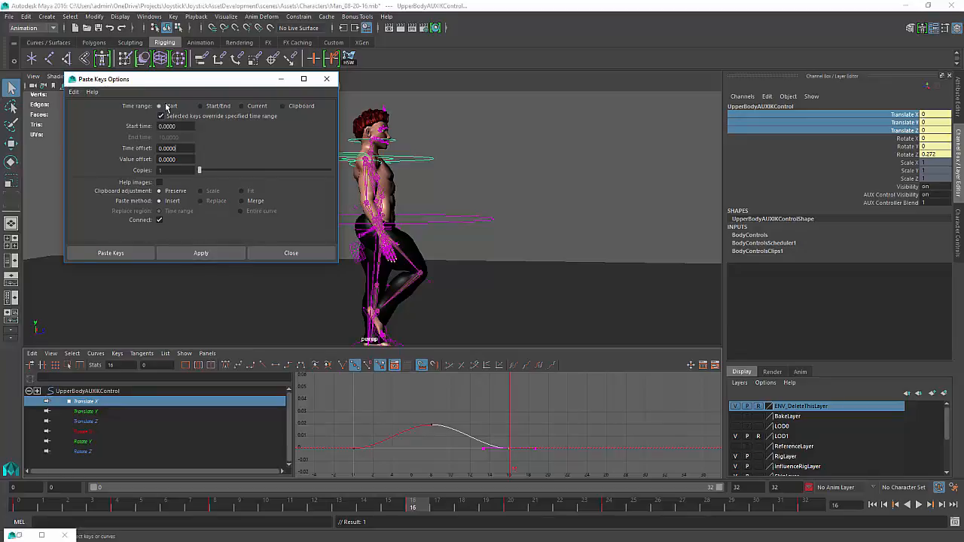
{"action": "left_click", "coordinate": [257, 107]}
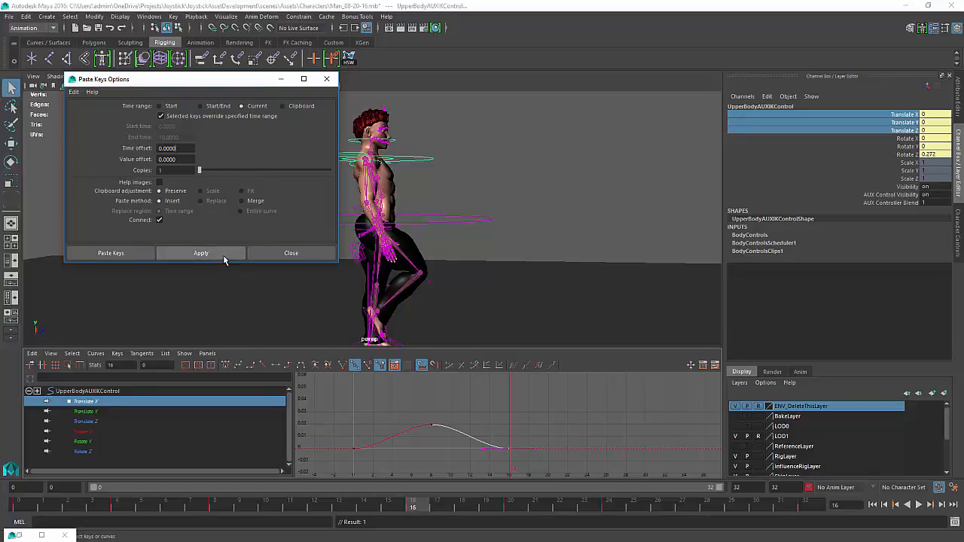
{"action": "left_click", "coordinate": [225, 256]}
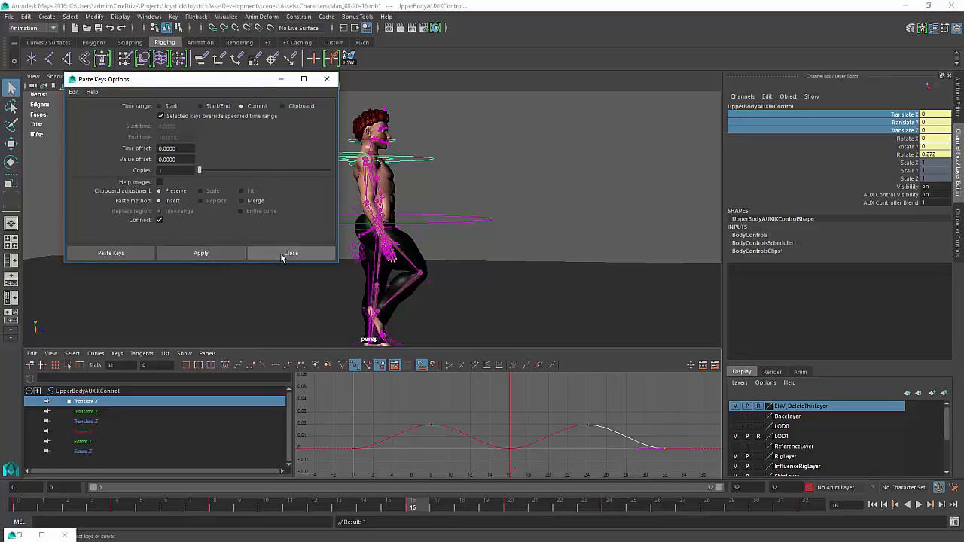
{"action": "left_click", "coordinate": [327, 79]}
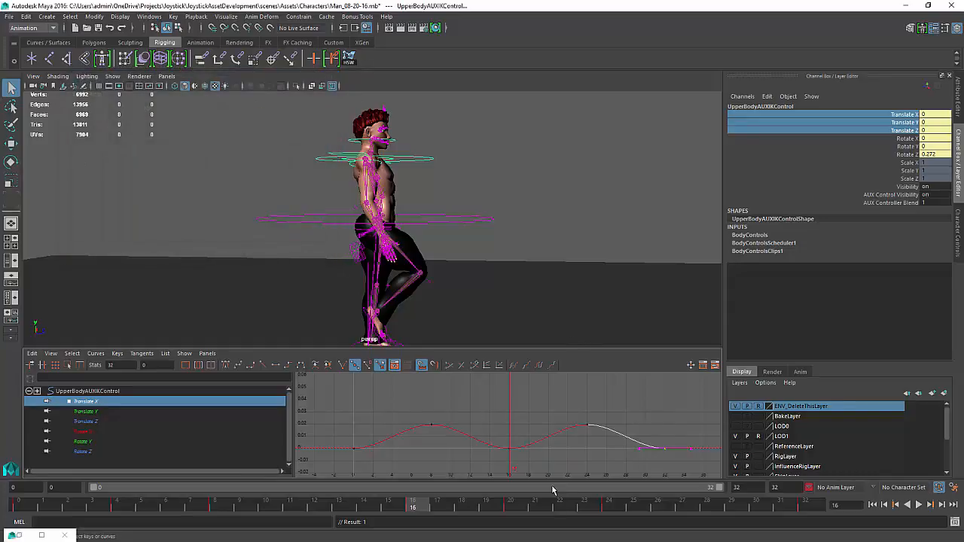
{"action": "left_click_drag", "start_coordinate": [66, 410], "coordinate": [80, 422]}
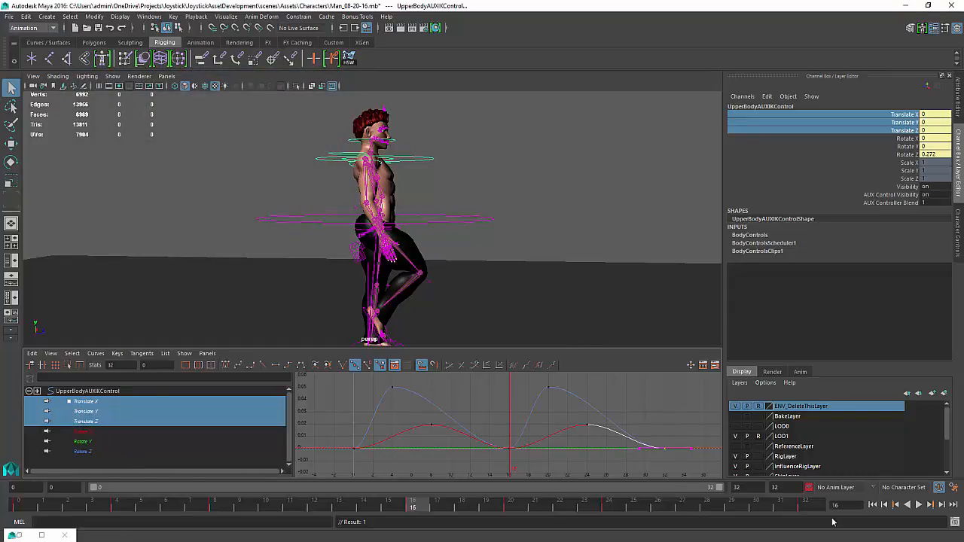
Play the cycle, then scale down the translate Z curve's peak keys with the Scale tool
{"action": "left_click", "coordinate": [918, 505]}
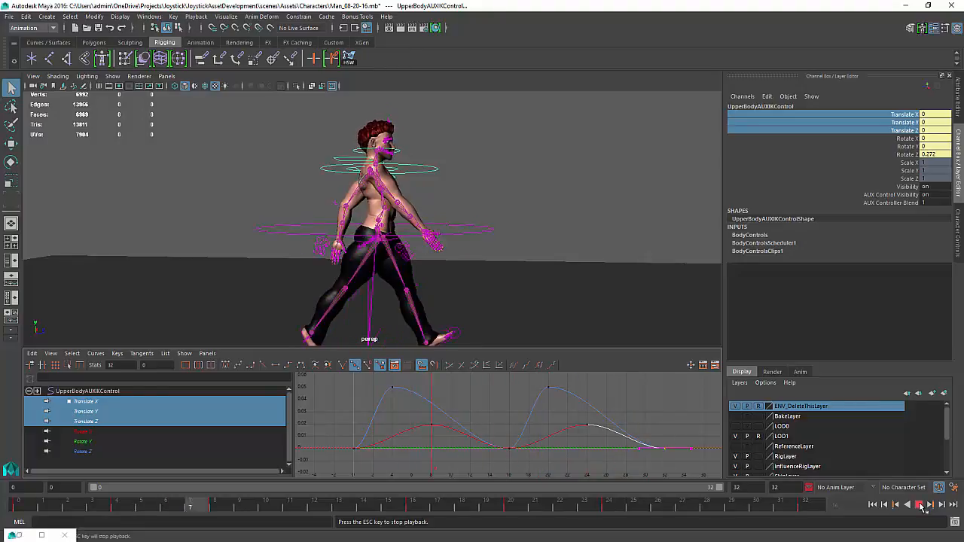
{"action": "left_click", "coordinate": [919, 505]}
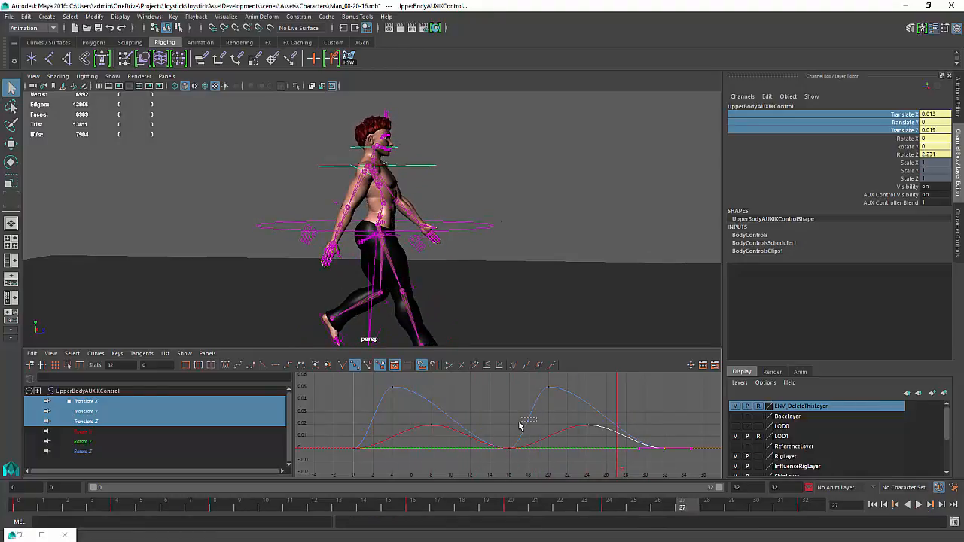
{"action": "left_click", "coordinate": [520, 427]}
{"action": "key", "text": "e"}
{"action": "key", "text": "r"}
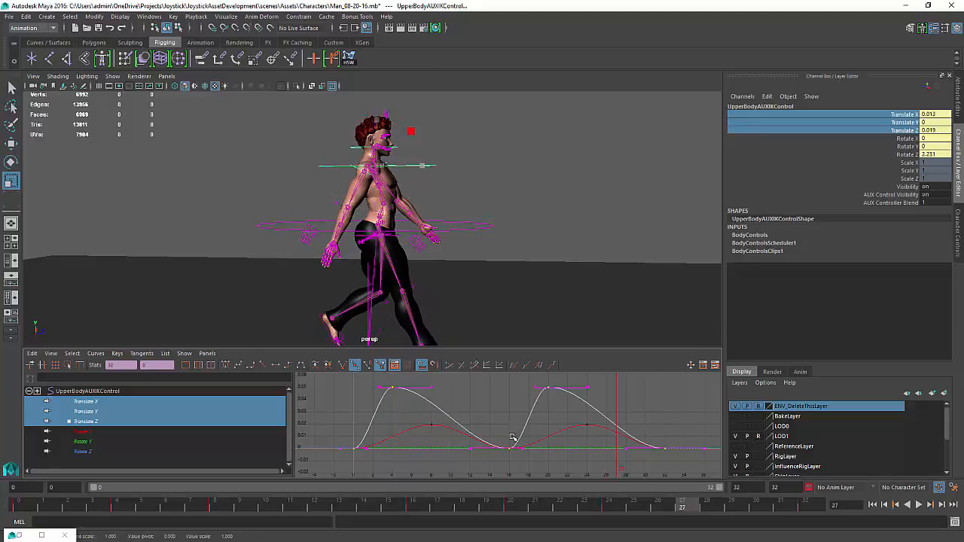
{"action": "middle_click_drag", "start_coordinate": [510, 451], "coordinate": [533, 467]}
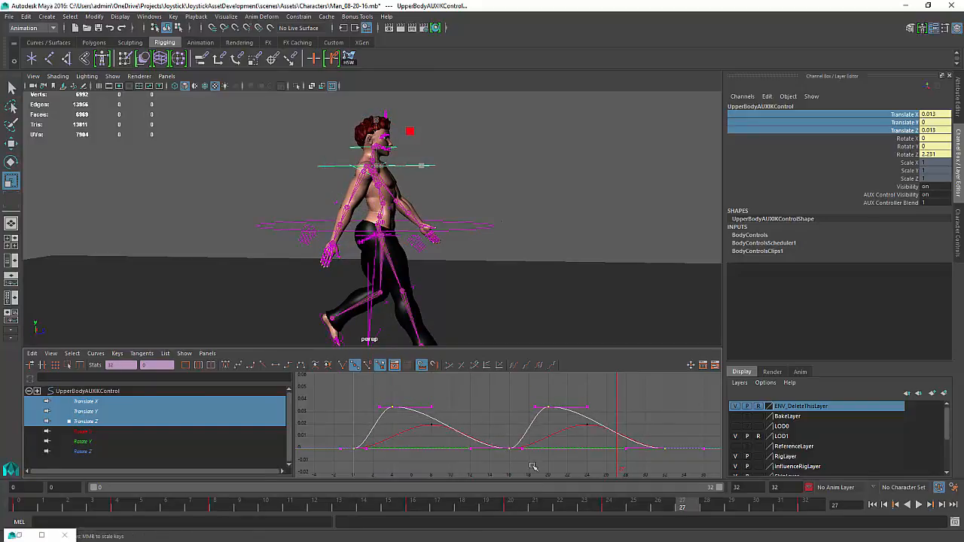
Shift the translate Z curve's peak keys to about frames 8 and 24, undoing a scale attempt
{"action": "left_click", "coordinate": [920, 505]}
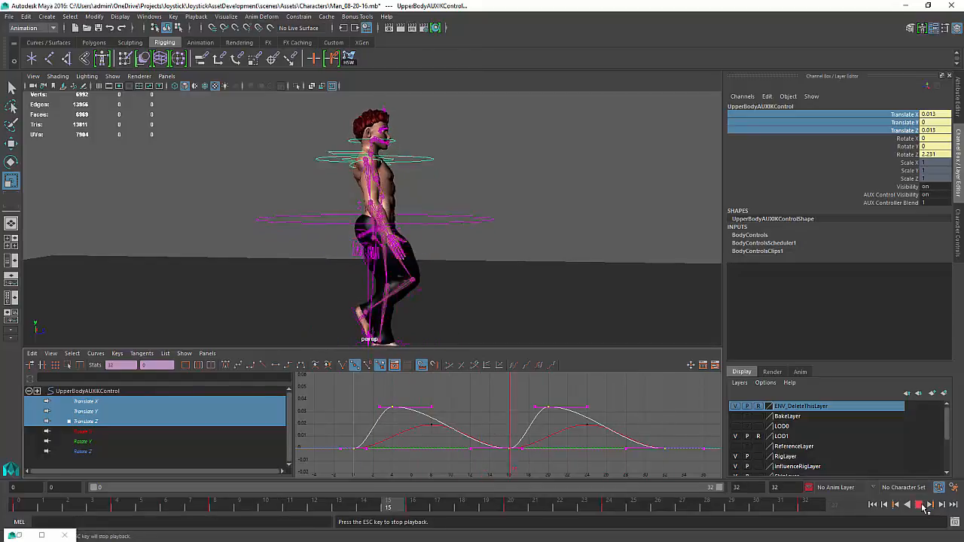
{"action": "left_click", "coordinate": [922, 506]}
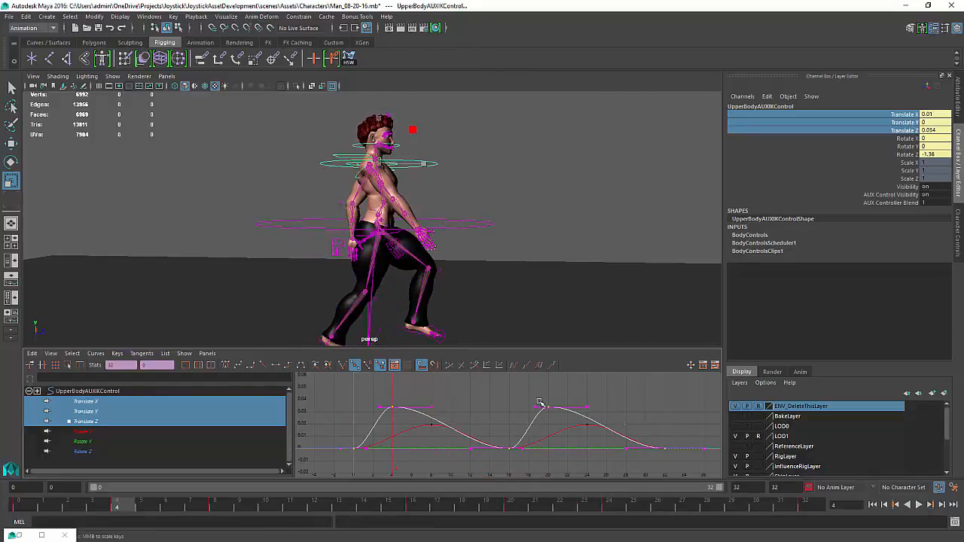
{"action": "left_click", "coordinate": [504, 400]}
{"action": "left_click_drag", "start_coordinate": [577, 397], "coordinate": [379, 411]}
{"action": "middle_click_drag", "start_coordinate": [389, 424], "coordinate": [430, 439]}
{"action": "key", "text": "ctrl+z"}
{"action": "key", "text": "w"}
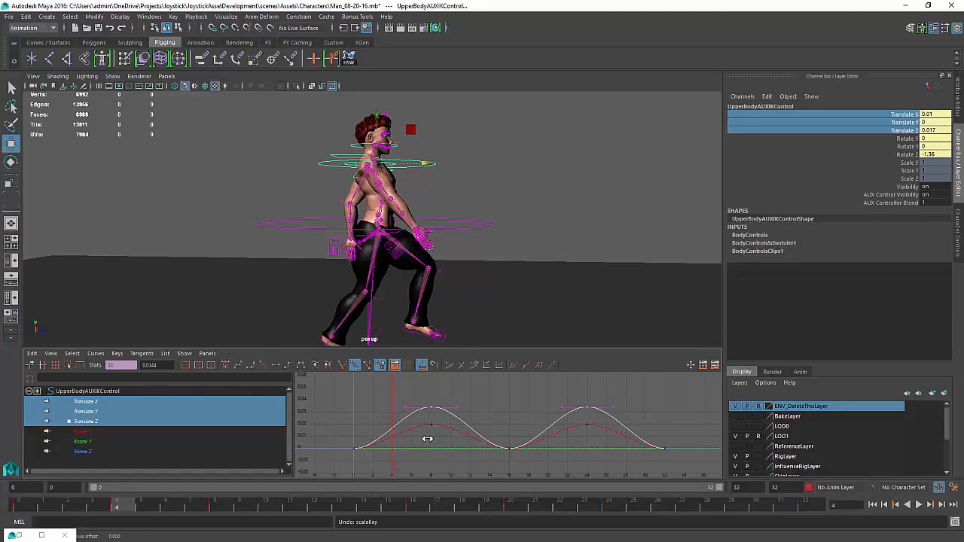
Select the hip controller and hide joints in the viewport
{"action": "left_click", "coordinate": [920, 505]}
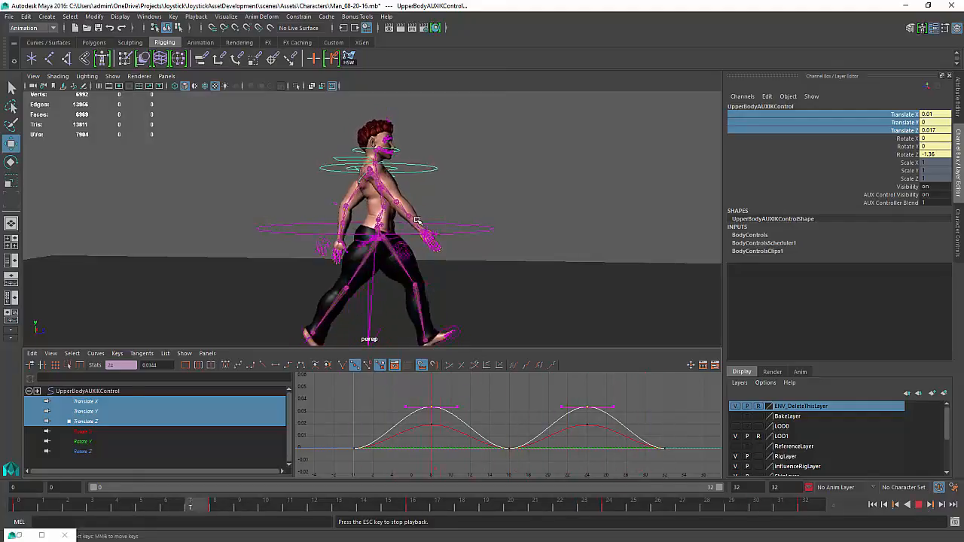
{"action": "left_click", "coordinate": [919, 505]}
{"action": "left_click_drag", "start_coordinate": [415, 233], "coordinate": [369, 250], "text": "alt"}
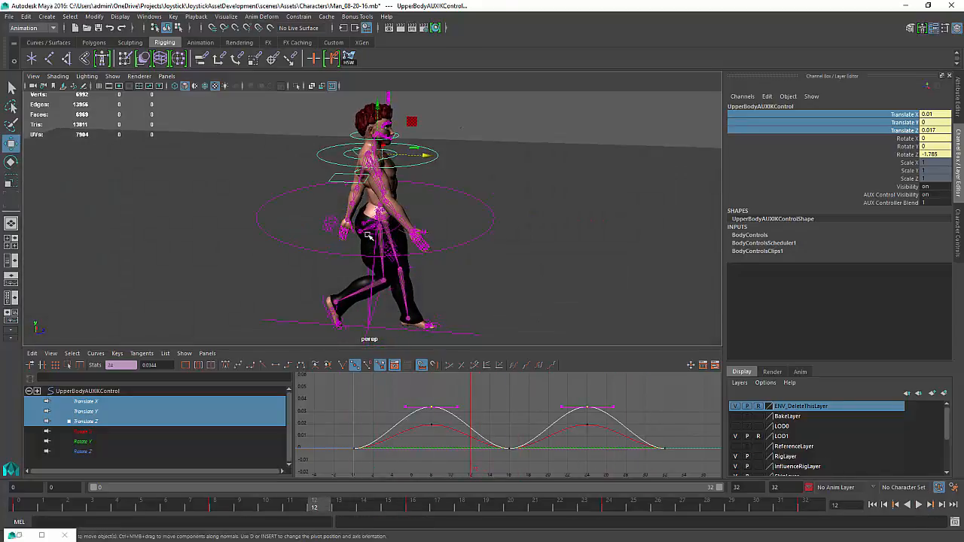
{"action": "left_click", "coordinate": [369, 235]}
{"action": "left_click", "coordinate": [112, 76]}
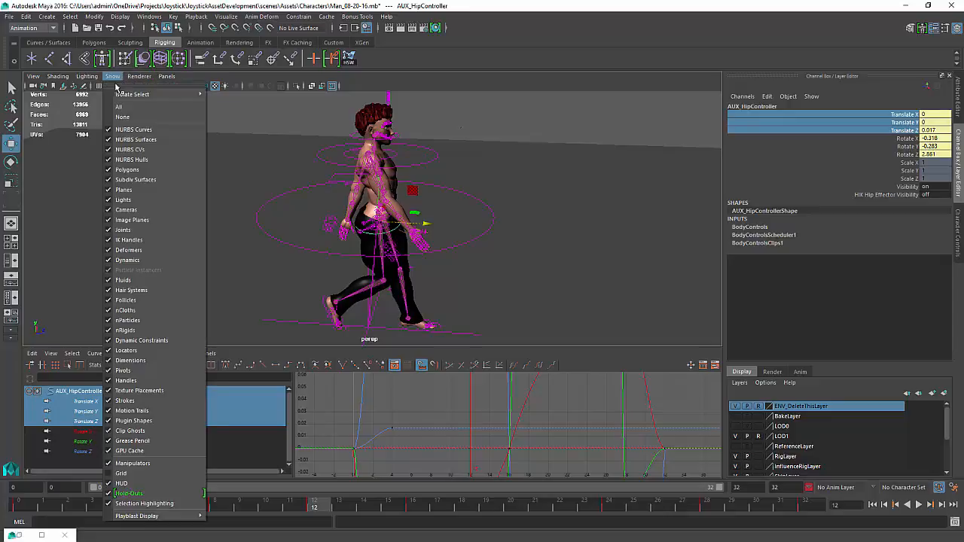
{"action": "left_click", "coordinate": [139, 234]}
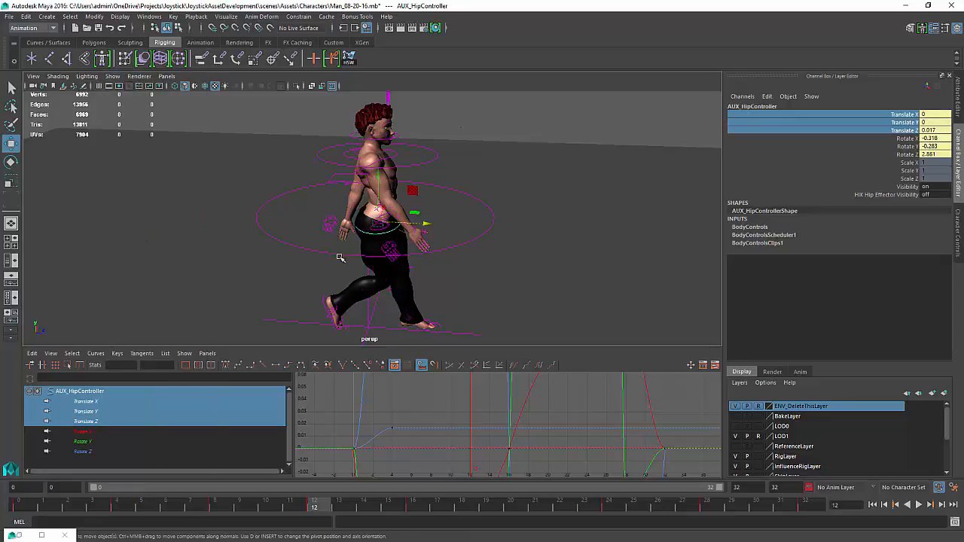
Play the animation and frame the hip controller's curves in the graph
{"action": "mouse_move", "coordinate": [434, 237]}
{"action": "left_mouse_down", "text": "alt"}
{"action": "mouse_move", "coordinate": [439, 209]}
{"action": "mouse_move", "coordinate": [430, 229]}
{"action": "left_mouse_up", "text": "alt"}
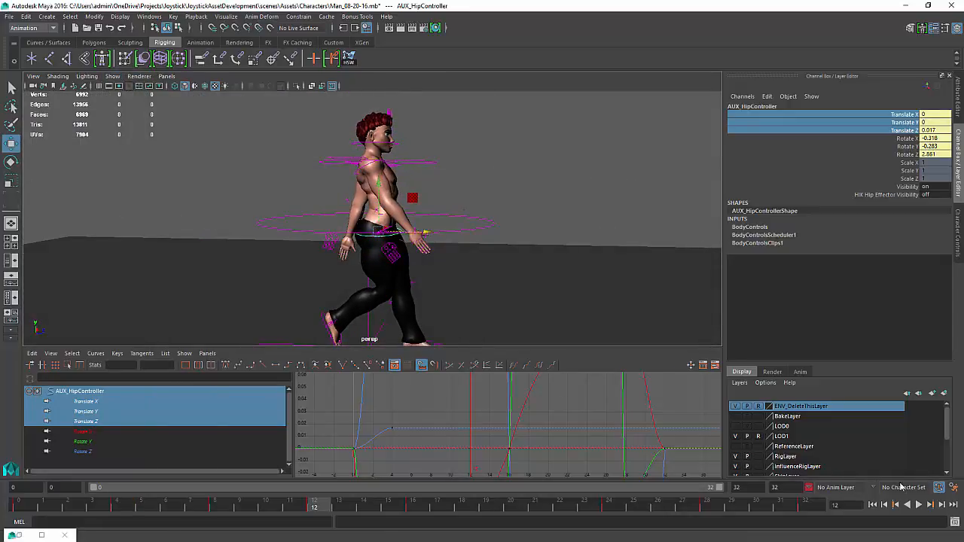
{"action": "left_click", "coordinate": [918, 505]}
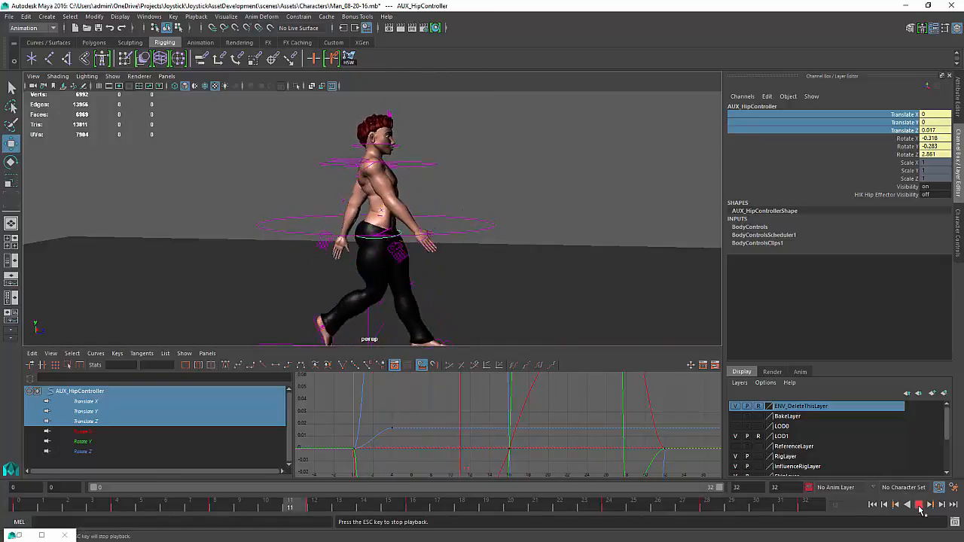
{"action": "left_click", "coordinate": [919, 504]}
{"action": "key", "text": "f"}
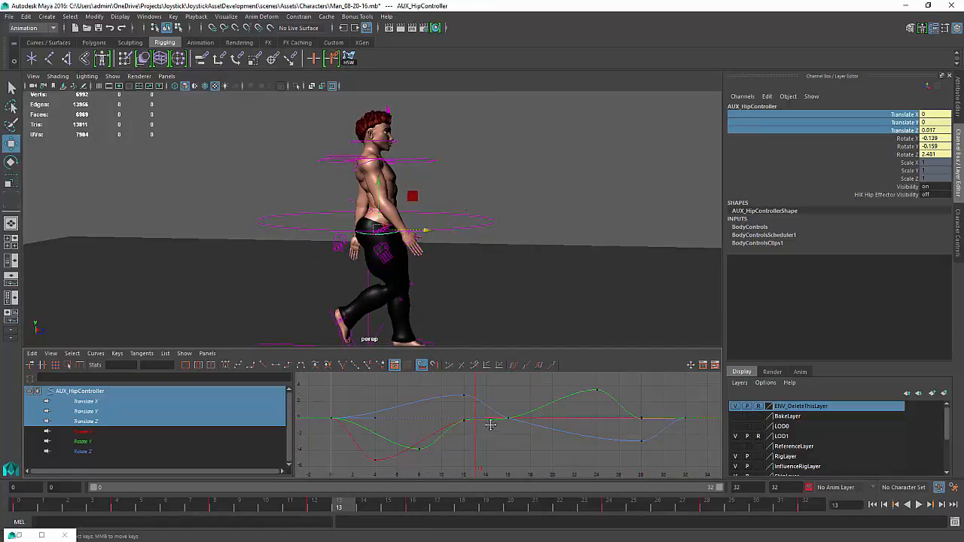
Isolate the hip controller's Translate Z curve and frame it
{"action": "middle_click_drag", "start_coordinate": [491, 426], "coordinate": [487, 421], "text": "alt"}
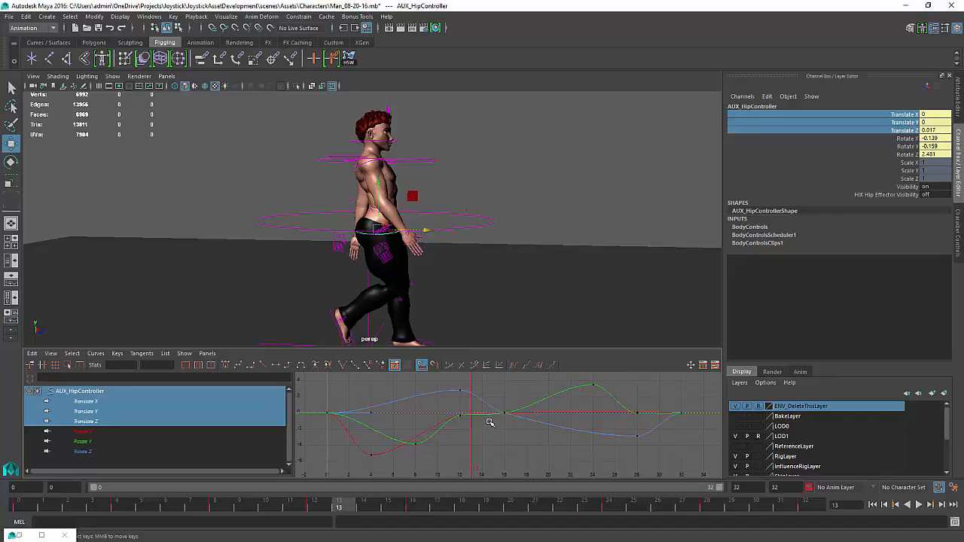
{"action": "left_click", "coordinate": [366, 415]}
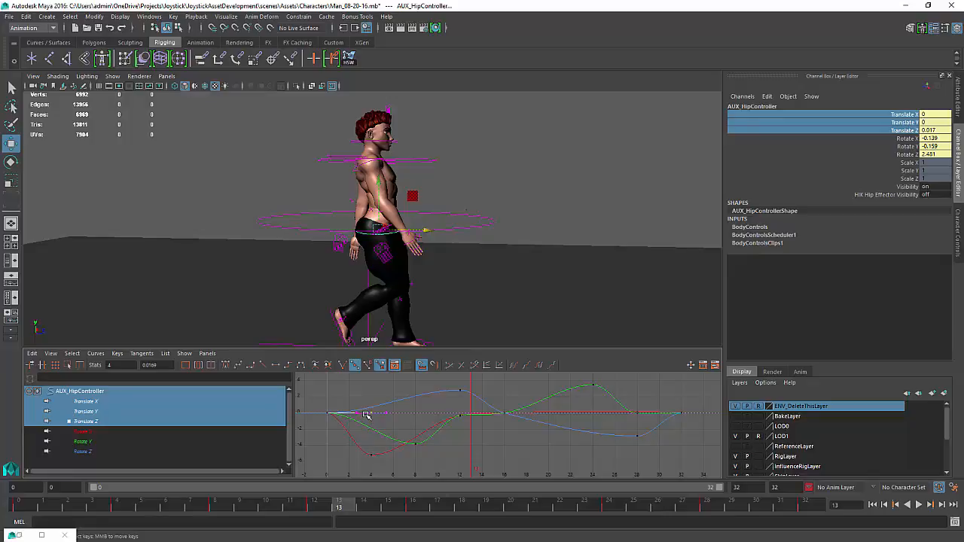
{"action": "left_click", "coordinate": [95, 402]}
{"action": "left_click", "coordinate": [91, 423], "text": "shift"}
{"action": "key", "text": "f"}
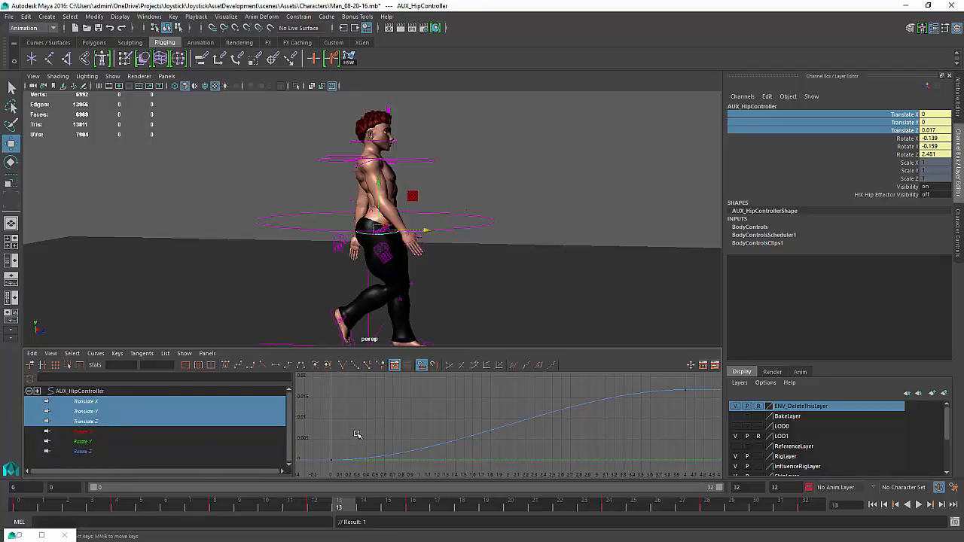
{"action": "scroll", "coordinate": [512, 432], "scroll_direction": "down", "scroll_amount": 5}
{"action": "scroll", "coordinate": [535, 447], "scroll_direction": "down", "scroll_amount": 4}
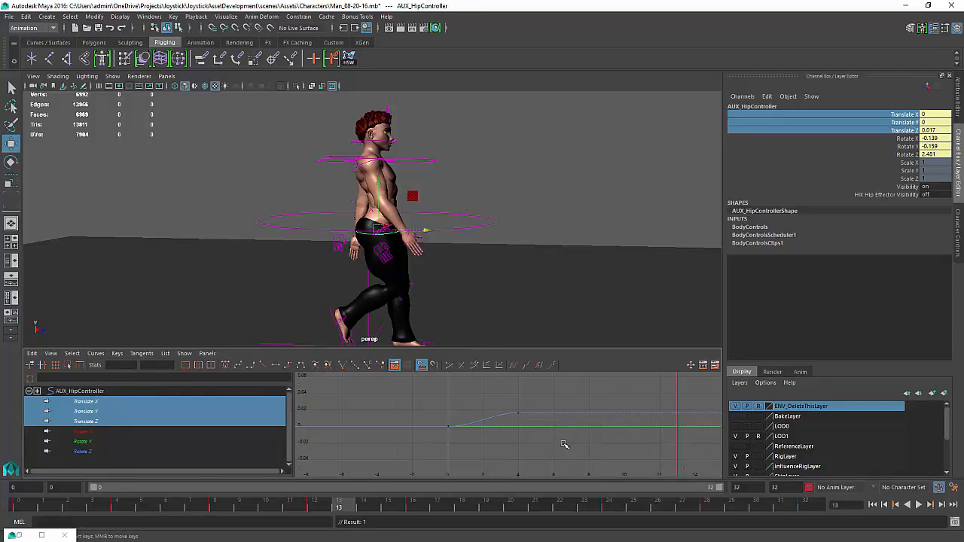
Move the translate Z curve's peak key to frame 8
{"action": "left_click_drag", "start_coordinate": [503, 445], "coordinate": [479, 449]}
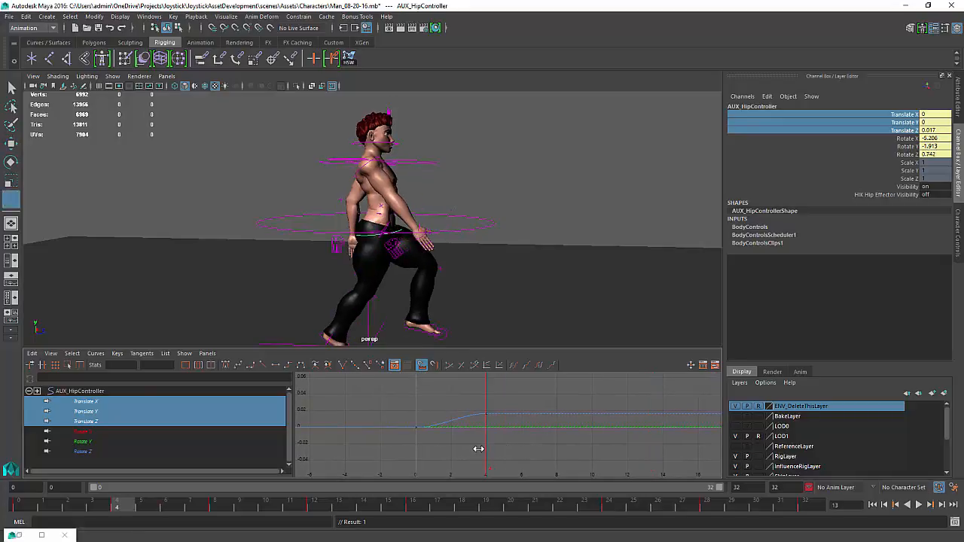
{"action": "key", "text": "w"}
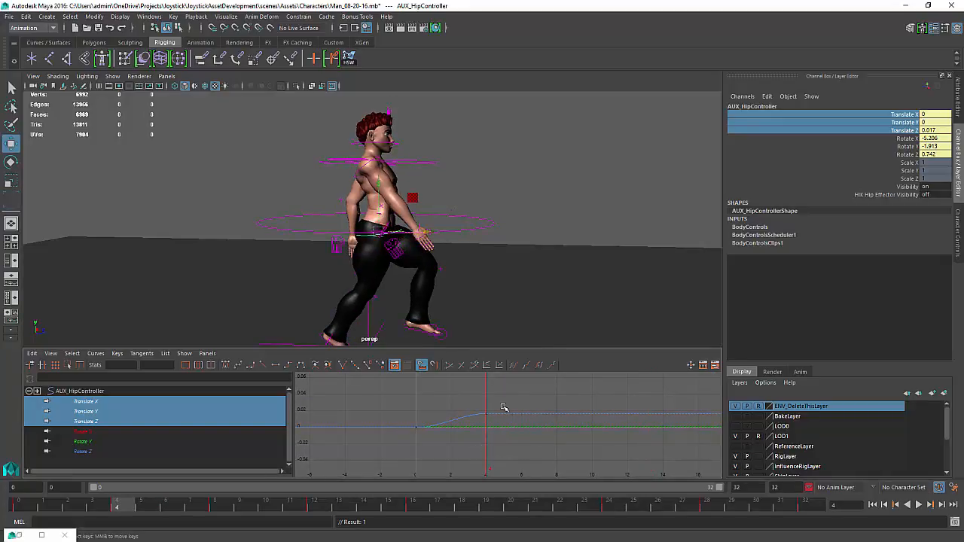
{"action": "left_click_drag", "start_coordinate": [502, 405], "coordinate": [479, 448]}
{"action": "middle_click_drag", "start_coordinate": [480, 448], "coordinate": [558, 448]}
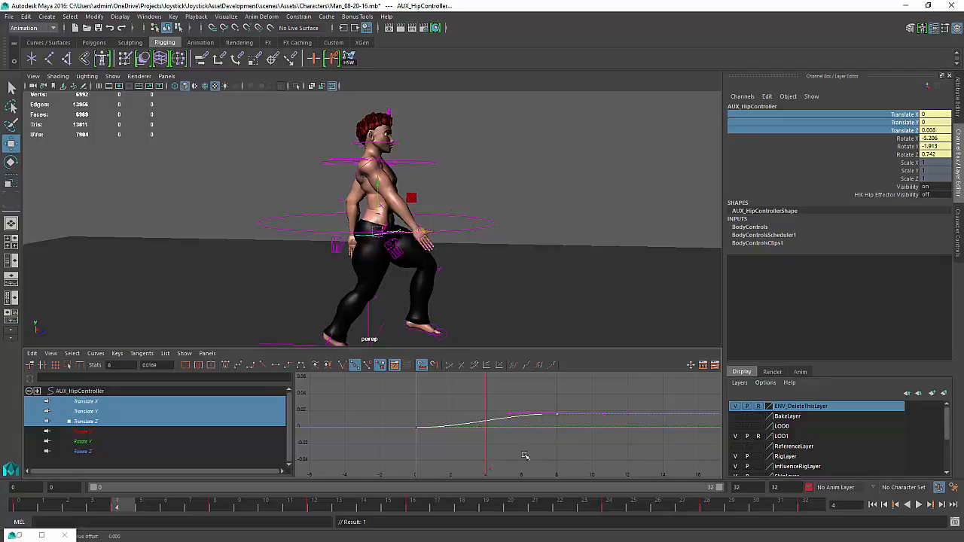
Key the hip controller's Translate Z at 0 on frame 16
{"action": "left_click_drag", "start_coordinate": [503, 460], "coordinate": [555, 452]}
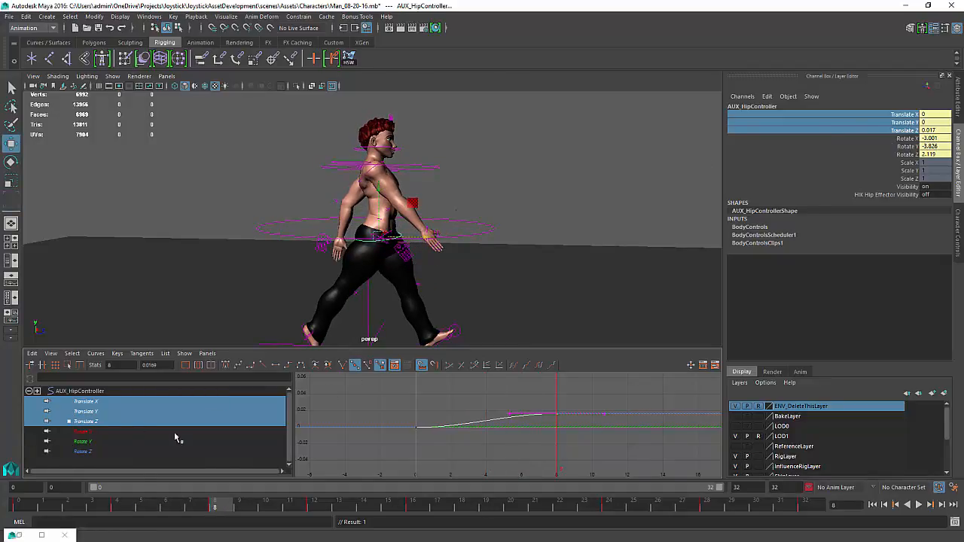
{"action": "right_click", "coordinate": [552, 419]}
{"action": "left_click", "coordinate": [562, 424]}
{"action": "right_click", "coordinate": [913, 123]}
{"action": "left_click", "coordinate": [660, 318]}
{"action": "middle_click_drag", "start_coordinate": [543, 439], "coordinate": [493, 435], "text": "alt"}
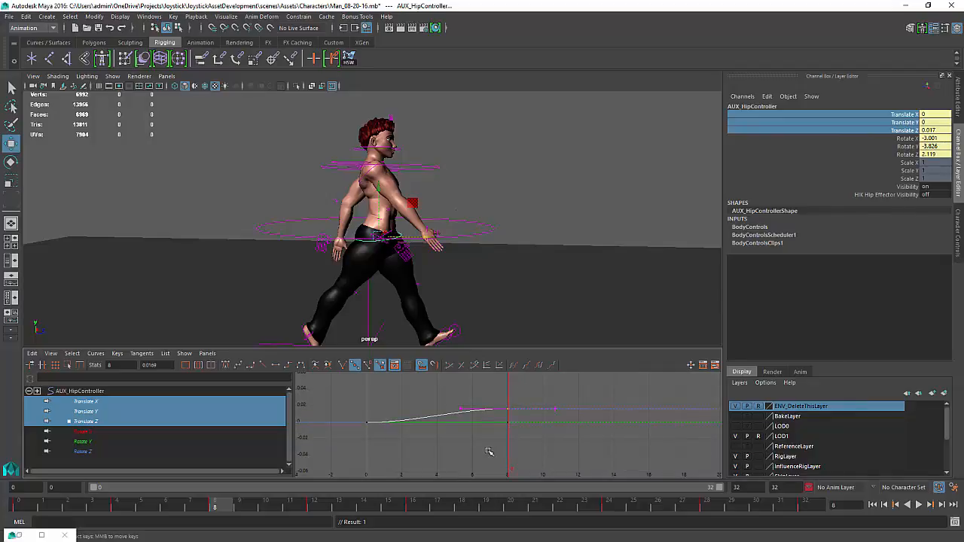
{"action": "left_click_drag", "start_coordinate": [509, 446], "coordinate": [650, 437]}
{"action": "left_click_drag", "start_coordinate": [944, 117], "coordinate": [943, 130]}
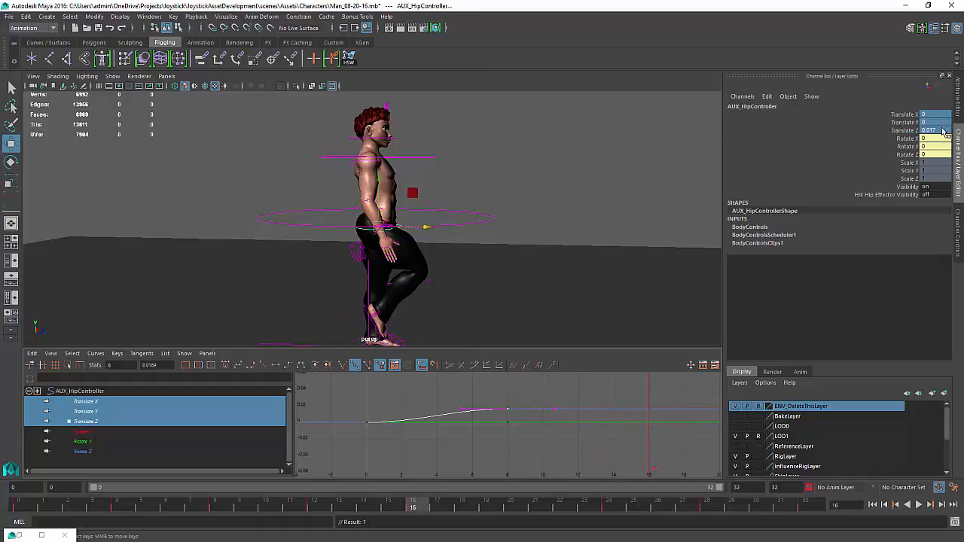
{"action": "type", "text": "0"}
{"action": "key", "text": "Return"}
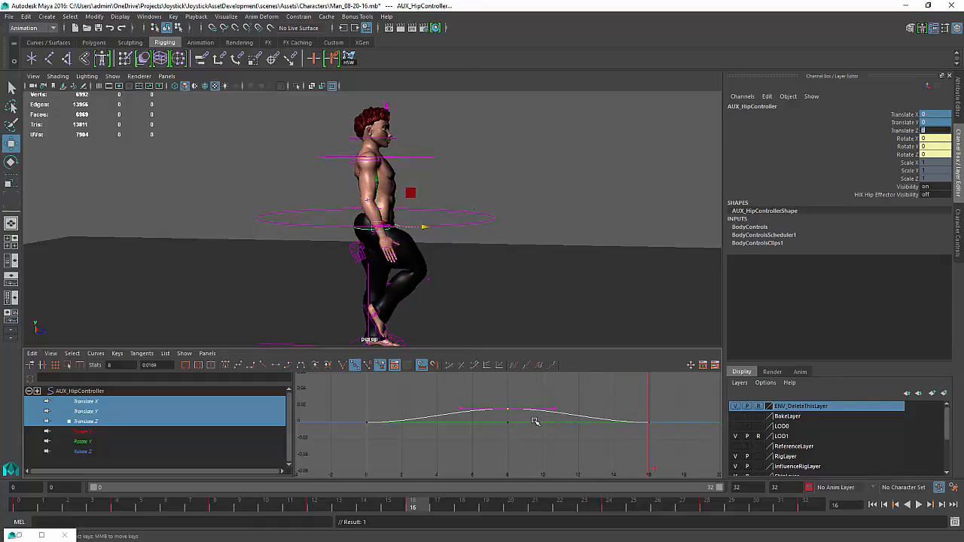
Select the translate Z curve and paste its keys after frame 16
{"action": "left_click", "coordinate": [550, 450]}
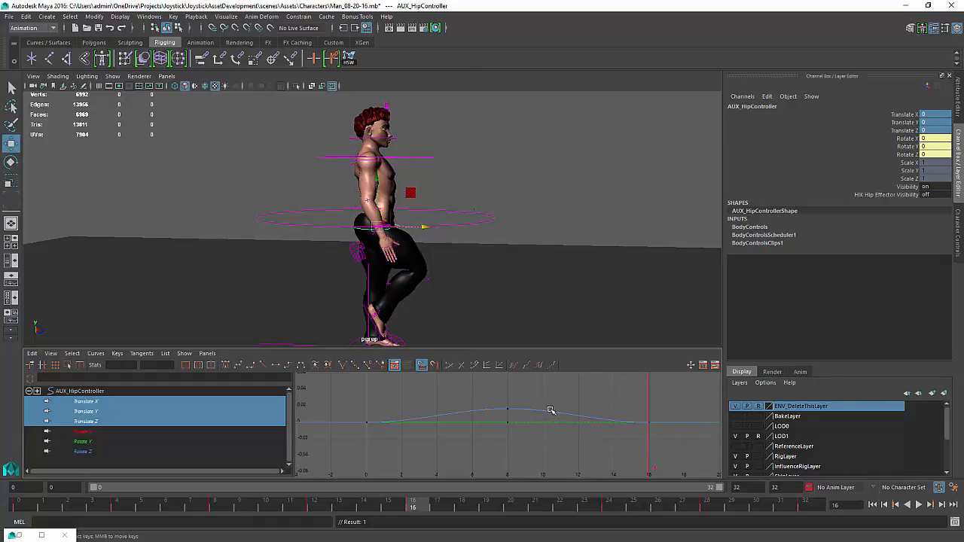
{"action": "left_click", "coordinate": [546, 414]}
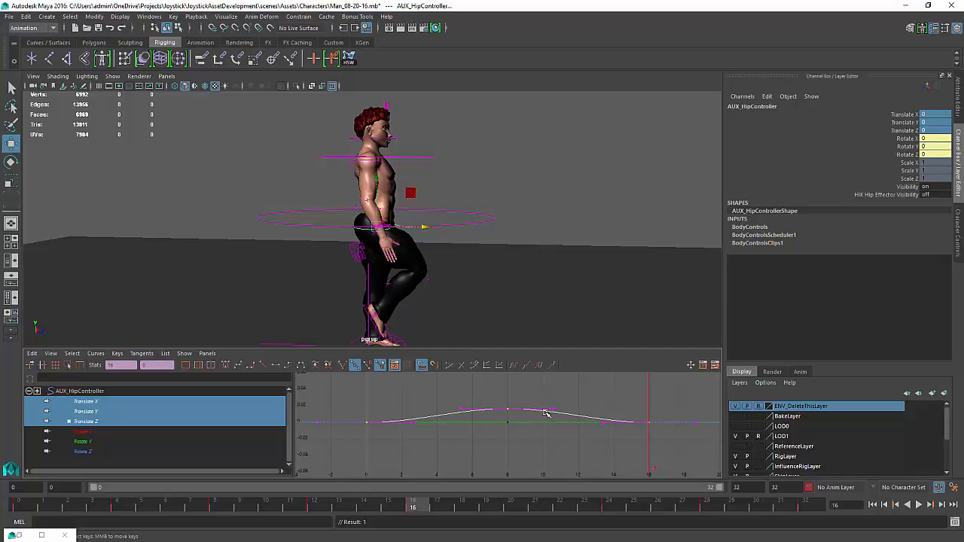
{"action": "left_click", "coordinate": [547, 414]}
{"action": "mouse_move", "coordinate": [549, 419]}
{"action": "right_mouse_down", "text": "alt"}
{"action": "mouse_move", "coordinate": [538, 415]}
{"action": "mouse_move", "coordinate": [548, 421]}
{"action": "right_mouse_up", "text": "alt"}
{"action": "key", "text": "ctrl+z"}
{"action": "left_click", "coordinate": [539, 448]}
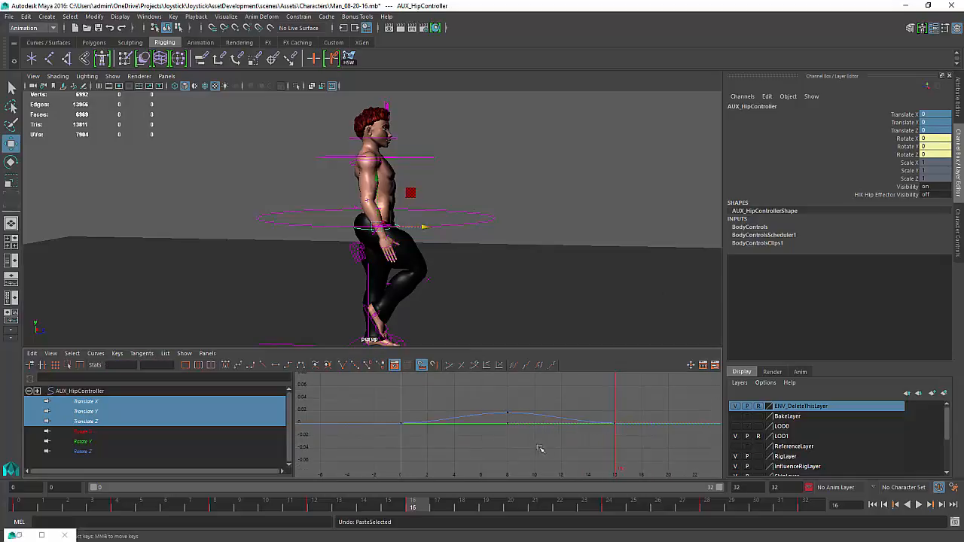
{"action": "left_click_drag", "start_coordinate": [524, 419], "coordinate": [524, 419]}
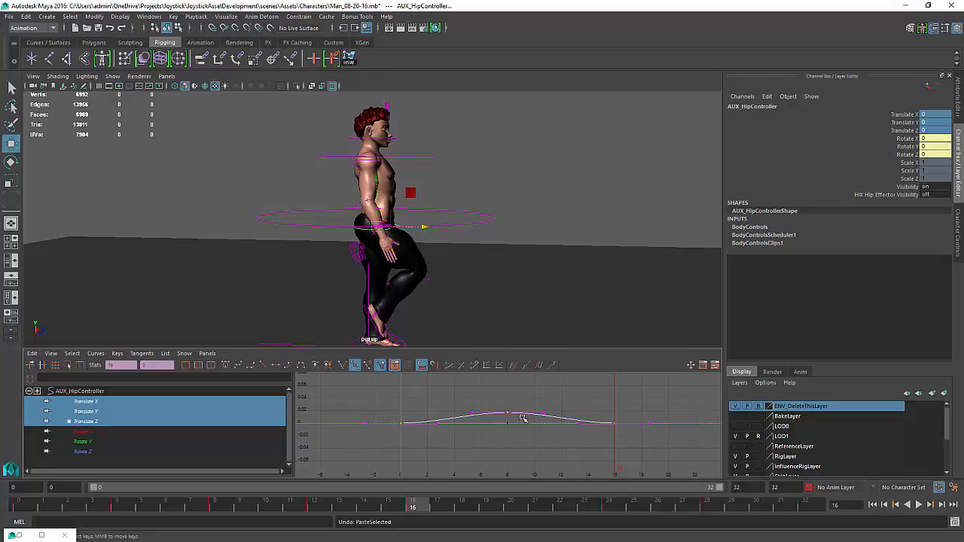
{"action": "left_click", "coordinate": [32, 354]}
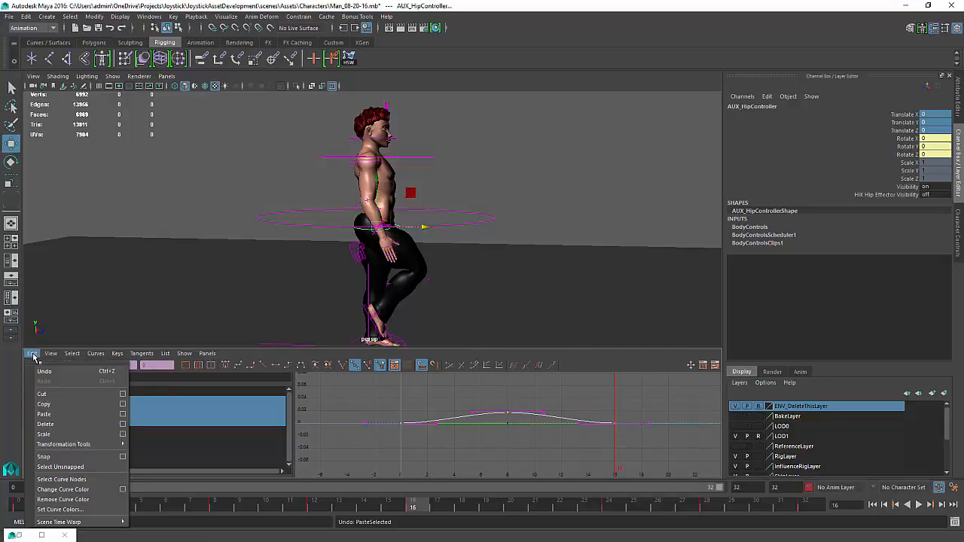
{"action": "left_click", "coordinate": [57, 416]}
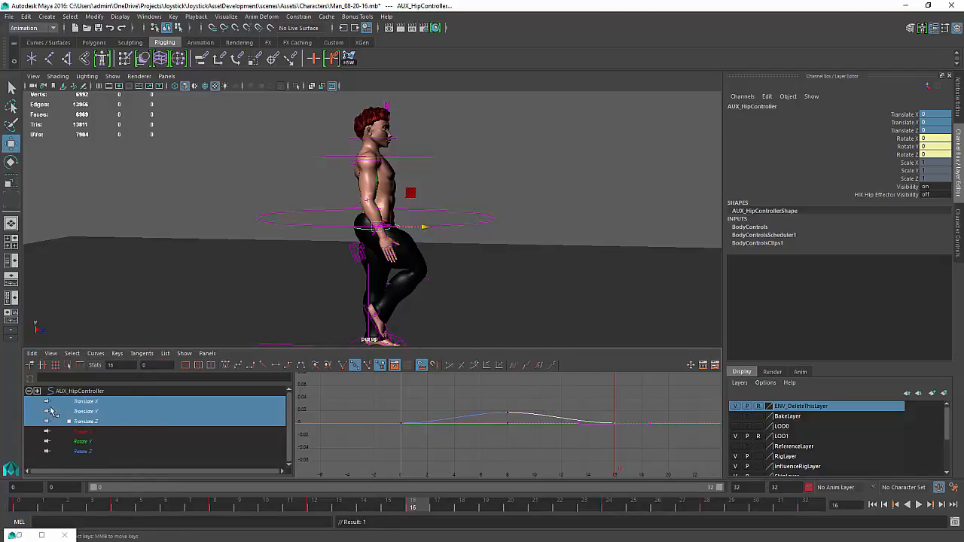
Review the Paste Keys options with Time range Clipboard and view the full translate Z curve
{"action": "left_click", "coordinate": [32, 354]}
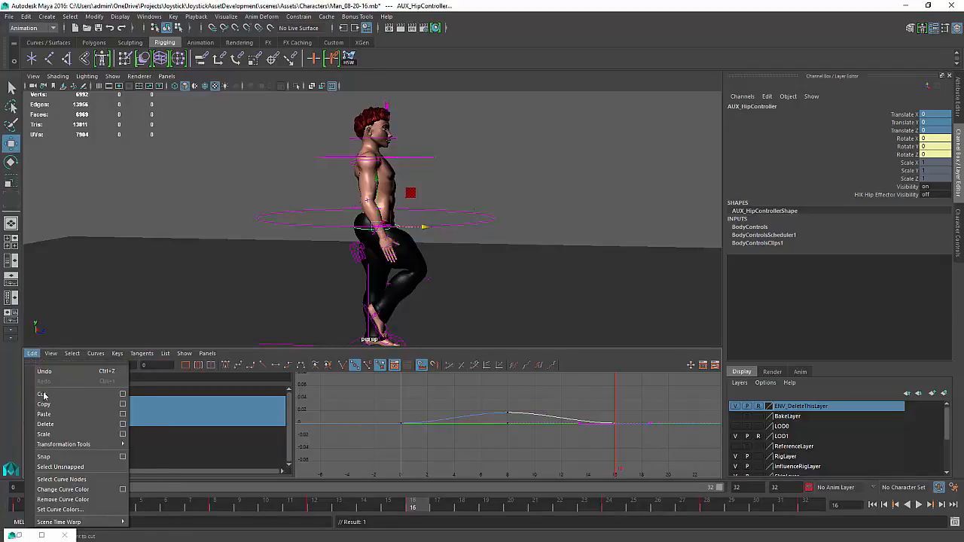
{"action": "left_click", "coordinate": [121, 415]}
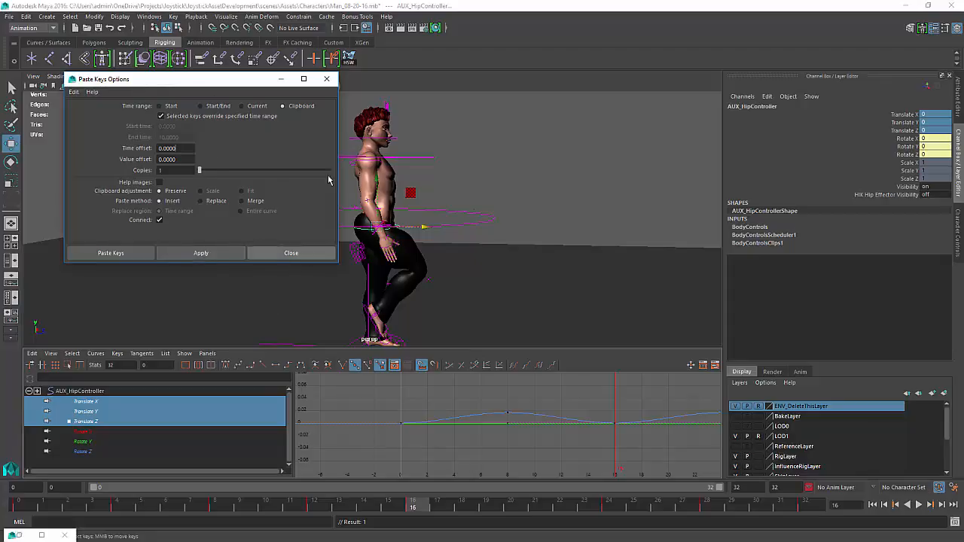
{"action": "left_click", "coordinate": [327, 79]}
{"action": "right_click_drag", "start_coordinate": [595, 450], "coordinate": [564, 440], "text": "alt"}
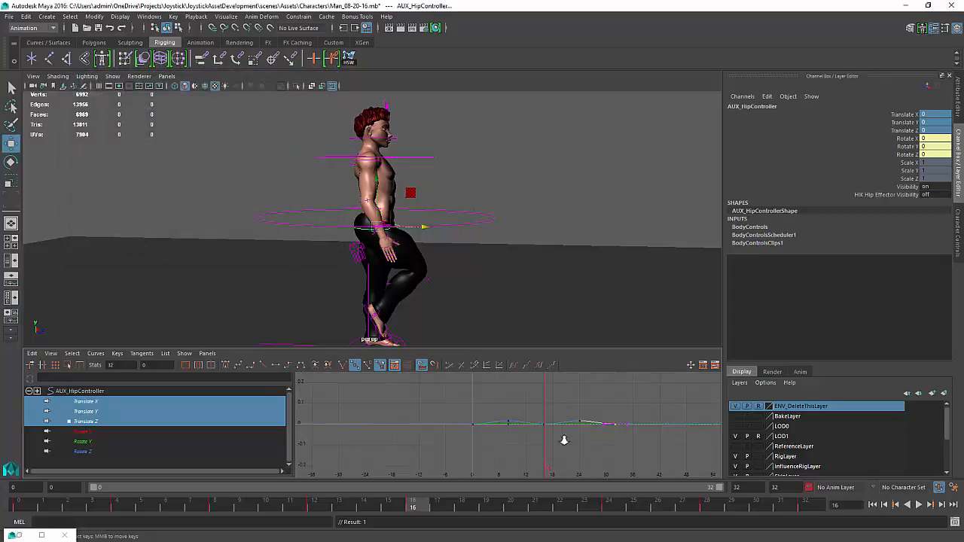
{"action": "middle_click_drag", "start_coordinate": [568, 440], "coordinate": [536, 433], "text": "alt"}
{"action": "right_click_drag", "start_coordinate": [535, 433], "coordinate": [548, 457], "text": "alt"}
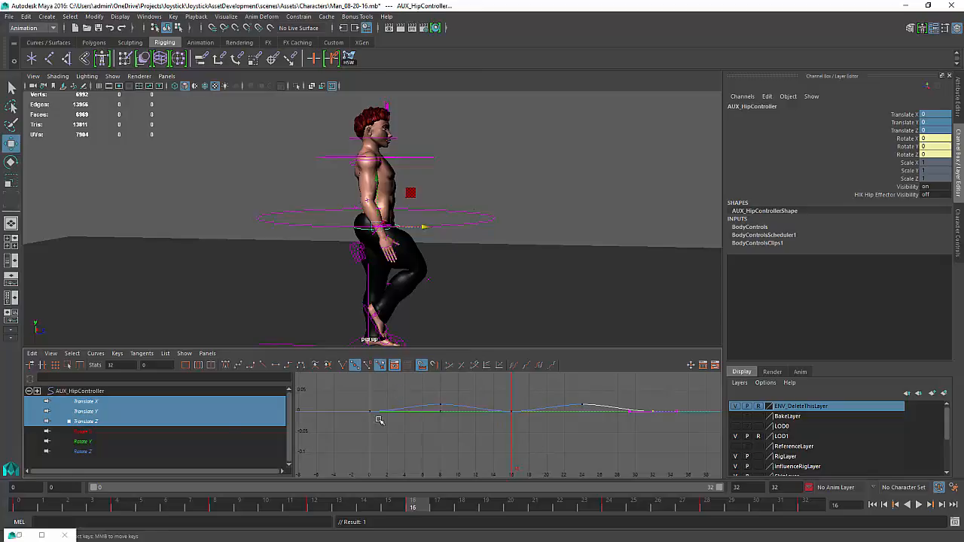
Frame the hip controller's translate Y curve, play back the walk cycle and orbit around the character to review the hip motion
{"action": "left_click", "coordinate": [89, 410]}
{"action": "key", "text": "f"}
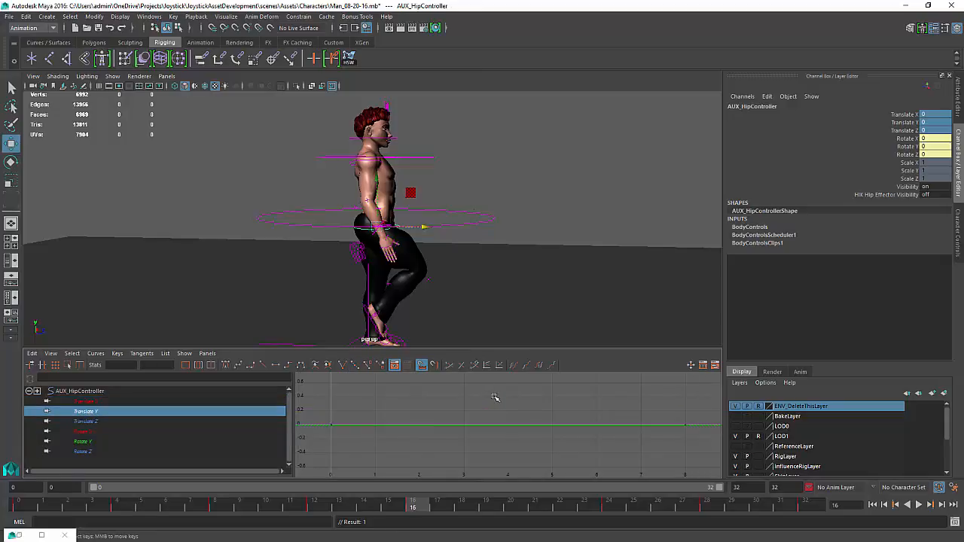
{"action": "right_click_drag", "start_coordinate": [532, 408], "coordinate": [565, 408], "text": "alt"}
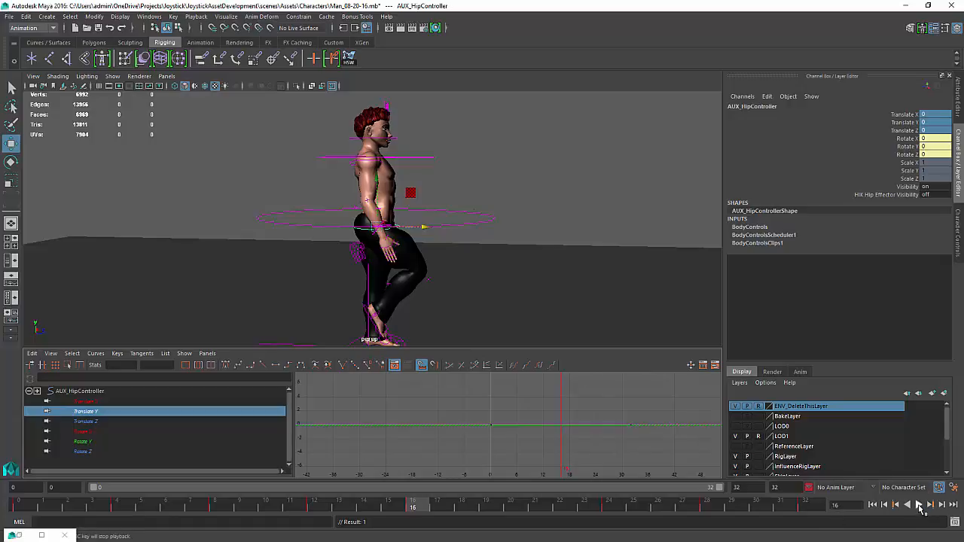
{"action": "left_click", "coordinate": [920, 506]}
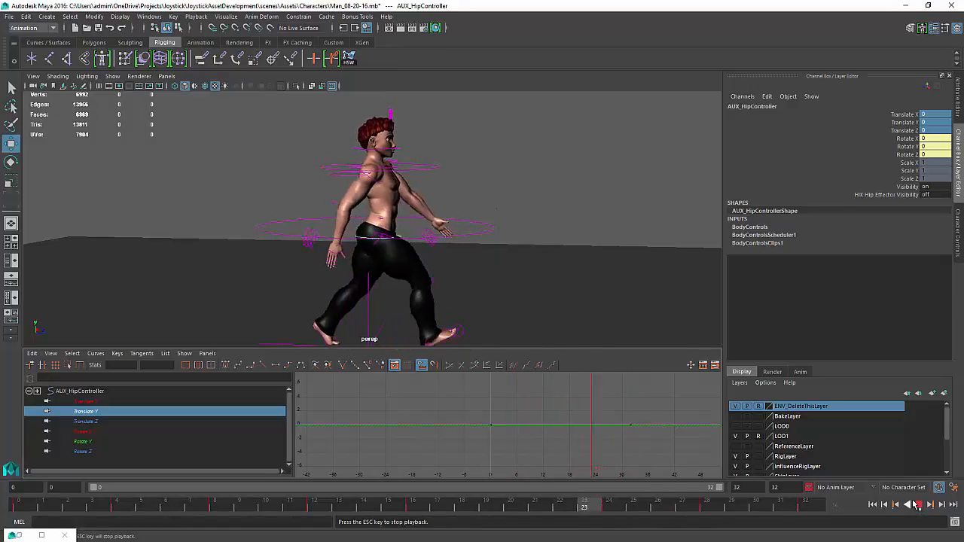
{"action": "left_click", "coordinate": [918, 504]}
{"action": "left_click_drag", "start_coordinate": [546, 245], "coordinate": [474, 278], "text": "alt"}
Save the scene and play back the walk cycle from the front to check the motion
{"action": "key", "text": "ctrl+s"}
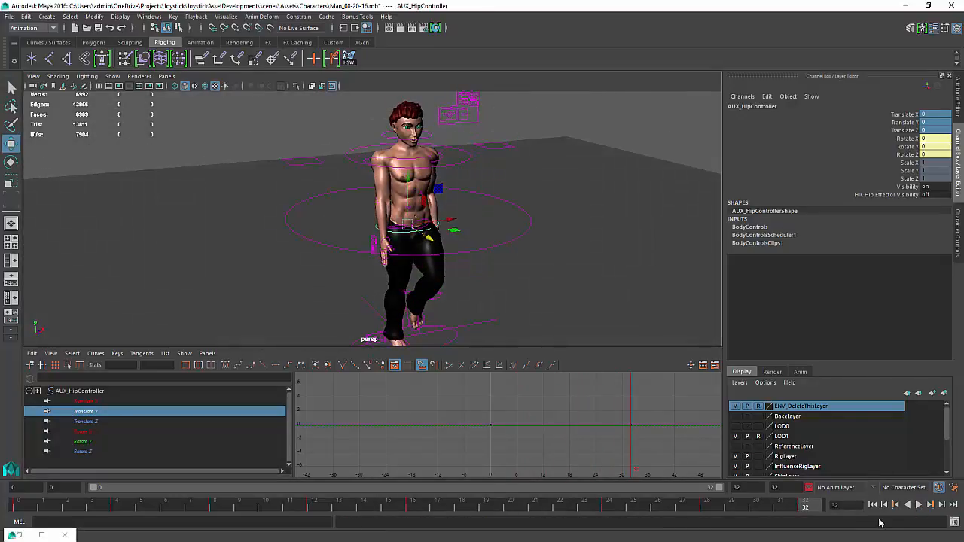
{"action": "left_click", "coordinate": [918, 504]}
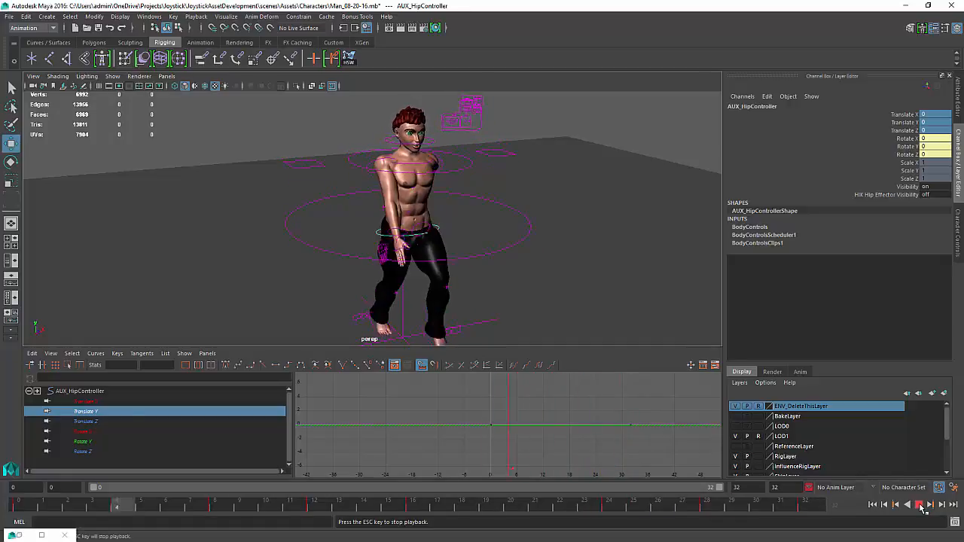
{"action": "left_click", "coordinate": [920, 506]}
{"action": "left_click_drag", "start_coordinate": [536, 217], "coordinate": [490, 197], "text": "alt"}
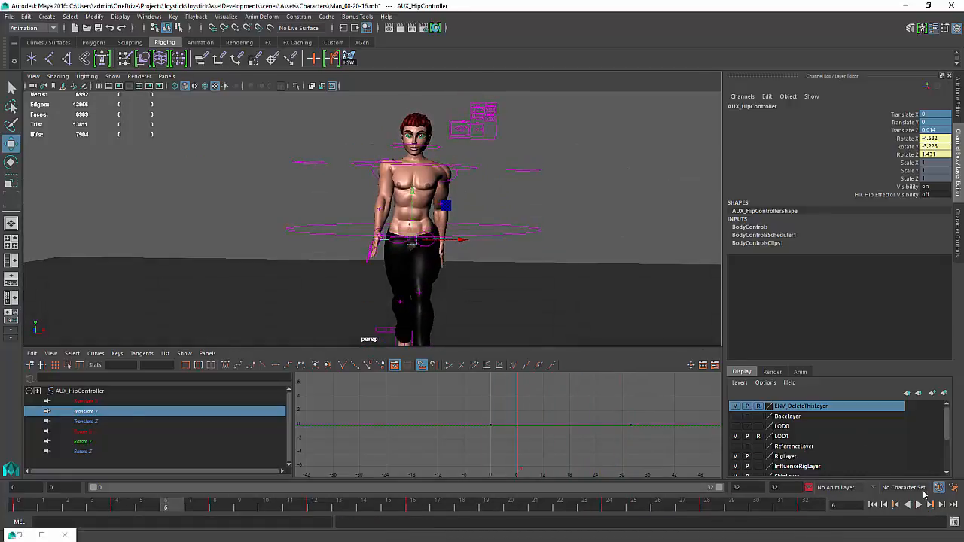
{"action": "left_click", "coordinate": [919, 505]}
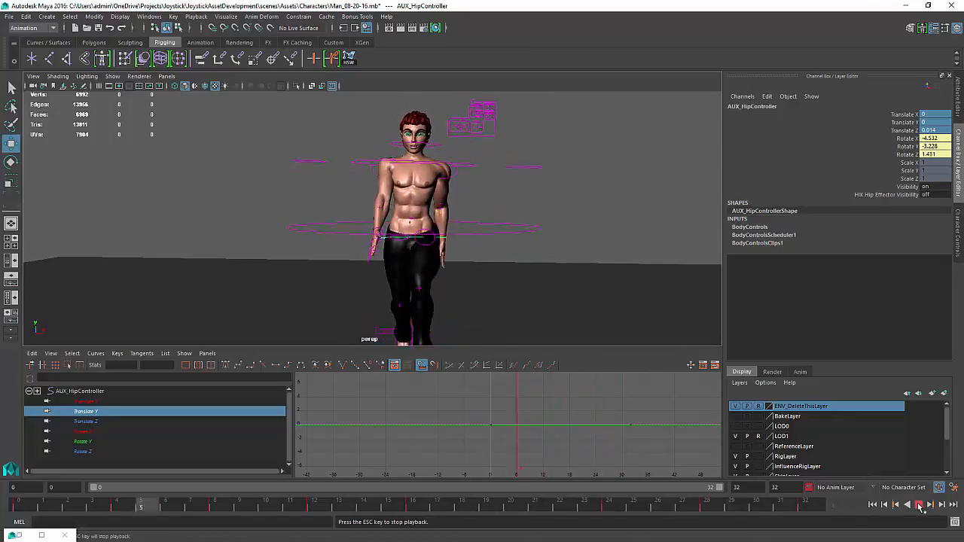
{"action": "left_click", "coordinate": [919, 504]}
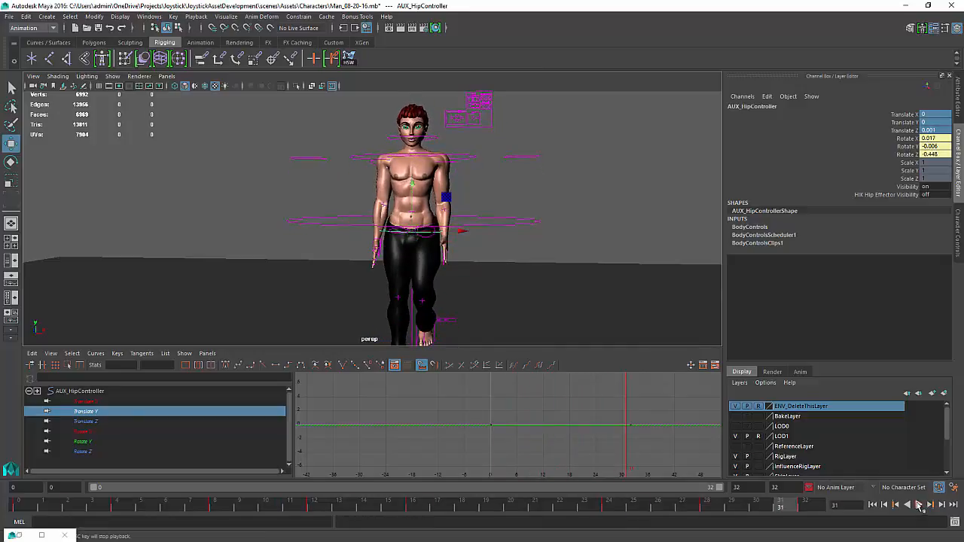
Select the left shoulder IK controller, frame its animation curves and review them during playback
{"action": "left_click", "coordinate": [447, 162]}
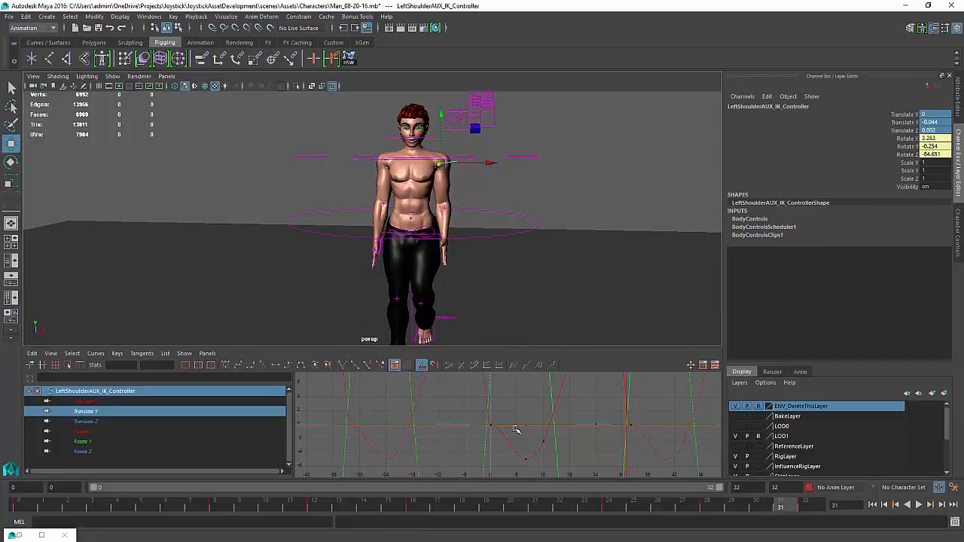
{"action": "key", "text": "f"}
{"action": "scroll", "coordinate": [532, 438], "scroll_direction": "down", "scroll_amount": 2}
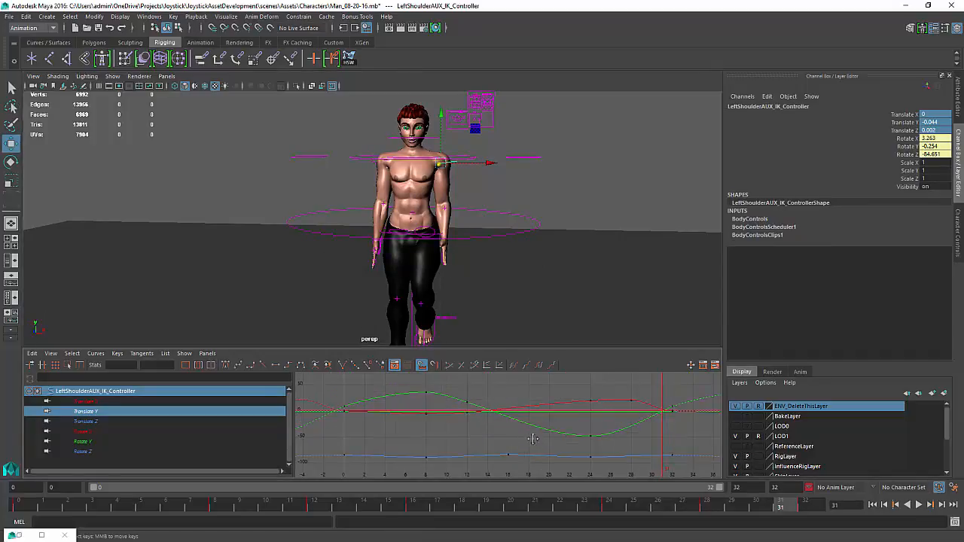
{"action": "left_click", "coordinate": [918, 505]}
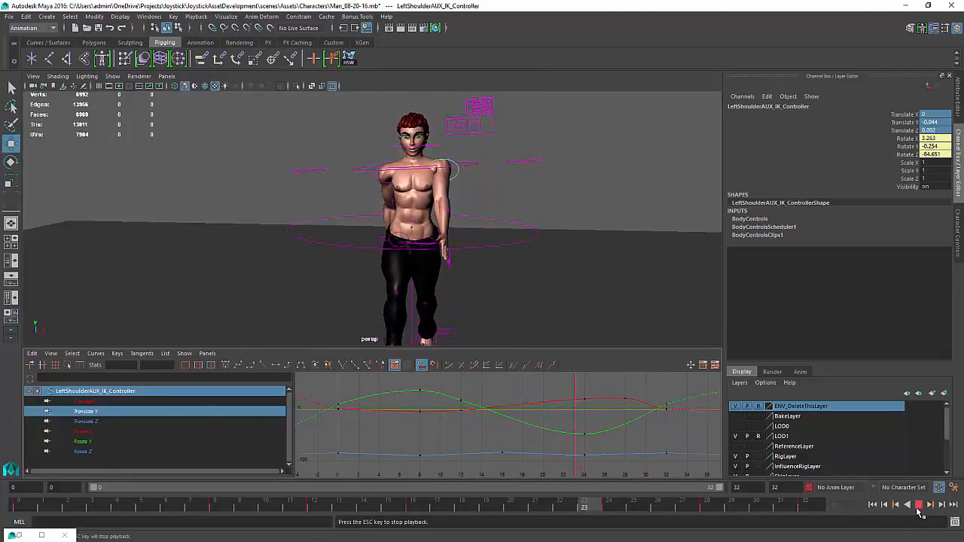
{"action": "left_click", "coordinate": [919, 509]}
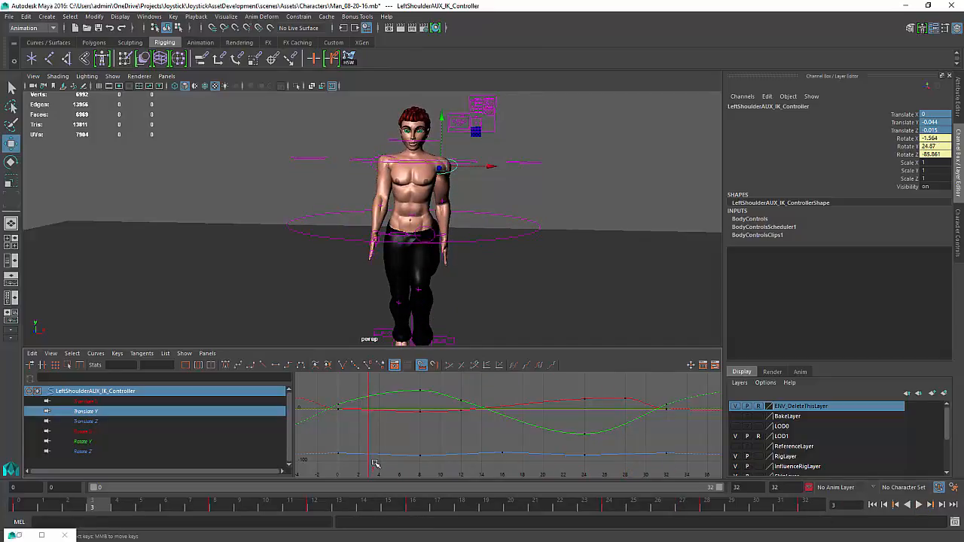
{"action": "mouse_move", "coordinate": [380, 455]}
{"action": "left_mouse_down"}
{"action": "mouse_move", "coordinate": [686, 445]}
{"action": "mouse_move", "coordinate": [653, 451]}
{"action": "mouse_move", "coordinate": [662, 449]}
{"action": "left_mouse_up"}
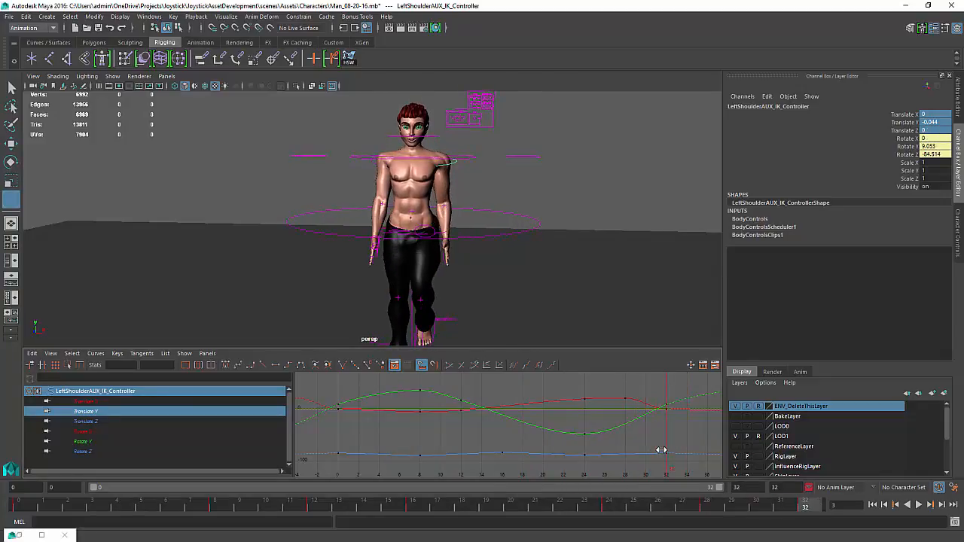
{"action": "key", "text": "w"}
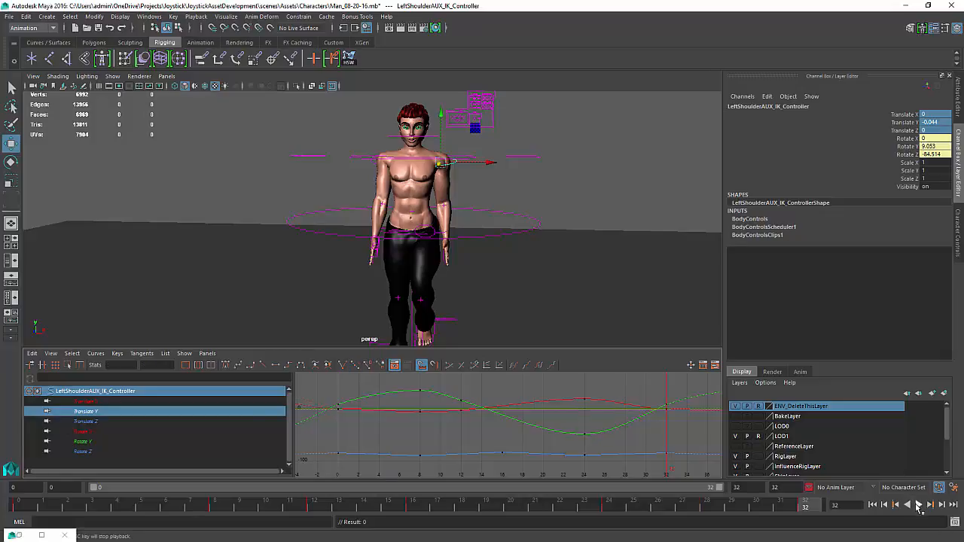
{"action": "left_click", "coordinate": [919, 506]}
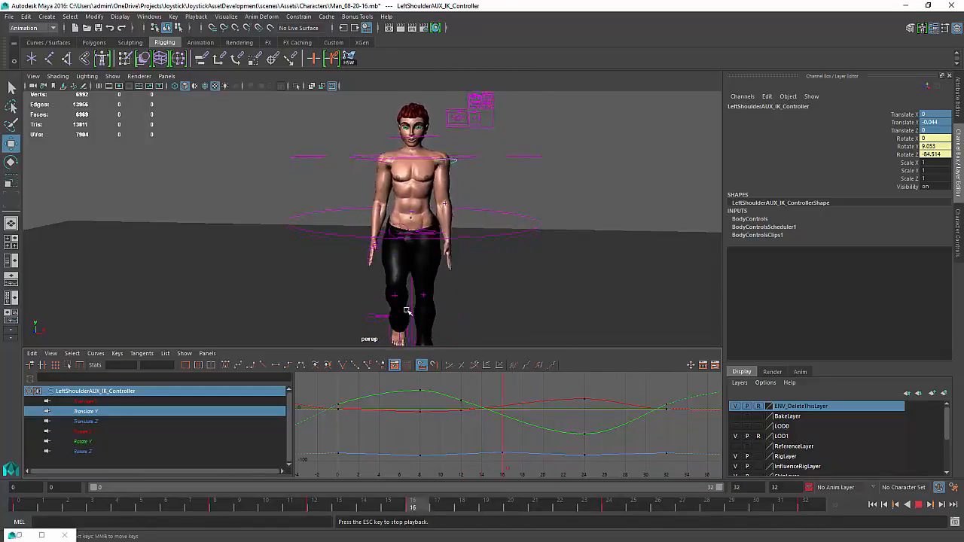
Select the upper body IK control, frame its curves and play back the cycle from behind
{"action": "left_click_drag", "start_coordinate": [358, 243], "coordinate": [384, 263], "text": "alt"}
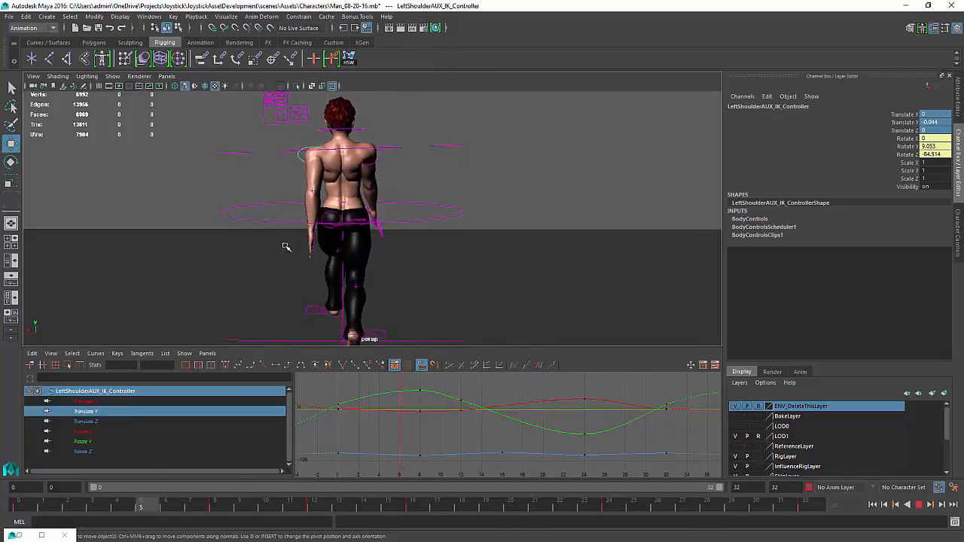
{"action": "left_click", "coordinate": [924, 507]}
{"action": "middle_click_drag", "start_coordinate": [420, 156], "coordinate": [419, 176], "text": "alt"}
{"action": "left_click", "coordinate": [412, 171]}
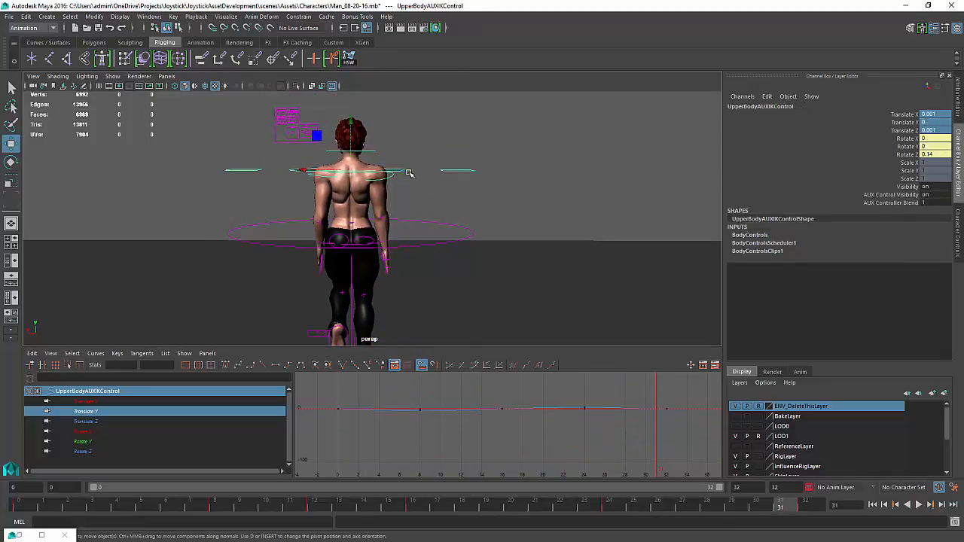
{"action": "key", "text": "f"}
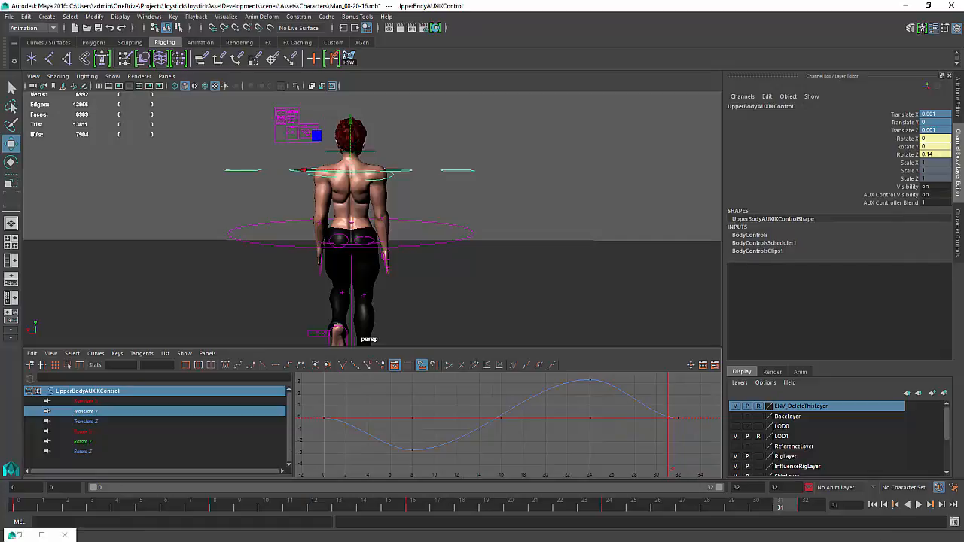
{"action": "left_click", "coordinate": [919, 507]}
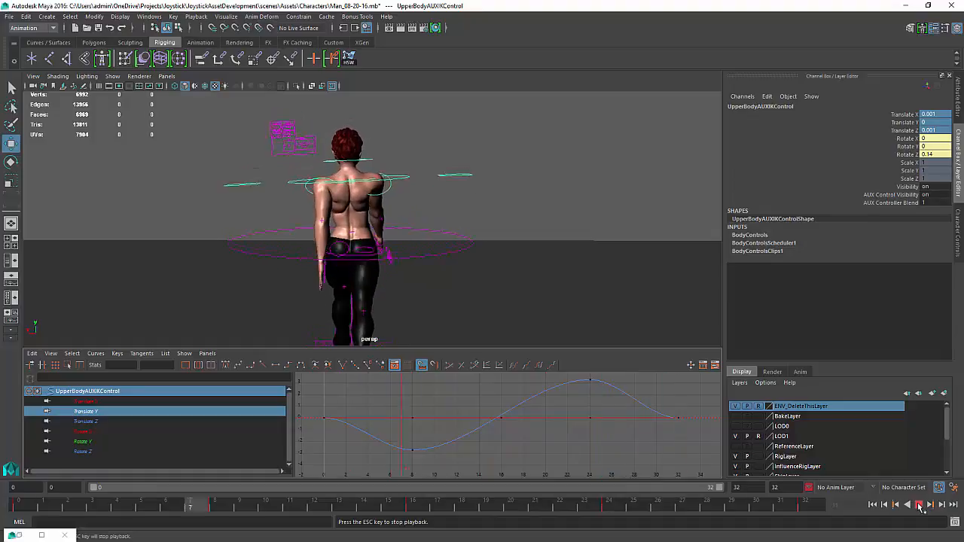
{"action": "left_click", "coordinate": [920, 507]}
Inspect the upper body control's translate Z, translate X and rotate Z curves
{"action": "left_click", "coordinate": [80, 421]}
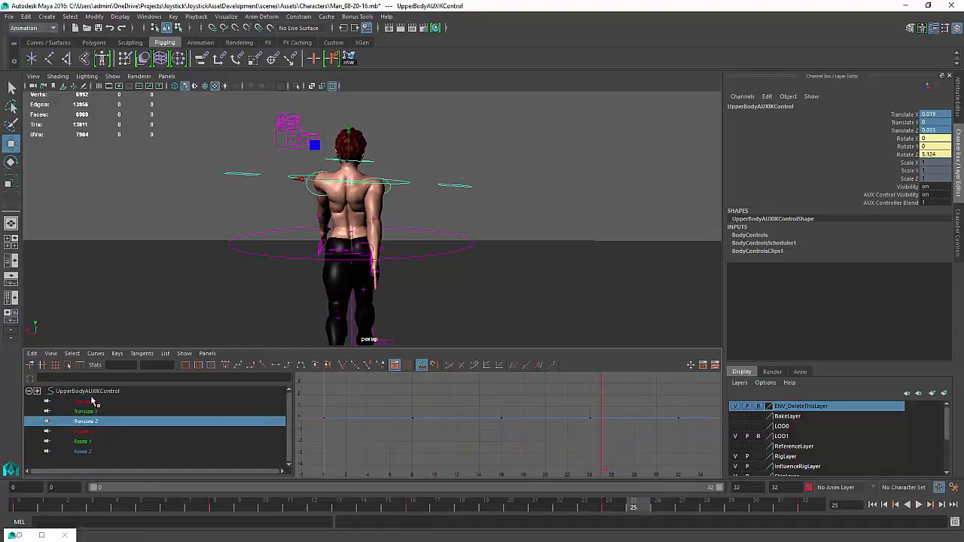
{"action": "left_click", "coordinate": [82, 402]}
{"action": "key", "text": "f"}
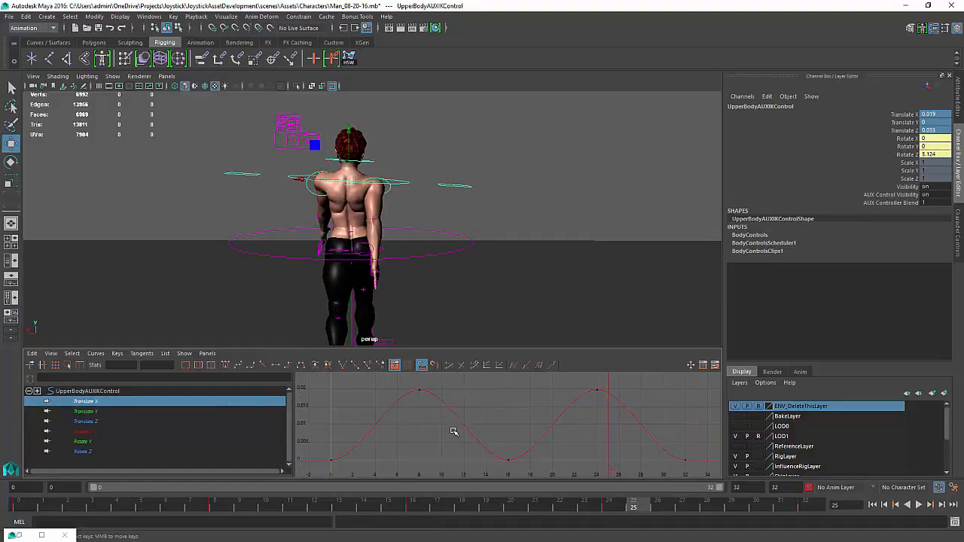
{"action": "scroll", "coordinate": [508, 434], "scroll_direction": "down", "scroll_amount": 1}
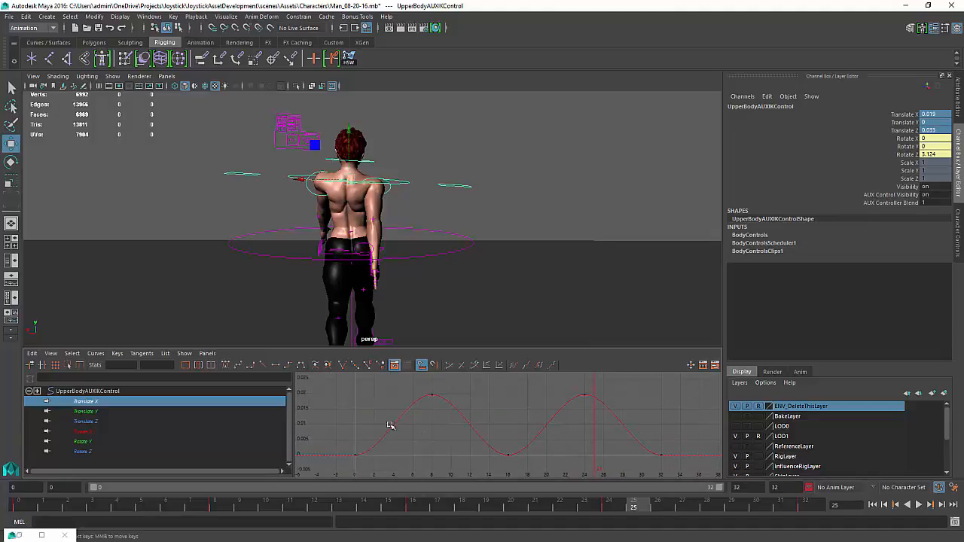
{"action": "left_click_drag", "start_coordinate": [345, 307], "coordinate": [347, 313], "text": "alt"}
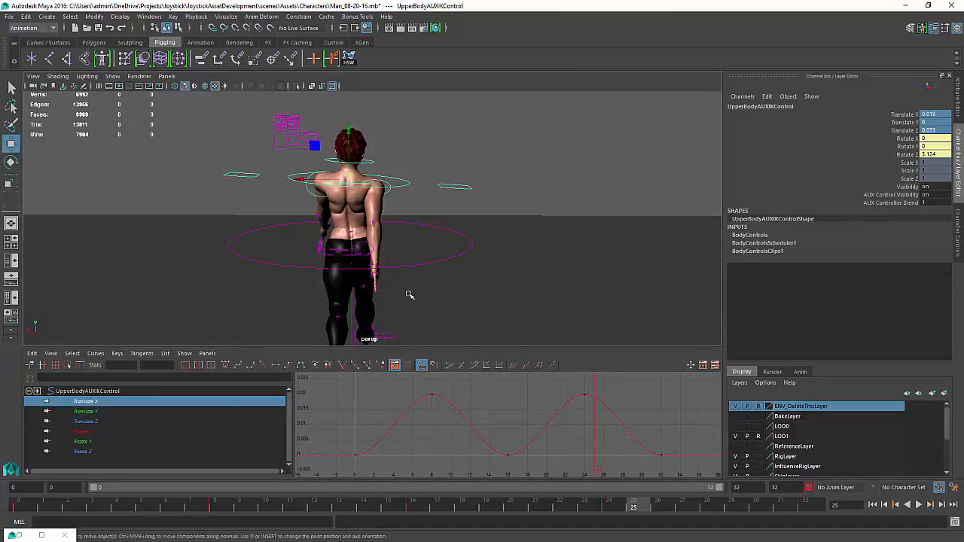
{"action": "left_click_drag", "start_coordinate": [400, 241], "coordinate": [400, 245], "text": "alt"}
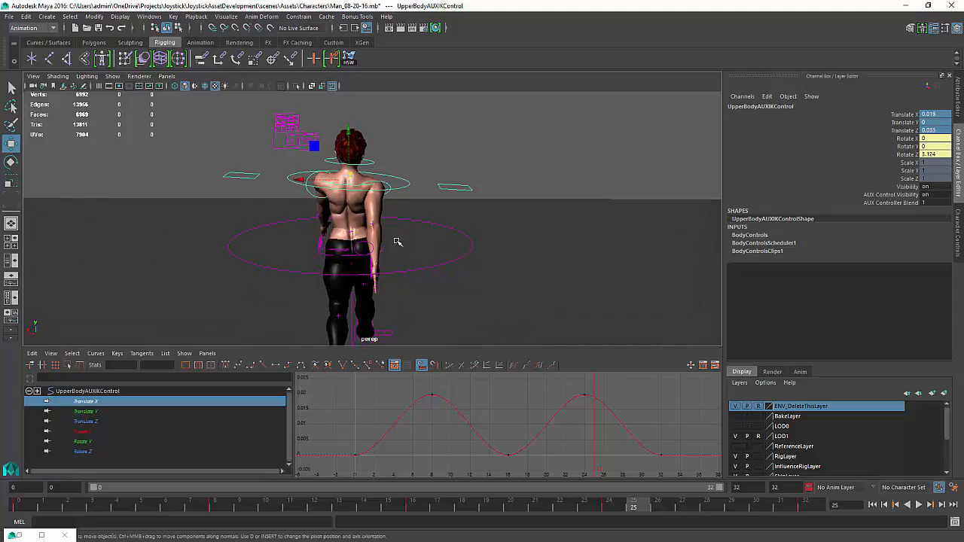
{"action": "left_click", "coordinate": [84, 452]}
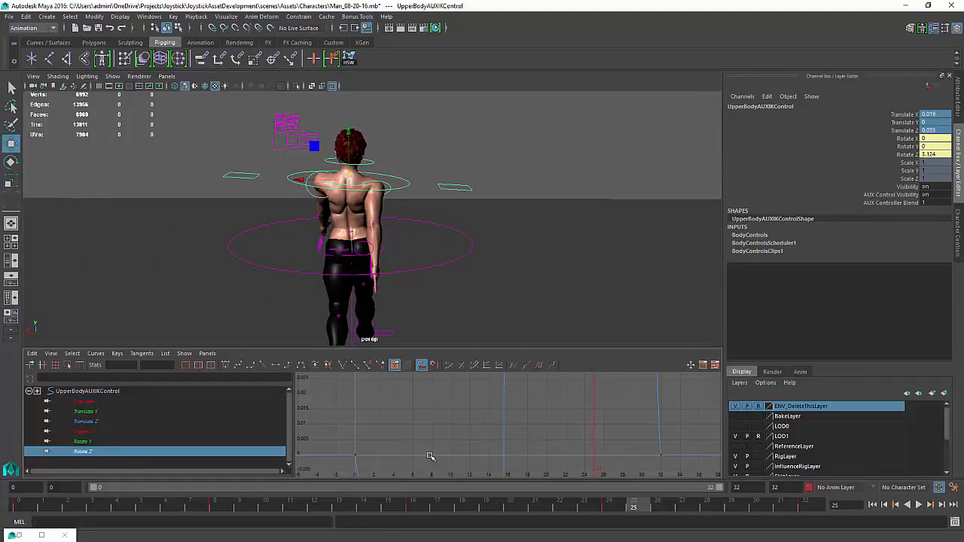
{"action": "key", "text": "f"}
{"action": "scroll", "coordinate": [509, 439], "scroll_direction": "down", "scroll_amount": 1}
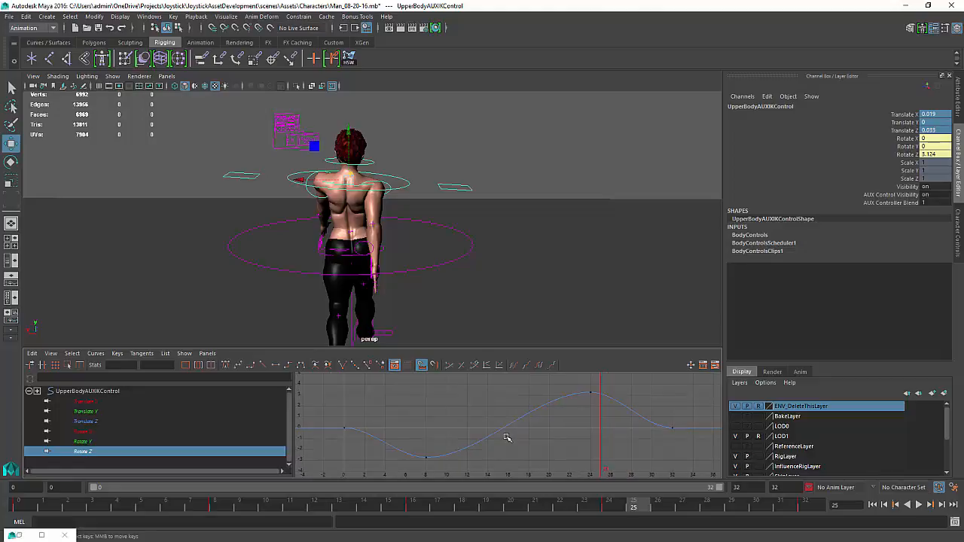
Lower the upper body's Rotate Z peak key at frame 24 to about 2.6 and play back the result
{"action": "left_click", "coordinate": [588, 393]}
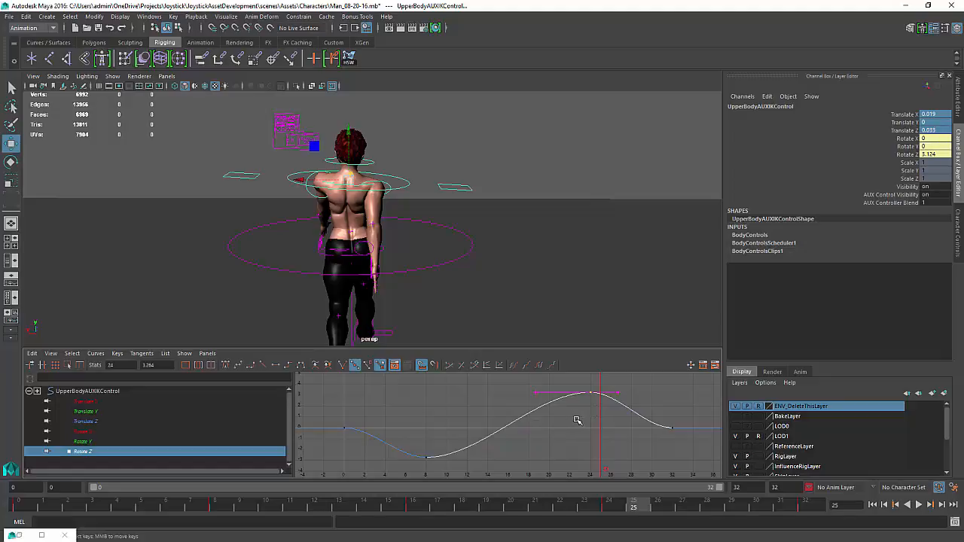
{"action": "middle_click_drag", "start_coordinate": [580, 420], "coordinate": [579, 427]}
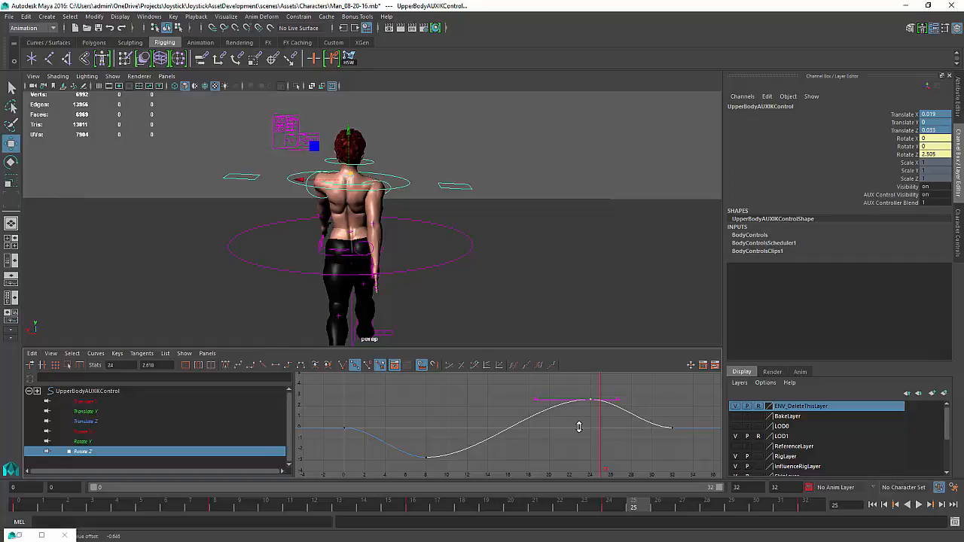
{"action": "scroll", "coordinate": [578, 427], "scroll_direction": "down", "scroll_amount": 2}
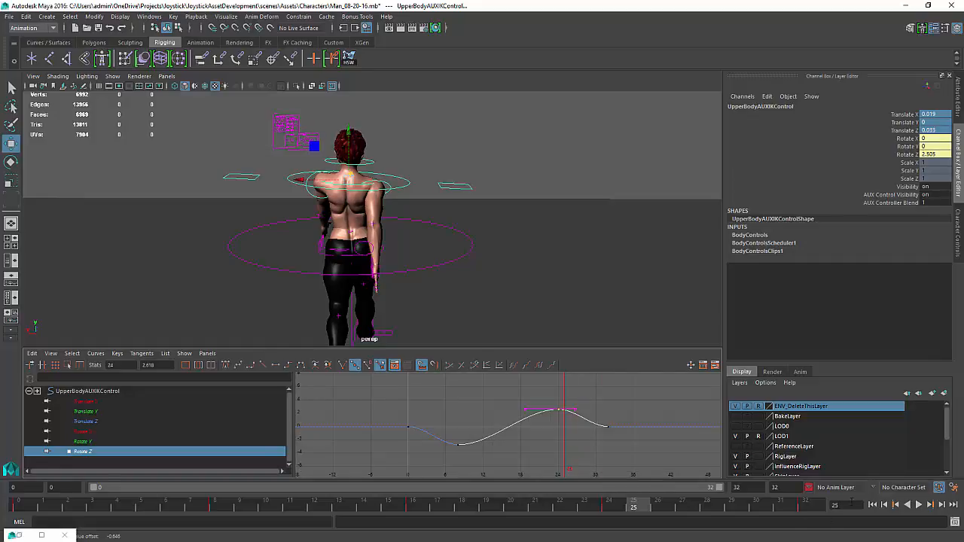
{"action": "left_click", "coordinate": [919, 505]}
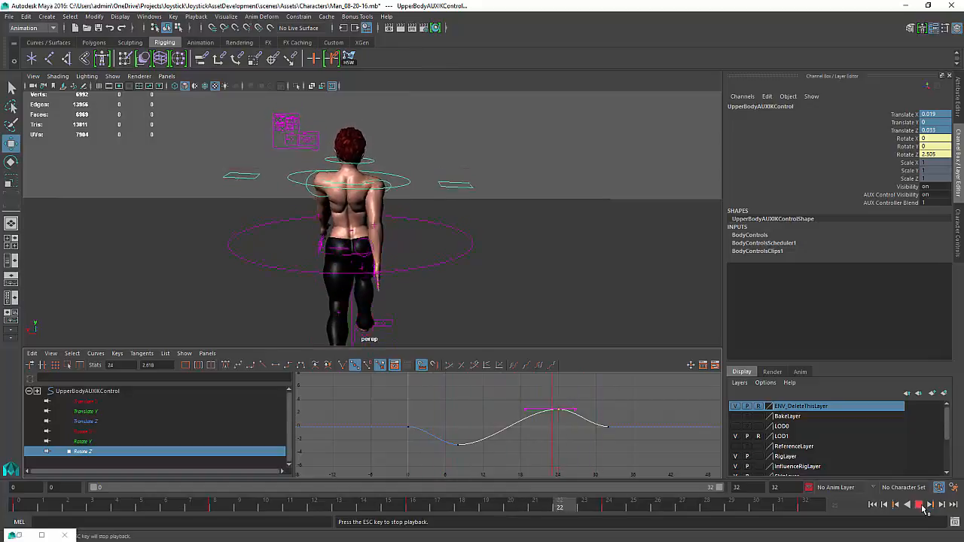
{"action": "left_click", "coordinate": [920, 506]}
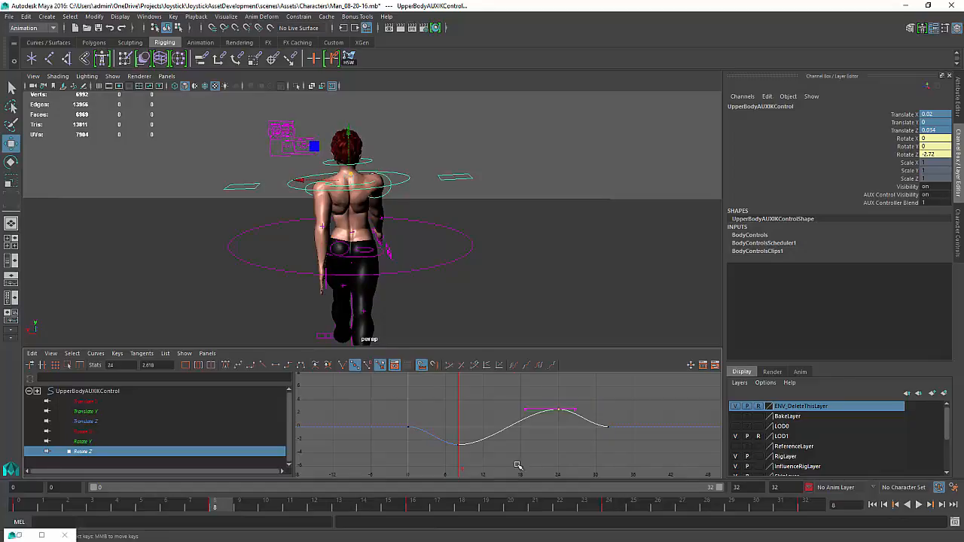
Frame the upper body control's Translate X curve in the Graph Editor
{"action": "left_click", "coordinate": [87, 404]}
{"action": "key", "text": "f"}
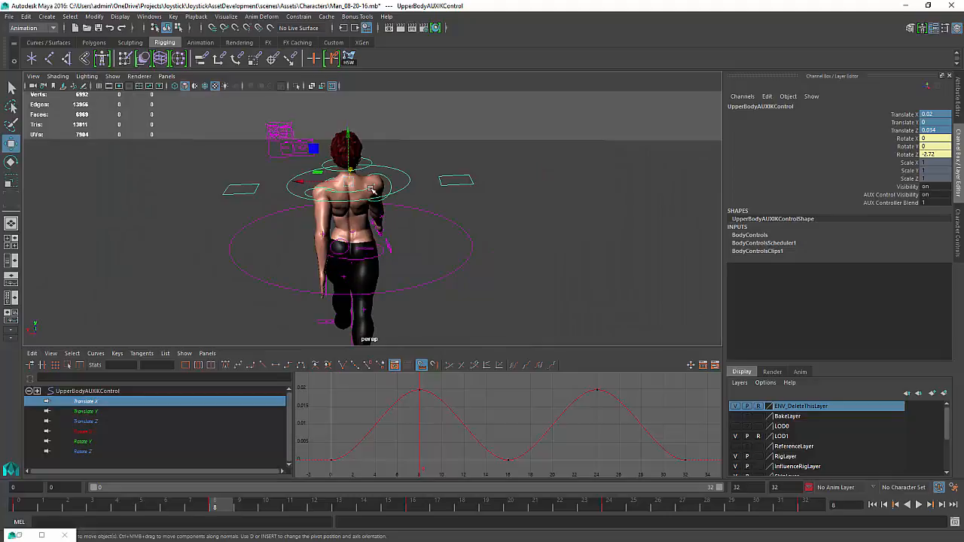
Select the chest effector control, frame its Rotate Y curve and inspect the key near frame 26, then deselect it
{"action": "left_click", "coordinate": [371, 189]}
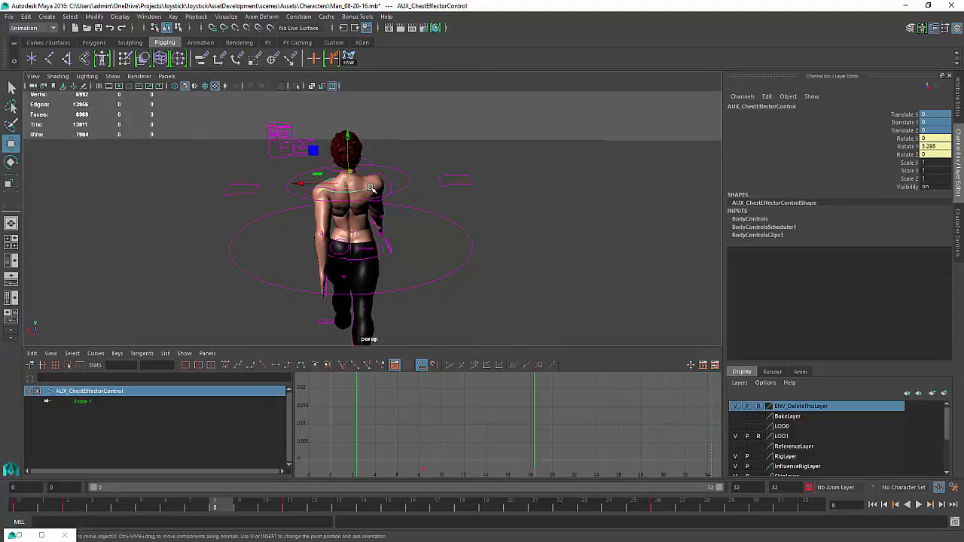
{"action": "key", "text": "f"}
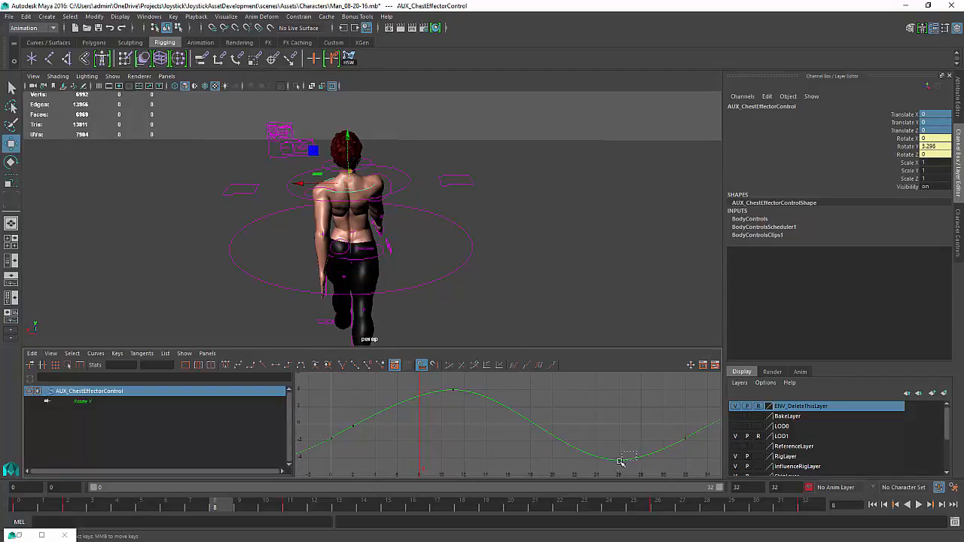
{"action": "left_click_drag", "start_coordinate": [625, 455], "coordinate": [608, 470]}
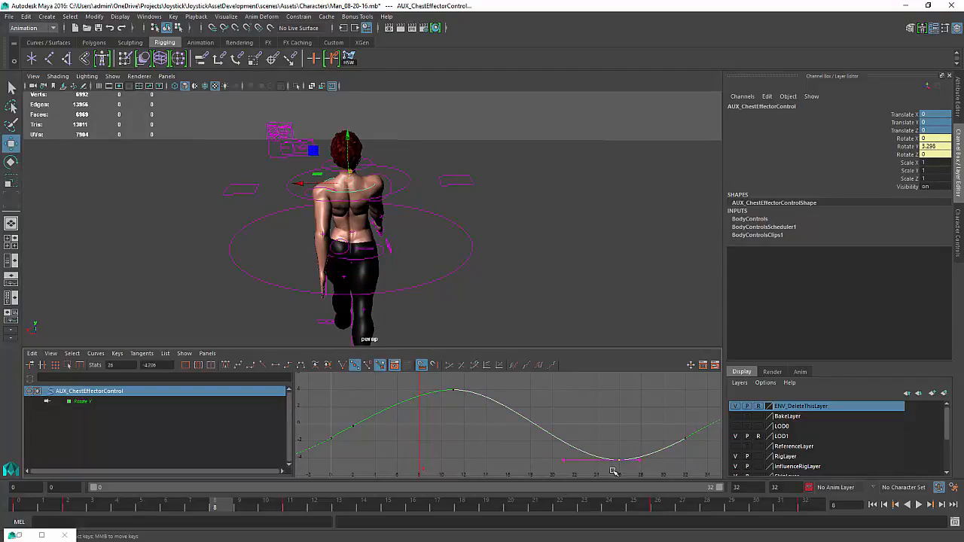
{"action": "left_click", "coordinate": [498, 248]}
{"action": "left_click_drag", "start_coordinate": [467, 249], "coordinate": [467, 243], "text": "alt"}
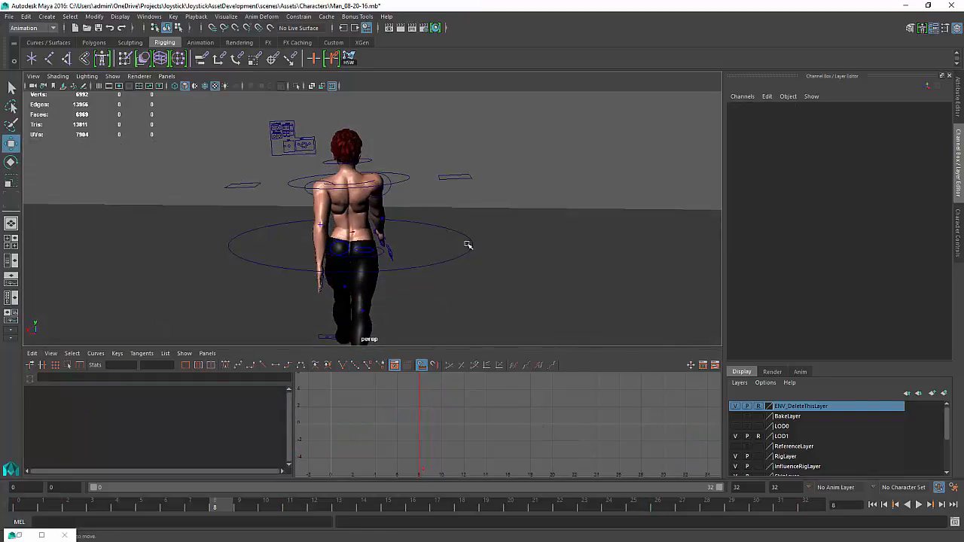
Reselect the upper body control, frame its translate curves and play back the cycle from behind and from the side
{"action": "left_click", "coordinate": [402, 180]}
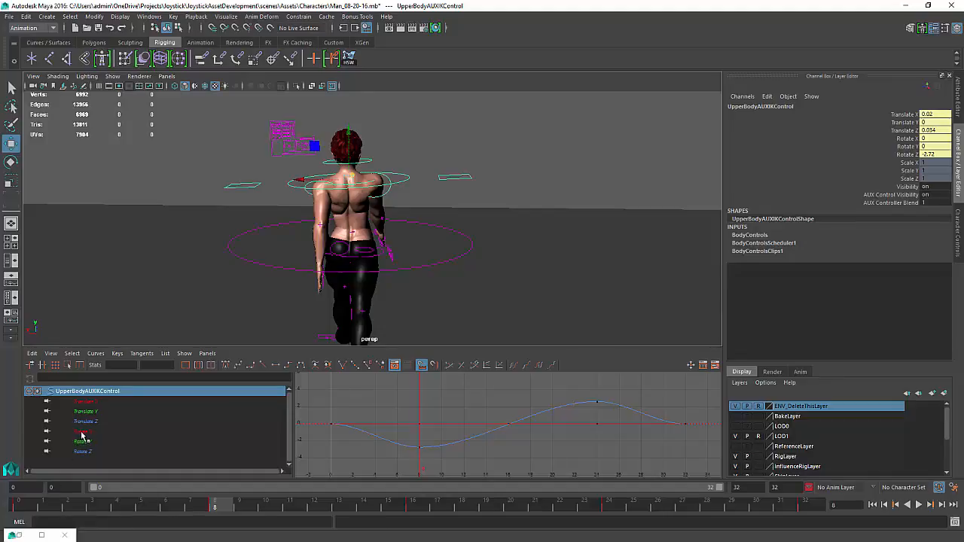
{"action": "left_click_drag", "start_coordinate": [87, 408], "coordinate": [94, 457]}
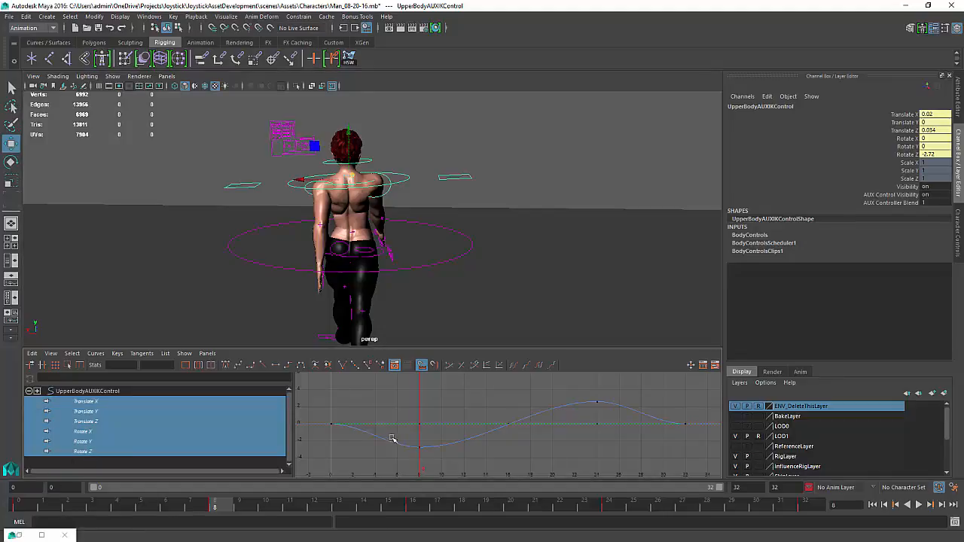
{"action": "key", "text": "f"}
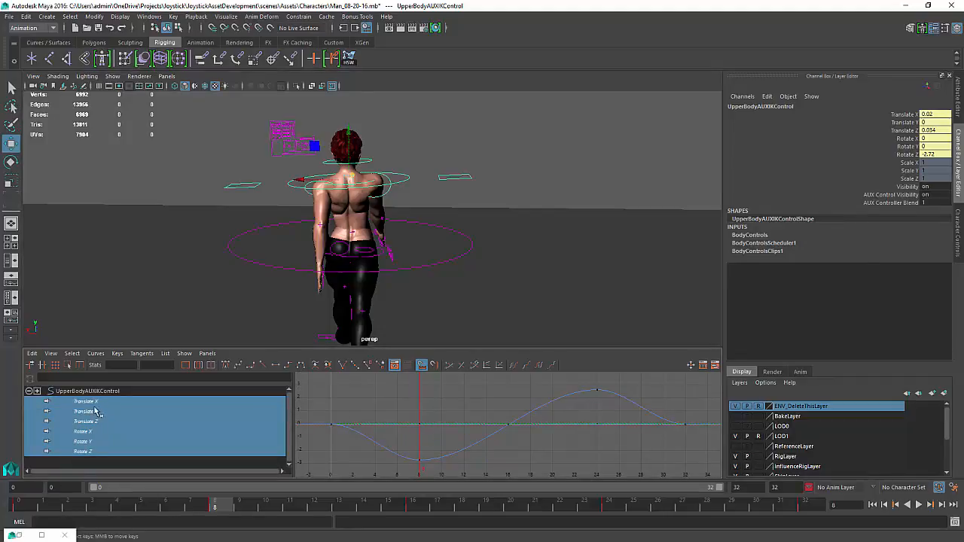
{"action": "left_click_drag", "start_coordinate": [94, 408], "coordinate": [96, 423]}
{"action": "key", "text": "f"}
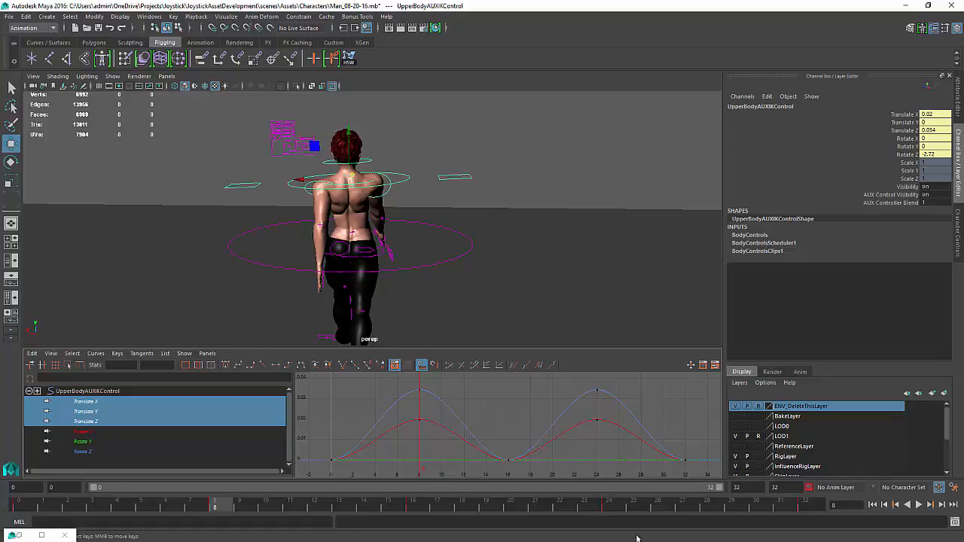
{"action": "left_click", "coordinate": [917, 504]}
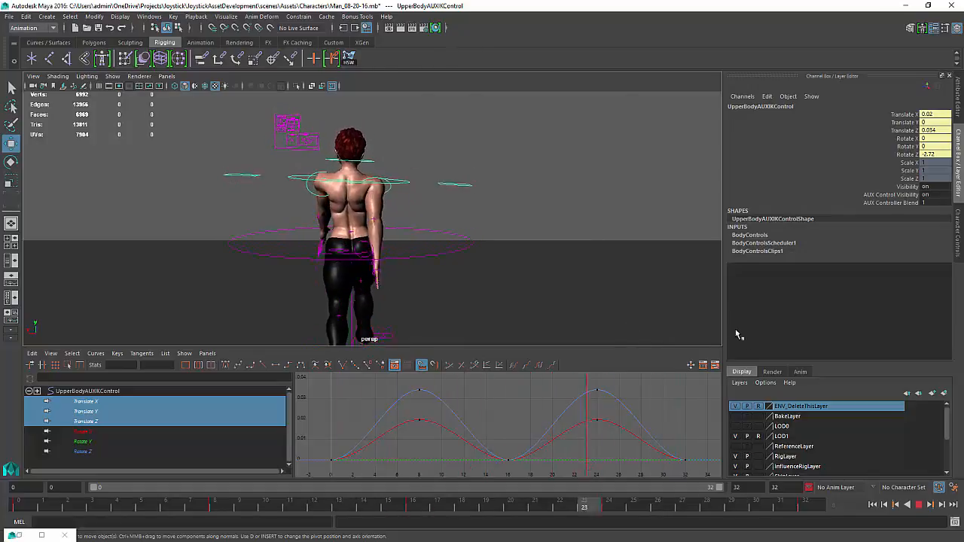
{"action": "left_click", "coordinate": [921, 506]}
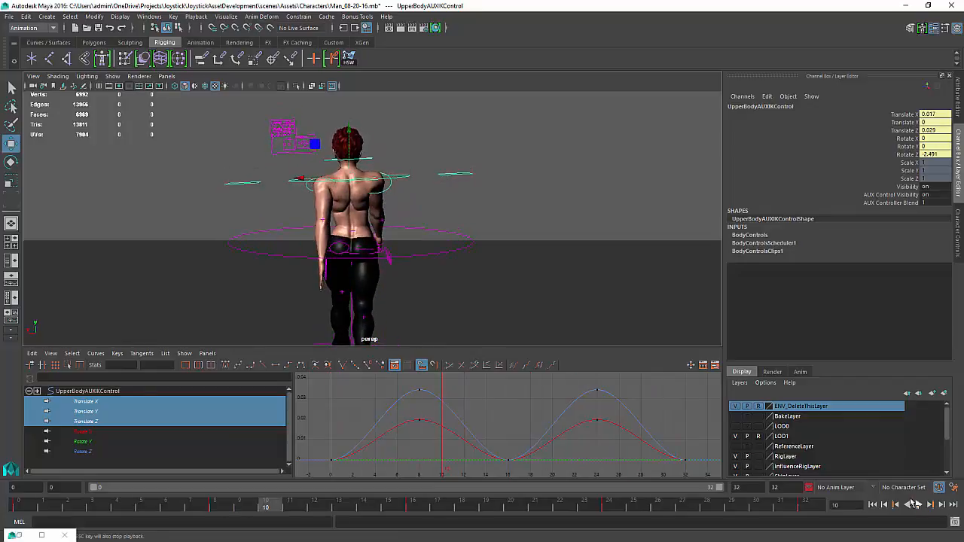
{"action": "left_click_drag", "start_coordinate": [350, 252], "coordinate": [459, 247], "text": "alt"}
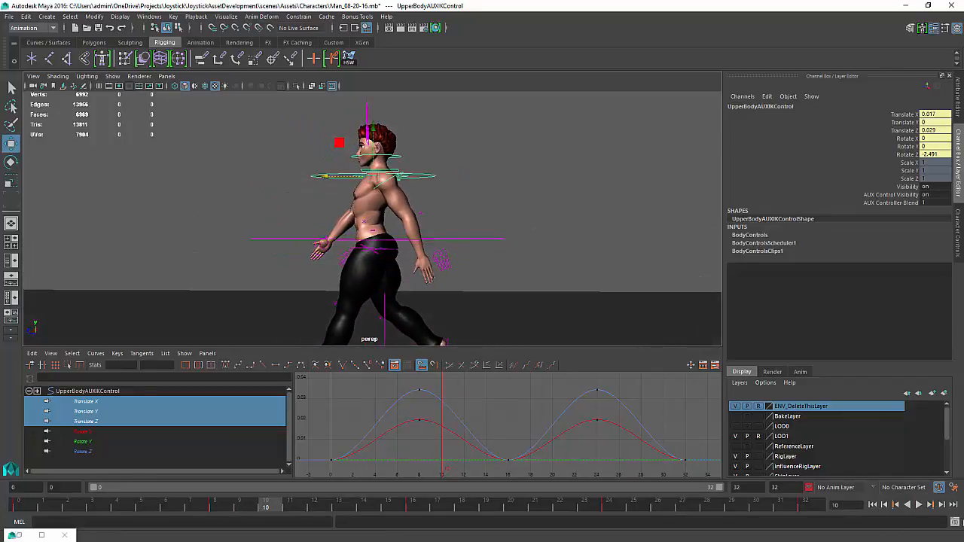
{"action": "left_click", "coordinate": [919, 505]}
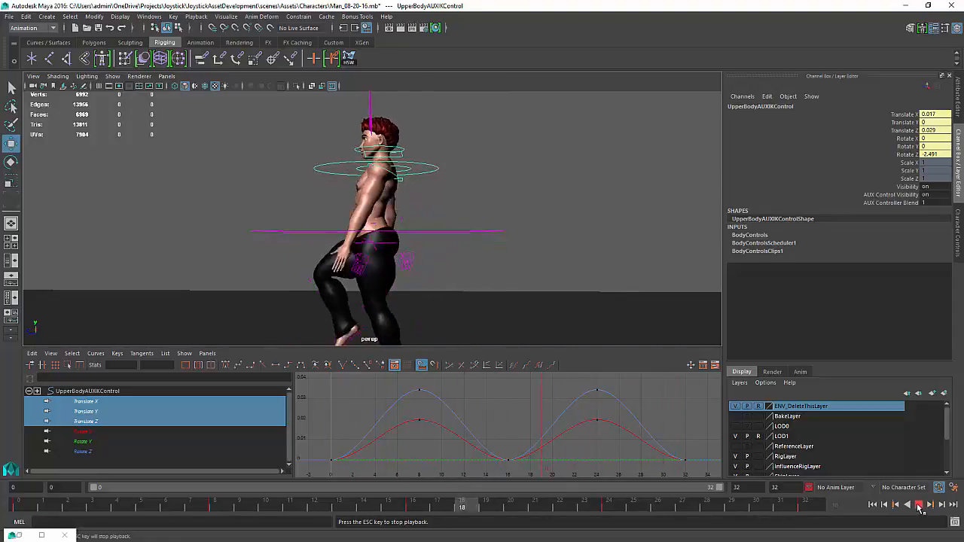
{"action": "left_click", "coordinate": [919, 504]}
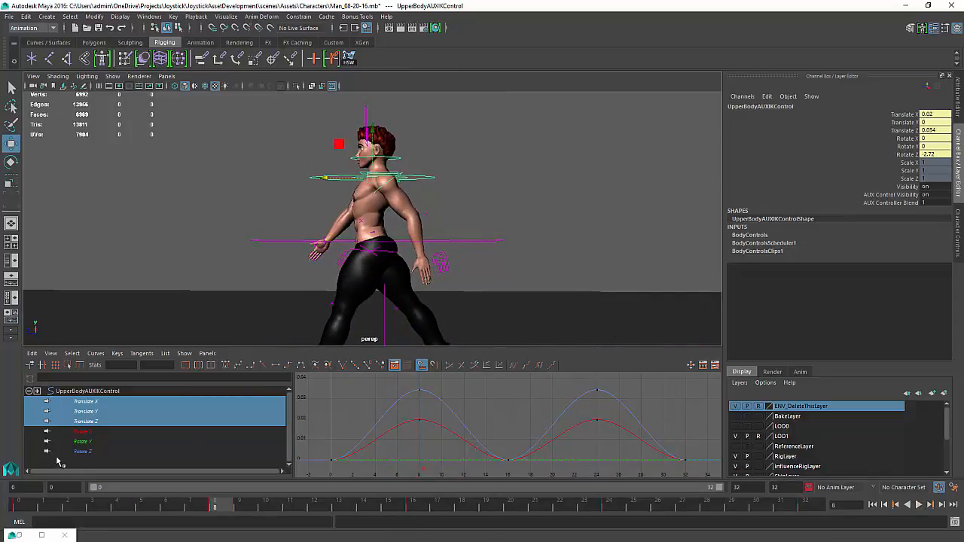
Key all translate and rotate channels of the upper body control at frame 32
{"action": "left_click_drag", "start_coordinate": [81, 431], "coordinate": [81, 451]}
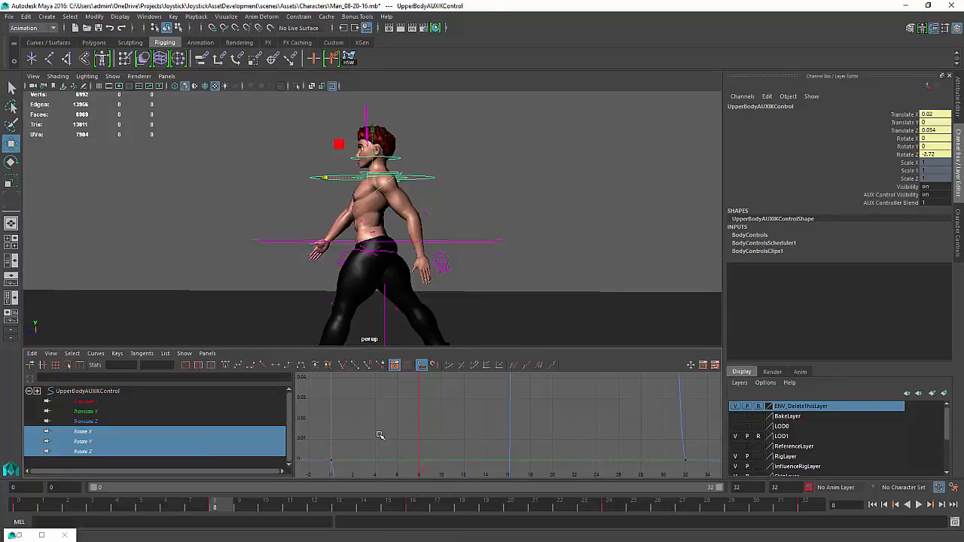
{"action": "key", "text": "f"}
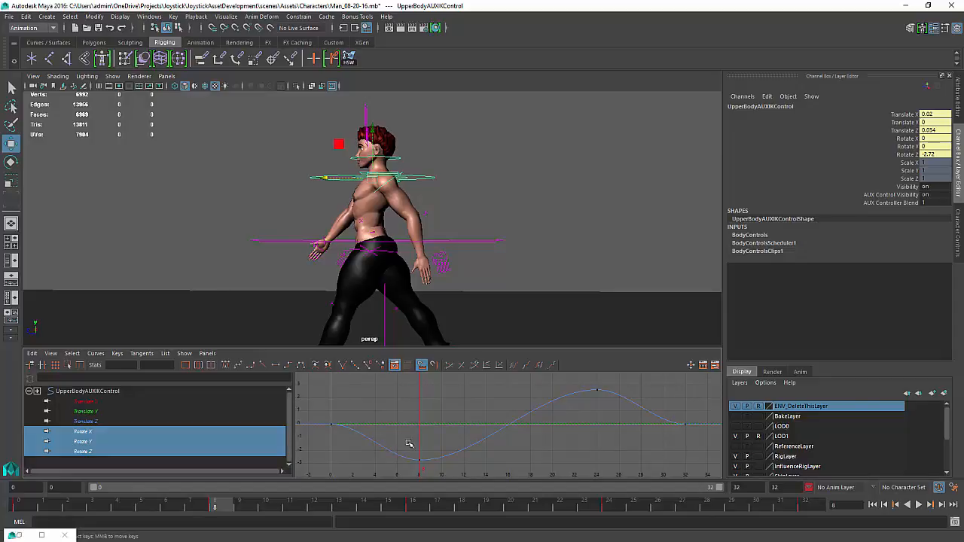
{"action": "key", "text": "k"}
{"action": "left_click_drag", "start_coordinate": [418, 441], "coordinate": [689, 439]}
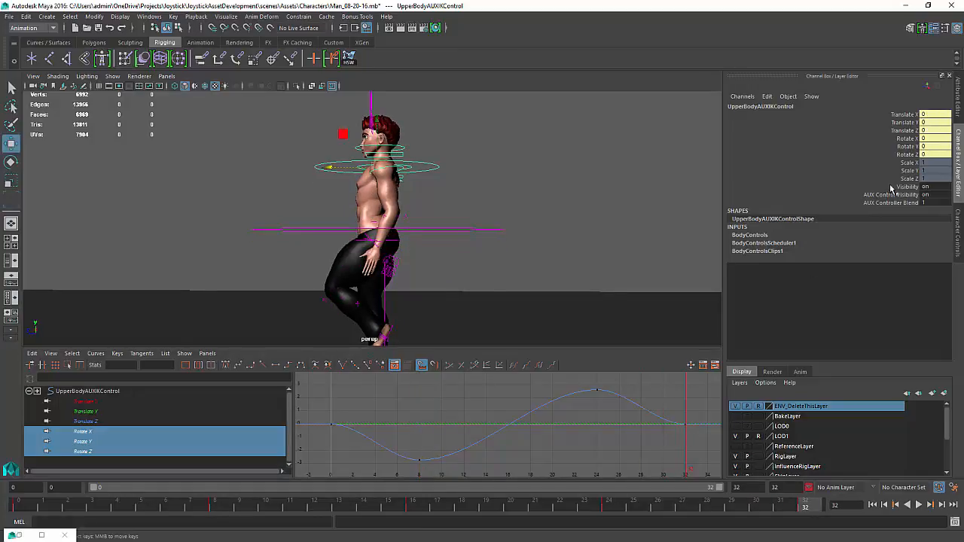
{"action": "left_click_drag", "start_coordinate": [911, 114], "coordinate": [916, 154]}
{"action": "right_click", "coordinate": [916, 155]}
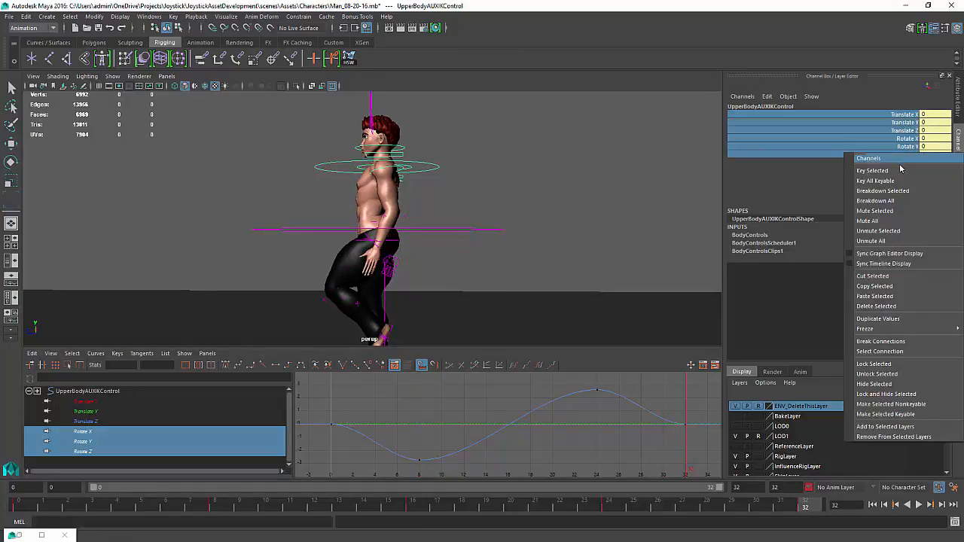
{"action": "left_click", "coordinate": [881, 171]}
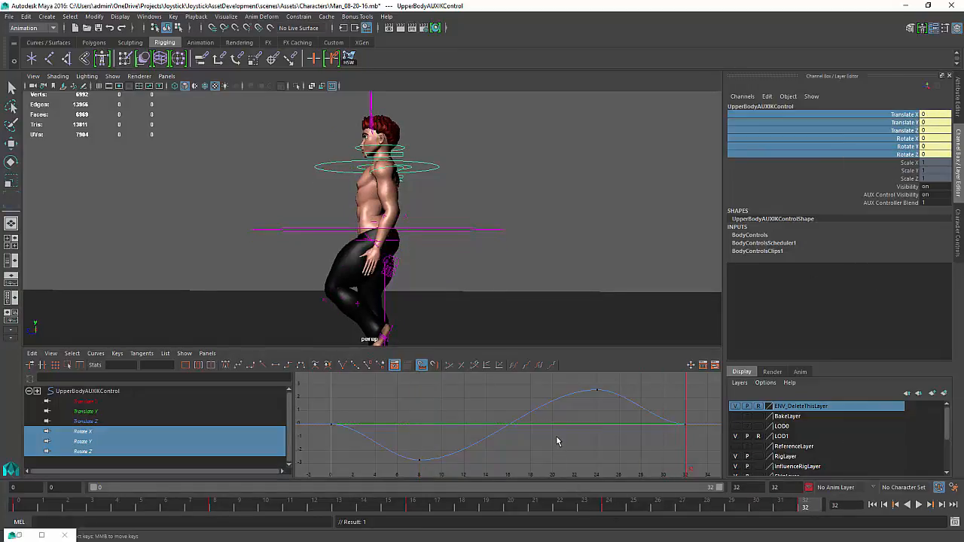
Return to frame 8 and adjust the Rotate Z curve's key tangent at frame 32 in the Graph Editor
{"action": "key", "text": "k"}
{"action": "left_click_drag", "start_coordinate": [556, 436], "coordinate": [417, 444]}
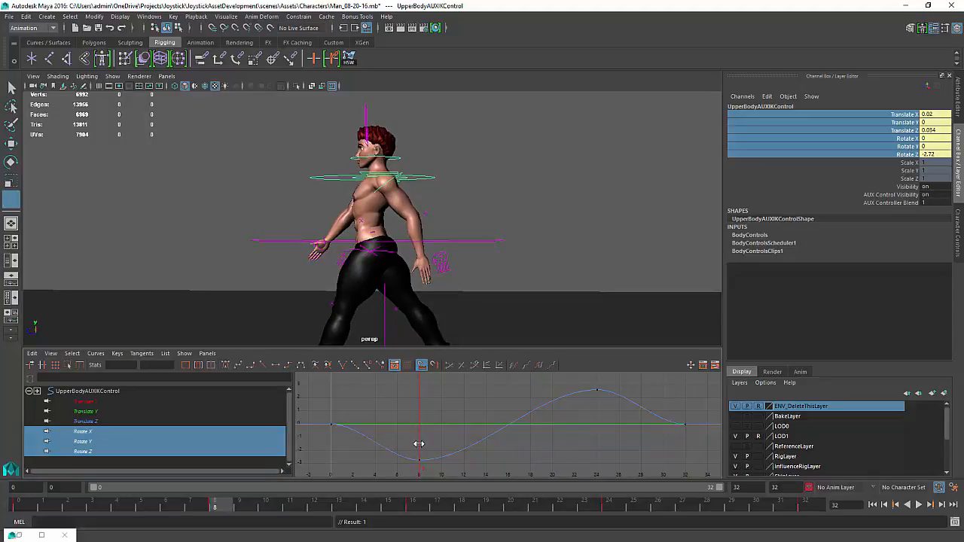
{"action": "key", "text": "q"}
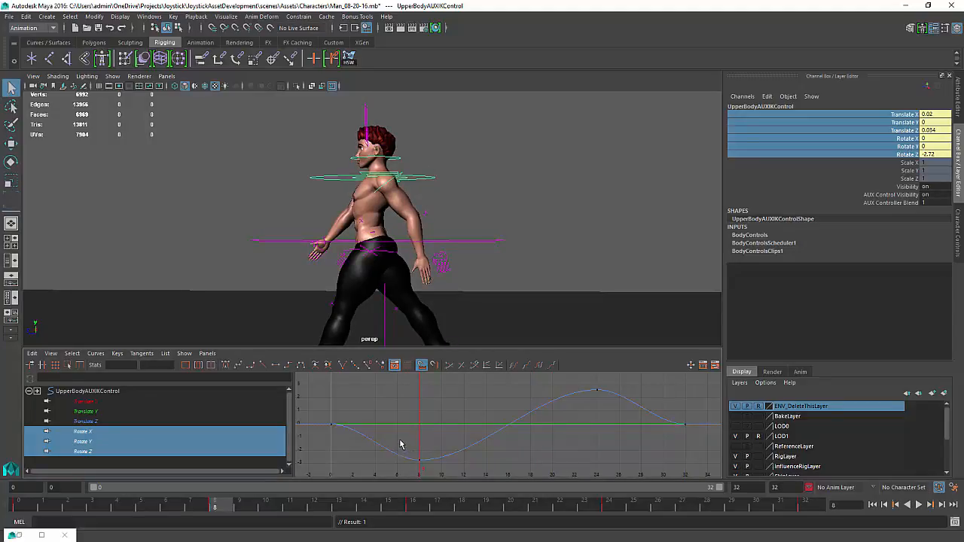
{"action": "left_click", "coordinate": [400, 448]}
{"action": "left_click_drag", "start_coordinate": [360, 430], "coordinate": [361, 430]}
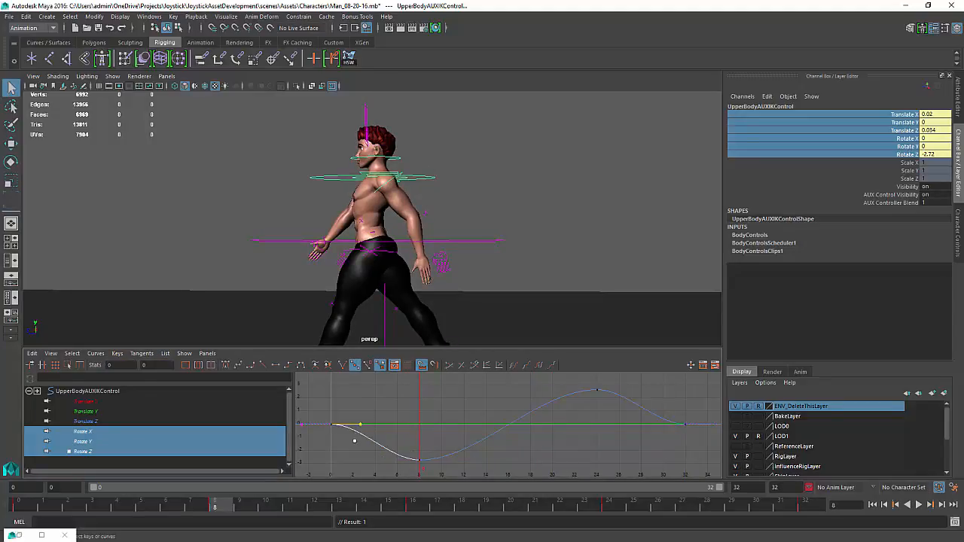
{"action": "key", "text": "w"}
{"action": "middle_click_drag", "start_coordinate": [368, 421], "coordinate": [368, 433]}
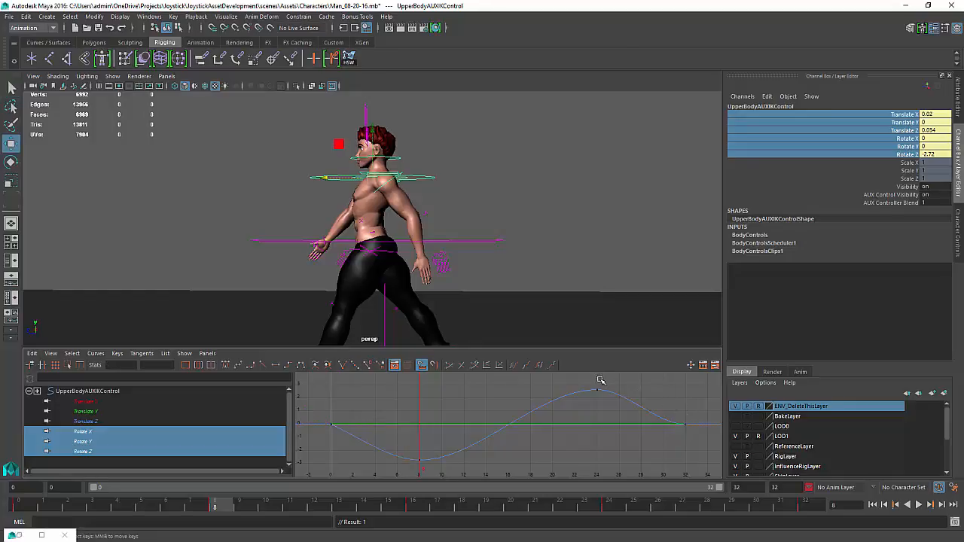
{"action": "left_click_drag", "start_coordinate": [598, 379], "coordinate": [603, 394]}
{"action": "left_click", "coordinate": [686, 420]}
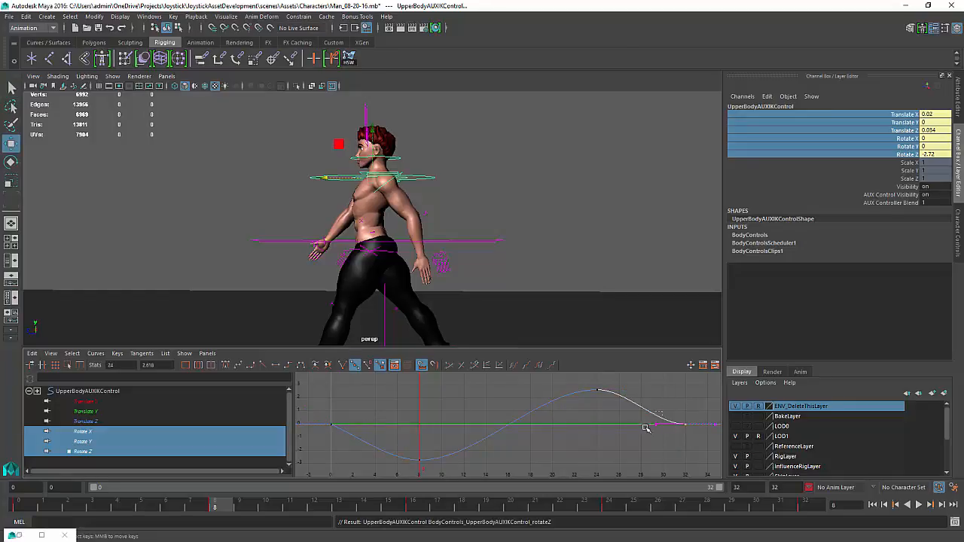
{"action": "left_click_drag", "start_coordinate": [645, 426], "coordinate": [636, 434]}
{"action": "middle_click_drag", "start_coordinate": [636, 431], "coordinate": [638, 420]}
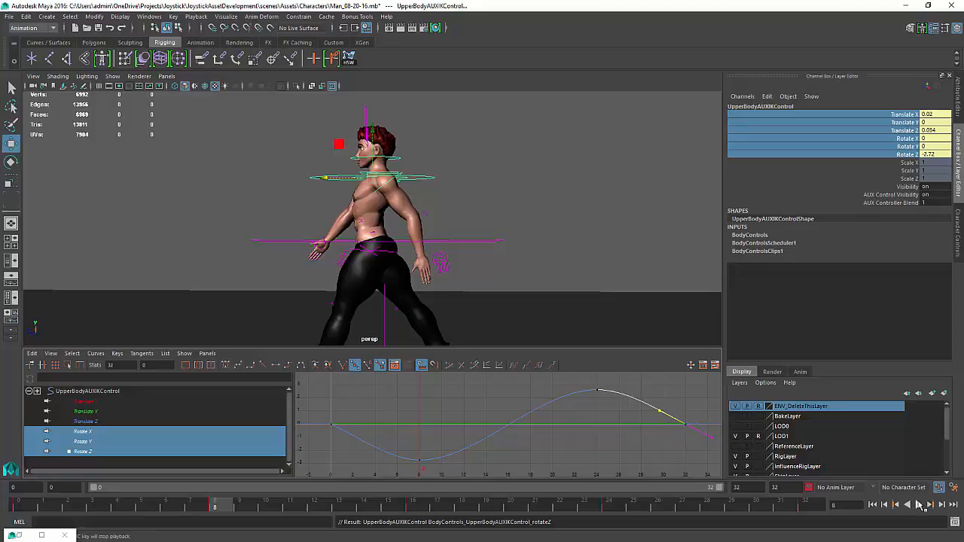
Play back the walk cycle and review the upper body motion from behind and from the side
{"action": "left_click", "coordinate": [920, 505]}
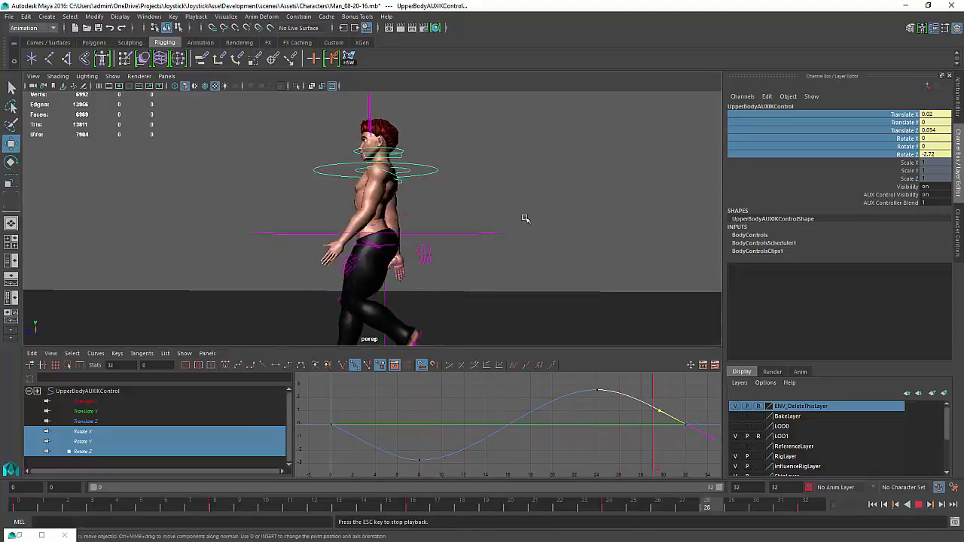
{"action": "left_click_drag", "start_coordinate": [525, 218], "coordinate": [413, 243], "text": "alt"}
{"action": "left_click_drag", "start_coordinate": [454, 209], "coordinate": [467, 209], "text": "alt"}
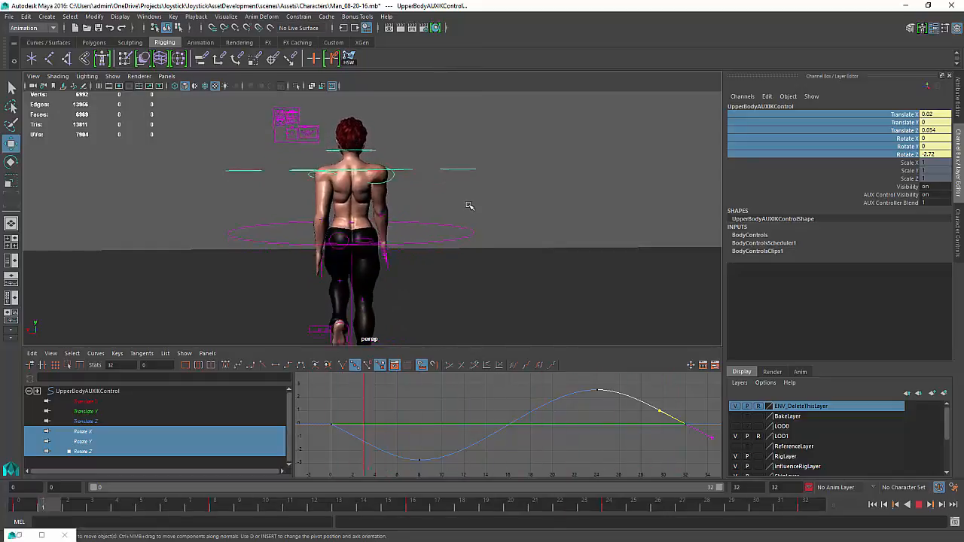
{"action": "left_click_drag", "start_coordinate": [466, 217], "coordinate": [460, 214], "text": "alt"}
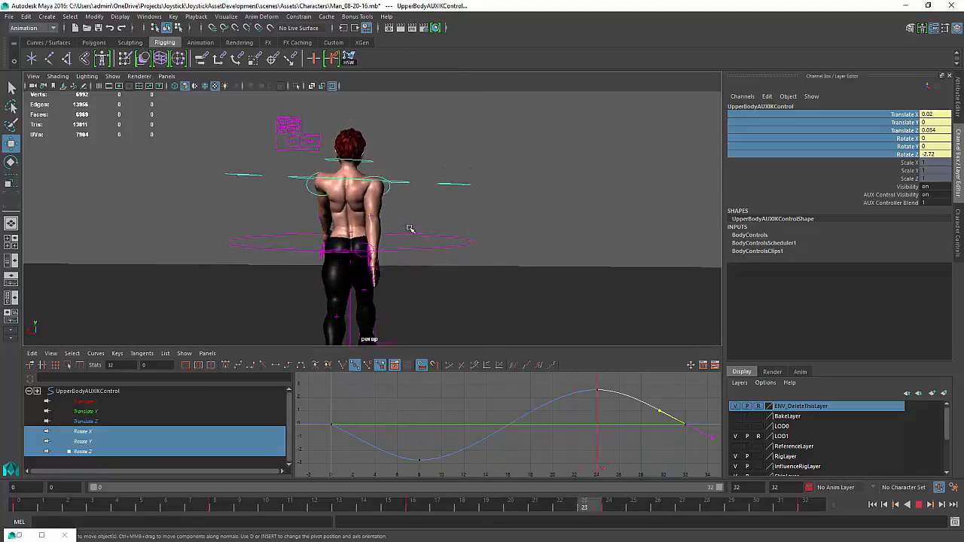
{"action": "left_click", "coordinate": [410, 231]}
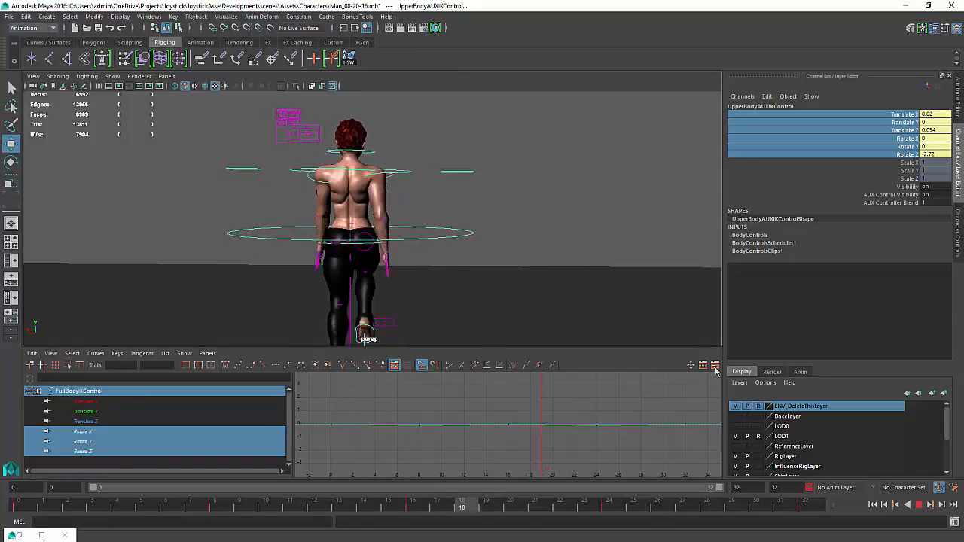
{"action": "left_click", "coordinate": [559, 256]}
{"action": "left_click_drag", "start_coordinate": [387, 223], "coordinate": [383, 215], "text": "alt"}
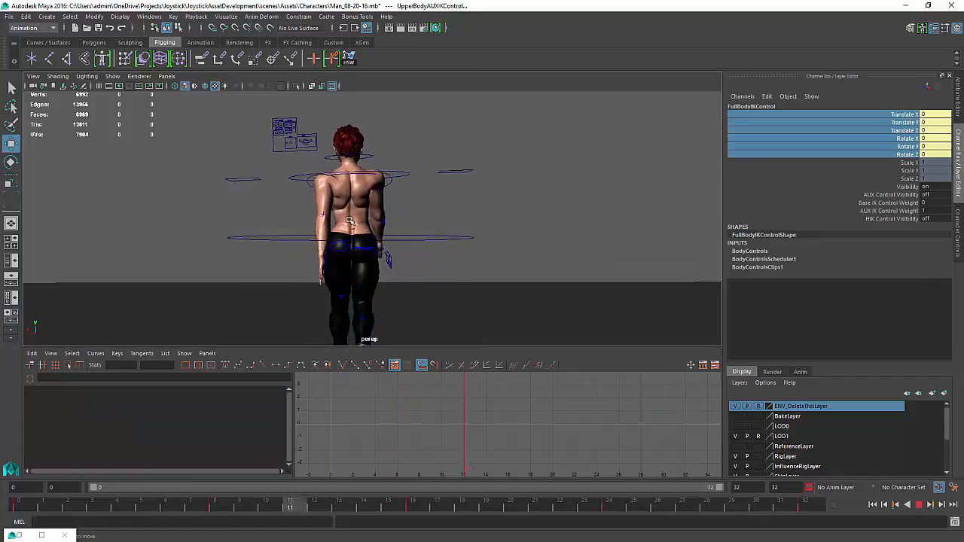
{"action": "left_click", "coordinate": [920, 507]}
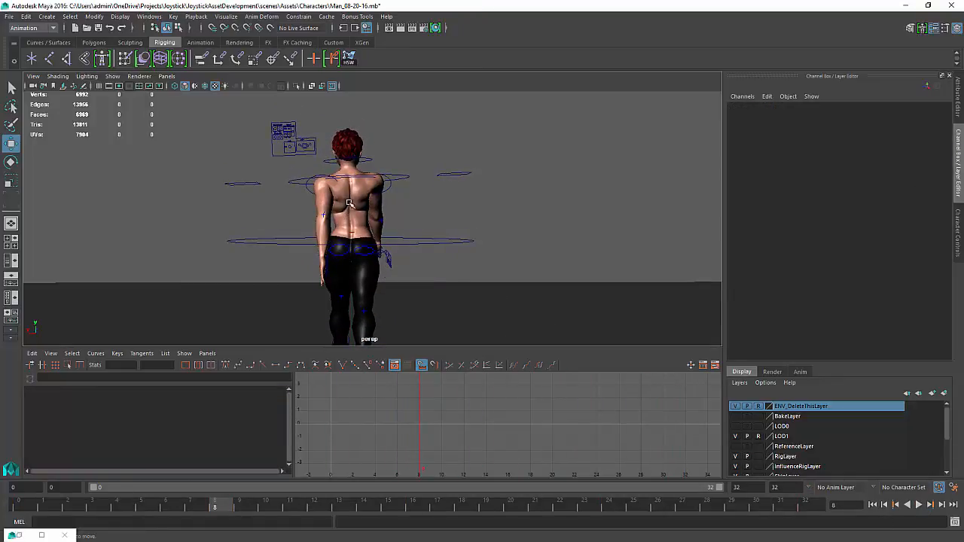
{"action": "left_click_drag", "start_coordinate": [348, 202], "coordinate": [442, 201], "text": "alt"}
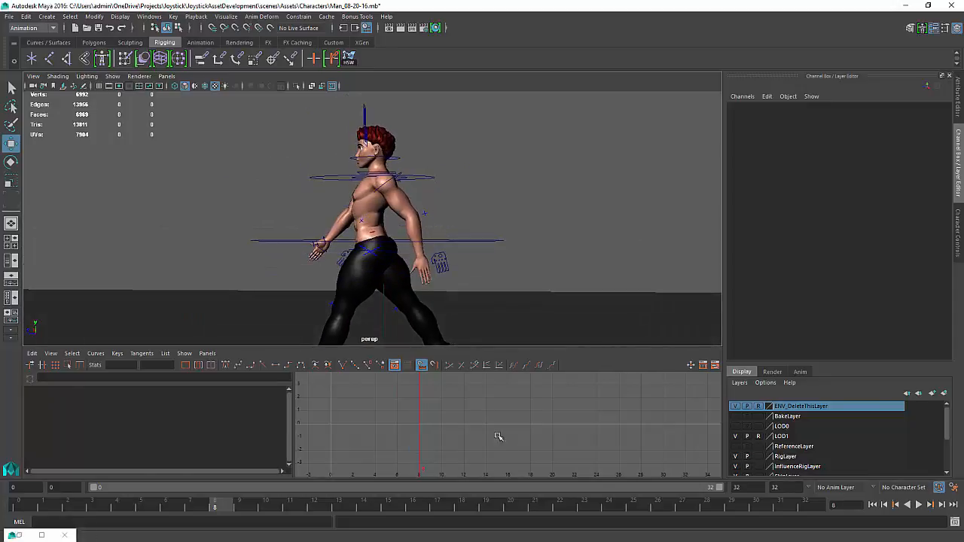
{"action": "left_click", "coordinate": [918, 504]}
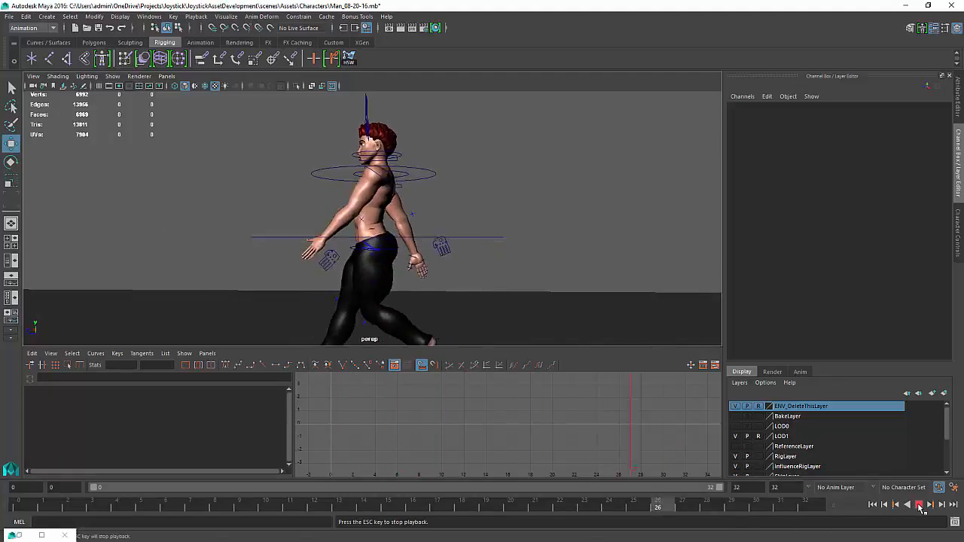
{"action": "left_click", "coordinate": [918, 505]}
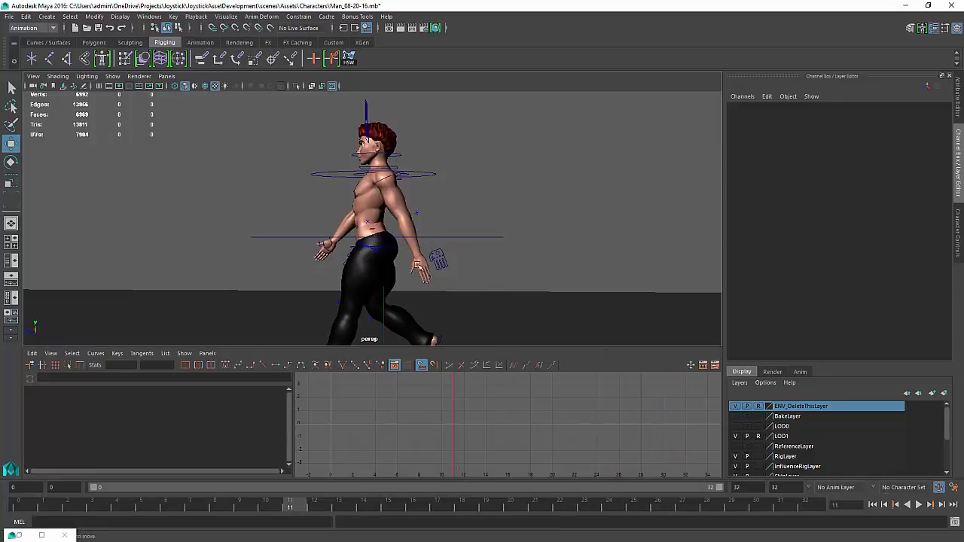
Select the hip controller and move to frame 12 in the Graph Editor
{"action": "left_click_drag", "start_coordinate": [390, 270], "coordinate": [378, 274], "text": "alt"}
{"action": "left_click", "coordinate": [382, 259]}
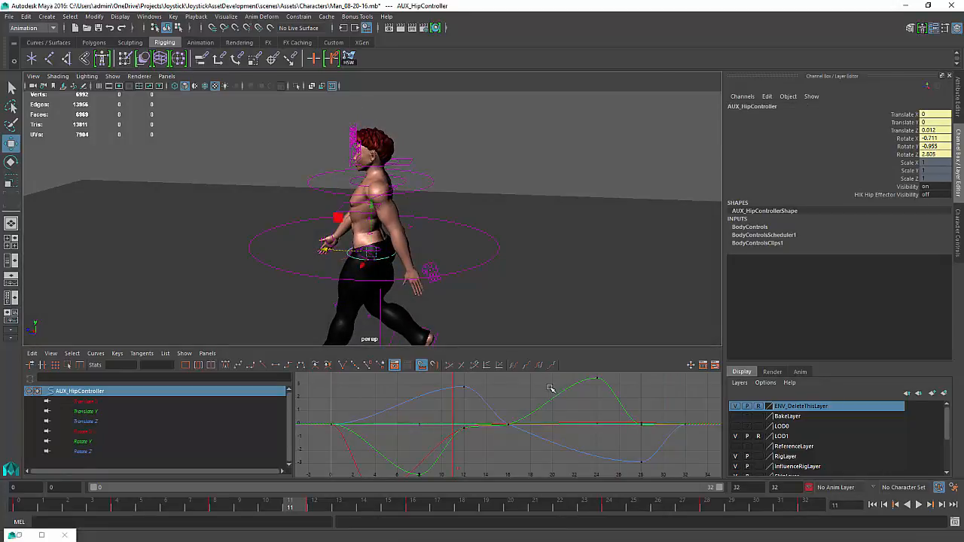
{"action": "left_click", "coordinate": [490, 467]}
{"action": "mouse_move", "coordinate": [486, 452]}
{"action": "middle_mouse_down", "text": "alt"}
{"action": "mouse_move", "coordinate": [492, 430]}
{"action": "mouse_move", "coordinate": [486, 449]}
{"action": "mouse_move", "coordinate": [483, 440]}
{"action": "middle_mouse_up", "text": "alt"}
{"action": "scroll", "coordinate": [484, 446], "scroll_direction": "down", "scroll_amount": 3}
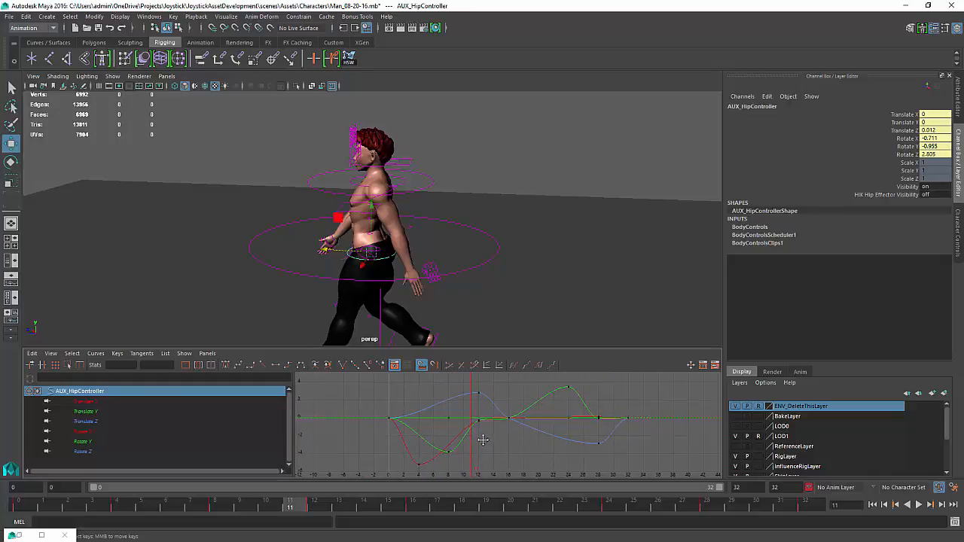
{"action": "mouse_move", "coordinate": [473, 440]}
{"action": "left_mouse_down"}
{"action": "mouse_move", "coordinate": [437, 445]}
{"action": "mouse_move", "coordinate": [477, 443]}
{"action": "left_mouse_up"}
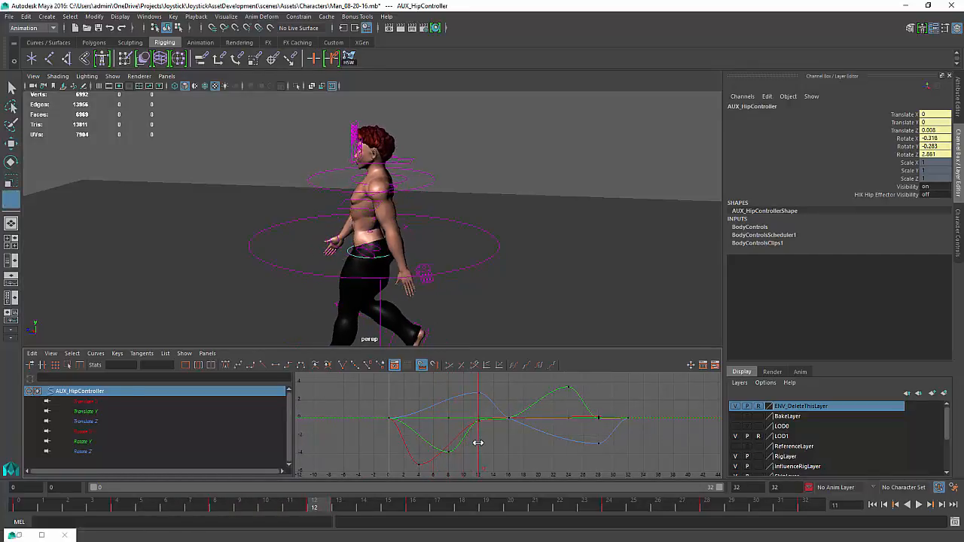
{"action": "key", "text": "w"}
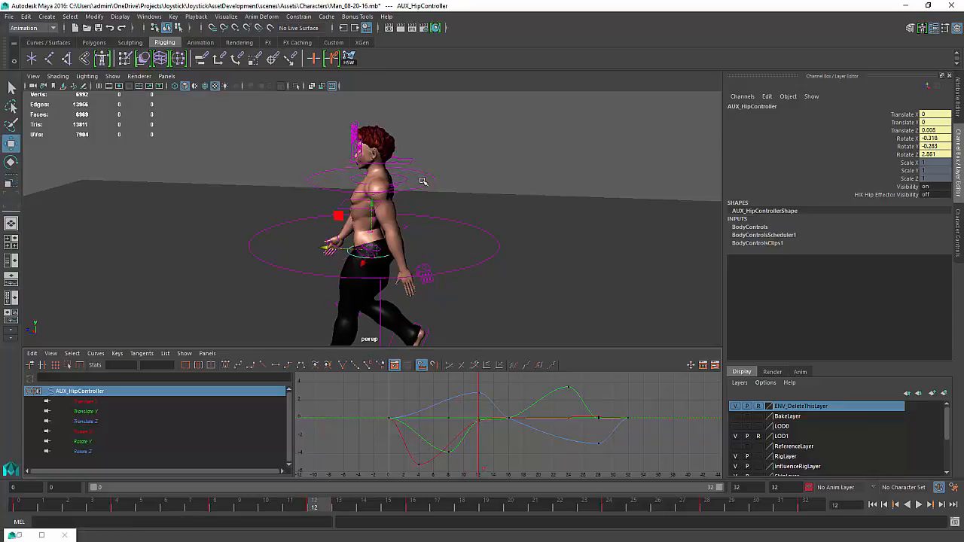
Play back the walk cycle from the side and from behind, then select the upper body control
{"action": "left_click_drag", "start_coordinate": [423, 182], "coordinate": [456, 205], "text": "alt"}
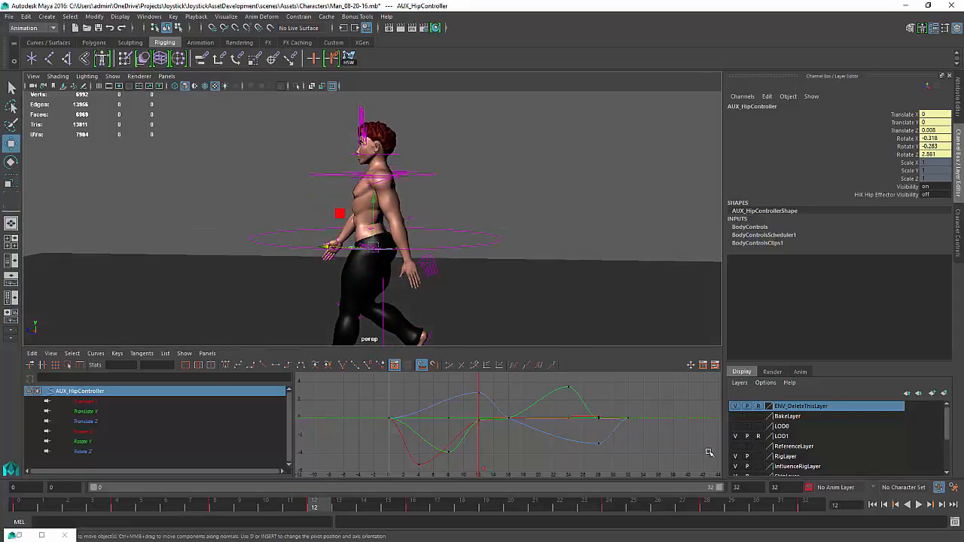
{"action": "left_click", "coordinate": [919, 505]}
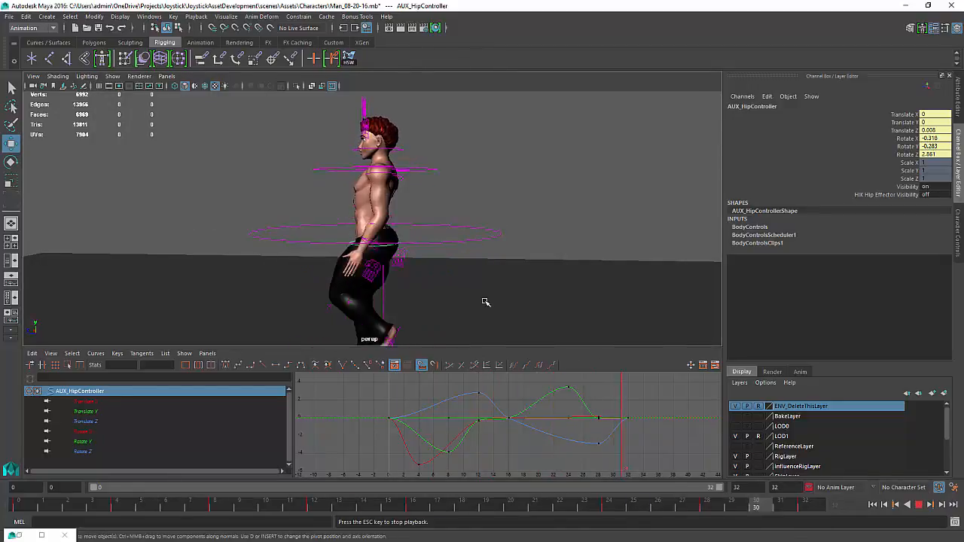
{"action": "left_click_drag", "start_coordinate": [484, 301], "coordinate": [412, 310], "text": "alt"}
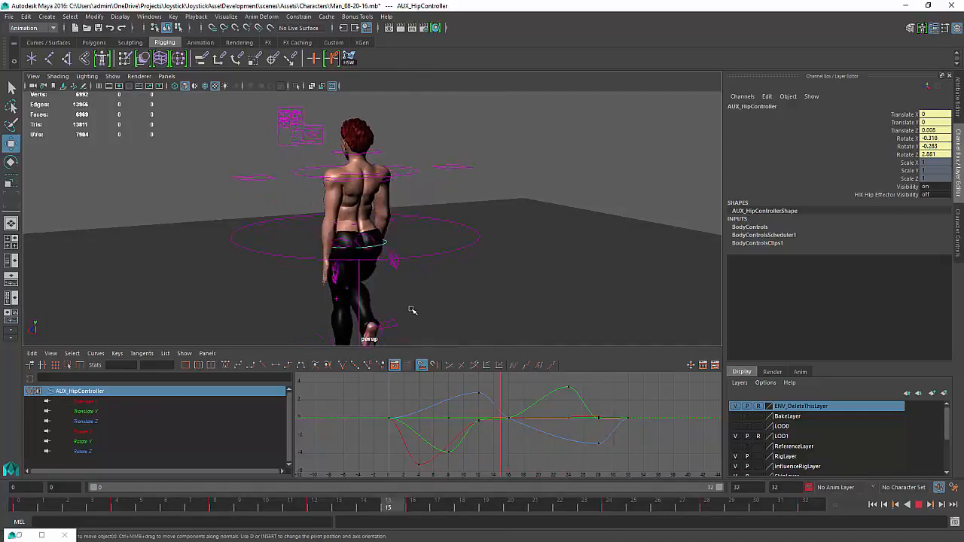
{"action": "left_click", "coordinate": [412, 310]}
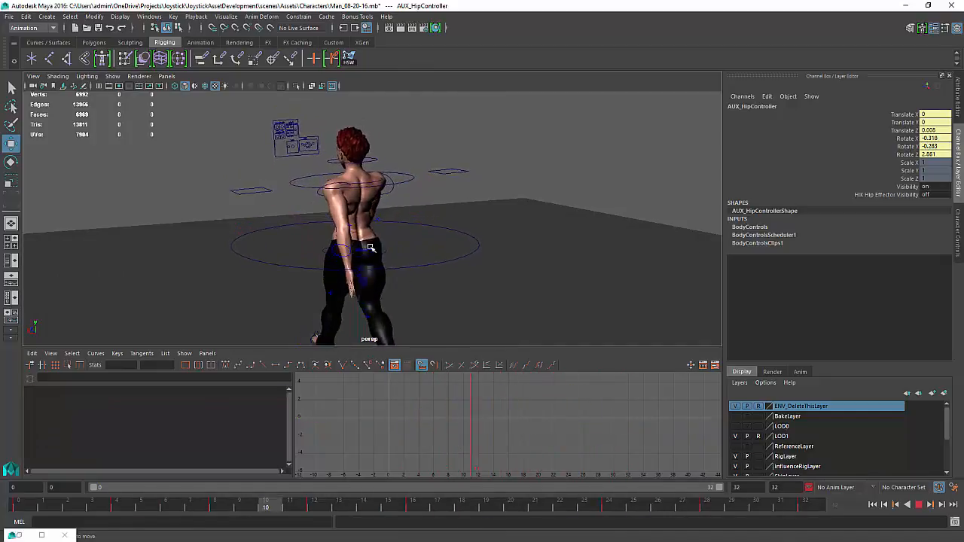
{"action": "left_click", "coordinate": [410, 175]}
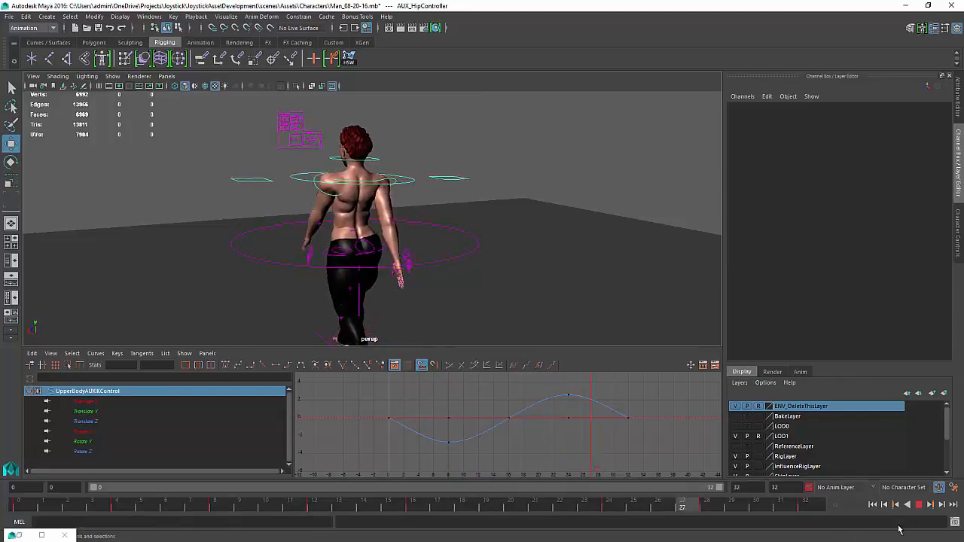
{"action": "left_click", "coordinate": [918, 506]}
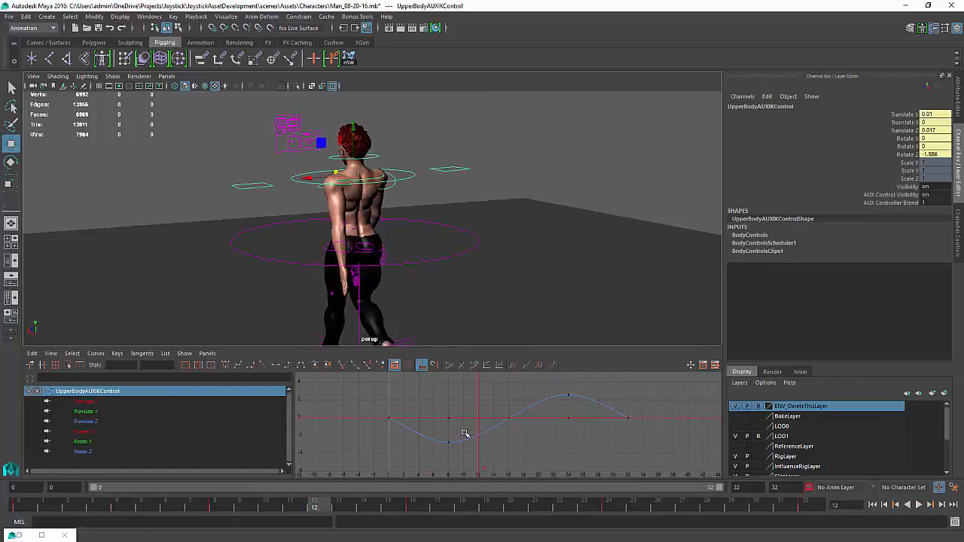
At frame 8, select the chest control and try rotating it forward, then undo the rotation
{"action": "left_click_drag", "start_coordinate": [464, 435], "coordinate": [448, 432]}
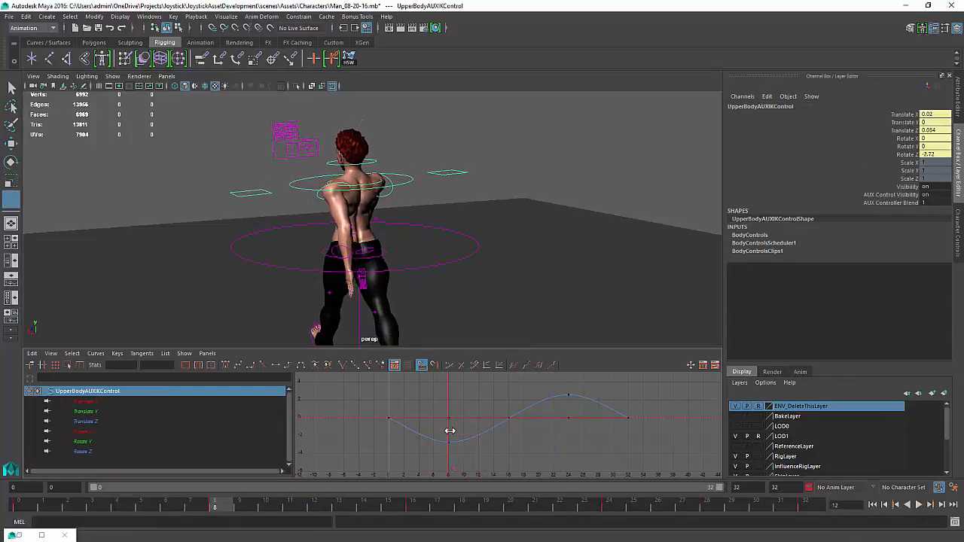
{"action": "scroll", "coordinate": [379, 173], "scroll_direction": "up", "scroll_amount": 1}
{"action": "left_click", "coordinate": [370, 181]}
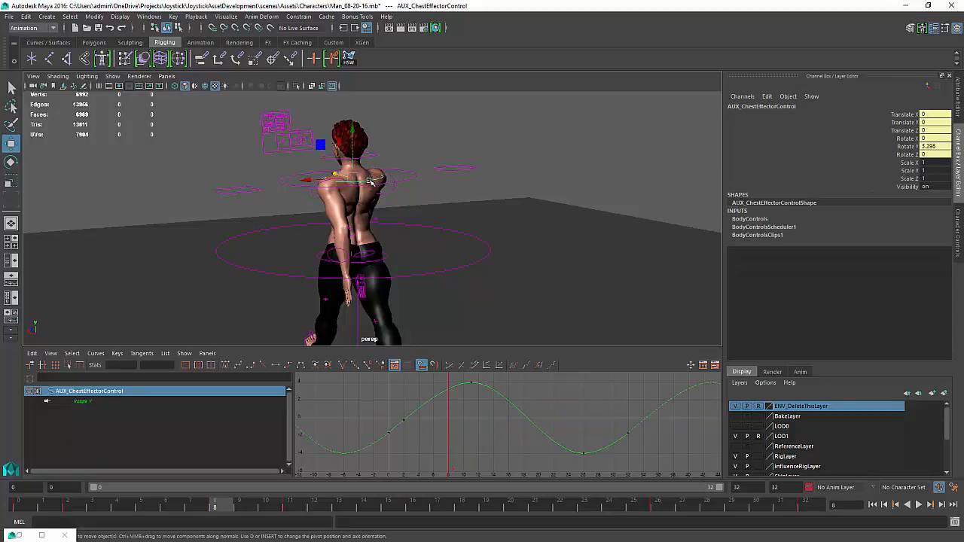
{"action": "key", "text": "e"}
{"action": "left_click_drag", "start_coordinate": [377, 172], "coordinate": [374, 161]}
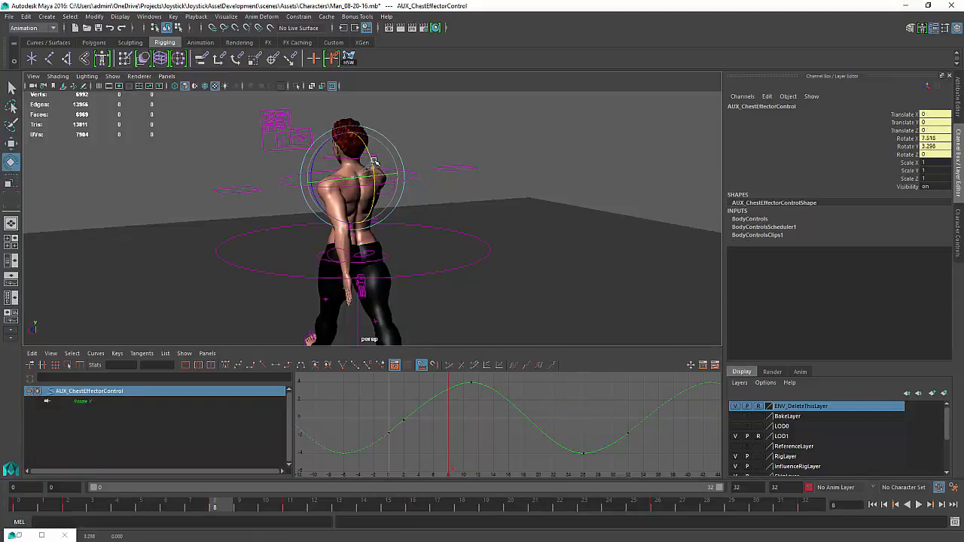
{"action": "left_click_drag", "start_coordinate": [378, 202], "coordinate": [430, 197], "text": "alt"}
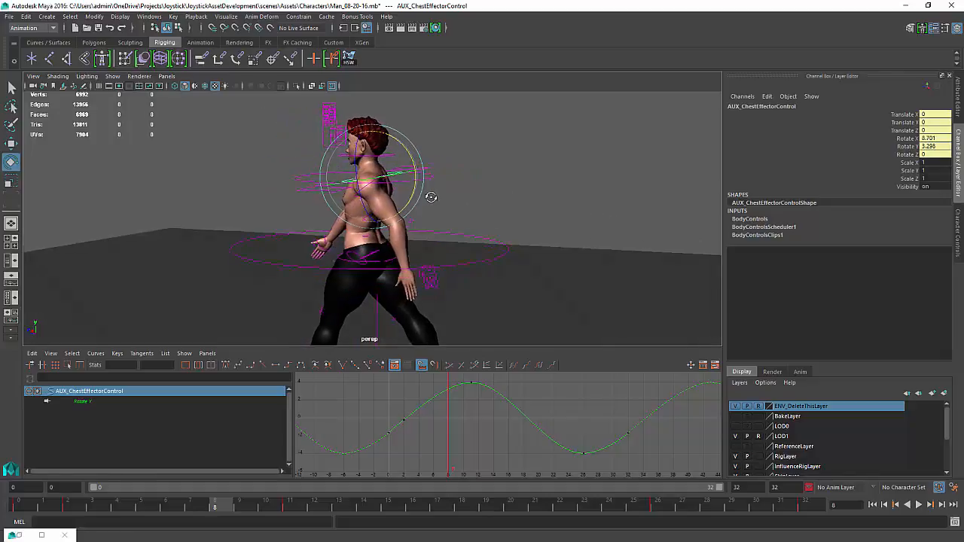
{"action": "key", "text": "ctrl+z"}
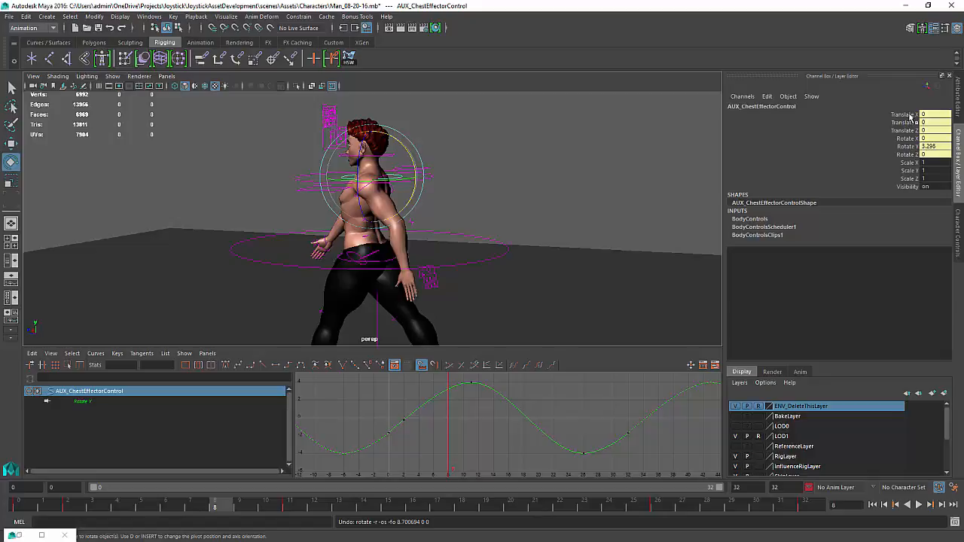
Key the chest control's Rotate X, Y and Z channels at frame 8 and rotate the chest forward
{"action": "left_click_drag", "start_coordinate": [912, 116], "coordinate": [908, 154]}
{"action": "right_click", "coordinate": [908, 154]}
{"action": "left_click", "coordinate": [874, 176]}
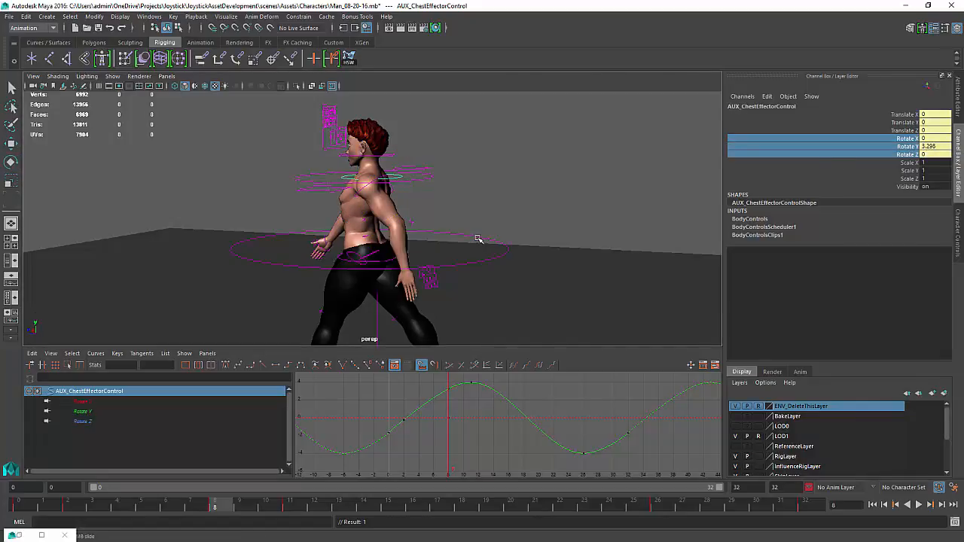
{"action": "key", "text": "e"}
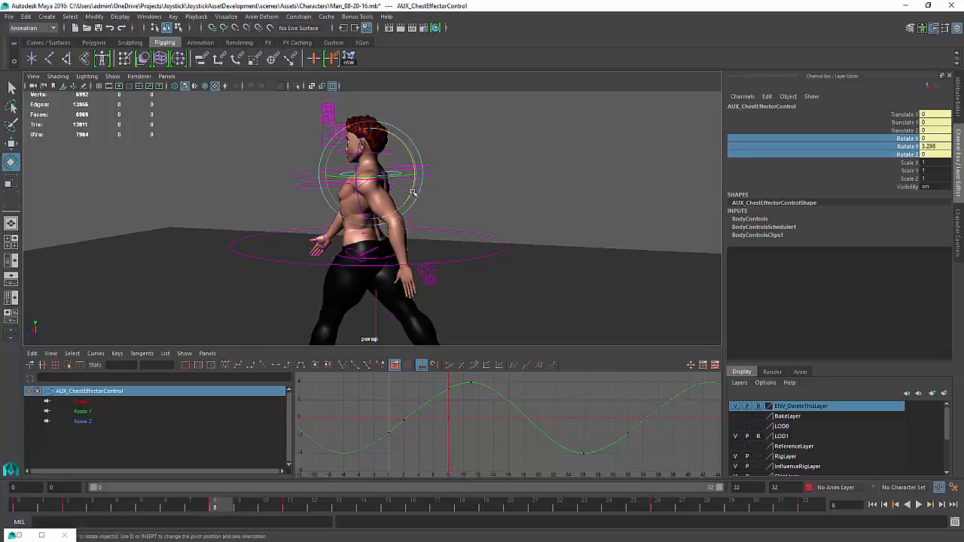
{"action": "left_click_drag", "start_coordinate": [413, 192], "coordinate": [445, 346]}
At frame 18, set the chest control's Rotate X and Rotate Y to 0
{"action": "left_click_drag", "start_coordinate": [459, 413], "coordinate": [525, 423]}
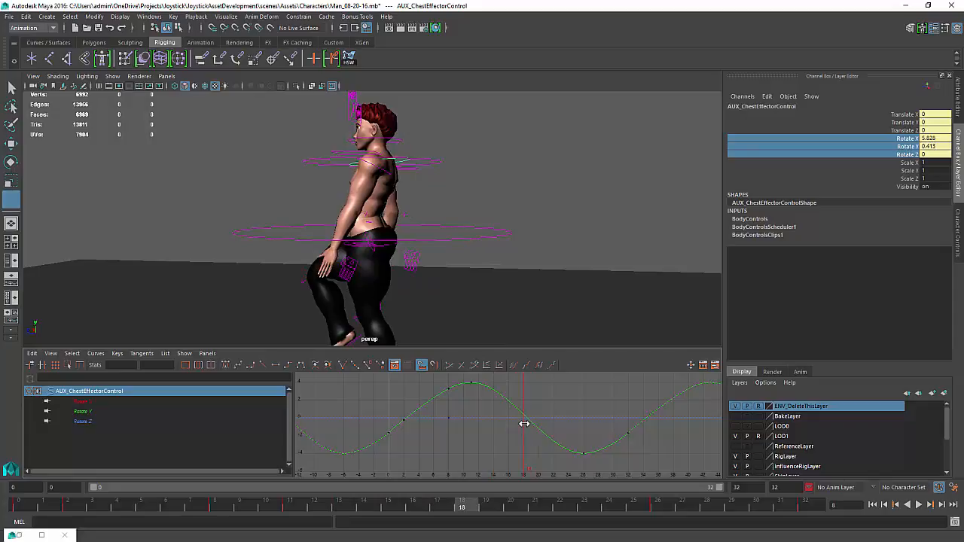
{"action": "key", "text": "e"}
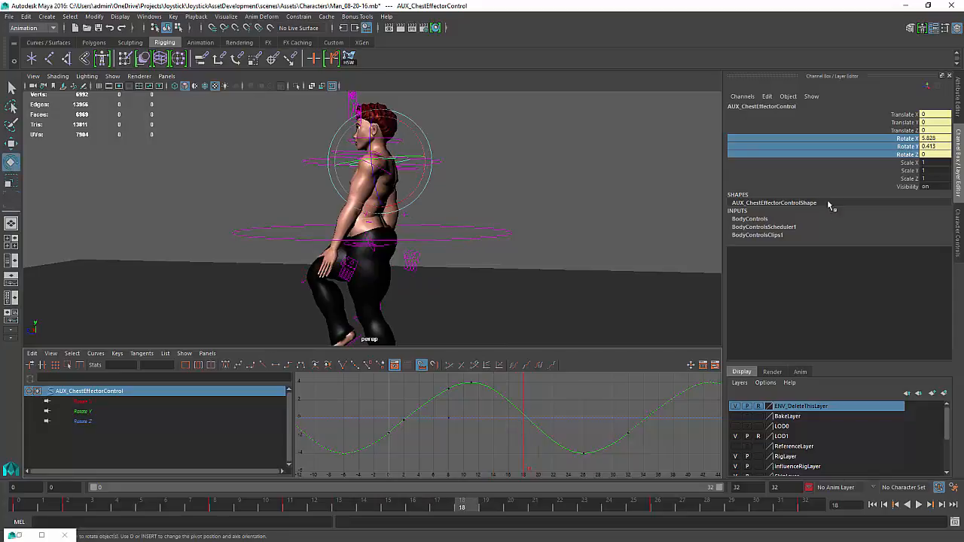
{"action": "double_click", "coordinate": [939, 139]}
{"action": "key", "text": "Return"}
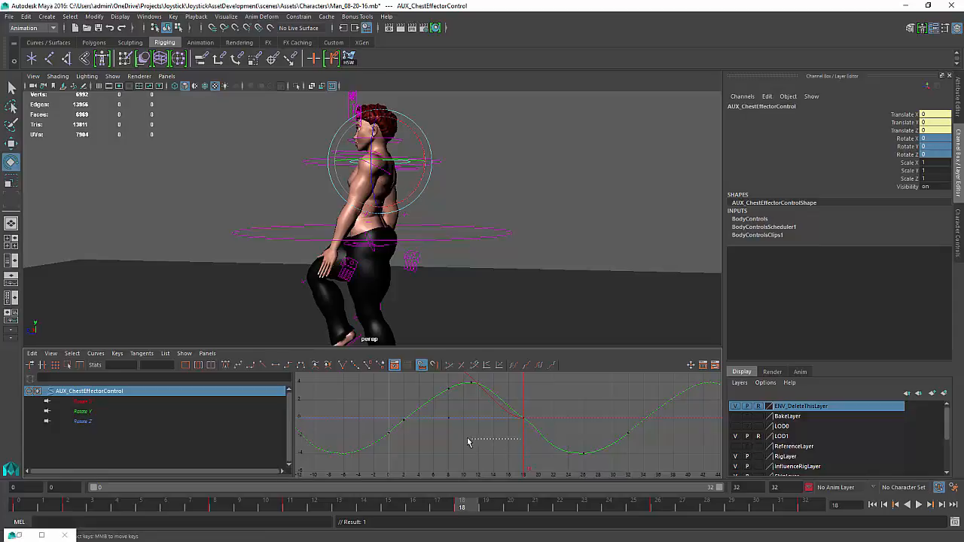
Go to frame 24 and try keying the chest control's translate and rotate channels, then undo the key
{"action": "key", "text": "k"}
{"action": "left_click_drag", "start_coordinate": [522, 439], "coordinate": [568, 433]}
{"action": "key", "text": "e"}
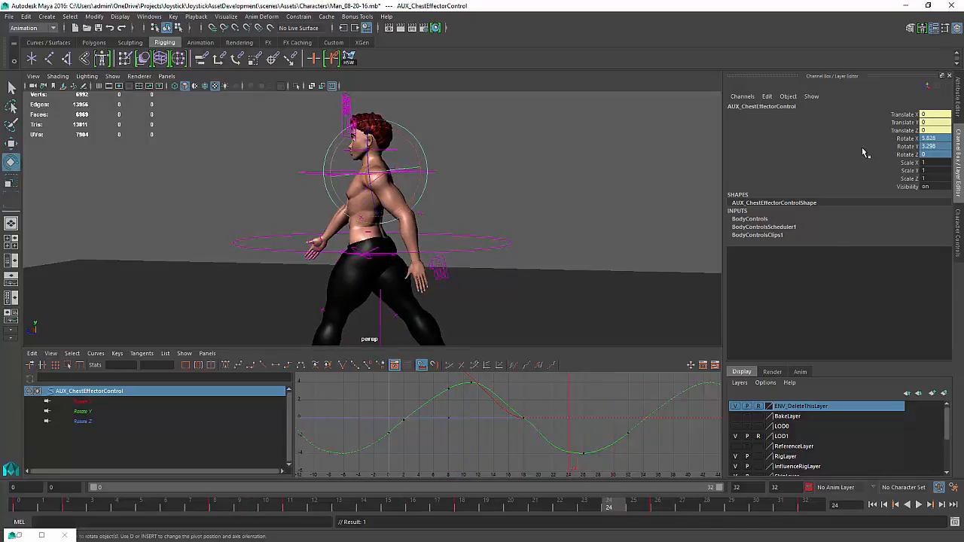
{"action": "left_click_drag", "start_coordinate": [910, 113], "coordinate": [903, 155]}
{"action": "right_click", "coordinate": [902, 154]}
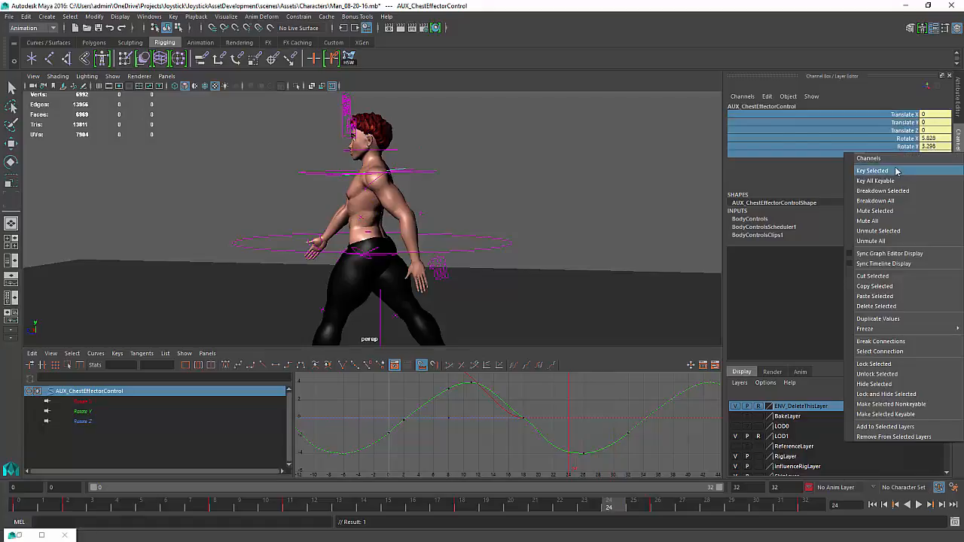
{"action": "left_click", "coordinate": [894, 170]}
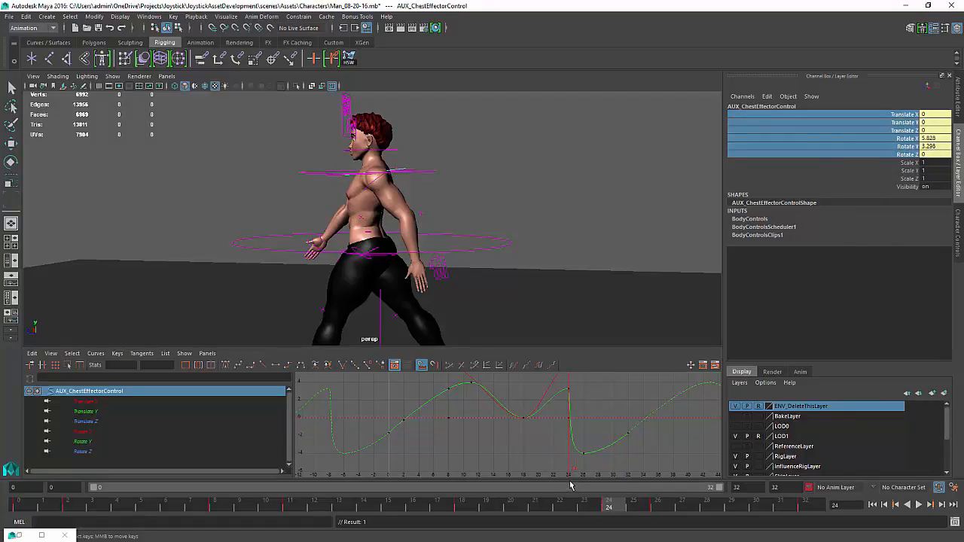
{"action": "key", "text": "ctrl+z"}
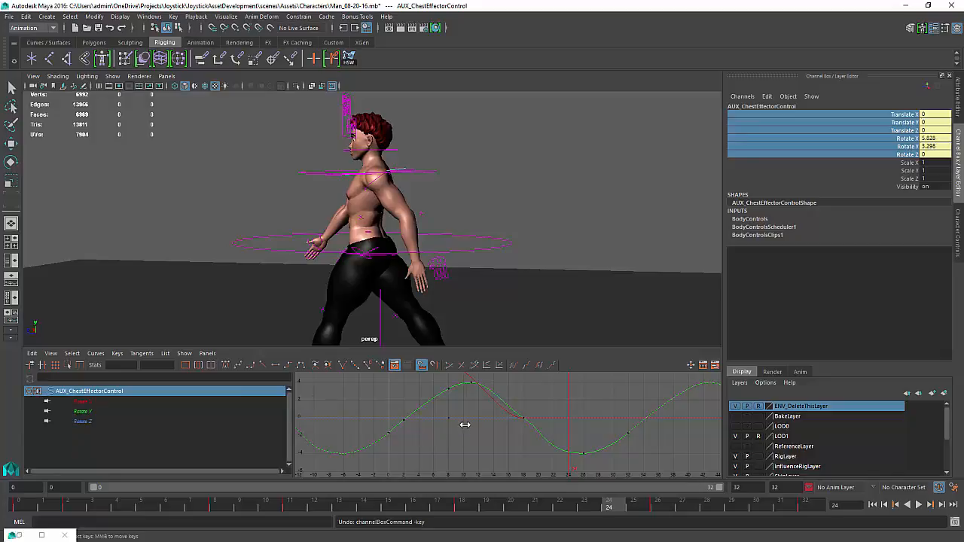
Key only the chest control's Rotate X and Rotate Z channels at frame 24, then frame the curves and return to frame 0
{"action": "left_click_drag", "start_coordinate": [465, 425], "coordinate": [573, 427]}
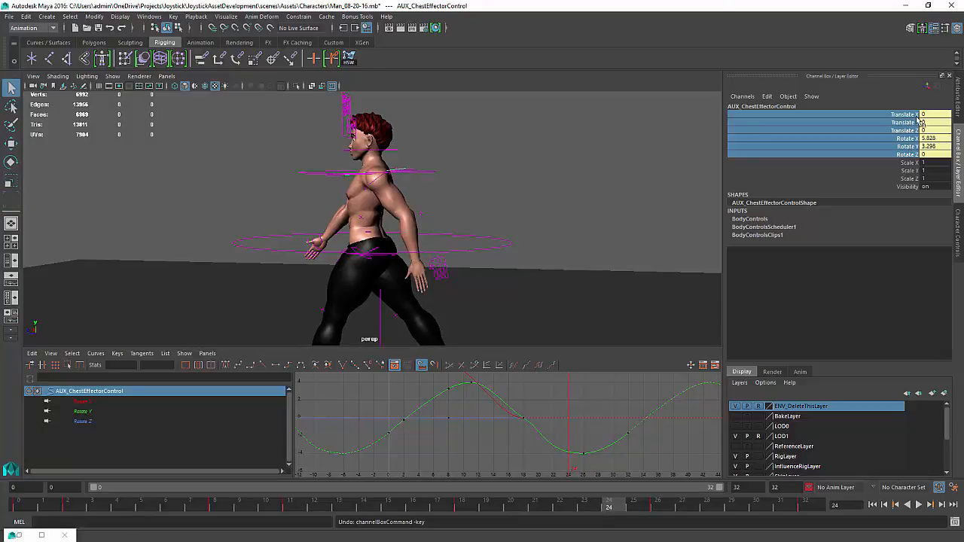
{"action": "left_click", "coordinate": [912, 140]}
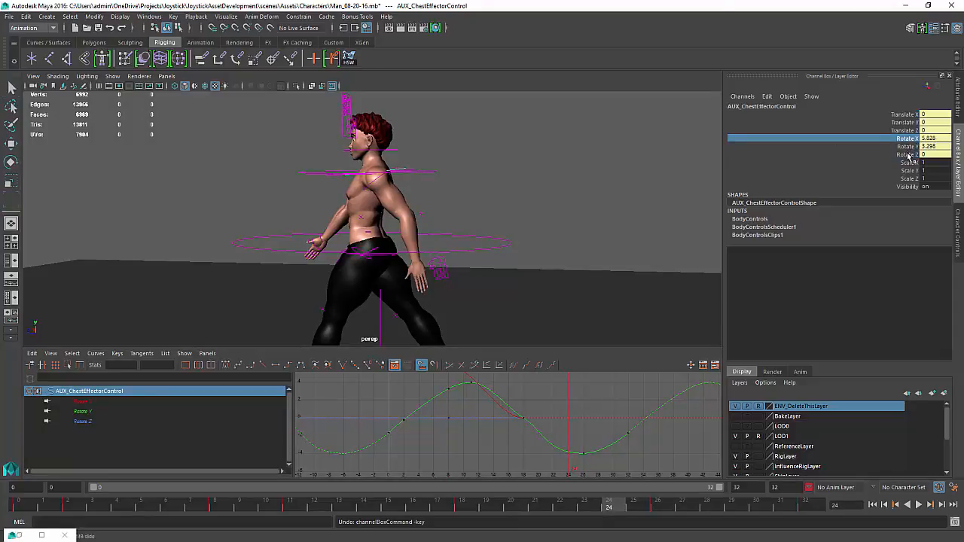
{"action": "left_click", "coordinate": [913, 156], "text": "ctrl"}
{"action": "right_click", "coordinate": [912, 156]}
{"action": "left_click", "coordinate": [846, 215]}
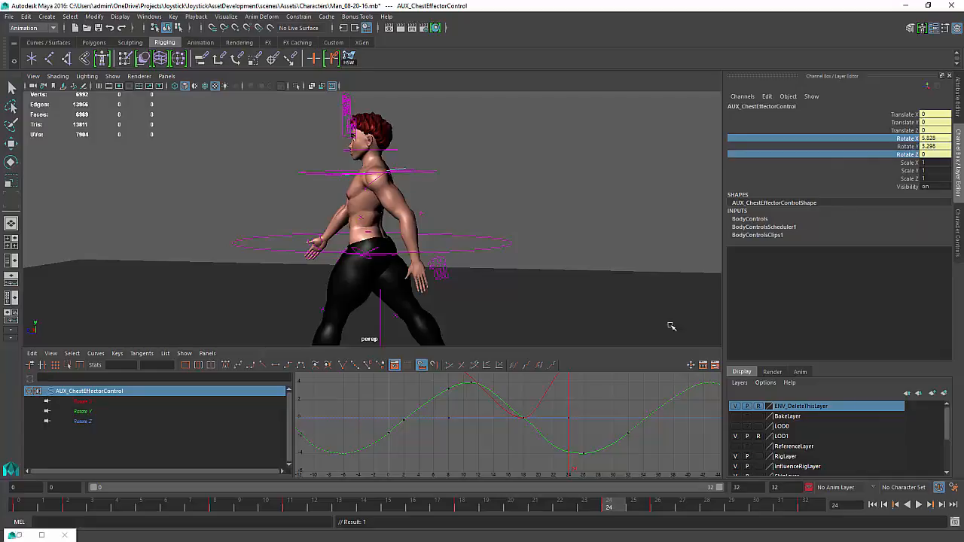
{"action": "key", "text": "f"}
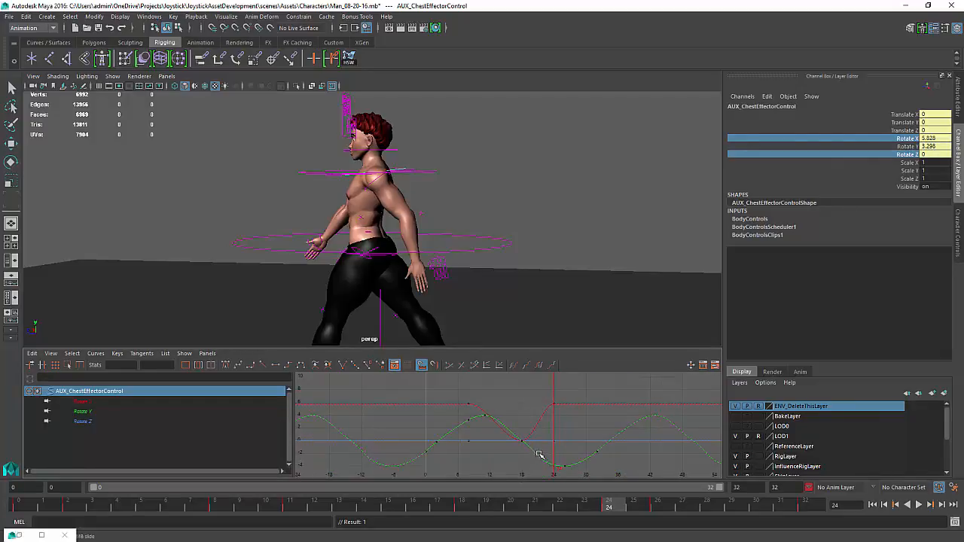
{"action": "left_click_drag", "start_coordinate": [535, 447], "coordinate": [425, 447]}
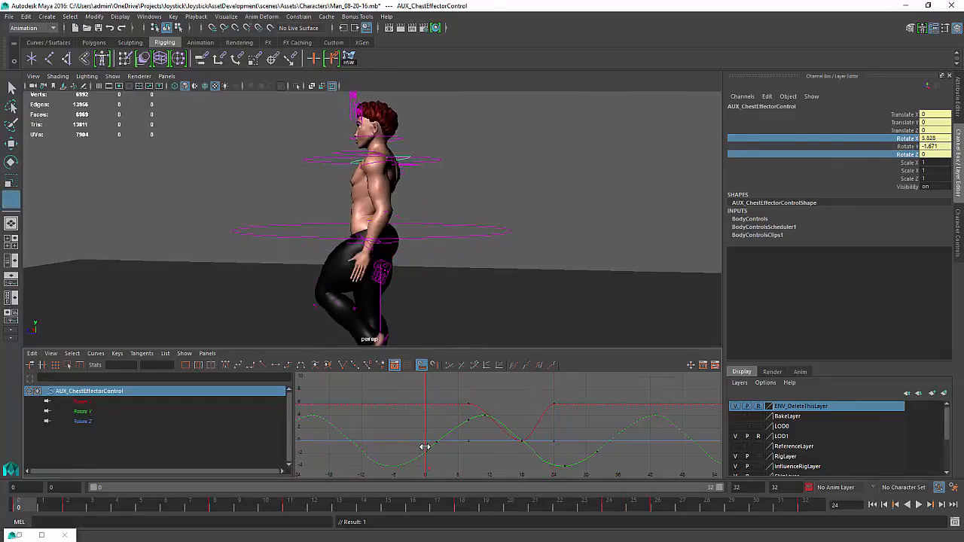
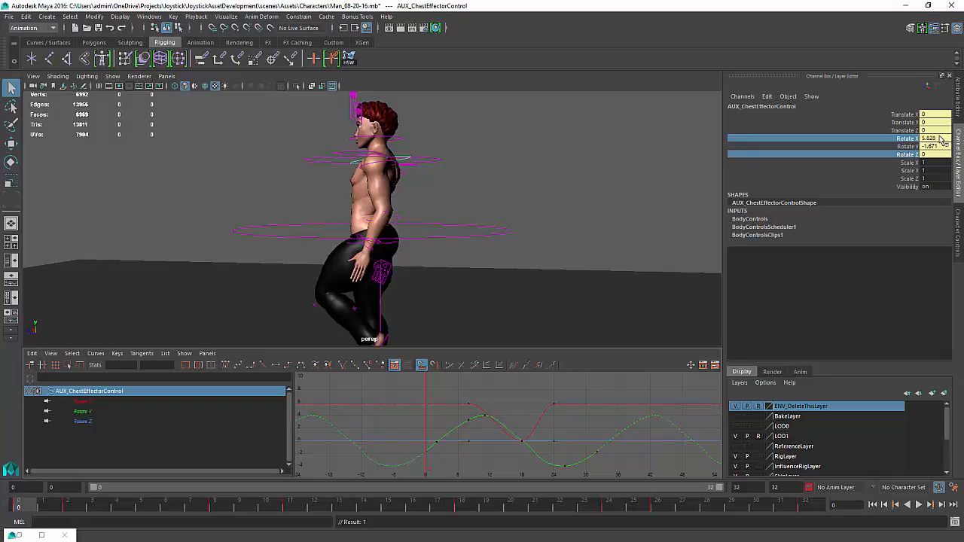
At frame 0, set the chest control's Rotate X to 0
{"action": "left_click", "coordinate": [939, 138]}
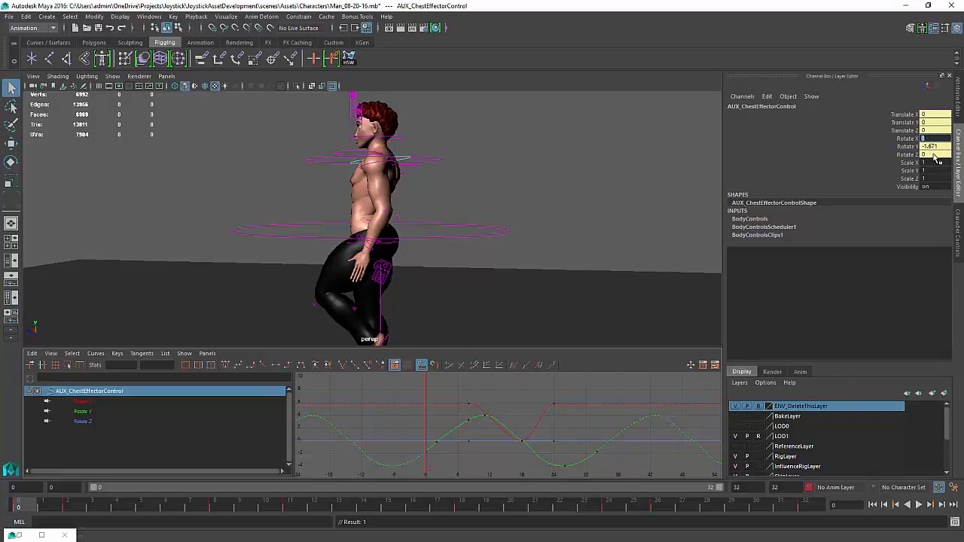
{"action": "type", "text": "0"}
{"action": "key", "text": "Return"}
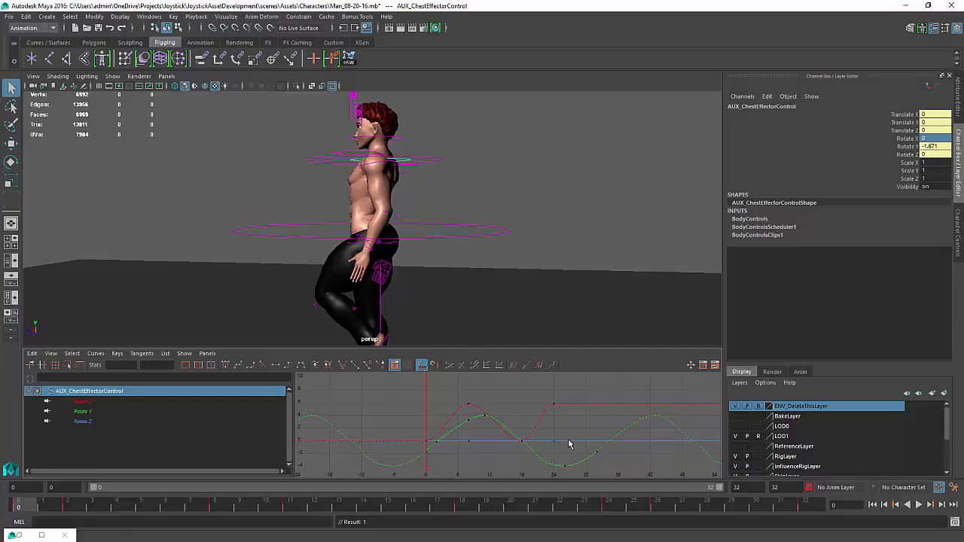
Go to frame 32 and key the chest control's Rotate Z channel
{"action": "left_click_drag", "start_coordinate": [558, 439], "coordinate": [594, 438]}
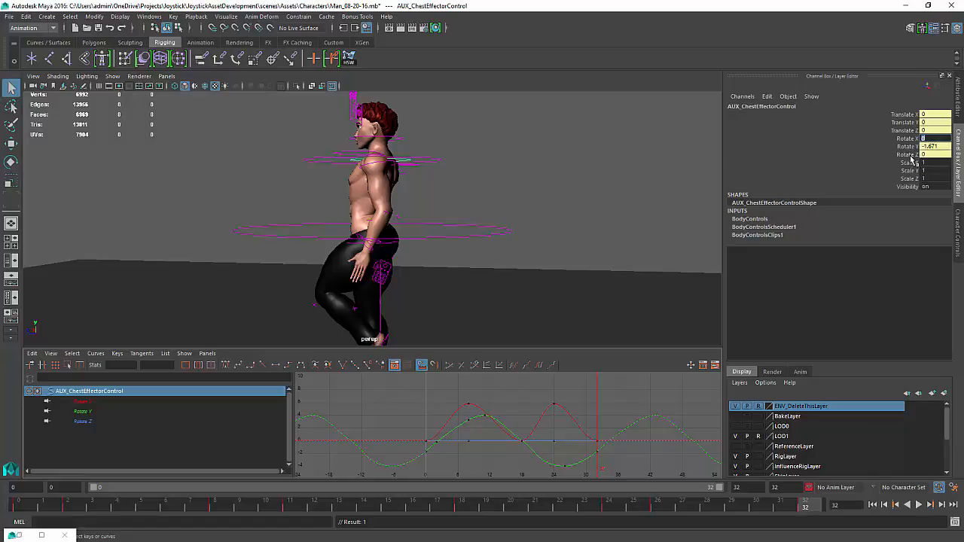
{"action": "left_click", "coordinate": [912, 154]}
{"action": "right_click", "coordinate": [912, 154]}
{"action": "left_click", "coordinate": [879, 311]}
Play the walk cycle and orbit the view to review the chest motion from the side and back
{"action": "left_click", "coordinate": [917, 505]}
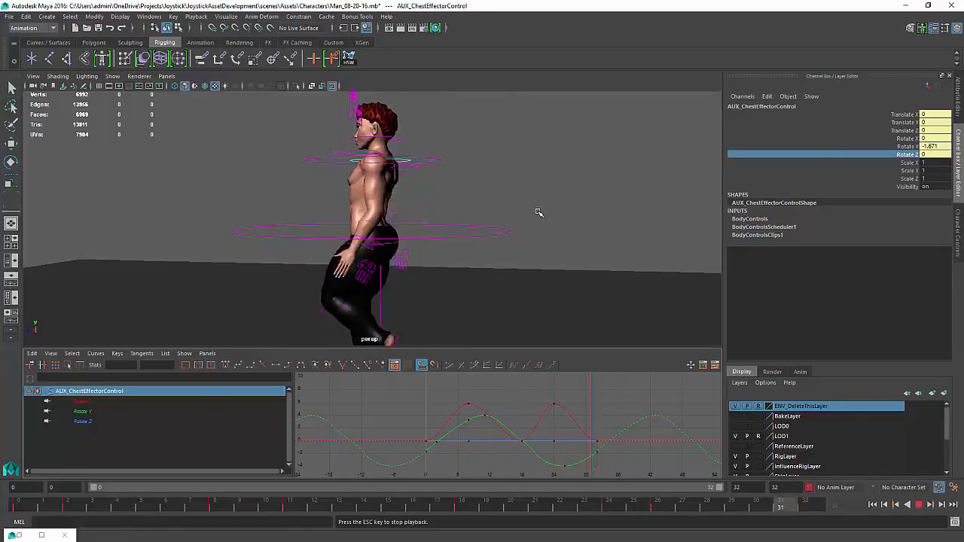
{"action": "left_click_drag", "start_coordinate": [543, 211], "coordinate": [439, 218], "text": "alt"}
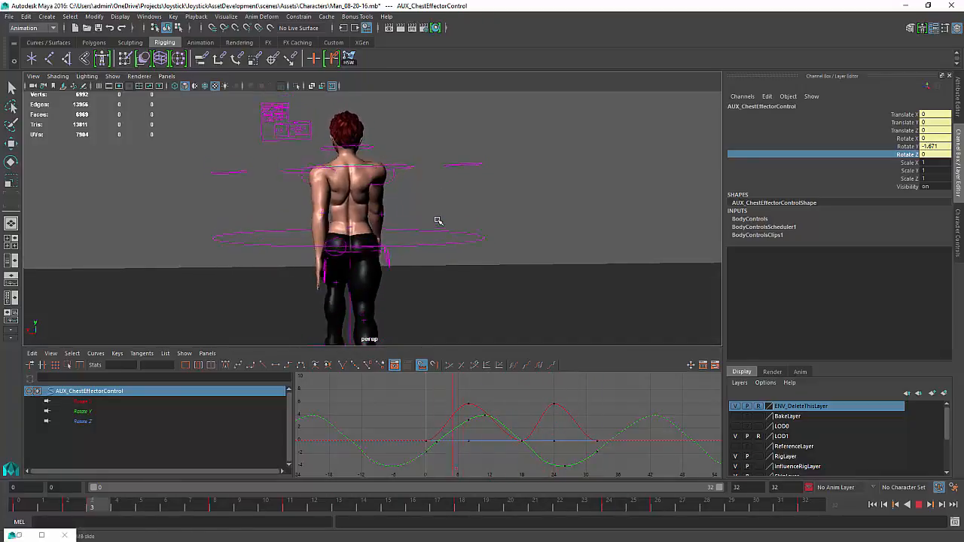
{"action": "left_click", "coordinate": [920, 507]}
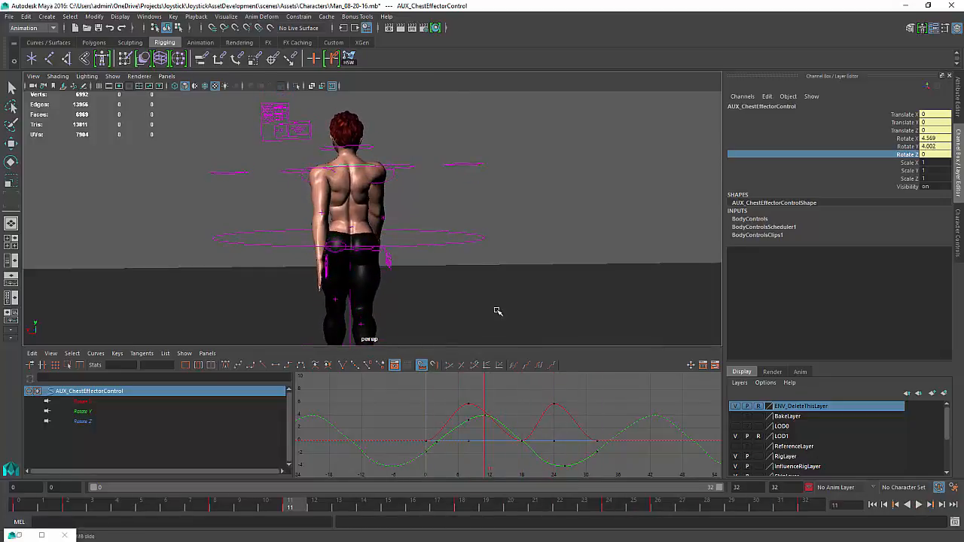
{"action": "left_click_drag", "start_coordinate": [494, 312], "coordinate": [518, 295], "text": "alt"}
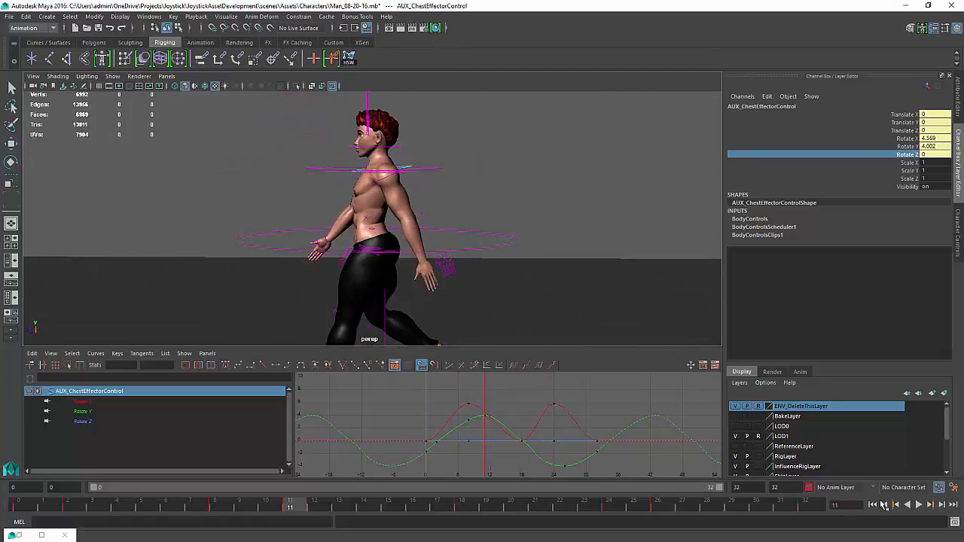
{"action": "left_click", "coordinate": [916, 505]}
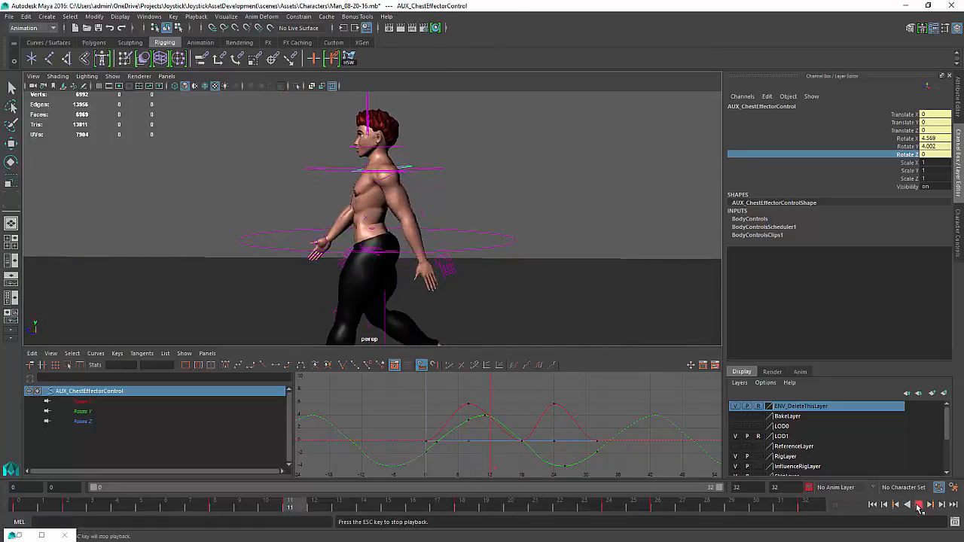
{"action": "left_click_drag", "start_coordinate": [604, 226], "coordinate": [540, 174], "text": "alt"}
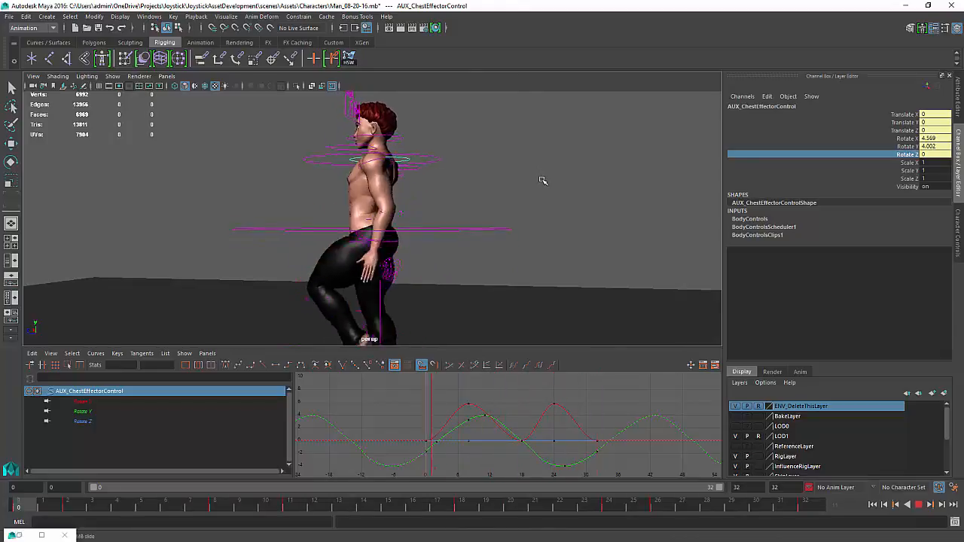
{"action": "left_click", "coordinate": [541, 181]}
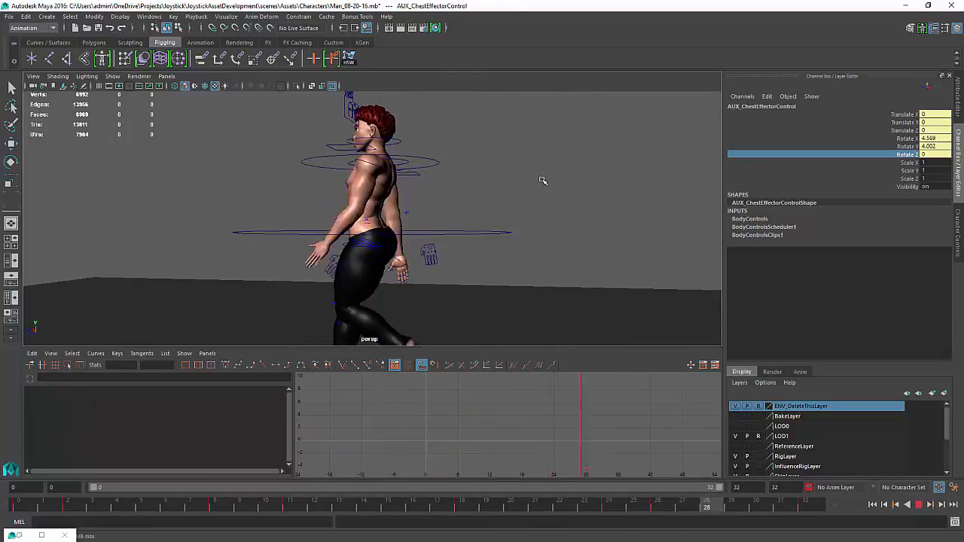
{"action": "left_click_drag", "start_coordinate": [541, 180], "coordinate": [456, 194], "text": "alt"}
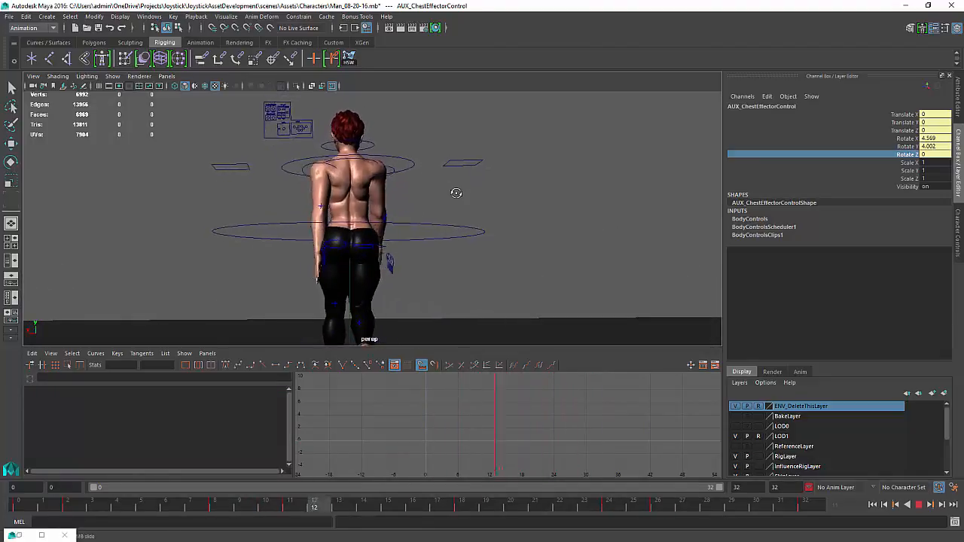
{"action": "left_click_drag", "start_coordinate": [455, 194], "coordinate": [449, 198], "text": "alt"}
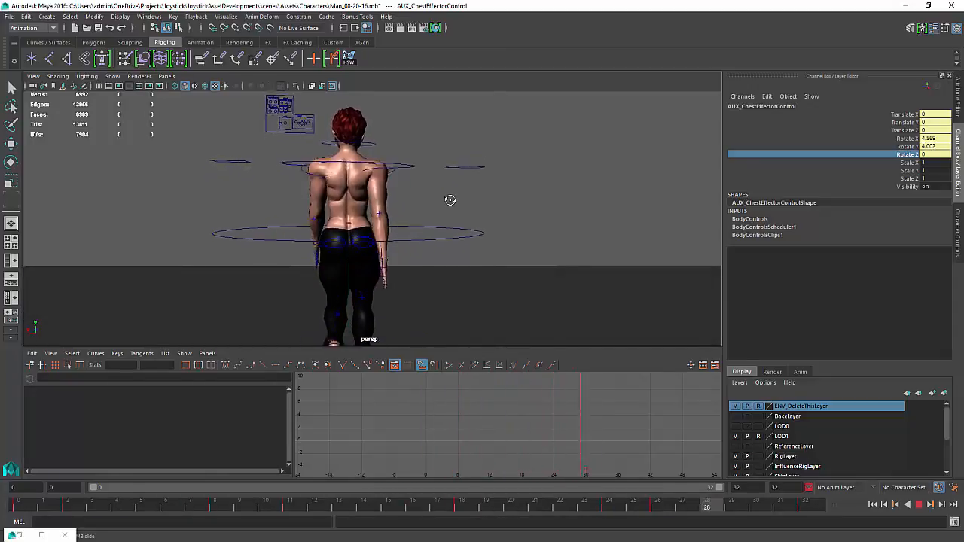
{"action": "left_click_drag", "start_coordinate": [313, 211], "coordinate": [378, 224], "text": "alt"}
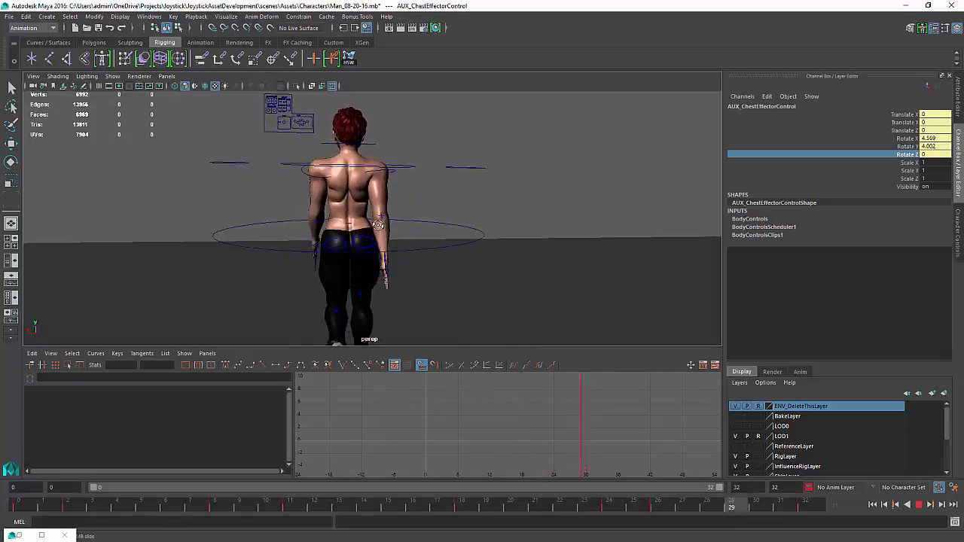
{"action": "left_click", "coordinate": [919, 505]}
Select the upper body AUX IK control and inspect its Rotate X curve in the Graph Editor
{"action": "left_click", "coordinate": [405, 178]}
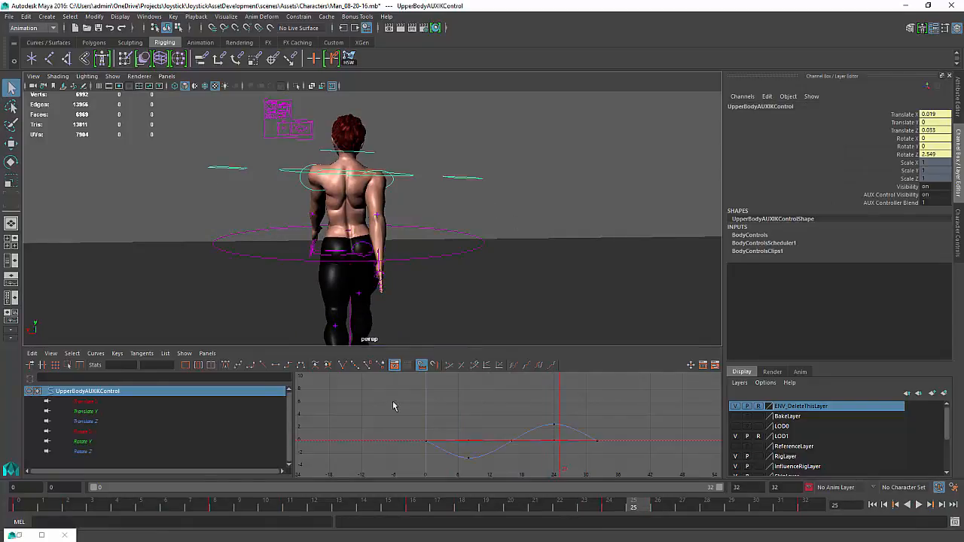
{"action": "left_click_drag", "start_coordinate": [548, 428], "coordinate": [553, 427]}
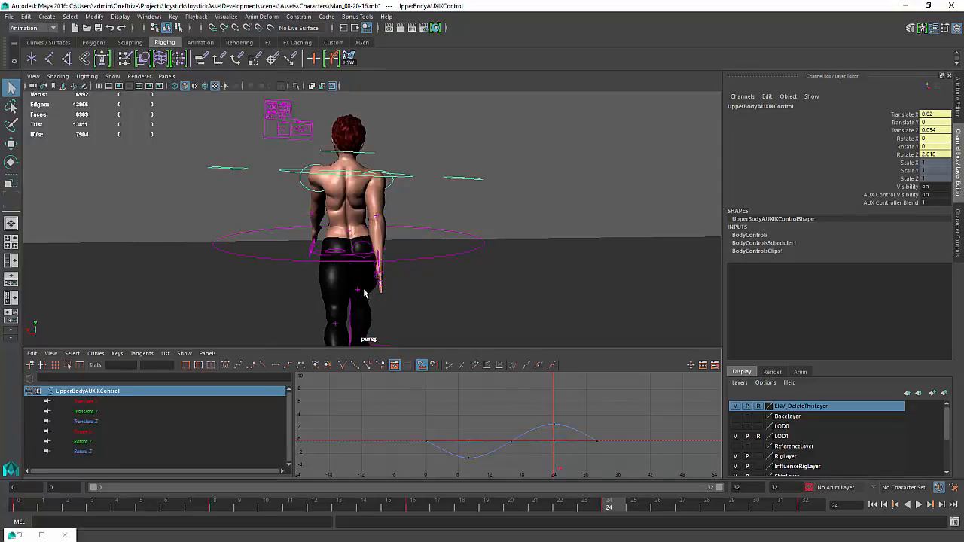
{"action": "left_click", "coordinate": [87, 432]}
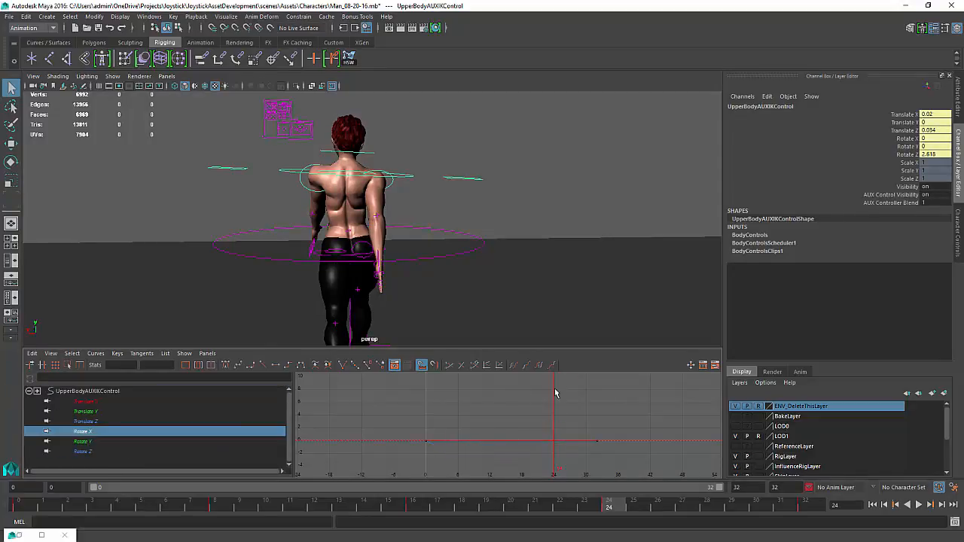
{"action": "key", "text": "f"}
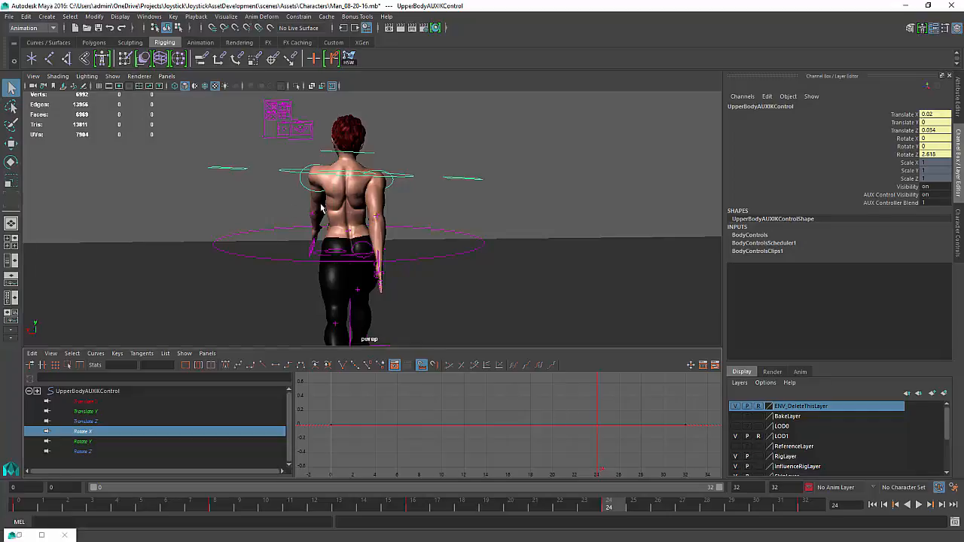
{"action": "left_click_drag", "start_coordinate": [322, 208], "coordinate": [345, 219], "text": "alt"}
Reselect the chest control, lower its Rotate X peak keys at frames 8 and 24 to about 2.9, and play back
{"action": "left_click", "coordinate": [357, 196]}
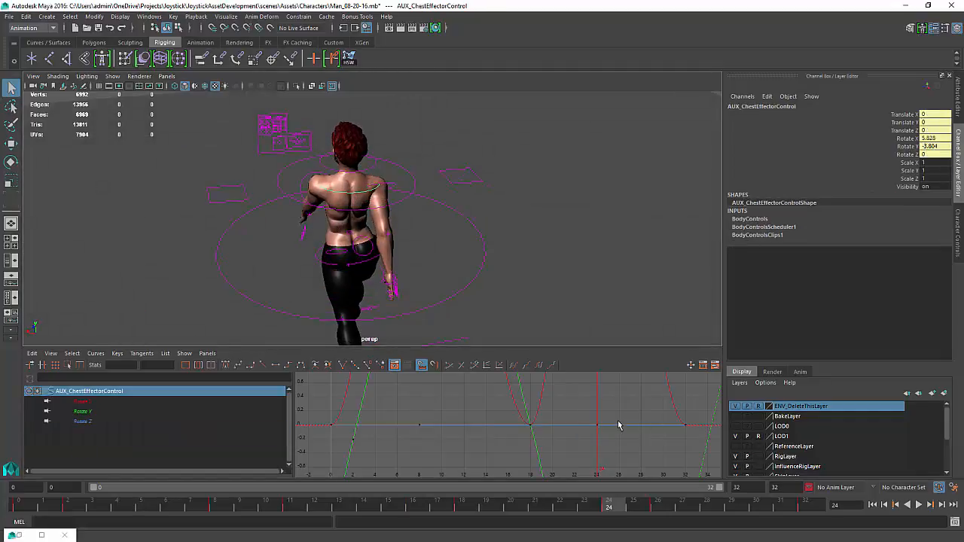
{"action": "key", "text": "f"}
{"action": "scroll", "coordinate": [611, 426], "scroll_direction": "down", "scroll_amount": 1}
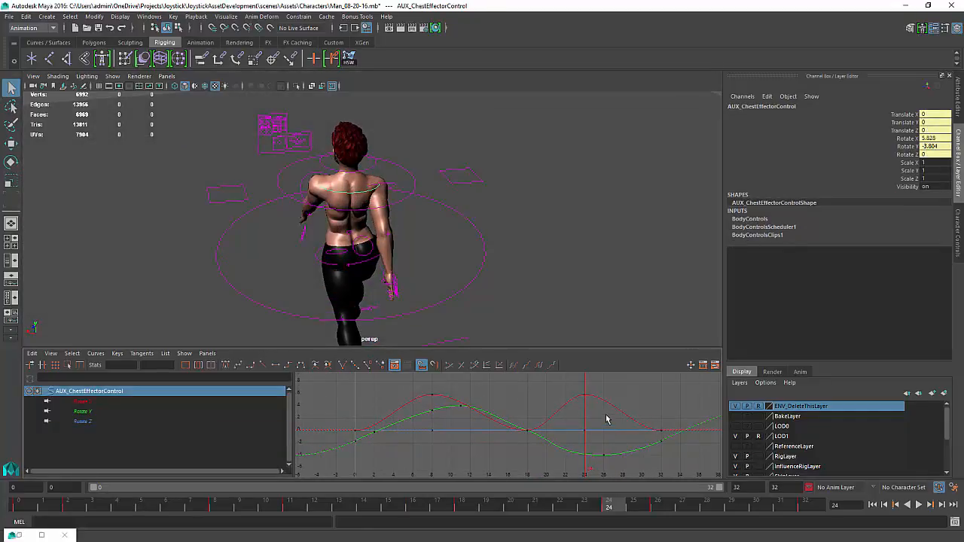
{"action": "left_click_drag", "start_coordinate": [569, 408], "coordinate": [568, 407]}
{"action": "left_click_drag", "start_coordinate": [444, 388], "coordinate": [427, 401], "text": "shift"}
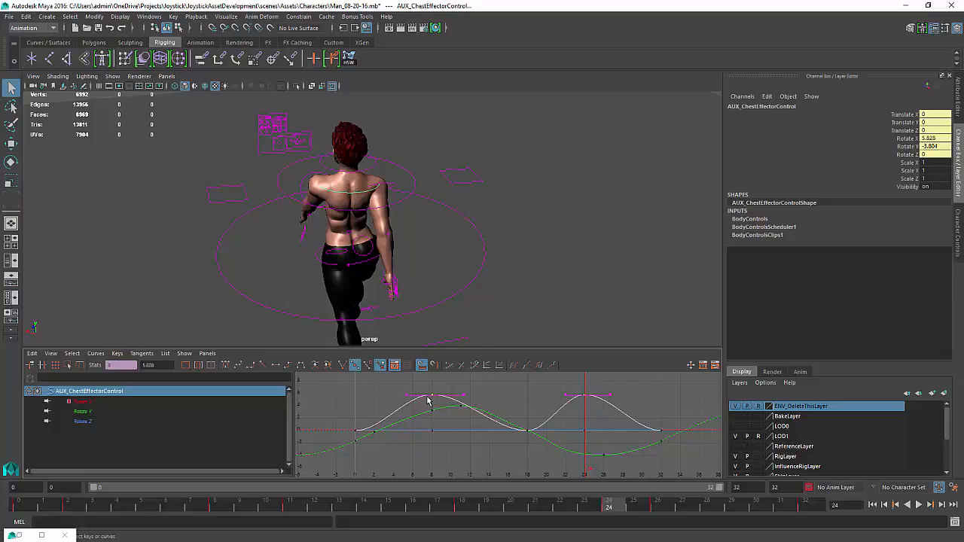
{"action": "key", "text": "w"}
{"action": "mouse_move", "coordinate": [441, 415]}
{"action": "middle_mouse_down"}
{"action": "mouse_move", "coordinate": [441, 439]}
{"action": "mouse_move", "coordinate": [439, 429]}
{"action": "middle_mouse_up"}
{"action": "middle_click_drag", "start_coordinate": [441, 434], "coordinate": [441, 437], "text": "shift"}
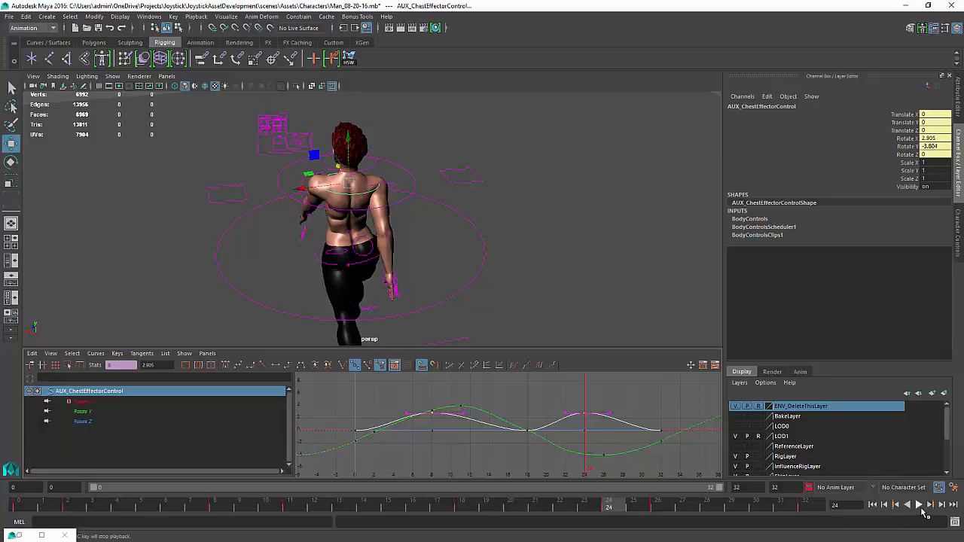
{"action": "left_click", "coordinate": [919, 505]}
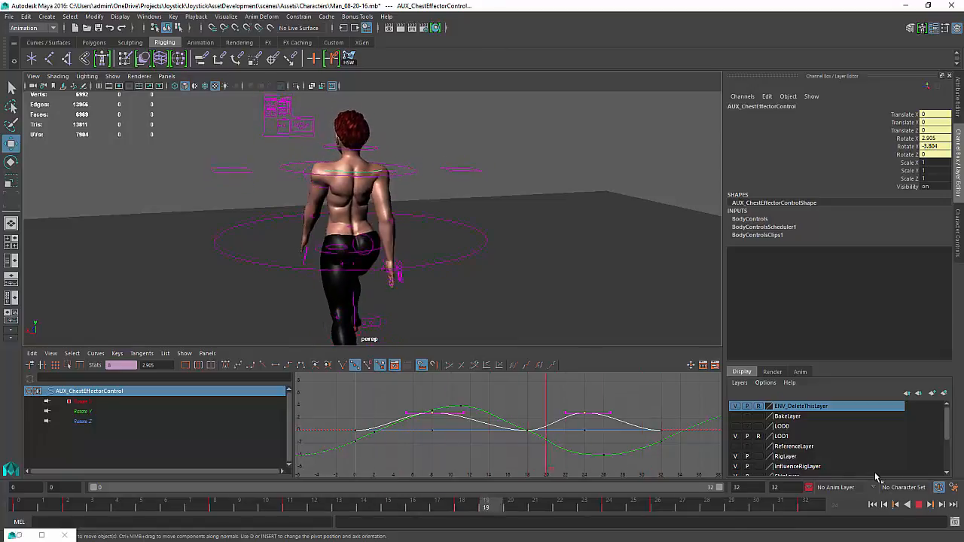
{"action": "key", "text": "Escape"}
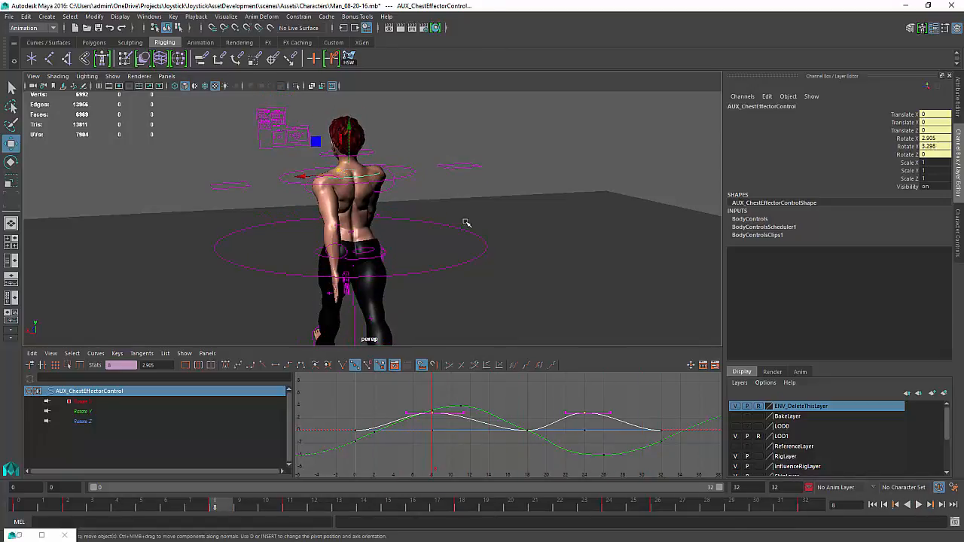
Select the upper body AUX IK control and lower its Translate Z peak keys to about 0.024
{"action": "left_click", "coordinate": [426, 172]}
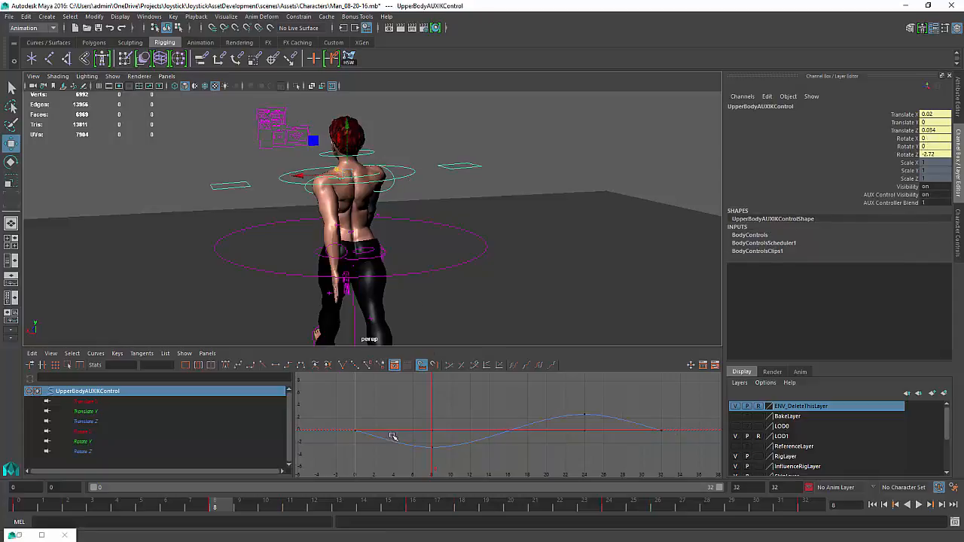
{"action": "left_click", "coordinate": [85, 412]}
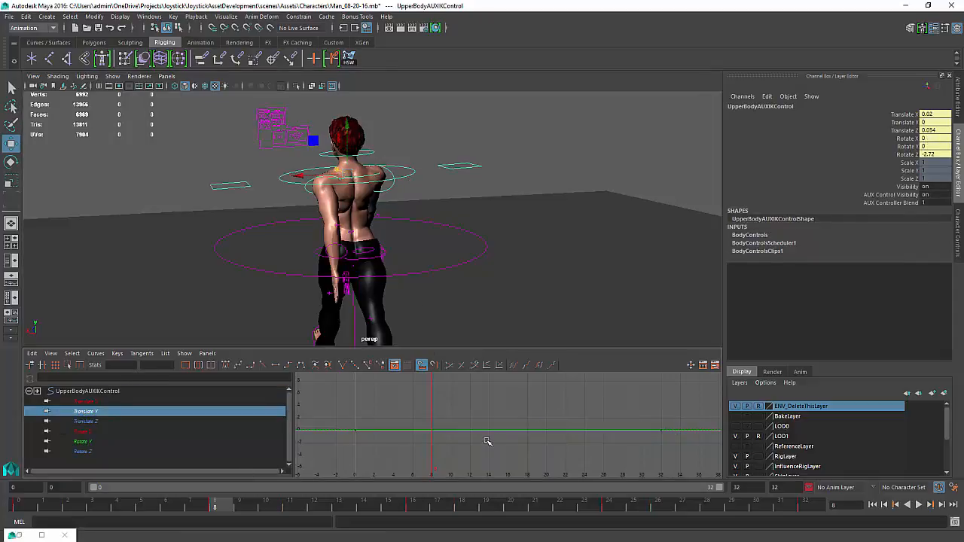
{"action": "key", "text": "f"}
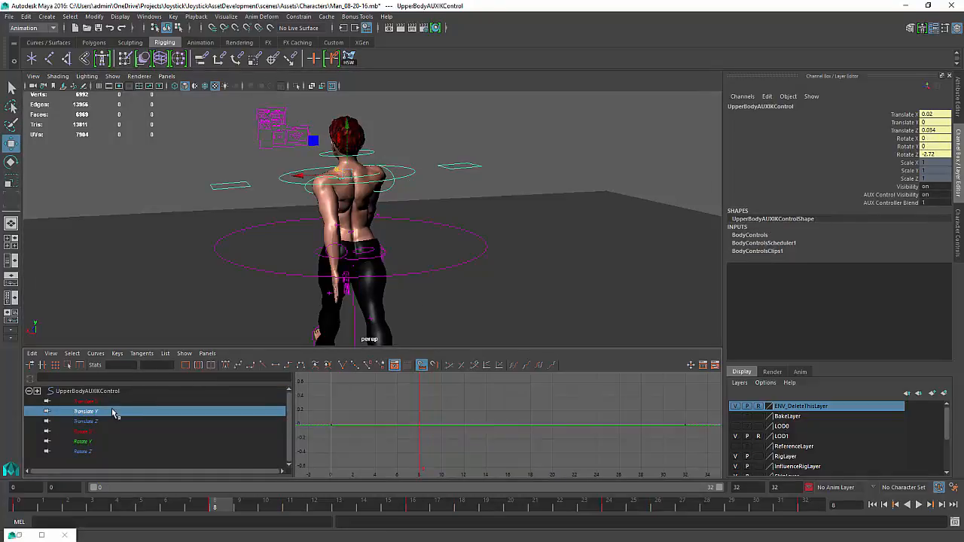
{"action": "left_click", "coordinate": [83, 422]}
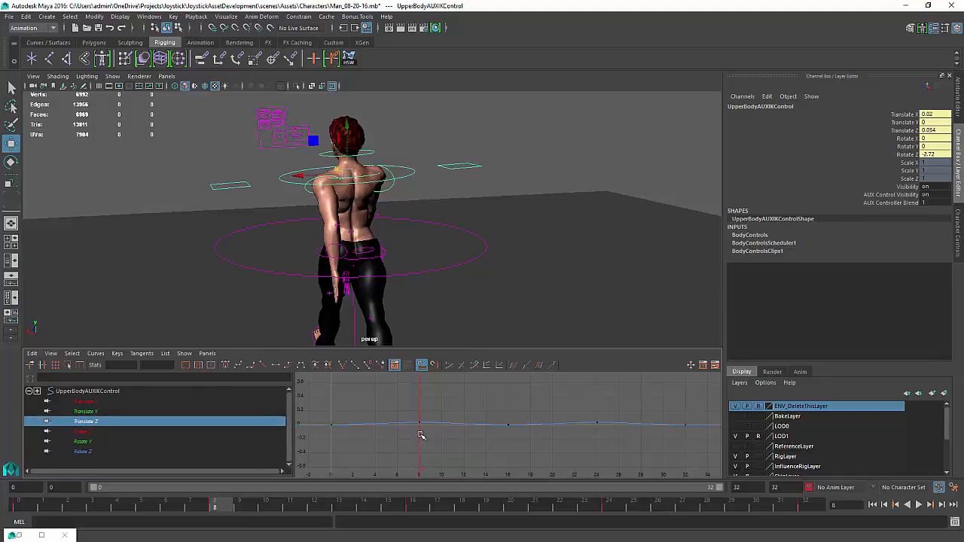
{"action": "key", "text": "f"}
{"action": "scroll", "coordinate": [432, 432], "scroll_direction": "down", "scroll_amount": 2}
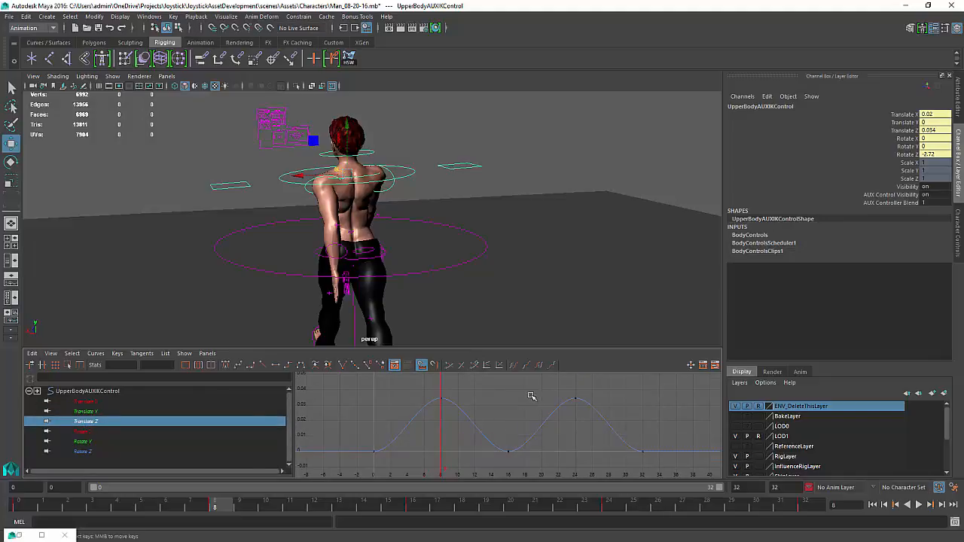
{"action": "left_click_drag", "start_coordinate": [456, 412], "coordinate": [438, 414]}
{"action": "middle_click_drag", "start_coordinate": [438, 415], "coordinate": [438, 440]}
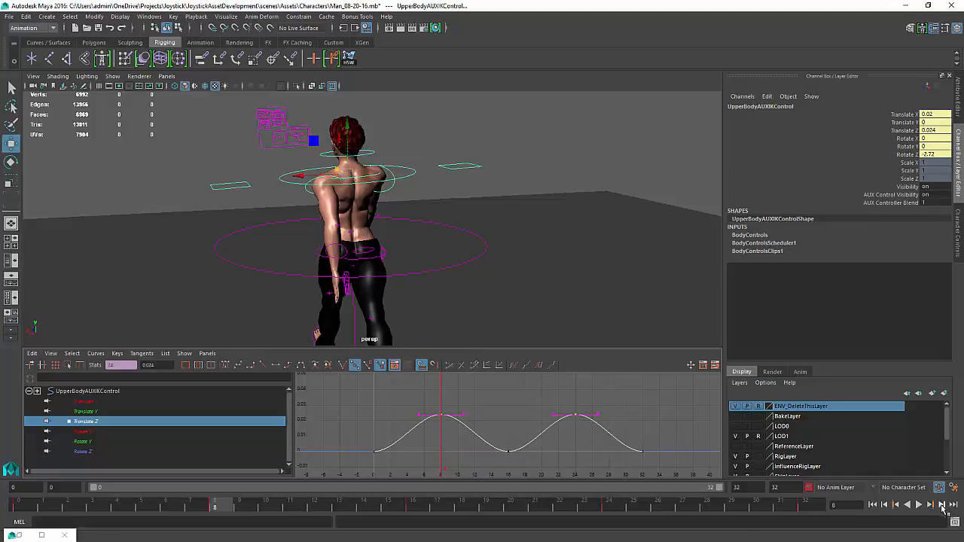
Play the animation and orbit around the character to review the upper body motion
{"action": "left_click", "coordinate": [918, 504]}
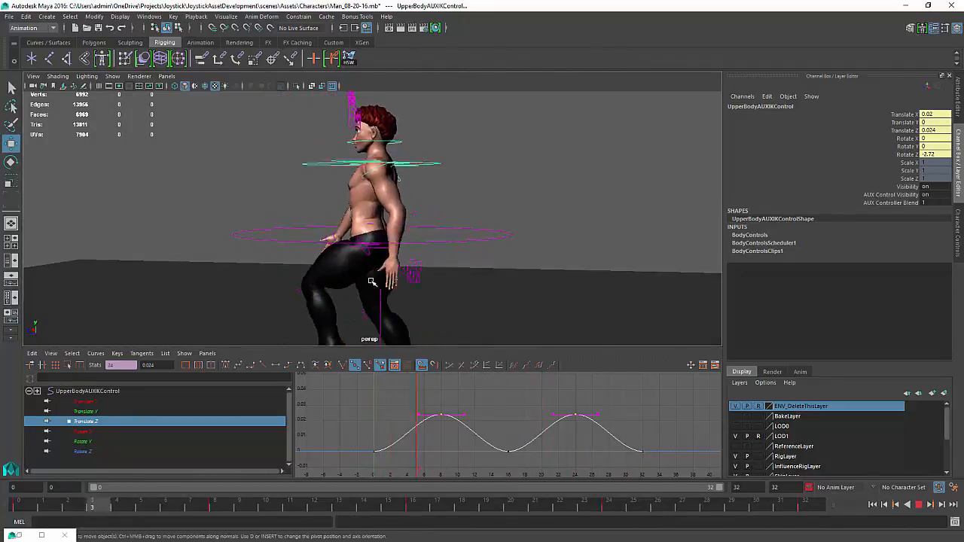
{"action": "left_click_drag", "start_coordinate": [371, 280], "coordinate": [385, 282], "text": "alt"}
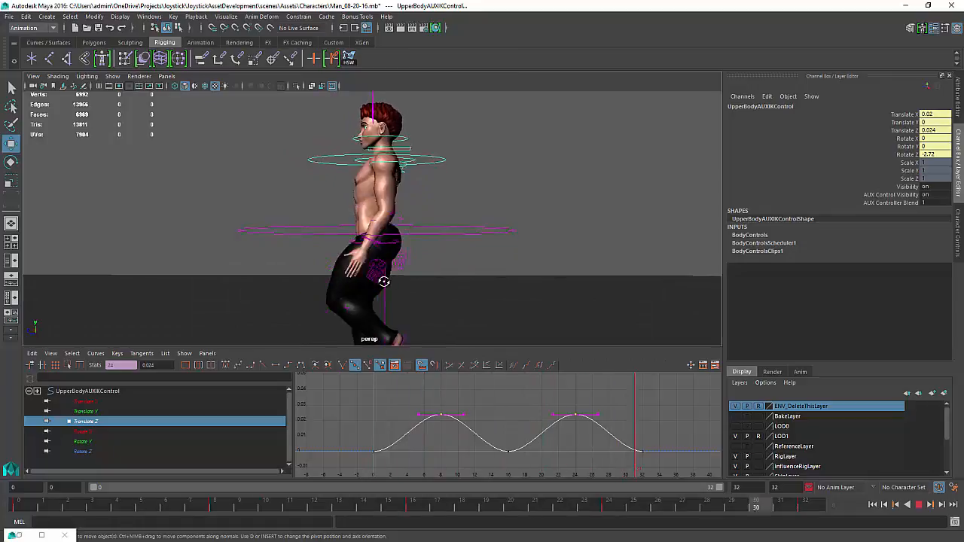
{"action": "left_click_drag", "start_coordinate": [382, 275], "coordinate": [470, 329], "text": "alt"}
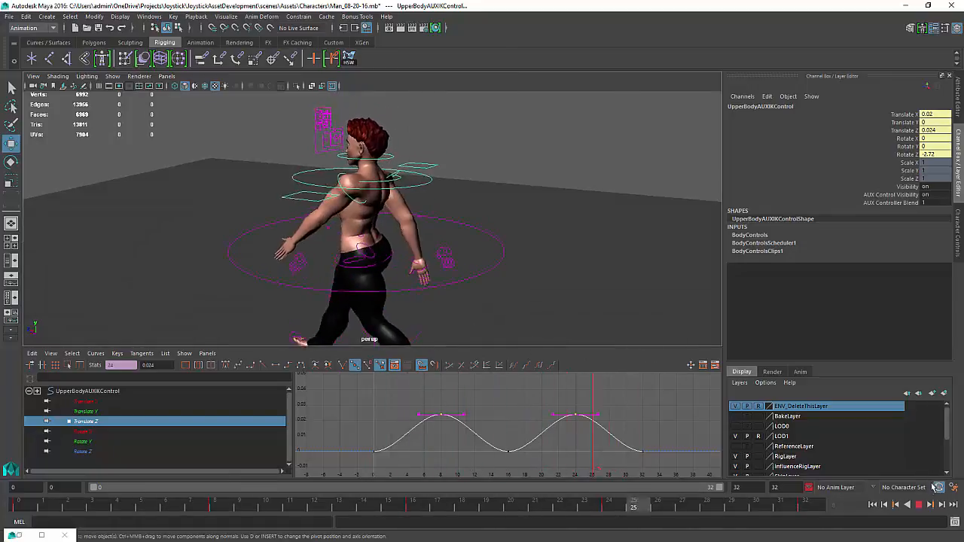
{"action": "left_click", "coordinate": [918, 505]}
Undo the Translate Z key move and play the animation back from behind
{"action": "key", "text": "ctrl+z"}
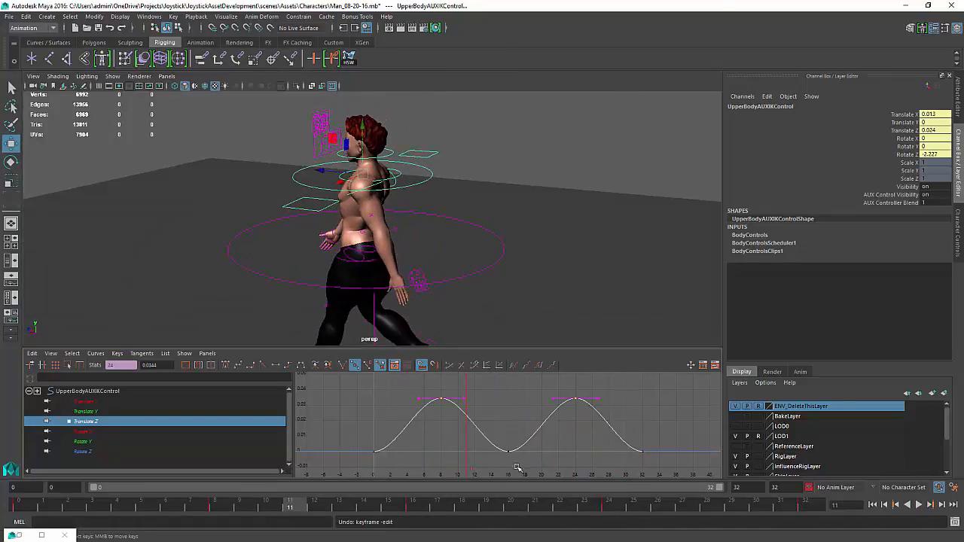
{"action": "left_click", "coordinate": [919, 505]}
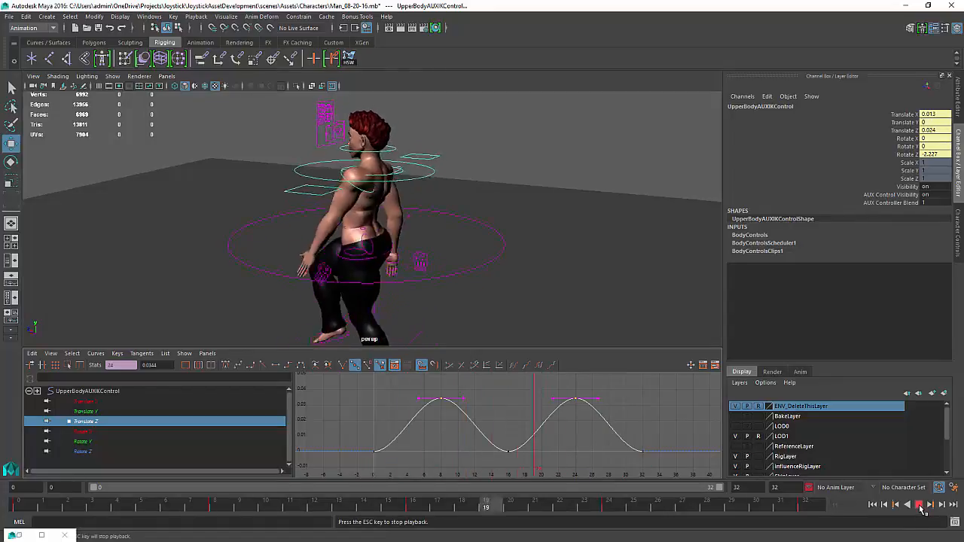
{"action": "left_click_drag", "start_coordinate": [506, 200], "coordinate": [428, 189], "text": "alt"}
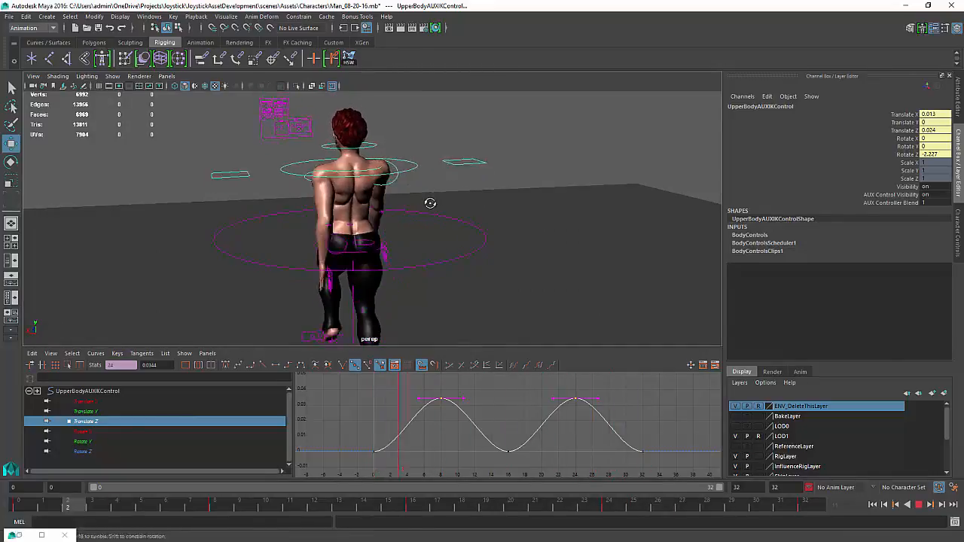
Select the hip controller and frame its Translate Z and Rotate X curves in the Graph Editor
{"action": "left_click_drag", "start_coordinate": [430, 204], "coordinate": [364, 256], "text": "alt"}
{"action": "left_click", "coordinate": [360, 256]}
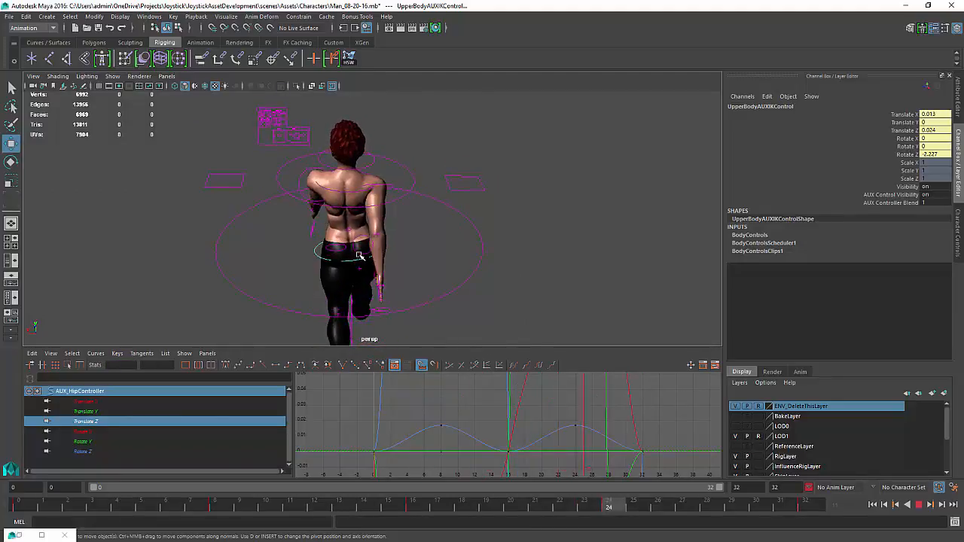
{"action": "key", "text": "a"}
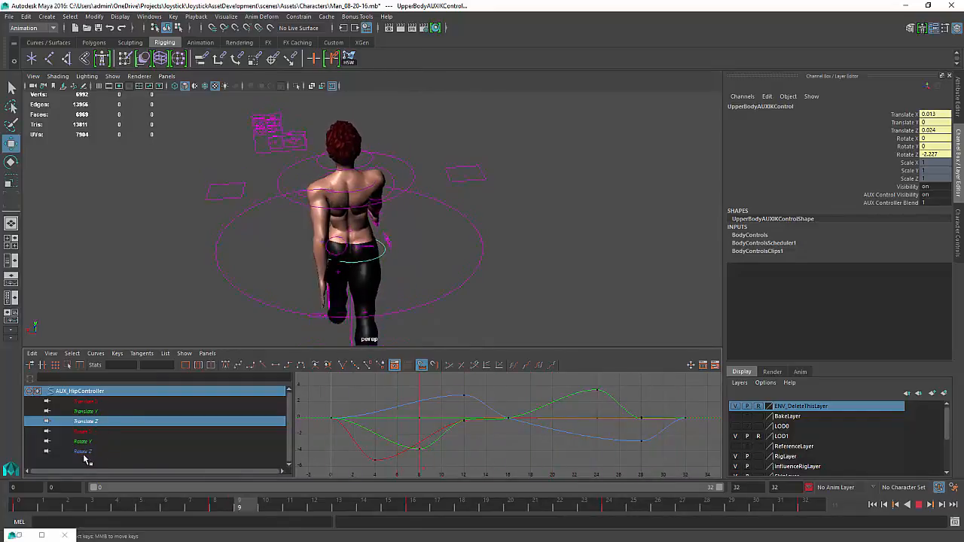
{"action": "left_click", "coordinate": [86, 426]}
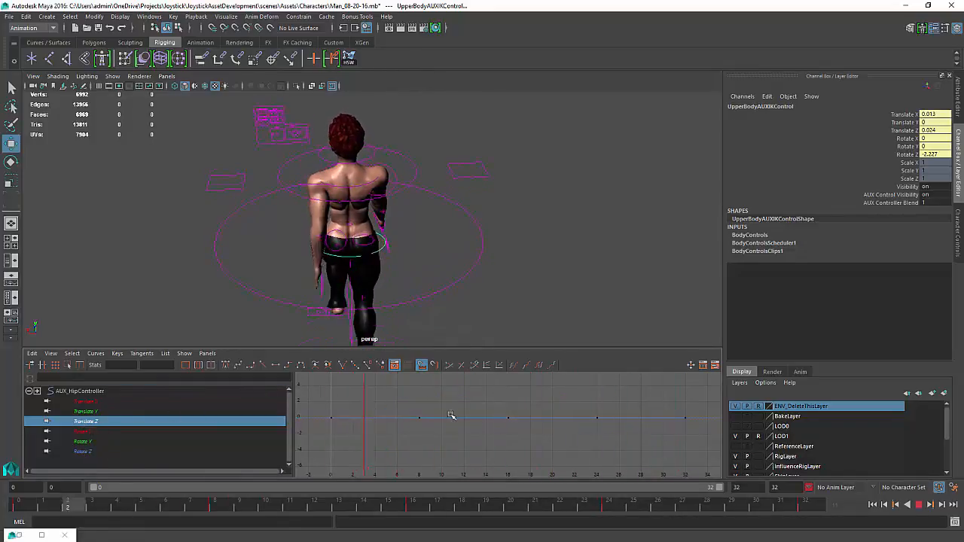
{"action": "key", "text": "f"}
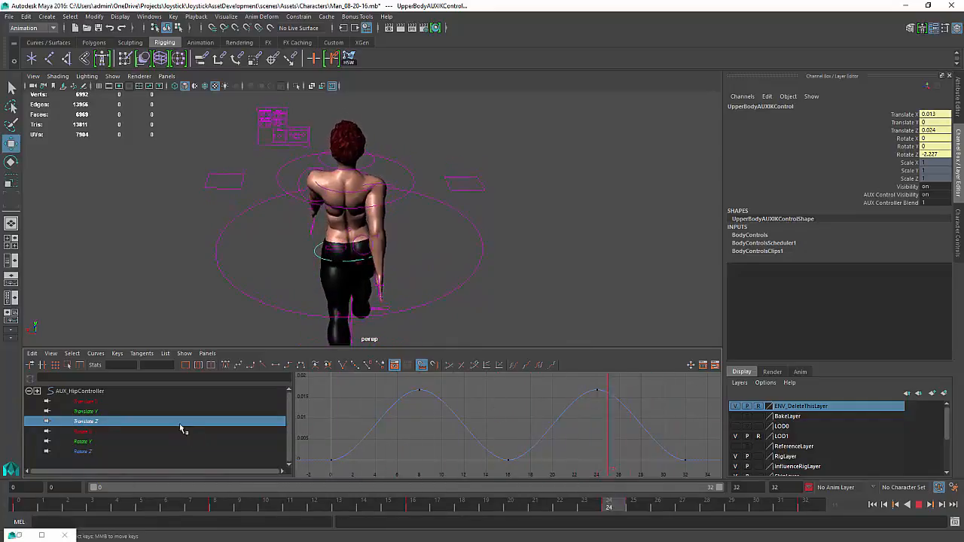
{"action": "left_click", "coordinate": [82, 431]}
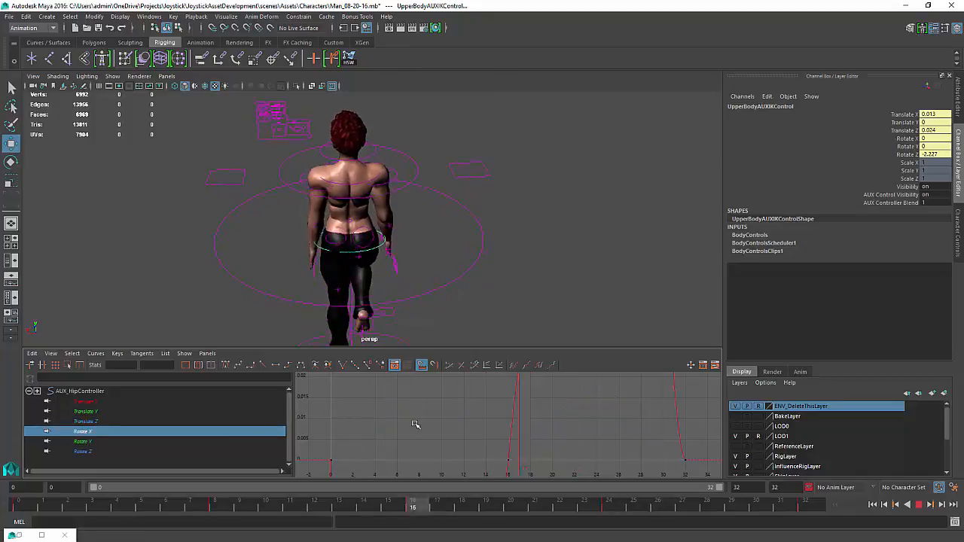
{"action": "key", "text": "f"}
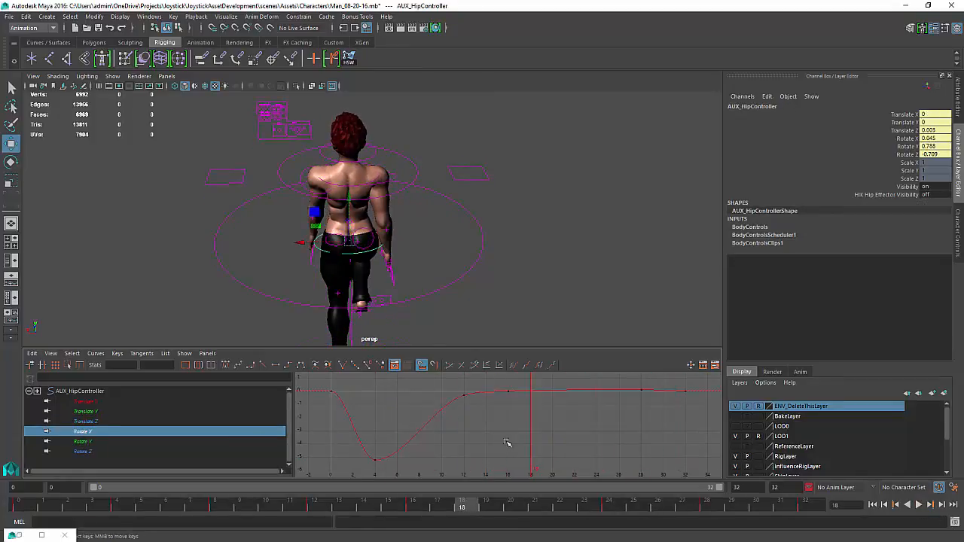
Scrub through the hip controller's Rotate X curve and orbit the view to review the hip motion
{"action": "scroll", "coordinate": [507, 442], "scroll_direction": "down", "scroll_amount": 2}
{"action": "key", "text": "k"}
{"action": "left_click_drag", "start_coordinate": [474, 443], "coordinate": [450, 450]}
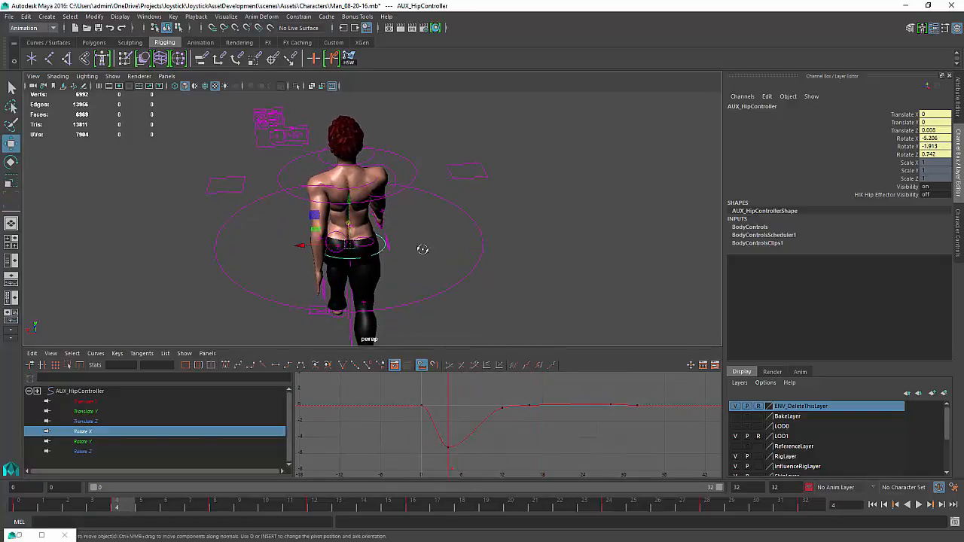
{"action": "left_click_drag", "start_coordinate": [422, 249], "coordinate": [344, 236], "text": "alt"}
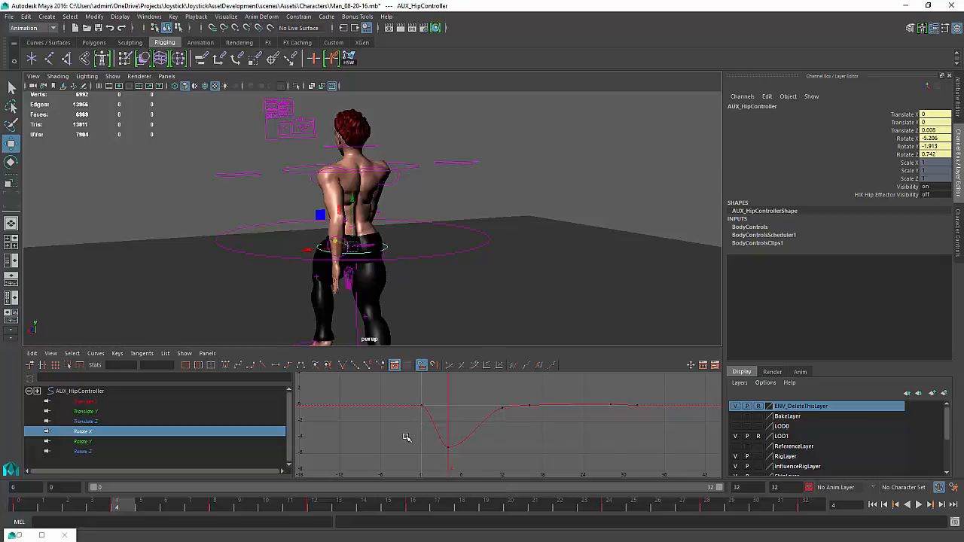
{"action": "key", "text": "k"}
{"action": "left_click_drag", "start_coordinate": [445, 428], "coordinate": [555, 442]}
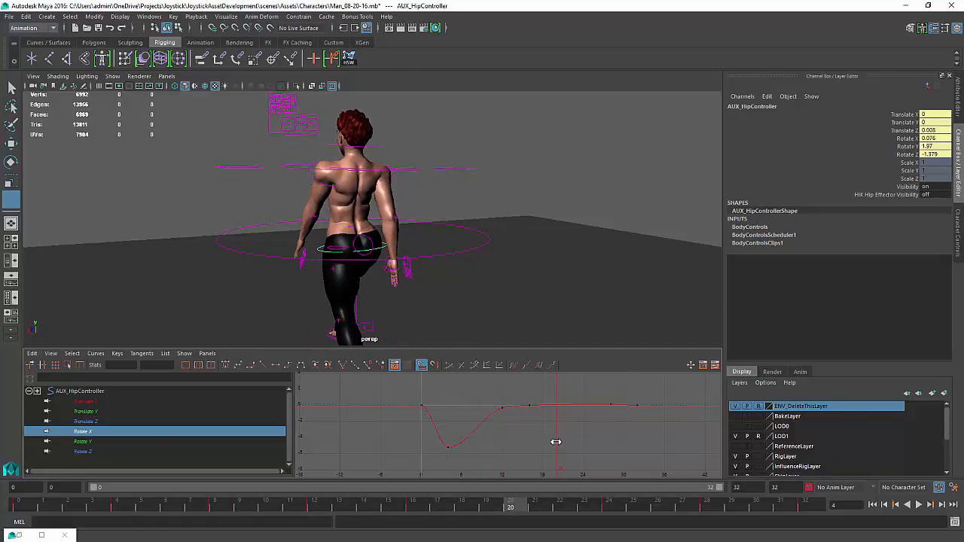
Insert a key on the hip Rotate X curve near frame 20, raise it, and play back
{"action": "key", "text": "w"}
{"action": "left_click", "coordinate": [563, 404]}
{"action": "right_click", "coordinate": [563, 404]}
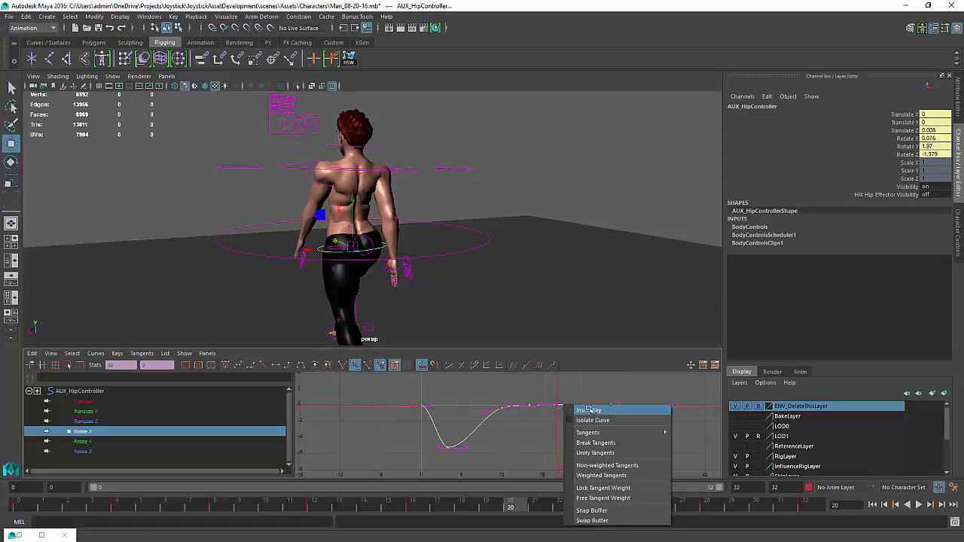
{"action": "left_click", "coordinate": [586, 409]}
{"action": "scroll", "coordinate": [571, 418], "scroll_direction": "down", "scroll_amount": 2}
{"action": "left_click_drag", "start_coordinate": [551, 407], "coordinate": [534, 427]}
{"action": "middle_click_drag", "start_coordinate": [534, 427], "coordinate": [540, 402]}
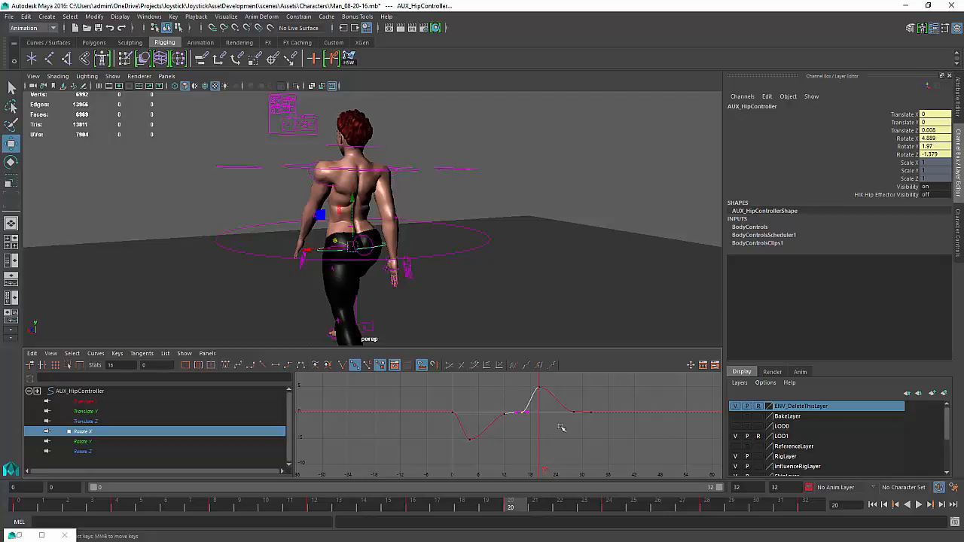
{"action": "left_click", "coordinate": [920, 505]}
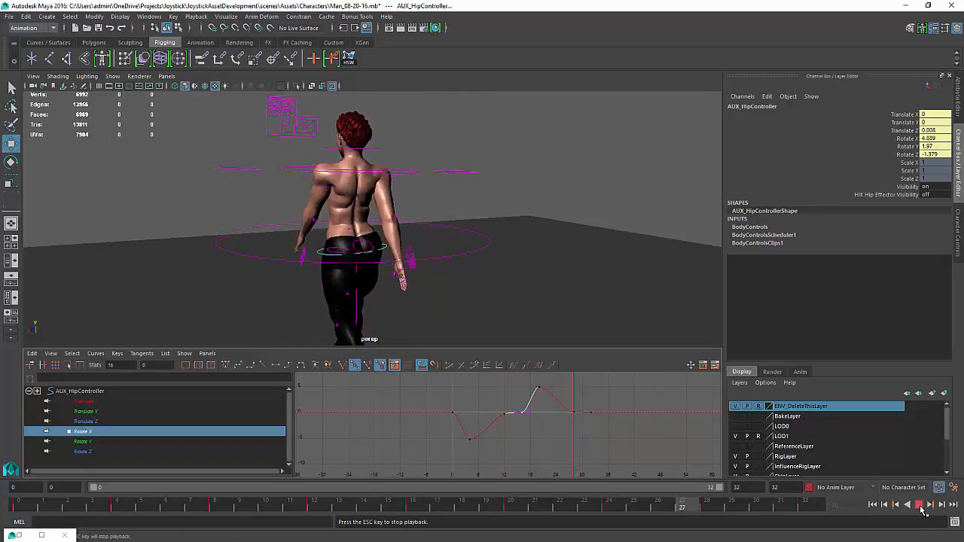
{"action": "left_click", "coordinate": [920, 505]}
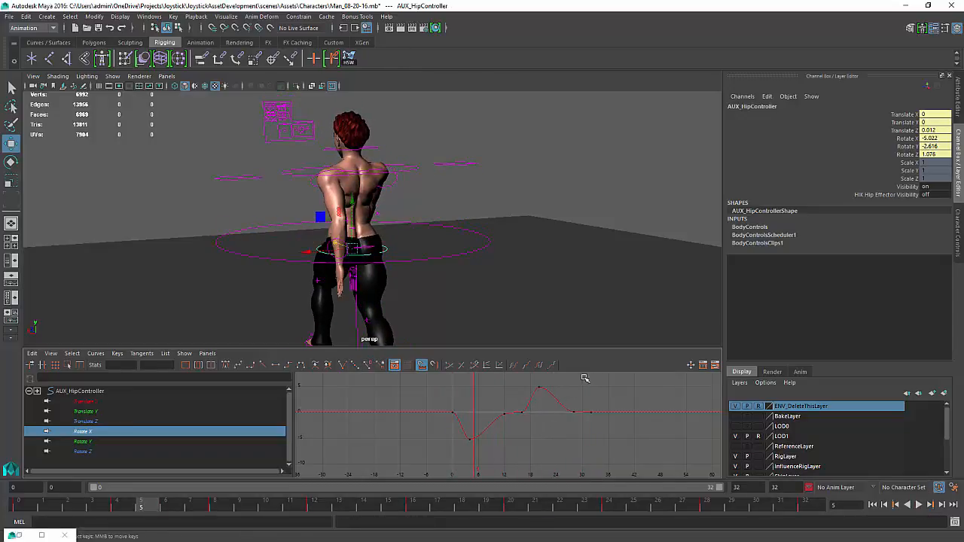
Delete the hip controller's Rotate X keys and play the animation back
{"action": "left_click_drag", "start_coordinate": [457, 474], "coordinate": [465, 469]}
{"action": "key", "text": "Delete"}
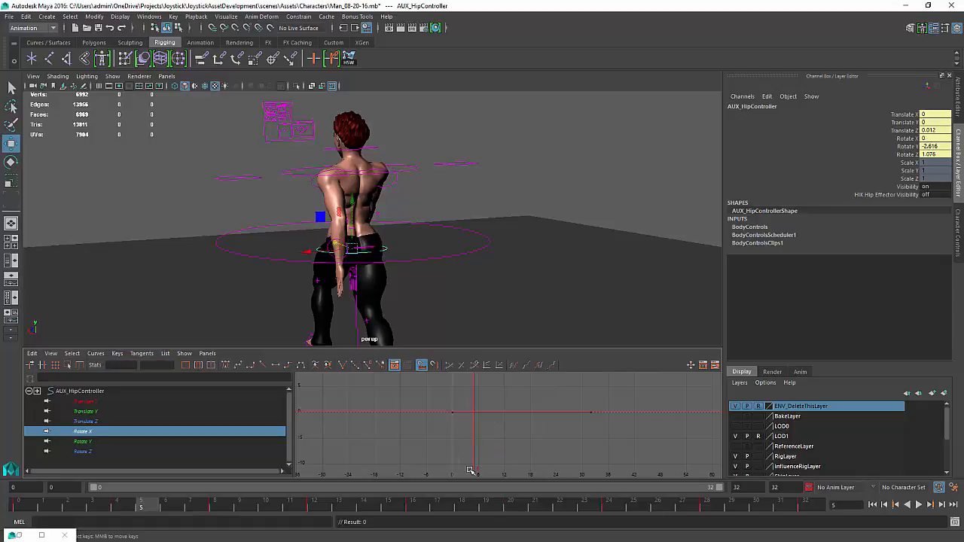
{"action": "left_click", "coordinate": [919, 505]}
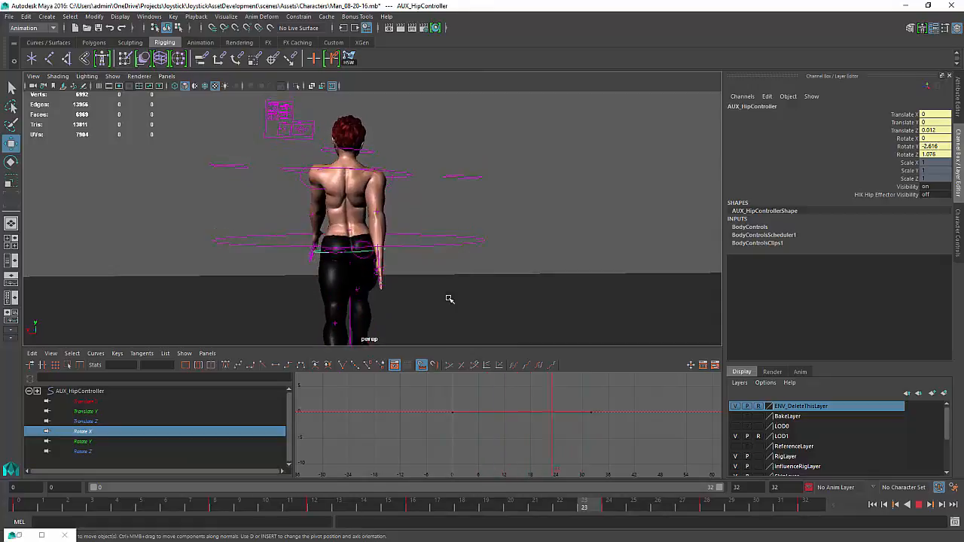
{"action": "left_click", "coordinate": [919, 506]}
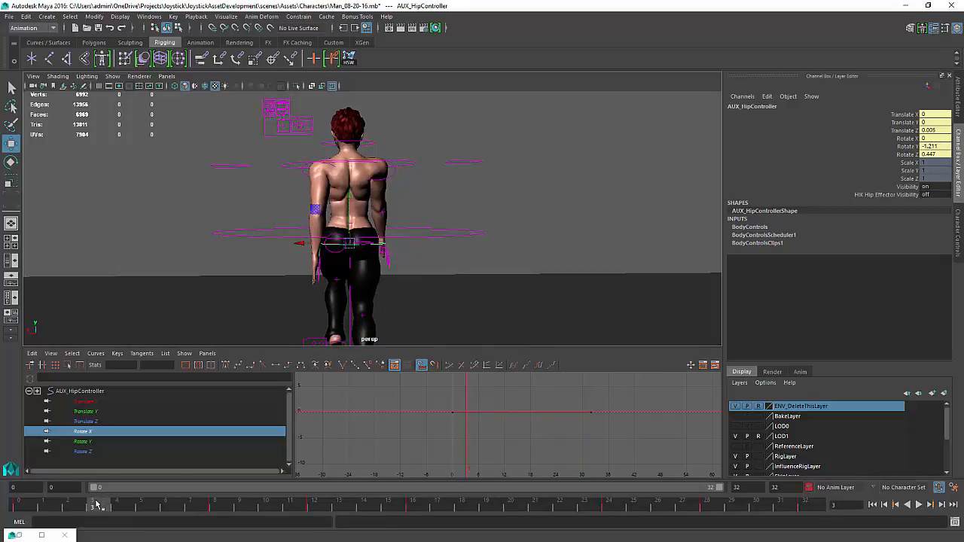
Select the upper body AUX IK control's Rotate Z curve, scale its keys to peak about 4.08, and play back
{"action": "left_click_drag", "start_coordinate": [97, 506], "coordinate": [215, 504]}
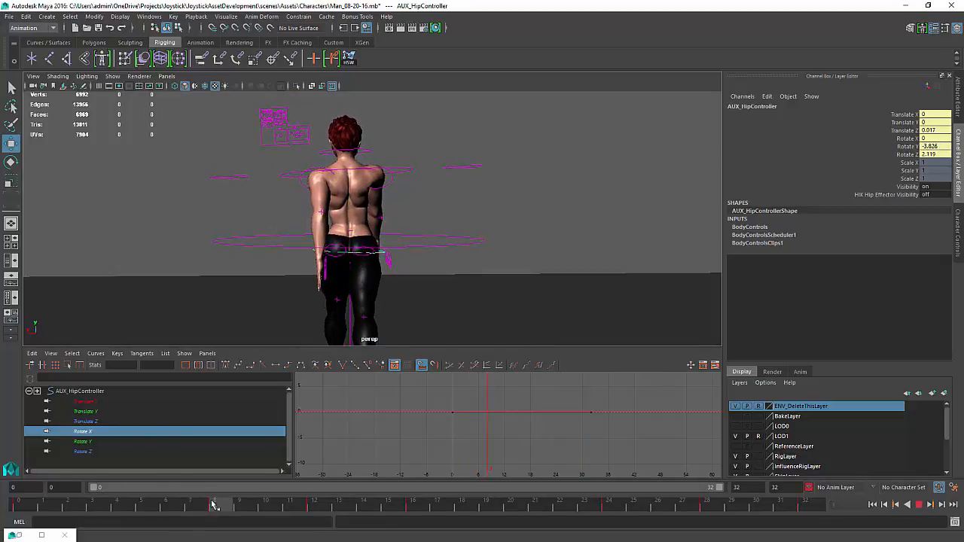
{"action": "left_click", "coordinate": [407, 171]}
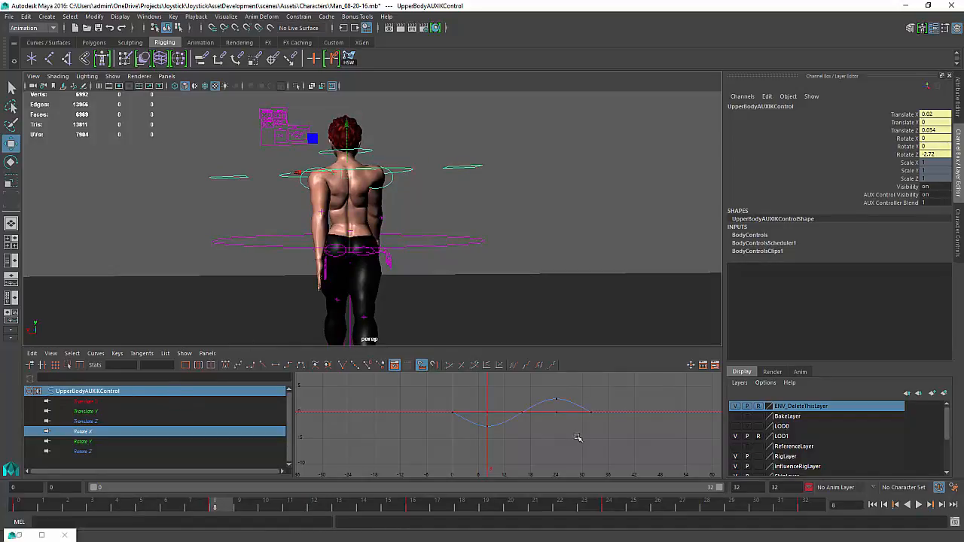
{"action": "left_click", "coordinate": [486, 426]}
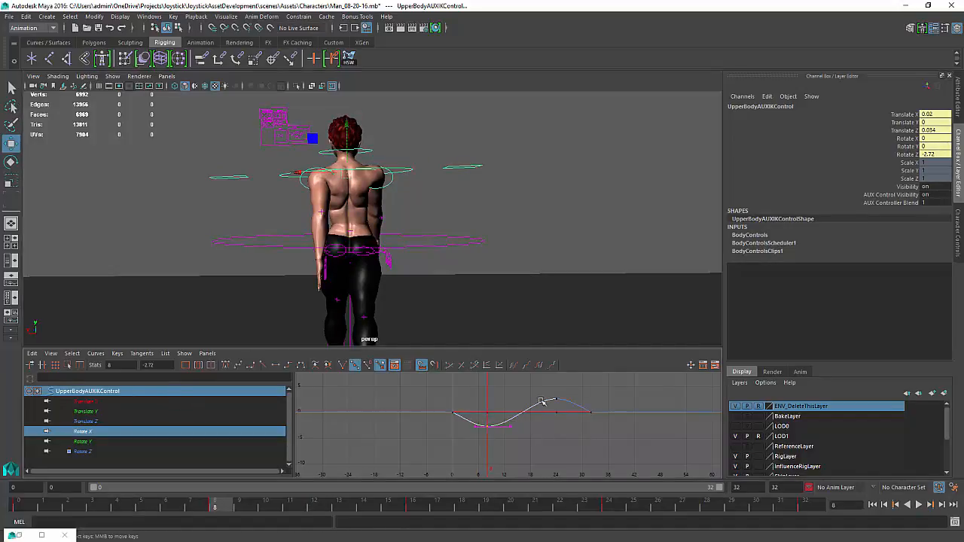
{"action": "key", "text": "r"}
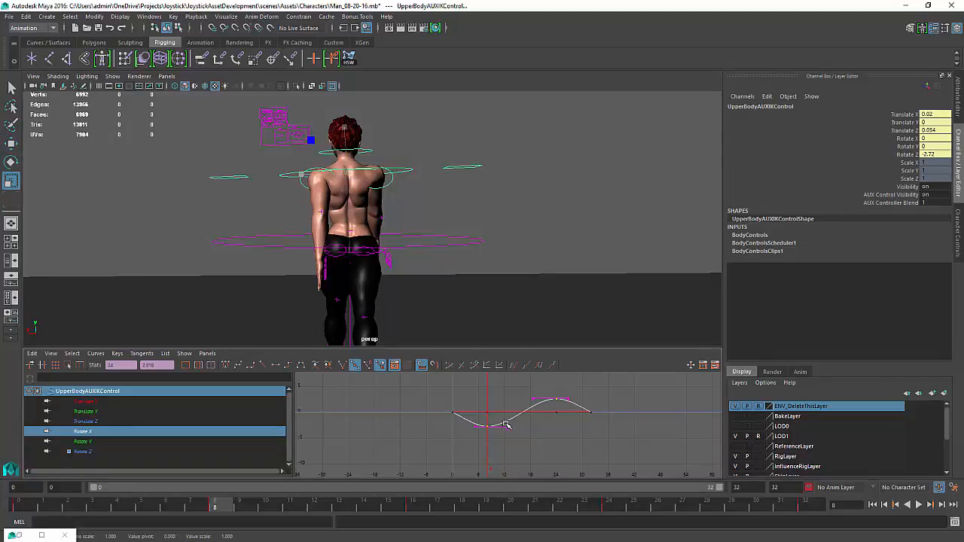
{"action": "key", "text": "a"}
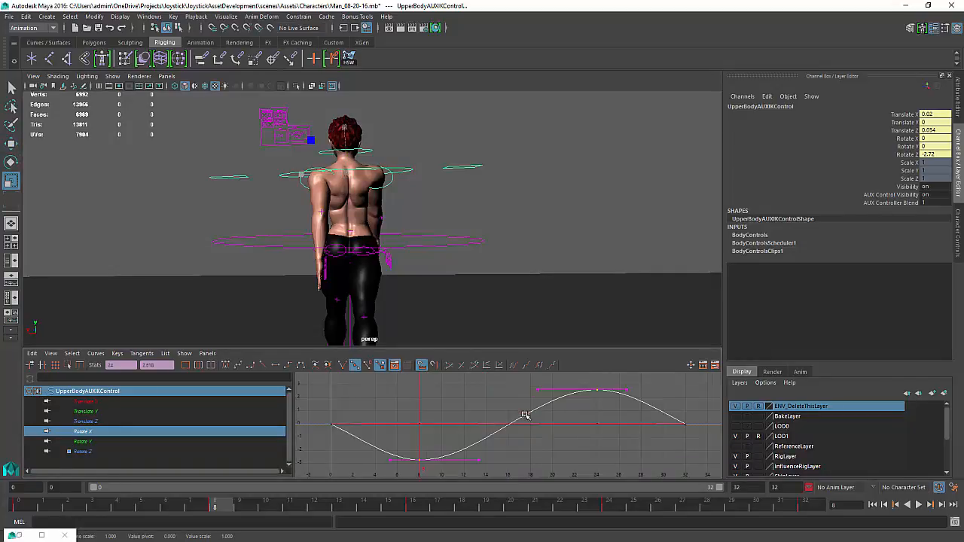
{"action": "left_click_drag", "start_coordinate": [510, 416], "coordinate": [508, 411]}
{"action": "left_click", "coordinate": [918, 505]}
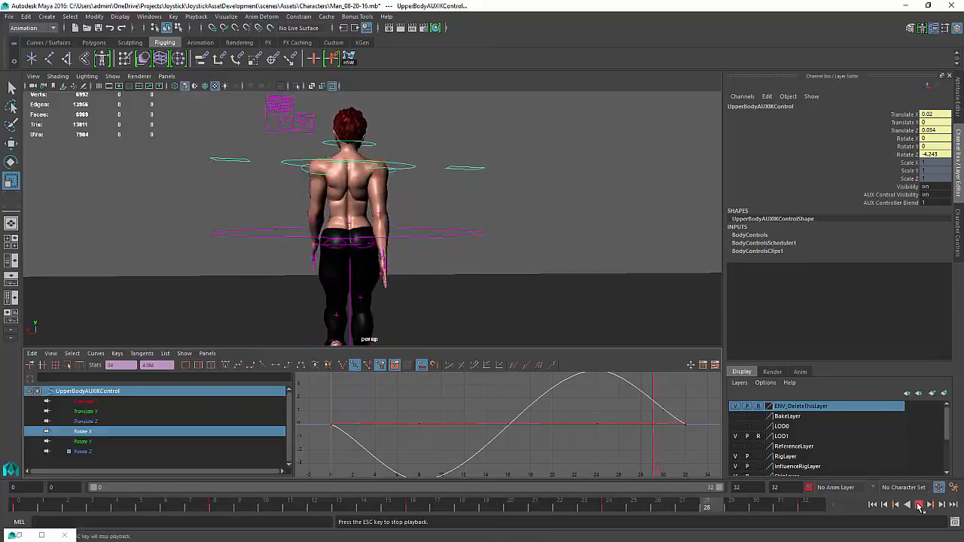
{"action": "left_click", "coordinate": [918, 505]}
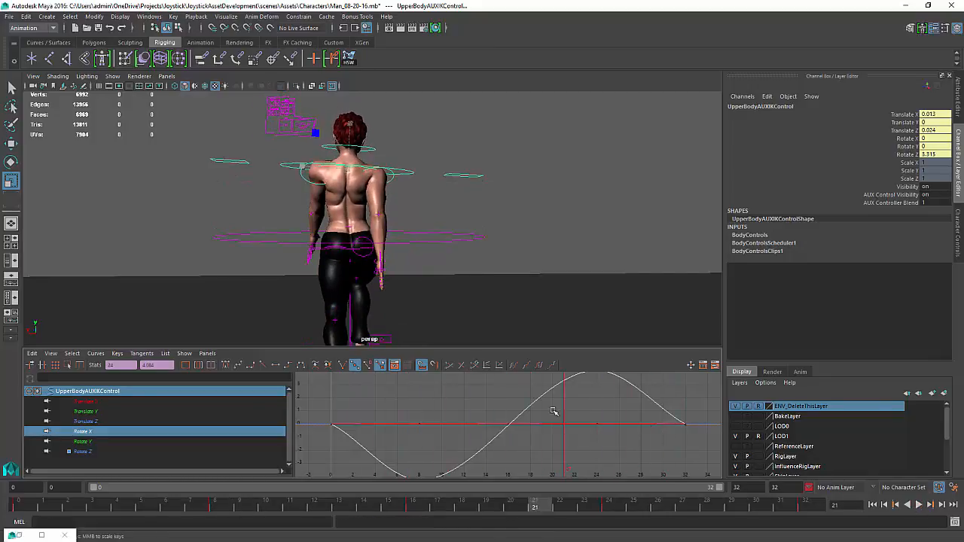
Scale the Rotate Z keys down to peak about 2.78 at frame 24 and play back
{"action": "middle_click_drag", "start_coordinate": [549, 411], "coordinate": [544, 406], "text": "alt"}
{"action": "right_click_drag", "start_coordinate": [543, 406], "coordinate": [545, 409], "text": "alt"}
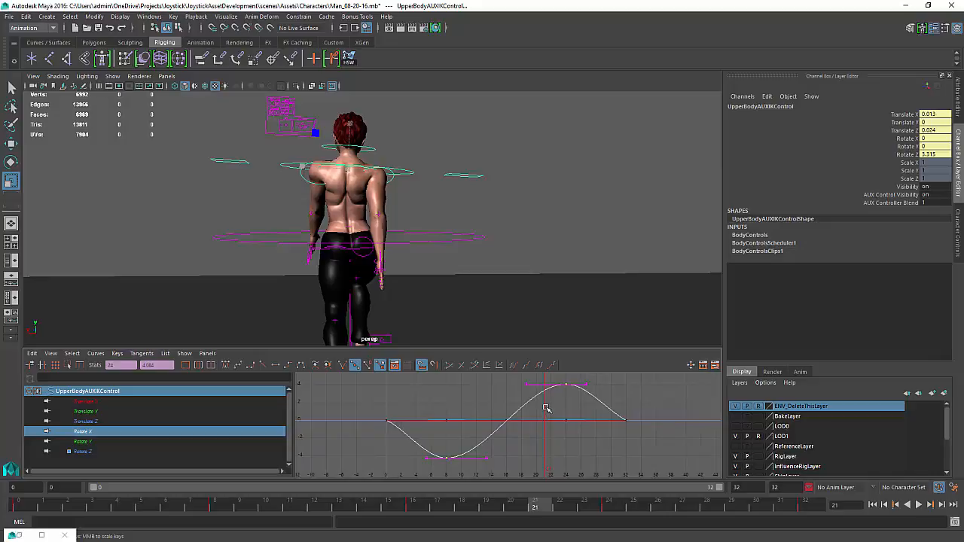
{"action": "mouse_move", "coordinate": [546, 408]}
{"action": "left_mouse_down"}
{"action": "mouse_move", "coordinate": [495, 415]}
{"action": "mouse_move", "coordinate": [567, 412]}
{"action": "left_mouse_up"}
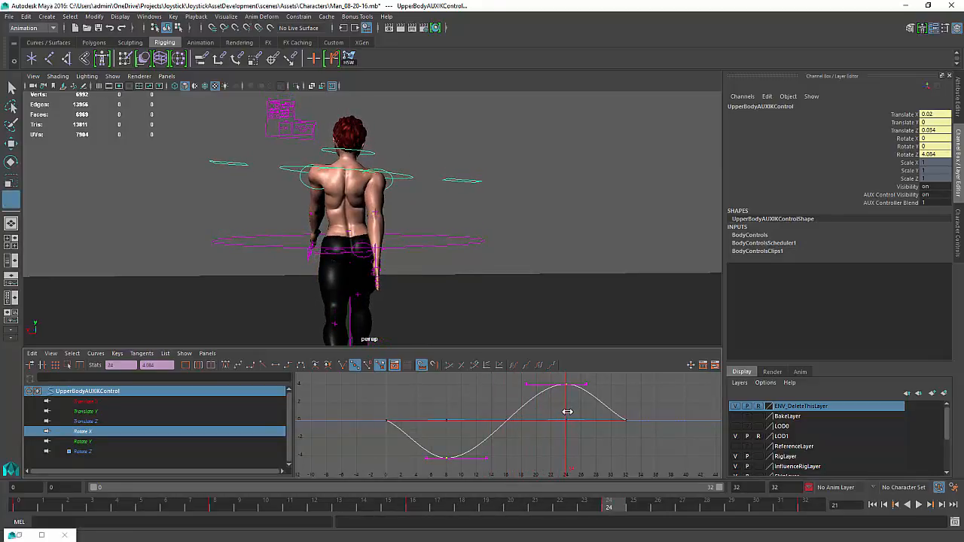
{"action": "key", "text": "r"}
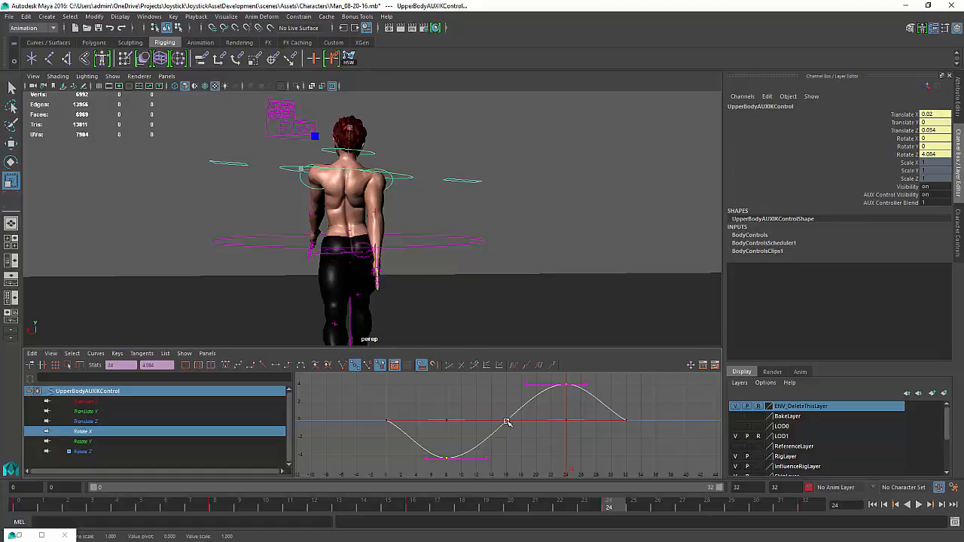
{"action": "left_click_drag", "start_coordinate": [506, 423], "coordinate": [507, 429]}
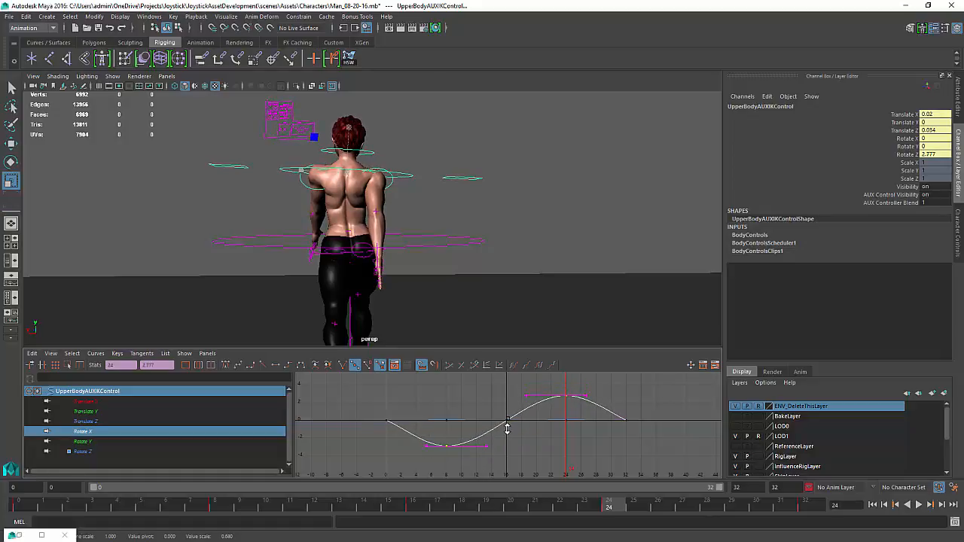
{"action": "left_click", "coordinate": [920, 505]}
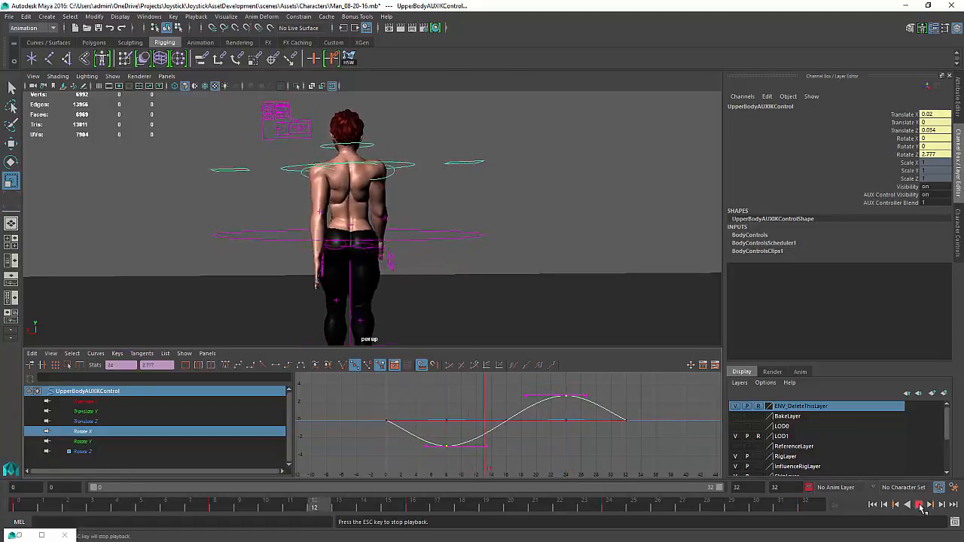
{"action": "left_click", "coordinate": [920, 506]}
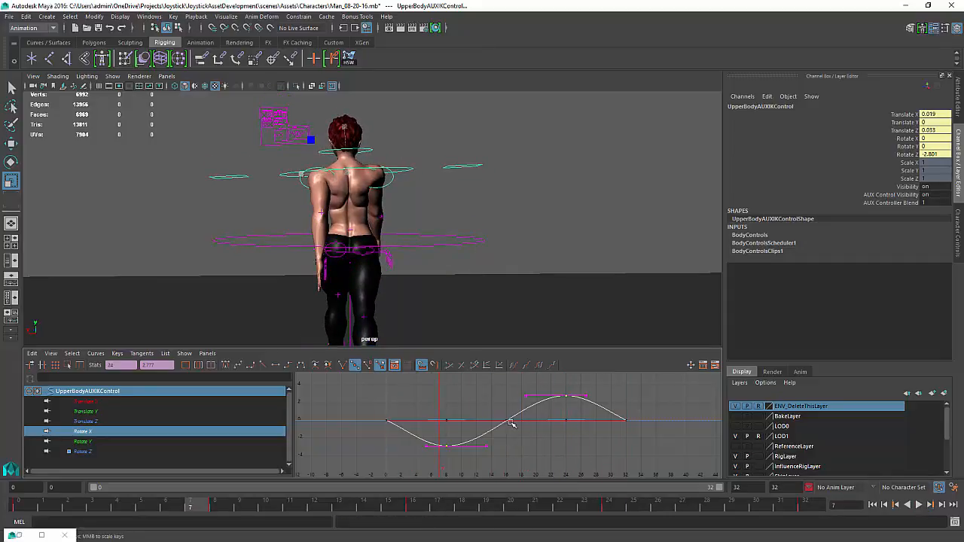
Scale the Rotate Z keys back up so frame 8 reaches about -3.9
{"action": "middle_click_drag", "start_coordinate": [507, 418], "coordinate": [509, 426]}
{"action": "key", "text": "ctrl+z"}
{"action": "key", "text": "k"}
{"action": "mouse_move", "coordinate": [443, 440]}
{"action": "left_mouse_down"}
{"action": "mouse_move", "coordinate": [402, 439]}
{"action": "mouse_move", "coordinate": [447, 439]}
{"action": "left_mouse_up"}
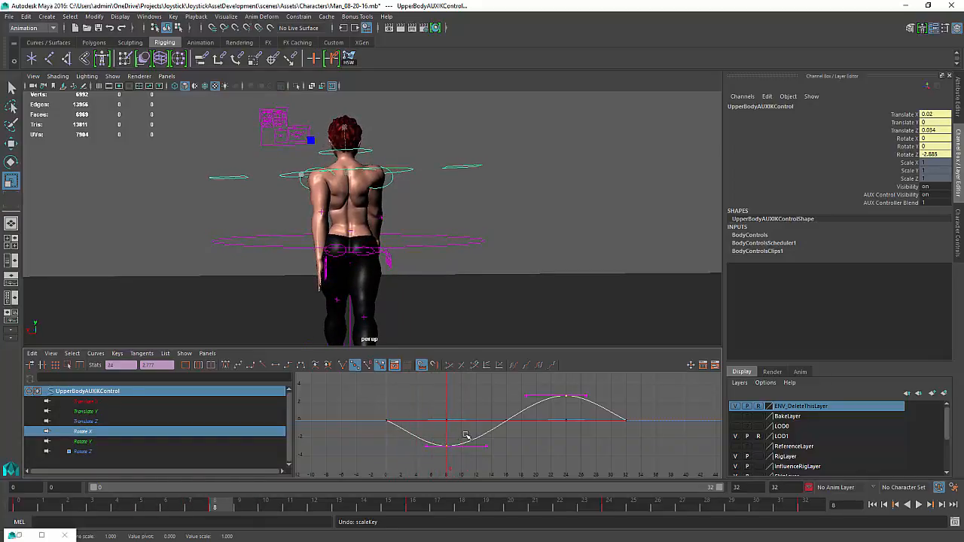
{"action": "middle_click_drag", "start_coordinate": [505, 415], "coordinate": [505, 413]}
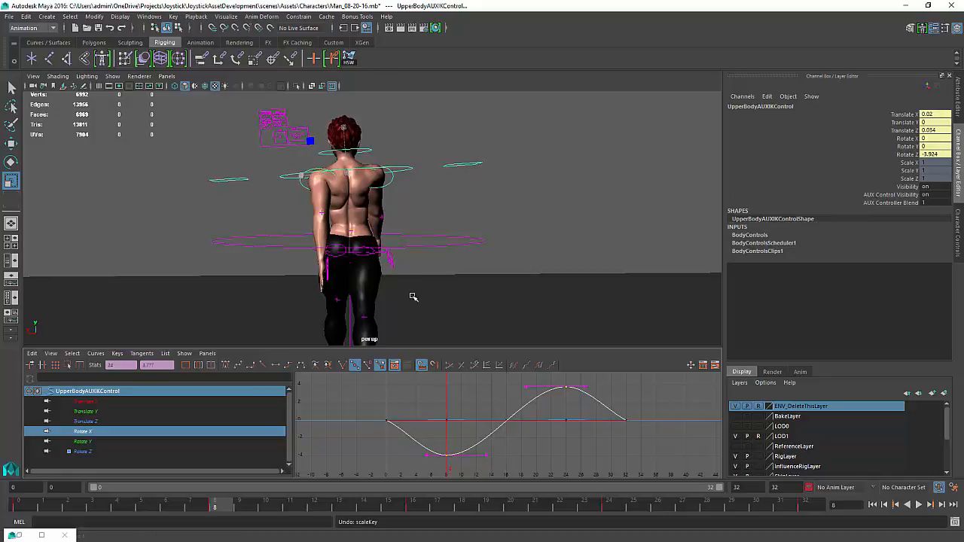
Select the hip controller, reshape its Rotate Z curve to peak about 2.97 at frame 8, and play back
{"action": "right_click_drag", "start_coordinate": [407, 297], "coordinate": [440, 358], "text": "alt"}
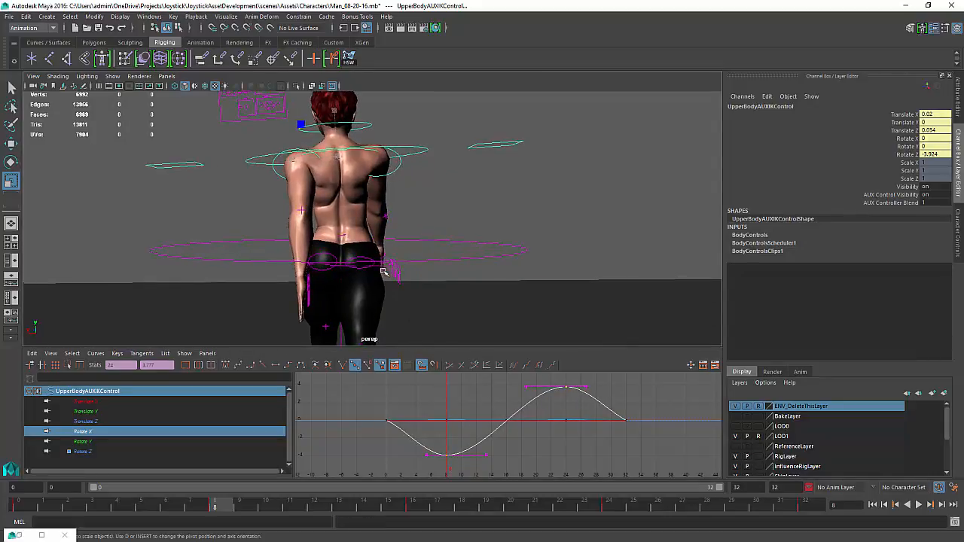
{"action": "left_click", "coordinate": [342, 267]}
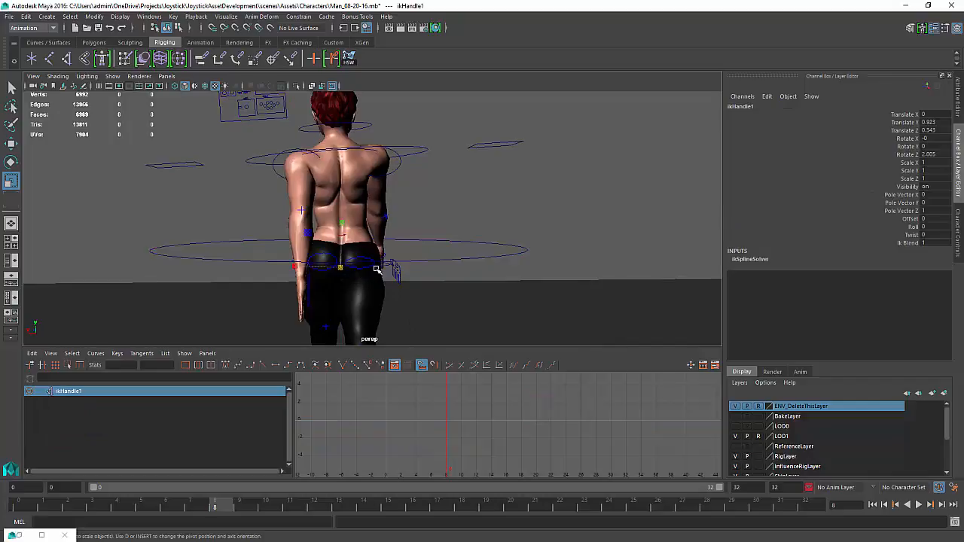
{"action": "left_click_drag", "start_coordinate": [376, 268], "coordinate": [395, 269], "text": "alt"}
{"action": "left_click", "coordinate": [386, 269]}
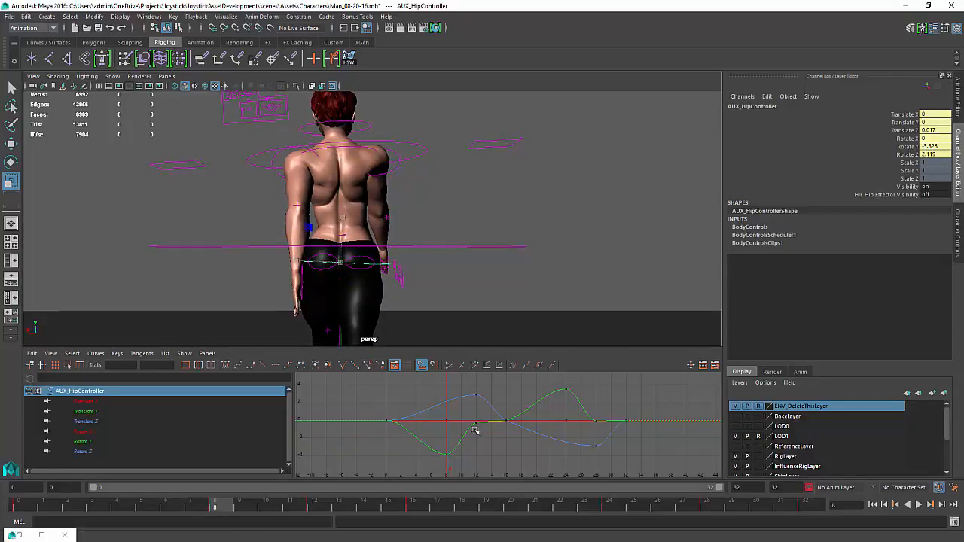
{"action": "left_click_drag", "start_coordinate": [609, 440], "coordinate": [586, 453]}
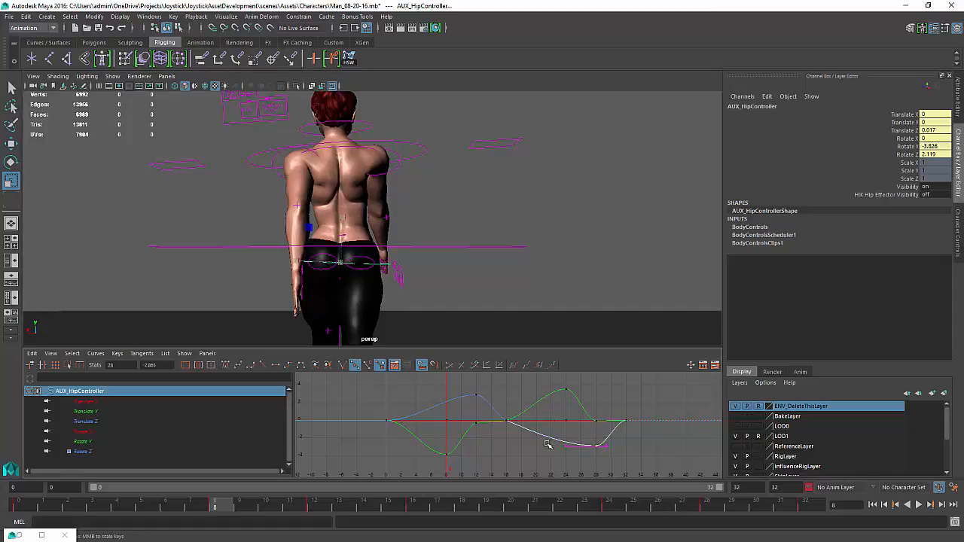
{"action": "left_click_drag", "start_coordinate": [496, 387], "coordinate": [460, 405]}
{"action": "mouse_move", "coordinate": [459, 413]}
{"action": "middle_mouse_down"}
{"action": "mouse_move", "coordinate": [422, 419]}
{"action": "mouse_move", "coordinate": [444, 397]}
{"action": "mouse_move", "coordinate": [443, 409]}
{"action": "middle_mouse_up"}
{"action": "key", "text": "ctrl+z"}
{"action": "key", "text": "w"}
{"action": "left_click", "coordinate": [465, 382]}
{"action": "left_click", "coordinate": [444, 398]}
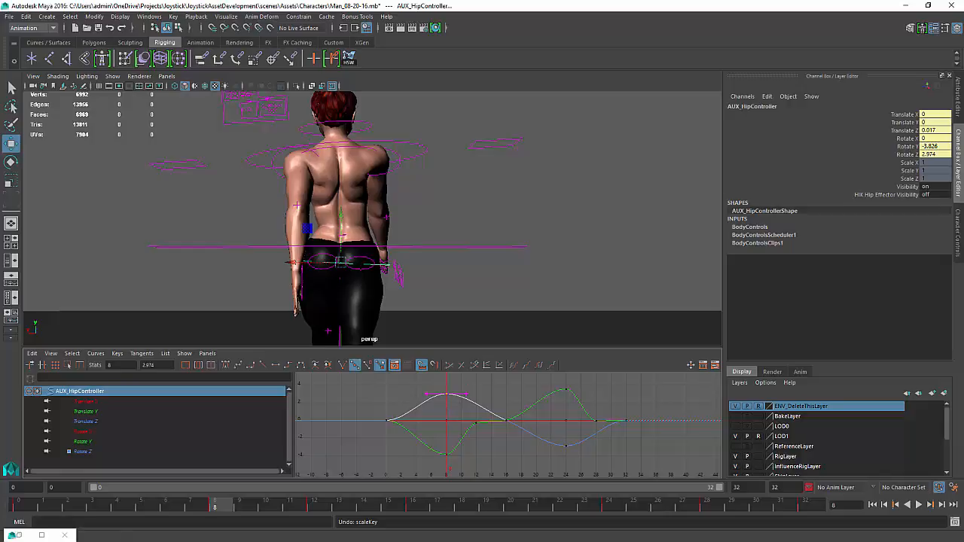
{"action": "left_click", "coordinate": [918, 505]}
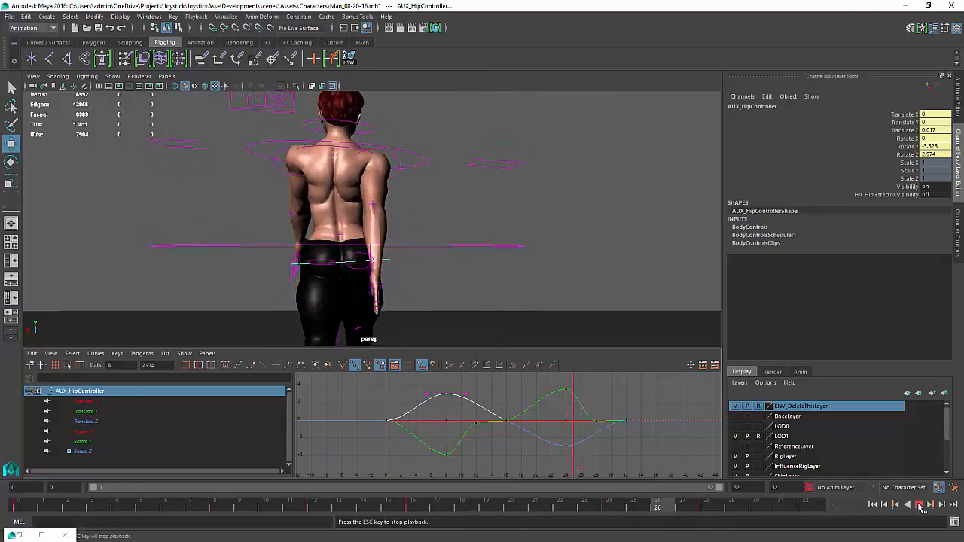
{"action": "left_click", "coordinate": [920, 504]}
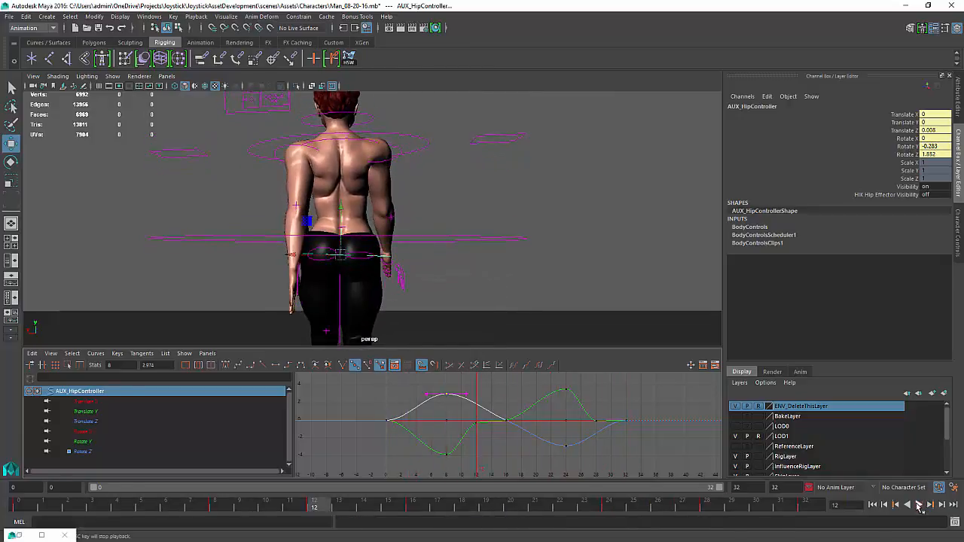
Delete the extra Rotate Y key near frame 12 on the hip controller's curve
{"action": "key", "text": "k"}
{"action": "mouse_move", "coordinate": [478, 444]}
{"action": "left_mouse_down"}
{"action": "mouse_move", "coordinate": [441, 445]}
{"action": "mouse_move", "coordinate": [492, 444]}
{"action": "mouse_move", "coordinate": [475, 445]}
{"action": "left_mouse_up"}
{"action": "key", "text": "w"}
{"action": "left_click", "coordinate": [469, 431]}
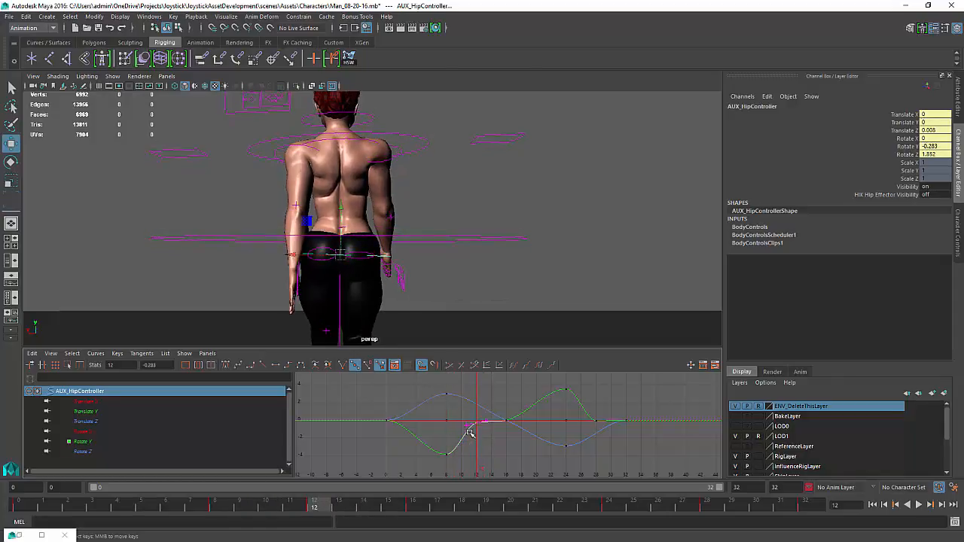
{"action": "key", "text": "Delete"}
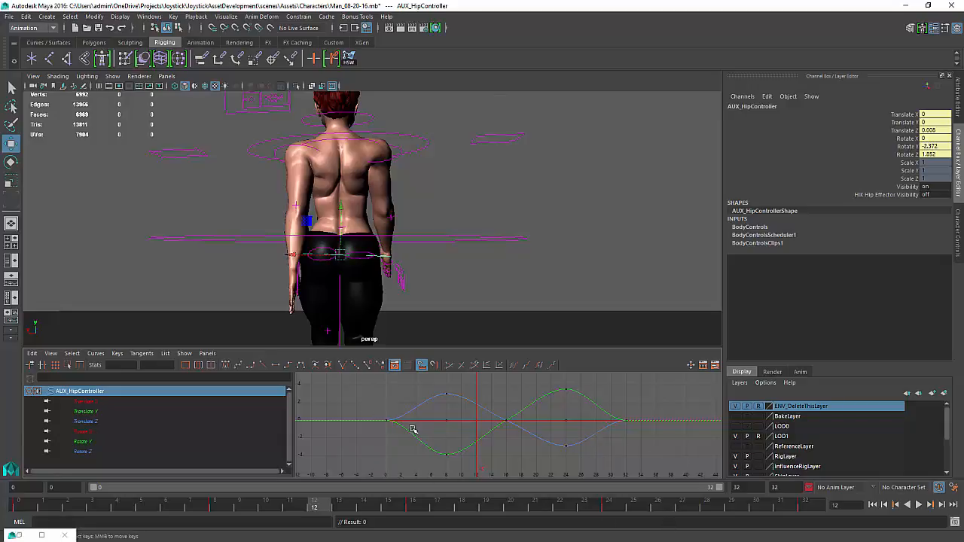
Adjust the hip controller's Rotate Z tangents at frames 0 and 32 for a smoother start and end
{"action": "left_click_drag", "start_coordinate": [379, 431], "coordinate": [381, 432]}
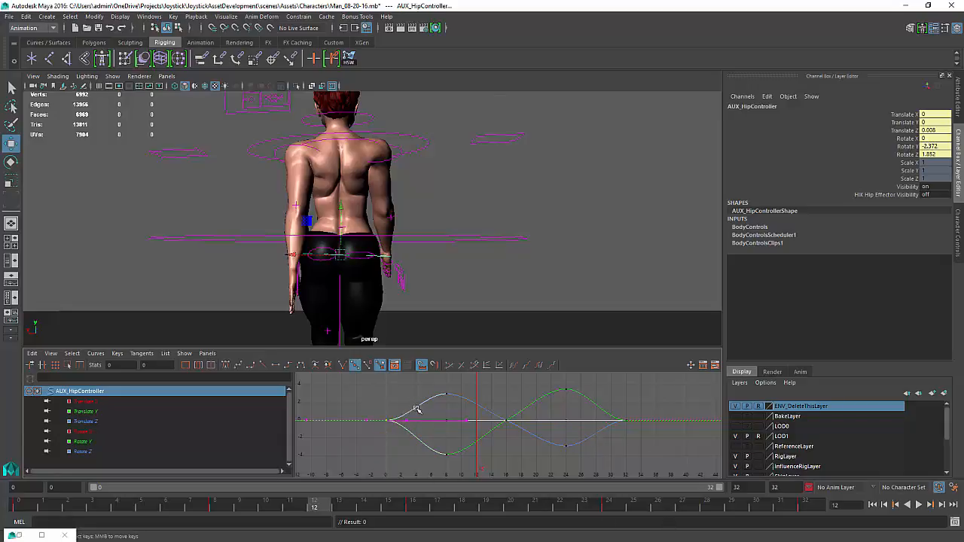
{"action": "left_click", "coordinate": [422, 404]}
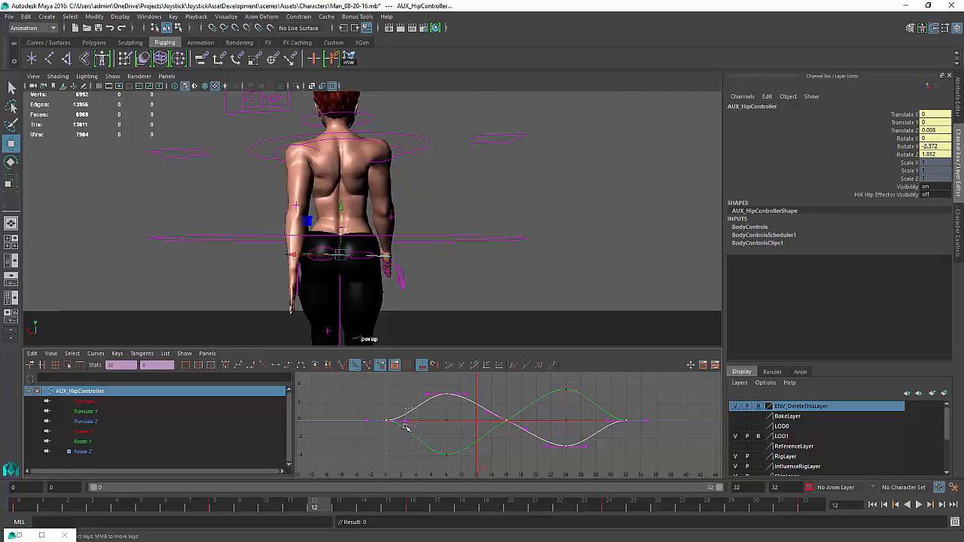
{"action": "left_click_drag", "start_coordinate": [405, 427], "coordinate": [404, 428]}
{"action": "middle_click_drag", "start_coordinate": [406, 427], "coordinate": [405, 412]}
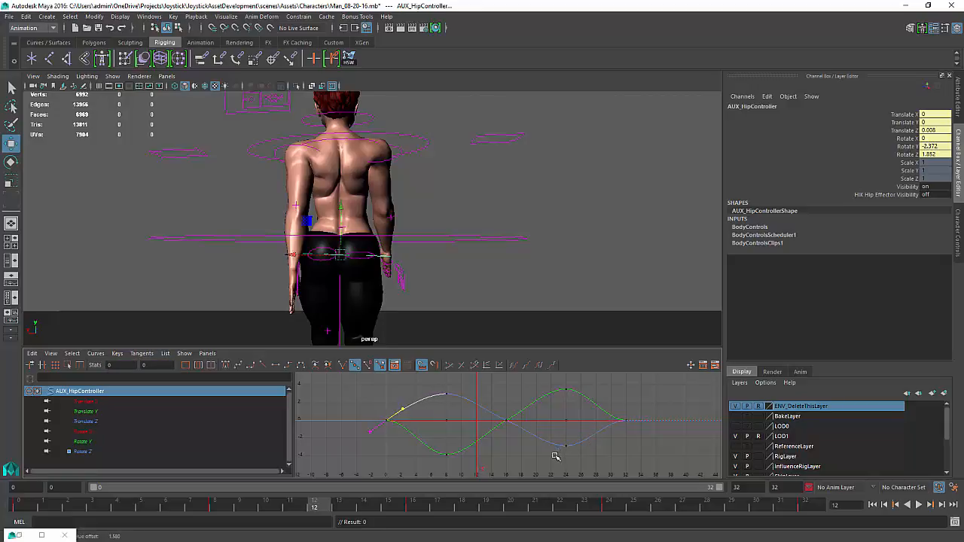
{"action": "left_click_drag", "start_coordinate": [555, 456], "coordinate": [598, 432]}
{"action": "middle_click_drag", "start_coordinate": [598, 433], "coordinate": [599, 441]}
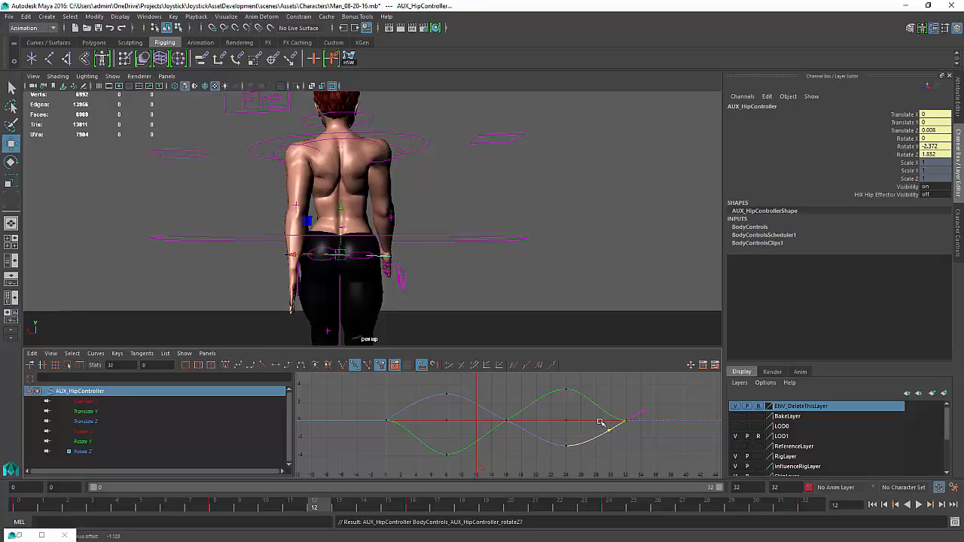
Adjust the hip controller's Rotate Y tangents at frames 32 and 0 for a smoother start and end
{"action": "left_click", "coordinate": [587, 396]}
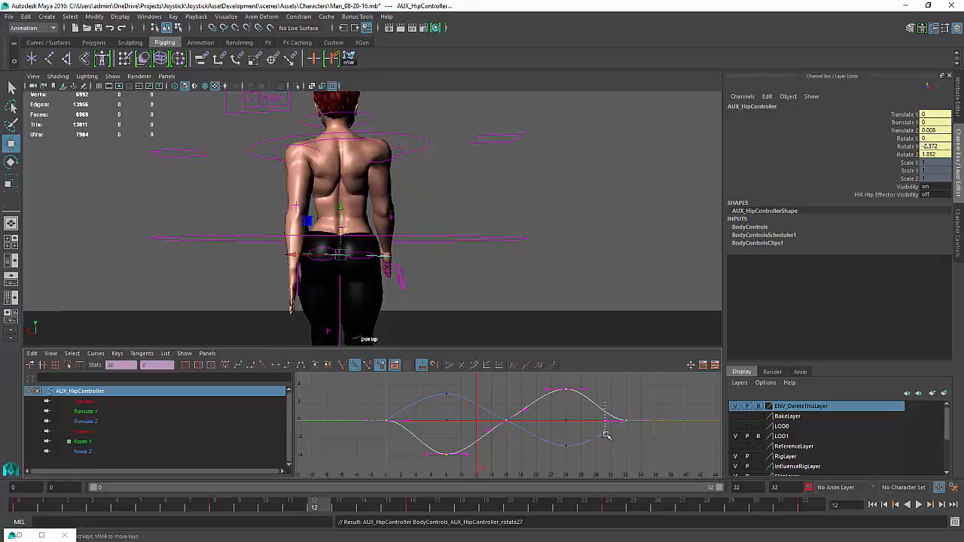
{"action": "left_click_drag", "start_coordinate": [605, 433], "coordinate": [612, 440]}
{"action": "middle_click_drag", "start_coordinate": [612, 440], "coordinate": [605, 428]}
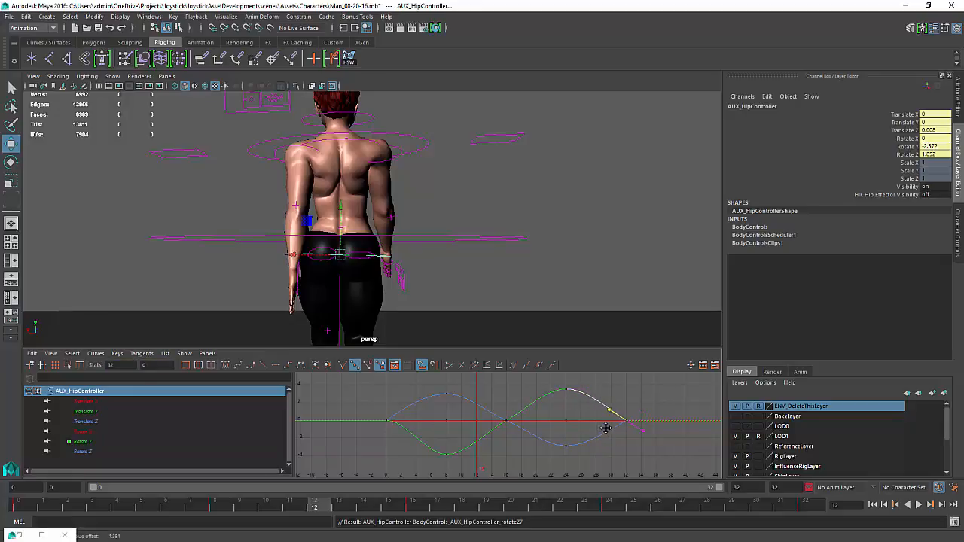
{"action": "left_click", "coordinate": [447, 455]}
{"action": "left_click", "coordinate": [447, 454]}
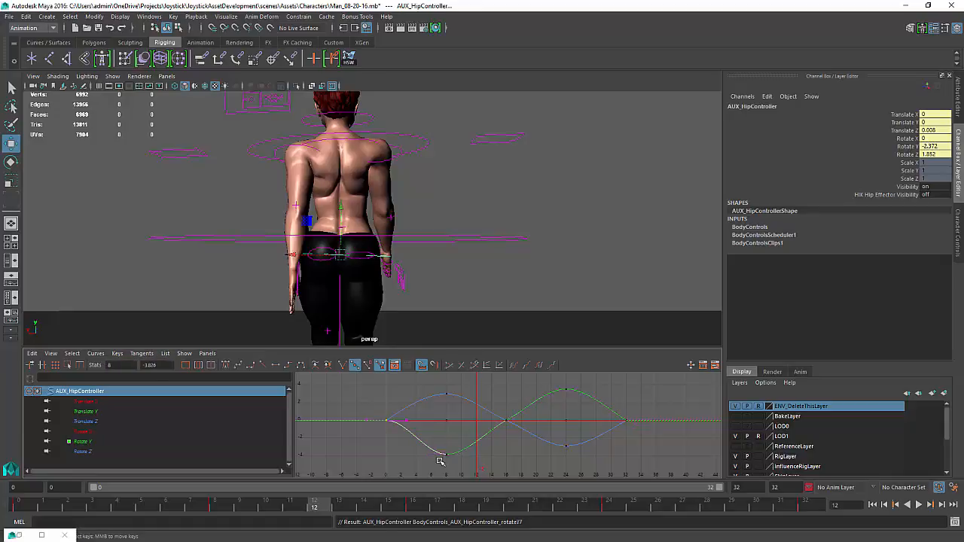
{"action": "left_click_drag", "start_coordinate": [400, 432], "coordinate": [399, 433]}
{"action": "middle_click_drag", "start_coordinate": [399, 433], "coordinate": [397, 447]}
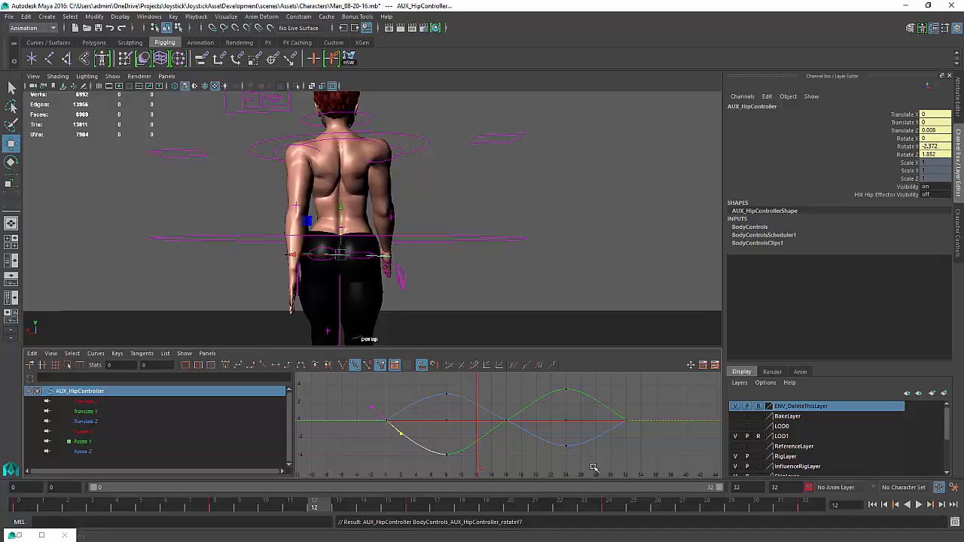
{"action": "left_click", "coordinate": [446, 455]}
{"action": "middle_click_drag", "start_coordinate": [441, 462], "coordinate": [441, 460]}
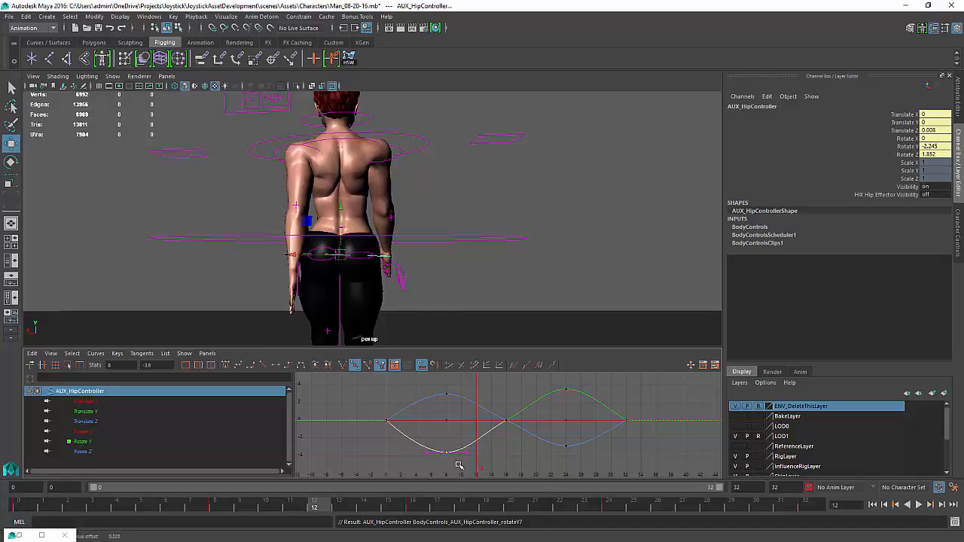
Display the hip controller's Translate X, Y and Z curves and play the animation back to review them
{"action": "left_click", "coordinate": [94, 402]}
{"action": "left_click", "coordinate": [91, 422], "text": "shift"}
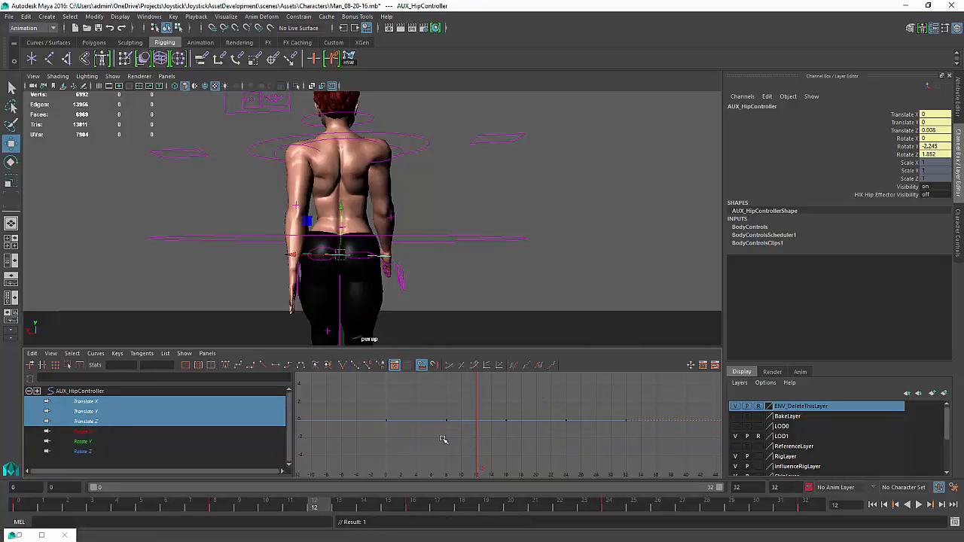
{"action": "key", "text": "f"}
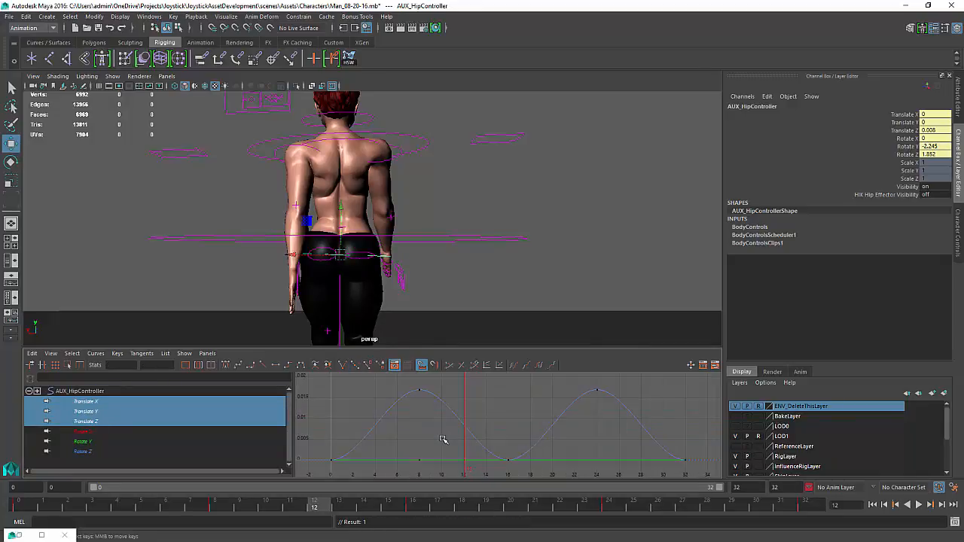
{"action": "left_click", "coordinate": [920, 505]}
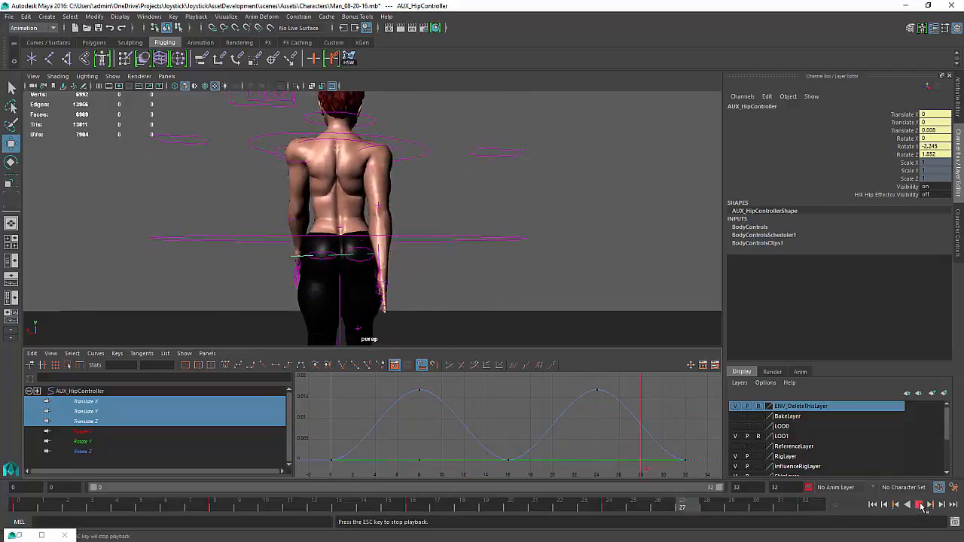
{"action": "left_click", "coordinate": [921, 505]}
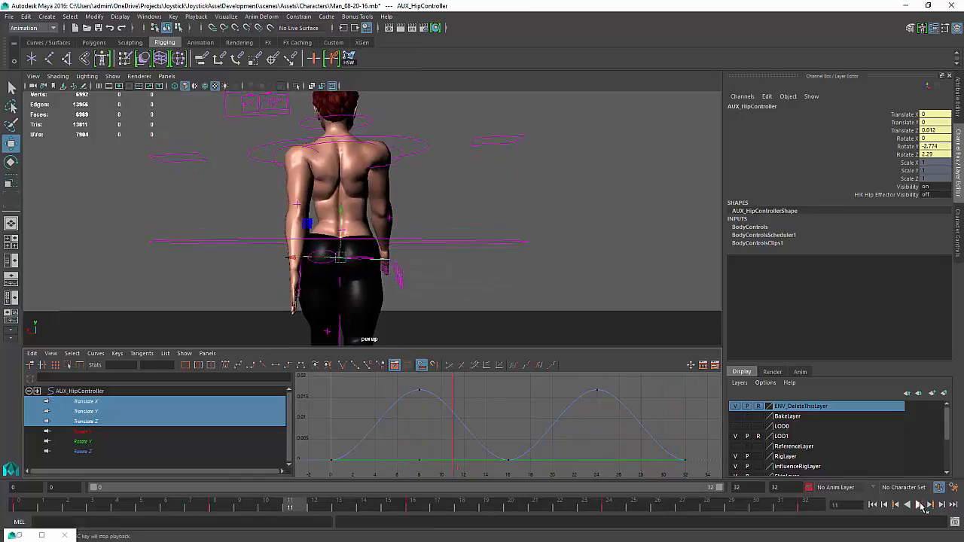
{"action": "mouse_move", "coordinate": [394, 456]}
{"action": "left_mouse_down"}
{"action": "mouse_move", "coordinate": [346, 460]}
{"action": "mouse_move", "coordinate": [440, 457]}
{"action": "left_mouse_up"}
{"action": "key", "text": "w"}
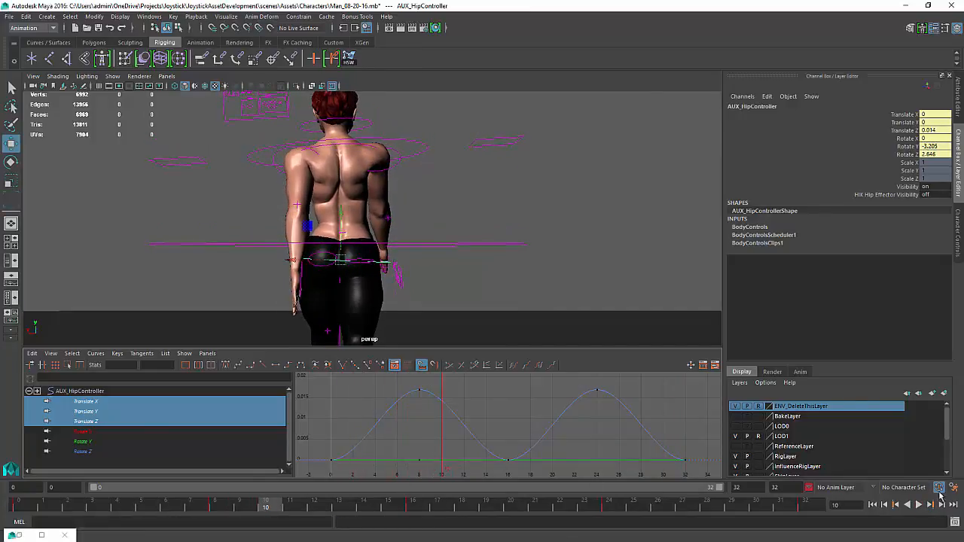
{"action": "left_click", "coordinate": [922, 506]}
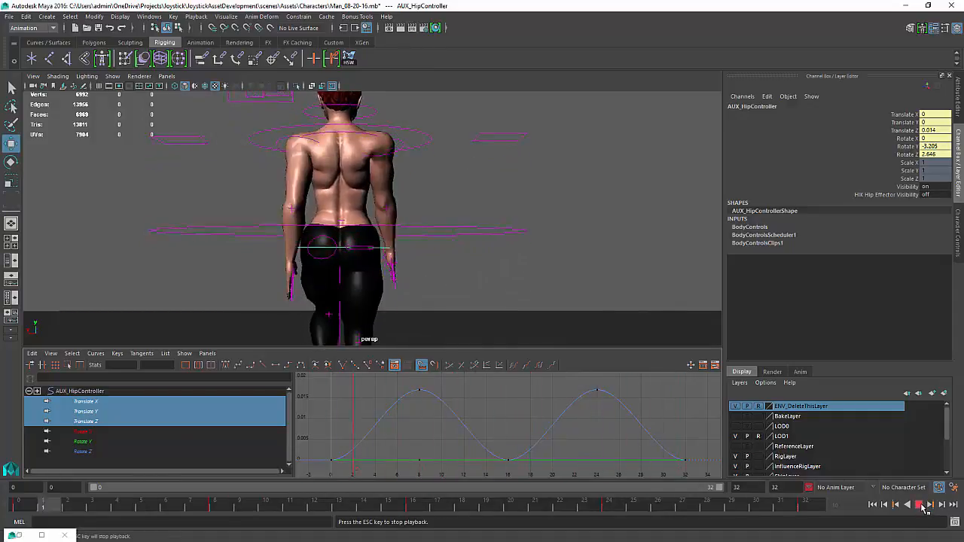
{"action": "left_click", "coordinate": [922, 506]}
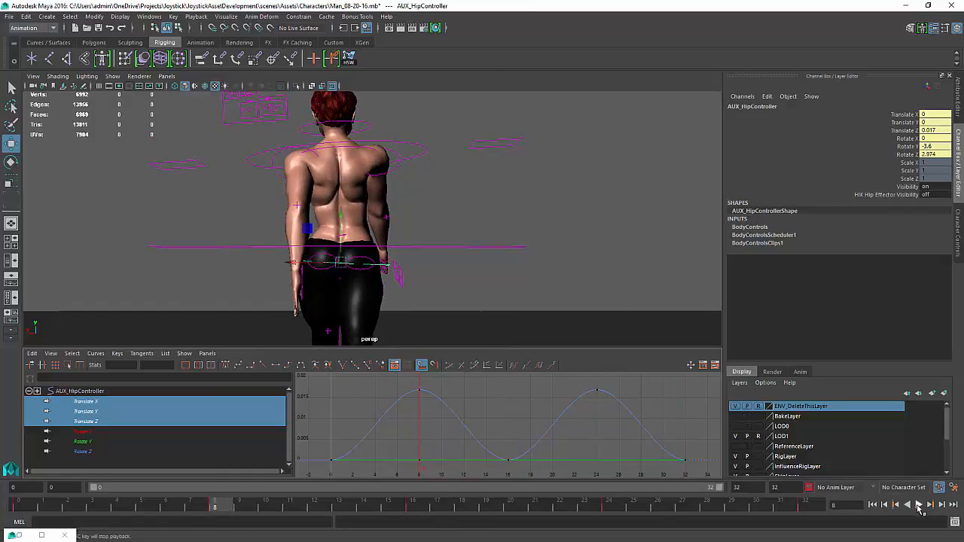
Select the upper body AUX IK control and play the animation back
{"action": "left_click", "coordinate": [422, 155]}
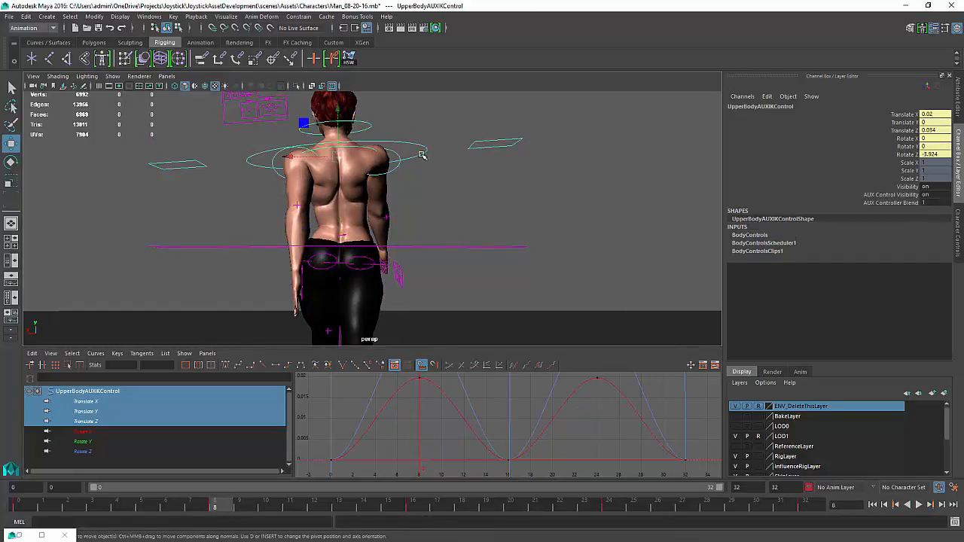
{"action": "middle_click_drag", "start_coordinate": [287, 157], "coordinate": [290, 159]}
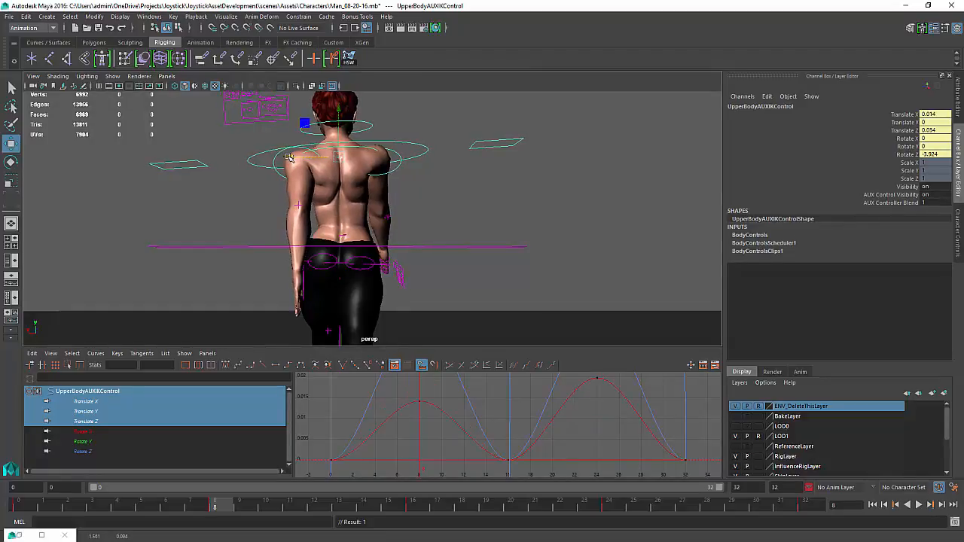
{"action": "key", "text": "ctrl+z"}
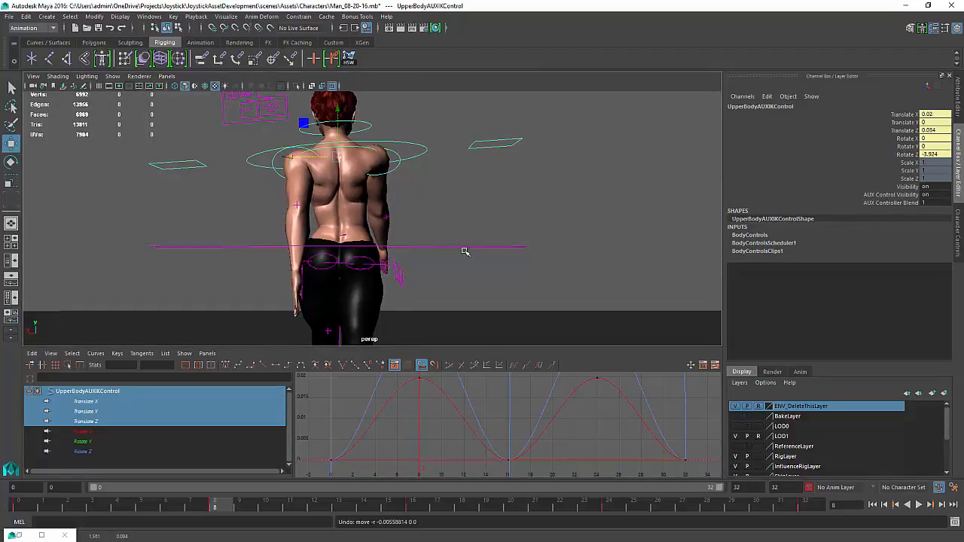
{"action": "left_click", "coordinate": [920, 505]}
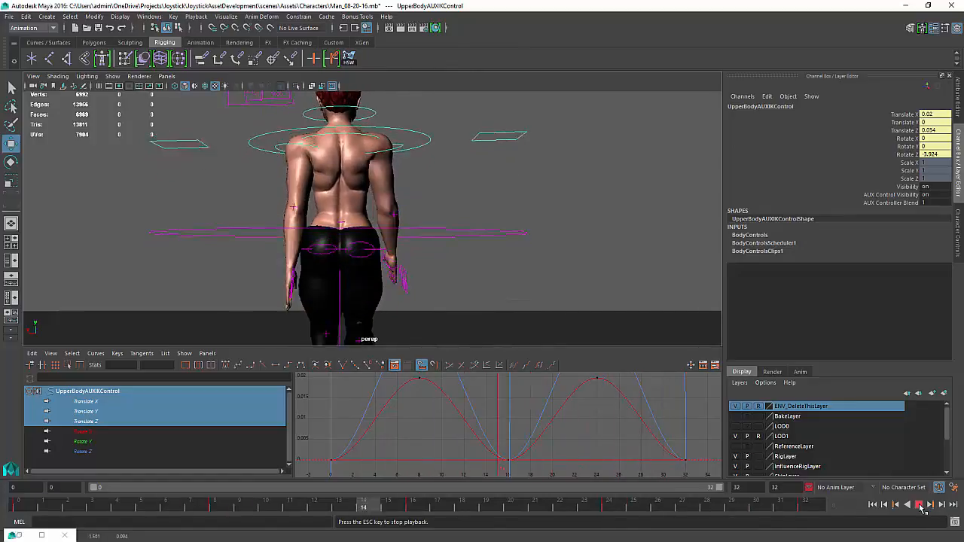
{"action": "left_click", "coordinate": [919, 504]}
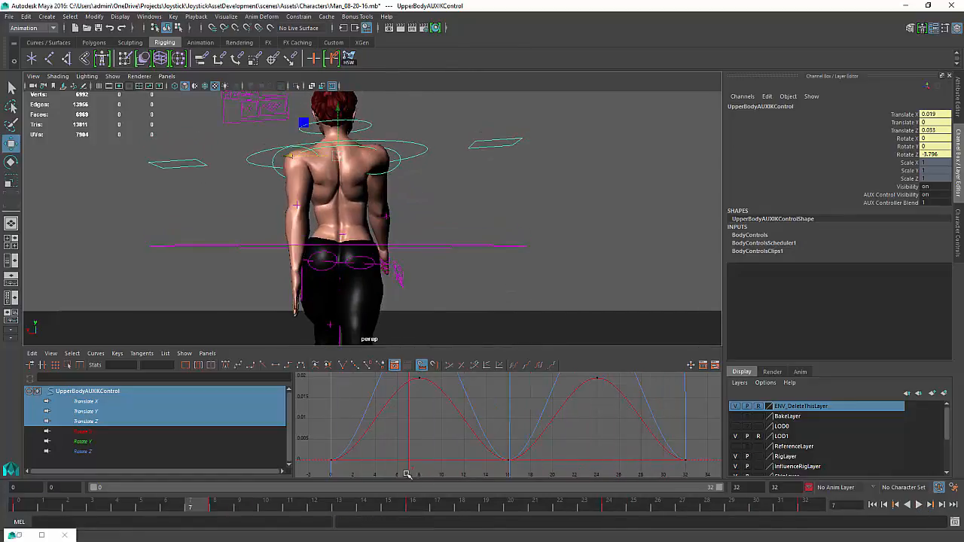
Display only the upper body control's Rotate Z curve in the Graph Editor
{"action": "left_click_drag", "start_coordinate": [416, 451], "coordinate": [415, 447]}
{"action": "key", "text": "w"}
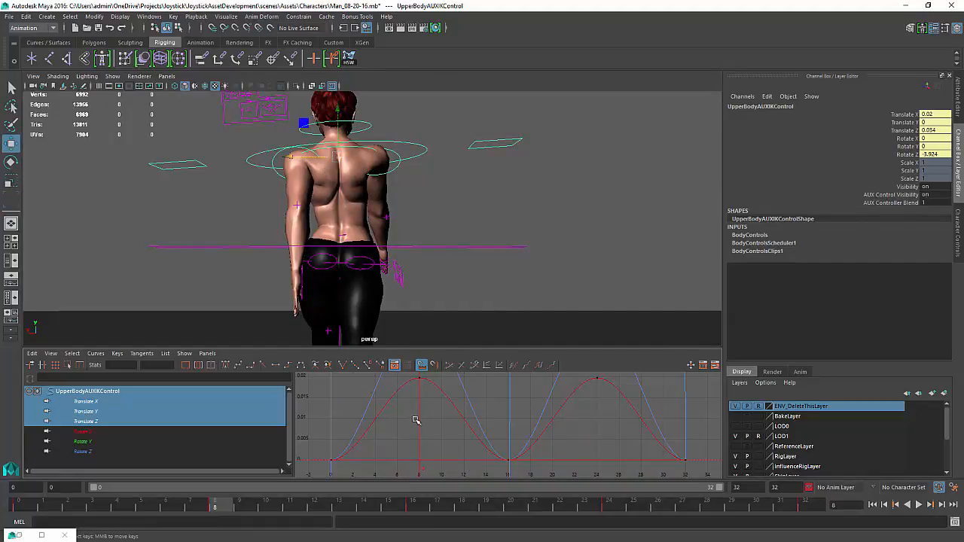
{"action": "middle_click_drag", "start_coordinate": [415, 420], "coordinate": [427, 473], "text": "alt"}
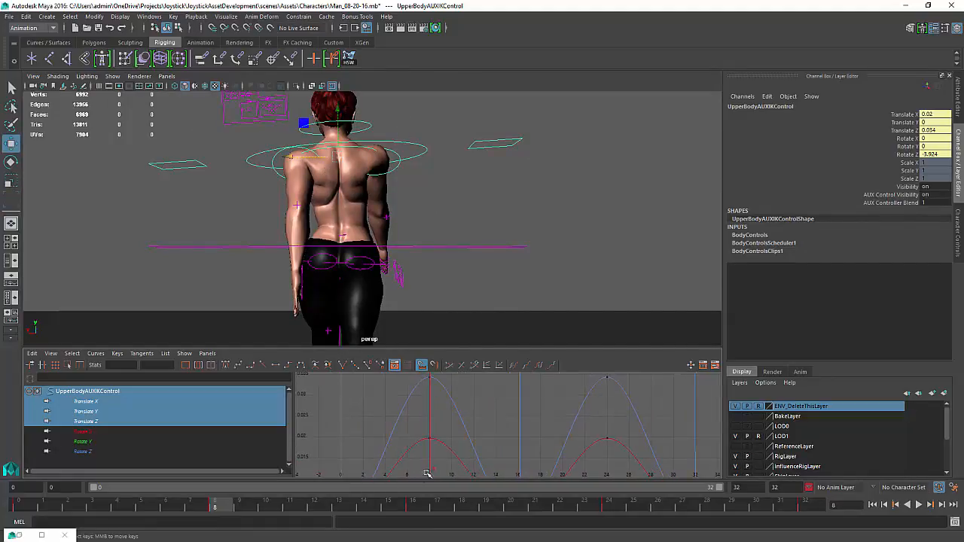
{"action": "left_click", "coordinate": [92, 433]}
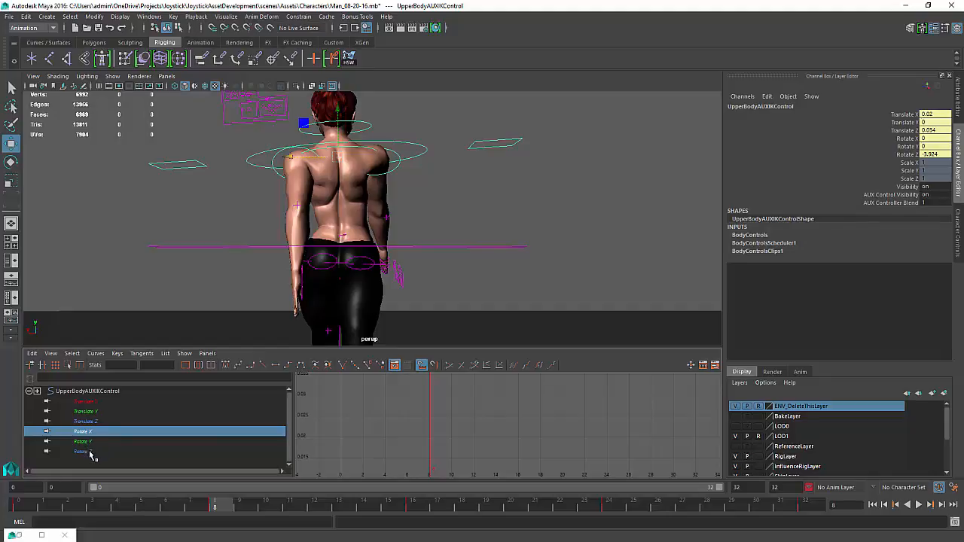
{"action": "left_click", "coordinate": [89, 452]}
{"action": "key", "text": "f"}
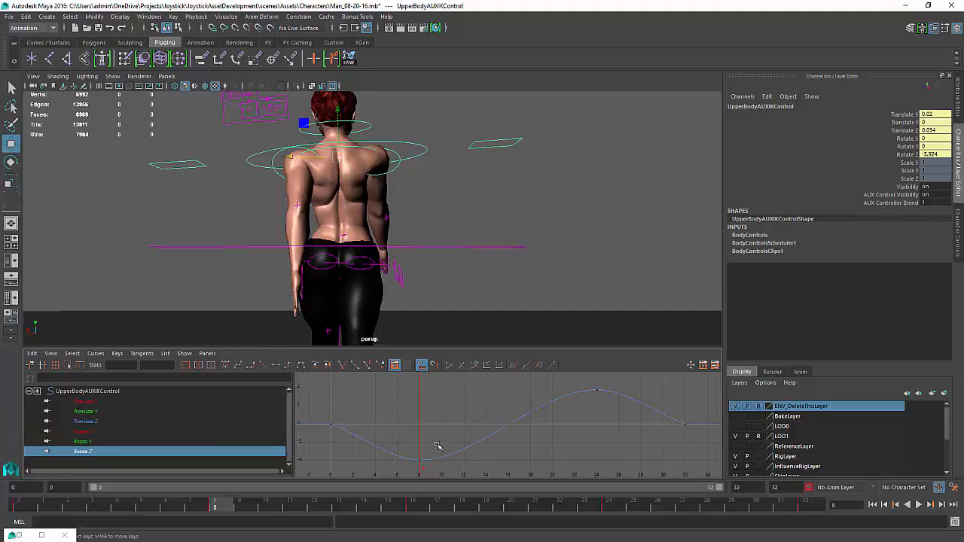
{"action": "left_click_drag", "start_coordinate": [405, 466], "coordinate": [405, 466]}
{"action": "middle_click_drag", "start_coordinate": [416, 444], "coordinate": [416, 462]}
{"action": "key", "text": "ctrl+z"}
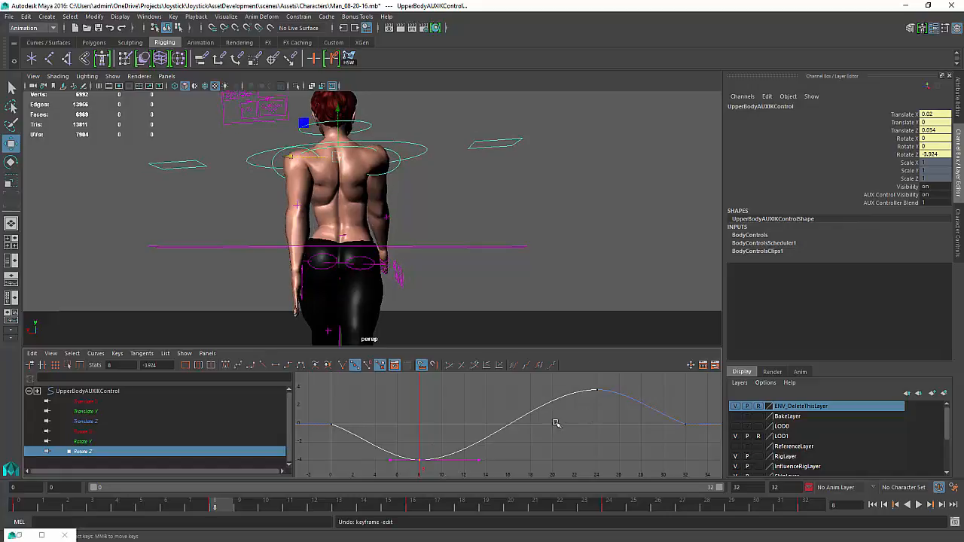
Scale the upper body control's Rotate Z keys vertically to enlarge the sway, and play the animation back
{"action": "left_click", "coordinate": [513, 428]}
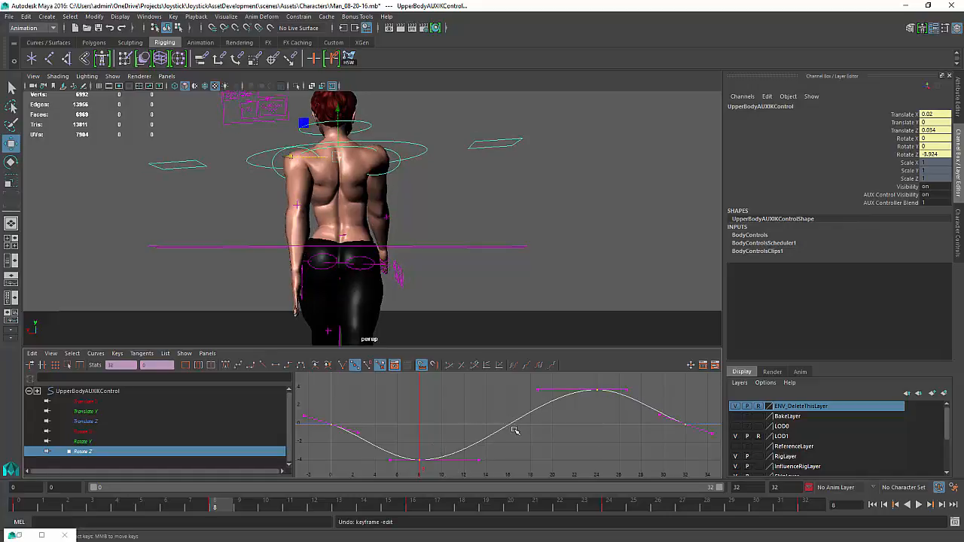
{"action": "key", "text": "r"}
{"action": "middle_click_drag", "start_coordinate": [509, 426], "coordinate": [509, 411]}
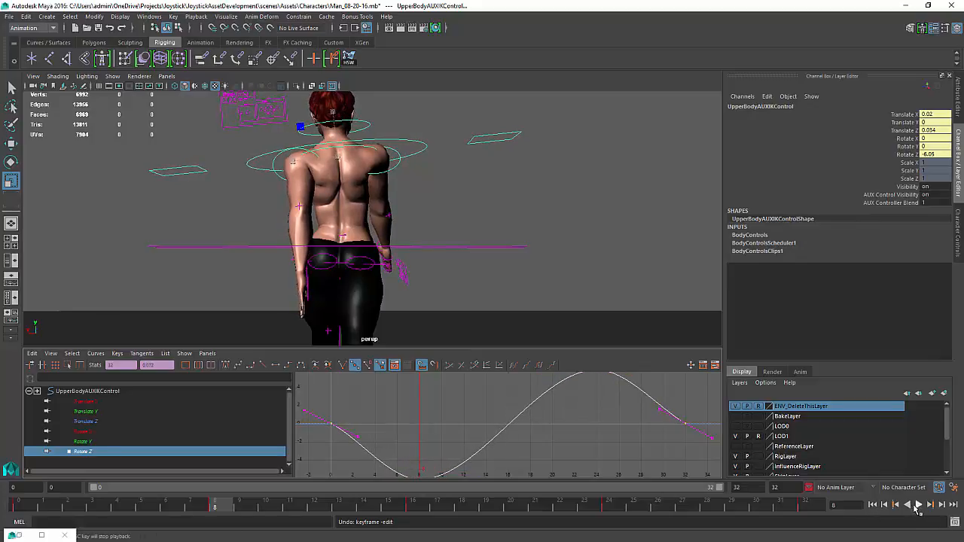
{"action": "left_click", "coordinate": [918, 505]}
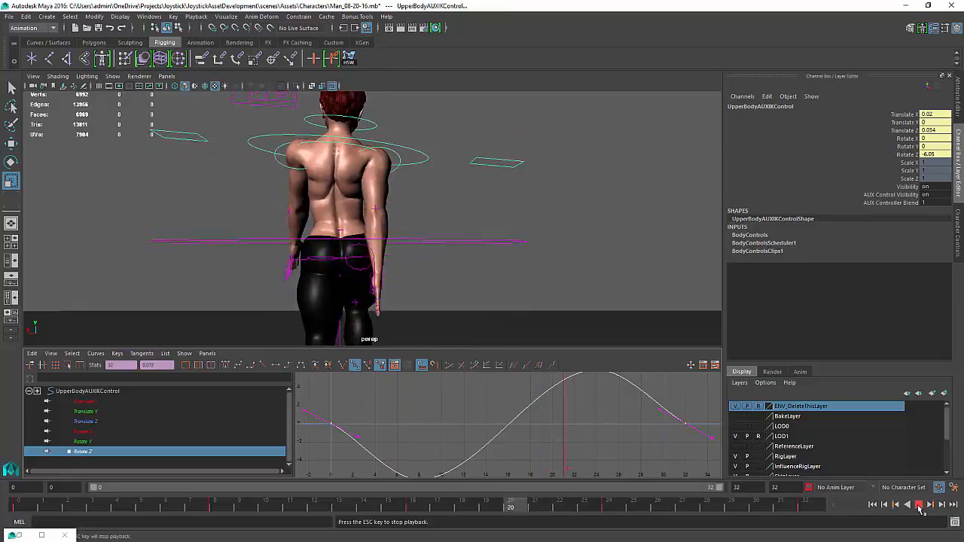
{"action": "left_click", "coordinate": [918, 505]}
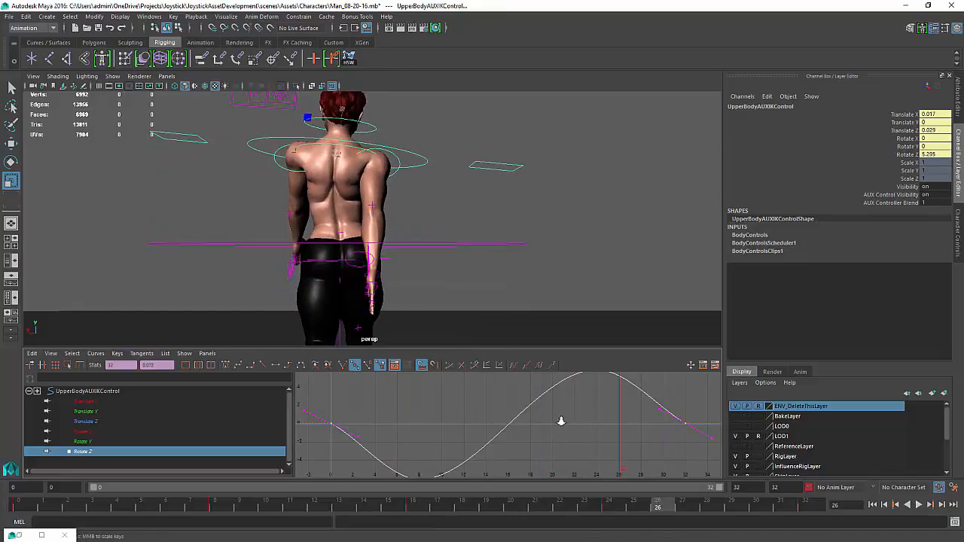
Select the hip controller in the viewport
{"action": "scroll", "coordinate": [561, 420], "scroll_direction": "down", "scroll_amount": 3}
{"action": "left_click_drag", "start_coordinate": [597, 422], "coordinate": [580, 418]}
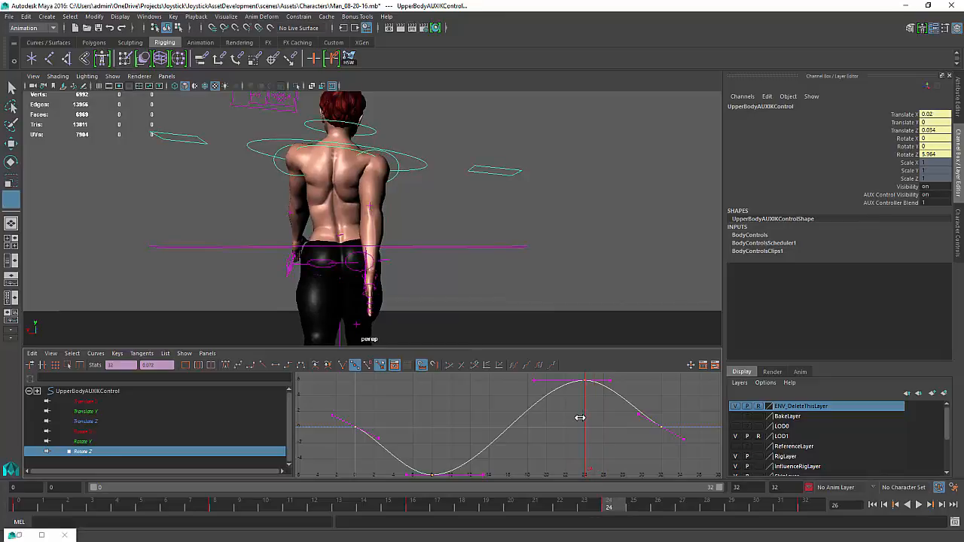
{"action": "key", "text": "r"}
{"action": "left_click_drag", "start_coordinate": [415, 309], "coordinate": [422, 312], "text": "alt"}
{"action": "left_click", "coordinate": [344, 267]}
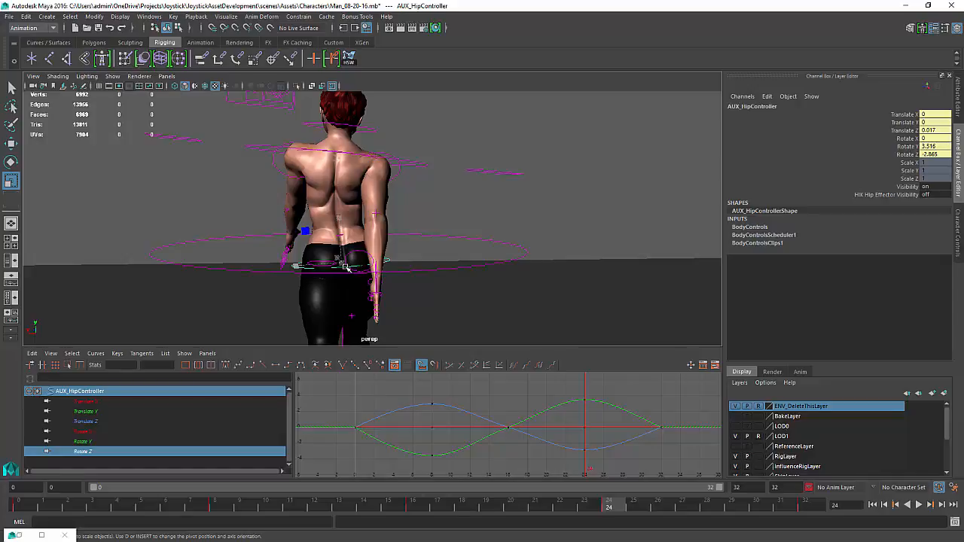
{"action": "key", "text": "e"}
{"action": "left_click_drag", "start_coordinate": [320, 235], "coordinate": [308, 234]}
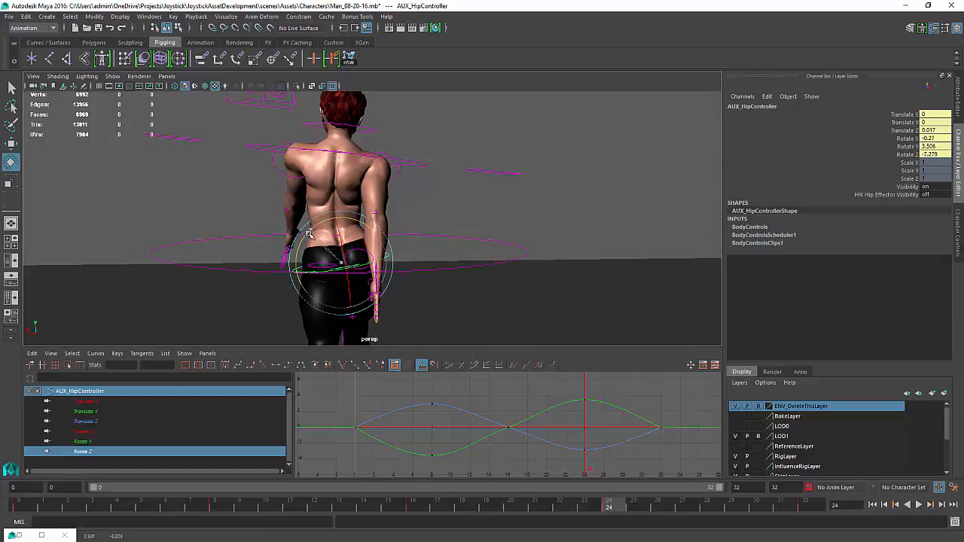
{"action": "key", "text": "s"}
{"action": "scroll", "coordinate": [570, 418], "scroll_direction": "down", "scroll_amount": 5}
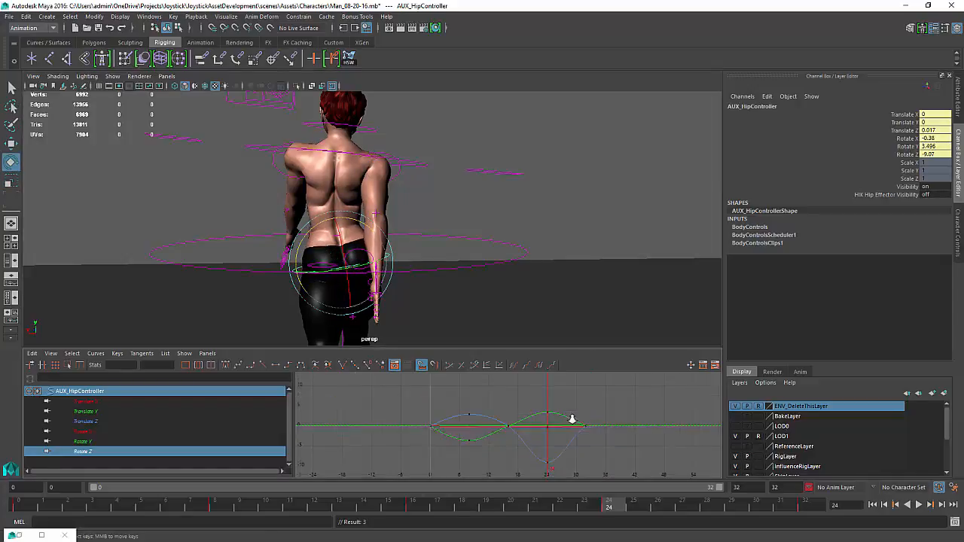
{"action": "middle_click_drag", "start_coordinate": [570, 419], "coordinate": [570, 403], "text": "alt"}
{"action": "key", "text": "ctrl+z"}
{"action": "key", "text": "ctrl+z"}
Scale the hip controller's Rotate Z curve vertically for a larger rotation and play the animation back
{"action": "left_click", "coordinate": [525, 413]}
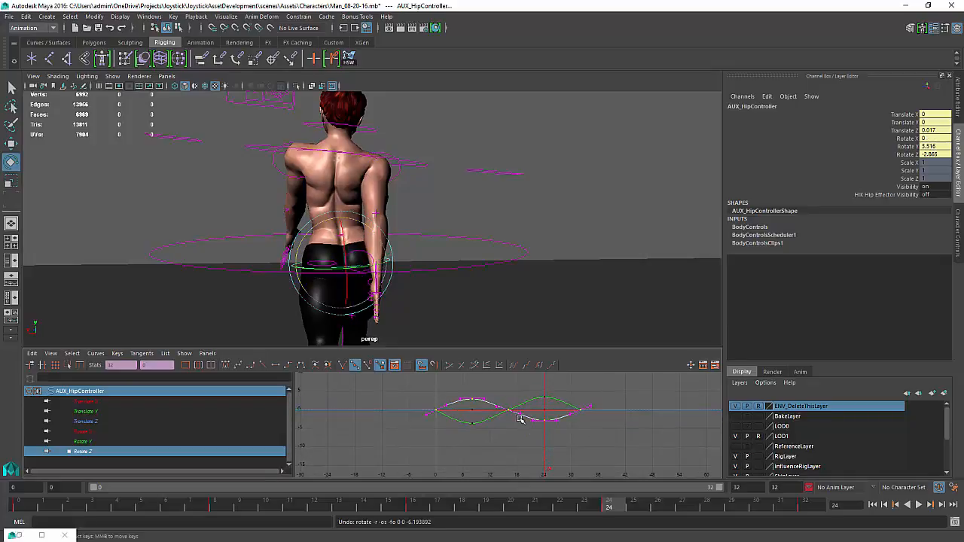
{"action": "key", "text": "r"}
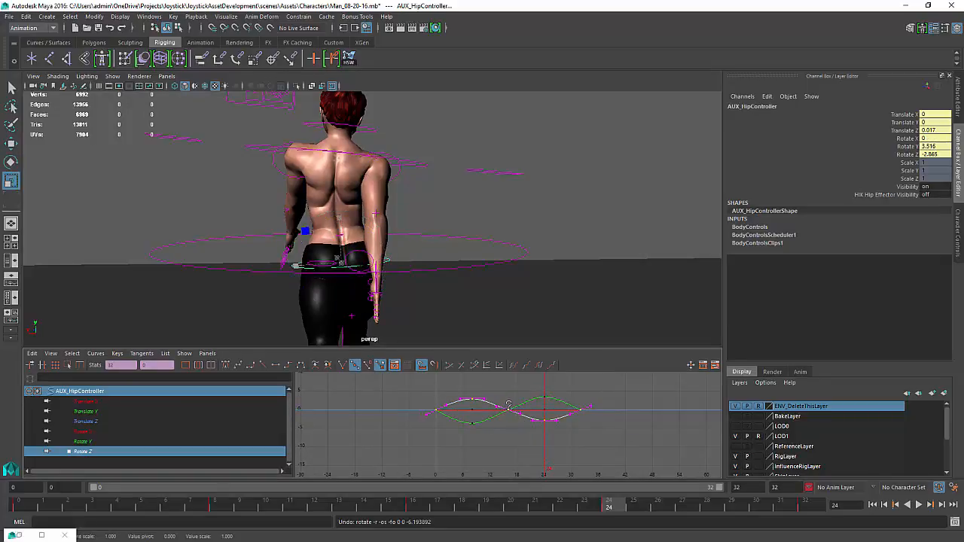
{"action": "middle_click_drag", "start_coordinate": [508, 405], "coordinate": [511, 366]}
{"action": "left_click", "coordinate": [908, 505]}
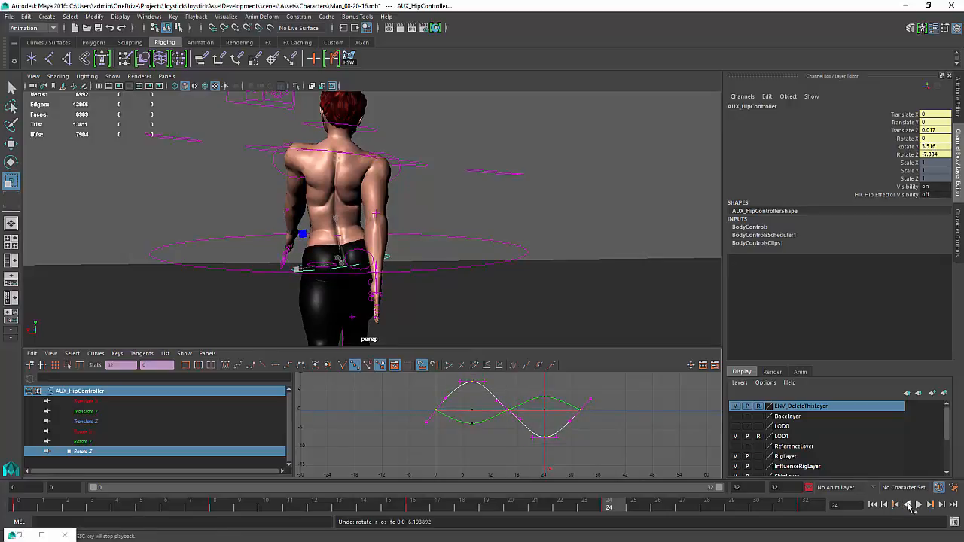
{"action": "left_click", "coordinate": [918, 504]}
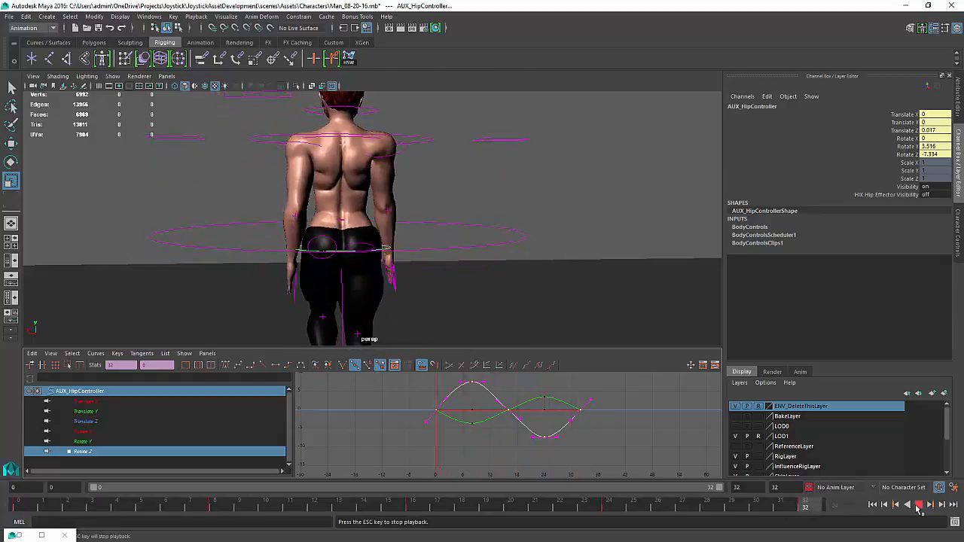
{"action": "left_click", "coordinate": [918, 504]}
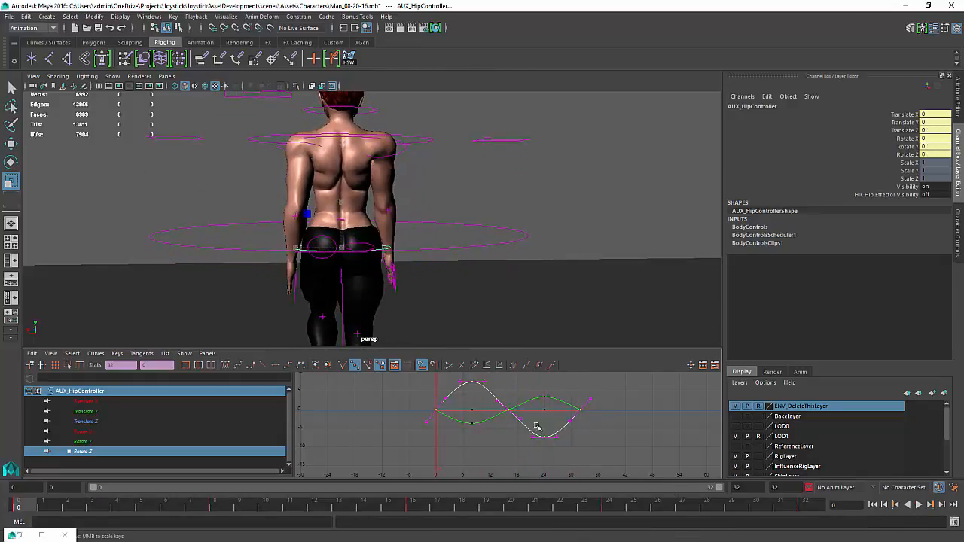
Scale the hip's Rotate Z curve down slightly and play the animation back
{"action": "middle_click_drag", "start_coordinate": [510, 413], "coordinate": [507, 419]}
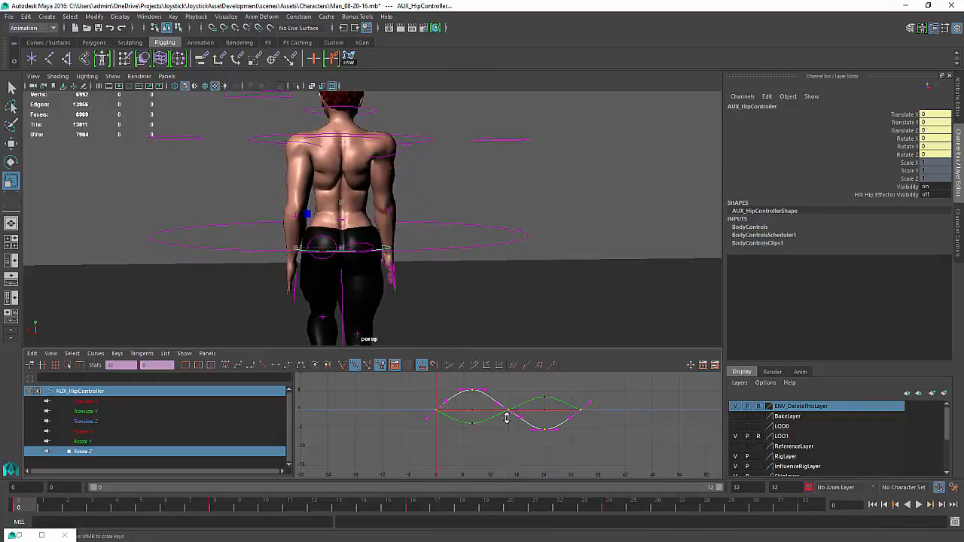
{"action": "left_click", "coordinate": [919, 504]}
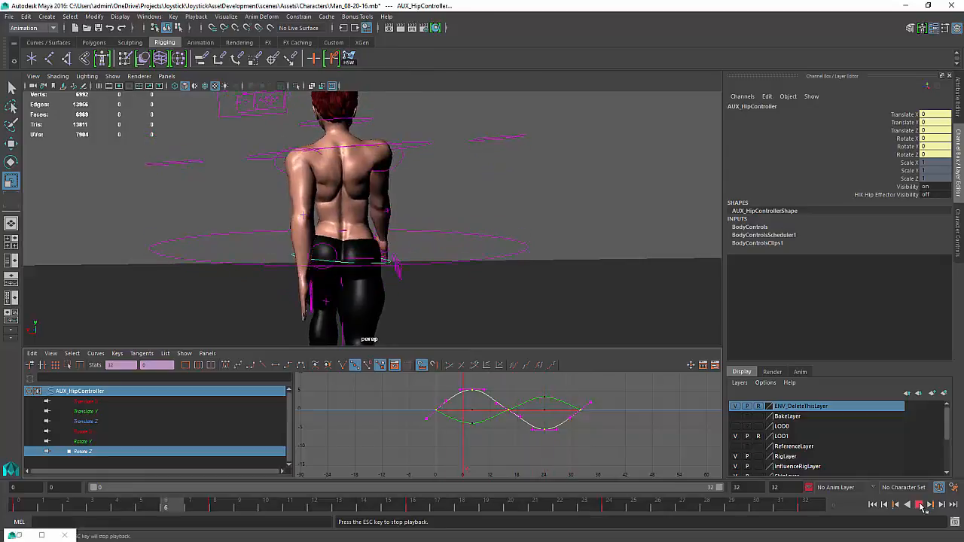
{"action": "left_click", "coordinate": [920, 506]}
Select the chest effector control and display only its Rotate X curve in the Graph Editor
{"action": "left_click_drag", "start_coordinate": [394, 241], "coordinate": [379, 164], "text": "alt"}
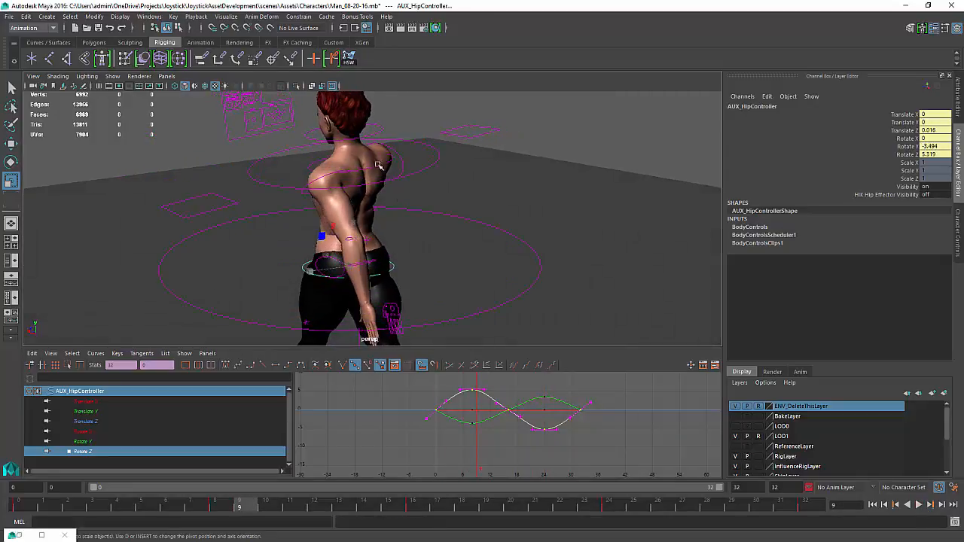
{"action": "left_click", "coordinate": [380, 167]}
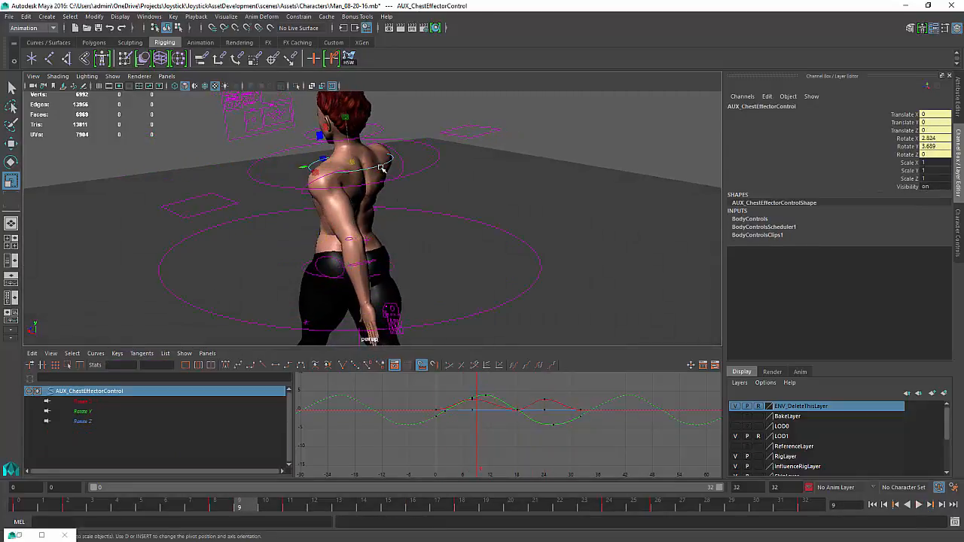
{"action": "key", "text": "alt+comma"}
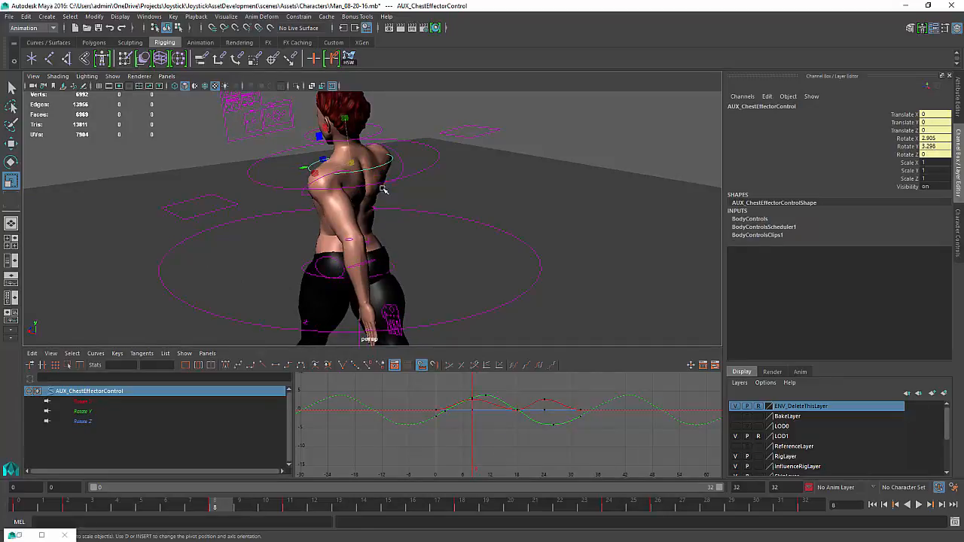
{"action": "left_click_drag", "start_coordinate": [383, 190], "coordinate": [349, 163], "text": "alt"}
{"action": "key", "text": "e"}
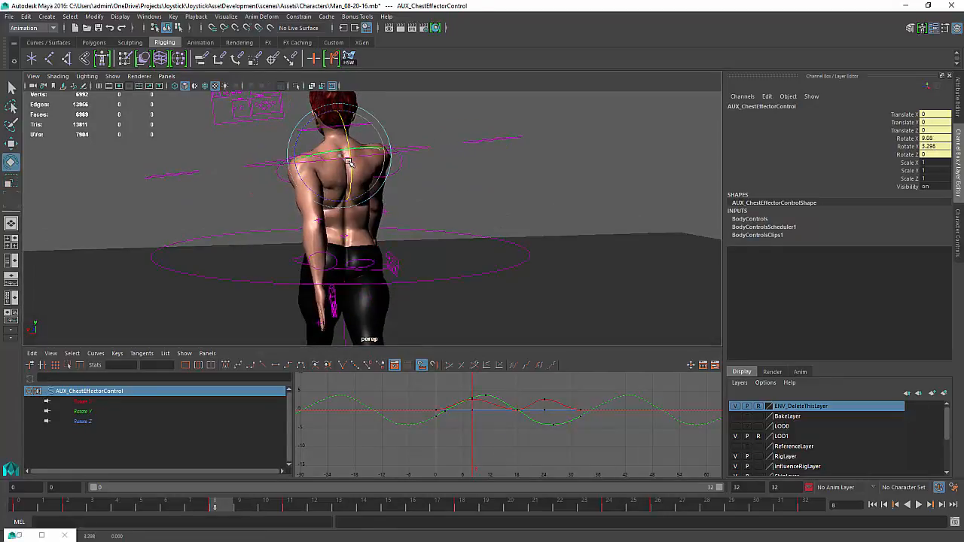
{"action": "key", "text": "ctrl+z"}
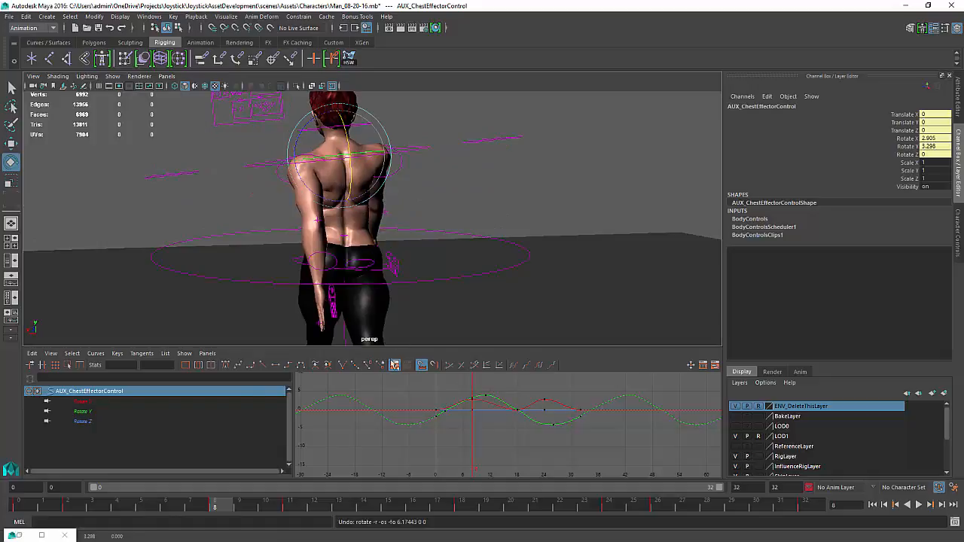
{"action": "left_click", "coordinate": [89, 403]}
{"action": "key", "text": "f"}
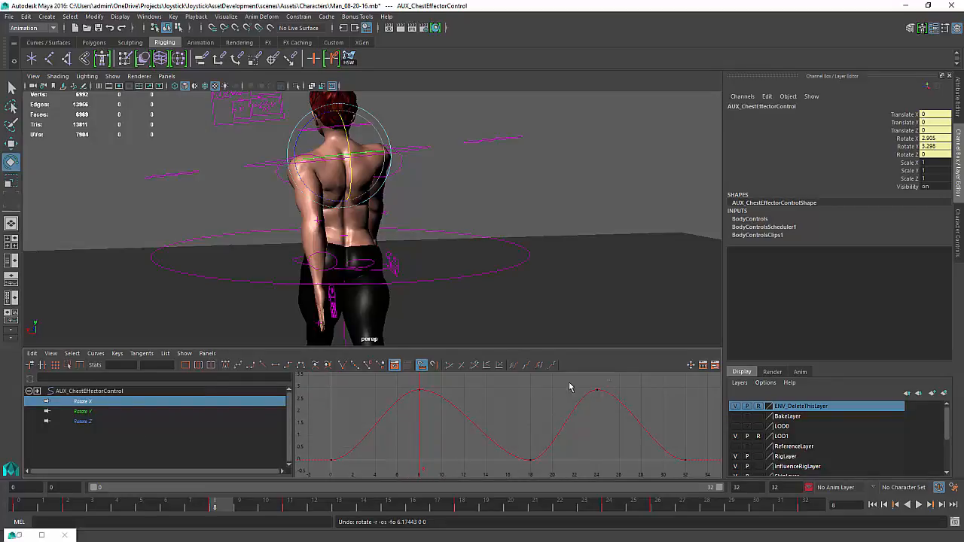
{"action": "left_click_drag", "start_coordinate": [569, 387], "coordinate": [371, 416]}
{"action": "middle_click_drag", "start_coordinate": [427, 415], "coordinate": [420, 441], "text": "shift"}
{"action": "key", "text": "ctrl+z"}
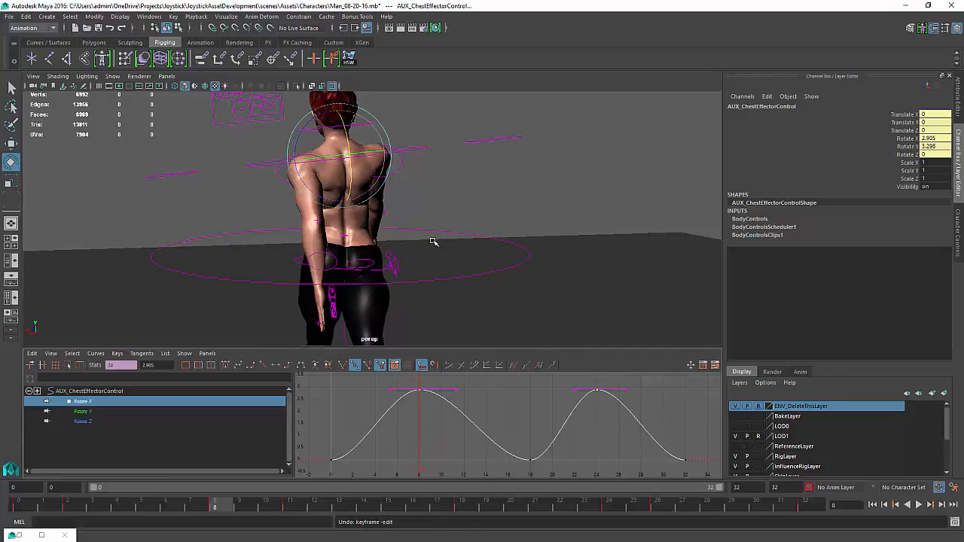
Play the animation back to review the chest motion from behind
{"action": "left_click_drag", "start_coordinate": [433, 241], "coordinate": [494, 315], "text": "alt"}
{"action": "left_click", "coordinate": [919, 505]}
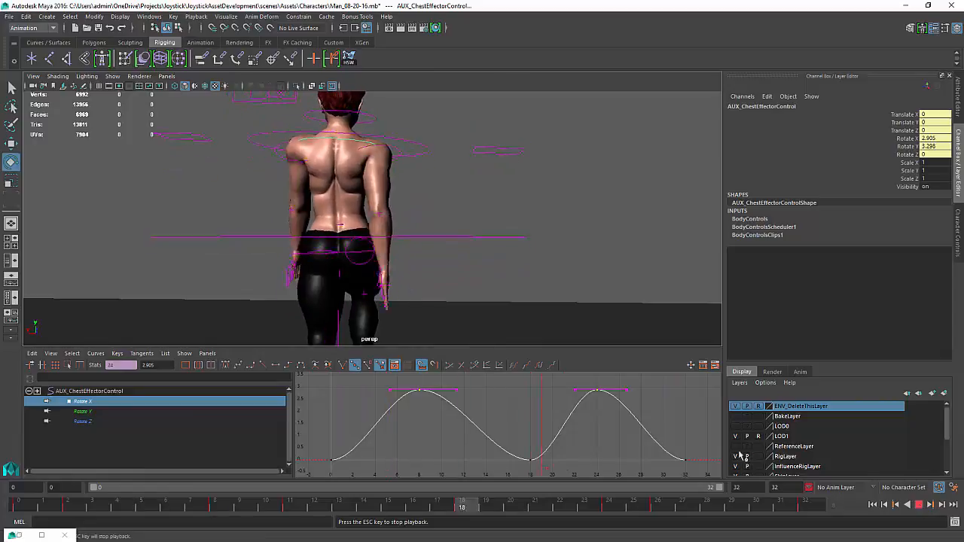
{"action": "left_click_drag", "start_coordinate": [490, 305], "coordinate": [505, 294], "text": "alt"}
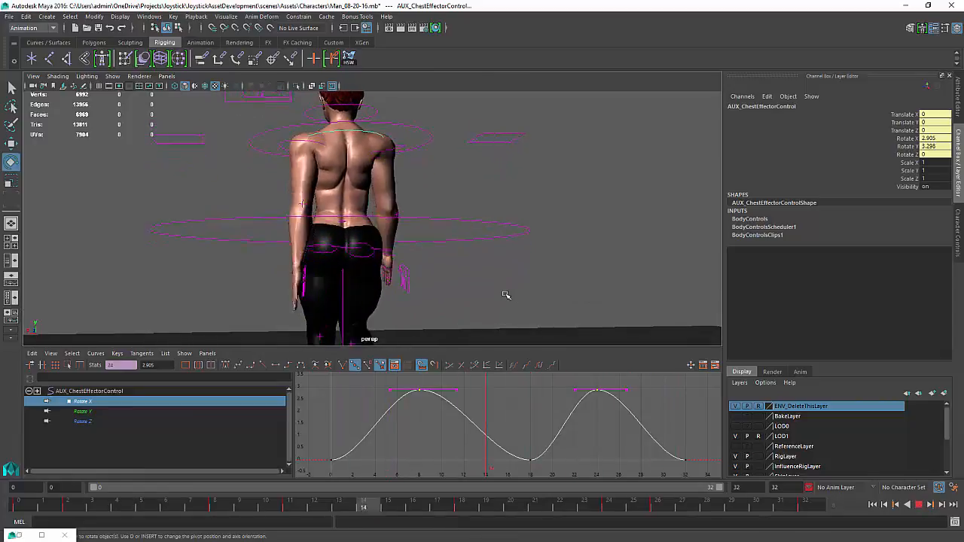
{"action": "left_click", "coordinate": [506, 295]}
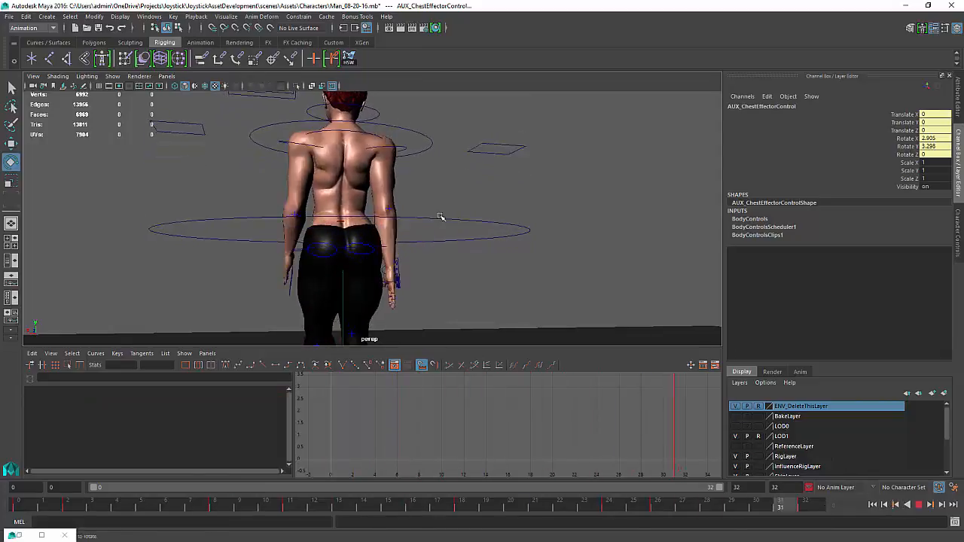
{"action": "left_click", "coordinate": [919, 505]}
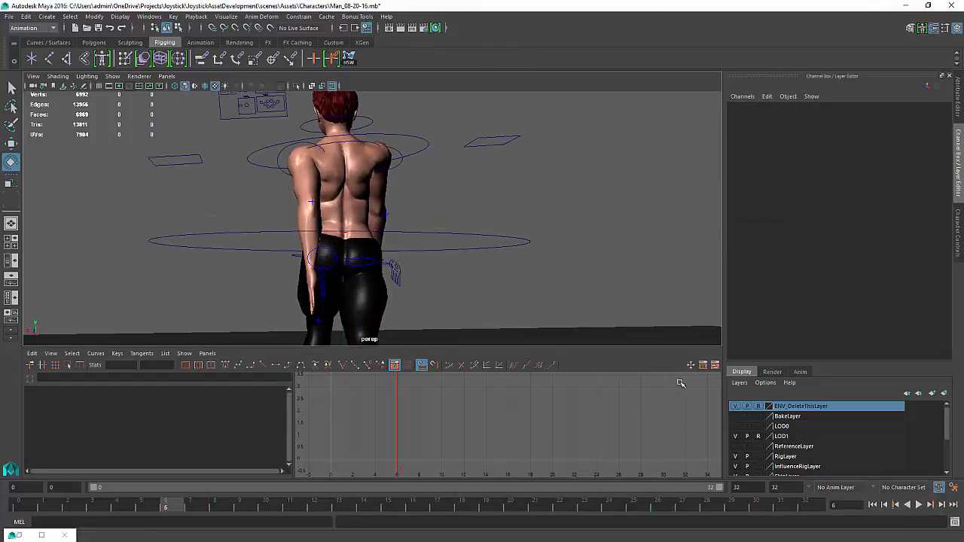
Reselect the chest effector, change the value of its Rotate Y key at frame 24, and play the animation back
{"action": "left_click", "coordinate": [341, 147]}
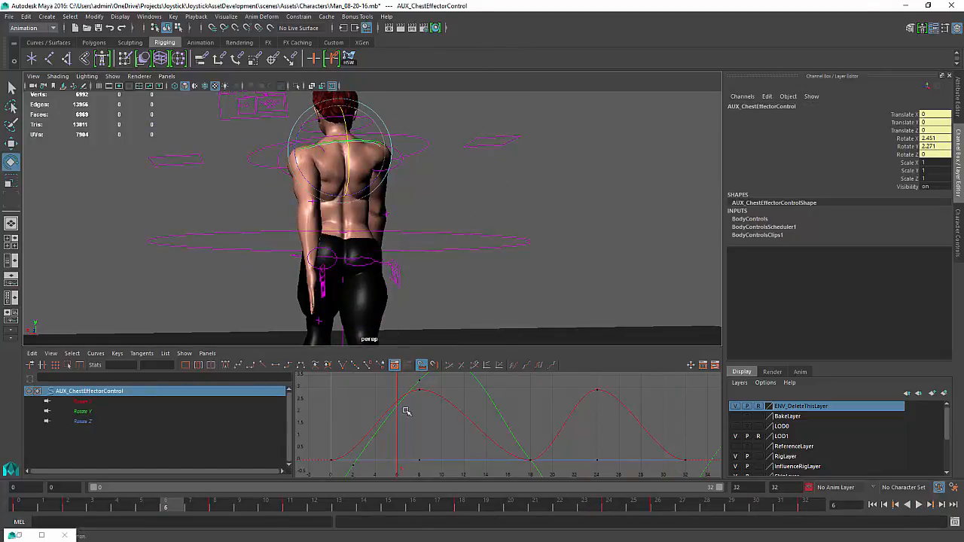
{"action": "left_click_drag", "start_coordinate": [397, 456], "coordinate": [420, 455]}
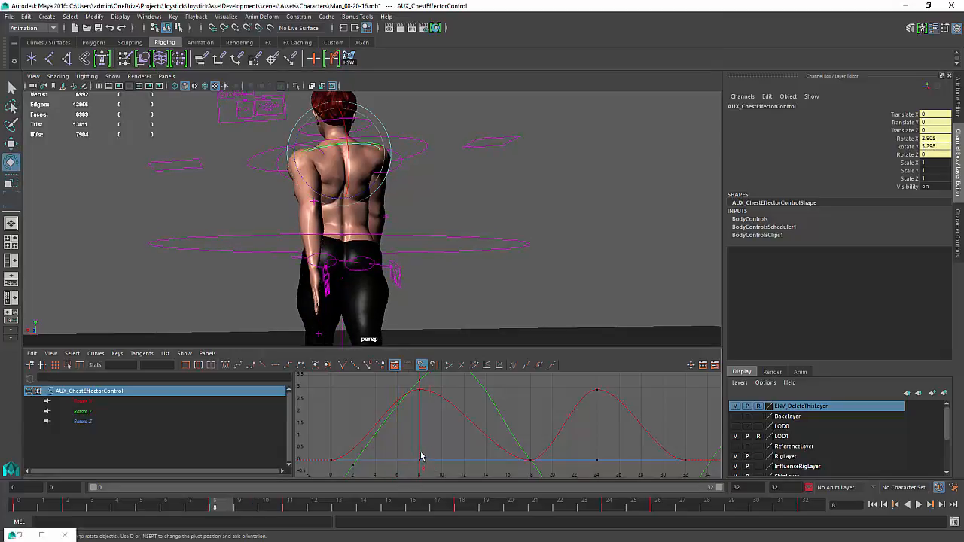
{"action": "scroll", "coordinate": [417, 454], "scroll_direction": "down", "scroll_amount": 3}
{"action": "mouse_move", "coordinate": [415, 450]}
{"action": "middle_mouse_down", "text": "alt"}
{"action": "mouse_move", "coordinate": [409, 421]}
{"action": "mouse_move", "coordinate": [412, 435]}
{"action": "middle_mouse_up", "text": "alt"}
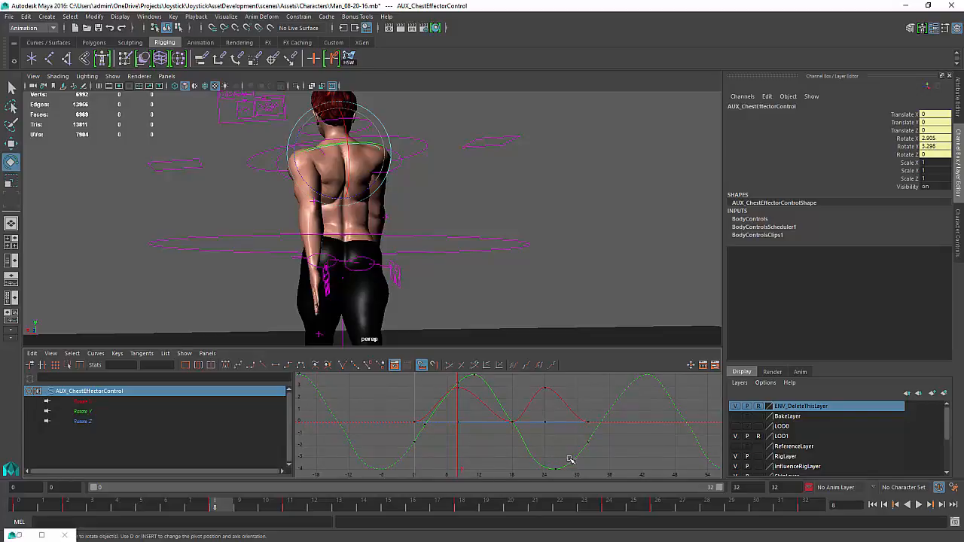
{"action": "left_click_drag", "start_coordinate": [551, 477], "coordinate": [552, 477]}
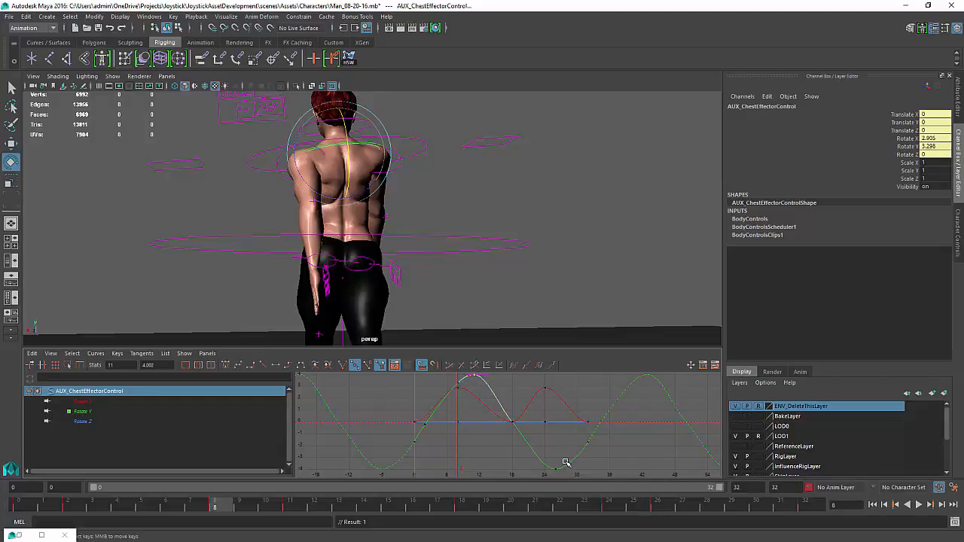
{"action": "left_click", "coordinate": [566, 463]}
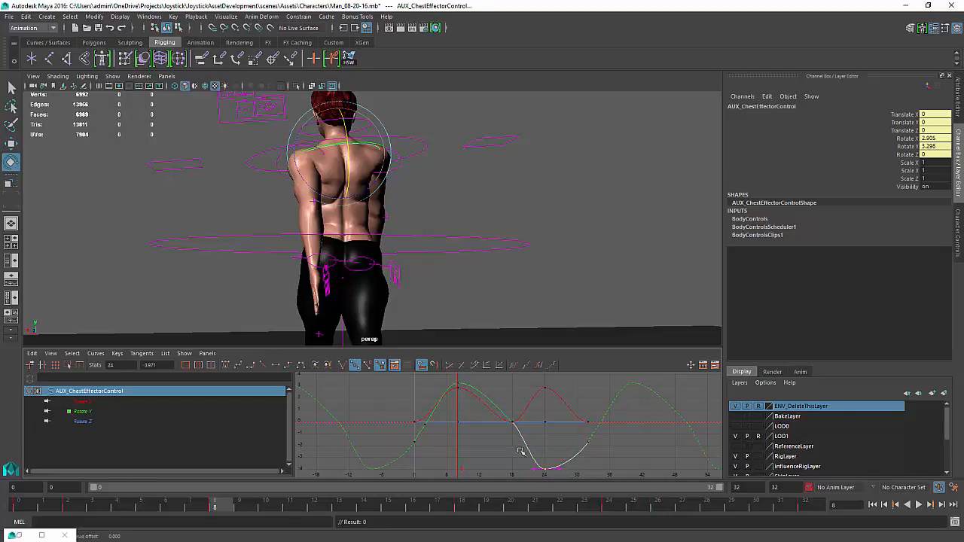
{"action": "left_click", "coordinate": [536, 471]}
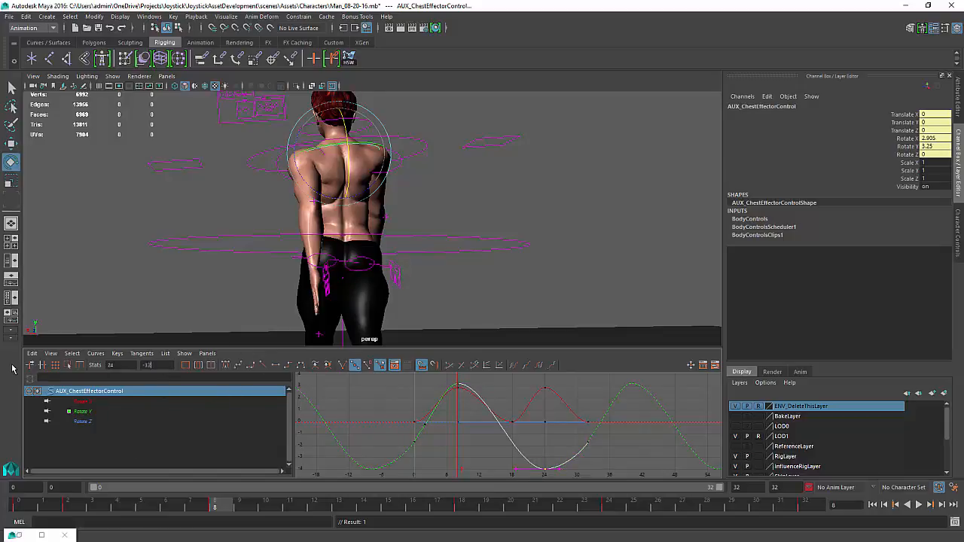
{"action": "type", "text": "5"}
{"action": "key", "text": "Return"}
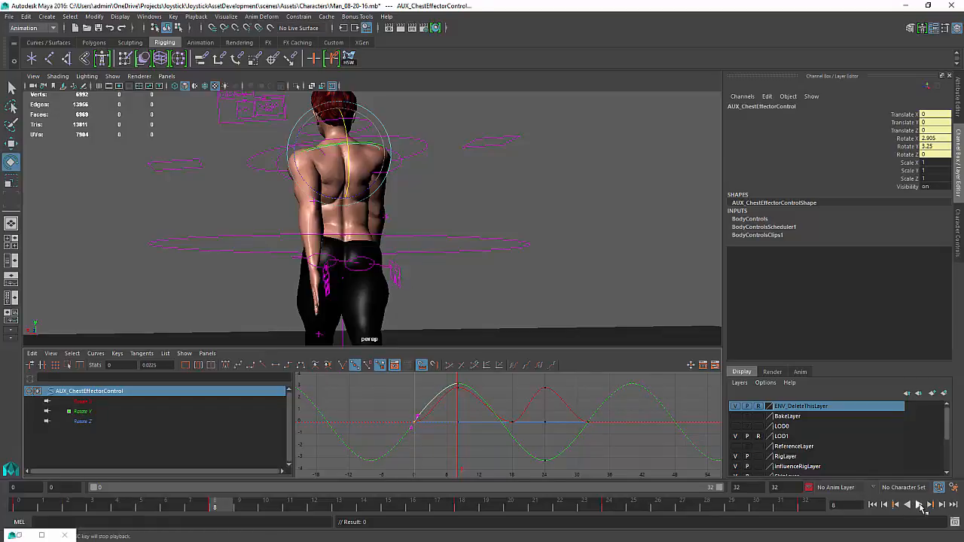
{"action": "left_click", "coordinate": [919, 505]}
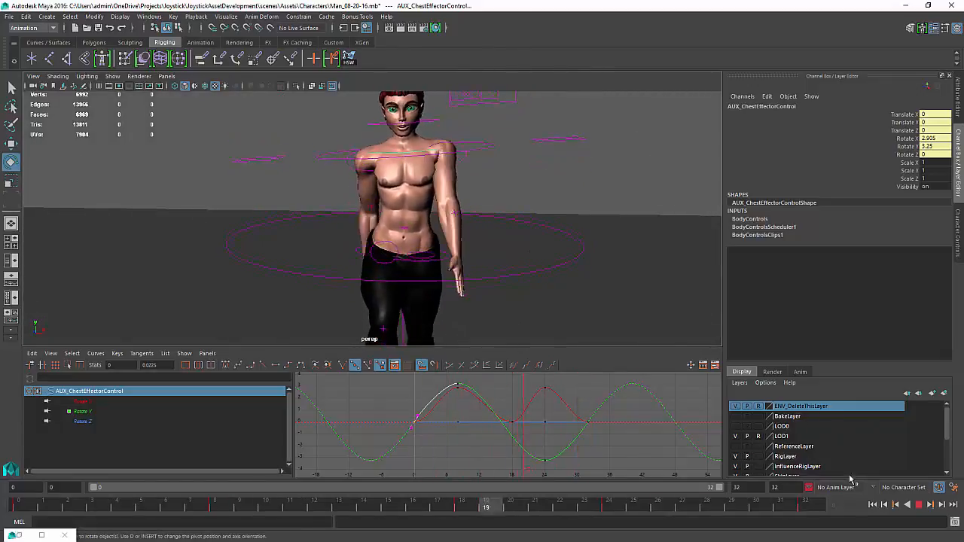
{"action": "left_click", "coordinate": [919, 505]}
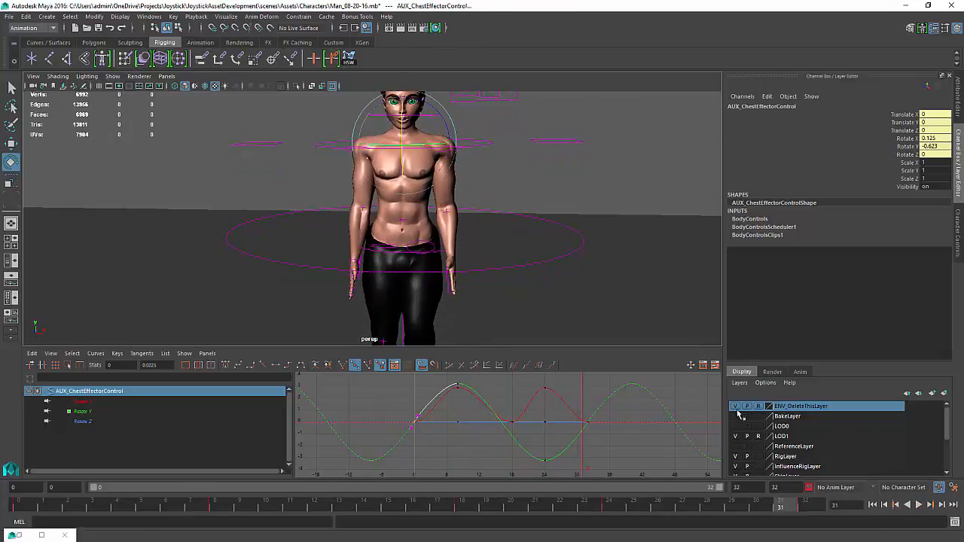
Select the upper-body AUX IK control and scale its Rotate Z curve down twice, playing the animation after each change
{"action": "left_click", "coordinate": [488, 143]}
{"action": "key", "text": "f"}
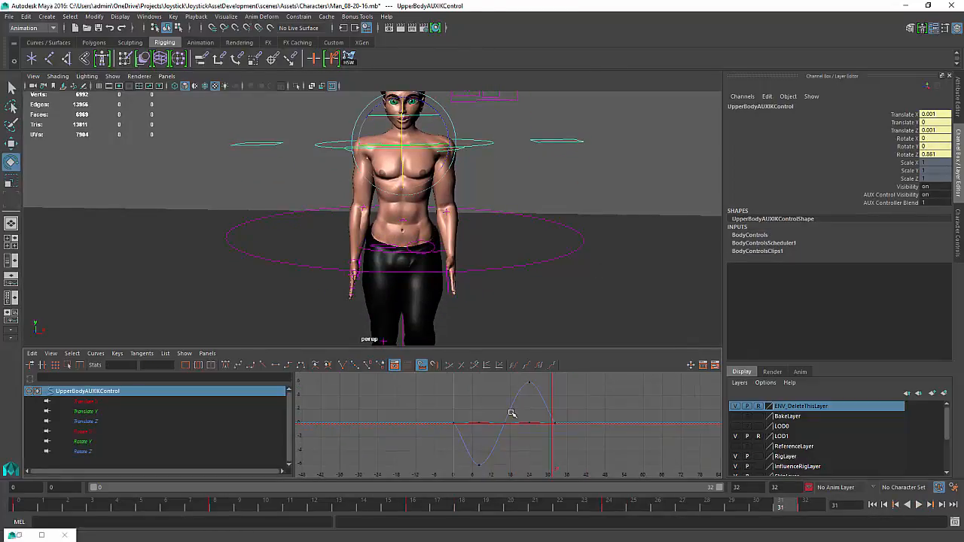
{"action": "left_click", "coordinate": [511, 410]}
{"action": "key", "text": "r"}
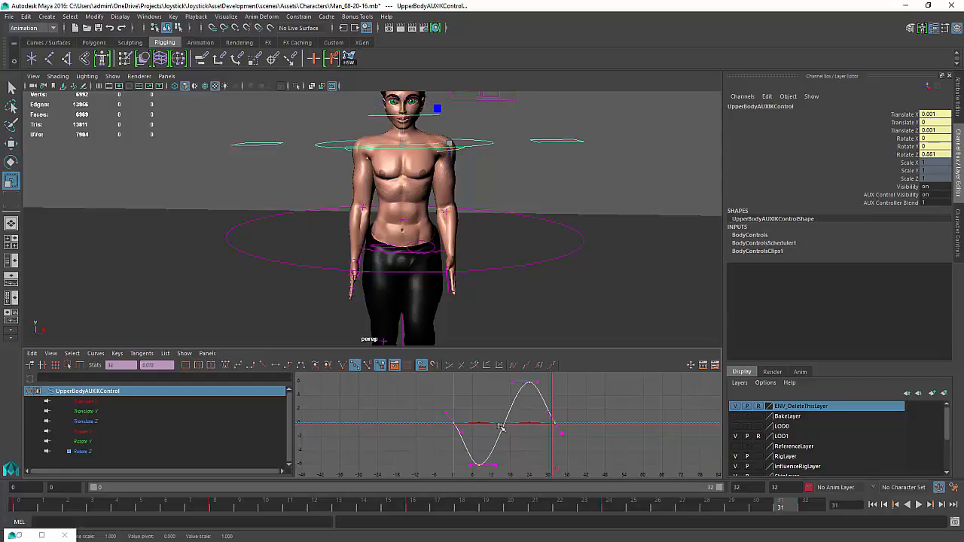
{"action": "left_click_drag", "start_coordinate": [505, 423], "coordinate": [504, 421]}
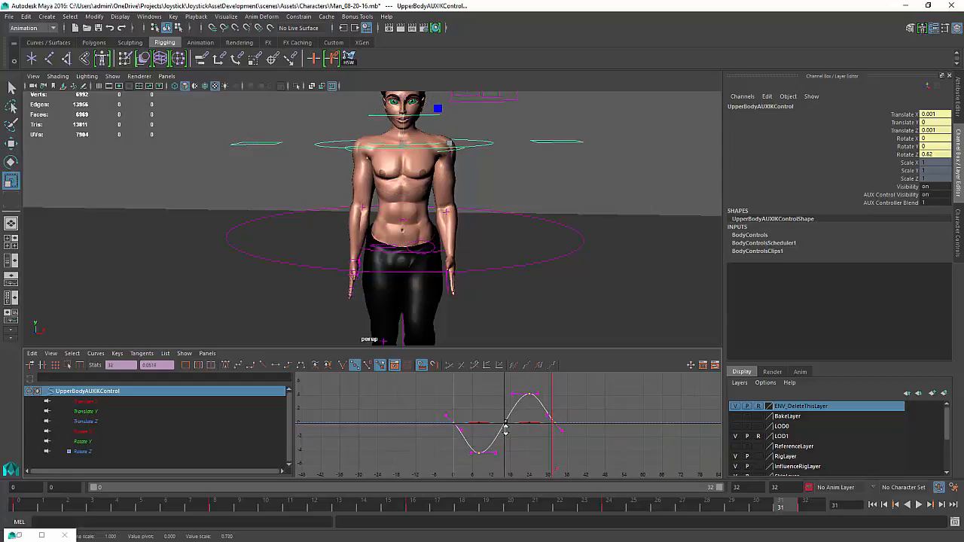
{"action": "left_click", "coordinate": [920, 506]}
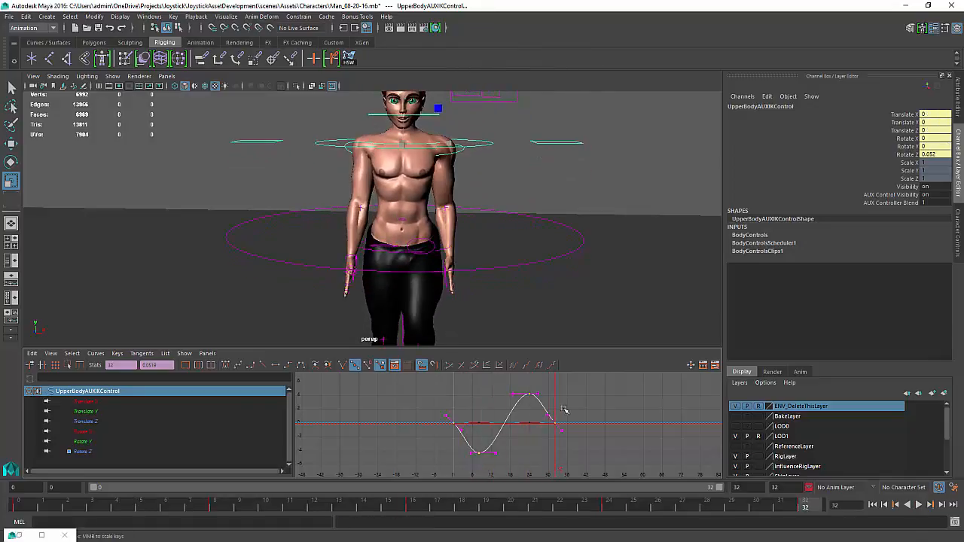
{"action": "middle_click_drag", "start_coordinate": [503, 422], "coordinate": [504, 429]}
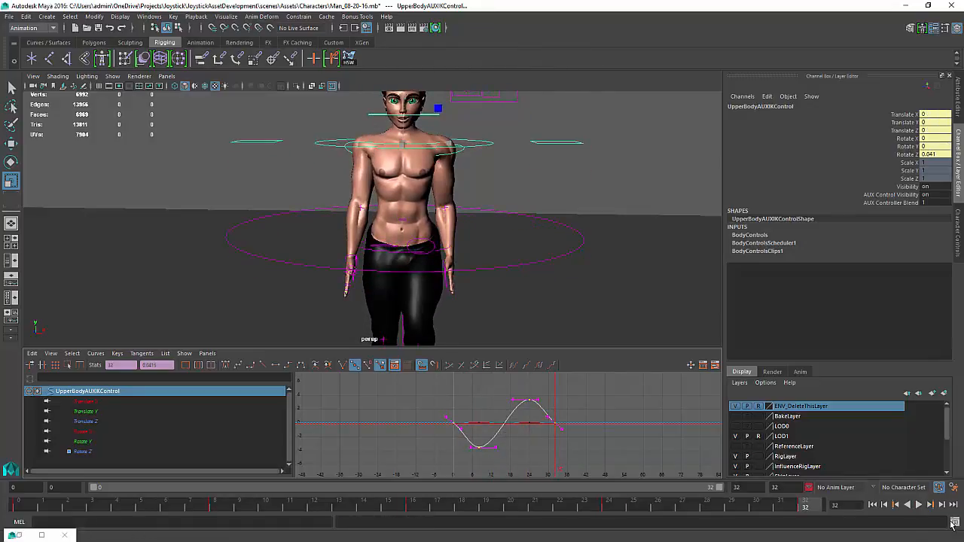
{"action": "left_click", "coordinate": [920, 508]}
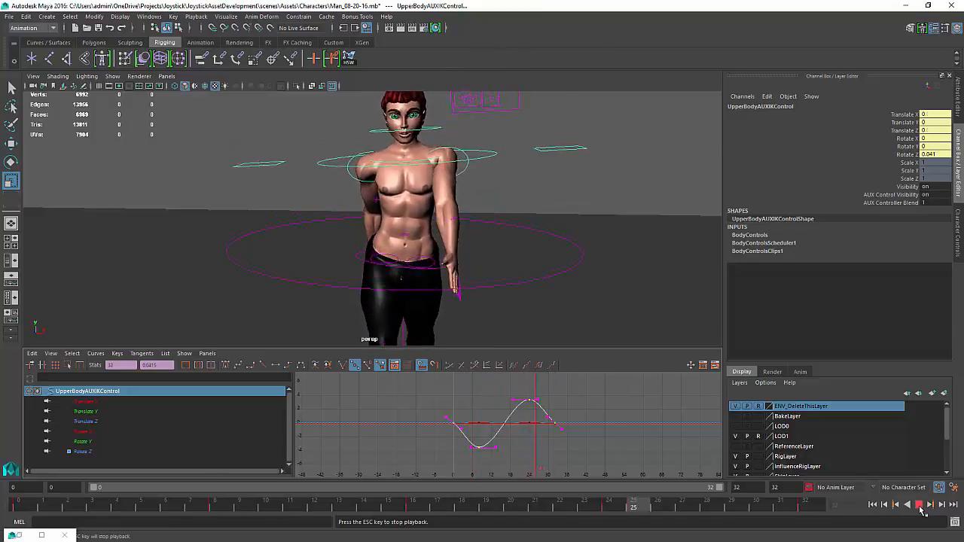
Select the hip controller, scale its Rotate Z curve down, and play the animation back
{"action": "key", "text": "Escape"}
{"action": "left_click", "coordinate": [429, 264]}
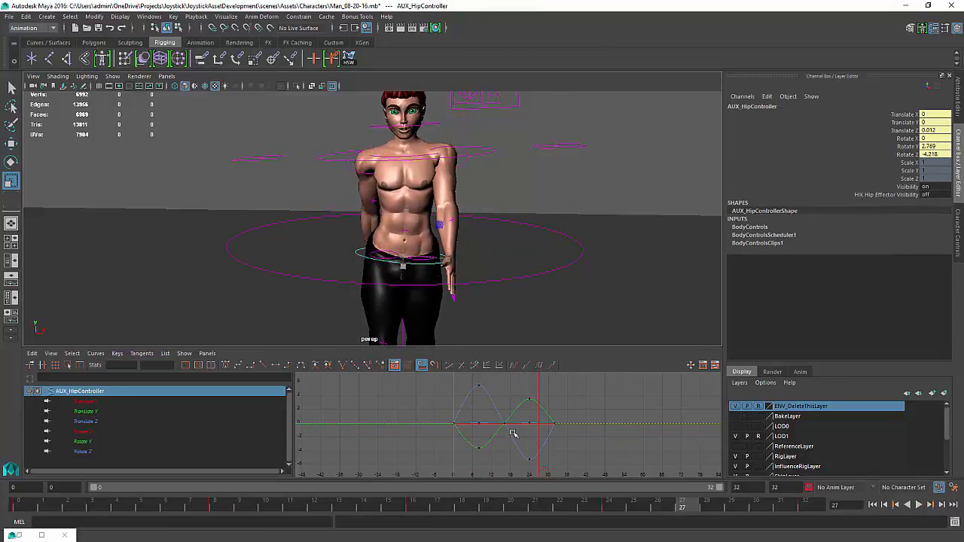
{"action": "left_click_drag", "start_coordinate": [512, 434], "coordinate": [505, 428]}
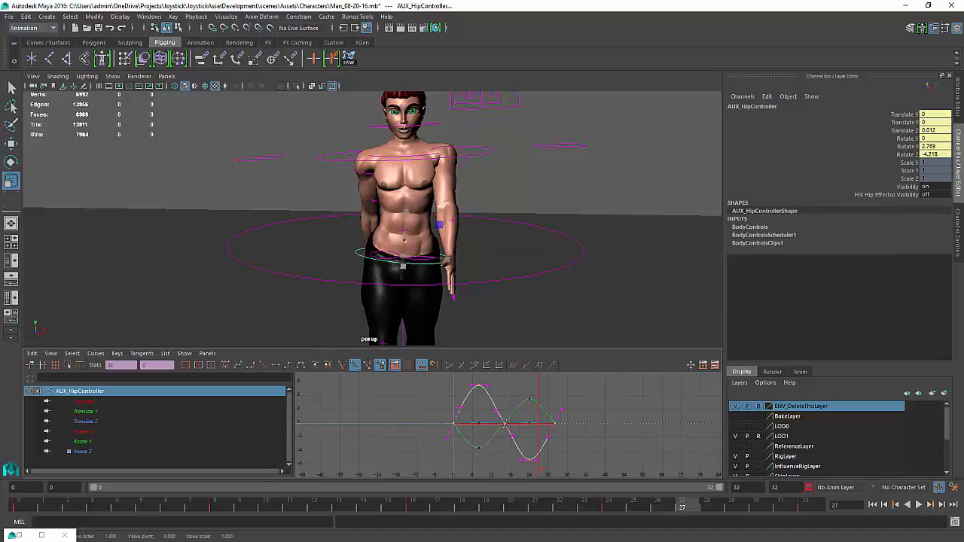
{"action": "middle_click_drag", "start_coordinate": [505, 424], "coordinate": [506, 438]}
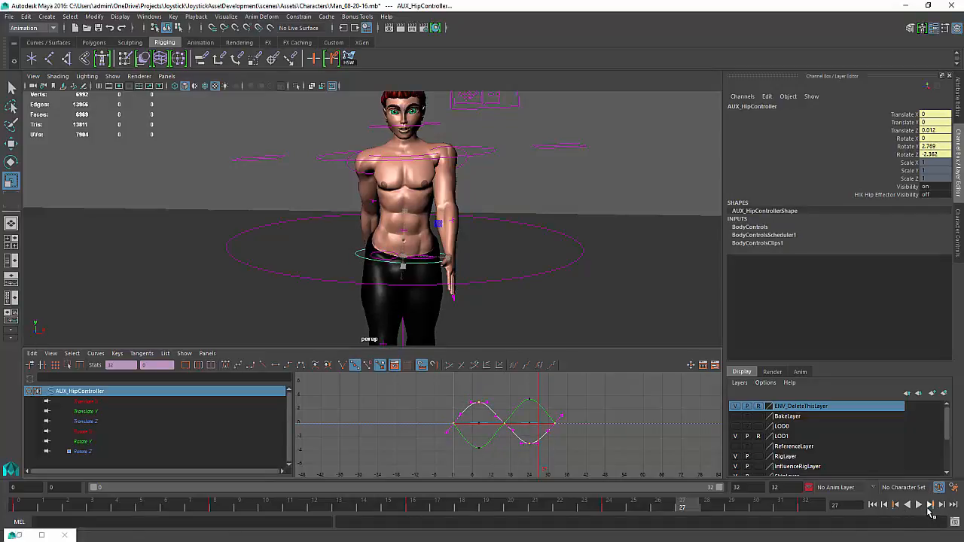
{"action": "left_click", "coordinate": [928, 508]}
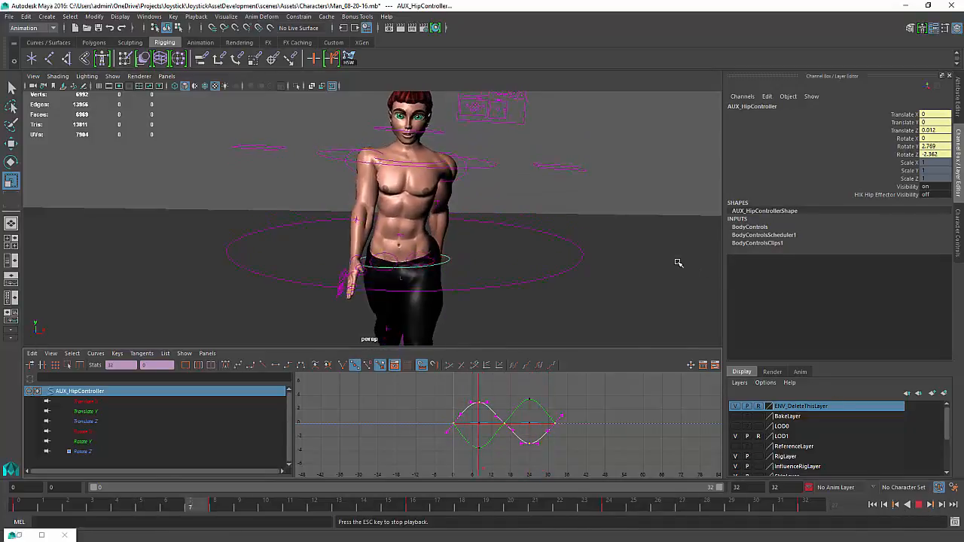
Orbit around the character to review the walk from several angles during playback, then stop it
{"action": "left_click_drag", "start_coordinate": [469, 198], "coordinate": [399, 205], "text": "alt"}
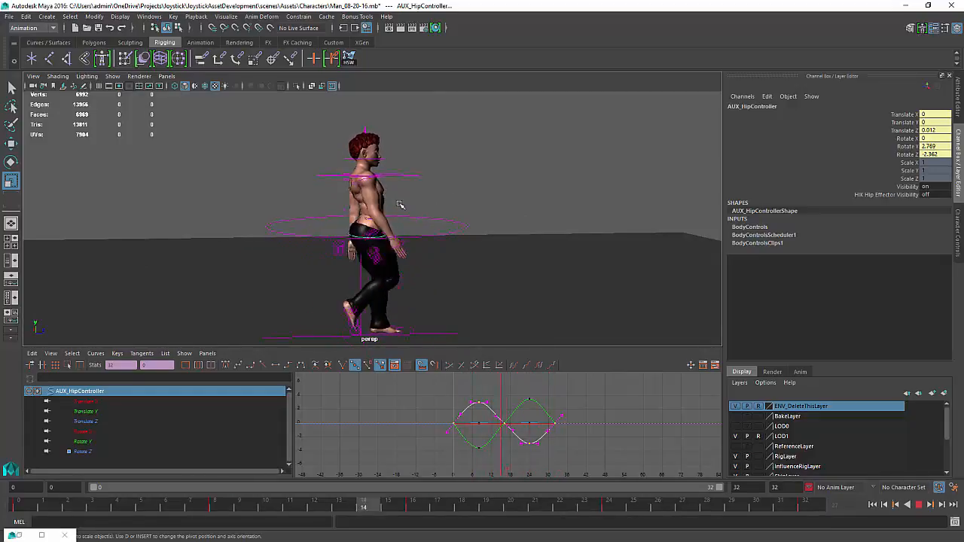
{"action": "left_click_drag", "start_coordinate": [400, 205], "coordinate": [293, 239], "text": "alt"}
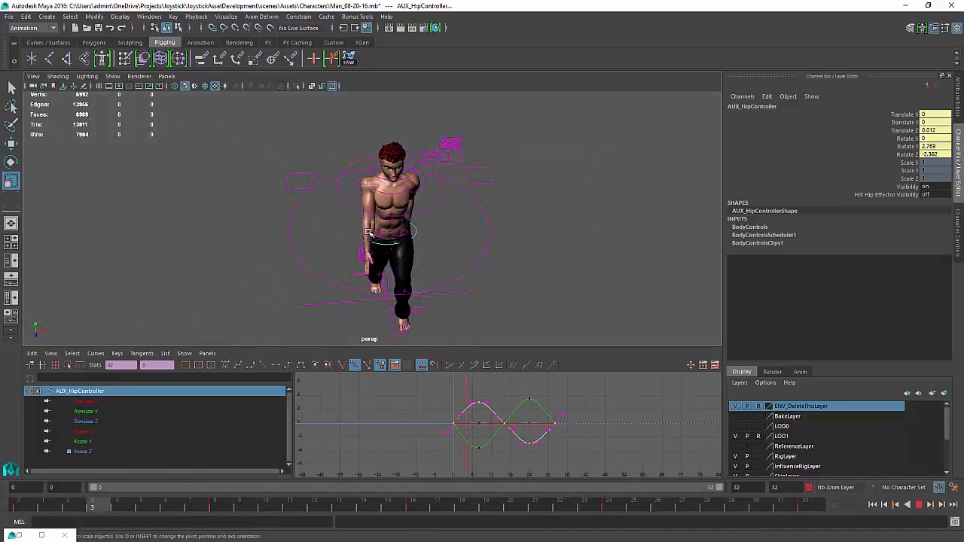
{"action": "left_click_drag", "start_coordinate": [367, 232], "coordinate": [368, 212], "text": "alt"}
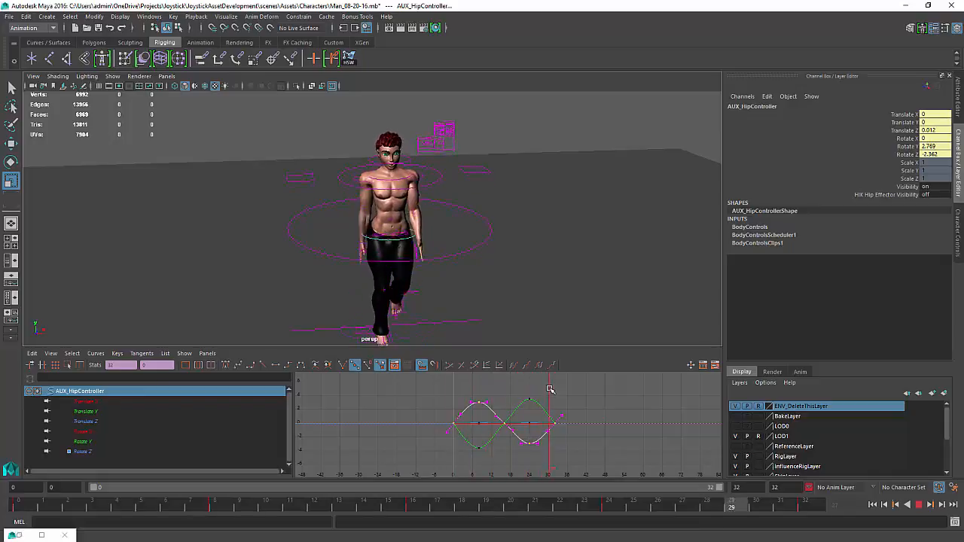
{"action": "left_click_drag", "start_coordinate": [307, 260], "coordinate": [442, 249], "text": "alt"}
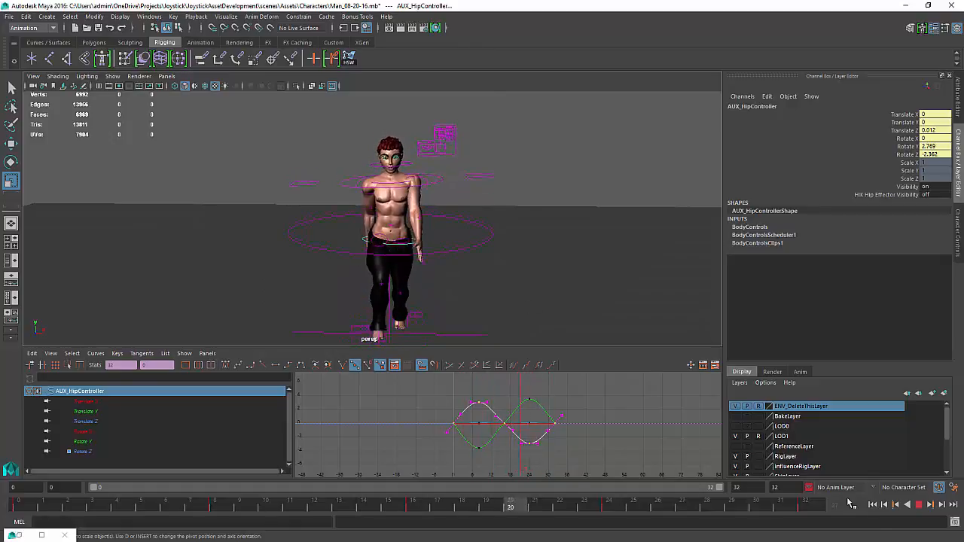
{"action": "left_click", "coordinate": [918, 504]}
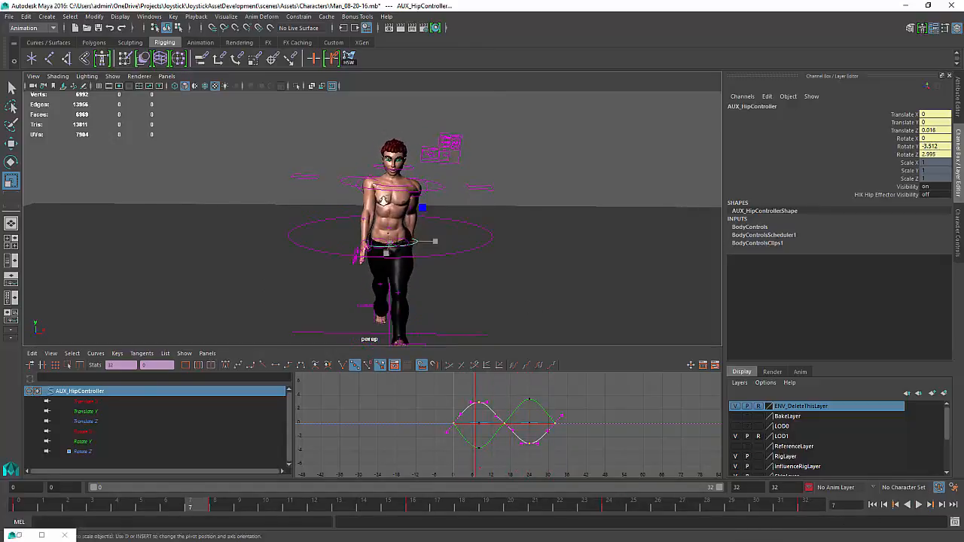
Turn on joint display in the viewport
{"action": "right_click_drag", "start_coordinate": [444, 324], "coordinate": [478, 319], "text": "alt"}
{"action": "left_click_drag", "start_coordinate": [478, 319], "coordinate": [503, 309], "text": "alt"}
{"action": "mouse_move", "coordinate": [473, 228]}
{"action": "left_mouse_down", "text": "alt"}
{"action": "mouse_move", "coordinate": [494, 212]}
{"action": "mouse_move", "coordinate": [464, 235]}
{"action": "left_mouse_up", "text": "alt"}
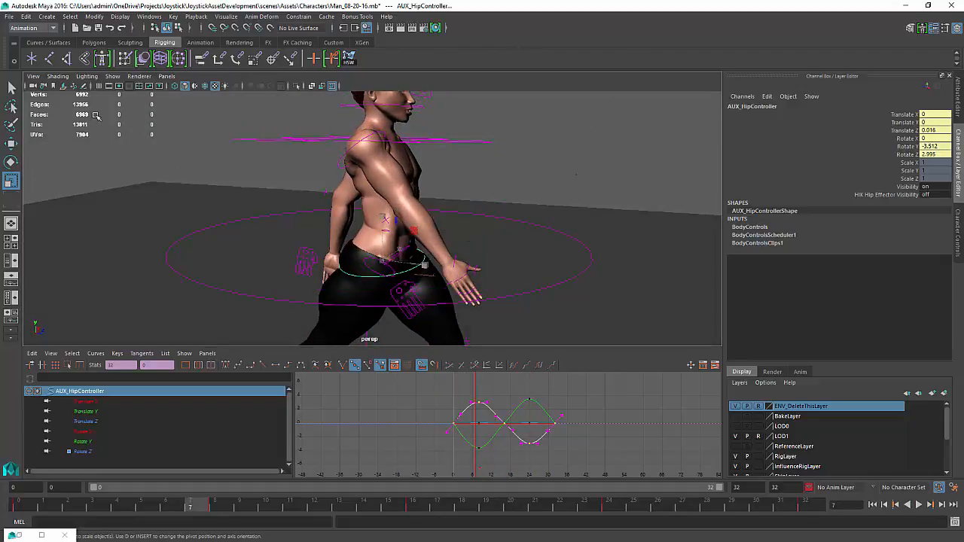
{"action": "left_click", "coordinate": [110, 77]}
{"action": "left_click", "coordinate": [578, 176]}
{"action": "left_click_drag", "start_coordinate": [578, 176], "coordinate": [463, 181], "text": "alt"}
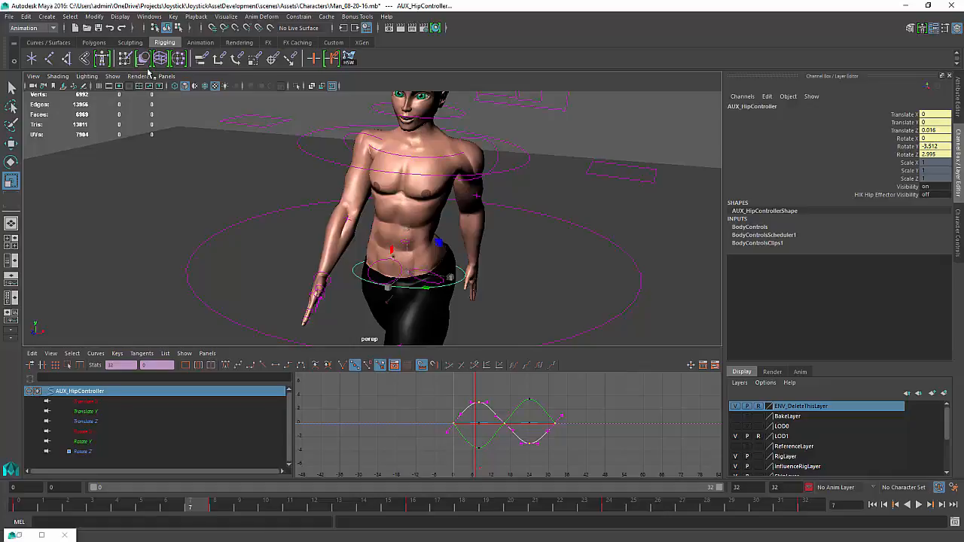
{"action": "left_click", "coordinate": [113, 76]}
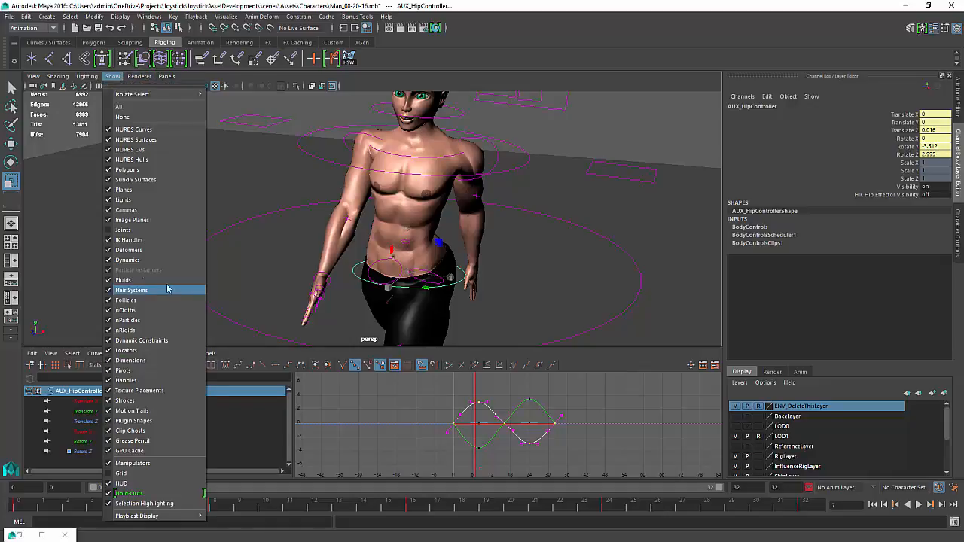
{"action": "left_click", "coordinate": [123, 229]}
{"action": "left_click_drag", "start_coordinate": [178, 270], "coordinate": [333, 319], "text": "alt"}
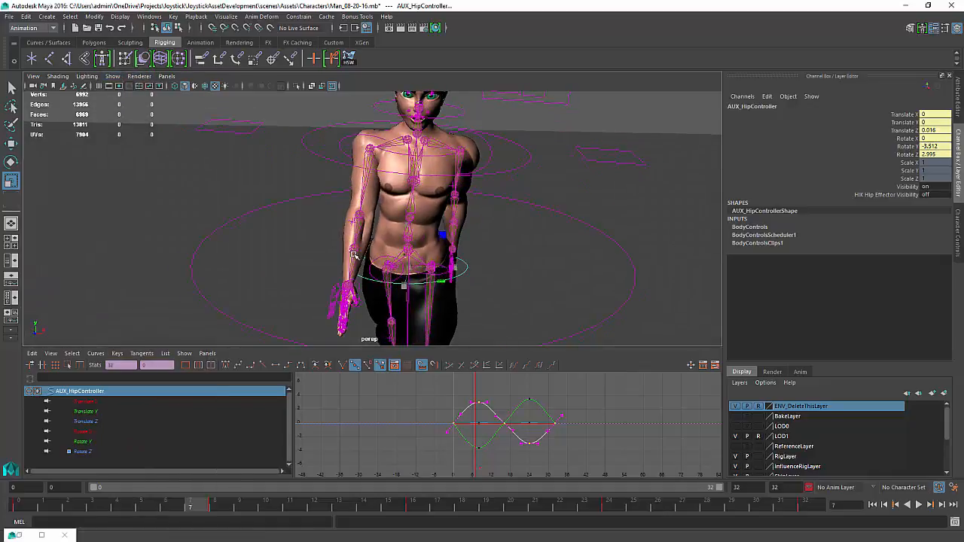
Select the right hand control and try rotating it, then undo the rotation
{"action": "left_click_drag", "start_coordinate": [354, 288], "coordinate": [345, 276], "text": "alt"}
{"action": "left_click", "coordinate": [344, 277]}
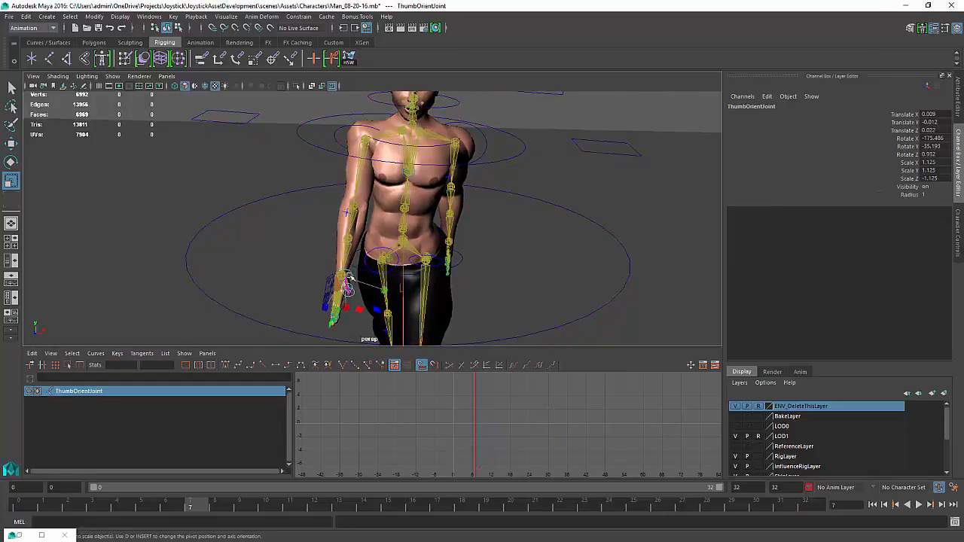
{"action": "right_click_drag", "start_coordinate": [348, 280], "coordinate": [457, 301], "text": "alt"}
{"action": "left_click", "coordinate": [336, 263]}
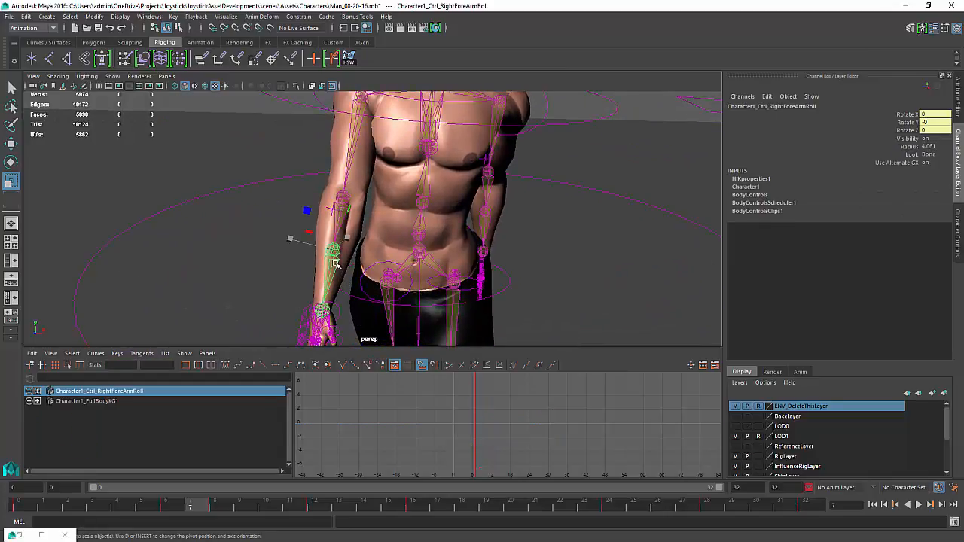
{"action": "key", "text": "Down"}
{"action": "middle_click_drag", "start_coordinate": [344, 264], "coordinate": [347, 242], "text": "alt"}
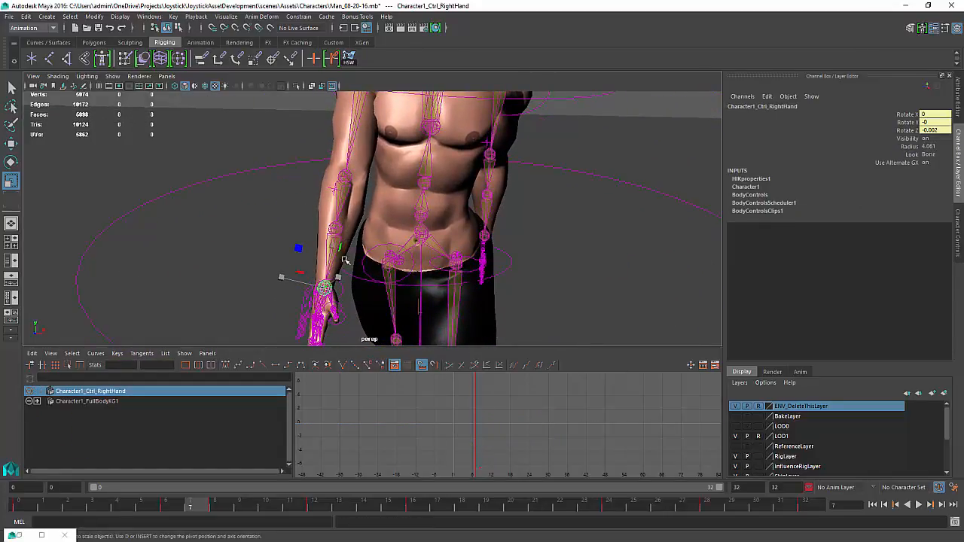
{"action": "key", "text": "e"}
{"action": "left_click_drag", "start_coordinate": [328, 277], "coordinate": [339, 281]}
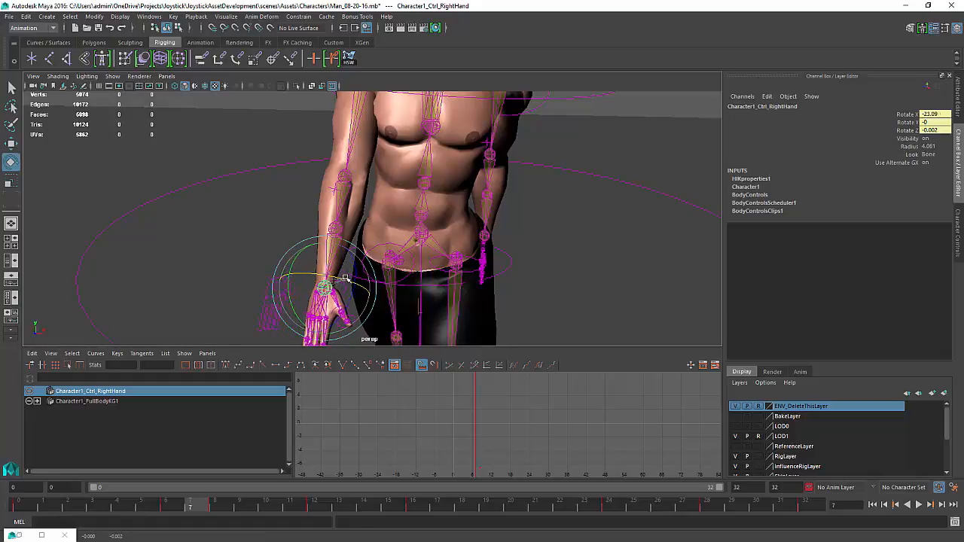
{"action": "key", "text": "ctrl+z"}
Select the right forearm roll control and try rotating it, then undo the rotation
{"action": "left_click", "coordinate": [339, 207]}
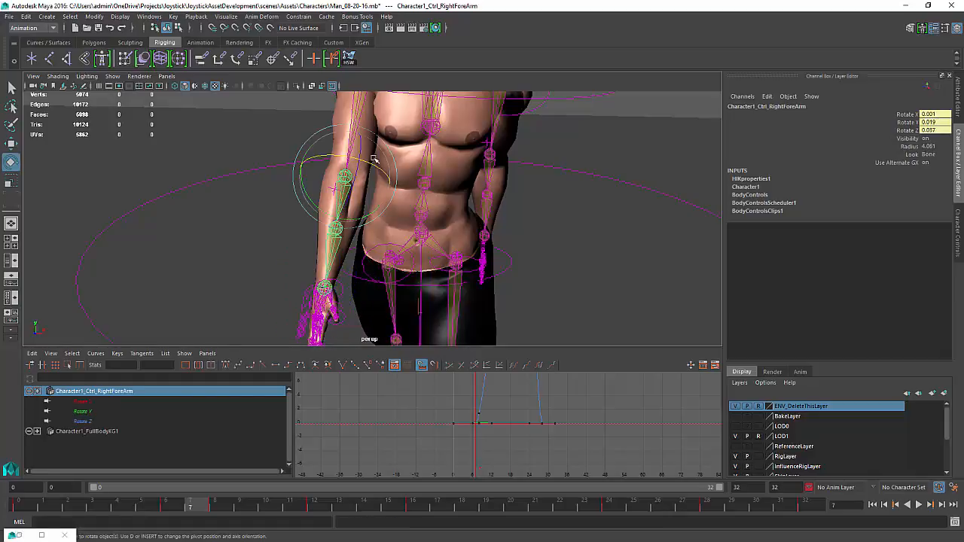
{"action": "left_click", "coordinate": [330, 243]}
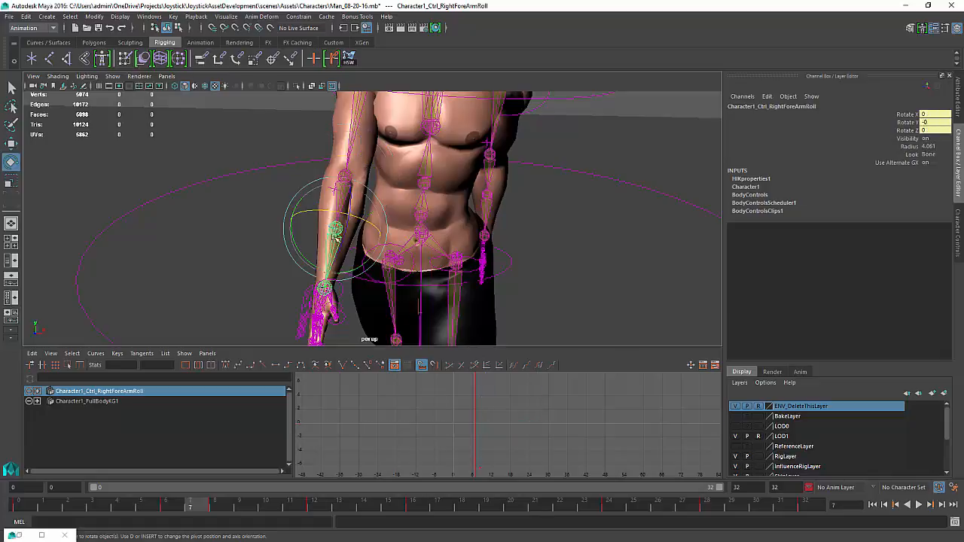
{"action": "mouse_move", "coordinate": [333, 211]}
{"action": "left_mouse_down"}
{"action": "mouse_move", "coordinate": [350, 214]}
{"action": "mouse_move", "coordinate": [343, 211]}
{"action": "left_mouse_up"}
{"action": "key", "text": "ctrl+z"}
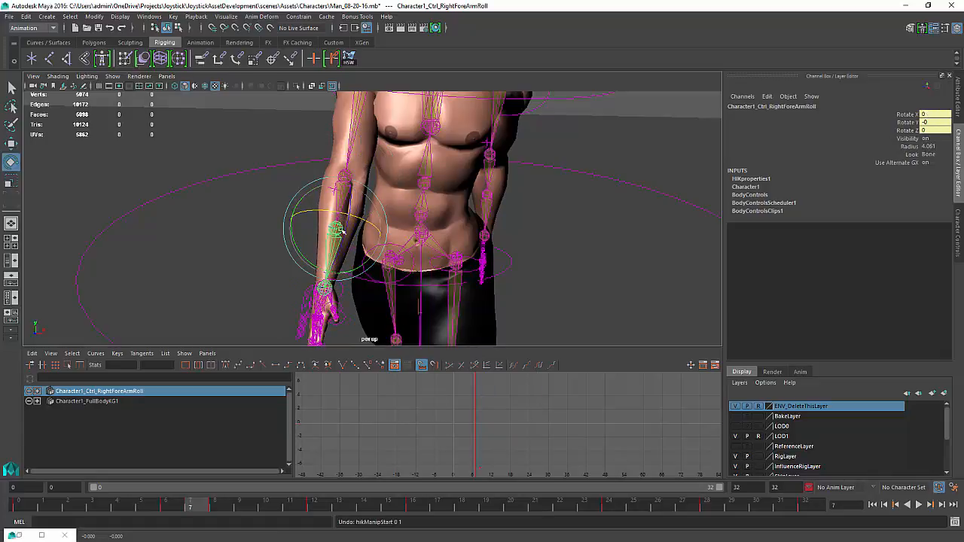
Select the full-body IK control and set its HIK Control Visibility to on
{"action": "middle_click_drag", "start_coordinate": [341, 230], "coordinate": [317, 161], "text": "alt"}
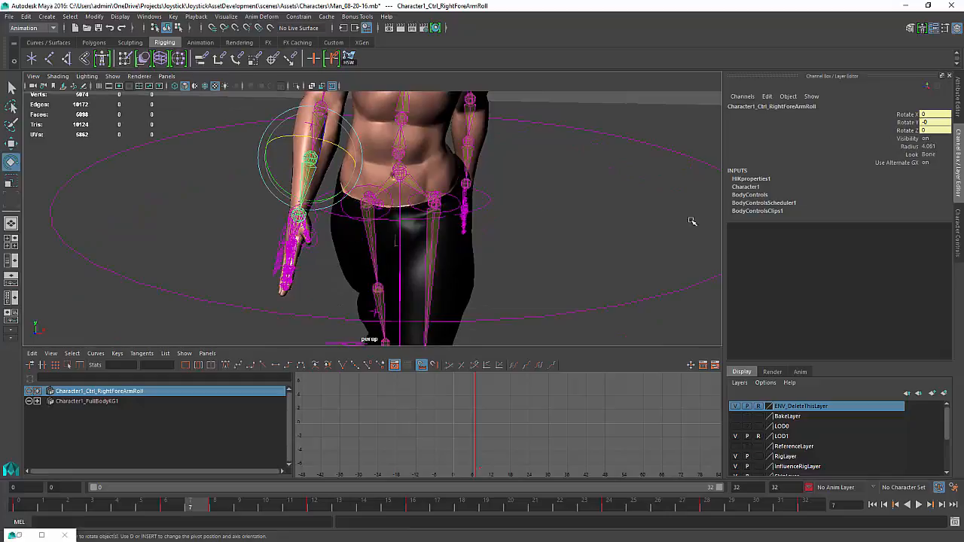
{"action": "left_click_drag", "start_coordinate": [397, 212], "coordinate": [446, 248], "text": "alt"}
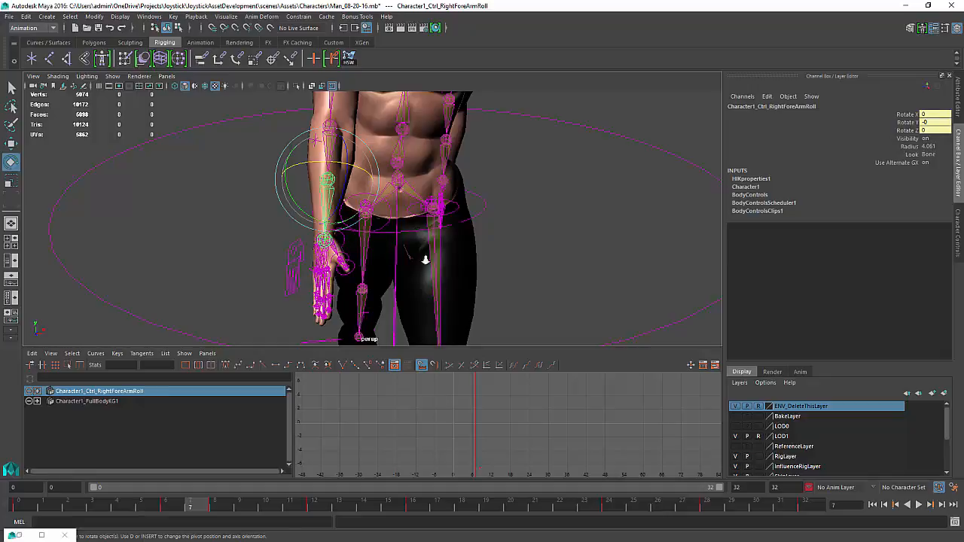
{"action": "left_click_drag", "start_coordinate": [424, 256], "coordinate": [430, 273], "text": "alt"}
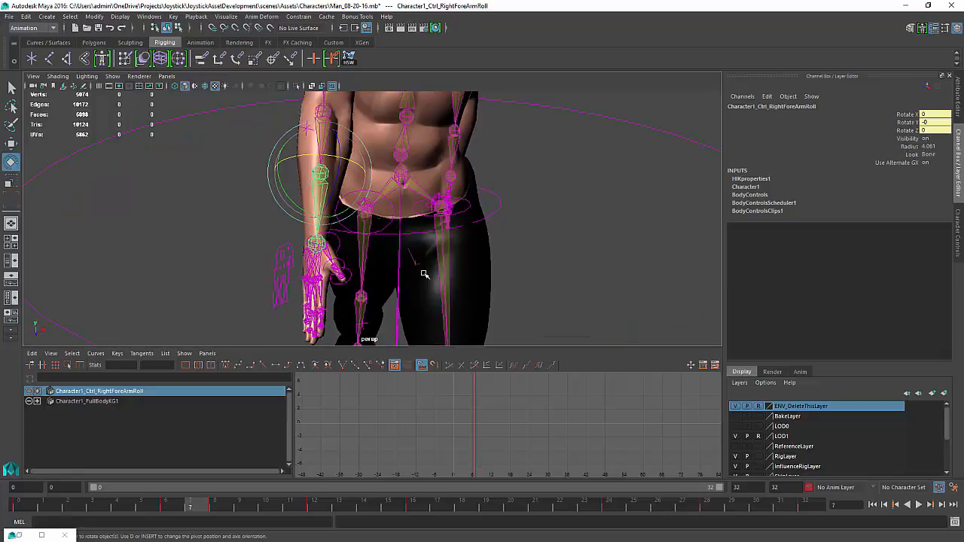
{"action": "left_click", "coordinate": [957, 234]}
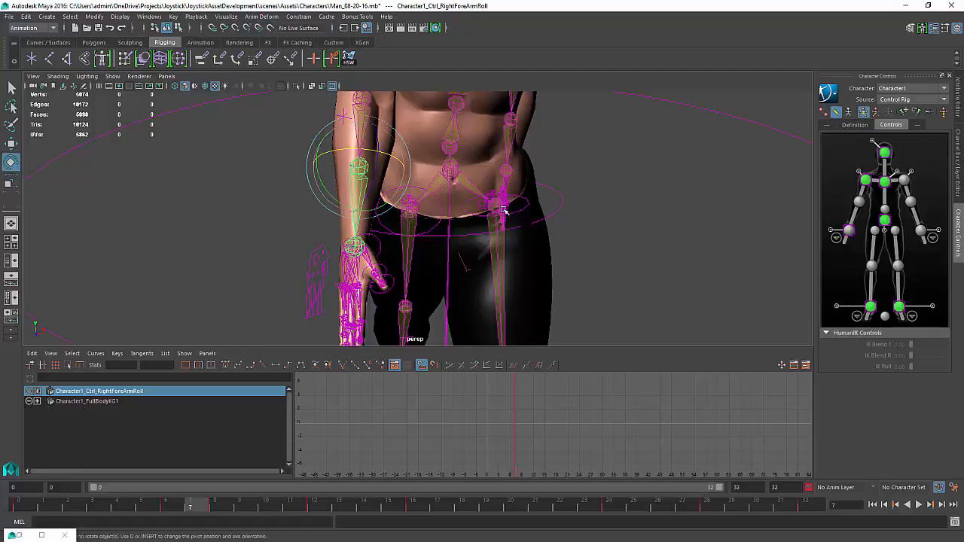
{"action": "left_click_drag", "start_coordinate": [506, 212], "coordinate": [423, 180], "text": "alt"}
{"action": "left_click", "coordinate": [681, 198]}
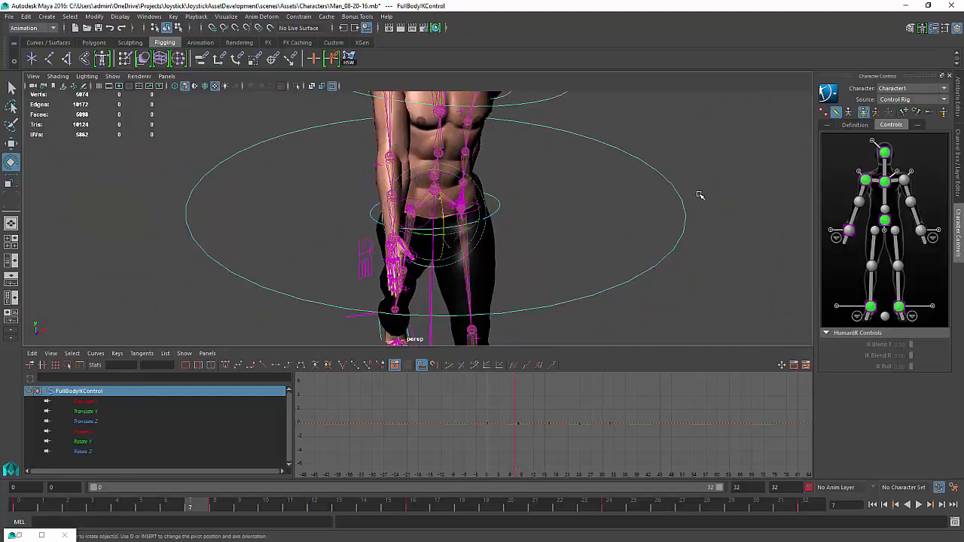
{"action": "key", "text": "ctrl+a"}
{"action": "key", "text": "ctrl+a"}
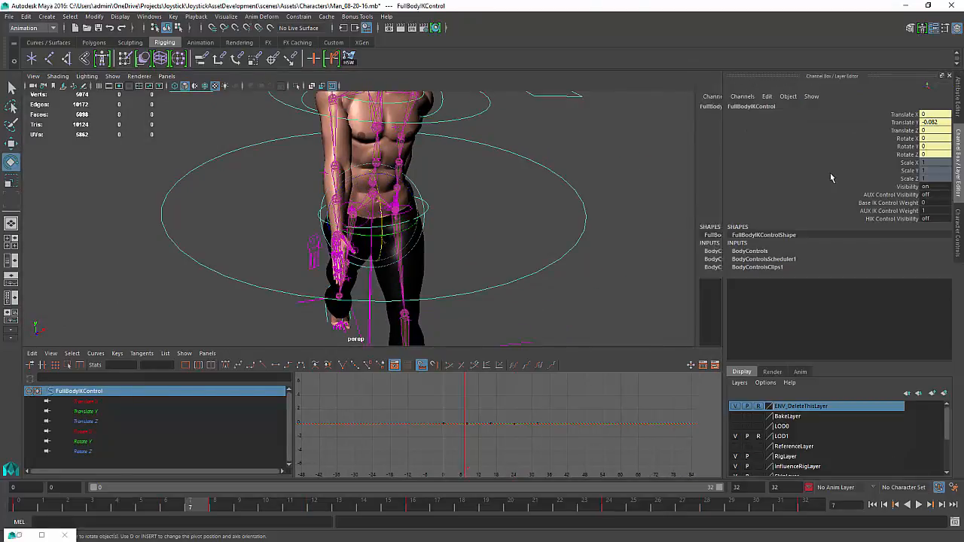
{"action": "double_click", "coordinate": [928, 219]}
{"action": "type", "text": "1"}
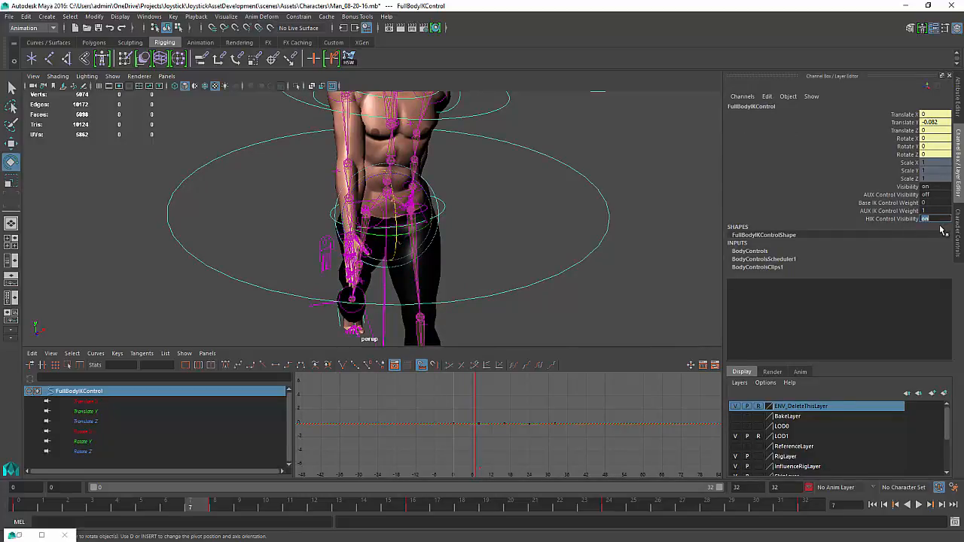
{"action": "key", "text": "Return"}
Select the right wrist effector, try moving it, and undo the changes
{"action": "scroll", "coordinate": [330, 240], "scroll_direction": "up", "scroll_amount": 3}
{"action": "left_click", "coordinate": [330, 239]}
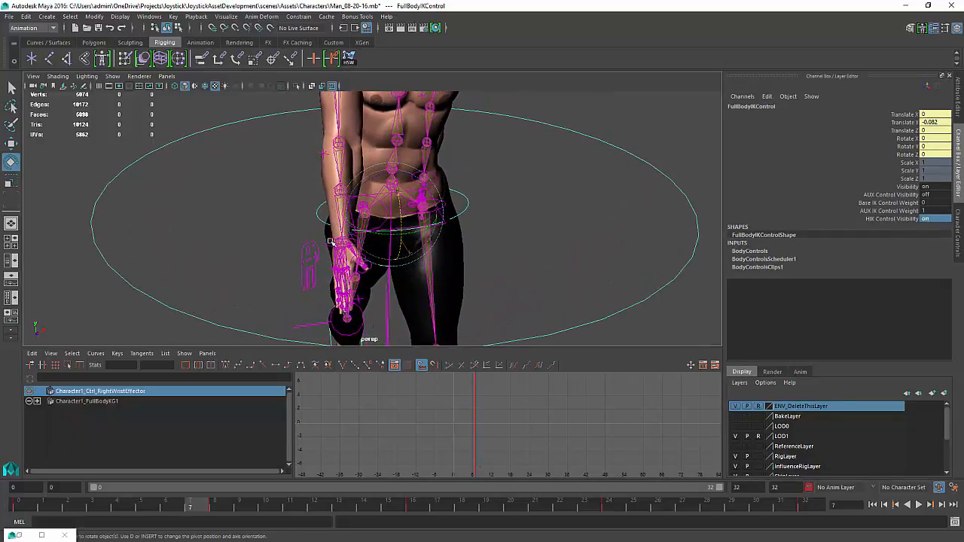
{"action": "mouse_move", "coordinate": [350, 235]}
{"action": "left_mouse_down"}
{"action": "mouse_move", "coordinate": [340, 226]}
{"action": "mouse_move", "coordinate": [353, 238]}
{"action": "left_mouse_up"}
{"action": "key", "text": "ctrl+z"}
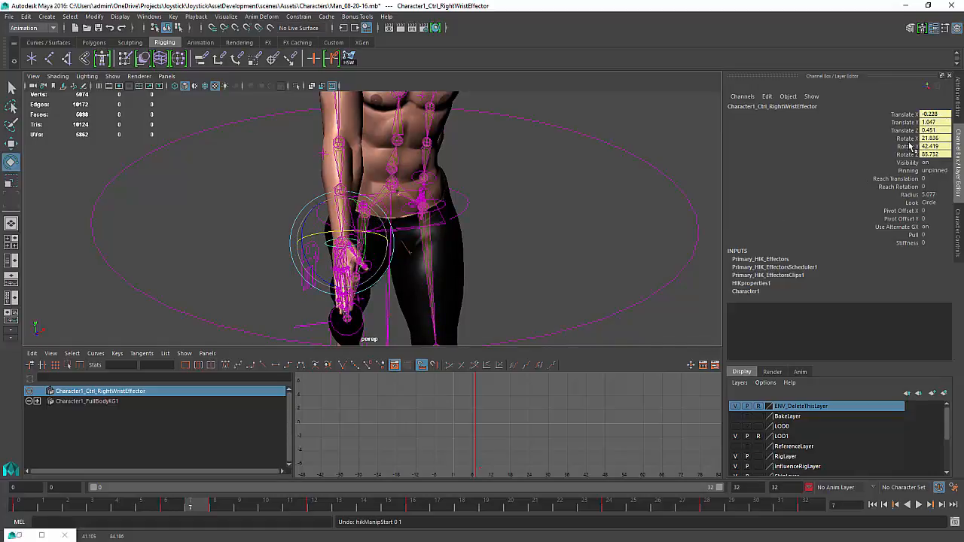
{"action": "key", "text": "ctrl+z"}
{"action": "key", "text": "ctrl+z"}
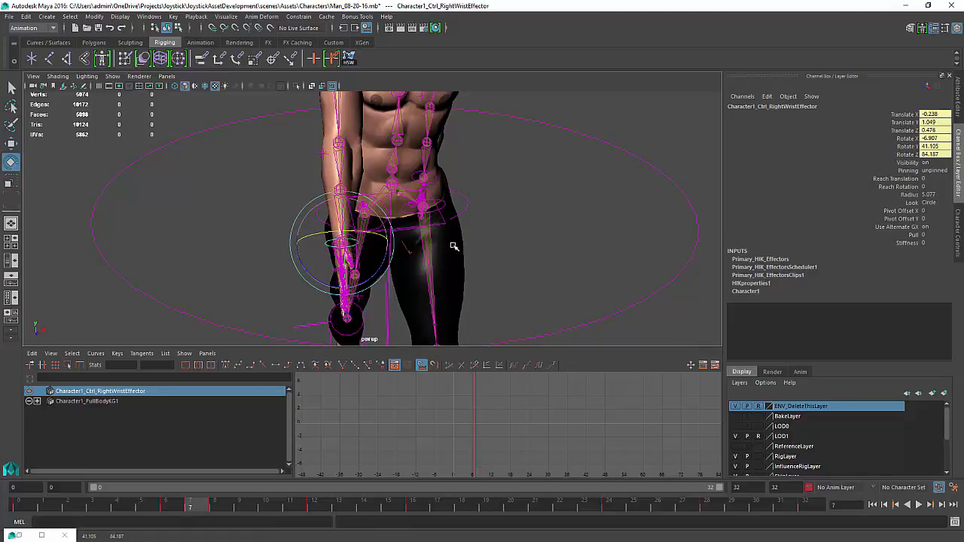
Undo the last two wrist effector changes and try to set its Reach Rotation value
{"action": "key", "text": "ctrl+z"}
{"action": "key", "text": "ctrl+z"}
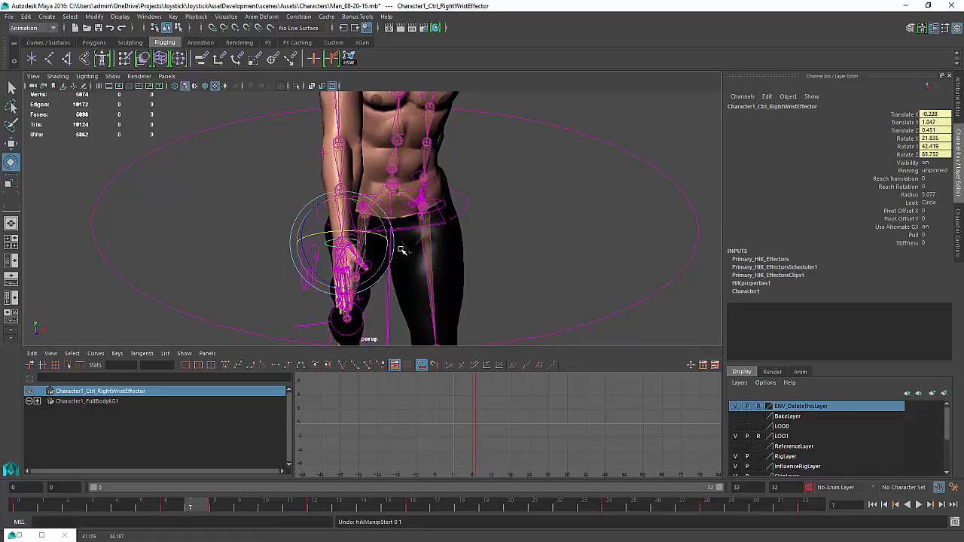
{"action": "double_click", "coordinate": [941, 188]}
{"action": "key", "text": "Return"}
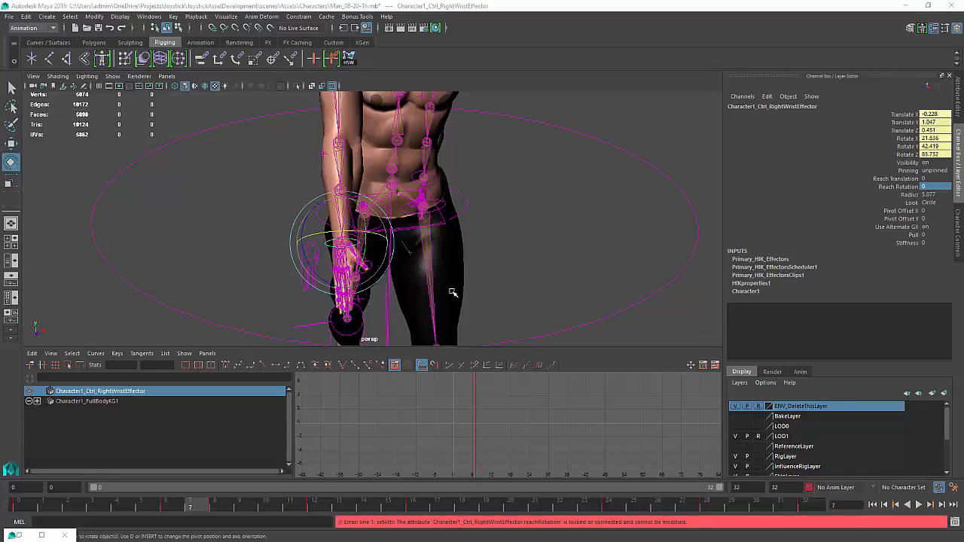
Select the full-body IK control and switch its HIK Control Visibility to off
{"action": "left_click", "coordinate": [474, 269]}
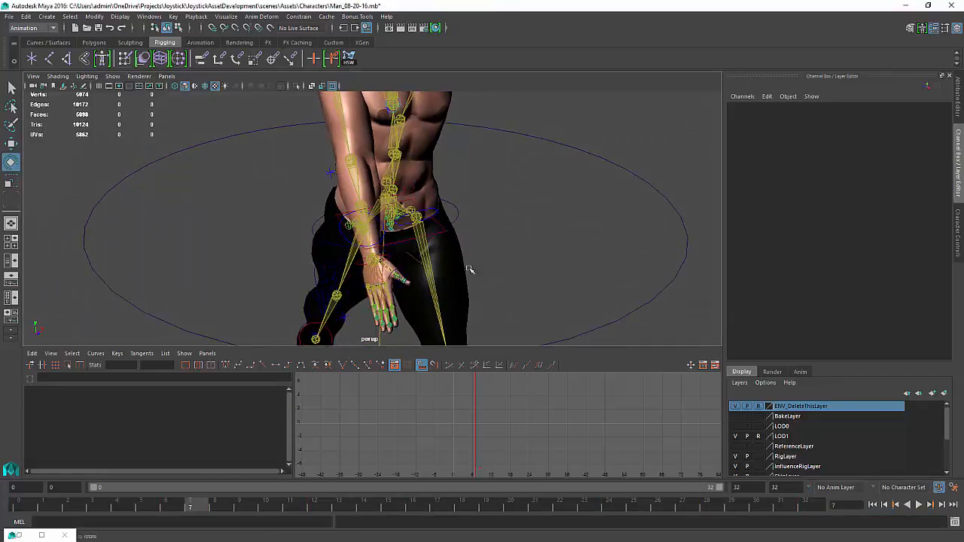
{"action": "left_click_drag", "start_coordinate": [360, 280], "coordinate": [357, 287], "text": "alt"}
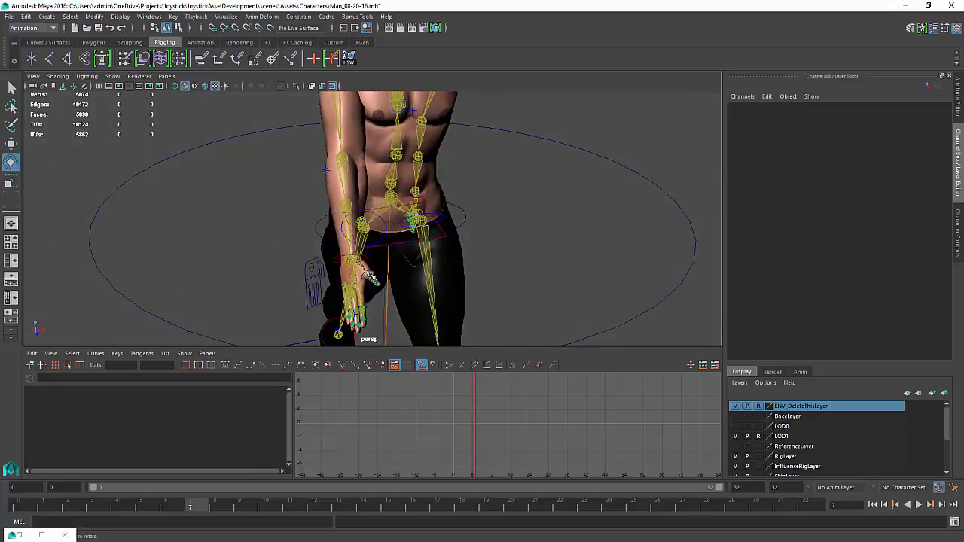
{"action": "left_click", "coordinate": [650, 193]}
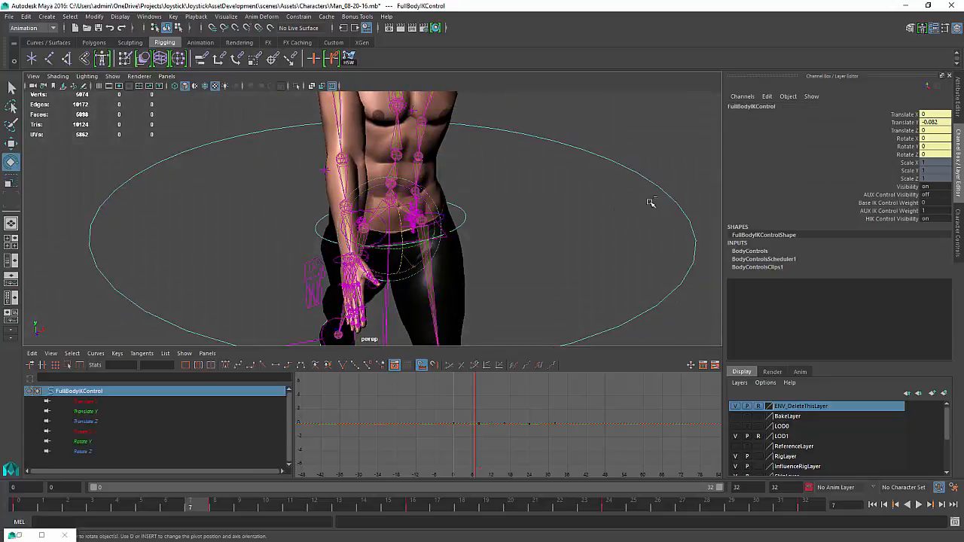
{"action": "left_click", "coordinate": [939, 219]}
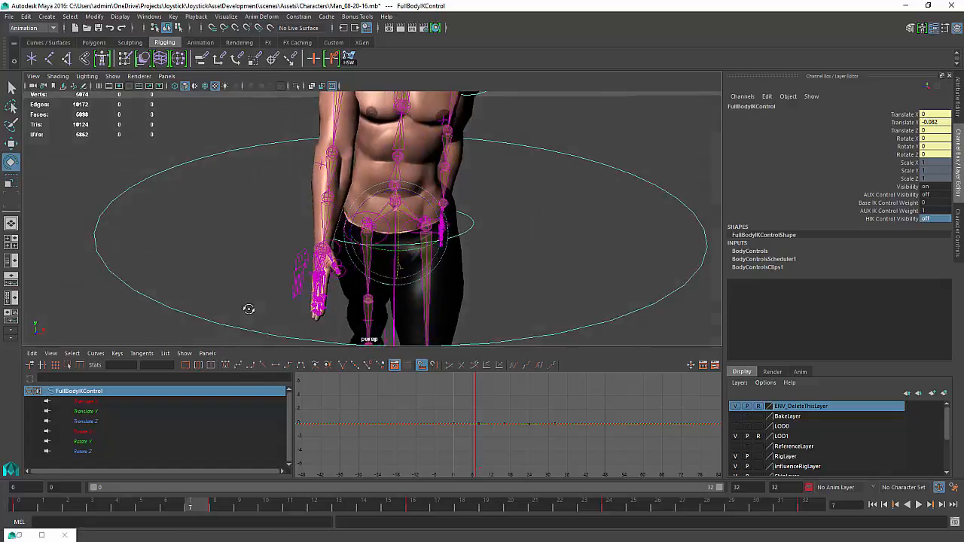
At frame 8, rotate the right forearm roll control to about 53.8 on Rotate X and key its rotate channels
{"action": "left_click", "coordinate": [320, 223]}
{"action": "left_click_drag", "start_coordinate": [321, 223], "coordinate": [330, 340], "text": "alt"}
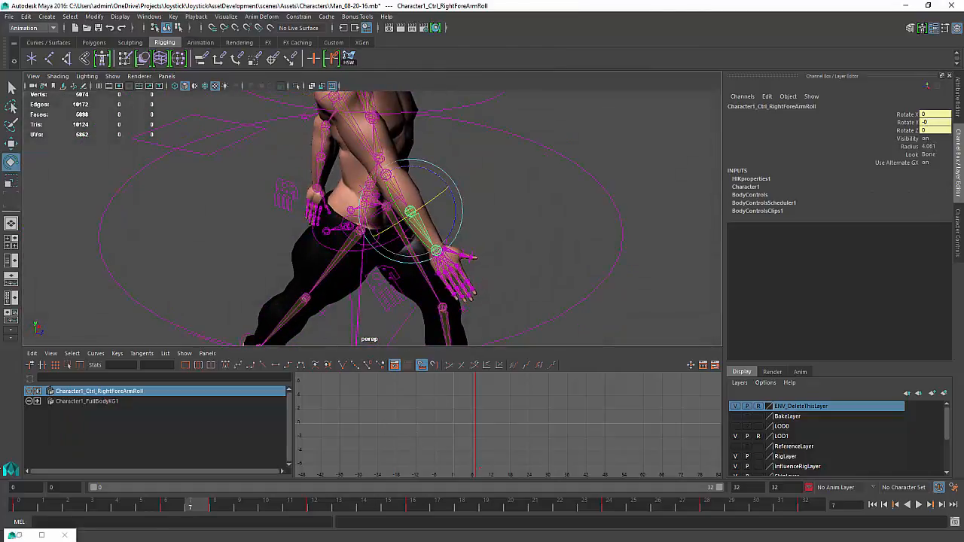
{"action": "left_click_drag", "start_coordinate": [189, 507], "coordinate": [220, 507]}
{"action": "left_click_drag", "start_coordinate": [473, 219], "coordinate": [383, 211], "text": "alt"}
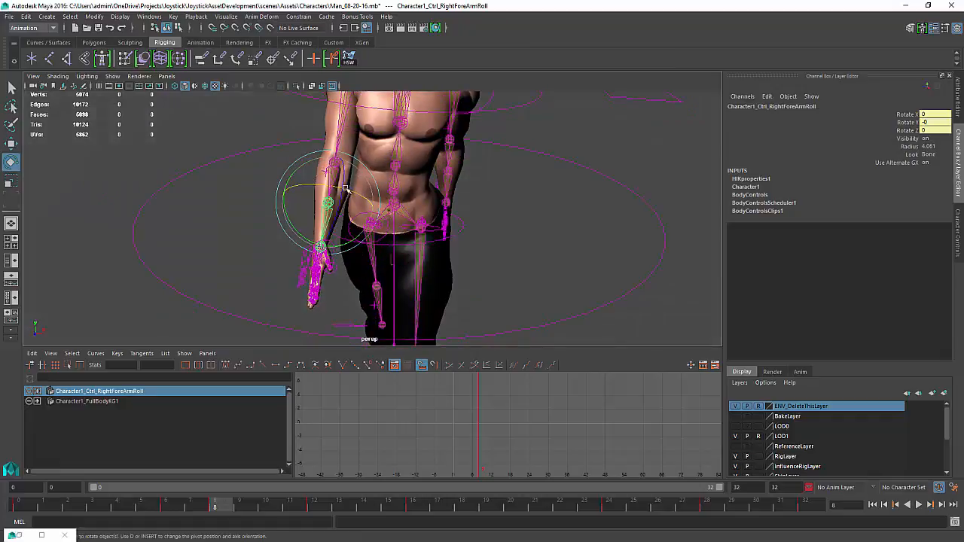
{"action": "left_click_drag", "start_coordinate": [331, 184], "coordinate": [367, 205]}
{"action": "right_click_drag", "start_coordinate": [368, 205], "coordinate": [286, 216], "text": "alt"}
{"action": "left_click_drag", "start_coordinate": [286, 216], "coordinate": [361, 295], "text": "alt"}
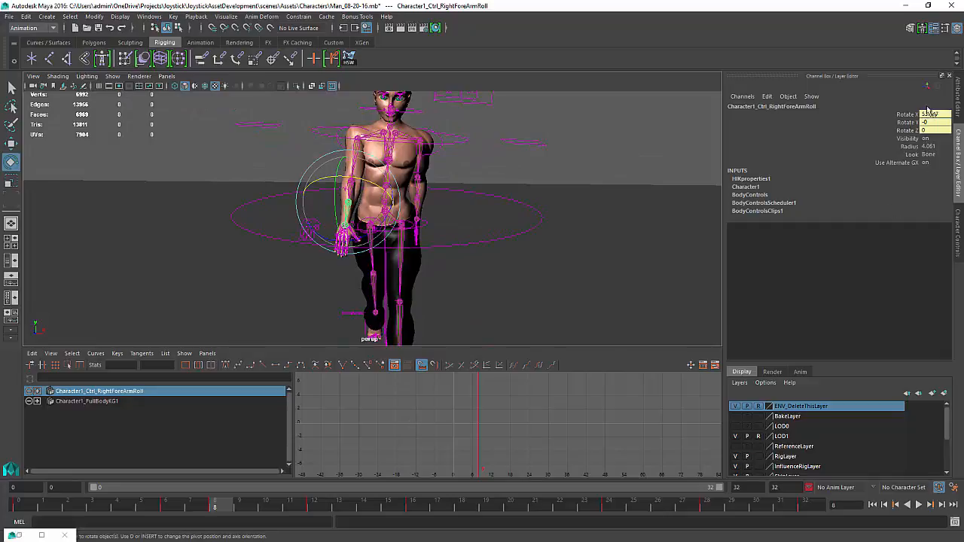
{"action": "left_click_drag", "start_coordinate": [929, 110], "coordinate": [913, 132]}
{"action": "right_click", "coordinate": [913, 132]}
{"action": "left_click", "coordinate": [897, 151]}
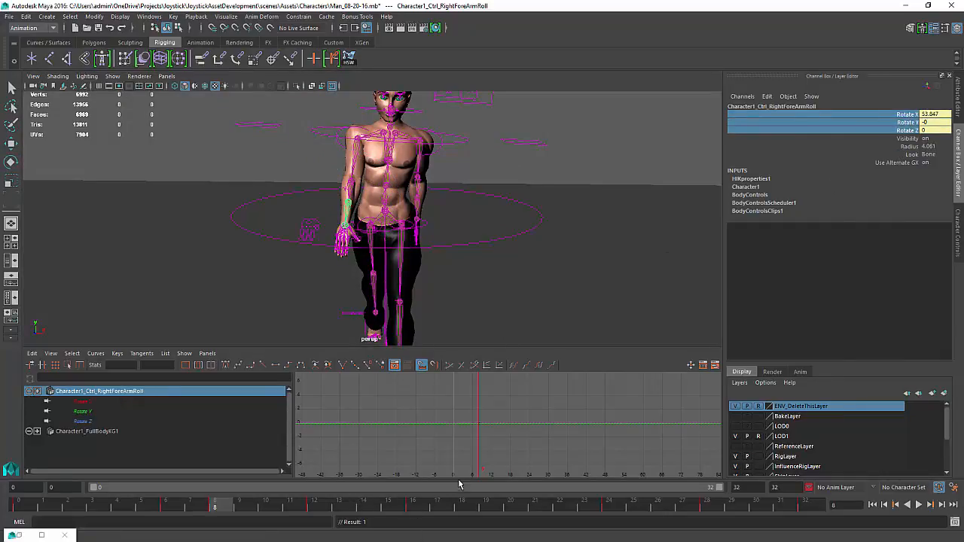
Frame the forearm roll curves, go to frame 16 and set the control's rotation values to 0
{"action": "middle_click_drag", "start_coordinate": [489, 435], "coordinate": [485, 430], "text": "alt"}
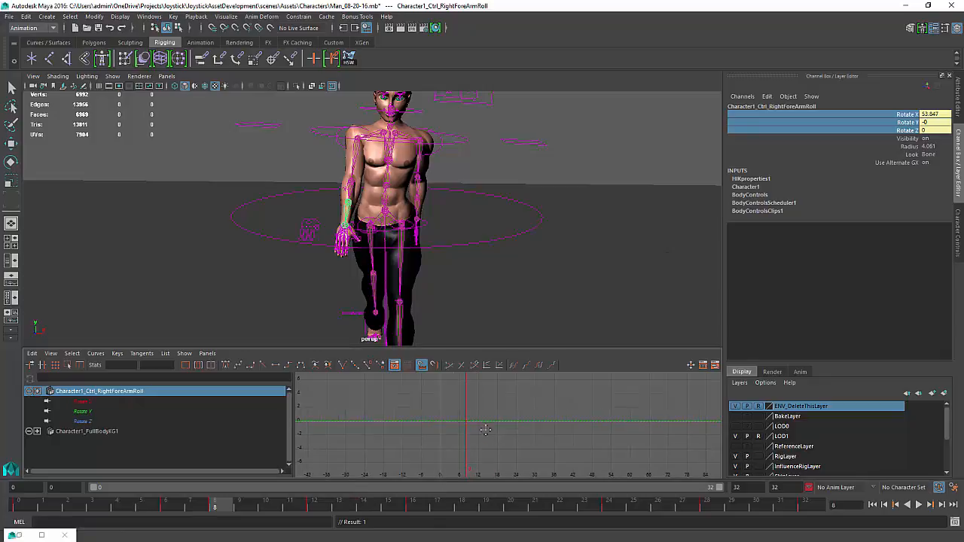
{"action": "key", "text": "f"}
{"action": "right_click_drag", "start_coordinate": [504, 439], "coordinate": [477, 439], "text": "alt"}
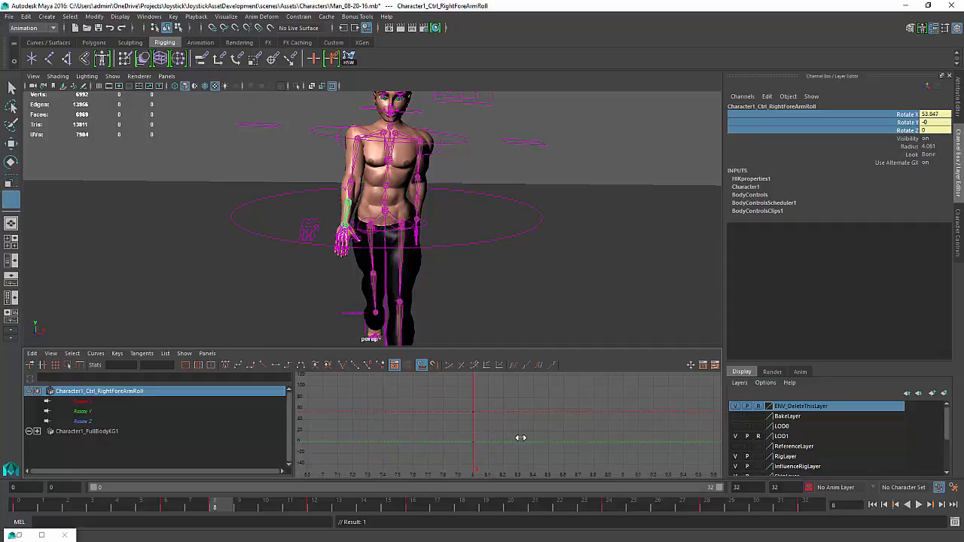
{"action": "key", "text": "k"}
{"action": "left_click_drag", "start_coordinate": [508, 434], "coordinate": [568, 432]}
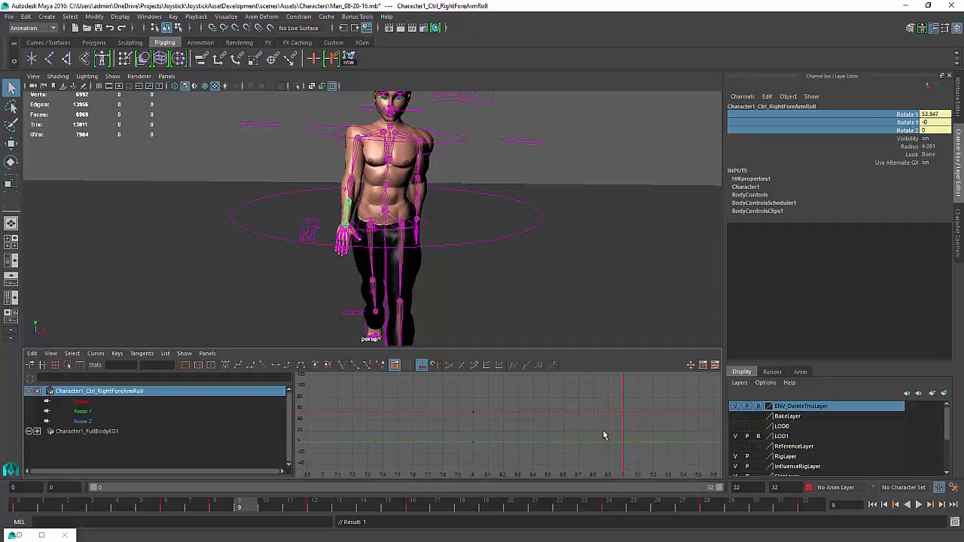
{"action": "right_click_drag", "start_coordinate": [604, 436], "coordinate": [424, 406], "text": "alt"}
{"action": "middle_click_drag", "start_coordinate": [571, 392], "coordinate": [523, 377], "text": "alt"}
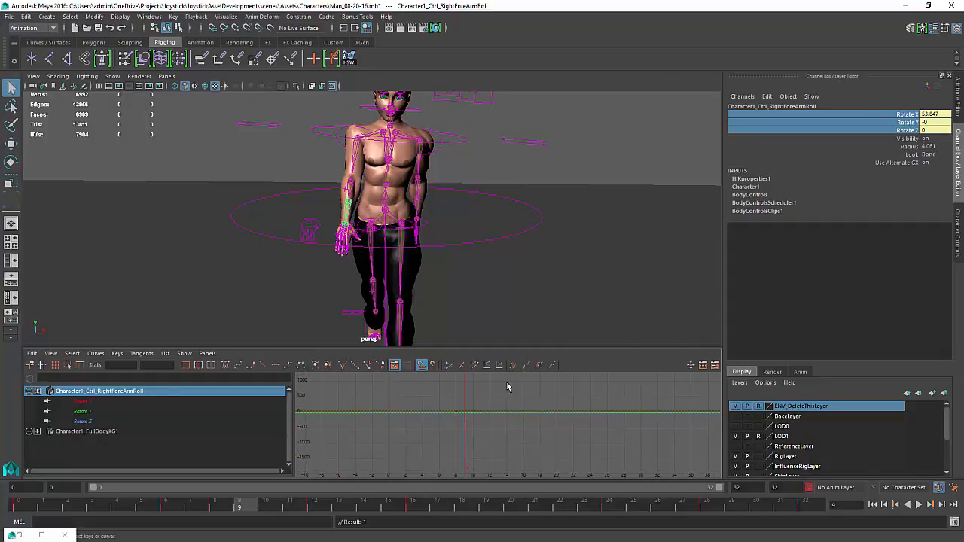
{"action": "key", "text": "k"}
{"action": "left_click_drag", "start_coordinate": [468, 415], "coordinate": [540, 421]}
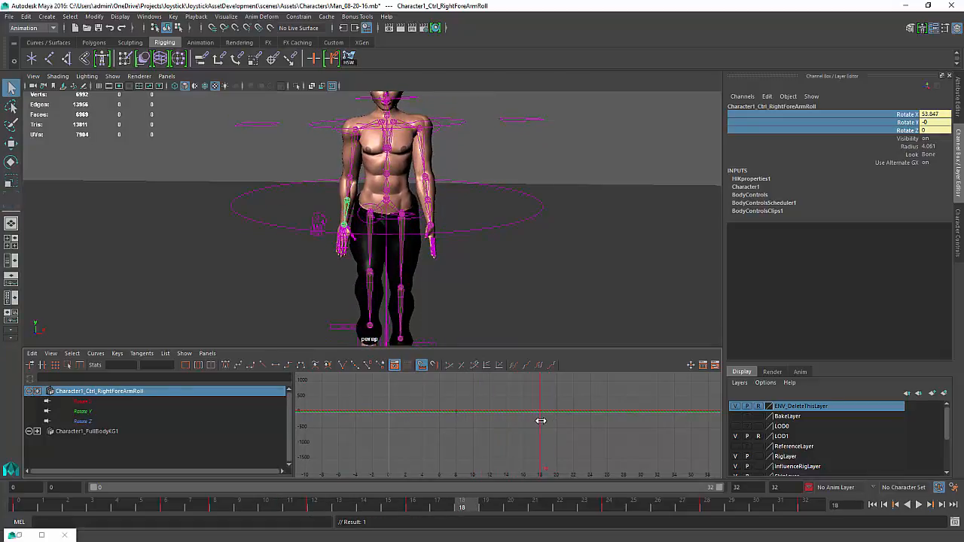
{"action": "key", "text": "k"}
{"action": "left_click_drag", "start_coordinate": [541, 420], "coordinate": [525, 420]}
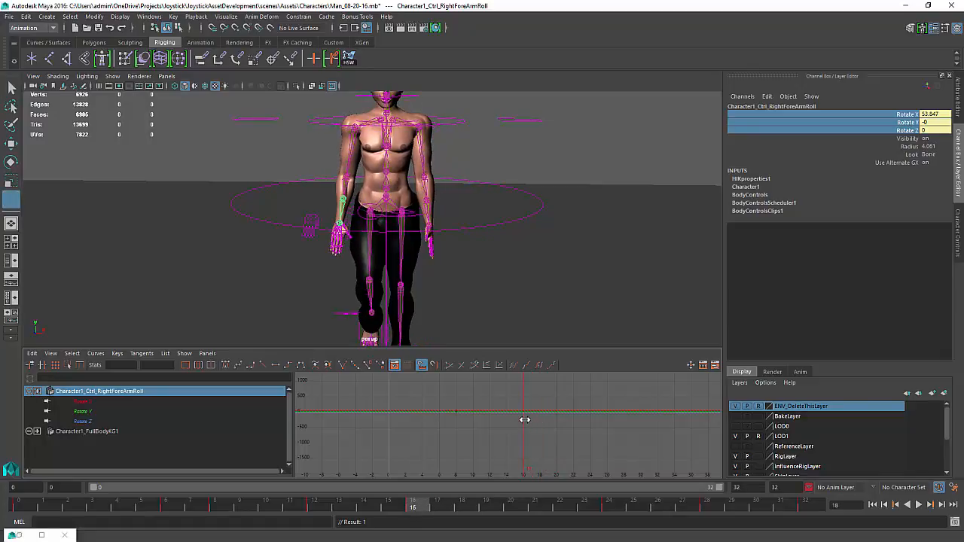
{"action": "key", "text": "e"}
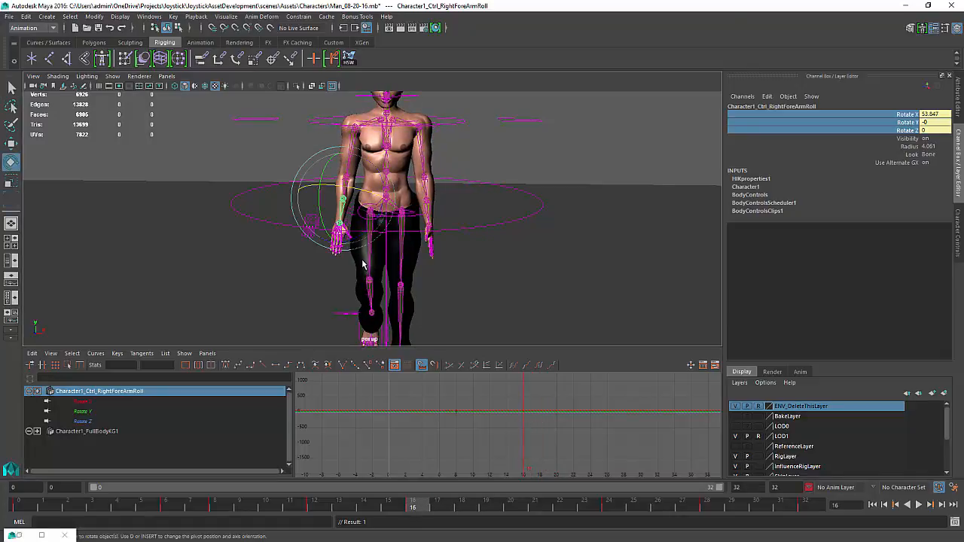
{"action": "left_click", "coordinate": [943, 130]}
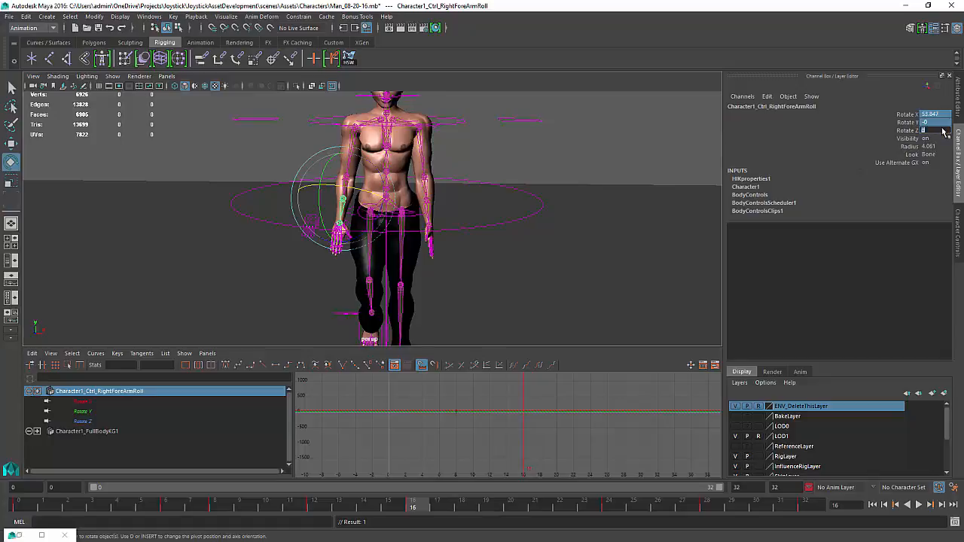
{"action": "key", "text": "Return"}
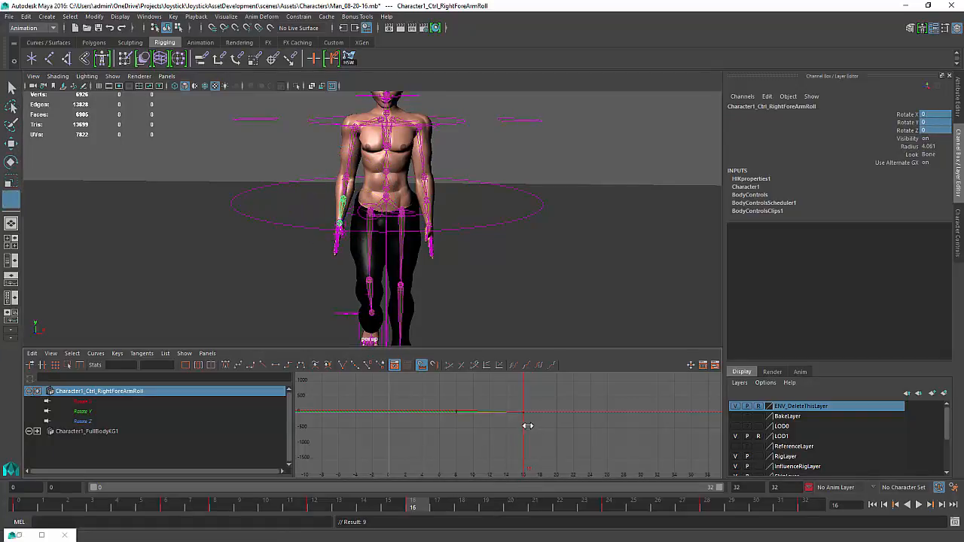
At frame 26, rotate the right forearm roll to about -64.9 on Rotate X and key it
{"action": "left_click_drag", "start_coordinate": [527, 424], "coordinate": [605, 428]}
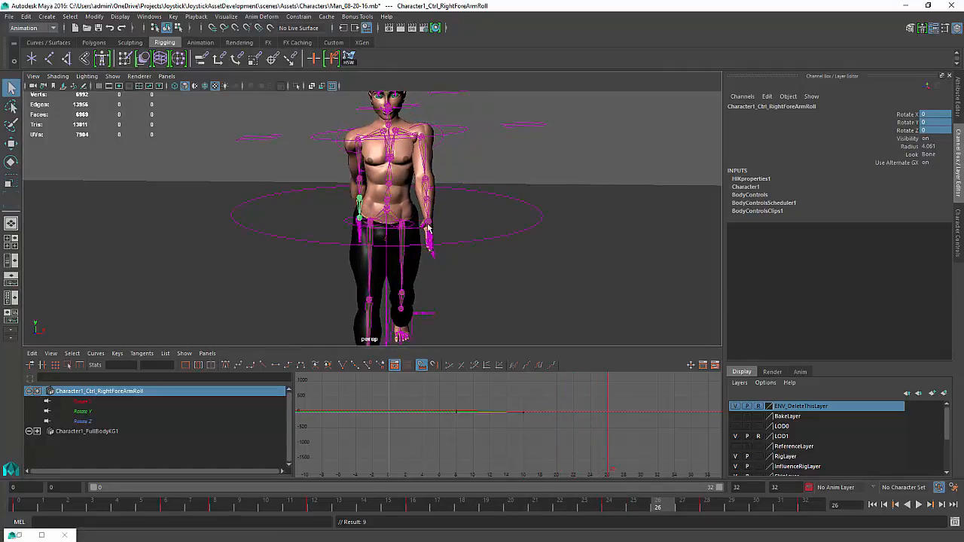
{"action": "left_click_drag", "start_coordinate": [429, 229], "coordinate": [512, 237], "text": "alt"}
{"action": "key", "text": "e"}
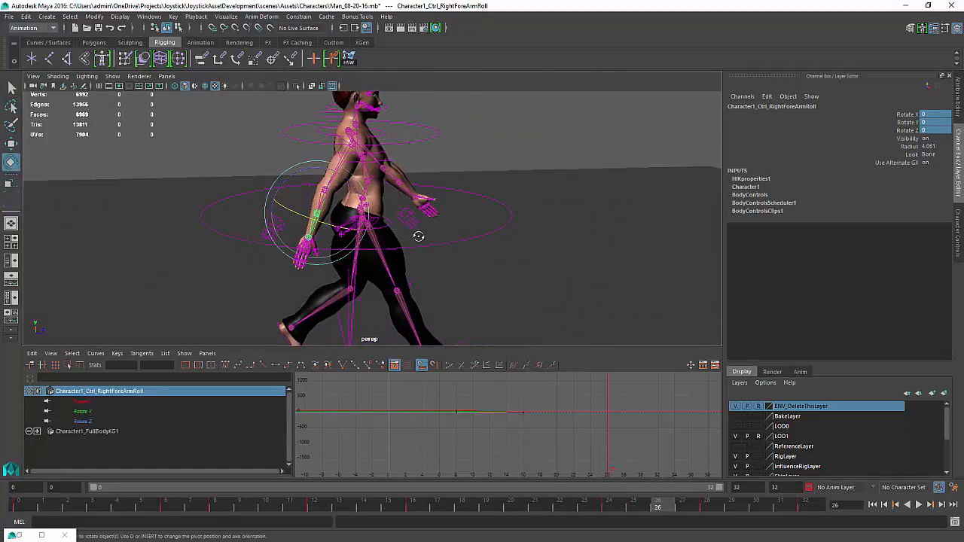
{"action": "left_click_drag", "start_coordinate": [320, 219], "coordinate": [282, 222]}
{"action": "key", "text": "s"}
{"action": "left_click_drag", "start_coordinate": [357, 216], "coordinate": [279, 220], "text": "alt"}
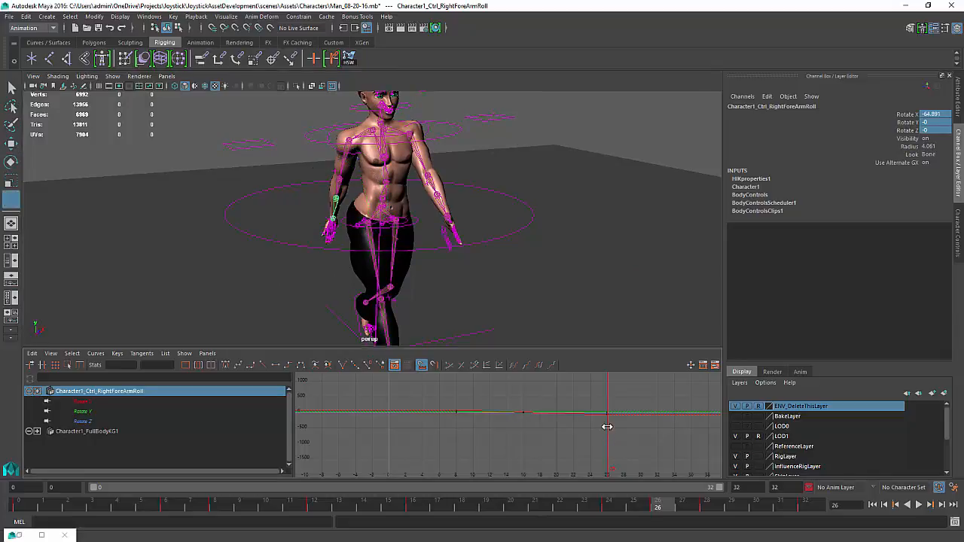
At frame 32, set the right forearm roll's rotation values to 0
{"action": "left_click_drag", "start_coordinate": [607, 425], "coordinate": [657, 434]}
{"action": "key", "text": "e"}
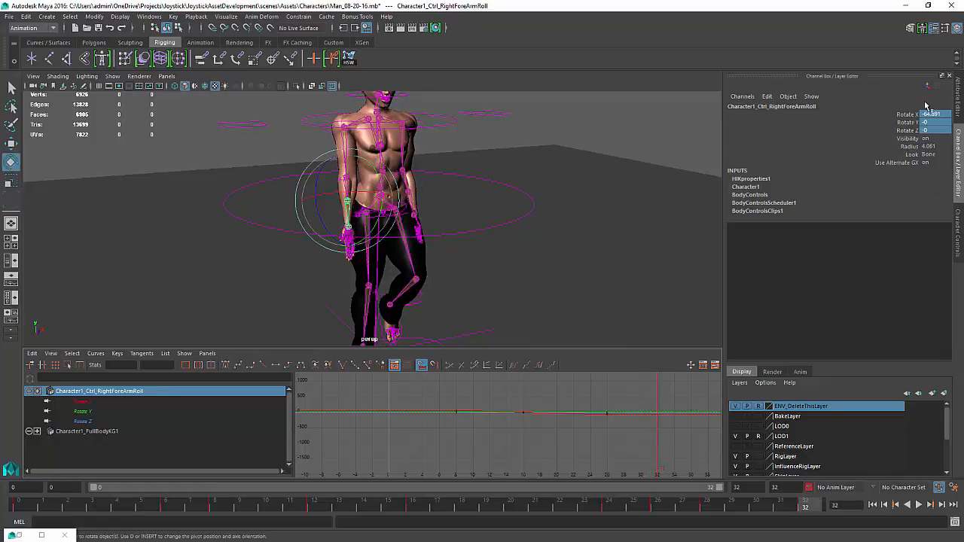
{"action": "left_click_drag", "start_coordinate": [936, 120], "coordinate": [939, 137]}
{"action": "key", "text": "Return"}
{"action": "key", "text": "Return"}
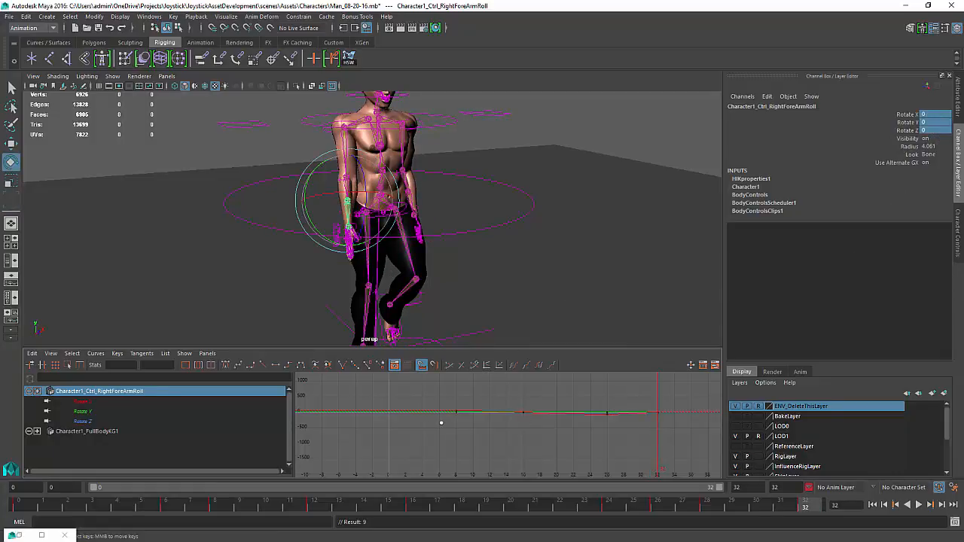
At frame 0, key the right forearm roll's rotate channels at zero
{"action": "key", "text": "k"}
{"action": "middle_click_drag", "start_coordinate": [428, 419], "coordinate": [389, 421]}
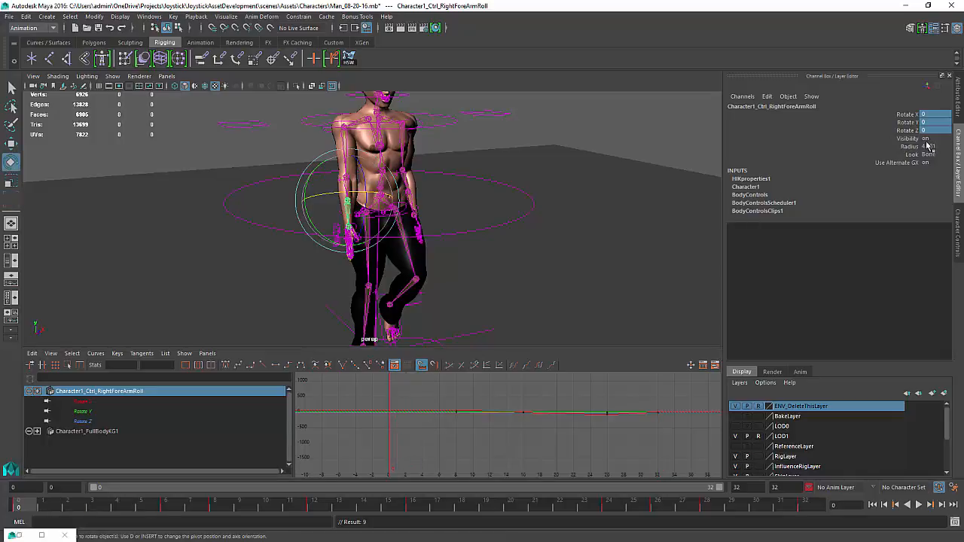
{"action": "left_click_drag", "start_coordinate": [908, 119], "coordinate": [911, 137]}
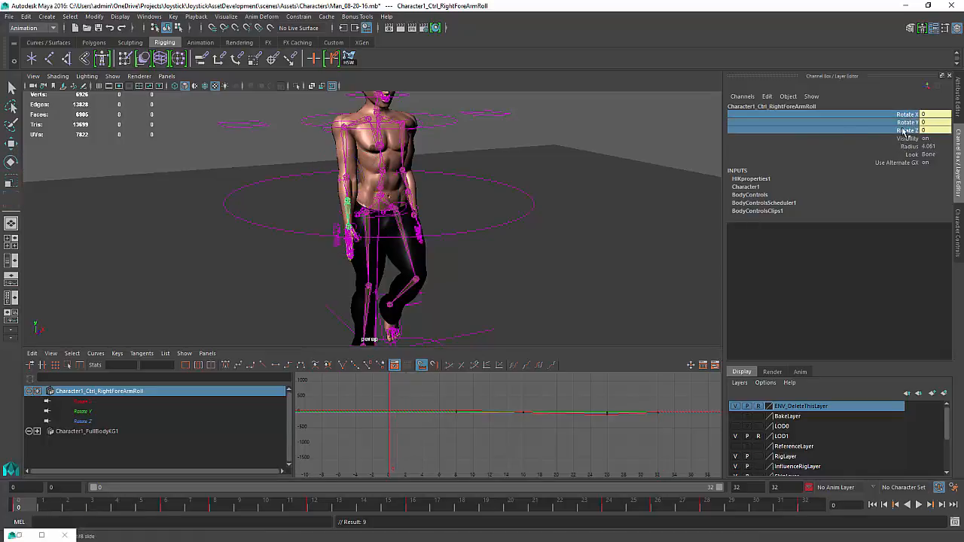
{"action": "right_click", "coordinate": [904, 148]}
{"action": "left_click", "coordinate": [901, 148]}
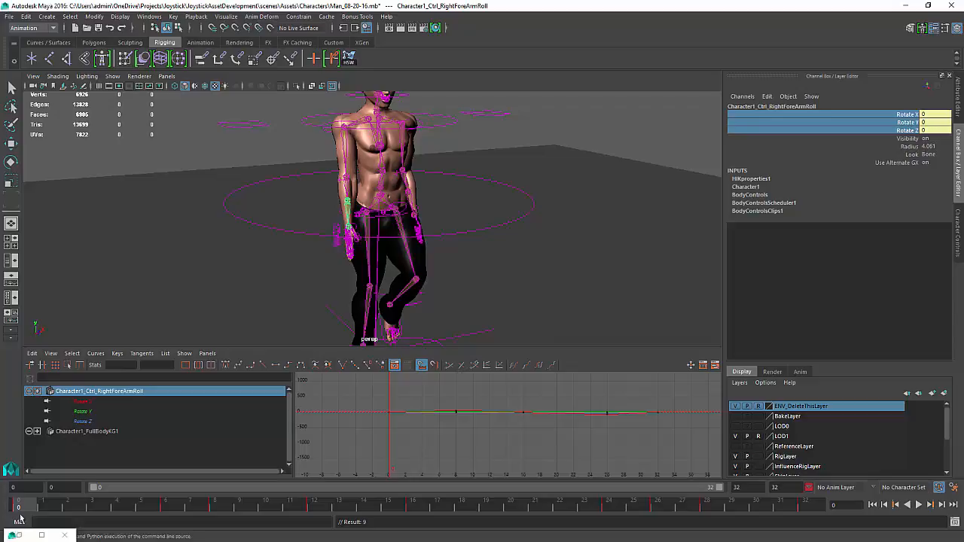
Scrub through the walk with joints hidden, then show the joints again, to review the forearm roll motion
{"action": "left_click_drag", "start_coordinate": [66, 518], "coordinate": [633, 506]}
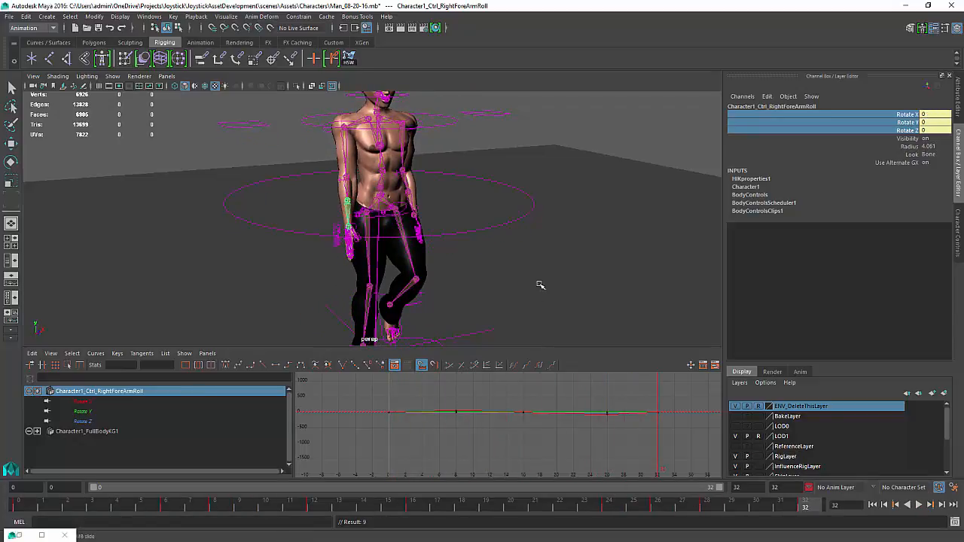
{"action": "left_click_drag", "start_coordinate": [540, 284], "coordinate": [515, 256], "text": "alt"}
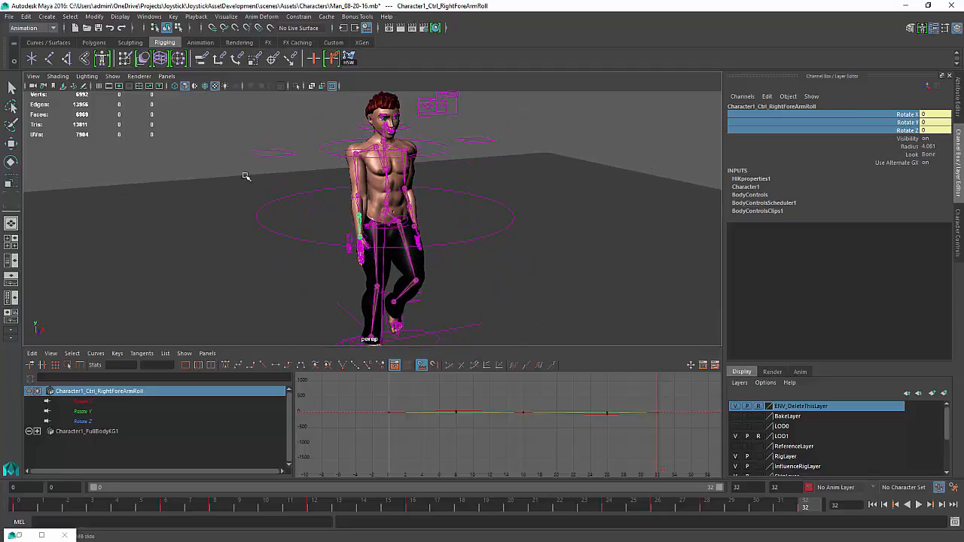
{"action": "left_click", "coordinate": [113, 76]}
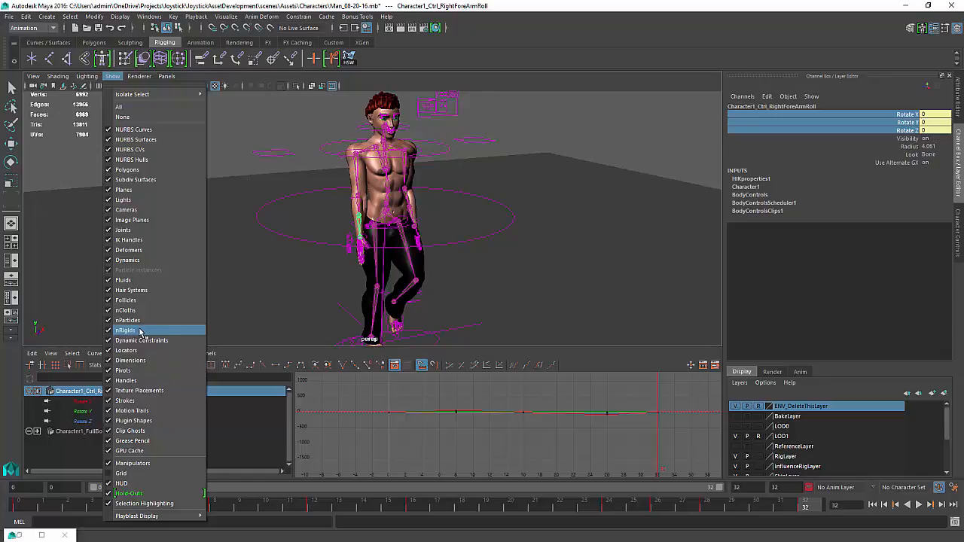
{"action": "left_click", "coordinate": [128, 230]}
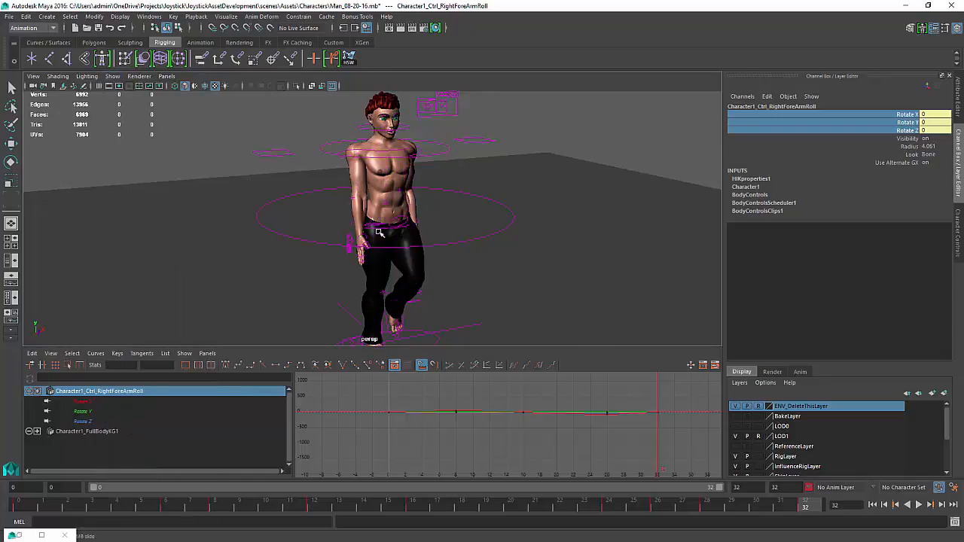
{"action": "left_click_drag", "start_coordinate": [379, 233], "coordinate": [394, 240], "text": "alt"}
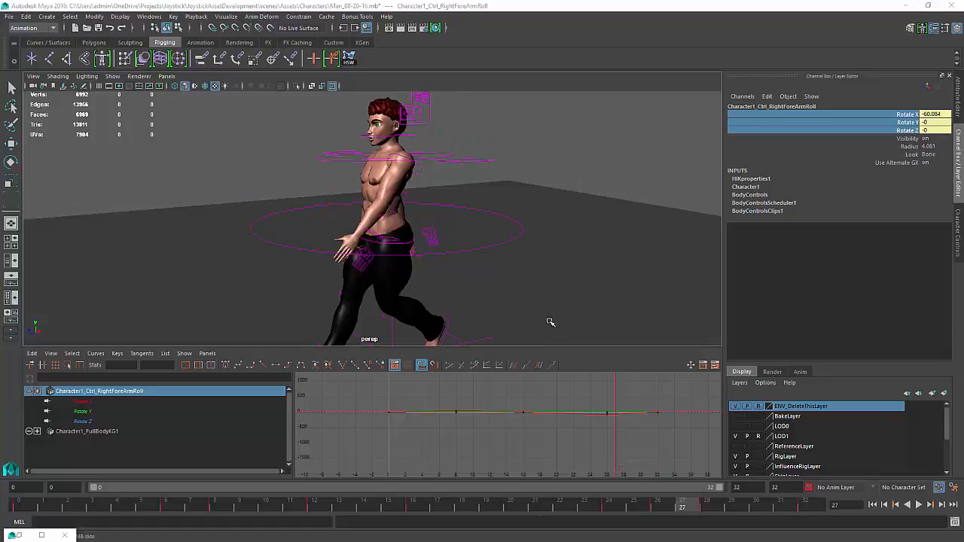
{"action": "left_click", "coordinate": [113, 76]}
{"action": "left_click", "coordinate": [146, 231]}
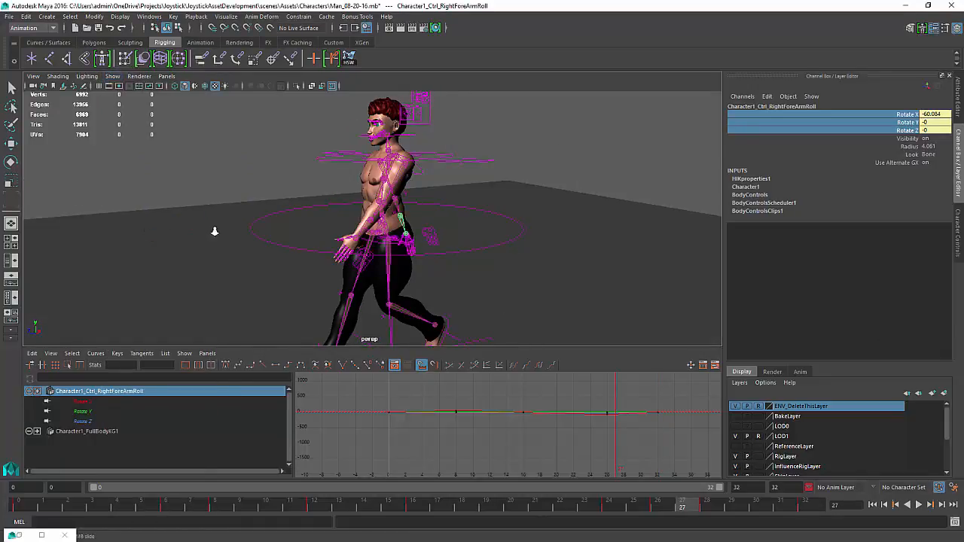
Select the left forearm roll control and play back the animation
{"action": "key", "text": "f"}
{"action": "left_click", "coordinate": [360, 234]}
{"action": "left_click_drag", "start_coordinate": [360, 234], "coordinate": [405, 234], "text": "alt"}
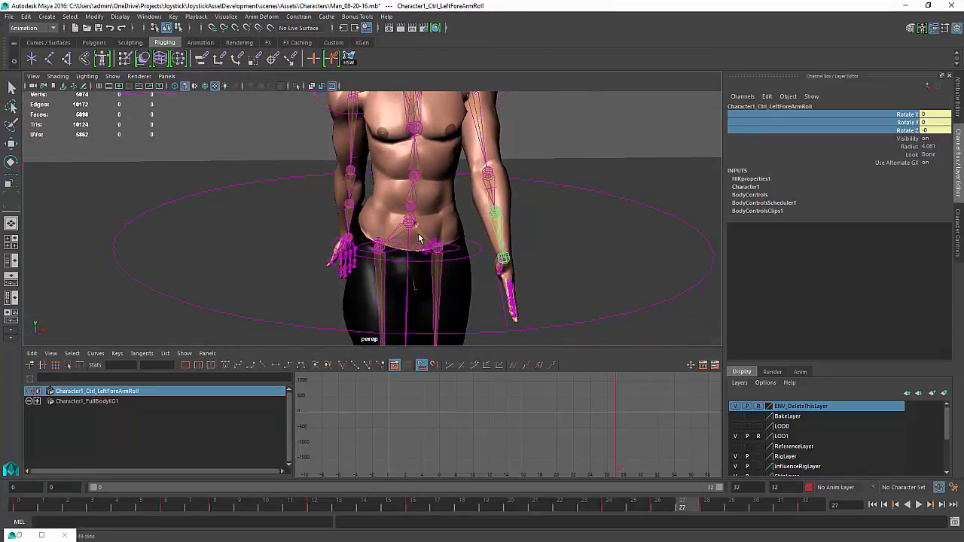
{"action": "key", "text": "alt+v"}
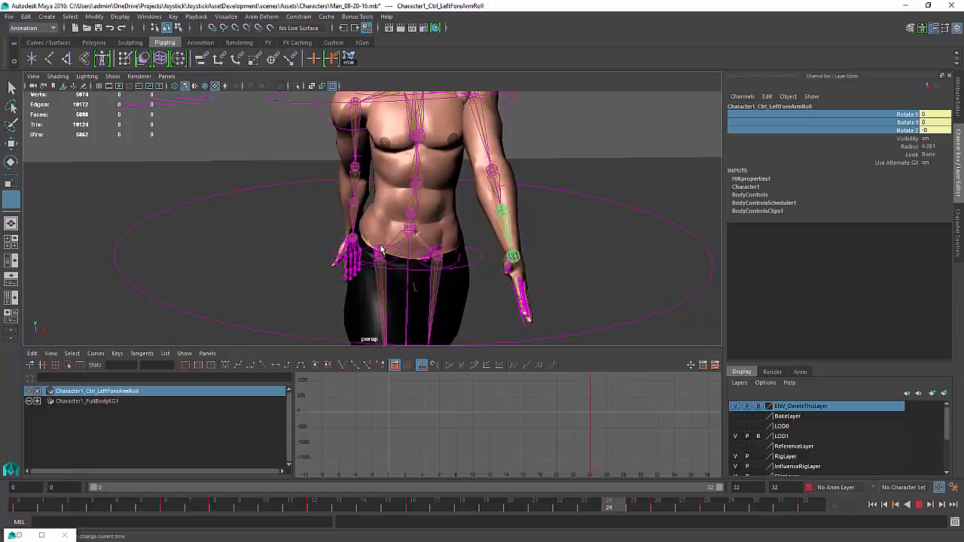
{"action": "key", "text": "alt+v"}
{"action": "key", "text": "q"}
{"action": "key", "text": "e"}
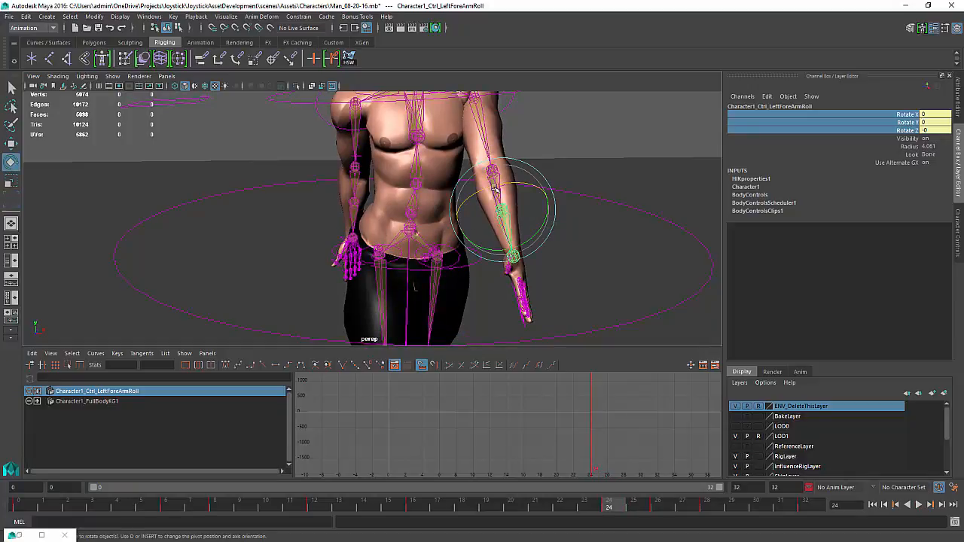
{"action": "mouse_move", "coordinate": [494, 189]}
{"action": "left_mouse_down"}
{"action": "mouse_move", "coordinate": [468, 198]}
{"action": "mouse_move", "coordinate": [494, 189]}
{"action": "mouse_move", "coordinate": [477, 197]}
{"action": "left_mouse_up"}
{"action": "key", "text": "ctrl+z"}
At frame 32, set the left forearm roll's Rotate X to 0 and key its rotate channels
{"action": "right_click_drag", "start_coordinate": [570, 245], "coordinate": [459, 274], "text": "alt"}
{"action": "left_click_drag", "start_coordinate": [459, 274], "coordinate": [369, 269], "text": "alt"}
{"action": "key", "text": "alt+v"}
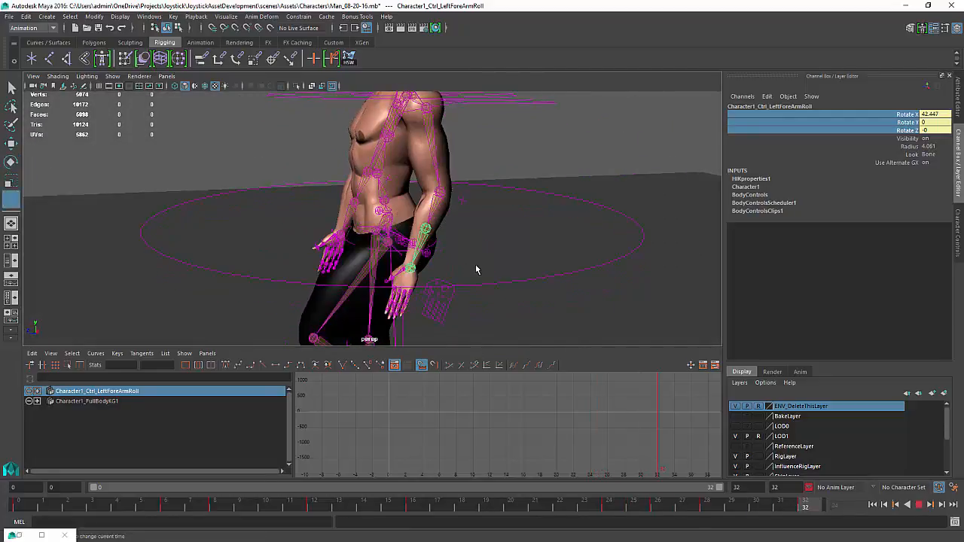
{"action": "key", "text": "e"}
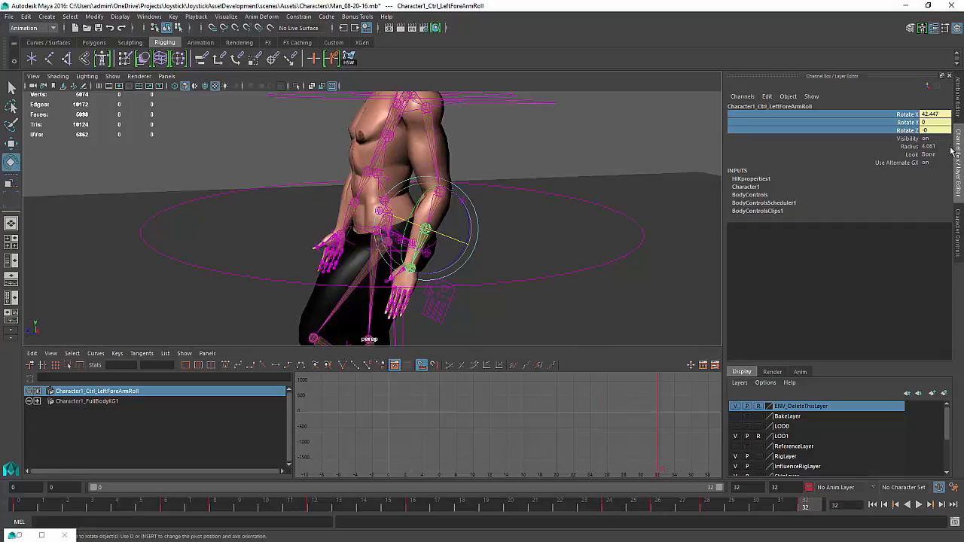
{"action": "double_click", "coordinate": [939, 115]}
{"action": "type", "text": "0"}
{"action": "key", "text": "Return"}
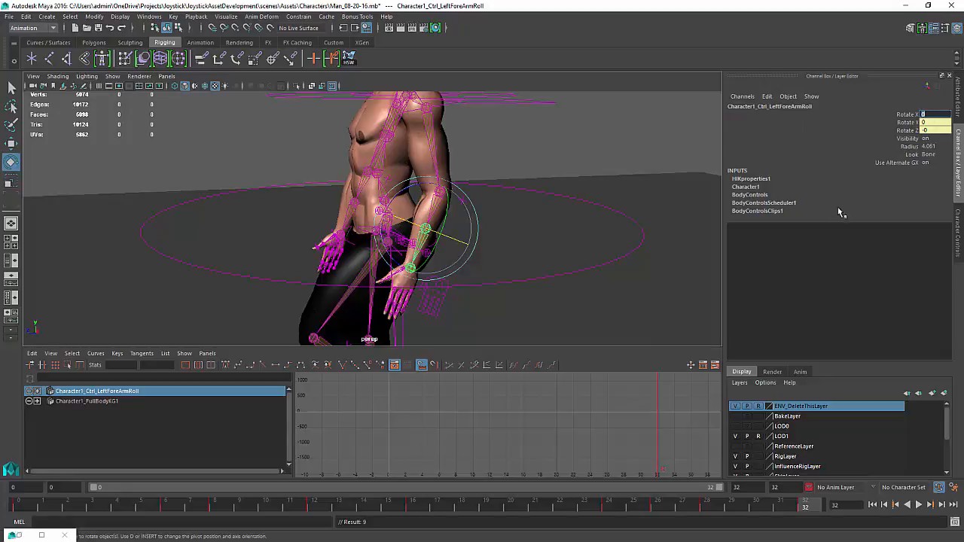
{"action": "left_click_drag", "start_coordinate": [903, 115], "coordinate": [903, 130]}
{"action": "right_click", "coordinate": [902, 130]}
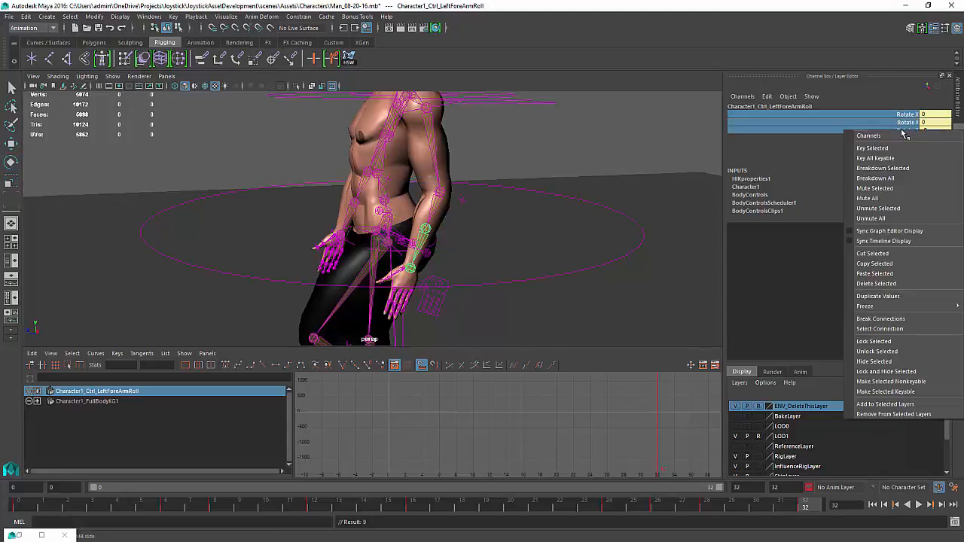
{"action": "left_click", "coordinate": [877, 150]}
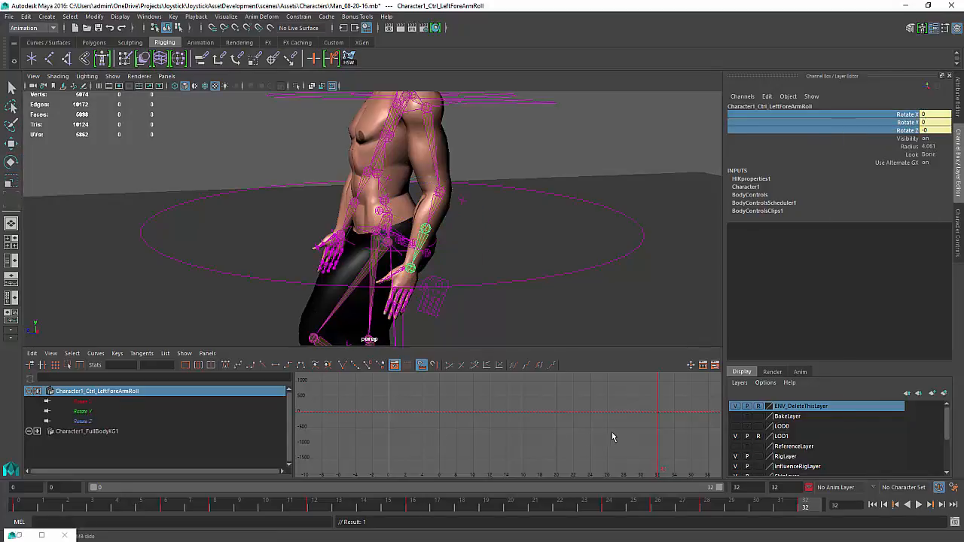
At frame 24, rotate the left forearm roll control to about 56.6 degrees on X
{"action": "left_click_drag", "start_coordinate": [612, 437], "coordinate": [586, 435]}
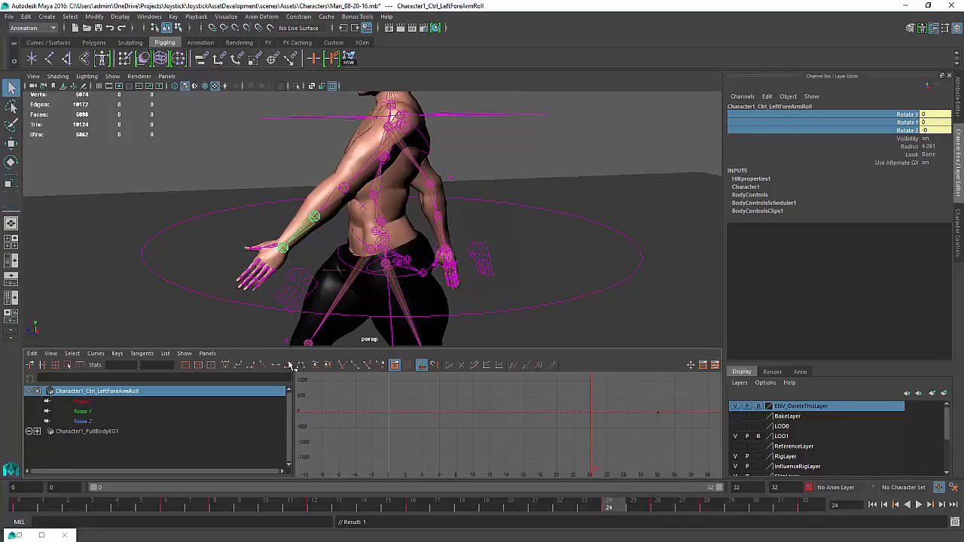
{"action": "key", "text": "e"}
{"action": "left_click_drag", "start_coordinate": [308, 200], "coordinate": [287, 182]}
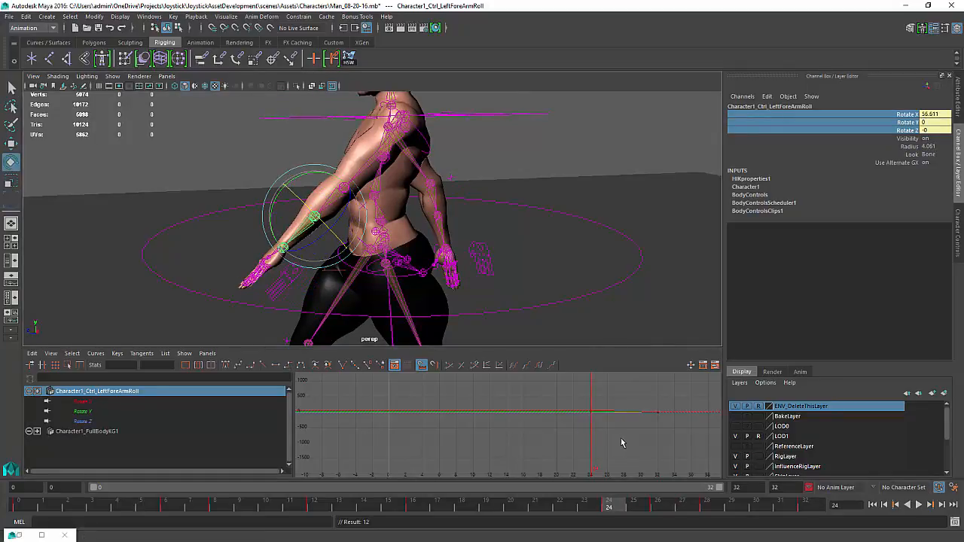
At frame 8, rotate the left forearm roll control to about -39.9 degrees on X
{"action": "left_click_drag", "start_coordinate": [592, 430], "coordinate": [718, 436]}
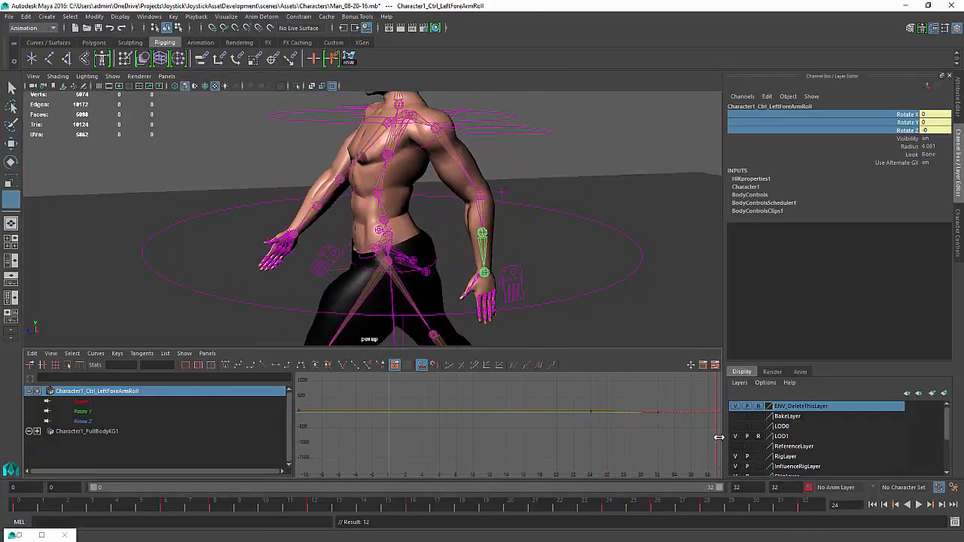
{"action": "mouse_move", "coordinate": [627, 445]}
{"action": "left_mouse_down"}
{"action": "mouse_move", "coordinate": [345, 446]}
{"action": "mouse_move", "coordinate": [455, 450]}
{"action": "left_mouse_up"}
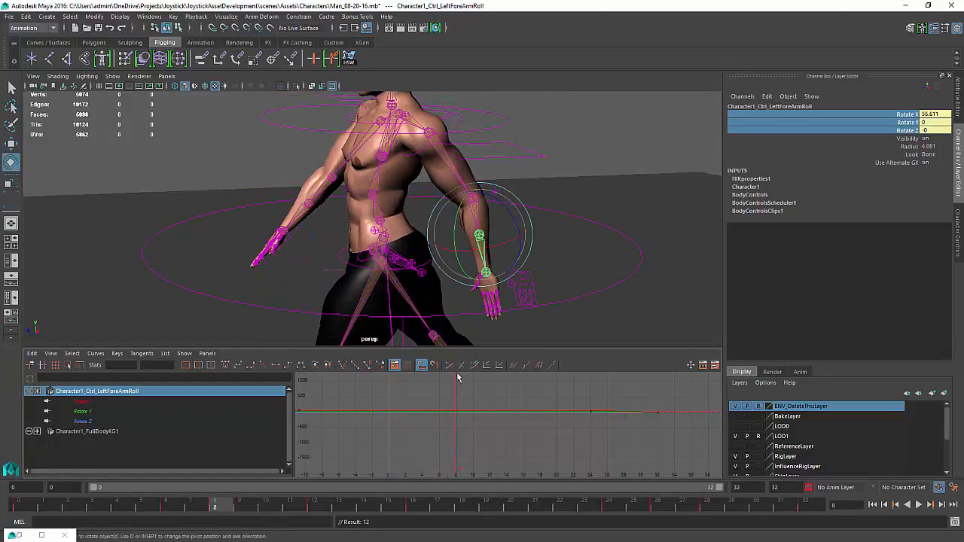
{"action": "left_click_drag", "start_coordinate": [497, 247], "coordinate": [570, 240]}
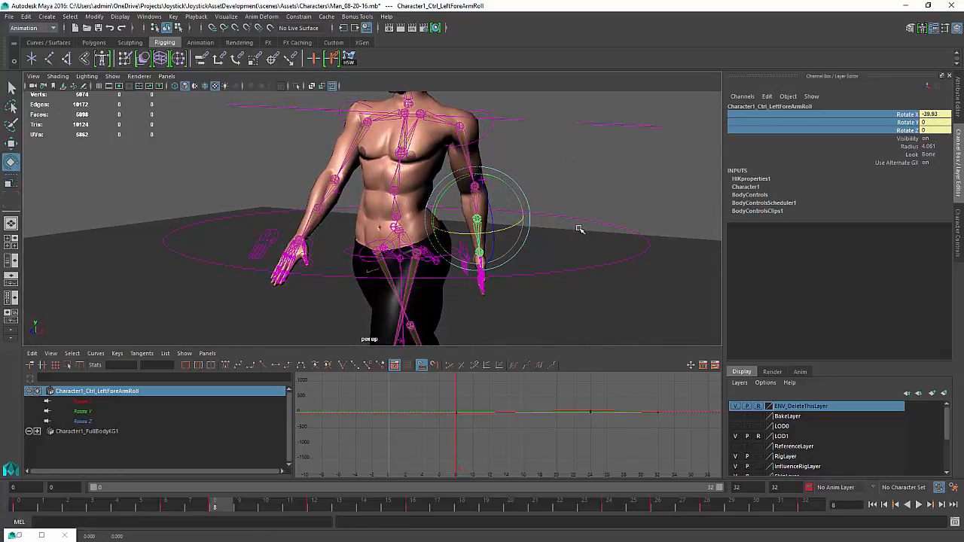
{"action": "mouse_move", "coordinate": [548, 234]}
{"action": "left_mouse_down", "text": "alt"}
{"action": "mouse_move", "coordinate": [579, 228]}
{"action": "mouse_move", "coordinate": [556, 240]}
{"action": "left_mouse_up", "text": "alt"}
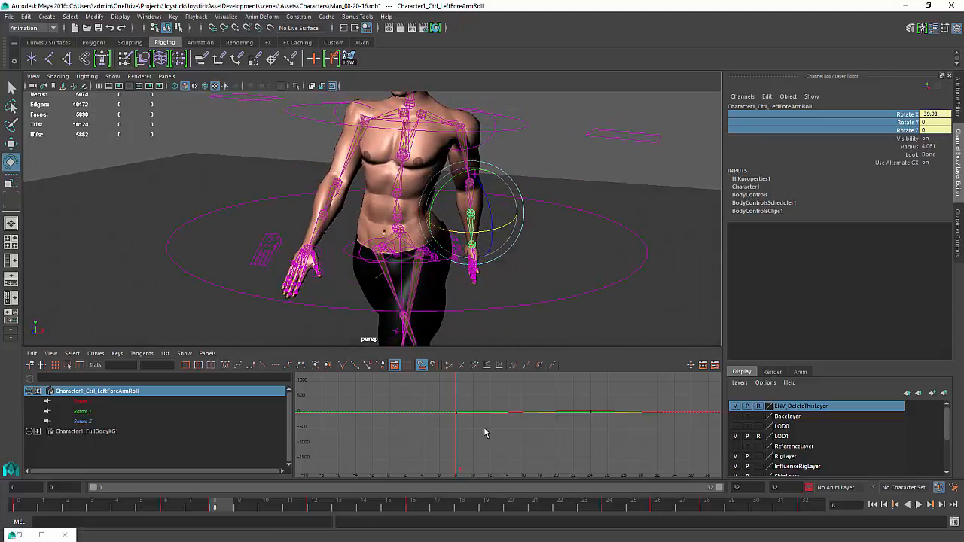
At frame 16, set the left forearm roll's Rotate X to 0
{"action": "mouse_move", "coordinate": [457, 438]}
{"action": "left_mouse_down"}
{"action": "mouse_move", "coordinate": [454, 430]}
{"action": "mouse_move", "coordinate": [523, 433]}
{"action": "left_mouse_up"}
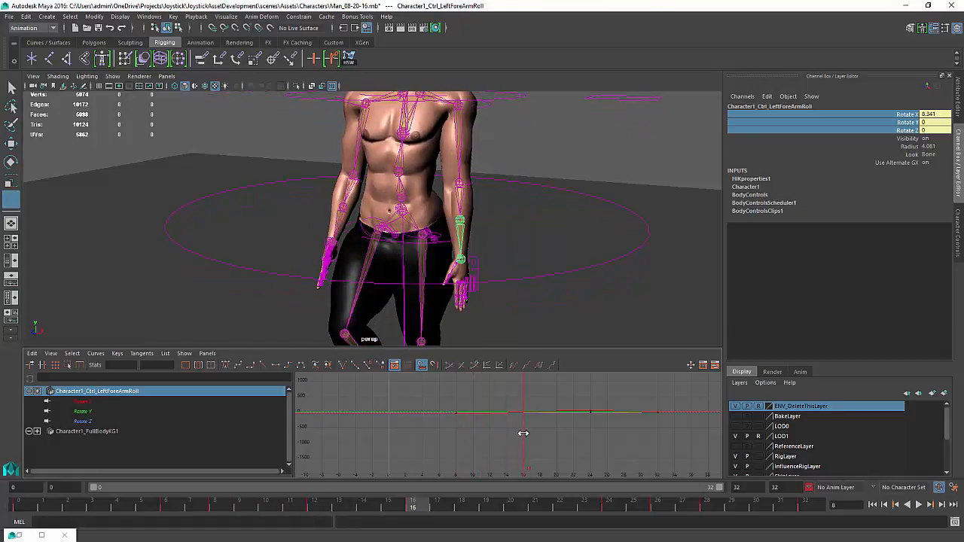
{"action": "key", "text": "e"}
{"action": "left_click", "coordinate": [934, 115]}
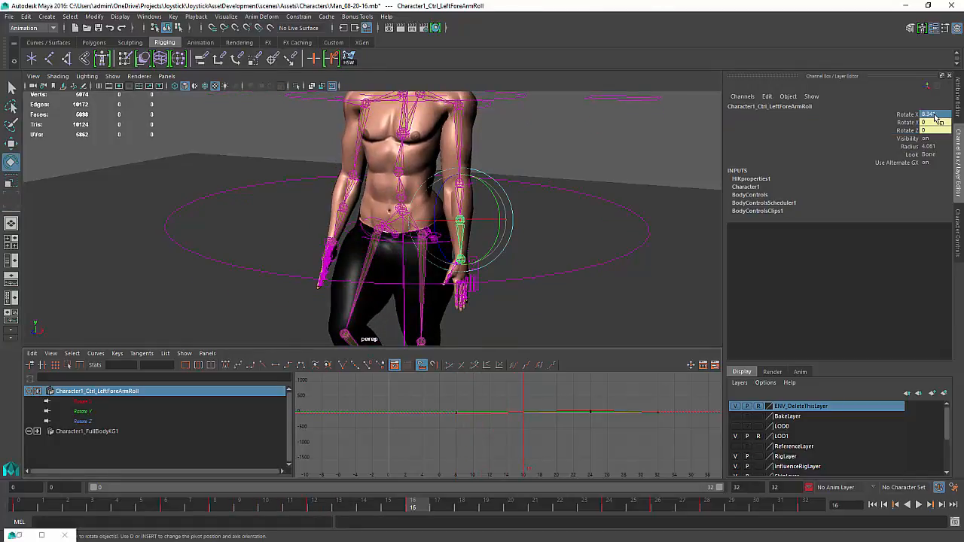
{"action": "type", "text": "0"}
{"action": "key", "text": "Return"}
Hide joints and NURBS curves in the viewport
{"action": "scroll", "coordinate": [577, 323], "scroll_direction": "down", "scroll_amount": 10}
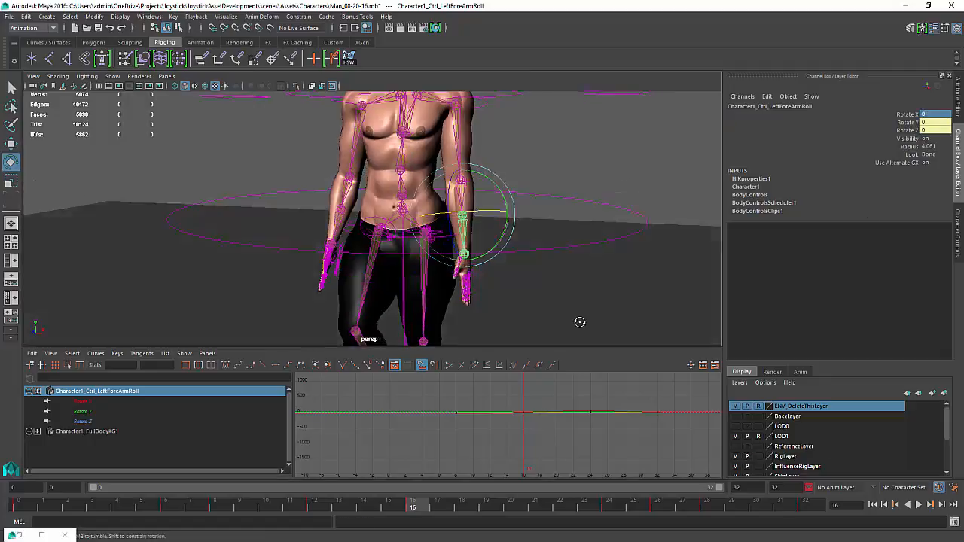
{"action": "middle_click_drag", "start_coordinate": [478, 267], "coordinate": [492, 241], "text": "alt"}
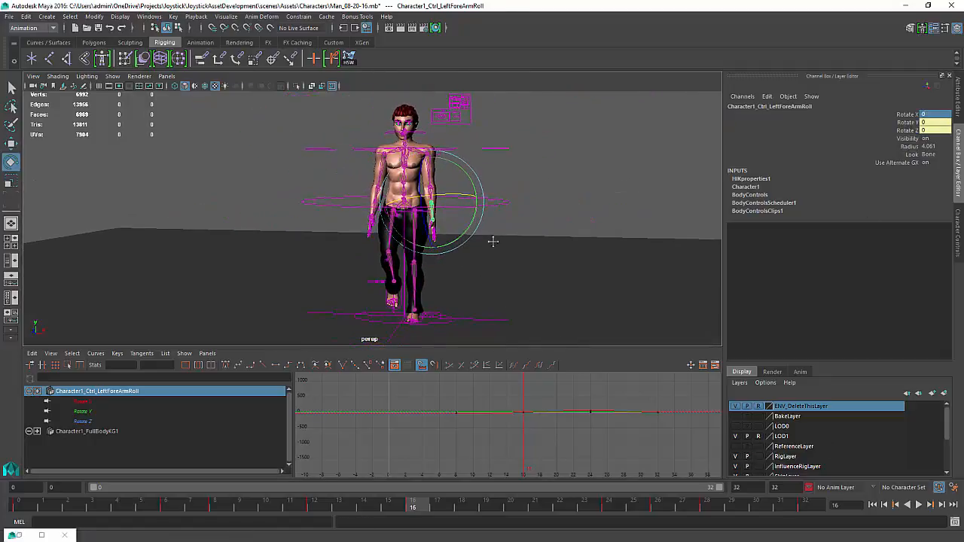
{"action": "left_click_drag", "start_coordinate": [492, 241], "coordinate": [483, 255], "text": "alt"}
{"action": "left_click", "coordinate": [112, 76]}
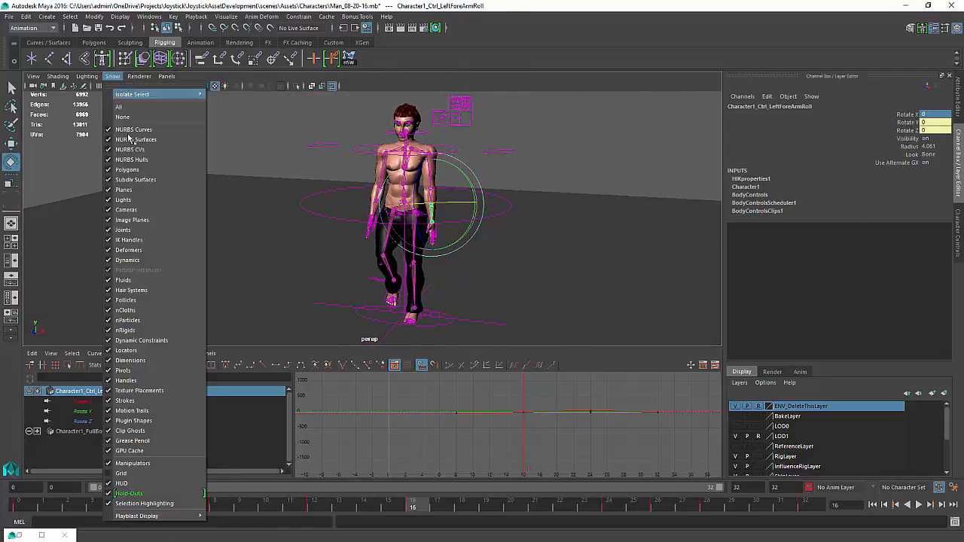
{"action": "left_click", "coordinate": [335, 411]}
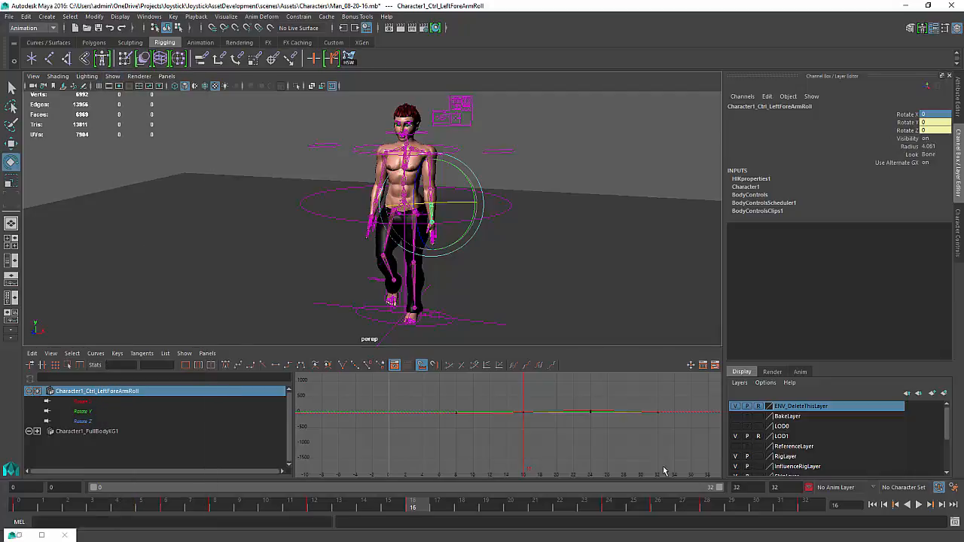
{"action": "left_click", "coordinate": [112, 77]}
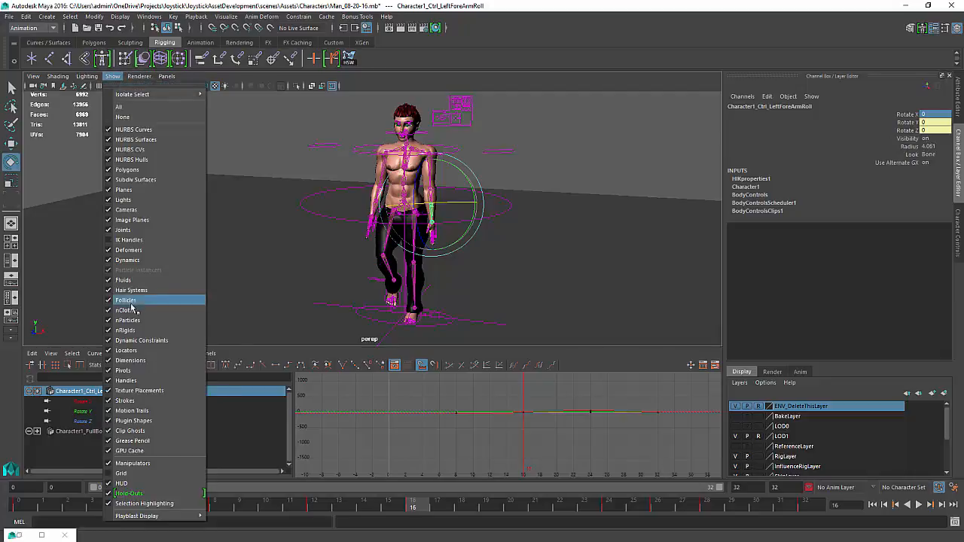
{"action": "left_click", "coordinate": [133, 234]}
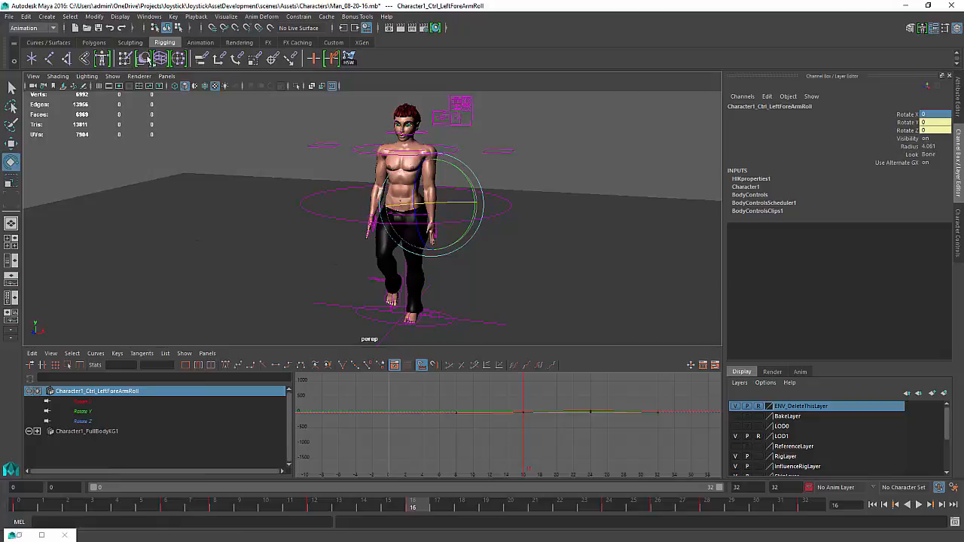
{"action": "left_click", "coordinate": [113, 76]}
{"action": "left_click", "coordinate": [132, 131]}
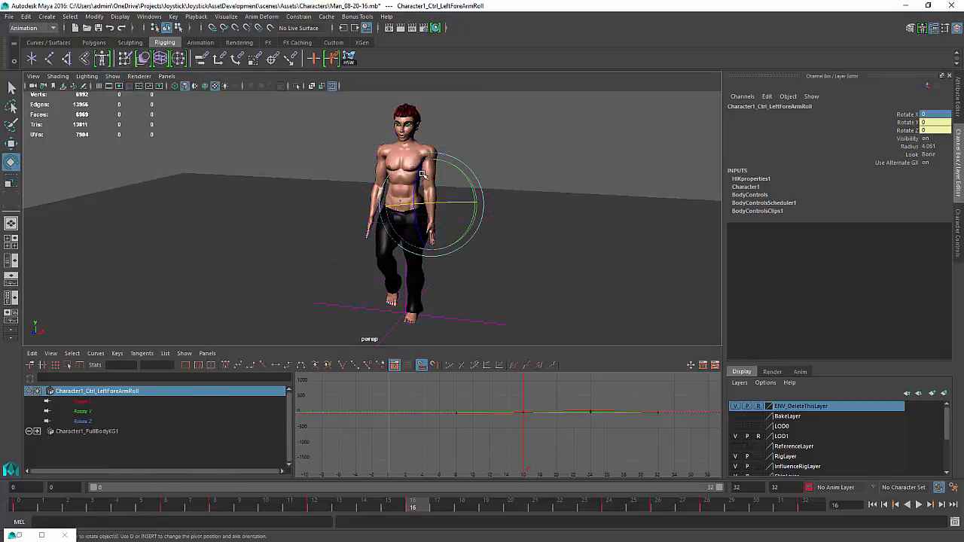
Play back the walk cycle from another angle, then stop and return to the first frame
{"action": "left_click", "coordinate": [565, 137]}
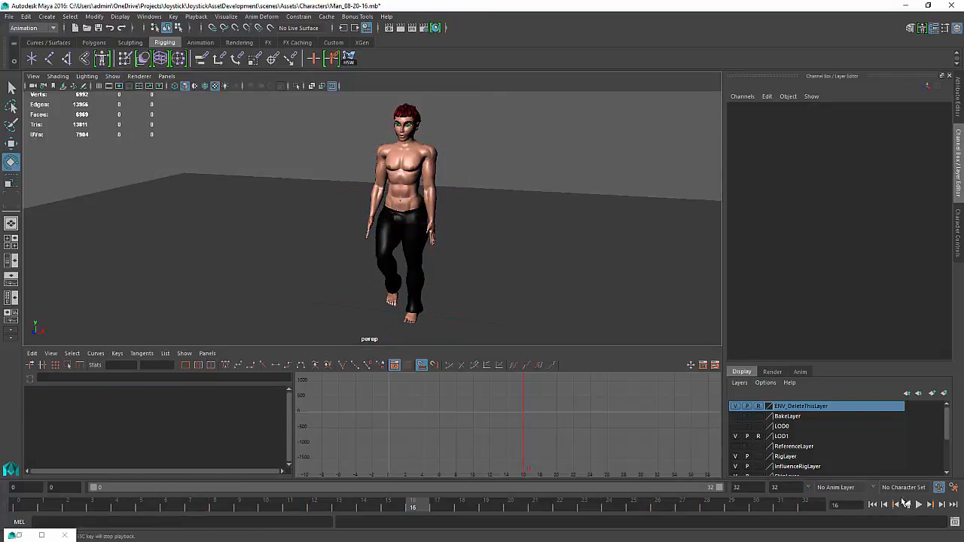
{"action": "left_click", "coordinate": [919, 505]}
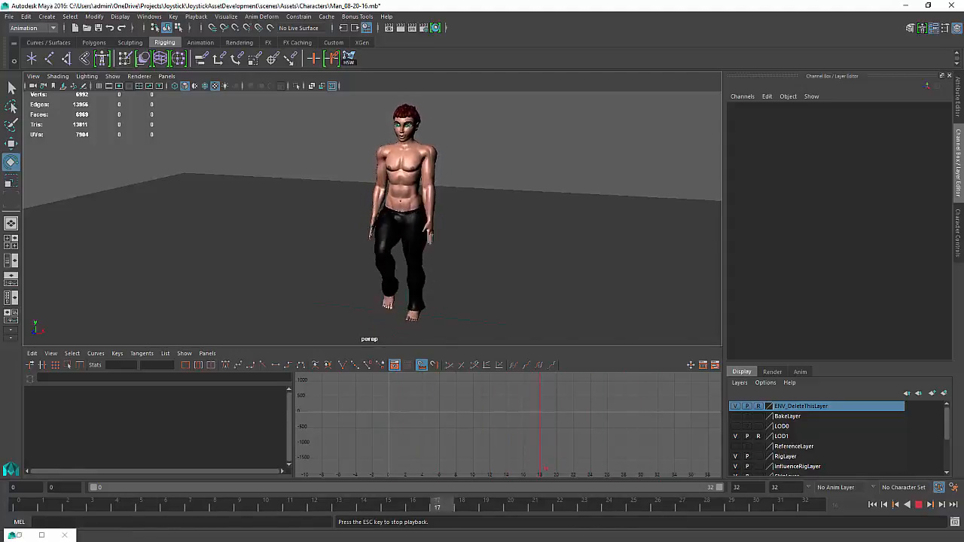
{"action": "left_click_drag", "start_coordinate": [421, 241], "coordinate": [512, 226], "text": "alt"}
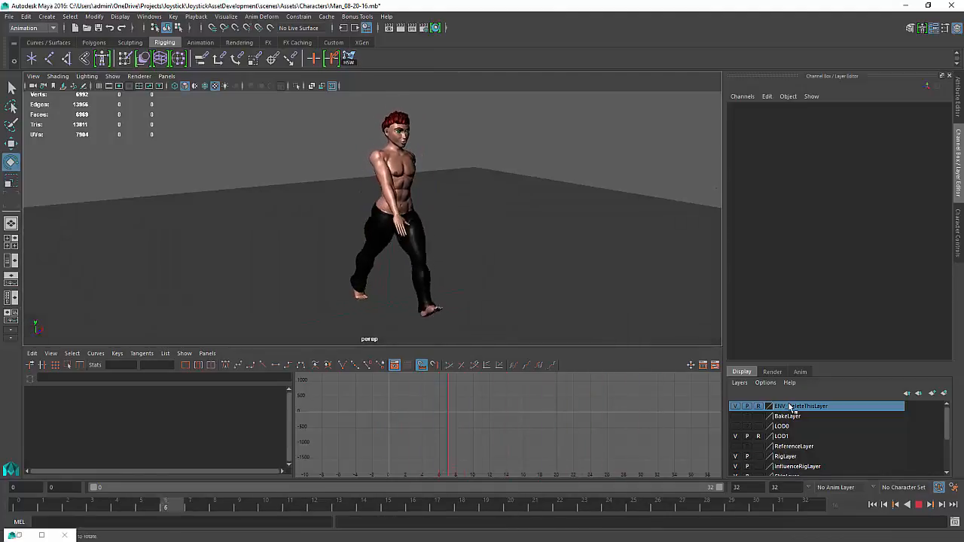
{"action": "left_click", "coordinate": [919, 505]}
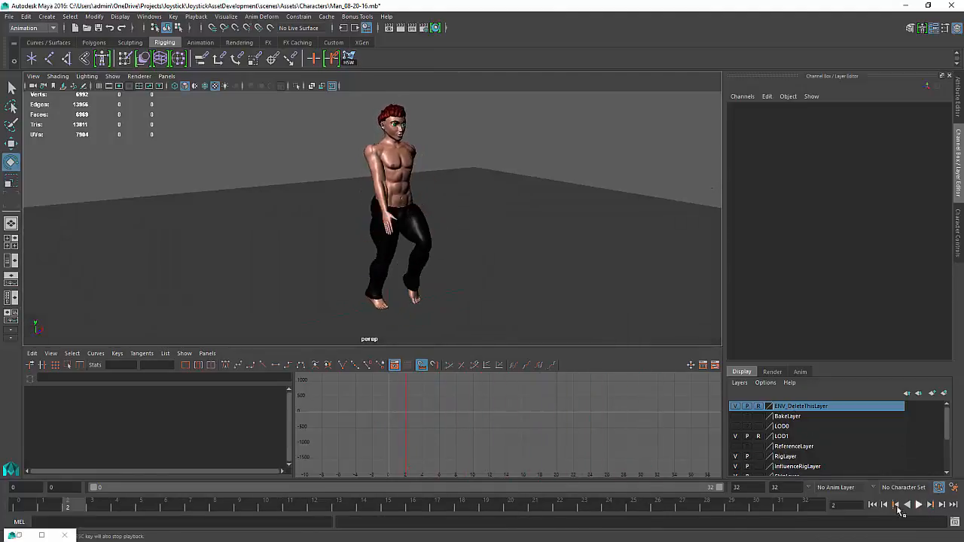
{"action": "left_click", "coordinate": [875, 507]}
Show NURBS curves in the viewport again
{"action": "scroll", "coordinate": [355, 204], "scroll_direction": "up", "scroll_amount": 4}
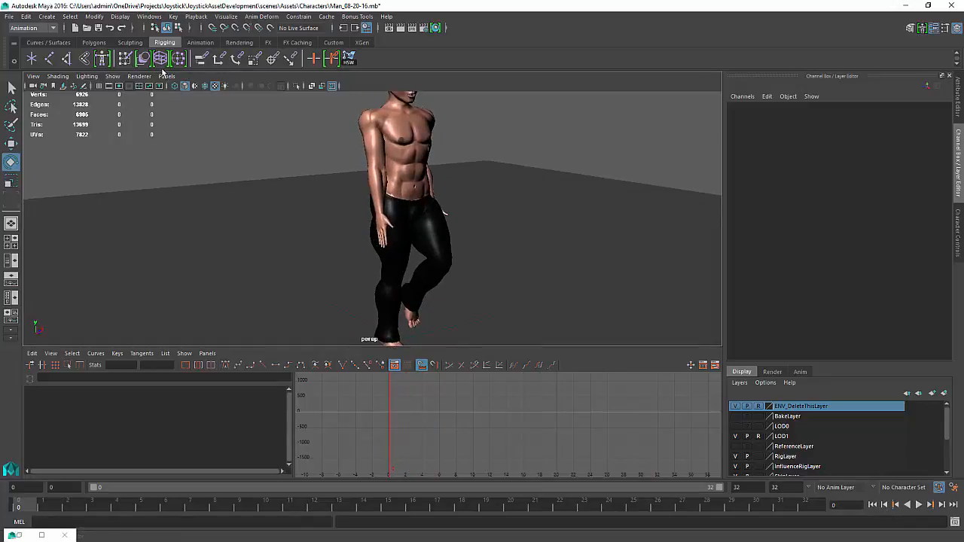
{"action": "left_click", "coordinate": [141, 77]}
{"action": "mouse_move", "coordinate": [111, 78]}
{"action": "left_click", "coordinate": [119, 130]}
{"action": "scroll", "coordinate": [337, 216], "scroll_direction": "up", "scroll_amount": 6}
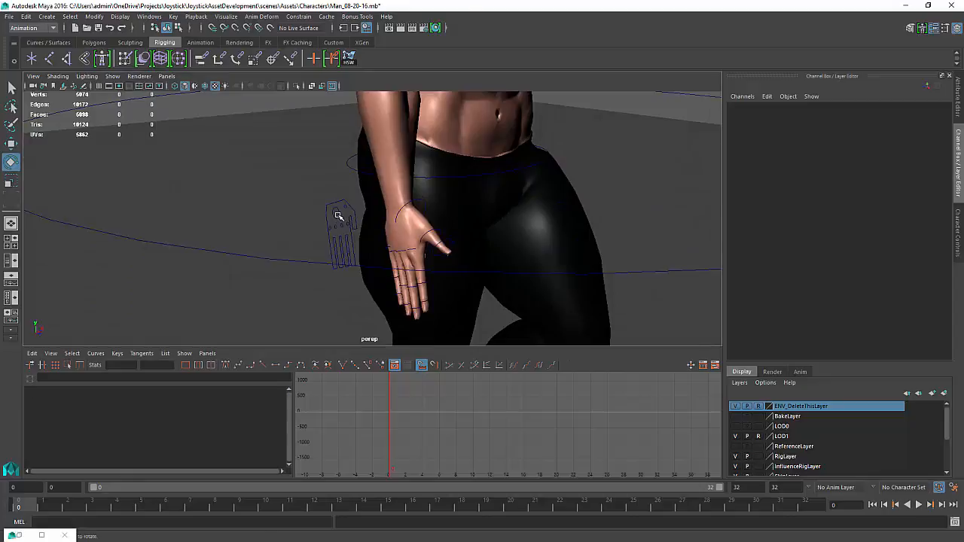
Select the right hand curl spread control with the Move tool
{"action": "left_click", "coordinate": [338, 215]}
{"action": "key", "text": "w"}
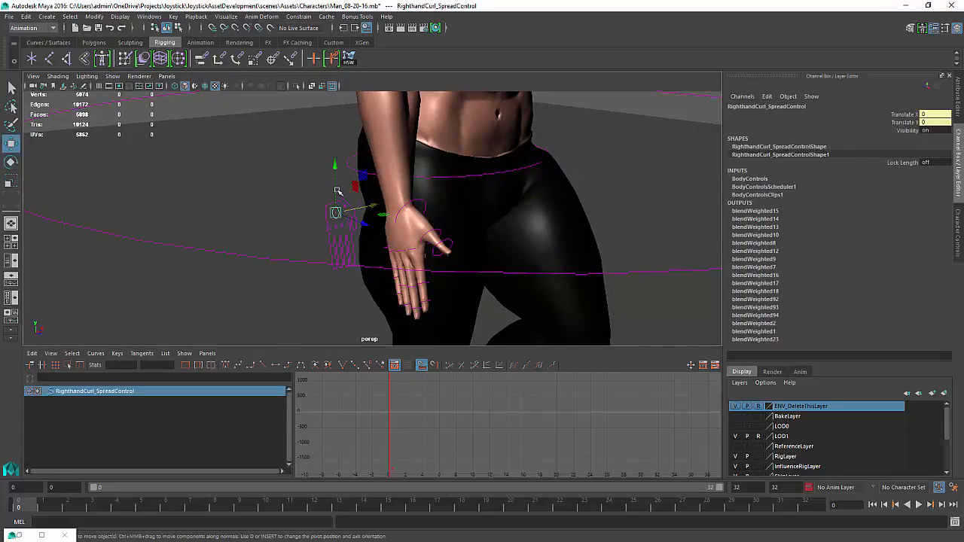
{"action": "left_click", "coordinate": [34, 76]}
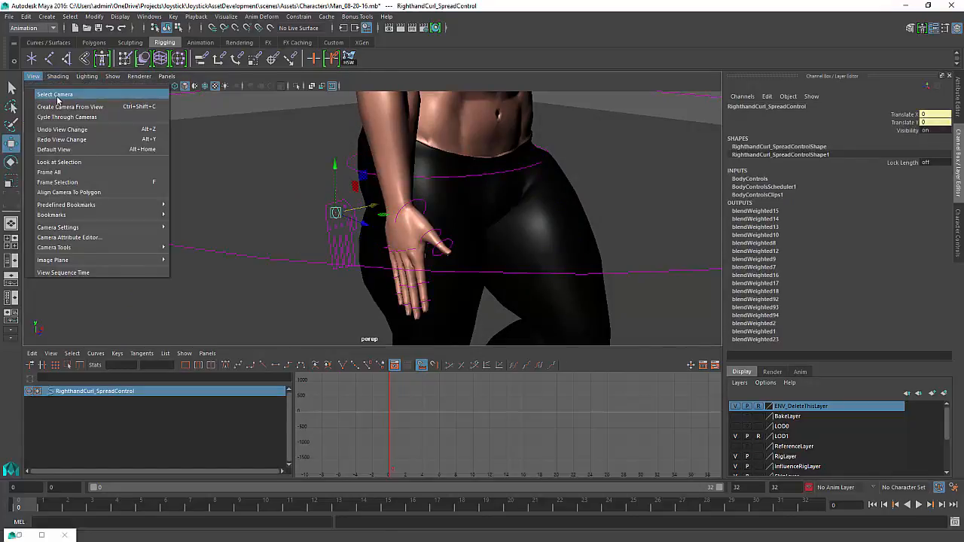
{"action": "left_click", "coordinate": [34, 76]}
{"action": "left_click", "coordinate": [57, 76]}
{"action": "left_click", "coordinate": [316, 169]}
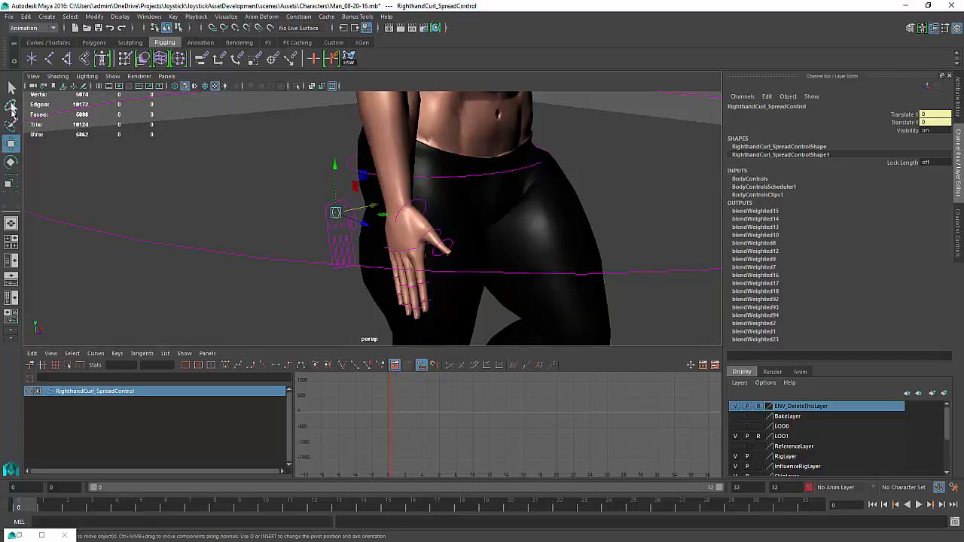
Set the Move tool's axis orientation to Object and move the right hand curl spread control slightly down
{"action": "double_click", "coordinate": [11, 144]}
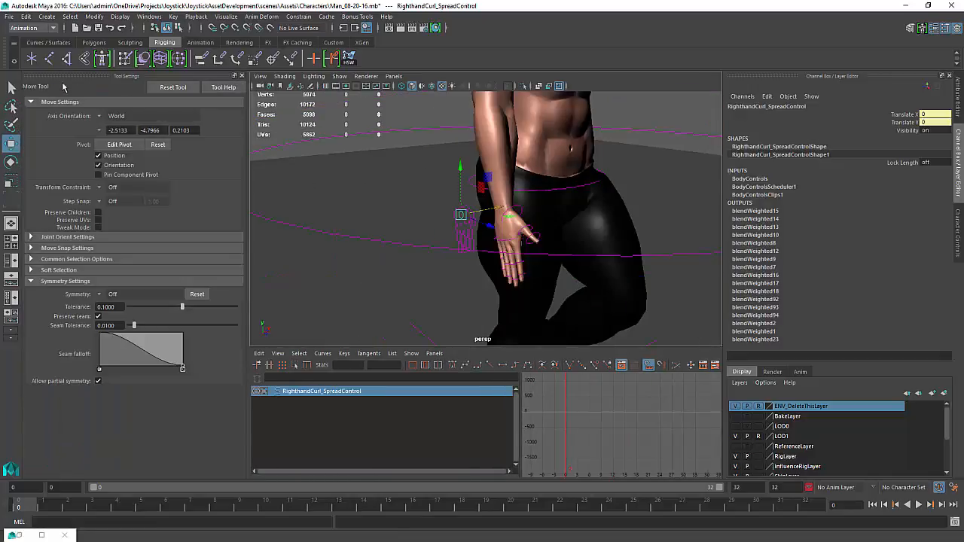
{"action": "left_click", "coordinate": [103, 117]}
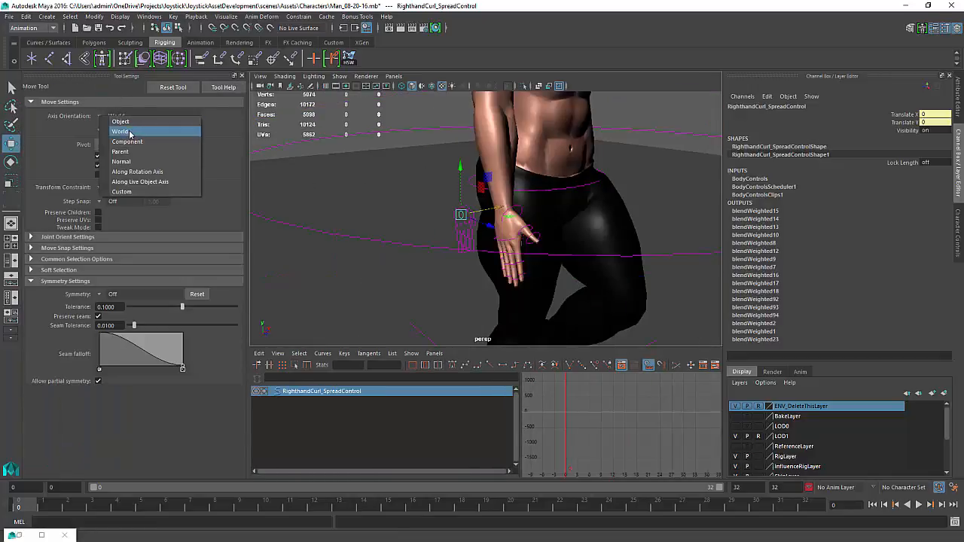
{"action": "left_click", "coordinate": [120, 121]}
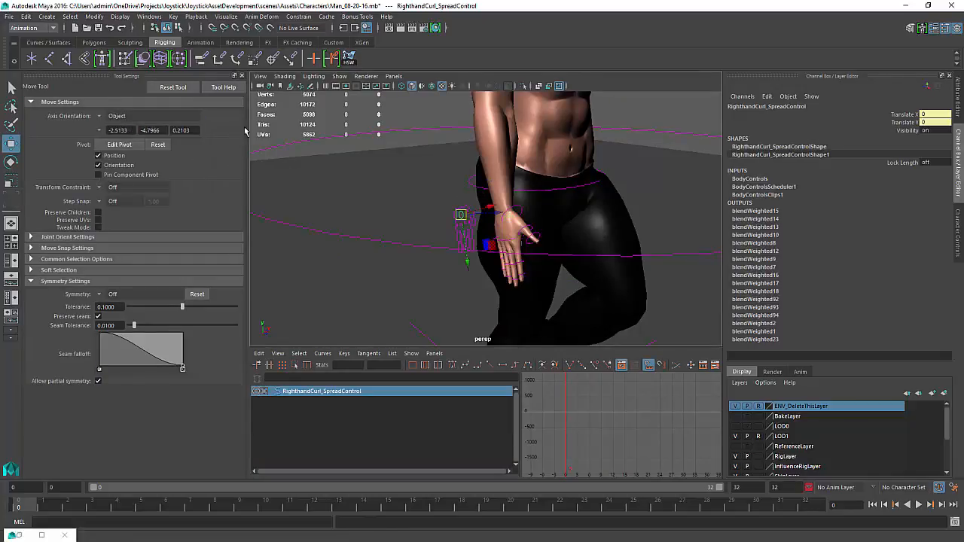
{"action": "left_click", "coordinate": [242, 77]}
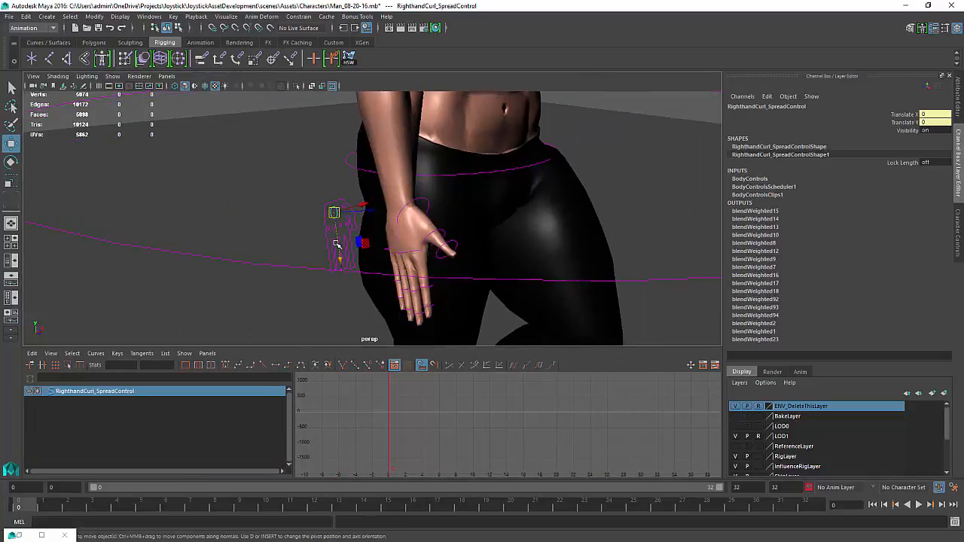
{"action": "left_click_drag", "start_coordinate": [337, 244], "coordinate": [356, 270]}
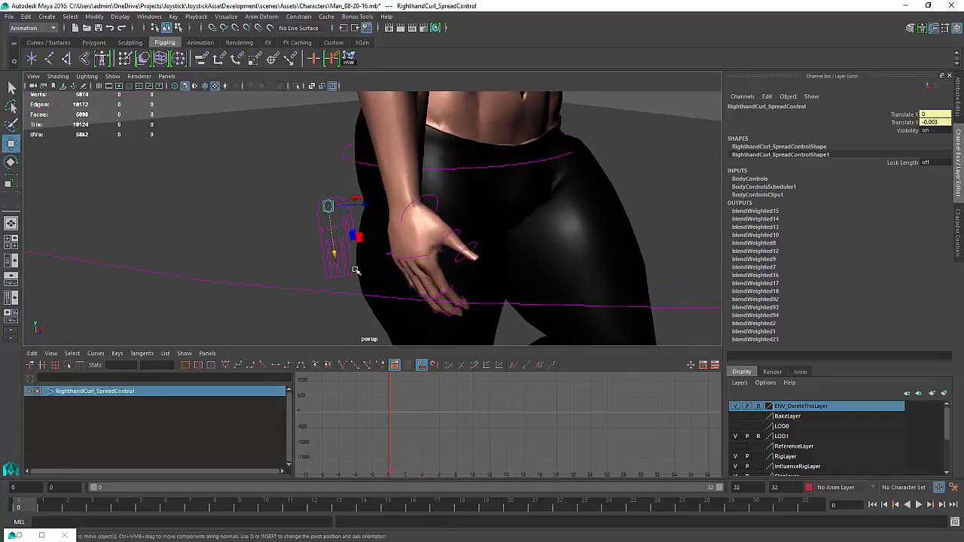
Key the translate X and Y channels of the right hand curl spread control
{"action": "left_click_drag", "start_coordinate": [375, 231], "coordinate": [355, 218], "text": "alt"}
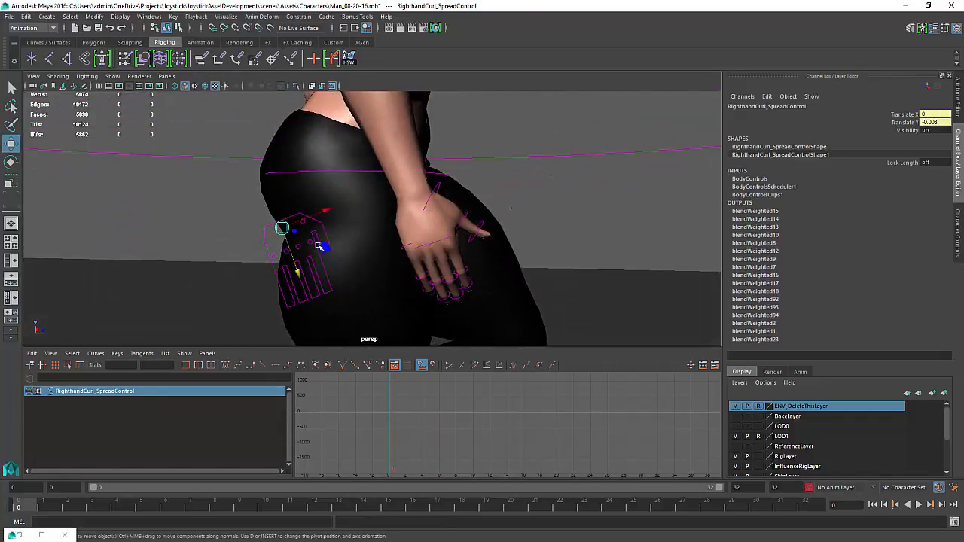
{"action": "left_click_drag", "start_coordinate": [319, 247], "coordinate": [302, 256], "text": "alt"}
{"action": "left_click_drag", "start_coordinate": [904, 115], "coordinate": [906, 123]}
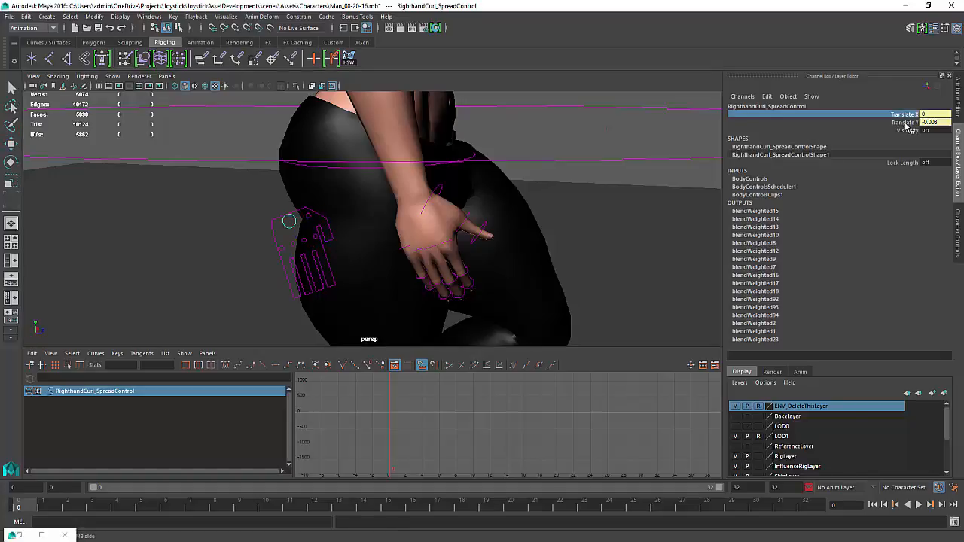
{"action": "right_click", "coordinate": [906, 123]}
{"action": "left_click", "coordinate": [896, 142]}
Select the left hand curl spread control, move it slightly down, and key its translate X and Y channels
{"action": "left_click_drag", "start_coordinate": [261, 200], "coordinate": [293, 185], "text": "alt"}
{"action": "left_click", "coordinate": [312, 200]}
{"action": "key", "text": "w"}
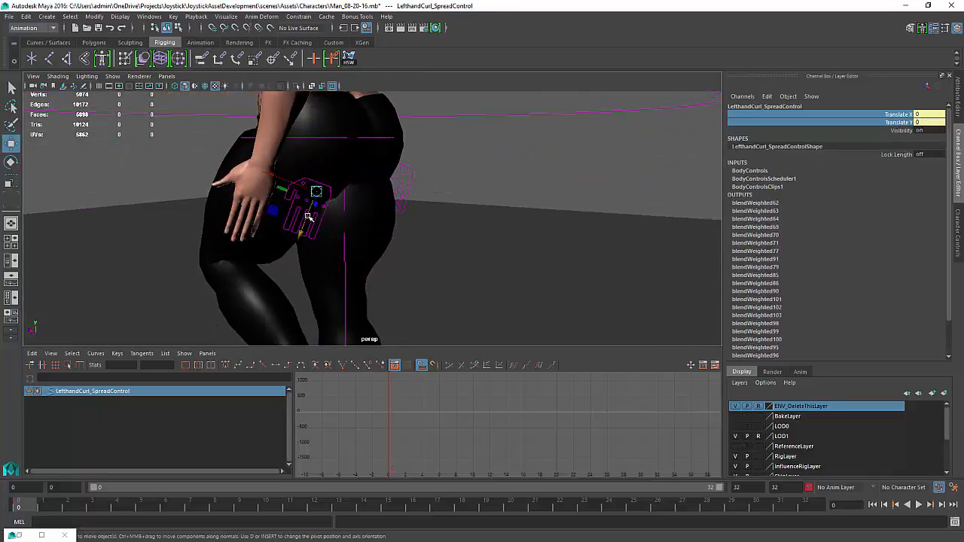
{"action": "left_click_drag", "start_coordinate": [307, 217], "coordinate": [311, 213]}
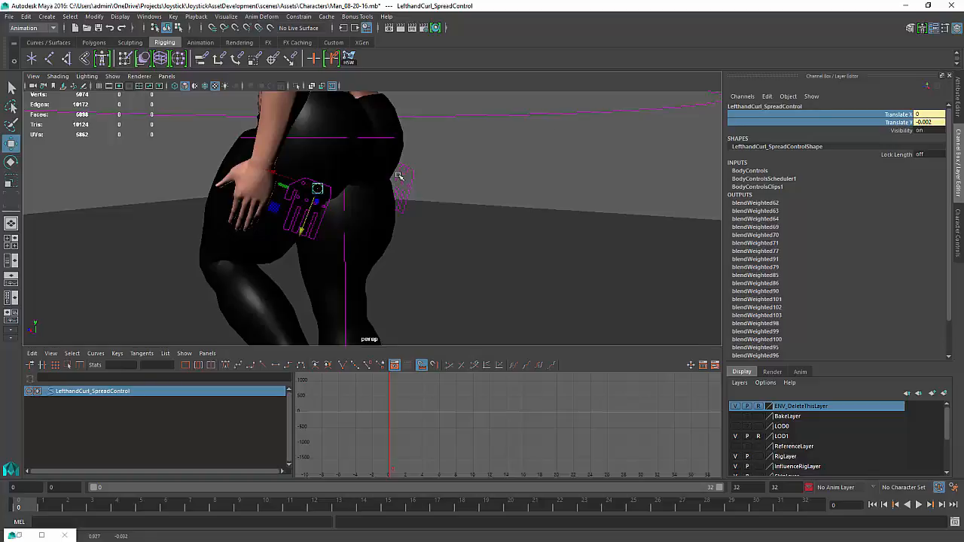
{"action": "right_click", "coordinate": [901, 123]}
{"action": "left_click", "coordinate": [875, 143]}
Play back the walk cycle from the front, then stop and return to the first frame
{"action": "left_click_drag", "start_coordinate": [632, 219], "coordinate": [507, 221], "text": "alt"}
{"action": "right_click_drag", "start_coordinate": [506, 221], "coordinate": [254, 229], "text": "alt"}
{"action": "left_click_drag", "start_coordinate": [254, 228], "coordinate": [454, 206], "text": "alt"}
{"action": "right_click_drag", "start_coordinate": [455, 206], "coordinate": [407, 198], "text": "alt"}
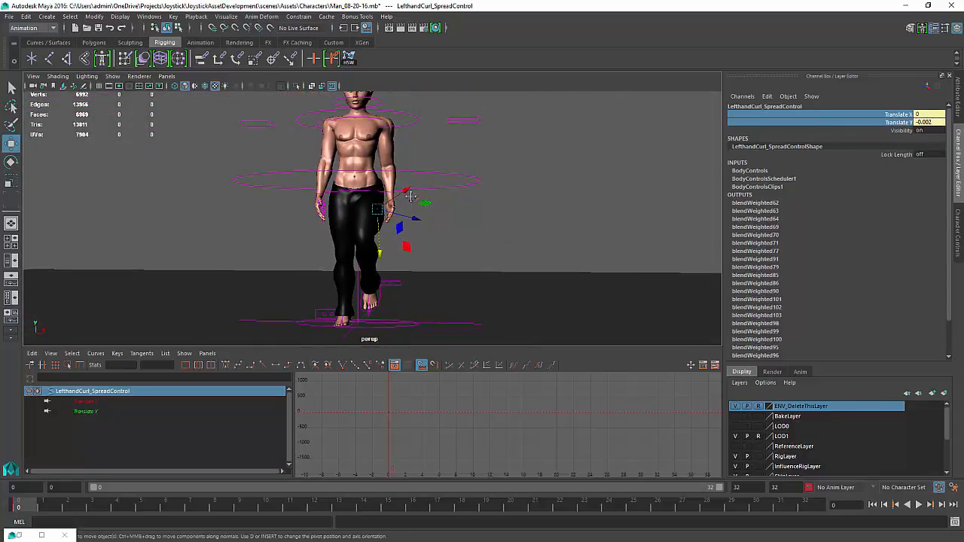
{"action": "mouse_move", "coordinate": [406, 197]}
{"action": "left_mouse_down", "text": "alt"}
{"action": "mouse_move", "coordinate": [421, 214]}
{"action": "mouse_move", "coordinate": [399, 208]}
{"action": "left_mouse_up", "text": "alt"}
{"action": "left_click", "coordinate": [919, 504]}
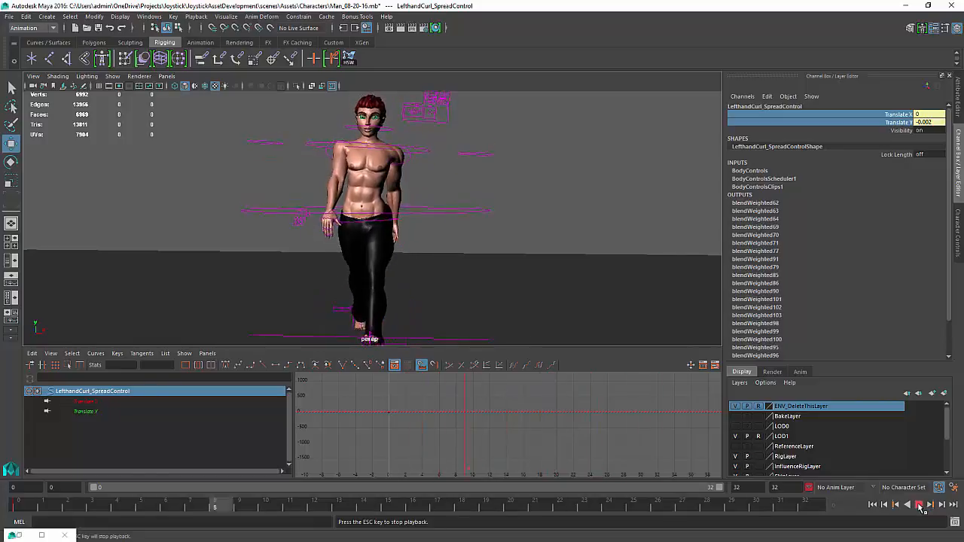
{"action": "left_click_drag", "start_coordinate": [516, 168], "coordinate": [523, 168], "text": "alt"}
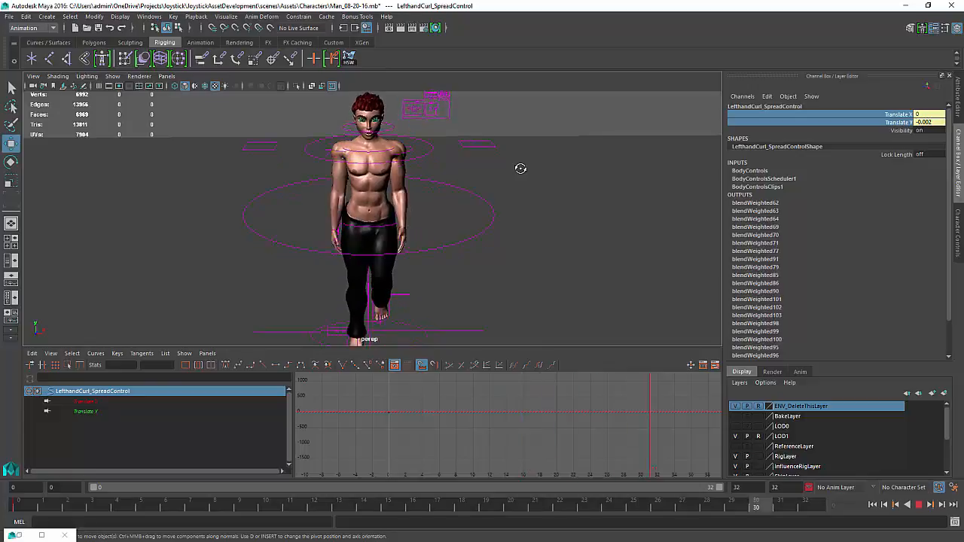
{"action": "left_click", "coordinate": [919, 505]}
{"action": "left_click", "coordinate": [872, 504]}
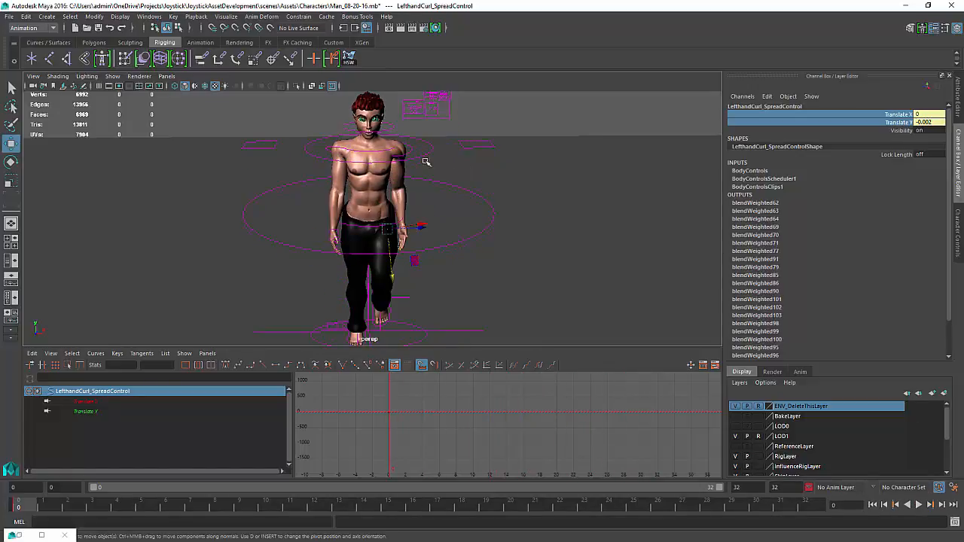
Select the left and right shoulder AUX IK controllers and frame their Translate Y curve in the Graph Editor
{"action": "left_click", "coordinate": [392, 153]}
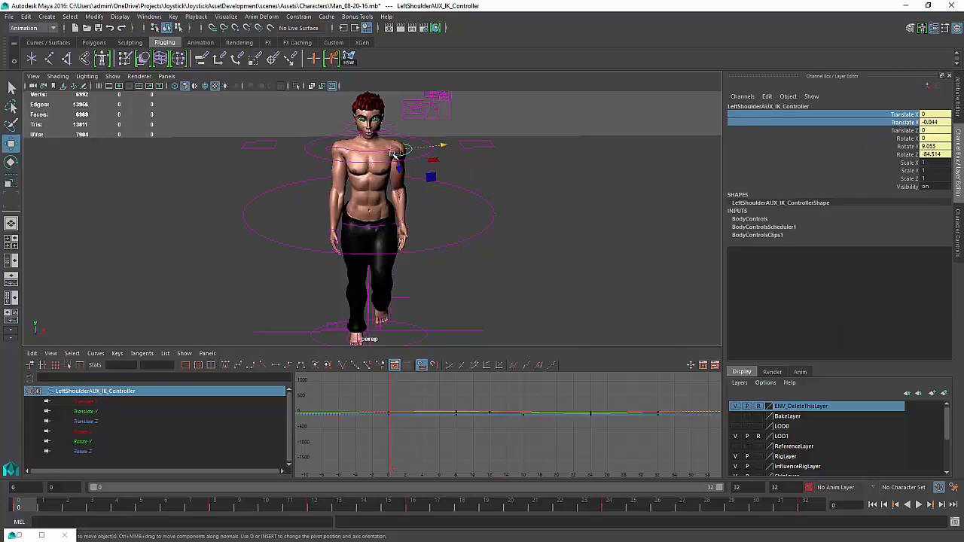
{"action": "left_click", "coordinate": [329, 149], "text": "shift"}
{"action": "left_click", "coordinate": [83, 412]}
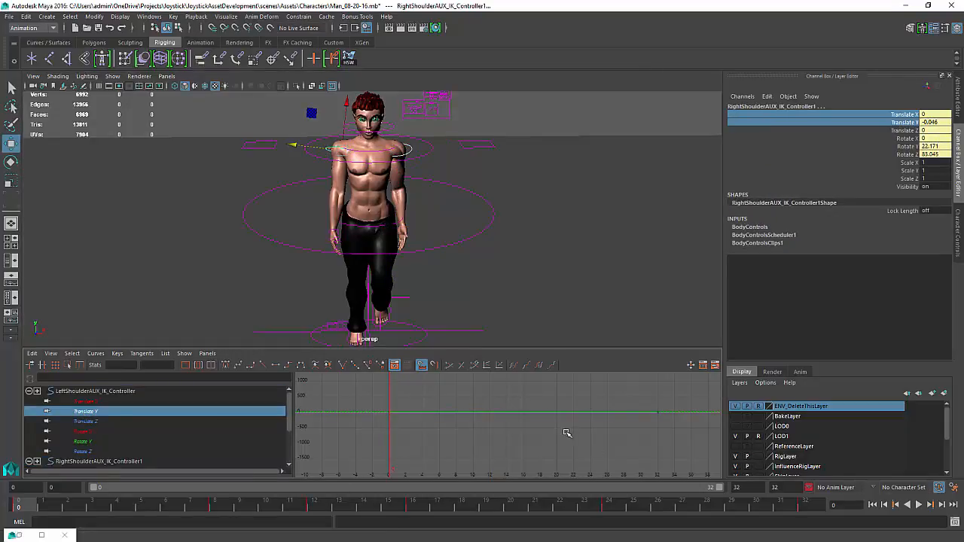
{"action": "key", "text": "f"}
{"action": "left_click", "coordinate": [507, 422]}
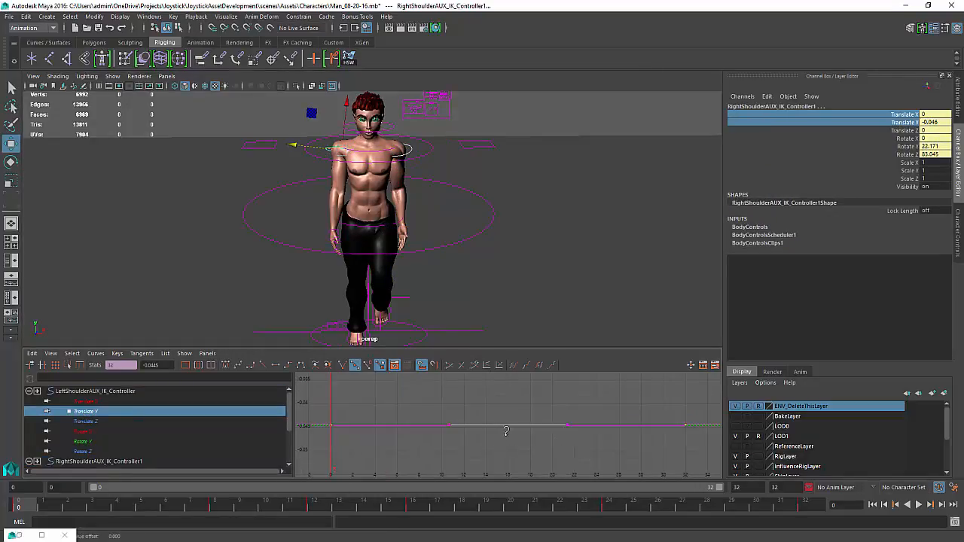
{"action": "middle_click_drag", "start_coordinate": [506, 430], "coordinate": [504, 471], "text": "shift"}
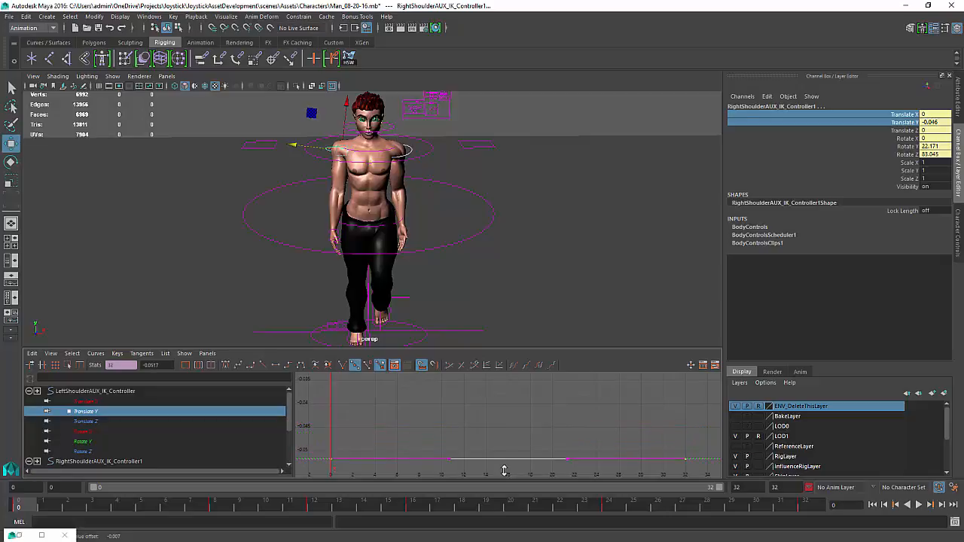
{"action": "key", "text": "ctrl+z"}
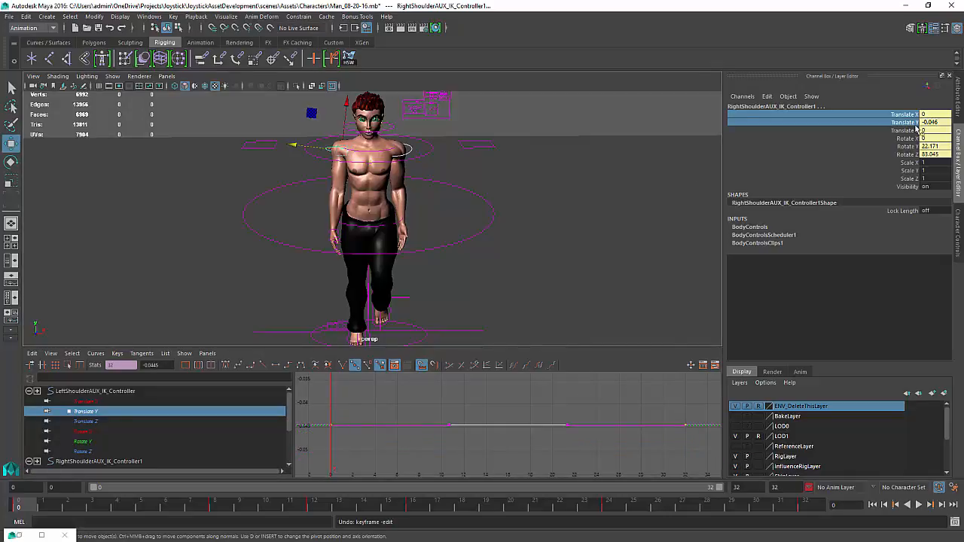
Key the Translate Y channel of both shoulder AUX IK controllers on the first frame
{"action": "left_click", "coordinate": [908, 123]}
{"action": "right_click", "coordinate": [908, 124]}
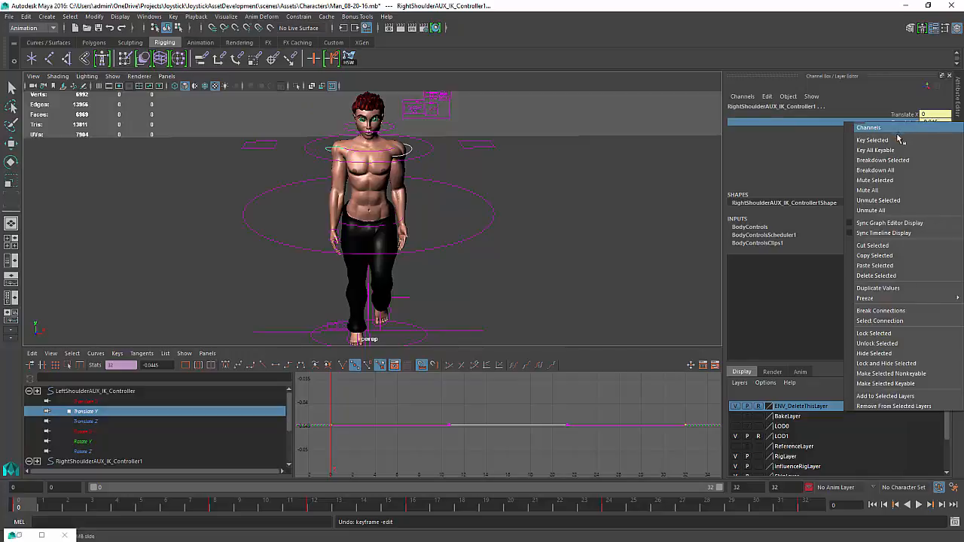
{"action": "left_click", "coordinate": [900, 141]}
{"action": "right_click_drag", "start_coordinate": [421, 423], "coordinate": [403, 418], "text": "alt"}
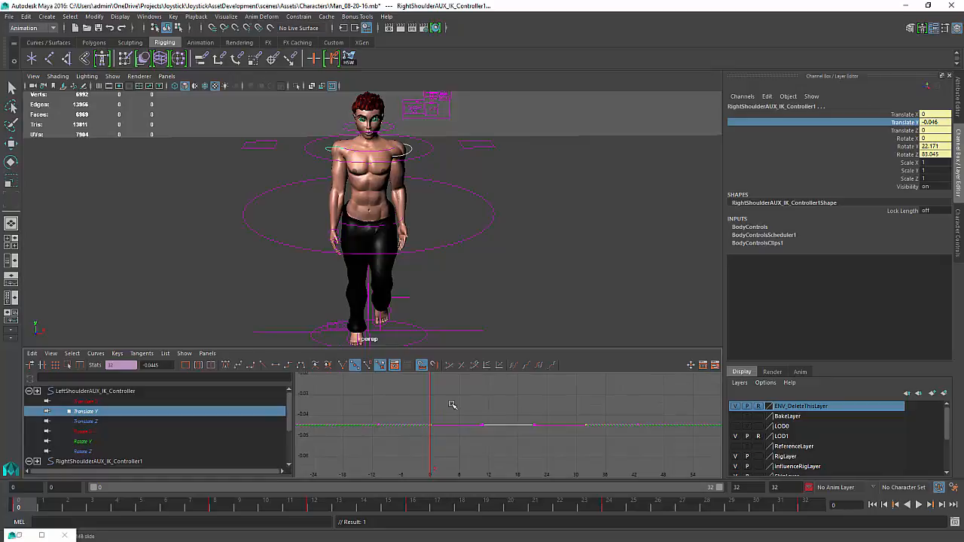
{"action": "middle_click_drag", "start_coordinate": [526, 420], "coordinate": [439, 422], "text": "shift"}
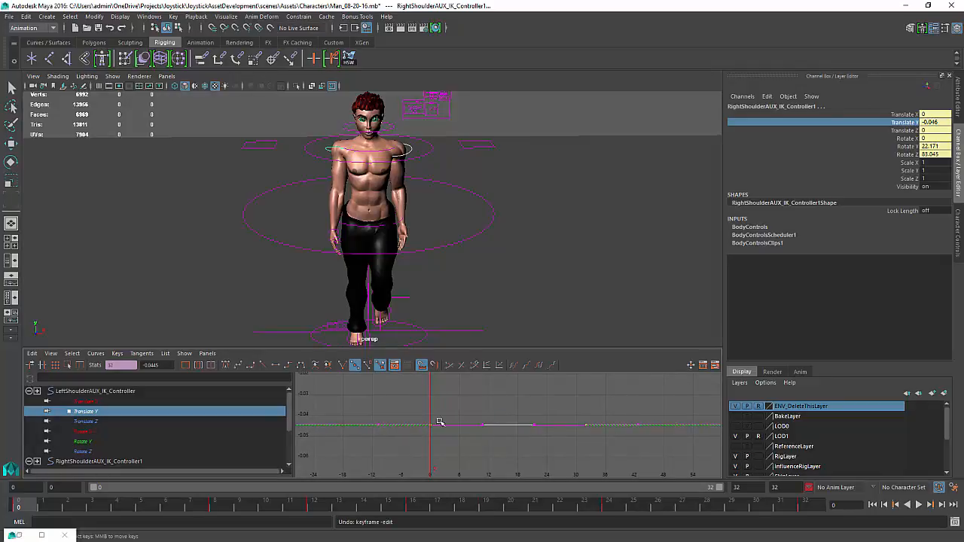
{"action": "scroll", "coordinate": [431, 409], "scroll_direction": "down", "scroll_amount": 3}
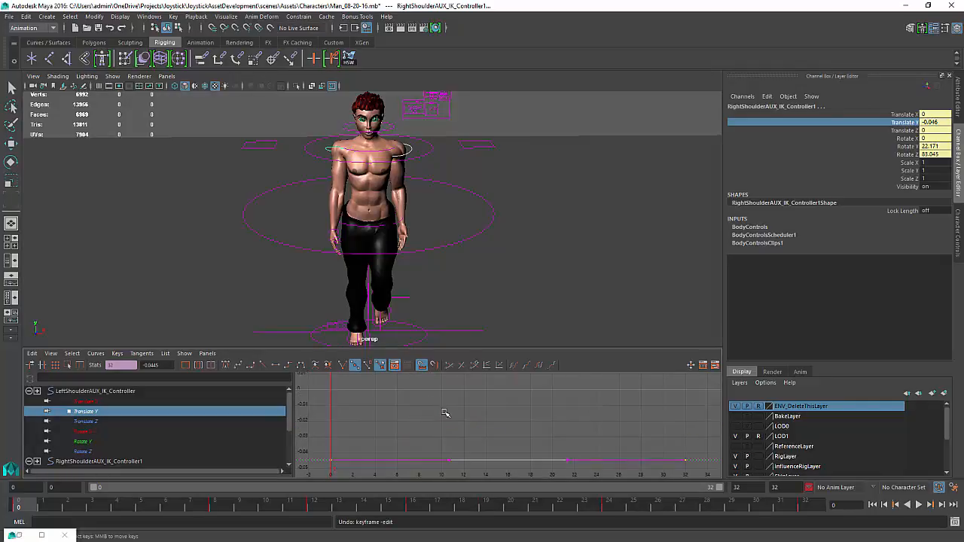
At frame 32, key the translate and rotate channels of both shoulder AUX IK controllers
{"action": "left_click_drag", "start_coordinate": [476, 419], "coordinate": [566, 421]}
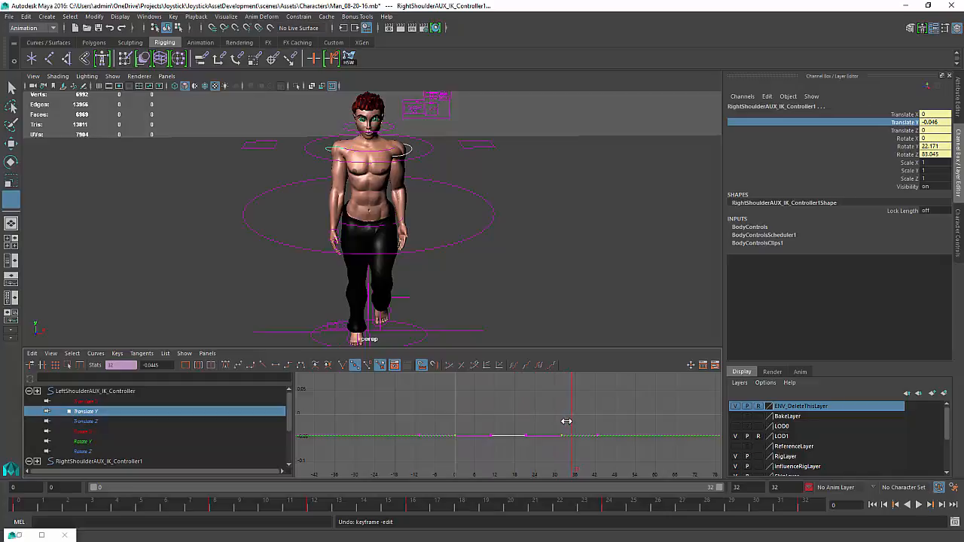
{"action": "key", "text": "q"}
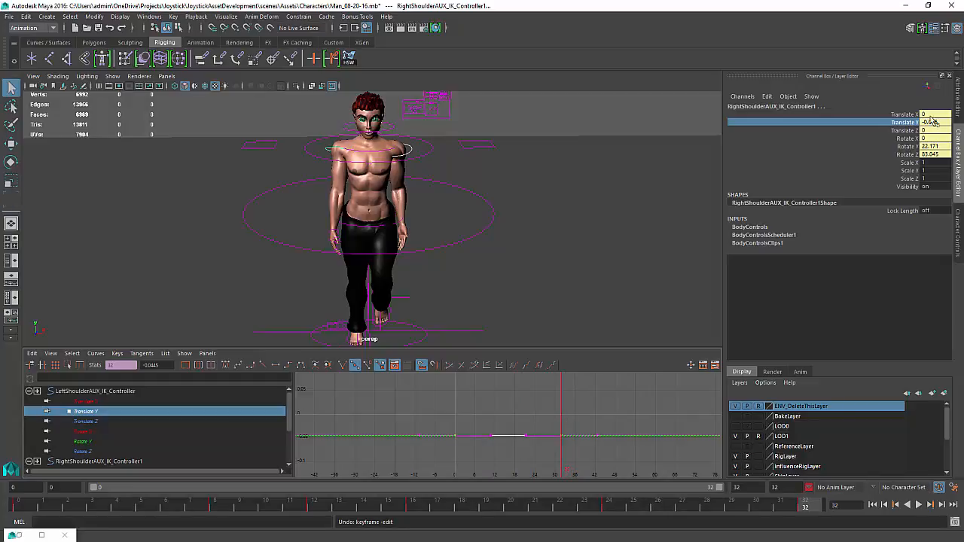
{"action": "right_click", "coordinate": [912, 123]}
{"action": "left_click", "coordinate": [913, 115]}
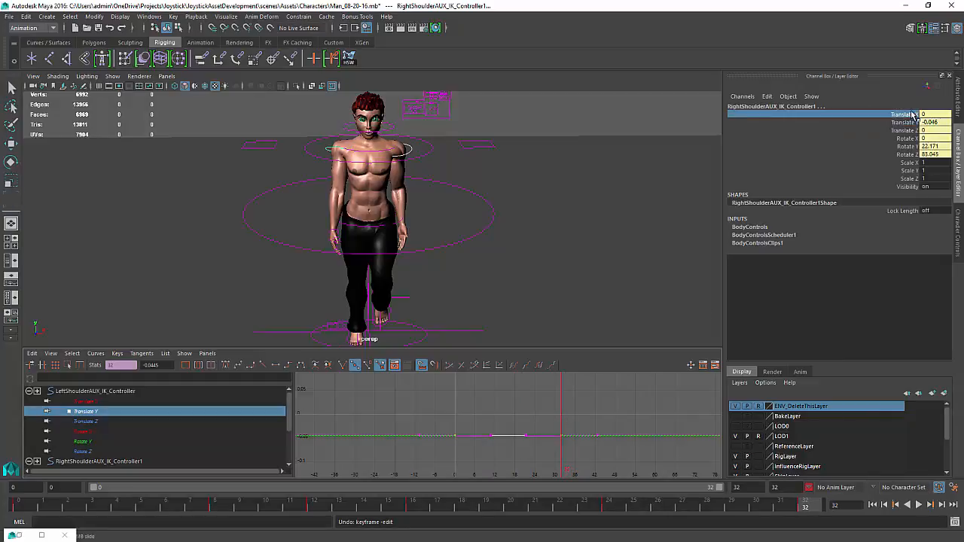
{"action": "left_click", "coordinate": [908, 153], "text": "shift"}
{"action": "right_click", "coordinate": [909, 153]}
{"action": "left_click", "coordinate": [897, 170]}
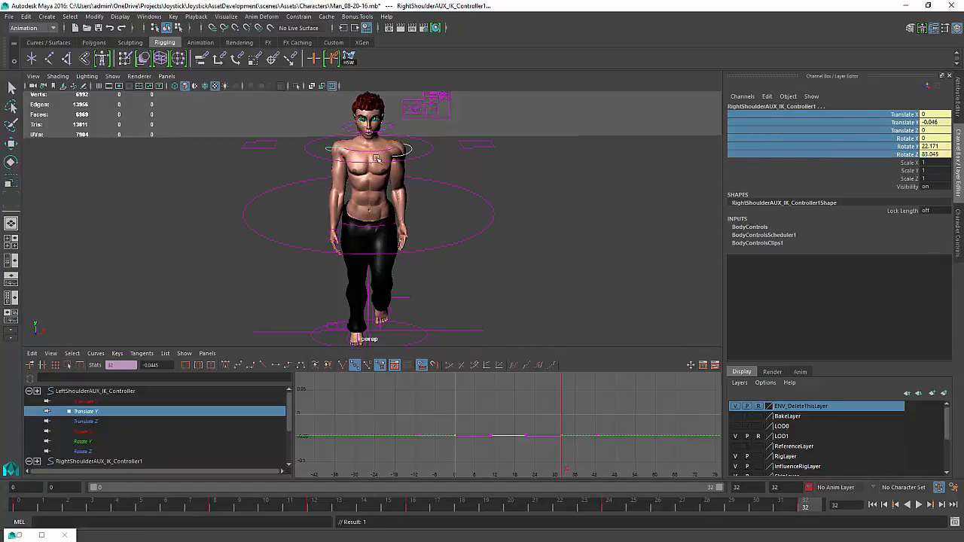
Lower the middle keys of the right shoulder controller's Translate Y curve in the Graph Editor
{"action": "left_click", "coordinate": [442, 389]}
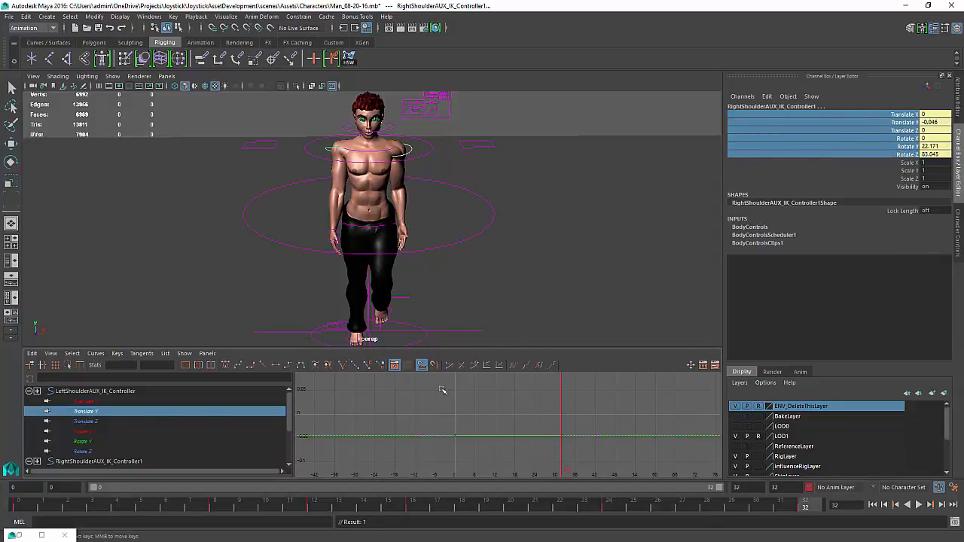
{"action": "scroll", "coordinate": [88, 425], "scroll_direction": "down", "scroll_amount": 2}
{"action": "left_click", "coordinate": [91, 422]}
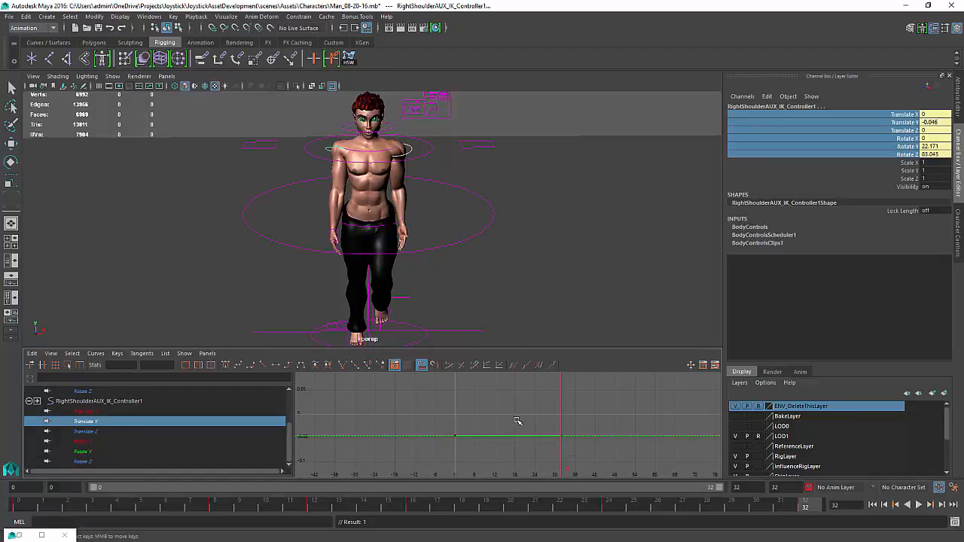
{"action": "key", "text": "f"}
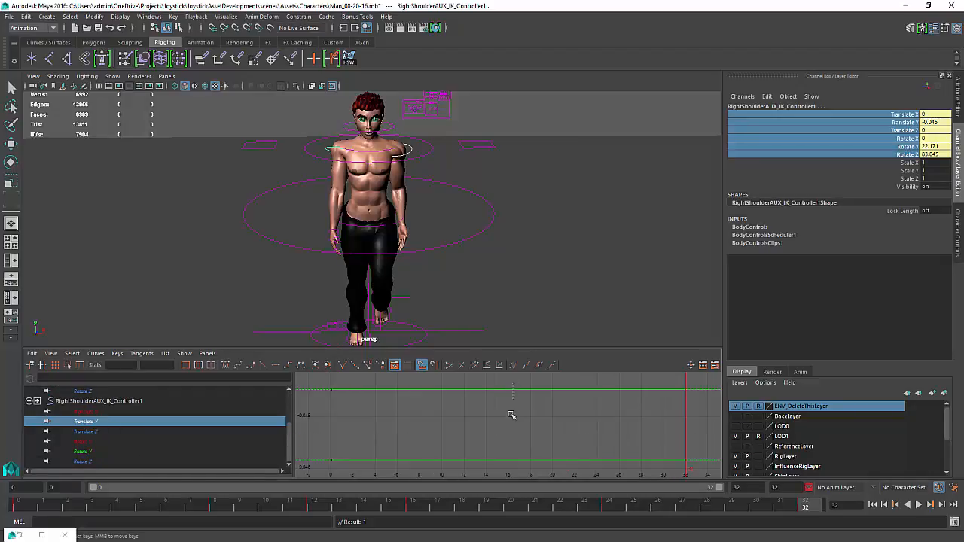
{"action": "left_click_drag", "start_coordinate": [467, 479], "coordinate": [469, 461]}
{"action": "middle_click_drag", "start_coordinate": [502, 390], "coordinate": [500, 474]}
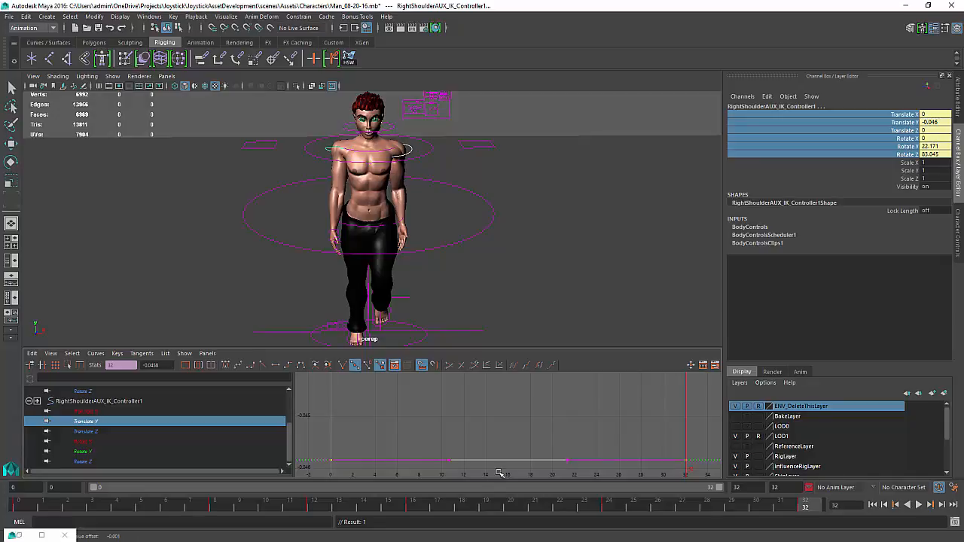
{"action": "left_click", "coordinate": [500, 457]}
{"action": "middle_click_drag", "start_coordinate": [497, 424], "coordinate": [497, 448]}
{"action": "key", "text": "a"}
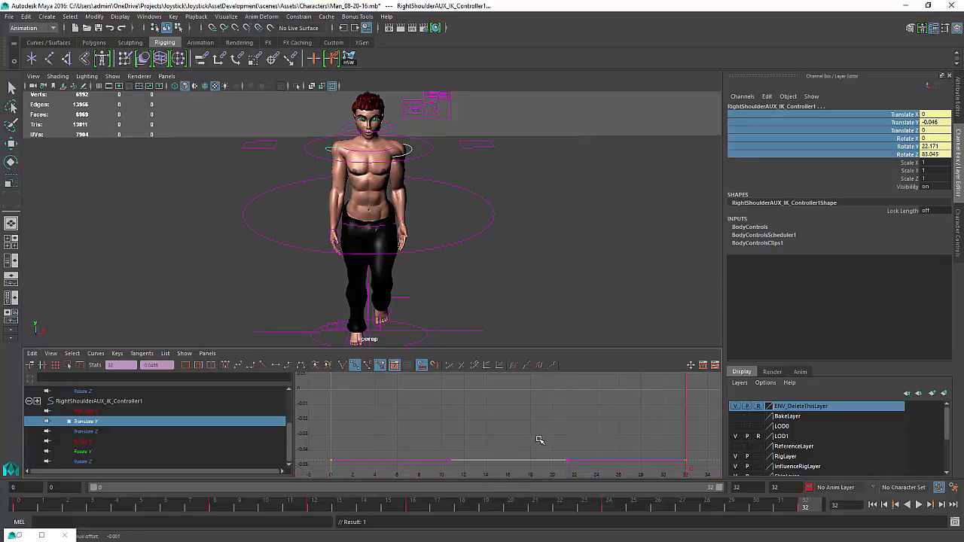
{"action": "scroll", "coordinate": [538, 439], "scroll_direction": "down", "scroll_amount": 6}
{"action": "mouse_move", "coordinate": [490, 403]}
{"action": "middle_mouse_down", "text": "shift"}
{"action": "mouse_move", "coordinate": [491, 419]}
{"action": "mouse_move", "coordinate": [491, 411]}
{"action": "middle_mouse_up", "text": "shift"}
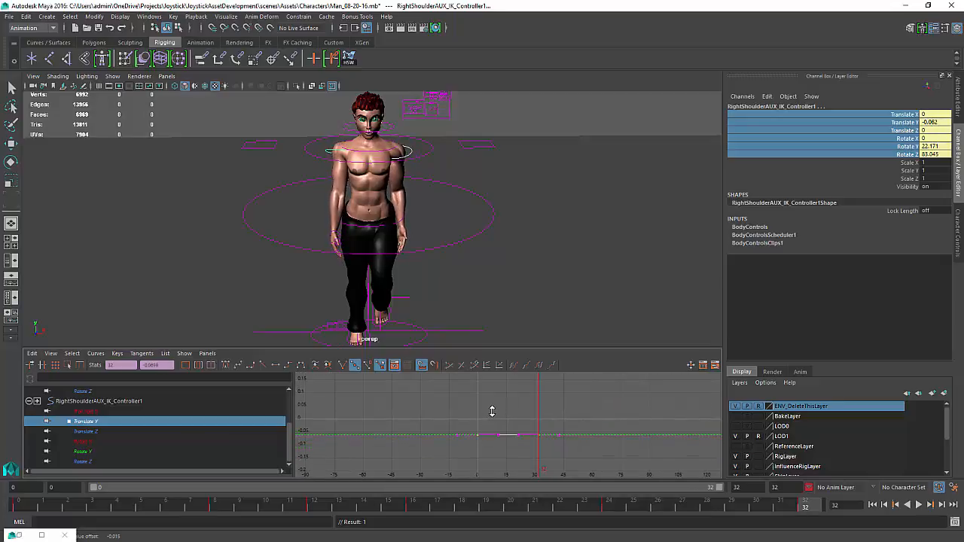
Play back the walk cycle, then stop and scrub to frame 8
{"action": "left_click", "coordinate": [919, 505]}
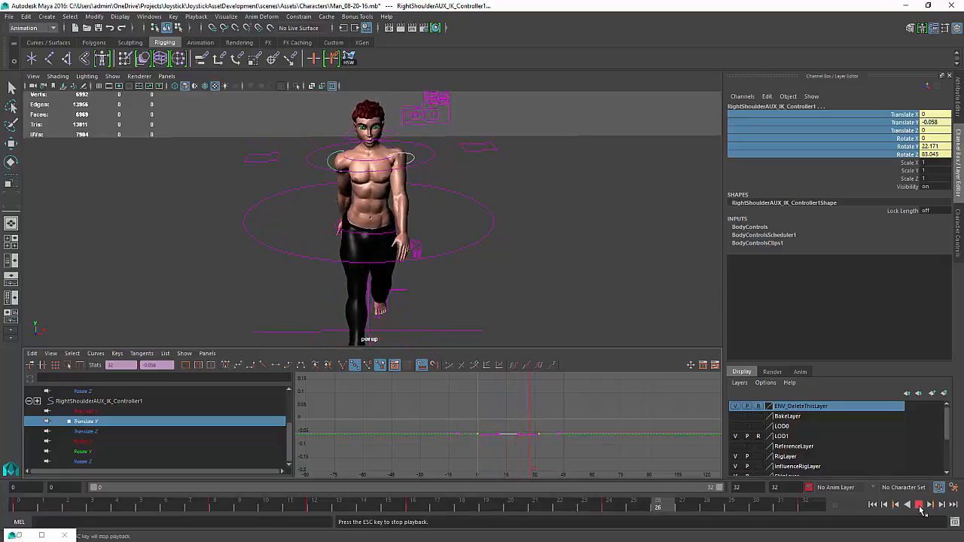
{"action": "left_click", "coordinate": [920, 505]}
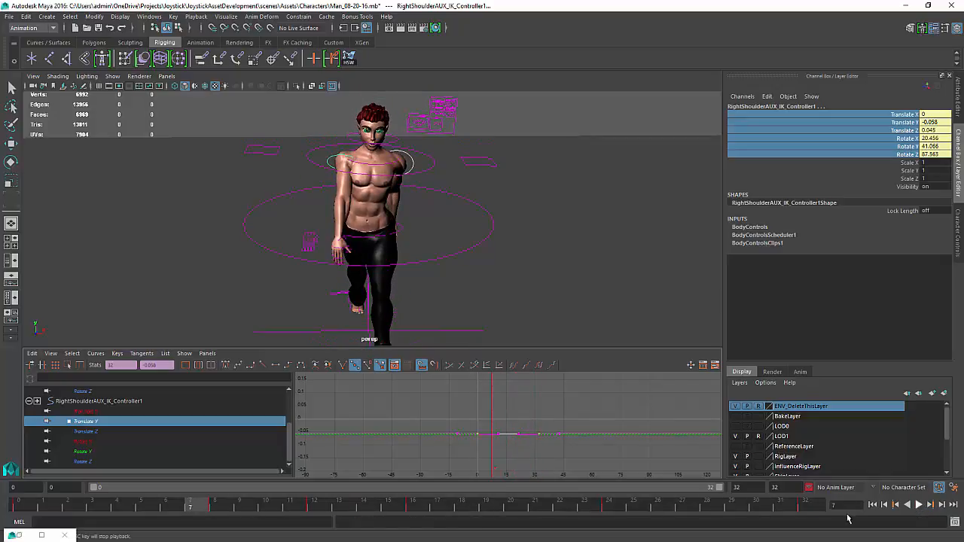
{"action": "key", "text": "k"}
{"action": "mouse_move", "coordinate": [490, 444]}
{"action": "left_mouse_down"}
{"action": "mouse_move", "coordinate": [467, 446]}
{"action": "mouse_move", "coordinate": [508, 450]}
{"action": "mouse_move", "coordinate": [492, 455]}
{"action": "left_mouse_up"}
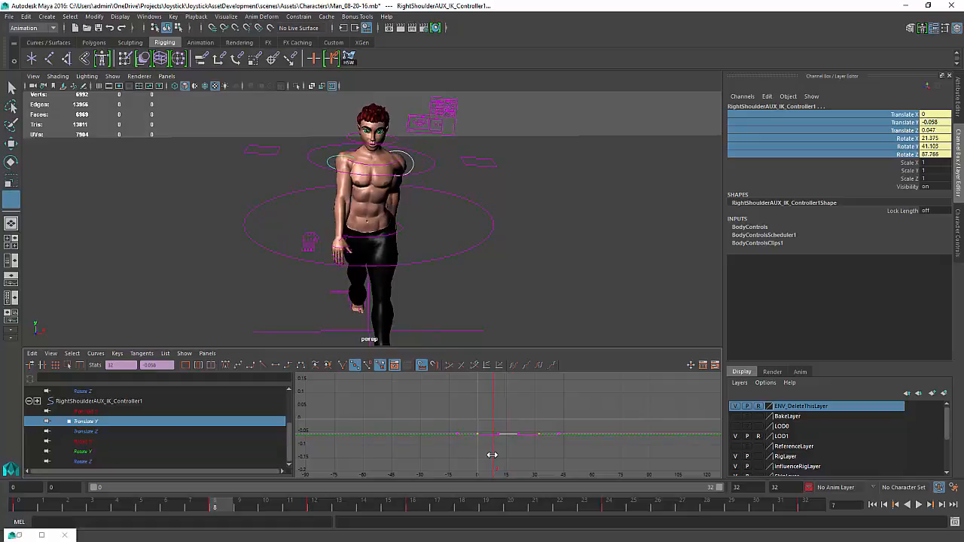
Select the right shoulder AUX IK controller and set the Move tool's axis orientation to World
{"action": "key", "text": "q"}
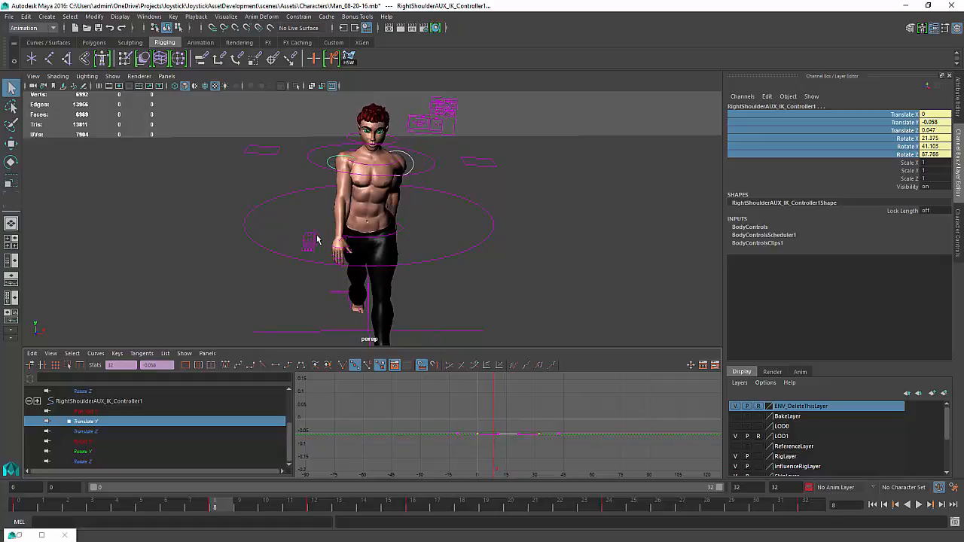
{"action": "left_click", "coordinate": [335, 160]}
{"action": "key", "text": "w"}
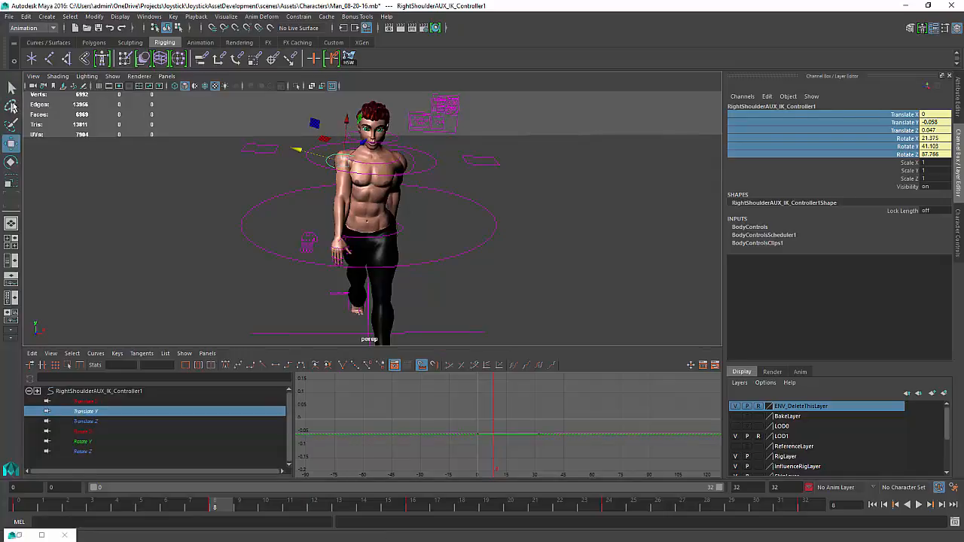
{"action": "double_click", "coordinate": [11, 144]}
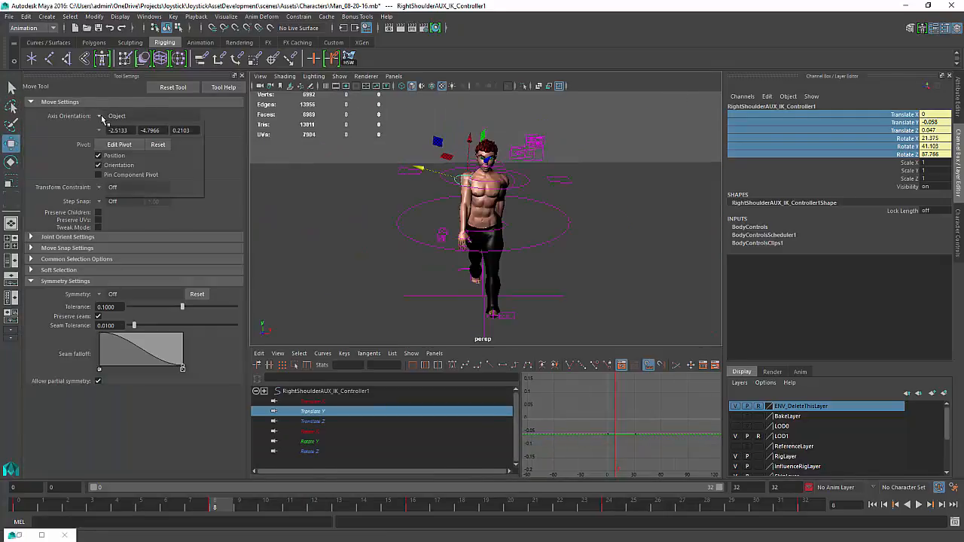
{"action": "left_click", "coordinate": [102, 119]}
{"action": "left_click", "coordinate": [117, 119]}
{"action": "left_click", "coordinate": [101, 121]}
{"action": "left_click", "coordinate": [107, 122]}
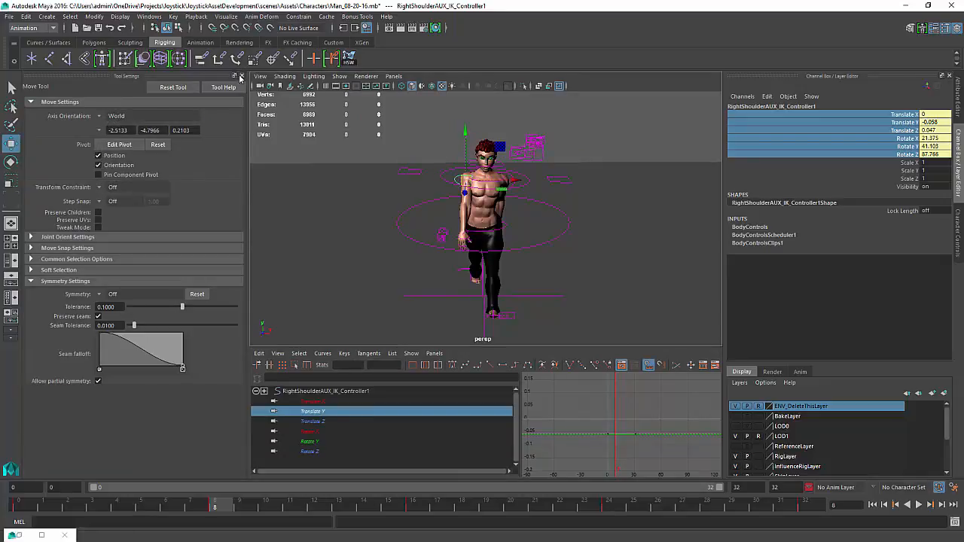
{"action": "left_click", "coordinate": [241, 76]}
Move the right shoulder AUX IK controller slightly up and switch to the Rotate tool
{"action": "scroll", "coordinate": [419, 160], "scroll_direction": "up", "scroll_amount": 3}
{"action": "middle_click_drag", "start_coordinate": [409, 171], "coordinate": [420, 215], "text": "alt"}
{"action": "left_click_drag", "start_coordinate": [341, 143], "coordinate": [482, 222]}
{"action": "key", "text": "e"}
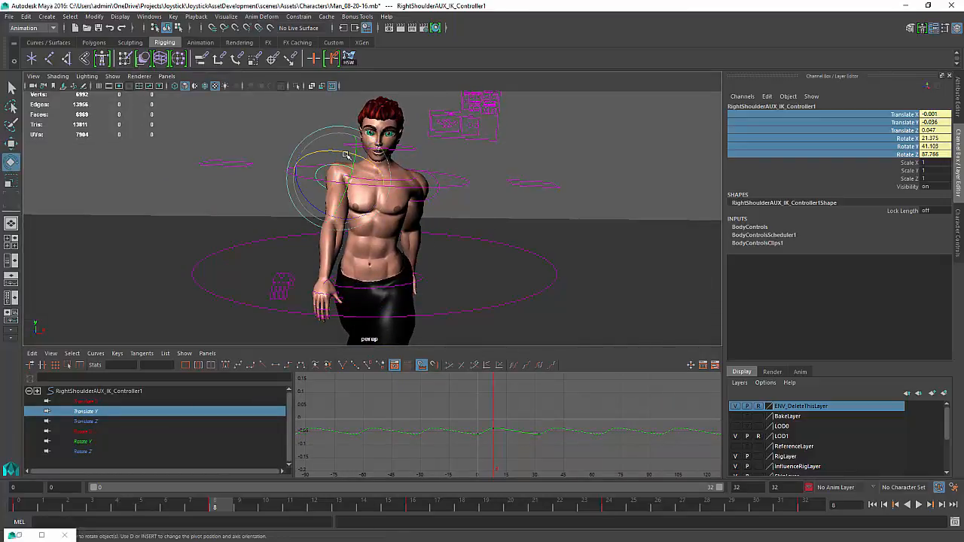
Adjust the right shoulder AUX IK controller's rotation slightly at frame 8 and again at frame 24
{"action": "left_click_drag", "start_coordinate": [349, 155], "coordinate": [353, 157]}
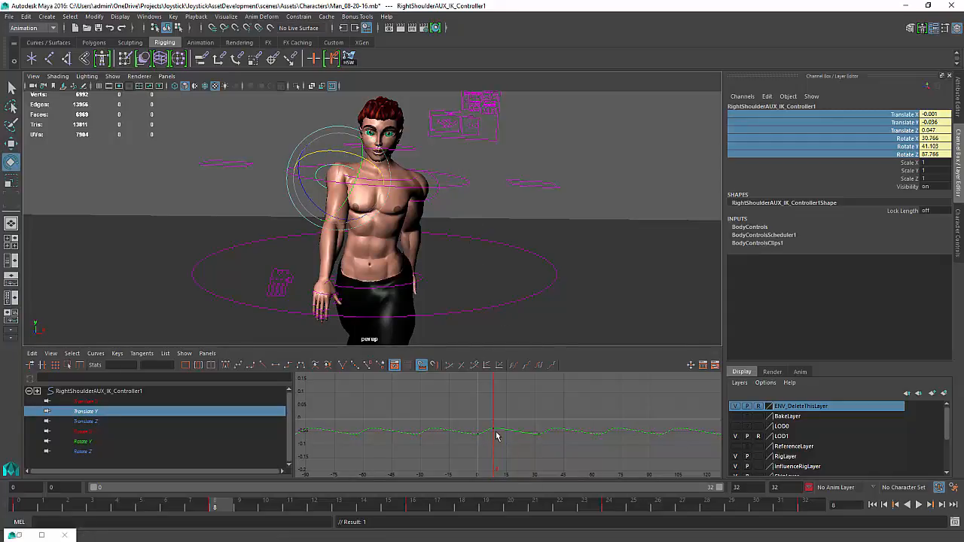
{"action": "key", "text": "w"}
{"action": "left_click_drag", "start_coordinate": [491, 438], "coordinate": [523, 442]}
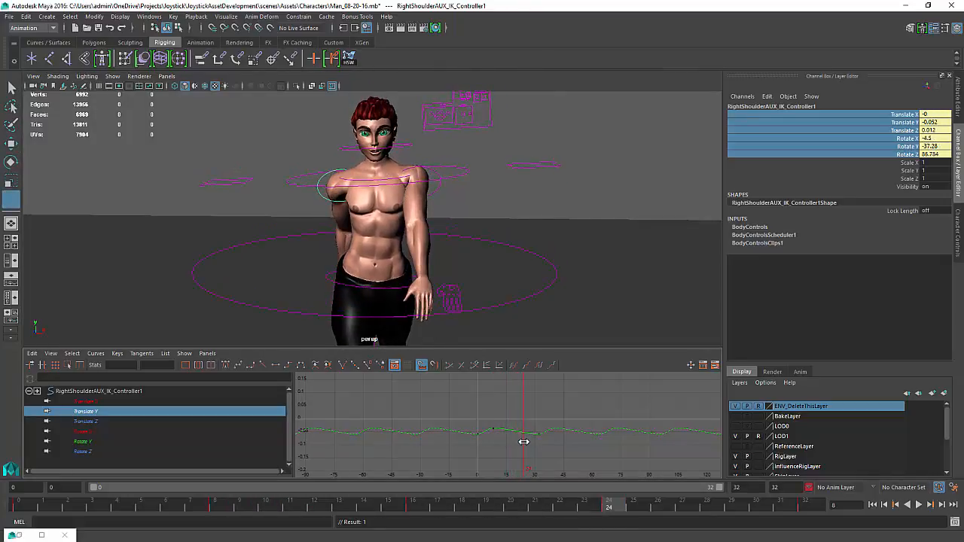
{"action": "key", "text": "e"}
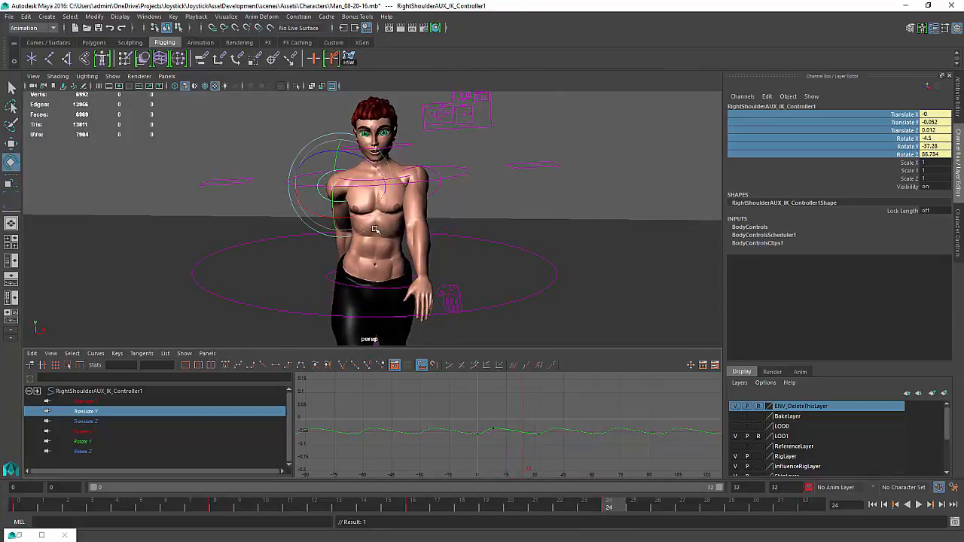
{"action": "left_click_drag", "start_coordinate": [361, 214], "coordinate": [356, 215]}
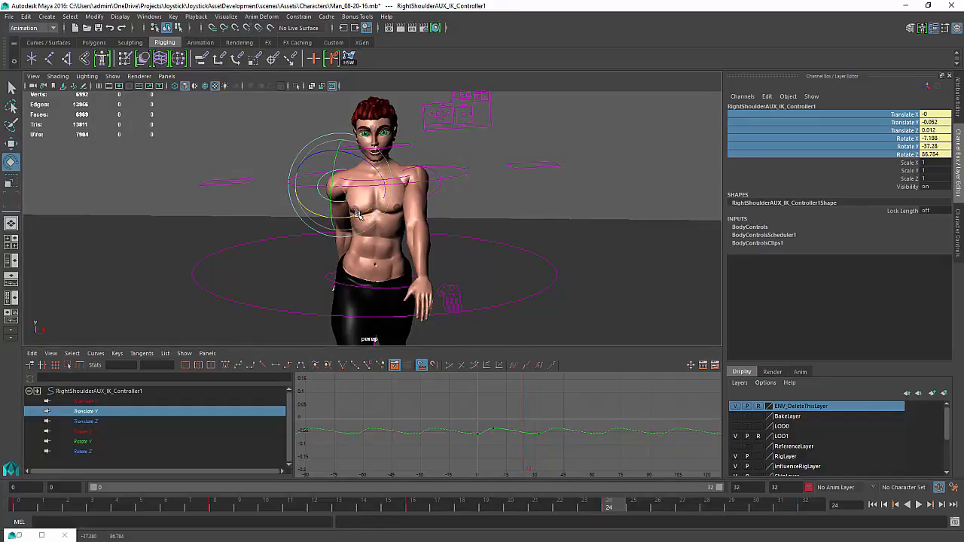
Select the left shoulder AUX IK controller and rotate and move it slightly at frame 24
{"action": "left_click", "coordinate": [437, 170]}
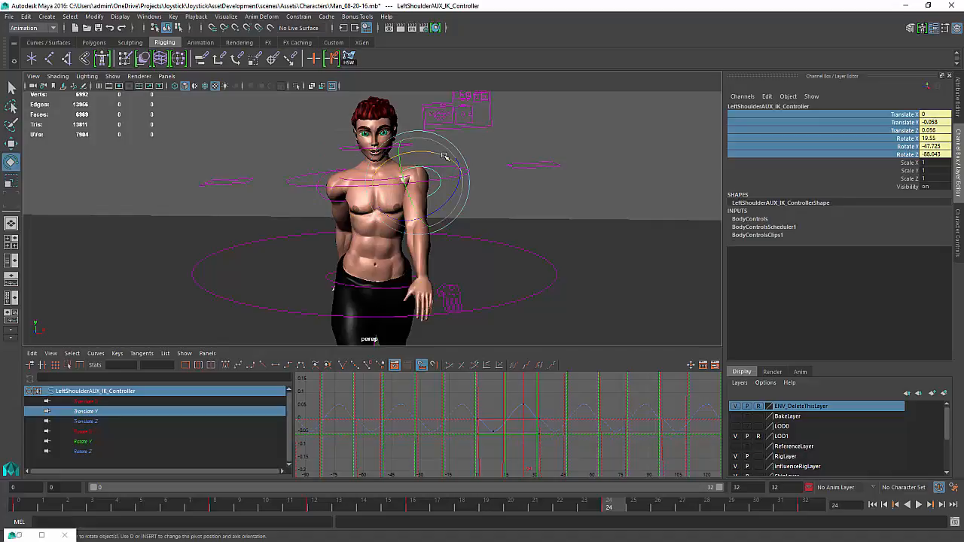
{"action": "left_click_drag", "start_coordinate": [444, 155], "coordinate": [443, 154]}
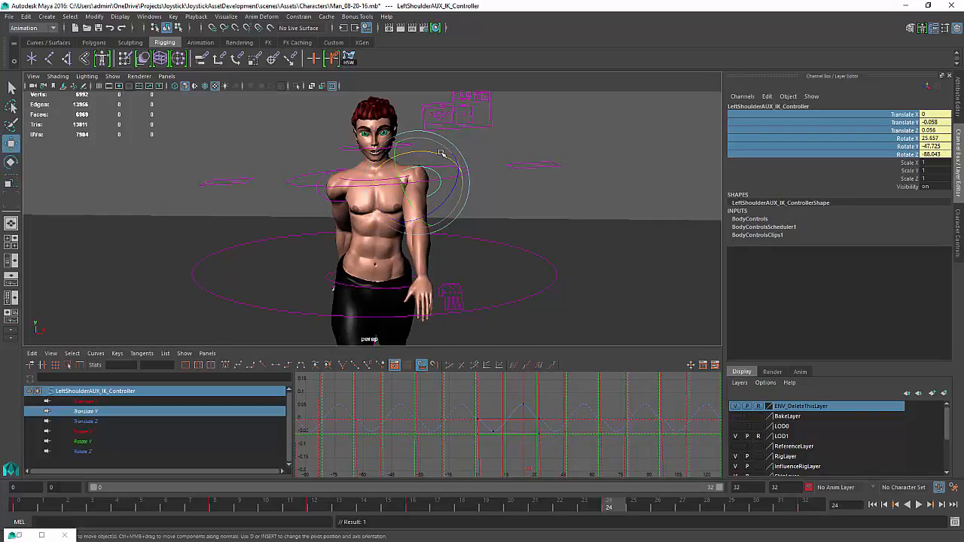
{"action": "key", "text": "w"}
{"action": "left_click_drag", "start_coordinate": [418, 141], "coordinate": [390, 209]}
{"action": "key", "text": "e"}
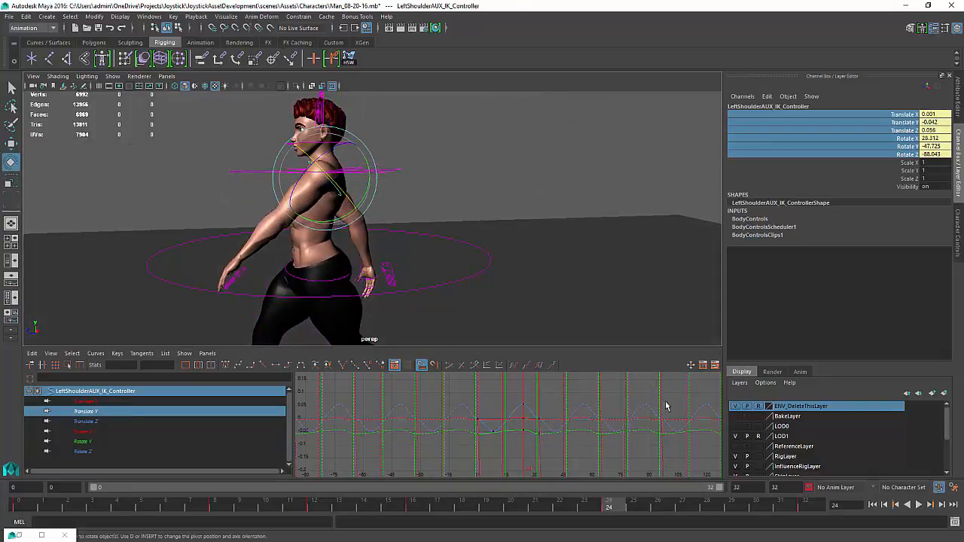
Play back the walk cycle and orbit around the character to inspect the shoulder motion
{"action": "left_click", "coordinate": [917, 504]}
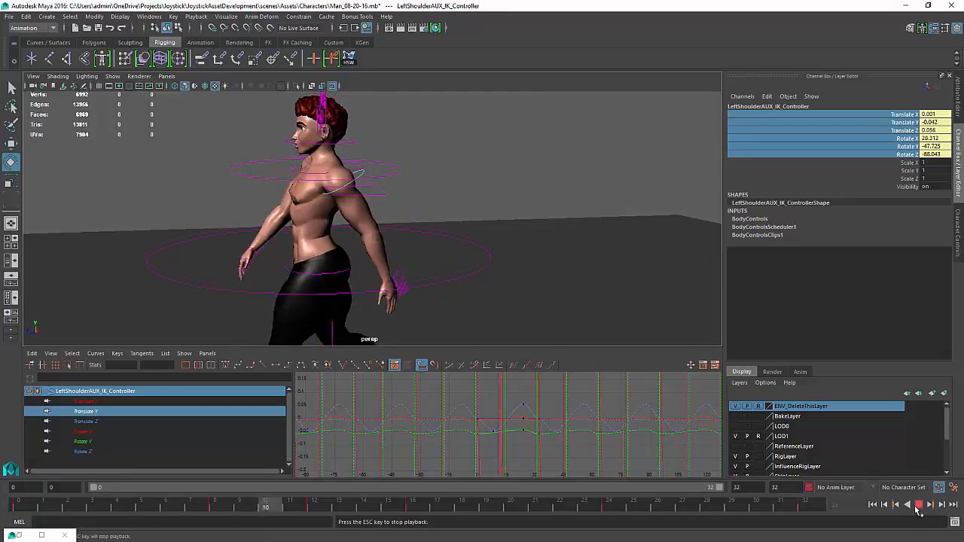
{"action": "left_click_drag", "start_coordinate": [415, 204], "coordinate": [463, 206], "text": "alt"}
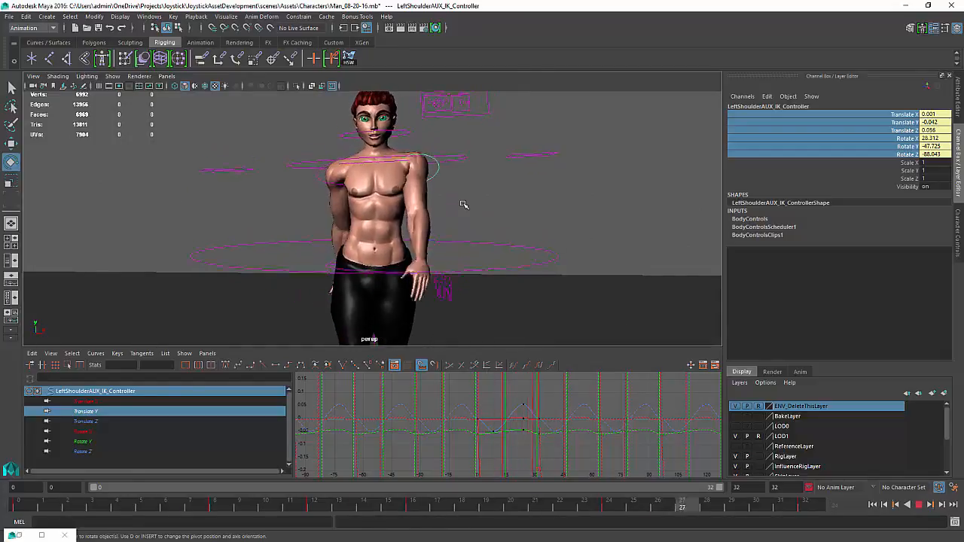
{"action": "left_click_drag", "start_coordinate": [459, 213], "coordinate": [595, 215], "text": "alt"}
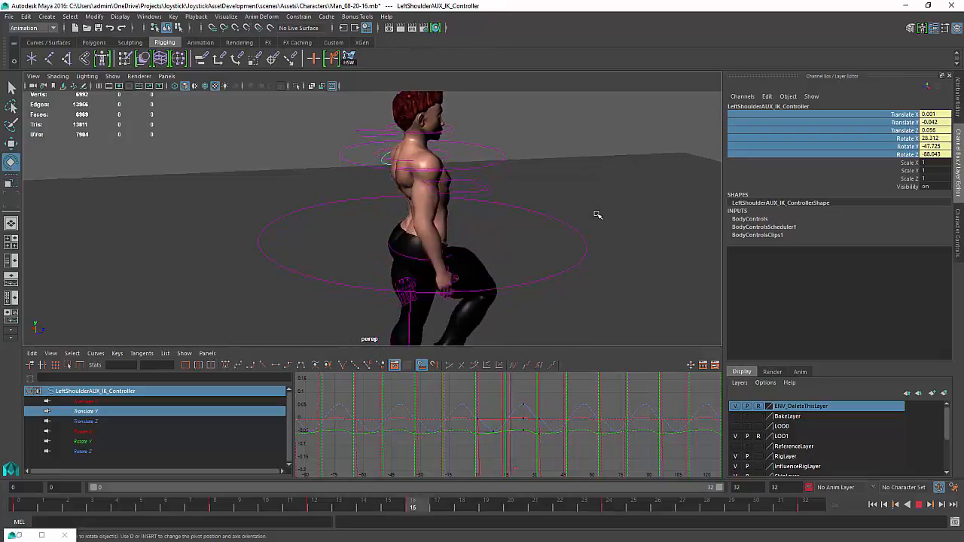
{"action": "left_click_drag", "start_coordinate": [596, 213], "coordinate": [525, 188], "text": "alt"}
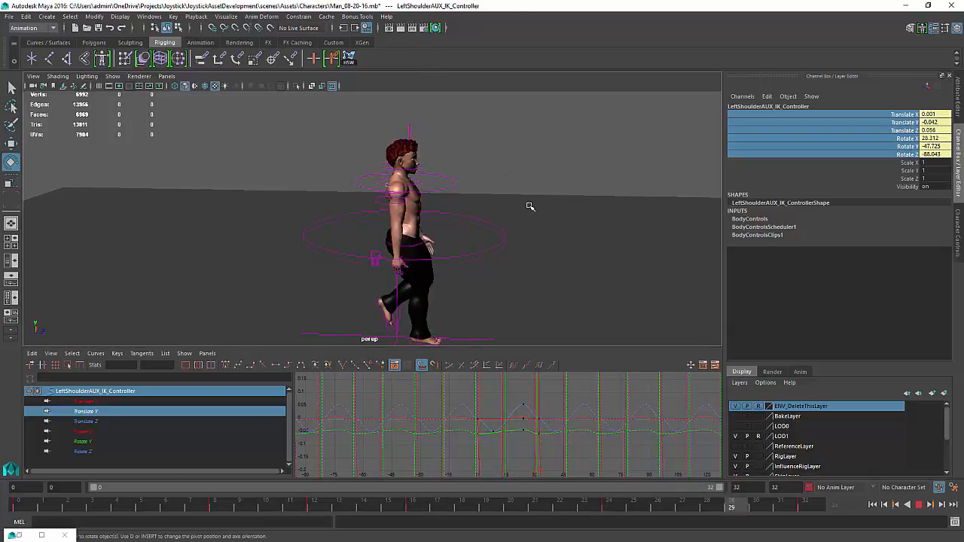
{"action": "left_click_drag", "start_coordinate": [527, 208], "coordinate": [445, 190], "text": "alt"}
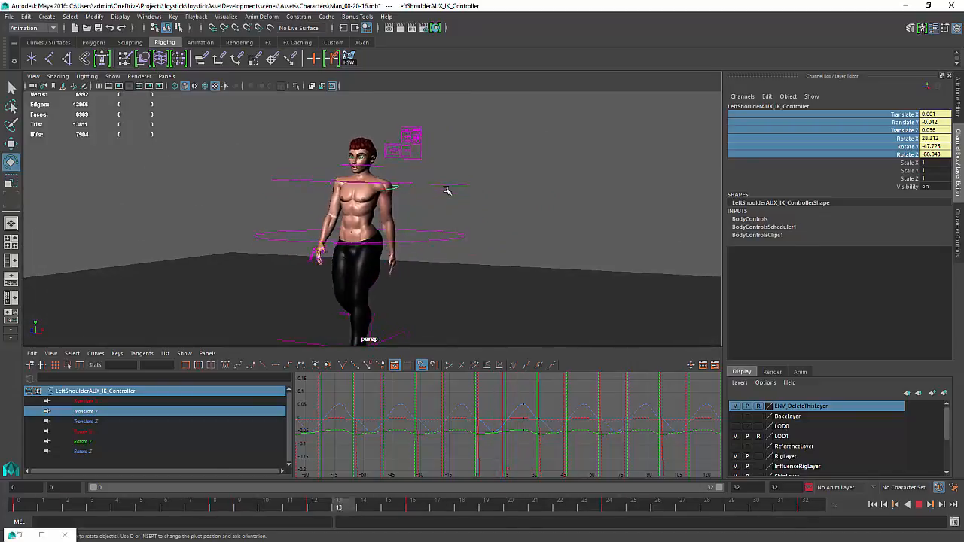
{"action": "mouse_move", "coordinate": [446, 190]}
{"action": "left_mouse_down", "text": "alt"}
{"action": "mouse_move", "coordinate": [419, 201]}
{"action": "mouse_move", "coordinate": [441, 178]}
{"action": "left_mouse_up", "text": "alt"}
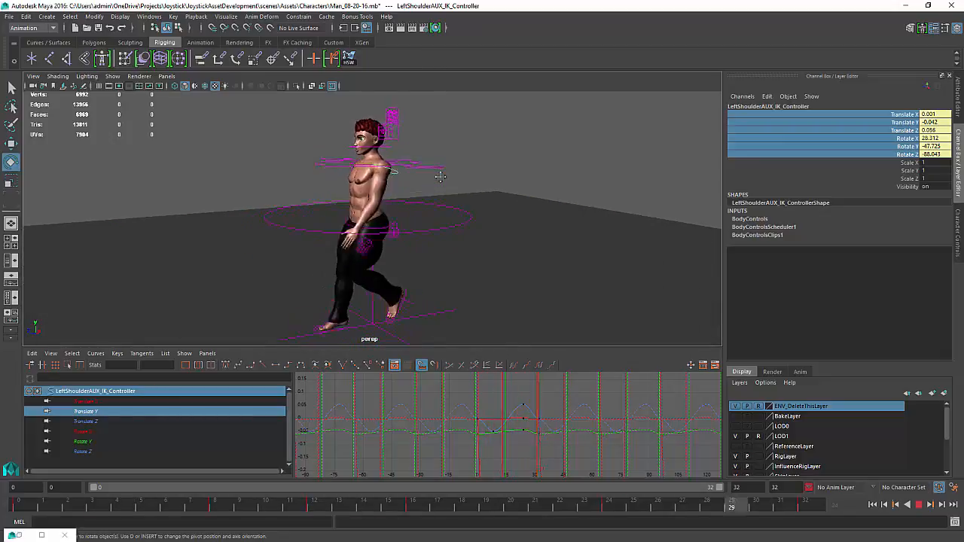
{"action": "left_click_drag", "start_coordinate": [440, 176], "coordinate": [511, 171], "text": "alt"}
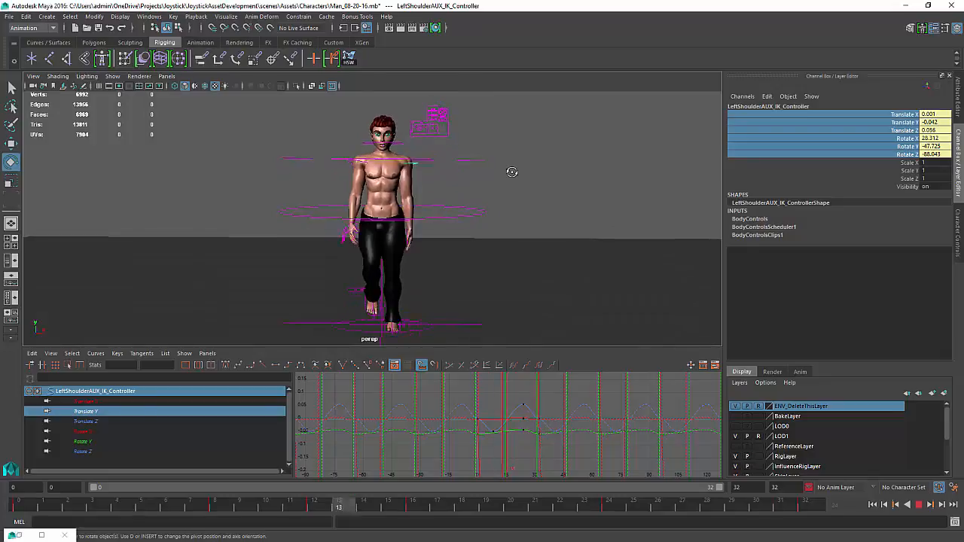
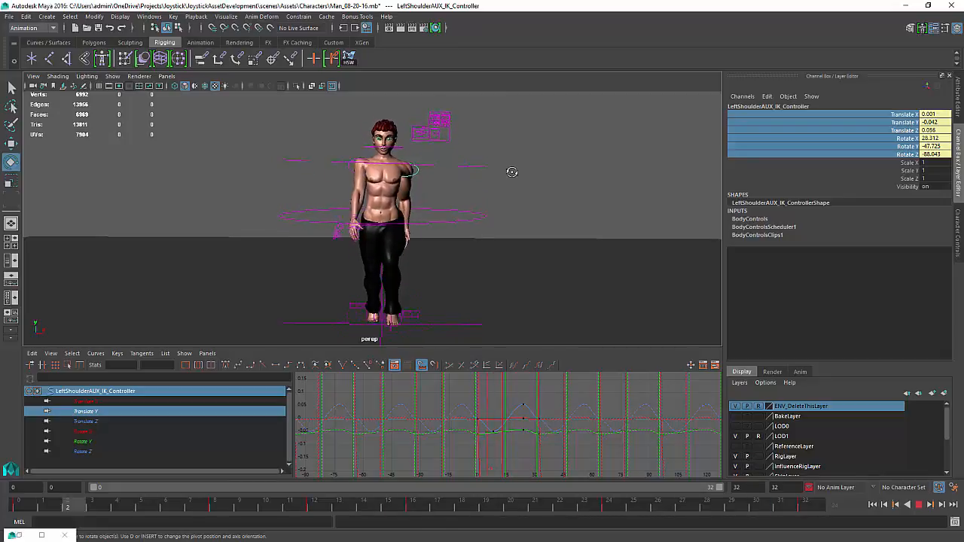
Play back the walk cycle animation and turn on joint display in the viewport
{"action": "left_click", "coordinate": [512, 172]}
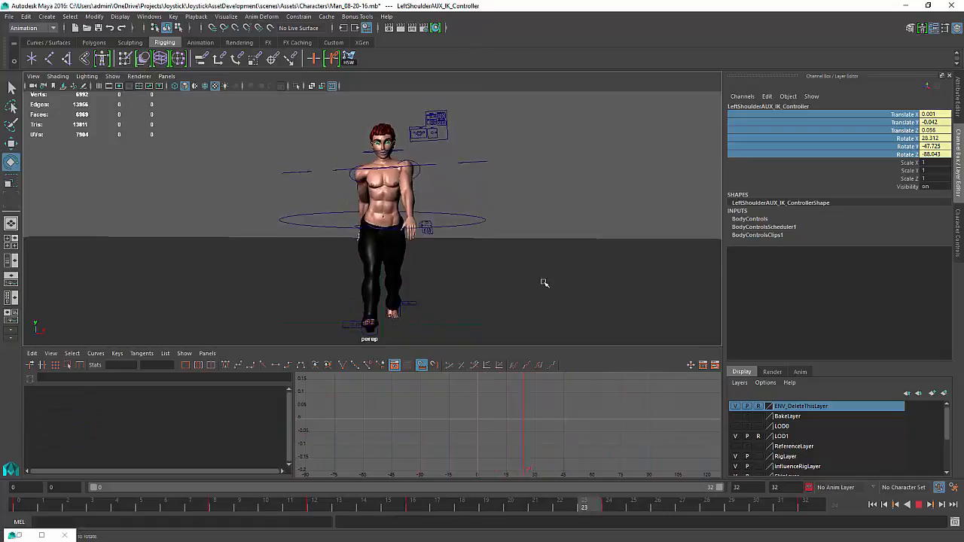
{"action": "left_click", "coordinate": [920, 506]}
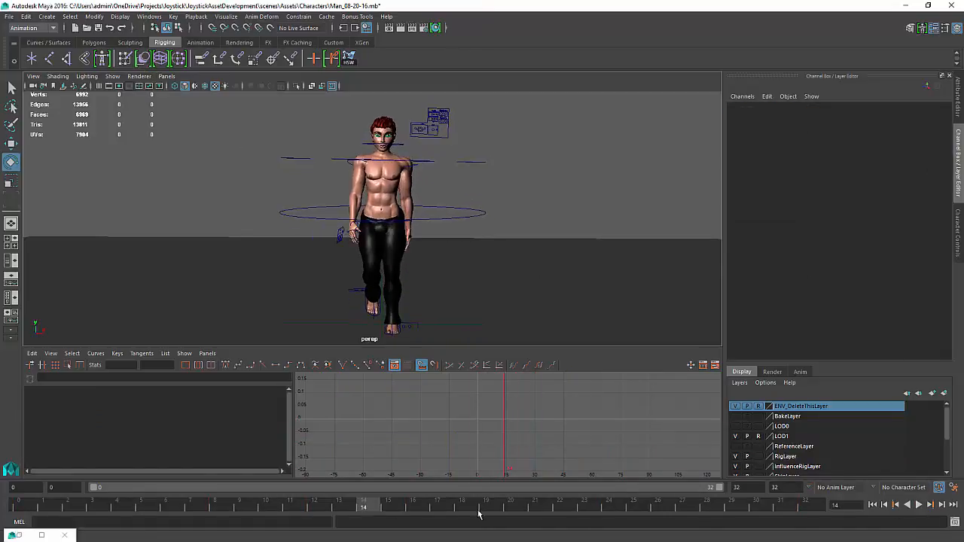
{"action": "key", "text": "alt+v"}
{"action": "key", "text": "alt+v"}
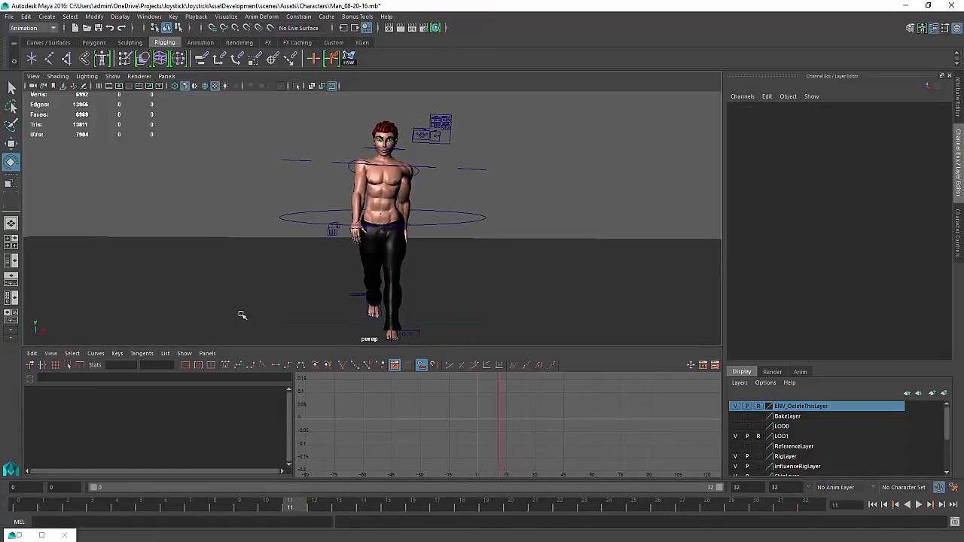
{"action": "left_click", "coordinate": [112, 78]}
{"action": "left_click", "coordinate": [133, 229]}
Select the left forearm roll control and set a rotation key for it at frame 0
{"action": "left_click_drag", "start_coordinate": [407, 179], "coordinate": [365, 192], "text": "alt"}
{"action": "left_click", "coordinate": [419, 218]}
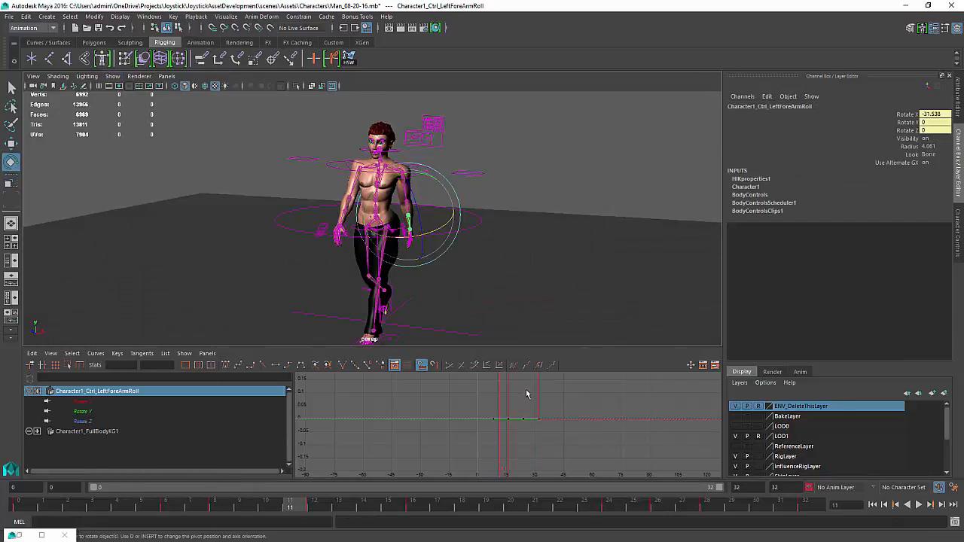
{"action": "key", "text": "f"}
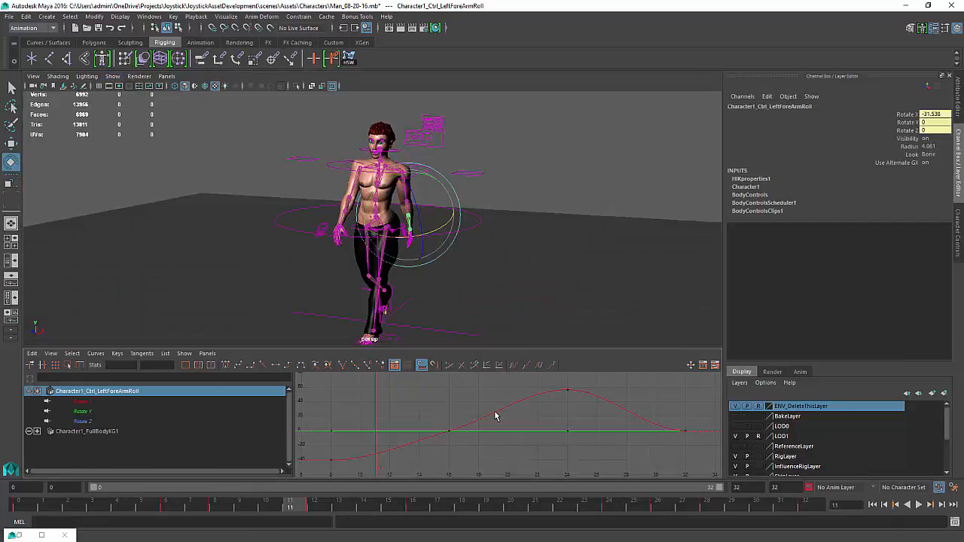
{"action": "scroll", "coordinate": [495, 413], "scroll_direction": "down", "scroll_amount": 2}
{"action": "scroll", "coordinate": [491, 412], "scroll_direction": "down", "scroll_amount": 2}
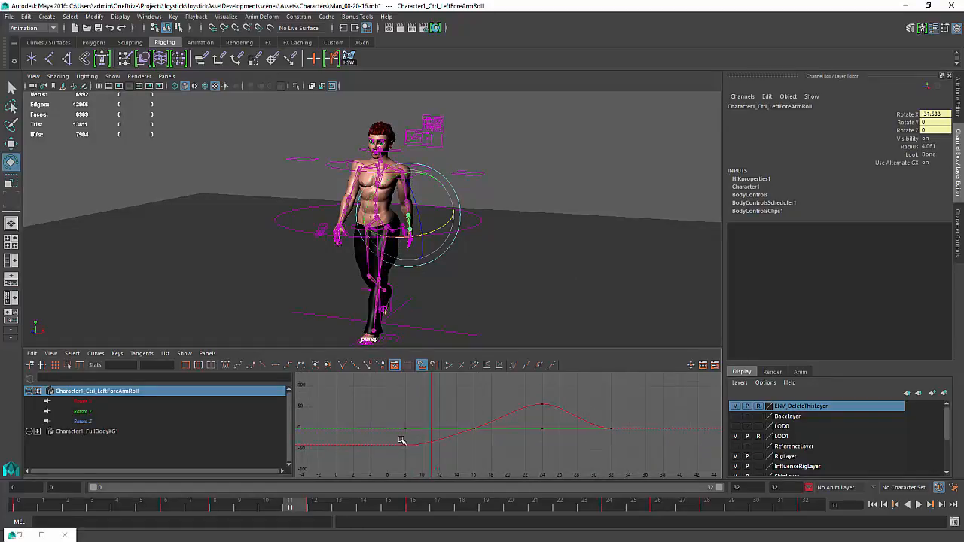
{"action": "left_click_drag", "start_coordinate": [411, 440], "coordinate": [336, 430]}
{"action": "key", "text": "e"}
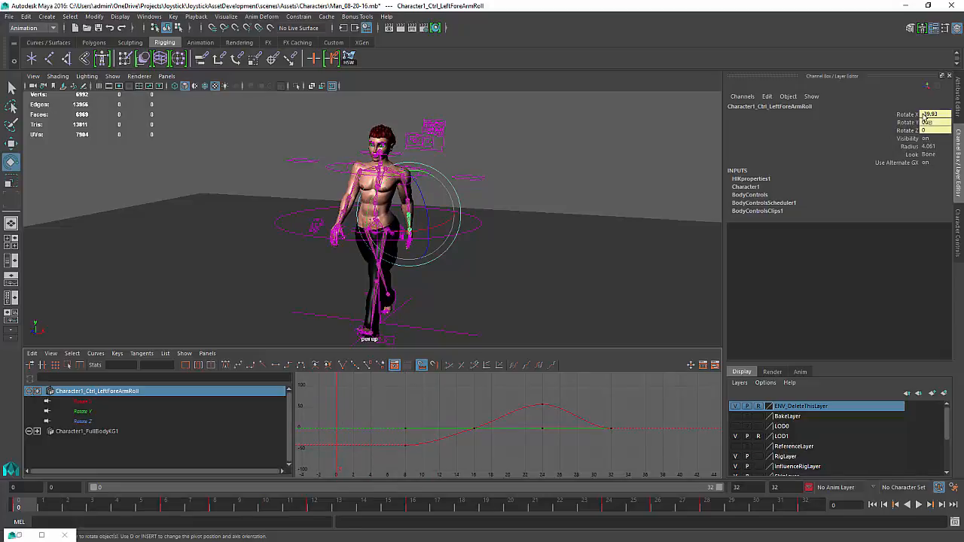
{"action": "left_click", "coordinate": [947, 131], "text": "shift"}
{"action": "key", "text": "s"}
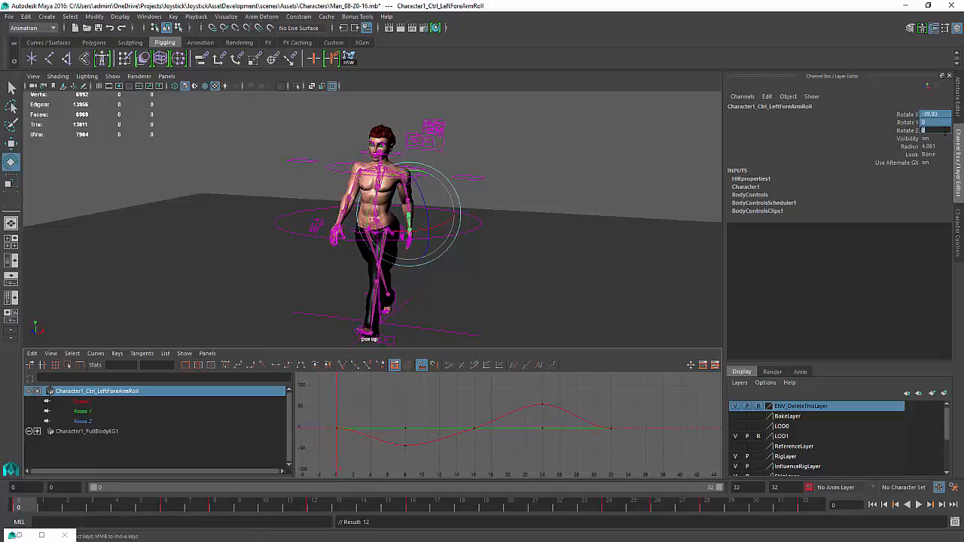
Deselect everything and play back the walk cycle while orbiting around the character
{"action": "left_click", "coordinate": [513, 177]}
{"action": "middle_click_drag", "start_coordinate": [490, 183], "coordinate": [556, 179], "text": "alt"}
{"action": "left_click", "coordinate": [918, 505]}
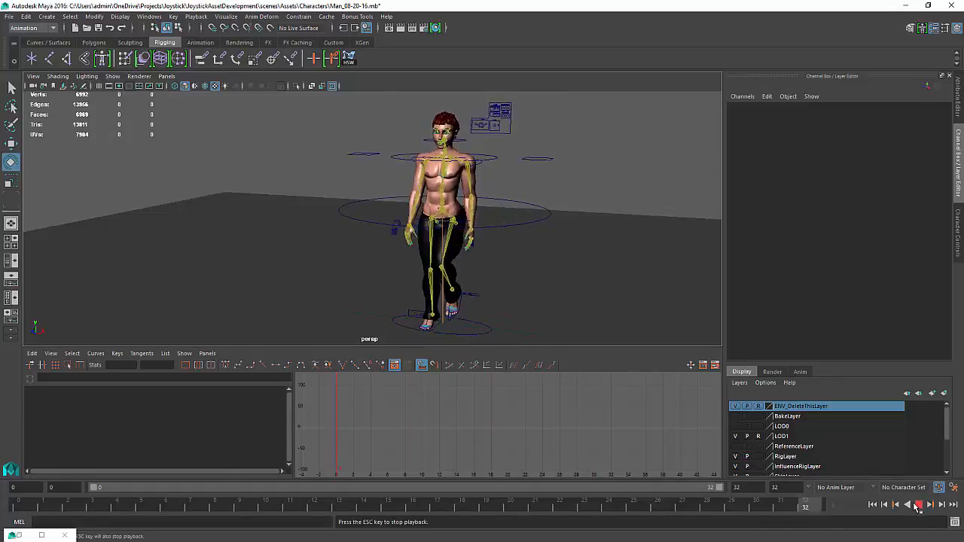
{"action": "left_click", "coordinate": [918, 505]}
{"action": "left_click_drag", "start_coordinate": [302, 286], "coordinate": [352, 286], "text": "alt"}
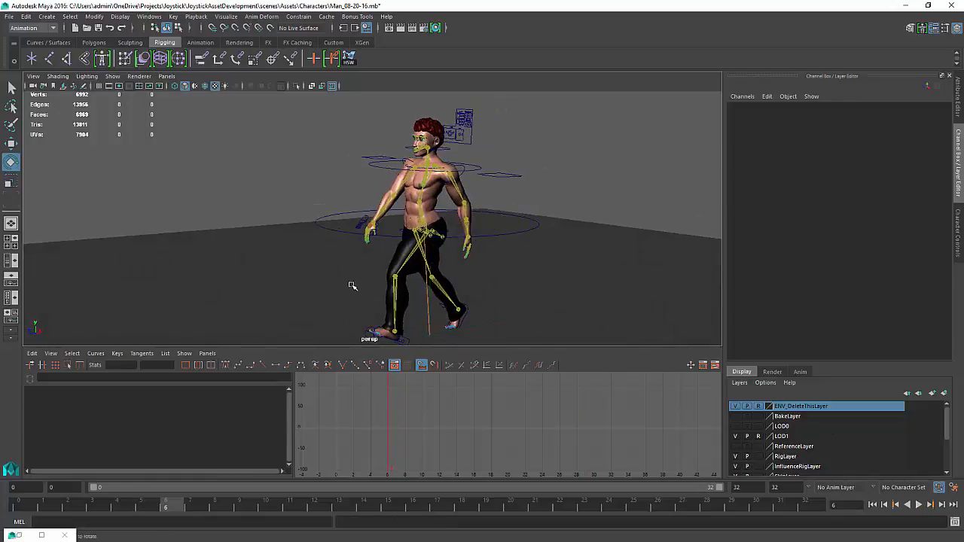
Hide the joint display and review the walk cycle playback from the side and back
{"action": "left_click", "coordinate": [113, 76]}
{"action": "left_click", "coordinate": [128, 219]}
{"action": "left_click_drag", "start_coordinate": [308, 241], "coordinate": [476, 243], "text": "alt"}
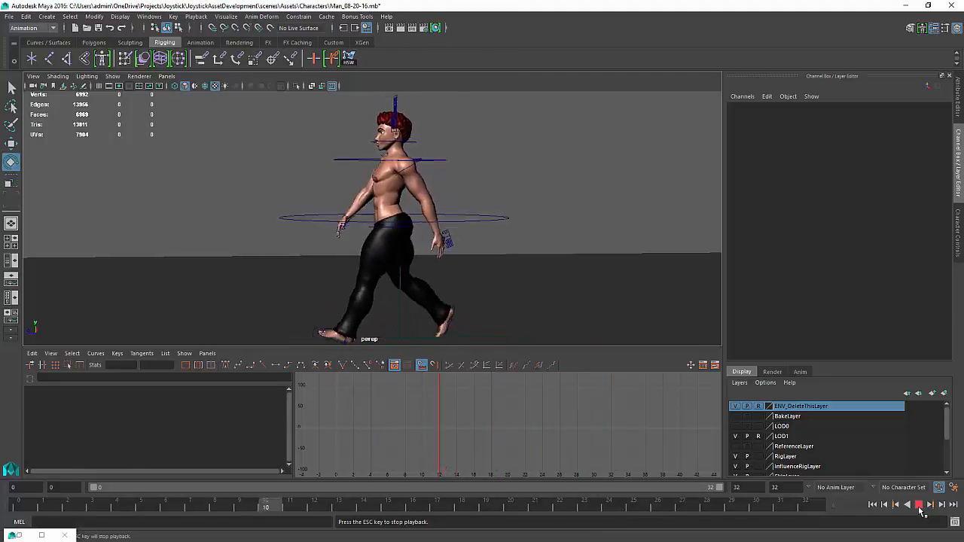
{"action": "left_click", "coordinate": [919, 508]}
{"action": "left_click_drag", "start_coordinate": [697, 228], "coordinate": [527, 244], "text": "alt"}
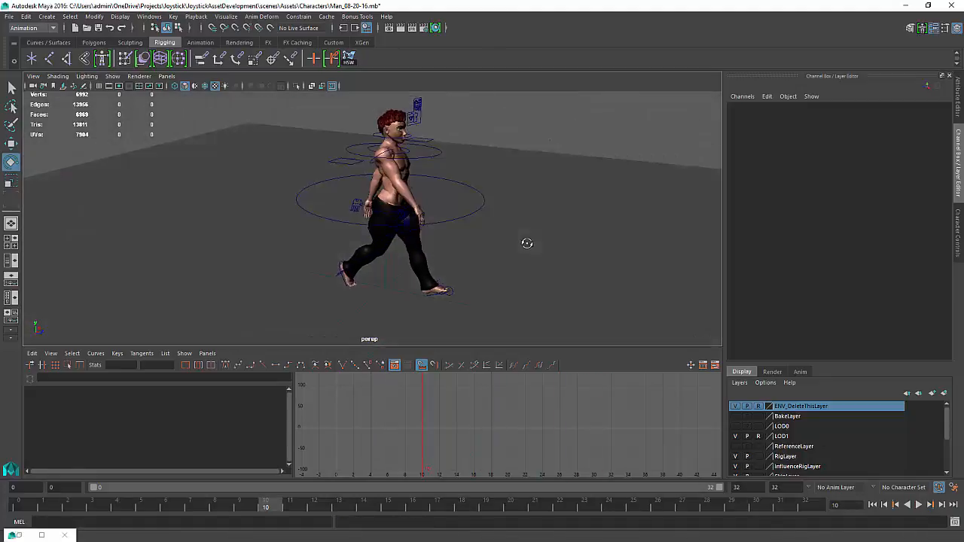
{"action": "right_click_drag", "start_coordinate": [527, 243], "coordinate": [549, 307], "text": "alt"}
{"action": "left_click_drag", "start_coordinate": [550, 306], "coordinate": [565, 296], "text": "alt"}
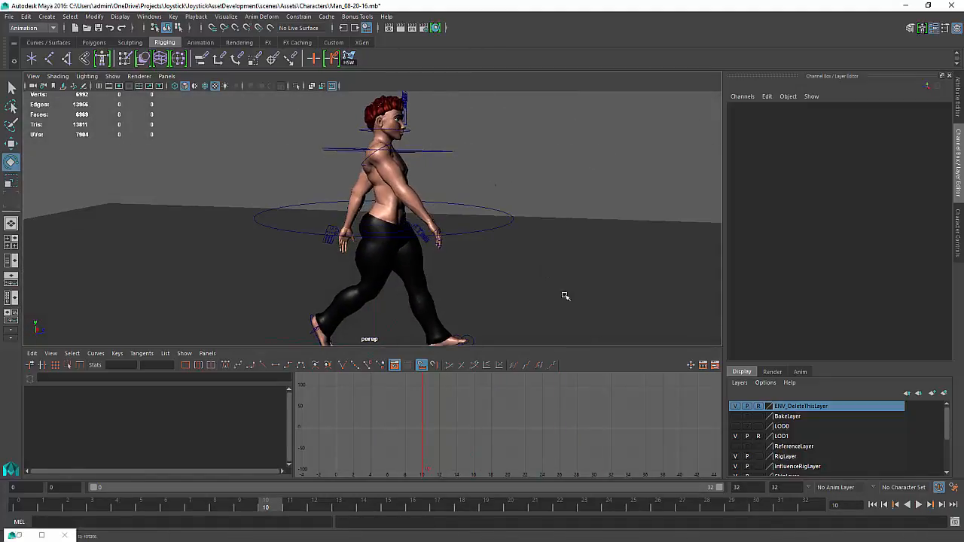
{"action": "left_click", "coordinate": [918, 506]}
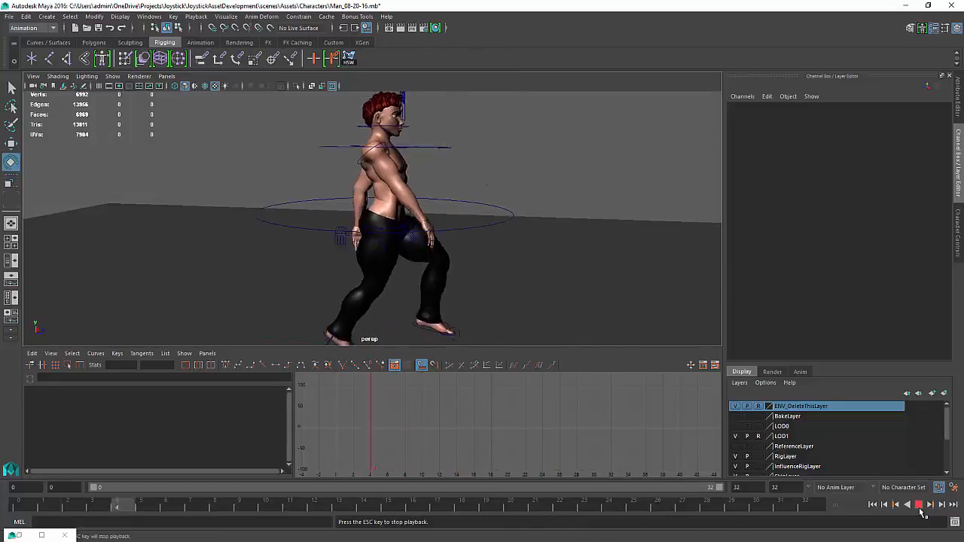
{"action": "left_click", "coordinate": [918, 505]}
{"action": "left_click_drag", "start_coordinate": [501, 196], "coordinate": [400, 252], "text": "alt"}
{"action": "right_click_drag", "start_coordinate": [400, 252], "coordinate": [520, 324], "text": "alt"}
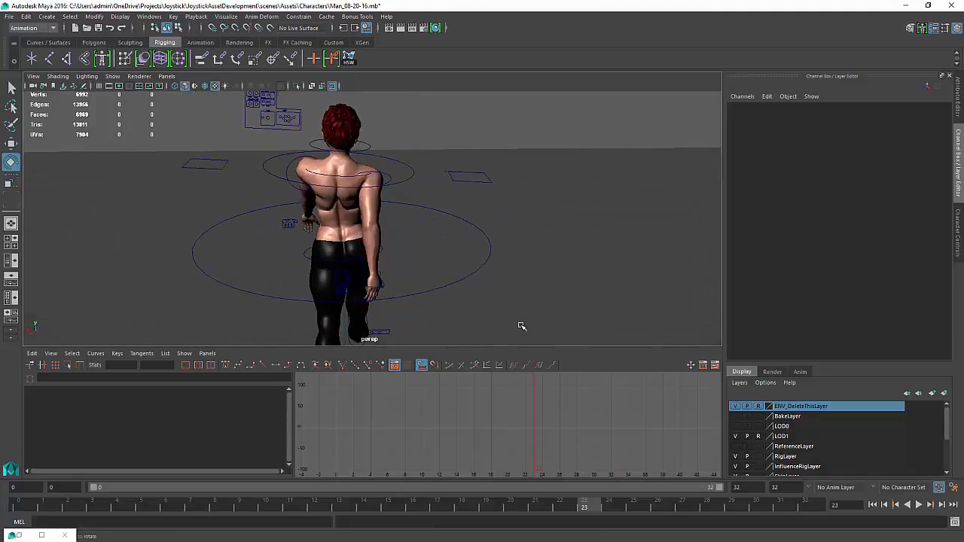
{"action": "left_click_drag", "start_coordinate": [521, 325], "coordinate": [477, 265], "text": "alt"}
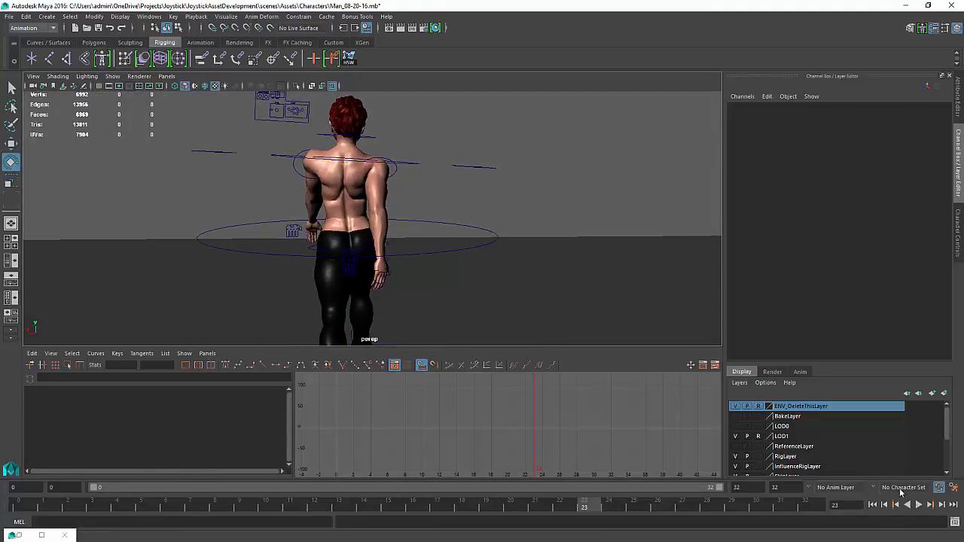
{"action": "left_click", "coordinate": [919, 504]}
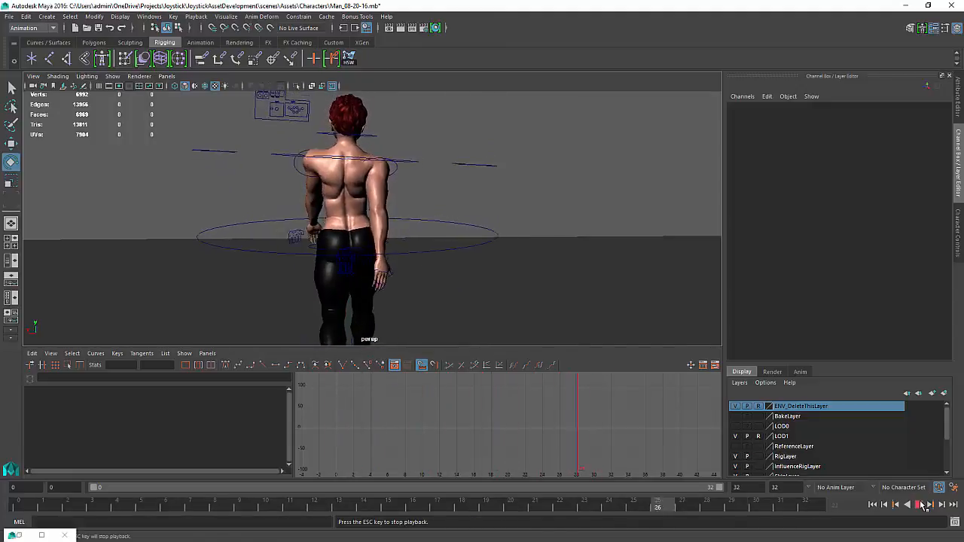
{"action": "left_click", "coordinate": [923, 505]}
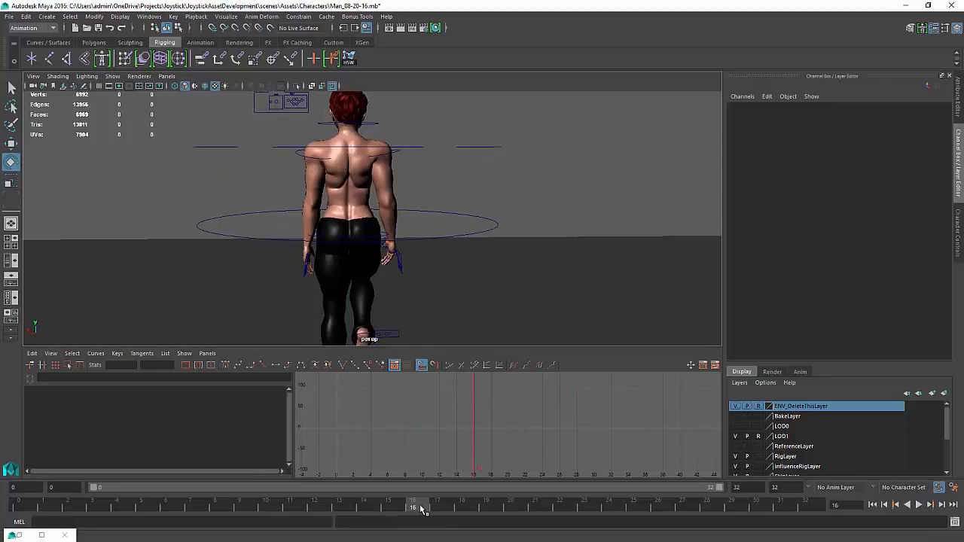
Select the right shoulder IK controller and move it slightly at frame 24
{"action": "left_click", "coordinate": [384, 154]}
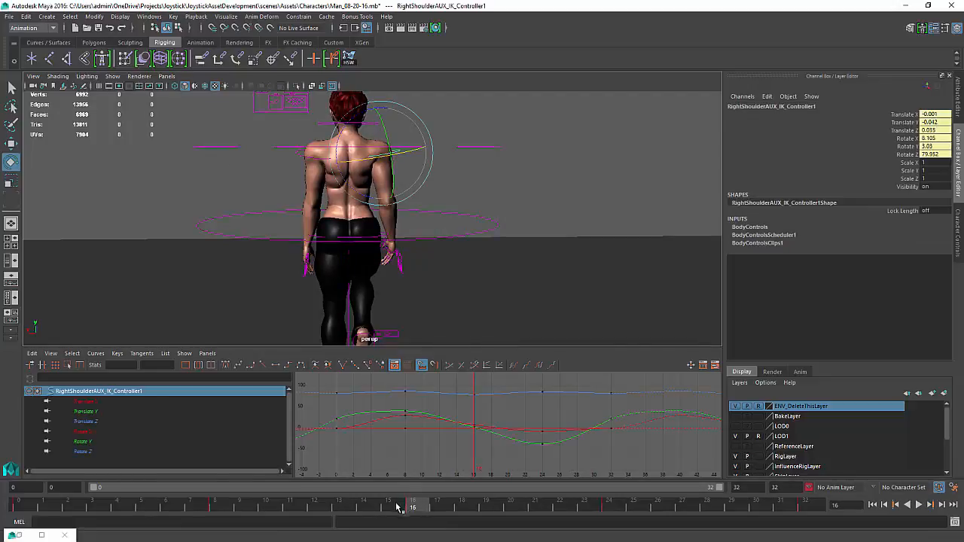
{"action": "left_click_drag", "start_coordinate": [412, 505], "coordinate": [609, 510]}
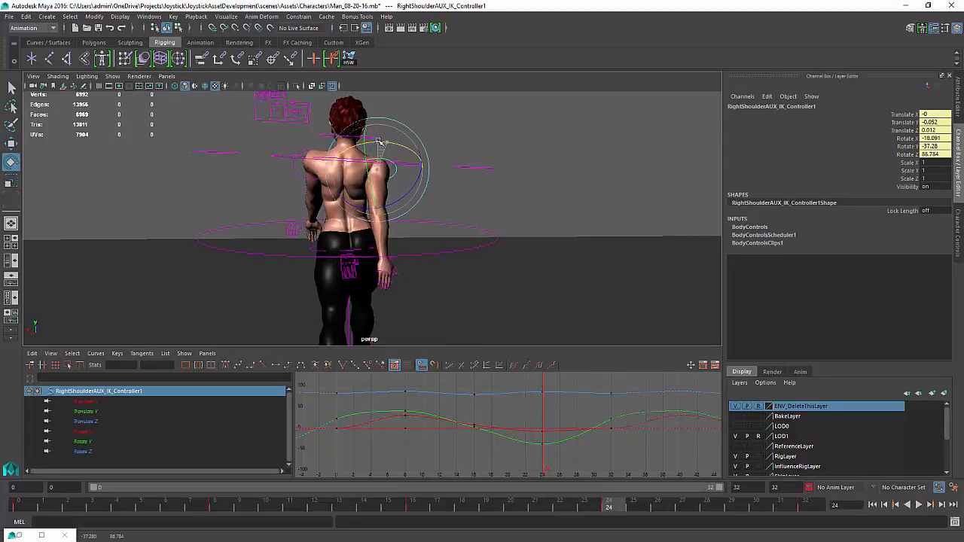
{"action": "key", "text": "w"}
{"action": "left_click_drag", "start_coordinate": [381, 141], "coordinate": [292, 171], "text": "alt"}
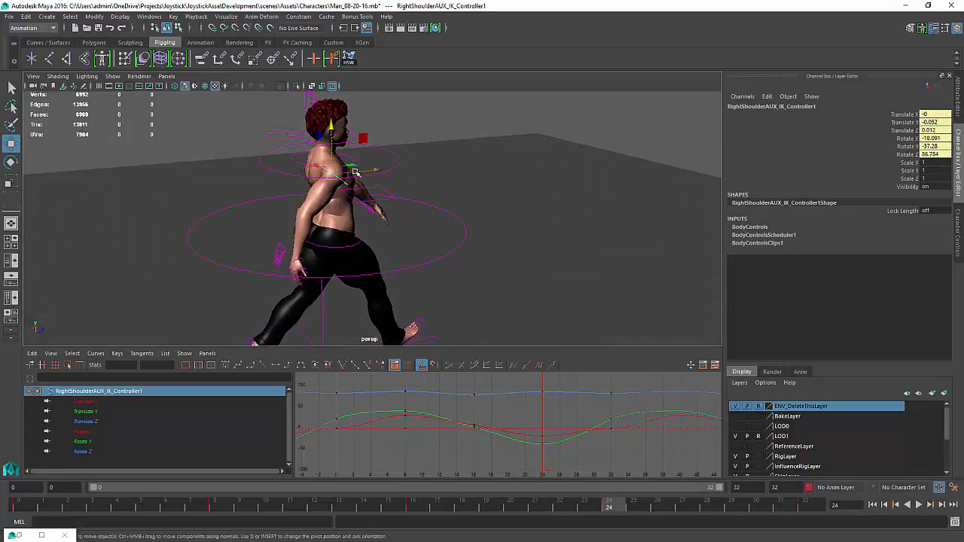
{"action": "left_click_drag", "start_coordinate": [355, 173], "coordinate": [416, 173]}
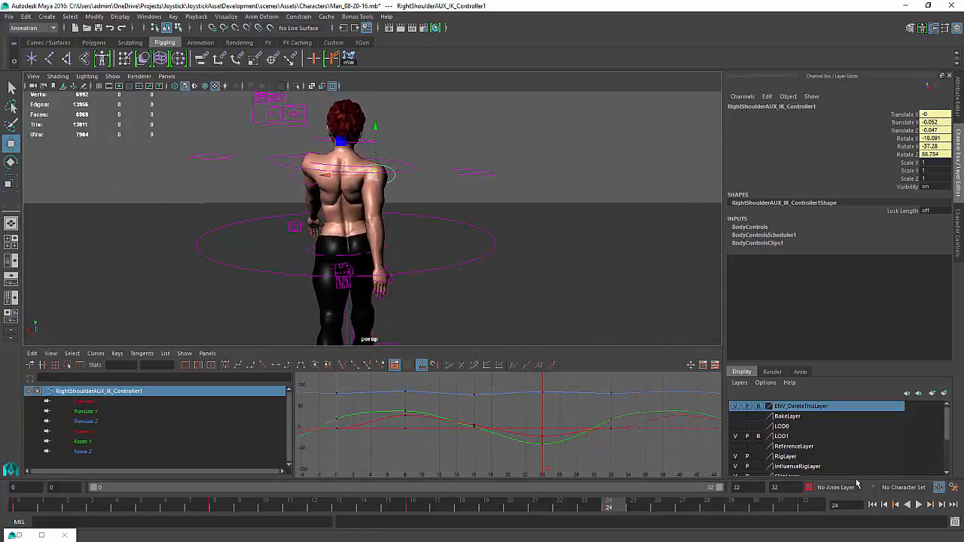
Review the walk cycle playback with the left shoulder IK controller selected, orbiting around the character
{"action": "left_click", "coordinate": [921, 505]}
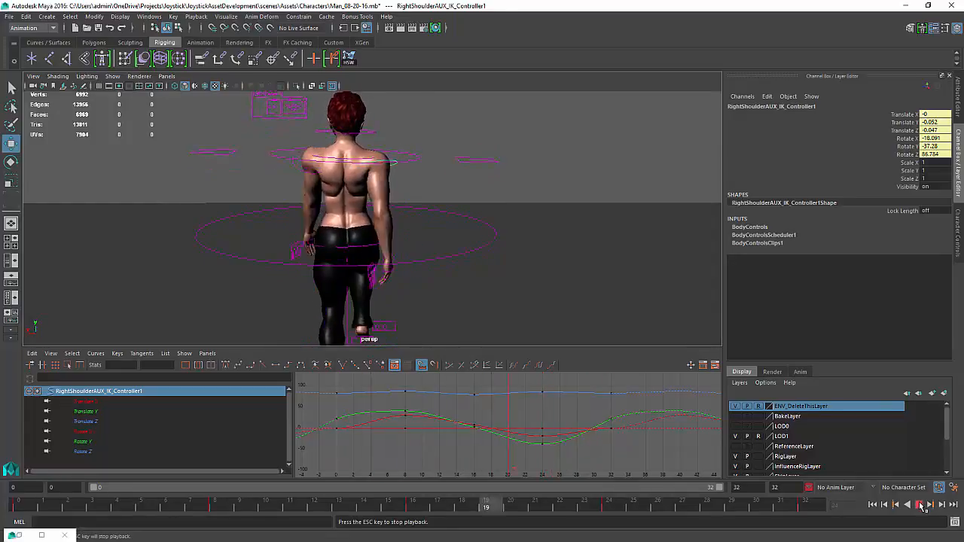
{"action": "left_click", "coordinate": [920, 504]}
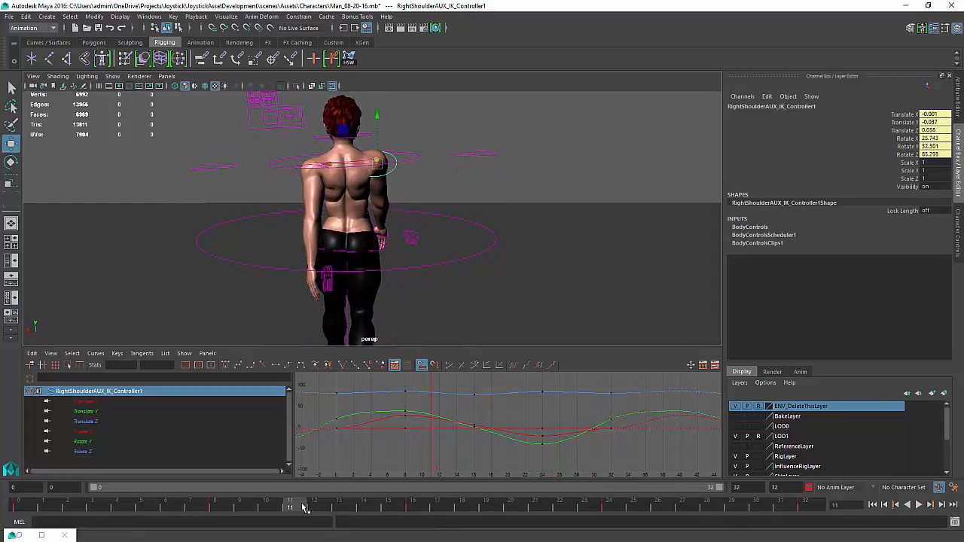
{"action": "left_click_drag", "start_coordinate": [305, 508], "coordinate": [215, 508]}
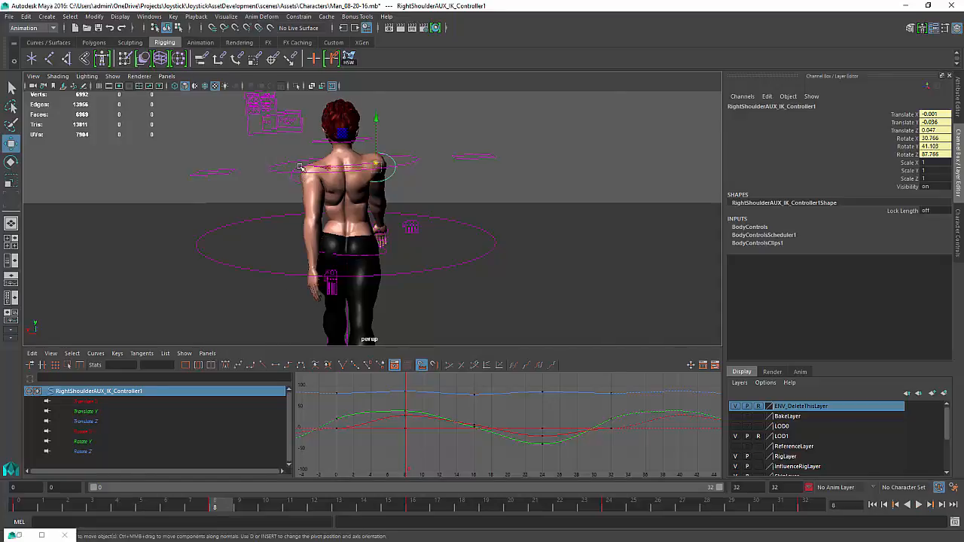
{"action": "left_click", "coordinate": [300, 167]}
{"action": "left_click_drag", "start_coordinate": [300, 167], "coordinate": [378, 171], "text": "alt"}
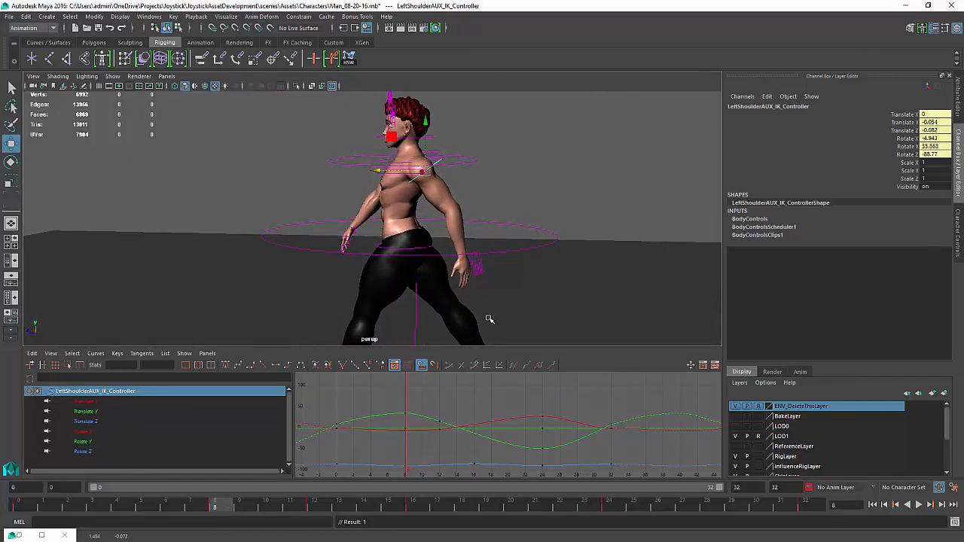
{"action": "left_click", "coordinate": [918, 505]}
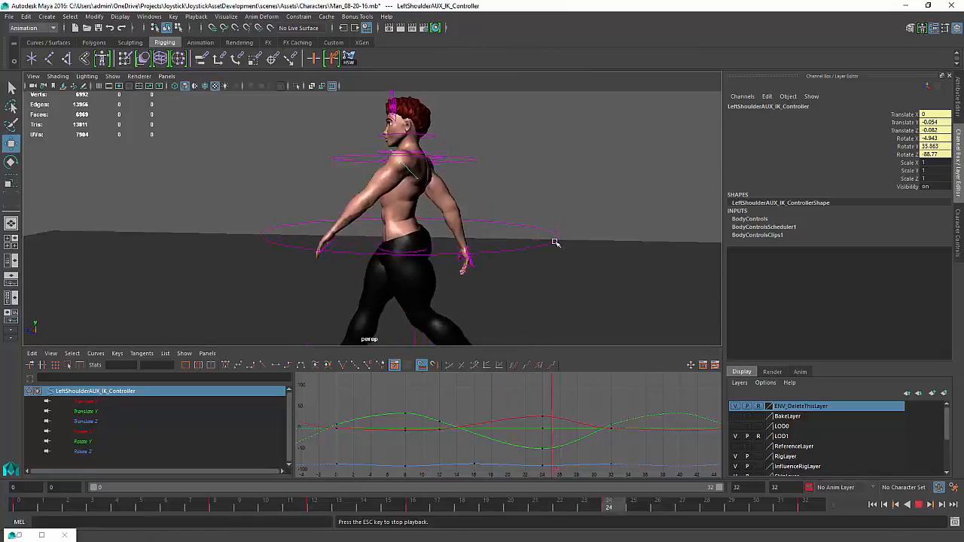
{"action": "left_click_drag", "start_coordinate": [551, 214], "coordinate": [337, 226], "text": "alt"}
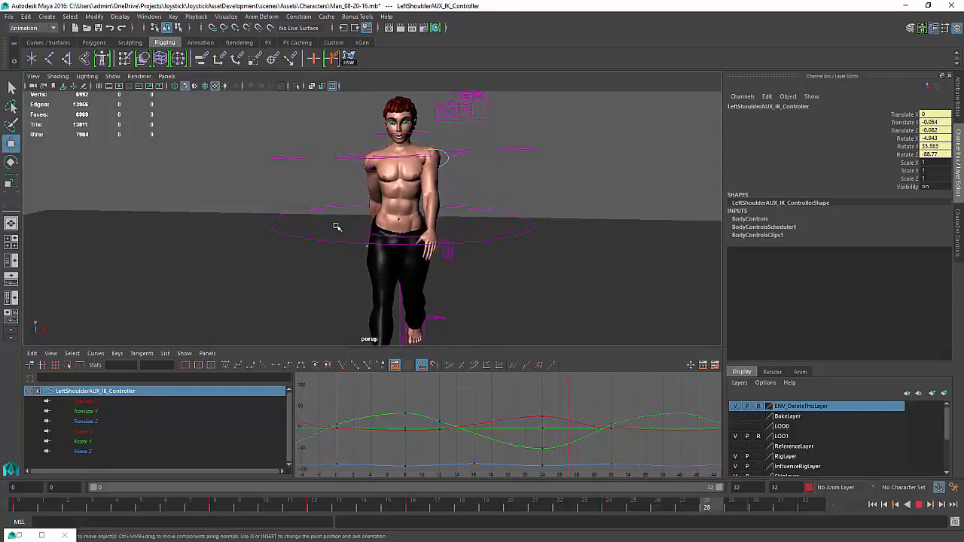
{"action": "left_click_drag", "start_coordinate": [334, 225], "coordinate": [307, 233], "text": "alt"}
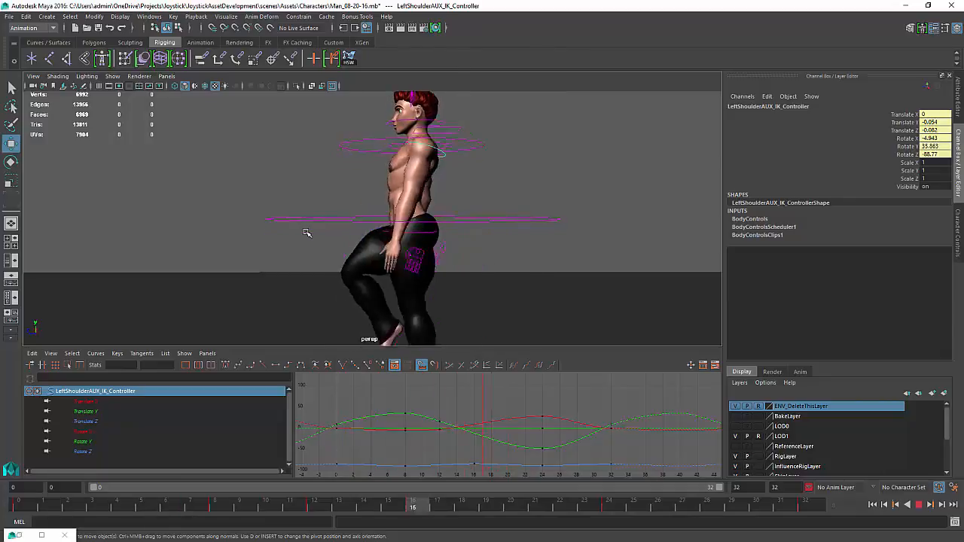
{"action": "left_click_drag", "start_coordinate": [308, 231], "coordinate": [450, 238], "text": "alt"}
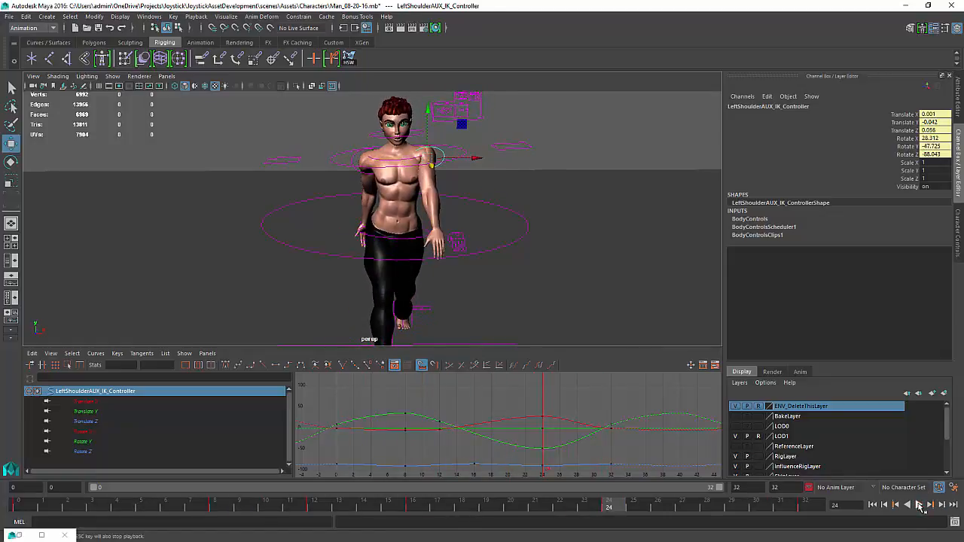
{"action": "left_click", "coordinate": [921, 506]}
Rotate the right shoulder IK controller at frame 24 and play back the walk cycle
{"action": "left_click", "coordinate": [368, 170]}
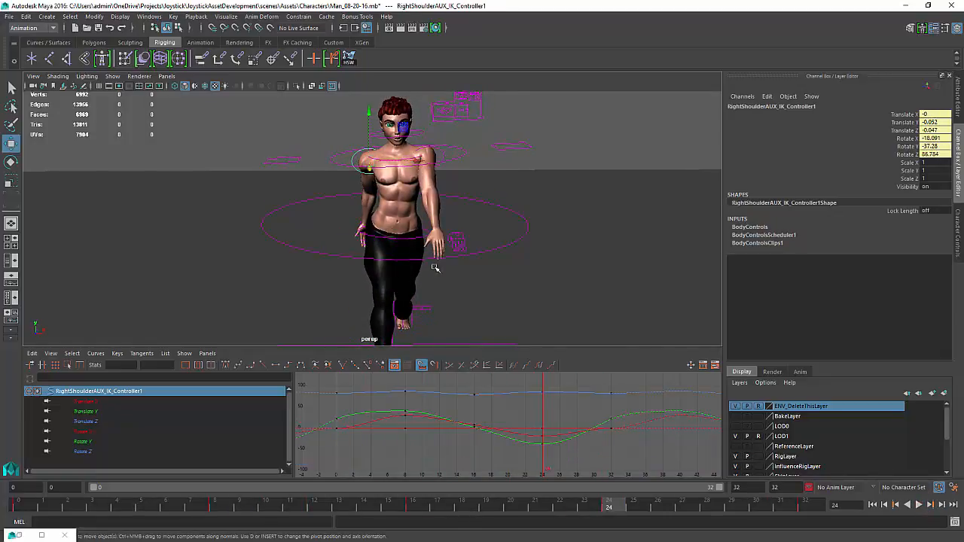
{"action": "key", "text": "e"}
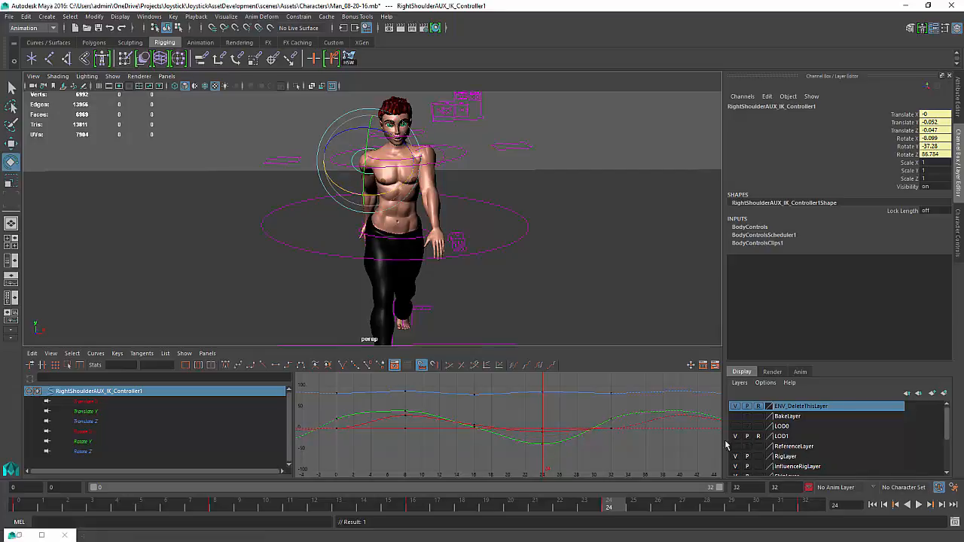
{"action": "left_click", "coordinate": [919, 505]}
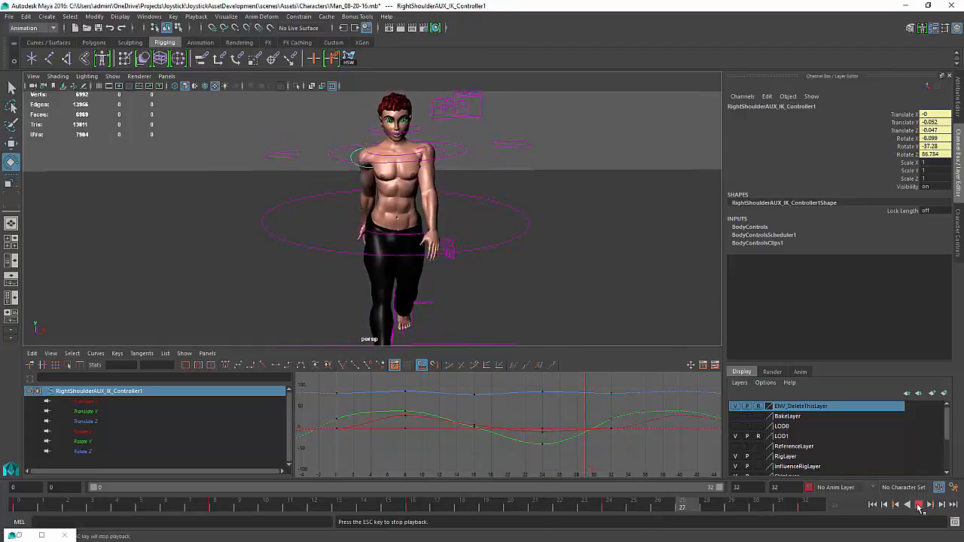
{"action": "left_click", "coordinate": [918, 505]}
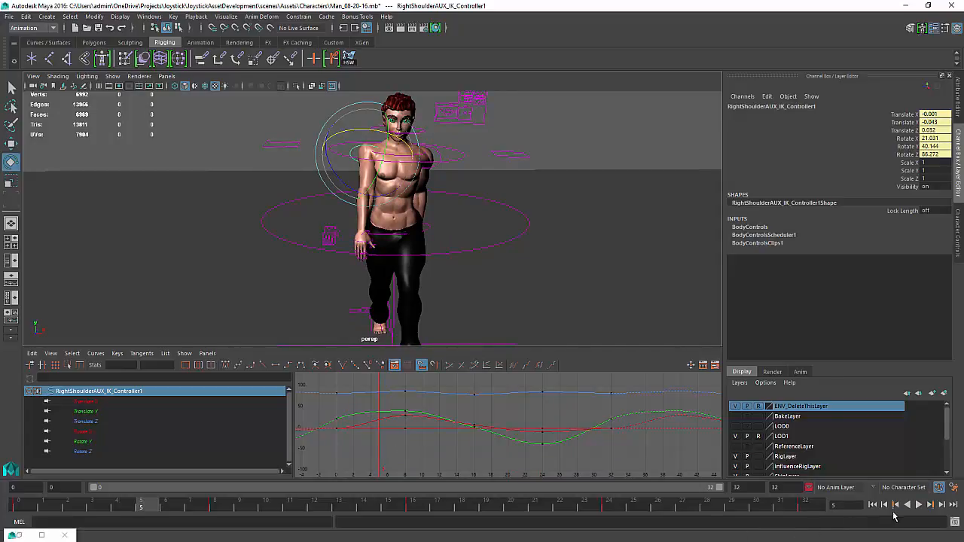
{"action": "left_click", "coordinate": [920, 506]}
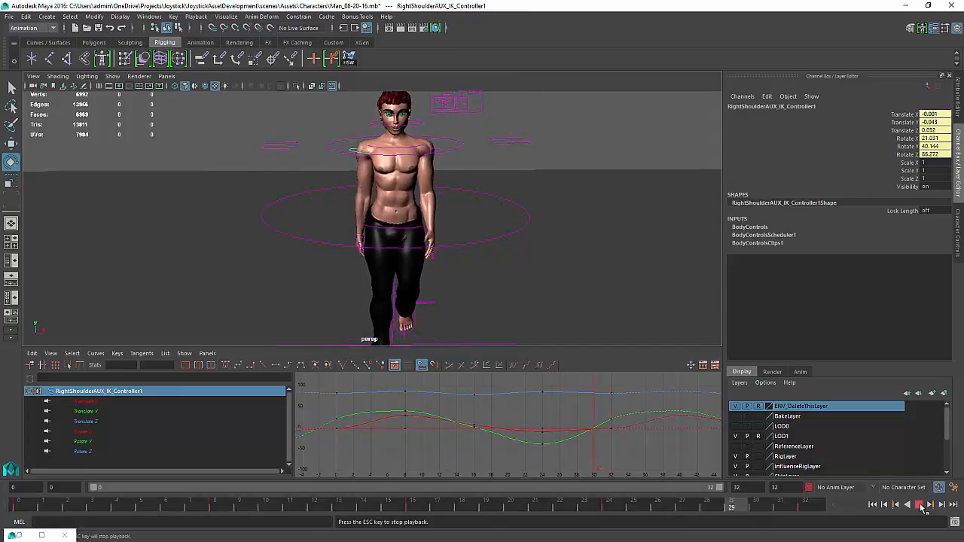
Show the joints, select the right forearm roll controller, and set its rotation keys at frame 0 to 0
{"action": "left_click", "coordinate": [921, 506]}
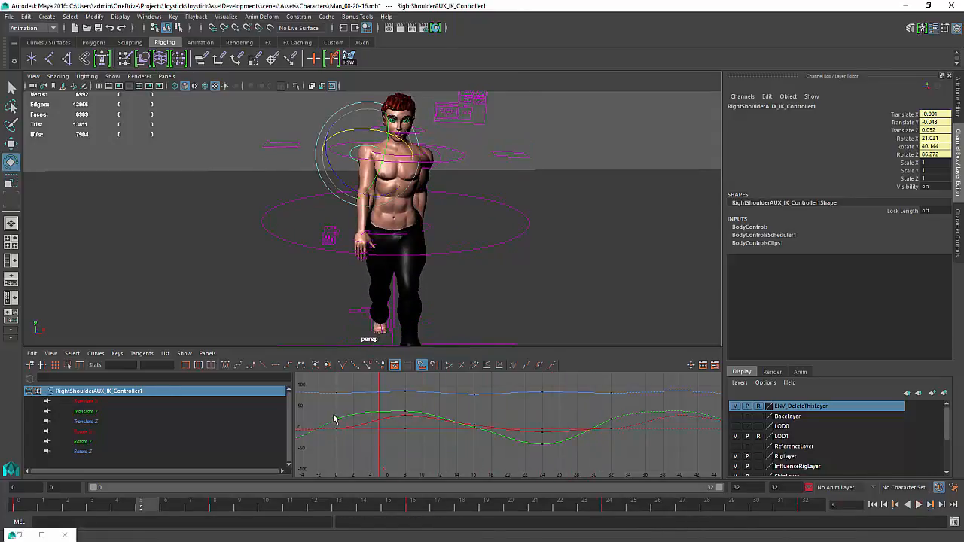
{"action": "left_click", "coordinate": [112, 77]}
{"action": "left_click", "coordinate": [148, 229]}
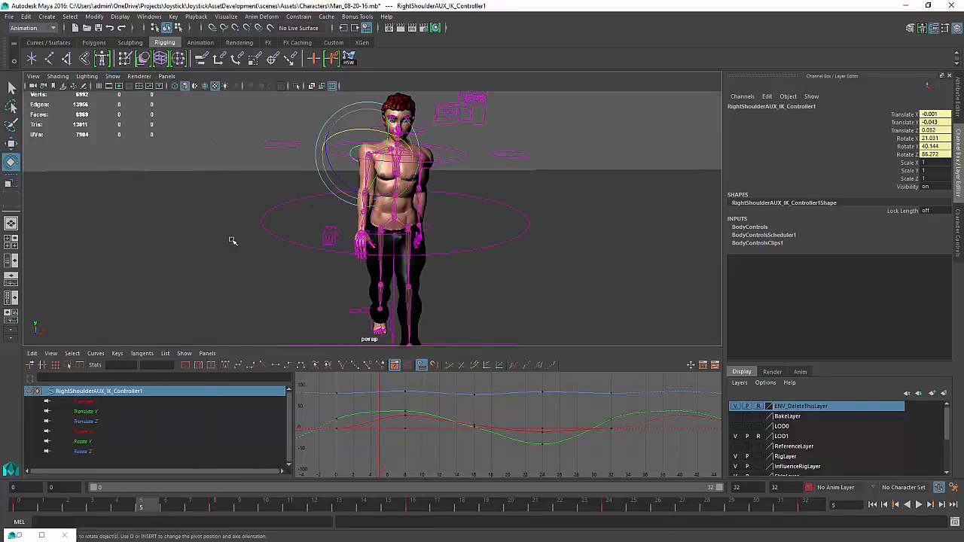
{"action": "left_click", "coordinate": [362, 220]}
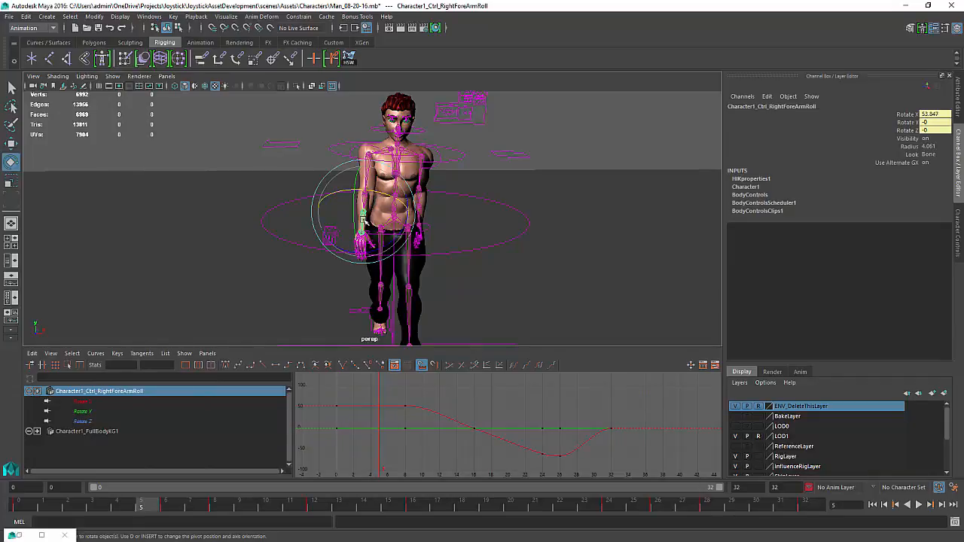
{"action": "left_click_drag", "start_coordinate": [380, 425], "coordinate": [338, 425]}
{"action": "left_click_drag", "start_coordinate": [320, 461], "coordinate": [348, 398]}
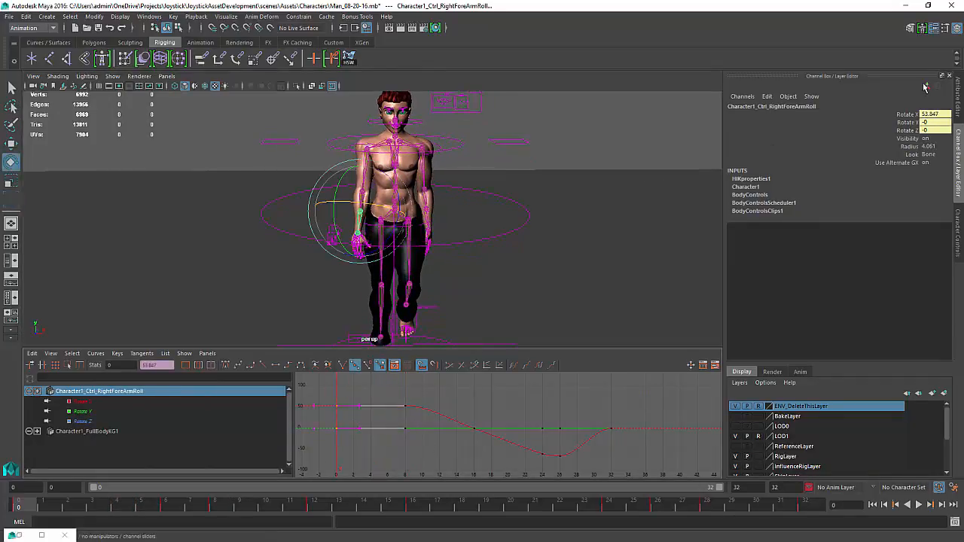
{"action": "left_click_drag", "start_coordinate": [933, 133], "coordinate": [935, 136]}
{"action": "left_click", "coordinate": [936, 122]}
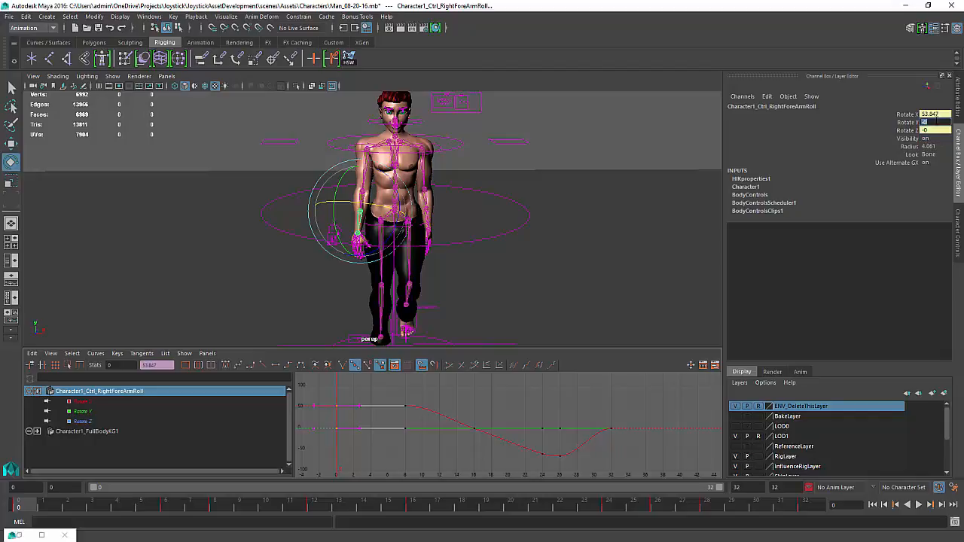
{"action": "key", "text": "Return"}
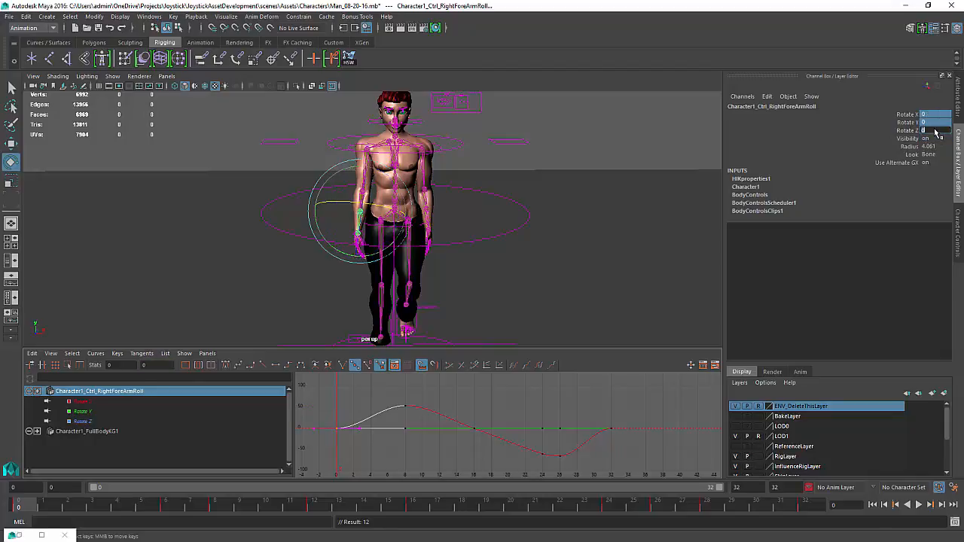
Play back the walk cycle with all object types hidden in the viewport
{"action": "left_click", "coordinate": [918, 505]}
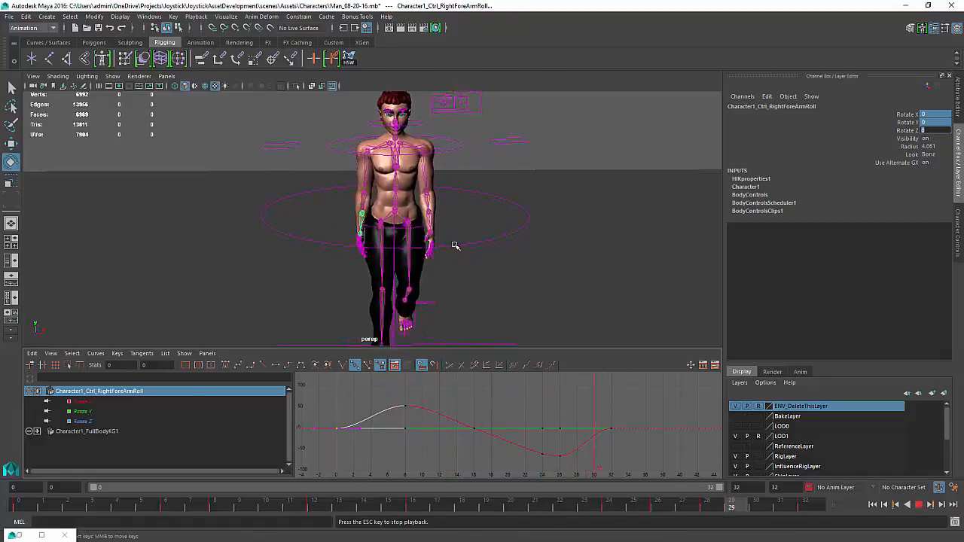
{"action": "left_click", "coordinate": [113, 77]}
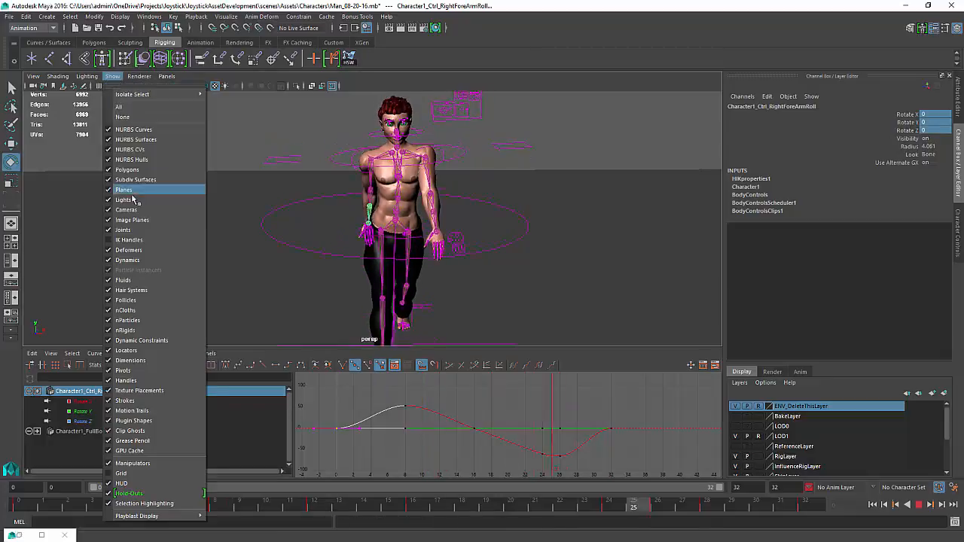
{"action": "left_click", "coordinate": [185, 116]}
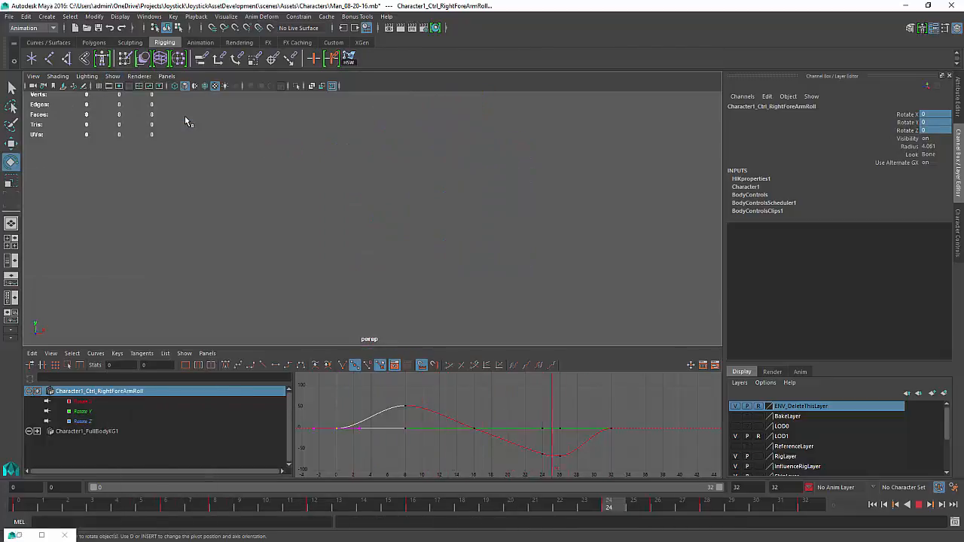
{"action": "key", "text": "space"}
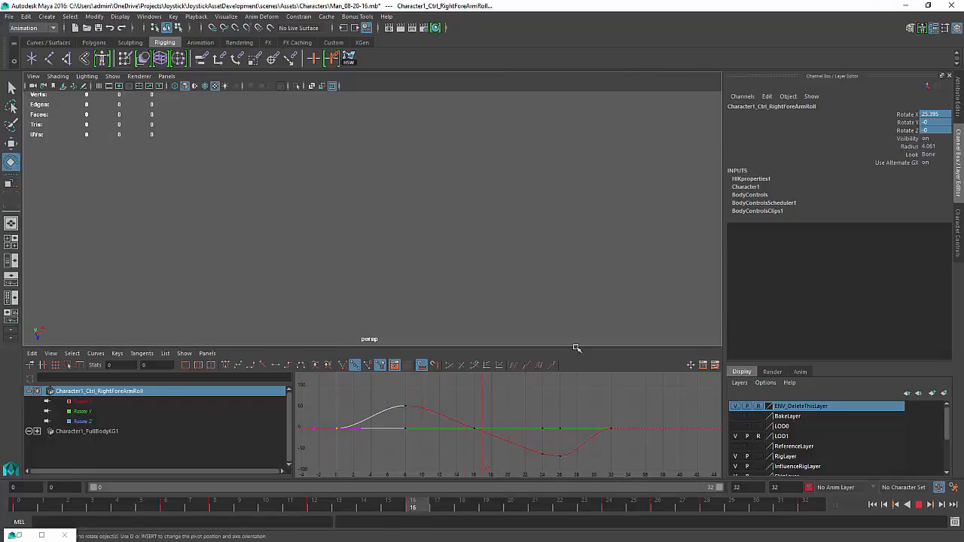
{"action": "left_click", "coordinate": [920, 505]}
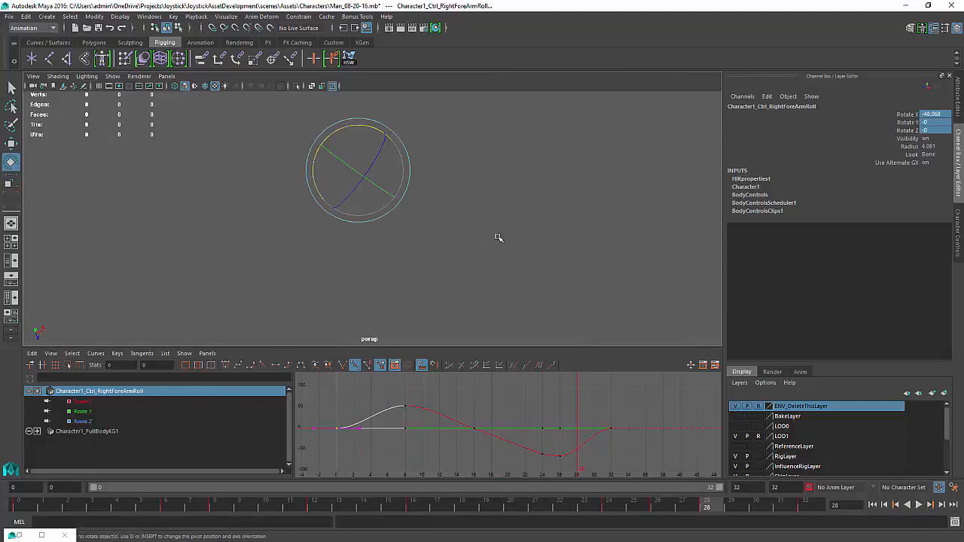
{"action": "left_click_drag", "start_coordinate": [497, 237], "coordinate": [377, 228], "text": "alt"}
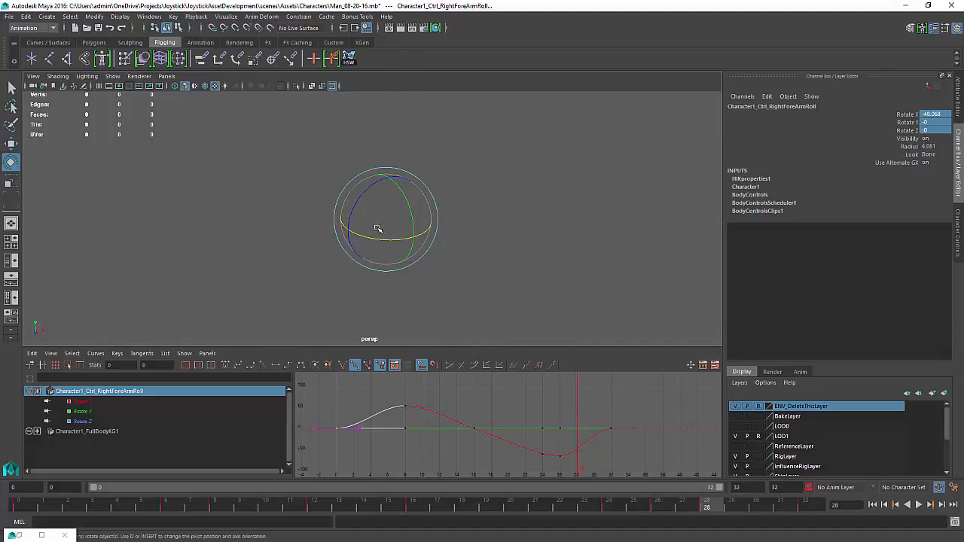
{"action": "key", "text": "space"}
{"action": "right_click_drag", "start_coordinate": [380, 200], "coordinate": [415, 224], "text": "alt"}
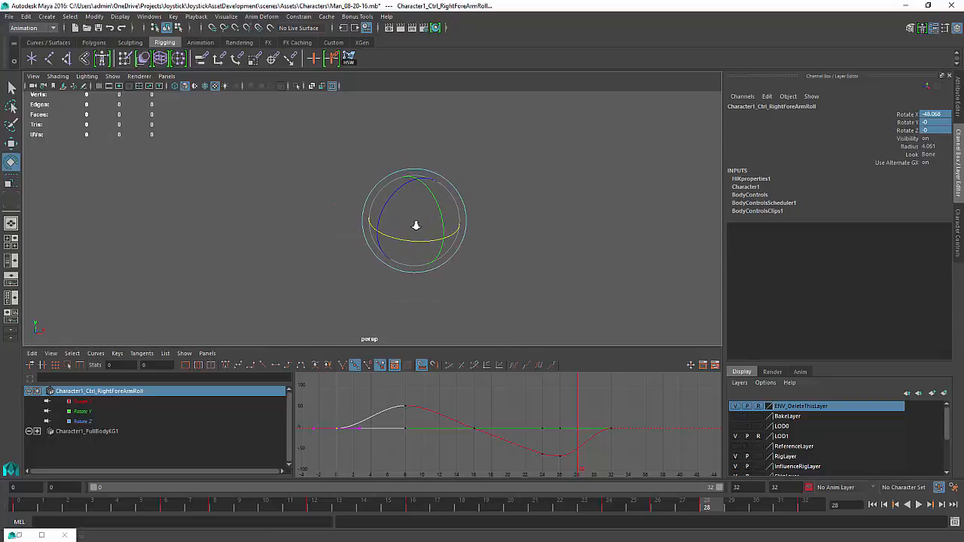
{"action": "mouse_move", "coordinate": [415, 224]}
{"action": "middle_mouse_down", "text": "alt"}
{"action": "mouse_move", "coordinate": [395, 229]}
{"action": "mouse_move", "coordinate": [413, 227]}
{"action": "middle_mouse_up", "text": "alt"}
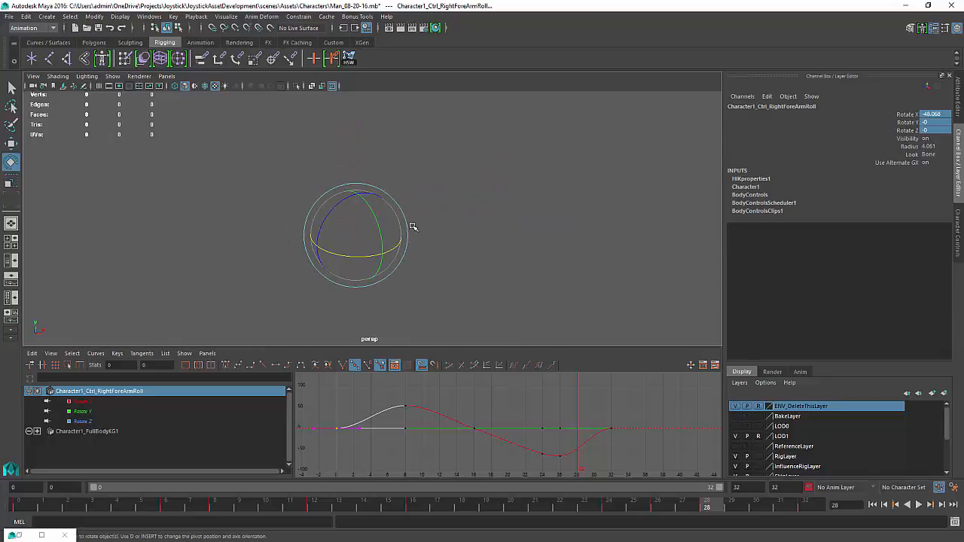
{"action": "key", "text": "space"}
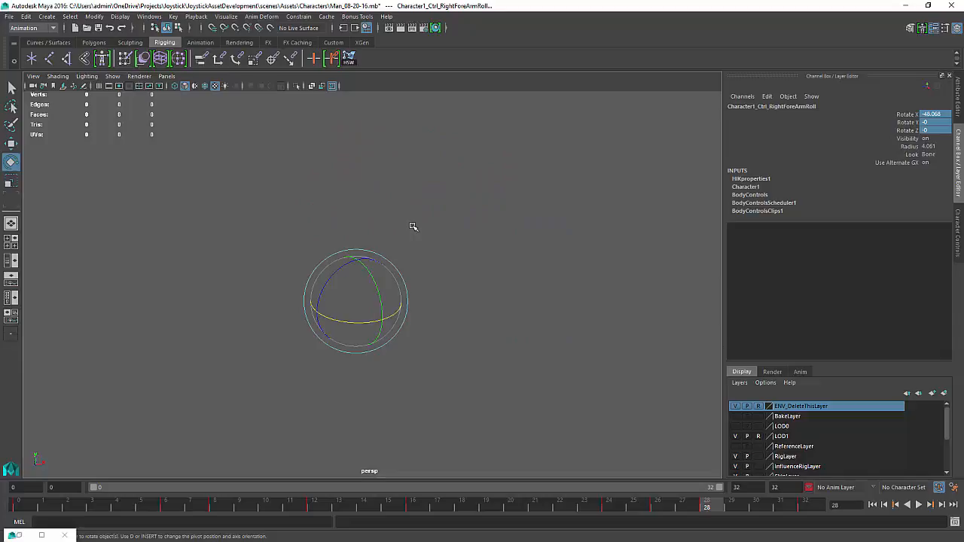
{"action": "key", "text": "space"}
{"action": "key", "text": "space"}
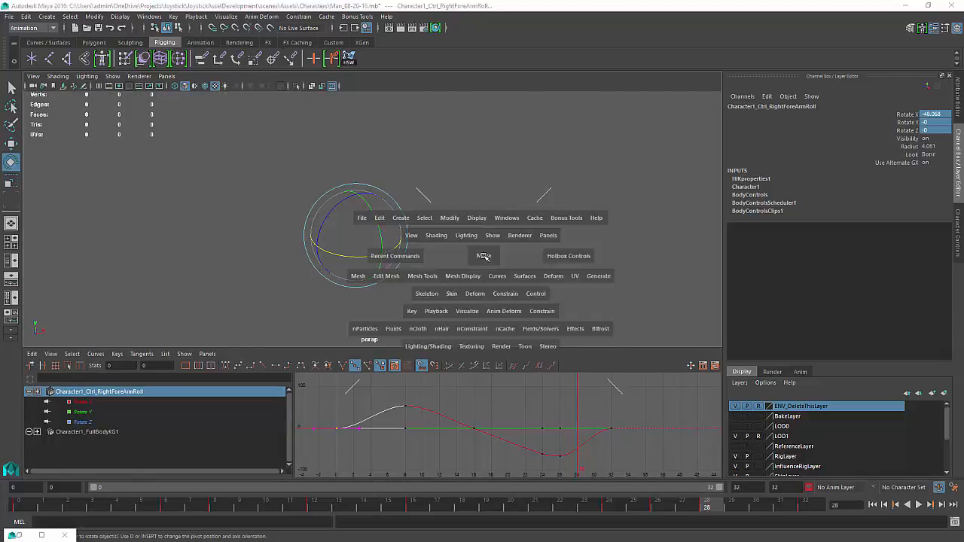
{"action": "key", "text": "space"}
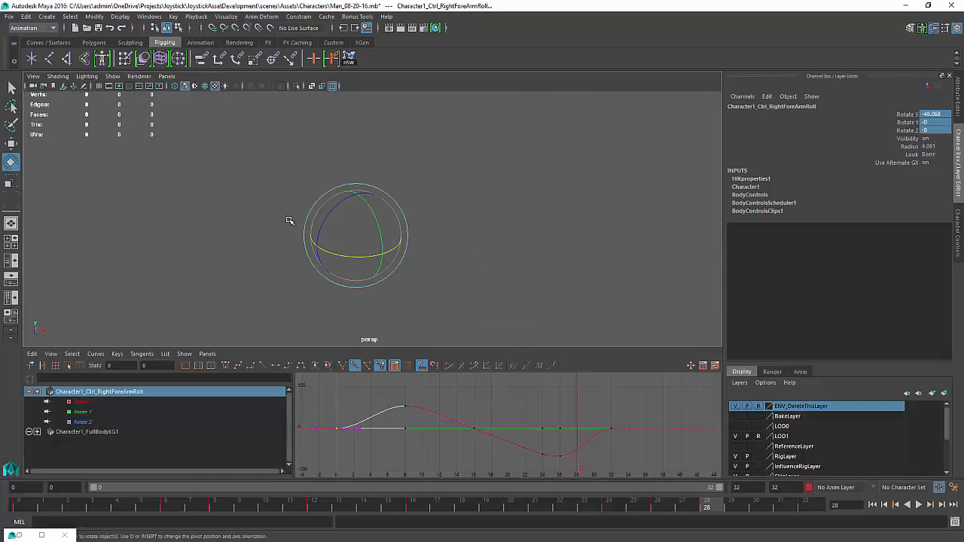
Show all object types again and review the walk cycle playback while orbiting around the character
{"action": "left_click", "coordinate": [112, 76]}
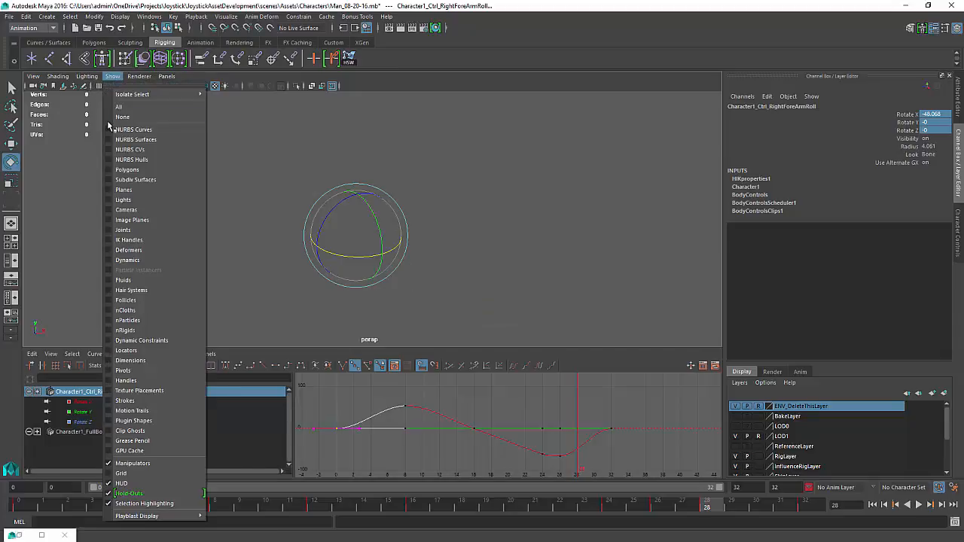
{"action": "left_click", "coordinate": [119, 107]}
{"action": "key", "text": "a"}
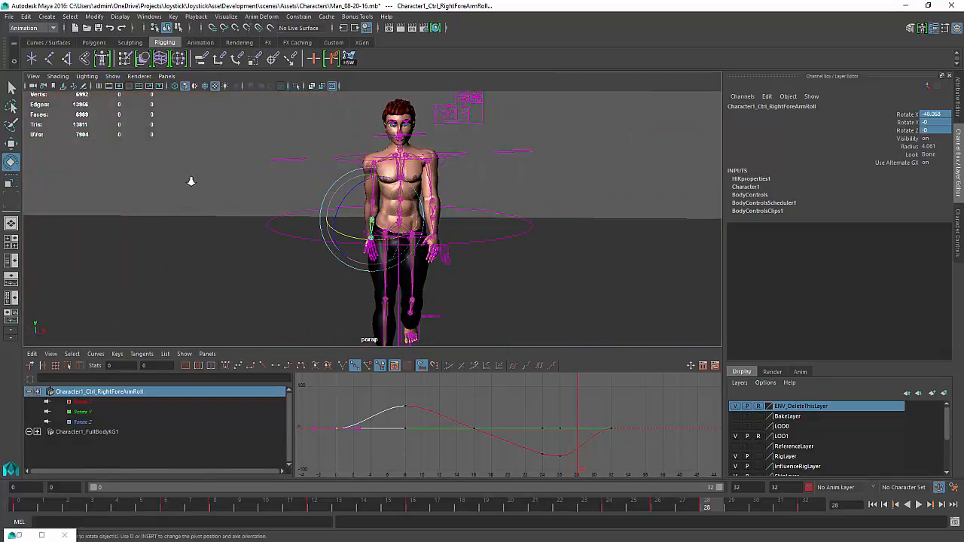
{"action": "left_click_drag", "start_coordinate": [440, 193], "coordinate": [503, 196], "text": "alt"}
{"action": "left_click", "coordinate": [534, 155]}
{"action": "right_click_drag", "start_coordinate": [534, 155], "coordinate": [460, 172], "text": "alt"}
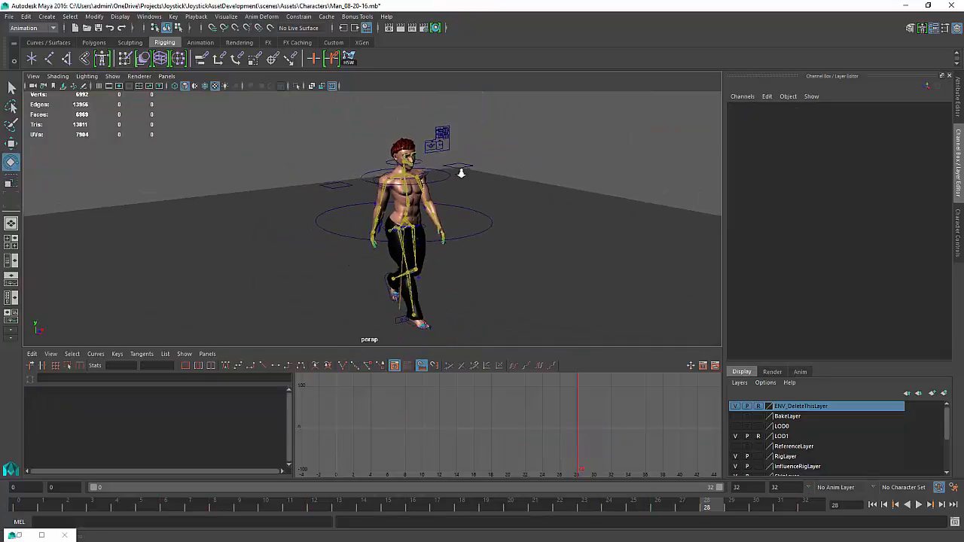
{"action": "middle_click_drag", "start_coordinate": [462, 190], "coordinate": [453, 177], "text": "alt"}
{"action": "right_click_drag", "start_coordinate": [454, 178], "coordinate": [500, 220], "text": "alt"}
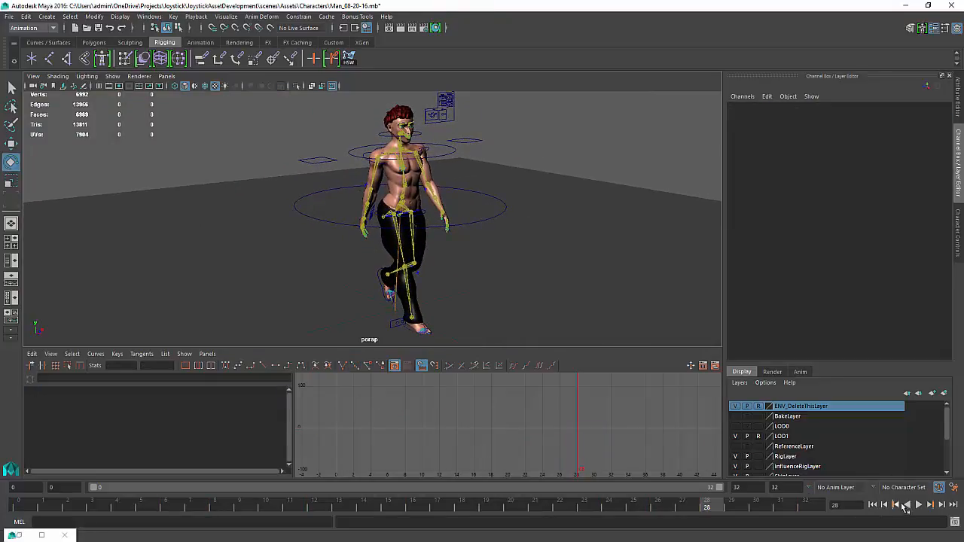
{"action": "left_click", "coordinate": [919, 505]}
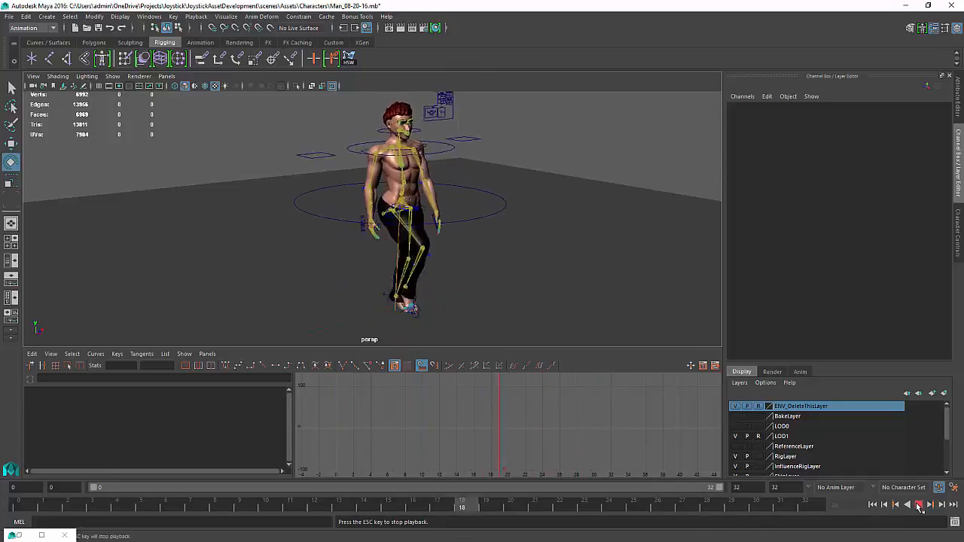
{"action": "left_click_drag", "start_coordinate": [478, 215], "coordinate": [362, 211], "text": "alt"}
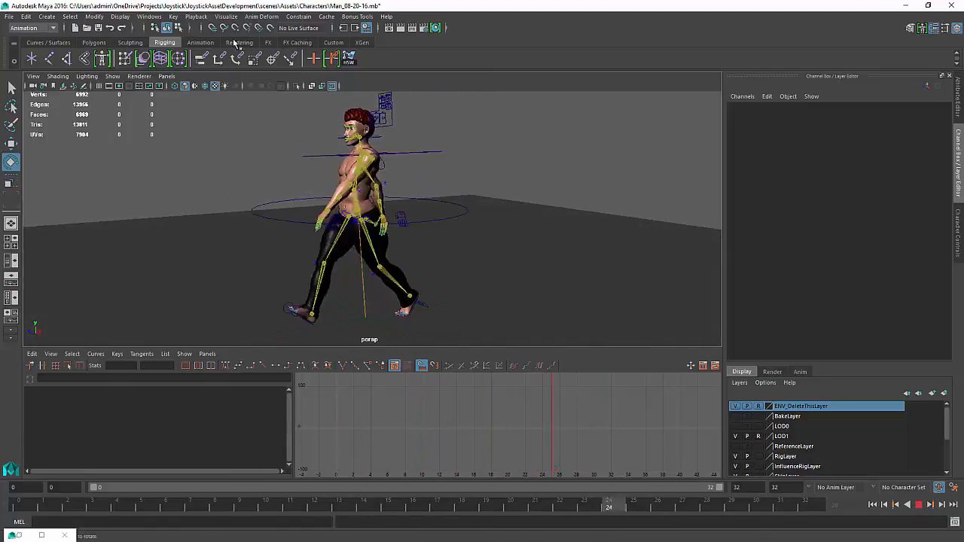
Hide the joints and review the walk cycle playback from the front
{"action": "left_click", "coordinate": [113, 76]}
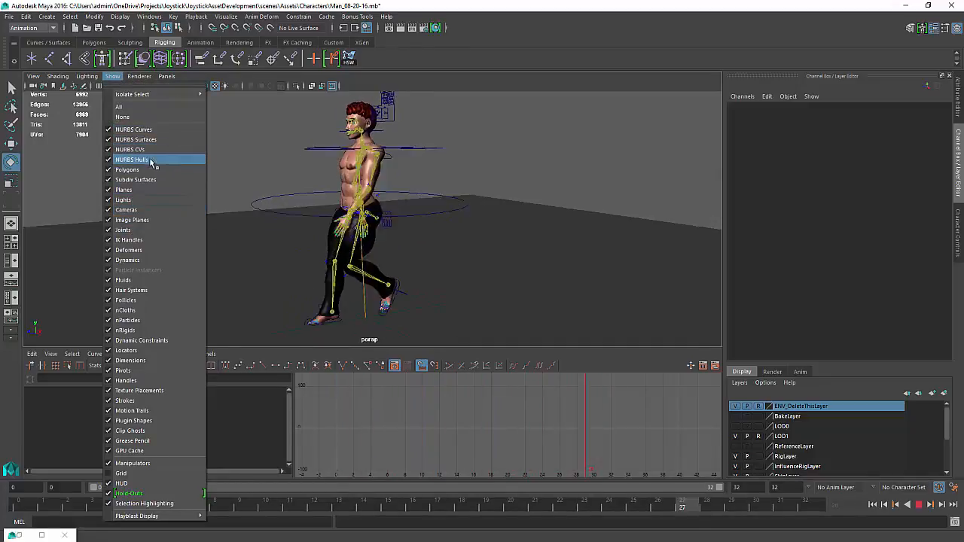
{"action": "left_click", "coordinate": [143, 229]}
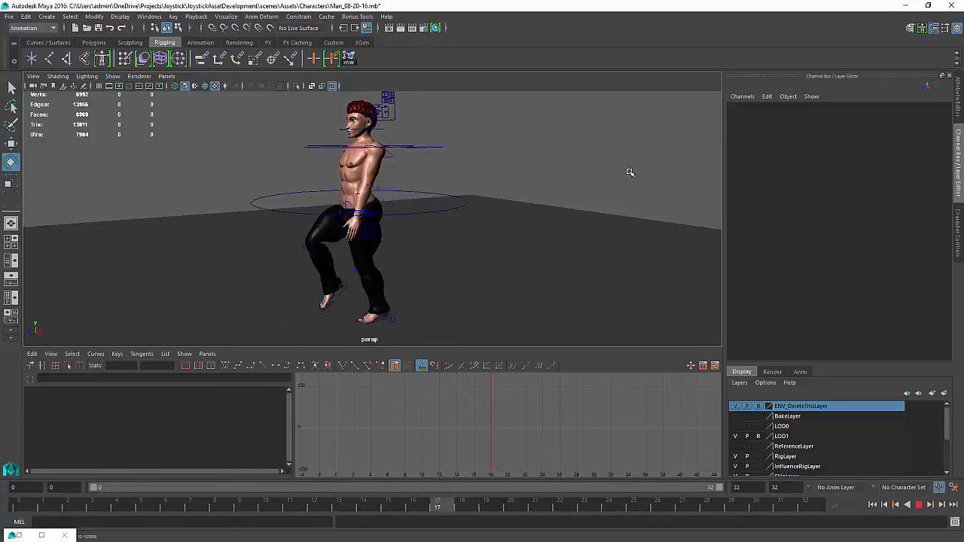
{"action": "left_click_drag", "start_coordinate": [441, 198], "coordinate": [502, 198], "text": "alt"}
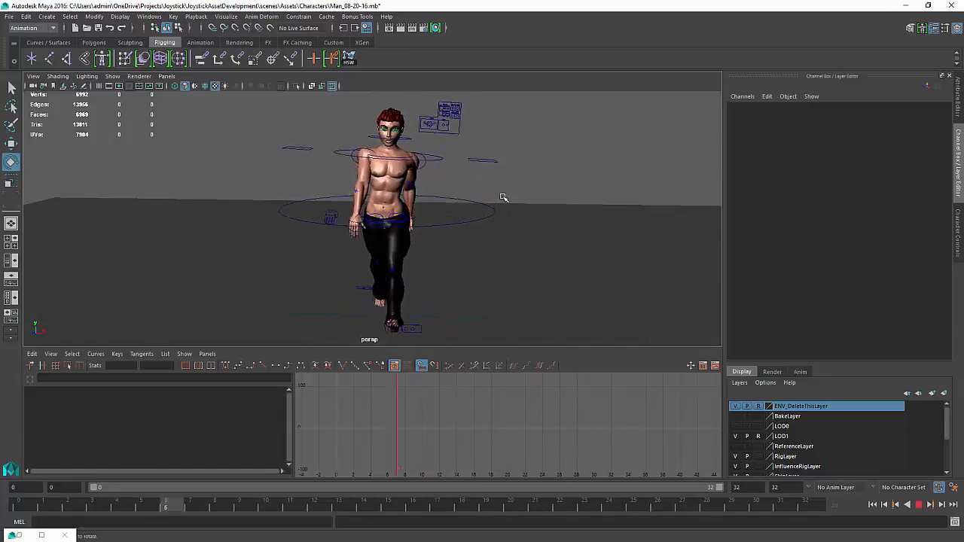
{"action": "left_click_drag", "start_coordinate": [492, 198], "coordinate": [369, 204], "text": "alt"}
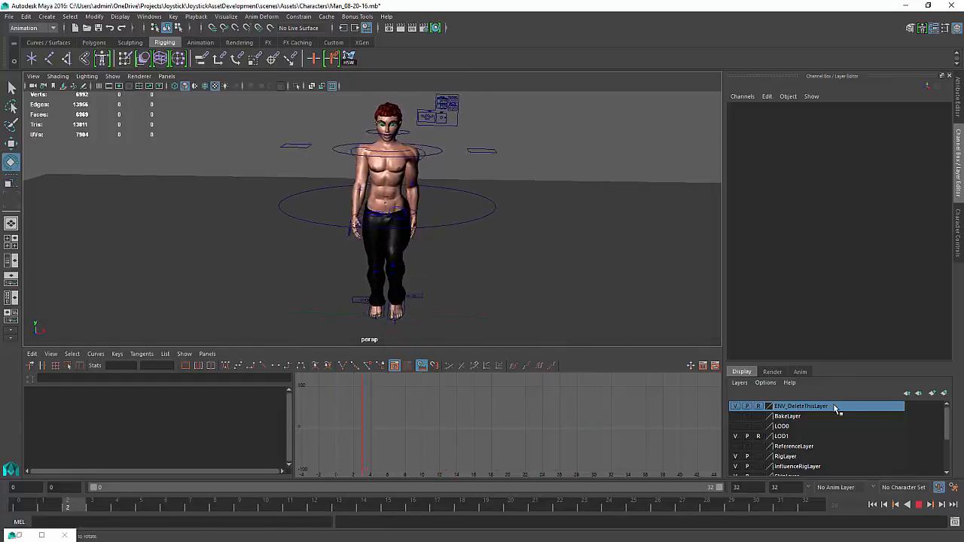
{"action": "left_click", "coordinate": [920, 506]}
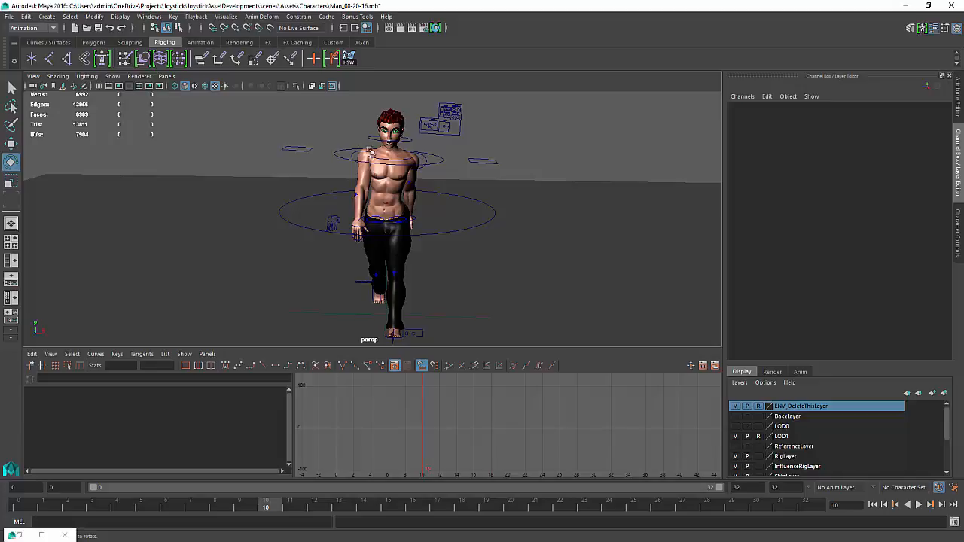
Select the right shoulder IK controller and rotate it at frame 8 to a rotate X of about 21
{"action": "left_click", "coordinate": [427, 187]}
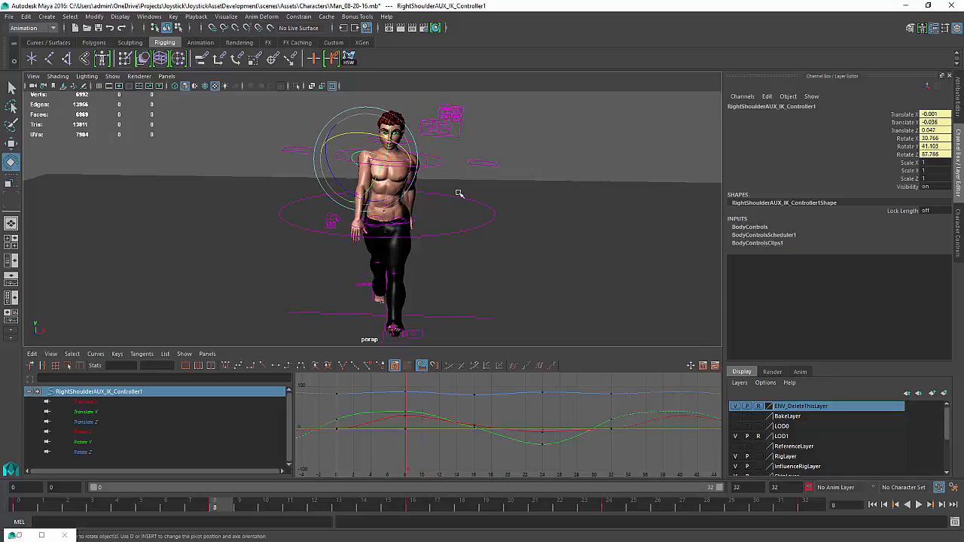
{"action": "middle_click_drag", "start_coordinate": [460, 193], "coordinate": [454, 229], "text": "alt"}
{"action": "left_click_drag", "start_coordinate": [454, 229], "coordinate": [459, 218], "text": "alt"}
{"action": "right_click_drag", "start_coordinate": [459, 217], "coordinate": [547, 248], "text": "alt"}
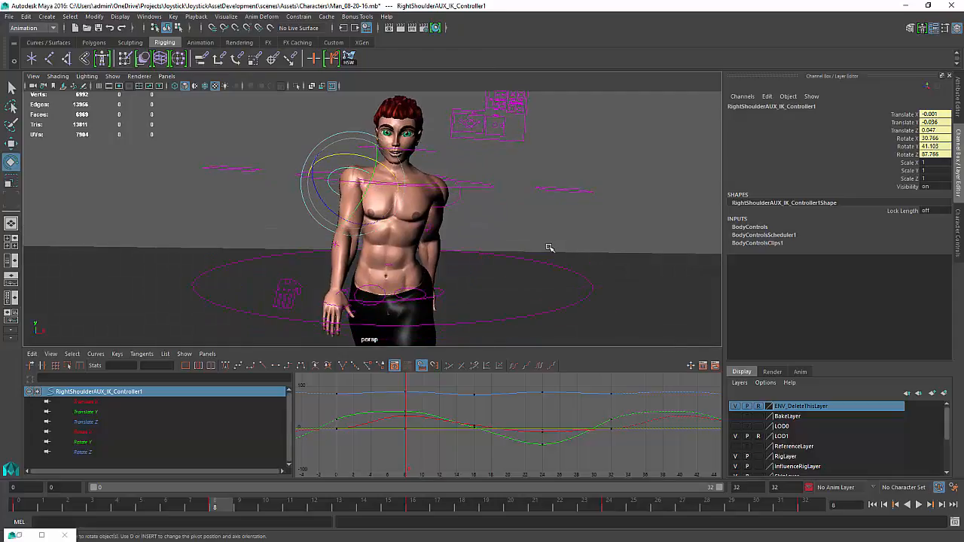
{"action": "key", "text": "w"}
{"action": "left_click_drag", "start_coordinate": [352, 145], "coordinate": [351, 143]}
{"action": "key", "text": "ctrl+z"}
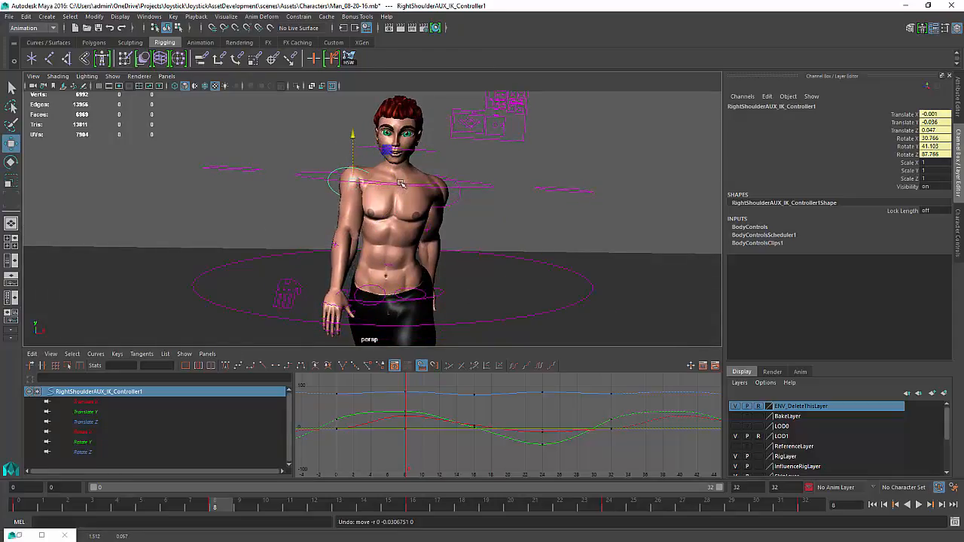
{"action": "left_click_drag", "start_coordinate": [402, 179], "coordinate": [412, 180]}
{"action": "key", "text": "ctrl+z"}
{"action": "key", "text": "e"}
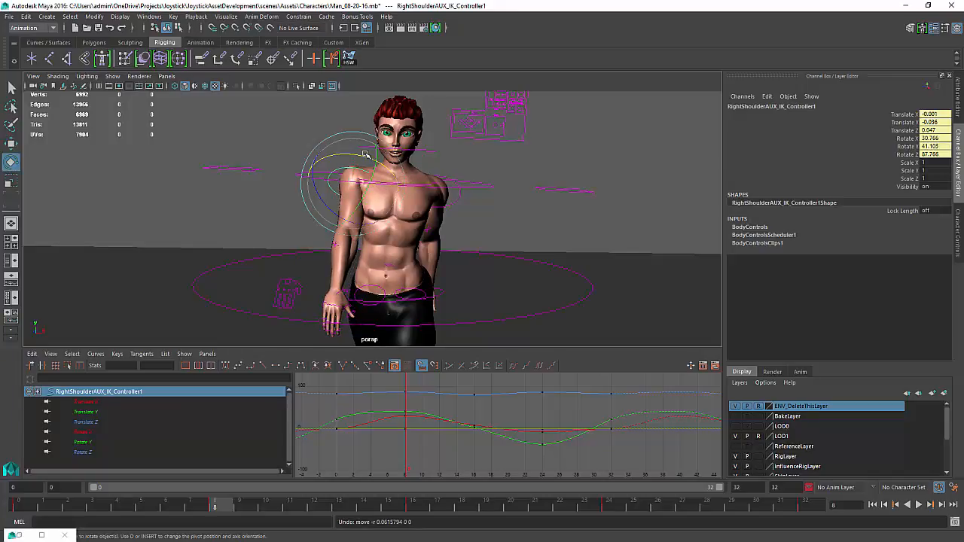
{"action": "mouse_move", "coordinate": [362, 157]}
{"action": "left_mouse_down"}
{"action": "mouse_move", "coordinate": [371, 160]}
{"action": "mouse_move", "coordinate": [339, 152]}
{"action": "mouse_move", "coordinate": [372, 159]}
{"action": "mouse_move", "coordinate": [355, 158]}
{"action": "left_mouse_up"}
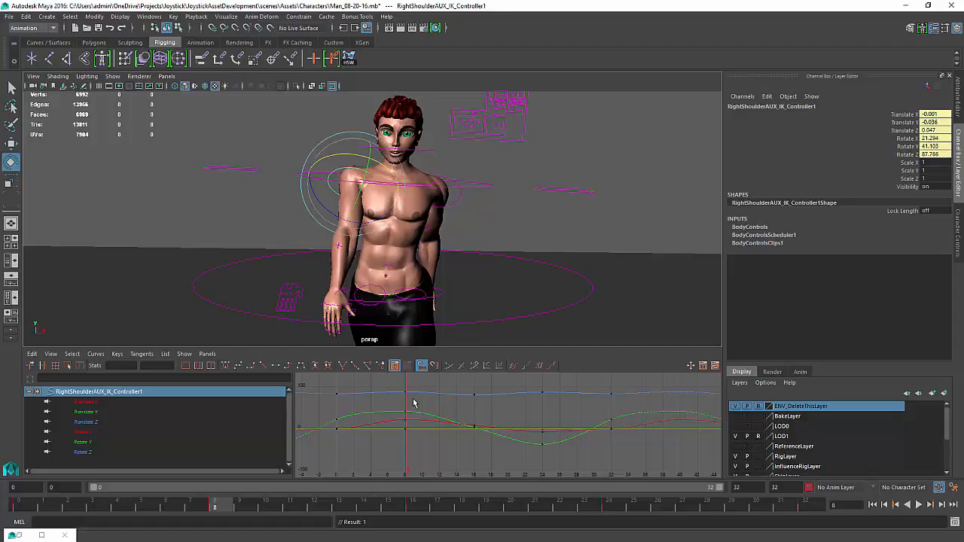
Nudge the right shoulder IK controller slightly downward at frame 8 with the Move tool
{"action": "key", "text": "k"}
{"action": "mouse_move", "coordinate": [405, 407]}
{"action": "left_mouse_down"}
{"action": "mouse_move", "coordinate": [308, 414]}
{"action": "mouse_move", "coordinate": [549, 409]}
{"action": "mouse_move", "coordinate": [523, 420]}
{"action": "mouse_move", "coordinate": [540, 420]}
{"action": "mouse_move", "coordinate": [404, 418]}
{"action": "left_mouse_up"}
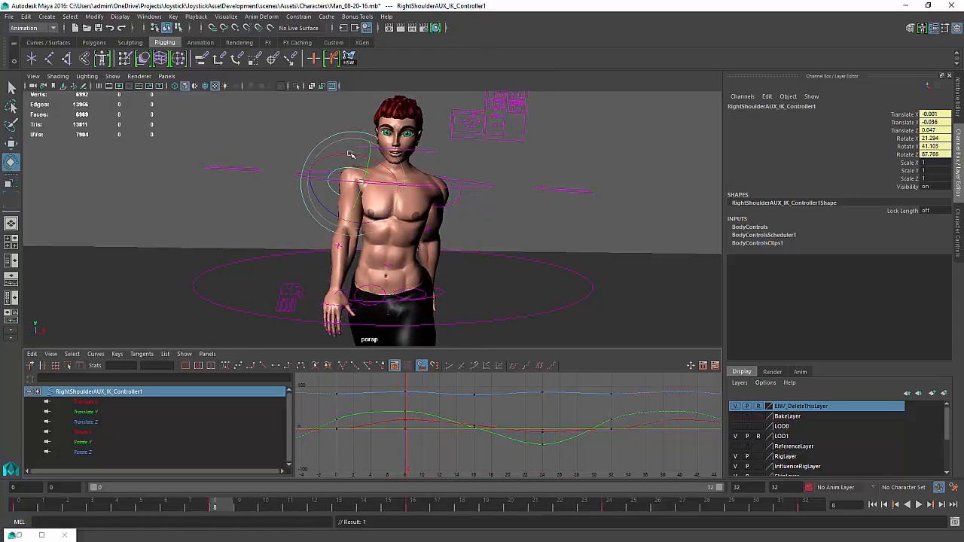
{"action": "left_click_drag", "start_coordinate": [351, 153], "coordinate": [465, 163], "text": "alt"}
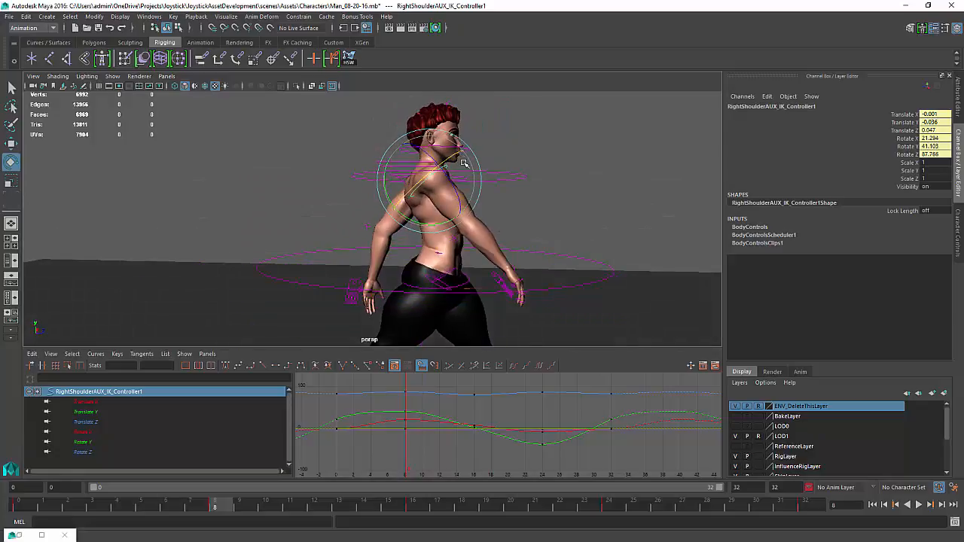
{"action": "key", "text": "w"}
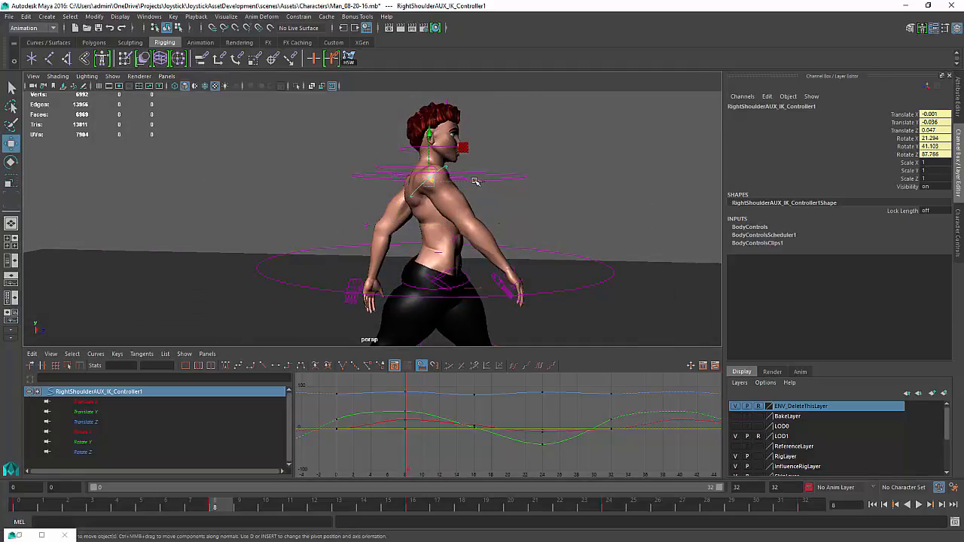
{"action": "middle_click_drag", "start_coordinate": [474, 181], "coordinate": [477, 182]}
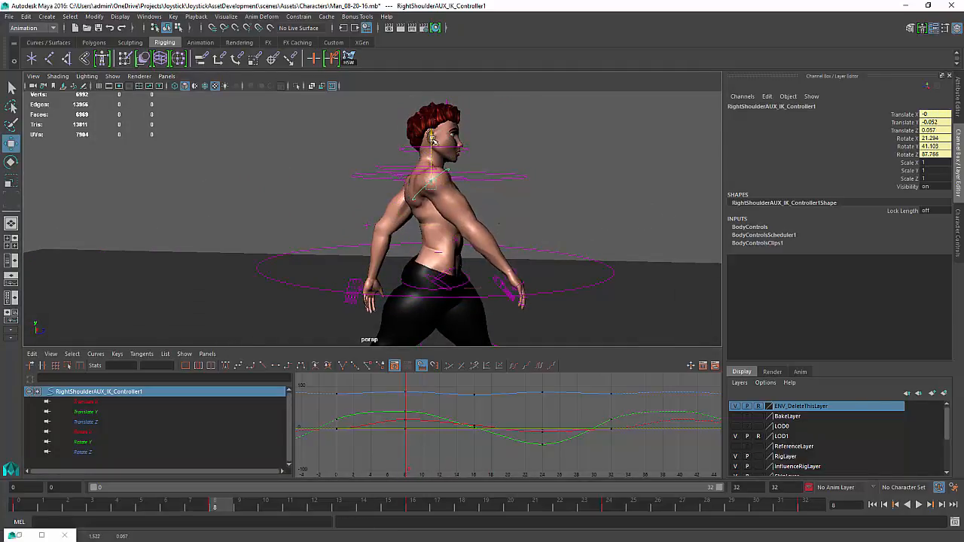
Play back the walk cycle and review it from the front while zooming the view
{"action": "left_click_drag", "start_coordinate": [433, 139], "coordinate": [456, 236], "text": "alt"}
{"action": "left_click", "coordinate": [922, 505]}
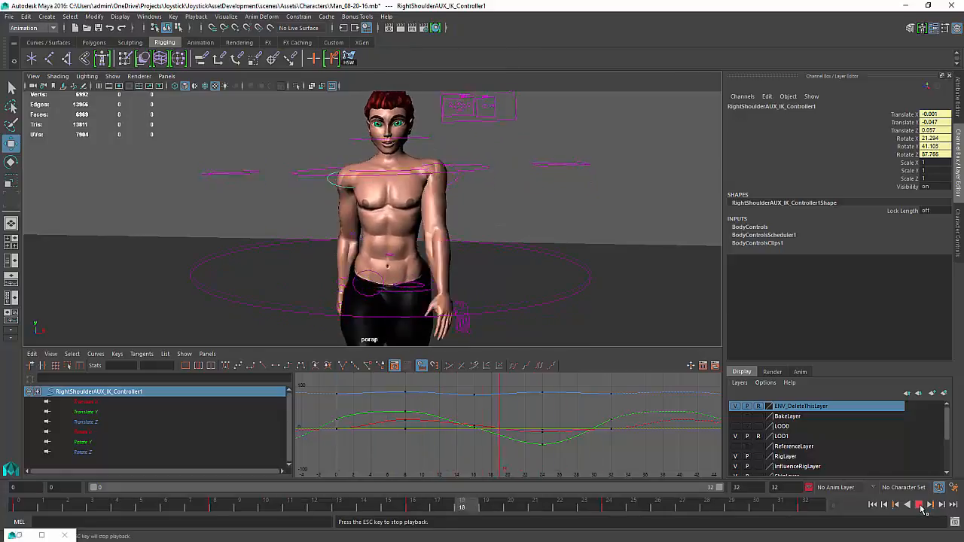
{"action": "scroll", "coordinate": [381, 297], "scroll_direction": "down", "scroll_amount": 4}
{"action": "left_click_drag", "start_coordinate": [381, 296], "coordinate": [388, 296], "text": "alt"}
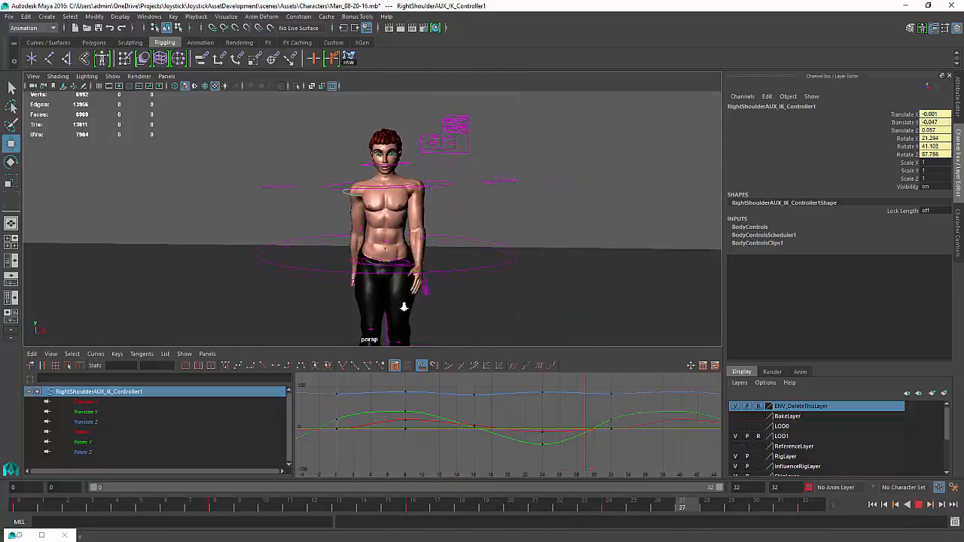
{"action": "middle_click_drag", "start_coordinate": [402, 305], "coordinate": [380, 274], "text": "alt"}
{"action": "scroll", "coordinate": [366, 265], "scroll_direction": "down", "scroll_amount": 3}
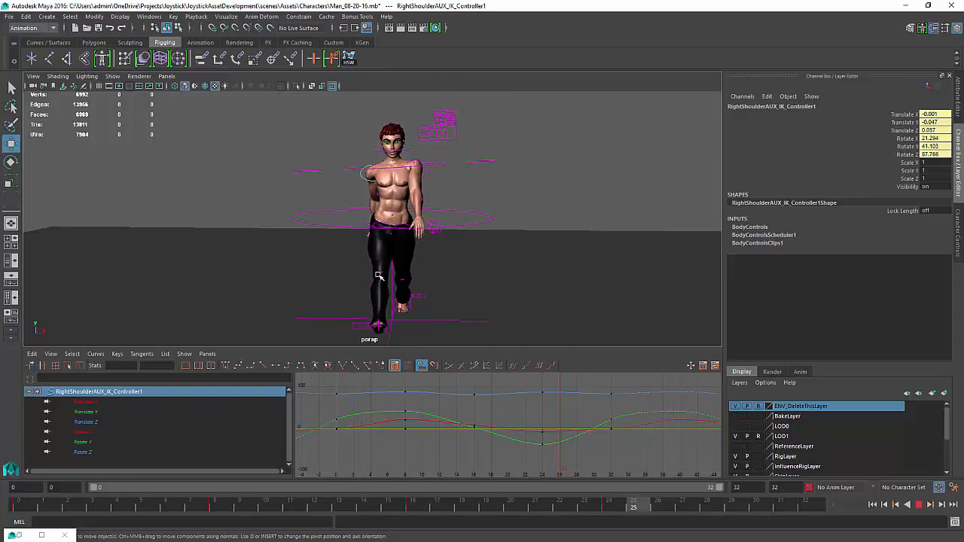
{"action": "left_click", "coordinate": [922, 506]}
Rotate the right shoulder IK controller at frame 8 to about 1.2, 43.3 and 79 degrees in X, Y and Z
{"action": "scroll", "coordinate": [345, 248], "scroll_direction": "up", "scroll_amount": 3}
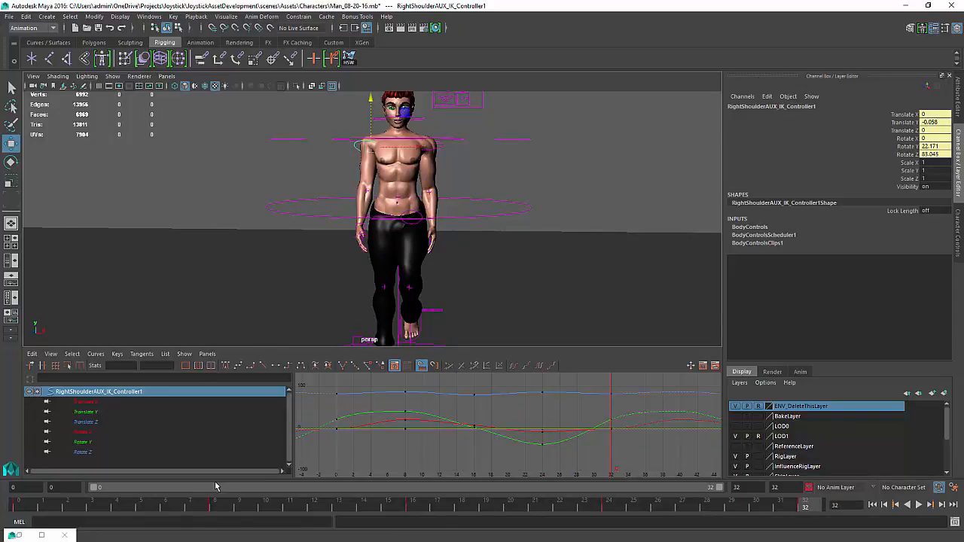
{"action": "left_click_drag", "start_coordinate": [339, 455], "coordinate": [403, 450]}
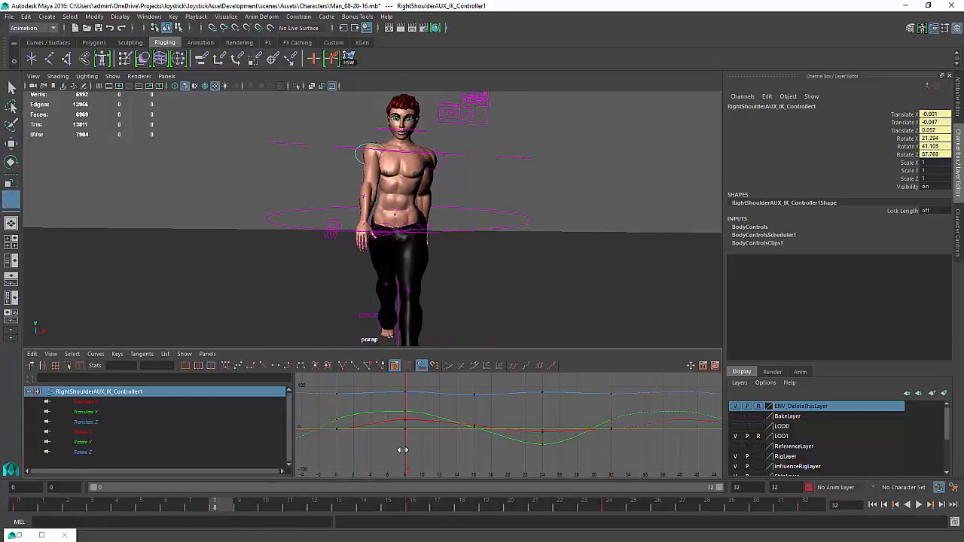
{"action": "key", "text": "w"}
{"action": "key", "text": "e"}
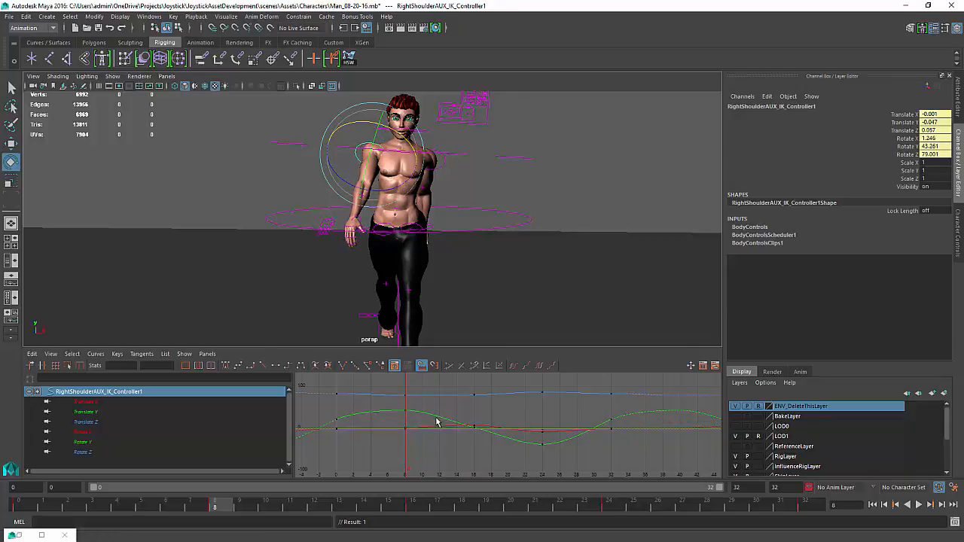
Select the left shoulder IK controller at frame 24 and review the walk cycle playback while orbiting the character
{"action": "key", "text": "k"}
{"action": "left_click_drag", "start_coordinate": [407, 438], "coordinate": [542, 430]}
{"action": "key", "text": "e"}
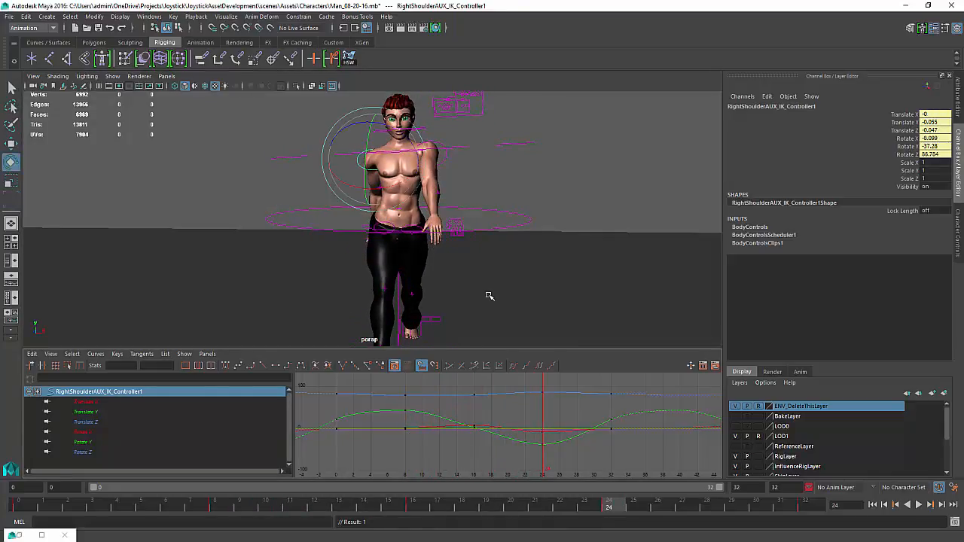
{"action": "left_click", "coordinate": [437, 151]}
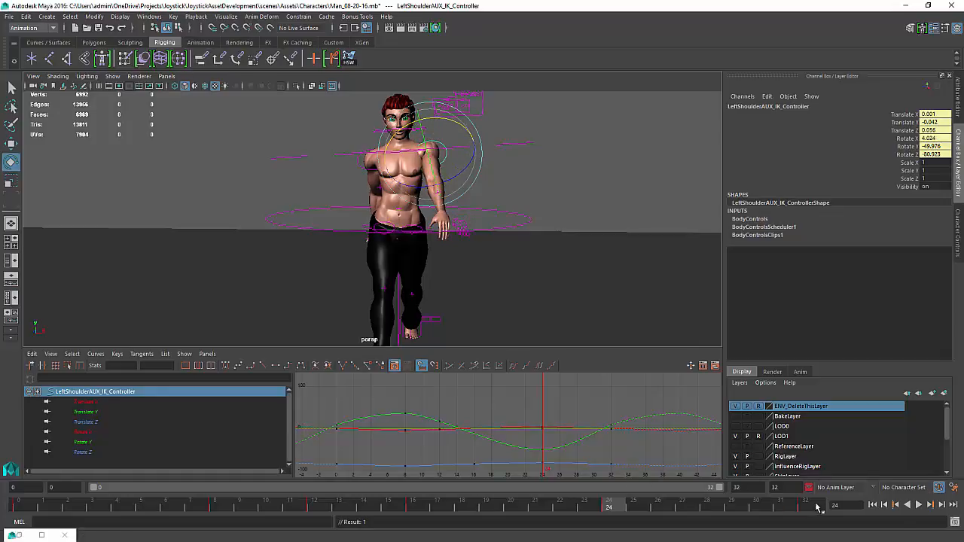
{"action": "left_click", "coordinate": [916, 506]}
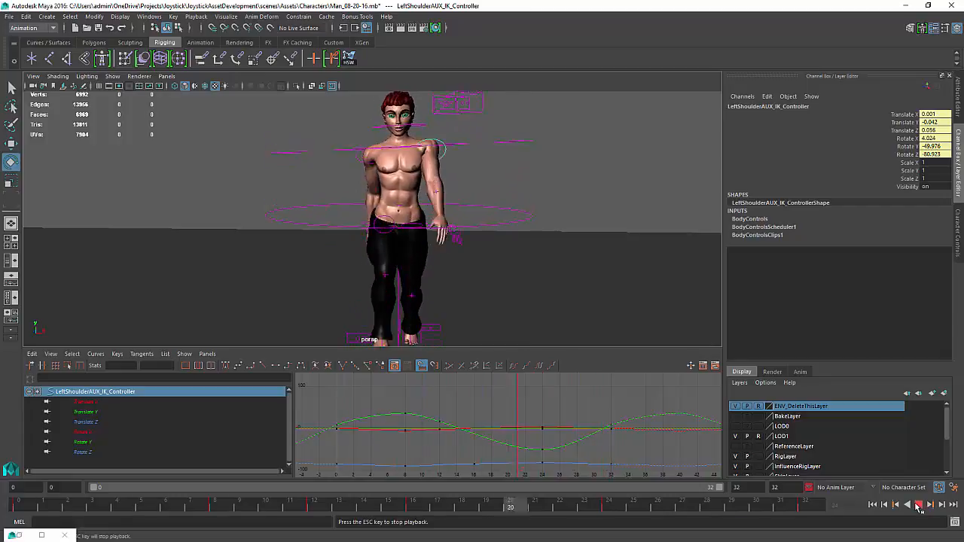
{"action": "left_click", "coordinate": [562, 251]}
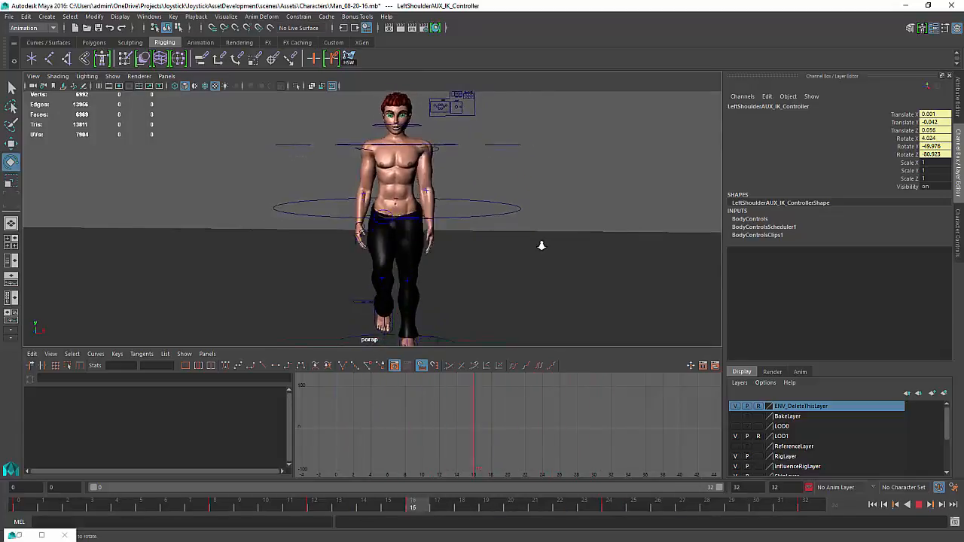
{"action": "left_click_drag", "start_coordinate": [561, 251], "coordinate": [557, 247], "text": "alt"}
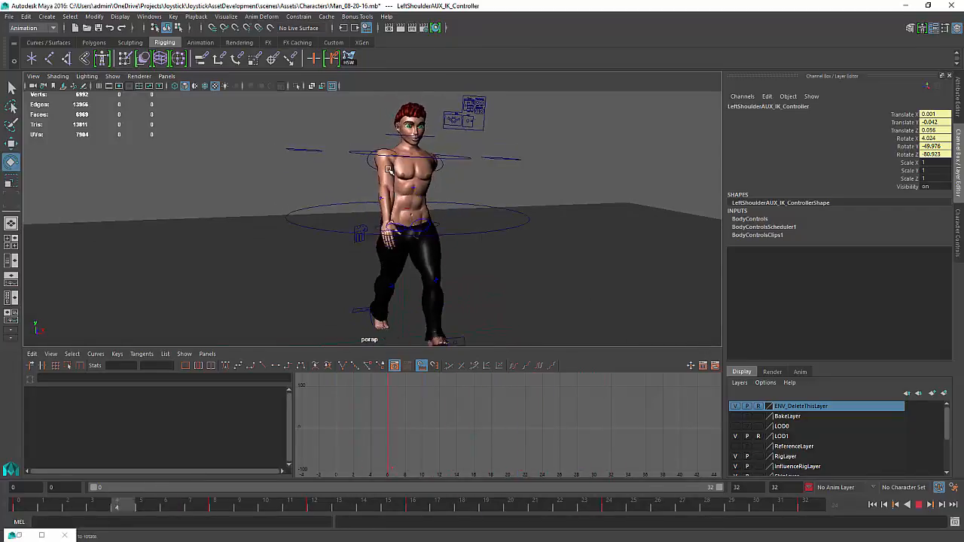
{"action": "left_click_drag", "start_coordinate": [382, 137], "coordinate": [437, 222], "text": "alt"}
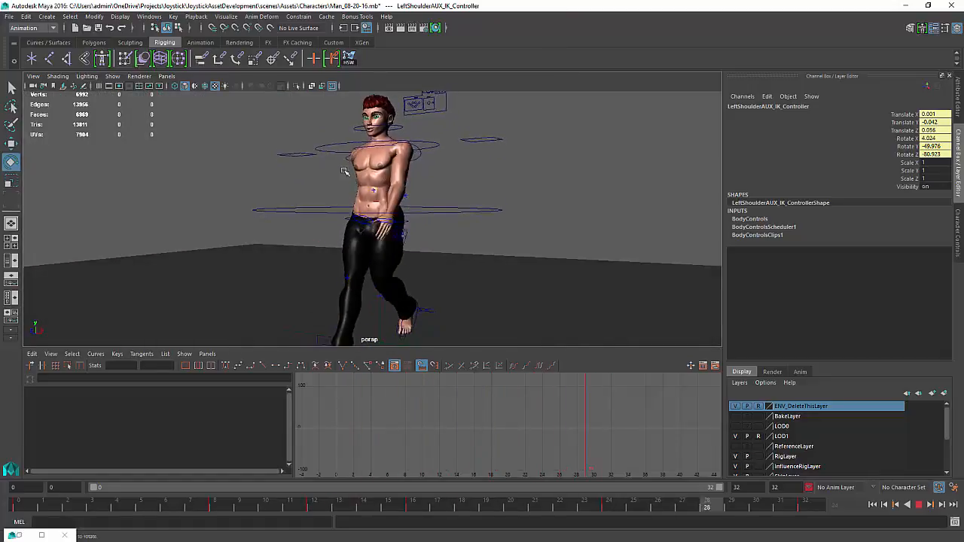
{"action": "left_click_drag", "start_coordinate": [404, 182], "coordinate": [416, 178], "text": "alt"}
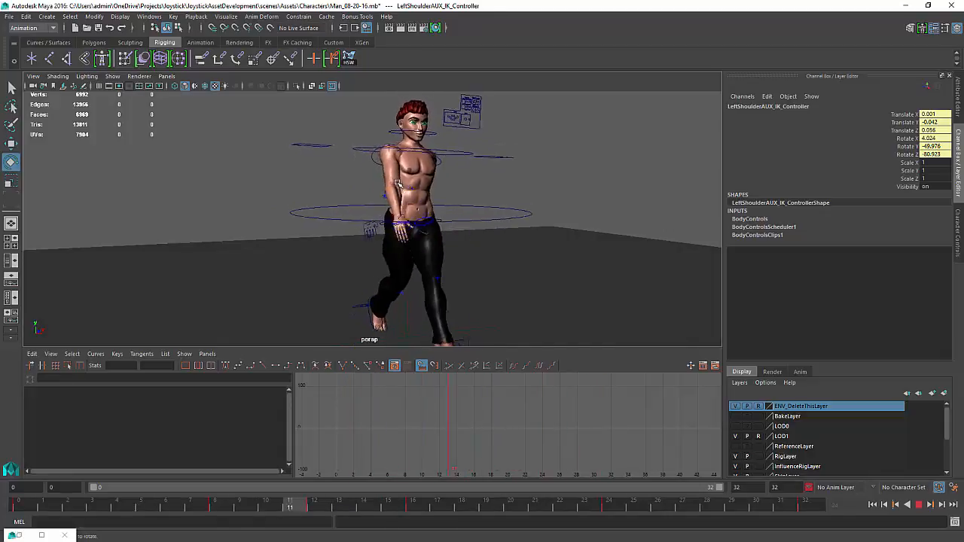
{"action": "left_click_drag", "start_coordinate": [397, 183], "coordinate": [484, 224], "text": "alt"}
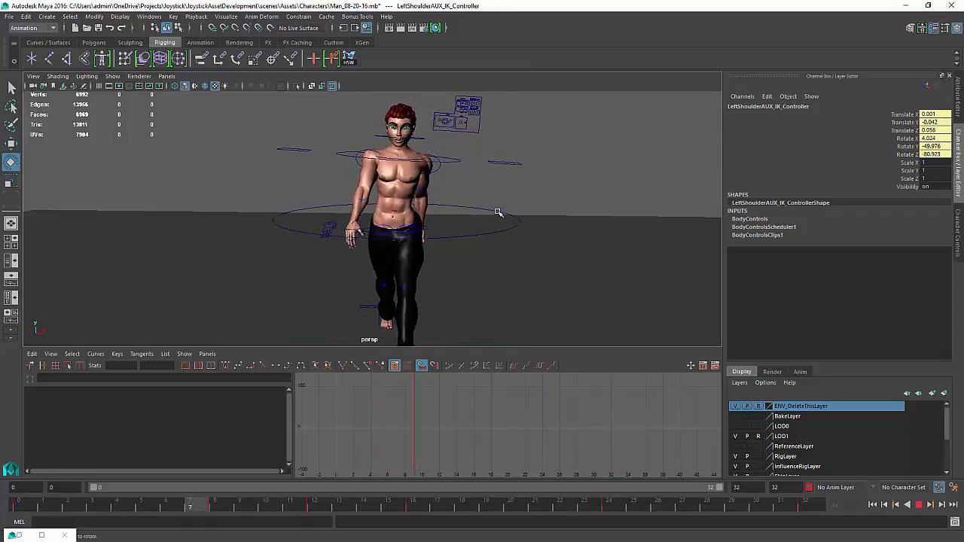
{"action": "left_click_drag", "start_coordinate": [499, 211], "coordinate": [500, 205], "text": "alt"}
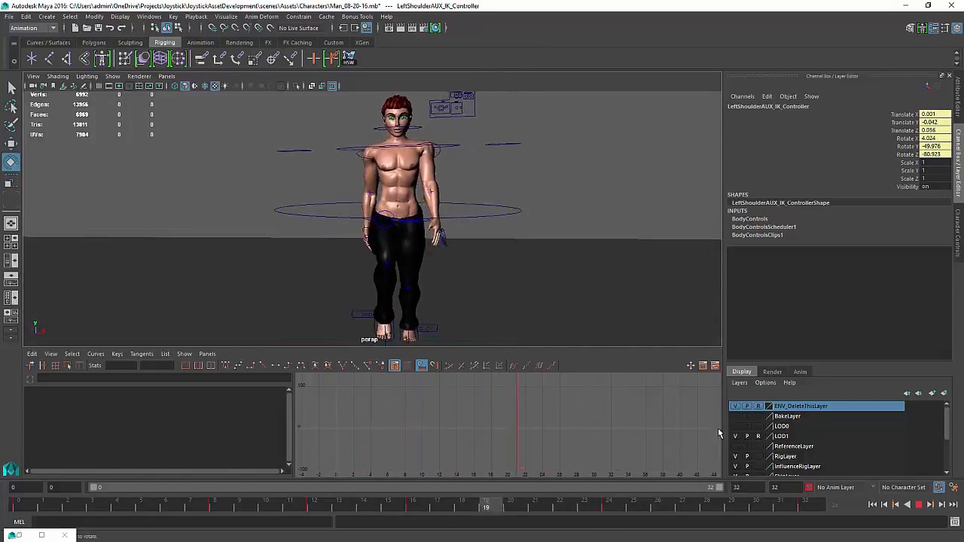
{"action": "left_click", "coordinate": [919, 505]}
Select the hip controller and frame its translate X, Y and Z curves in the Graph Editor
{"action": "left_click", "coordinate": [392, 261]}
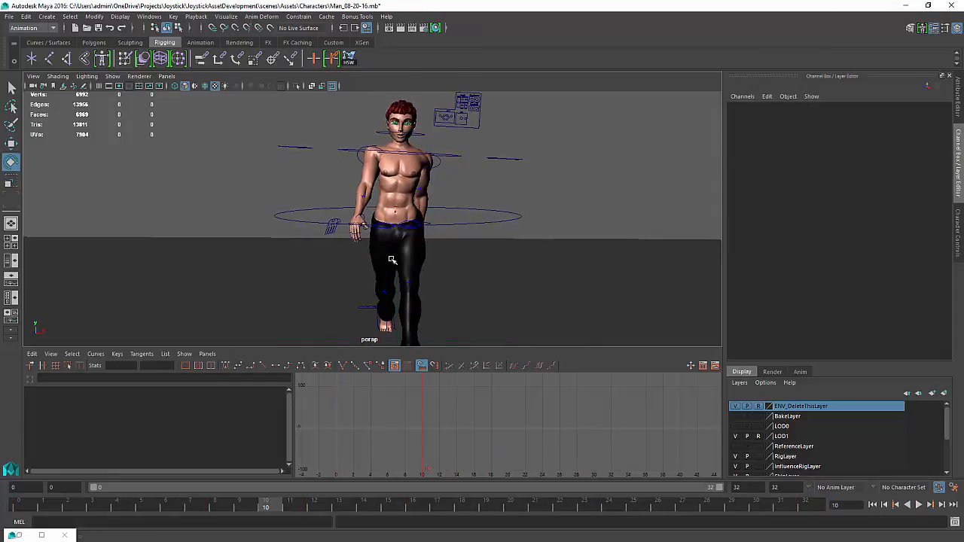
{"action": "right_click_drag", "start_coordinate": [391, 261], "coordinate": [473, 298], "text": "alt"}
{"action": "left_click", "coordinate": [490, 231]}
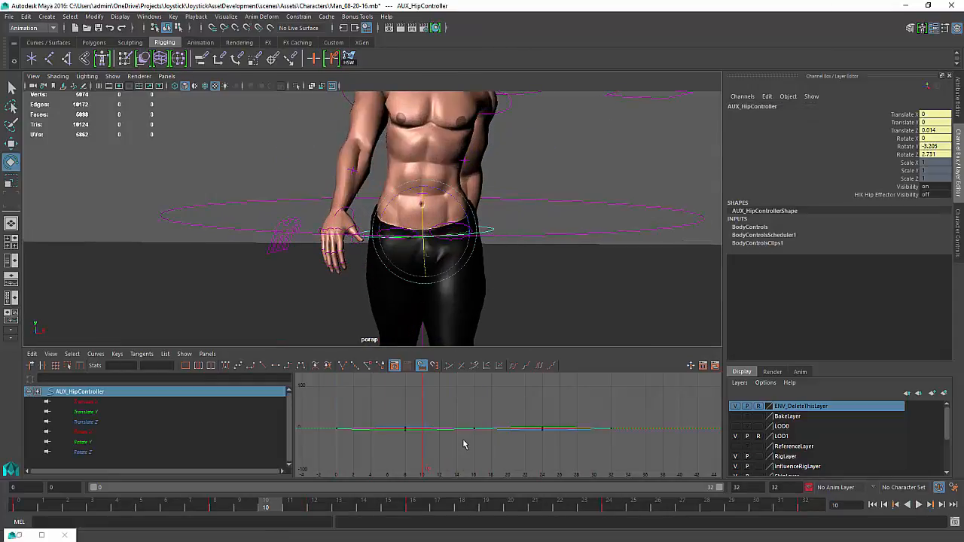
{"action": "key", "text": "f"}
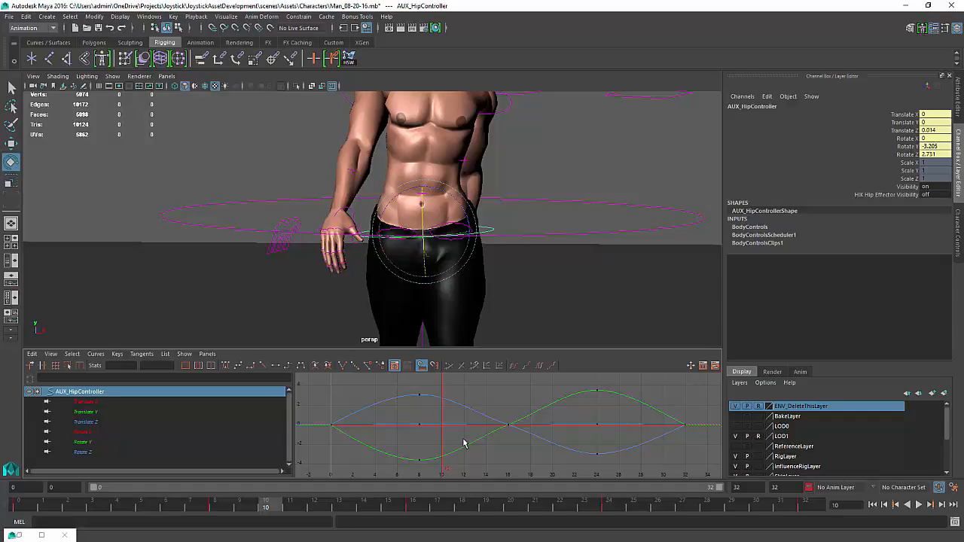
{"action": "left_click_drag", "start_coordinate": [92, 402], "coordinate": [97, 424]}
{"action": "key", "text": "f"}
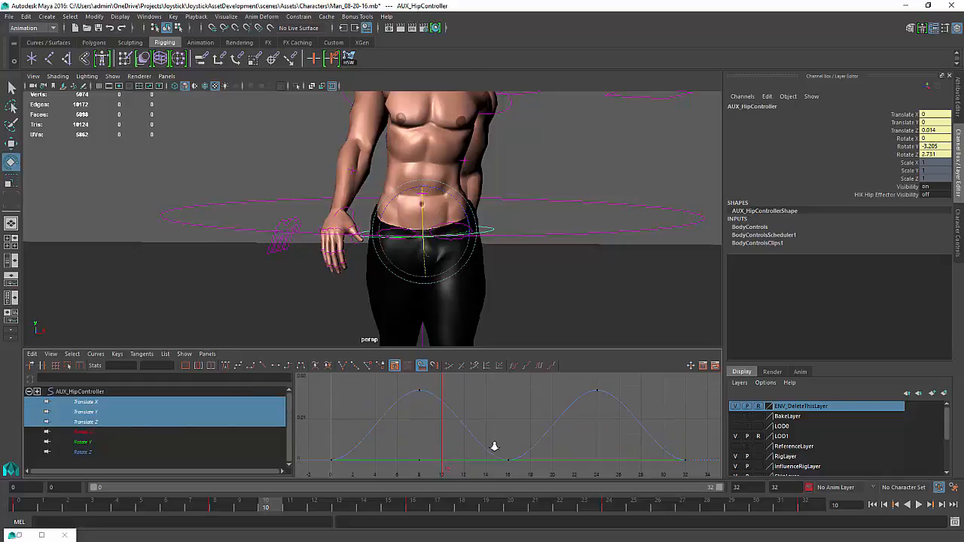
Select the character's skin mesh at the chest and activate the Paint Skin Weights tool
{"action": "scroll", "coordinate": [489, 444], "scroll_direction": "down", "scroll_amount": 4}
{"action": "left_click", "coordinate": [630, 145]}
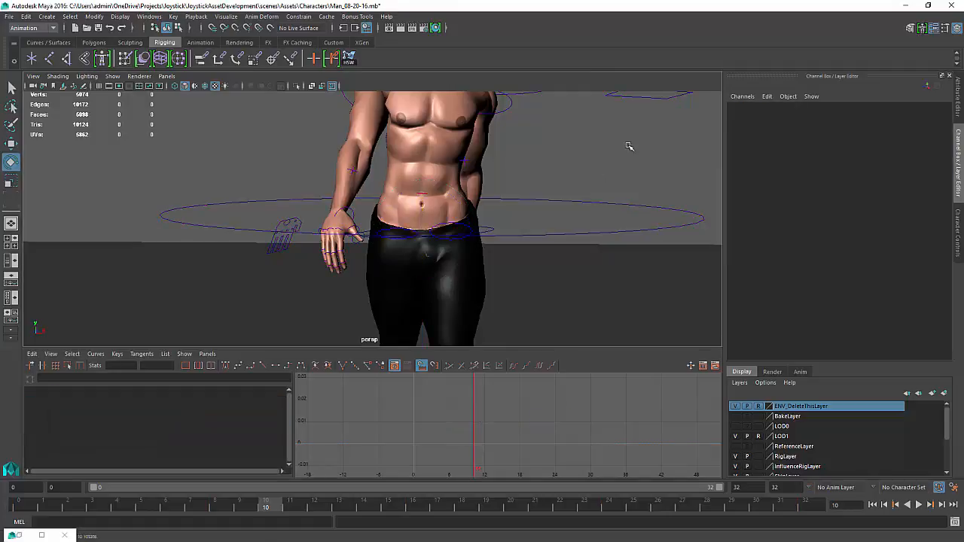
{"action": "right_click_drag", "start_coordinate": [644, 185], "coordinate": [461, 181], "text": "alt"}
{"action": "mouse_move", "coordinate": [463, 182]}
{"action": "left_mouse_down", "text": "alt"}
{"action": "mouse_move", "coordinate": [474, 184]}
{"action": "mouse_move", "coordinate": [467, 175]}
{"action": "left_mouse_up", "text": "alt"}
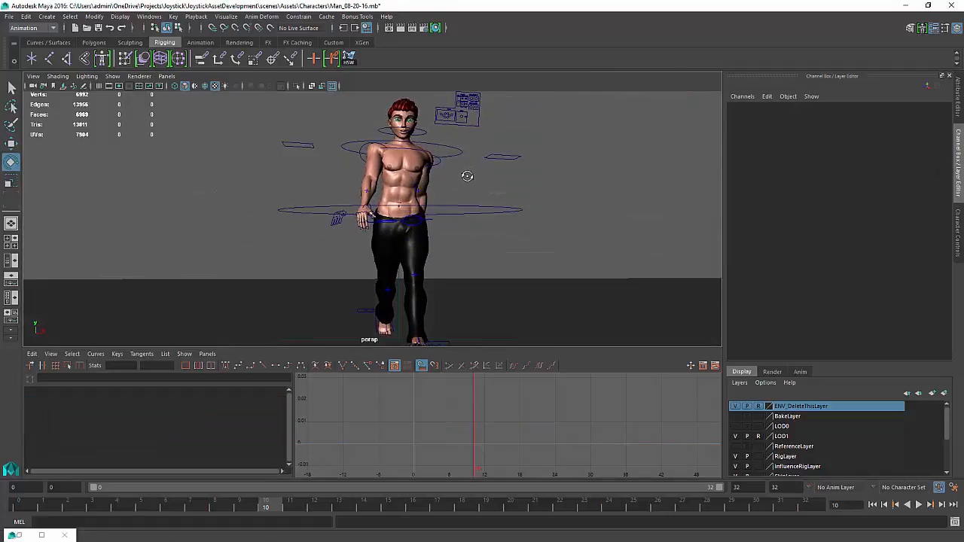
{"action": "right_click_drag", "start_coordinate": [421, 164], "coordinate": [475, 179], "text": "alt"}
{"action": "middle_click_drag", "start_coordinate": [474, 180], "coordinate": [521, 285], "text": "alt"}
{"action": "right_click_drag", "start_coordinate": [521, 285], "coordinate": [548, 292], "text": "alt"}
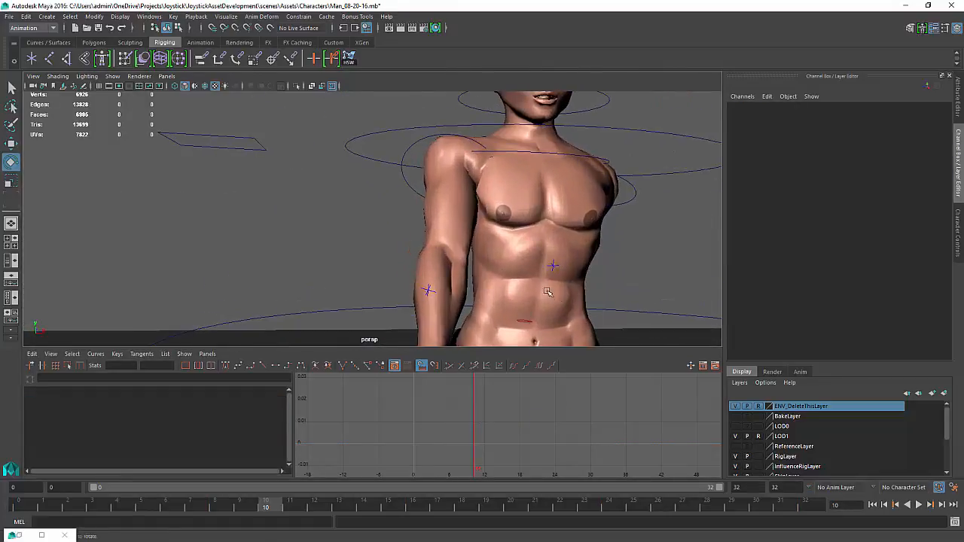
{"action": "left_click_drag", "start_coordinate": [483, 239], "coordinate": [445, 232], "text": "alt"}
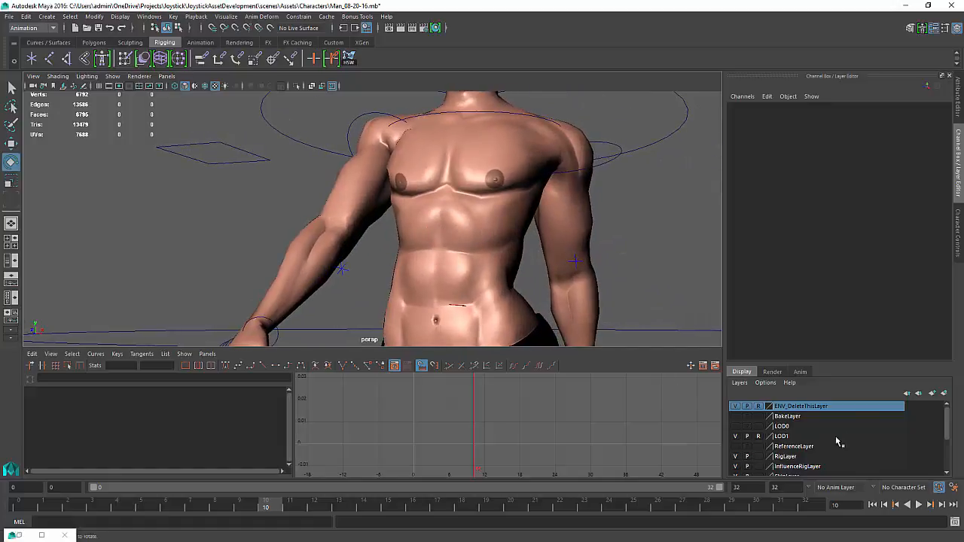
{"action": "left_click", "coordinate": [439, 229]}
{"action": "left_click_drag", "start_coordinate": [440, 229], "coordinate": [497, 245], "text": "alt"}
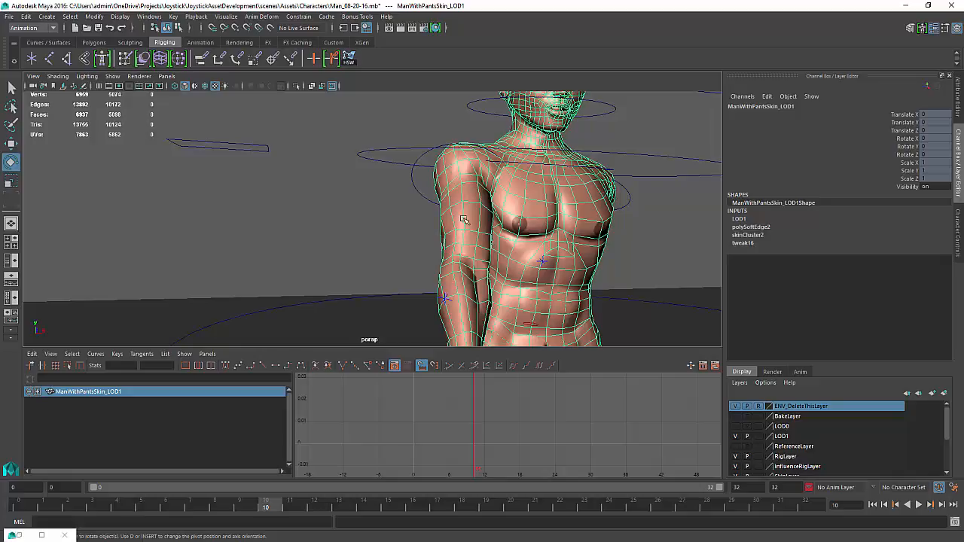
{"action": "left_click", "coordinate": [126, 61]}
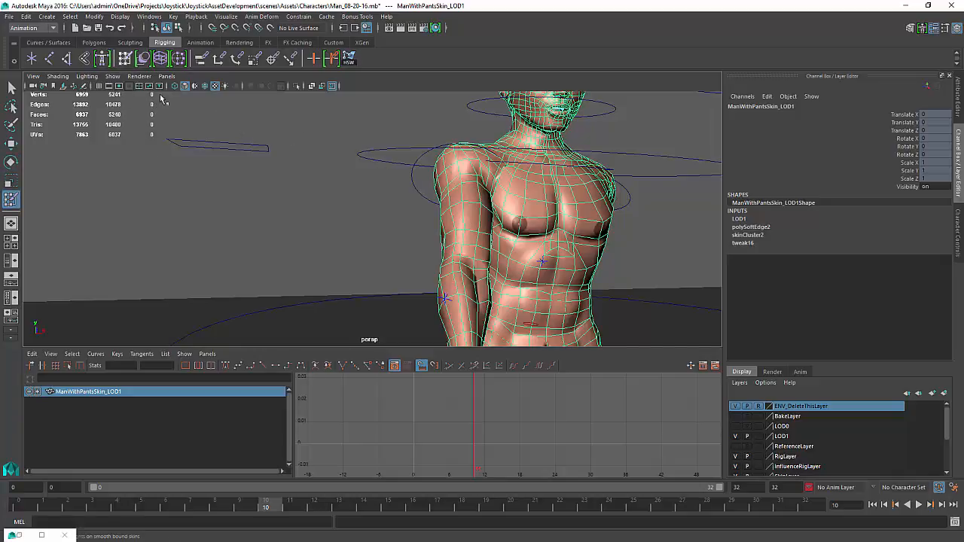
Switch the viewport renderer to Legacy Default Viewport
{"action": "left_click_drag", "start_coordinate": [528, 267], "coordinate": [325, 137], "text": "alt"}
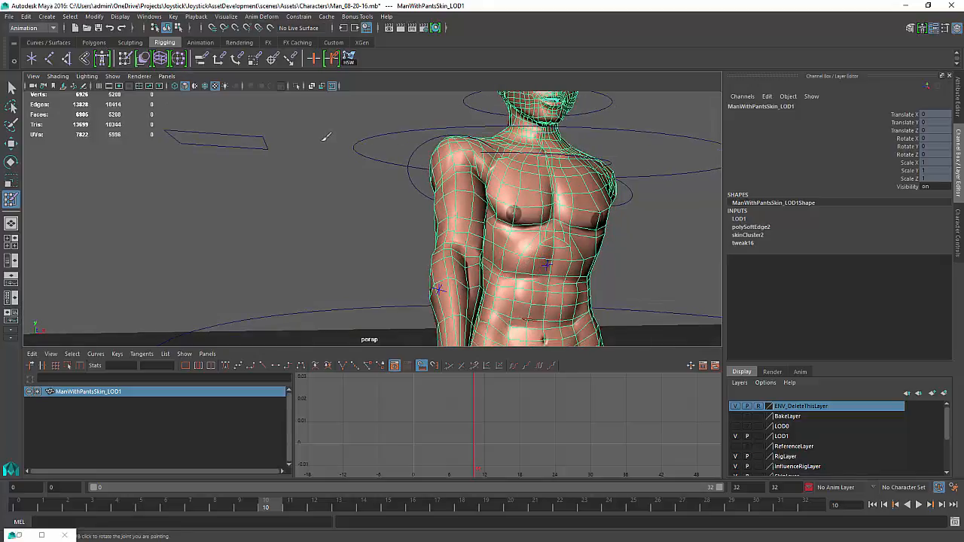
{"action": "left_click", "coordinate": [171, 79]}
{"action": "mouse_move", "coordinate": [130, 79]}
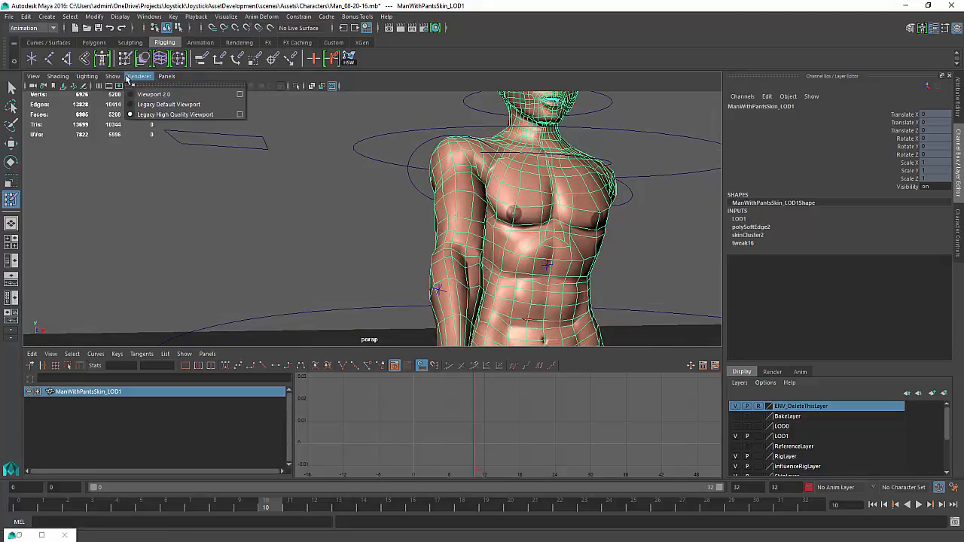
{"action": "left_click", "coordinate": [149, 106]}
Open the Paint Skin Weights tool settings and examine the shoulder weights from behind
{"action": "left_click_drag", "start_coordinate": [521, 199], "coordinate": [438, 192], "text": "alt"}
{"action": "right_click_drag", "start_coordinate": [439, 192], "coordinate": [593, 186], "text": "alt"}
{"action": "left_click_drag", "start_coordinate": [594, 185], "coordinate": [469, 202], "text": "alt"}
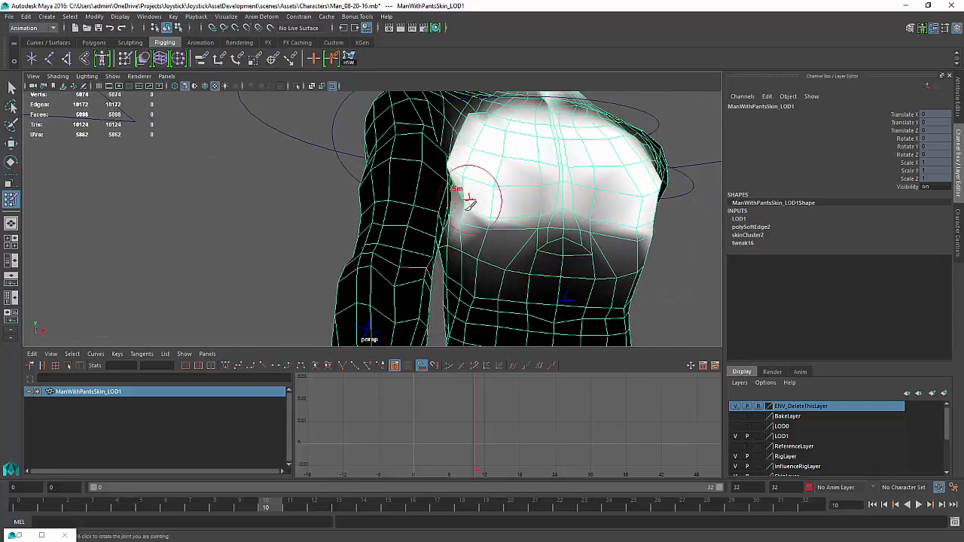
{"action": "left_click", "coordinate": [12, 161]}
{"action": "double_click", "coordinate": [11, 199]}
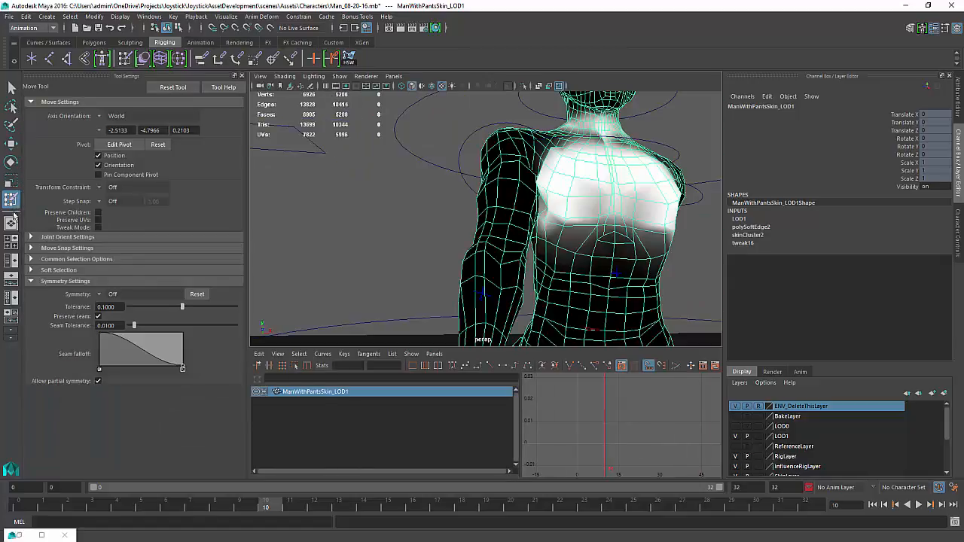
{"action": "left_click", "coordinate": [177, 300]}
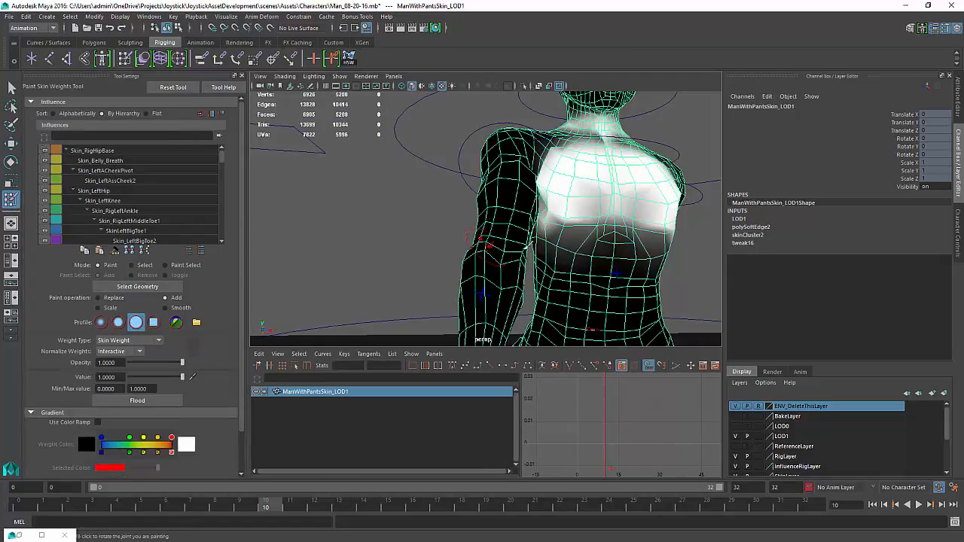
{"action": "mouse_move", "coordinate": [557, 212]}
{"action": "left_mouse_down", "text": "alt"}
{"action": "mouse_move", "coordinate": [551, 188]}
{"action": "mouse_move", "coordinate": [670, 211]}
{"action": "left_mouse_up", "text": "alt"}
{"action": "scroll", "coordinate": [640, 212], "scroll_direction": "up", "scroll_amount": 4}
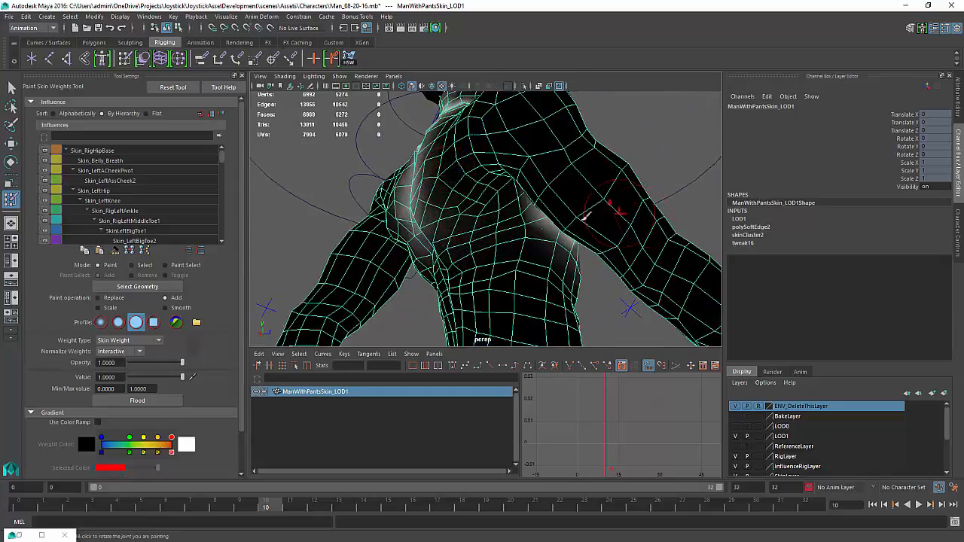
Examine the chest and shoulder skin weights from several angles
{"action": "mouse_move", "coordinate": [586, 217]}
{"action": "left_mouse_down", "text": "alt"}
{"action": "mouse_move", "coordinate": [561, 218]}
{"action": "mouse_move", "coordinate": [490, 258]}
{"action": "mouse_move", "coordinate": [499, 267]}
{"action": "mouse_move", "coordinate": [492, 284]}
{"action": "mouse_move", "coordinate": [409, 308]}
{"action": "mouse_move", "coordinate": [403, 245]}
{"action": "mouse_move", "coordinate": [437, 216]}
{"action": "mouse_move", "coordinate": [446, 241]}
{"action": "mouse_move", "coordinate": [628, 231]}
{"action": "mouse_move", "coordinate": [499, 259]}
{"action": "left_mouse_up", "text": "alt"}
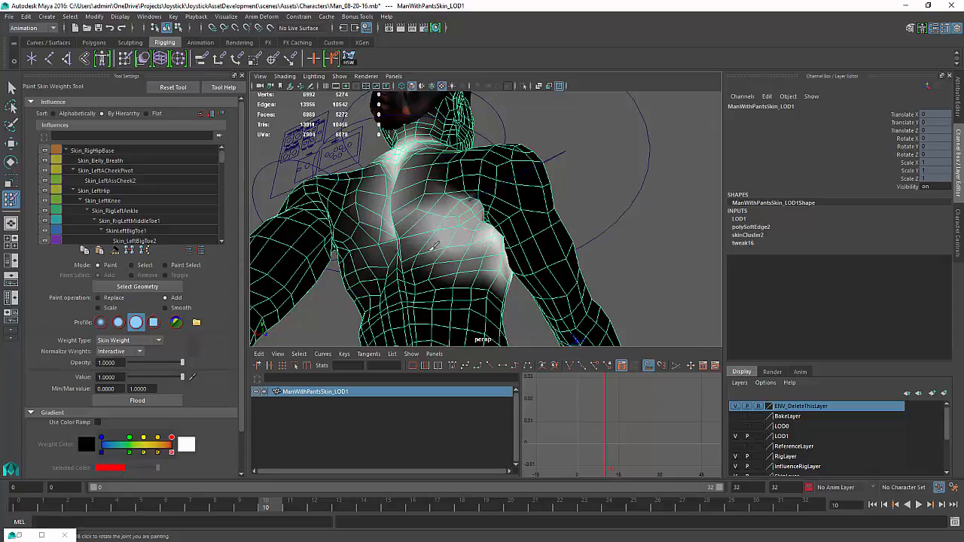
{"action": "mouse_move", "coordinate": [433, 246]}
{"action": "left_mouse_down"}
{"action": "mouse_move", "coordinate": [430, 257]}
{"action": "mouse_move", "coordinate": [458, 202]}
{"action": "mouse_move", "coordinate": [463, 149]}
{"action": "mouse_move", "coordinate": [473, 241]}
{"action": "mouse_move", "coordinate": [488, 218]}
{"action": "left_mouse_up"}
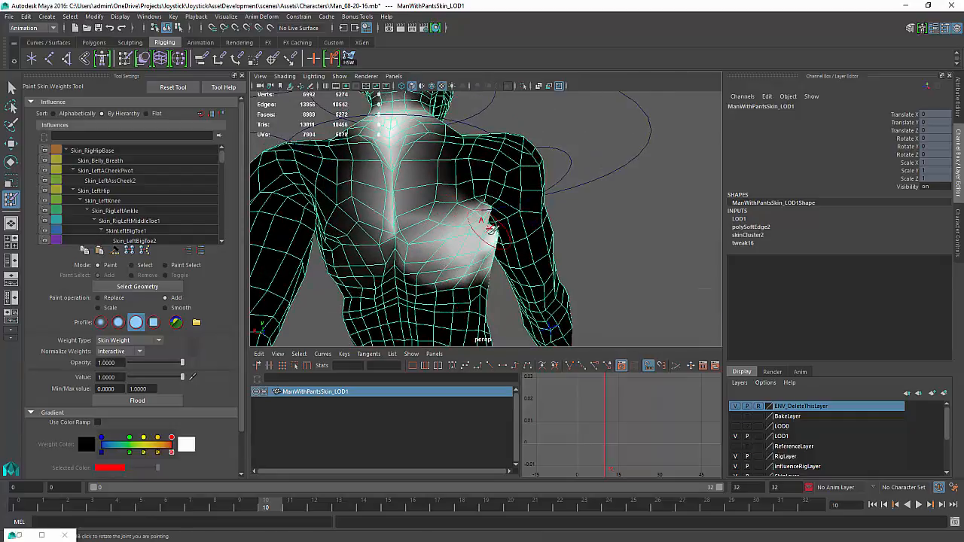
{"action": "left_click_drag", "start_coordinate": [475, 252], "coordinate": [414, 259], "text": "alt"}
{"action": "mouse_move", "coordinate": [504, 218]}
{"action": "left_mouse_down"}
{"action": "mouse_move", "coordinate": [488, 225]}
{"action": "mouse_move", "coordinate": [493, 219]}
{"action": "left_mouse_up"}
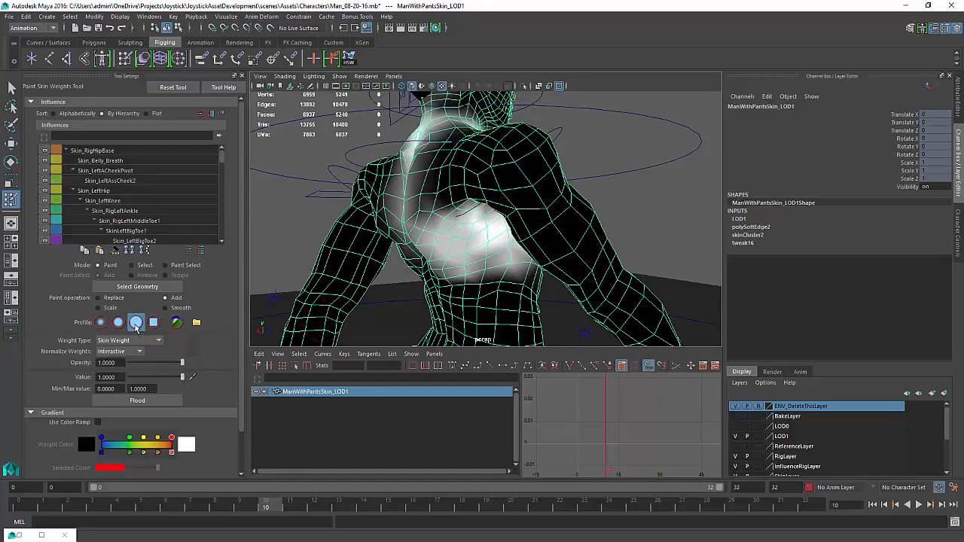
Switch the paint operation to Smooth and smooth the weights across the chest
{"action": "left_click", "coordinate": [178, 308]}
{"action": "mouse_move", "coordinate": [437, 217]}
{"action": "left_mouse_down"}
{"action": "mouse_move", "coordinate": [498, 269]}
{"action": "mouse_move", "coordinate": [522, 255]}
{"action": "mouse_move", "coordinate": [448, 239]}
{"action": "mouse_move", "coordinate": [465, 224]}
{"action": "left_mouse_up"}
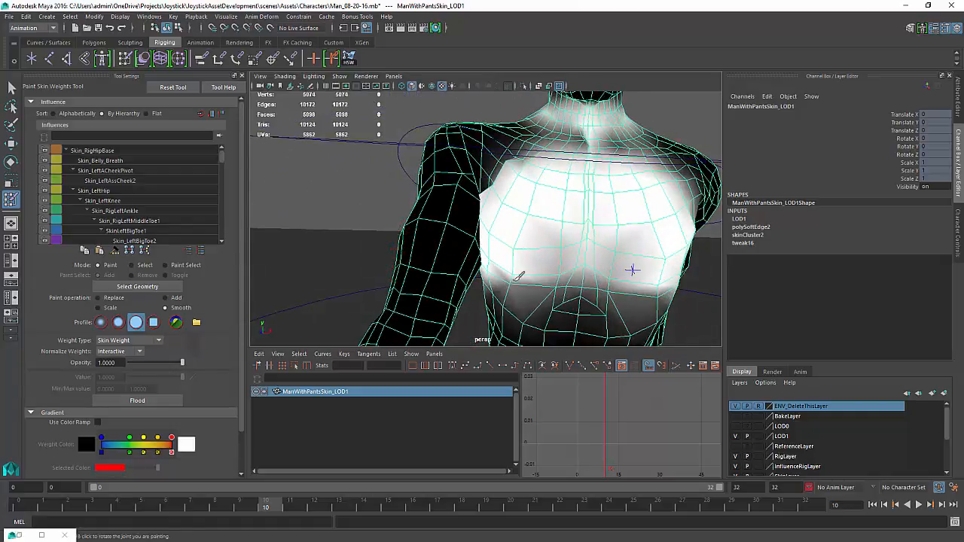
{"action": "left_click_drag", "start_coordinate": [519, 276], "coordinate": [525, 252]}
{"action": "mouse_move", "coordinate": [545, 208]}
{"action": "right_mouse_down", "text": "alt"}
{"action": "mouse_move", "coordinate": [498, 206]}
{"action": "mouse_move", "coordinate": [500, 220]}
{"action": "right_mouse_up", "text": "alt"}
{"action": "middle_click_drag", "start_coordinate": [500, 219], "coordinate": [493, 247], "text": "alt"}
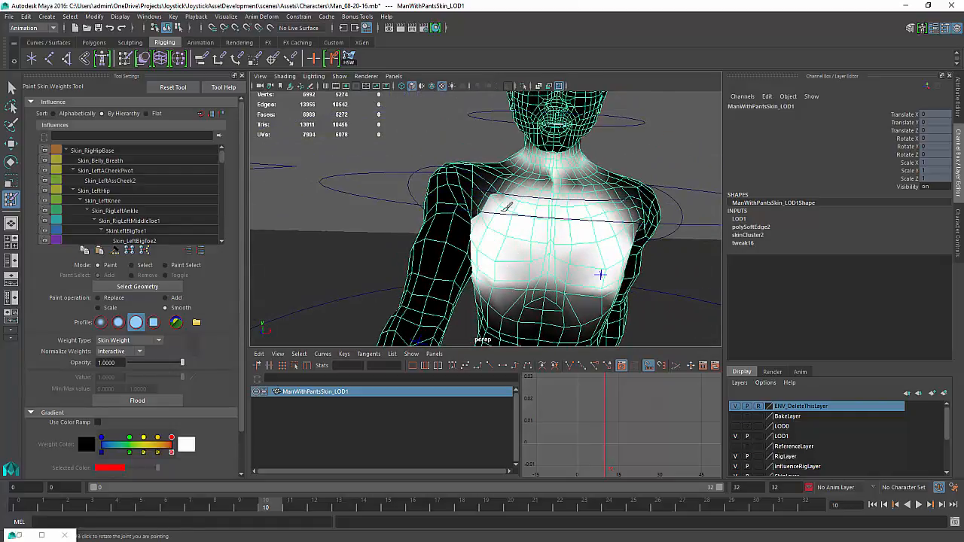
{"action": "left_click_drag", "start_coordinate": [497, 200], "coordinate": [476, 209]}
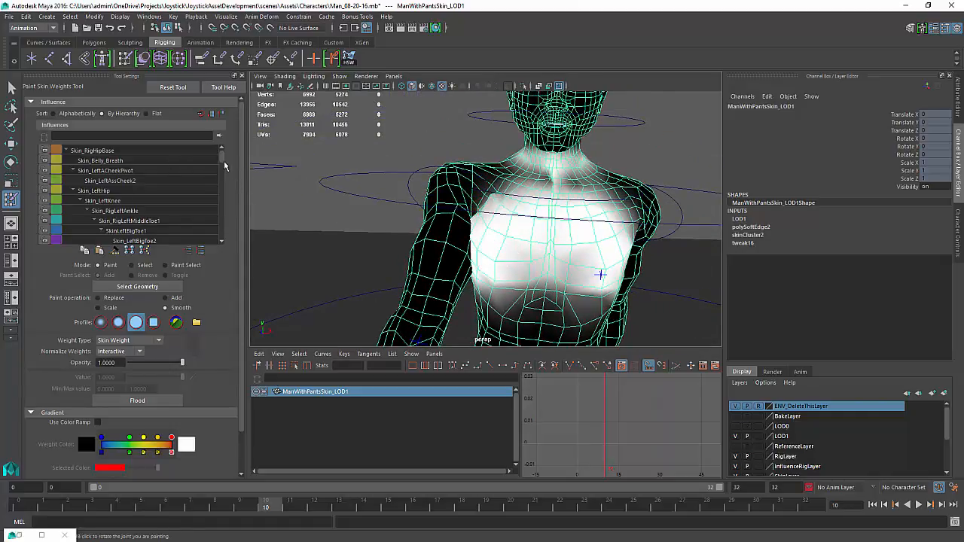
Display joints in the viewport and pick the right collar joint as the painted influence
{"action": "left_click", "coordinate": [340, 77]}
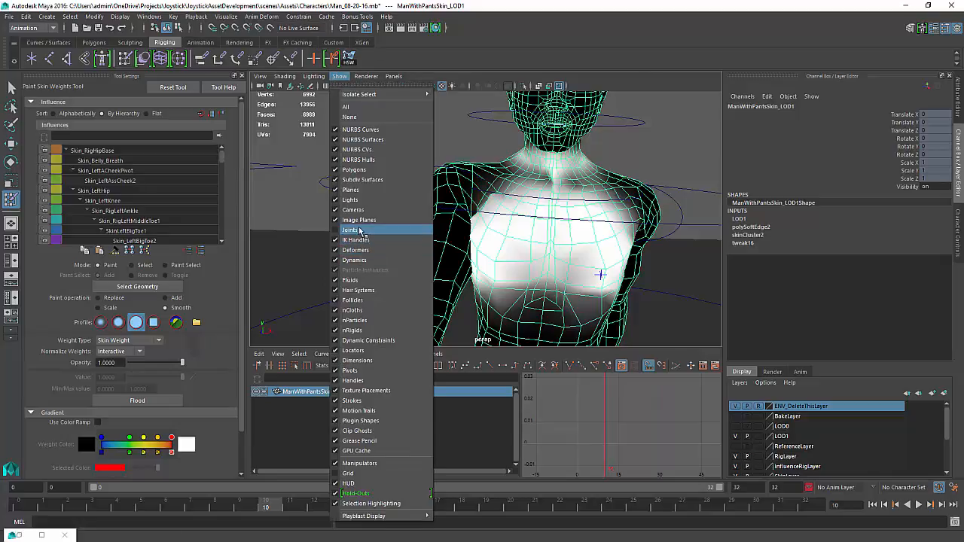
{"action": "left_click", "coordinate": [351, 229]}
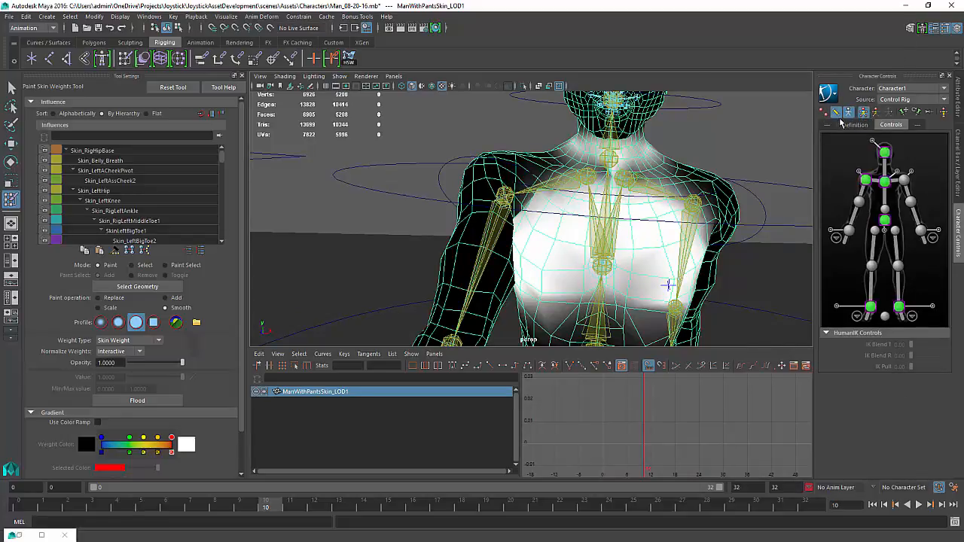
{"action": "mouse_move", "coordinate": [640, 215]}
{"action": "left_mouse_down", "text": "alt"}
{"action": "mouse_move", "coordinate": [487, 271]}
{"action": "mouse_move", "coordinate": [550, 283]}
{"action": "mouse_move", "coordinate": [568, 248]}
{"action": "mouse_move", "coordinate": [551, 261]}
{"action": "mouse_move", "coordinate": [598, 266]}
{"action": "left_mouse_up", "text": "alt"}
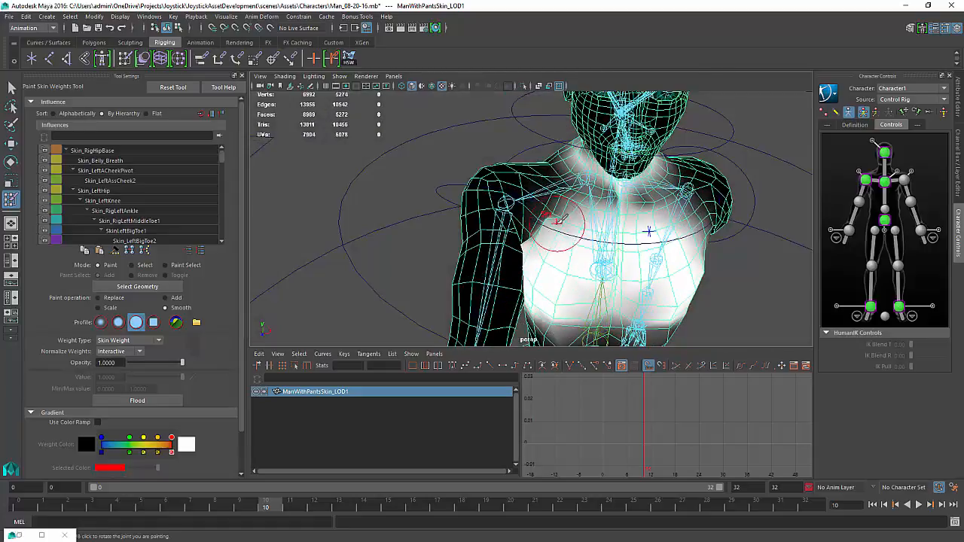
{"action": "mouse_move", "coordinate": [556, 190]}
{"action": "right_mouse_down"}
{"action": "mouse_move", "coordinate": [554, 154]}
{"action": "mouse_move", "coordinate": [554, 163]}
{"action": "right_mouse_up"}
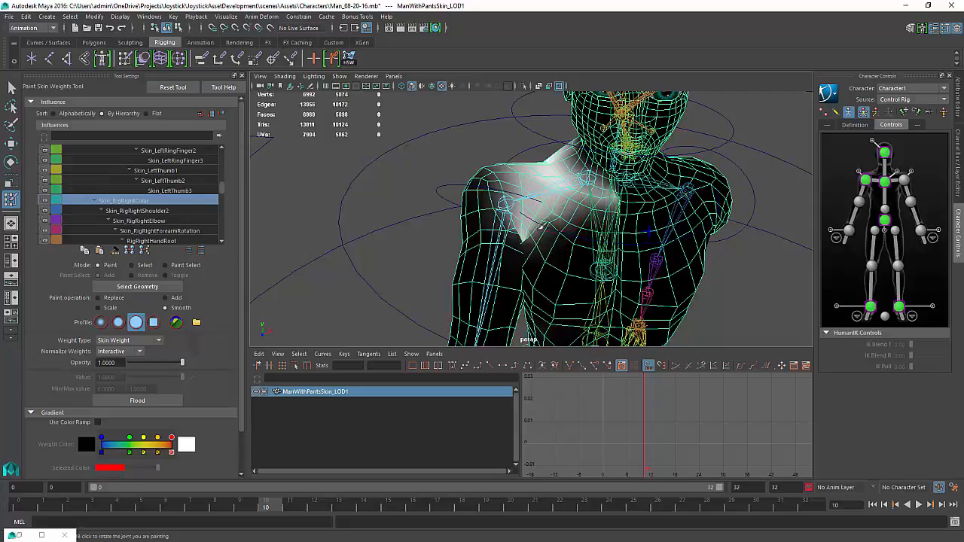
{"action": "mouse_move", "coordinate": [545, 244]}
{"action": "left_mouse_down", "text": "alt"}
{"action": "mouse_move", "coordinate": [534, 237]}
{"action": "mouse_move", "coordinate": [541, 243]}
{"action": "left_mouse_up", "text": "alt"}
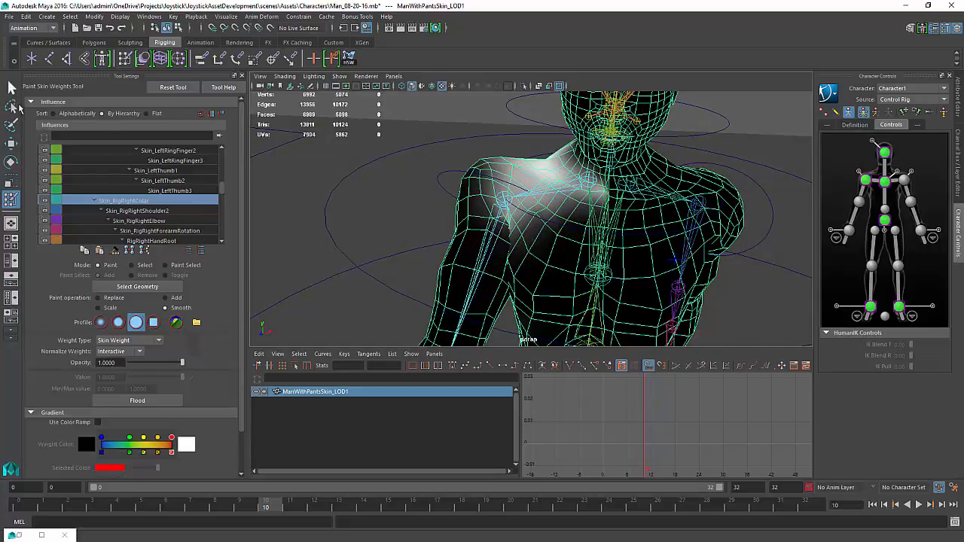
Select shoulder vertices with the Paint Selection tool, then return to the Paint Skin Weights tool
{"action": "left_click", "coordinate": [9, 126]}
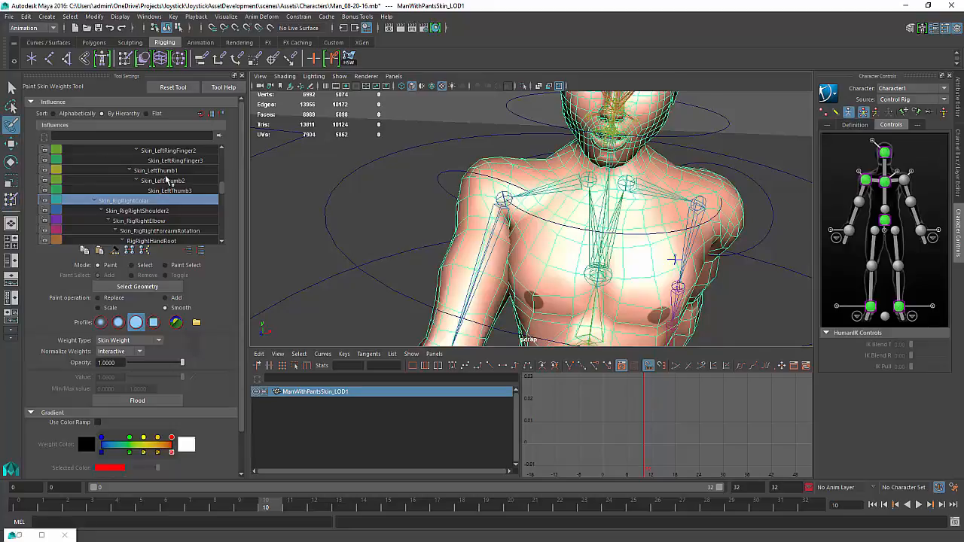
{"action": "left_click", "coordinate": [538, 231]}
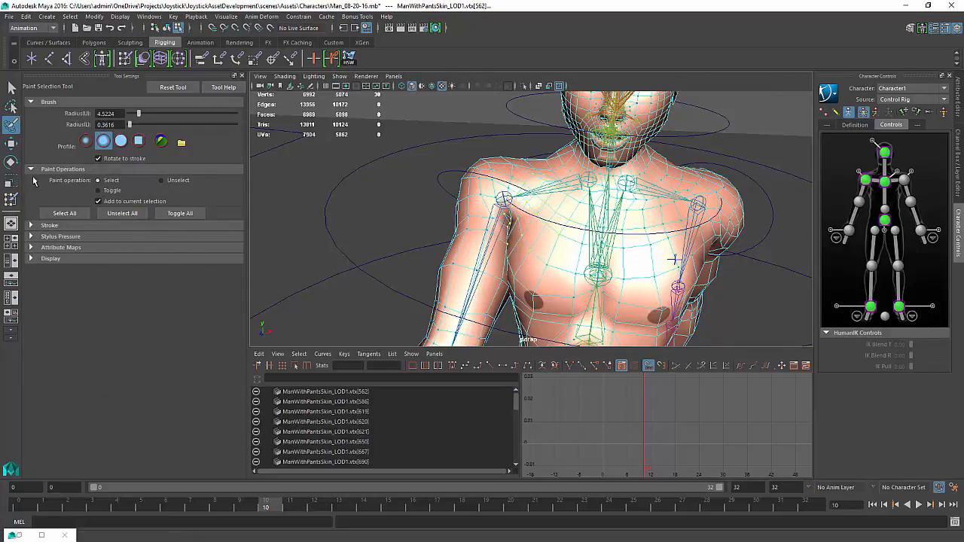
{"action": "left_click", "coordinate": [11, 107]}
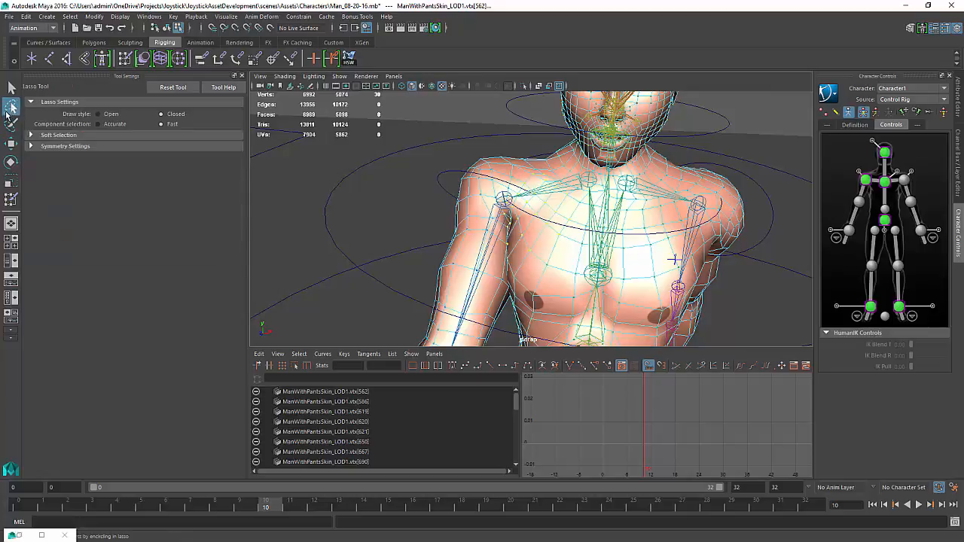
{"action": "left_click", "coordinate": [125, 59]}
{"action": "left_click_drag", "start_coordinate": [463, 167], "coordinate": [460, 168], "text": "alt"}
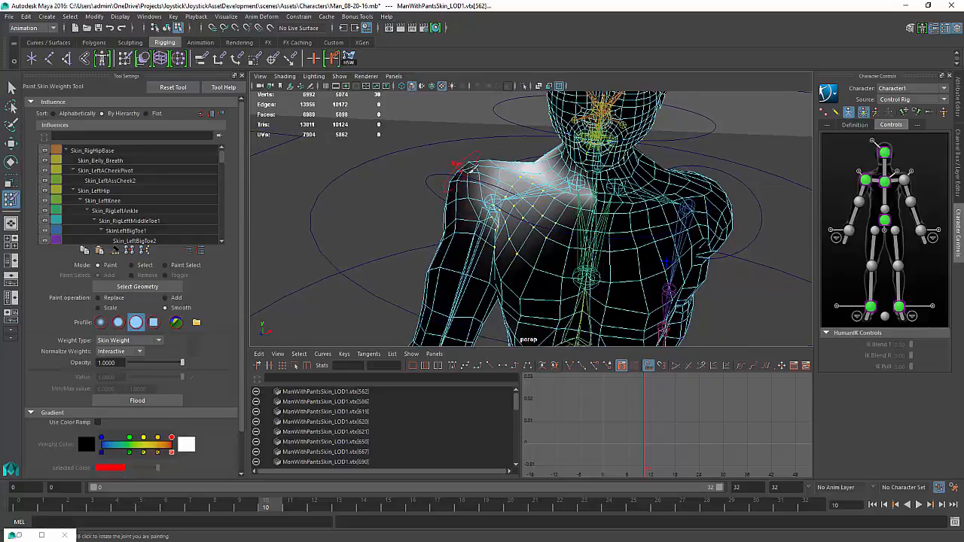
{"action": "left_click_drag", "start_coordinate": [590, 181], "coordinate": [595, 184], "text": "alt"}
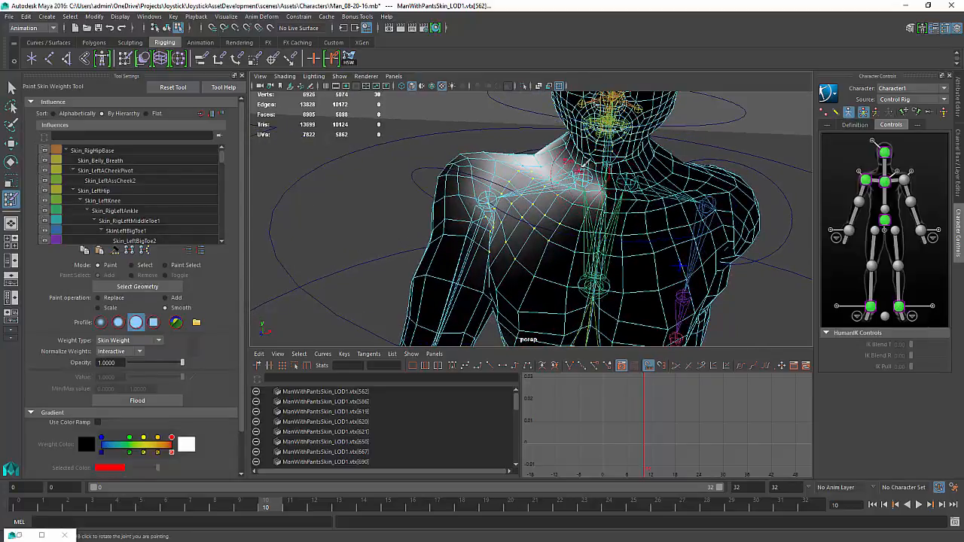
Switch to object selection mode and pick Skin_Rig_Spine3 as the influence to inspect on the back
{"action": "key", "text": "F8"}
{"action": "key", "text": "F8"}
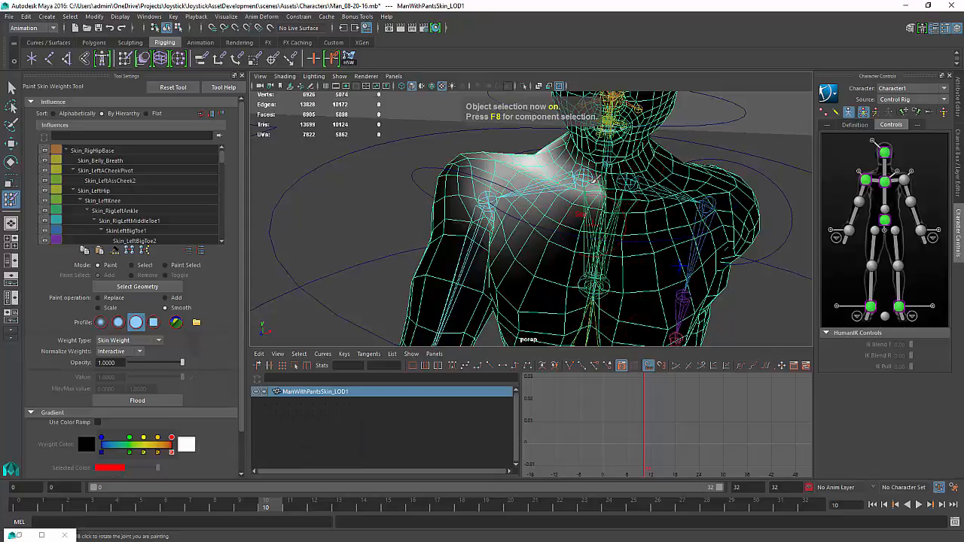
{"action": "right_click", "coordinate": [614, 230]}
{"action": "left_click", "coordinate": [599, 213]}
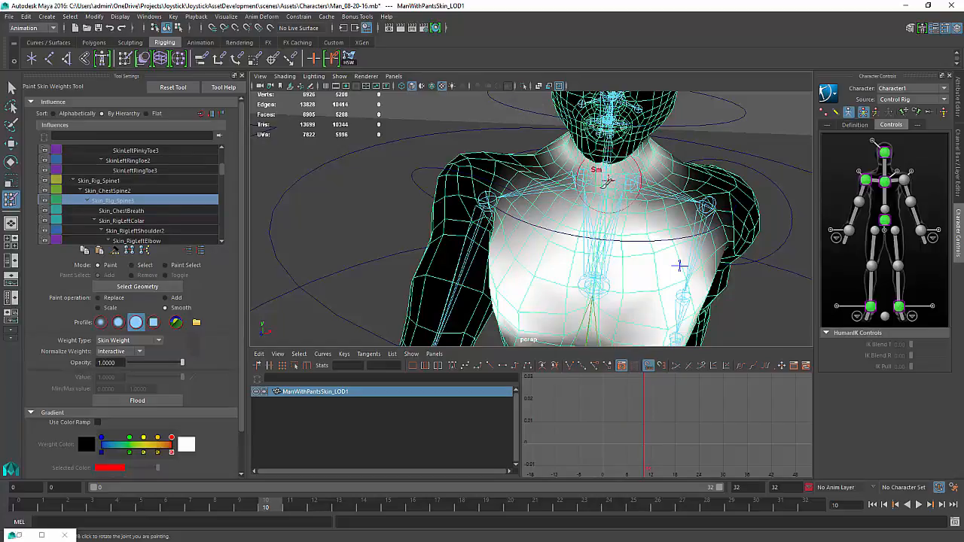
{"action": "mouse_move", "coordinate": [555, 274]}
{"action": "left_mouse_down", "text": "alt"}
{"action": "mouse_move", "coordinate": [818, 223]}
{"action": "mouse_move", "coordinate": [531, 237]}
{"action": "mouse_move", "coordinate": [509, 197]}
{"action": "left_mouse_up", "text": "alt"}
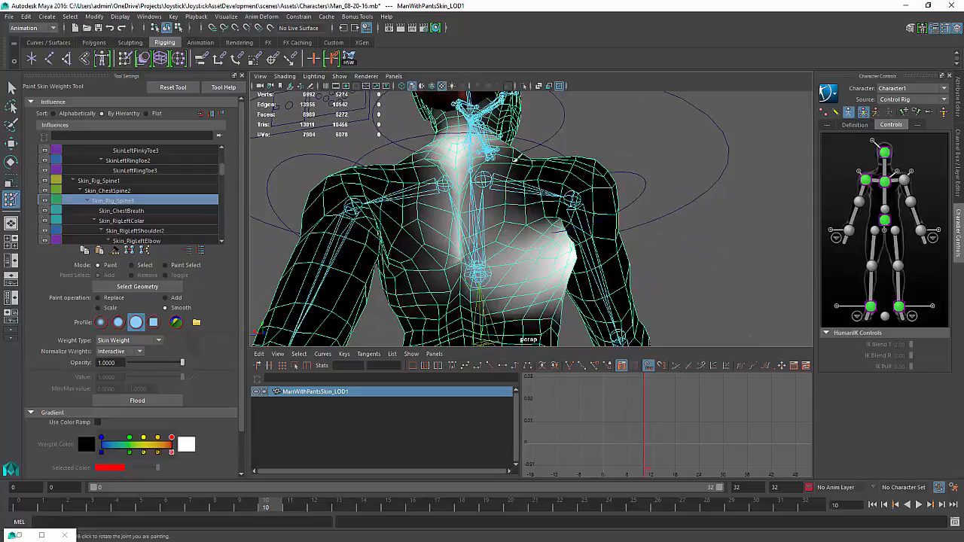
{"action": "mouse_move", "coordinate": [516, 160]}
{"action": "left_mouse_down"}
{"action": "mouse_move", "coordinate": [512, 205]}
{"action": "mouse_move", "coordinate": [455, 223]}
{"action": "mouse_move", "coordinate": [498, 153]}
{"action": "left_mouse_up"}
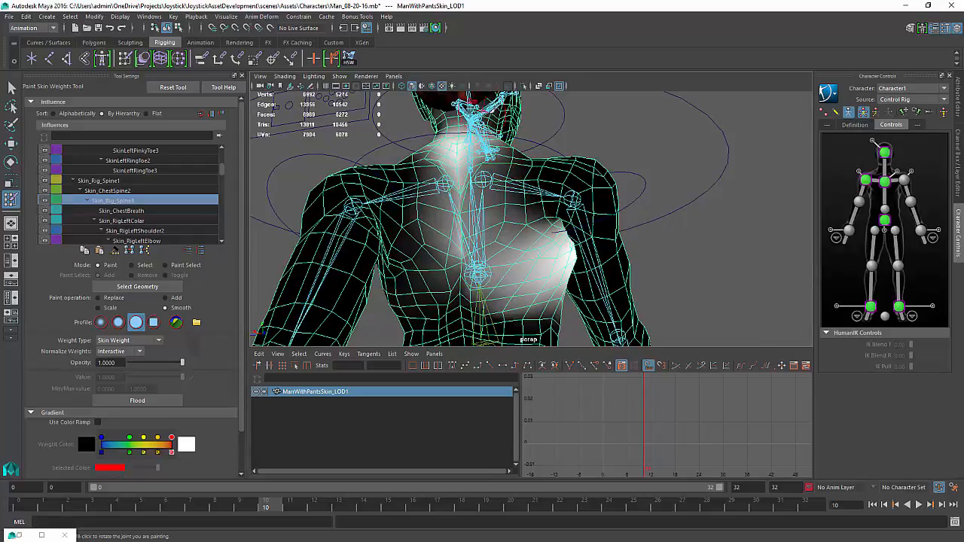
Leave the paint tool with the Show Manipulator tool and deselect the mesh to view the whole character
{"action": "key", "text": "t"}
{"action": "left_click", "coordinate": [712, 178]}
{"action": "scroll", "coordinate": [712, 177], "scroll_direction": "down", "scroll_amount": 3}
{"action": "mouse_move", "coordinate": [604, 198]}
{"action": "left_mouse_down", "text": "alt"}
{"action": "mouse_move", "coordinate": [419, 241]}
{"action": "mouse_move", "coordinate": [468, 191]}
{"action": "mouse_move", "coordinate": [482, 247]}
{"action": "left_mouse_up", "text": "alt"}
{"action": "scroll", "coordinate": [467, 191], "scroll_direction": "down", "scroll_amount": 3}
{"action": "middle_click_drag", "start_coordinate": [475, 245], "coordinate": [430, 199], "text": "alt"}
{"action": "scroll", "coordinate": [405, 177], "scroll_direction": "down", "scroll_amount": 3}
{"action": "left_click_drag", "start_coordinate": [430, 199], "coordinate": [435, 196], "text": "alt"}
{"action": "middle_click_drag", "start_coordinate": [435, 195], "coordinate": [428, 181], "text": "alt"}
{"action": "right_click_drag", "start_coordinate": [428, 180], "coordinate": [566, 147], "text": "alt"}
{"action": "right_click_drag", "start_coordinate": [641, 125], "coordinate": [542, 124], "text": "alt"}
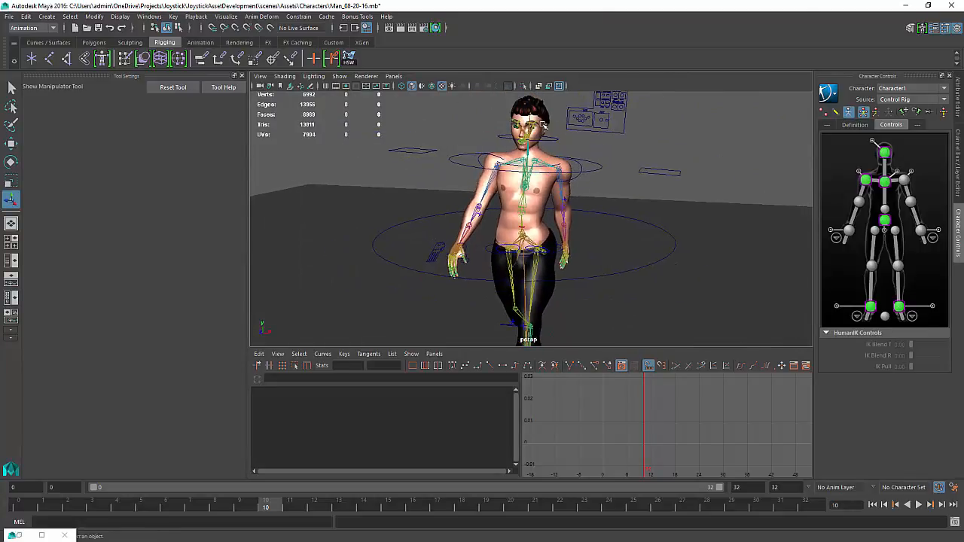
{"action": "middle_click_drag", "start_coordinate": [543, 125], "coordinate": [539, 143], "text": "alt"}
Switch the viewport renderer to Legacy High Quality Viewport
{"action": "left_click", "coordinate": [367, 76]}
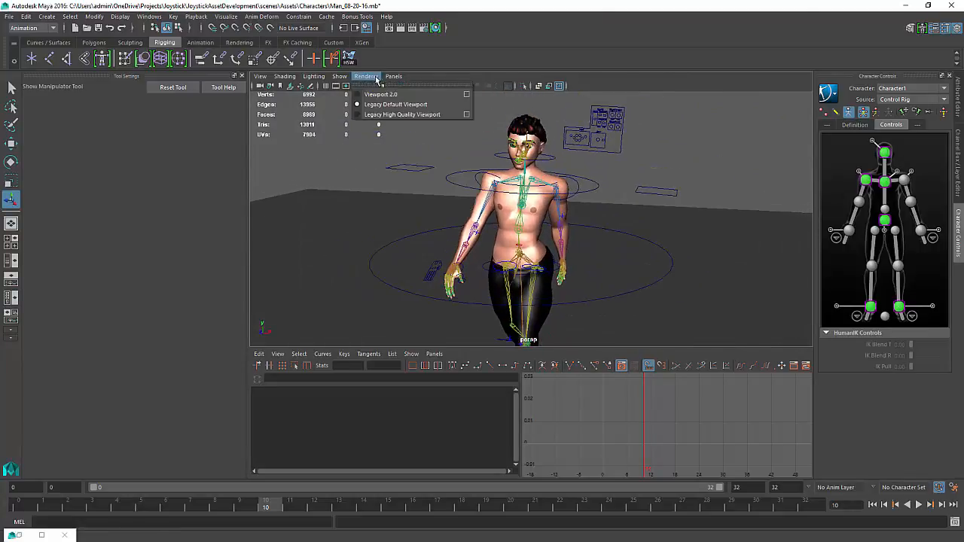
{"action": "left_click", "coordinate": [387, 115]}
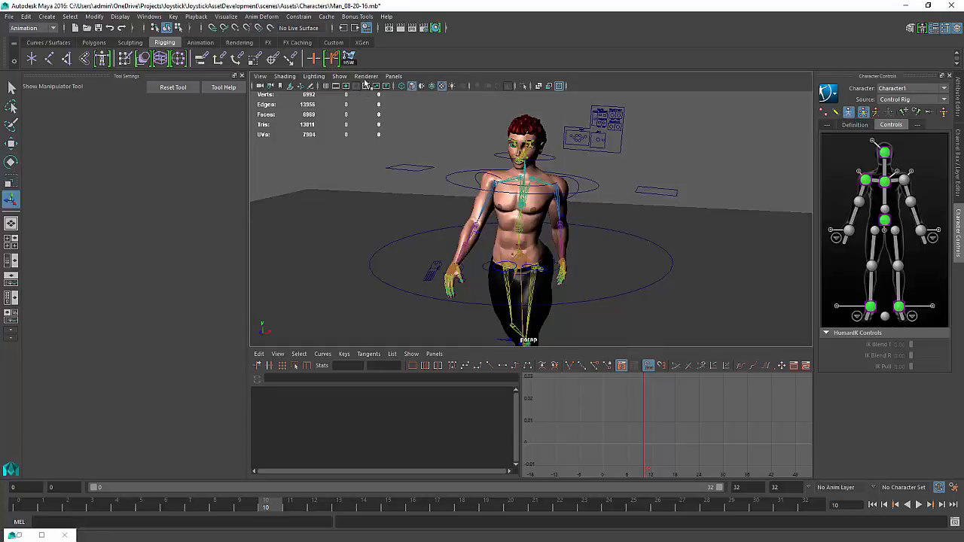
{"action": "left_click", "coordinate": [366, 77]}
{"action": "left_click", "coordinate": [379, 105]}
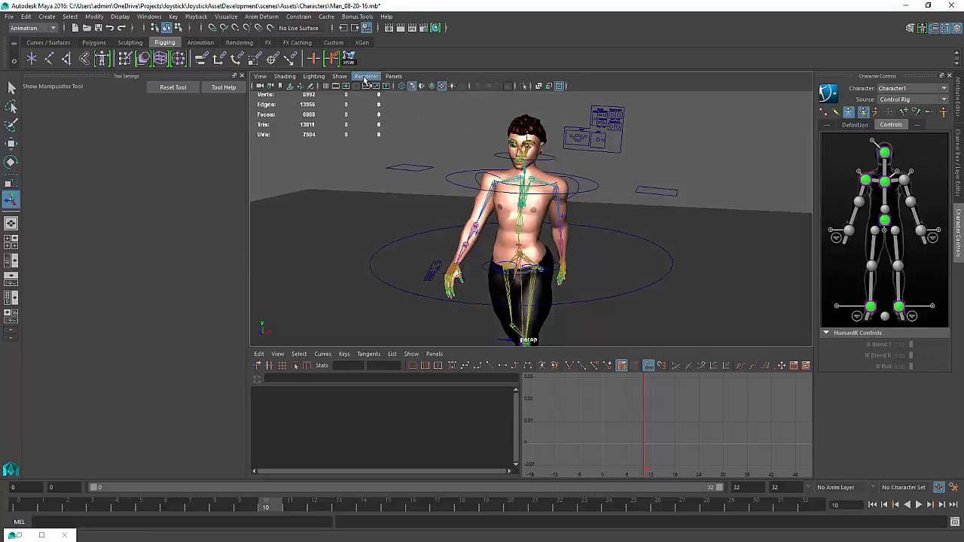
{"action": "left_click", "coordinate": [366, 77]}
{"action": "left_click", "coordinate": [378, 106]}
{"action": "left_click", "coordinate": [366, 77]}
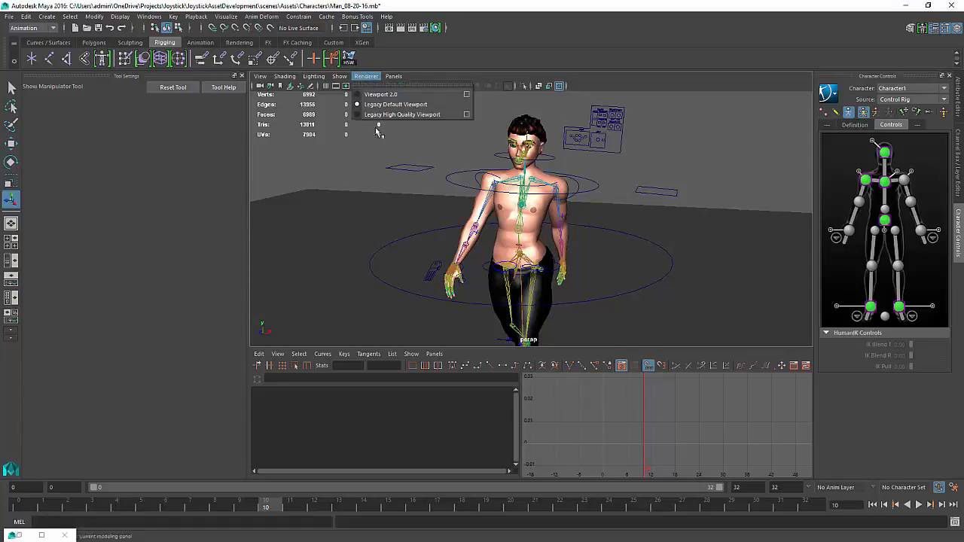
{"action": "left_click", "coordinate": [378, 115]}
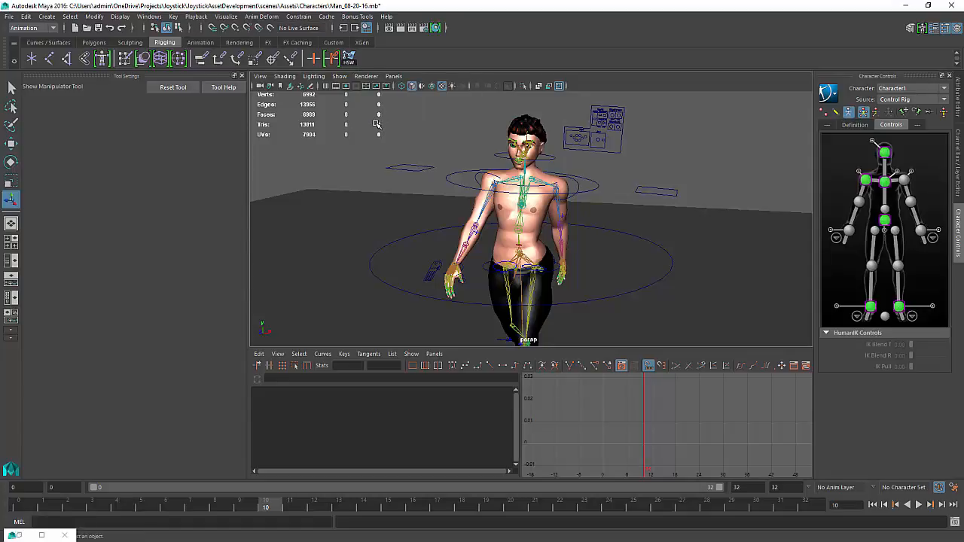
{"action": "right_click_drag", "start_coordinate": [373, 125], "coordinate": [390, 124], "text": "alt"}
{"action": "left_click", "coordinate": [366, 76]}
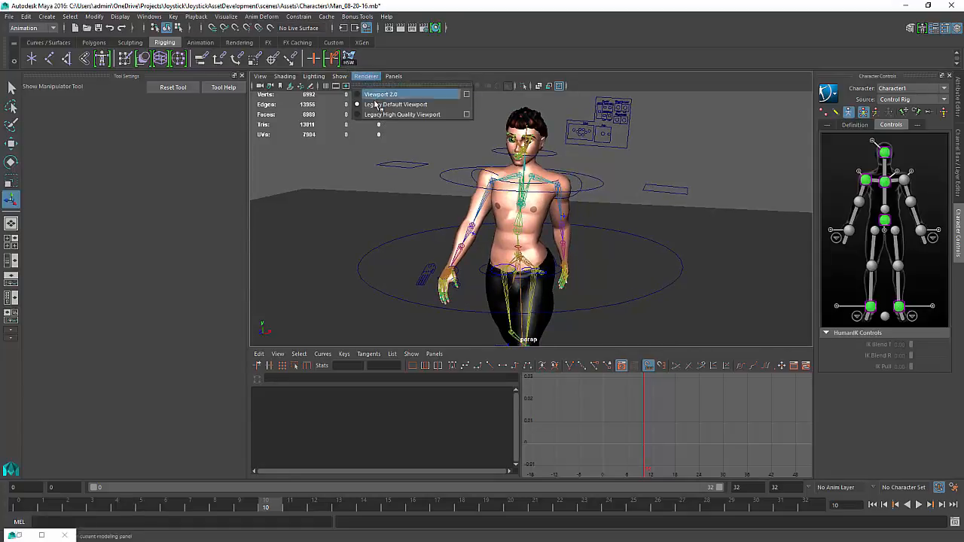
{"action": "left_click", "coordinate": [378, 114]}
Hide joints in the viewport
{"action": "mouse_move", "coordinate": [603, 191]}
{"action": "left_mouse_down", "text": "alt"}
{"action": "mouse_move", "coordinate": [662, 177]}
{"action": "mouse_move", "coordinate": [642, 181]}
{"action": "left_mouse_up", "text": "alt"}
{"action": "left_click", "coordinate": [338, 78]}
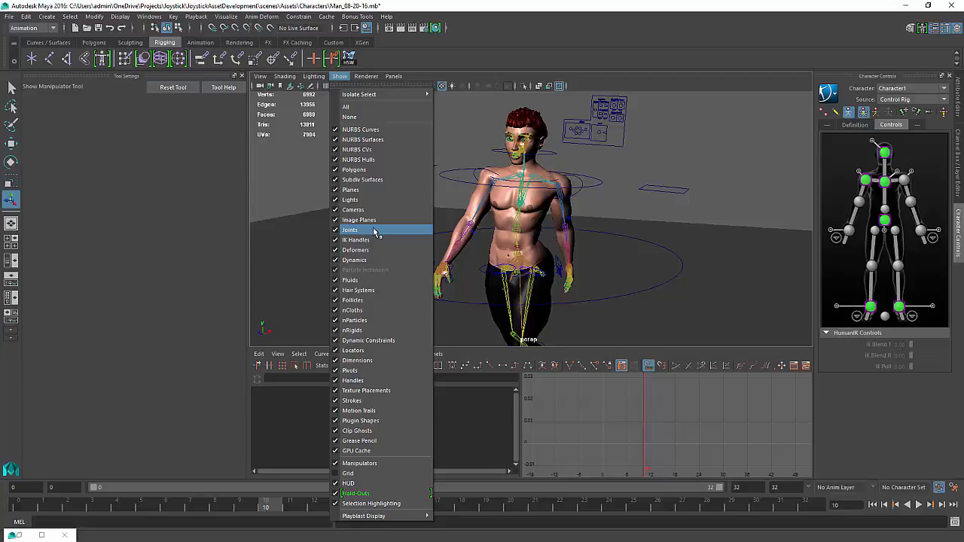
{"action": "left_click", "coordinate": [373, 229]}
Play back the walk cycle and stop it
{"action": "left_click_drag", "start_coordinate": [562, 226], "coordinate": [569, 190], "text": "alt"}
{"action": "right_click_drag", "start_coordinate": [569, 190], "coordinate": [482, 223], "text": "alt"}
{"action": "middle_click_drag", "start_coordinate": [482, 223], "coordinate": [457, 170], "text": "alt"}
{"action": "left_click_drag", "start_coordinate": [656, 233], "coordinate": [683, 285], "text": "alt"}
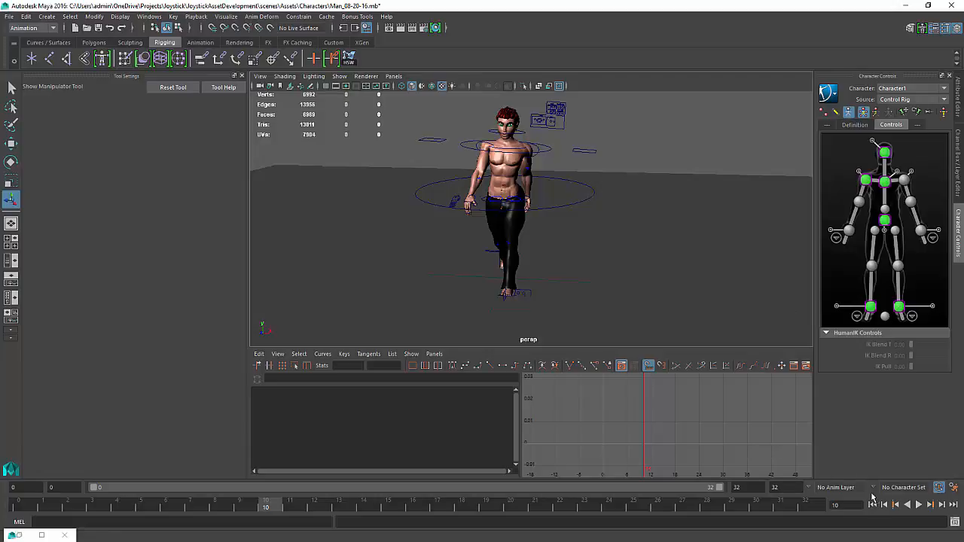
{"action": "left_click", "coordinate": [920, 505]}
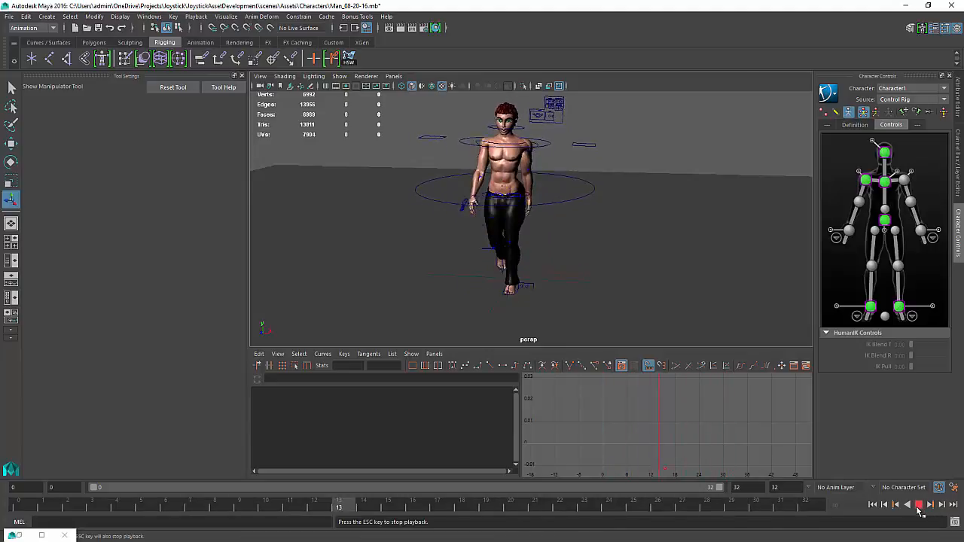
{"action": "left_click", "coordinate": [919, 506]}
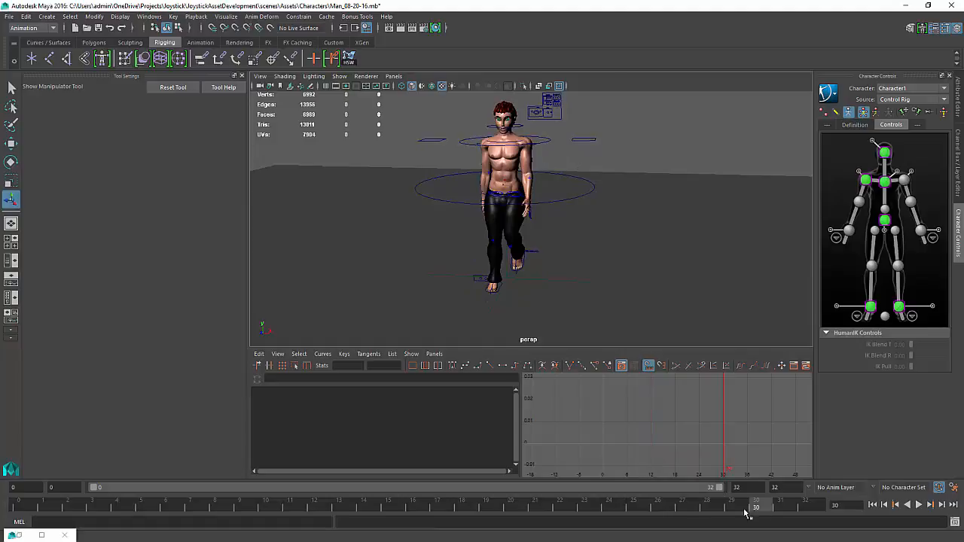
Scrub the timeline to frame 23 and inspect the pose up close
{"action": "left_click_drag", "start_coordinate": [746, 513], "coordinate": [585, 506]}
{"action": "scroll", "coordinate": [731, 200], "scroll_direction": "up", "scroll_amount": 6}
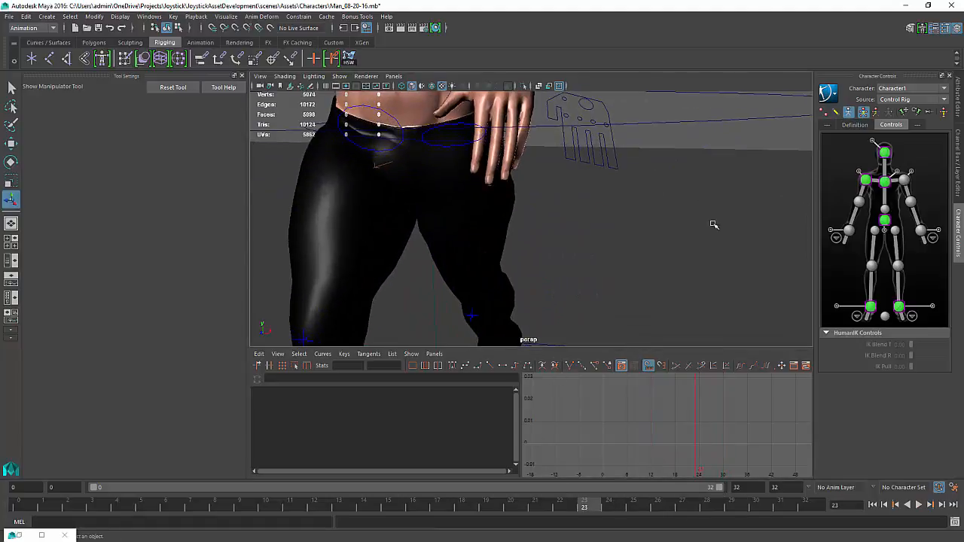
{"action": "left_click_drag", "start_coordinate": [540, 246], "coordinate": [451, 281], "text": "alt"}
{"action": "left_click_drag", "start_coordinate": [500, 236], "coordinate": [668, 216], "text": "alt"}
{"action": "scroll", "coordinate": [519, 198], "scroll_direction": "down", "scroll_amount": 4}
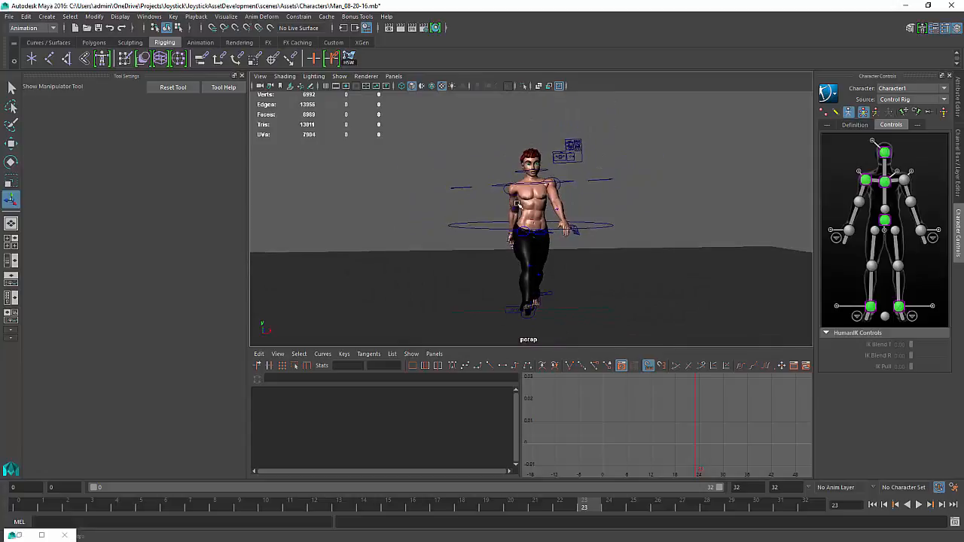
{"action": "left_click_drag", "start_coordinate": [520, 198], "coordinate": [523, 229], "text": "alt"}
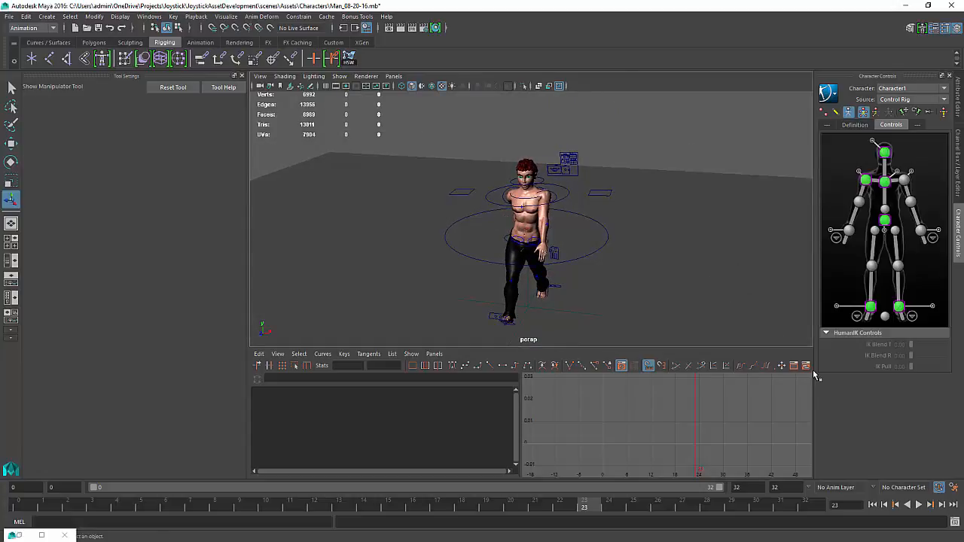
Toggle the display of deformers in the viewport
{"action": "left_click", "coordinate": [338, 76]}
{"action": "left_click", "coordinate": [354, 250]}
{"action": "left_click_drag", "start_coordinate": [615, 255], "coordinate": [603, 239], "text": "alt"}
{"action": "right_click_drag", "start_coordinate": [579, 236], "coordinate": [633, 242], "text": "alt"}
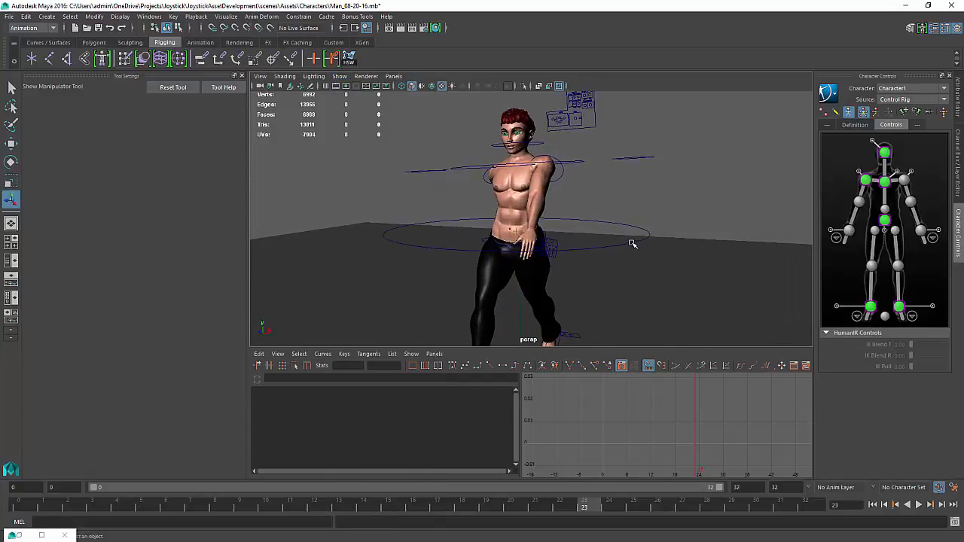
Play back the walk cycle from the current frame
{"action": "middle_click_drag", "start_coordinate": [632, 242], "coordinate": [648, 216], "text": "alt"}
{"action": "right_click_drag", "start_coordinate": [628, 215], "coordinate": [548, 234], "text": "alt"}
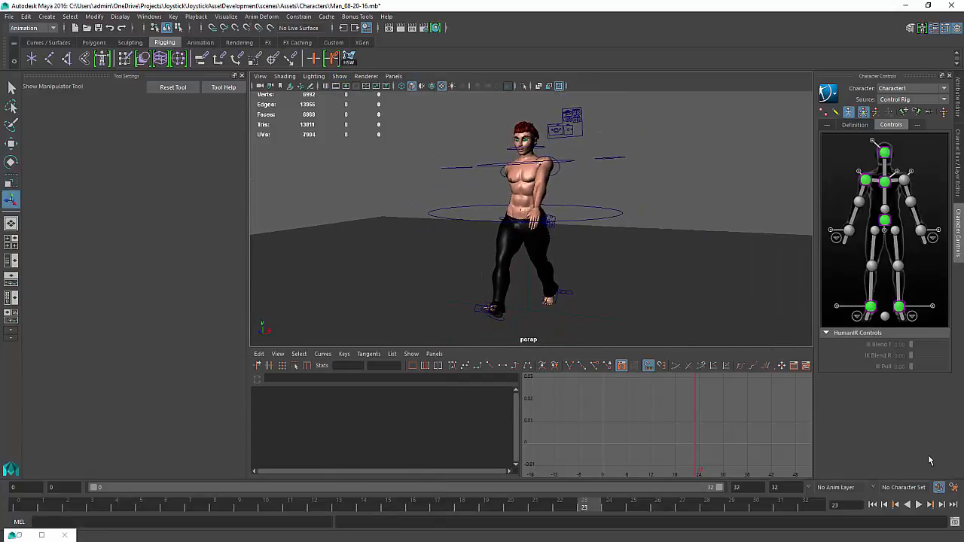
{"action": "left_click", "coordinate": [340, 78]}
{"action": "left_click", "coordinate": [366, 380]}
{"action": "left_click", "coordinate": [919, 505]}
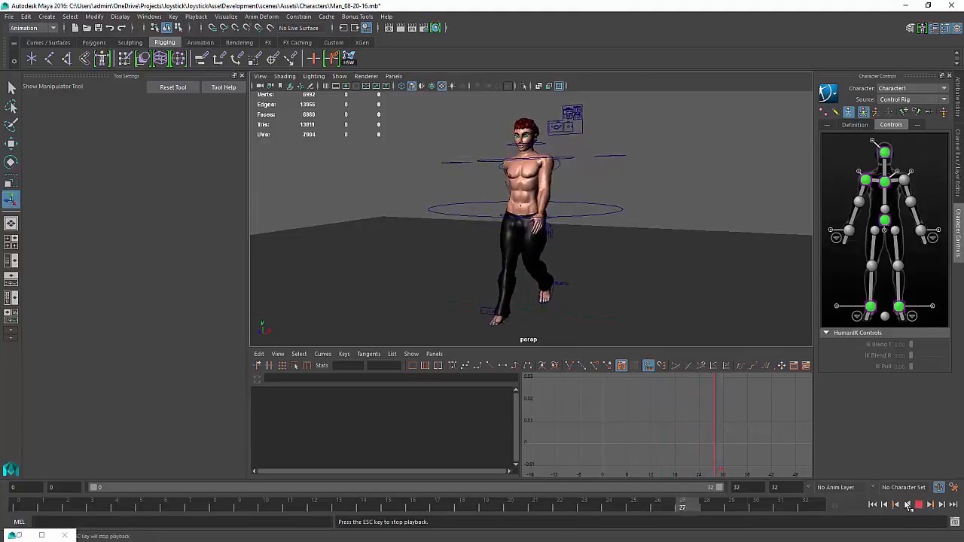
{"action": "left_click_drag", "start_coordinate": [637, 288], "coordinate": [592, 267], "text": "alt"}
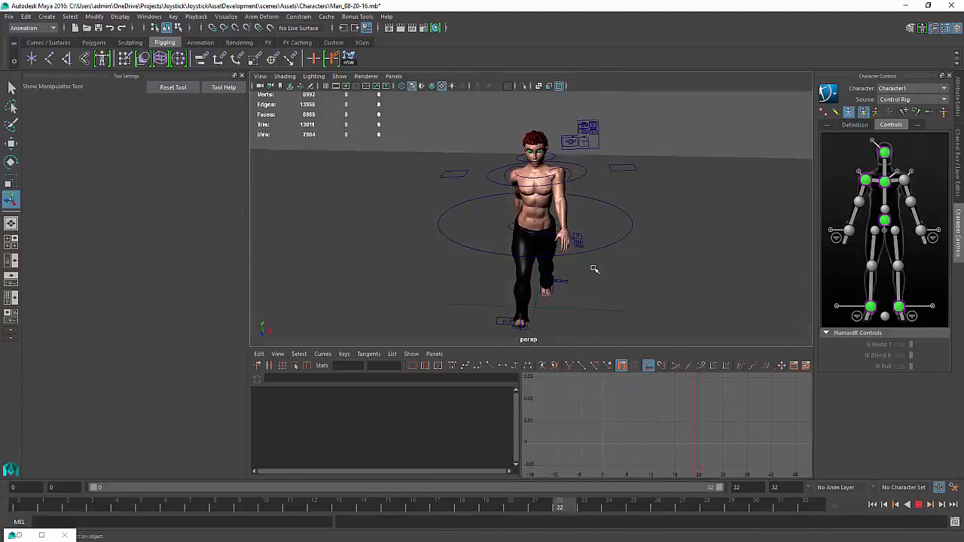
Hide NURBS curves in the viewport so the controllers disappear during playback
{"action": "left_click", "coordinate": [338, 76]}
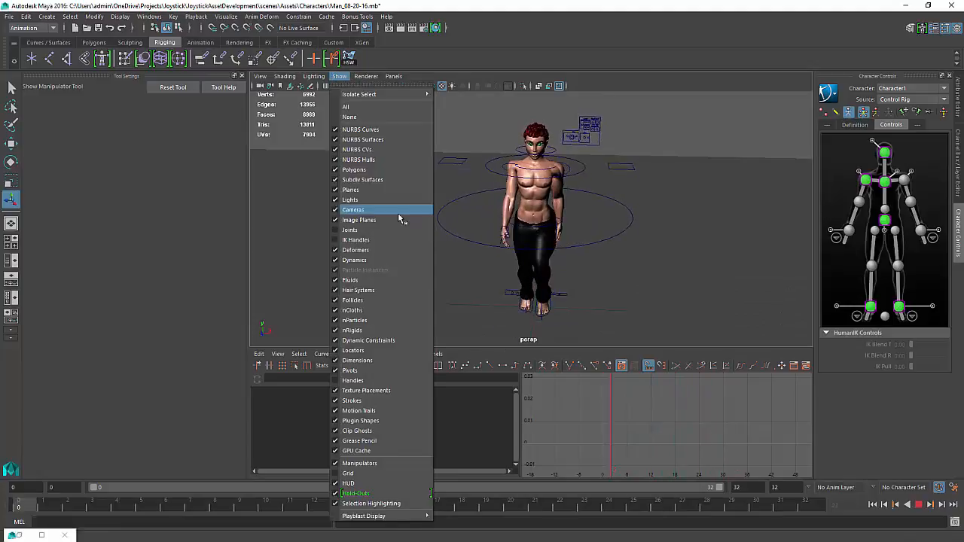
{"action": "left_click", "coordinate": [366, 130]}
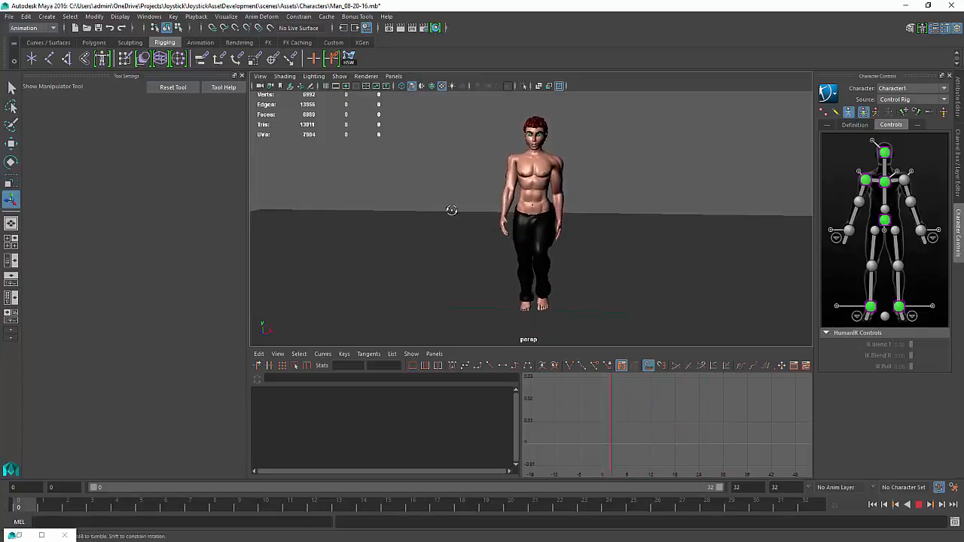
{"action": "left_click_drag", "start_coordinate": [451, 210], "coordinate": [370, 221], "text": "alt"}
{"action": "mouse_move", "coordinate": [437, 217]}
{"action": "left_mouse_down", "text": "alt"}
{"action": "mouse_move", "coordinate": [342, 223]}
{"action": "mouse_move", "coordinate": [472, 198]}
{"action": "mouse_move", "coordinate": [441, 204]}
{"action": "left_mouse_up", "text": "alt"}
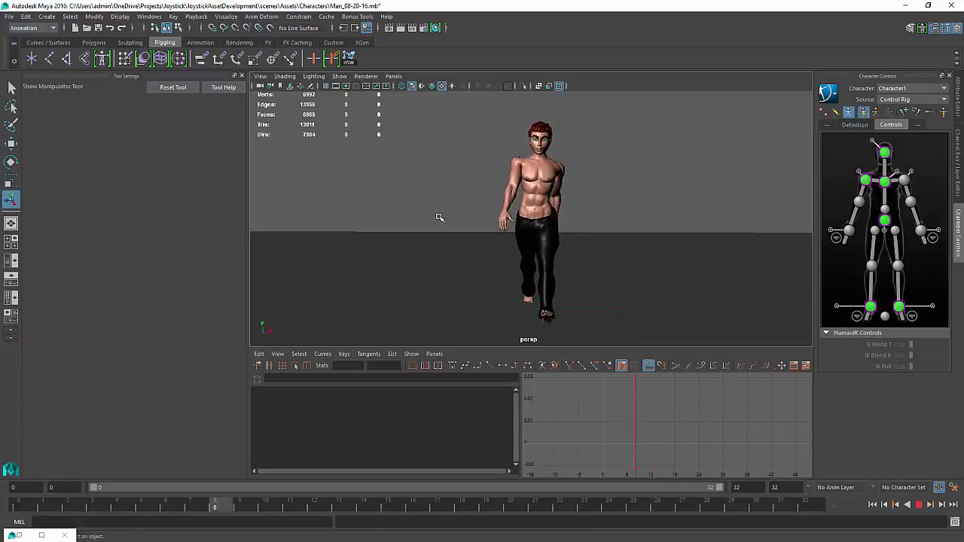
{"action": "middle_click_drag", "start_coordinate": [639, 224], "coordinate": [613, 209], "text": "alt"}
{"action": "left_click_drag", "start_coordinate": [610, 193], "coordinate": [614, 199], "text": "alt"}
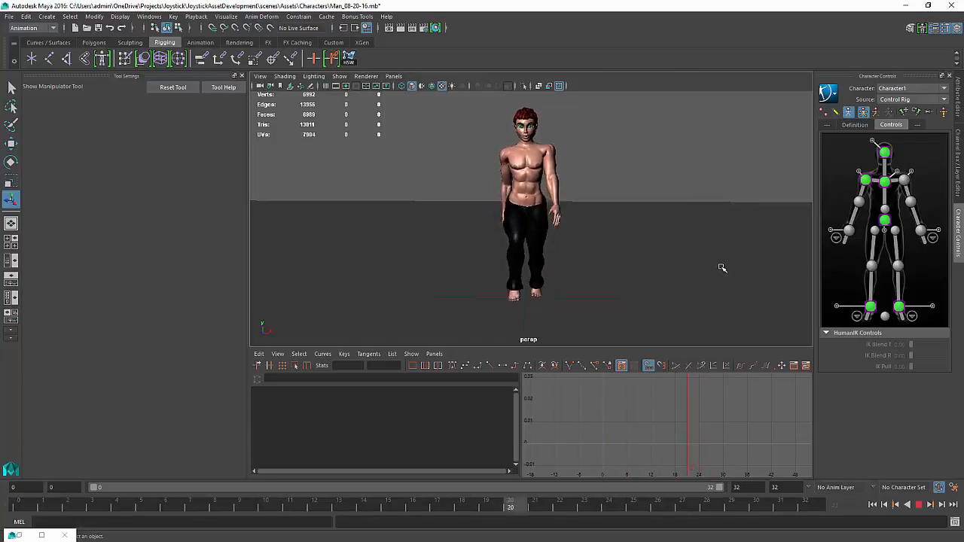
Stop playback, rewind to frame 0 and inspect the character's chest and shoulders up close
{"action": "left_click", "coordinate": [918, 508]}
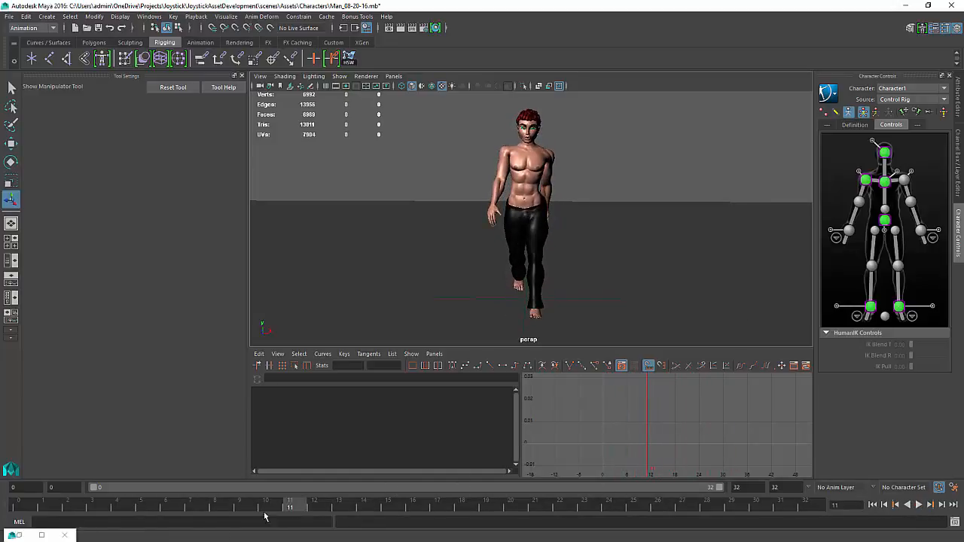
{"action": "left_click_drag", "start_coordinate": [254, 504], "coordinate": [17, 504]}
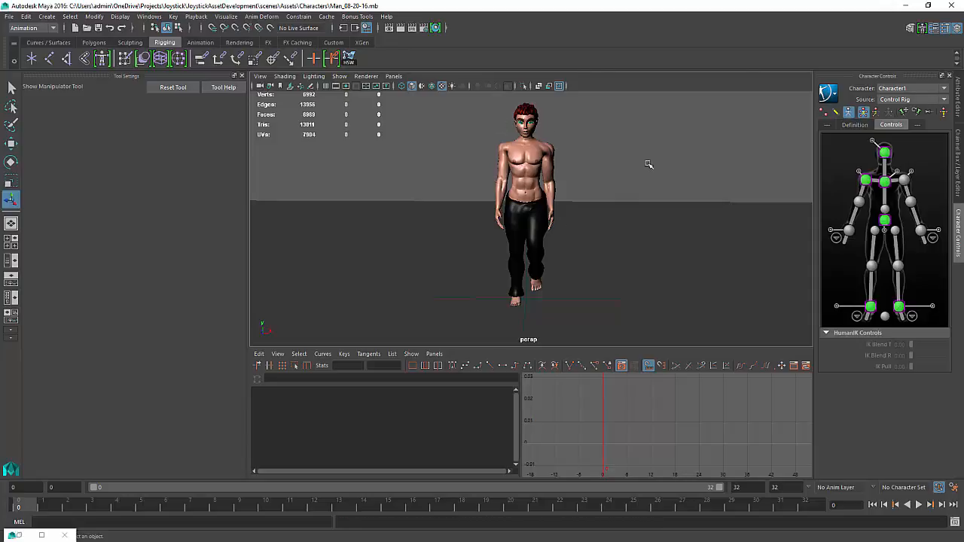
{"action": "middle_click_drag", "start_coordinate": [553, 135], "coordinate": [525, 210], "text": "alt"}
{"action": "right_click_drag", "start_coordinate": [569, 170], "coordinate": [697, 143], "text": "alt"}
{"action": "middle_click_drag", "start_coordinate": [516, 183], "coordinate": [537, 99], "text": "alt"}
{"action": "left_click_drag", "start_coordinate": [537, 100], "coordinate": [407, 190], "text": "alt"}
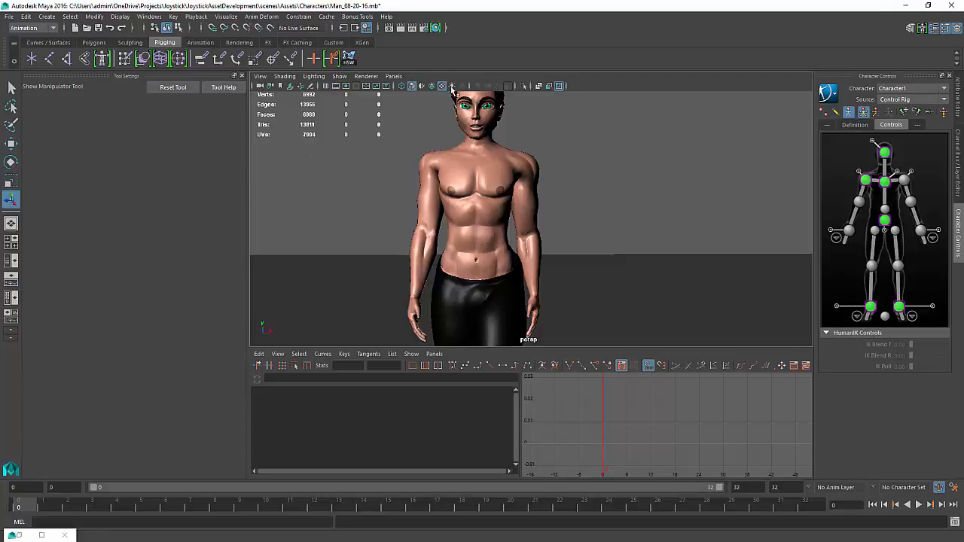
Open the Trax Editor and browse the character clips in the Visor
{"action": "left_click", "coordinate": [148, 16]}
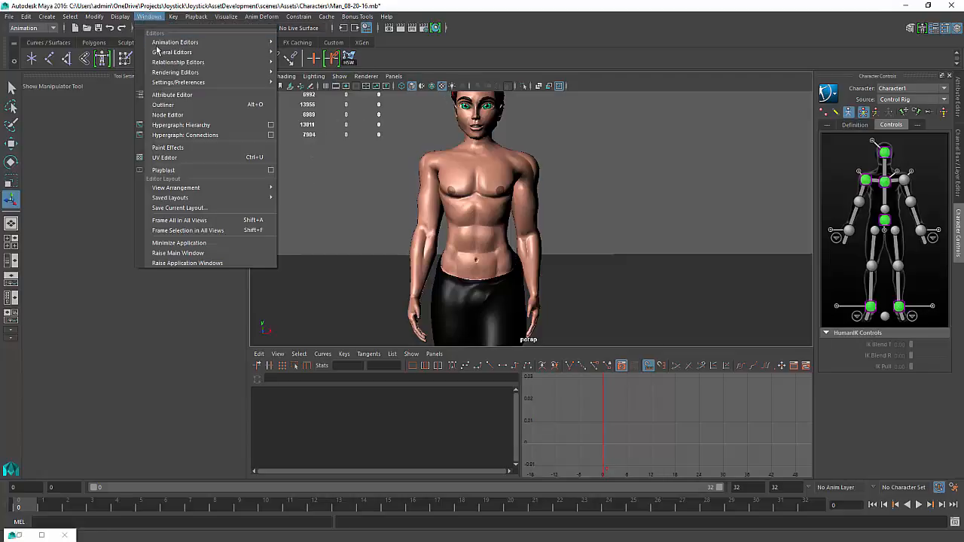
{"action": "mouse_move", "coordinate": [192, 43]}
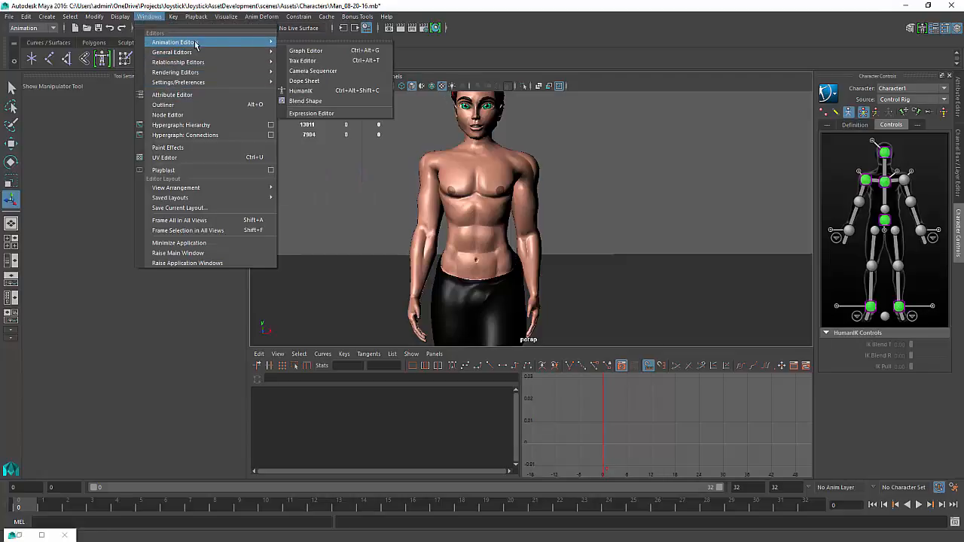
{"action": "left_click", "coordinate": [339, 60]}
{"action": "left_click_drag", "start_coordinate": [255, 131], "coordinate": [421, 158]}
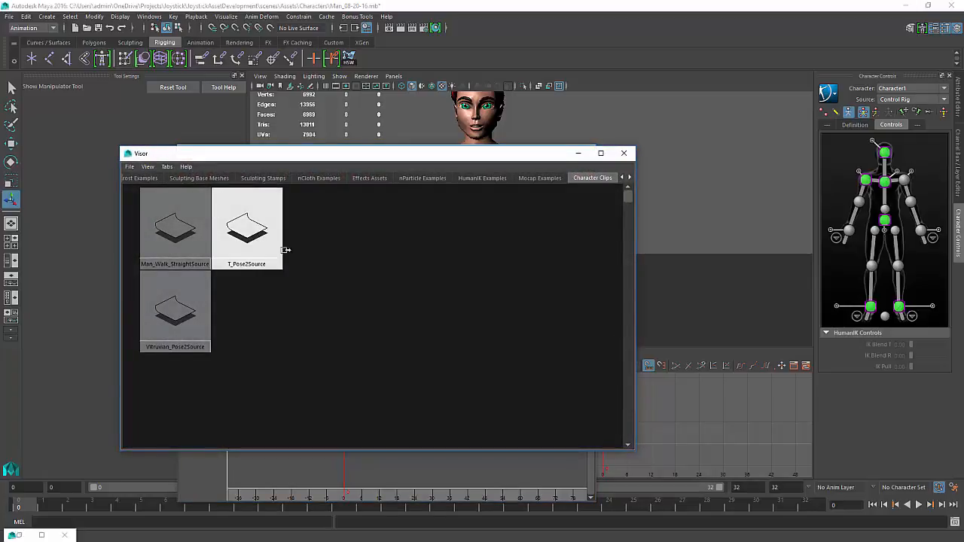
{"action": "middle_click_drag", "start_coordinate": [245, 305], "coordinate": [276, 305], "text": "alt"}
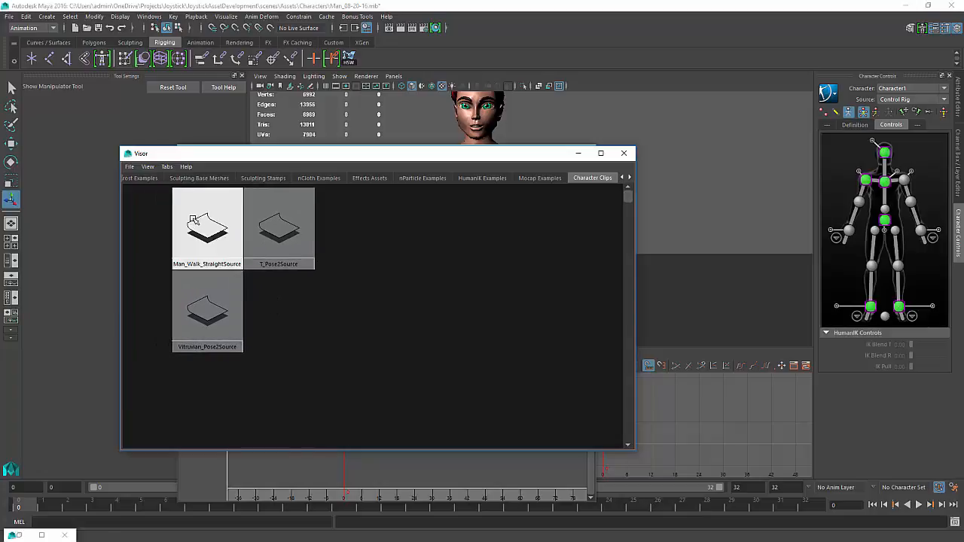
Open the attributes of the Man_Walk_StraightSource clip
{"action": "left_click", "coordinate": [193, 219]}
{"action": "left_click_drag", "start_coordinate": [433, 149], "coordinate": [343, 219]}
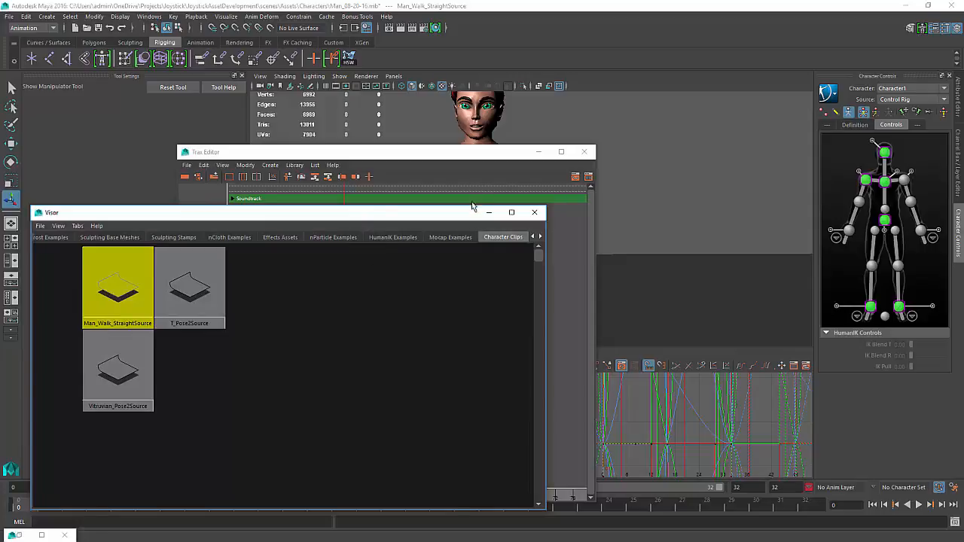
{"action": "left_click_drag", "start_coordinate": [514, 155], "coordinate": [963, 249]}
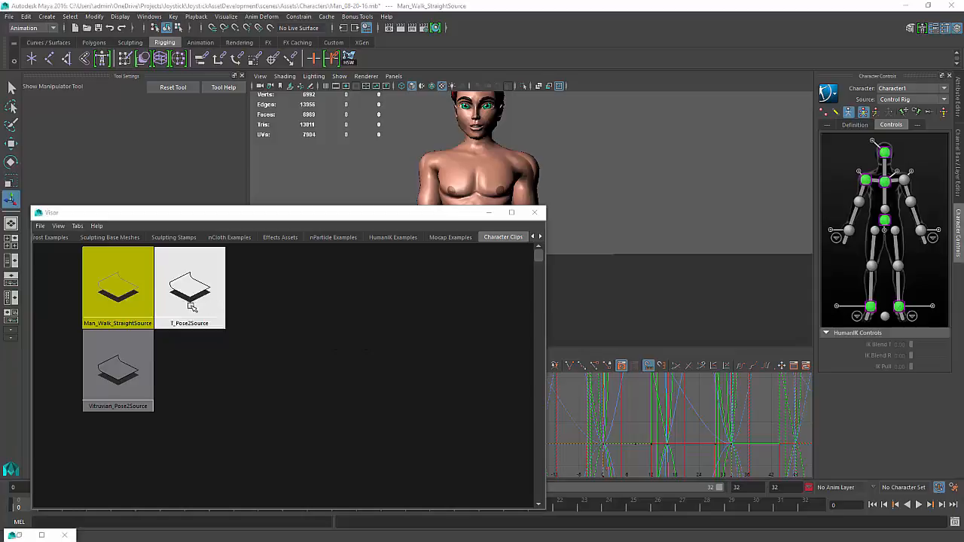
{"action": "double_click", "coordinate": [118, 323]}
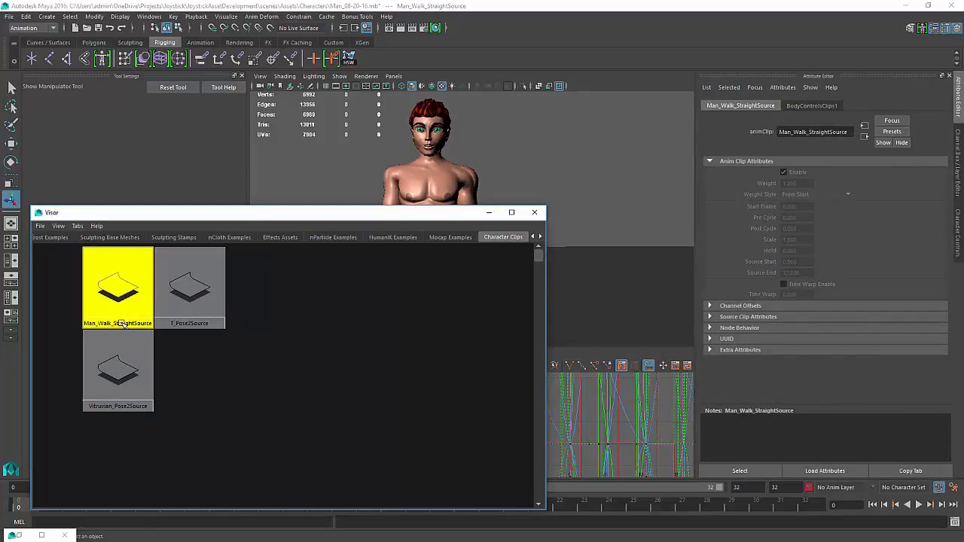
{"action": "right_click", "coordinate": [122, 323]}
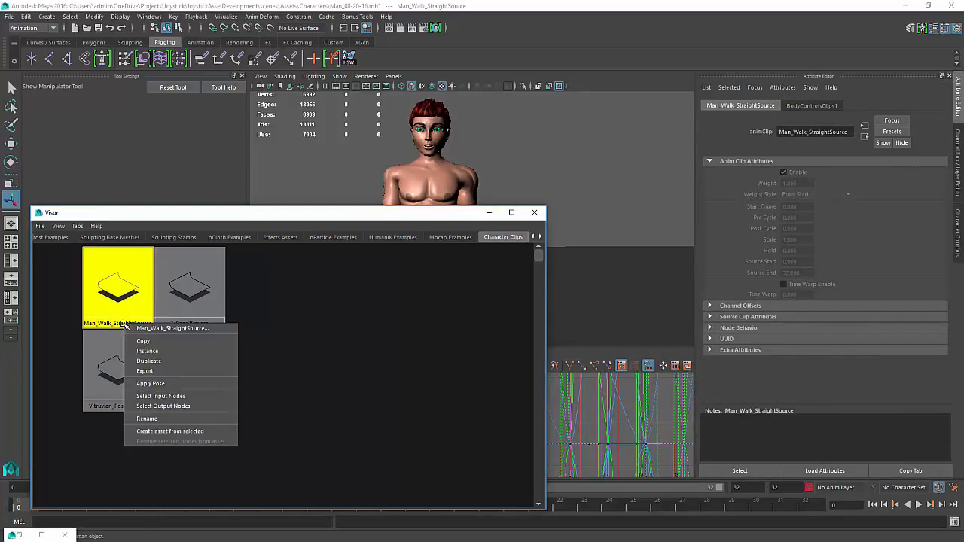
{"action": "left_click", "coordinate": [148, 419]}
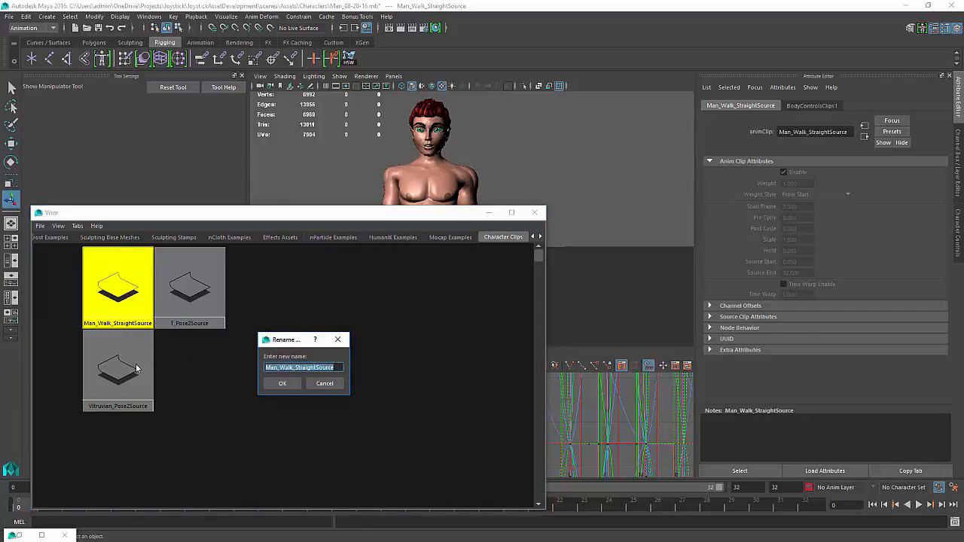
{"action": "left_click", "coordinate": [324, 384]}
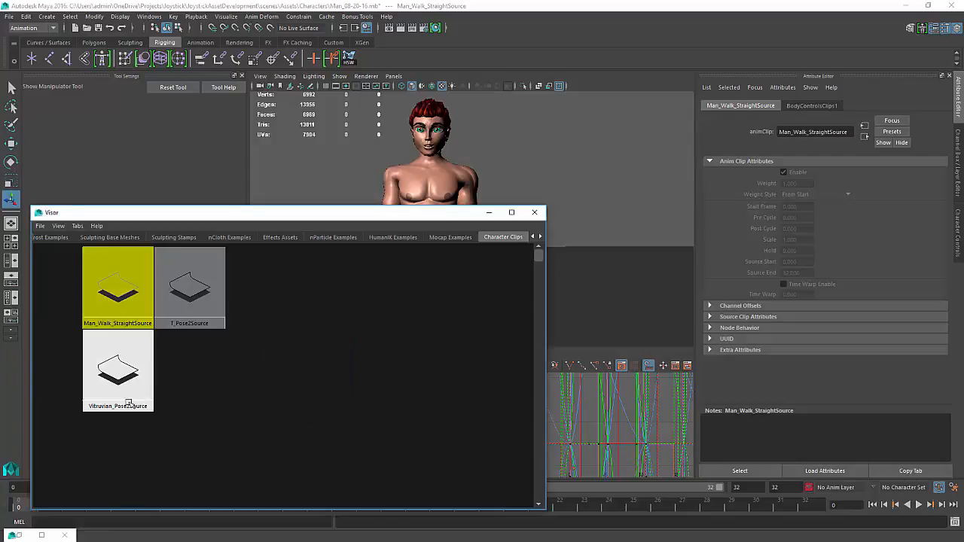
Delete the Man_Walk_StraightSource clip from the Visor and close the Visor
{"action": "left_click", "coordinate": [118, 294]}
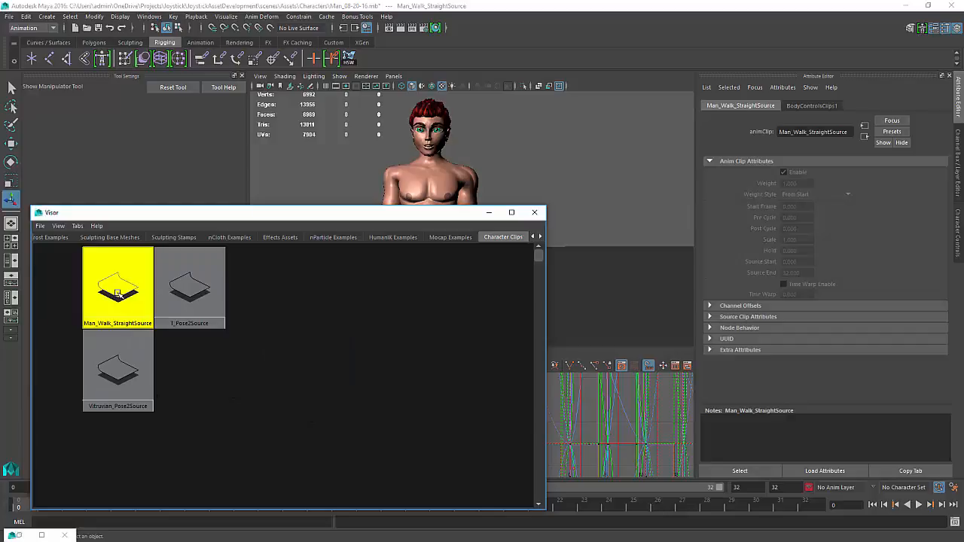
{"action": "key", "text": "Delete"}
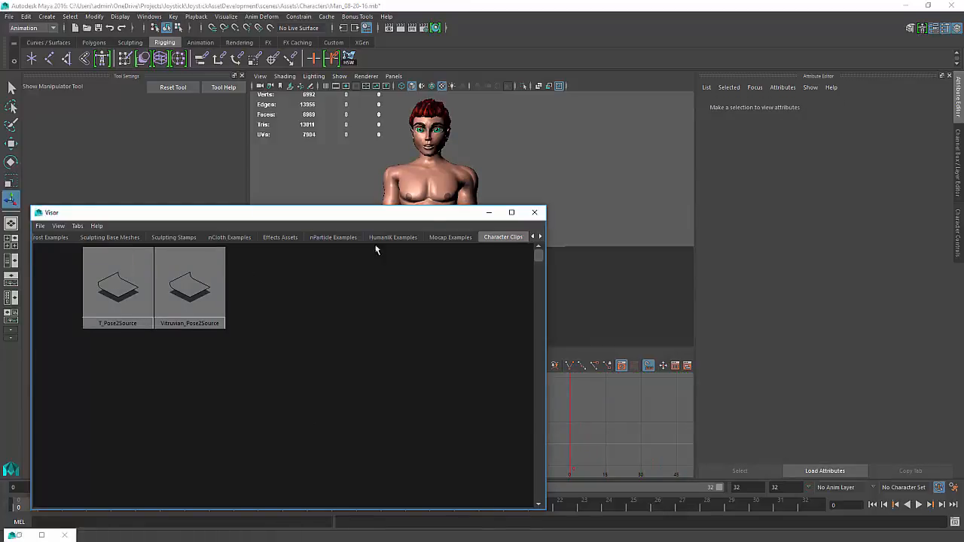
{"action": "left_click", "coordinate": [535, 212]}
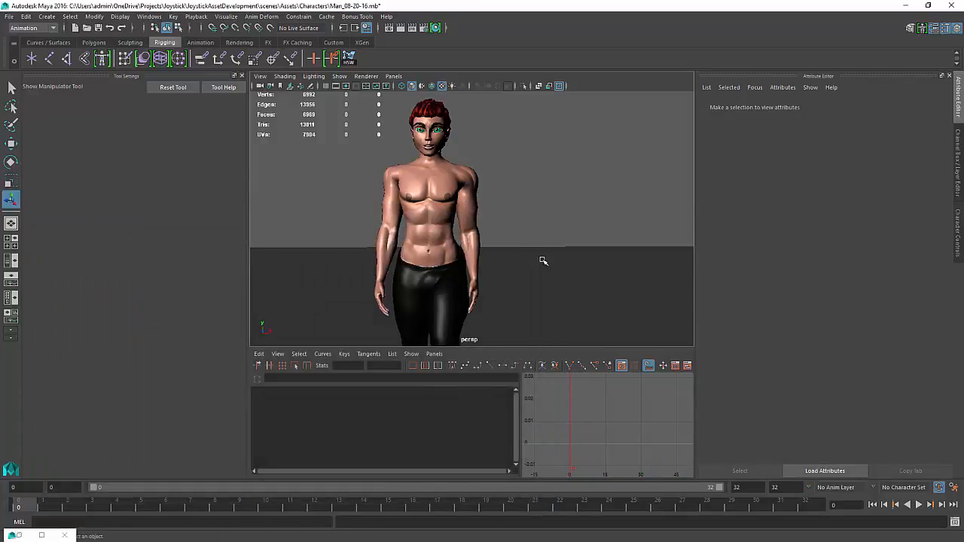
Select Man_CharacterSet and create a character clip named Man_Walk_Straight over the time slider range
{"action": "middle_click_drag", "start_coordinate": [543, 261], "coordinate": [614, 231], "text": "alt"}
{"action": "right_click_drag", "start_coordinate": [613, 230], "coordinate": [574, 254], "text": "alt"}
{"action": "left_click_drag", "start_coordinate": [574, 255], "coordinate": [499, 267], "text": "alt"}
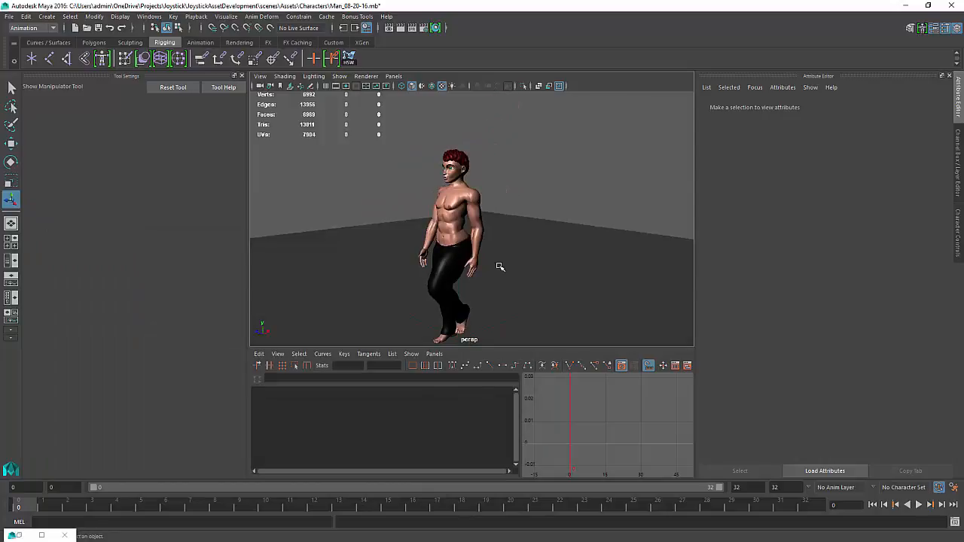
{"action": "key", "text": "shift+o"}
{"action": "left_click", "coordinate": [658, 279]}
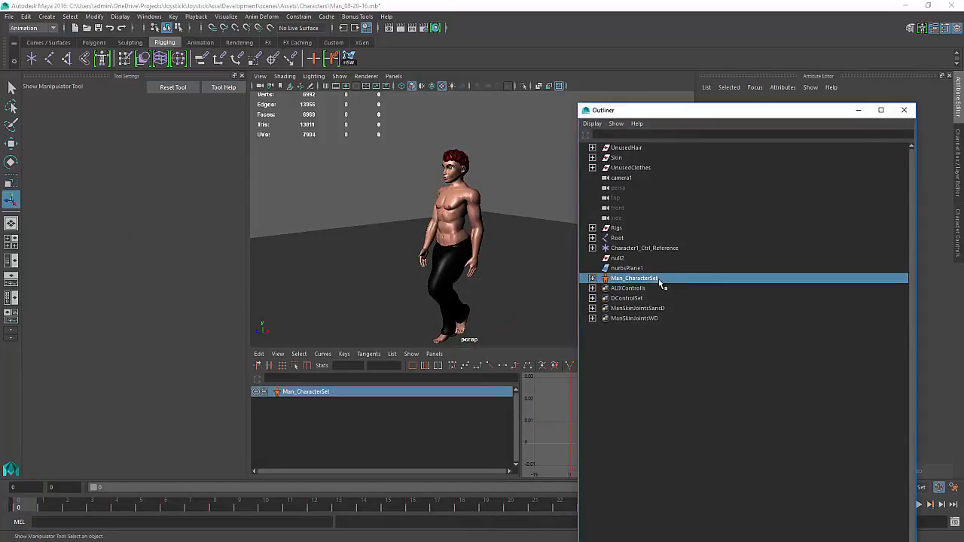
{"action": "left_click", "coordinate": [859, 111]}
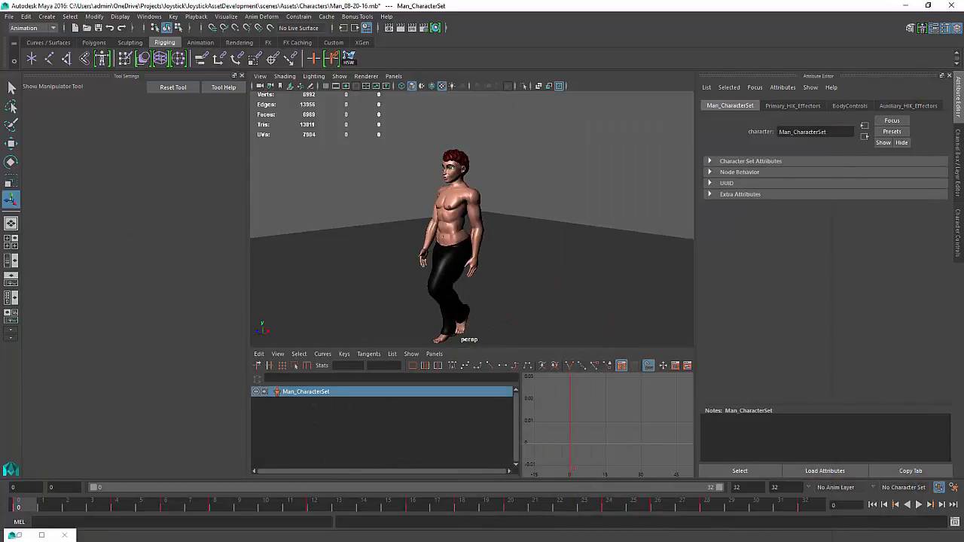
{"action": "left_click_drag", "start_coordinate": [963, 221], "coordinate": [830, 236]}
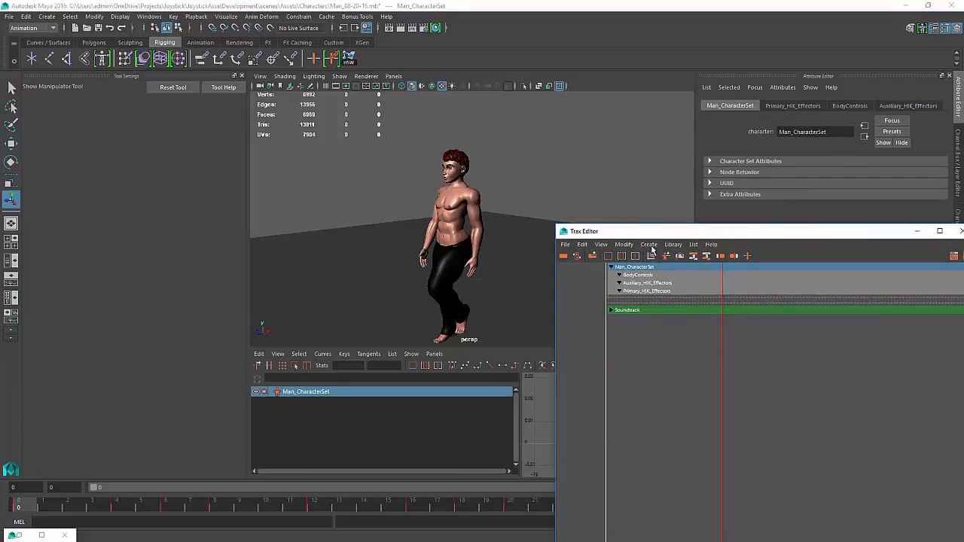
{"action": "left_click", "coordinate": [650, 245]}
{"action": "left_click", "coordinate": [724, 261]}
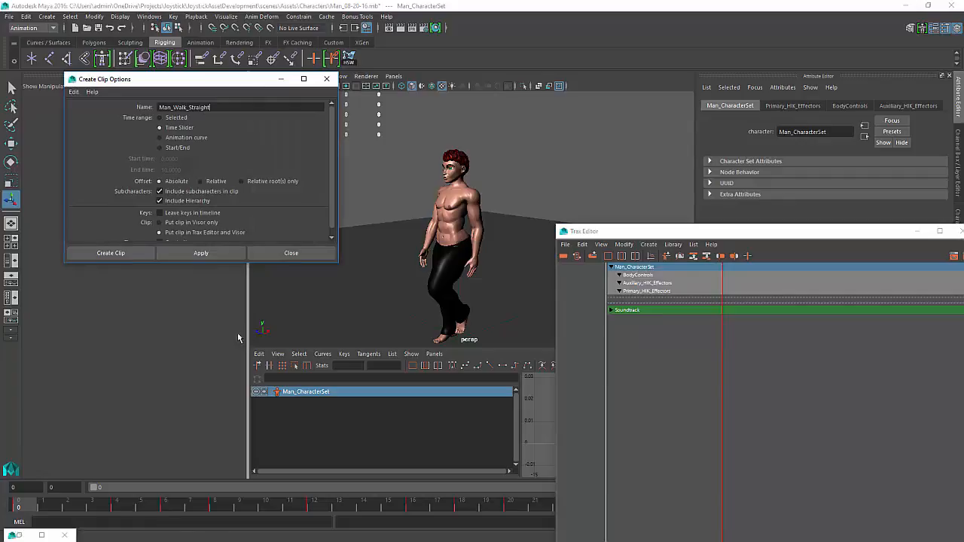
{"action": "left_click", "coordinate": [207, 255]}
{"action": "left_click", "coordinate": [318, 250]}
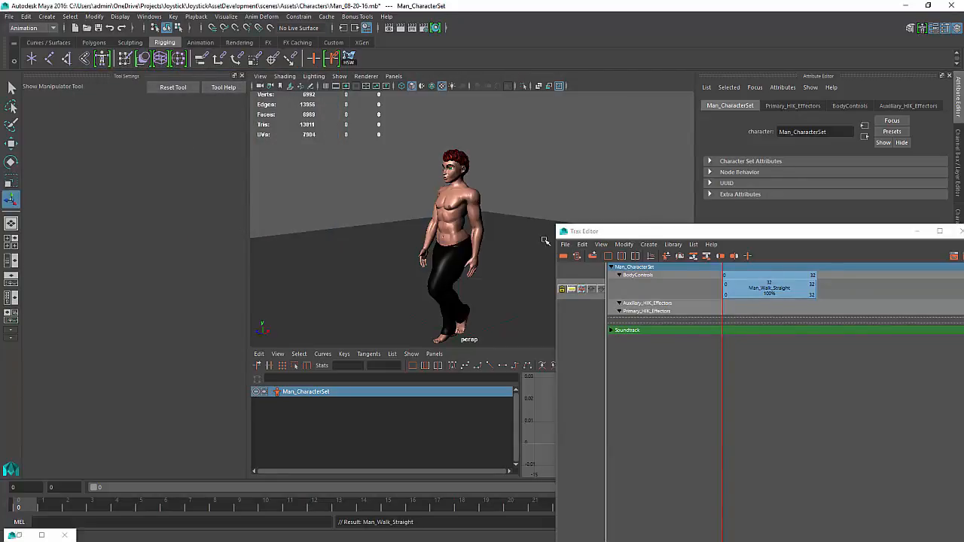
Play back the animation with the new clip and stop it
{"action": "left_click_drag", "start_coordinate": [659, 230], "coordinate": [963, 263]}
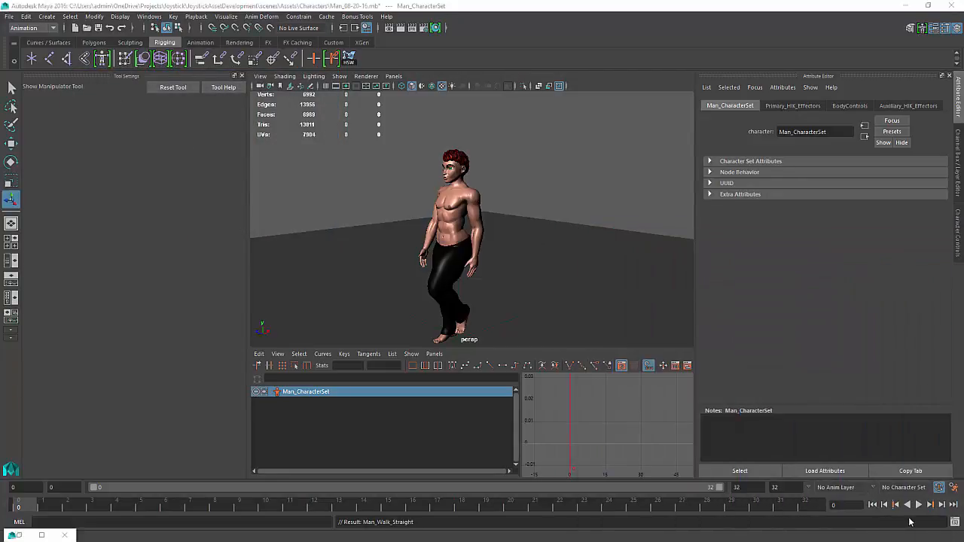
{"action": "left_click", "coordinate": [918, 508]}
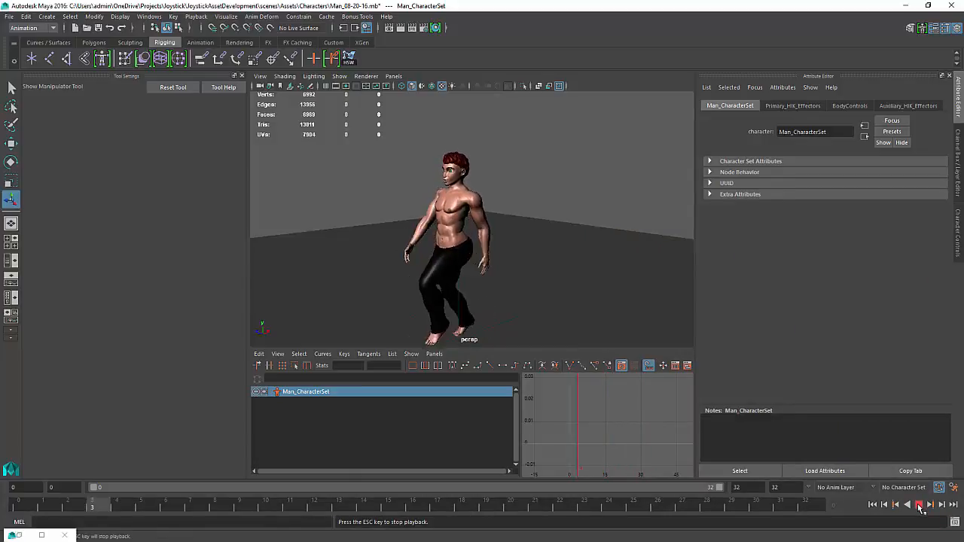
{"action": "left_click", "coordinate": [920, 506]}
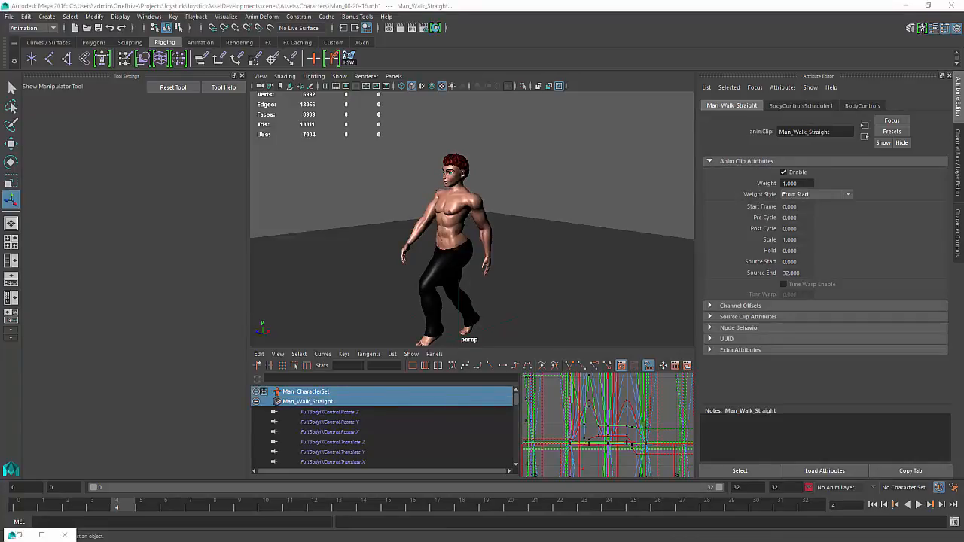
Remove the Man_Walk_Straight clip from the Trax Editor track
{"action": "left_click_drag", "start_coordinate": [963, 257], "coordinate": [724, 283]}
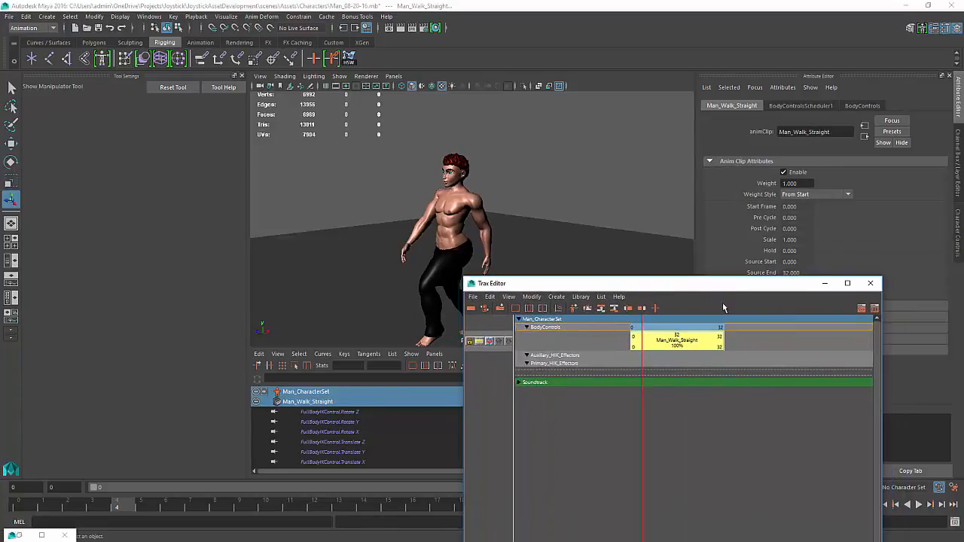
{"action": "left_click", "coordinate": [695, 431]}
{"action": "left_click", "coordinate": [696, 341]}
{"action": "key", "text": "Delete"}
{"action": "left_click_drag", "start_coordinate": [712, 288], "coordinate": [963, 280]}
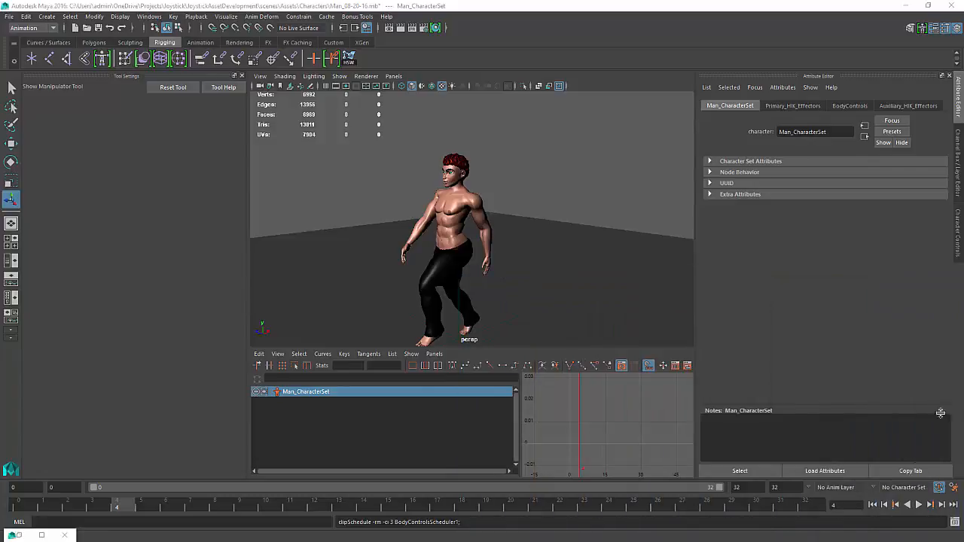
Return to the start frame and insert the T_Pose2Source clip onto the character set in the Trax Editor
{"action": "left_click", "coordinate": [918, 506]}
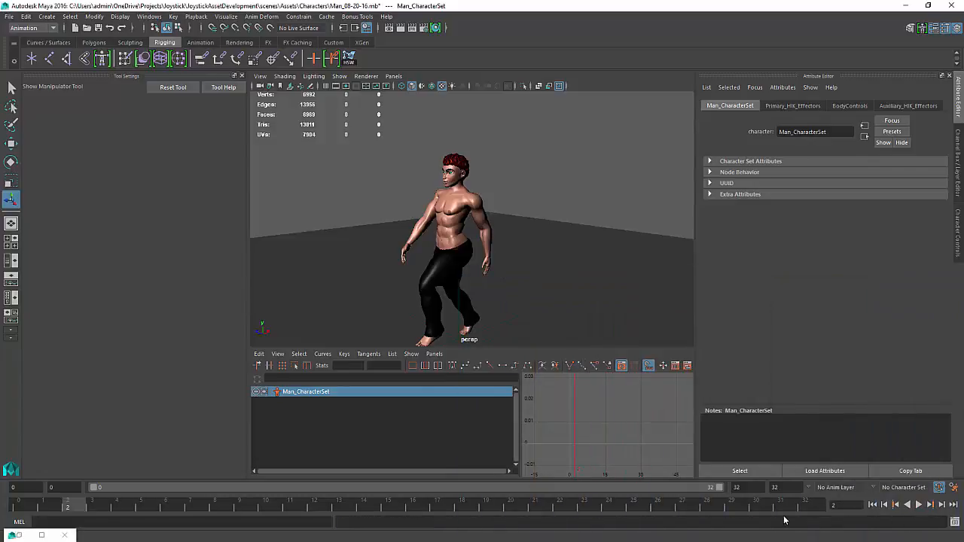
{"action": "left_click", "coordinate": [872, 505]}
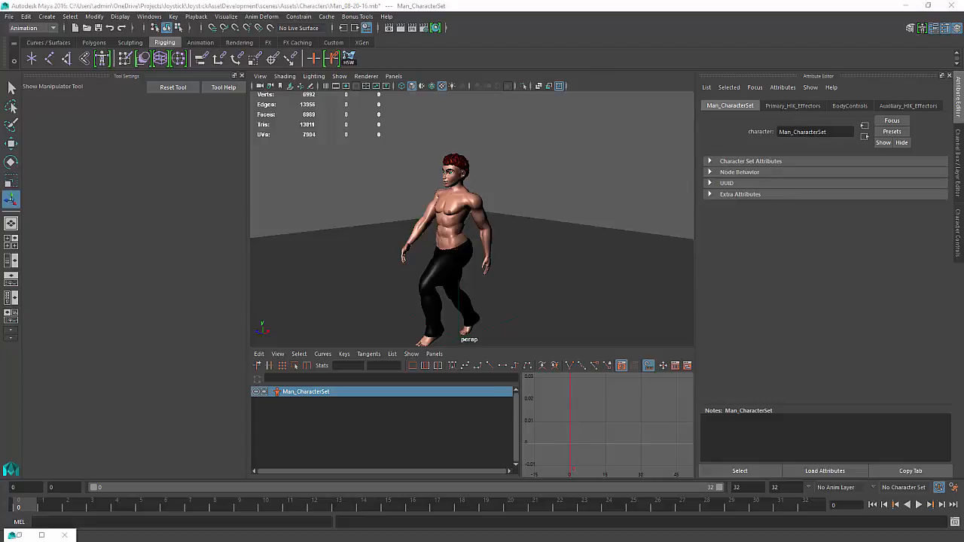
{"action": "left_click_drag", "start_coordinate": [963, 220], "coordinate": [726, 207]}
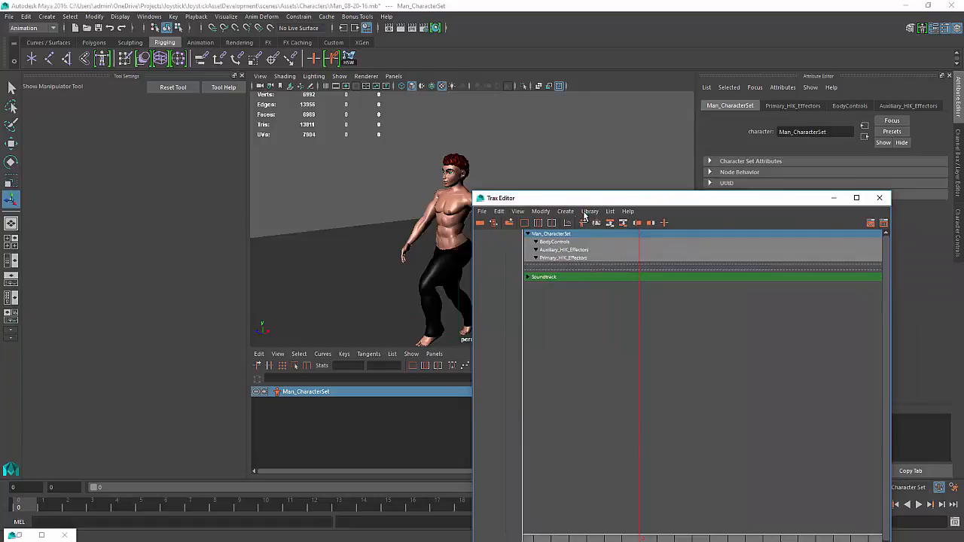
{"action": "left_click", "coordinate": [580, 161]}
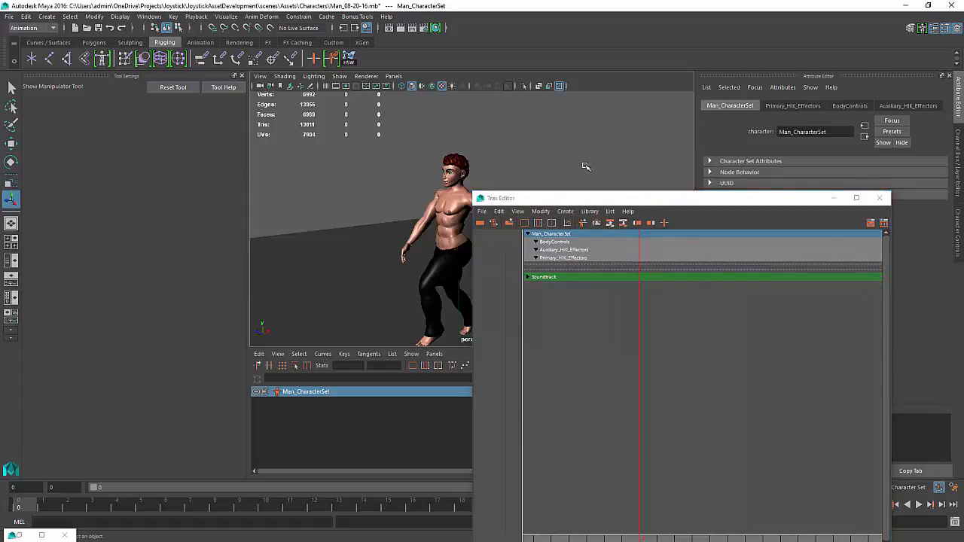
{"action": "left_click", "coordinate": [565, 213]}
{"action": "mouse_move", "coordinate": [591, 213]}
{"action": "mouse_move", "coordinate": [602, 230]}
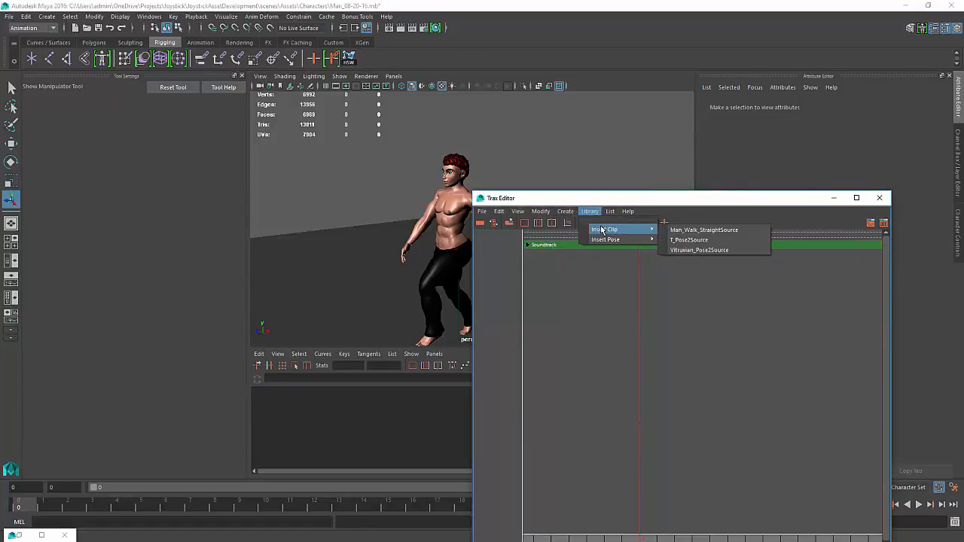
{"action": "left_click", "coordinate": [718, 240]}
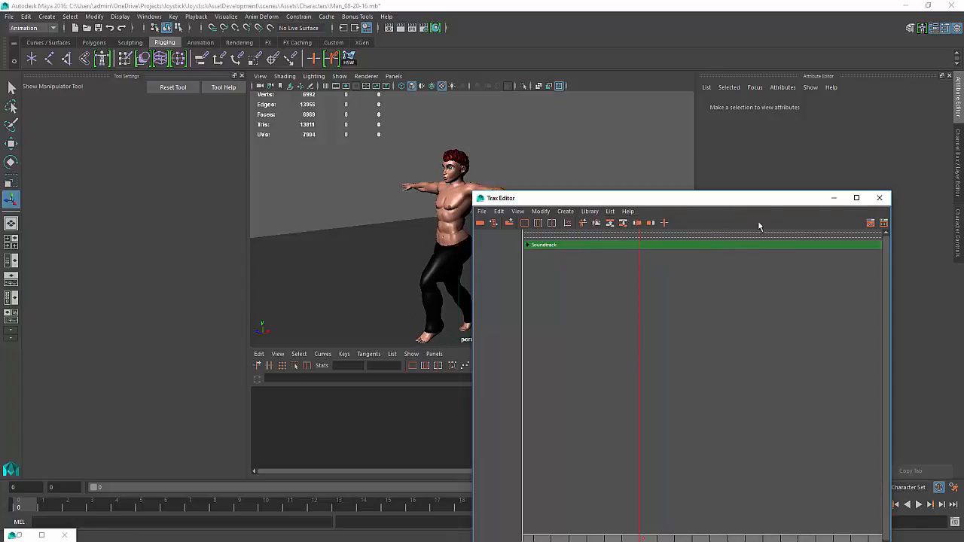
{"action": "left_click", "coordinate": [879, 199]}
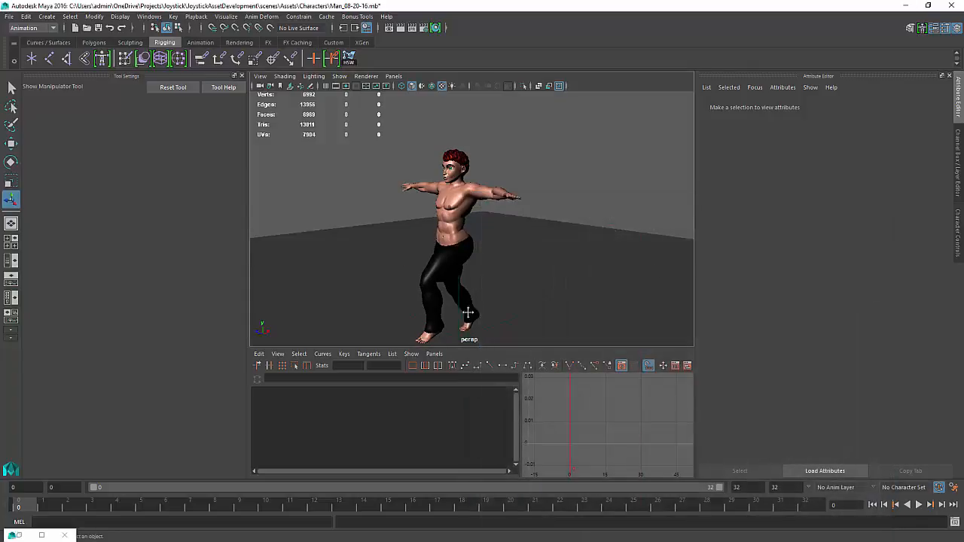
Turn on display of NURBS curves in the perspective view to show the rig controls
{"action": "middle_click_drag", "start_coordinate": [468, 313], "coordinate": [479, 230], "text": "alt"}
{"action": "left_click_drag", "start_coordinate": [479, 230], "coordinate": [506, 238], "text": "alt"}
{"action": "middle_click_drag", "start_coordinate": [505, 236], "coordinate": [540, 276], "text": "alt"}
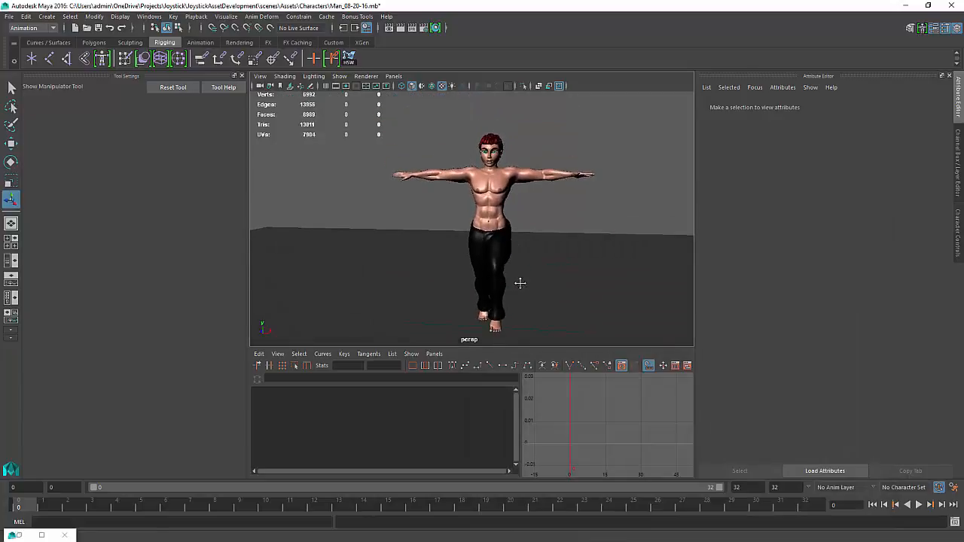
{"action": "left_click", "coordinate": [340, 76]}
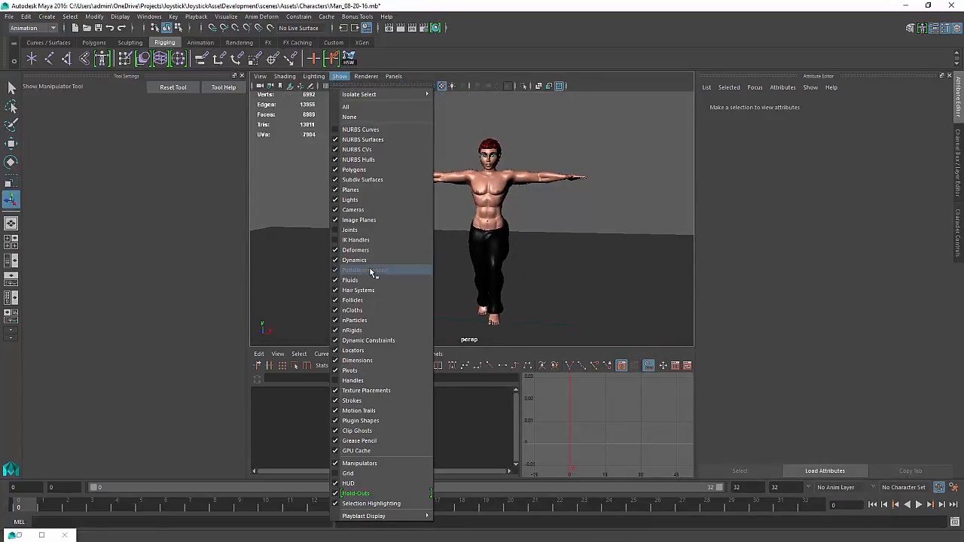
{"action": "left_click", "coordinate": [374, 131]}
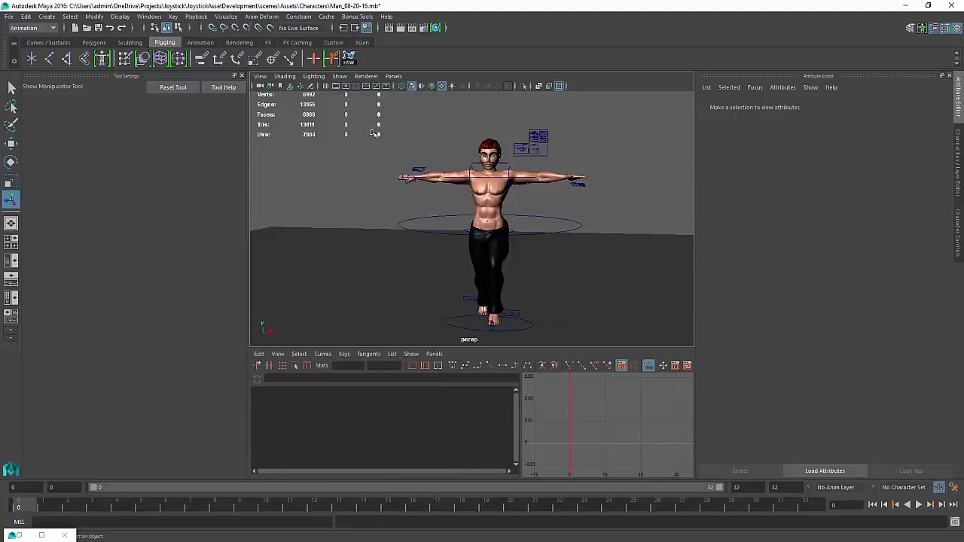
Zoom in on the feet and inspect the left foot IK and LeftToeRoll_Control controls
{"action": "right_click_drag", "start_coordinate": [357, 216], "coordinate": [449, 177], "text": "alt"}
{"action": "middle_click_drag", "start_coordinate": [449, 177], "coordinate": [416, 171], "text": "alt"}
{"action": "scroll", "coordinate": [474, 196], "scroll_direction": "up", "scroll_amount": 1}
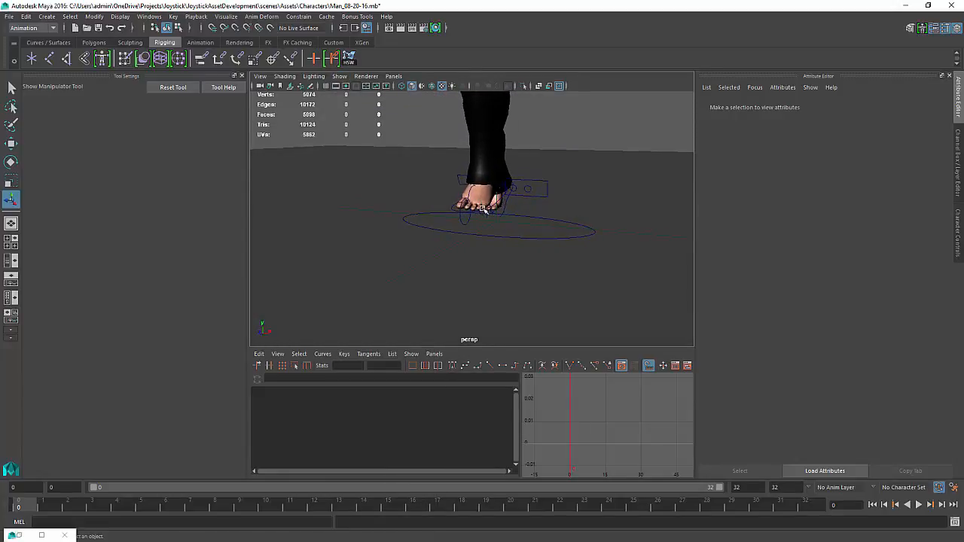
{"action": "left_click", "coordinate": [483, 209]}
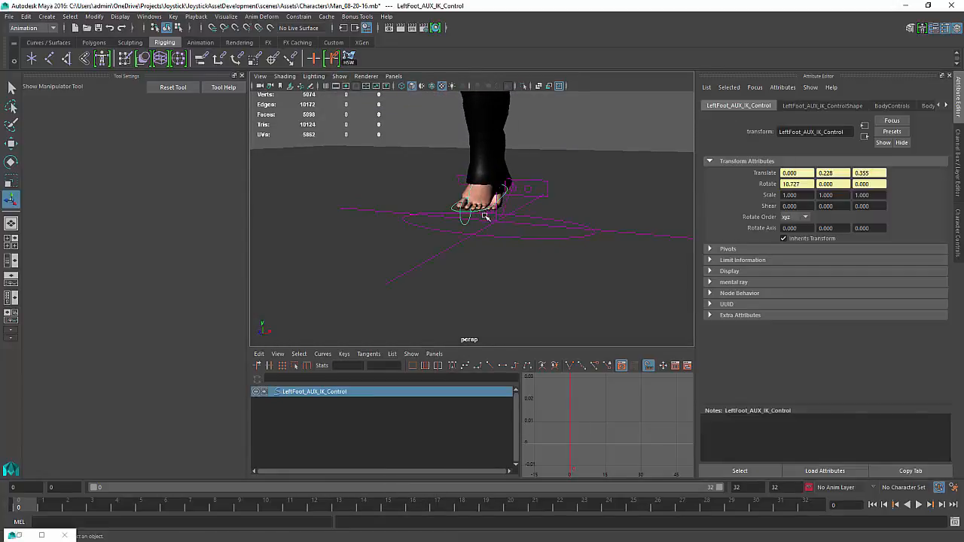
{"action": "left_click_drag", "start_coordinate": [475, 209], "coordinate": [423, 242], "text": "alt"}
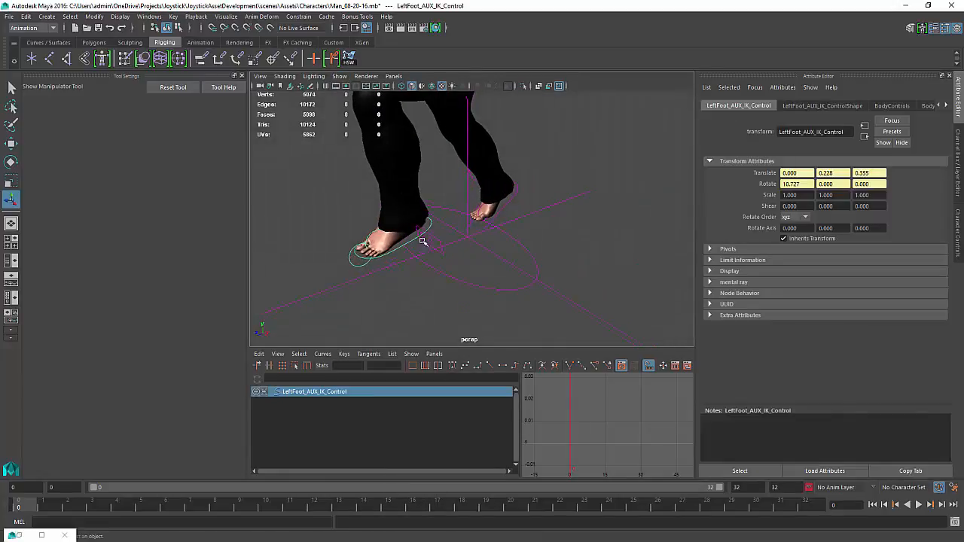
{"action": "left_click", "coordinate": [358, 258]}
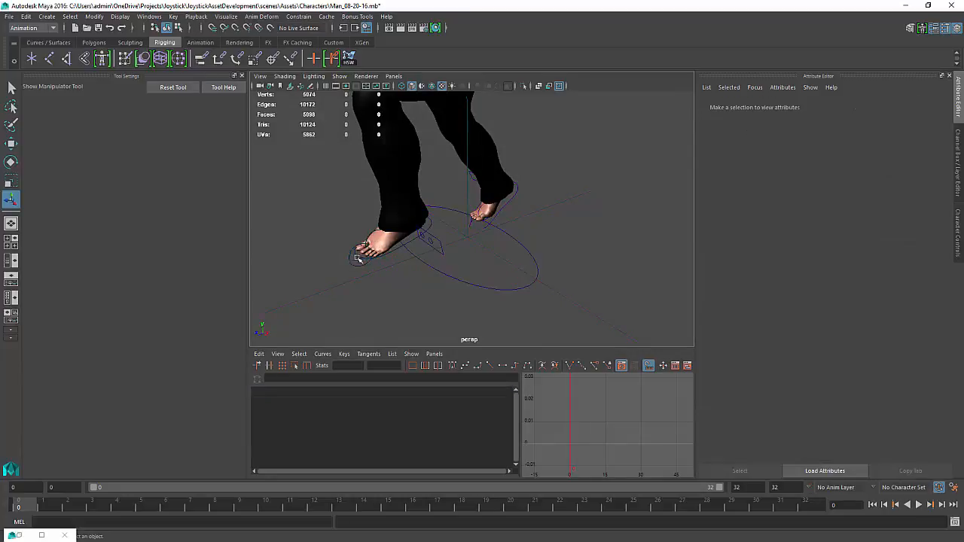
{"action": "left_click", "coordinate": [362, 266]}
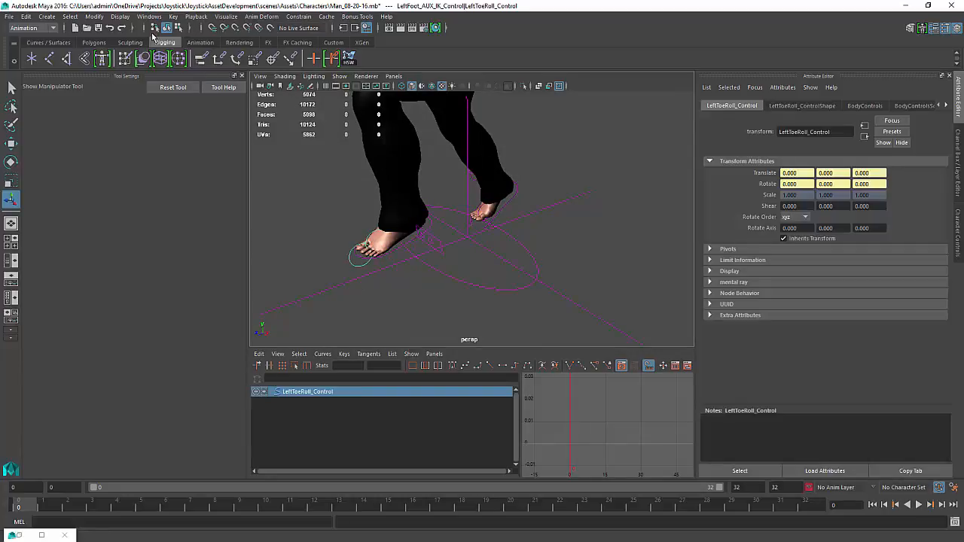
{"action": "left_click_drag", "start_coordinate": [197, 7], "coordinate": [211, 17]}
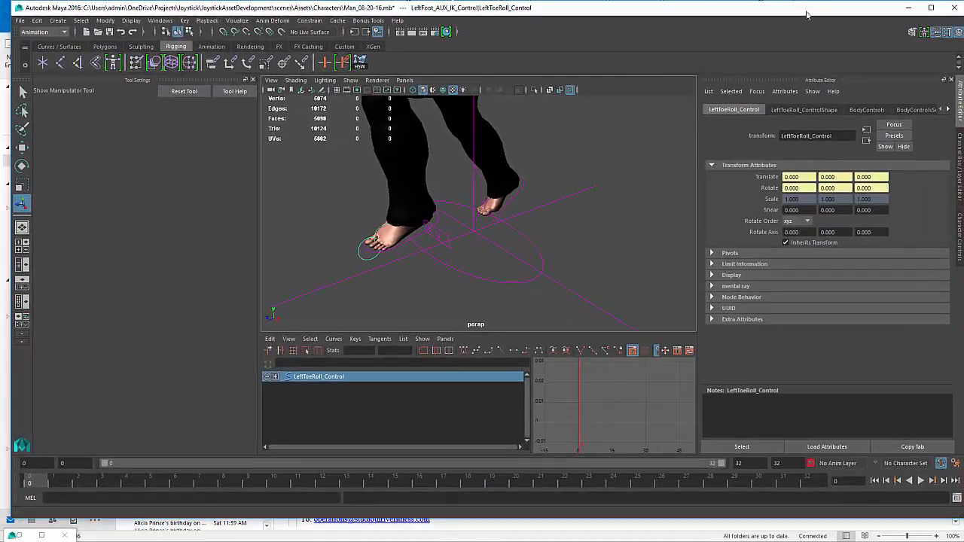
{"action": "left_click", "coordinate": [931, 8]}
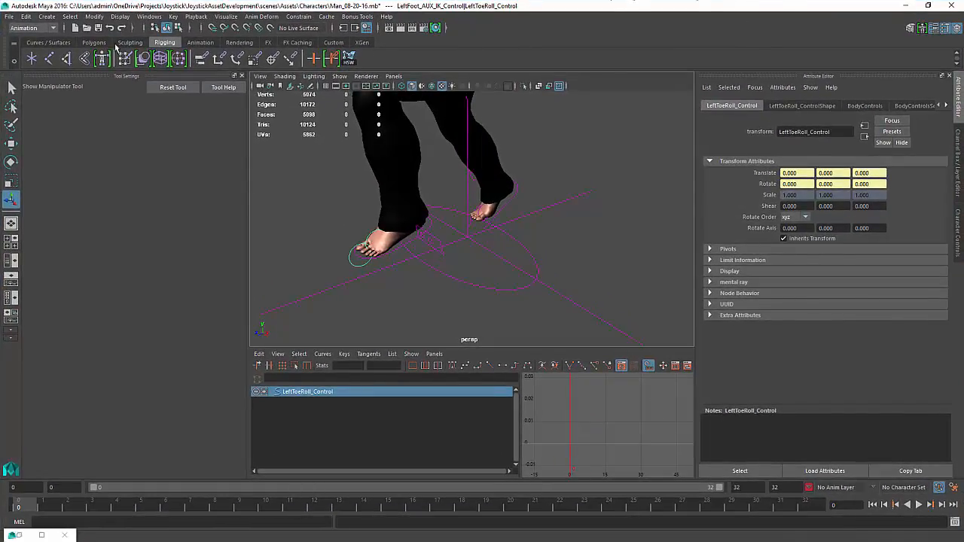
{"action": "left_click", "coordinate": [172, 17]}
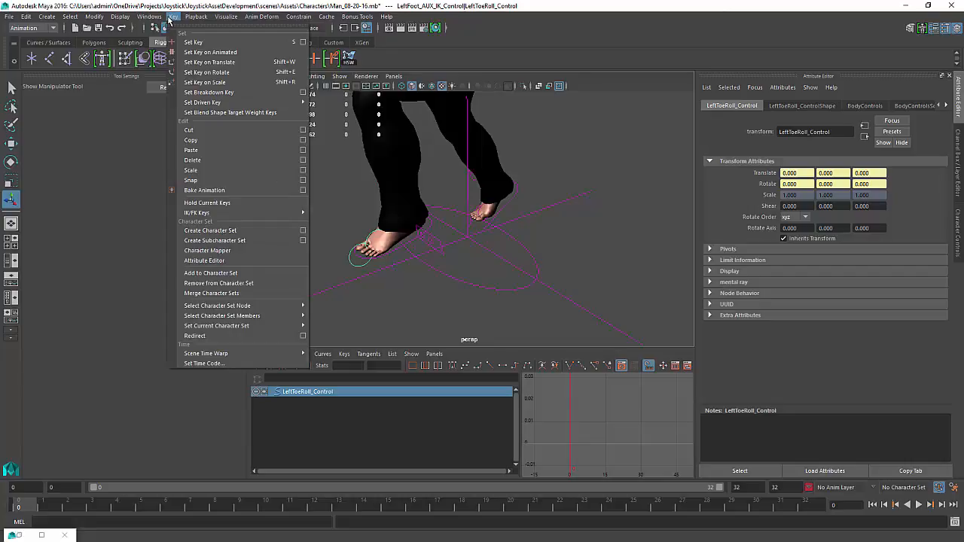
{"action": "mouse_move", "coordinate": [149, 22]}
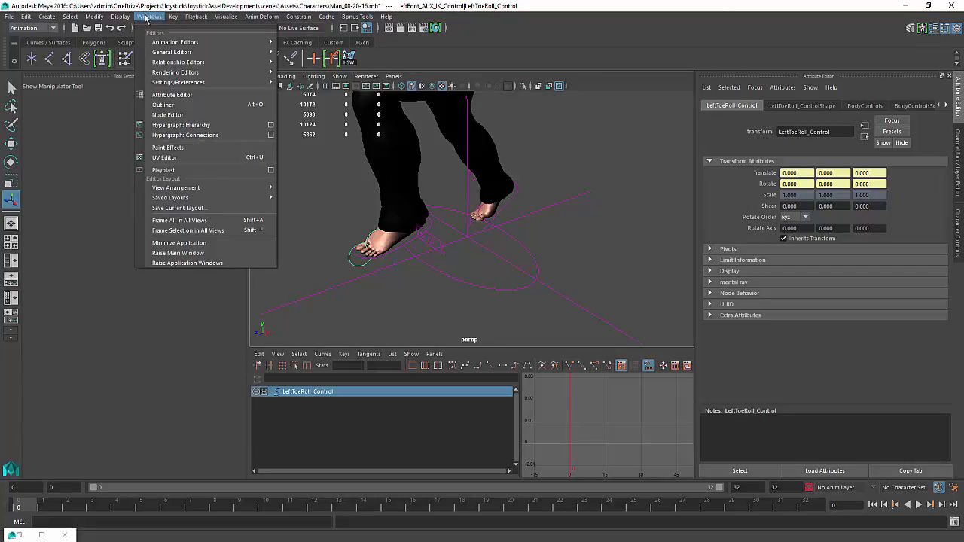
{"action": "mouse_move", "coordinate": [182, 43]}
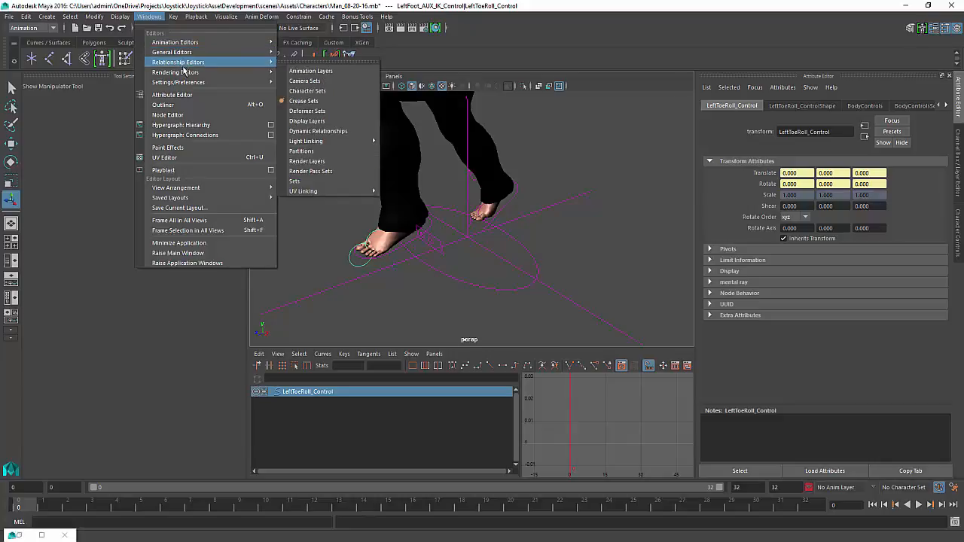
{"action": "mouse_move", "coordinate": [182, 85]}
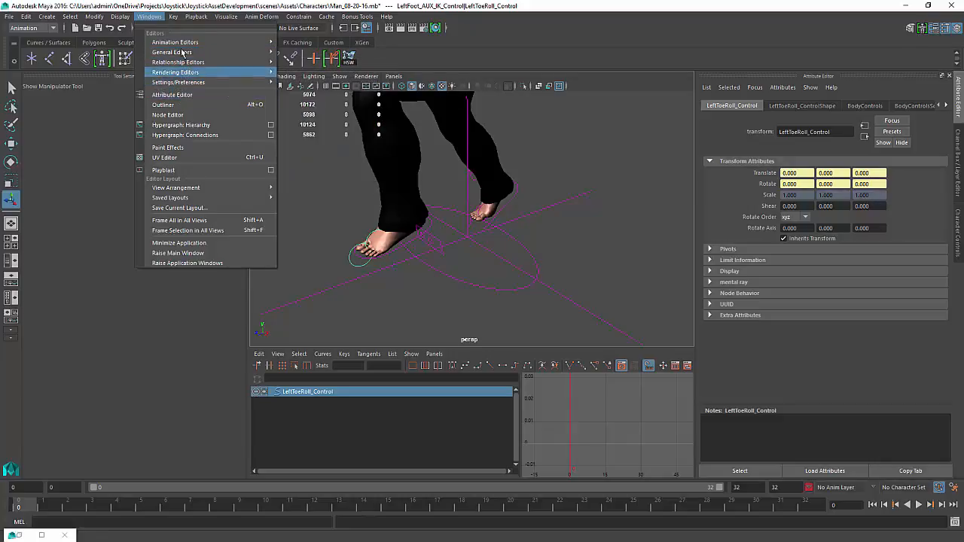
Reopen the Trax Editor and activate keys on the T_Pose2 clip
{"action": "left_click", "coordinate": [303, 61]}
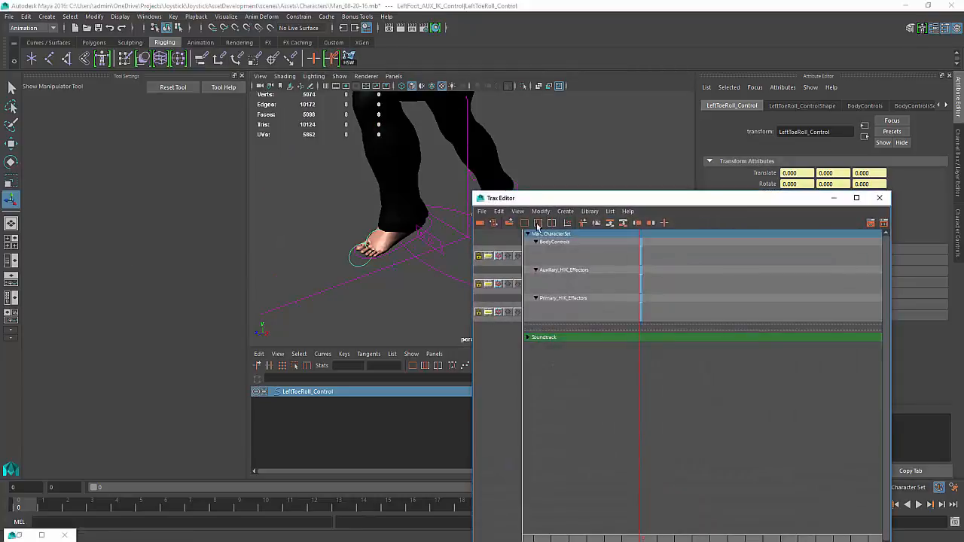
{"action": "left_click", "coordinate": [610, 224]}
{"action": "right_click", "coordinate": [640, 284]}
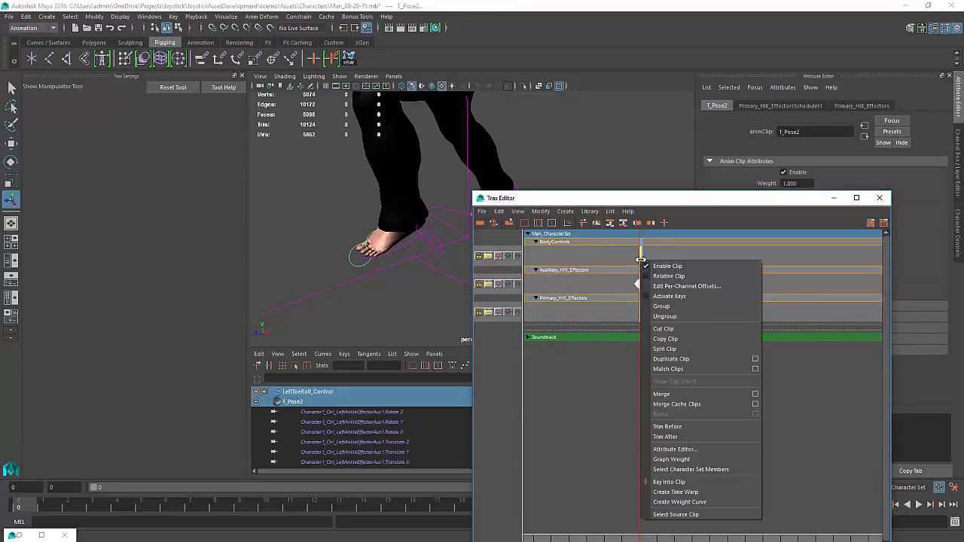
{"action": "left_click", "coordinate": [675, 297]}
Delete the T_Pose2 clips from all character tracks and close the Trax Editor
{"action": "left_click_drag", "start_coordinate": [691, 421], "coordinate": [589, 250]}
{"action": "left_click", "coordinate": [585, 253]}
{"action": "key", "text": "Delete"}
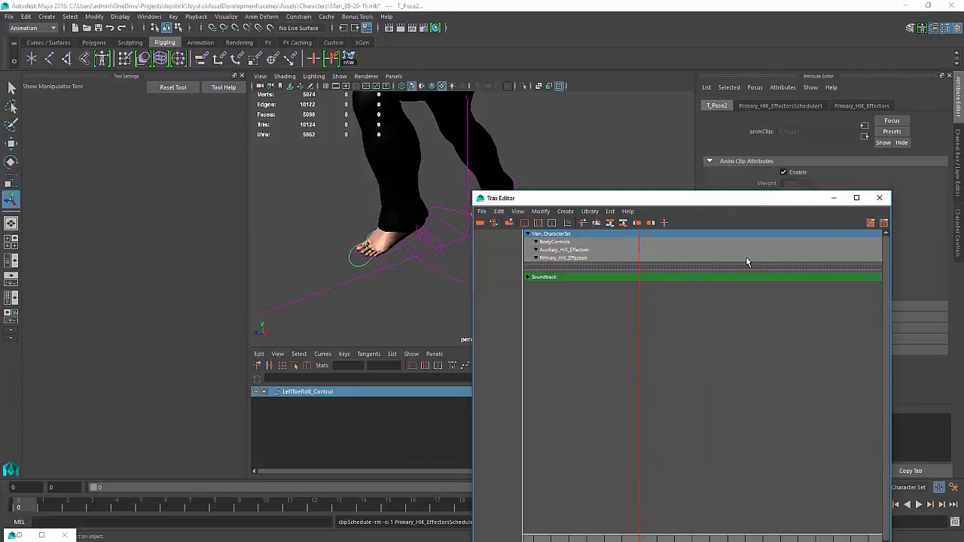
{"action": "left_click", "coordinate": [880, 199]}
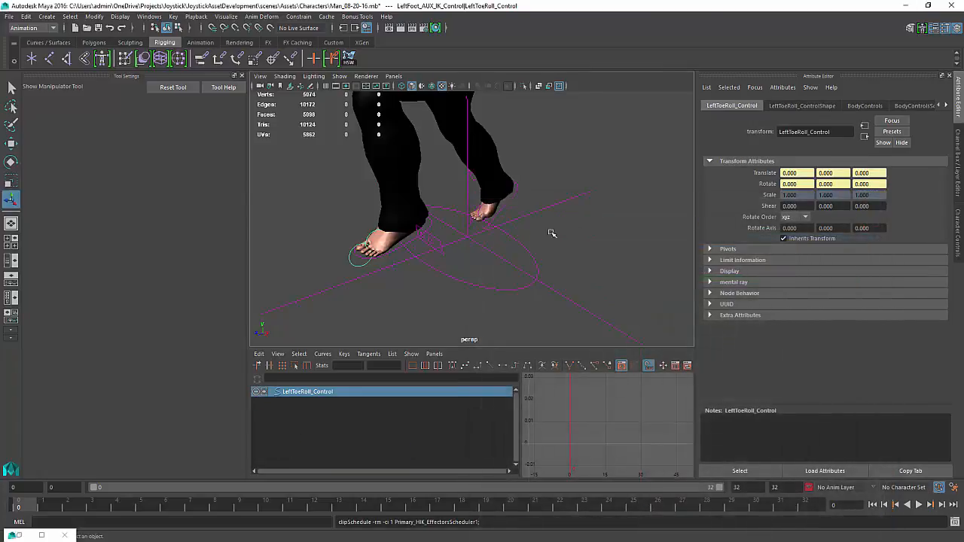
Select the left foot roll and IK controls and set their rotation channels to 0
{"action": "left_click", "coordinate": [396, 251], "text": "shift"}
{"action": "left_click", "coordinate": [515, 200], "text": "shift"}
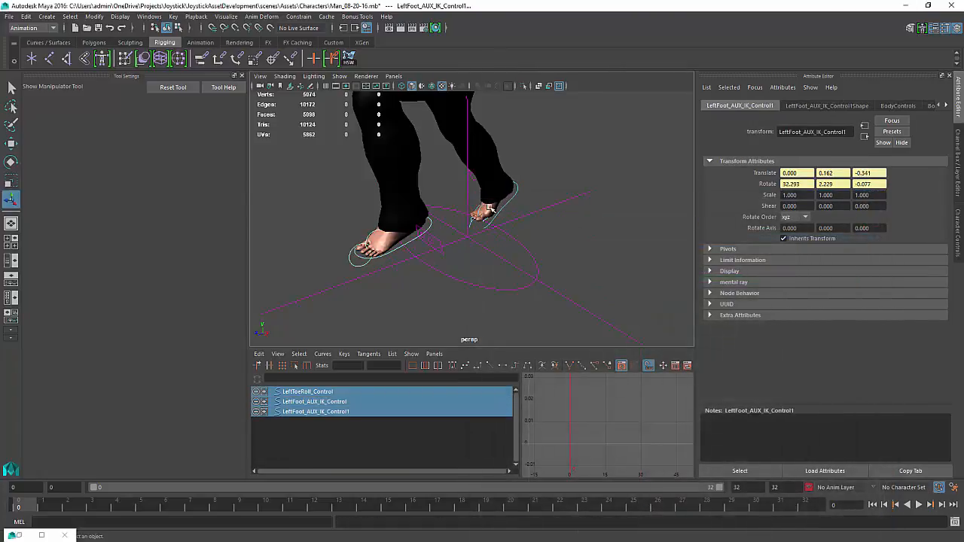
{"action": "left_click", "coordinate": [470, 224], "text": "shift"}
{"action": "left_click", "coordinate": [471, 225], "text": "shift"}
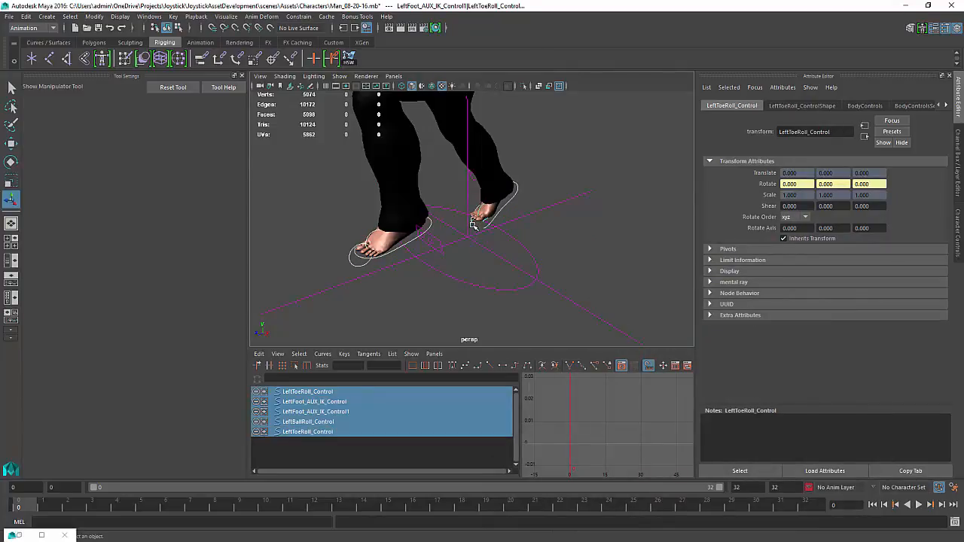
{"action": "key", "text": "ctrl+a"}
{"action": "left_click", "coordinate": [928, 138]}
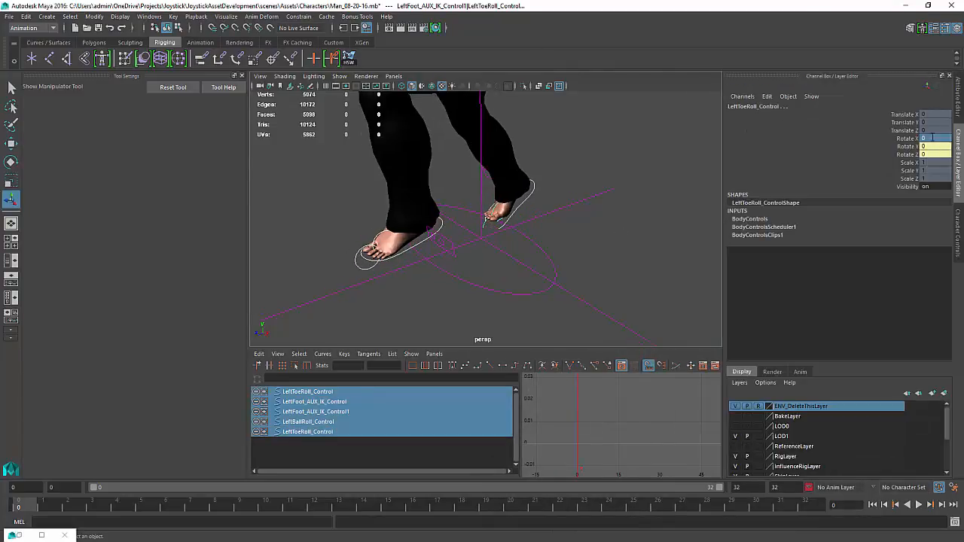
{"action": "left_click_drag", "start_coordinate": [935, 152], "coordinate": [934, 153]}
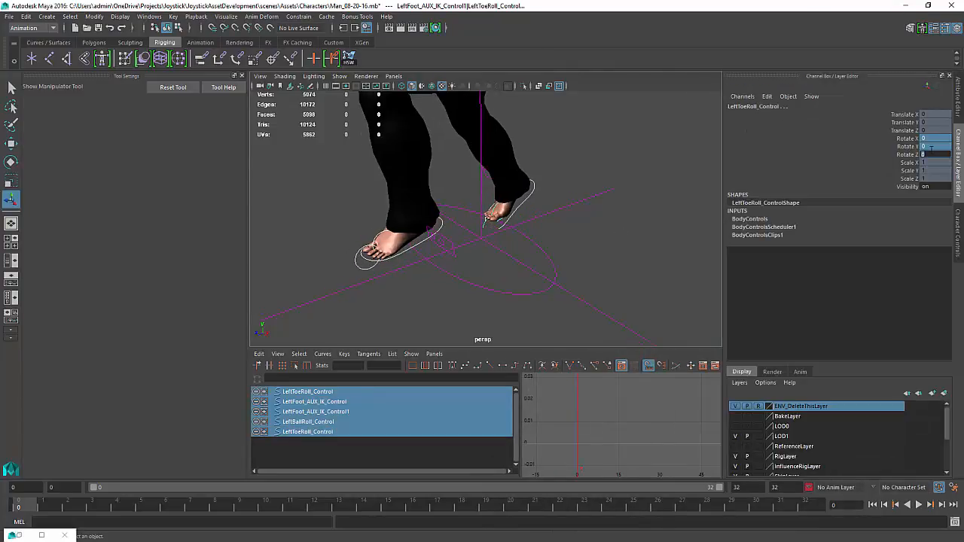
{"action": "type", "text": "0"}
{"action": "key", "text": "Return"}
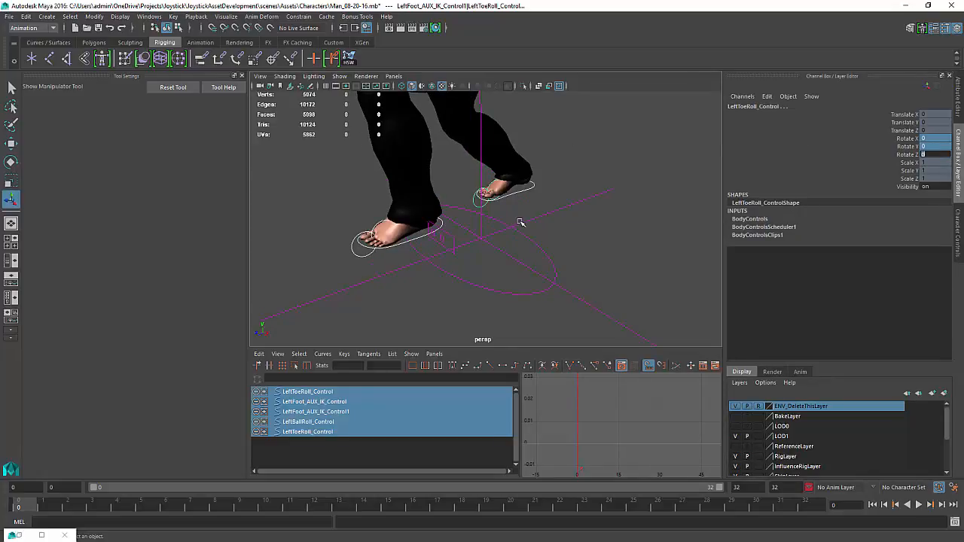
Select both left foot IK controls and set their translate channels to 0
{"action": "left_click", "coordinate": [468, 218]}
{"action": "left_click", "coordinate": [505, 195]}
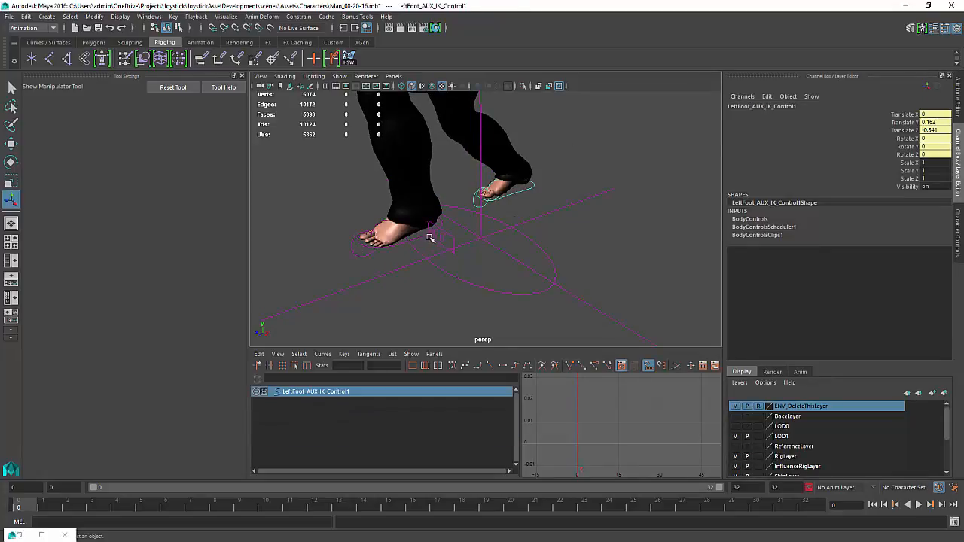
{"action": "left_click", "coordinate": [439, 228], "text": "shift"}
{"action": "left_click_drag", "start_coordinate": [938, 114], "coordinate": [942, 130]}
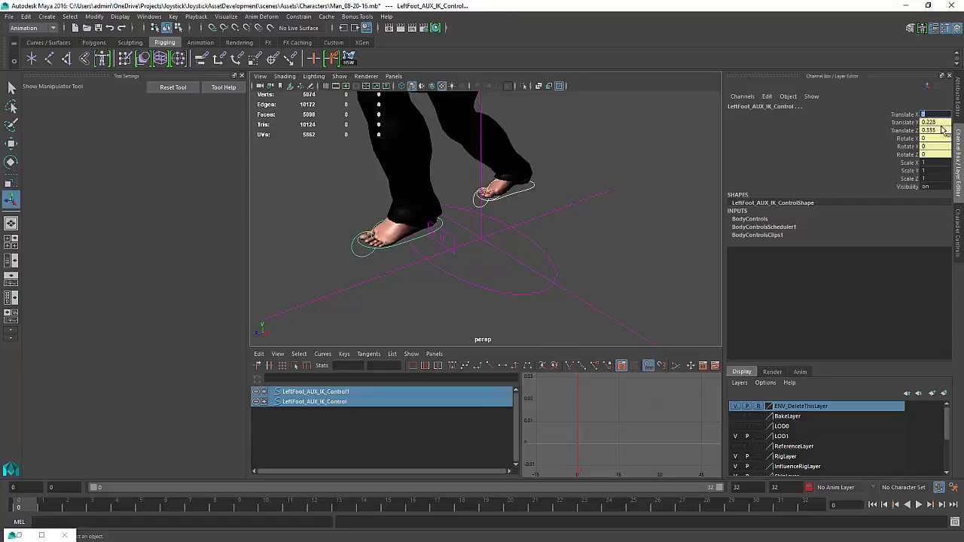
{"action": "type", "text": "0"}
{"action": "key", "text": "Return"}
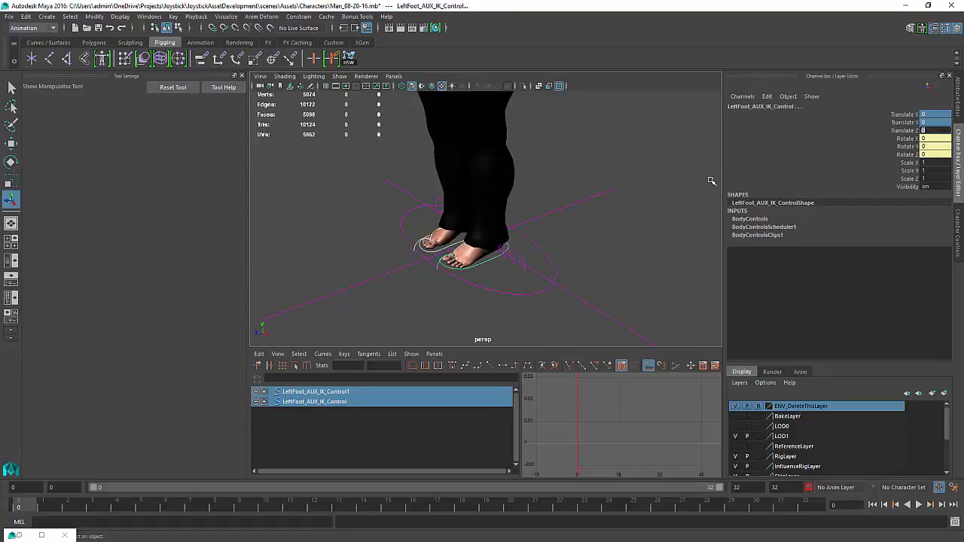
{"action": "right_click_drag", "start_coordinate": [428, 265], "coordinate": [582, 253], "text": "alt"}
{"action": "left_click", "coordinate": [909, 114]}
{"action": "left_click", "coordinate": [914, 154], "text": "shift"}
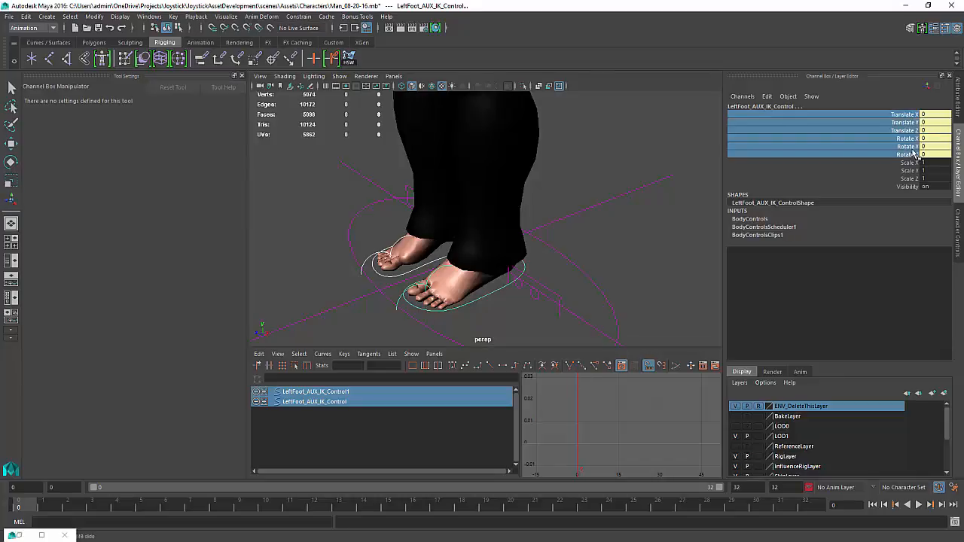
{"action": "right_click", "coordinate": [906, 147]}
{"action": "left_click", "coordinate": [934, 157]}
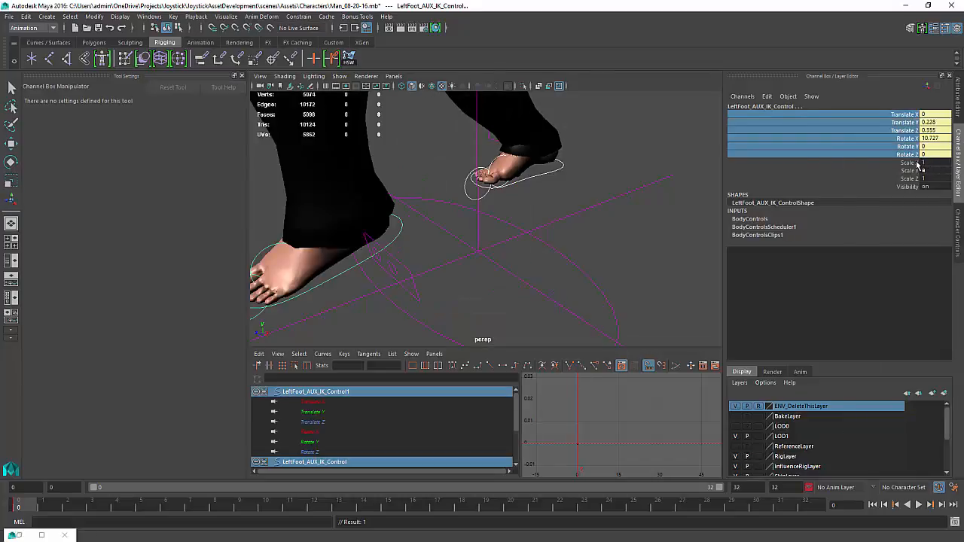
Set all translate and rotate channels of both left foot IK controls to 0
{"action": "left_click_drag", "start_coordinate": [932, 115], "coordinate": [941, 149]}
{"action": "type", "text": "0"}
{"action": "key", "text": "Return"}
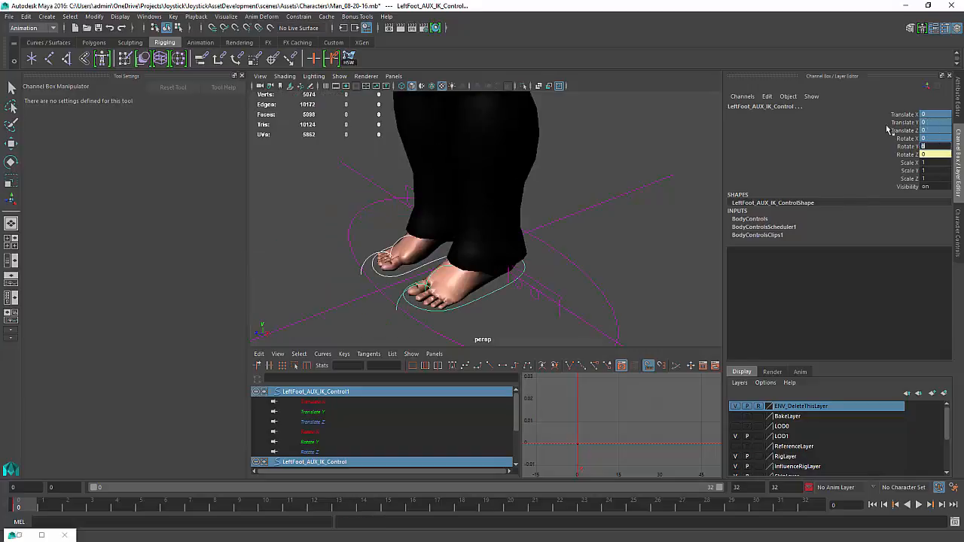
{"action": "left_click_drag", "start_coordinate": [931, 116], "coordinate": [935, 153]}
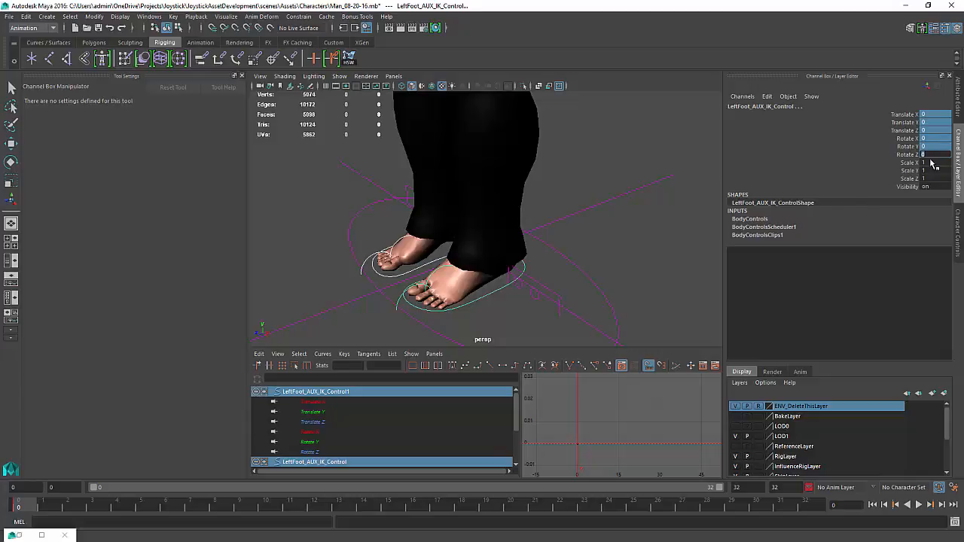
Lock the Scale X, Y and Z channels of the selected left foot IK controls
{"action": "left_click", "coordinate": [908, 163]}
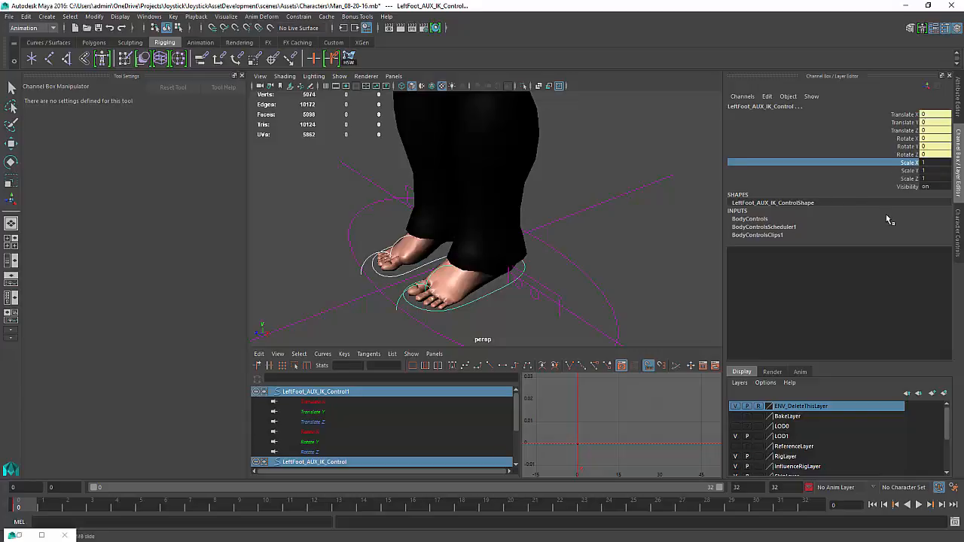
{"action": "left_click", "coordinate": [909, 179], "text": "shift"}
{"action": "right_click", "coordinate": [909, 181]}
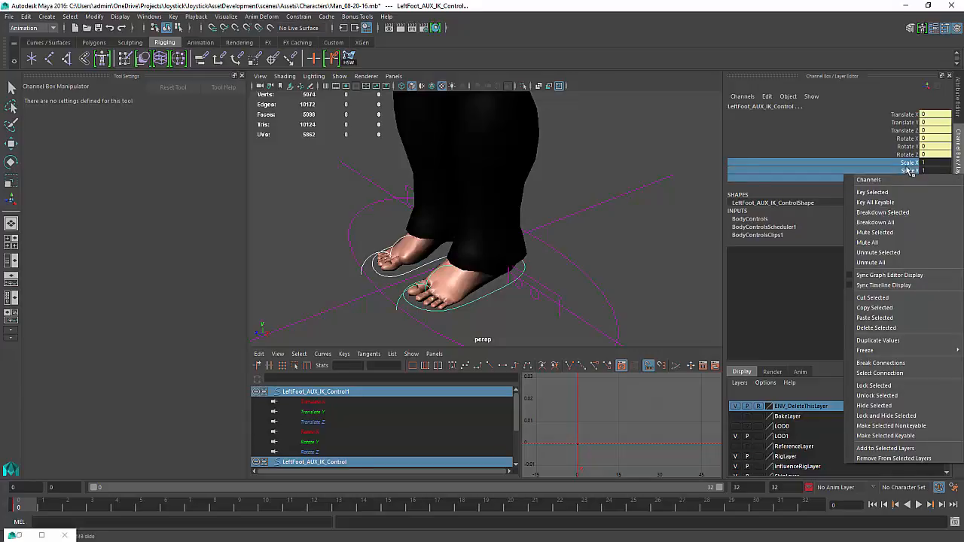
{"action": "left_click", "coordinate": [872, 386]}
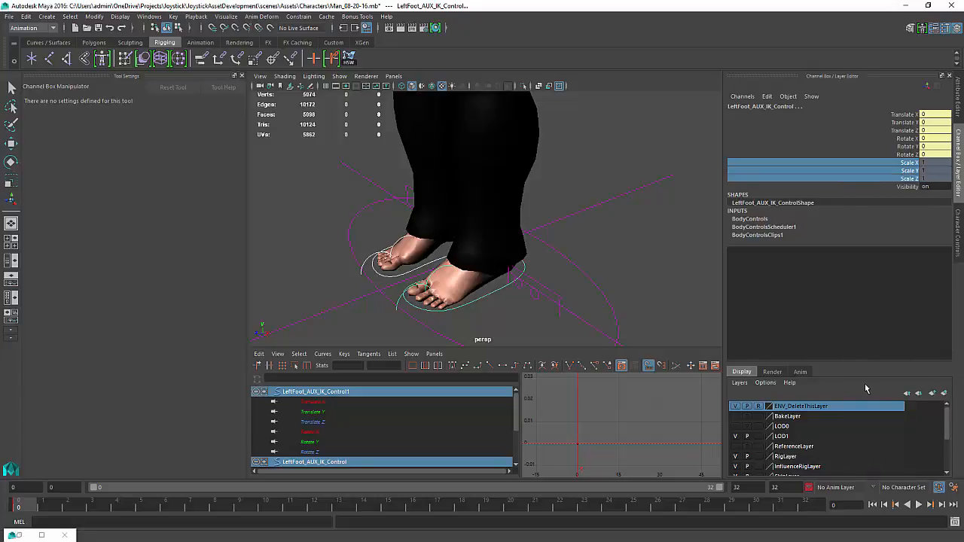
Select the left toe roll control, try rotating it and undo, then key its rotation channels
{"action": "left_click_drag", "start_coordinate": [472, 220], "coordinate": [494, 218], "text": "alt"}
{"action": "right_click_drag", "start_coordinate": [474, 208], "coordinate": [507, 218], "text": "alt"}
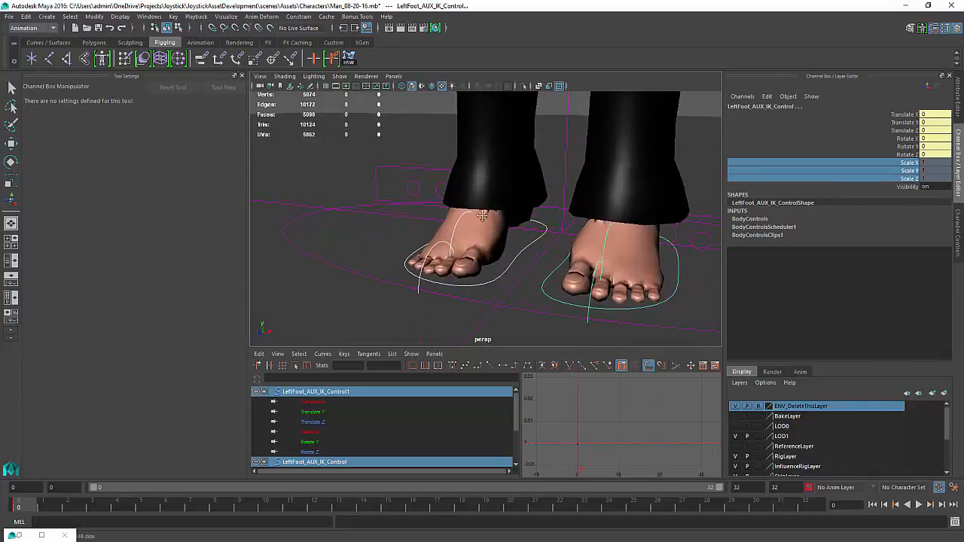
{"action": "middle_click_drag", "start_coordinate": [451, 230], "coordinate": [437, 239], "text": "alt"}
{"action": "left_click", "coordinate": [418, 254]}
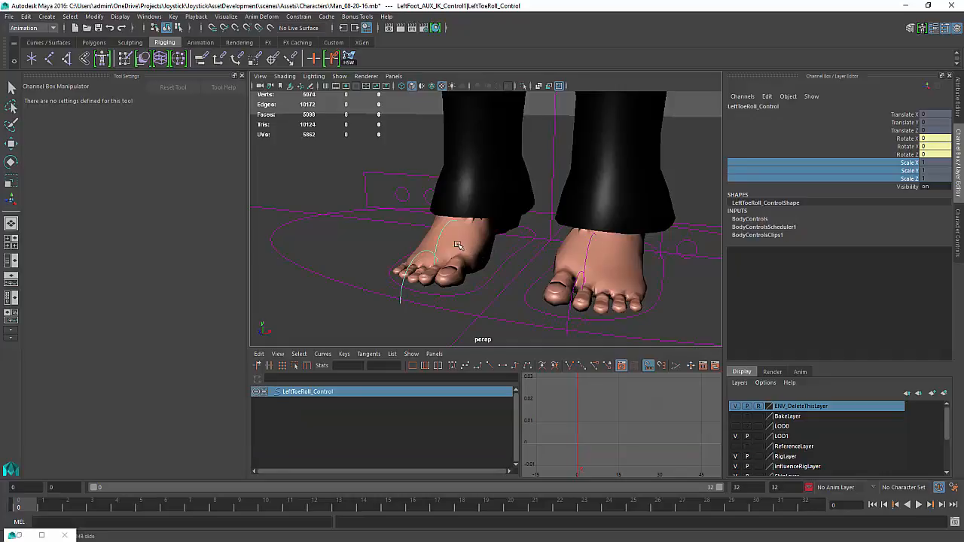
{"action": "key", "text": "w"}
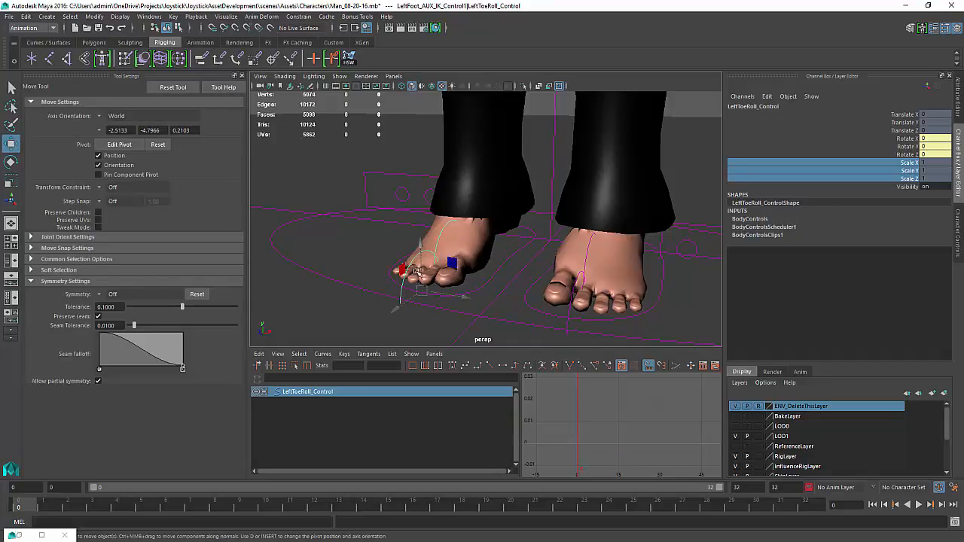
{"action": "key", "text": "e"}
{"action": "left_click_drag", "start_coordinate": [414, 275], "coordinate": [411, 284]}
{"action": "key", "text": "ctrl+z"}
{"action": "left_click_drag", "start_coordinate": [510, 235], "coordinate": [519, 164], "text": "alt"}
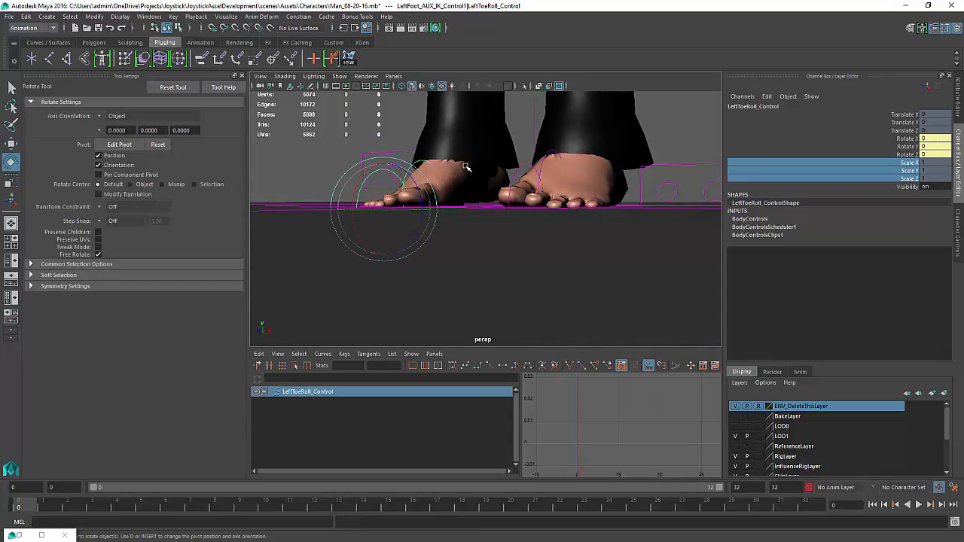
{"action": "mouse_move", "coordinate": [477, 159]}
{"action": "left_mouse_down", "text": "alt"}
{"action": "mouse_move", "coordinate": [506, 198]}
{"action": "mouse_move", "coordinate": [469, 221]}
{"action": "mouse_move", "coordinate": [568, 226]}
{"action": "mouse_move", "coordinate": [494, 223]}
{"action": "mouse_move", "coordinate": [469, 129]}
{"action": "mouse_move", "coordinate": [488, 162]}
{"action": "left_mouse_up", "text": "alt"}
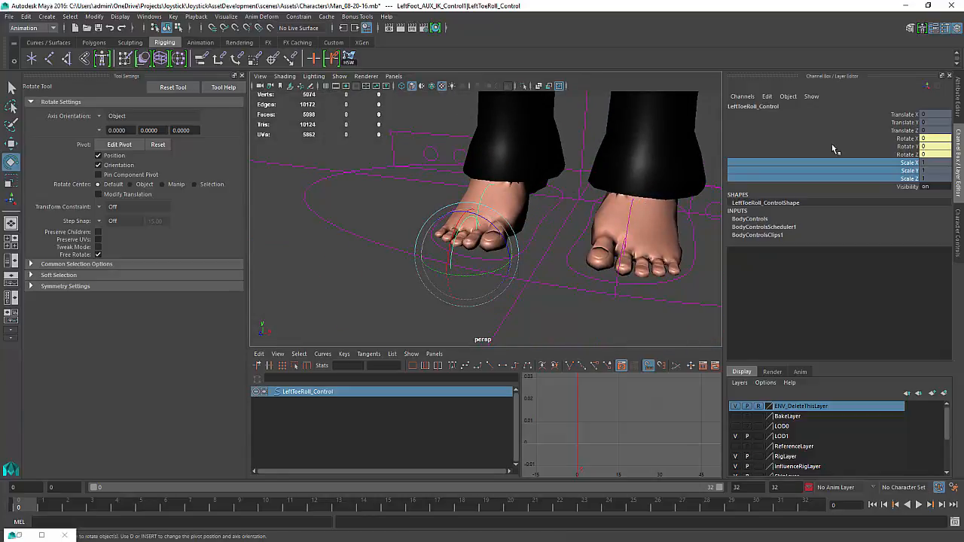
{"action": "left_click_drag", "start_coordinate": [923, 140], "coordinate": [911, 155]}
{"action": "right_click", "coordinate": [908, 155]}
{"action": "left_click", "coordinate": [873, 184]}
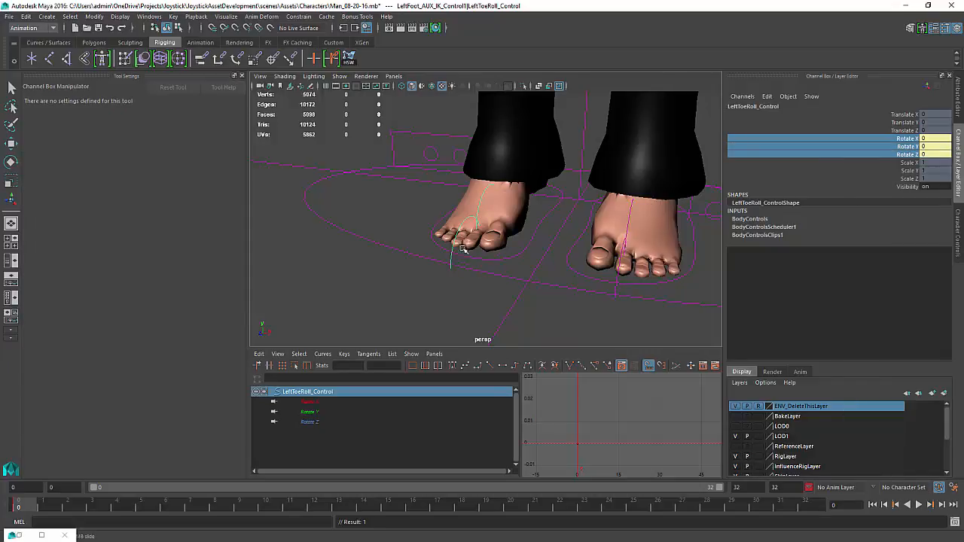
Select the left ball roll control and key its rotation channels
{"action": "left_click", "coordinate": [476, 208]}
{"action": "right_click", "coordinate": [849, 163]}
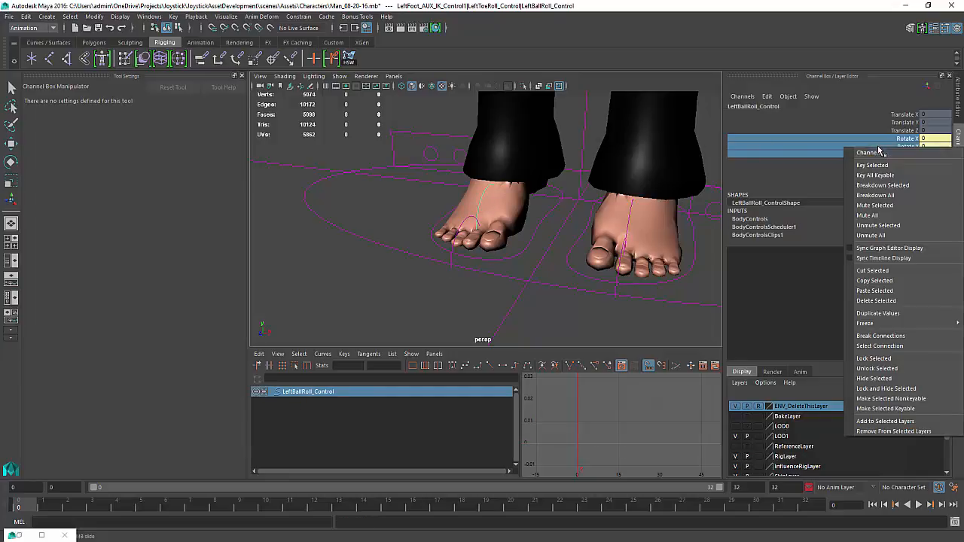
{"action": "left_click", "coordinate": [861, 161]}
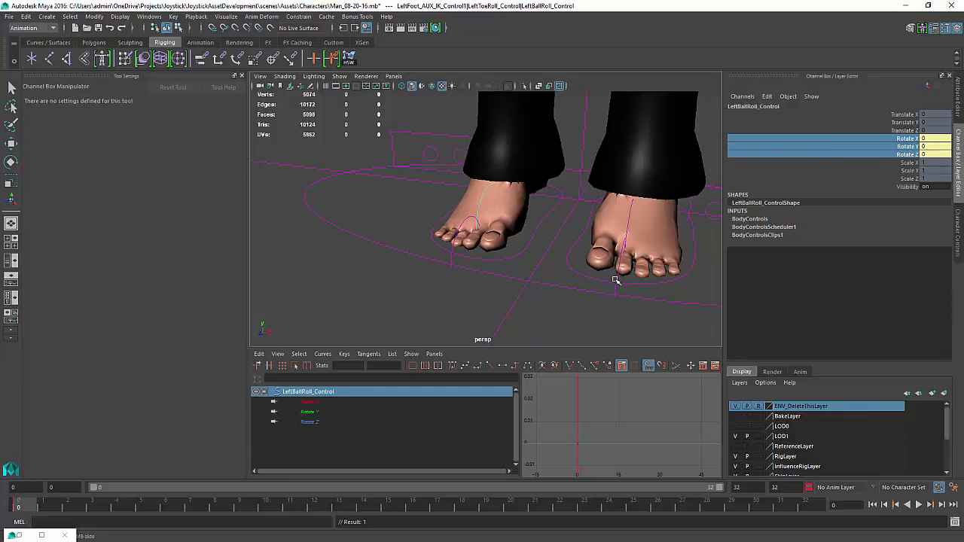
Break the translate channel connections of the left toe and ball roll controls and lock those channels
{"action": "left_click", "coordinate": [626, 221], "text": "shift"}
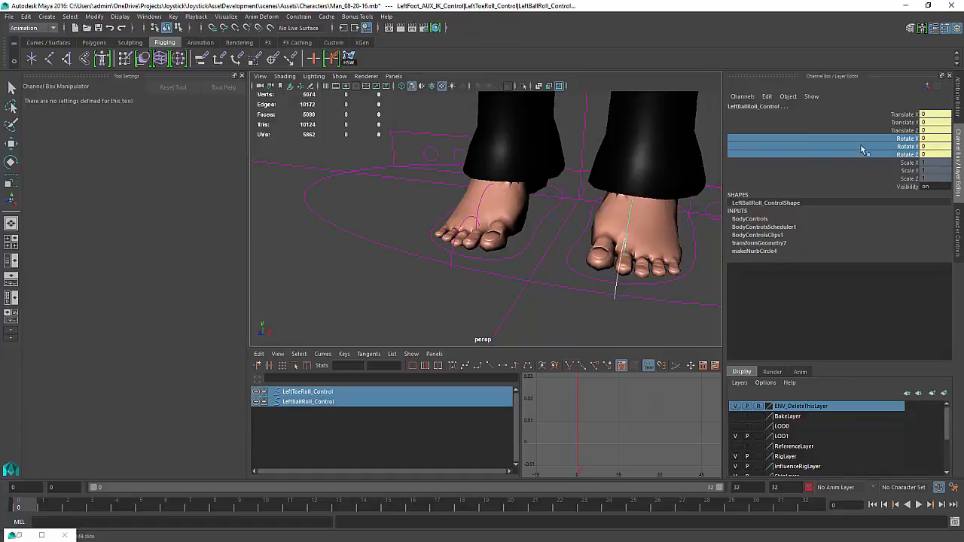
{"action": "right_click", "coordinate": [925, 143]}
{"action": "left_click", "coordinate": [926, 151]}
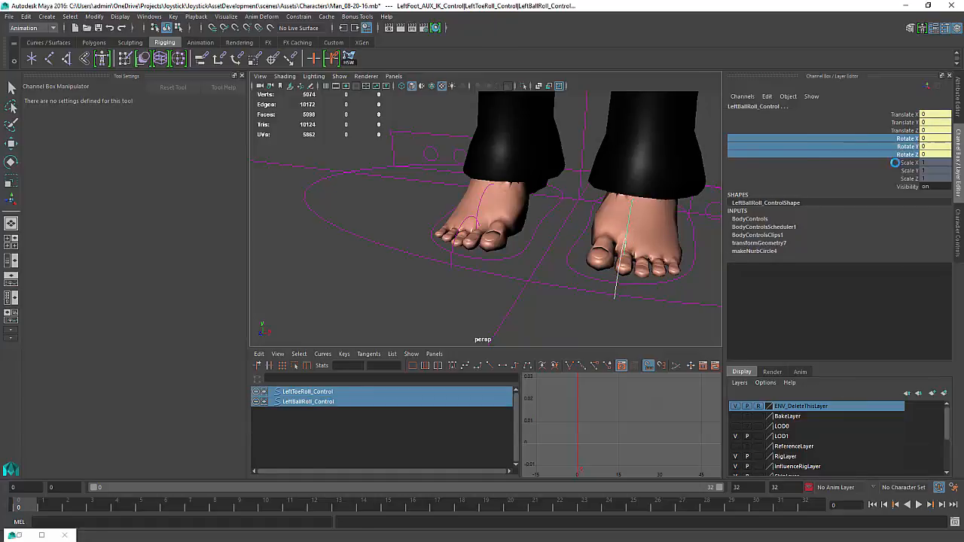
{"action": "left_click", "coordinate": [910, 115]}
{"action": "left_click", "coordinate": [910, 131], "text": "shift"}
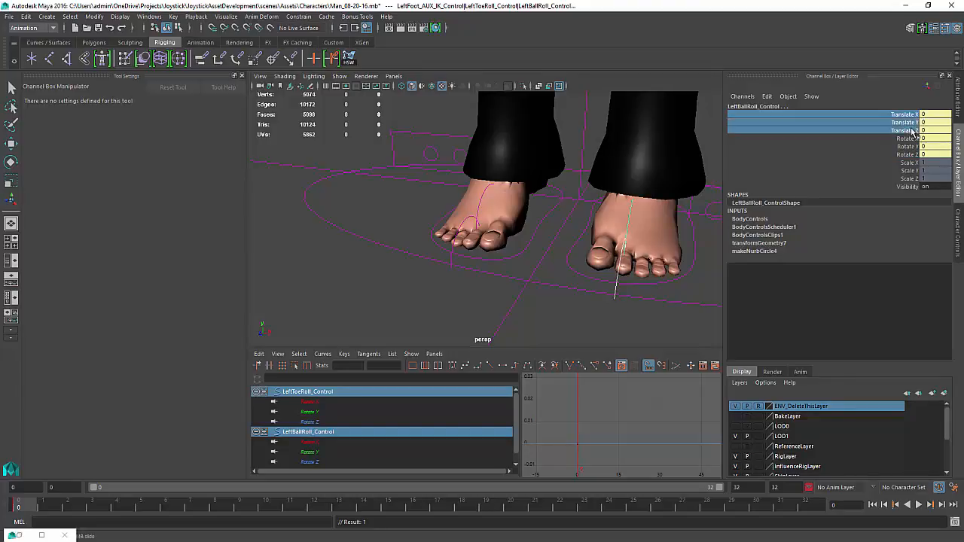
{"action": "right_click", "coordinate": [910, 130]}
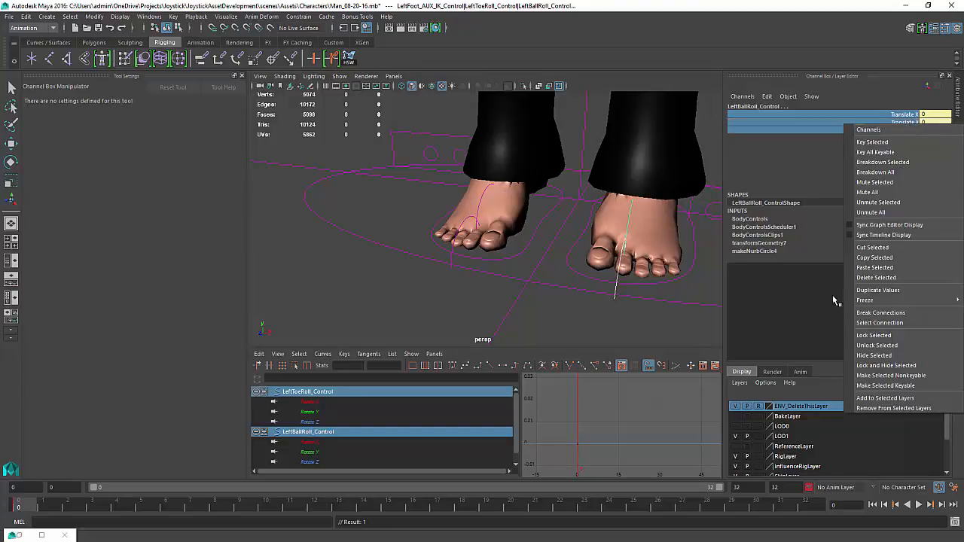
{"action": "left_click", "coordinate": [874, 312]}
{"action": "right_click", "coordinate": [911, 121]}
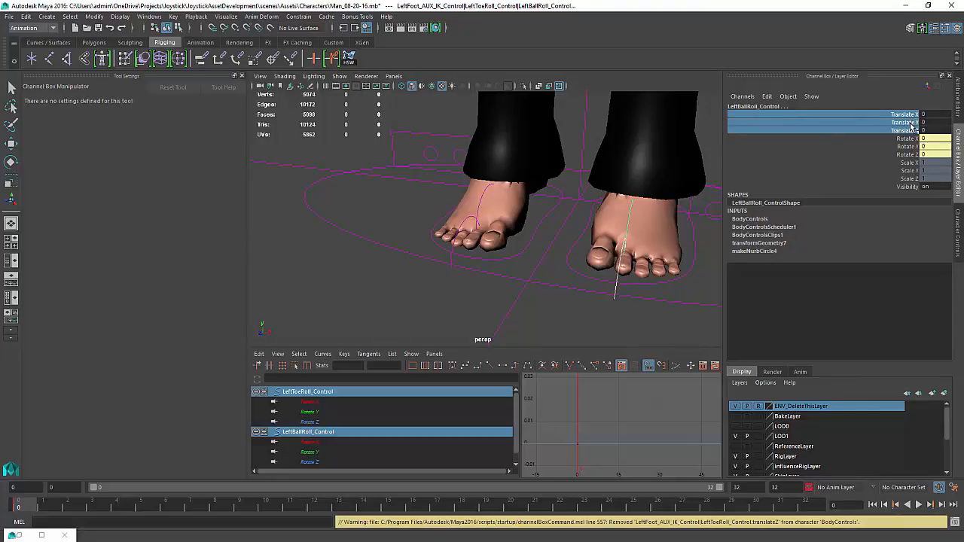
{"action": "right_click", "coordinate": [910, 126]}
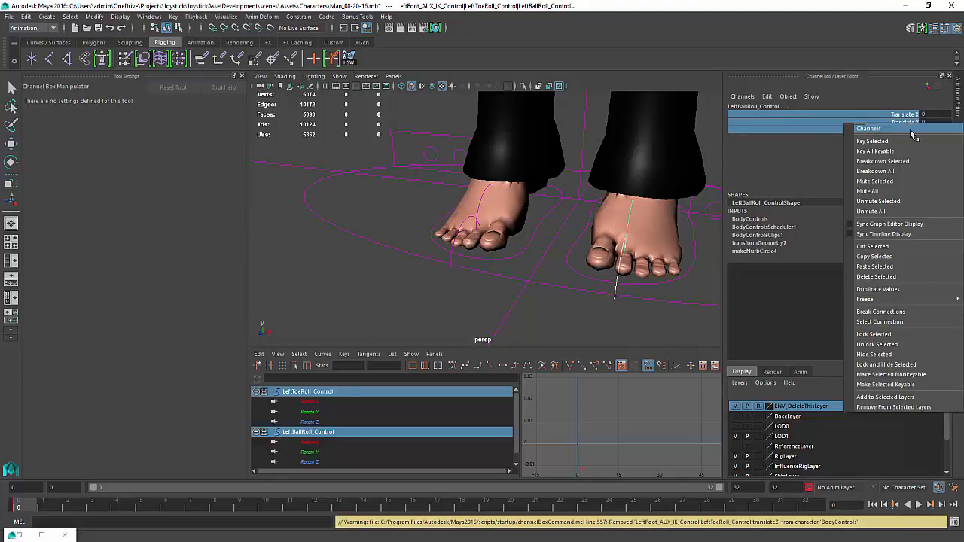
{"action": "left_click", "coordinate": [875, 335]}
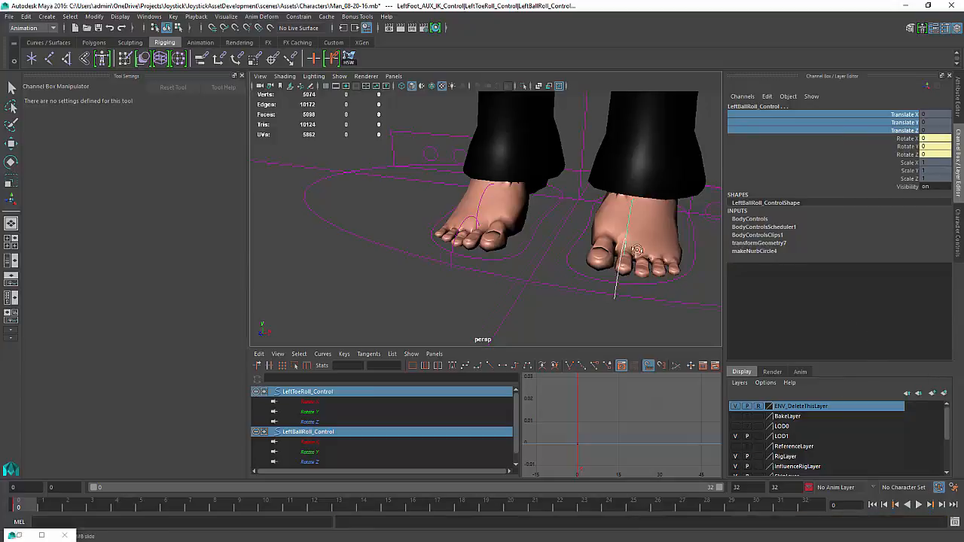
Select the four big toe and toes movement controls on both feet and key their Translate X and Y channels
{"action": "left_click_drag", "start_coordinate": [634, 249], "coordinate": [516, 276], "text": "alt"}
{"action": "left_click", "coordinate": [530, 272]}
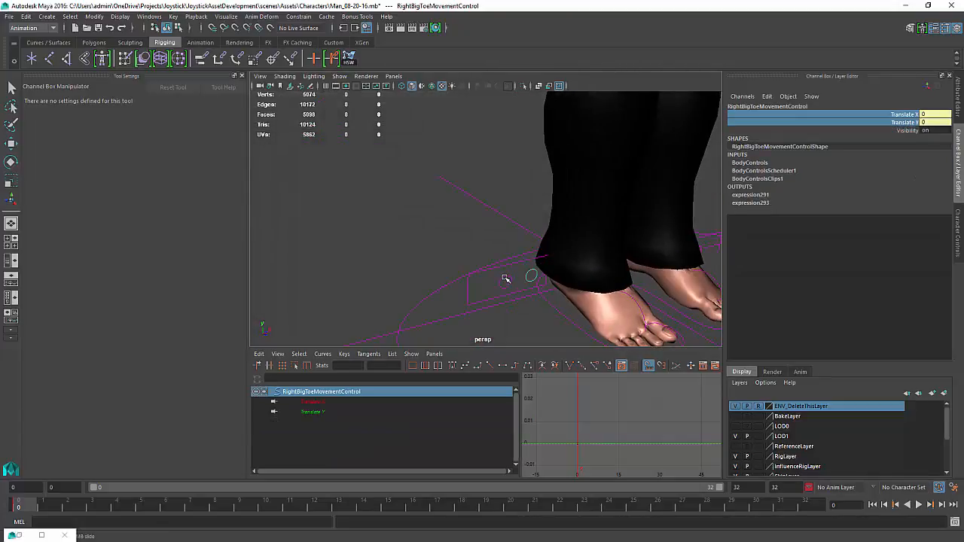
{"action": "left_click", "coordinate": [505, 279], "text": "shift"}
{"action": "key", "text": "f"}
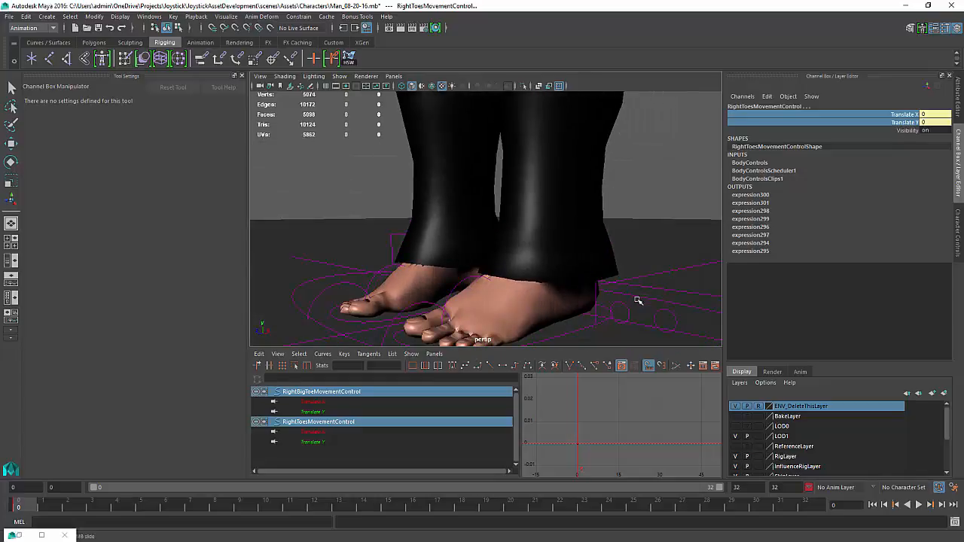
{"action": "left_click", "coordinate": [626, 304], "text": "shift"}
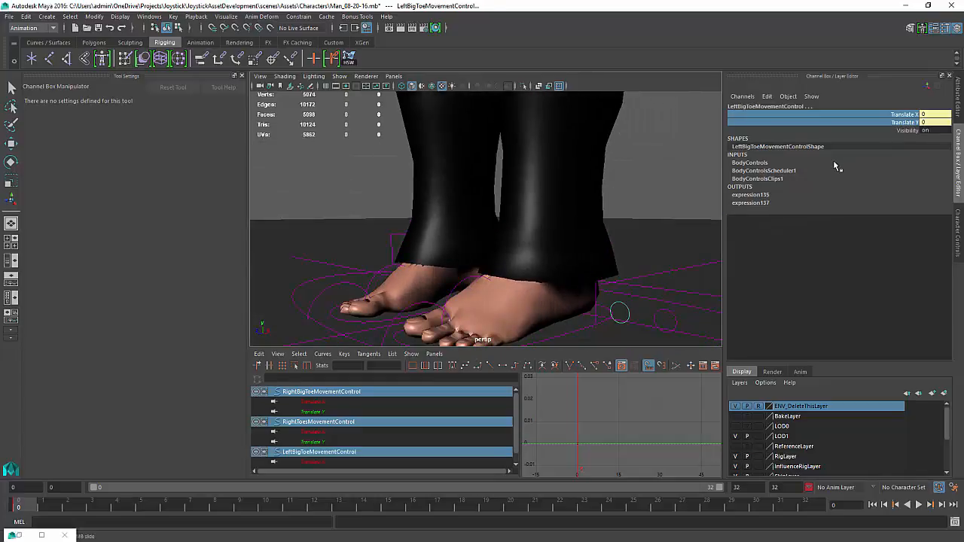
{"action": "key", "text": "e"}
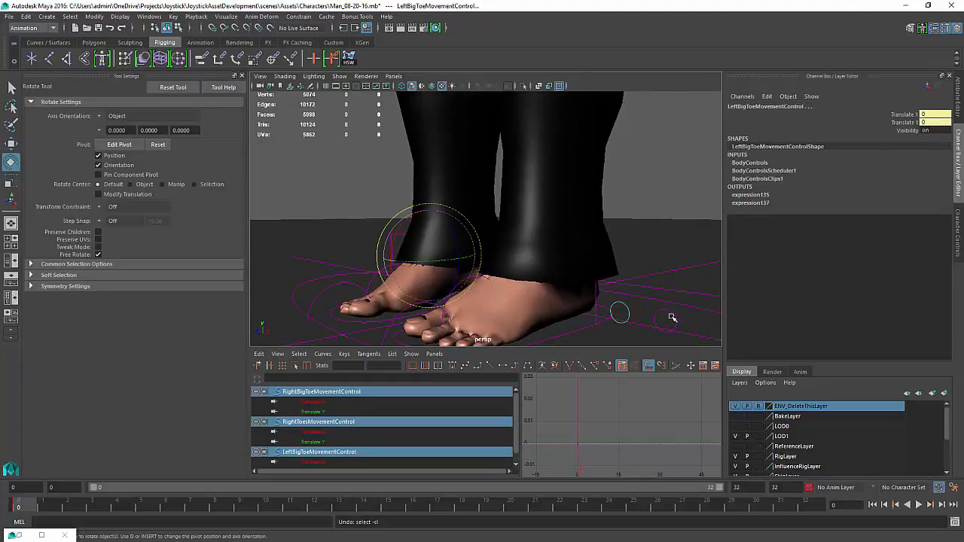
{"action": "left_click", "coordinate": [673, 320], "text": "shift"}
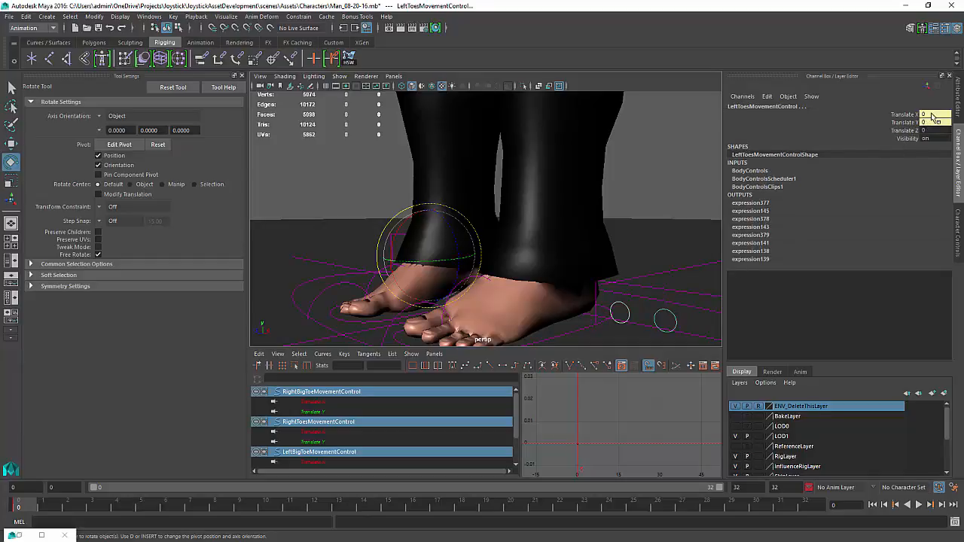
{"action": "left_click_drag", "start_coordinate": [931, 115], "coordinate": [914, 124]}
{"action": "right_click", "coordinate": [908, 125]}
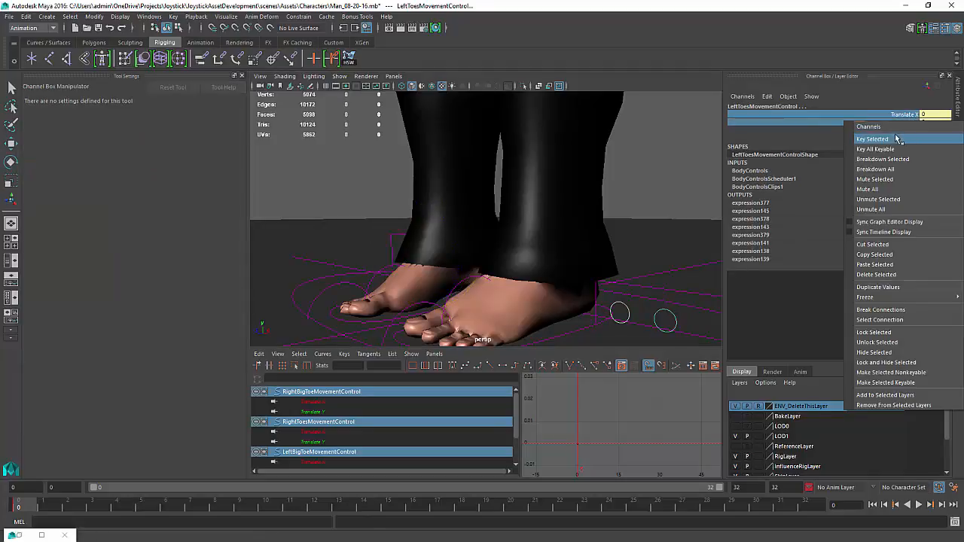
{"action": "left_click", "coordinate": [897, 140]}
Lock the Translate Z channel of the four toe movement controls
{"action": "left_click", "coordinate": [909, 131]}
{"action": "right_click", "coordinate": [904, 134]}
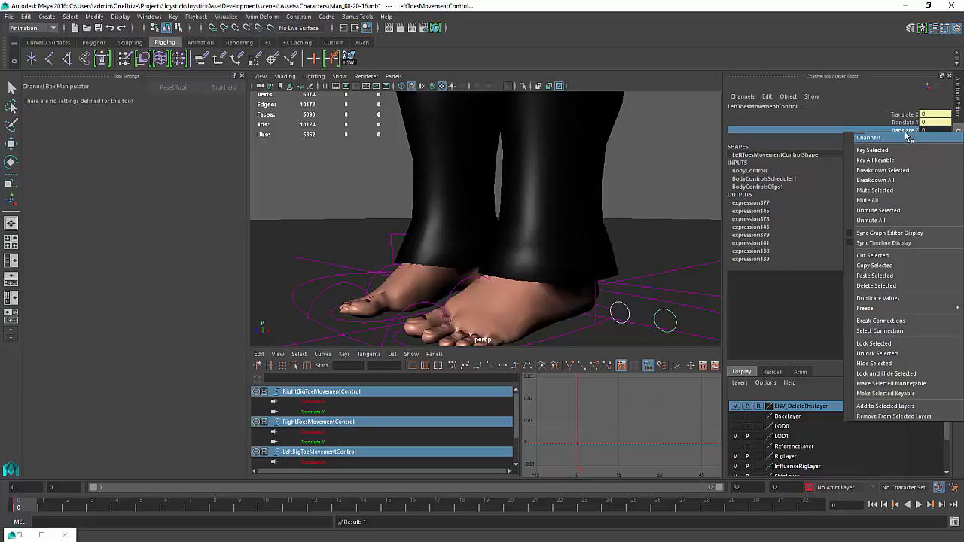
{"action": "left_click", "coordinate": [873, 343]}
Clear the selection and turn on joint display in the viewport
{"action": "left_click_drag", "start_coordinate": [602, 244], "coordinate": [481, 238], "text": "alt"}
{"action": "right_click_drag", "start_coordinate": [481, 238], "coordinate": [467, 226], "text": "alt"}
{"action": "left_click_drag", "start_coordinate": [467, 226], "coordinate": [589, 262], "text": "alt"}
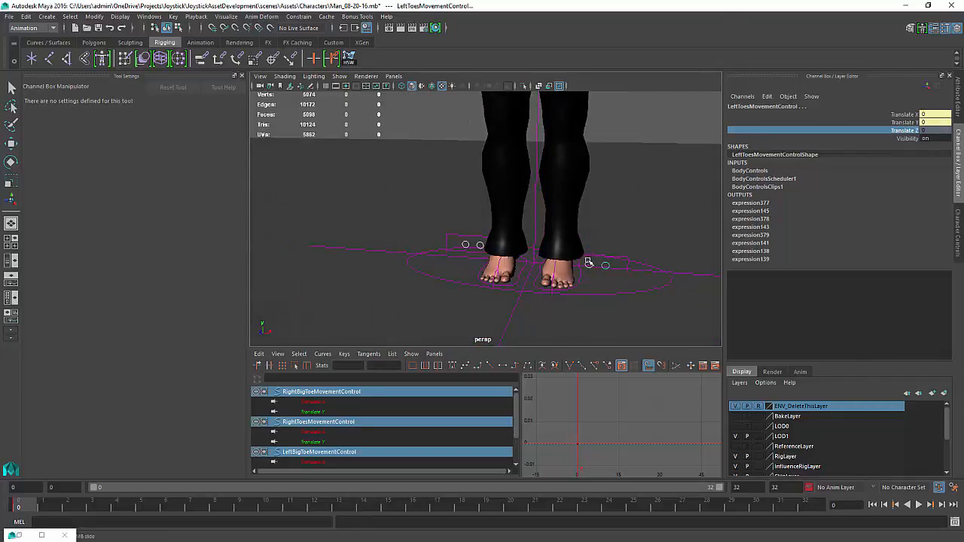
{"action": "middle_click_drag", "start_coordinate": [559, 237], "coordinate": [567, 332], "text": "alt"}
{"action": "left_click_drag", "start_coordinate": [566, 331], "coordinate": [591, 256], "text": "alt"}
{"action": "right_click_drag", "start_coordinate": [591, 256], "coordinate": [557, 209], "text": "alt"}
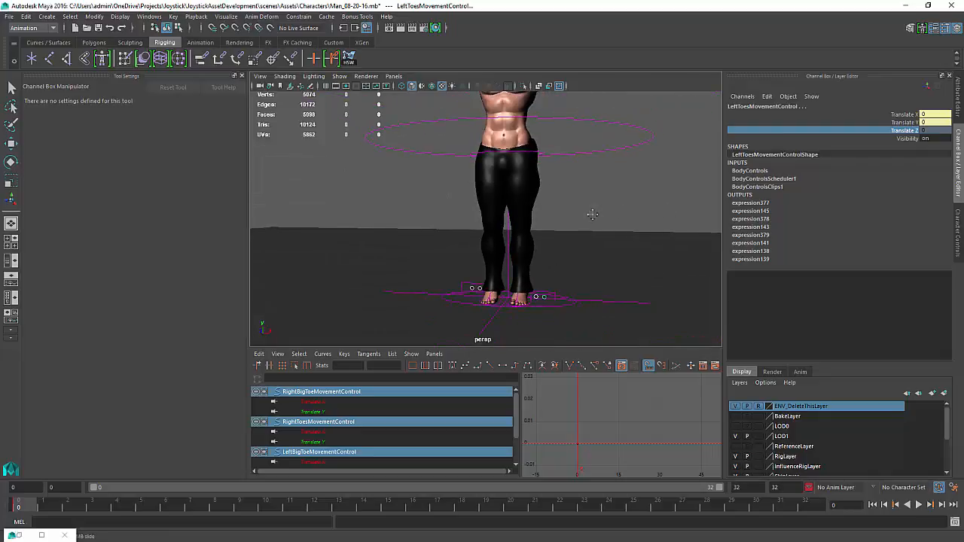
{"action": "middle_click_drag", "start_coordinate": [593, 214], "coordinate": [588, 269], "text": "alt"}
{"action": "left_click_drag", "start_coordinate": [588, 269], "coordinate": [571, 279], "text": "alt"}
{"action": "middle_click_drag", "start_coordinate": [576, 265], "coordinate": [591, 296], "text": "alt"}
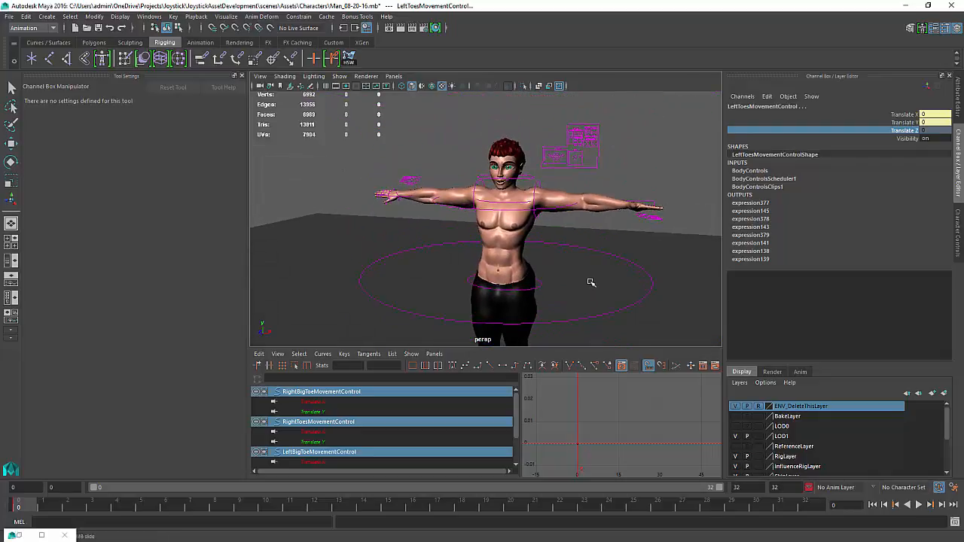
{"action": "right_click_drag", "start_coordinate": [586, 253], "coordinate": [625, 263], "text": "alt"}
{"action": "middle_click_drag", "start_coordinate": [572, 263], "coordinate": [564, 281], "text": "alt"}
{"action": "left_click_drag", "start_coordinate": [564, 282], "coordinate": [582, 275], "text": "alt"}
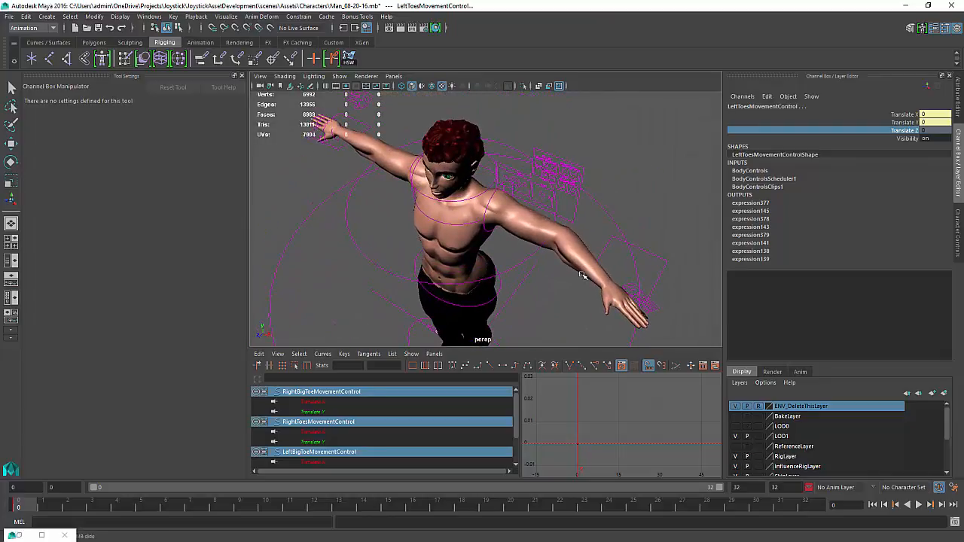
{"action": "key", "text": "e"}
{"action": "left_click", "coordinate": [550, 280]}
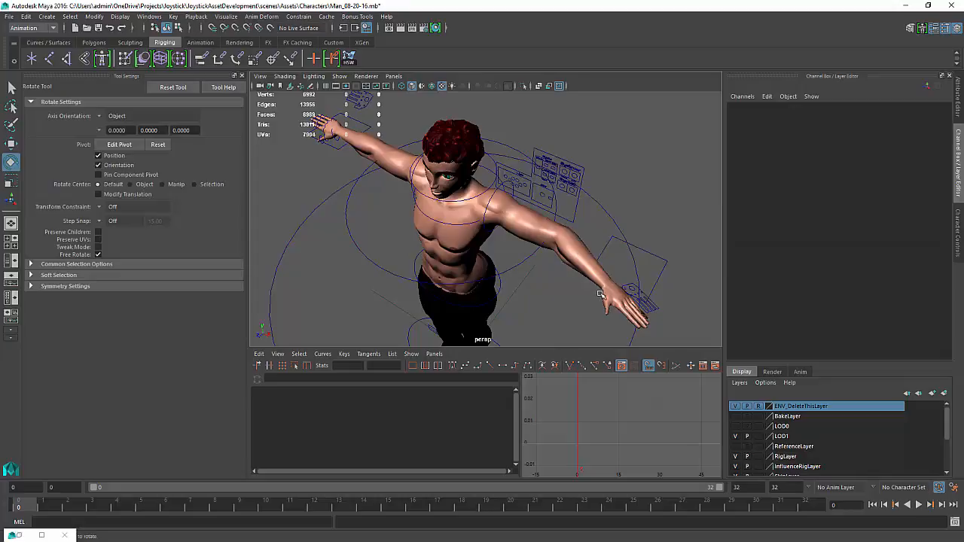
{"action": "left_click", "coordinate": [343, 78]}
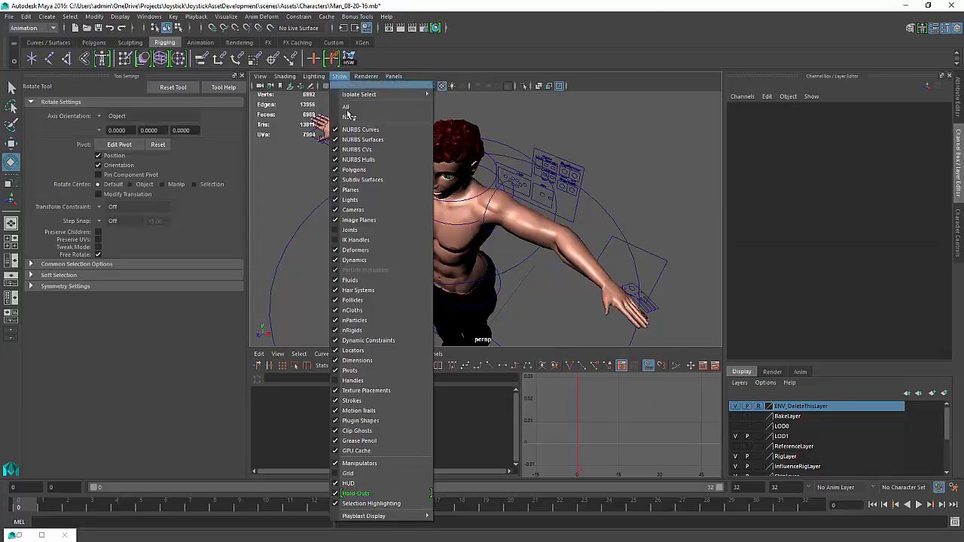
{"action": "left_click", "coordinate": [362, 232]}
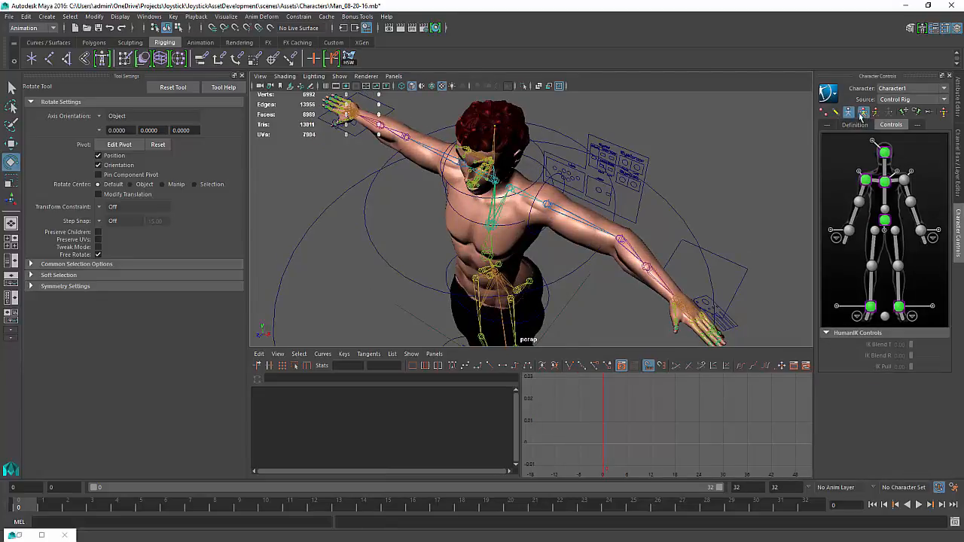
Select the left arm controls: forearm, forearm roll, hand, upper arm and shoulder
{"action": "left_click", "coordinate": [847, 112]}
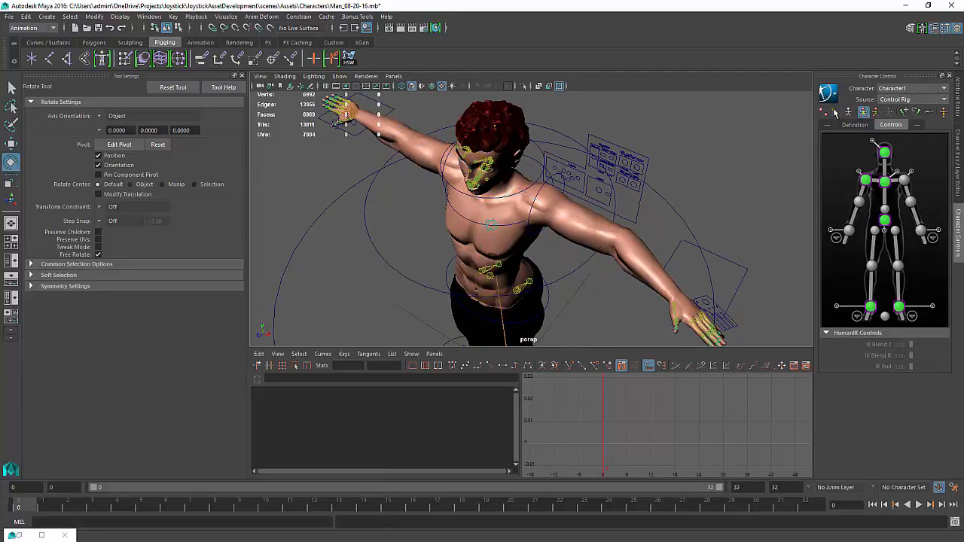
{"action": "left_click", "coordinate": [835, 112]}
{"action": "left_click", "coordinate": [630, 259]}
{"action": "left_click", "coordinate": [637, 264]}
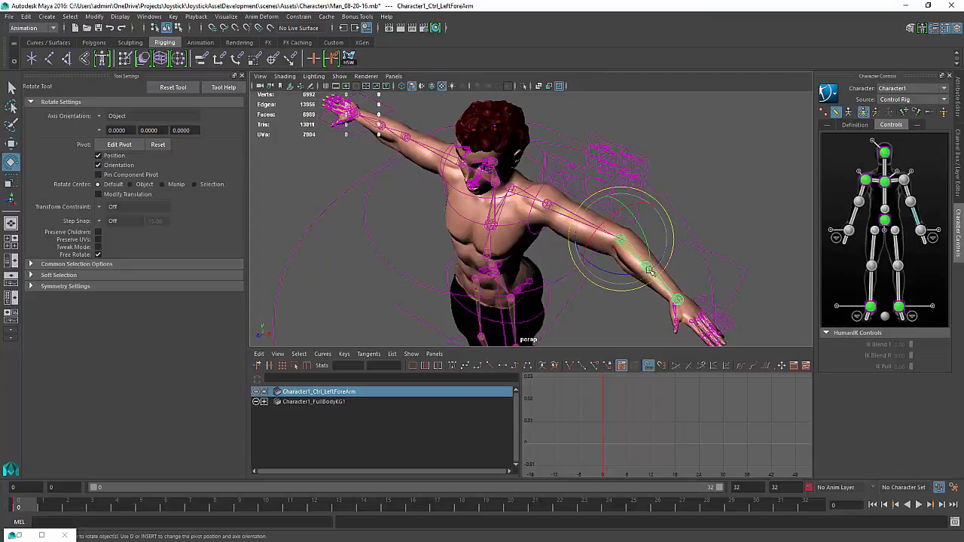
{"action": "left_click", "coordinate": [668, 295], "text": "shift"}
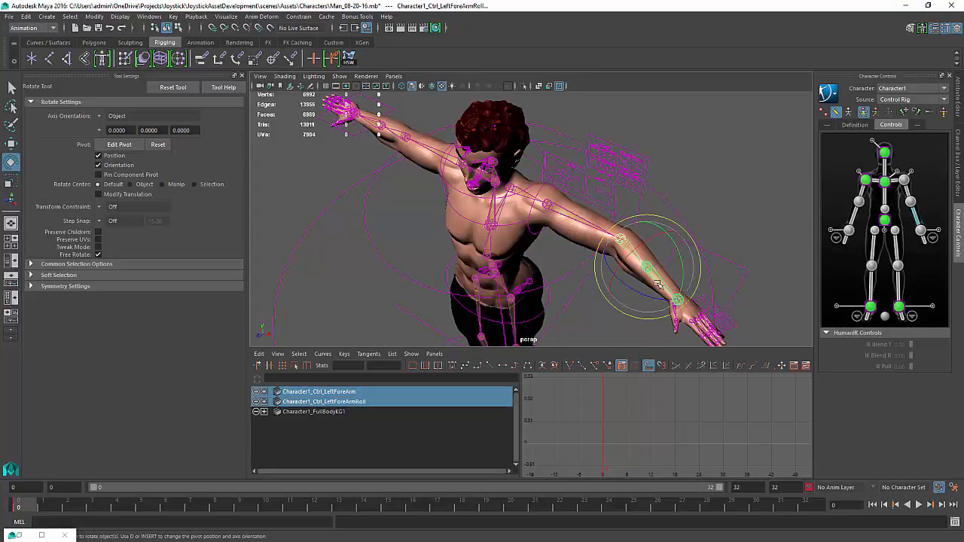
{"action": "key", "text": "q"}
{"action": "left_click", "coordinate": [678, 301], "text": "shift"}
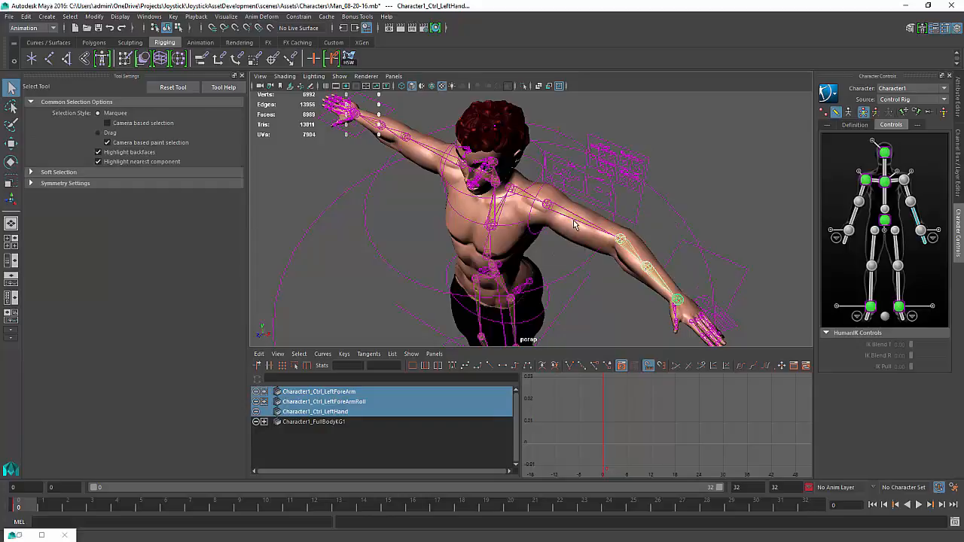
{"action": "left_click", "coordinate": [574, 224], "text": "shift"}
{"action": "left_click", "coordinate": [523, 197], "text": "shift"}
{"action": "left_click_drag", "start_coordinate": [523, 197], "coordinate": [415, 273], "text": "alt"}
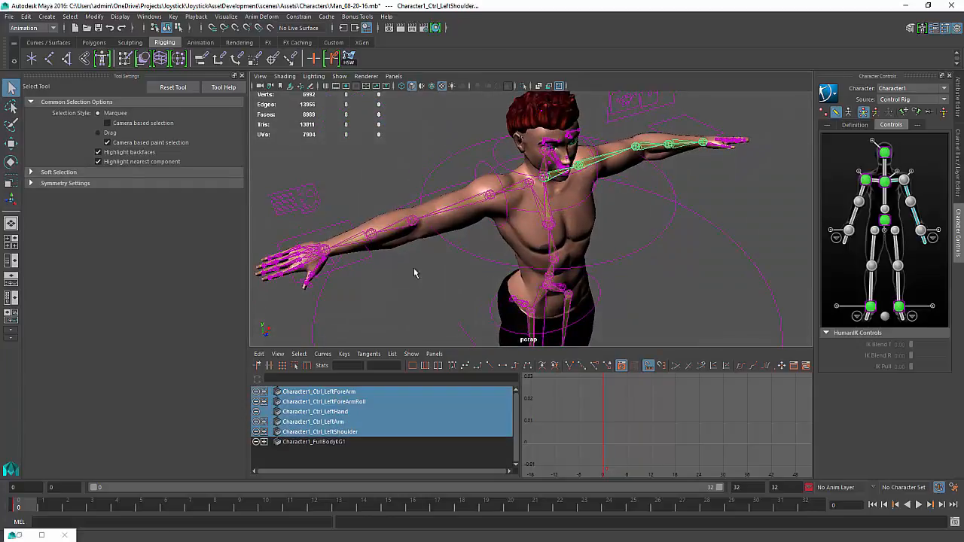
{"action": "left_click_drag", "start_coordinate": [329, 260], "coordinate": [388, 239], "text": "alt"}
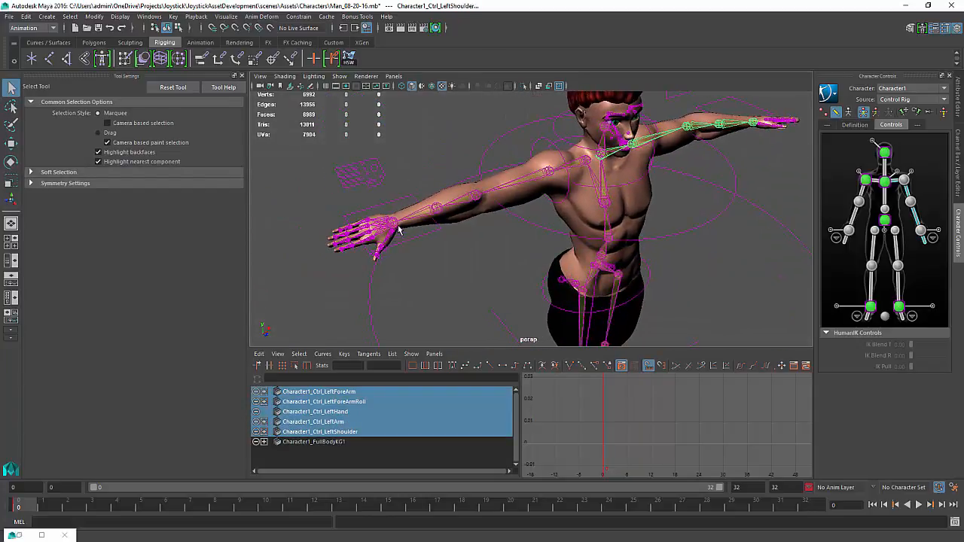
{"action": "left_click", "coordinate": [393, 225], "text": "shift"}
{"action": "left_click", "coordinate": [401, 232], "text": "ctrl"}
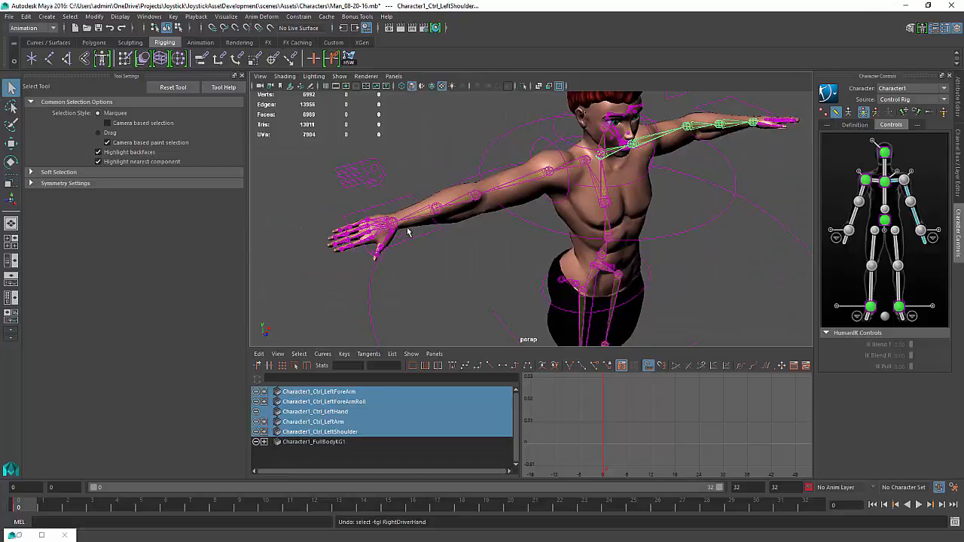
{"action": "left_click_drag", "start_coordinate": [418, 232], "coordinate": [349, 194], "text": "alt"}
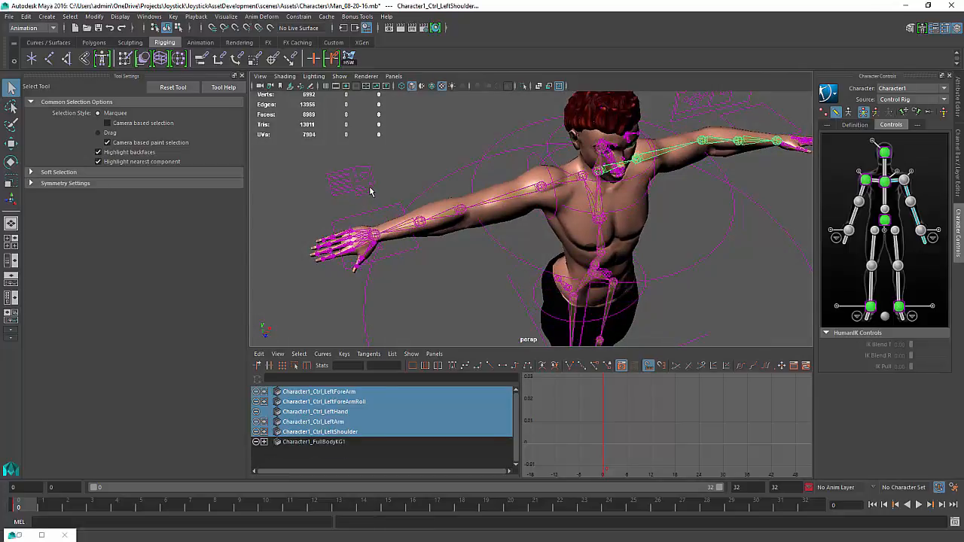
{"action": "middle_click_drag", "start_coordinate": [383, 214], "coordinate": [429, 197], "text": "alt"}
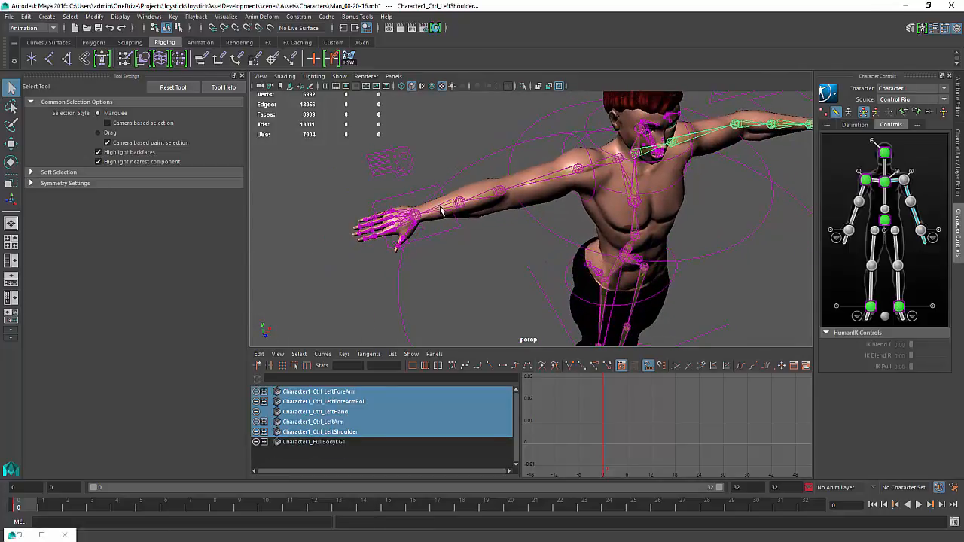
Zoom in on the hand and inspect the selected hand constraint object's channels
{"action": "scroll", "coordinate": [397, 198], "scroll_direction": "up", "scroll_amount": 6}
{"action": "middle_click_drag", "start_coordinate": [369, 206], "coordinate": [432, 175], "text": "alt"}
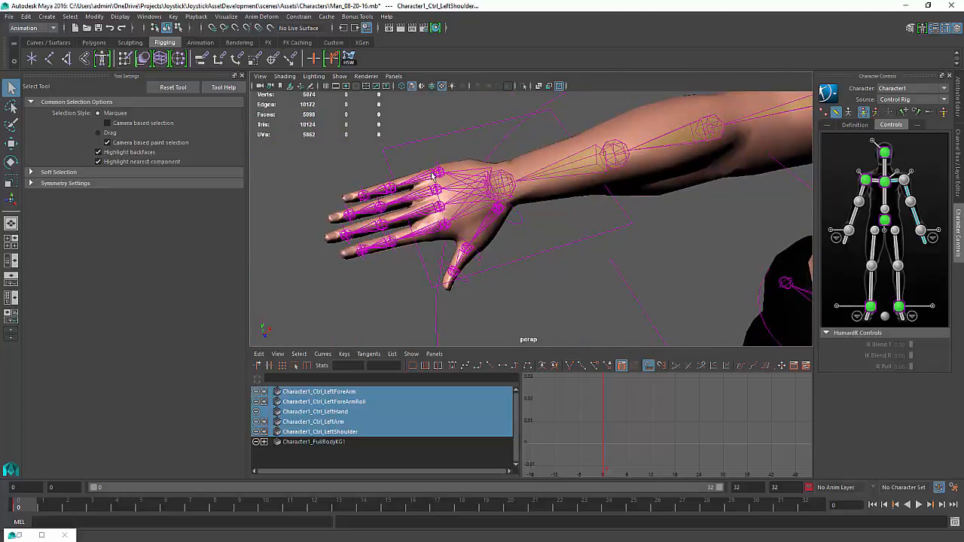
{"action": "left_click_drag", "start_coordinate": [432, 175], "coordinate": [496, 177], "text": "alt"}
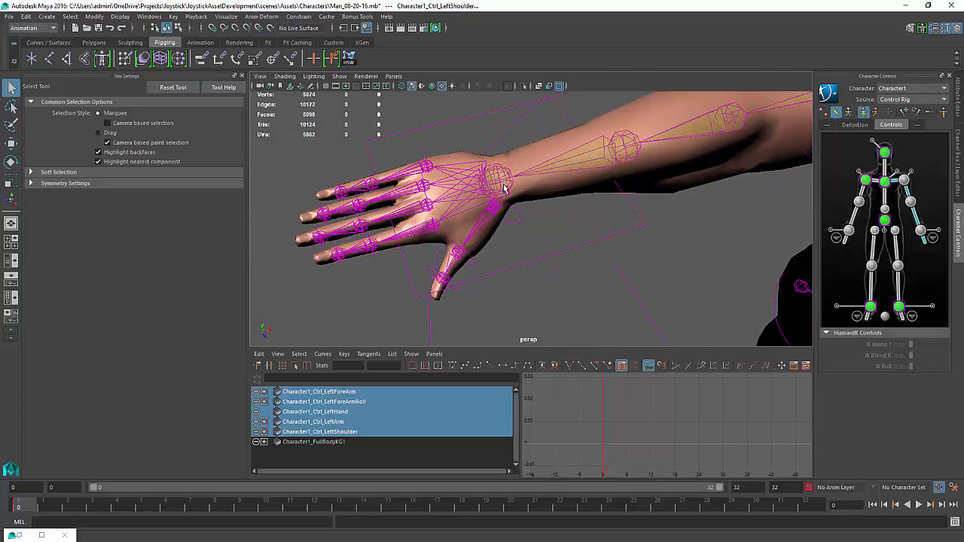
{"action": "left_click", "coordinate": [505, 188], "text": "shift"}
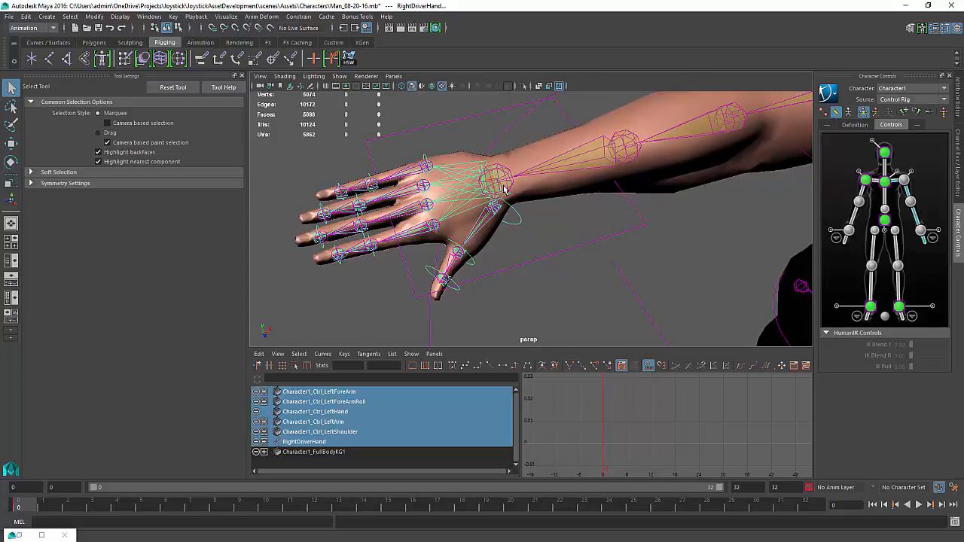
{"action": "left_click", "coordinate": [505, 188]}
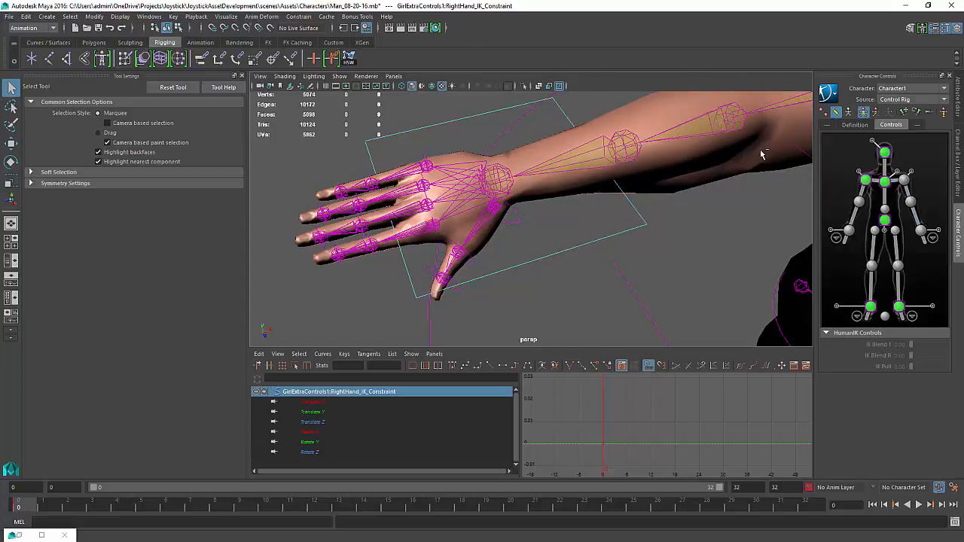
{"action": "key", "text": "ctrl+a"}
{"action": "key", "text": "ctrl+a"}
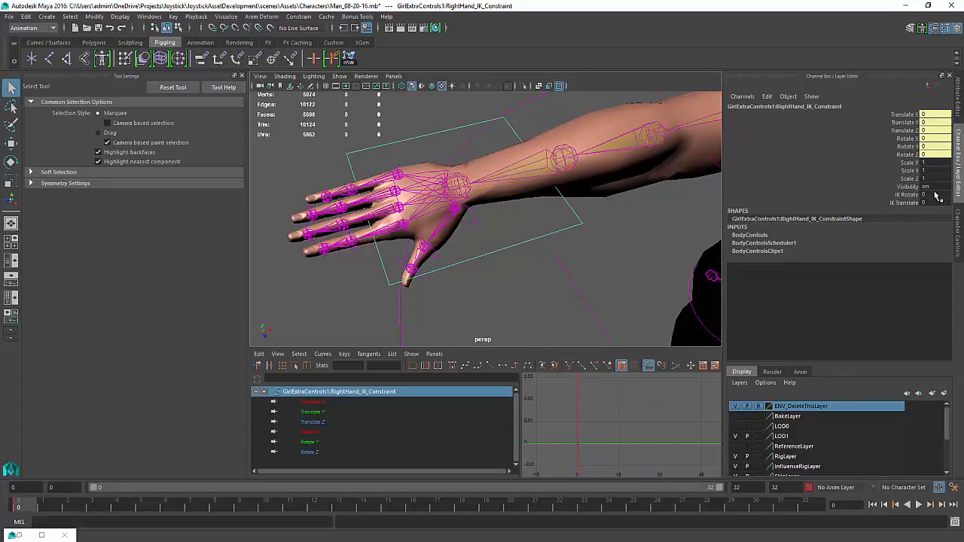
Select the right hand controller plate and set its Controller Hand Visibility to off
{"action": "left_click", "coordinate": [603, 255]}
{"action": "left_click", "coordinate": [580, 227]}
{"action": "right_click_drag", "start_coordinate": [559, 204], "coordinate": [448, 180], "text": "alt"}
{"action": "left_click", "coordinate": [453, 156]}
{"action": "left_click", "coordinate": [452, 156]}
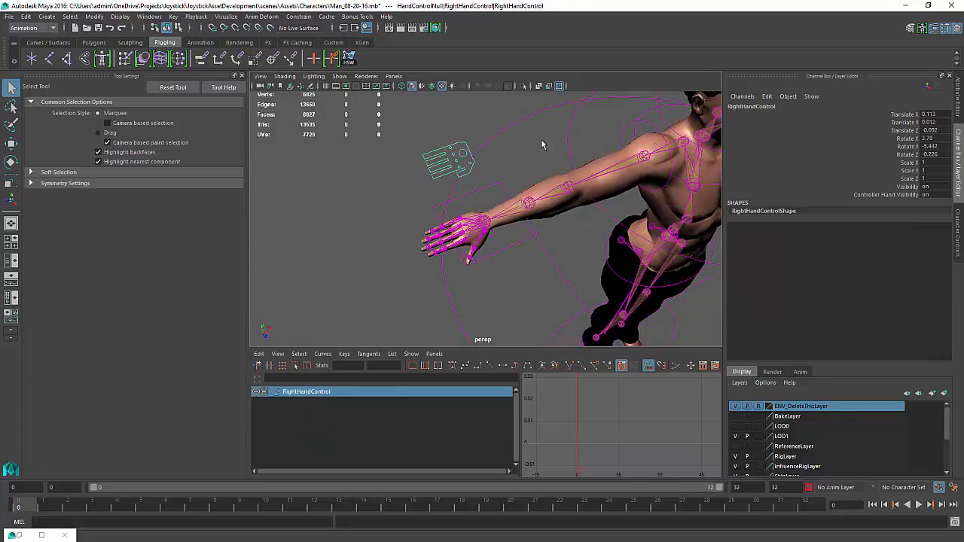
{"action": "left_click", "coordinate": [933, 194]}
{"action": "type", "text": "0"}
{"action": "key", "text": "Return"}
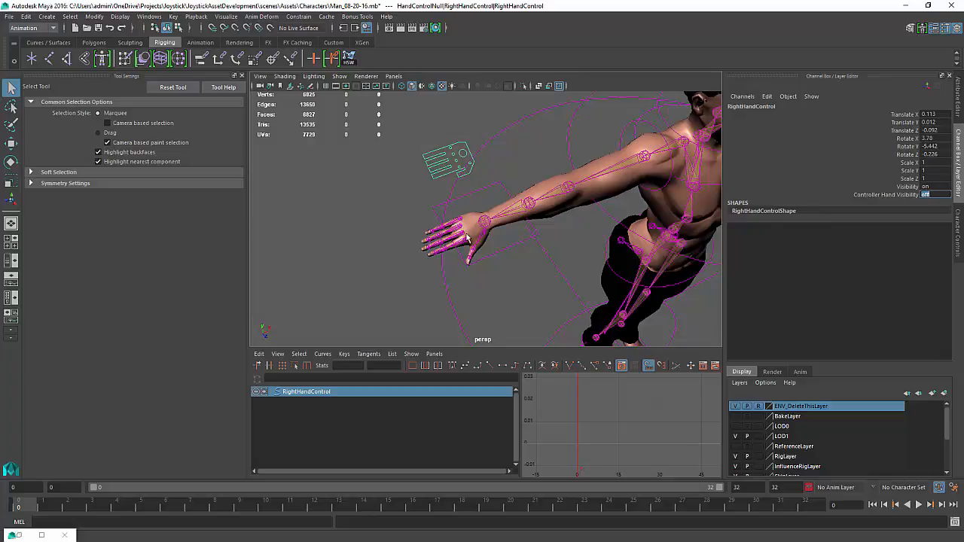
Select the right hand control, then add the forearm roll, forearm, arm and shoulder controls of both arms
{"action": "key", "text": "f"}
{"action": "left_click", "coordinate": [477, 249]}
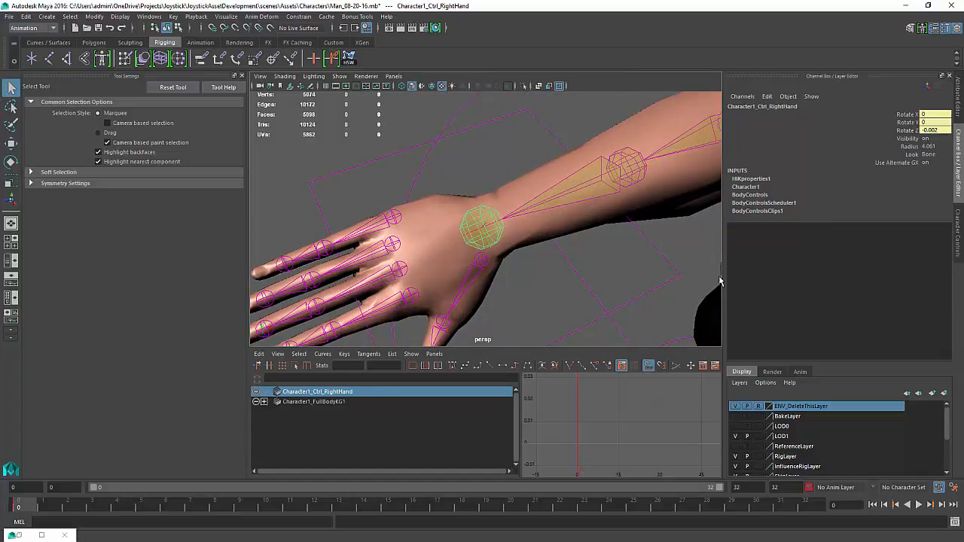
{"action": "key", "text": "shift+o"}
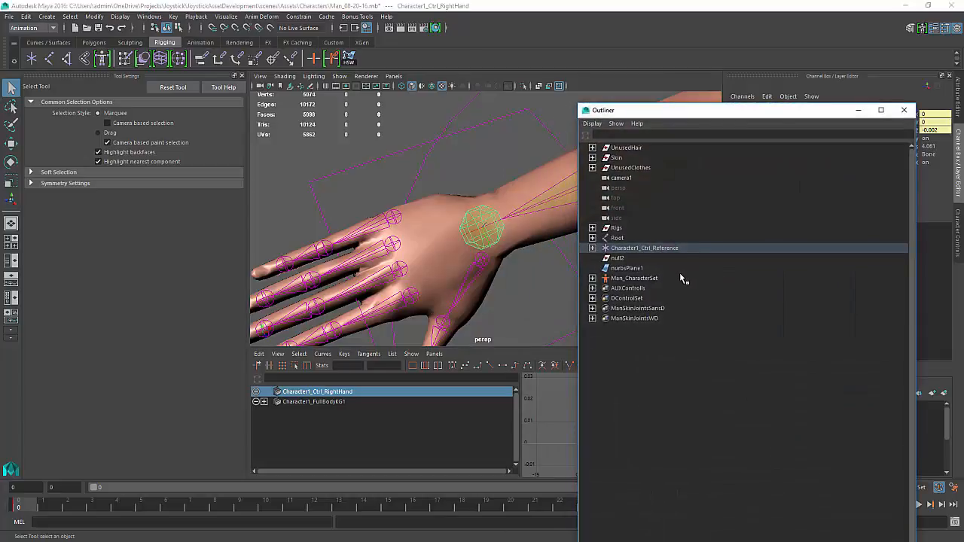
{"action": "key", "text": "f"}
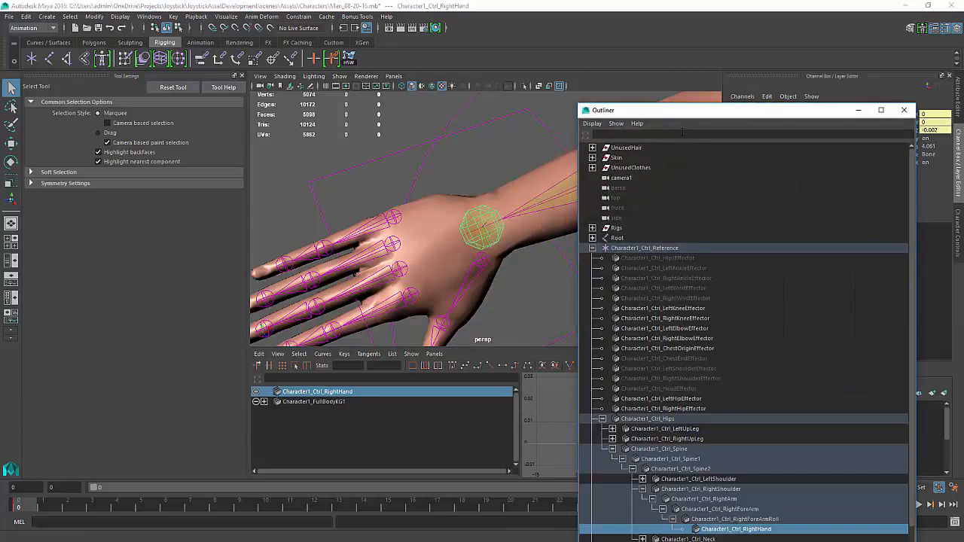
{"action": "left_click_drag", "start_coordinate": [682, 111], "coordinate": [963, 211]}
{"action": "left_click", "coordinate": [958, 159]}
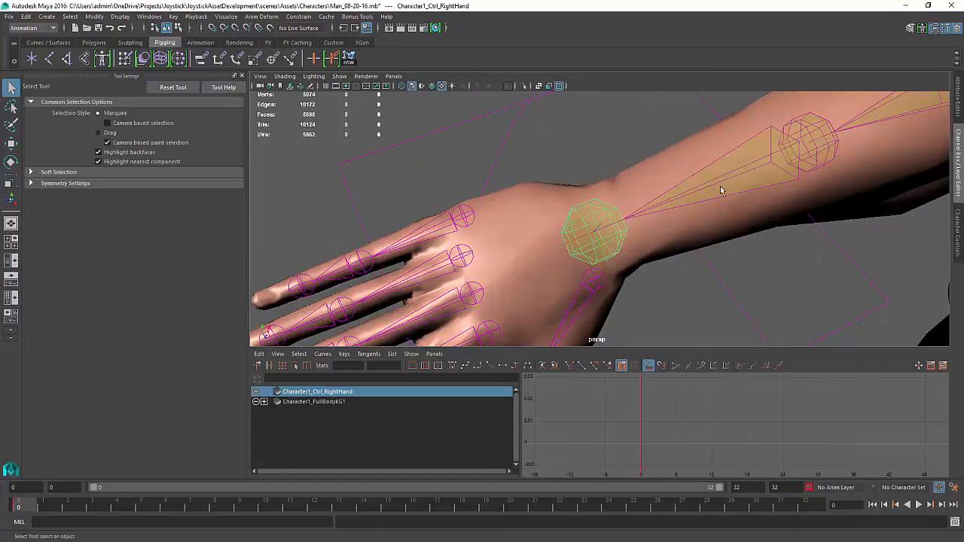
{"action": "scroll", "coordinate": [720, 188], "scroll_direction": "down", "scroll_amount": 4}
{"action": "middle_click_drag", "start_coordinate": [706, 201], "coordinate": [474, 274], "text": "alt"}
{"action": "left_click", "coordinate": [470, 270], "text": "shift"}
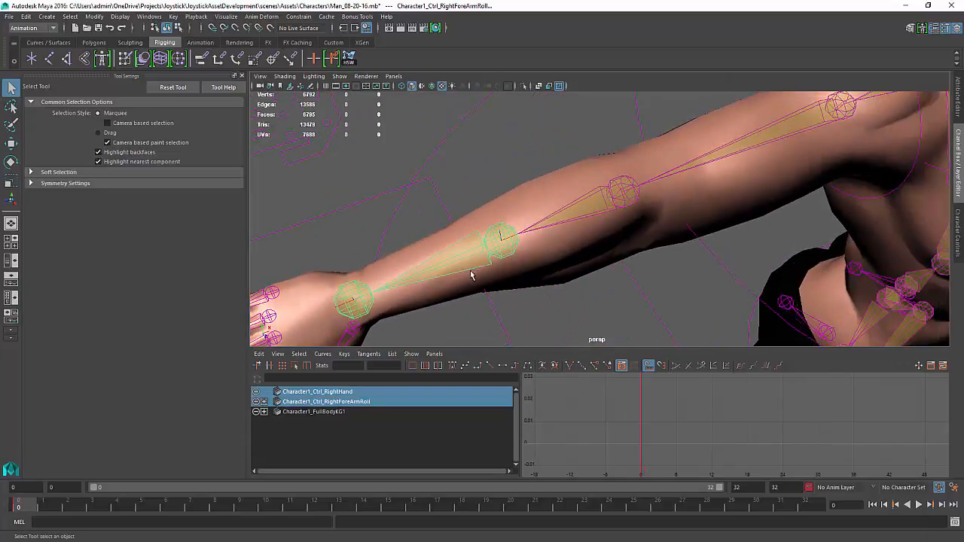
{"action": "left_click", "coordinate": [595, 197], "text": "shift"}
{"action": "left_click", "coordinate": [775, 144], "text": "shift"}
{"action": "scroll", "coordinate": [776, 145], "scroll_direction": "down", "scroll_amount": 4}
{"action": "middle_click_drag", "start_coordinate": [779, 143], "coordinate": [601, 199], "text": "alt"}
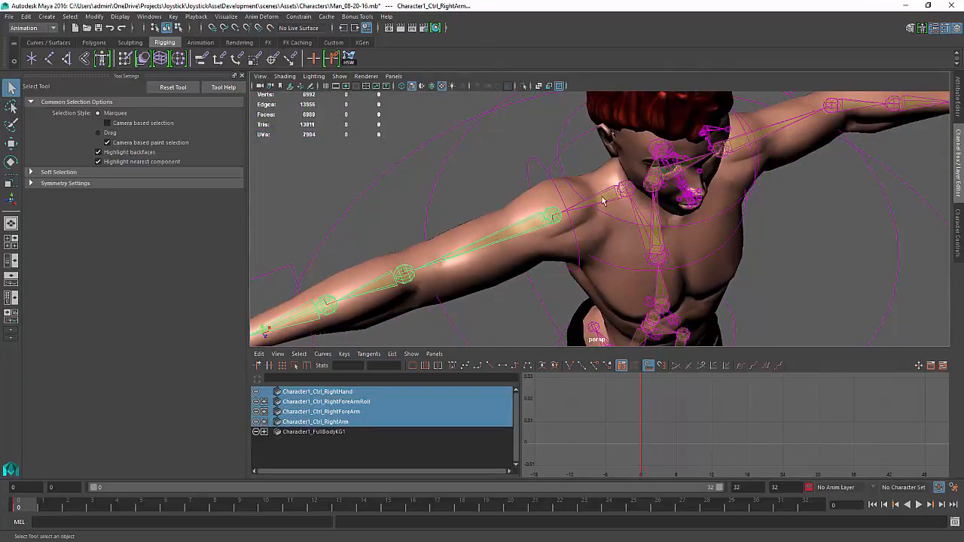
{"action": "left_click", "coordinate": [603, 200], "text": "shift"}
{"action": "left_click_drag", "start_coordinate": [608, 200], "coordinate": [671, 155], "text": "alt"}
{"action": "left_click", "coordinate": [700, 141], "text": "shift"}
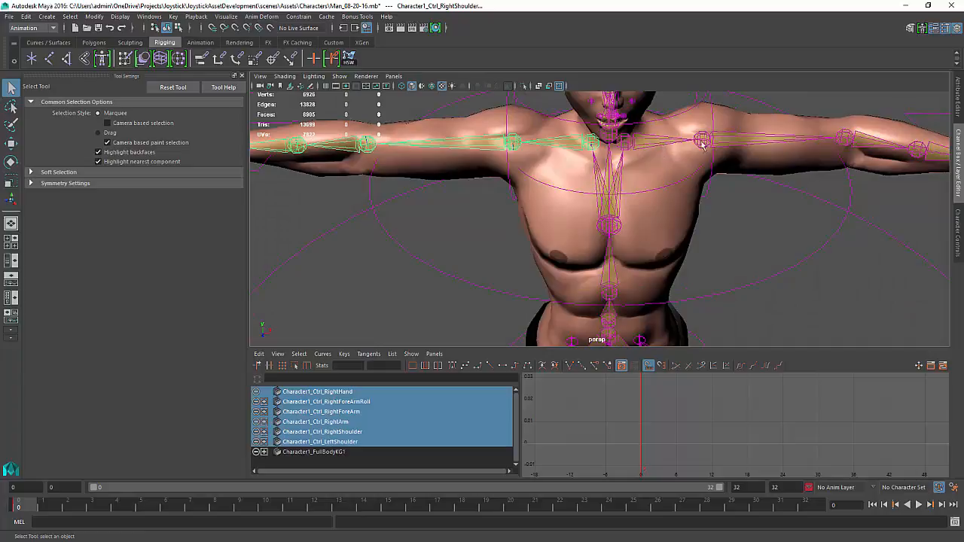
{"action": "left_click", "coordinate": [745, 141], "text": "shift"}
{"action": "left_click_drag", "start_coordinate": [805, 164], "coordinate": [717, 172], "text": "alt"}
{"action": "left_click", "coordinate": [775, 182], "text": "shift"}
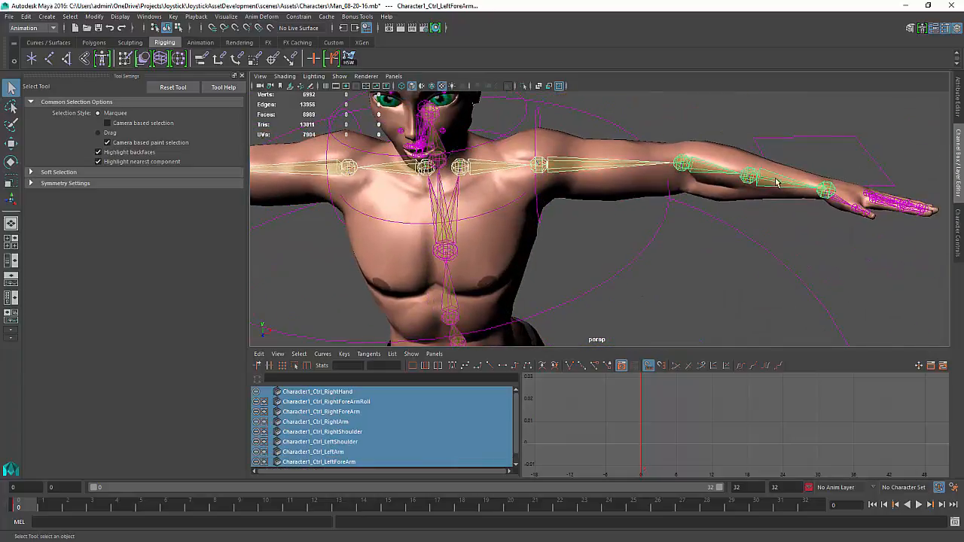
{"action": "left_click", "coordinate": [806, 187], "text": "shift"}
{"action": "left_click", "coordinate": [836, 190], "text": "shift"}
Add the spine, upper leg, leg and foot controls to the selection
{"action": "left_click_drag", "start_coordinate": [576, 267], "coordinate": [673, 241], "text": "alt"}
{"action": "left_click", "coordinate": [573, 218], "text": "shift"}
{"action": "left_click_drag", "start_coordinate": [592, 282], "coordinate": [471, 240], "text": "alt"}
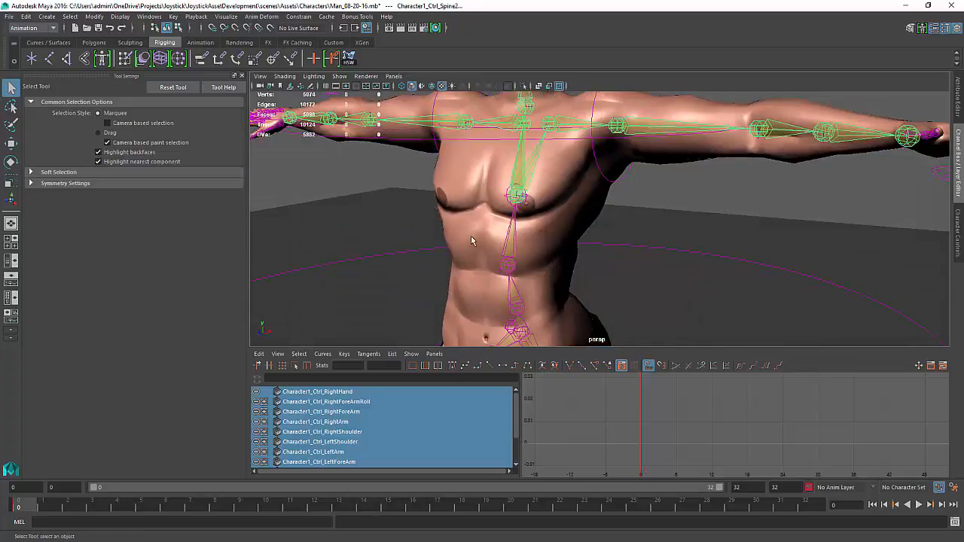
{"action": "left_click", "coordinate": [510, 241], "text": "shift"}
{"action": "middle_click_drag", "start_coordinate": [489, 269], "coordinate": [488, 179], "text": "alt"}
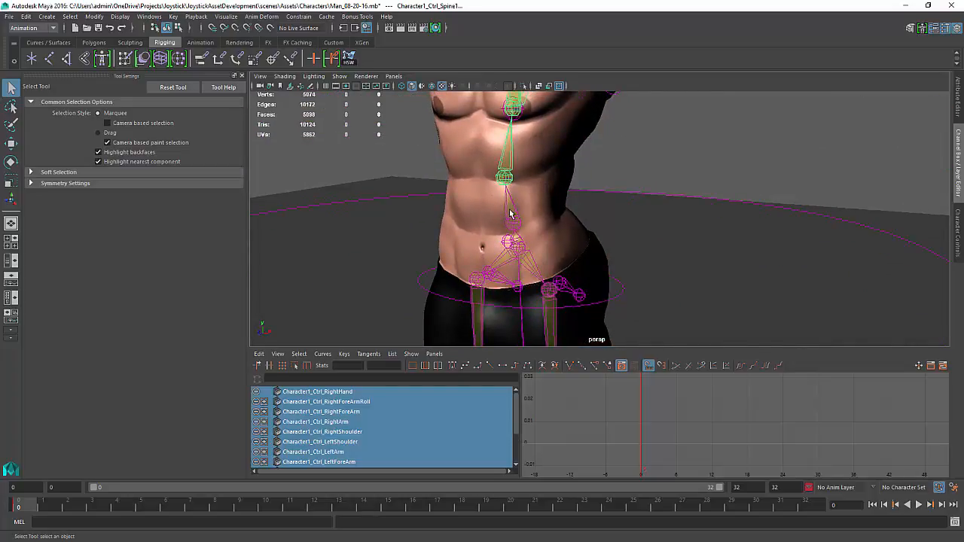
{"action": "left_click", "coordinate": [512, 211], "text": "shift"}
{"action": "middle_click_drag", "start_coordinate": [514, 211], "coordinate": [505, 174], "text": "alt"}
{"action": "left_click", "coordinate": [528, 223], "text": "shift"}
{"action": "middle_click_drag", "start_coordinate": [529, 223], "coordinate": [458, 97], "text": "alt"}
{"action": "left_click", "coordinate": [521, 200], "text": "shift"}
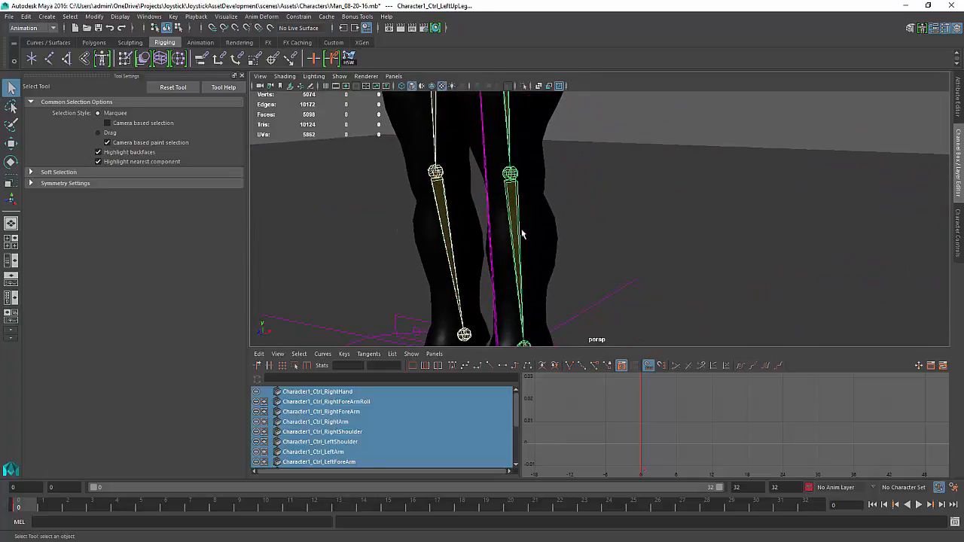
{"action": "middle_click_drag", "start_coordinate": [518, 230], "coordinate": [433, 173], "text": "alt"}
{"action": "left_click", "coordinate": [465, 208], "text": "shift"}
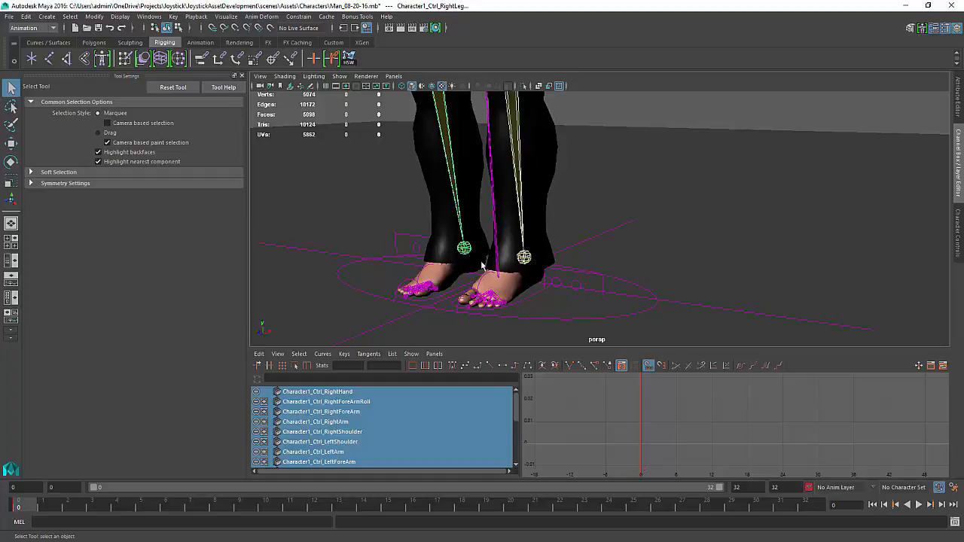
{"action": "left_click", "coordinate": [526, 258], "text": "shift"}
{"action": "right_click_drag", "start_coordinate": [632, 177], "coordinate": [580, 146], "text": "alt"}
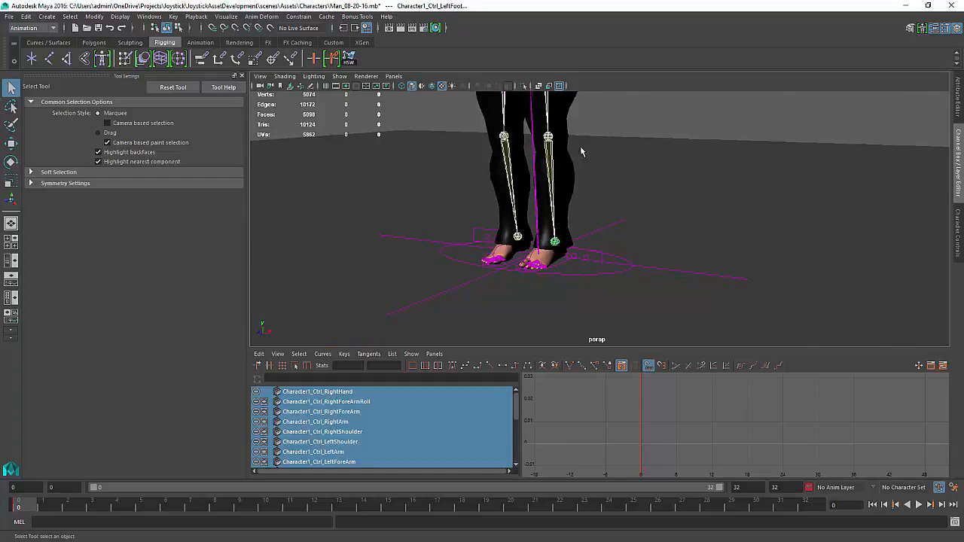
{"action": "middle_click_drag", "start_coordinate": [580, 150], "coordinate": [626, 263], "text": "alt"}
Set Rotate X, Y and Z of all selected controls to 0
{"action": "key", "text": "ctrl+a"}
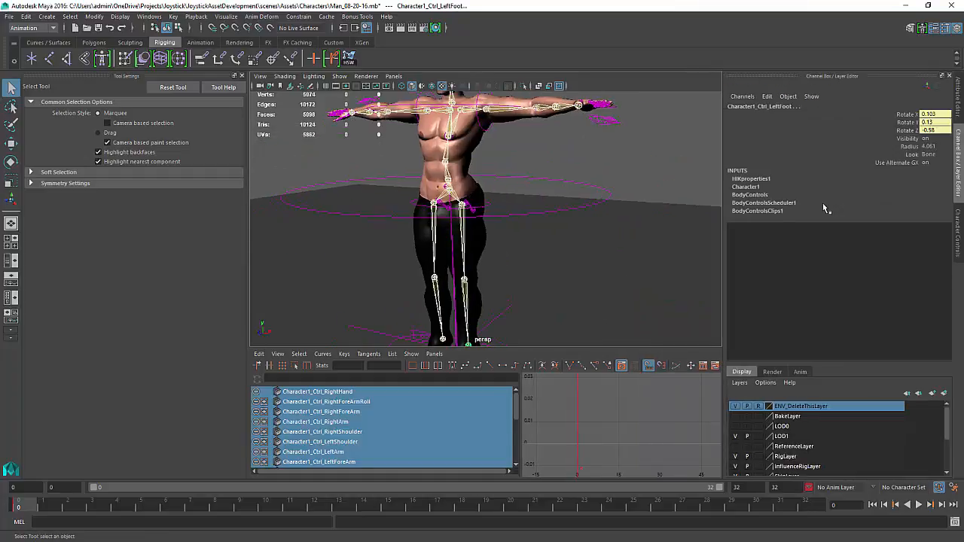
{"action": "left_click", "coordinate": [929, 114]}
{"action": "left_click_drag", "start_coordinate": [932, 124], "coordinate": [937, 128]}
{"action": "type", "text": "0"}
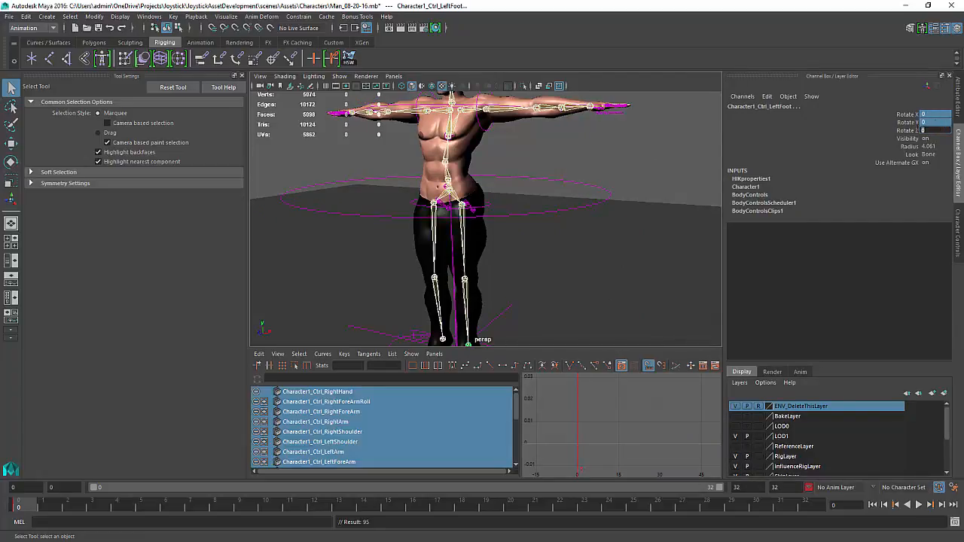
{"action": "key", "text": "Return"}
Key the Rotate X, Y and Z channels of the selected controls
{"action": "scroll", "coordinate": [482, 249], "scroll_direction": "down", "scroll_amount": 5}
{"action": "left_click_drag", "start_coordinate": [482, 248], "coordinate": [488, 248], "text": "alt"}
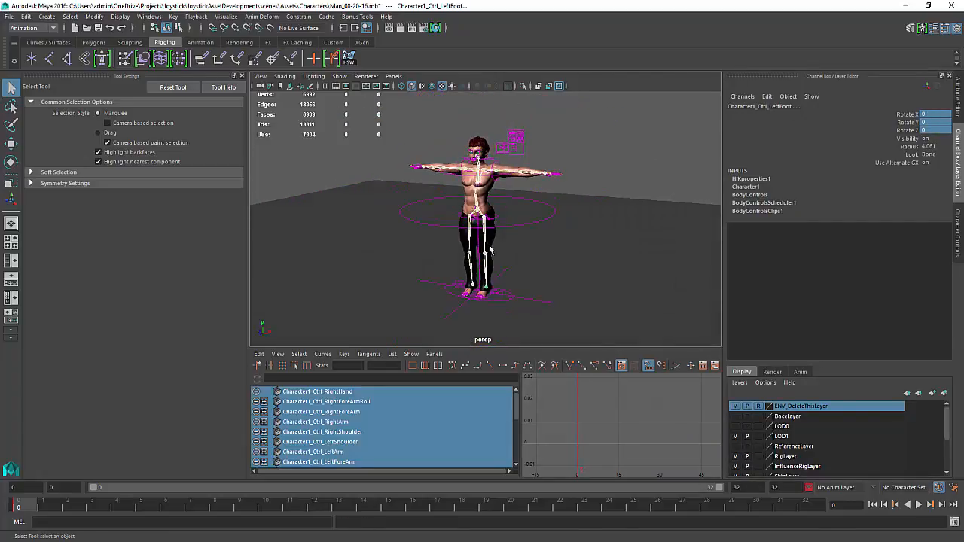
{"action": "right_click_drag", "start_coordinate": [488, 248], "coordinate": [467, 225], "text": "alt"}
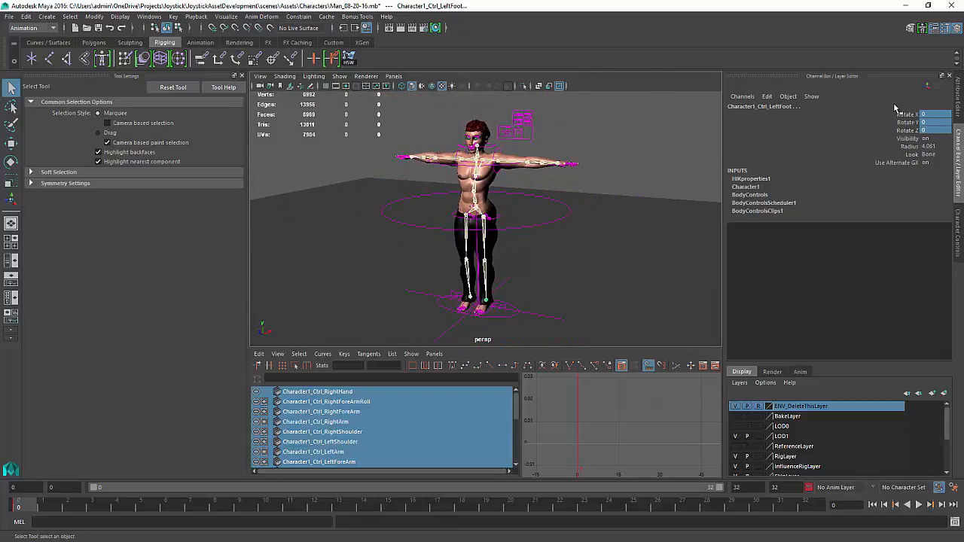
{"action": "left_click", "coordinate": [916, 115]}
{"action": "left_click", "coordinate": [909, 129], "text": "shift"}
{"action": "right_click", "coordinate": [900, 125]}
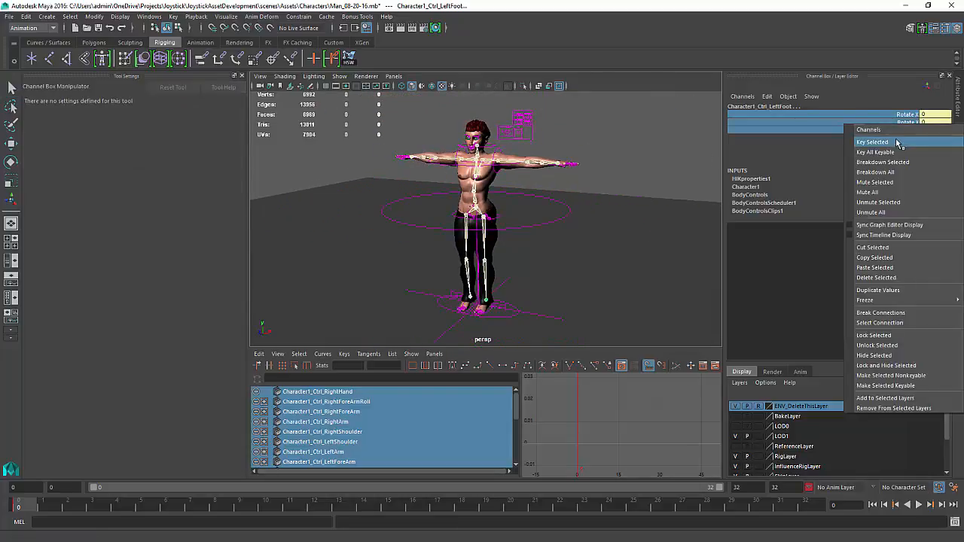
{"action": "left_click", "coordinate": [874, 142]}
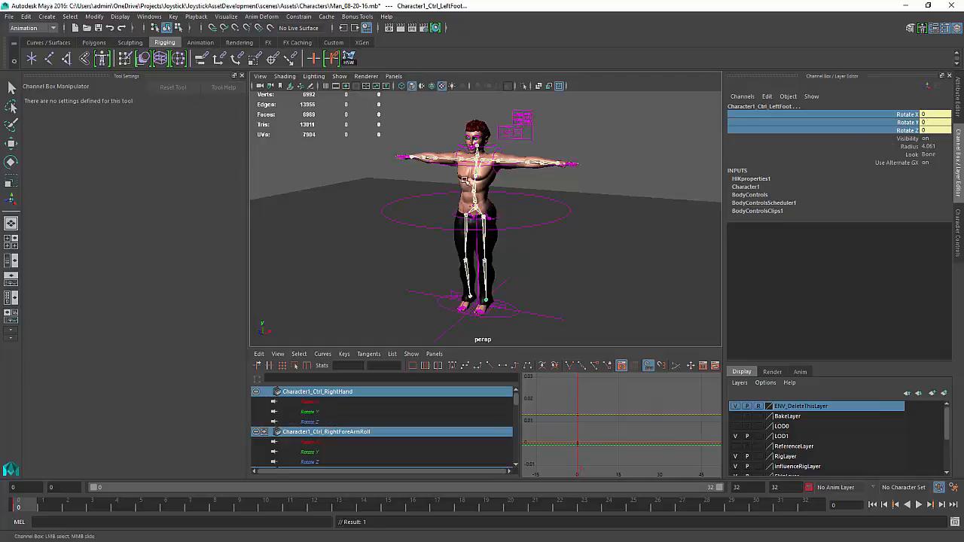
Orbit around the character to inspect the reset neutral pose
{"action": "middle_click_drag", "start_coordinate": [454, 154], "coordinate": [478, 183], "text": "alt"}
{"action": "right_click_drag", "start_coordinate": [477, 183], "coordinate": [640, 205], "text": "alt"}
{"action": "middle_click_drag", "start_coordinate": [641, 204], "coordinate": [598, 123], "text": "alt"}
{"action": "right_click_drag", "start_coordinate": [598, 123], "coordinate": [531, 128], "text": "alt"}
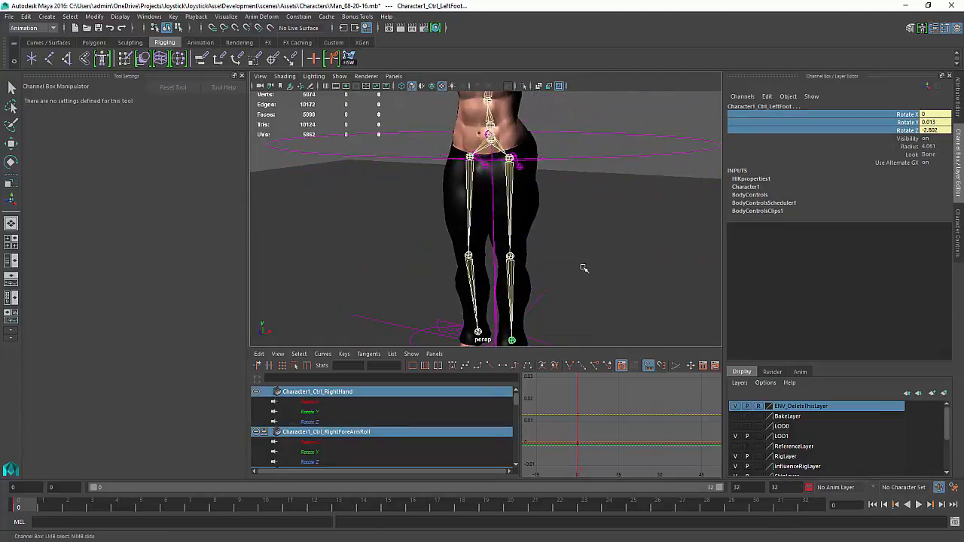
{"action": "right_click_drag", "start_coordinate": [583, 268], "coordinate": [561, 143], "text": "alt"}
{"action": "middle_click_drag", "start_coordinate": [561, 143], "coordinate": [558, 267], "text": "alt"}
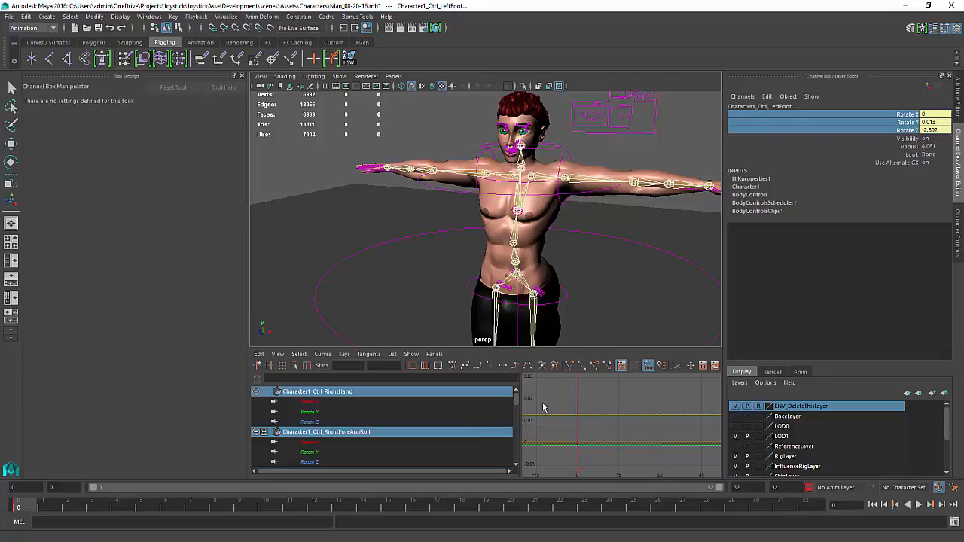
{"action": "middle_click_drag", "start_coordinate": [573, 392], "coordinate": [555, 422], "text": "alt"}
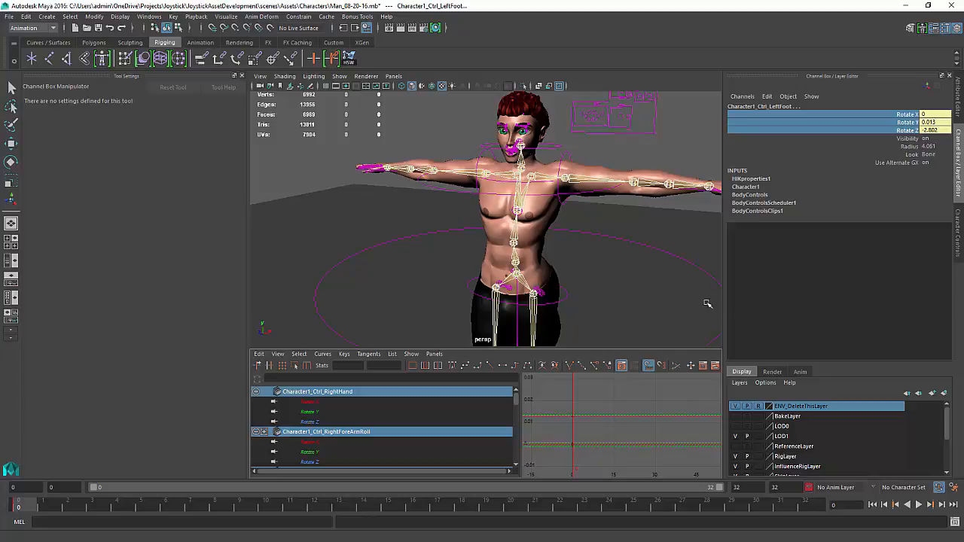
{"action": "left_click_drag", "start_coordinate": [565, 243], "coordinate": [606, 275], "text": "alt"}
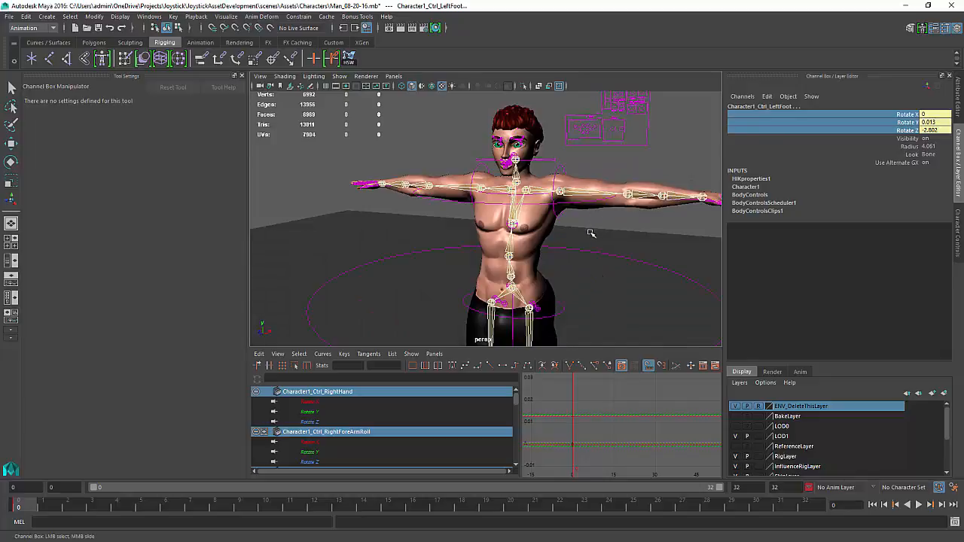
{"action": "left_click_drag", "start_coordinate": [592, 231], "coordinate": [609, 218], "text": "alt"}
{"action": "right_click_drag", "start_coordinate": [609, 217], "coordinate": [702, 202], "text": "alt"}
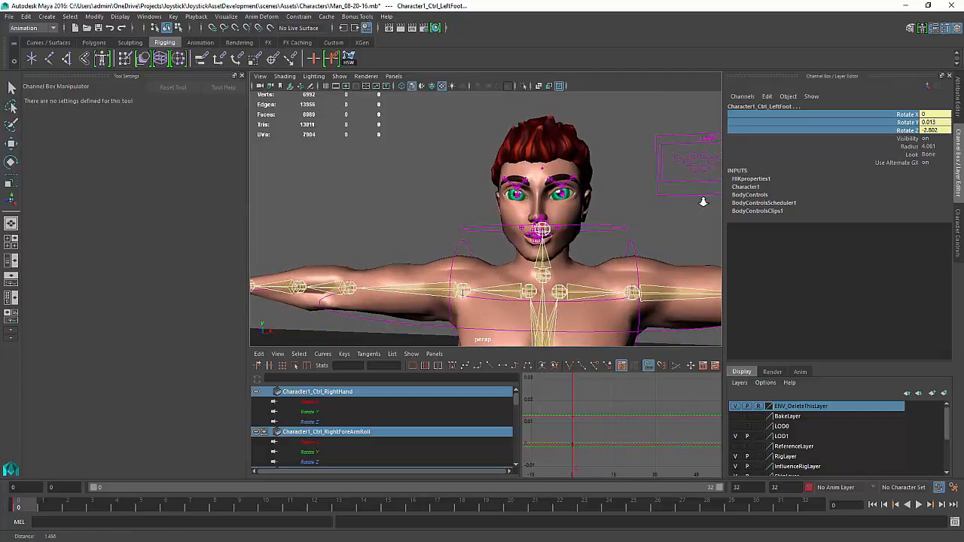
{"action": "middle_click_drag", "start_coordinate": [587, 226], "coordinate": [586, 157], "text": "alt"}
{"action": "right_click_drag", "start_coordinate": [671, 192], "coordinate": [540, 242], "text": "alt"}
{"action": "left_click_drag", "start_coordinate": [540, 243], "coordinate": [503, 239], "text": "alt"}
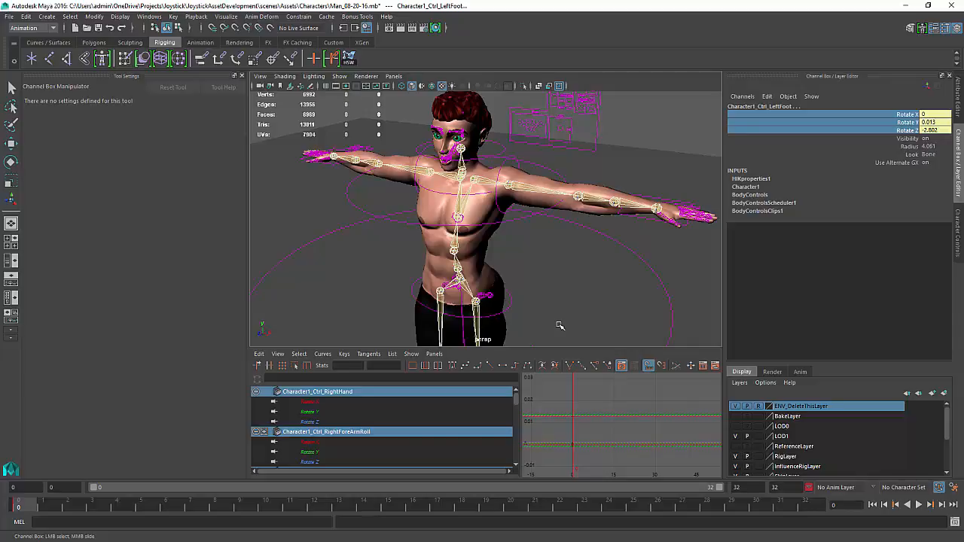
{"action": "mouse_move", "coordinate": [557, 301]}
{"action": "middle_mouse_down", "text": "alt"}
{"action": "mouse_move", "coordinate": [572, 260]}
{"action": "mouse_move", "coordinate": [572, 312]}
{"action": "middle_mouse_up", "text": "alt"}
{"action": "left_click", "coordinate": [568, 280]}
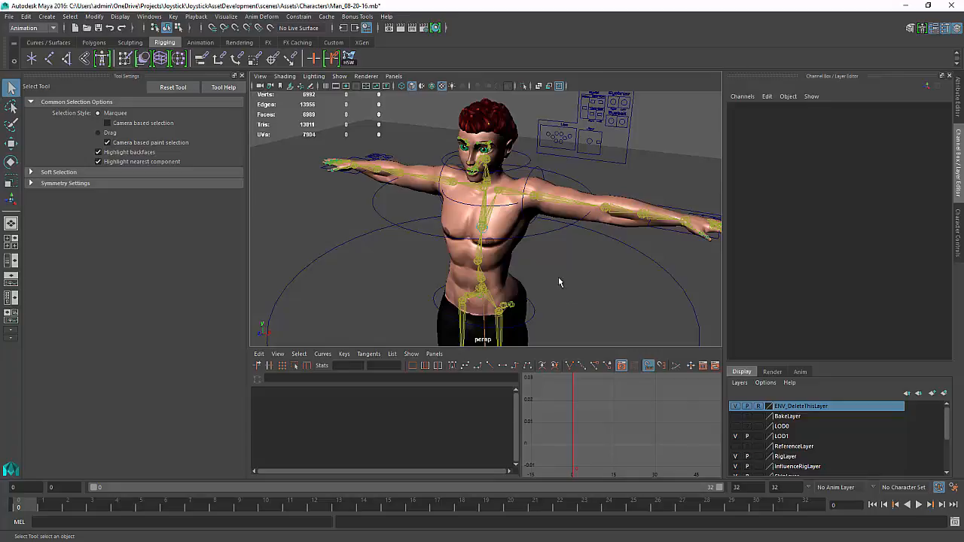
{"action": "left_click_drag", "start_coordinate": [563, 284], "coordinate": [558, 306], "text": "alt"}
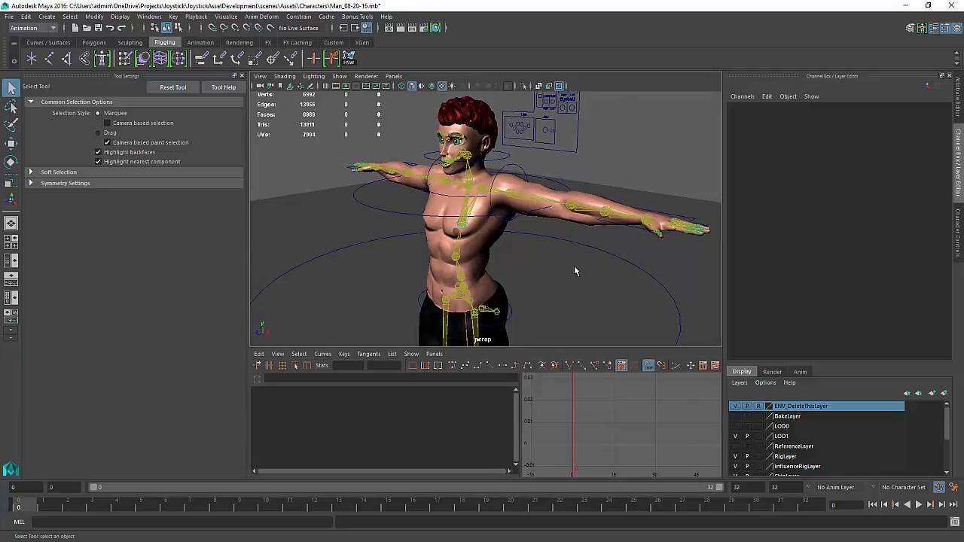
Open the Trax Editor from the animation editors
{"action": "left_click", "coordinate": [147, 16]}
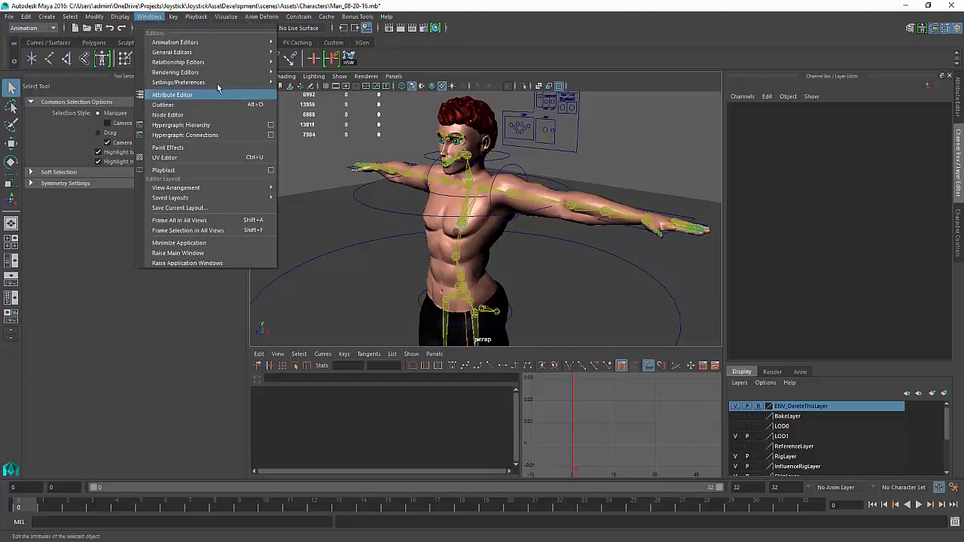
{"action": "mouse_move", "coordinate": [215, 45]}
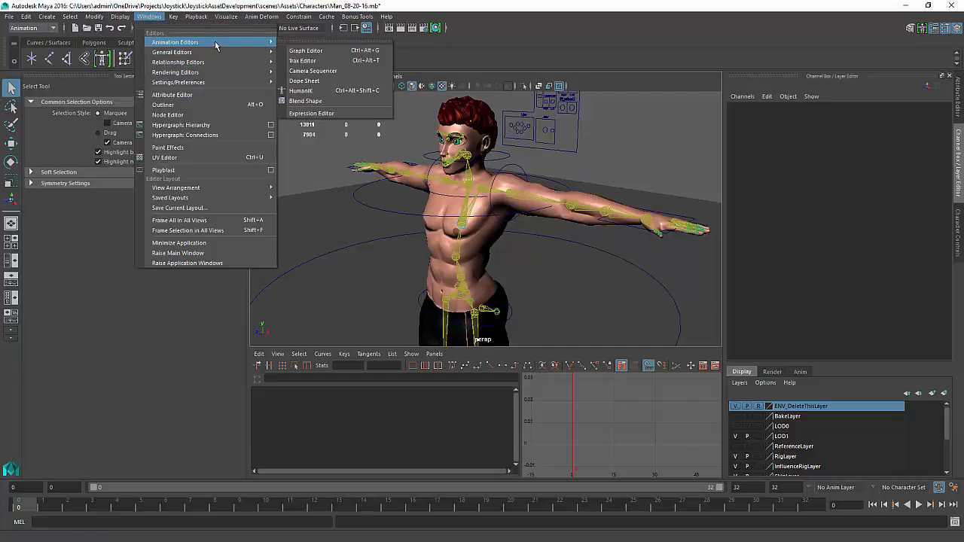
{"action": "left_click", "coordinate": [325, 61]}
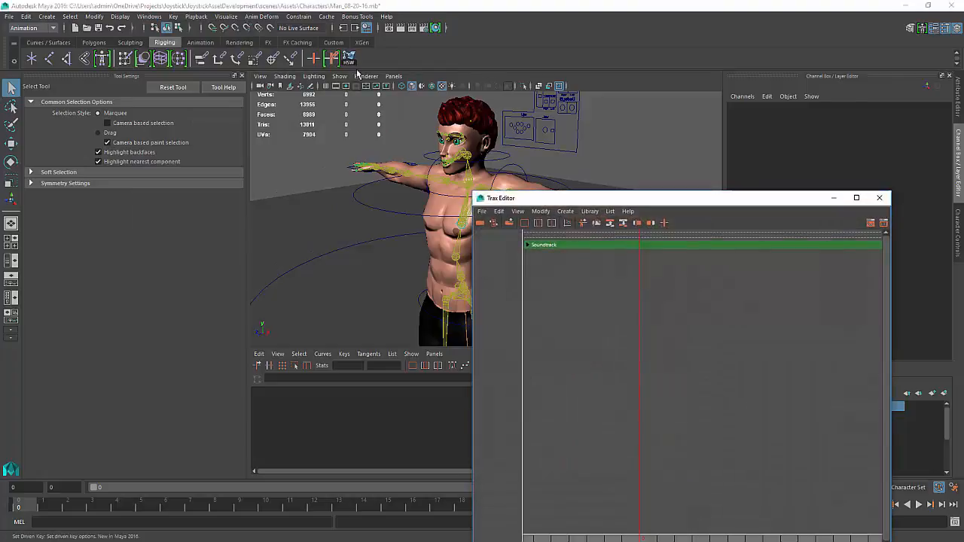
Select the shoulder, head, upper body and full body IK controls in turn to inspect their channels
{"action": "left_click", "coordinate": [435, 164]}
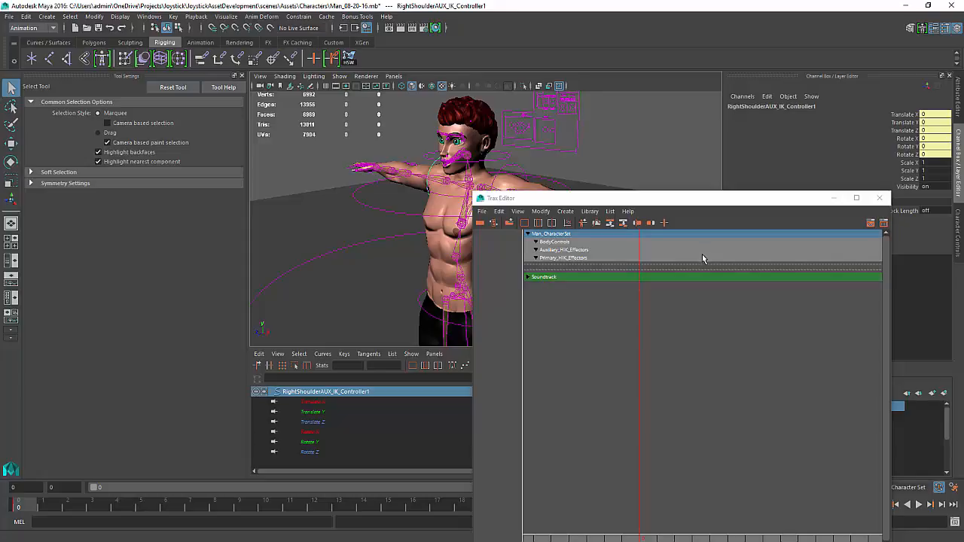
{"action": "left_click", "coordinate": [515, 167]}
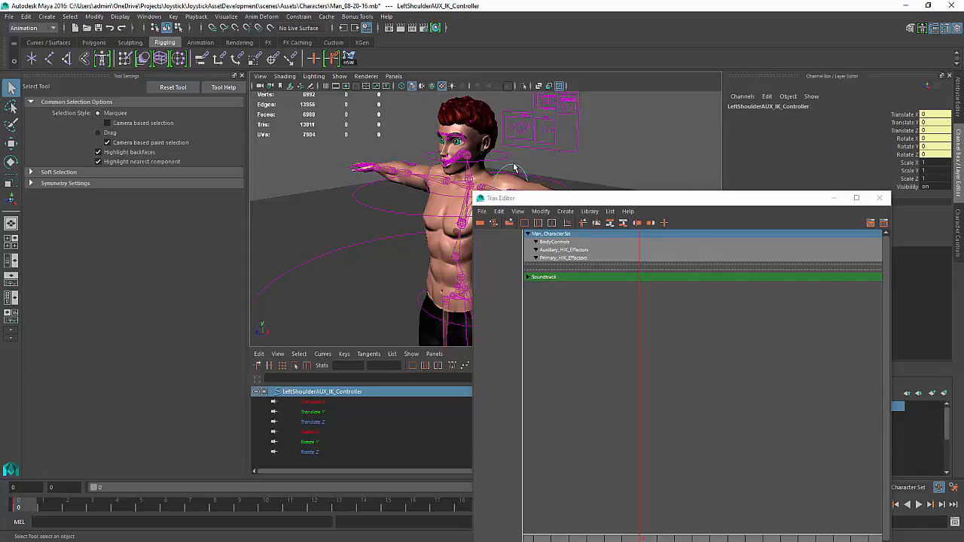
{"action": "left_click", "coordinate": [508, 159]}
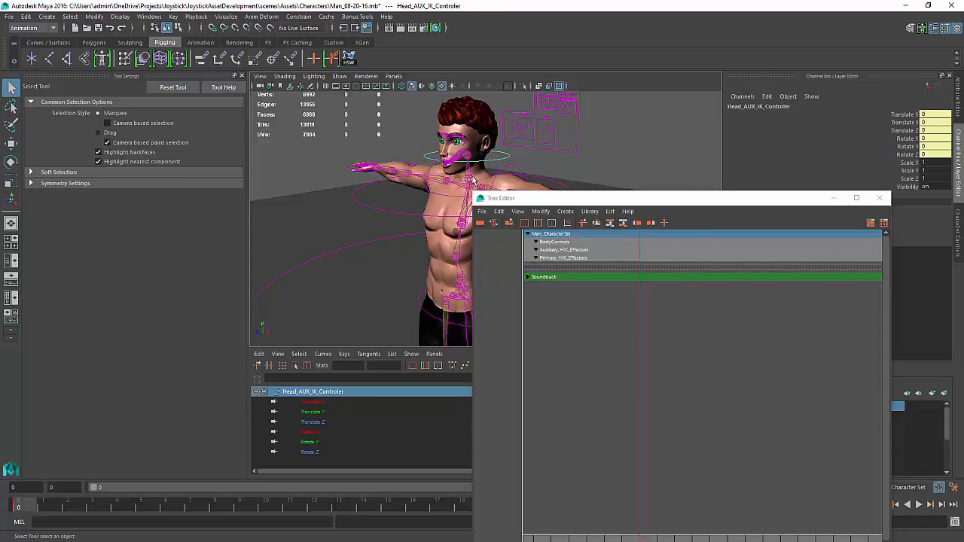
{"action": "left_click", "coordinate": [381, 208]}
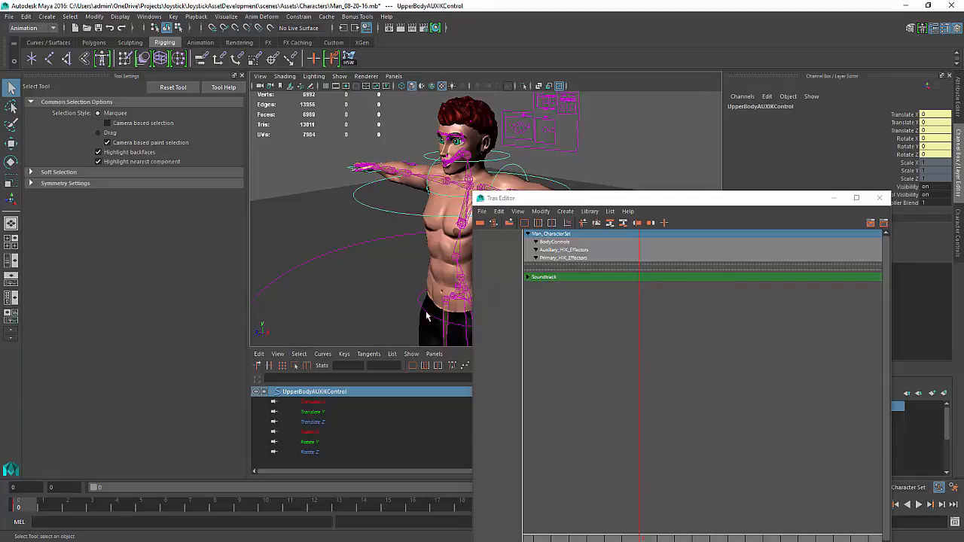
{"action": "middle_click_drag", "start_coordinate": [405, 297], "coordinate": [386, 292], "text": "alt"}
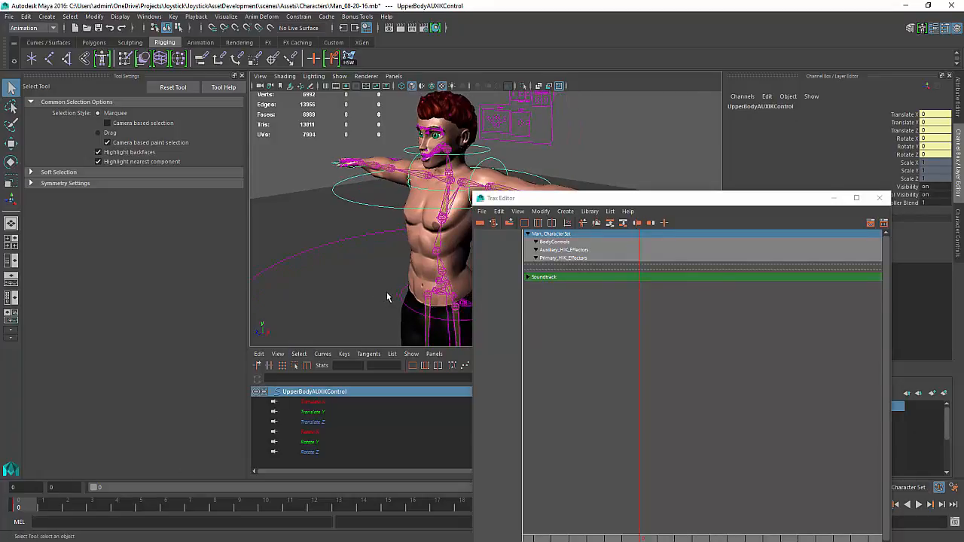
{"action": "left_click", "coordinate": [402, 305]}
{"action": "left_click", "coordinate": [338, 242]}
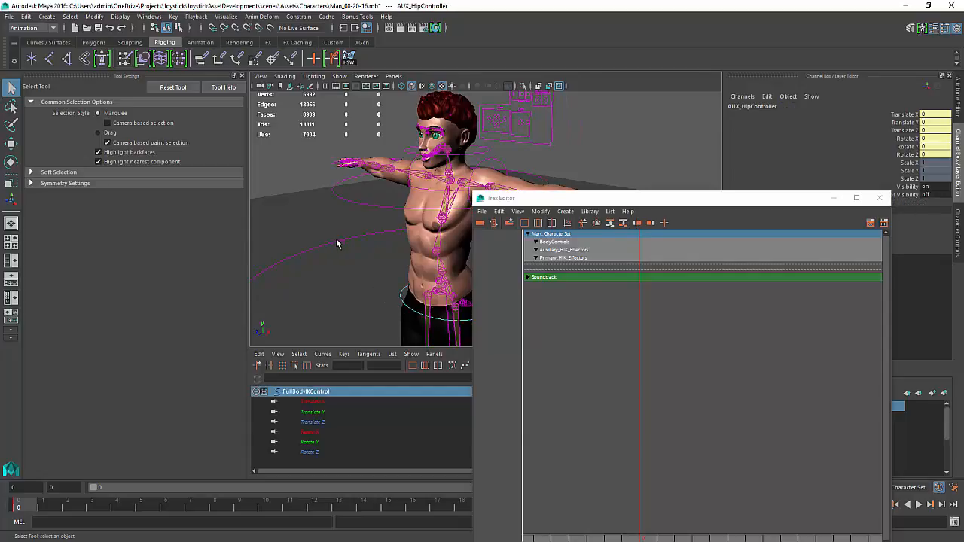
{"action": "middle_click_drag", "start_coordinate": [463, 151], "coordinate": [451, 165], "text": "alt"}
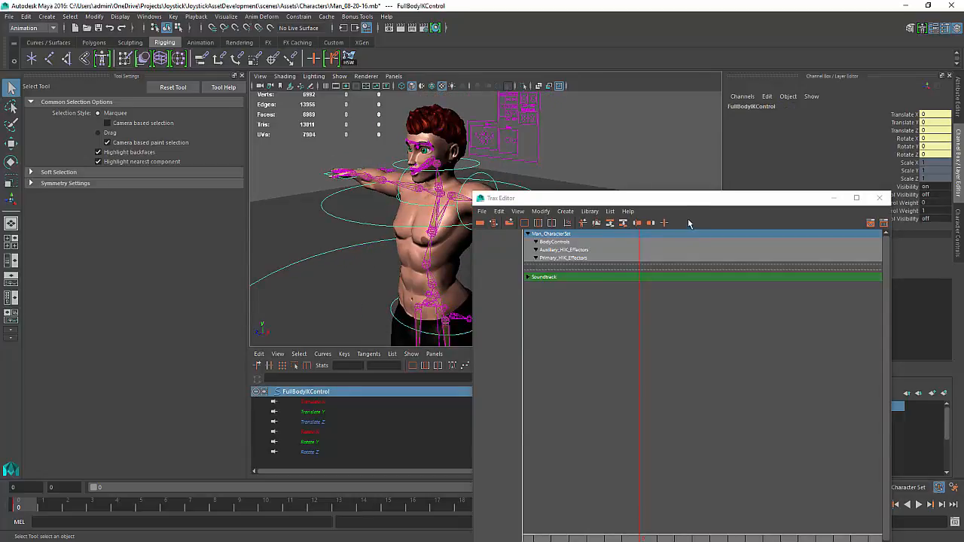
Move the Trax Editor aside and set the playback range end frame to 1
{"action": "left_click_drag", "start_coordinate": [682, 199], "coordinate": [963, 258]}
{"action": "left_click", "coordinate": [851, 505]}
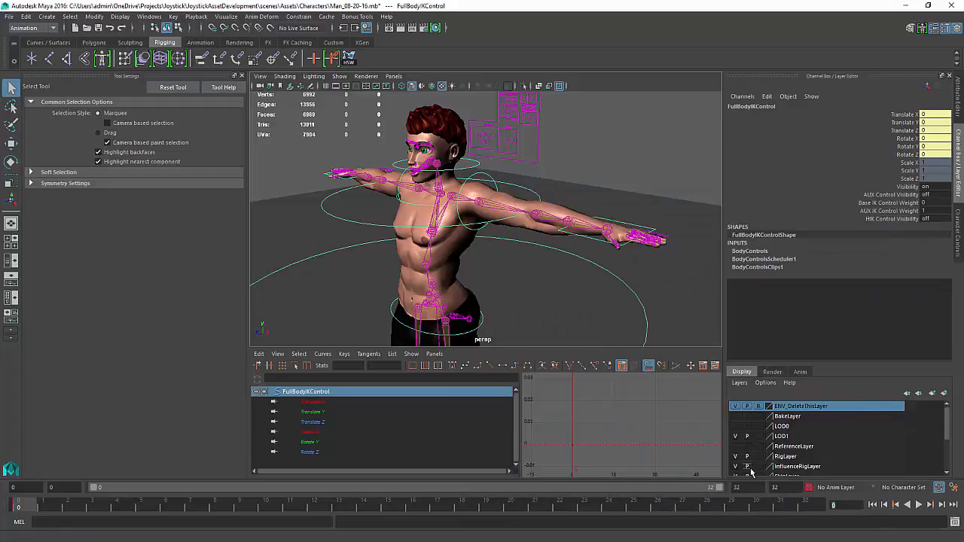
{"action": "left_click_drag", "start_coordinate": [783, 487], "coordinate": [658, 479]}
{"action": "type", "text": "1"}
{"action": "key", "text": "Return"}
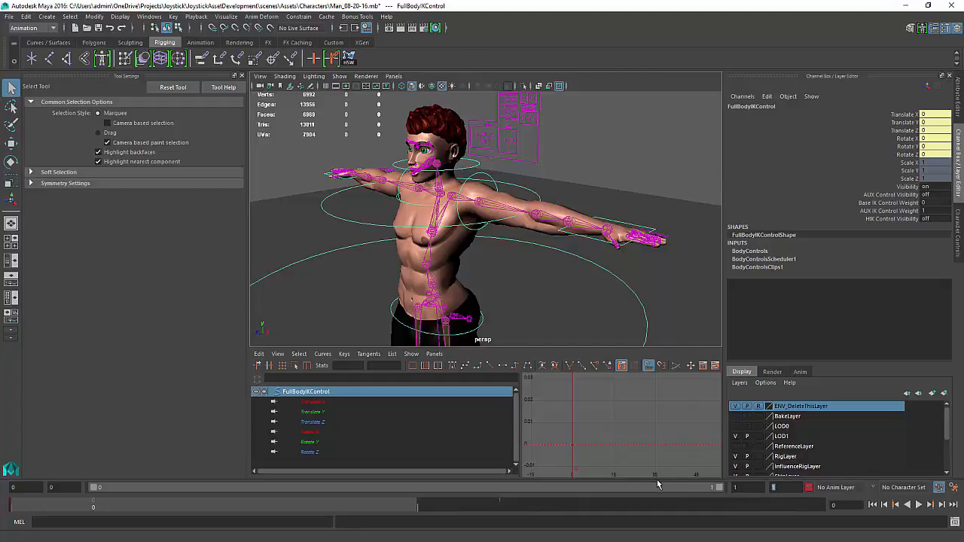
Open the Visor's character clips and delete the T_Pose2Source clip
{"action": "left_click", "coordinate": [894, 474]}
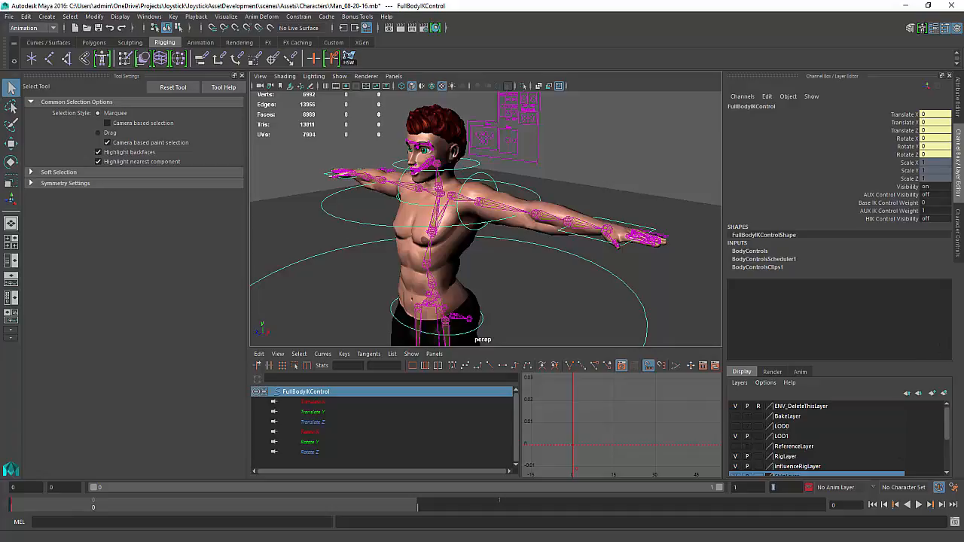
{"action": "left_click_drag", "start_coordinate": [963, 140], "coordinate": [639, 142]}
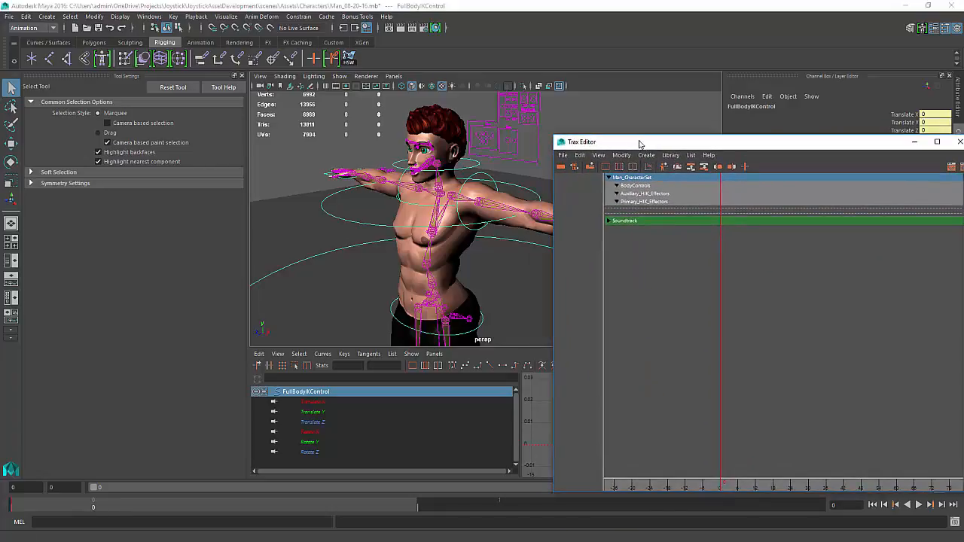
{"action": "left_click", "coordinate": [593, 104]}
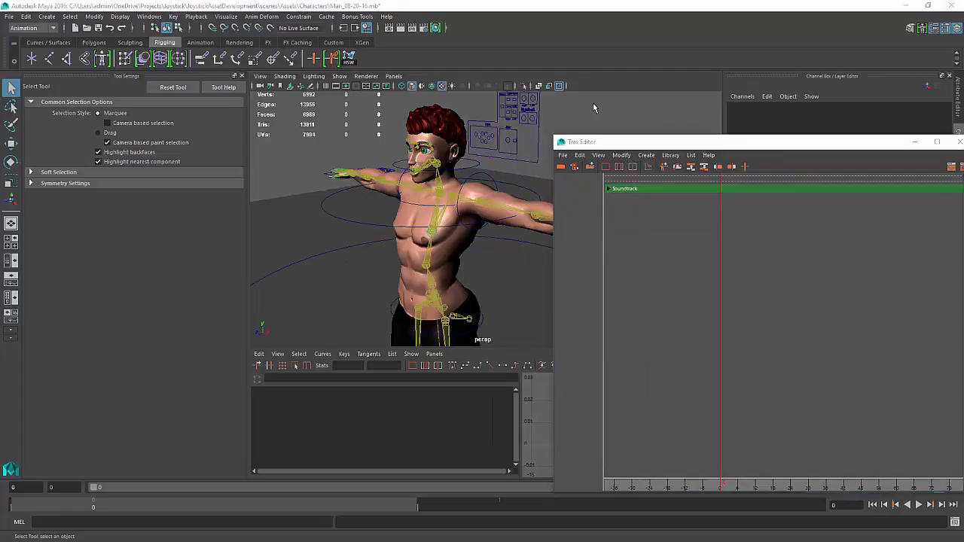
{"action": "left_click", "coordinate": [592, 167]}
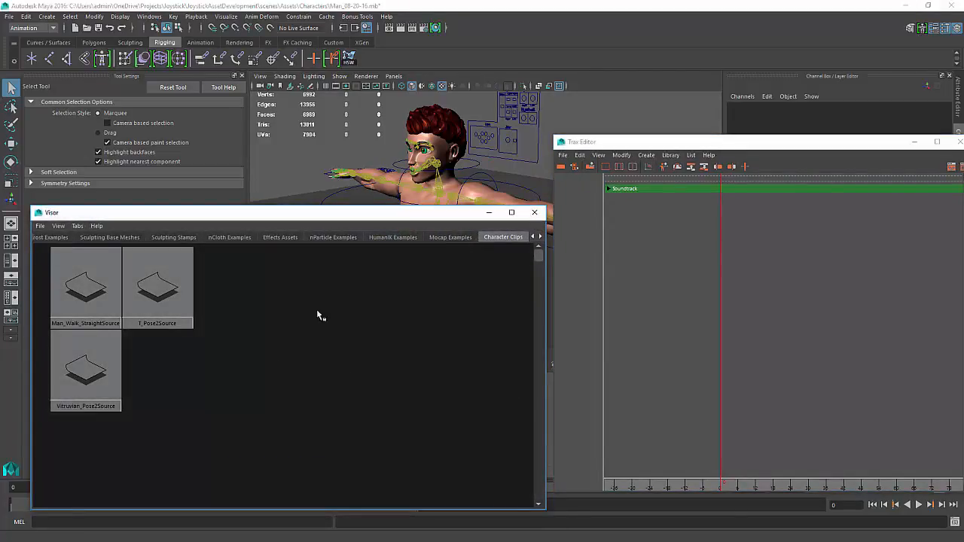
{"action": "left_click", "coordinate": [154, 299]}
{"action": "key", "text": "Delete"}
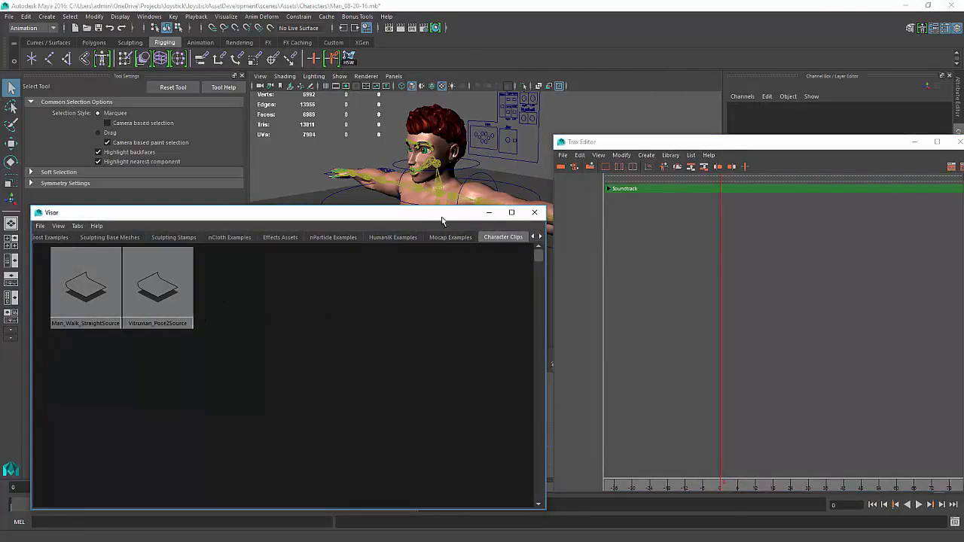
{"action": "left_click", "coordinate": [531, 211]}
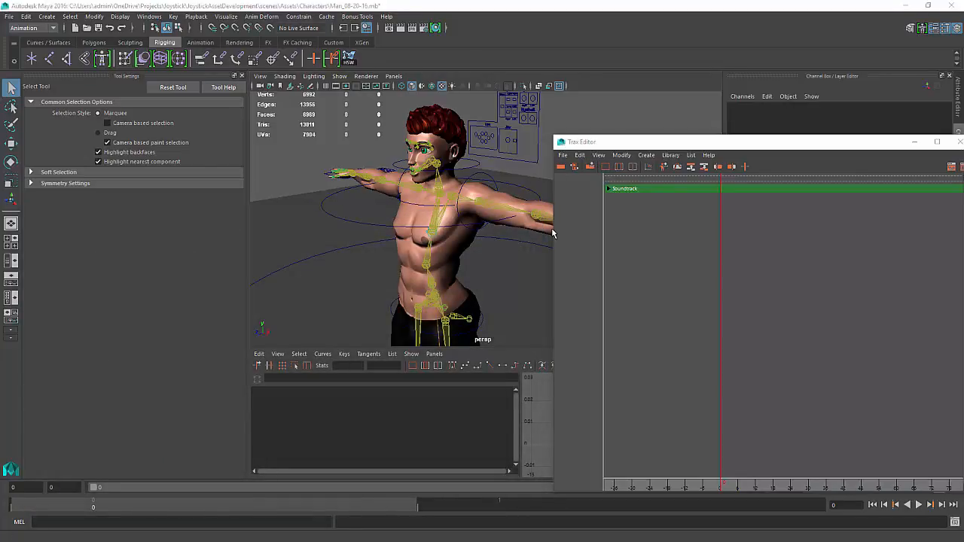
Select Man_CharacterSet in the Outliner
{"action": "middle_click_drag", "start_coordinate": [343, 202], "coordinate": [348, 198], "text": "alt"}
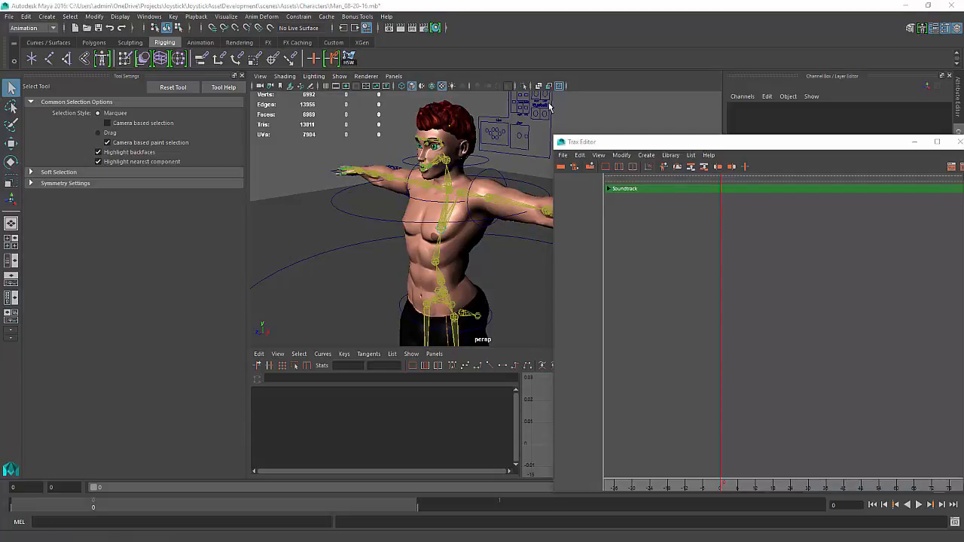
{"action": "left_click_drag", "start_coordinate": [963, 331], "coordinate": [443, 110]}
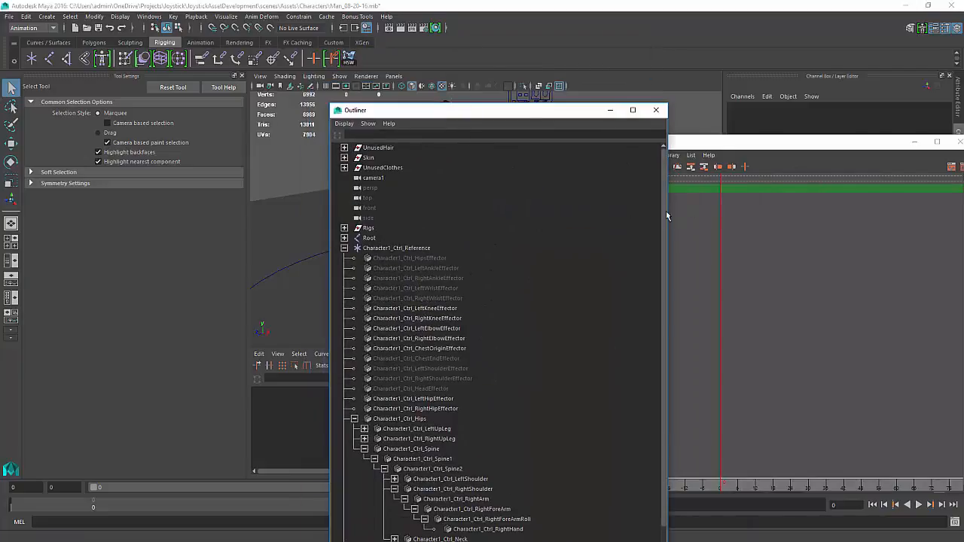
{"action": "left_click", "coordinate": [344, 248]}
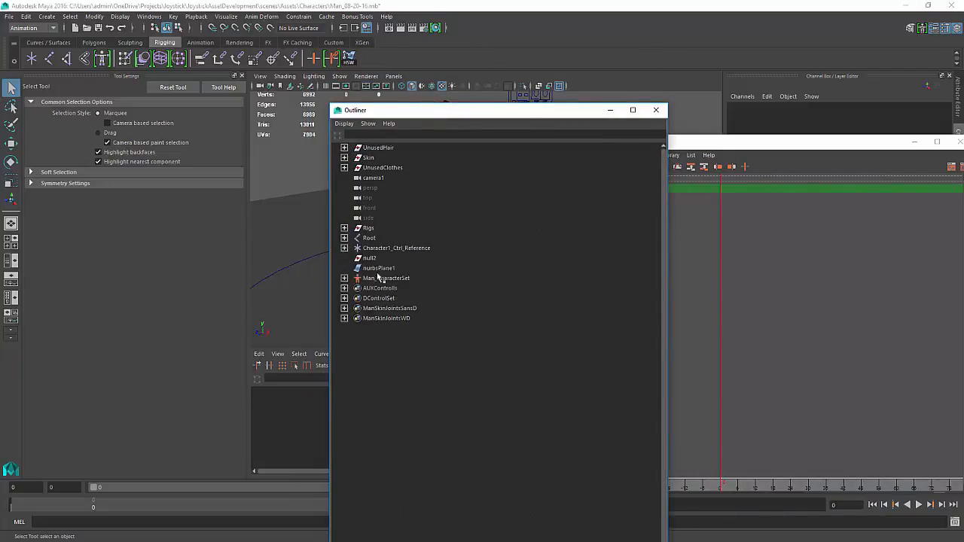
{"action": "left_click", "coordinate": [384, 278]}
{"action": "left_click", "coordinate": [610, 110]}
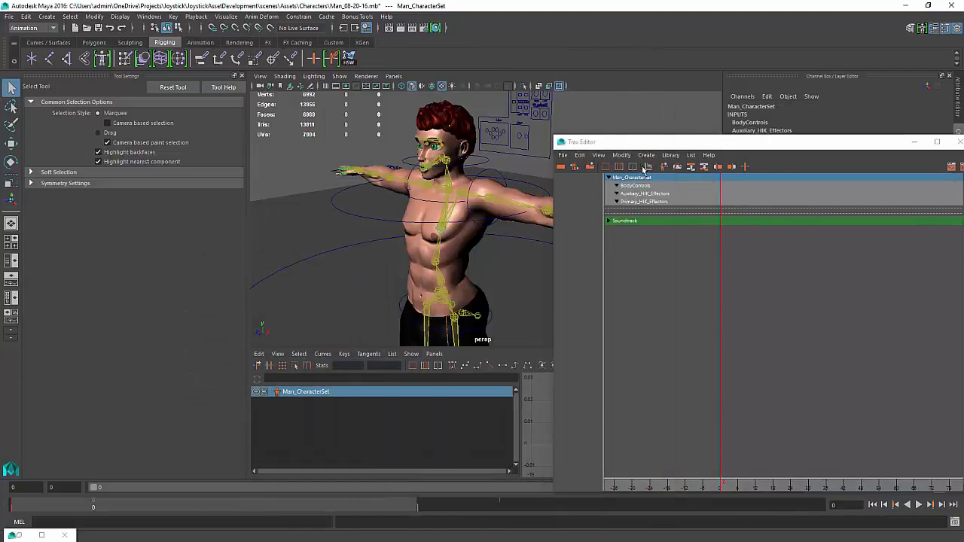
Create an animation clip for the character set named Man_TPose
{"action": "left_click", "coordinate": [646, 155]}
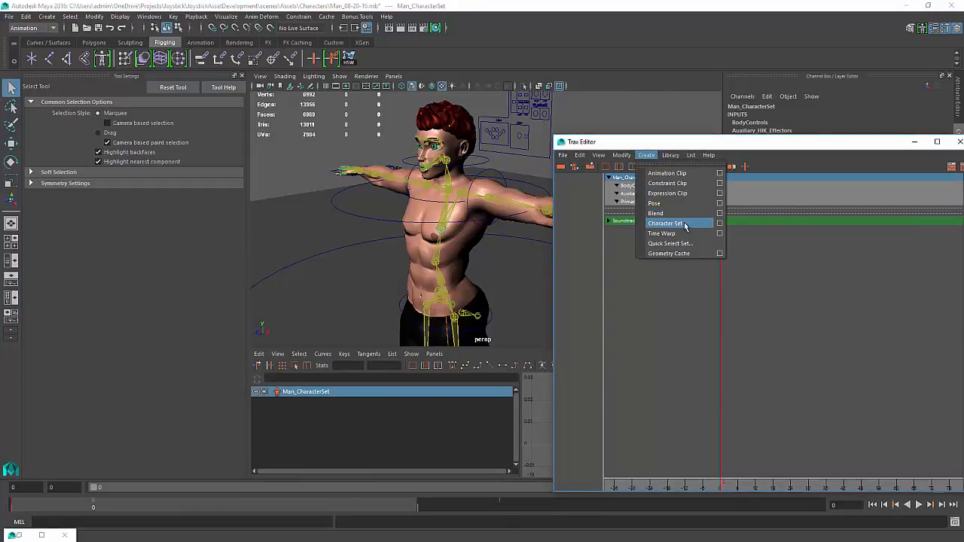
{"action": "left_click", "coordinate": [720, 174]}
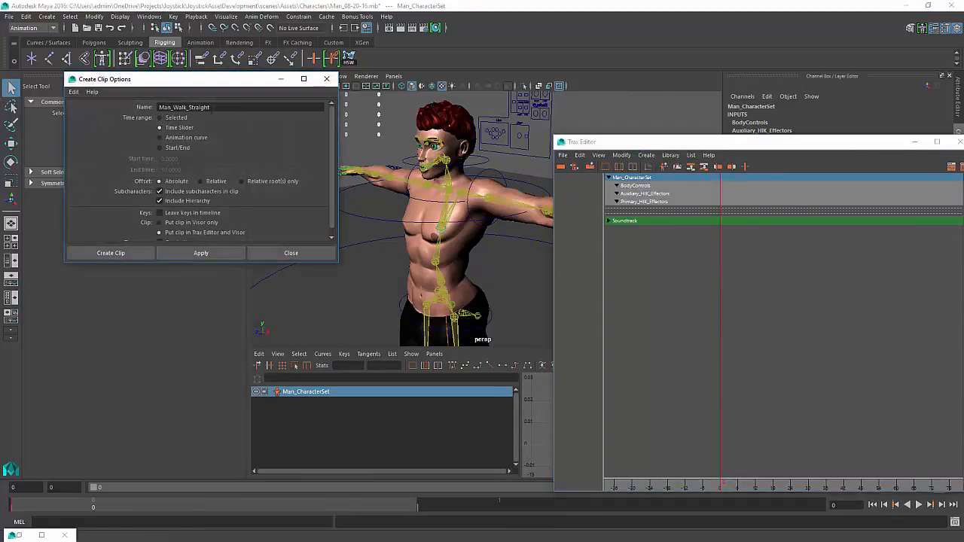
{"action": "left_click_drag", "start_coordinate": [214, 110], "coordinate": [182, 107]}
{"action": "left_click", "coordinate": [219, 106]}
{"action": "left_click_drag", "start_coordinate": [219, 106], "coordinate": [174, 108]}
{"action": "left_click", "coordinate": [216, 107]}
{"action": "left_click_drag", "start_coordinate": [218, 107], "coordinate": [54, 116]}
{"action": "type", "text": "Man_TPose"}
{"action": "left_click", "coordinate": [127, 254]}
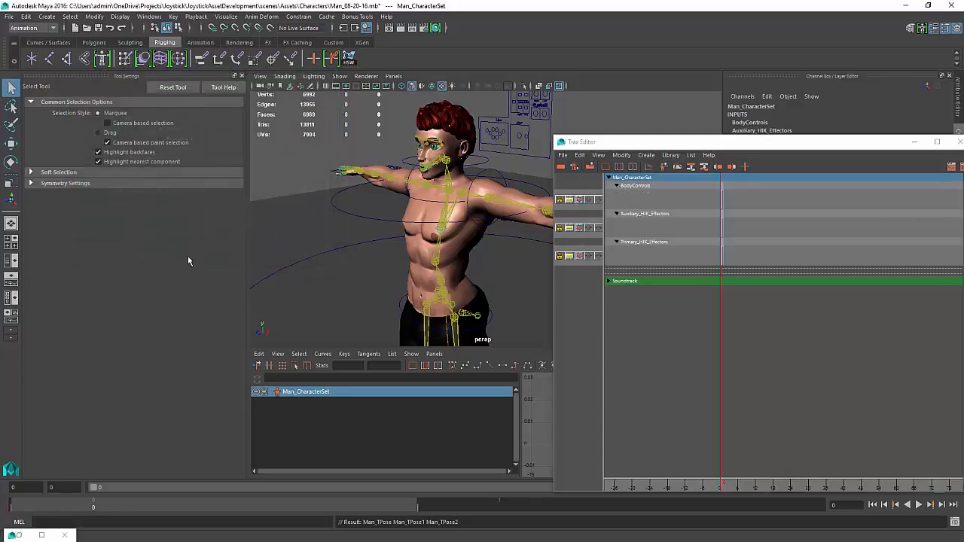
Select the new clips in the Trax Editor tracks and delete them
{"action": "left_click_drag", "start_coordinate": [771, 329], "coordinate": [686, 194]}
{"action": "left_click", "coordinate": [693, 210]}
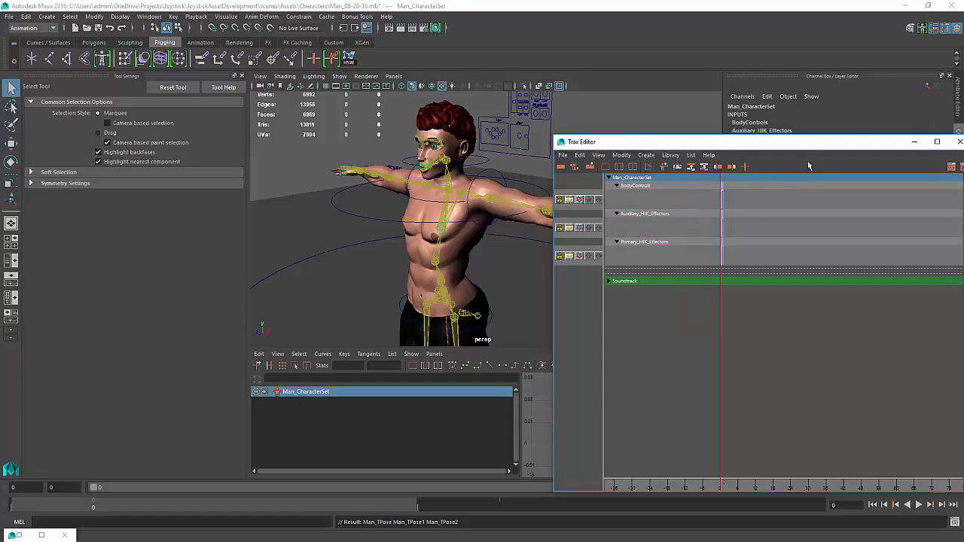
{"action": "left_click_drag", "start_coordinate": [763, 317], "coordinate": [682, 149]}
{"action": "key", "text": "Delete"}
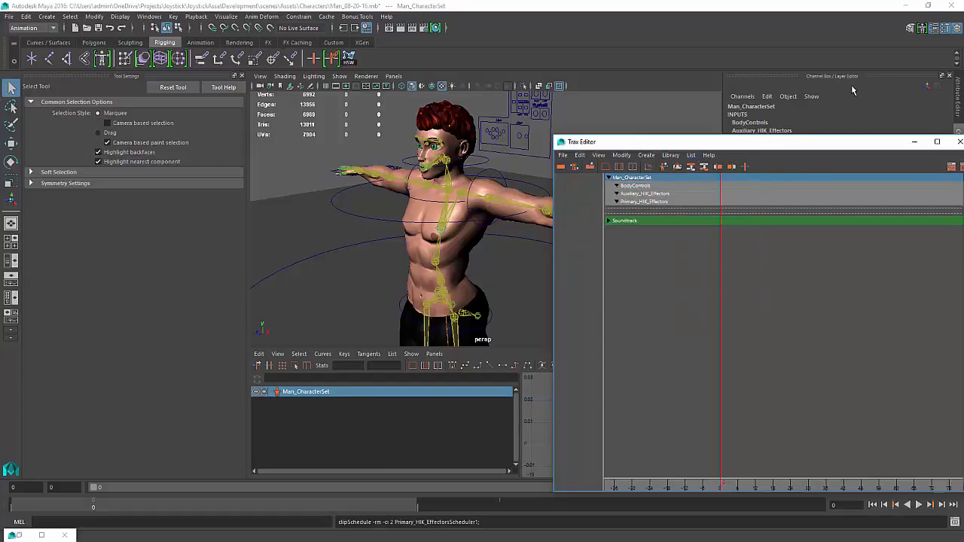
Move the Trax Editor away and save the scene
{"action": "left_click_drag", "start_coordinate": [837, 147], "coordinate": [587, 215]}
{"action": "left_click", "coordinate": [711, 213]}
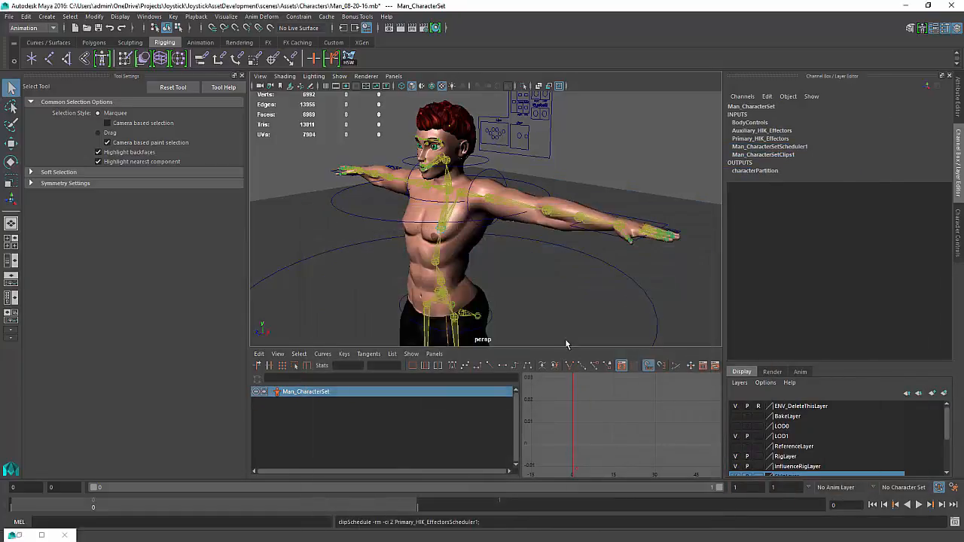
{"action": "left_click_drag", "start_coordinate": [542, 263], "coordinate": [526, 249], "text": "alt"}
{"action": "key", "text": "ctrl+s"}
Try rotating the right shoulder AUX IK control with the Rotate tool, then undo the rotation
{"action": "left_click", "coordinate": [512, 239]}
{"action": "key", "text": "space"}
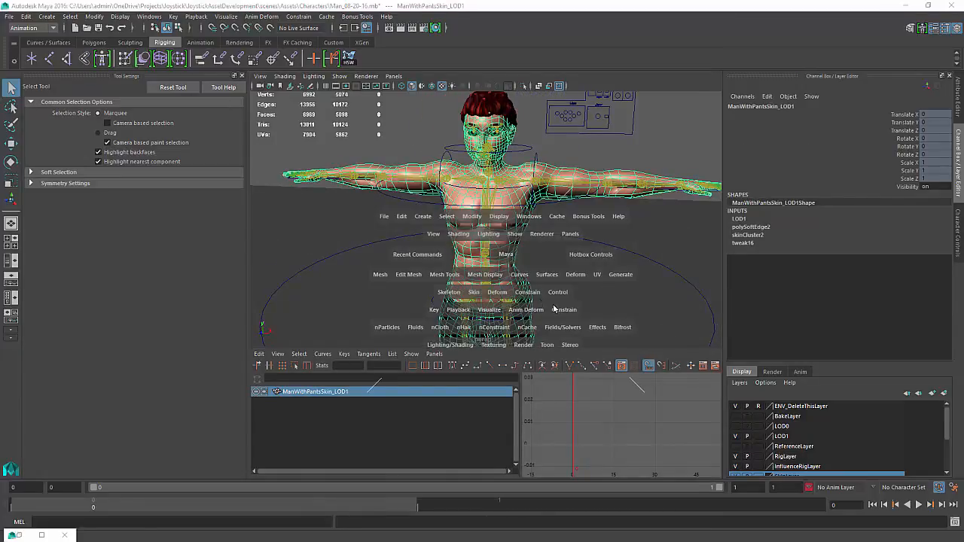
{"action": "left_click", "coordinate": [444, 164]}
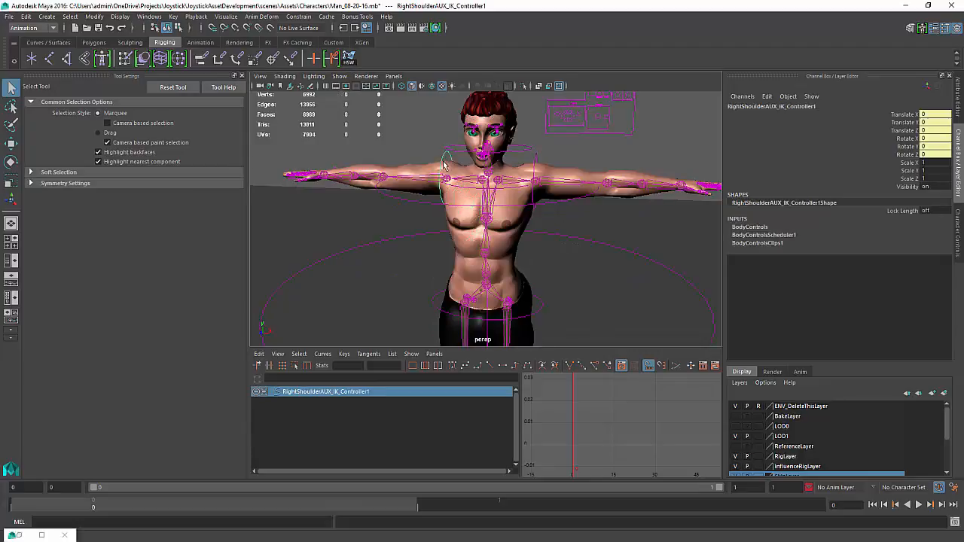
{"action": "key", "text": "e"}
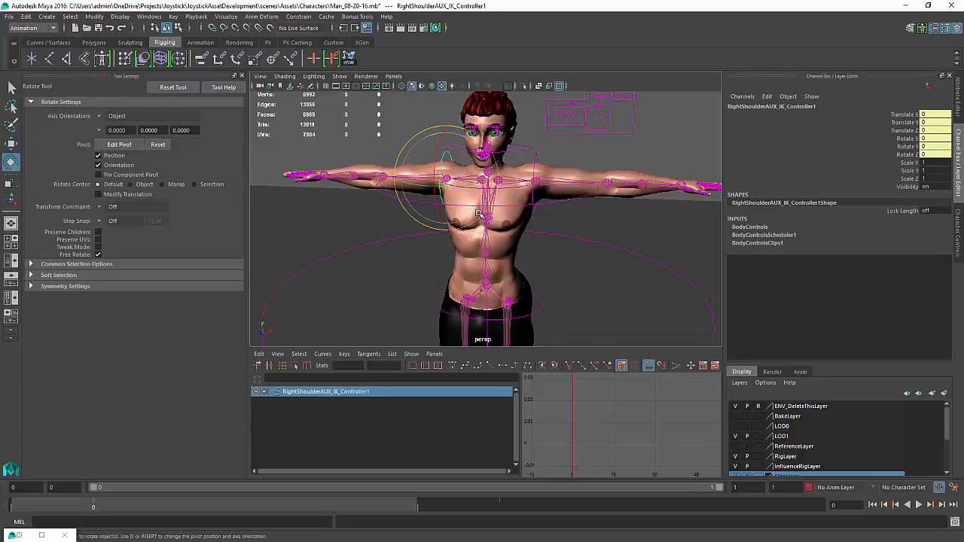
{"action": "left_click_drag", "start_coordinate": [486, 218], "coordinate": [463, 215]}
{"action": "left_click_drag", "start_coordinate": [463, 214], "coordinate": [513, 227], "text": "alt"}
{"action": "middle_click_drag", "start_coordinate": [514, 227], "coordinate": [560, 268]}
{"action": "key", "text": "ctrl+z"}
{"action": "key", "text": "ctrl+z"}
Try rotating the right shoulder AUX IK control again, then undo the rotation
{"action": "left_click_drag", "start_coordinate": [648, 234], "coordinate": [485, 131], "text": "alt"}
{"action": "left_click", "coordinate": [525, 210]}
{"action": "key", "text": "ctrl+z"}
{"action": "left_click", "coordinate": [517, 251]}
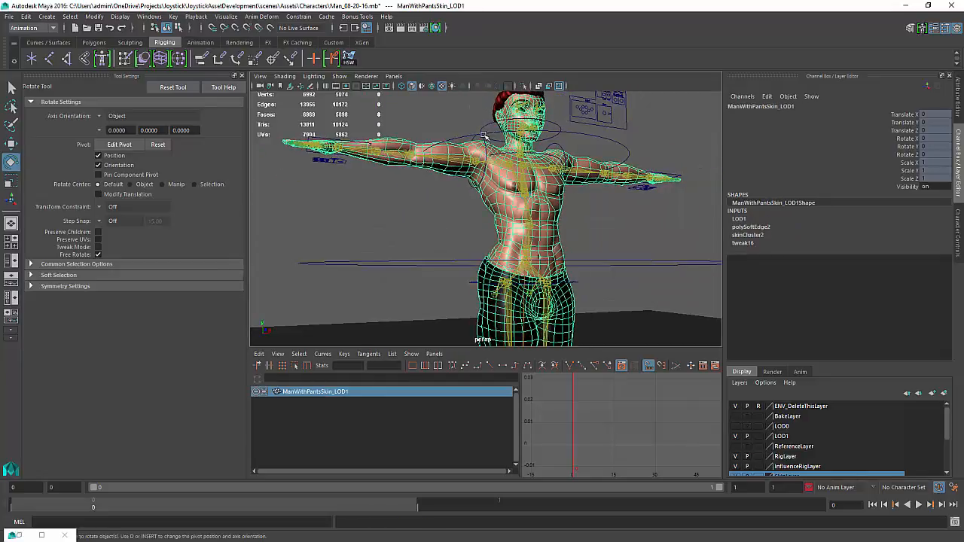
{"action": "left_click", "coordinate": [483, 135]}
{"action": "left_click_drag", "start_coordinate": [463, 203], "coordinate": [694, 217]}
{"action": "key", "text": "ctrl+z"}
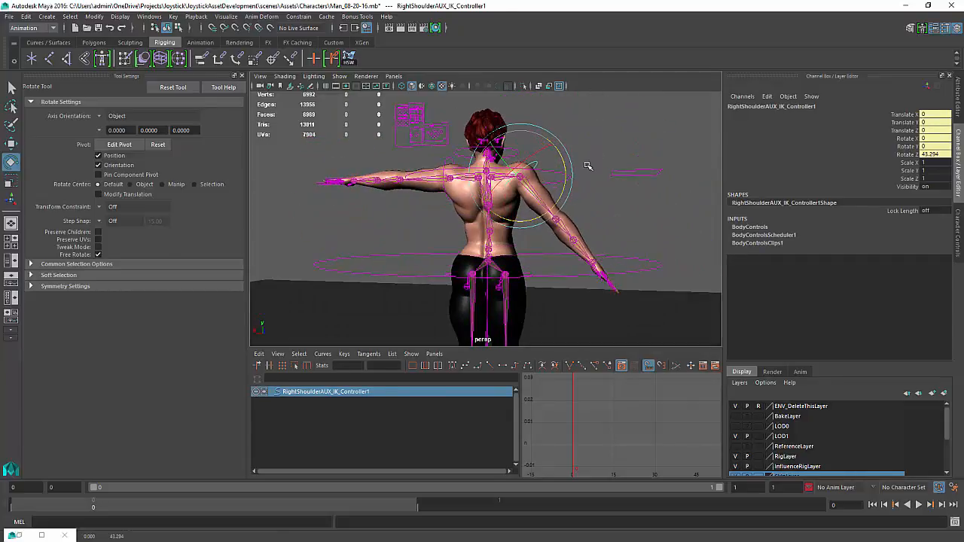
{"action": "key", "text": "shift+z"}
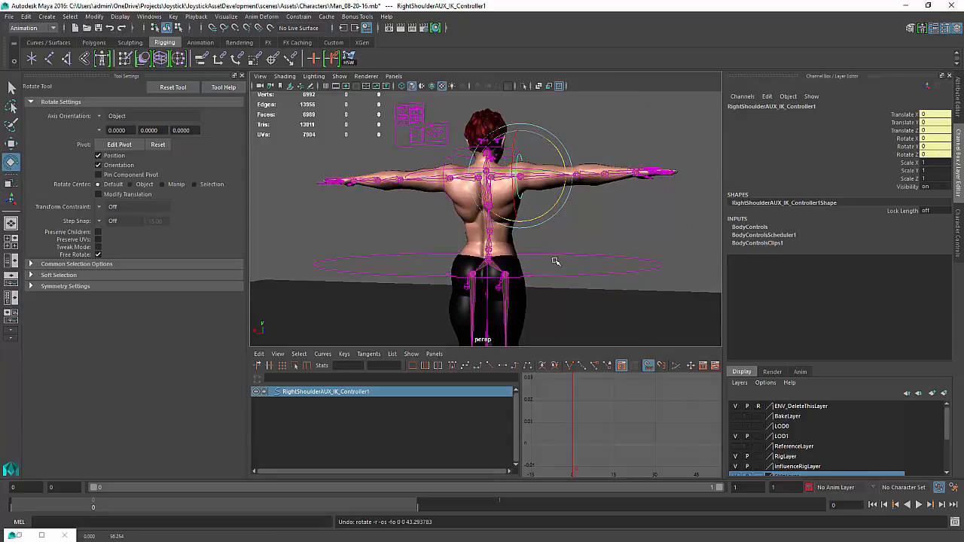
Select the character mesh and open the Mirror Skin Weights options
{"action": "left_click", "coordinate": [509, 249]}
{"action": "scroll", "coordinate": [528, 249], "scroll_direction": "up", "scroll_amount": 5}
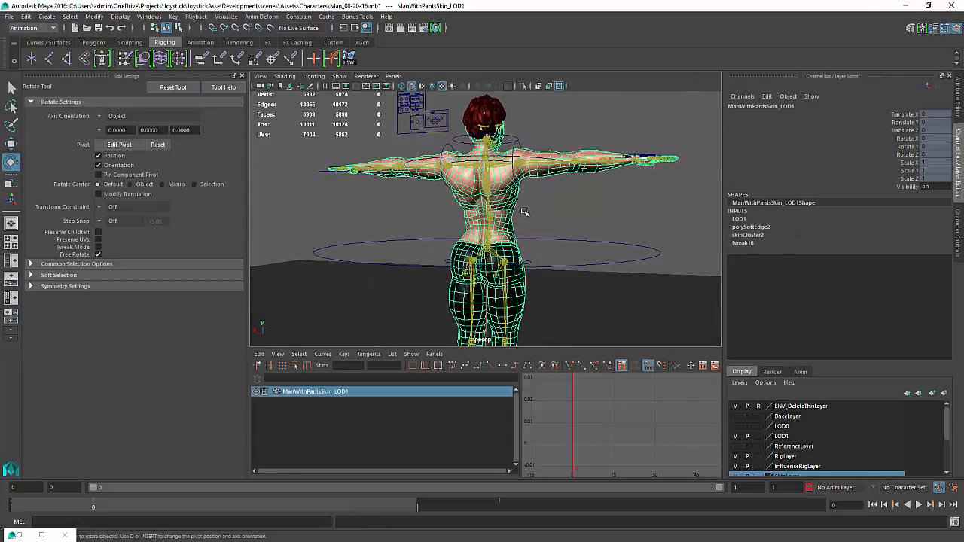
{"action": "scroll", "coordinate": [527, 233], "scroll_direction": "down", "scroll_amount": 5}
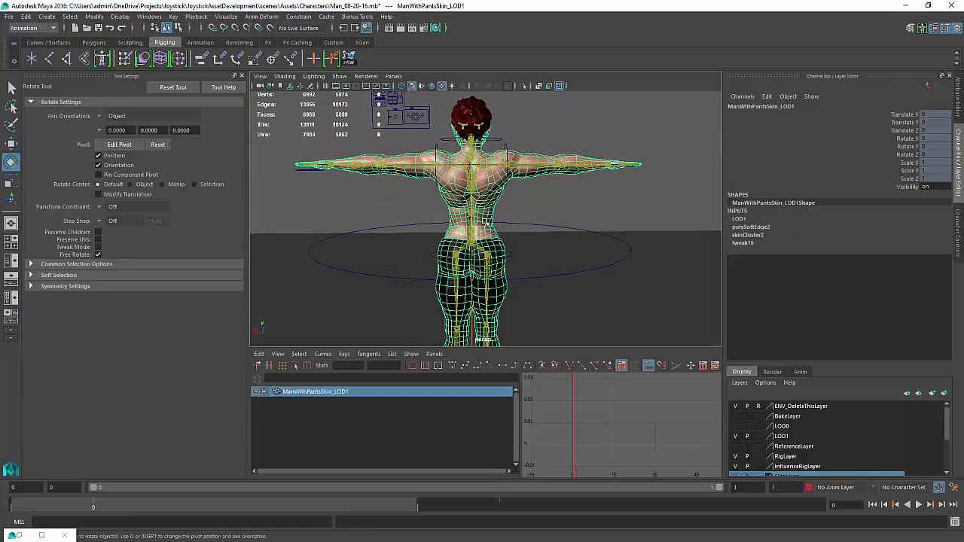
{"action": "key", "text": "space"}
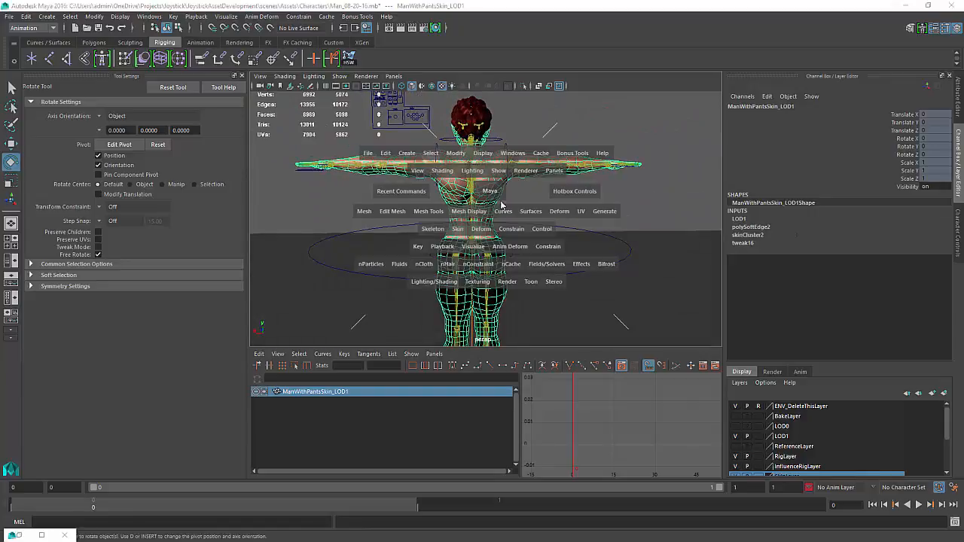
{"action": "left_click", "coordinate": [458, 228]}
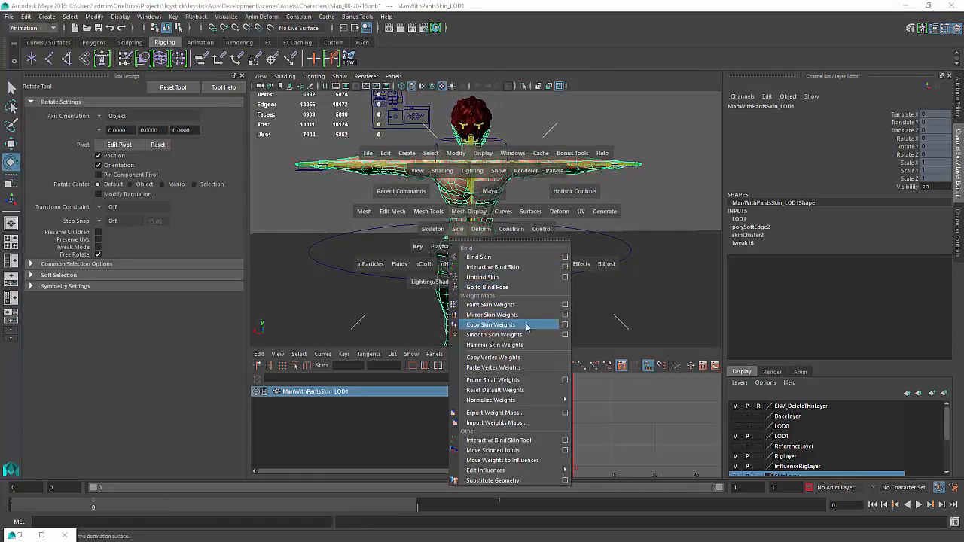
{"action": "left_click", "coordinate": [565, 314]}
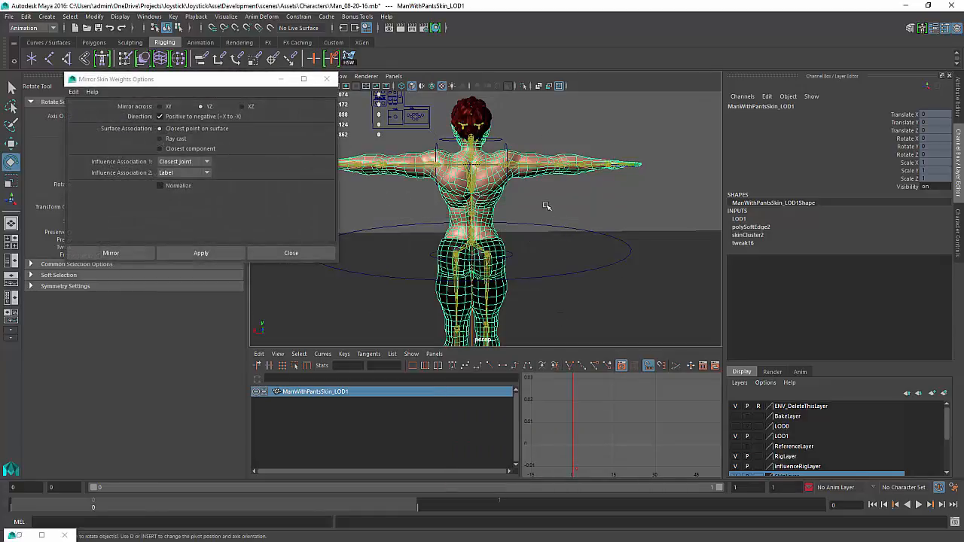
{"action": "left_click_drag", "start_coordinate": [352, 165], "coordinate": [374, 182], "text": "alt"}
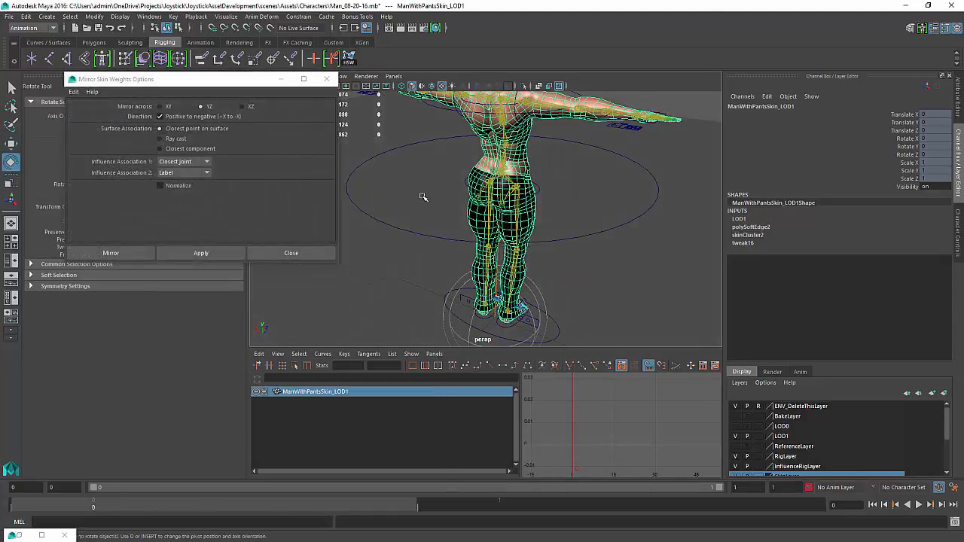
{"action": "left_click_drag", "start_coordinate": [483, 281], "coordinate": [595, 305], "text": "alt"}
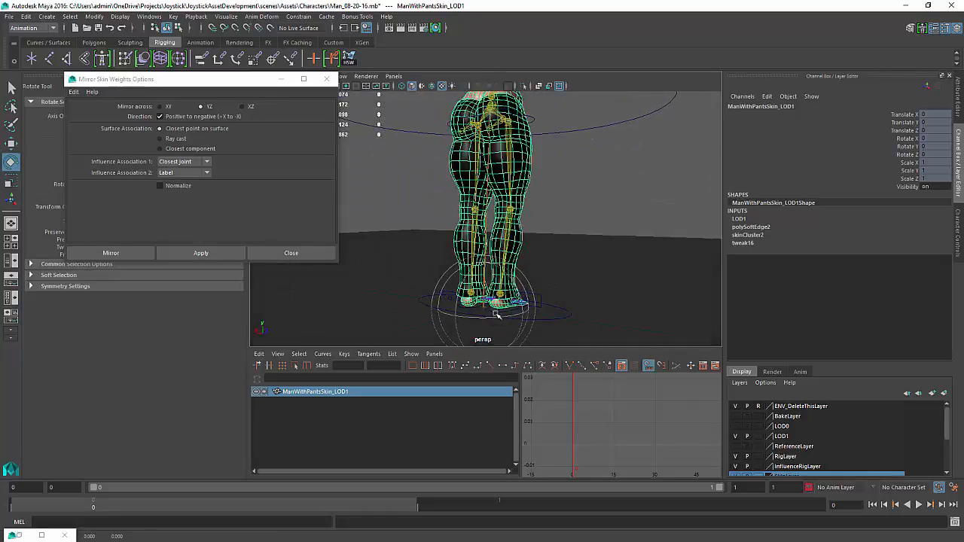
Select the right leg control and zero its Rotate values
{"action": "left_click", "coordinate": [543, 228]}
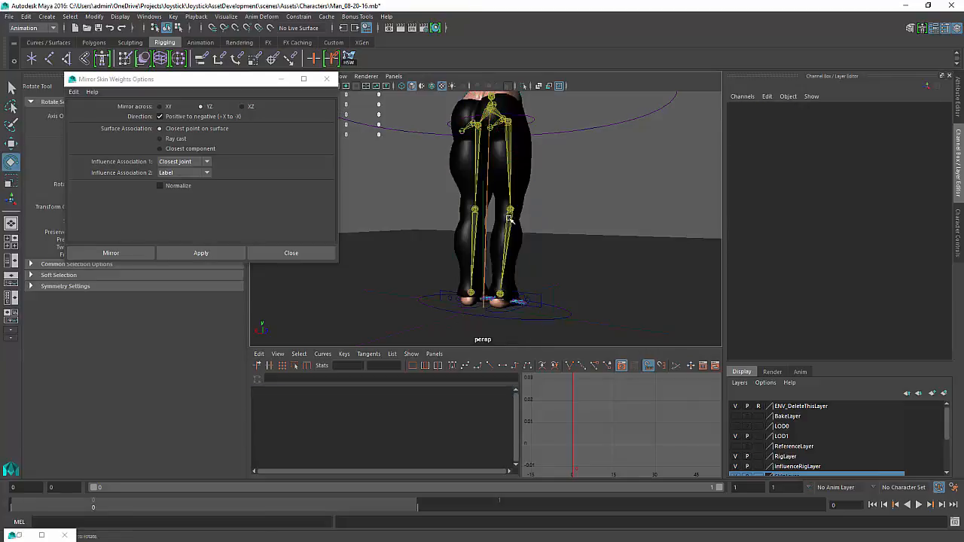
{"action": "left_click", "coordinate": [512, 218]}
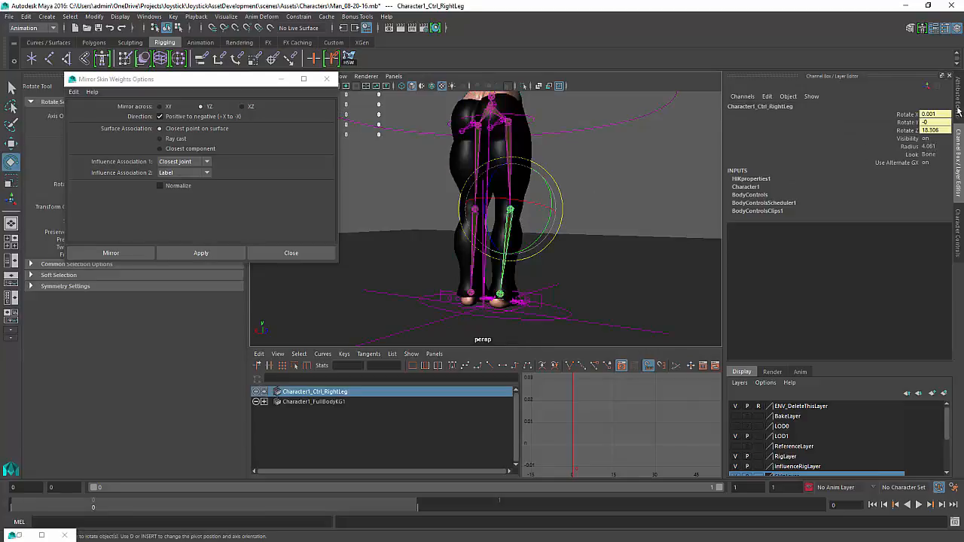
{"action": "left_click_drag", "start_coordinate": [944, 115], "coordinate": [939, 131]}
{"action": "type", "text": "0"}
{"action": "key", "text": "Return"}
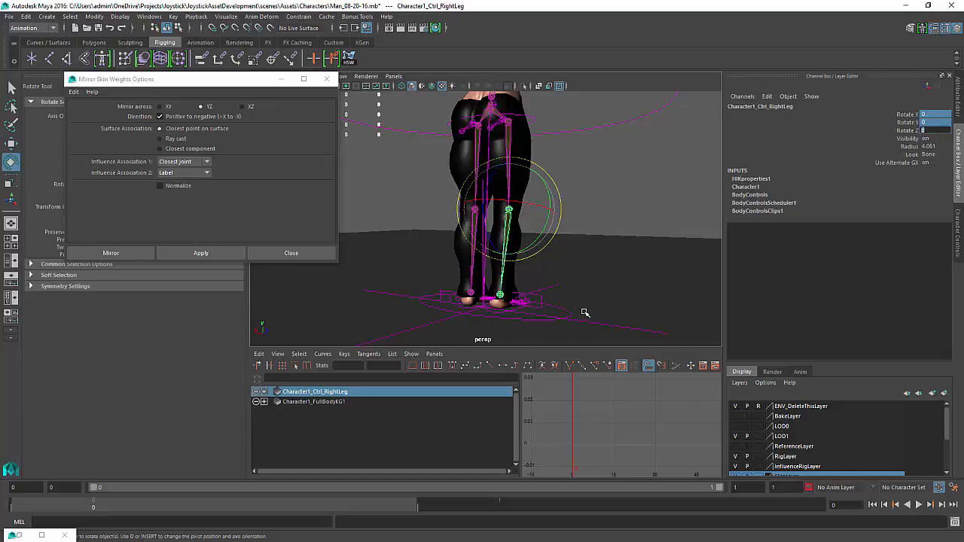
Move up to the right upper leg control and zero its Rotate values
{"action": "left_click", "coordinate": [569, 221]}
{"action": "key", "text": "Up"}
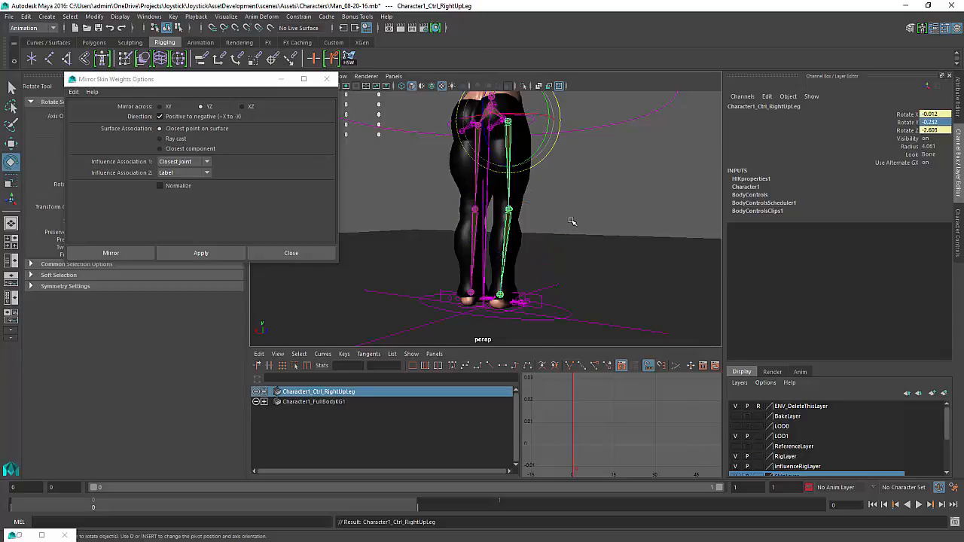
{"action": "left_click_drag", "start_coordinate": [908, 113], "coordinate": [908, 130]}
{"action": "type", "text": "0"}
{"action": "key", "text": "Return"}
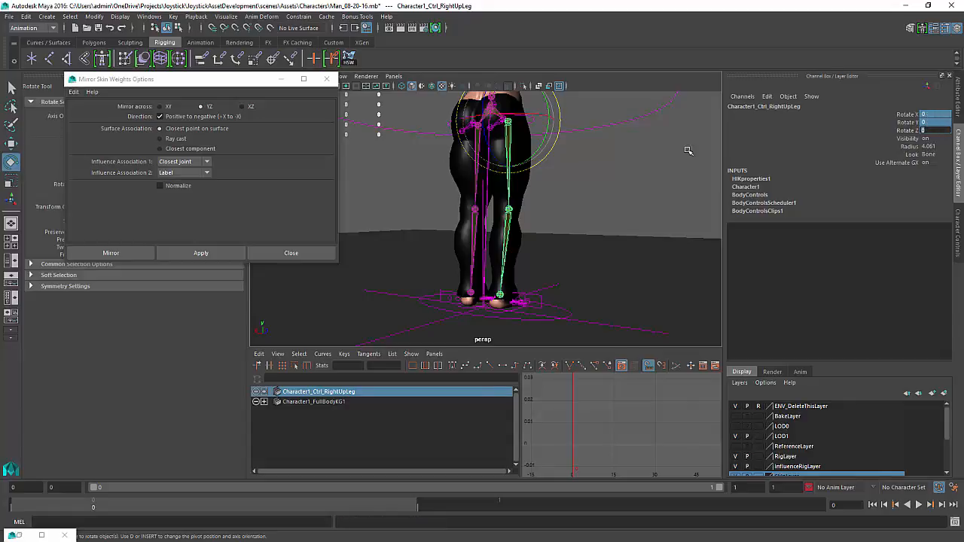
Select the right foot control and set its Rotate Z to 0
{"action": "left_click", "coordinate": [541, 298]}
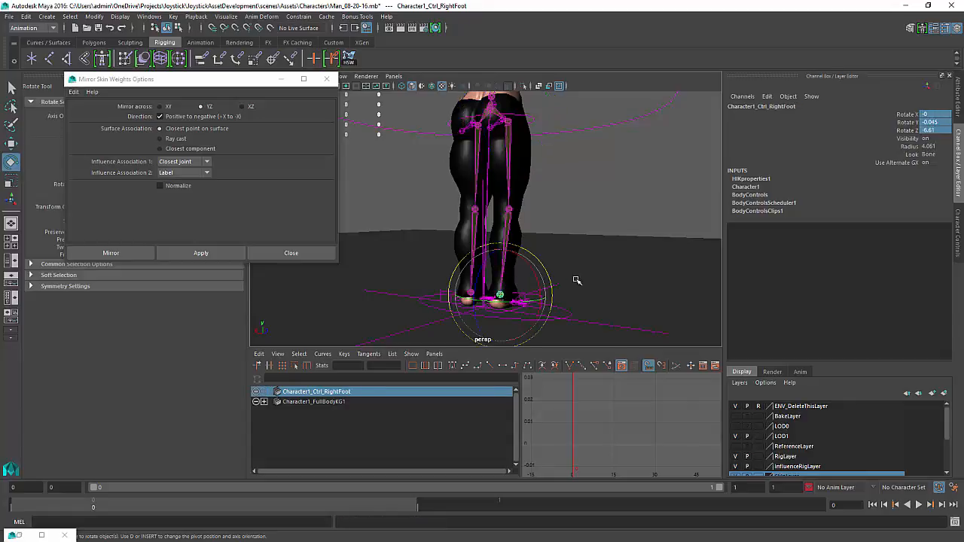
{"action": "left_click", "coordinate": [934, 131]}
{"action": "type", "text": "0"}
{"action": "key", "text": "Return"}
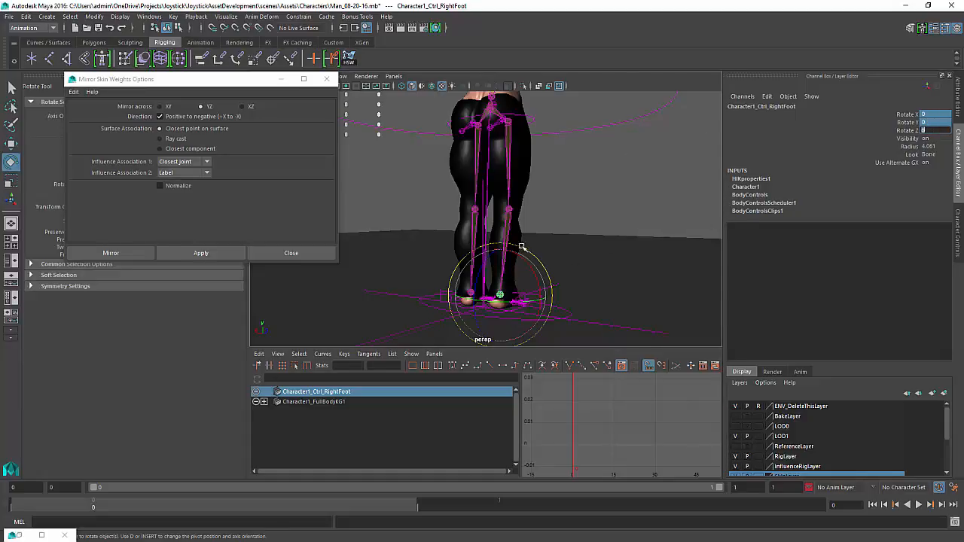
Inspect the left foot AUX IK control and the AUX hip controller's channel values
{"action": "middle_click_drag", "start_coordinate": [532, 301], "coordinate": [542, 241], "text": "alt"}
{"action": "right_click_drag", "start_coordinate": [542, 241], "coordinate": [678, 267], "text": "alt"}
{"action": "left_click_drag", "start_coordinate": [678, 267], "coordinate": [697, 280], "text": "alt"}
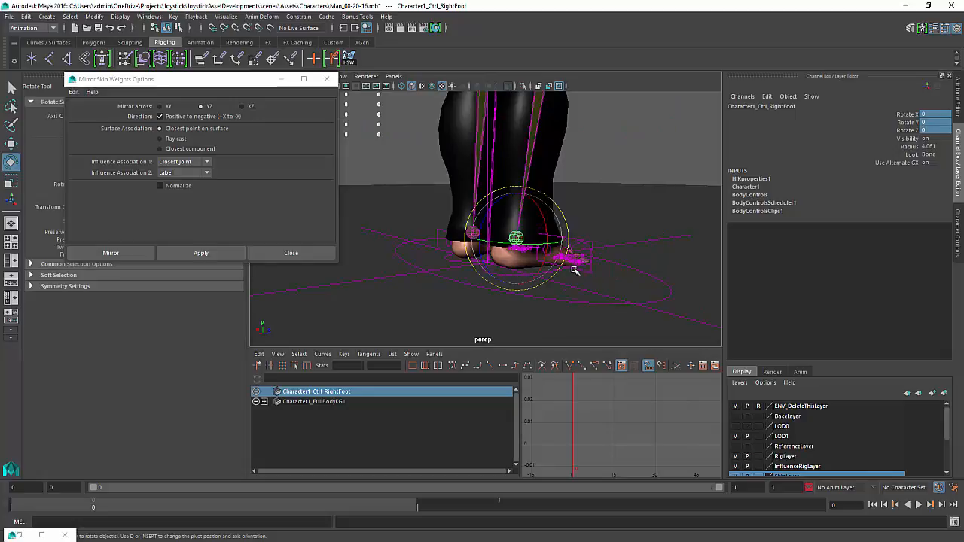
{"action": "left_click", "coordinate": [574, 271]}
{"action": "left_click", "coordinate": [491, 274]}
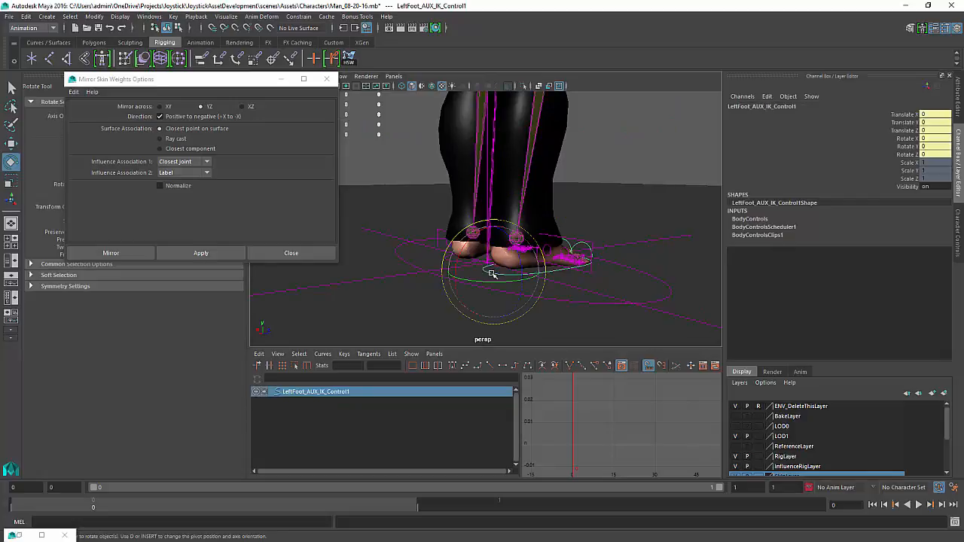
{"action": "left_click_drag", "start_coordinate": [498, 275], "coordinate": [648, 275], "text": "alt"}
{"action": "right_click_drag", "start_coordinate": [607, 249], "coordinate": [463, 272], "text": "alt"}
{"action": "middle_click_drag", "start_coordinate": [463, 273], "coordinate": [473, 422], "text": "alt"}
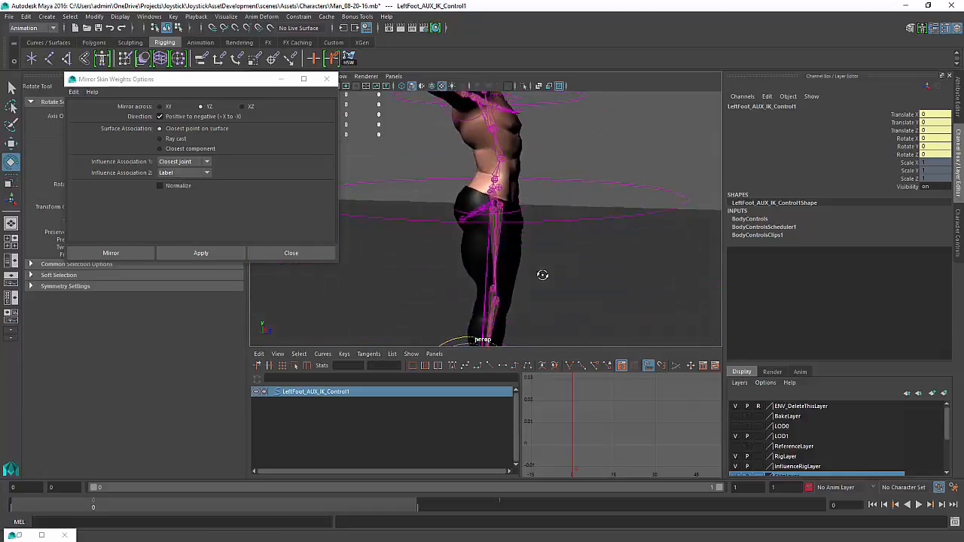
{"action": "left_click_drag", "start_coordinate": [542, 276], "coordinate": [634, 265], "text": "alt"}
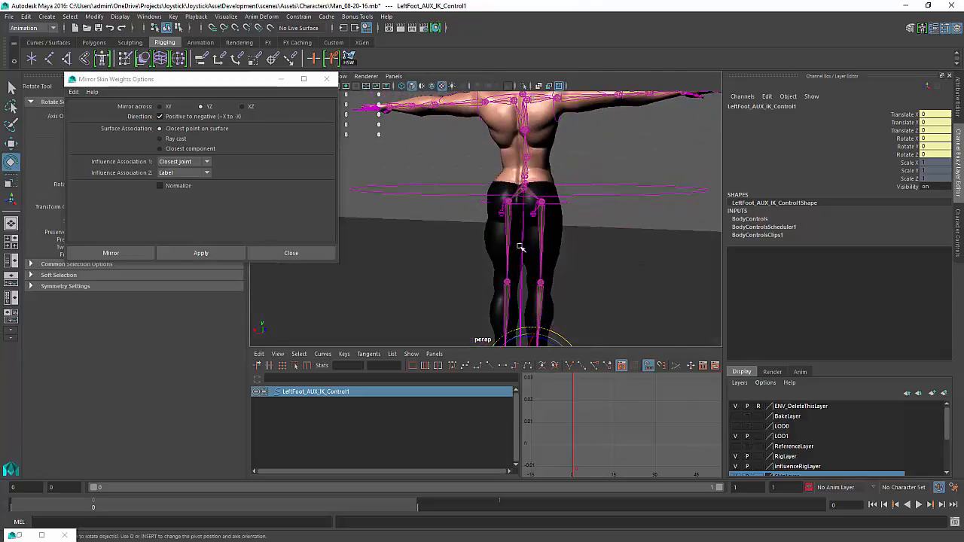
{"action": "left_click", "coordinate": [574, 208]}
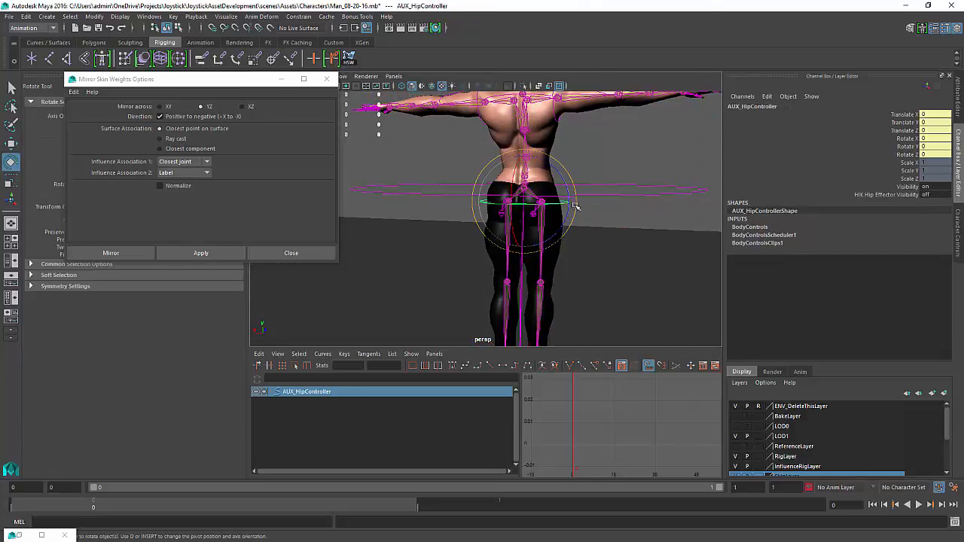
{"action": "left_click_drag", "start_coordinate": [575, 205], "coordinate": [562, 226], "text": "alt"}
{"action": "left_click", "coordinate": [635, 234]}
Inspect the shoulder, upper body, head and left hand AUX controls' channel values around the rig
{"action": "left_click", "coordinate": [518, 226]}
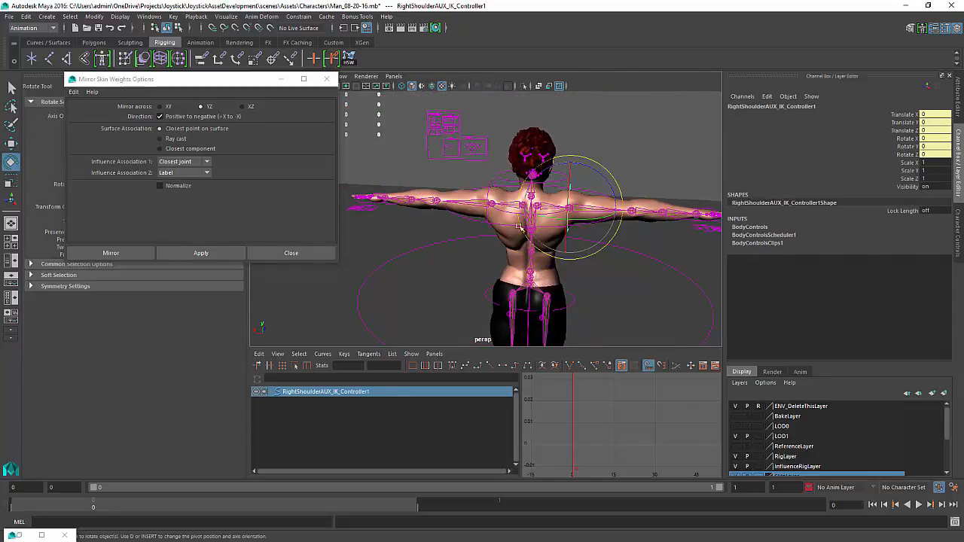
{"action": "left_click", "coordinate": [489, 223]}
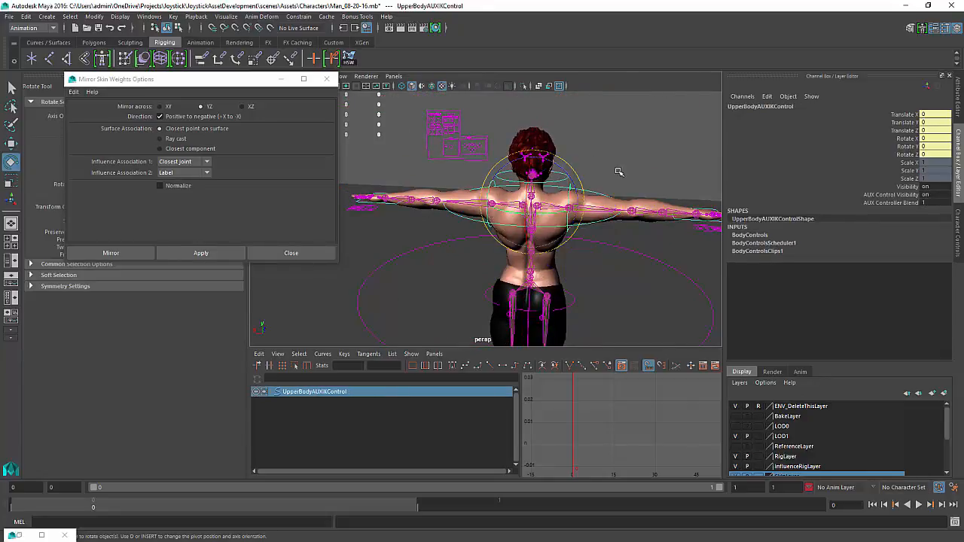
{"action": "left_click", "coordinate": [630, 164]}
{"action": "left_click", "coordinate": [560, 183]}
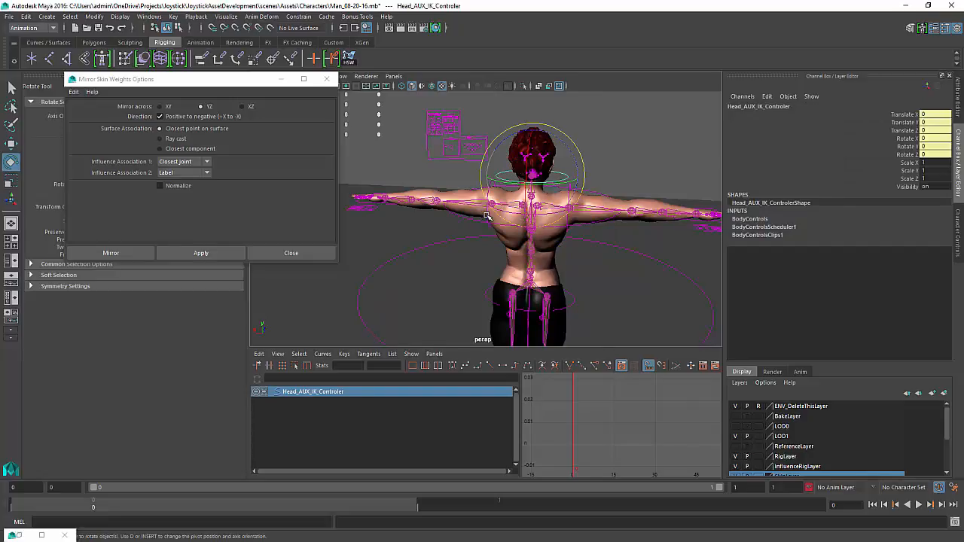
{"action": "left_click", "coordinate": [468, 233]}
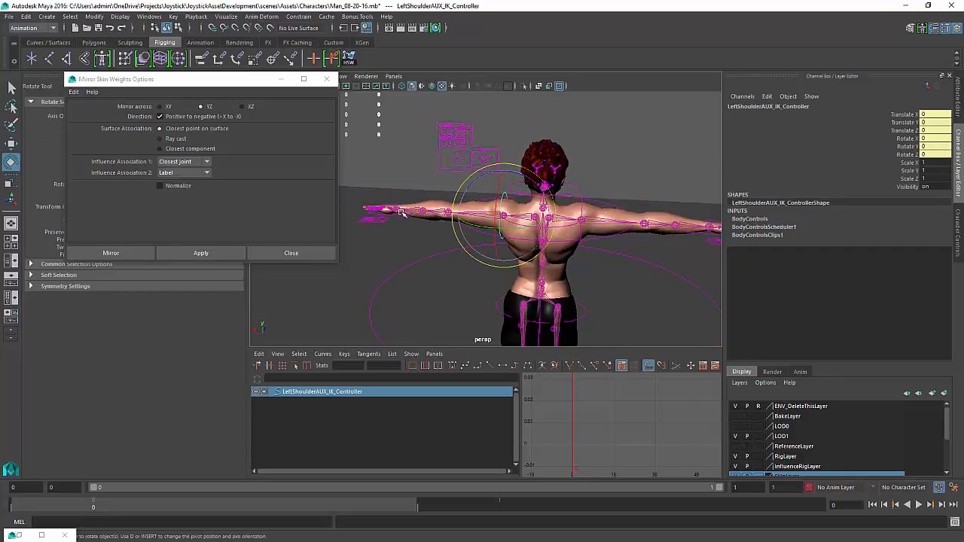
{"action": "left_click", "coordinate": [401, 211]}
{"action": "middle_click_drag", "start_coordinate": [434, 258], "coordinate": [414, 138], "text": "alt"}
{"action": "middle_click_drag", "start_coordinate": [478, 269], "coordinate": [459, 230], "text": "alt"}
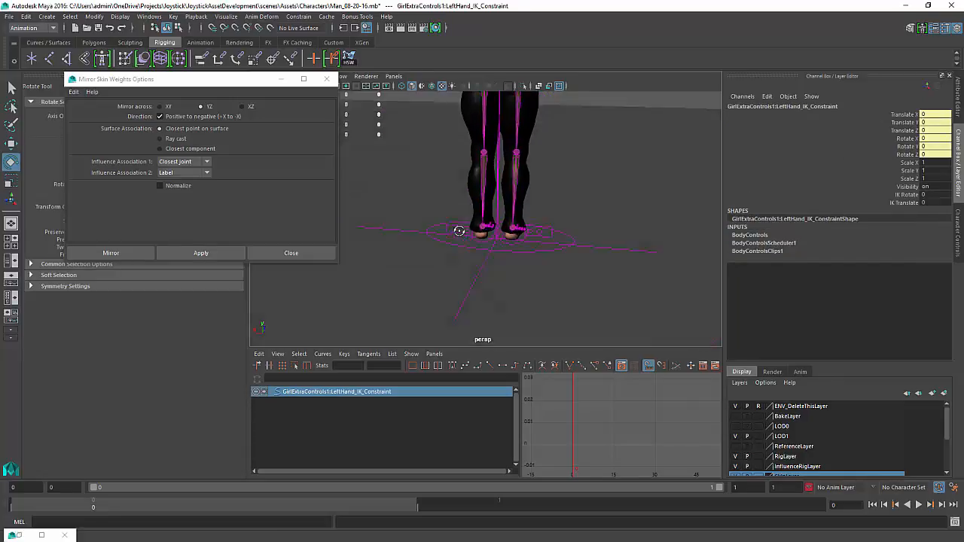
{"action": "left_click_drag", "start_coordinate": [459, 231], "coordinate": [431, 241], "text": "alt"}
{"action": "right_click_drag", "start_coordinate": [522, 232], "coordinate": [707, 227], "text": "alt"}
{"action": "middle_click_drag", "start_coordinate": [570, 201], "coordinate": [526, 186], "text": "alt"}
{"action": "left_click_drag", "start_coordinate": [526, 186], "coordinate": [489, 197], "text": "alt"}
{"action": "middle_click_drag", "start_coordinate": [480, 212], "coordinate": [464, 289], "text": "alt"}
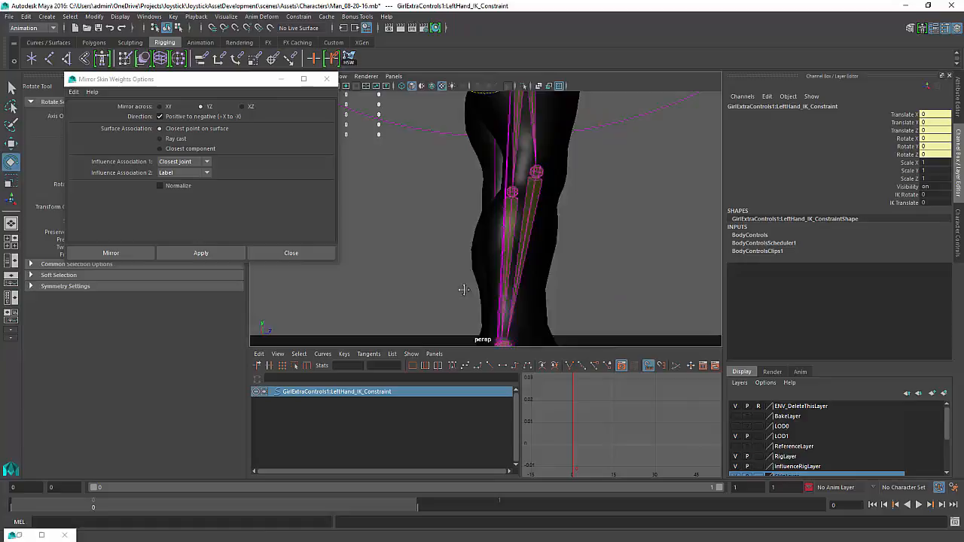
Turn on AUX Control Visibility and HIK Control Visibility for the full body IK control, and close the Mirror Skin Weights options
{"action": "left_click", "coordinate": [591, 176]}
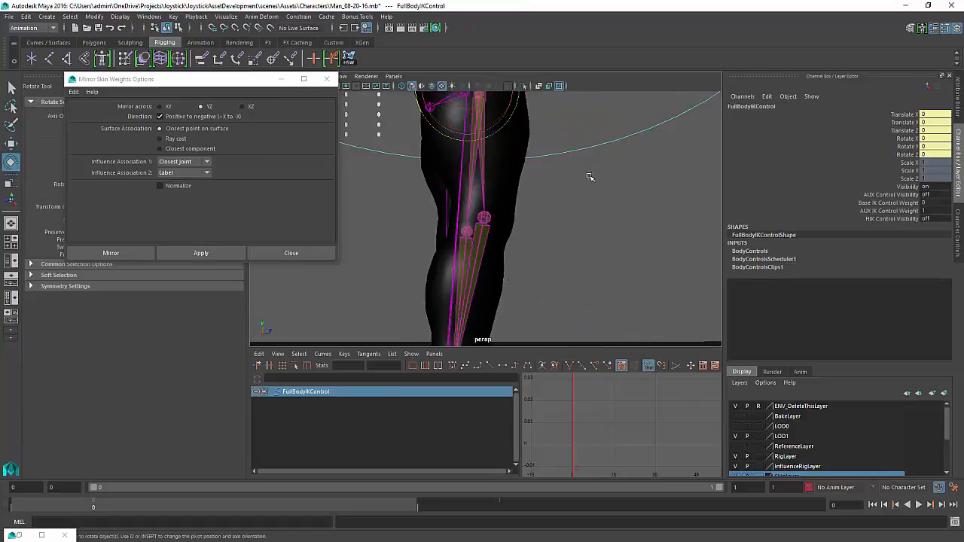
{"action": "left_click", "coordinate": [931, 194]}
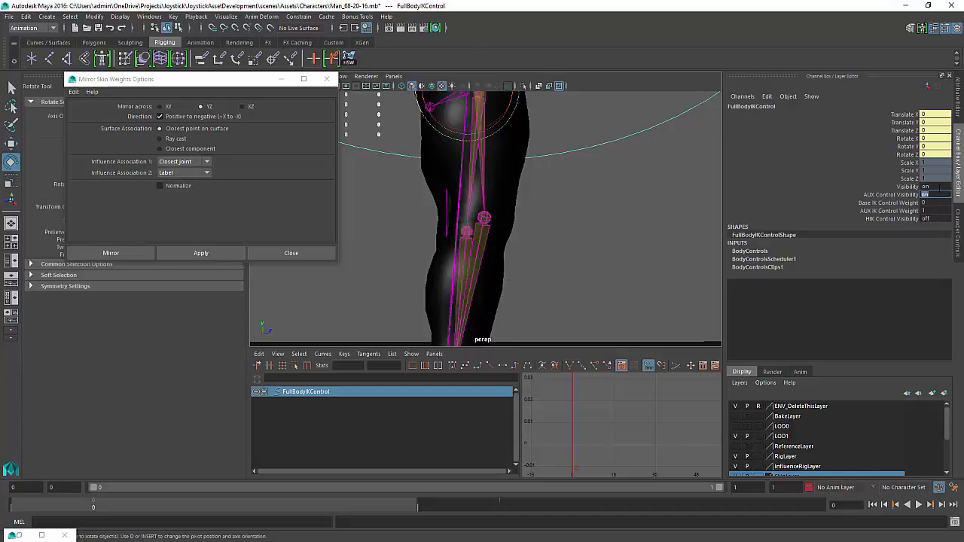
{"action": "left_click", "coordinate": [942, 218]}
{"action": "middle_click_drag", "start_coordinate": [554, 305], "coordinate": [585, 170], "text": "alt"}
{"action": "left_click_drag", "start_coordinate": [586, 170], "coordinate": [699, 251], "text": "alt"}
{"action": "left_click", "coordinate": [327, 78]}
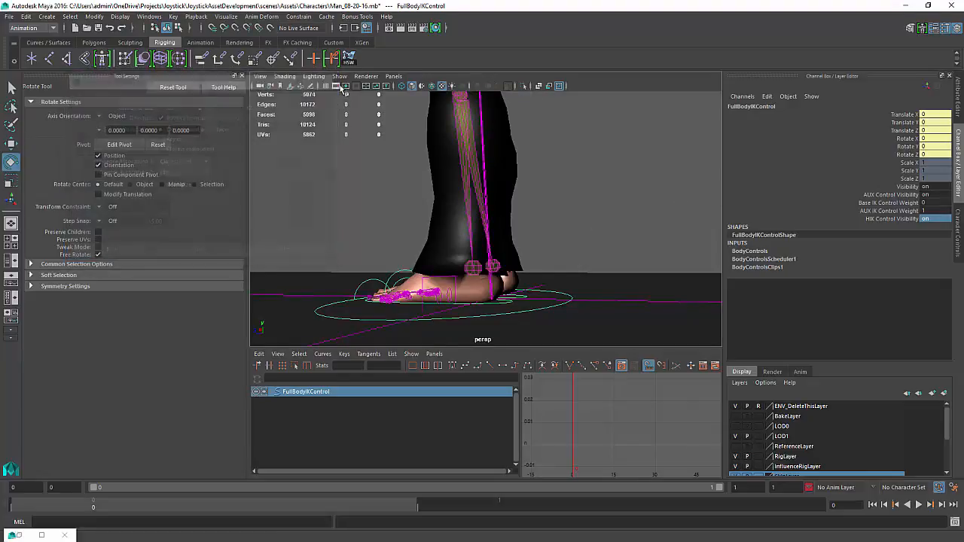
Select the right ankle effector AUX control and view its attributes and the Character Controls panel
{"action": "left_click", "coordinate": [338, 76]}
{"action": "left_click", "coordinate": [373, 239]}
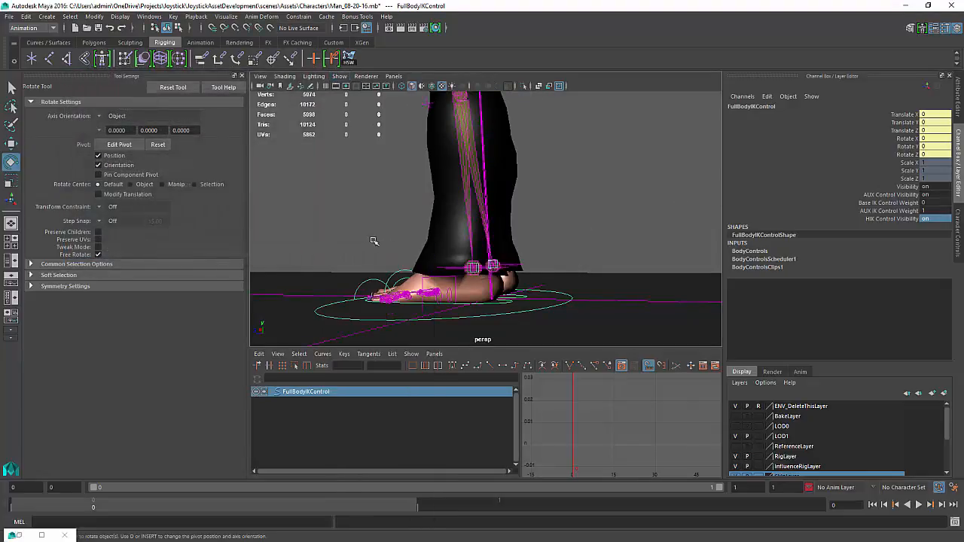
{"action": "left_click_drag", "start_coordinate": [578, 278], "coordinate": [491, 278], "text": "alt"}
{"action": "right_click_drag", "start_coordinate": [527, 259], "coordinate": [640, 259], "text": "alt"}
{"action": "left_click_drag", "start_coordinate": [639, 259], "coordinate": [533, 220], "text": "alt"}
{"action": "left_click", "coordinate": [518, 209]}
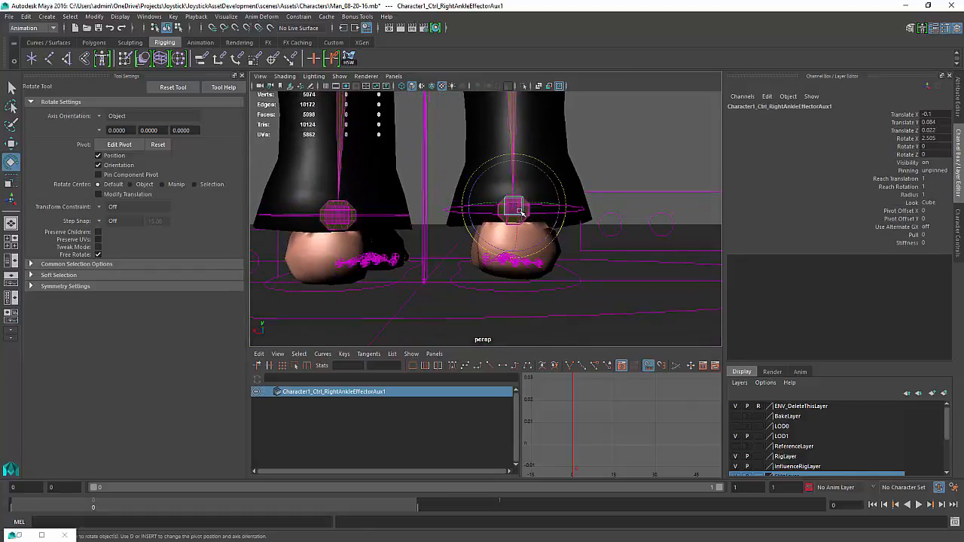
{"action": "key", "text": "ctrl+a"}
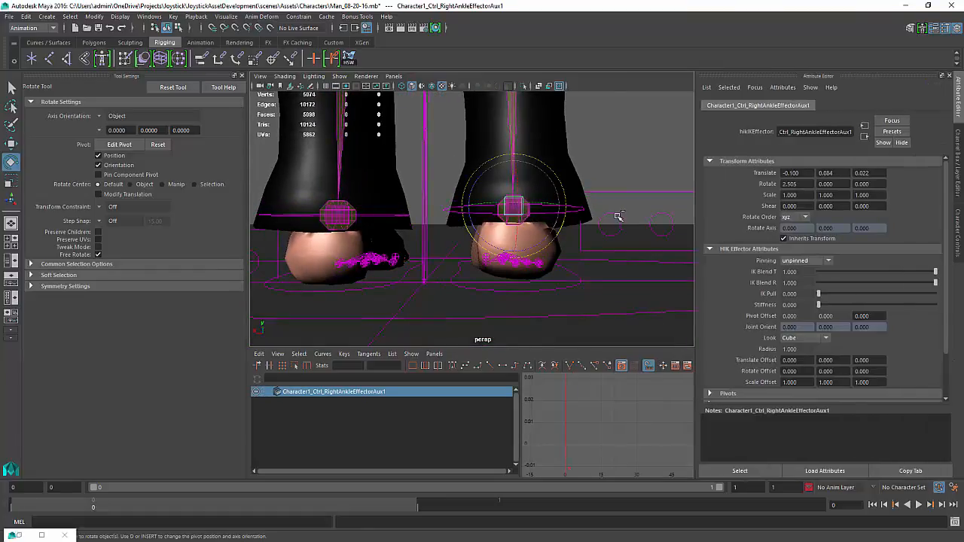
{"action": "key", "text": "ctrl+a"}
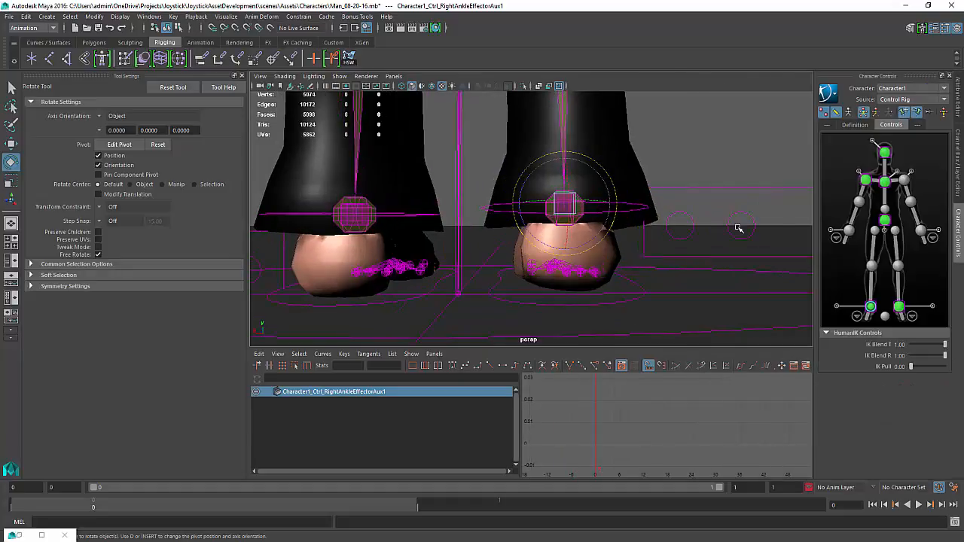
Pick the left ankle effector AUX control from the Character Controls, then return to the full body controls view
{"action": "right_click", "coordinate": [901, 310]}
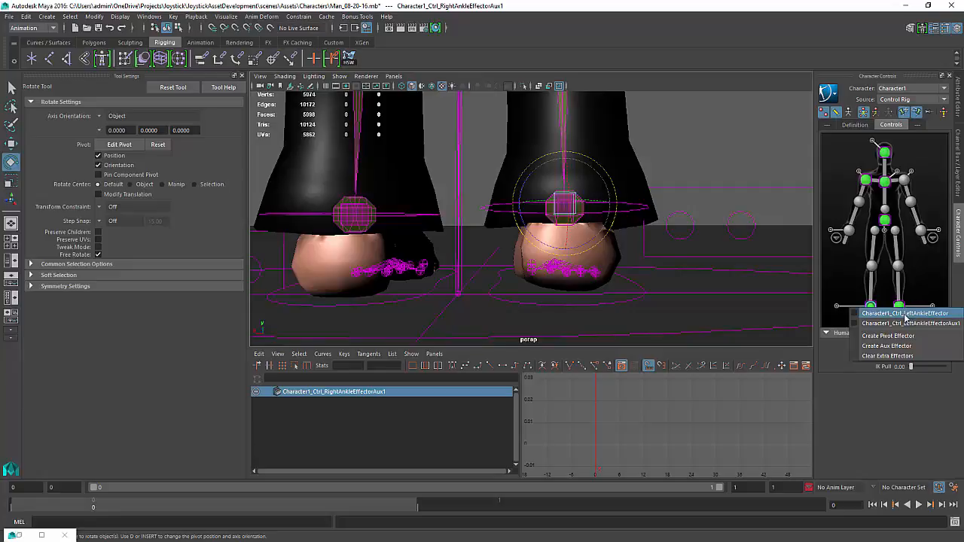
{"action": "left_click", "coordinate": [904, 322]}
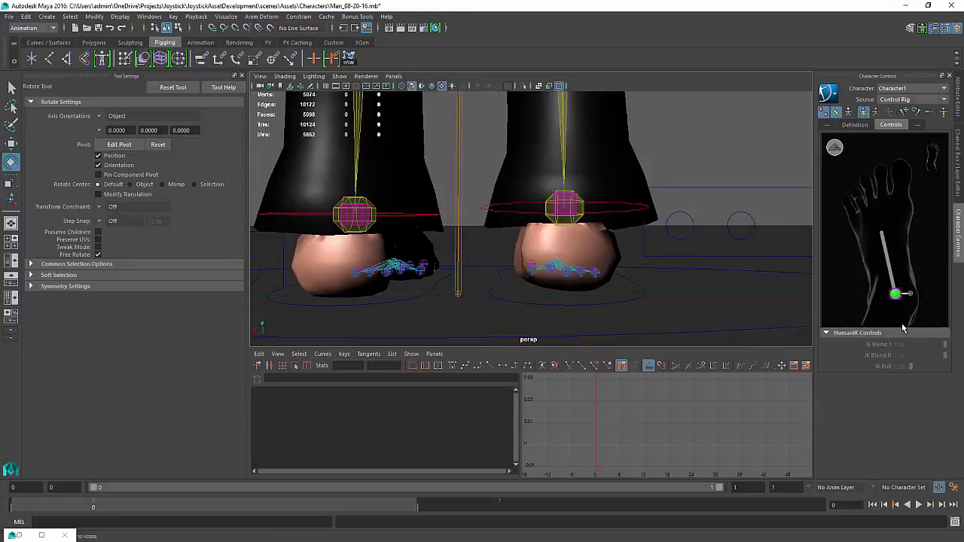
{"action": "left_click", "coordinate": [834, 146]}
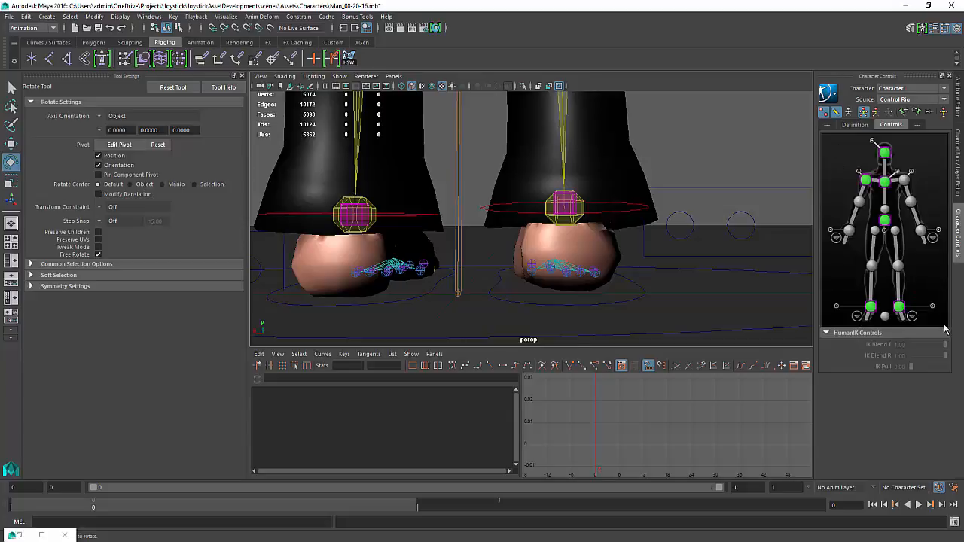
Select the right ankle effector AUX control in the viewport and view its attributes
{"action": "left_click_drag", "start_coordinate": [700, 319], "coordinate": [627, 277], "text": "alt"}
{"action": "left_click", "coordinate": [558, 212]}
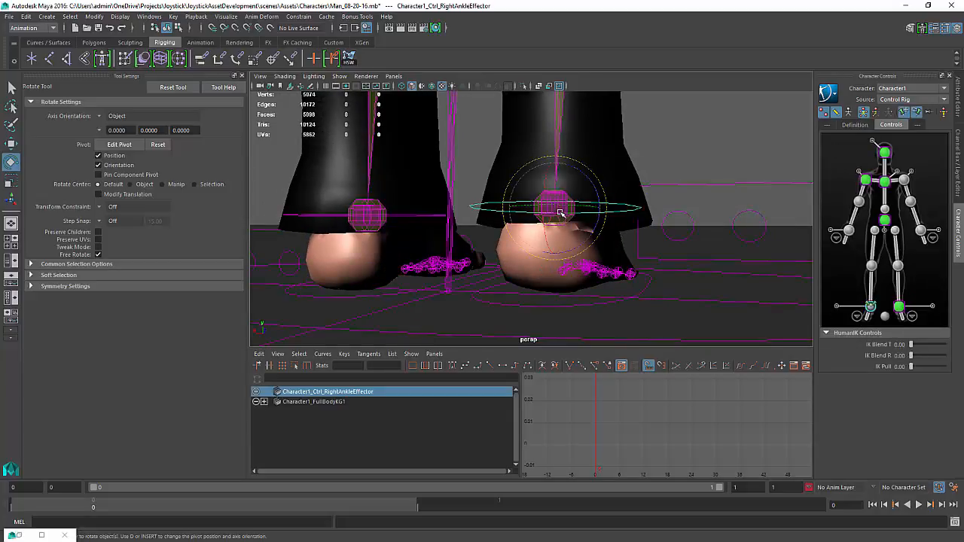
{"action": "left_click", "coordinate": [682, 141]}
{"action": "left_click", "coordinate": [558, 196]}
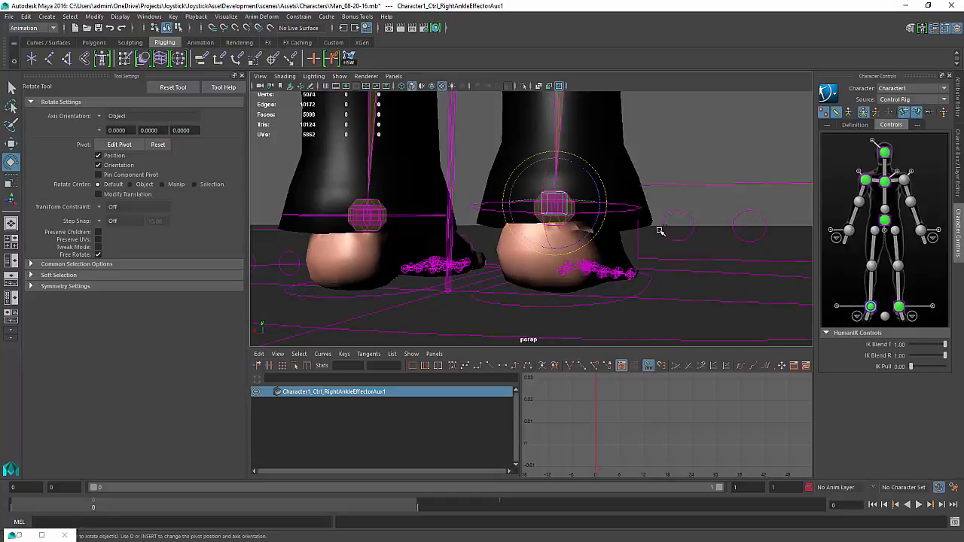
{"action": "key", "text": "ctrl+a"}
{"action": "key", "text": "ctrl+a"}
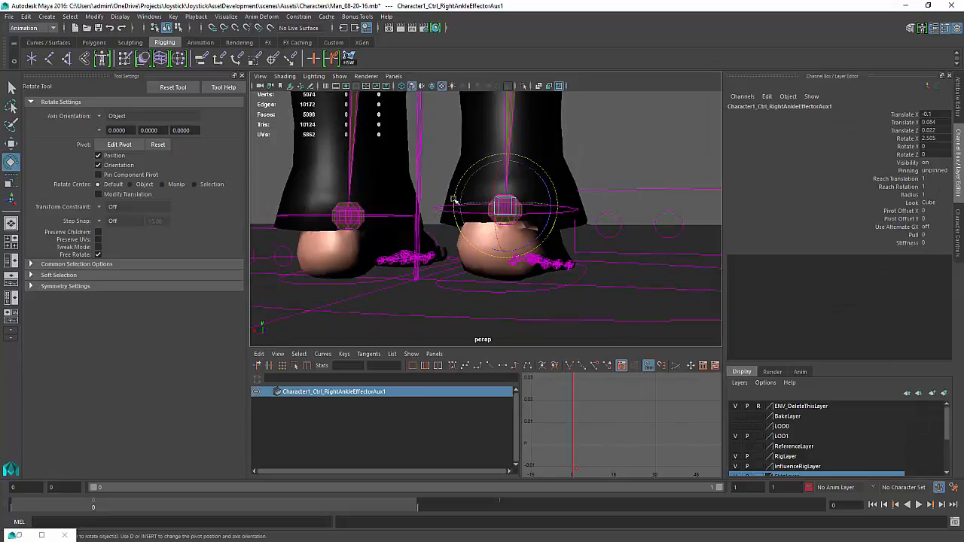
Try moving the right ankle AUX control with the Move tool, then undo the move
{"action": "left_click_drag", "start_coordinate": [569, 178], "coordinate": [595, 183], "text": "alt"}
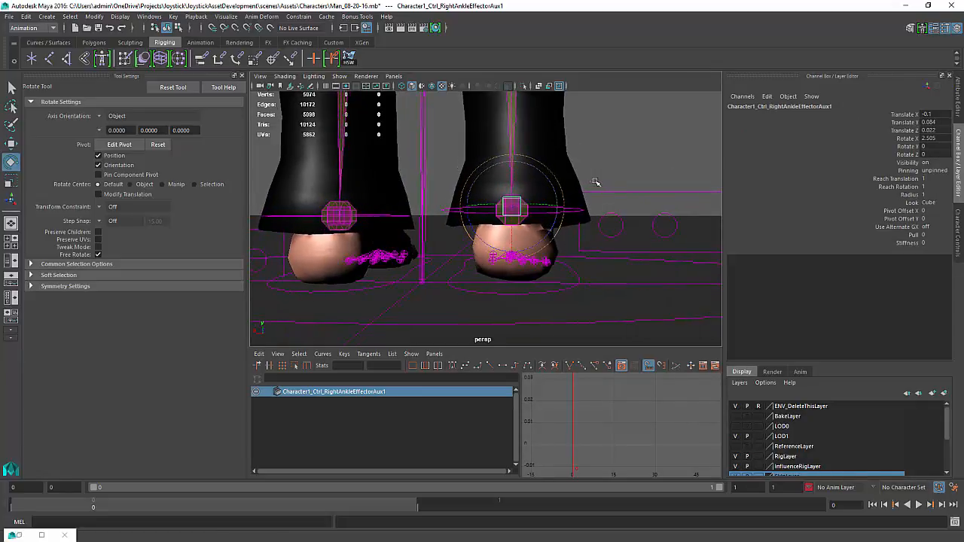
{"action": "key", "text": "w"}
{"action": "left_click_drag", "start_coordinate": [512, 160], "coordinate": [512, 170]}
{"action": "key", "text": "ctrl+z"}
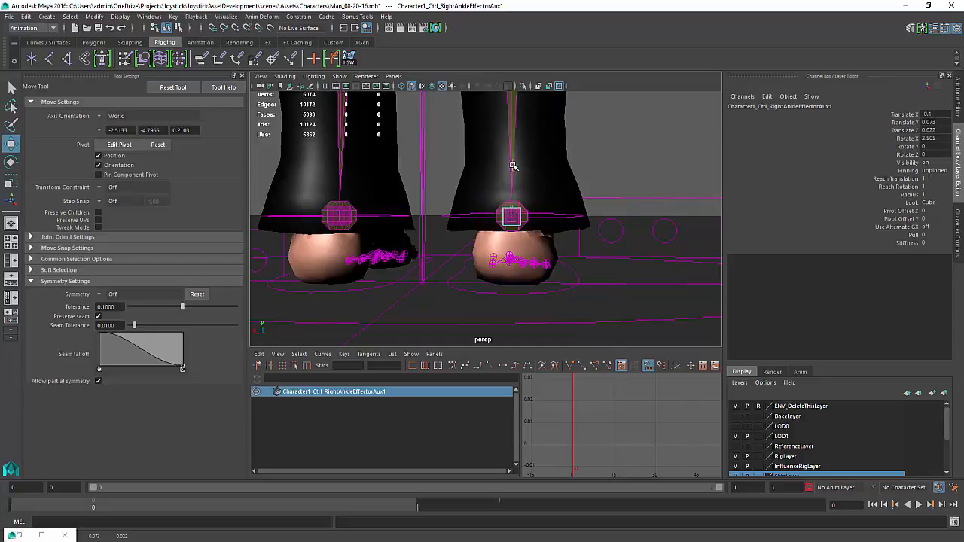
Switch the Character Controls source for Character1 to None
{"action": "left_click_drag", "start_coordinate": [518, 182], "coordinate": [368, 202], "text": "alt"}
{"action": "mouse_move", "coordinate": [503, 143]}
{"action": "left_mouse_down", "text": "alt"}
{"action": "mouse_move", "coordinate": [361, 177]}
{"action": "mouse_move", "coordinate": [354, 152]}
{"action": "mouse_move", "coordinate": [523, 150]}
{"action": "mouse_move", "coordinate": [506, 150]}
{"action": "left_mouse_up", "text": "alt"}
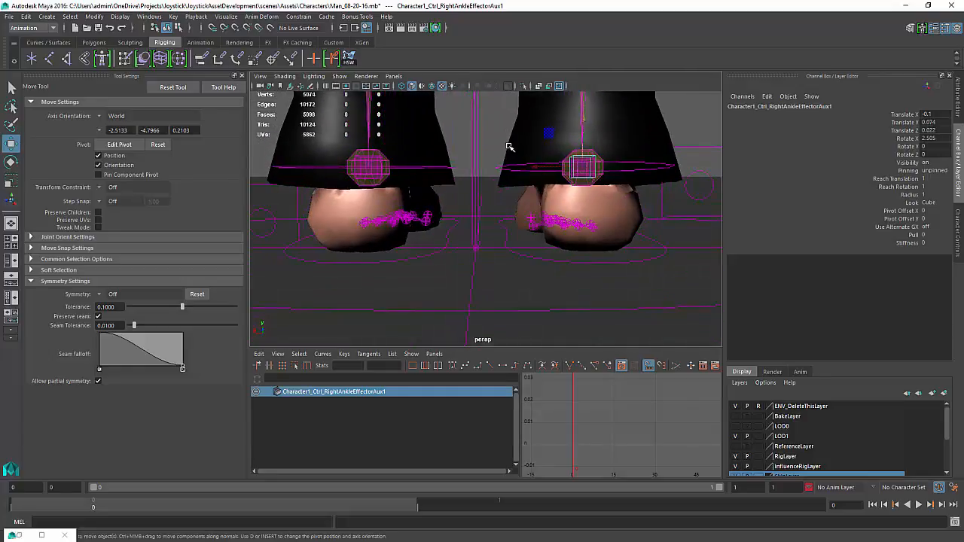
{"action": "left_click_drag", "start_coordinate": [466, 184], "coordinate": [543, 200], "text": "alt"}
{"action": "right_click_drag", "start_coordinate": [628, 178], "coordinate": [559, 170], "text": "alt"}
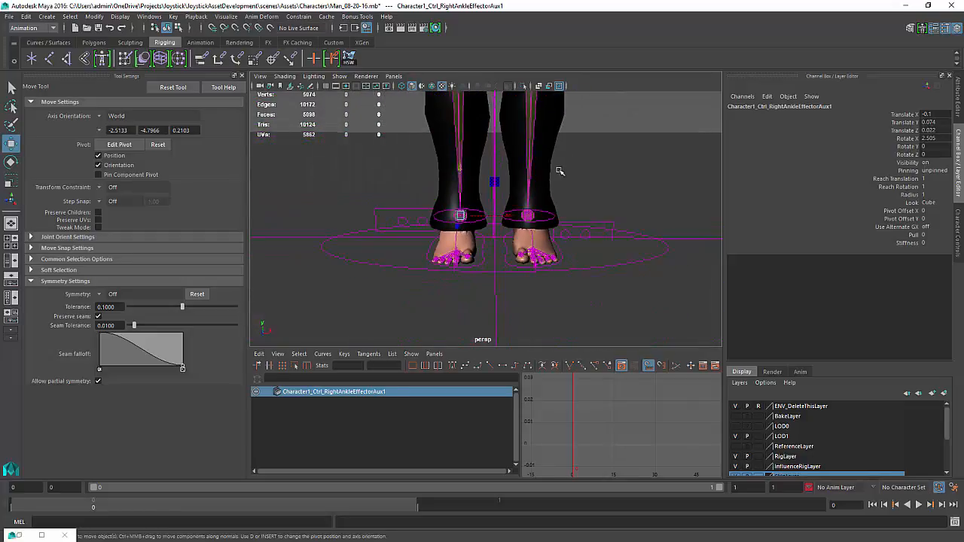
{"action": "middle_click_drag", "start_coordinate": [581, 146], "coordinate": [583, 155], "text": "alt"}
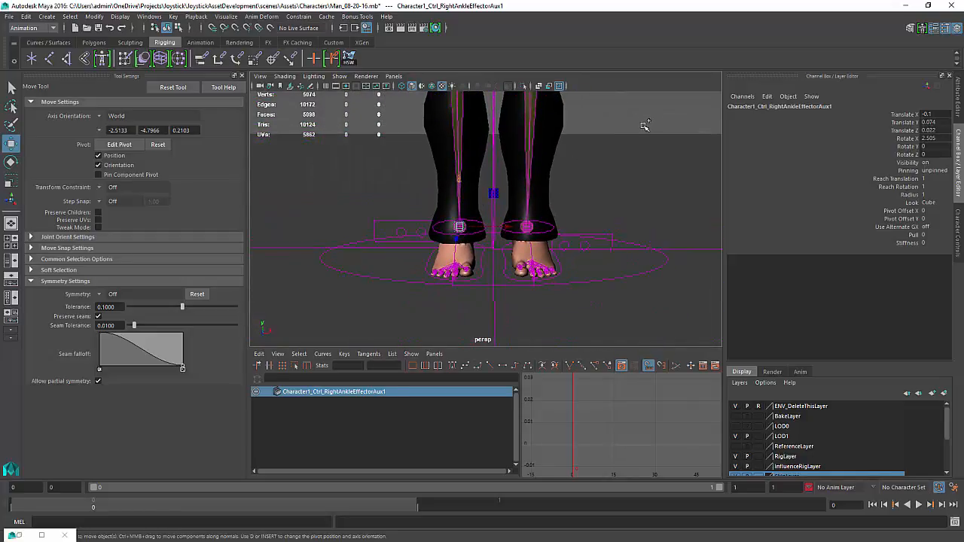
{"action": "left_click", "coordinate": [958, 233]}
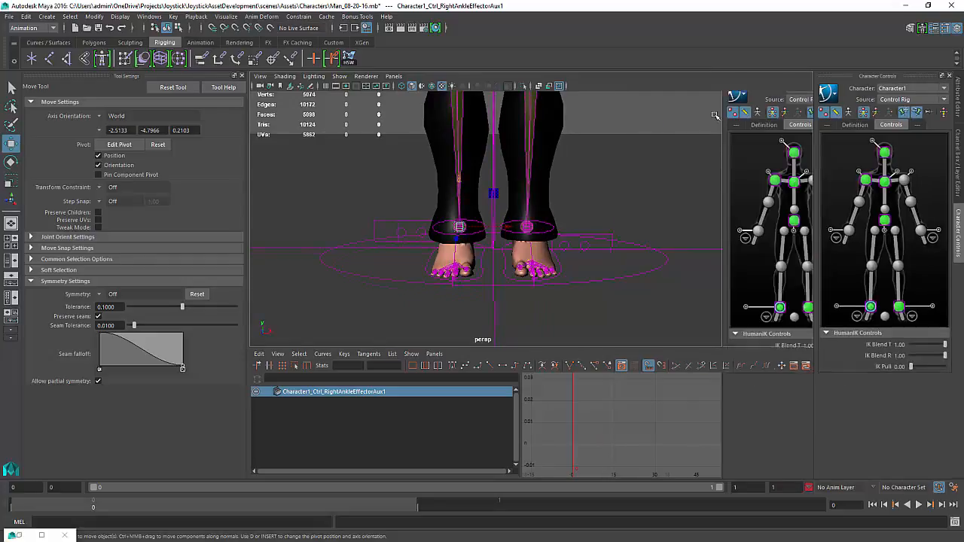
{"action": "left_click", "coordinate": [834, 97]}
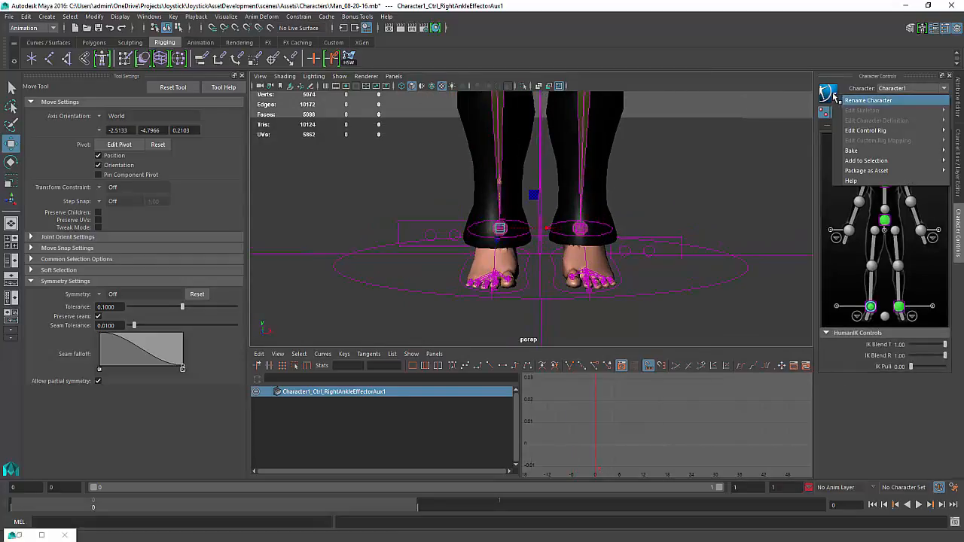
{"action": "left_click", "coordinate": [841, 92]}
{"action": "left_click", "coordinate": [911, 100]}
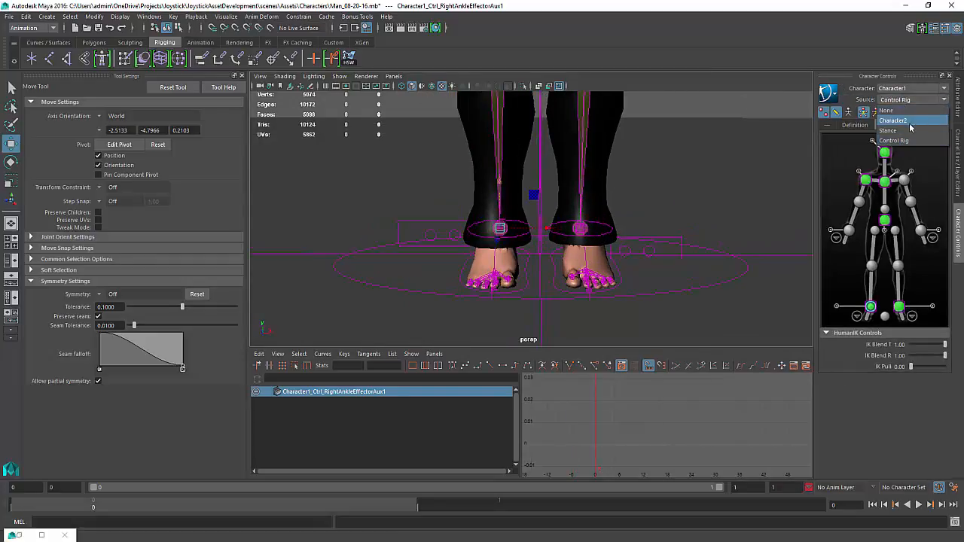
{"action": "left_click", "coordinate": [889, 110]}
Orbit around the character's body and feet to examine the skeleton without the control rig
{"action": "left_click_drag", "start_coordinate": [741, 185], "coordinate": [624, 230], "text": "alt"}
{"action": "middle_click_drag", "start_coordinate": [624, 230], "coordinate": [626, 294], "text": "alt"}
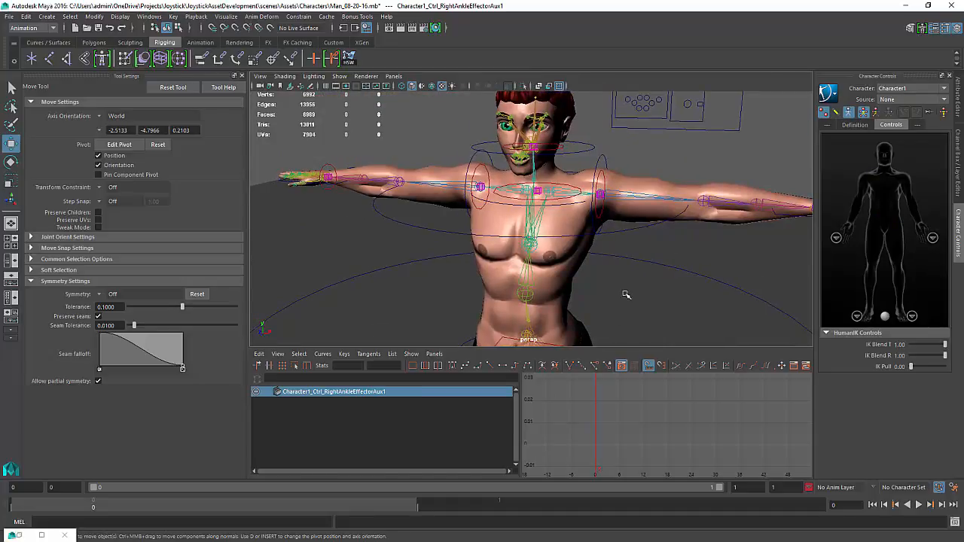
{"action": "left_click_drag", "start_coordinate": [626, 294], "coordinate": [688, 248], "text": "alt"}
{"action": "right_click_drag", "start_coordinate": [688, 248], "coordinate": [522, 267], "text": "alt"}
{"action": "middle_click_drag", "start_coordinate": [522, 267], "coordinate": [630, 241], "text": "alt"}
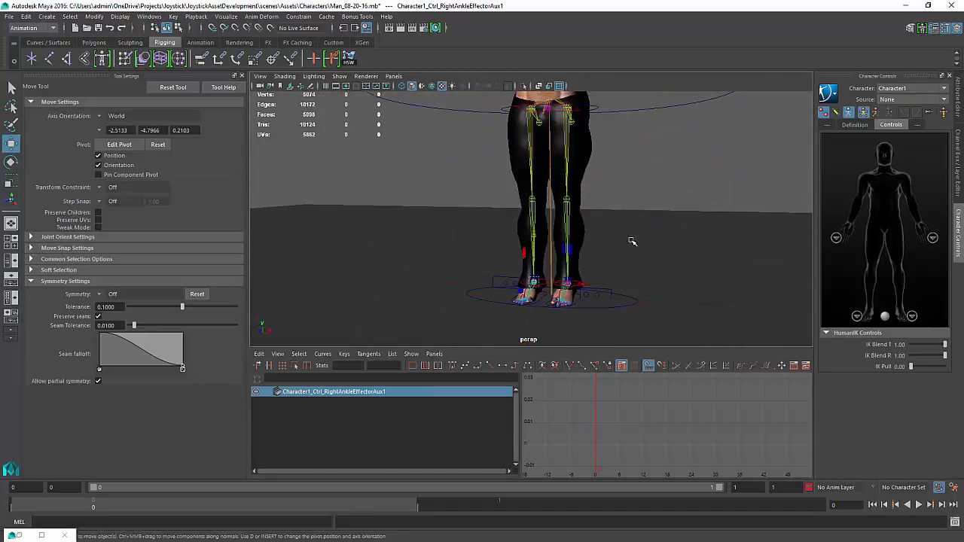
{"action": "mouse_move", "coordinate": [631, 241]}
{"action": "right_mouse_down", "text": "alt"}
{"action": "mouse_move", "coordinate": [630, 256]}
{"action": "mouse_move", "coordinate": [640, 249]}
{"action": "right_mouse_up", "text": "alt"}
{"action": "middle_click_drag", "start_coordinate": [640, 249], "coordinate": [648, 121], "text": "alt"}
{"action": "left_click_drag", "start_coordinate": [648, 122], "coordinate": [587, 271], "text": "alt"}
{"action": "right_click_drag", "start_coordinate": [586, 271], "coordinate": [769, 250], "text": "alt"}
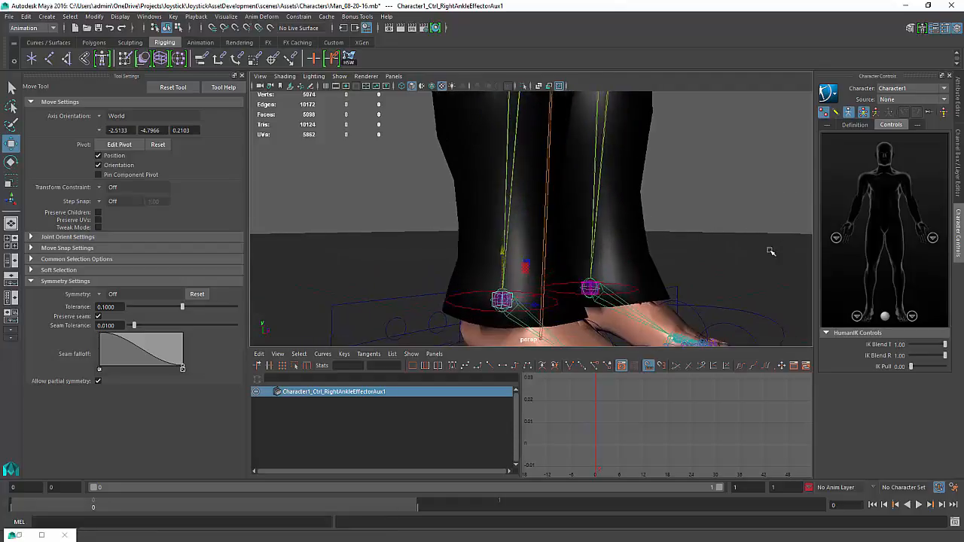
{"action": "middle_click_drag", "start_coordinate": [768, 249], "coordinate": [761, 147], "text": "alt"}
Set the Character Controls source back to Control Rig
{"action": "left_click", "coordinate": [925, 101]}
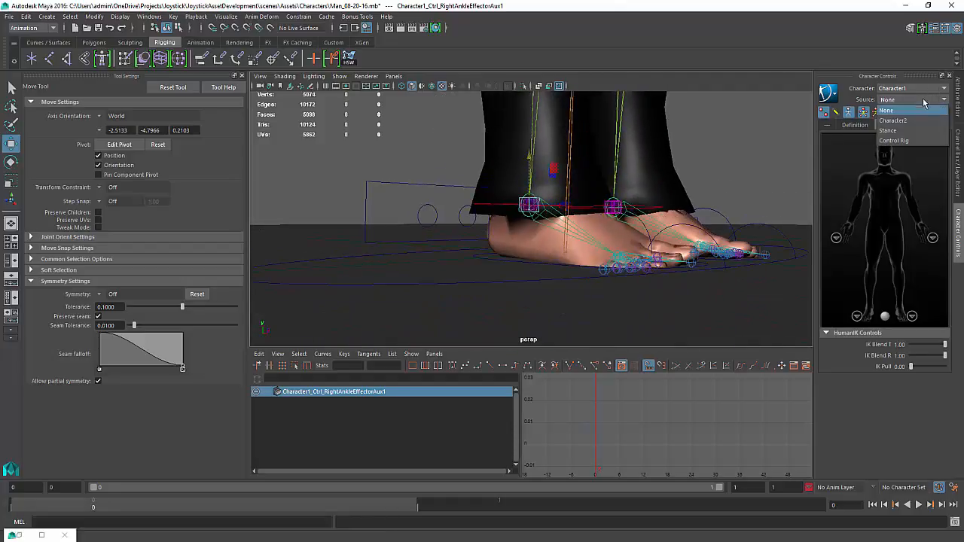
{"action": "left_click", "coordinate": [906, 142]}
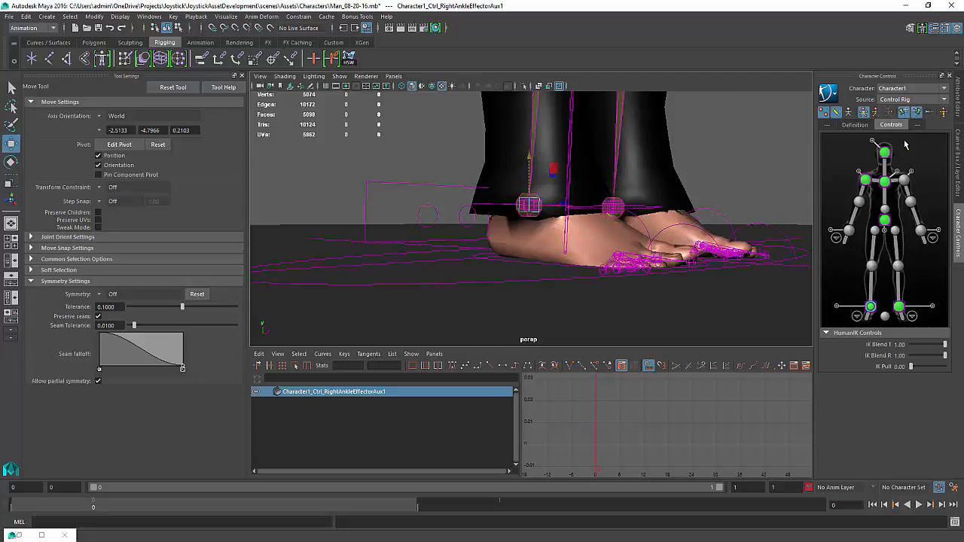
{"action": "left_click_drag", "start_coordinate": [669, 217], "coordinate": [802, 245], "text": "alt"}
{"action": "middle_click_drag", "start_coordinate": [590, 224], "coordinate": [666, 270], "text": "alt"}
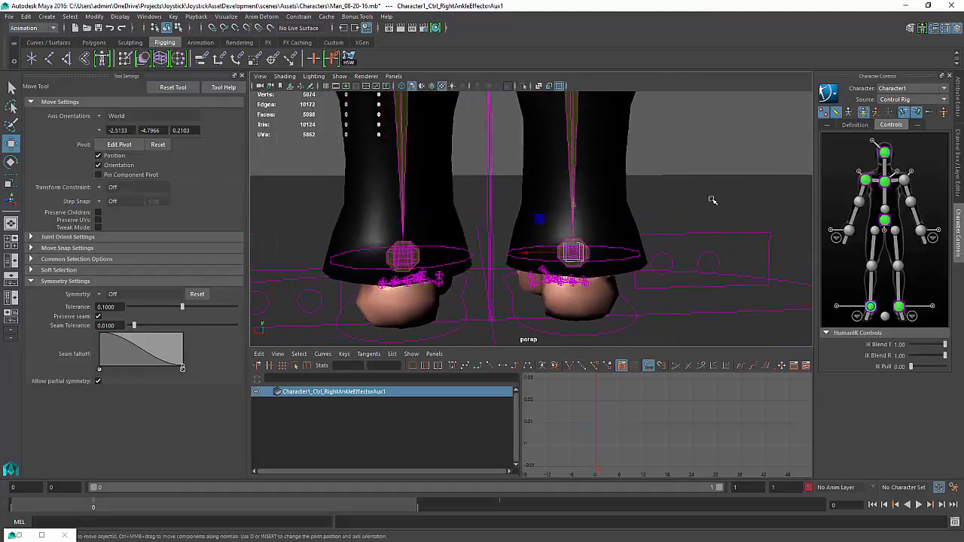
{"action": "right_click_drag", "start_coordinate": [682, 187], "coordinate": [608, 198], "text": "alt"}
{"action": "left_click_drag", "start_coordinate": [609, 197], "coordinate": [577, 231], "text": "alt"}
Clear the selection and select the full body IK control
{"action": "key", "text": "ctrl+a"}
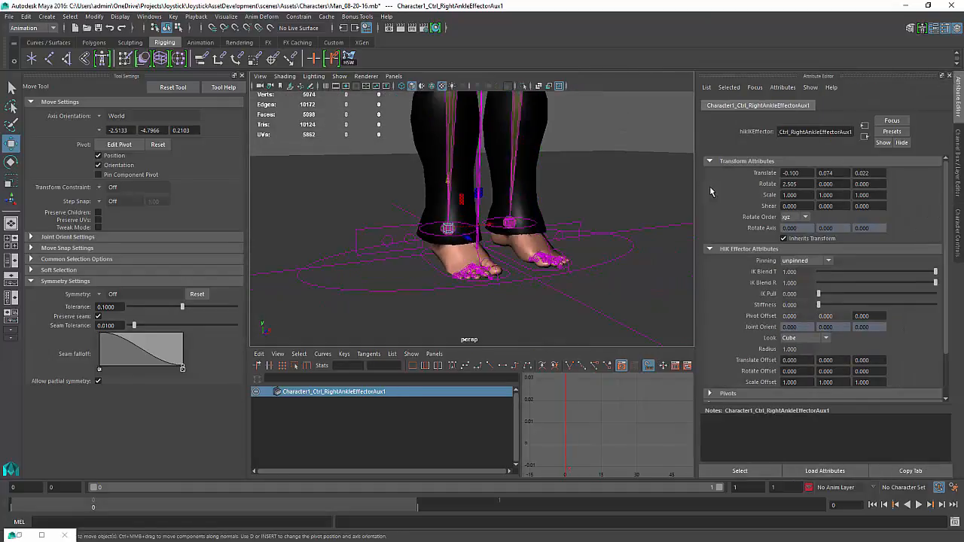
{"action": "key", "text": "ctrl+a"}
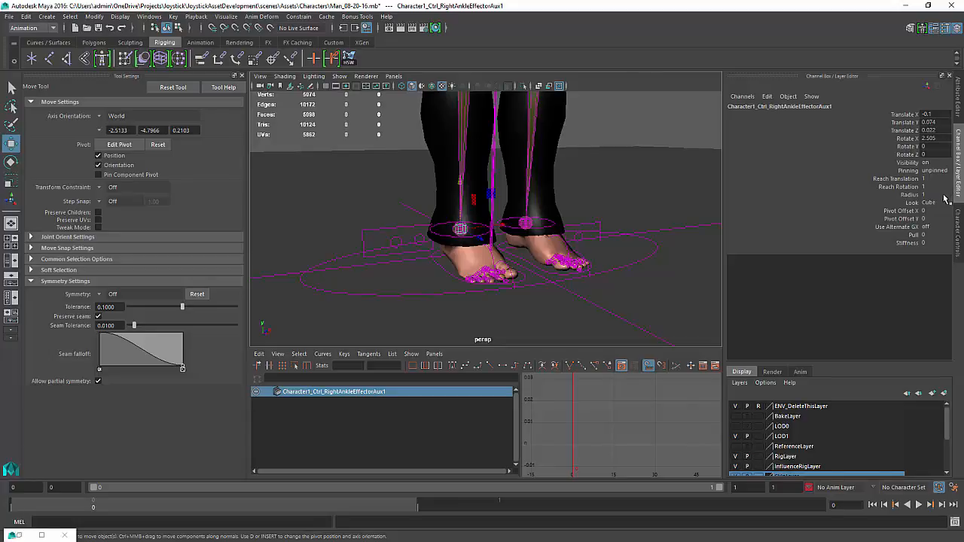
{"action": "left_click", "coordinate": [597, 165]}
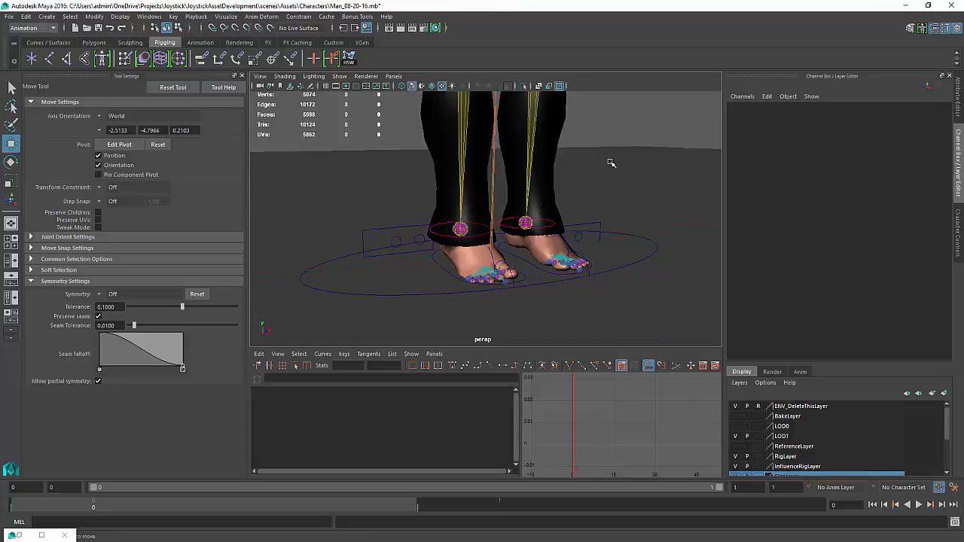
{"action": "right_click_drag", "start_coordinate": [611, 161], "coordinate": [519, 164], "text": "alt"}
{"action": "middle_click_drag", "start_coordinate": [519, 164], "coordinate": [488, 313], "text": "alt"}
{"action": "right_click_drag", "start_coordinate": [603, 153], "coordinate": [559, 138], "text": "alt"}
{"action": "left_click", "coordinate": [572, 130]}
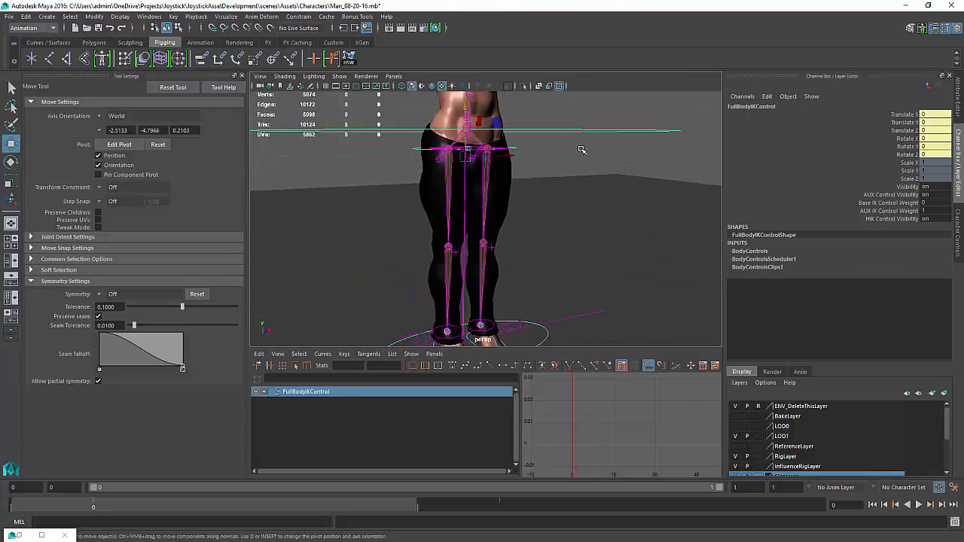
Turn off HIK Control Visibility and AUX Control Visibility for the full body IK control
{"action": "left_click", "coordinate": [942, 219]}
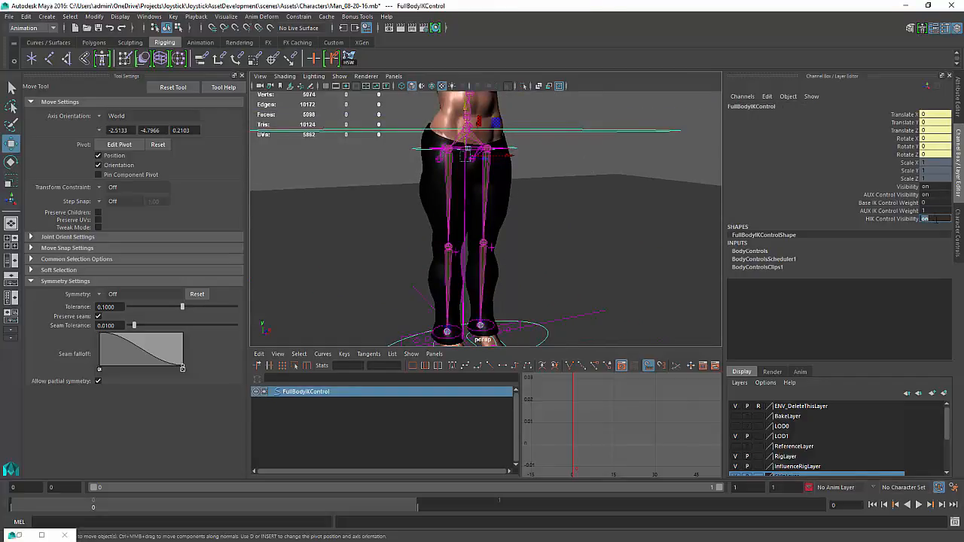
{"action": "left_click", "coordinate": [931, 245]}
{"action": "left_click", "coordinate": [933, 218]}
{"action": "type", "text": "off"}
{"action": "left_click", "coordinate": [945, 195]}
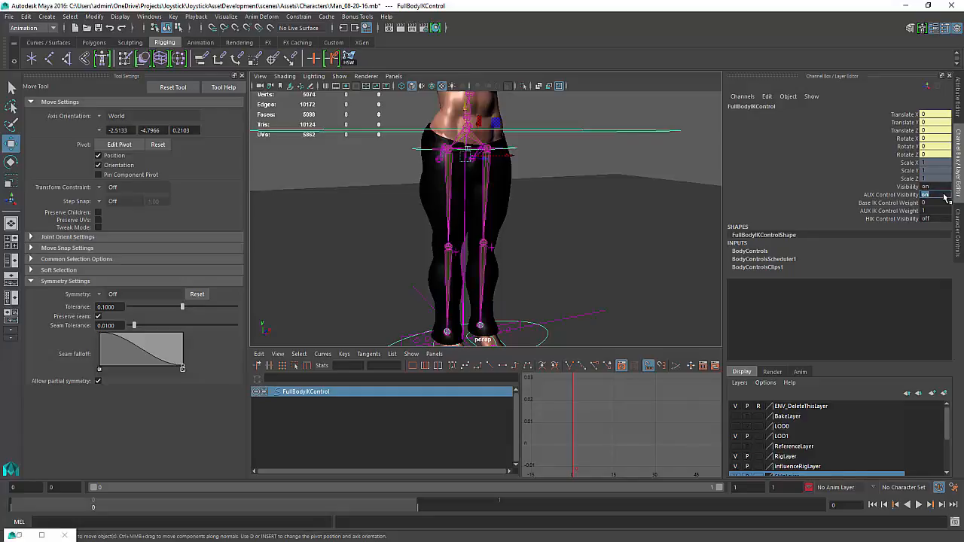
{"action": "type", "text": "o"}
Orbit around the whole character to examine the rig controls from different angles
{"action": "left_click_drag", "start_coordinate": [470, 237], "coordinate": [568, 172], "text": "alt"}
{"action": "right_click_drag", "start_coordinate": [568, 172], "coordinate": [491, 170], "text": "alt"}
{"action": "middle_click_drag", "start_coordinate": [490, 171], "coordinate": [537, 258], "text": "alt"}
{"action": "left_click_drag", "start_coordinate": [538, 258], "coordinate": [420, 260], "text": "alt"}
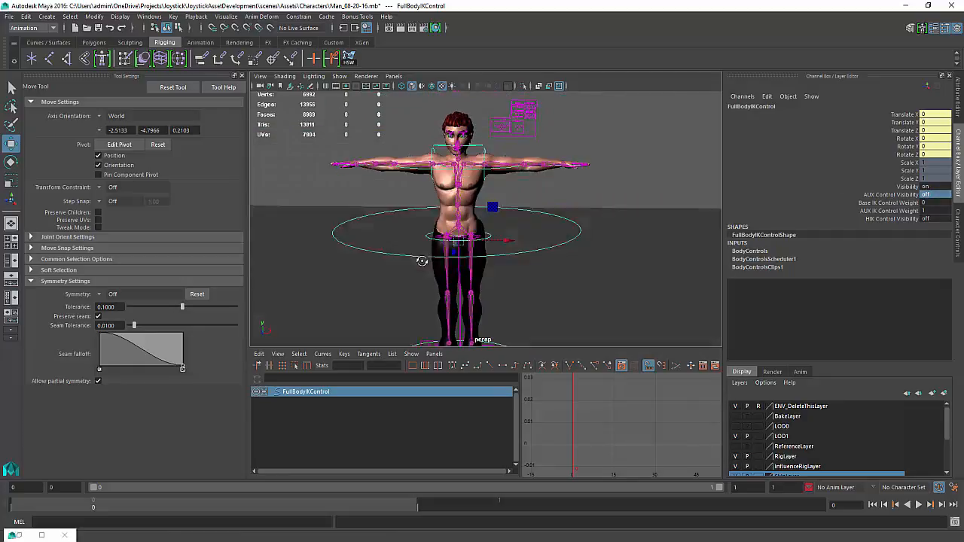
{"action": "middle_click_drag", "start_coordinate": [419, 261], "coordinate": [456, 297], "text": "alt"}
{"action": "left_click_drag", "start_coordinate": [456, 297], "coordinate": [454, 271], "text": "alt"}
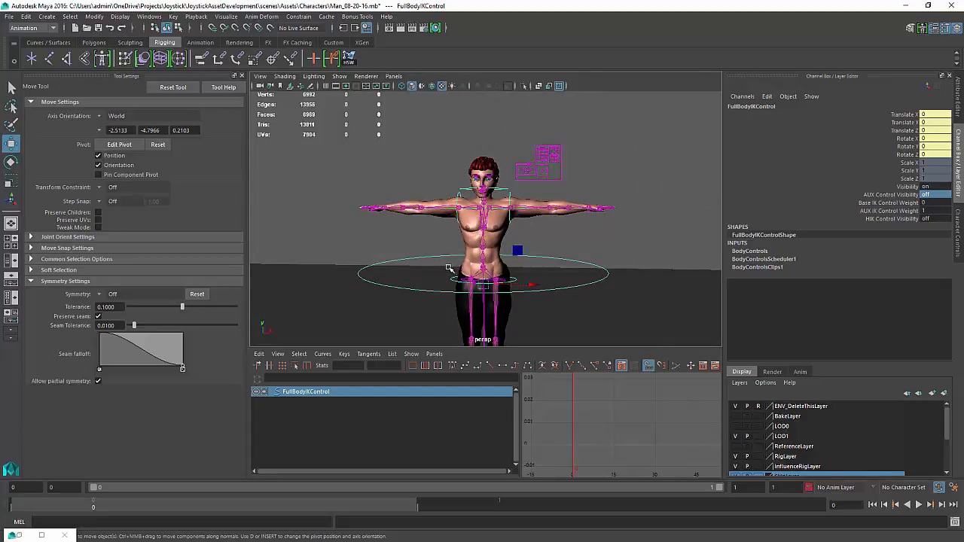
{"action": "left_click_drag", "start_coordinate": [612, 249], "coordinate": [573, 254], "text": "alt"}
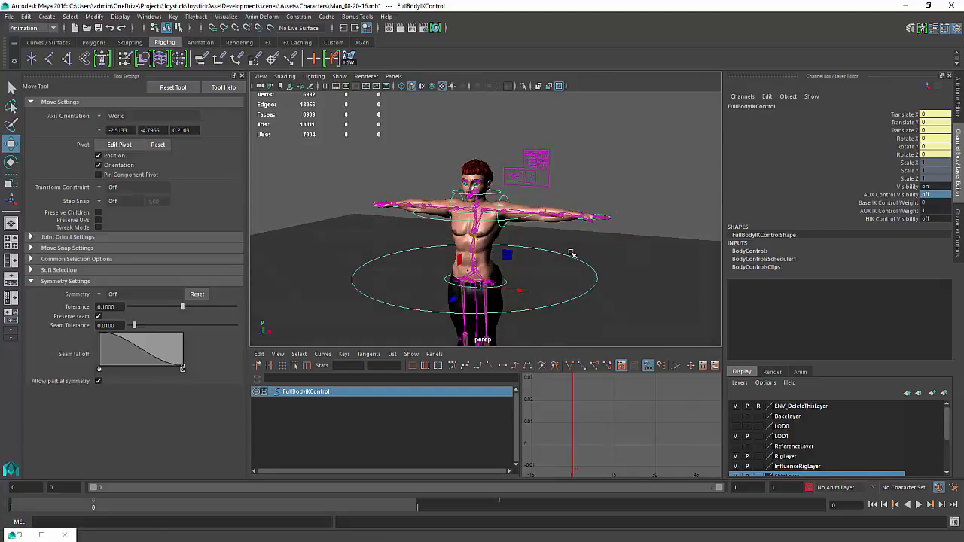
{"action": "right_click_drag", "start_coordinate": [573, 254], "coordinate": [593, 257], "text": "alt"}
{"action": "mouse_move", "coordinate": [637, 279]}
{"action": "left_mouse_down", "text": "alt"}
{"action": "mouse_move", "coordinate": [636, 294]}
{"action": "mouse_move", "coordinate": [638, 279]}
{"action": "mouse_move", "coordinate": [577, 285]}
{"action": "mouse_move", "coordinate": [580, 317]}
{"action": "mouse_move", "coordinate": [629, 283]}
{"action": "left_mouse_up", "text": "alt"}
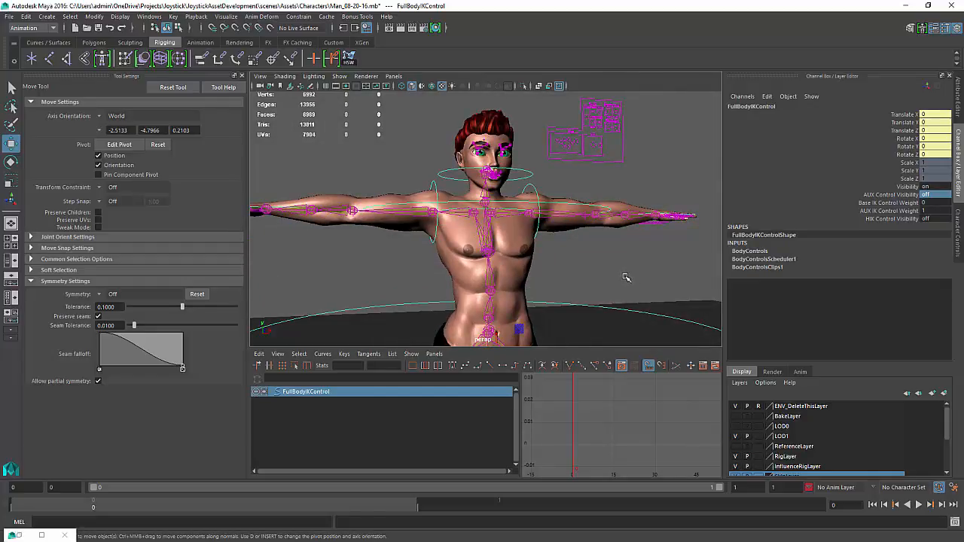
{"action": "left_click_drag", "start_coordinate": [603, 256], "coordinate": [598, 236], "text": "alt"}
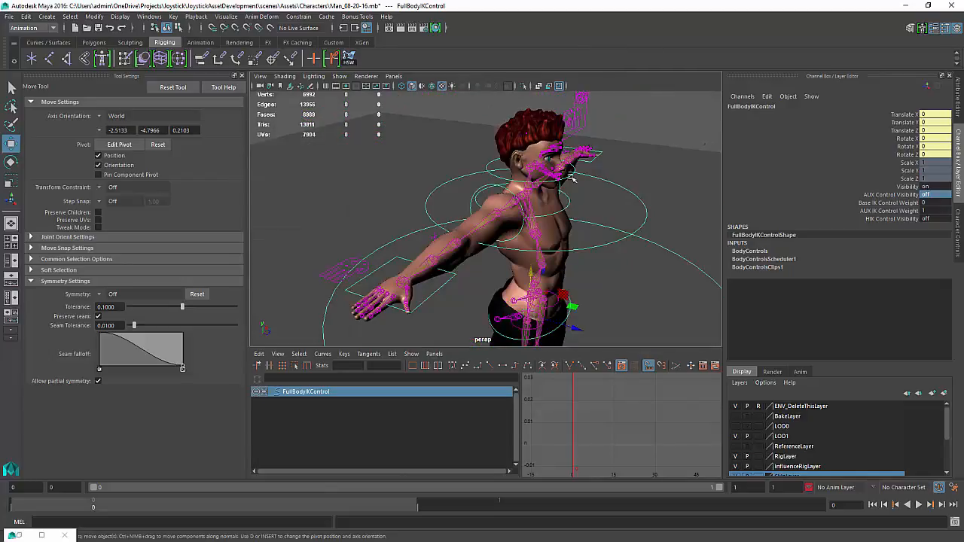
{"action": "left_click_drag", "start_coordinate": [572, 177], "coordinate": [619, 153], "text": "alt"}
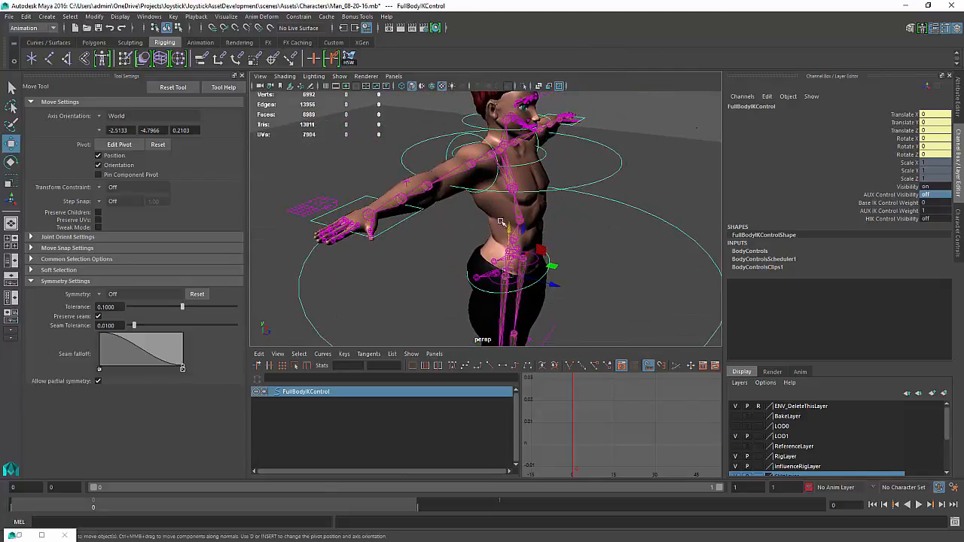
{"action": "right_click_drag", "start_coordinate": [591, 175], "coordinate": [409, 183], "text": "alt"}
{"action": "middle_click_drag", "start_coordinate": [479, 190], "coordinate": [416, 164], "text": "alt"}
{"action": "left_click_drag", "start_coordinate": [543, 206], "coordinate": [472, 209], "text": "alt"}
{"action": "middle_click_drag", "start_coordinate": [471, 209], "coordinate": [548, 206], "text": "alt"}
{"action": "left_click_drag", "start_coordinate": [467, 281], "coordinate": [473, 254], "text": "alt"}
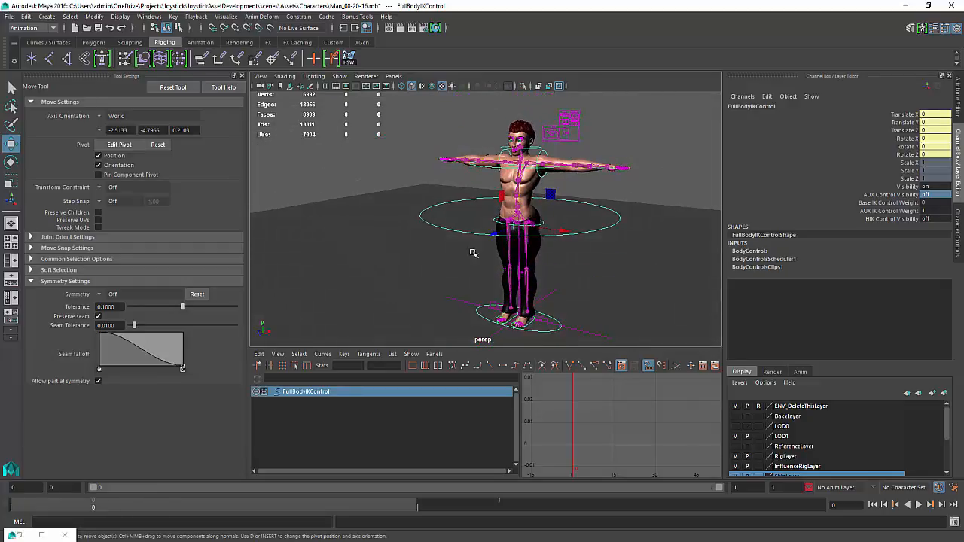
{"action": "middle_click_drag", "start_coordinate": [466, 202], "coordinate": [434, 144], "text": "alt"}
{"action": "right_click_drag", "start_coordinate": [452, 145], "coordinate": [686, 162], "text": "alt"}
{"action": "middle_click_drag", "start_coordinate": [470, 201], "coordinate": [467, 187], "text": "alt"}
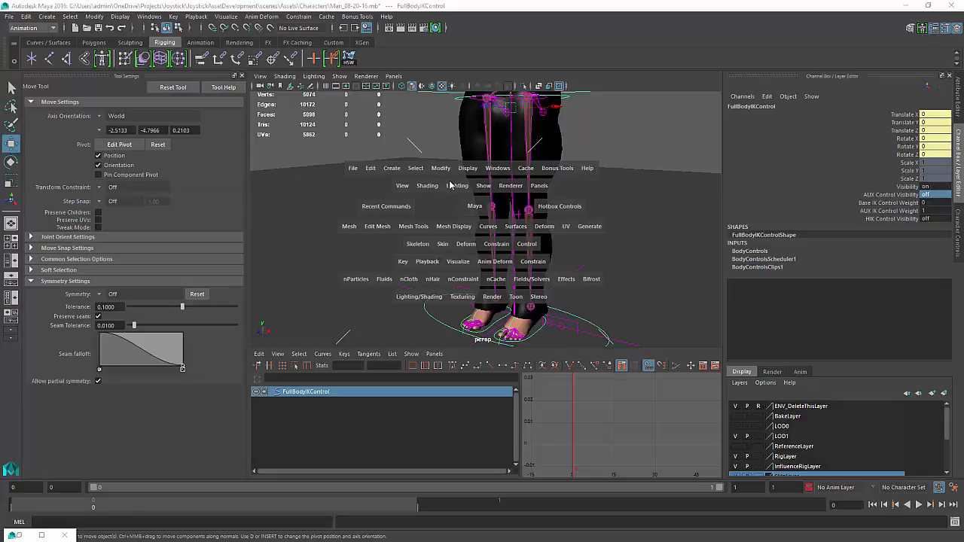
Open the Trax Editor and move its window beside the viewport
{"action": "left_click", "coordinate": [499, 170]}
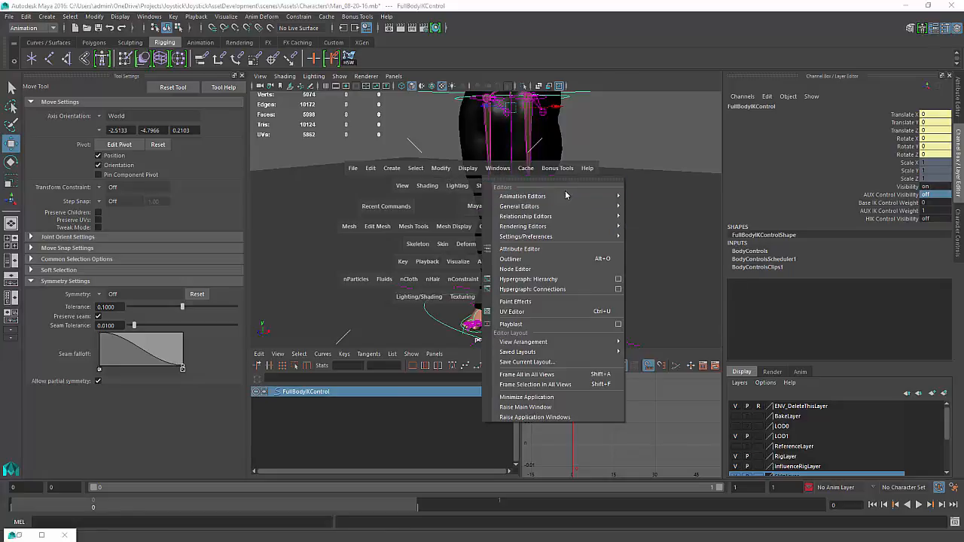
{"action": "mouse_move", "coordinate": [542, 195]}
{"action": "left_click", "coordinate": [678, 216]}
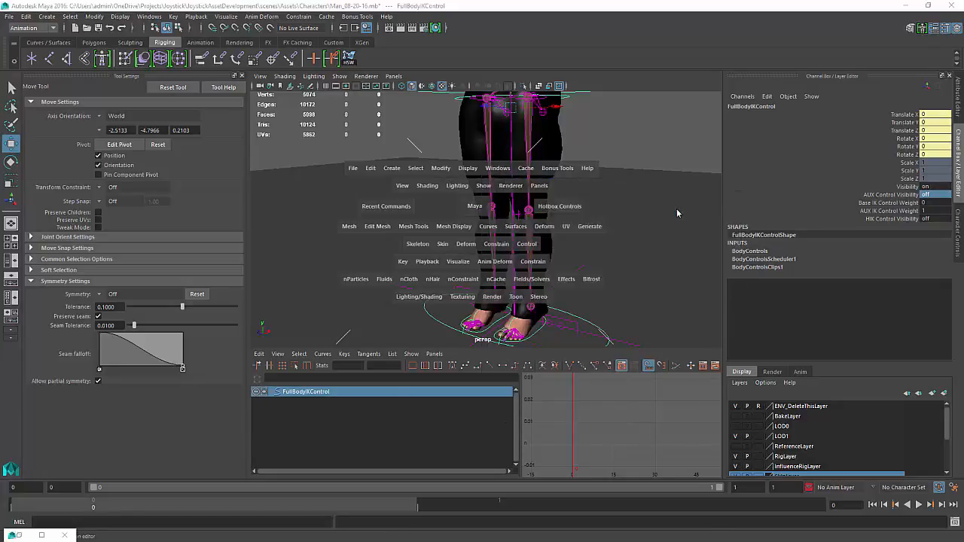
{"action": "left_click_drag", "start_coordinate": [447, 204], "coordinate": [799, 202]}
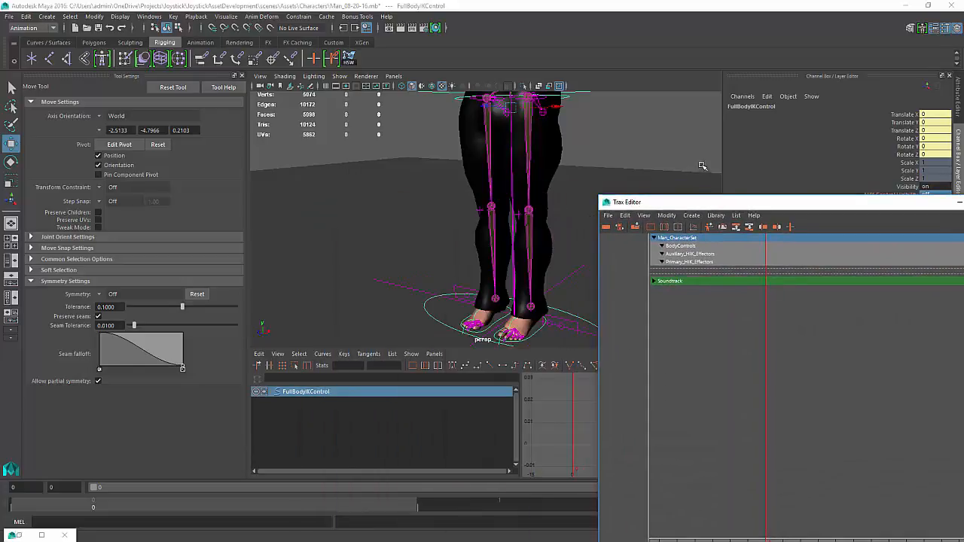
Clear the selection and insert the Man_TPoseSource clip from the Trax library
{"action": "left_click", "coordinate": [701, 162]}
{"action": "left_click", "coordinate": [716, 215]}
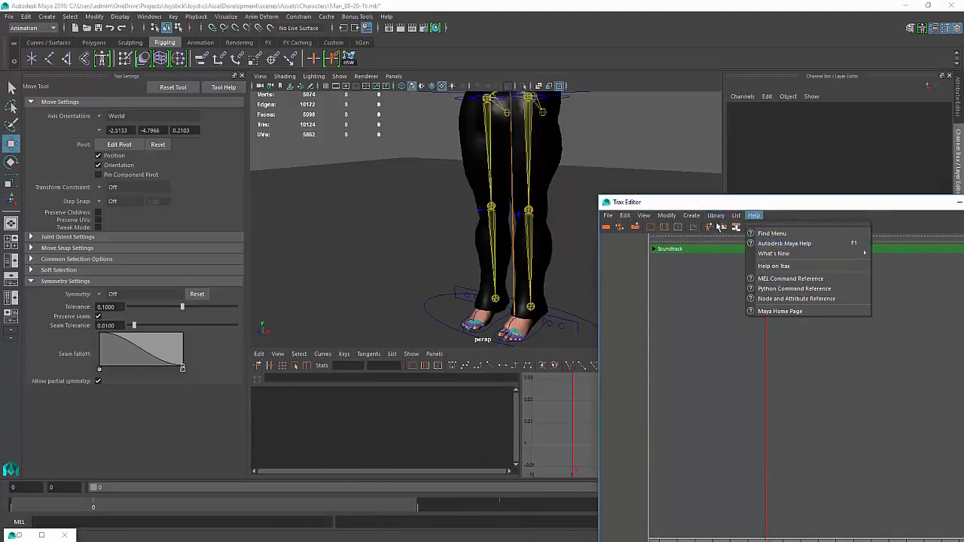
{"action": "mouse_move", "coordinate": [757, 238]}
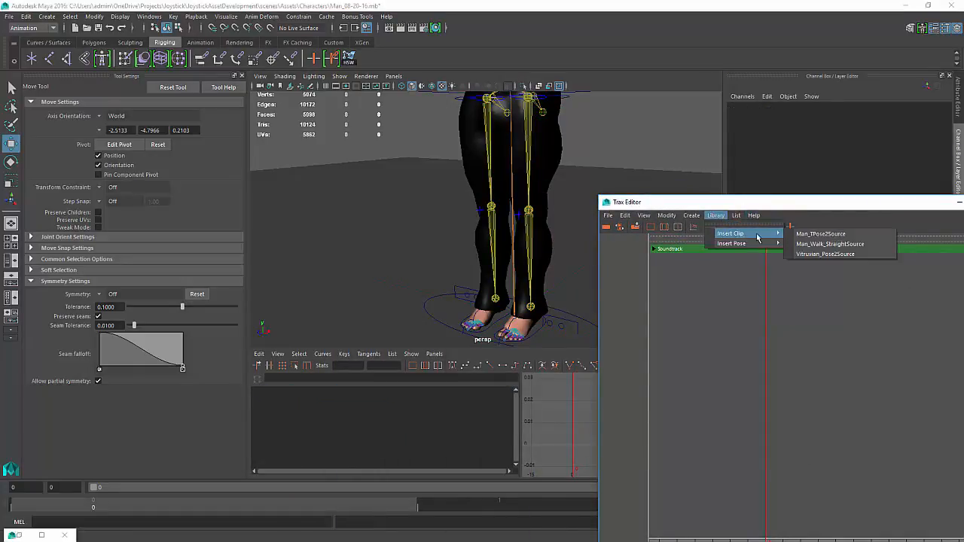
{"action": "left_click", "coordinate": [826, 233]}
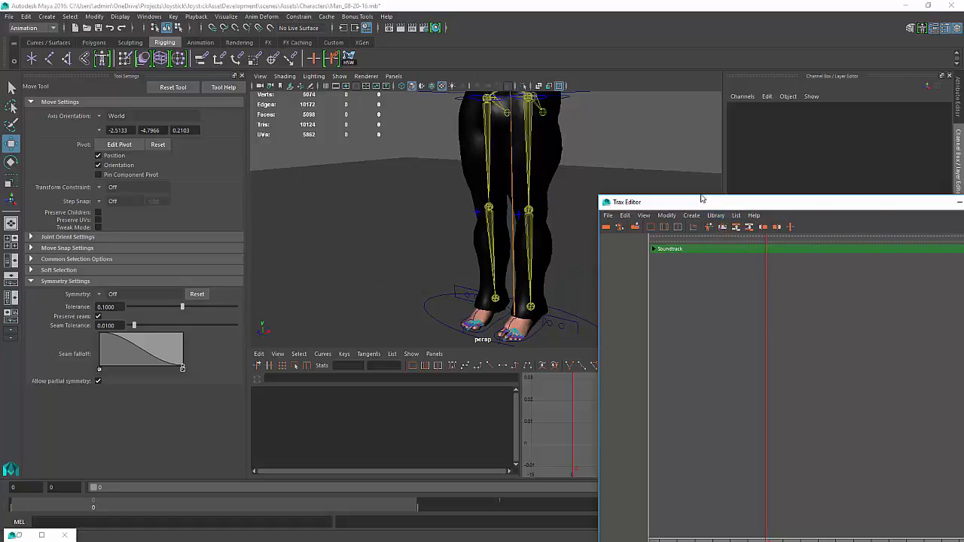
Select the right upper leg control and the inserted T-pose clips, sliding the clips to the start of the timeline
{"action": "left_click", "coordinate": [488, 183]}
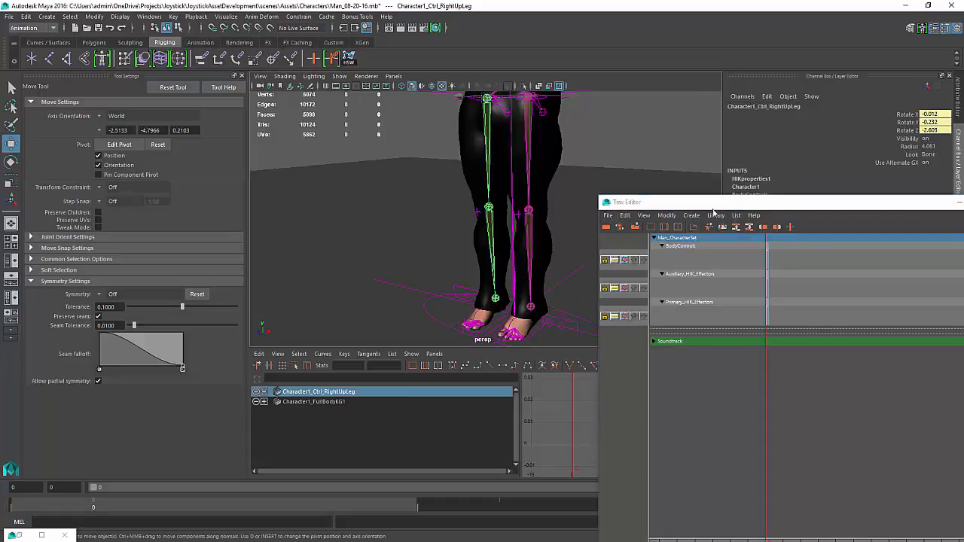
{"action": "left_click_drag", "start_coordinate": [813, 366], "coordinate": [743, 237]}
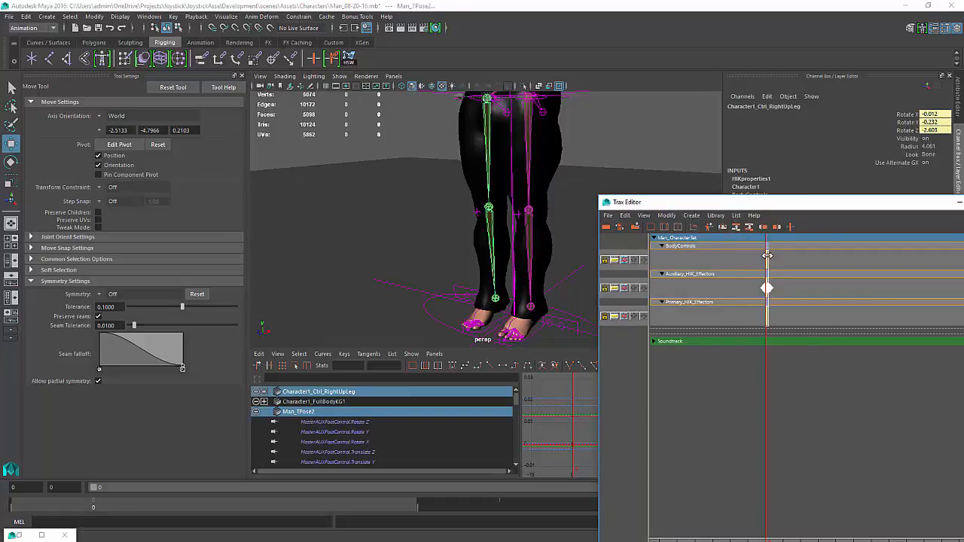
{"action": "right_click", "coordinate": [769, 262]}
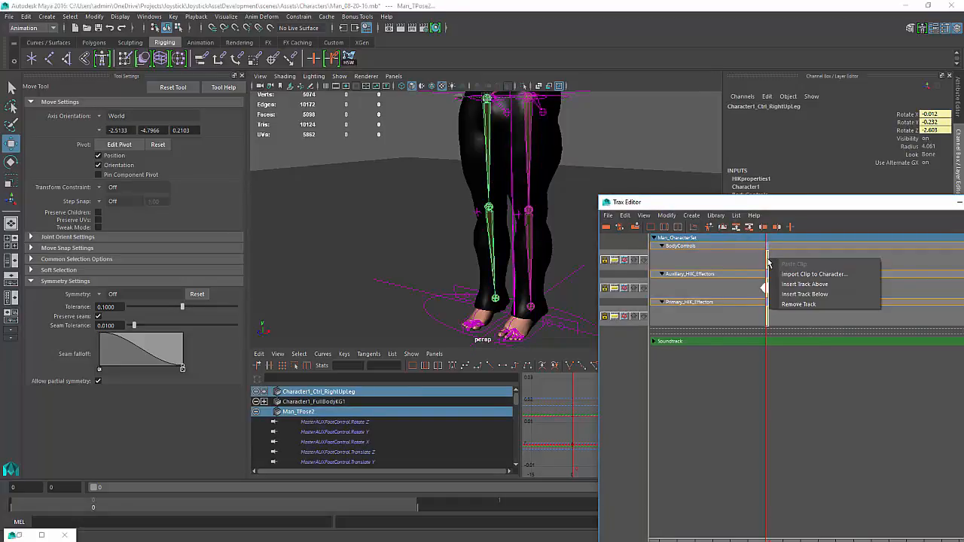
{"action": "left_click", "coordinate": [811, 246]}
{"action": "right_click_drag", "start_coordinate": [811, 247], "coordinate": [655, 296], "text": "alt"}
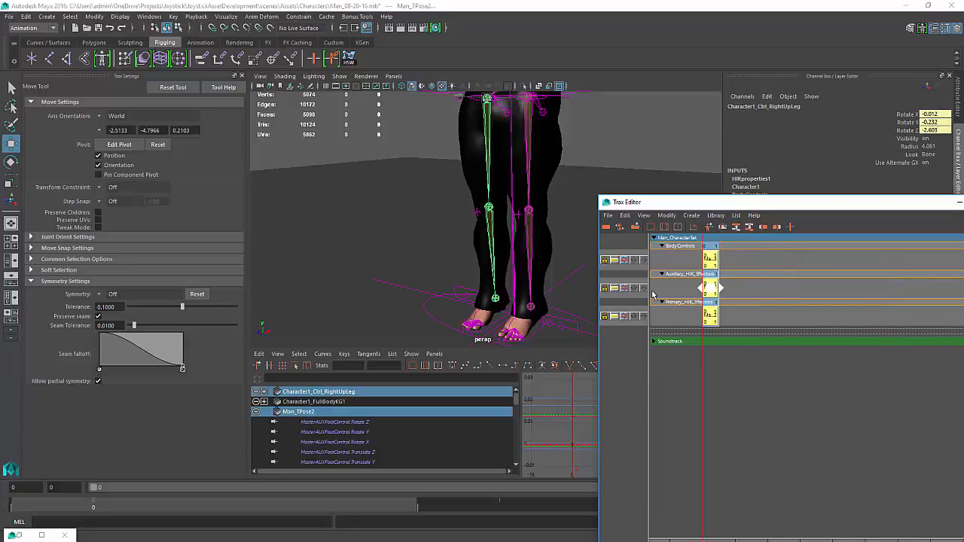
Activate the three T-pose clips, then select and delete them from the Trax tracks
{"action": "right_click", "coordinate": [712, 262]}
{"action": "left_click", "coordinate": [741, 298]}
{"action": "left_click", "coordinate": [680, 264], "text": "shift"}
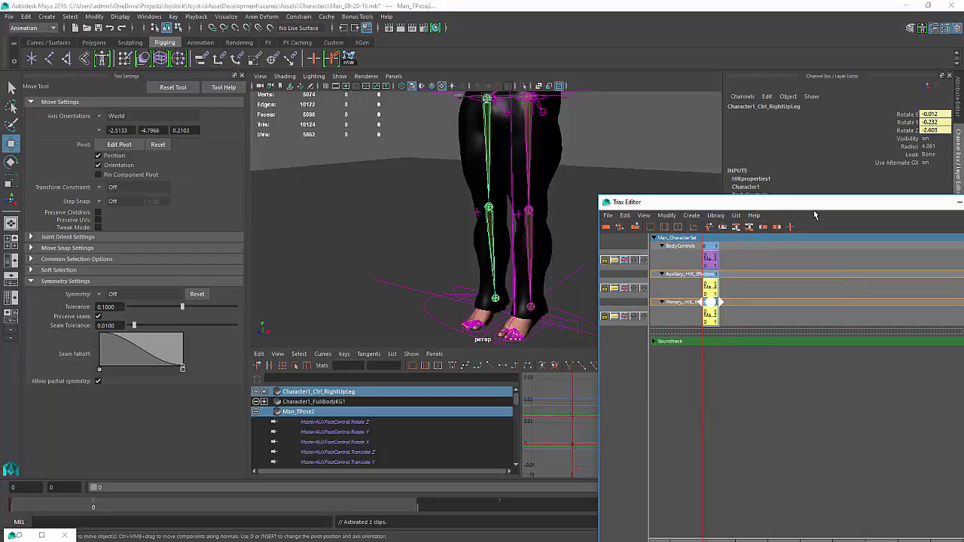
{"action": "key", "text": "Delete"}
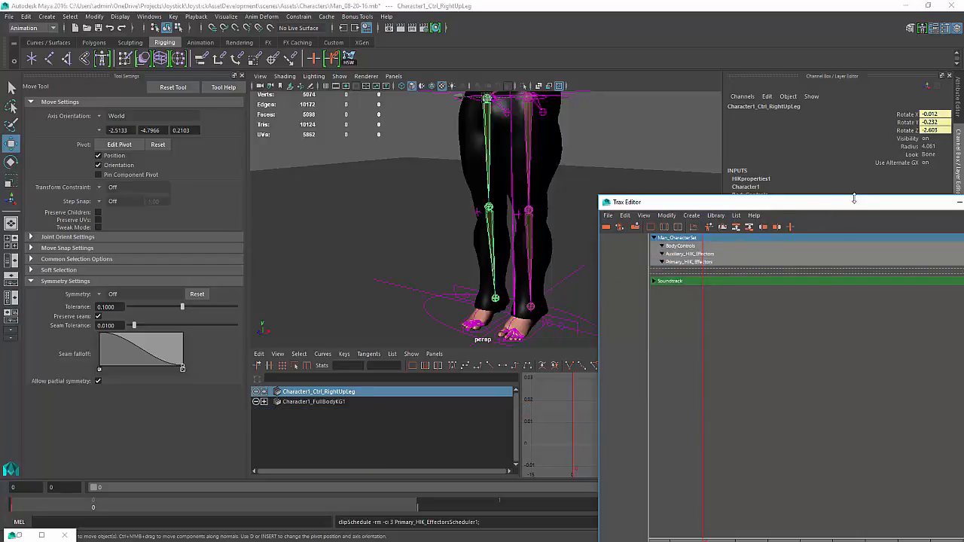
Move the Trax Editor aside and set the right upper leg control's rotation values to 0
{"action": "left_click_drag", "start_coordinate": [853, 198], "coordinate": [504, 310]}
{"action": "left_click", "coordinate": [680, 308]}
{"action": "scroll", "coordinate": [434, 267], "scroll_direction": "up", "scroll_amount": 2}
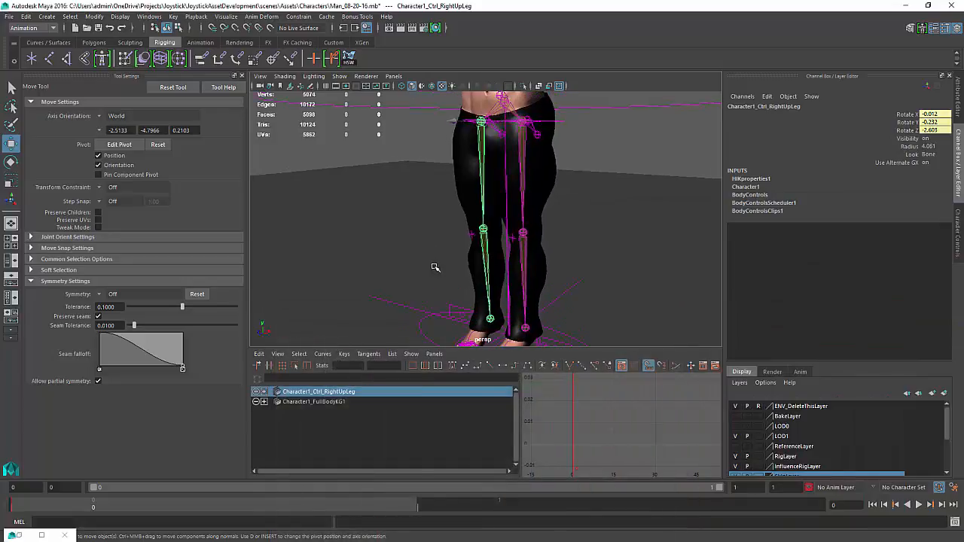
{"action": "scroll", "coordinate": [538, 252], "scroll_direction": "up", "scroll_amount": 2}
{"action": "left_click_drag", "start_coordinate": [538, 252], "coordinate": [558, 253], "text": "alt"}
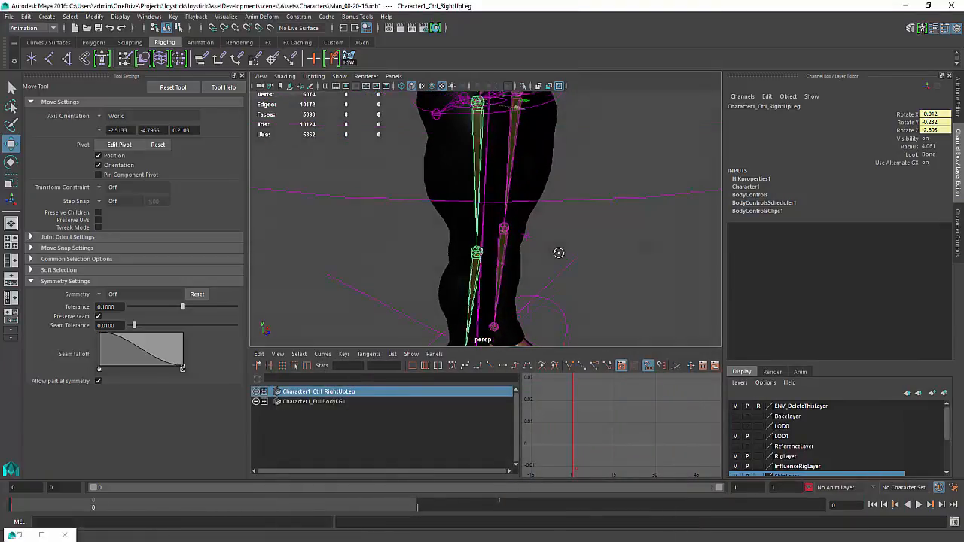
{"action": "scroll", "coordinate": [558, 253], "scroll_direction": "down", "scroll_amount": 3}
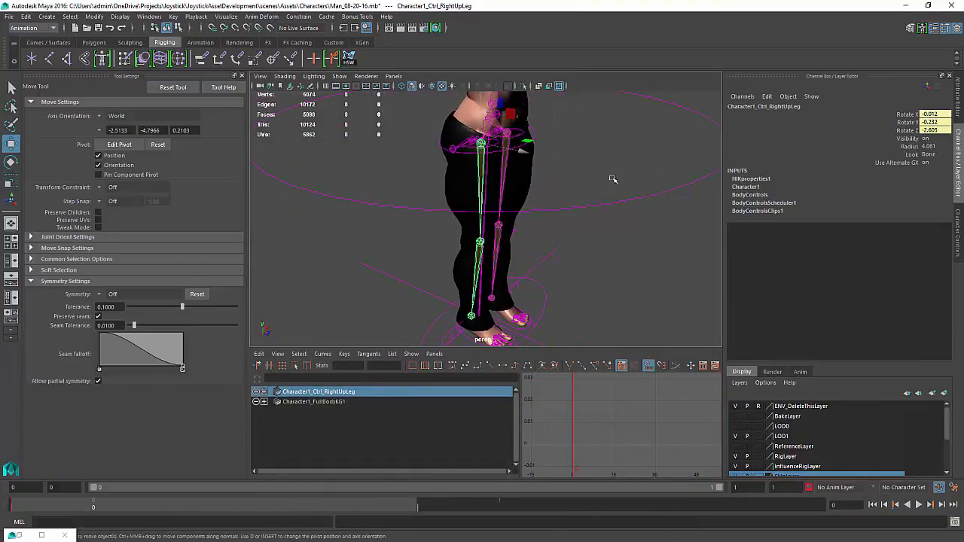
{"action": "left_click", "coordinate": [937, 110]}
{"action": "left_click_drag", "start_coordinate": [941, 116], "coordinate": [941, 129]}
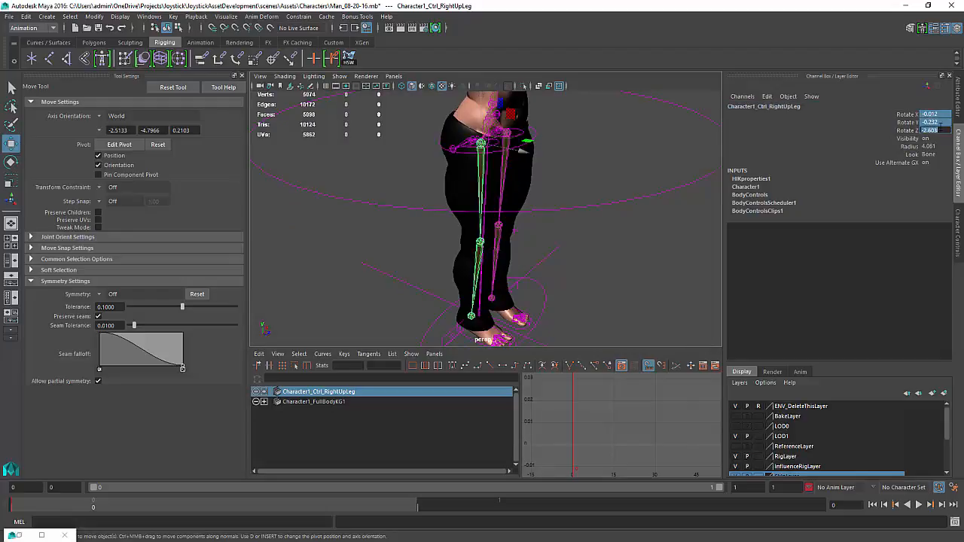
{"action": "type", "text": "0"}
{"action": "key", "text": "Return"}
Select the right knee control and set its rotation values to 0
{"action": "left_click", "coordinate": [473, 267]}
{"action": "mouse_move", "coordinate": [938, 132]}
{"action": "left_mouse_down"}
{"action": "mouse_move", "coordinate": [939, 117]}
{"action": "mouse_move", "coordinate": [943, 133]}
{"action": "left_mouse_up"}
{"action": "key", "text": "Return"}
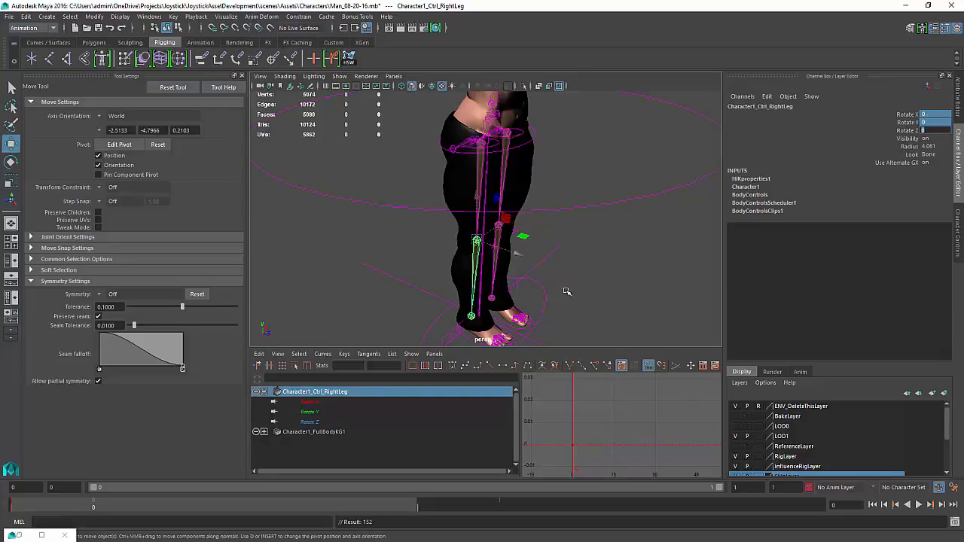
Select the right foot control and set its Rotate X, Y and Z to 0
{"action": "middle_click_drag", "start_coordinate": [513, 205], "coordinate": [530, 126], "text": "alt"}
{"action": "right_click_drag", "start_coordinate": [511, 207], "coordinate": [563, 283], "text": "alt"}
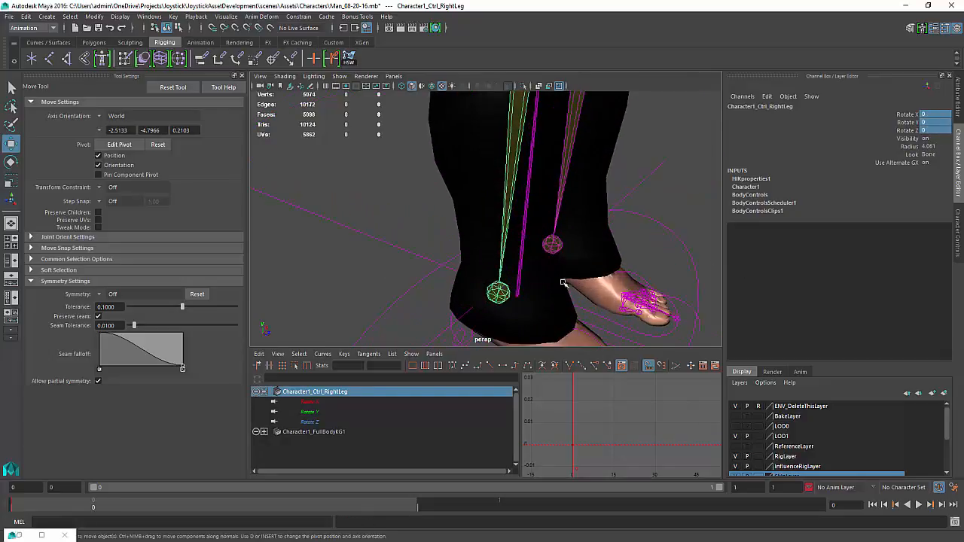
{"action": "left_click", "coordinate": [510, 298]}
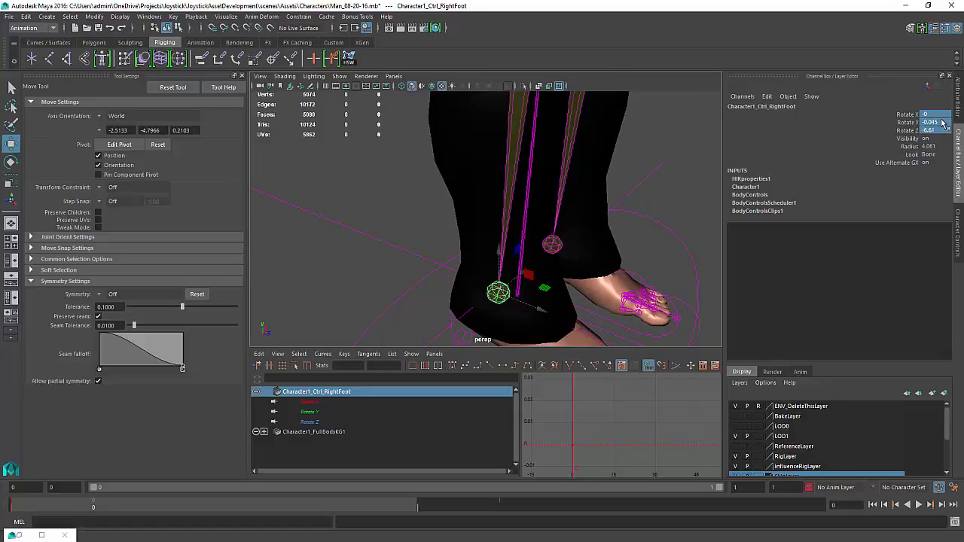
{"action": "left_click_drag", "start_coordinate": [938, 114], "coordinate": [939, 129]}
{"action": "type", "text": "0"}
{"action": "key", "text": "Return"}
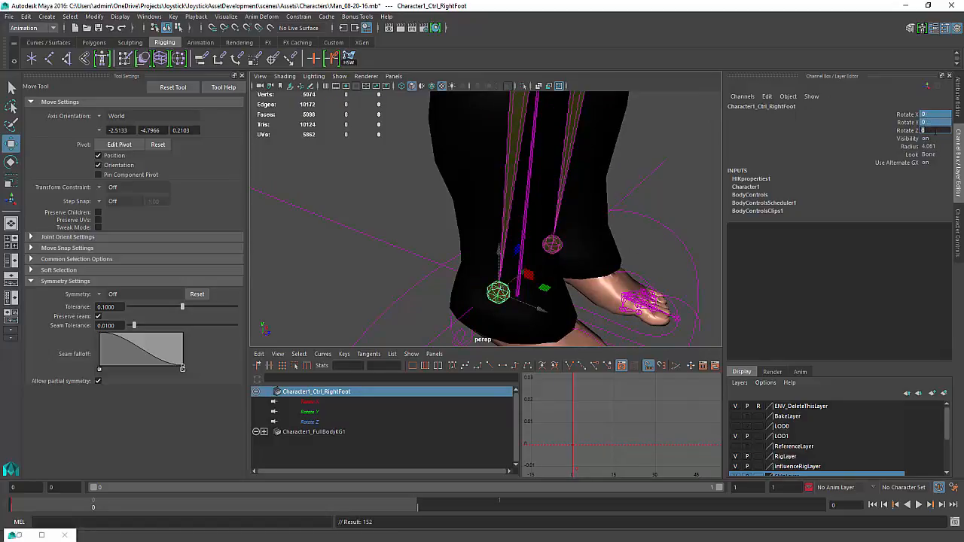
Select the left foot control and set its Rotate X, Y and Z to 0
{"action": "left_click", "coordinate": [550, 247]}
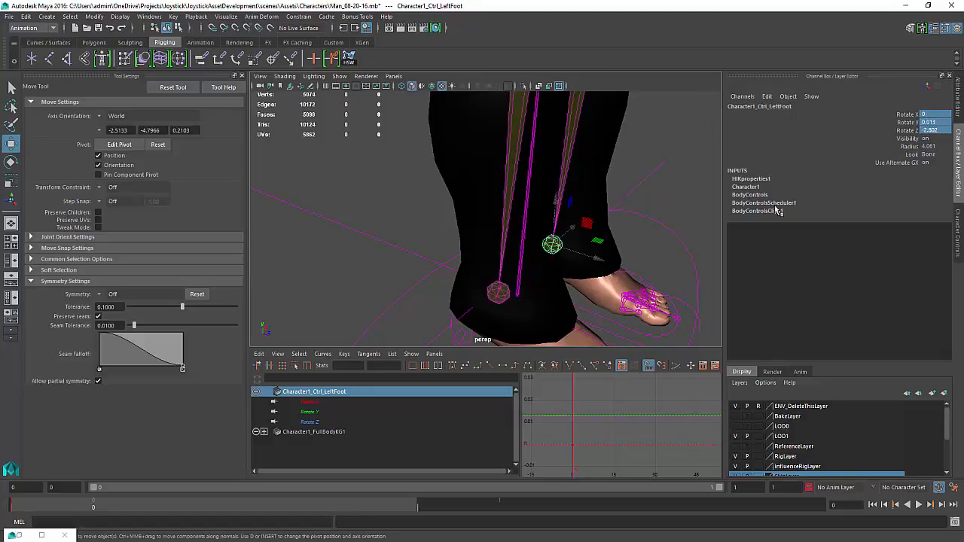
{"action": "left_click_drag", "start_coordinate": [938, 116], "coordinate": [941, 128]}
{"action": "type", "text": "0"}
{"action": "key", "text": "Return"}
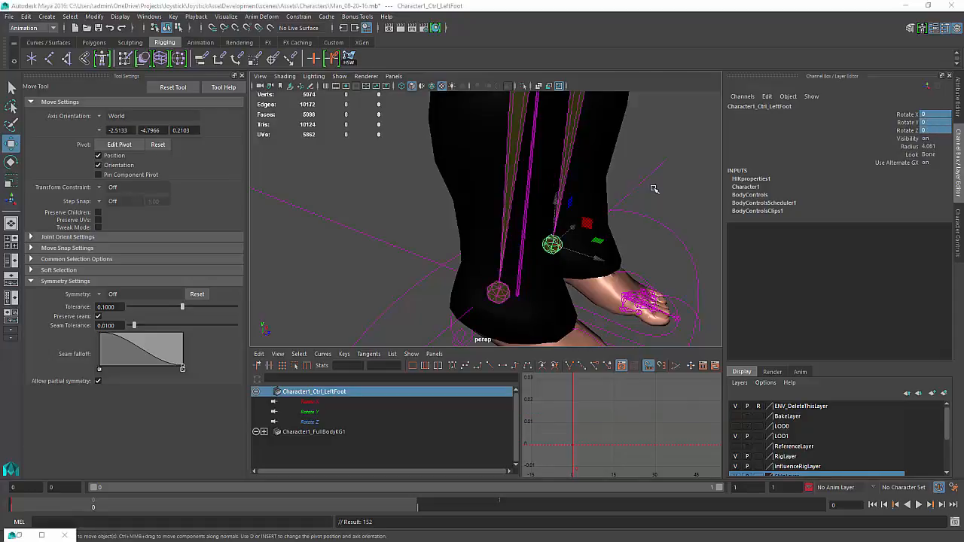
Select the left knee control and set its Rotate X, Y and Z to 0
{"action": "middle_click_drag", "start_coordinate": [653, 189], "coordinate": [577, 269], "text": "alt"}
{"action": "right_click_drag", "start_coordinate": [577, 269], "coordinate": [508, 258], "text": "alt"}
{"action": "left_click", "coordinate": [532, 188]}
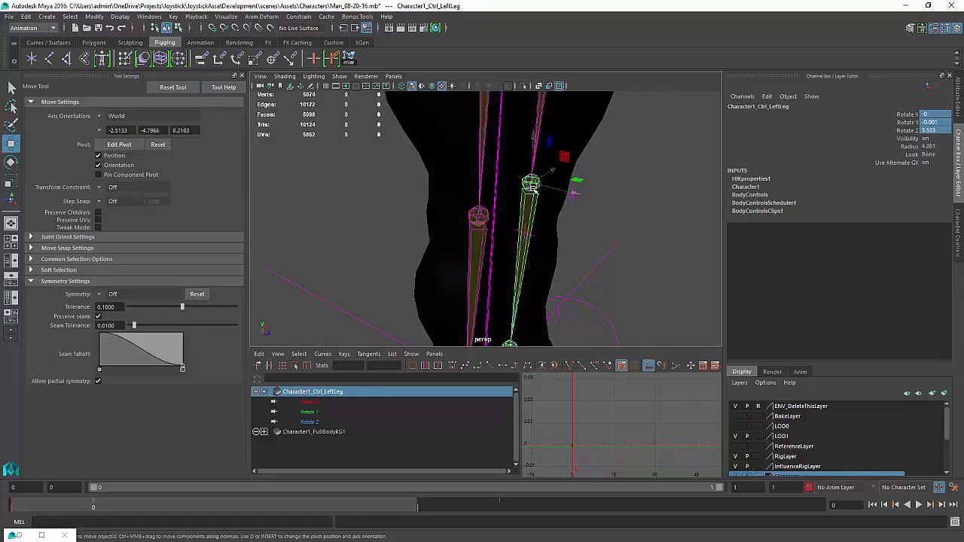
{"action": "left_click_drag", "start_coordinate": [635, 192], "coordinate": [634, 174], "text": "alt"}
{"action": "left_click_drag", "start_coordinate": [939, 113], "coordinate": [936, 131]}
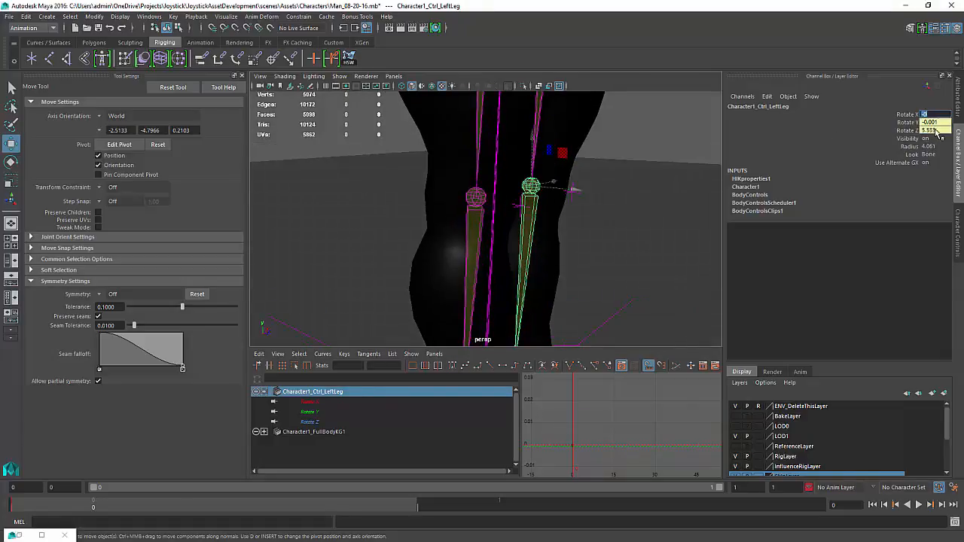
{"action": "type", "text": "0"}
{"action": "key", "text": "Return"}
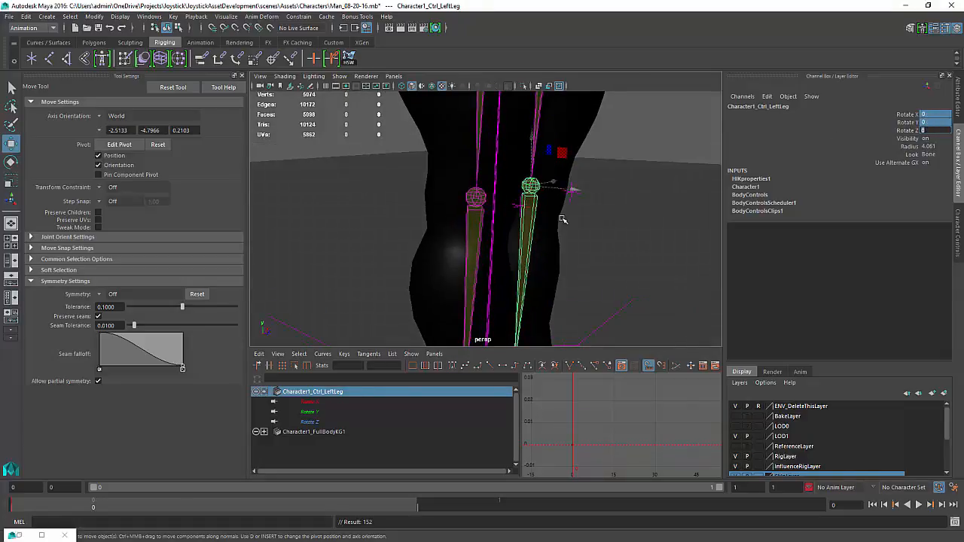
Select the left upper leg control and set its rotation values to 0
{"action": "middle_click_drag", "start_coordinate": [537, 217], "coordinate": [533, 314], "text": "alt"}
{"action": "left_click", "coordinate": [525, 247]}
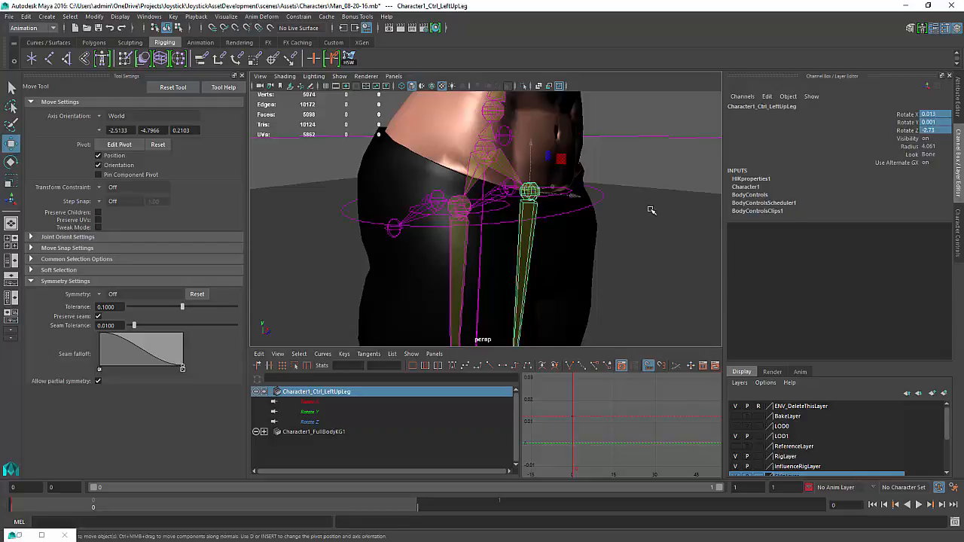
{"action": "type", "text": "0"}
{"action": "key", "text": "Return"}
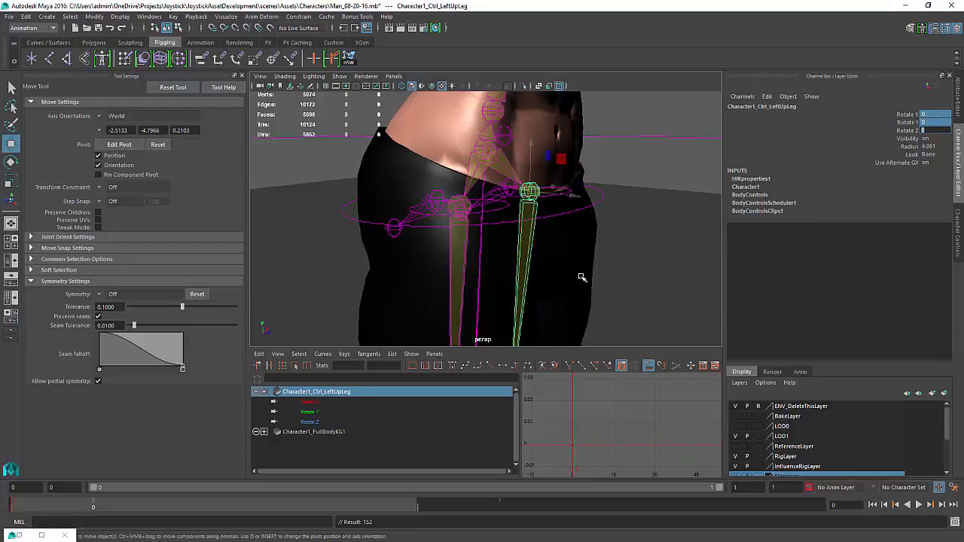
Orbit around the legs and feet to inspect the reset leg pose
{"action": "left_click_drag", "start_coordinate": [582, 278], "coordinate": [548, 285], "text": "alt"}
{"action": "middle_click_drag", "start_coordinate": [524, 288], "coordinate": [585, 124], "text": "alt"}
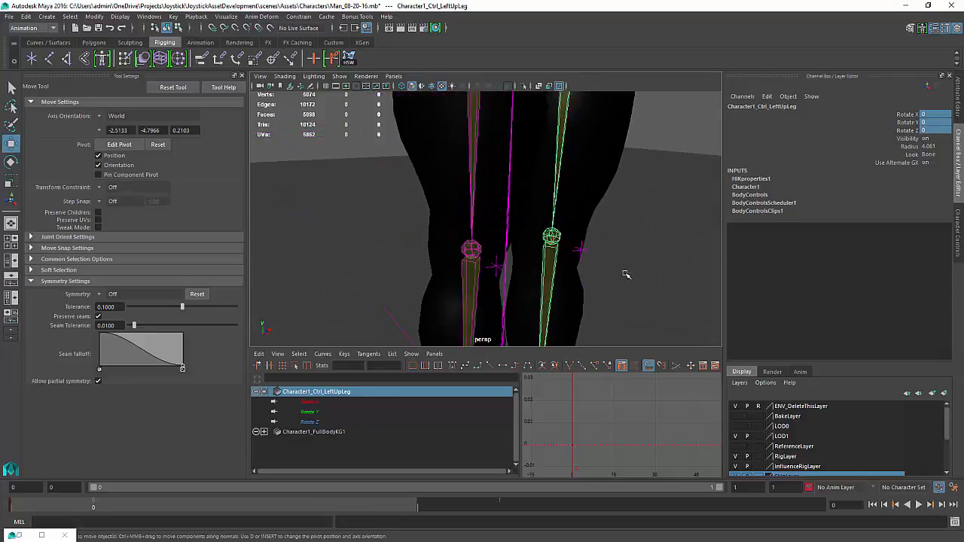
{"action": "right_click_drag", "start_coordinate": [626, 273], "coordinate": [541, 286], "text": "alt"}
{"action": "middle_click_drag", "start_coordinate": [543, 329], "coordinate": [540, 273], "text": "alt"}
{"action": "left_click_drag", "start_coordinate": [540, 274], "coordinate": [474, 267], "text": "alt"}
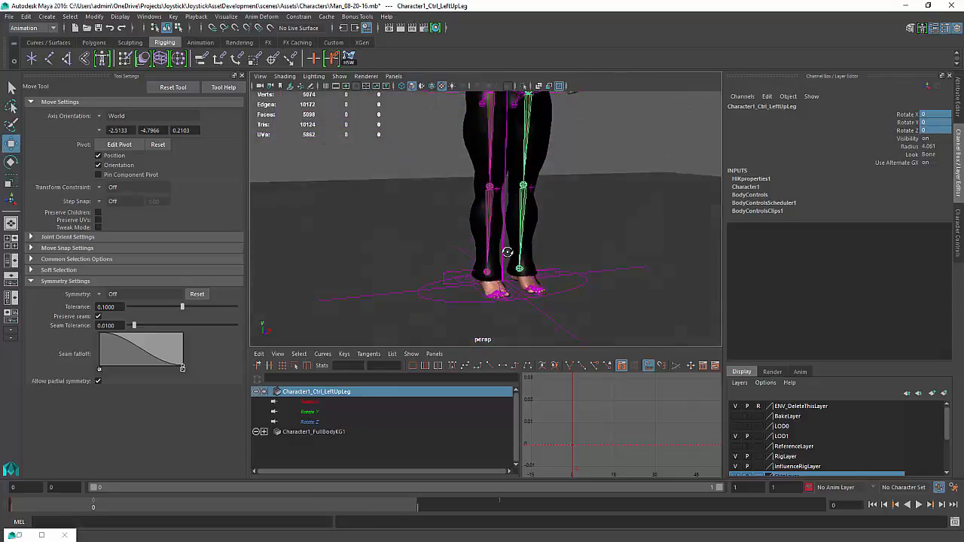
{"action": "right_click_drag", "start_coordinate": [479, 259], "coordinate": [544, 241], "text": "alt"}
{"action": "left_click_drag", "start_coordinate": [545, 241], "coordinate": [503, 309], "text": "alt"}
{"action": "middle_click_drag", "start_coordinate": [503, 308], "coordinate": [533, 254], "text": "alt"}
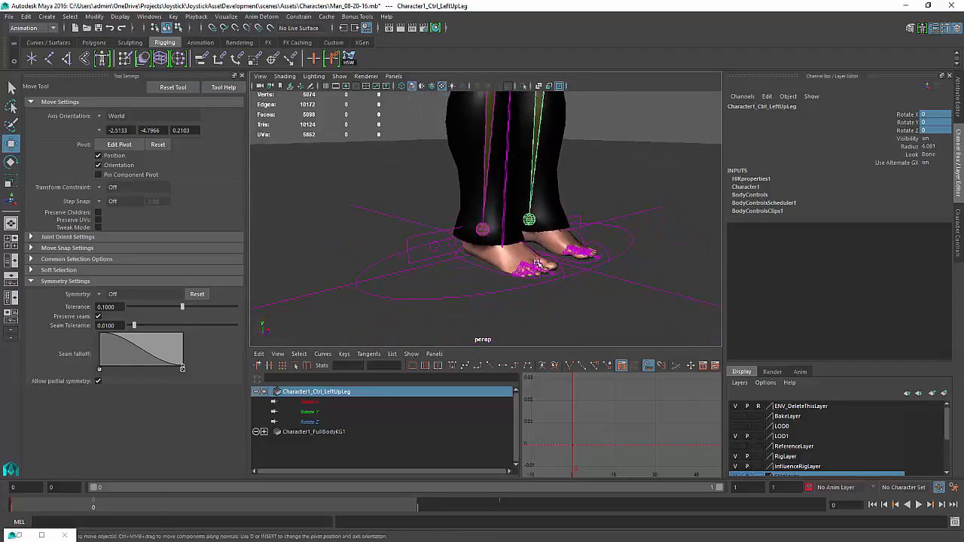
{"action": "mouse_move", "coordinate": [533, 254]}
{"action": "left_mouse_down", "text": "alt"}
{"action": "mouse_move", "coordinate": [570, 248]}
{"action": "mouse_move", "coordinate": [543, 251]}
{"action": "left_mouse_up", "text": "alt"}
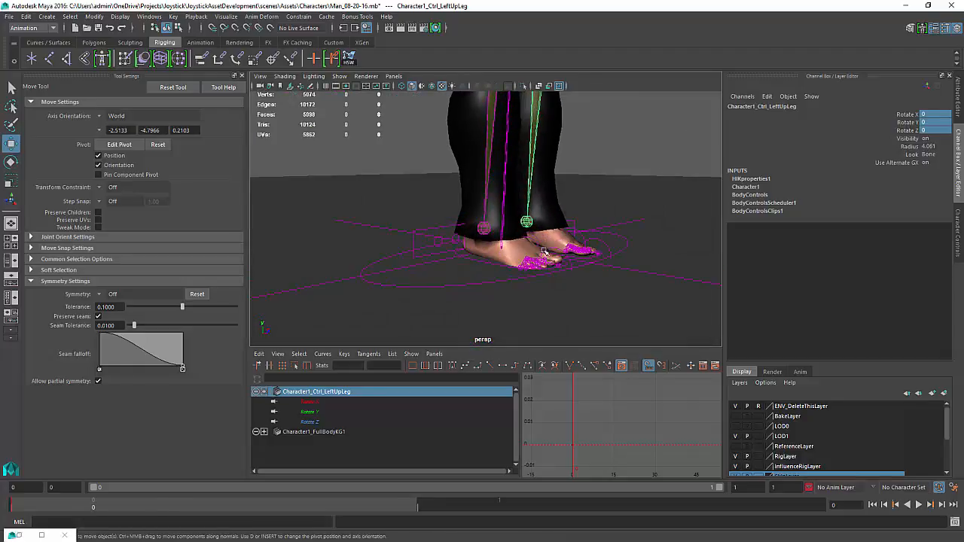
{"action": "right_click_drag", "start_coordinate": [544, 252], "coordinate": [673, 243], "text": "alt"}
{"action": "middle_click_drag", "start_coordinate": [669, 309], "coordinate": [596, 252], "text": "alt"}
{"action": "left_click_drag", "start_coordinate": [596, 251], "coordinate": [645, 251], "text": "alt"}
{"action": "left_click_drag", "start_coordinate": [470, 252], "coordinate": [452, 251], "text": "alt"}
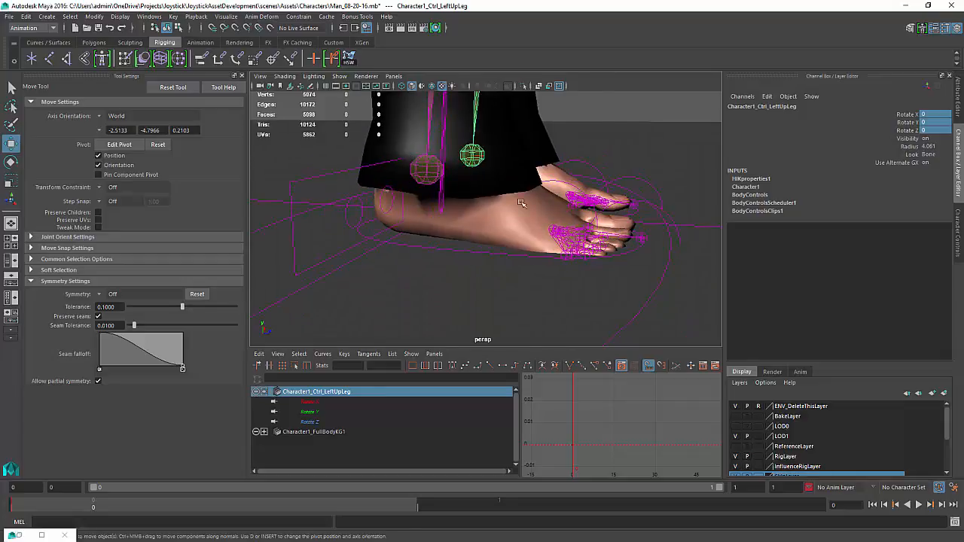
{"action": "left_click_drag", "start_coordinate": [521, 204], "coordinate": [605, 120], "text": "alt"}
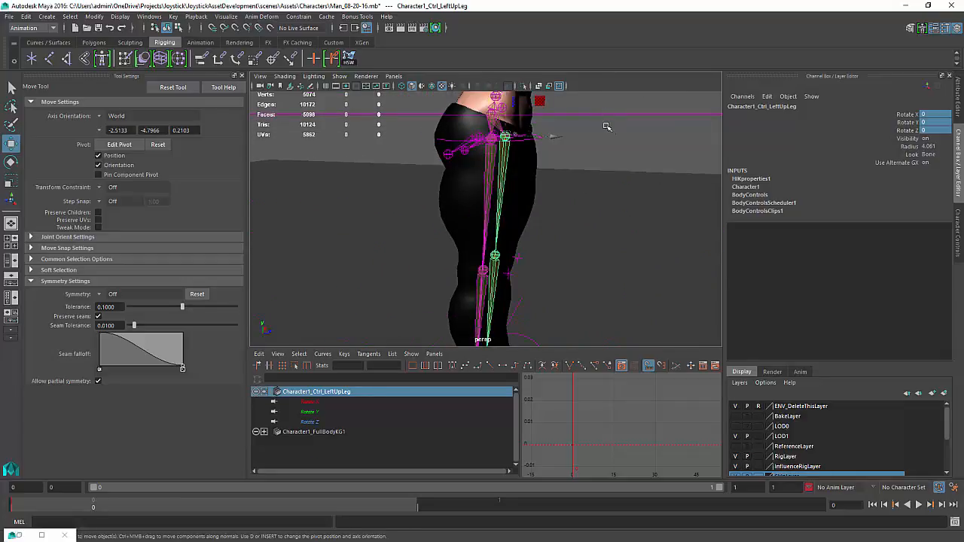
Select the full body IK control and examine the character's legs from several angles
{"action": "left_click", "coordinate": [616, 115]}
{"action": "left_click_drag", "start_coordinate": [431, 227], "coordinate": [447, 157], "text": "alt"}
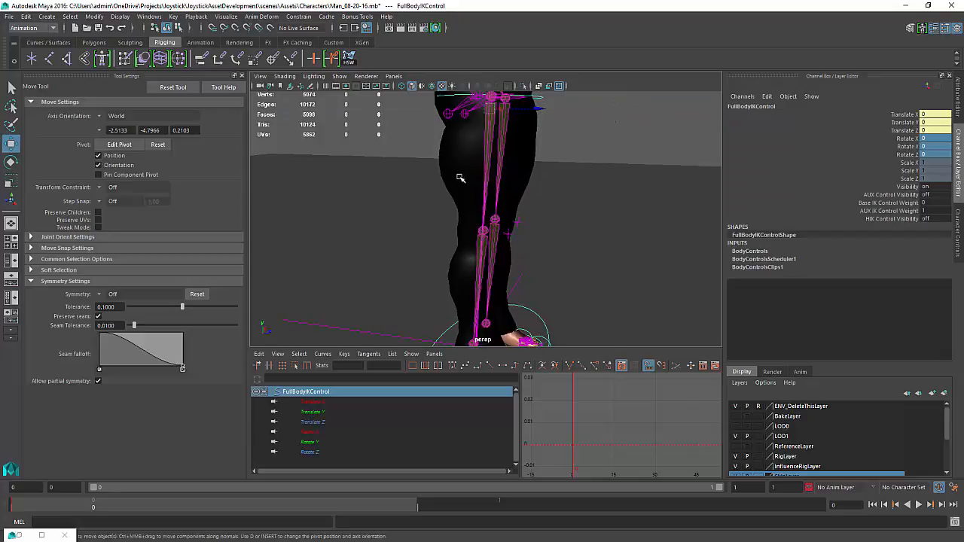
{"action": "left_click_drag", "start_coordinate": [561, 219], "coordinate": [559, 184], "text": "alt"}
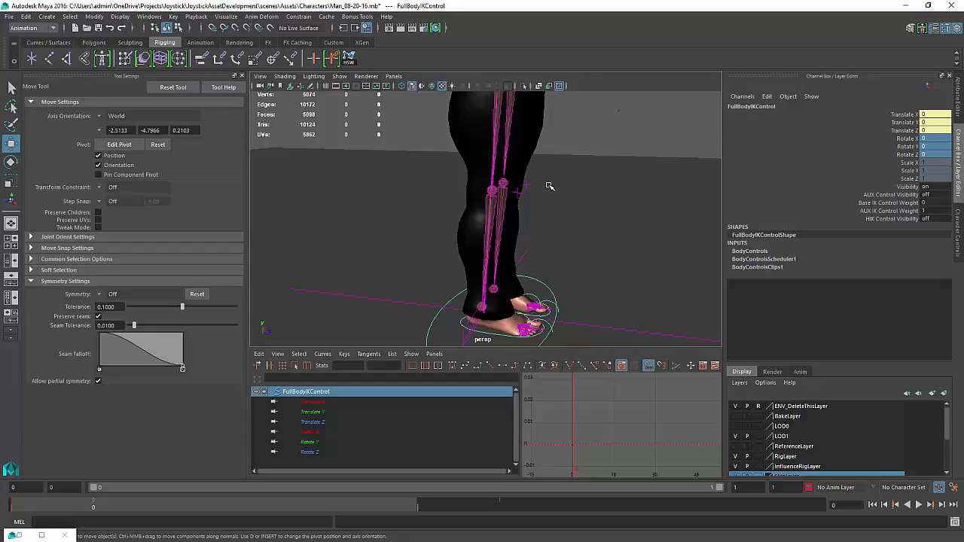
{"action": "left_click_drag", "start_coordinate": [552, 250], "coordinate": [572, 218], "text": "alt"}
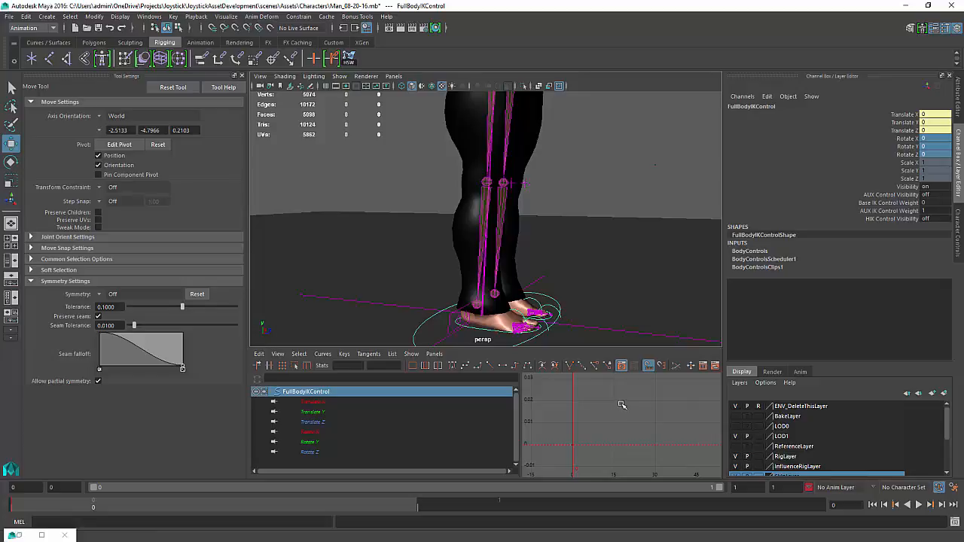
{"action": "middle_click_drag", "start_coordinate": [596, 260], "coordinate": [578, 198], "text": "alt"}
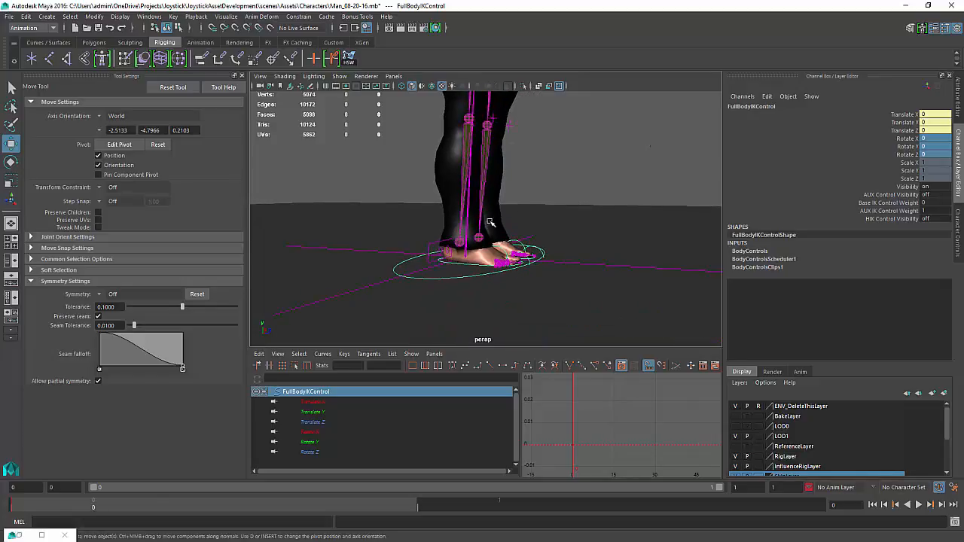
Turn on the AUX and HIK control visibility of the full body IK control
{"action": "right_click_drag", "start_coordinate": [489, 222], "coordinate": [618, 227], "text": "alt"}
{"action": "left_click_drag", "start_coordinate": [618, 227], "coordinate": [579, 201], "text": "alt"}
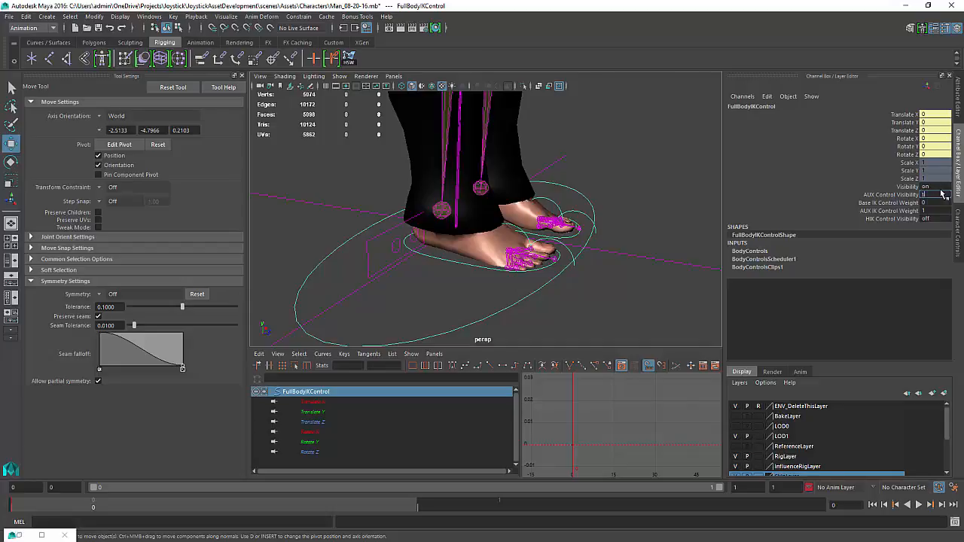
{"action": "left_click", "coordinate": [940, 219]}
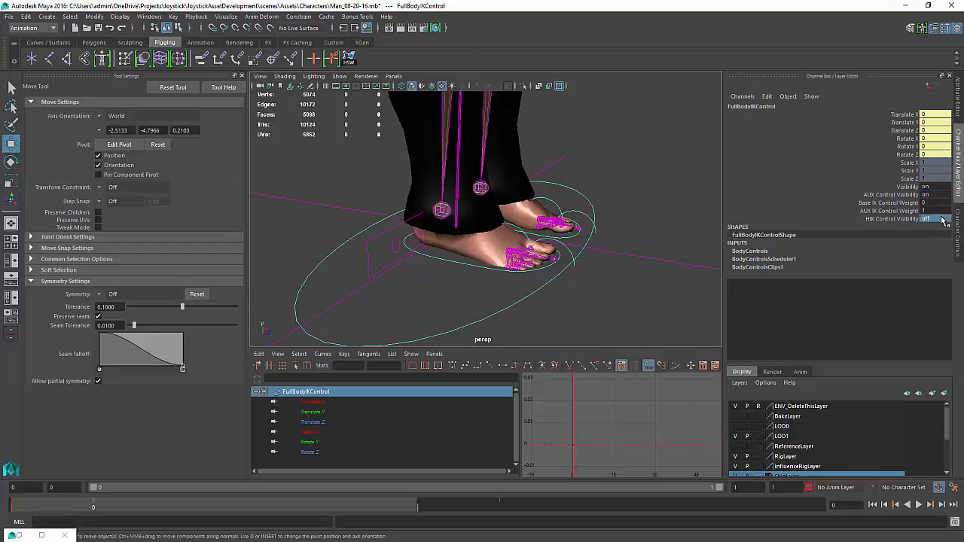
{"action": "left_click", "coordinate": [939, 195]}
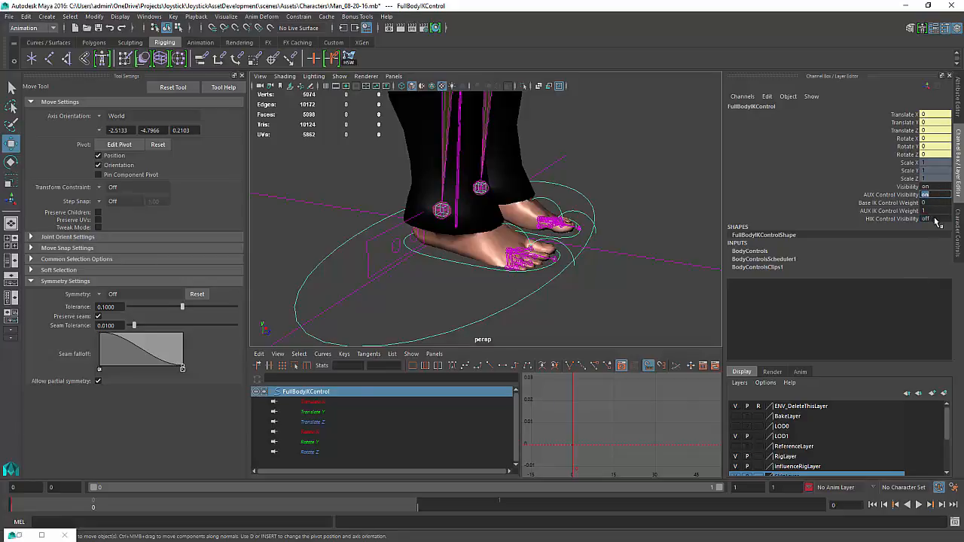
{"action": "left_click", "coordinate": [936, 218]}
{"action": "type", "text": "1"}
{"action": "key", "text": "Return"}
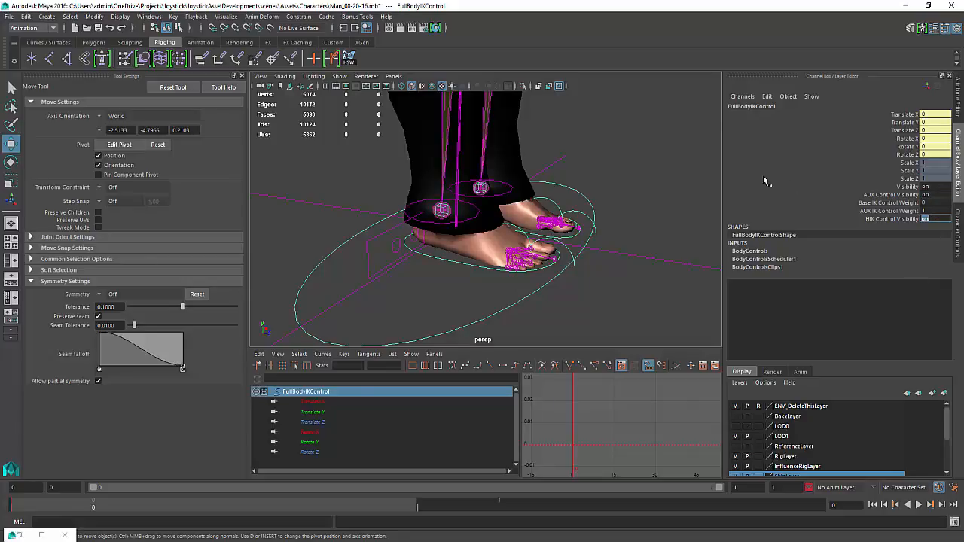
Select the right ankle effector and set its Rotate X to 0
{"action": "left_click_drag", "start_coordinate": [517, 228], "coordinate": [562, 227], "text": "alt"}
{"action": "scroll", "coordinate": [562, 228], "scroll_direction": "up", "scroll_amount": 3}
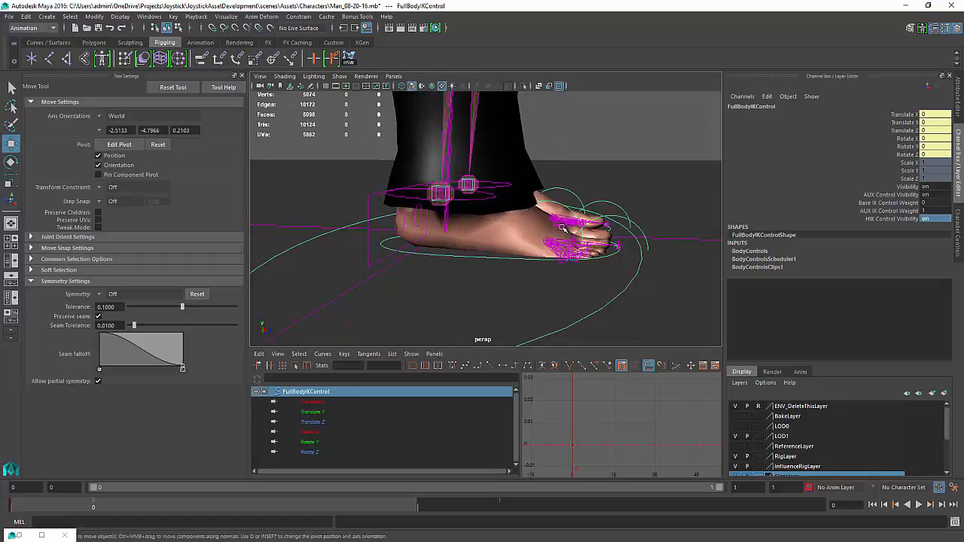
{"action": "left_click", "coordinate": [441, 192]}
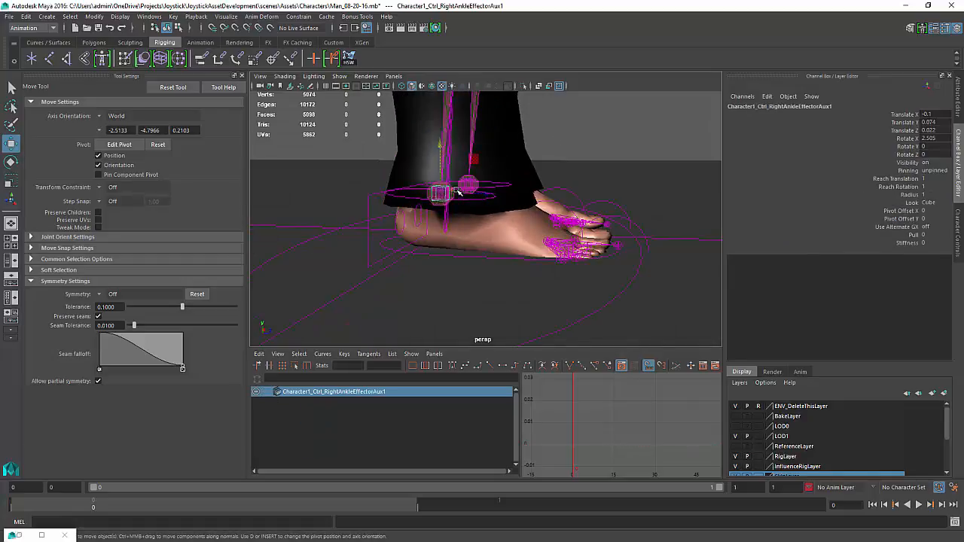
{"action": "double_click", "coordinate": [933, 138]}
{"action": "type", "text": "0"}
{"action": "key", "text": "Return"}
Select the left and right ankle effectors and inspect the feet and legs from several angles
{"action": "left_click_drag", "start_coordinate": [611, 224], "coordinate": [494, 256], "text": "alt"}
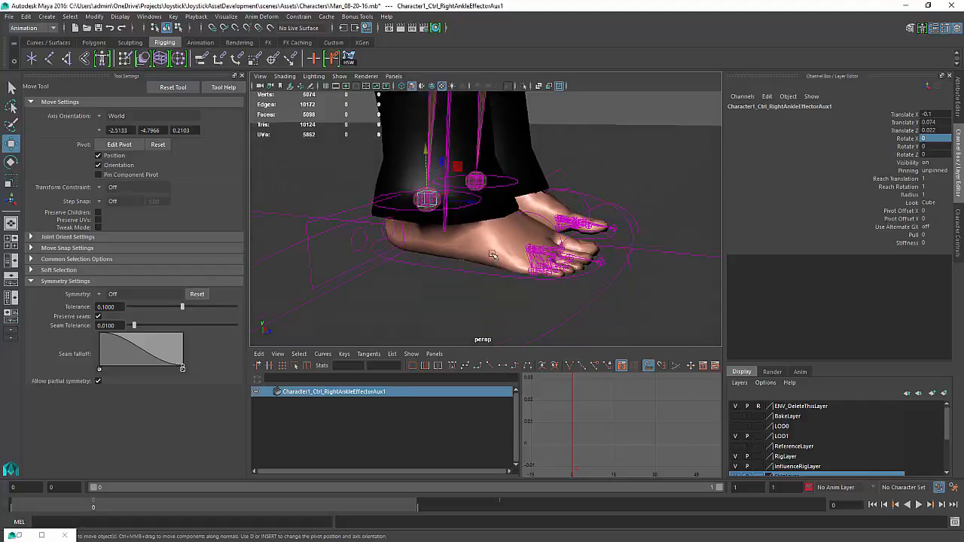
{"action": "left_click", "coordinate": [480, 180]}
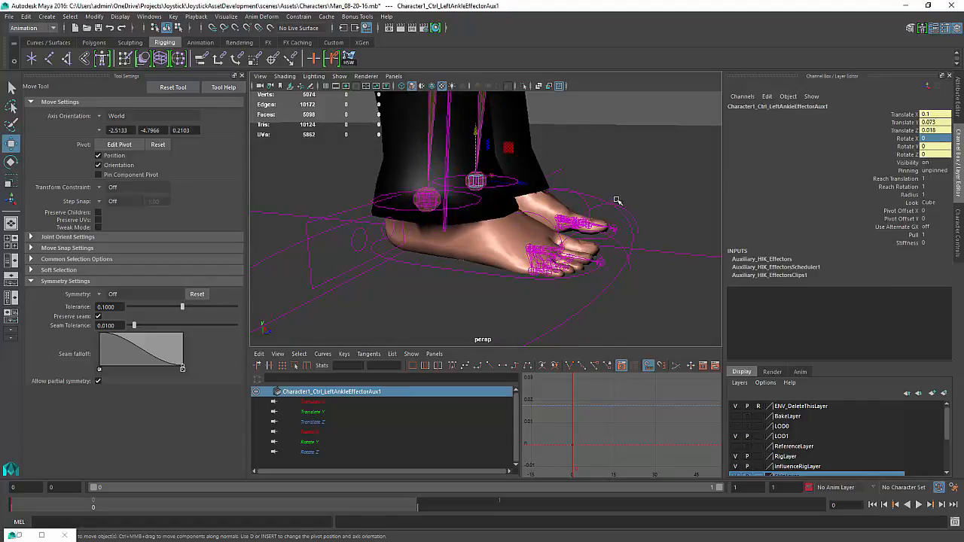
{"action": "left_click_drag", "start_coordinate": [617, 200], "coordinate": [480, 251], "text": "alt"}
{"action": "middle_click_drag", "start_coordinate": [397, 248], "coordinate": [430, 279], "text": "alt"}
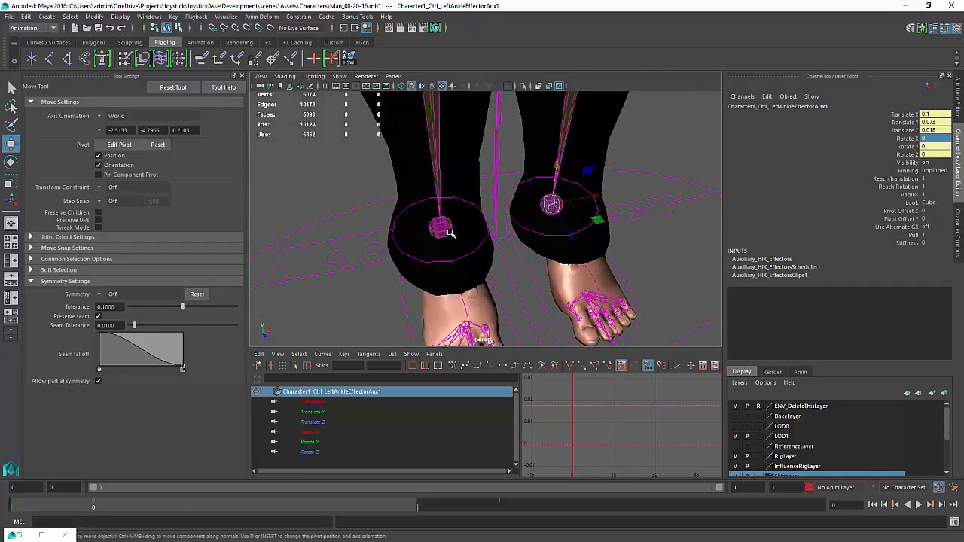
{"action": "left_click", "coordinate": [441, 227], "text": "shift"}
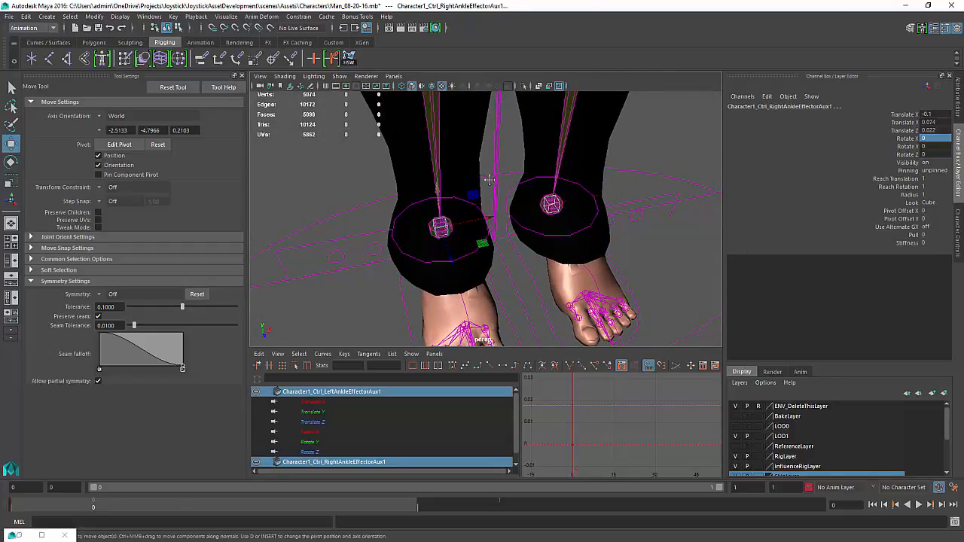
{"action": "middle_click_drag", "start_coordinate": [489, 180], "coordinate": [518, 292], "text": "alt"}
{"action": "right_click_drag", "start_coordinate": [555, 246], "coordinate": [482, 224], "text": "alt"}
{"action": "left_click_drag", "start_coordinate": [479, 224], "coordinate": [493, 204], "text": "alt"}
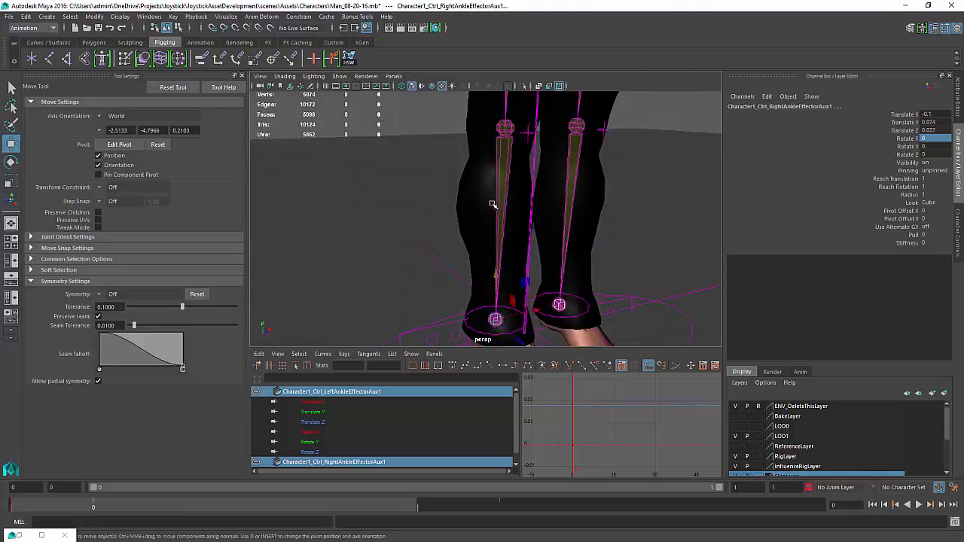
{"action": "middle_click_drag", "start_coordinate": [492, 204], "coordinate": [452, 291], "text": "alt"}
{"action": "left_click_drag", "start_coordinate": [527, 229], "coordinate": [545, 250], "text": "alt"}
{"action": "right_click_drag", "start_coordinate": [545, 250], "coordinate": [474, 213], "text": "alt"}
{"action": "middle_click_drag", "start_coordinate": [479, 211], "coordinate": [519, 310], "text": "alt"}
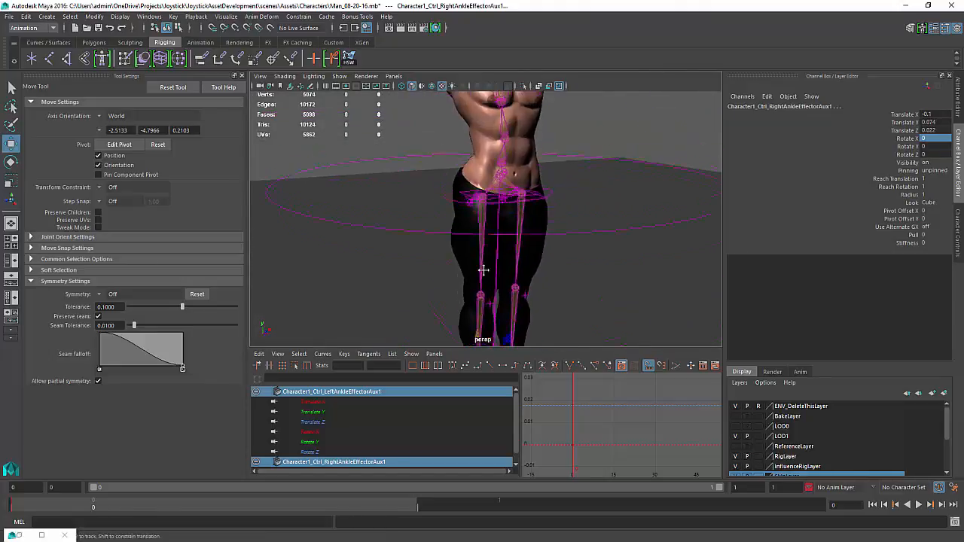
{"action": "left_click_drag", "start_coordinate": [520, 305], "coordinate": [522, 277], "text": "alt"}
{"action": "right_click_drag", "start_coordinate": [521, 278], "coordinate": [645, 322], "text": "alt"}
{"action": "middle_click_drag", "start_coordinate": [633, 324], "coordinate": [561, 219], "text": "alt"}
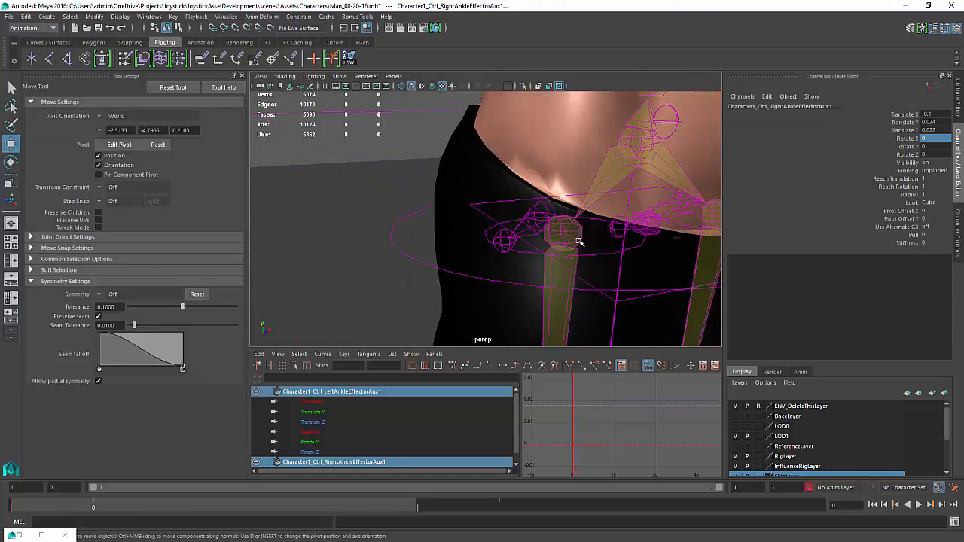
Select the hips, shoulder, wrist, chest and head effectors in turn and examine their channel values
{"action": "left_click_drag", "start_coordinate": [579, 242], "coordinate": [549, 236], "text": "alt"}
{"action": "left_click", "coordinate": [548, 235], "text": "shift"}
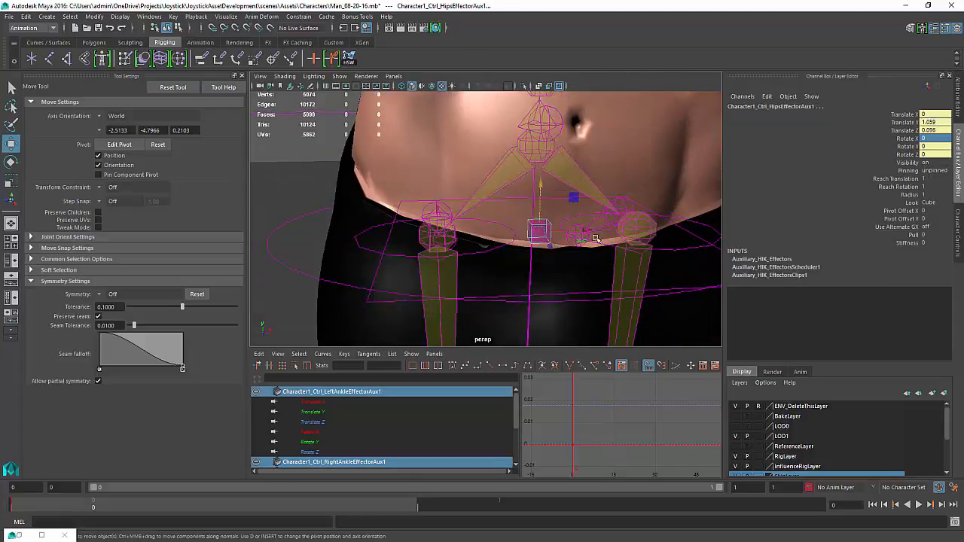
{"action": "right_click_drag", "start_coordinate": [548, 235], "coordinate": [474, 267], "text": "alt"}
{"action": "middle_click_drag", "start_coordinate": [474, 267], "coordinate": [464, 395], "text": "alt"}
{"action": "right_click_drag", "start_coordinate": [537, 254], "coordinate": [560, 262], "text": "alt"}
{"action": "left_click", "coordinate": [545, 250], "text": "shift"}
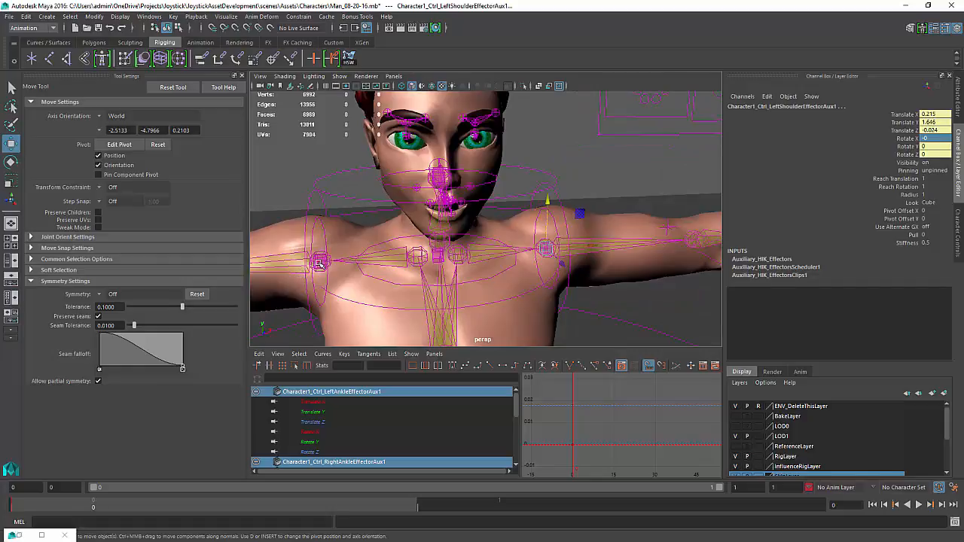
{"action": "left_click", "coordinate": [320, 264], "text": "shift"}
{"action": "middle_click_drag", "start_coordinate": [324, 279], "coordinate": [481, 269], "text": "alt"}
{"action": "middle_click_drag", "start_coordinate": [409, 260], "coordinate": [493, 266], "text": "alt"}
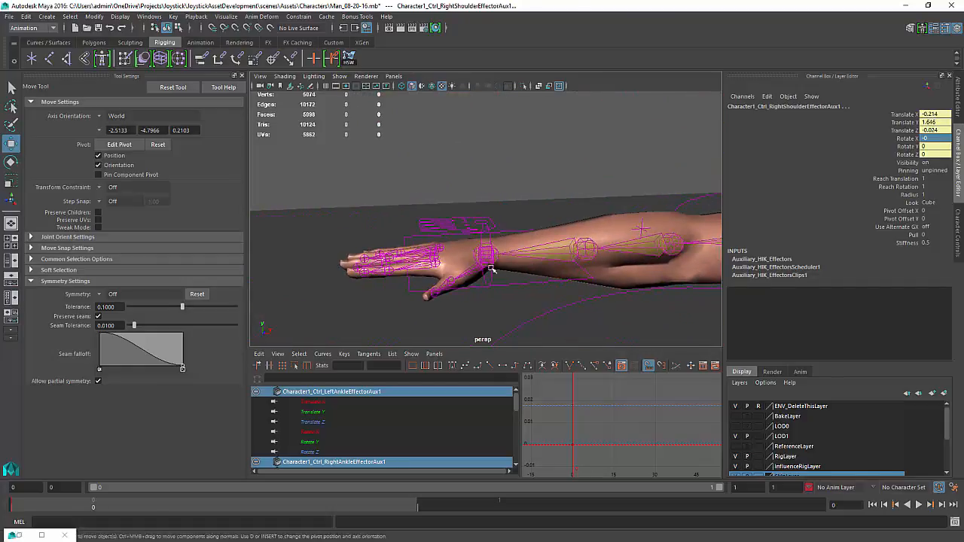
{"action": "left_click_drag", "start_coordinate": [493, 267], "coordinate": [478, 211], "text": "alt"}
{"action": "middle_click_drag", "start_coordinate": [486, 309], "coordinate": [496, 251], "text": "alt"}
{"action": "left_click", "coordinate": [497, 238], "text": "shift"}
{"action": "middle_click_drag", "start_coordinate": [603, 228], "coordinate": [339, 224], "text": "alt"}
{"action": "middle_click_drag", "start_coordinate": [646, 213], "coordinate": [546, 204], "text": "alt"}
{"action": "middle_click_drag", "start_coordinate": [685, 210], "coordinate": [394, 298], "text": "alt"}
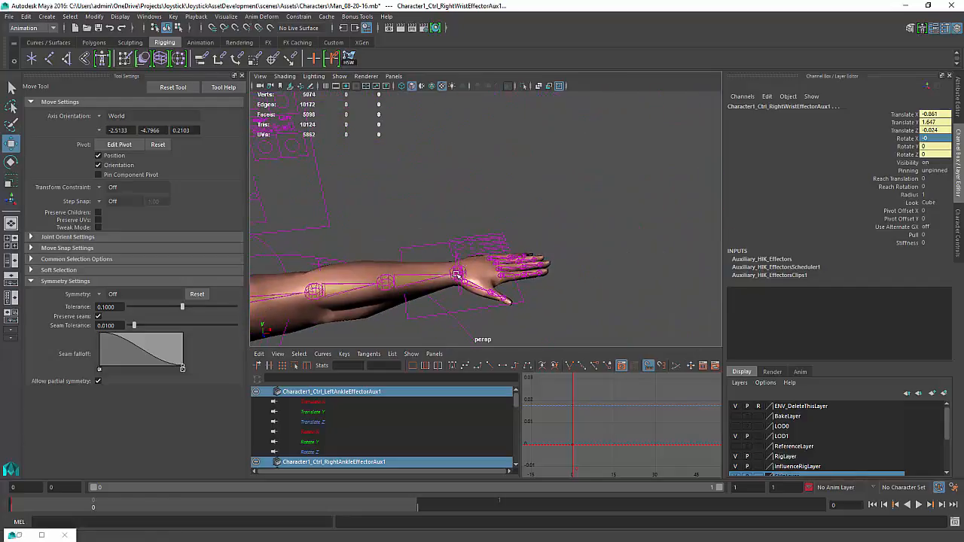
{"action": "left_click", "coordinate": [424, 296], "text": "shift"}
{"action": "left_click_drag", "start_coordinate": [487, 317], "coordinate": [520, 264], "text": "alt"}
{"action": "left_click", "coordinate": [528, 217]}
{"action": "left_click_drag", "start_coordinate": [572, 223], "coordinate": [518, 235], "text": "alt"}
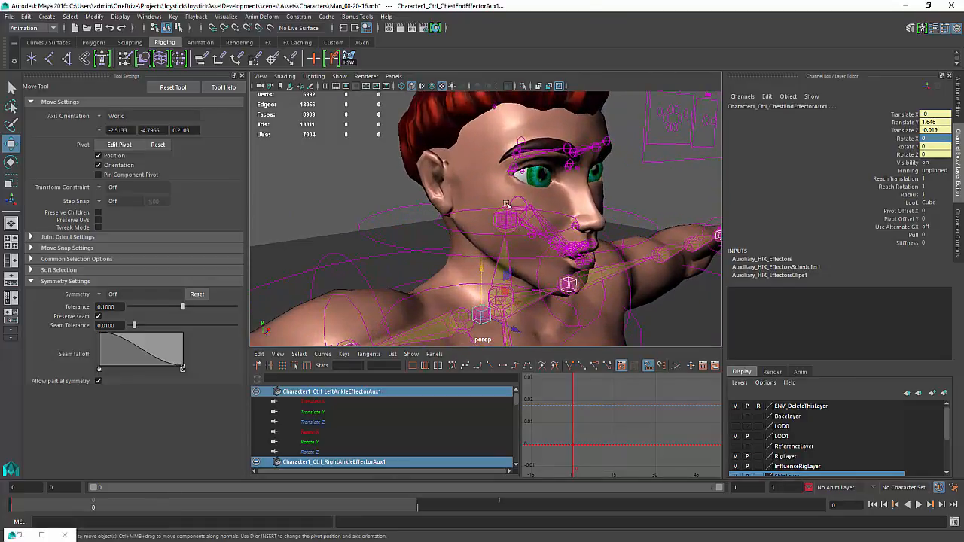
{"action": "left_click", "coordinate": [505, 221]}
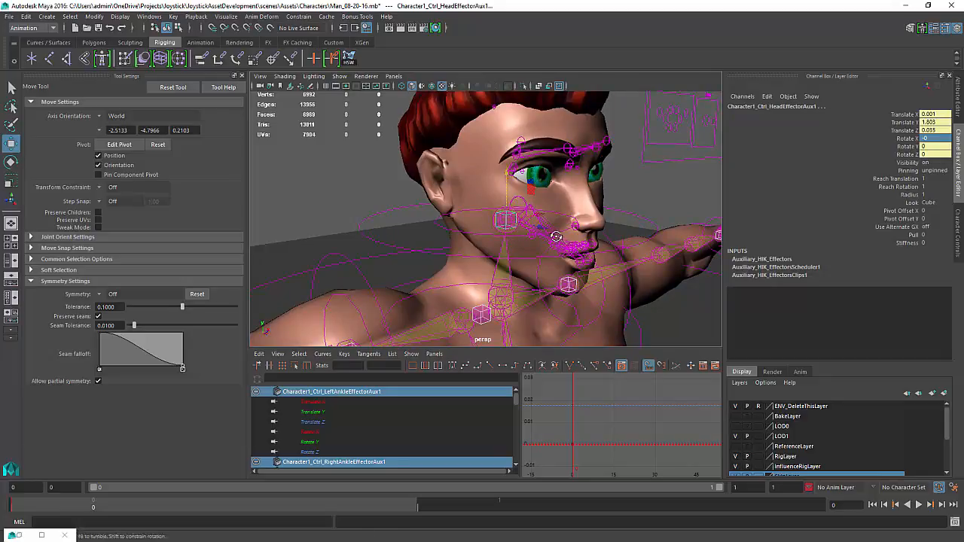
{"action": "mouse_move", "coordinate": [514, 236]}
{"action": "left_mouse_down", "text": "alt"}
{"action": "mouse_move", "coordinate": [452, 226]}
{"action": "mouse_move", "coordinate": [490, 220]}
{"action": "mouse_move", "coordinate": [510, 232]}
{"action": "left_mouse_up", "text": "alt"}
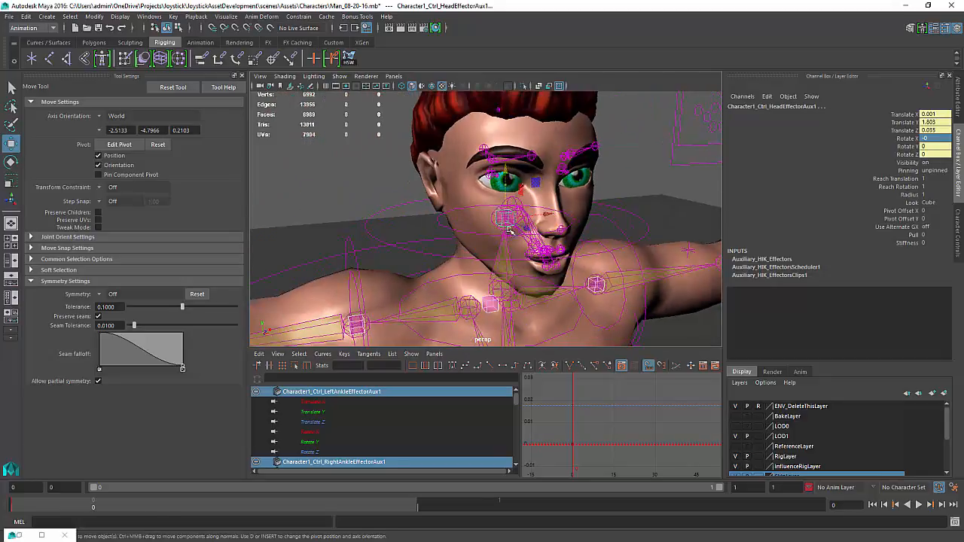
{"action": "scroll", "coordinate": [606, 180], "scroll_direction": "down", "scroll_amount": 1}
{"action": "left_click_drag", "start_coordinate": [779, 169], "coordinate": [825, 160]}
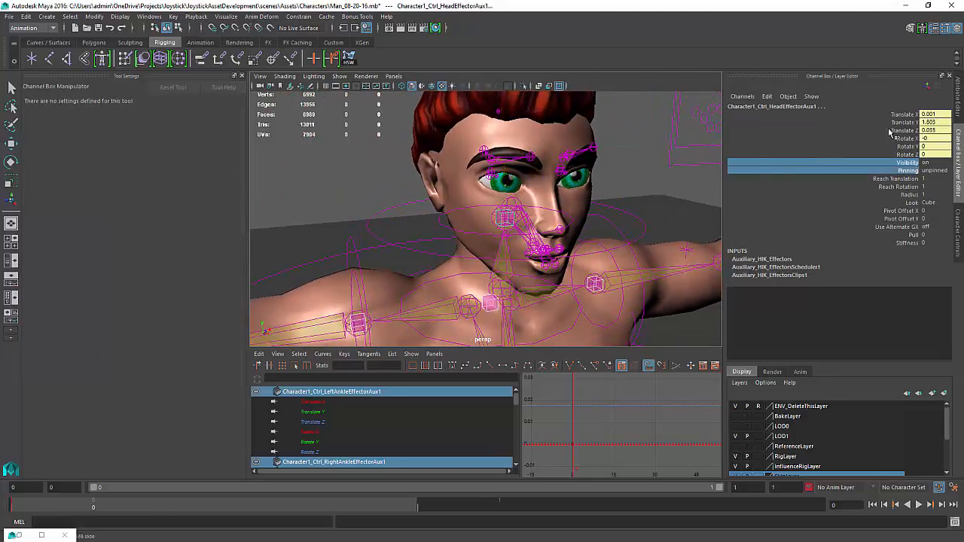
{"action": "key", "text": "ctrl+z"}
Reselect the head effector and orbit around the whole character to inspect the T-pose
{"action": "left_click", "coordinate": [509, 225]}
{"action": "left_click_drag", "start_coordinate": [612, 195], "coordinate": [497, 220], "text": "alt"}
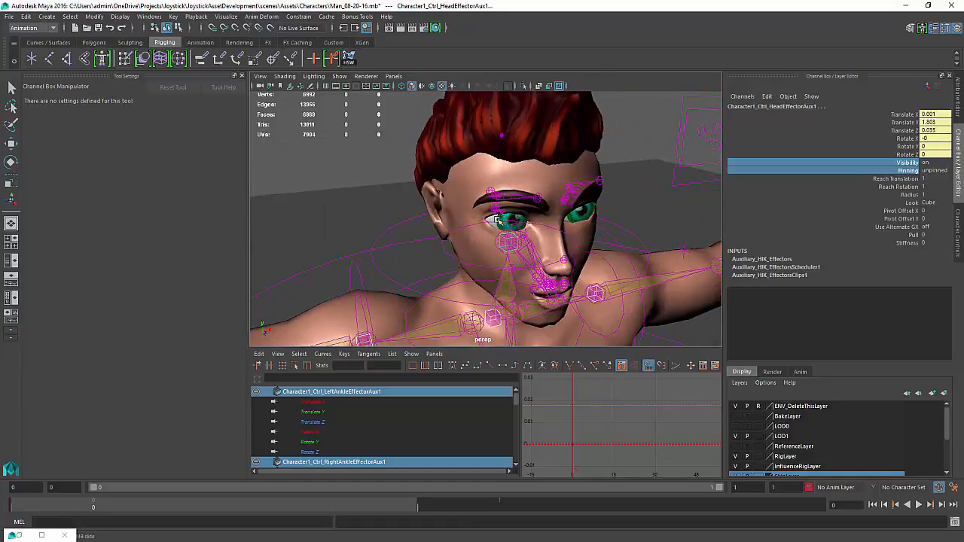
{"action": "left_click_drag", "start_coordinate": [461, 262], "coordinate": [456, 238], "text": "alt"}
{"action": "middle_click_drag", "start_coordinate": [456, 239], "coordinate": [456, 144], "text": "alt"}
{"action": "mouse_move", "coordinate": [482, 249]}
{"action": "middle_mouse_down", "text": "alt"}
{"action": "mouse_move", "coordinate": [472, 223]}
{"action": "mouse_move", "coordinate": [513, 121]}
{"action": "middle_mouse_up", "text": "alt"}
{"action": "right_click_drag", "start_coordinate": [518, 218], "coordinate": [439, 176], "text": "alt"}
{"action": "middle_click_drag", "start_coordinate": [439, 177], "coordinate": [549, 178], "text": "alt"}
{"action": "left_click_drag", "start_coordinate": [497, 181], "coordinate": [568, 149], "text": "alt"}
{"action": "right_click_drag", "start_coordinate": [569, 148], "coordinate": [555, 151], "text": "alt"}
{"action": "middle_click_drag", "start_coordinate": [546, 188], "coordinate": [523, 142], "text": "alt"}
{"action": "left_click_drag", "start_coordinate": [523, 143], "coordinate": [483, 187], "text": "alt"}
{"action": "right_click_drag", "start_coordinate": [483, 187], "coordinate": [517, 191], "text": "alt"}
{"action": "left_click_drag", "start_coordinate": [516, 191], "coordinate": [500, 188], "text": "alt"}
{"action": "left_click_drag", "start_coordinate": [473, 292], "coordinate": [494, 199], "text": "alt"}
{"action": "middle_click_drag", "start_coordinate": [490, 154], "coordinate": [494, 231], "text": "alt"}
{"action": "middle_click_drag", "start_coordinate": [592, 153], "coordinate": [590, 212], "text": "alt"}
{"action": "left_click_drag", "start_coordinate": [590, 213], "coordinate": [559, 191], "text": "alt"}
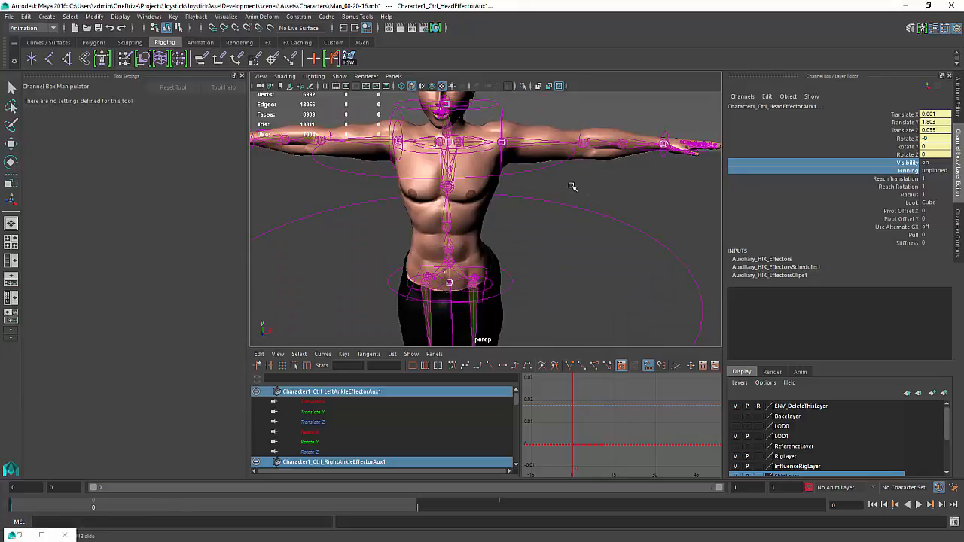
{"action": "middle_click_drag", "start_coordinate": [573, 186], "coordinate": [568, 222], "text": "alt"}
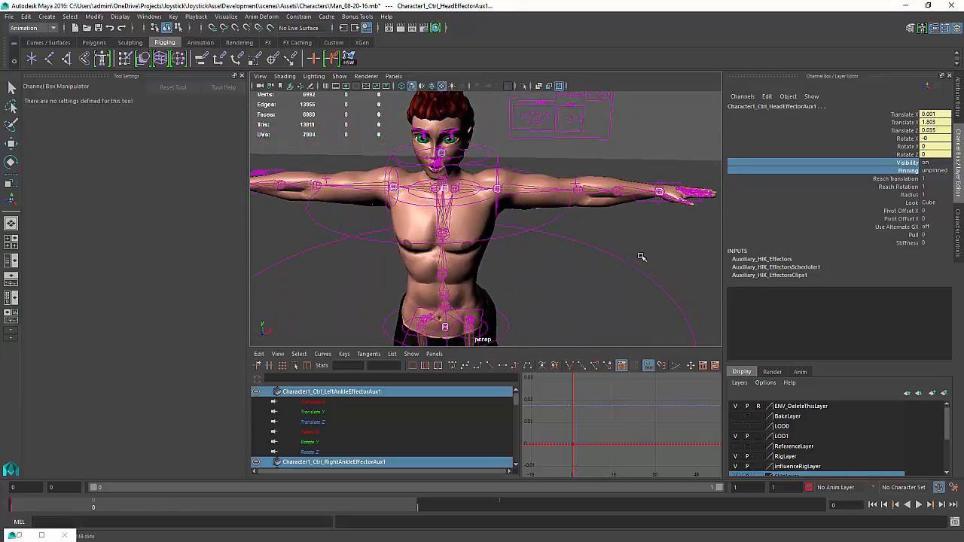
{"action": "left_click_drag", "start_coordinate": [645, 242], "coordinate": [597, 256], "text": "alt"}
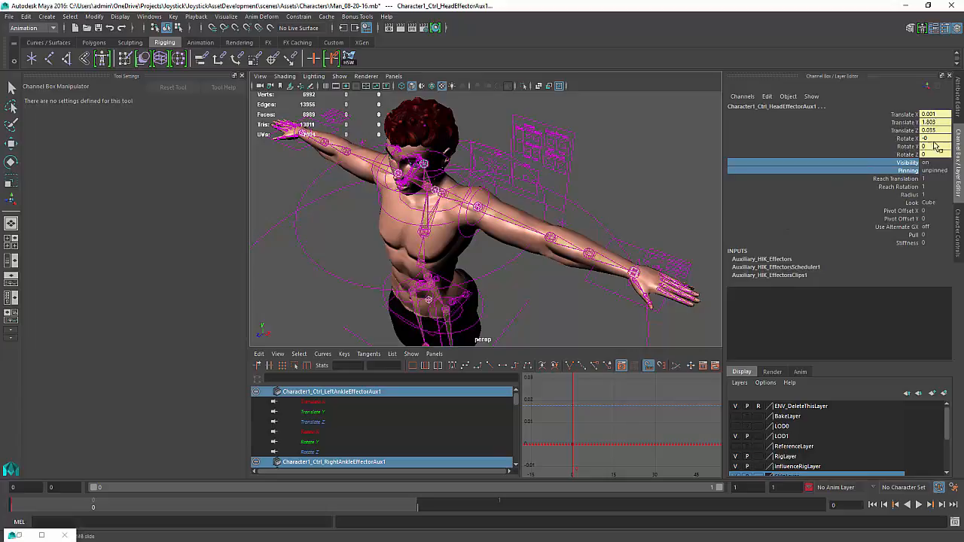
Set a key on the head effector's translate and rotate channels
{"action": "left_click", "coordinate": [906, 114]}
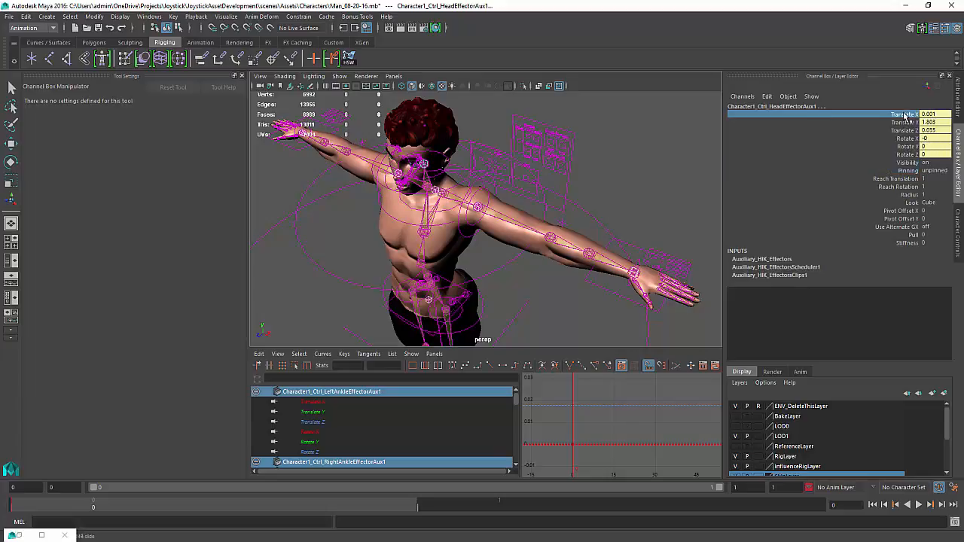
{"action": "left_click", "coordinate": [916, 156], "text": "shift"}
{"action": "right_click", "coordinate": [912, 143]}
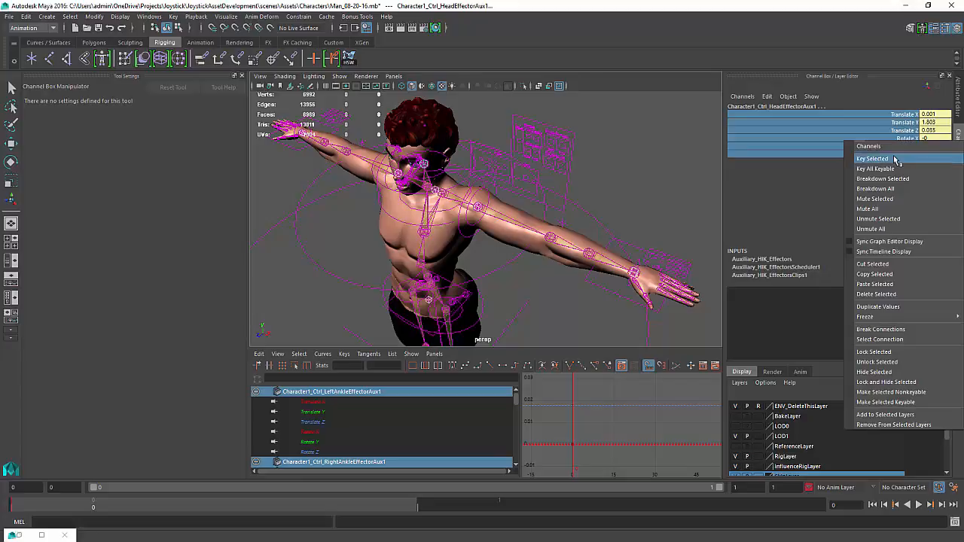
{"action": "left_click", "coordinate": [892, 159]}
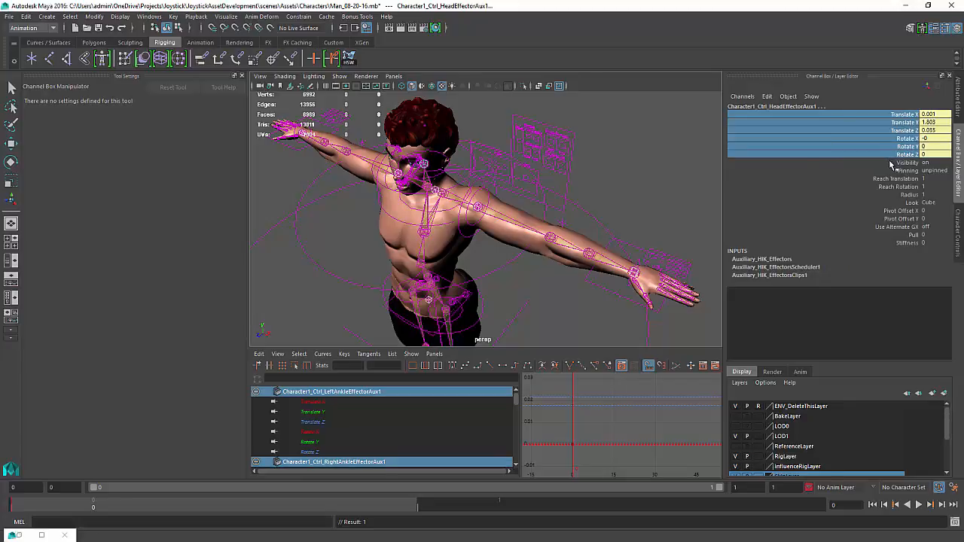
Orbit around the torso, arms and legs to inspect the keyed T-pose
{"action": "left_click_drag", "start_coordinate": [445, 248], "coordinate": [498, 203], "text": "alt"}
{"action": "middle_click_drag", "start_coordinate": [498, 204], "coordinate": [544, 207], "text": "alt"}
{"action": "right_click_drag", "start_coordinate": [543, 207], "coordinate": [565, 185], "text": "alt"}
{"action": "left_click_drag", "start_coordinate": [583, 181], "coordinate": [572, 195], "text": "alt"}
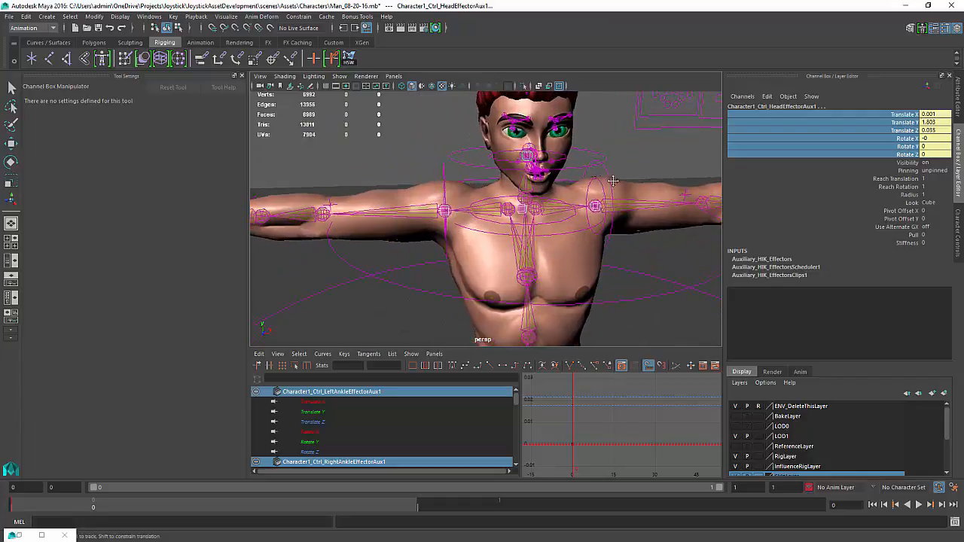
{"action": "middle_click_drag", "start_coordinate": [573, 195], "coordinate": [649, 181], "text": "alt"}
{"action": "right_click_drag", "start_coordinate": [603, 189], "coordinate": [432, 224], "text": "alt"}
{"action": "middle_click_drag", "start_coordinate": [432, 224], "coordinate": [407, 113], "text": "alt"}
{"action": "left_click_drag", "start_coordinate": [456, 196], "coordinate": [514, 254], "text": "alt"}
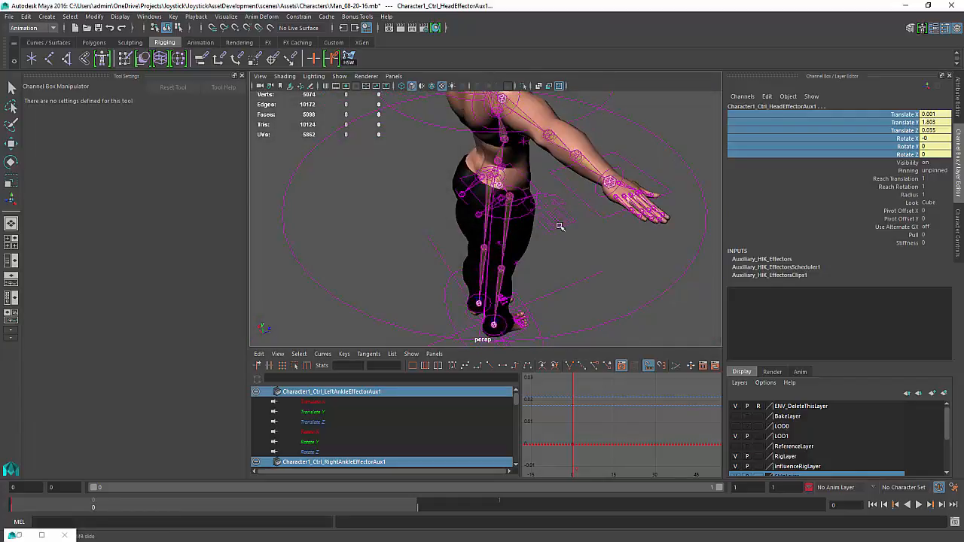
{"action": "left_click_drag", "start_coordinate": [560, 226], "coordinate": [389, 184], "text": "alt"}
{"action": "right_click_drag", "start_coordinate": [389, 184], "coordinate": [373, 183], "text": "alt"}
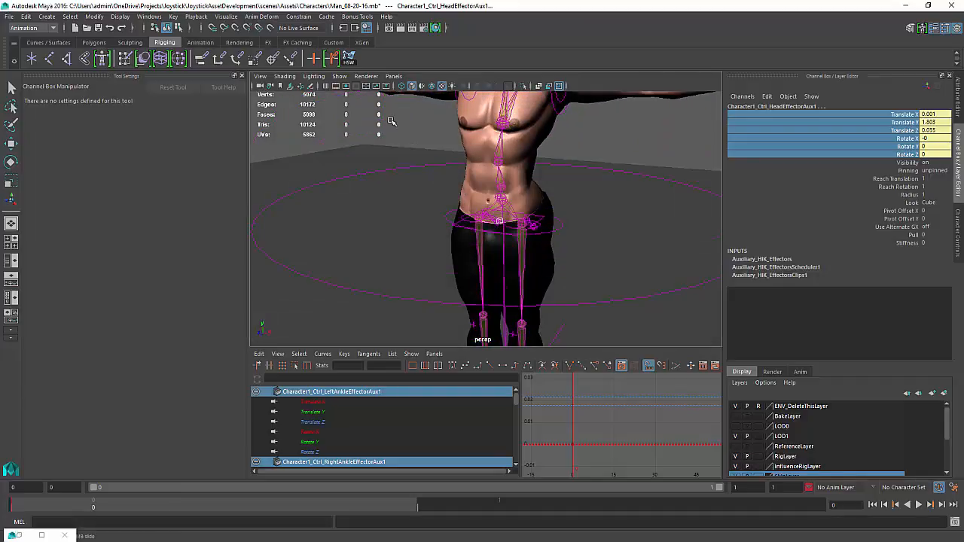
{"action": "middle_click_drag", "start_coordinate": [391, 121], "coordinate": [377, 200], "text": "alt"}
{"action": "right_click_drag", "start_coordinate": [377, 201], "coordinate": [387, 191], "text": "alt"}
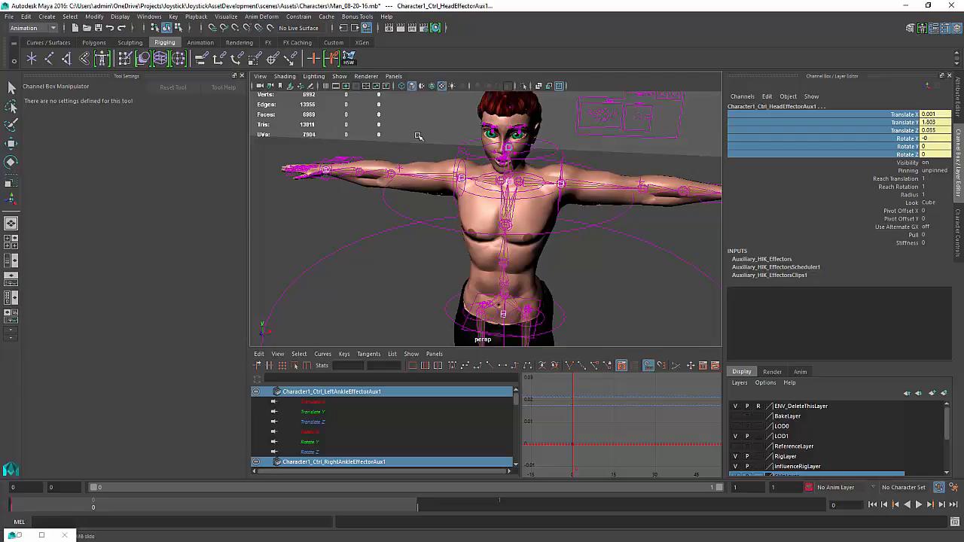
{"action": "mouse_move", "coordinate": [577, 246]}
{"action": "left_mouse_down", "text": "alt"}
{"action": "mouse_move", "coordinate": [585, 241]}
{"action": "mouse_move", "coordinate": [565, 241]}
{"action": "left_mouse_up", "text": "alt"}
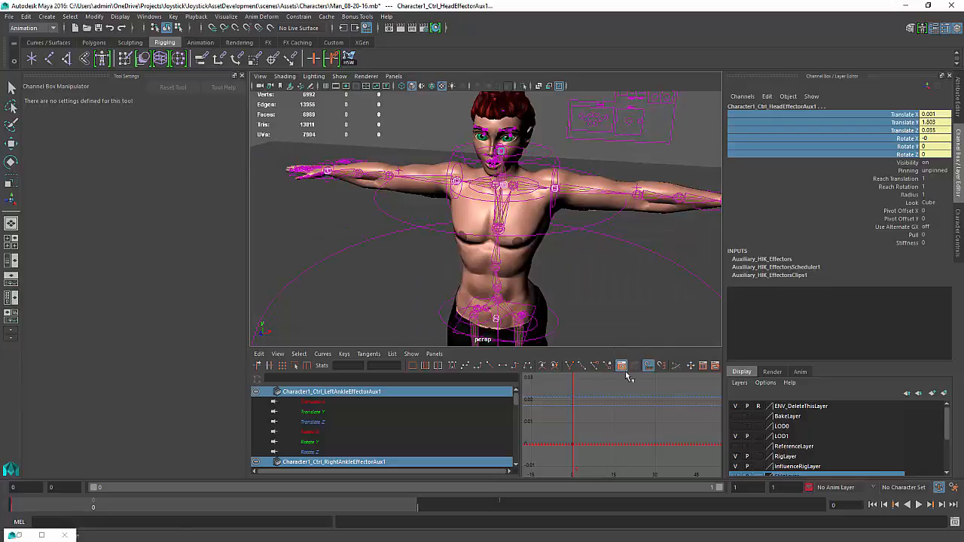
{"action": "left_click_drag", "start_coordinate": [630, 236], "coordinate": [612, 226], "text": "alt"}
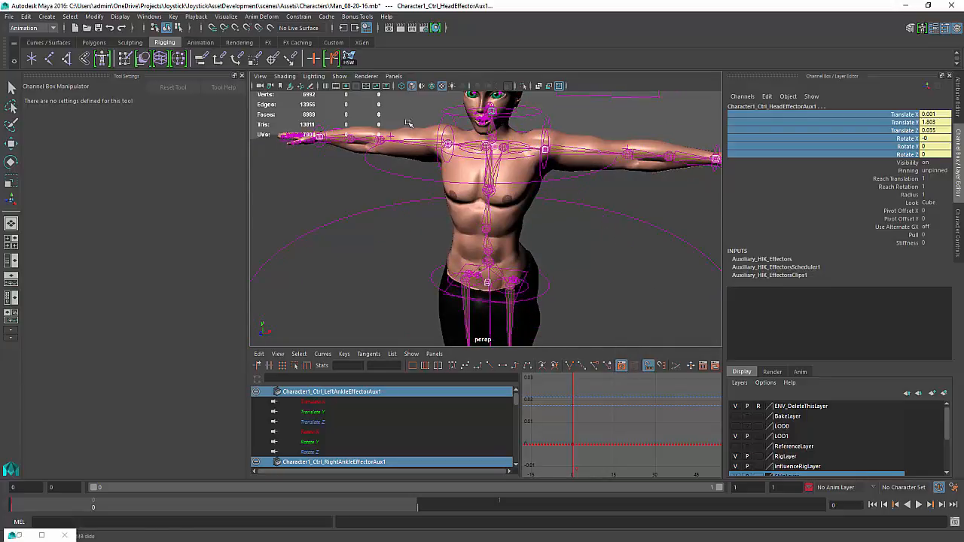
Open the Trax Editor
{"action": "left_click", "coordinate": [148, 16]}
{"action": "mouse_move", "coordinate": [200, 42]}
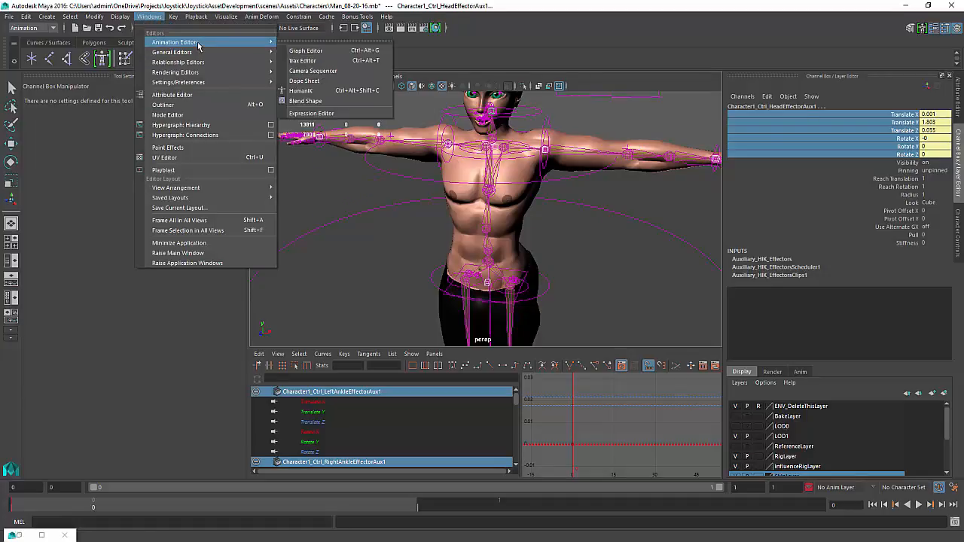
{"action": "left_click", "coordinate": [305, 60]}
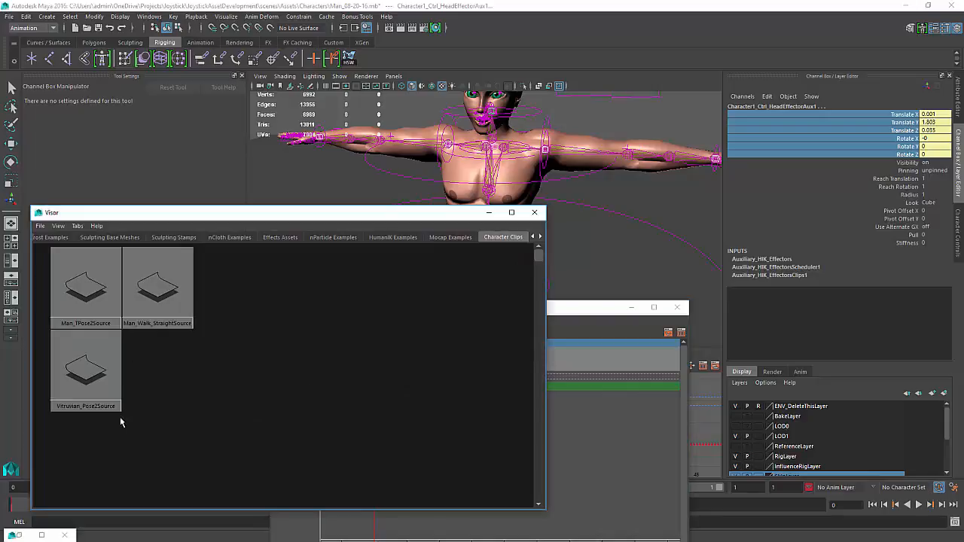
Delete the Man_TPose2Source clip from the Visor's Character Clips and close the Visor
{"action": "left_click", "coordinate": [99, 308]}
{"action": "left_click", "coordinate": [226, 302]}
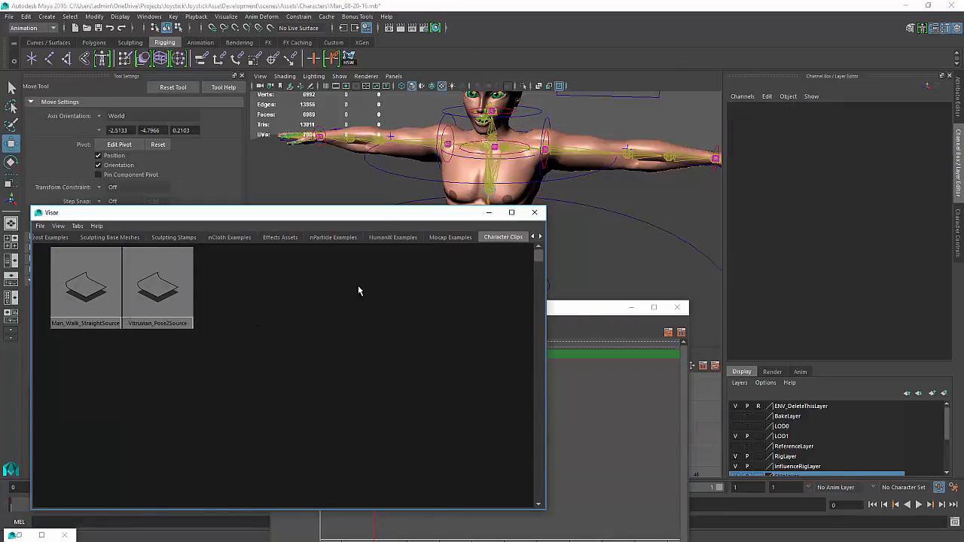
{"action": "left_click", "coordinate": [534, 212]}
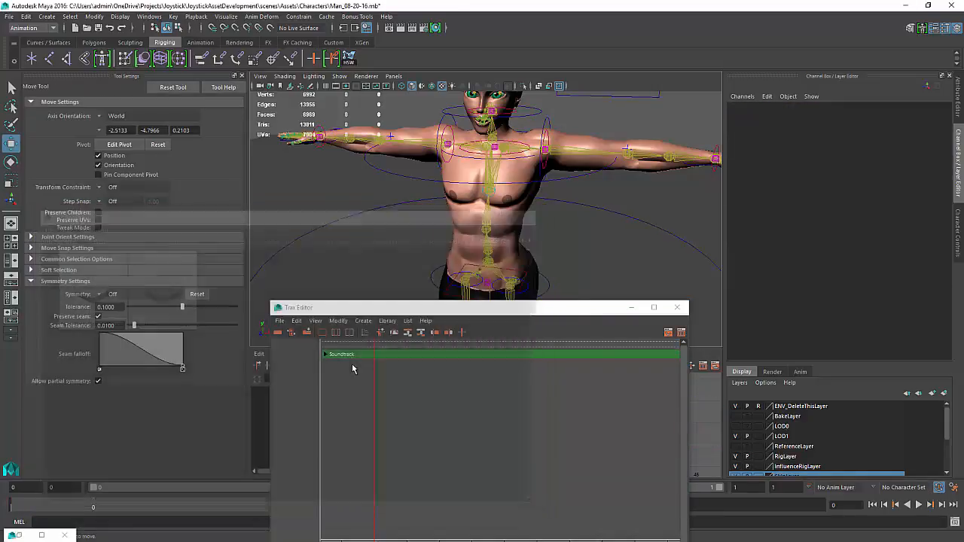
Open the Create Animation Clip options, named Man_TPose, and select Man_CharacterSet in the Outliner
{"action": "left_click", "coordinate": [363, 321]}
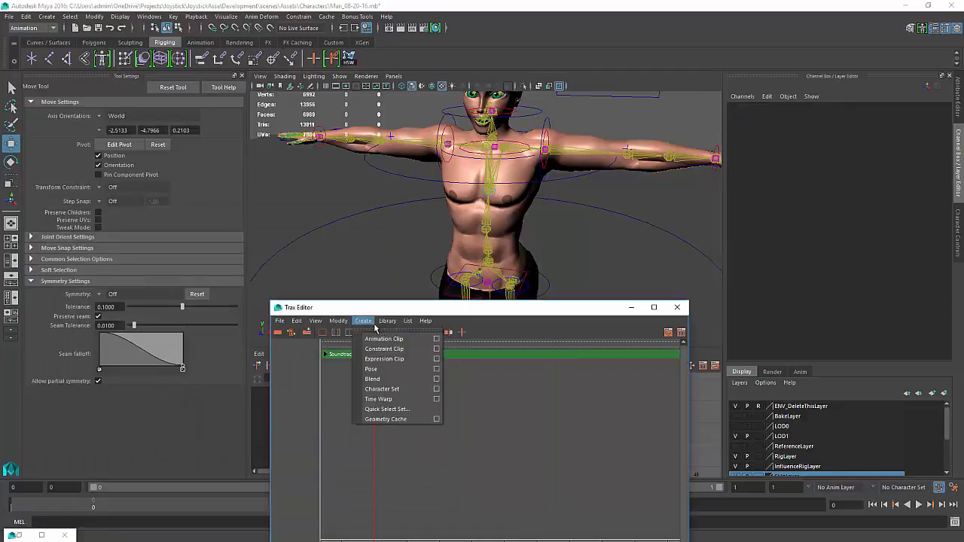
{"action": "left_click", "coordinate": [439, 343]}
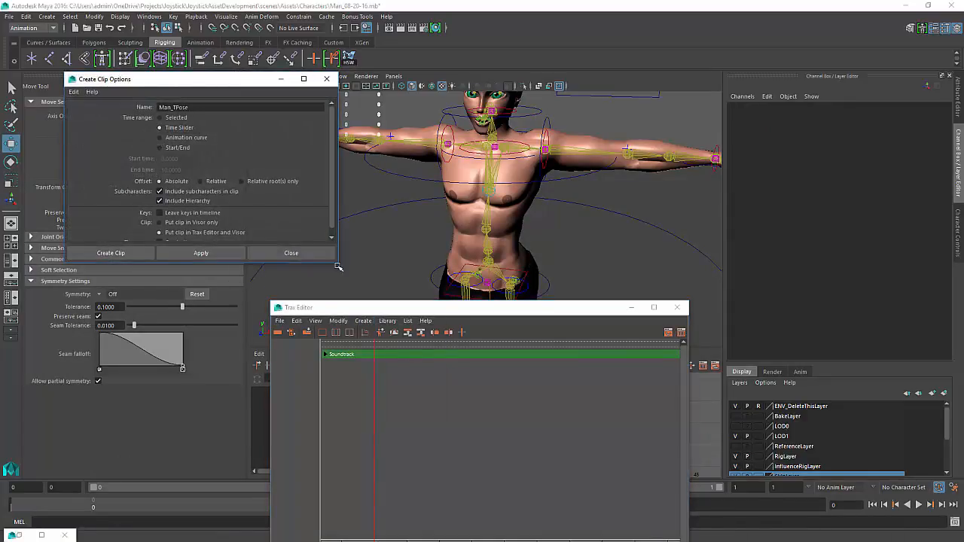
{"action": "left_click_drag", "start_coordinate": [489, 260], "coordinate": [516, 244], "text": "alt"}
{"action": "key", "text": "shift+o"}
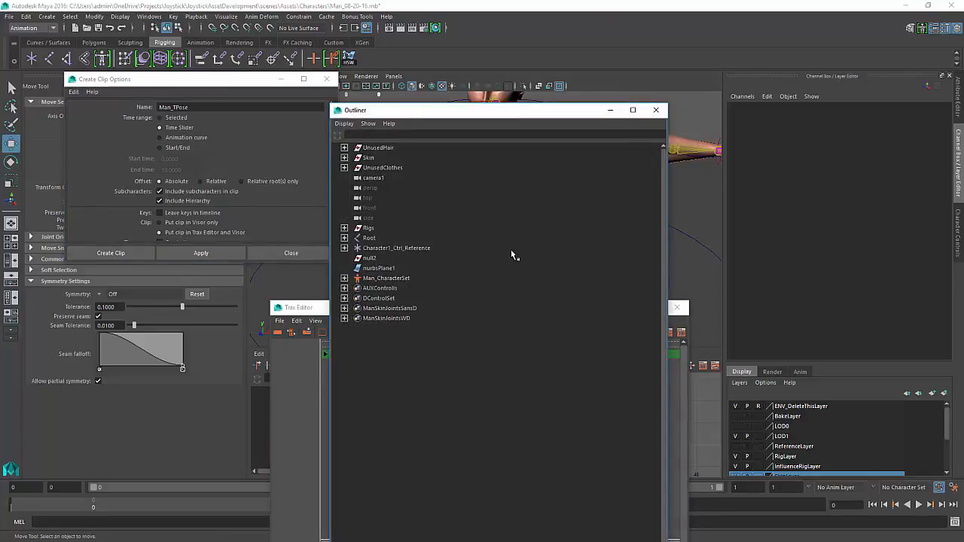
{"action": "left_click", "coordinate": [377, 278]}
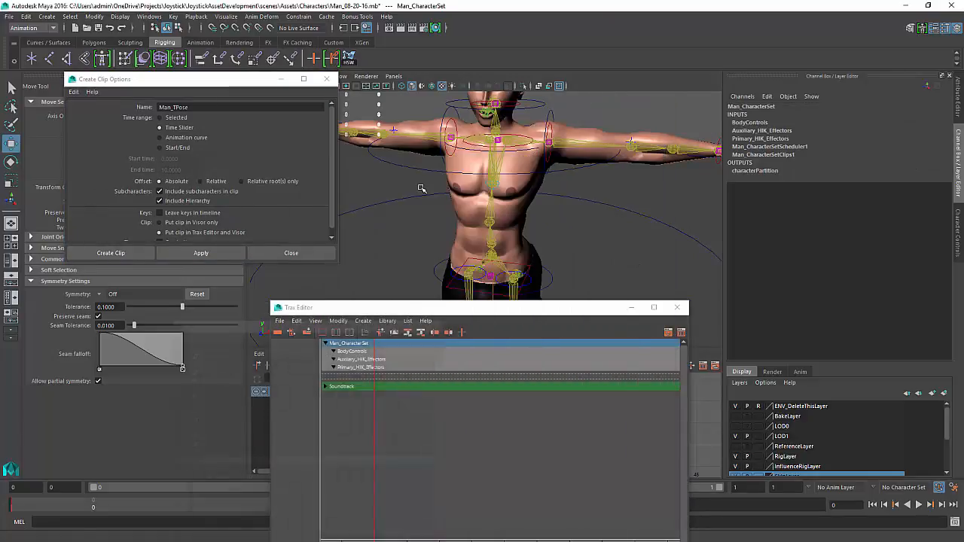
{"action": "left_click", "coordinate": [610, 110]}
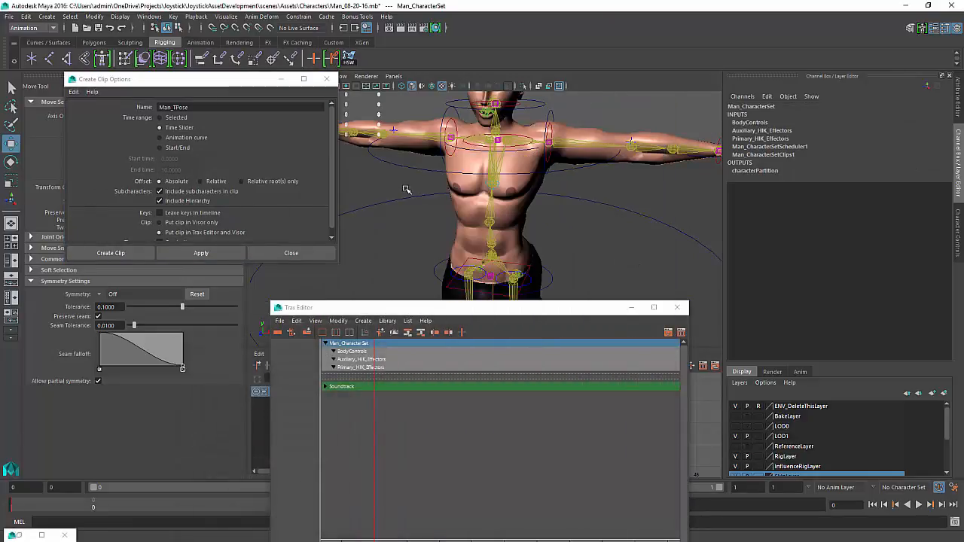
{"action": "left_click", "coordinate": [548, 214]}
{"action": "mouse_move", "coordinate": [562, 219]}
{"action": "left_mouse_down", "text": "alt"}
{"action": "mouse_move", "coordinate": [547, 229]}
{"action": "mouse_move", "coordinate": [558, 223]}
{"action": "left_mouse_up", "text": "alt"}
{"action": "key", "text": "ctrl+z"}
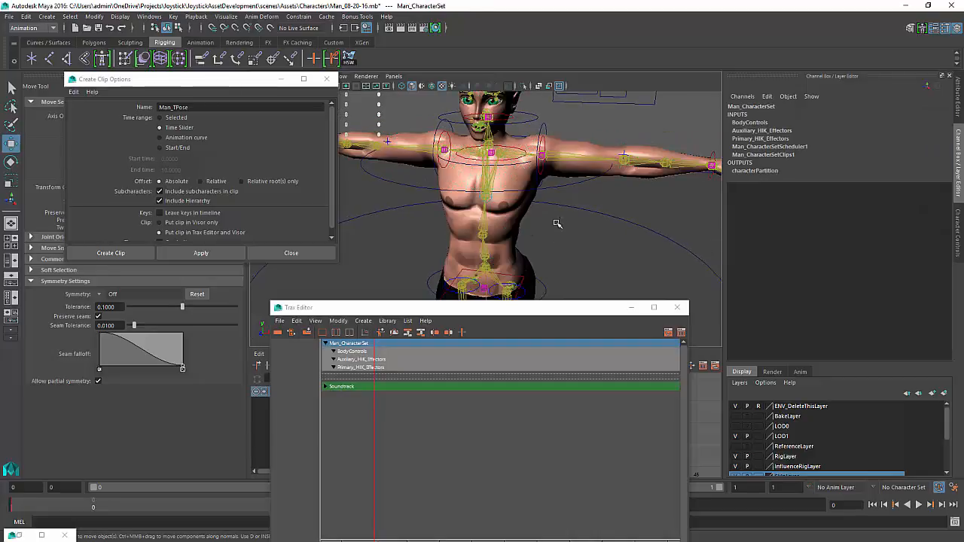
Select the left shoulder effector, then the Auxiliary_HIK_Effectors subcharacter in the Outliner
{"action": "left_click", "coordinate": [555, 210]}
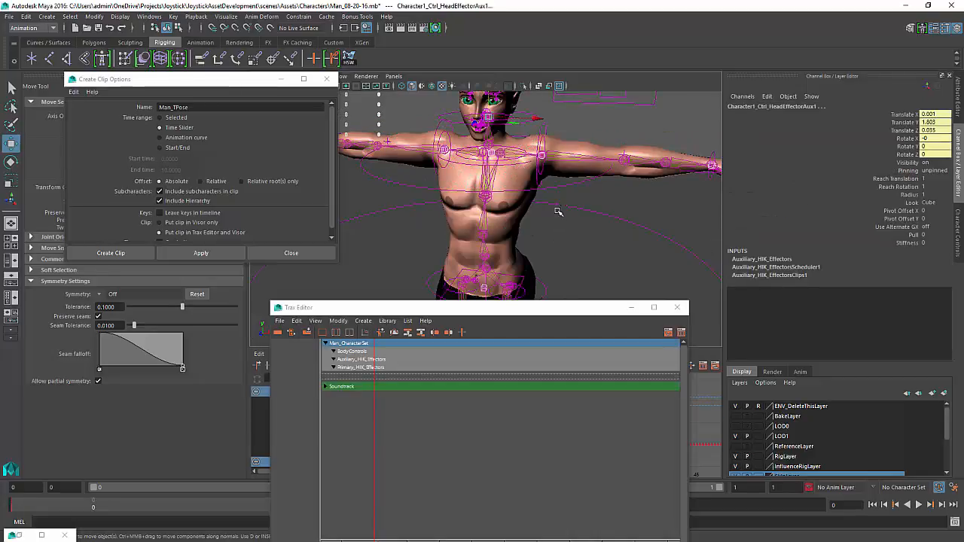
{"action": "left_click", "coordinate": [543, 157]}
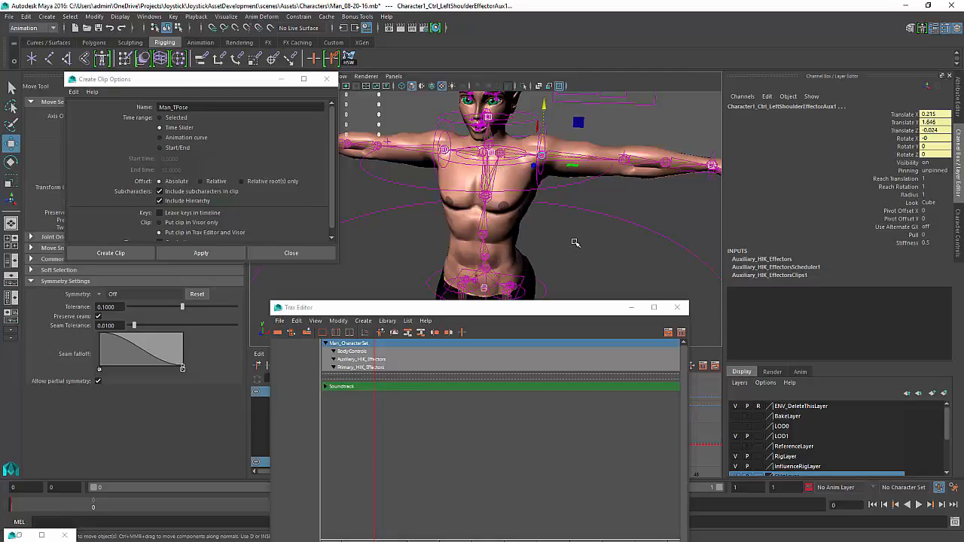
{"action": "key", "text": "shift+o"}
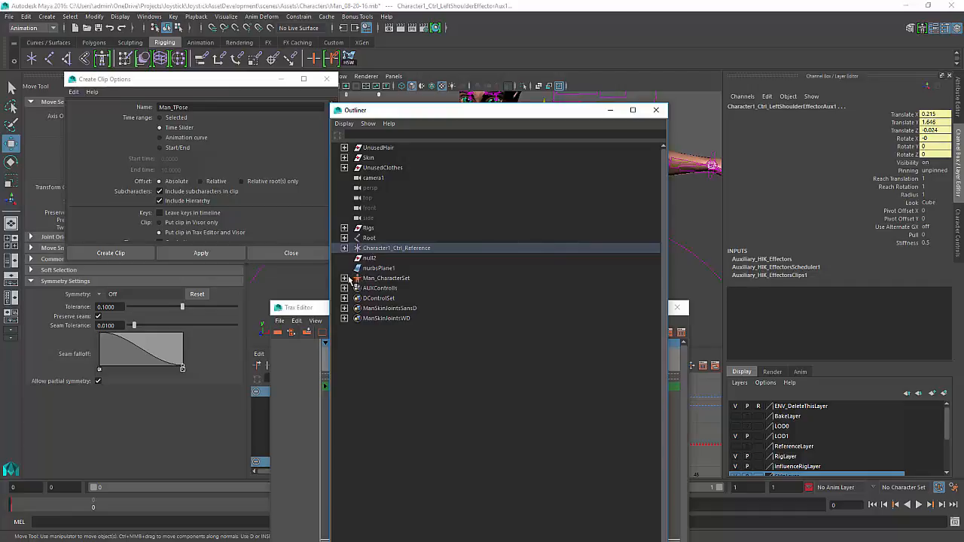
{"action": "left_click", "coordinate": [344, 278]}
{"action": "left_click", "coordinate": [455, 334]}
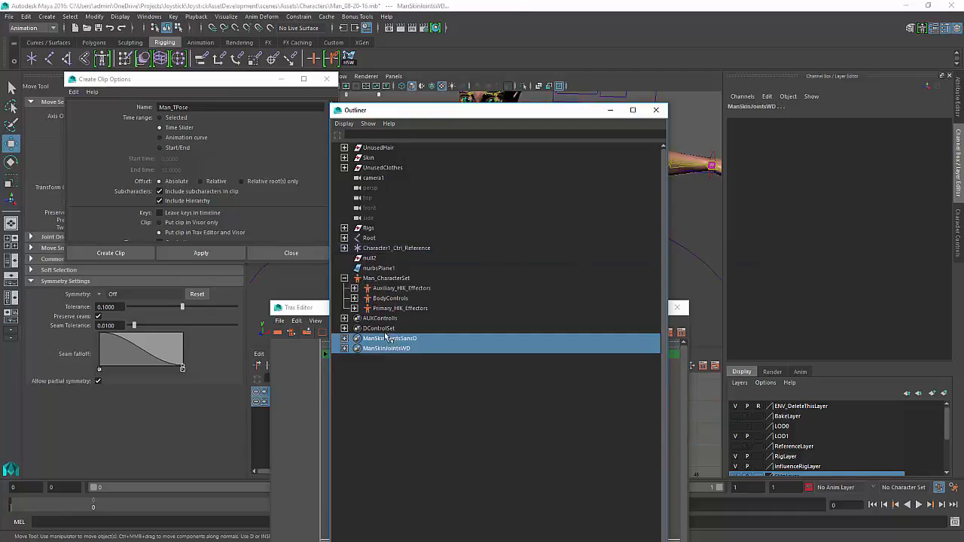
{"action": "key", "text": "ctrl+z"}
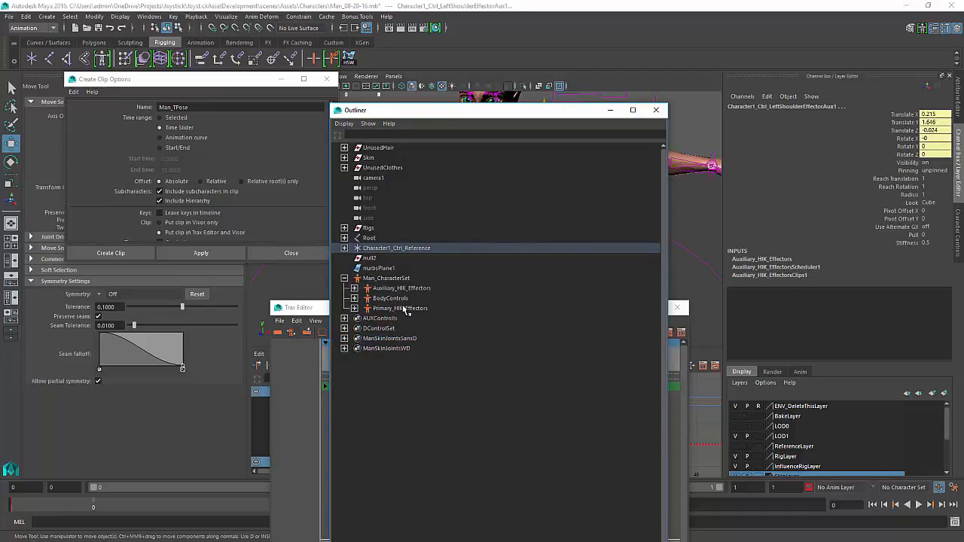
{"action": "left_click", "coordinate": [388, 289]}
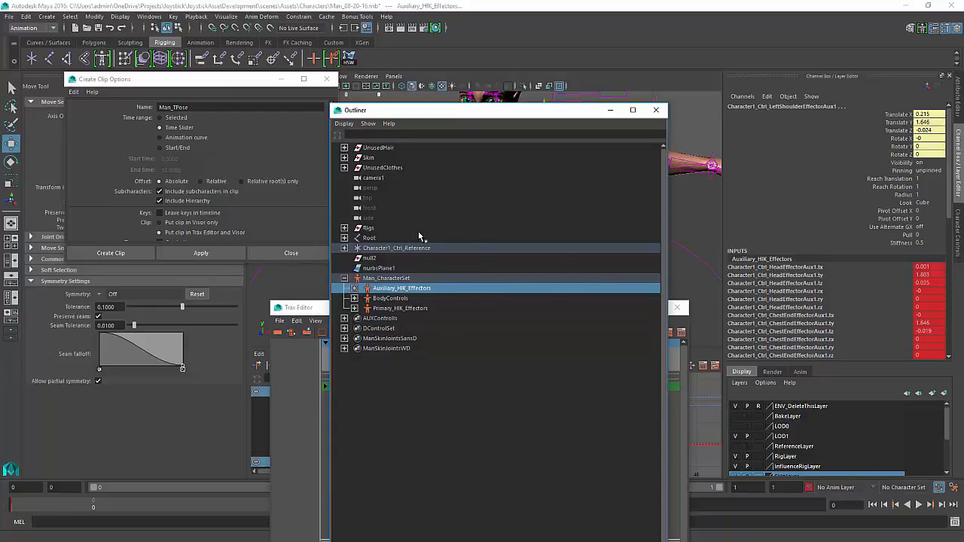
{"action": "left_click", "coordinate": [610, 110]}
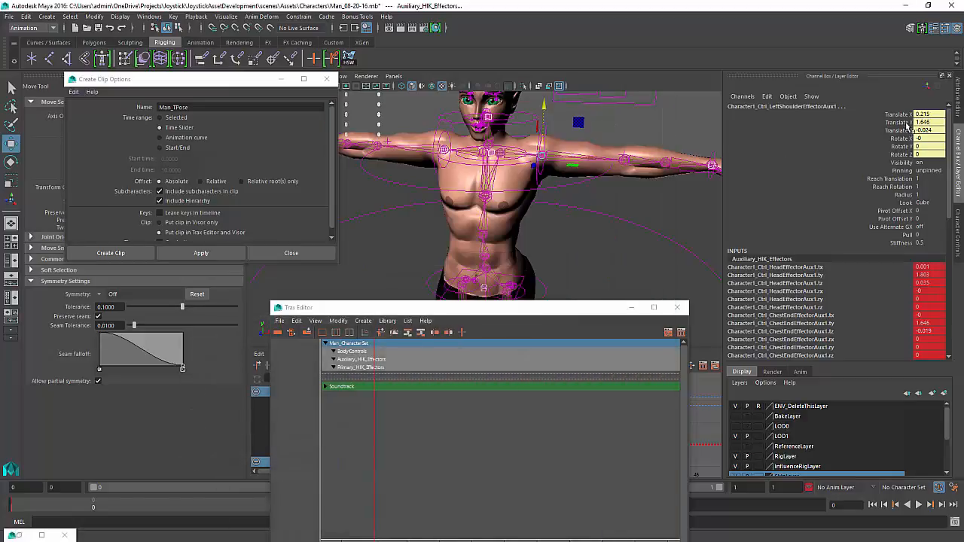
Add the shoulder effector's translate and rotate channels to the character set
{"action": "left_click_drag", "start_coordinate": [902, 114], "coordinate": [903, 155]}
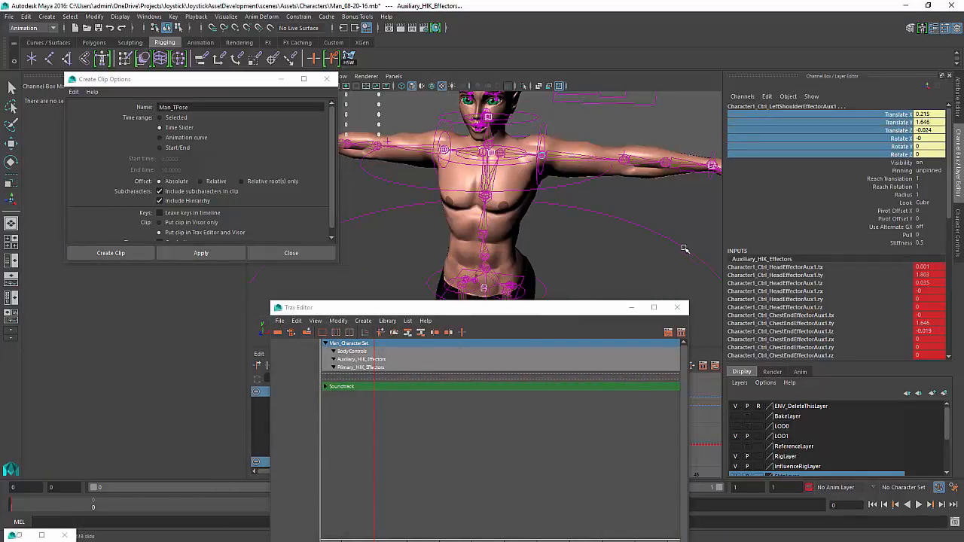
{"action": "key", "text": "shift+o"}
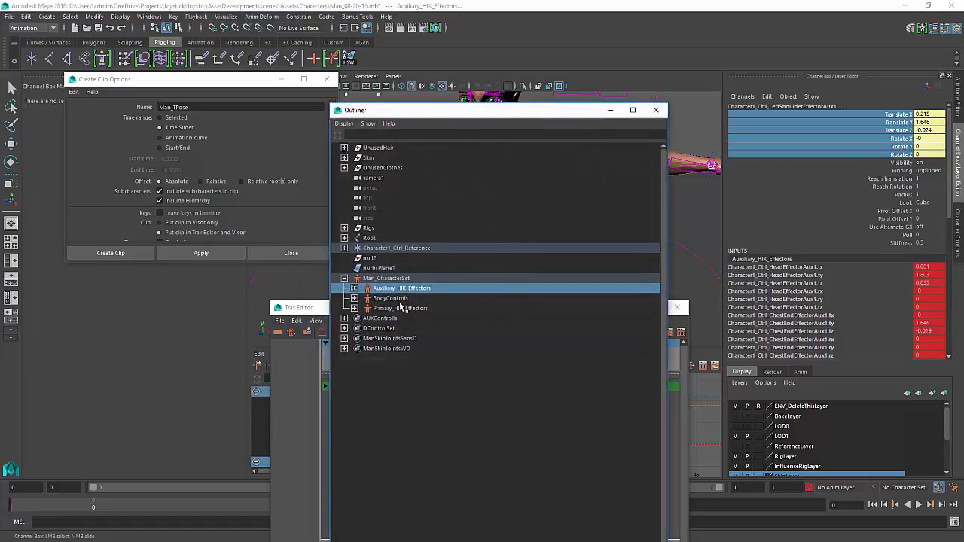
{"action": "key", "text": "space"}
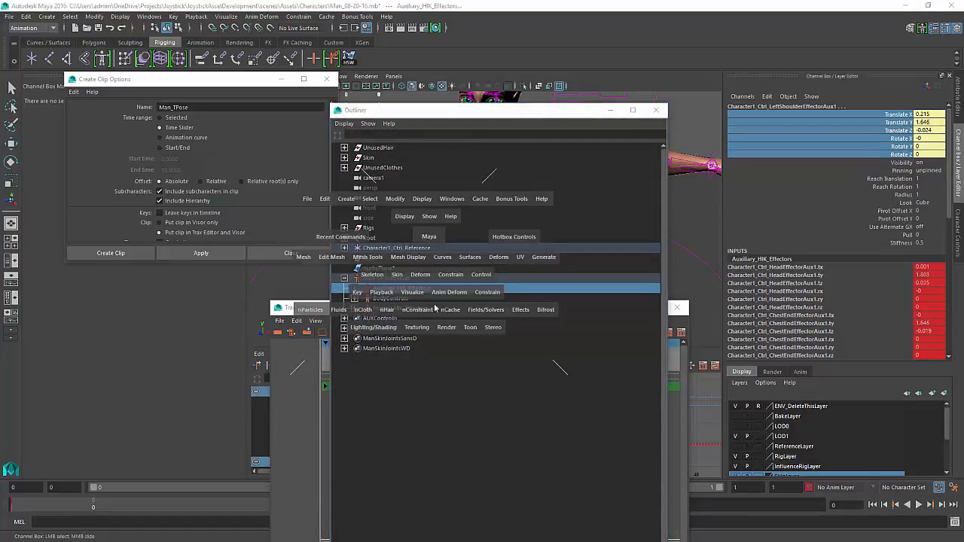
{"action": "left_click", "coordinate": [498, 274]}
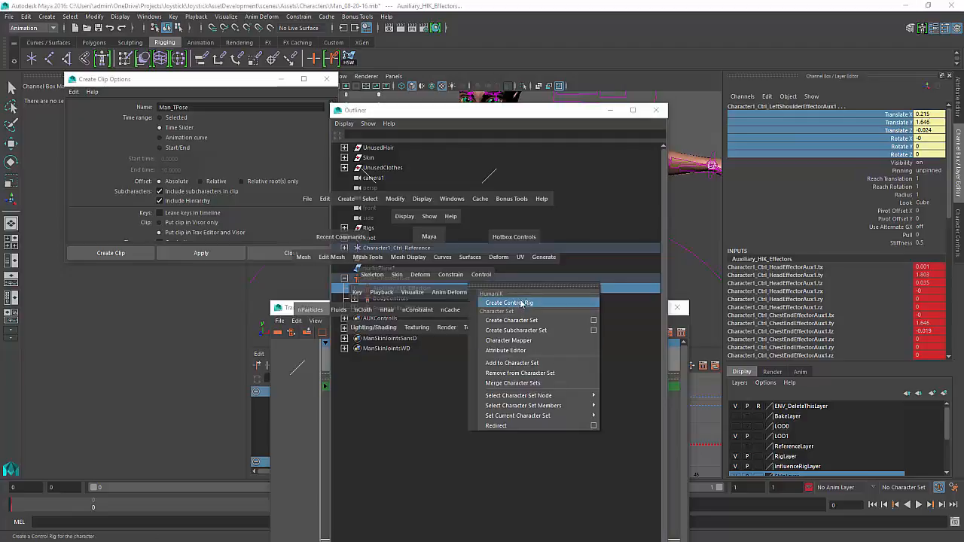
{"action": "left_click", "coordinate": [530, 363]}
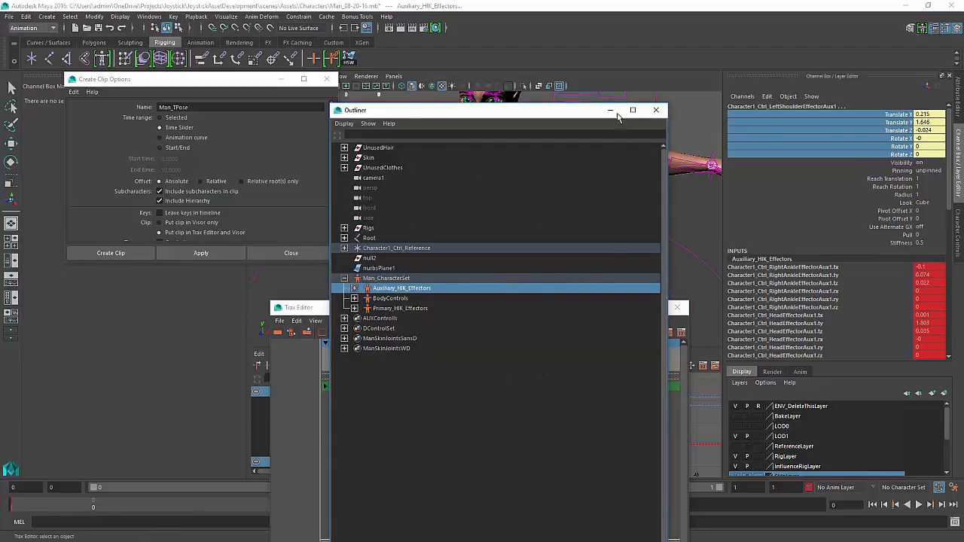
Select Man_CharacterSet in the Outliner and apply the Create Clip options to make the Man_TPose clip
{"action": "left_click_drag", "start_coordinate": [587, 111], "coordinate": [271, 213]}
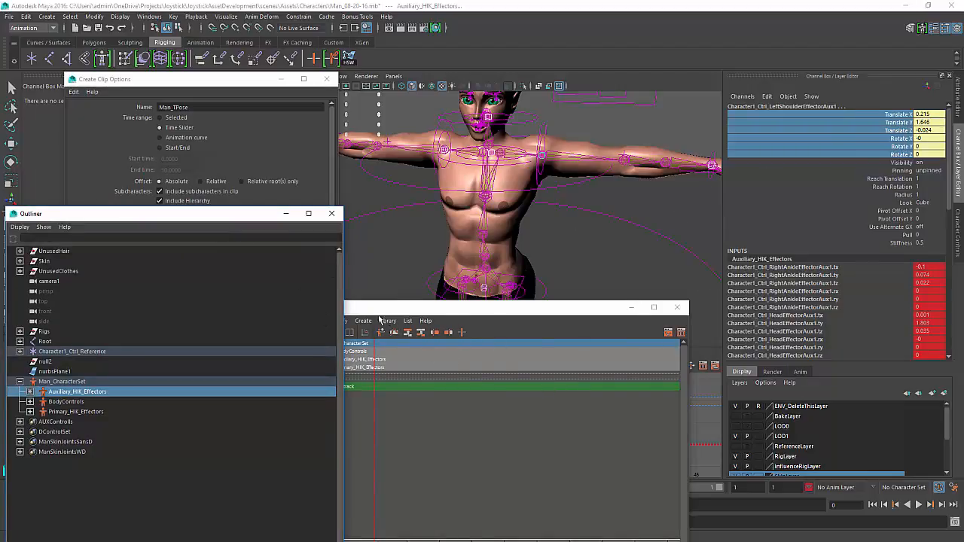
{"action": "left_click", "coordinate": [333, 216]}
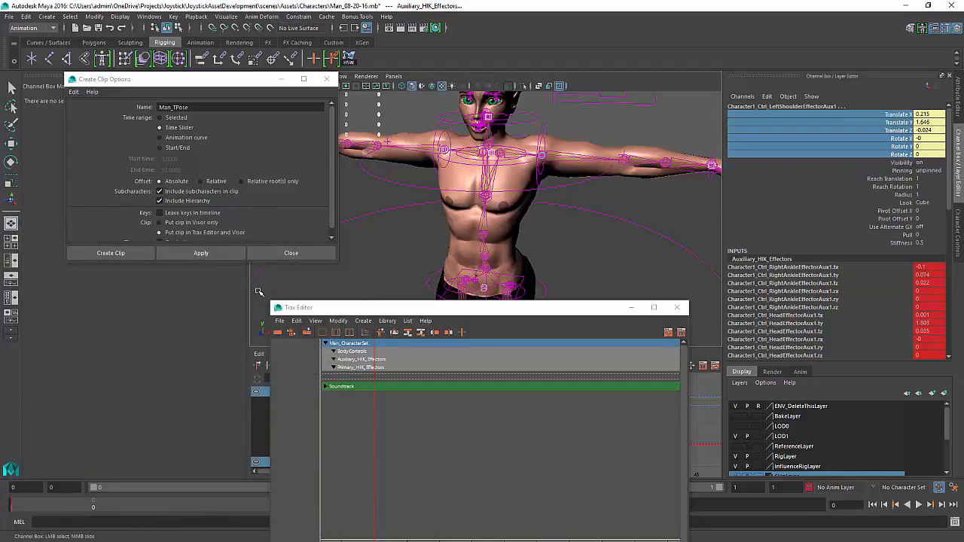
{"action": "key", "text": "shift+o"}
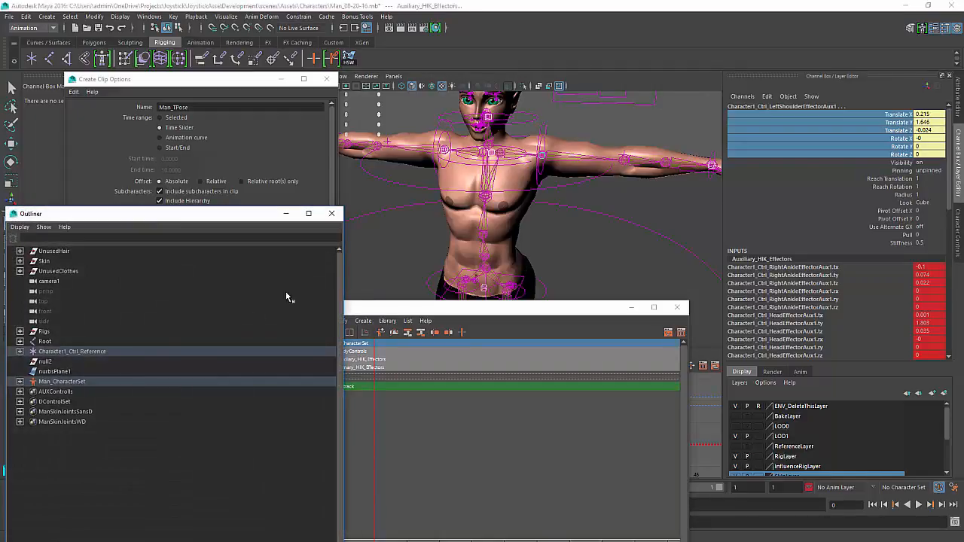
{"action": "left_click", "coordinate": [58, 383]}
{"action": "left_click", "coordinate": [332, 213]}
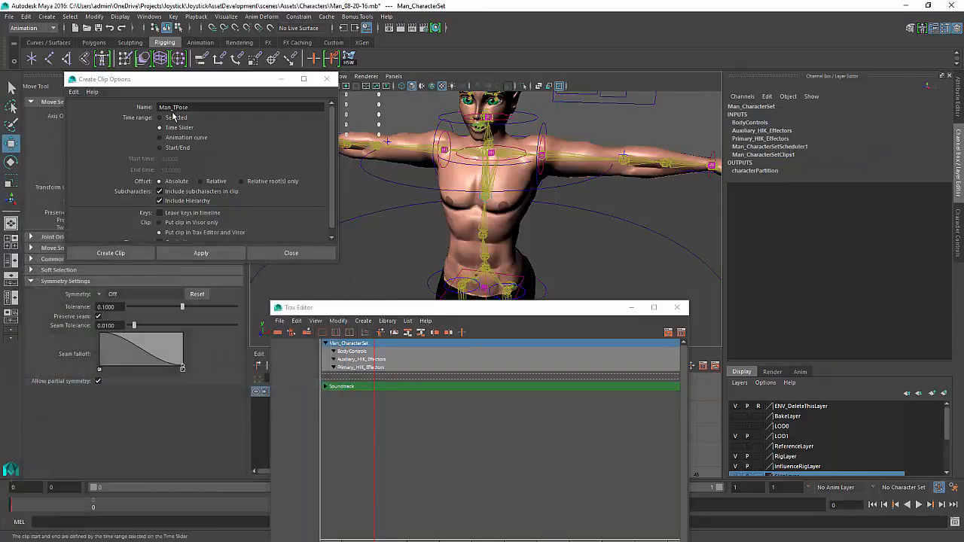
{"action": "left_click", "coordinate": [214, 256]}
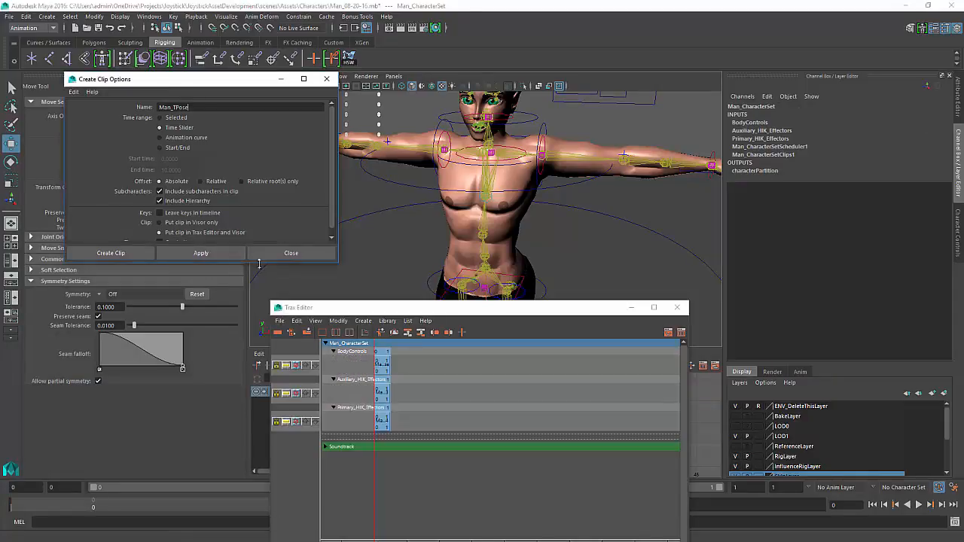
{"action": "left_click", "coordinate": [302, 254]}
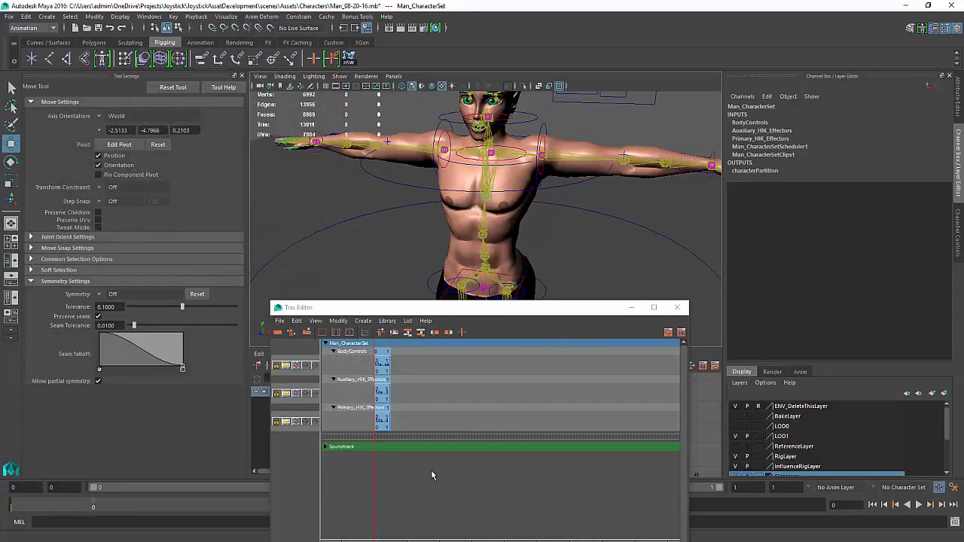
Close the Trax Editor and test-rotate the left and right shoulder IK controllers, undoing each rotation
{"action": "left_click", "coordinate": [677, 307]}
{"action": "middle_click_drag", "start_coordinate": [565, 252], "coordinate": [506, 361], "text": "alt"}
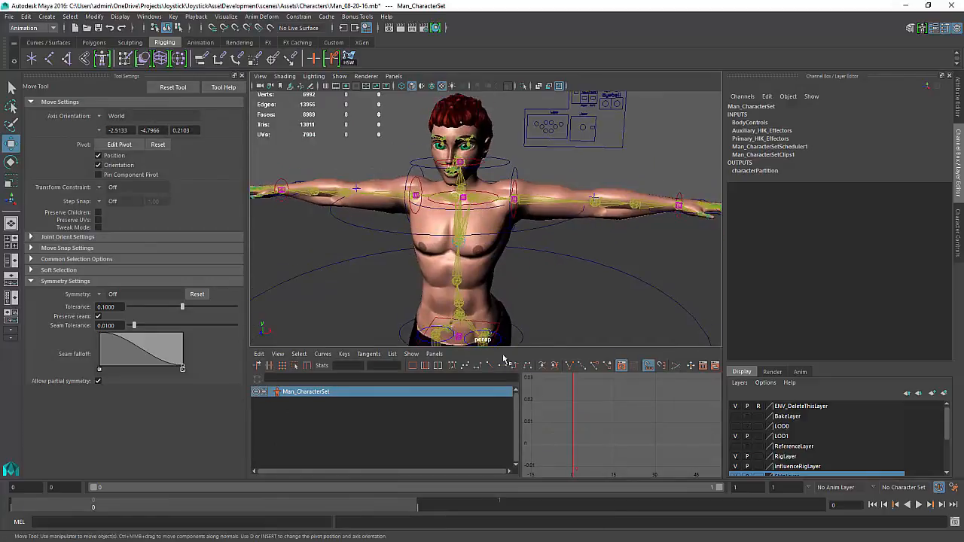
{"action": "left_click", "coordinate": [516, 167]}
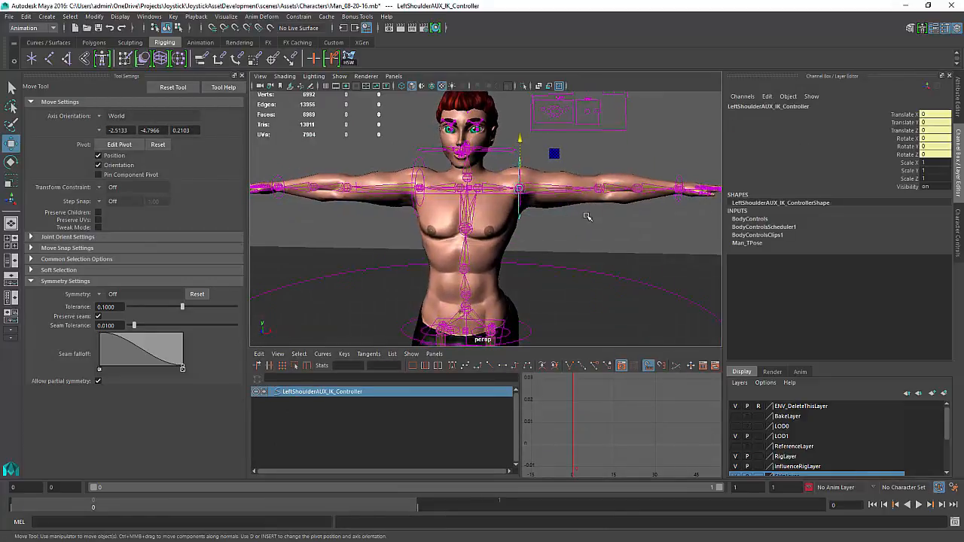
{"action": "key", "text": "e"}
{"action": "left_click_drag", "start_coordinate": [559, 217], "coordinate": [511, 263]}
{"action": "key", "text": "ctrl+z"}
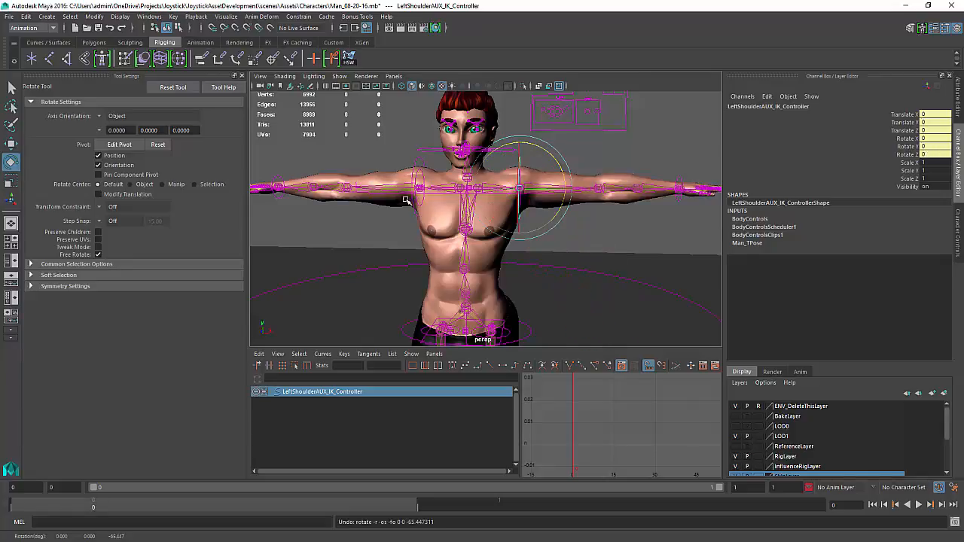
{"action": "left_click", "coordinate": [418, 217]}
{"action": "left_click", "coordinate": [418, 157]}
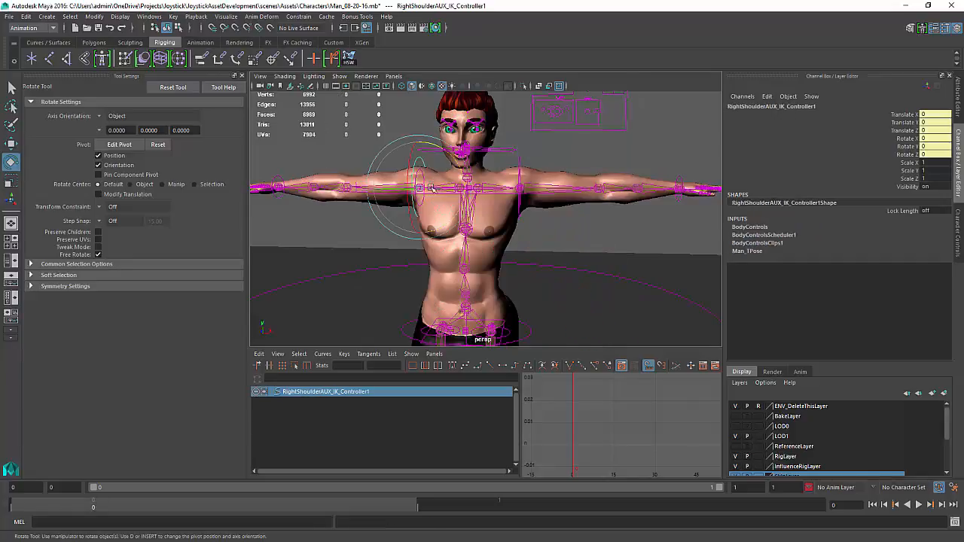
{"action": "left_click_drag", "start_coordinate": [437, 231], "coordinate": [498, 230]}
{"action": "key", "text": "ctrl+z"}
{"action": "left_click", "coordinate": [499, 232]}
Mirror the body mesh's skin weights across YZ, positive to negative
{"action": "key", "text": "space"}
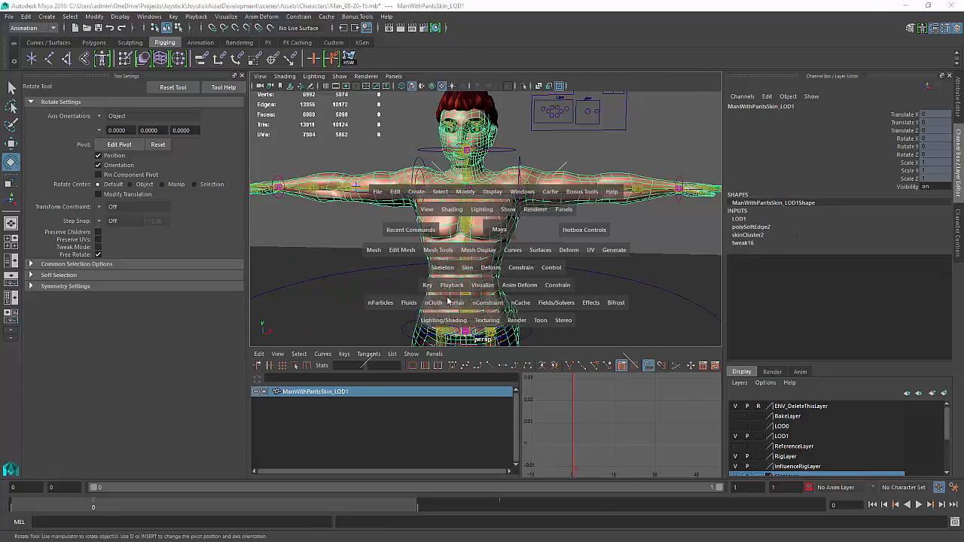
{"action": "left_click", "coordinate": [470, 268]}
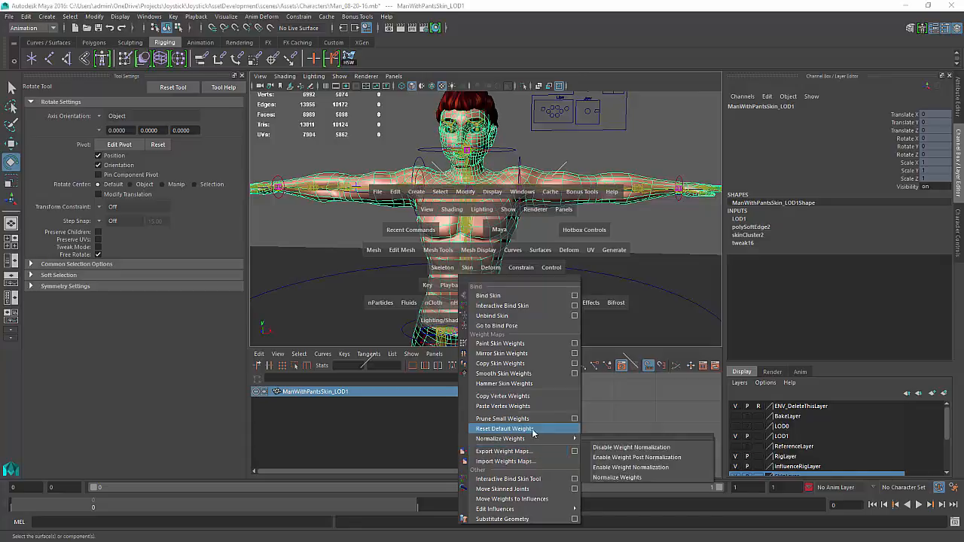
{"action": "left_click", "coordinate": [575, 353]}
{"action": "right_click_drag", "start_coordinate": [403, 308], "coordinate": [487, 233], "text": "alt"}
{"action": "left_click_drag", "start_coordinate": [487, 233], "coordinate": [435, 253], "text": "alt"}
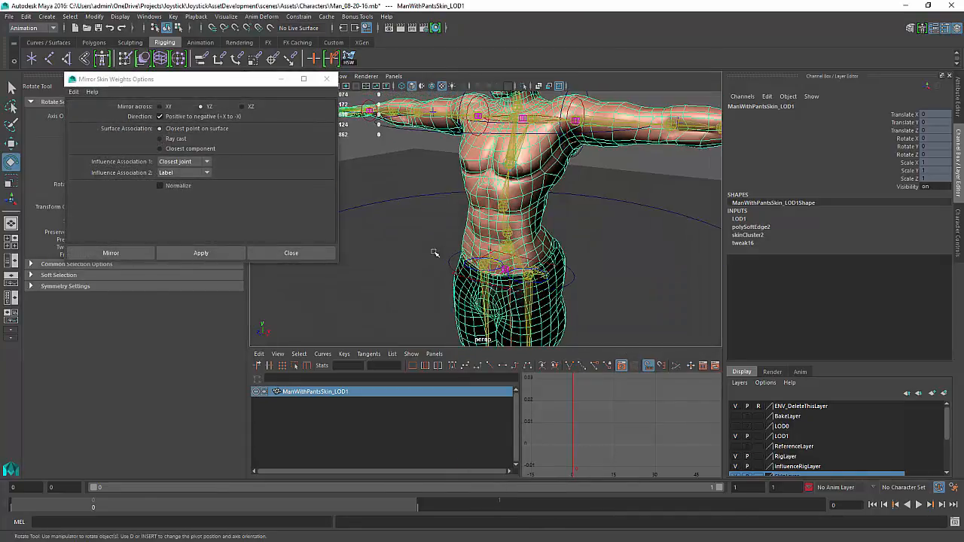
{"action": "left_click", "coordinate": [209, 258]}
{"action": "left_click", "coordinate": [295, 253]}
Test-rotate the shoulder IK controllers to check the mirrored weights, undoing each rotation
{"action": "left_click_drag", "start_coordinate": [519, 220], "coordinate": [598, 171], "text": "alt"}
{"action": "middle_click_drag", "start_coordinate": [599, 170], "coordinate": [524, 239], "text": "alt"}
{"action": "left_click", "coordinate": [512, 153]}
{"action": "mouse_move", "coordinate": [540, 174]}
{"action": "left_mouse_down", "text": "alt"}
{"action": "mouse_move", "coordinate": [520, 166]}
{"action": "mouse_move", "coordinate": [544, 171]}
{"action": "mouse_move", "coordinate": [555, 209]}
{"action": "mouse_move", "coordinate": [553, 181]}
{"action": "left_mouse_up", "text": "alt"}
{"action": "left_click", "coordinate": [510, 156]}
{"action": "key", "text": "ctrl+z"}
{"action": "left_click", "coordinate": [392, 159]}
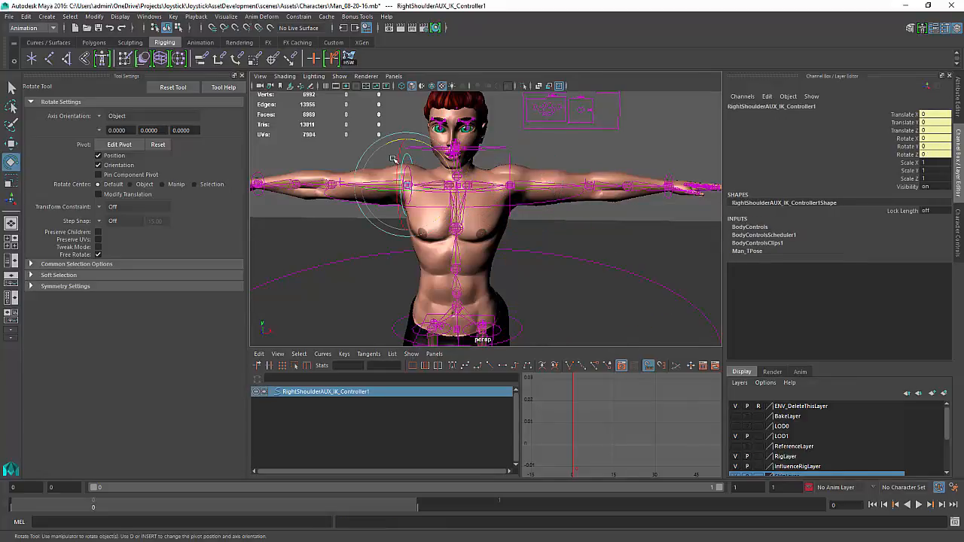
{"action": "left_click_drag", "start_coordinate": [437, 145], "coordinate": [343, 69]}
{"action": "key", "text": "ctrl+z"}
{"action": "middle_click_drag", "start_coordinate": [484, 294], "coordinate": [482, 94], "text": "alt"}
{"action": "right_click_drag", "start_coordinate": [519, 212], "coordinate": [430, 230], "text": "alt"}
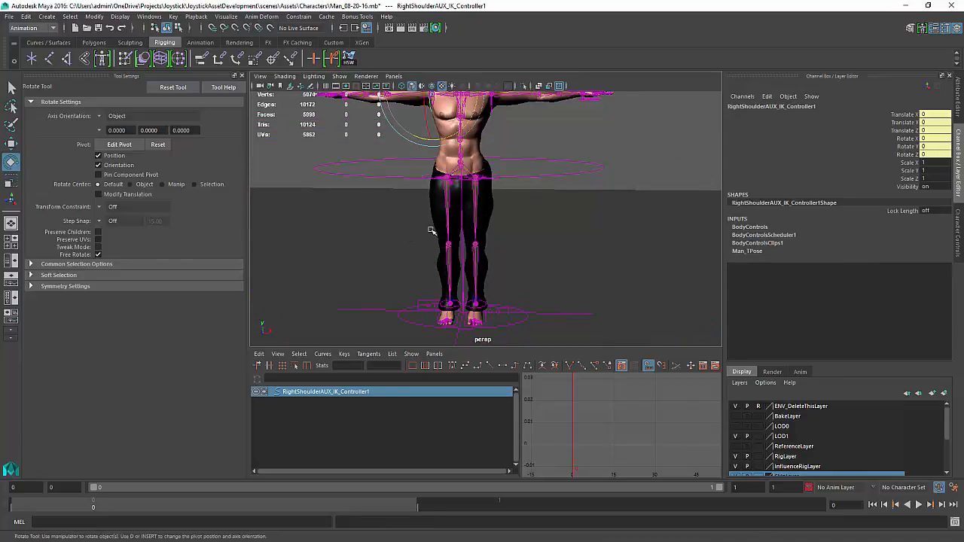
Test-move the left foot IK controller in several directions, then undo the moves
{"action": "middle_click_drag", "start_coordinate": [461, 227], "coordinate": [466, 189], "text": "alt"}
{"action": "right_click_drag", "start_coordinate": [466, 189], "coordinate": [393, 247], "text": "alt"}
{"action": "left_click", "coordinate": [480, 320]}
{"action": "right_click_drag", "start_coordinate": [465, 247], "coordinate": [532, 282], "text": "alt"}
{"action": "key", "text": "w"}
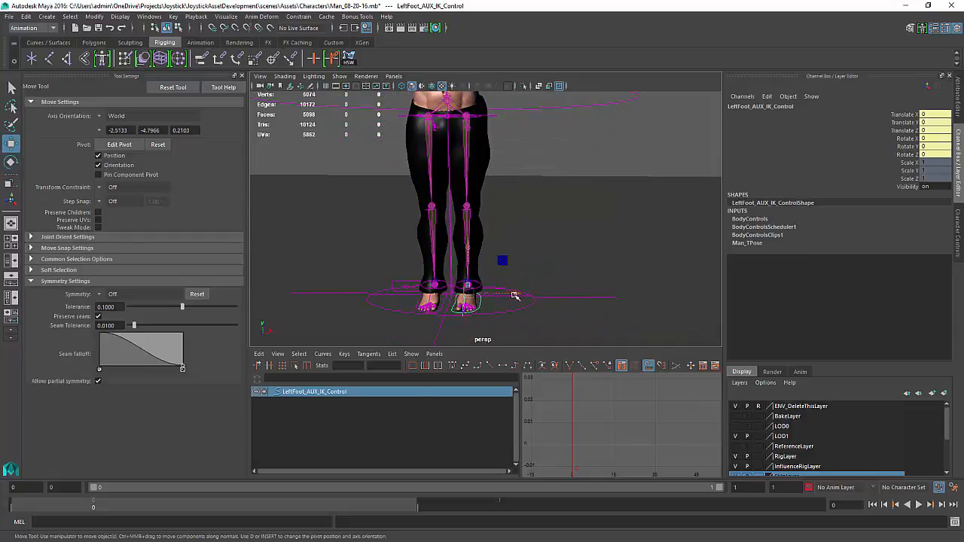
{"action": "left_click_drag", "start_coordinate": [515, 296], "coordinate": [624, 296]}
{"action": "left_click", "coordinate": [443, 307]}
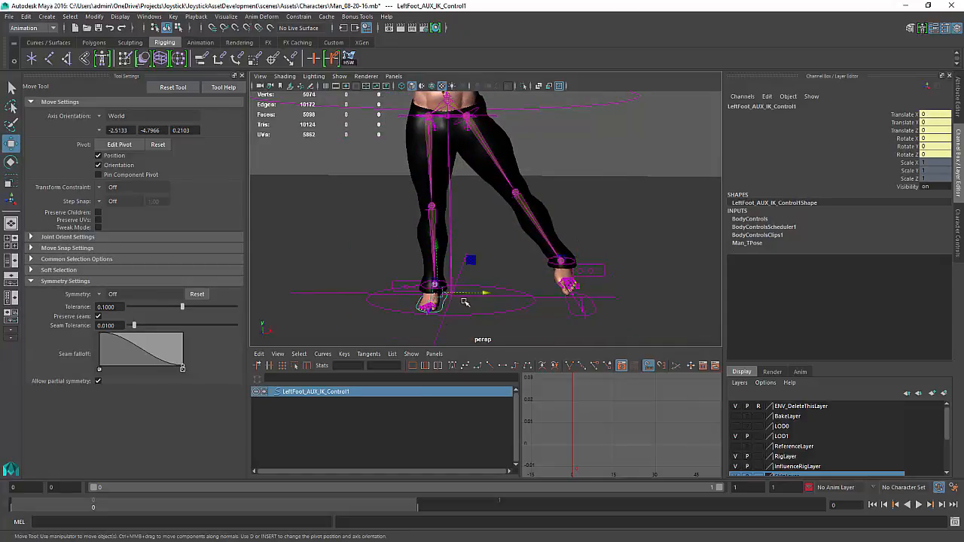
{"action": "left_click_drag", "start_coordinate": [481, 292], "coordinate": [391, 294]}
{"action": "left_click_drag", "start_coordinate": [455, 223], "coordinate": [689, 229], "text": "alt"}
{"action": "left_click_drag", "start_coordinate": [499, 212], "coordinate": [476, 214], "text": "alt"}
{"action": "scroll", "coordinate": [439, 242], "scroll_direction": "up", "scroll_amount": 4}
{"action": "left_click_drag", "start_coordinate": [437, 252], "coordinate": [553, 157], "text": "alt"}
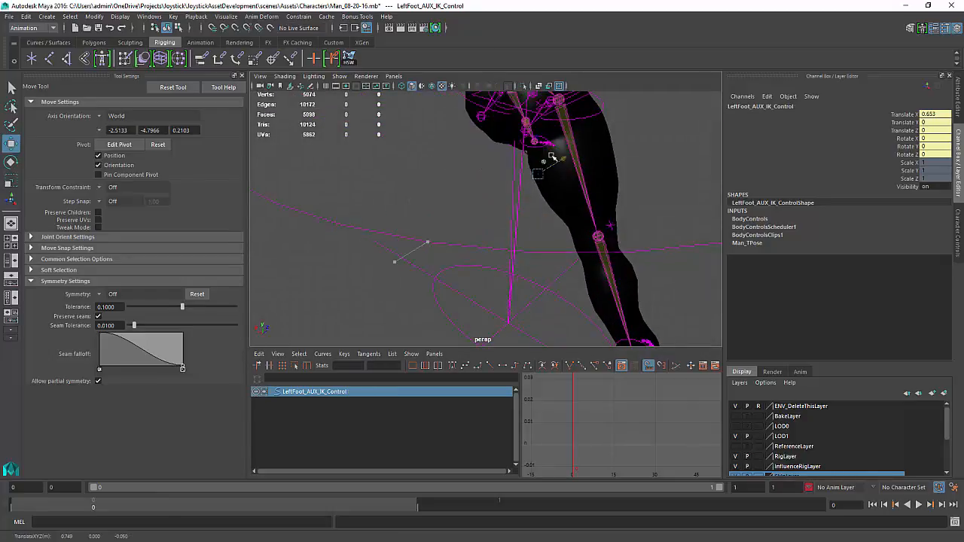
{"action": "left_click_drag", "start_coordinate": [588, 269], "coordinate": [635, 254], "text": "alt"}
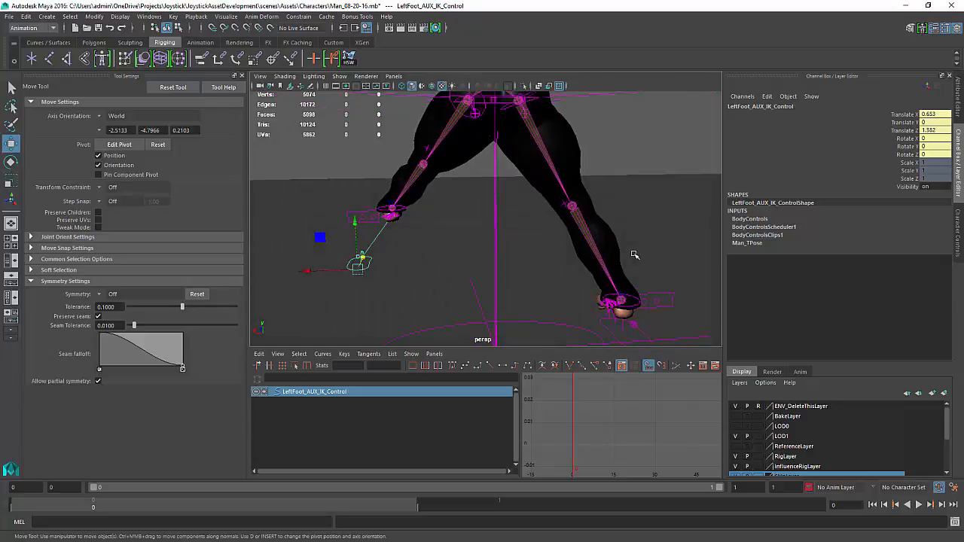
{"action": "left_click", "coordinate": [611, 334]}
{"action": "middle_click_drag", "start_coordinate": [610, 256], "coordinate": [581, 197], "text": "alt"}
{"action": "left_click_drag", "start_coordinate": [571, 307], "coordinate": [529, 282]}
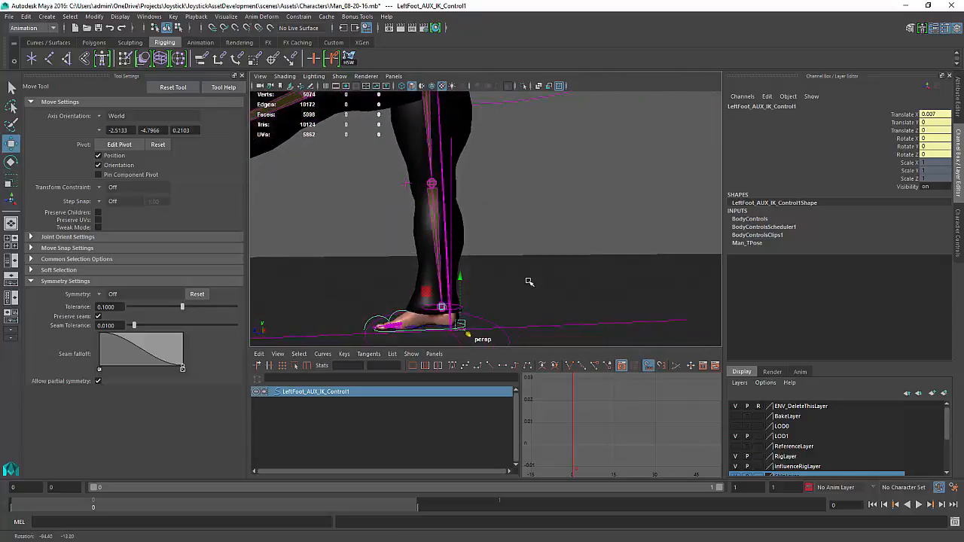
{"action": "left_click_drag", "start_coordinate": [401, 330], "coordinate": [621, 299]}
{"action": "left_click_drag", "start_coordinate": [519, 240], "coordinate": [476, 321], "text": "alt"}
{"action": "key", "text": "ctrl+z"}
{"action": "key", "text": "ctrl+z"}
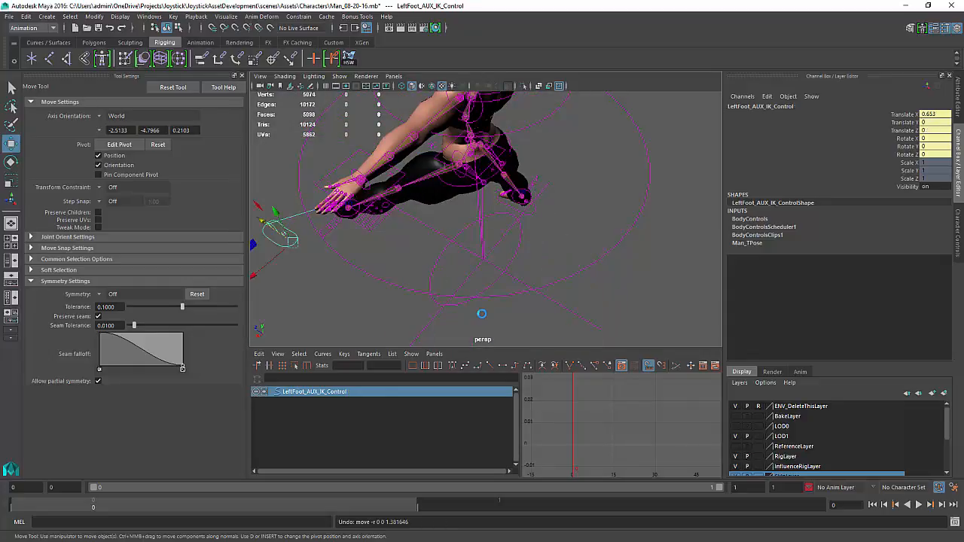
{"action": "key", "text": "ctrl+z"}
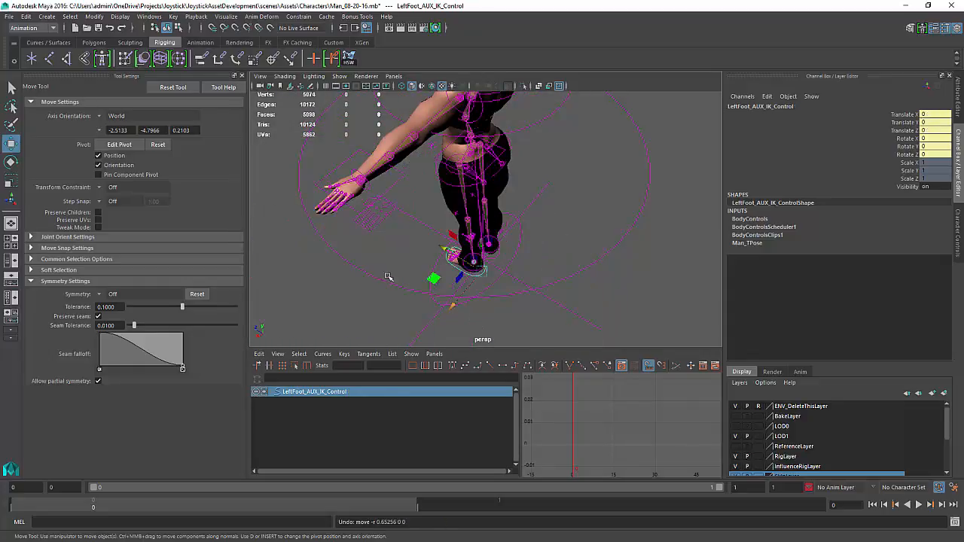
Clear the selection and save the scene
{"action": "left_click_drag", "start_coordinate": [388, 277], "coordinate": [592, 246], "text": "alt"}
{"action": "right_click_drag", "start_coordinate": [592, 245], "coordinate": [516, 226], "text": "alt"}
{"action": "middle_click_drag", "start_coordinate": [516, 226], "coordinate": [503, 277], "text": "alt"}
{"action": "left_click_drag", "start_coordinate": [503, 277], "coordinate": [491, 239], "text": "alt"}
{"action": "left_click", "coordinate": [591, 166]}
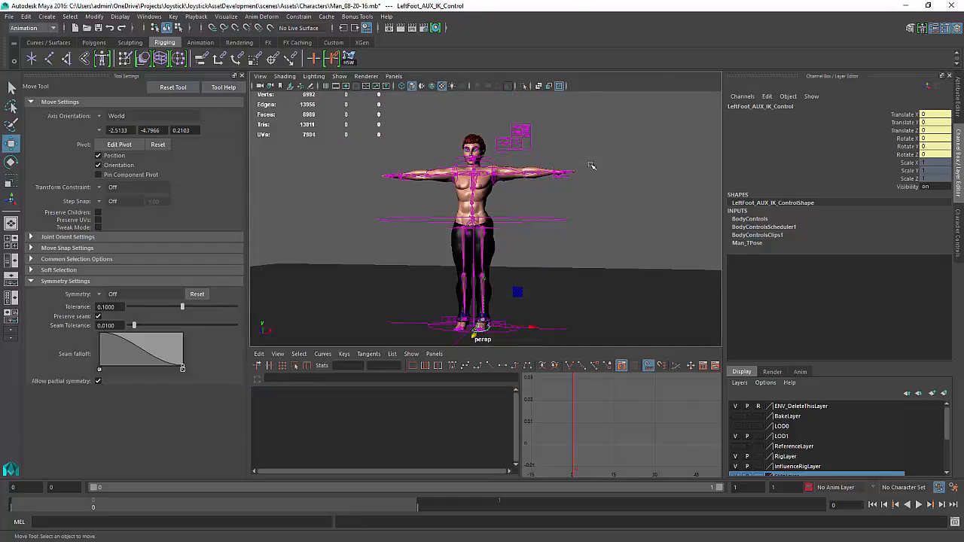
{"action": "left_click_drag", "start_coordinate": [591, 166], "coordinate": [526, 248], "text": "alt"}
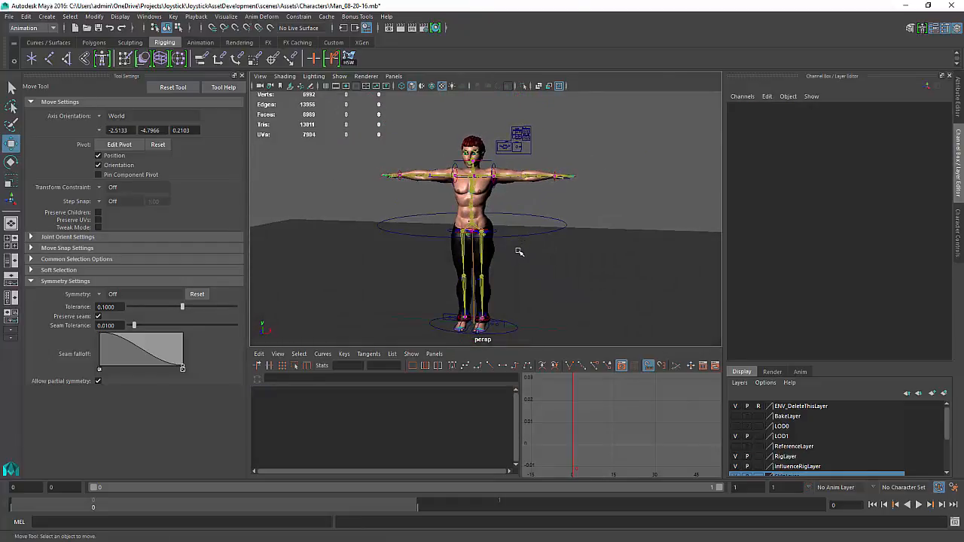
{"action": "right_click_drag", "start_coordinate": [556, 234], "coordinate": [587, 224], "text": "alt"}
{"action": "left_click_drag", "start_coordinate": [588, 224], "coordinate": [560, 287], "text": "alt"}
{"action": "right_click_drag", "start_coordinate": [583, 221], "coordinate": [506, 265], "text": "alt"}
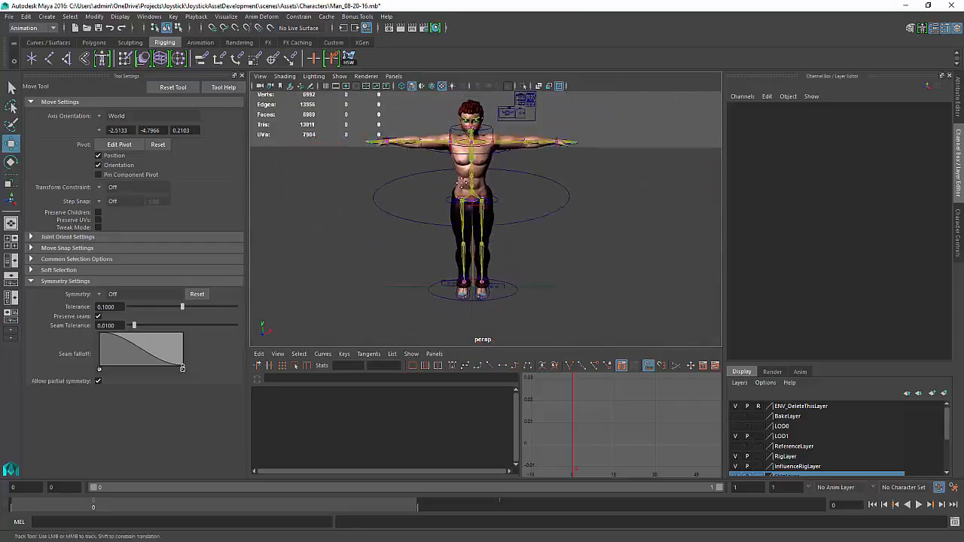
{"action": "mouse_move", "coordinate": [506, 265]}
{"action": "left_mouse_down", "text": "alt"}
{"action": "mouse_move", "coordinate": [506, 245]}
{"action": "mouse_move", "coordinate": [496, 251]}
{"action": "left_mouse_up", "text": "alt"}
{"action": "key", "text": "ctrl+s"}
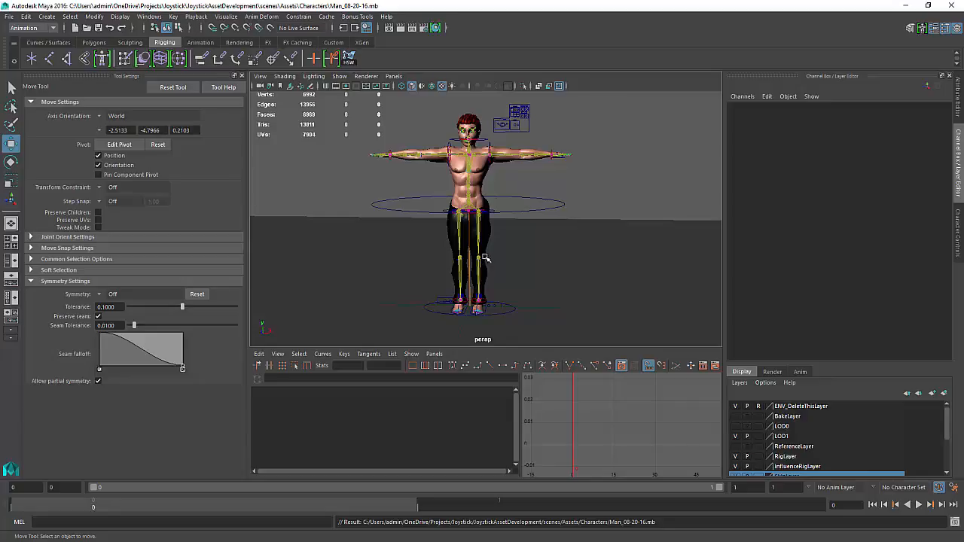
Select the full-body IK control, open the Trax Editor and delete all clips on the Man_CharacterSet tracks
{"action": "left_click_drag", "start_coordinate": [528, 277], "coordinate": [524, 232], "text": "alt"}
{"action": "left_click", "coordinate": [545, 198]}
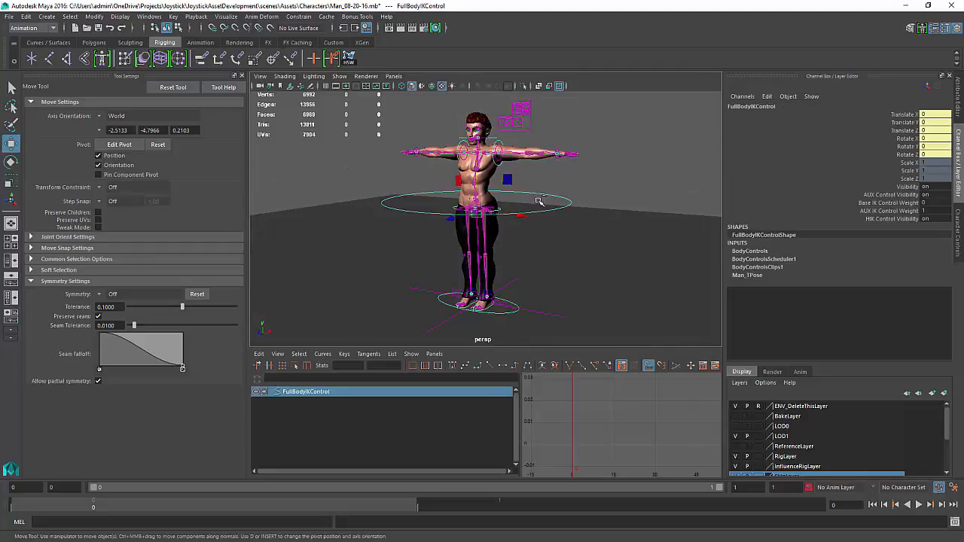
{"action": "left_click", "coordinate": [149, 16]}
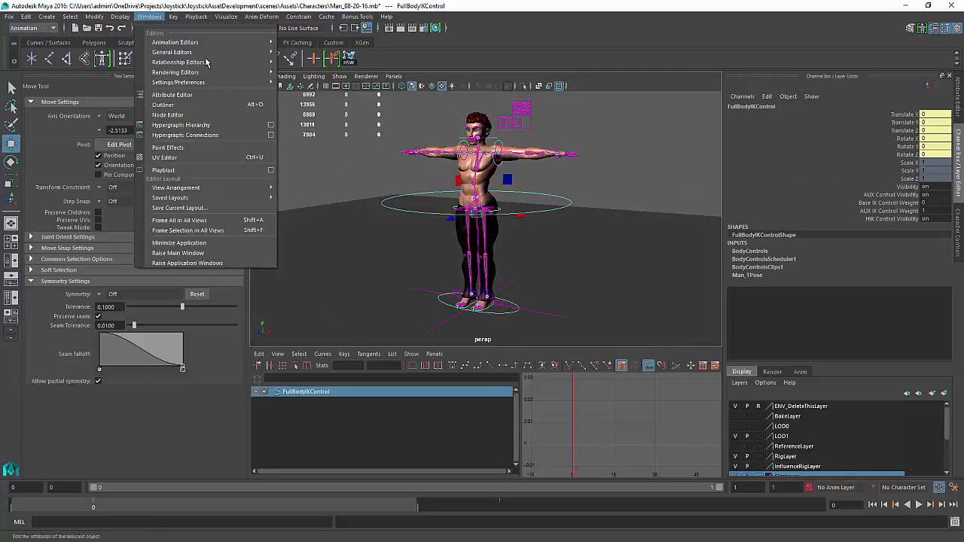
{"action": "mouse_move", "coordinate": [218, 42]}
{"action": "left_click", "coordinate": [324, 60]}
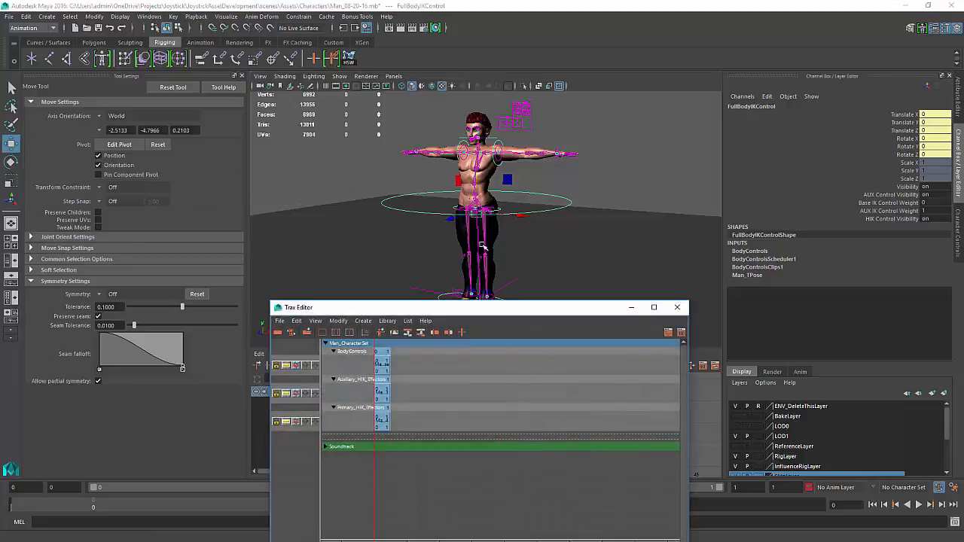
{"action": "left_click_drag", "start_coordinate": [418, 363], "coordinate": [378, 463]}
{"action": "key", "text": "Delete"}
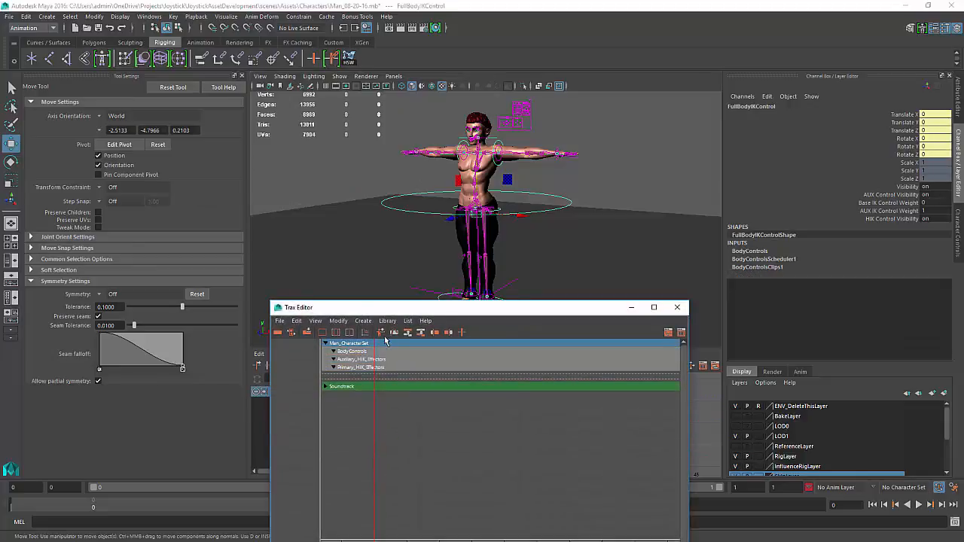
{"action": "left_click", "coordinate": [365, 241]}
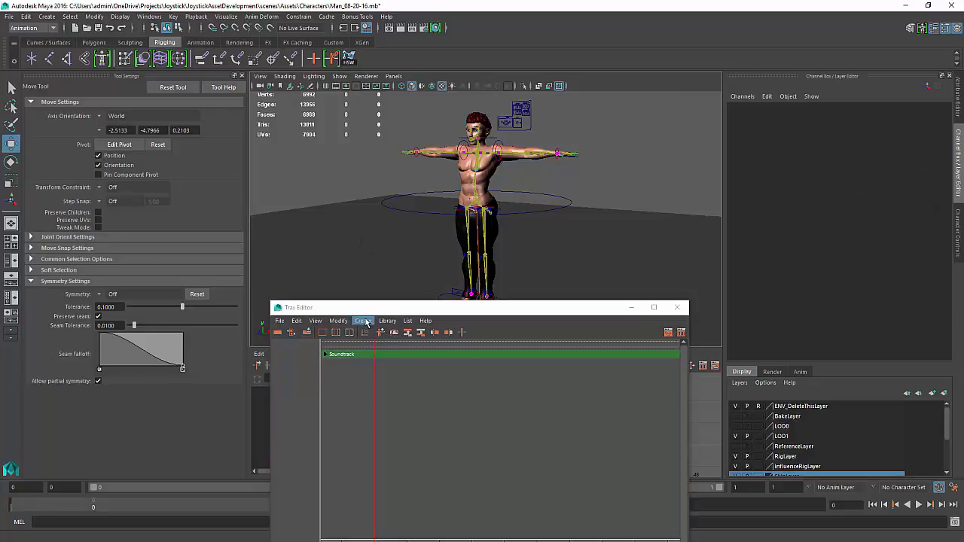
Open the character clip library in the Visor and delete the Man_TPose2Source clip
{"action": "left_click", "coordinate": [385, 321]}
{"action": "mouse_move", "coordinate": [425, 339]}
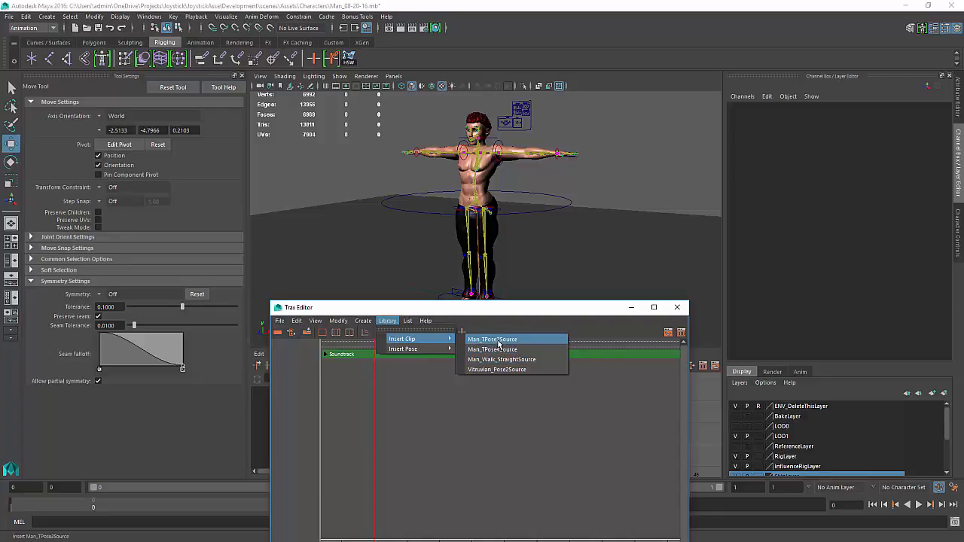
{"action": "left_click", "coordinate": [405, 443]}
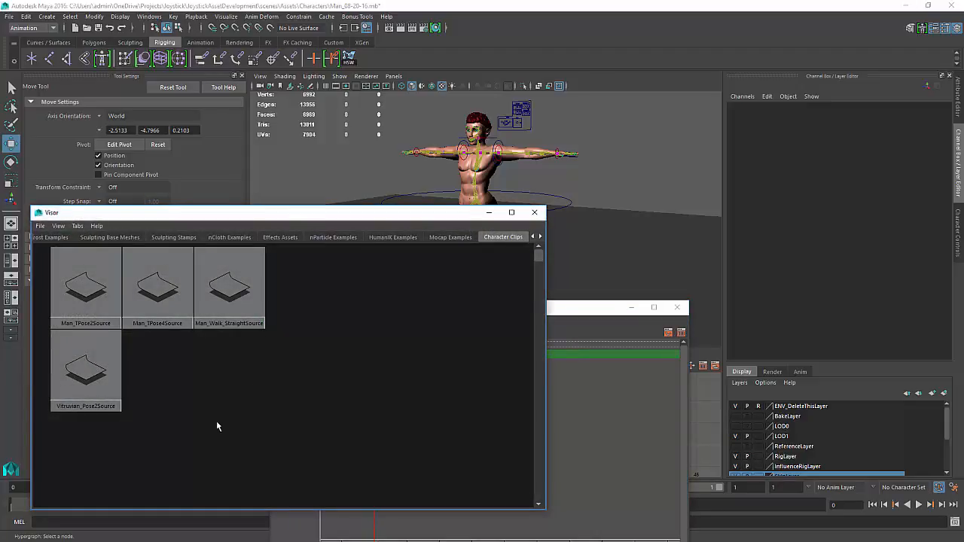
{"action": "left_click", "coordinate": [88, 285]}
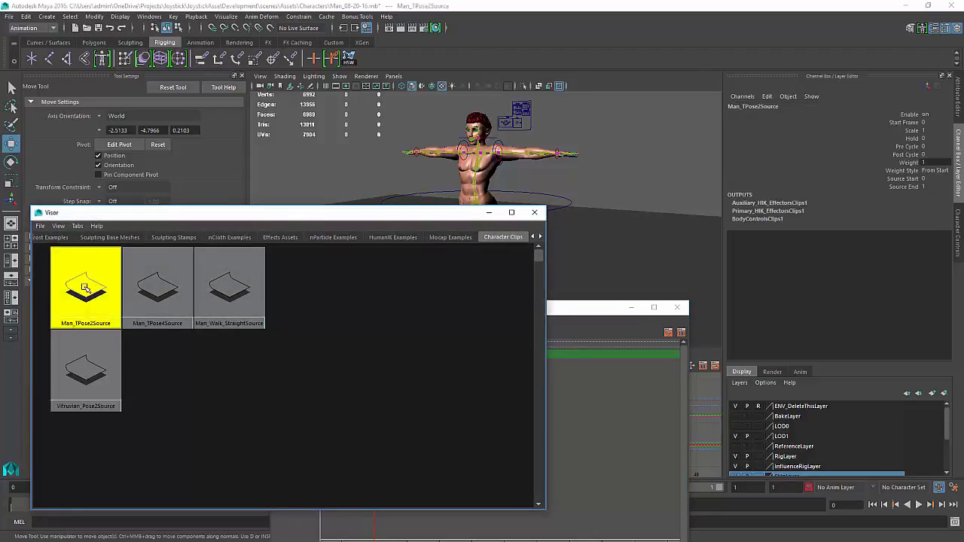
{"action": "key", "text": "Delete"}
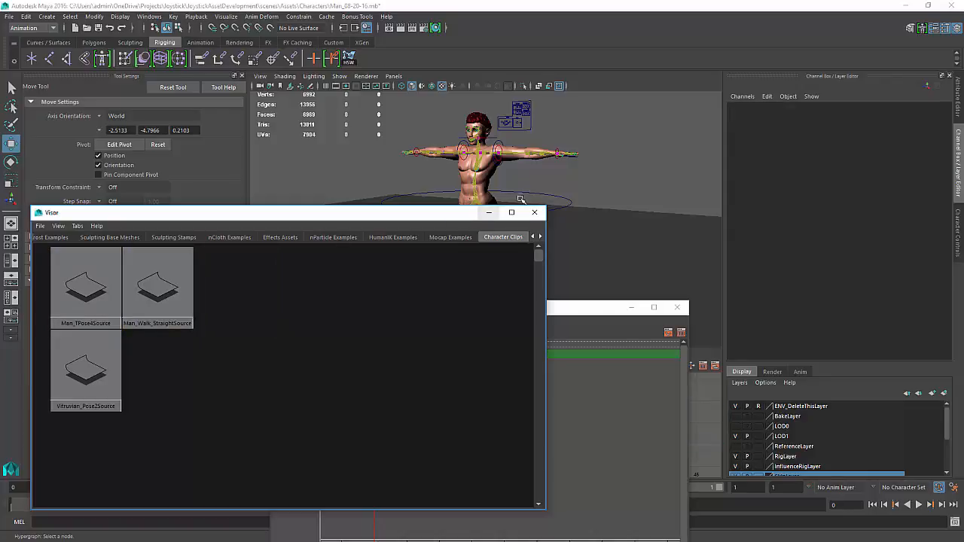
{"action": "left_click", "coordinate": [536, 213]}
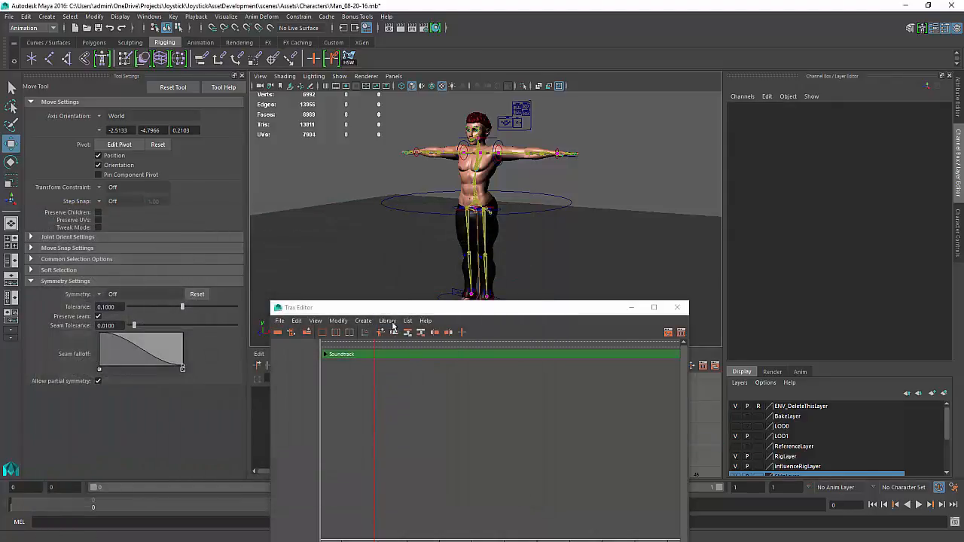
Insert the Man_Walk_StraightSource clip onto the character and close the Trax Editor
{"action": "left_click", "coordinate": [388, 322]}
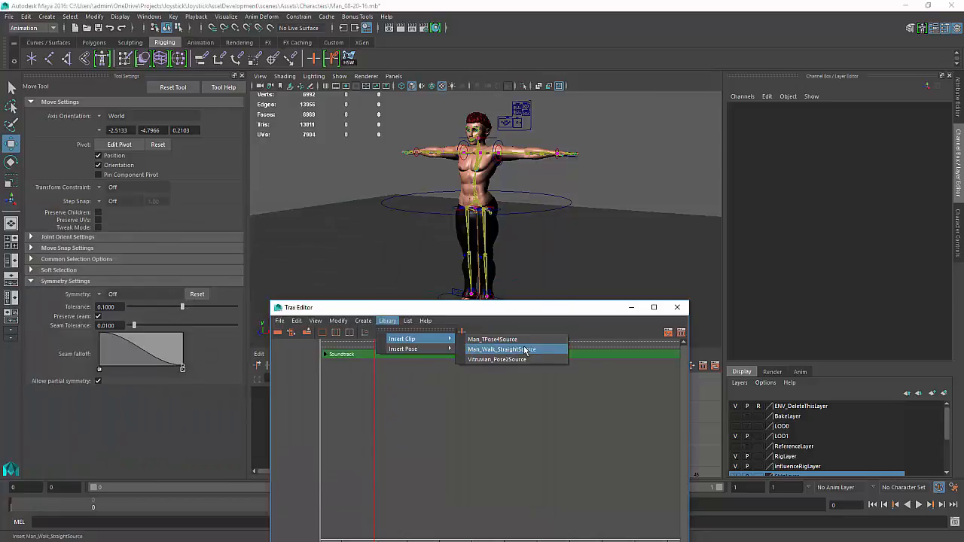
{"action": "left_click", "coordinate": [525, 351]}
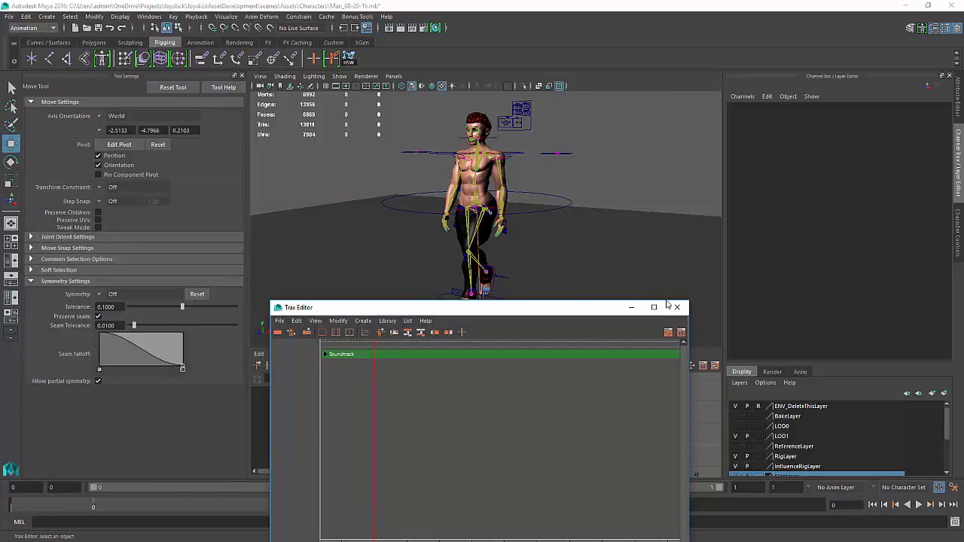
{"action": "left_click", "coordinate": [677, 306]}
{"action": "left_click_drag", "start_coordinate": [573, 311], "coordinate": [627, 323], "text": "alt"}
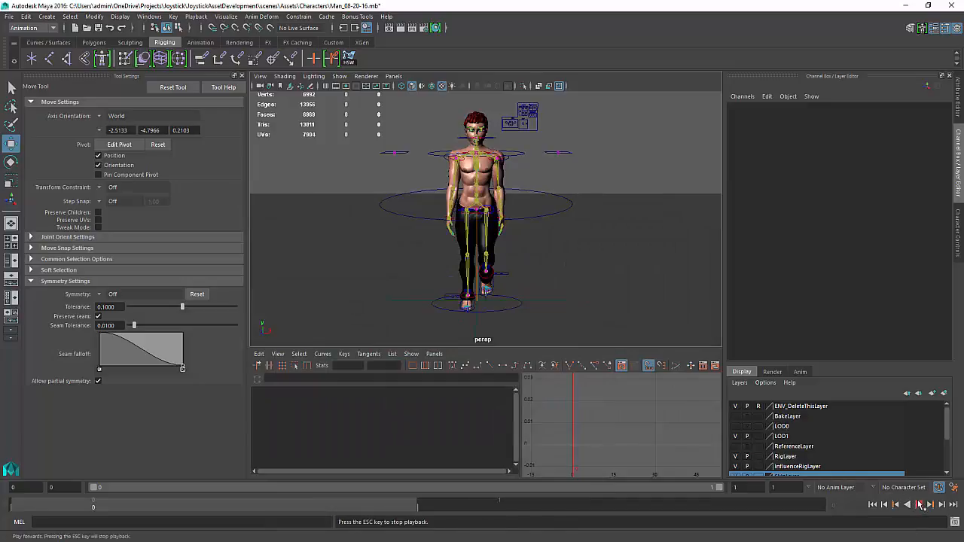
Play the walk animation with the playback range extended to frames 1–32, viewing it from several angles
{"action": "left_click", "coordinate": [915, 504]}
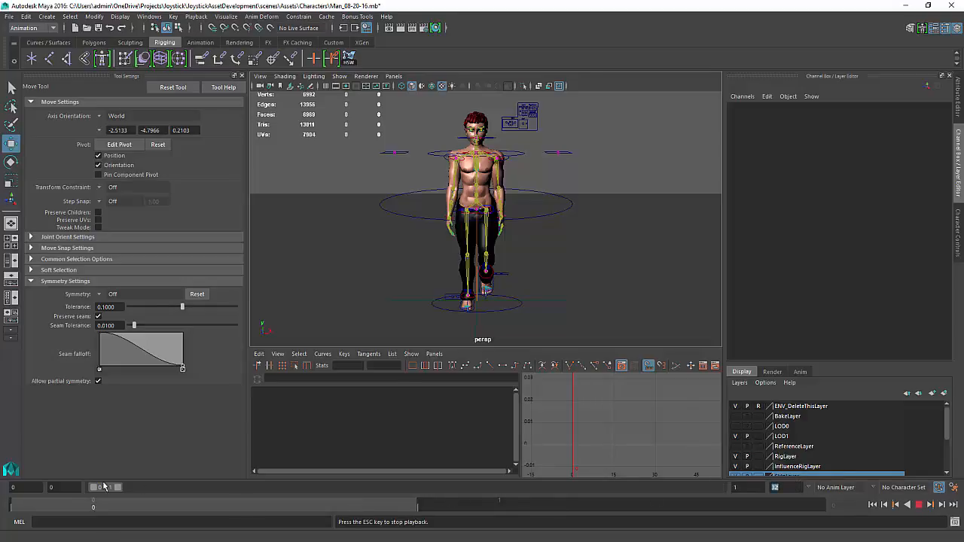
{"action": "left_click_drag", "start_coordinate": [119, 489], "coordinate": [742, 498]}
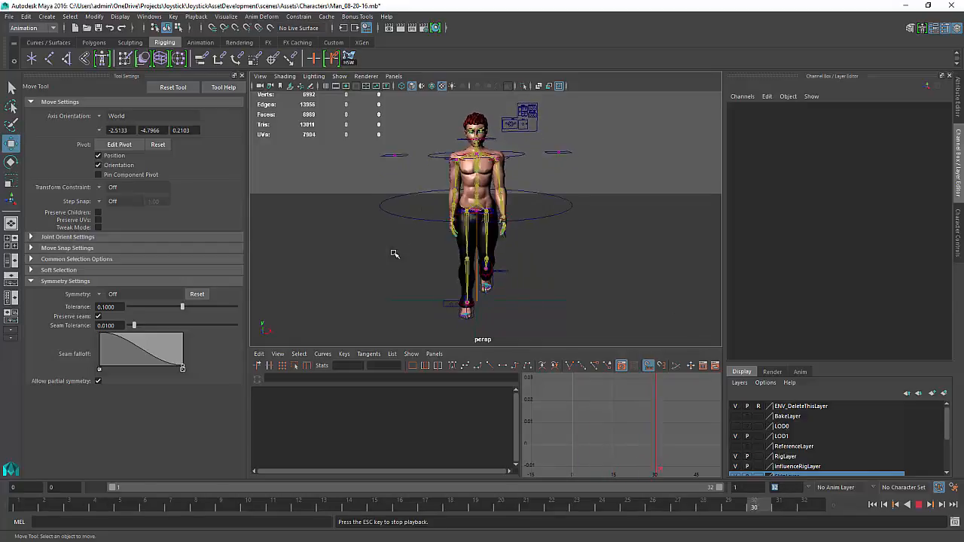
{"action": "left_click_drag", "start_coordinate": [394, 254], "coordinate": [588, 203], "text": "alt"}
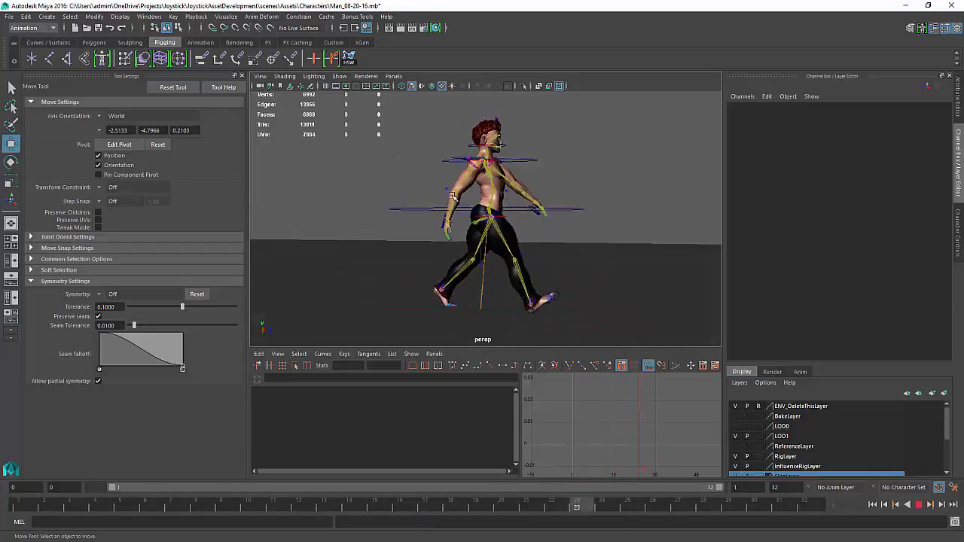
{"action": "right_click_drag", "start_coordinate": [588, 203], "coordinate": [715, 169], "text": "alt"}
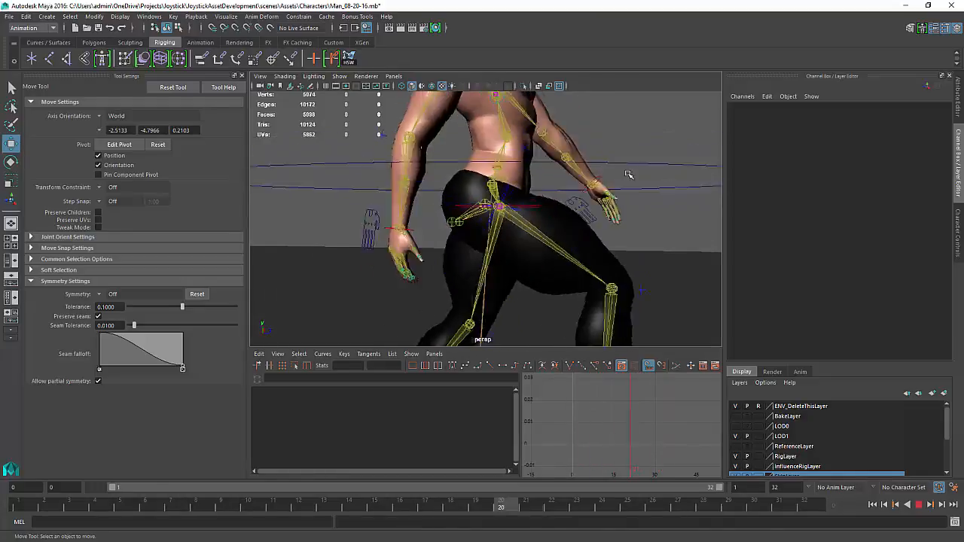
{"action": "left_click_drag", "start_coordinate": [572, 278], "coordinate": [519, 225], "text": "alt"}
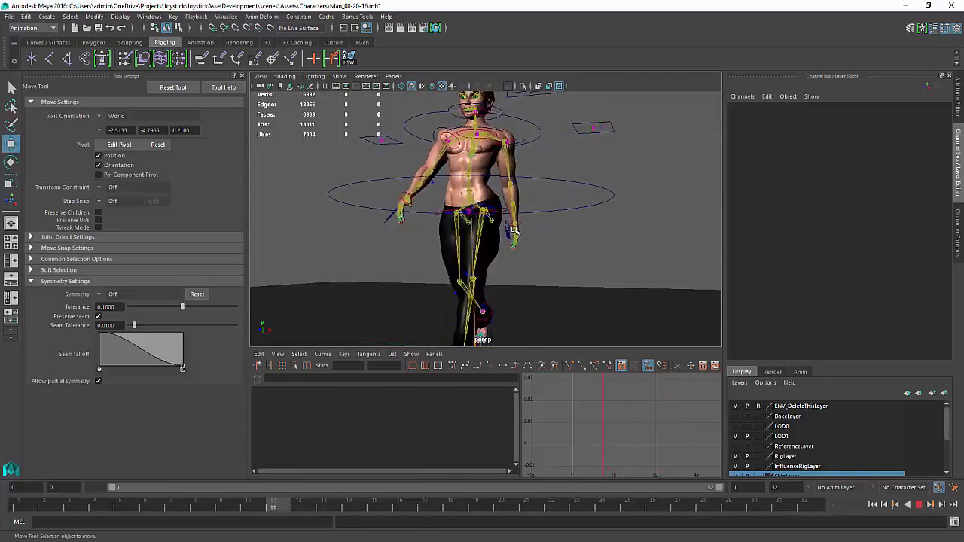
{"action": "left_click_drag", "start_coordinate": [556, 214], "coordinate": [581, 229], "text": "alt"}
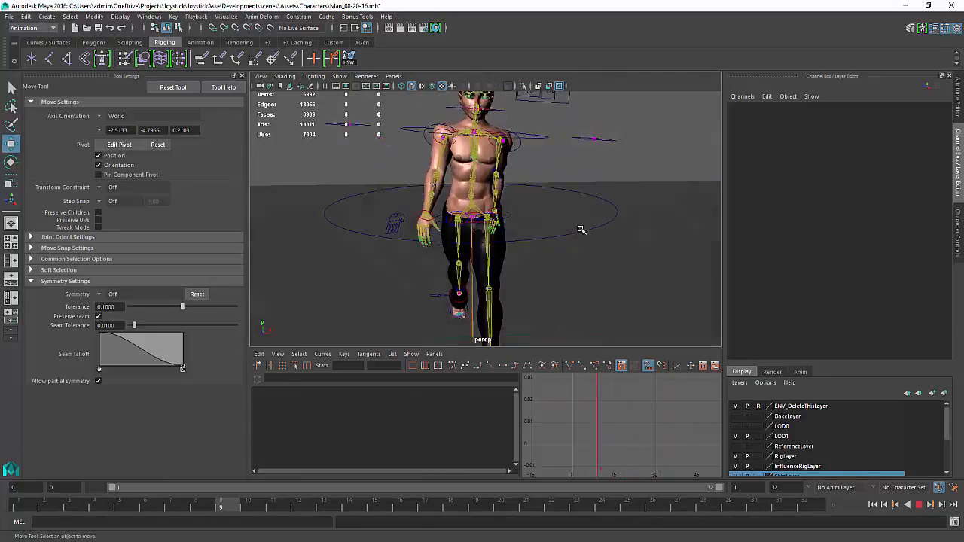
{"action": "right_click_drag", "start_coordinate": [509, 232], "coordinate": [486, 234], "text": "alt"}
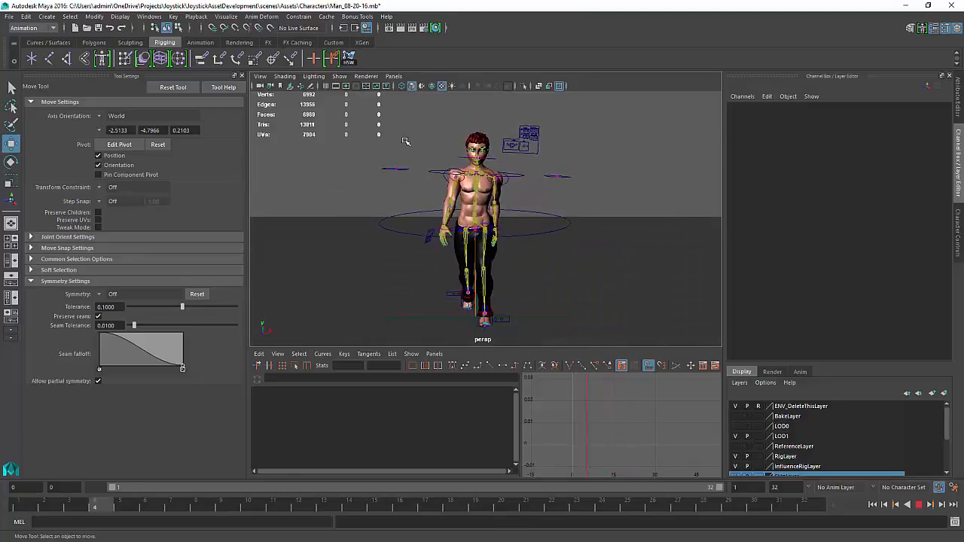
{"action": "middle_click_drag", "start_coordinate": [362, 147], "coordinate": [356, 136], "text": "alt"}
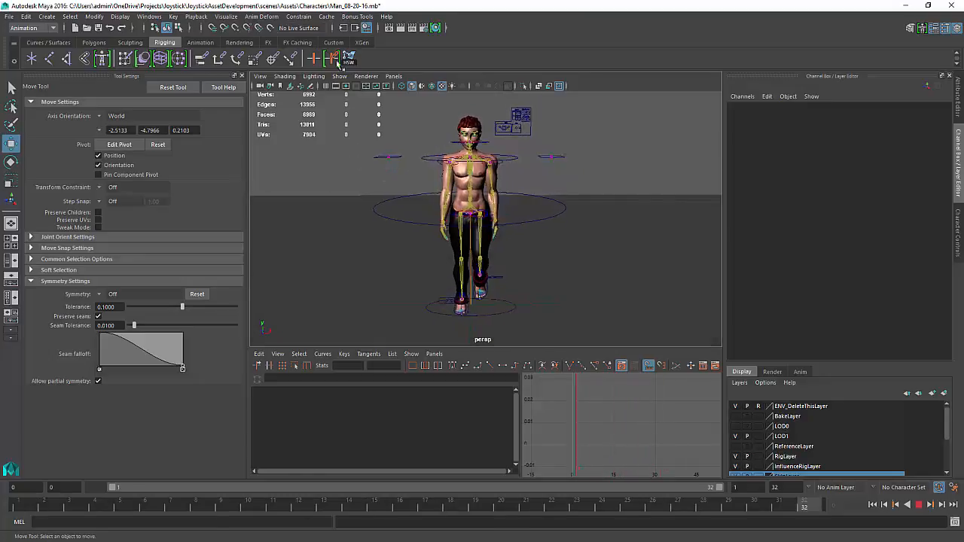
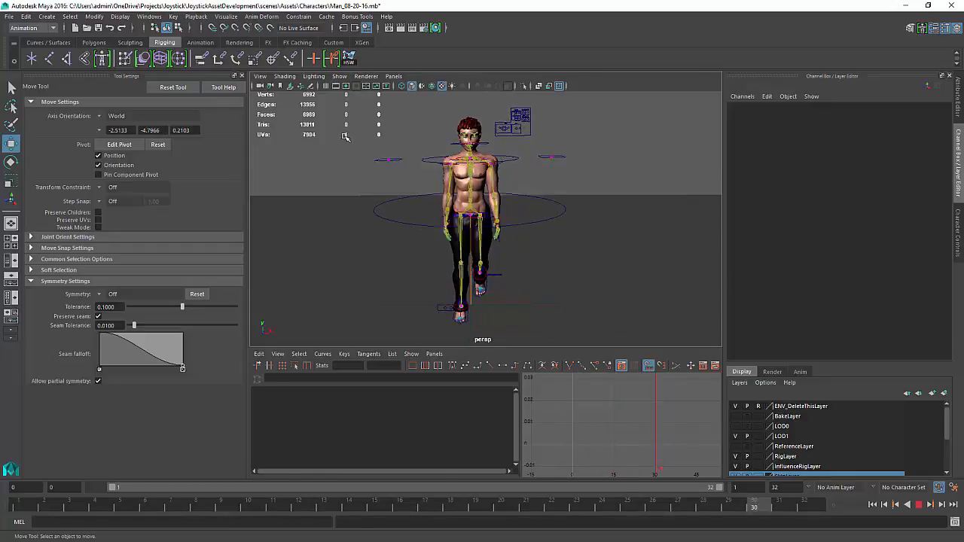
Orbit and zoom around the walking character to inspect the motion, and stop playback
{"action": "left_click_drag", "start_coordinate": [564, 146], "coordinate": [551, 134], "text": "alt"}
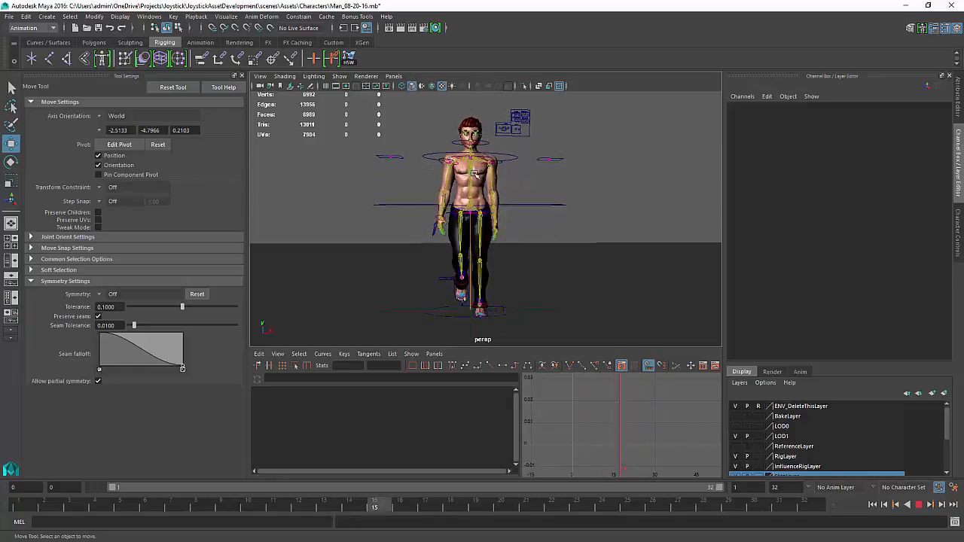
{"action": "scroll", "coordinate": [507, 181], "scroll_direction": "up", "scroll_amount": 5}
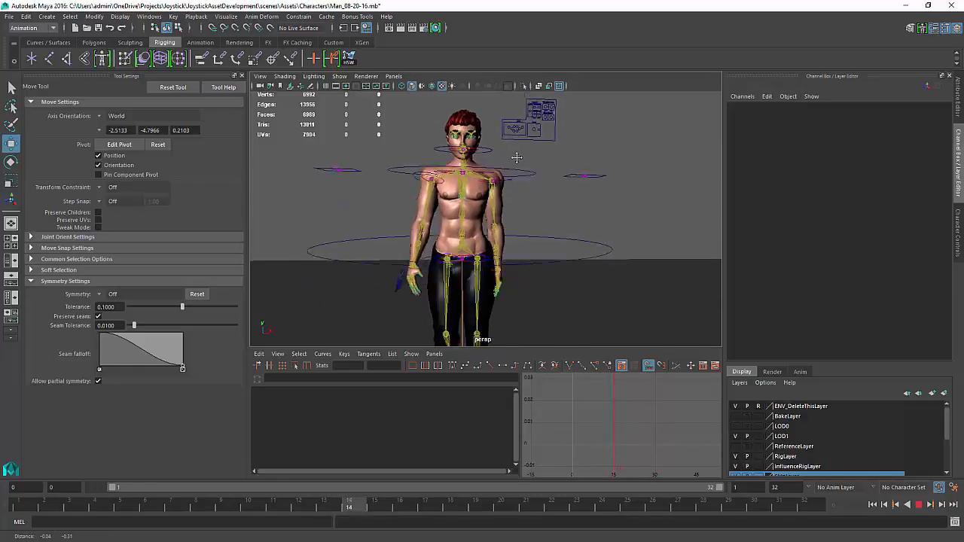
{"action": "scroll", "coordinate": [501, 176], "scroll_direction": "up", "scroll_amount": 2}
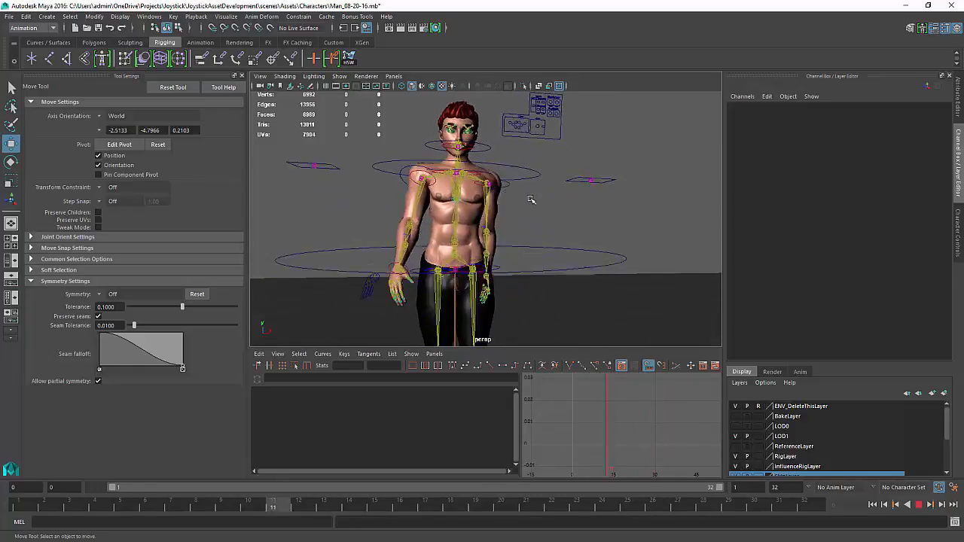
{"action": "left_click", "coordinate": [340, 77]}
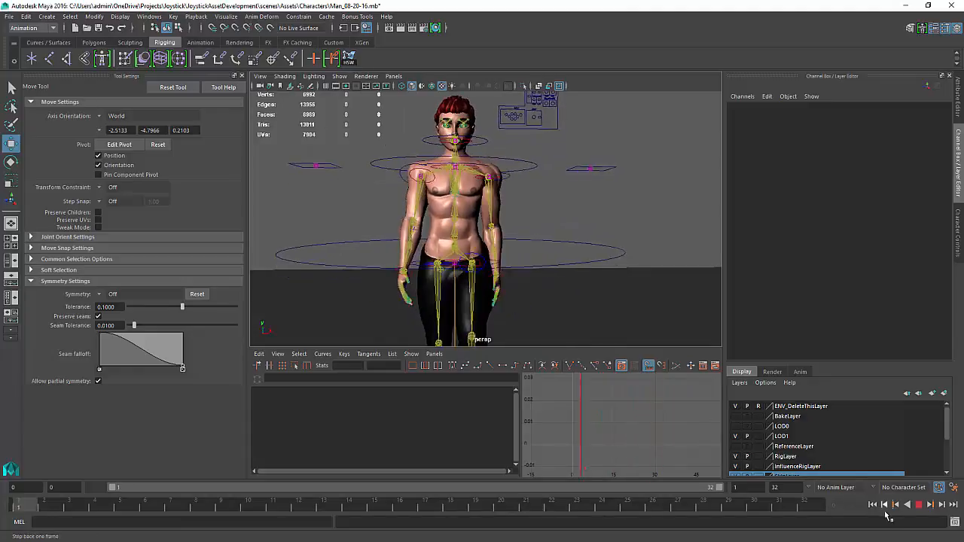
{"action": "left_click", "coordinate": [918, 505]}
Select the AUX chest effector control, frame it, and open the Outliner
{"action": "left_click_drag", "start_coordinate": [629, 280], "coordinate": [570, 326], "text": "alt"}
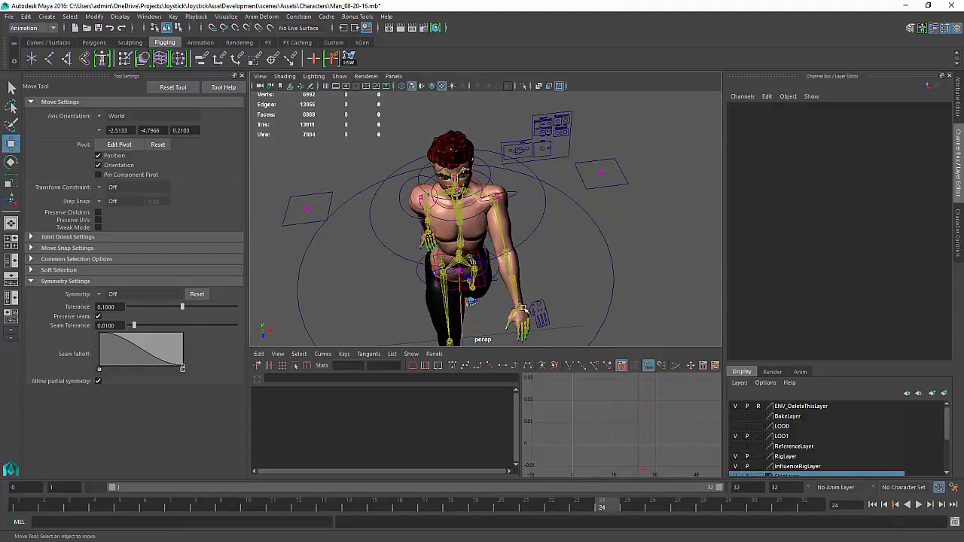
{"action": "left_click", "coordinate": [475, 216]}
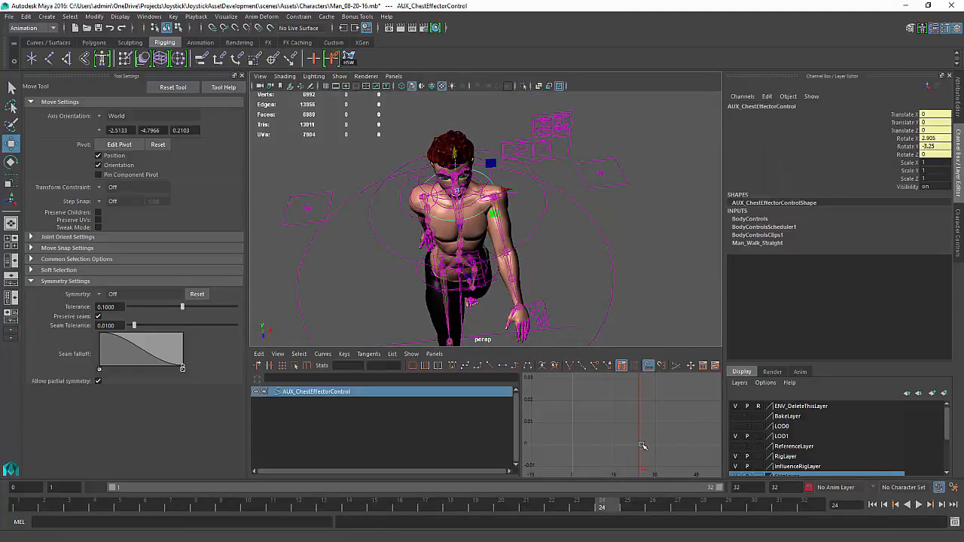
{"action": "key", "text": "f"}
{"action": "key", "text": "shift+o"}
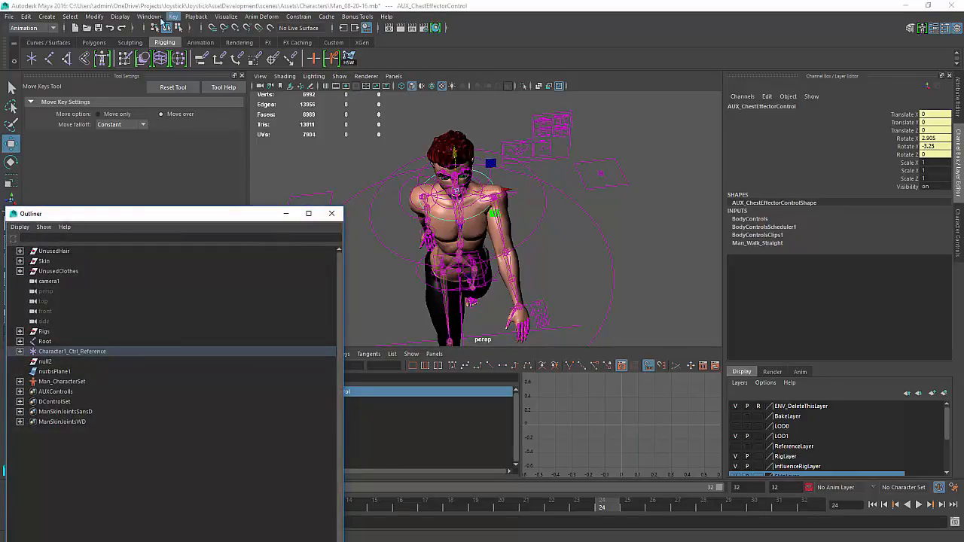
Open the Trax Editor, delete the Man_Walk_Straight clip from the BodyControls track, and close the editor
{"action": "left_click", "coordinate": [149, 16]}
{"action": "mouse_move", "coordinate": [189, 42]}
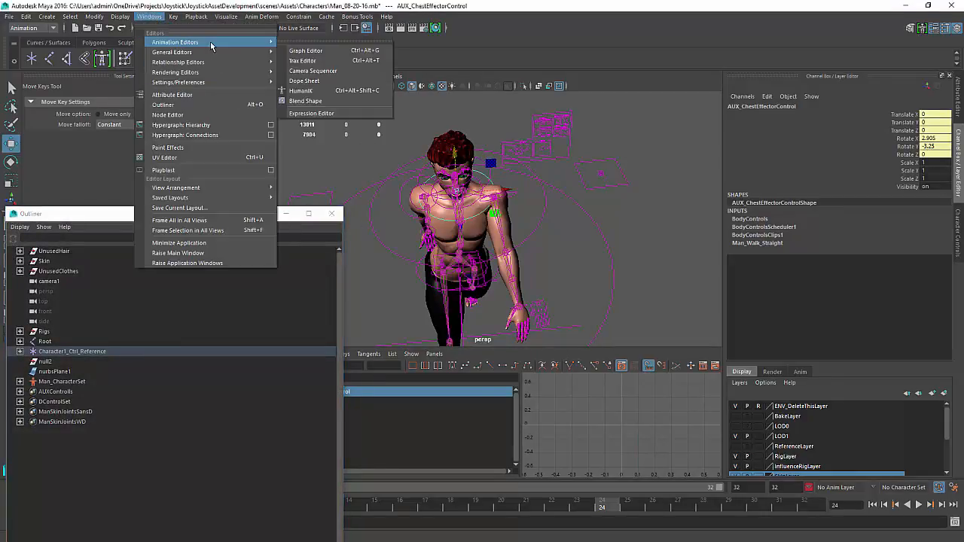
{"action": "left_click", "coordinate": [310, 61]}
{"action": "left_click", "coordinate": [439, 369]}
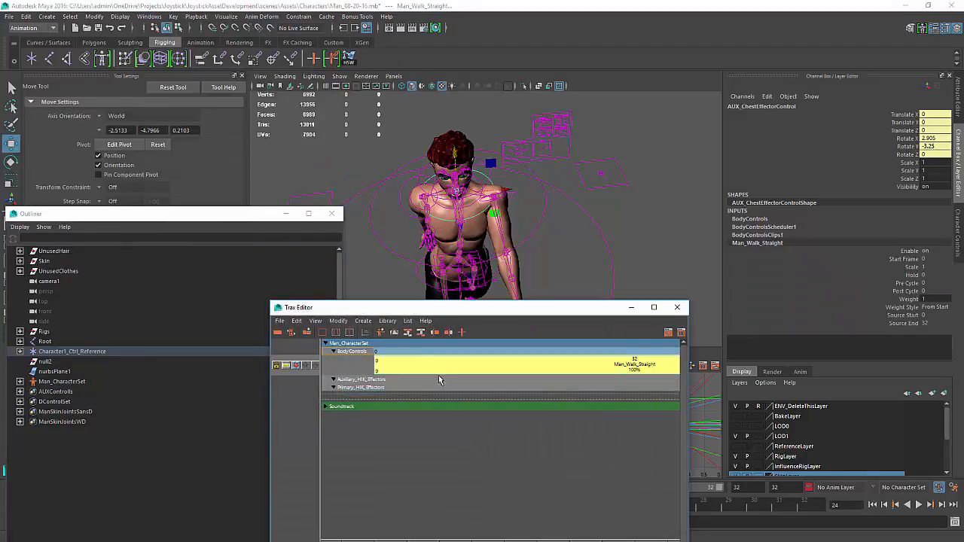
{"action": "right_click", "coordinate": [440, 369]}
{"action": "left_click", "coordinate": [467, 144]}
{"action": "left_click", "coordinate": [561, 513]}
{"action": "left_click", "coordinate": [530, 364]}
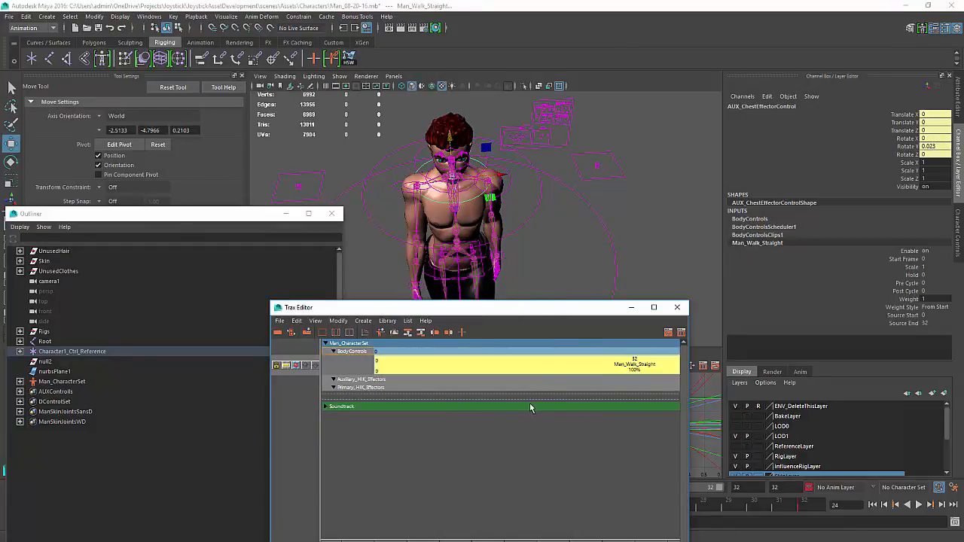
{"action": "key", "text": "Delete"}
{"action": "left_click", "coordinate": [677, 307]}
Select the full-body IK control and turn off its HIK Control Visibility and AUX Control Visibility
{"action": "left_click_drag", "start_coordinate": [505, 299], "coordinate": [484, 235], "text": "alt"}
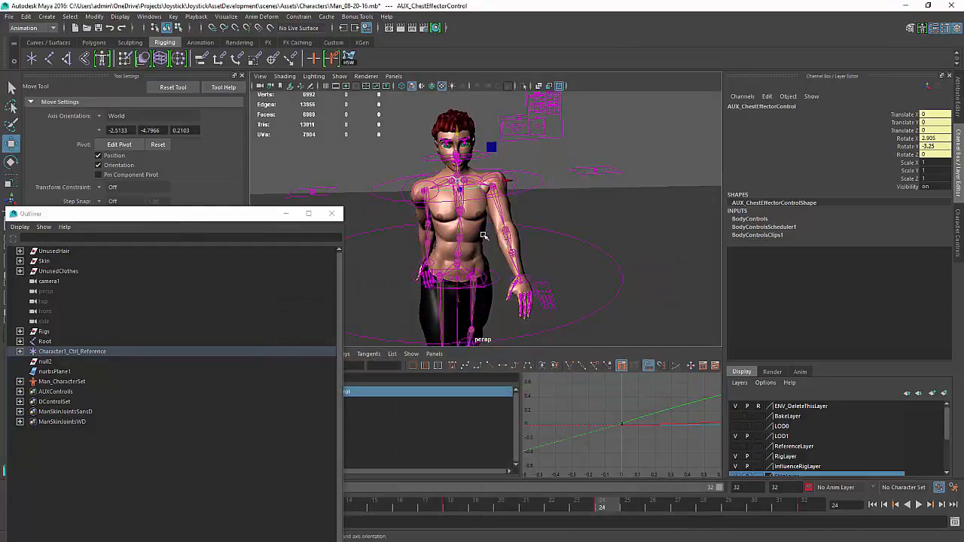
{"action": "right_click_drag", "start_coordinate": [484, 235], "coordinate": [577, 232], "text": "alt"}
{"action": "middle_click_drag", "start_coordinate": [580, 219], "coordinate": [581, 226], "text": "alt"}
{"action": "left_click_drag", "start_coordinate": [581, 225], "coordinate": [452, 226], "text": "alt"}
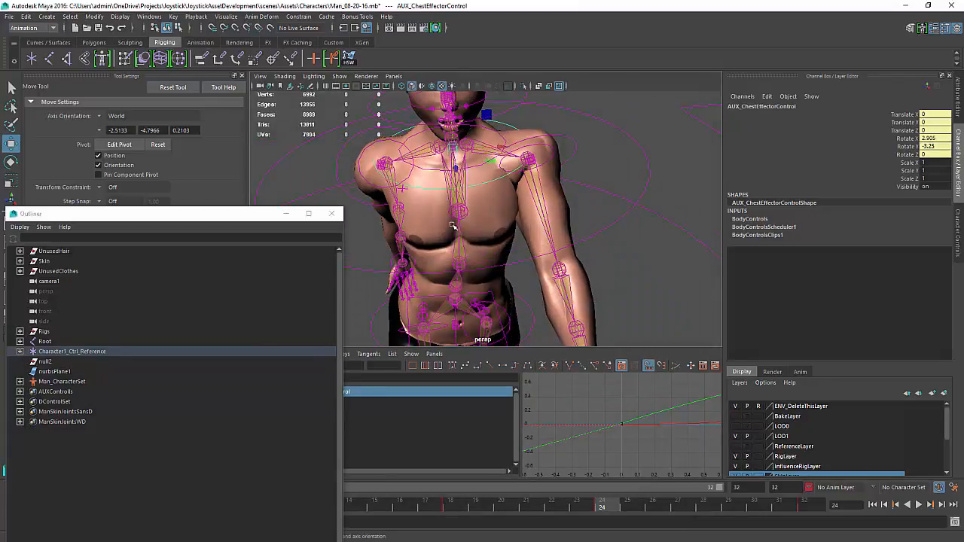
{"action": "left_click", "coordinate": [475, 167]}
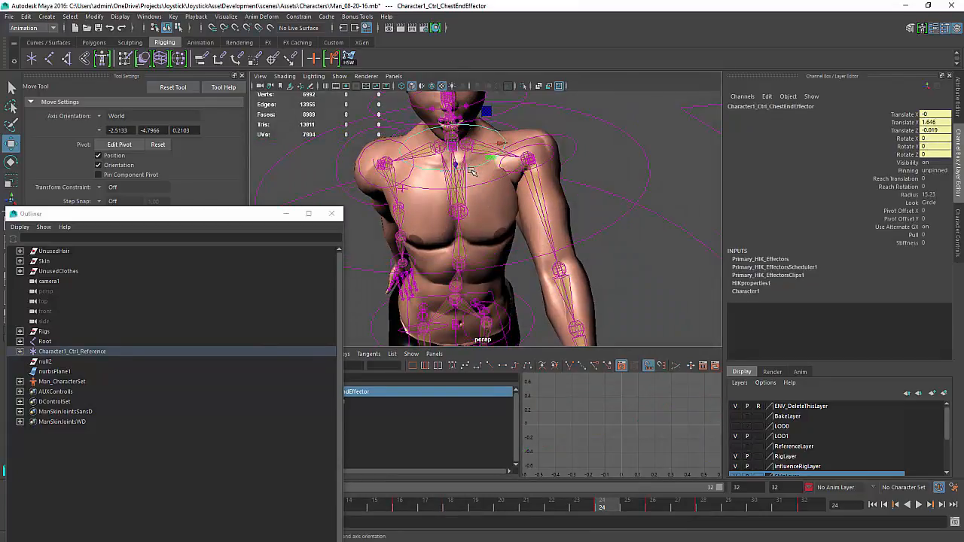
{"action": "right_click_drag", "start_coordinate": [617, 190], "coordinate": [554, 174], "text": "alt"}
{"action": "left_click", "coordinate": [617, 224]}
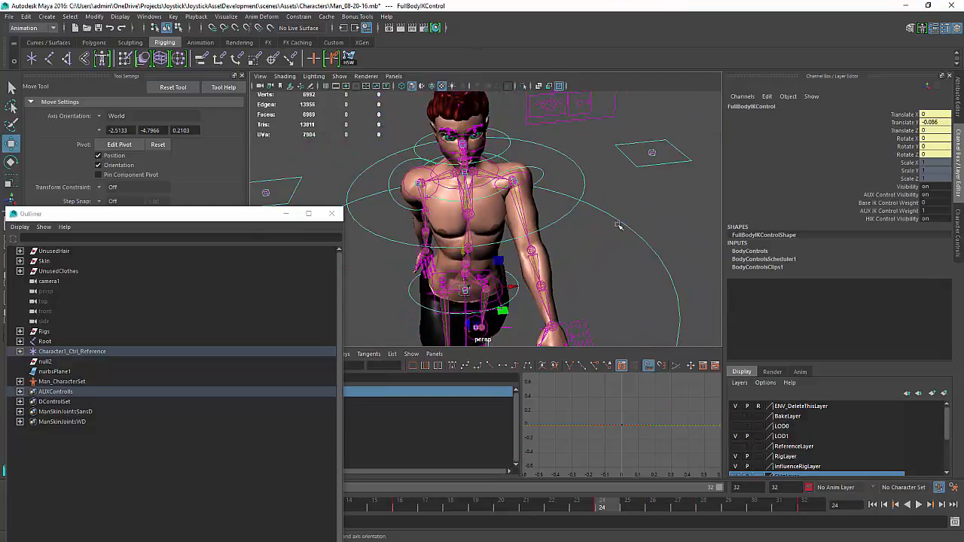
{"action": "double_click", "coordinate": [934, 219]}
{"action": "type", "text": "off"}
{"action": "key", "text": "Return"}
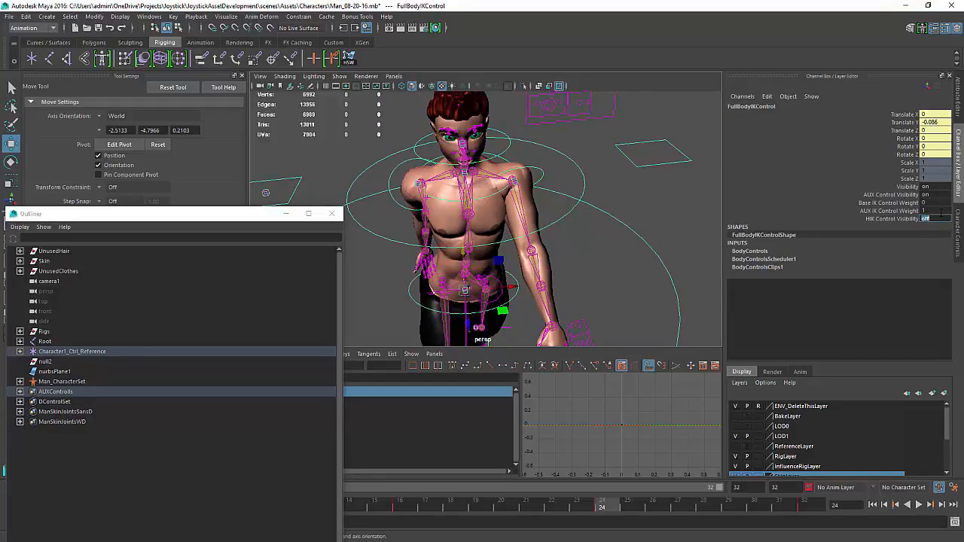
{"action": "double_click", "coordinate": [934, 203]}
{"action": "double_click", "coordinate": [934, 194]}
{"action": "type", "text": "0"}
{"action": "key", "text": "Return"}
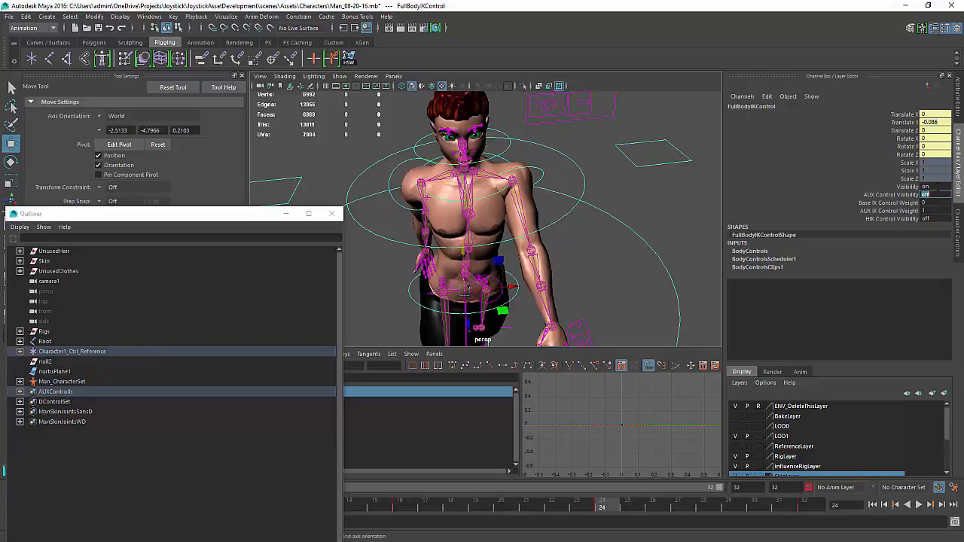
Select the AUX chest effector control, frame its animation curves in the Graph Editor and switch to key scaling
{"action": "left_click_drag", "start_coordinate": [762, 163], "coordinate": [748, 184]}
{"action": "left_click_drag", "start_coordinate": [648, 214], "coordinate": [640, 224], "text": "alt"}
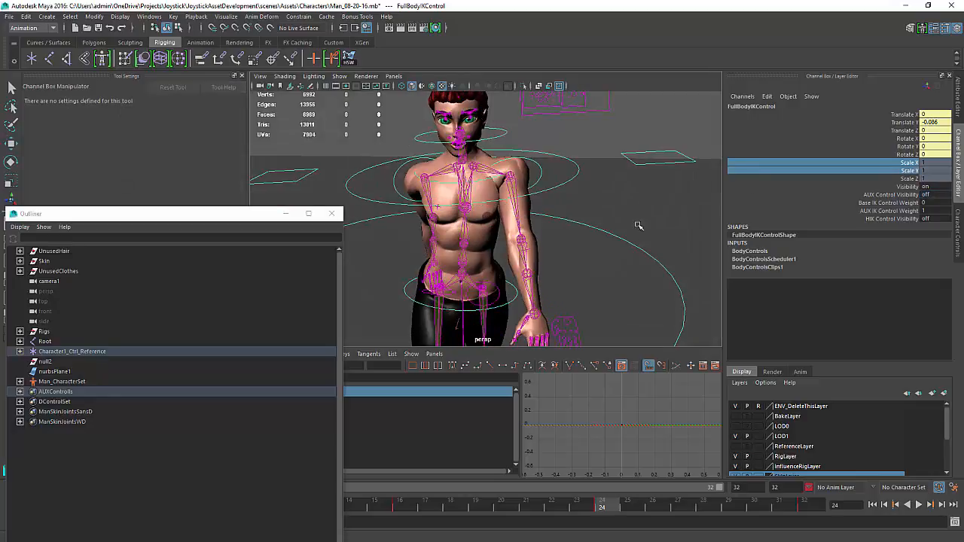
{"action": "left_click", "coordinate": [637, 225]}
{"action": "left_click_drag", "start_coordinate": [570, 247], "coordinate": [567, 257], "text": "alt"}
{"action": "left_click_drag", "start_coordinate": [509, 196], "coordinate": [521, 211], "text": "alt"}
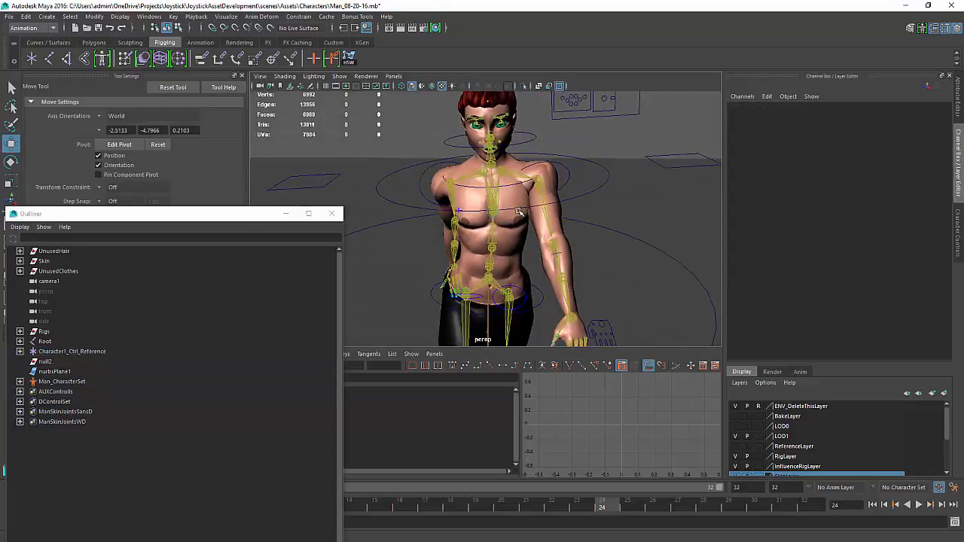
{"action": "left_click_drag", "start_coordinate": [551, 165], "coordinate": [507, 241], "text": "alt"}
{"action": "left_click", "coordinate": [516, 184]}
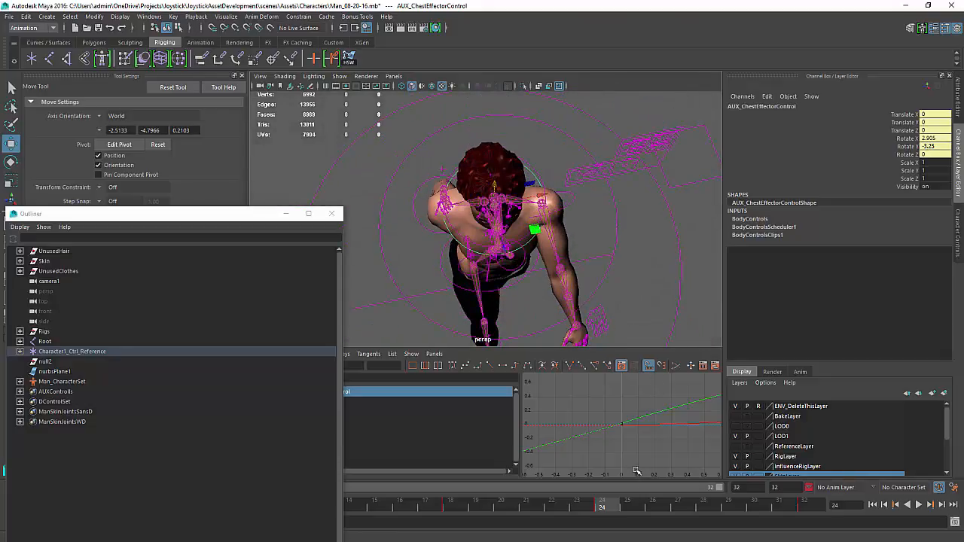
{"action": "left_click", "coordinate": [636, 471]}
{"action": "middle_click_drag", "start_coordinate": [647, 424], "coordinate": [627, 420], "text": "alt"}
{"action": "key", "text": "f"}
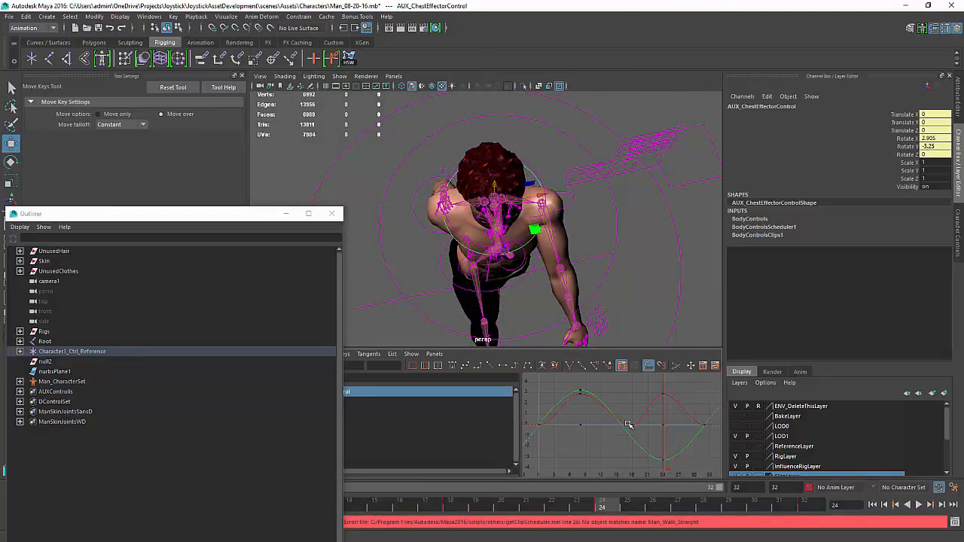
{"action": "scroll", "coordinate": [640, 414], "scroll_direction": "down", "scroll_amount": 2}
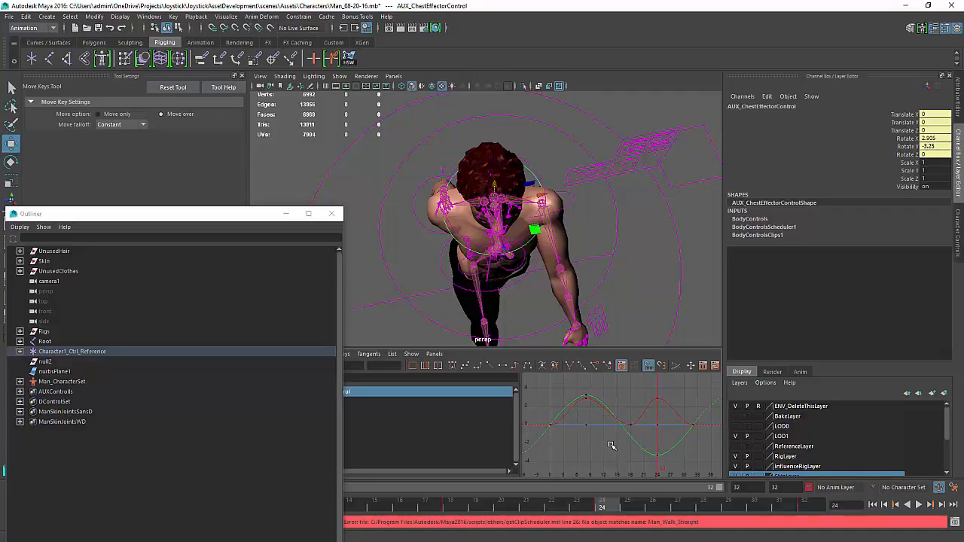
{"action": "left_click", "coordinate": [641, 449]}
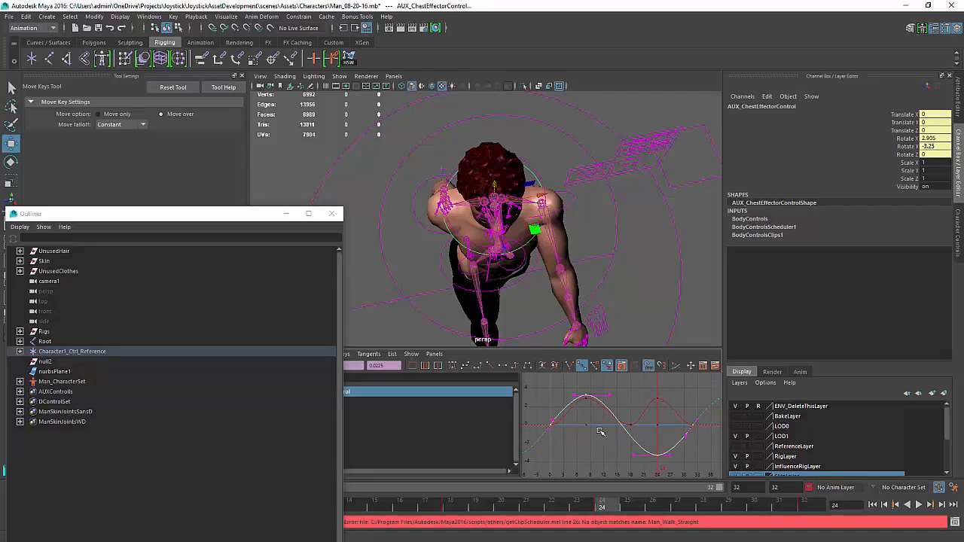
{"action": "key", "text": "f"}
{"action": "key", "text": "r"}
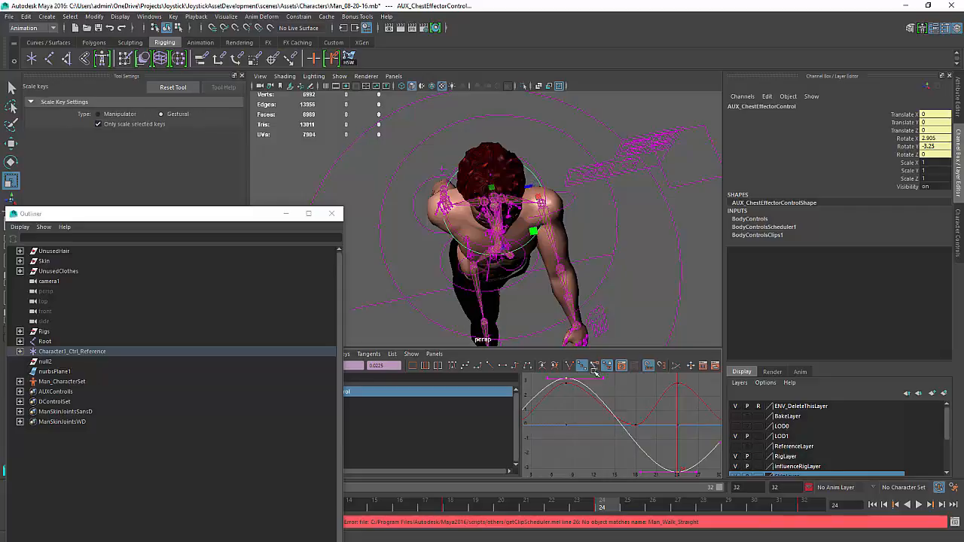
Preview the chest effector motion by playing the animation
{"action": "left_click_drag", "start_coordinate": [559, 254], "coordinate": [544, 199], "text": "alt"}
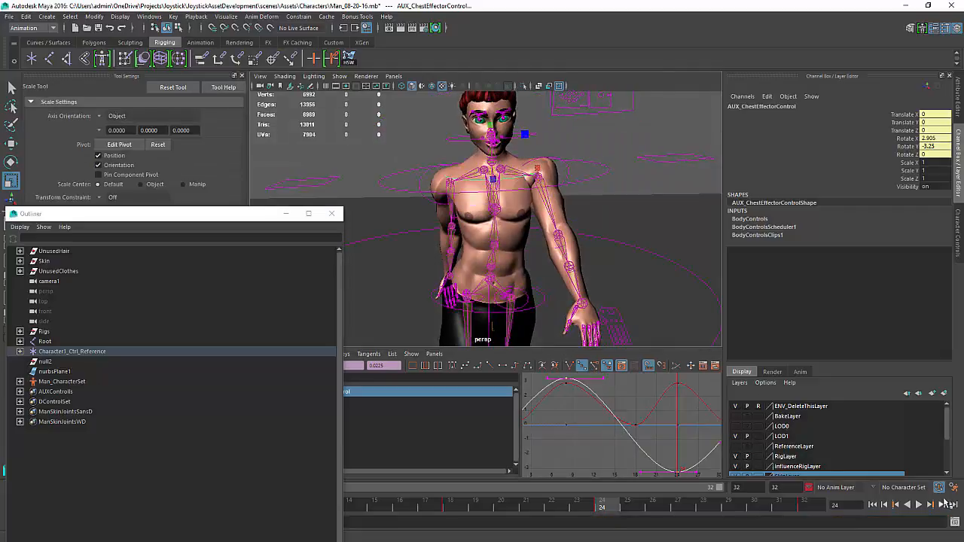
{"action": "left_click", "coordinate": [918, 505]}
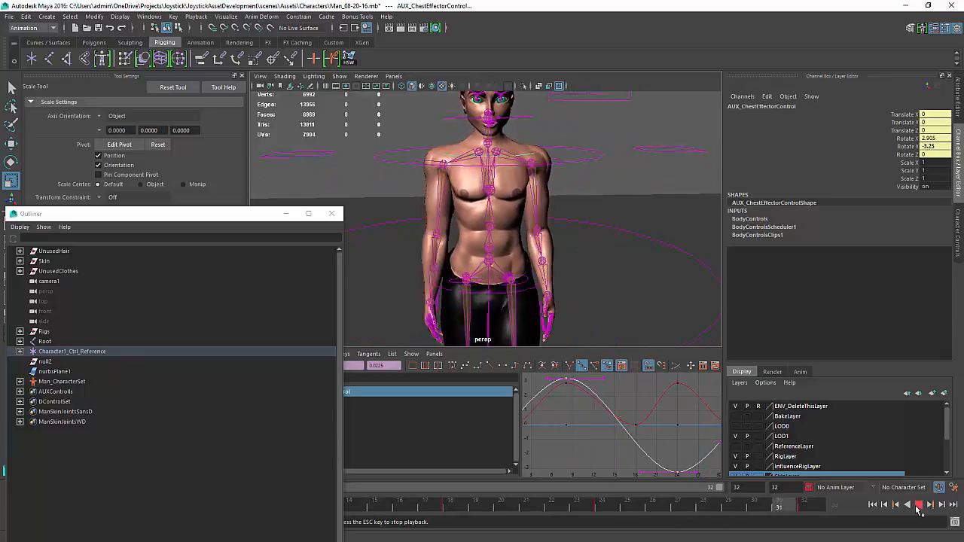
{"action": "left_click", "coordinate": [918, 505]}
Select all the chest effector's keys and scale their curves down vertically to reduce the rotation amplitude
{"action": "key", "text": "a"}
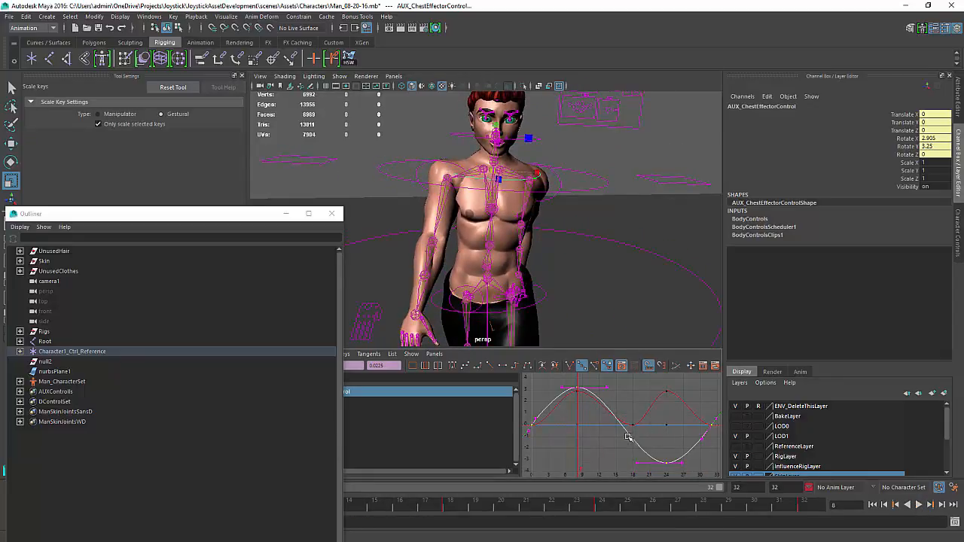
{"action": "left_click", "coordinate": [608, 438]}
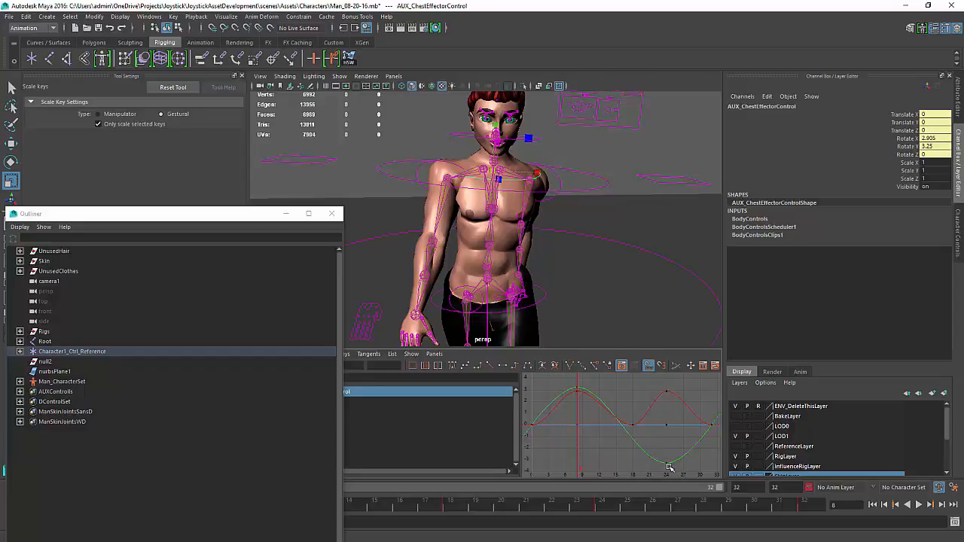
{"action": "left_click", "coordinate": [668, 462]}
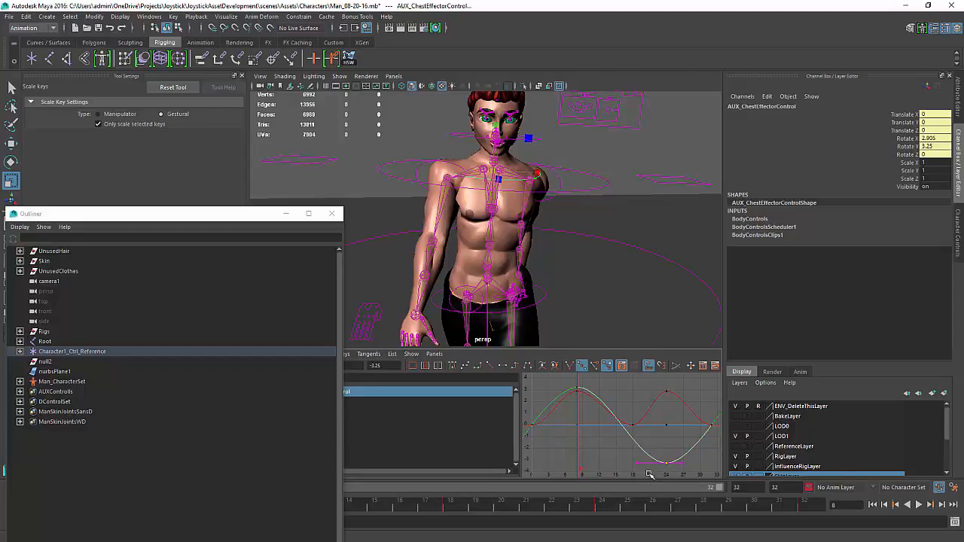
{"action": "left_click", "coordinate": [577, 389]}
{"action": "left_click", "coordinate": [624, 434]}
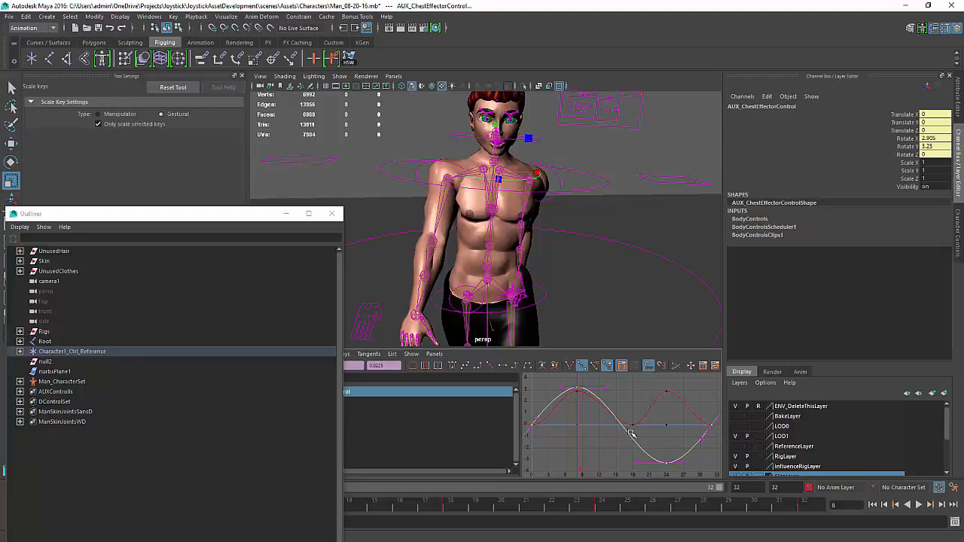
{"action": "left_click_drag", "start_coordinate": [622, 420], "coordinate": [710, 450]}
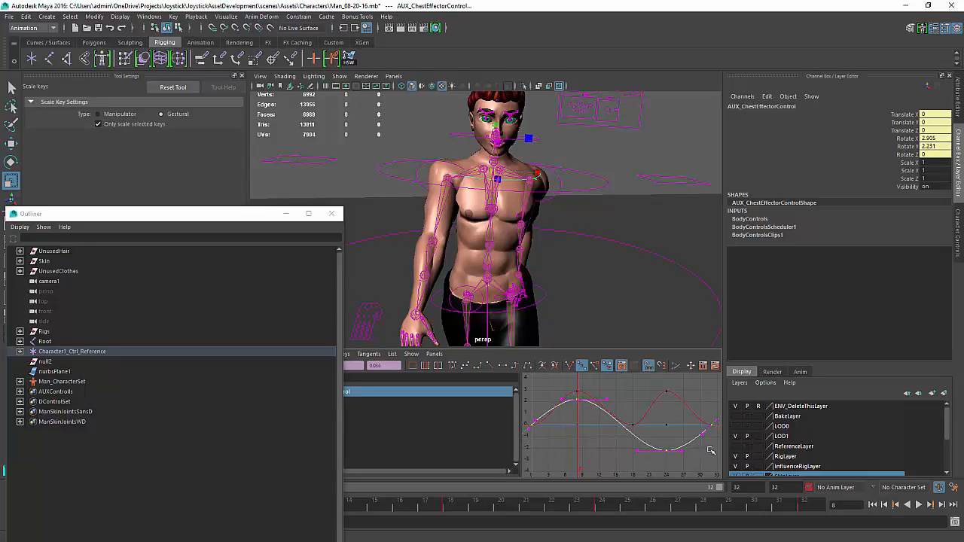
Play the animation and hide joints in the viewport display
{"action": "left_click", "coordinate": [919, 504]}
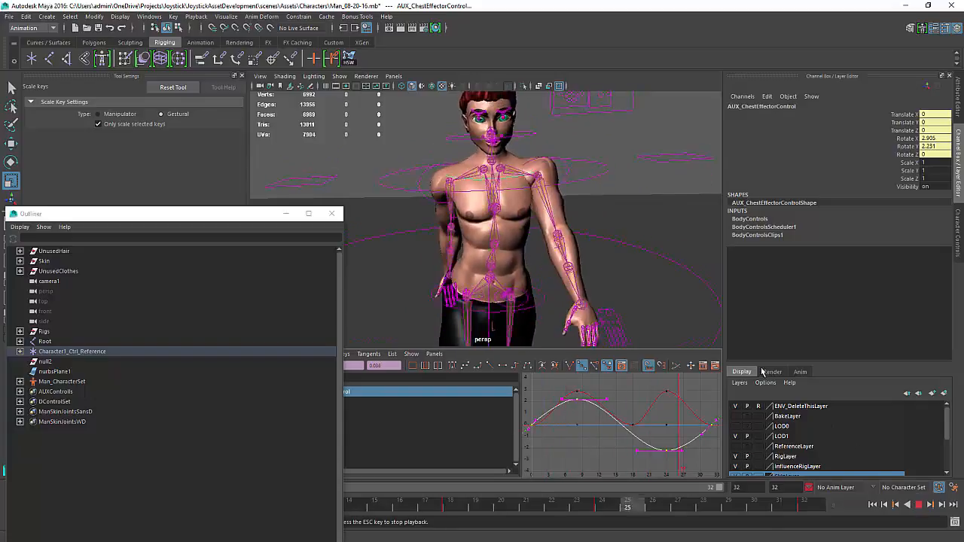
{"action": "left_click_drag", "start_coordinate": [555, 258], "coordinate": [607, 261], "text": "alt"}
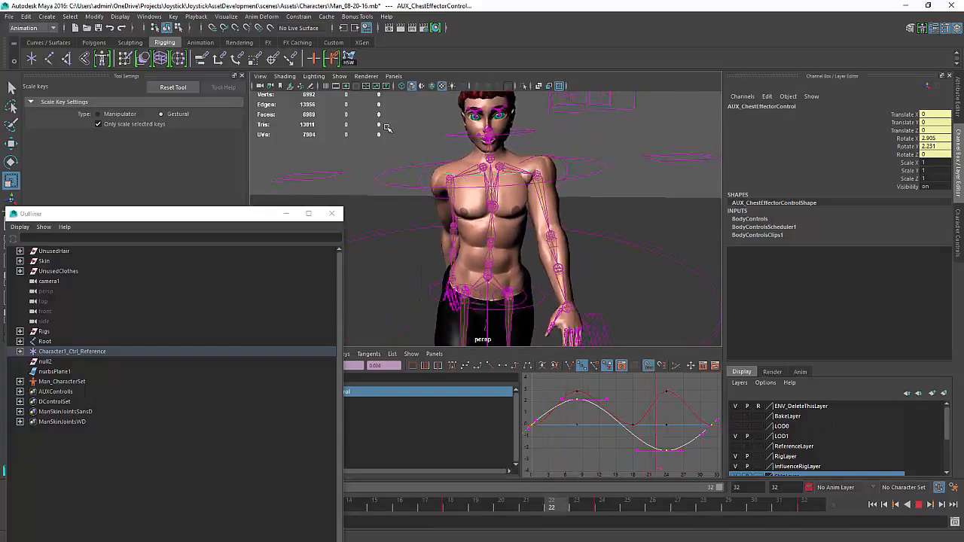
{"action": "left_click", "coordinate": [340, 76]}
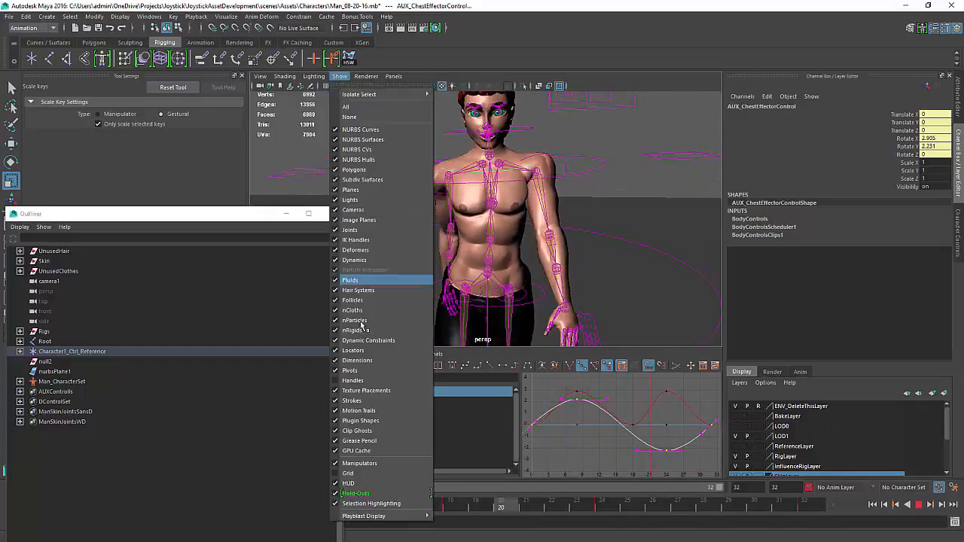
{"action": "left_click", "coordinate": [351, 229]}
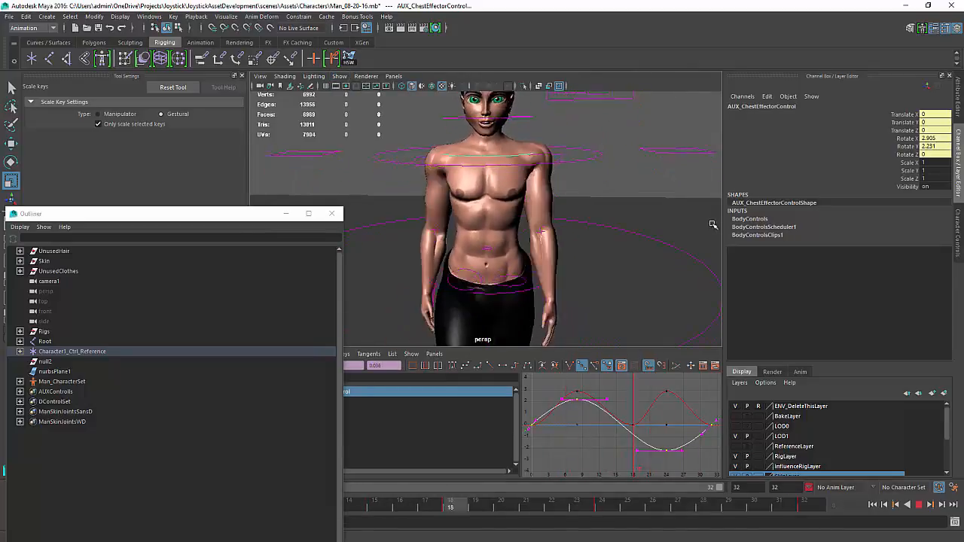
Orbit around the character and play the walk animation to review the chest motion
{"action": "scroll", "coordinate": [565, 203], "scroll_direction": "down", "scroll_amount": 5}
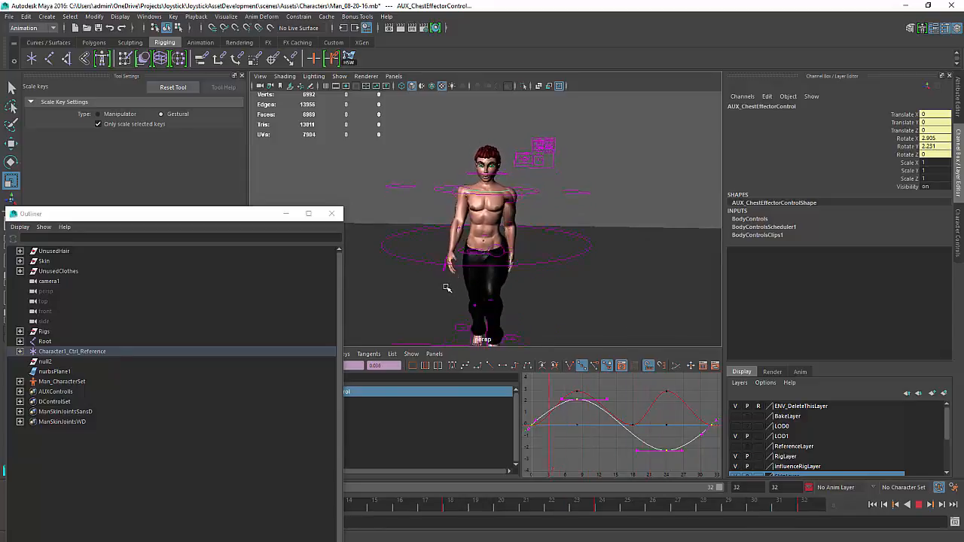
{"action": "left_click_drag", "start_coordinate": [503, 269], "coordinate": [577, 243], "text": "alt"}
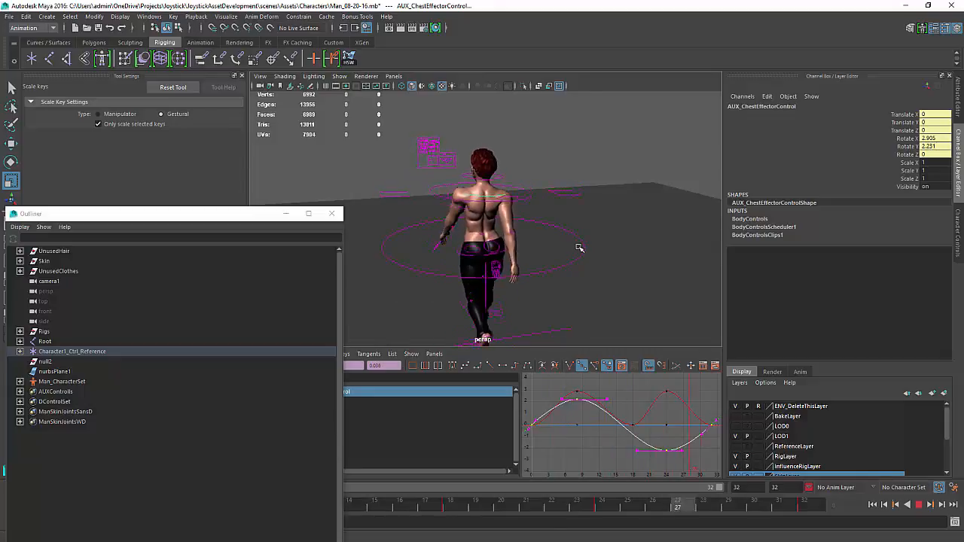
{"action": "left_click_drag", "start_coordinate": [532, 278], "coordinate": [673, 267], "text": "alt"}
{"action": "right_click_drag", "start_coordinate": [673, 267], "coordinate": [576, 290], "text": "alt"}
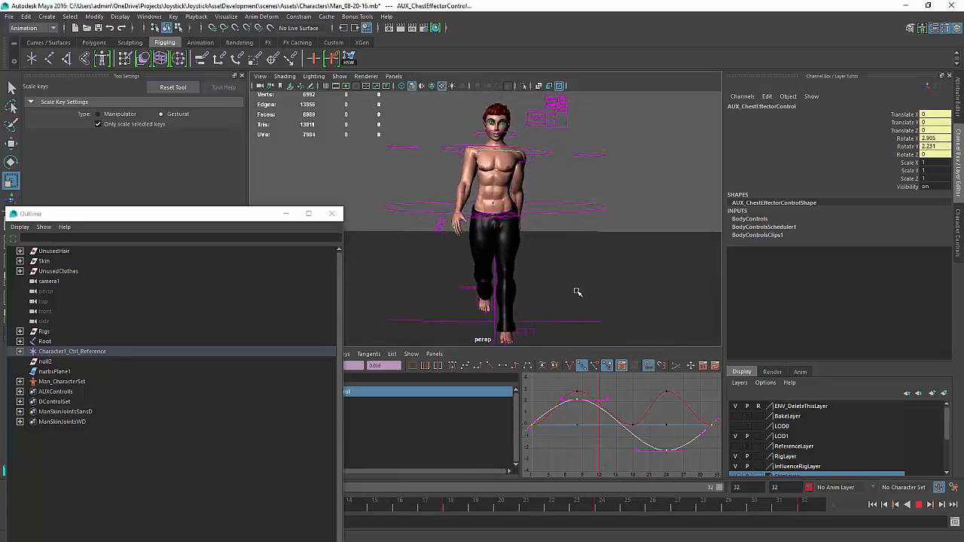
{"action": "left_click", "coordinate": [577, 263]}
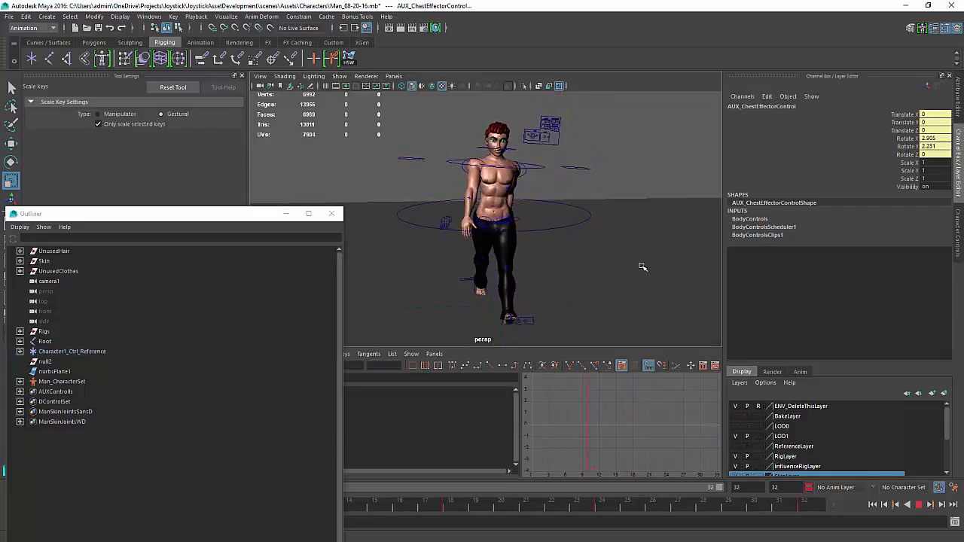
{"action": "left_click", "coordinate": [919, 505]}
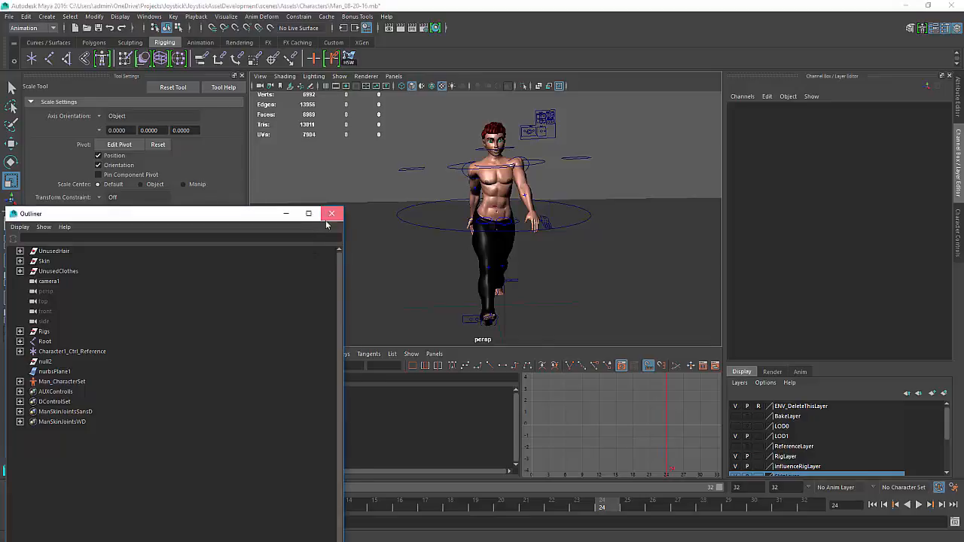
Close the Outliner, rewind to frame 1 and inspect the rig and its controls from several angles
{"action": "left_click", "coordinate": [332, 214]}
{"action": "left_click_drag", "start_coordinate": [595, 491], "coordinate": [21, 503]}
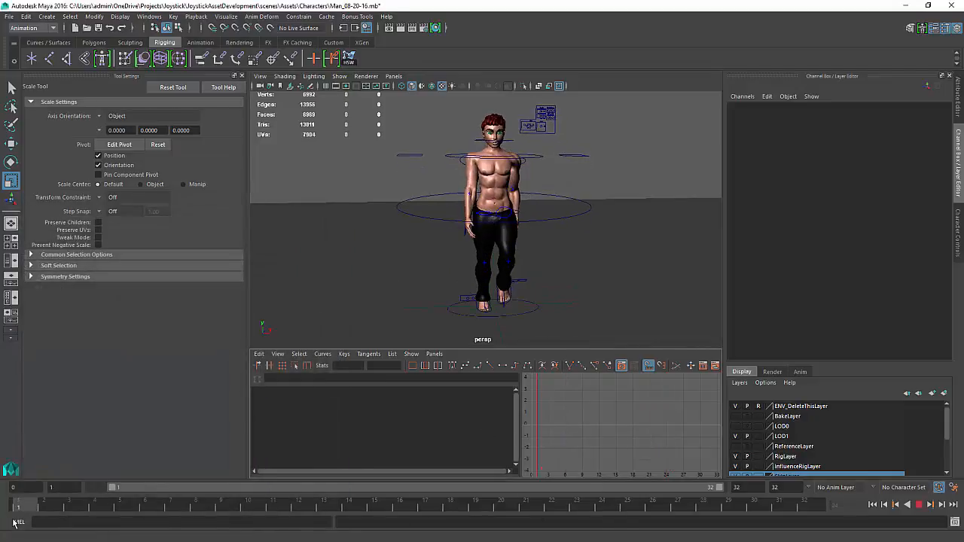
{"action": "left_click_drag", "start_coordinate": [513, 261], "coordinate": [482, 231], "text": "alt"}
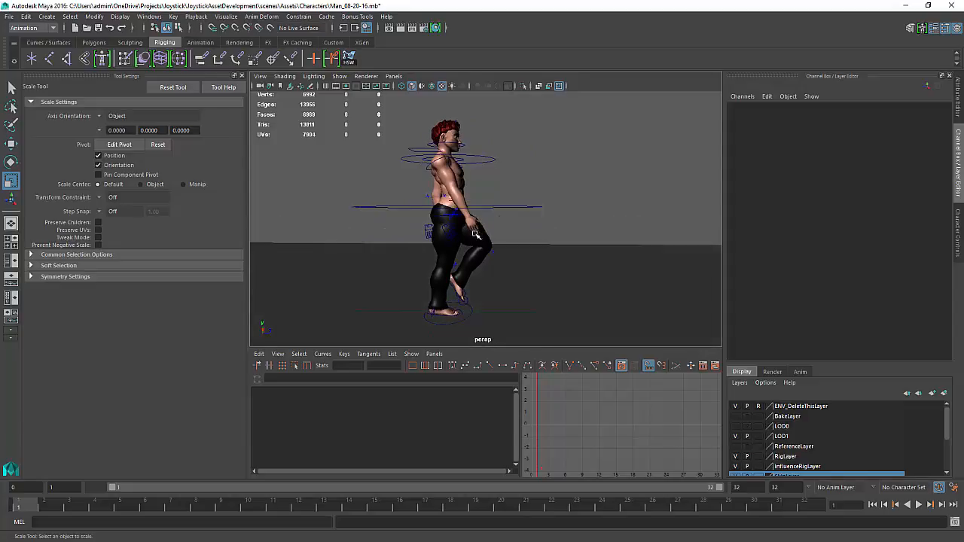
{"action": "left_click", "coordinate": [475, 243]}
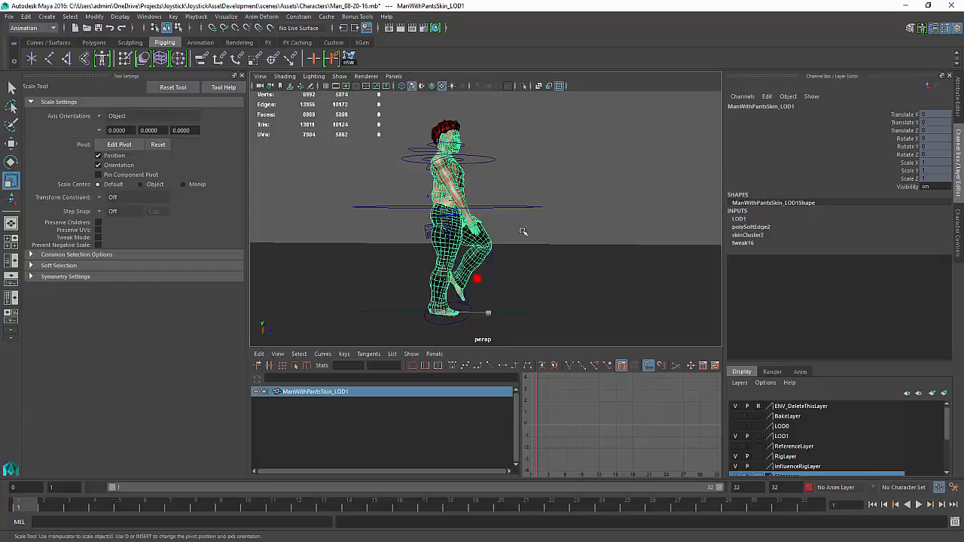
{"action": "left_click_drag", "start_coordinate": [550, 224], "coordinate": [526, 202], "text": "alt"}
{"action": "left_click", "coordinate": [623, 186]}
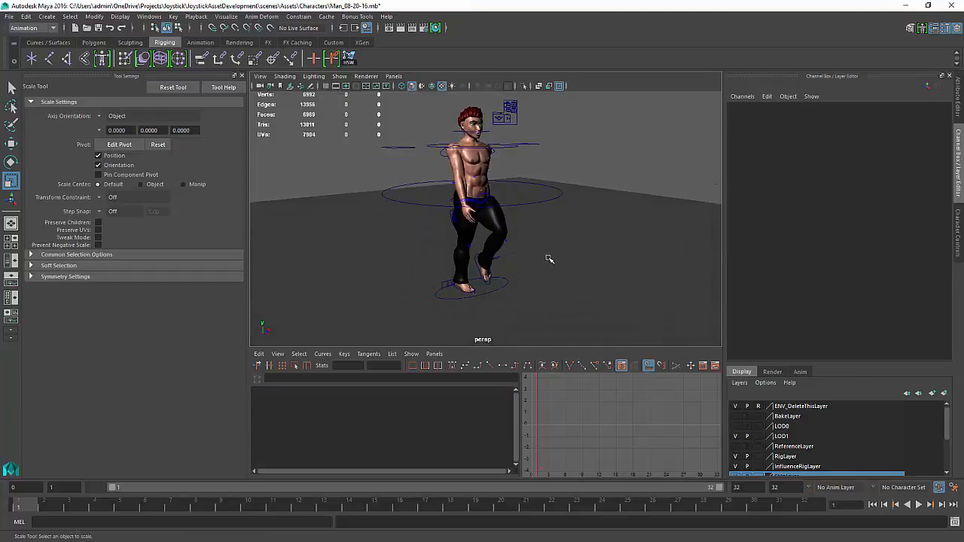
{"action": "left_click_drag", "start_coordinate": [566, 264], "coordinate": [553, 282], "text": "alt"}
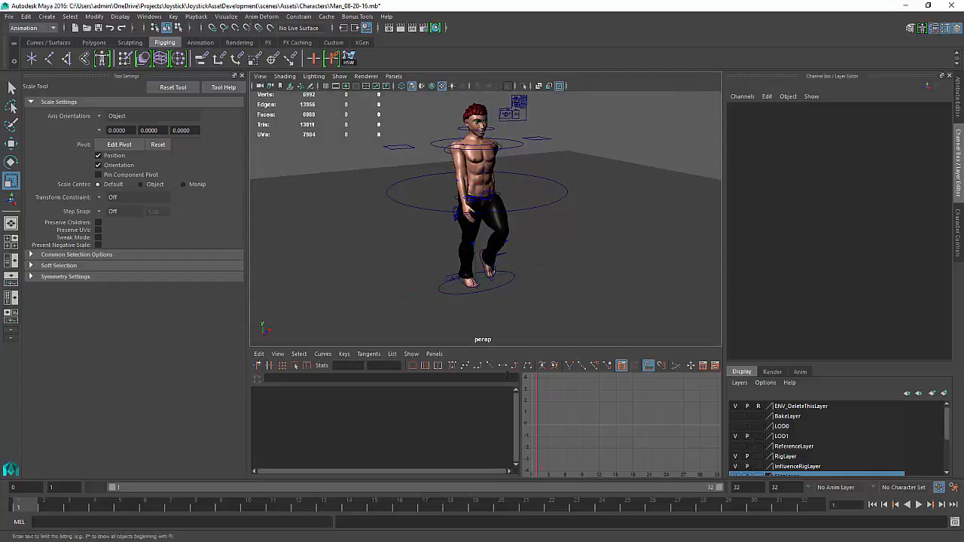
{"action": "left_click", "coordinate": [513, 303]}
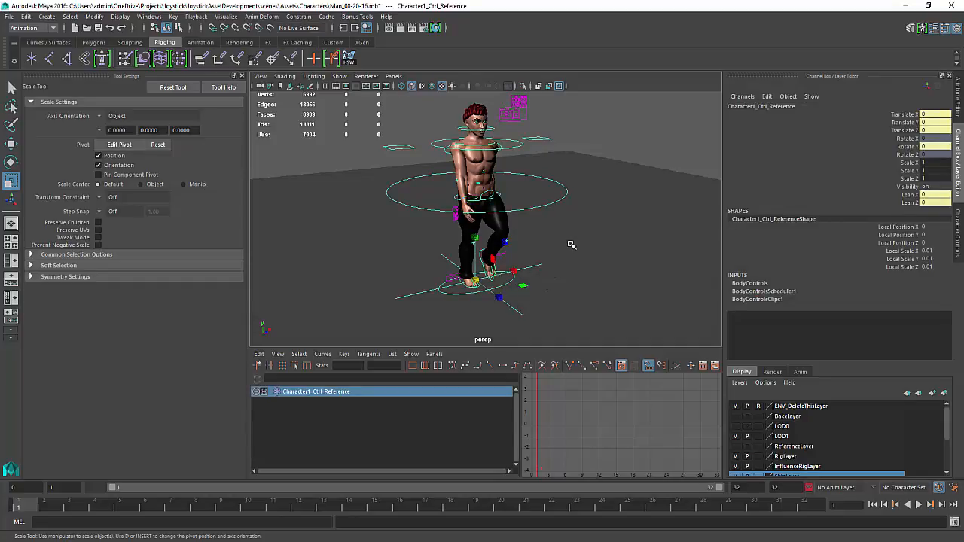
{"action": "left_click_drag", "start_coordinate": [554, 255], "coordinate": [568, 308], "text": "alt"}
{"action": "middle_click_drag", "start_coordinate": [579, 304], "coordinate": [585, 310], "text": "alt"}
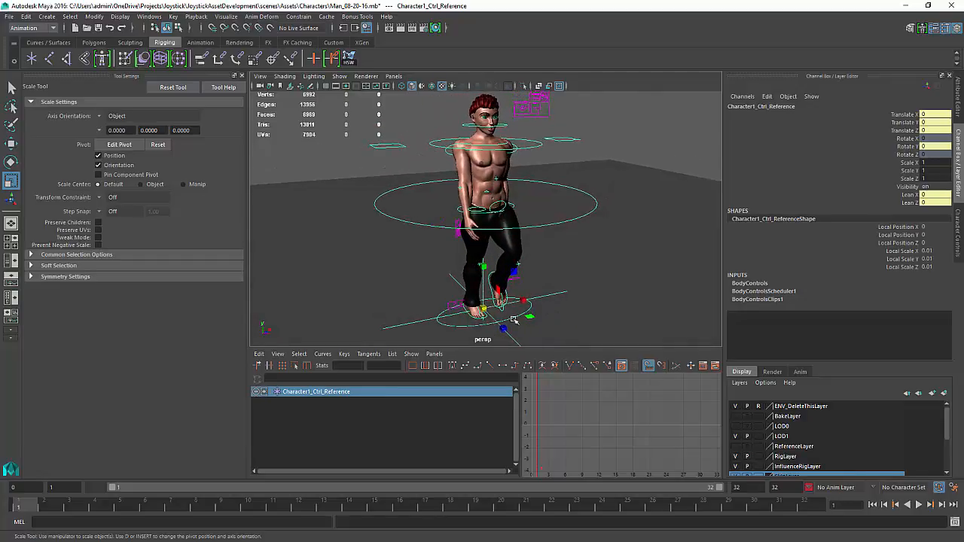
{"action": "scroll", "coordinate": [522, 306], "scroll_direction": "down", "scroll_amount": 1}
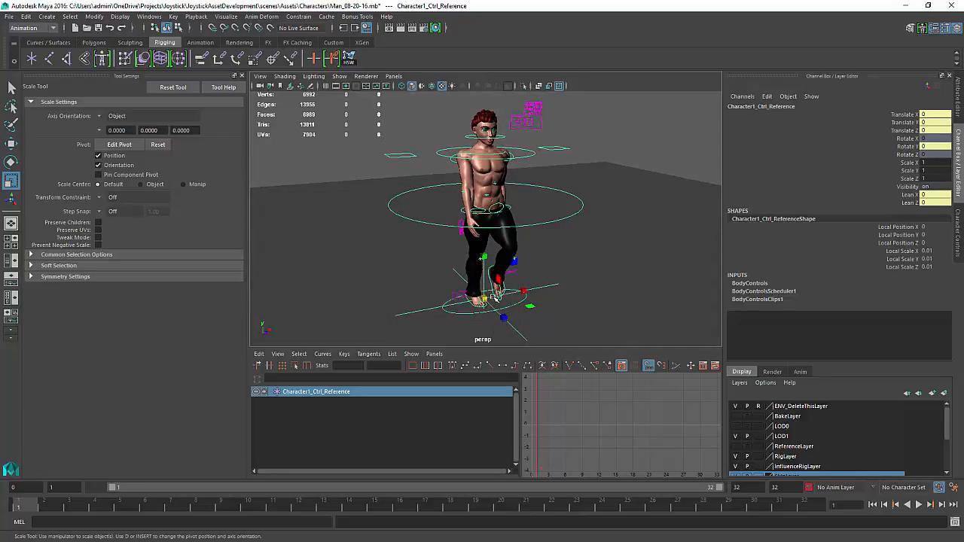
{"action": "left_click_drag", "start_coordinate": [572, 280], "coordinate": [637, 286], "text": "alt"}
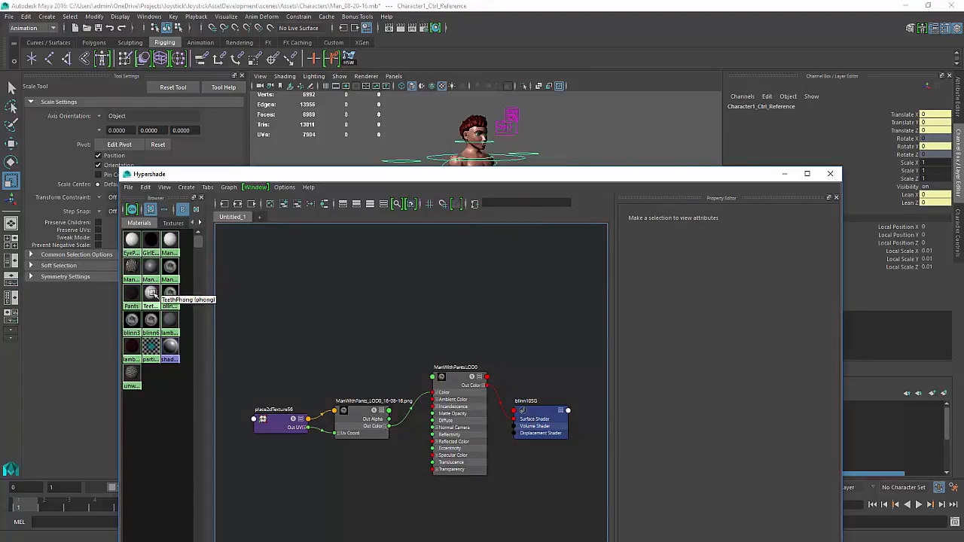
Create a new Lambert material in the Hypershade
{"action": "left_click", "coordinate": [157, 432]}
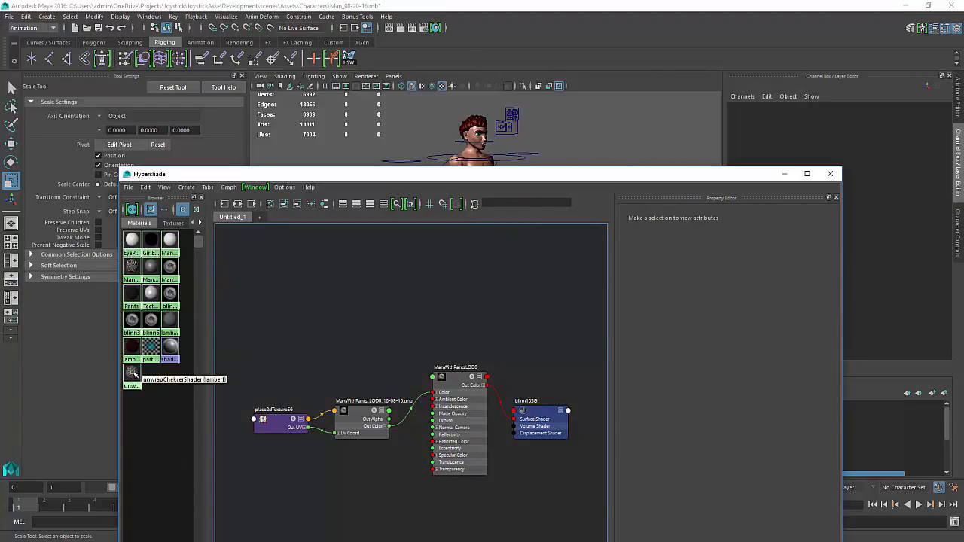
{"action": "left_click_drag", "start_coordinate": [265, 177], "coordinate": [806, 221]}
{"action": "left_click", "coordinate": [730, 232]}
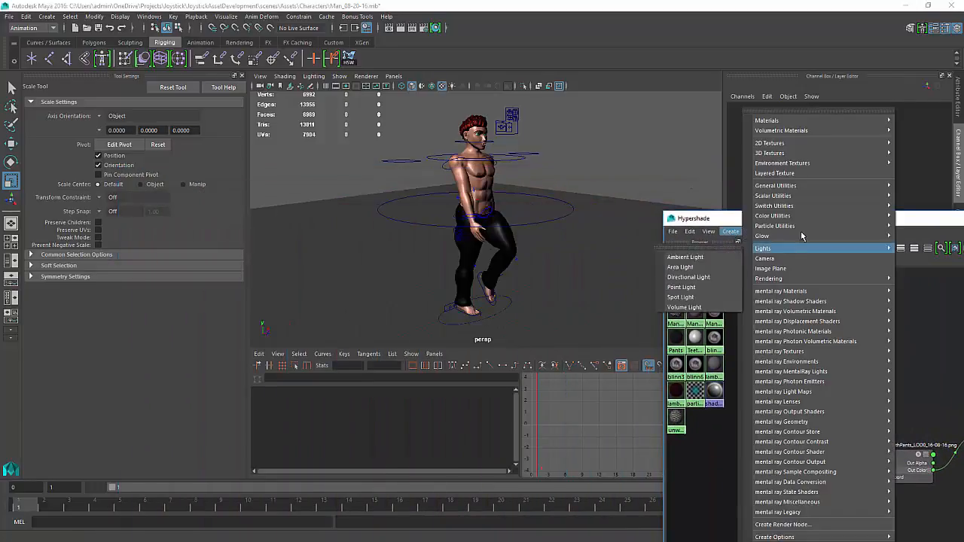
{"action": "mouse_move", "coordinate": [797, 123]}
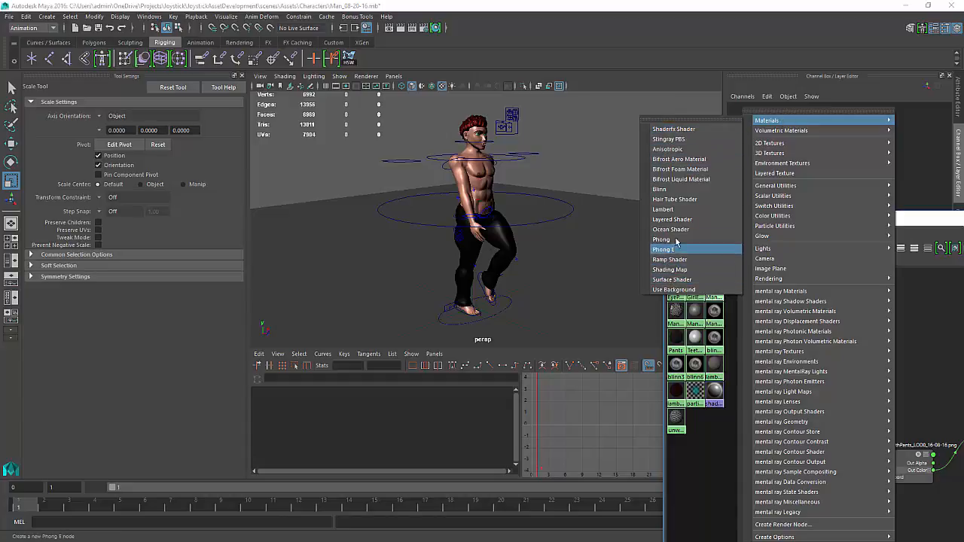
{"action": "left_click", "coordinate": [664, 209]}
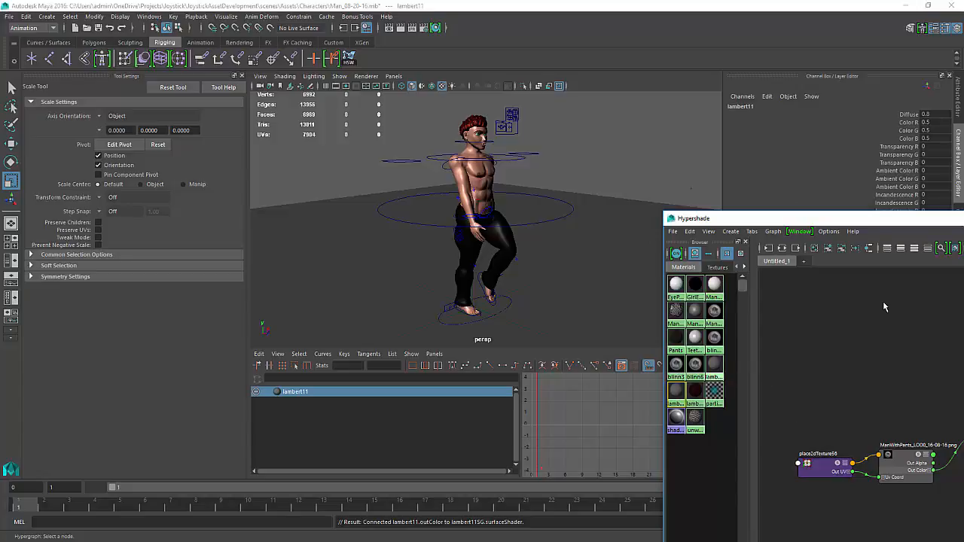
Clear the Hypershade graph, graph only the new Lambert material and move the Hypershade aside
{"action": "left_click_drag", "start_coordinate": [856, 222], "coordinate": [729, 195]}
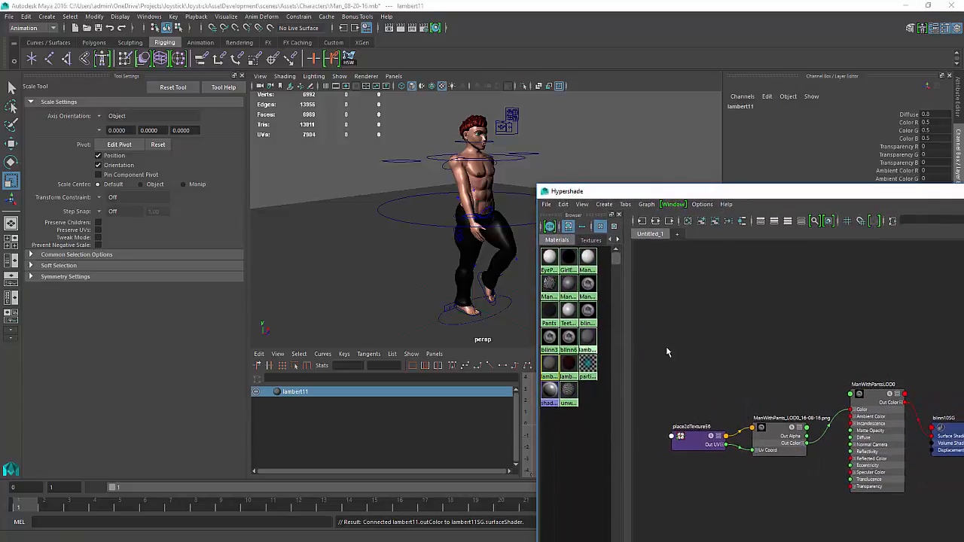
{"action": "left_click", "coordinate": [687, 221]}
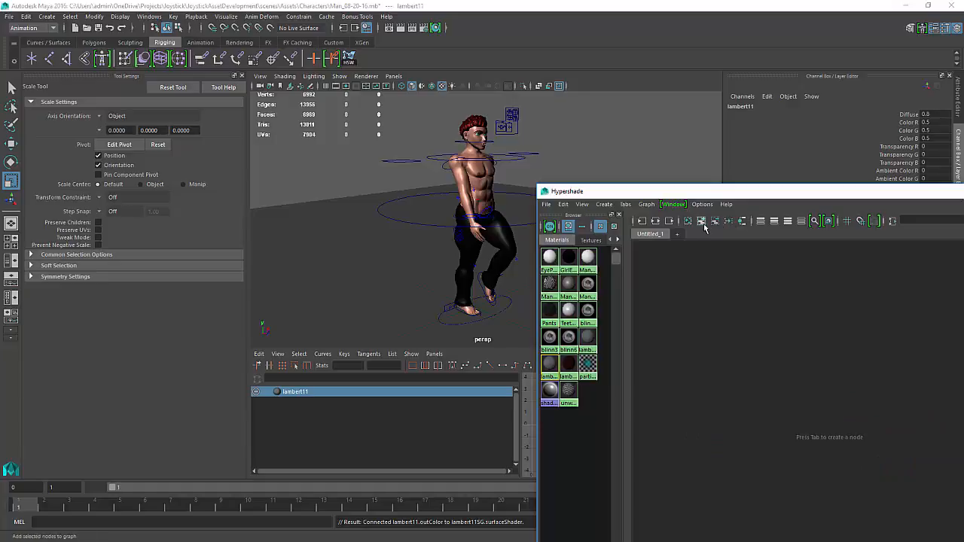
{"action": "left_click", "coordinate": [702, 223]}
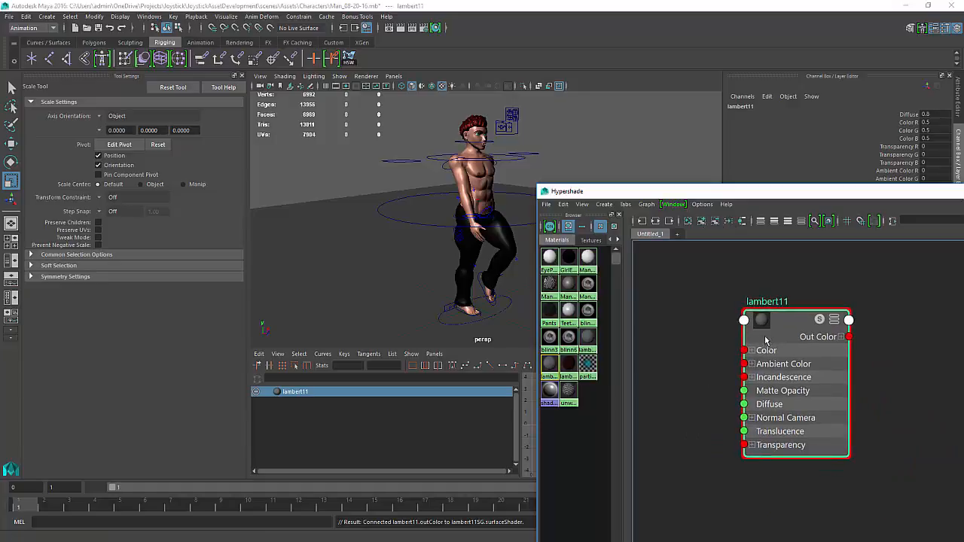
{"action": "left_click_drag", "start_coordinate": [800, 199], "coordinate": [963, 154]}
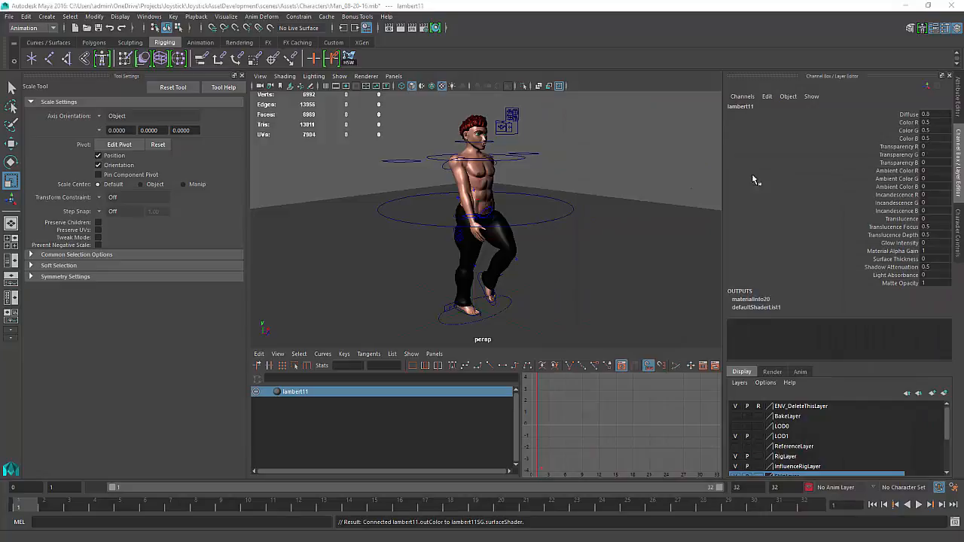
Connect a Checker texture to the new Lambert material's Color attribute
{"action": "key", "text": "ctrl+a"}
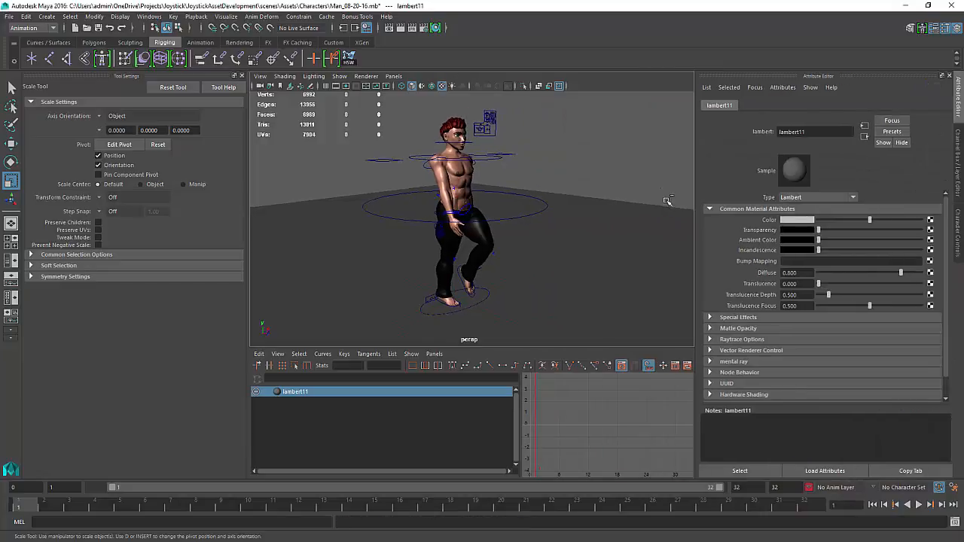
{"action": "left_click", "coordinate": [931, 220]}
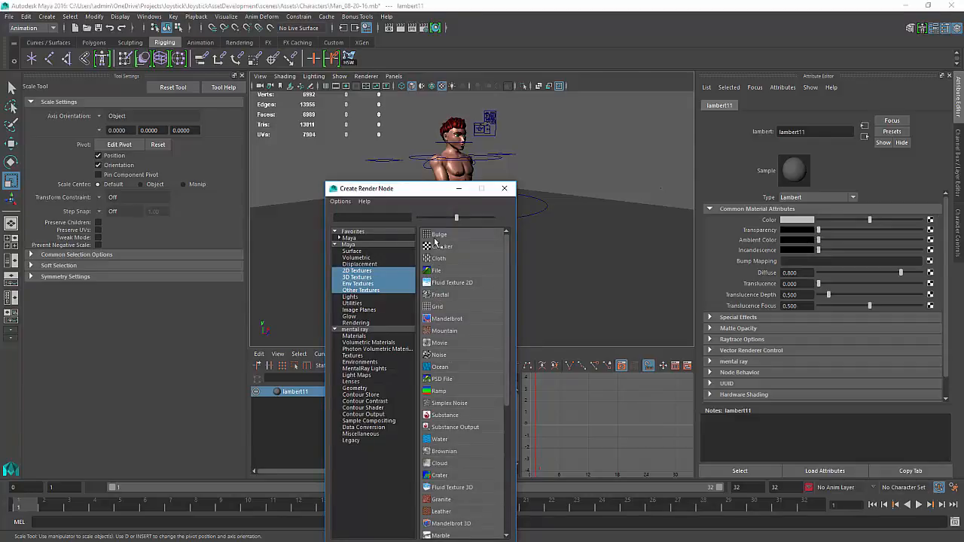
{"action": "left_click", "coordinate": [439, 246]}
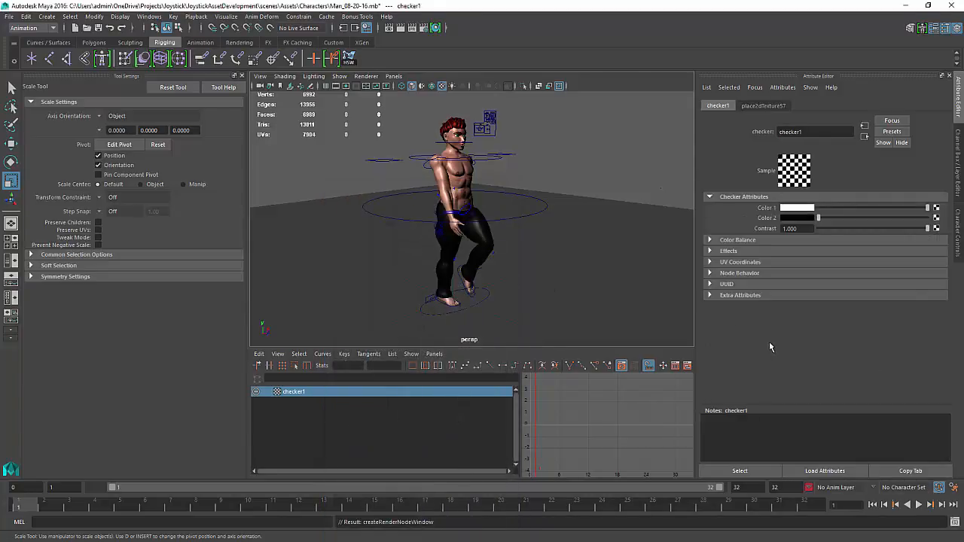
Make the ENV_DeleteThisLayer display layer selectable and apply the checker Lambert to the ground plane
{"action": "left_click", "coordinate": [607, 273]}
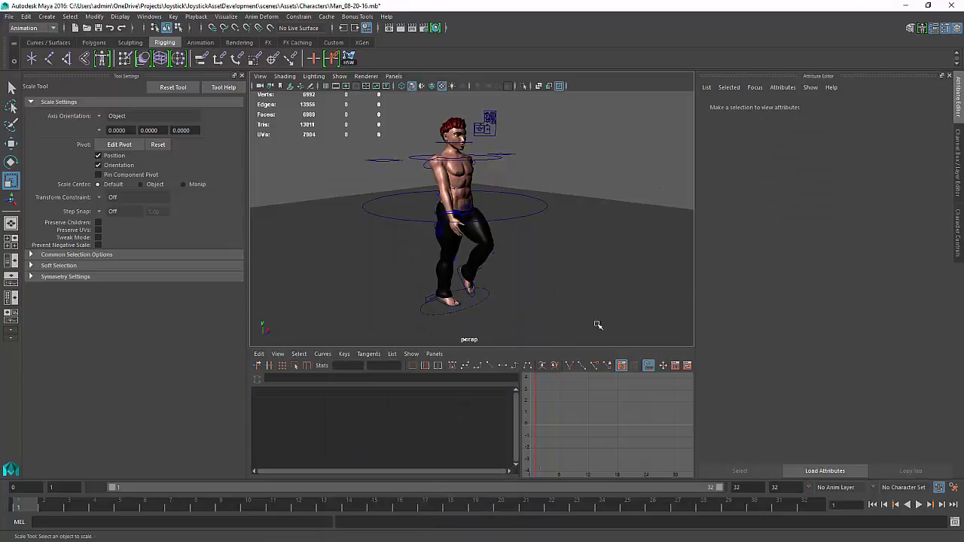
{"action": "key", "text": "ctrl+a"}
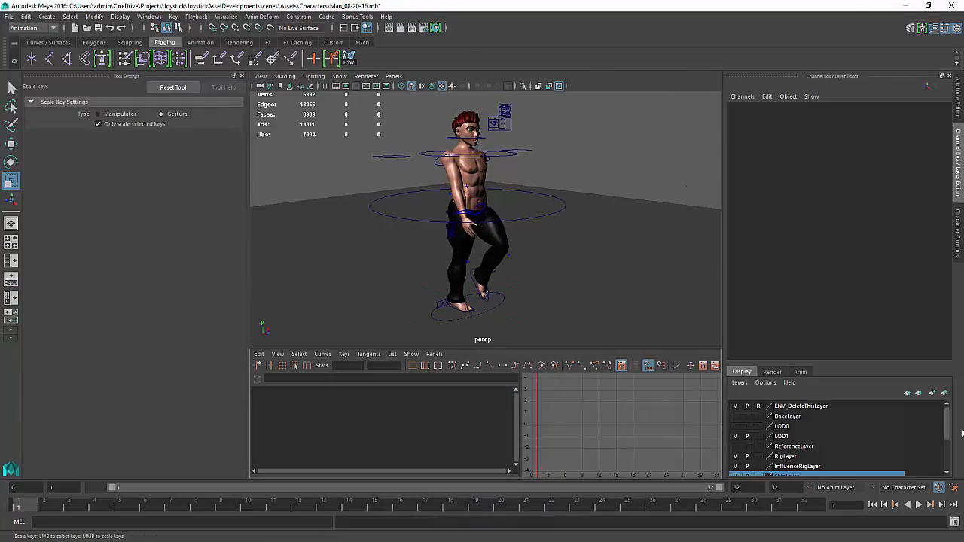
{"action": "left_click_drag", "start_coordinate": [947, 430], "coordinate": [947, 451]}
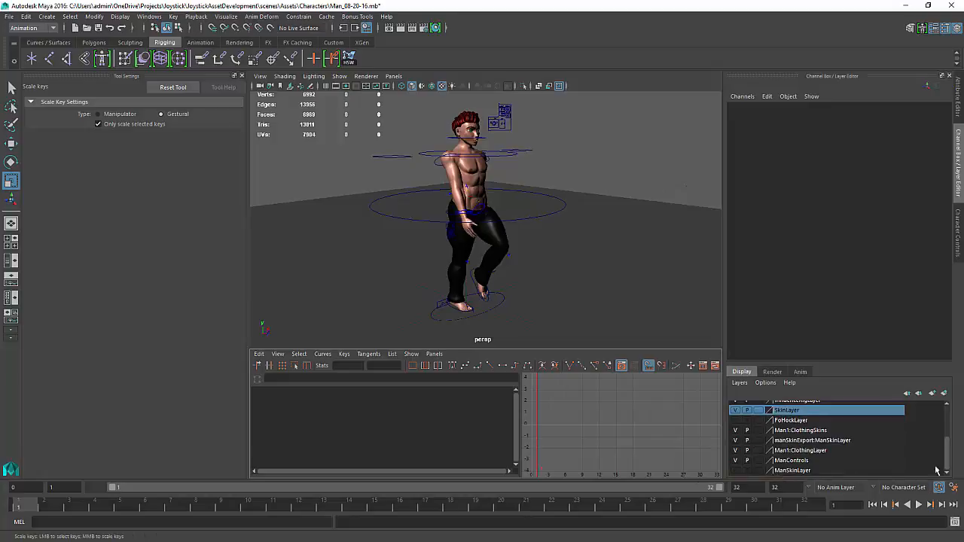
{"action": "scroll", "coordinate": [948, 458], "scroll_direction": "up", "scroll_amount": 5}
{"action": "left_click", "coordinate": [758, 407]}
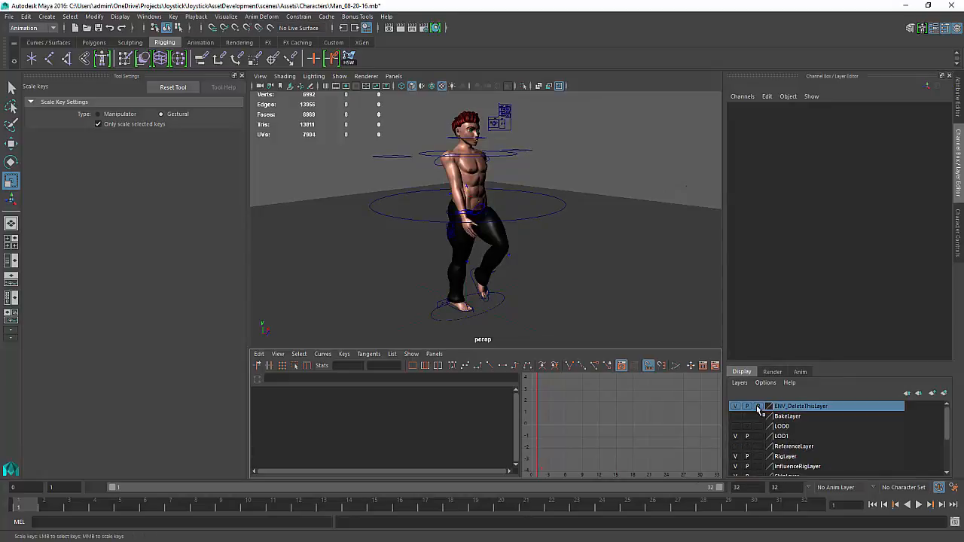
{"action": "left_click", "coordinate": [675, 265]}
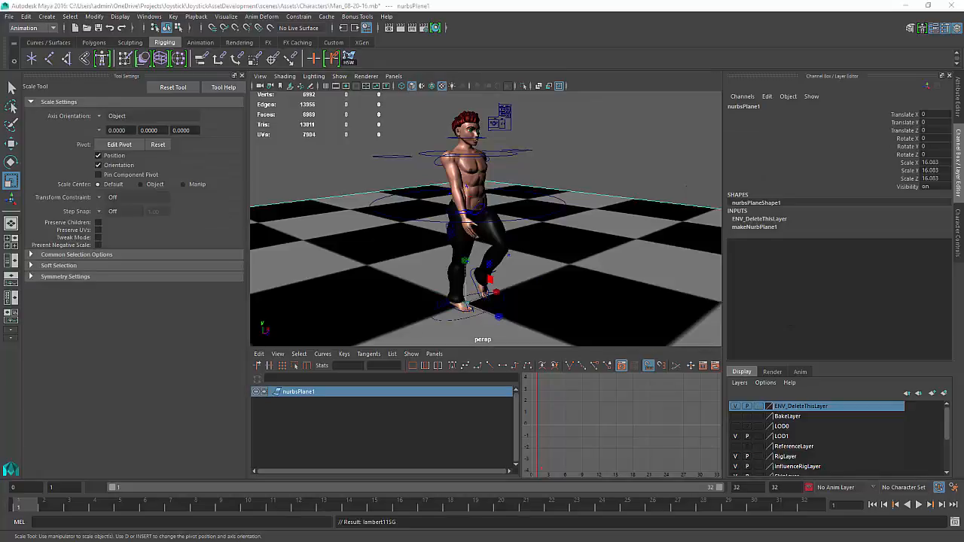
Set the checker texture placement's Repeat UV to 10 and orbit to inspect the tiled ground
{"action": "left_click_drag", "start_coordinate": [569, 226], "coordinate": [651, 225], "text": "alt"}
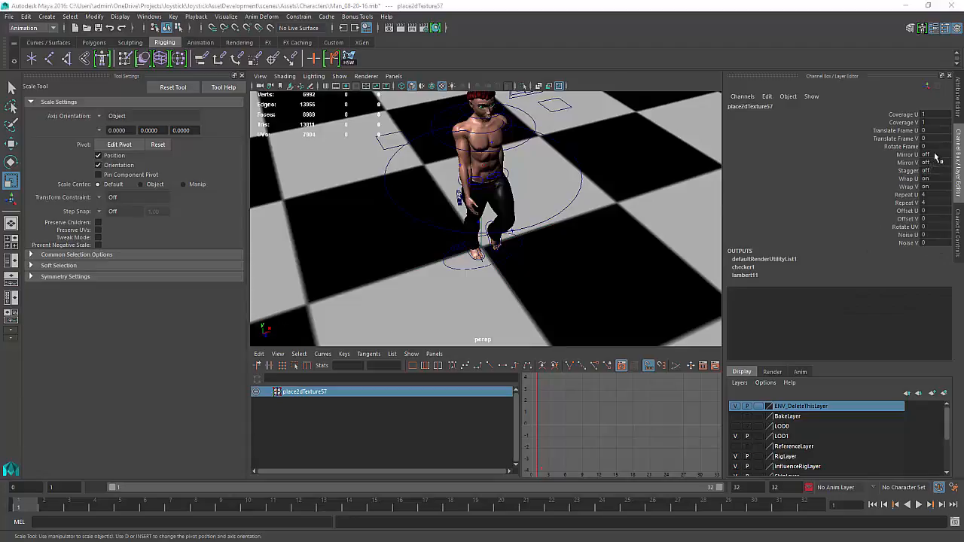
{"action": "key", "text": "ctrl+a"}
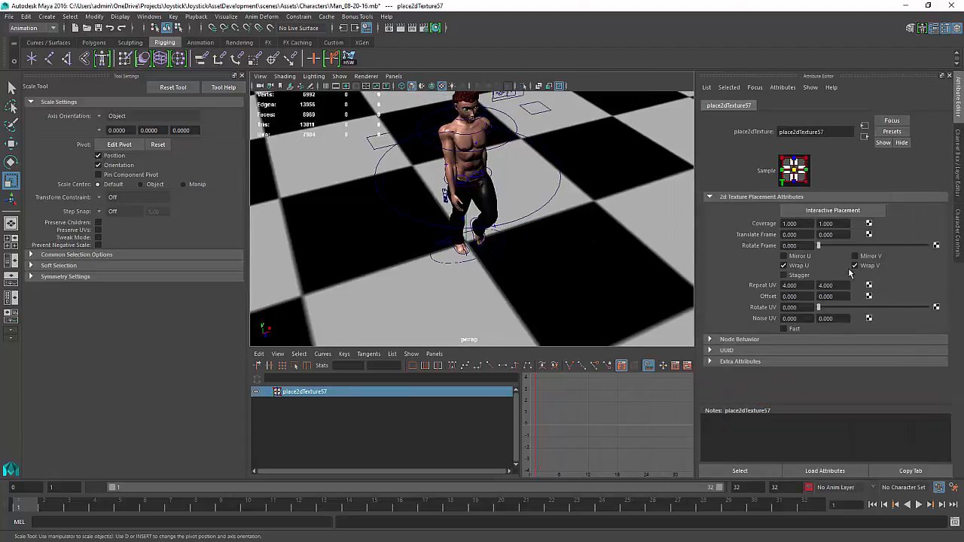
{"action": "double_click", "coordinate": [791, 286]}
{"action": "type", "text": "100"}
{"action": "key", "text": "Tab"}
{"action": "type", "text": "1"}
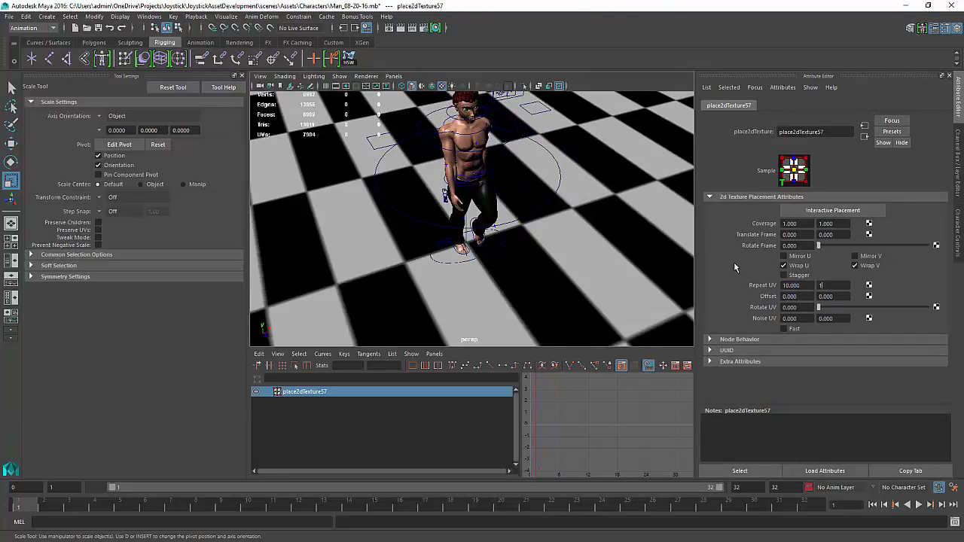
{"action": "key", "text": "Return"}
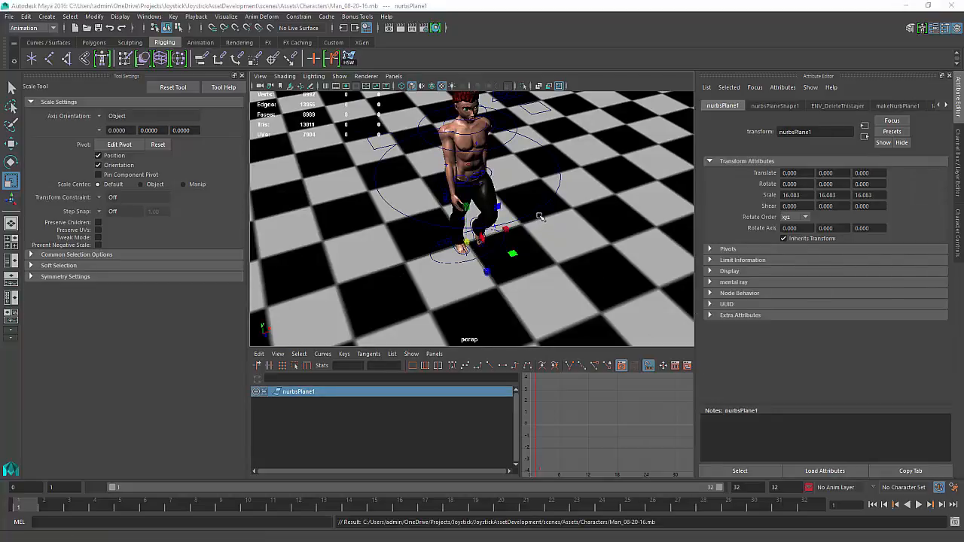
{"action": "middle_click_drag", "start_coordinate": [540, 218], "coordinate": [538, 254], "text": "alt"}
{"action": "left_click_drag", "start_coordinate": [538, 254], "coordinate": [597, 262], "text": "alt"}
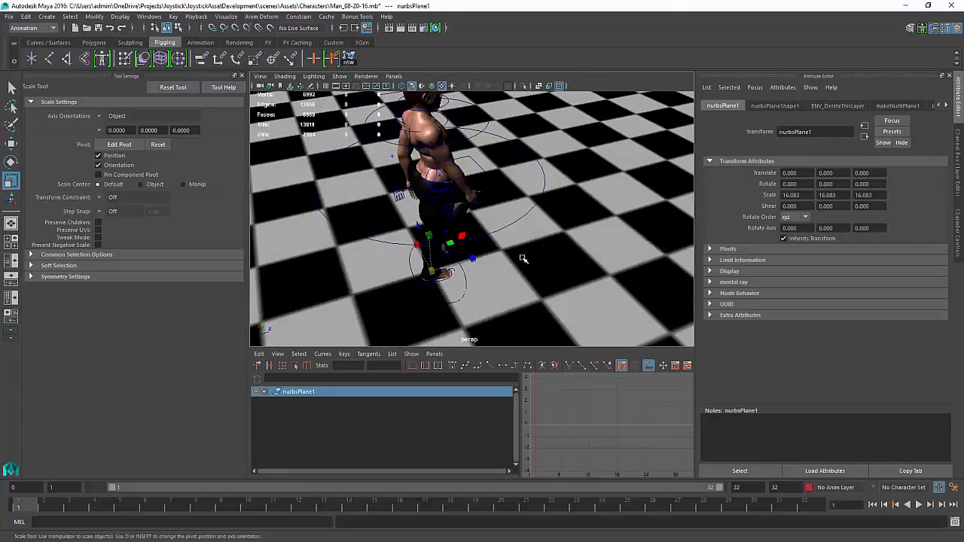
Play the walk animation and orbit around the character to judge its motion over the checkered ground
{"action": "left_click_drag", "start_coordinate": [522, 263], "coordinate": [400, 301], "text": "alt"}
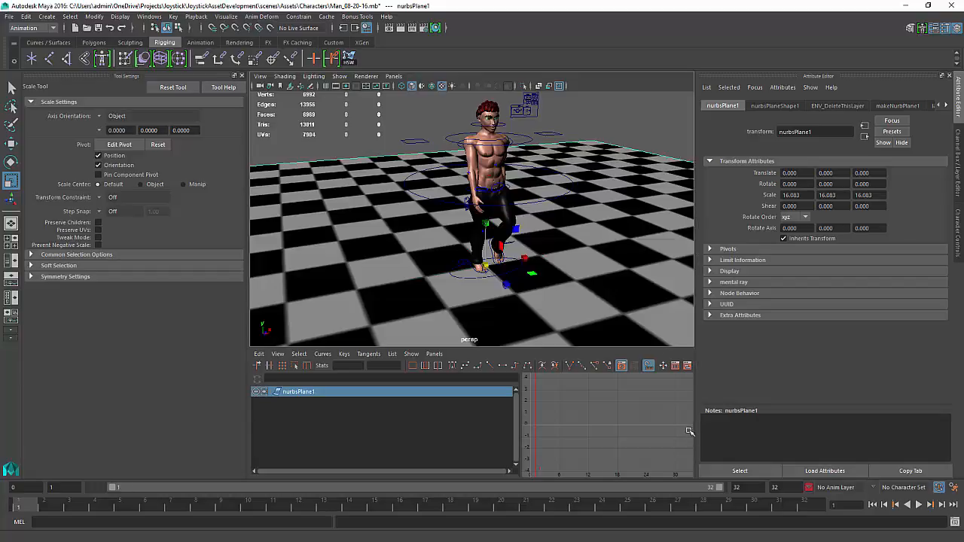
{"action": "middle_click_drag", "start_coordinate": [611, 284], "coordinate": [608, 293], "text": "alt"}
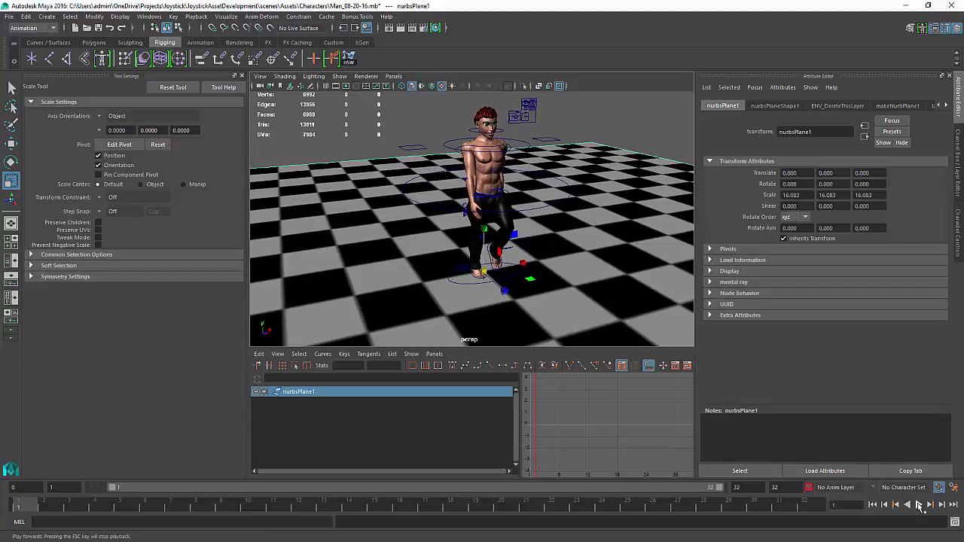
{"action": "left_click", "coordinate": [919, 505]}
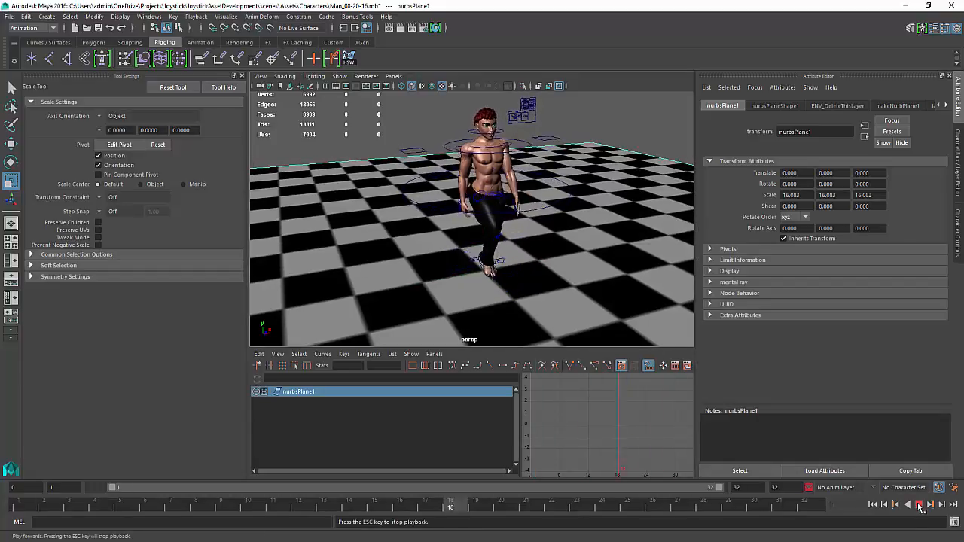
{"action": "key", "text": "Escape"}
{"action": "left_click_drag", "start_coordinate": [453, 240], "coordinate": [492, 247], "text": "alt"}
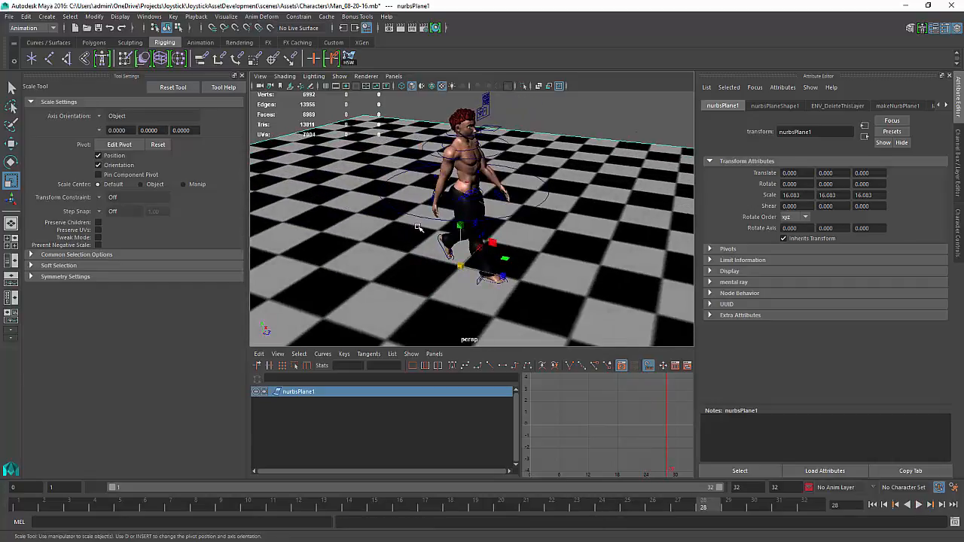
{"action": "right_click_drag", "start_coordinate": [417, 227], "coordinate": [444, 258], "text": "alt"}
{"action": "middle_click_drag", "start_coordinate": [445, 259], "coordinate": [446, 253], "text": "alt"}
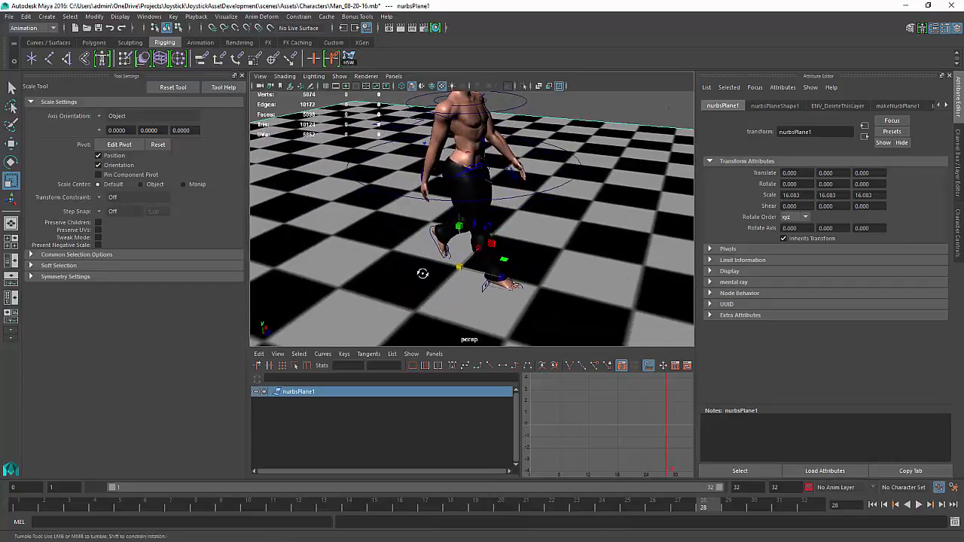
{"action": "left_click_drag", "start_coordinate": [422, 274], "coordinate": [409, 263], "text": "alt"}
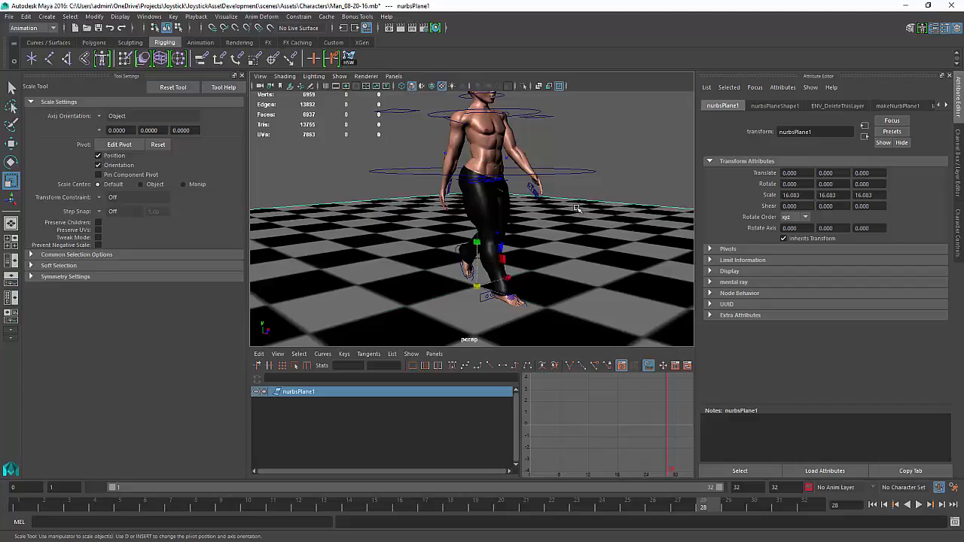
Open the Channel Box and layer editor and set the ENV_DeleteThisLayer display layer to reference so the ground is unselectable
{"action": "left_click", "coordinate": [604, 194]}
{"action": "left_click", "coordinate": [563, 296]}
{"action": "key", "text": "ctrl+a"}
{"action": "key", "text": "ctrl+a"}
{"action": "key", "text": "ctrl+a"}
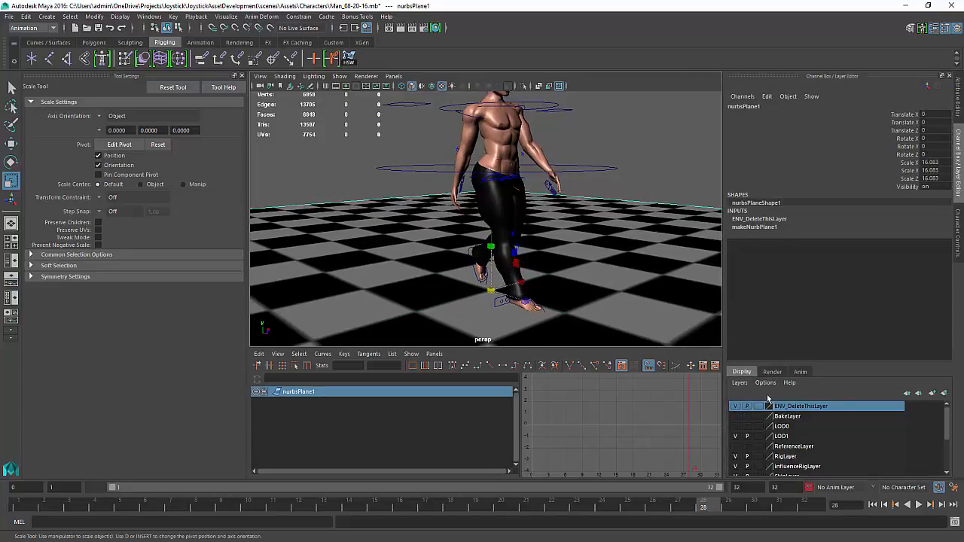
{"action": "left_click", "coordinate": [758, 406]}
{"action": "left_click", "coordinate": [758, 406]}
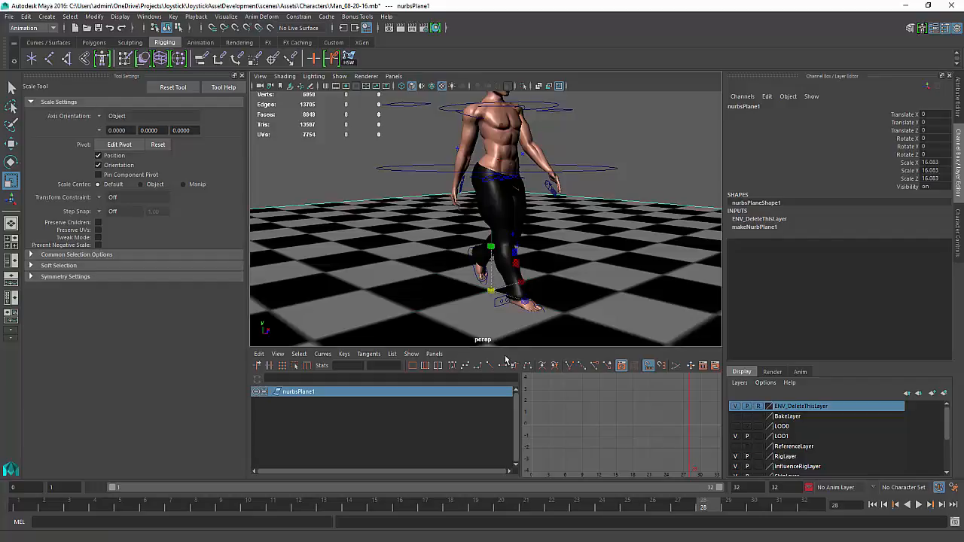
Select the Character1_Ctrl_Reference control and set a key on its Translate Z channel at frame 28
{"action": "left_click", "coordinate": [558, 229]}
{"action": "left_click_drag", "start_coordinate": [555, 232], "coordinate": [516, 279], "text": "alt"}
{"action": "left_click", "coordinate": [484, 271]}
{"action": "key", "text": "w"}
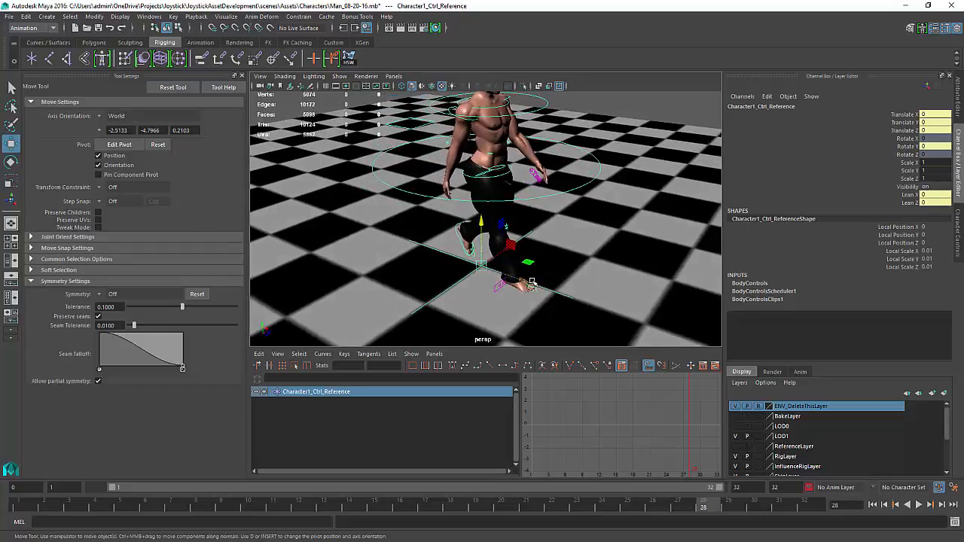
{"action": "left_click", "coordinate": [906, 131]}
{"action": "right_click", "coordinate": [904, 133]}
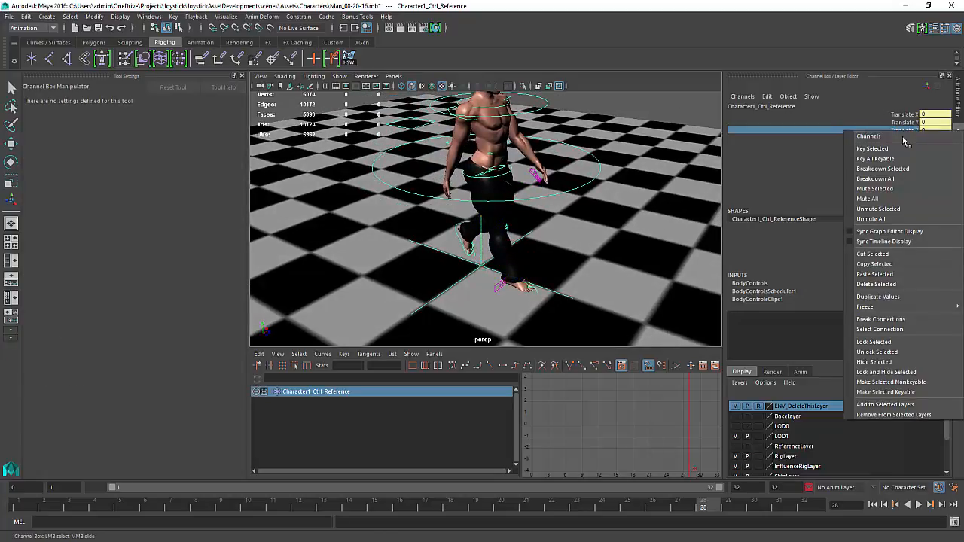
{"action": "left_click", "coordinate": [903, 148]}
Open the Outliner and browse the Character1_Ctrl_Reference hierarchy and the scene's top-level nodes
{"action": "left_click_drag", "start_coordinate": [501, 241], "coordinate": [491, 236], "text": "alt"}
{"action": "right_click_drag", "start_coordinate": [490, 237], "coordinate": [510, 300], "text": "alt"}
{"action": "middle_click_drag", "start_coordinate": [468, 287], "coordinate": [469, 257], "text": "alt"}
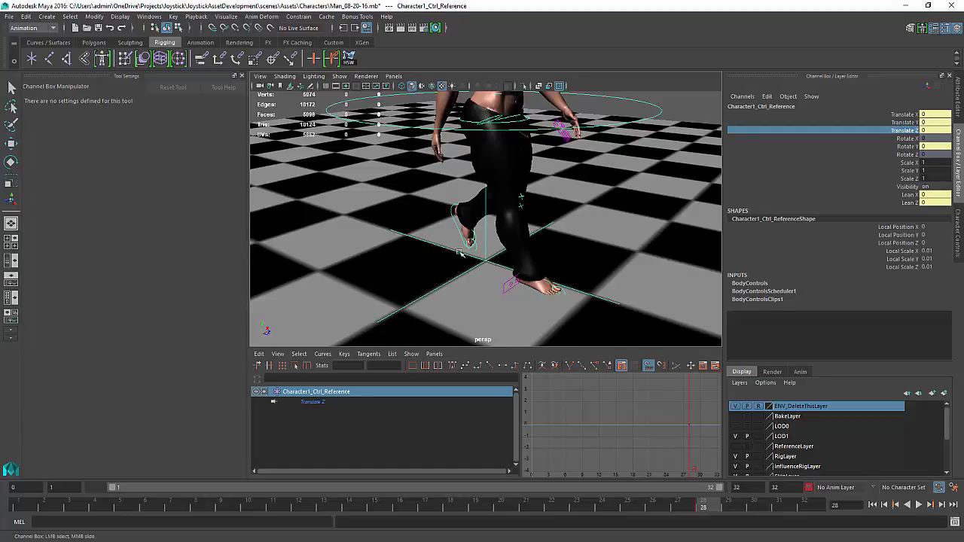
{"action": "key", "text": "shift+o"}
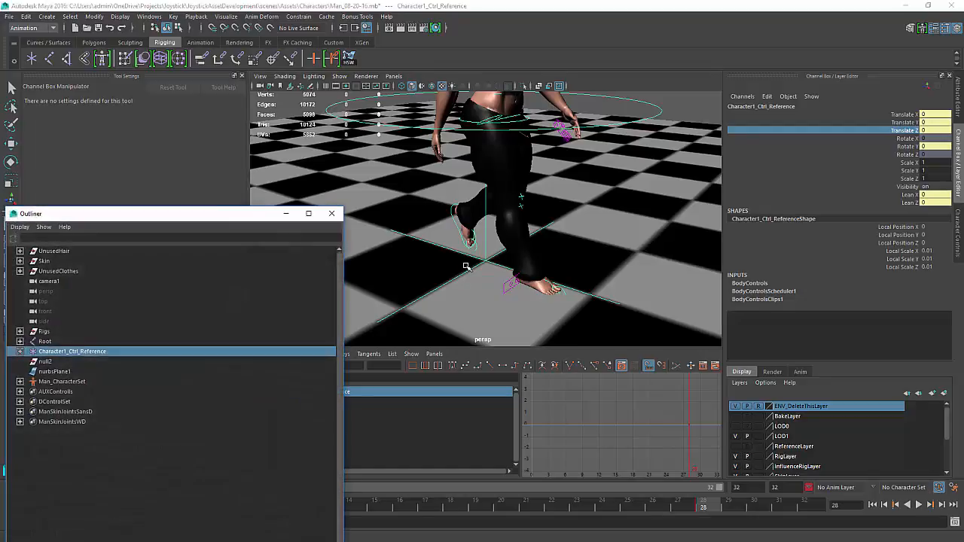
{"action": "left_click", "coordinate": [18, 352], "text": "shift"}
{"action": "left_click_drag", "start_coordinate": [140, 219], "coordinate": [188, 88]}
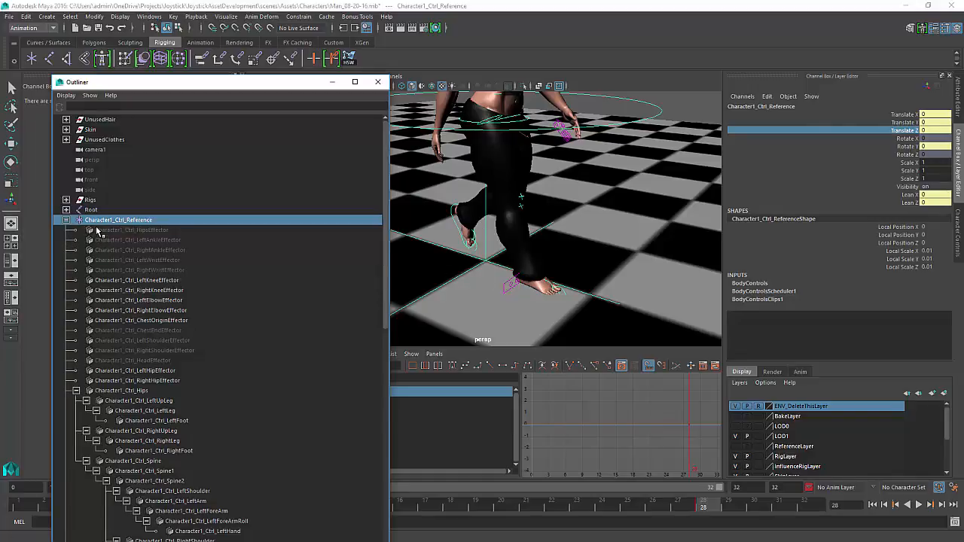
{"action": "left_click", "coordinate": [67, 220]}
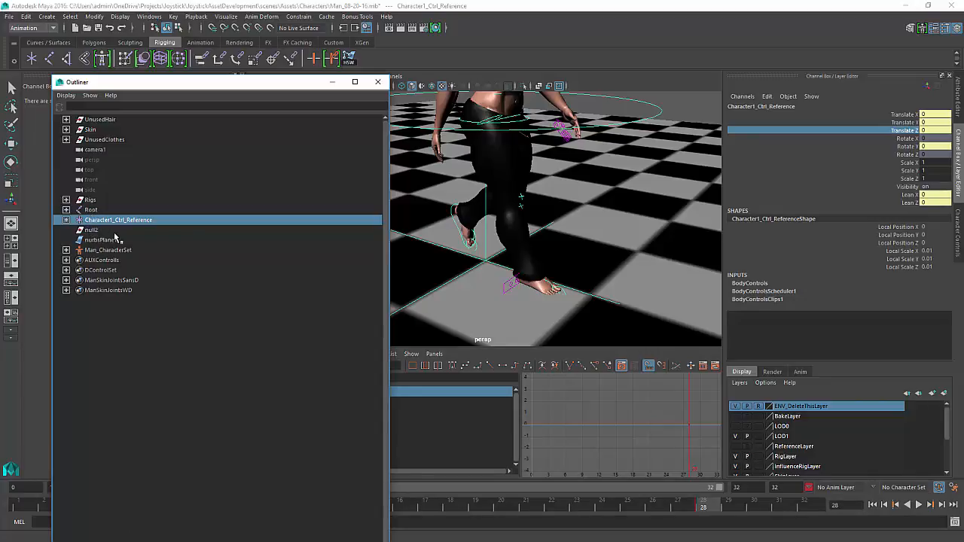
{"action": "left_click", "coordinate": [80, 210]}
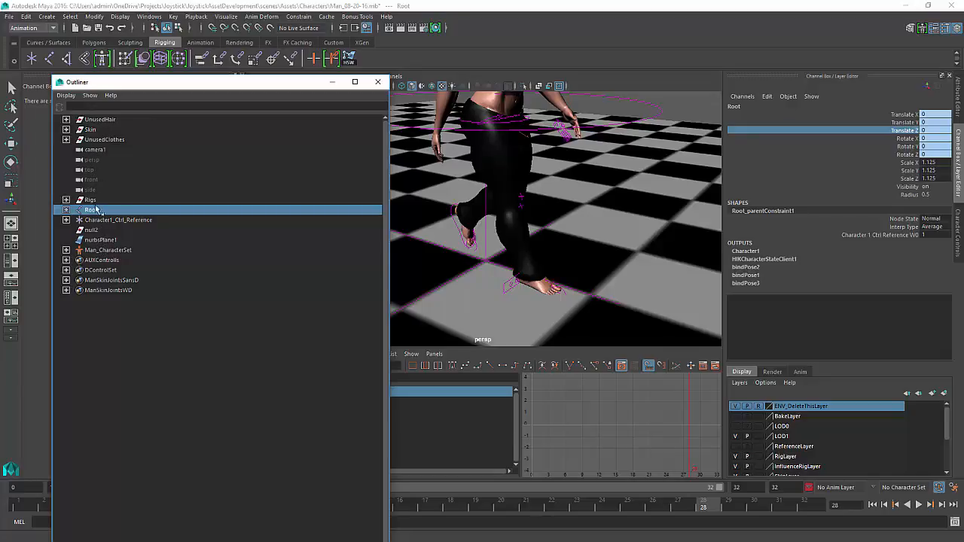
{"action": "left_click", "coordinate": [109, 139]}
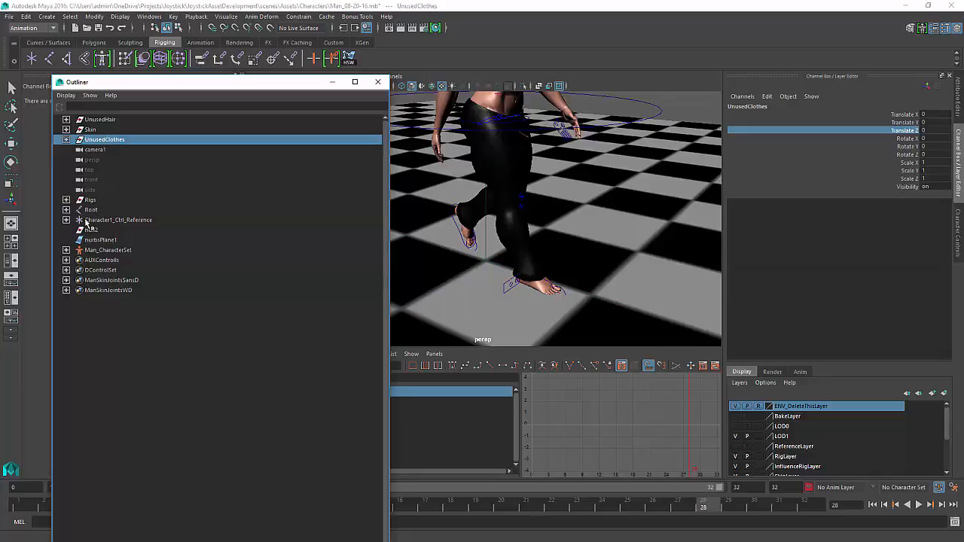
{"action": "left_click", "coordinate": [89, 201]}
{"action": "left_click", "coordinate": [107, 220]}
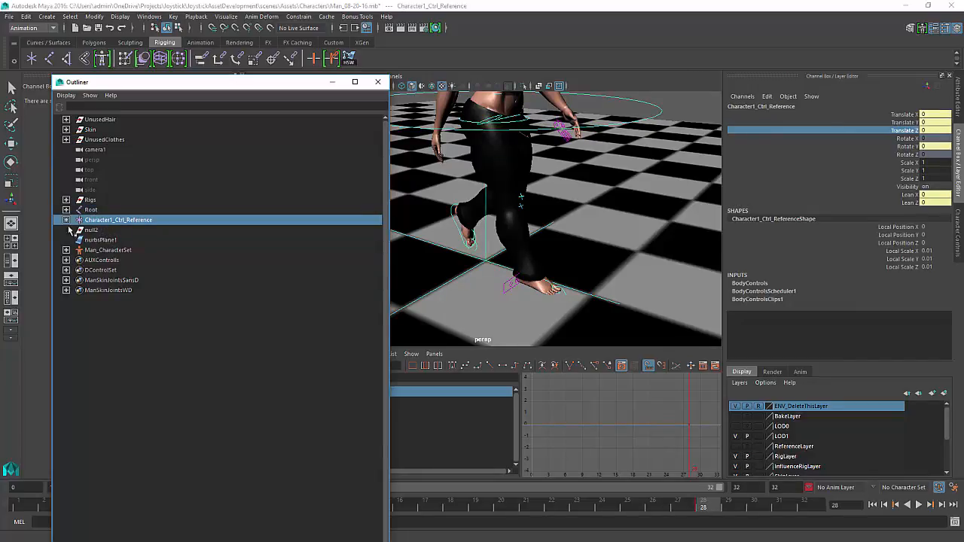
Delete the null2 node, expand the Root hierarchy, and close the Outliner
{"action": "left_click", "coordinate": [85, 230]}
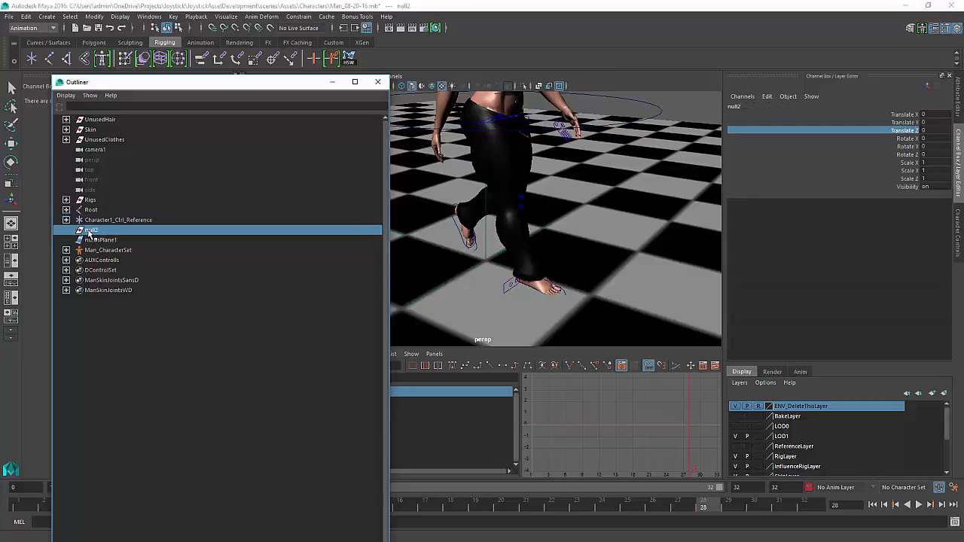
{"action": "key", "text": "Delete"}
{"action": "key", "text": "w"}
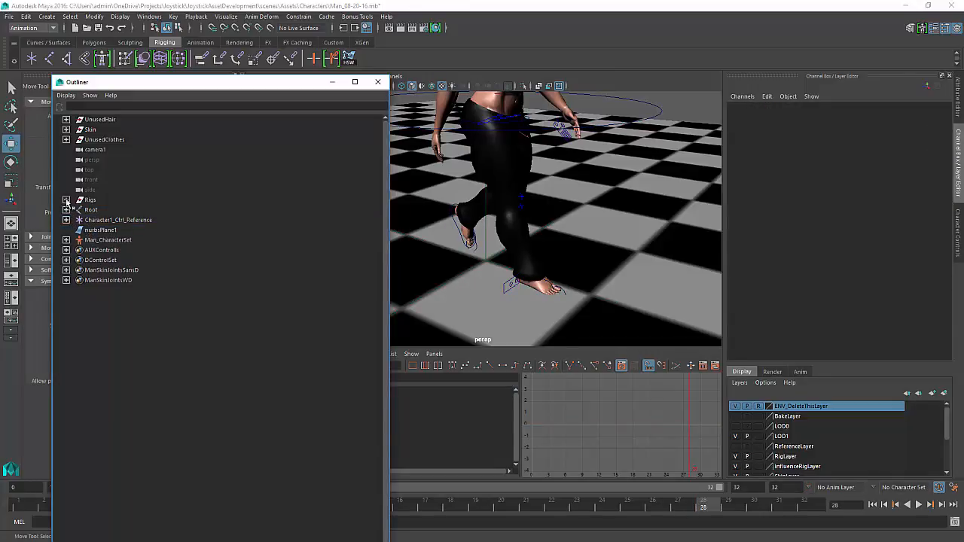
{"action": "left_click", "coordinate": [66, 210]}
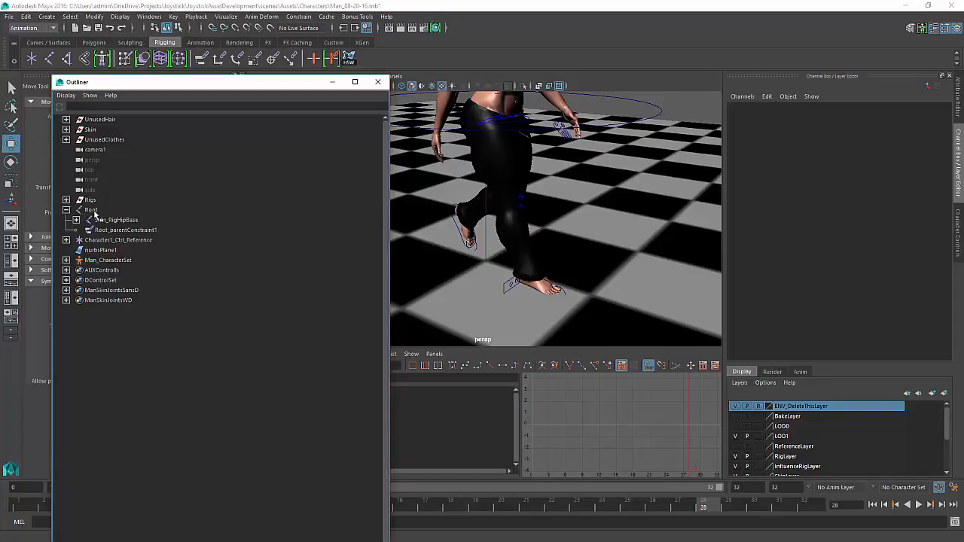
{"action": "left_click", "coordinate": [378, 83]}
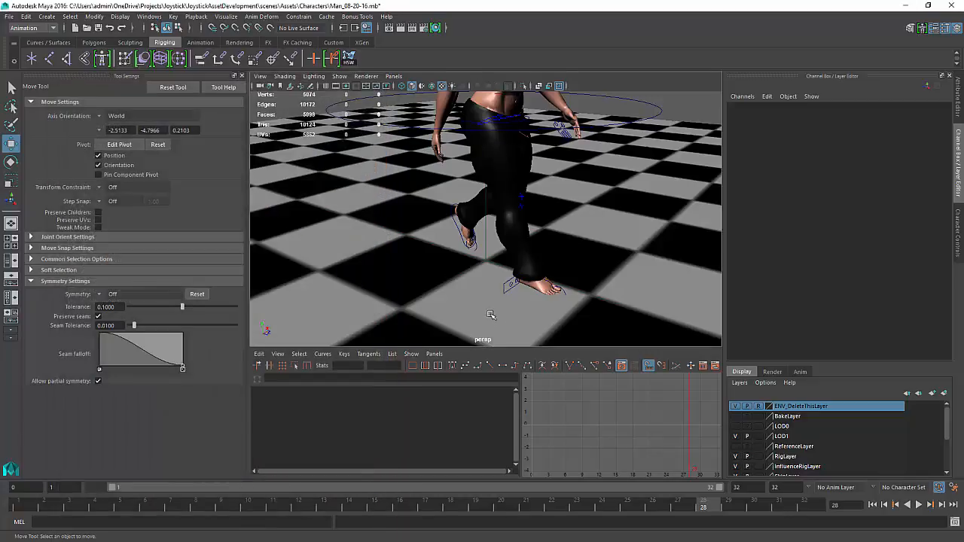
Reselect the reference control and set the animation start frame to 0
{"action": "left_click_drag", "start_coordinate": [491, 319], "coordinate": [531, 293], "text": "alt"}
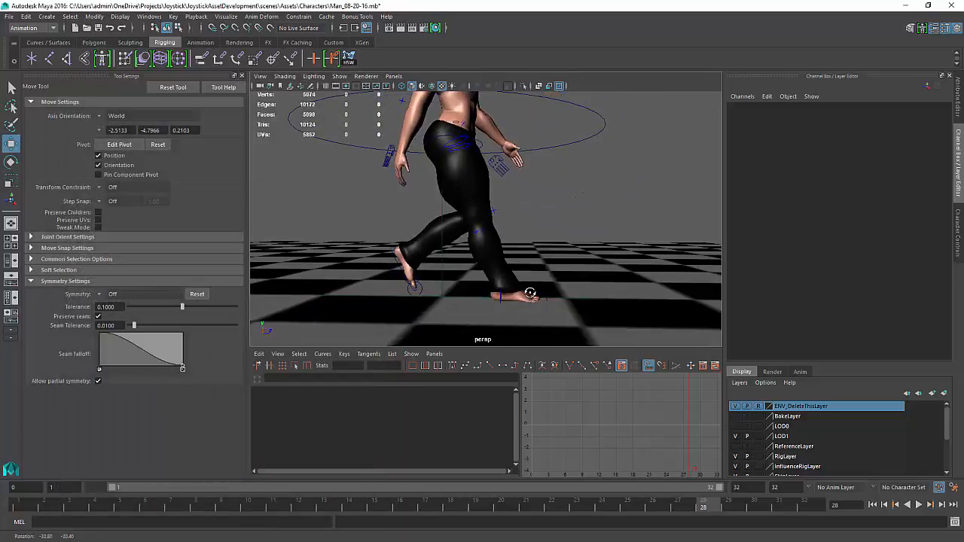
{"action": "left_click", "coordinate": [442, 276]}
{"action": "left_click_drag", "start_coordinate": [578, 272], "coordinate": [560, 293], "text": "alt"}
{"action": "right_click_drag", "start_coordinate": [547, 284], "coordinate": [181, 374], "text": "alt"}
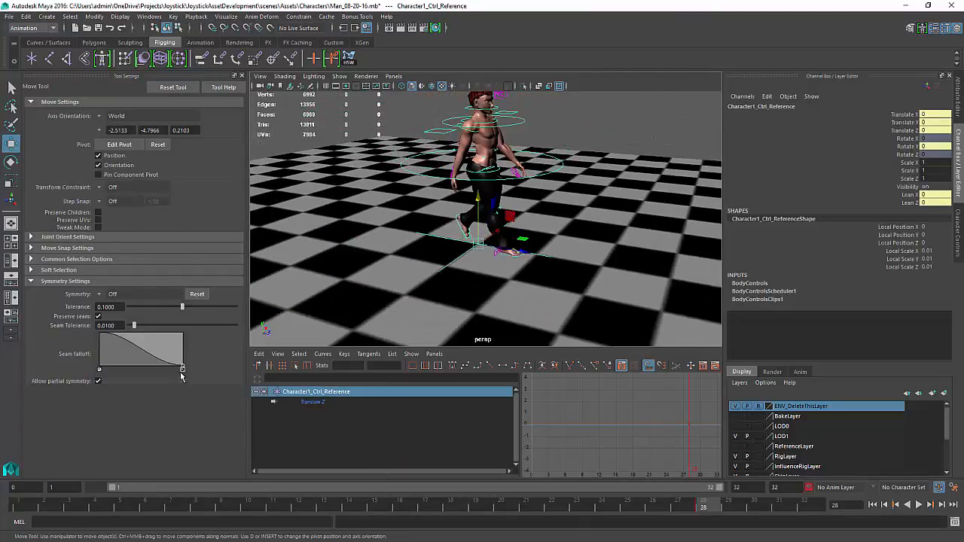
{"action": "middle_click_drag", "start_coordinate": [525, 252], "coordinate": [477, 250], "text": "alt"}
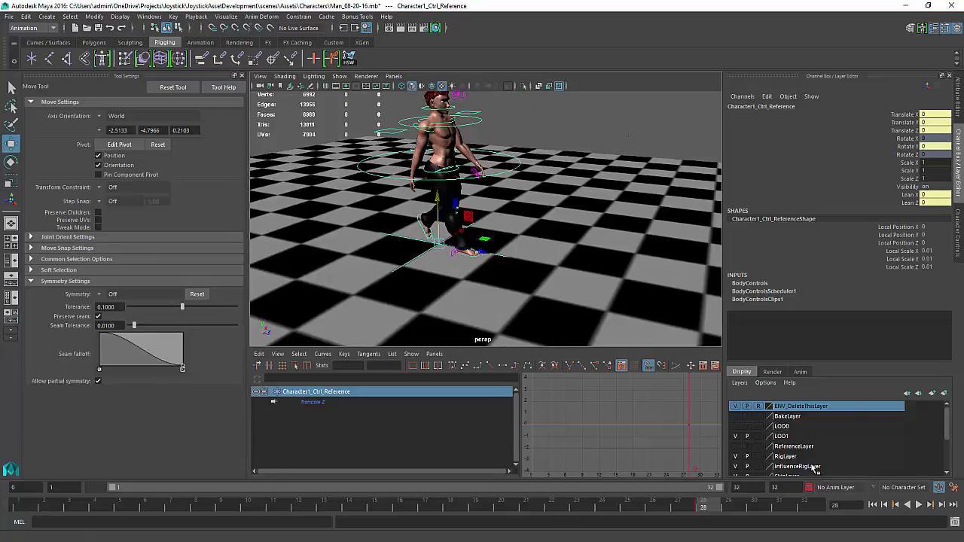
{"action": "left_click_drag", "start_coordinate": [707, 513], "coordinate": [24, 510]}
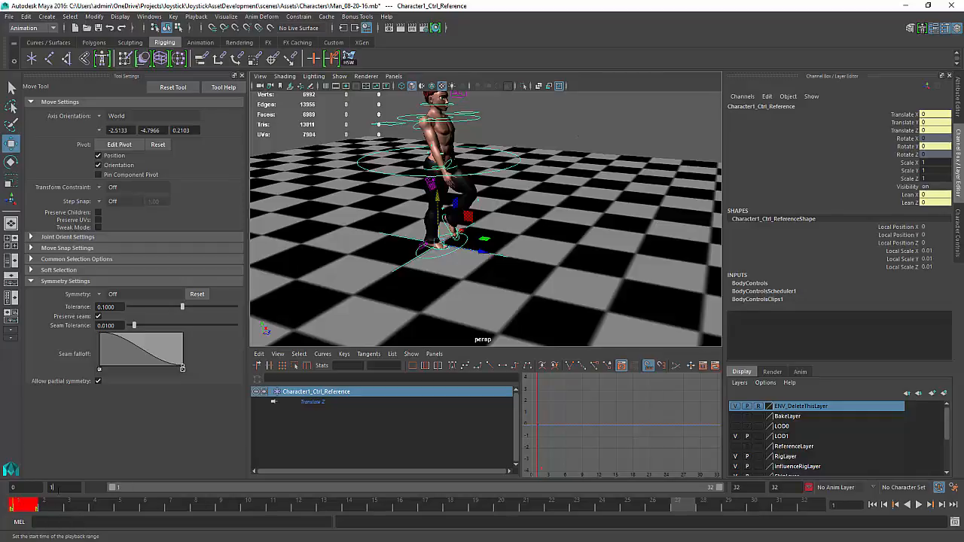
{"action": "left_click", "coordinate": [73, 505]}
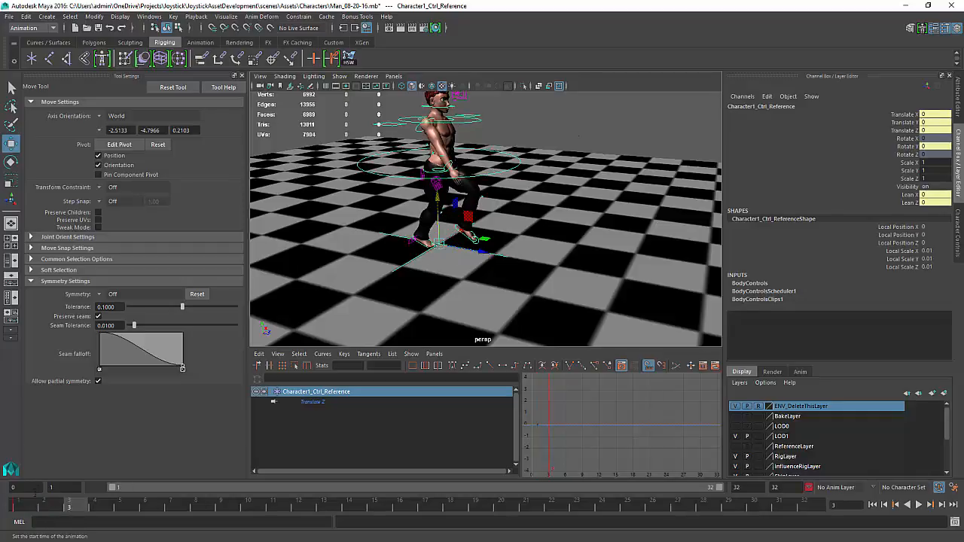
{"action": "type", "text": "0"}
{"action": "key", "text": "Return"}
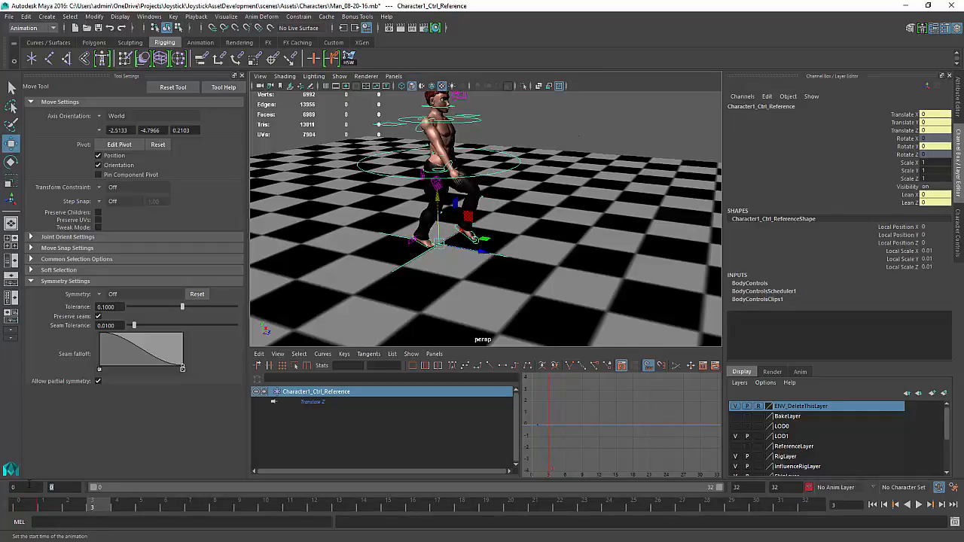
Deselect everything and play the walk from frame 0 to the end of the range
{"action": "left_click", "coordinate": [38, 509]}
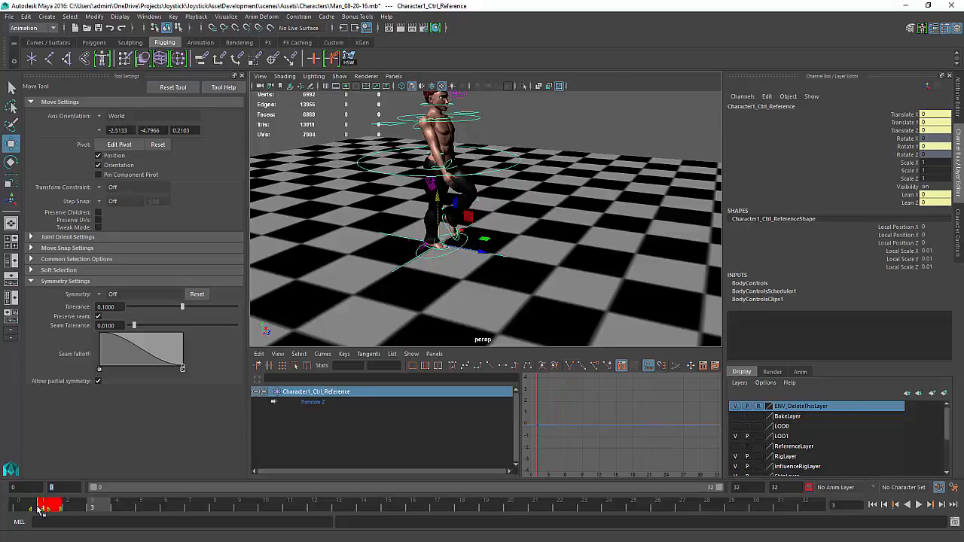
{"action": "left_click", "coordinate": [24, 509]}
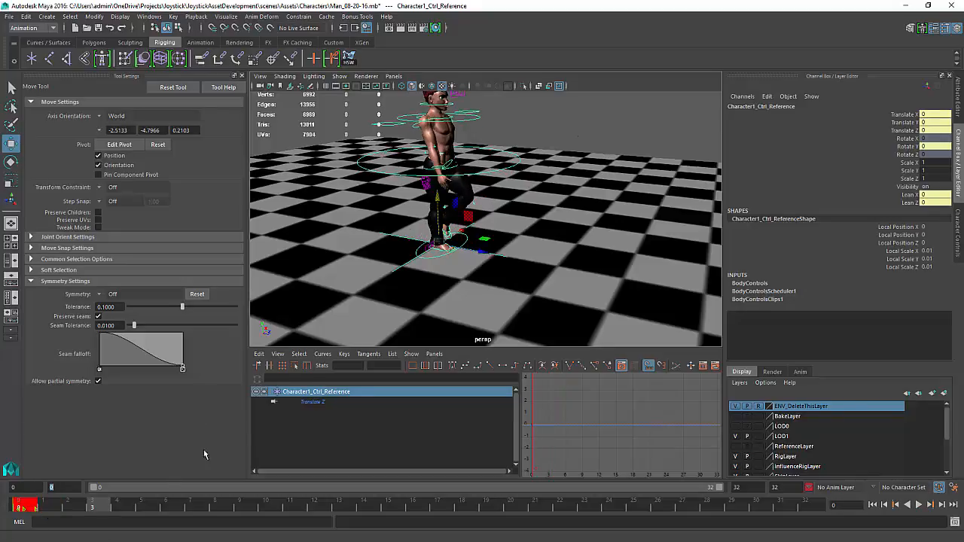
{"action": "left_click", "coordinate": [335, 309]}
{"action": "key", "text": "alt+v"}
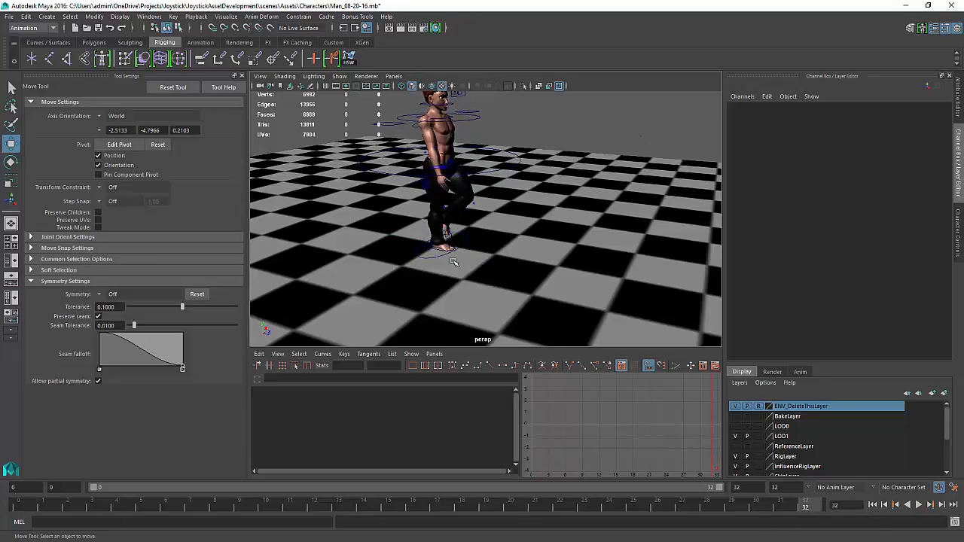
Switch to wireframe and move the Character1_Ctrl_Reference control forward to Translate Z 2.809 at frame 32
{"action": "key", "text": "4"}
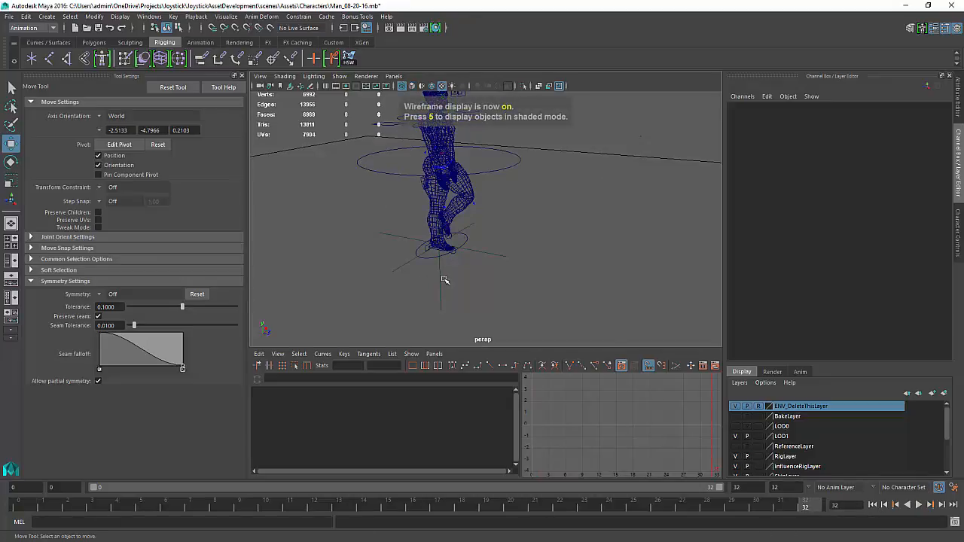
{"action": "left_click_drag", "start_coordinate": [444, 280], "coordinate": [428, 286]}
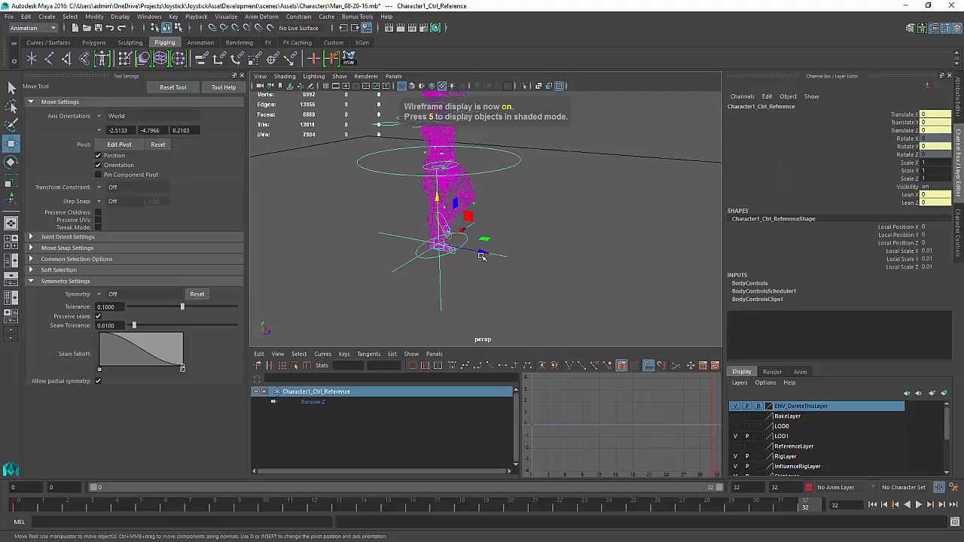
{"action": "left_click_drag", "start_coordinate": [482, 256], "coordinate": [677, 307]}
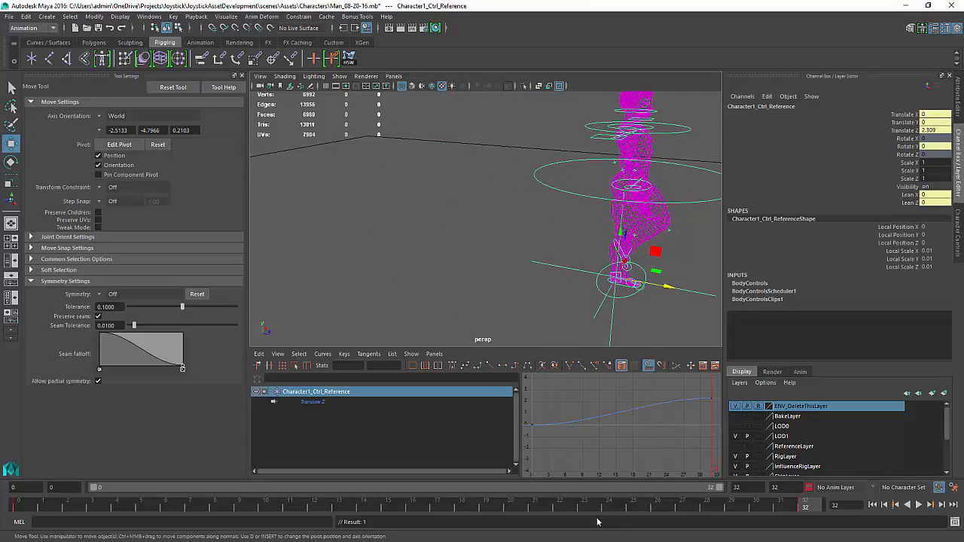
Play the walk again from the start and return the viewport to textured shaded display
{"action": "left_click_drag", "start_coordinate": [796, 506], "coordinate": [9, 446]}
{"action": "key", "text": "alt+v"}
{"action": "left_click_drag", "start_coordinate": [225, 446], "coordinate": [3, 417]}
{"action": "scroll", "coordinate": [553, 265], "scroll_direction": "up", "scroll_amount": 1}
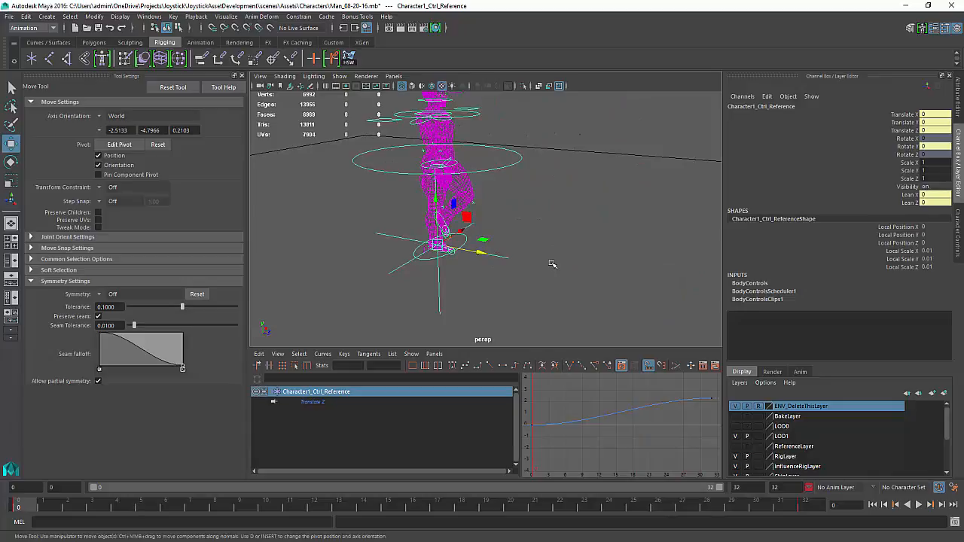
{"action": "key", "text": "6"}
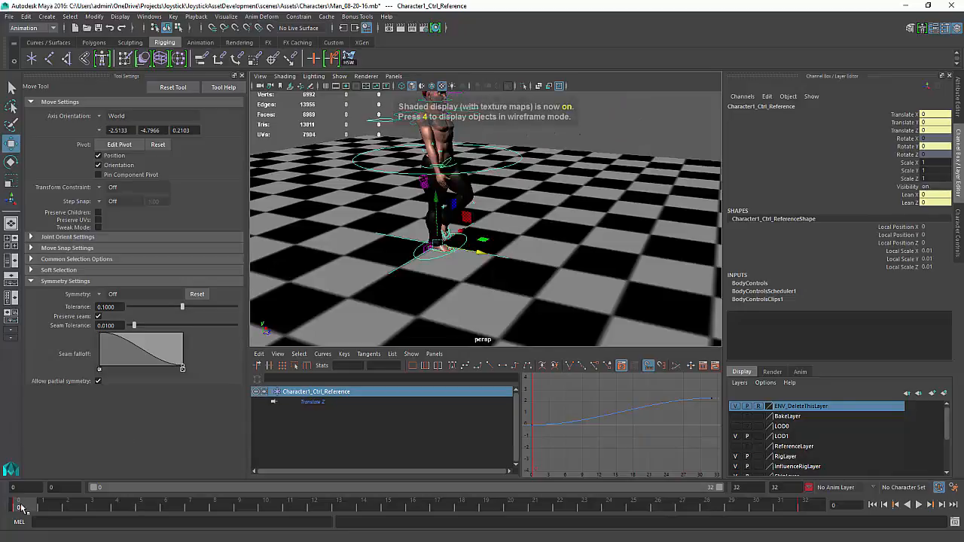
Set the reference control's Translate Z curve to linear tangents and play the walk again
{"action": "key", "text": "alt+v"}
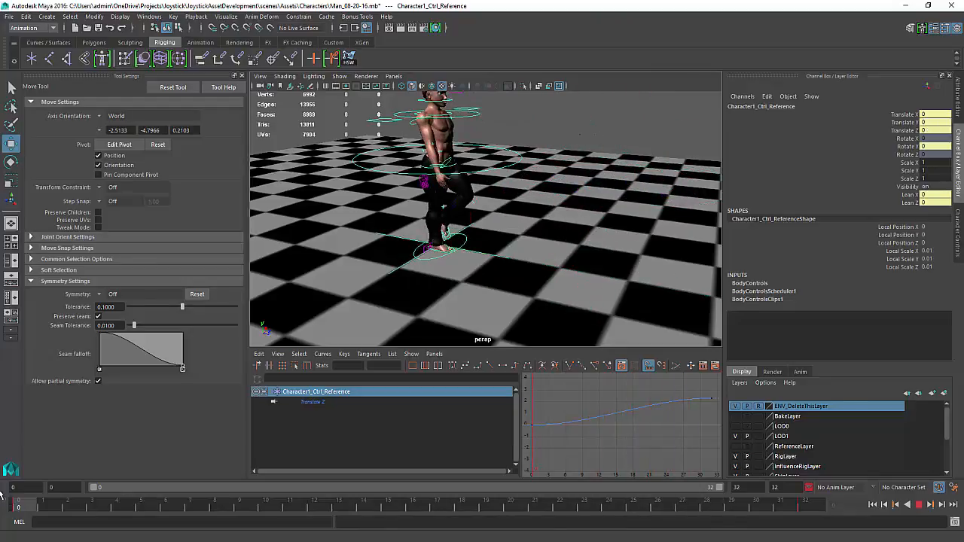
{"action": "key", "text": "alt+v"}
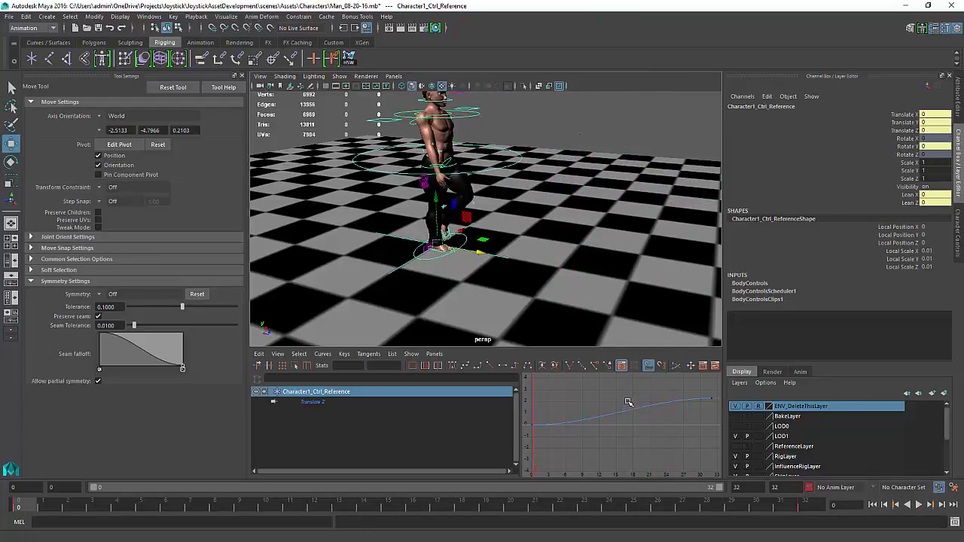
{"action": "left_click", "coordinate": [625, 415]}
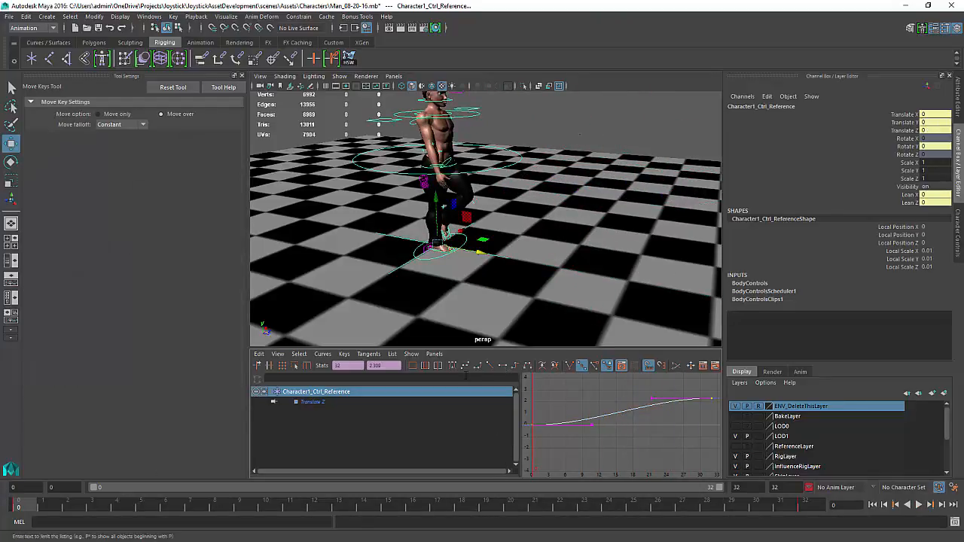
{"action": "left_click", "coordinate": [490, 367]}
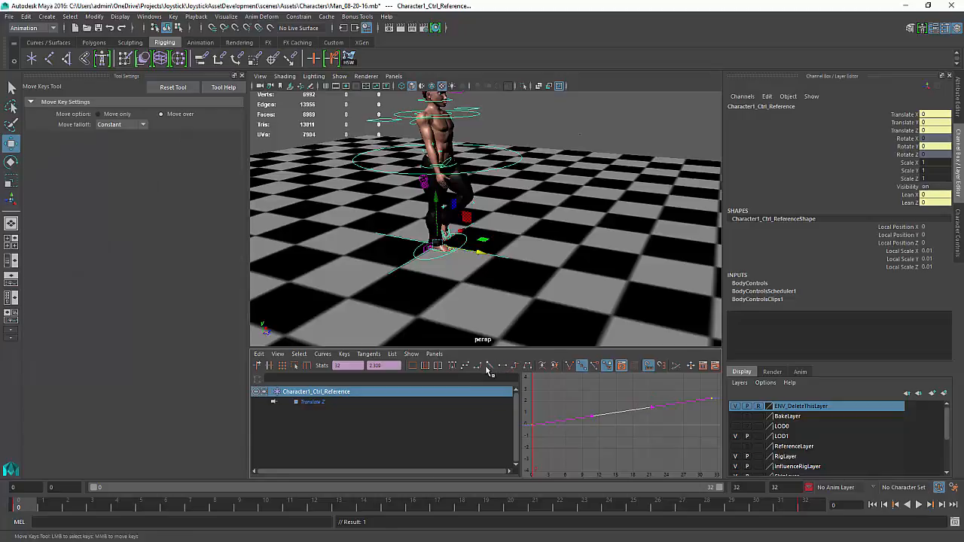
{"action": "key", "text": "alt+v"}
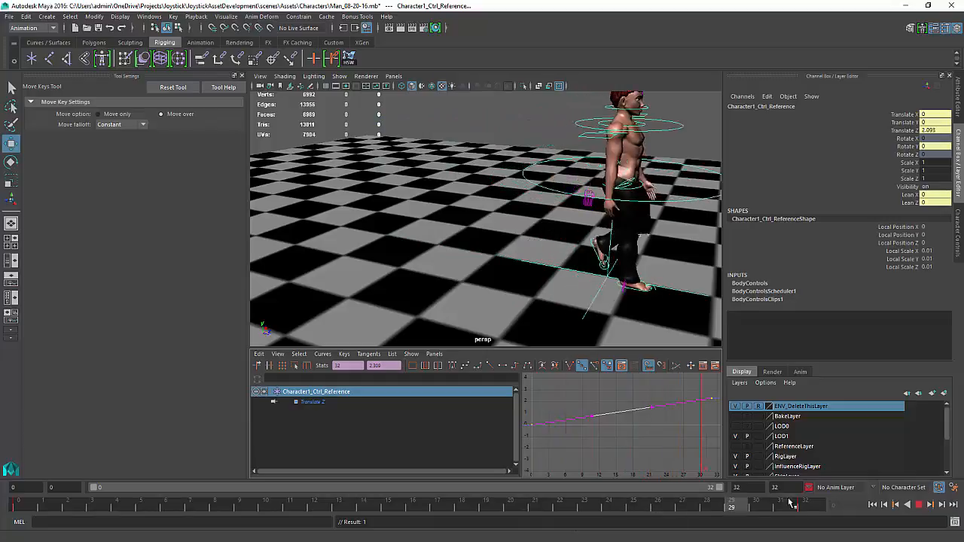
Scrub the timeline from start to end to check the character's forward travel
{"action": "left_click_drag", "start_coordinate": [638, 517], "coordinate": [2, 494]}
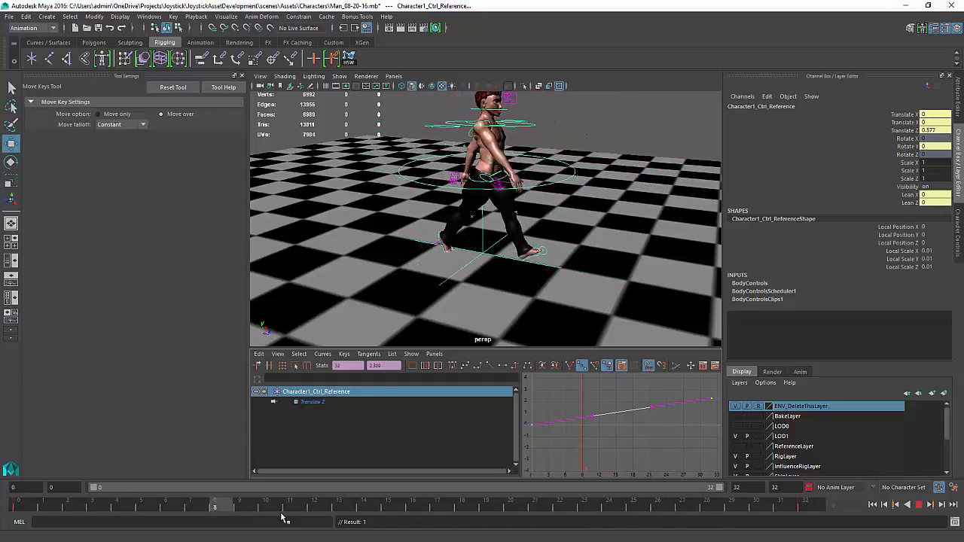
{"action": "mouse_move", "coordinate": [620, 515]}
{"action": "left_mouse_down"}
{"action": "mouse_move", "coordinate": [946, 502]}
{"action": "mouse_move", "coordinate": [610, 521]}
{"action": "mouse_move", "coordinate": [4, 485]}
{"action": "mouse_move", "coordinate": [712, 506]}
{"action": "mouse_move", "coordinate": [901, 488]}
{"action": "mouse_move", "coordinate": [702, 501]}
{"action": "mouse_move", "coordinate": [783, 490]}
{"action": "mouse_move", "coordinate": [735, 479]}
{"action": "mouse_move", "coordinate": [847, 472]}
{"action": "left_mouse_up"}
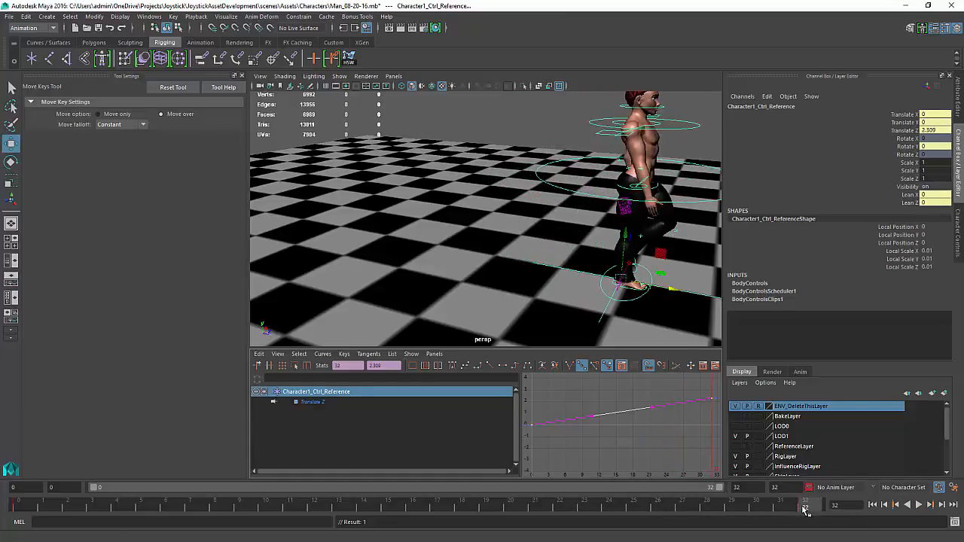
{"action": "mouse_move", "coordinate": [800, 509]}
{"action": "left_mouse_down"}
{"action": "mouse_move", "coordinate": [717, 512]}
{"action": "mouse_move", "coordinate": [805, 512]}
{"action": "left_mouse_up"}
{"action": "middle_click_drag", "start_coordinate": [675, 448], "coordinate": [648, 444], "text": "alt"}
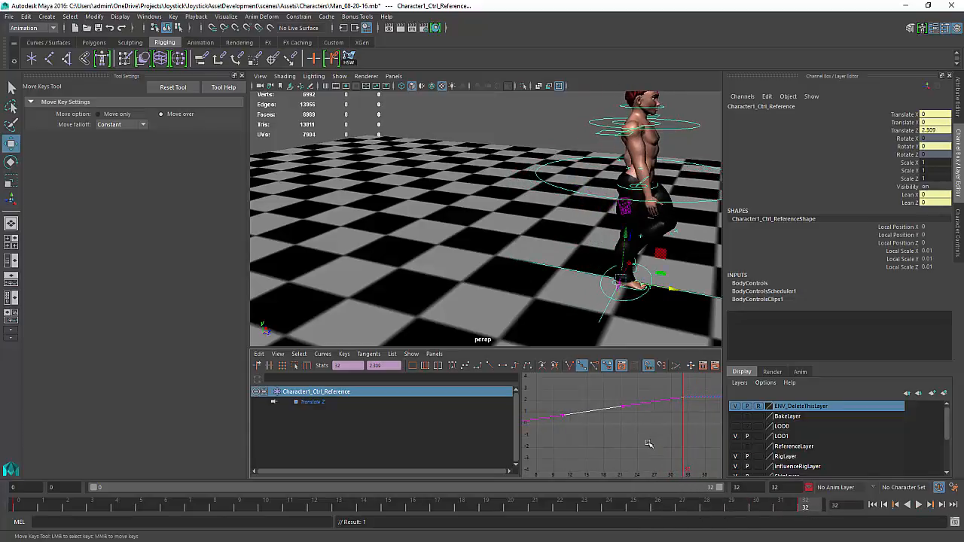
{"action": "mouse_move", "coordinate": [689, 391]}
{"action": "middle_mouse_down"}
{"action": "mouse_move", "coordinate": [664, 415]}
{"action": "mouse_move", "coordinate": [691, 386]}
{"action": "middle_mouse_up"}
{"action": "key", "text": "ctrl+z"}
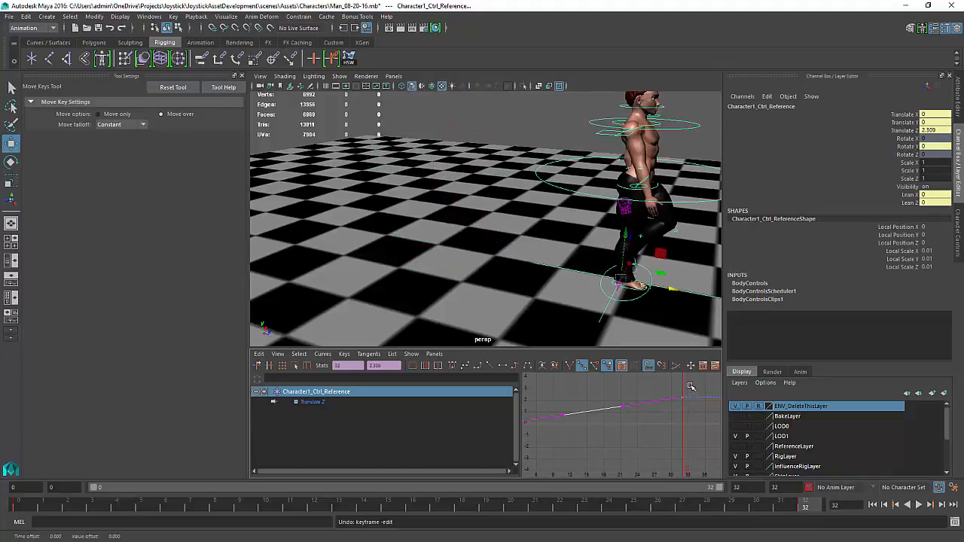
Raise the last Translate Z key of the reference control to about 2.76, replaying the walk between adjustments
{"action": "key", "text": "a"}
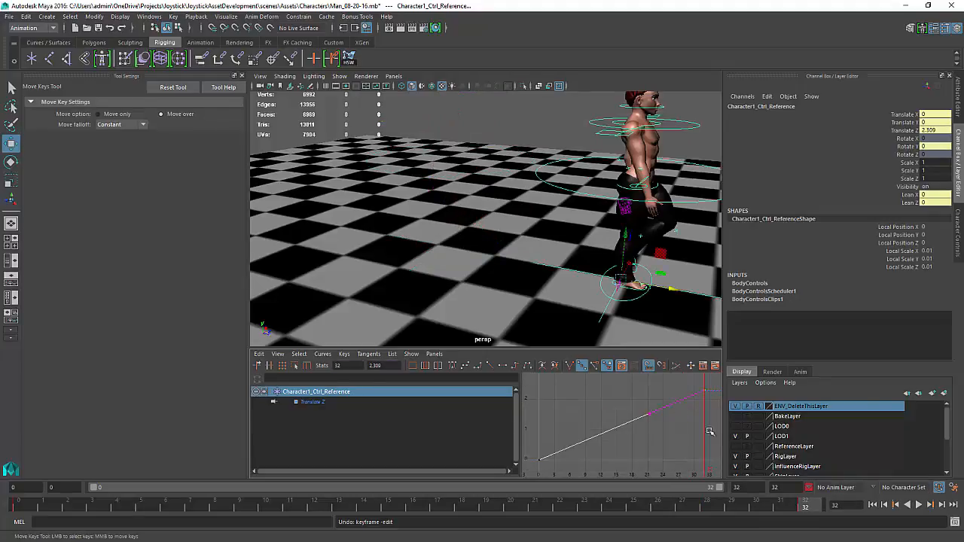
{"action": "middle_click_drag", "start_coordinate": [703, 423], "coordinate": [701, 414]}
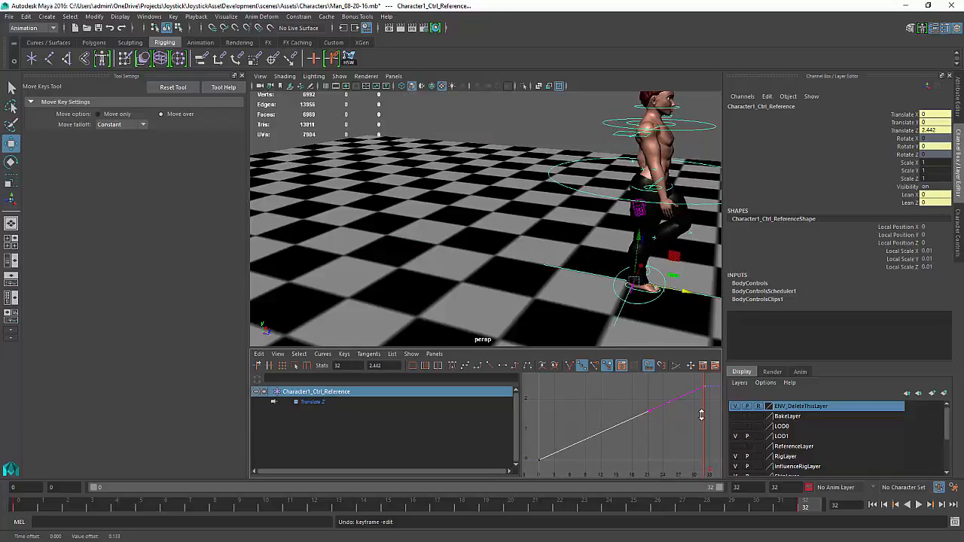
{"action": "key", "text": "alt+v"}
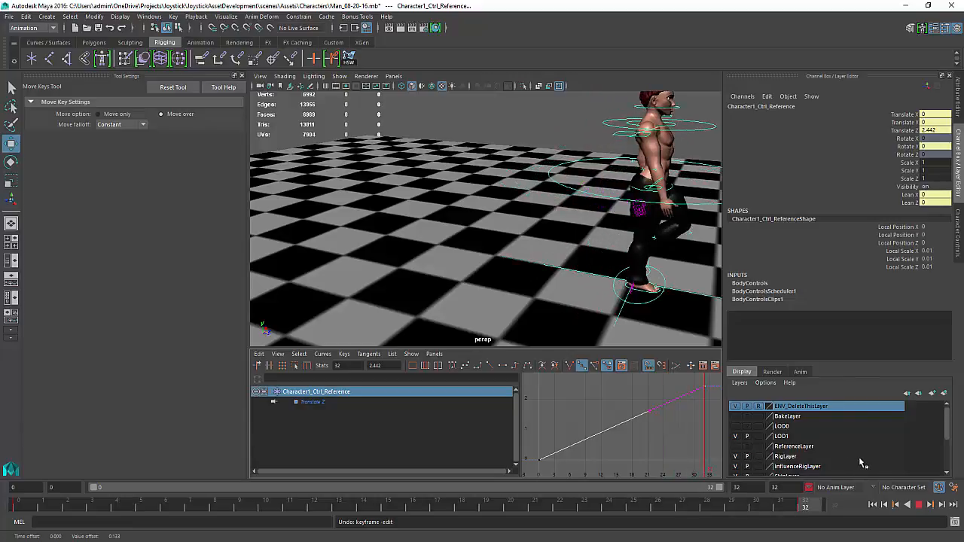
{"action": "middle_click_drag", "start_coordinate": [693, 412], "coordinate": [693, 413]}
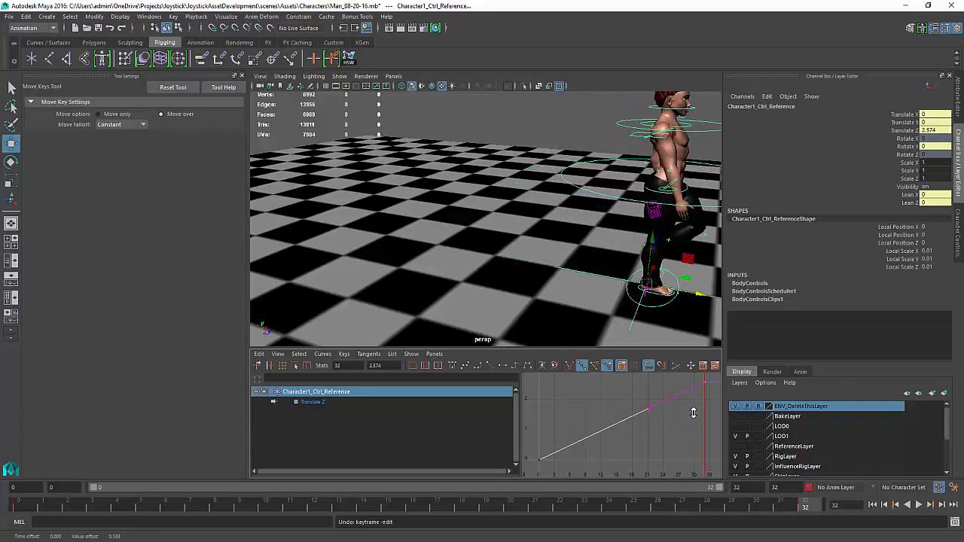
{"action": "key", "text": "alt+v"}
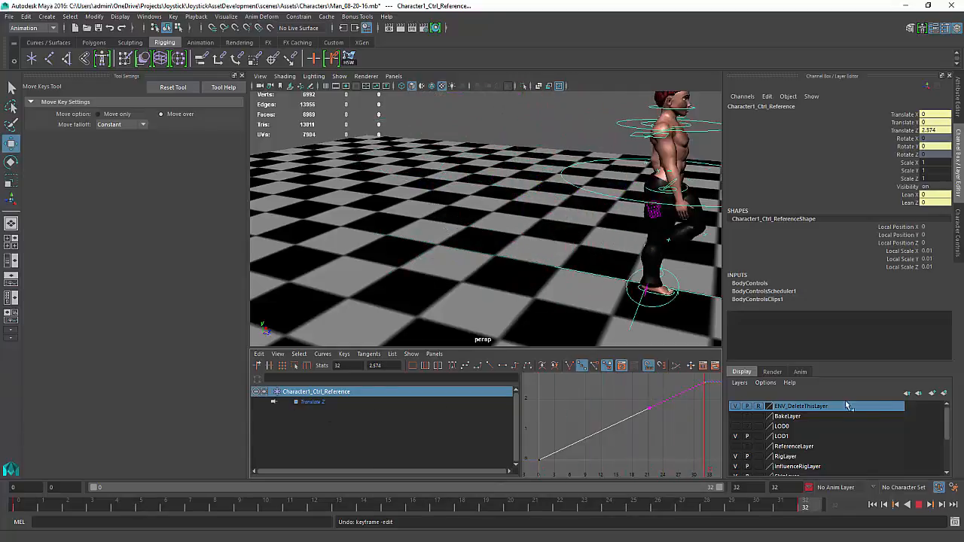
{"action": "key", "text": "alt+v"}
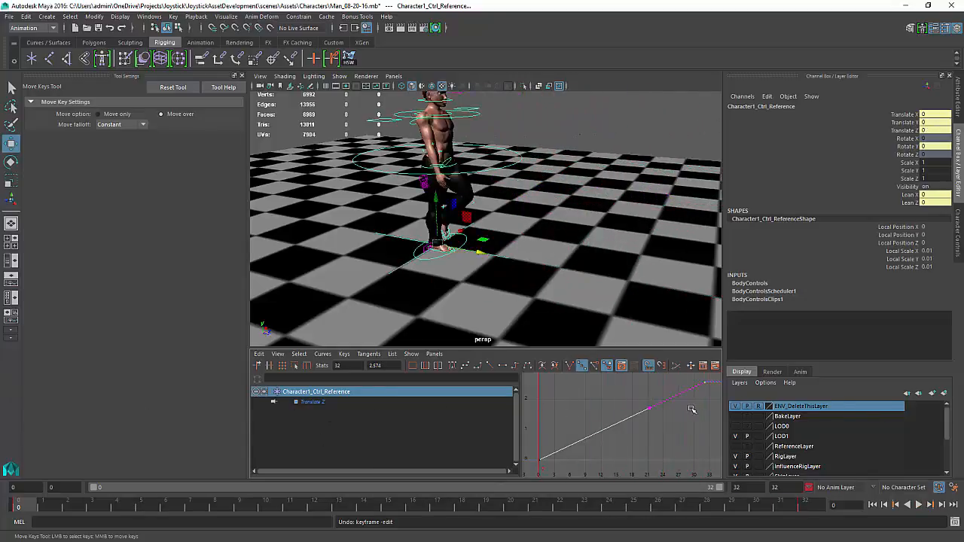
{"action": "middle_click_drag", "start_coordinate": [700, 404], "coordinate": [699, 400]}
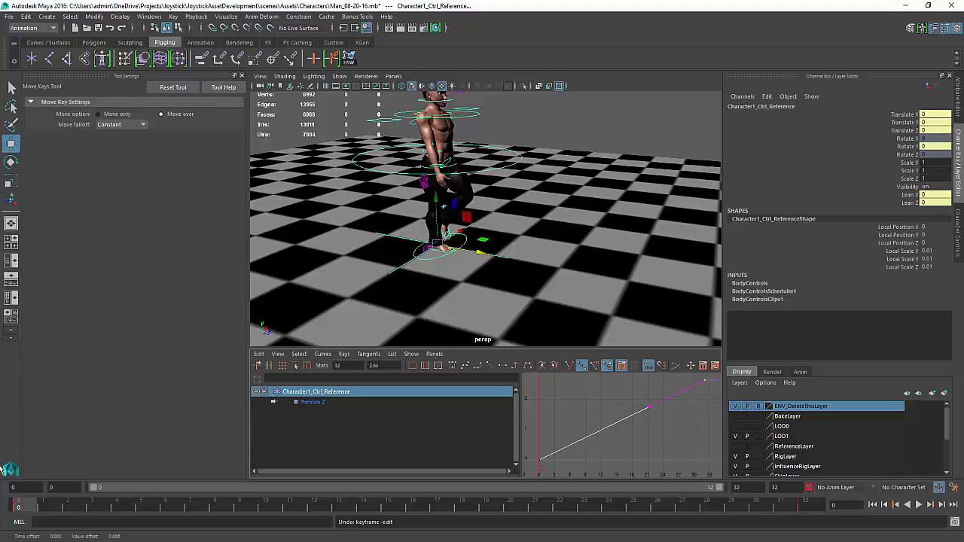
{"action": "key", "text": "alt+v"}
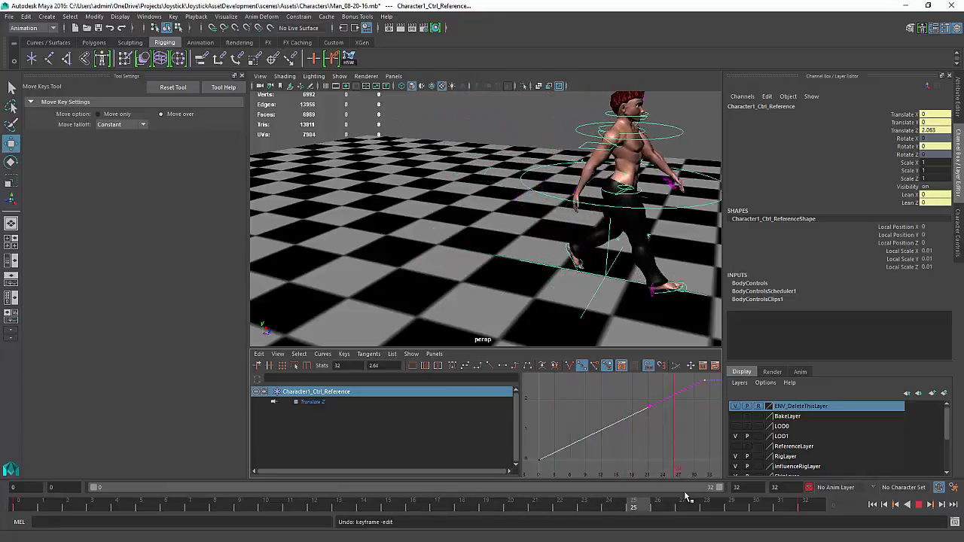
{"action": "mouse_move", "coordinate": [850, 466]}
{"action": "left_mouse_down"}
{"action": "mouse_move", "coordinate": [730, 483]}
{"action": "mouse_move", "coordinate": [751, 480]}
{"action": "mouse_move", "coordinate": [738, 473]}
{"action": "left_mouse_up"}
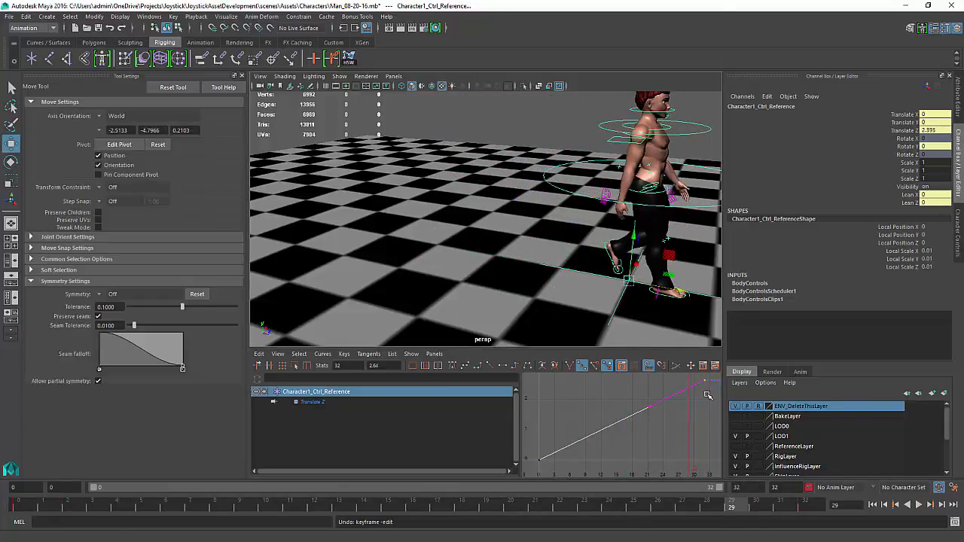
{"action": "middle_click_drag", "start_coordinate": [705, 395], "coordinate": [705, 391]}
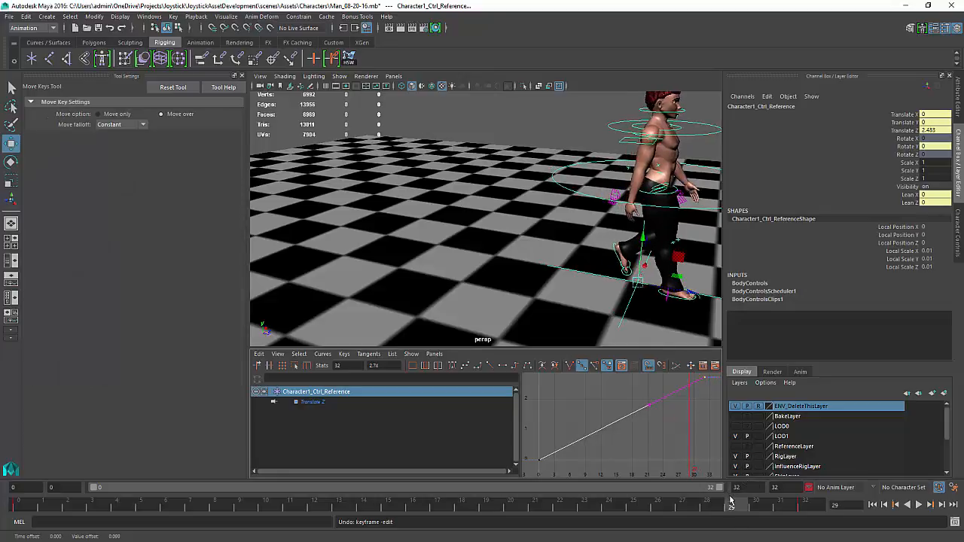
{"action": "key", "text": "alt+v"}
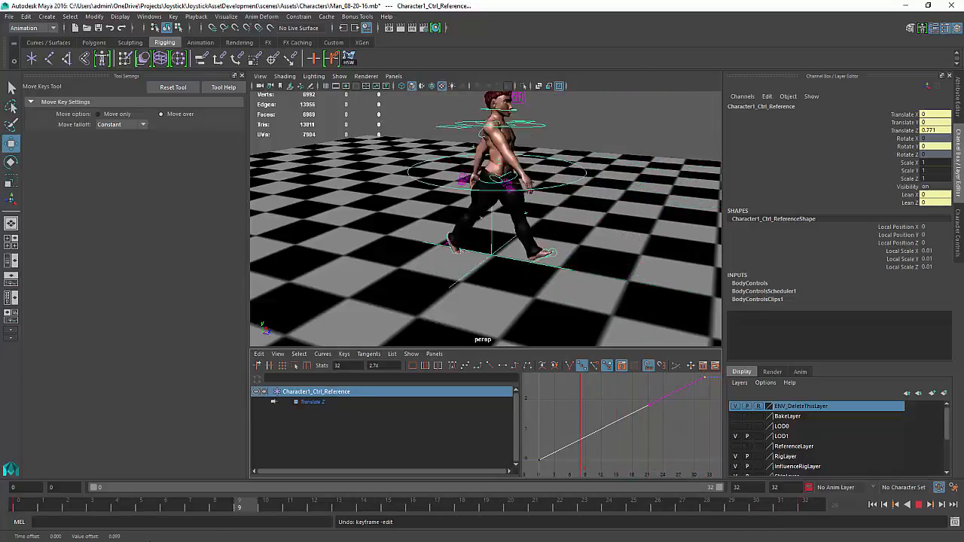
Zoom the view in on the feet and scrub the walk to inspect the left foot's ground contact
{"action": "left_click_drag", "start_coordinate": [2, 523], "coordinate": [3, 522]}
{"action": "left_click_drag", "start_coordinate": [467, 282], "coordinate": [493, 260], "text": "alt"}
{"action": "middle_click_drag", "start_coordinate": [507, 303], "coordinate": [521, 261], "text": "alt"}
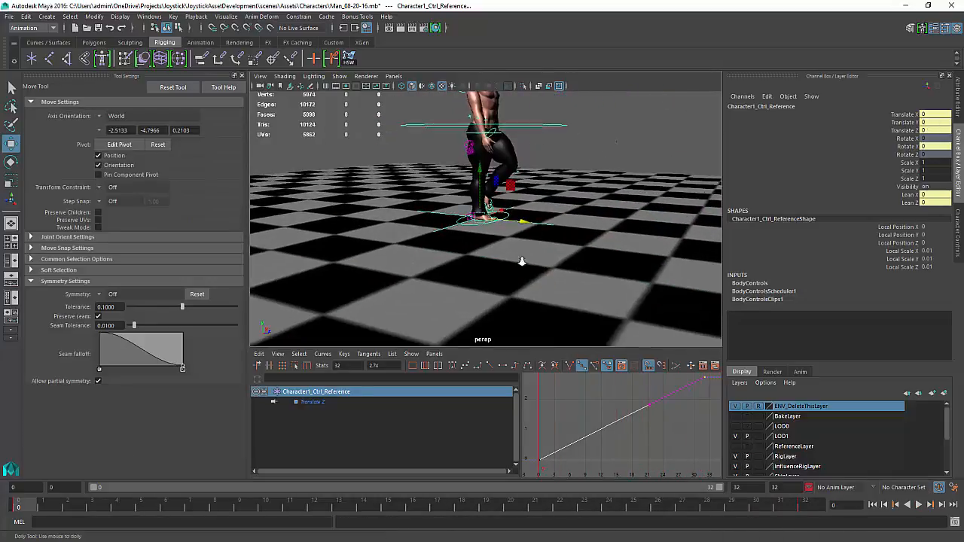
{"action": "right_click_drag", "start_coordinate": [521, 261], "coordinate": [626, 383], "text": "alt"}
{"action": "left_click_drag", "start_coordinate": [503, 197], "coordinate": [487, 242], "text": "alt"}
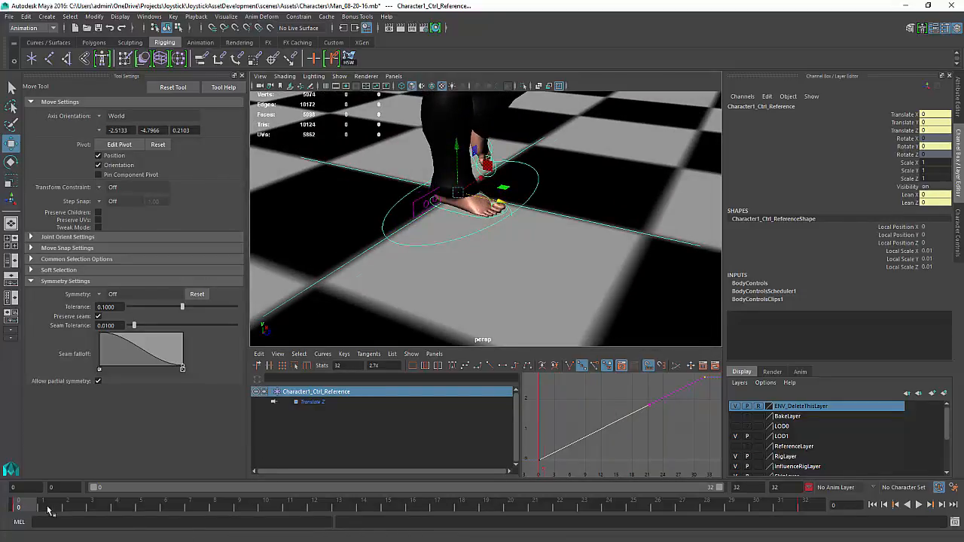
{"action": "left_click_drag", "start_coordinate": [48, 511], "coordinate": [3, 514]}
{"action": "key", "text": "alt+v"}
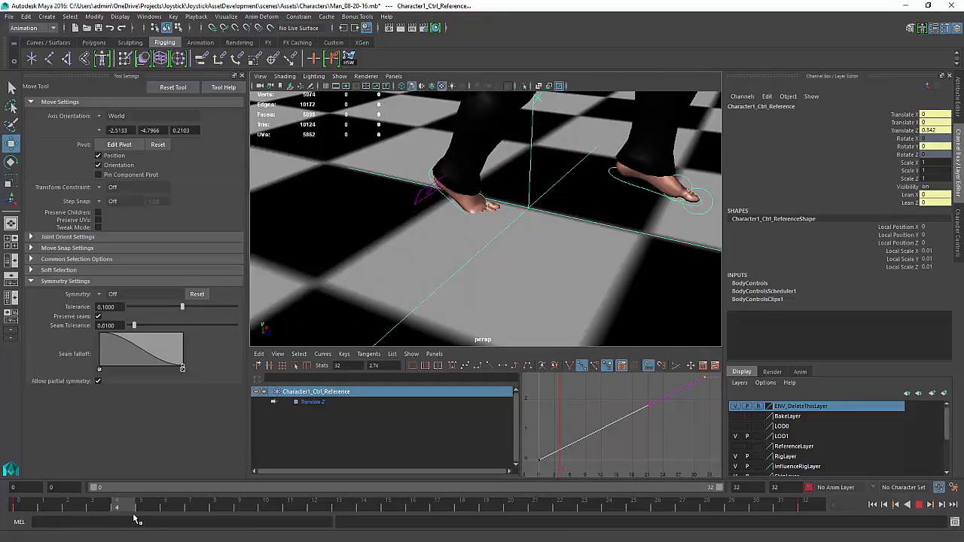
{"action": "mouse_move", "coordinate": [134, 517]}
{"action": "left_mouse_down"}
{"action": "mouse_move", "coordinate": [145, 515]}
{"action": "mouse_move", "coordinate": [14, 521]}
{"action": "mouse_move", "coordinate": [142, 516]}
{"action": "left_mouse_up"}
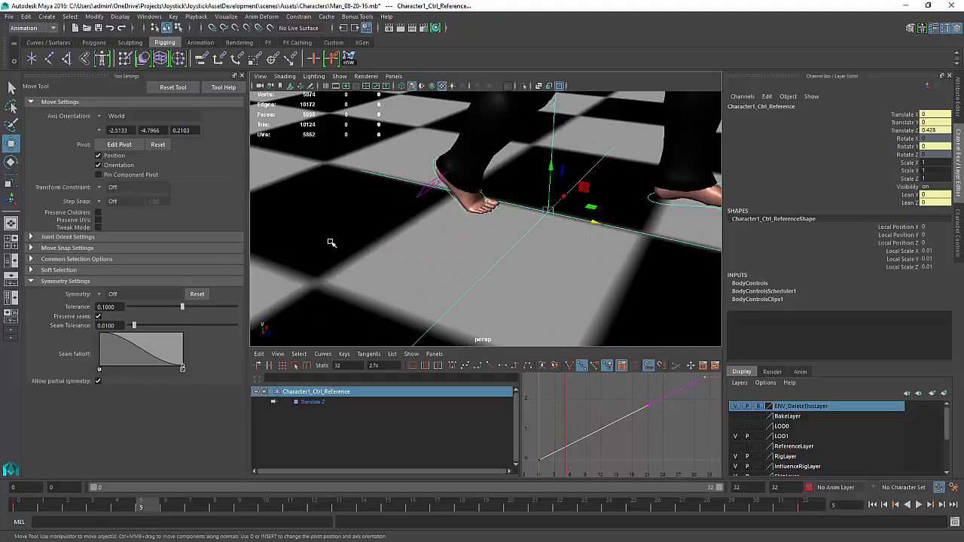
Select LeftFoot_AUX_IK_Control1 and raise it slightly to Translate Y 0.173 at frame 4, then replay the walk
{"action": "left_click", "coordinate": [433, 164]}
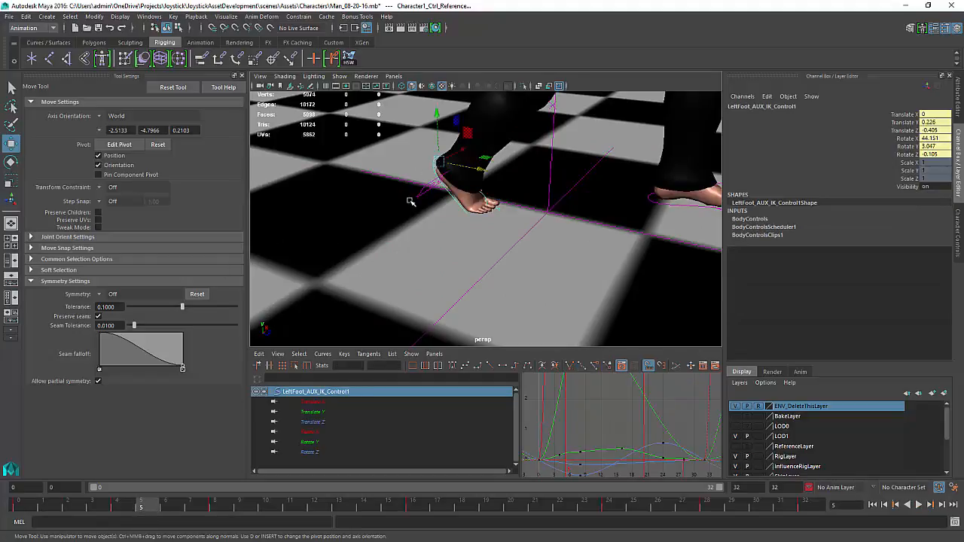
{"action": "key", "text": "alt+v"}
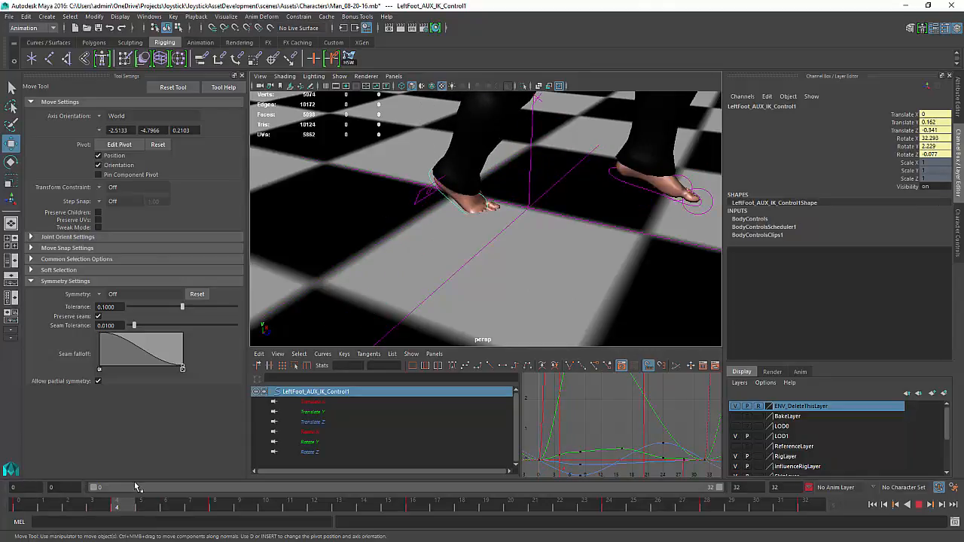
{"action": "key", "text": "alt+v"}
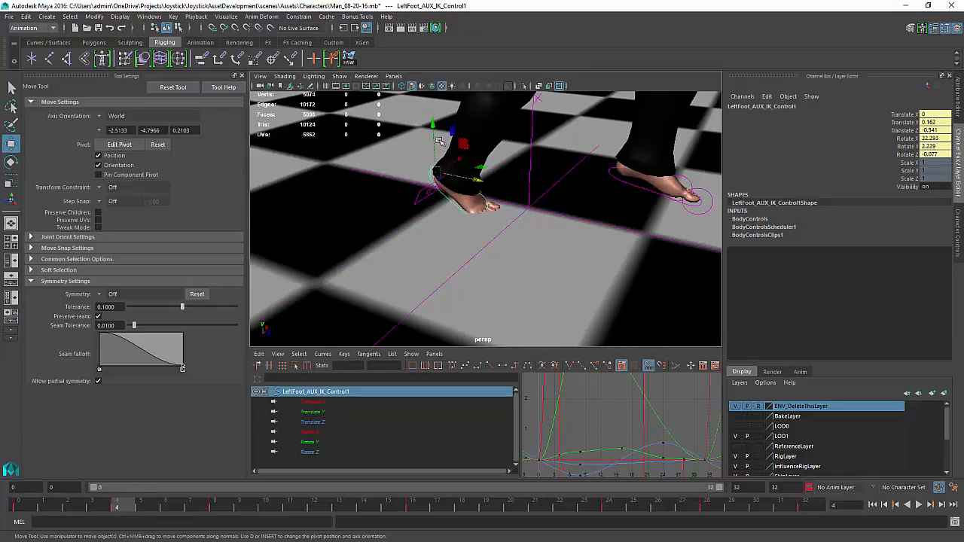
{"action": "left_click_drag", "start_coordinate": [436, 123], "coordinate": [434, 122]}
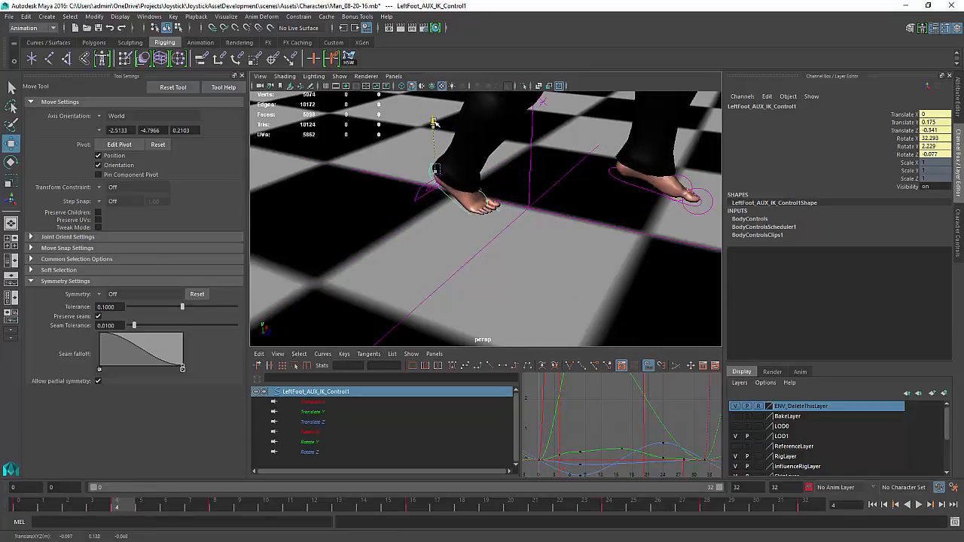
{"action": "mouse_move", "coordinate": [120, 508]}
{"action": "left_mouse_down"}
{"action": "mouse_move", "coordinate": [2, 512]}
{"action": "mouse_move", "coordinate": [147, 516]}
{"action": "mouse_move", "coordinate": [117, 514]}
{"action": "left_mouse_up"}
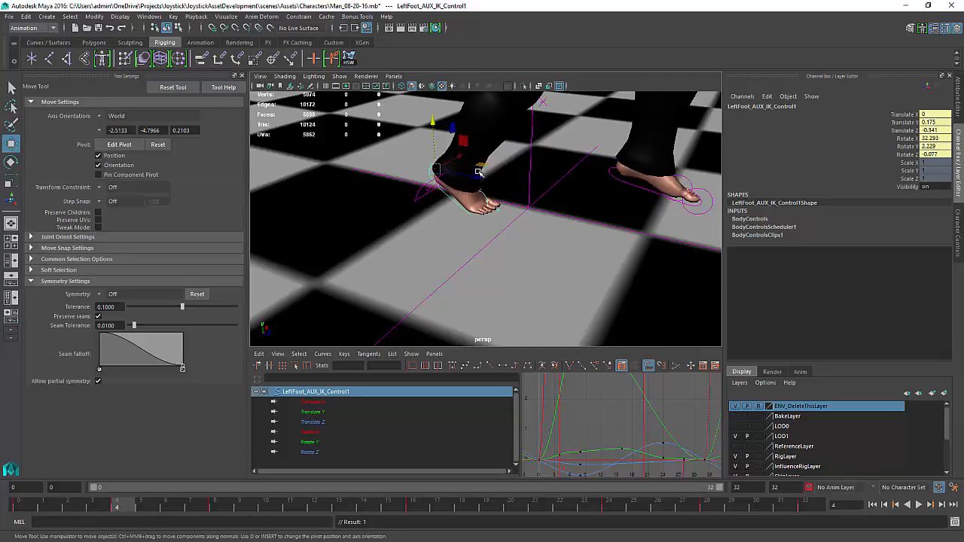
{"action": "key", "text": "alt+v"}
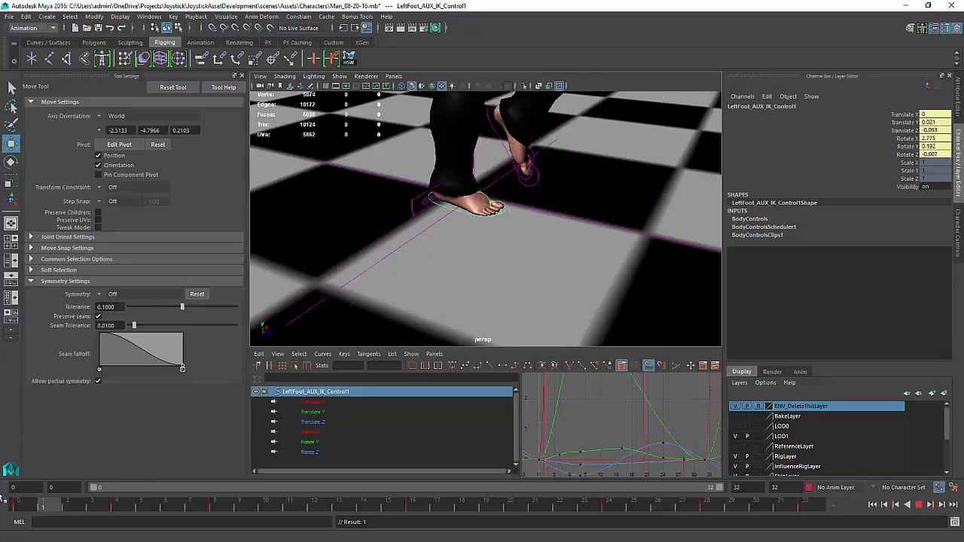
Lower LeftFoot_AUX_IK_Control1 to Translate Y 0.219 at frame 5, replay the walk and return to frame 0
{"action": "left_click", "coordinate": [150, 497]}
{"action": "middle_click_drag", "start_coordinate": [586, 433], "coordinate": [589, 414], "text": "alt"}
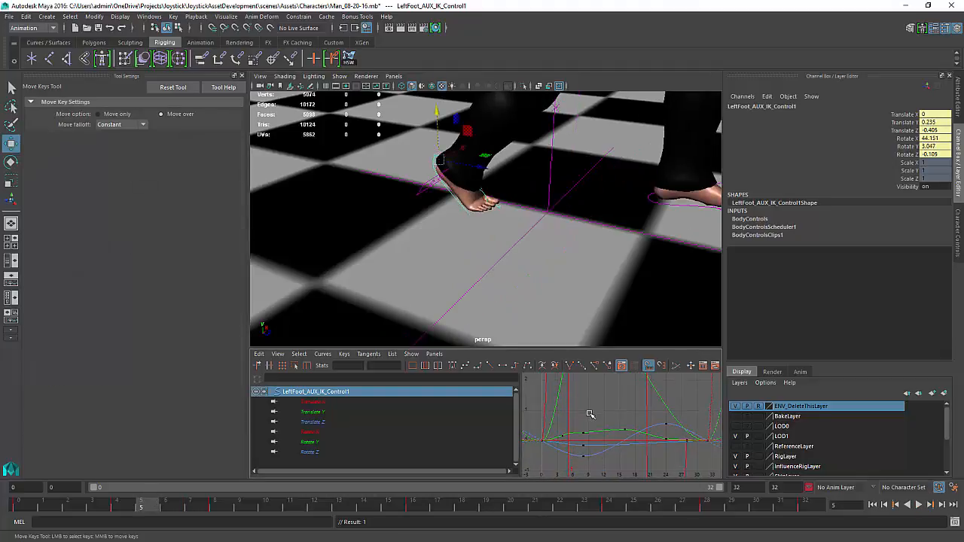
{"action": "key", "text": "f"}
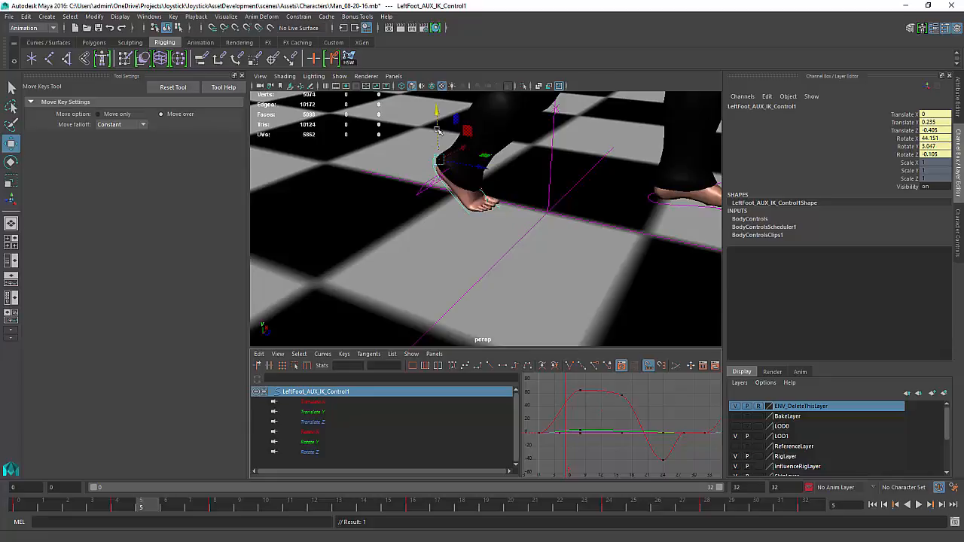
{"action": "left_click_drag", "start_coordinate": [437, 110], "coordinate": [437, 114]}
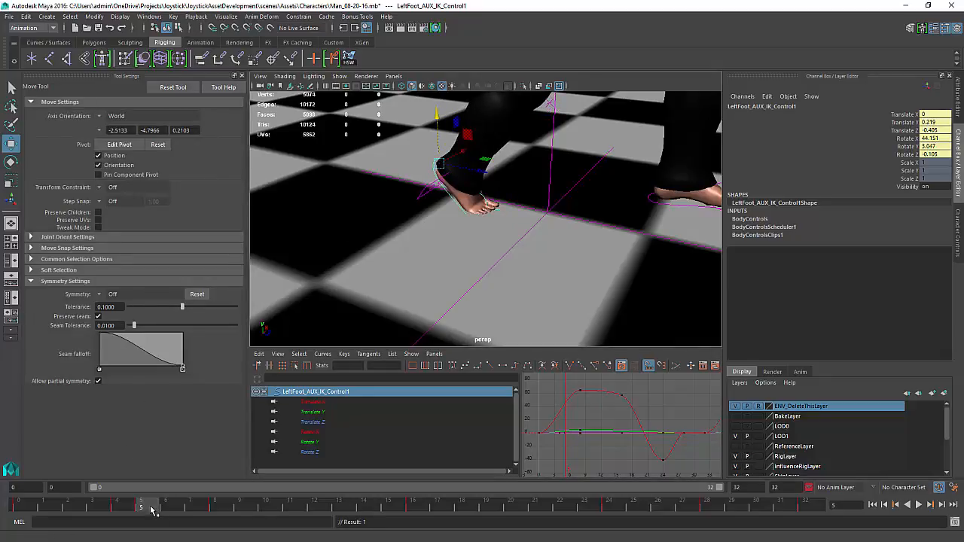
{"action": "key", "text": "alt+v"}
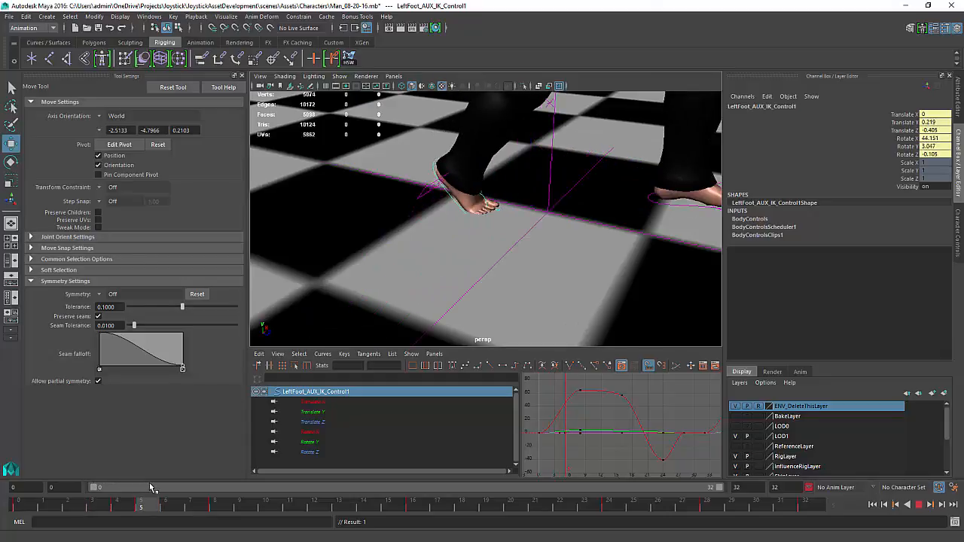
{"action": "left_click_drag", "start_coordinate": [143, 488], "coordinate": [7, 449]}
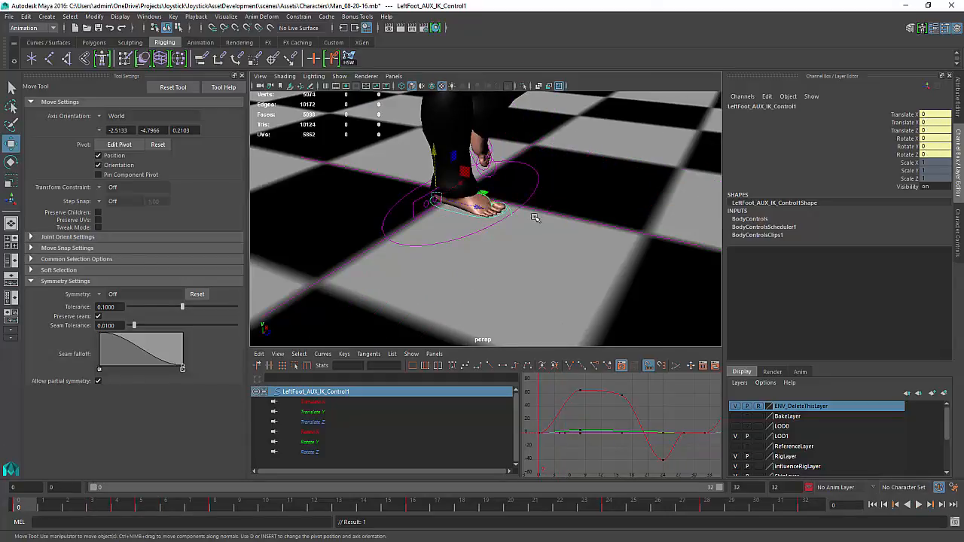
Create a locator and position it at the tip of the left foot's toes as a ground reference marker
{"action": "key", "text": "space"}
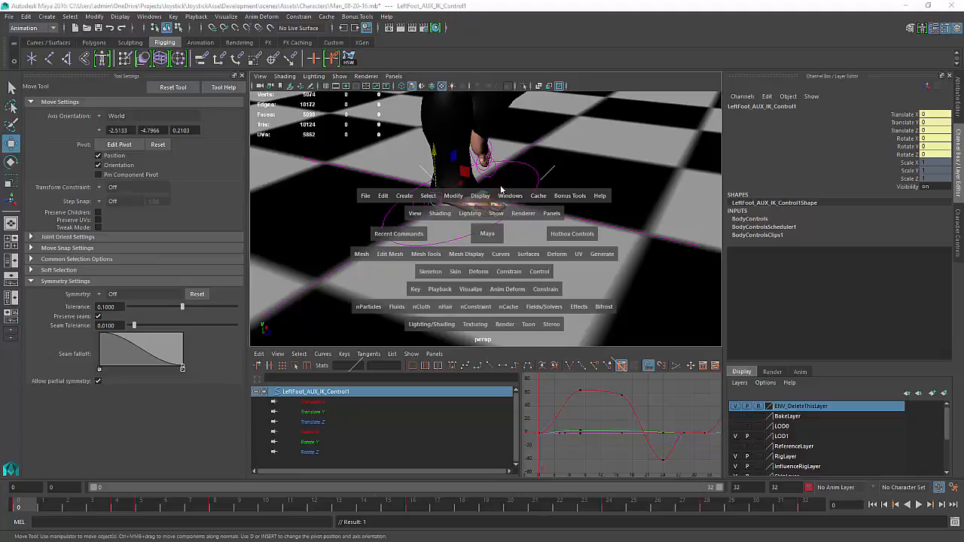
{"action": "left_click", "coordinate": [406, 197]}
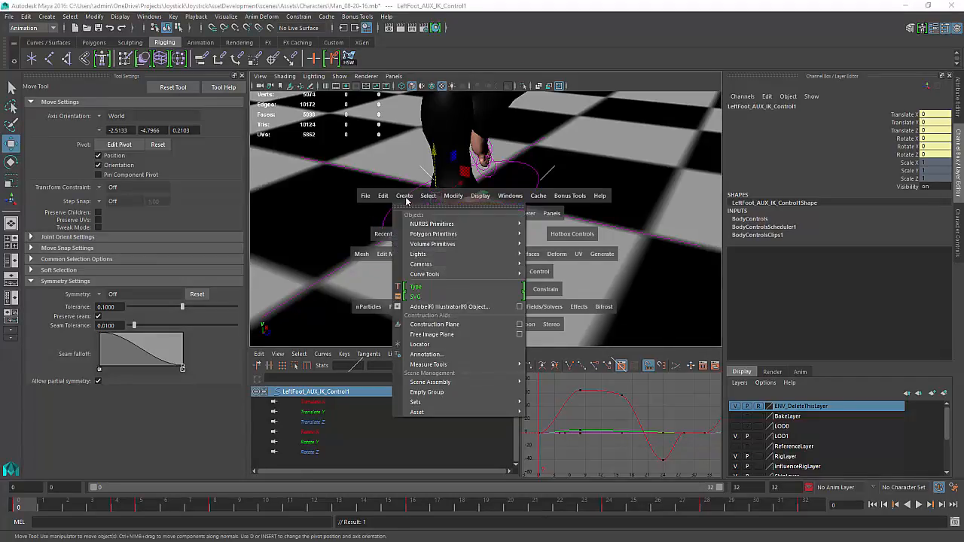
{"action": "left_click", "coordinate": [431, 344]}
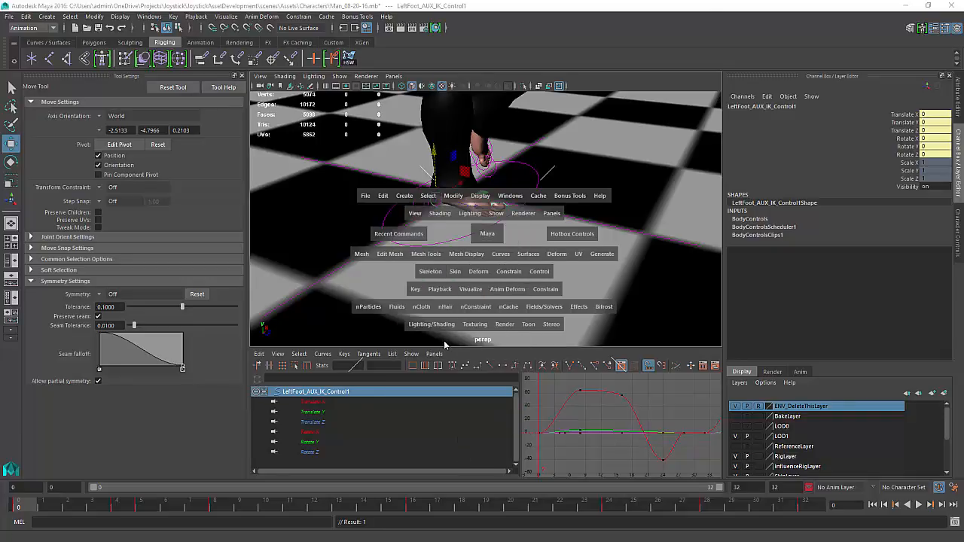
{"action": "left_click_drag", "start_coordinate": [525, 215], "coordinate": [554, 229]}
{"action": "mouse_move", "coordinate": [527, 191]}
{"action": "left_mouse_down"}
{"action": "mouse_move", "coordinate": [519, 198]}
{"action": "mouse_move", "coordinate": [531, 194]}
{"action": "left_mouse_up"}
{"action": "left_click_drag", "start_coordinate": [552, 162], "coordinate": [534, 106]}
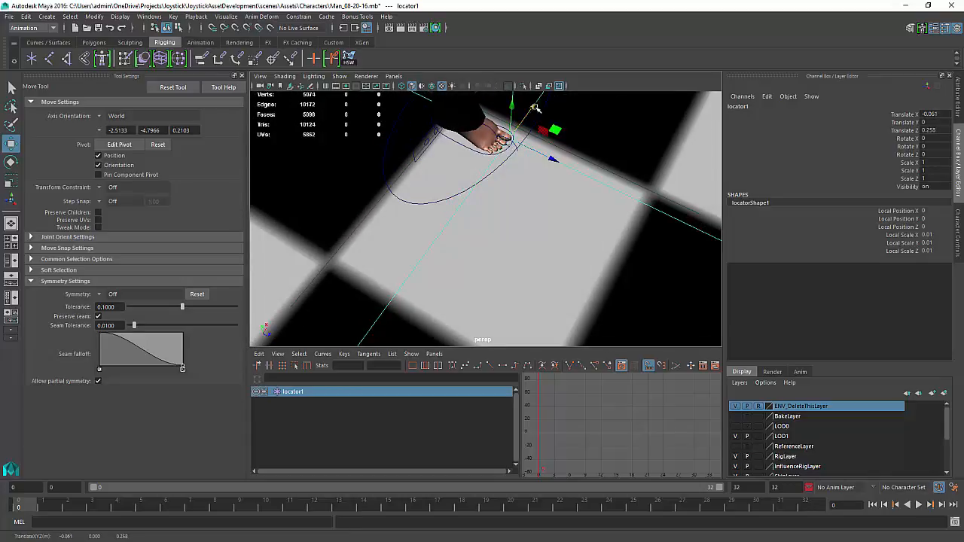
{"action": "left_click_drag", "start_coordinate": [533, 150], "coordinate": [587, 243], "text": "alt"}
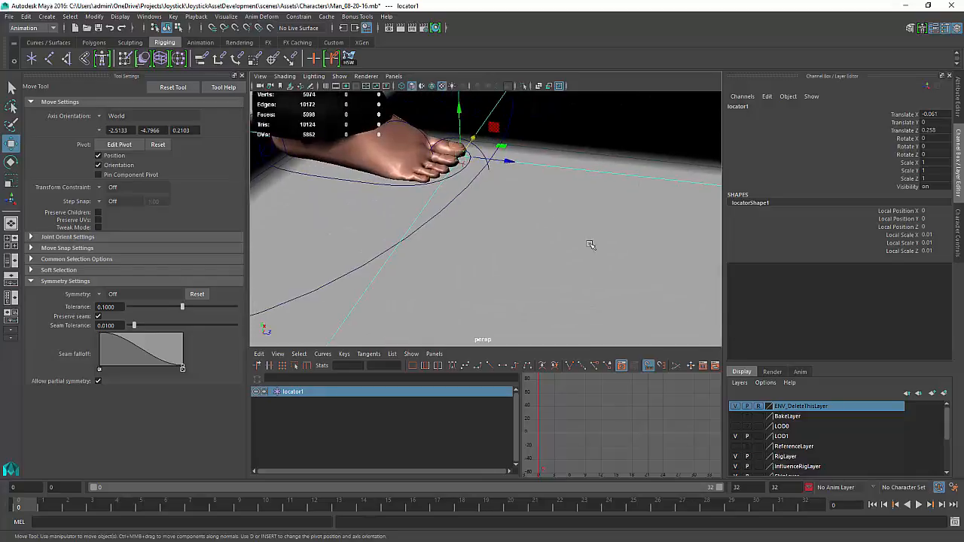
{"action": "left_click_drag", "start_coordinate": [512, 164], "coordinate": [519, 165]}
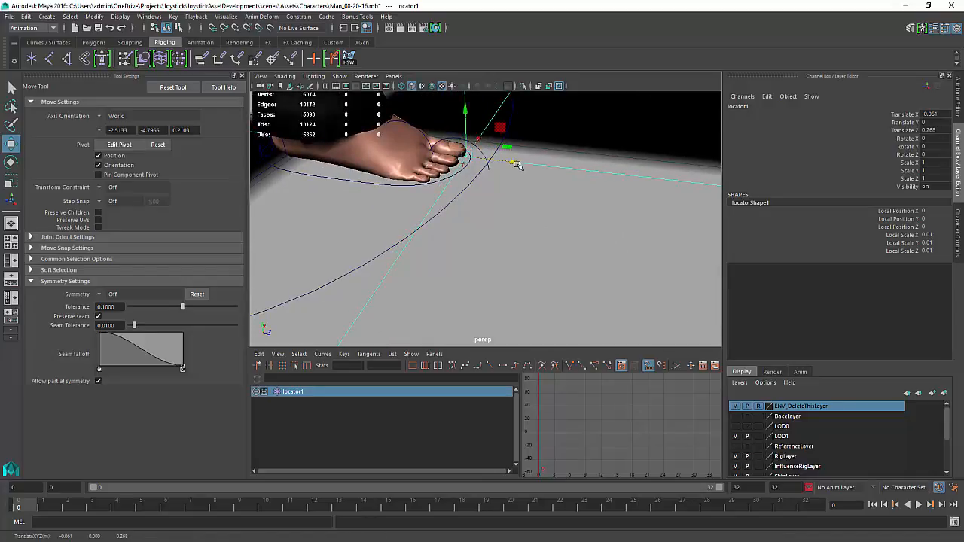
{"action": "left_click_drag", "start_coordinate": [503, 224], "coordinate": [484, 213], "text": "alt"}
{"action": "right_click_drag", "start_coordinate": [484, 213], "coordinate": [514, 212], "text": "alt"}
{"action": "left_click_drag", "start_coordinate": [514, 212], "coordinate": [493, 297], "text": "alt"}
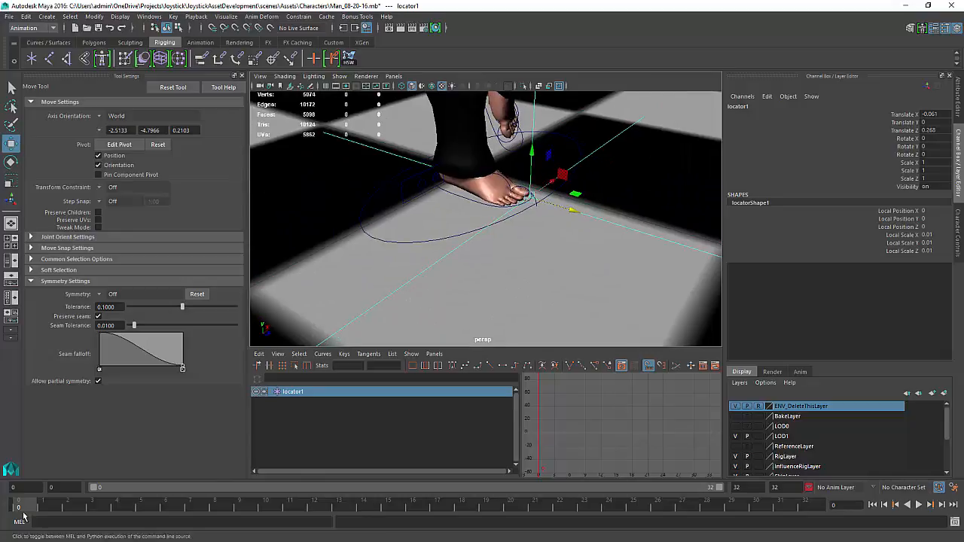
Replay the walk, select LeftFoot_AUX_IK_Control1 and, at frame 1, nudge it to Translate Z -0.08 and key it
{"action": "key", "text": "alt+v"}
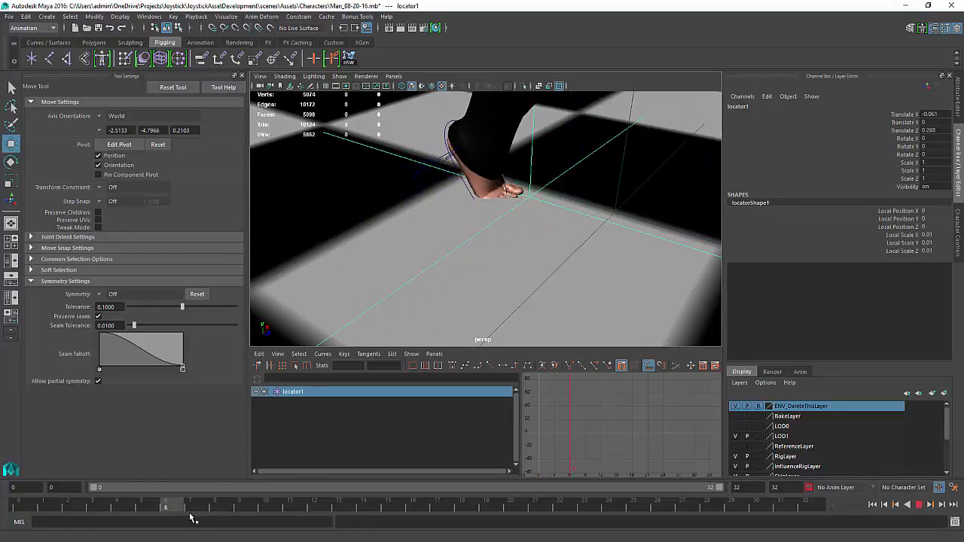
{"action": "left_click_drag", "start_coordinate": [209, 516], "coordinate": [153, 516]}
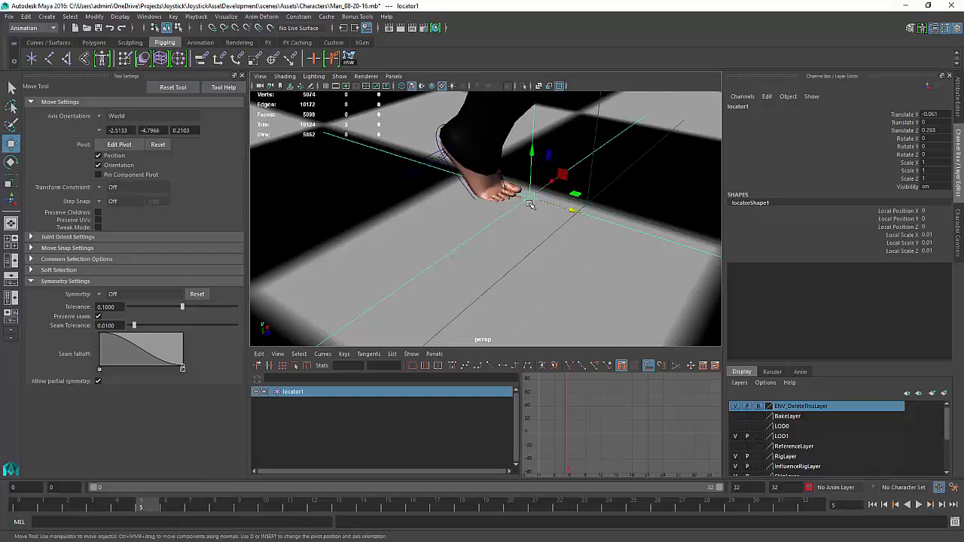
{"action": "left_click", "coordinate": [441, 143]}
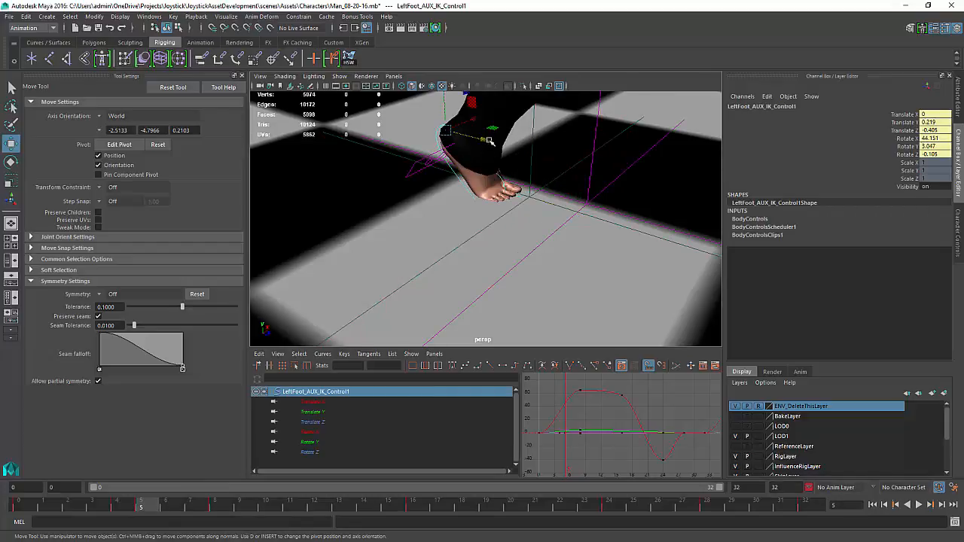
{"action": "left_click_drag", "start_coordinate": [493, 141], "coordinate": [485, 216], "text": "alt"}
{"action": "right_click_drag", "start_coordinate": [574, 312], "coordinate": [403, 369], "text": "alt"}
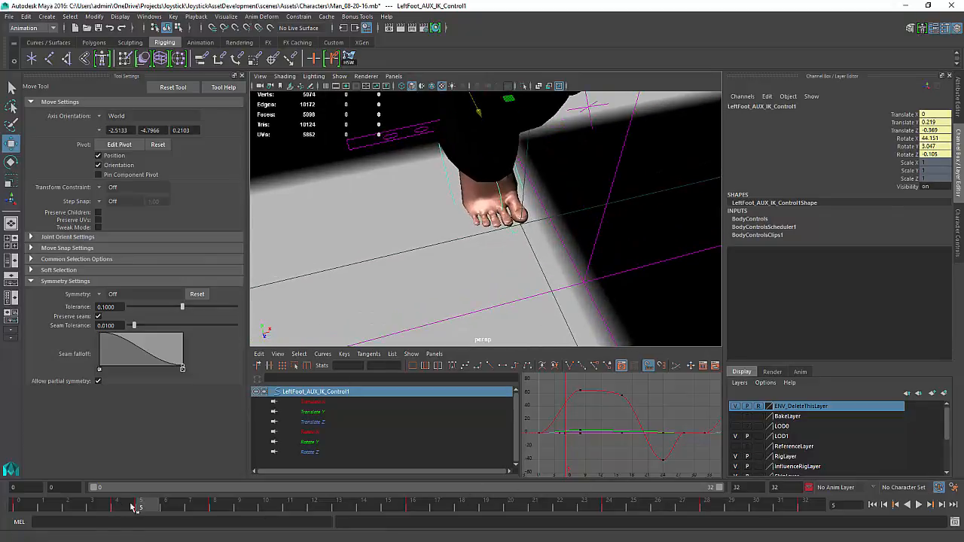
{"action": "key", "text": "alt+v"}
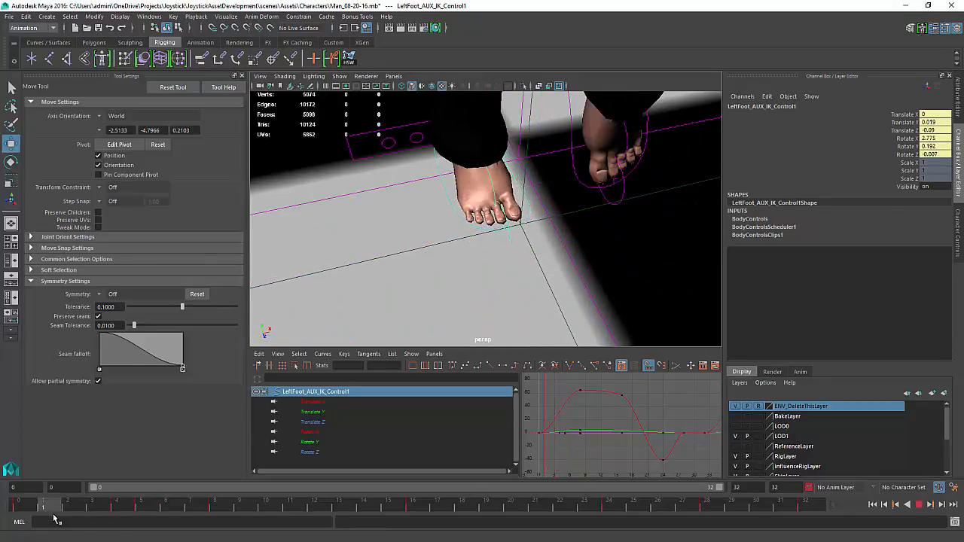
{"action": "key", "text": "alt+v"}
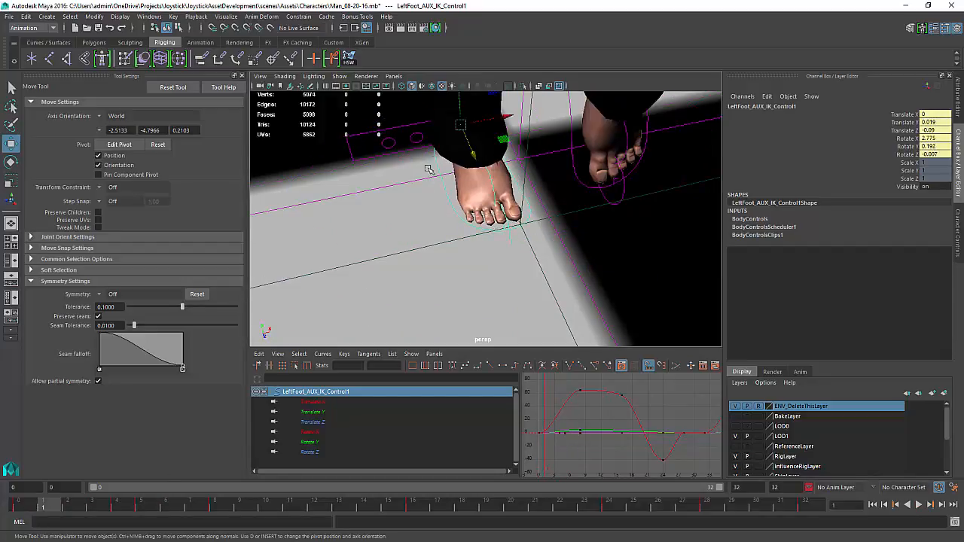
{"action": "left_click_drag", "start_coordinate": [470, 153], "coordinate": [474, 157]}
{"action": "key", "text": "s"}
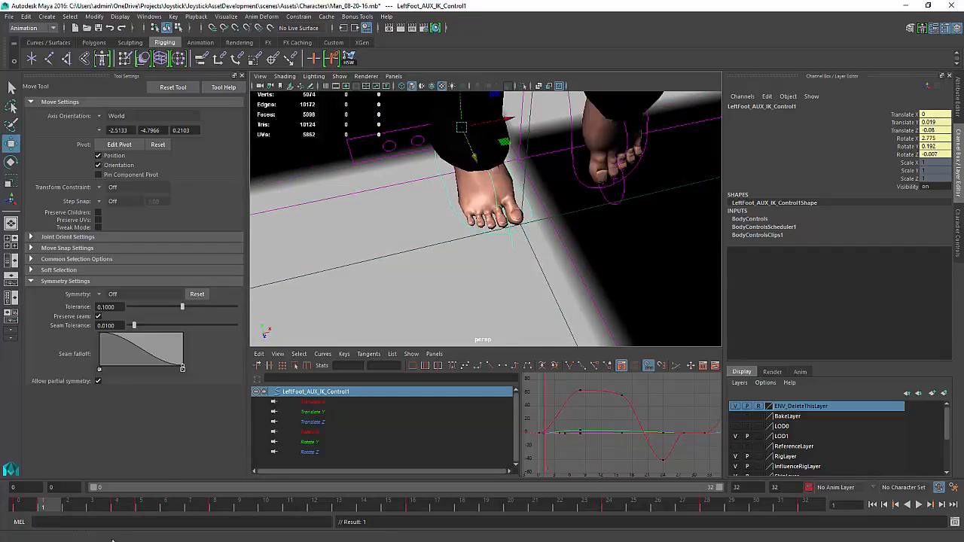
At frame 3, move the left foot control to Translate Z -0.246, then inspect the foot at frame 4
{"action": "left_click_drag", "start_coordinate": [50, 510], "coordinate": [108, 520]}
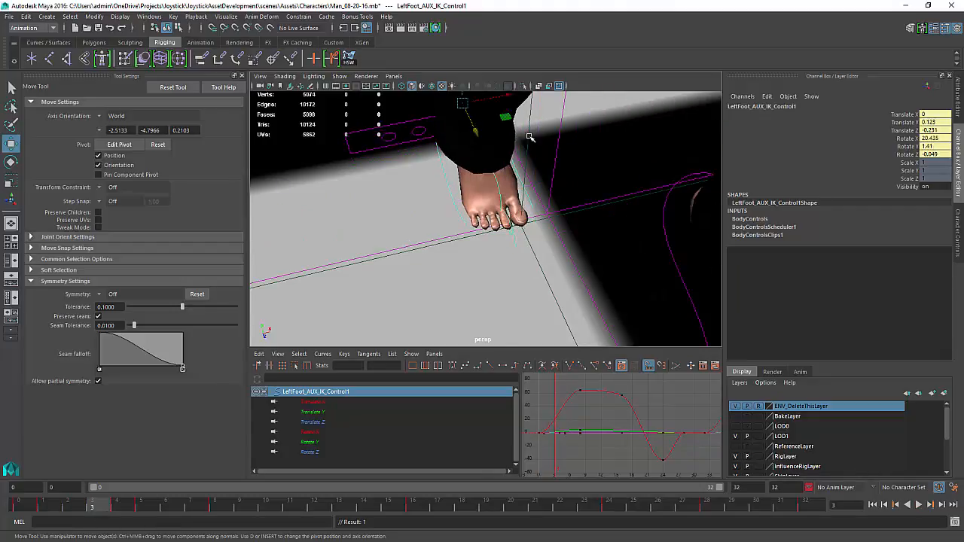
{"action": "left_click_drag", "start_coordinate": [476, 133], "coordinate": [474, 126]}
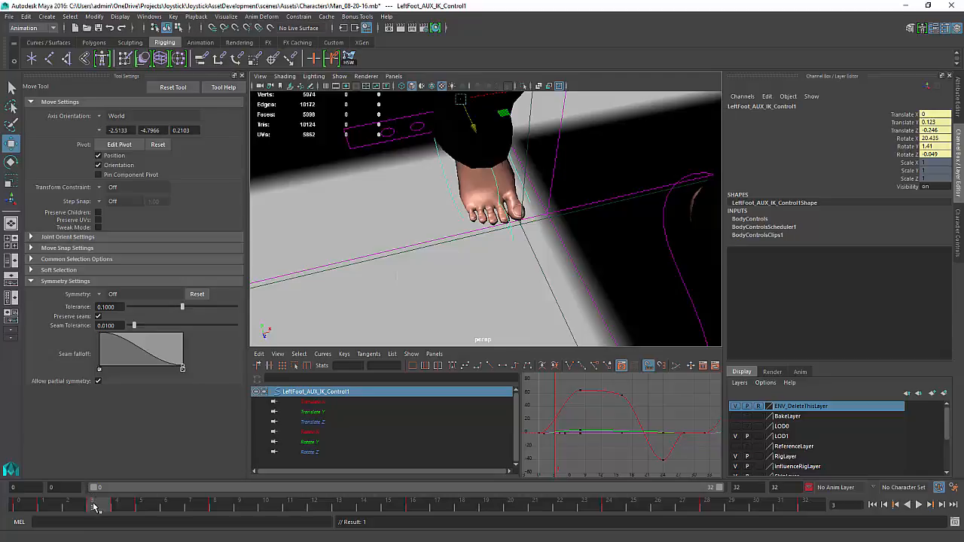
{"action": "left_click_drag", "start_coordinate": [94, 507], "coordinate": [118, 526]}
{"action": "left_click_drag", "start_coordinate": [505, 105], "coordinate": [399, 191], "text": "alt"}
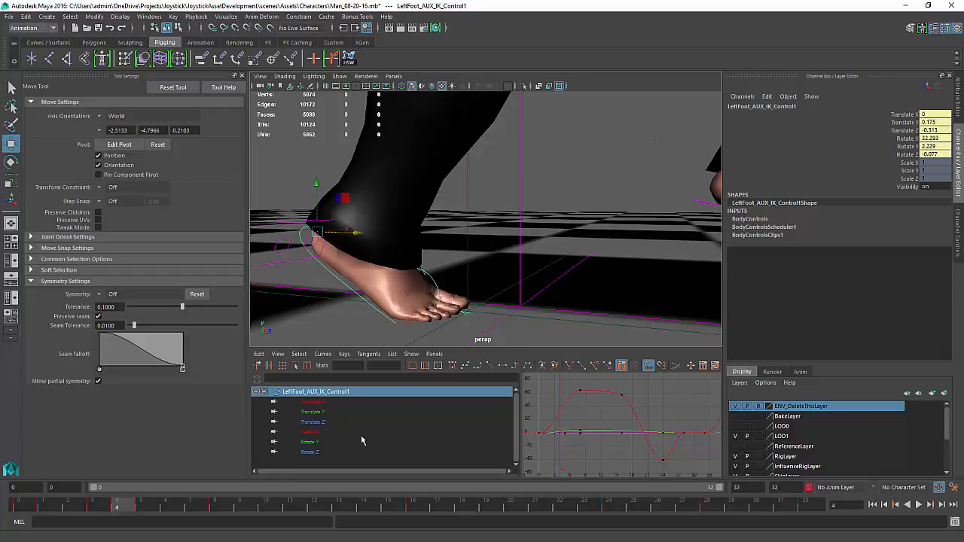
Replay the walk and at frame 6 raise the left foot control to Translate Y 0.257 and Translate Z -0.424, keying it
{"action": "key", "text": "alt+v"}
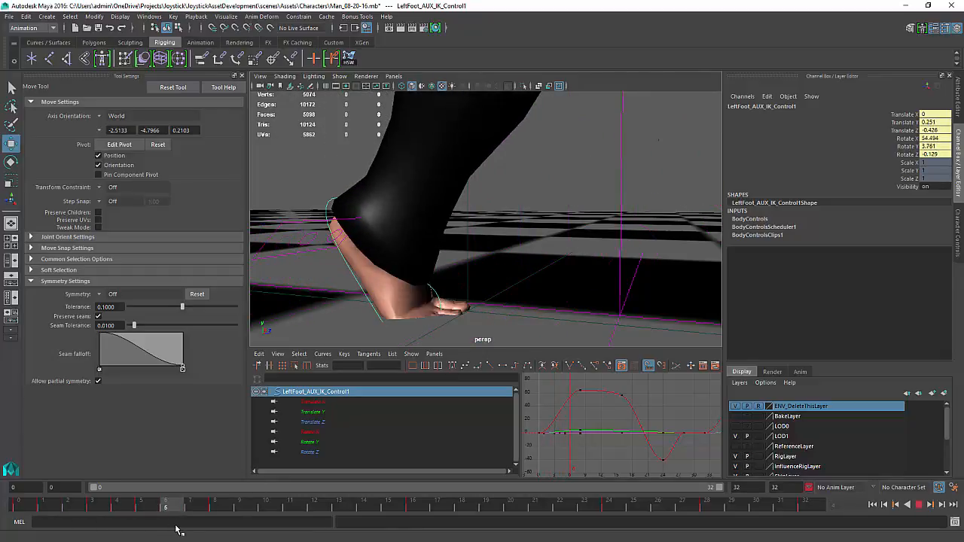
{"action": "key", "text": "alt+v"}
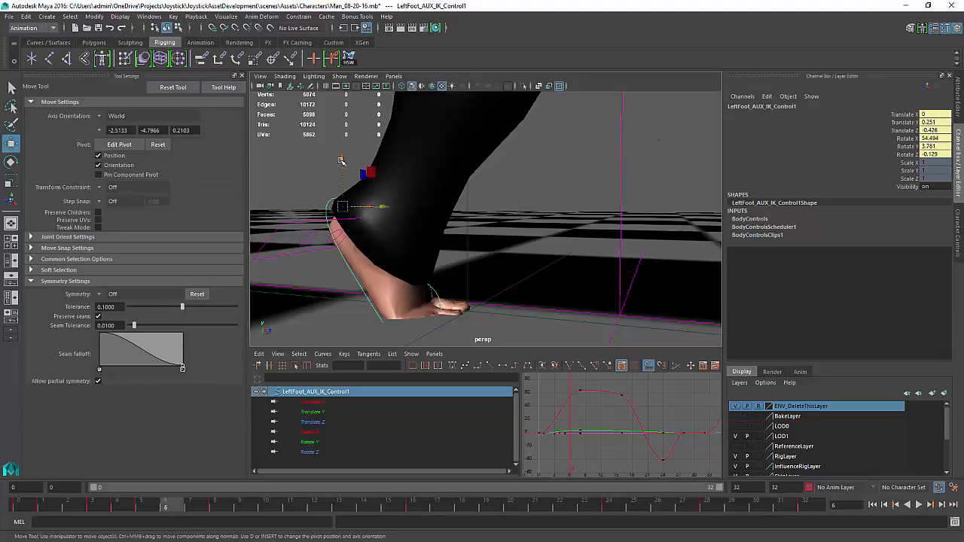
{"action": "left_click_drag", "start_coordinate": [341, 161], "coordinate": [344, 152]}
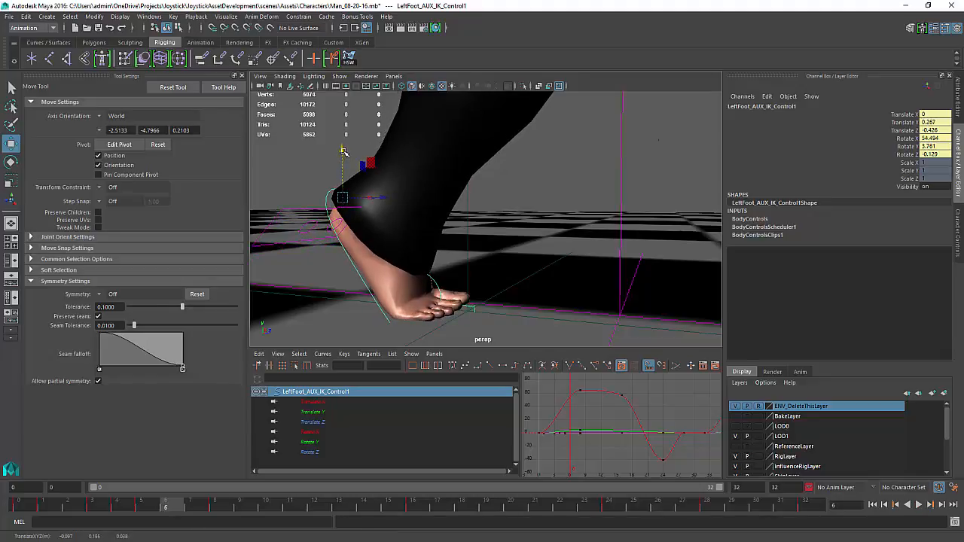
{"action": "key", "text": "s"}
{"action": "left_click_drag", "start_coordinate": [387, 201], "coordinate": [397, 202]}
{"action": "key", "text": "s"}
{"action": "left_click_drag", "start_coordinate": [489, 278], "coordinate": [497, 354], "text": "alt"}
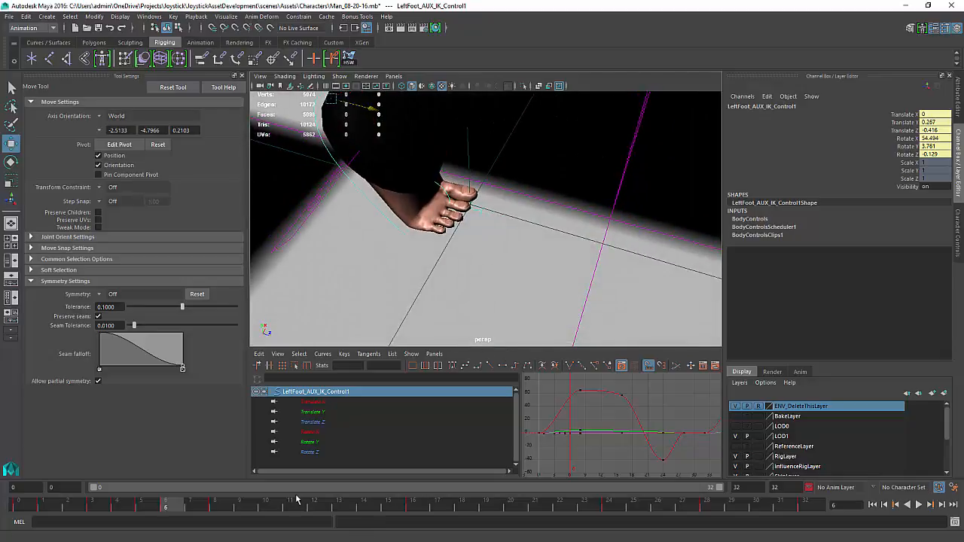
{"action": "middle_click_drag", "start_coordinate": [389, 279], "coordinate": [387, 275]}
{"action": "key", "text": "s"}
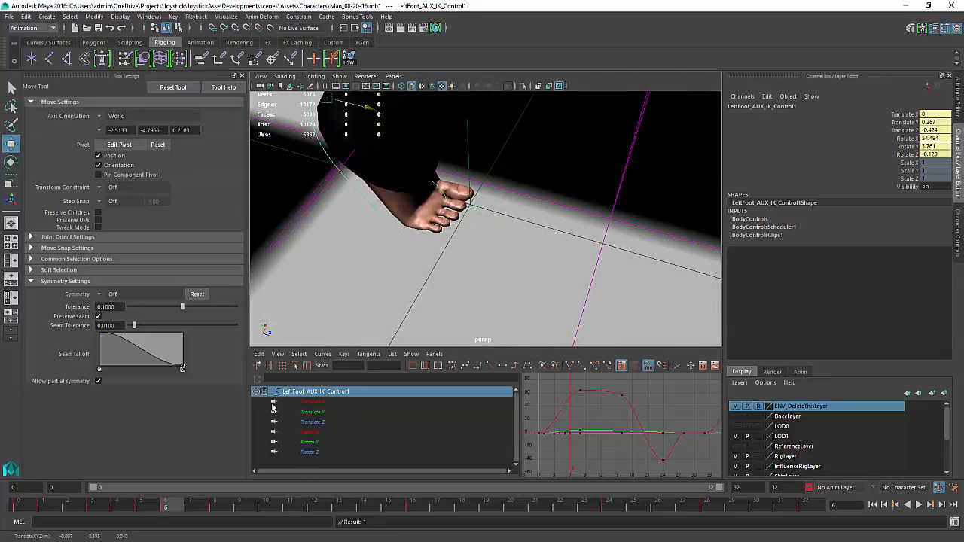
At frame 8, raise the left foot control to Translate Y 0.335 and rotate it to Rotate X 81.431, keying it
{"action": "left_click_drag", "start_coordinate": [183, 512], "coordinate": [224, 512]}
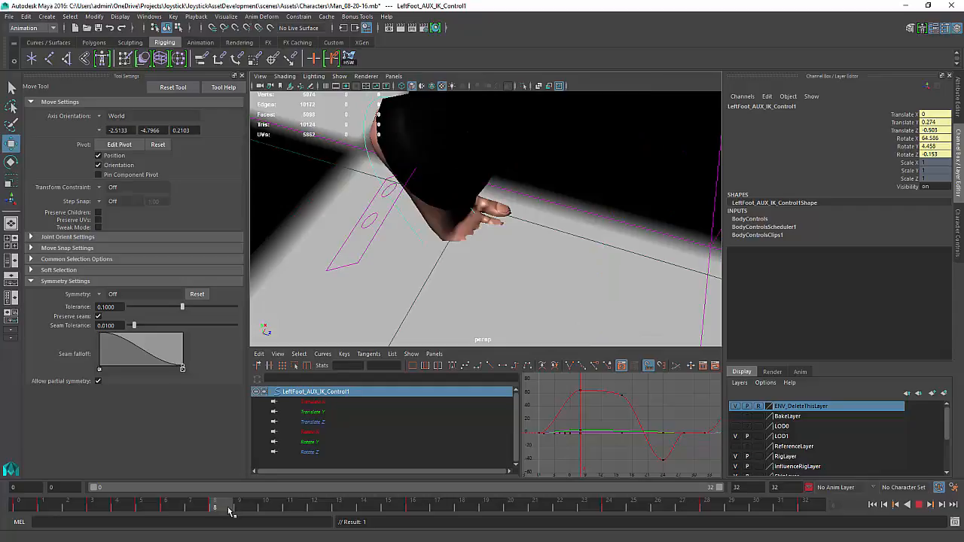
{"action": "left_click_drag", "start_coordinate": [414, 258], "coordinate": [449, 269], "text": "alt"}
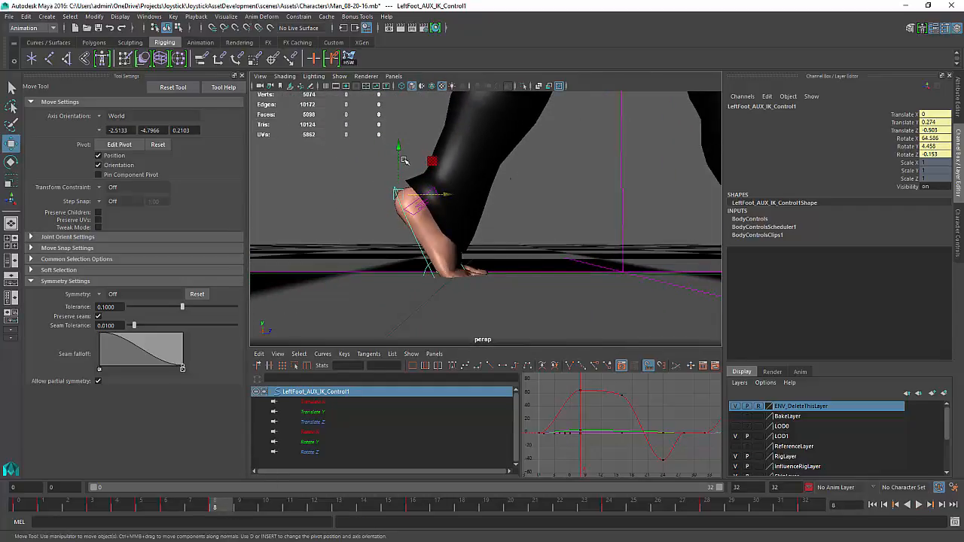
{"action": "left_click_drag", "start_coordinate": [401, 148], "coordinate": [406, 126]}
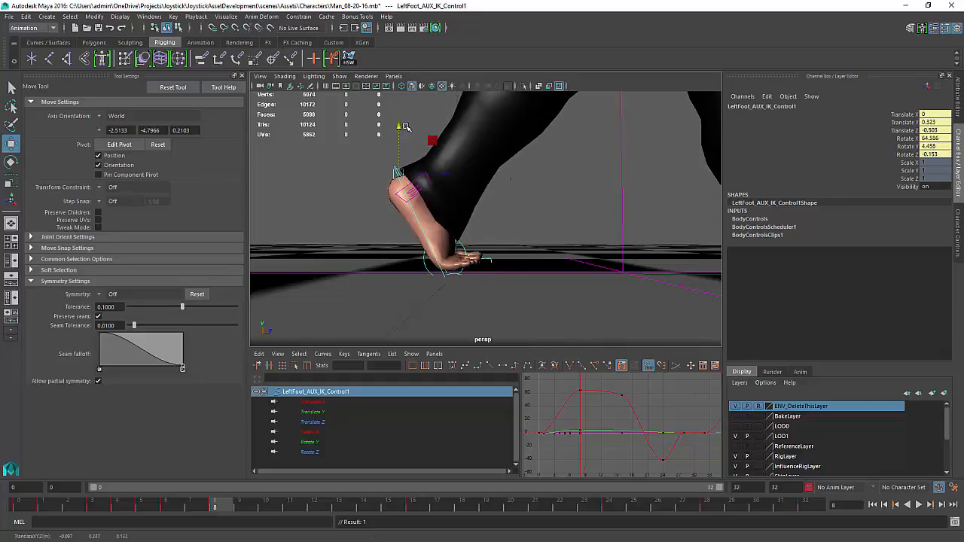
{"action": "key", "text": "e"}
{"action": "left_click_drag", "start_coordinate": [435, 165], "coordinate": [445, 182]}
{"action": "key", "text": "s"}
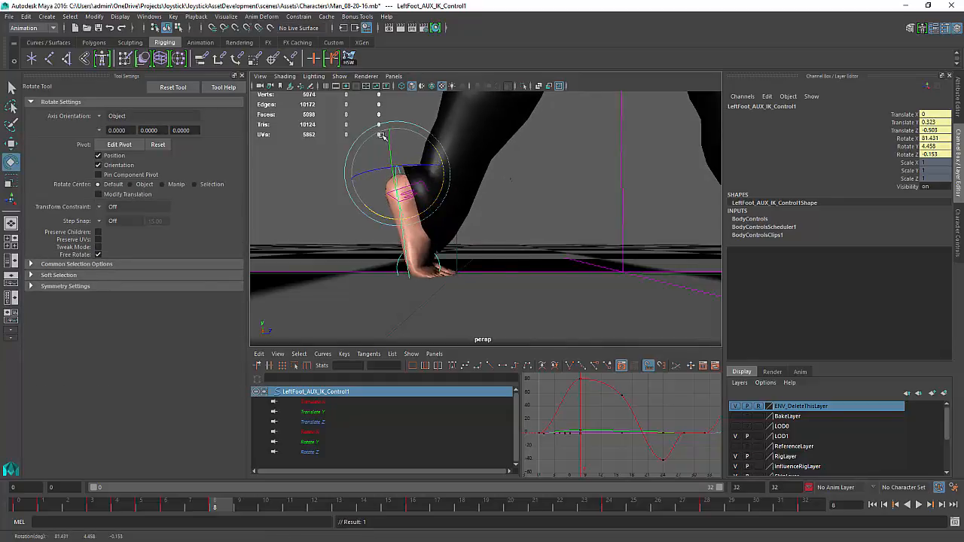
{"action": "key", "text": "w"}
{"action": "left_click_drag", "start_coordinate": [400, 124], "coordinate": [401, 120]}
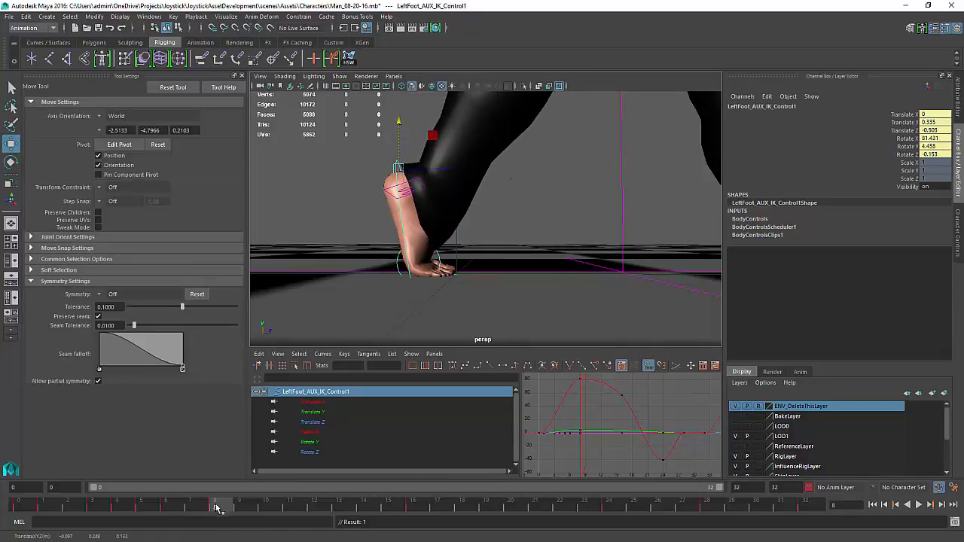
At frame 5, rotate the left foot control back to Rotate X 44.85
{"action": "left_click_drag", "start_coordinate": [216, 508], "coordinate": [140, 502]}
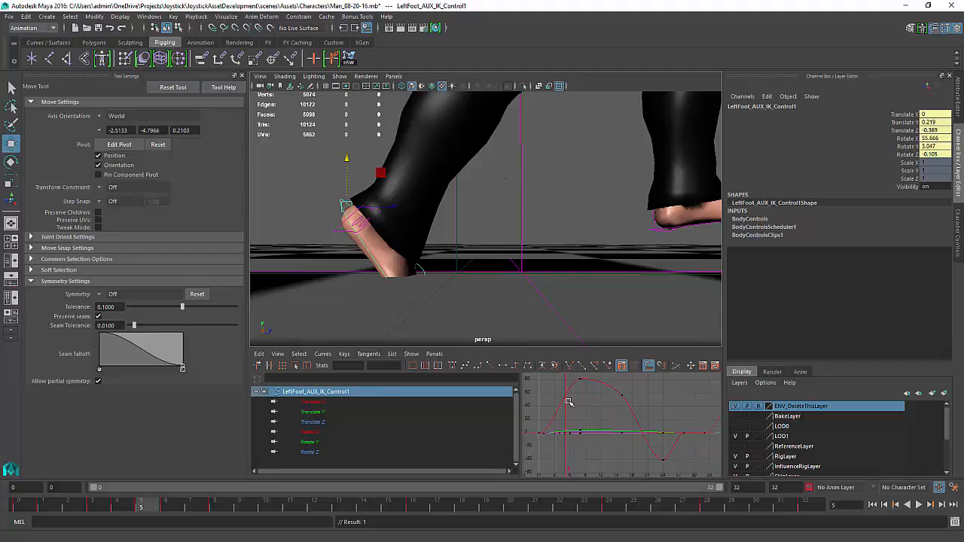
{"action": "key", "text": "e"}
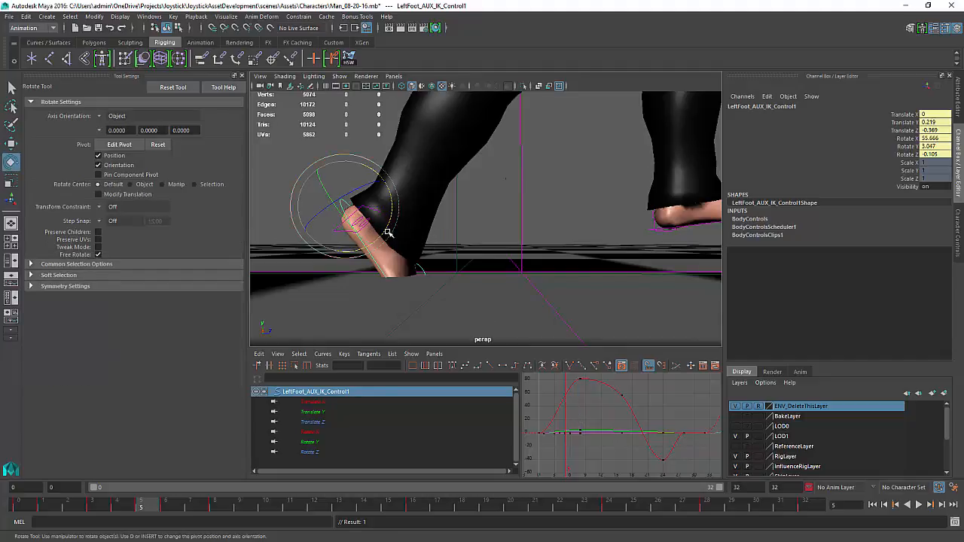
{"action": "left_click_drag", "start_coordinate": [384, 232], "coordinate": [378, 223]}
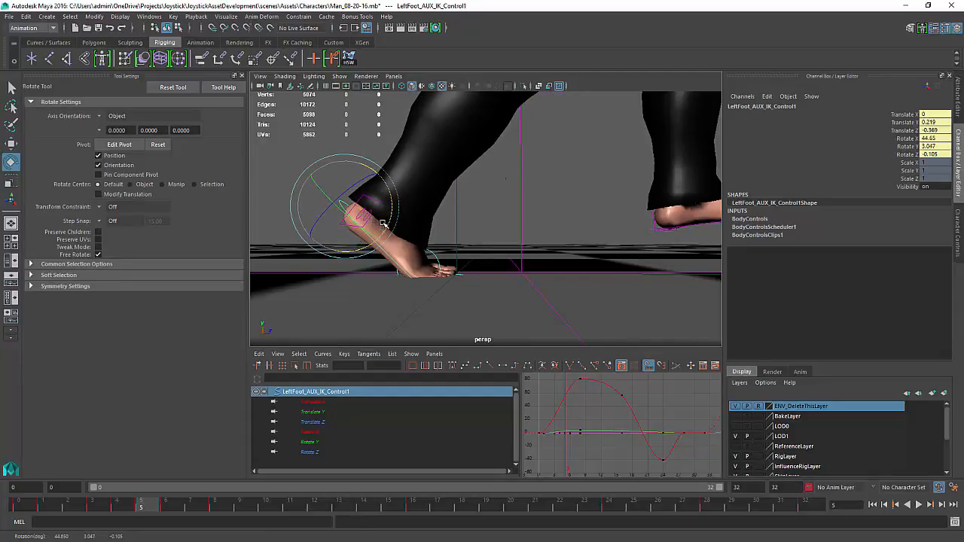
Replay the walk and at frame 7 move the left foot control to Translate Z -0.499, then replay again
{"action": "key", "text": "alt+v"}
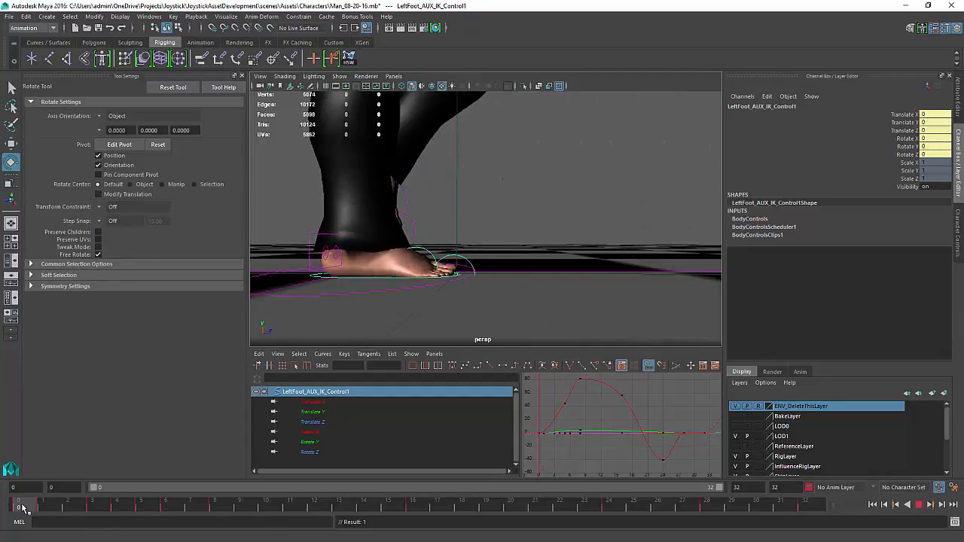
{"action": "left_click", "coordinate": [204, 503]}
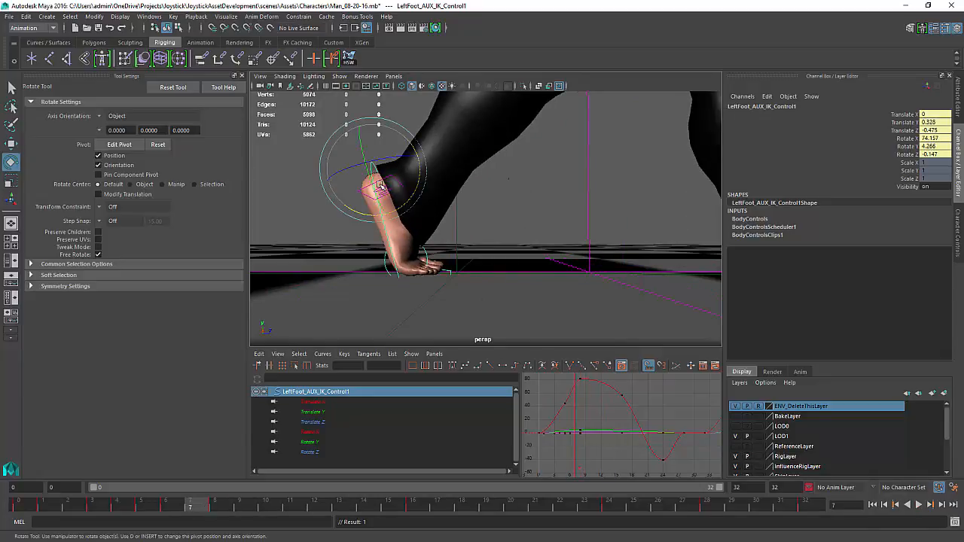
{"action": "key", "text": "w"}
{"action": "left_click_drag", "start_coordinate": [390, 185], "coordinate": [406, 170]}
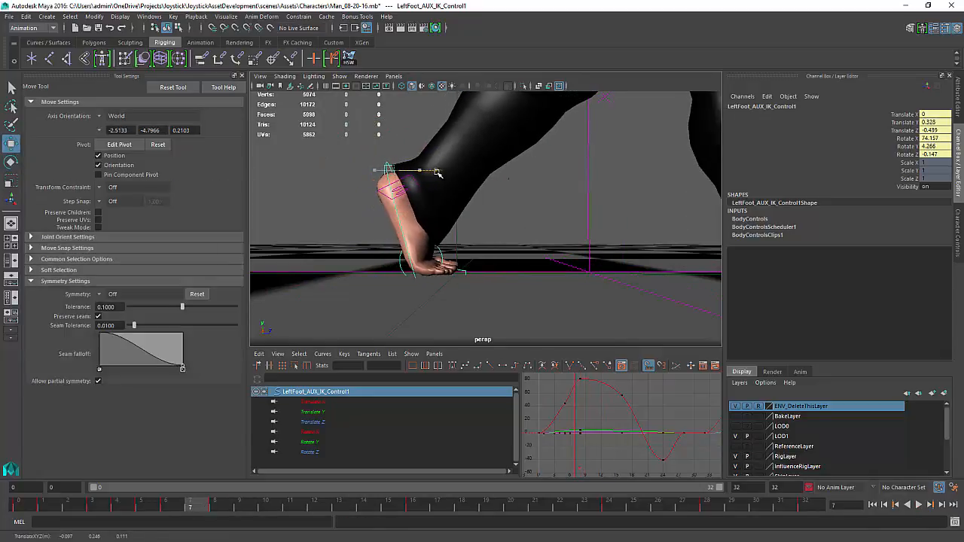
{"action": "key", "text": "alt+v"}
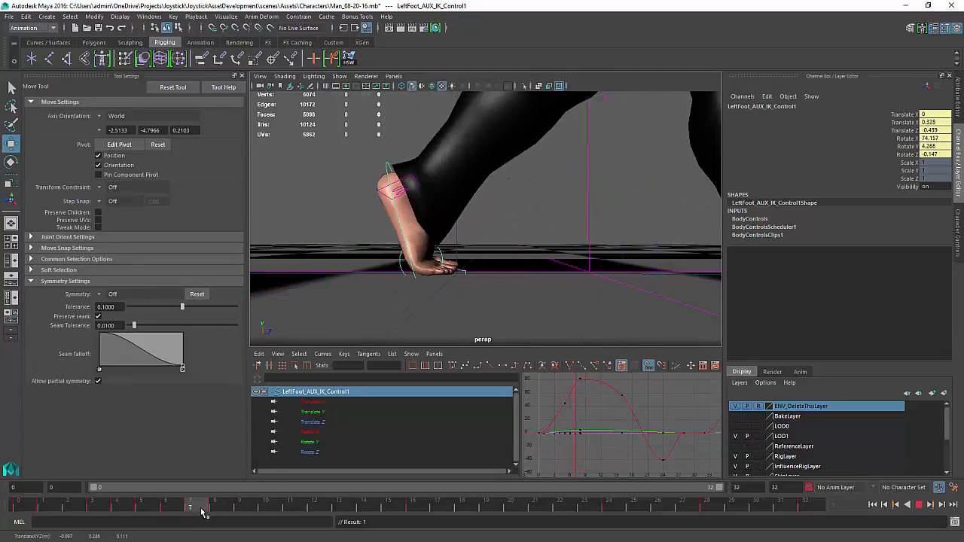
{"action": "left_click", "coordinate": [164, 505]}
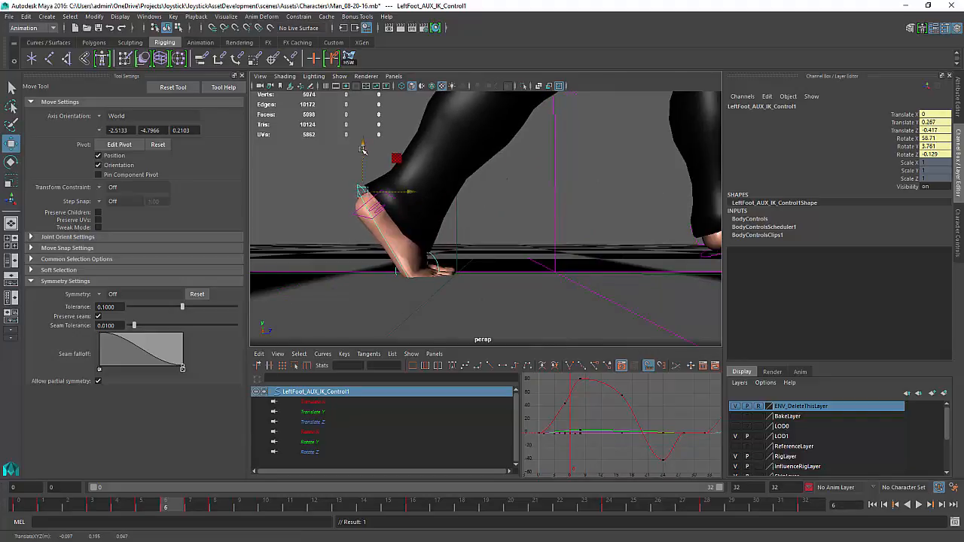
At frame 6, raise the left foot control to Translate Y 0.274 and replay the walk
{"action": "left_click_drag", "start_coordinate": [362, 149], "coordinate": [365, 143]}
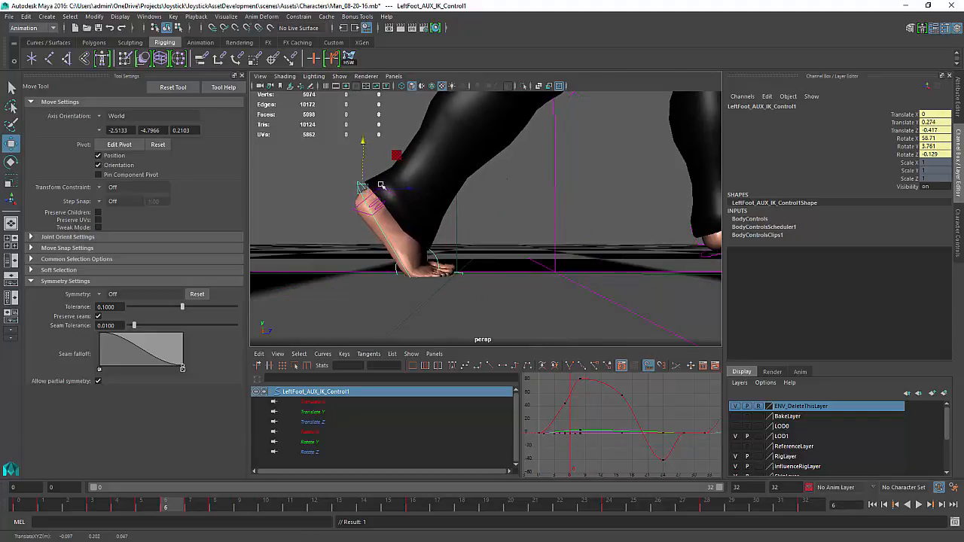
{"action": "key", "text": "alt+v"}
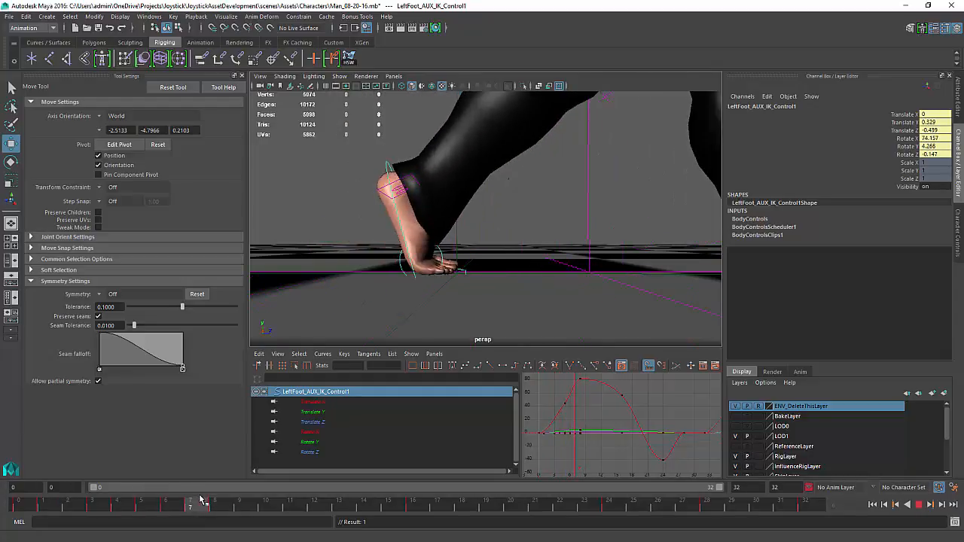
{"action": "key", "text": "alt+v"}
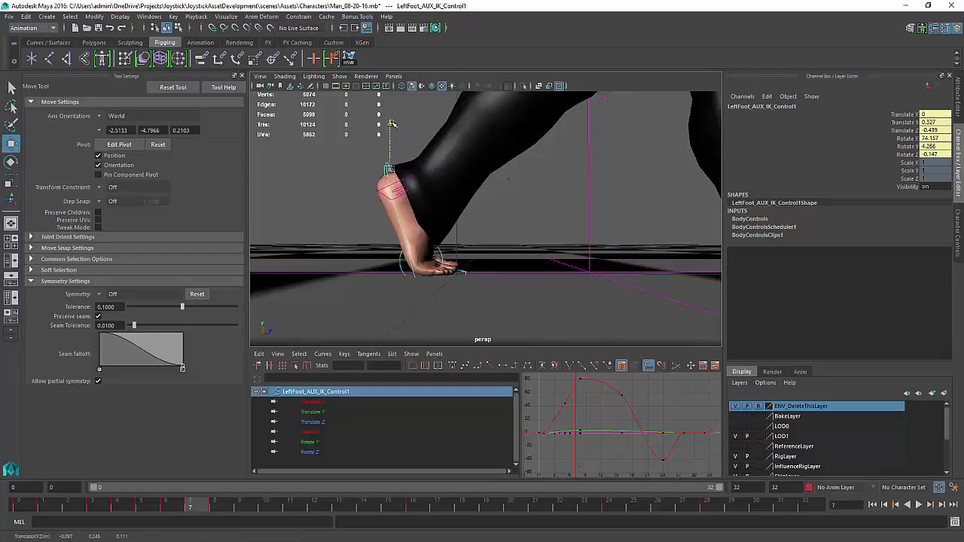
At frame 7, lower the left foot control to Translate Y 0.32 and replay the walk
{"action": "left_click", "coordinate": [391, 124]}
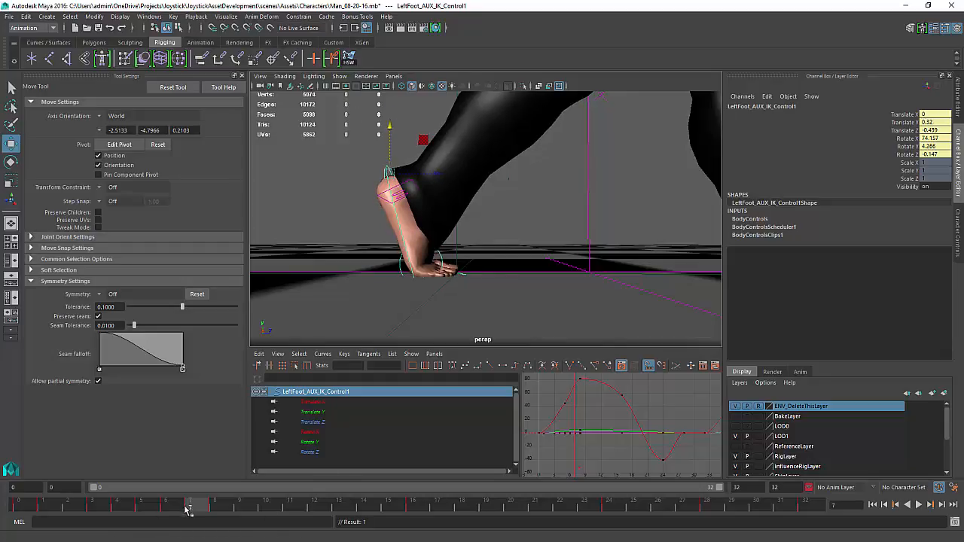
{"action": "key", "text": "alt+v"}
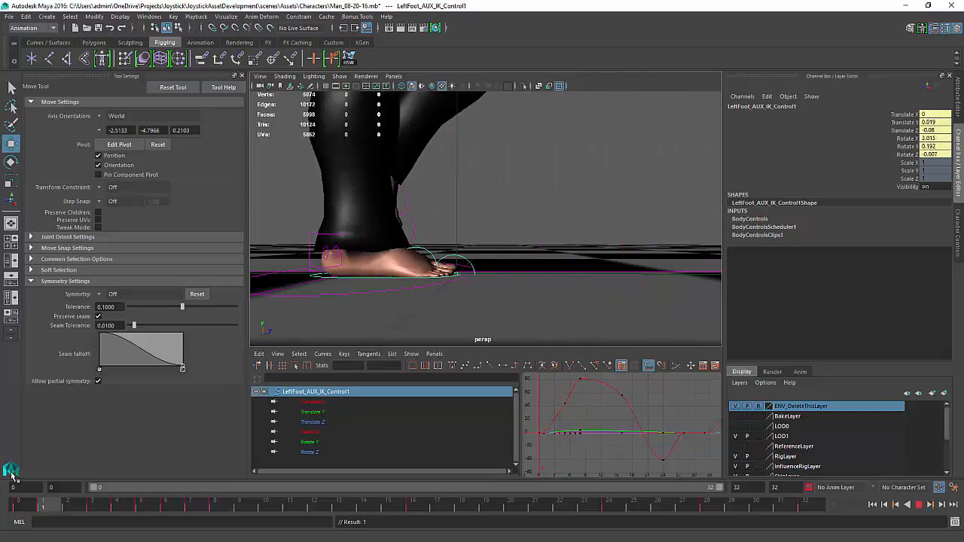
{"action": "key", "text": "alt+v"}
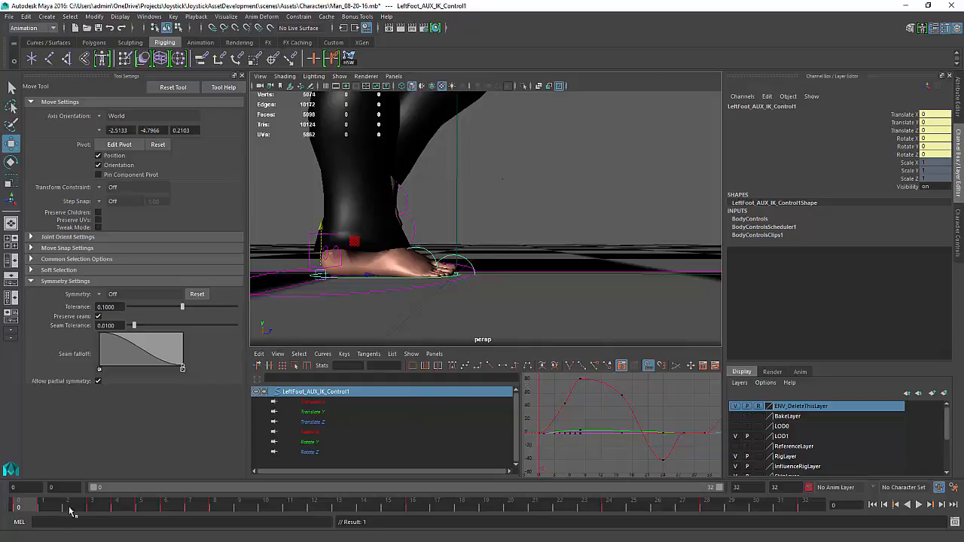
Scrub through the walk and inspect the left foot control's animation curves in the graph editor
{"action": "left_click_drag", "start_coordinate": [26, 507], "coordinate": [214, 506]}
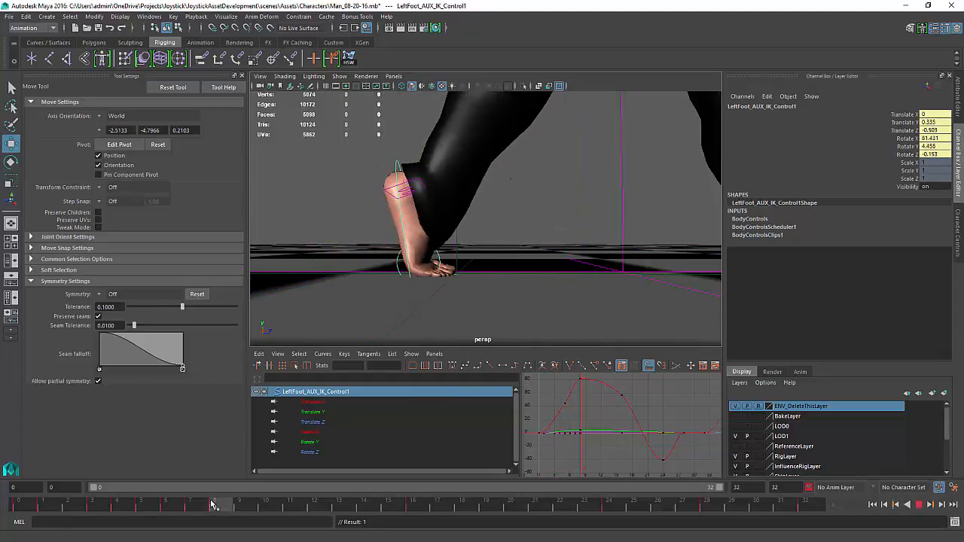
{"action": "left_click_drag", "start_coordinate": [85, 526], "coordinate": [7, 521]}
{"action": "middle_click_drag", "start_coordinate": [631, 411], "coordinate": [658, 397], "text": "alt"}
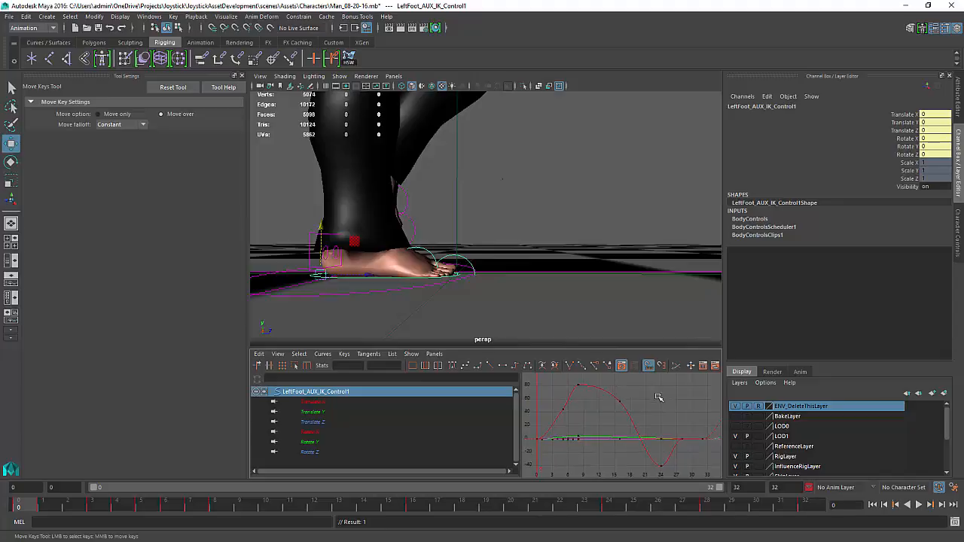
{"action": "left_click", "coordinate": [554, 423]}
{"action": "left_click_drag", "start_coordinate": [683, 456], "coordinate": [635, 471]}
{"action": "middle_click_drag", "start_coordinate": [663, 461], "coordinate": [673, 458]}
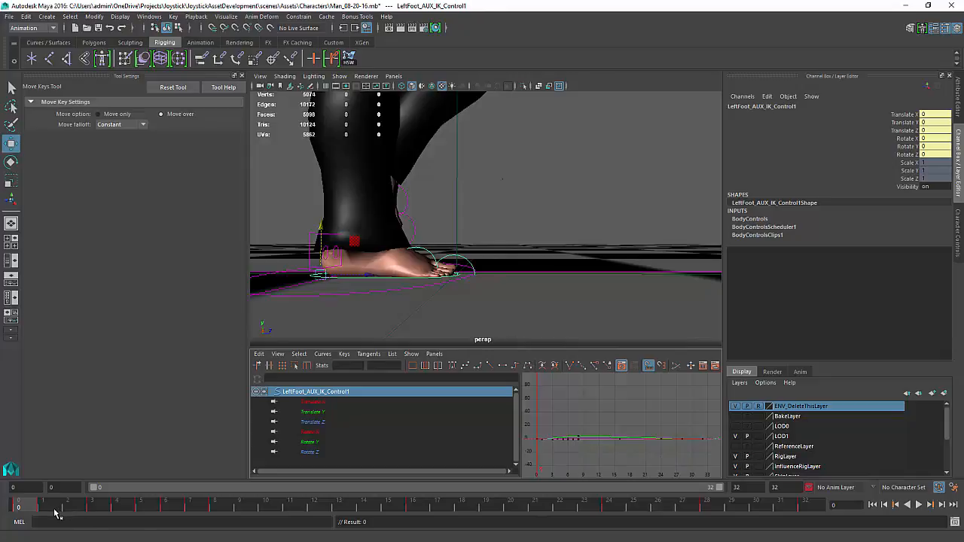
{"action": "left_click_drag", "start_coordinate": [31, 509], "coordinate": [124, 508]}
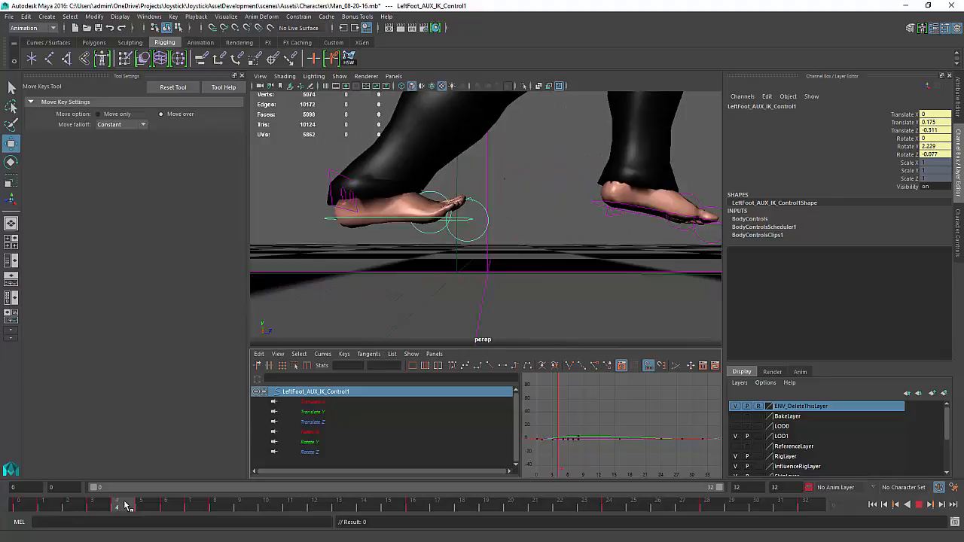
{"action": "left_click", "coordinate": [30, 506]}
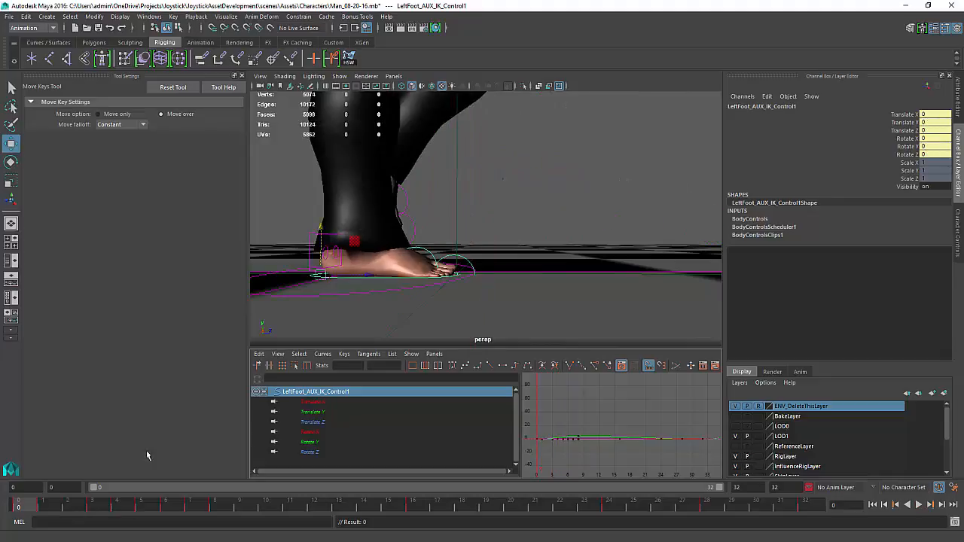
Isolate the left foot control's Translate Y curve in the graph editor and delete a range of its keys
{"action": "left_click", "coordinate": [307, 413]}
{"action": "key", "text": "f"}
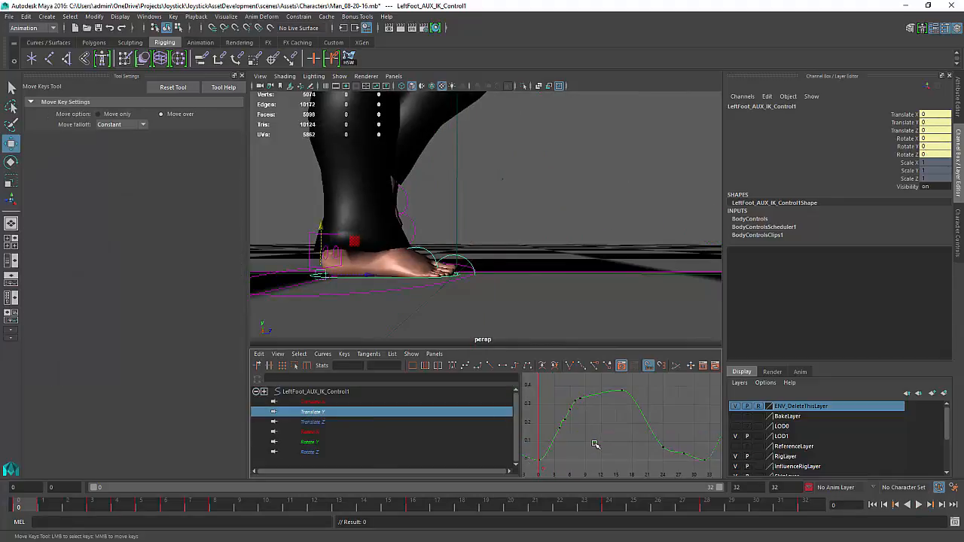
{"action": "left_click_drag", "start_coordinate": [636, 383], "coordinate": [551, 457]}
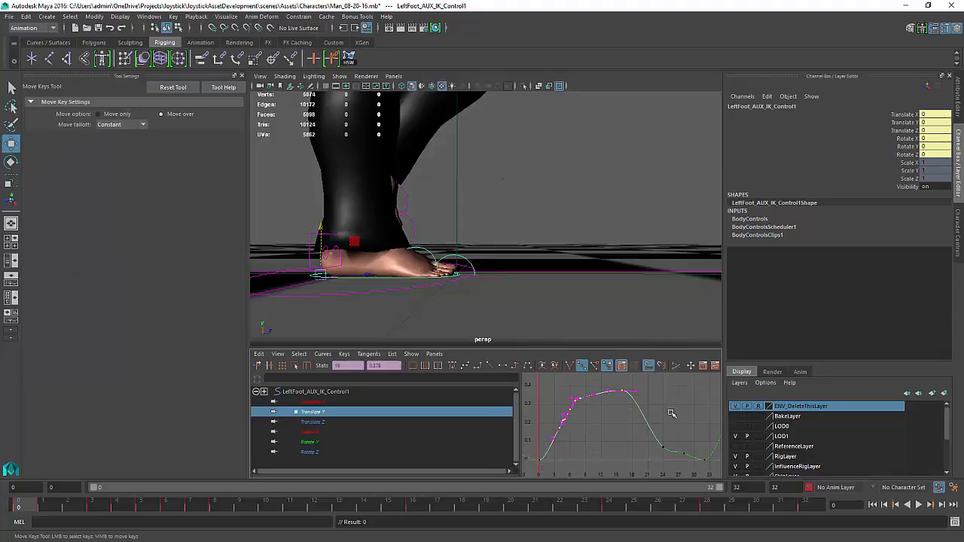
{"action": "left_click_drag", "start_coordinate": [685, 387], "coordinate": [626, 452]}
{"action": "left_click_drag", "start_coordinate": [574, 471], "coordinate": [638, 411]}
{"action": "left_click_drag", "start_coordinate": [639, 411], "coordinate": [677, 385]}
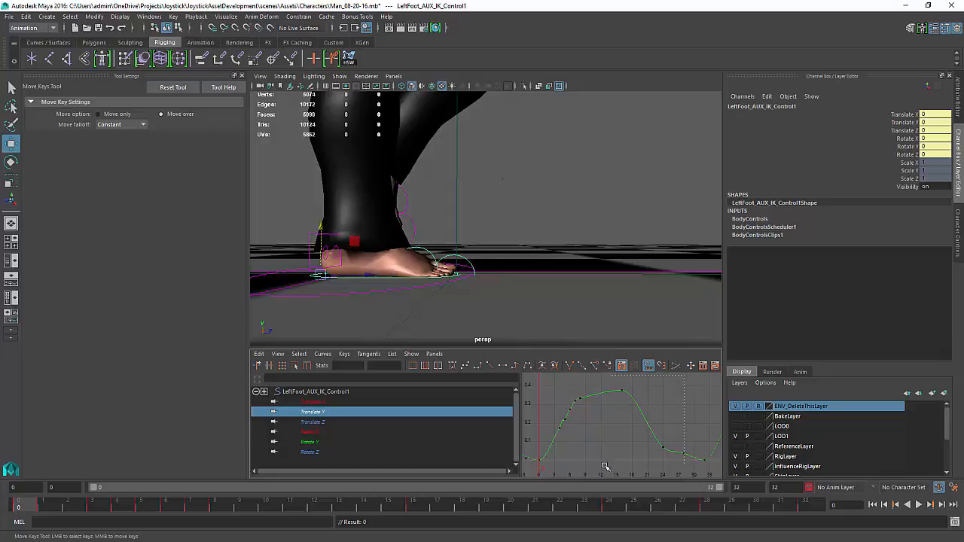
{"action": "left_click_drag", "start_coordinate": [605, 467], "coordinate": [552, 473]}
{"action": "key", "text": "Delete"}
Select the left toe roll control and key its Rotate X, Y and Z channels at frame 0
{"action": "left_click", "coordinate": [465, 259]}
{"action": "key", "text": "w"}
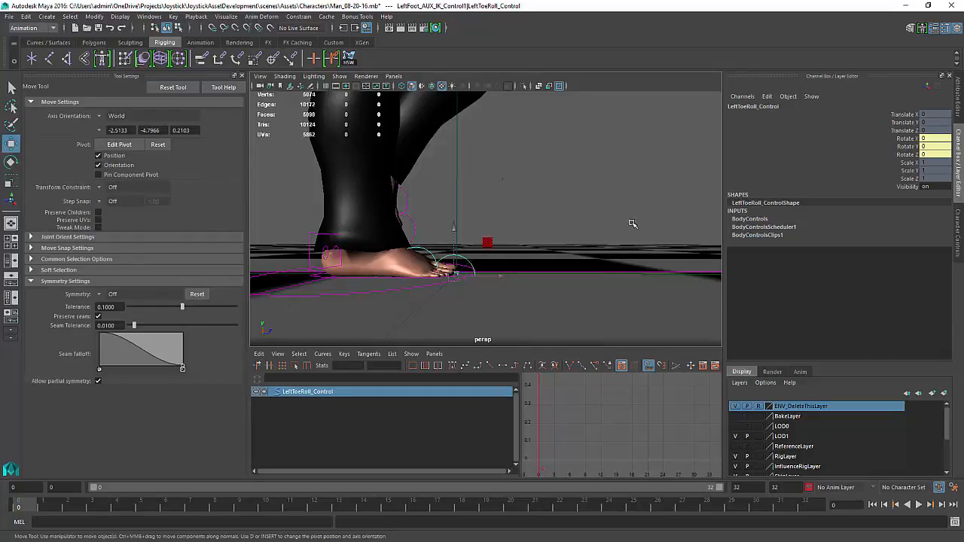
{"action": "left_click_drag", "start_coordinate": [909, 139], "coordinate": [908, 155]}
{"action": "right_click", "coordinate": [908, 154]}
{"action": "left_click", "coordinate": [897, 172]}
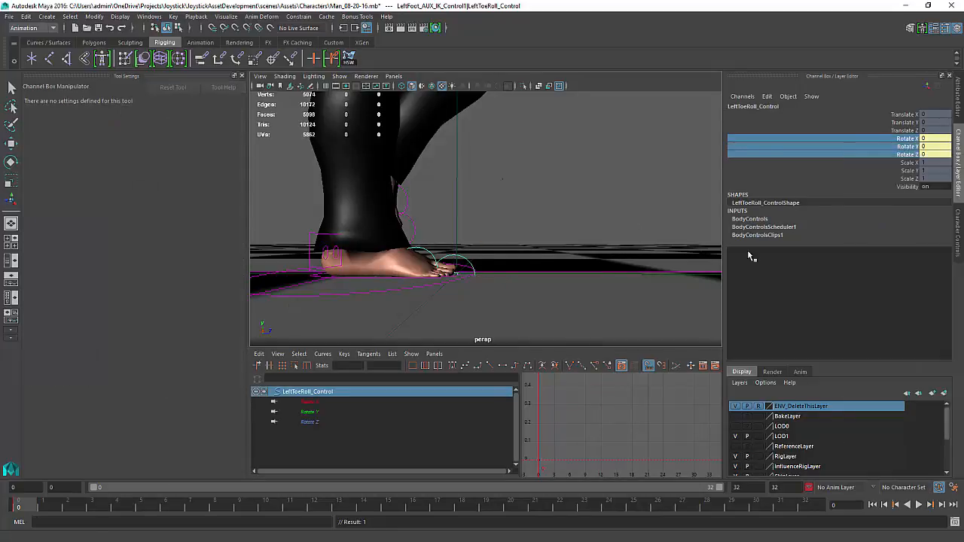
At frame 8, rotate the left toe roll control to Rotate X 76.676
{"action": "left_click_drag", "start_coordinate": [24, 509], "coordinate": [215, 507]}
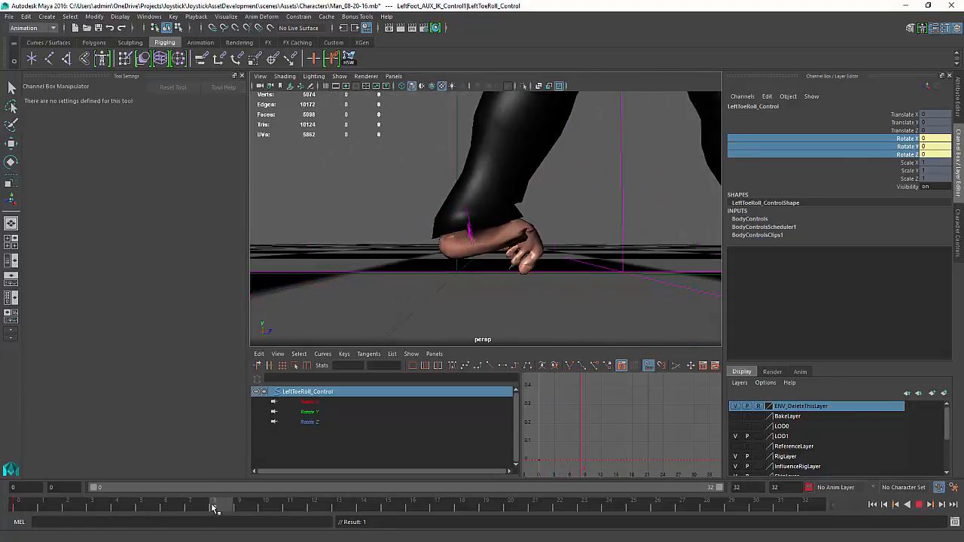
{"action": "key", "text": "e"}
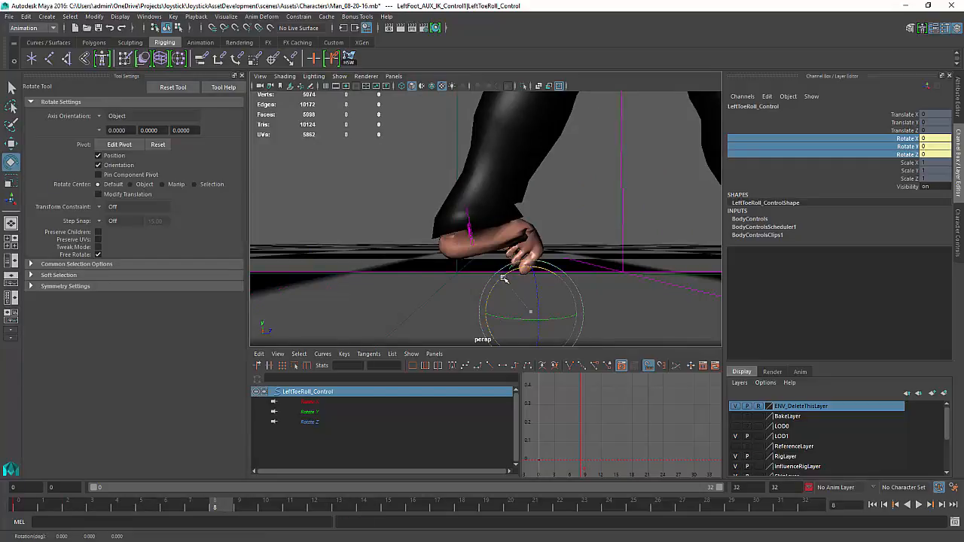
{"action": "left_click_drag", "start_coordinate": [509, 271], "coordinate": [612, 252]}
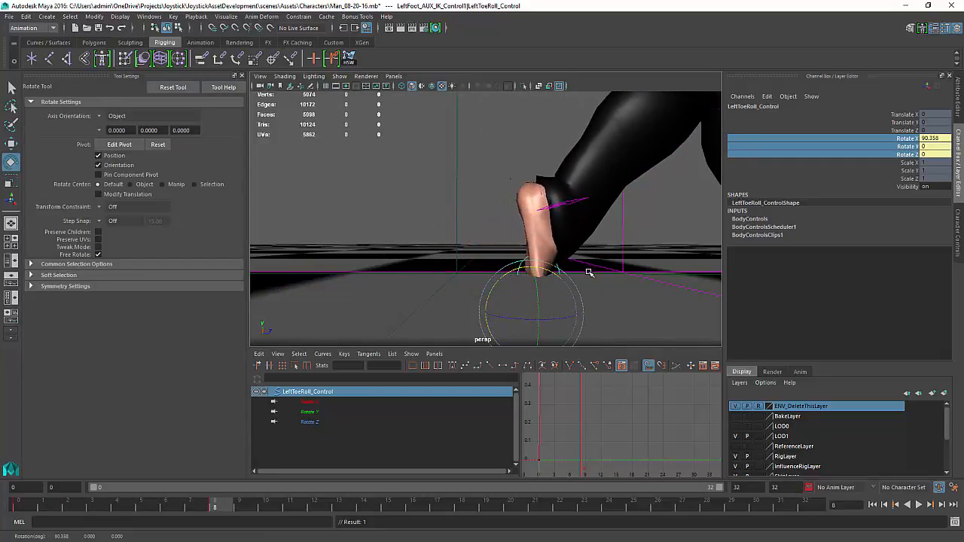
{"action": "mouse_move", "coordinate": [445, 291]}
{"action": "left_mouse_down", "text": "alt"}
{"action": "mouse_move", "coordinate": [434, 267]}
{"action": "mouse_move", "coordinate": [439, 280]}
{"action": "left_mouse_up", "text": "alt"}
{"action": "middle_click_drag", "start_coordinate": [630, 306], "coordinate": [622, 293]}
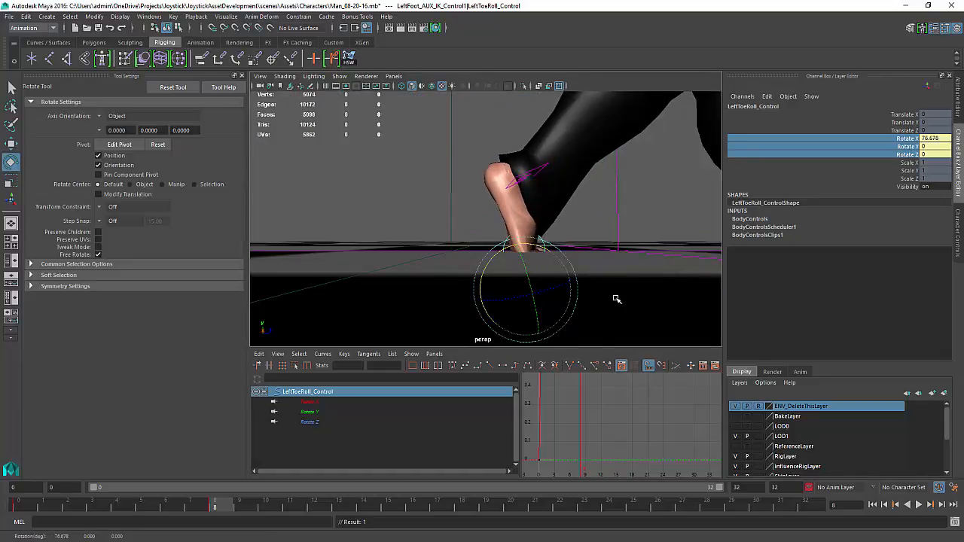
{"action": "left_click_drag", "start_coordinate": [616, 299], "coordinate": [577, 297], "text": "alt"}
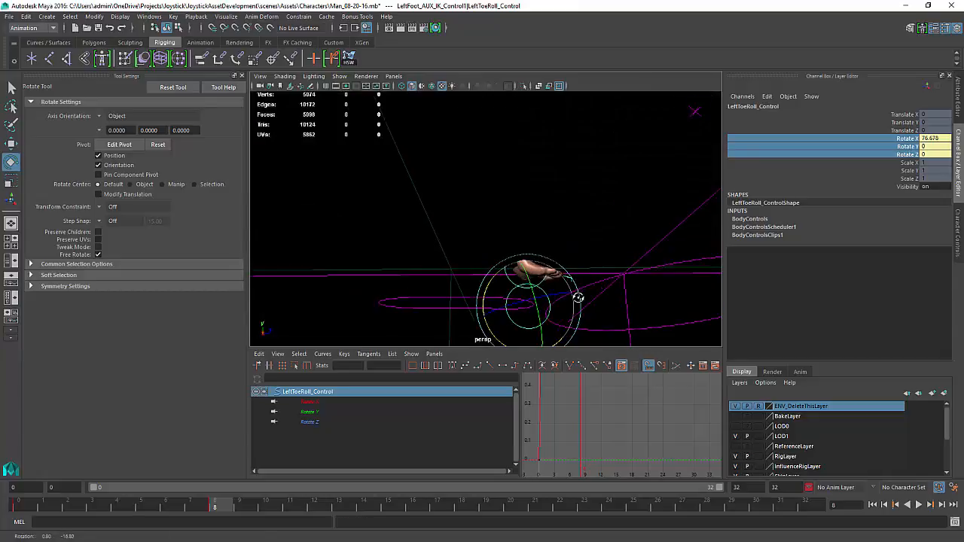
At frame 8, raise the left foot control to Translate Y 0.091 and move it to Translate Z -0.748
{"action": "left_click", "coordinate": [438, 301]}
{"action": "mouse_move", "coordinate": [438, 302]}
{"action": "left_mouse_down", "text": "alt"}
{"action": "mouse_move", "coordinate": [448, 326]}
{"action": "mouse_move", "coordinate": [453, 304]}
{"action": "left_mouse_up", "text": "alt"}
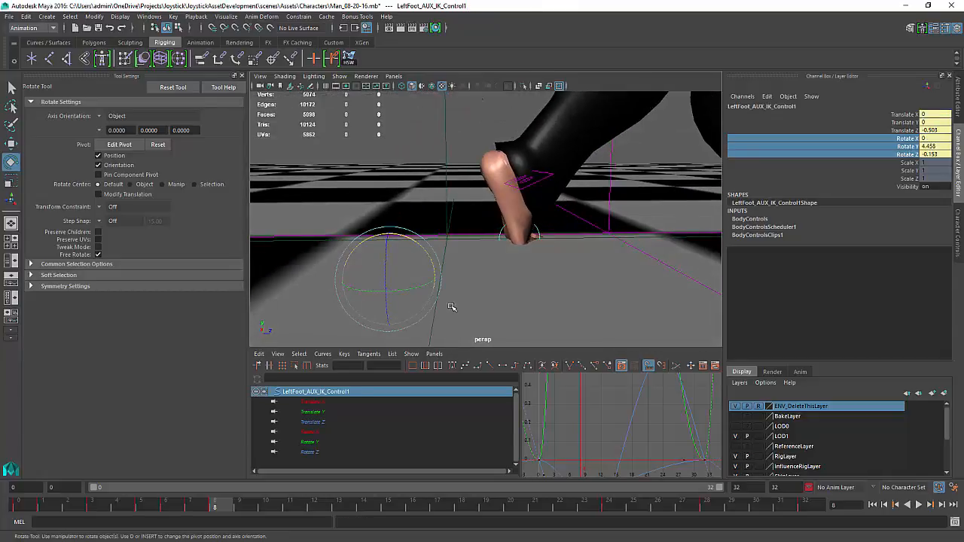
{"action": "key", "text": "w"}
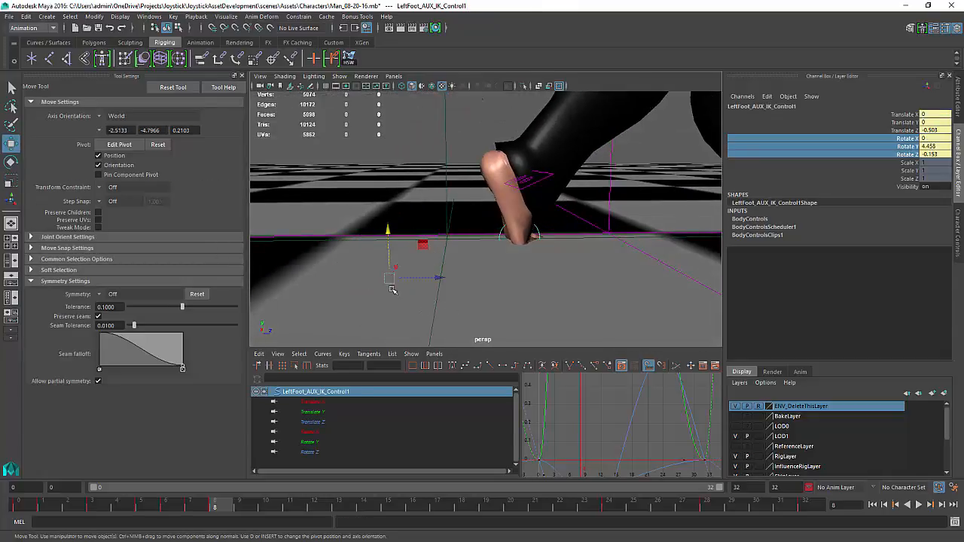
{"action": "left_click", "coordinate": [317, 415]}
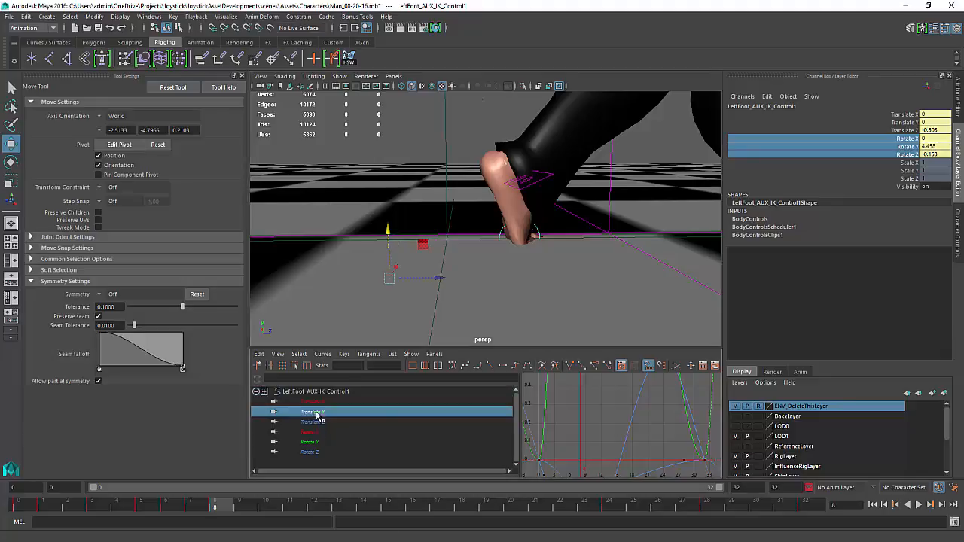
{"action": "key", "text": "f"}
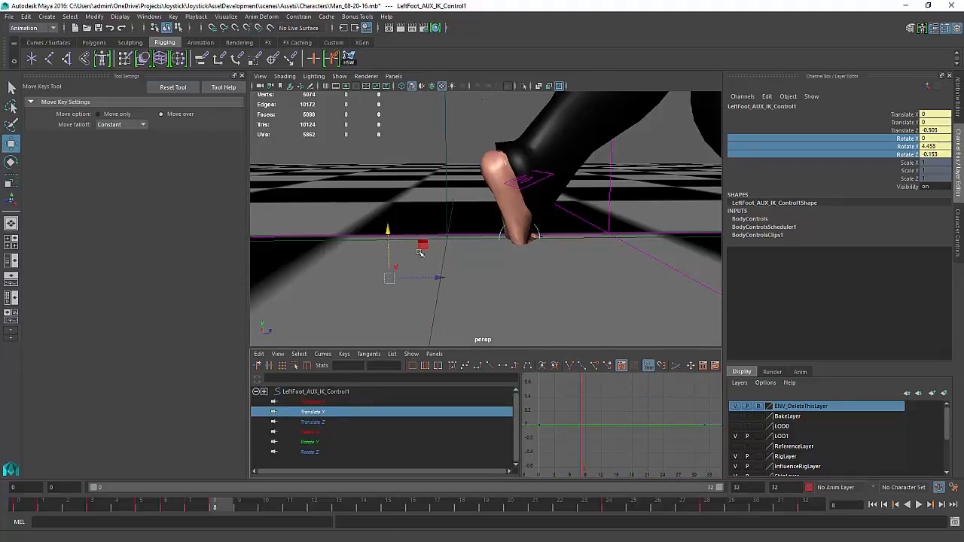
{"action": "left_click_drag", "start_coordinate": [387, 230], "coordinate": [405, 191]}
{"action": "left_click_drag", "start_coordinate": [524, 223], "coordinate": [518, 215], "text": "alt"}
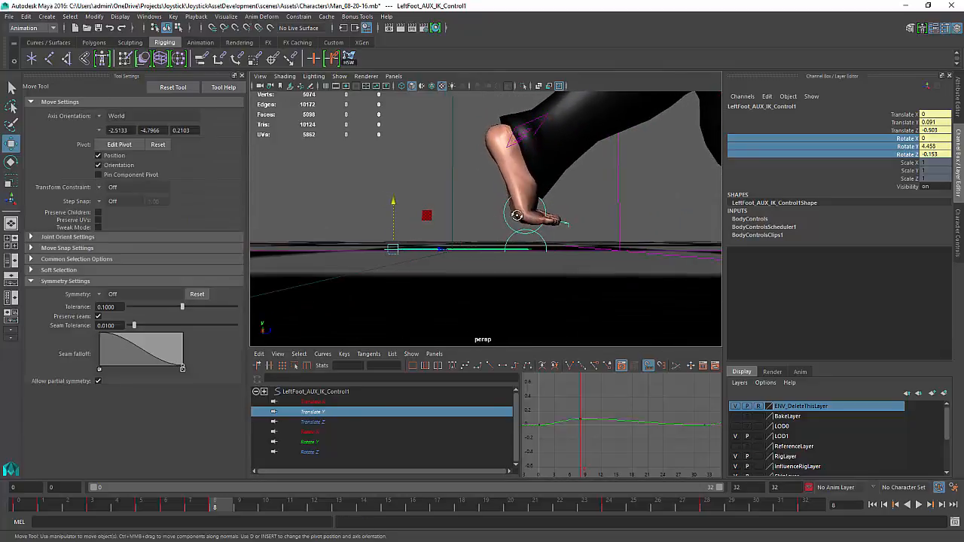
{"action": "right_click_drag", "start_coordinate": [555, 221], "coordinate": [355, 203], "text": "alt"}
{"action": "left_click_drag", "start_coordinate": [442, 207], "coordinate": [445, 214], "text": "alt"}
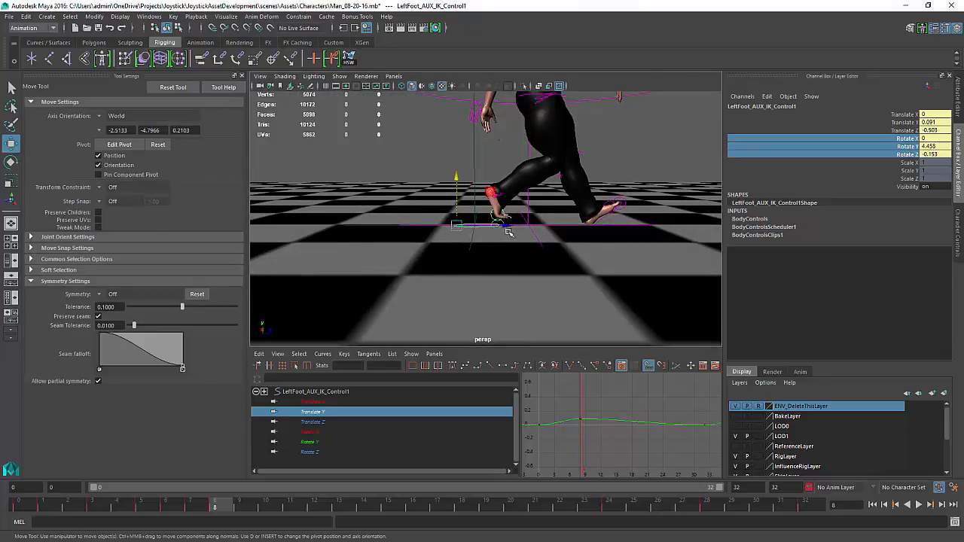
{"action": "left_click_drag", "start_coordinate": [508, 226], "coordinate": [476, 226]}
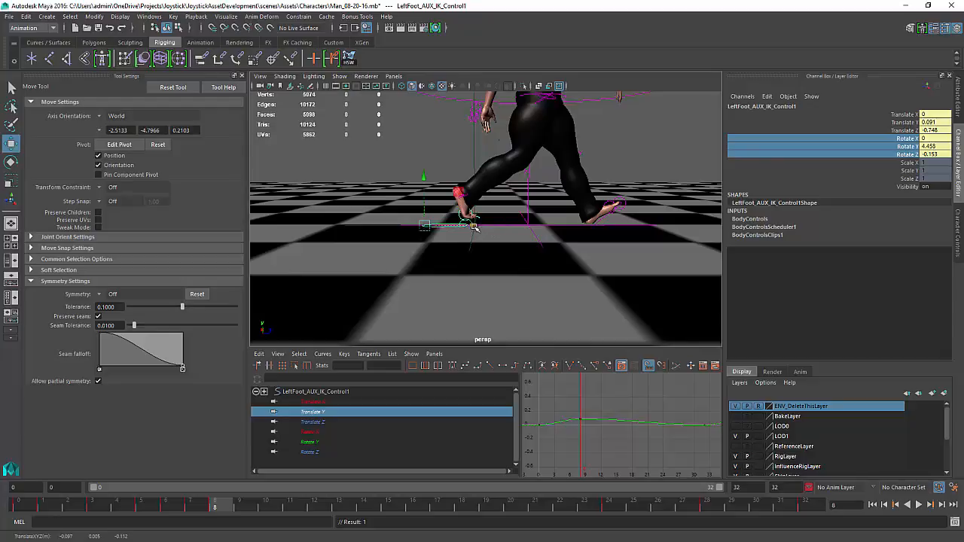
{"action": "right_click_drag", "start_coordinate": [426, 178], "coordinate": [514, 301], "text": "alt"}
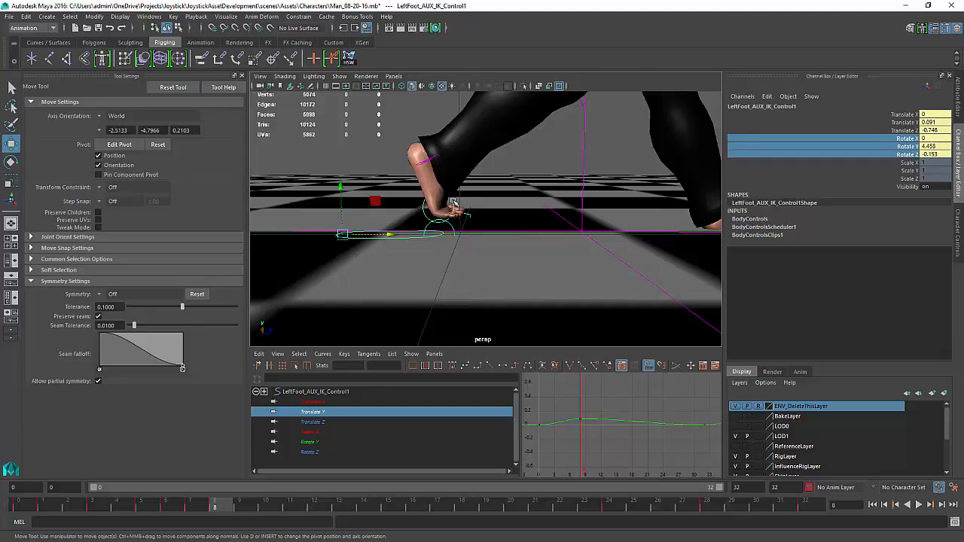
Check the left ball roll control, then lower the left foot control at frame 8 to Translate Y 0.019
{"action": "left_click", "coordinate": [454, 203]}
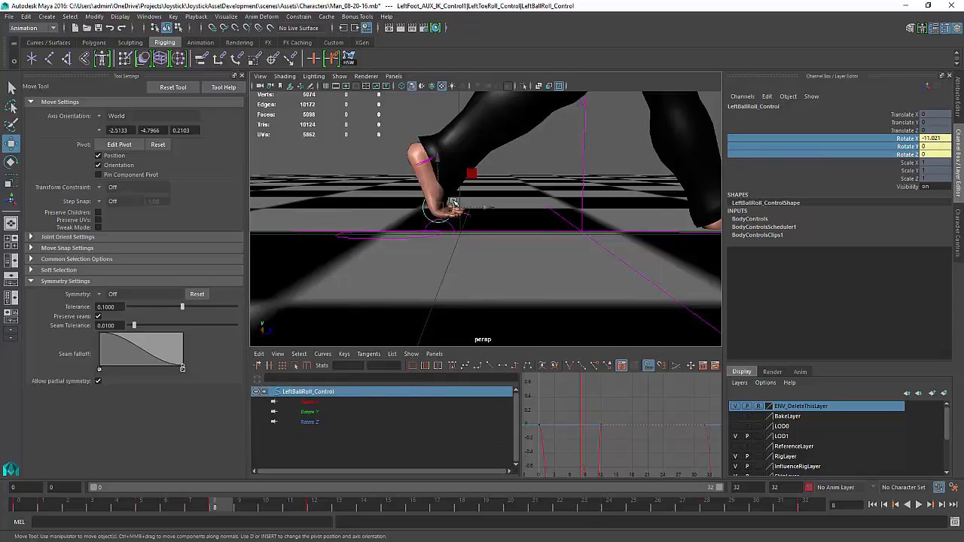
{"action": "middle_click_drag", "start_coordinate": [604, 417], "coordinate": [624, 232], "text": "alt"}
{"action": "left_click", "coordinate": [387, 237]}
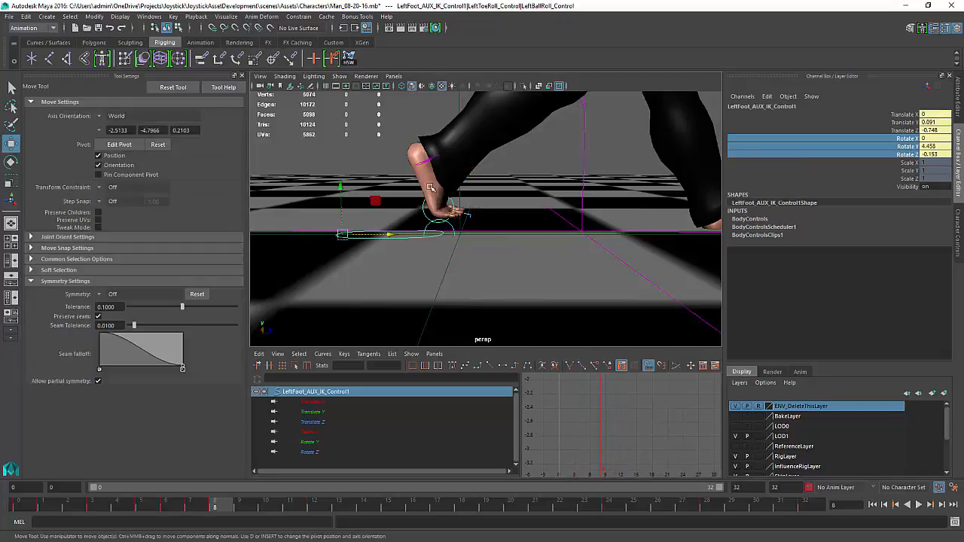
{"action": "left_click_drag", "start_coordinate": [340, 187], "coordinate": [342, 208]}
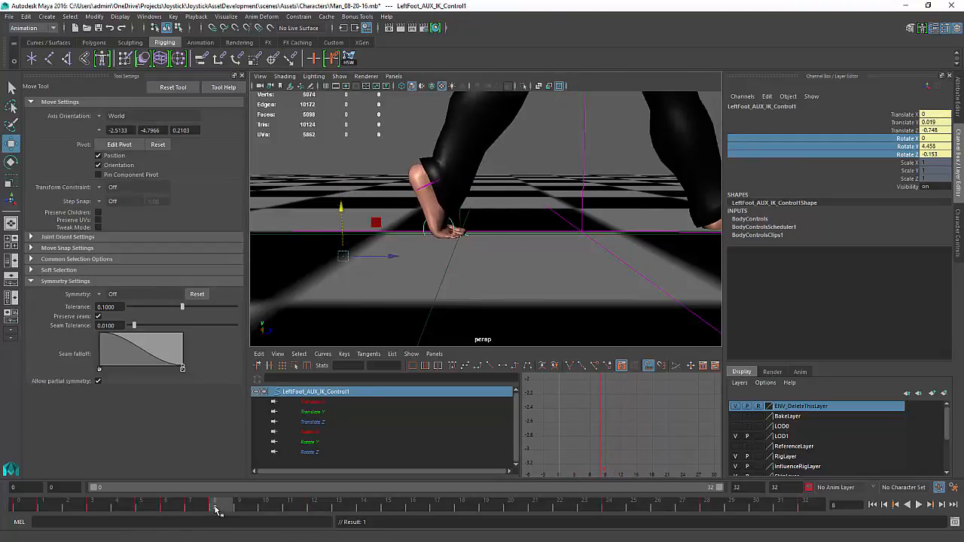
At frame 6, move the left foot control to Translate Z -0.574 and scrub to frame 7
{"action": "left_click_drag", "start_coordinate": [214, 503], "coordinate": [169, 506]}
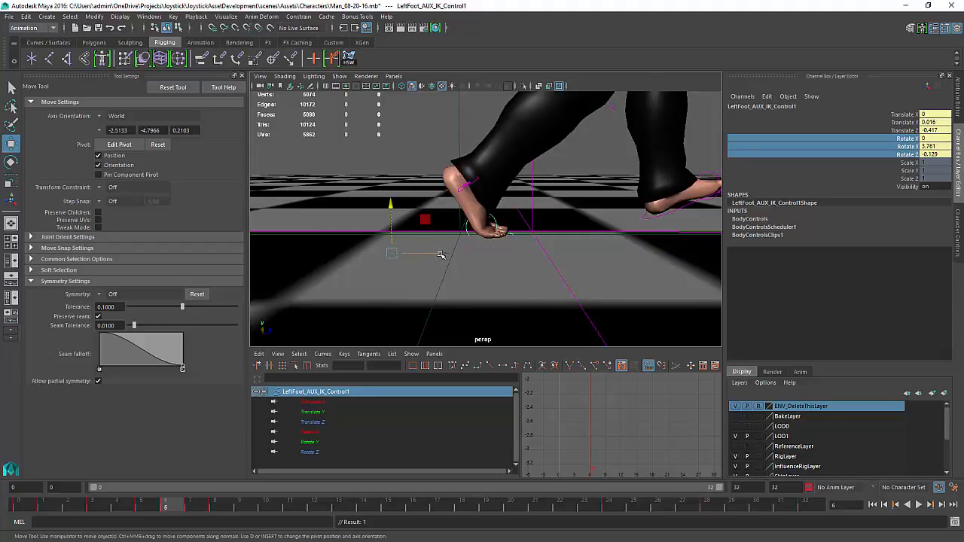
{"action": "left_click_drag", "start_coordinate": [440, 255], "coordinate": [392, 253]}
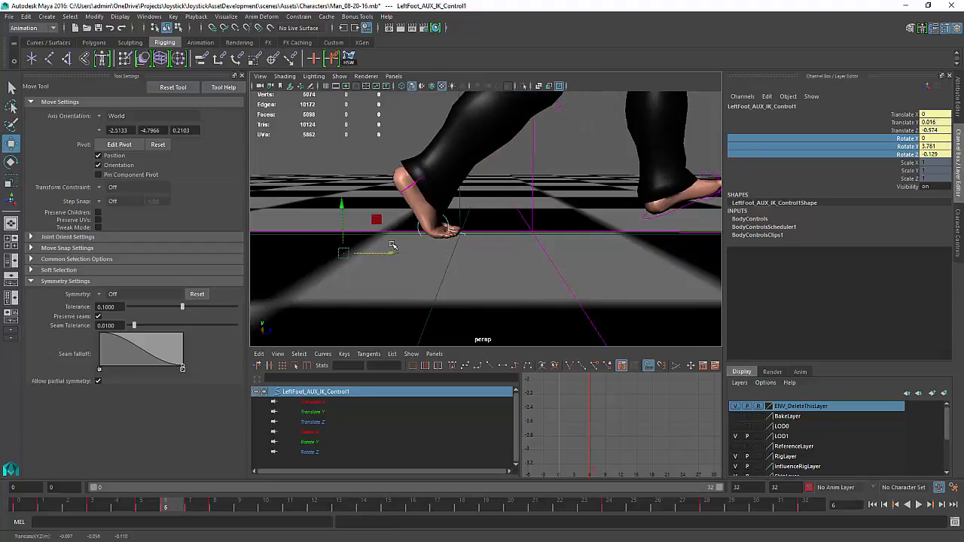
{"action": "mouse_move", "coordinate": [183, 510]}
{"action": "left_mouse_down"}
{"action": "mouse_move", "coordinate": [213, 512]}
{"action": "mouse_move", "coordinate": [190, 510]}
{"action": "left_mouse_up"}
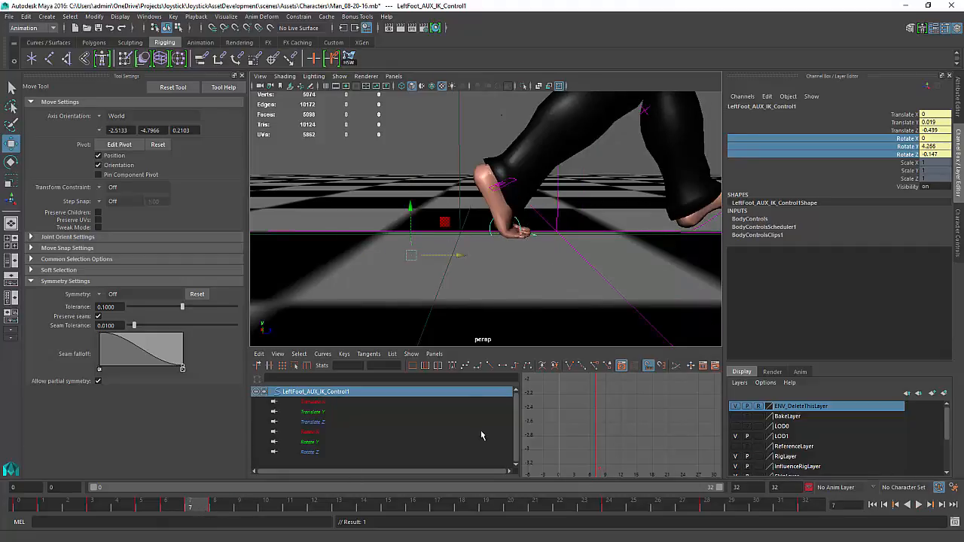
On the left foot control's Translate Z curve, delete the keys between frames 5 and 7 and adjust the frame 8 key's tangents
{"action": "left_click", "coordinate": [315, 424]}
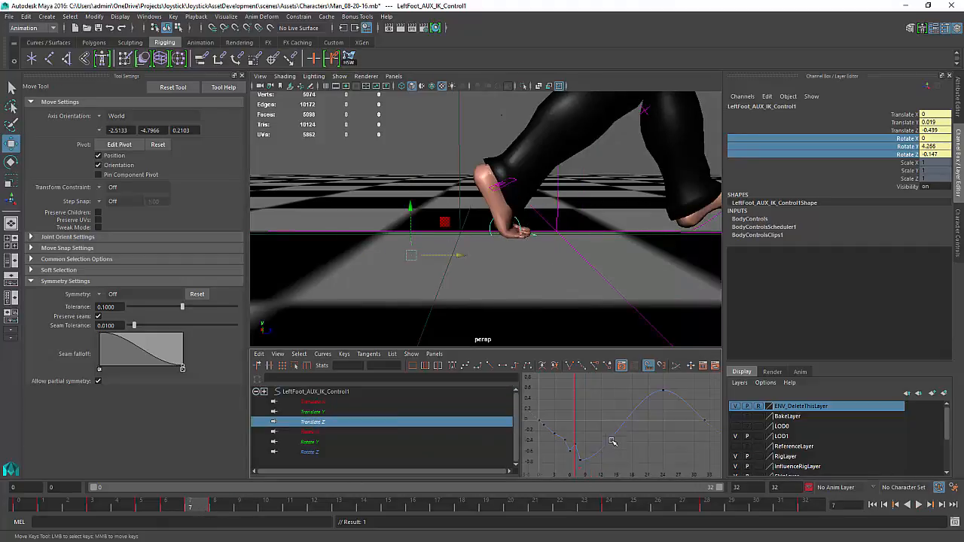
{"action": "key", "text": "w"}
{"action": "key", "text": "f"}
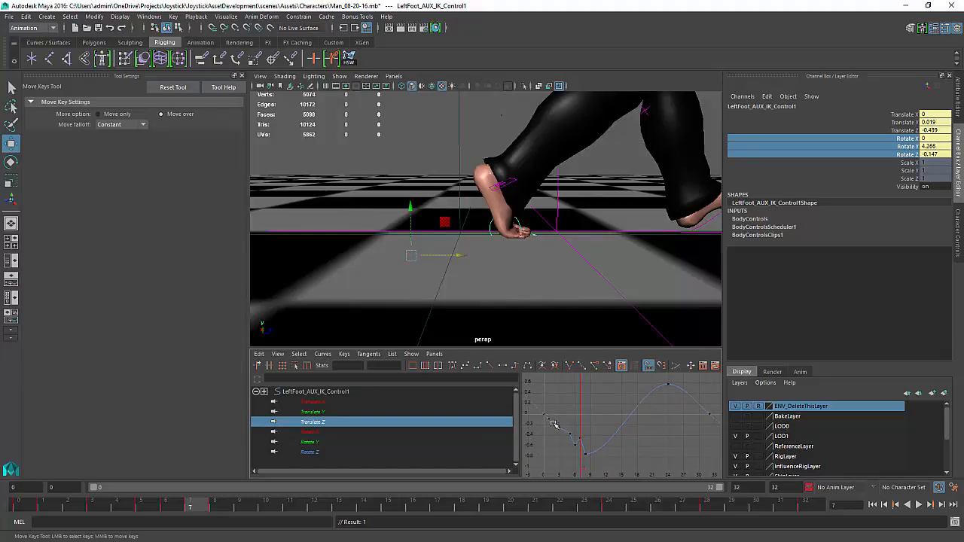
{"action": "left_click_drag", "start_coordinate": [552, 420], "coordinate": [586, 452]}
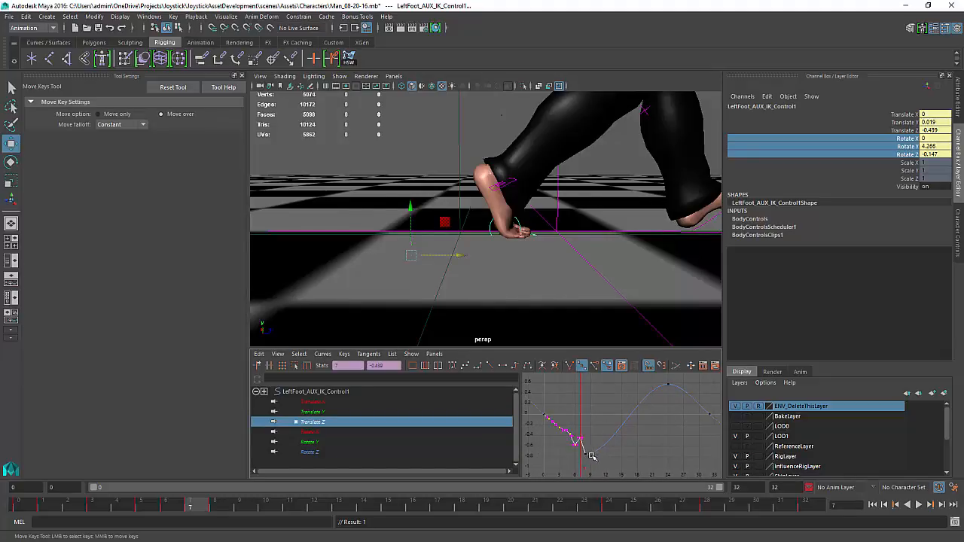
{"action": "key", "text": "Delete"}
{"action": "left_click_drag", "start_coordinate": [599, 407], "coordinate": [537, 467]}
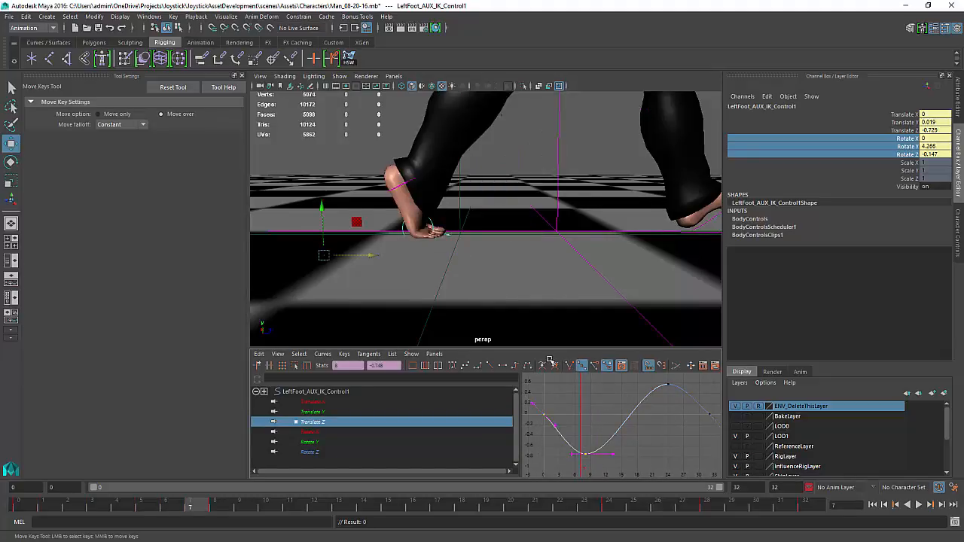
{"action": "left_click", "coordinate": [494, 365]}
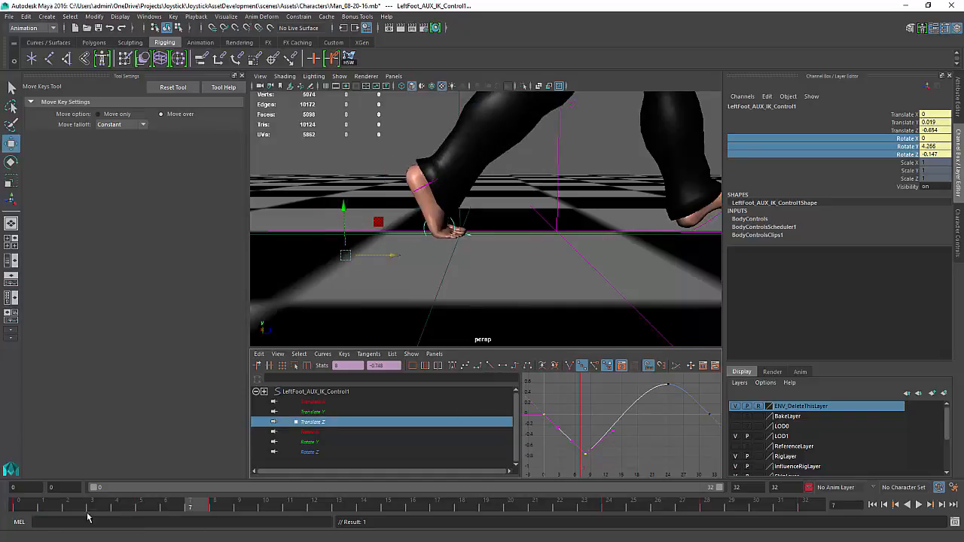
Play back the walk, and at frame 8 move the left foot control to Translate Z -0.774
{"action": "key", "text": "alt+v"}
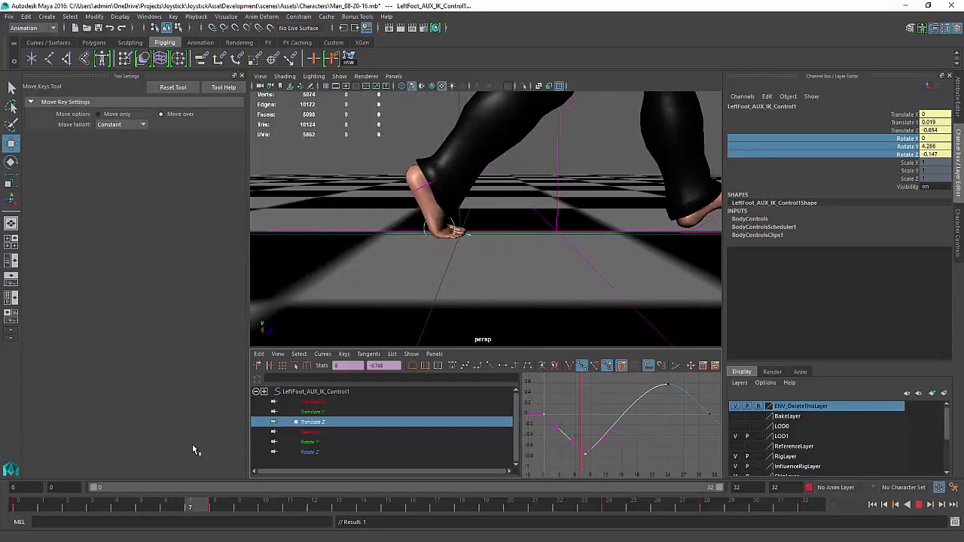
{"action": "key", "text": "alt+v"}
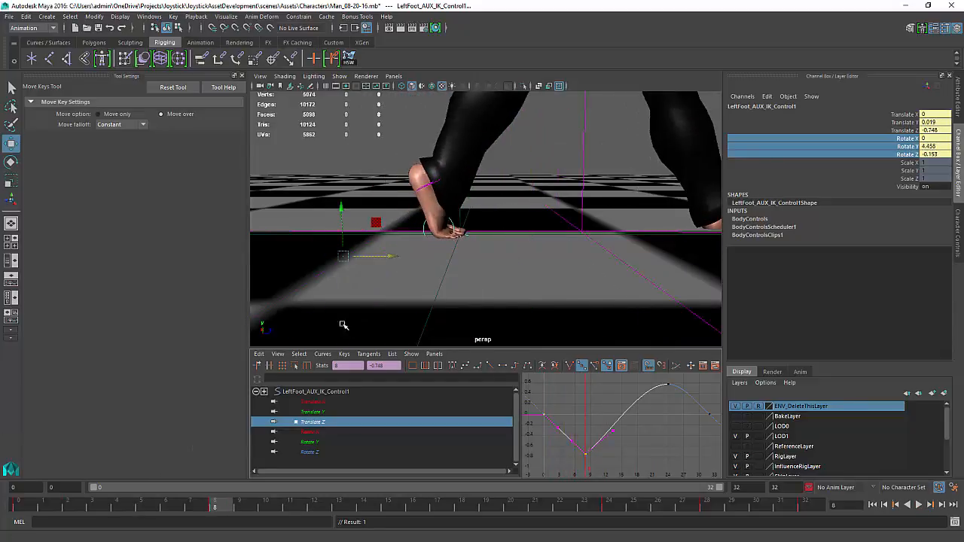
{"action": "left_click_drag", "start_coordinate": [395, 257], "coordinate": [387, 254]}
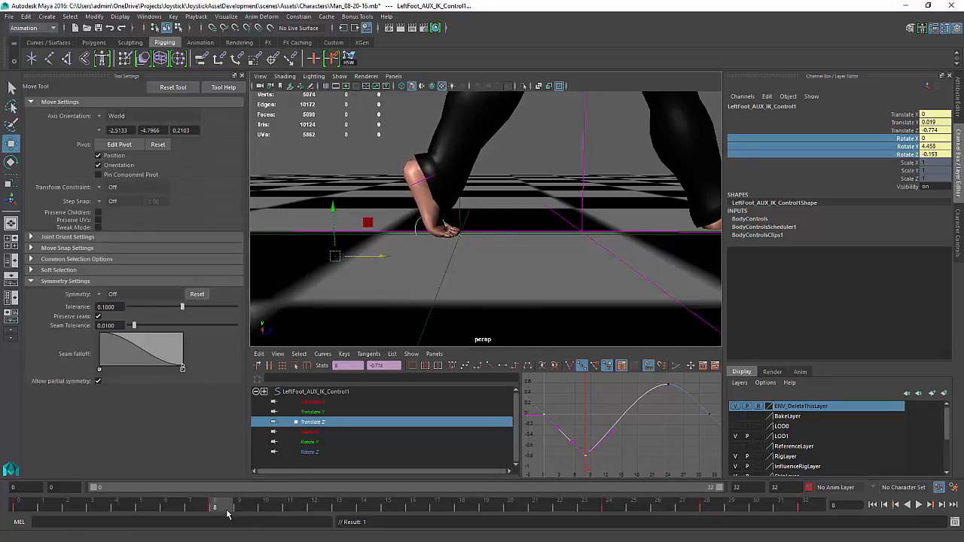
Play back the walk cycle to review the left foot's ground contact
{"action": "key", "text": "alt+v"}
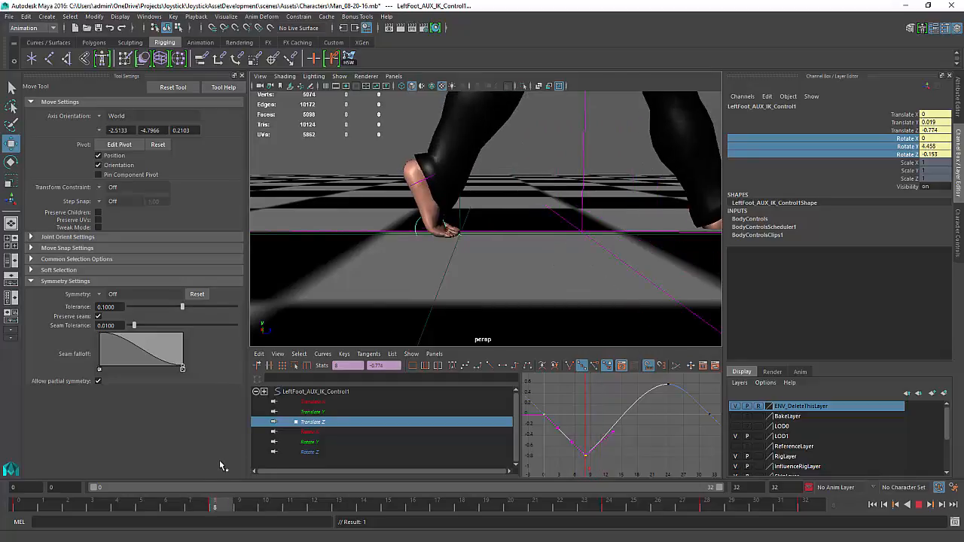
{"action": "left_click", "coordinate": [312, 465]}
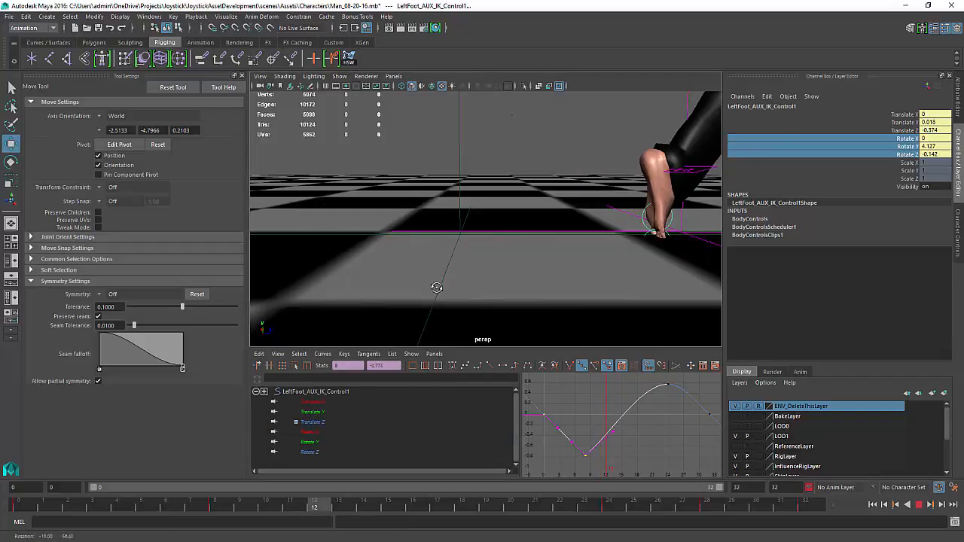
{"action": "key", "text": "space"}
{"action": "key", "text": "space"}
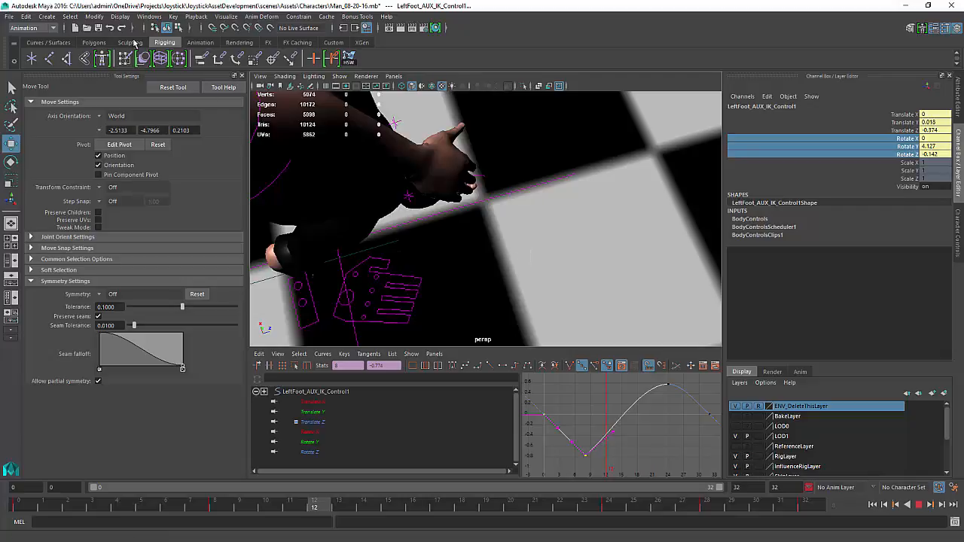
Open the Save Scene As dialog to save the scene under a new name
{"action": "left_click", "coordinate": [9, 17]}
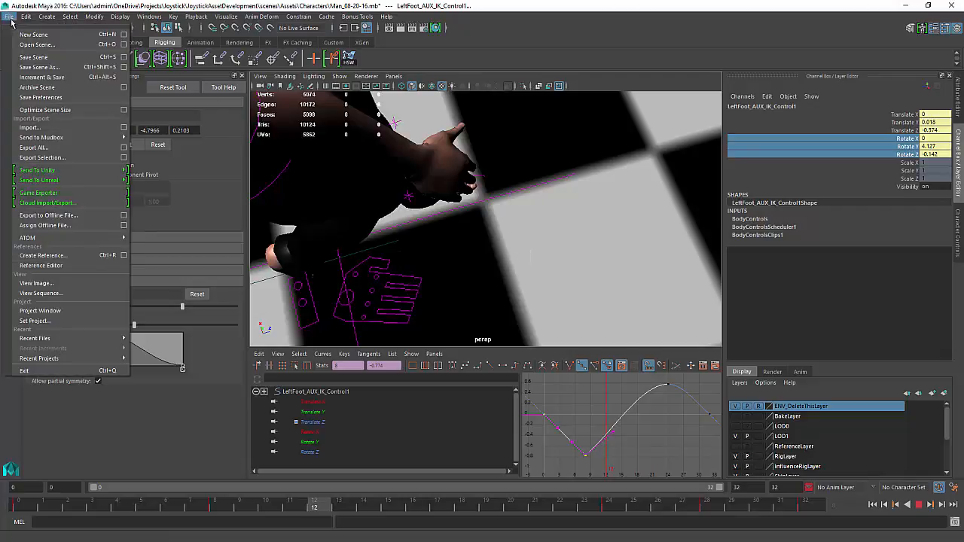
{"action": "left_click", "coordinate": [21, 66]}
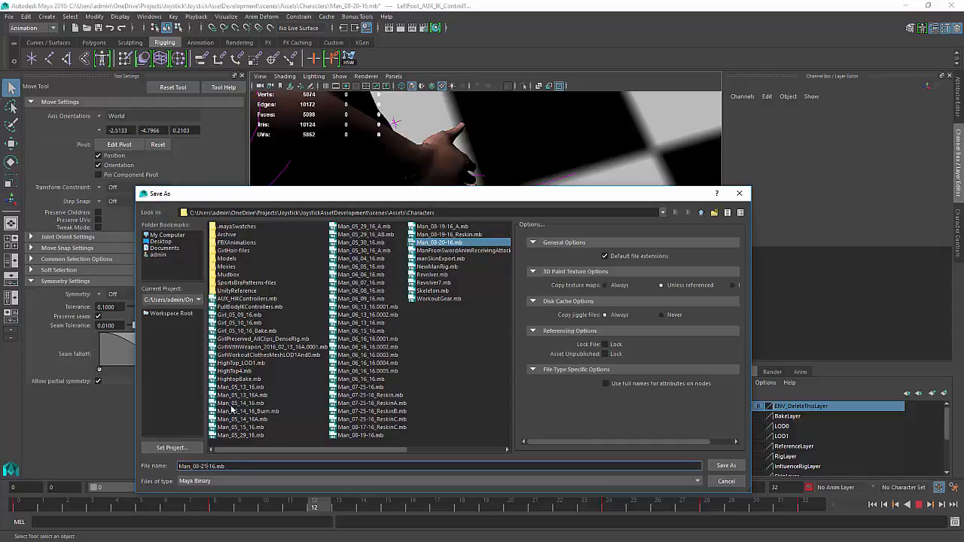
Save the scene under the file name Man_08-22-16.mb
{"action": "key", "text": "BackSpace"}
{"action": "type", "text": "2"}
{"action": "key", "text": "Return"}
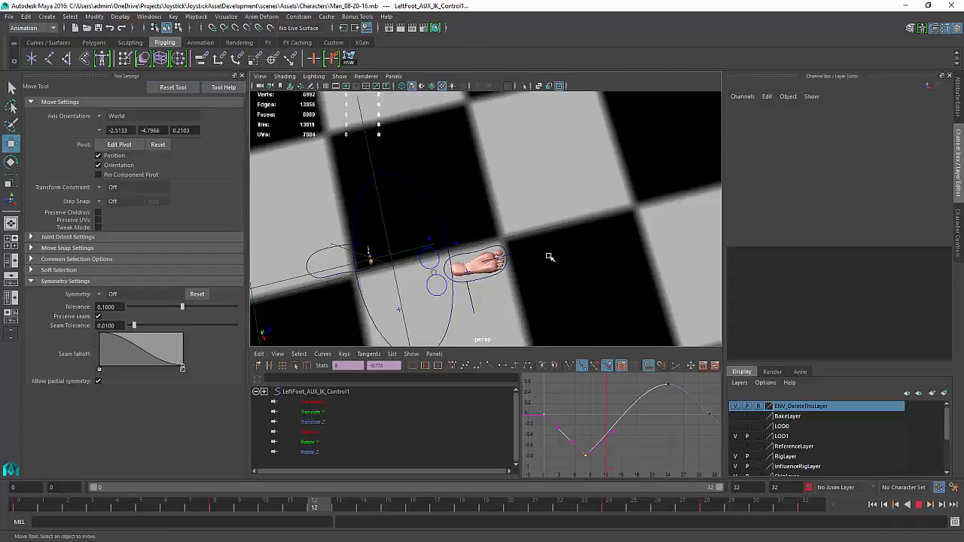
Play back the walk cycle from frame 0 to review the character's stride
{"action": "key", "text": "space"}
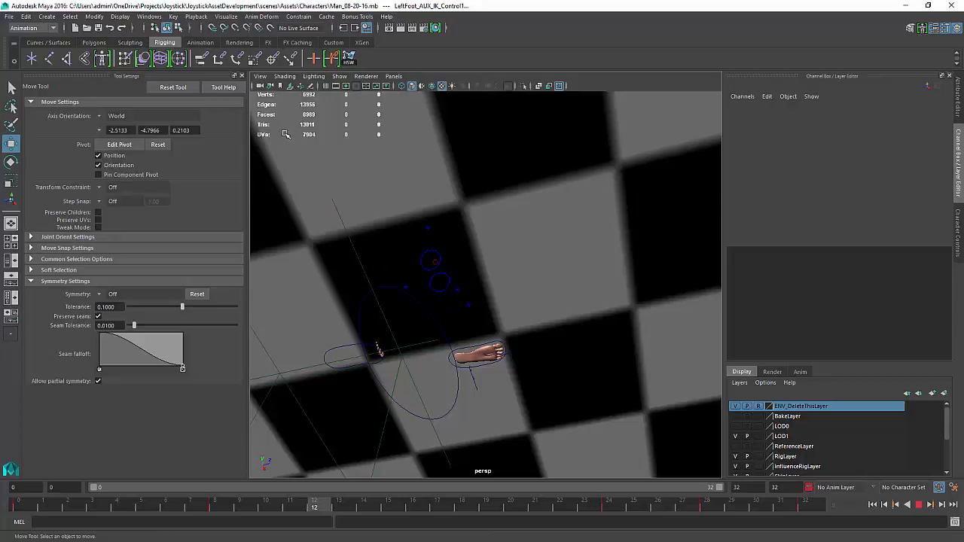
{"action": "key", "text": "space"}
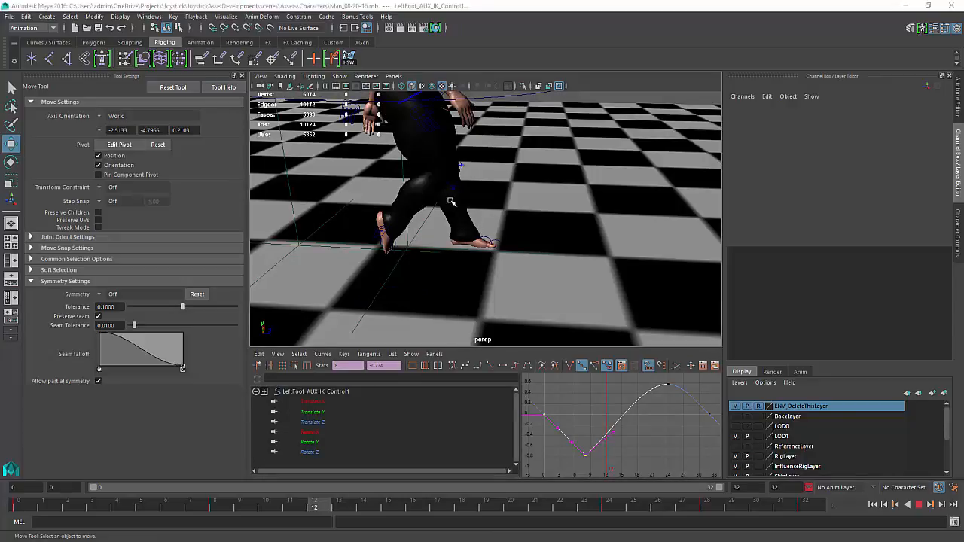
{"action": "key", "text": "space"}
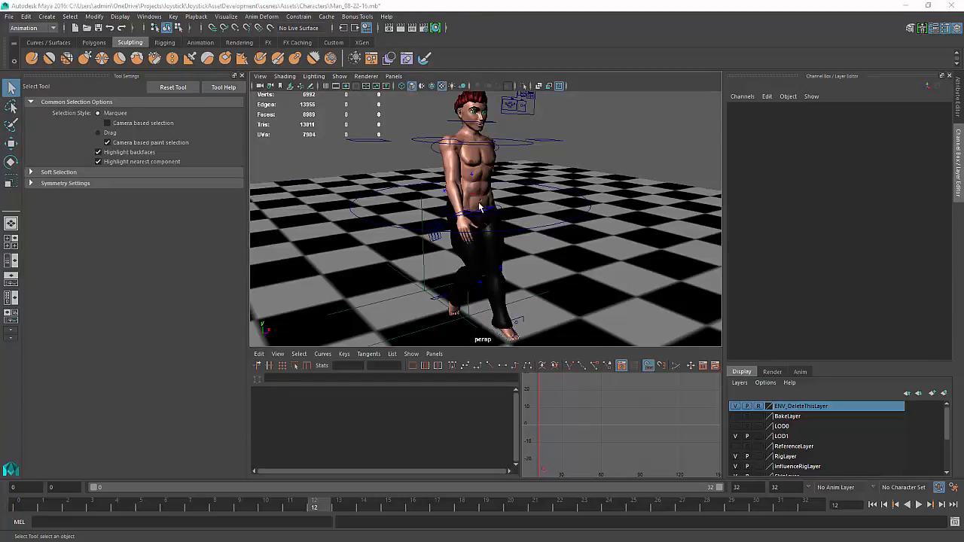
{"action": "left_click_drag", "start_coordinate": [476, 210], "coordinate": [535, 214], "text": "alt"}
{"action": "scroll", "coordinate": [523, 229], "scroll_direction": "up", "scroll_amount": 3}
{"action": "scroll", "coordinate": [535, 215], "scroll_direction": "down", "scroll_amount": 5}
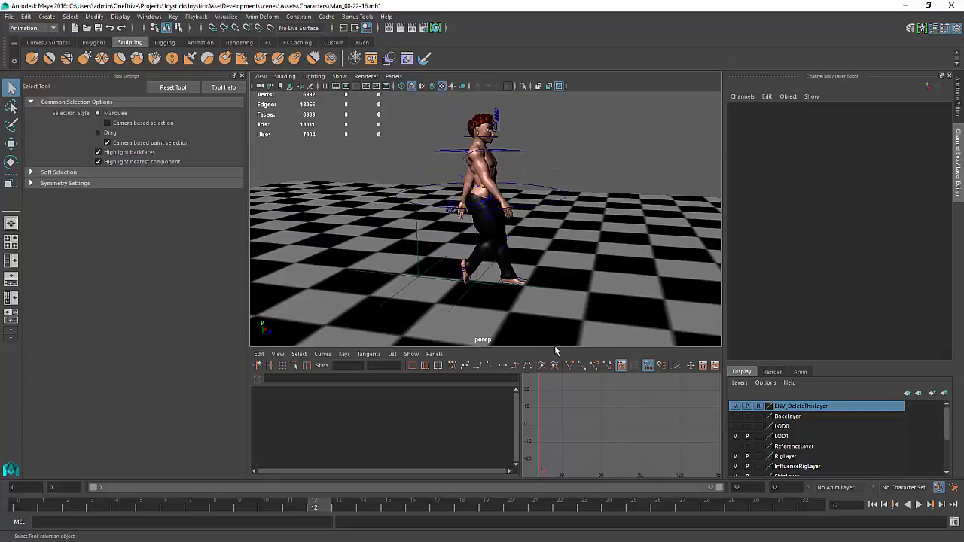
{"action": "left_click", "coordinate": [554, 352]}
{"action": "left_click_drag", "start_coordinate": [554, 348], "coordinate": [553, 361]}
{"action": "scroll", "coordinate": [562, 356], "scroll_direction": "up", "scroll_amount": 3}
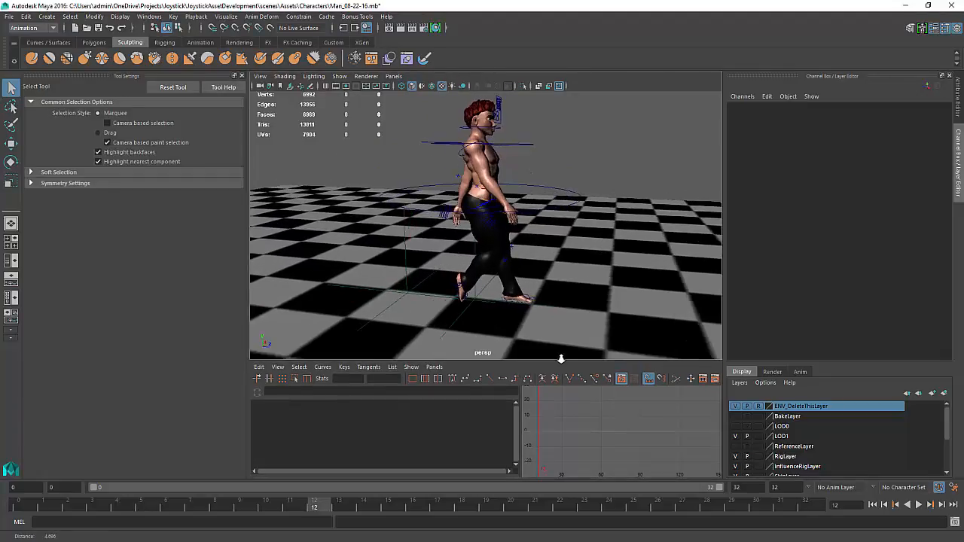
{"action": "left_click_drag", "start_coordinate": [586, 299], "coordinate": [572, 331], "text": "alt"}
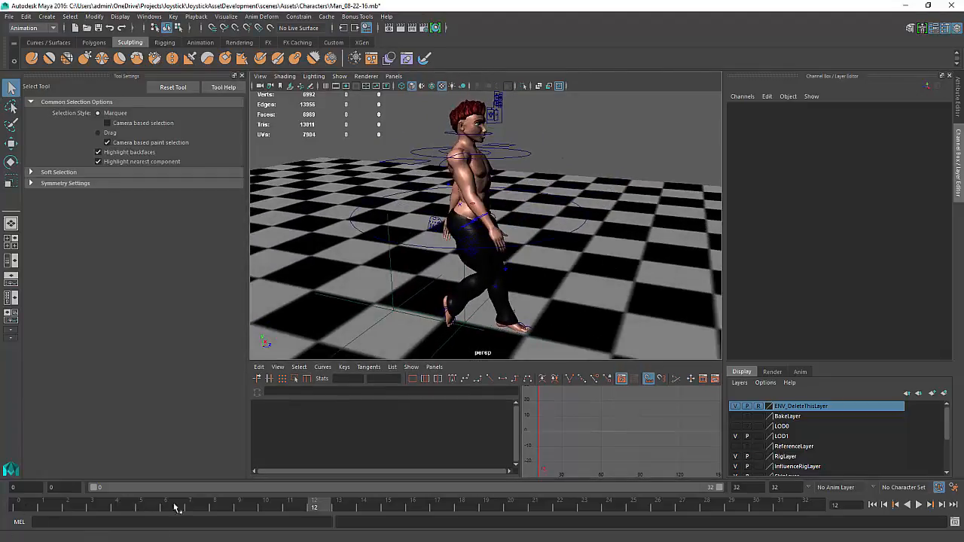
{"action": "key", "text": "alt+v"}
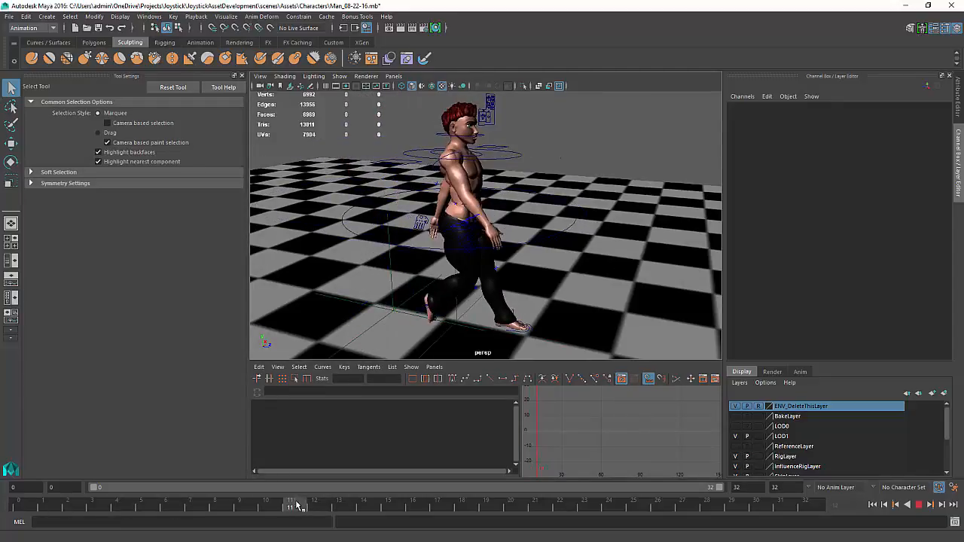
{"action": "left_click_drag", "start_coordinate": [297, 502], "coordinate": [18, 503]}
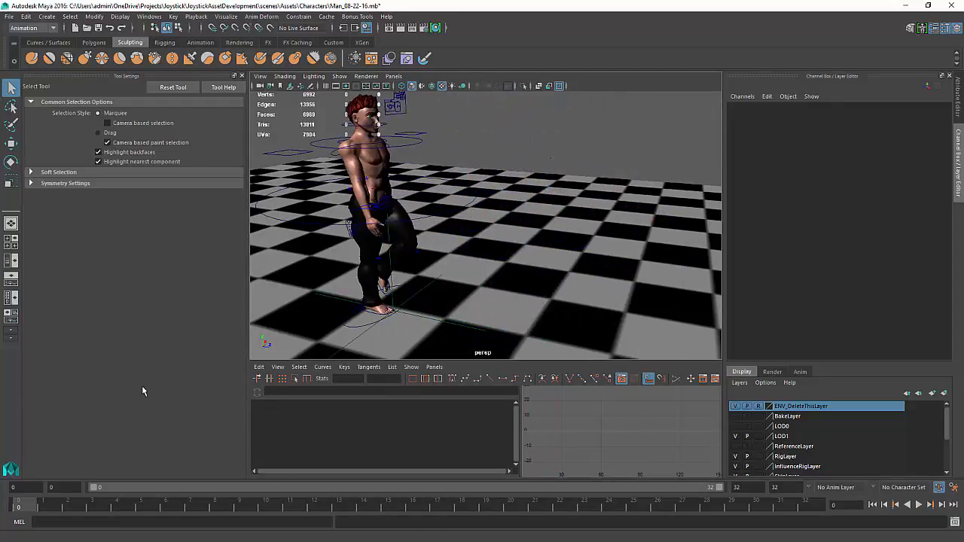
Examine the left foot's ground contact between frames 3 and 10 with the left foot IK control selected
{"action": "middle_click_drag", "start_coordinate": [453, 231], "coordinate": [625, 102], "text": "alt"}
{"action": "right_click_drag", "start_coordinate": [588, 143], "coordinate": [685, 174], "text": "alt"}
{"action": "middle_click_drag", "start_coordinate": [685, 174], "coordinate": [459, 312], "text": "alt"}
{"action": "left_click_drag", "start_coordinate": [459, 312], "coordinate": [554, 237], "text": "alt"}
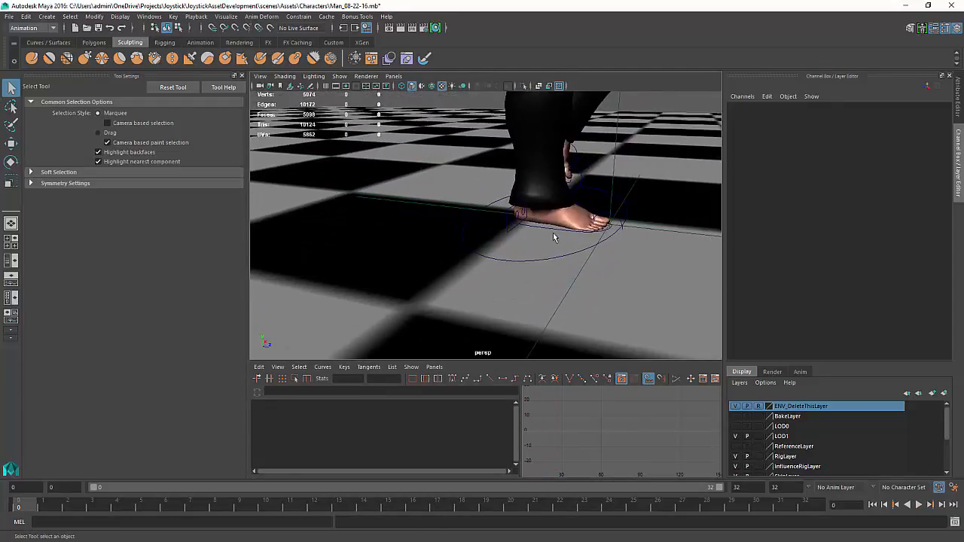
{"action": "left_click", "coordinate": [555, 234]}
{"action": "key", "text": "alt+v"}
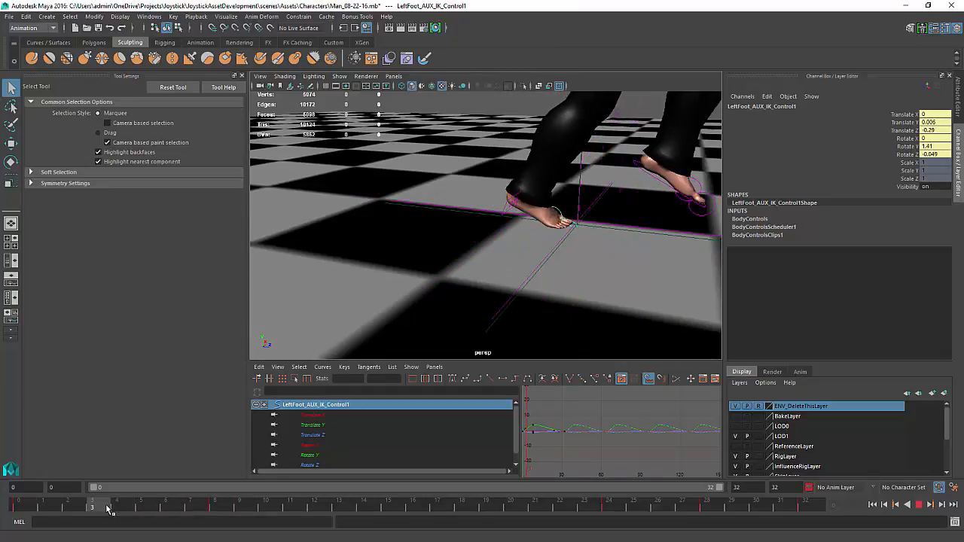
{"action": "left_click_drag", "start_coordinate": [109, 506], "coordinate": [134, 506]}
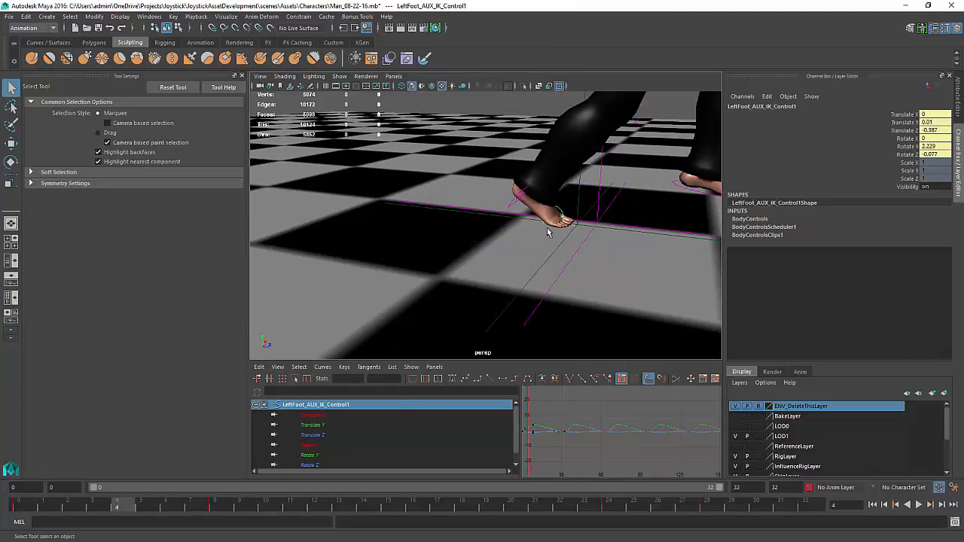
{"action": "left_click_drag", "start_coordinate": [536, 242], "coordinate": [546, 226], "text": "alt"}
{"action": "key", "text": "w"}
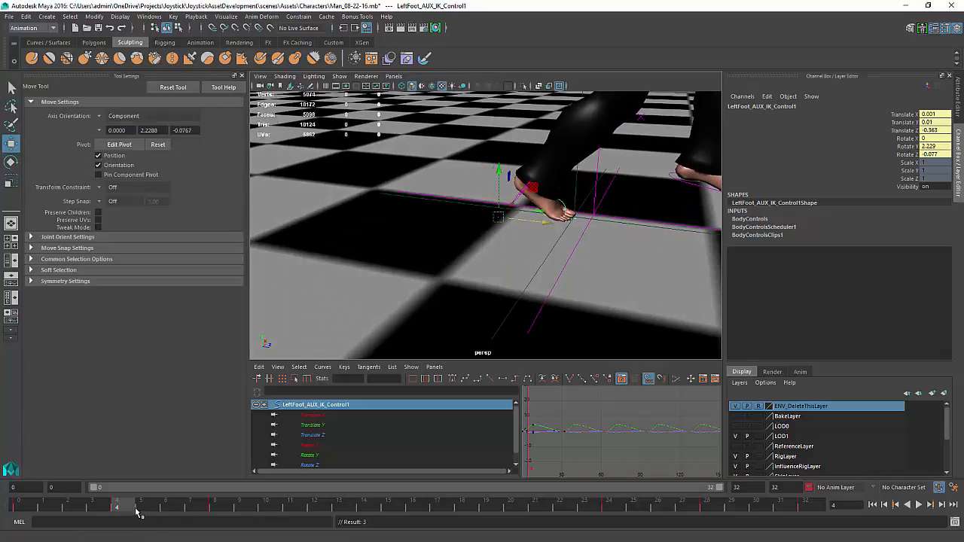
{"action": "left_click_drag", "start_coordinate": [125, 507], "coordinate": [0, 491]}
{"action": "mouse_move", "coordinate": [155, 511]}
{"action": "left_mouse_down"}
{"action": "mouse_move", "coordinate": [218, 529]}
{"action": "mouse_move", "coordinate": [277, 528]}
{"action": "left_mouse_up"}
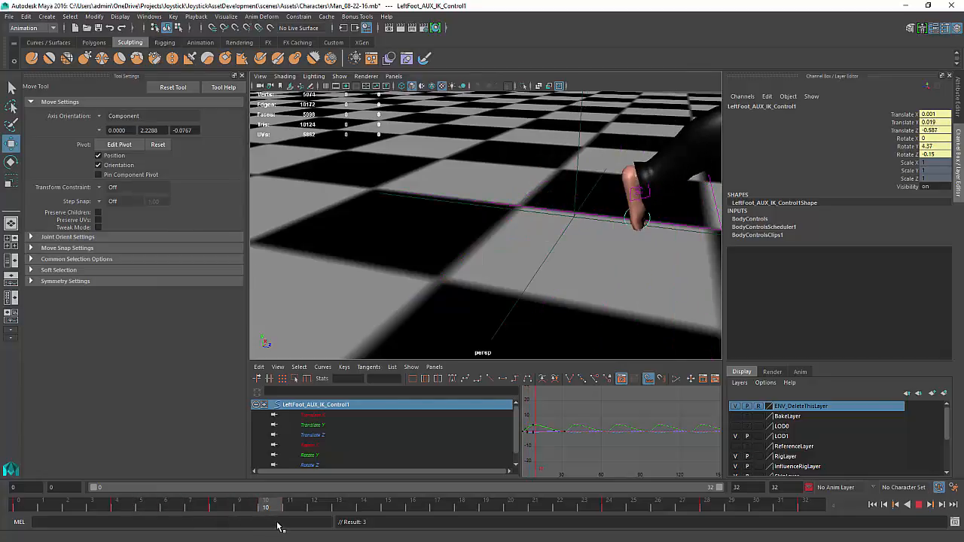
{"action": "left_click_drag", "start_coordinate": [603, 340], "coordinate": [424, 384], "text": "alt"}
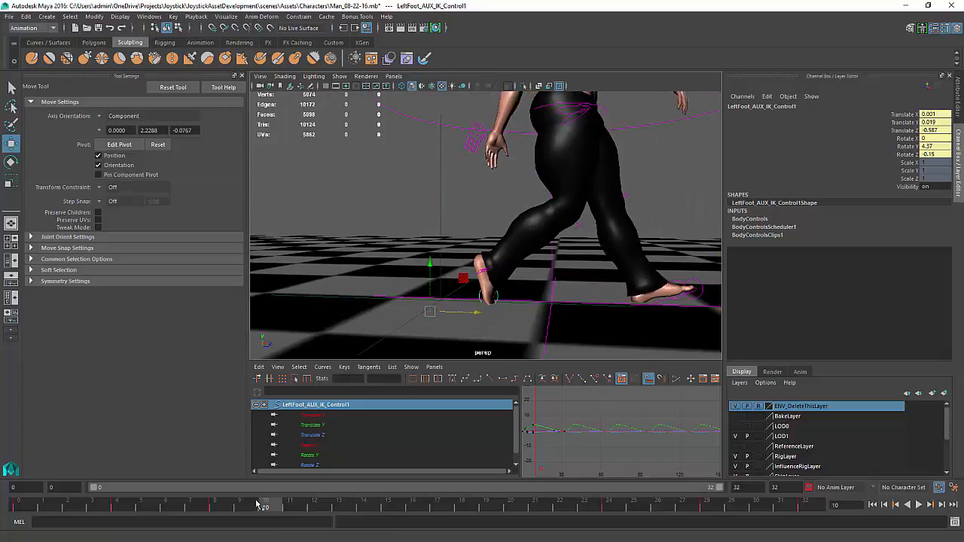
At frame 16, rotate the left toe roll control to about 36 degrees on X and set a key
{"action": "left_click_drag", "start_coordinate": [267, 510], "coordinate": [413, 509]}
{"action": "left_click_drag", "start_coordinate": [527, 316], "coordinate": [465, 312], "text": "alt"}
{"action": "left_click", "coordinate": [543, 312]}
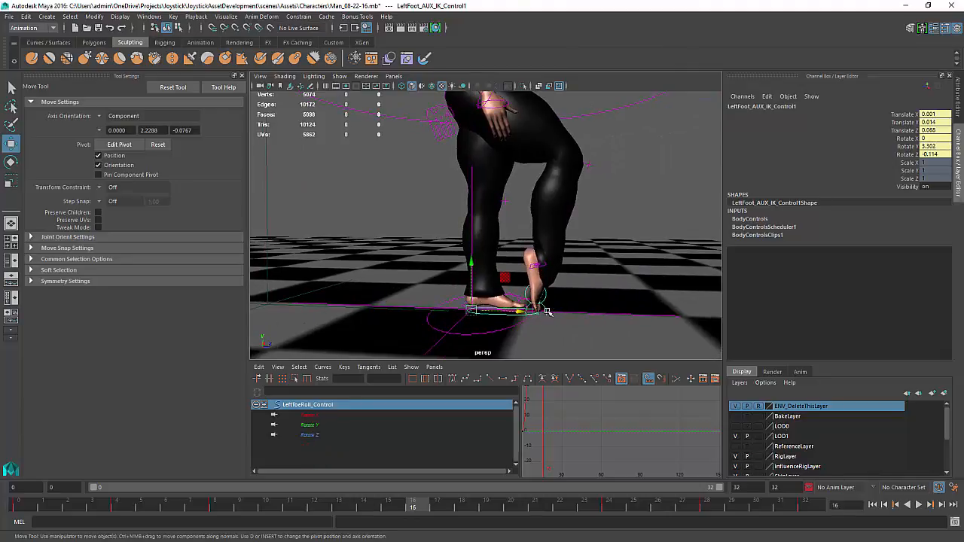
{"action": "type", "text": "0"}
{"action": "key", "text": "Return"}
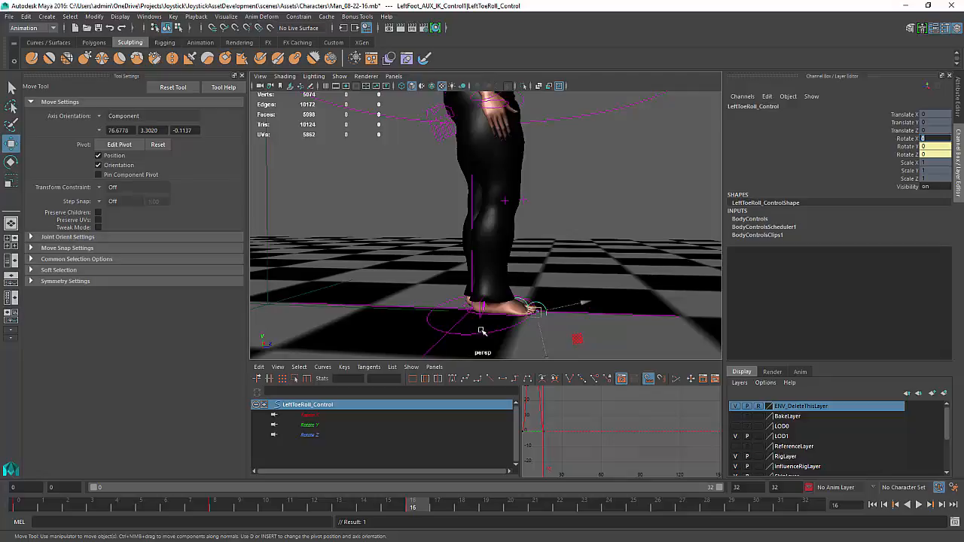
{"action": "left_click_drag", "start_coordinate": [482, 331], "coordinate": [515, 317], "text": "alt"}
{"action": "key", "text": "e"}
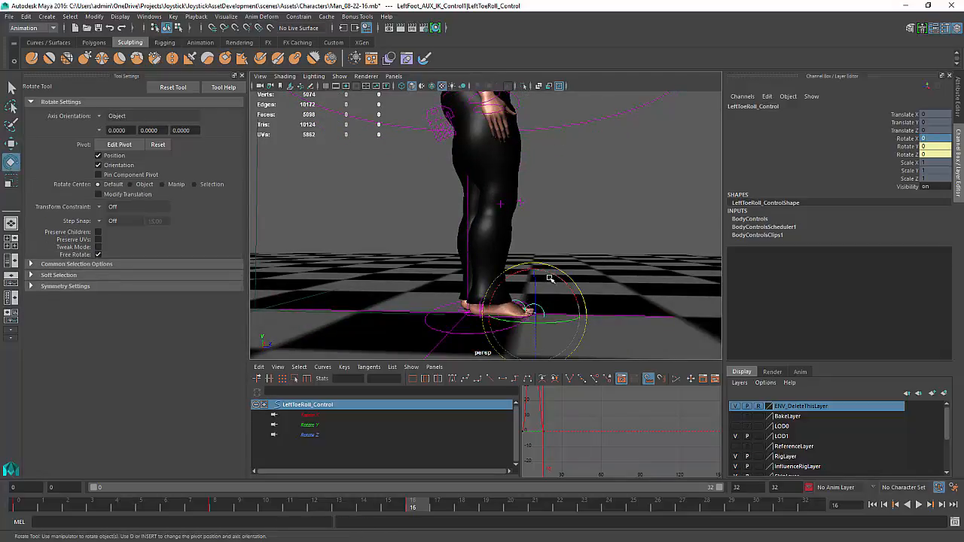
{"action": "left_click_drag", "start_coordinate": [552, 280], "coordinate": [495, 253]}
{"action": "key", "text": "s"}
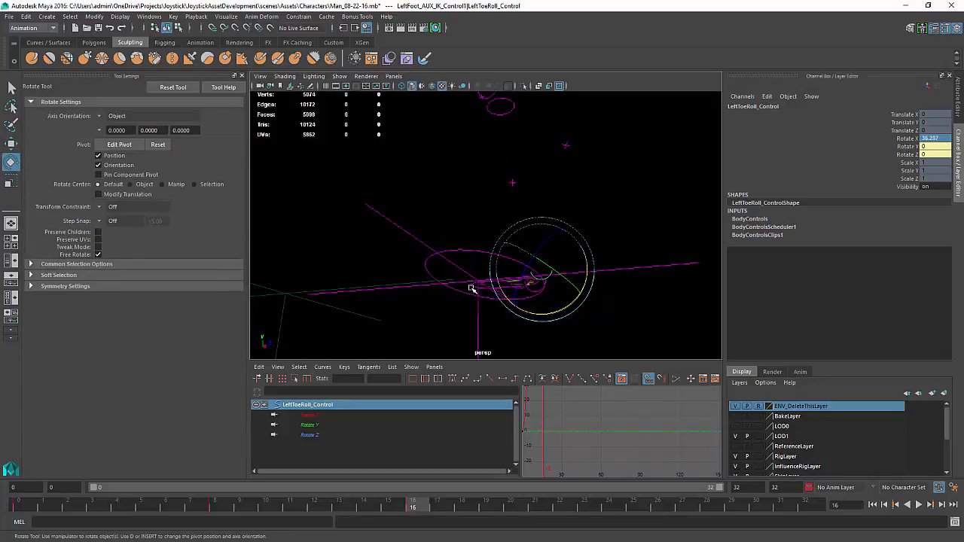
Raise the left foot IK control at frame 16 to about 0.245 Translate Y
{"action": "left_click", "coordinate": [471, 288]}
{"action": "left_click_drag", "start_coordinate": [471, 289], "coordinate": [484, 329], "text": "alt"}
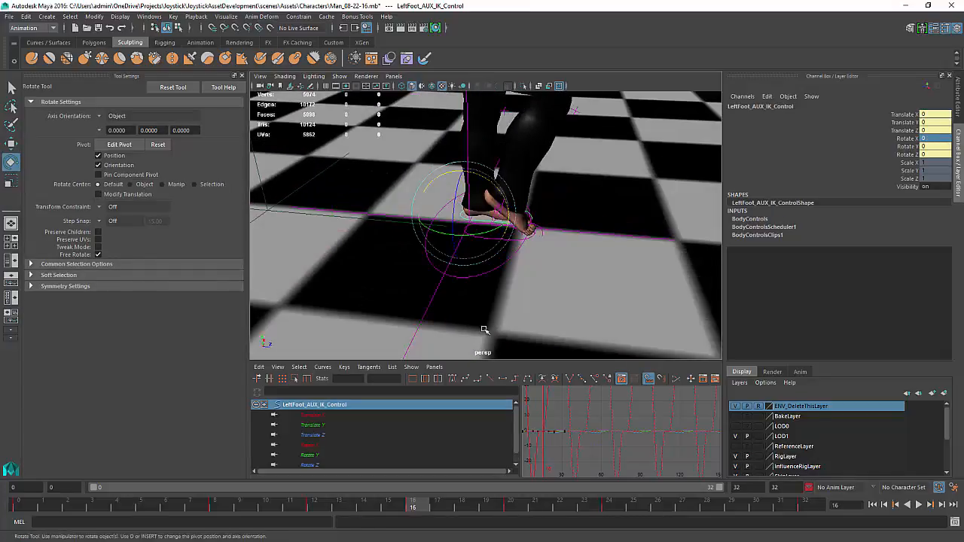
{"action": "left_click", "coordinate": [555, 264]}
{"action": "left_click", "coordinate": [509, 241]}
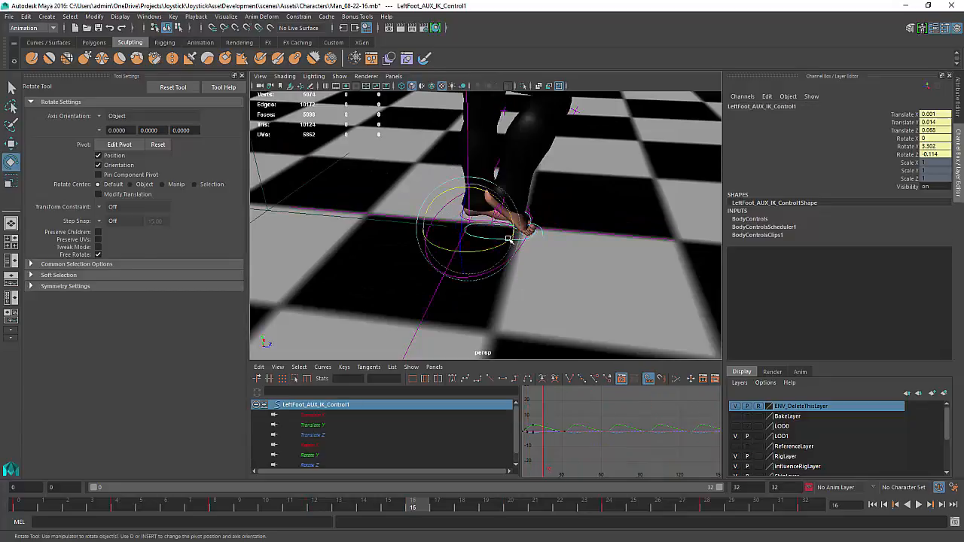
{"action": "left_click_drag", "start_coordinate": [509, 241], "coordinate": [462, 216], "text": "alt"}
{"action": "key", "text": "w"}
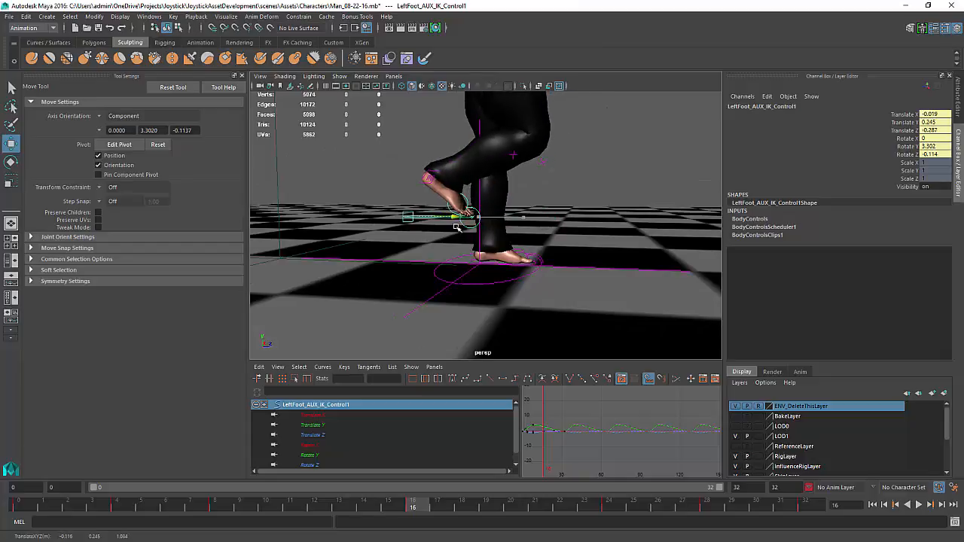
Rotate the left toe roll control at frame 16 to about 73 degrees on X
{"action": "key", "text": "e"}
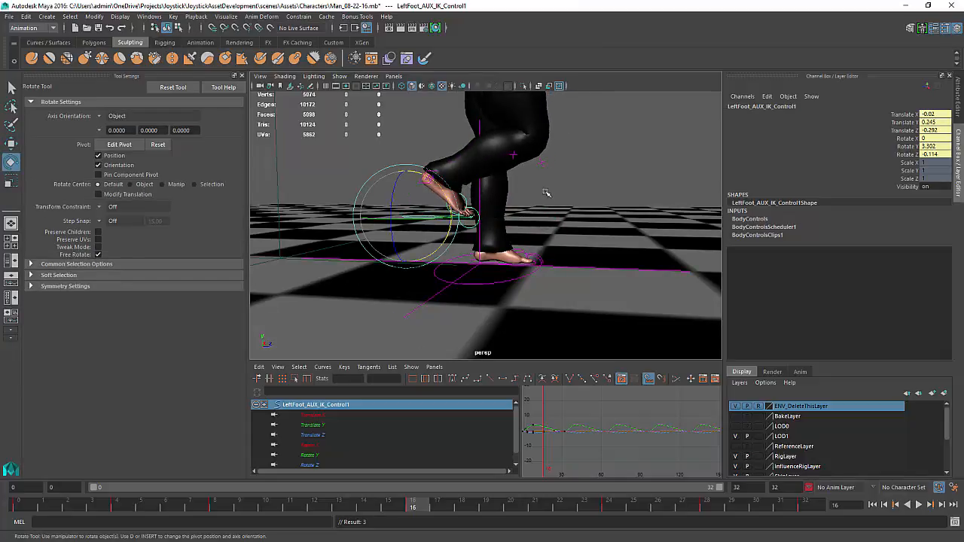
{"action": "left_click", "coordinate": [506, 215]}
{"action": "left_click", "coordinate": [480, 210]}
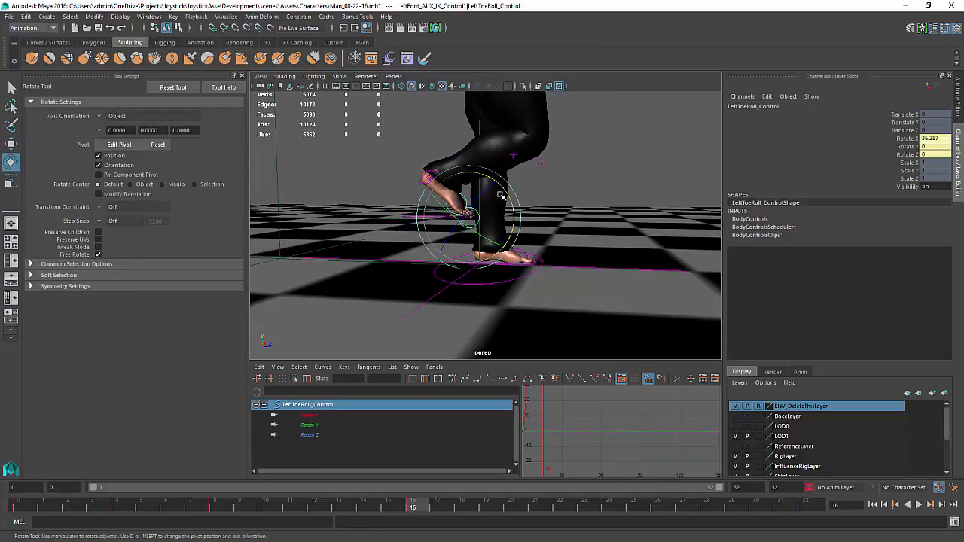
{"action": "left_click_drag", "start_coordinate": [503, 197], "coordinate": [528, 225]}
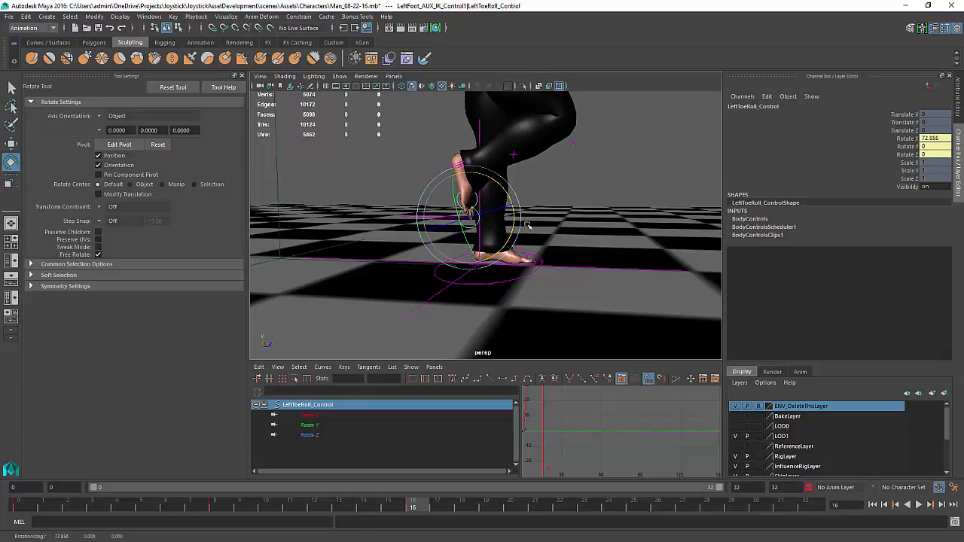
At frame 24, set the left toe roll control's Rotate X to 0
{"action": "right_click_drag", "start_coordinate": [586, 243], "coordinate": [430, 215], "text": "alt"}
{"action": "middle_click_drag", "start_coordinate": [426, 212], "coordinate": [427, 236], "text": "alt"}
{"action": "right_click_drag", "start_coordinate": [427, 236], "coordinate": [454, 253], "text": "alt"}
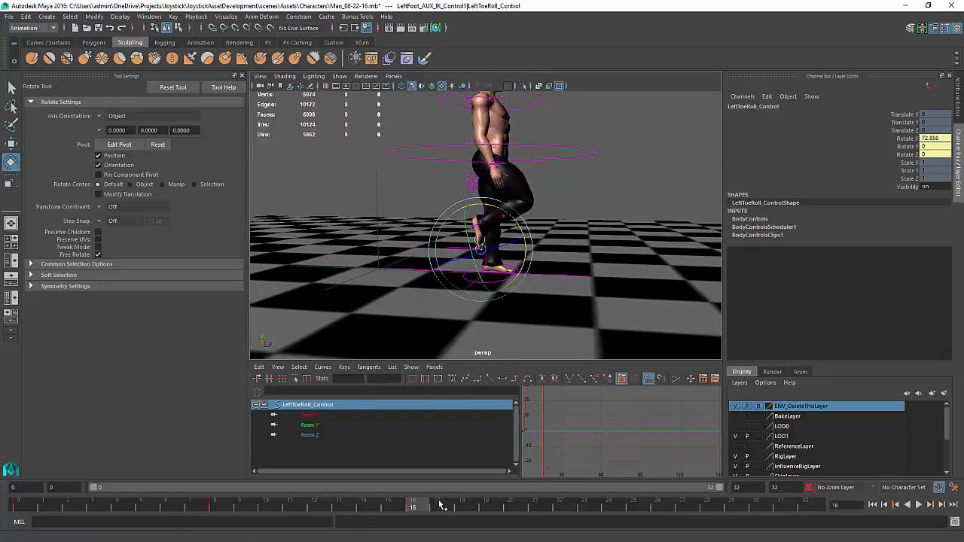
{"action": "mouse_move", "coordinate": [423, 507]}
{"action": "left_mouse_down"}
{"action": "mouse_move", "coordinate": [153, 513]}
{"action": "mouse_move", "coordinate": [2, 469]}
{"action": "mouse_move", "coordinate": [611, 509]}
{"action": "left_mouse_up"}
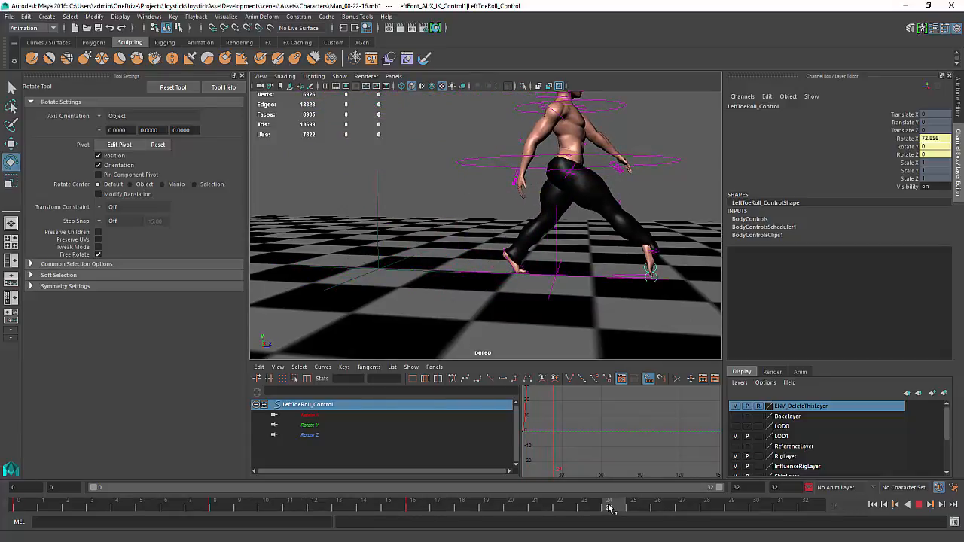
{"action": "left_click_drag", "start_coordinate": [611, 279], "coordinate": [456, 245], "text": "alt"}
{"action": "right_click_drag", "start_coordinate": [457, 245], "coordinate": [499, 347], "text": "alt"}
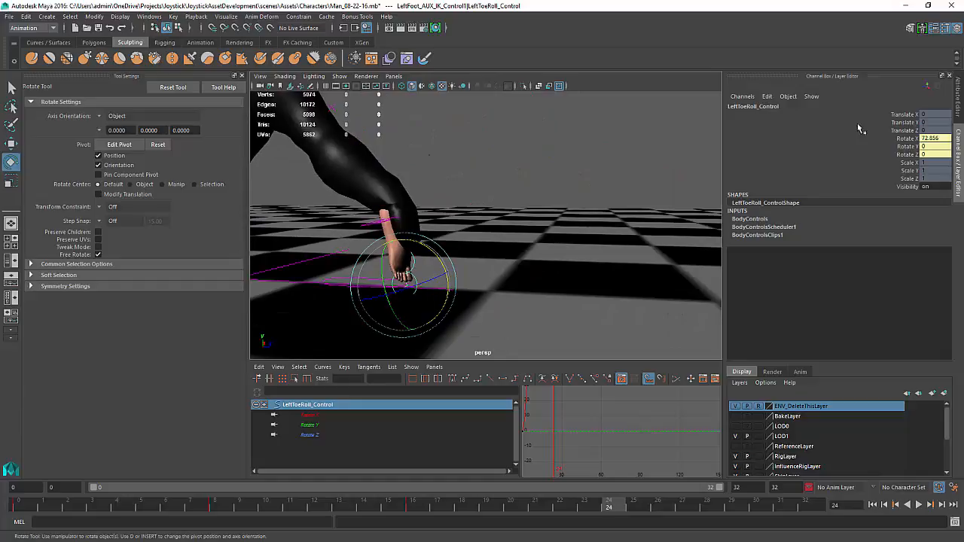
{"action": "left_click", "coordinate": [935, 140]}
{"action": "type", "text": "0"}
{"action": "key", "text": "Return"}
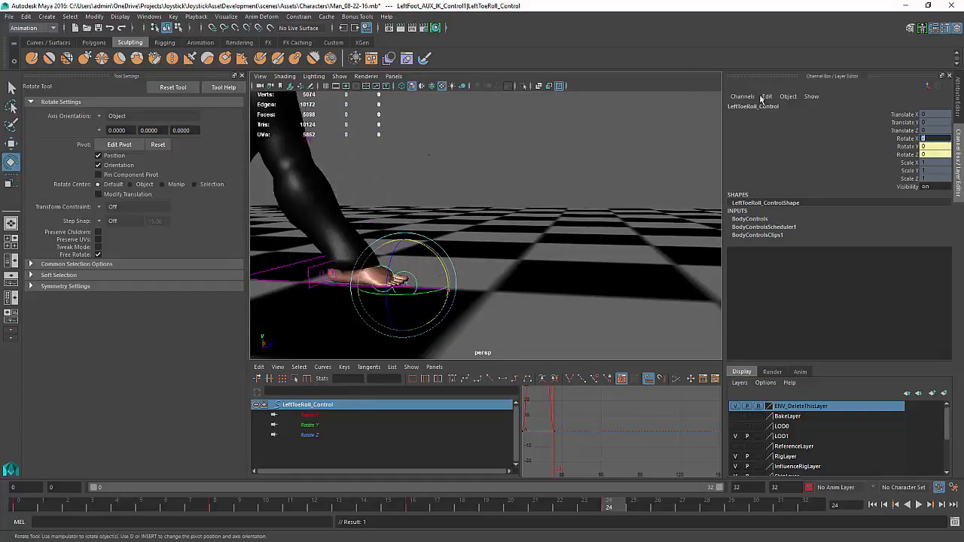
At frame 24, rotate the left foot IK control to about -29.6 degrees on X and set a key
{"action": "left_click_drag", "start_coordinate": [396, 249], "coordinate": [387, 281], "text": "alt"}
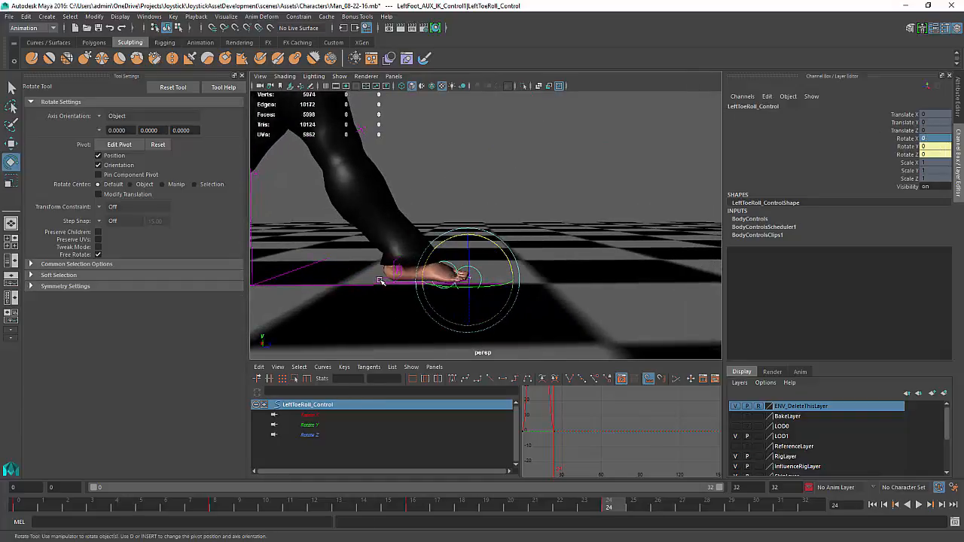
{"action": "left_click", "coordinate": [381, 281]}
{"action": "left_click_drag", "start_coordinate": [433, 259], "coordinate": [414, 241]}
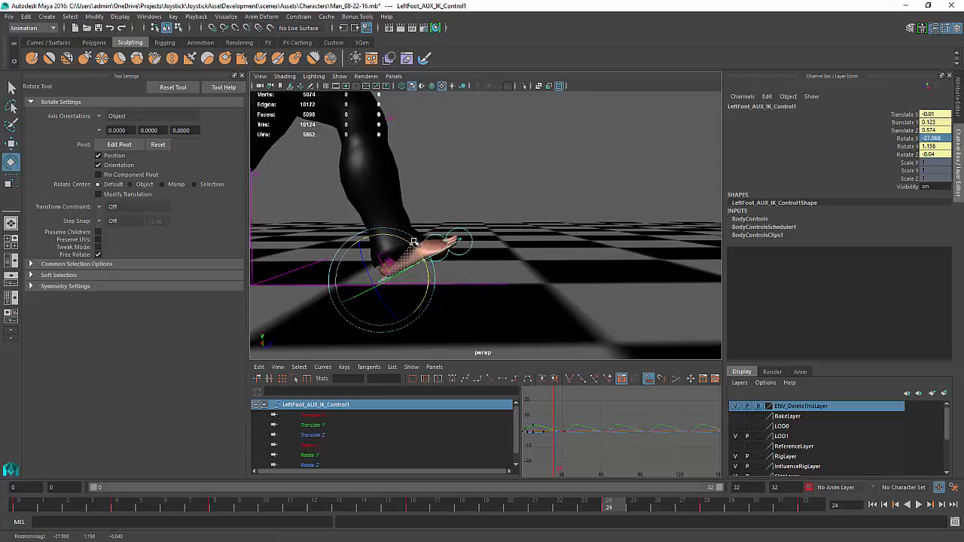
{"action": "left_click_drag", "start_coordinate": [413, 242], "coordinate": [412, 239]}
{"action": "key", "text": "s"}
Switch the move axis orientation to World and lower the left foot IK control to about 0.097 Translate Y and 0.614 Translate Z
{"action": "key", "text": "w"}
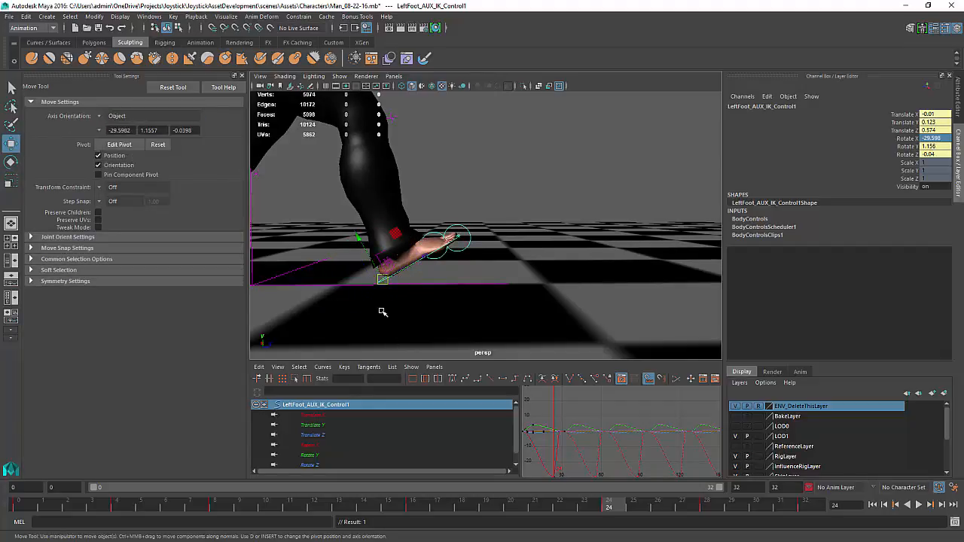
{"action": "left_click", "coordinate": [98, 118]}
{"action": "left_click", "coordinate": [115, 118]}
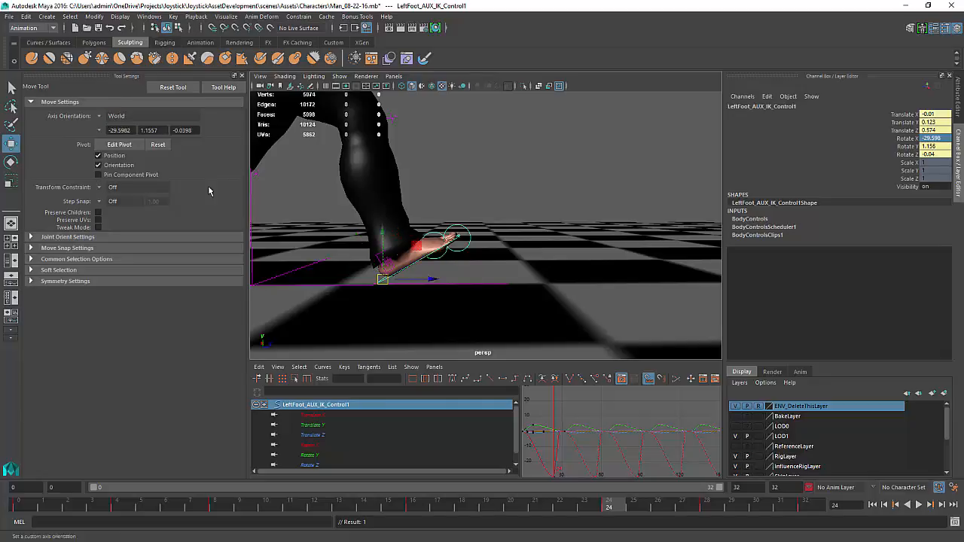
{"action": "left_click_drag", "start_coordinate": [400, 280], "coordinate": [420, 279]}
{"action": "left_click_drag", "start_coordinate": [406, 230], "coordinate": [396, 236]}
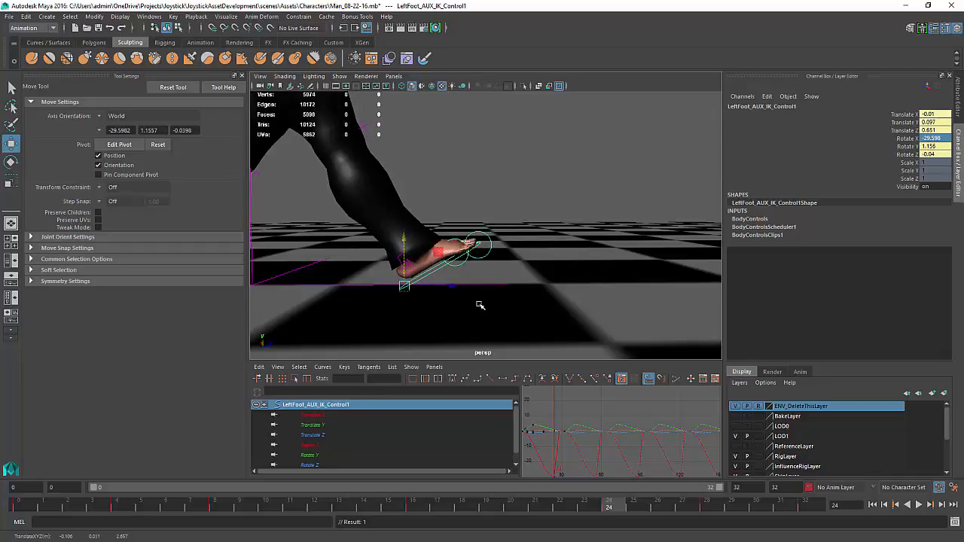
{"action": "left_click_drag", "start_coordinate": [454, 288], "coordinate": [444, 291]}
{"action": "right_click_drag", "start_coordinate": [444, 292], "coordinate": [425, 250], "text": "alt"}
{"action": "middle_click_drag", "start_coordinate": [425, 251], "coordinate": [434, 272], "text": "alt"}
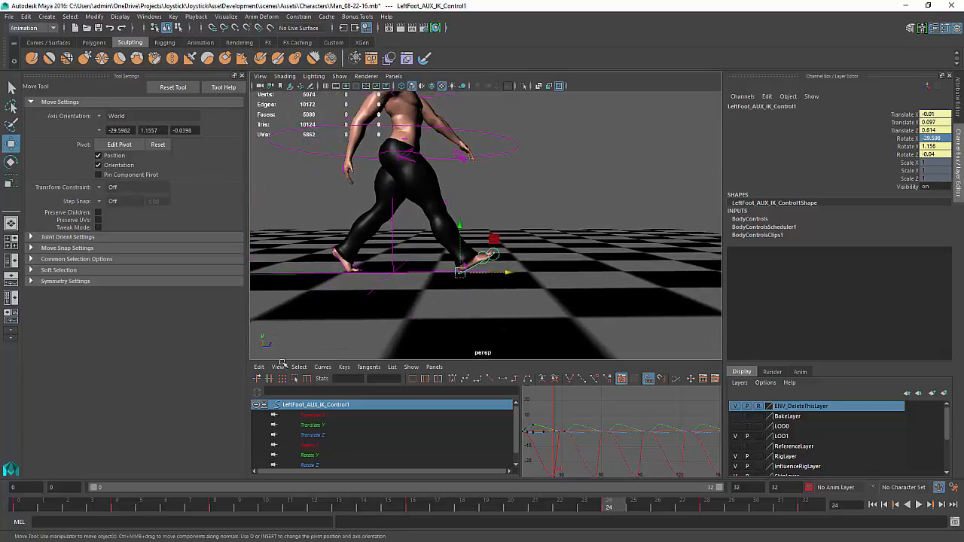
{"action": "left_click_drag", "start_coordinate": [610, 505], "coordinate": [426, 495]}
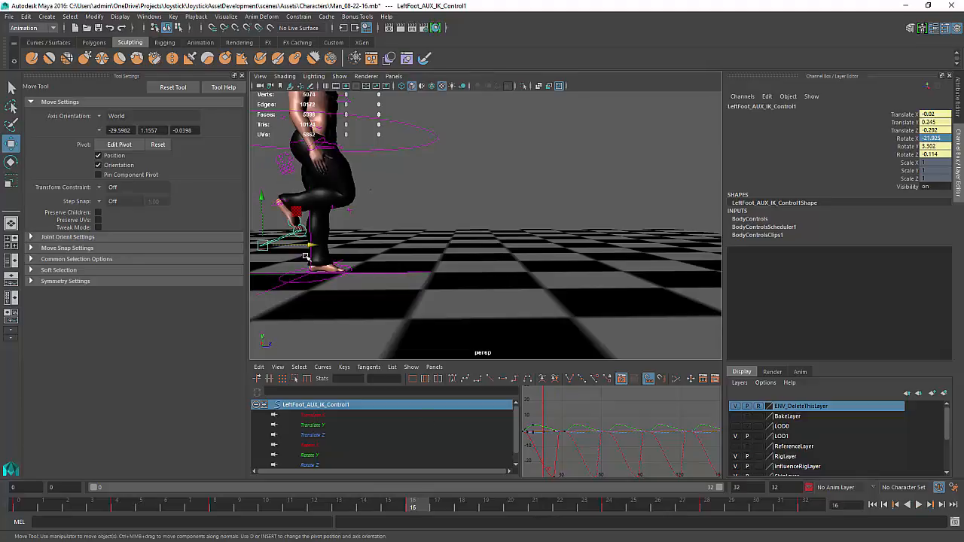
Zero the Rotate X, Y and Z channels of LeftFoot_AUX_IK_Control1
{"action": "left_click_drag", "start_coordinate": [940, 139], "coordinate": [942, 156]}
{"action": "type", "text": "0"}
{"action": "key", "text": "Return"}
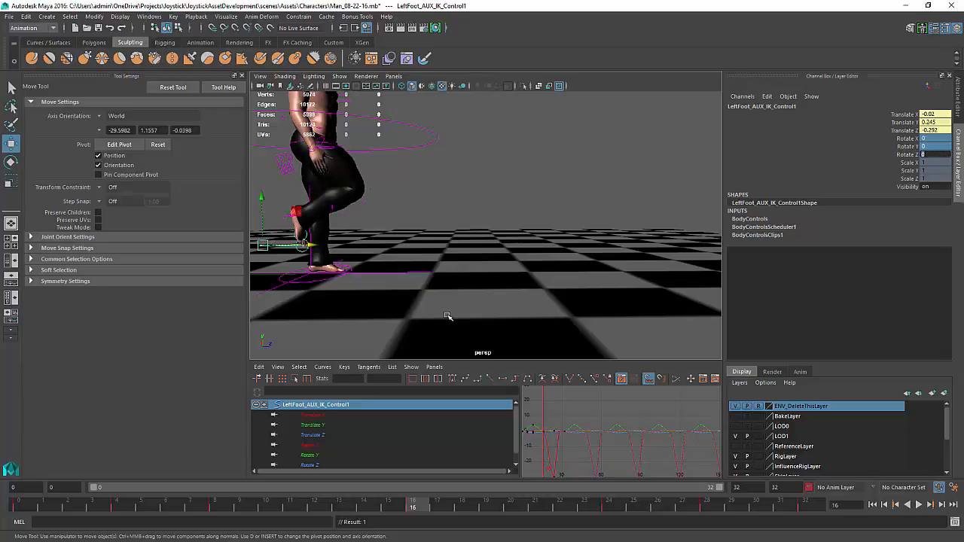
At frame 0, select LeftFoot_AUX_IK_Control and delete all of its rotation keys in the Graph Editor
{"action": "left_click_drag", "start_coordinate": [417, 506], "coordinate": [11, 405]}
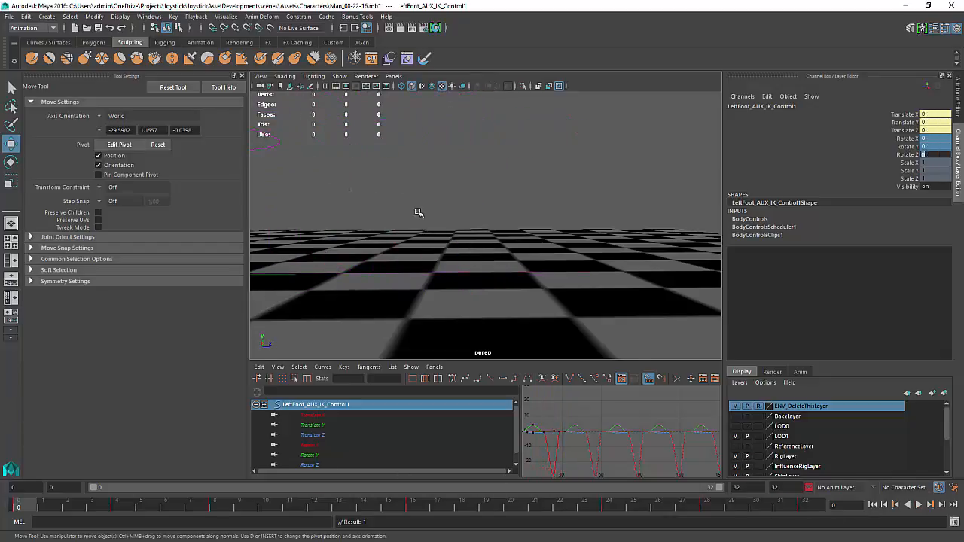
{"action": "left_click_drag", "start_coordinate": [420, 213], "coordinate": [389, 294], "text": "alt"}
{"action": "middle_click_drag", "start_coordinate": [390, 295], "coordinate": [301, 235], "text": "alt"}
{"action": "right_click_drag", "start_coordinate": [301, 235], "coordinate": [559, 252], "text": "alt"}
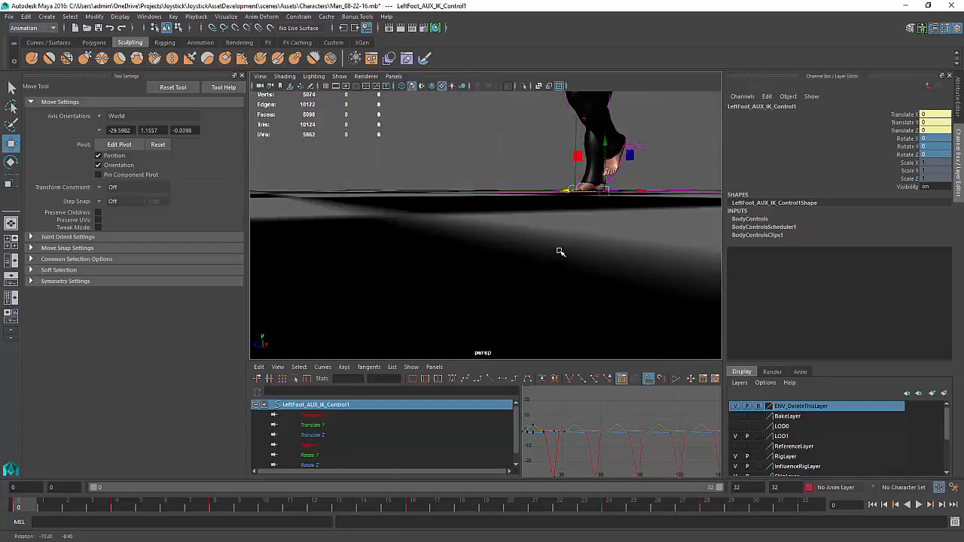
{"action": "middle_click_drag", "start_coordinate": [559, 251], "coordinate": [504, 267], "text": "alt"}
{"action": "left_click_drag", "start_coordinate": [503, 268], "coordinate": [519, 236], "text": "alt"}
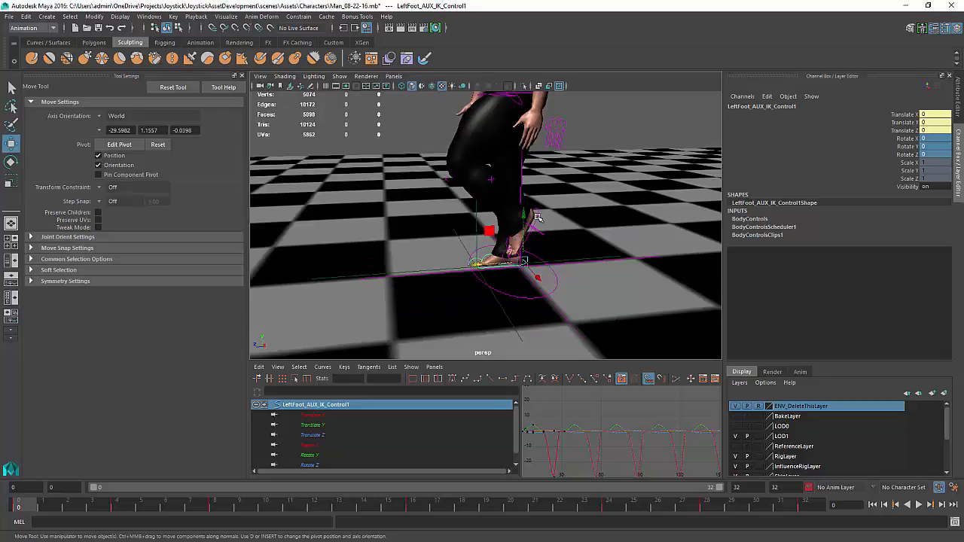
{"action": "left_click", "coordinate": [537, 217]}
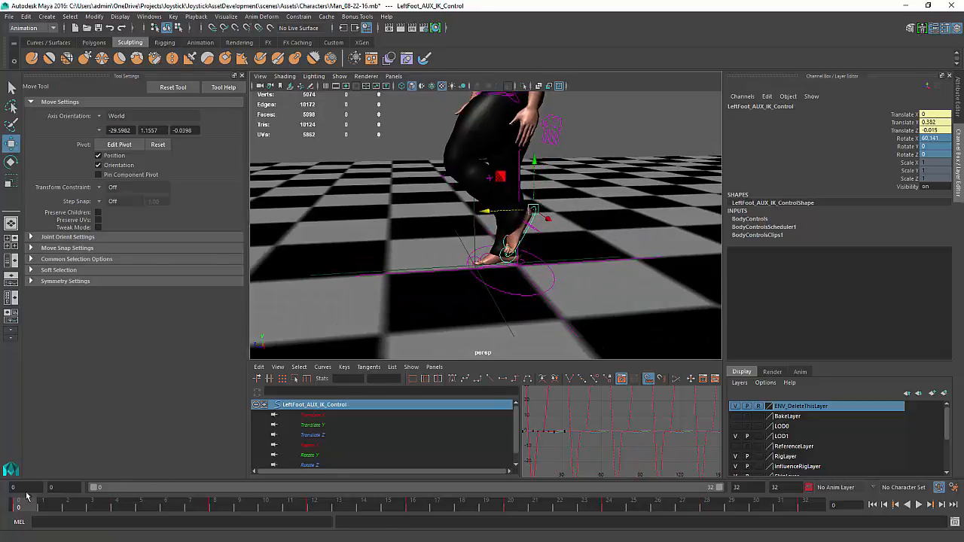
{"action": "middle_click_drag", "start_coordinate": [545, 256], "coordinate": [527, 258], "text": "alt"}
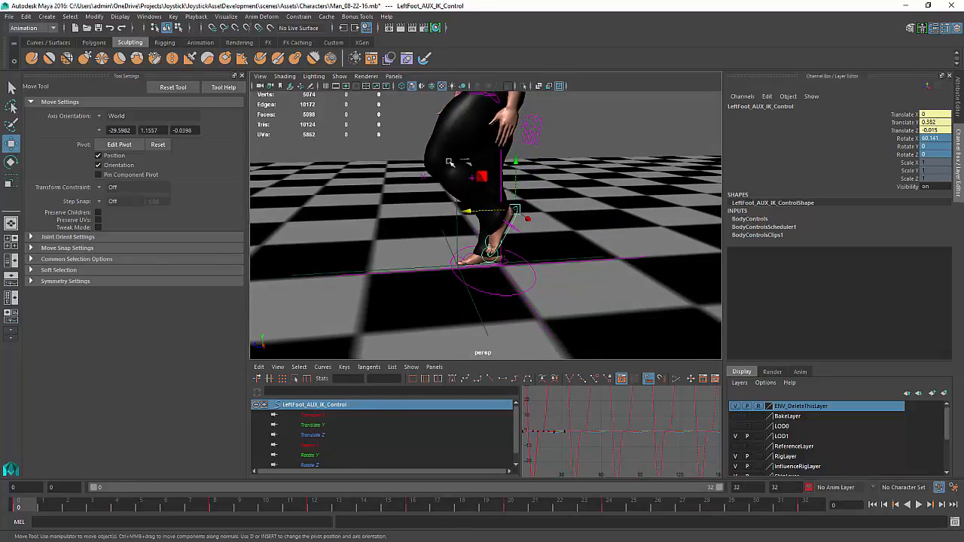
{"action": "right_click_drag", "start_coordinate": [449, 162], "coordinate": [486, 242], "text": "alt"}
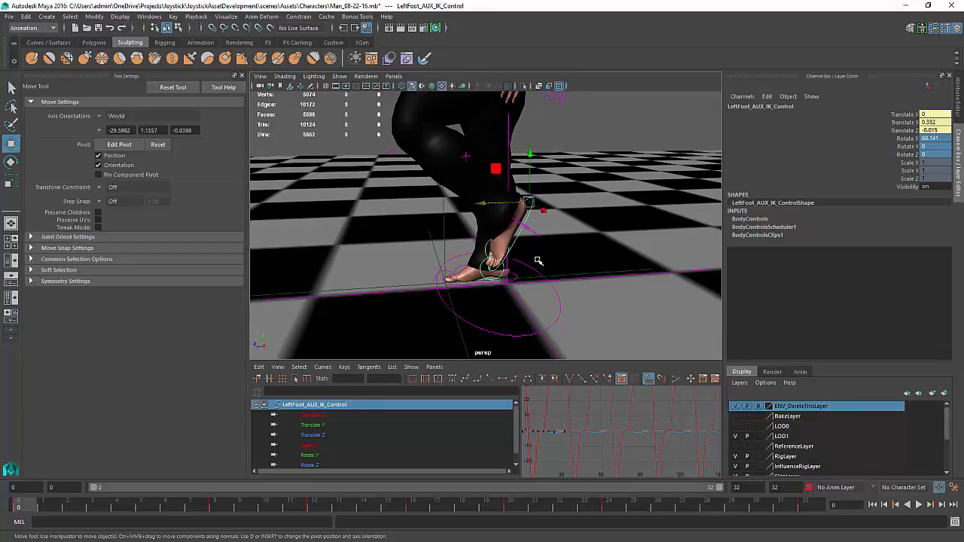
{"action": "left_click", "coordinate": [652, 445]}
{"action": "key", "text": "f"}
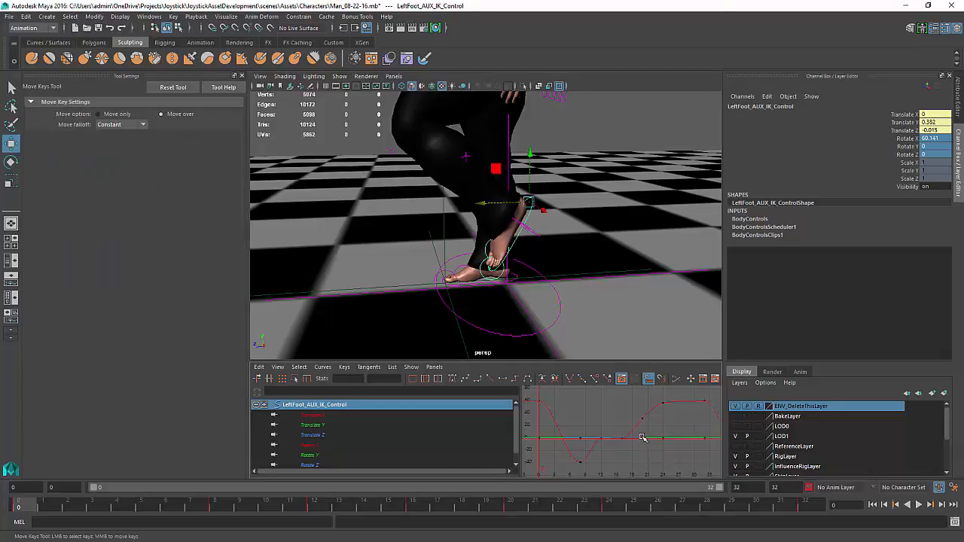
{"action": "left_click", "coordinate": [317, 445]}
{"action": "scroll", "coordinate": [318, 449], "scroll_direction": "down", "scroll_amount": 1}
{"action": "left_click", "coordinate": [319, 455], "text": "shift"}
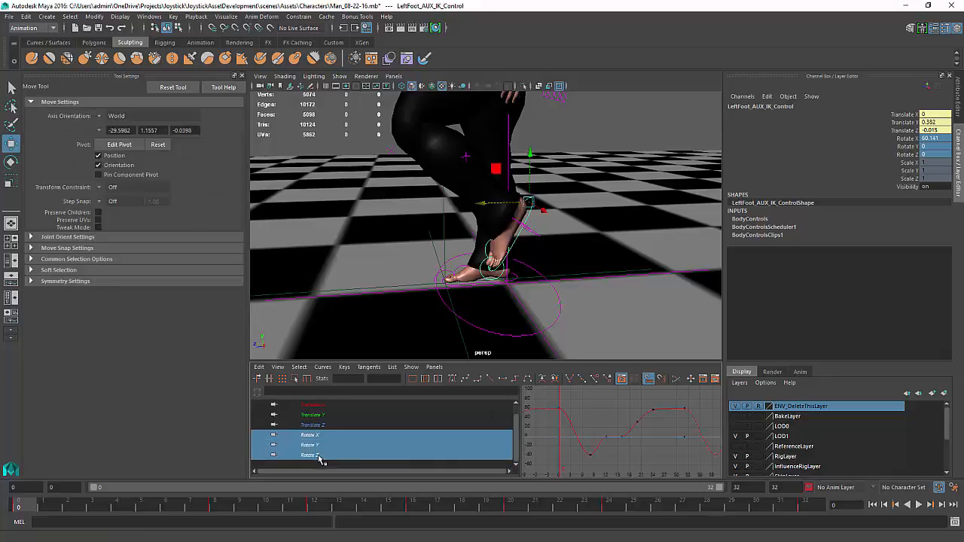
{"action": "left_click_drag", "start_coordinate": [692, 395], "coordinate": [571, 467]}
{"action": "key", "text": "Delete"}
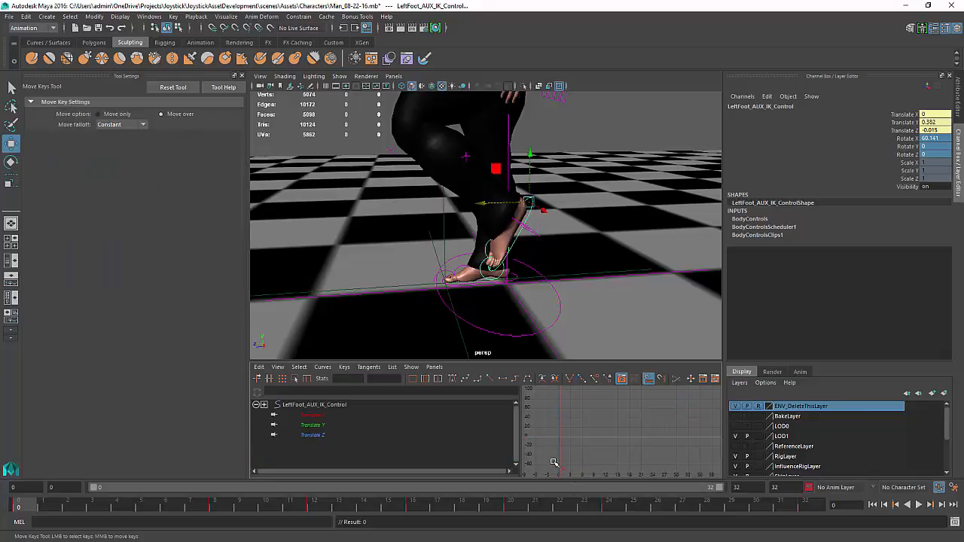
Zero the left foot IK control's rotation channels and move it down toward the ground
{"action": "left_click", "coordinate": [932, 139]}
{"action": "left_click", "coordinate": [934, 154]}
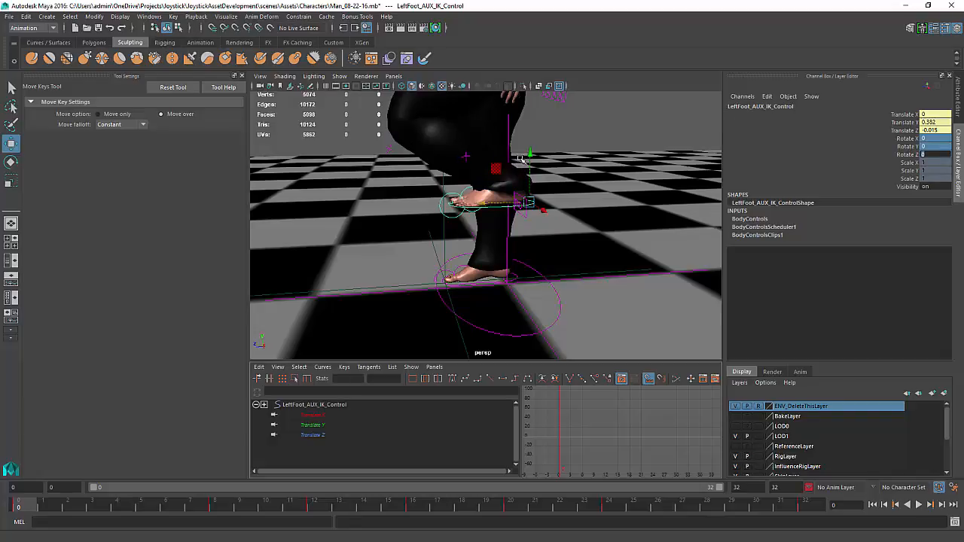
{"action": "left_click_drag", "start_coordinate": [528, 153], "coordinate": [528, 206]}
Rotate the left toe roll control to about 58 degrees on X
{"action": "key", "text": "e"}
{"action": "left_click", "coordinate": [451, 255]}
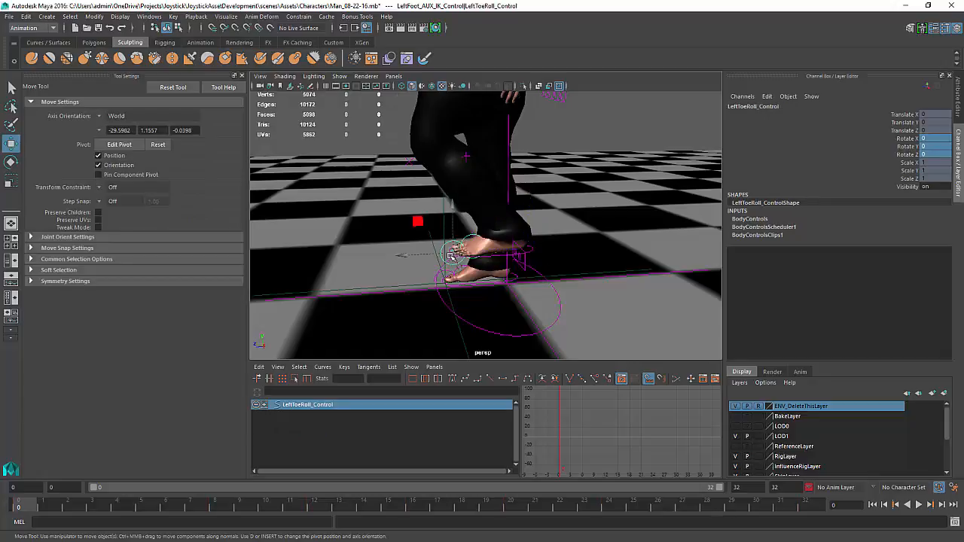
{"action": "left_click_drag", "start_coordinate": [435, 215], "coordinate": [356, 243]}
{"action": "key", "text": "w"}
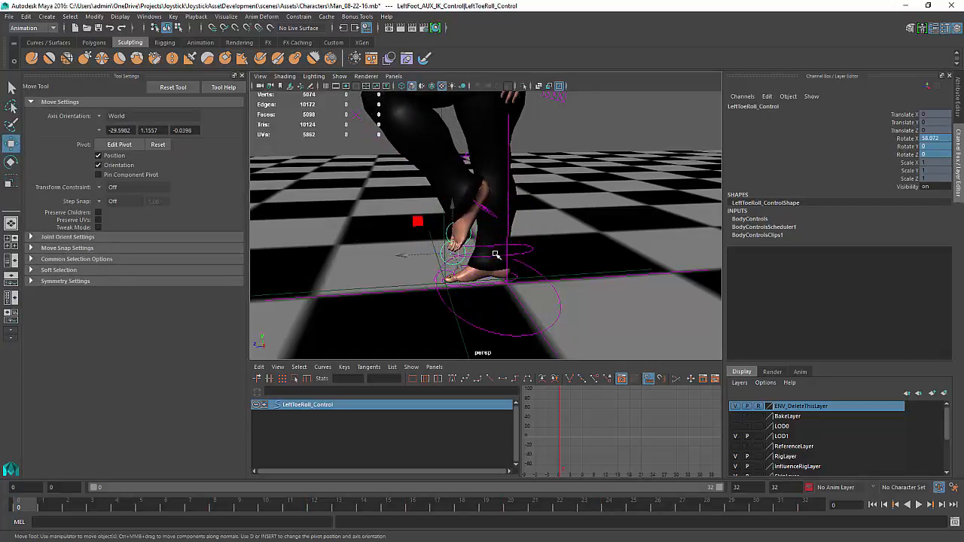
Move the left foot IK control to about 0.244 Translate Y and -0.279 Translate Z at frame 0
{"action": "left_click", "coordinate": [494, 255]}
{"action": "left_click_drag", "start_coordinate": [491, 254], "coordinate": [549, 252]}
{"action": "middle_click_drag", "start_coordinate": [550, 252], "coordinate": [549, 220]}
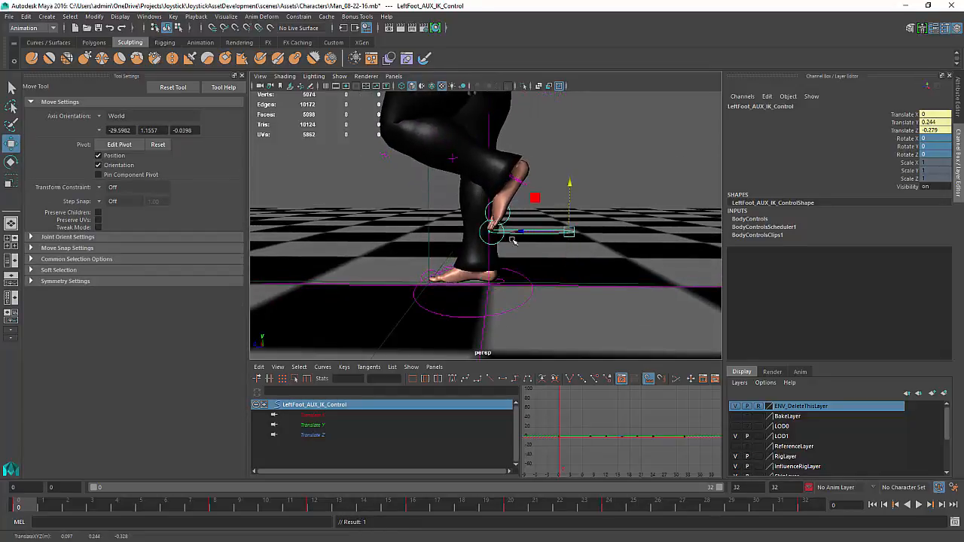
{"action": "left_click_drag", "start_coordinate": [514, 241], "coordinate": [473, 258], "text": "alt"}
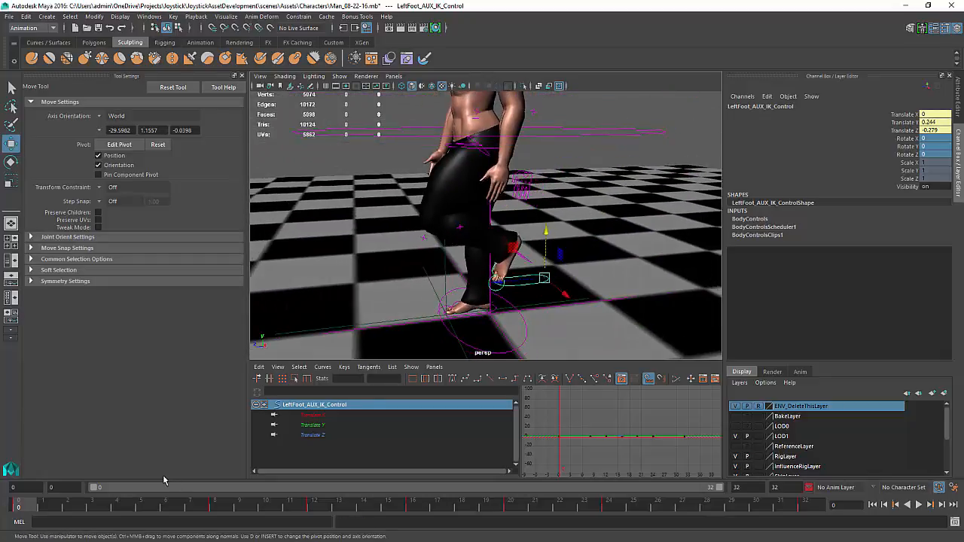
At frame 8, set the left toe roll control's Rotate X to 0
{"action": "left_click_drag", "start_coordinate": [28, 509], "coordinate": [218, 517]}
{"action": "middle_click_drag", "start_coordinate": [400, 310], "coordinate": [511, 258], "text": "alt"}
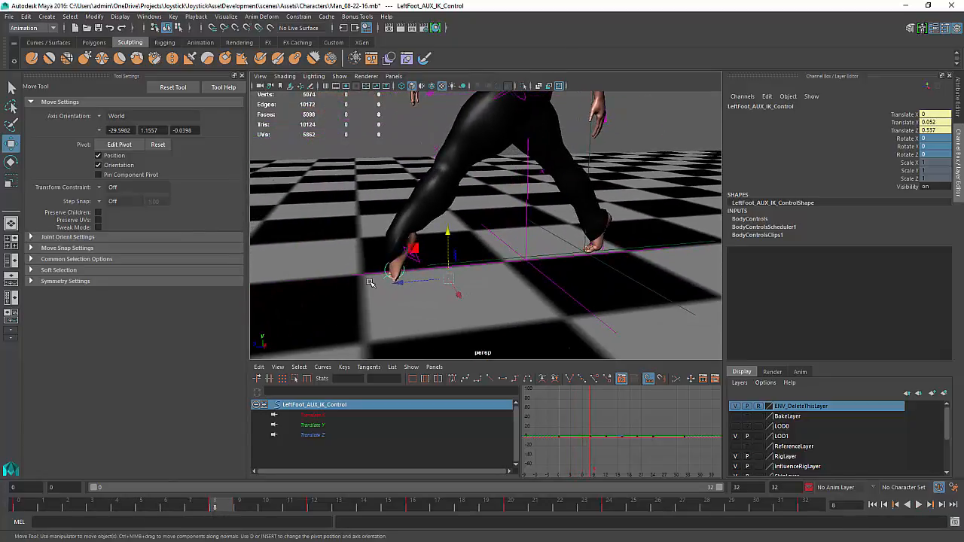
{"action": "left_click_drag", "start_coordinate": [388, 267], "coordinate": [387, 251], "text": "alt"}
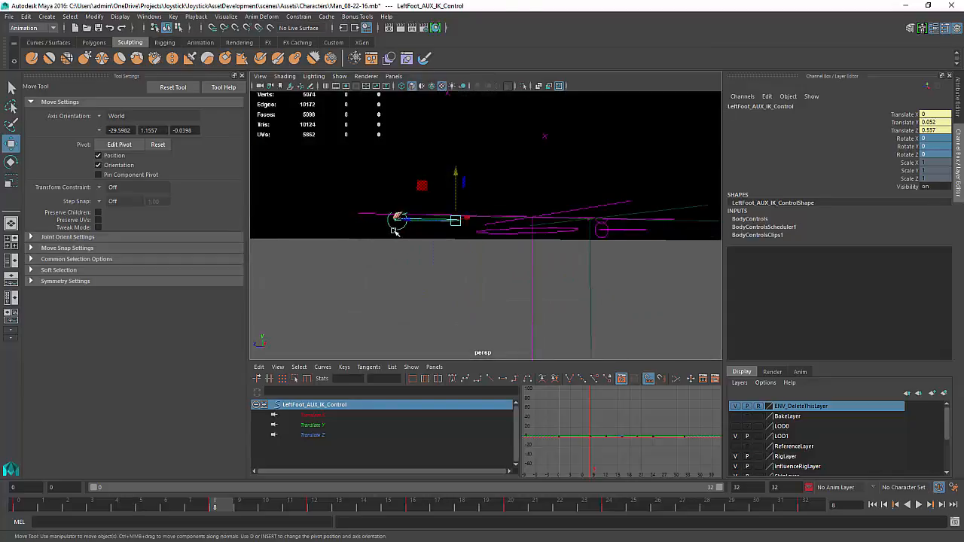
{"action": "left_click", "coordinate": [393, 228]}
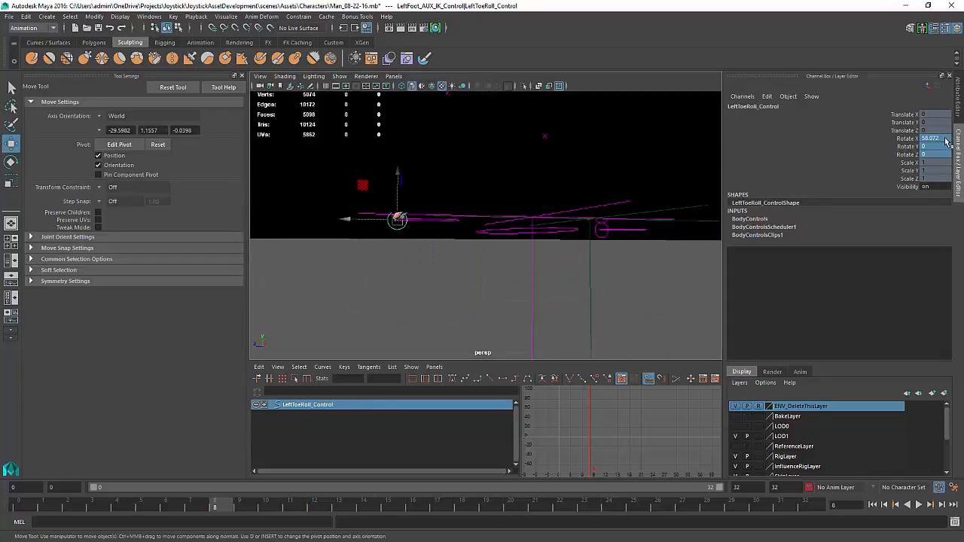
{"action": "type", "text": "0"}
{"action": "key", "text": "Return"}
At frame 8, pose the left foot IK control at about 0.102 Translate Y, 0.62 Translate Z and -31.9 degrees Rotate X
{"action": "mouse_move", "coordinate": [449, 242]}
{"action": "left_mouse_down", "text": "alt"}
{"action": "mouse_move", "coordinate": [446, 275]}
{"action": "mouse_move", "coordinate": [427, 288]}
{"action": "mouse_move", "coordinate": [422, 274]}
{"action": "mouse_move", "coordinate": [440, 226]}
{"action": "left_mouse_up", "text": "alt"}
{"action": "left_click", "coordinate": [424, 256]}
{"action": "left_click_drag", "start_coordinate": [387, 276], "coordinate": [395, 277]}
{"action": "key", "text": "e"}
{"action": "left_click_drag", "start_coordinate": [411, 239], "coordinate": [435, 227]}
{"action": "key", "text": "w"}
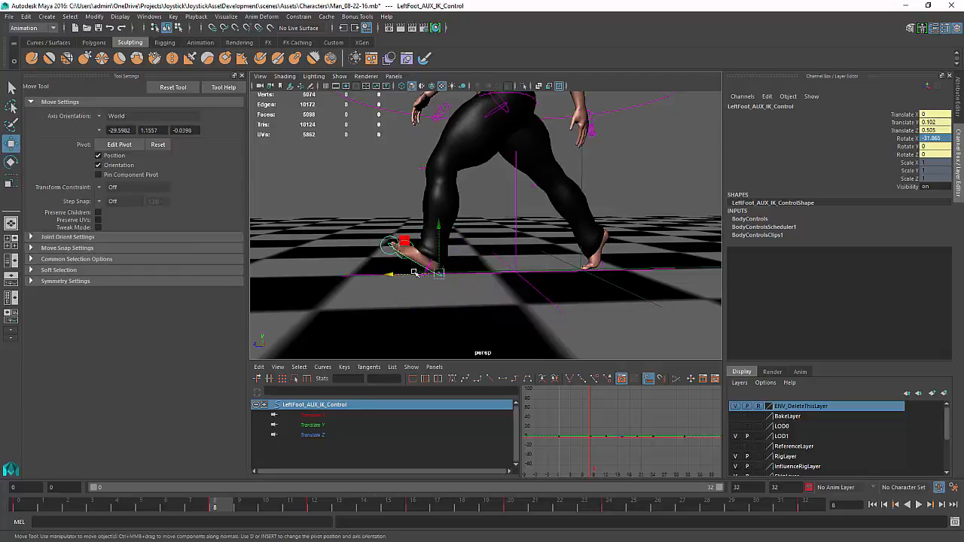
{"action": "left_click_drag", "start_coordinate": [413, 273], "coordinate": [392, 273]}
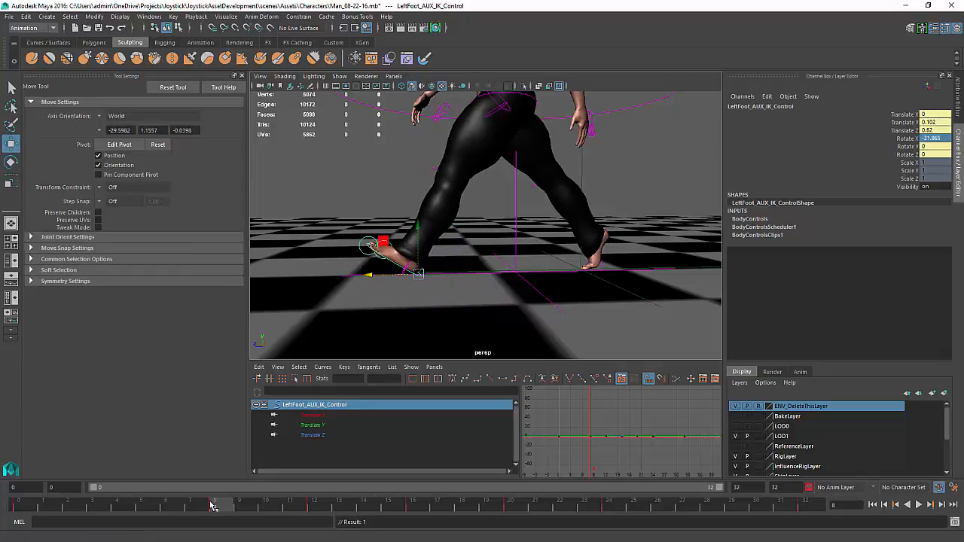
At frame 0, set the left foot IK control's Rotate X to 0
{"action": "mouse_move", "coordinate": [212, 505]}
{"action": "left_mouse_down"}
{"action": "mouse_move", "coordinate": [16, 481]}
{"action": "mouse_move", "coordinate": [76, 491]}
{"action": "mouse_move", "coordinate": [119, 513]}
{"action": "left_mouse_up"}
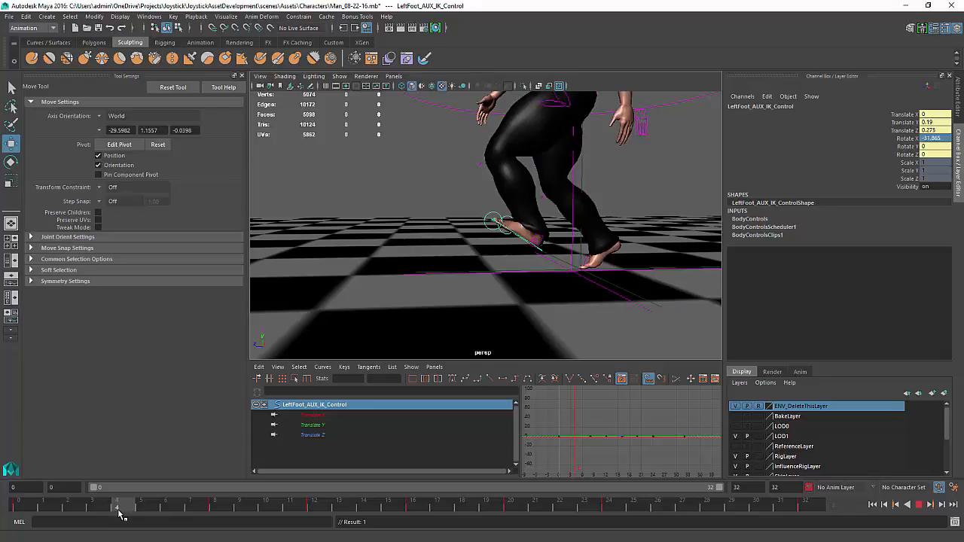
{"action": "left_click_drag", "start_coordinate": [119, 514], "coordinate": [18, 509]}
{"action": "type", "text": "0"}
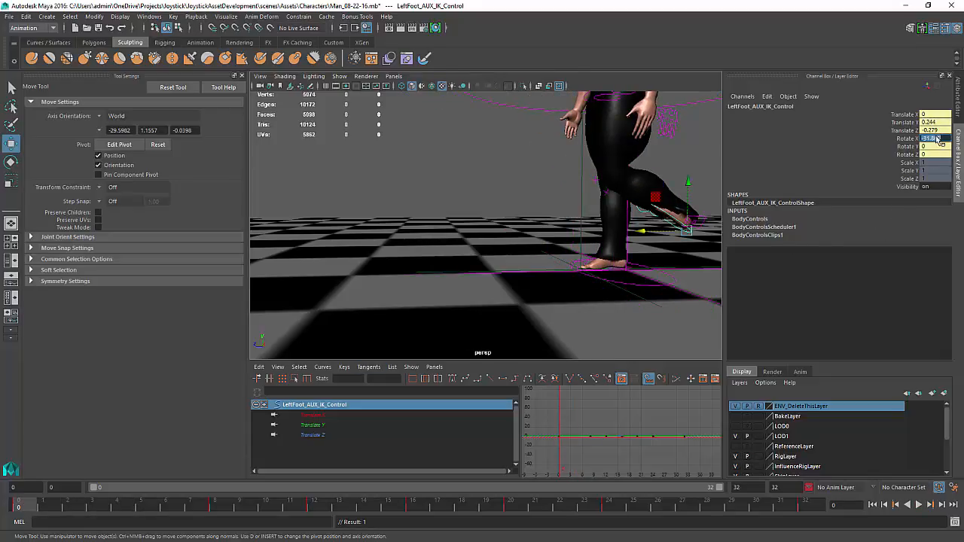
{"action": "key", "text": "Return"}
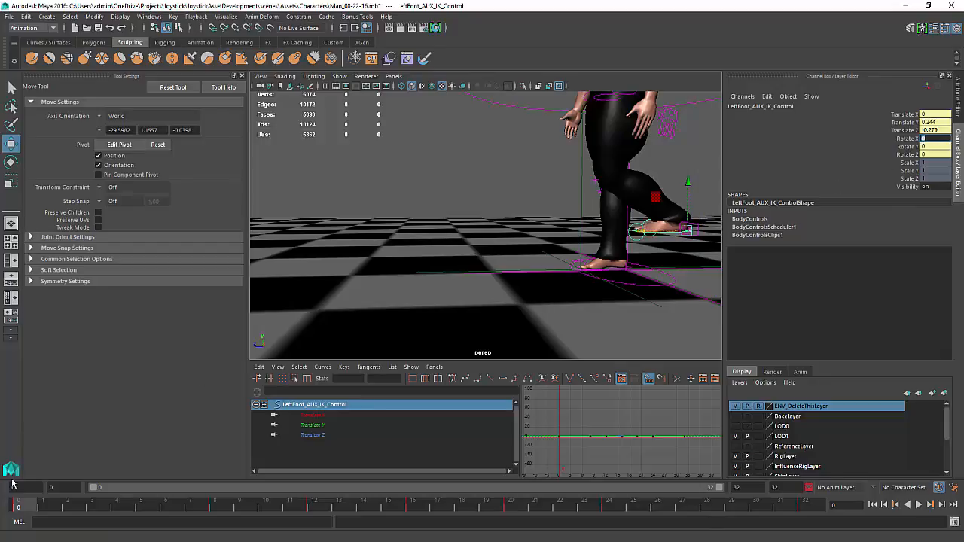
{"action": "left_click_drag", "start_coordinate": [34, 509], "coordinate": [45, 511]}
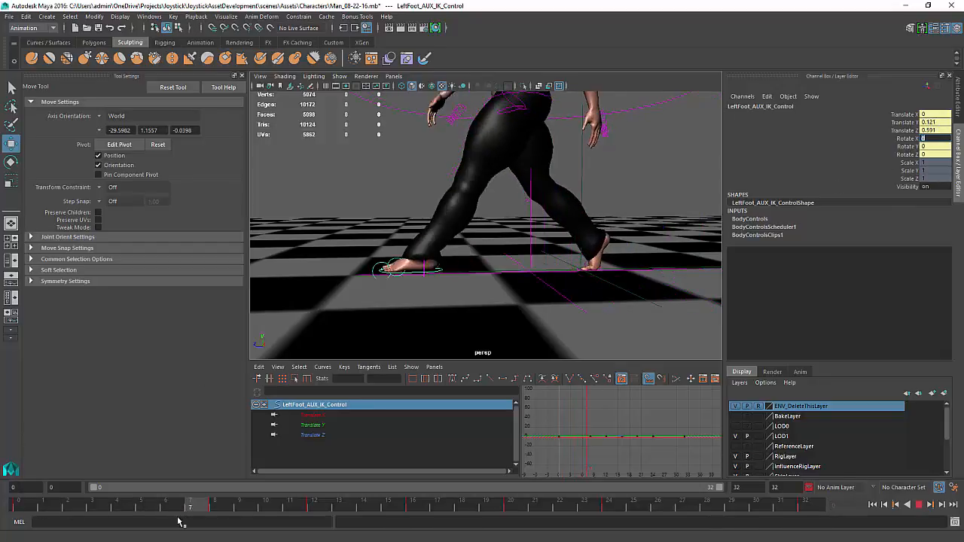
{"action": "key", "text": "Escape"}
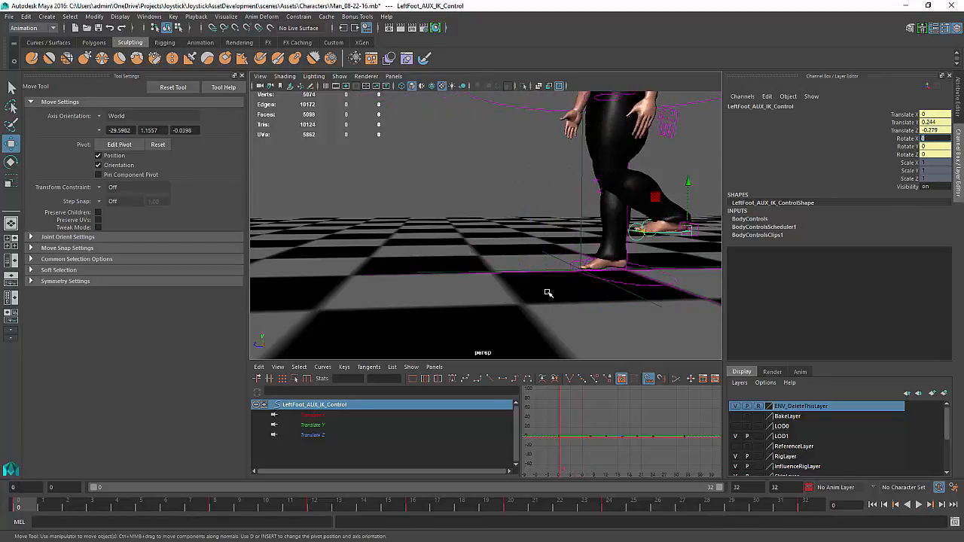
Select the left toe roll control and key its Rotate X, Y and Z channels at frame 0
{"action": "left_click", "coordinate": [634, 241]}
{"action": "left_click_drag", "start_coordinate": [907, 139], "coordinate": [906, 154]}
{"action": "right_click", "coordinate": [904, 154]}
{"action": "left_click", "coordinate": [872, 172]}
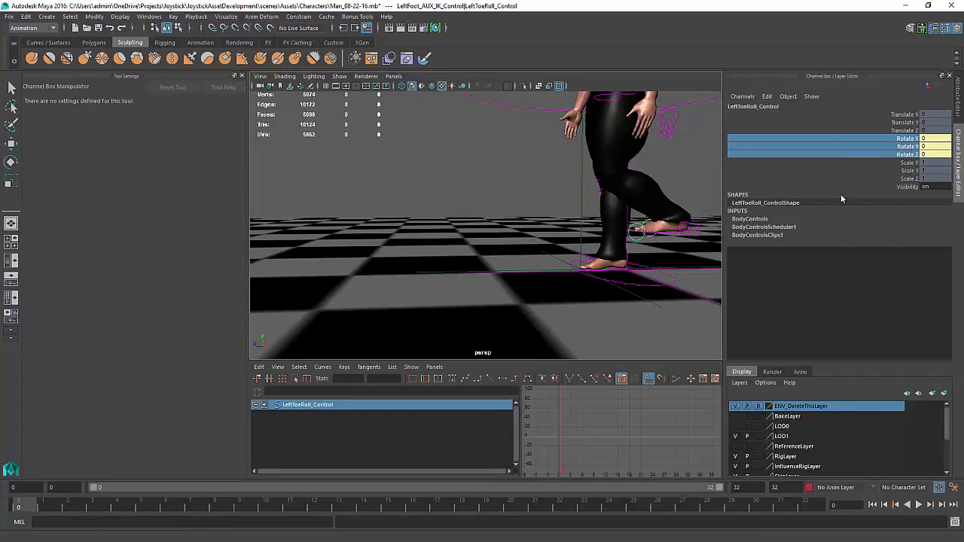
Rotate the left toe roll control to about 64 degrees on X
{"action": "key", "text": "w"}
{"action": "key", "text": "e"}
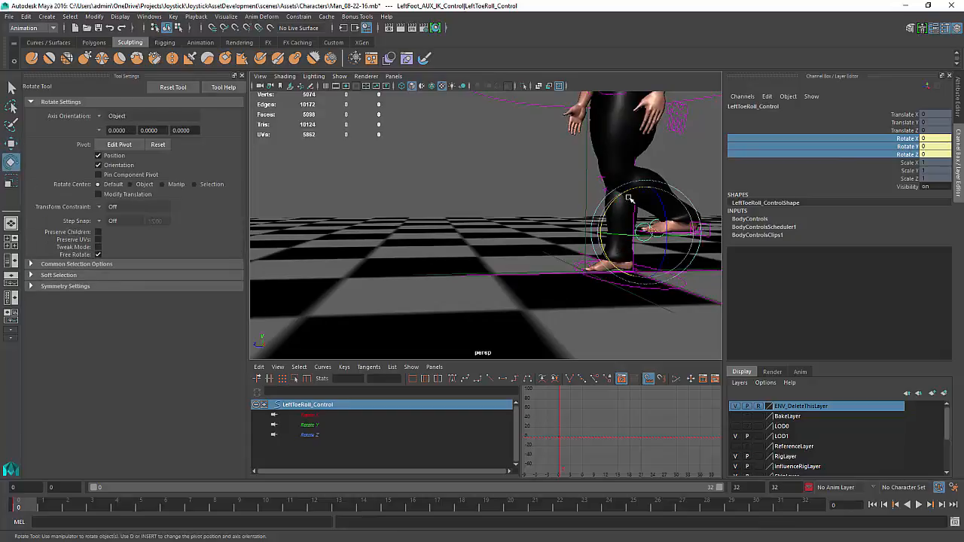
{"action": "left_click_drag", "start_coordinate": [641, 234], "coordinate": [547, 232]}
At frame 12, set the left toe roll control's Rotate X to 0
{"action": "left_click_drag", "start_coordinate": [32, 511], "coordinate": [362, 530]}
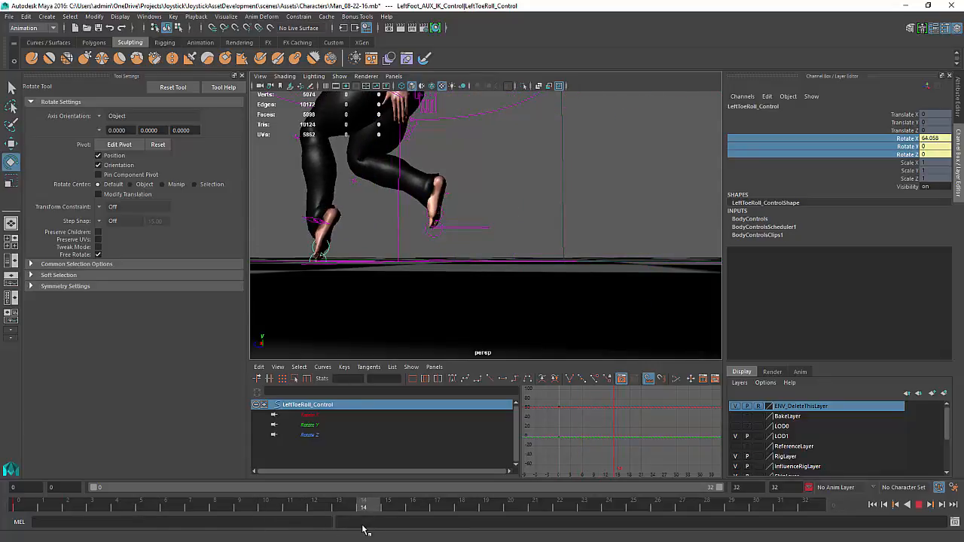
{"action": "left_click_drag", "start_coordinate": [363, 530], "coordinate": [311, 529]}
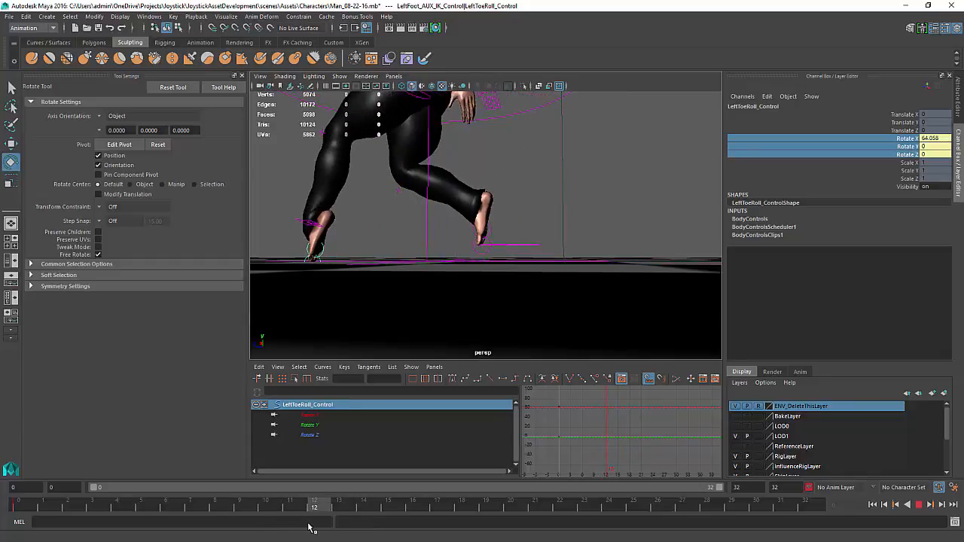
{"action": "left_click", "coordinate": [932, 139]}
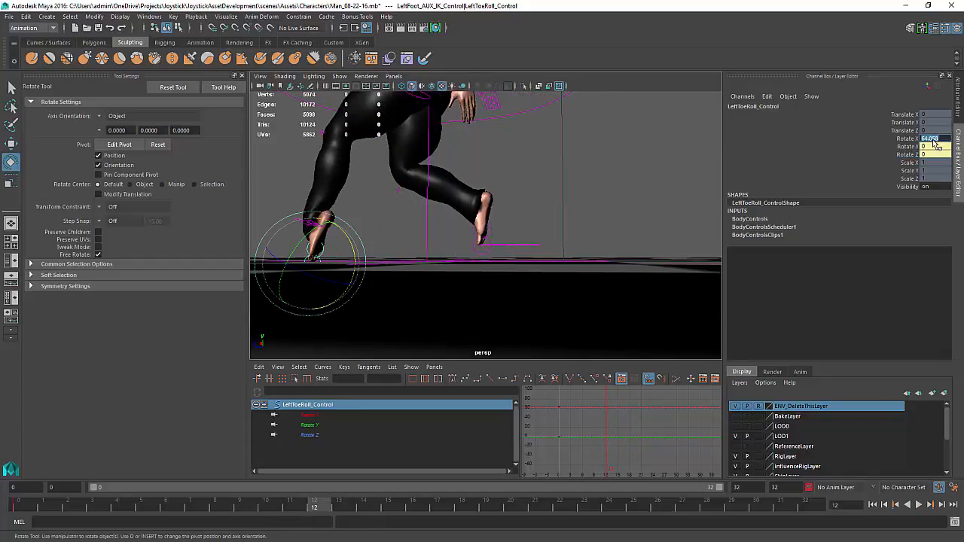
{"action": "type", "text": "0"}
{"action": "key", "text": "Return"}
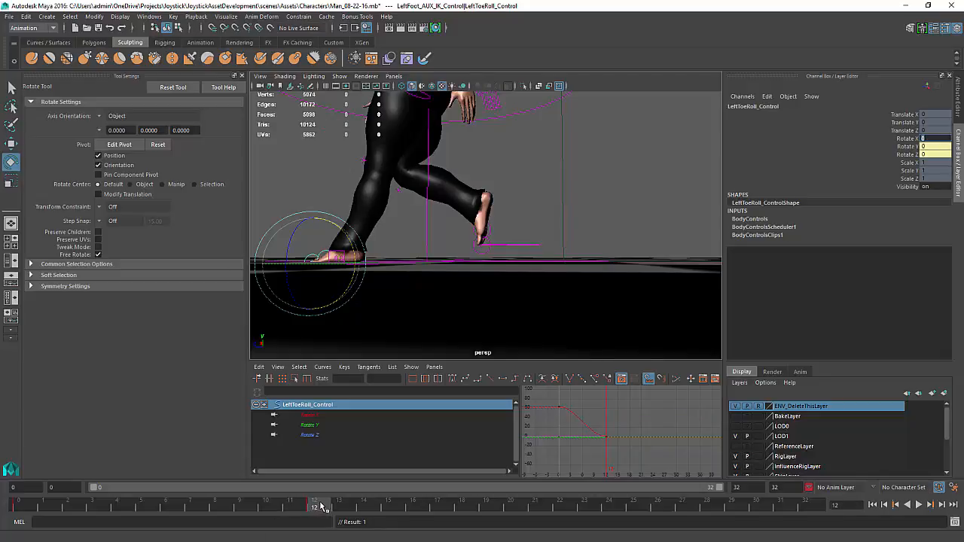
Play back and scrub the timeline to review the left toe roll motion, then clear the selection
{"action": "left_click_drag", "start_coordinate": [322, 508], "coordinate": [209, 508], "text": "shift"}
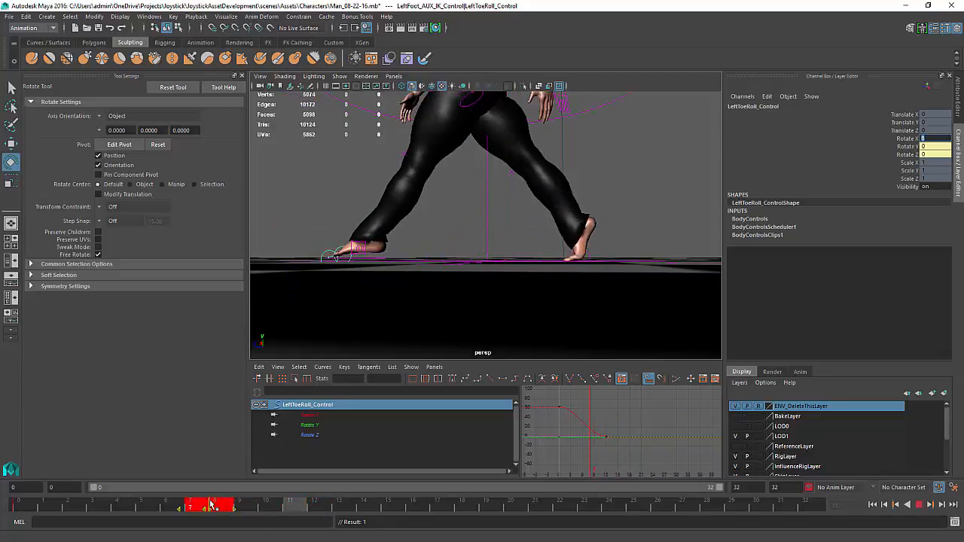
{"action": "key", "text": "alt+v"}
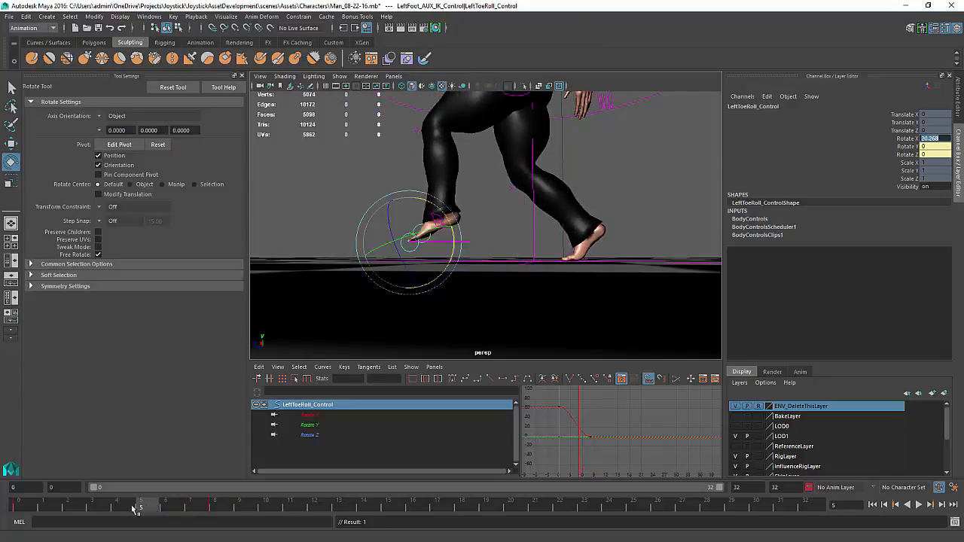
{"action": "left_click", "coordinate": [211, 508]}
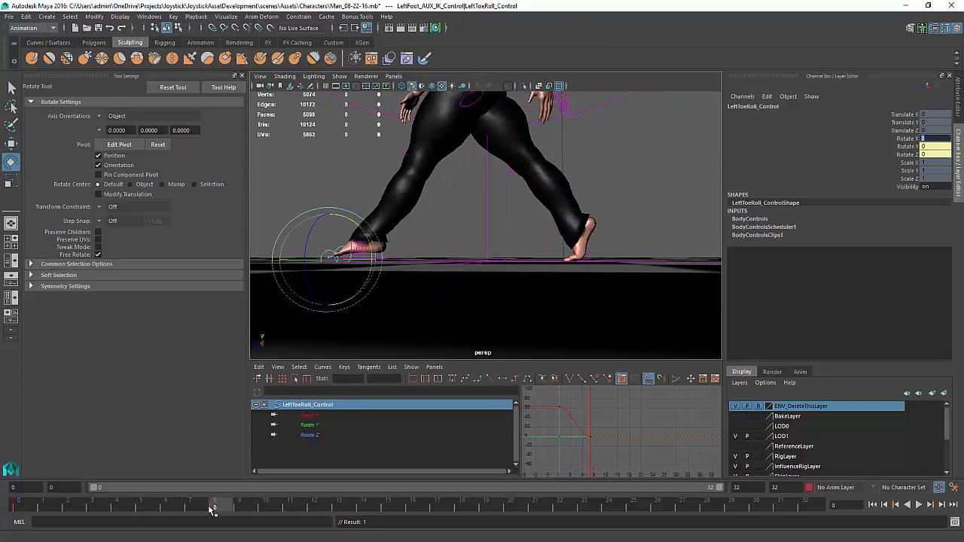
{"action": "left_click", "coordinate": [390, 260]}
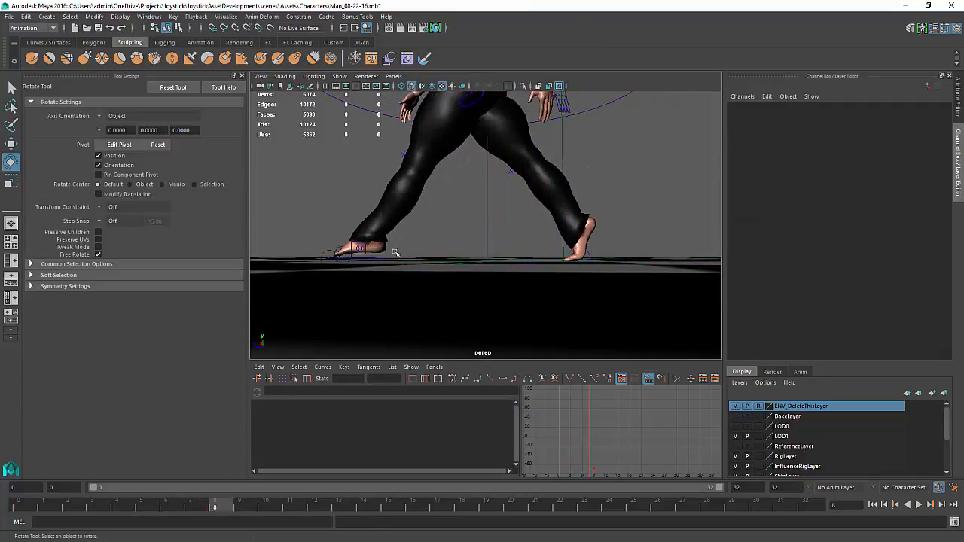
Select the left foot IK control and rotate it about -40 degrees on X at frame 8
{"action": "left_click_drag", "start_coordinate": [396, 254], "coordinate": [440, 254], "text": "alt"}
{"action": "left_click", "coordinate": [437, 275]}
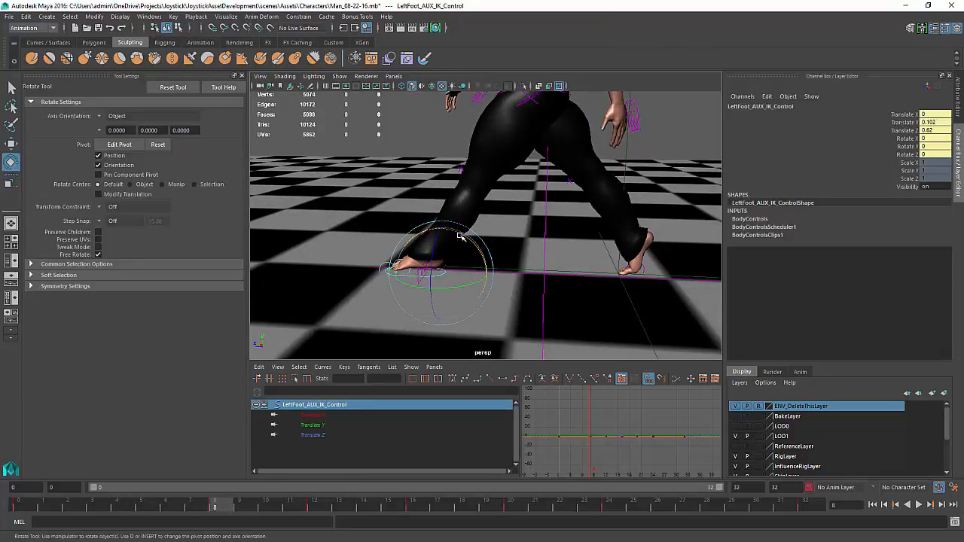
{"action": "left_click_drag", "start_coordinate": [461, 236], "coordinate": [478, 256]}
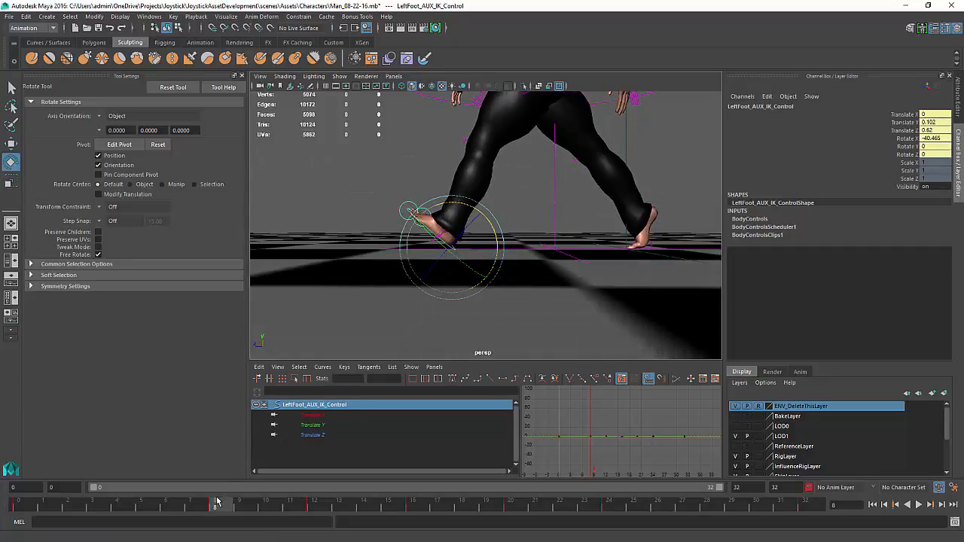
At frame 0, set the left foot IK control's Rotate X to 0 and key that channel
{"action": "mouse_move", "coordinate": [220, 503]}
{"action": "left_mouse_down"}
{"action": "mouse_move", "coordinate": [161, 510]}
{"action": "mouse_move", "coordinate": [1, 490]}
{"action": "left_mouse_up"}
{"action": "double_click", "coordinate": [930, 138]}
{"action": "type", "text": "0"}
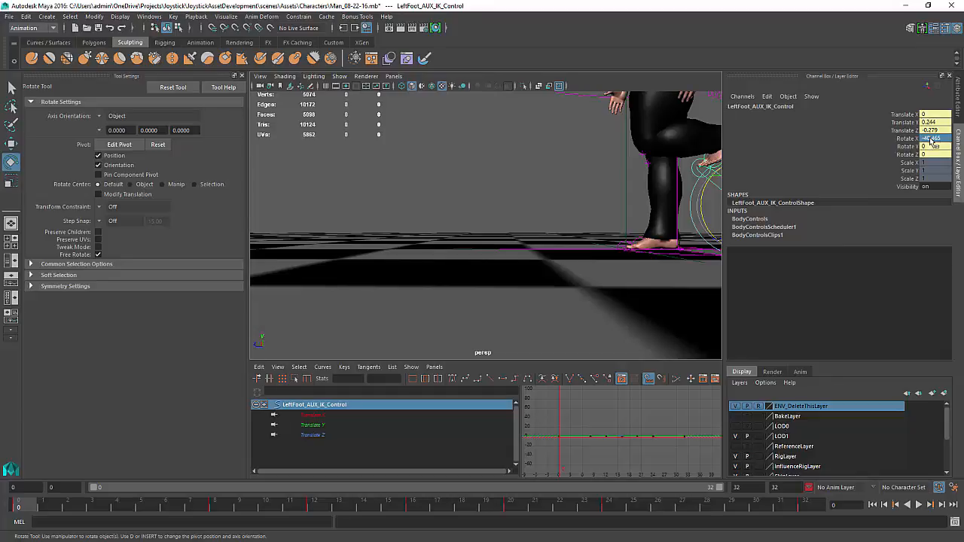
{"action": "key", "text": "Return"}
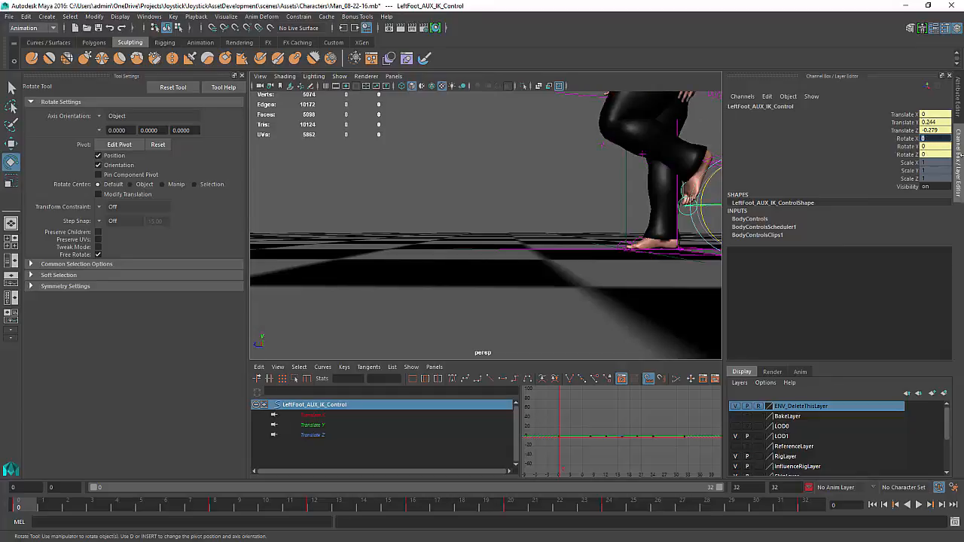
{"action": "left_click", "coordinate": [906, 139]}
{"action": "right_click", "coordinate": [906, 138]}
{"action": "left_click", "coordinate": [874, 145]}
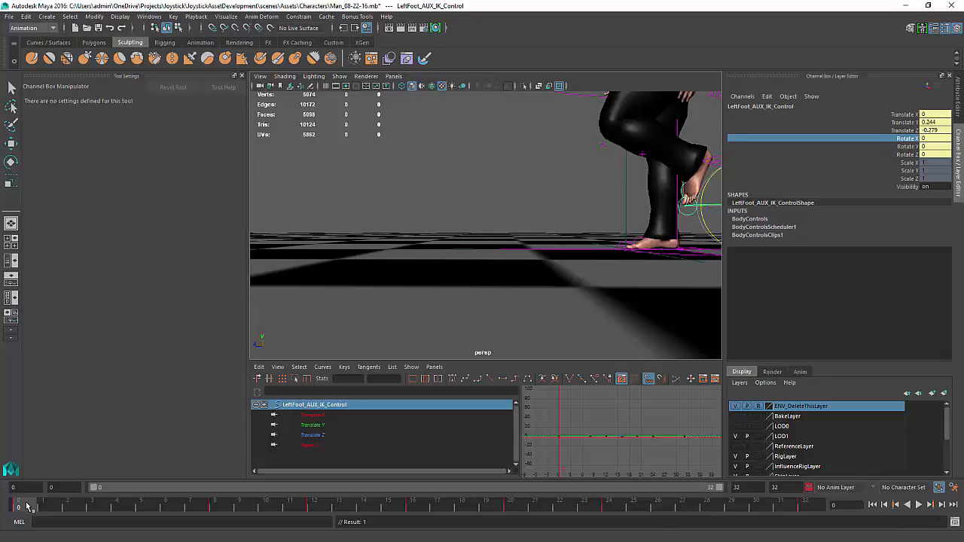
At frame 8, rotate the left foot IK control to about -39 degrees on X
{"action": "left_click_drag", "start_coordinate": [29, 506], "coordinate": [213, 506]}
{"action": "key", "text": "e"}
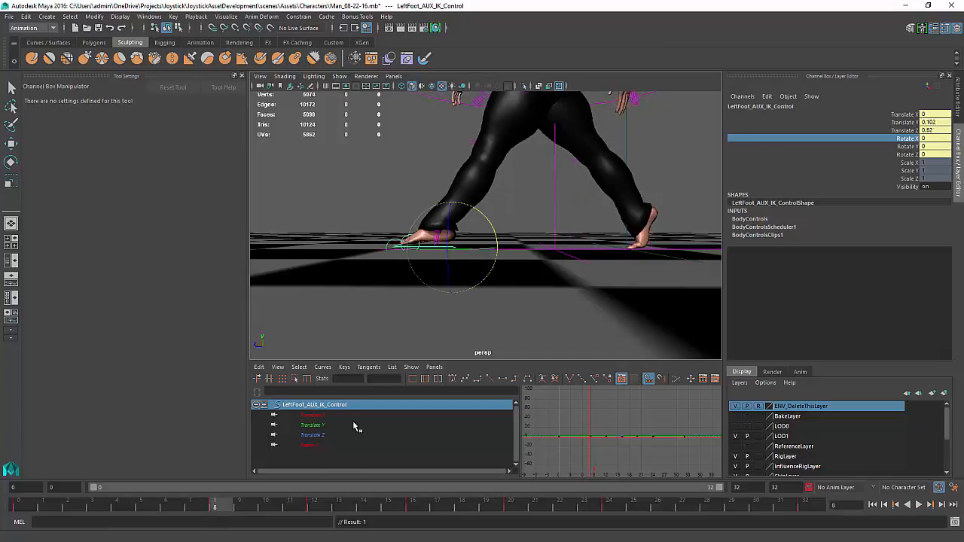
{"action": "left_click_drag", "start_coordinate": [486, 219], "coordinate": [491, 243]}
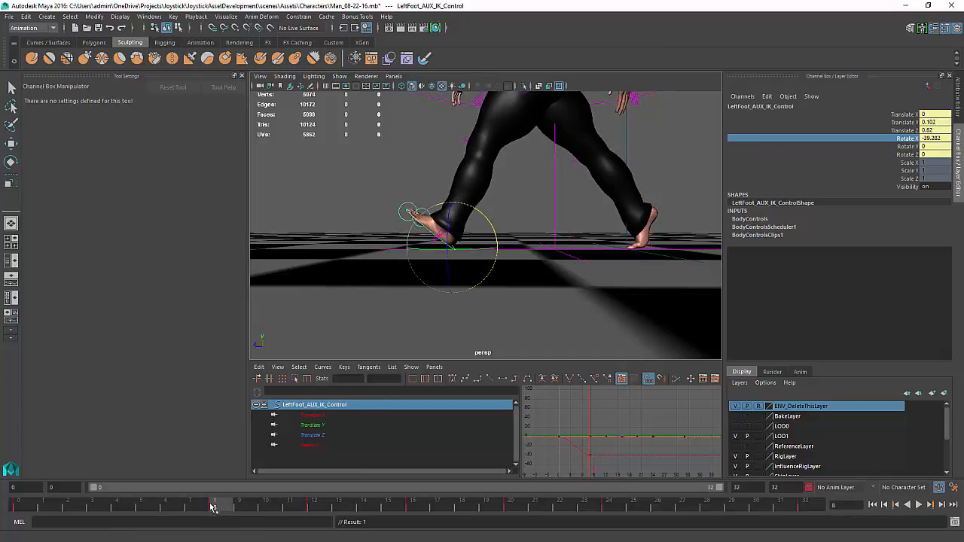
At frame 12, set the left foot IK control's Rotate X to 0
{"action": "key", "text": "alt+v"}
{"action": "left_click_drag", "start_coordinate": [98, 506], "coordinate": [321, 504]}
{"action": "left_click", "coordinate": [934, 139]}
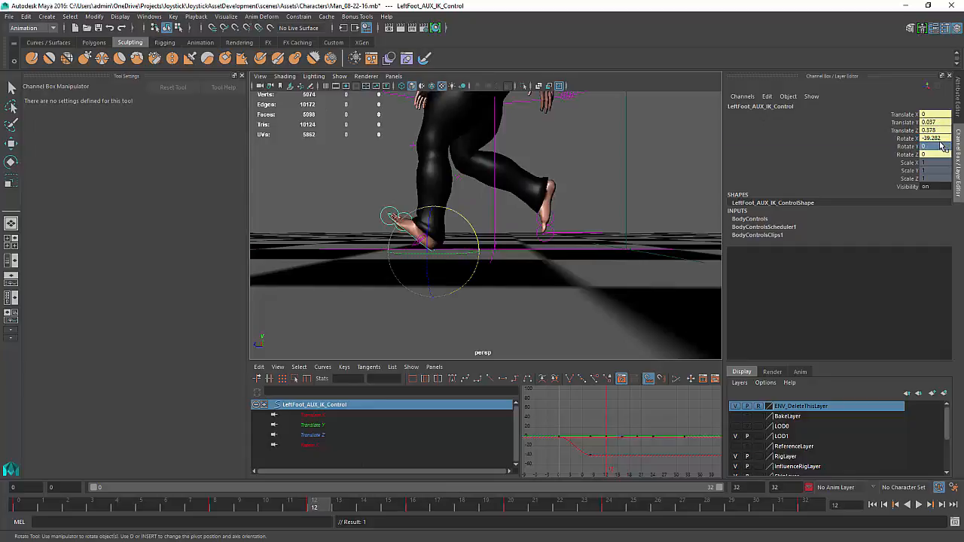
{"action": "type", "text": "0"}
{"action": "key", "text": "Return"}
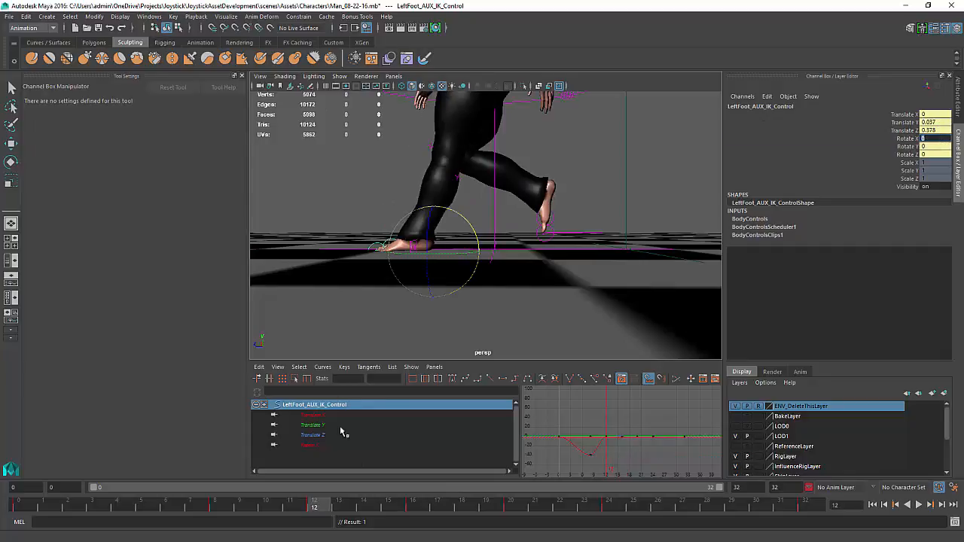
Play back and scrub the timeline to review the left foot roll, then clear the selection
{"action": "key", "text": "alt+v"}
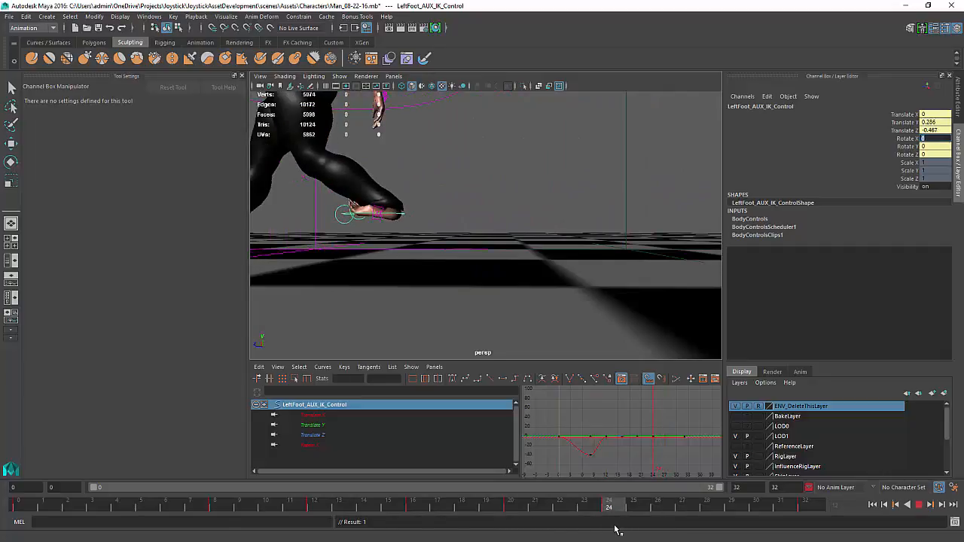
{"action": "left_click_drag", "start_coordinate": [616, 526], "coordinate": [412, 522]}
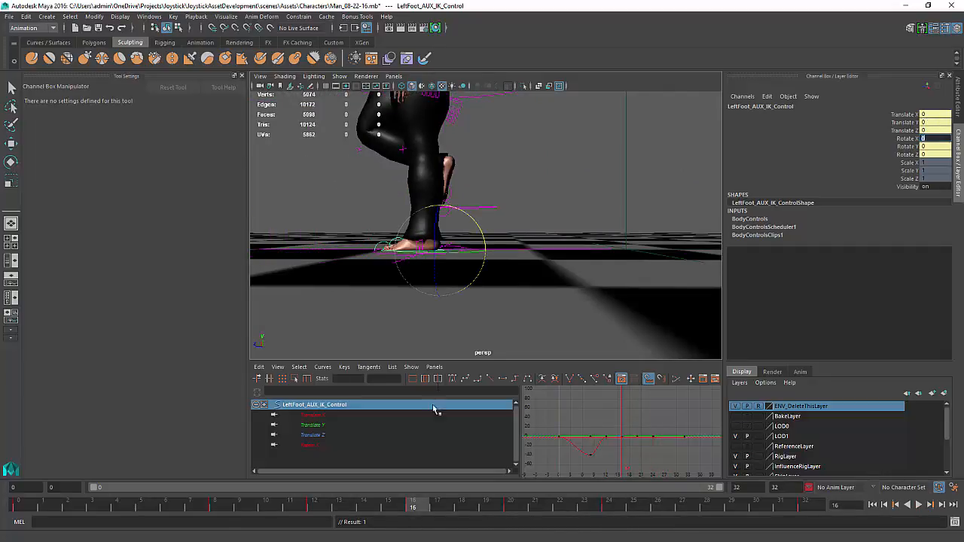
{"action": "left_click", "coordinate": [388, 239]}
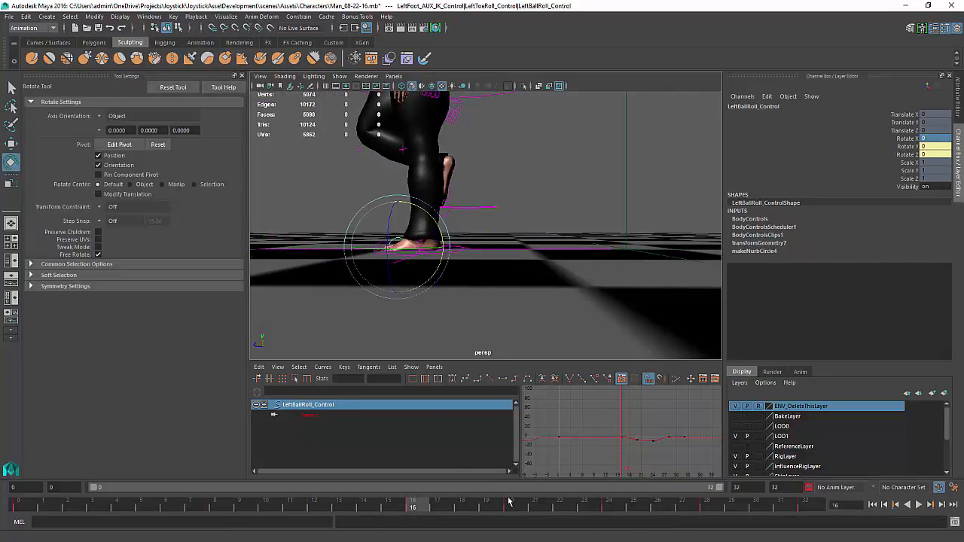
{"action": "key", "text": "alt+v"}
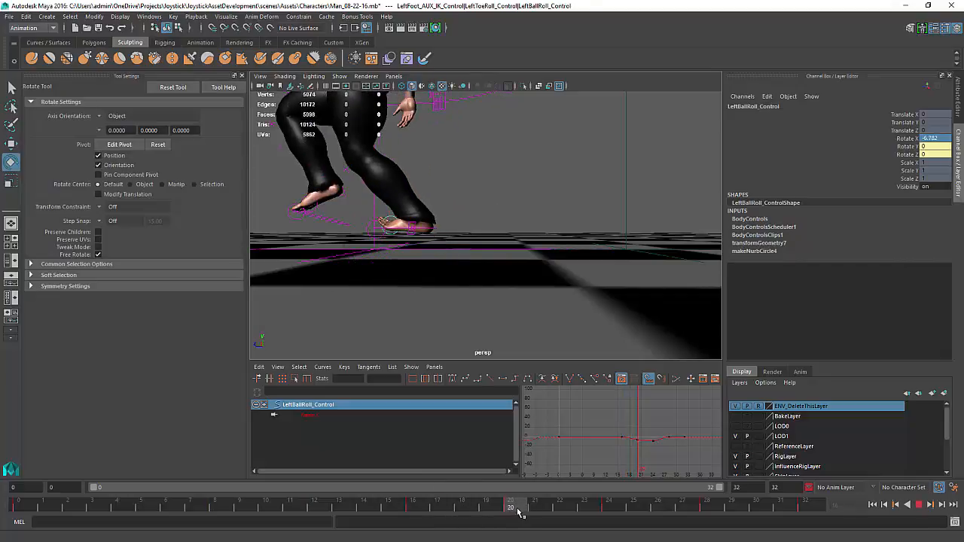
{"action": "key", "text": "alt+v"}
{"action": "left_click_drag", "start_coordinate": [433, 207], "coordinate": [411, 152]}
{"action": "left_click", "coordinate": [445, 227]}
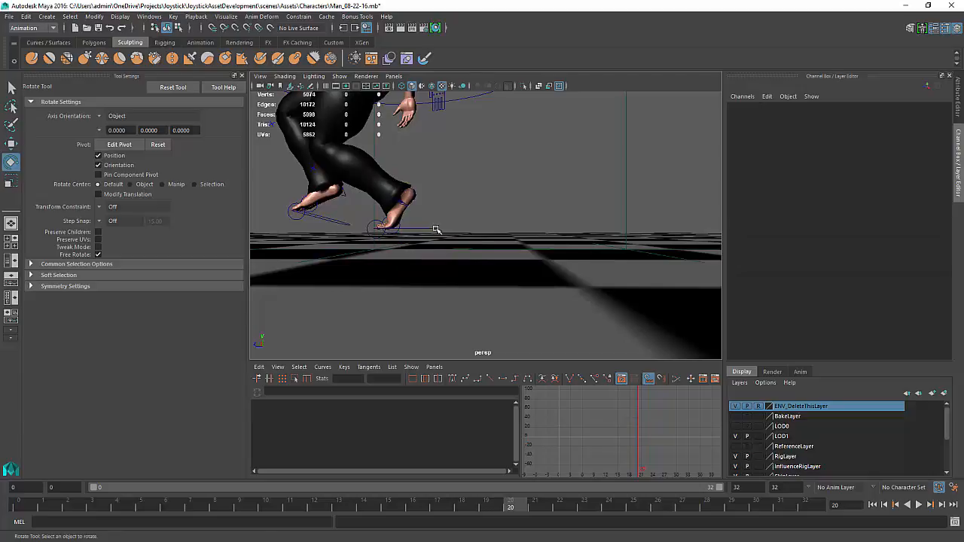
Select the left foot IK control and delete its translate keys near the end of the cycle in the Graph Editor
{"action": "left_click", "coordinate": [435, 229]}
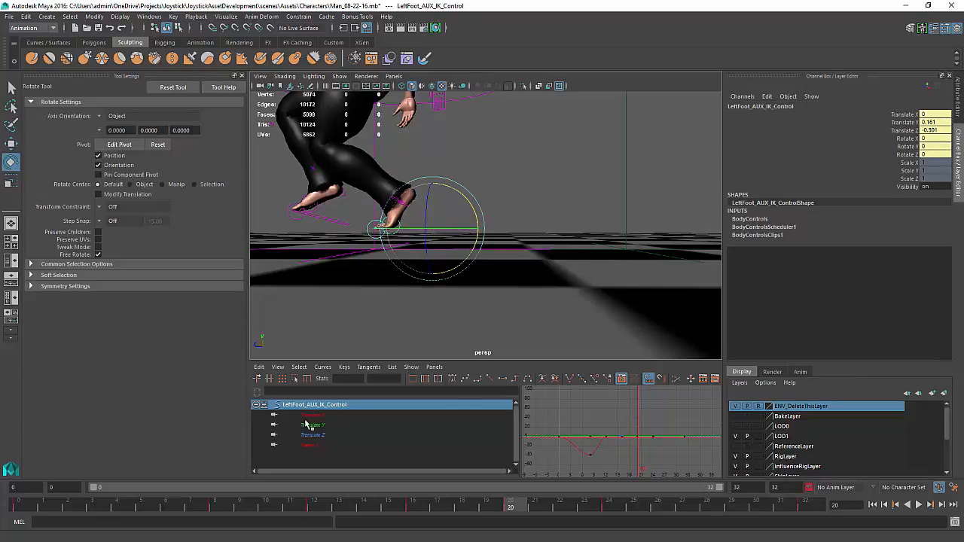
{"action": "left_click_drag", "start_coordinate": [309, 417], "coordinate": [312, 436]}
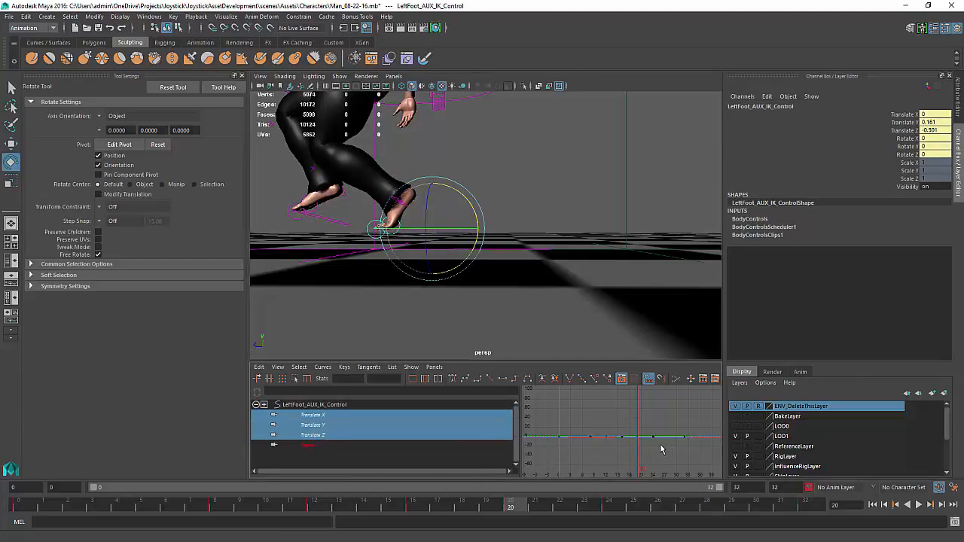
{"action": "key", "text": "f"}
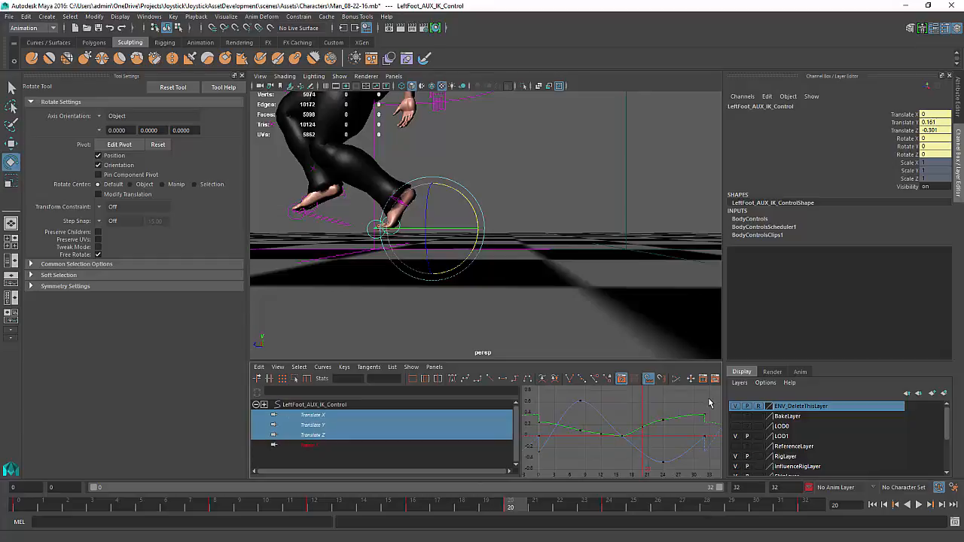
{"action": "left_click_drag", "start_coordinate": [709, 403], "coordinate": [661, 424]}
{"action": "key", "text": "Delete"}
{"action": "middle_click_drag", "start_coordinate": [662, 426], "coordinate": [659, 444]}
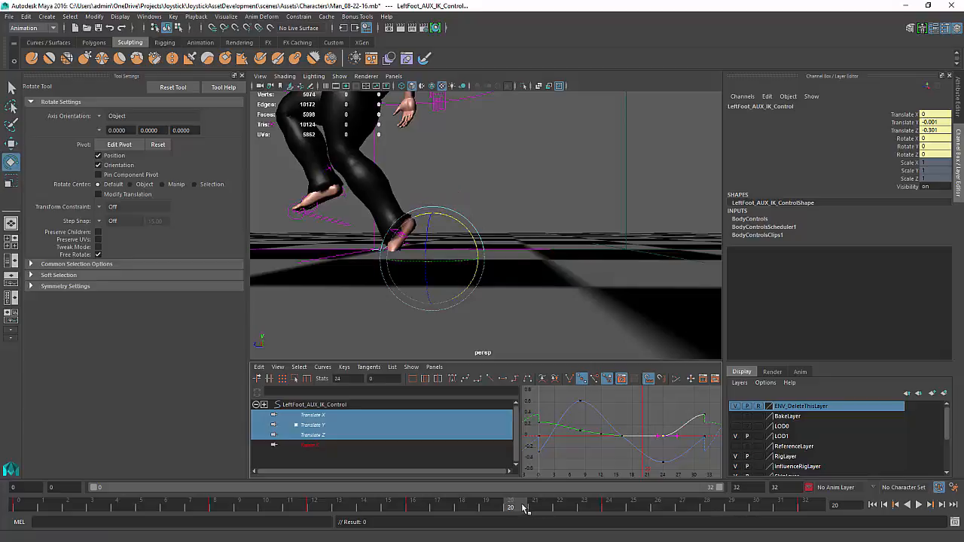
At frame 20, raise the left foot IK control slightly, to about 0.04 on Translate Y, and key it
{"action": "key", "text": "alt+v"}
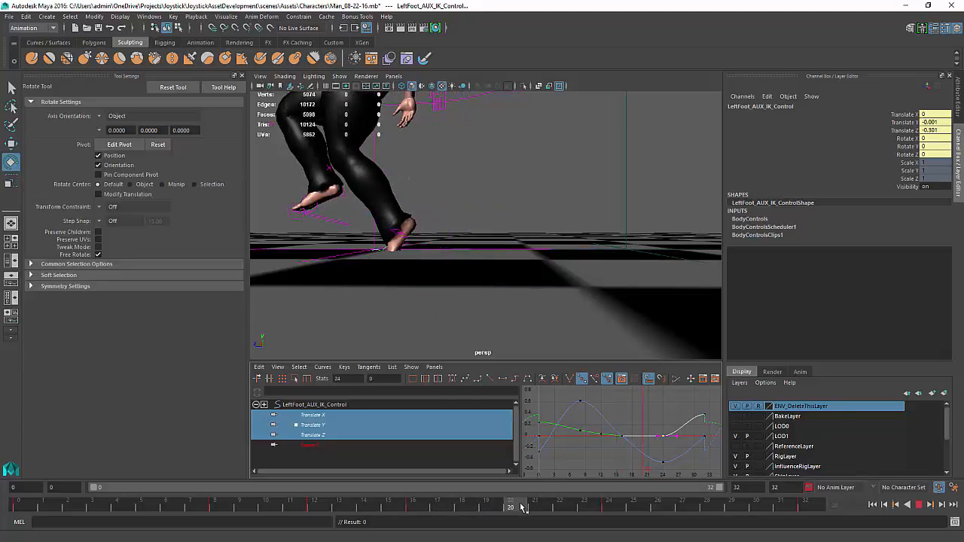
{"action": "key", "text": "alt+v"}
{"action": "key", "text": "w"}
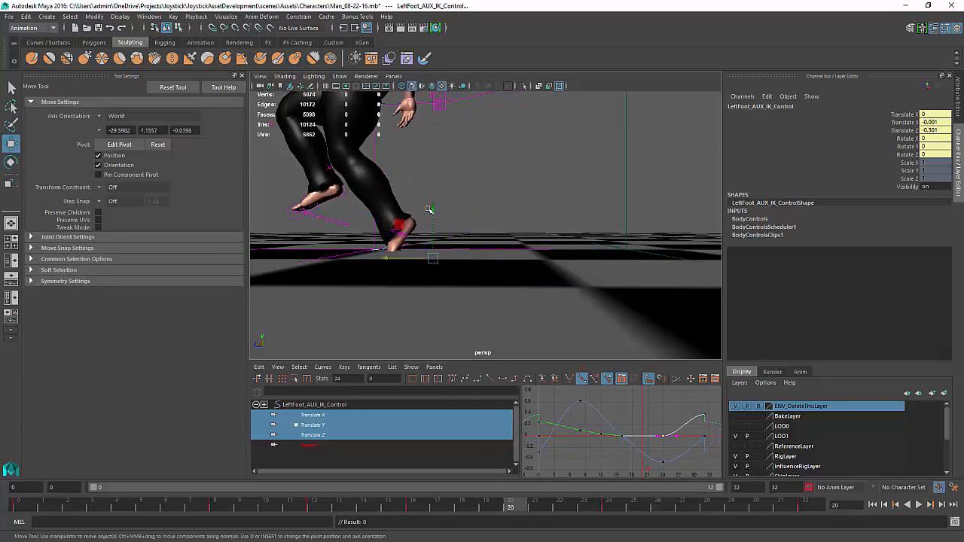
{"action": "left_click_drag", "start_coordinate": [430, 211], "coordinate": [434, 203]}
{"action": "key", "text": "s"}
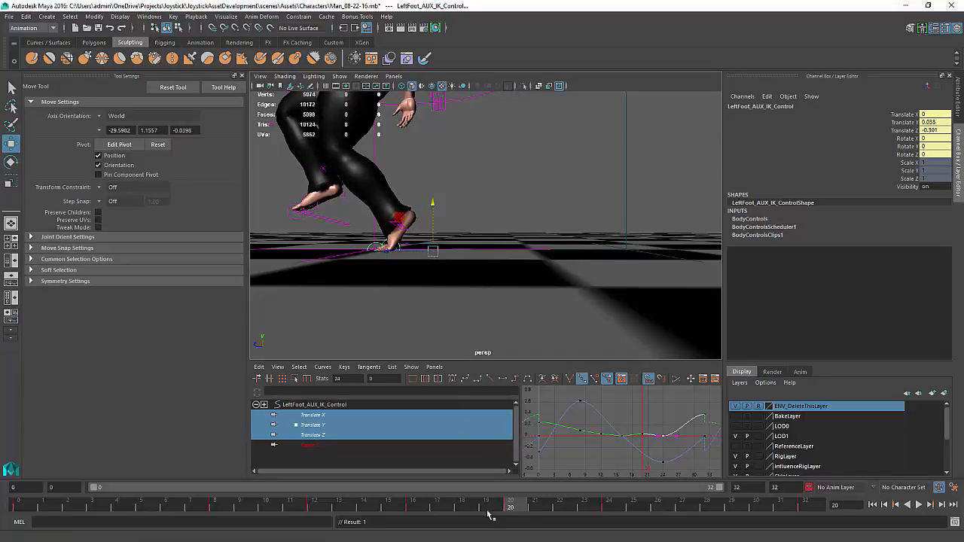
At frame 24, raise the left foot IK control to about 0.085 on Translate Y
{"action": "key", "text": "alt+v"}
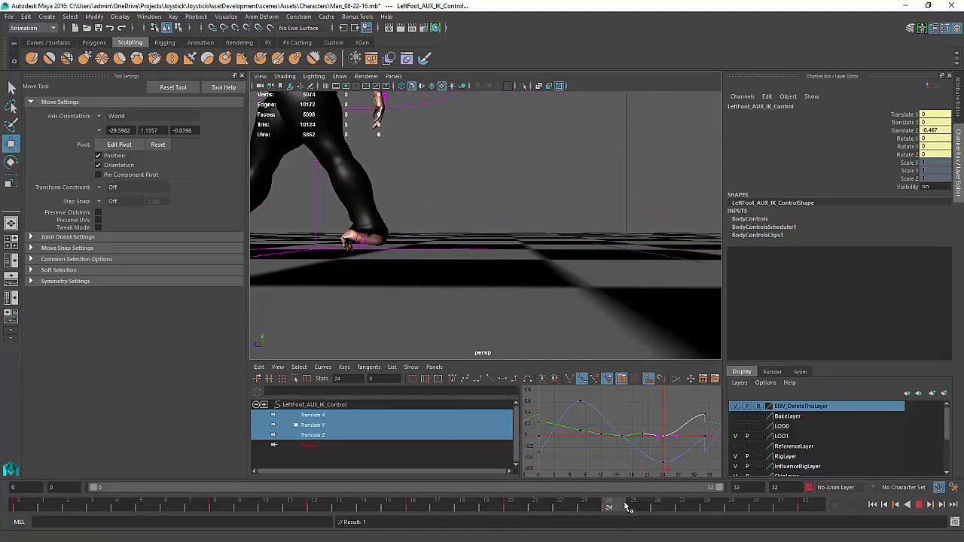
{"action": "key", "text": "alt+v"}
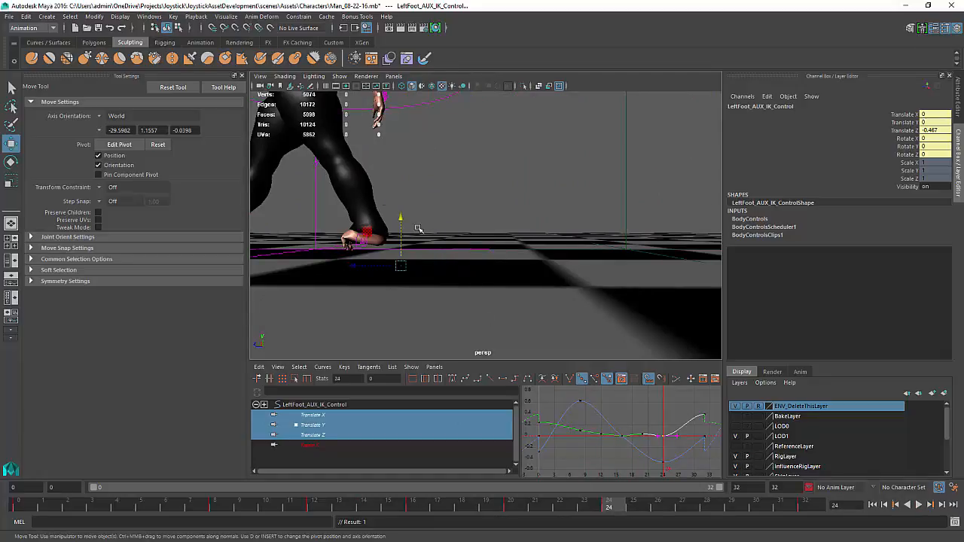
{"action": "middle_click_drag", "start_coordinate": [418, 228], "coordinate": [491, 204], "text": "alt"}
{"action": "right_click_drag", "start_coordinate": [490, 204], "coordinate": [505, 271], "text": "alt"}
{"action": "left_click_drag", "start_coordinate": [505, 271], "coordinate": [507, 275], "text": "alt"}
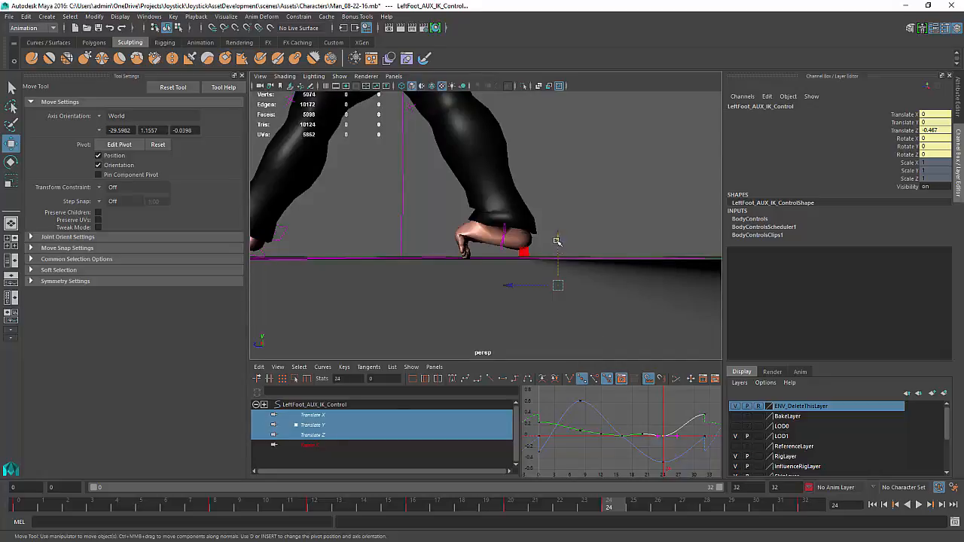
{"action": "left_click_drag", "start_coordinate": [557, 239], "coordinate": [562, 214]}
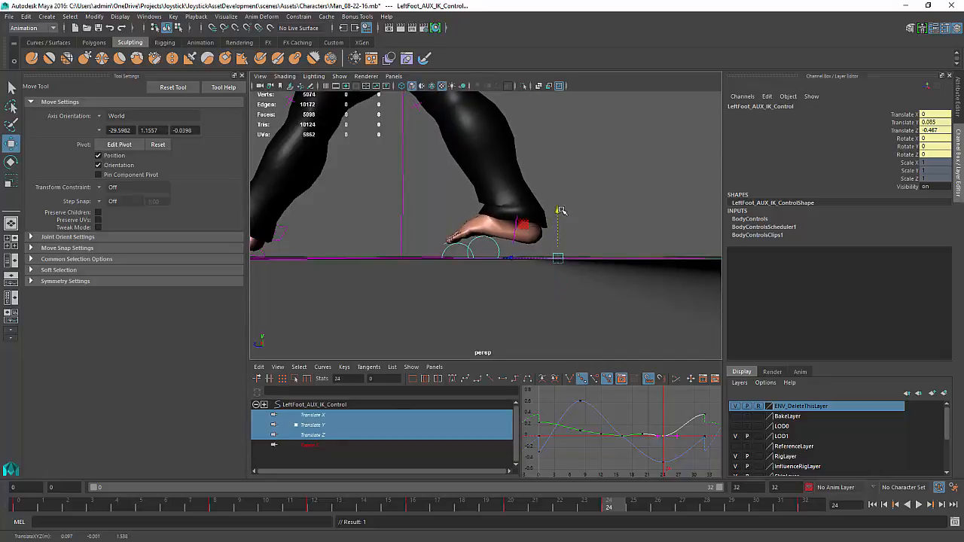
Select the left ball roll control, rotate it about 82 degrees on X at frame 24, and key it
{"action": "left_click", "coordinate": [477, 239]}
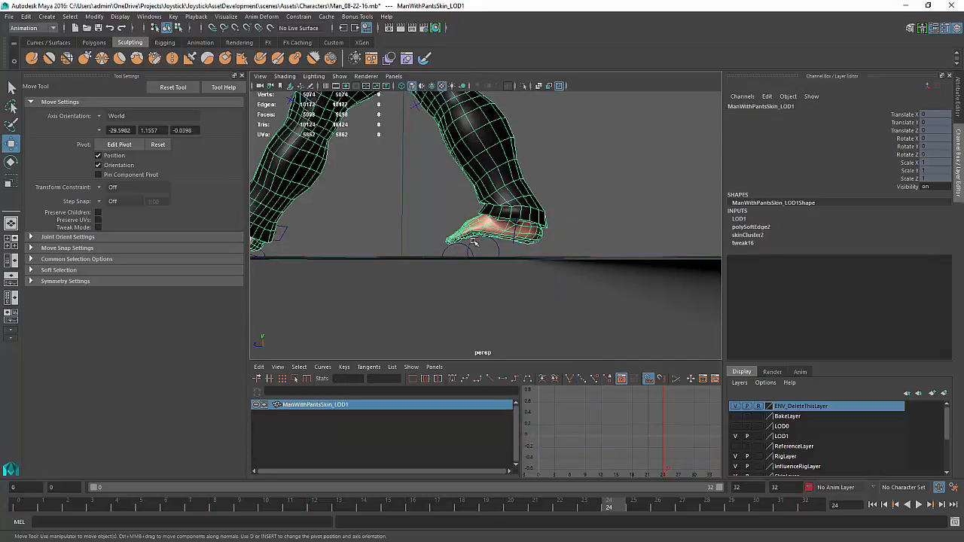
{"action": "left_click", "coordinate": [475, 241]}
{"action": "key", "text": "e"}
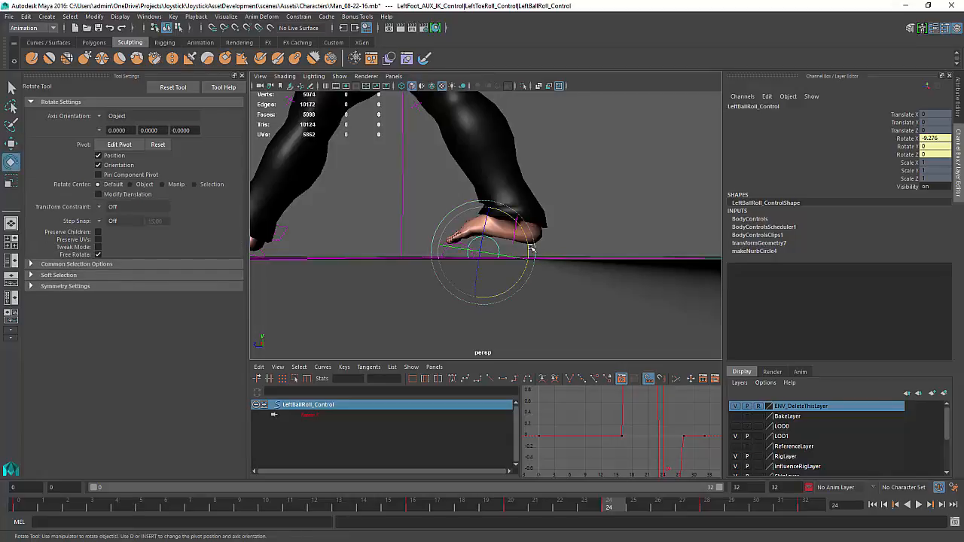
{"action": "left_click_drag", "start_coordinate": [531, 249], "coordinate": [472, 165]}
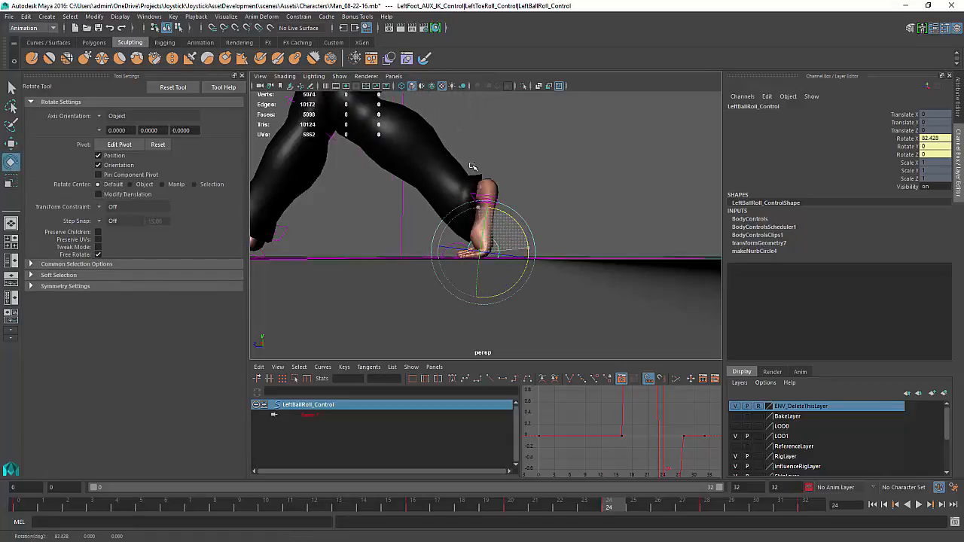
{"action": "key", "text": "s"}
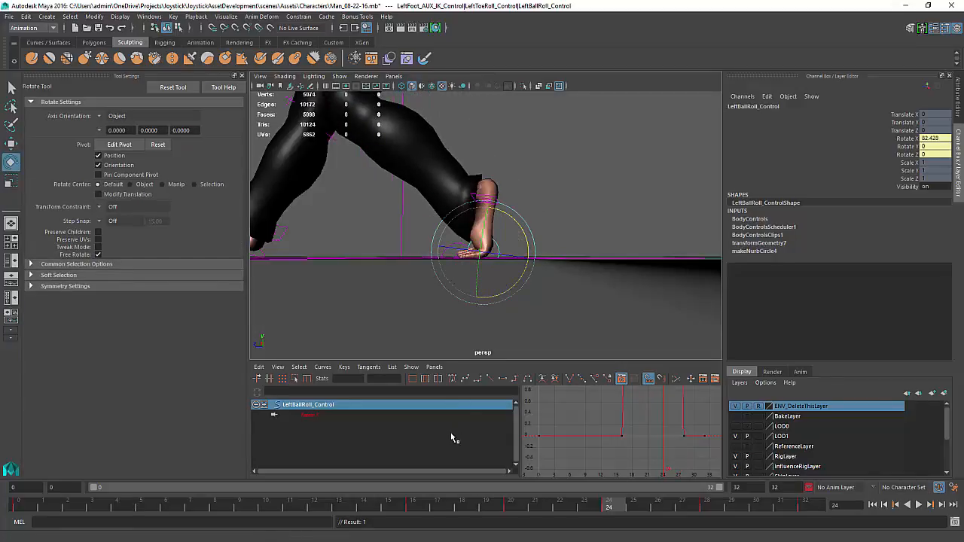
At frame 28, select the left toe roll control and rotate it about 106 degrees on X
{"action": "left_click_drag", "start_coordinate": [618, 509], "coordinate": [707, 508]}
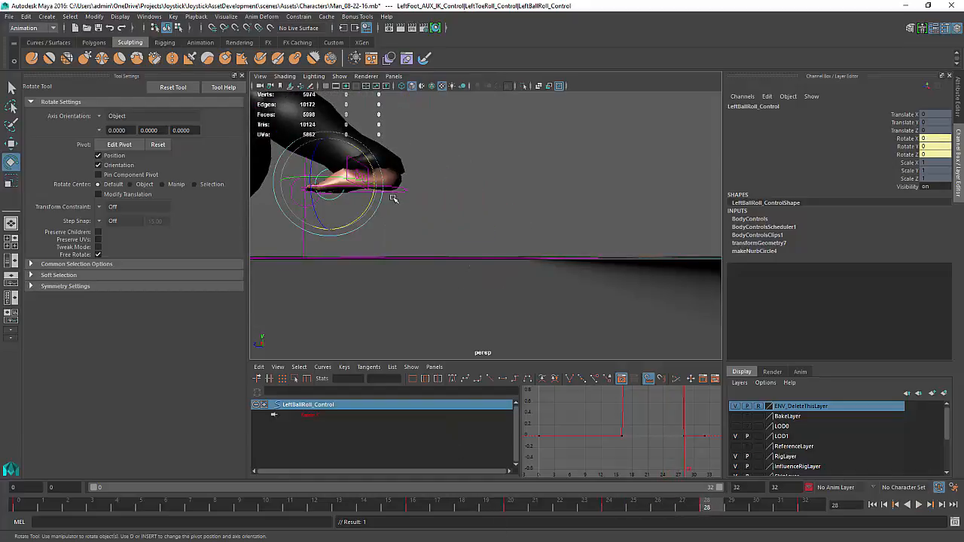
{"action": "left_click", "coordinate": [428, 211]}
{"action": "left_click", "coordinate": [312, 205]}
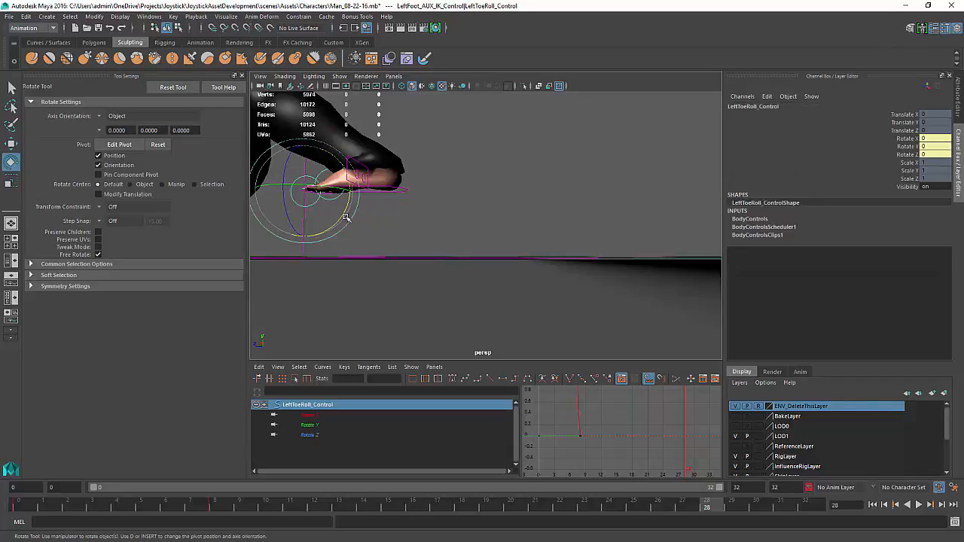
{"action": "left_click_drag", "start_coordinate": [341, 210], "coordinate": [348, 160]}
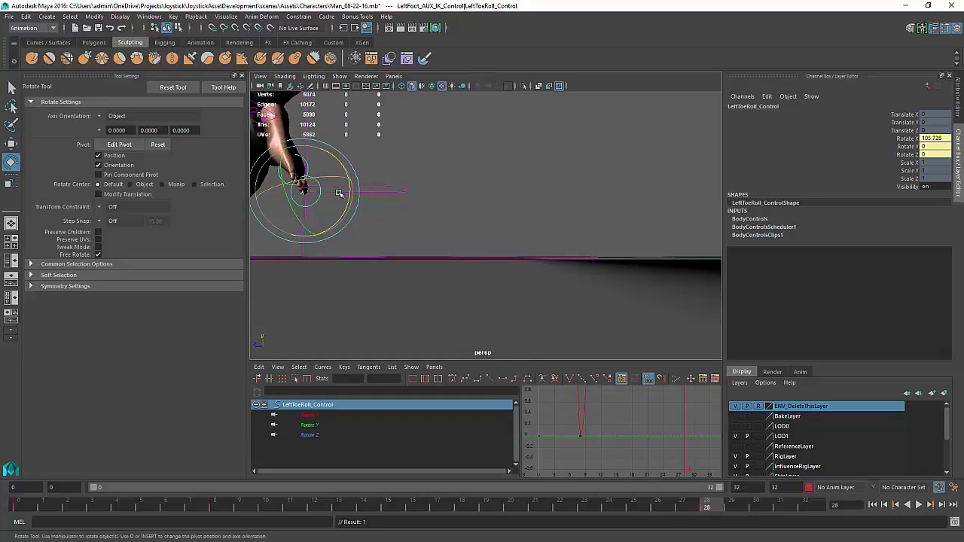
Scrub to frame 32 to review the left foot pose, then clear the selection
{"action": "middle_click_drag", "start_coordinate": [338, 192], "coordinate": [490, 272], "text": "alt"}
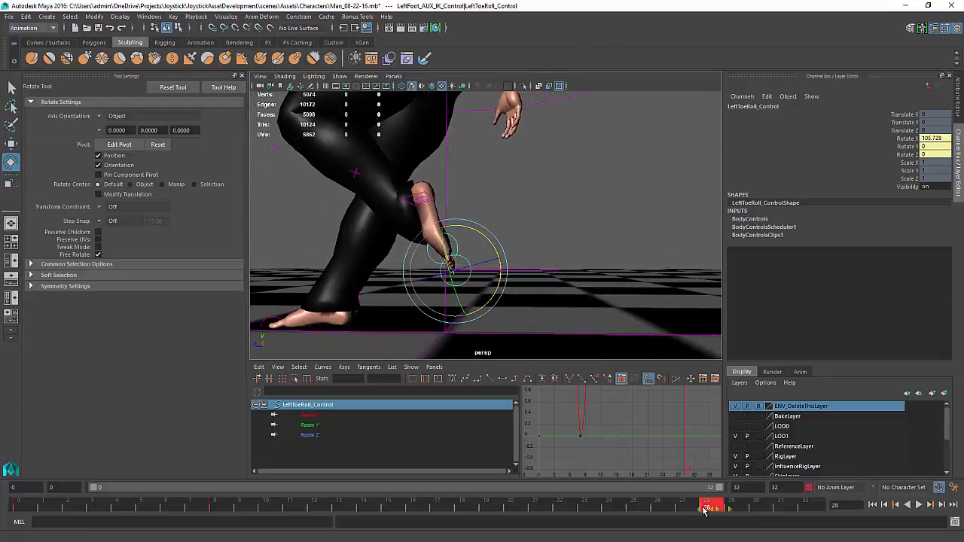
{"action": "left_click_drag", "start_coordinate": [702, 506], "coordinate": [827, 506]}
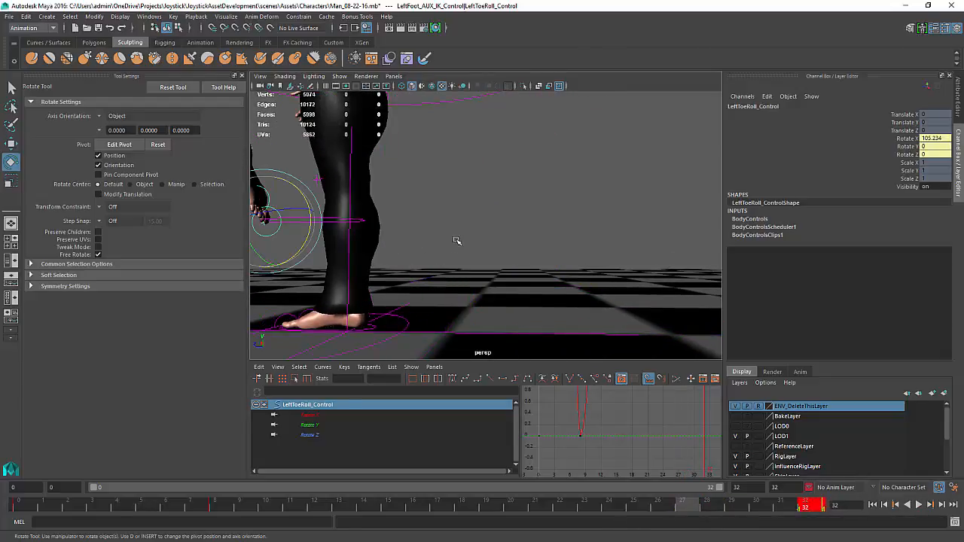
{"action": "left_click_drag", "start_coordinate": [457, 239], "coordinate": [439, 275], "text": "alt"}
{"action": "left_click", "coordinate": [574, 277]}
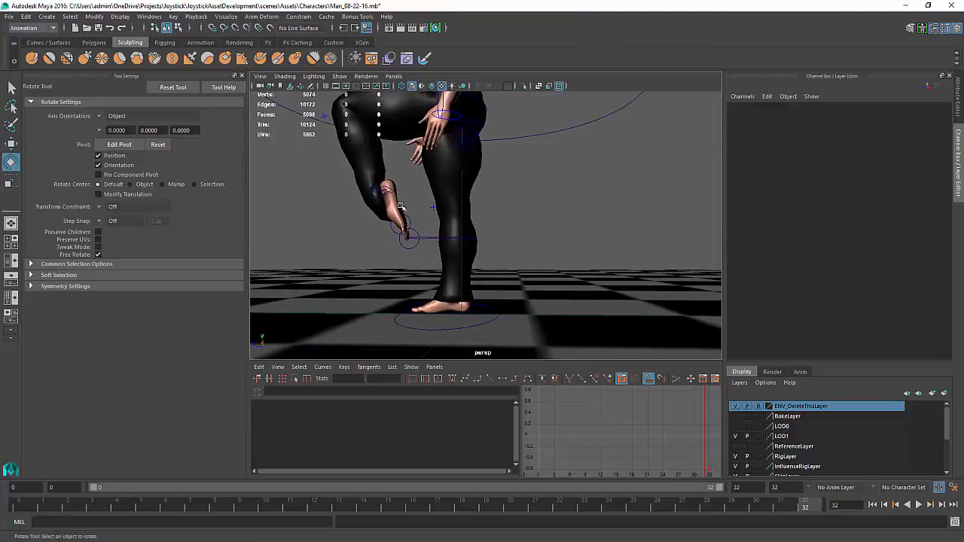
At frame 32, move the left foot IK control forward to about -0.45 on Translate Z and key it
{"action": "left_click", "coordinate": [431, 238]}
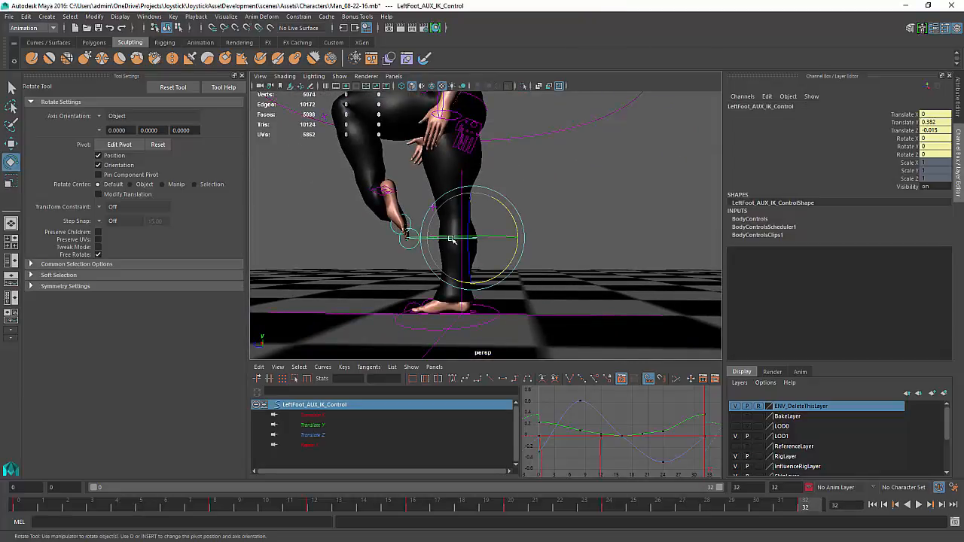
{"action": "key", "text": "w"}
{"action": "left_click_drag", "start_coordinate": [472, 238], "coordinate": [535, 251]}
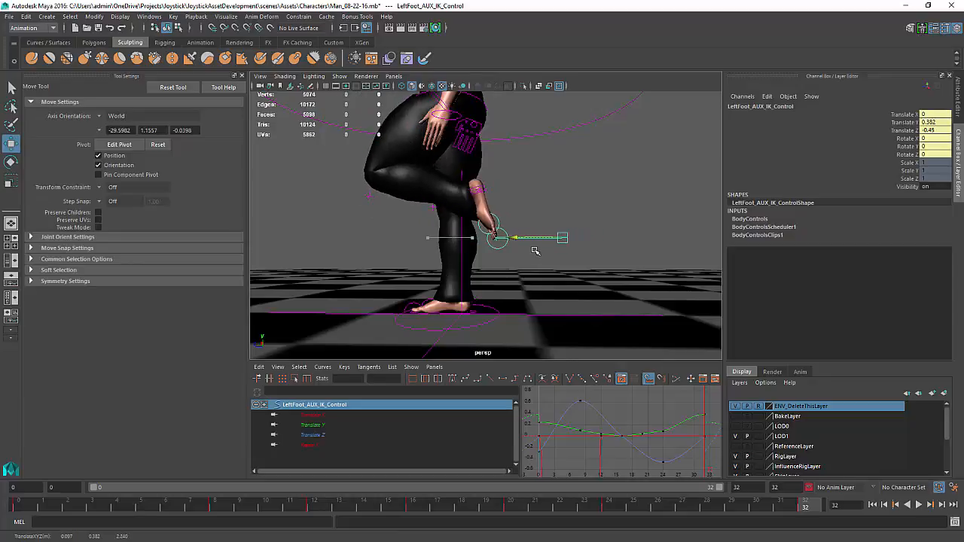
{"action": "key", "text": "s"}
At frame 24, select the left toe roll control and set its X rotation to 0
{"action": "left_click_drag", "start_coordinate": [815, 513], "coordinate": [607, 501]}
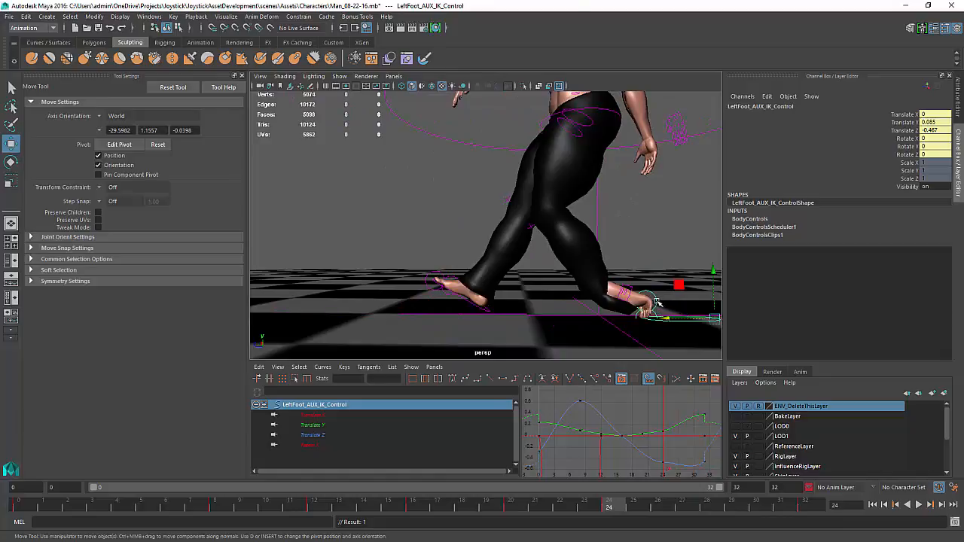
{"action": "left_click", "coordinate": [657, 302]}
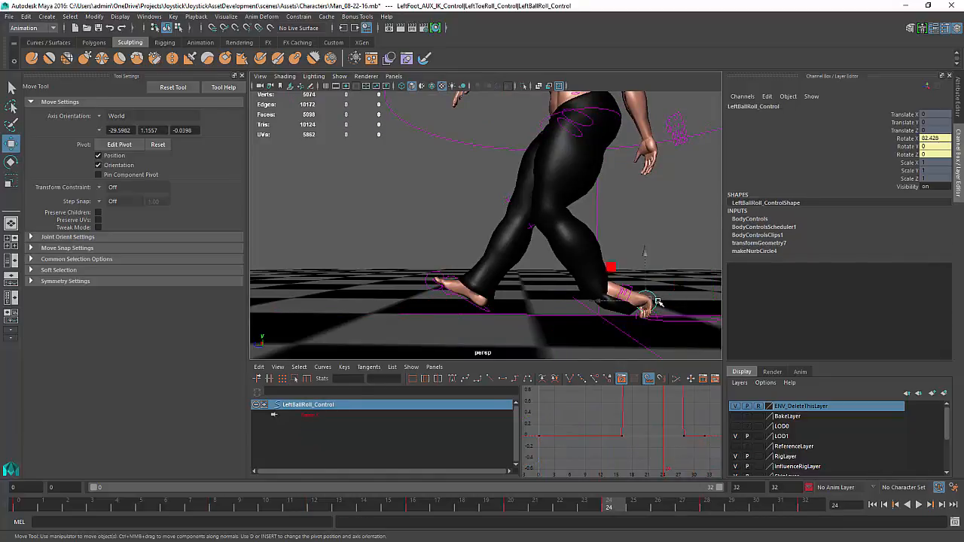
{"action": "left_click", "coordinate": [655, 314]}
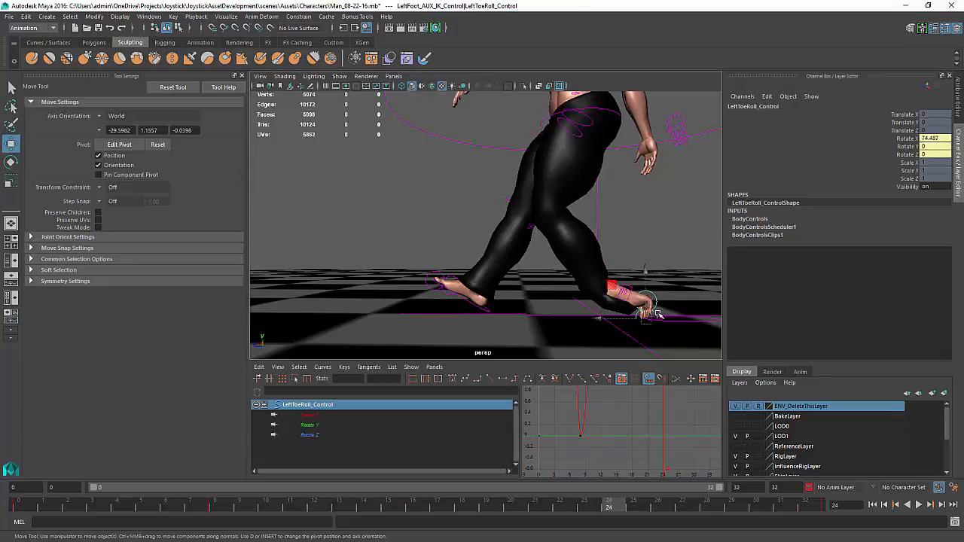
{"action": "left_click", "coordinate": [932, 139]}
{"action": "type", "text": "0"}
{"action": "key", "text": "Return"}
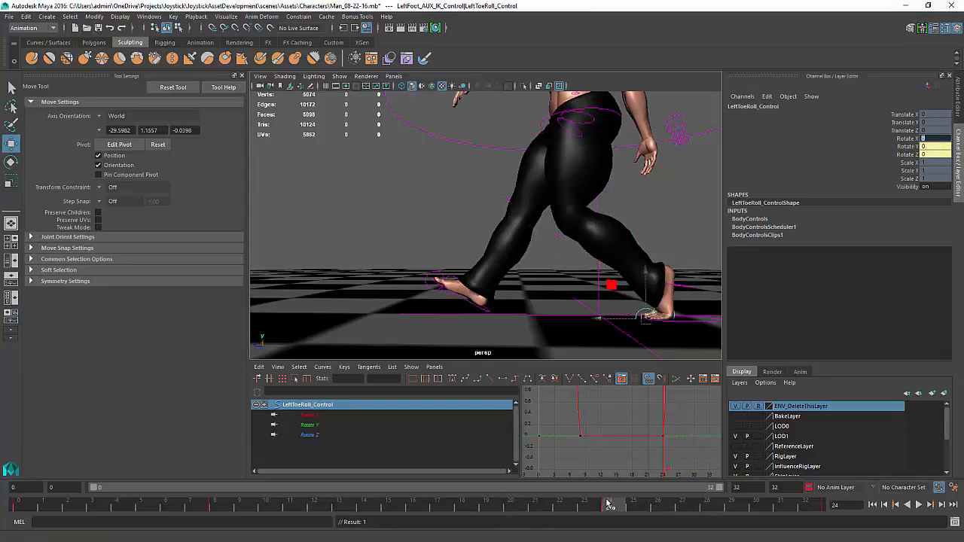
Try rotating the left foot IK control about 30 degrees on X around frame 28, then undo
{"action": "left_click_drag", "start_coordinate": [609, 504], "coordinate": [705, 512]}
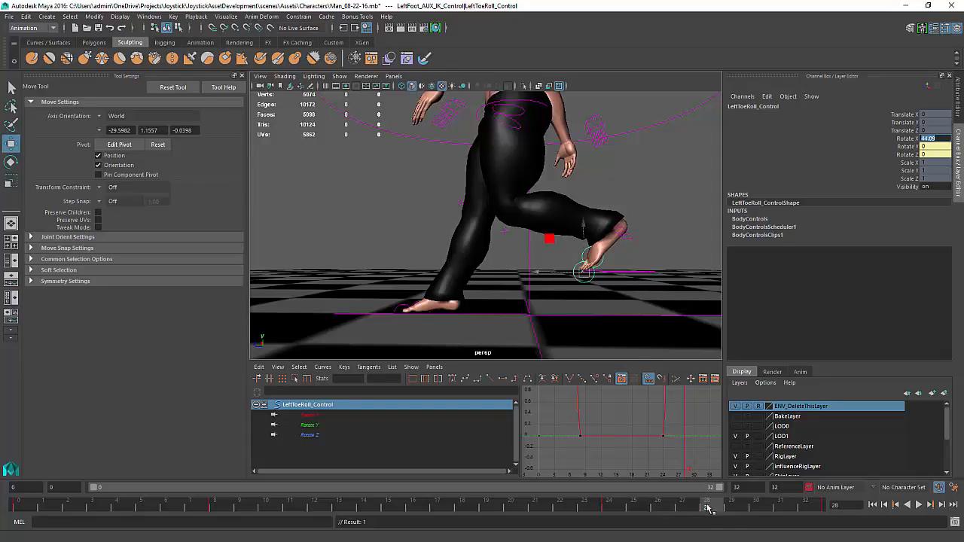
{"action": "mouse_move", "coordinate": [669, 509]}
{"action": "left_mouse_down"}
{"action": "mouse_move", "coordinate": [587, 508]}
{"action": "mouse_move", "coordinate": [698, 510]}
{"action": "left_mouse_up"}
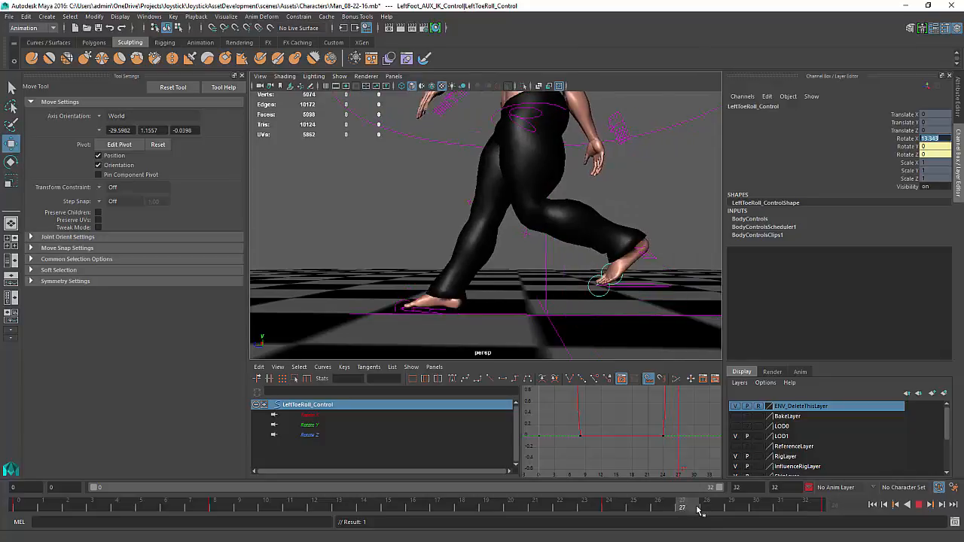
{"action": "left_click", "coordinate": [649, 287]}
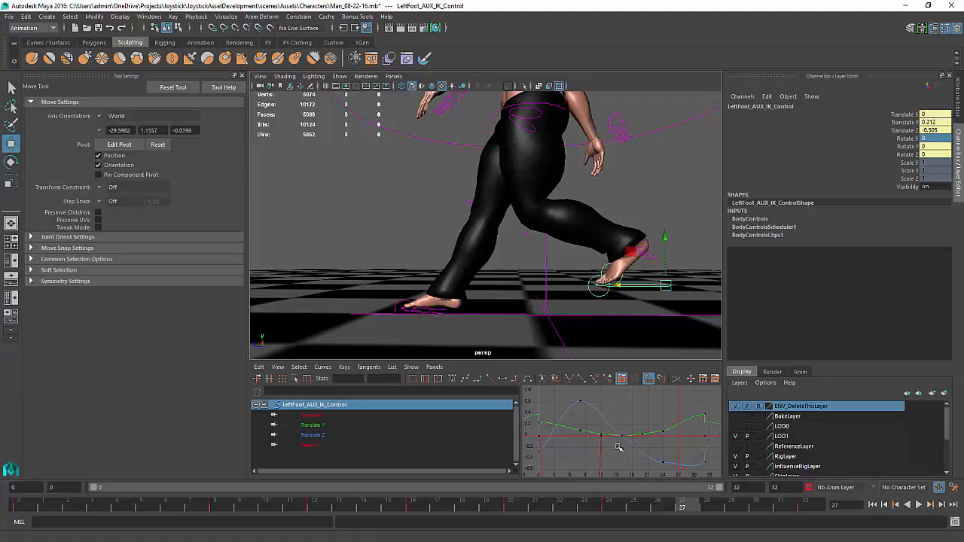
{"action": "left_click_drag", "start_coordinate": [683, 508], "coordinate": [705, 511]}
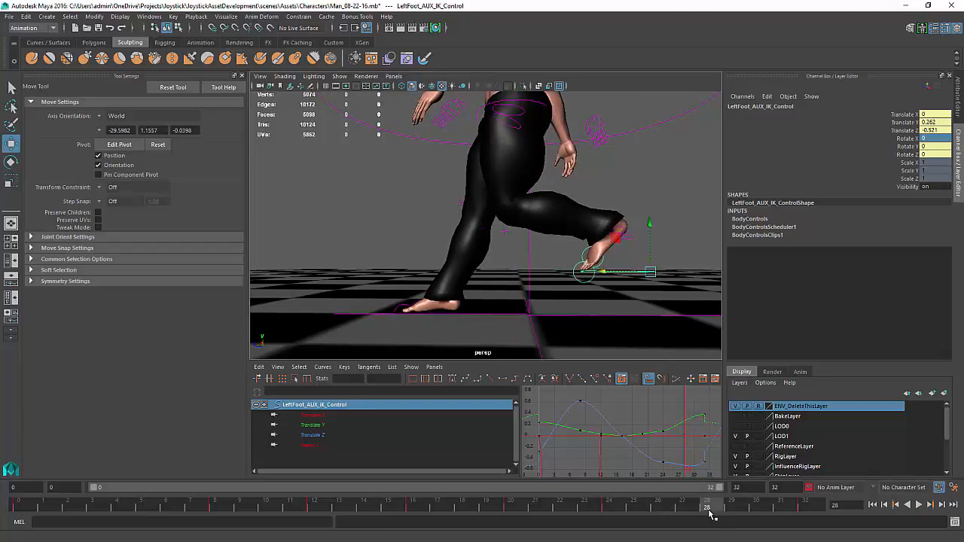
{"action": "key", "text": "e"}
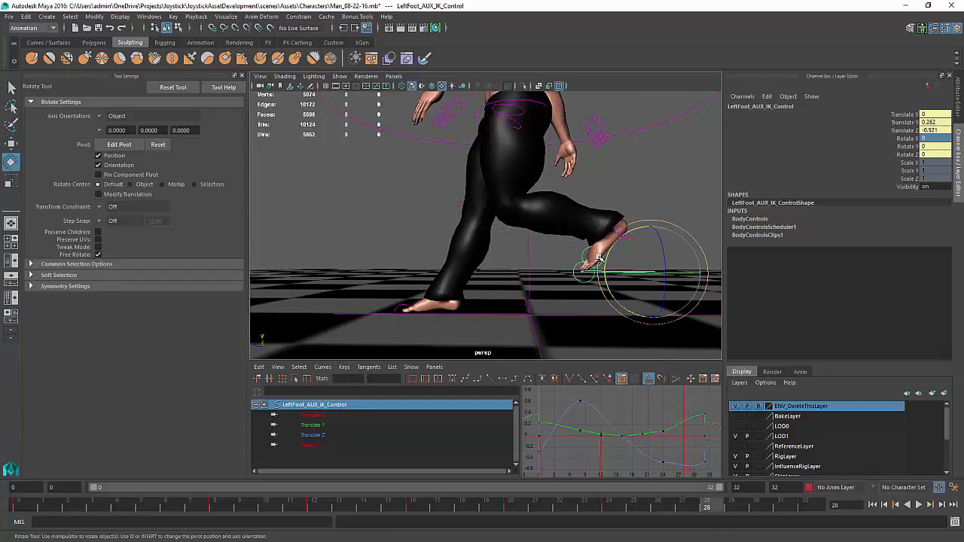
{"action": "left_click_drag", "start_coordinate": [585, 274], "coordinate": [599, 284]}
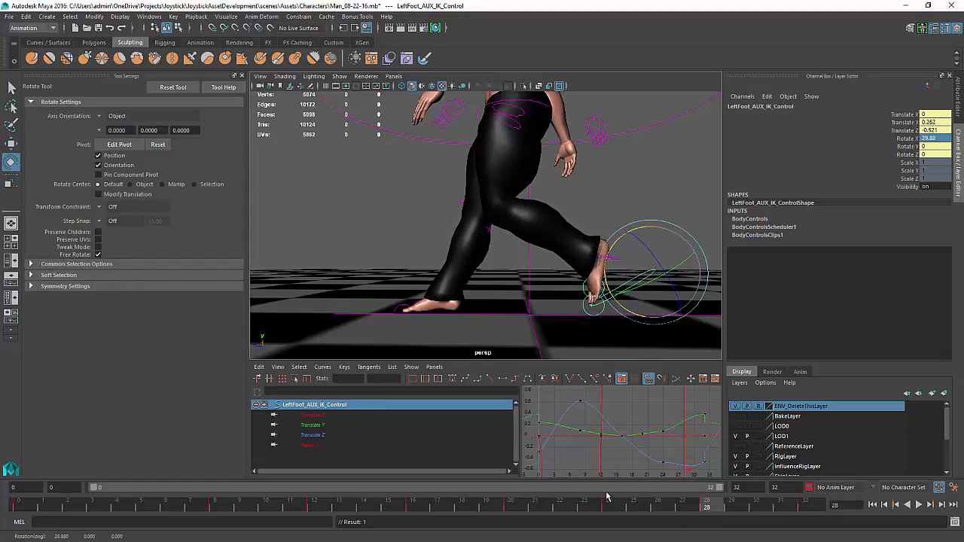
{"action": "mouse_move", "coordinate": [701, 506]}
{"action": "left_mouse_down"}
{"action": "mouse_move", "coordinate": [608, 491]}
{"action": "mouse_move", "coordinate": [456, 503]}
{"action": "mouse_move", "coordinate": [610, 506]}
{"action": "mouse_move", "coordinate": [214, 503]}
{"action": "left_mouse_up"}
{"action": "key", "text": "ctrl+z"}
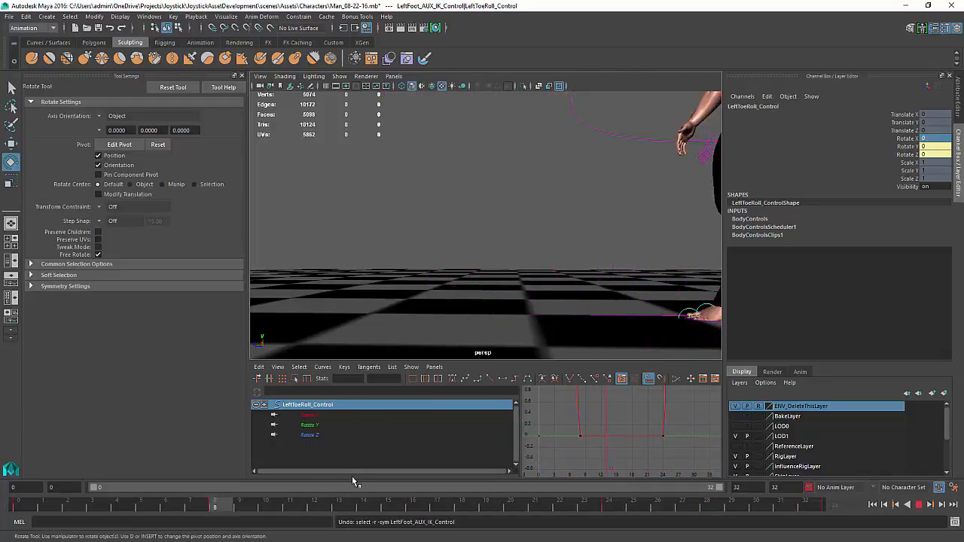
At frame 24, move the left foot IK control forward to about -0.70 on Translate Z
{"action": "left_click_drag", "start_coordinate": [354, 504], "coordinate": [624, 495]}
{"action": "middle_click_drag", "start_coordinate": [622, 297], "coordinate": [543, 264], "text": "alt"}
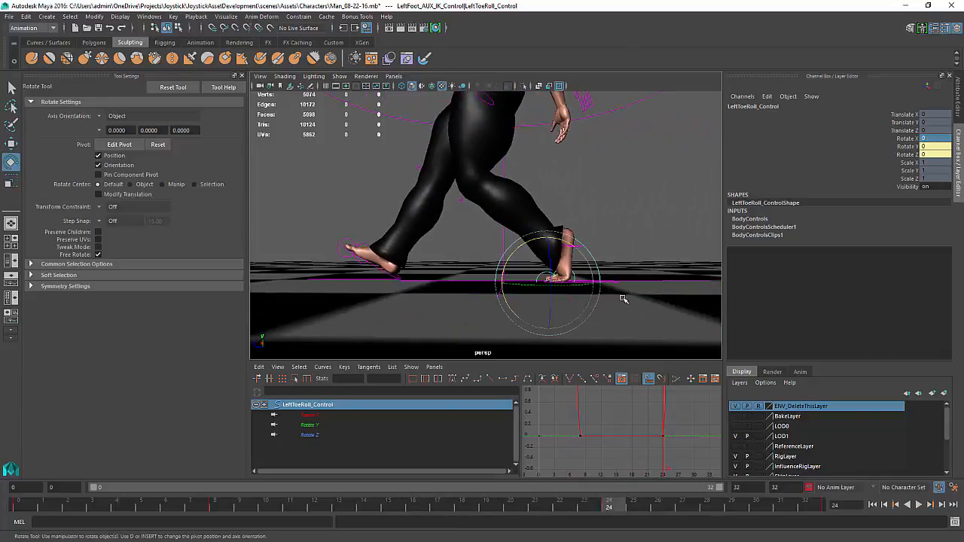
{"action": "left_click", "coordinate": [616, 282]}
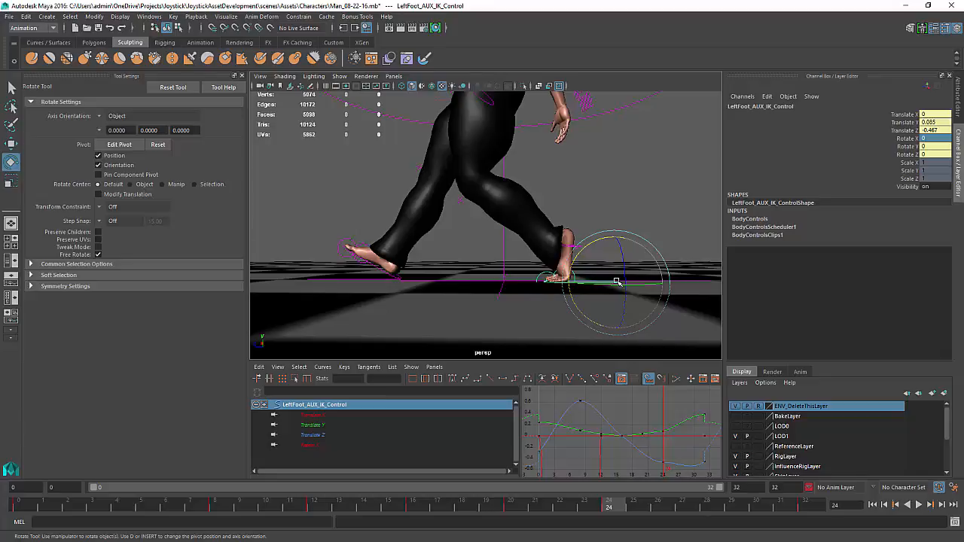
{"action": "key", "text": "w"}
{"action": "left_click_drag", "start_coordinate": [586, 283], "coordinate": [639, 287]}
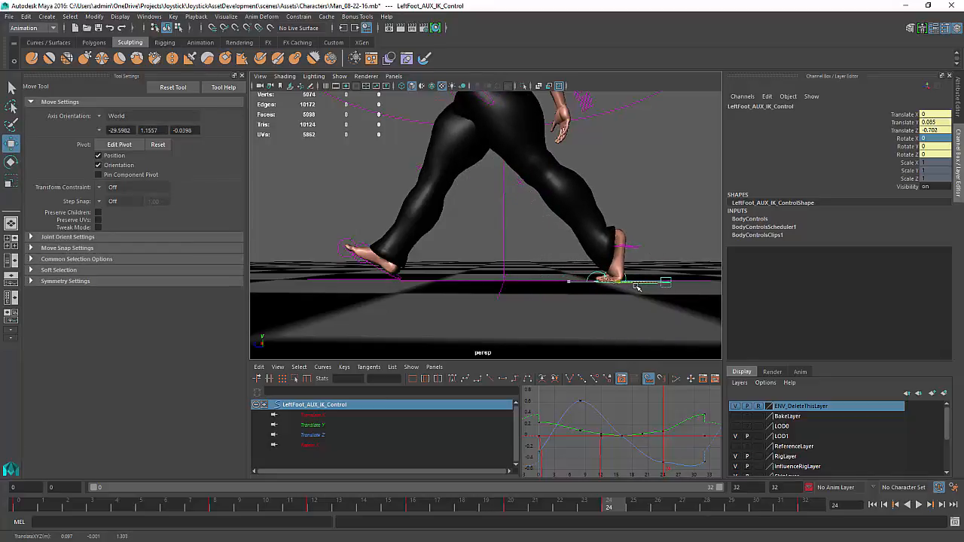
At frame 26, select the left ball roll control and set its X rotation to 0
{"action": "left_click_drag", "start_coordinate": [612, 509], "coordinate": [657, 506]}
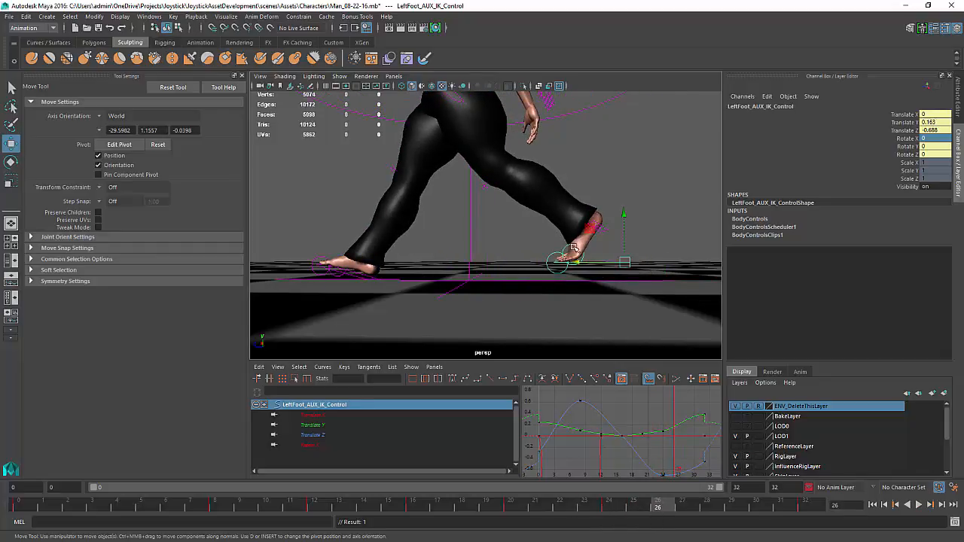
{"action": "left_click", "coordinate": [585, 240]}
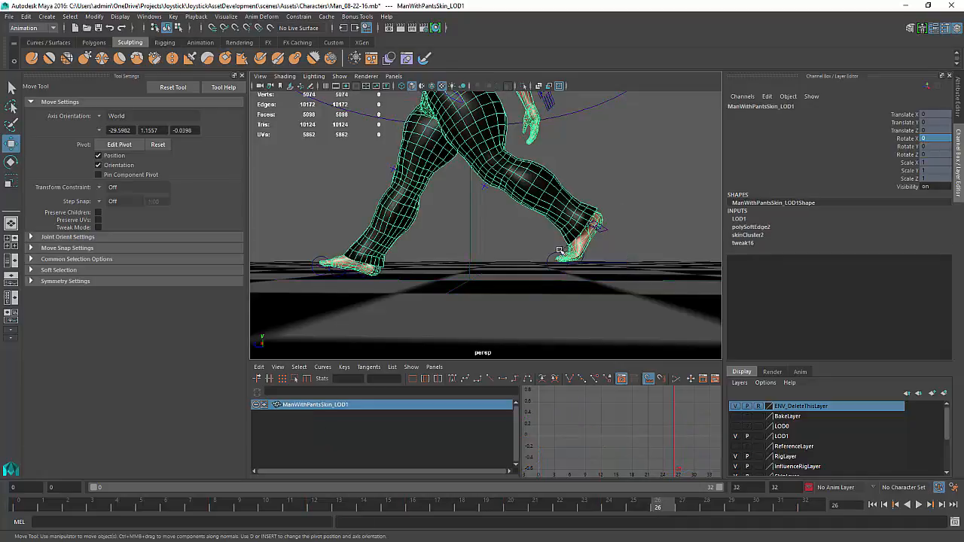
{"action": "left_click", "coordinate": [563, 251]}
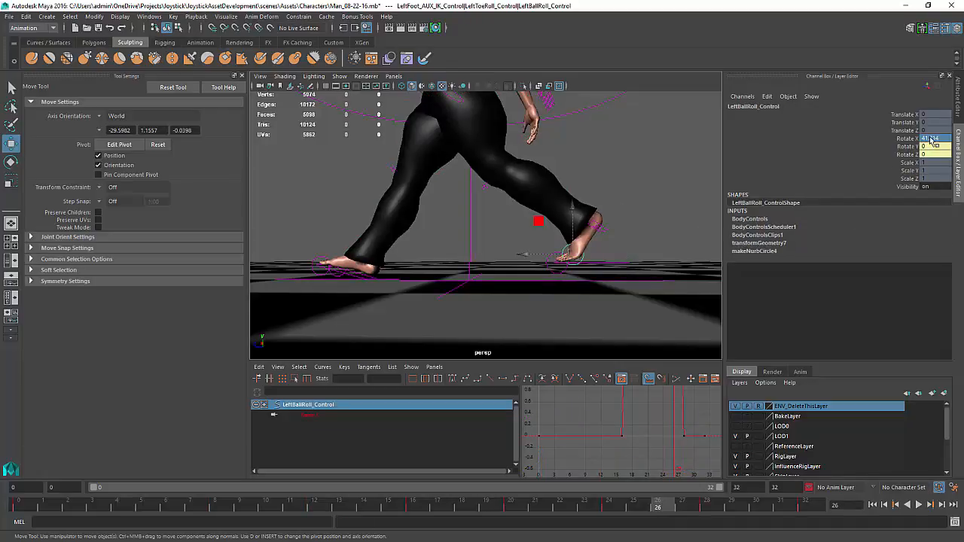
{"action": "key", "text": "Return"}
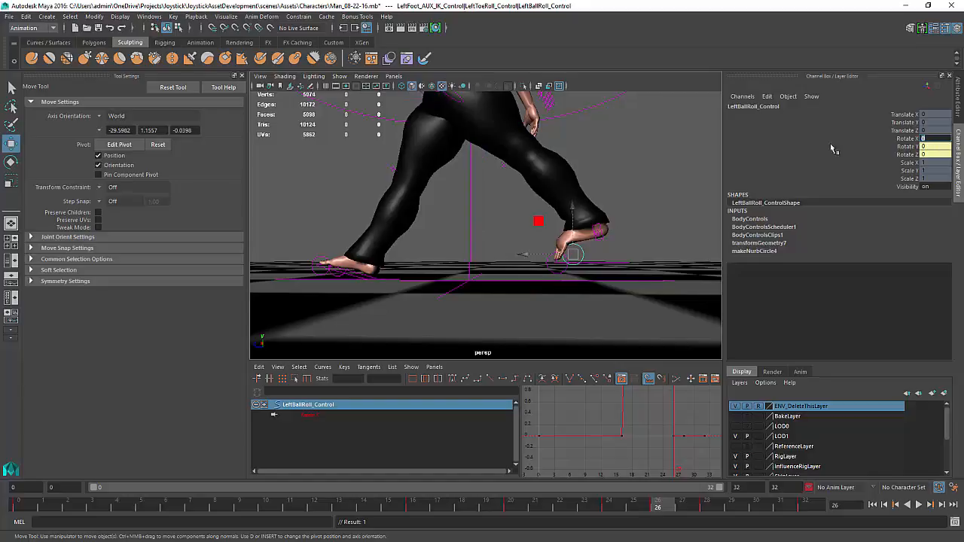
Rotate the left toe roll control to about 95 degrees on X at frame 26
{"action": "left_click", "coordinate": [556, 273]}
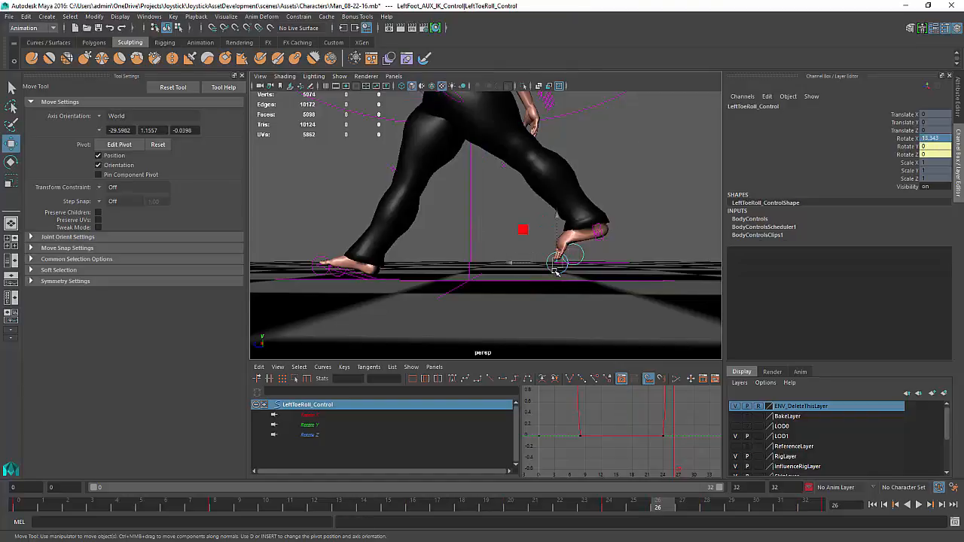
{"action": "key", "text": "e"}
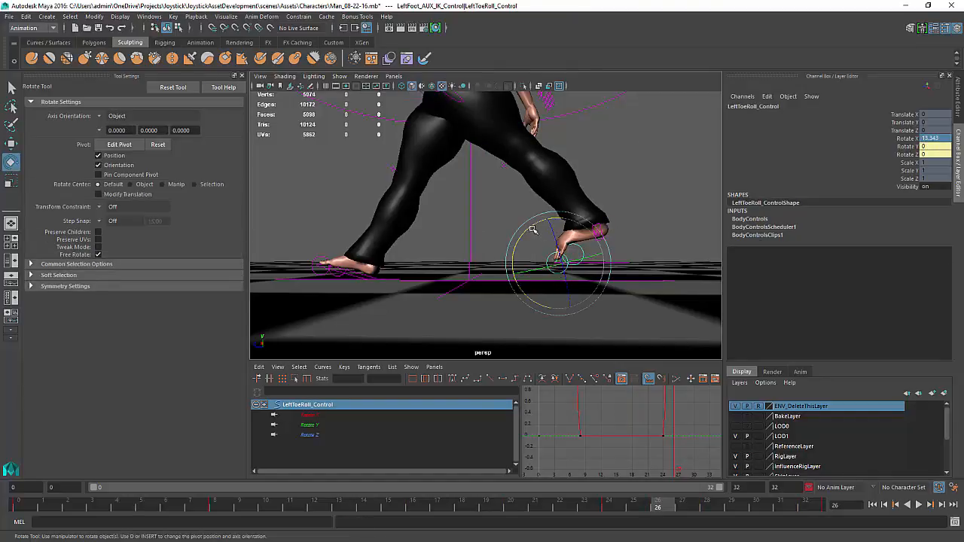
{"action": "left_click_drag", "start_coordinate": [532, 229], "coordinate": [341, 392]}
{"action": "key", "text": "w"}
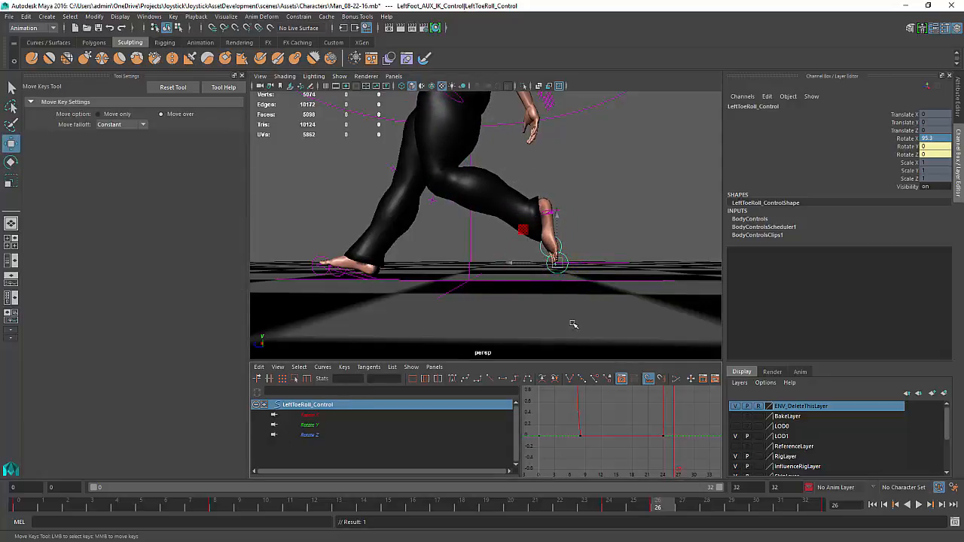
Play back the animation around the left foot's contact to review its motion
{"action": "key", "text": "alt+v"}
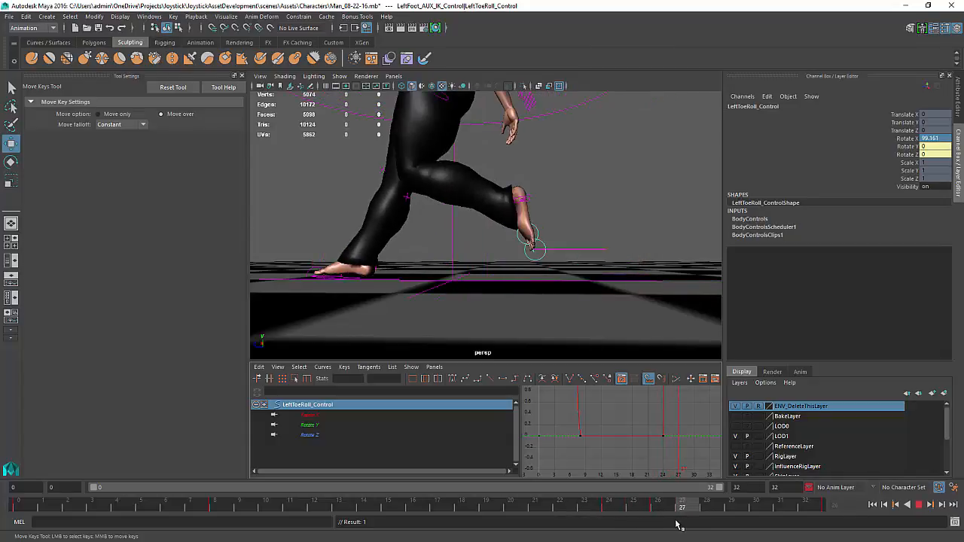
{"action": "key", "text": "alt+v"}
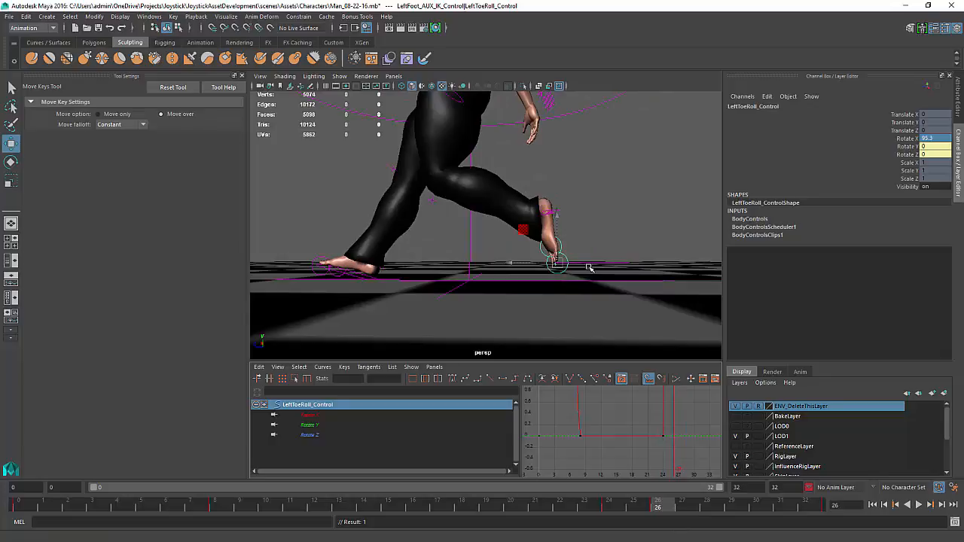
{"action": "key", "text": "w"}
{"action": "left_click", "coordinate": [588, 264]}
{"action": "mouse_move", "coordinate": [582, 266]}
{"action": "left_mouse_down", "text": "alt"}
{"action": "mouse_move", "coordinate": [603, 275]}
{"action": "mouse_move", "coordinate": [592, 268]}
{"action": "left_mouse_up", "text": "alt"}
{"action": "left_click_drag", "start_coordinate": [637, 231], "coordinate": [634, 249]}
{"action": "key", "text": "alt+v"}
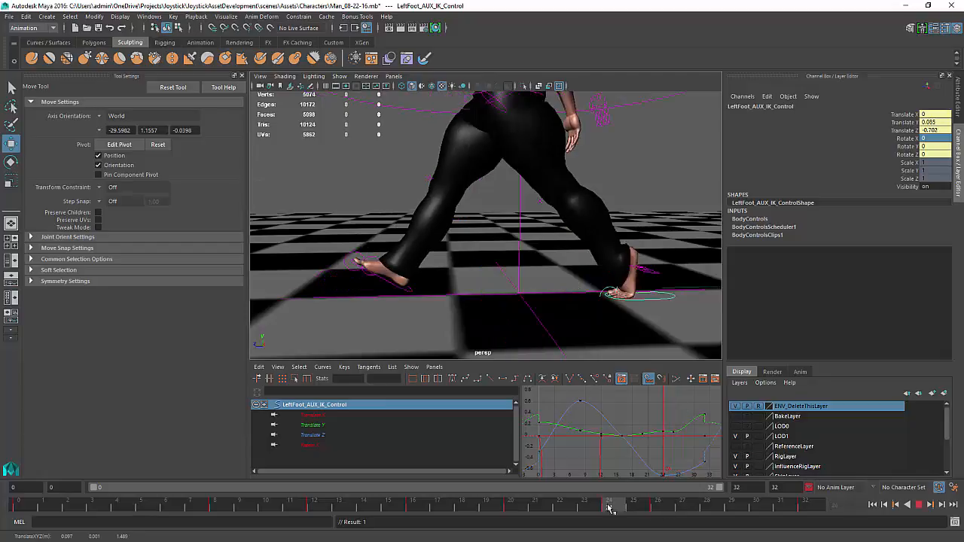
At frame 26, move the left foot IK control forward to about -0.88 on Translate Z
{"action": "left_click", "coordinate": [665, 503]}
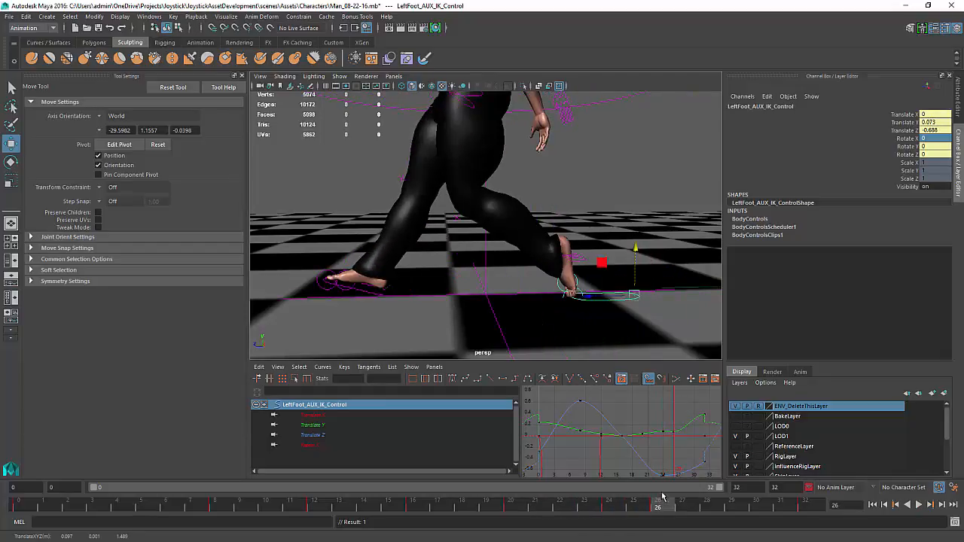
{"action": "left_click_drag", "start_coordinate": [591, 298], "coordinate": [618, 298]}
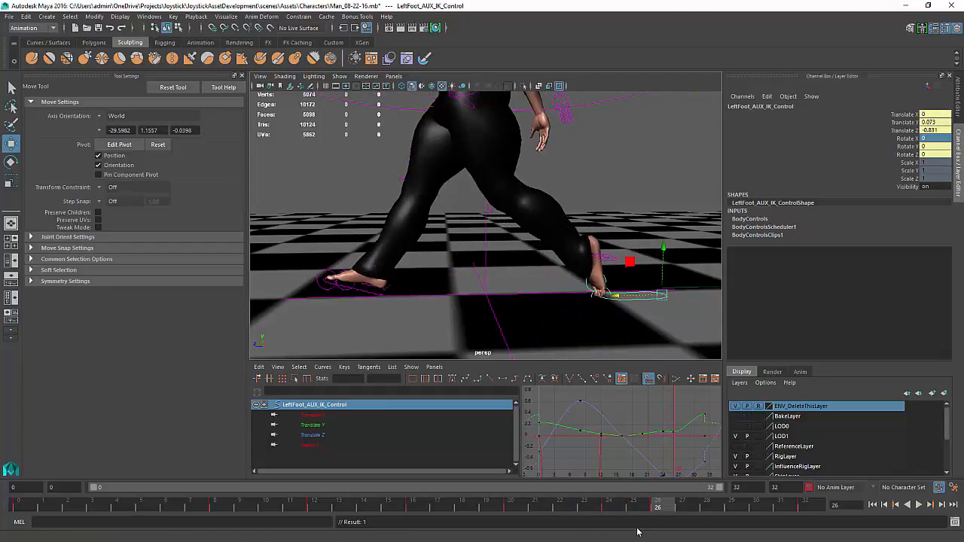
{"action": "key", "text": "alt+v"}
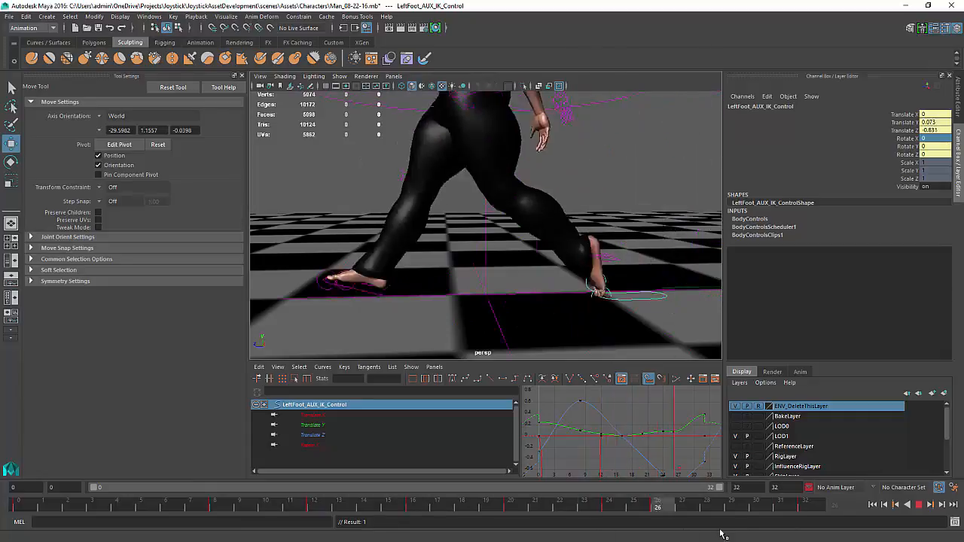
{"action": "left_click_drag", "start_coordinate": [816, 535], "coordinate": [815, 533]}
Orbit around the character and play the walk cycle from the start to review the stride
{"action": "left_click_drag", "start_coordinate": [613, 314], "coordinate": [663, 338], "text": "alt"}
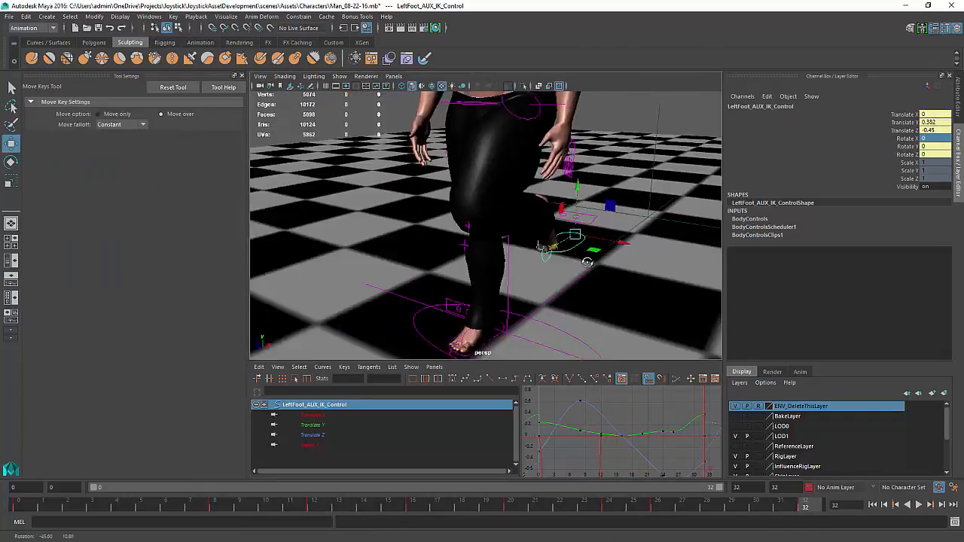
{"action": "right_click_drag", "start_coordinate": [632, 324], "coordinate": [497, 301], "text": "alt"}
{"action": "left_click_drag", "start_coordinate": [497, 301], "coordinate": [467, 267], "text": "alt"}
{"action": "right_click_drag", "start_coordinate": [467, 267], "coordinate": [447, 265], "text": "alt"}
{"action": "left_click_drag", "start_coordinate": [447, 264], "coordinate": [452, 271], "text": "alt"}
{"action": "middle_click_drag", "start_coordinate": [461, 263], "coordinate": [462, 272], "text": "alt"}
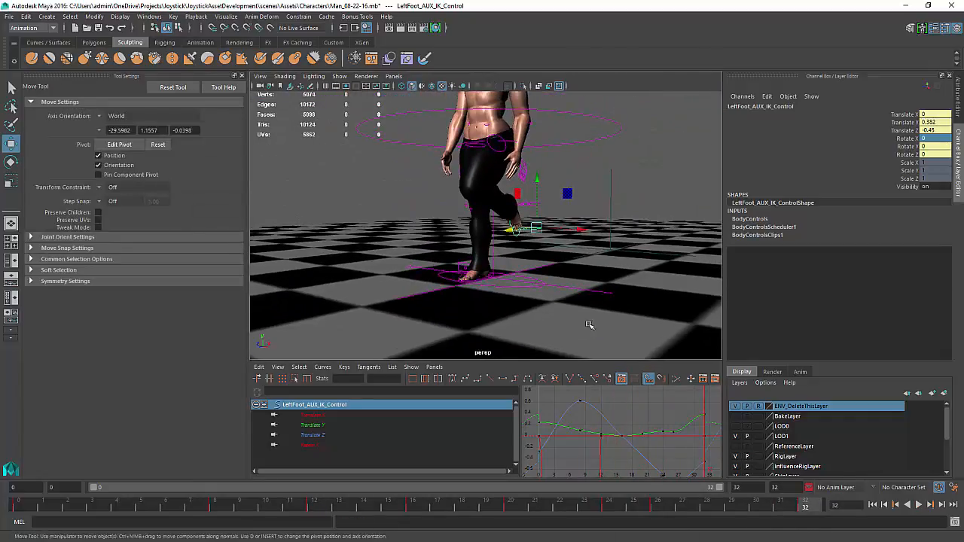
{"action": "left_click", "coordinate": [917, 506]}
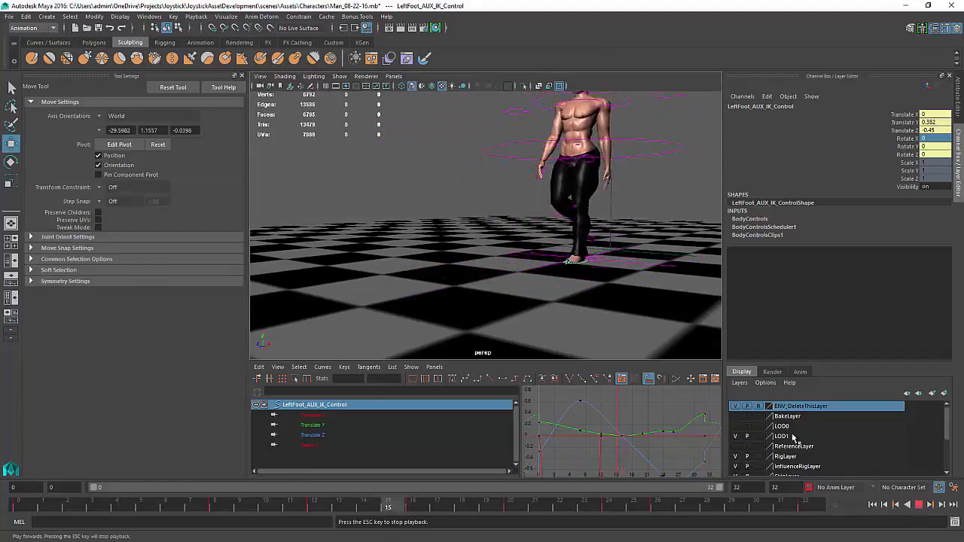
{"action": "middle_click_drag", "start_coordinate": [566, 247], "coordinate": [567, 303], "text": "alt"}
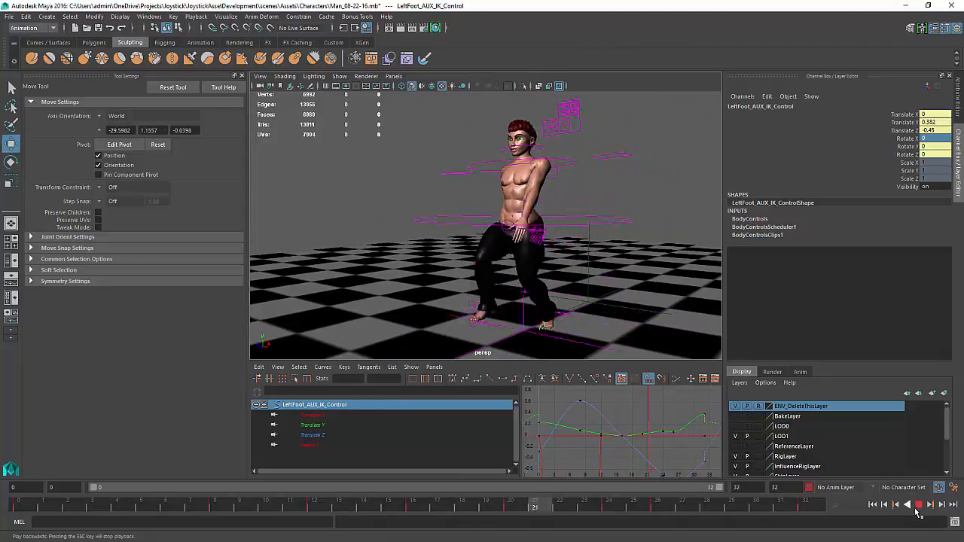
{"action": "left_click", "coordinate": [918, 507]}
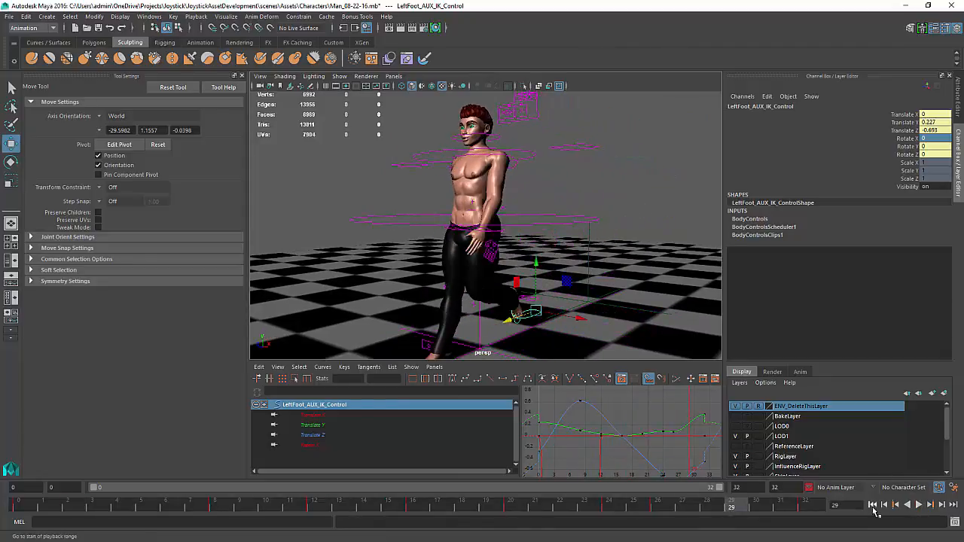
{"action": "left_click", "coordinate": [874, 507]}
{"action": "middle_click_drag", "start_coordinate": [455, 235], "coordinate": [412, 248], "text": "alt"}
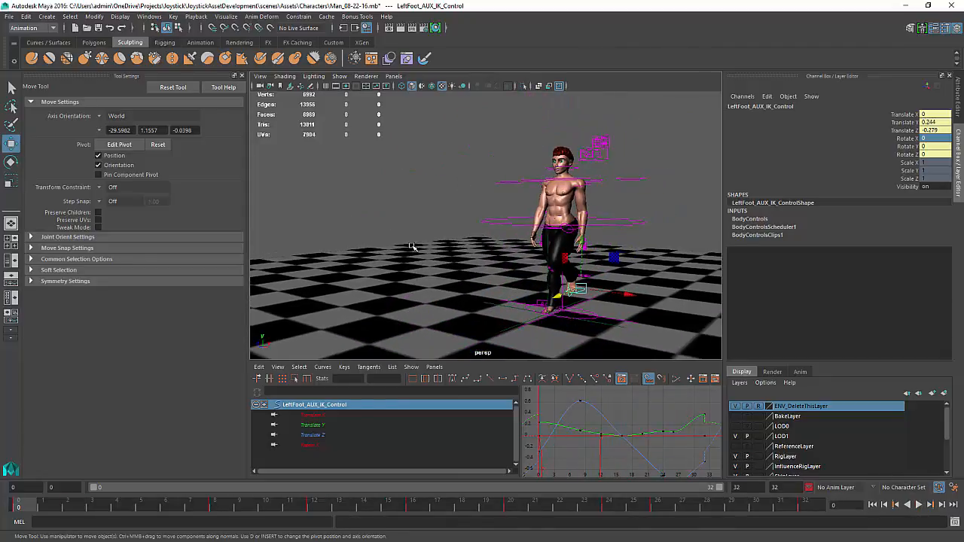
Select camera1, look through it in the viewport and play the walk cycle from its view
{"action": "key", "text": "shift+o"}
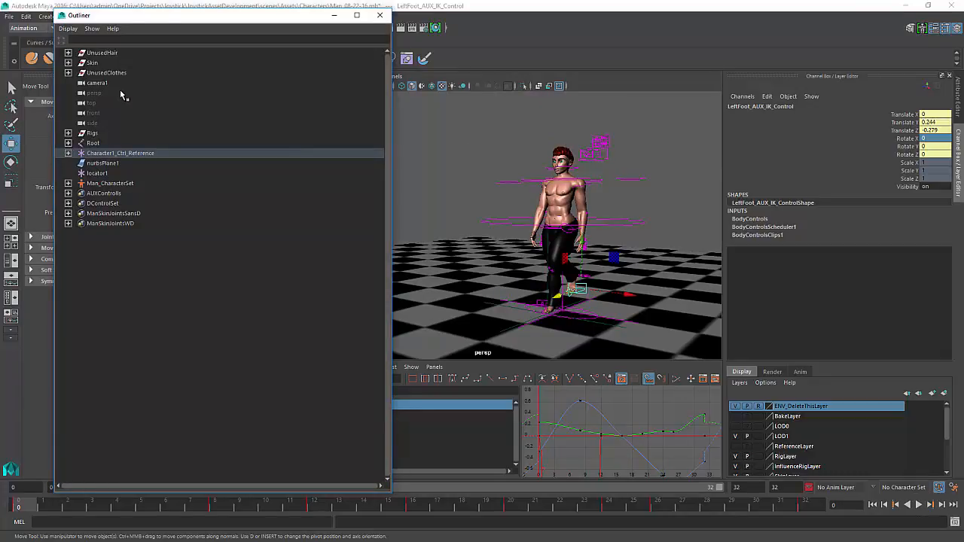
{"action": "left_click", "coordinate": [118, 84]}
{"action": "left_click", "coordinate": [380, 15]}
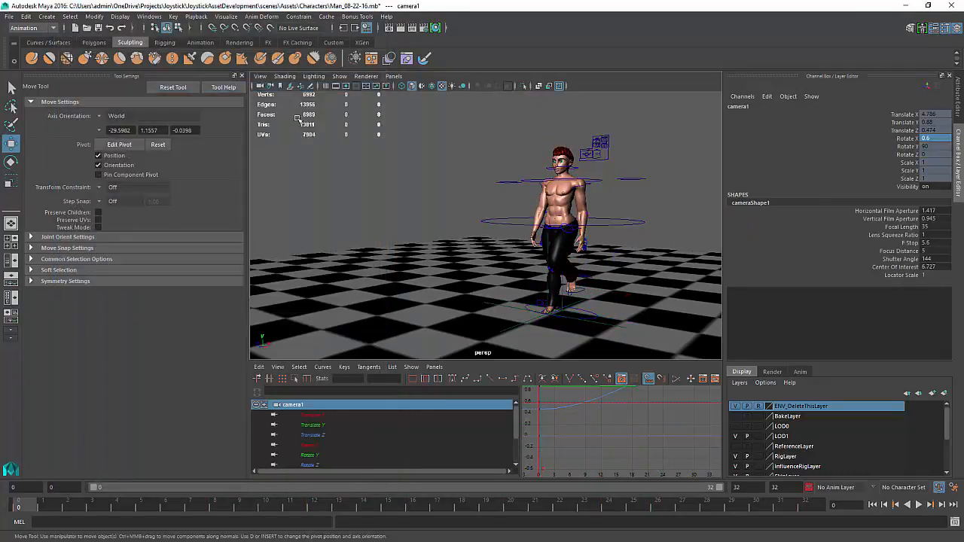
{"action": "left_click", "coordinate": [393, 76]}
{"action": "left_click", "coordinate": [446, 116]}
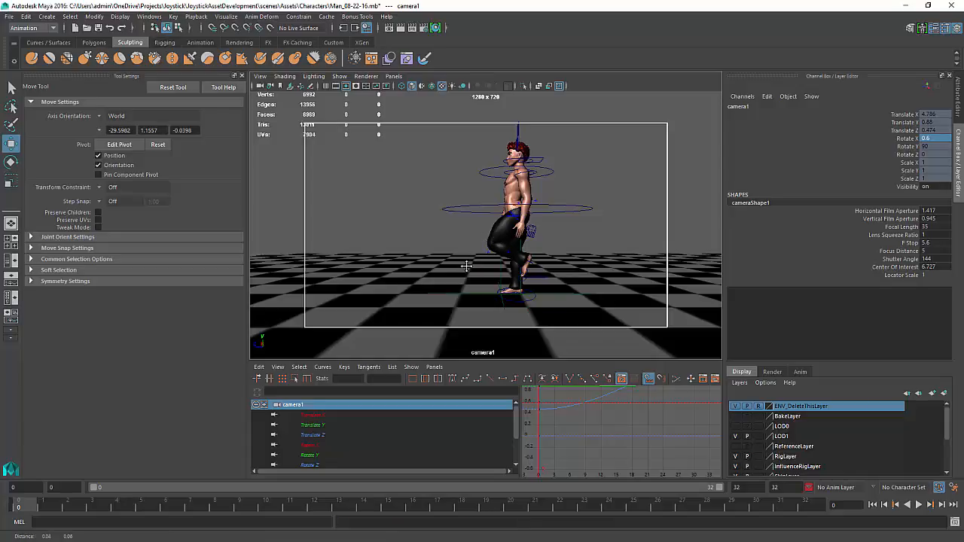
{"action": "left_click", "coordinate": [918, 505]}
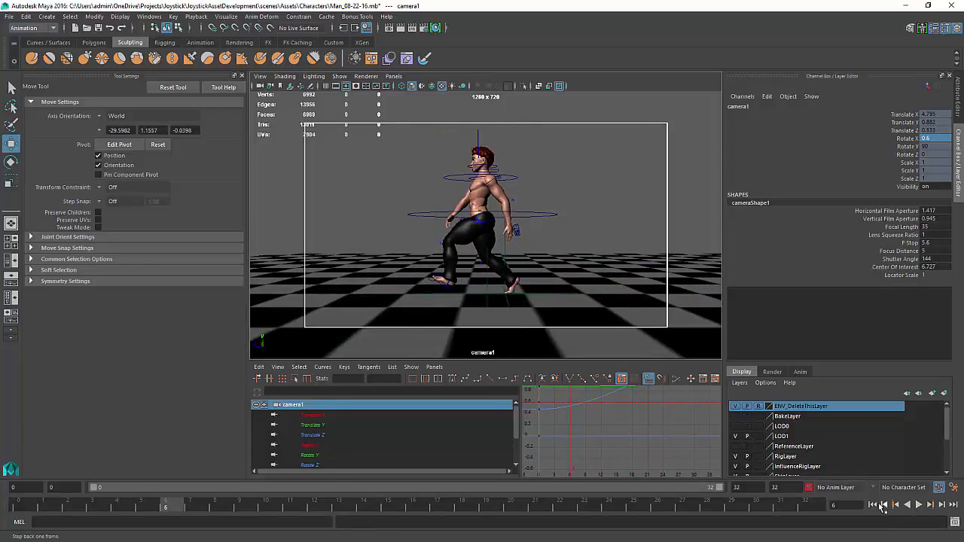
{"action": "key", "text": "Escape"}
Unlock camera1's transform channels and break their connections to remove its animation
{"action": "left_click", "coordinate": [905, 114]}
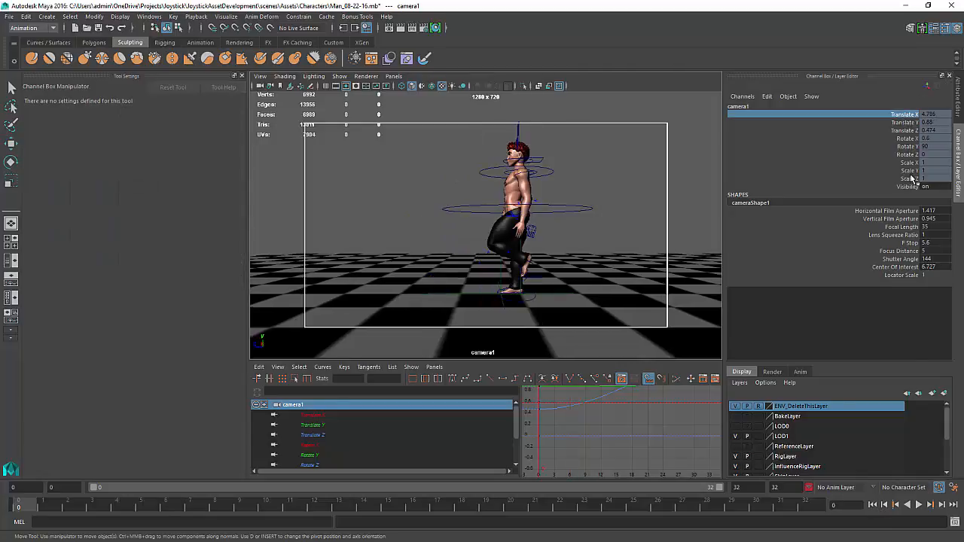
{"action": "left_click", "coordinate": [912, 179], "text": "shift"}
{"action": "right_click", "coordinate": [911, 178]}
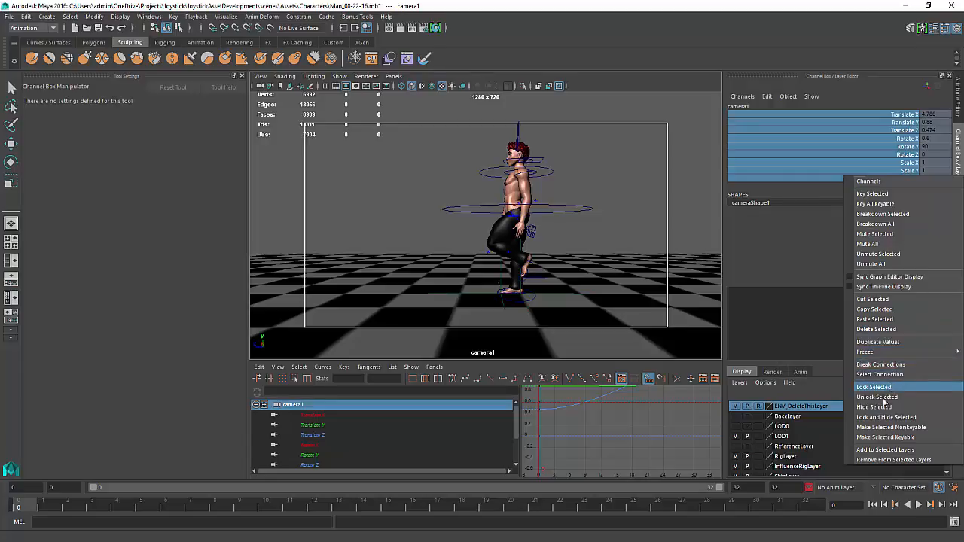
{"action": "left_click", "coordinate": [884, 400]}
{"action": "right_click", "coordinate": [908, 158]}
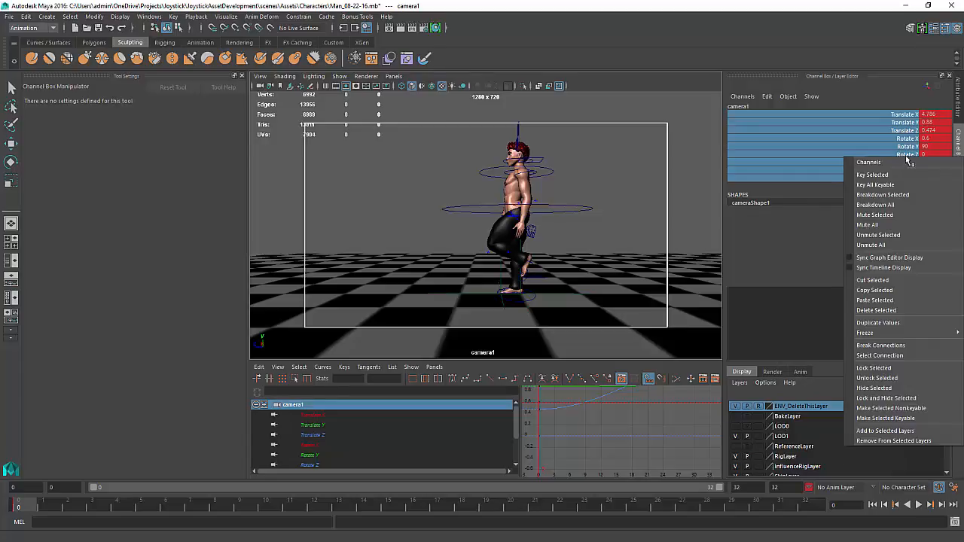
{"action": "left_click", "coordinate": [896, 346]}
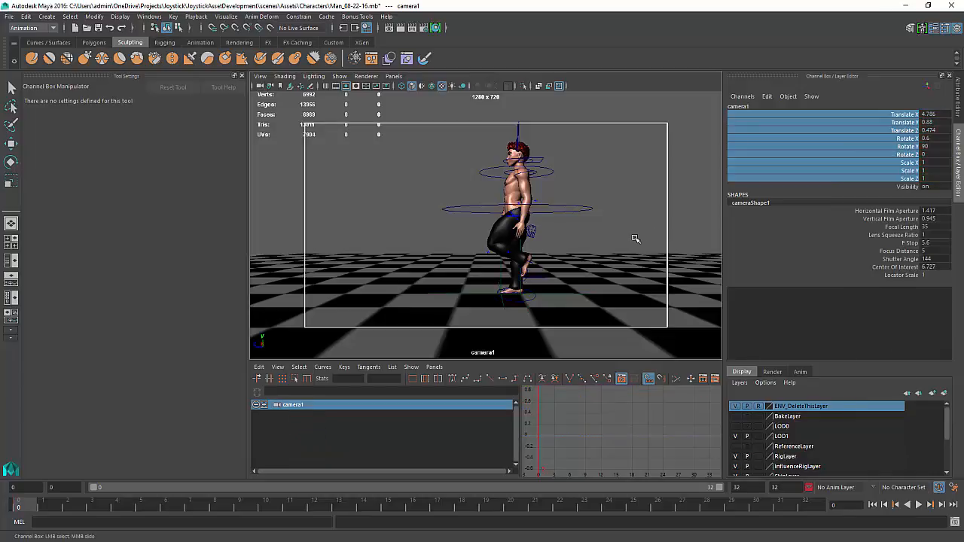
Expand the camera1 viewport into a single large panel
{"action": "left_click_drag", "start_coordinate": [574, 193], "coordinate": [550, 194], "text": "alt"}
{"action": "left_click", "coordinate": [532, 211]}
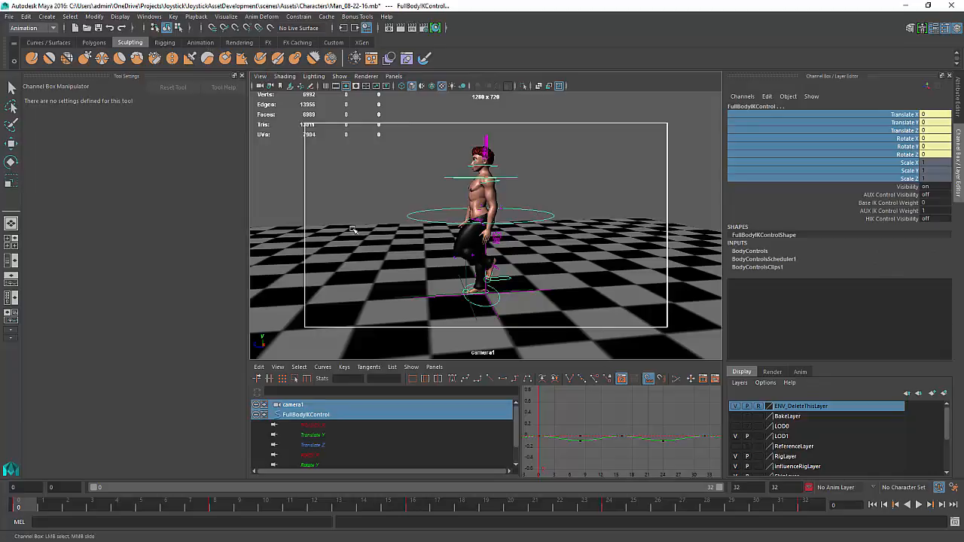
{"action": "key", "text": "ctrl+z"}
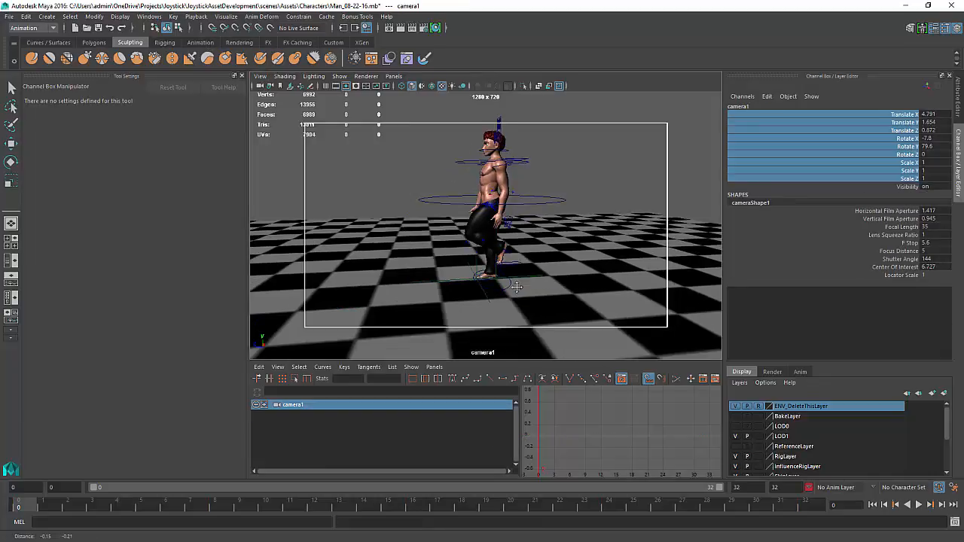
{"action": "key", "text": "ctrl+z"}
{"action": "left_click", "coordinate": [521, 285], "text": "shift"}
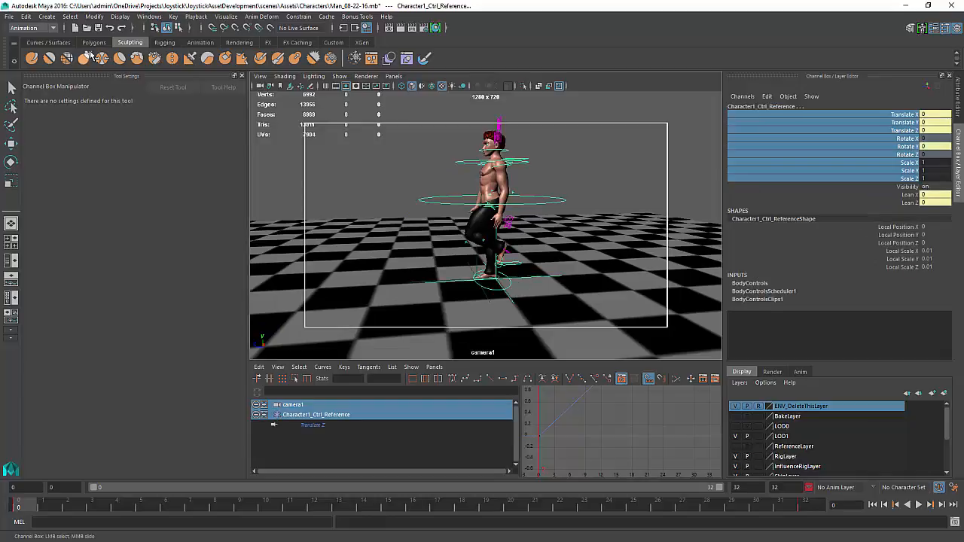
{"action": "key", "text": "space"}
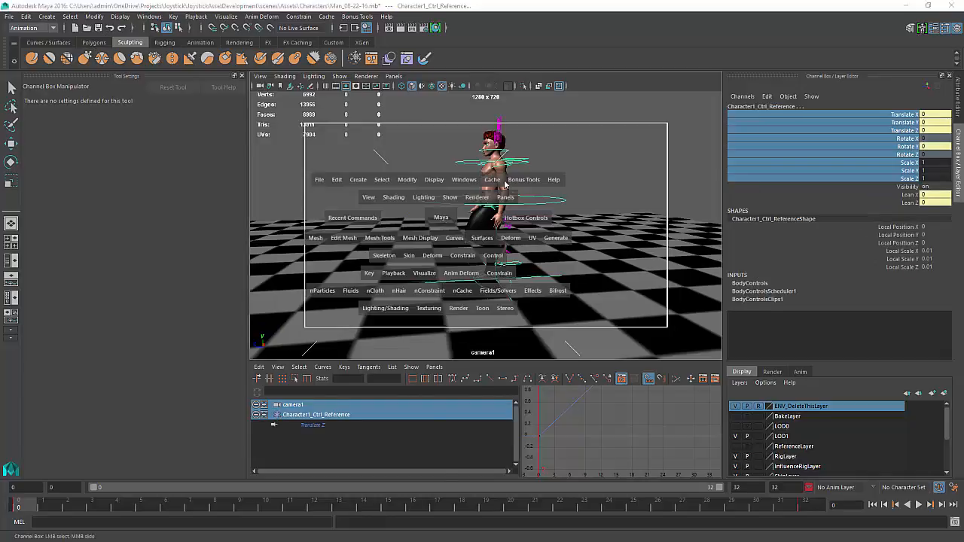
{"action": "left_click_drag", "start_coordinate": [442, 218], "coordinate": [497, 221], "text": "alt"}
{"action": "key", "text": "space"}
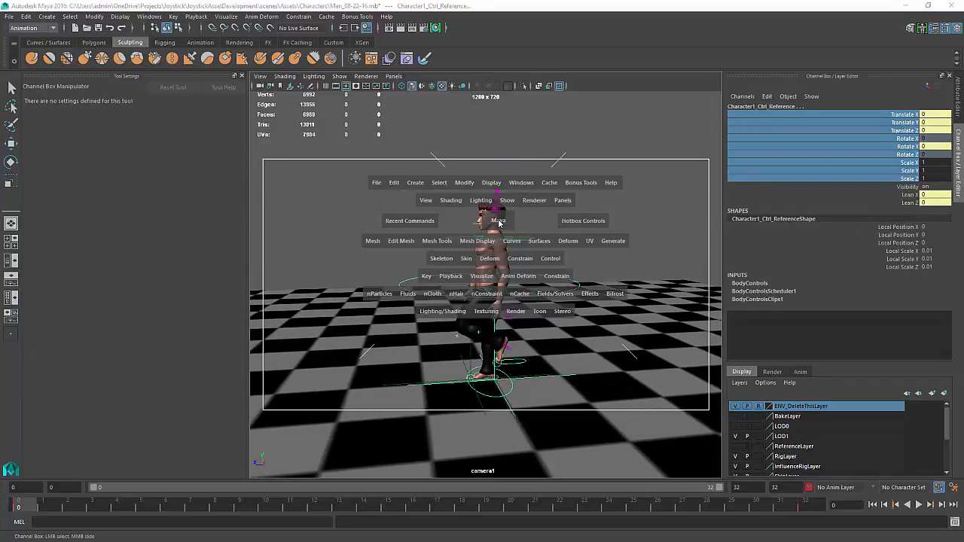
{"action": "key", "text": "w"}
{"action": "left_click", "coordinate": [588, 234]}
Group camera1 and set its Translate X, Y, Z and Rotate X, Y values to 0
{"action": "key", "text": "shift+o"}
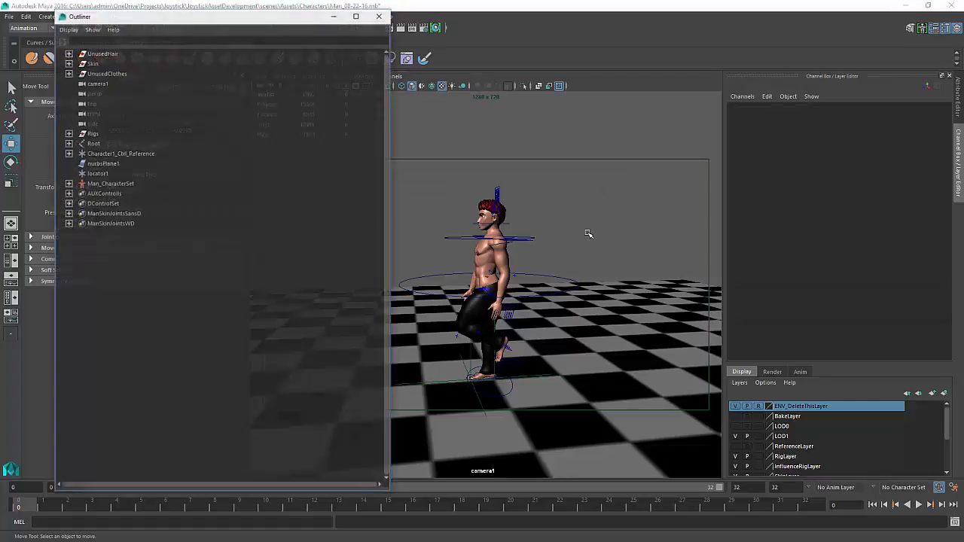
{"action": "left_click", "coordinate": [95, 84]}
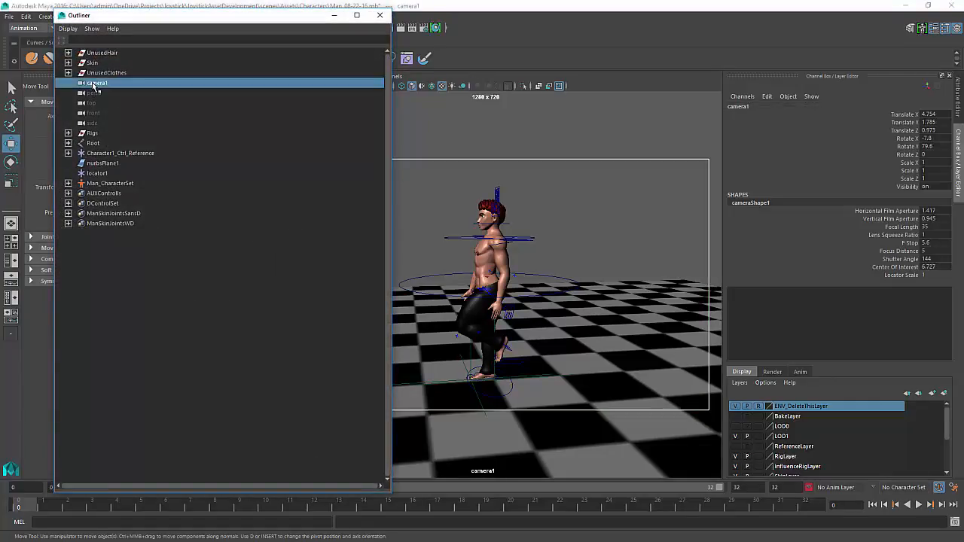
{"action": "key", "text": "ctrl+g"}
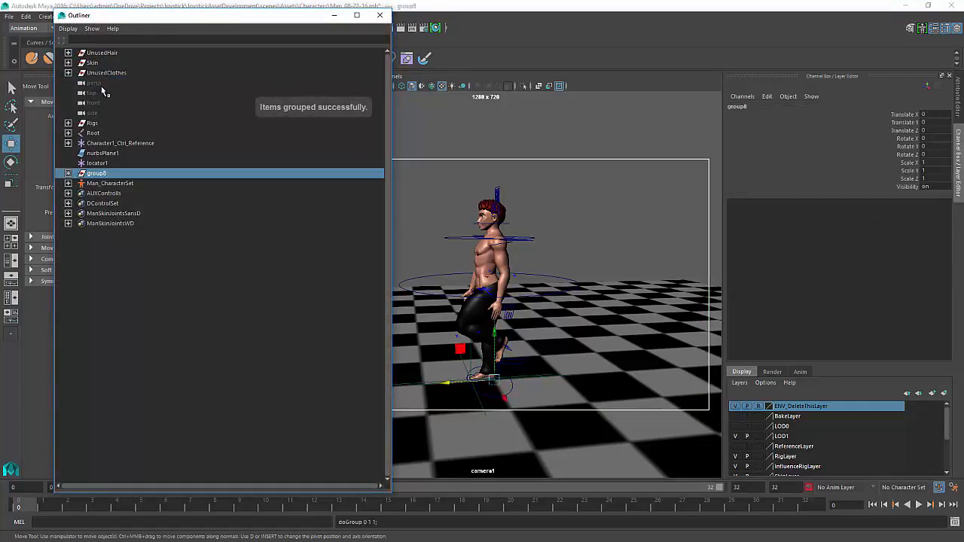
{"action": "left_click", "coordinate": [68, 173]}
{"action": "left_click", "coordinate": [104, 184]}
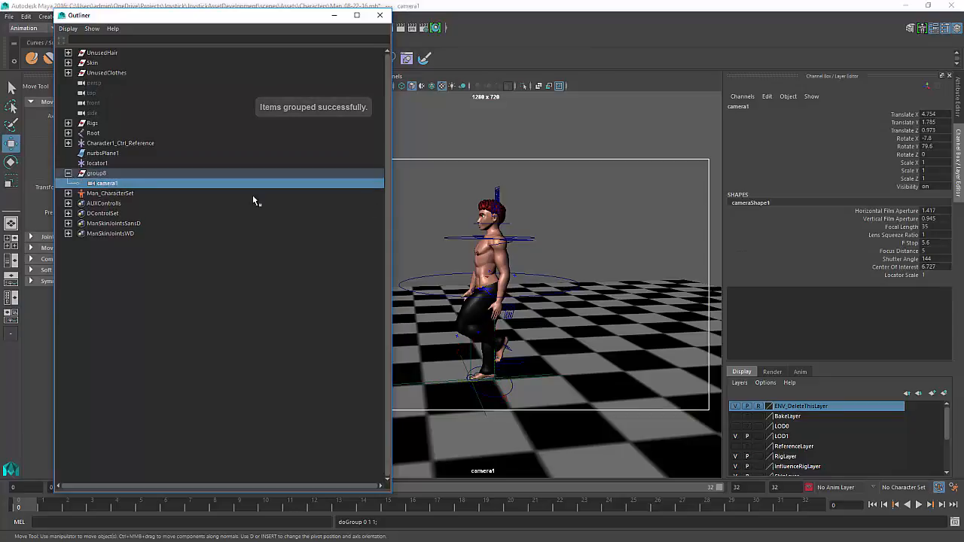
{"action": "left_click_drag", "start_coordinate": [929, 113], "coordinate": [931, 147]}
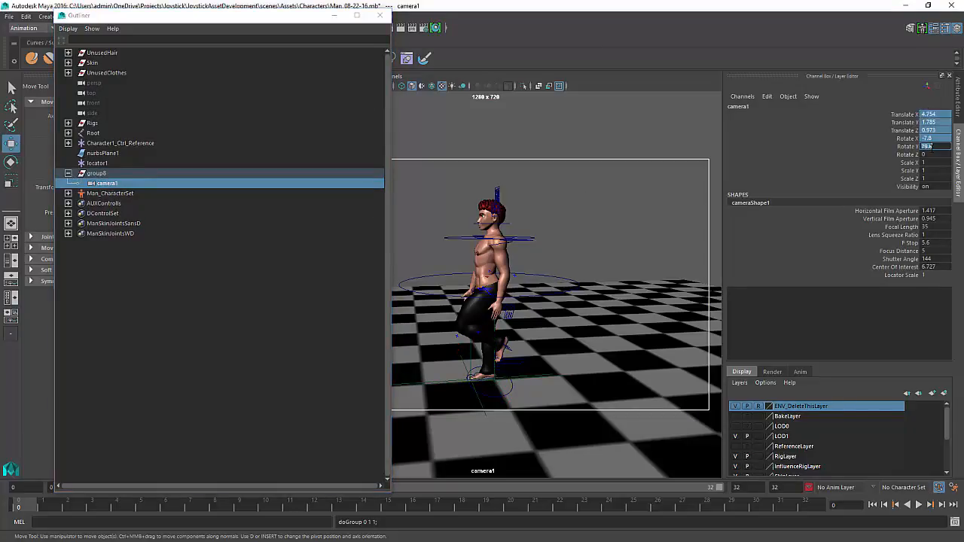
{"action": "type", "text": "0"}
{"action": "key", "text": "Return"}
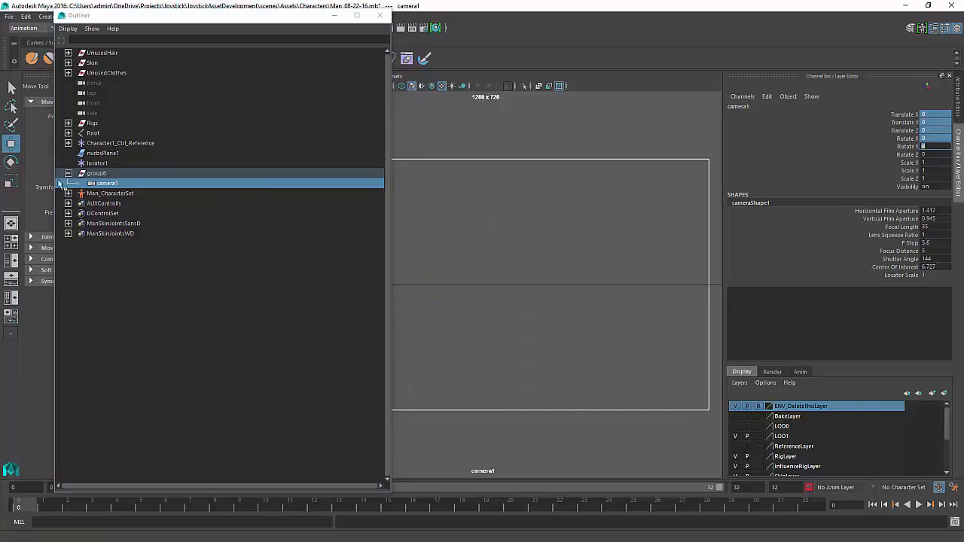
Parent-constrain camera1's group to Character1_Ctrl_Reference
{"action": "left_click", "coordinate": [96, 176]}
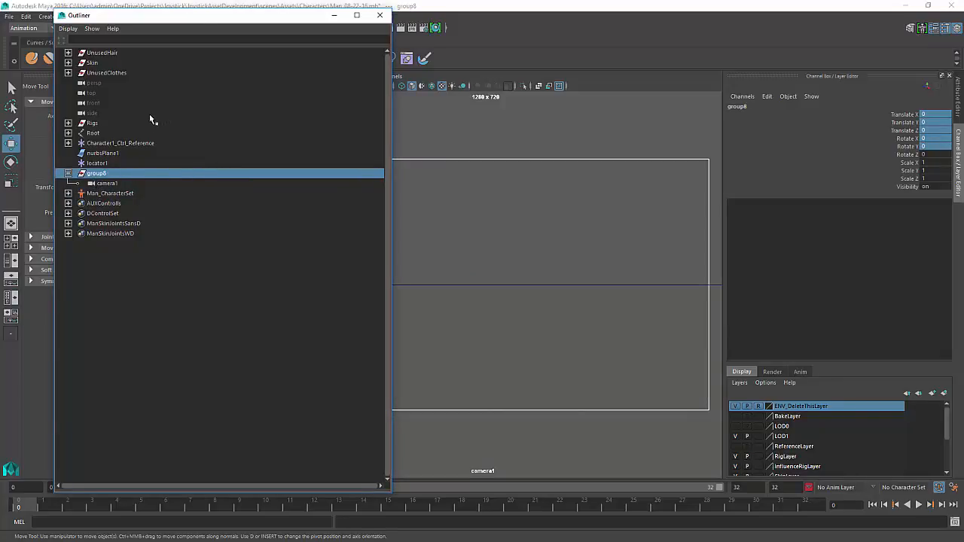
{"action": "left_click", "coordinate": [102, 144], "text": "ctrl"}
{"action": "left_click", "coordinate": [96, 173], "text": "ctrl"}
{"action": "left_click", "coordinate": [97, 174], "text": "ctrl"}
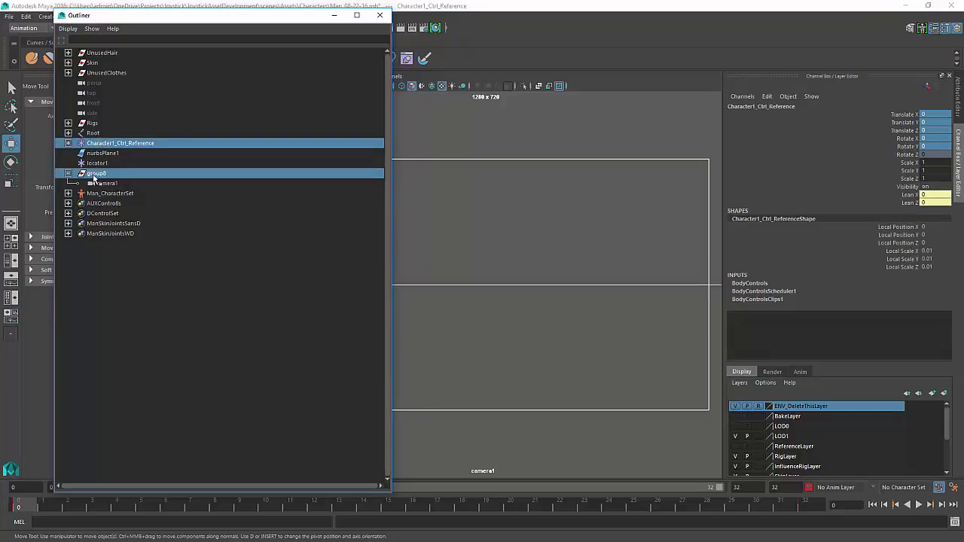
{"action": "key", "text": "space"}
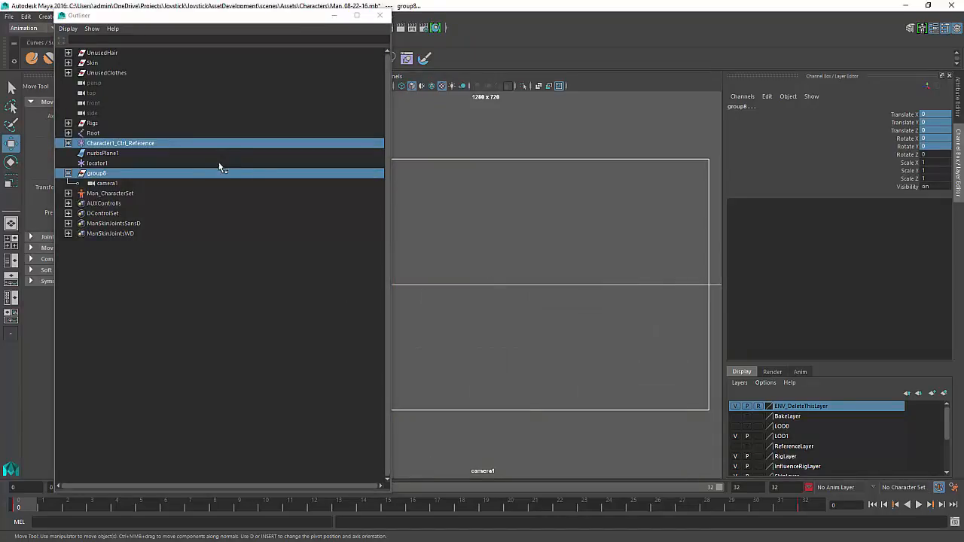
{"action": "key", "text": "space"}
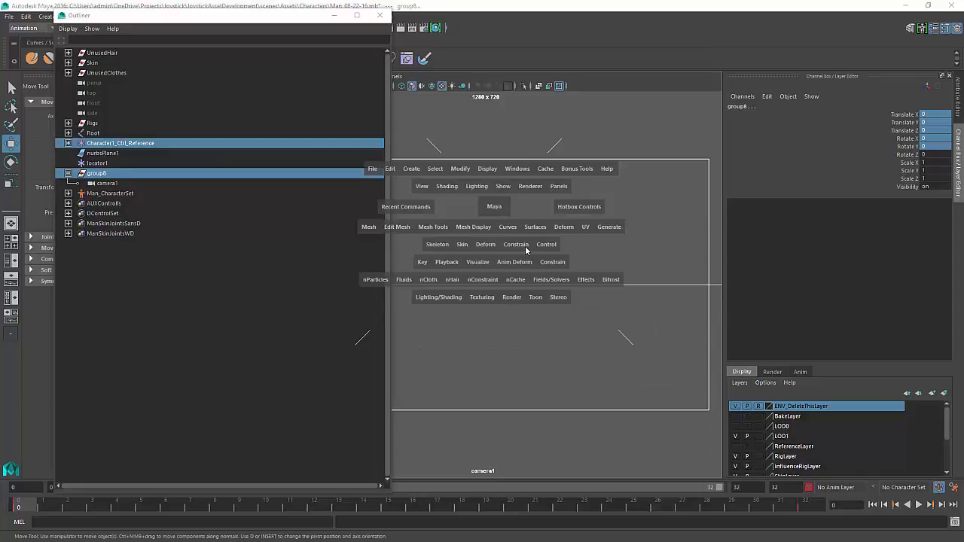
{"action": "left_click_drag", "start_coordinate": [525, 251], "coordinate": [555, 273]}
{"action": "left_click", "coordinate": [584, 222]}
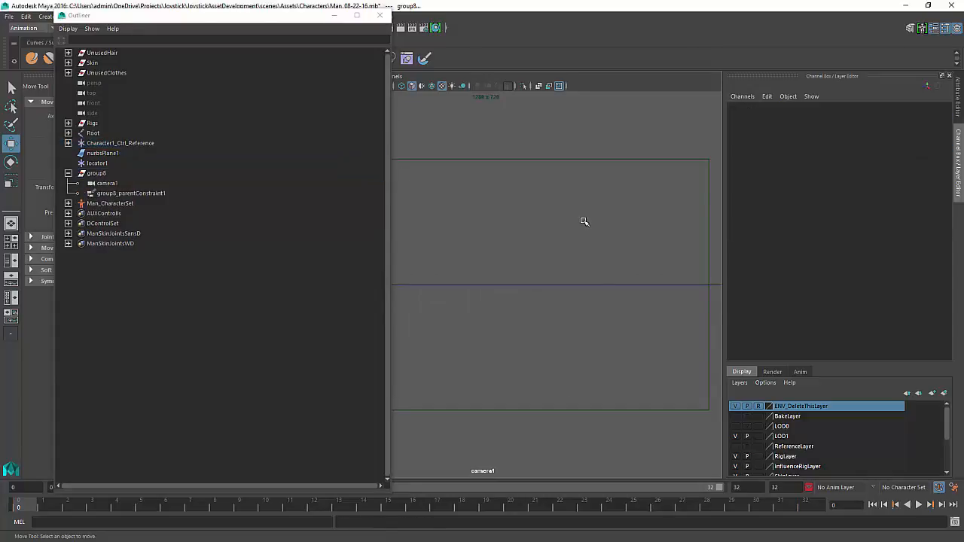
Return the viewport to the perspective camera, then select camera1 and look through it
{"action": "key", "text": "space"}
{"action": "left_click_drag", "start_coordinate": [585, 221], "coordinate": [584, 195]}
{"action": "right_click_drag", "start_coordinate": [622, 258], "coordinate": [577, 265], "text": "alt"}
{"action": "key", "text": "space"}
{"action": "left_click", "coordinate": [578, 266]}
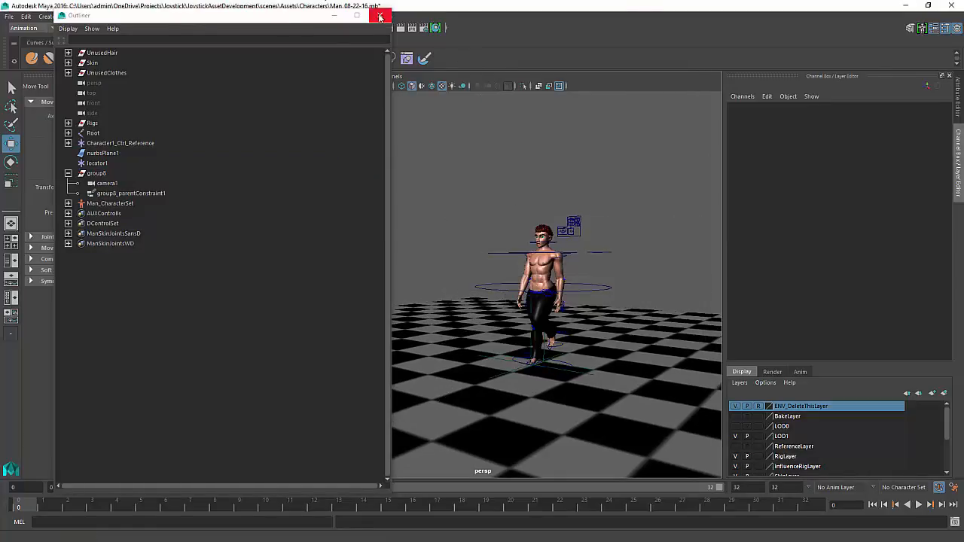
{"action": "left_click", "coordinate": [107, 183]}
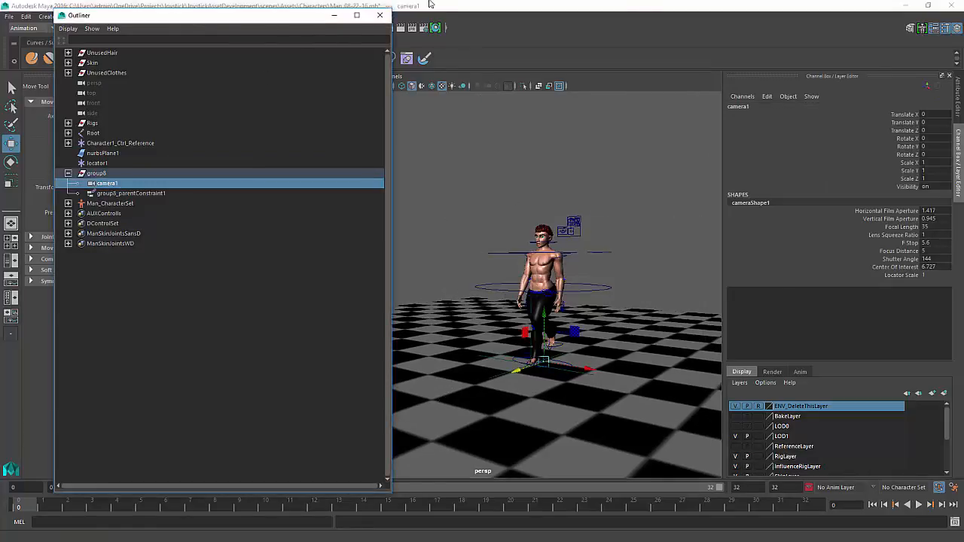
{"action": "left_click", "coordinate": [380, 15]}
{"action": "left_click", "coordinate": [393, 76]}
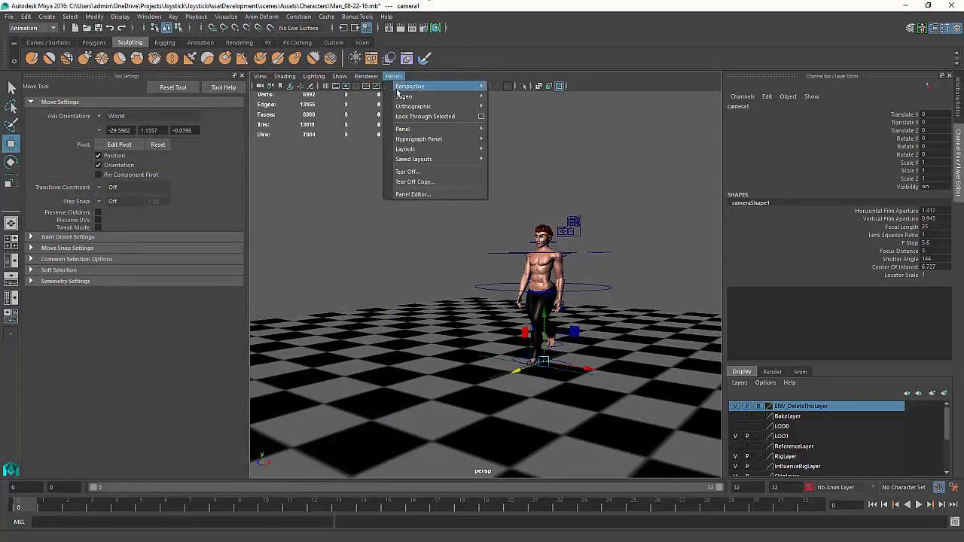
{"action": "mouse_move", "coordinate": [472, 153]}
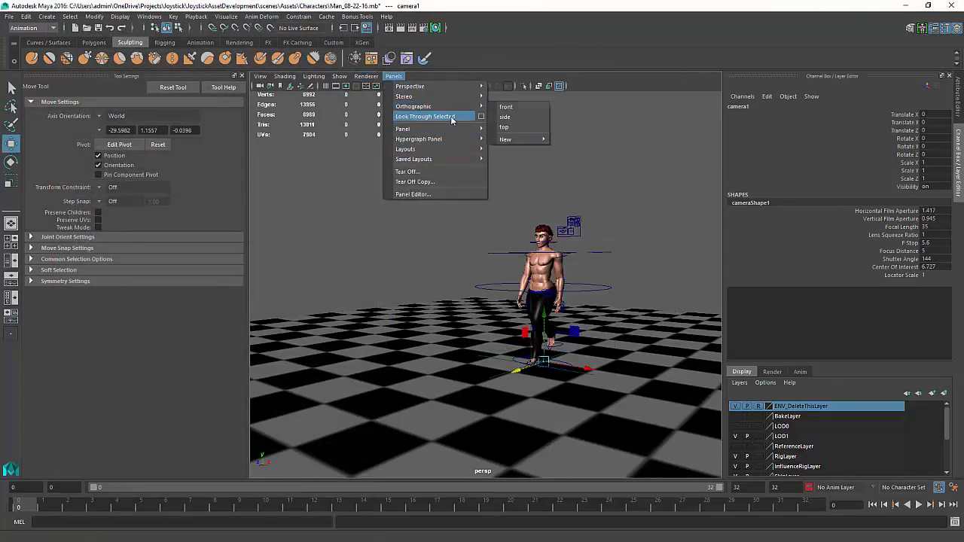
{"action": "left_click", "coordinate": [425, 116]}
Reposition camera1 to frame the character from a front three-quarter angle
{"action": "middle_click_drag", "start_coordinate": [547, 314], "coordinate": [590, 336], "text": "alt"}
{"action": "right_click_drag", "start_coordinate": [590, 336], "coordinate": [522, 330], "text": "alt"}
{"action": "left_click_drag", "start_coordinate": [521, 330], "coordinate": [486, 330], "text": "alt"}
{"action": "middle_click_drag", "start_coordinate": [487, 329], "coordinate": [575, 334], "text": "alt"}
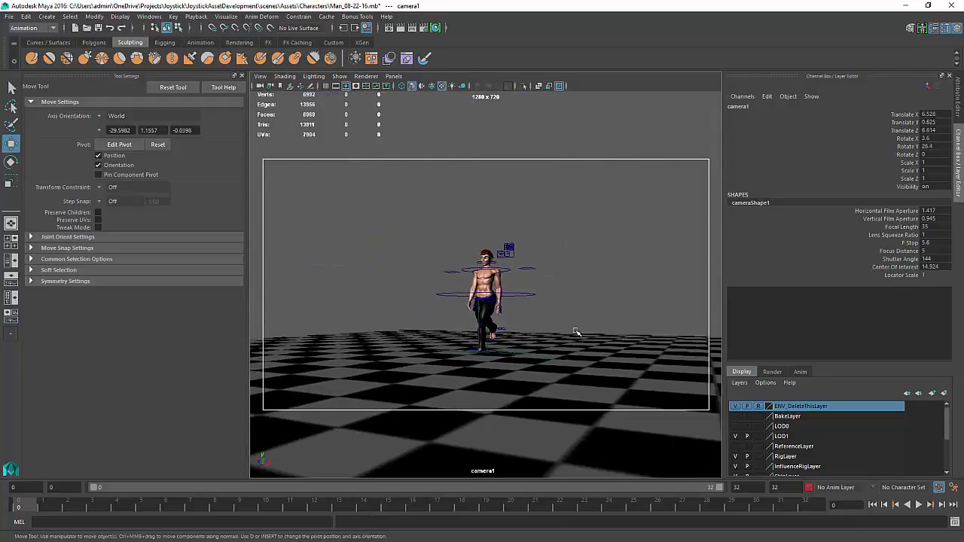
{"action": "right_click_drag", "start_coordinate": [575, 334], "coordinate": [590, 385], "text": "alt"}
{"action": "middle_click_drag", "start_coordinate": [590, 385], "coordinate": [591, 363], "text": "alt"}
{"action": "left_click_drag", "start_coordinate": [564, 353], "coordinate": [561, 360], "text": "alt"}
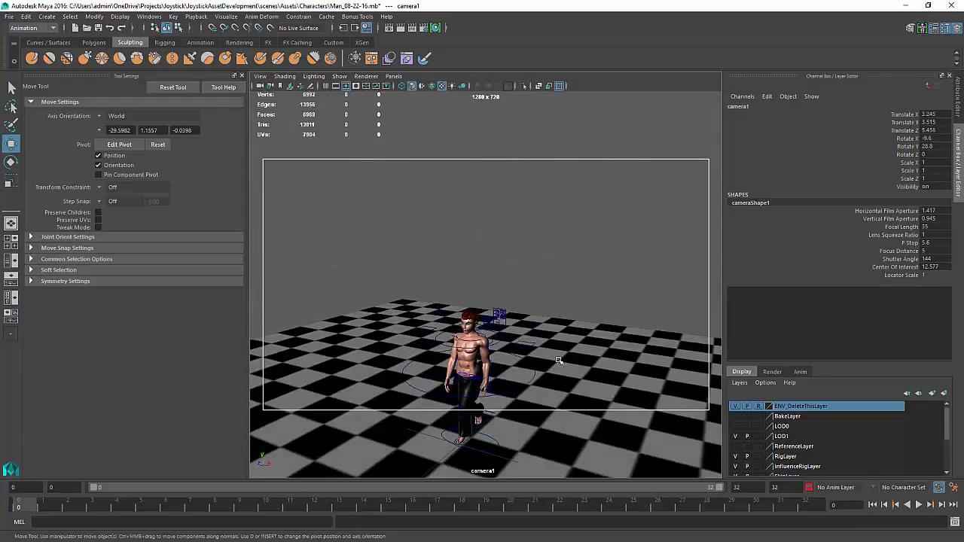
{"action": "middle_click_drag", "start_coordinate": [560, 358], "coordinate": [578, 300], "text": "alt"}
{"action": "right_click_drag", "start_coordinate": [574, 328], "coordinate": [560, 337], "text": "alt"}
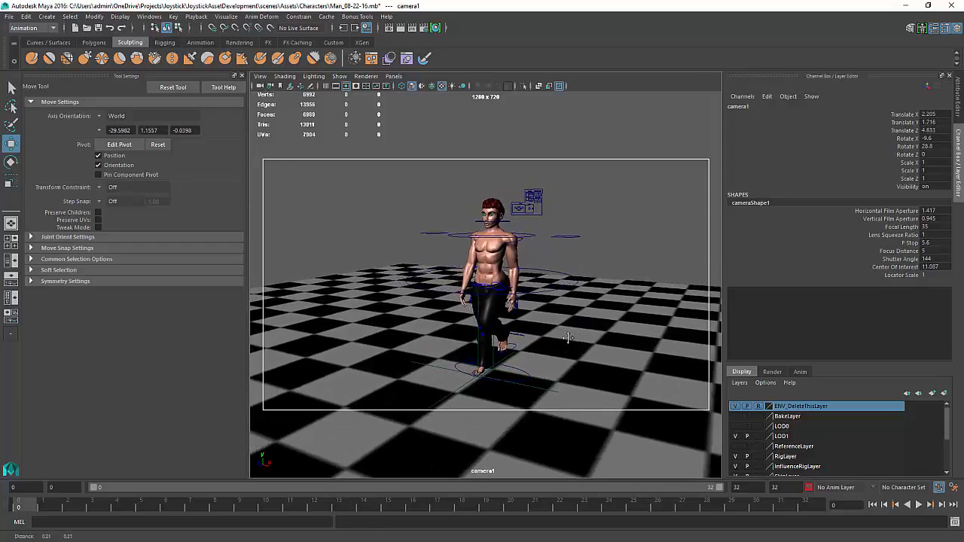
{"action": "middle_click_drag", "start_coordinate": [568, 337], "coordinate": [620, 370], "text": "alt"}
Play the walk cycle through camera1 and orbit around the moving character to review it
{"action": "left_click", "coordinate": [919, 504]}
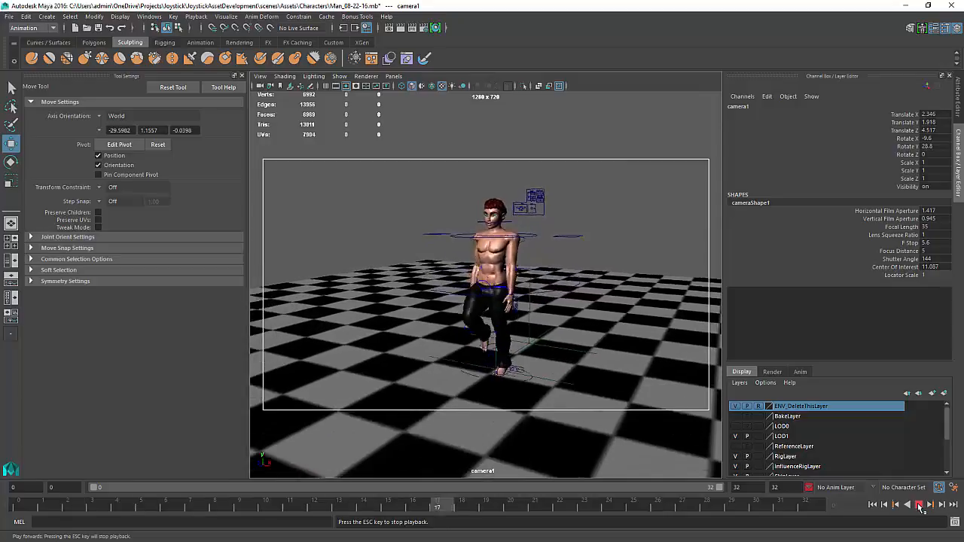
{"action": "left_click_drag", "start_coordinate": [428, 303], "coordinate": [476, 327], "text": "alt"}
{"action": "middle_click_drag", "start_coordinate": [476, 326], "coordinate": [388, 266], "text": "alt"}
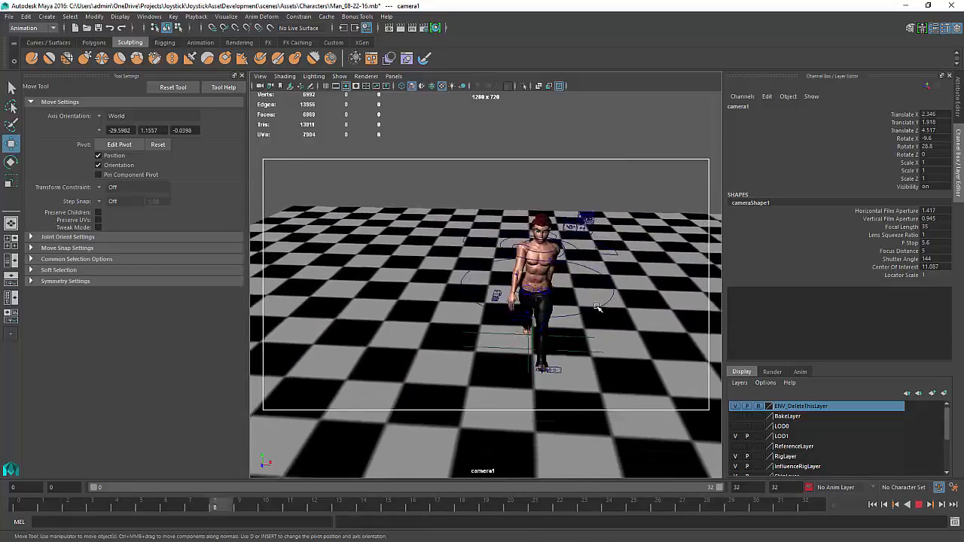
{"action": "left_click", "coordinate": [598, 310]}
{"action": "right_click_drag", "start_coordinate": [598, 309], "coordinate": [641, 324], "text": "alt"}
{"action": "middle_click_drag", "start_coordinate": [641, 324], "coordinate": [596, 307], "text": "alt"}
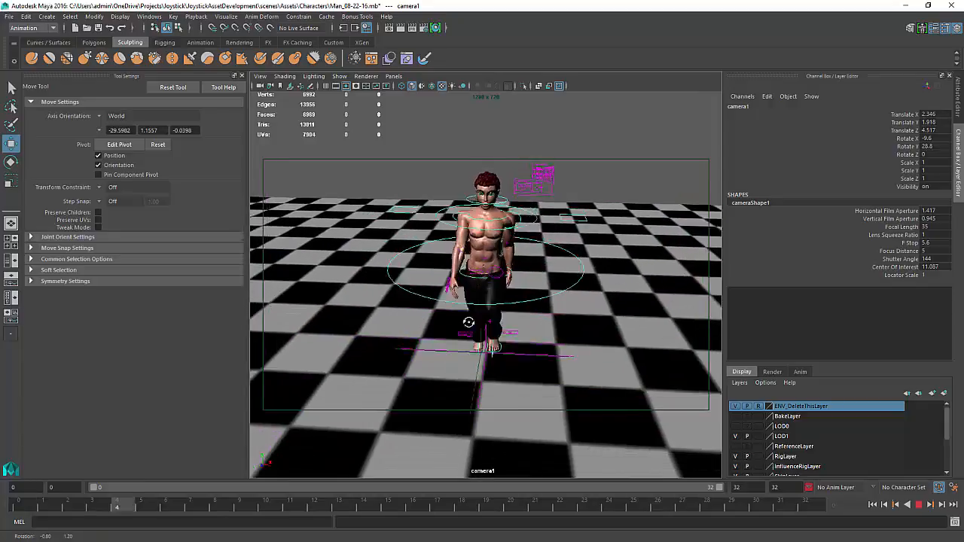
{"action": "left_click_drag", "start_coordinate": [470, 323], "coordinate": [566, 328], "text": "alt"}
{"action": "middle_click_drag", "start_coordinate": [482, 329], "coordinate": [429, 358], "text": "alt"}
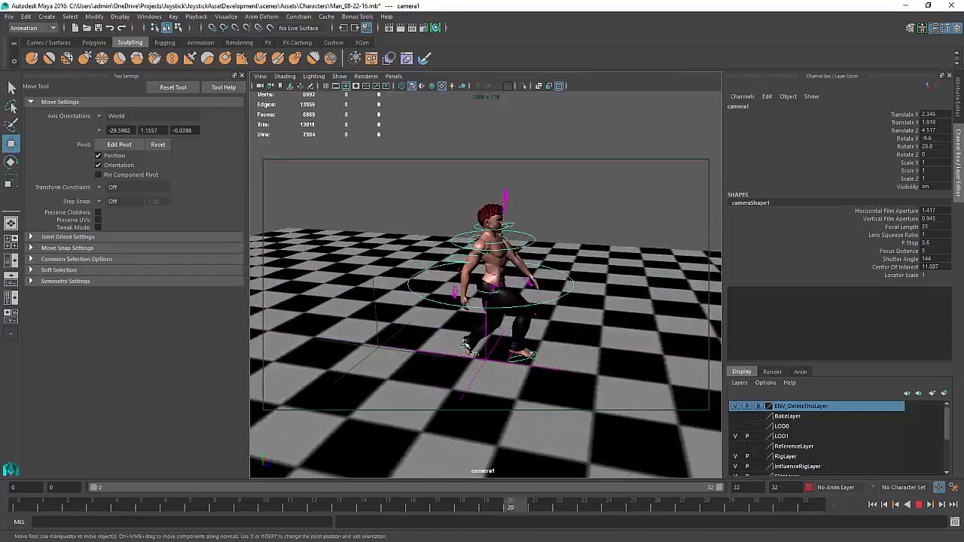
Keep playing the walk and orbiting close to the feet through camera1 to inspect the foot contacts
{"action": "right_click_drag", "start_coordinate": [428, 359], "coordinate": [510, 385], "text": "alt"}
{"action": "middle_click_drag", "start_coordinate": [511, 386], "coordinate": [505, 327], "text": "alt"}
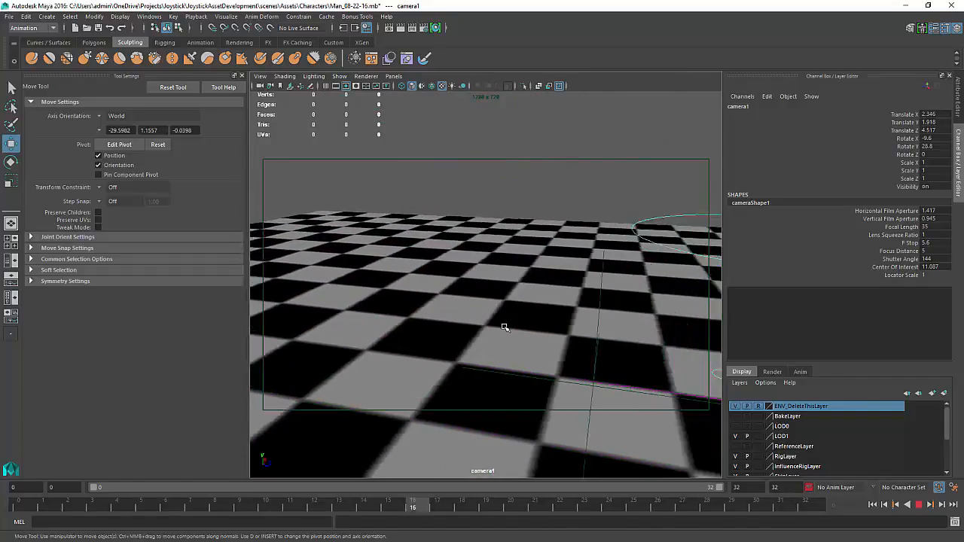
{"action": "right_click_drag", "start_coordinate": [506, 327], "coordinate": [510, 329], "text": "alt"}
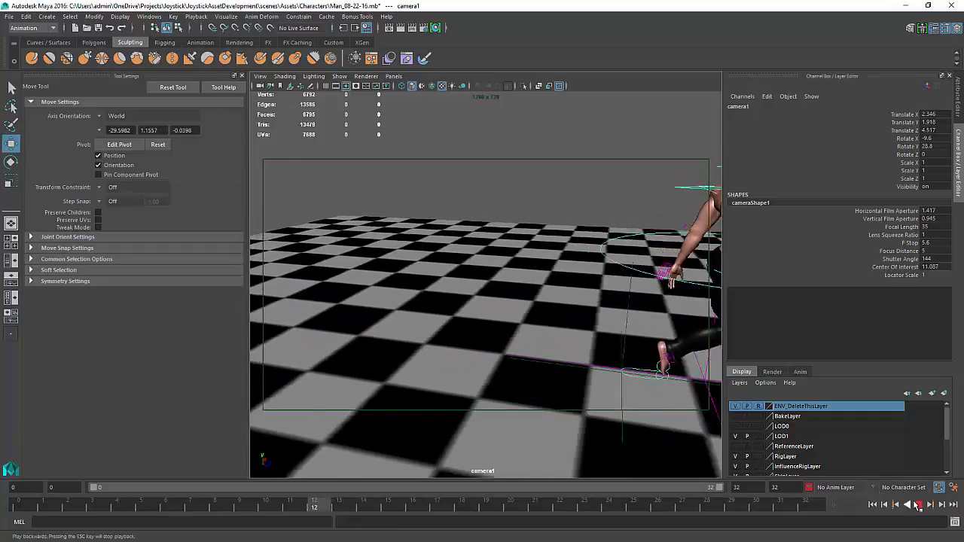
{"action": "left_click", "coordinate": [918, 506]}
{"action": "middle_click_drag", "start_coordinate": [489, 312], "coordinate": [437, 298], "text": "alt"}
{"action": "right_click_drag", "start_coordinate": [437, 299], "coordinate": [476, 328], "text": "alt"}
{"action": "middle_click_drag", "start_coordinate": [476, 328], "coordinate": [400, 289], "text": "alt"}
{"action": "right_click_drag", "start_coordinate": [401, 289], "coordinate": [417, 319], "text": "alt"}
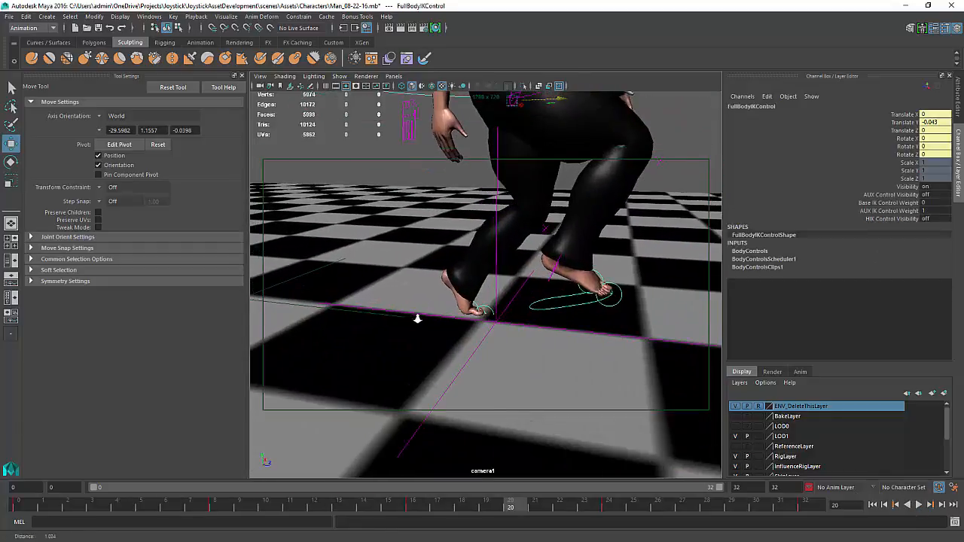
{"action": "middle_click_drag", "start_coordinate": [417, 319], "coordinate": [383, 314], "text": "alt"}
{"action": "right_click_drag", "start_coordinate": [382, 314], "coordinate": [360, 328], "text": "alt"}
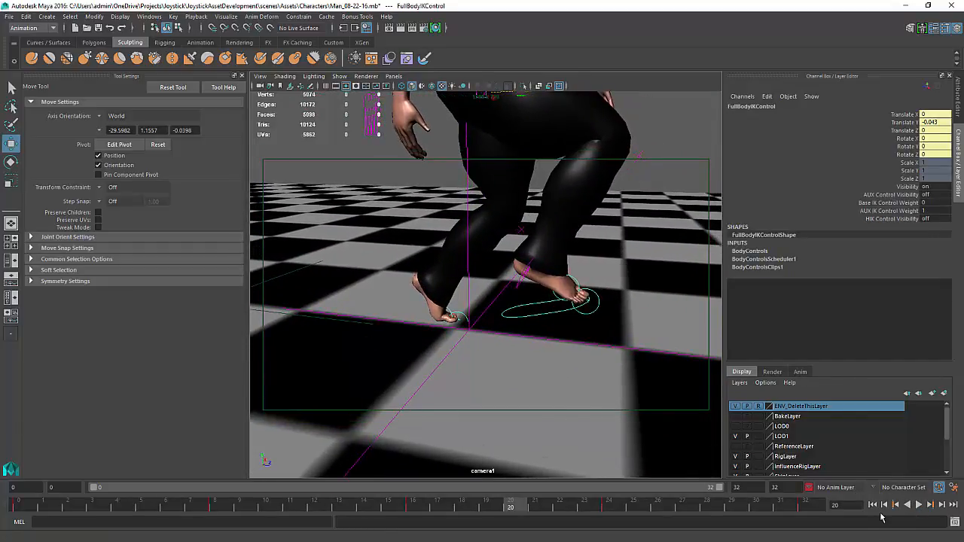
{"action": "left_click", "coordinate": [920, 506]}
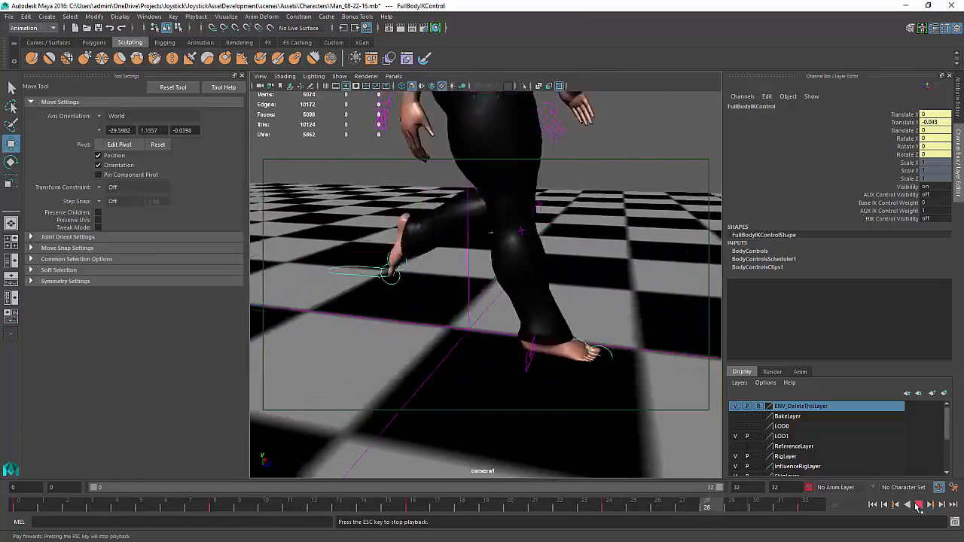
{"action": "left_click", "coordinate": [919, 508]}
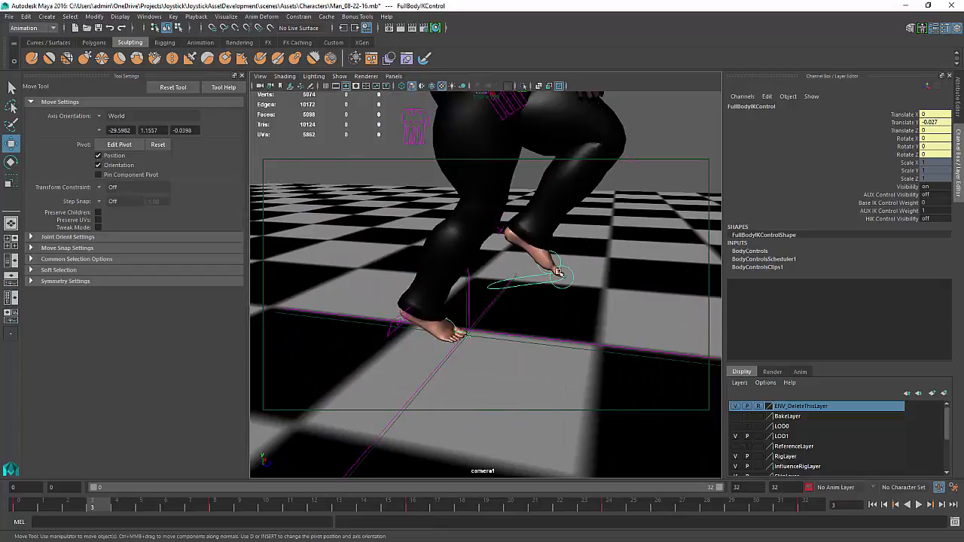
Select the left foot AUX IK control and show its Translate Y curve in the Graph Editor
{"action": "left_click", "coordinate": [540, 284]}
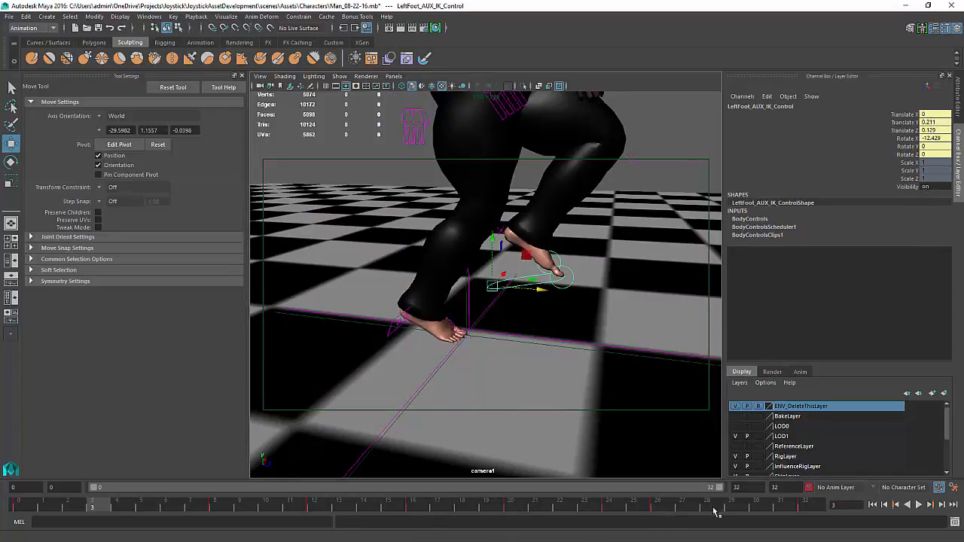
{"action": "key", "text": "alt+v"}
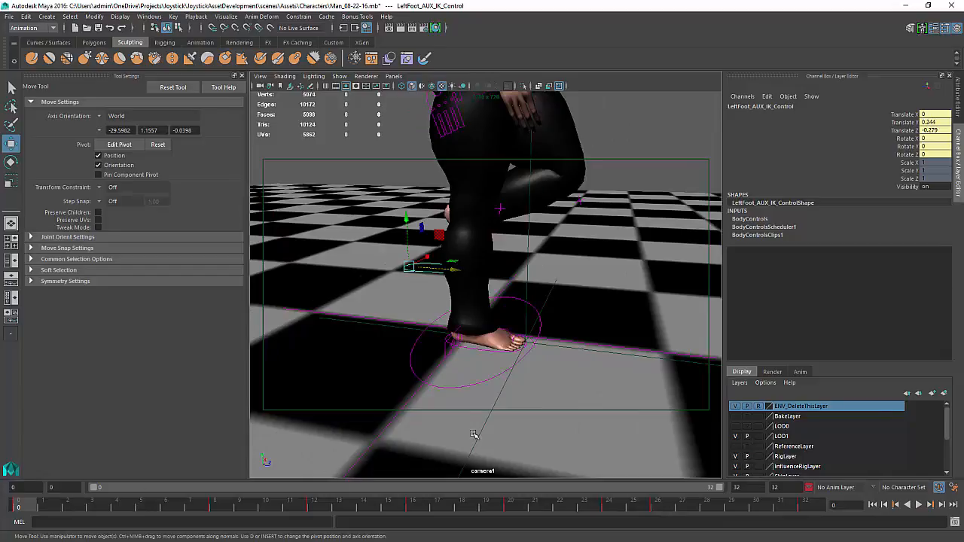
{"action": "left_click", "coordinate": [145, 16]}
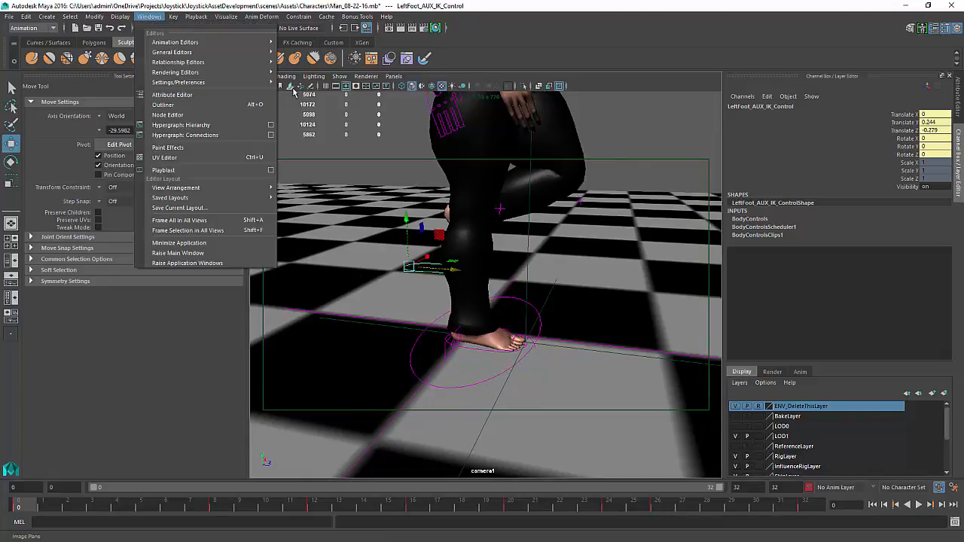
{"action": "left_click", "coordinate": [626, 281]}
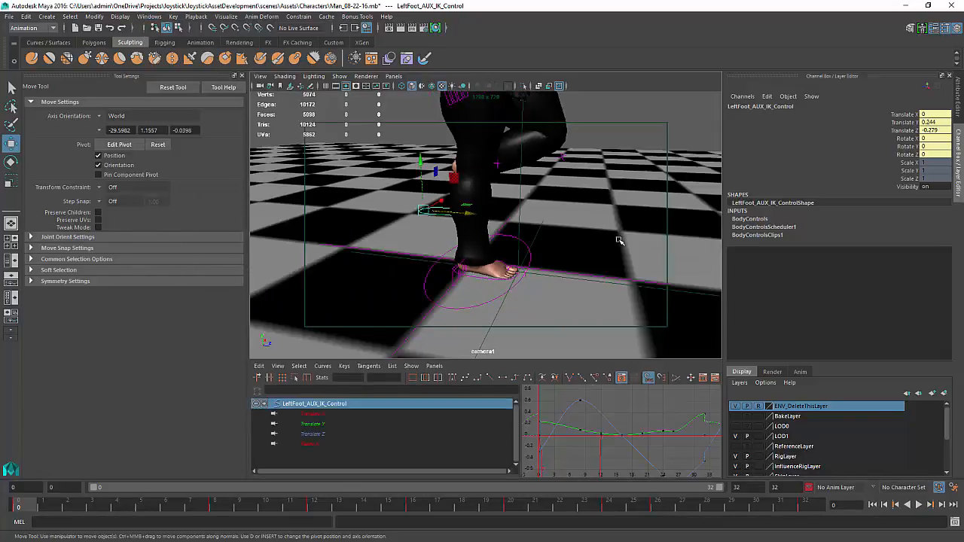
{"action": "key", "text": "a"}
{"action": "key", "text": "a"}
{"action": "key", "text": "a"}
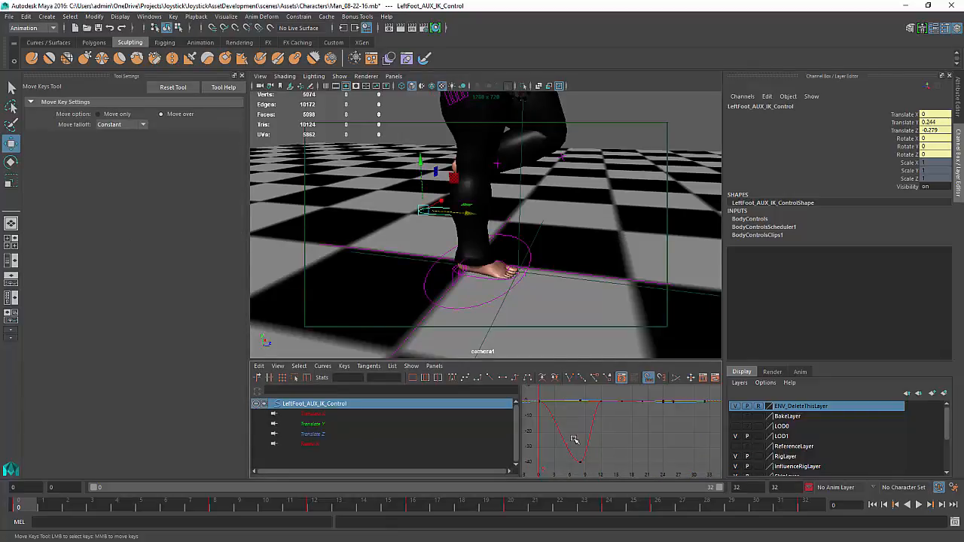
{"action": "middle_click_drag", "start_coordinate": [585, 436], "coordinate": [588, 434], "text": "alt"}
{"action": "left_click", "coordinate": [317, 426]}
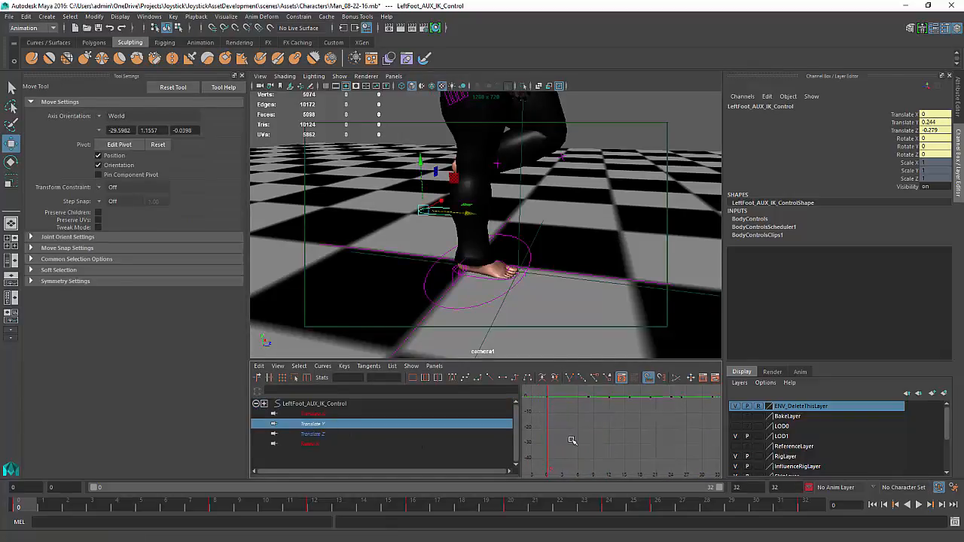
{"action": "key", "text": "a"}
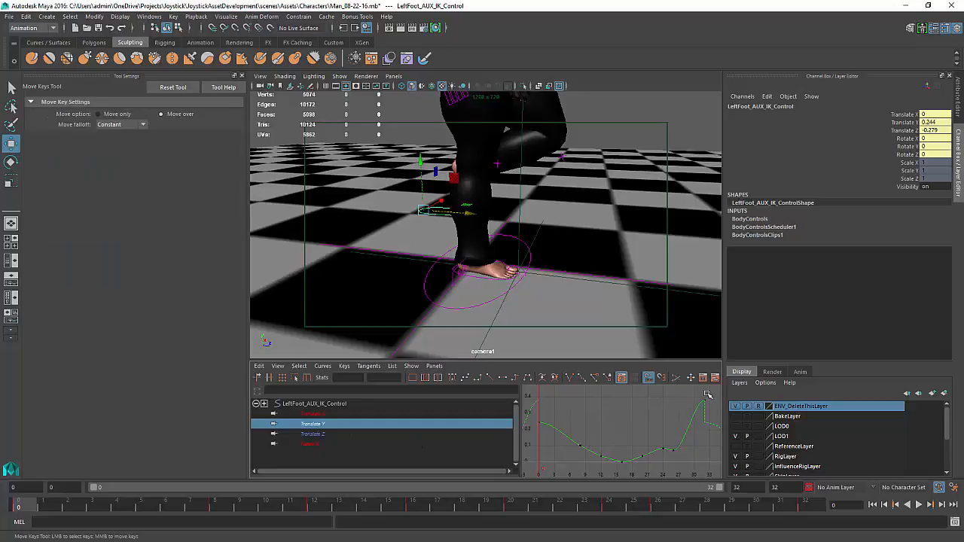
Lower the last Translate Y keys on the left foot AUX IK control's curve
{"action": "left_click_drag", "start_coordinate": [708, 394], "coordinate": [693, 422]}
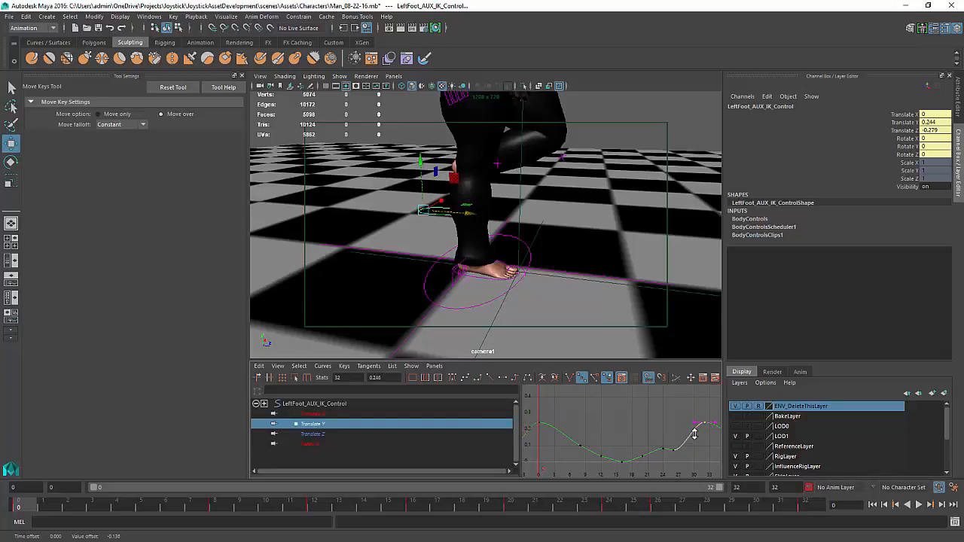
{"action": "key", "text": "ctrl+z"}
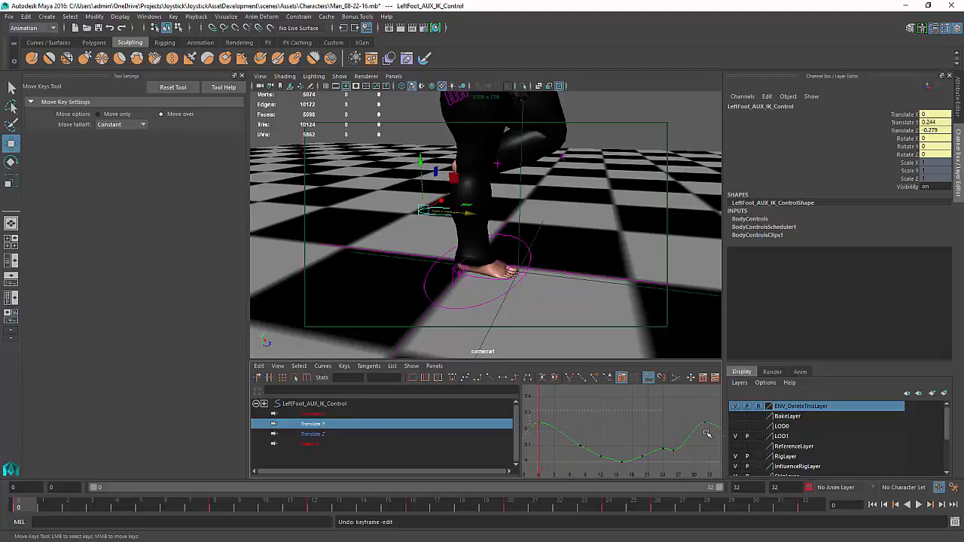
{"action": "left_click_drag", "start_coordinate": [713, 434], "coordinate": [697, 416]}
{"action": "middle_click_drag", "start_coordinate": [667, 424], "coordinate": [675, 447]}
Play the walk back through camera1 to review the left foot's lift
{"action": "left_click", "coordinate": [918, 505]}
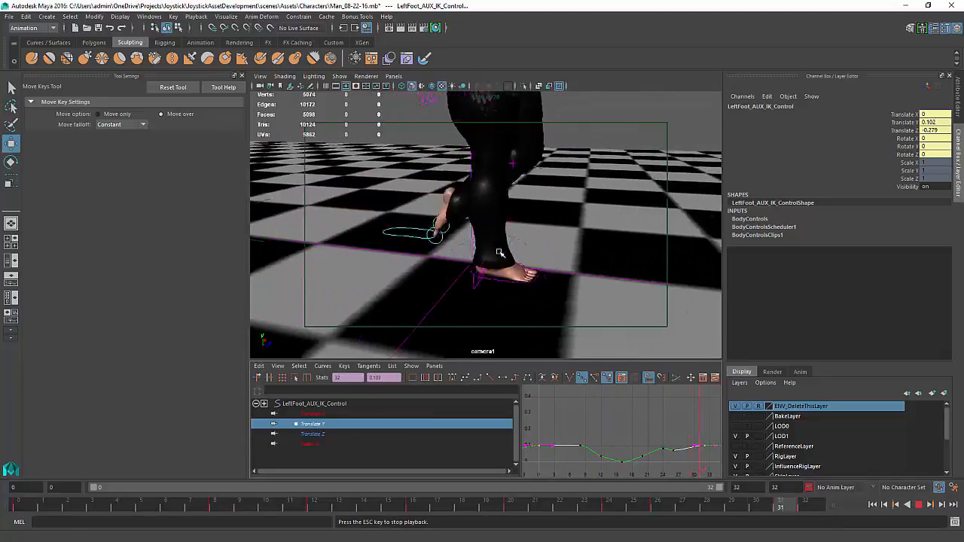
{"action": "left_click", "coordinate": [918, 504]}
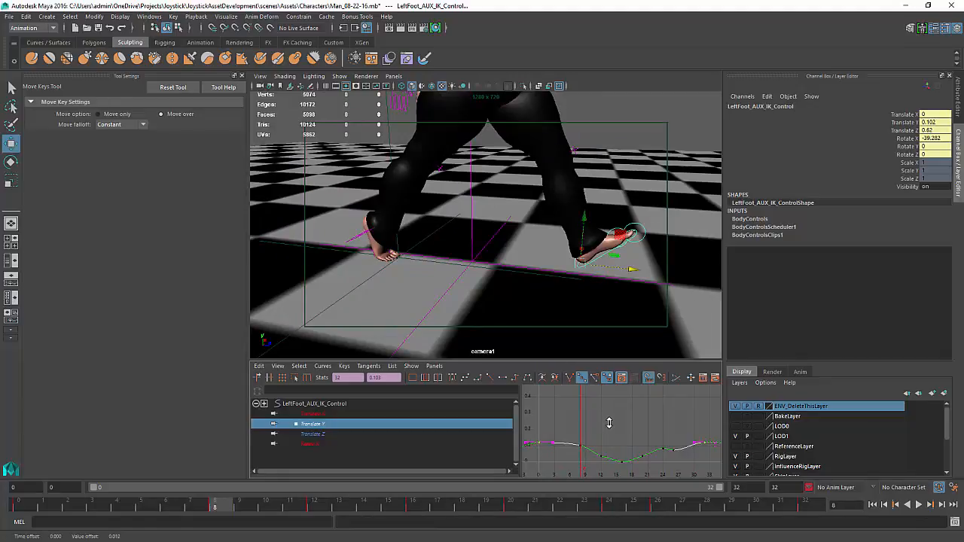
{"action": "left_click", "coordinate": [918, 505]}
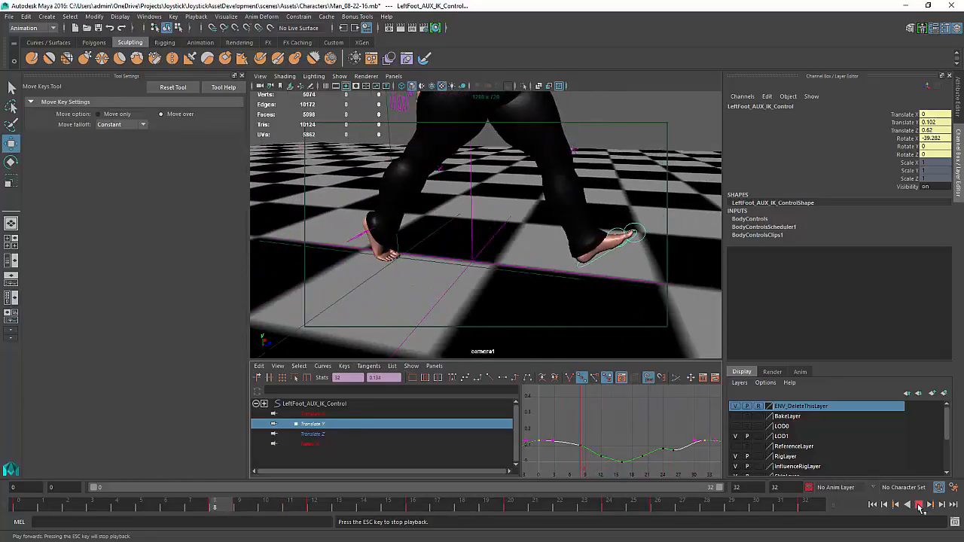
{"action": "left_click", "coordinate": [918, 505]}
{"action": "key", "text": "w"}
{"action": "left_click_drag", "start_coordinate": [488, 273], "coordinate": [428, 269], "text": "alt"}
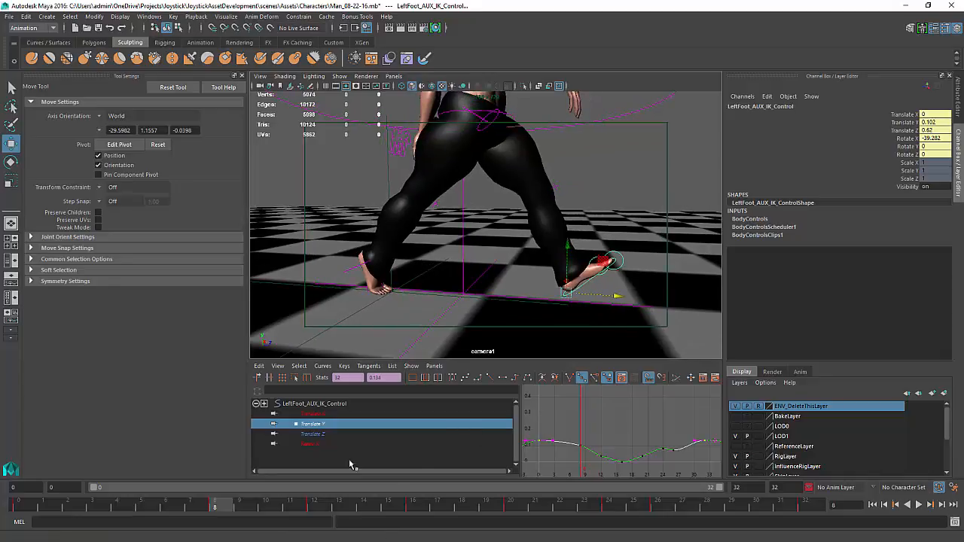
Raise the left foot AUX IK control's low Rotate X key at frame 8 to about -32.3
{"action": "left_click", "coordinate": [310, 444]}
{"action": "key", "text": "f"}
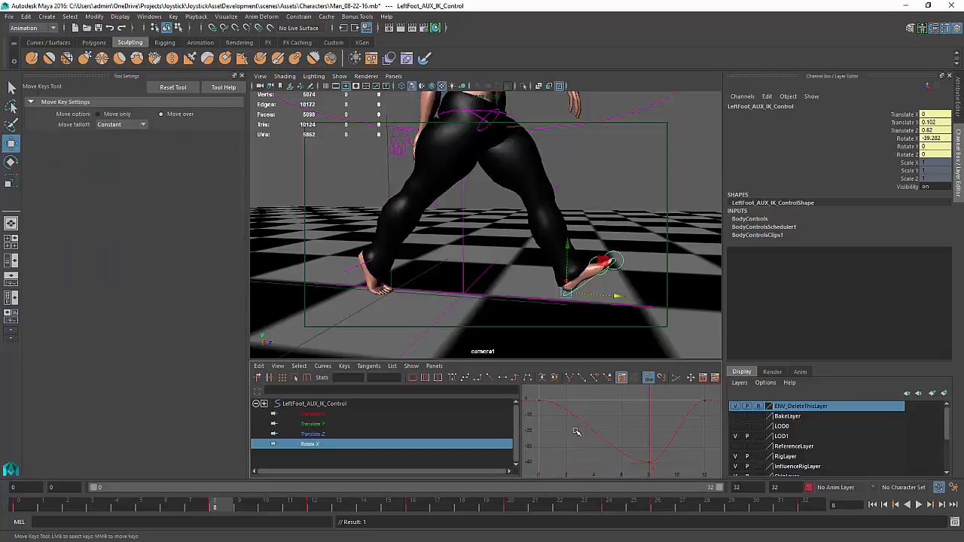
{"action": "middle_click_drag", "start_coordinate": [574, 443], "coordinate": [575, 422], "text": "alt"}
{"action": "left_click_drag", "start_coordinate": [646, 450], "coordinate": [646, 451]}
{"action": "middle_click_drag", "start_coordinate": [646, 450], "coordinate": [644, 438]}
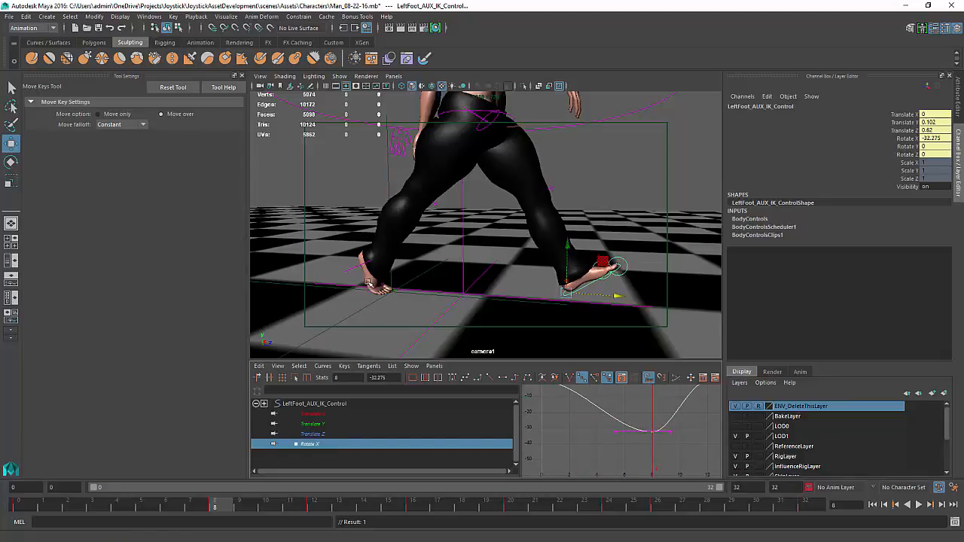
Select LeftFoot_AUX_IK_Control1 and nudge it slightly along Z at frame 8
{"action": "left_click_drag", "start_coordinate": [367, 283], "coordinate": [372, 261], "text": "alt"}
{"action": "middle_click_drag", "start_coordinate": [372, 261], "coordinate": [418, 177], "text": "alt"}
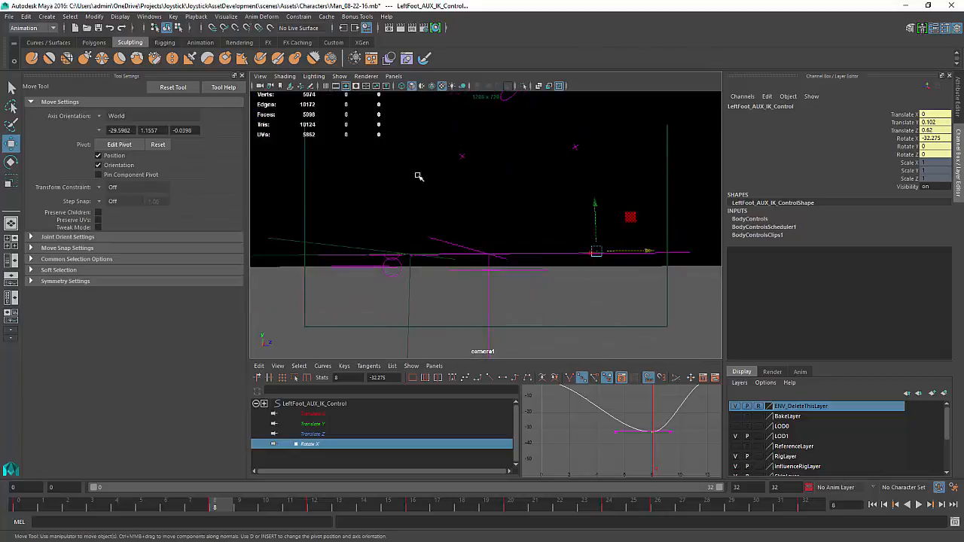
{"action": "left_click_drag", "start_coordinate": [390, 266], "coordinate": [369, 266], "text": "alt"}
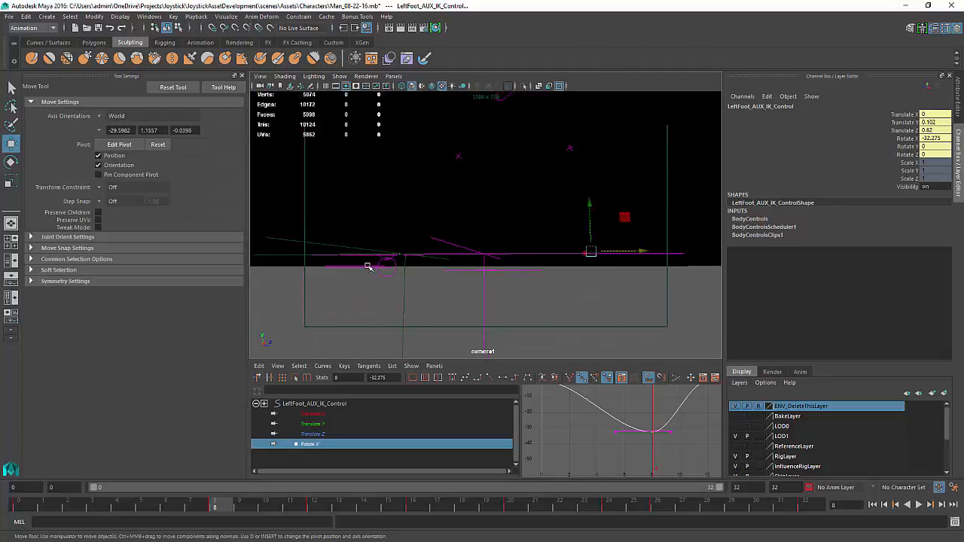
{"action": "left_click", "coordinate": [369, 266]}
{"action": "left_click_drag", "start_coordinate": [440, 236], "coordinate": [439, 271], "text": "alt"}
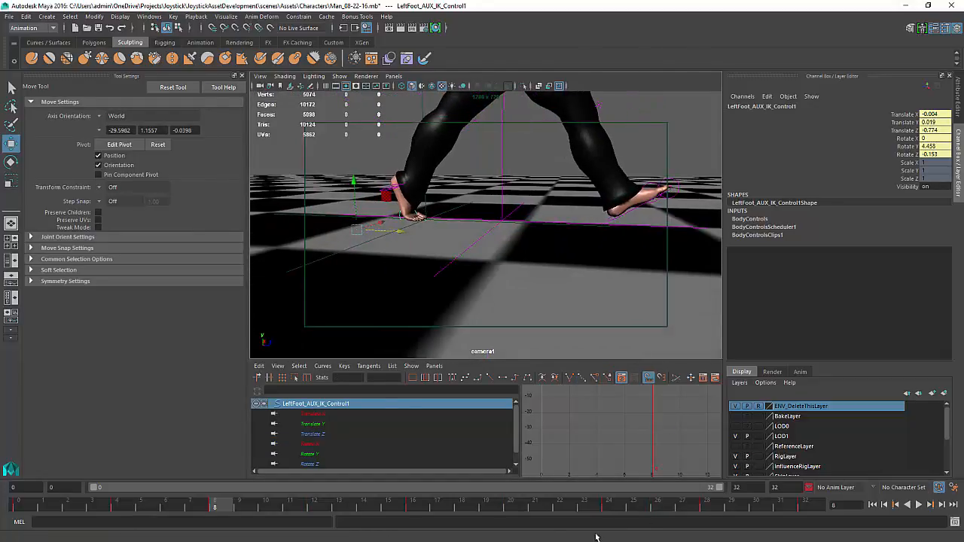
{"action": "left_click_drag", "start_coordinate": [206, 501], "coordinate": [225, 487]}
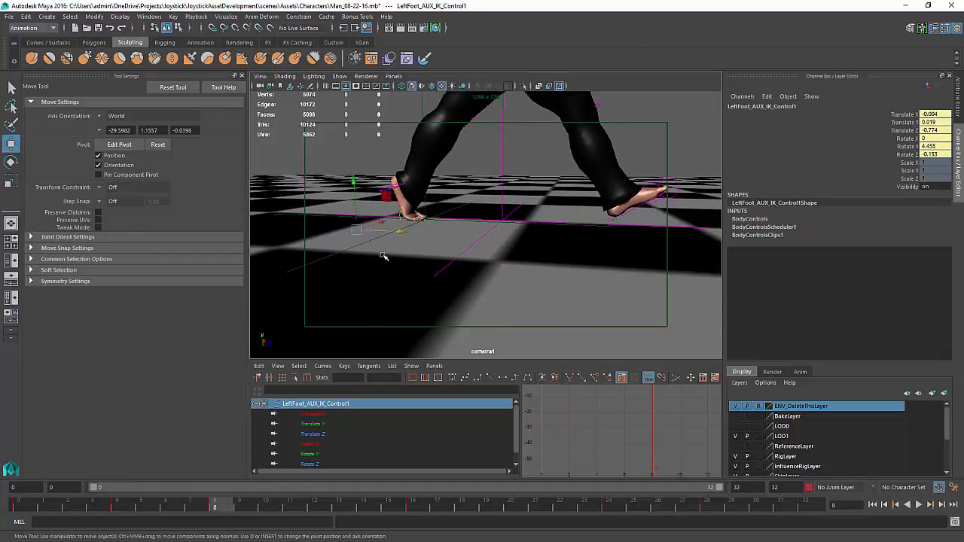
{"action": "left_click_drag", "start_coordinate": [399, 234], "coordinate": [410, 232]}
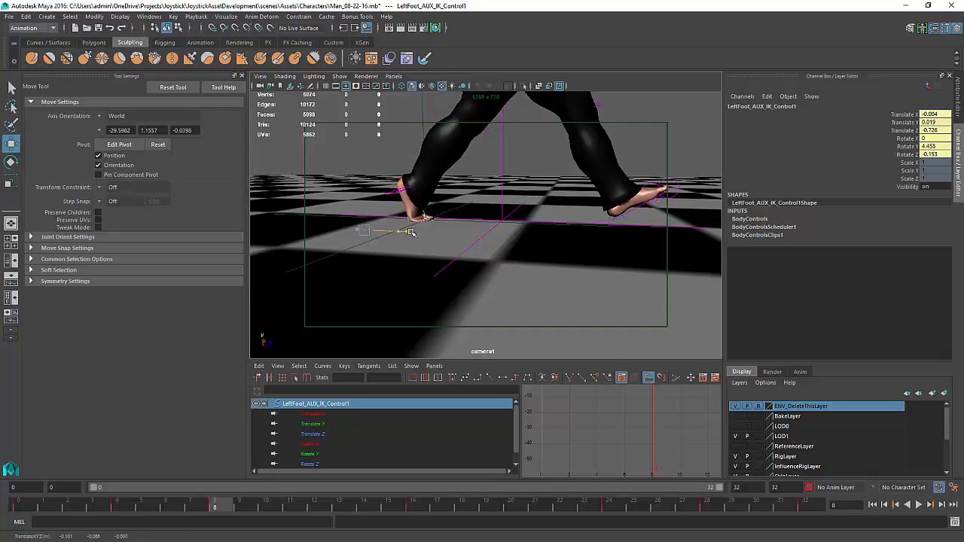
Scrub and play the walk to check the adjusted foot placement
{"action": "left_click_drag", "start_coordinate": [213, 510], "coordinate": [535, 509]}
{"action": "key", "text": "alt+v"}
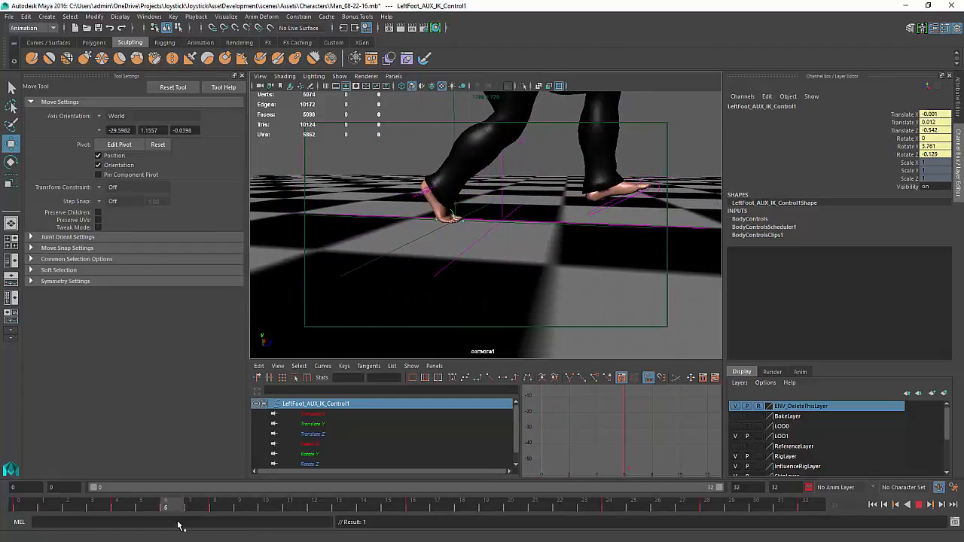
{"action": "key", "text": "Escape"}
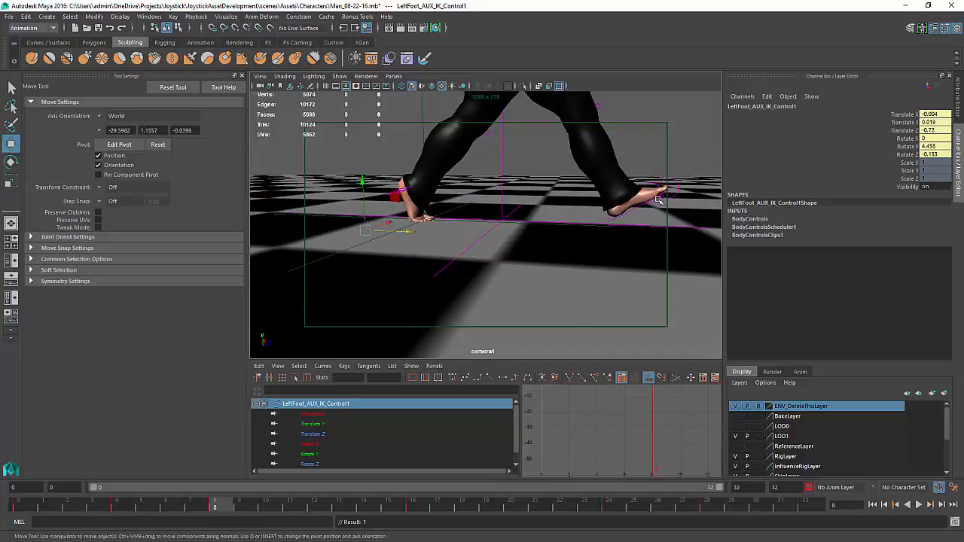
{"action": "key", "text": "alt+v"}
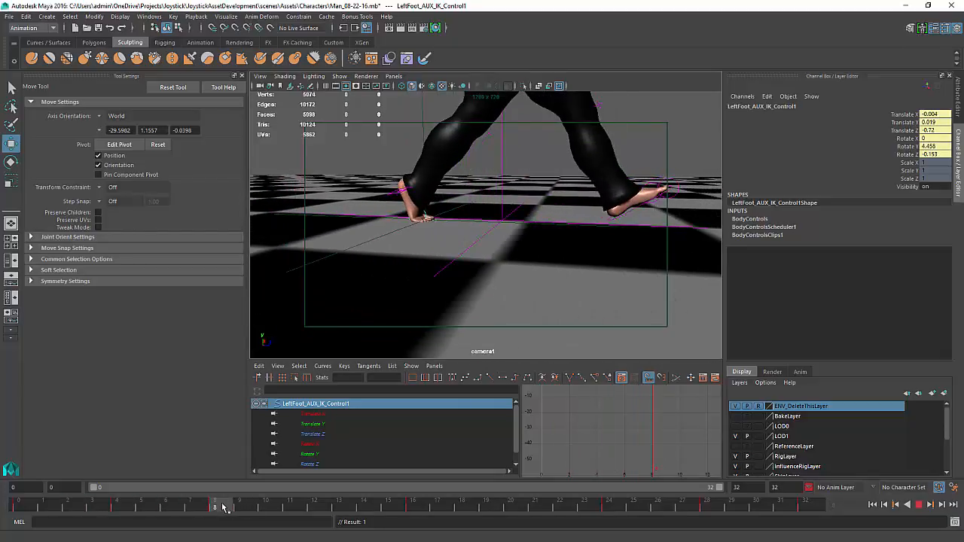
{"action": "left_click_drag", "start_coordinate": [153, 515], "coordinate": [574, 510]}
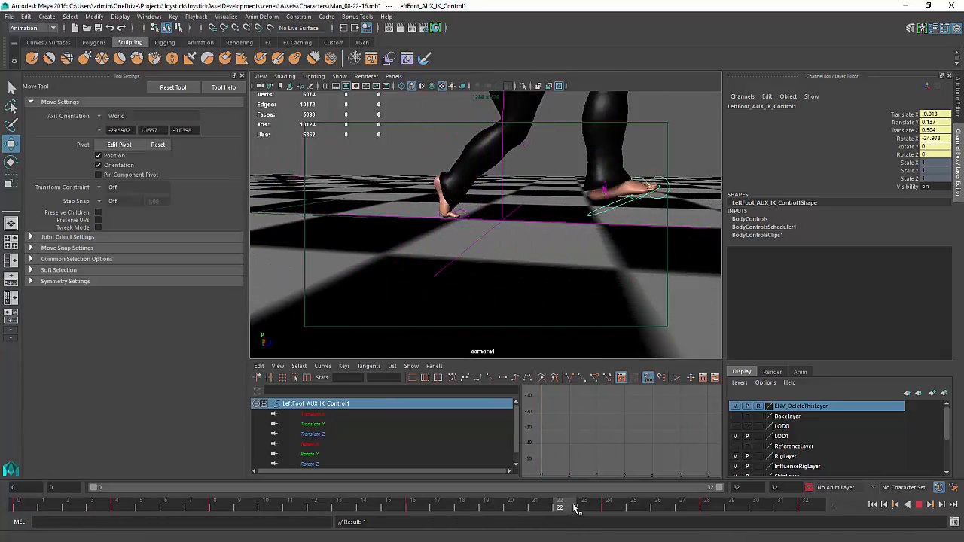
Frame the left foot AUX IK control's animation curves in the Graph Editor and scrub to frame 21
{"action": "left_click_drag", "start_coordinate": [655, 323], "coordinate": [559, 297], "text": "alt"}
{"action": "key", "text": "f"}
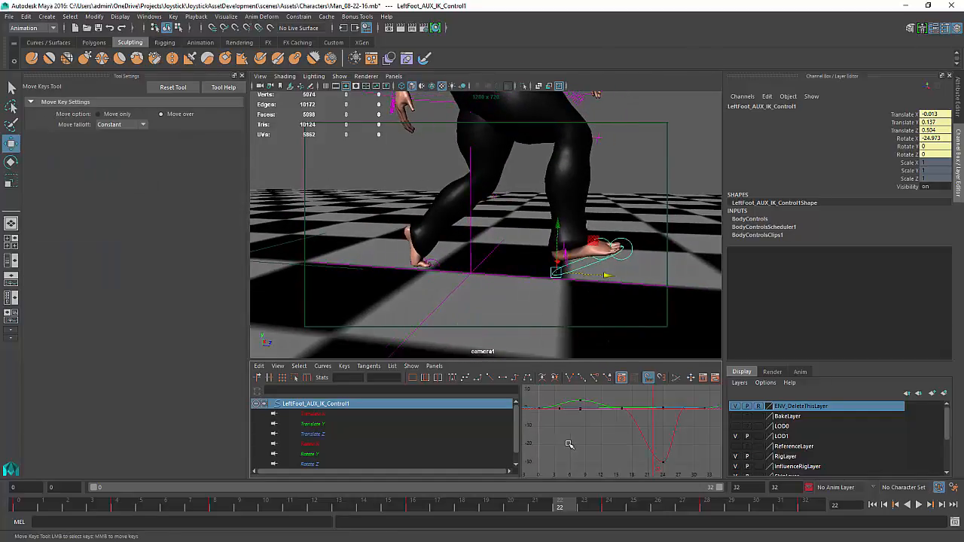
{"action": "middle_click_drag", "start_coordinate": [568, 436], "coordinate": [557, 432], "text": "alt"}
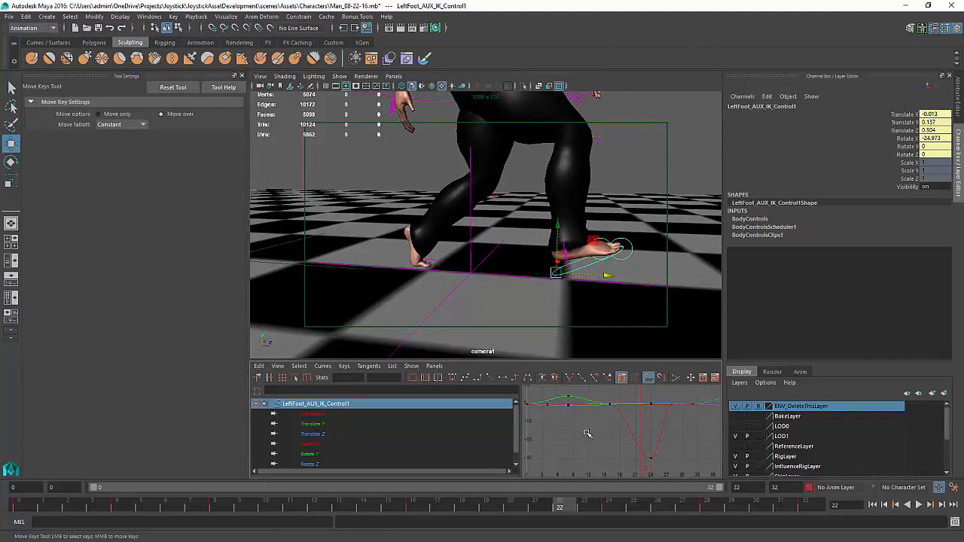
{"action": "key", "text": "k"}
{"action": "mouse_move", "coordinate": [625, 430]}
{"action": "left_mouse_down"}
{"action": "mouse_move", "coordinate": [607, 428]}
{"action": "mouse_move", "coordinate": [655, 428]}
{"action": "mouse_move", "coordinate": [622, 437]}
{"action": "left_mouse_up"}
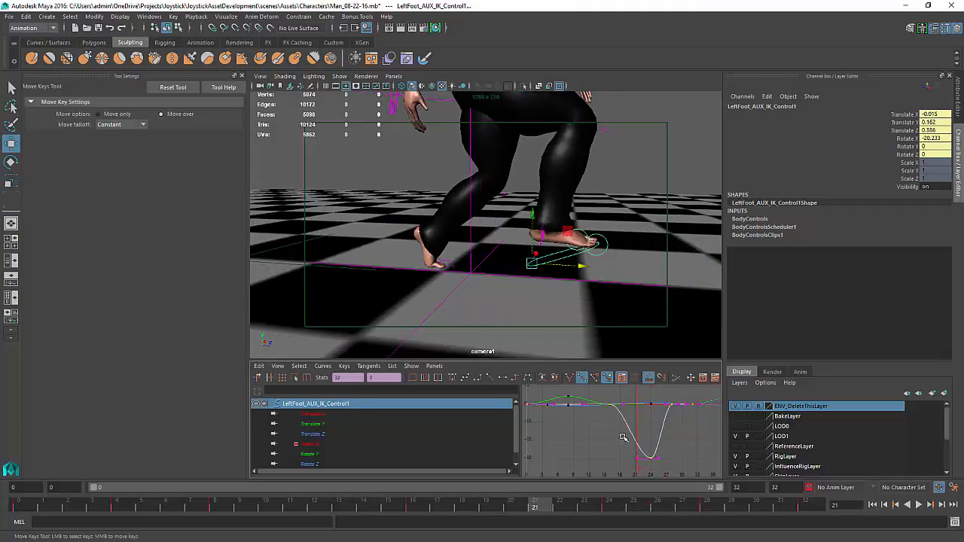
{"action": "key", "text": "f"}
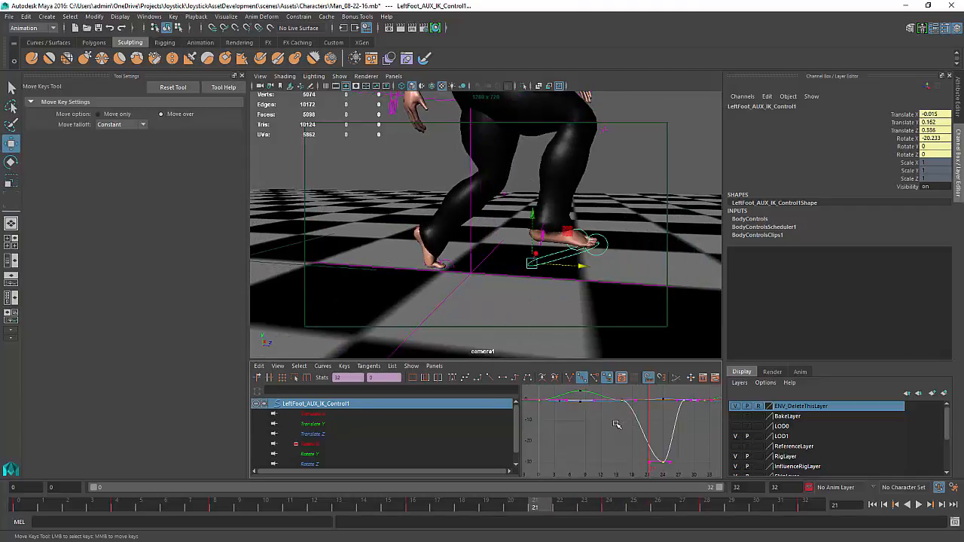
Smooth the Rotate X curve tangents of LeftFoot_AUX_IK_Control1 around frame 16 and play the walk back
{"action": "left_click", "coordinate": [302, 446]}
{"action": "middle_click_drag", "start_coordinate": [596, 441], "coordinate": [580, 433], "text": "alt"}
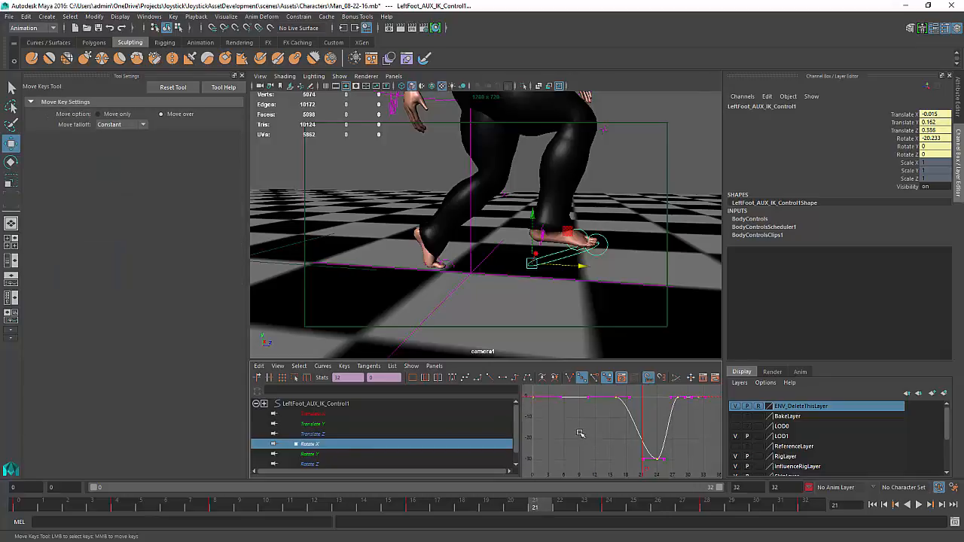
{"action": "left_click", "coordinate": [638, 408]}
{"action": "left_click", "coordinate": [571, 397]}
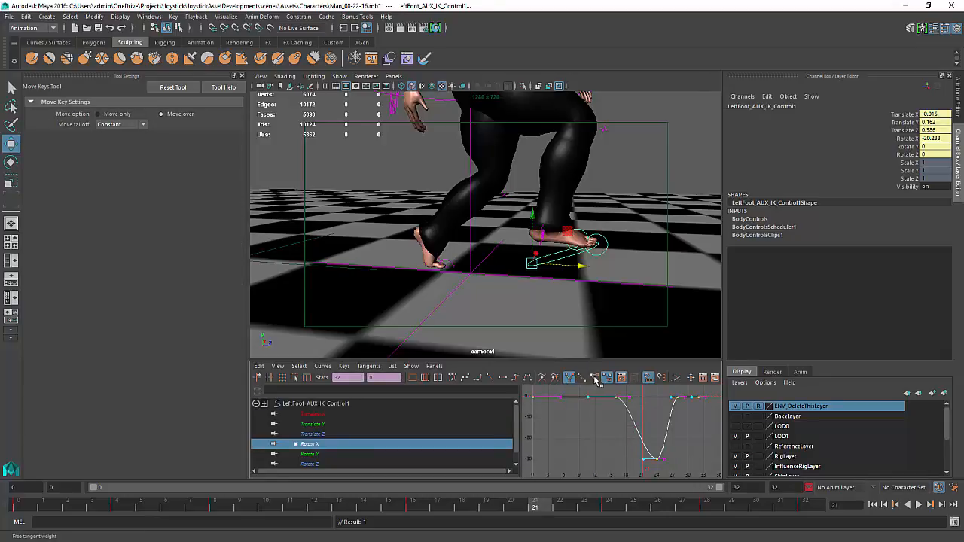
{"action": "left_click", "coordinate": [608, 395]}
{"action": "left_click_drag", "start_coordinate": [636, 394], "coordinate": [622, 407]}
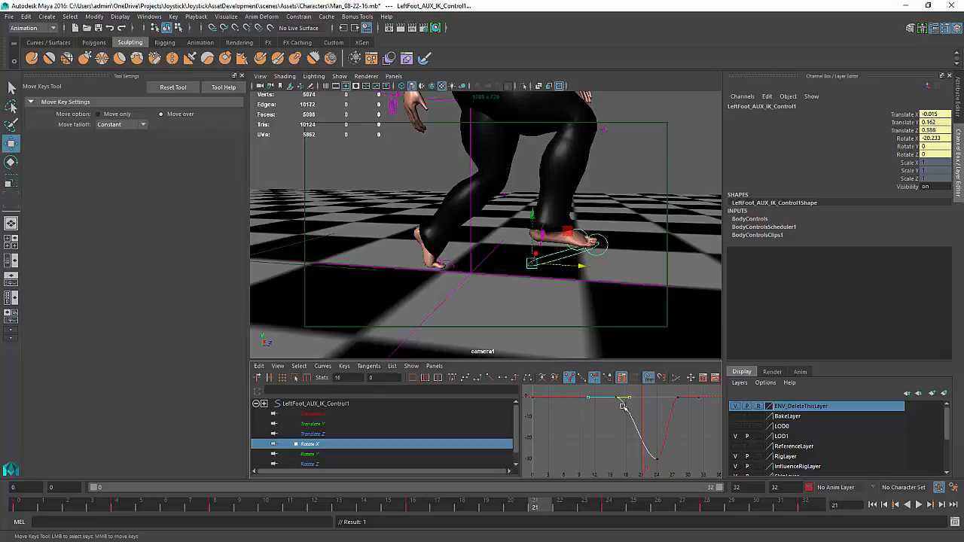
{"action": "middle_click_drag", "start_coordinate": [620, 427], "coordinate": [649, 422]}
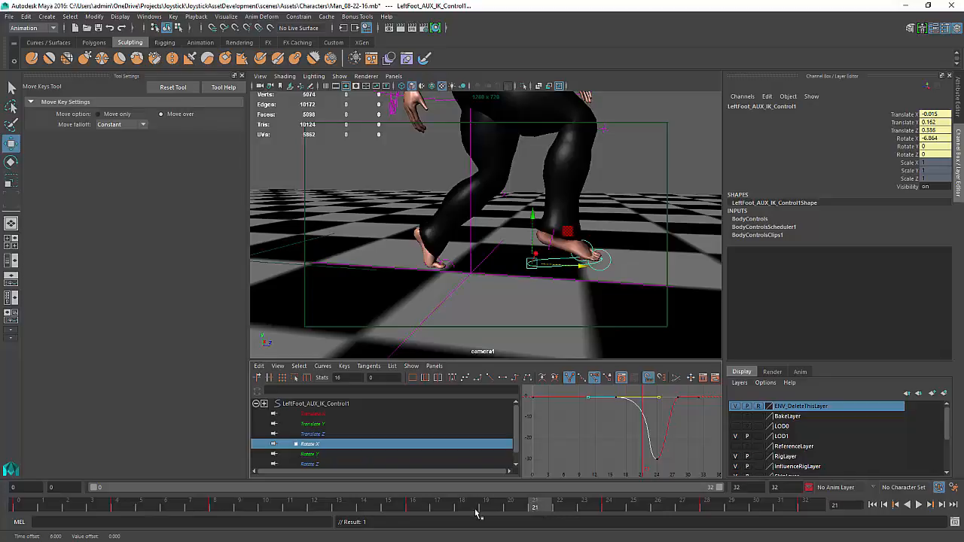
{"action": "key", "text": "alt+v"}
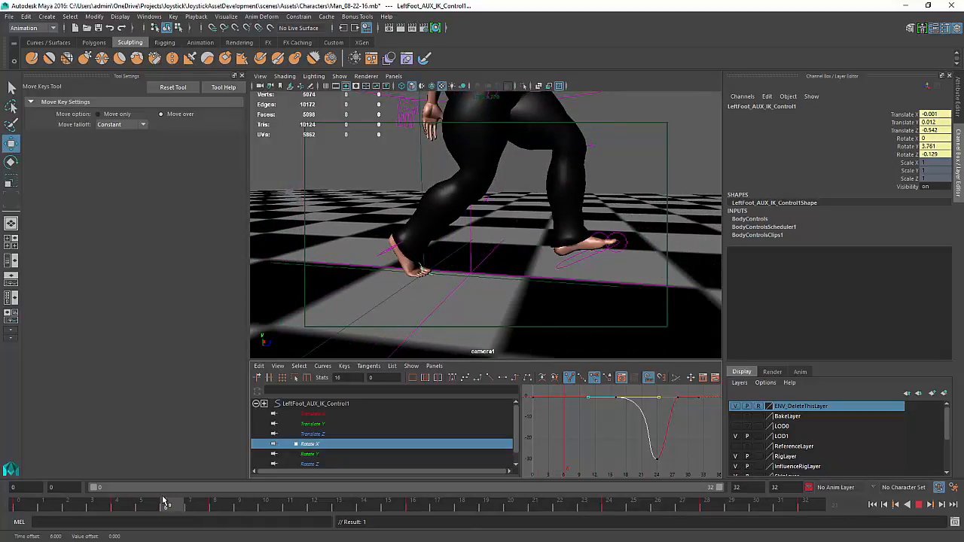
{"action": "key", "text": "Escape"}
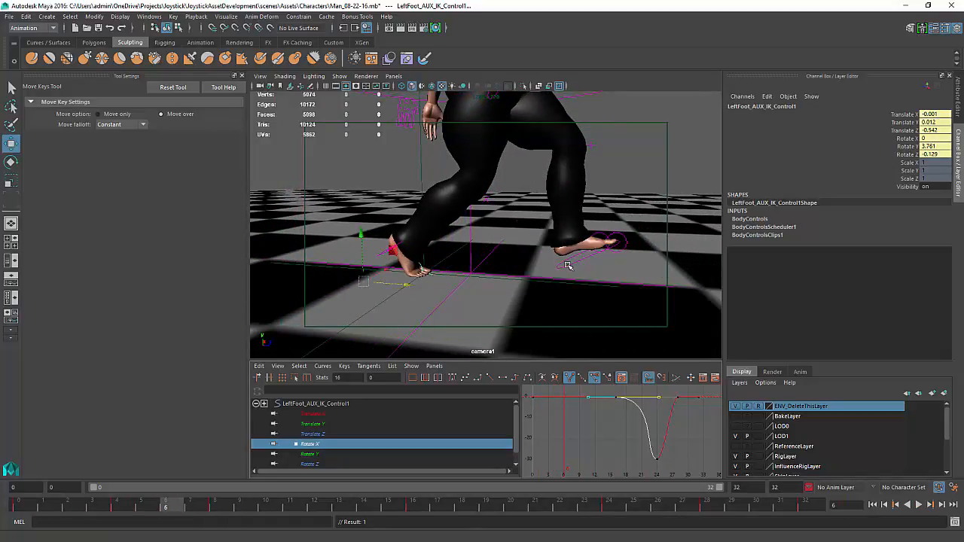
Select LeftFoot_AUX_IK_Control and ease its Rotate X curve's tangent near frame 6
{"action": "left_click", "coordinate": [568, 265]}
{"action": "left_click", "coordinate": [552, 436]}
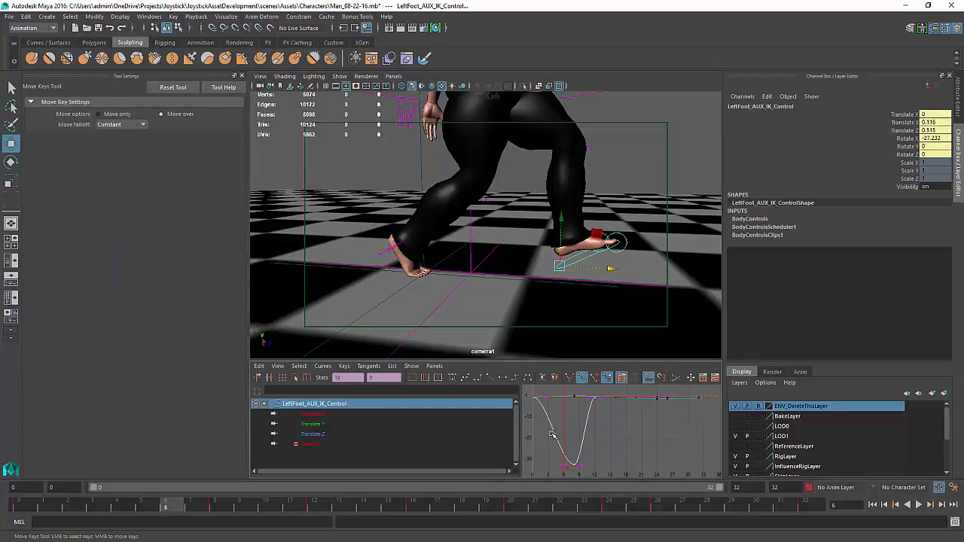
{"action": "left_click", "coordinate": [582, 378]}
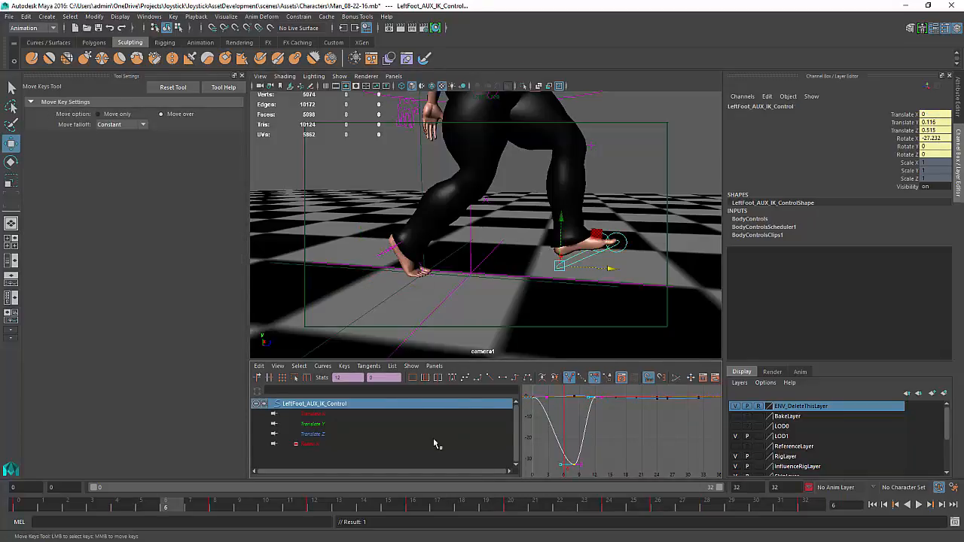
{"action": "left_click", "coordinate": [311, 445]}
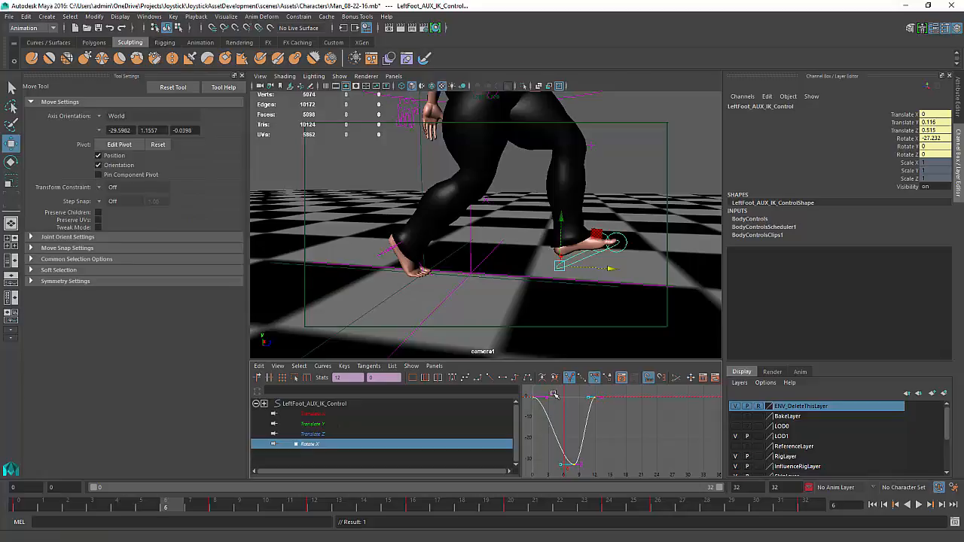
{"action": "left_click", "coordinate": [542, 400]}
{"action": "middle_click_drag", "start_coordinate": [569, 410], "coordinate": [585, 412], "text": "shift"}
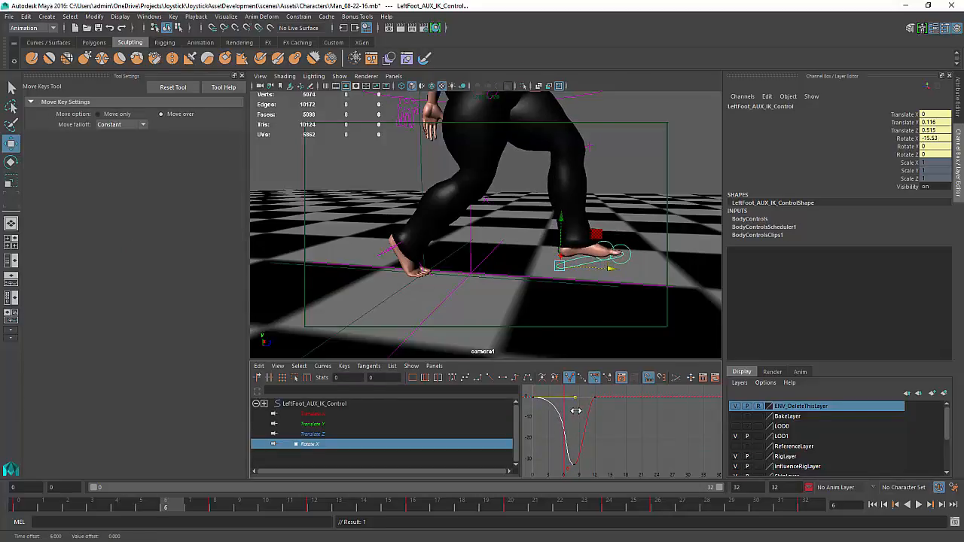
Play the walk back through camera1 to review both feet's motion
{"action": "key", "text": "alt+v"}
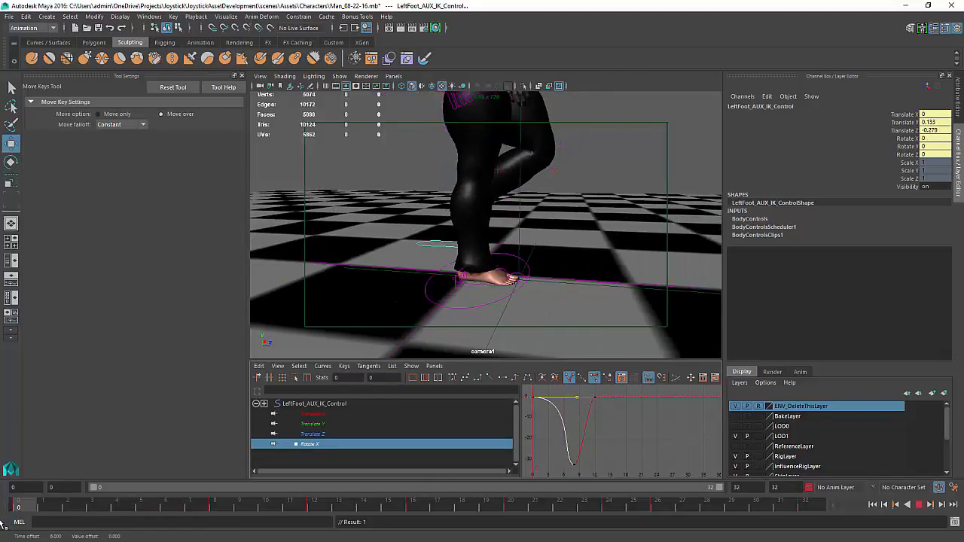
{"action": "key", "text": "alt+v"}
{"action": "middle_click_drag", "start_coordinate": [626, 257], "coordinate": [645, 317], "text": "alt"}
{"action": "right_click_drag", "start_coordinate": [646, 316], "coordinate": [571, 309], "text": "alt"}
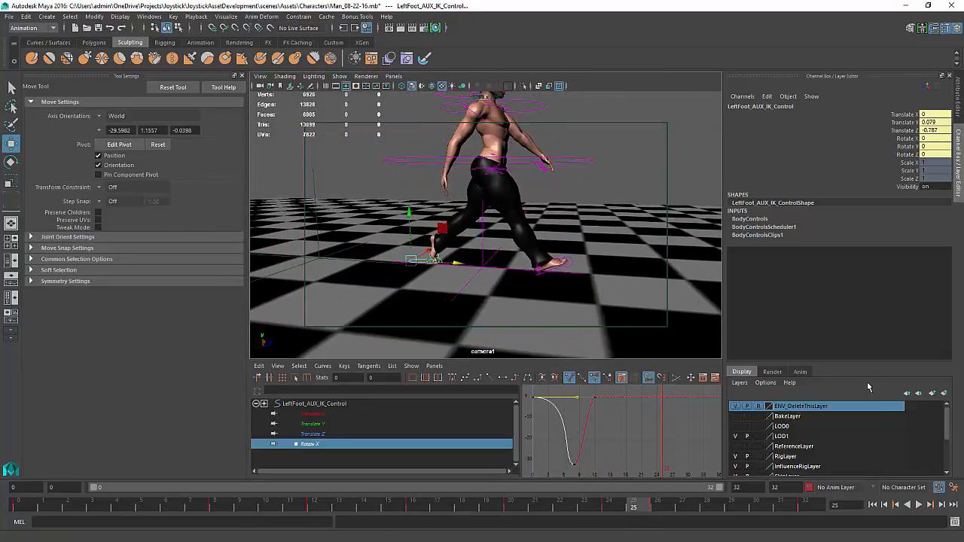
{"action": "left_click", "coordinate": [919, 505]}
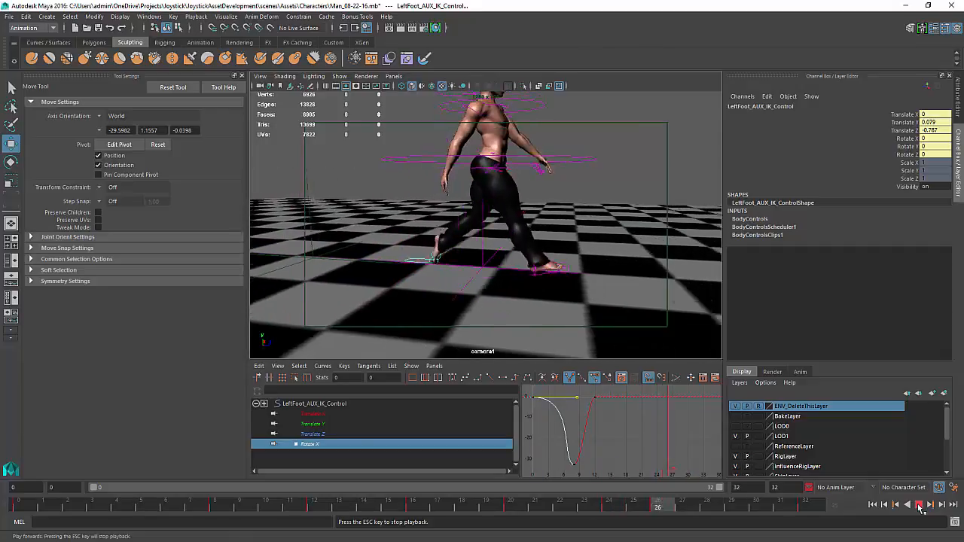
{"action": "left_click", "coordinate": [919, 505]}
Select Character1_Ctrl_Reference and inspect its final Translate Z key in the Graph Editor
{"action": "left_click_drag", "start_coordinate": [475, 286], "coordinate": [478, 257], "text": "alt"}
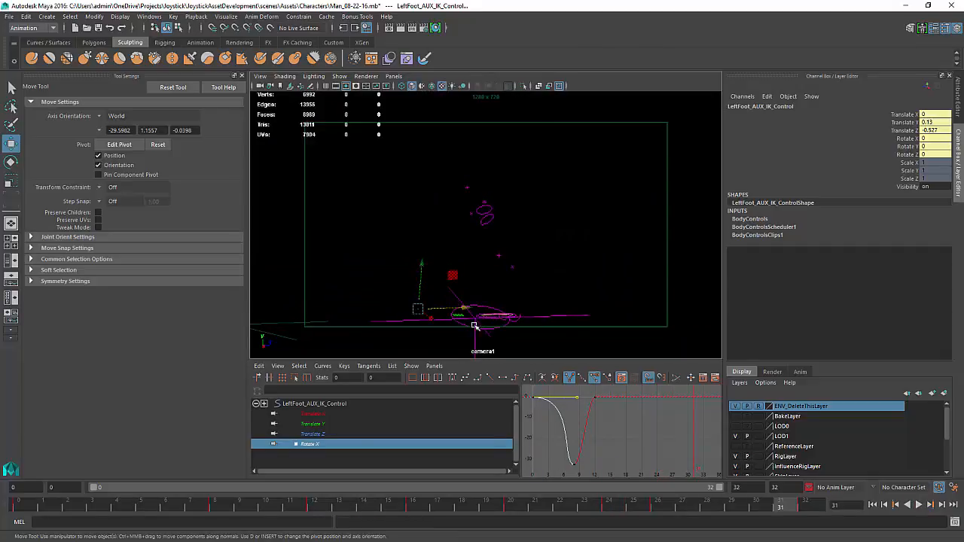
{"action": "left_click", "coordinate": [475, 350]}
{"action": "left_click_drag", "start_coordinate": [546, 199], "coordinate": [528, 239], "text": "alt"}
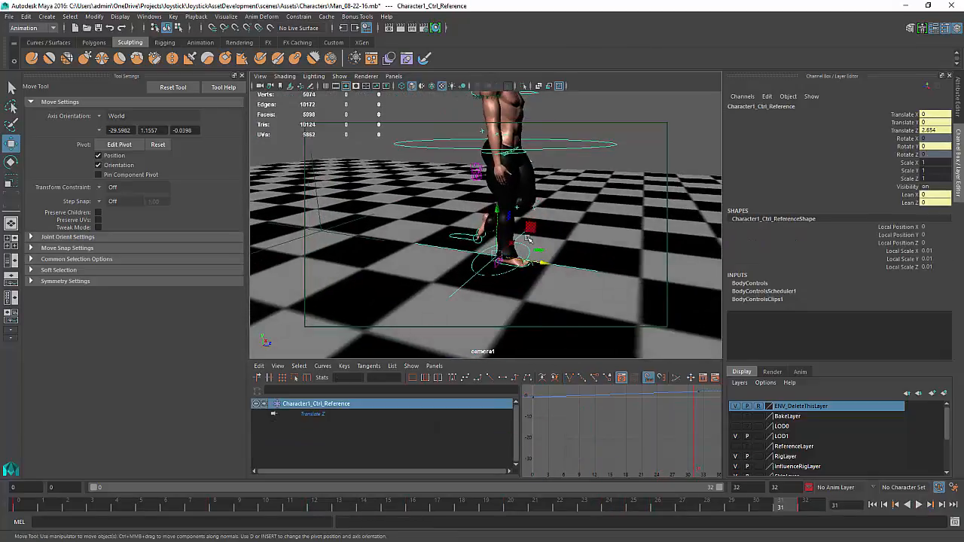
{"action": "middle_click_drag", "start_coordinate": [703, 404], "coordinate": [689, 420], "text": "alt"}
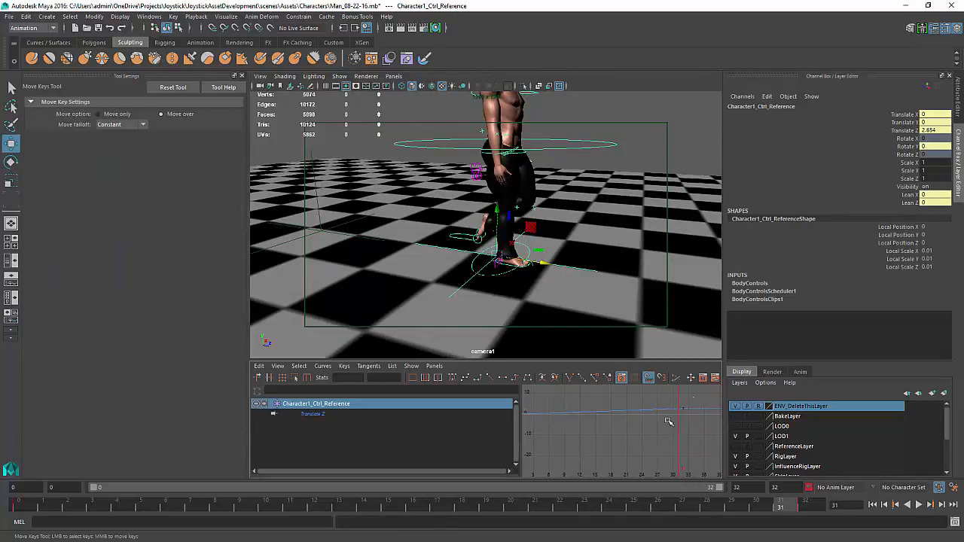
{"action": "left_click_drag", "start_coordinate": [693, 397], "coordinate": [668, 422]}
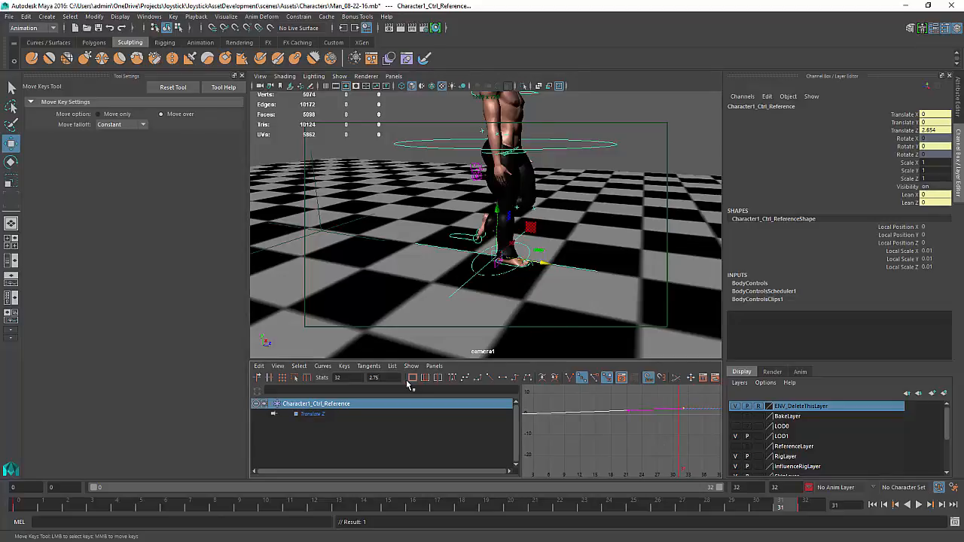
{"action": "left_click", "coordinate": [592, 238]}
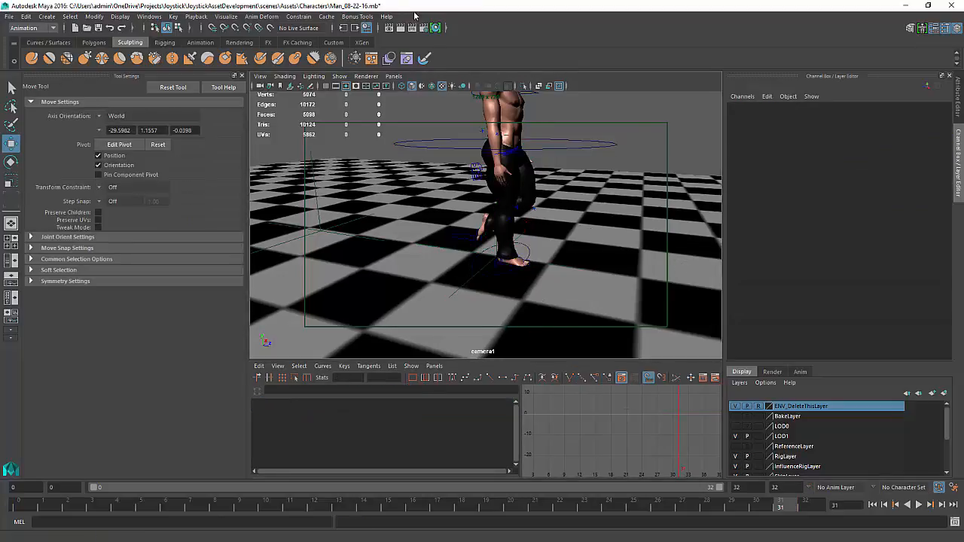
Set the floor checker's place2dTexture57 Repeat UV to 2.75 by 2.75 and play the walk back
{"action": "left_click", "coordinate": [434, 27]}
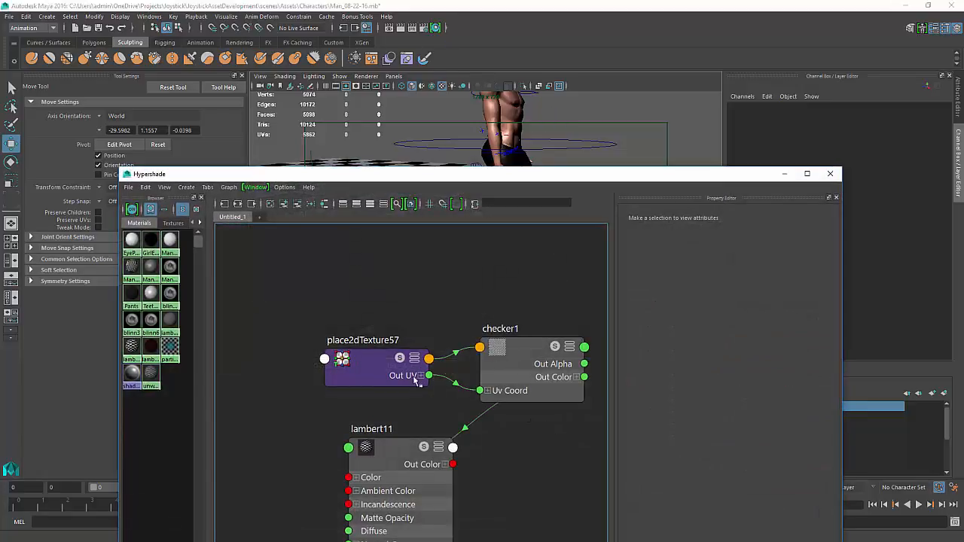
{"action": "left_click", "coordinate": [364, 360]}
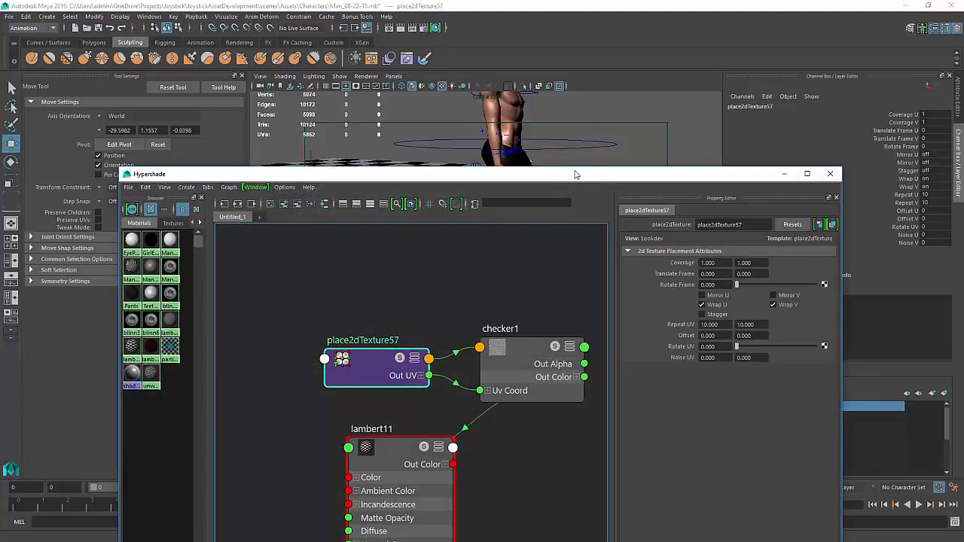
{"action": "left_click_drag", "start_coordinate": [577, 174], "coordinate": [963, 421]}
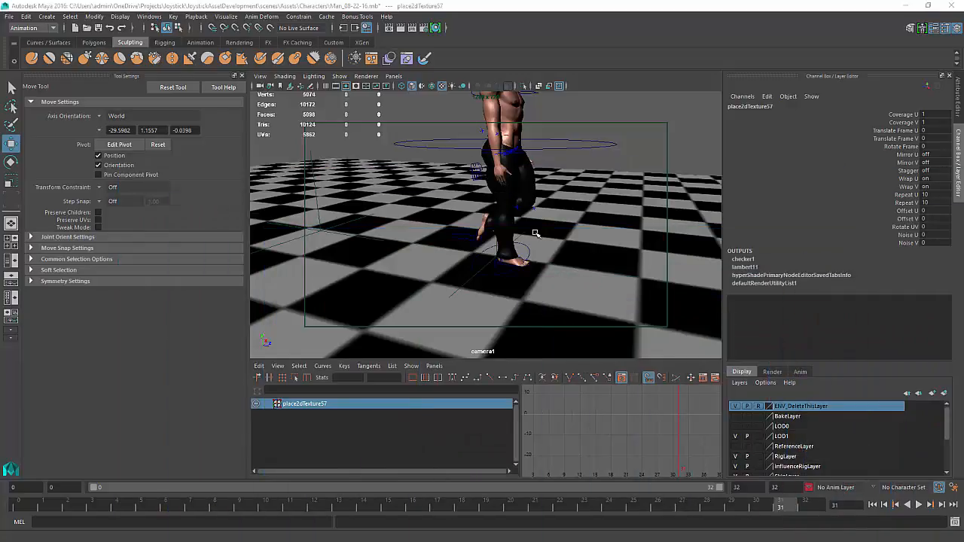
{"action": "key", "text": "ctrl+a"}
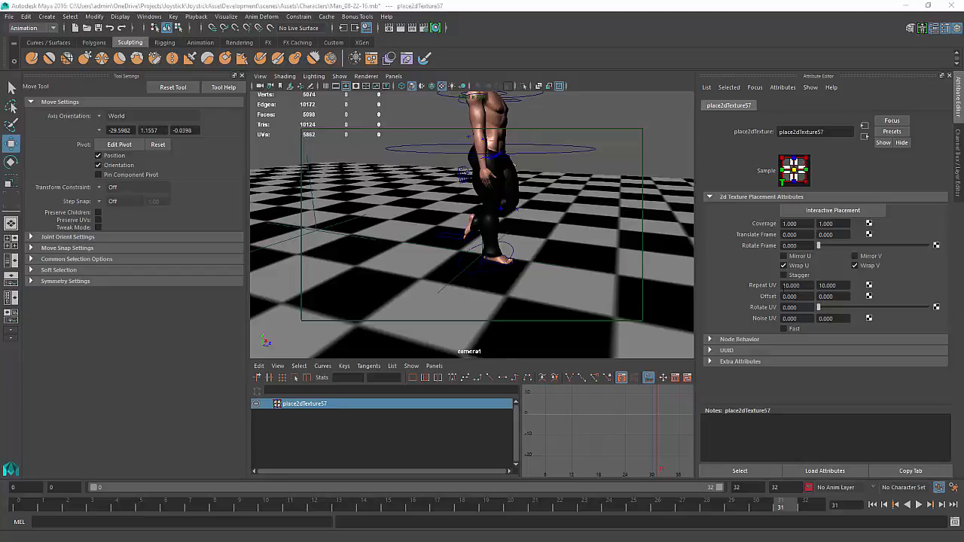
{"action": "left_click", "coordinate": [804, 286]}
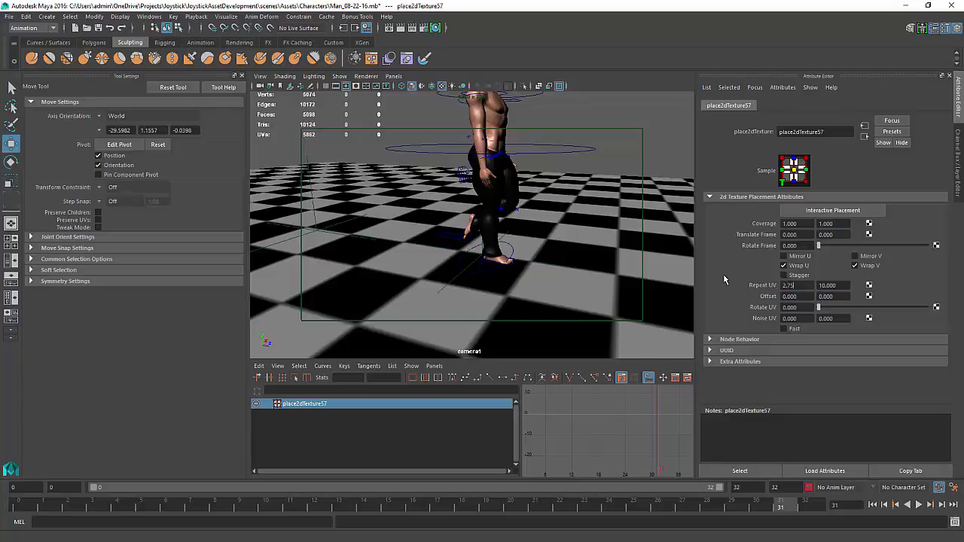
{"action": "key", "text": "Tab"}
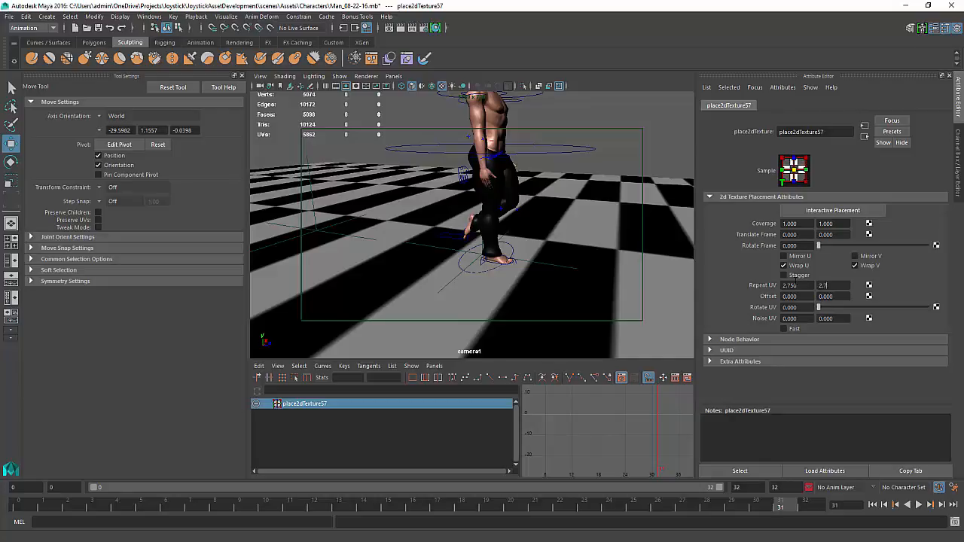
{"action": "key", "text": "Return"}
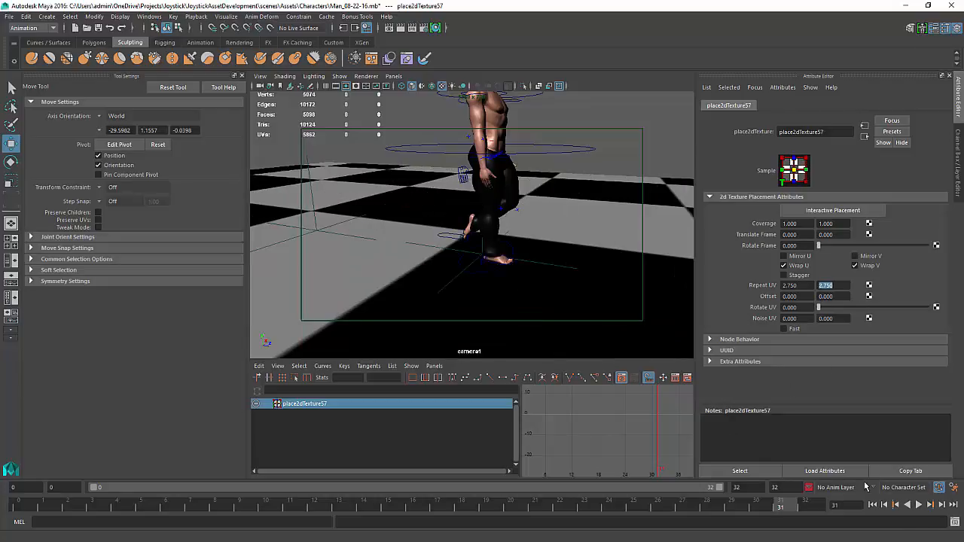
{"action": "left_click", "coordinate": [919, 505]}
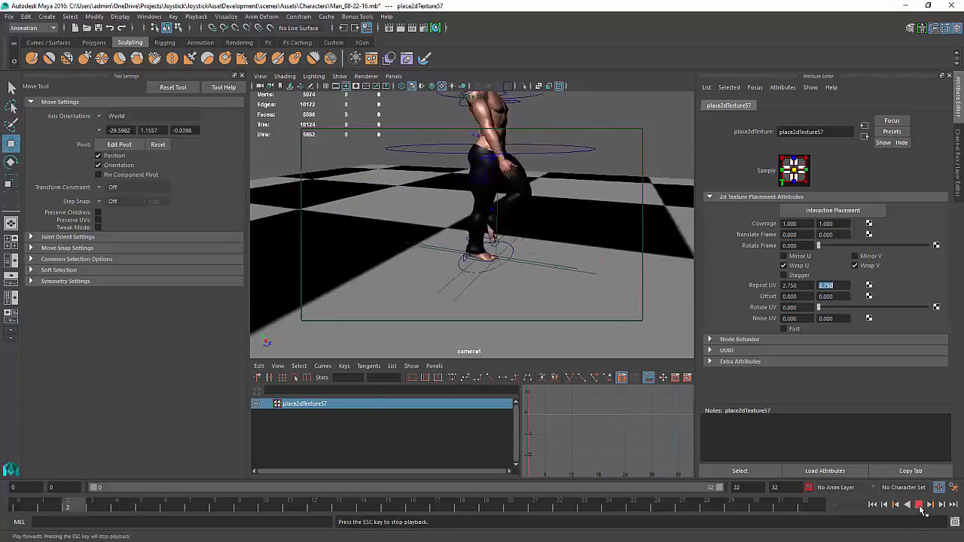
{"action": "left_click", "coordinate": [919, 505]}
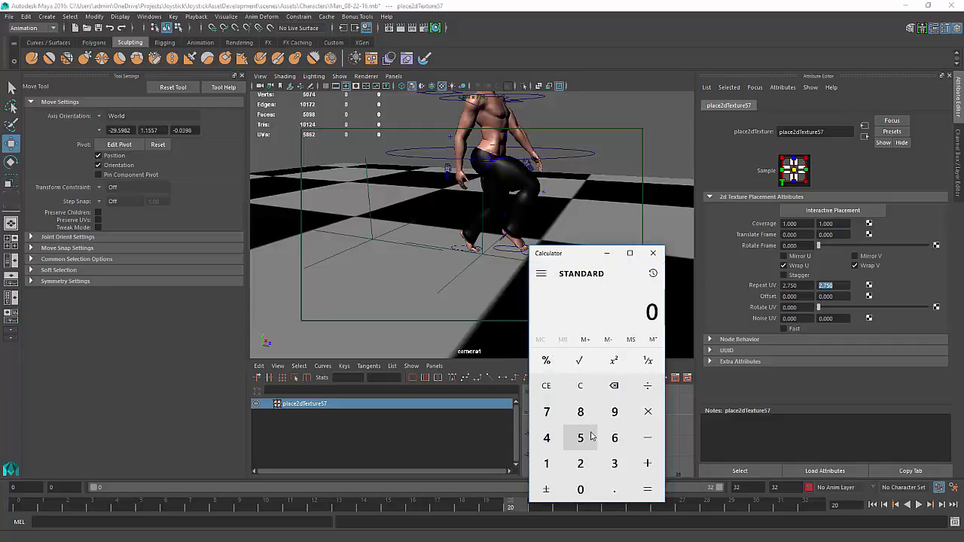
Multiply 2.75 by 2 in the Calculator app
{"action": "left_click", "coordinate": [581, 466]}
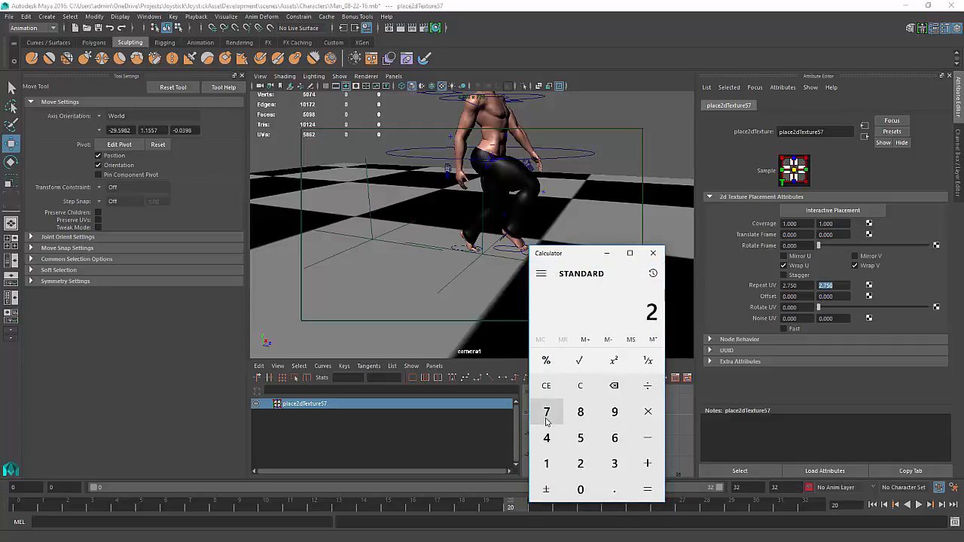
{"action": "left_click", "coordinate": [614, 489]}
{"action": "left_click", "coordinate": [547, 411]}
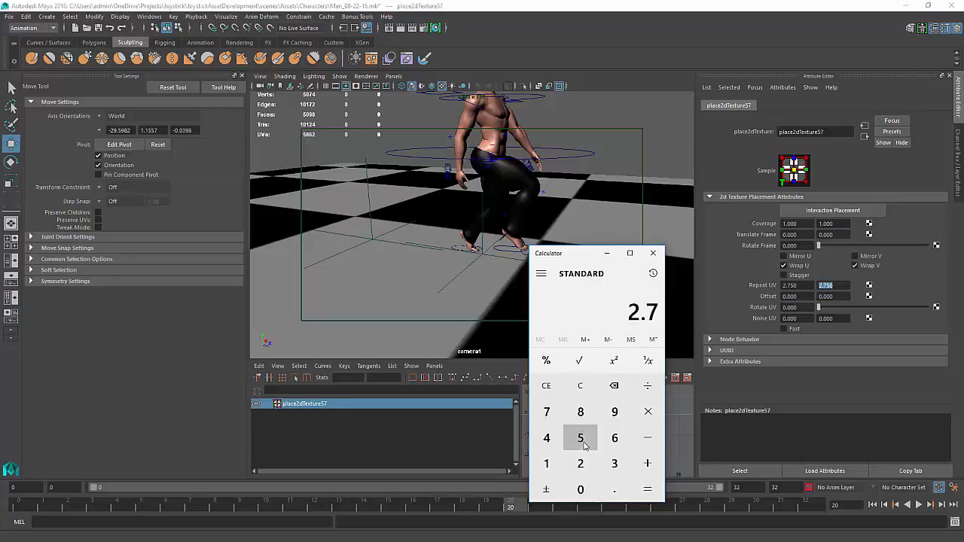
{"action": "left_click", "coordinate": [581, 438]}
{"action": "left_click", "coordinate": [647, 411]}
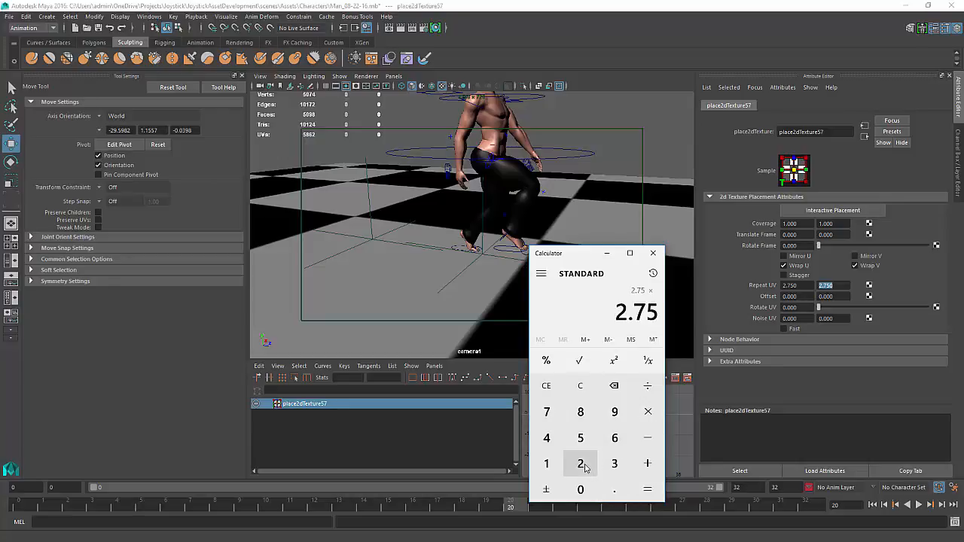
{"action": "left_click", "coordinate": [584, 467]}
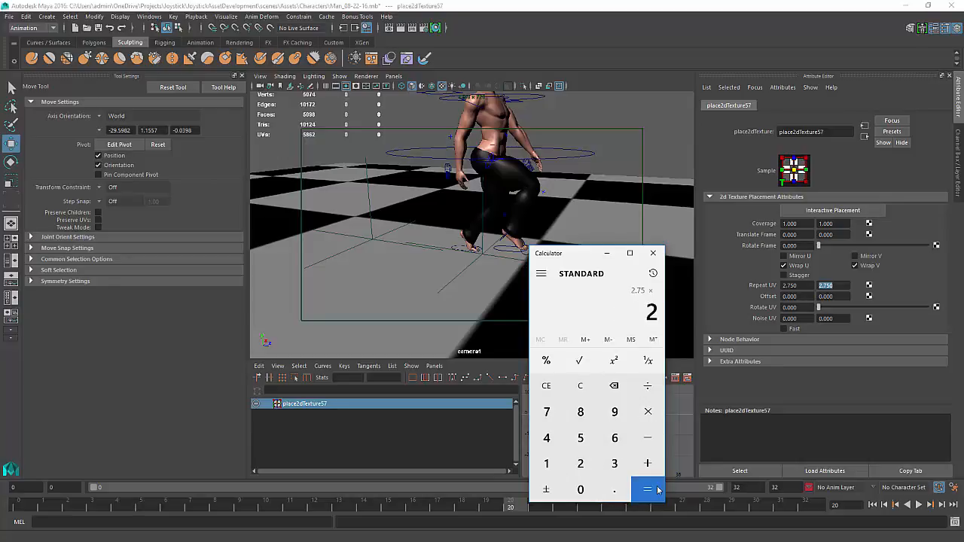
Set the floor checker's Repeat UV to 5.5 by 5.5
{"action": "left_click", "coordinate": [797, 285]}
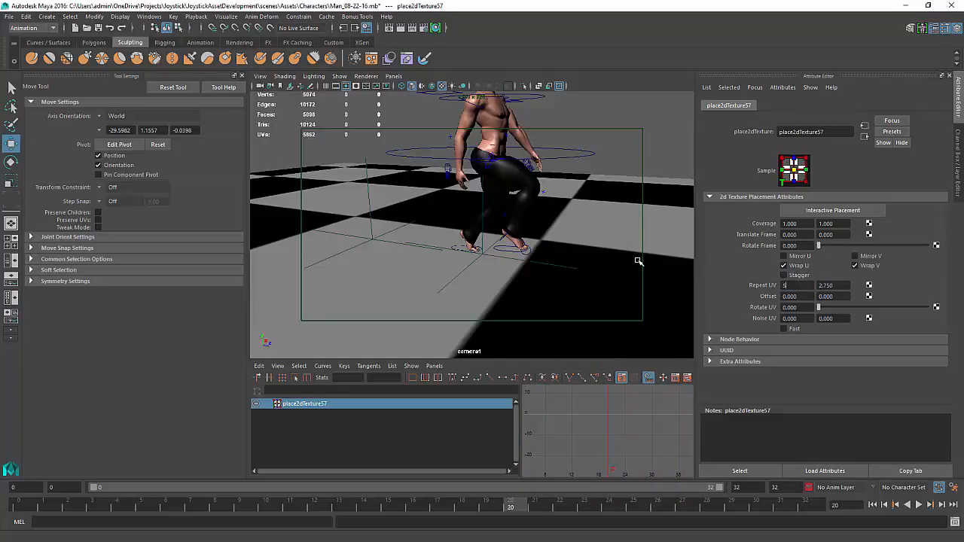
{"action": "key", "text": "Return"}
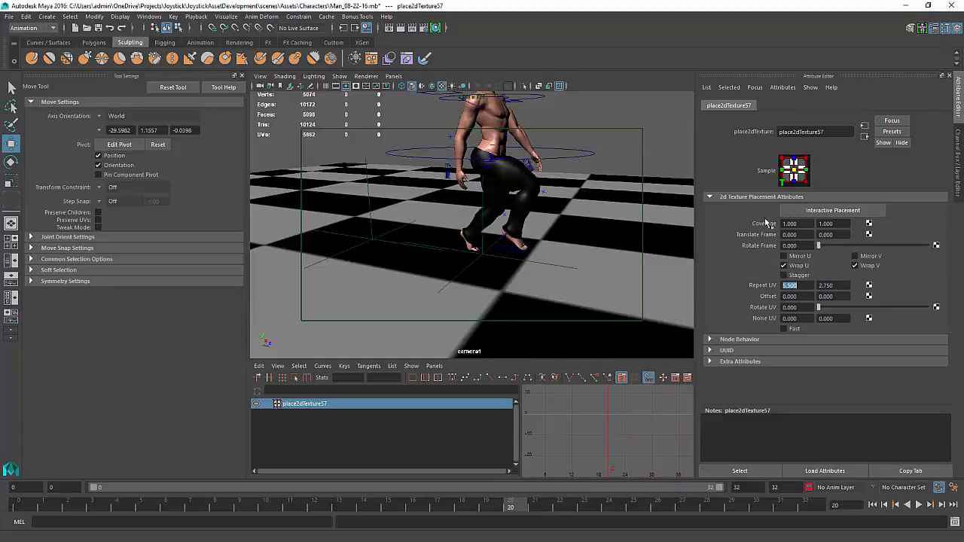
{"action": "type", "text": "5.5"}
{"action": "key", "text": "Return"}
Play the walk back through camera1, orbiting the view to review the denser floor tiling
{"action": "left_click", "coordinate": [920, 504]}
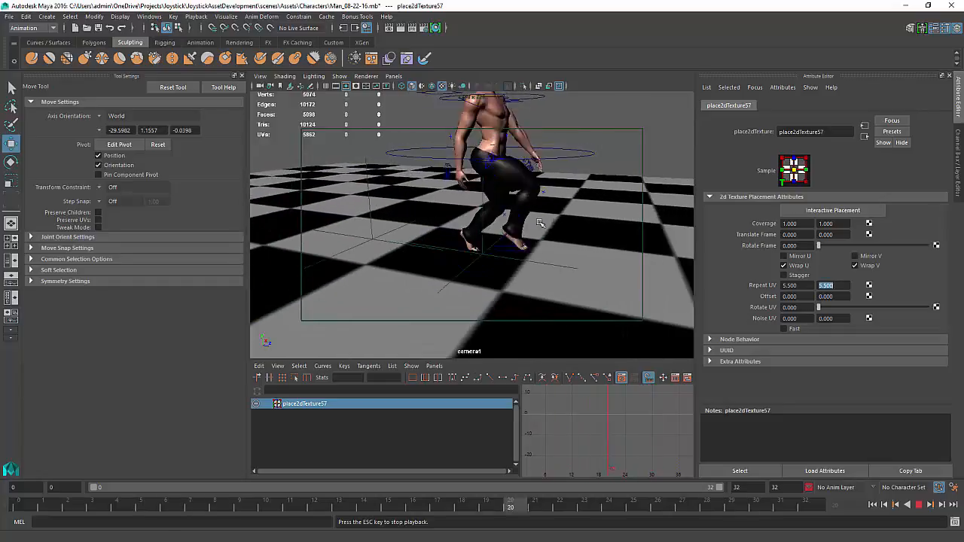
{"action": "left_click_drag", "start_coordinate": [525, 271], "coordinate": [543, 265], "text": "alt"}
{"action": "right_click_drag", "start_coordinate": [544, 266], "coordinate": [515, 264], "text": "alt"}
{"action": "mouse_move", "coordinate": [515, 263]}
{"action": "middle_mouse_down", "text": "alt"}
{"action": "mouse_move", "coordinate": [521, 257]}
{"action": "mouse_move", "coordinate": [529, 272]}
{"action": "mouse_move", "coordinate": [519, 273]}
{"action": "mouse_move", "coordinate": [530, 266]}
{"action": "middle_mouse_up", "text": "alt"}
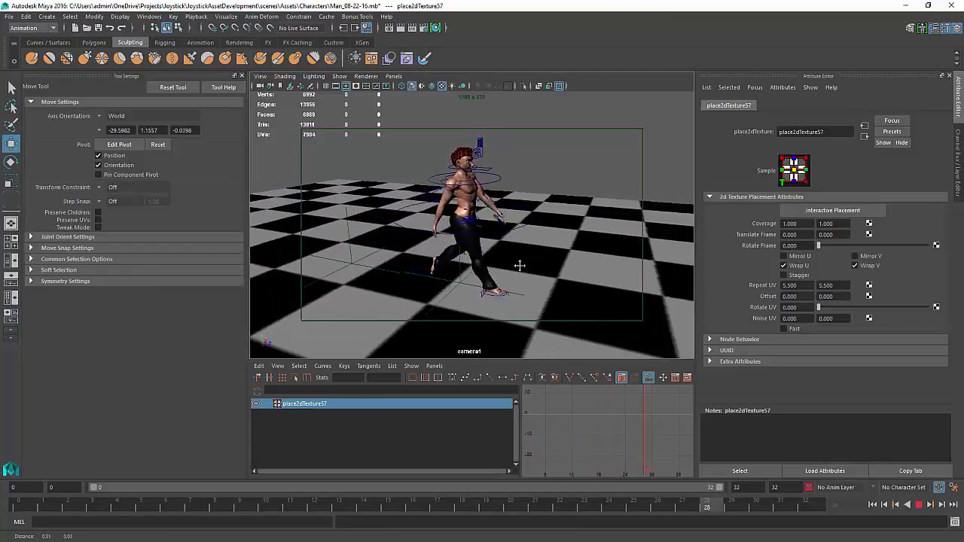
{"action": "left_click", "coordinate": [919, 505]}
{"action": "left_click_drag", "start_coordinate": [482, 197], "coordinate": [461, 188], "text": "alt"}
{"action": "middle_click_drag", "start_coordinate": [458, 185], "coordinate": [456, 176], "text": "alt"}
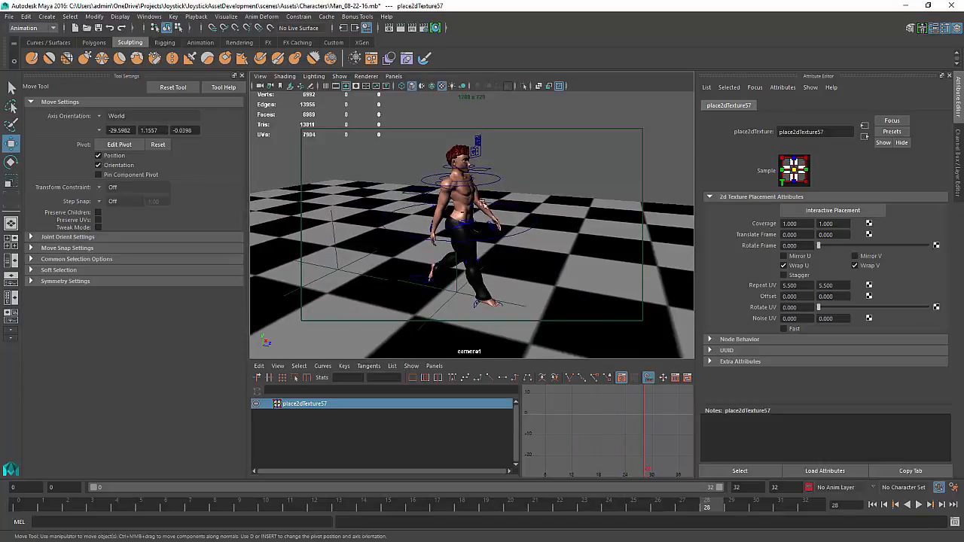
{"action": "left_click_drag", "start_coordinate": [483, 202], "coordinate": [461, 225], "text": "alt"}
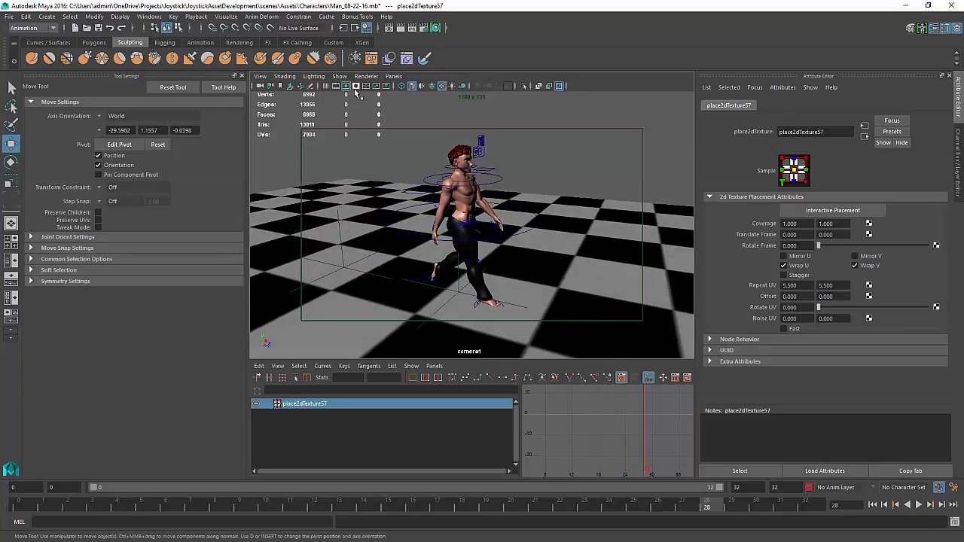
Hide NURBS curves, IK handles and dimensions in the camera1 viewport
{"action": "left_click", "coordinate": [340, 77]}
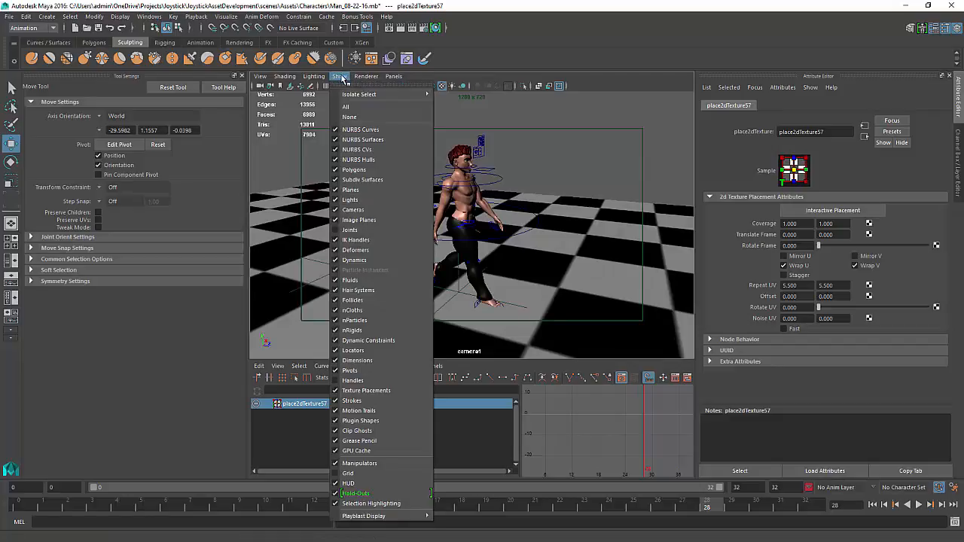
{"action": "left_click", "coordinate": [354, 131]}
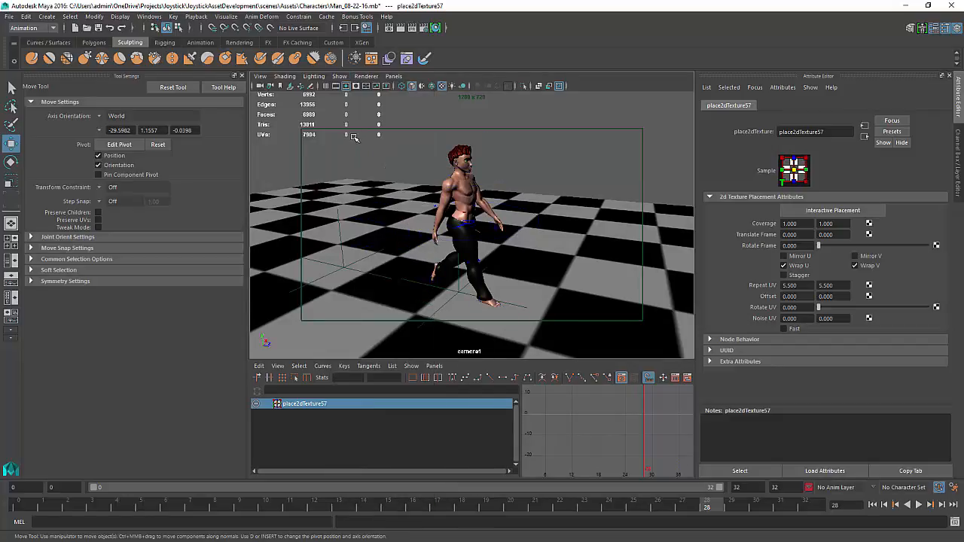
{"action": "left_click", "coordinate": [340, 76]}
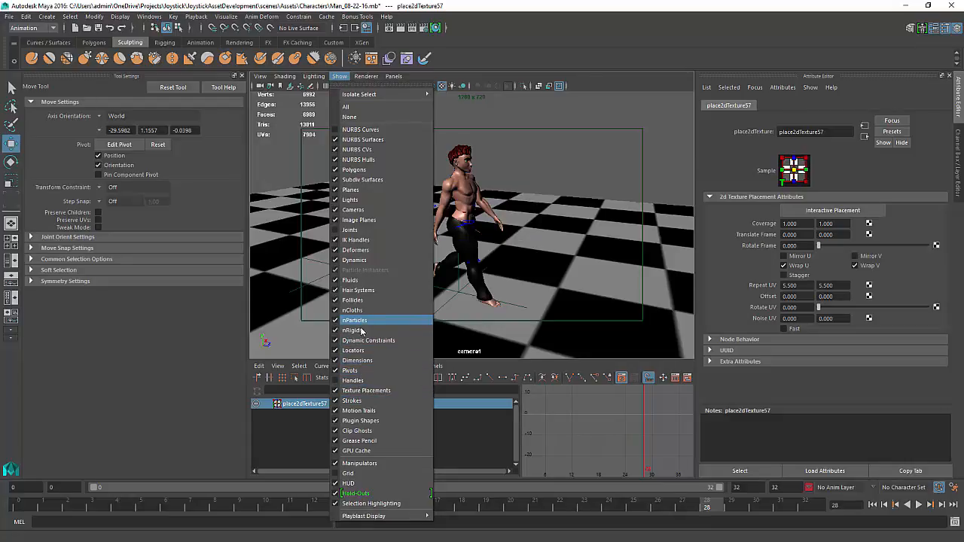
{"action": "left_click", "coordinate": [365, 248]}
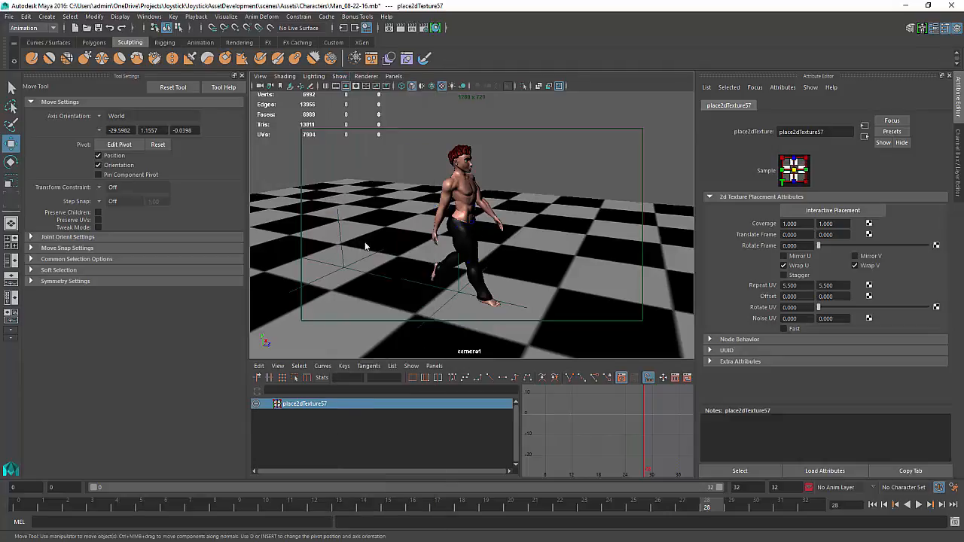
{"action": "left_click", "coordinate": [340, 76]}
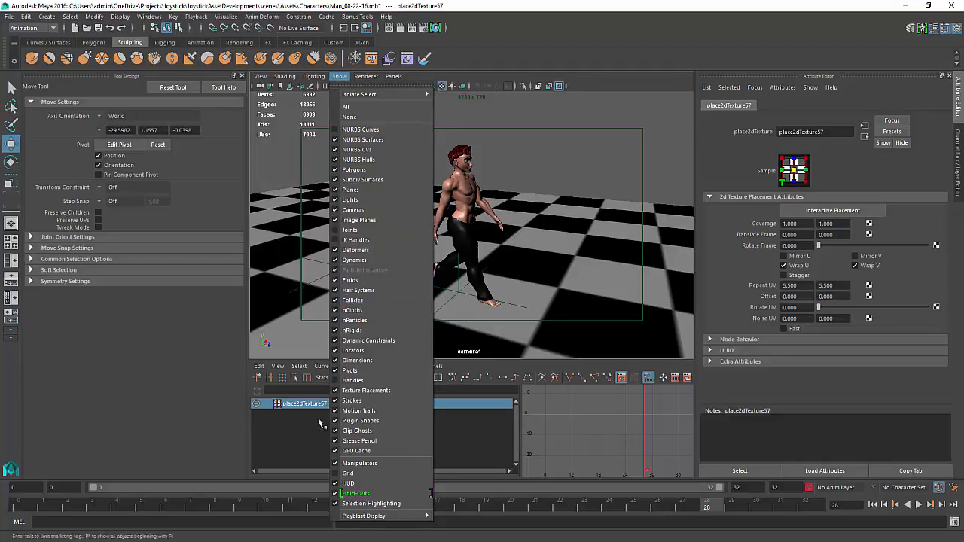
{"action": "left_click", "coordinate": [356, 360]}
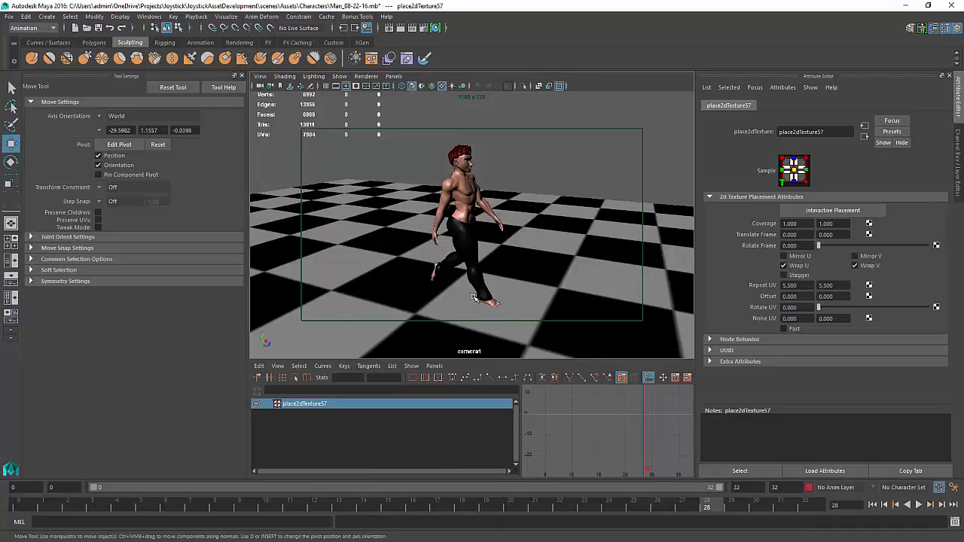
Turn off the camera gate display and maximize the camera1 viewport
{"action": "left_click", "coordinate": [260, 77]}
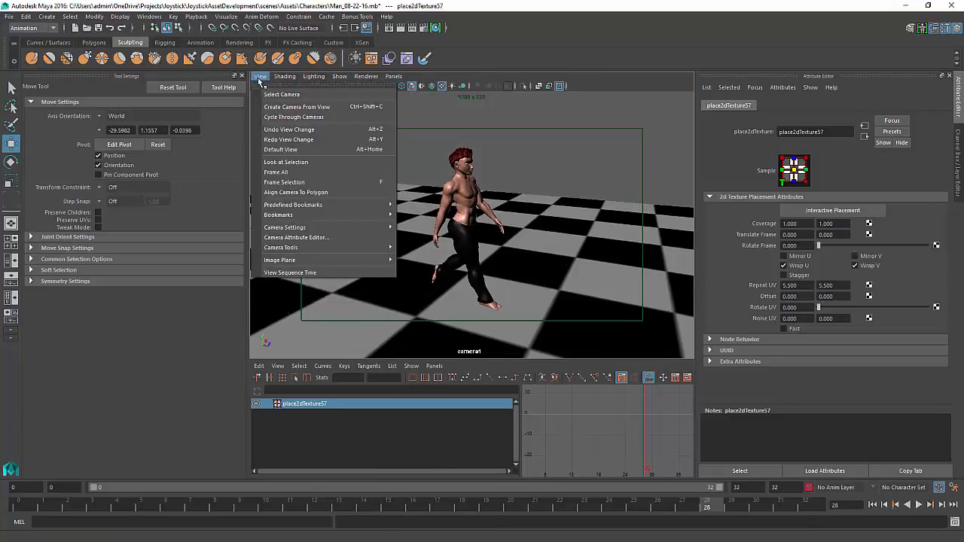
{"action": "mouse_move", "coordinate": [301, 227]}
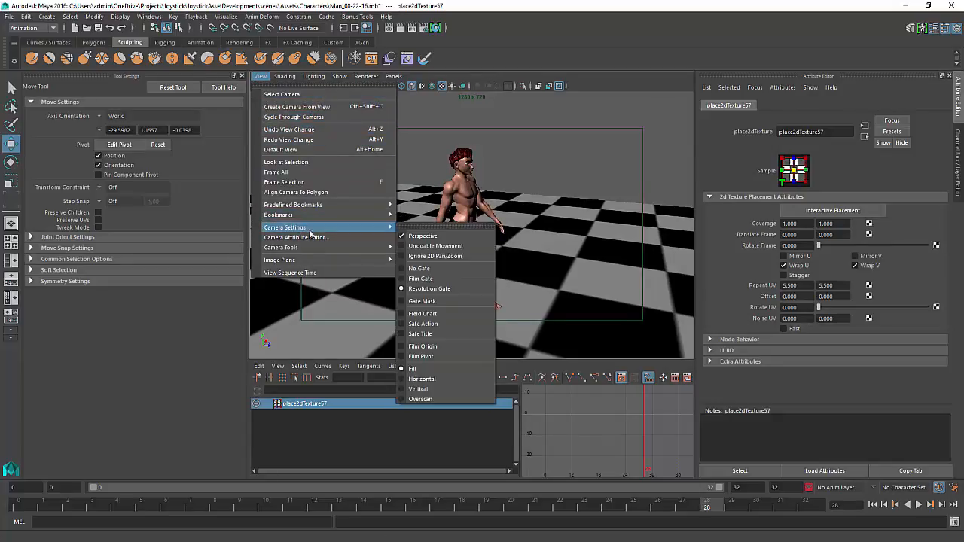
{"action": "left_click", "coordinate": [424, 290]}
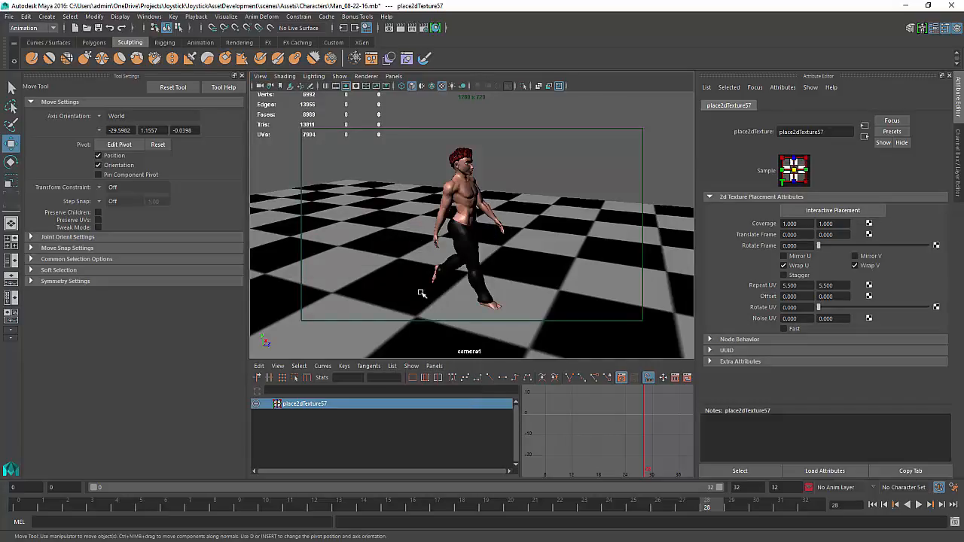
{"action": "left_click", "coordinate": [260, 76]}
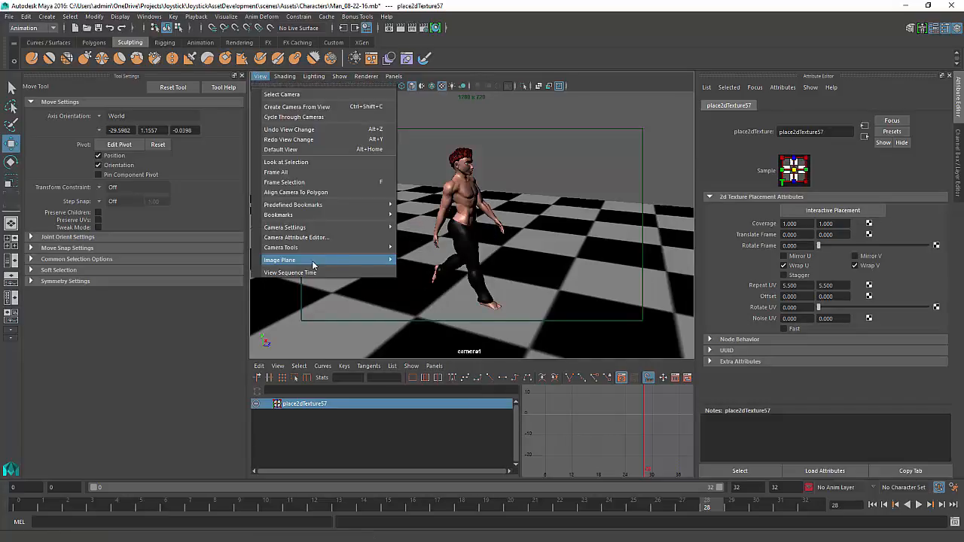
{"action": "mouse_move", "coordinate": [312, 247]}
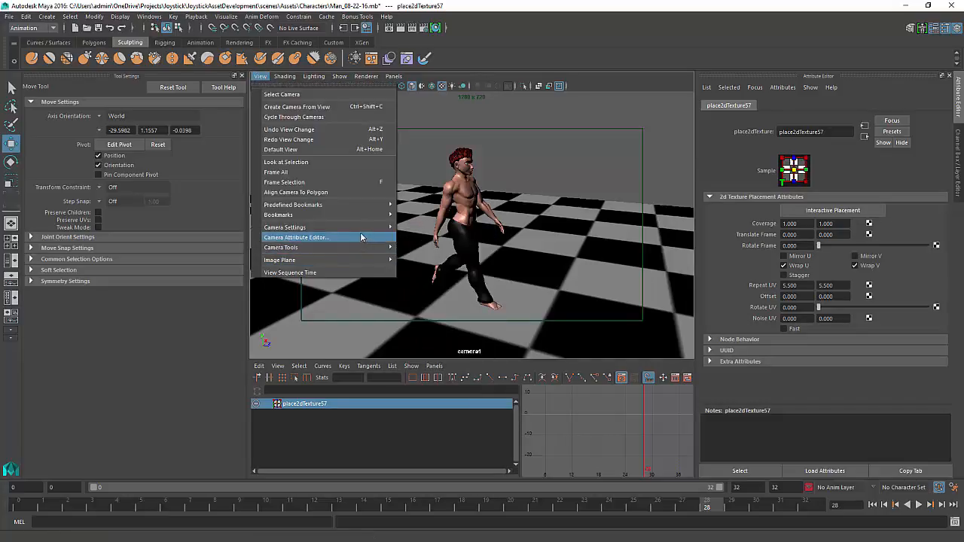
{"action": "mouse_move", "coordinate": [360, 228]}
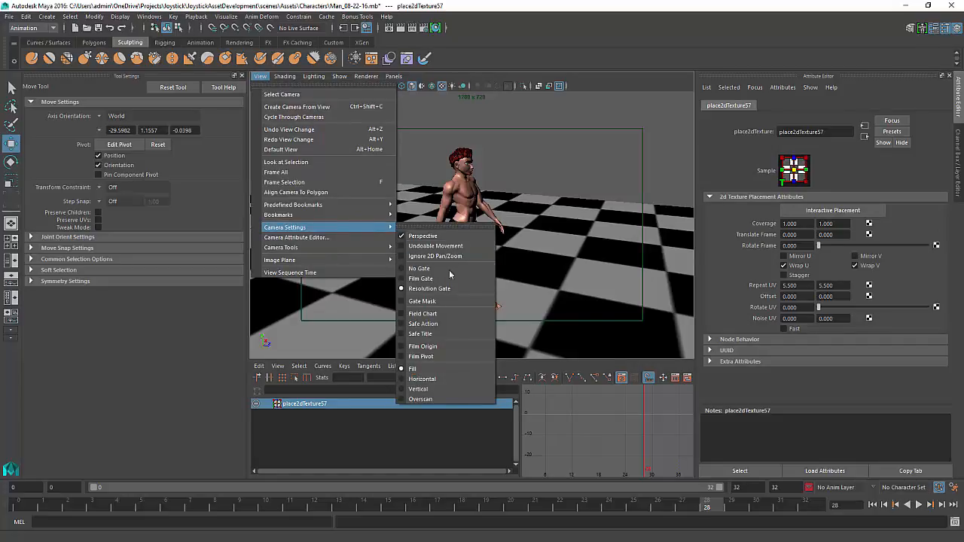
{"action": "left_click", "coordinate": [424, 271]}
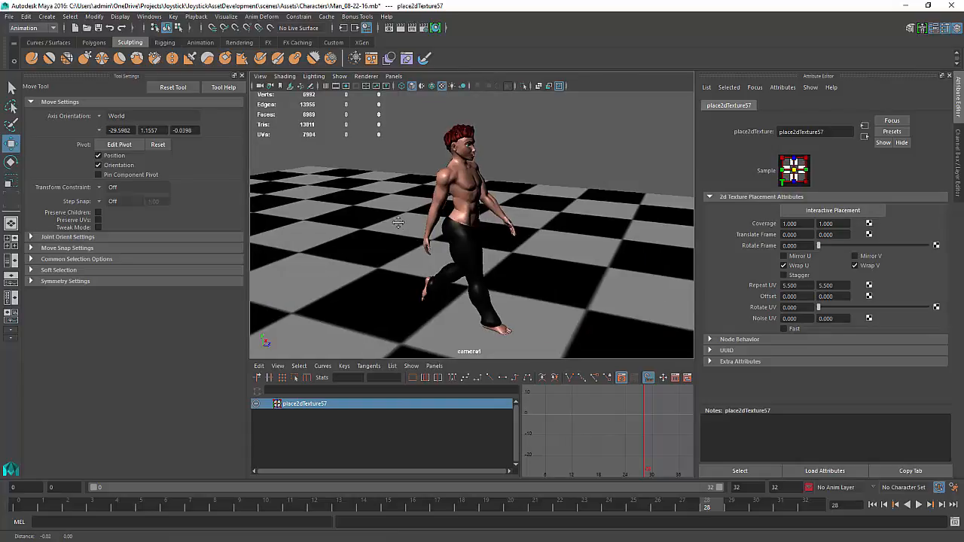
{"action": "key", "text": "space"}
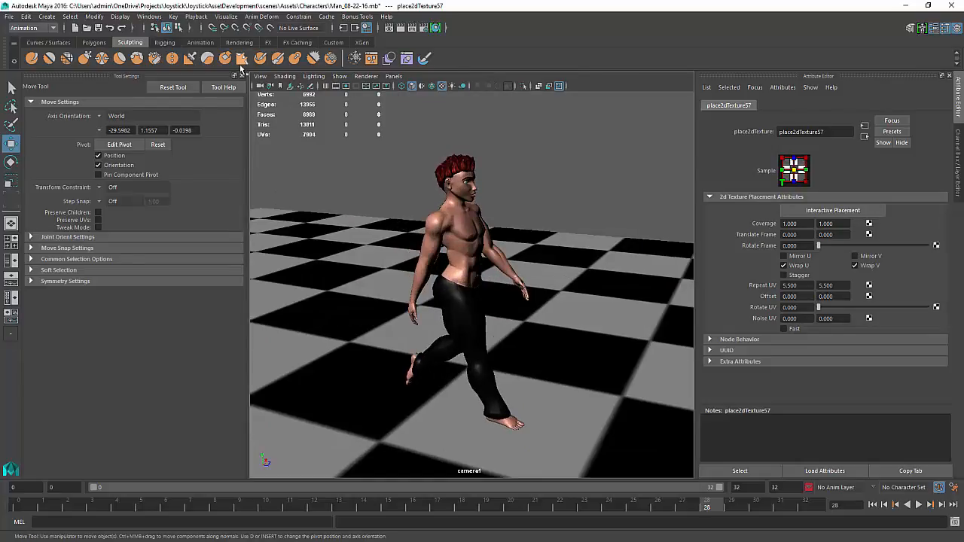
Clear the selection and turn off the Poly Count heads-up display
{"action": "left_click", "coordinate": [260, 76]}
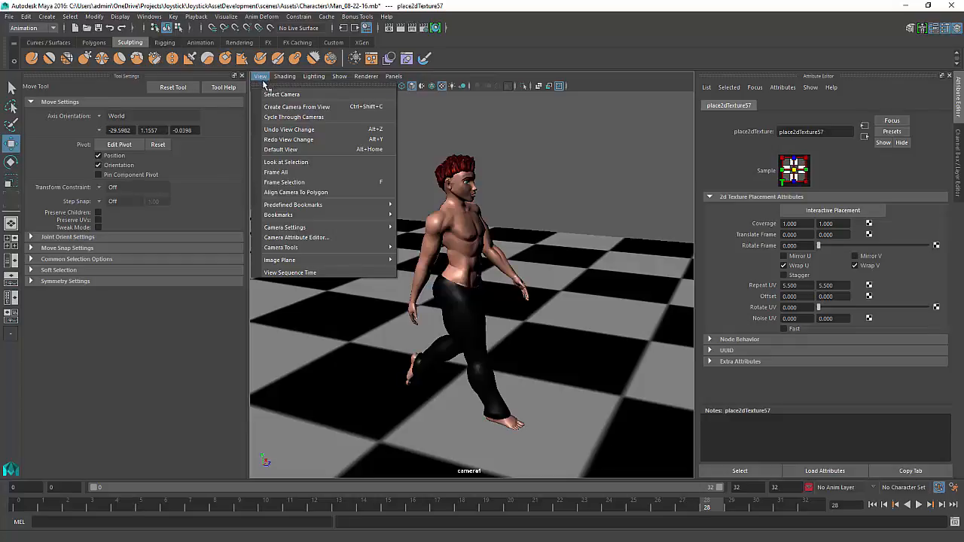
{"action": "left_click", "coordinate": [483, 157]}
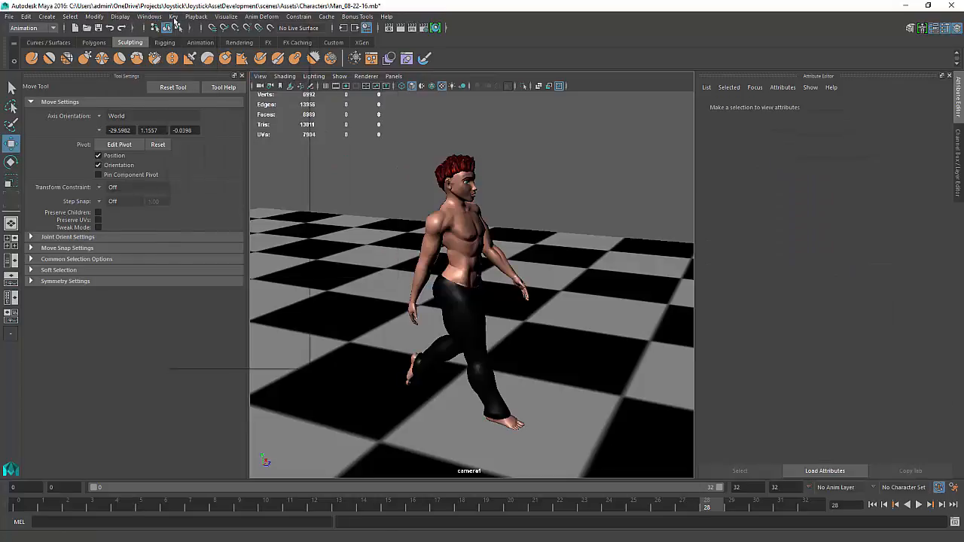
{"action": "left_click", "coordinate": [150, 16]}
{"action": "mouse_move", "coordinate": [117, 16]}
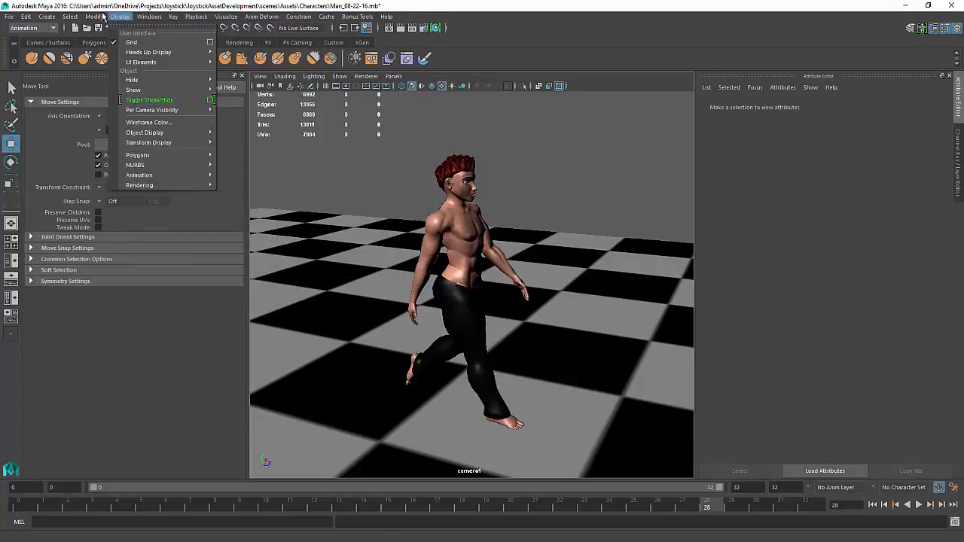
{"action": "mouse_move", "coordinate": [148, 51]}
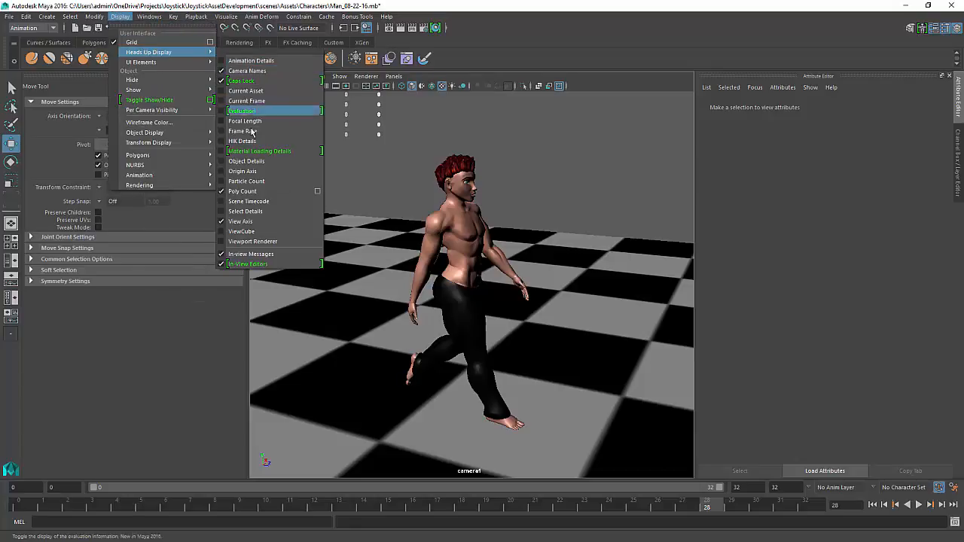
{"action": "left_click", "coordinate": [232, 193]}
Play the walk back repeatedly, orbiting around the character to review it from several angles
{"action": "middle_click_drag", "start_coordinate": [533, 170], "coordinate": [536, 159], "text": "alt"}
{"action": "left_click", "coordinate": [919, 504]}
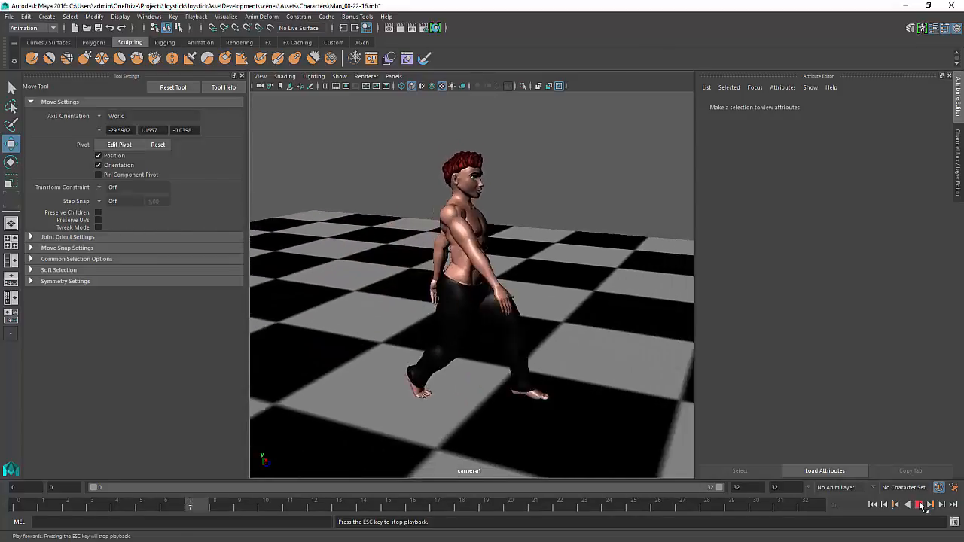
{"action": "left_click", "coordinate": [921, 506]}
{"action": "left_click_drag", "start_coordinate": [544, 332], "coordinate": [468, 340], "text": "alt"}
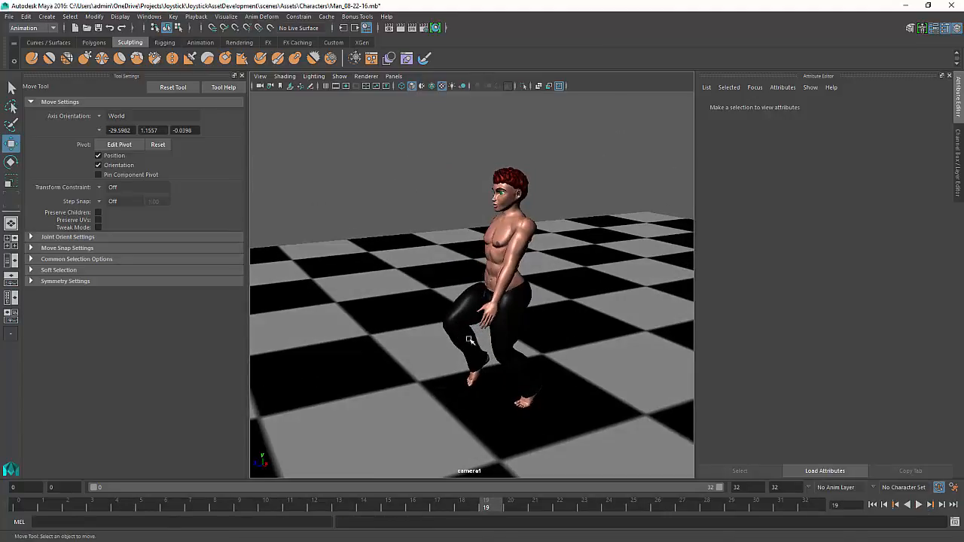
{"action": "left_click", "coordinate": [920, 505]}
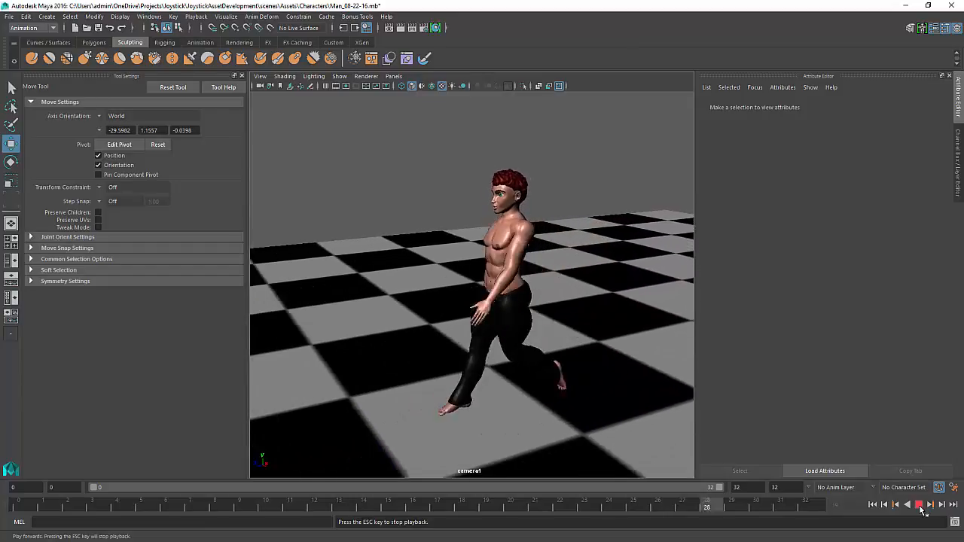
{"action": "left_click", "coordinate": [920, 508]}
{"action": "left_click_drag", "start_coordinate": [499, 278], "coordinate": [673, 268], "text": "alt"}
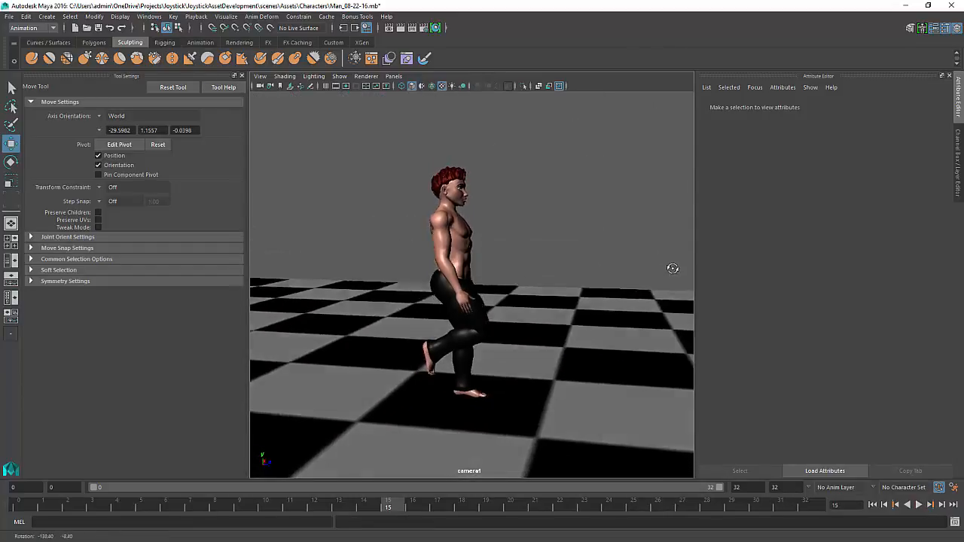
{"action": "left_click_drag", "start_coordinate": [563, 328], "coordinate": [552, 334], "text": "alt"}
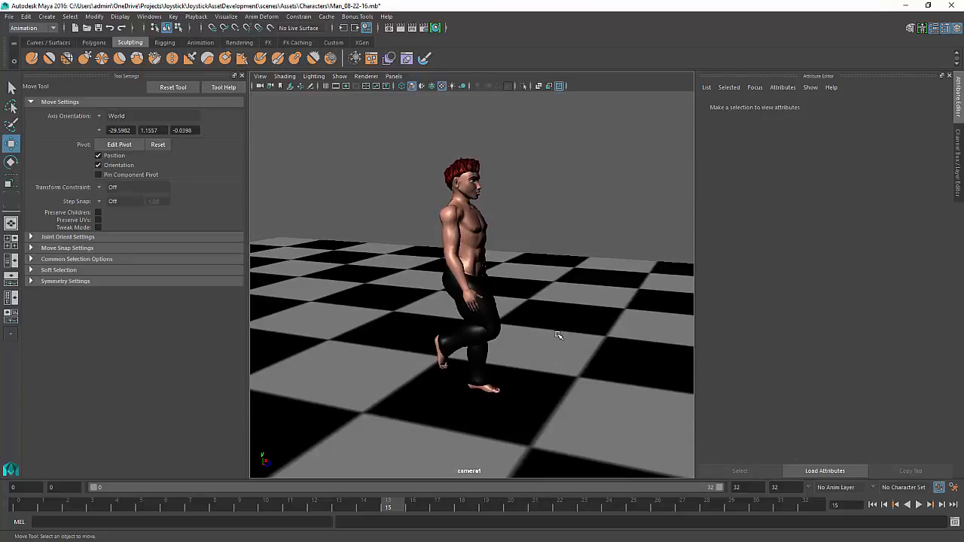
{"action": "key", "text": "alt+v"}
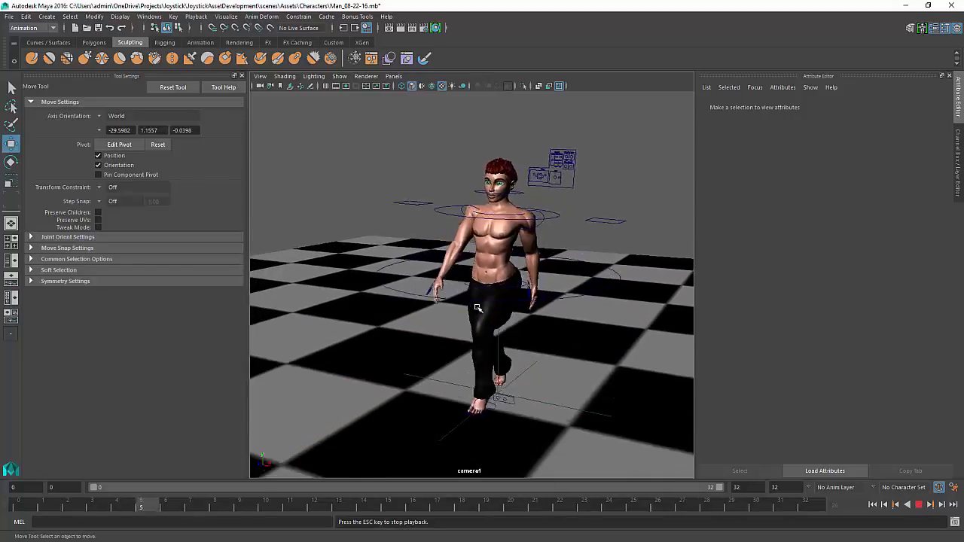
{"action": "mouse_move", "coordinate": [478, 308]}
{"action": "left_mouse_down", "text": "alt"}
{"action": "mouse_move", "coordinate": [469, 306]}
{"action": "mouse_move", "coordinate": [480, 304]}
{"action": "left_mouse_up", "text": "alt"}
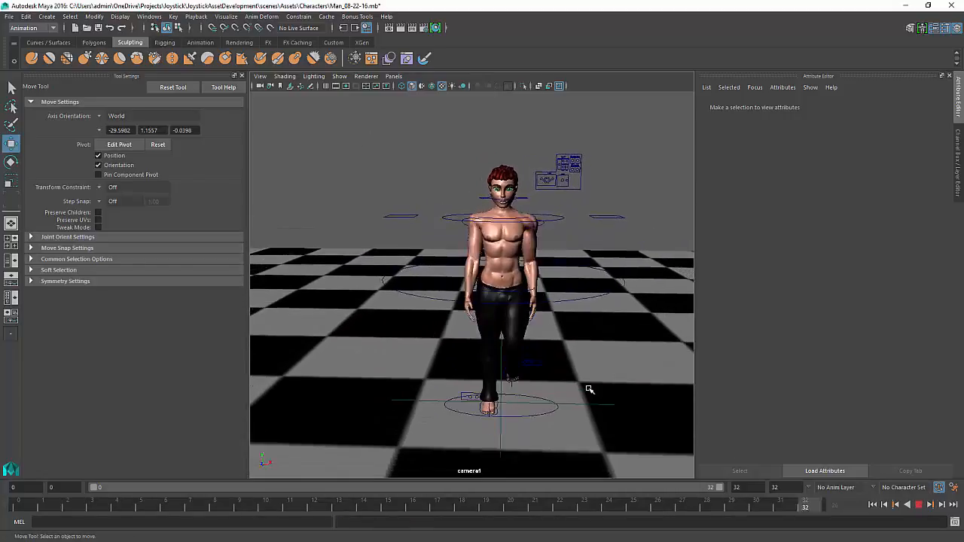
{"action": "left_click_drag", "start_coordinate": [590, 389], "coordinate": [565, 396], "text": "alt"}
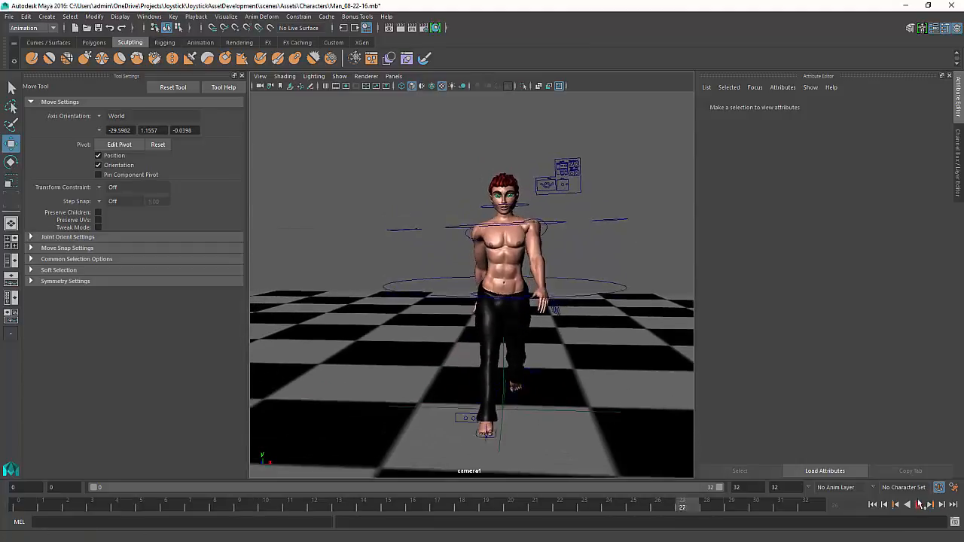
{"action": "left_click", "coordinate": [918, 506]}
{"action": "left_click", "coordinate": [879, 508]}
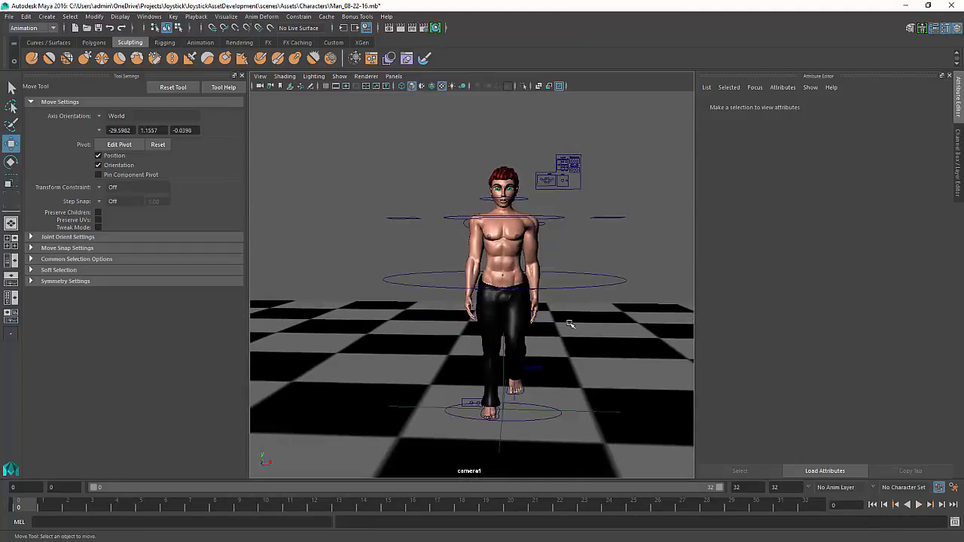
Select Man_CharacterSet in the Outliner and open the Trax Editor
{"action": "key", "text": "shift+o"}
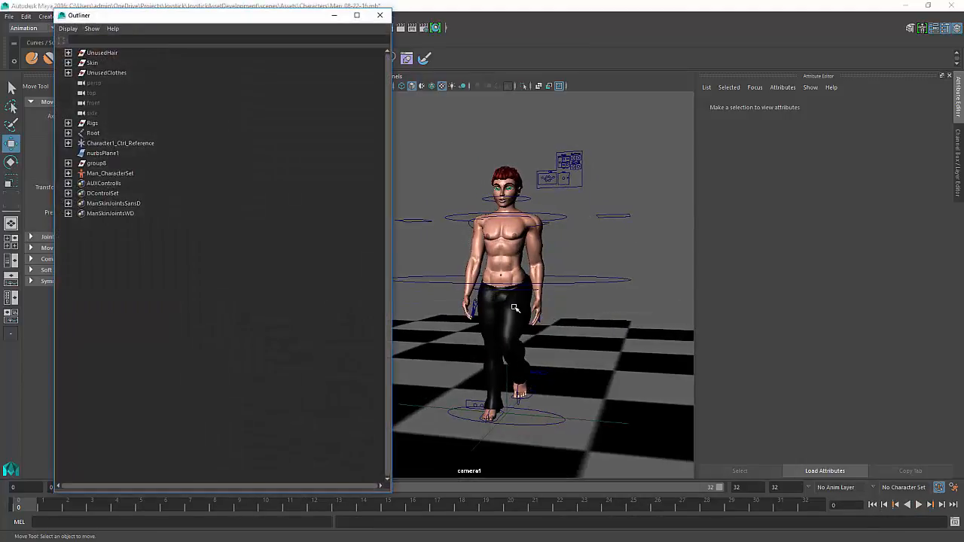
{"action": "left_click", "coordinate": [100, 174]}
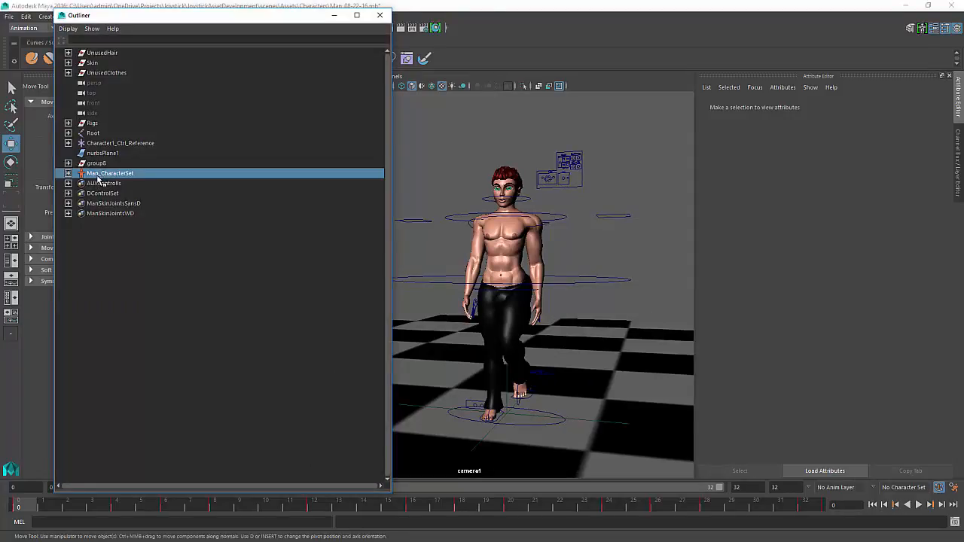
{"action": "left_click", "coordinate": [334, 15]}
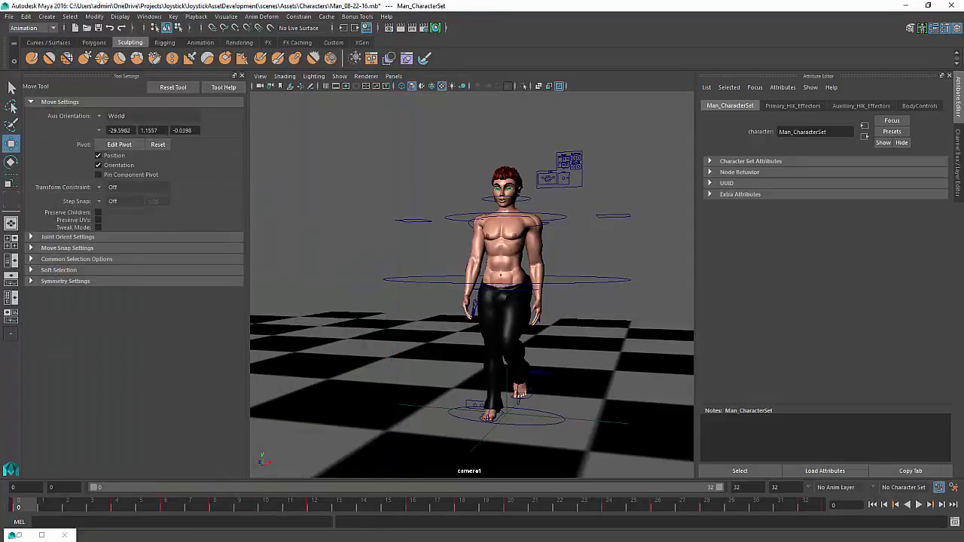
{"action": "left_click_drag", "start_coordinate": [963, 256], "coordinate": [167, 74]}
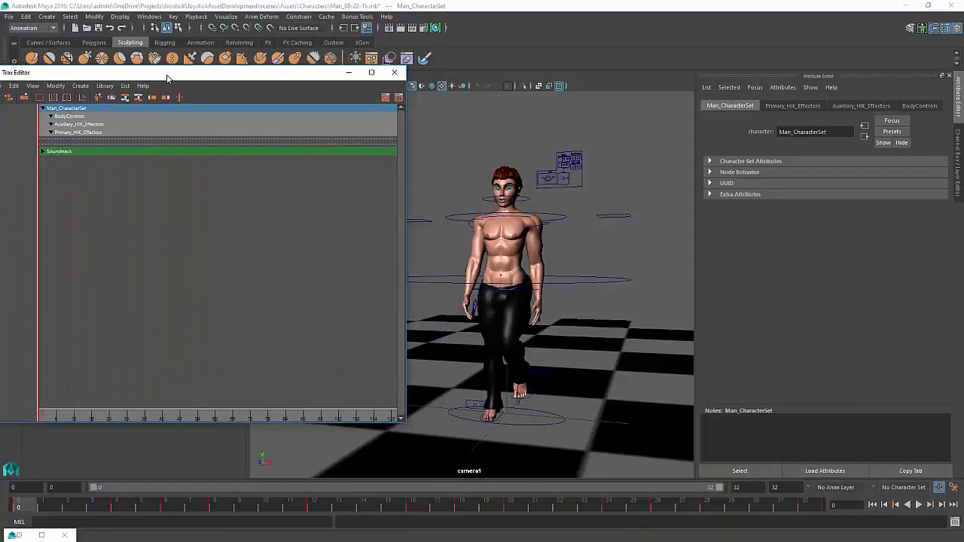
Create an animation clip named Man_WalkStraight from the time slider range and briefly play it back
{"action": "left_click", "coordinate": [81, 86]}
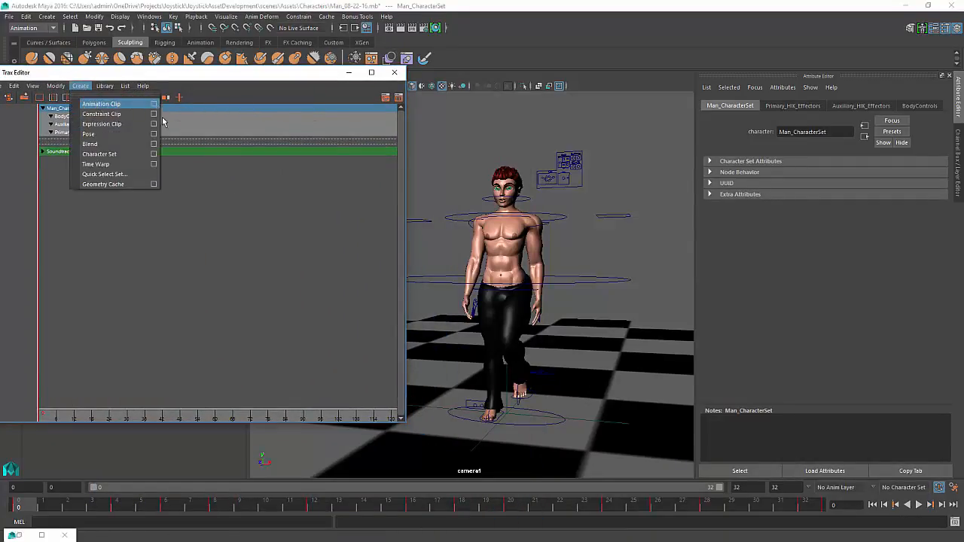
{"action": "left_click", "coordinate": [154, 105]}
{"action": "left_click_drag", "start_coordinate": [237, 108], "coordinate": [181, 108]}
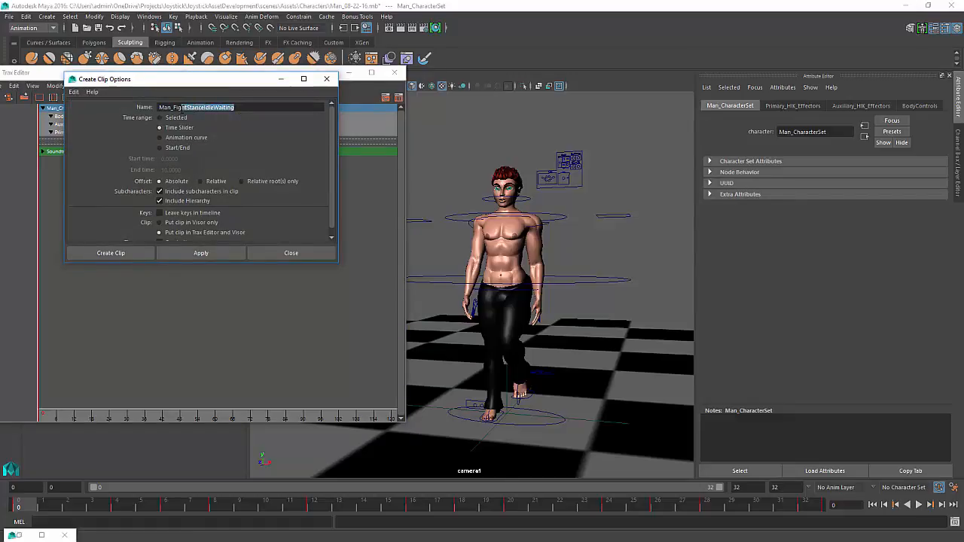
{"action": "type", "text": "WalkStraight"}
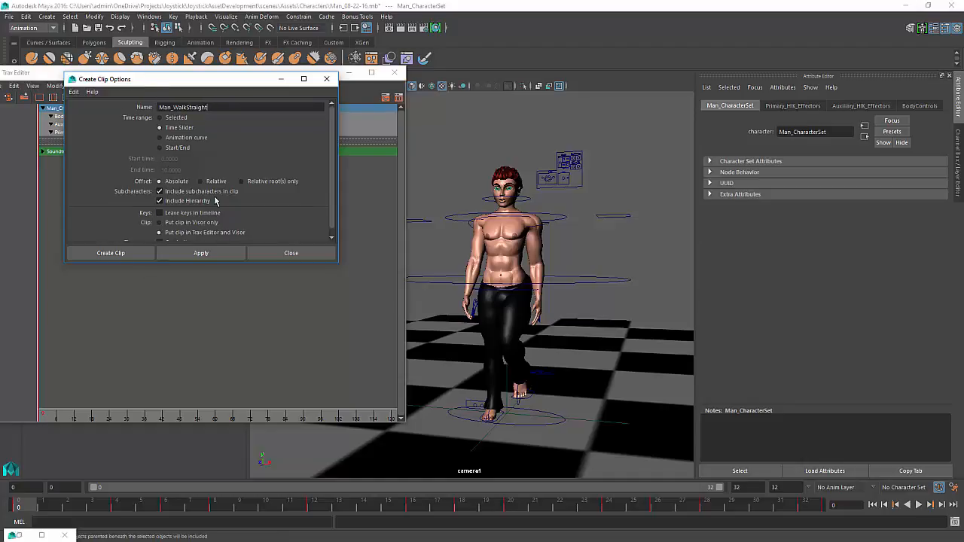
{"action": "scroll", "coordinate": [215, 202], "scroll_direction": "down", "scroll_amount": 1}
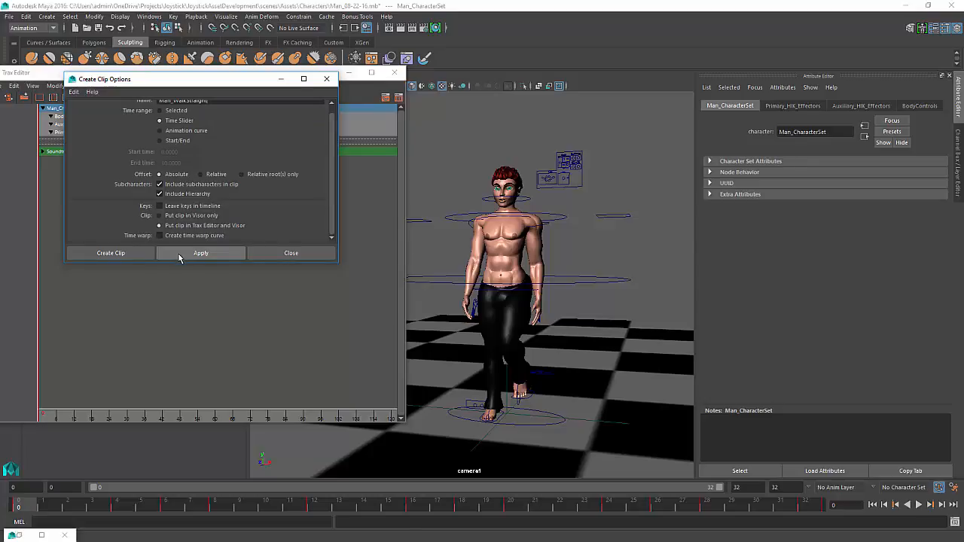
{"action": "left_click", "coordinate": [179, 256]}
{"action": "left_click", "coordinate": [264, 254]}
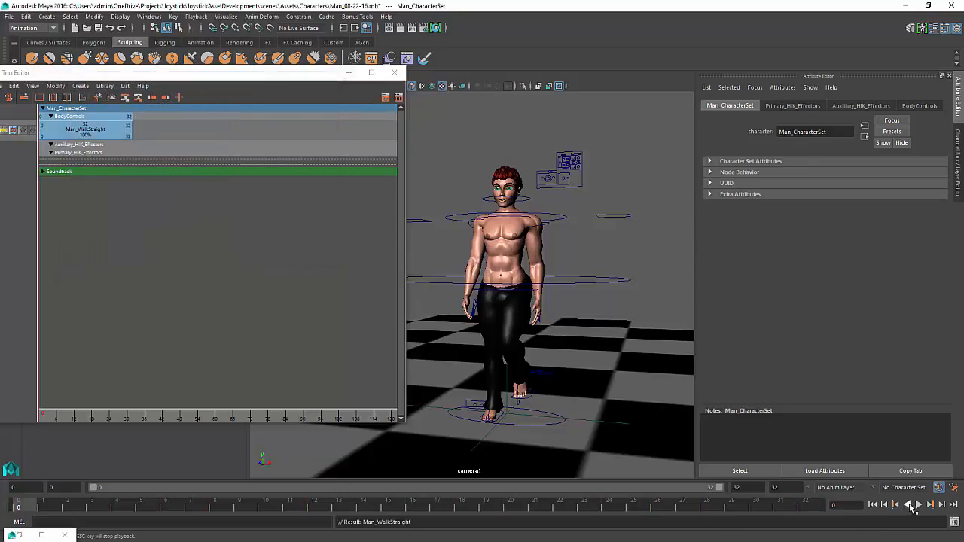
{"action": "left_click", "coordinate": [918, 505]}
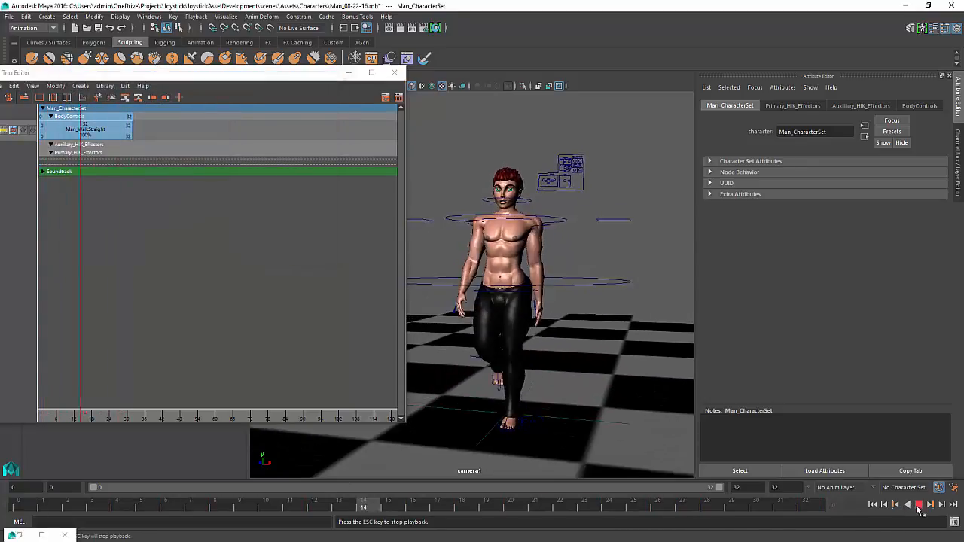
{"action": "left_click", "coordinate": [919, 505]}
Delete the Man_WalkStraight clip from the Trax Editor
{"action": "left_click", "coordinate": [263, 263]}
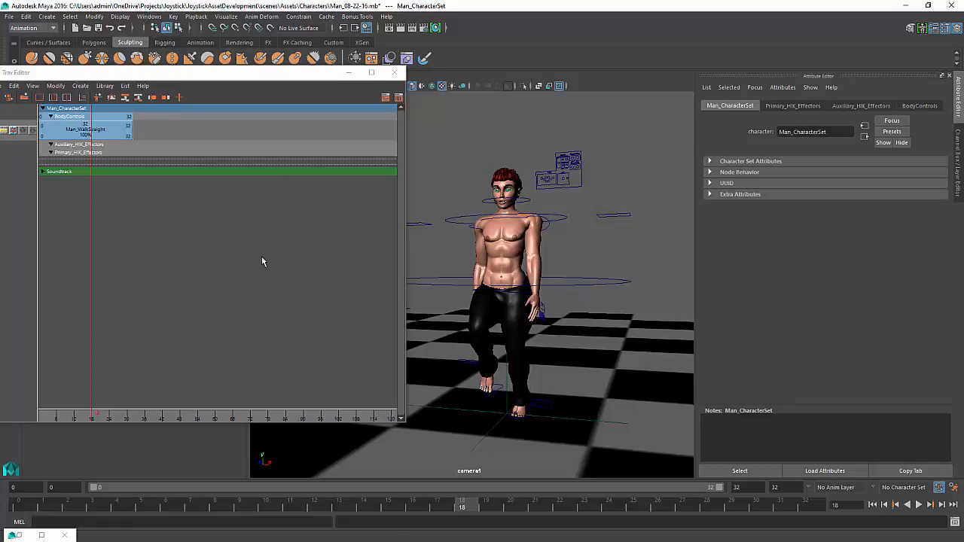
{"action": "left_click", "coordinate": [90, 132]}
{"action": "key", "text": "Delete"}
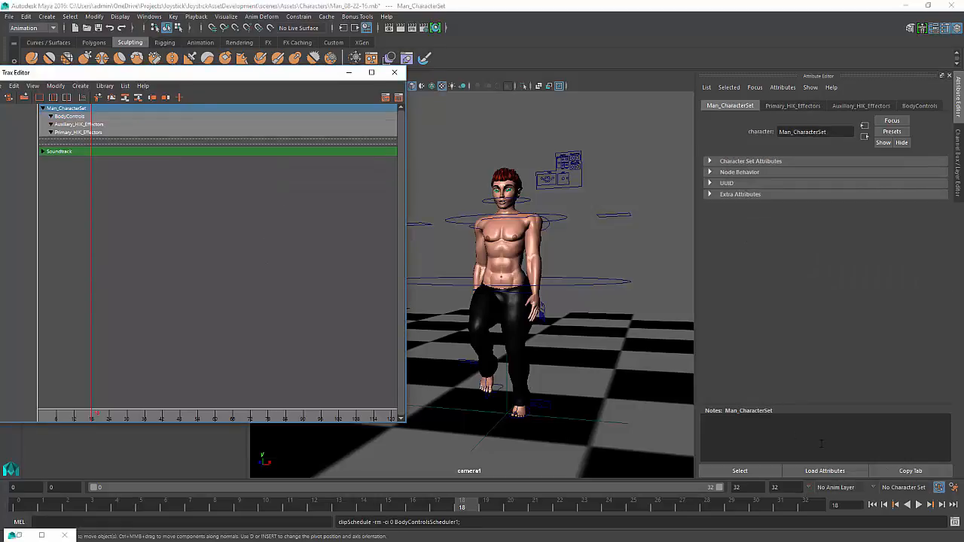
Play and stop the walk, scrub back to frame 0 and close the Trax Editor
{"action": "left_click", "coordinate": [918, 506]}
{"action": "key", "text": "Escape"}
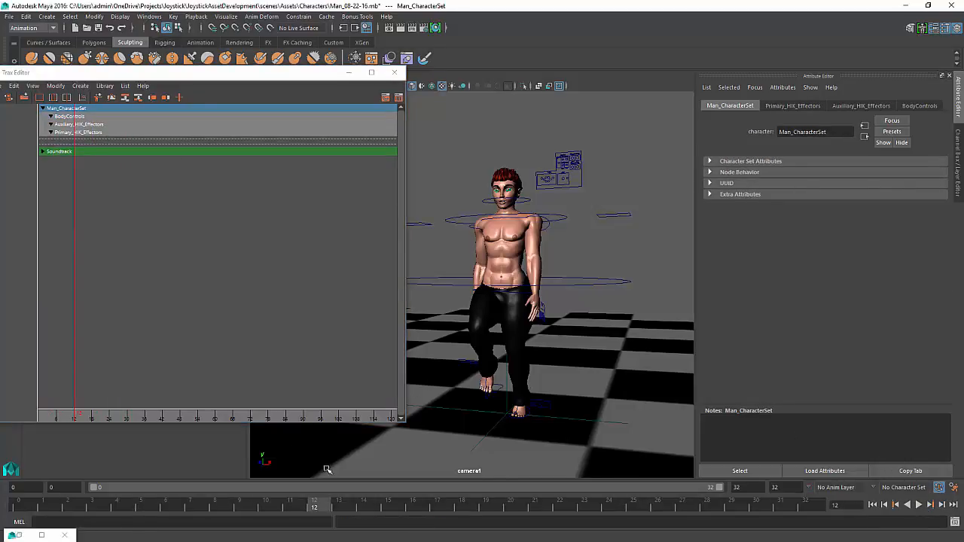
{"action": "left_click_drag", "start_coordinate": [329, 507], "coordinate": [18, 505]}
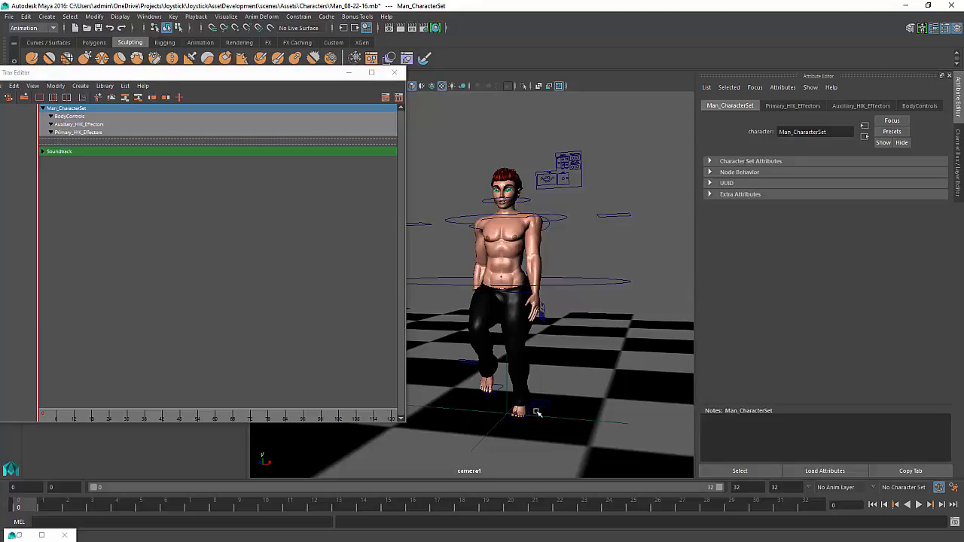
{"action": "left_click", "coordinate": [319, 106]}
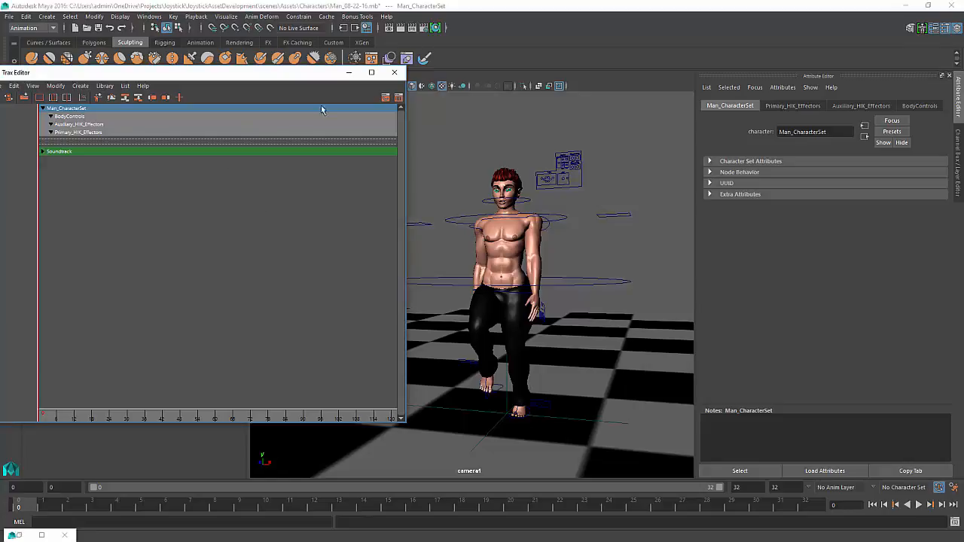
{"action": "left_click", "coordinate": [393, 73]}
Orbit the camera1 view to see the character from a higher angle
{"action": "left_click_drag", "start_coordinate": [633, 293], "coordinate": [623, 289], "text": "alt"}
{"action": "left_click_drag", "start_coordinate": [620, 251], "coordinate": [528, 243], "text": "alt"}
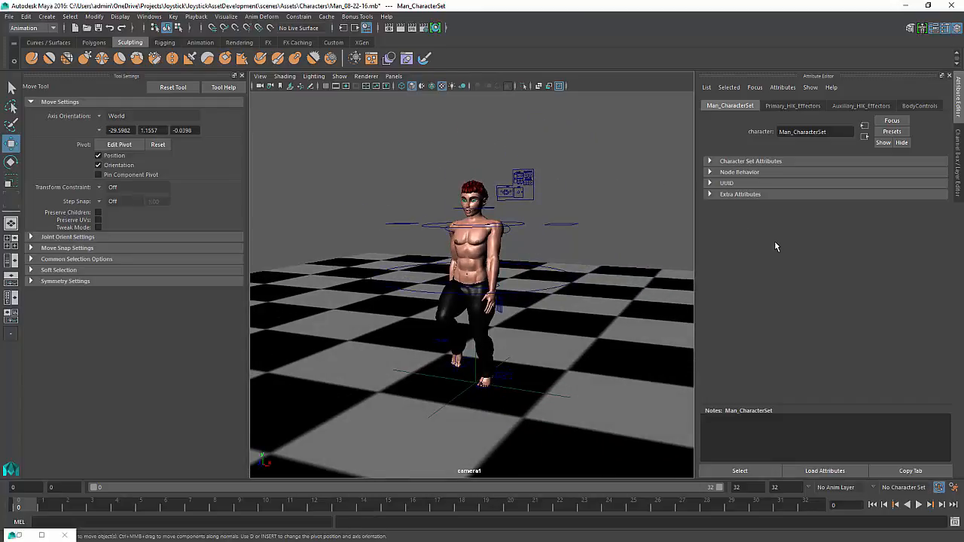
{"action": "left_click_drag", "start_coordinate": [530, 230], "coordinate": [527, 224], "text": "alt"}
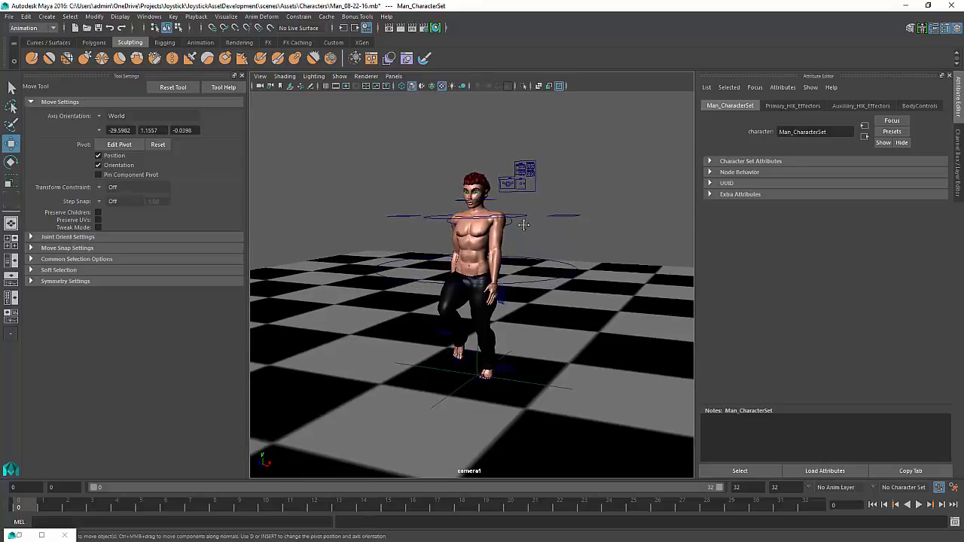